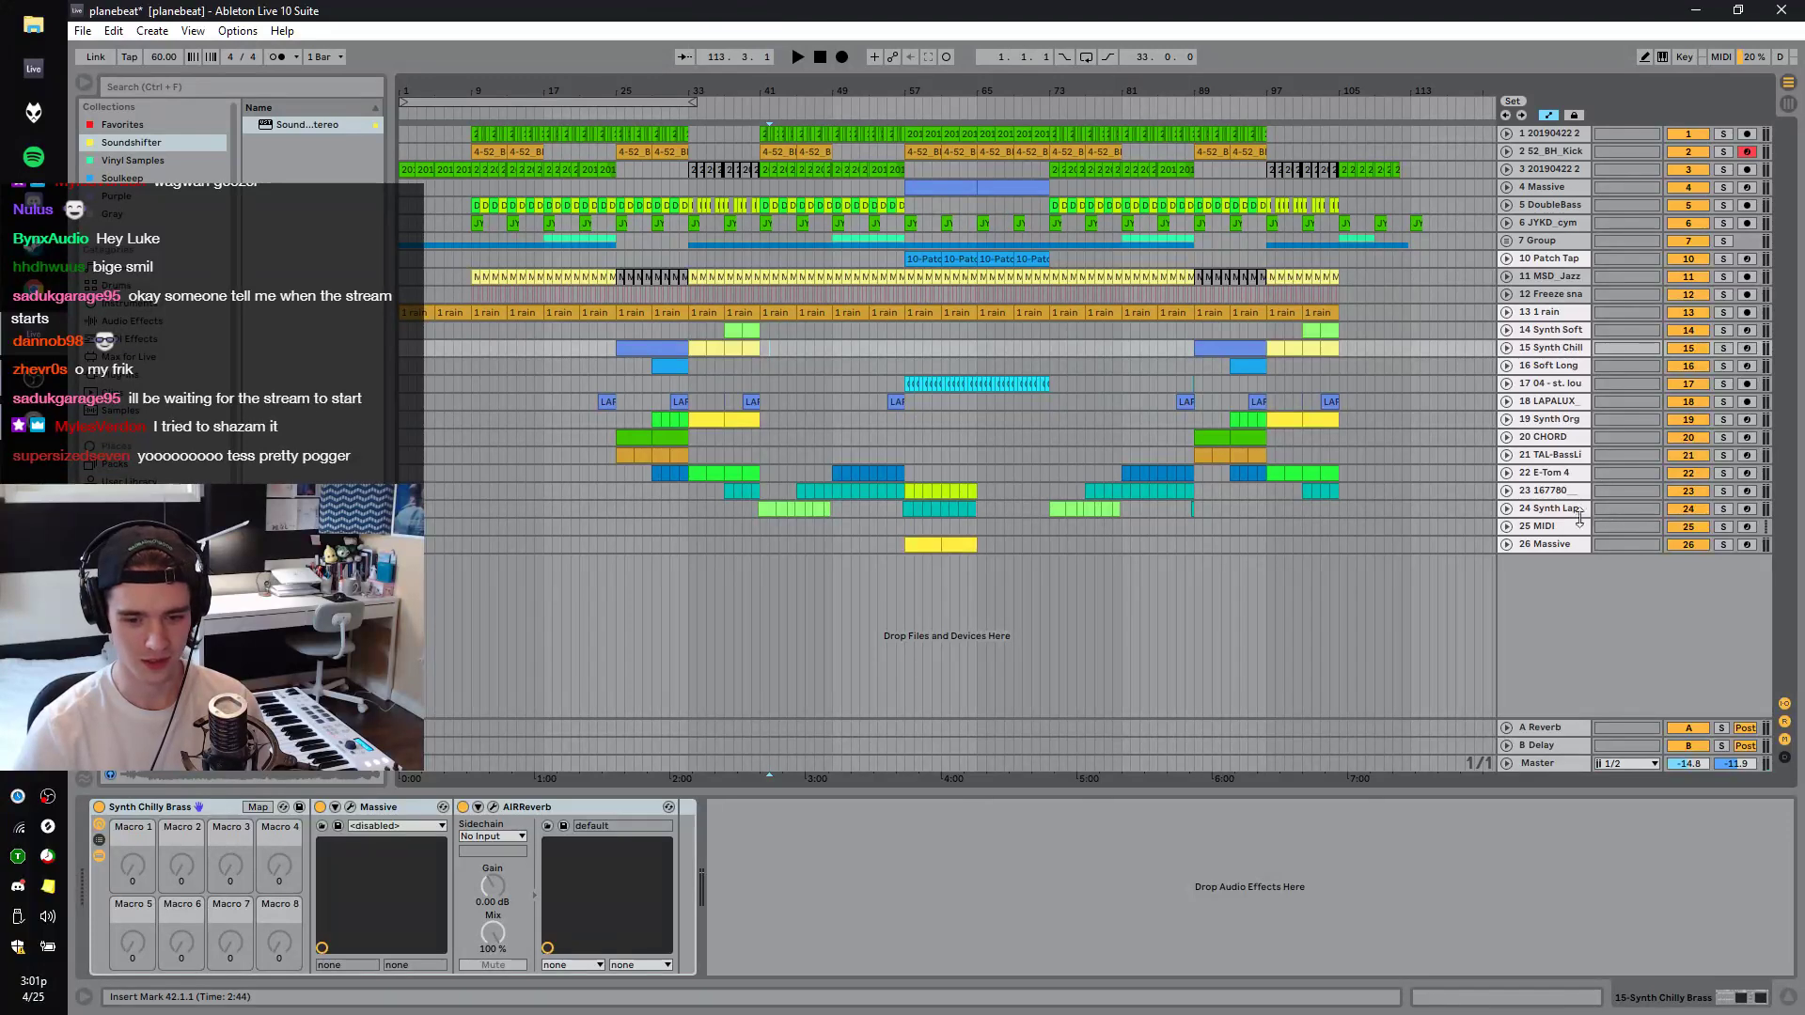
Play the arrangement from bar 1 and jump playback to bar 53 on the Synth Organ track.
{"action": "left_click_drag", "start_coordinate": [572, 473], "coordinate": [401, 473]}
{"action": "key", "text": "space"}
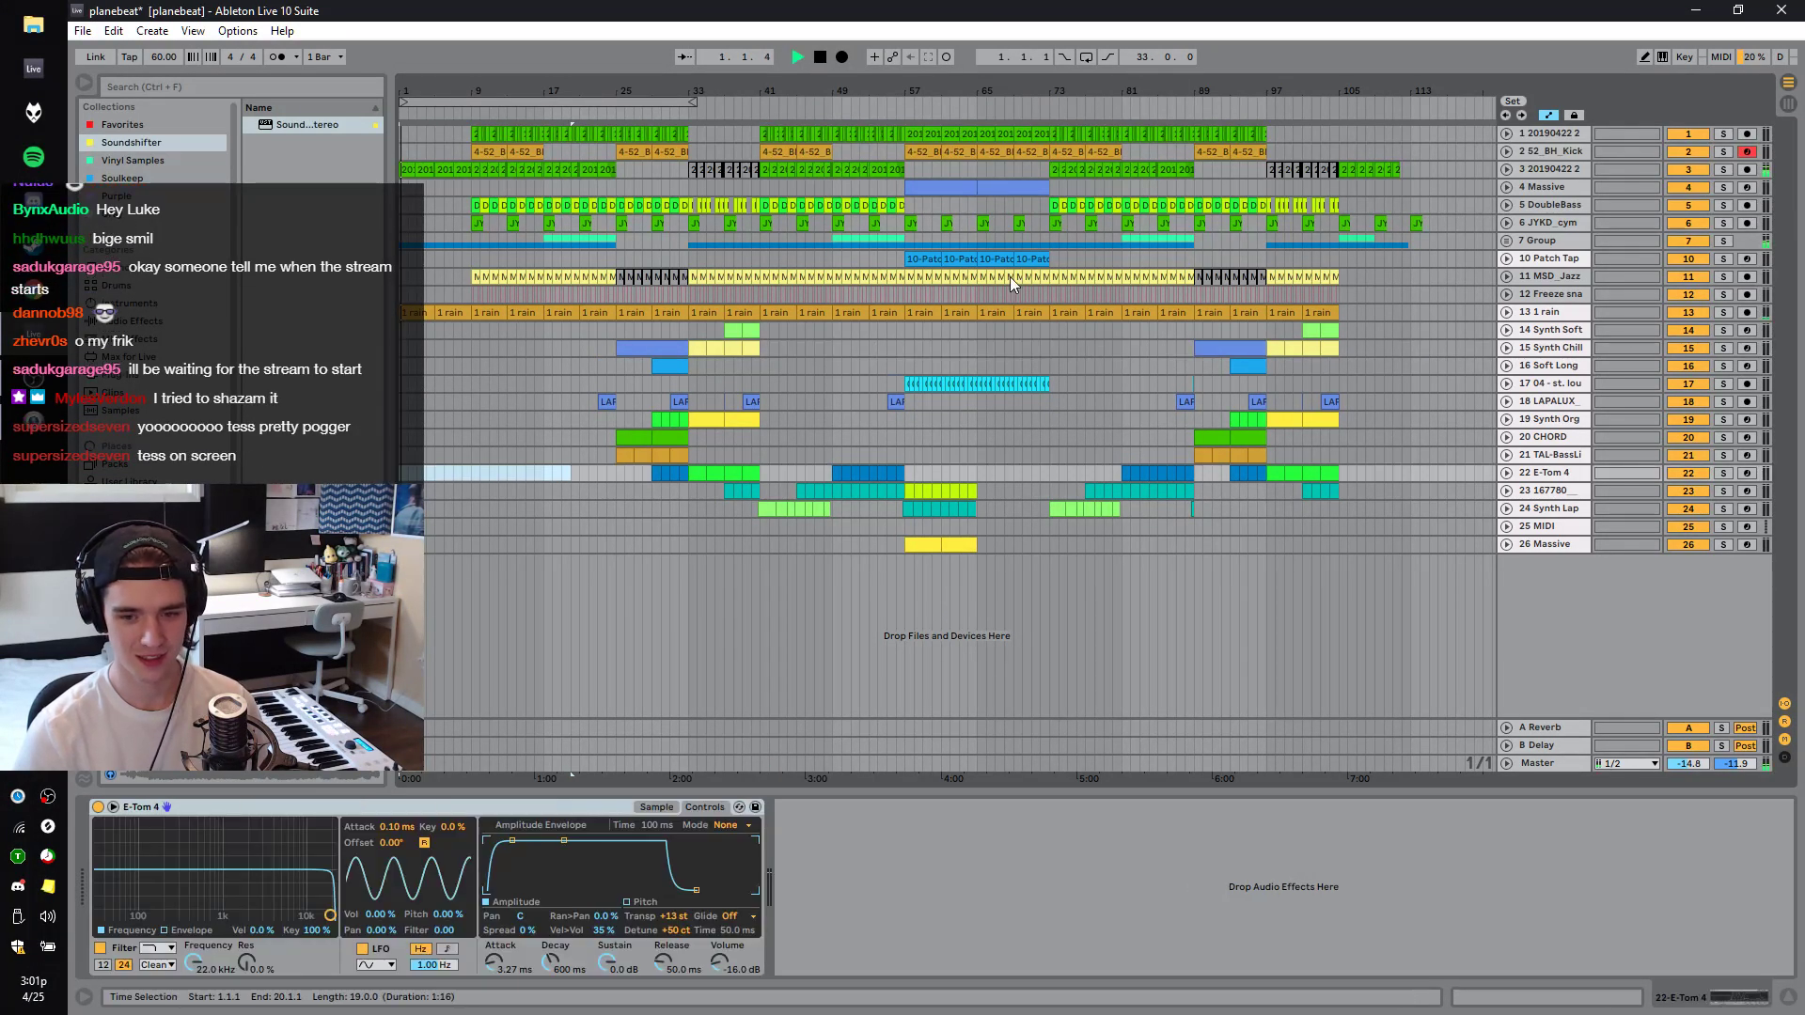
{"action": "left_click", "coordinate": [871, 415]}
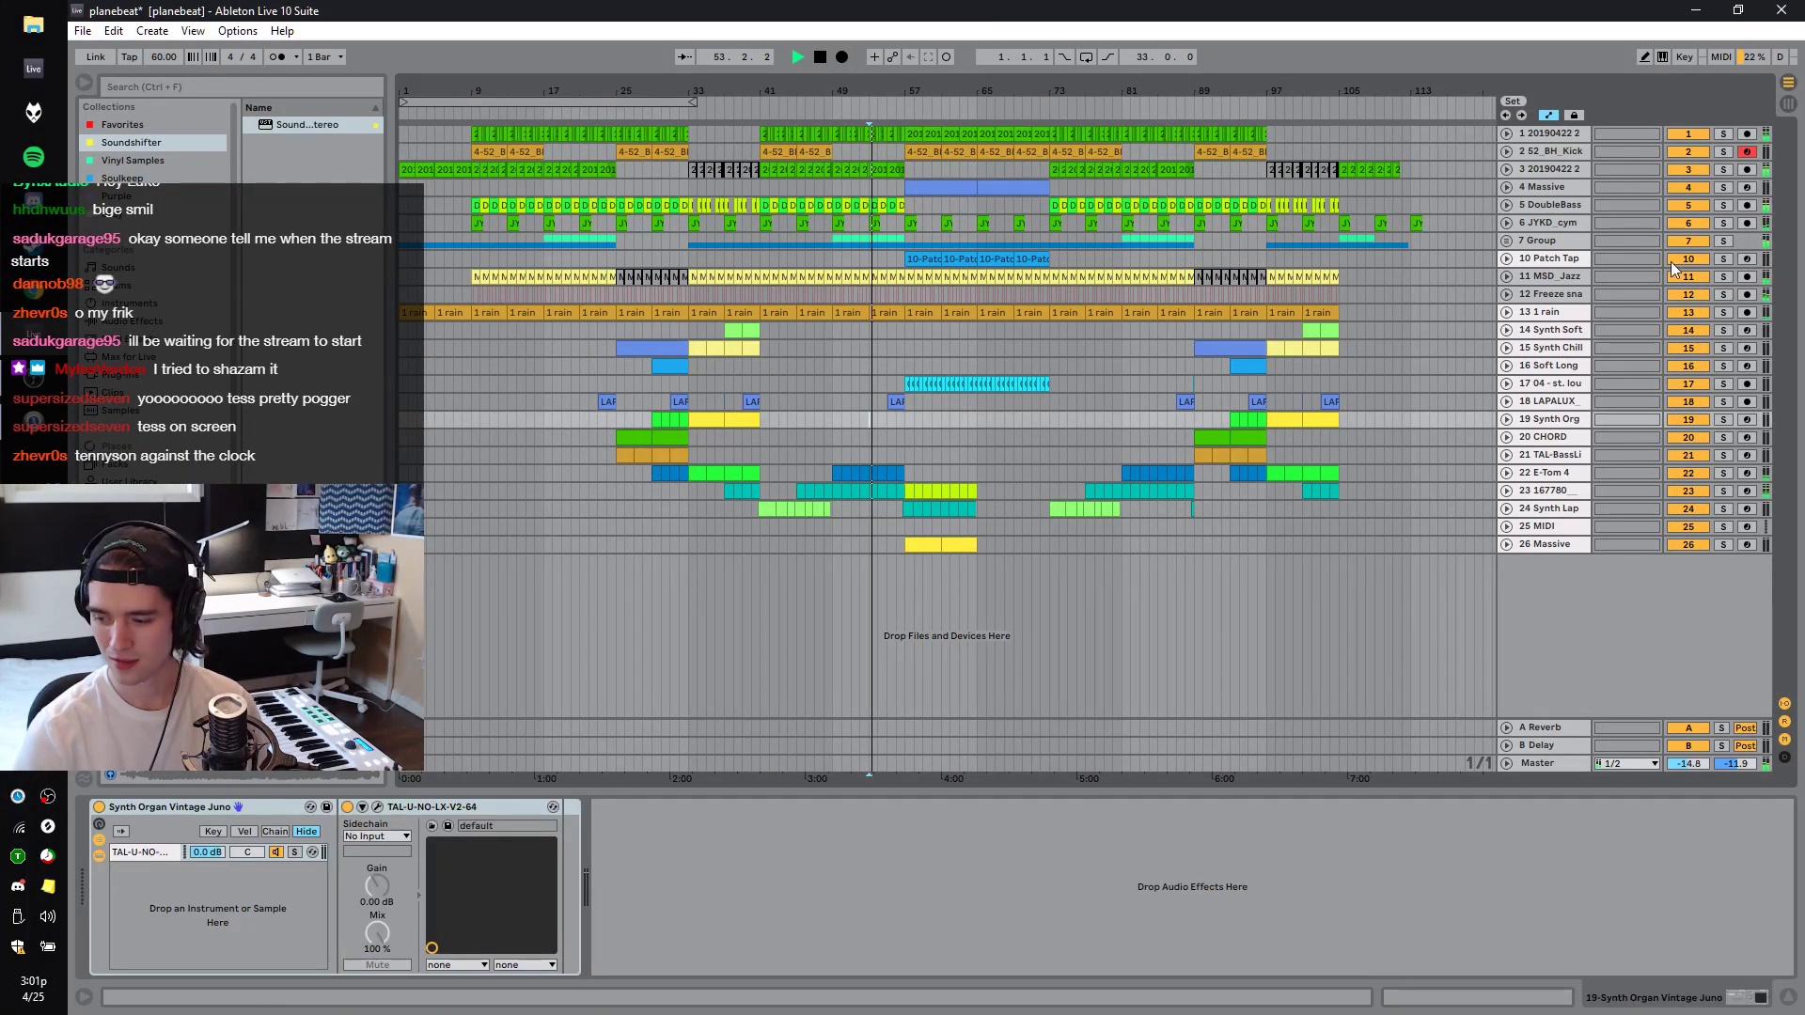
Switch the set to full-screen view and stop playback.
{"action": "left_click", "coordinate": [192, 30]}
{"action": "left_click", "coordinate": [221, 53]}
{"action": "key", "text": "space"}
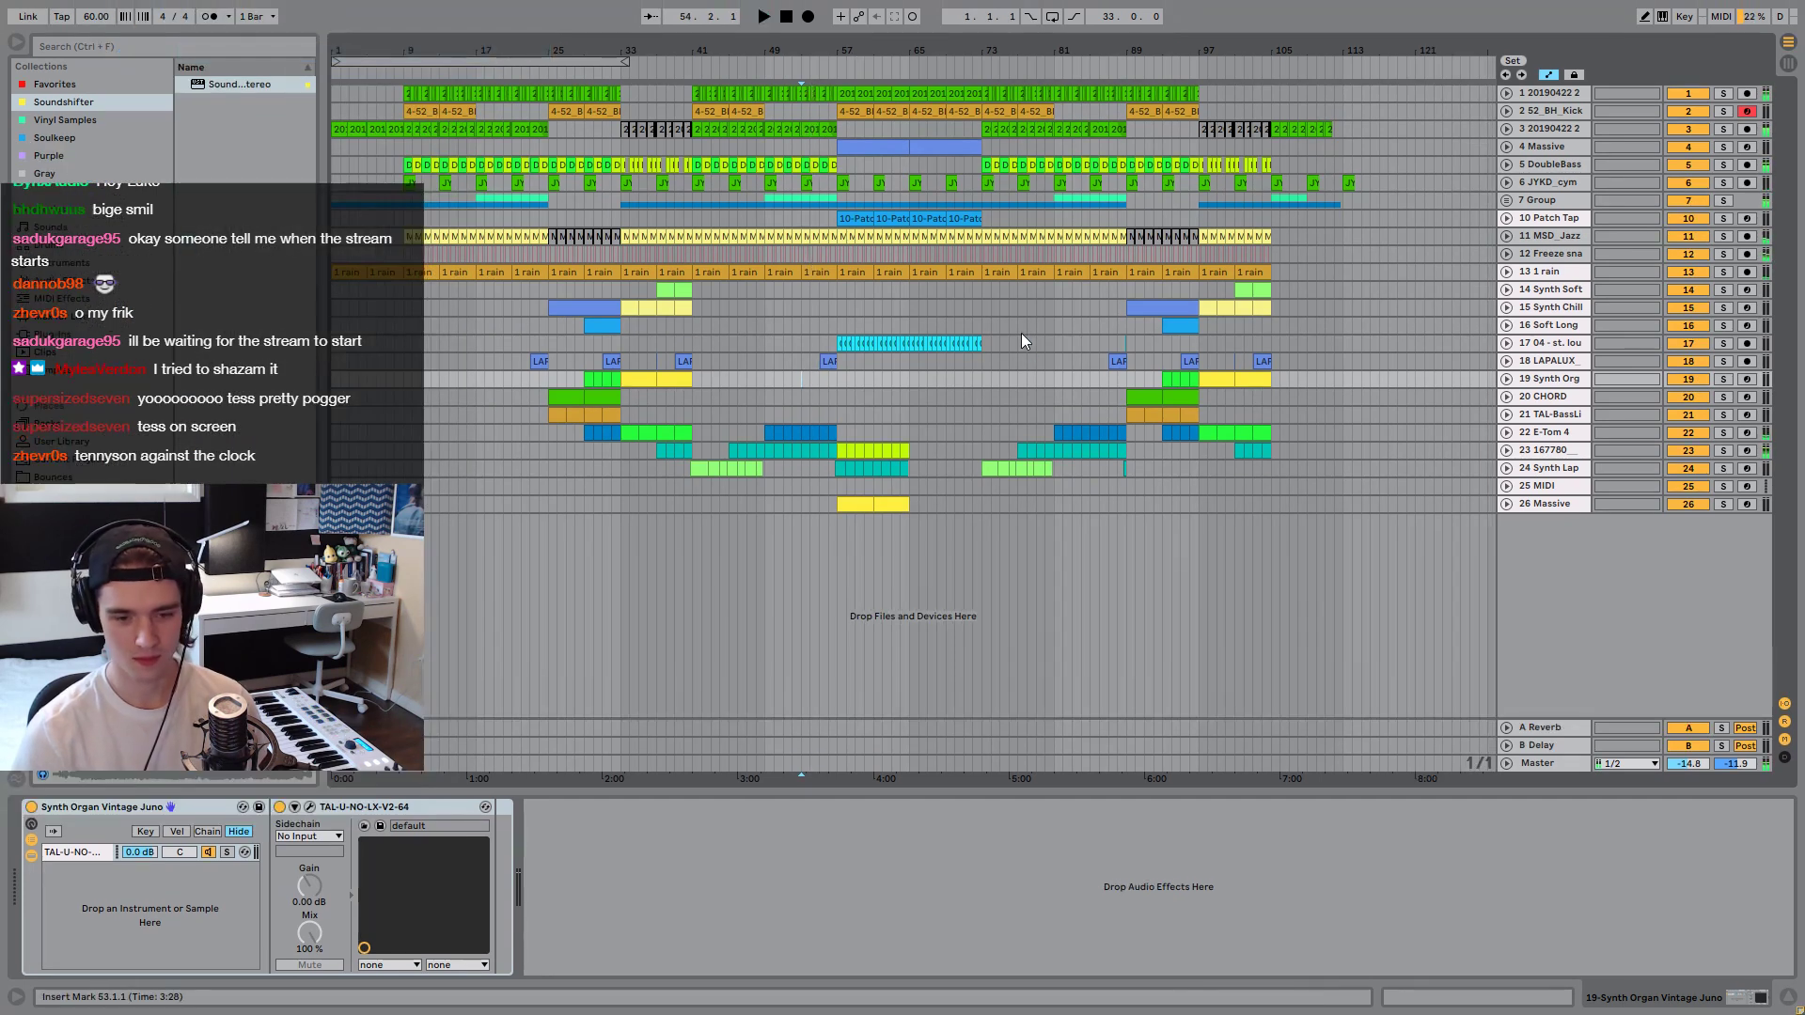
Place the insert mark around bar 62 on the Synth Organ track and play a short excerpt from there.
{"action": "left_click", "coordinate": [1056, 353]}
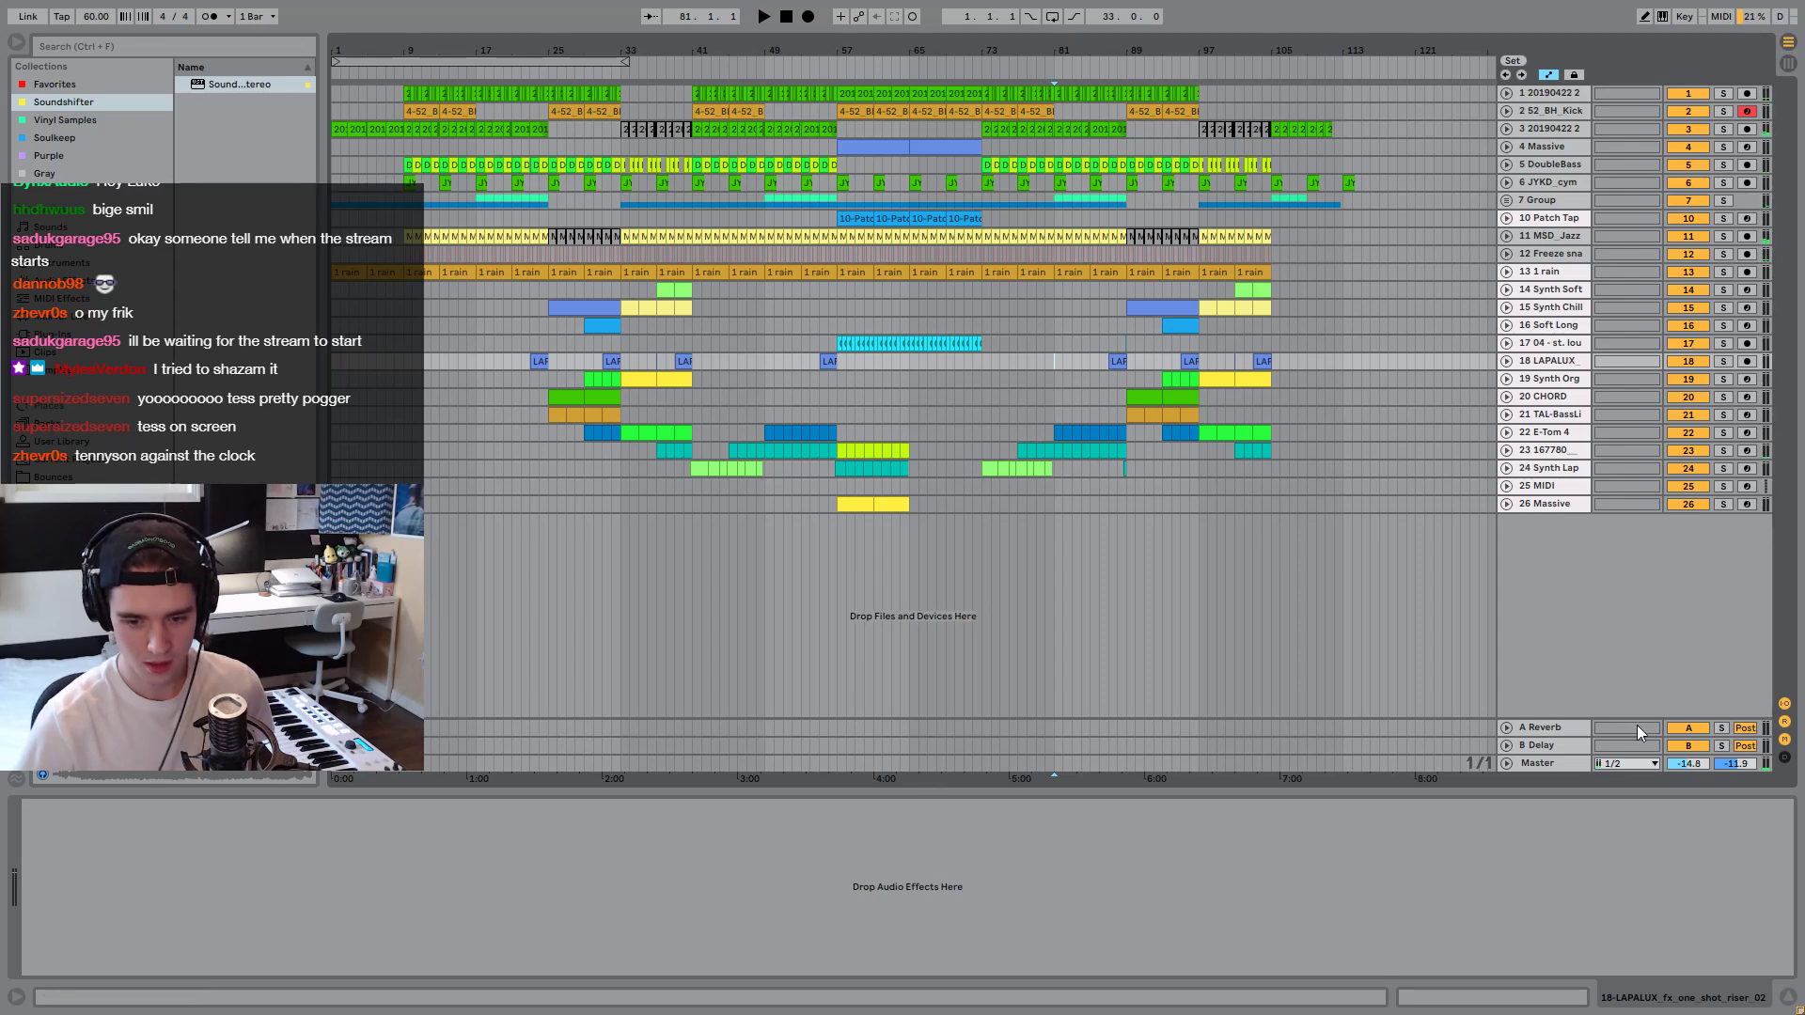
{"action": "left_click", "coordinate": [883, 376]}
{"action": "key", "text": "space"}
{"action": "key", "text": "space"}
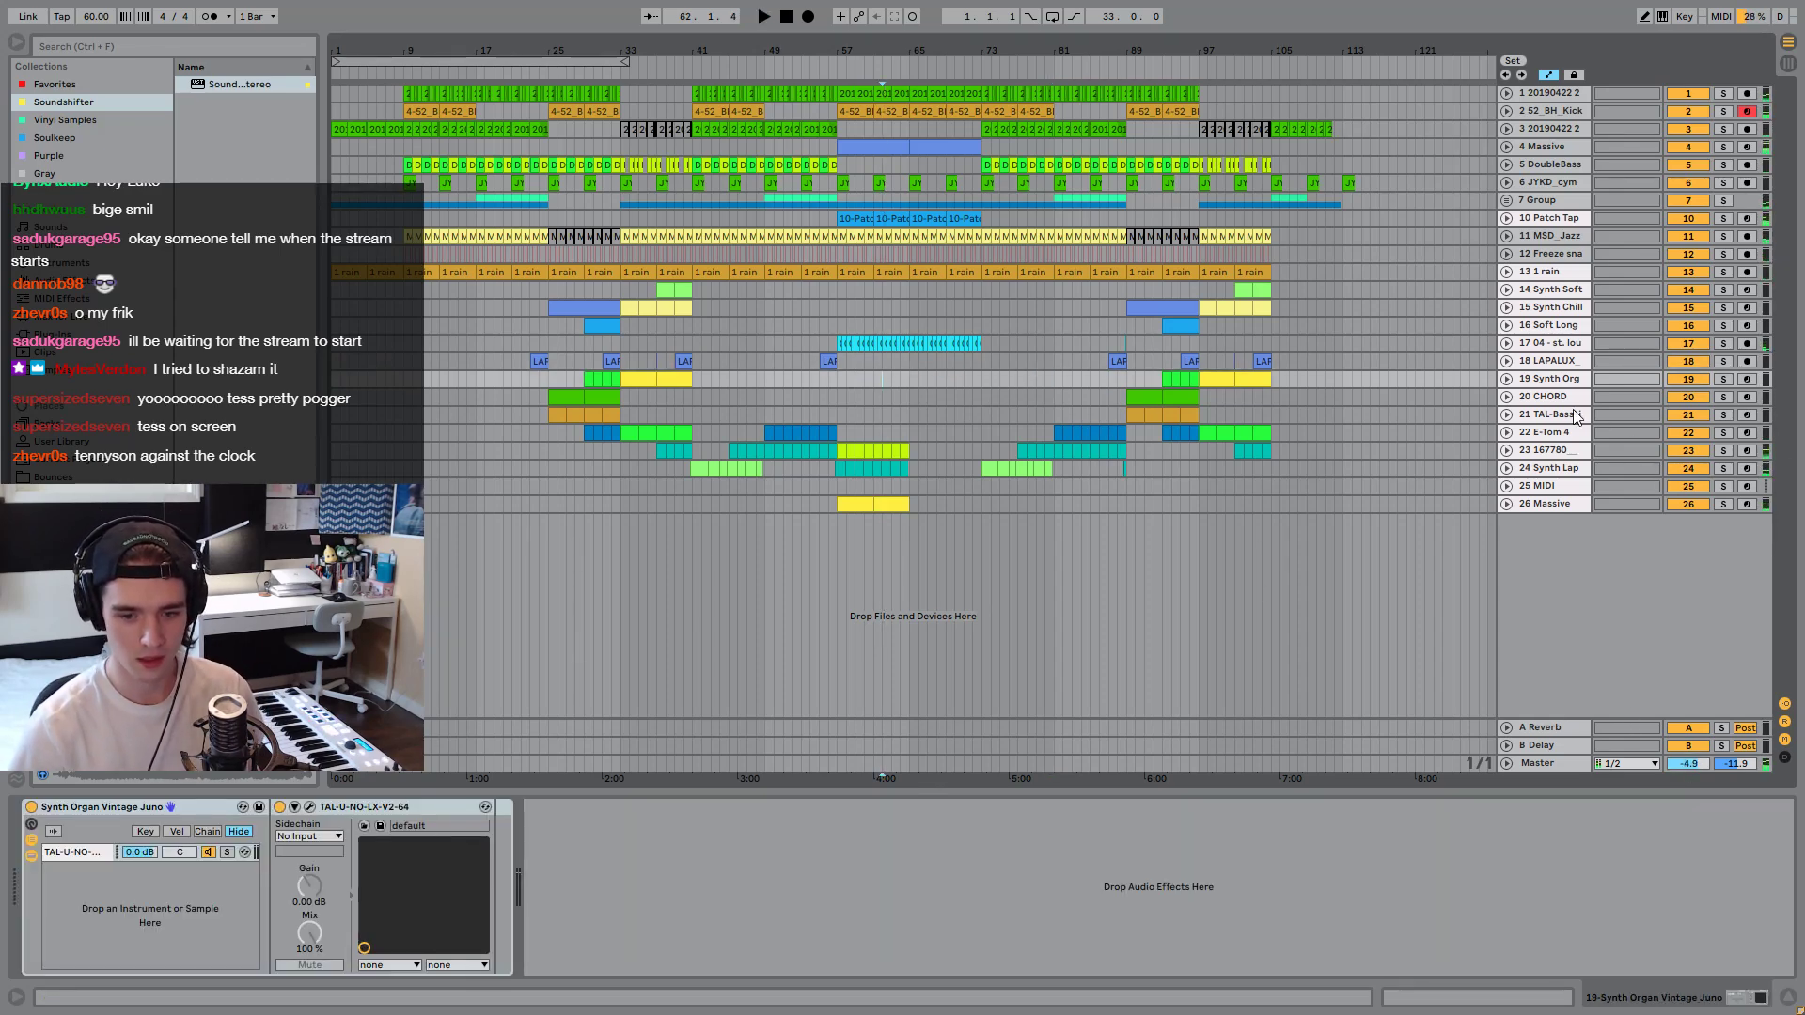
Open the TAL-BassLine synth interface on track 21 and arm that track for recording.
{"action": "left_click", "coordinate": [1554, 363]}
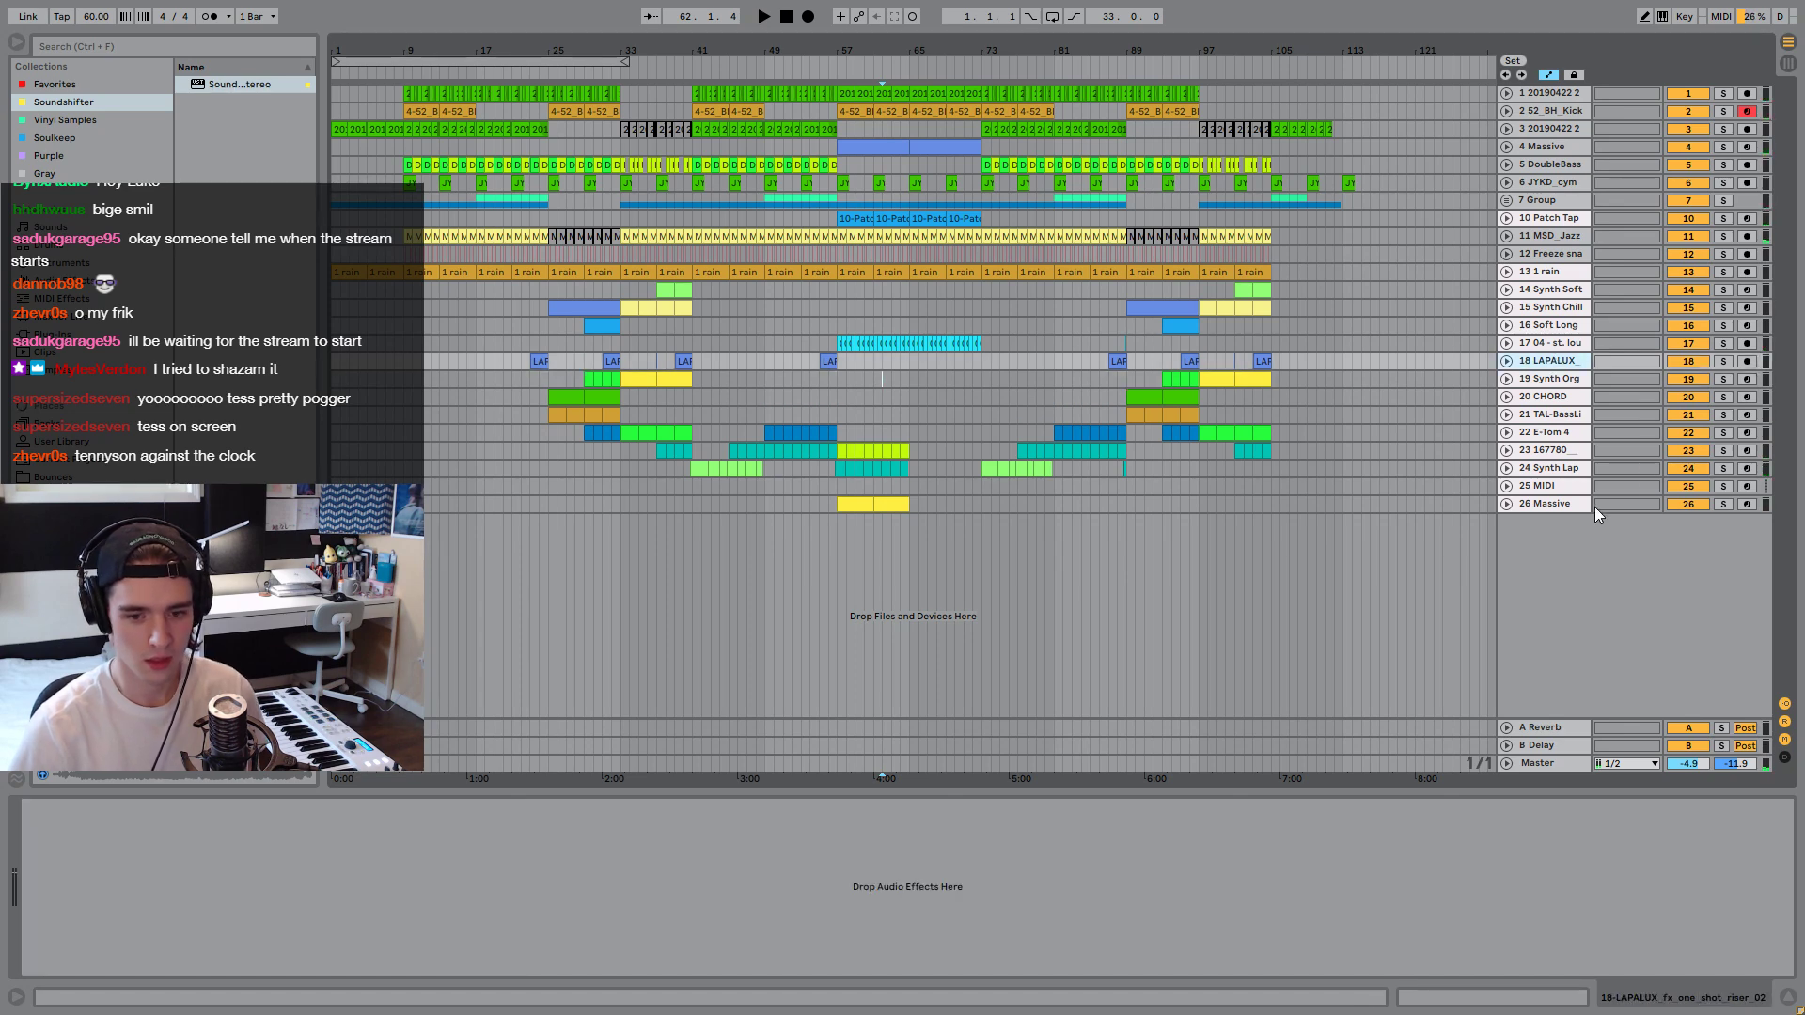
{"action": "left_click", "coordinate": [1551, 415]}
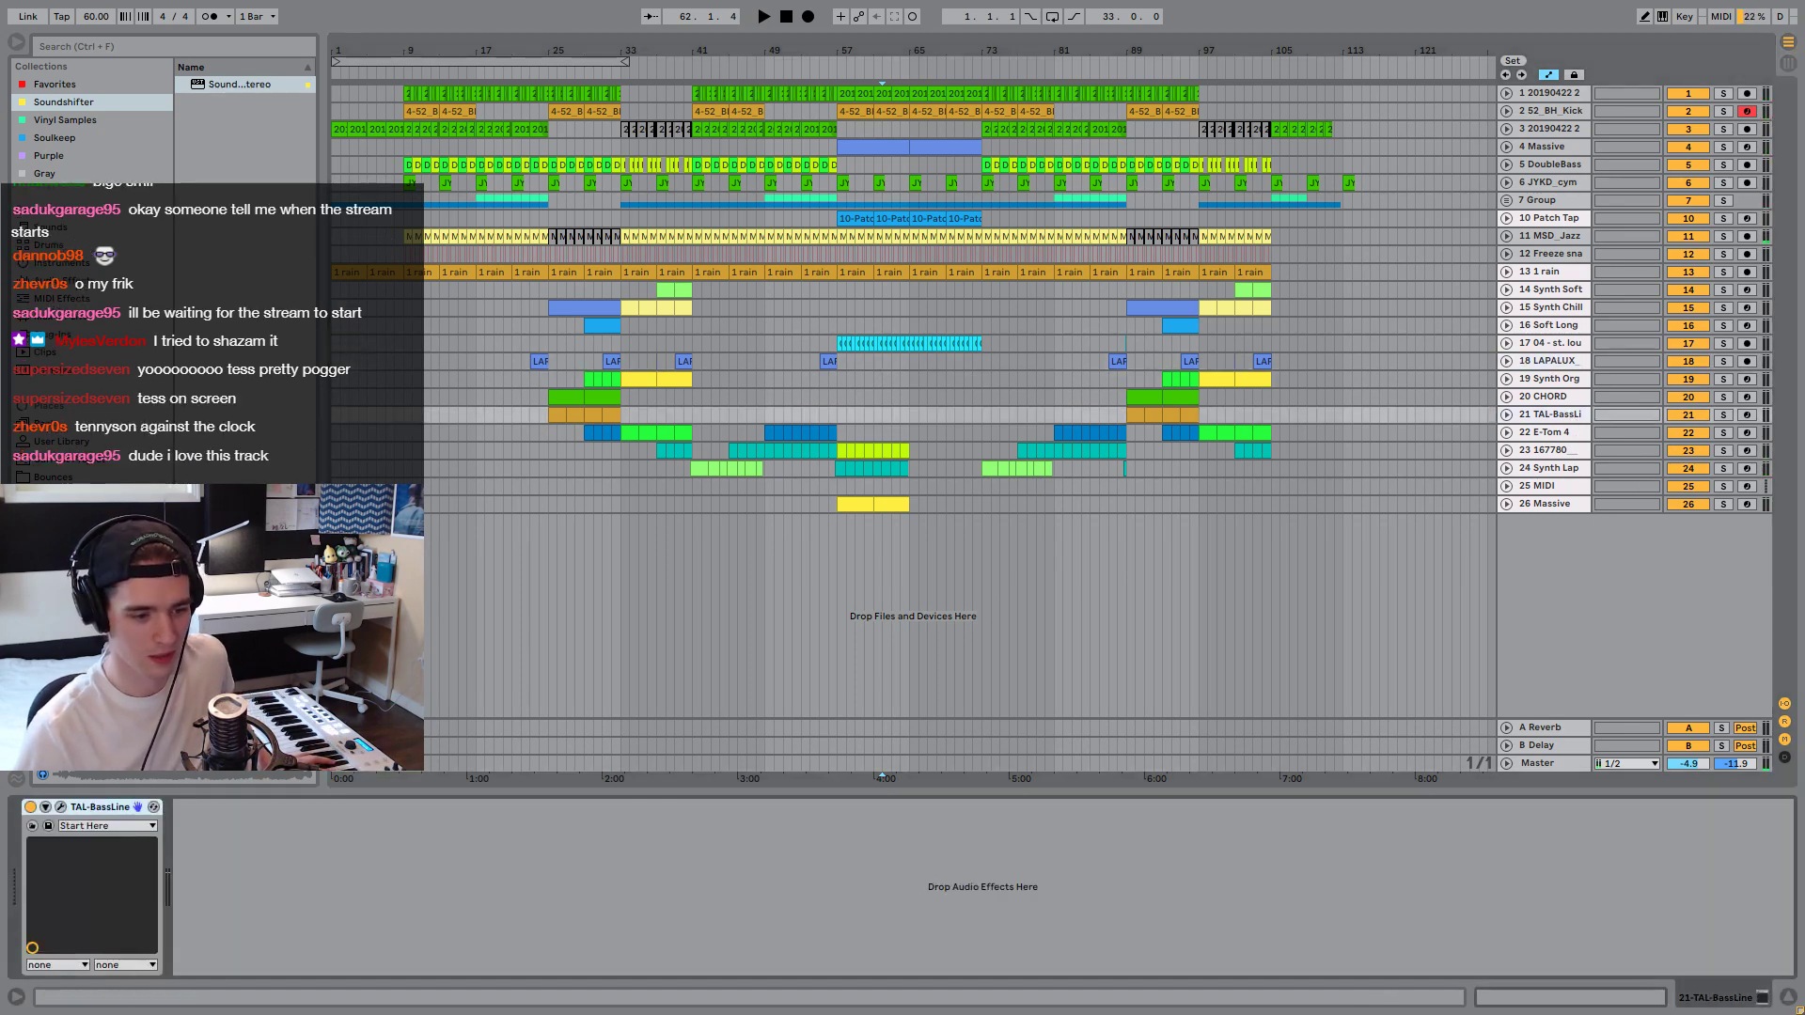
{"action": "left_click", "coordinate": [60, 807]}
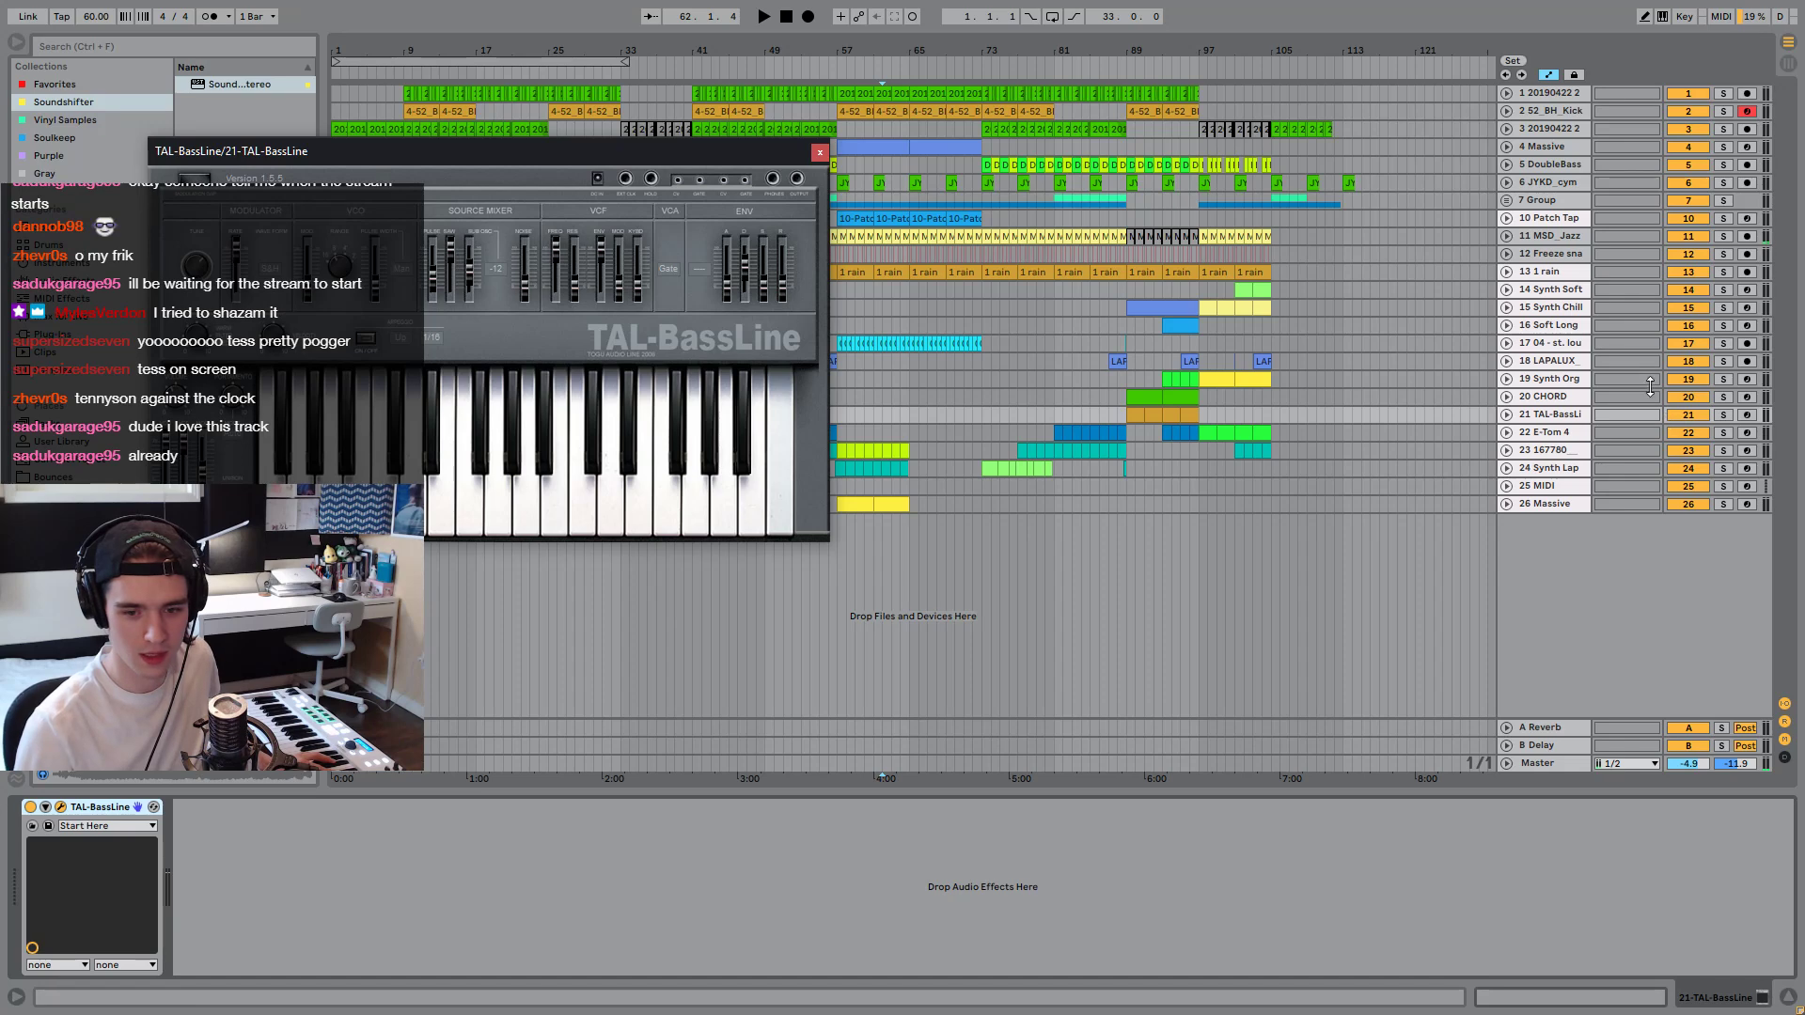
{"action": "left_click", "coordinate": [1747, 414]}
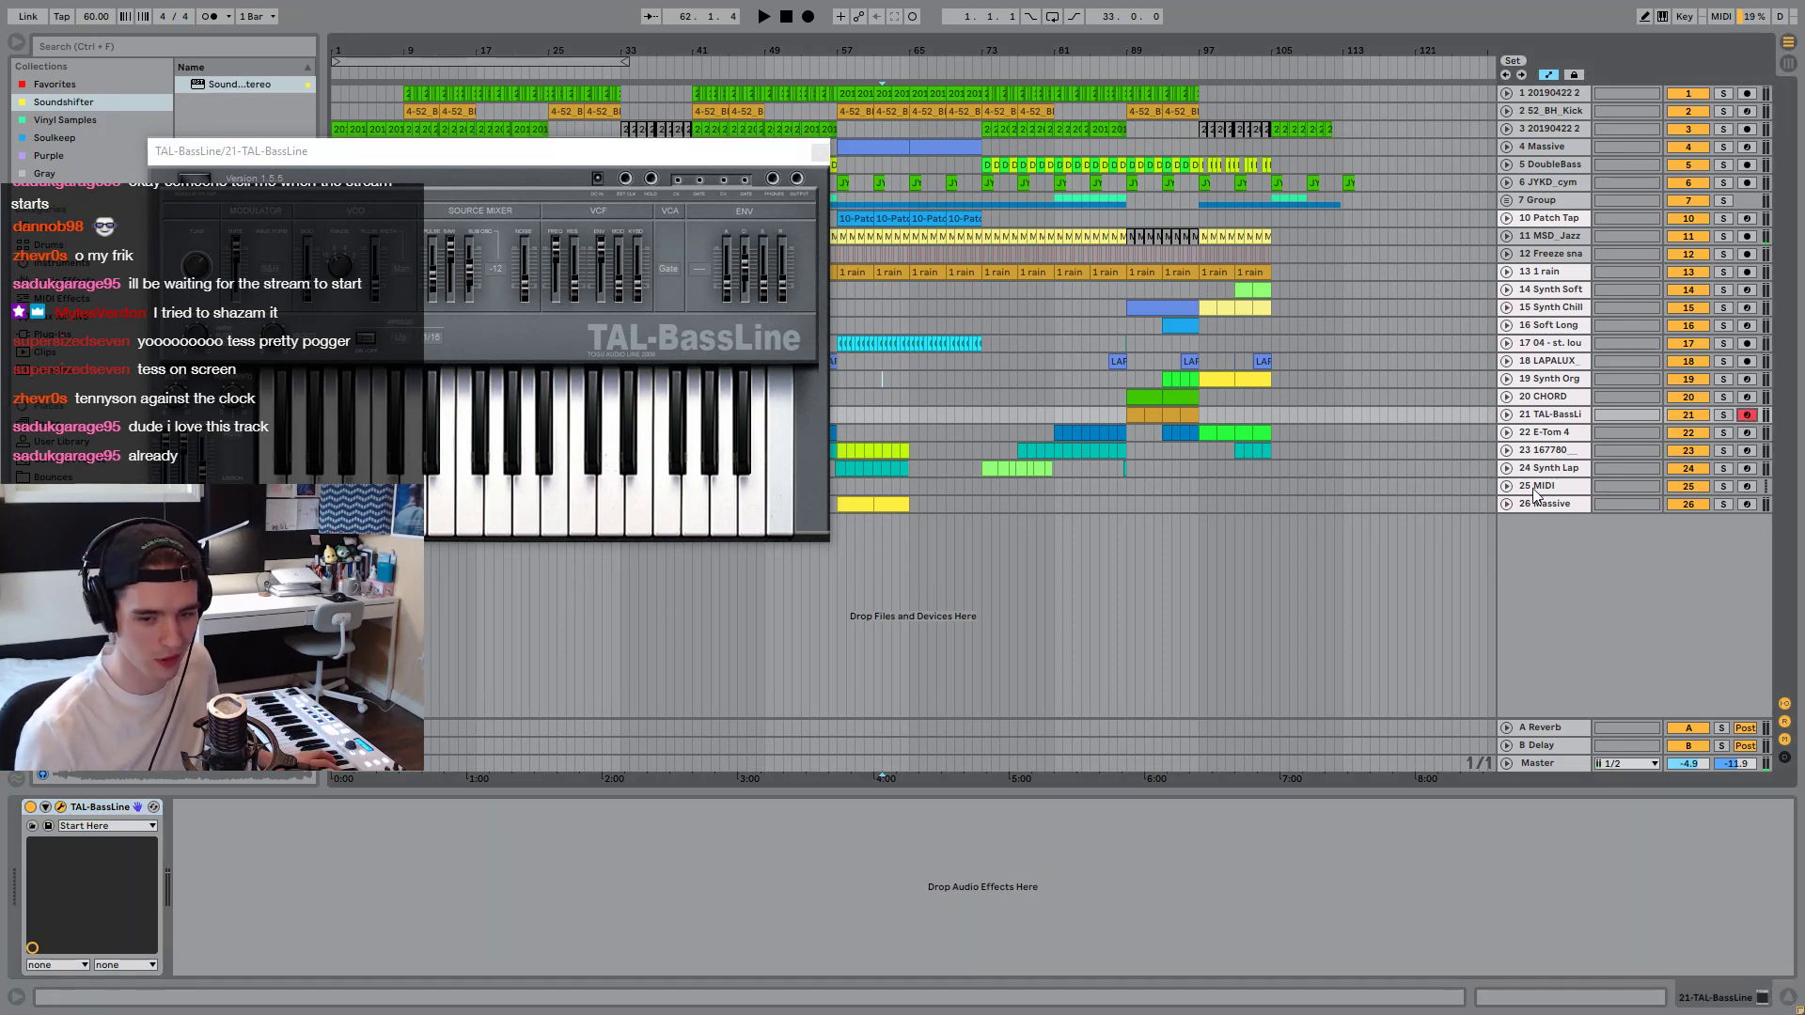
Unfold the TAL-BassLine track, move its plugin window clear, and raise the master volume to 1.9 dB.
{"action": "left_click", "coordinate": [1506, 415]}
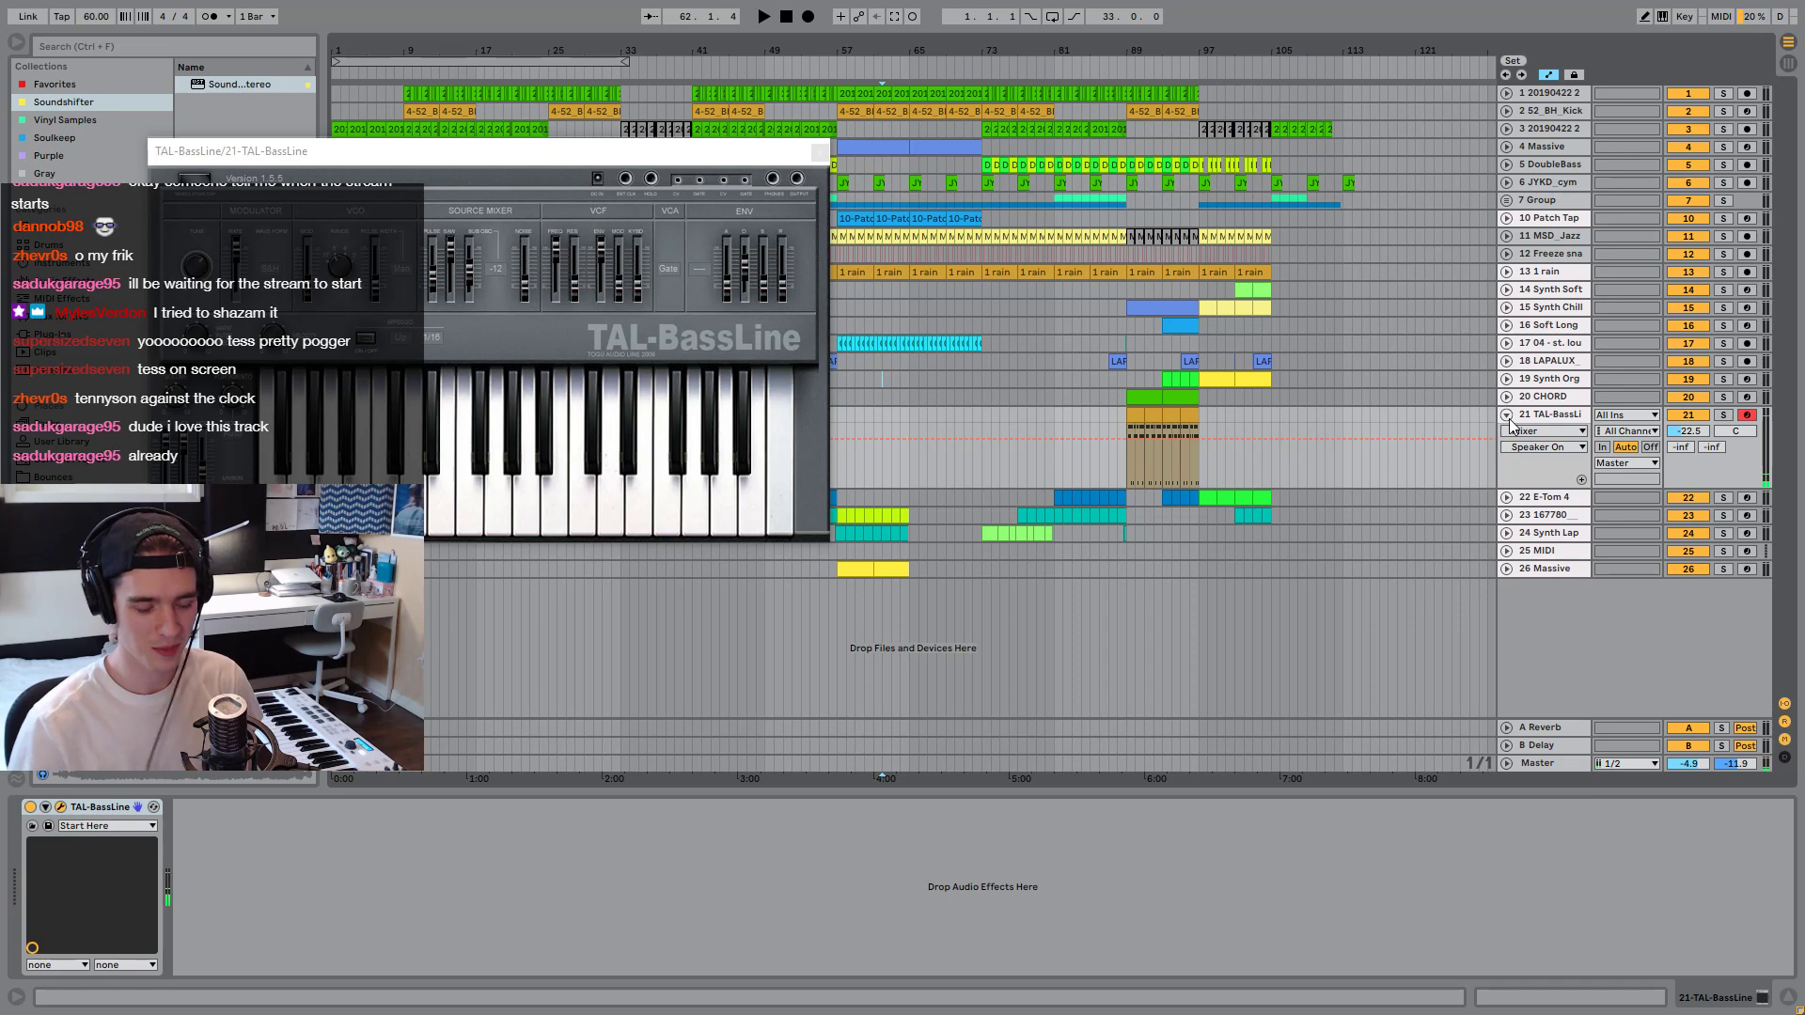
{"action": "left_click_drag", "start_coordinate": [617, 161], "coordinate": [803, 308]}
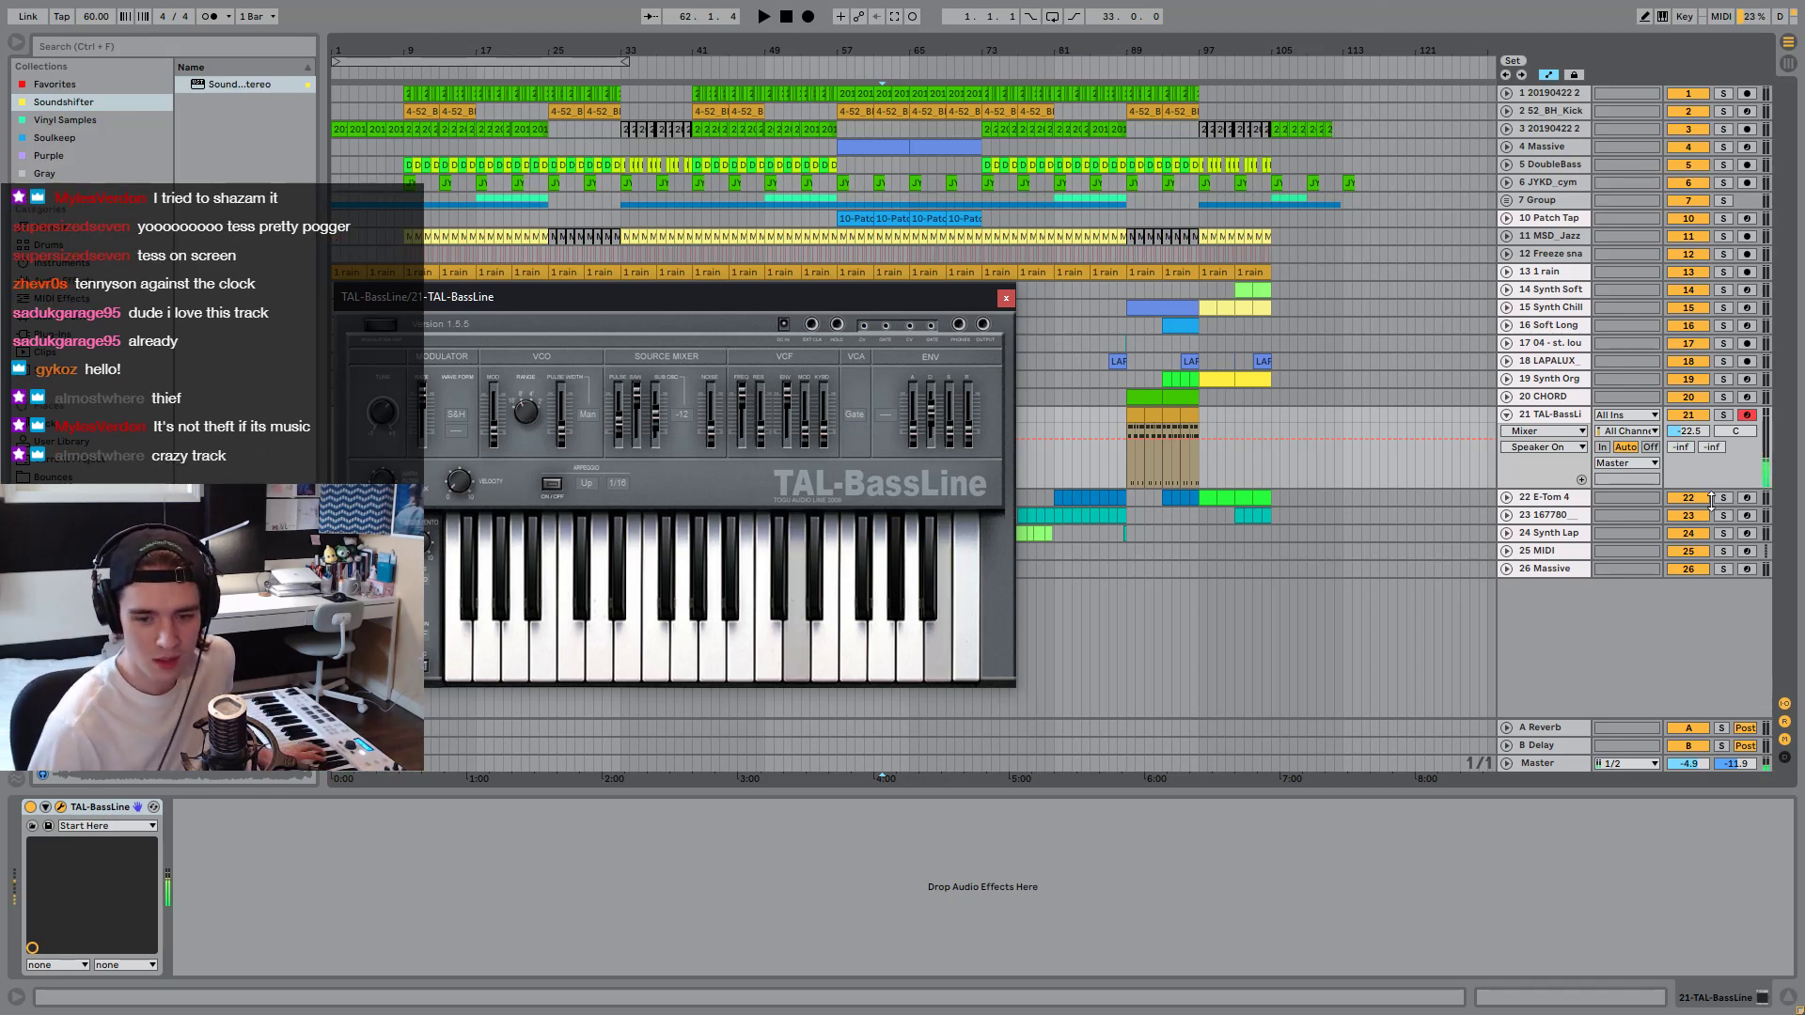
{"action": "left_click_drag", "start_coordinate": [1688, 763], "coordinate": [1688, 743]}
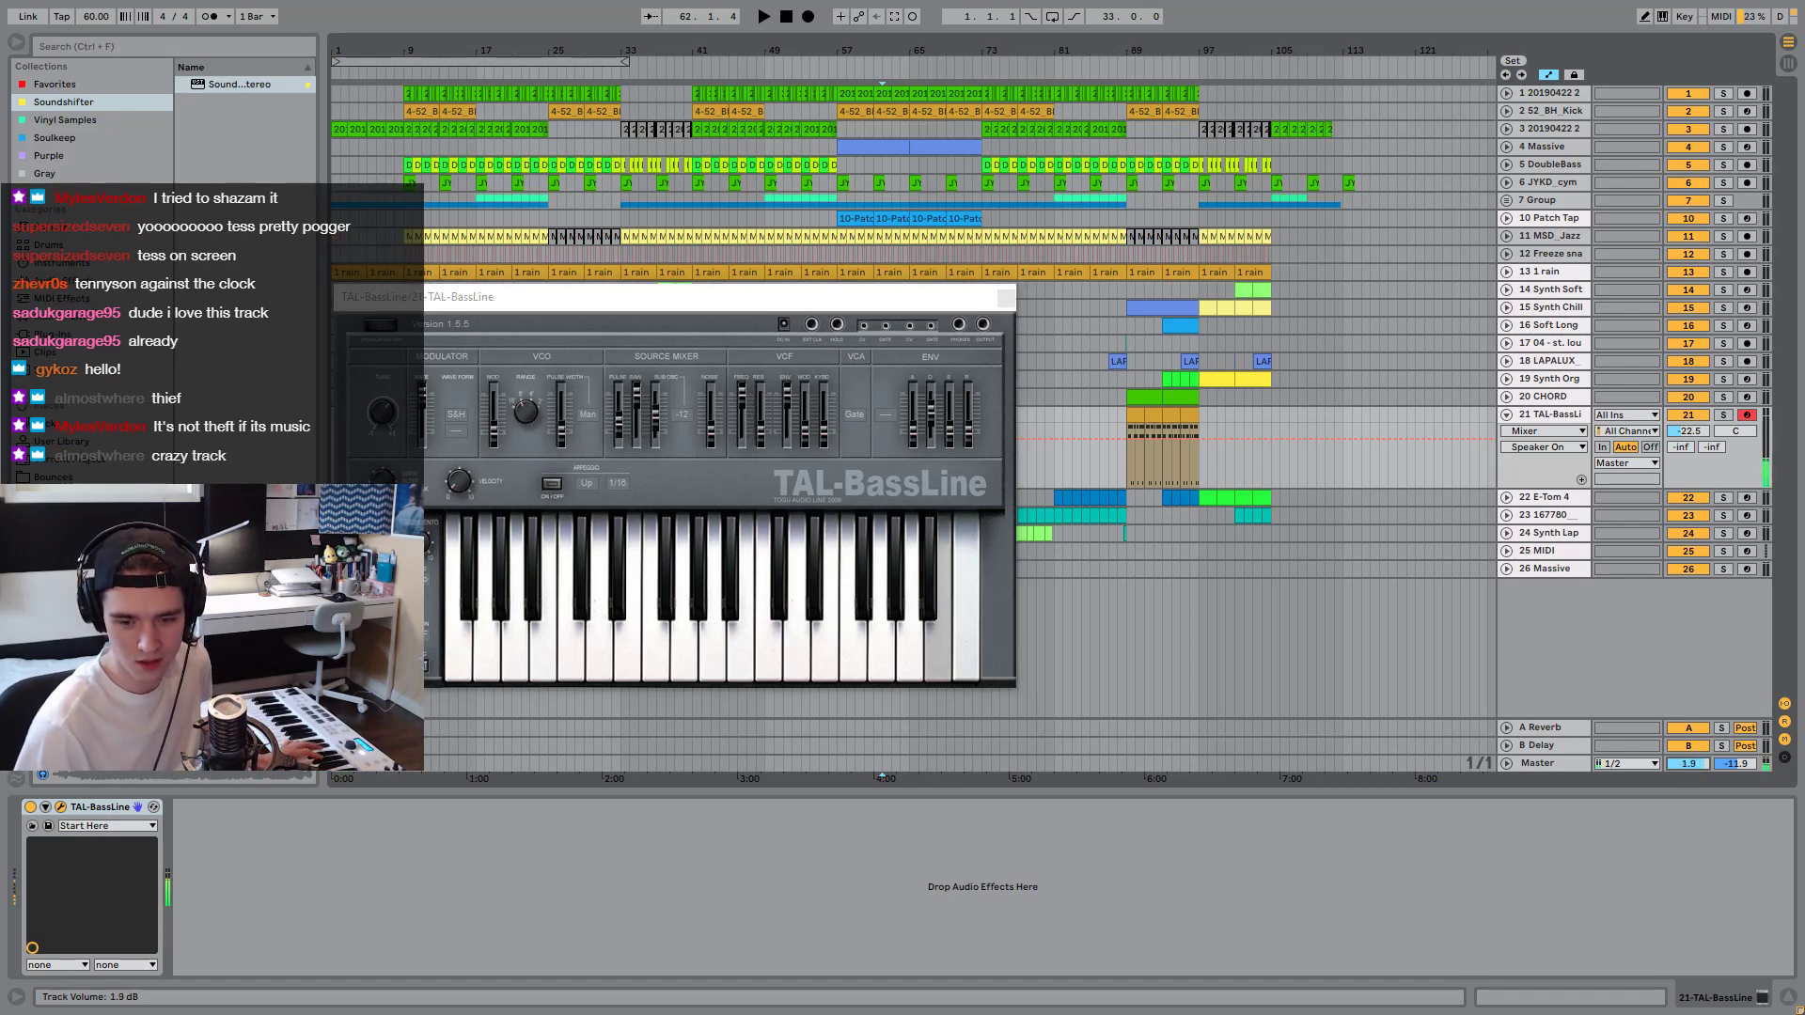
Arm the Synth Organ track and set the TAL-BassLine track's volume to -17.8 dB.
{"action": "left_click", "coordinate": [1746, 380]}
{"action": "left_click_drag", "start_coordinate": [1701, 437], "coordinate": [1701, 414]}
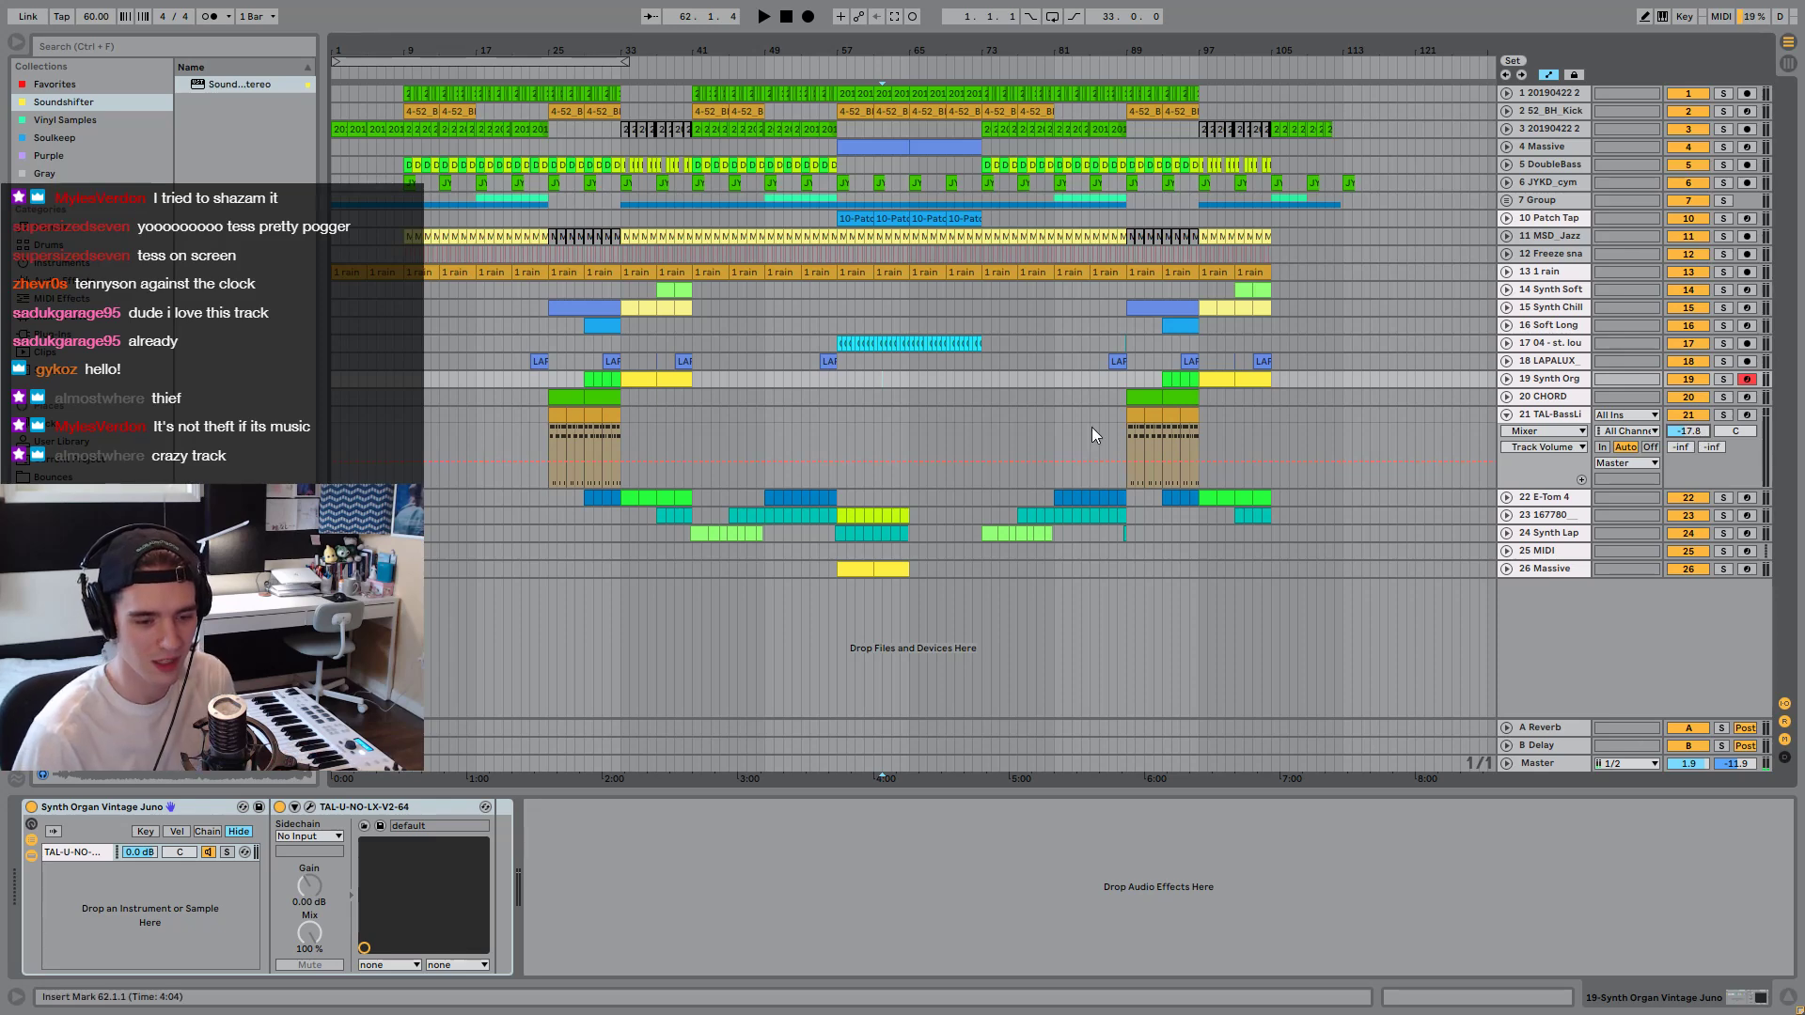
Turn down the Noise in the Kramer Tape plugin on the Master track and close the plugin.
{"action": "left_click", "coordinate": [1547, 763]}
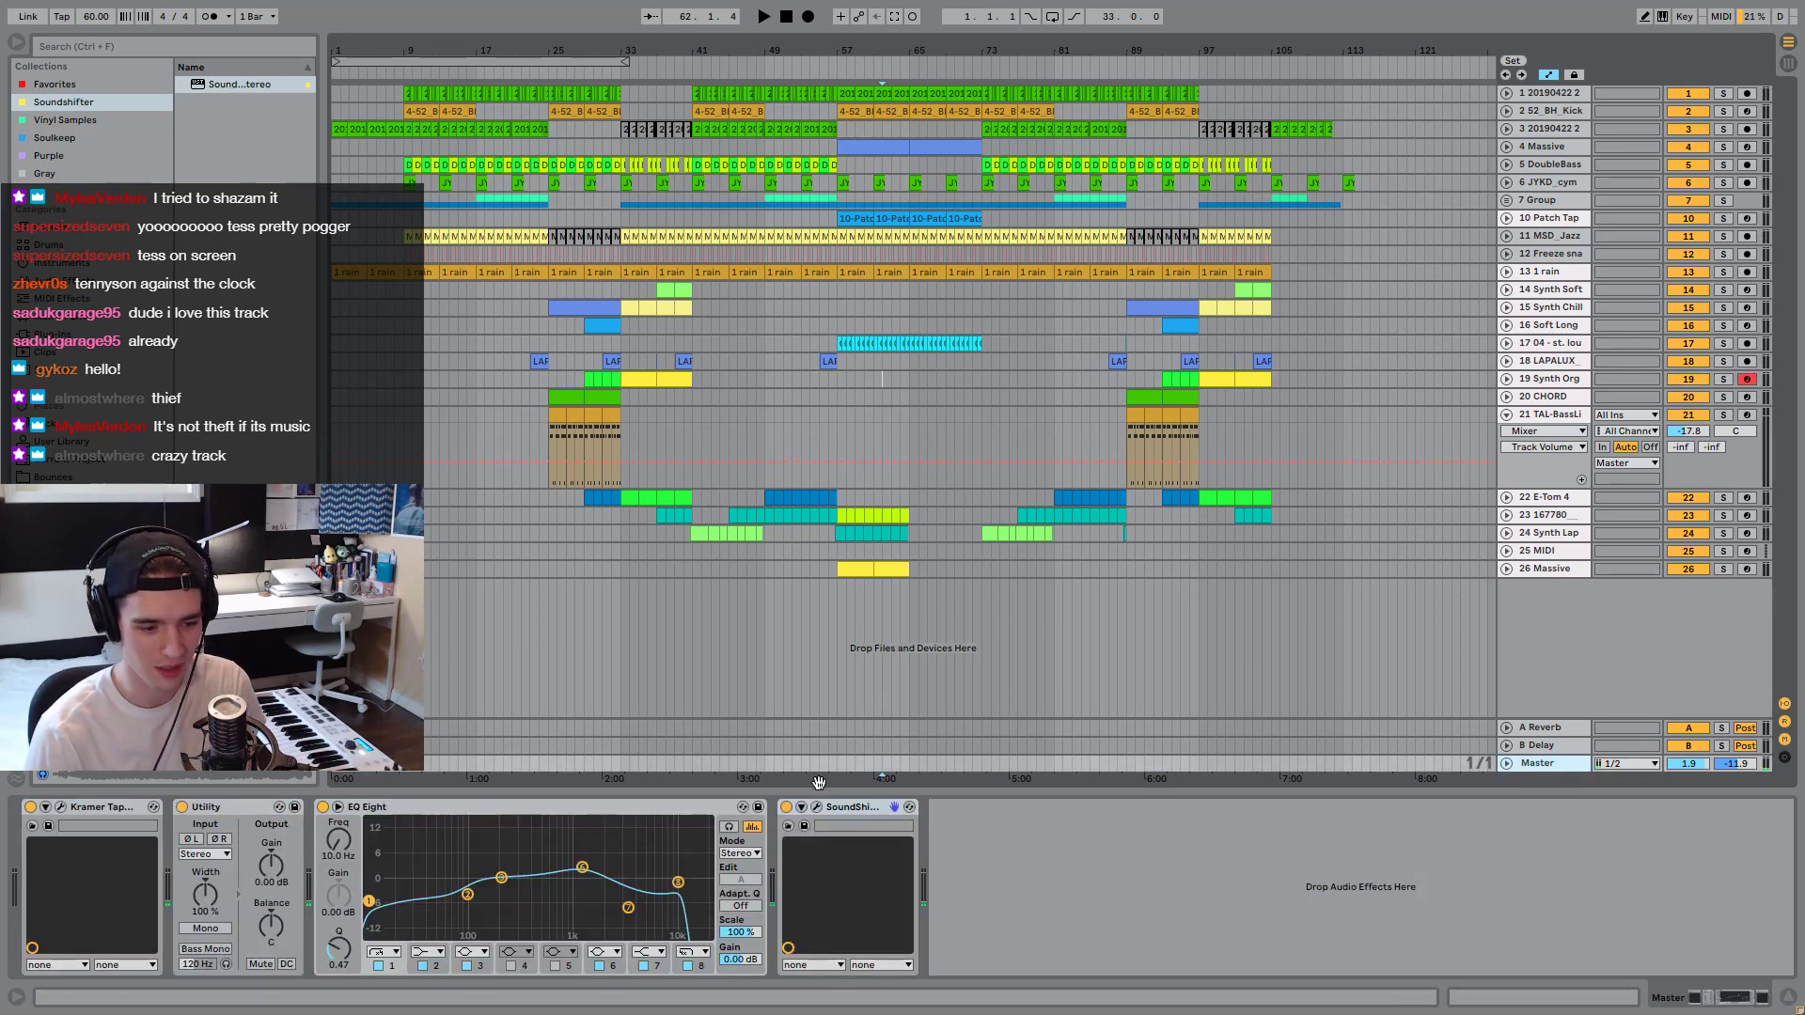
{"action": "left_click", "coordinate": [60, 807]}
{"action": "left_click_drag", "start_coordinate": [716, 369], "coordinate": [715, 474]}
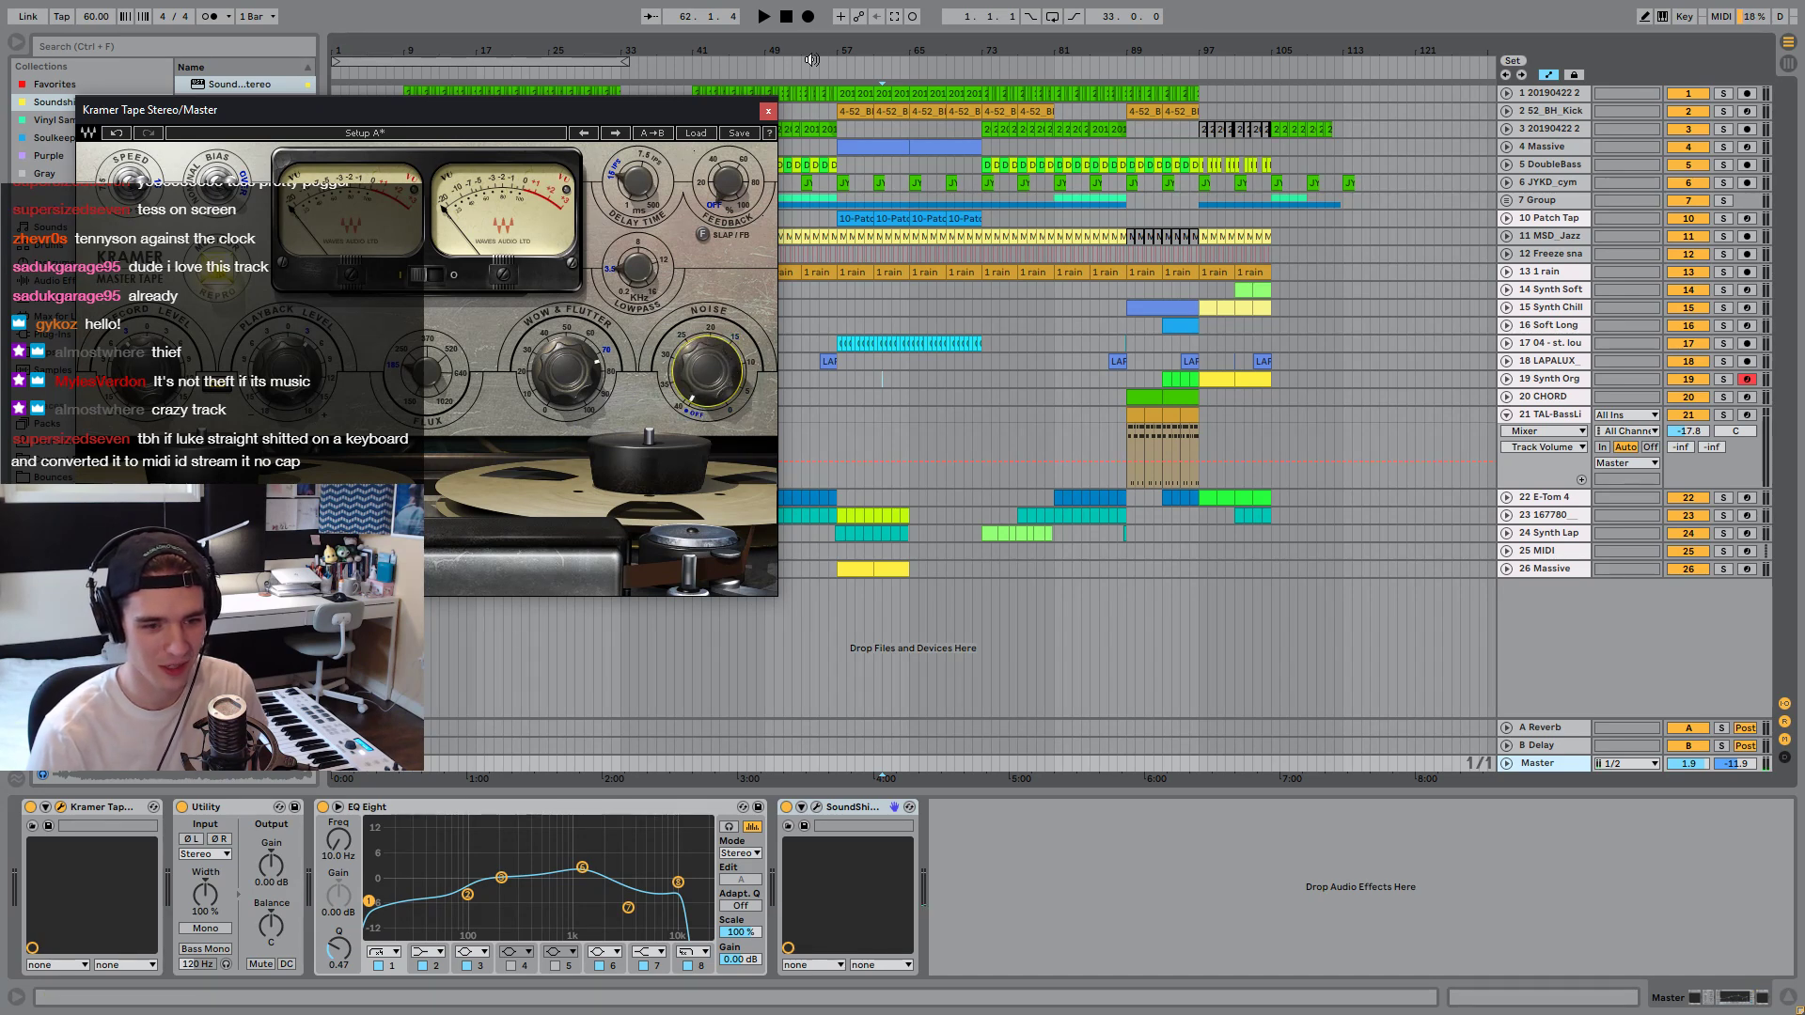
{"action": "left_click", "coordinate": [768, 110]}
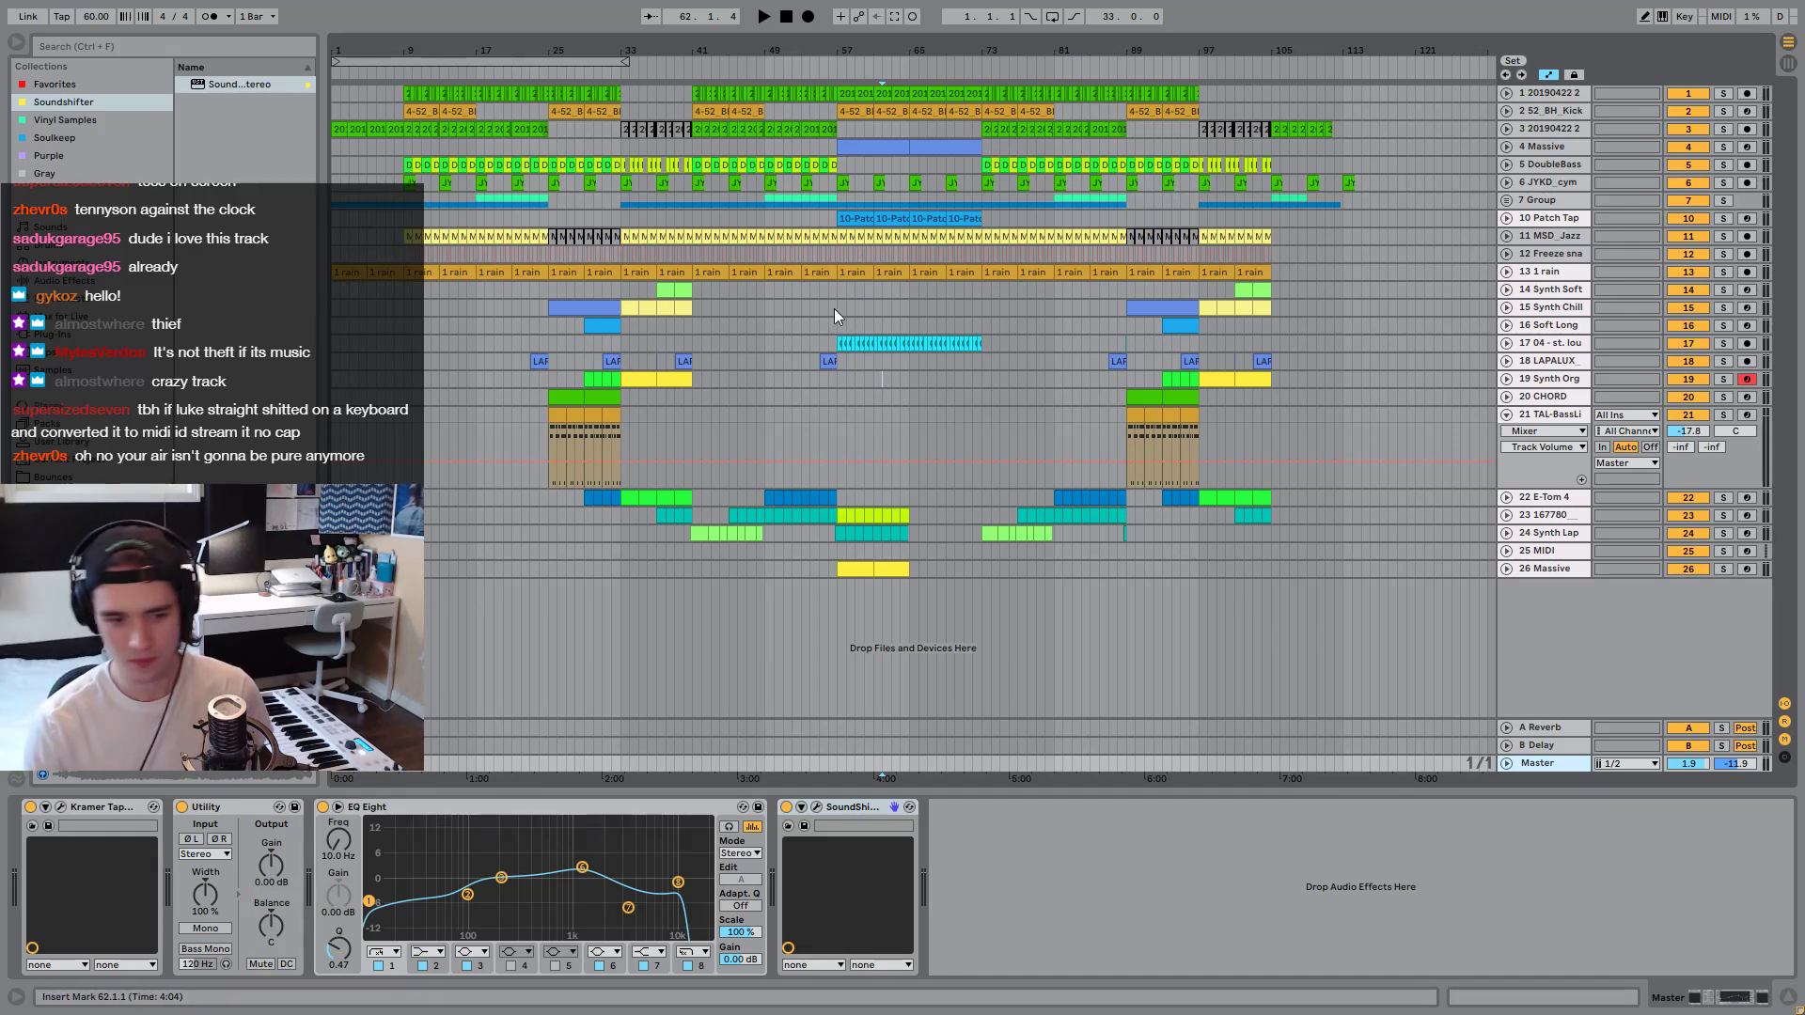
Play a short excerpt of the arrangement from around bar 54 on the TAL-BassLine track.
{"action": "left_click", "coordinate": [805, 406]}
{"action": "key", "text": "space"}
{"action": "key", "text": "space"}
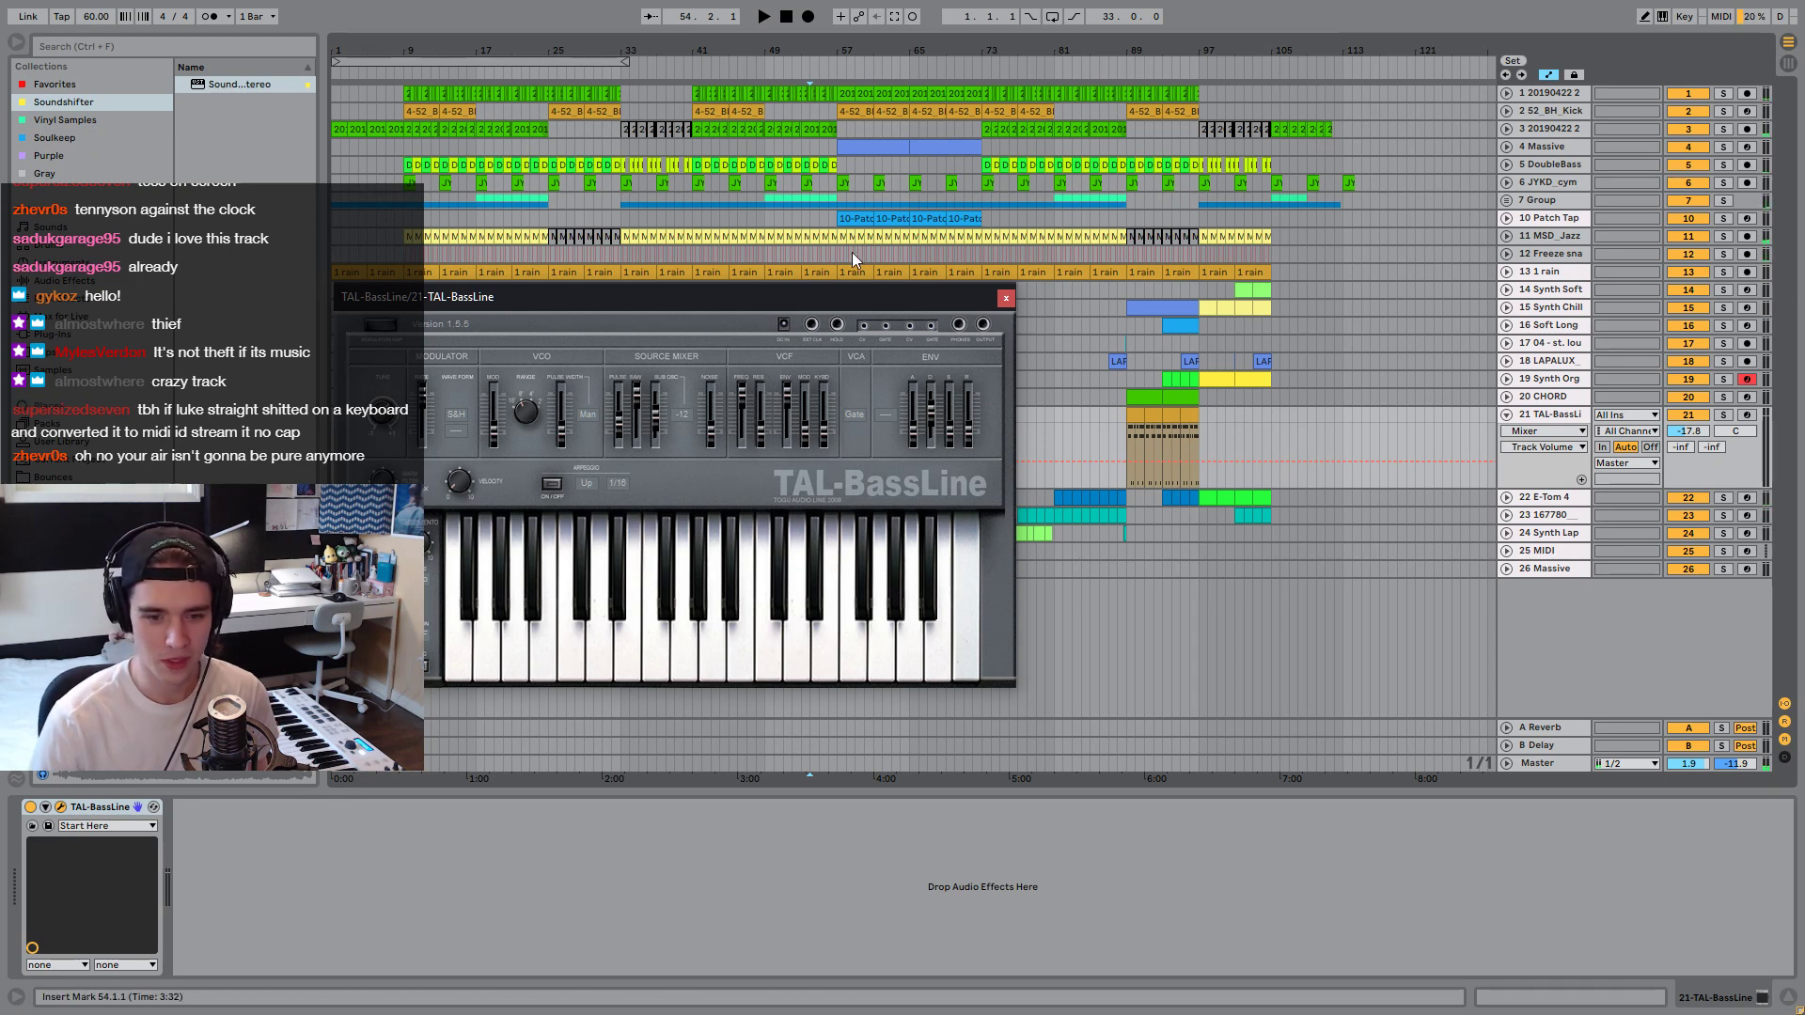
Arm the Soft Long Decay and Synth Chilly Brass tracks in turn to audition them, ending with Synth Soft Long Analog armed.
{"action": "left_click", "coordinate": [1747, 326]}
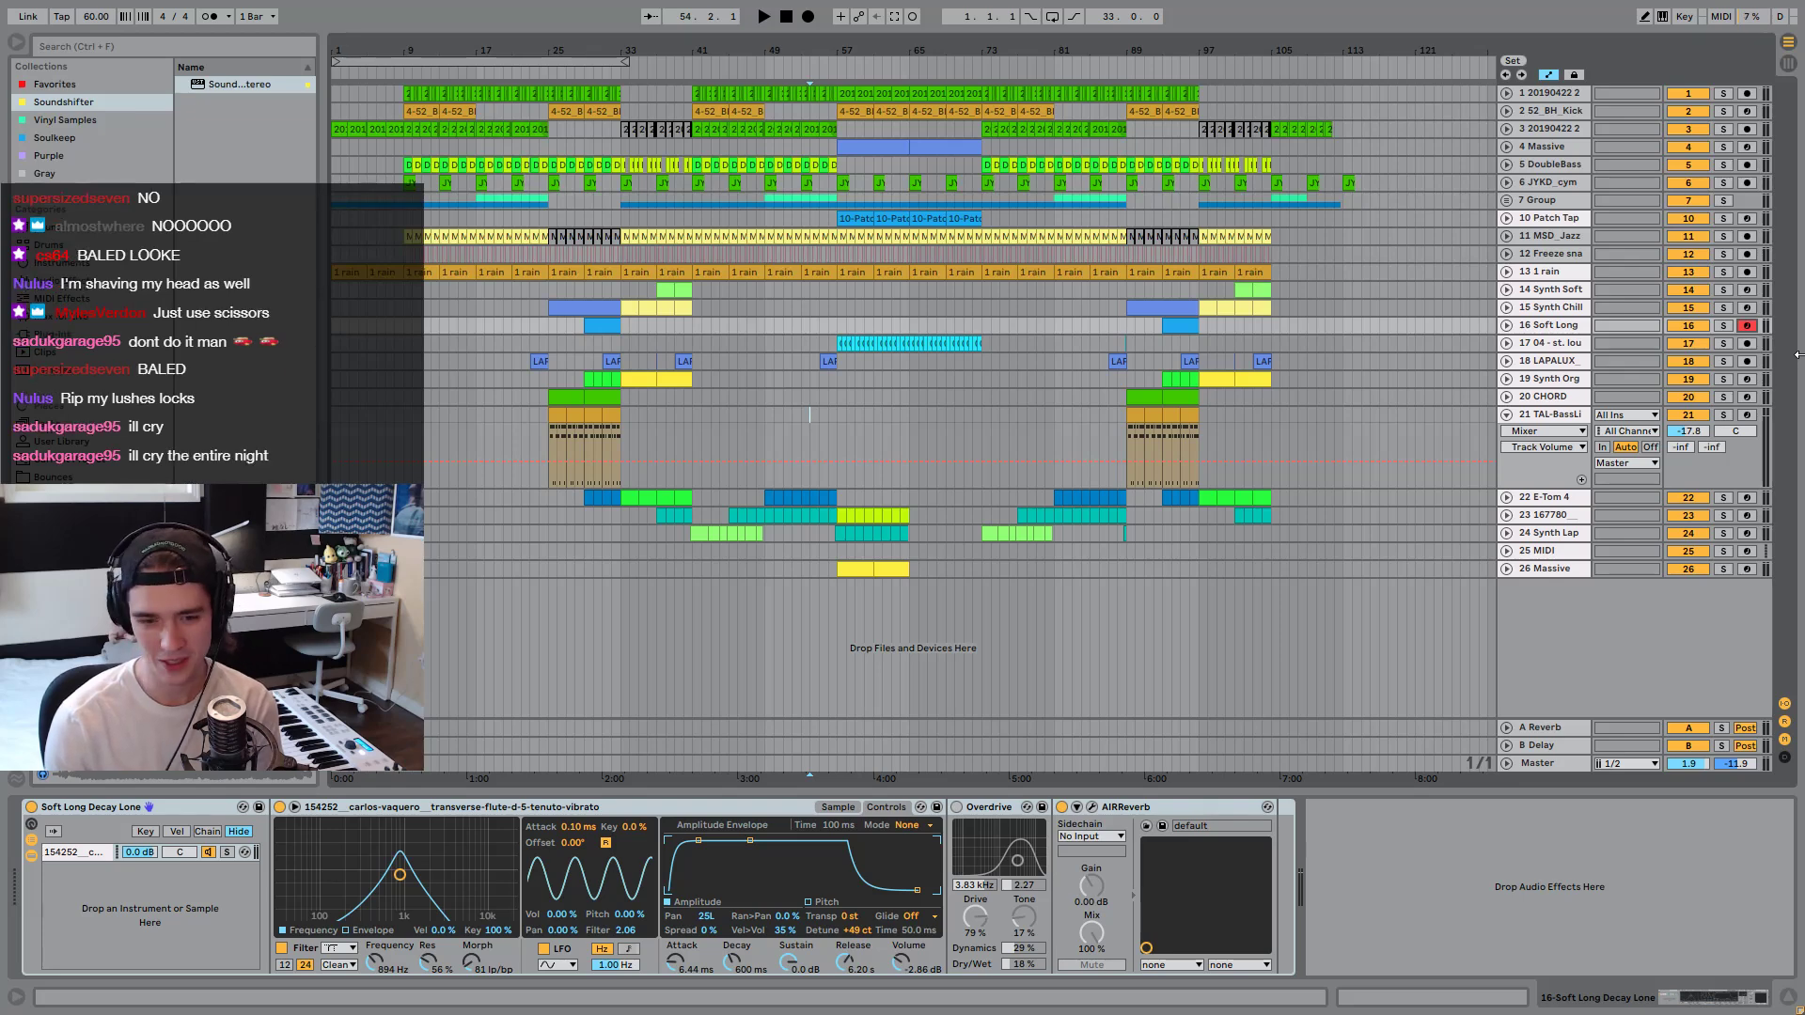
{"action": "left_click", "coordinate": [1748, 308]}
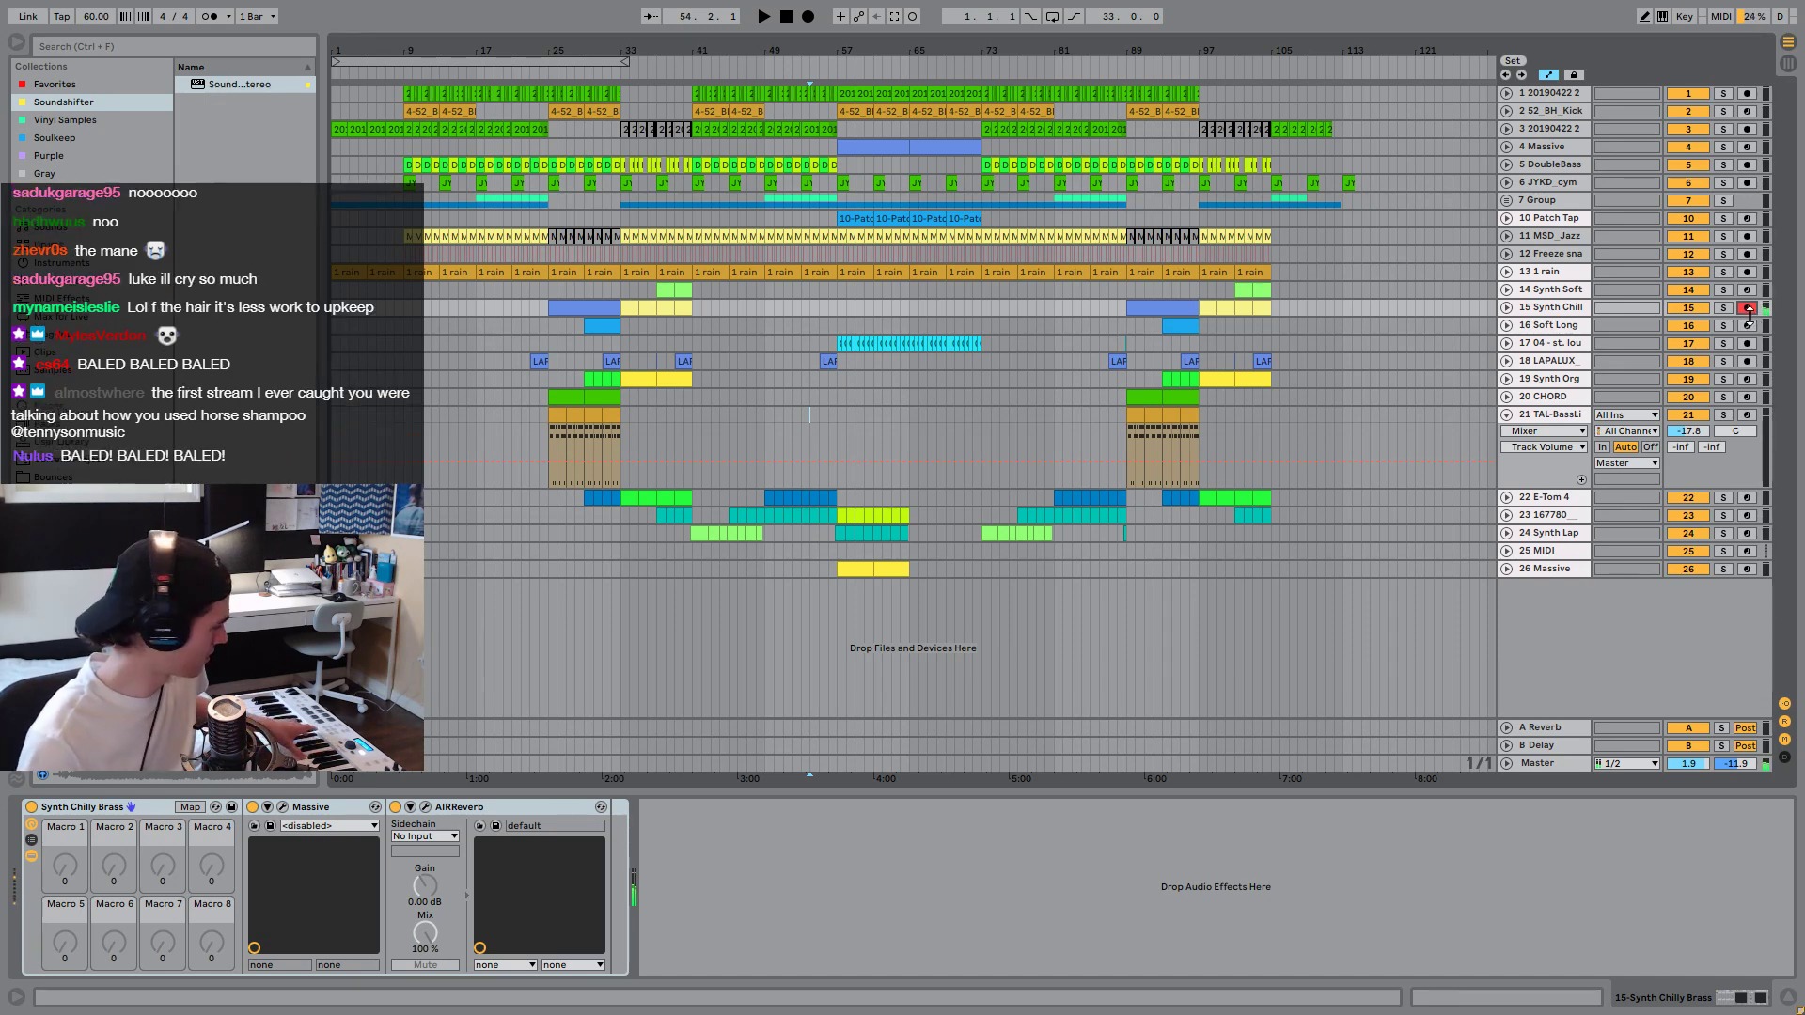
{"action": "left_click", "coordinate": [1748, 308]}
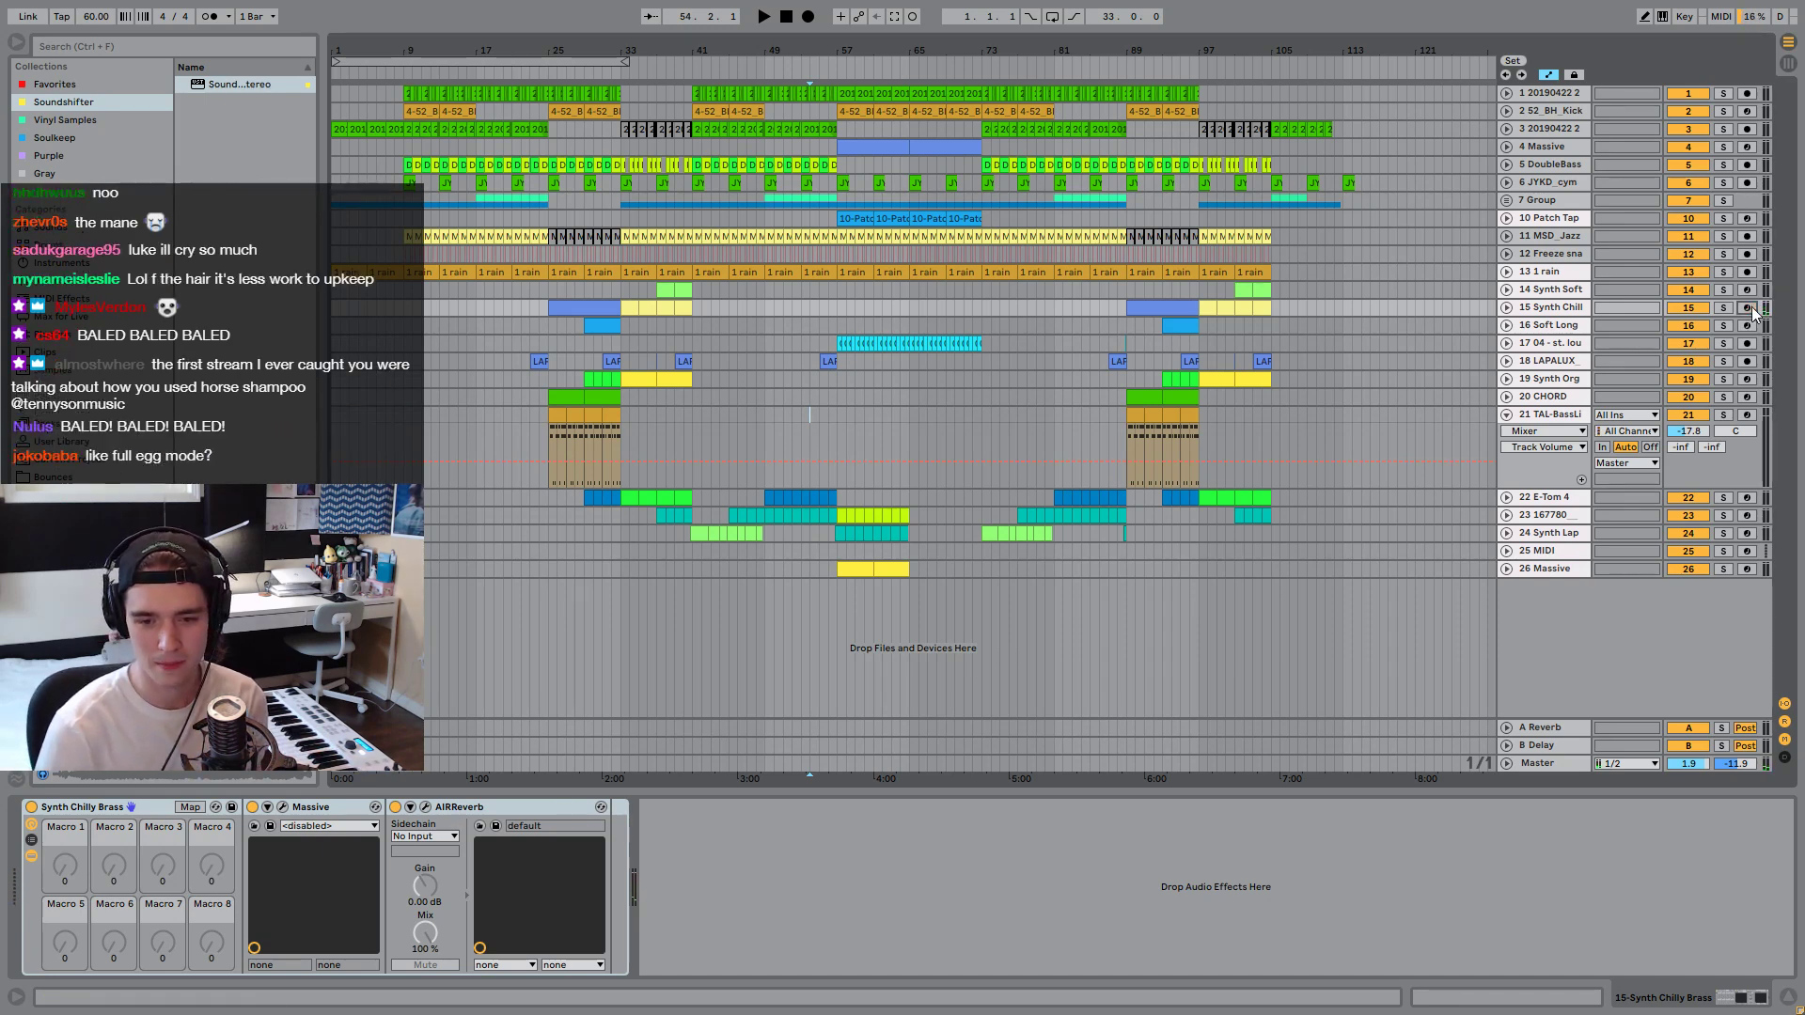
{"action": "left_click", "coordinate": [1746, 290]}
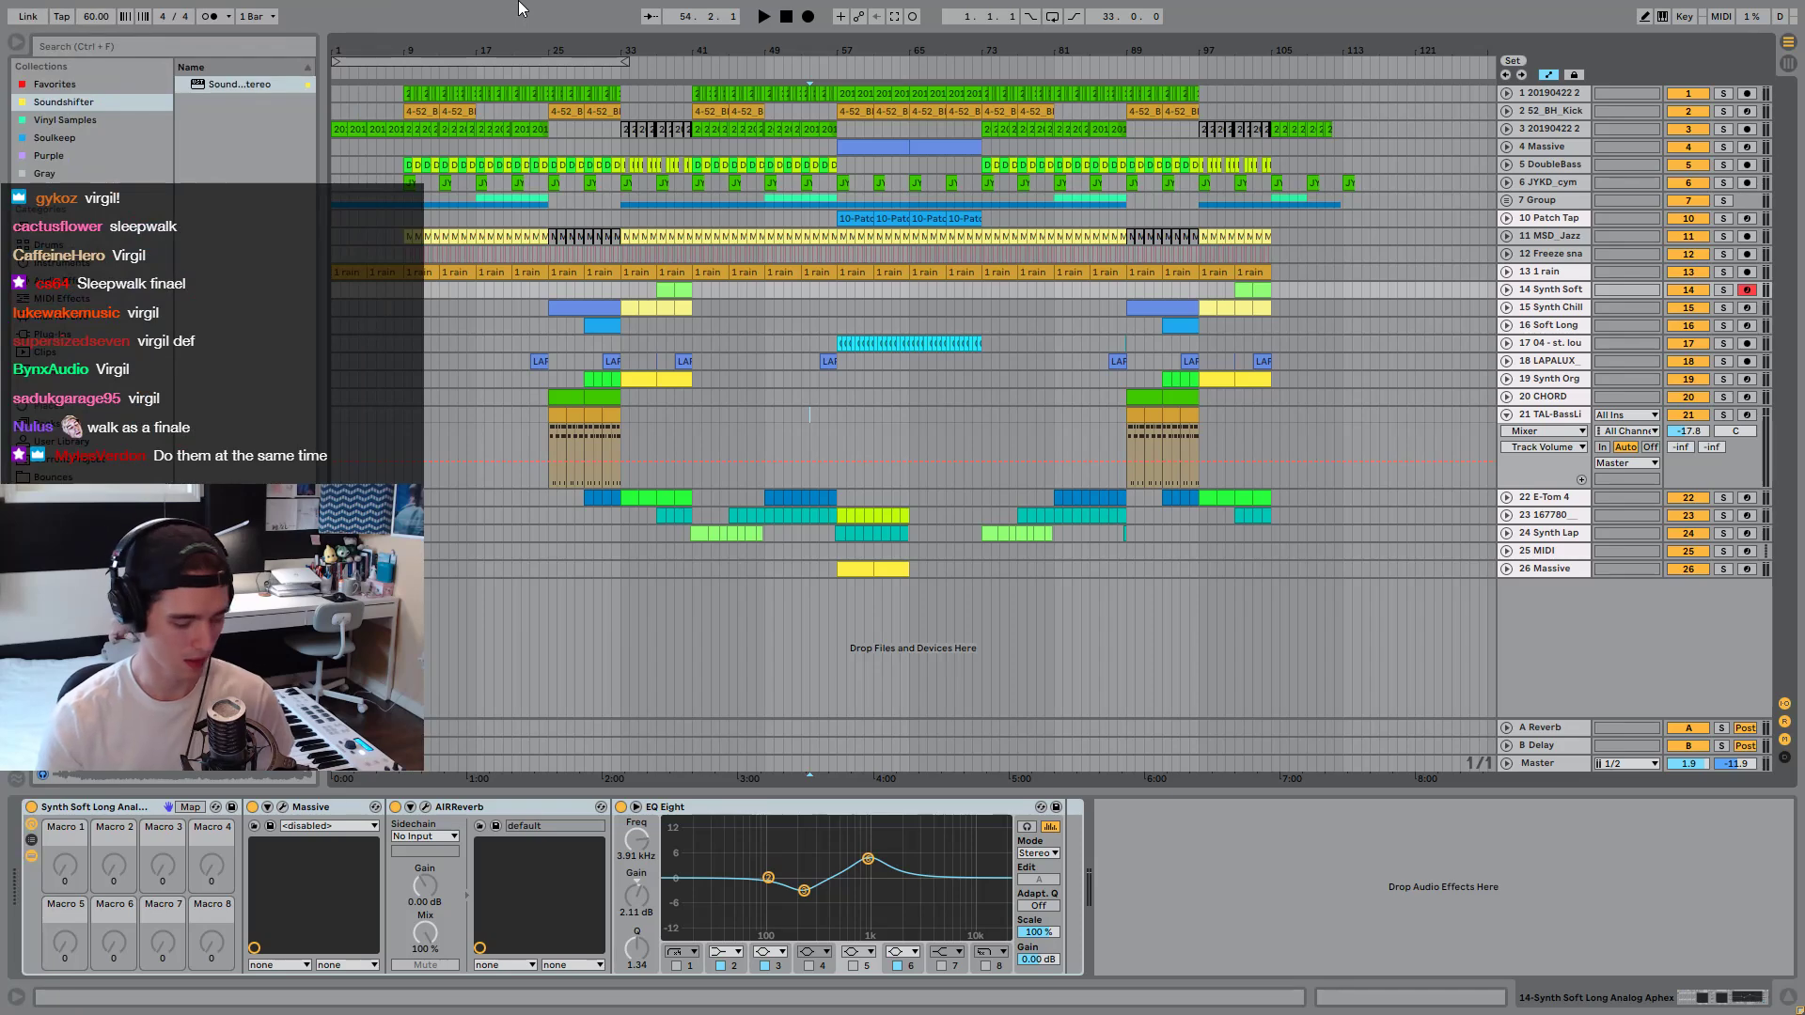
Leave full-screen view and open the recent set sevenhigh 110new2.als, answering the prompt about the current set.
{"action": "key", "text": "F11"}
{"action": "left_click", "coordinate": [82, 30]}
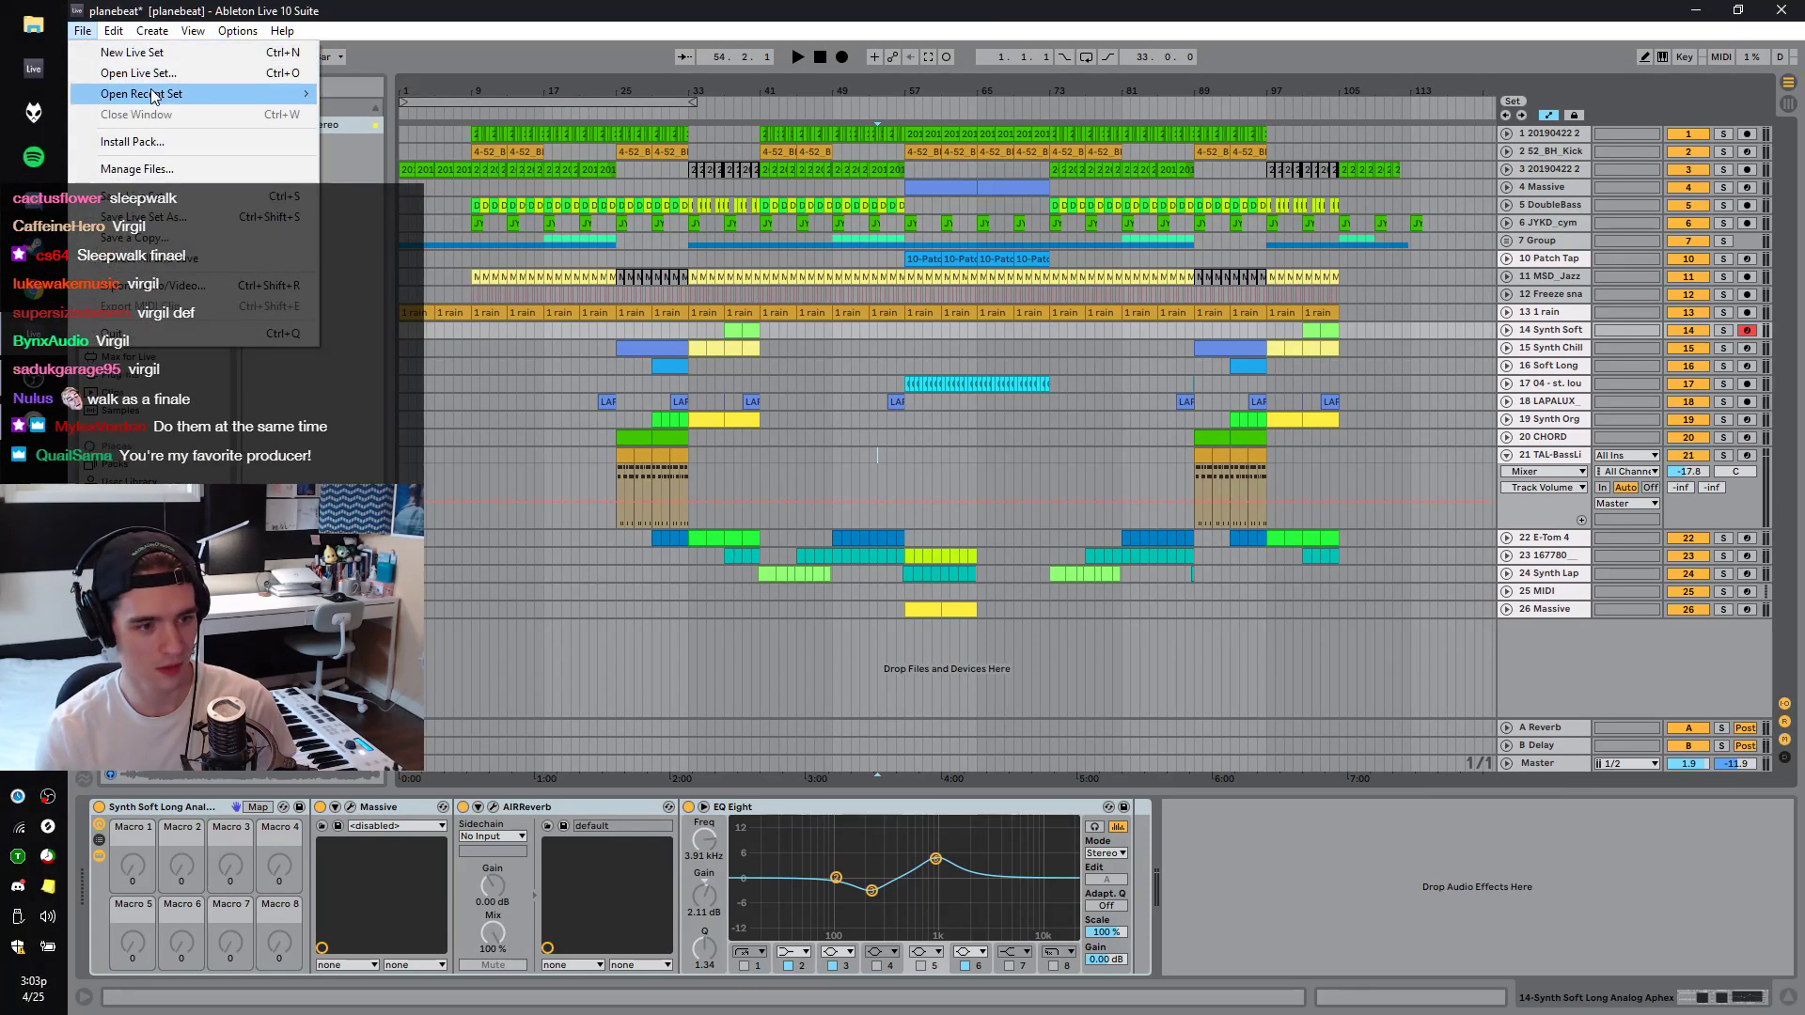
{"action": "mouse_move", "coordinate": [151, 93]}
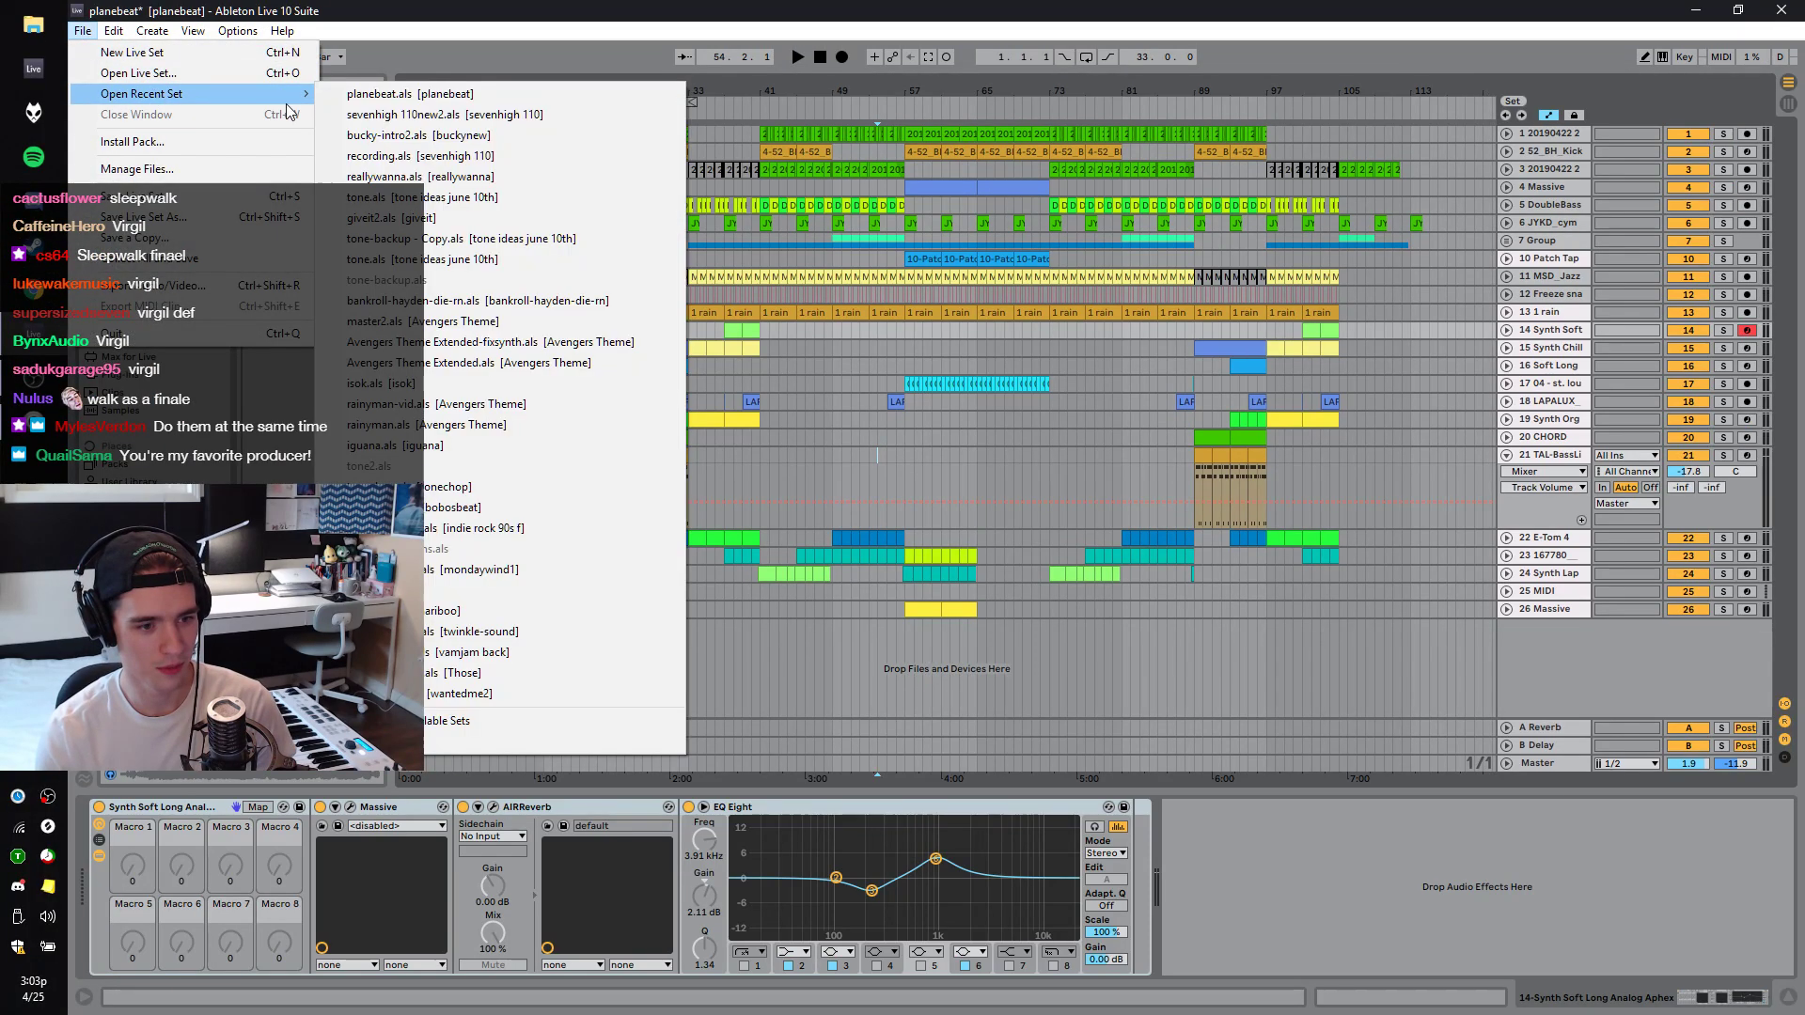
{"action": "left_click", "coordinate": [435, 115]}
{"action": "left_click", "coordinate": [870, 548]}
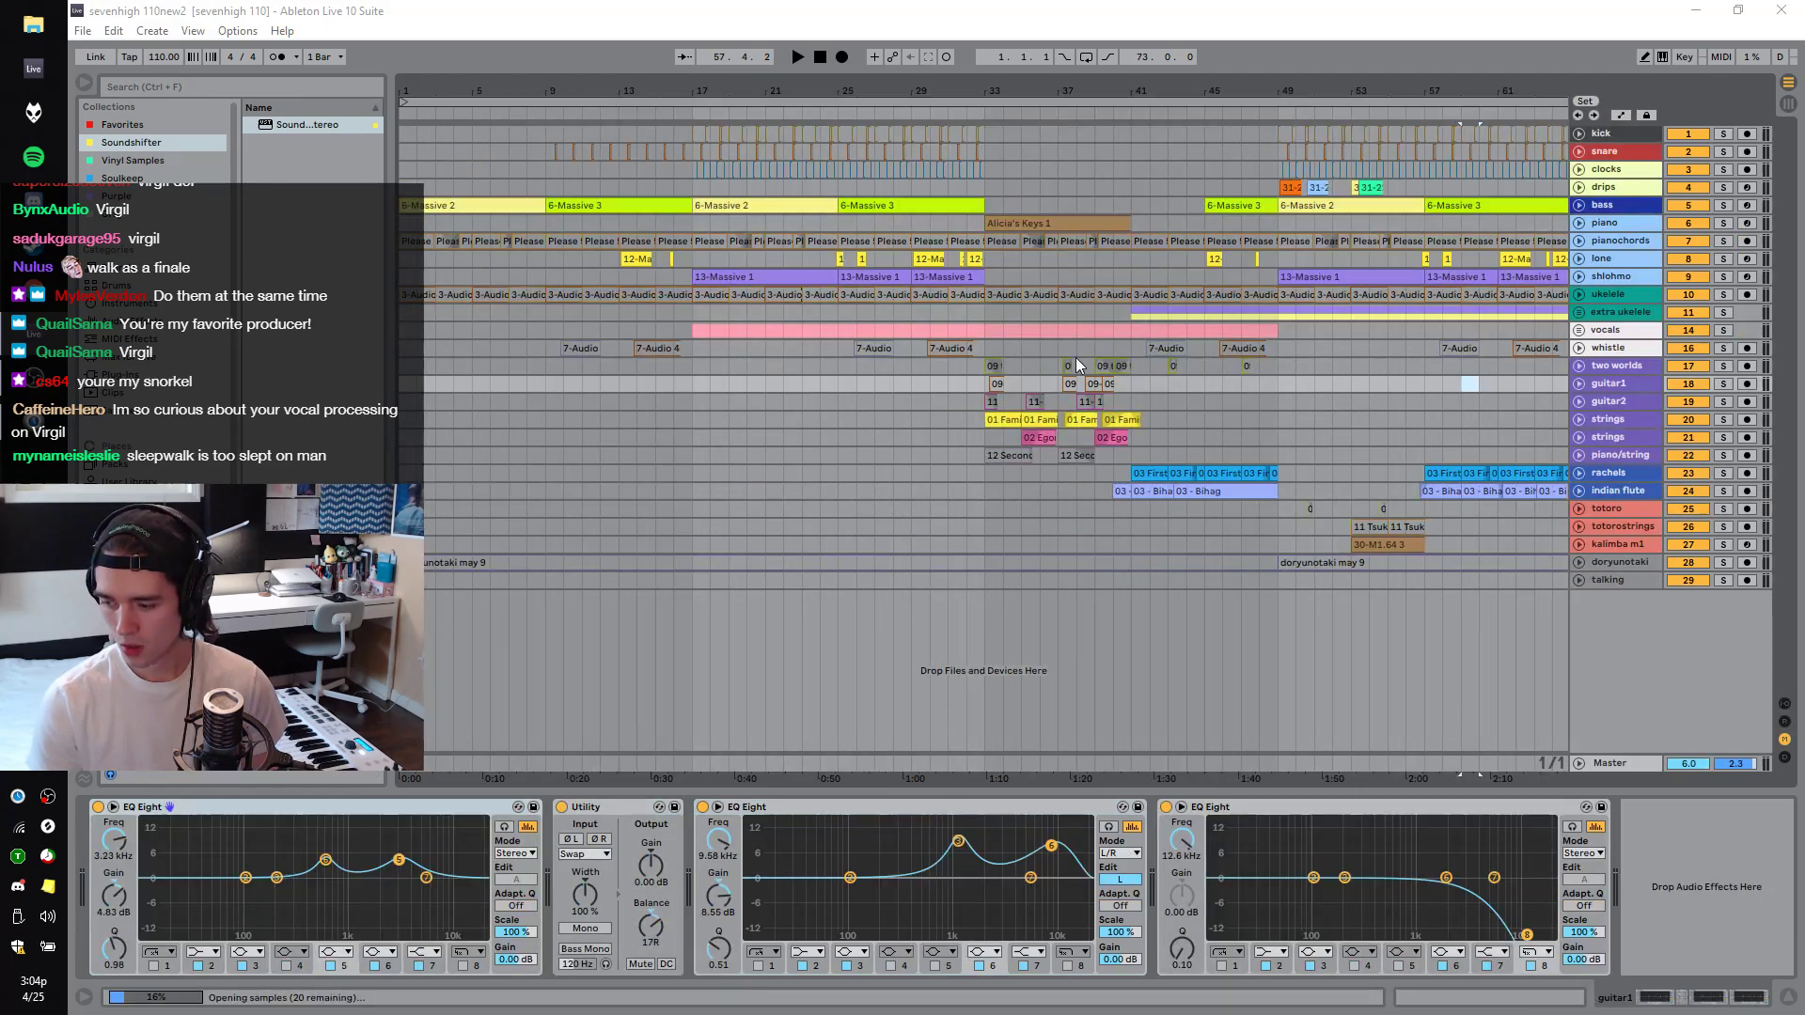
Play the opening bars of the sevenhigh set briefly and return to full-screen view.
{"action": "left_click_drag", "start_coordinate": [526, 419], "coordinate": [405, 453]}
{"action": "key", "text": "space"}
{"action": "key", "text": "space"}
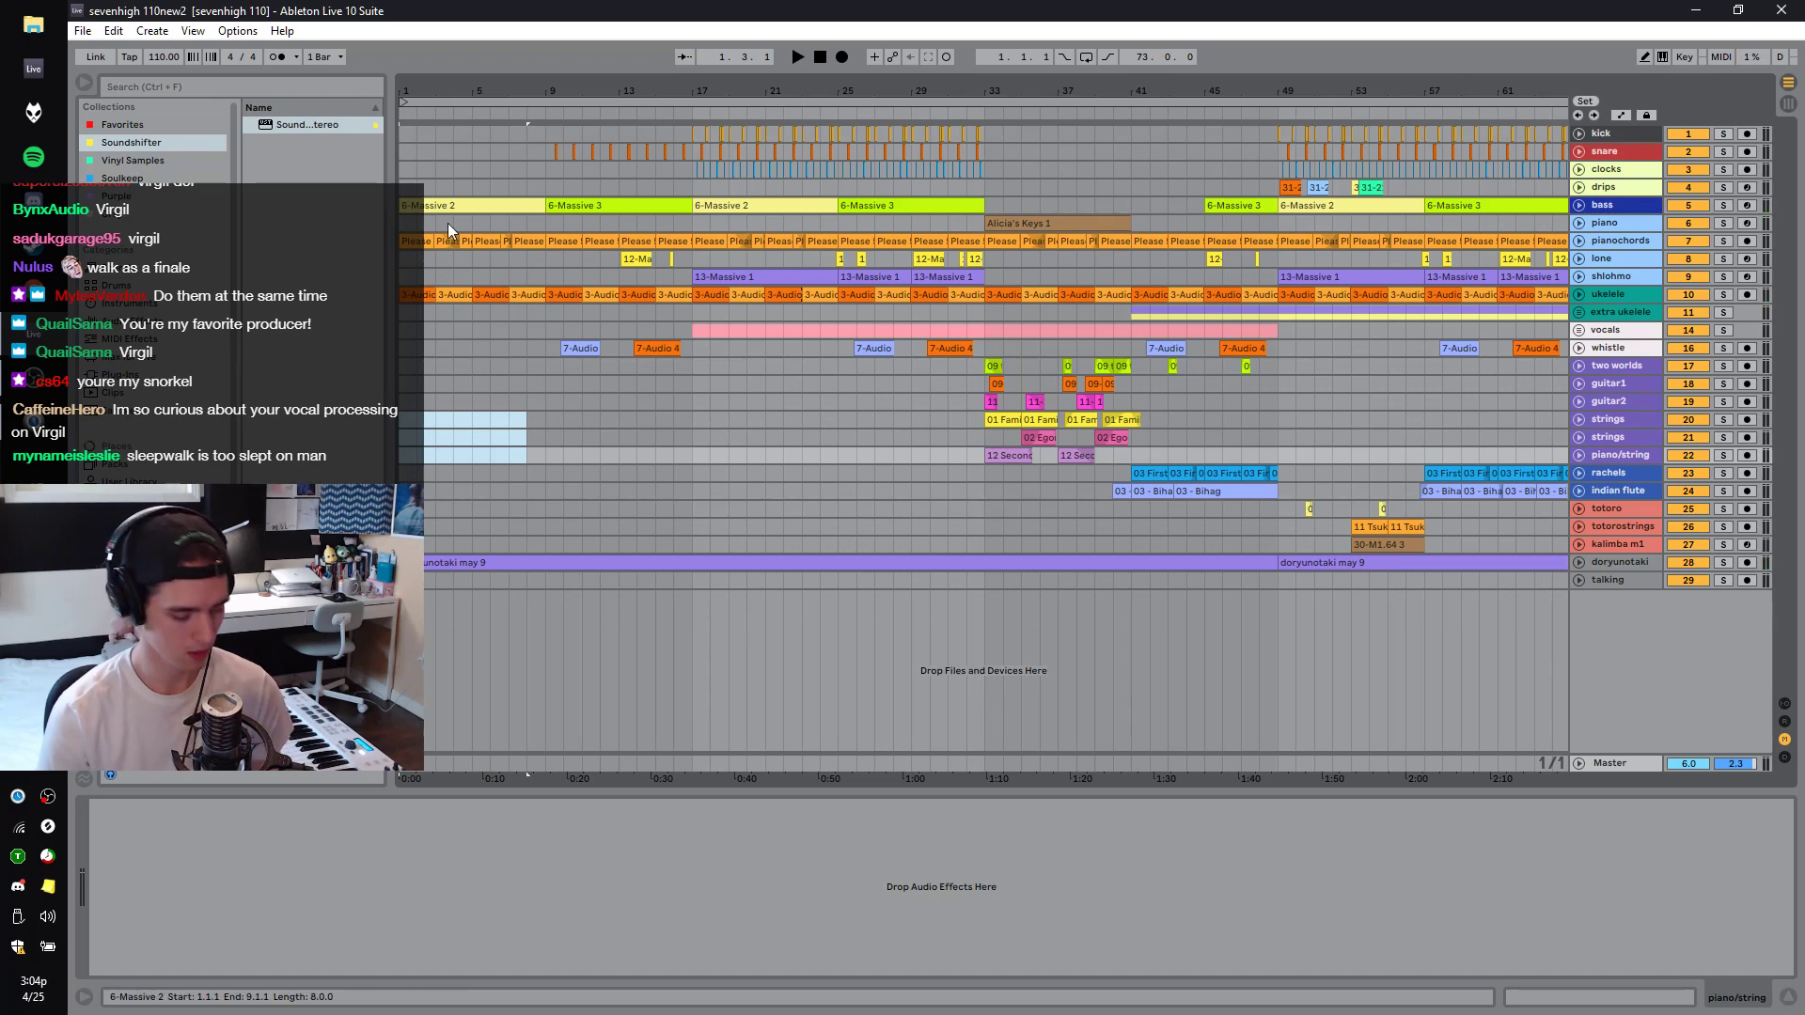
{"action": "key", "text": "F11"}
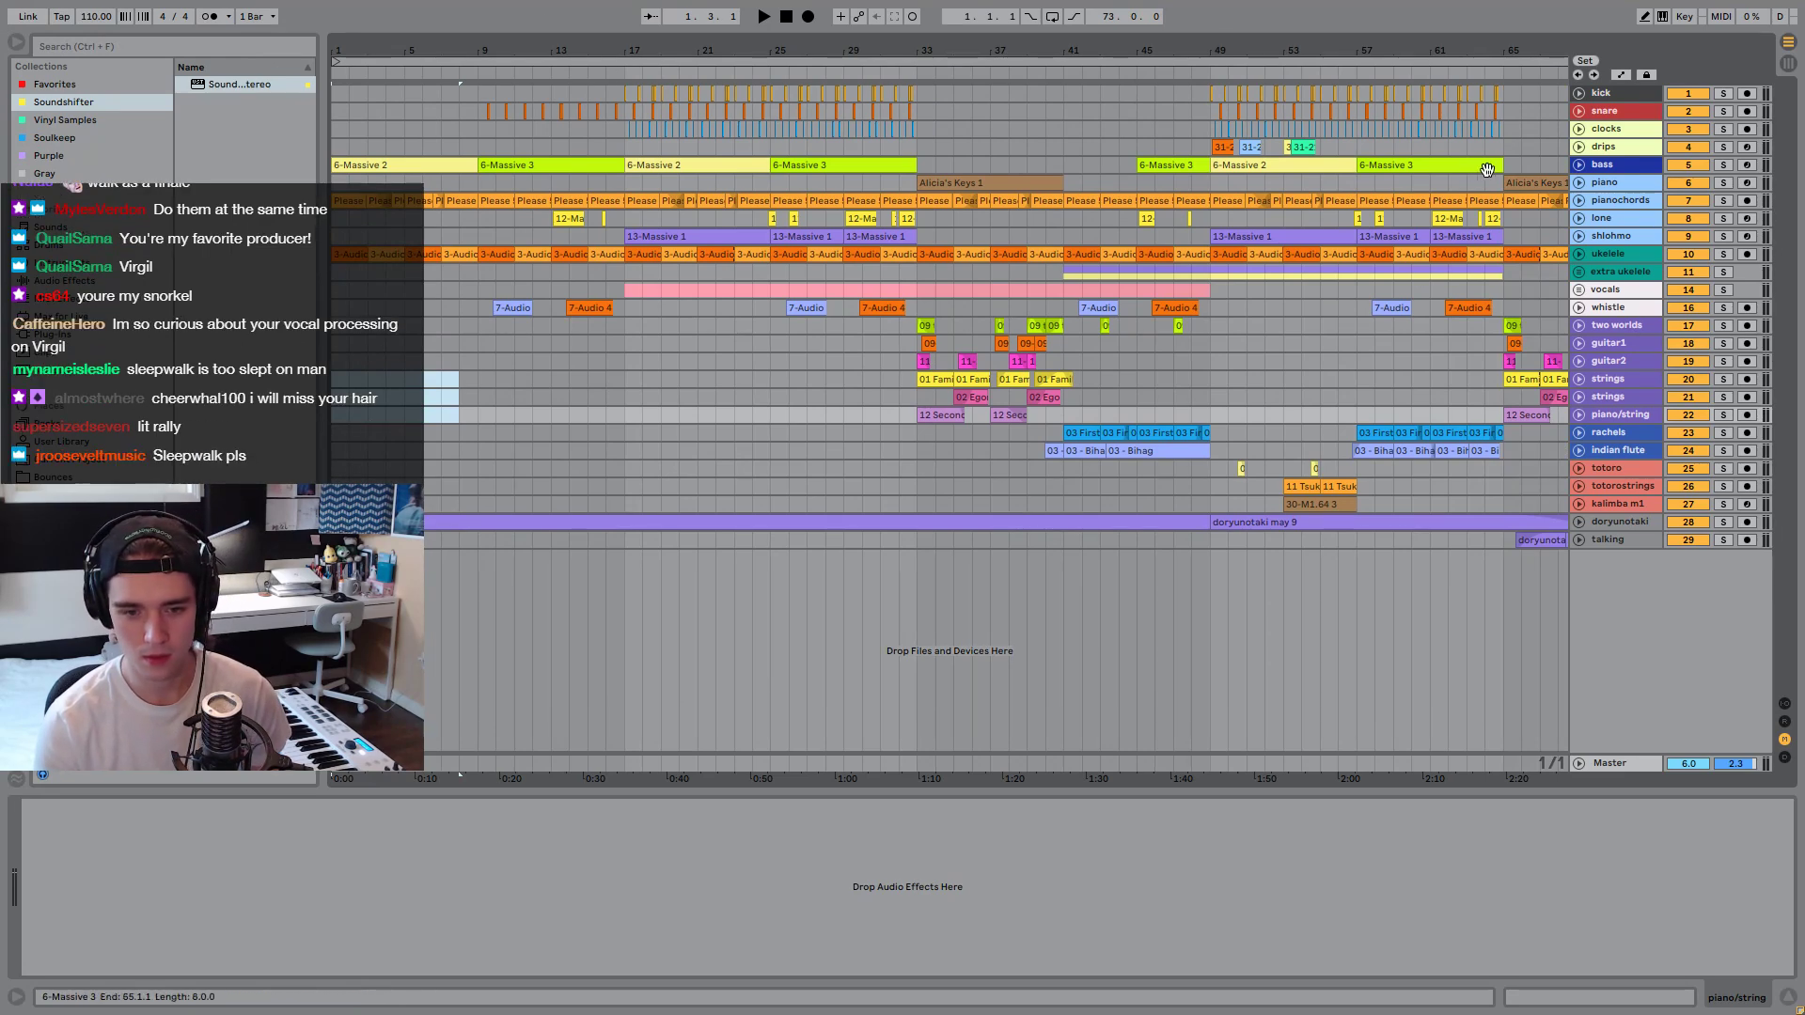
Fit the whole arrangement in view and select bars 17 to 33 on the drips track to point out that section.
{"action": "left_click_drag", "start_coordinate": [1213, 49], "coordinate": [1007, 45]}
{"action": "left_click_drag", "start_coordinate": [850, 145], "coordinate": [560, 142]}
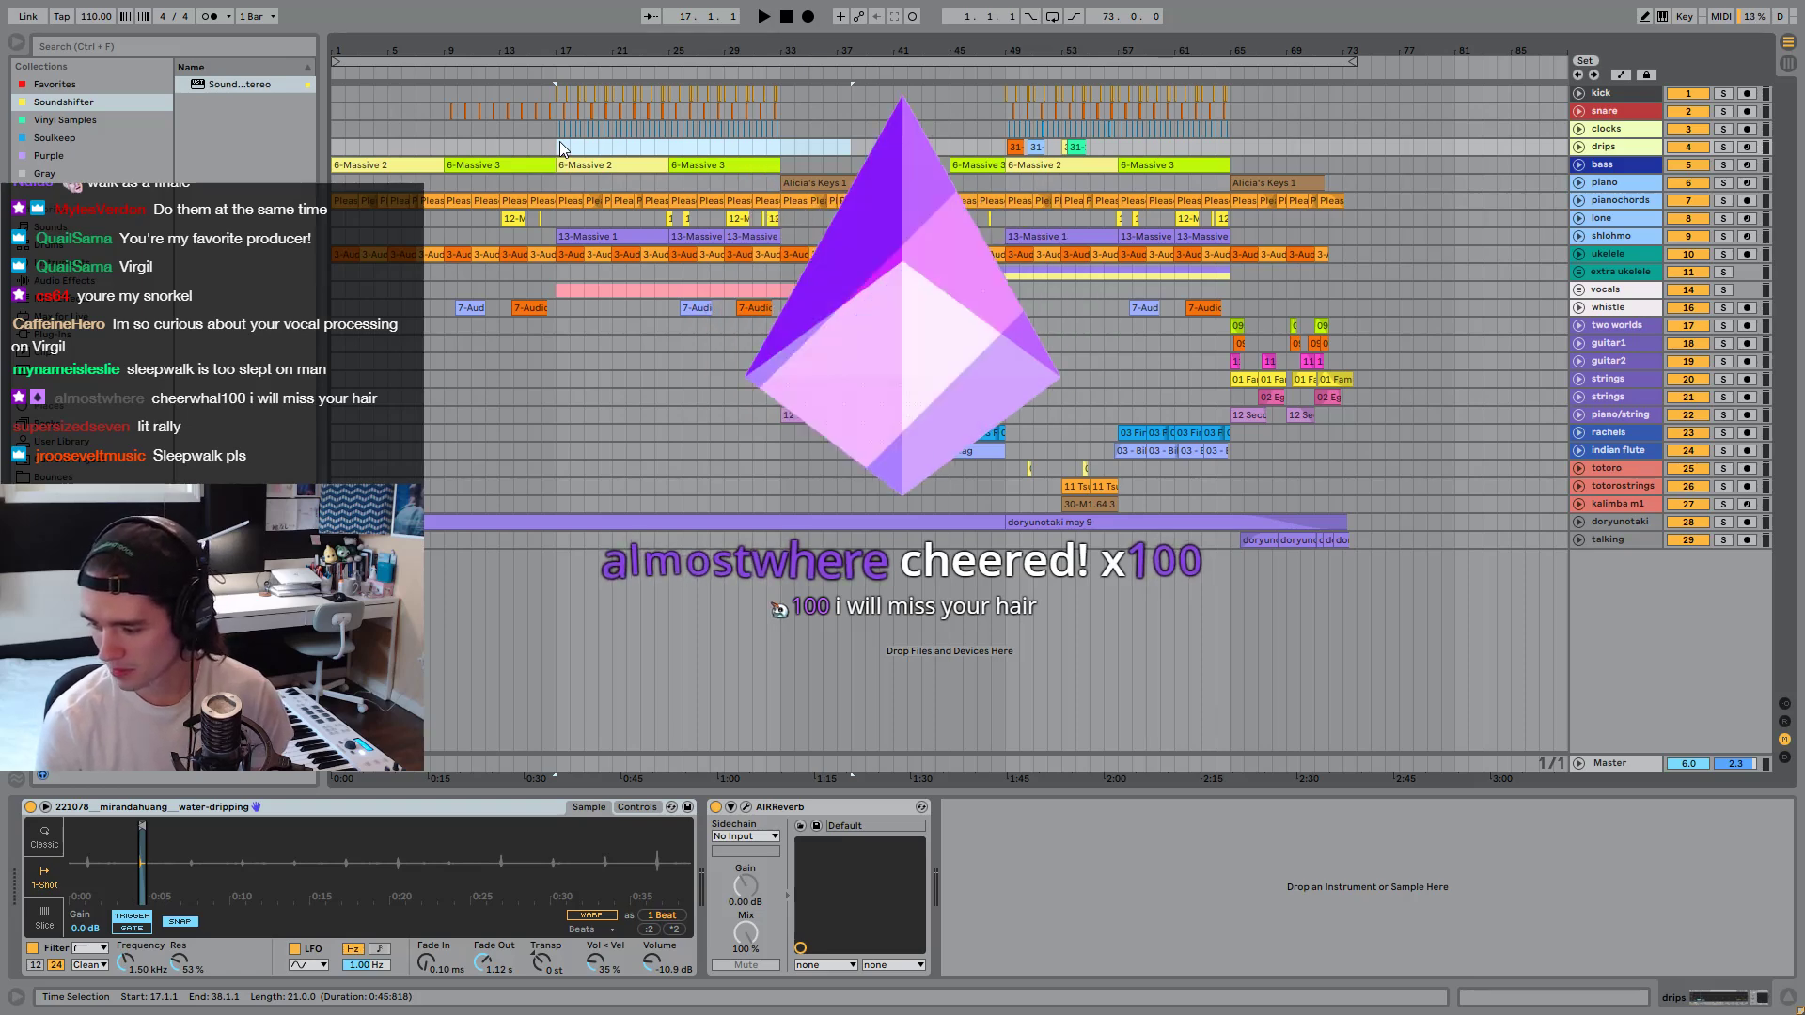
{"action": "left_click_drag", "start_coordinate": [556, 143], "coordinate": [782, 152]}
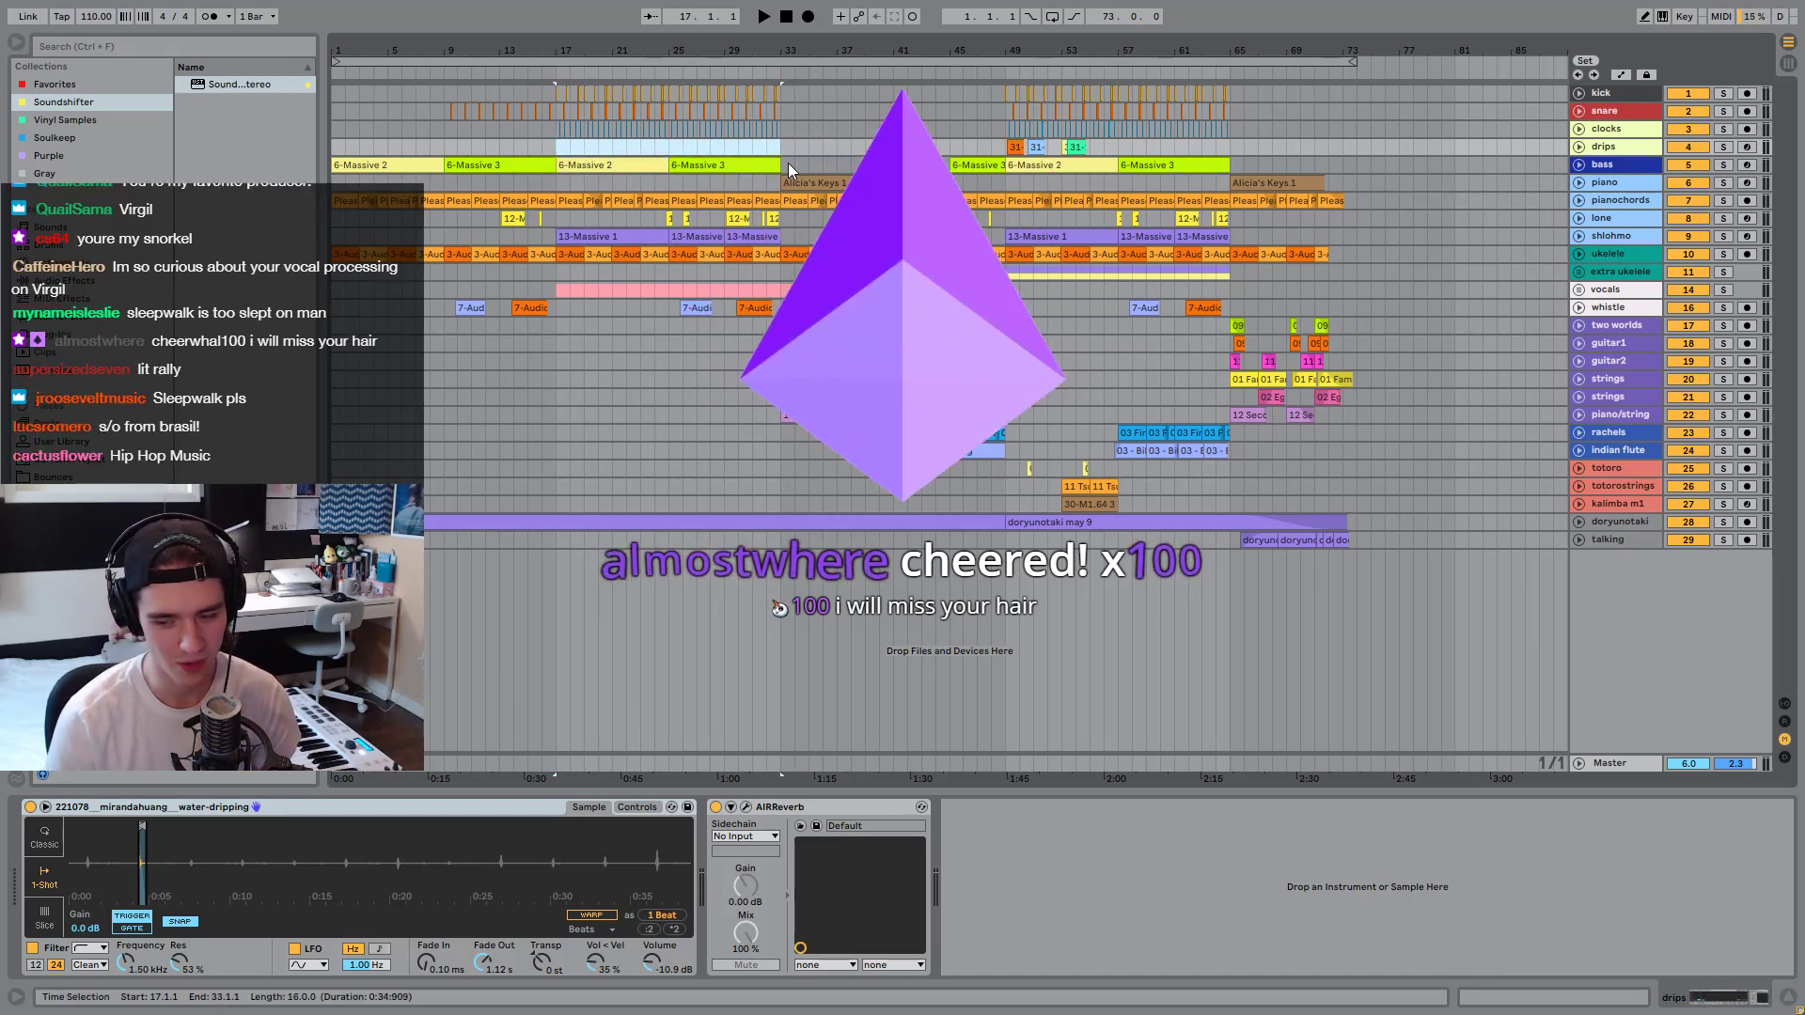
{"action": "mouse_move", "coordinate": [787, 172]}
{"action": "left_mouse_down"}
{"action": "mouse_move", "coordinate": [771, 192]}
{"action": "mouse_move", "coordinate": [771, 168]}
{"action": "left_mouse_up"}
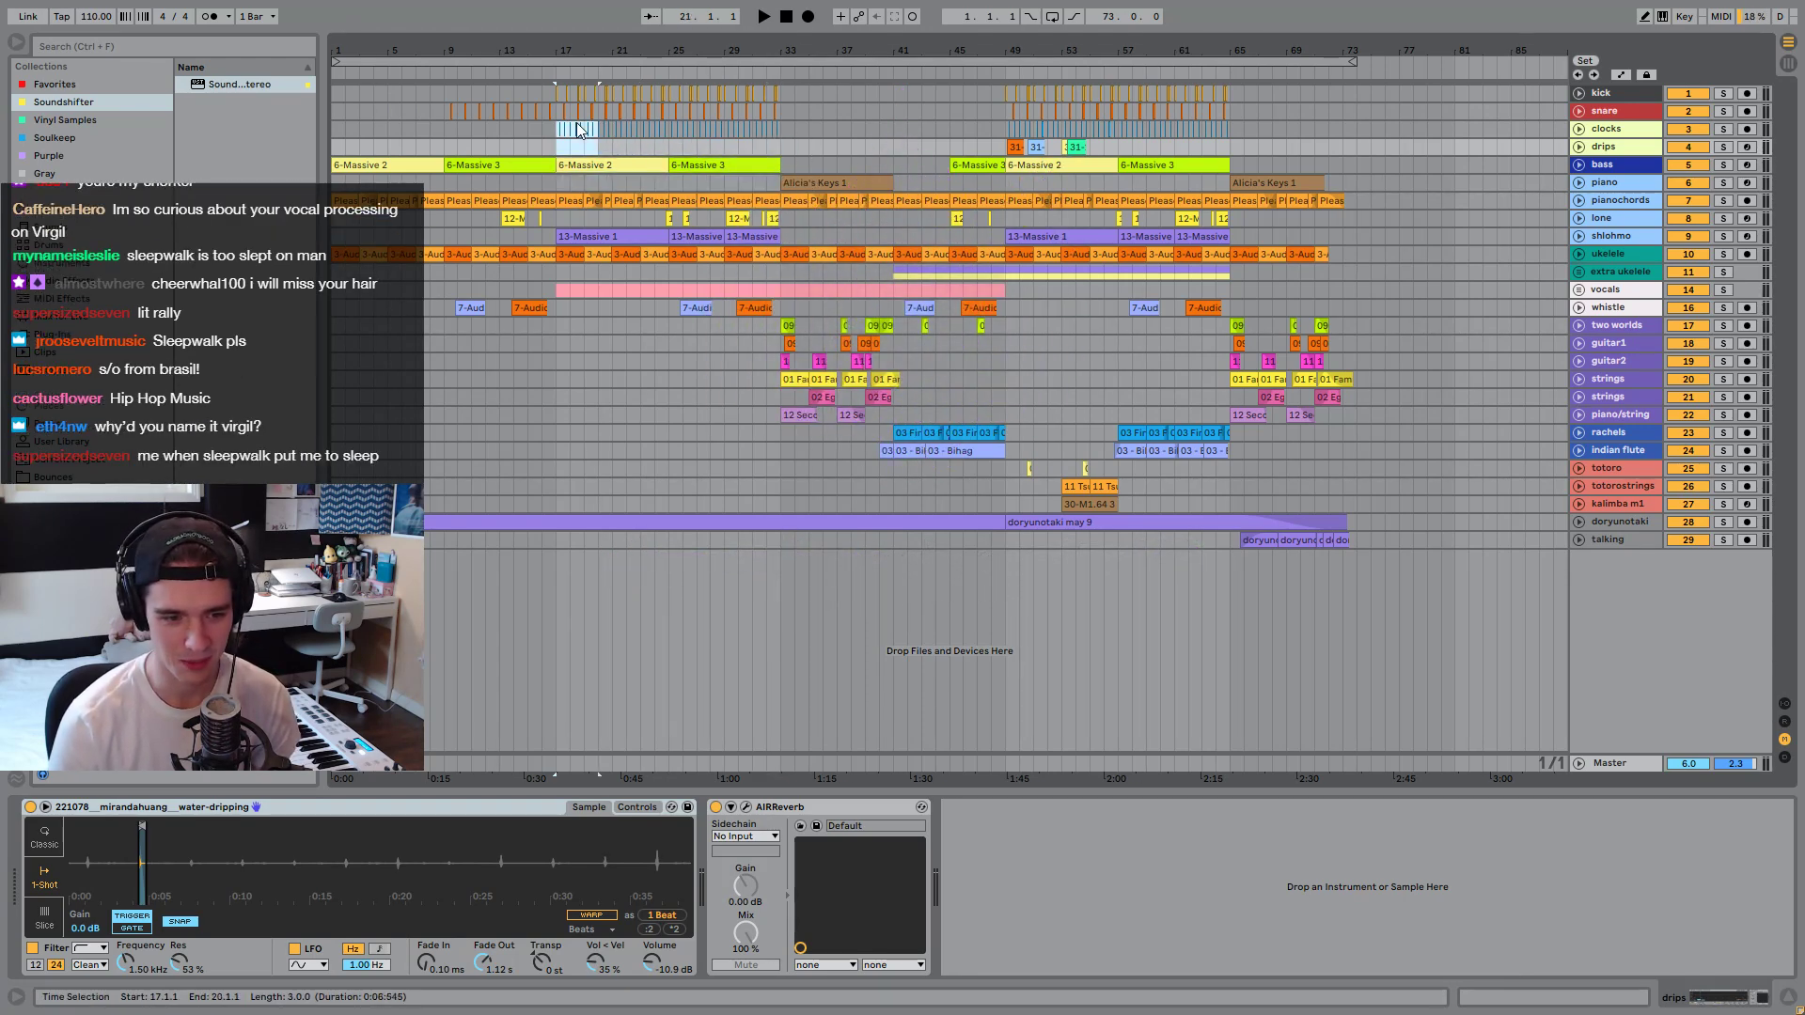
Play a short excerpt from bar 9 and select bars 1 to 33 on the drips track.
{"action": "left_click", "coordinate": [448, 128]}
{"action": "key", "text": "space"}
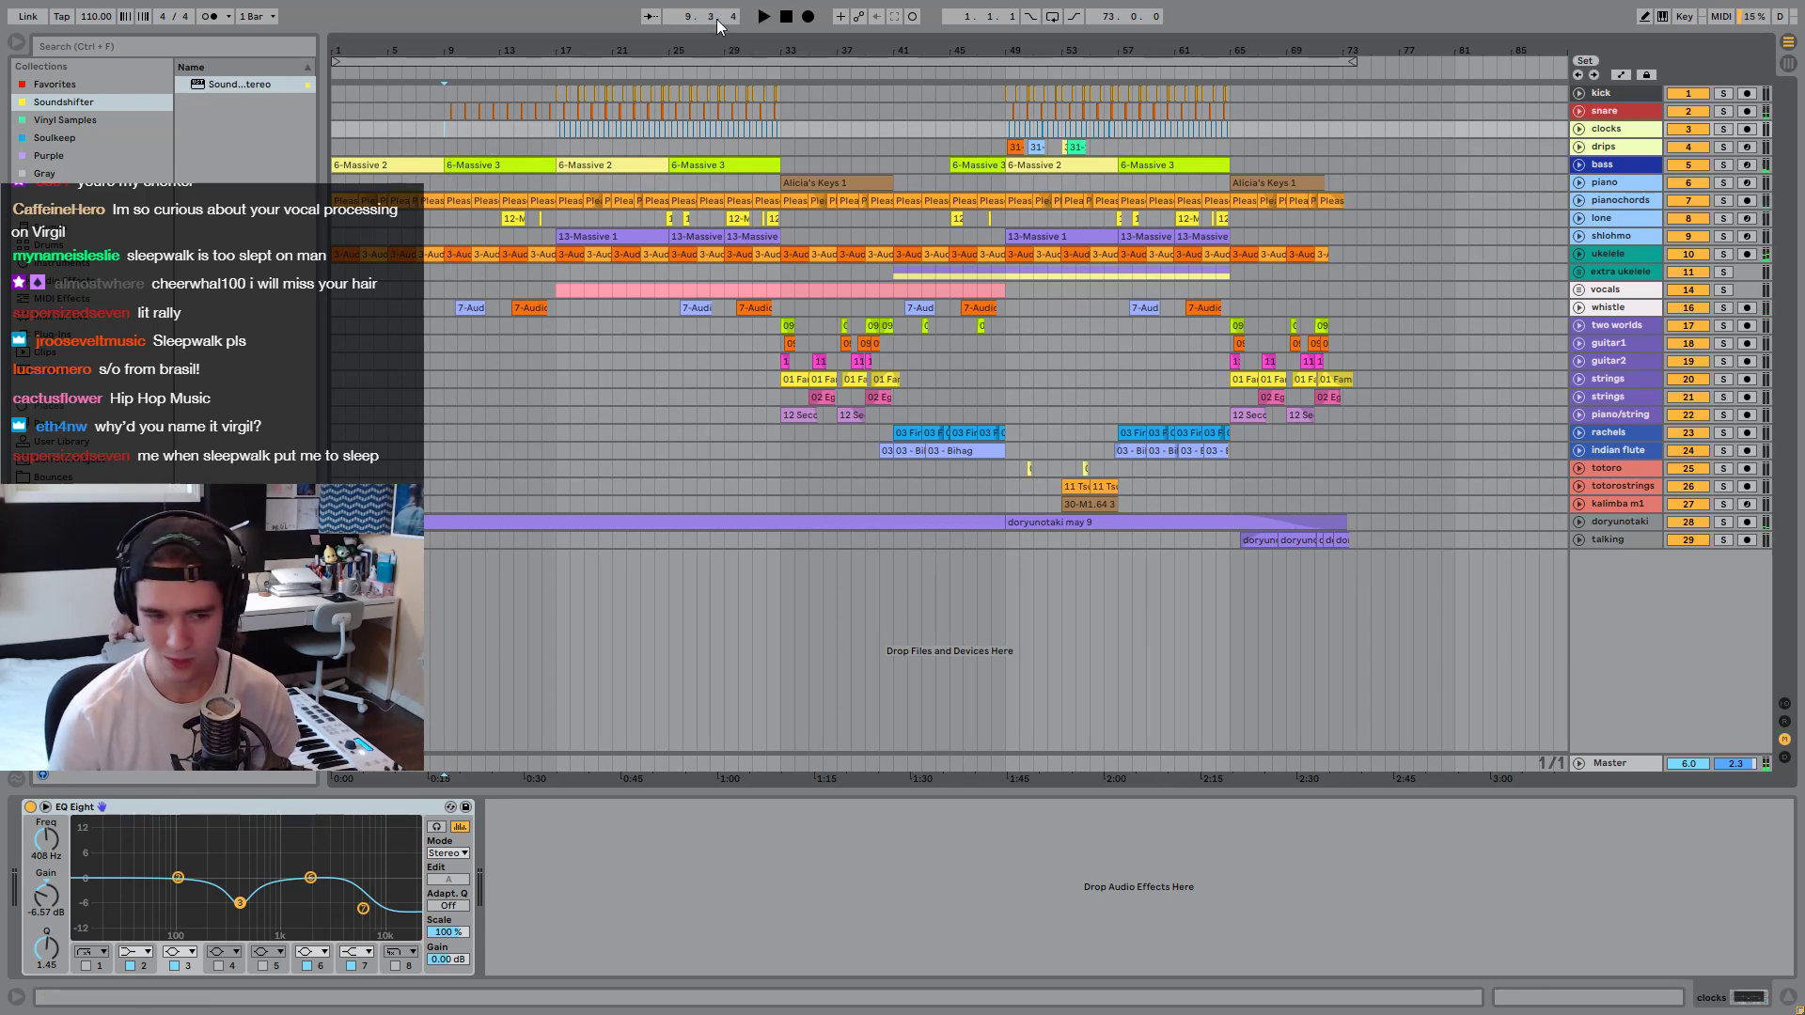
{"action": "left_click_drag", "start_coordinate": [551, 144], "coordinate": [331, 148]}
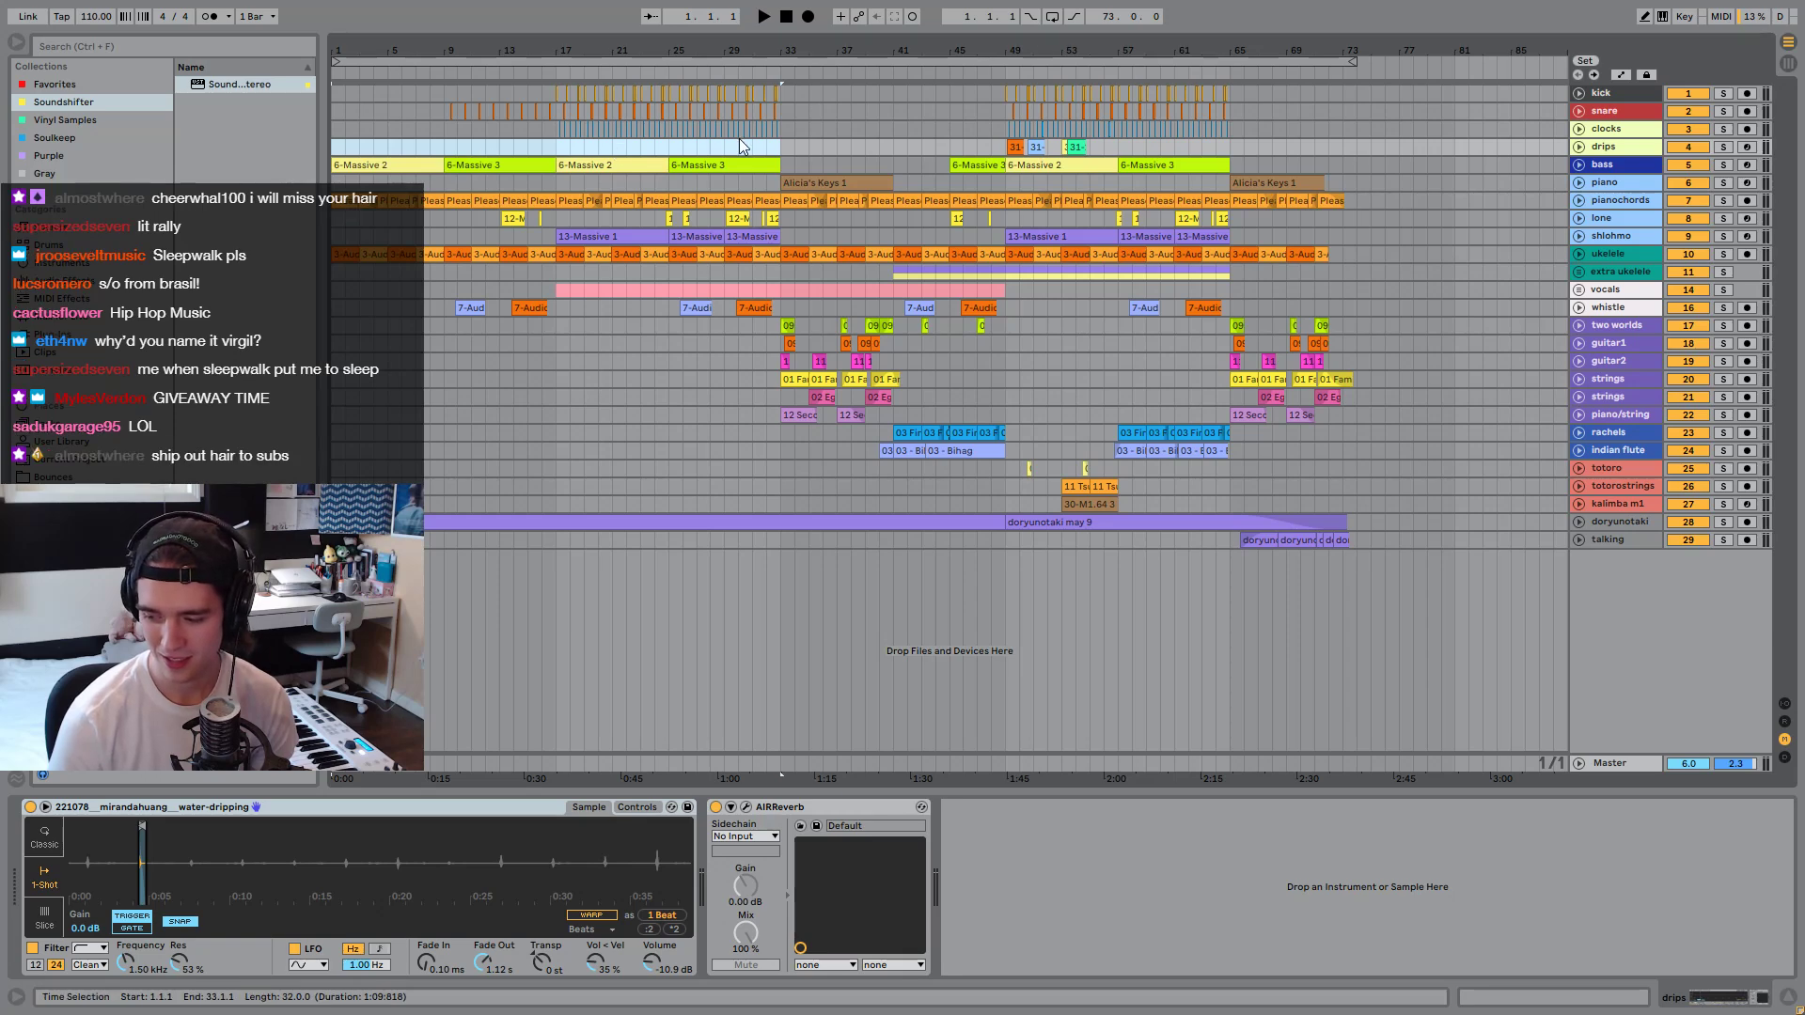
{"action": "left_click_drag", "start_coordinate": [765, 148], "coordinate": [188, 381]}
Place the insert mark at bar 16 on the piano track, and unfold and solo the ukelele track.
{"action": "left_click", "coordinate": [533, 178]}
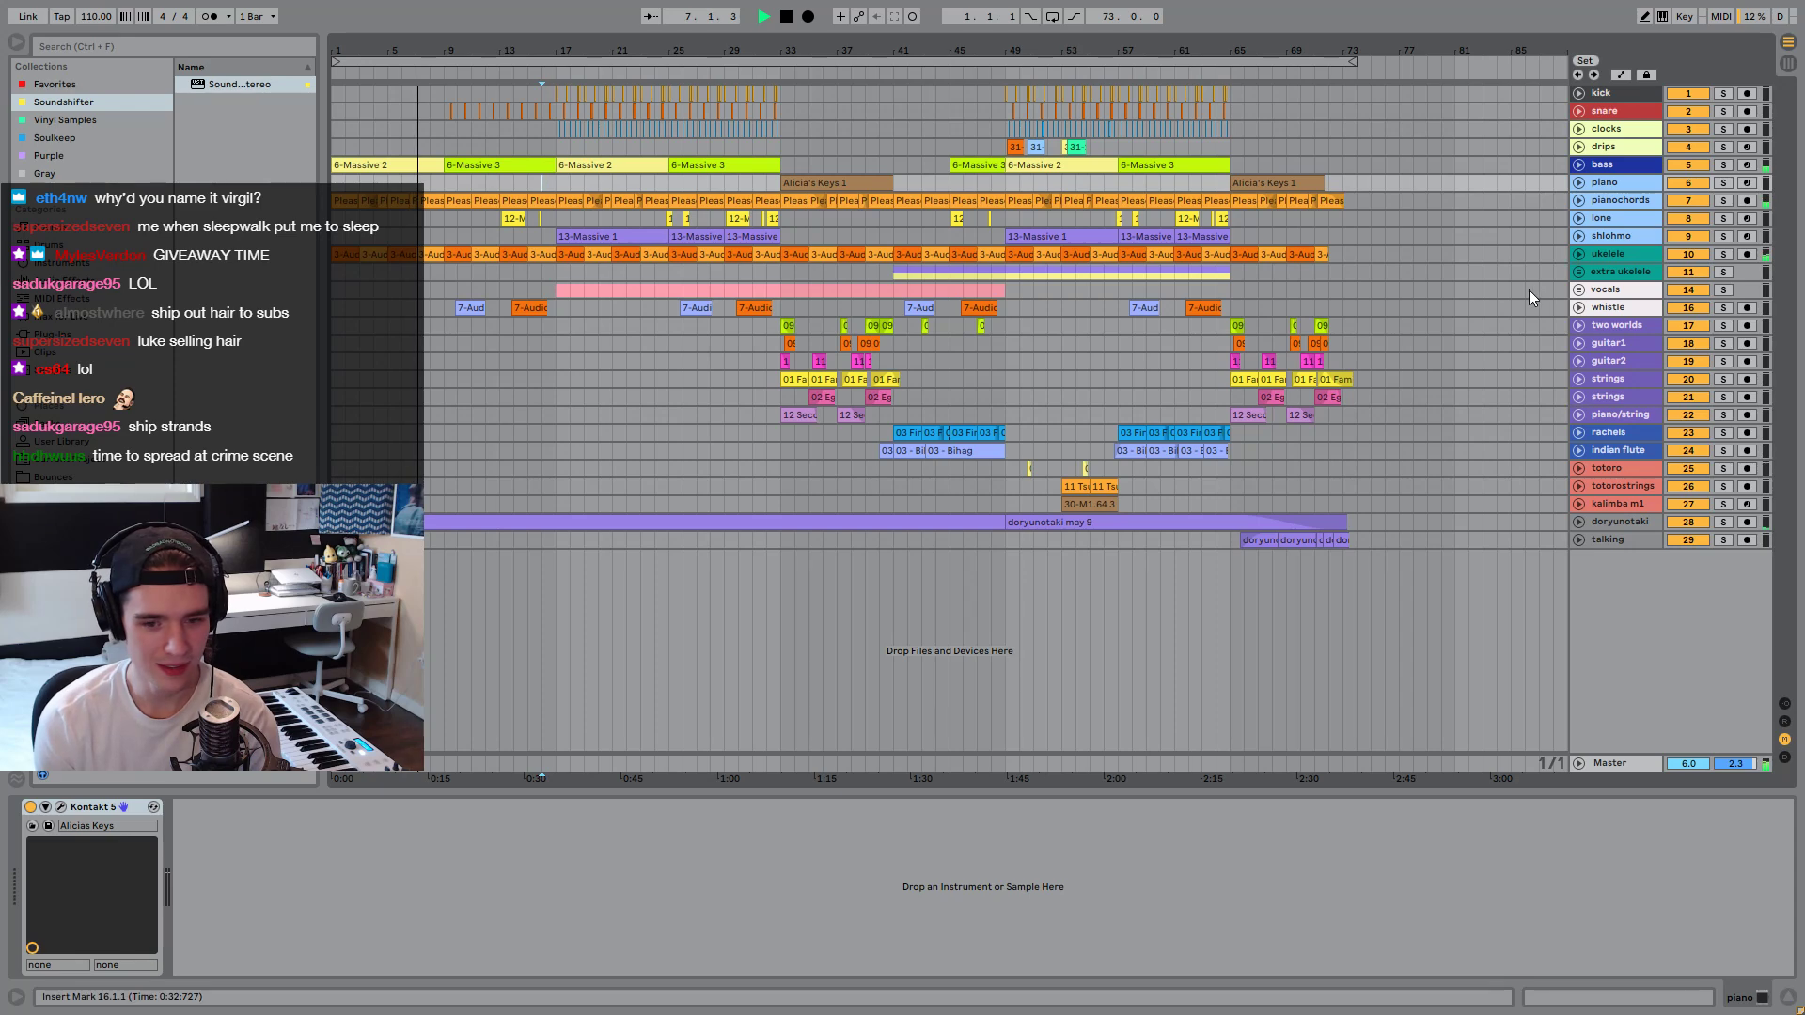
{"action": "left_click", "coordinate": [1580, 254]}
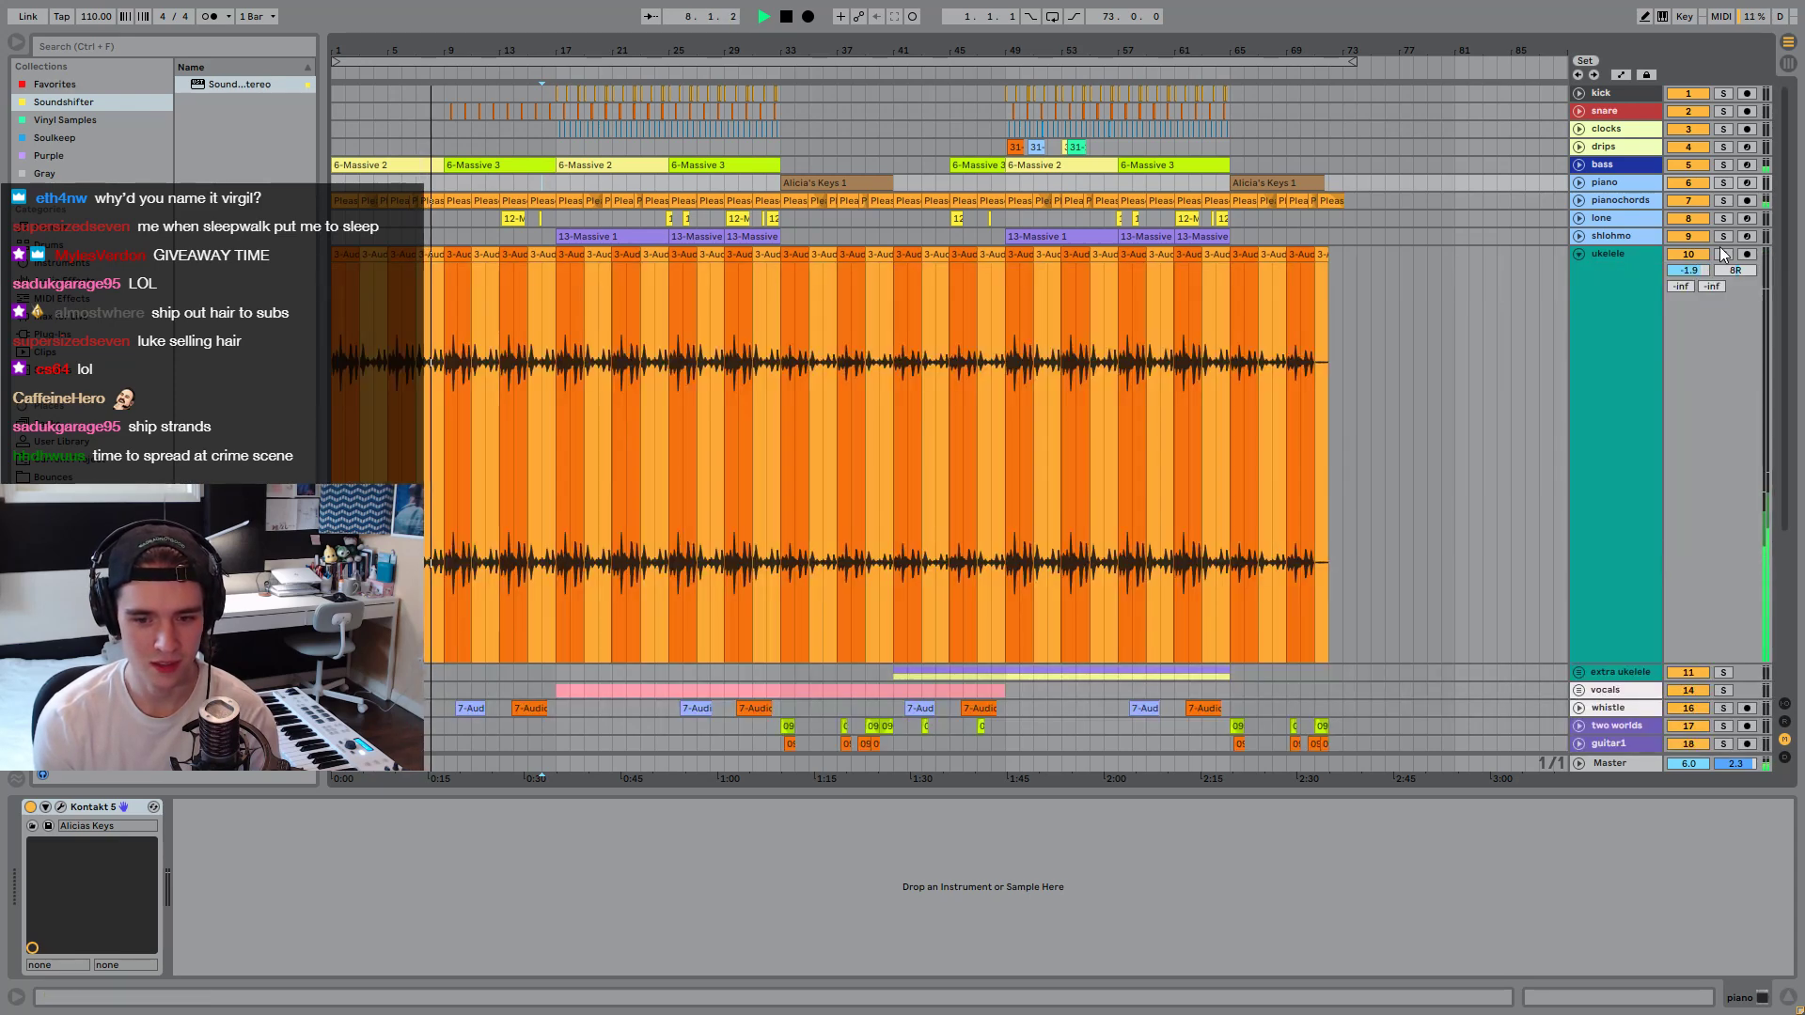
{"action": "left_click", "coordinate": [1724, 254]}
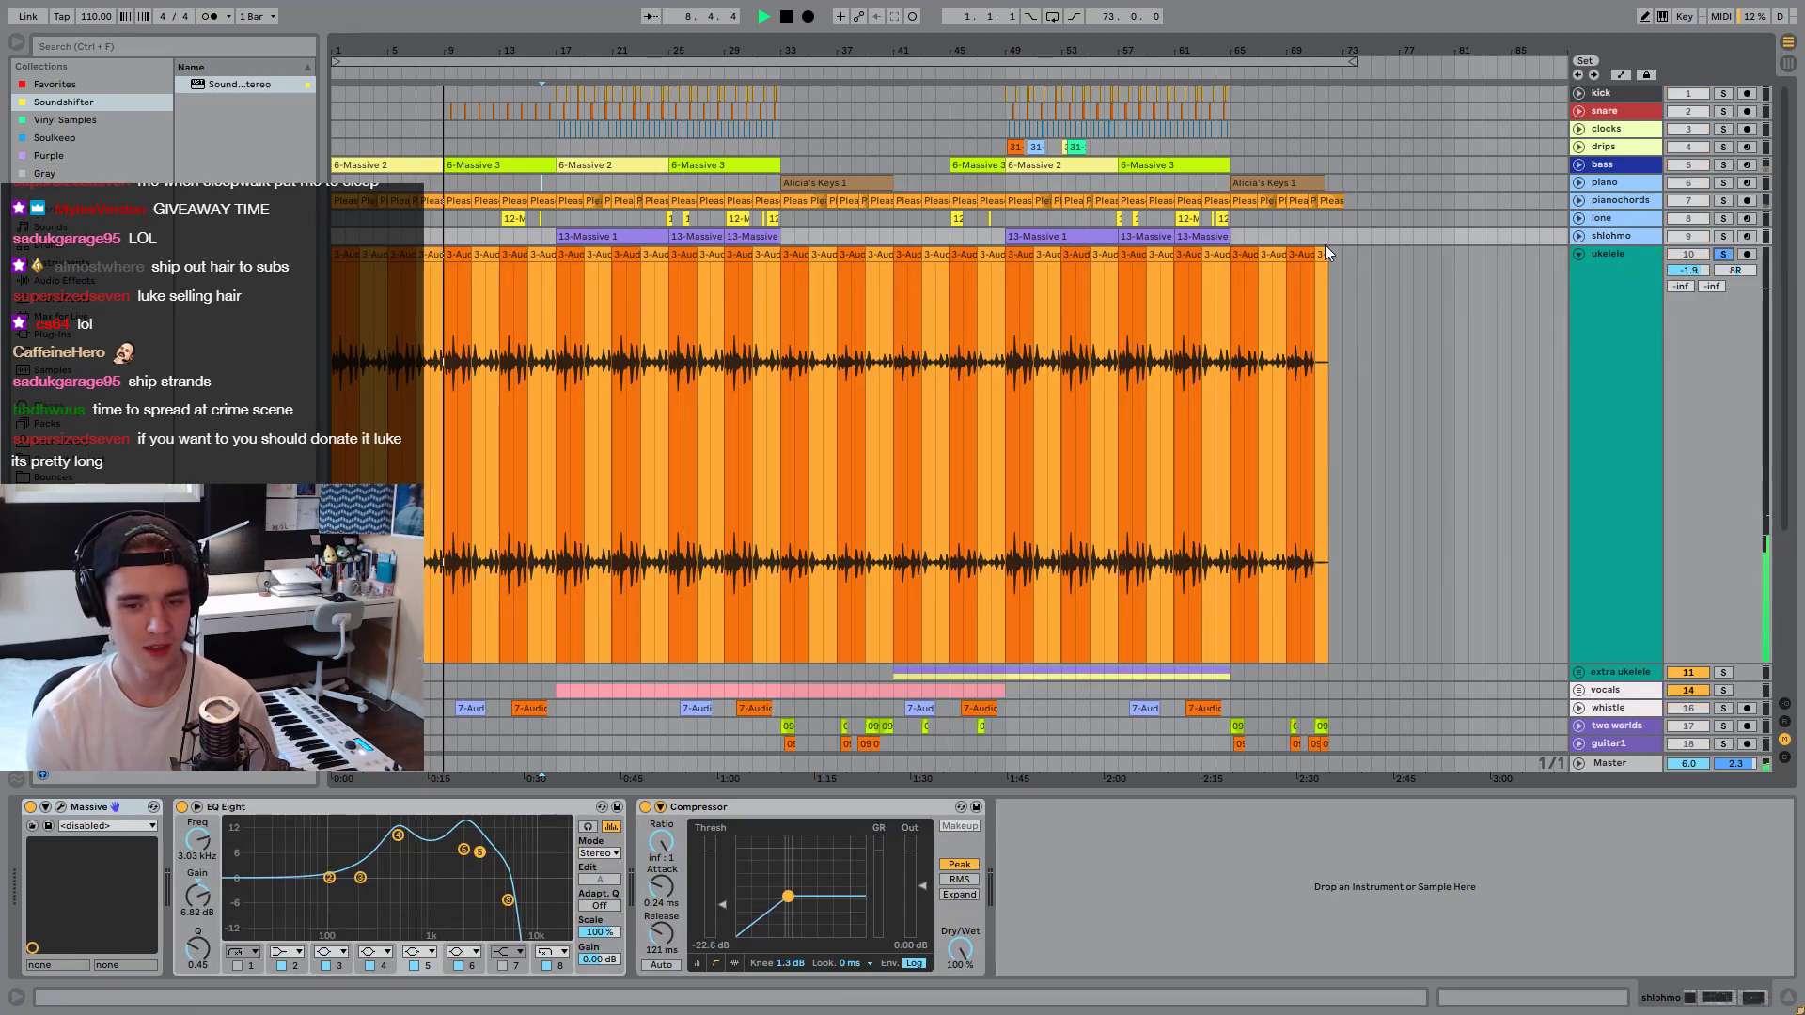
Search the browser for "august".
{"action": "left_click", "coordinate": [128, 51]}
{"action": "type", "text": "august"}
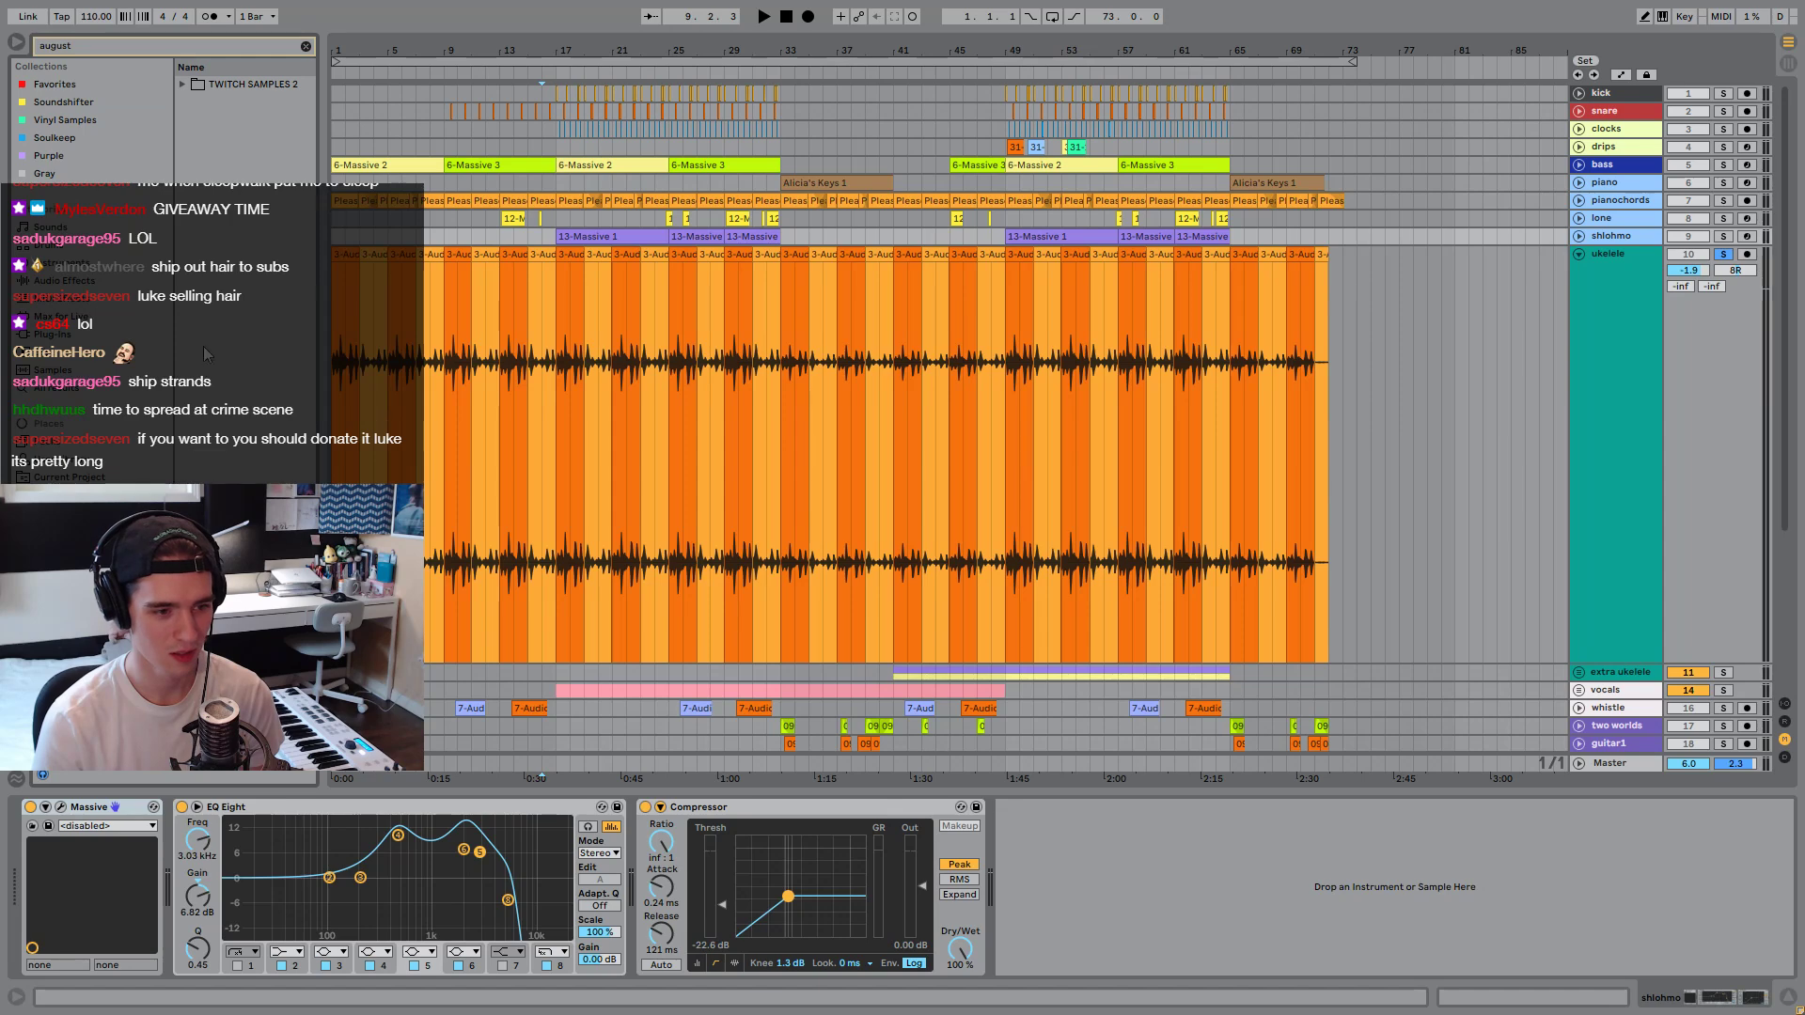
Expand the TWITCH SAMPLES 2 folder, widen the browser, and add the mainguitar sample as a new audio track above the ukelele.
{"action": "left_click", "coordinate": [182, 84]}
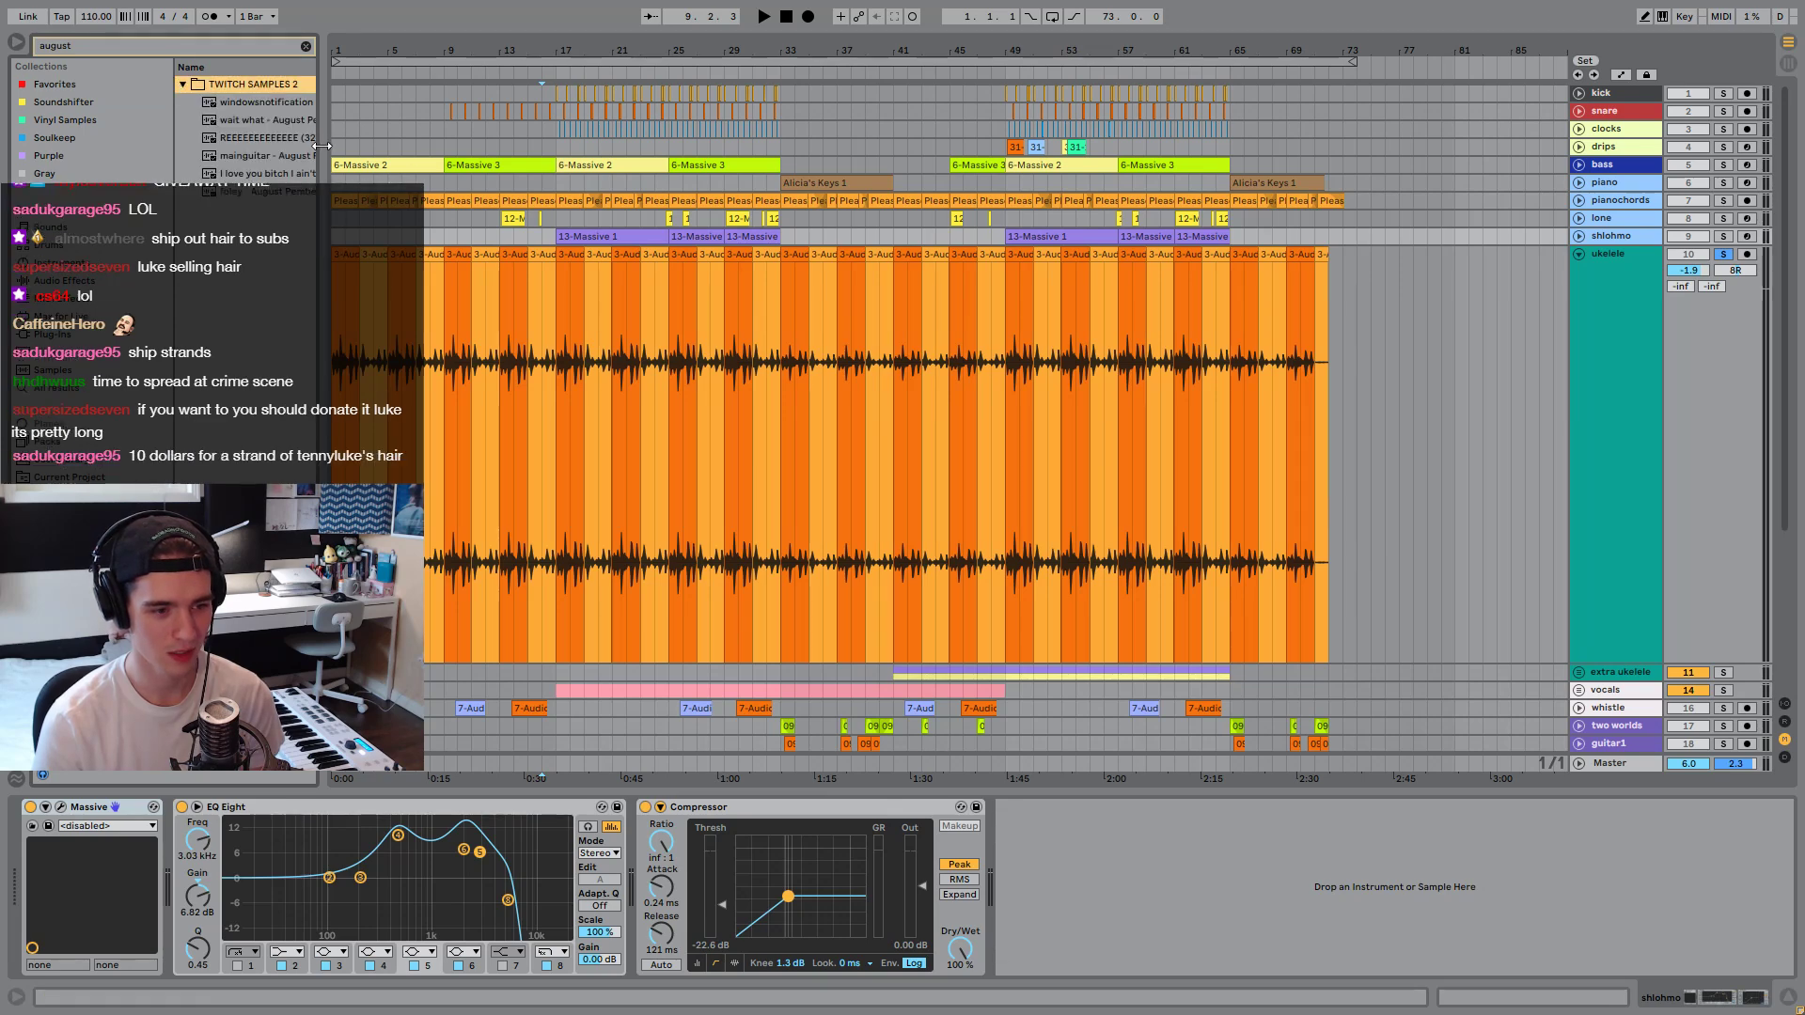
{"action": "left_click_drag", "start_coordinate": [321, 164], "coordinate": [470, 164]}
{"action": "left_click_drag", "start_coordinate": [280, 155], "coordinate": [487, 343]}
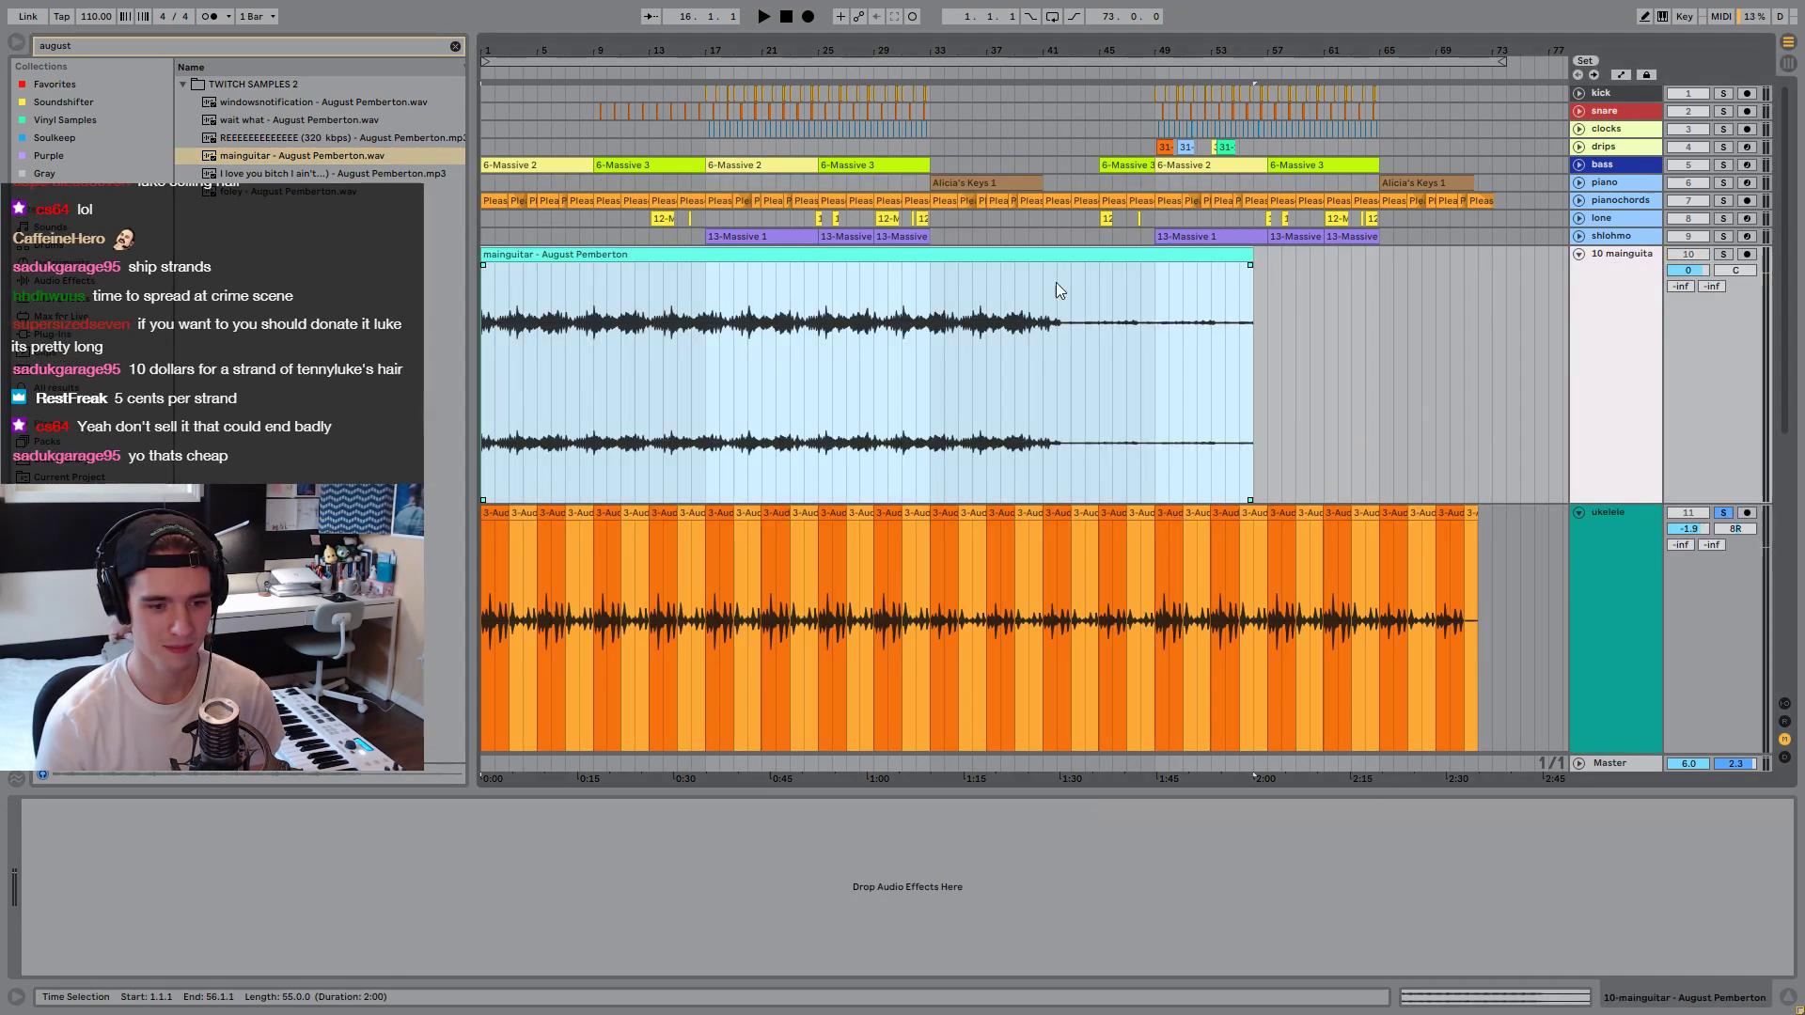
Solo the new mainguitar track, unsolo the ukelele track, and play the sample from bar 1.
{"action": "left_click", "coordinate": [1724, 255]}
{"action": "key", "text": "space"}
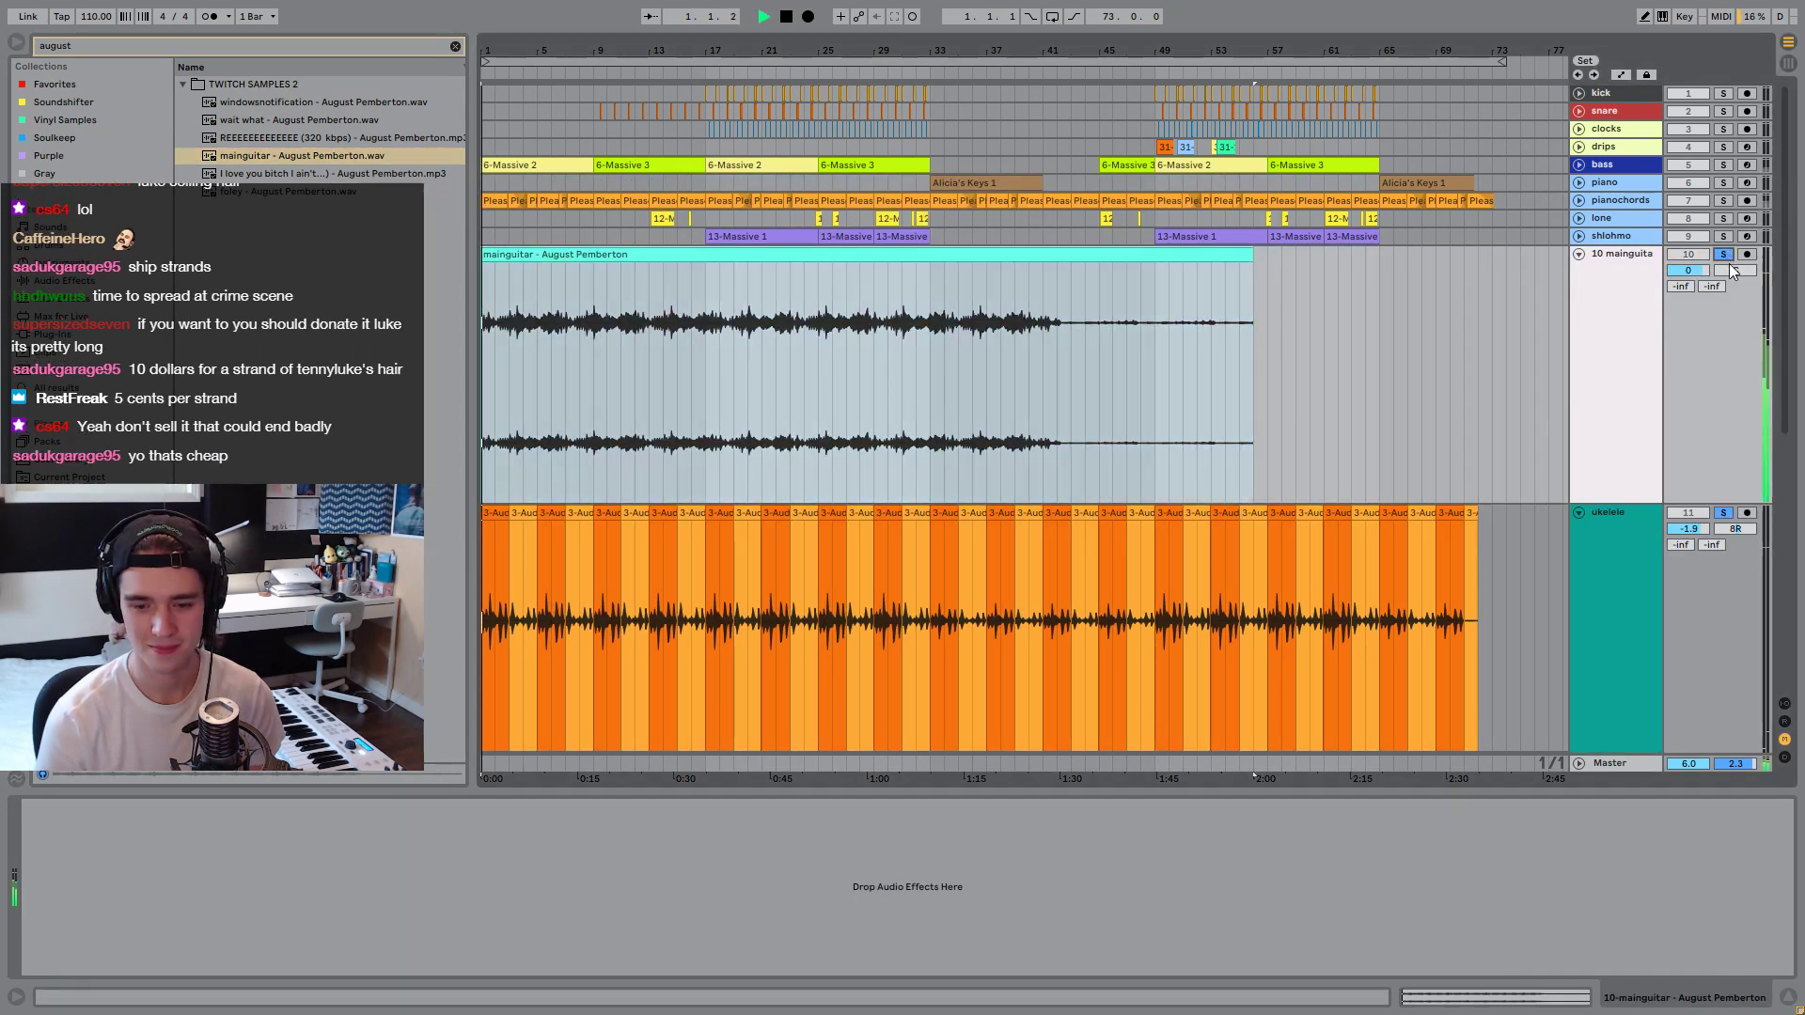
{"action": "left_click", "coordinate": [1724, 513]}
{"action": "left_click", "coordinate": [1250, 291]}
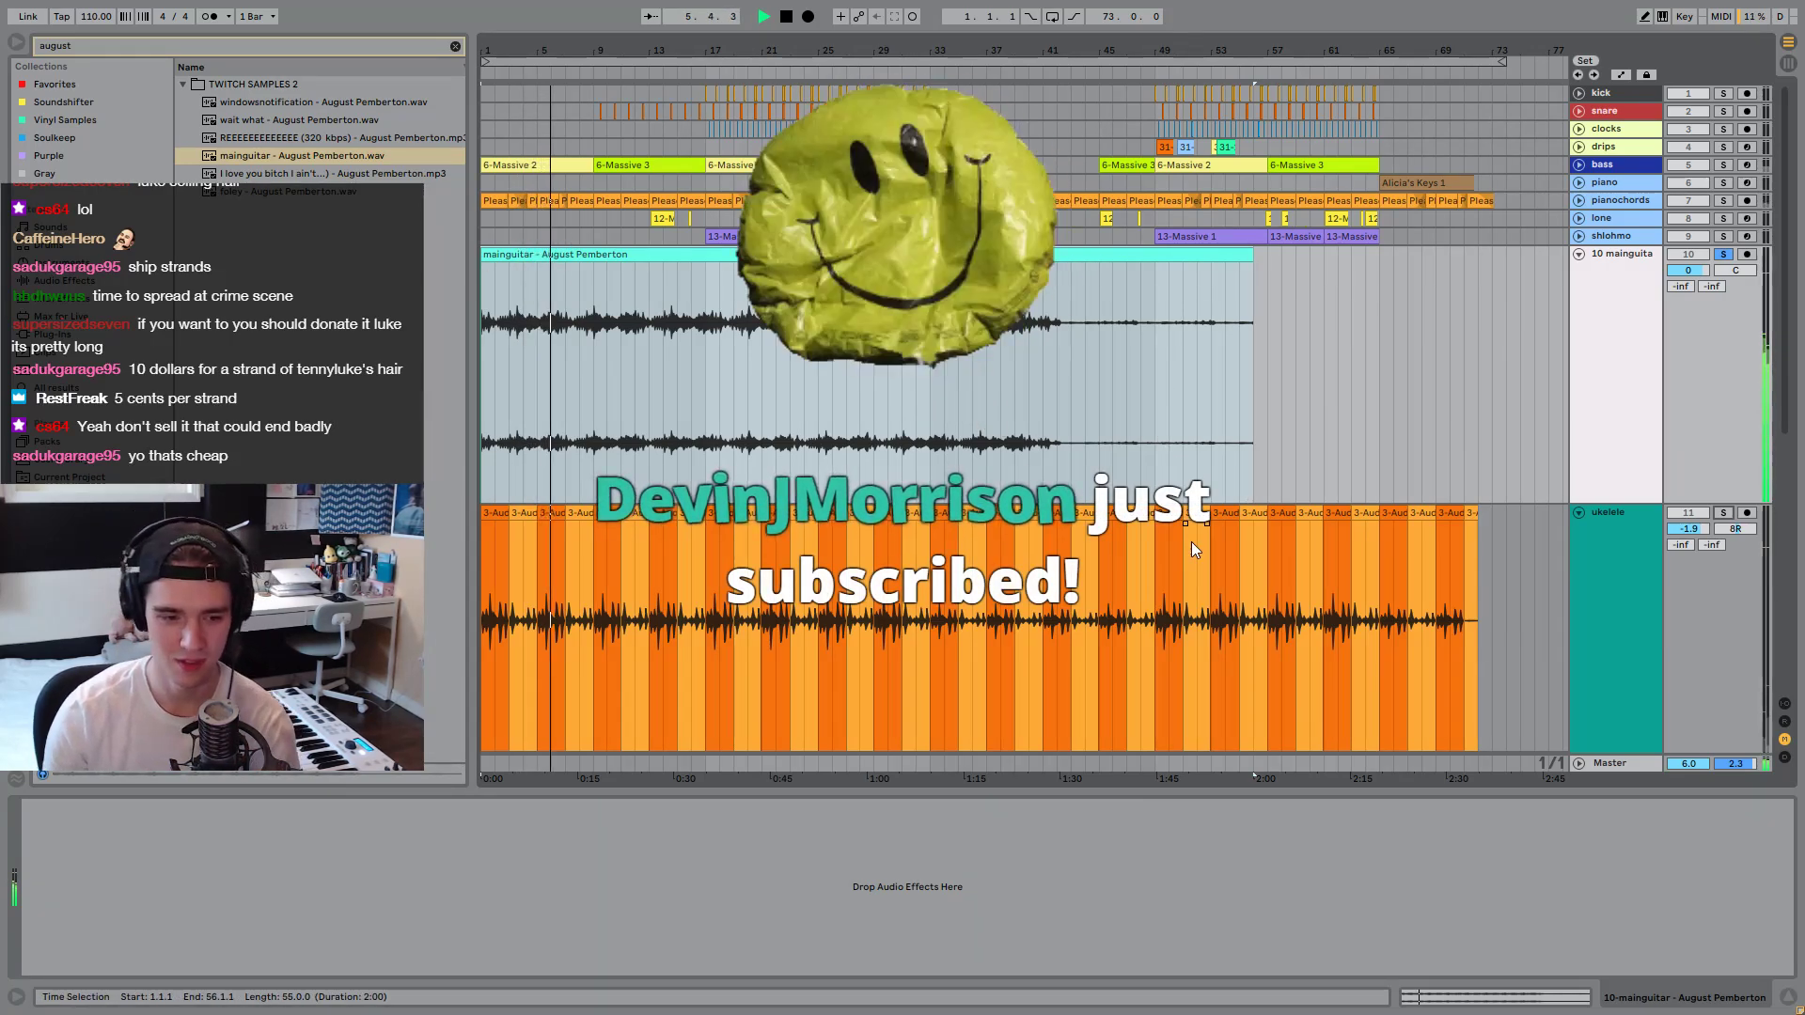
Play the start of the mainguitar clip while selecting progressively longer opening sections, from bars 1 to 9 up to bars 1 to 16.
{"action": "left_click_drag", "start_coordinate": [594, 365], "coordinate": [423, 372]}
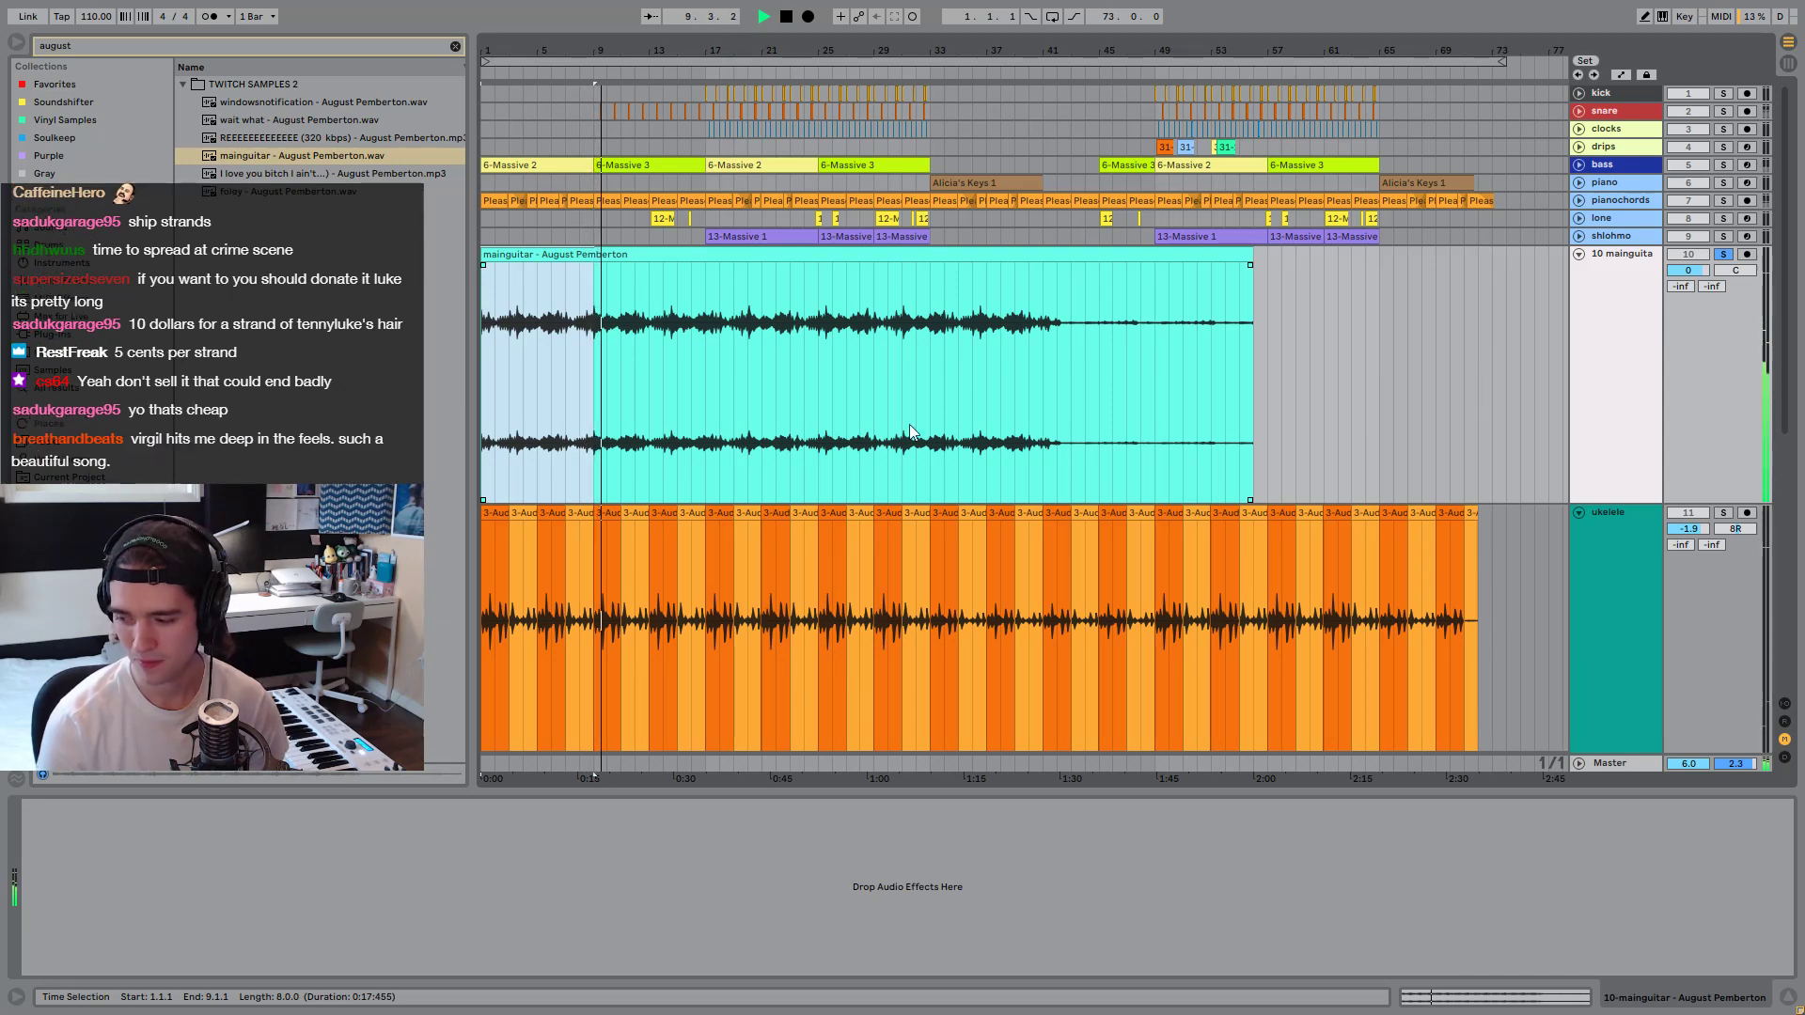
{"action": "key", "text": "space"}
{"action": "left_click", "coordinate": [607, 300], "text": "shift"}
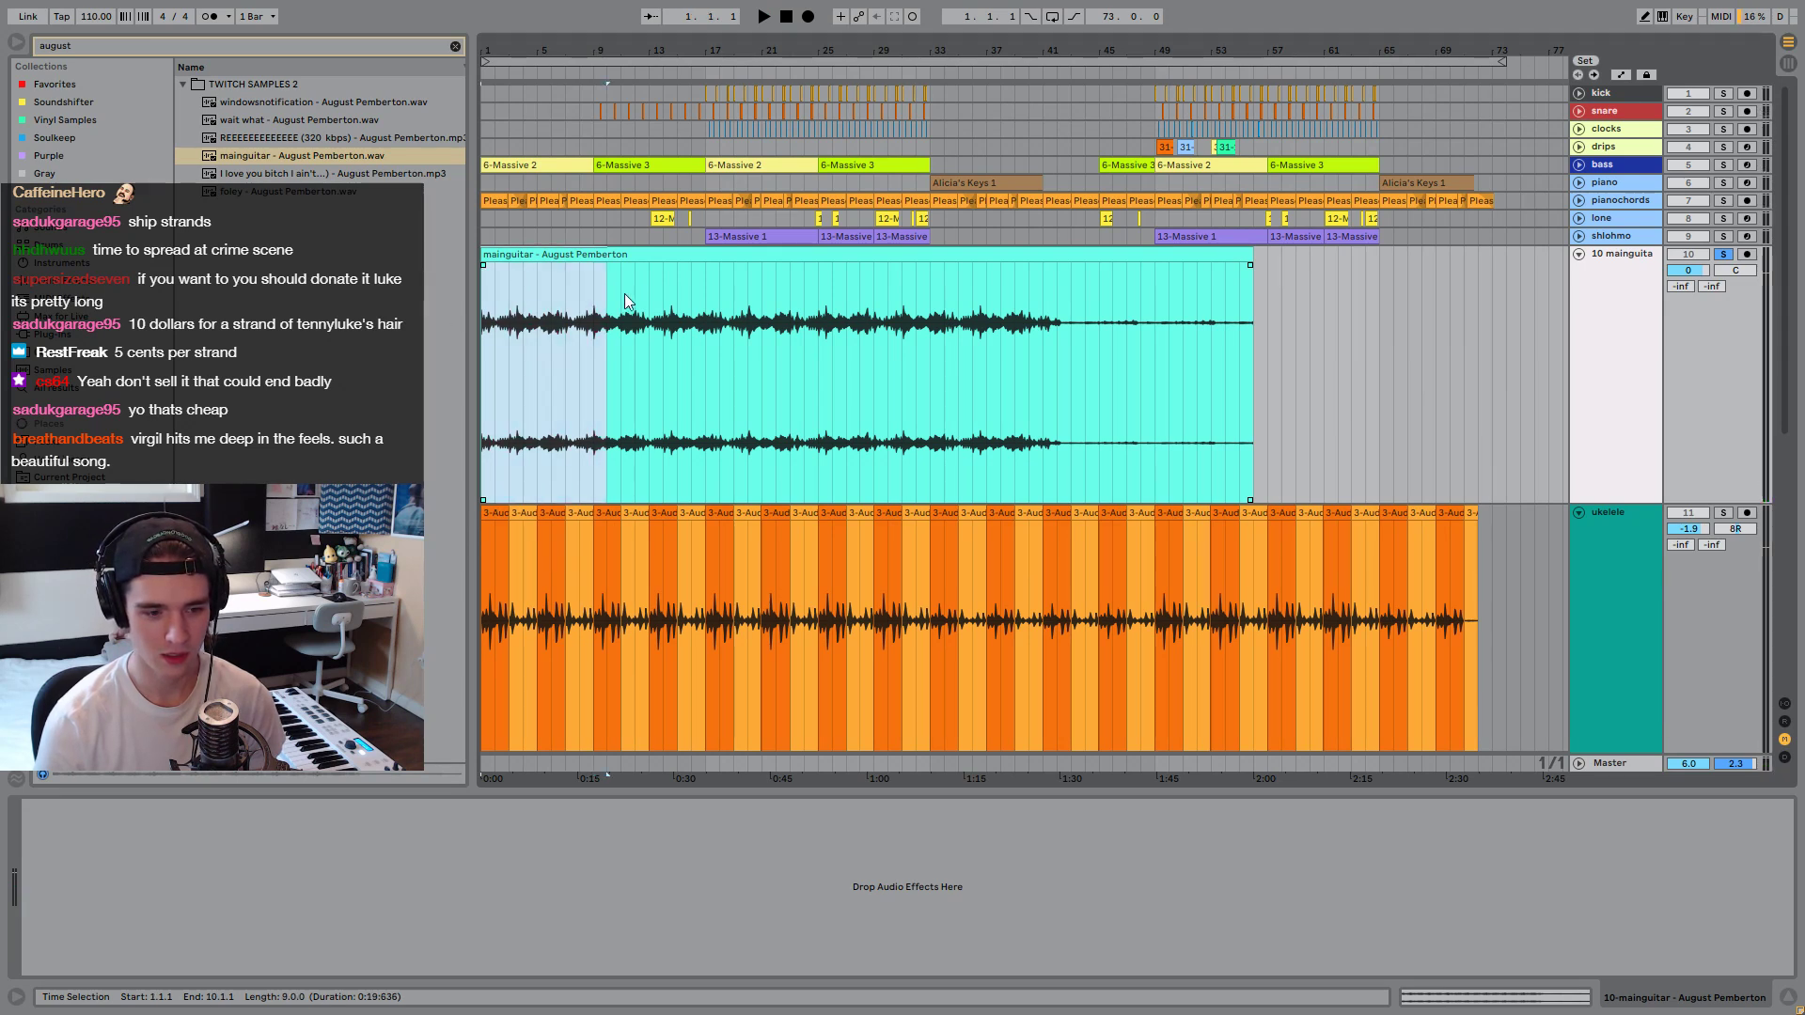
{"action": "left_click_drag", "start_coordinate": [636, 314], "coordinate": [351, 339]}
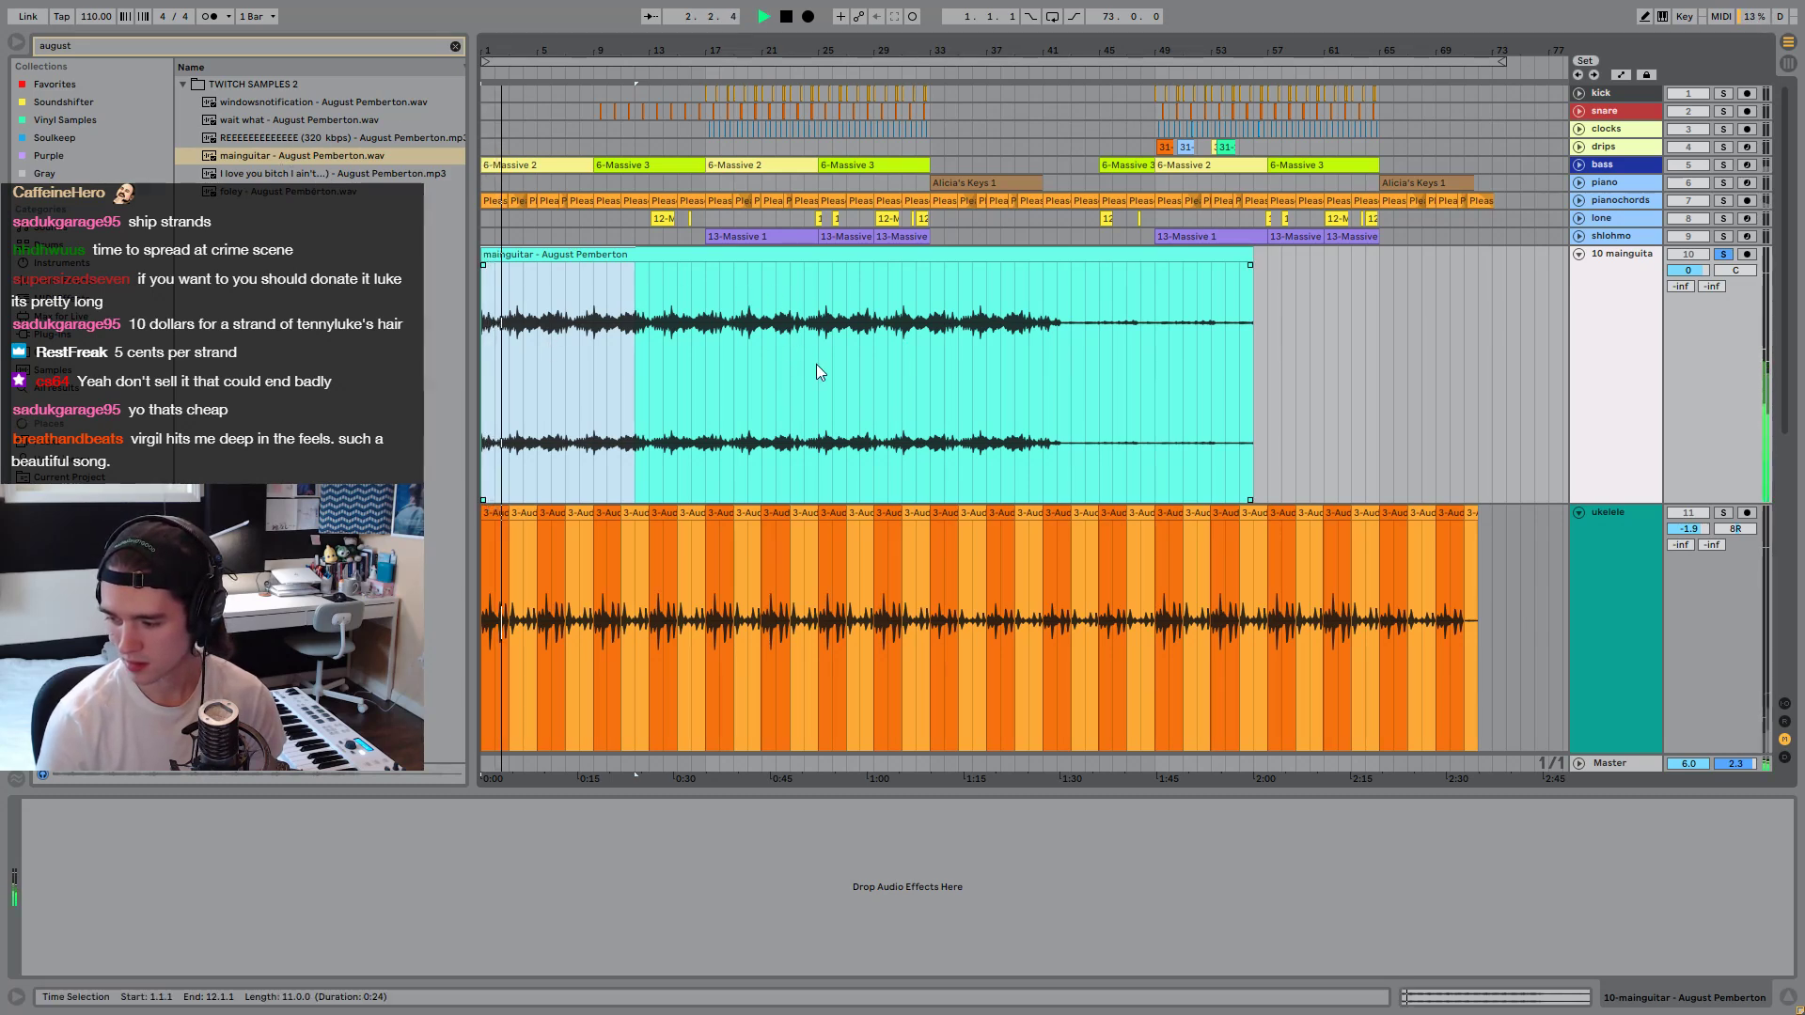
{"action": "key", "text": "space"}
{"action": "left_click_drag", "start_coordinate": [691, 315], "coordinate": [396, 325]}
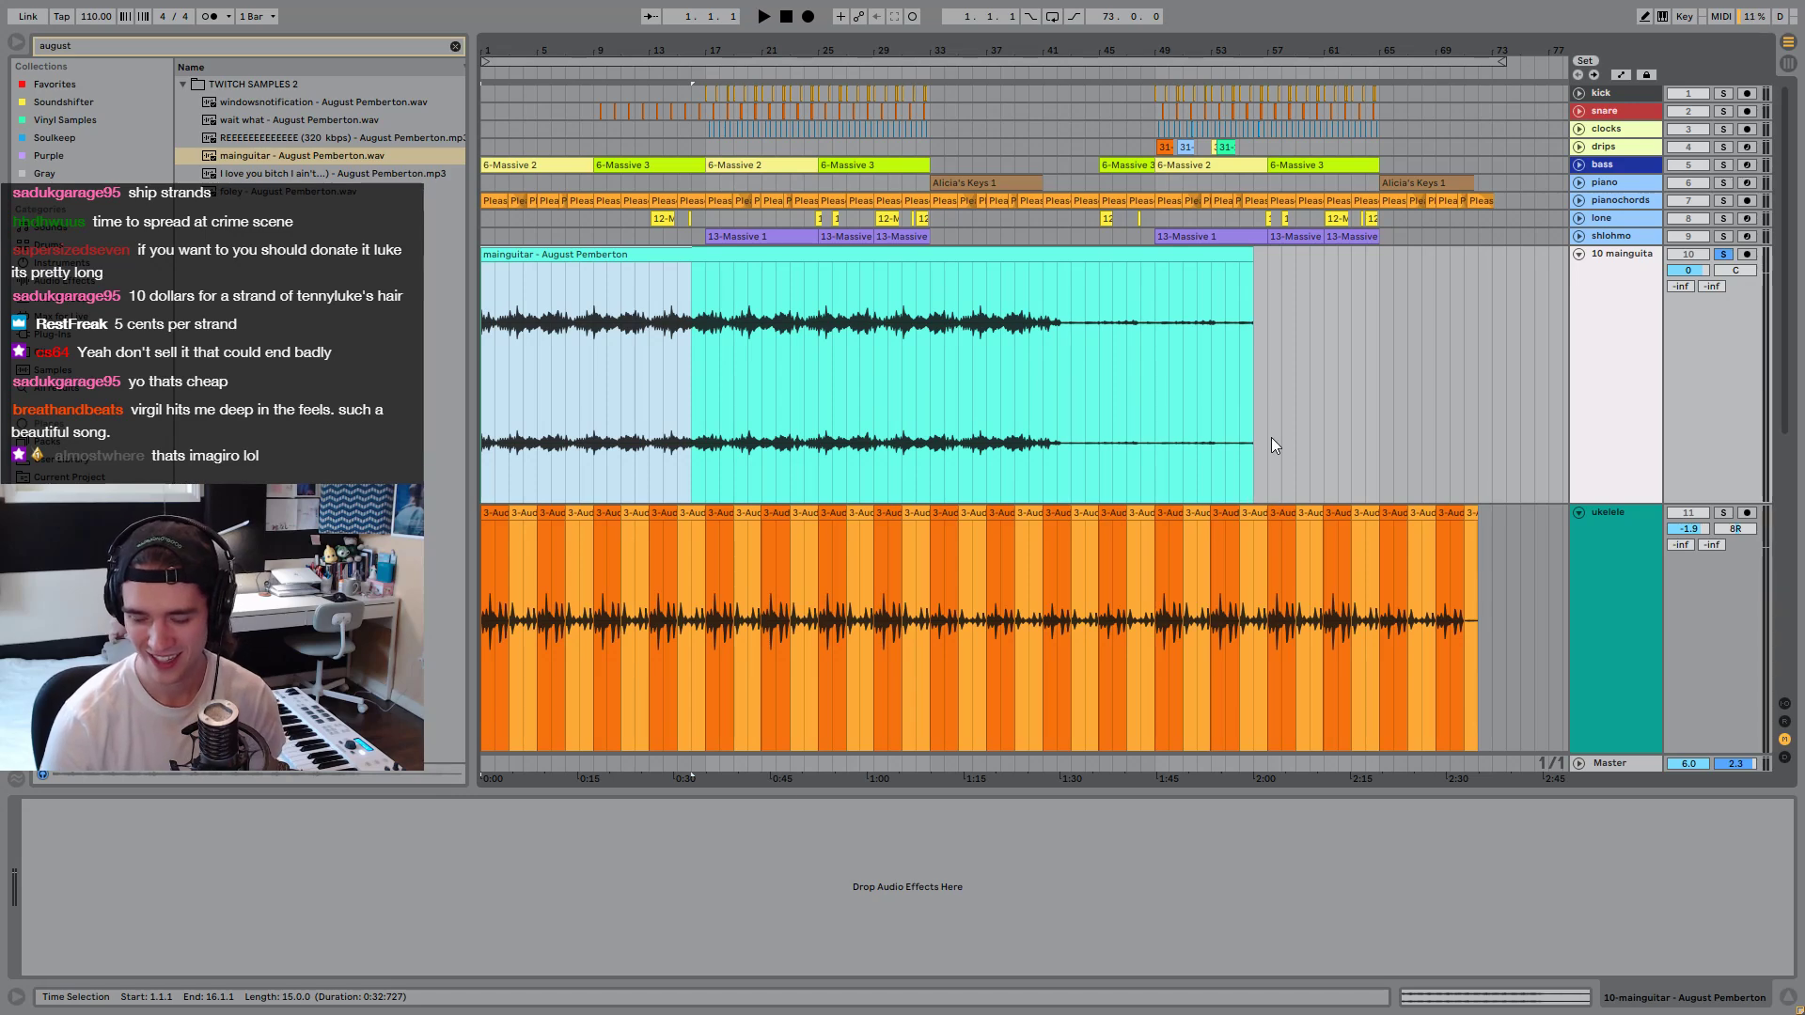
Select the quiet tail of the mainguitar clip from 42.2.3 to bar 61, and replay a short excerpt of the clip from its start.
{"action": "left_click_drag", "start_coordinate": [1259, 348], "coordinate": [1063, 348]}
{"action": "left_click_drag", "start_coordinate": [1316, 340], "coordinate": [1062, 336]}
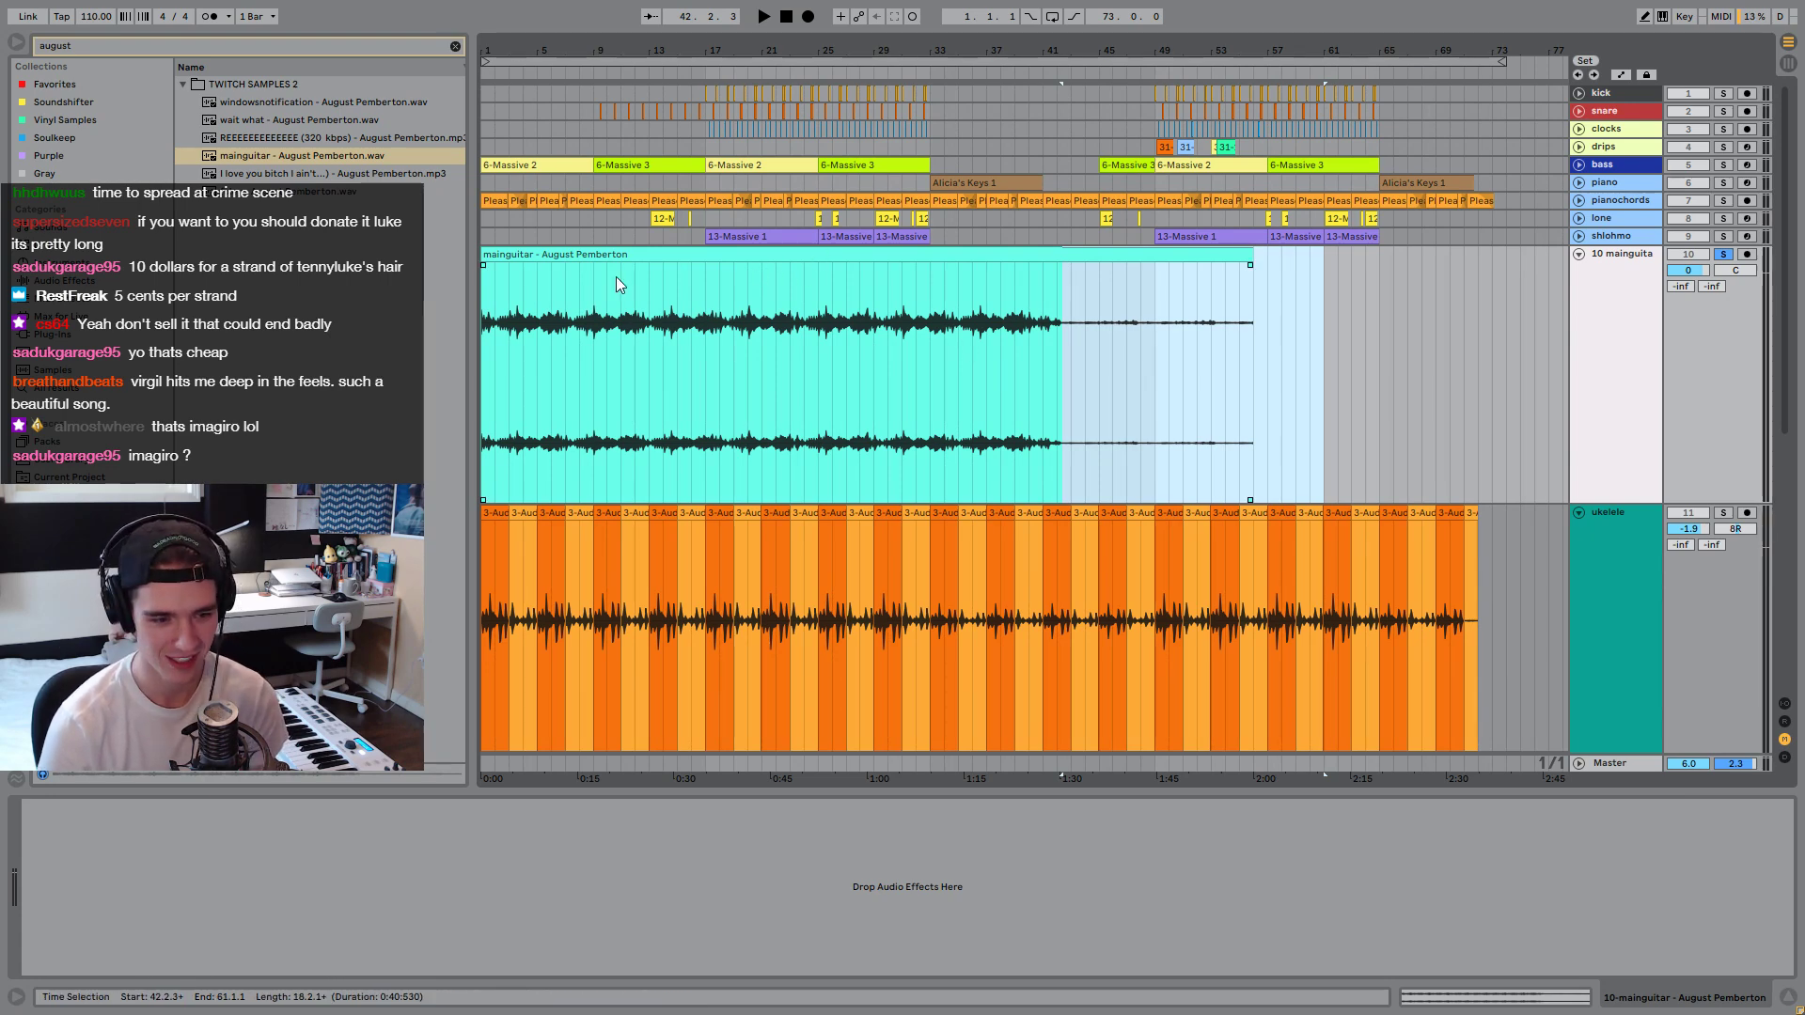
{"action": "left_click", "coordinate": [582, 254]}
{"action": "key", "text": "space"}
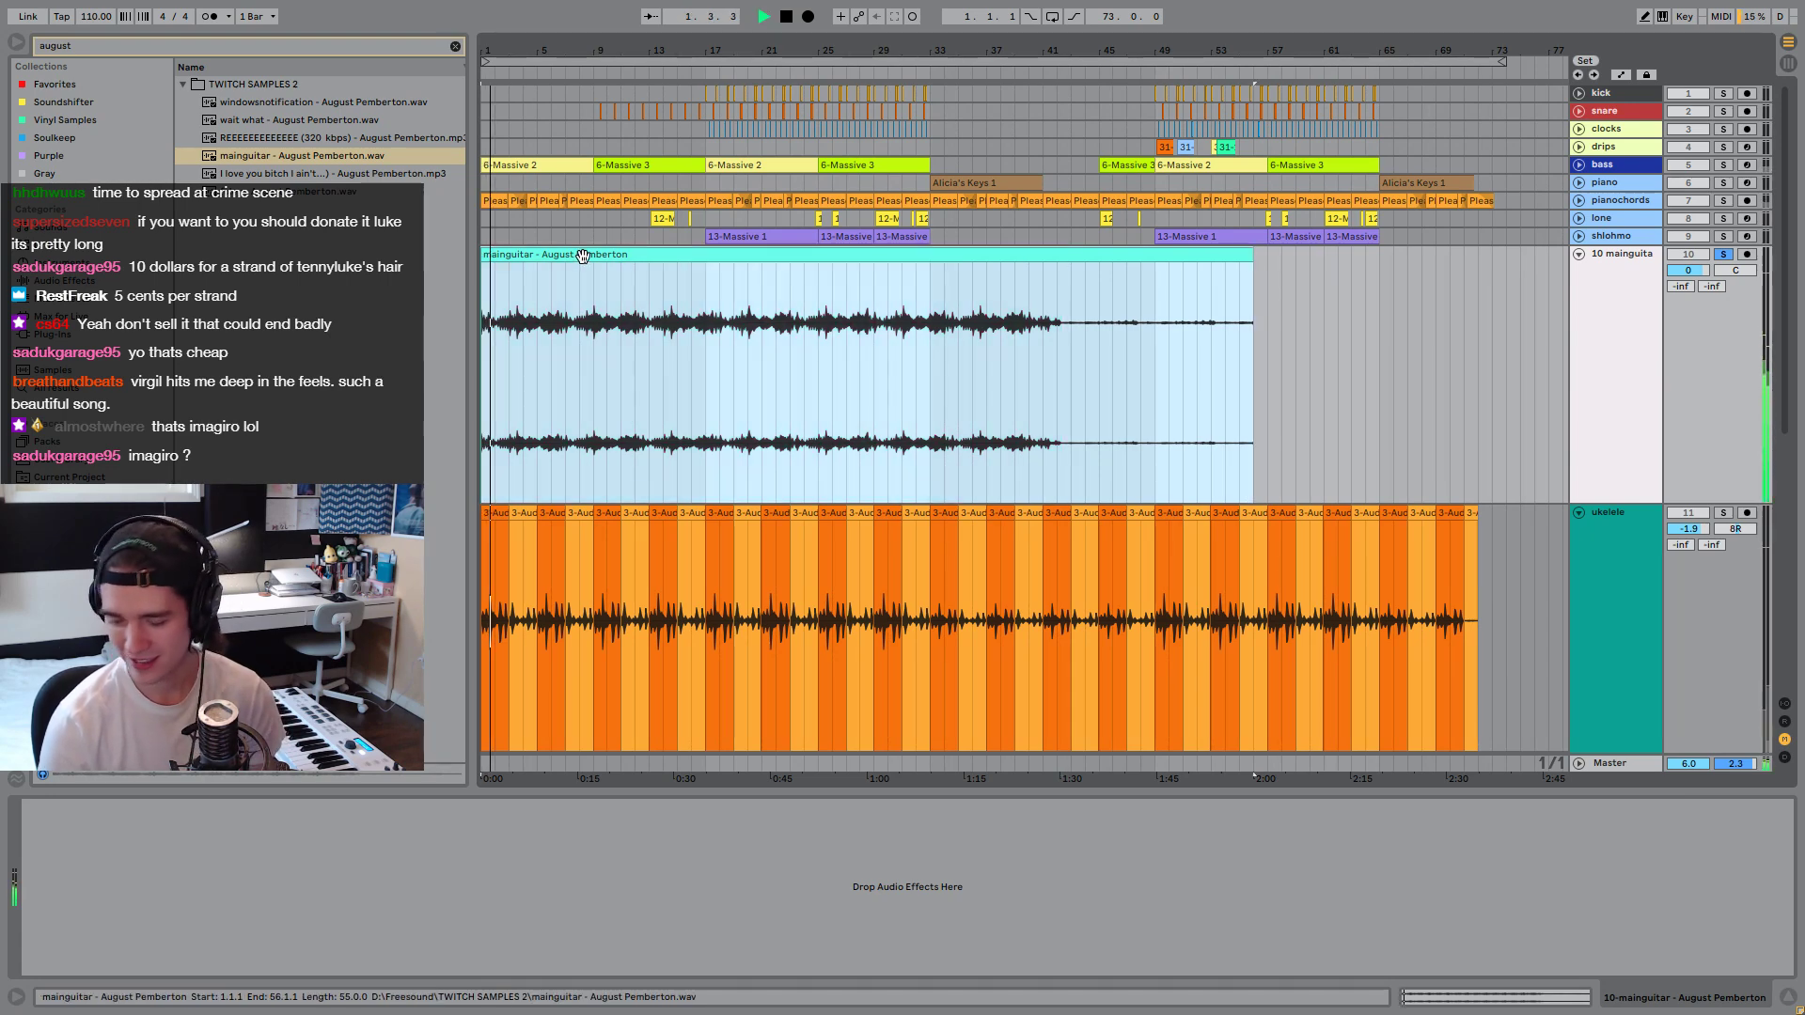
{"action": "left_click", "coordinate": [557, 374]}
{"action": "key", "text": "space"}
Select bars 1 to 17 of the mainguitar clip and play a short excerpt from bar 27.
{"action": "left_click_drag", "start_coordinate": [592, 371], "coordinate": [543, 329]}
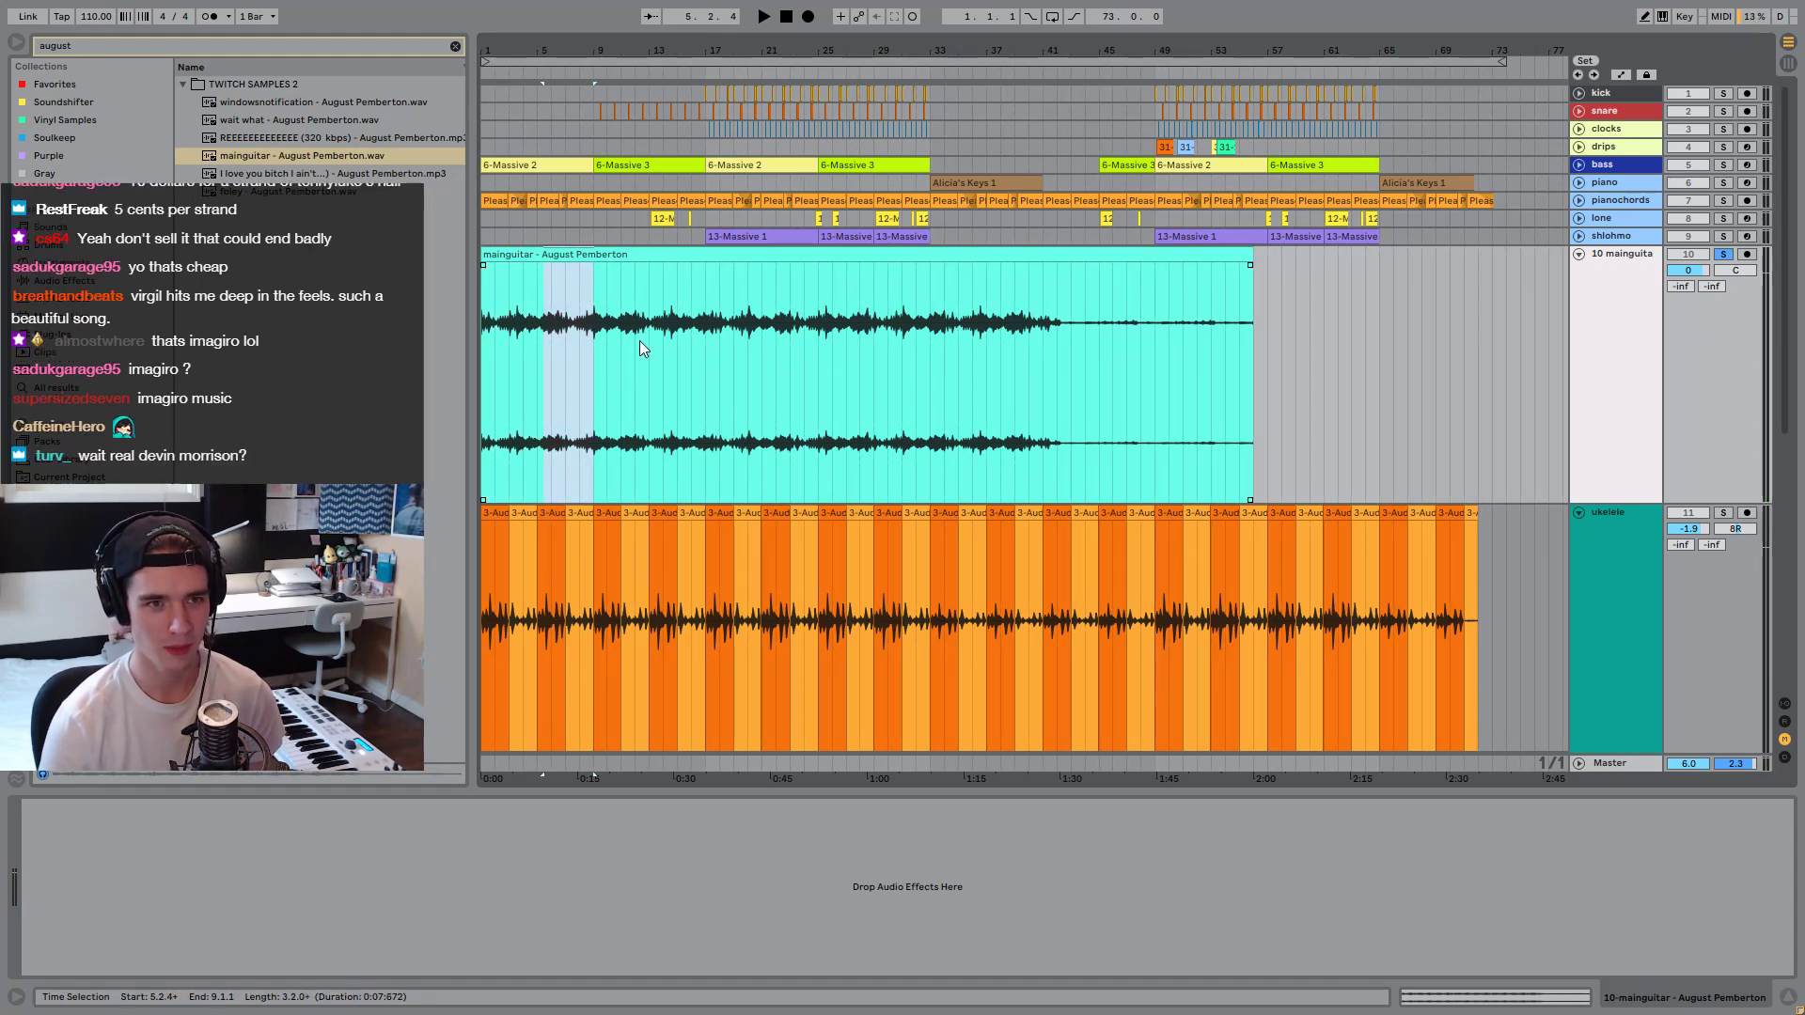
{"action": "left_click_drag", "start_coordinate": [701, 359], "coordinate": [480, 331]}
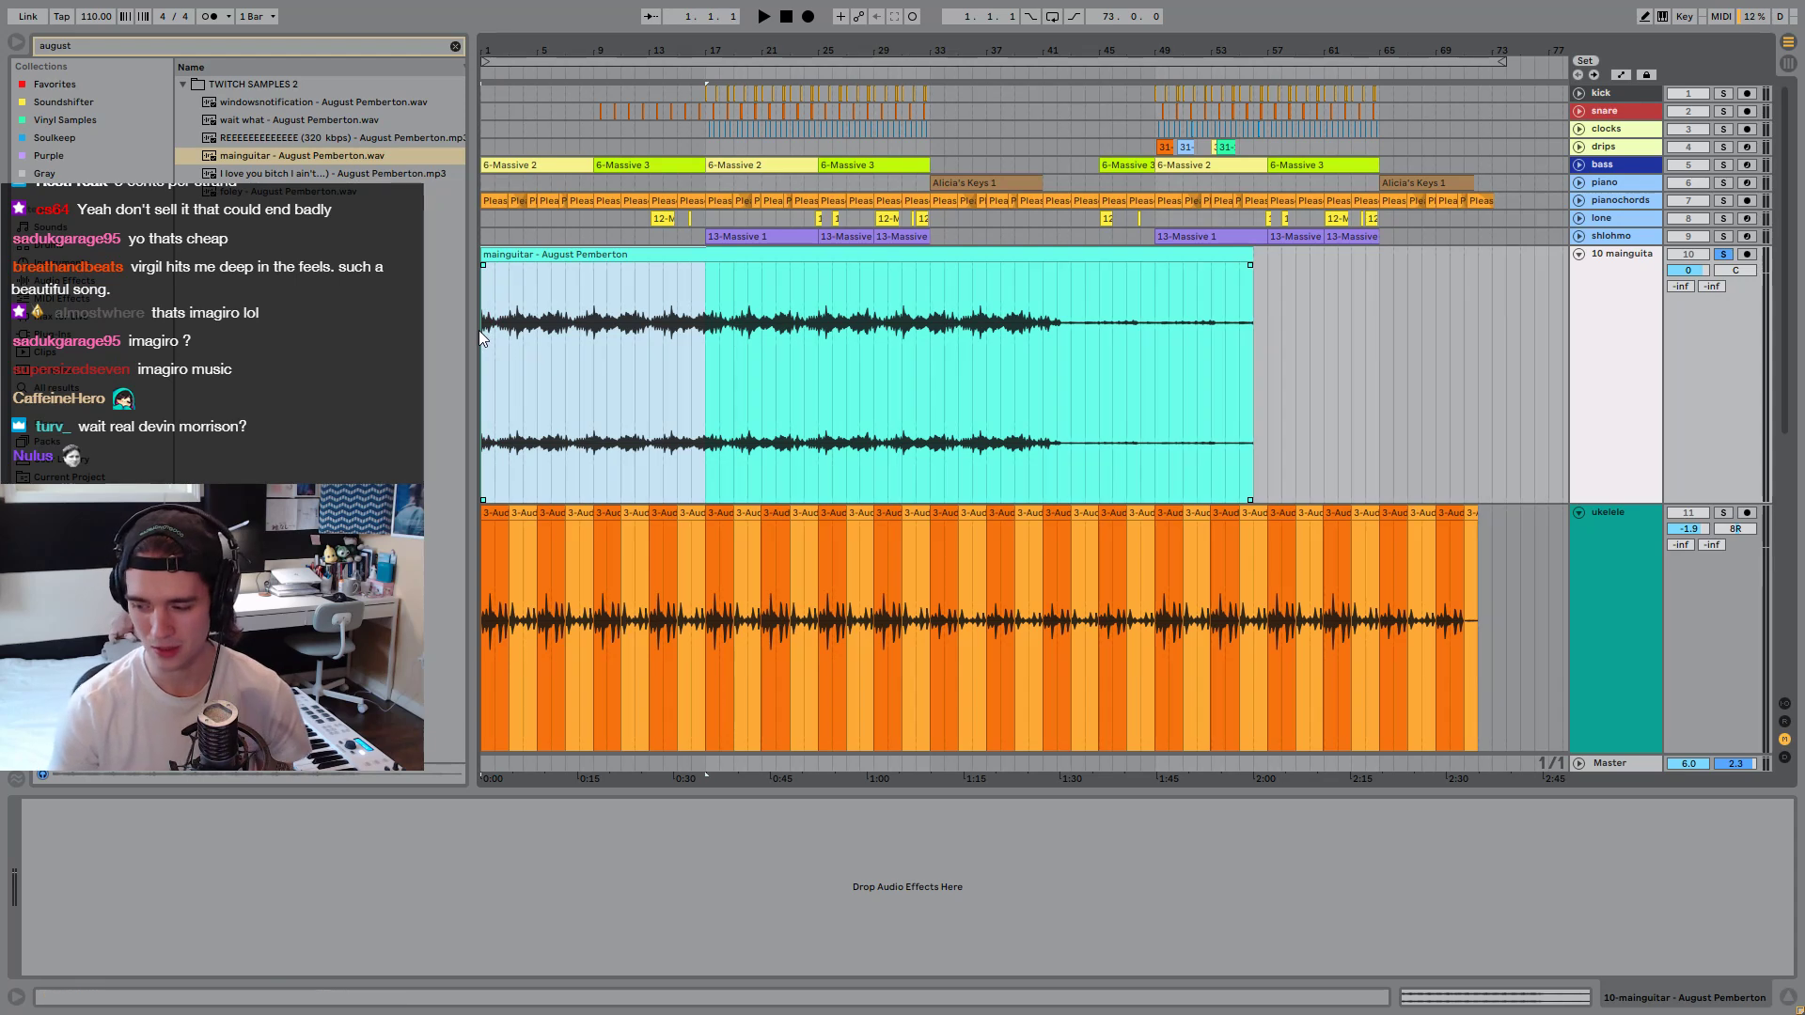
{"action": "left_click", "coordinate": [848, 342]}
{"action": "key", "text": "space"}
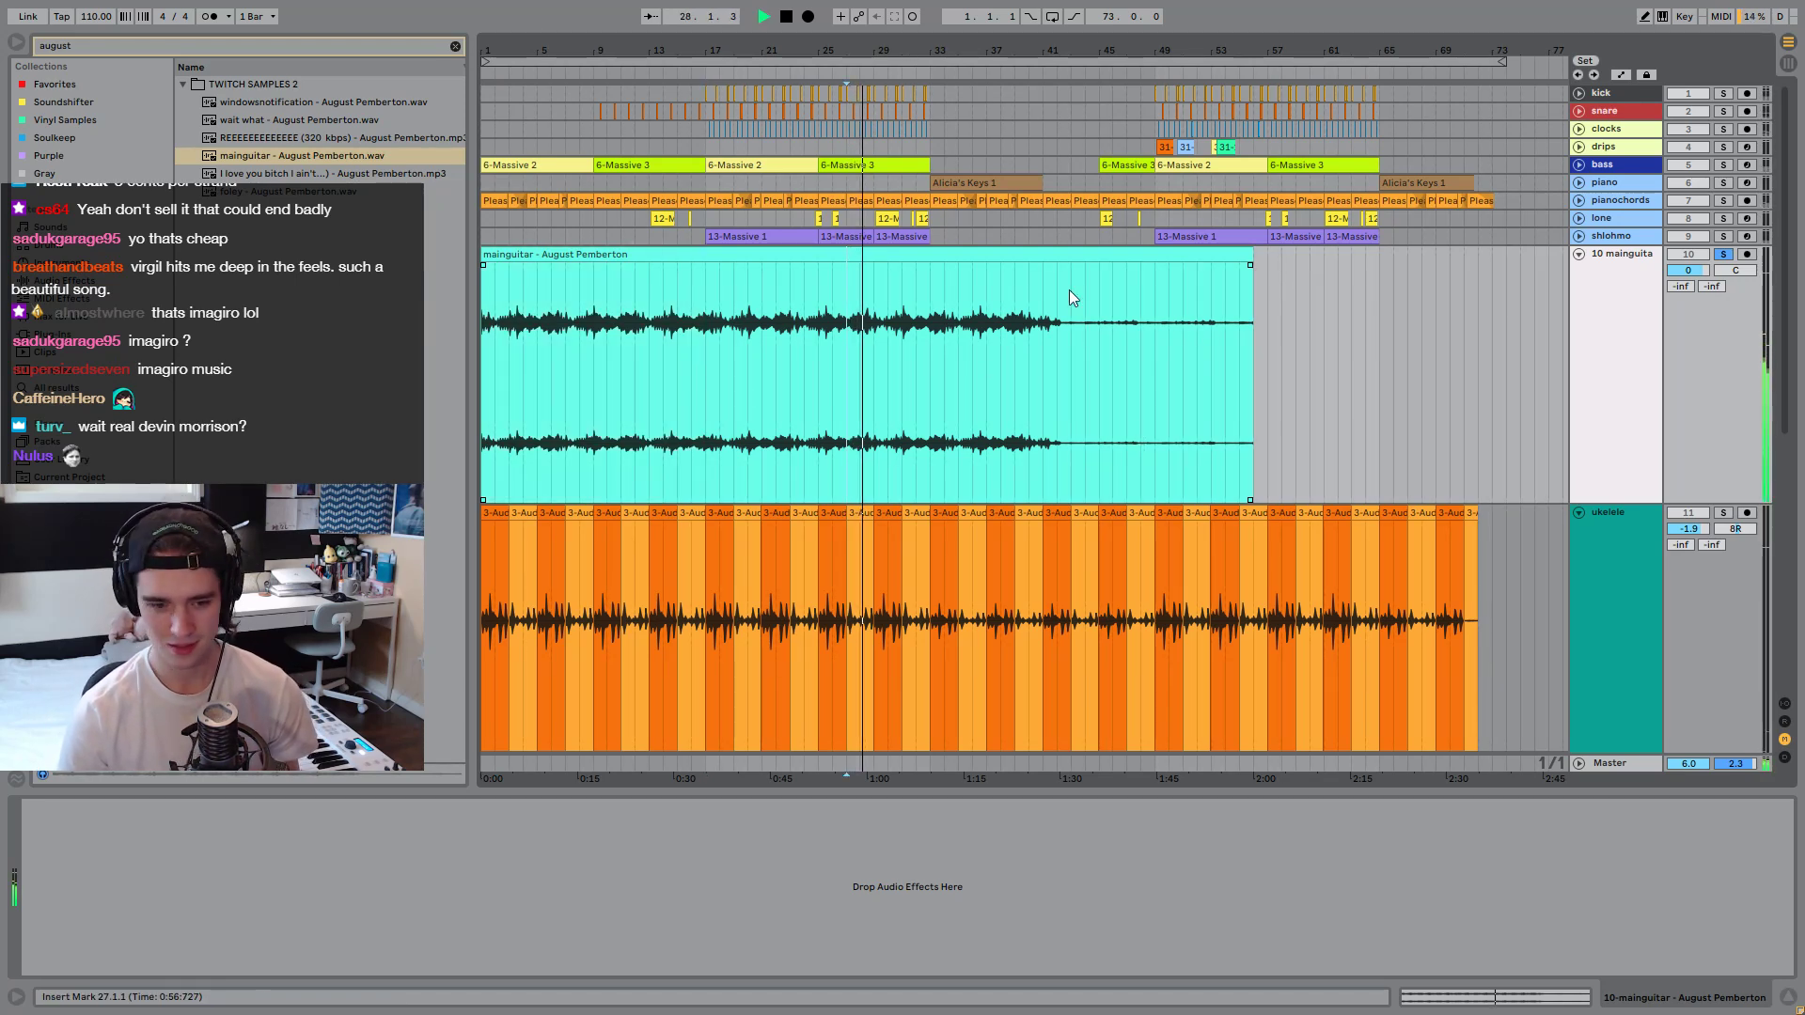
{"action": "key", "text": "space"}
Fold, unsolo and delete the mainguitar track.
{"action": "left_click", "coordinate": [1581, 254]}
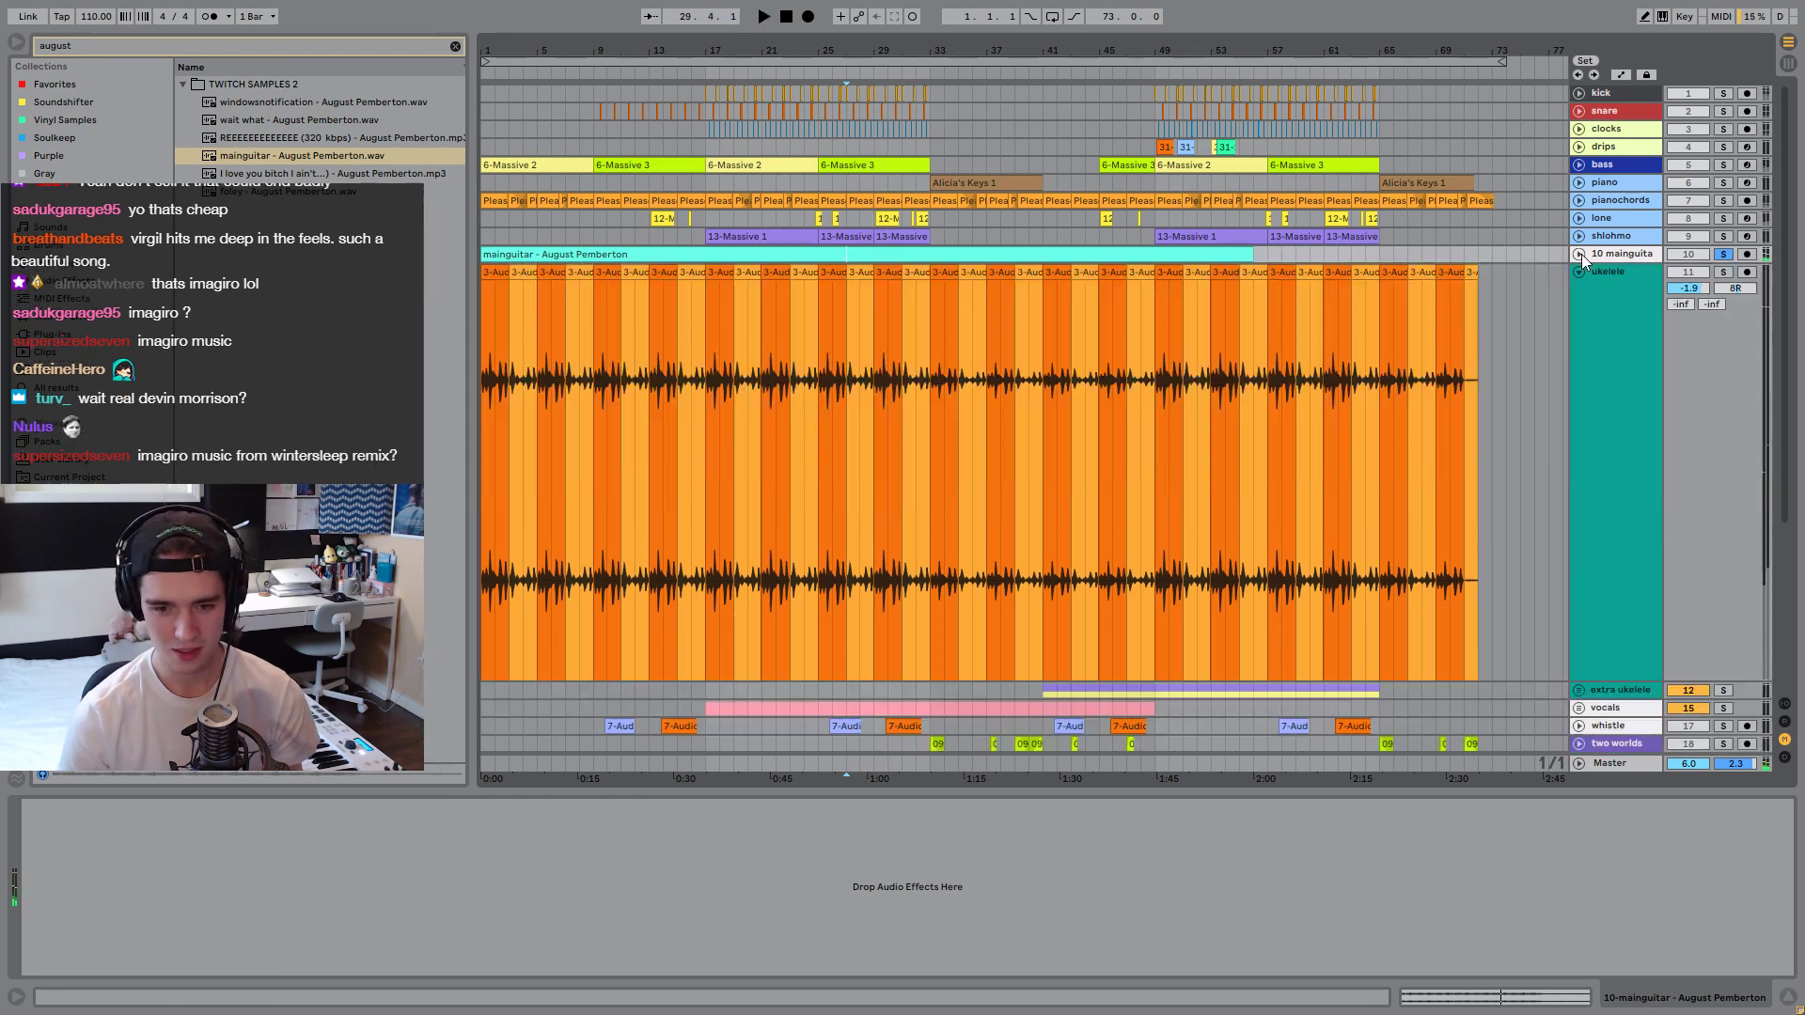
{"action": "left_click", "coordinate": [1720, 256]}
{"action": "left_click", "coordinate": [1622, 256]}
{"action": "key", "text": "Delete"}
Play a moment of the ukelele track from bar 27, and select and audition its bars 1 to 9.
{"action": "key", "text": "space"}
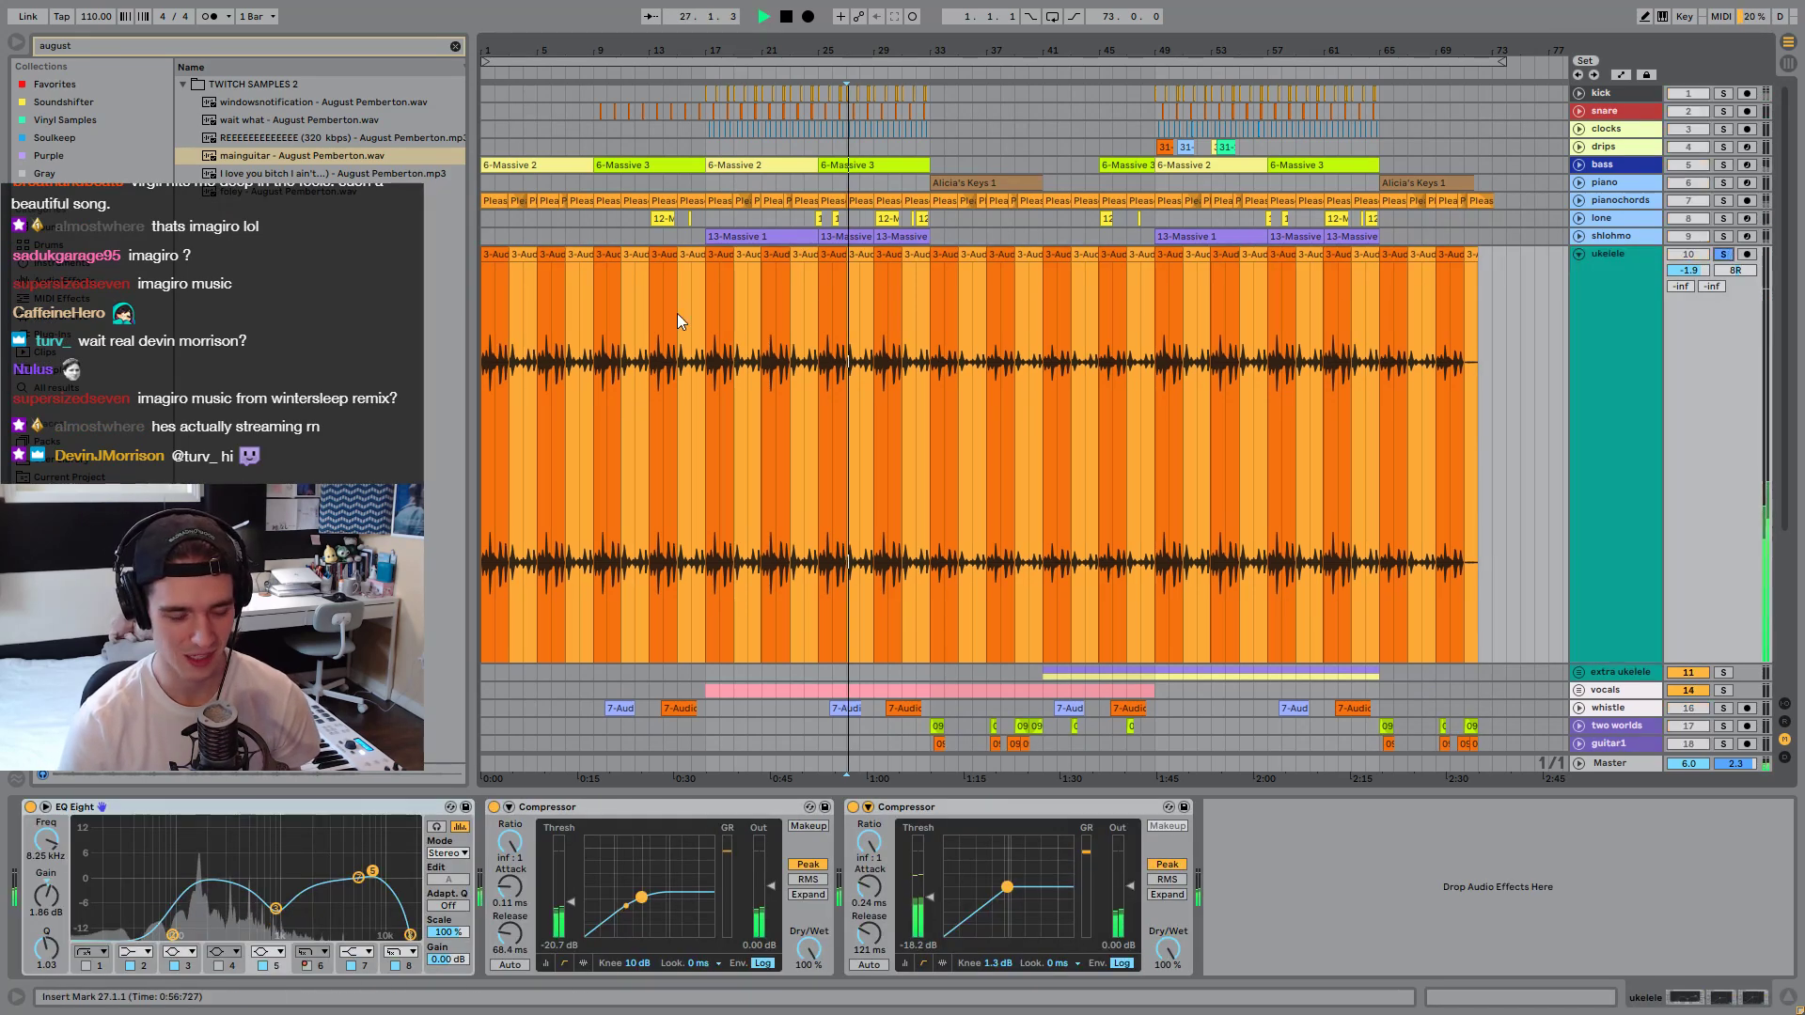
{"action": "key", "text": "space"}
{"action": "left_click_drag", "start_coordinate": [677, 315], "coordinate": [375, 340]}
{"action": "left_click_drag", "start_coordinate": [497, 54], "coordinate": [500, 272]}
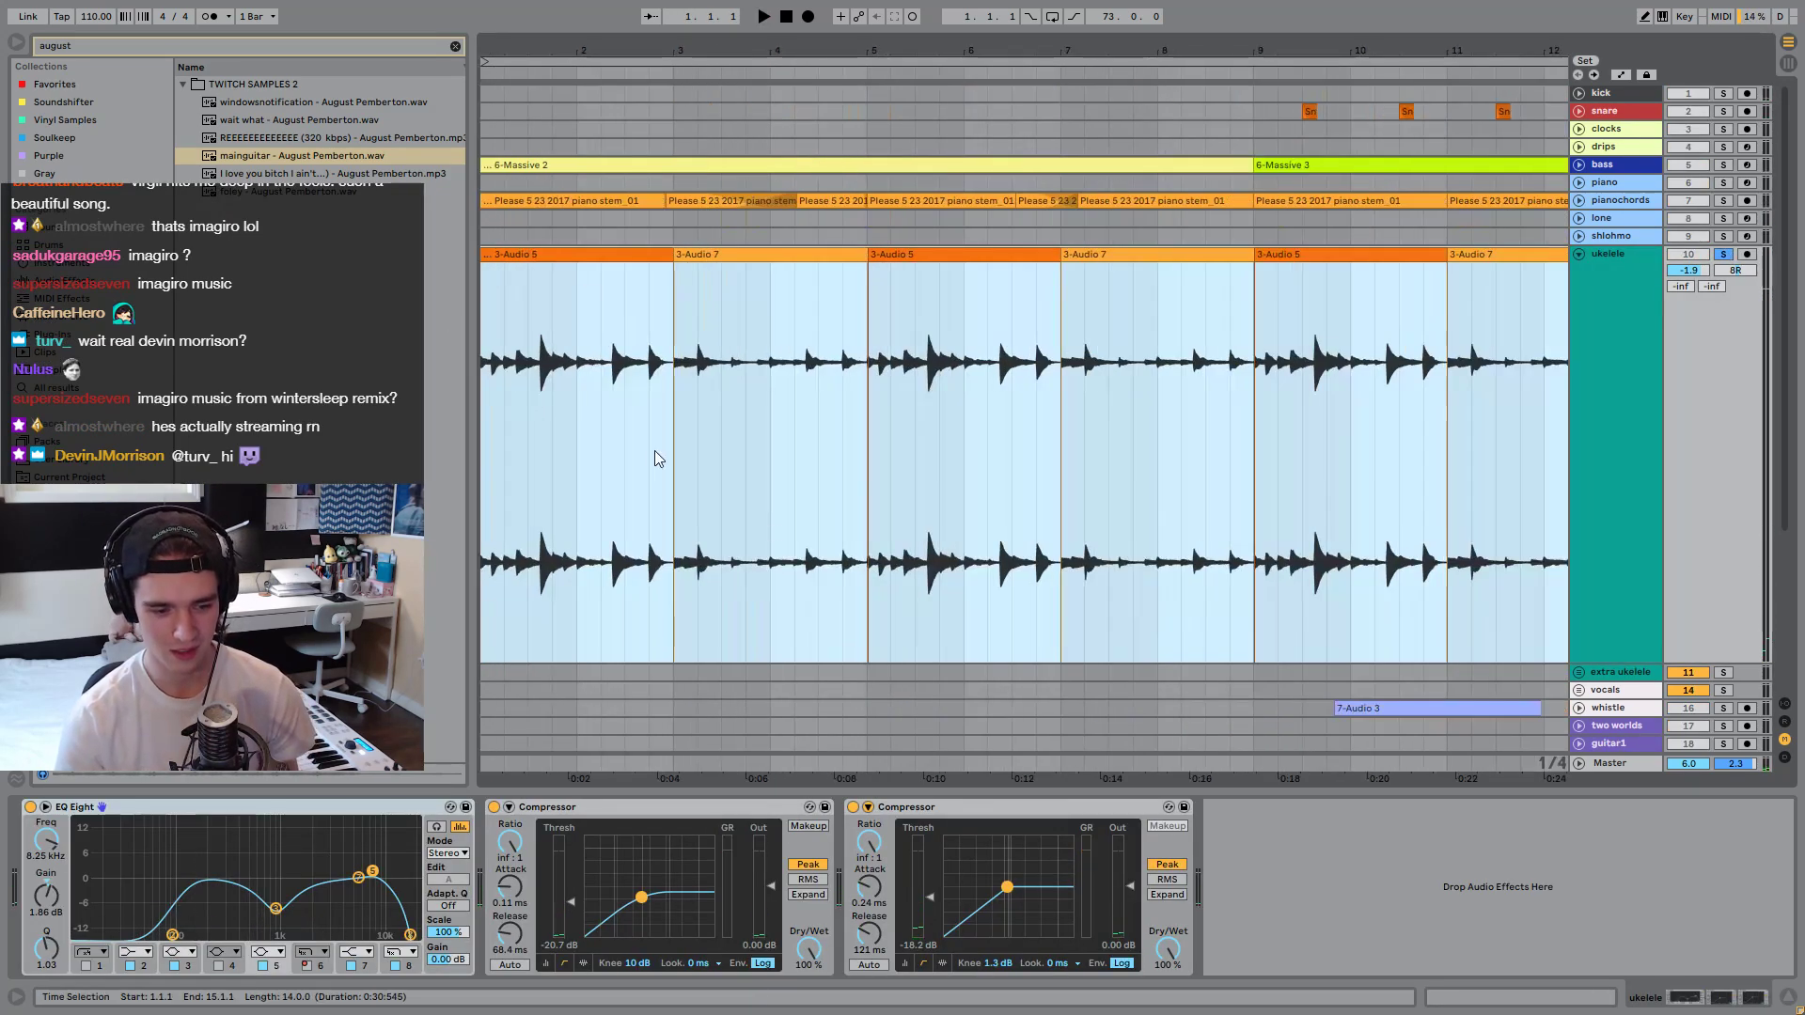
{"action": "left_click_drag", "start_coordinate": [697, 447], "coordinate": [451, 432]}
{"action": "left_click_drag", "start_coordinate": [803, 282], "coordinate": [1260, 385]}
{"action": "key", "text": "space"}
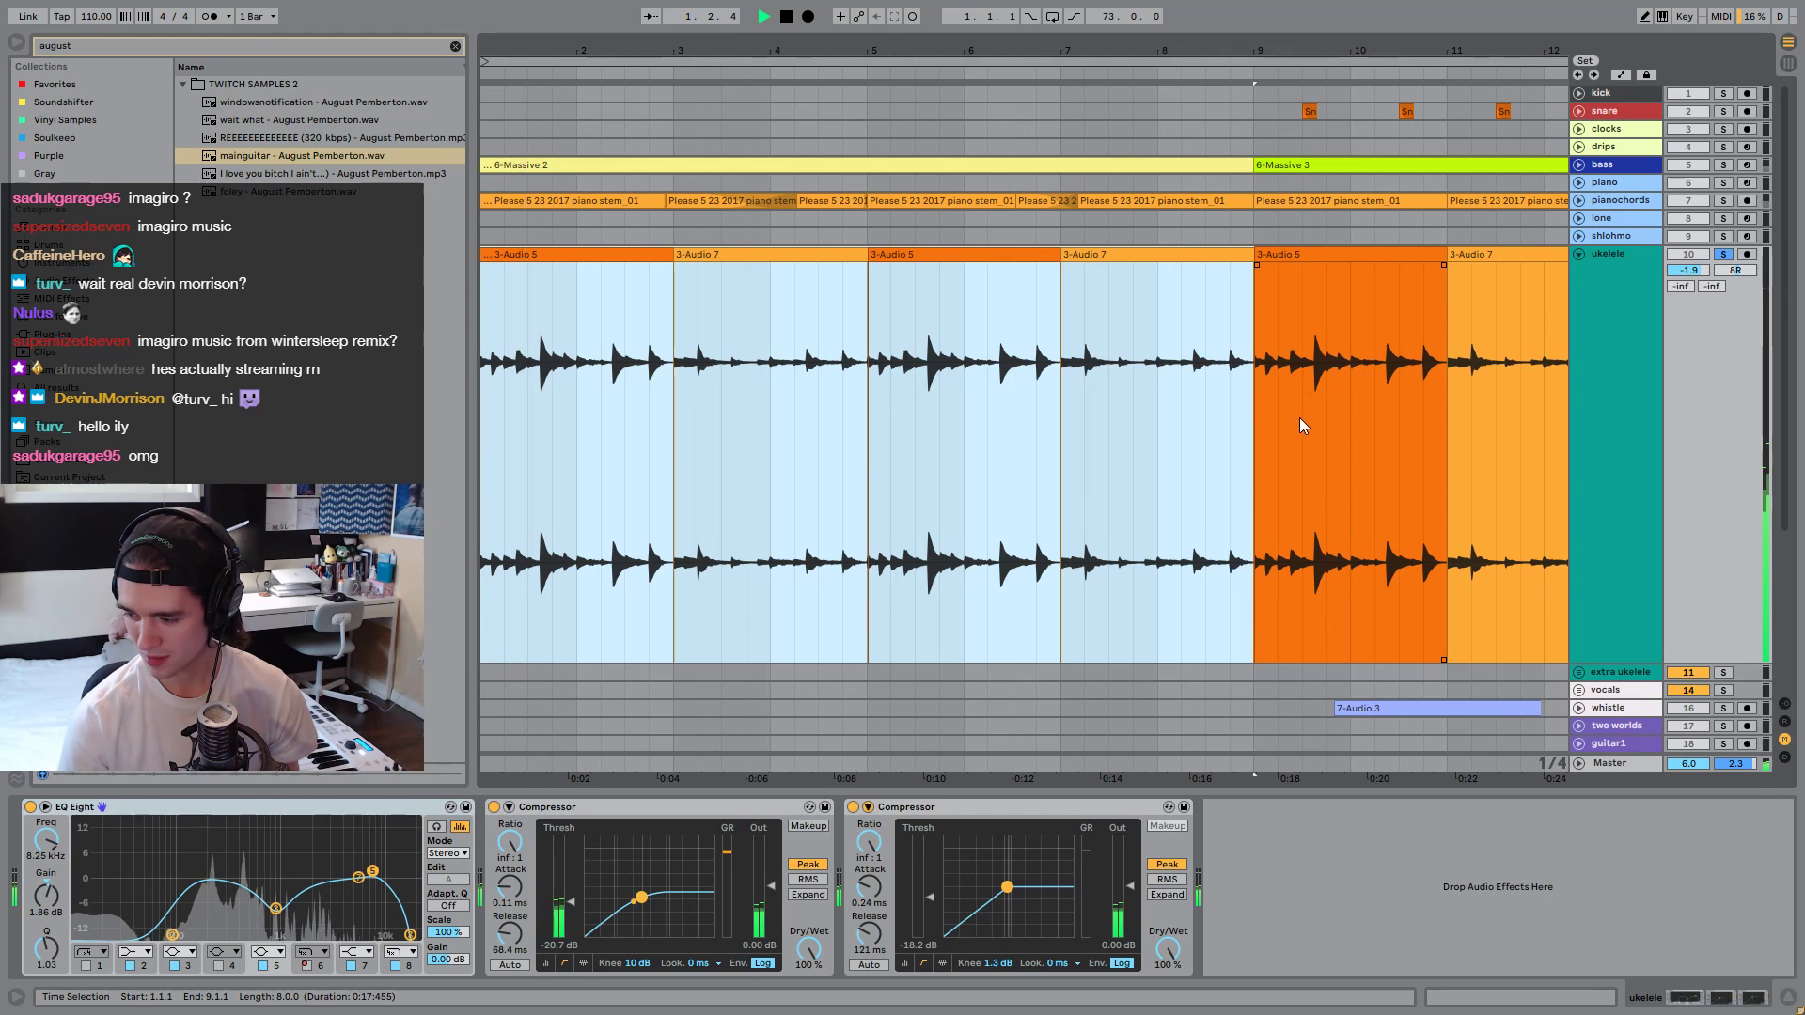
{"action": "key", "text": "space"}
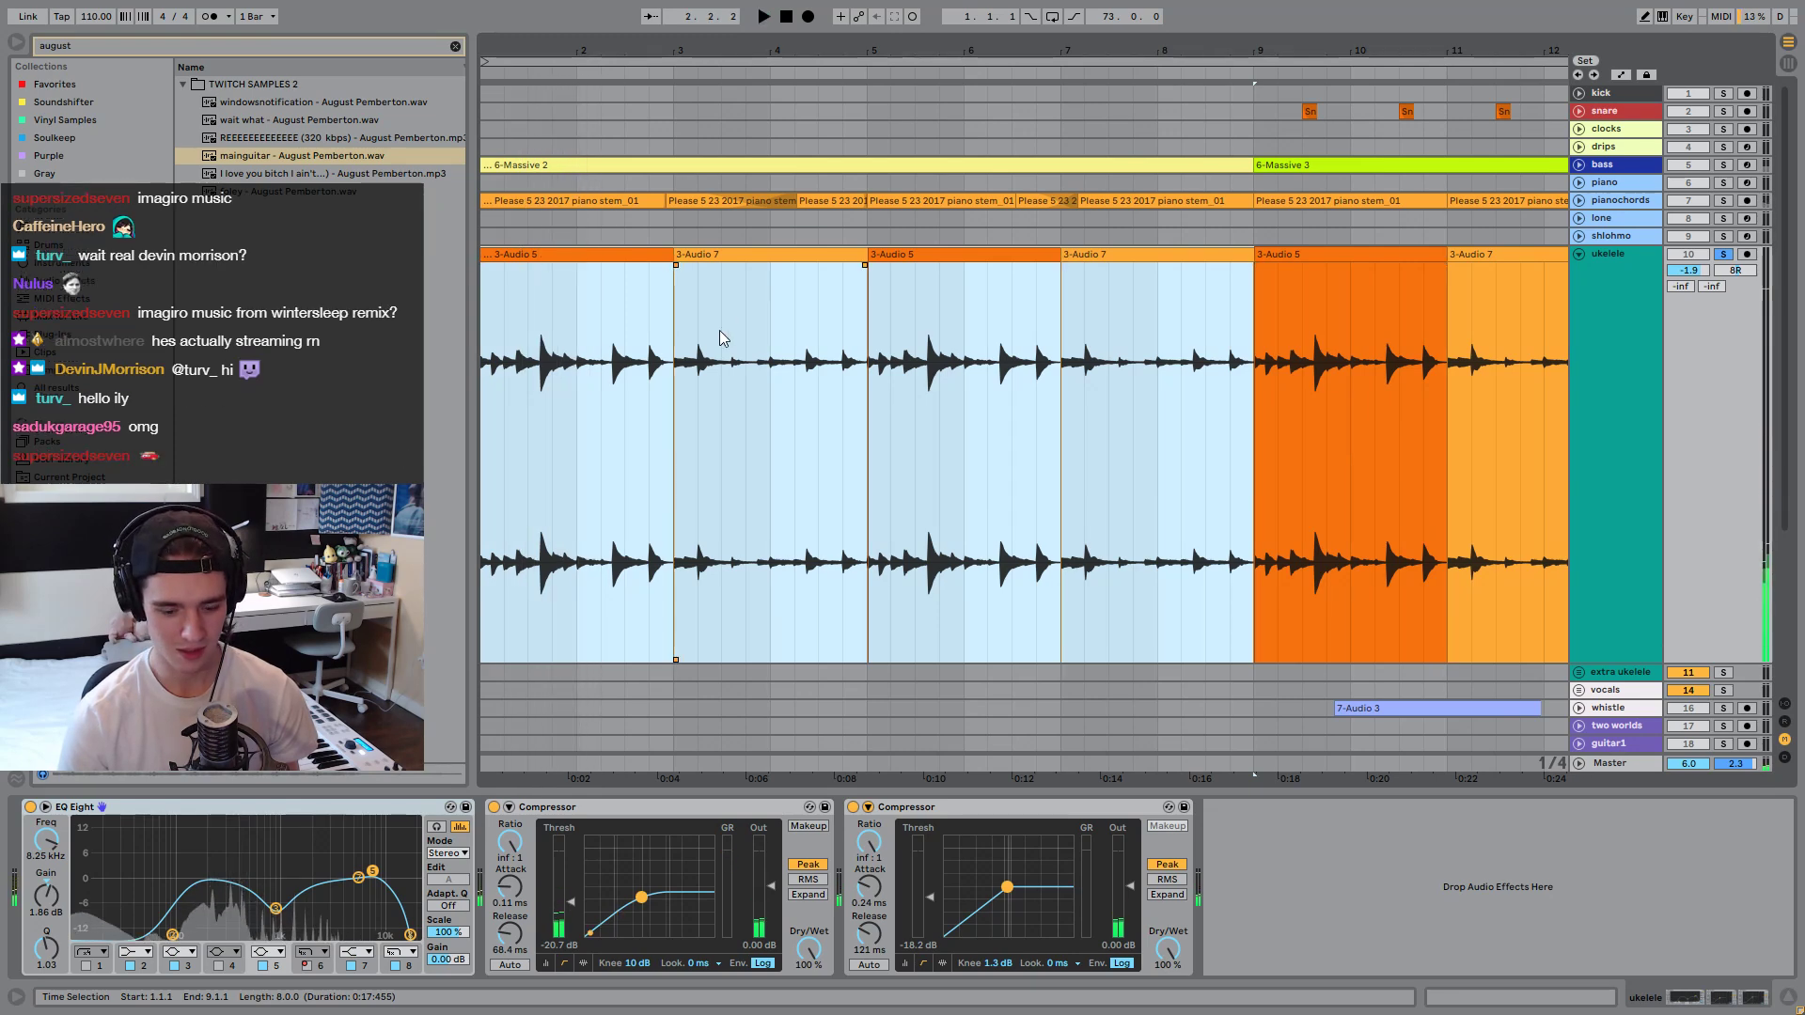
Select bars 1 to 3 on the ukelele track and play from there.
{"action": "left_click_drag", "start_coordinate": [668, 440], "coordinate": [604, 436]}
{"action": "double_click", "coordinate": [594, 433]}
{"action": "key", "text": "space"}
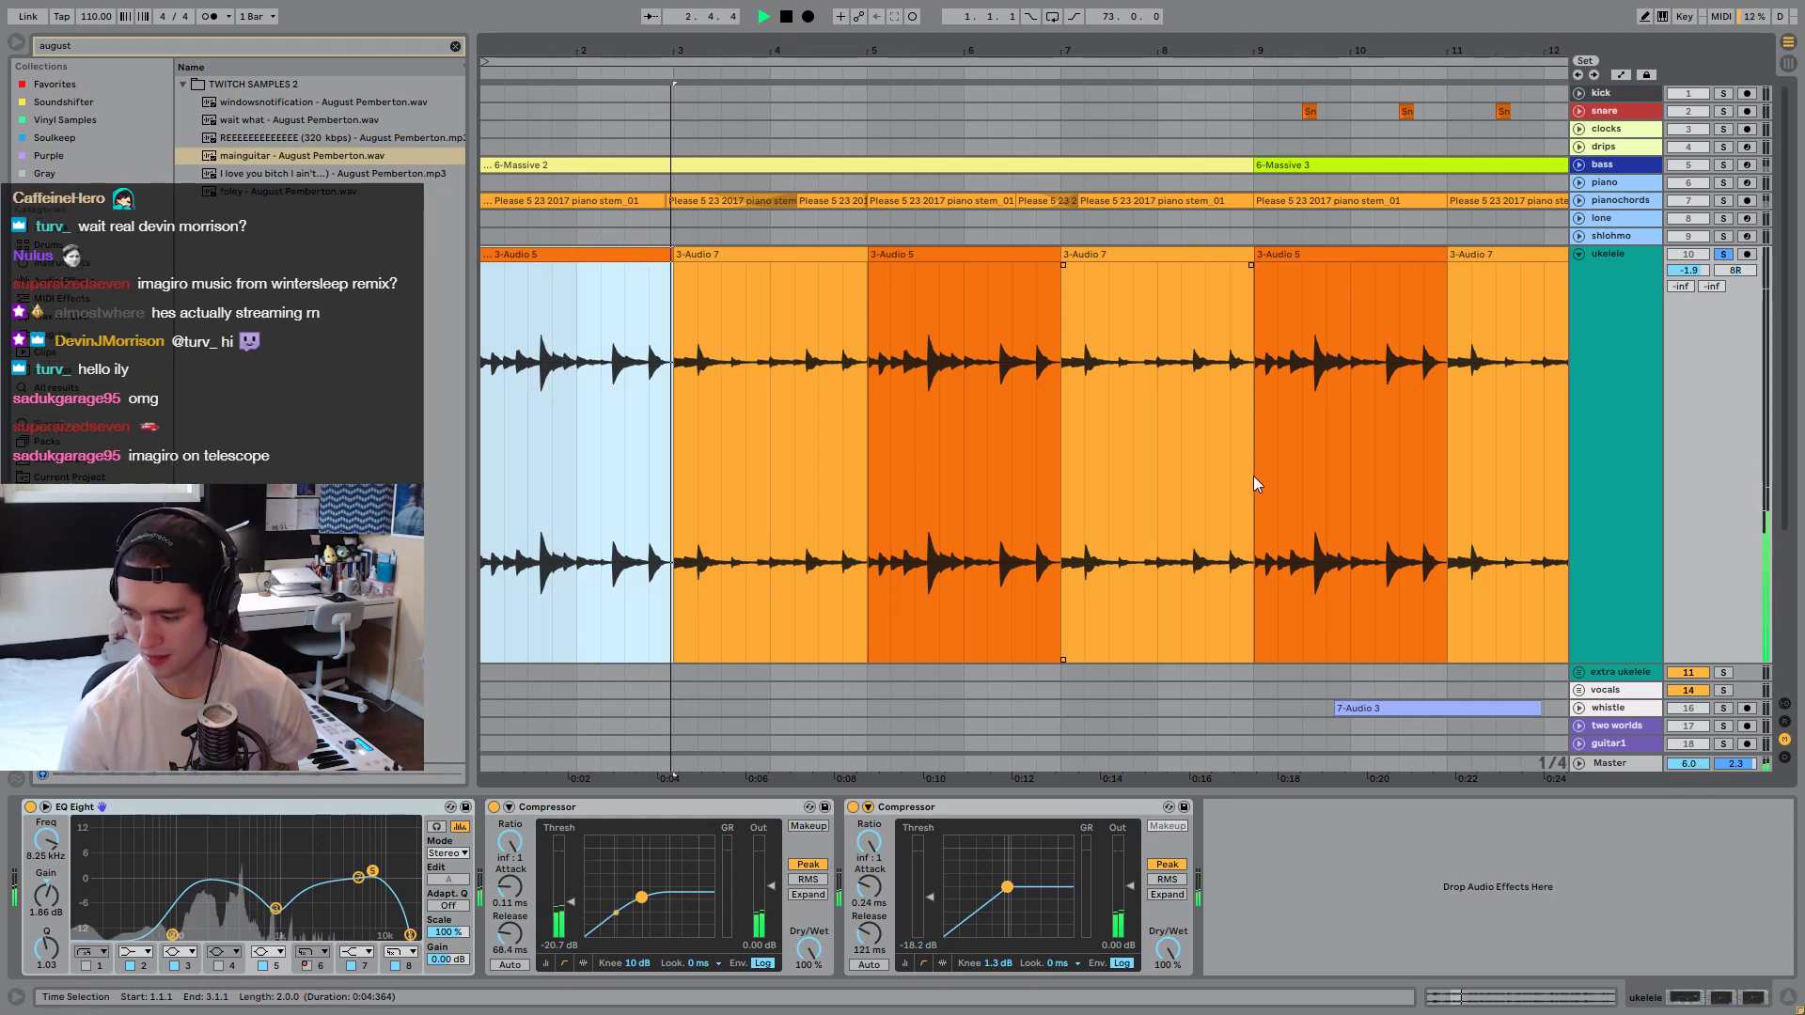
Select the ukelele passage from 4.4.1 to 5.4.1, widen the selection to 4.3.1 to 6.2.1, and play it.
{"action": "left_click", "coordinate": [843, 374]}
{"action": "key", "text": "space"}
{"action": "key", "text": "shift+Right"}
{"action": "key", "text": "shift+Right"}
{"action": "key", "text": "shift+Right"}
{"action": "key", "text": "shift+Right"}
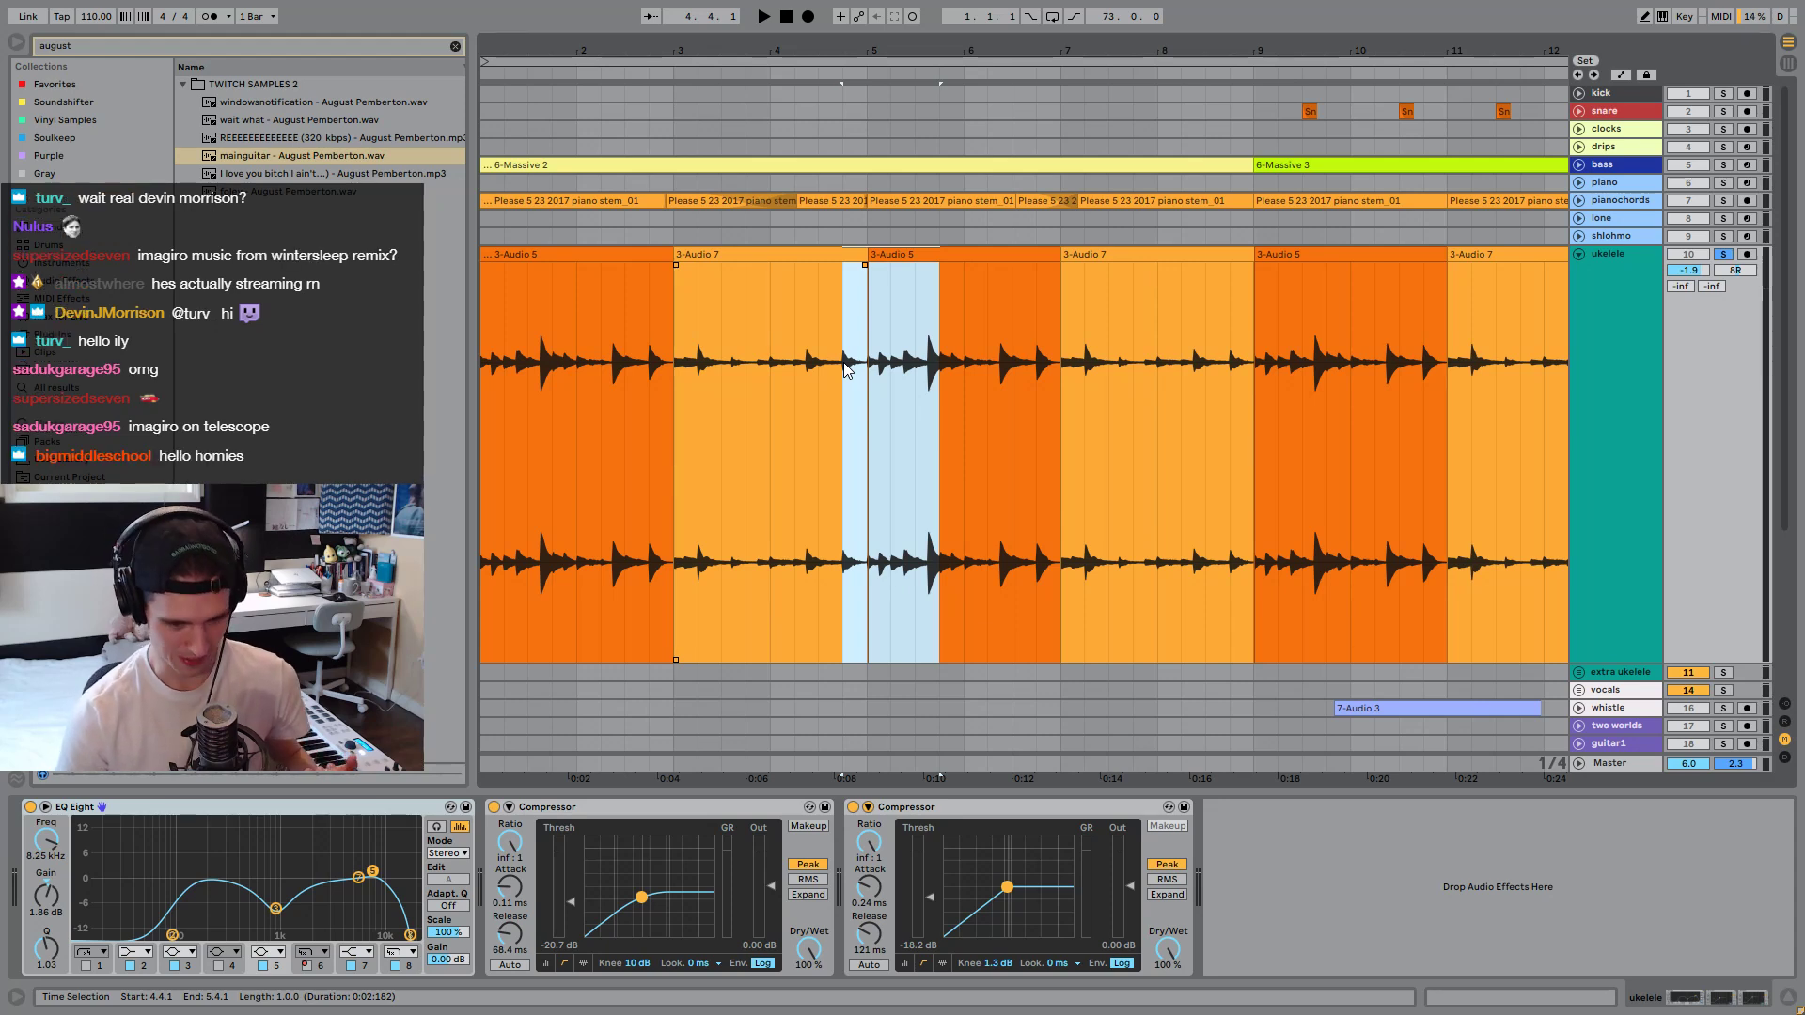
{"action": "left_click_drag", "start_coordinate": [771, 372], "coordinate": [984, 373]}
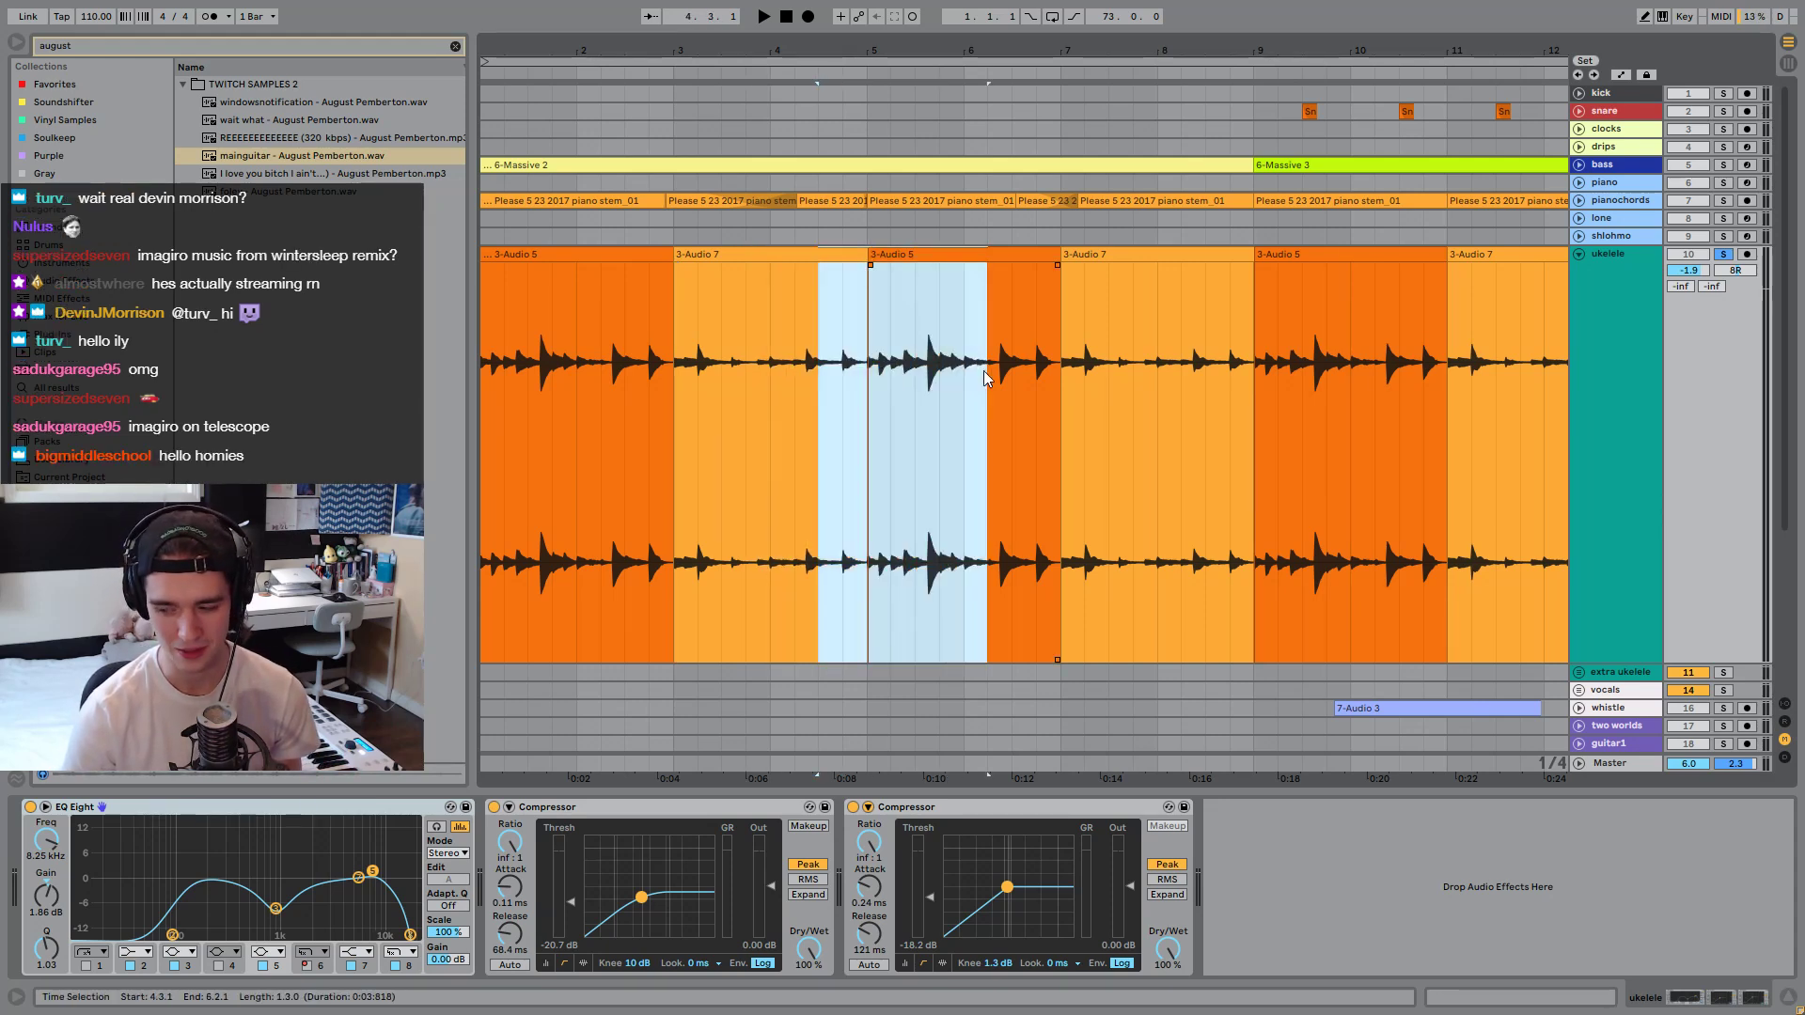
{"action": "key", "text": "space"}
{"action": "key", "text": "space"}
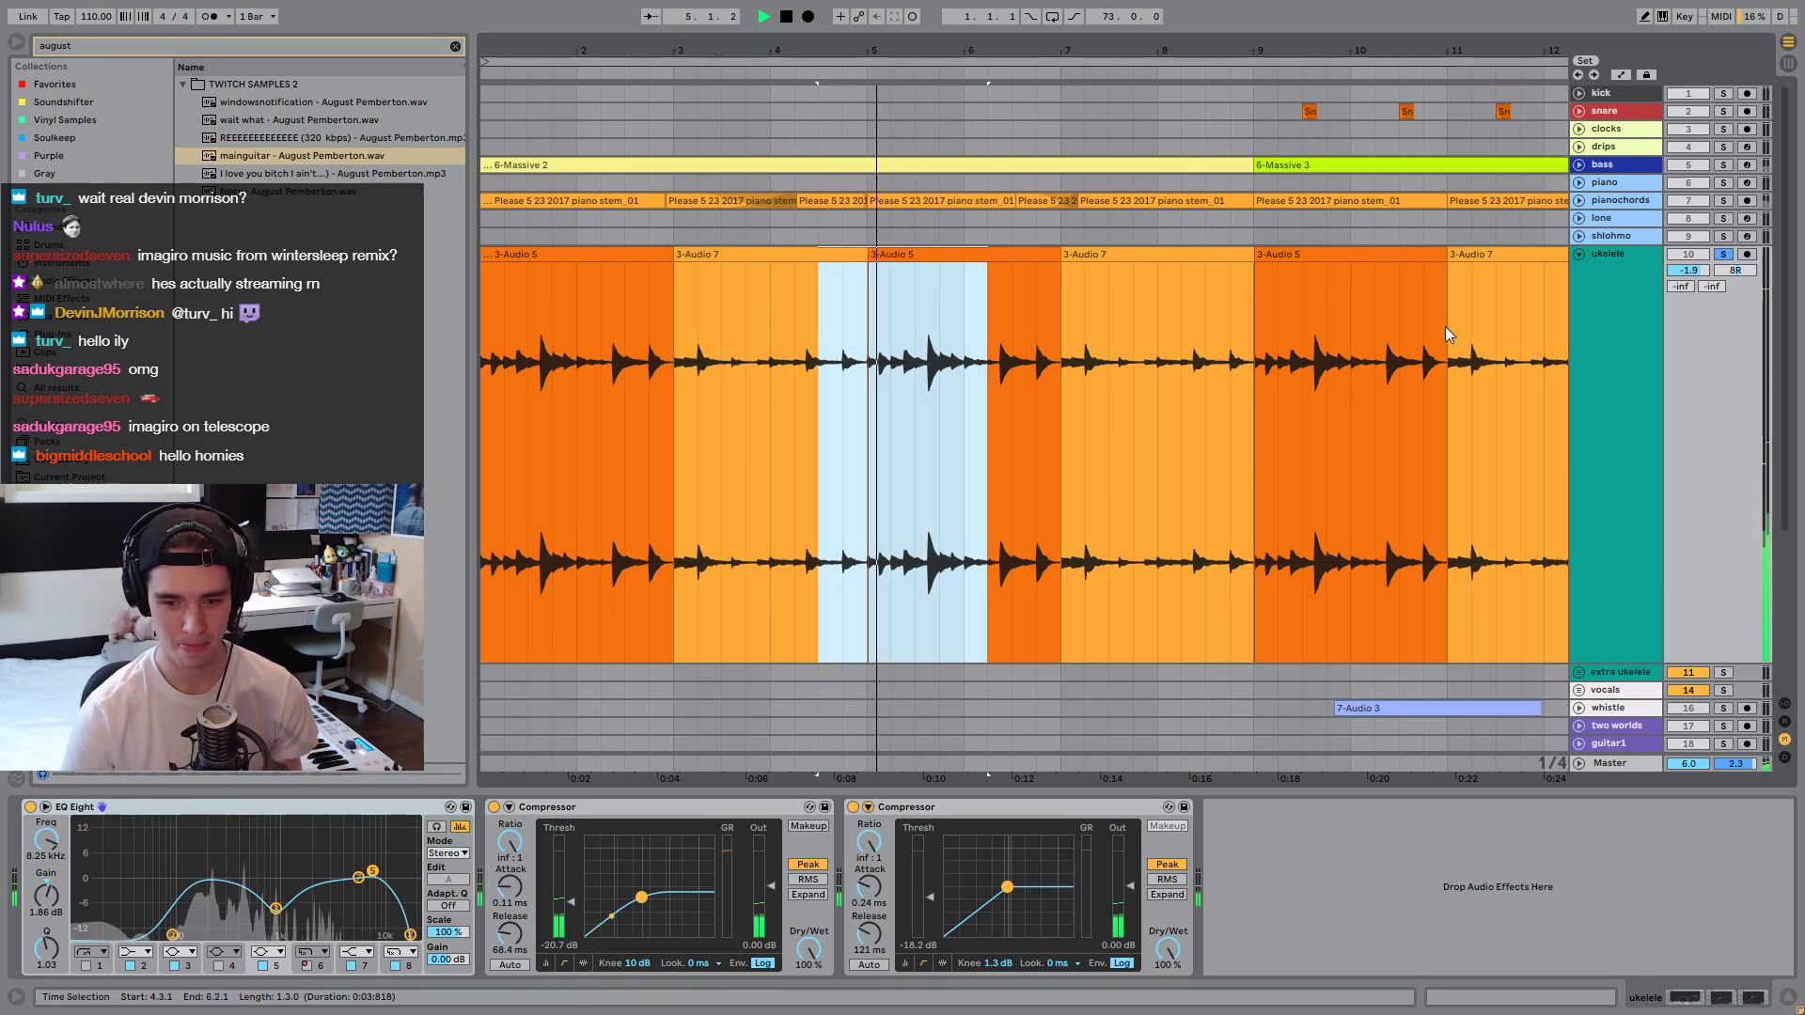
Select bars 1 to 9 on the ukelele track and stop playback.
{"action": "scroll", "coordinate": [1510, 304], "scroll_direction": "down", "scroll_amount": 6}
{"action": "left_click_drag", "start_coordinate": [820, 56], "coordinate": [821, 51]}
{"action": "scroll", "coordinate": [838, 141], "scroll_direction": "up", "scroll_amount": 5}
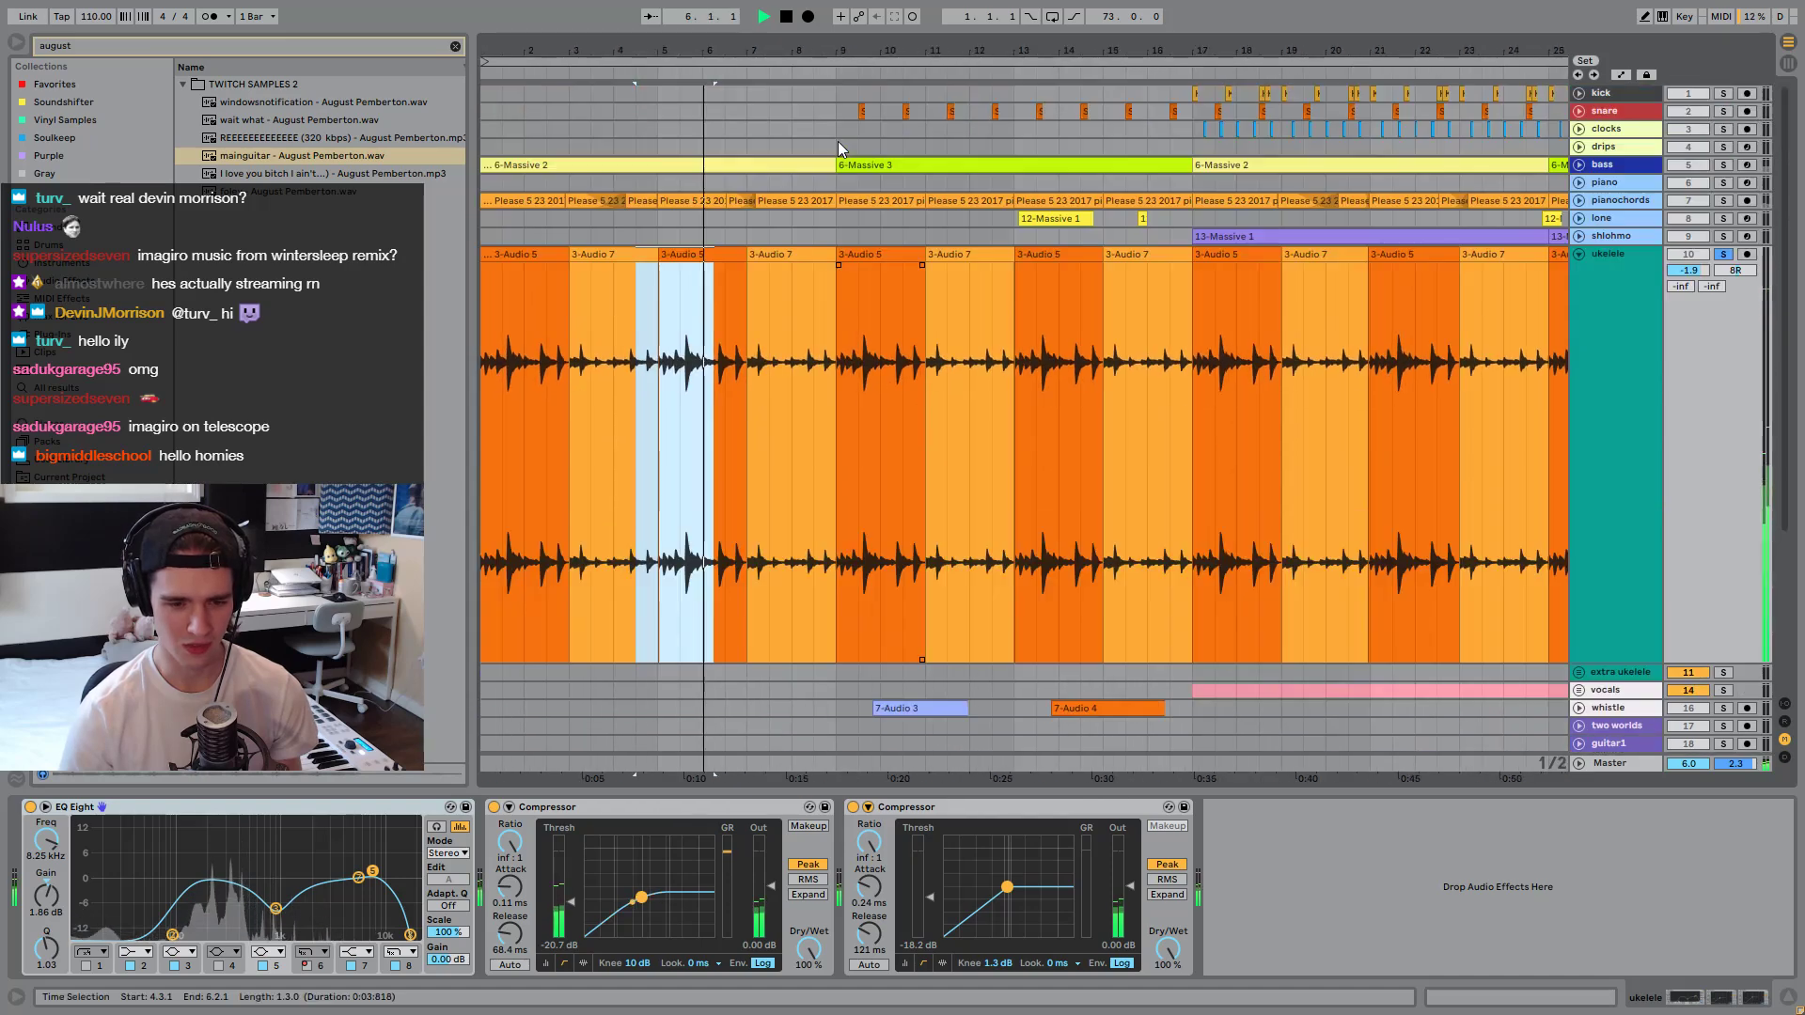
{"action": "left_click_drag", "start_coordinate": [832, 431], "coordinate": [442, 439]}
{"action": "key", "text": "space"}
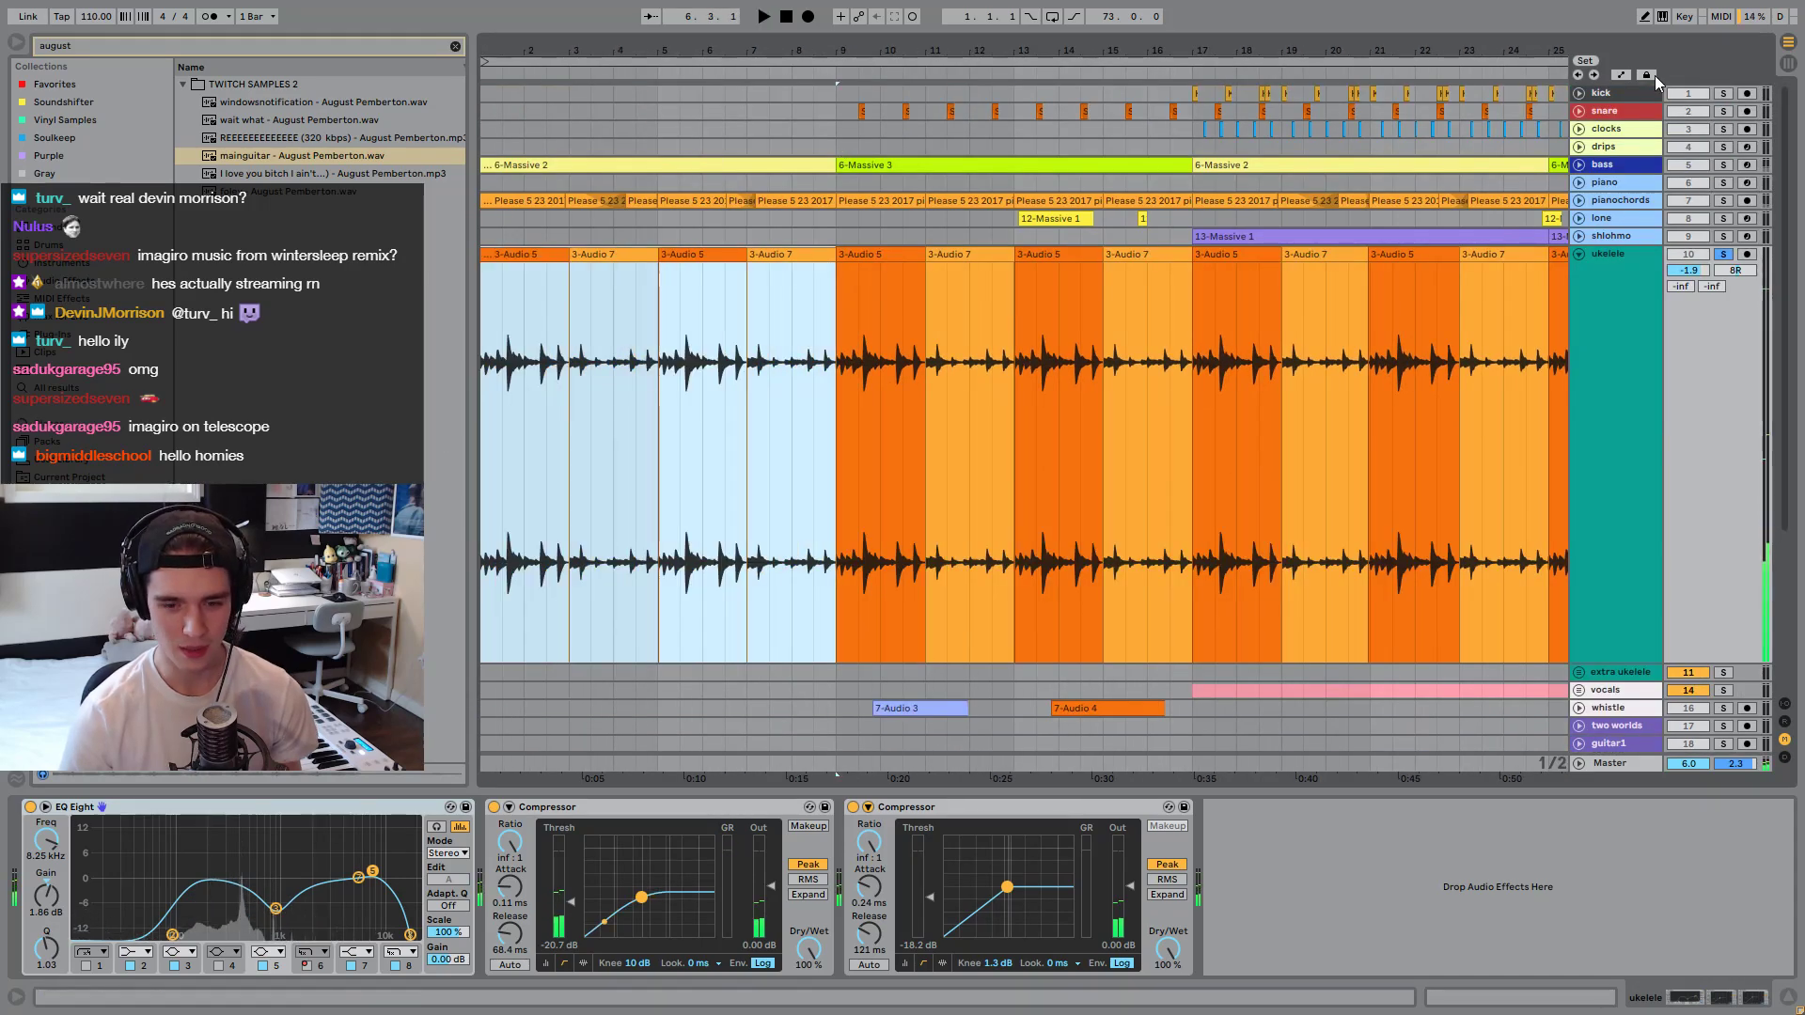
Solo the pianochords track alongside the ukelele, unfold it, and listen to both from bar 1.
{"action": "left_click", "coordinate": [1724, 200]}
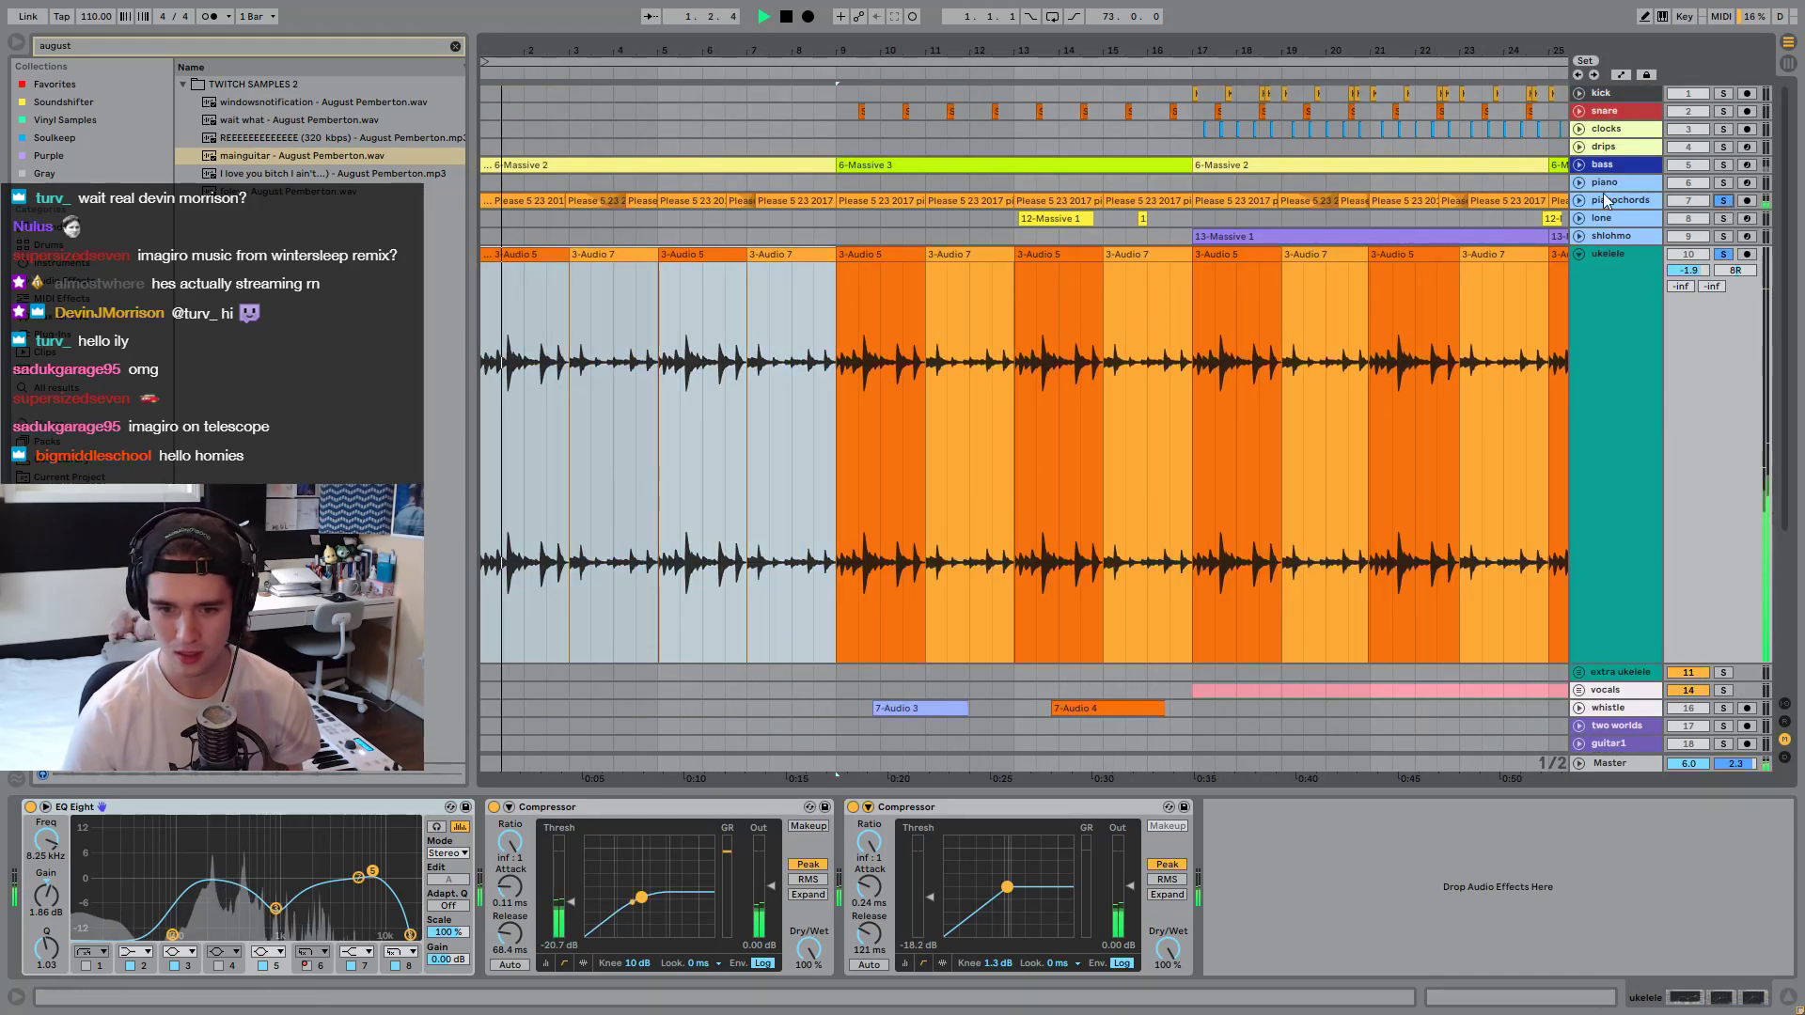
{"action": "left_click_drag", "start_coordinate": [1645, 209], "coordinate": [1646, 321]}
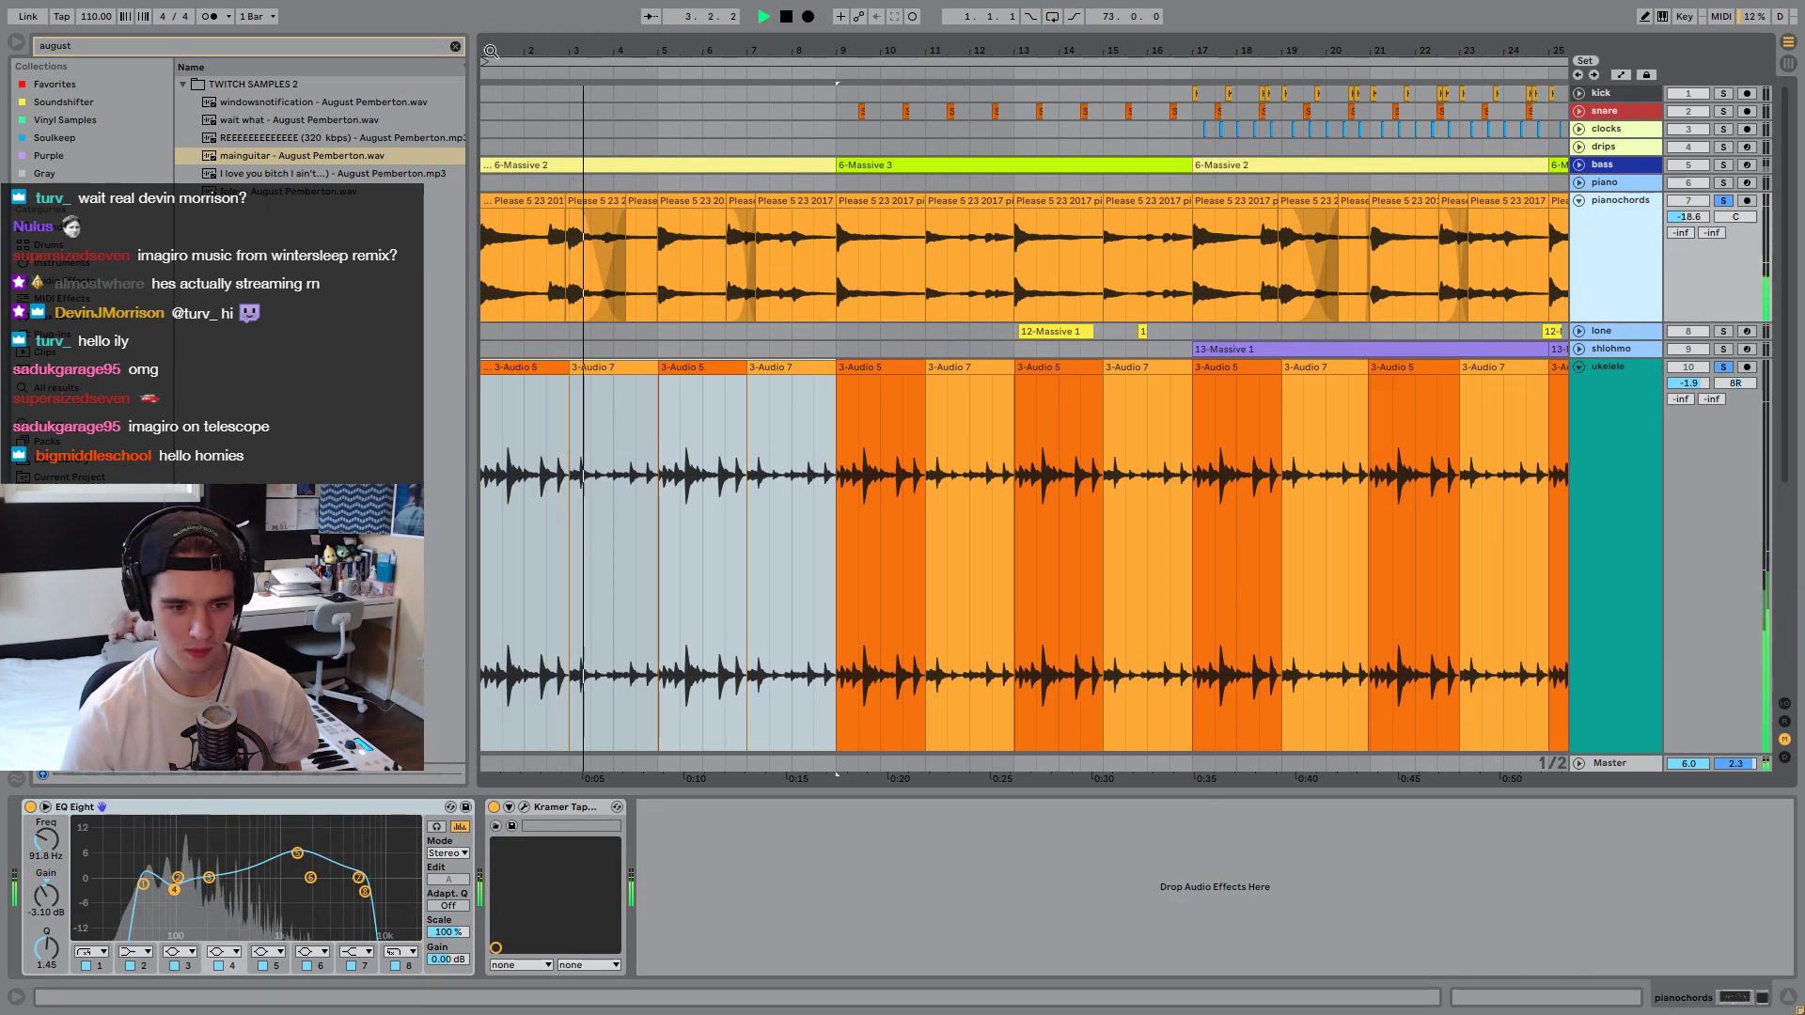
{"action": "key", "text": "z"}
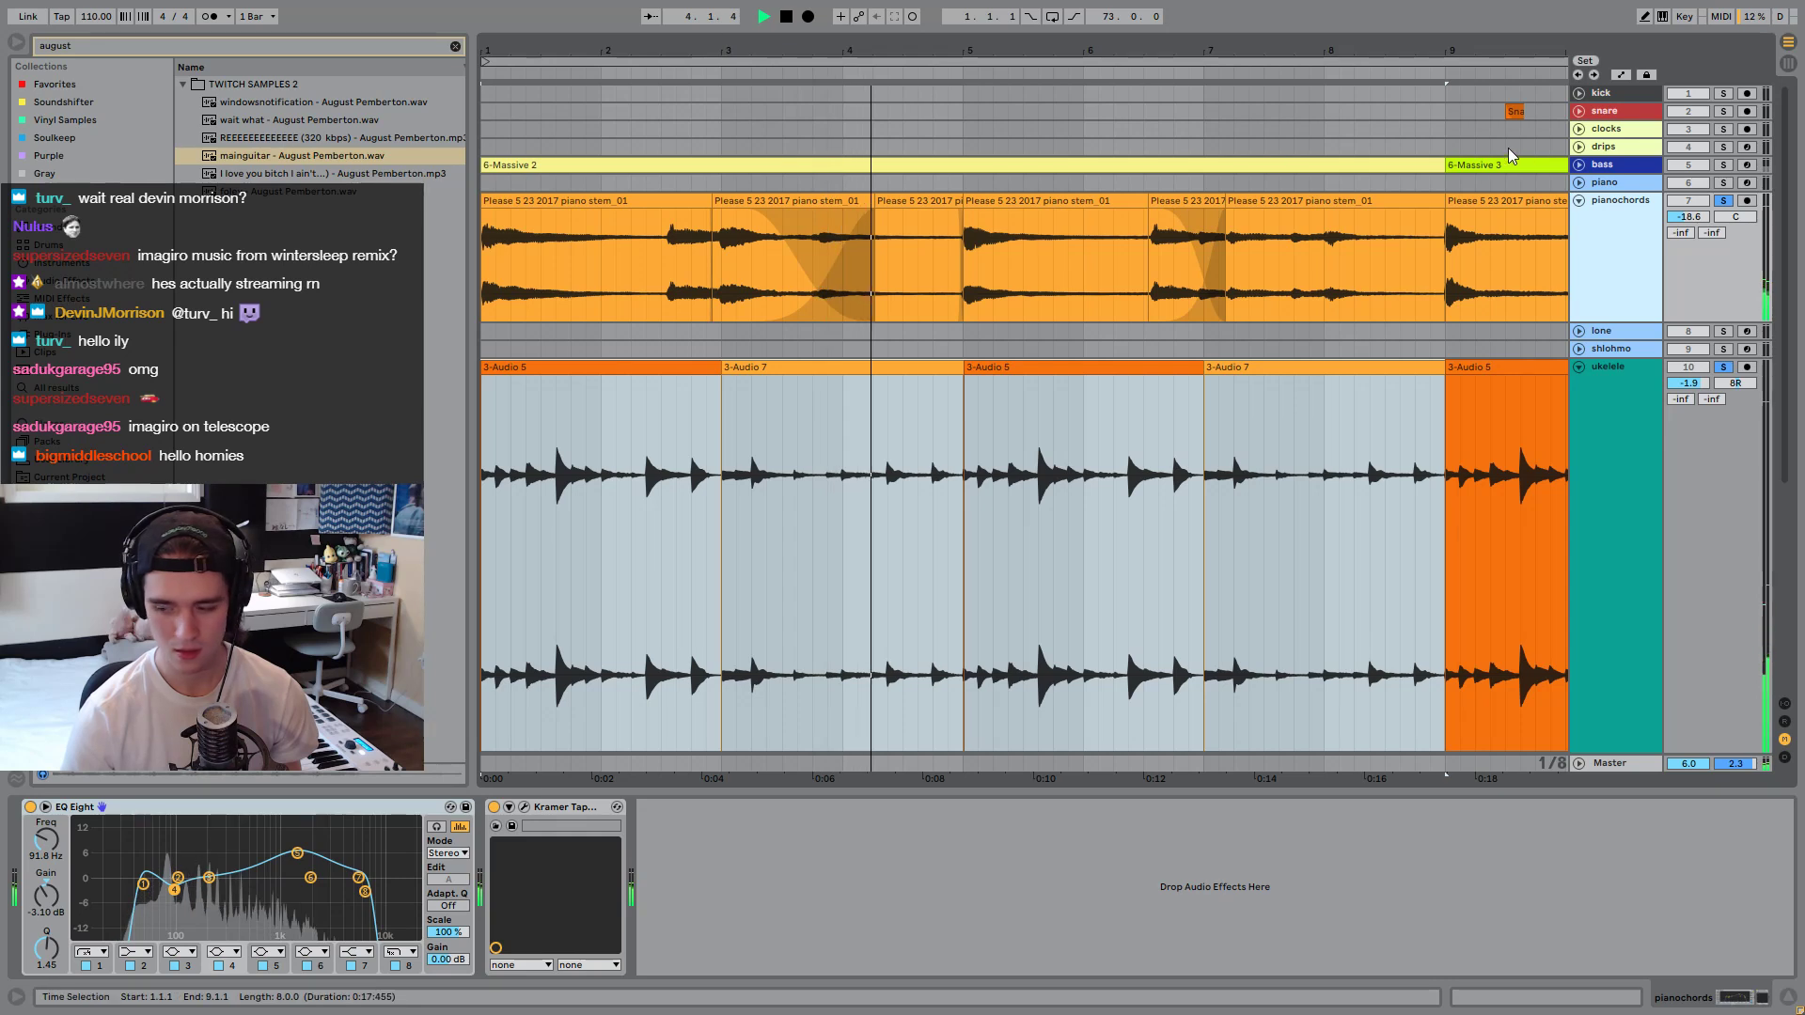
{"action": "key", "text": "space"}
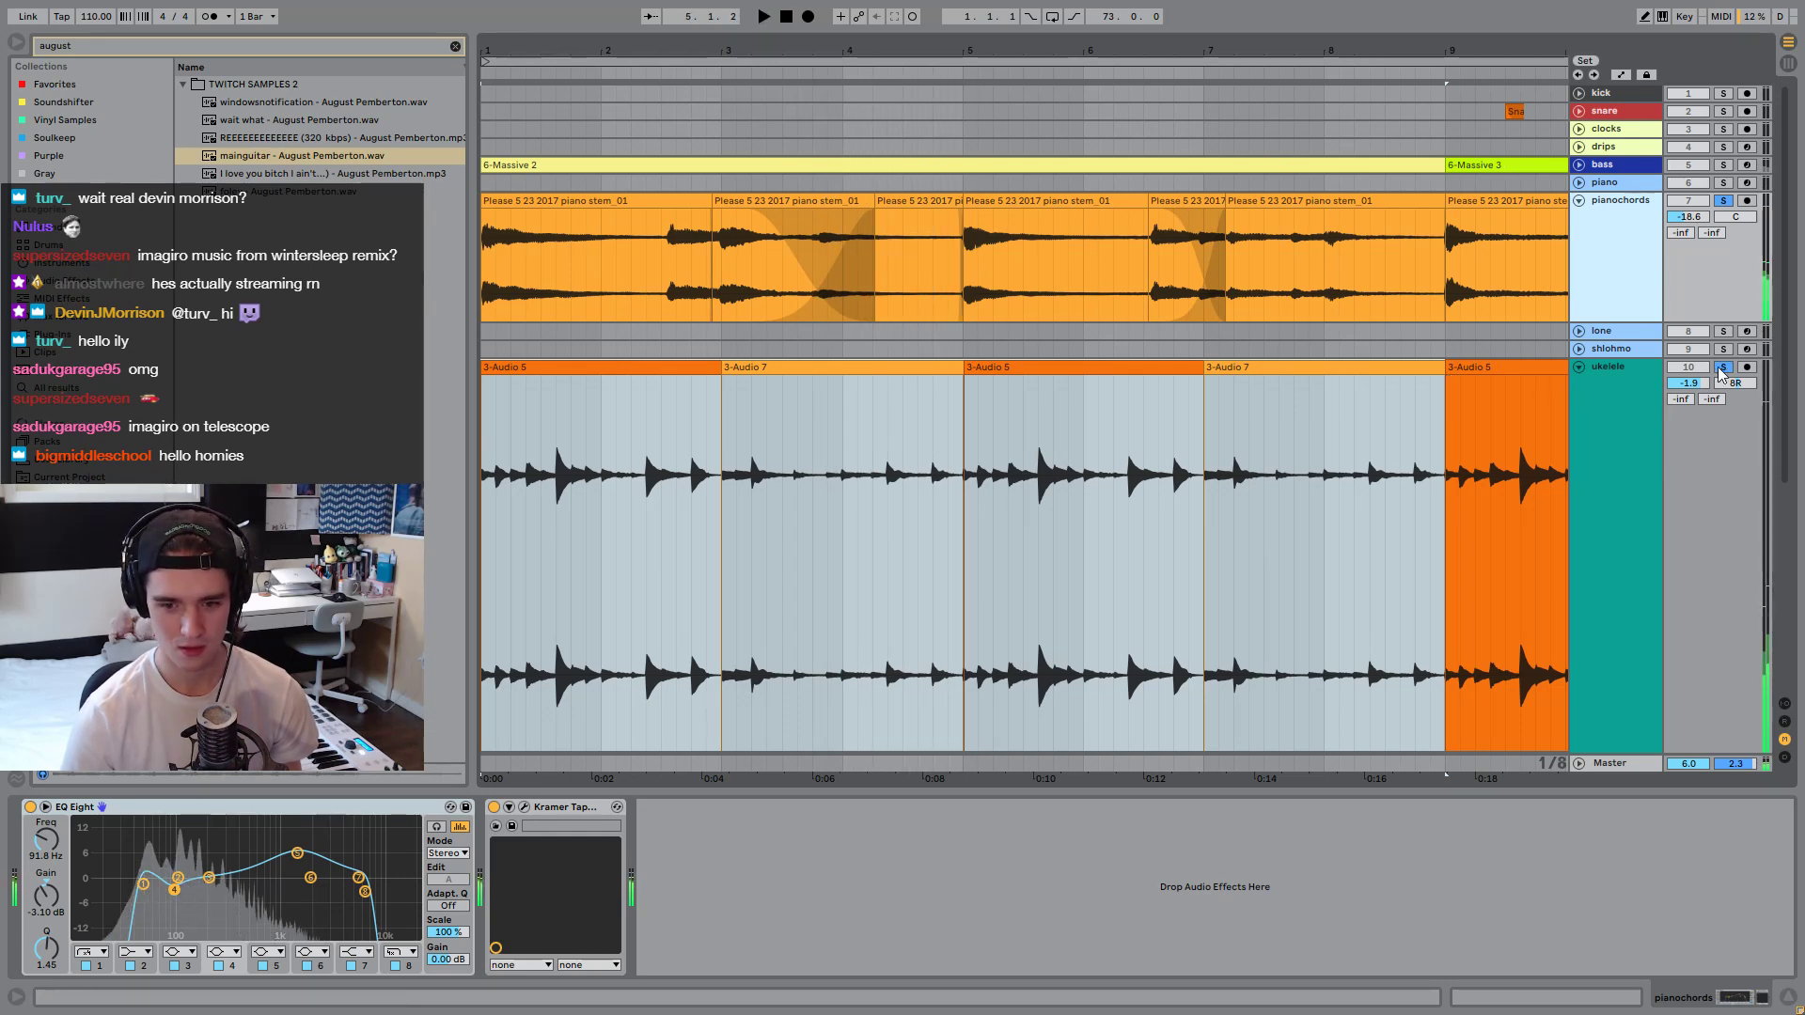
Unsolo the ukelele track, replay the pianochords alone from bar 1, and raise the pianochords volume to -6.9.
{"action": "left_click", "coordinate": [1722, 367]}
{"action": "key", "text": "space"}
{"action": "left_click_drag", "start_coordinate": [1688, 217], "coordinate": [1688, 181]}
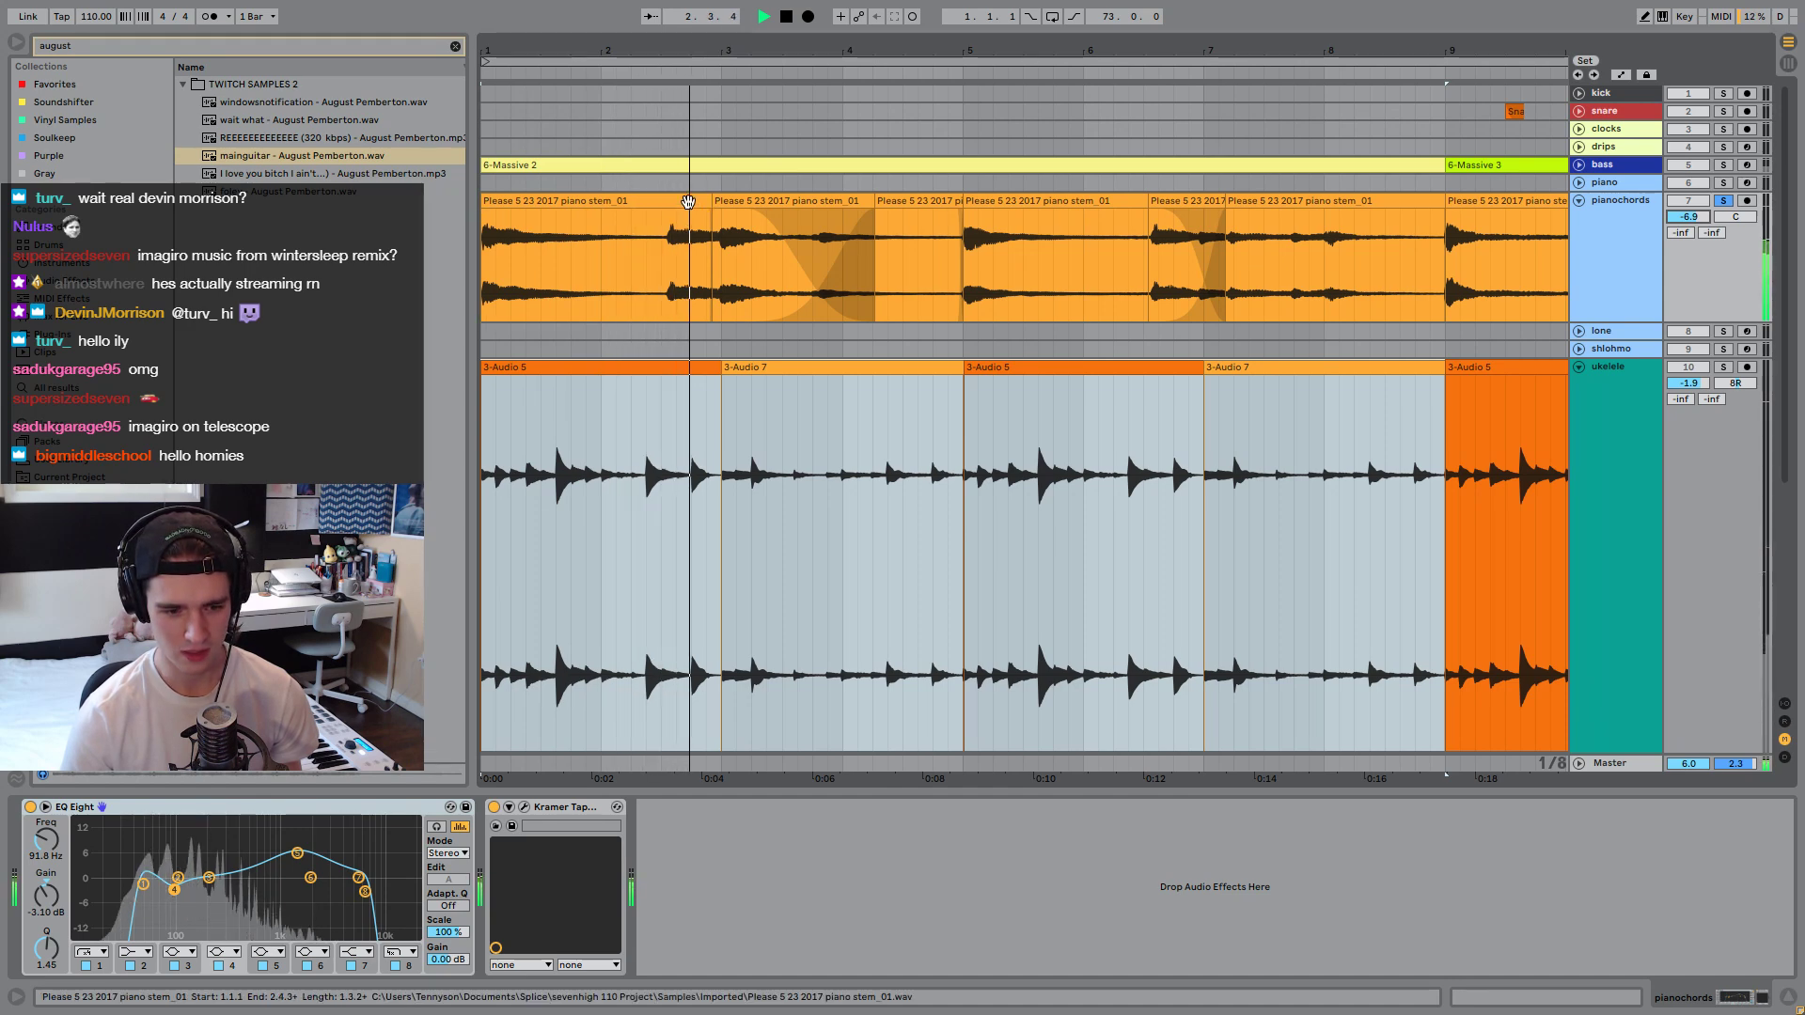
Open the first piano stem clip's sample settings, and select the pianochords clips from mid-bar 6 to bar 9.
{"action": "left_click", "coordinate": [688, 201]}
{"action": "double_click", "coordinate": [688, 201]}
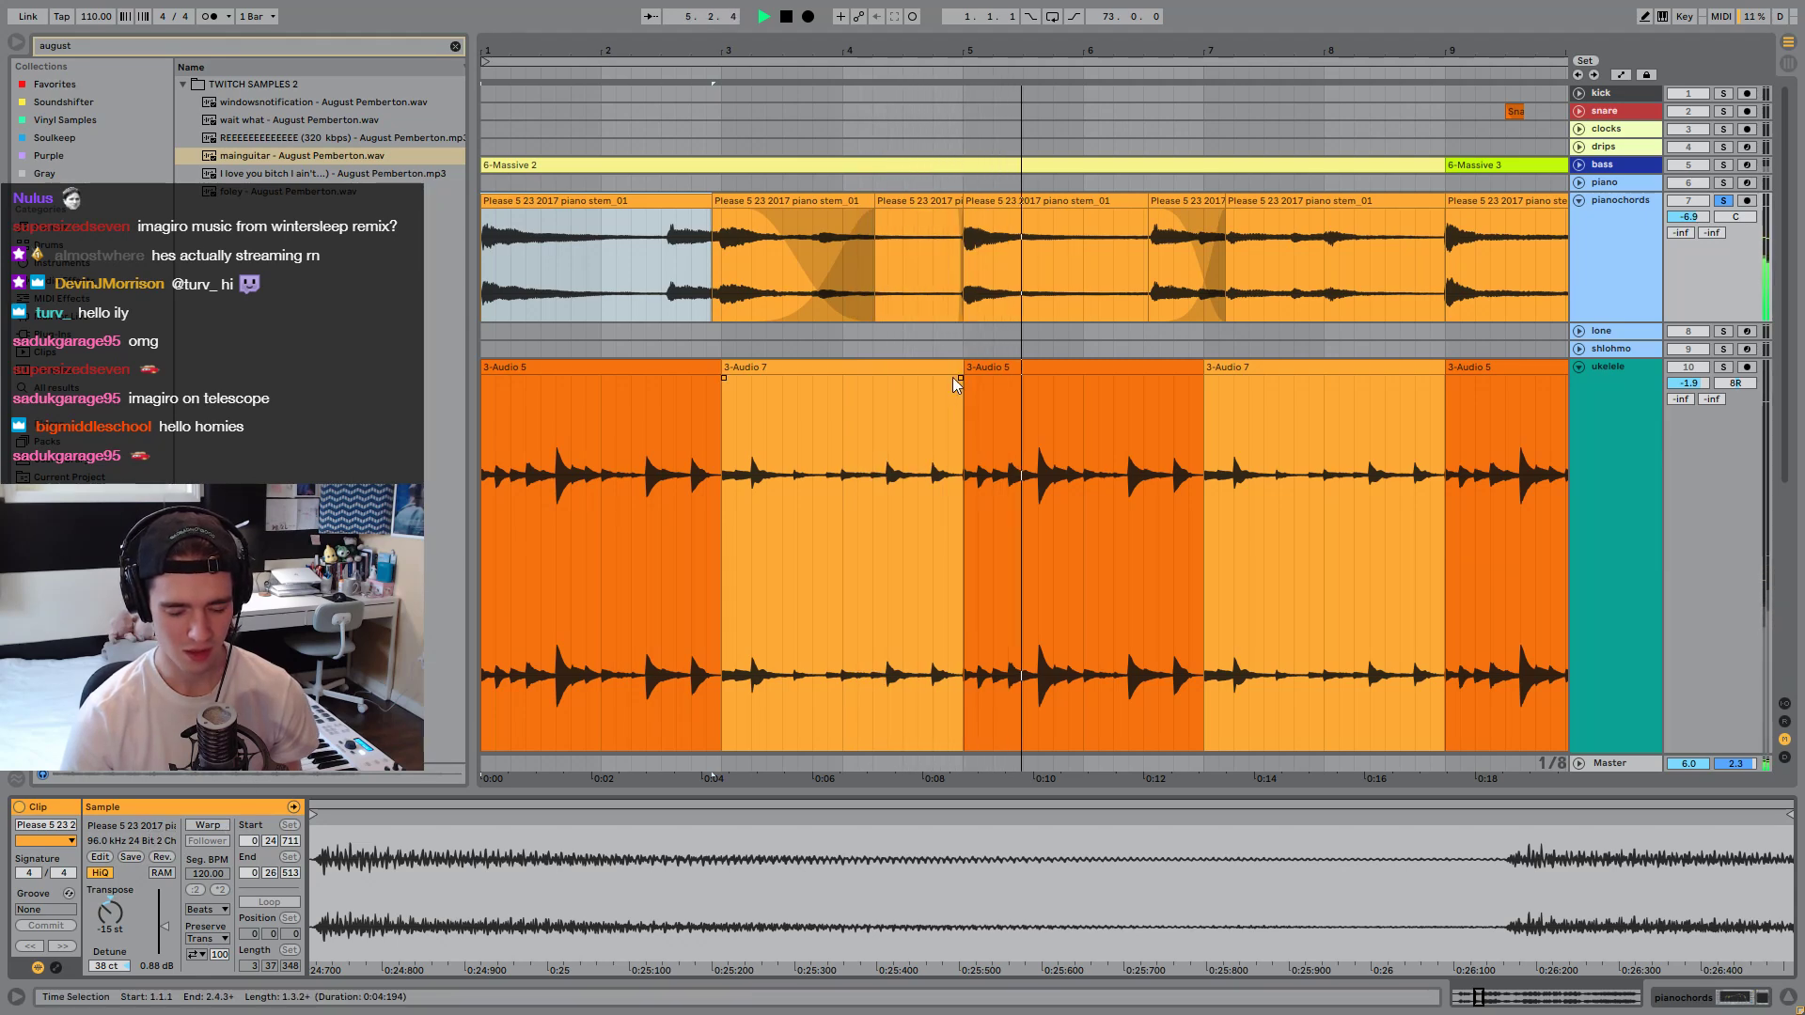
{"action": "left_click_drag", "start_coordinate": [1145, 282], "coordinate": [1443, 274]}
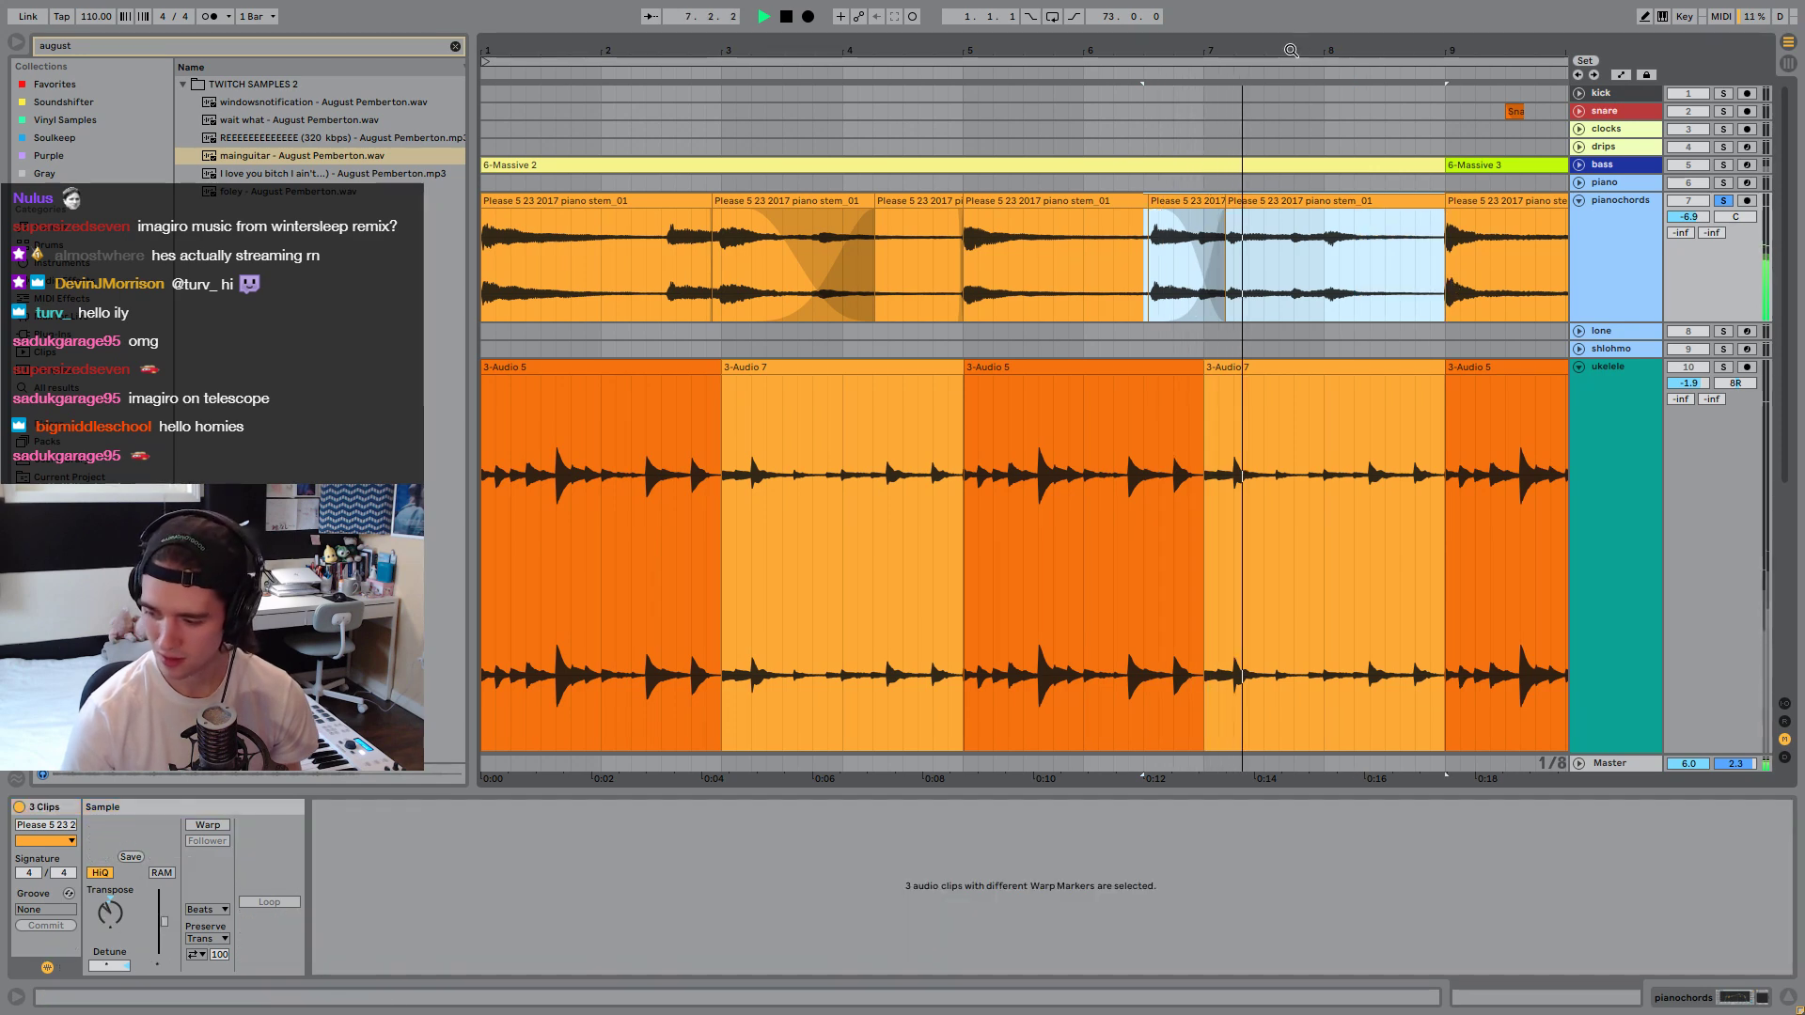
Place the insert mark at bar 10 on the pianochords track and solo the ukelele track alongside it.
{"action": "left_click_drag", "start_coordinate": [1290, 51], "coordinate": [1291, 6]}
{"action": "left_click", "coordinate": [701, 271]}
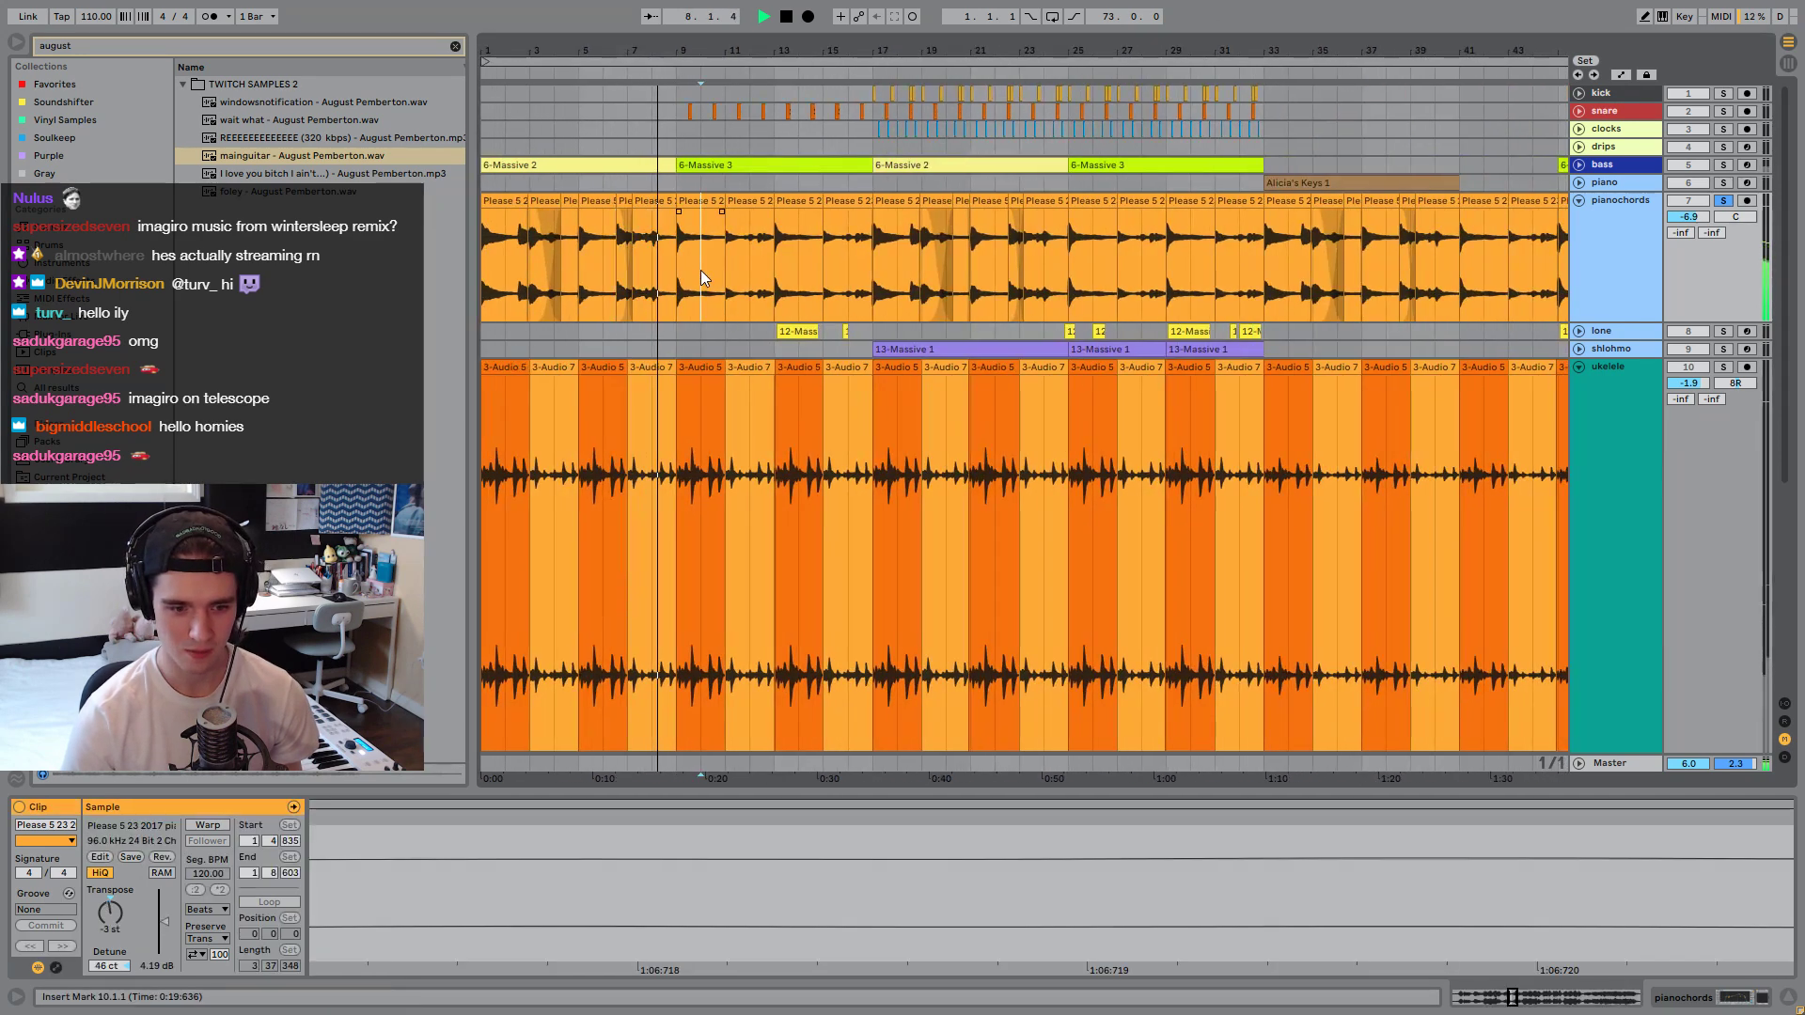
{"action": "left_click", "coordinate": [1727, 371], "text": "ctrl"}
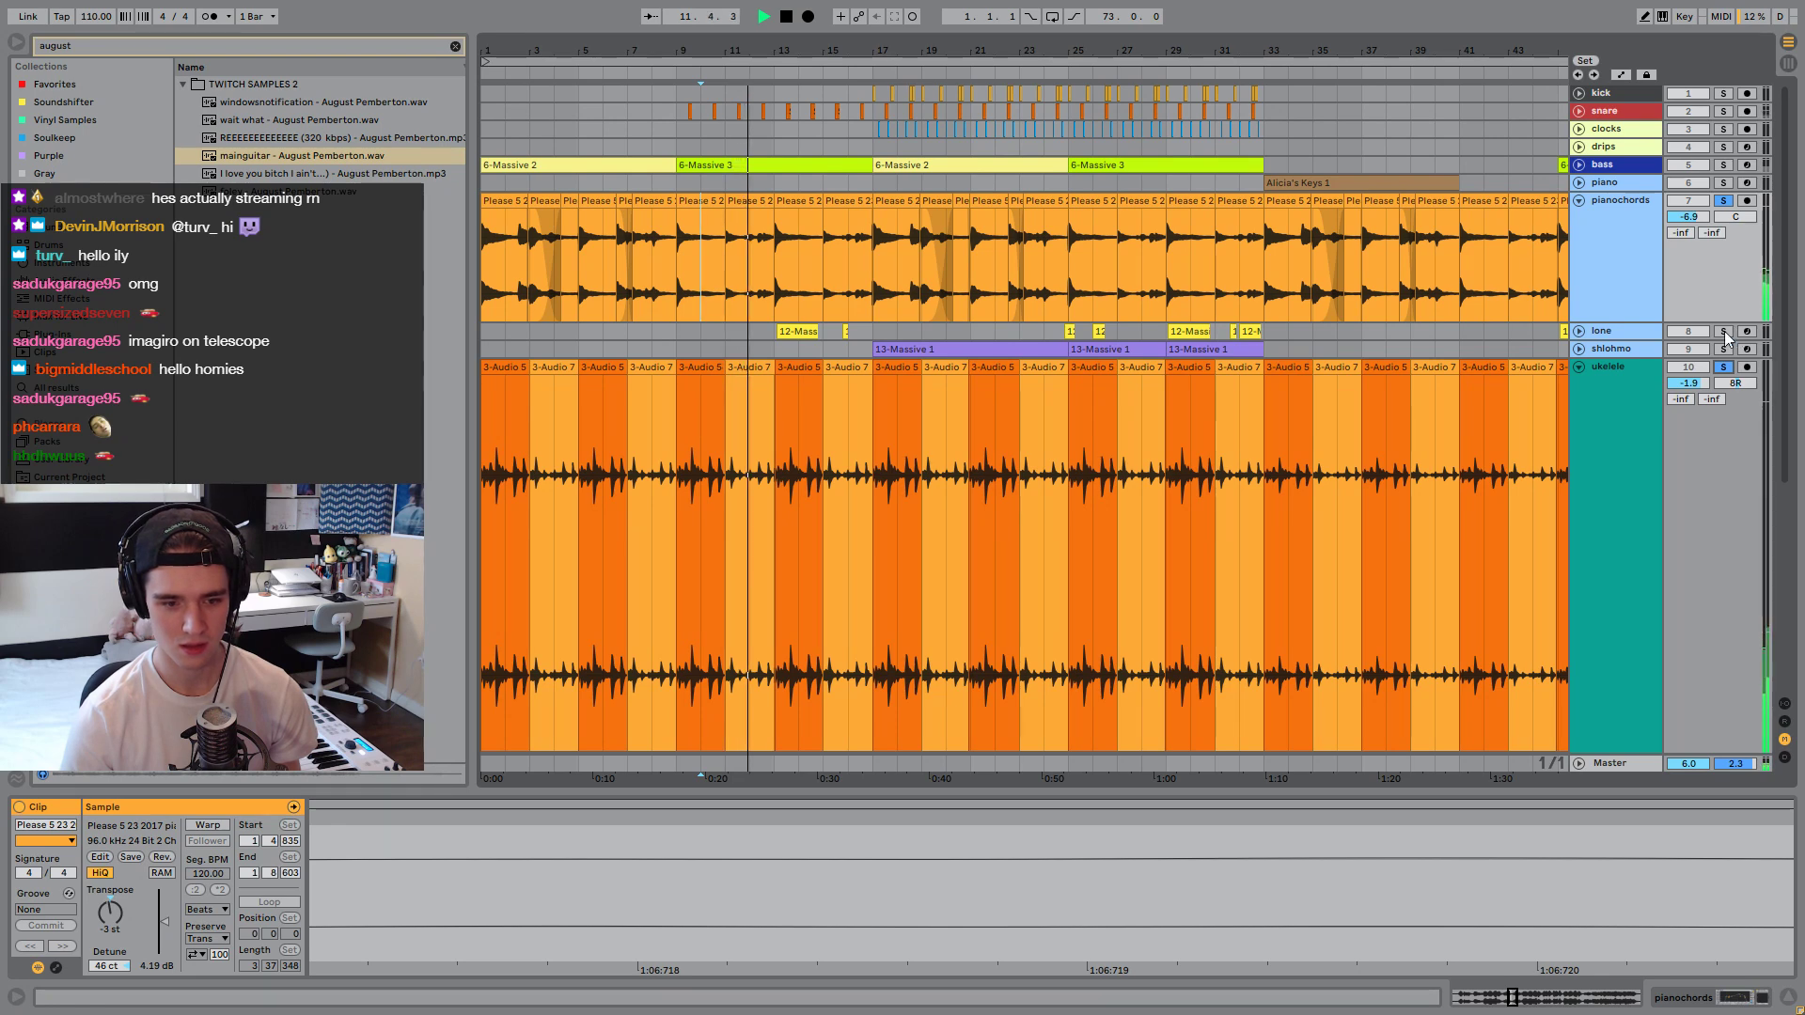
{"action": "scroll", "coordinate": [1541, 329], "scroll_direction": "down", "scroll_amount": 5}
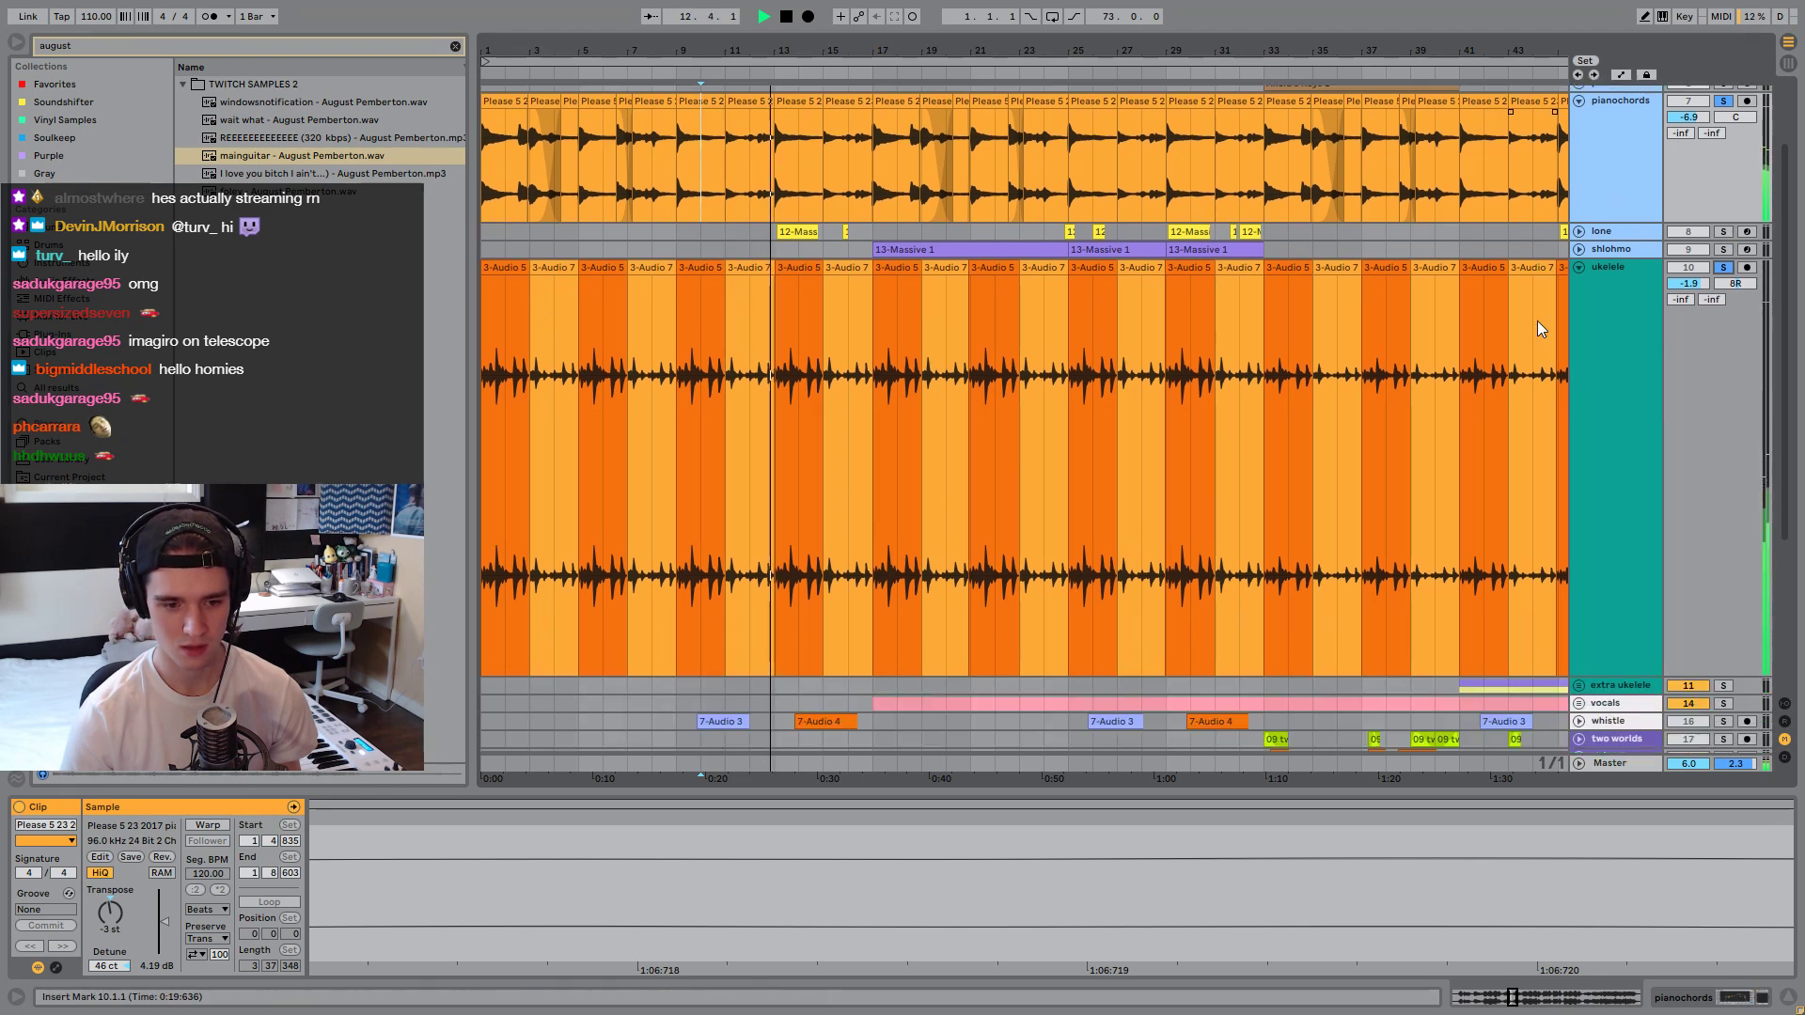
{"action": "scroll", "coordinate": [1629, 343], "scroll_direction": "up", "scroll_amount": 2}
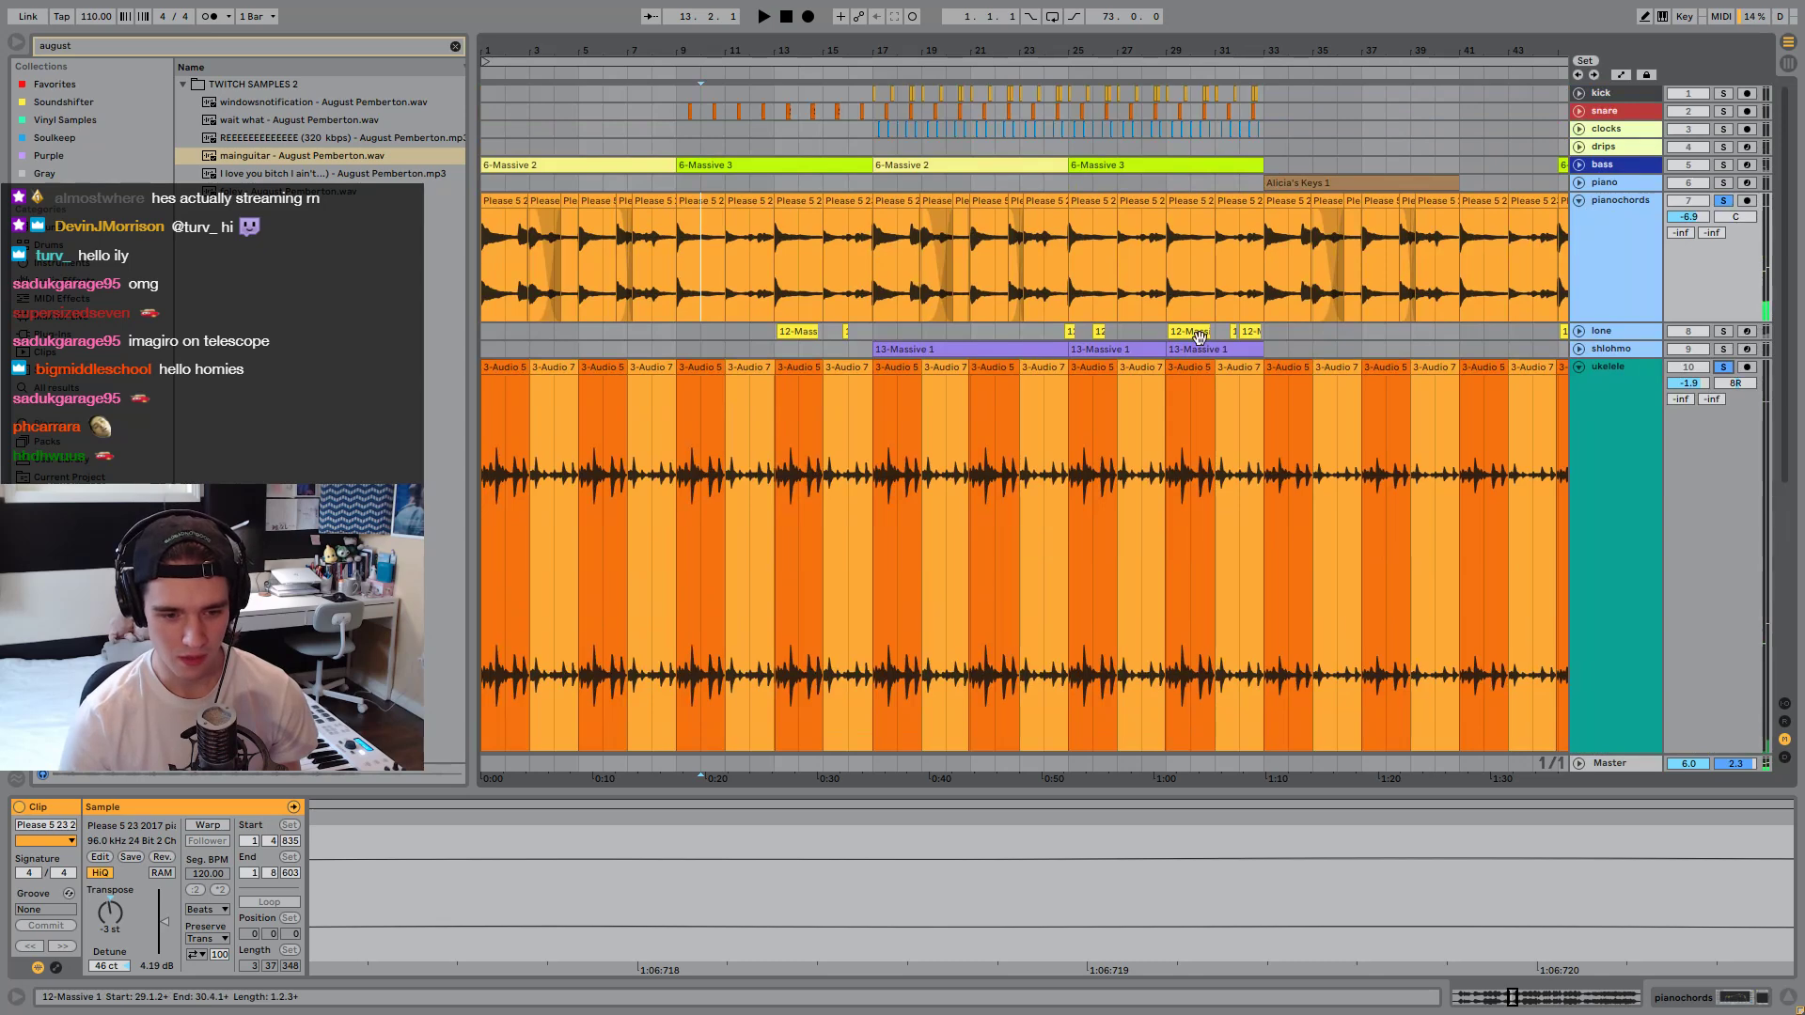
Solo the bass track on its own and play its 6-Massive 2 clip from bar 17.
{"action": "left_click", "coordinate": [1725, 164]}
{"action": "key", "text": "space"}
{"action": "left_click", "coordinate": [978, 164]}
{"action": "key", "text": "space"}
{"action": "key", "text": "space"}
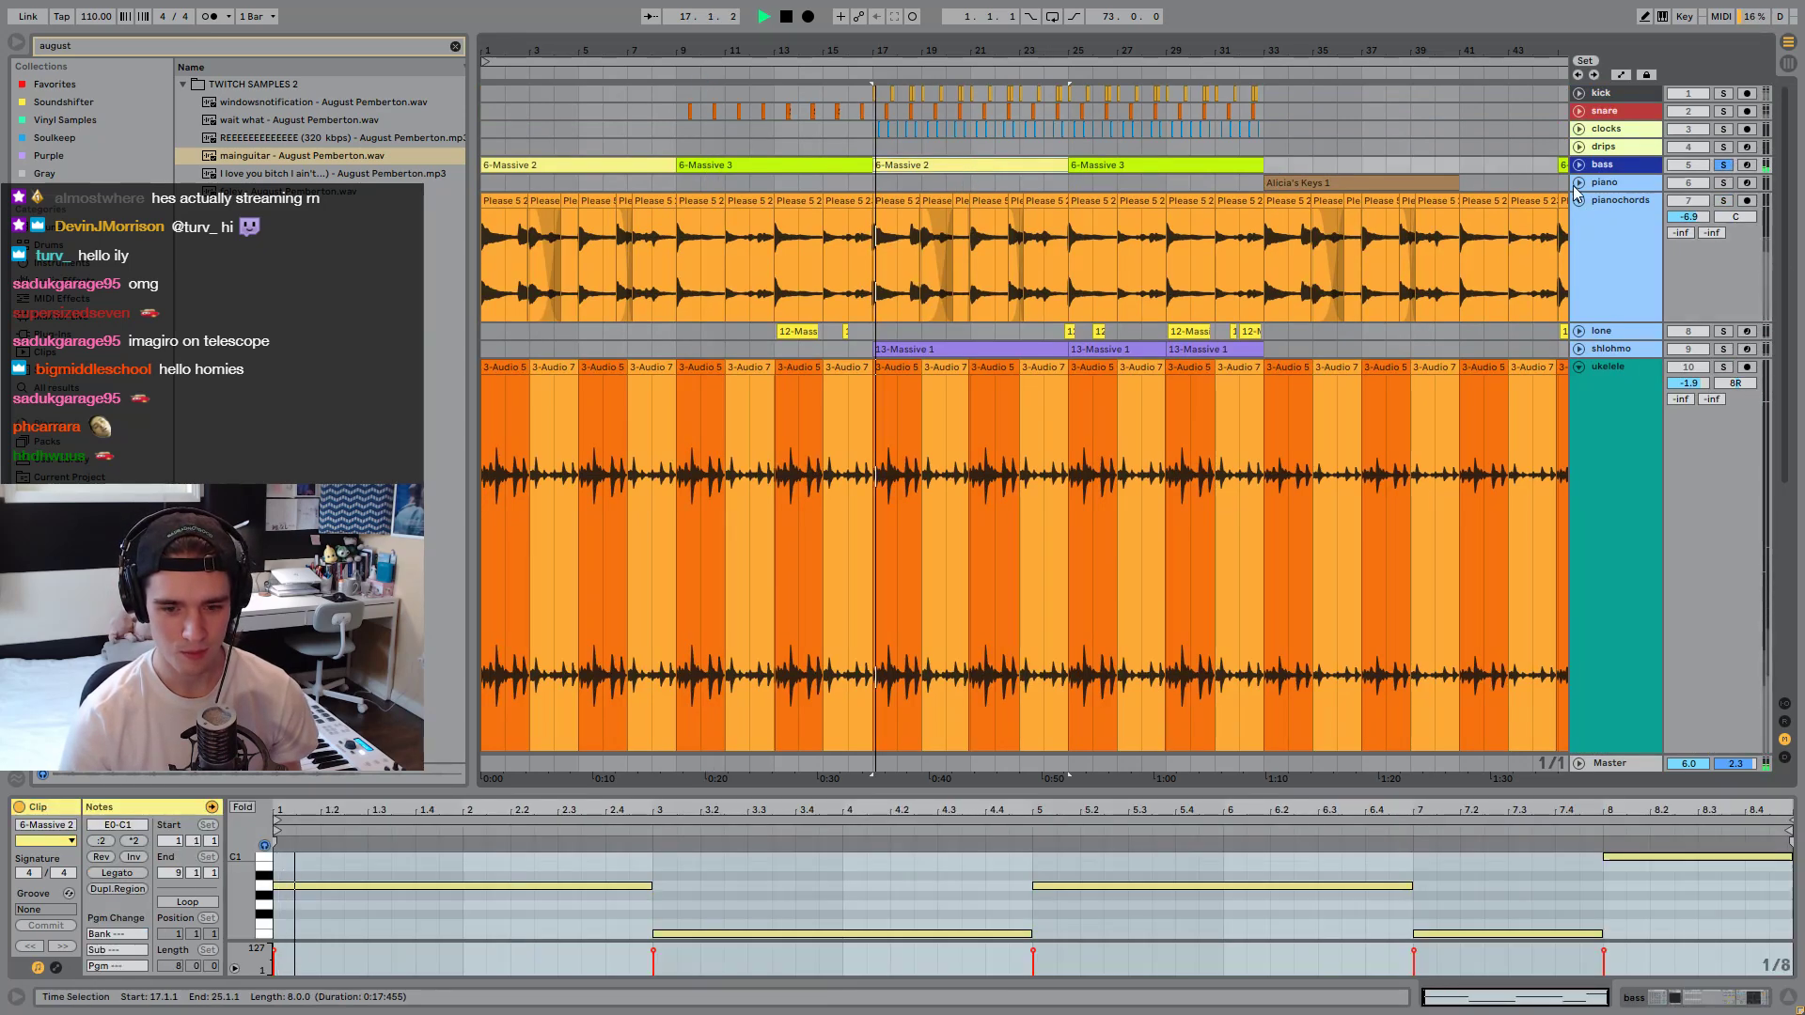
{"action": "key", "text": "space"}
Place the insert mark at bar 11 on the ukelele track and briefly play the soloed bass from that point.
{"action": "scroll", "coordinate": [1243, 262], "scroll_direction": "down", "scroll_amount": 5}
{"action": "scroll", "coordinate": [1243, 261], "scroll_direction": "up", "scroll_amount": 5}
{"action": "scroll", "coordinate": [1243, 261], "scroll_direction": "down", "scroll_amount": 5}
{"action": "left_click", "coordinate": [730, 326]}
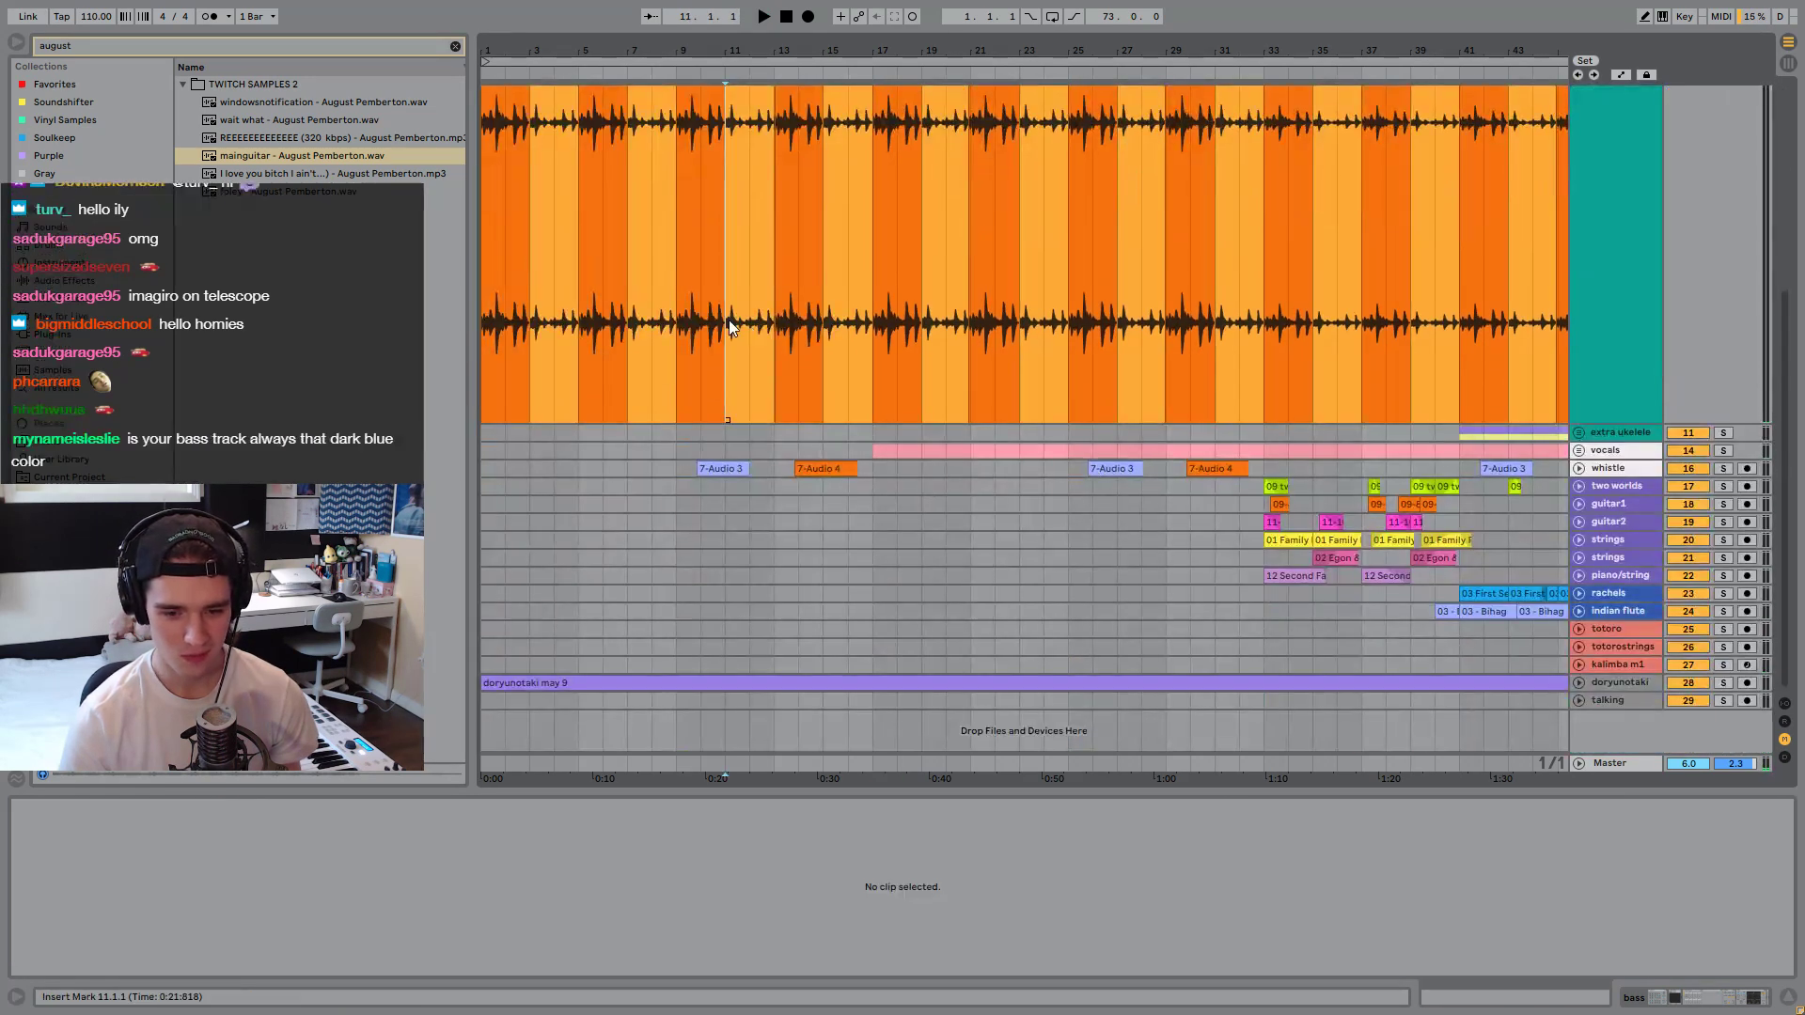
{"action": "key", "text": "space"}
Solo the whistle track and play its first 7-Audio 4 clip.
{"action": "key", "text": "space"}
{"action": "left_click", "coordinate": [1723, 468]}
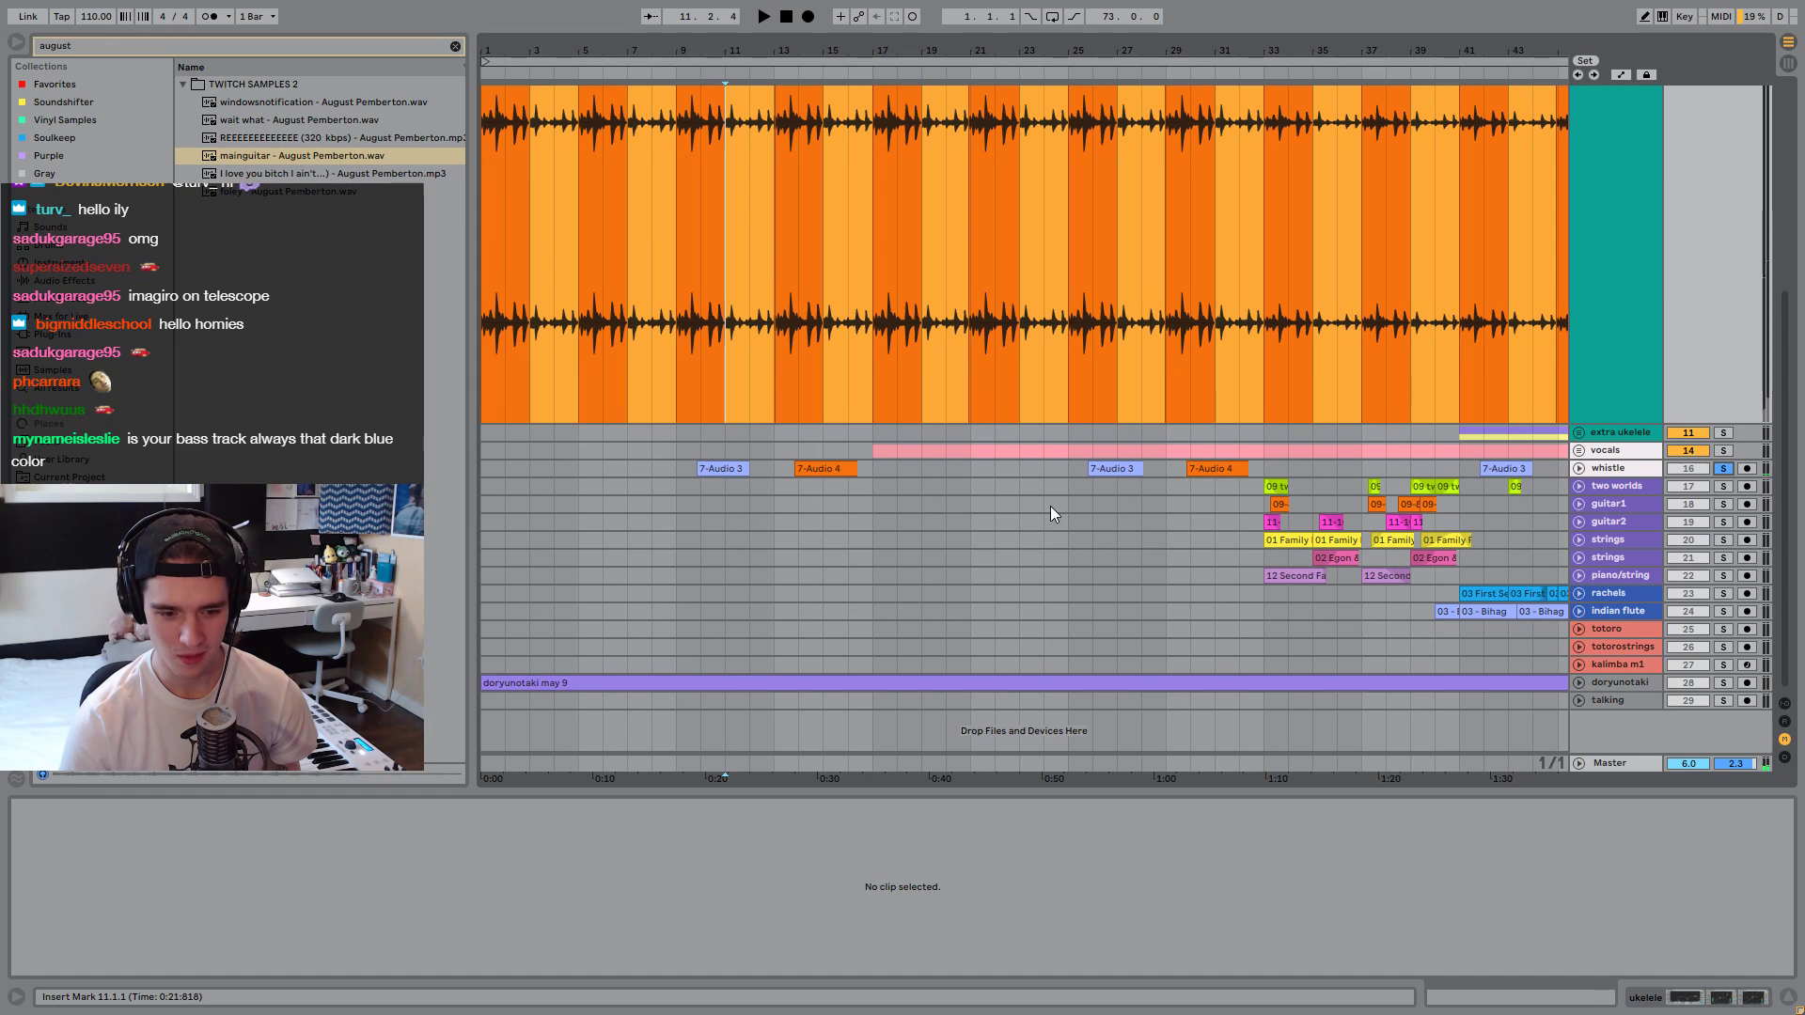
{"action": "left_click", "coordinate": [820, 468]}
{"action": "key", "text": "space"}
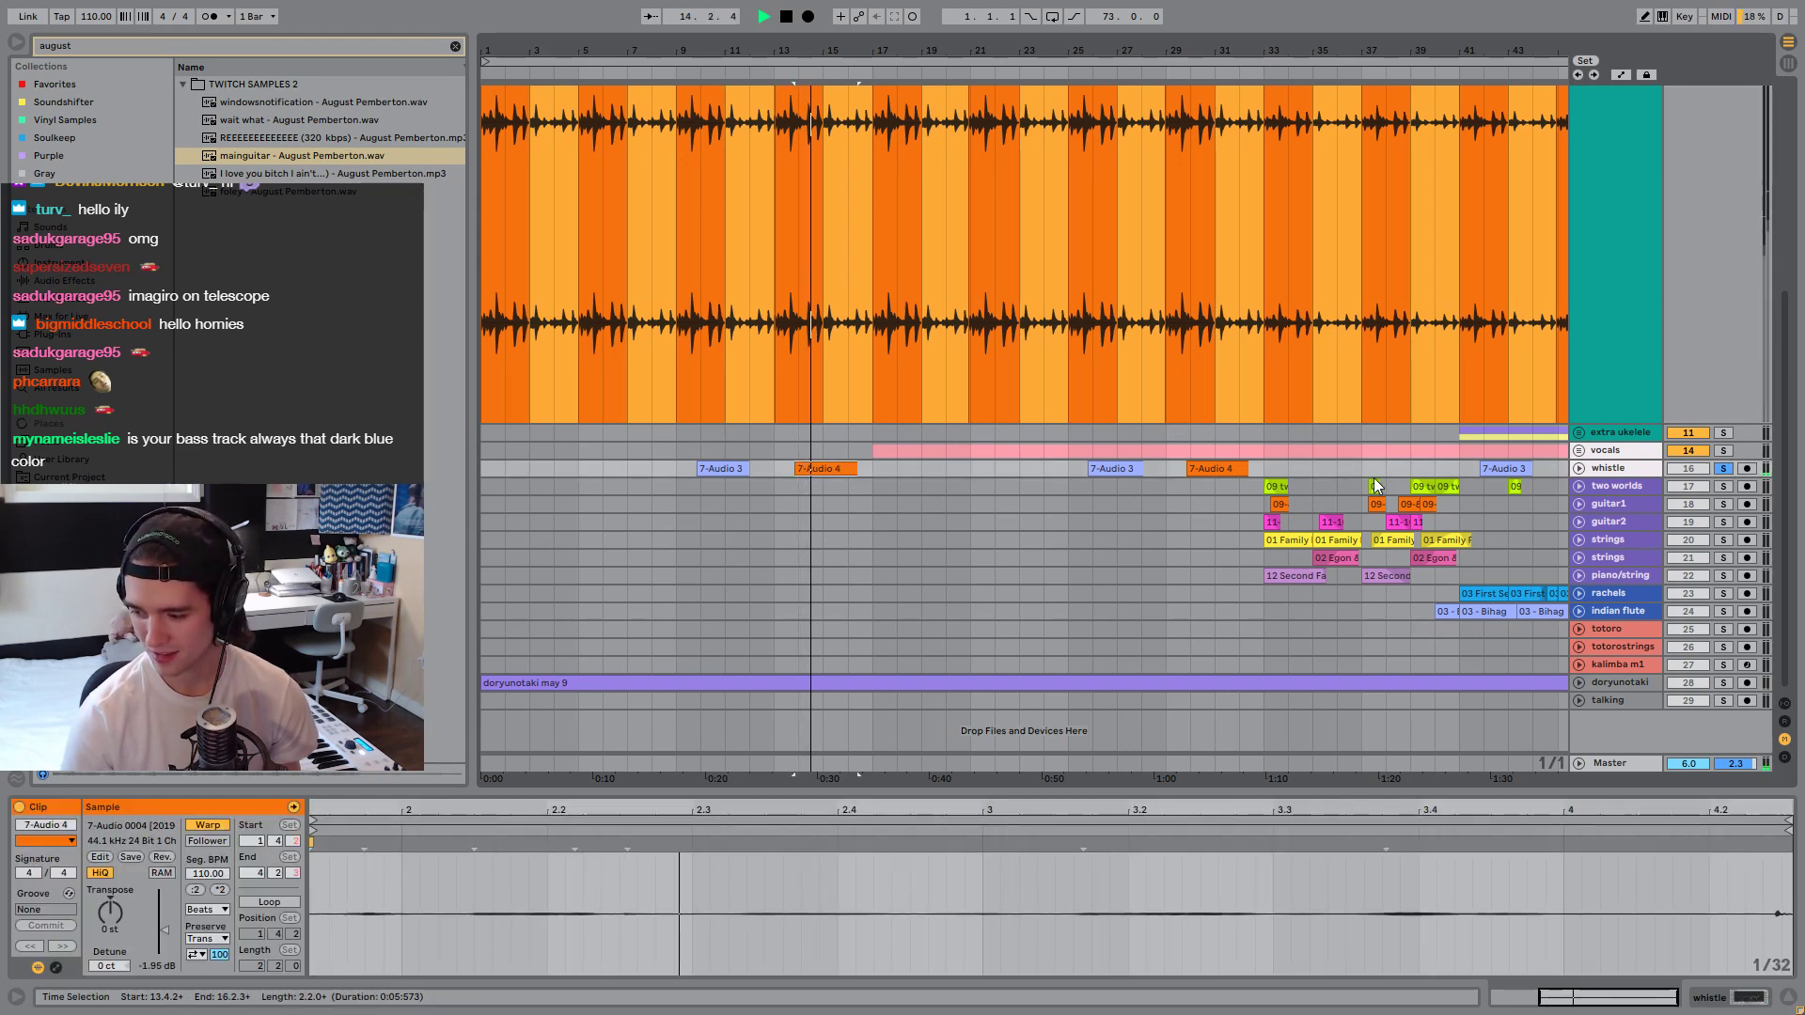
Clear the solo so every track sounds, play the full mix from bar 13, and select the kick and snare tracks.
{"action": "scroll", "coordinate": [1534, 447], "scroll_direction": "up", "scroll_amount": 5}
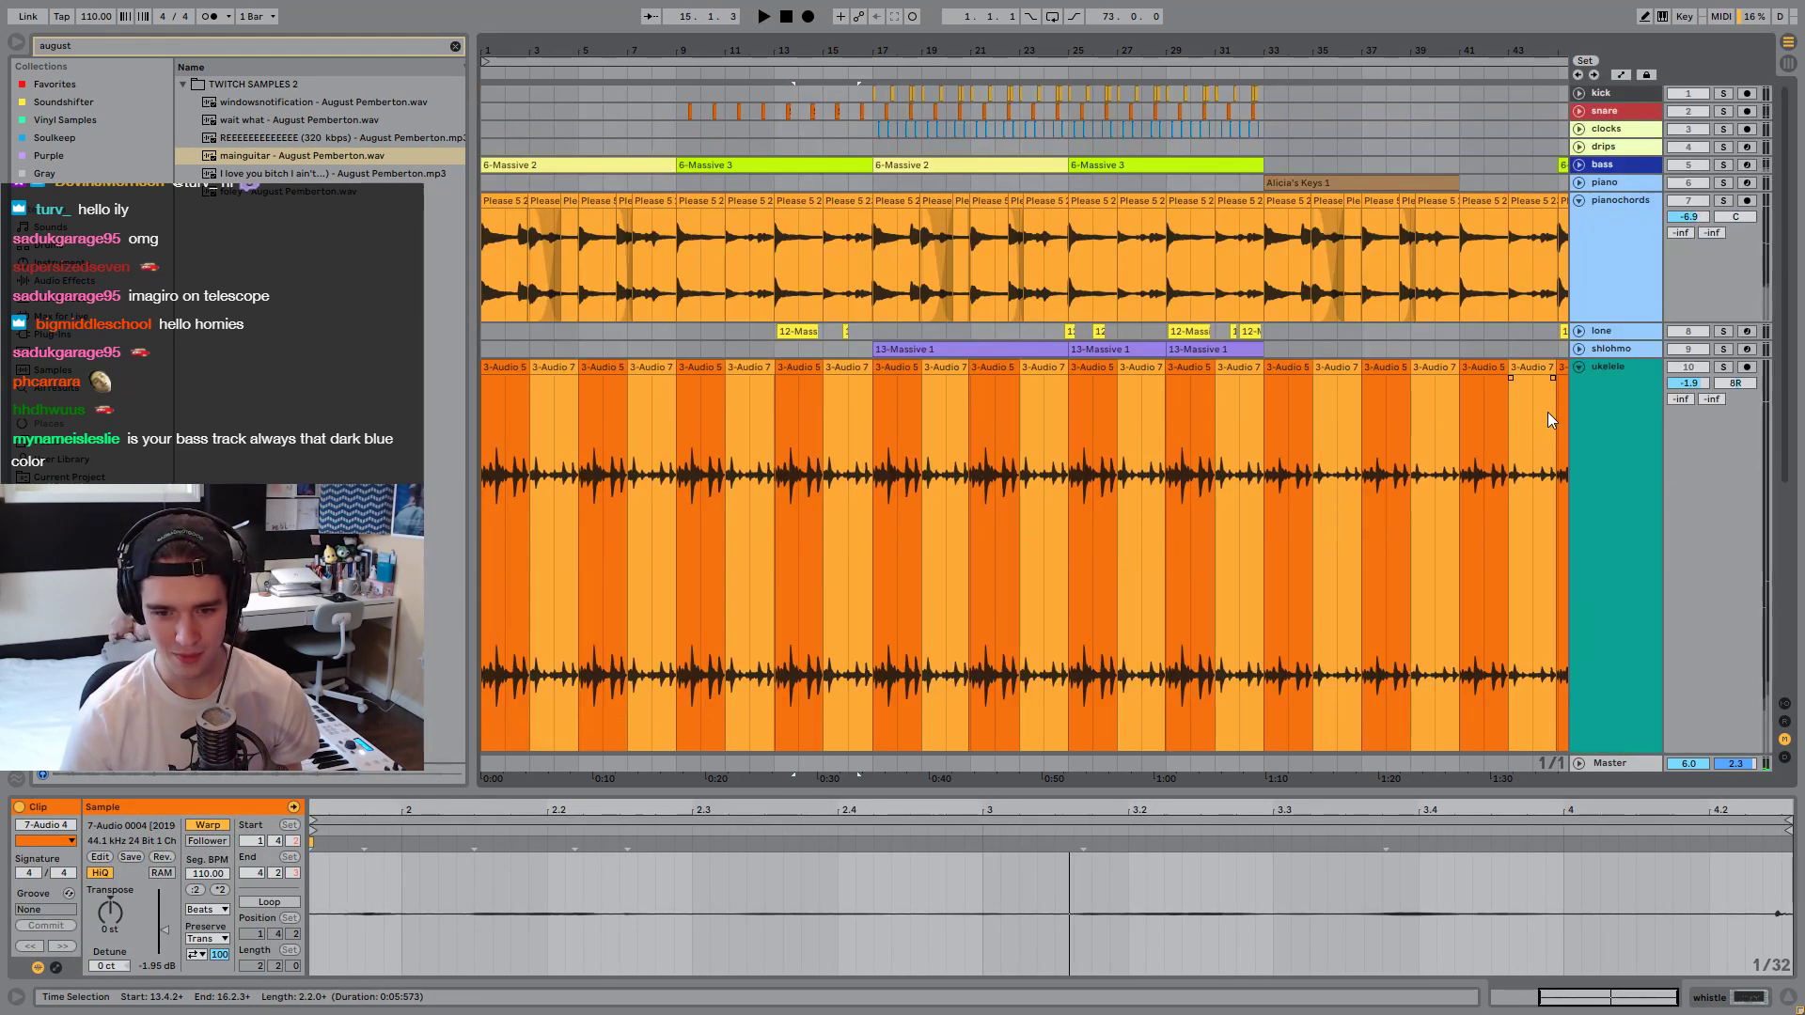
{"action": "key", "text": "space"}
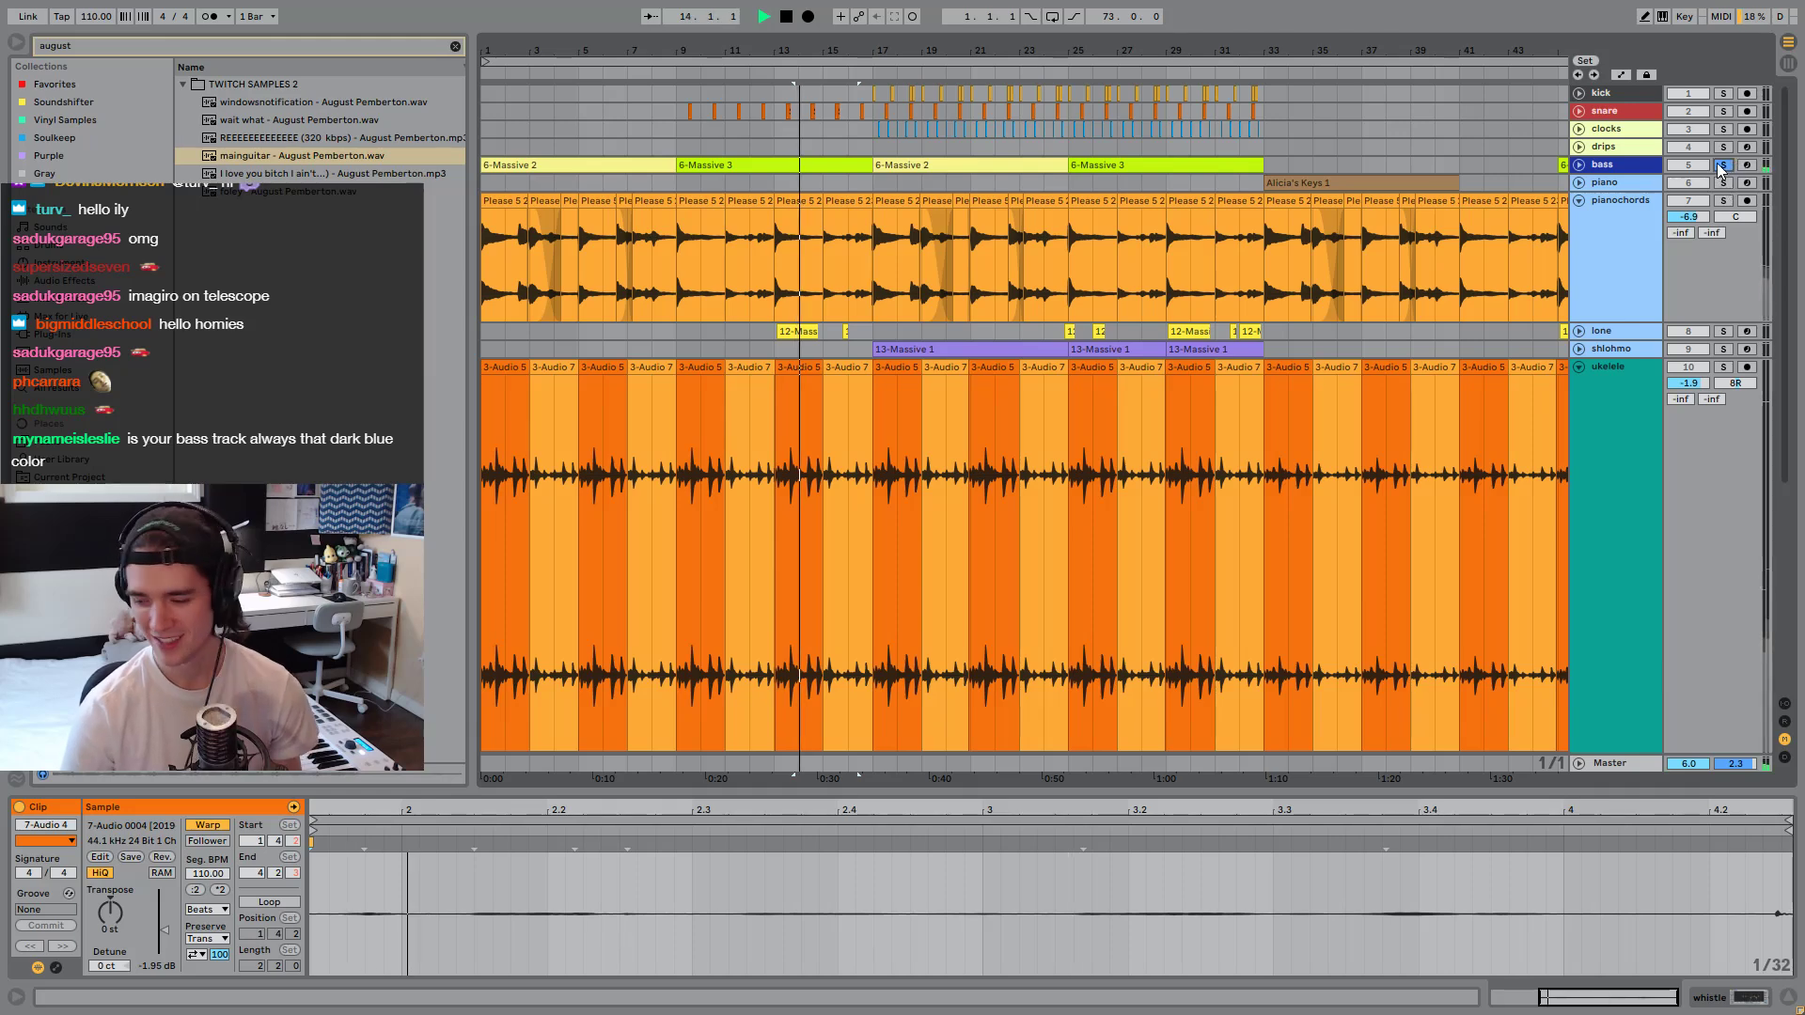
{"action": "left_click", "coordinate": [1722, 167]}
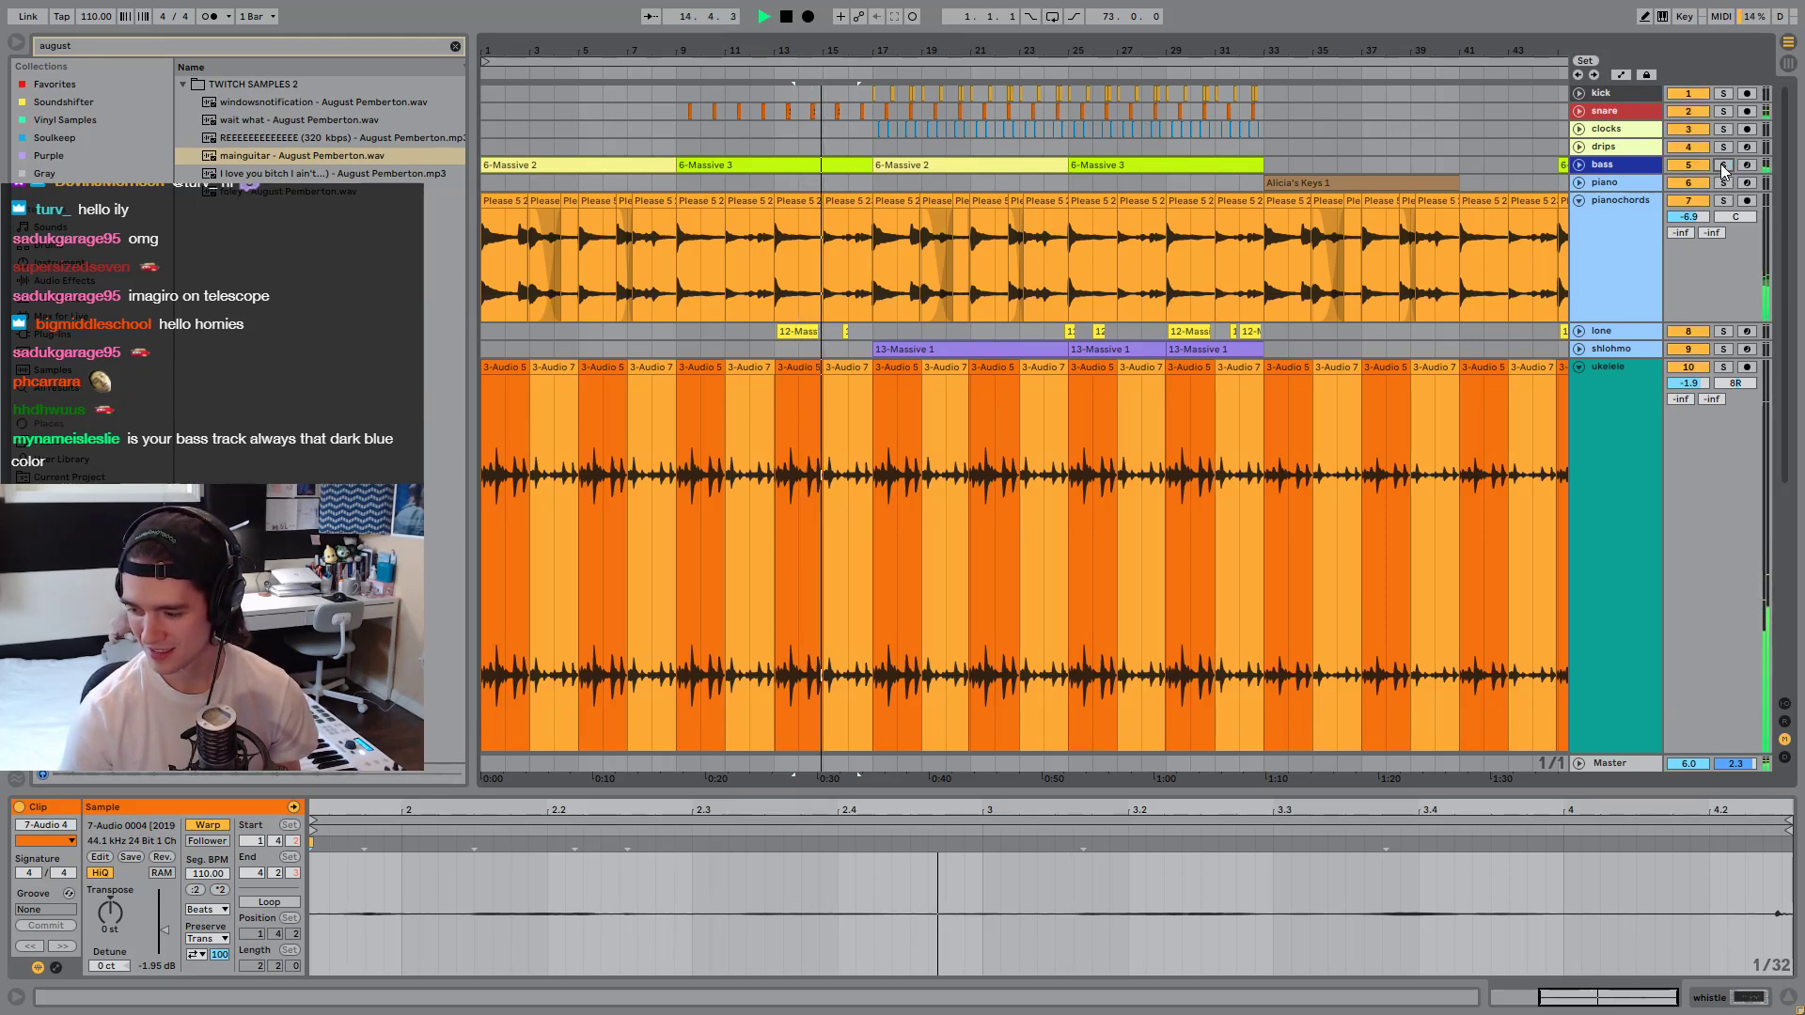
{"action": "left_click", "coordinate": [1637, 97]}
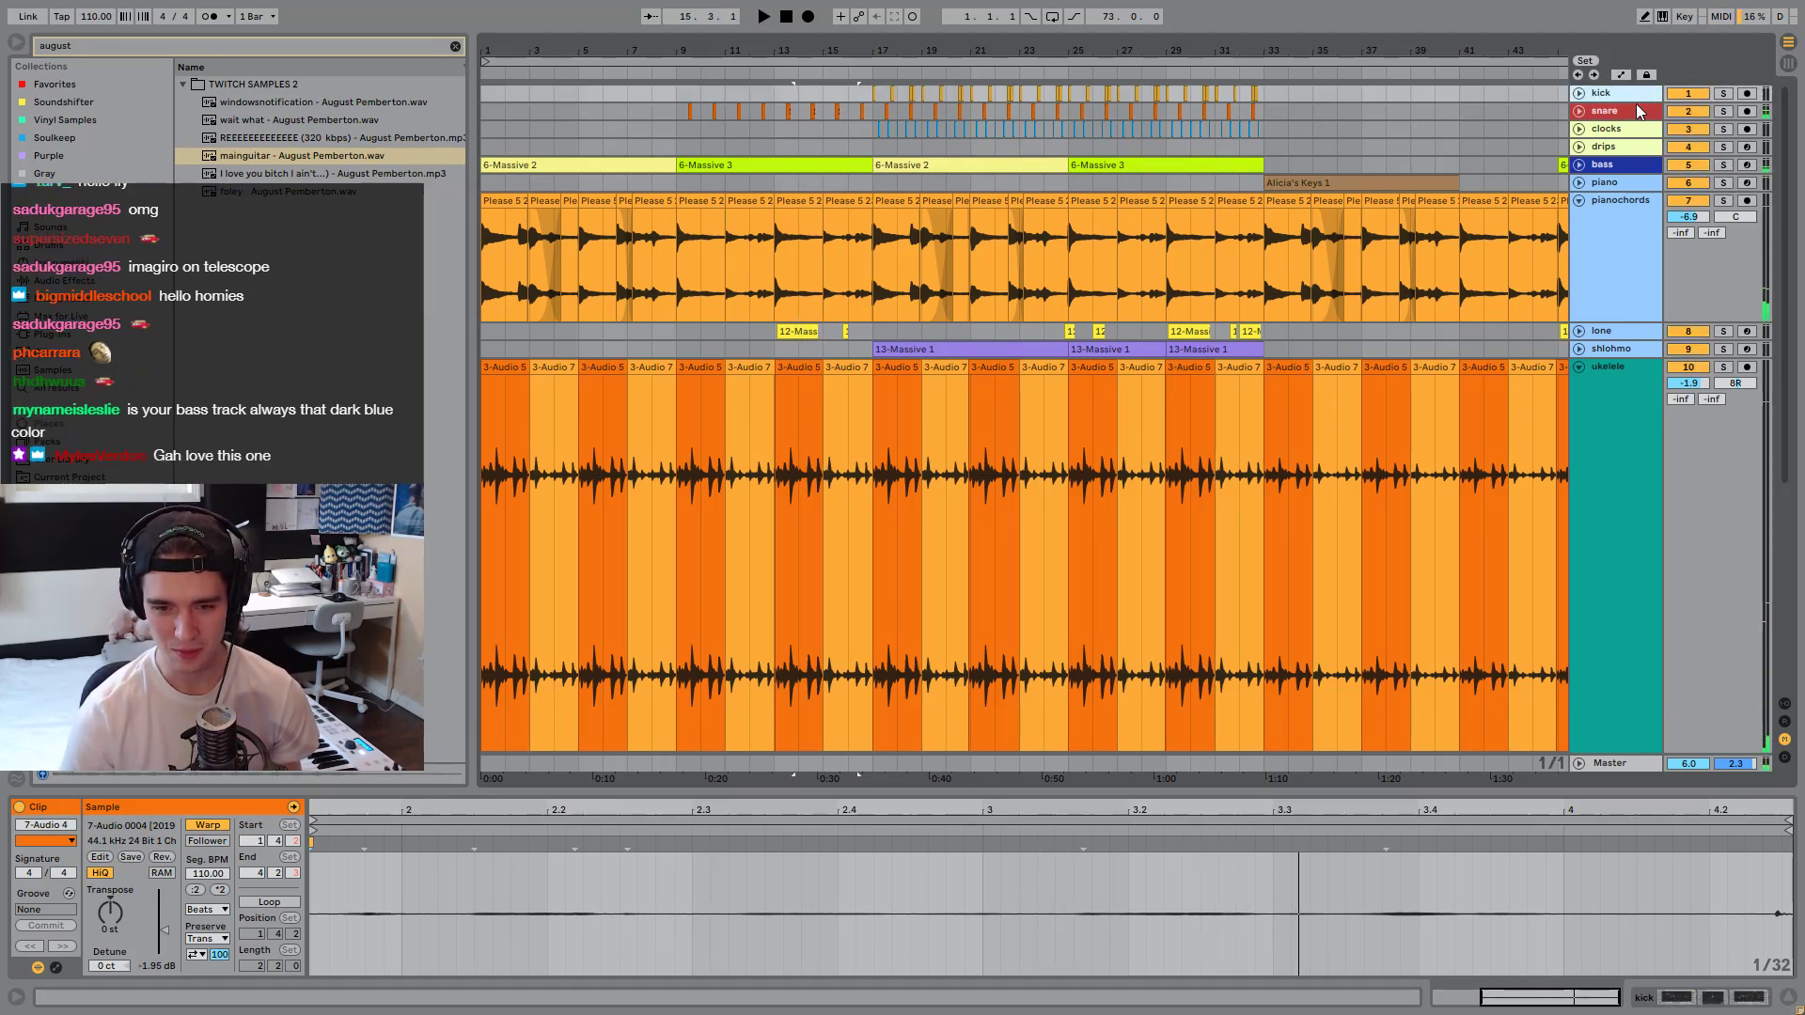
{"action": "left_click", "coordinate": [1636, 113]}
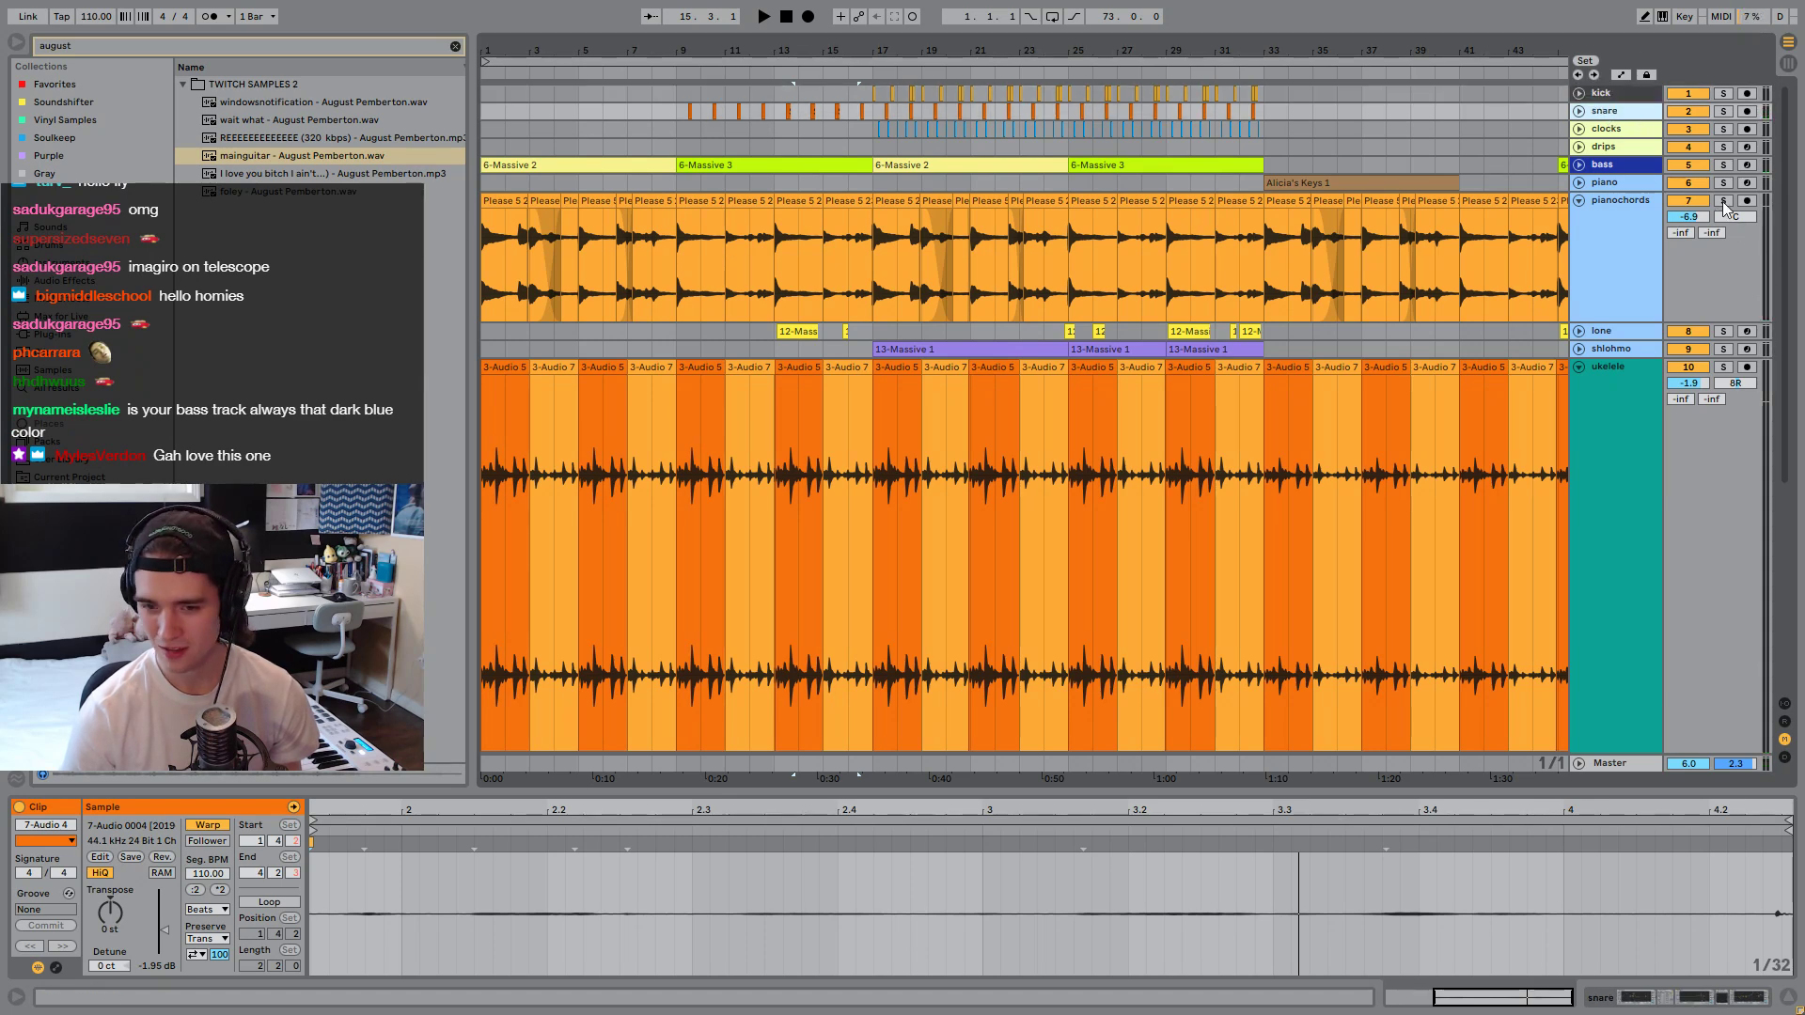
{"action": "key", "text": "space"}
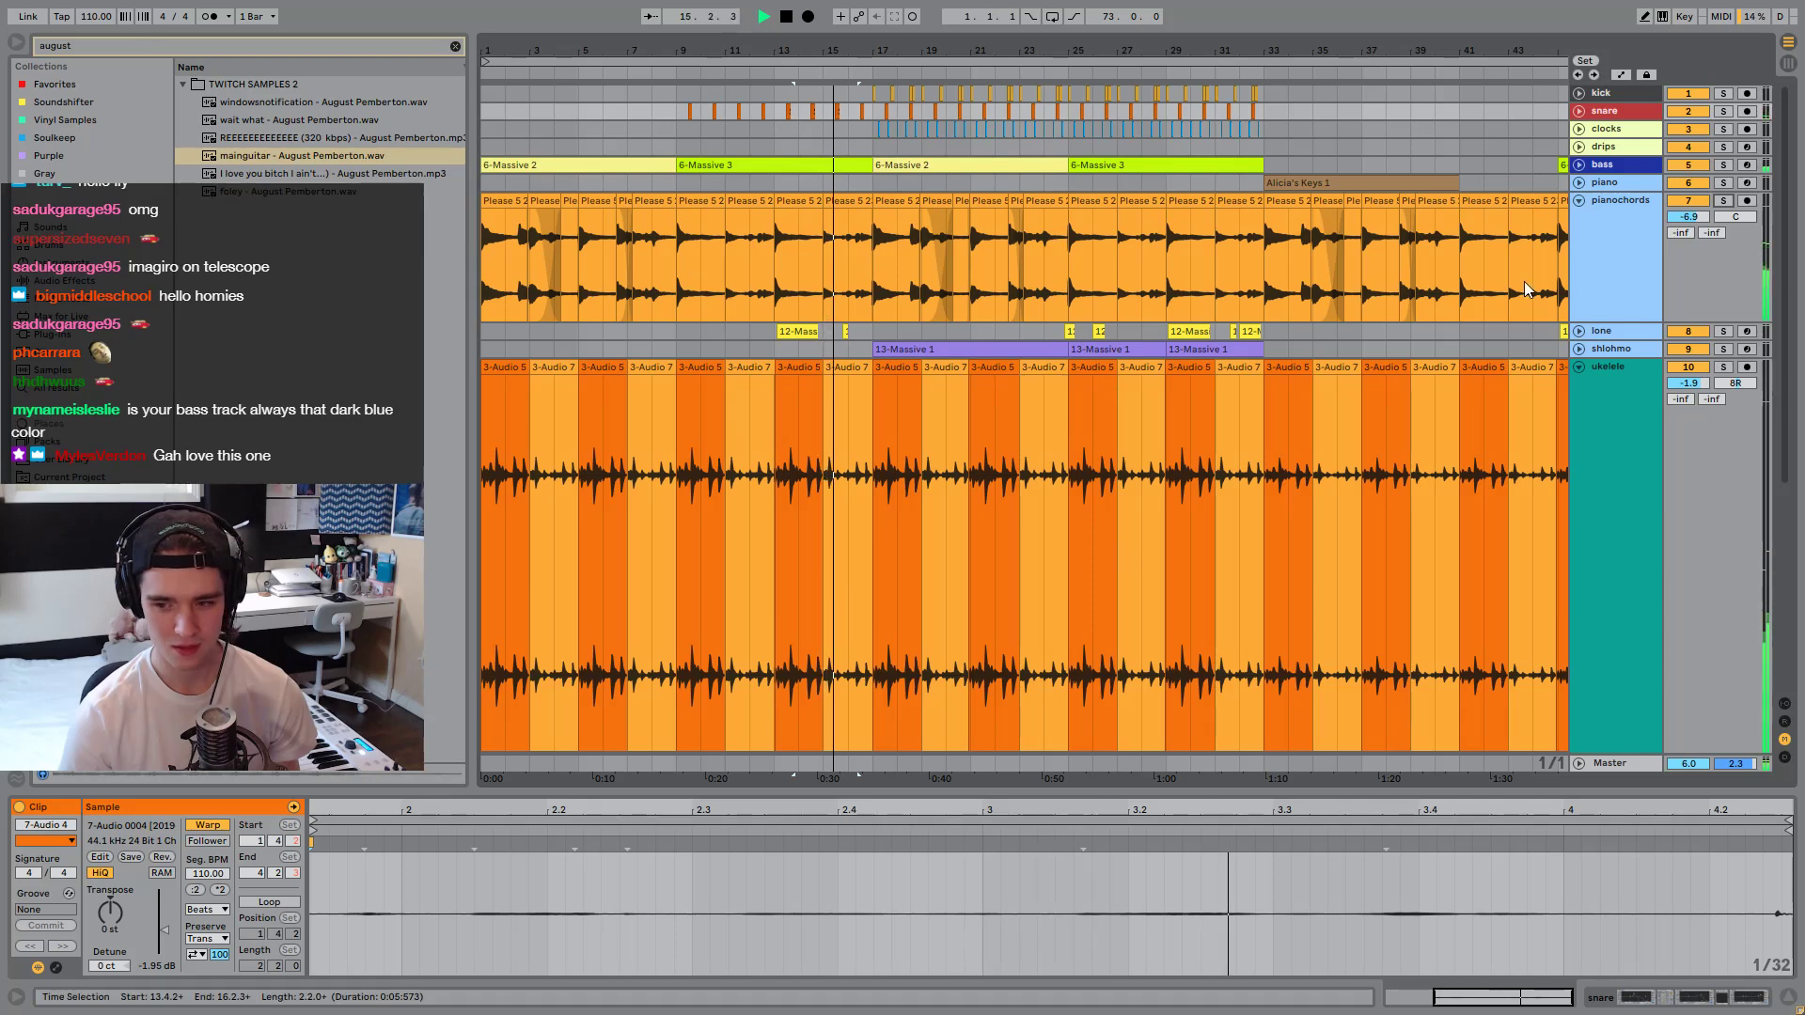
Solo and unfold the vocals group, stop playback, and select the iphone clips from bar 17 to bar 33.
{"action": "scroll", "coordinate": [1388, 304], "scroll_direction": "down", "scroll_amount": 5}
{"action": "scroll", "coordinate": [1388, 305], "scroll_direction": "down", "scroll_amount": 2}
{"action": "left_click", "coordinate": [1724, 454]}
{"action": "left_click", "coordinate": [1579, 453]}
{"action": "key", "text": "space"}
{"action": "left_click_drag", "start_coordinate": [876, 543], "coordinate": [1075, 532]}
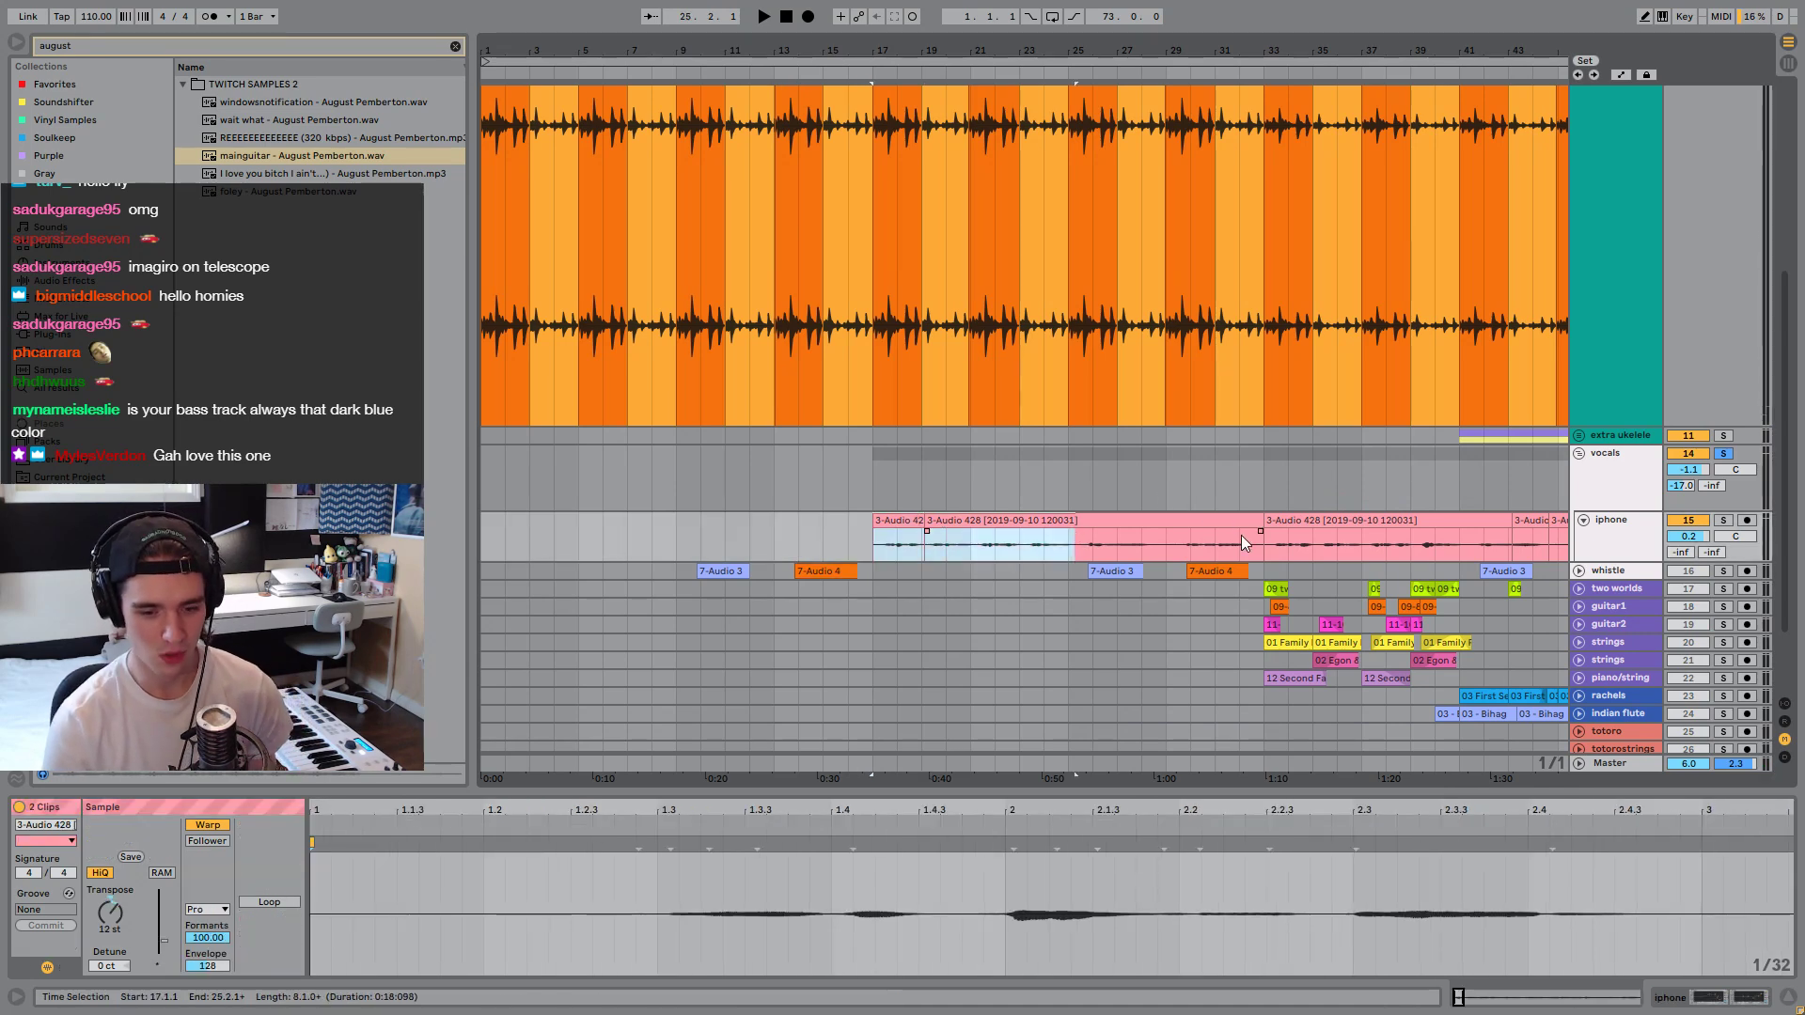
{"action": "left_click_drag", "start_coordinate": [1238, 532], "coordinate": [1266, 537]}
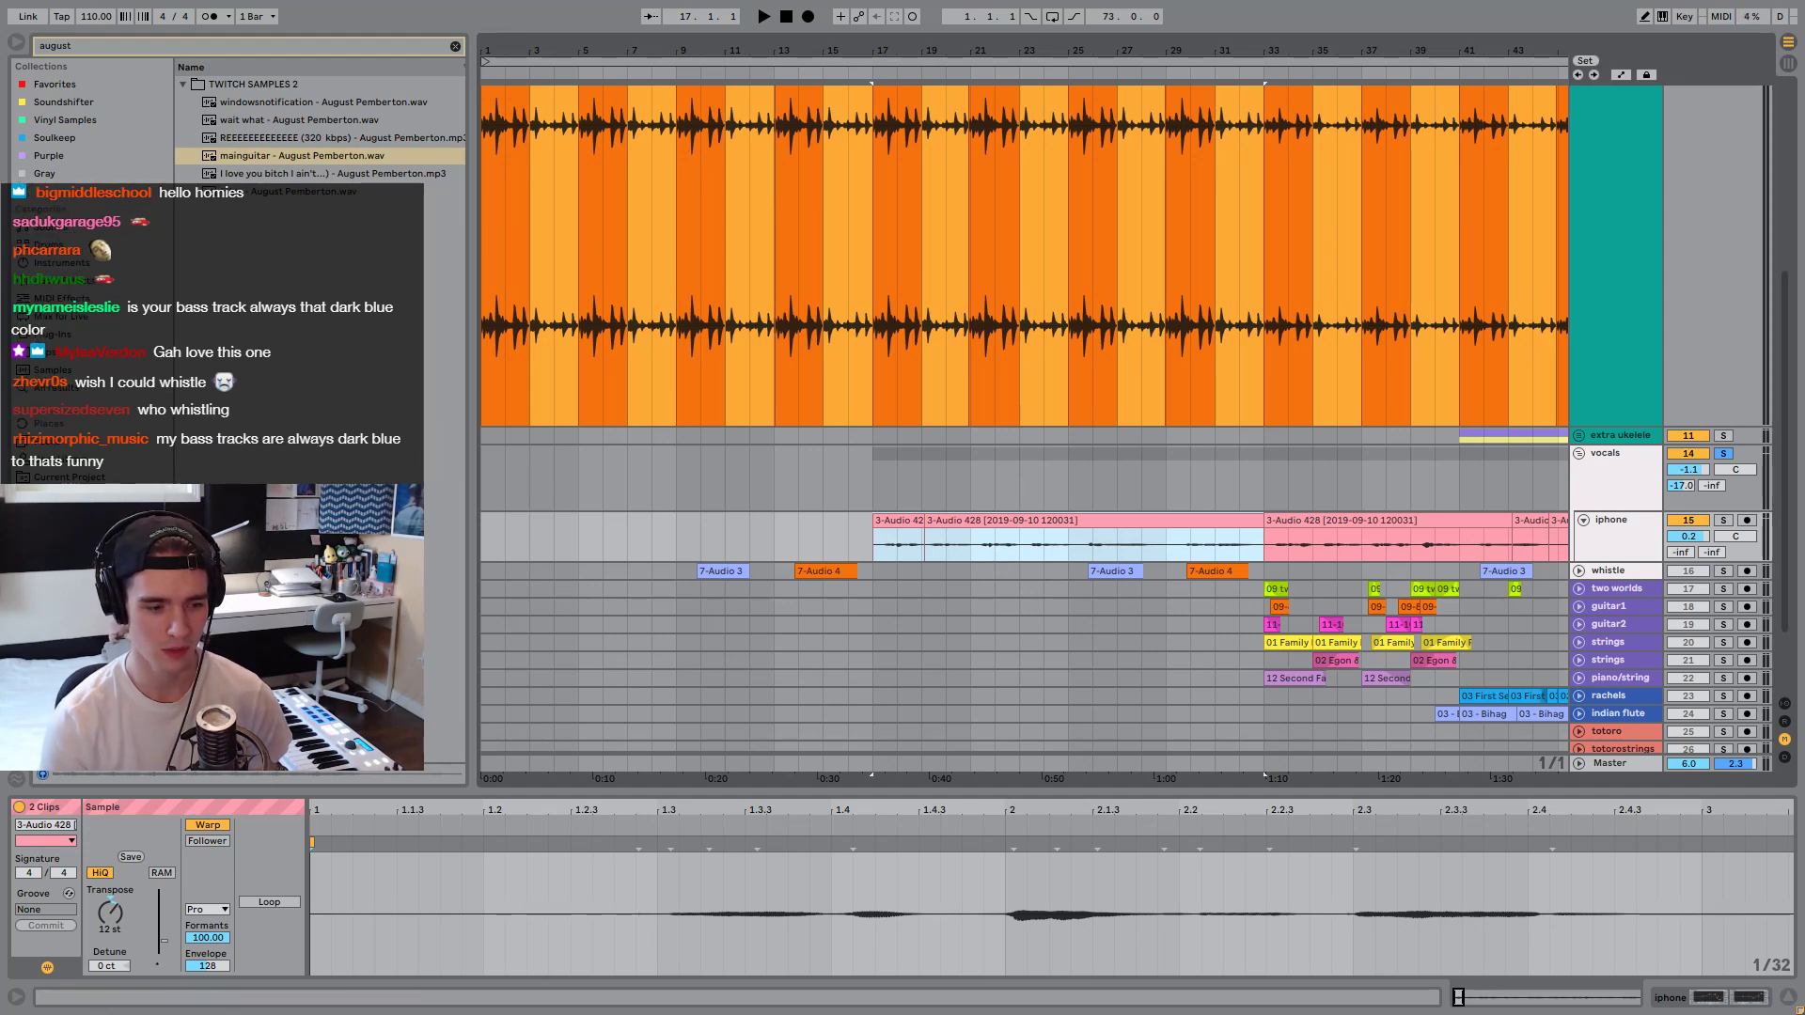
Play the iphone clips selected from bar 17 to bar 37 and show the track's EQ Eight devices.
{"action": "key", "text": "ctrl+f"}
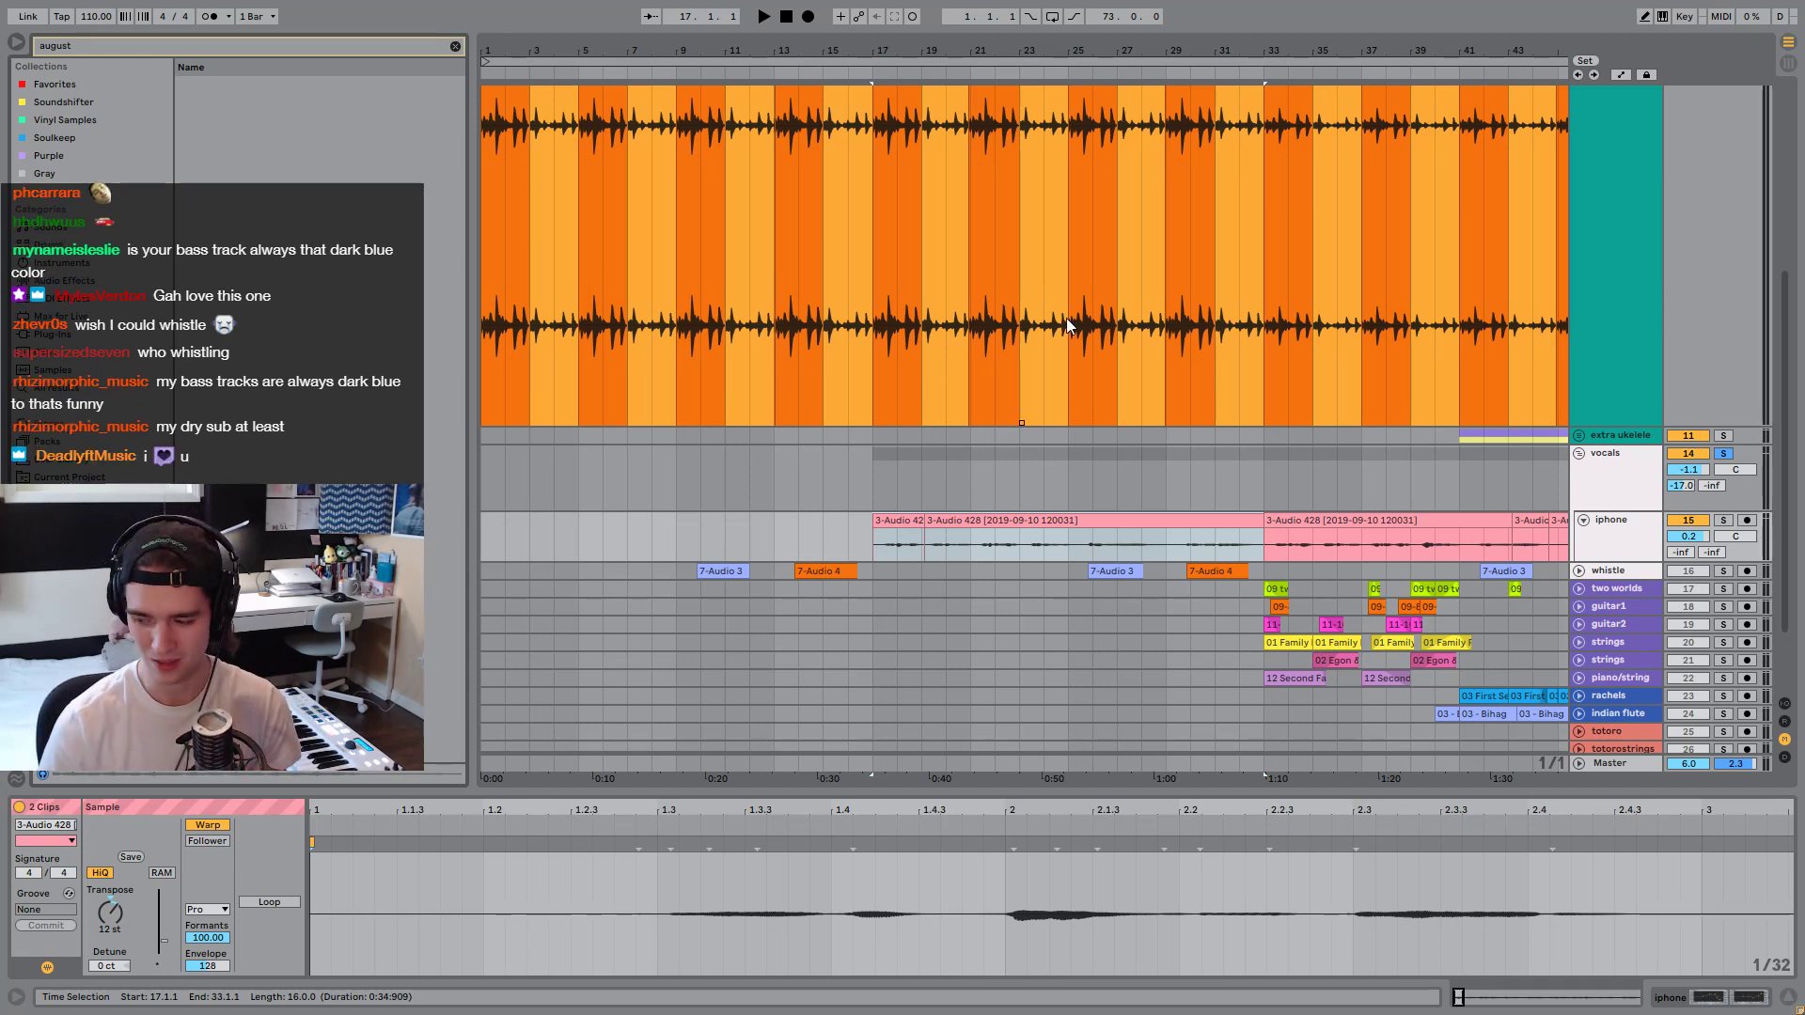
{"action": "mouse_move", "coordinate": [1280, 526]}
{"action": "left_mouse_down"}
{"action": "mouse_move", "coordinate": [1035, 562]}
{"action": "mouse_move", "coordinate": [949, 545]}
{"action": "mouse_move", "coordinate": [1283, 542]}
{"action": "left_mouse_up"}
{"action": "left_click_drag", "start_coordinate": [973, 544], "coordinate": [1370, 515]}
{"action": "key", "text": "space"}
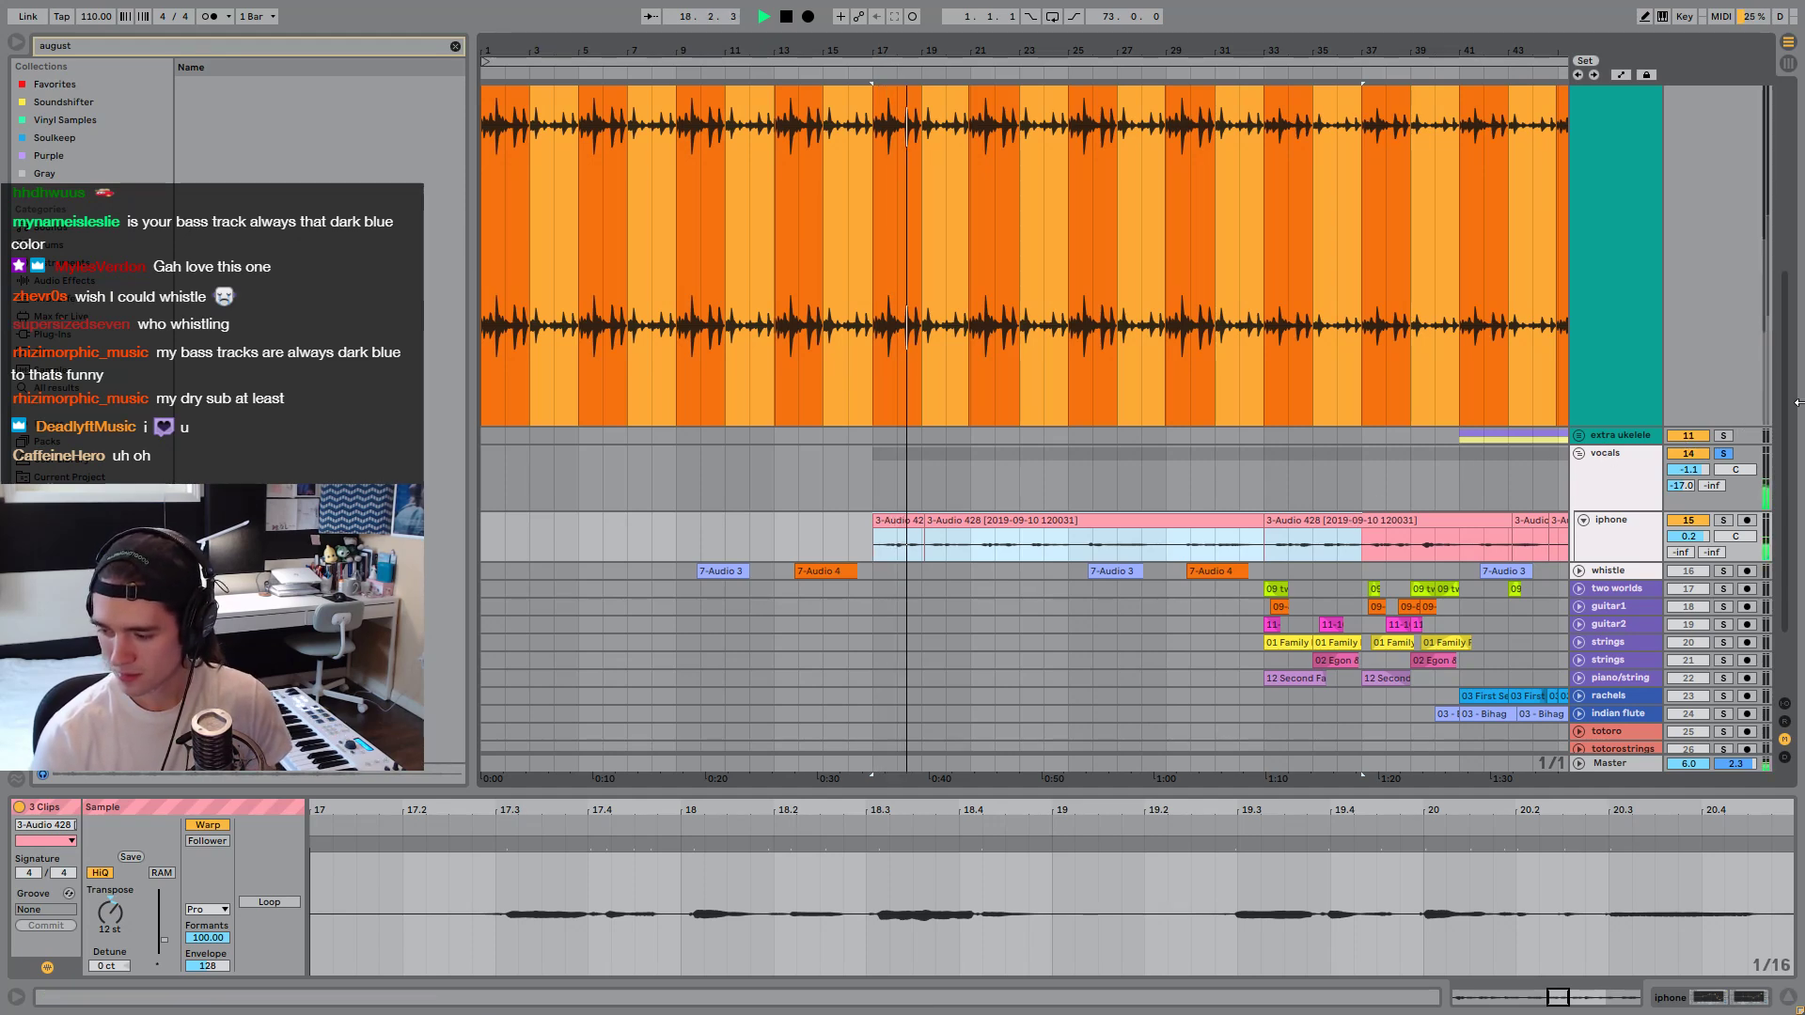
{"action": "key", "text": "space"}
{"action": "left_click", "coordinate": [1626, 531]}
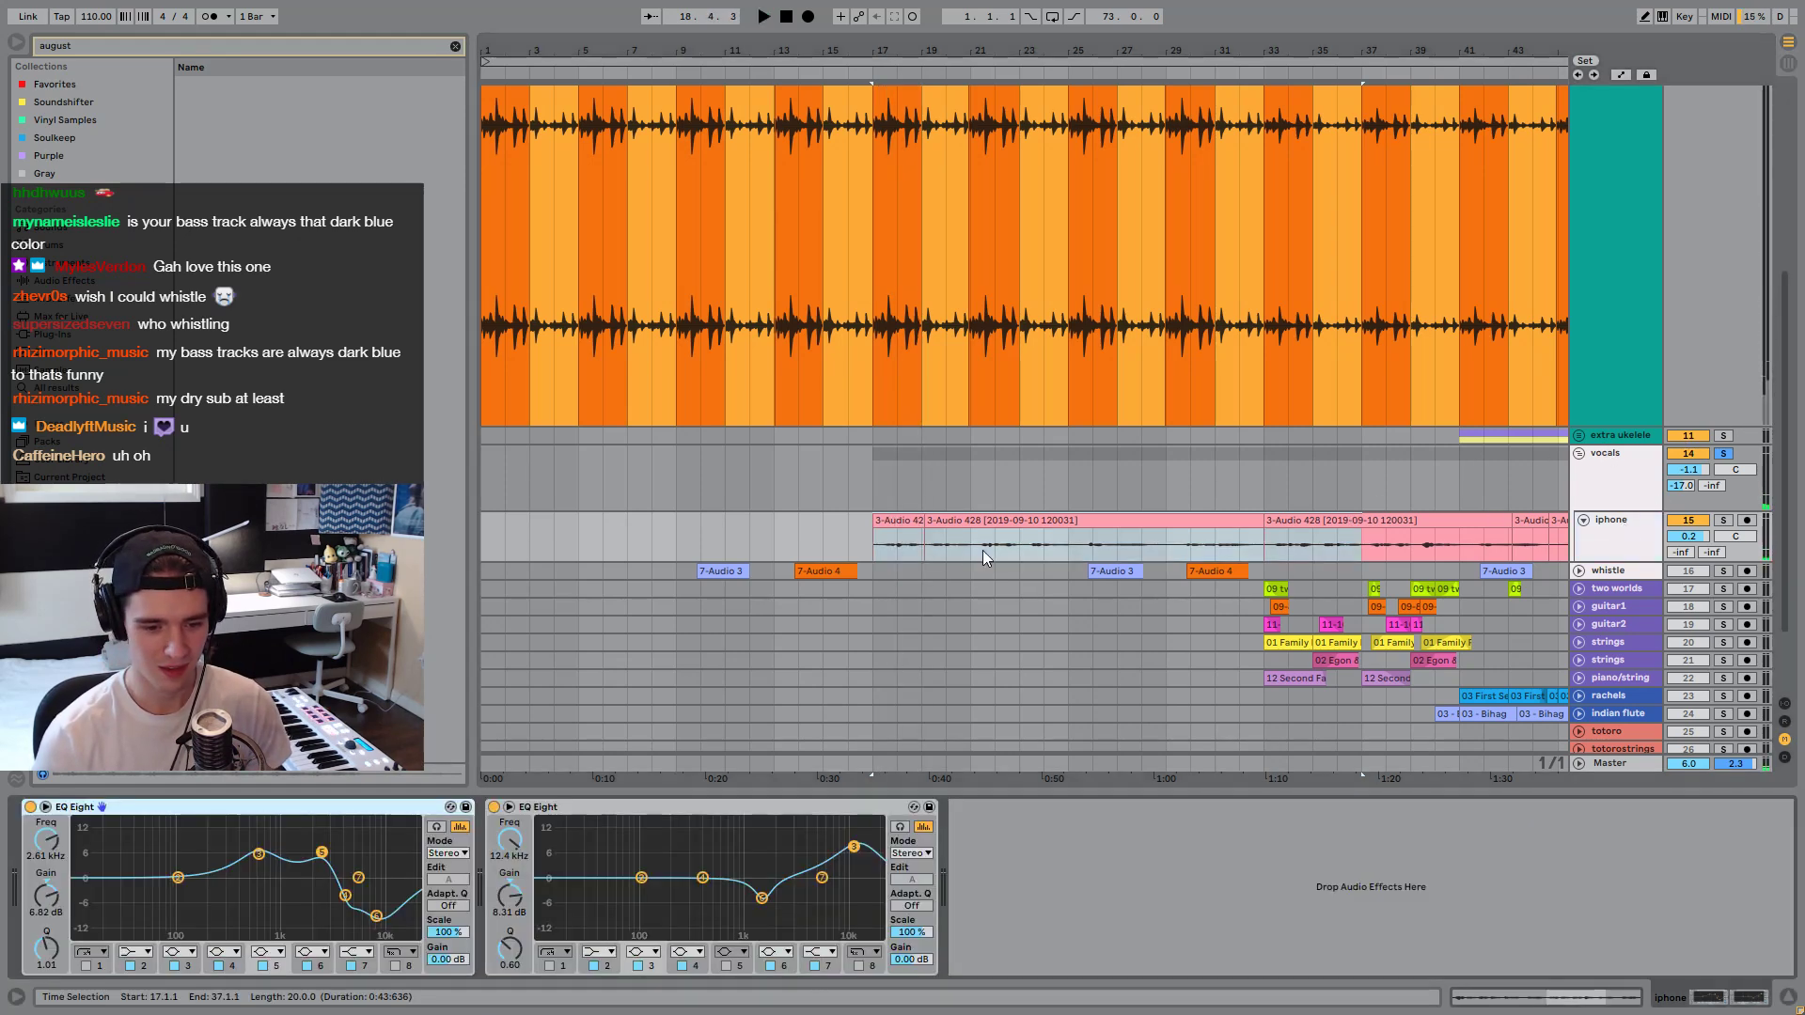
Select all the iphone vocal clips from bar 17 to bar 49, transpose them to 0 st, and play them.
{"action": "left_click", "coordinate": [1059, 519]}
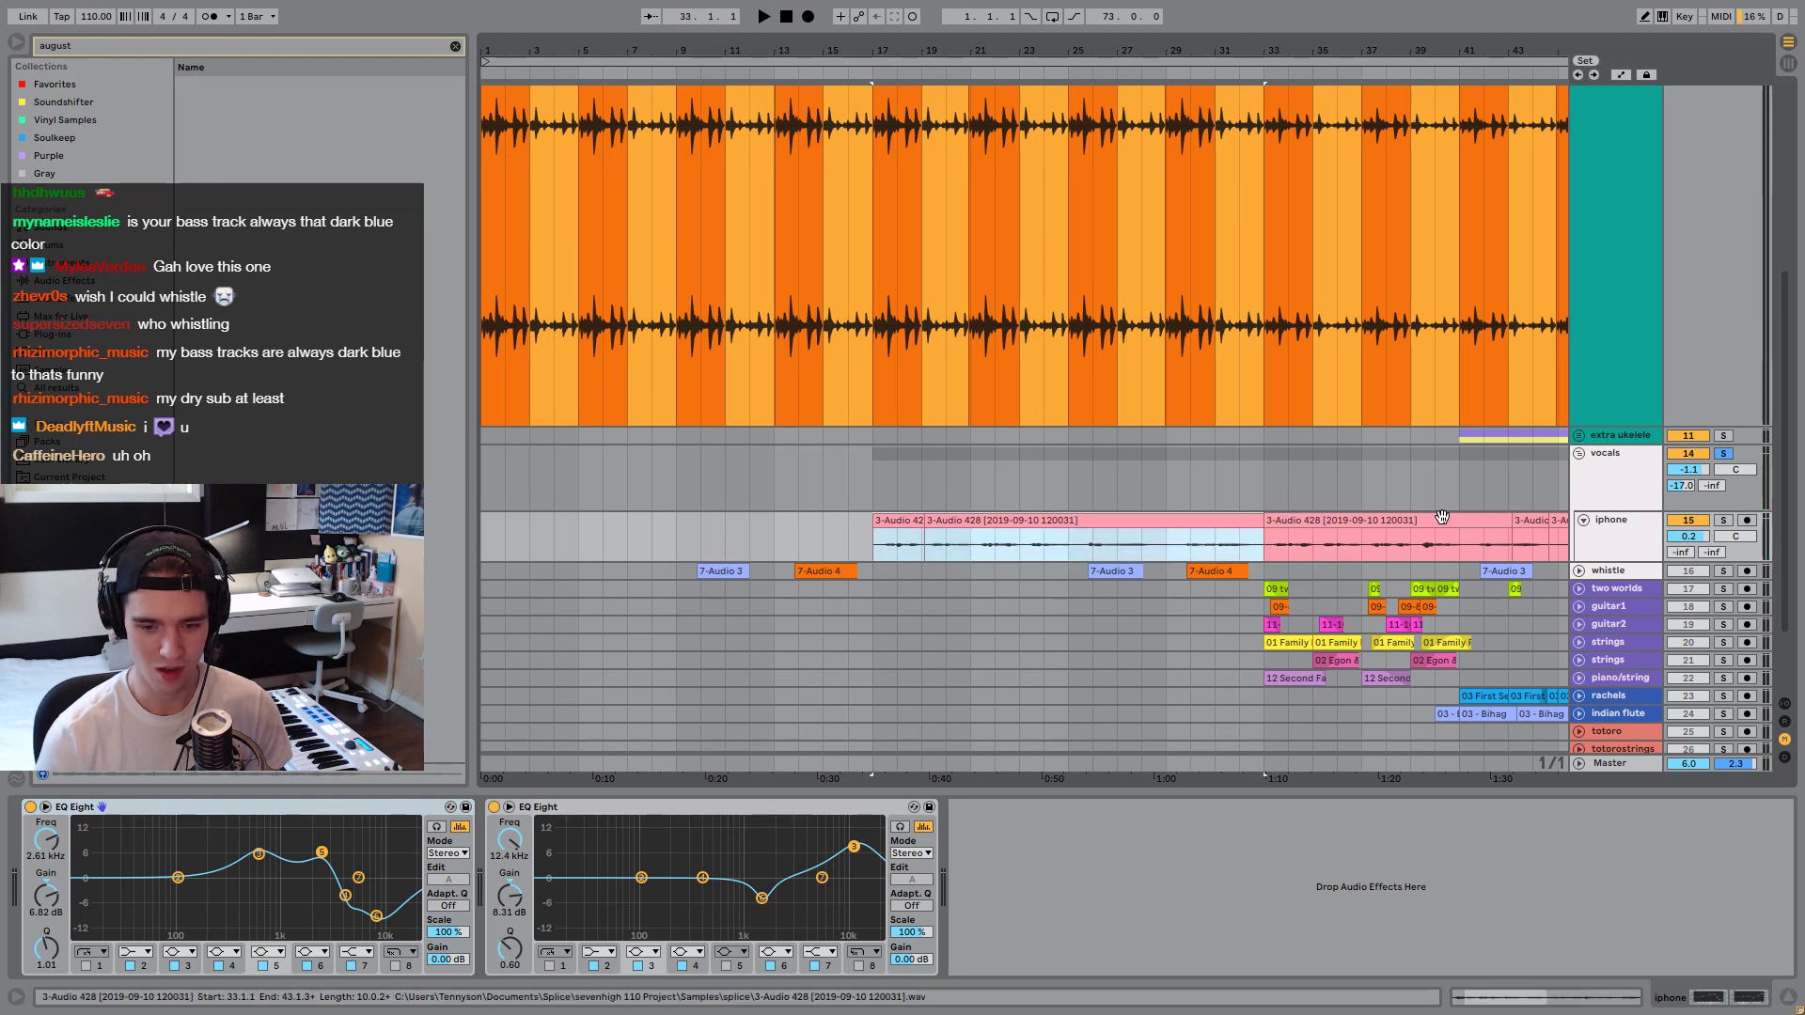
{"action": "left_click_drag", "start_coordinate": [1394, 51], "coordinate": [1393, 12]}
{"action": "left_click", "coordinate": [1091, 520], "text": "shift"}
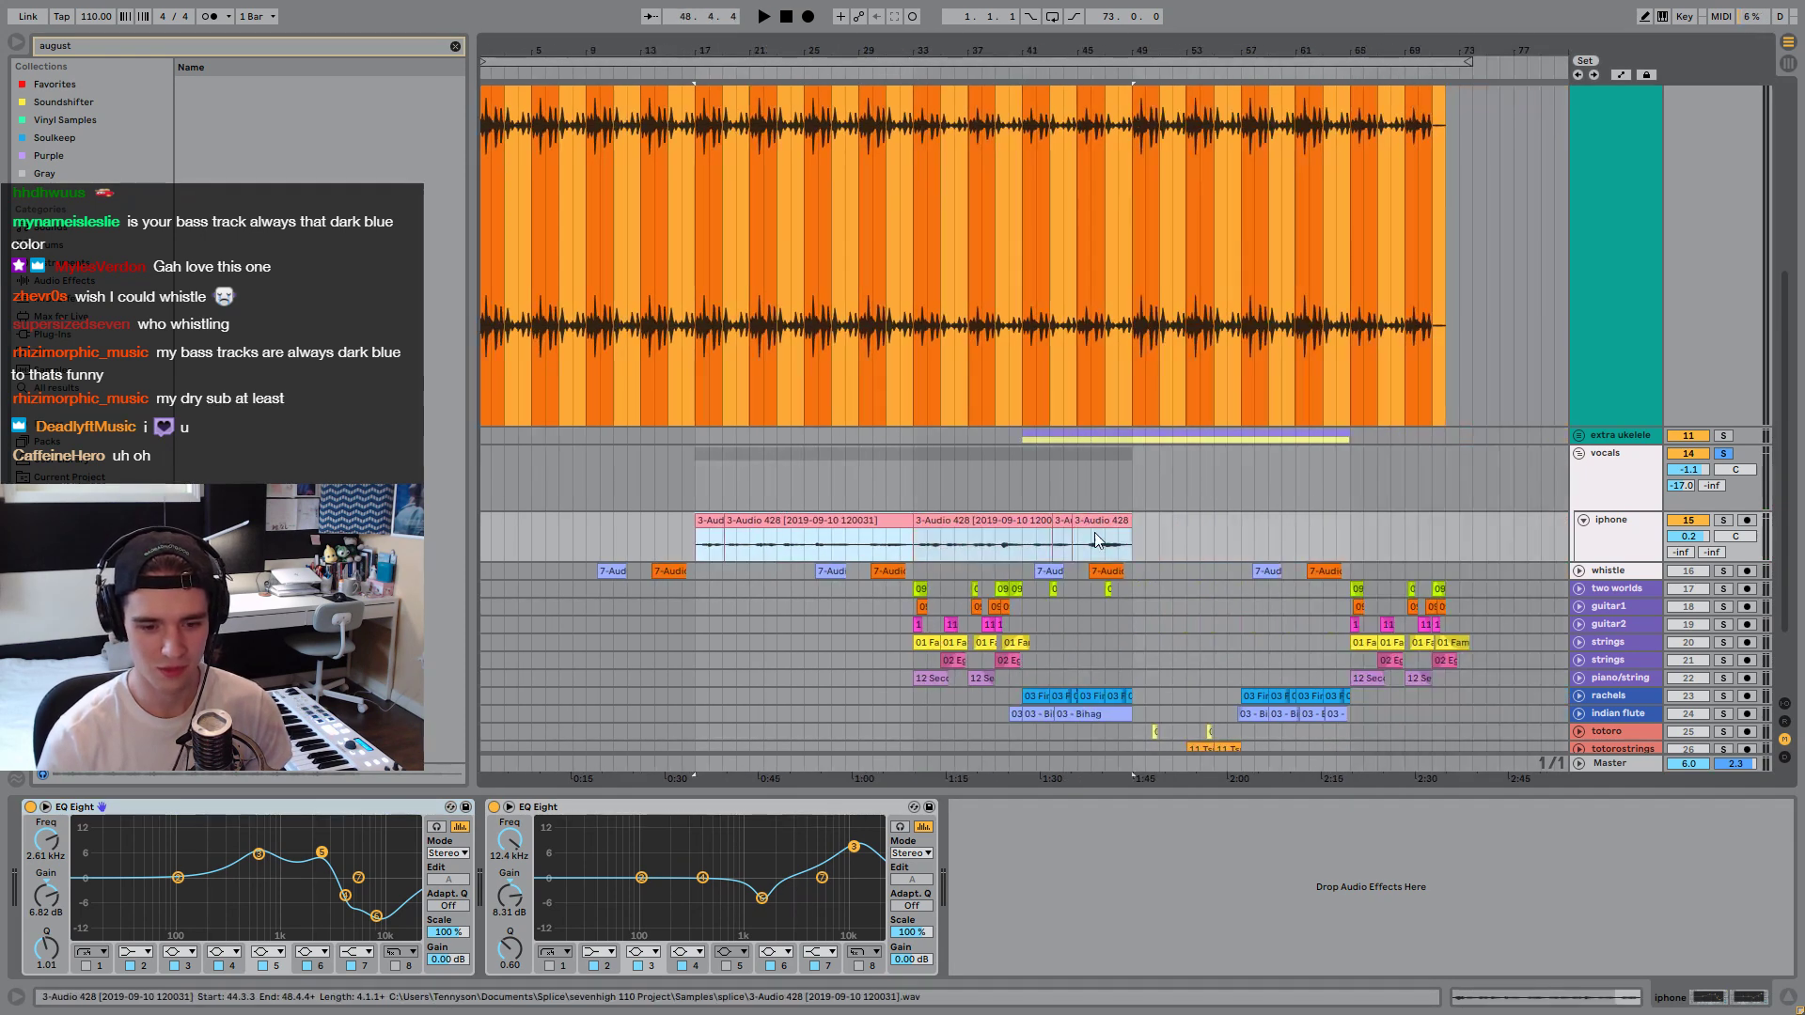
{"action": "key", "text": "shift+Tab"}
{"action": "key", "text": "space"}
{"action": "key", "text": "space"}
Raise the iphone track's volume to 5.9 and listen to the transposed vocals.
{"action": "left_click_drag", "start_coordinate": [1692, 536], "coordinate": [1691, 521]}
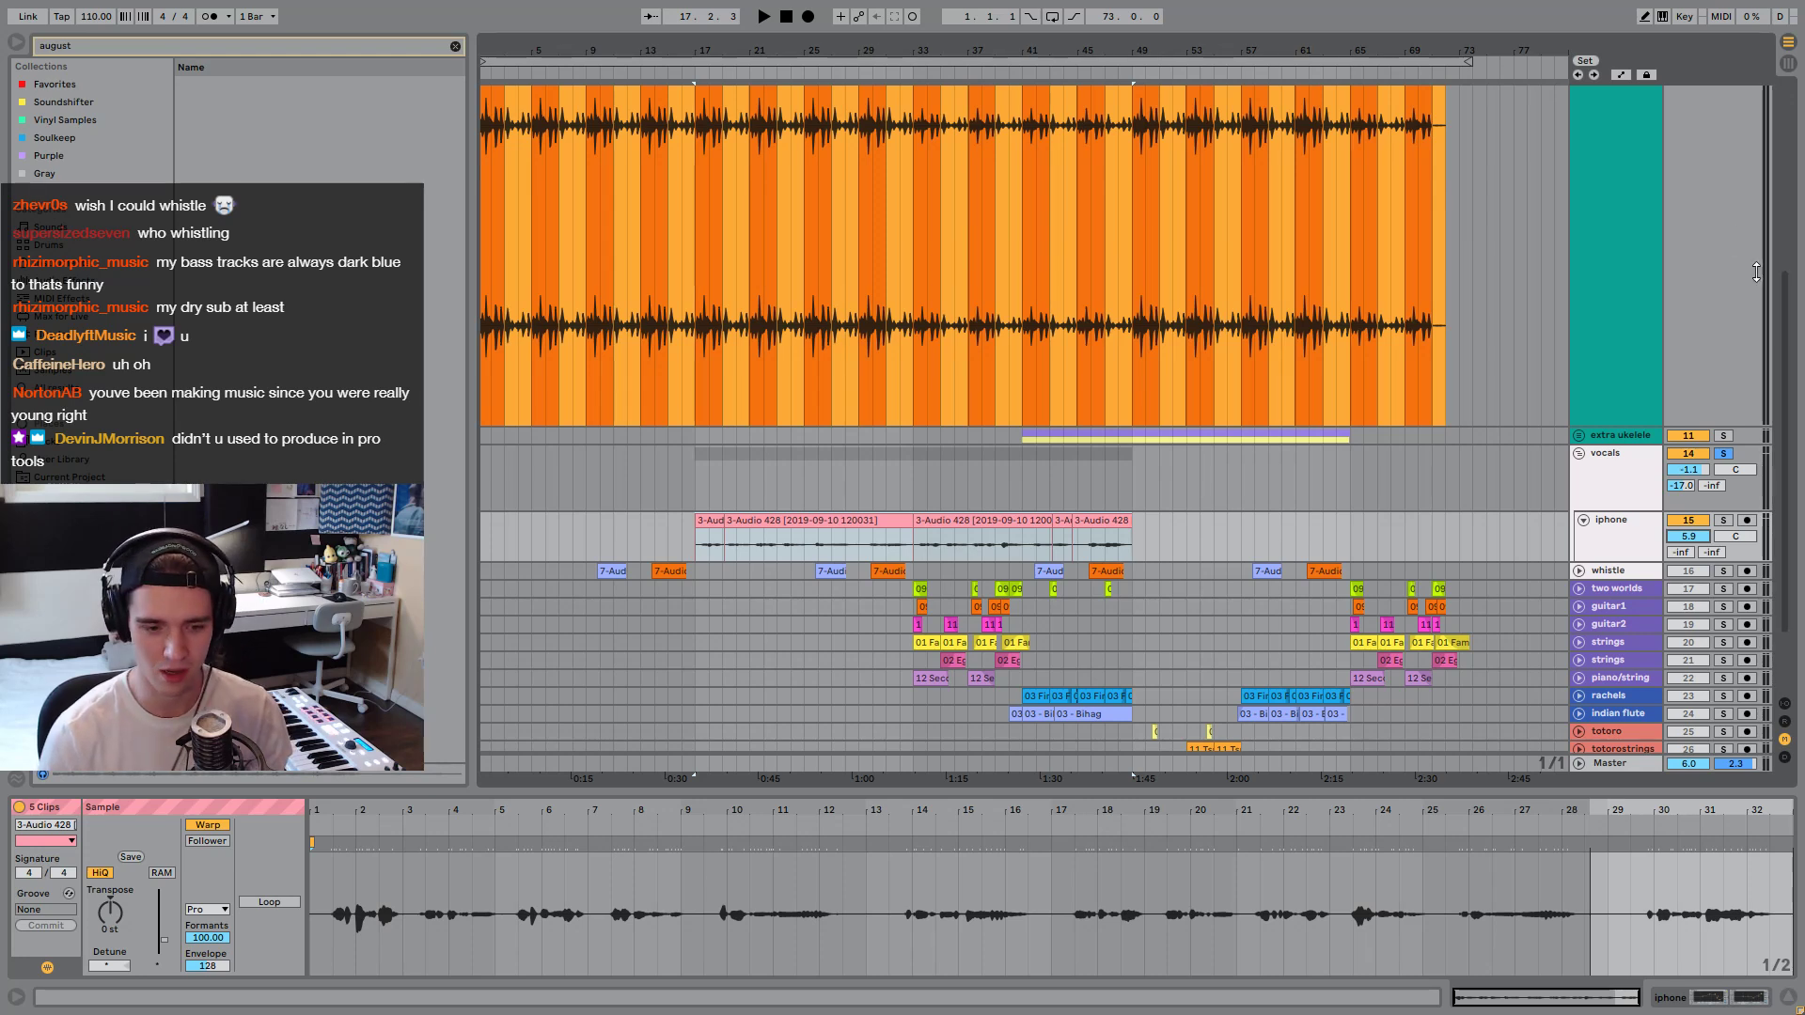
{"action": "key", "text": "space"}
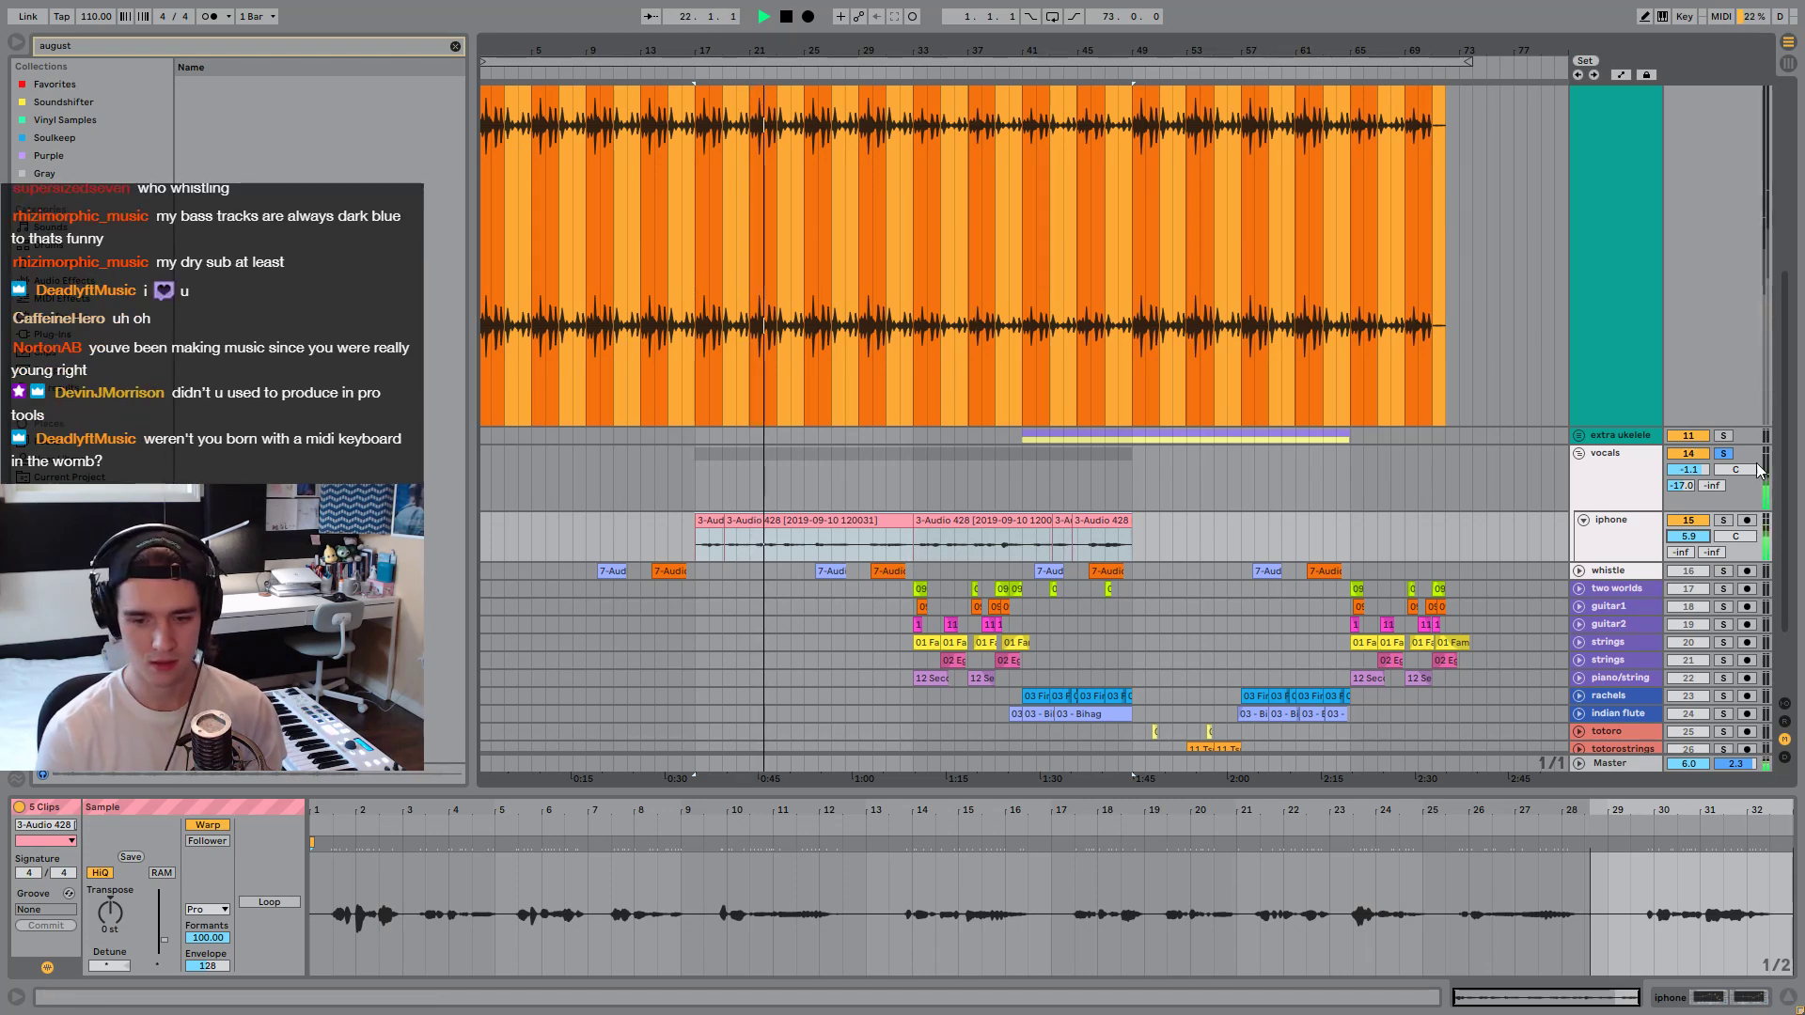
{"action": "key", "text": "space"}
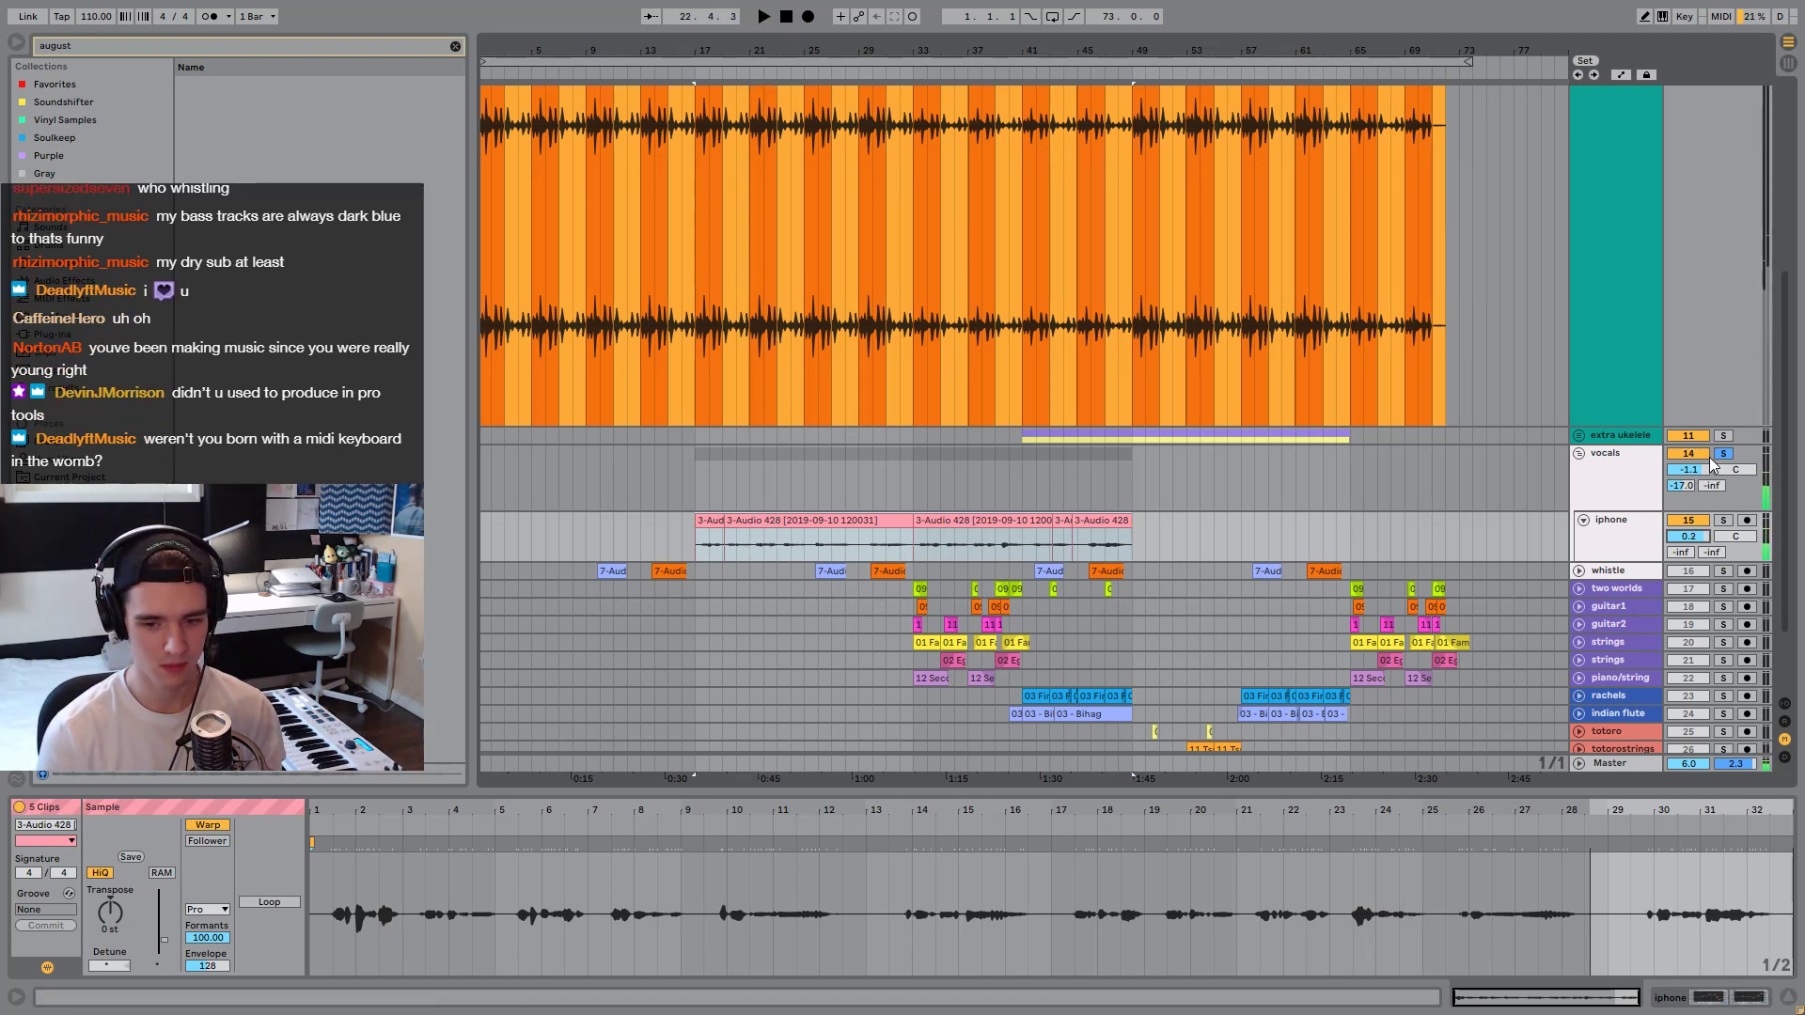
Unsolo the vocals, play the full mix from bar 21, and select the iphone track from bar 17 to bar 51.
{"action": "left_click", "coordinate": [753, 545]}
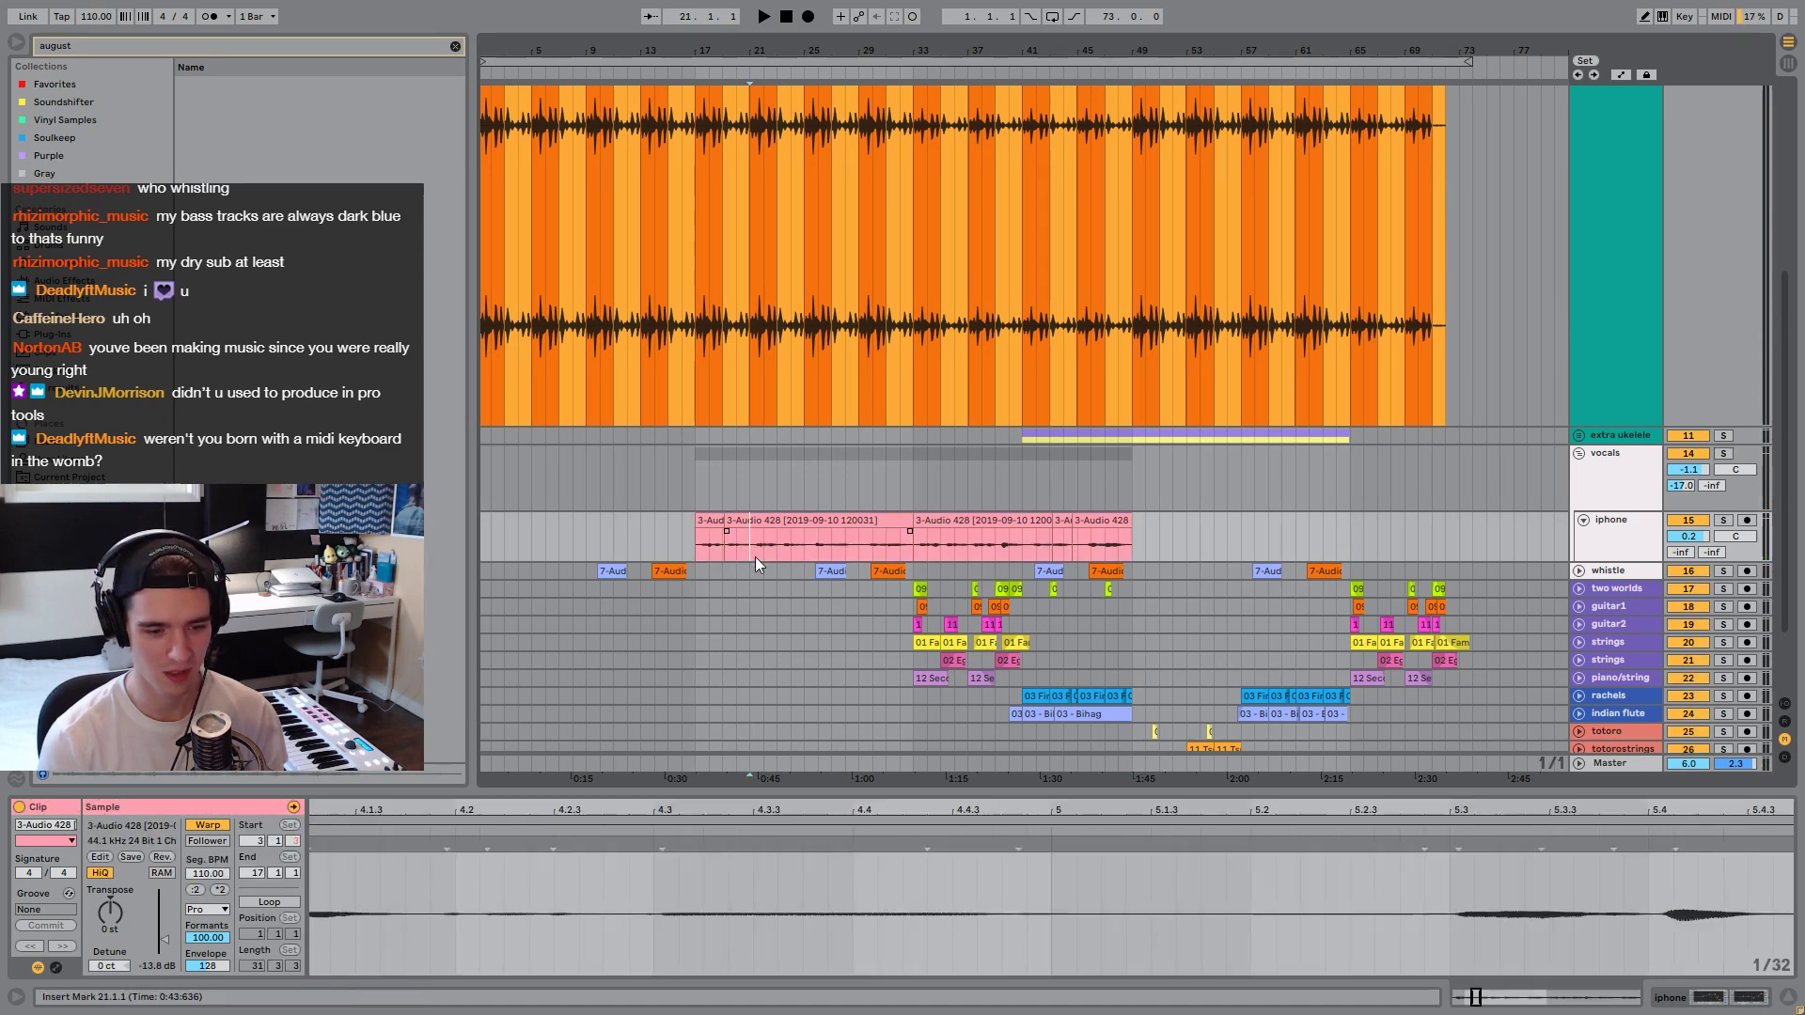
{"action": "key", "text": "space"}
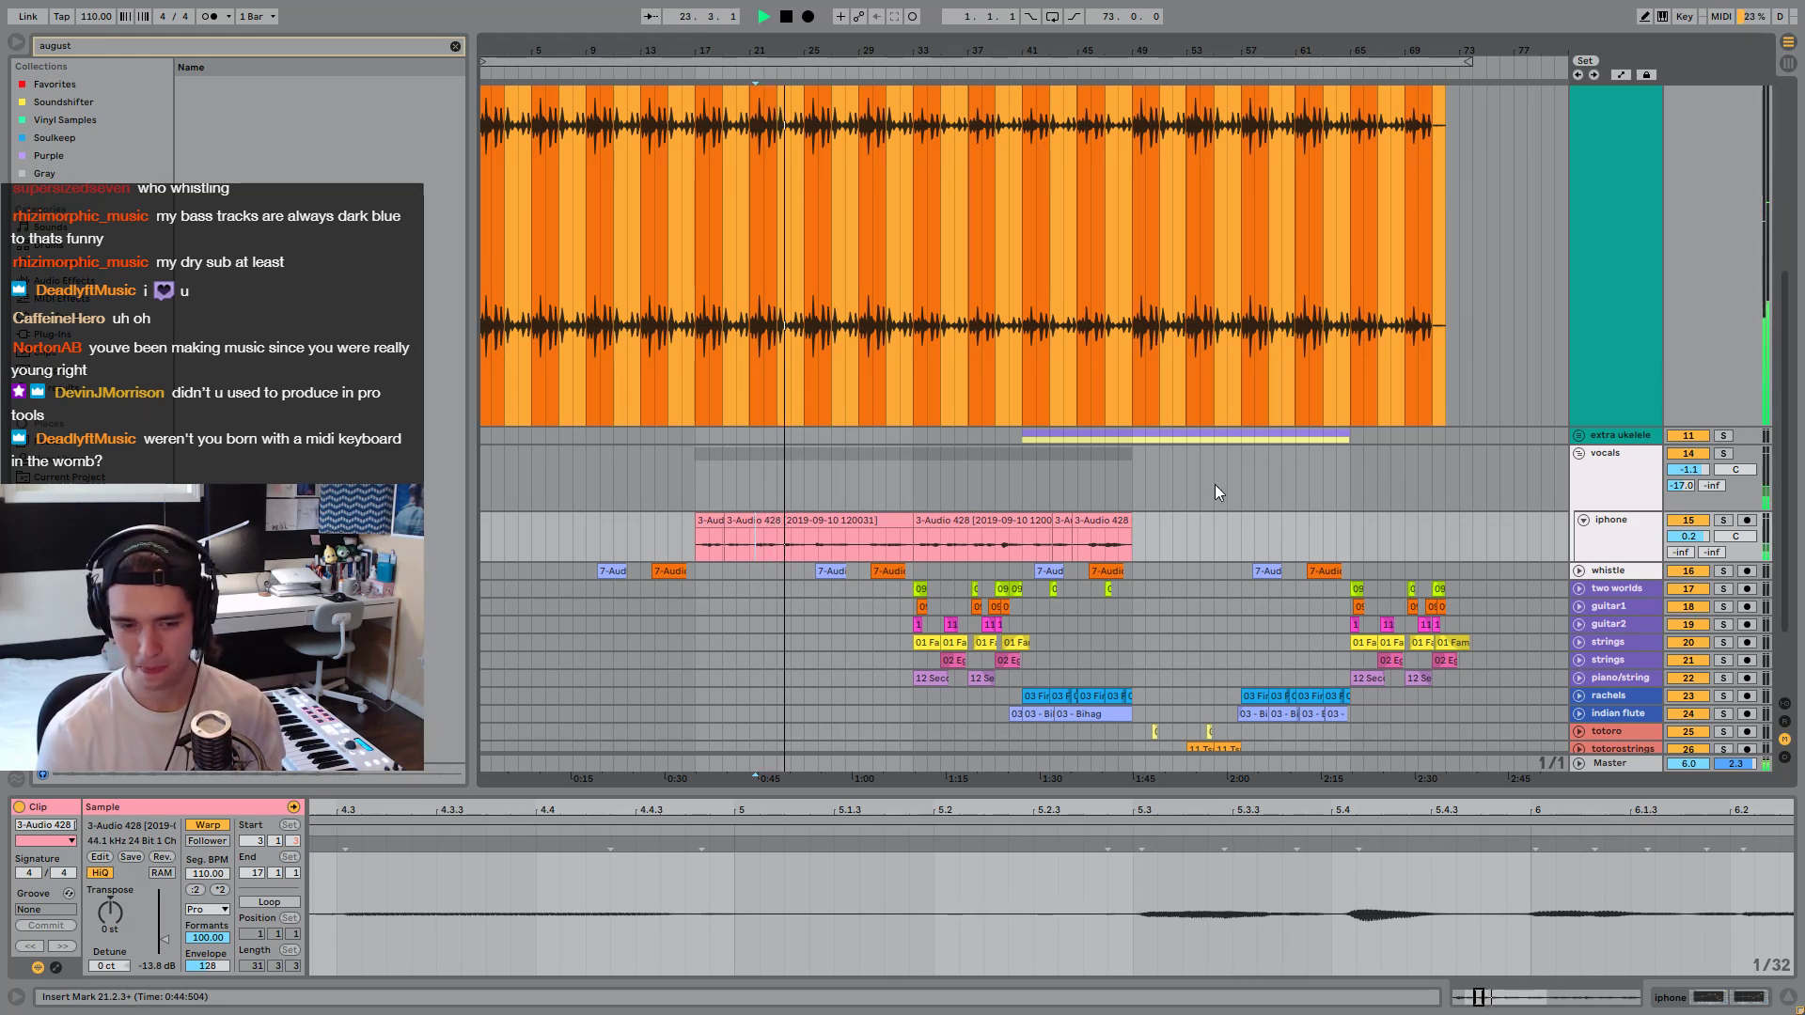
{"action": "left_click_drag", "start_coordinate": [1158, 538], "coordinate": [703, 537]}
{"action": "scroll", "coordinate": [718, 505], "scroll_direction": "up", "scroll_amount": 10}
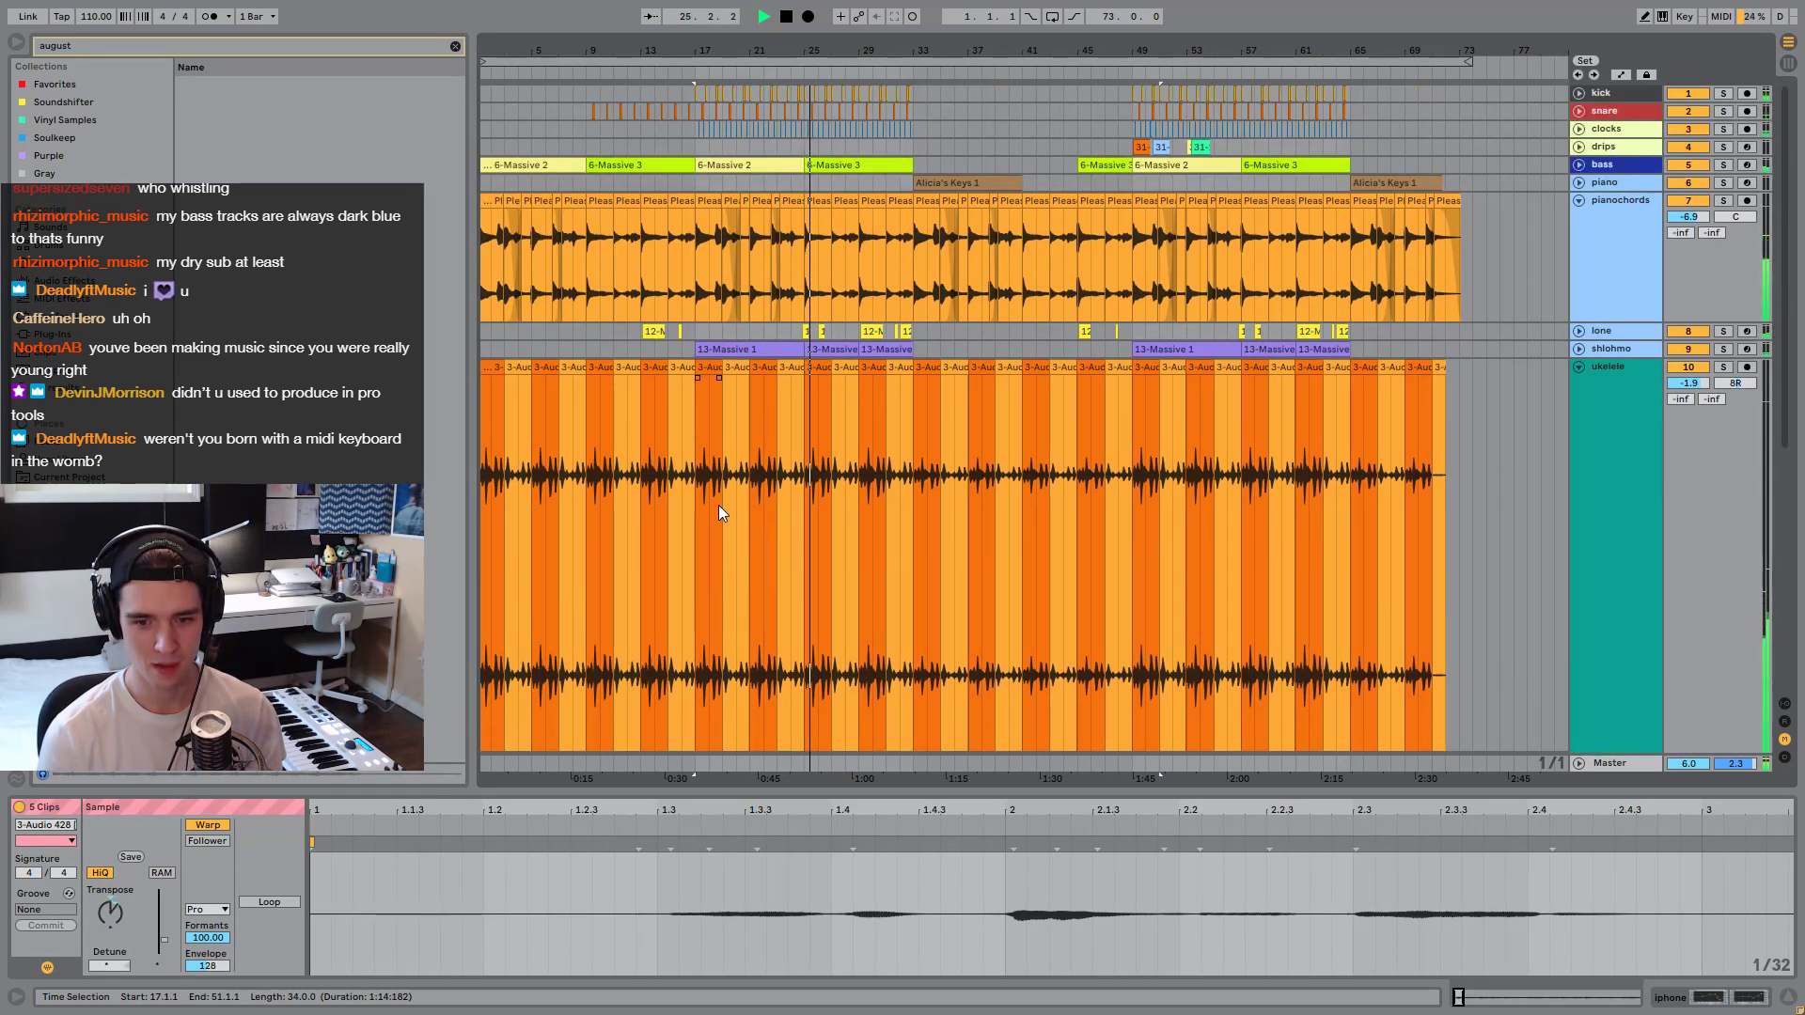
{"action": "key", "text": "space"}
Undo the vocal clips' transposition change and replay the full mix from bar 17.
{"action": "key", "text": "ctrl+z"}
{"action": "key", "text": "ctrl+z"}
{"action": "scroll", "coordinate": [1512, 222], "scroll_direction": "down", "scroll_amount": 10}
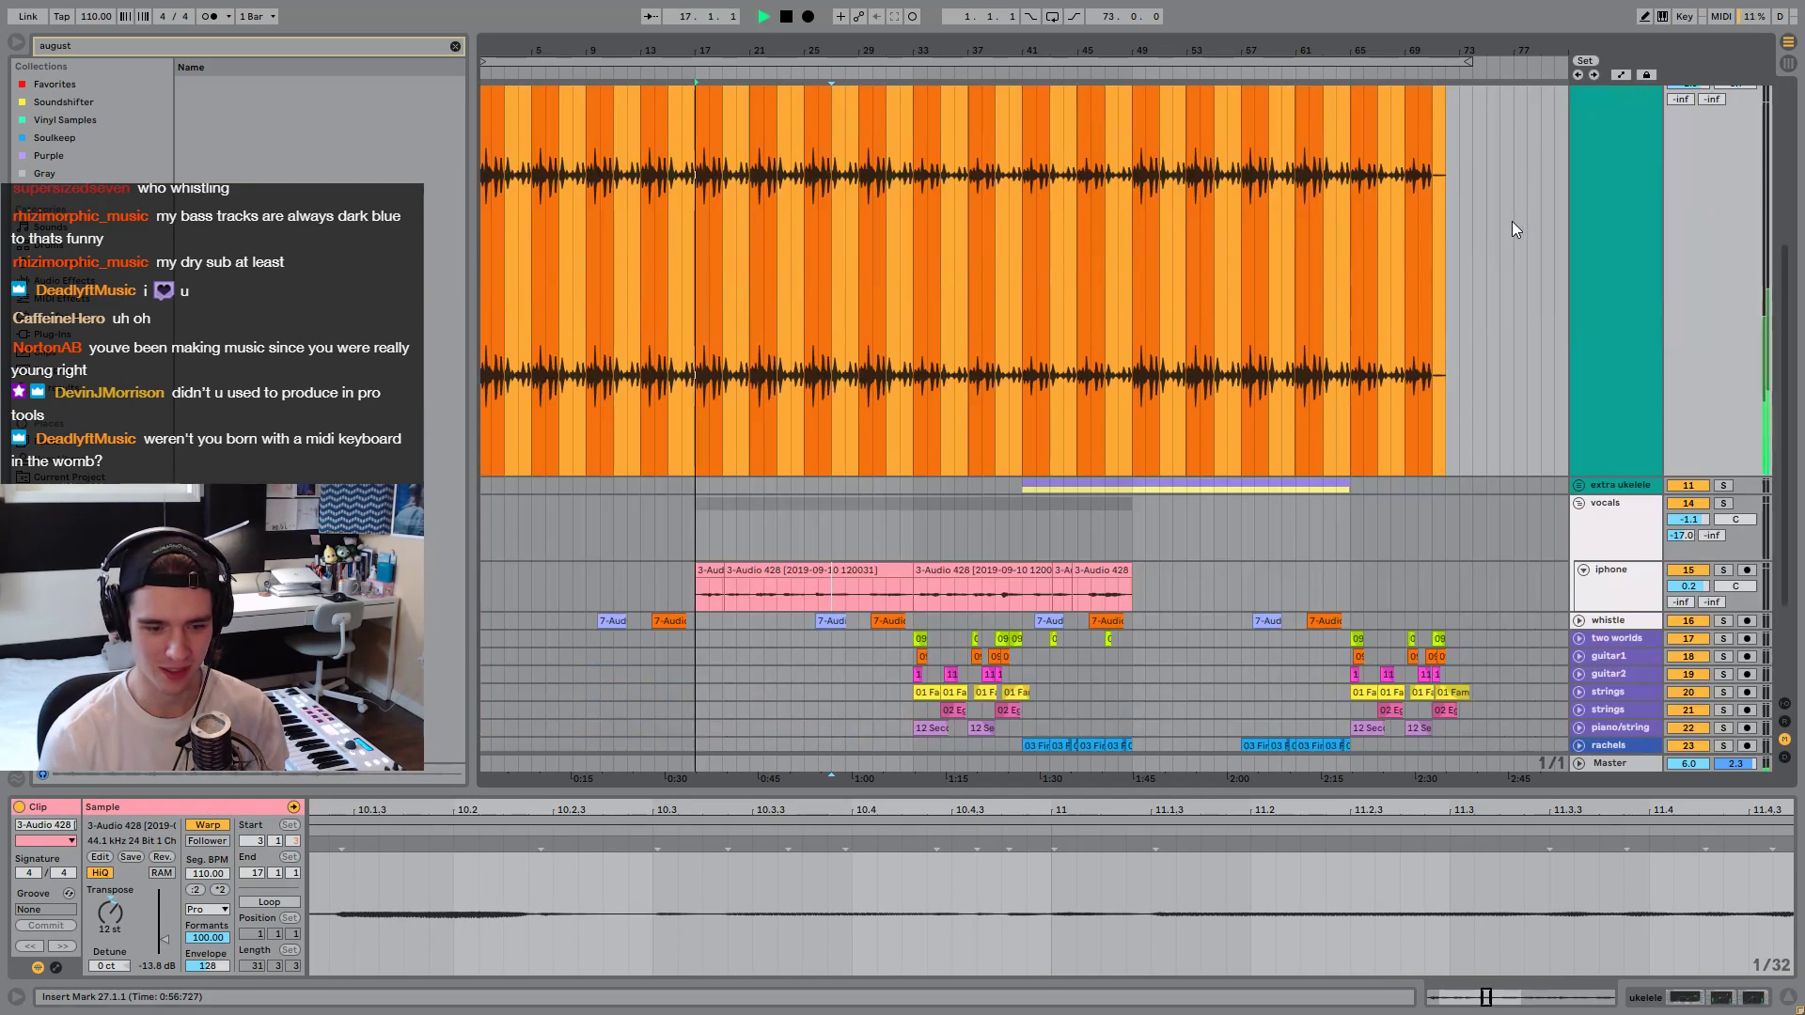
{"action": "key", "text": "space"}
Solo and listen to the iphone track, and show the device chains of the iphone and vocals tracks.
{"action": "left_click", "coordinate": [1723, 419]}
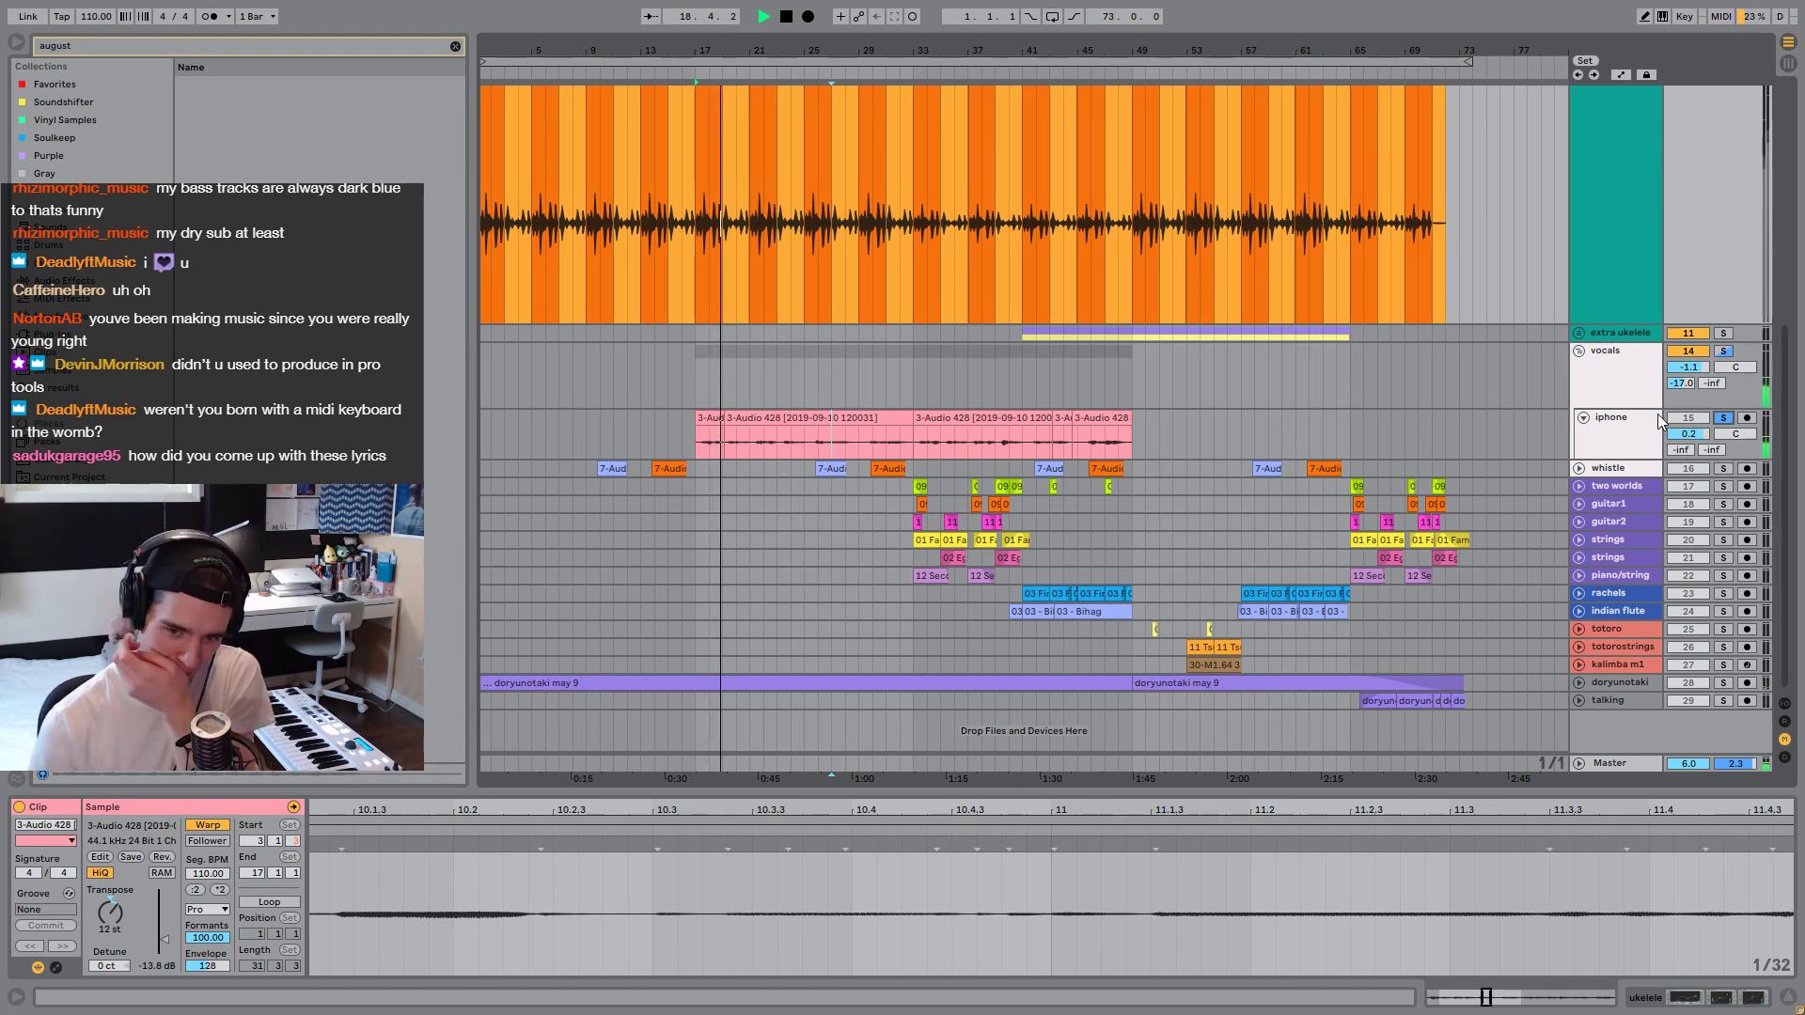
{"action": "left_click", "coordinate": [1593, 430]}
{"action": "key", "text": "space"}
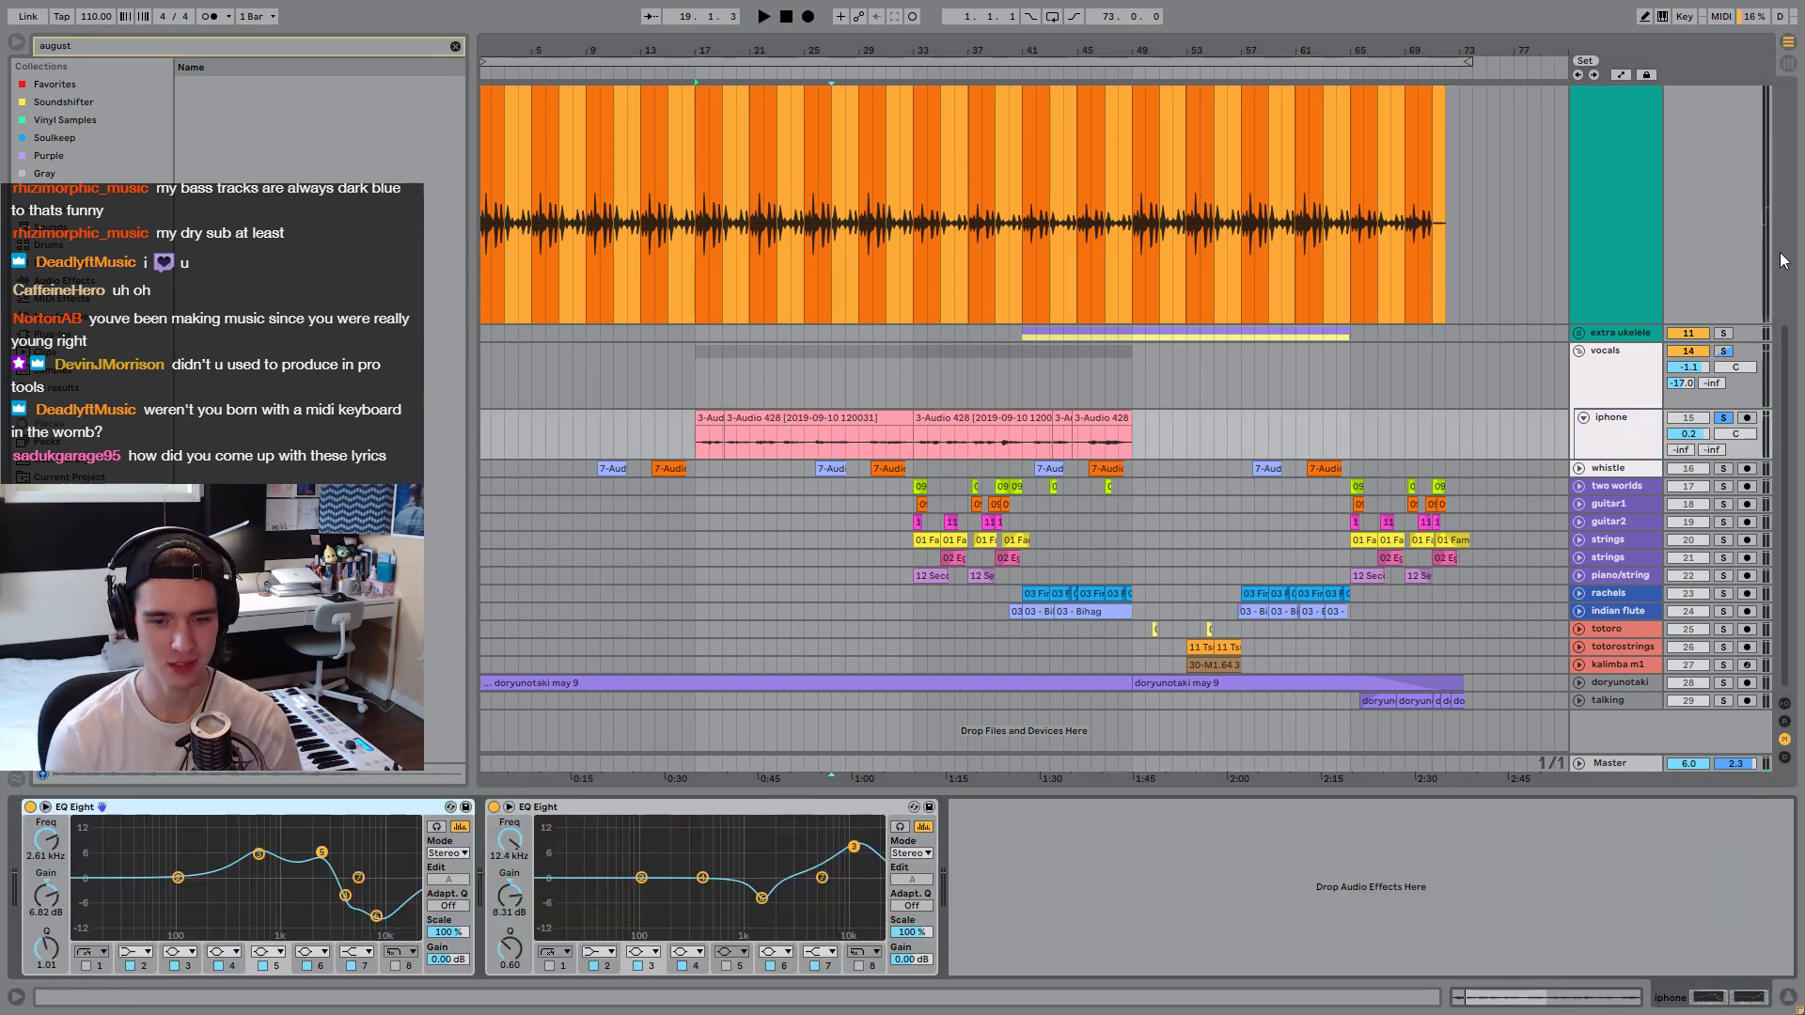
{"action": "left_click", "coordinate": [1632, 376]}
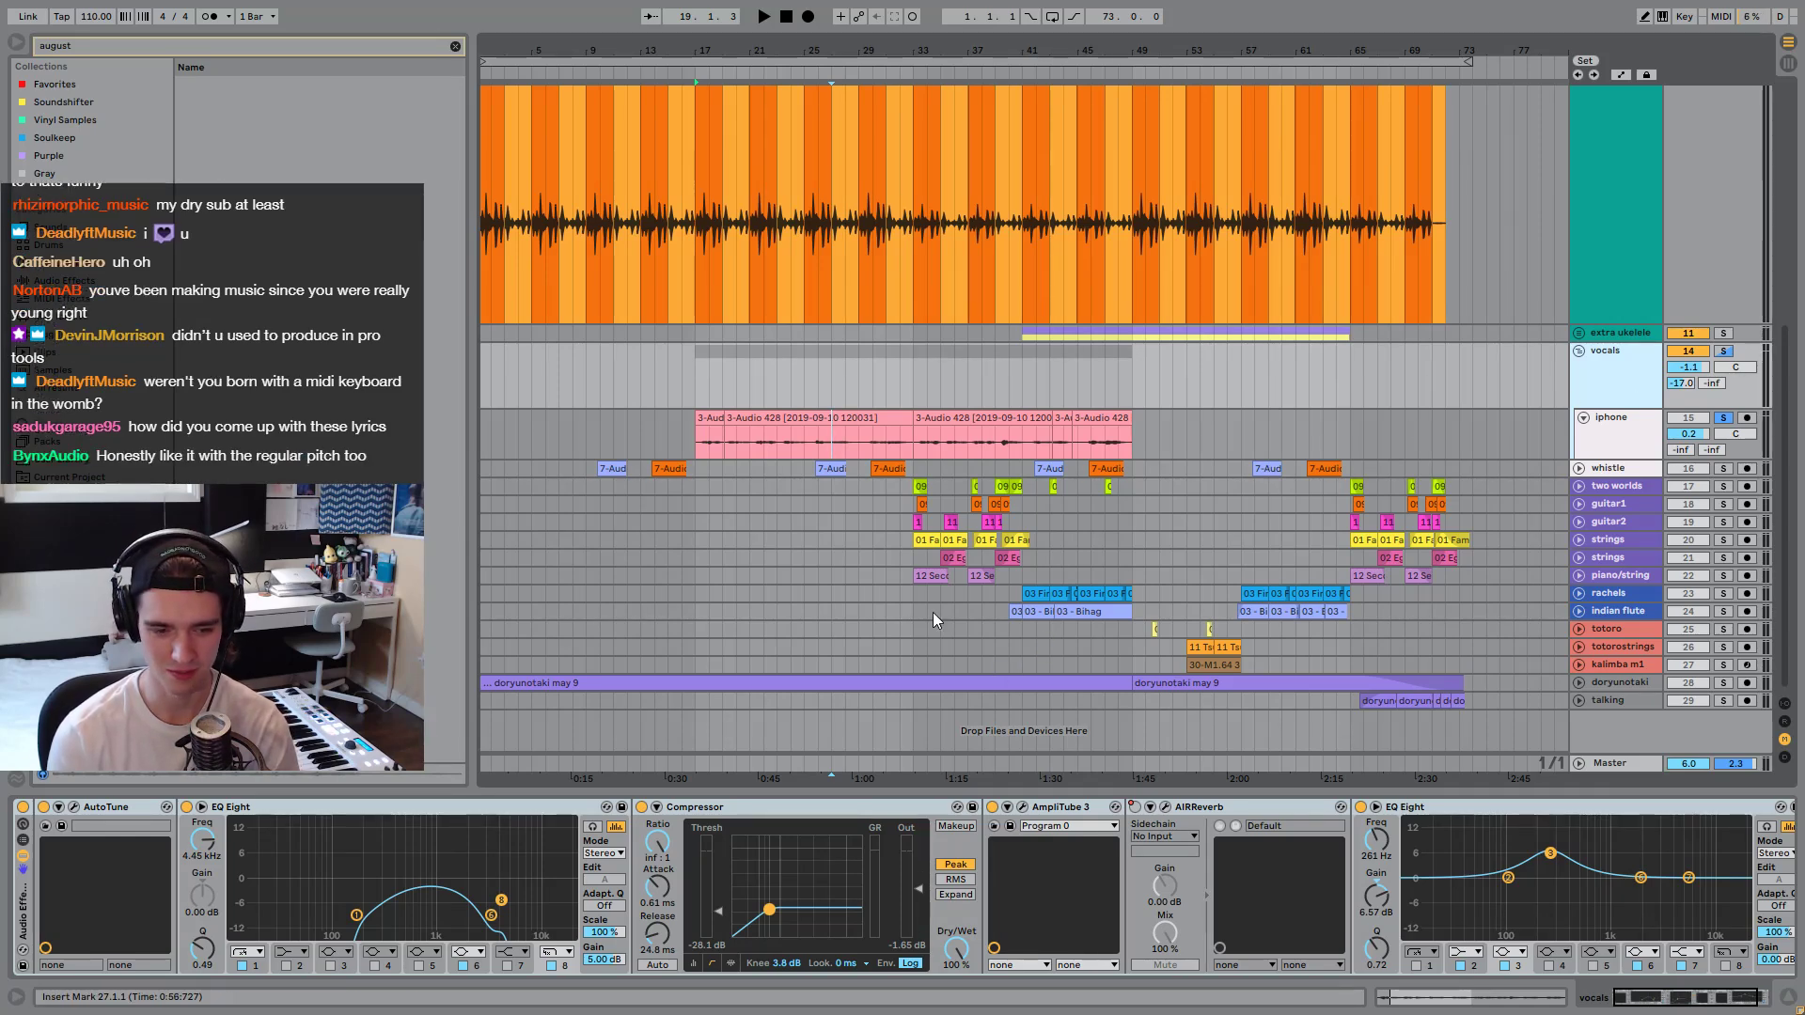
Select the iphone vocals from bar 17 to bar 33, and their closing phrase from bar 29 to bar 33.
{"action": "left_click", "coordinate": [931, 442]}
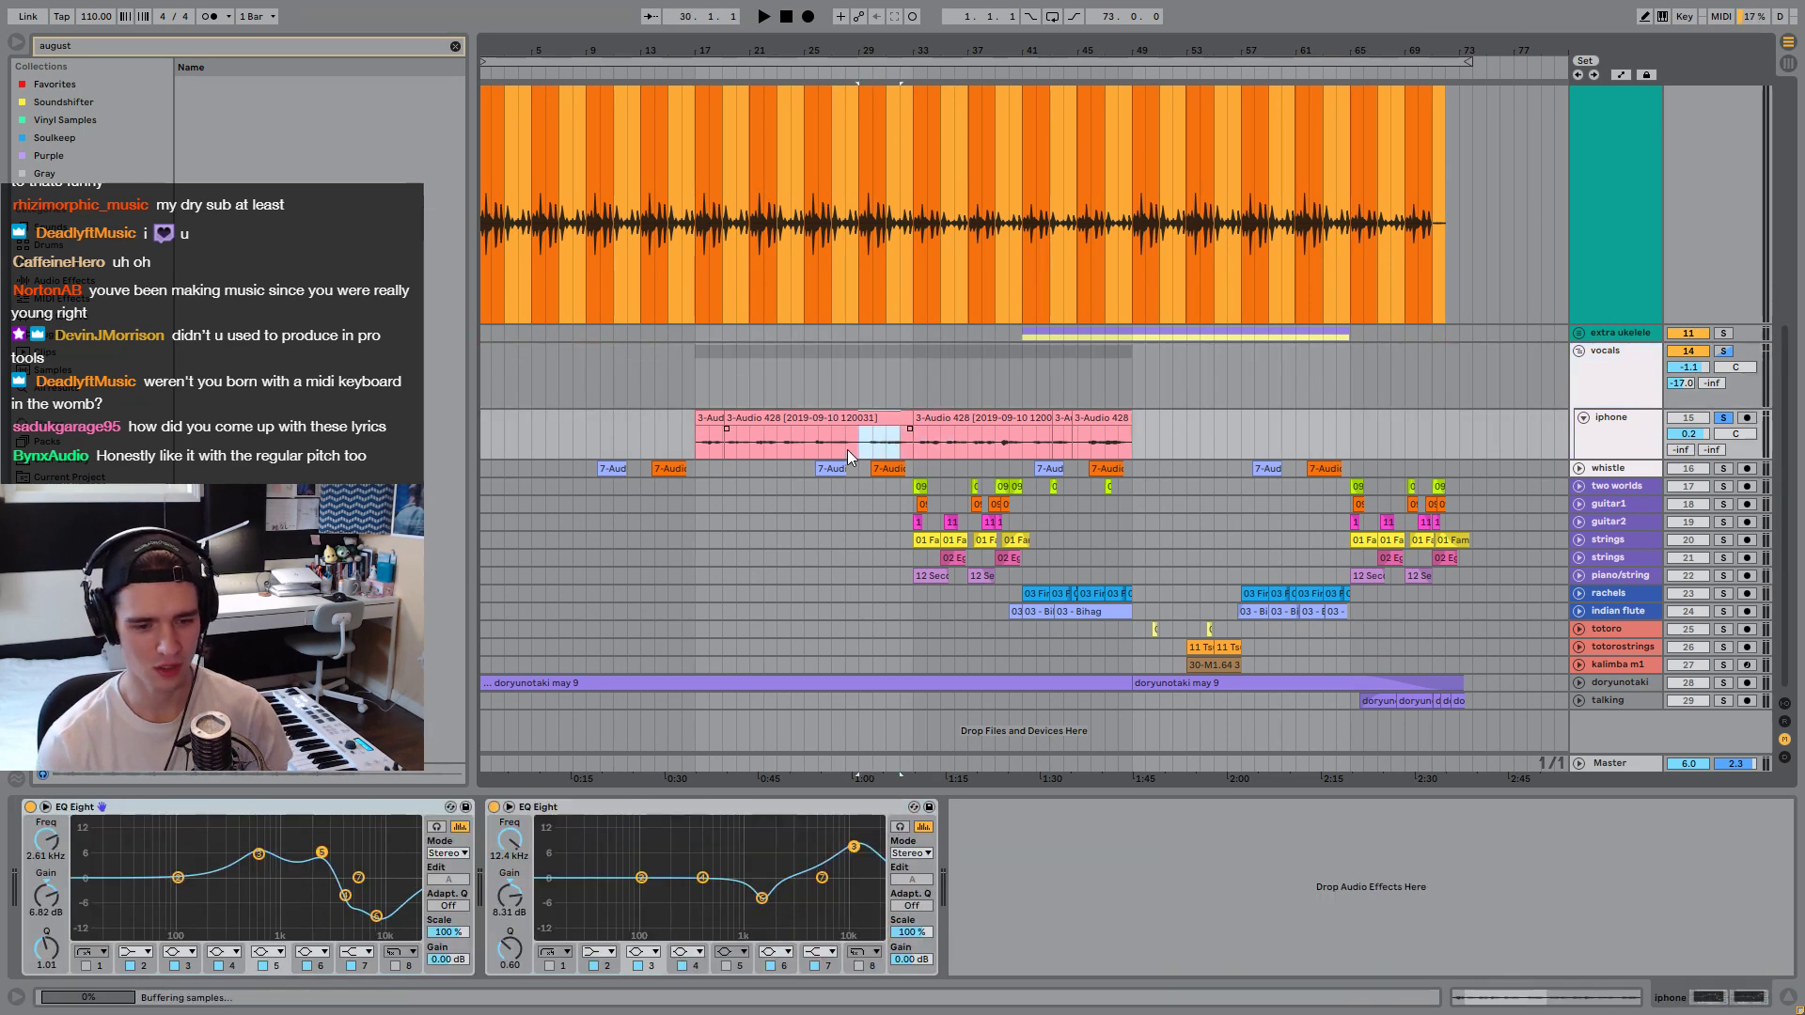
{"action": "left_click_drag", "start_coordinate": [859, 448], "coordinate": [697, 450]}
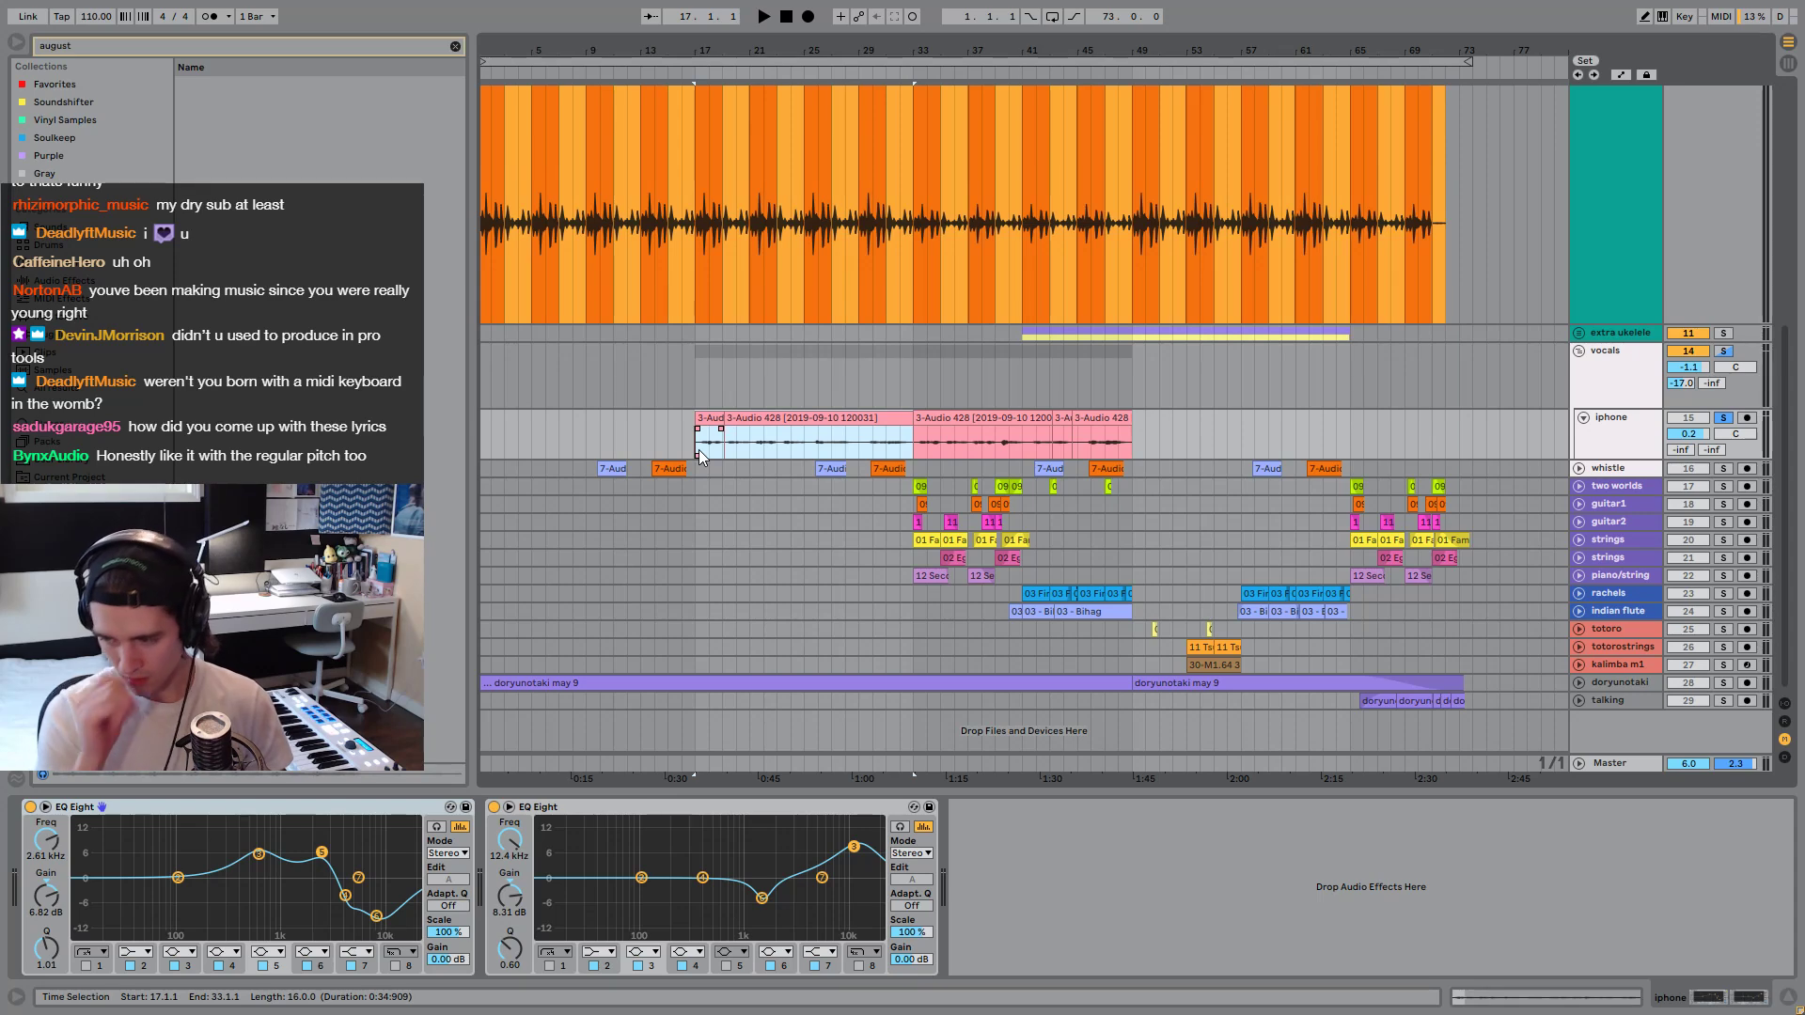
{"action": "left_click", "coordinate": [876, 441]}
{"action": "mouse_move", "coordinate": [878, 440]}
{"action": "left_mouse_down"}
{"action": "mouse_move", "coordinate": [944, 436]}
{"action": "mouse_move", "coordinate": [848, 445]}
{"action": "mouse_move", "coordinate": [867, 450]}
{"action": "left_mouse_up"}
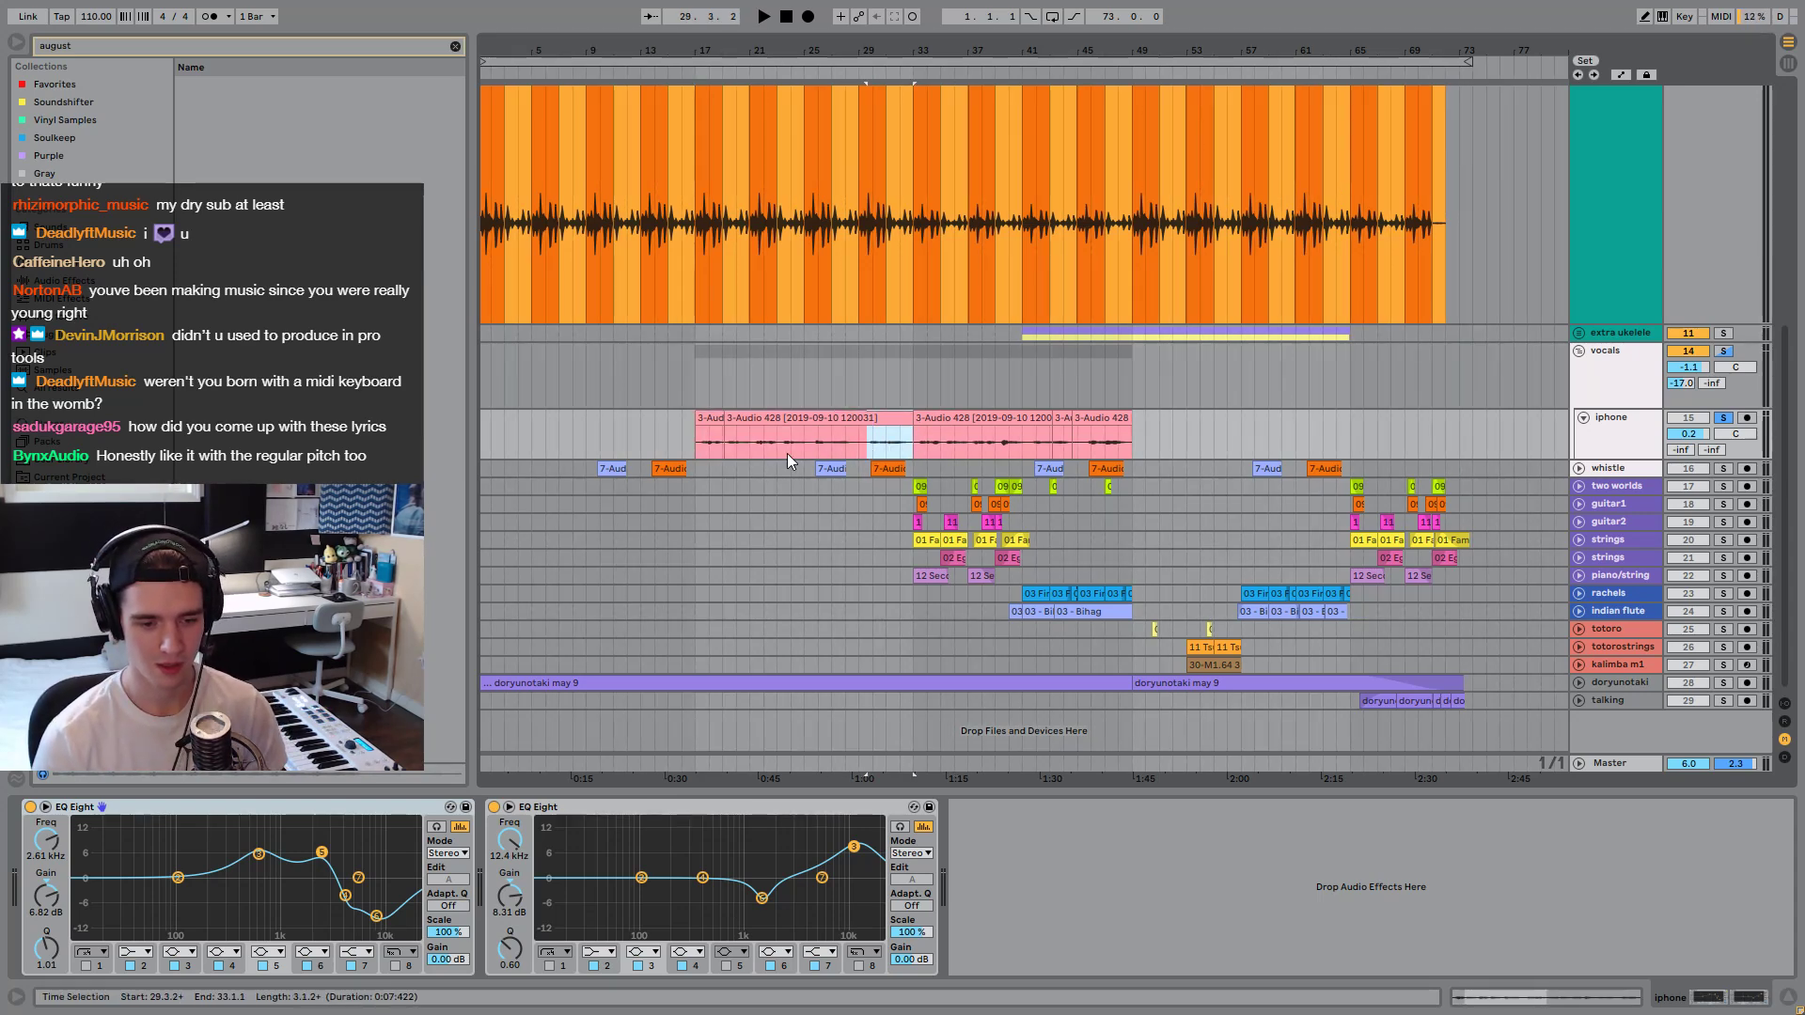
{"action": "left_click_drag", "start_coordinate": [692, 448], "coordinate": [915, 438]}
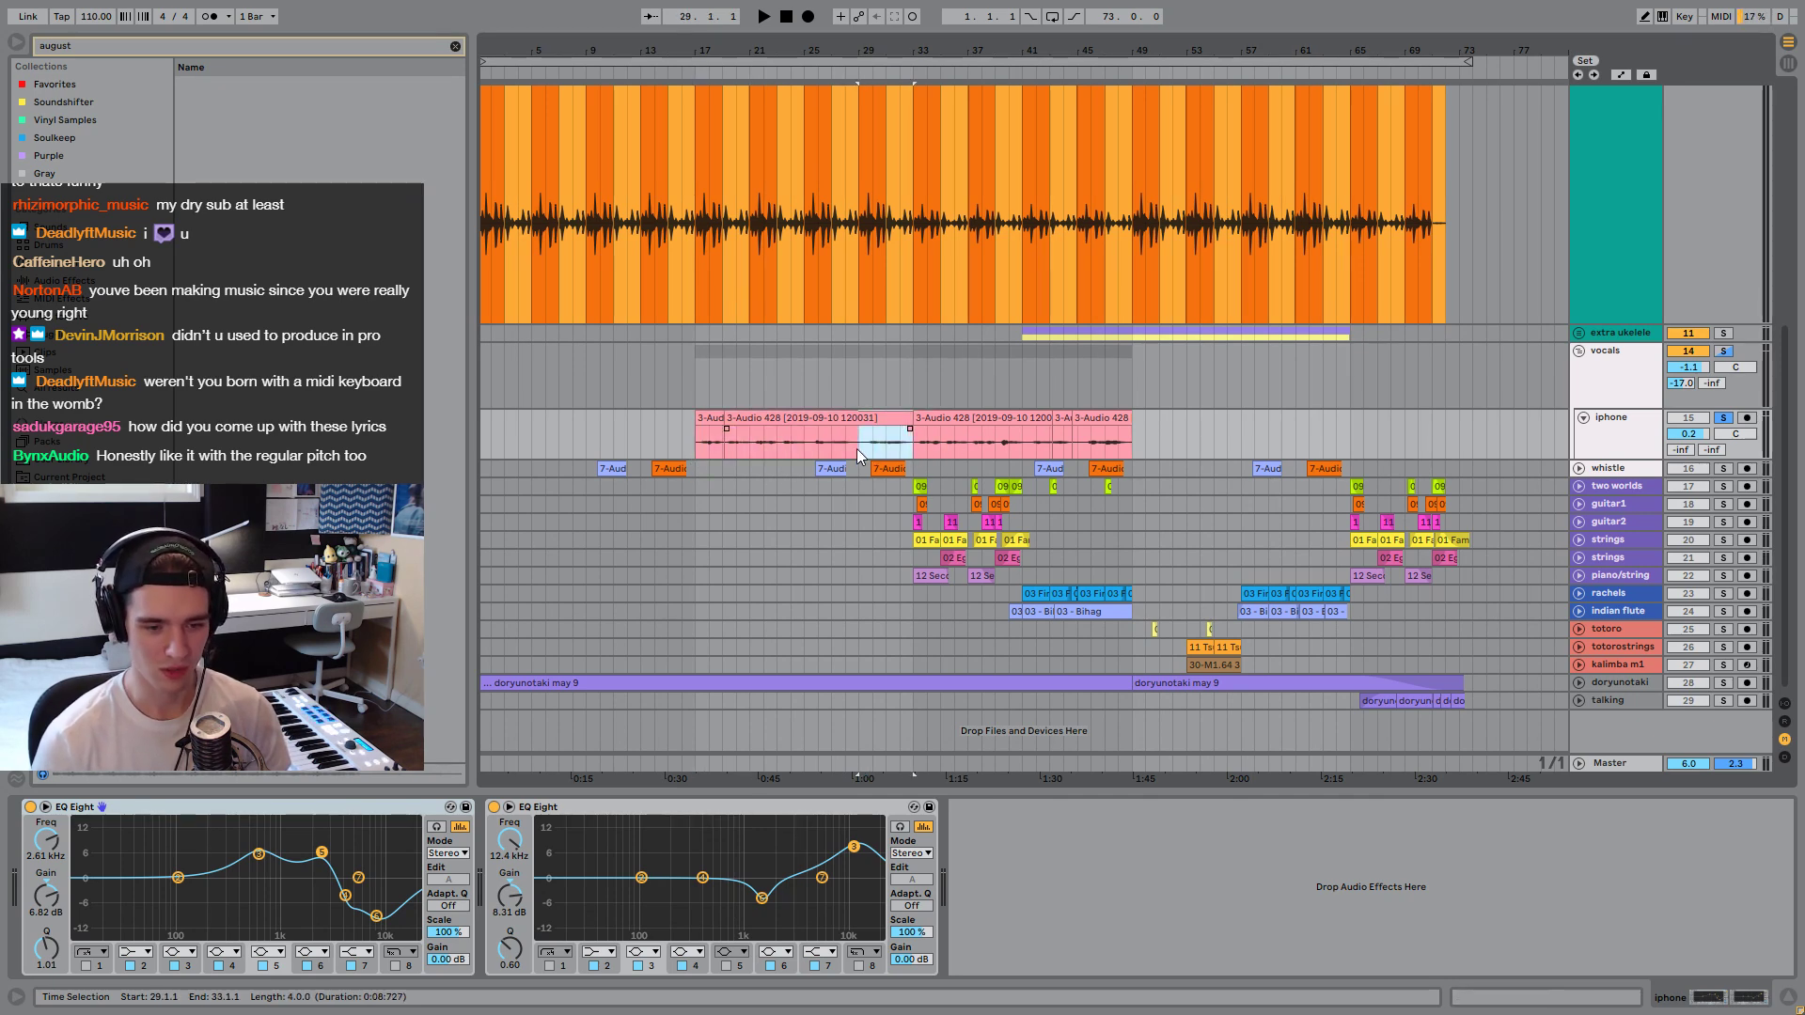
Select the iphone vocals from bar 33 to bar 37 and play that passage.
{"action": "left_click_drag", "start_coordinate": [870, 449], "coordinate": [961, 436]}
{"action": "key", "text": "space"}
{"action": "key", "text": "space"}
{"action": "key", "text": "space"}
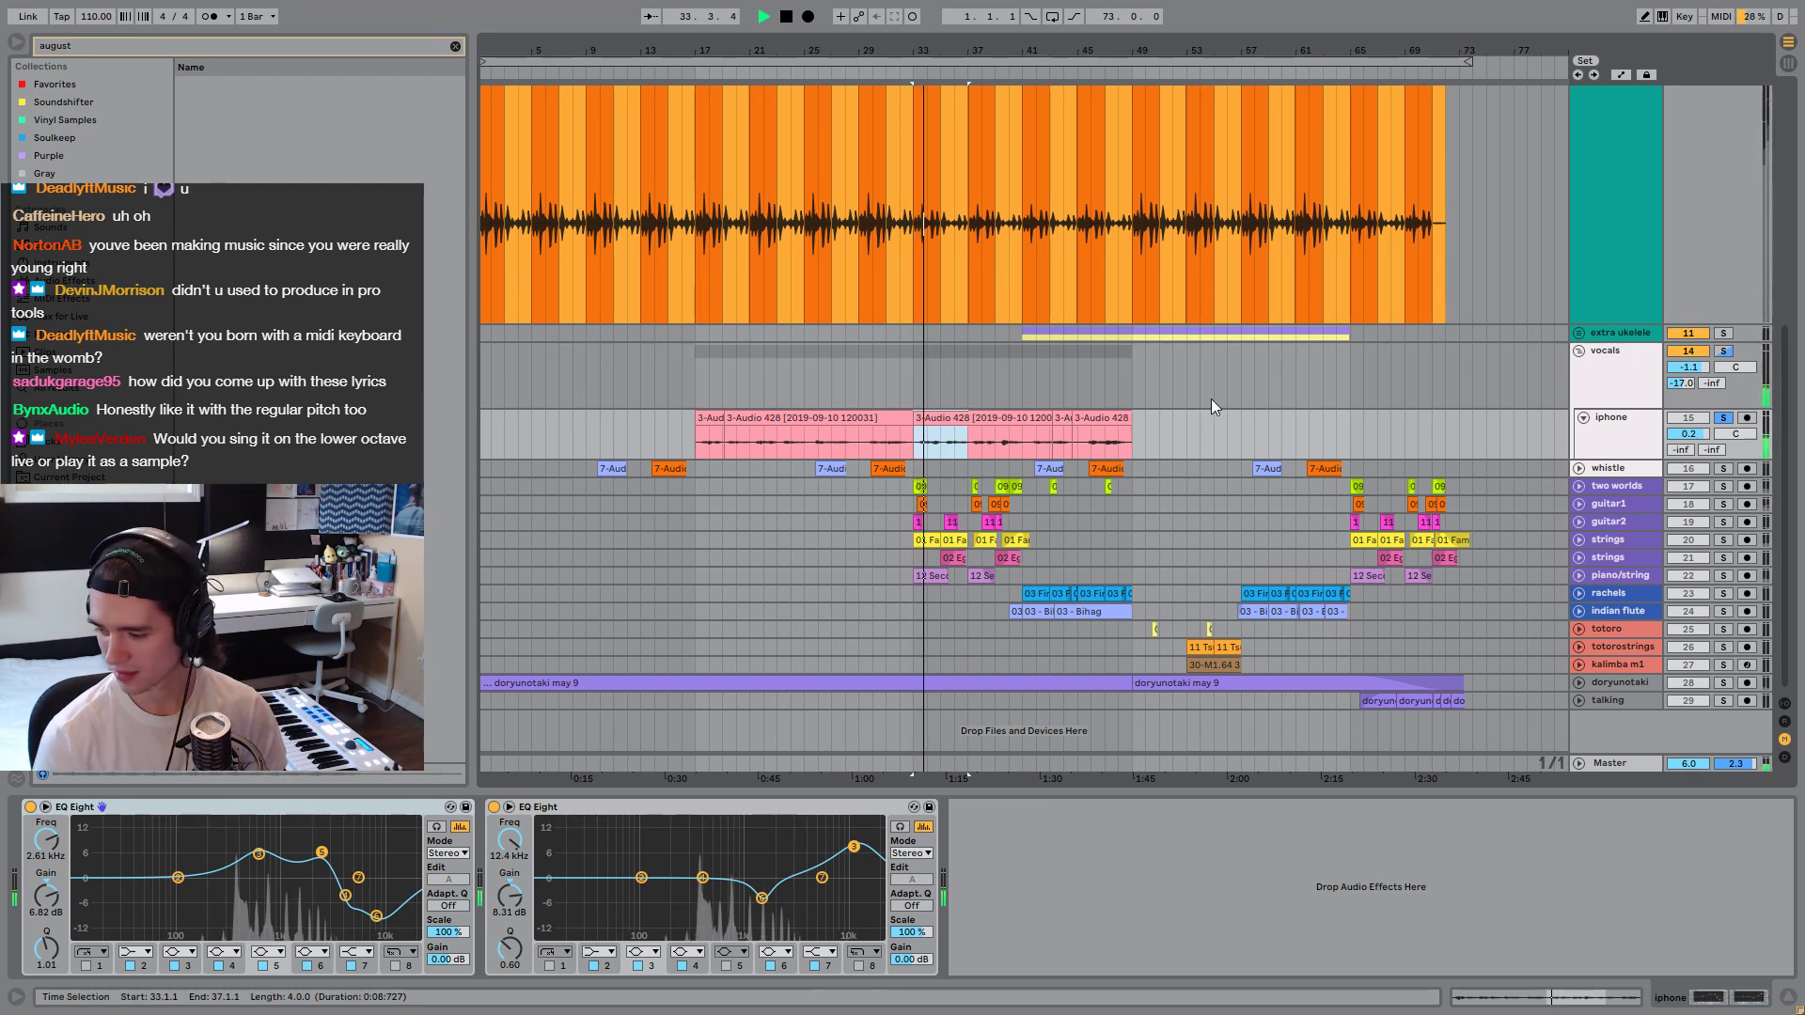
{"action": "left_click", "coordinate": [969, 443]}
{"action": "key", "text": "space"}
Select the iphone vocals from bar 37 to 42, from bar 26 to 32, and from bar 17 to 40.
{"action": "left_click_drag", "start_coordinate": [970, 443], "coordinate": [1037, 442]}
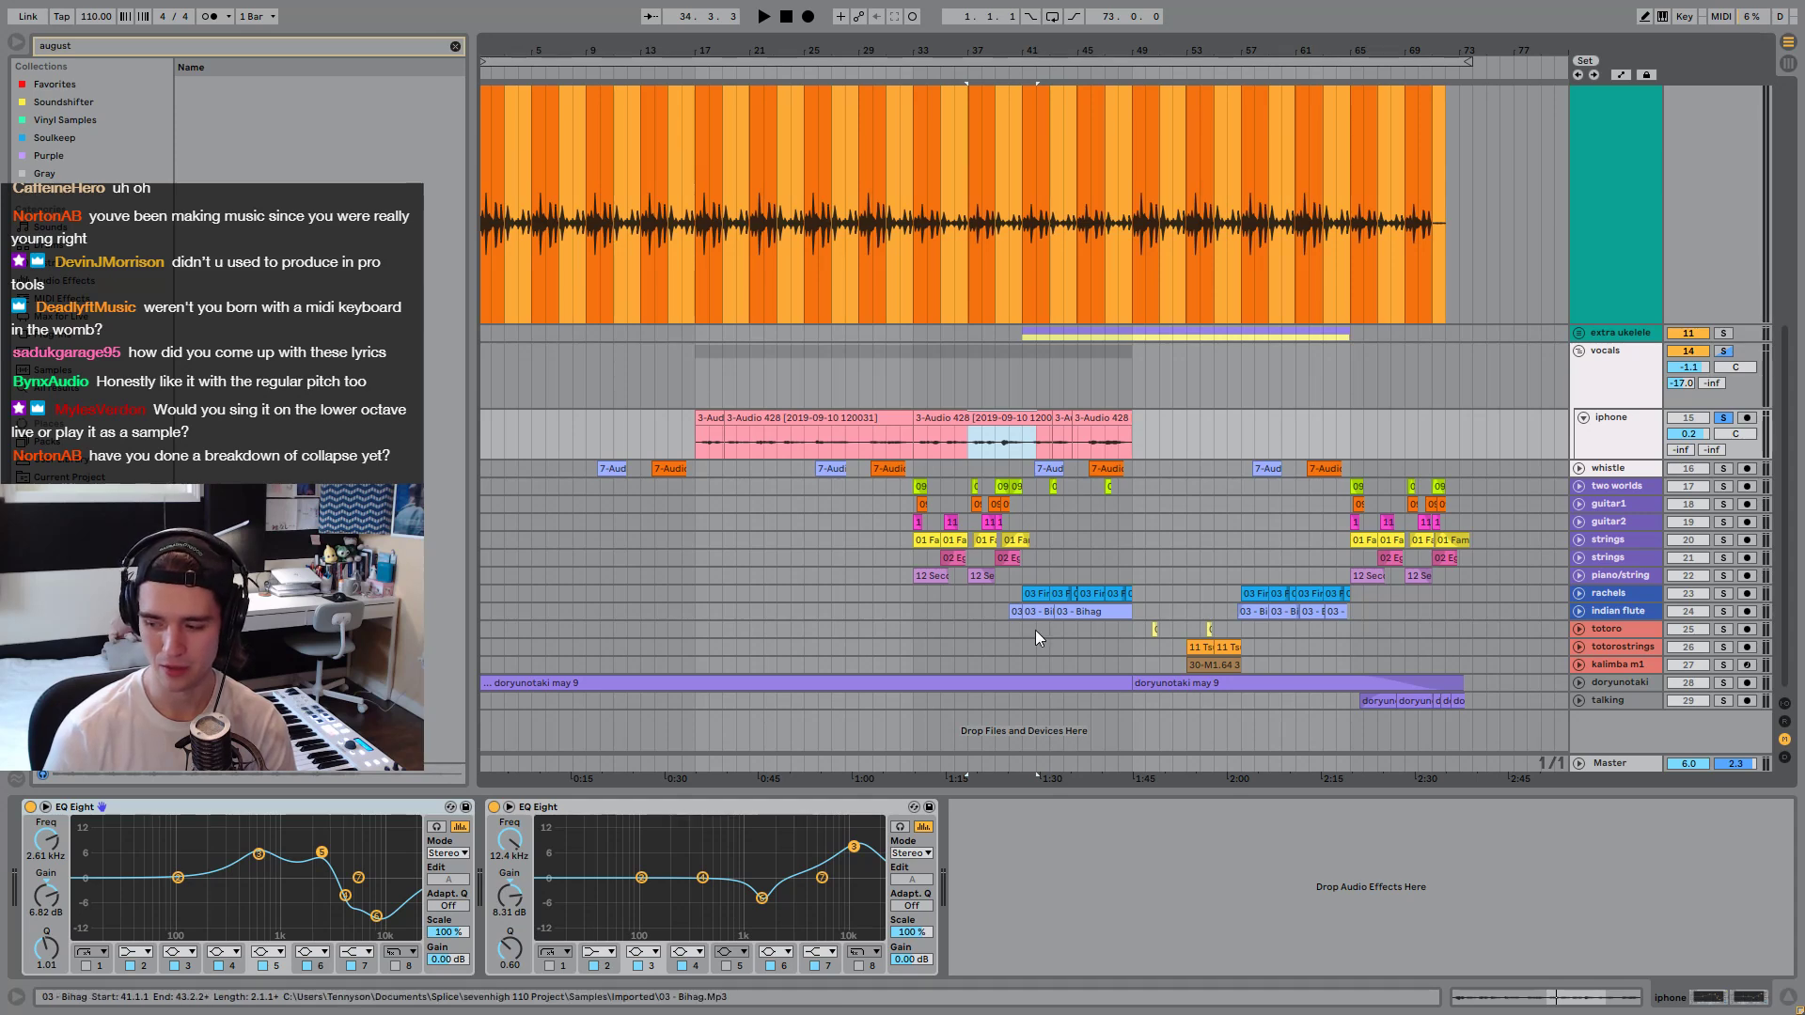
{"action": "left_click", "coordinate": [818, 450]}
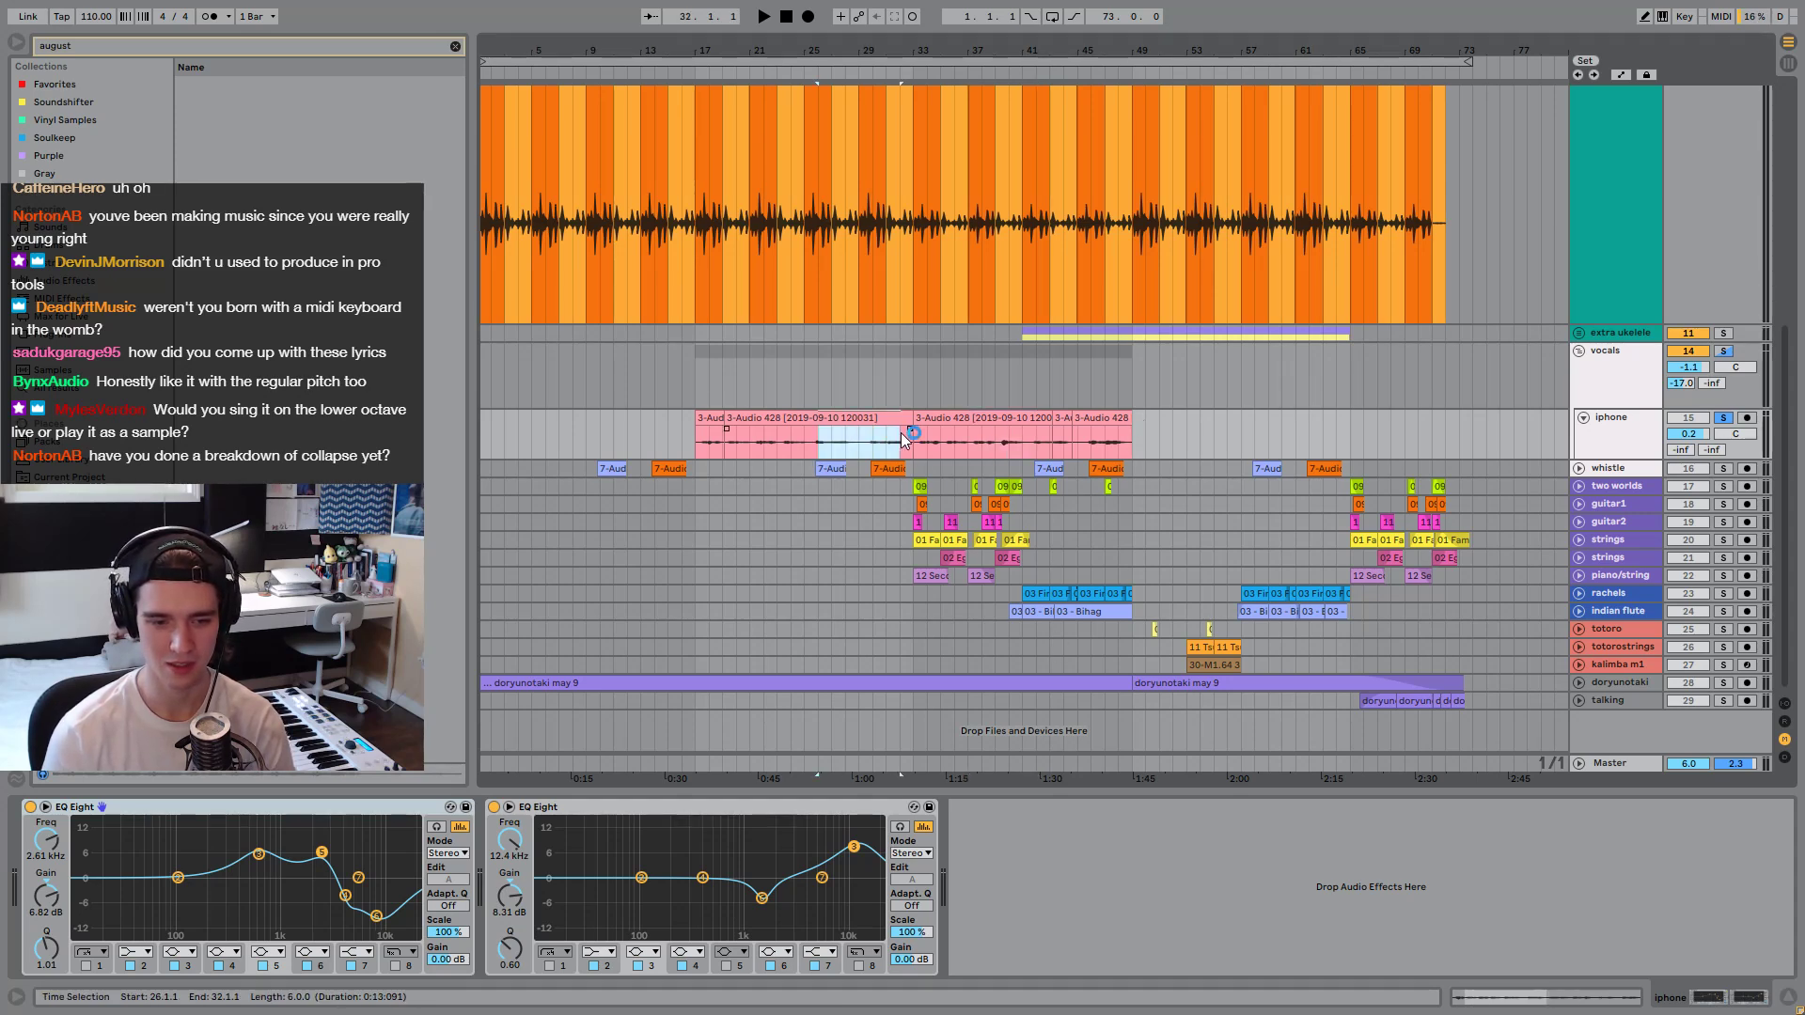
{"action": "left_click_drag", "start_coordinate": [1002, 450], "coordinate": [696, 440]}
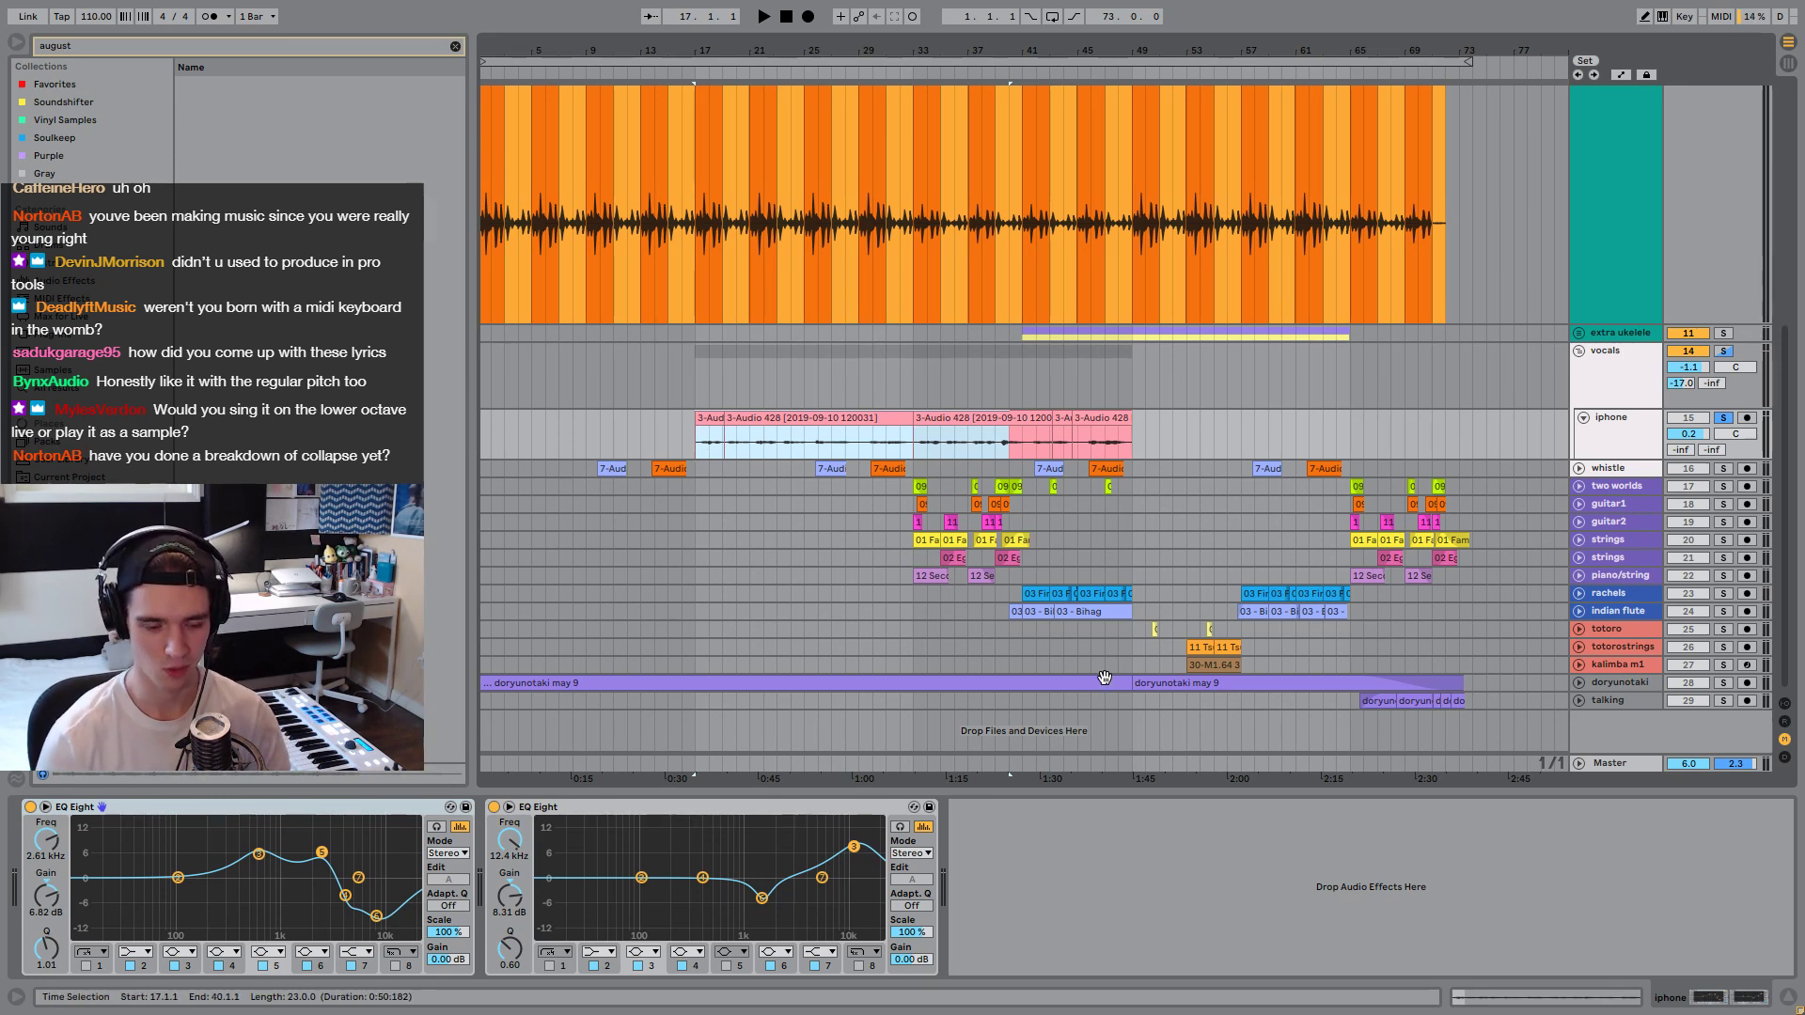
Play the iphone vocals from bar 17.
{"action": "key", "text": "space"}
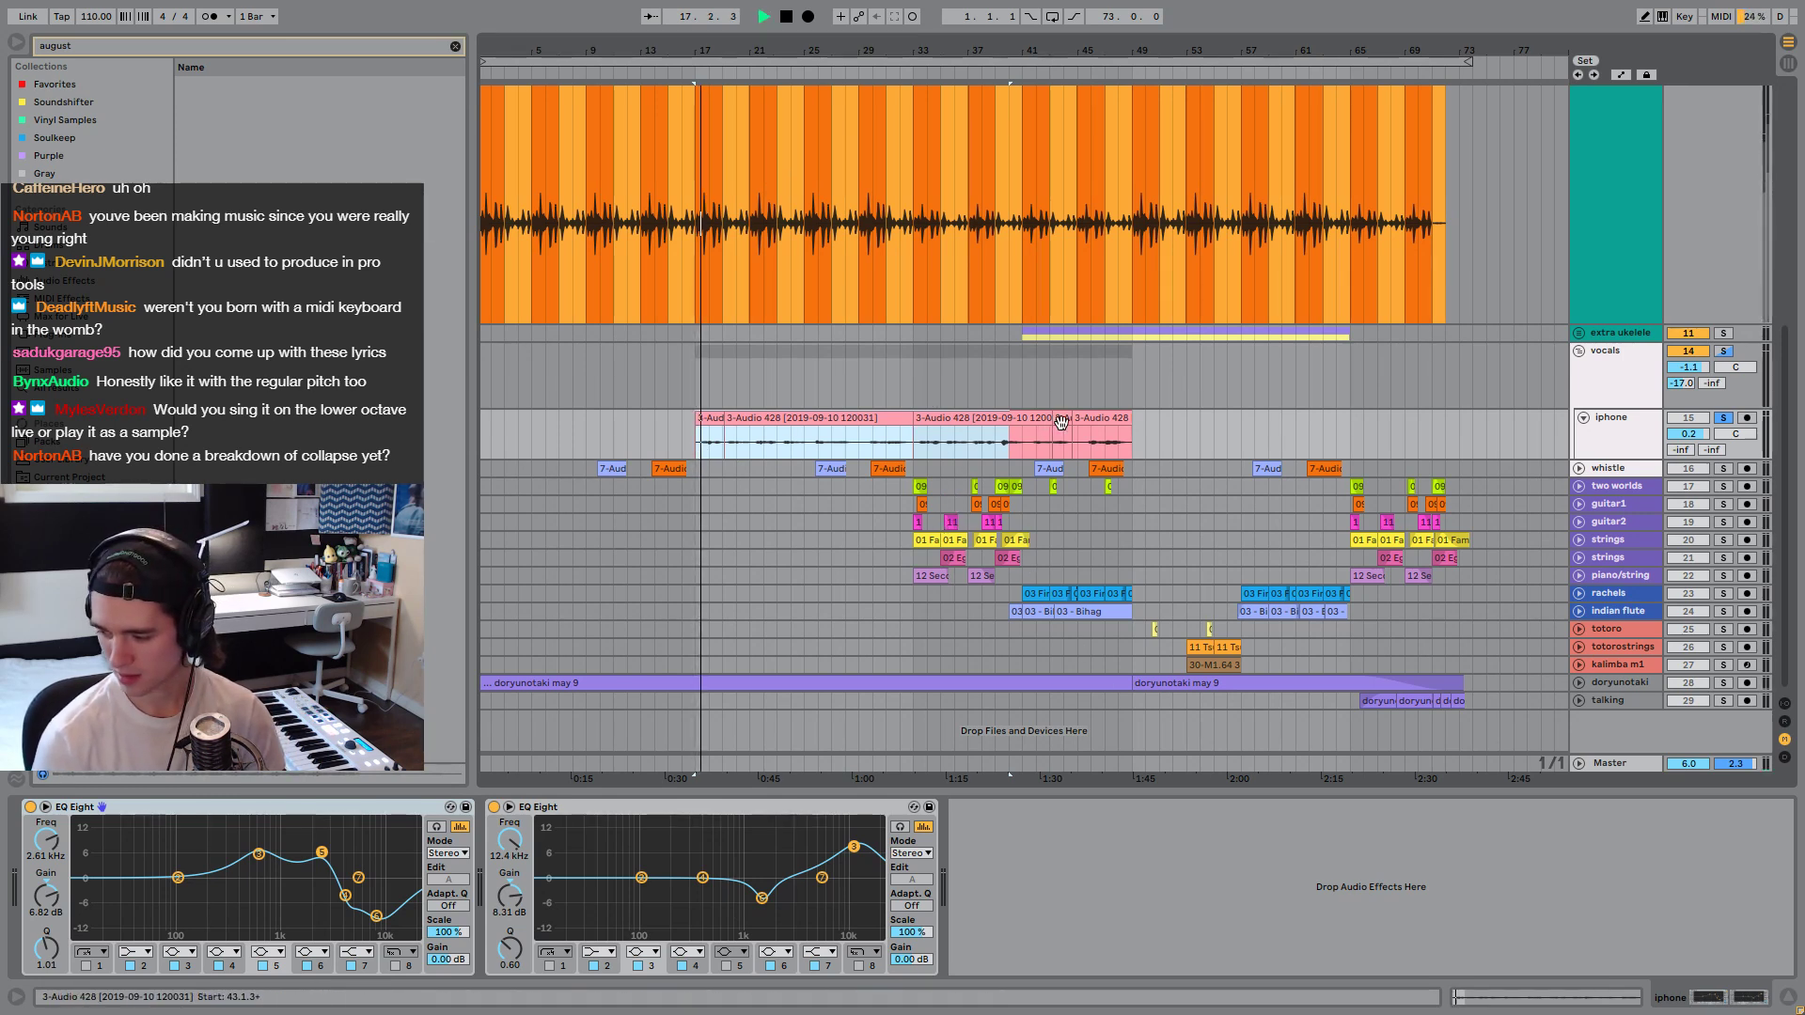
{"action": "key", "text": "space"}
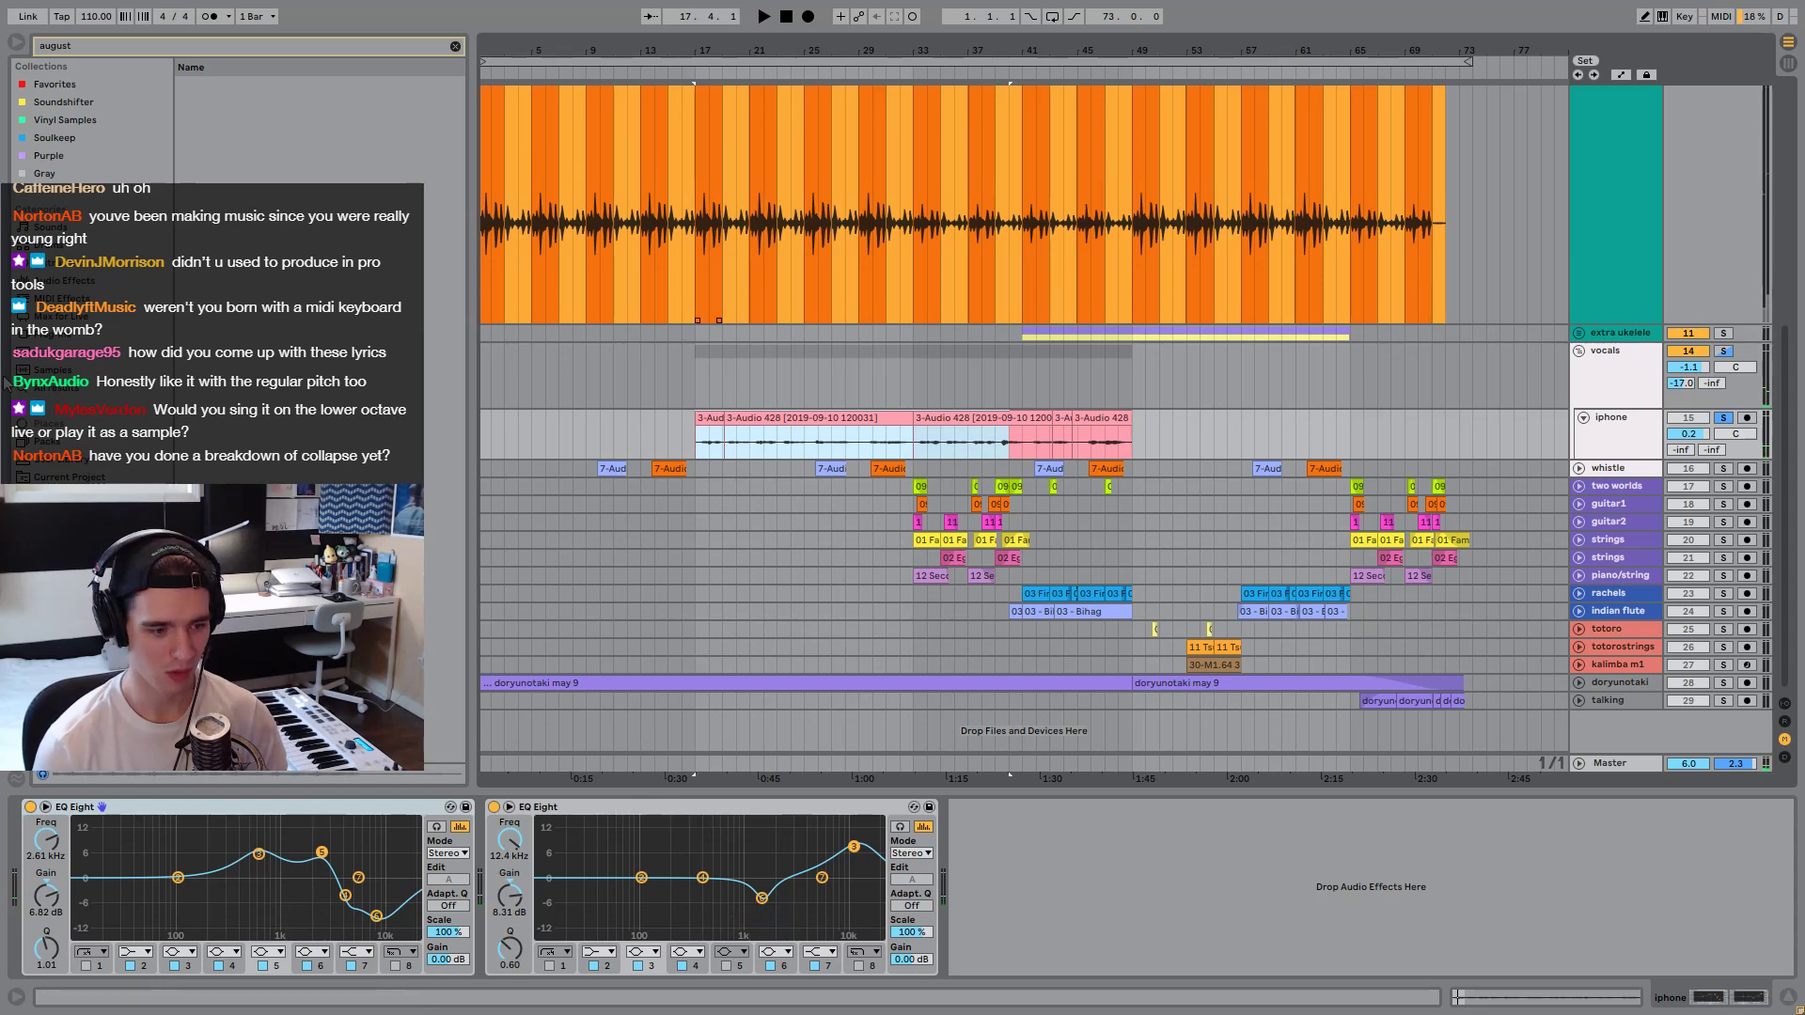
Clear the browser's "august" search and look through the audio files in the Bounces folder.
{"action": "left_click", "coordinate": [94, 460]}
{"action": "left_click", "coordinate": [454, 47]}
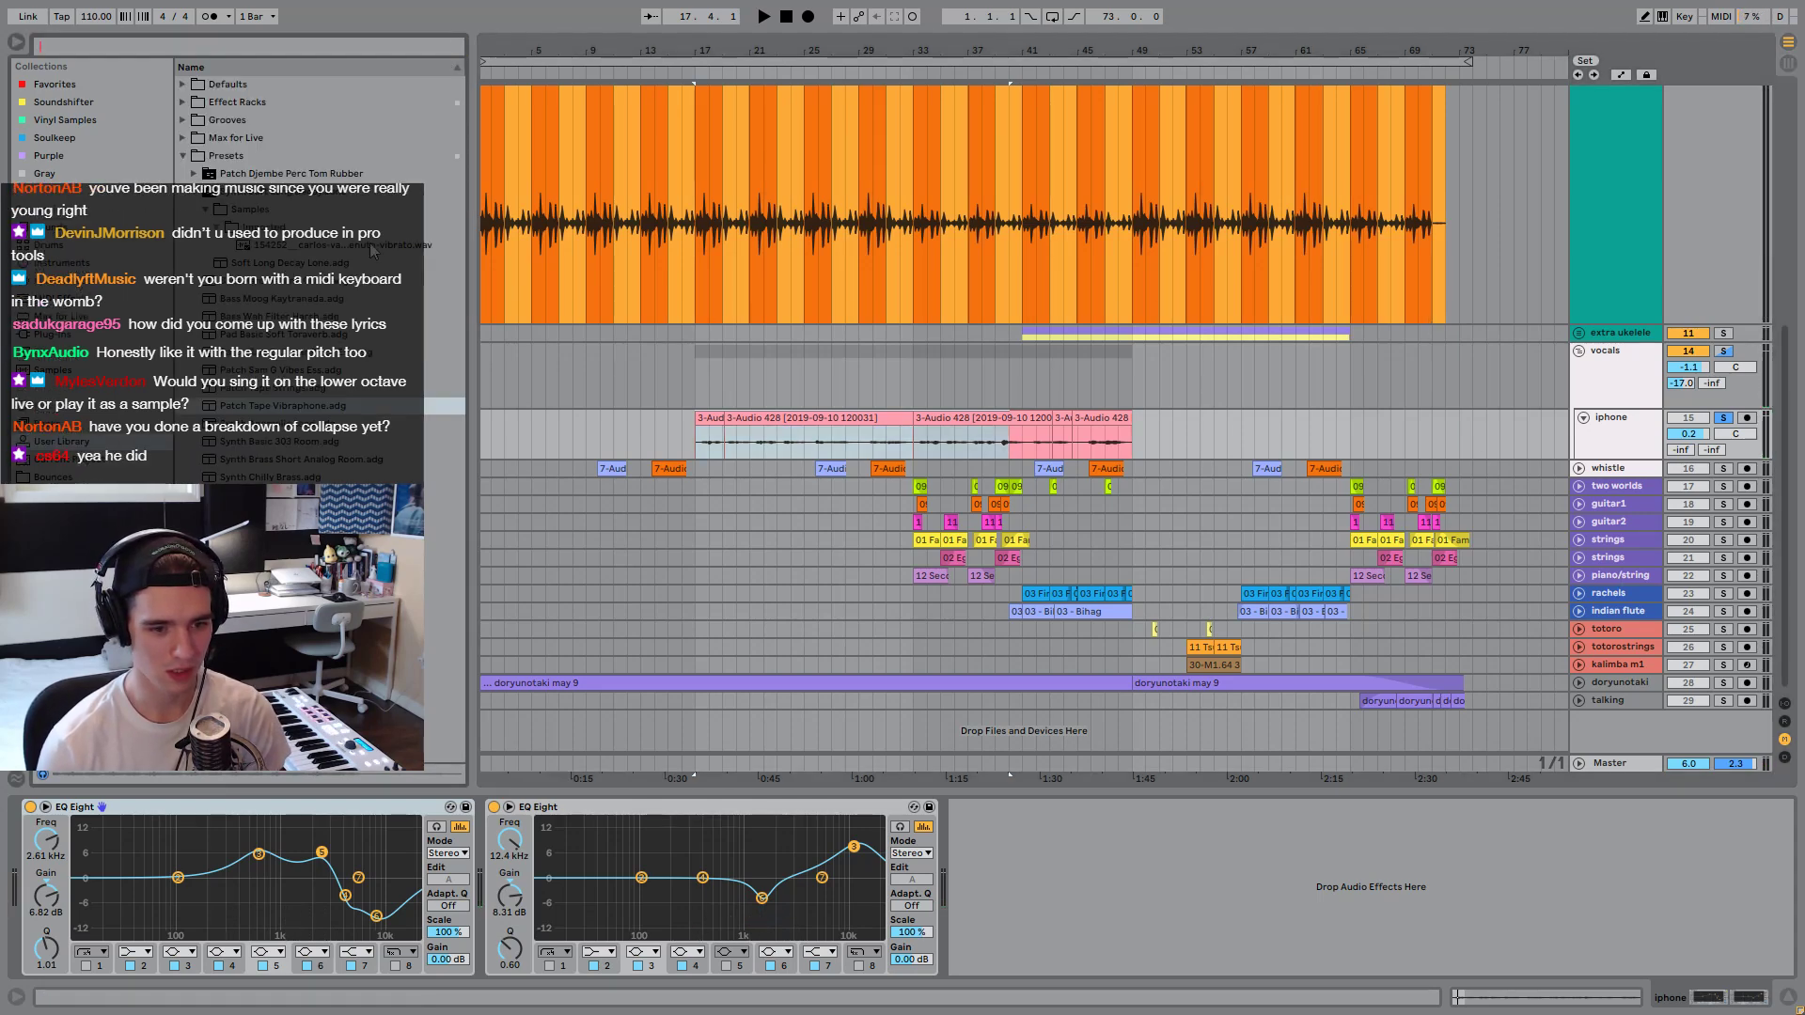
{"action": "left_click", "coordinate": [71, 512]}
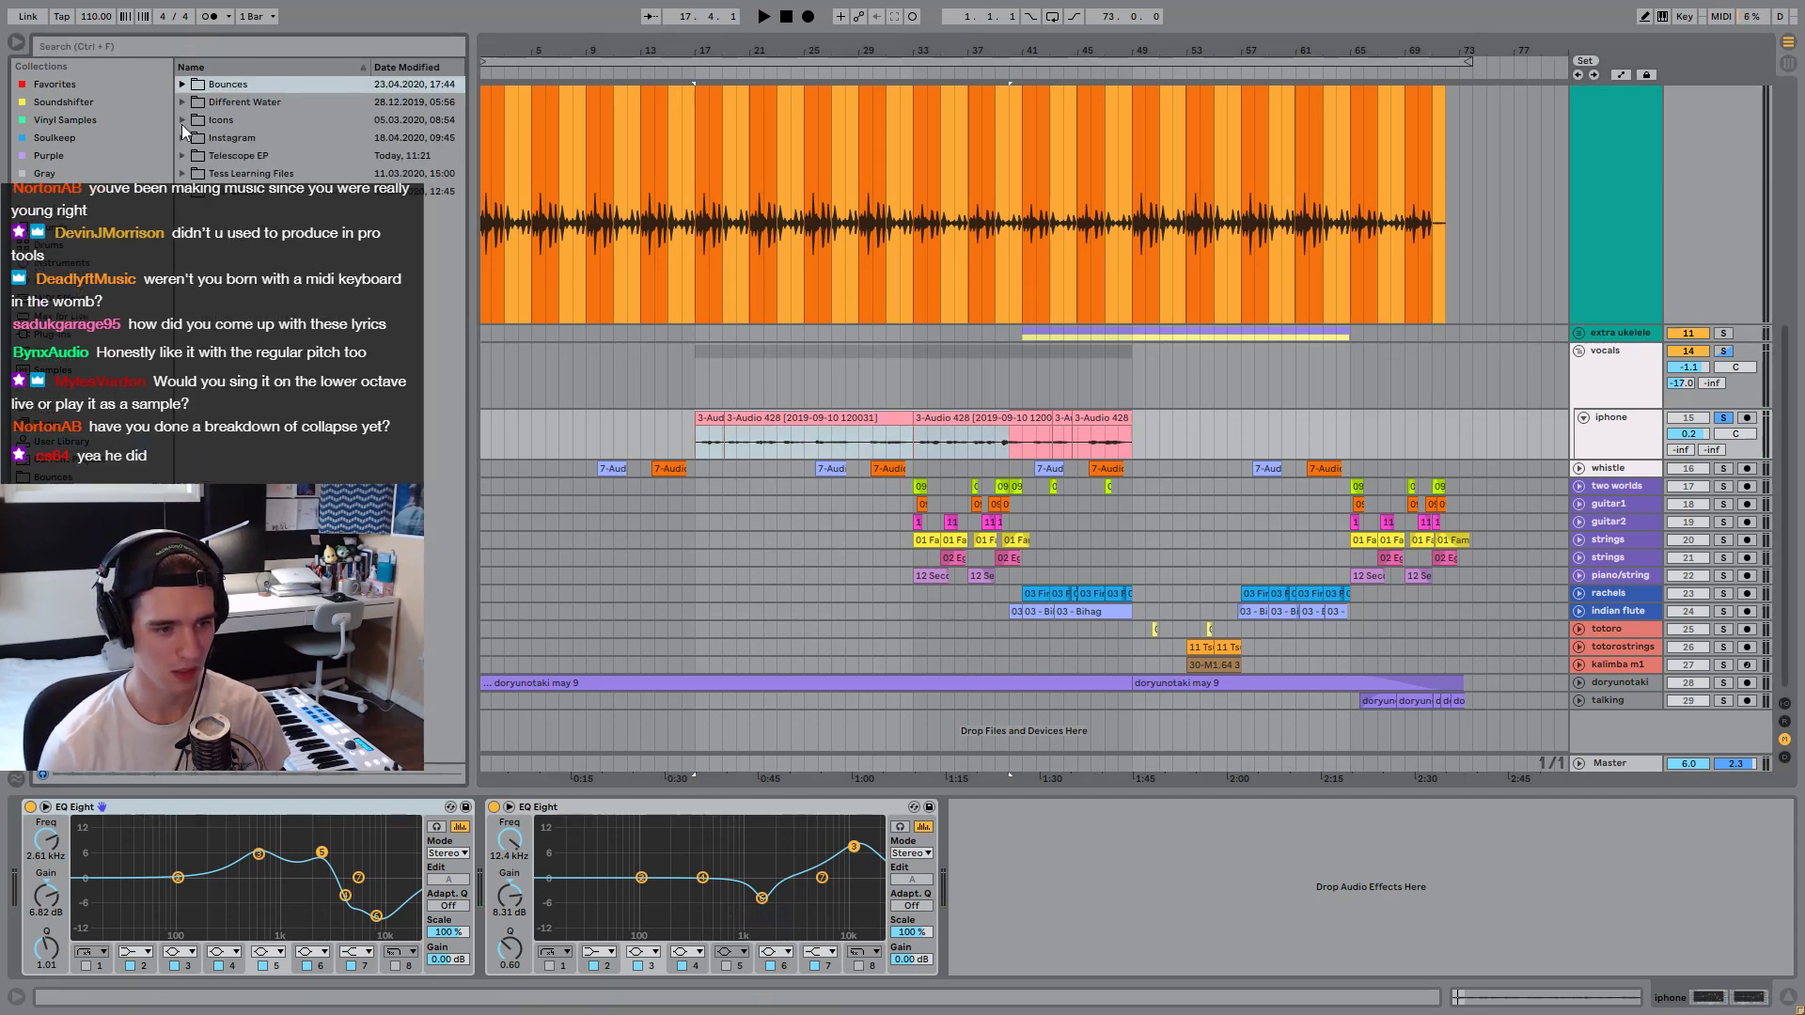
{"action": "left_click", "coordinate": [184, 85]}
{"action": "scroll", "coordinate": [282, 282], "scroll_direction": "down", "scroll_amount": 8}
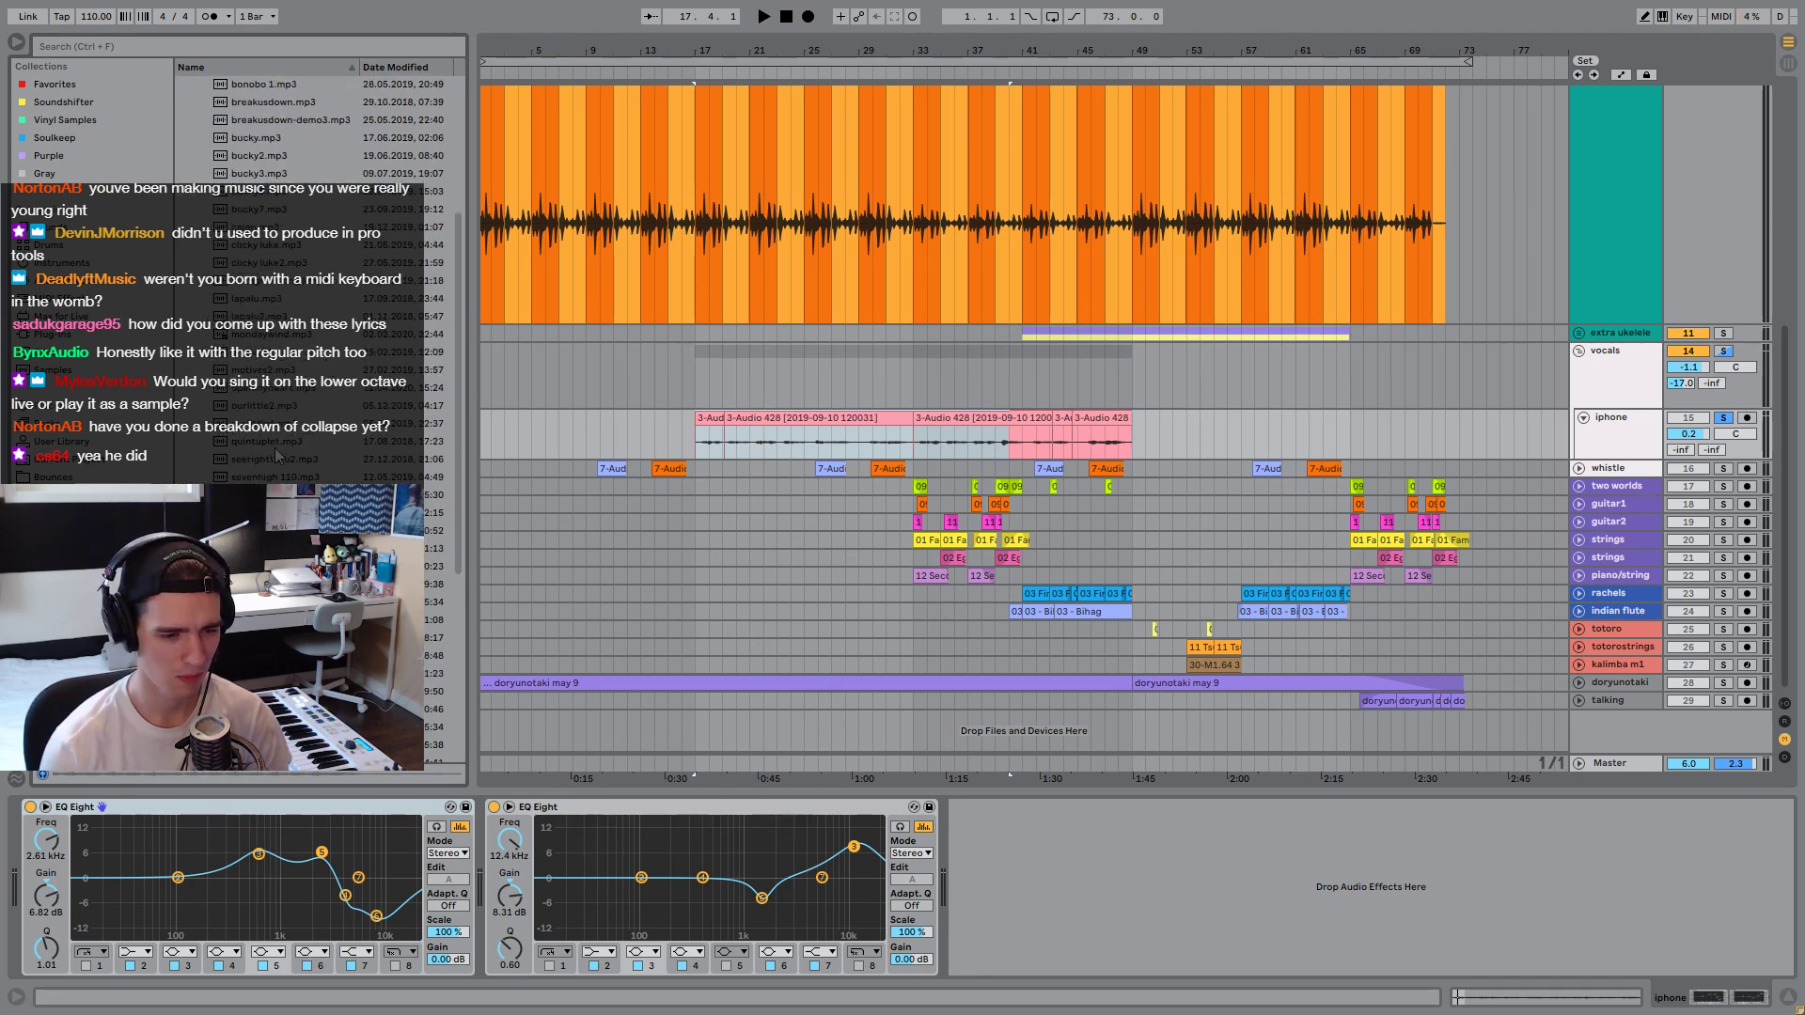
{"action": "scroll", "coordinate": [278, 450], "scroll_direction": "up", "scroll_amount": 1}
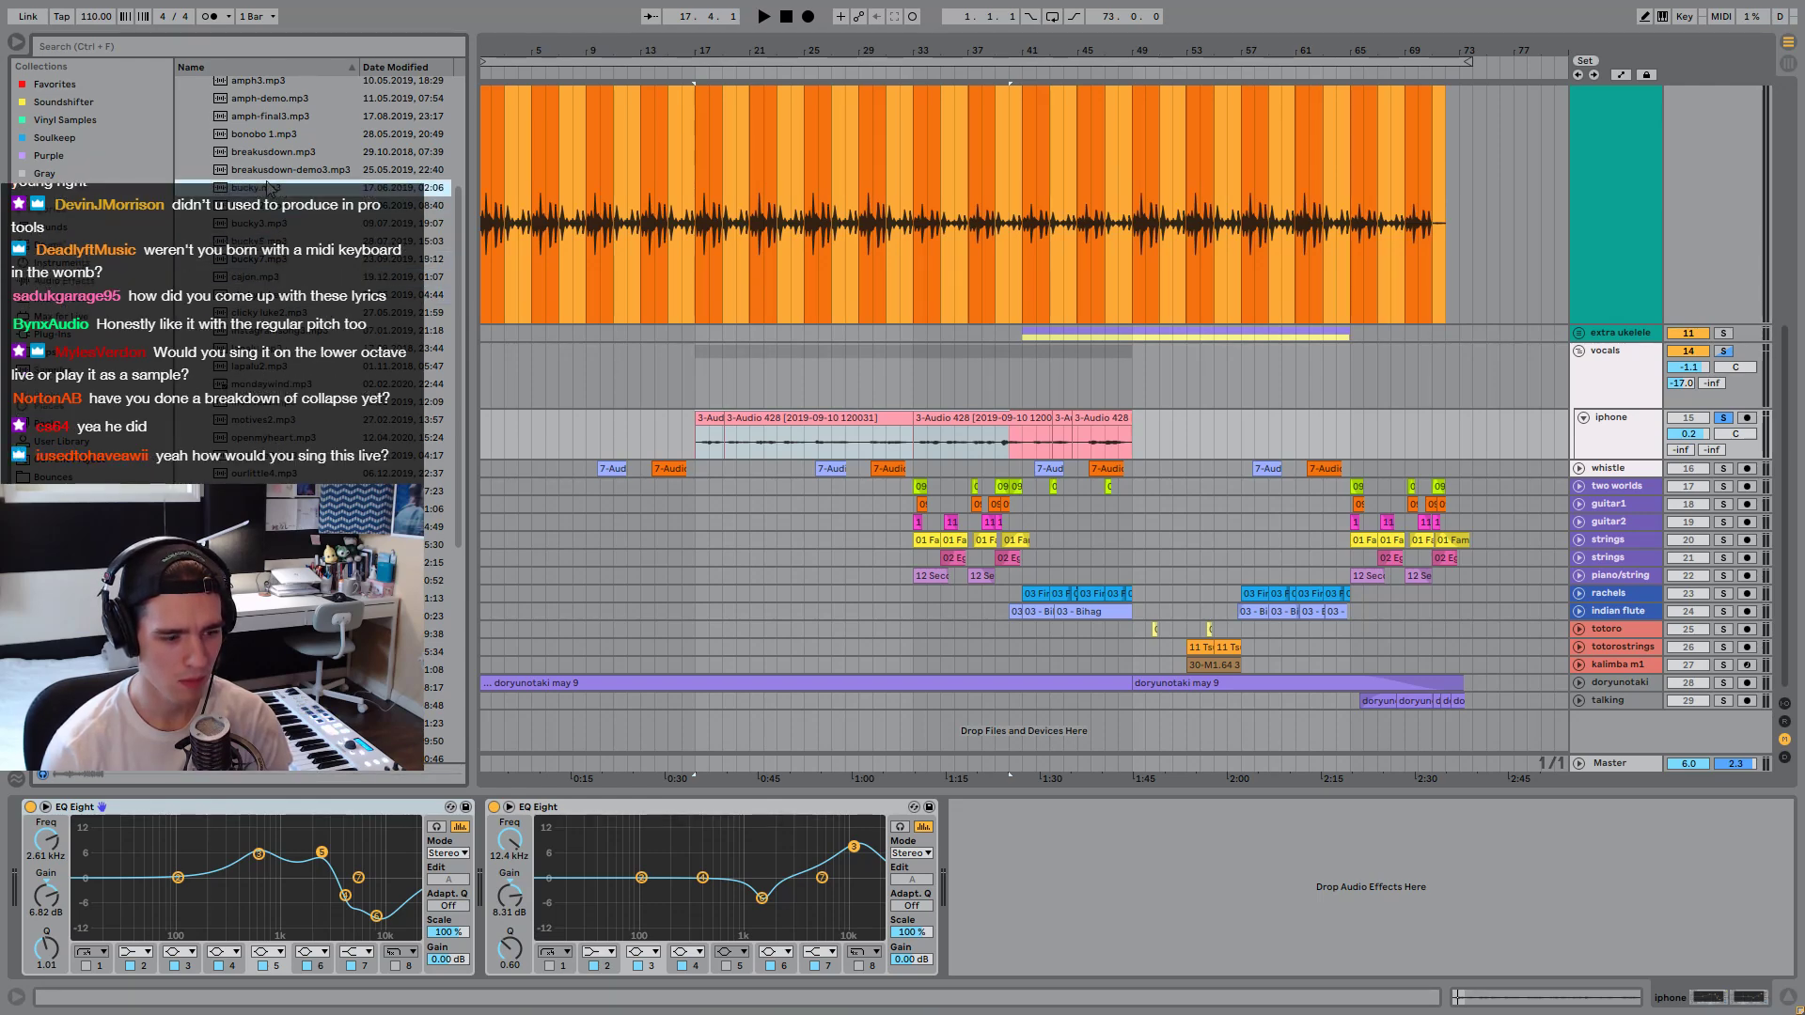
Find the sevenhigh 110 bounce in the Bounces folder and place it on a new audio track from bar 19.
{"action": "left_click", "coordinate": [274, 203]}
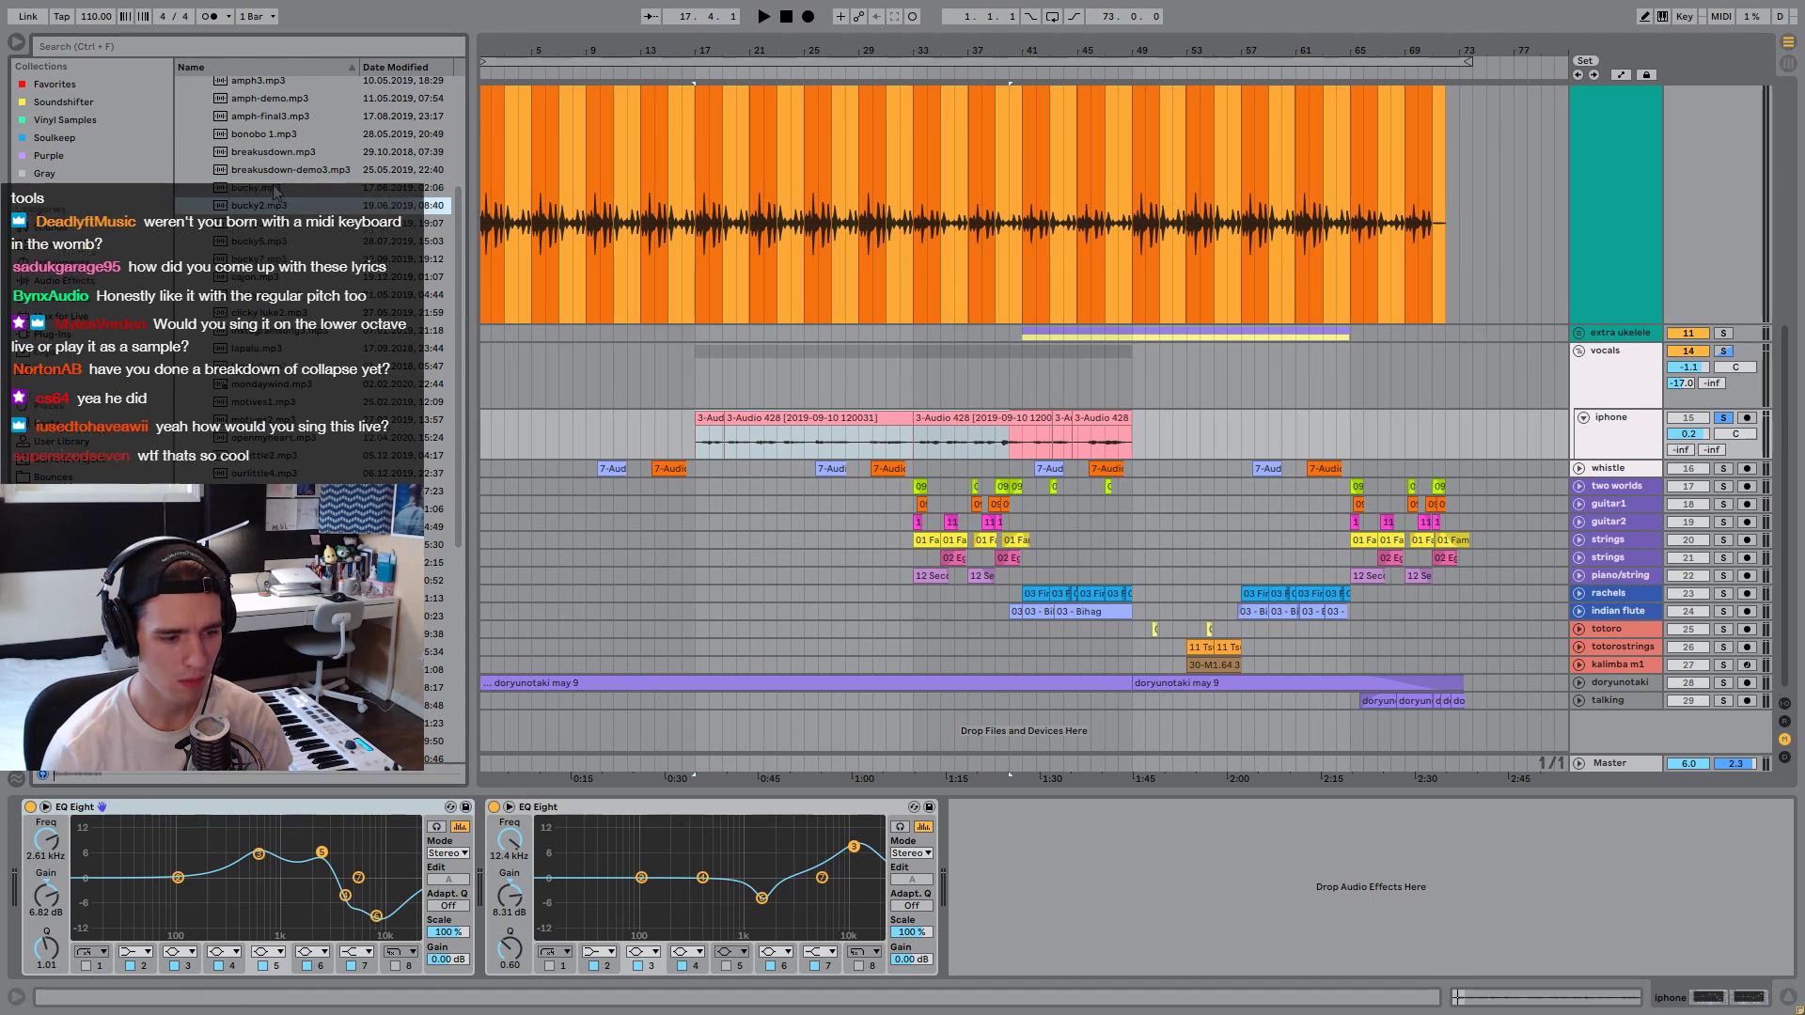
{"action": "left_click", "coordinate": [272, 171]}
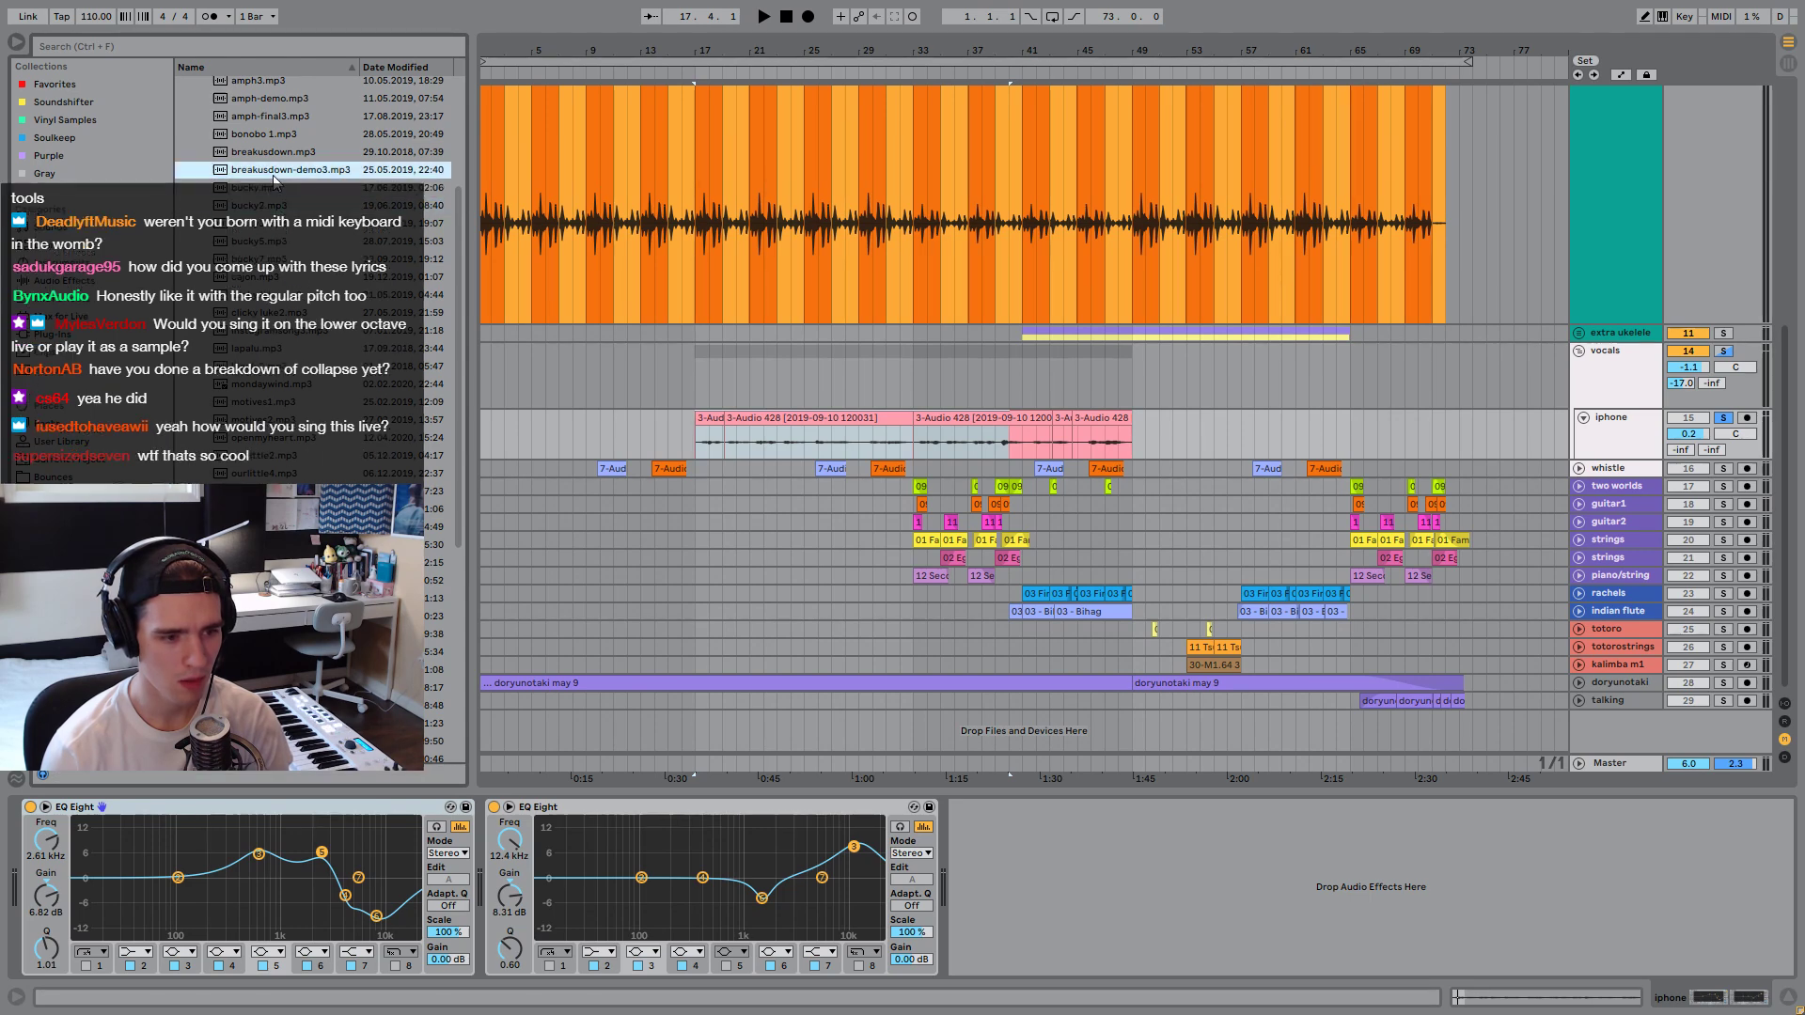
{"action": "left_click", "coordinate": [269, 369]}
{"action": "left_click", "coordinate": [270, 527]}
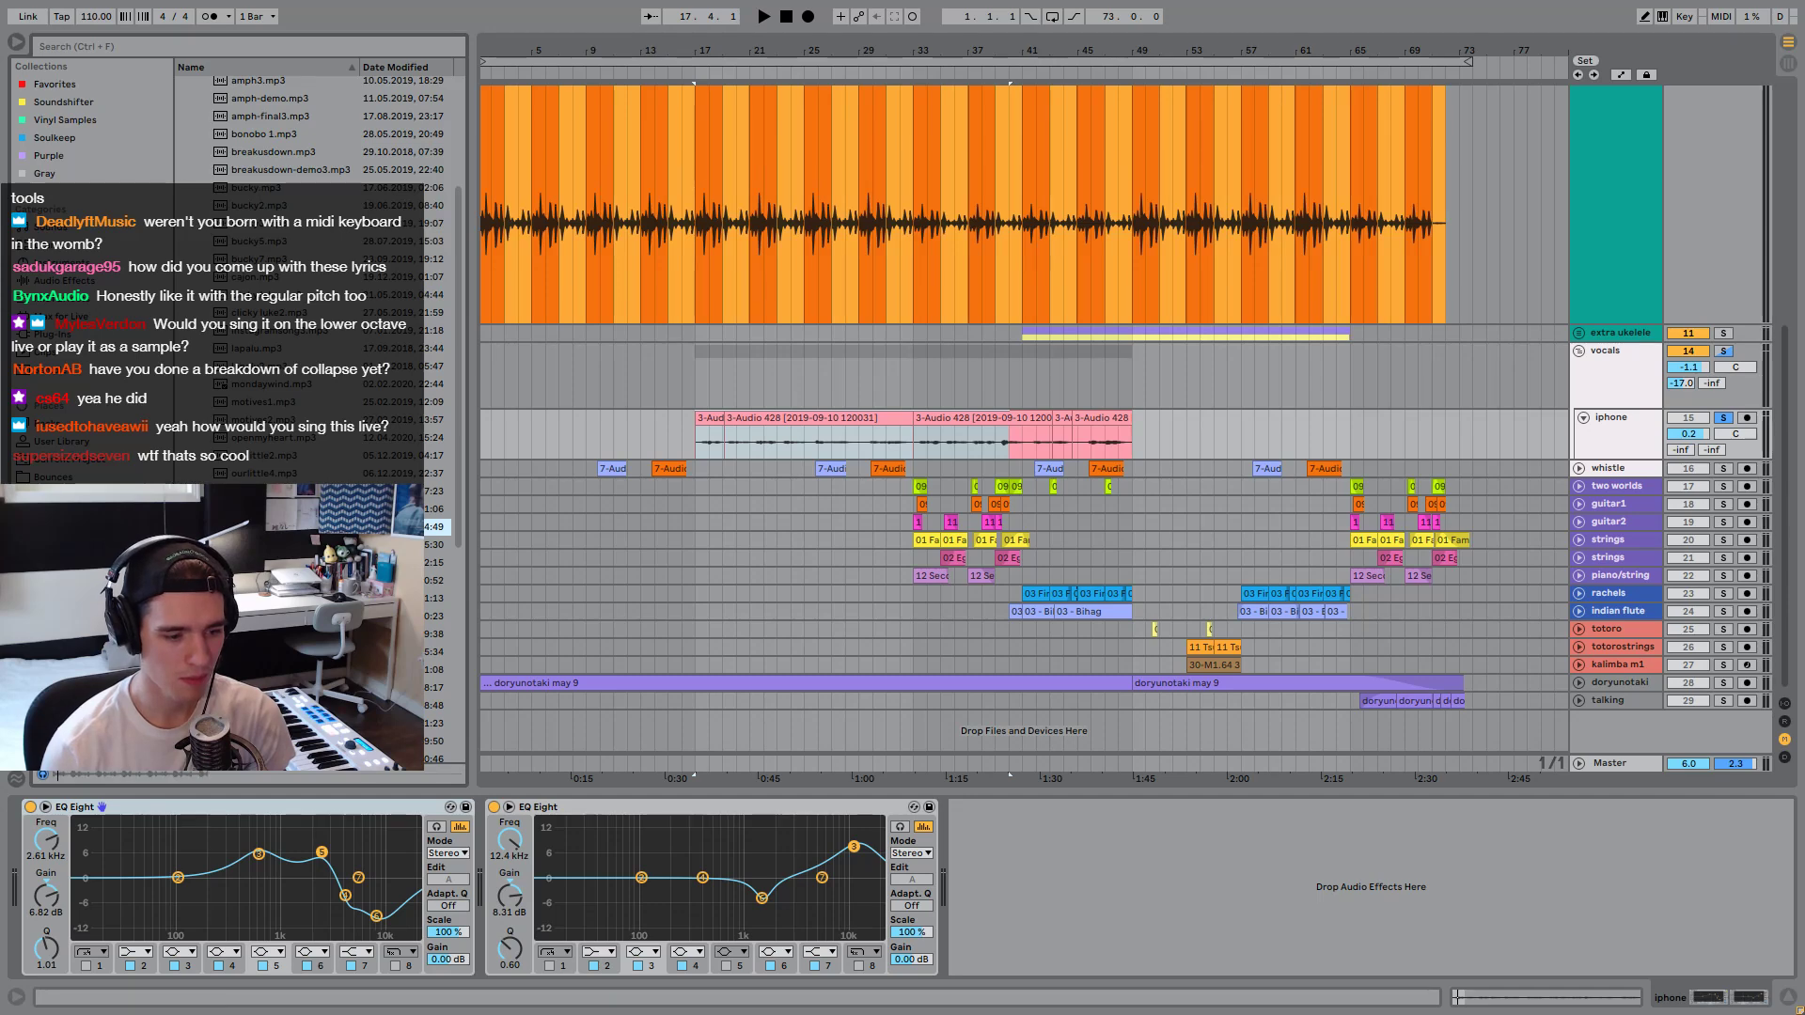
{"action": "left_click_drag", "start_coordinate": [673, 432], "coordinate": [718, 551]}
{"action": "key", "text": "ctrl+t"}
{"action": "left_click_drag", "start_coordinate": [1579, 507], "coordinate": [1621, 349]}
Solo the 14 sevenhigh track and play the imported sevenhigh 110 bounce from bar 38.
{"action": "key", "text": "space"}
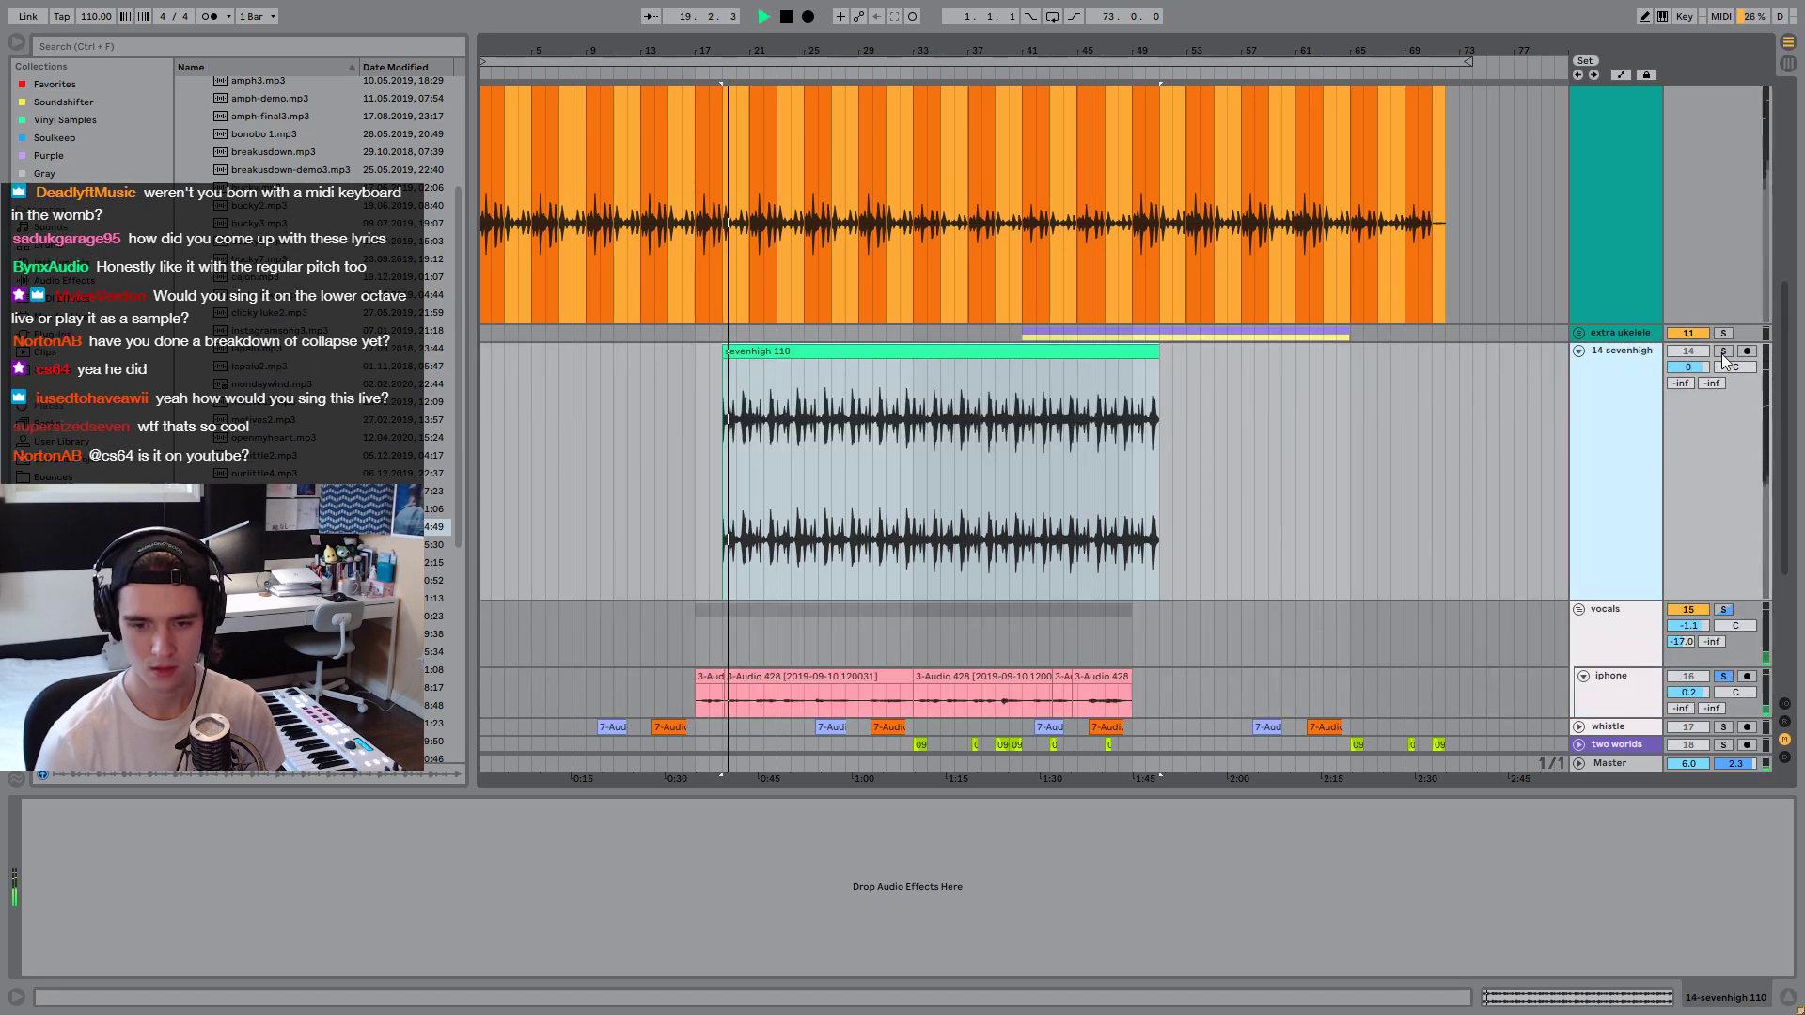
{"action": "key", "text": "space"}
{"action": "left_click", "coordinate": [898, 490]}
{"action": "left_click", "coordinate": [935, 488]}
{"action": "key", "text": "space"}
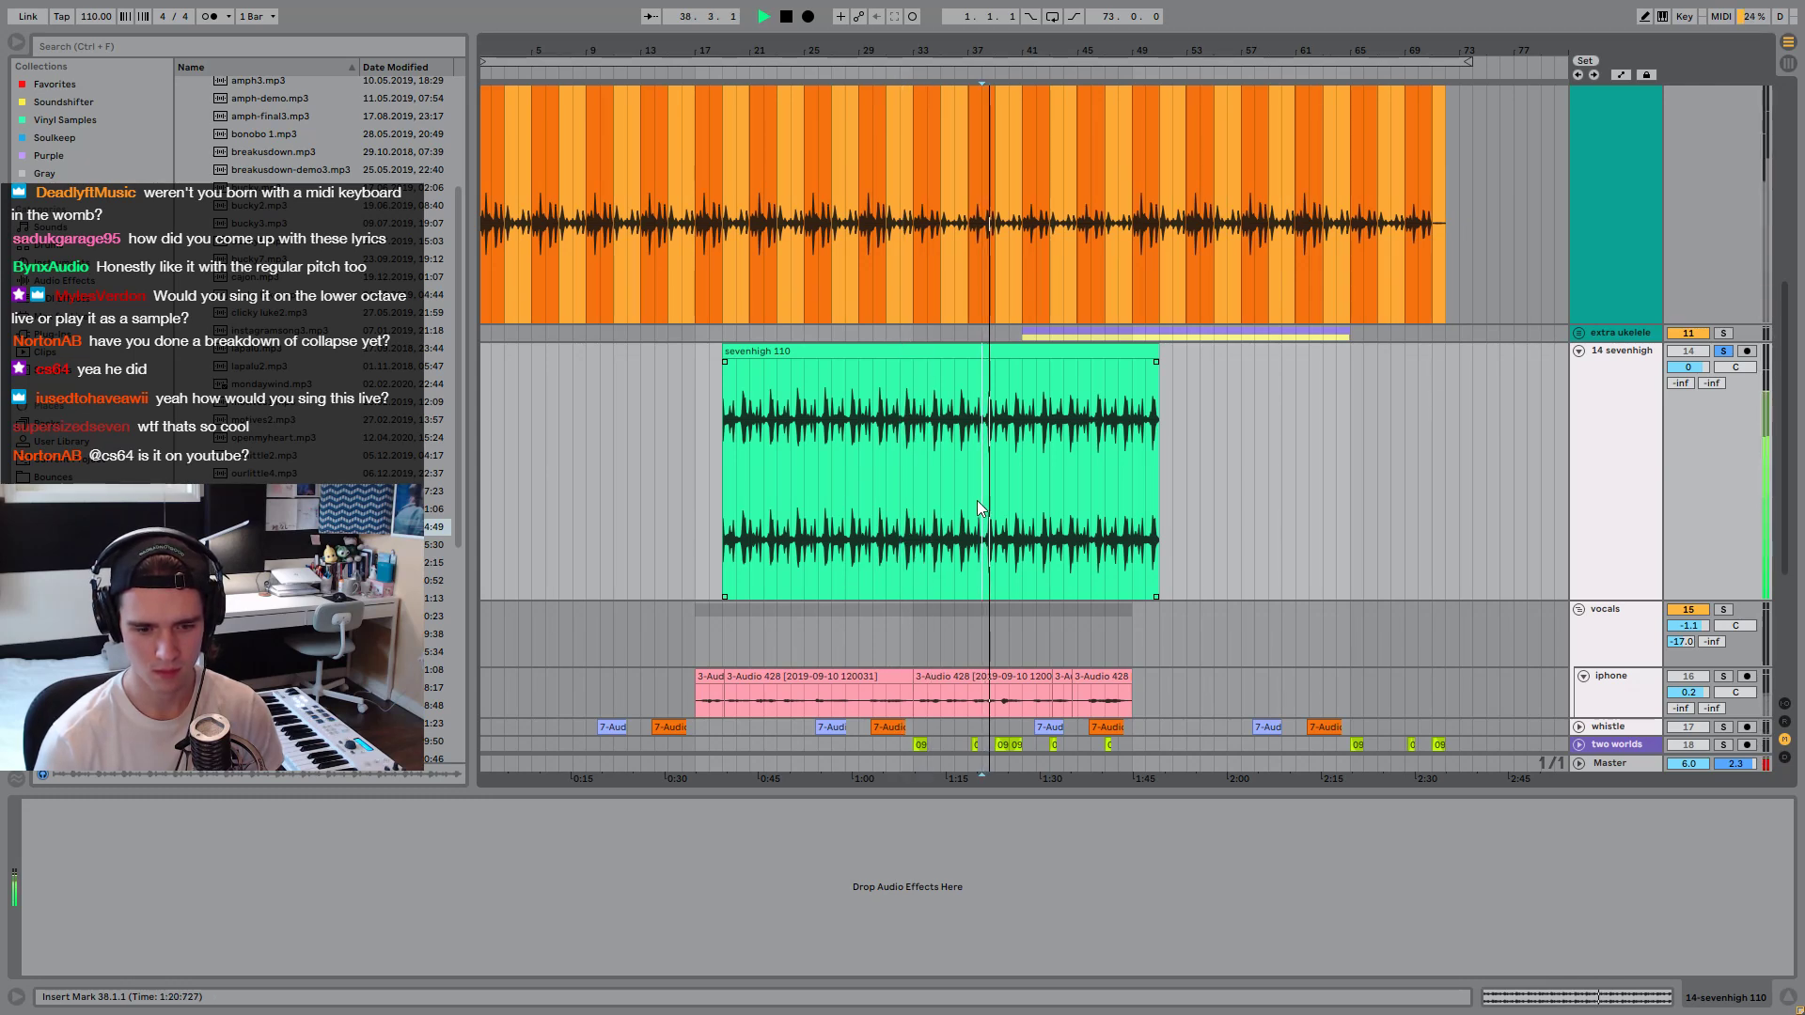
Play the bounce from bar 35 and set the 14 sevenhigh track's volume to 4.5 dB.
{"action": "left_click", "coordinate": [945, 504]}
{"action": "left_click_drag", "start_coordinate": [1688, 367], "coordinate": [1688, 350]}
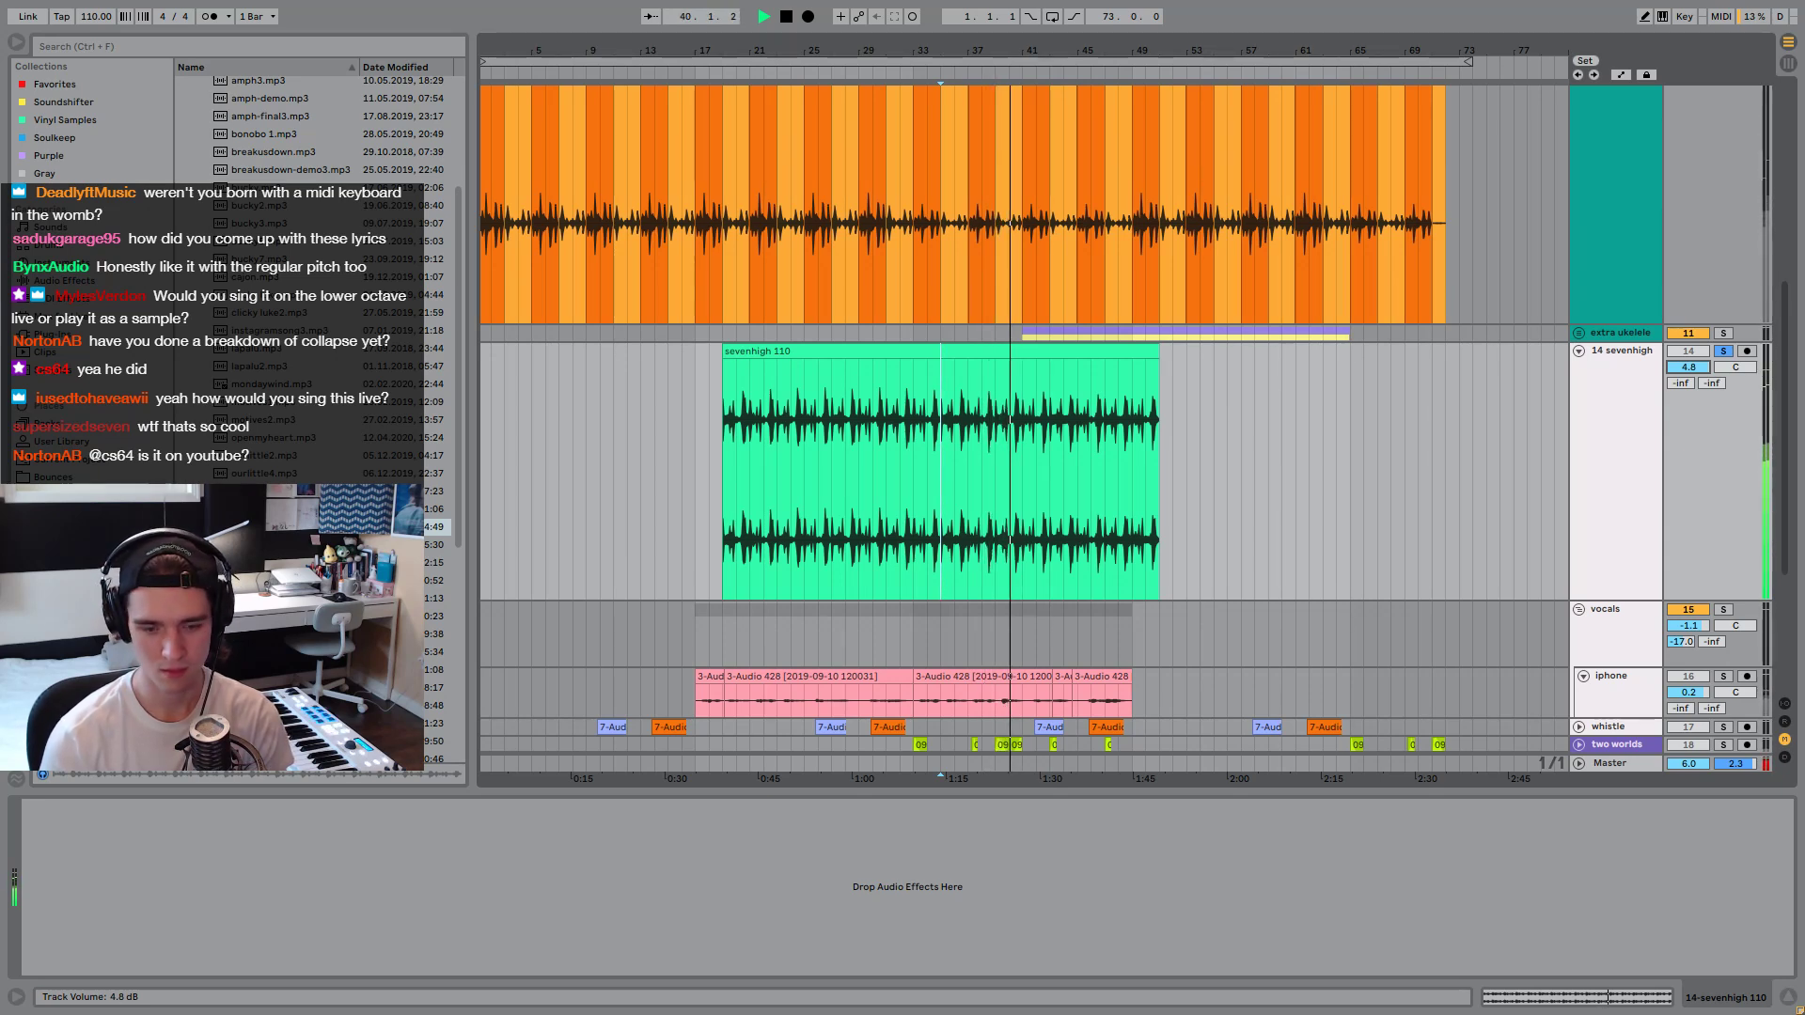
{"action": "left_click_drag", "start_coordinate": [1688, 368], "coordinate": [1688, 370]}
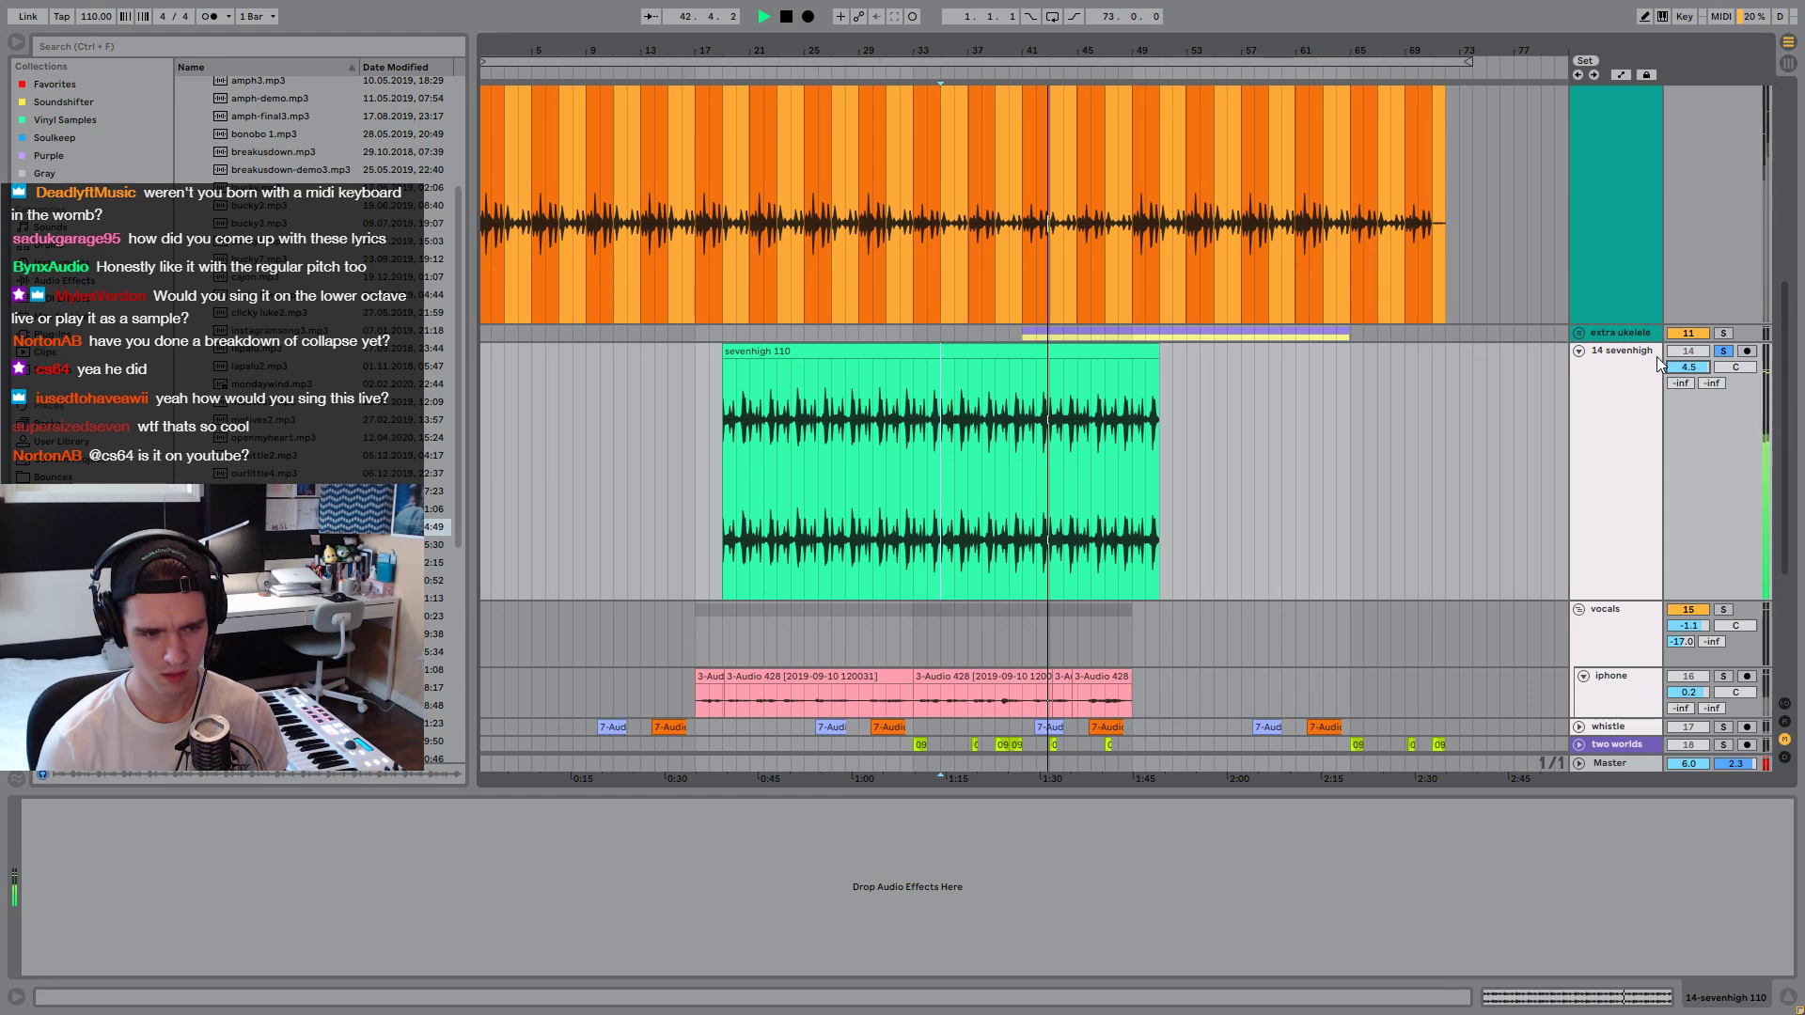
Stop playback and delete the imported 14 sevenhigh track.
{"action": "key", "text": "space"}
{"action": "left_click", "coordinate": [1628, 354]}
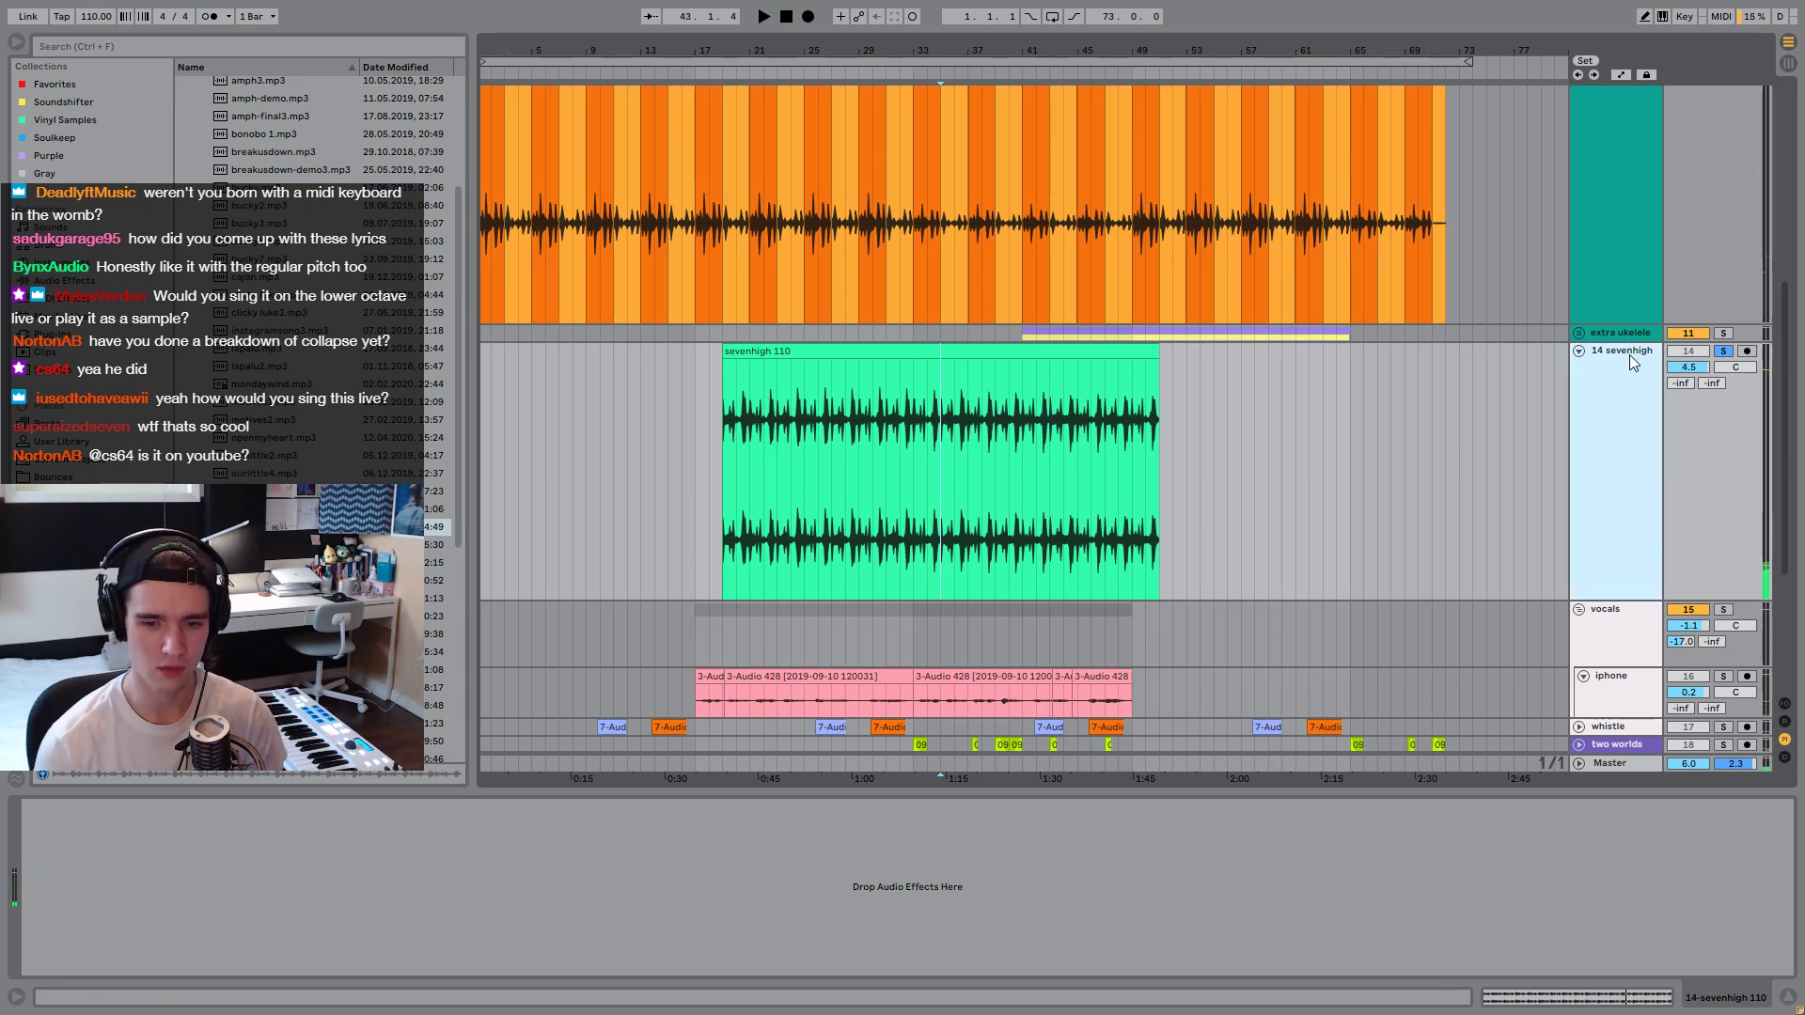
{"action": "key", "text": "Delete"}
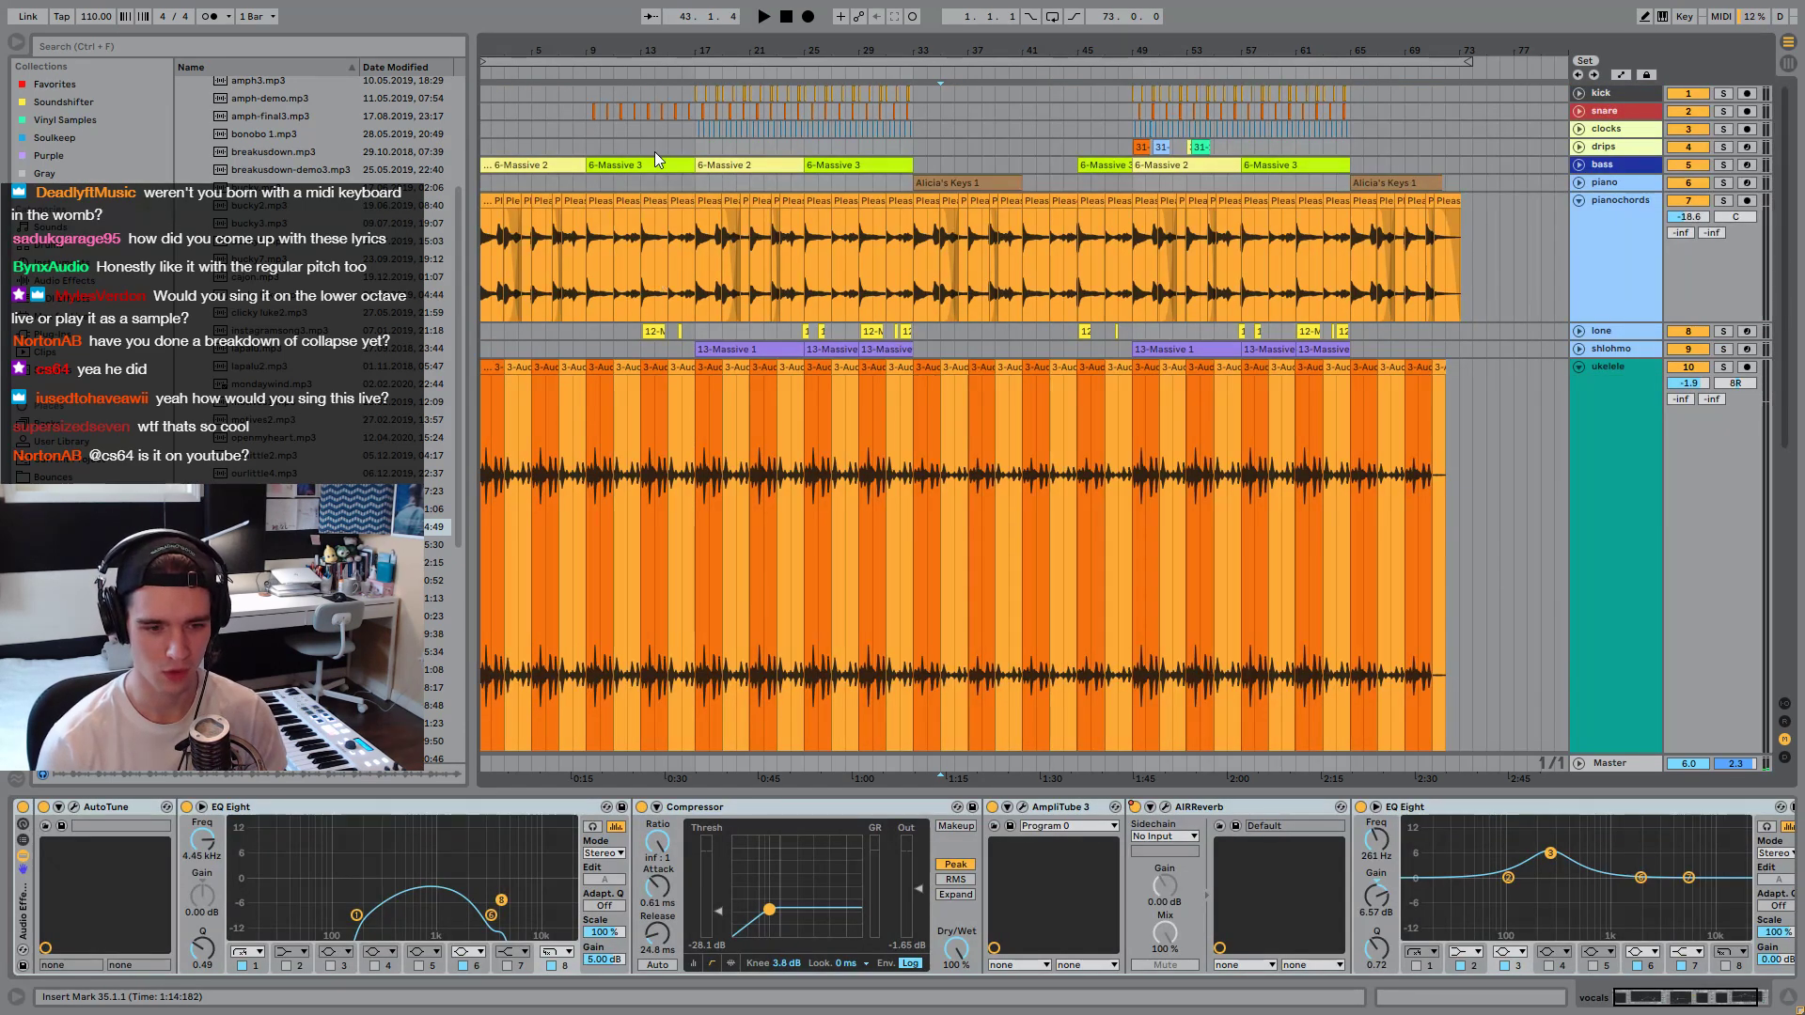
Play short passages of the full arrangement from bar 18, bar 38 and just after bar 33.
{"action": "left_click", "coordinate": [708, 145]}
{"action": "key", "text": "space"}
{"action": "key", "text": "space"}
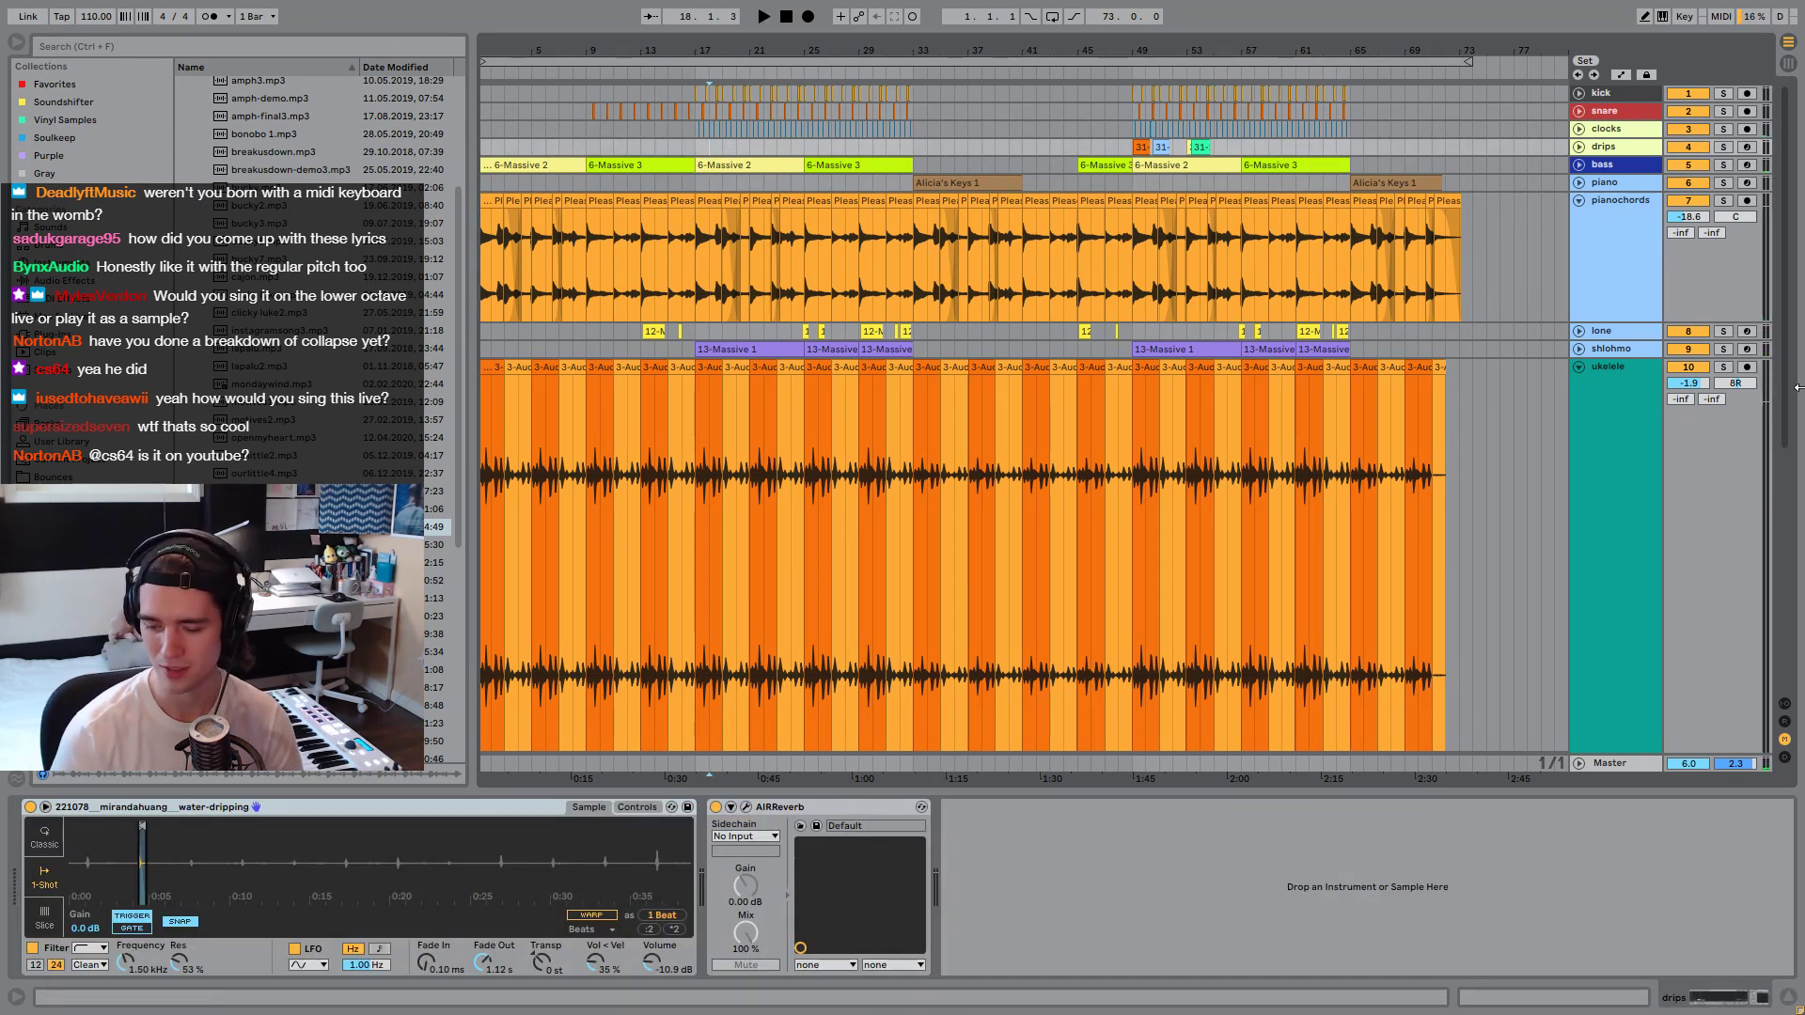
{"action": "scroll", "coordinate": [1687, 339], "scroll_direction": "down", "scroll_amount": 6}
{"action": "key", "text": "space"}
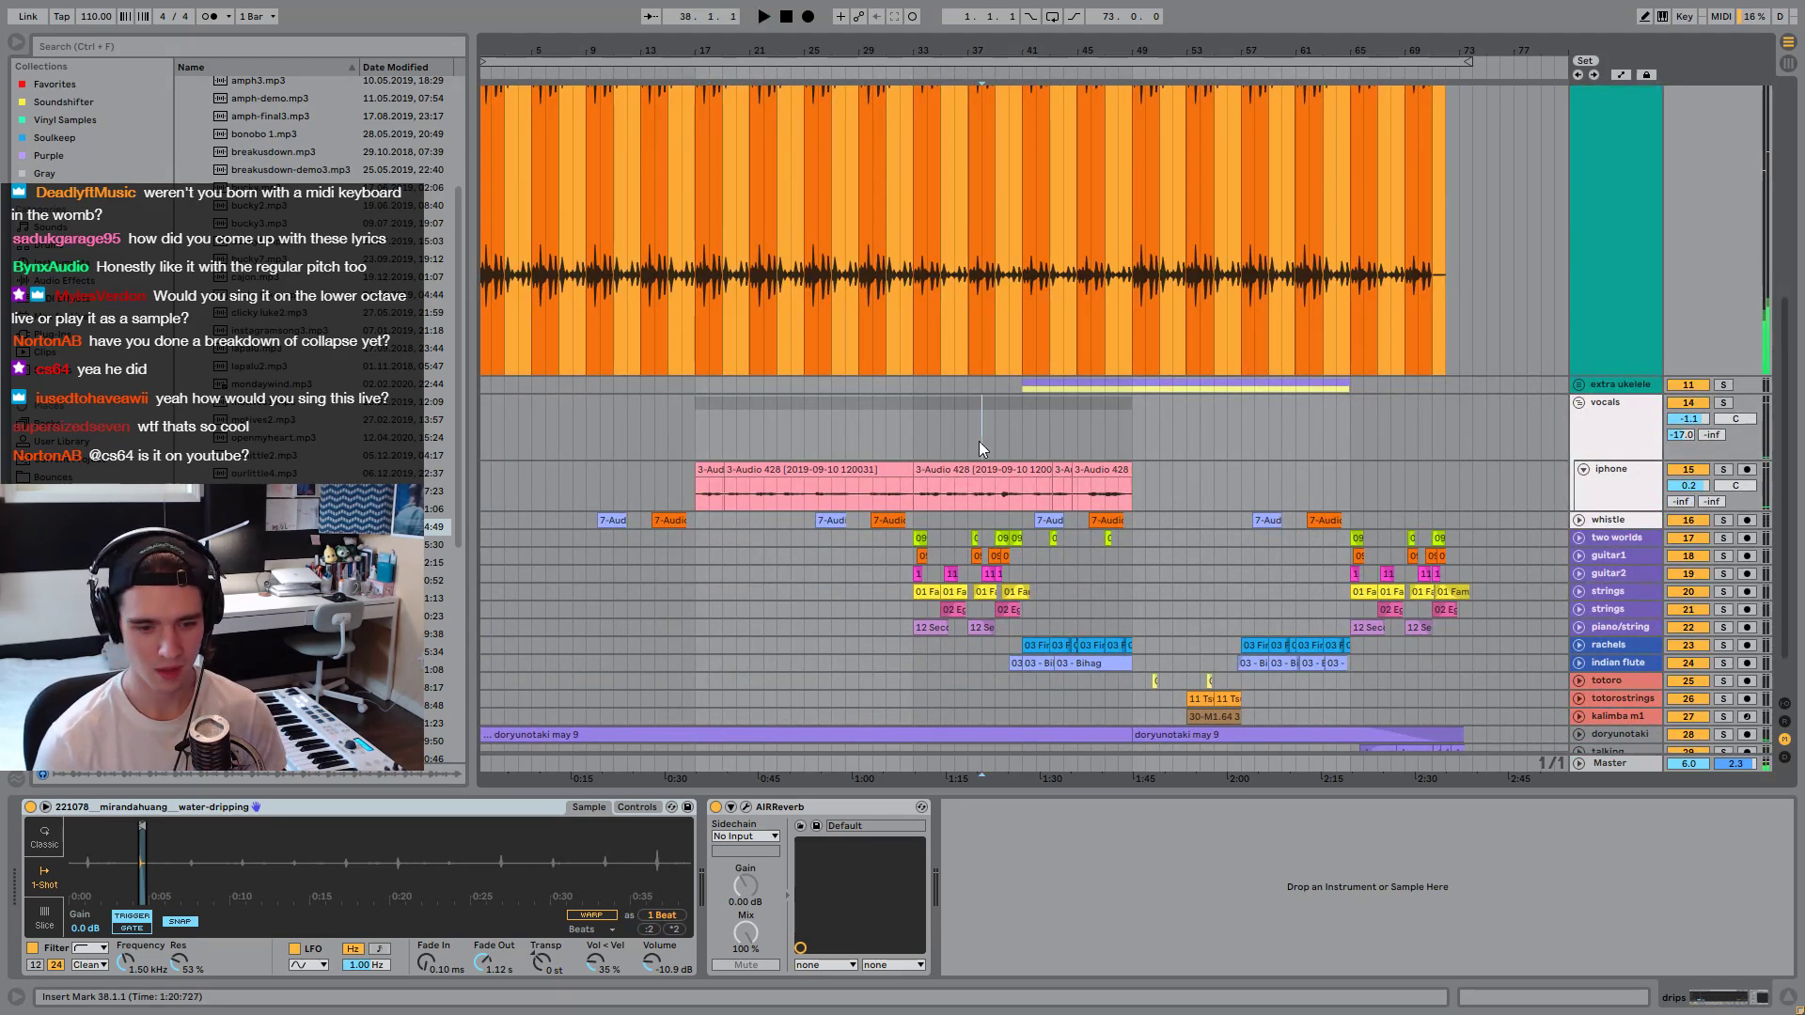
{"action": "left_click", "coordinate": [921, 451]}
{"action": "key", "text": "space"}
{"action": "key", "text": "space"}
Show the device chains of the iphone track and the vocals group, and place the insert marker at bar 19.
{"action": "left_click", "coordinate": [866, 611]}
{"action": "scroll", "coordinate": [867, 611], "scroll_direction": "up", "scroll_amount": 4}
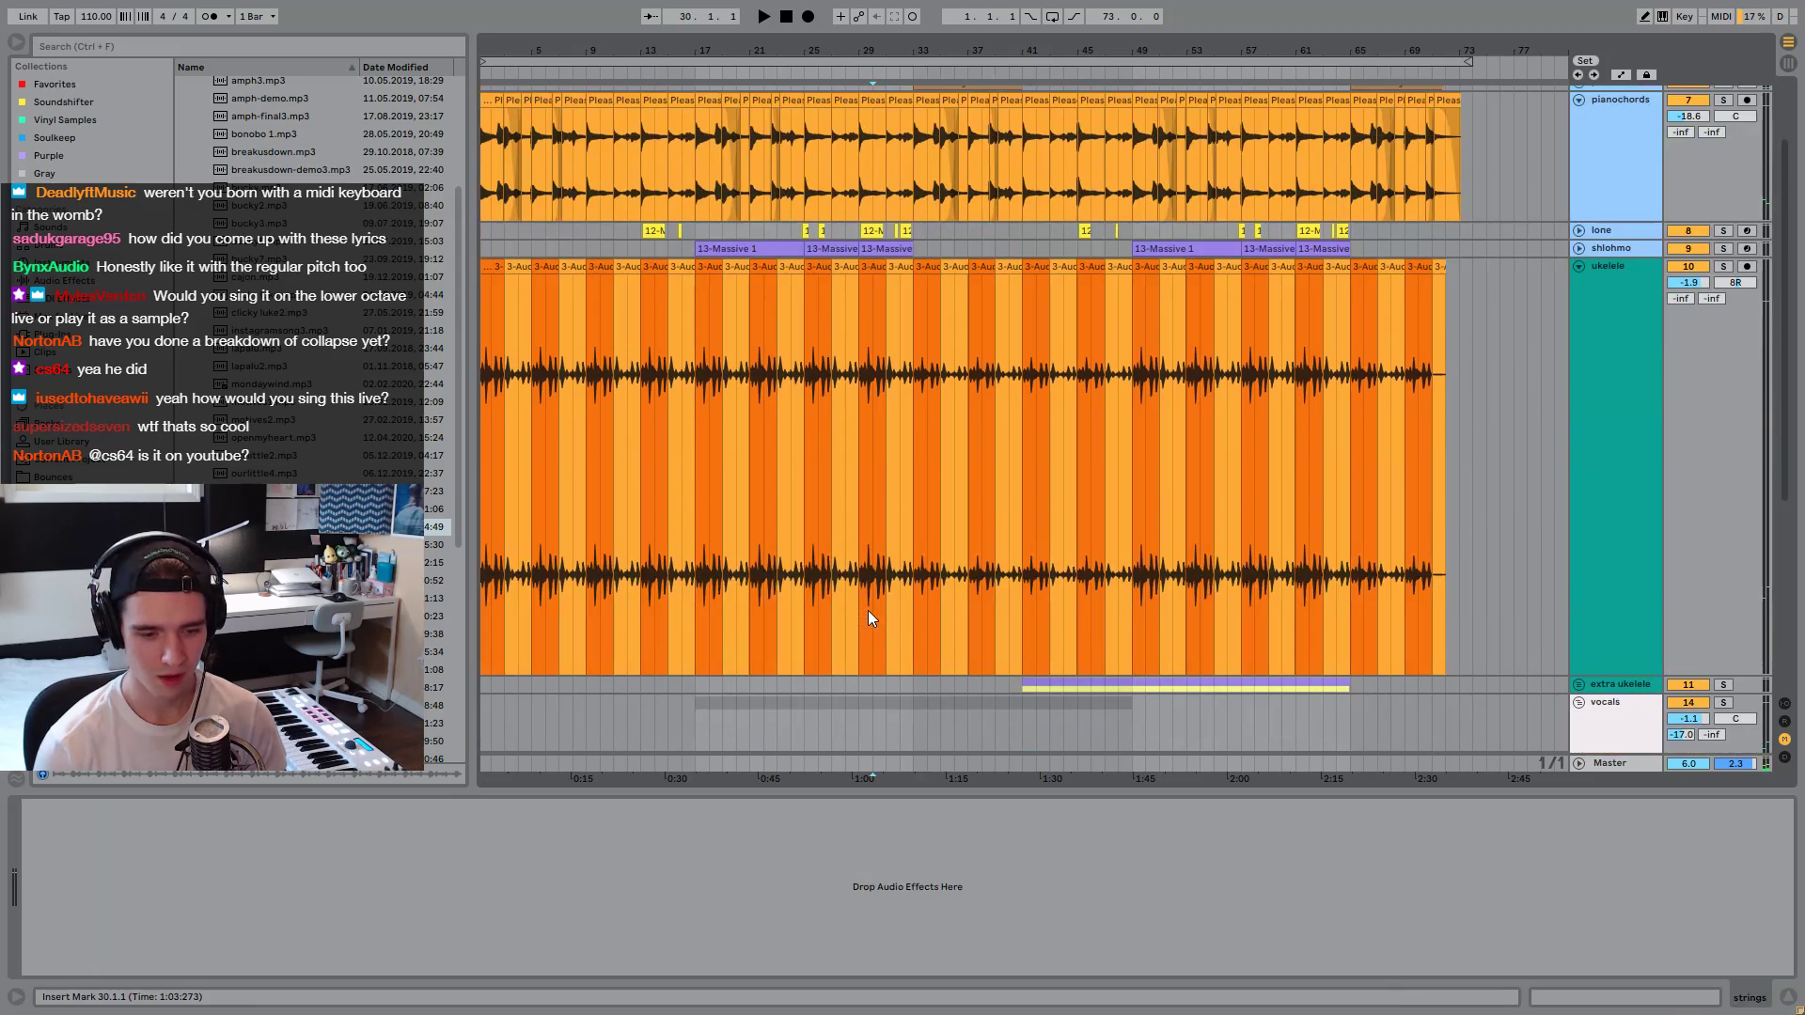
{"action": "scroll", "coordinate": [916, 627], "scroll_direction": "down", "scroll_amount": 3}
{"action": "left_click", "coordinate": [1607, 624]}
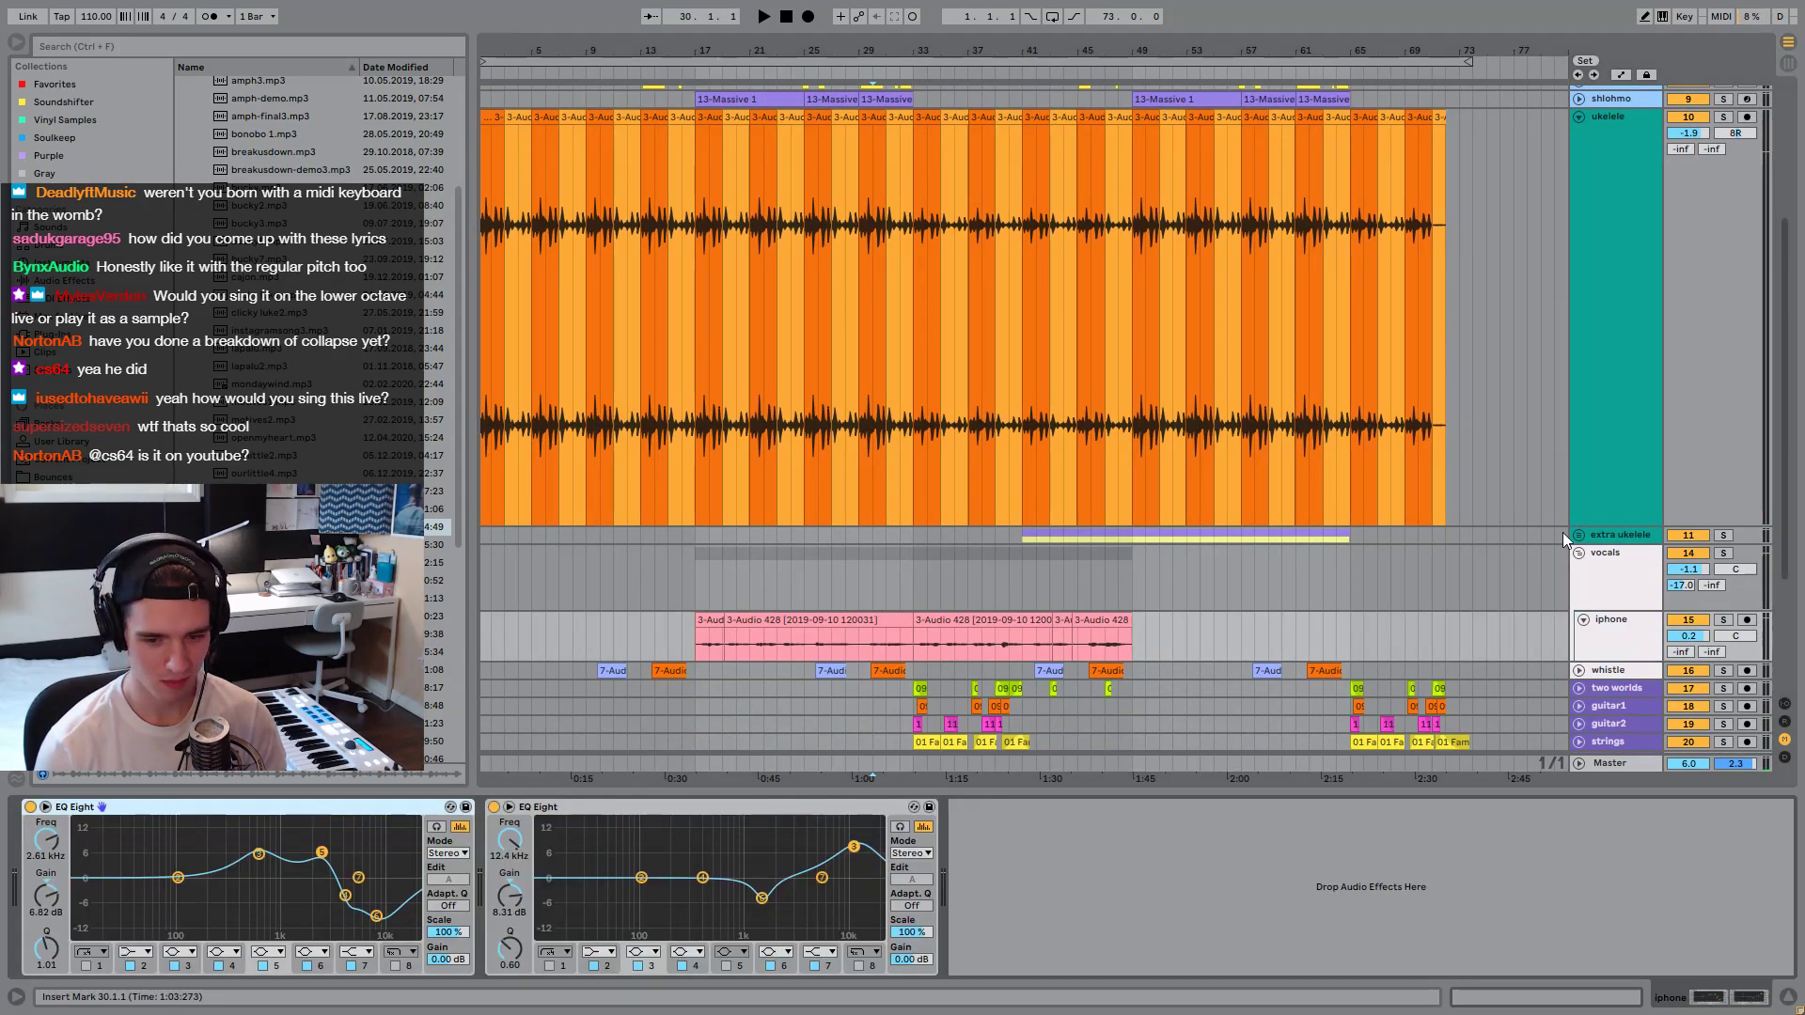
{"action": "left_click", "coordinate": [1611, 562]}
{"action": "left_click", "coordinate": [685, 592]}
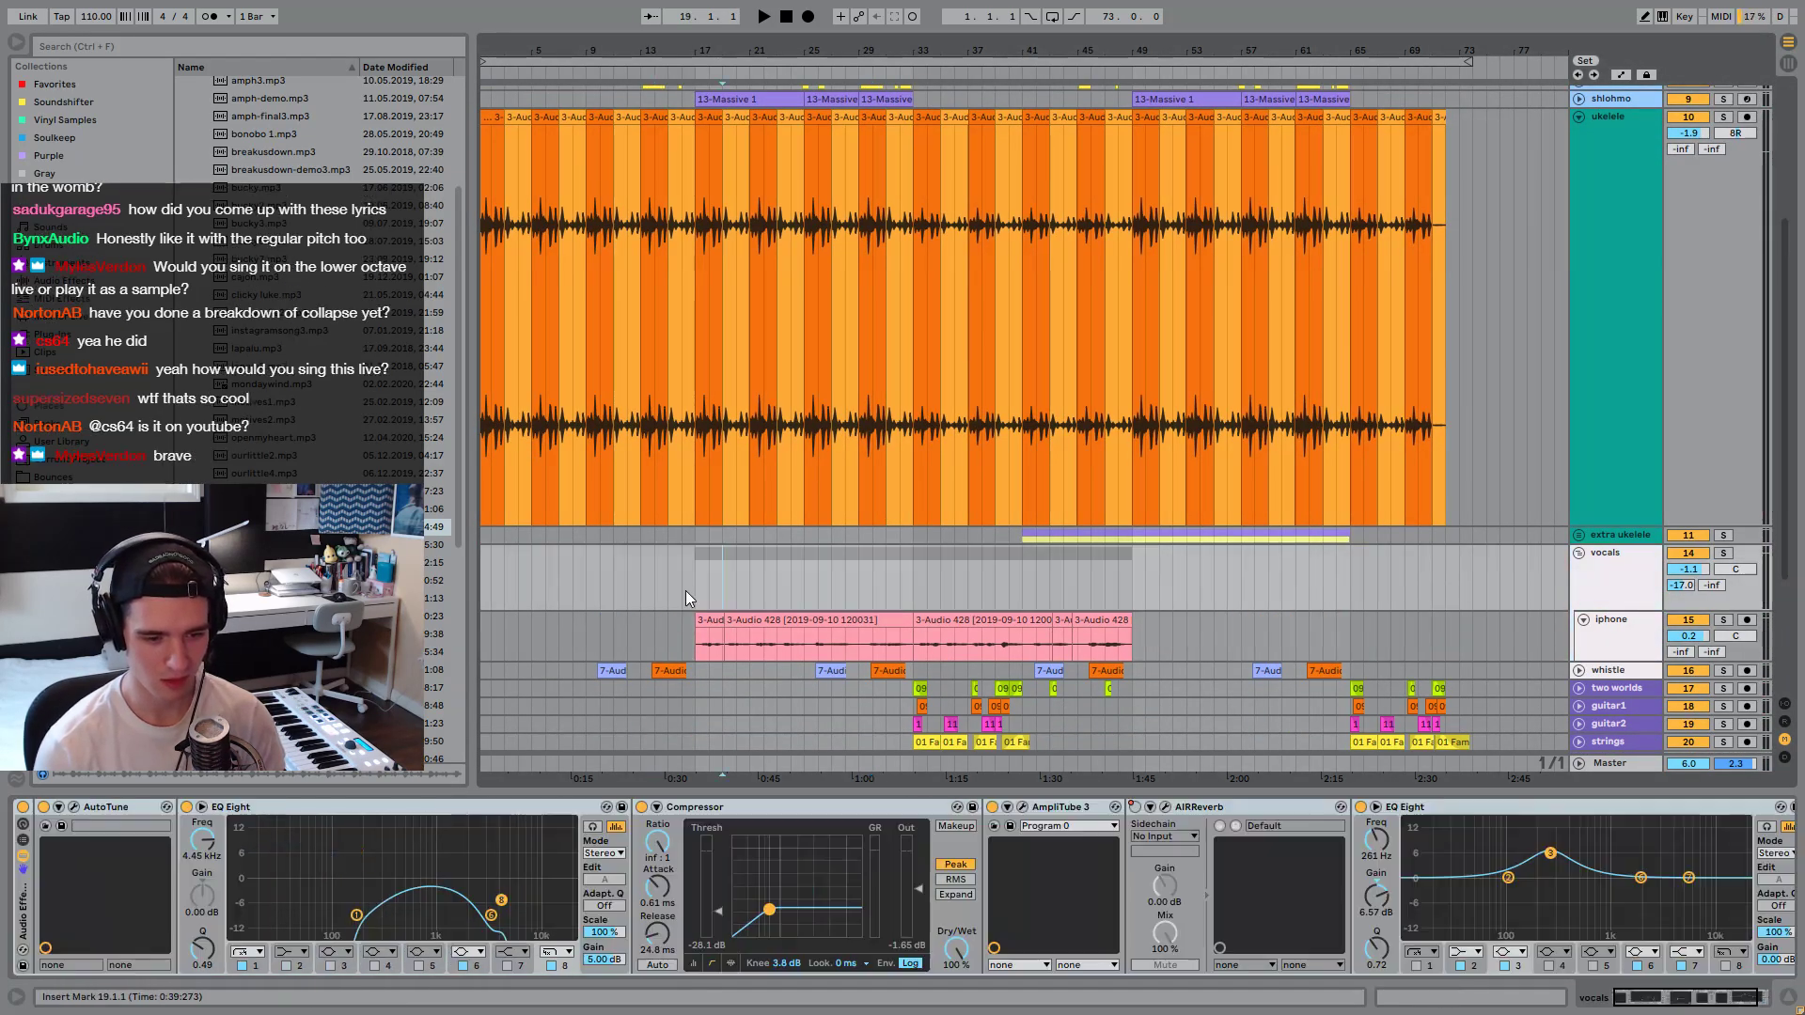
Fold the vocals group and the ukelele and pianochords tracks, and show the pianochords device chain.
{"action": "left_click", "coordinate": [1582, 555], "text": "alt"}
{"action": "left_click", "coordinate": [1033, 487]}
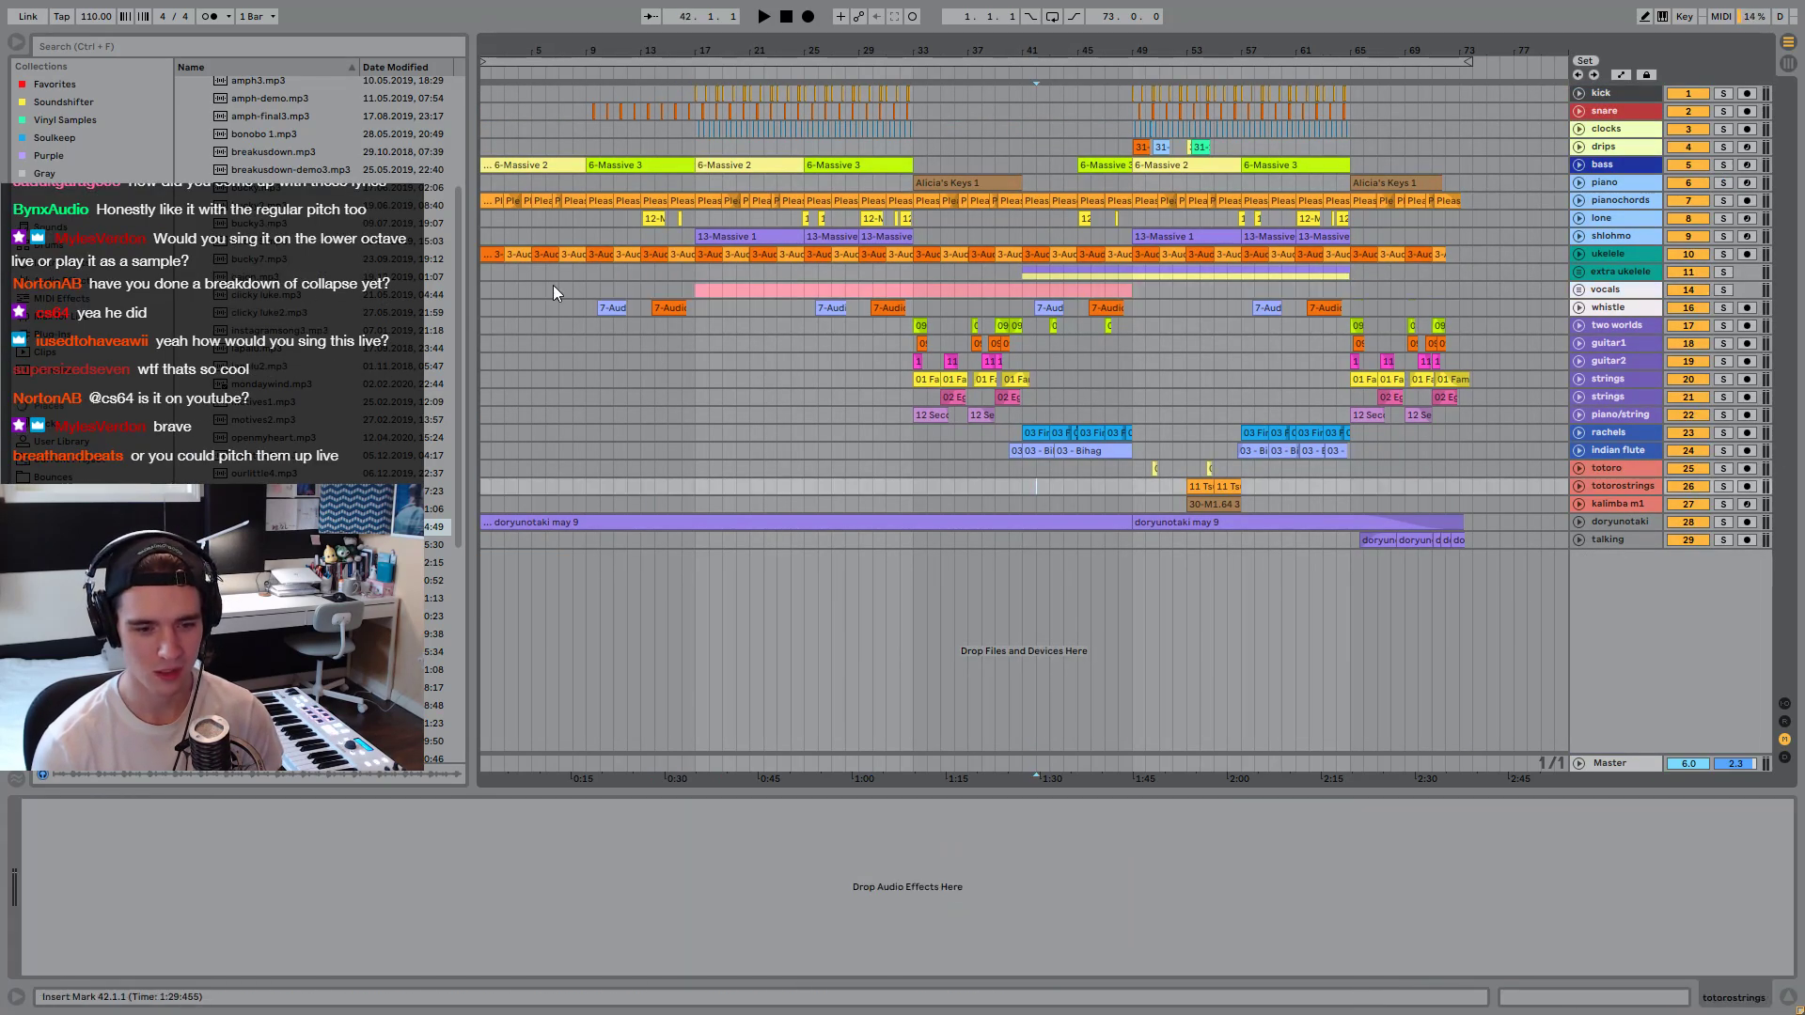
{"action": "left_click", "coordinate": [1616, 163]}
{"action": "left_click", "coordinate": [1627, 198], "text": "shift"}
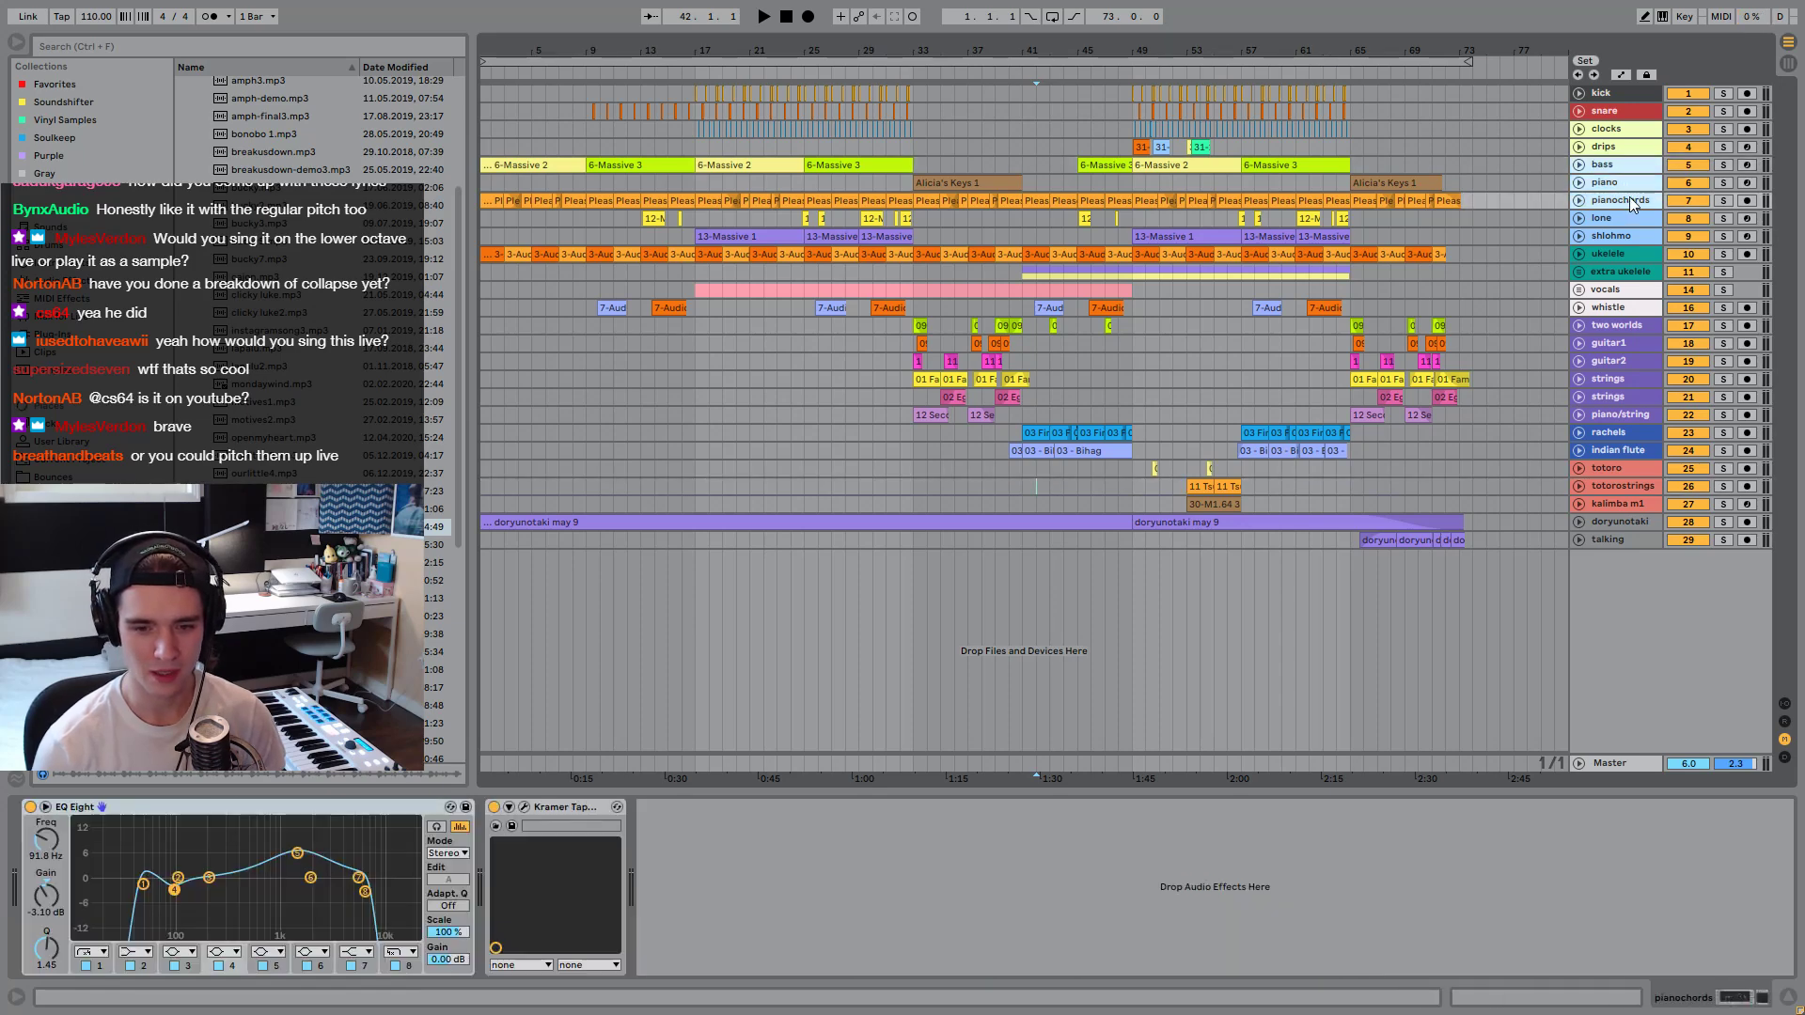
Solo the piano track, play its first Alicia's Keys clip from bar 33 and show the track's Kontakt 5 device.
{"action": "left_click", "coordinate": [1722, 182]}
{"action": "key", "text": "space"}
{"action": "left_click", "coordinate": [994, 181]}
{"action": "key", "text": "space"}
{"action": "key", "text": "space"}
{"action": "left_click", "coordinate": [1604, 184]}
{"action": "left_click", "coordinate": [1724, 200]}
{"action": "left_click", "coordinate": [1723, 200]}
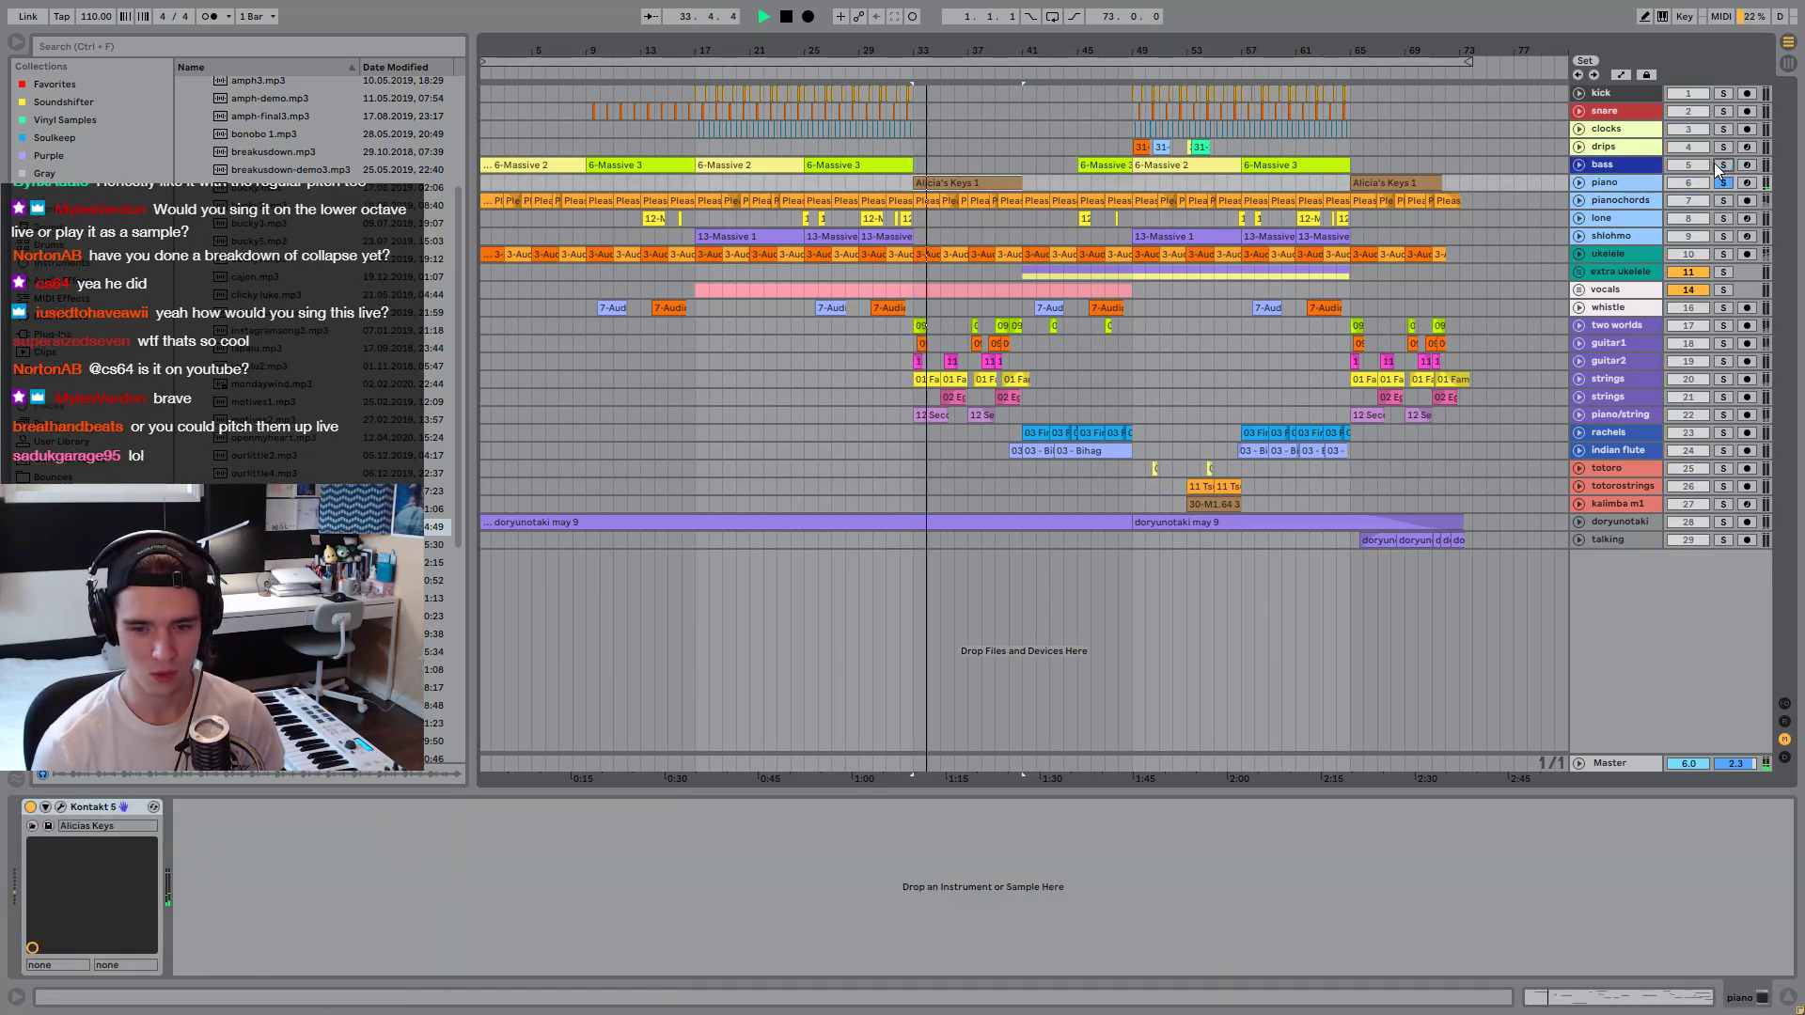
Unfold and enlarge the piano track and zoom in on its Alicia's Keys clip from bar 33 to 41.
{"action": "left_click", "coordinate": [1581, 183]}
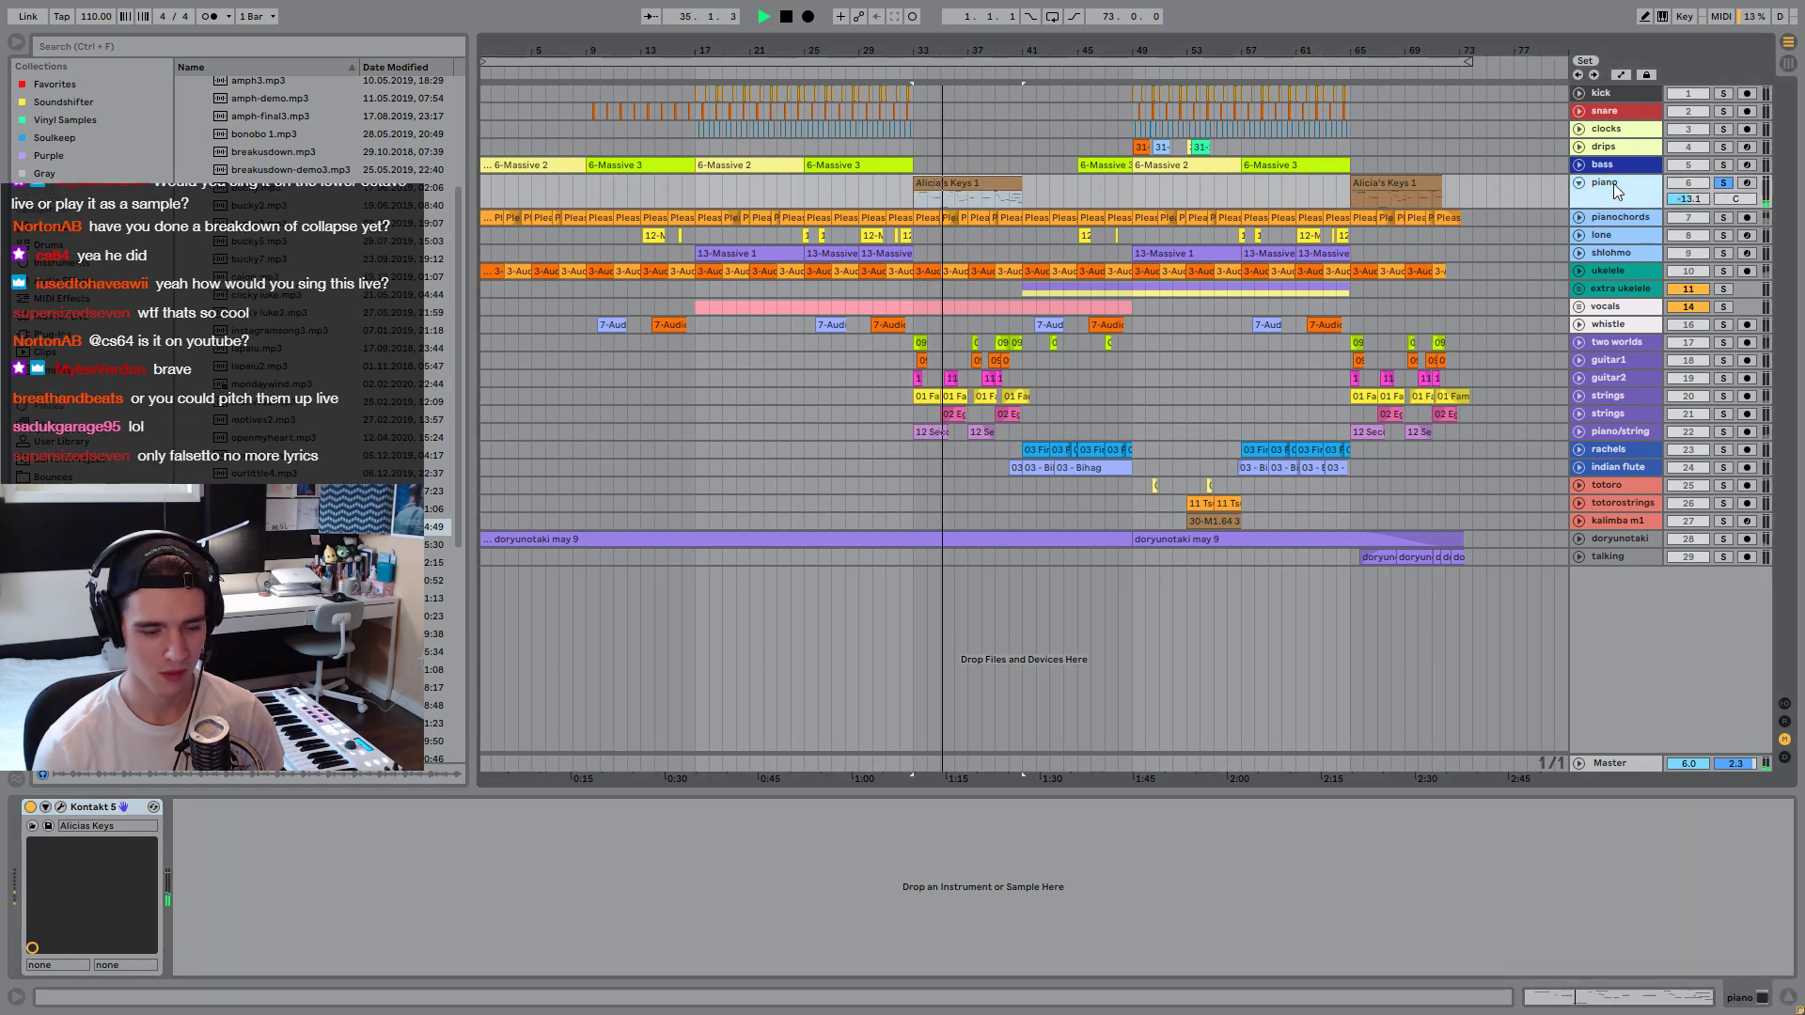
{"action": "left_click_drag", "start_coordinate": [1645, 208], "coordinate": [1645, 304]}
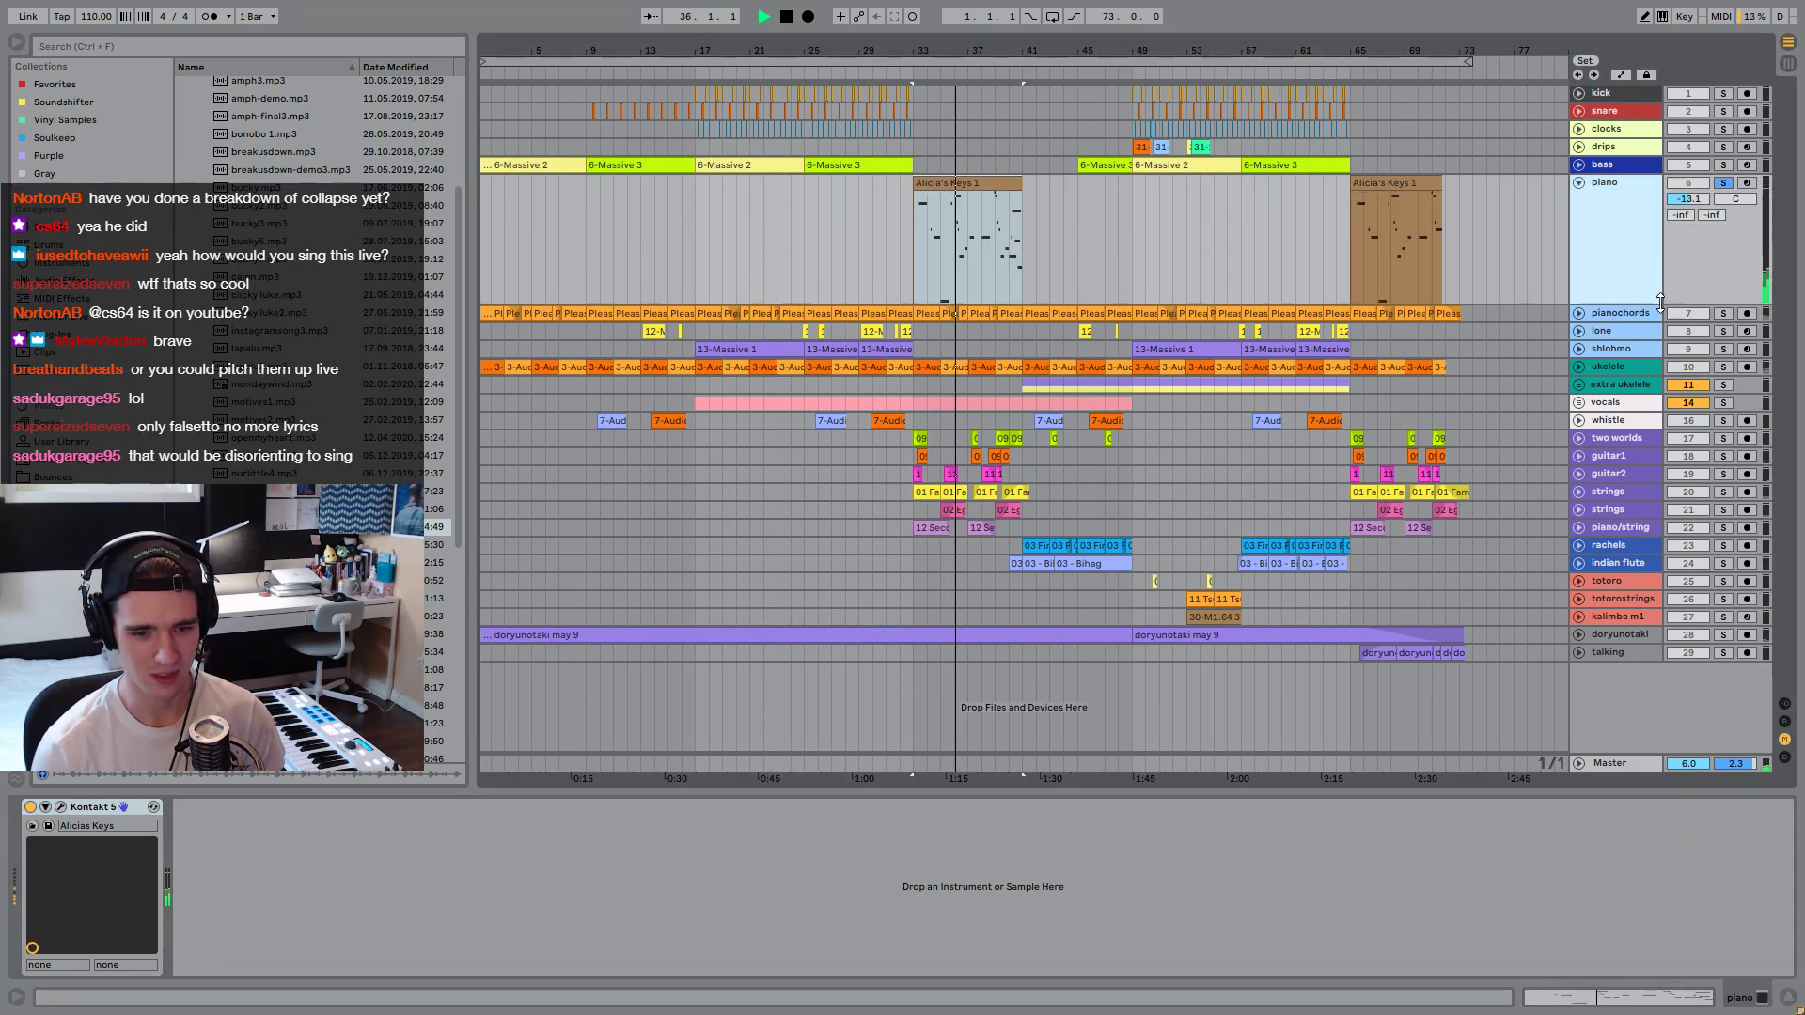
{"action": "key", "text": "z"}
Play the piano clip soloed from bar 33, and the full mix around bar 35 with the piano switched off and on.
{"action": "key", "text": "space"}
{"action": "key", "text": "space"}
{"action": "key", "text": "space"}
{"action": "key", "text": "space"}
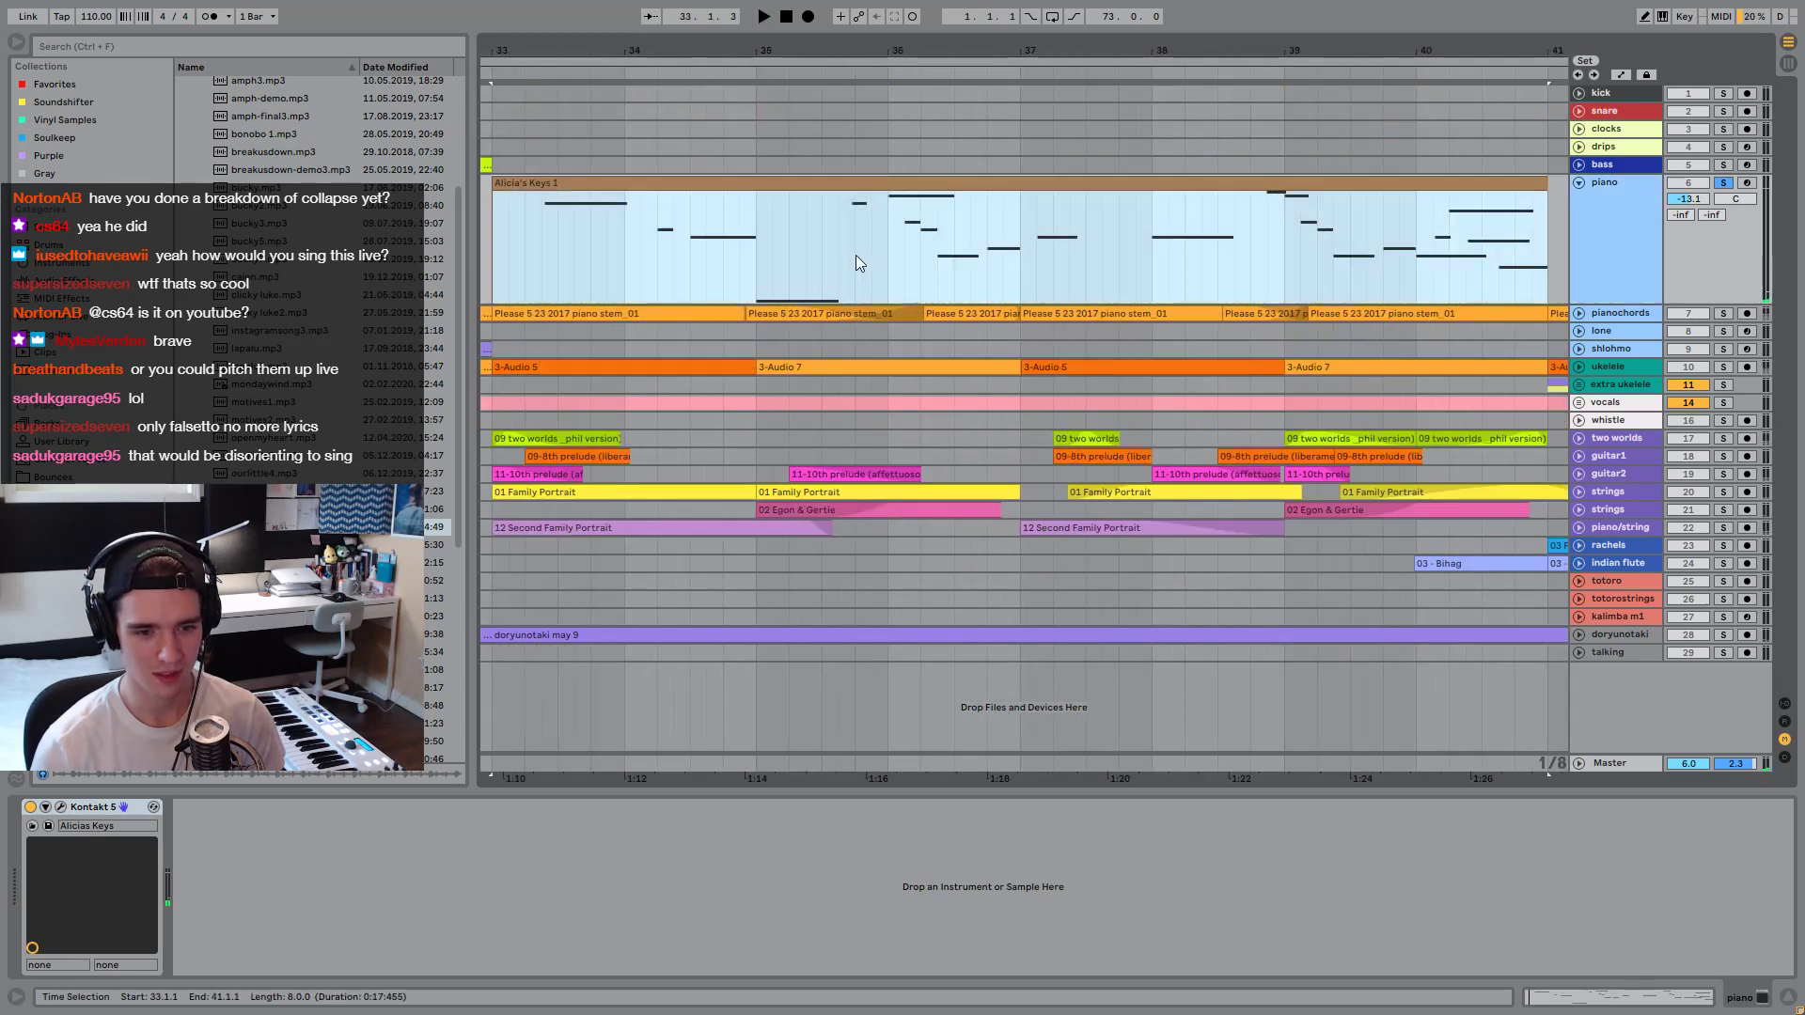
{"action": "left_click", "coordinate": [855, 264]}
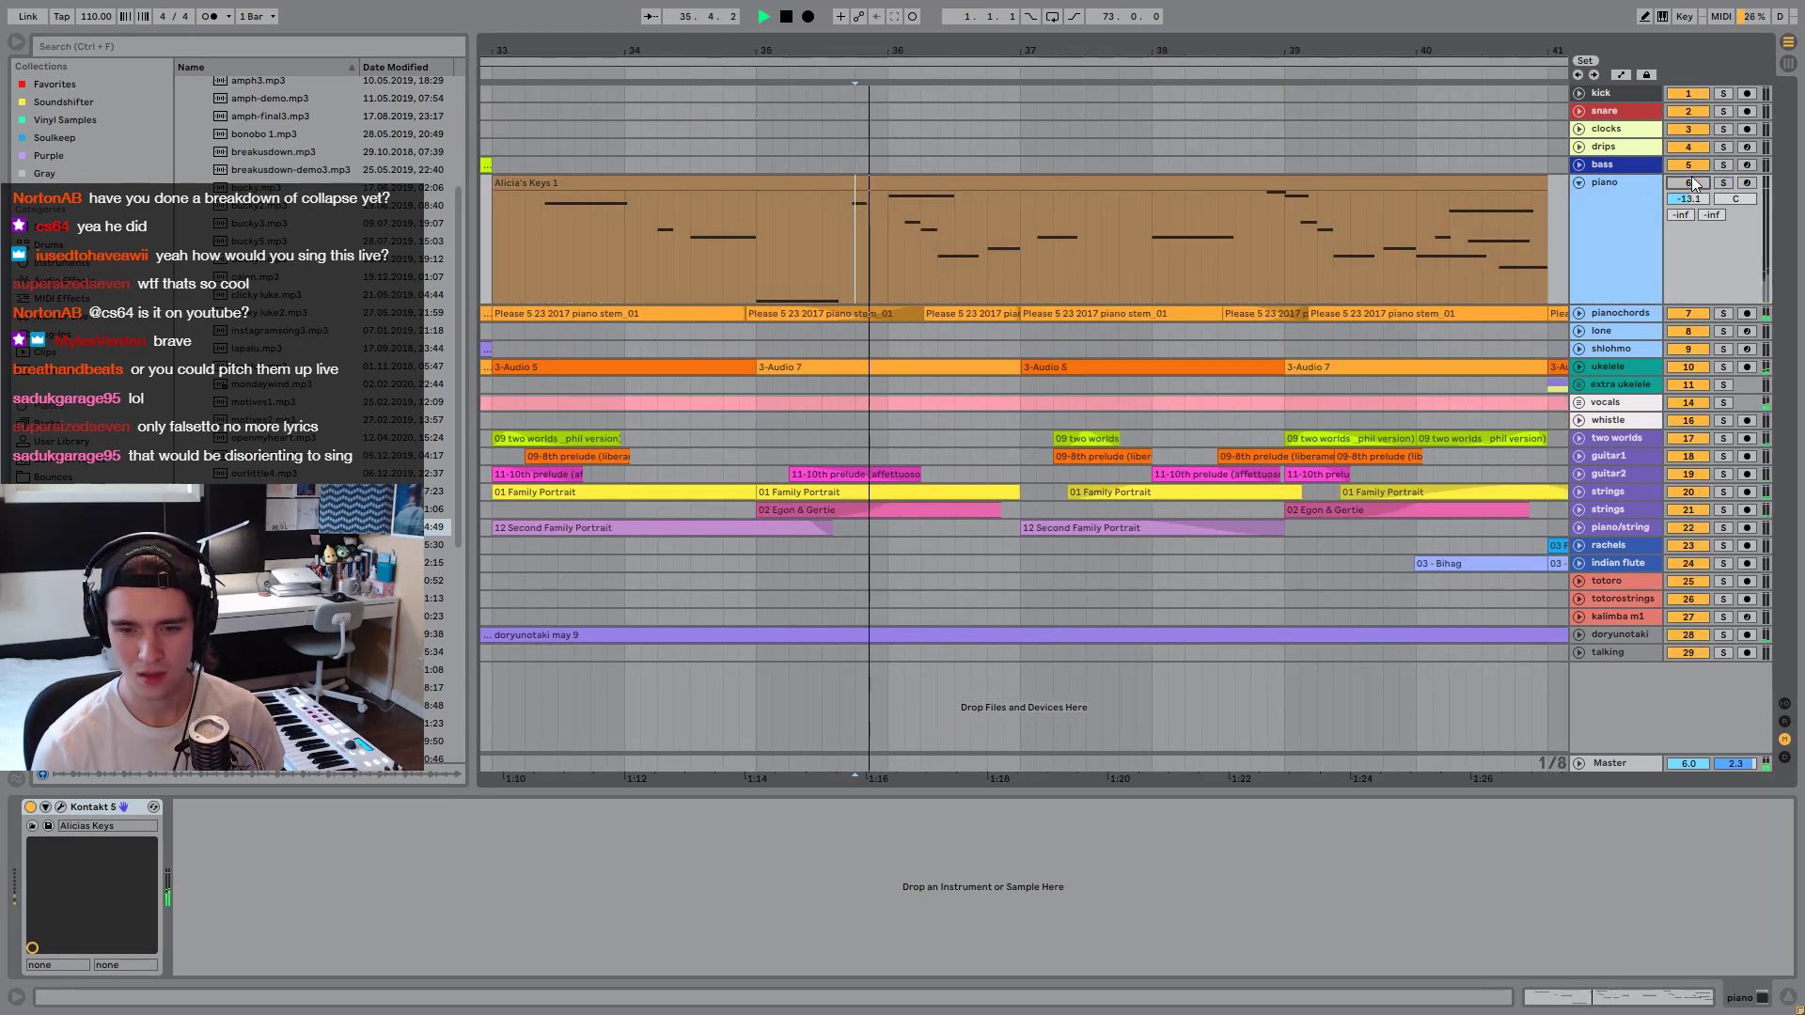
{"action": "key", "text": "space"}
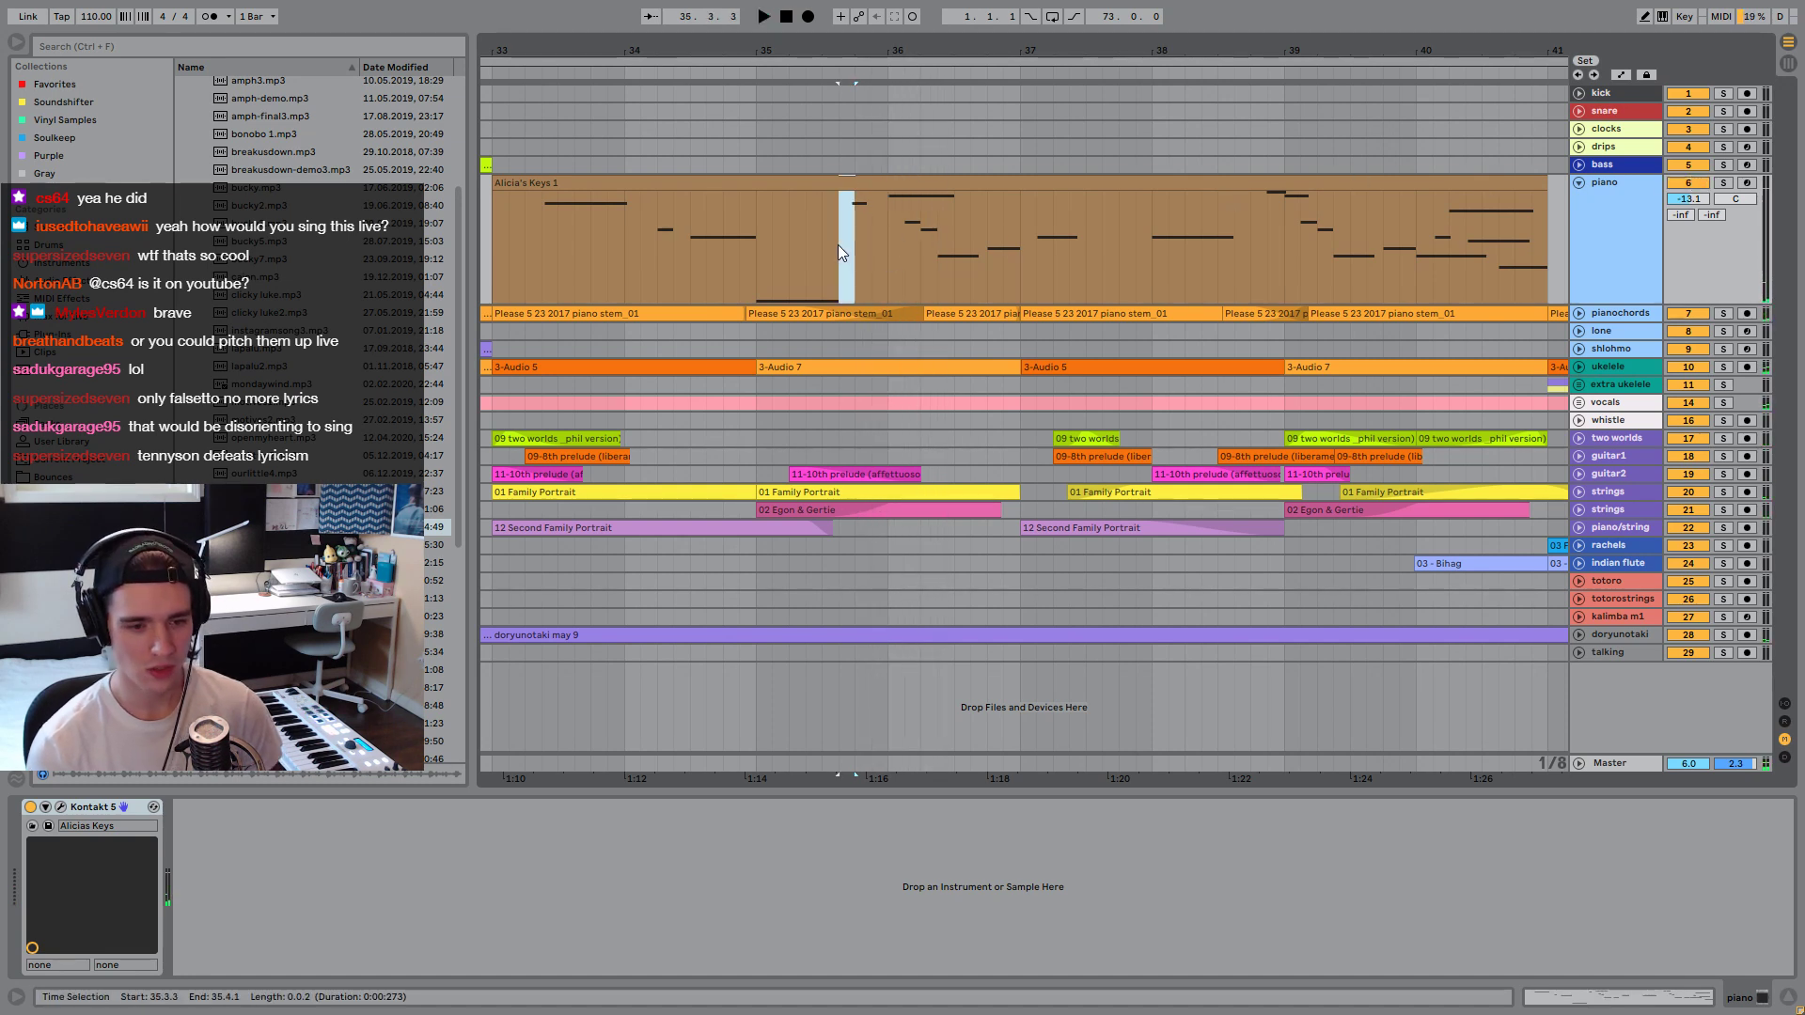
Select the piano passage from 35.3.3 to 37.1.1 and mute the piano track.
{"action": "left_click_drag", "start_coordinate": [838, 246], "coordinate": [974, 234]}
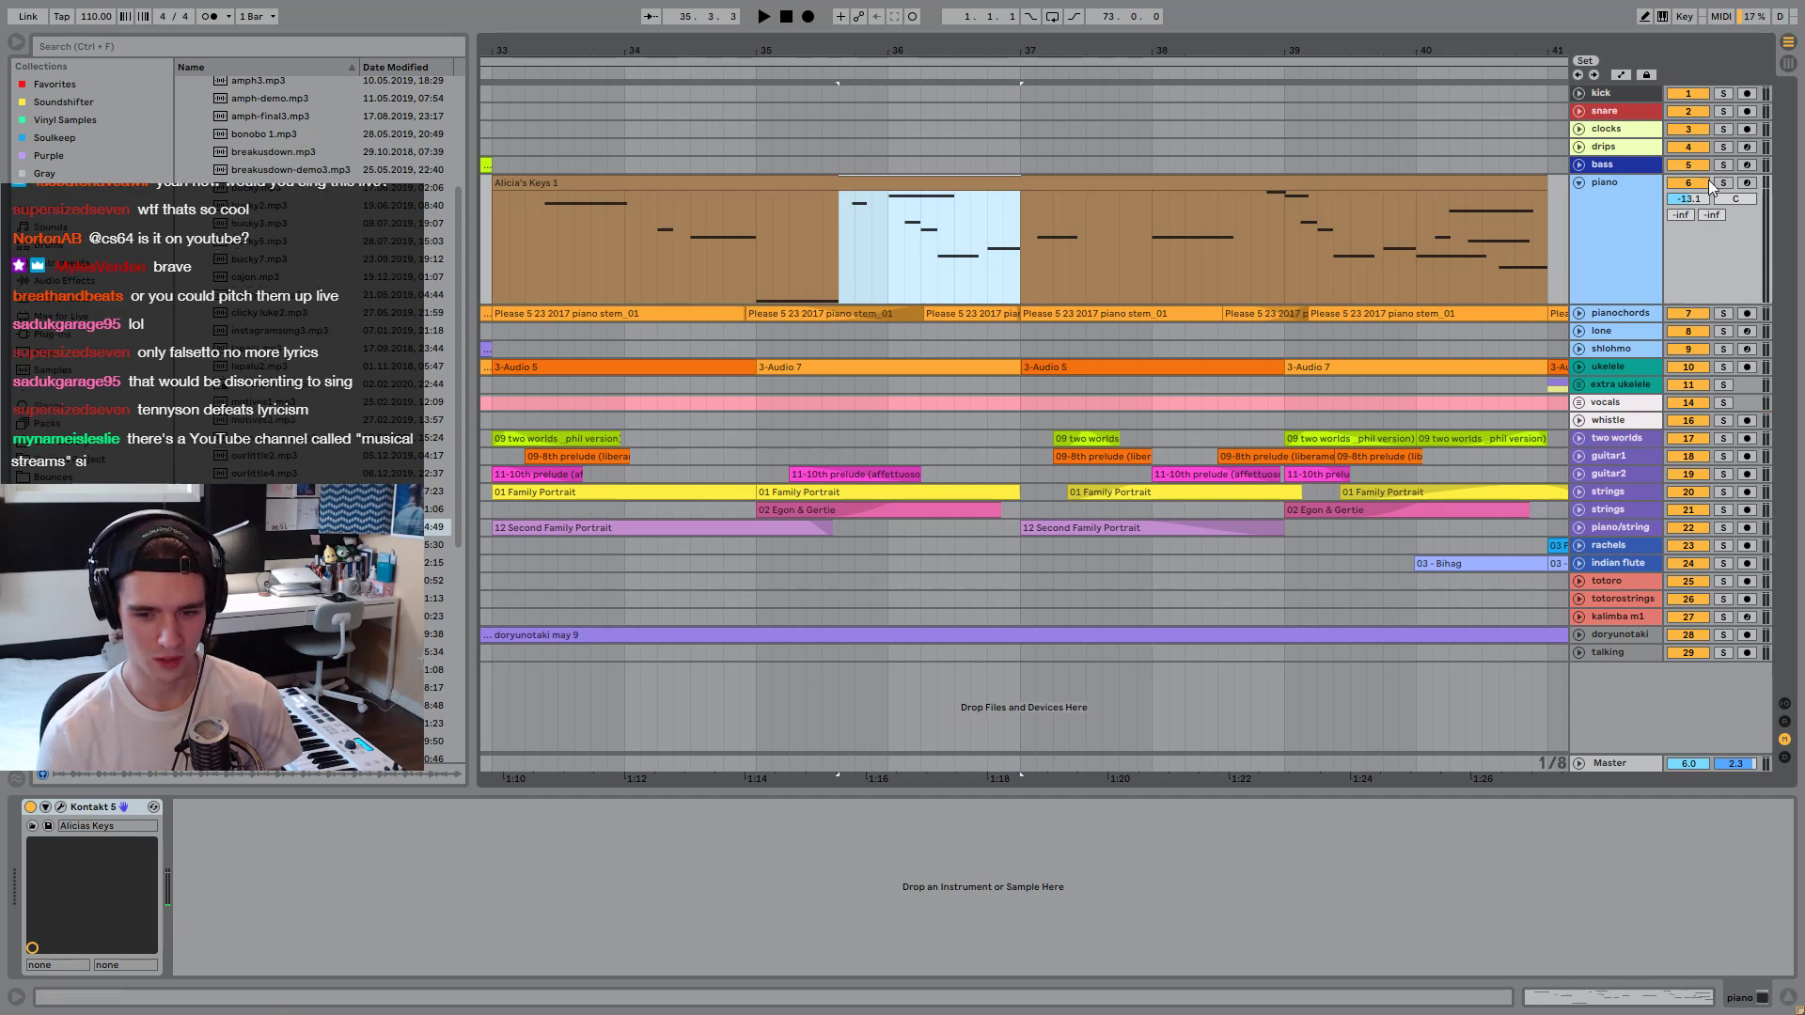
{"action": "left_click", "coordinate": [1673, 186]}
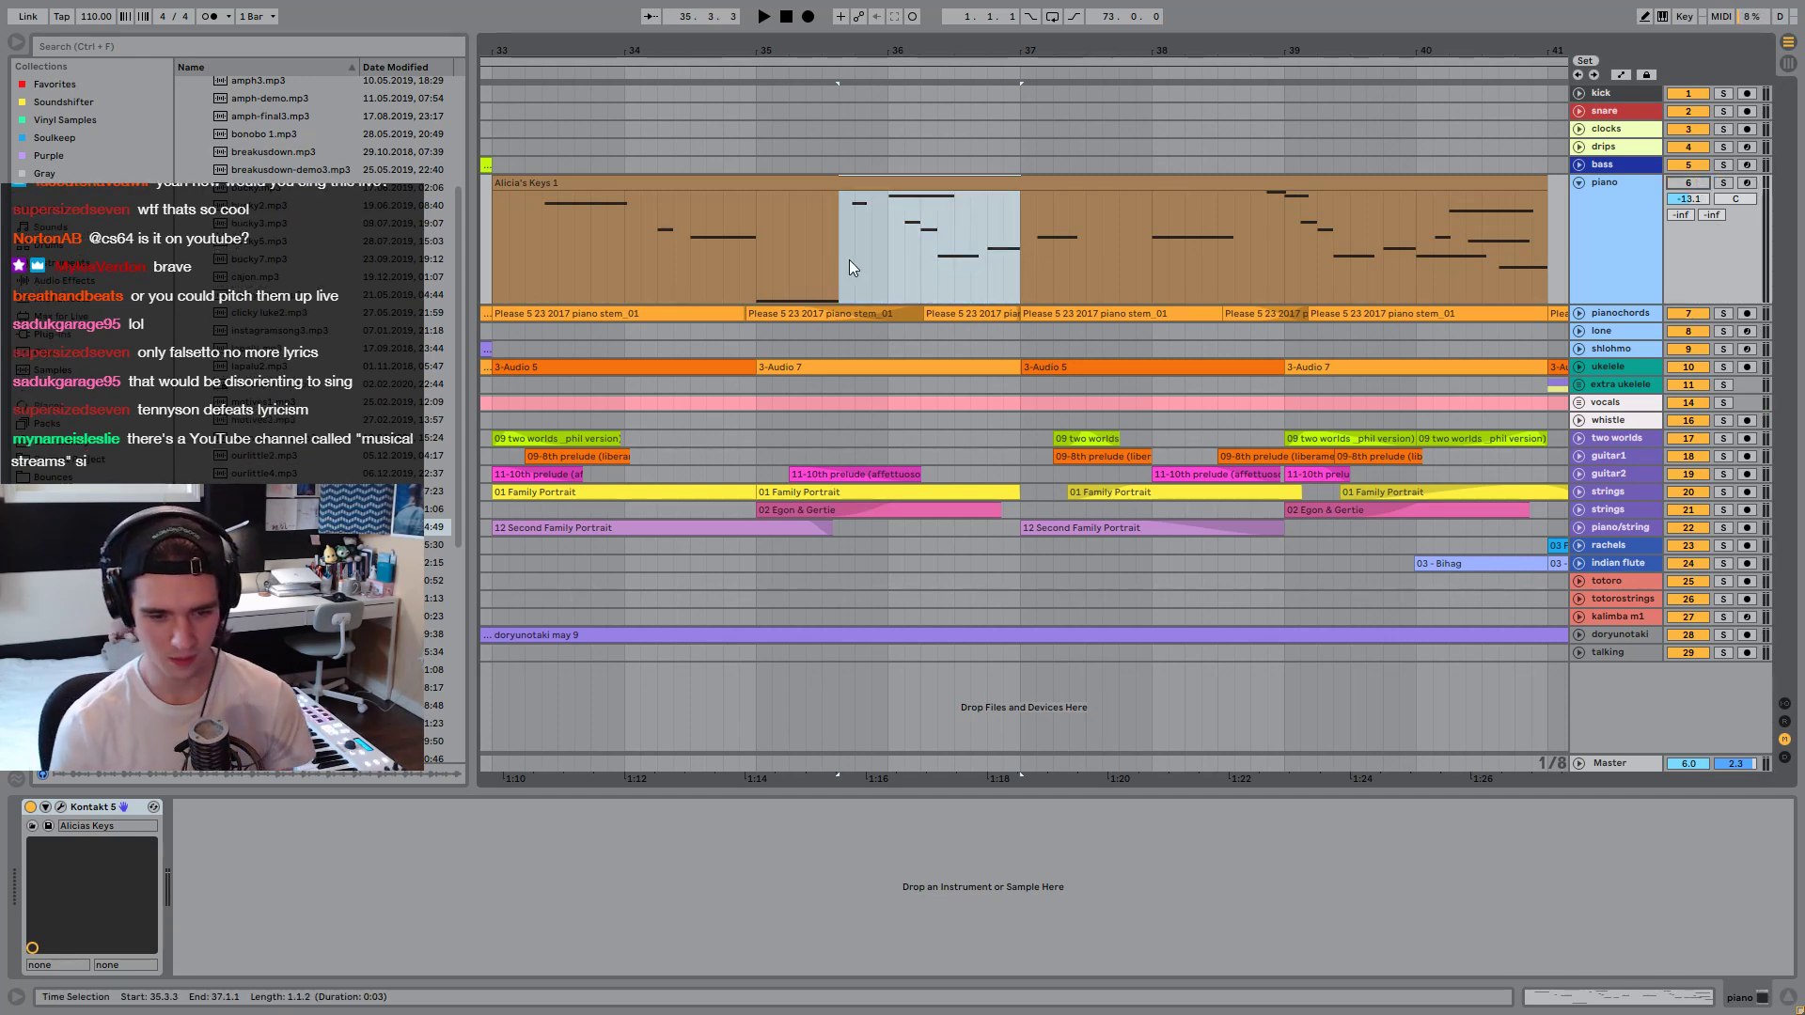
Play the mix with the piano muted from 35.2.3 and again from 35.1.3.
{"action": "left_click_drag", "start_coordinate": [808, 267], "coordinate": [821, 273]}
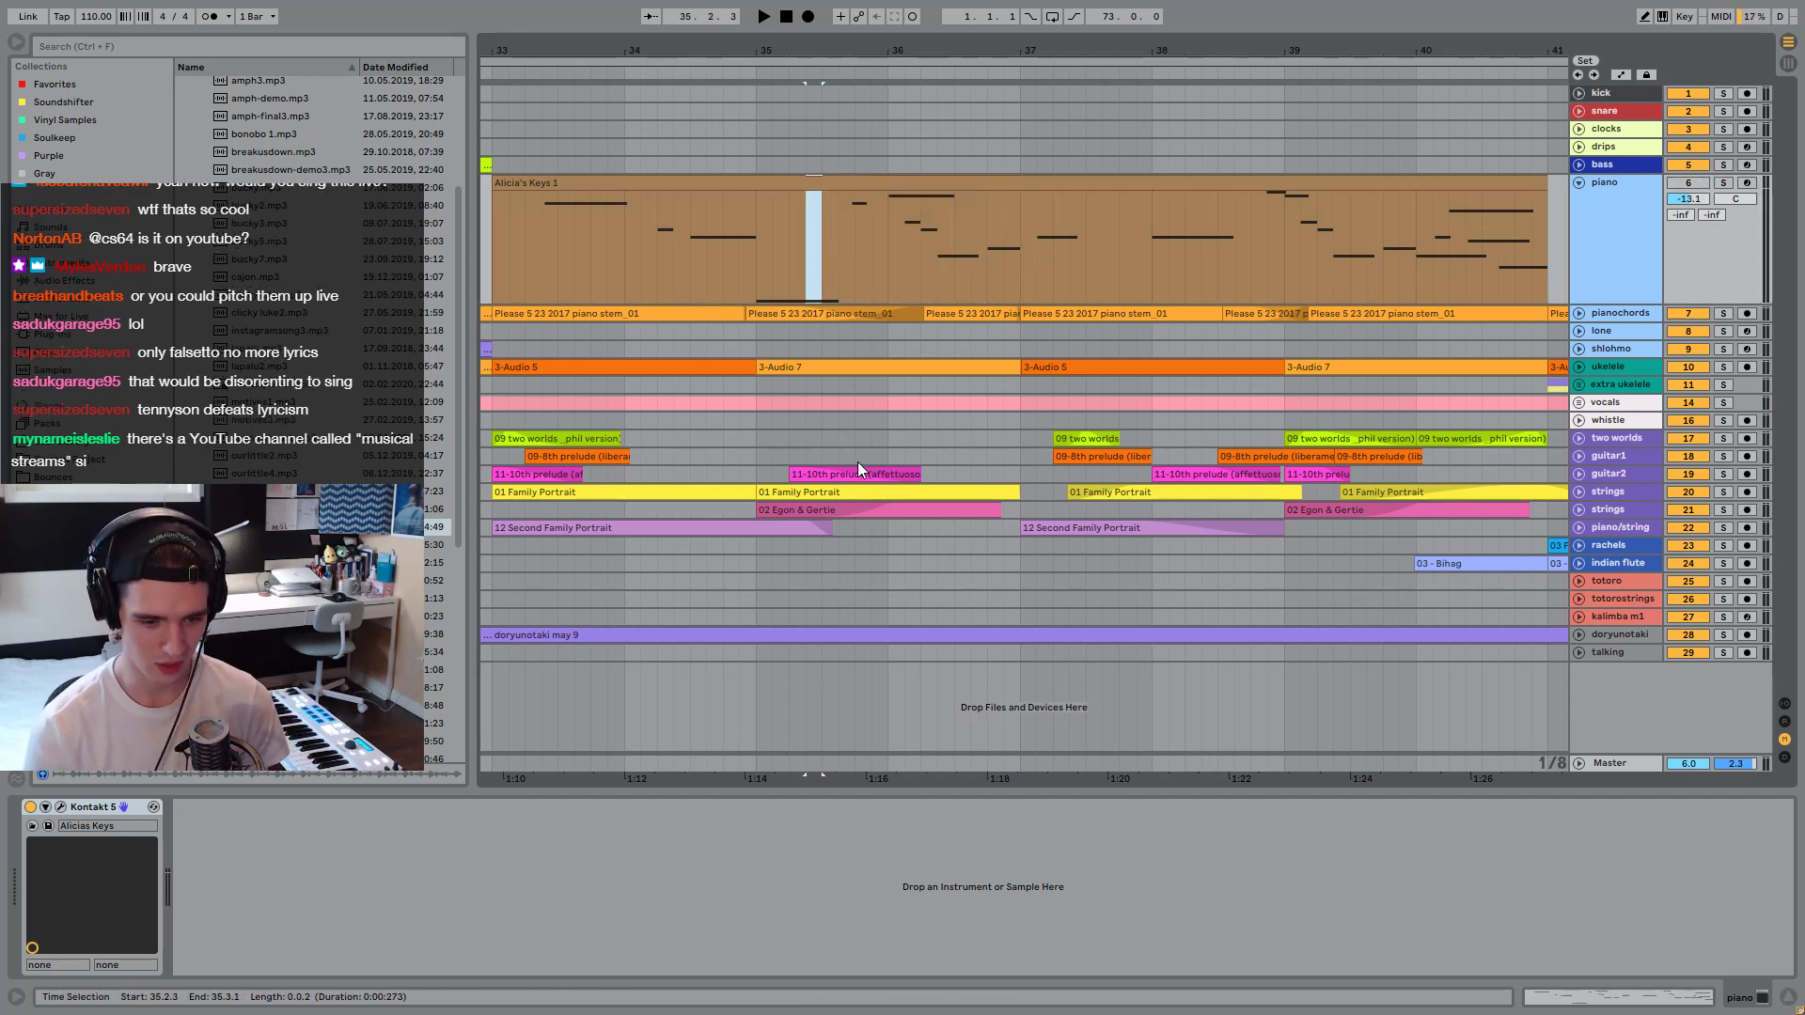
{"action": "left_click", "coordinate": [814, 297]}
{"action": "key", "text": "space"}
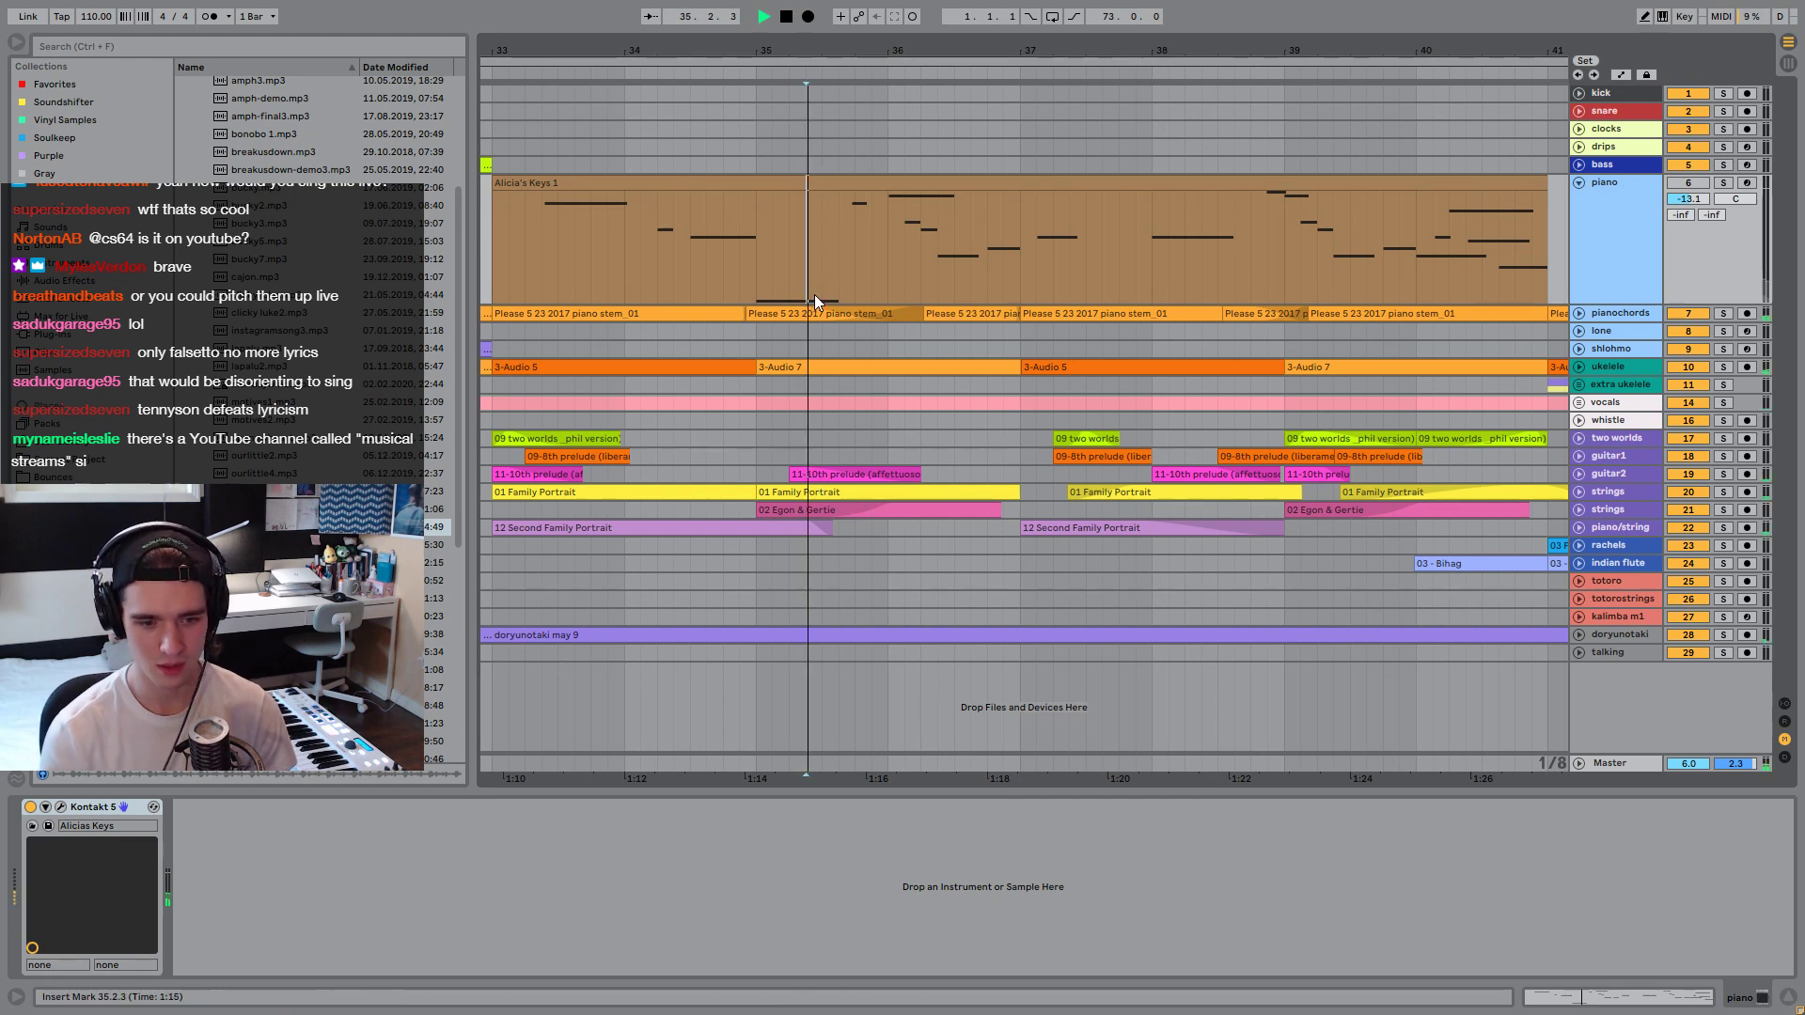
{"action": "key", "text": "space"}
{"action": "key", "text": "space"}
{"action": "key", "text": "space"}
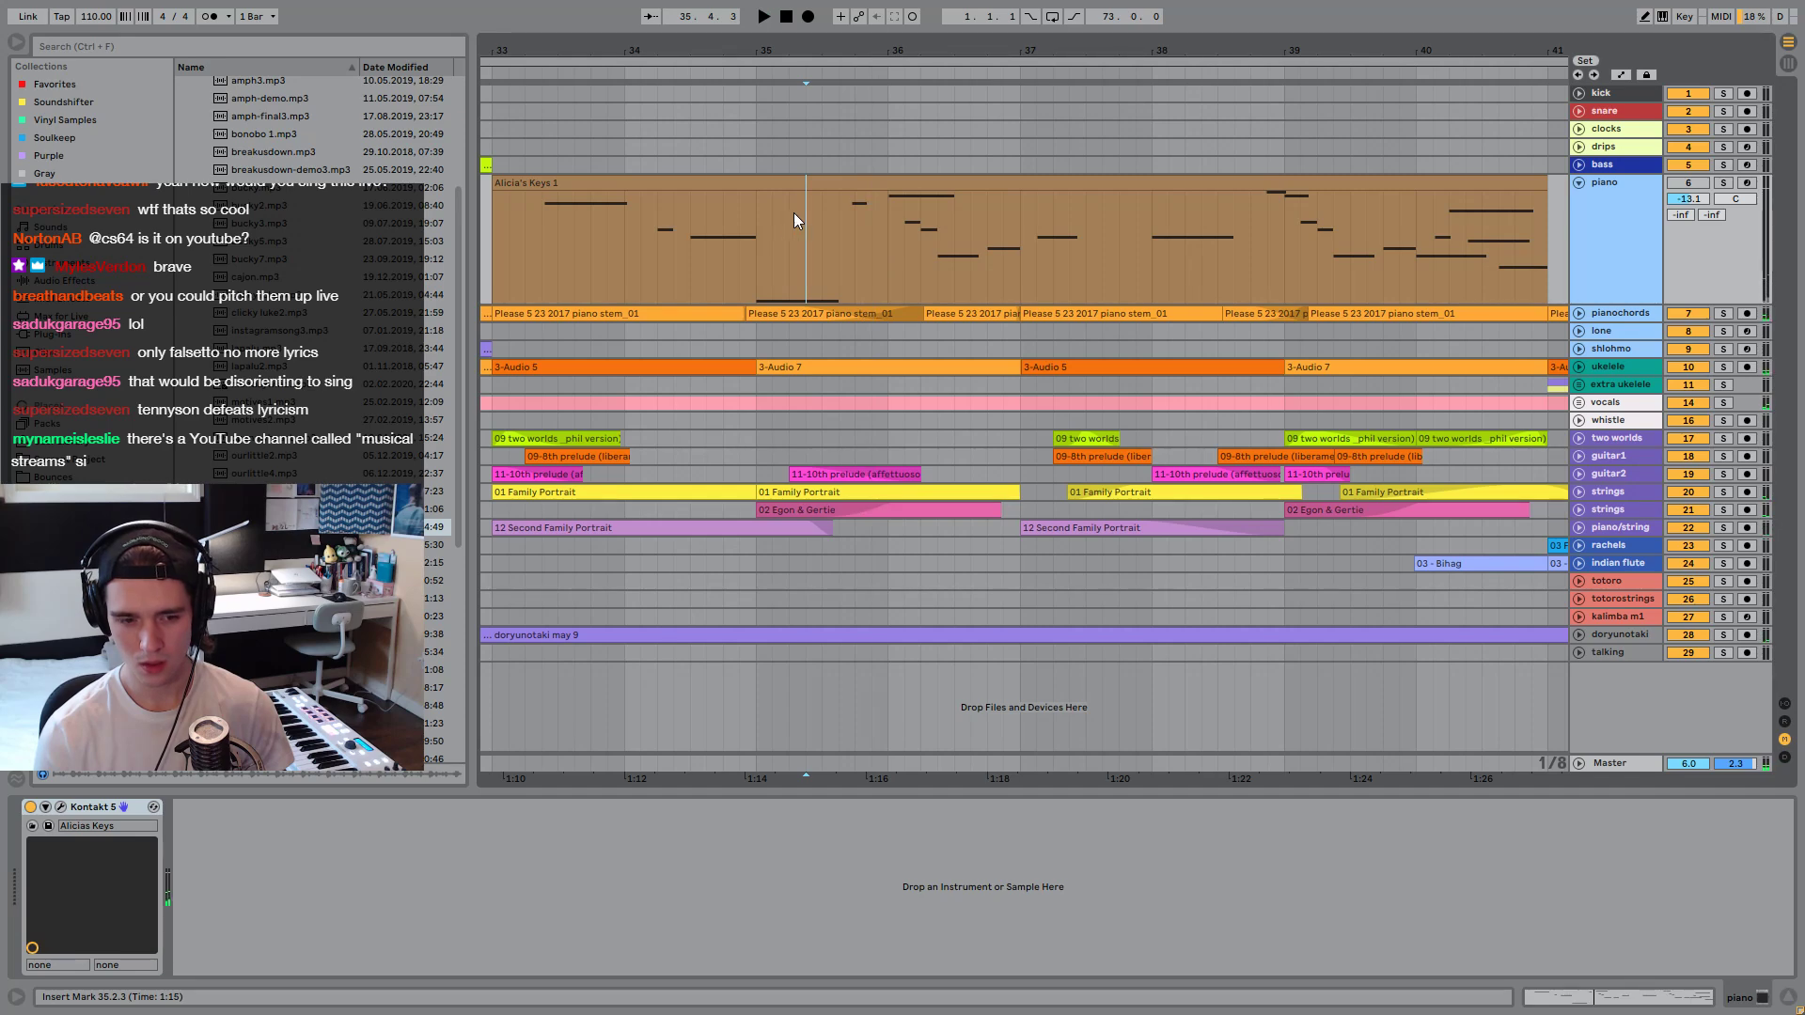
{"action": "left_click", "coordinate": [776, 239]}
{"action": "key", "text": "space"}
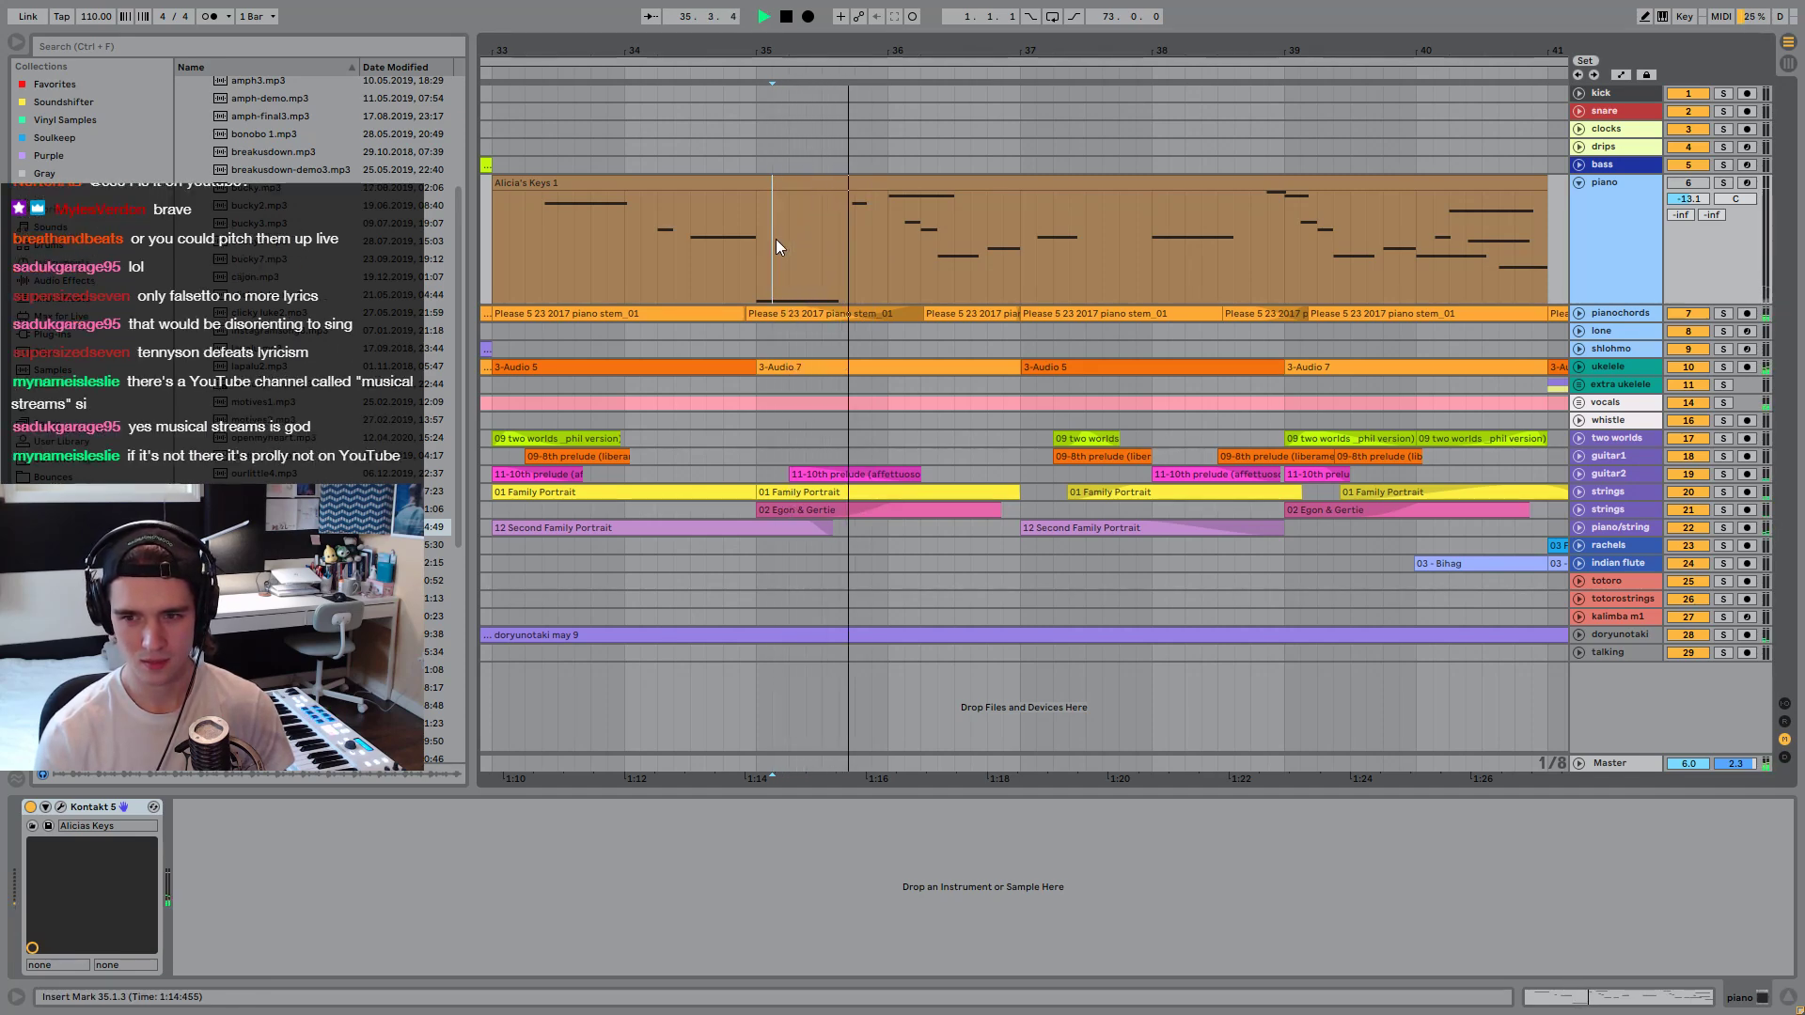
{"action": "key", "text": "space"}
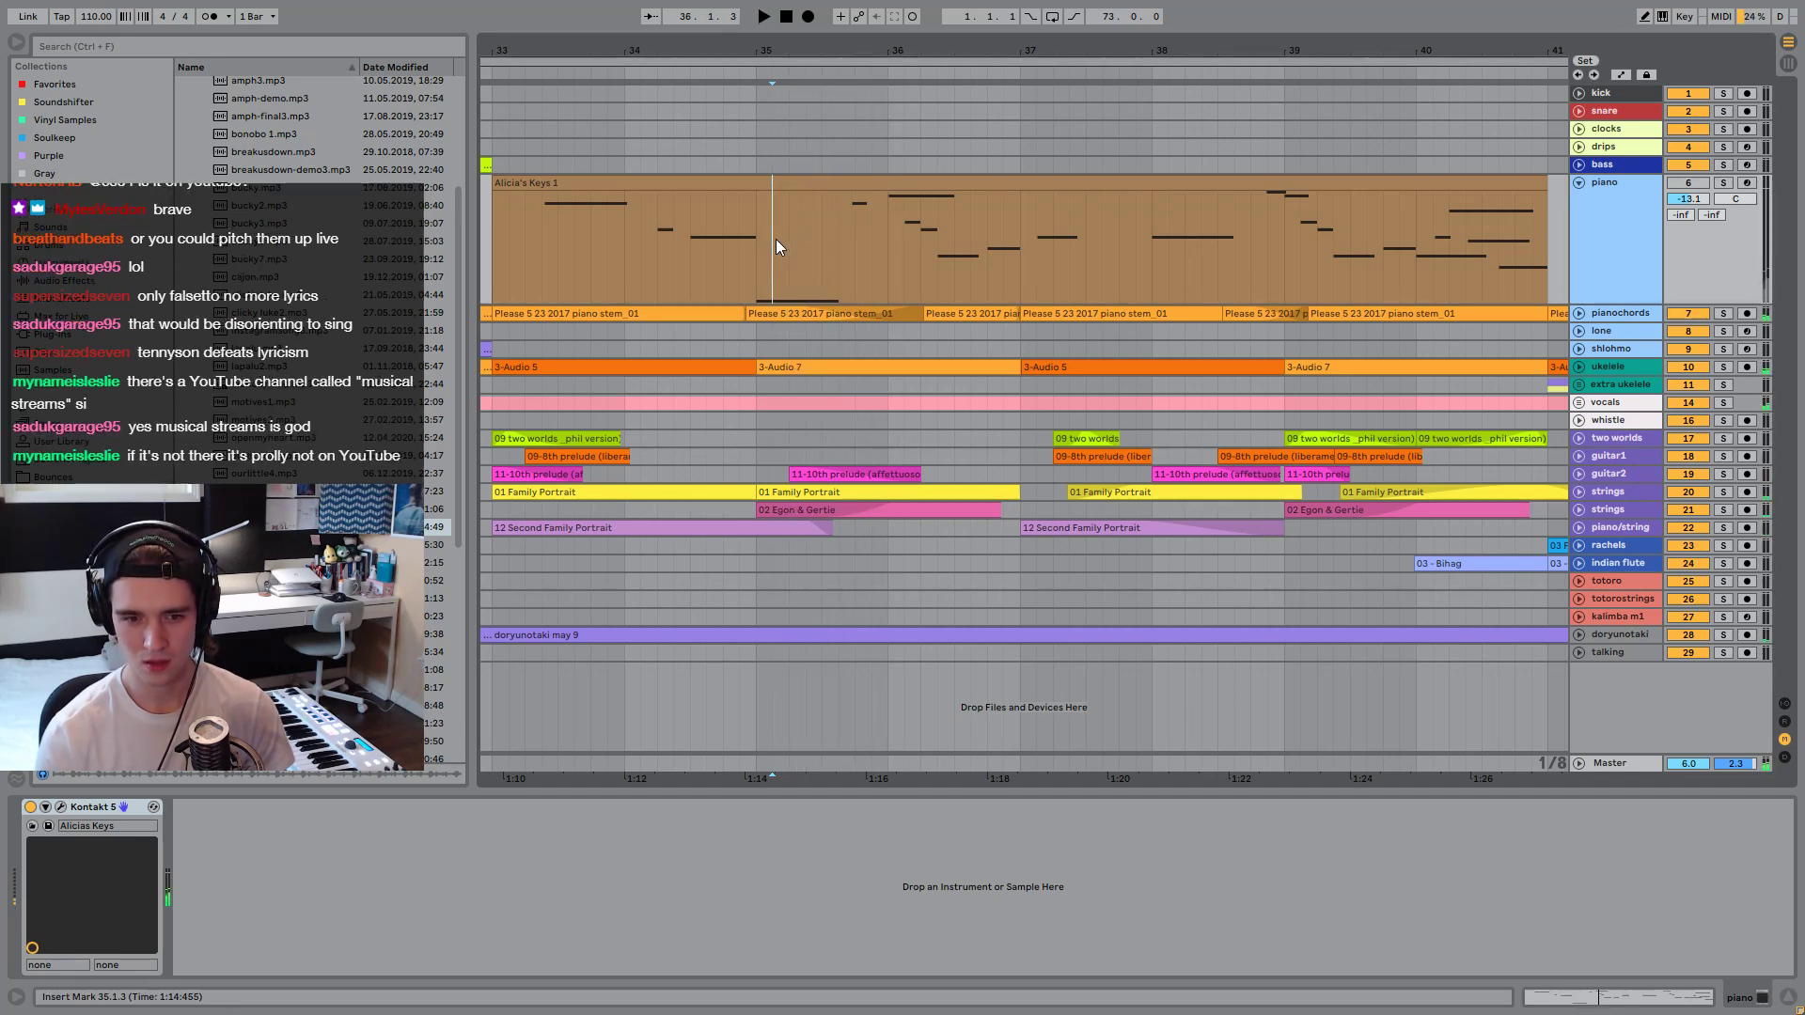
Play the mix repeatedly from about 35.3.3 in the piano clip.
{"action": "left_click", "coordinate": [838, 224]}
{"action": "key", "text": "space"}
{"action": "key", "text": "space"}
{"action": "key", "text": "space"}
{"action": "key", "text": "space"}
{"action": "key", "text": "space"}
{"action": "key", "text": "space"}
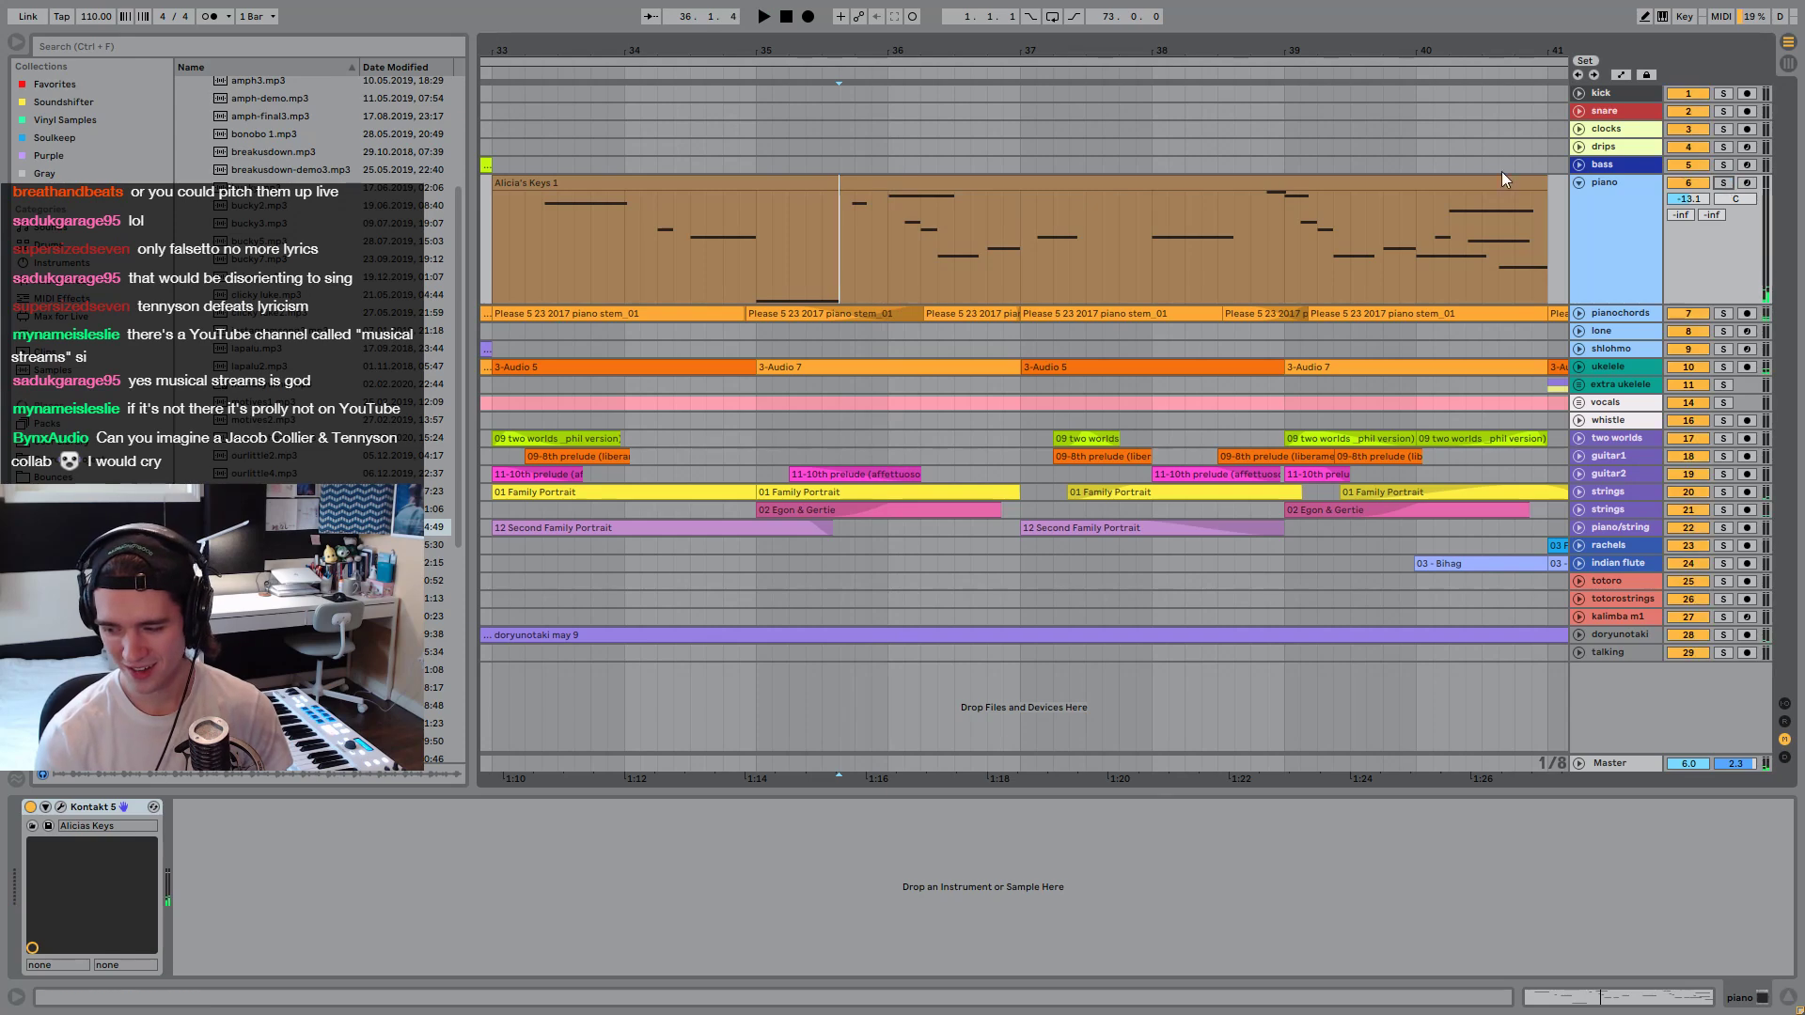
Play the mix from 38.4.1 past the end of the piano clip into bar 42.
{"action": "left_click", "coordinate": [1250, 250]}
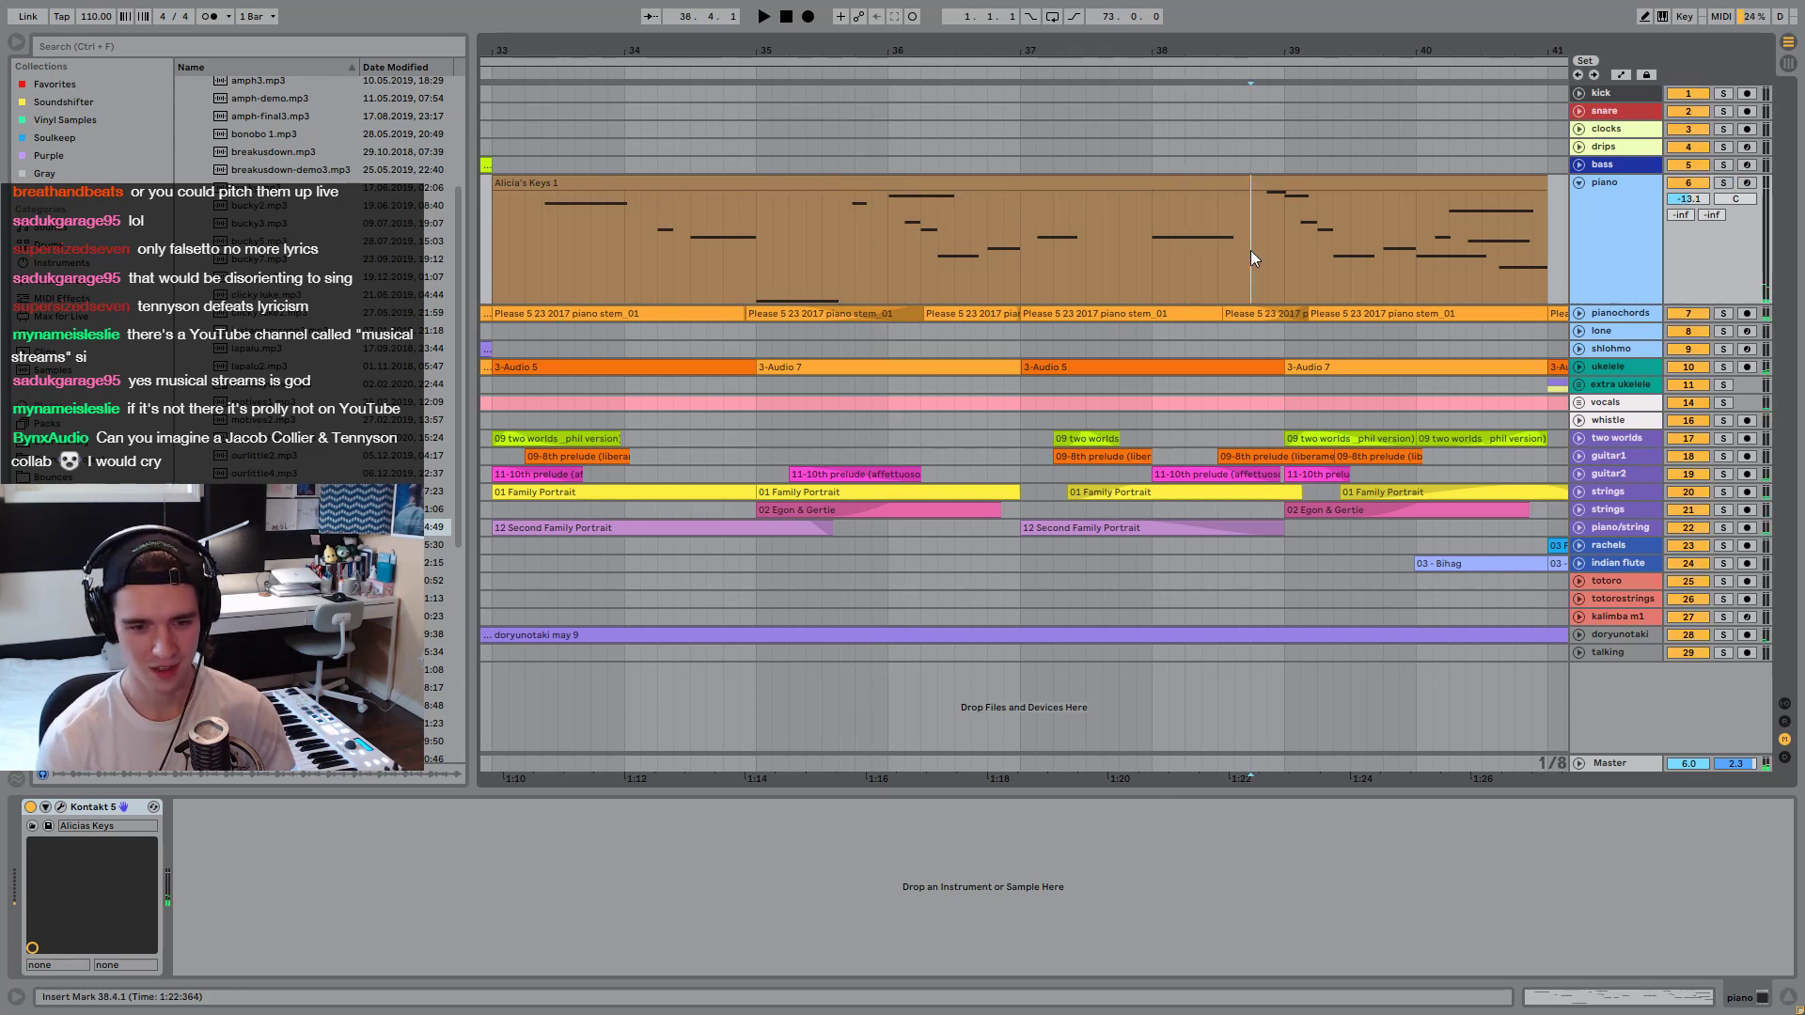
{"action": "left_click_drag", "start_coordinate": [1400, 54], "coordinate": [1166, 56]}
{"action": "key", "text": "space"}
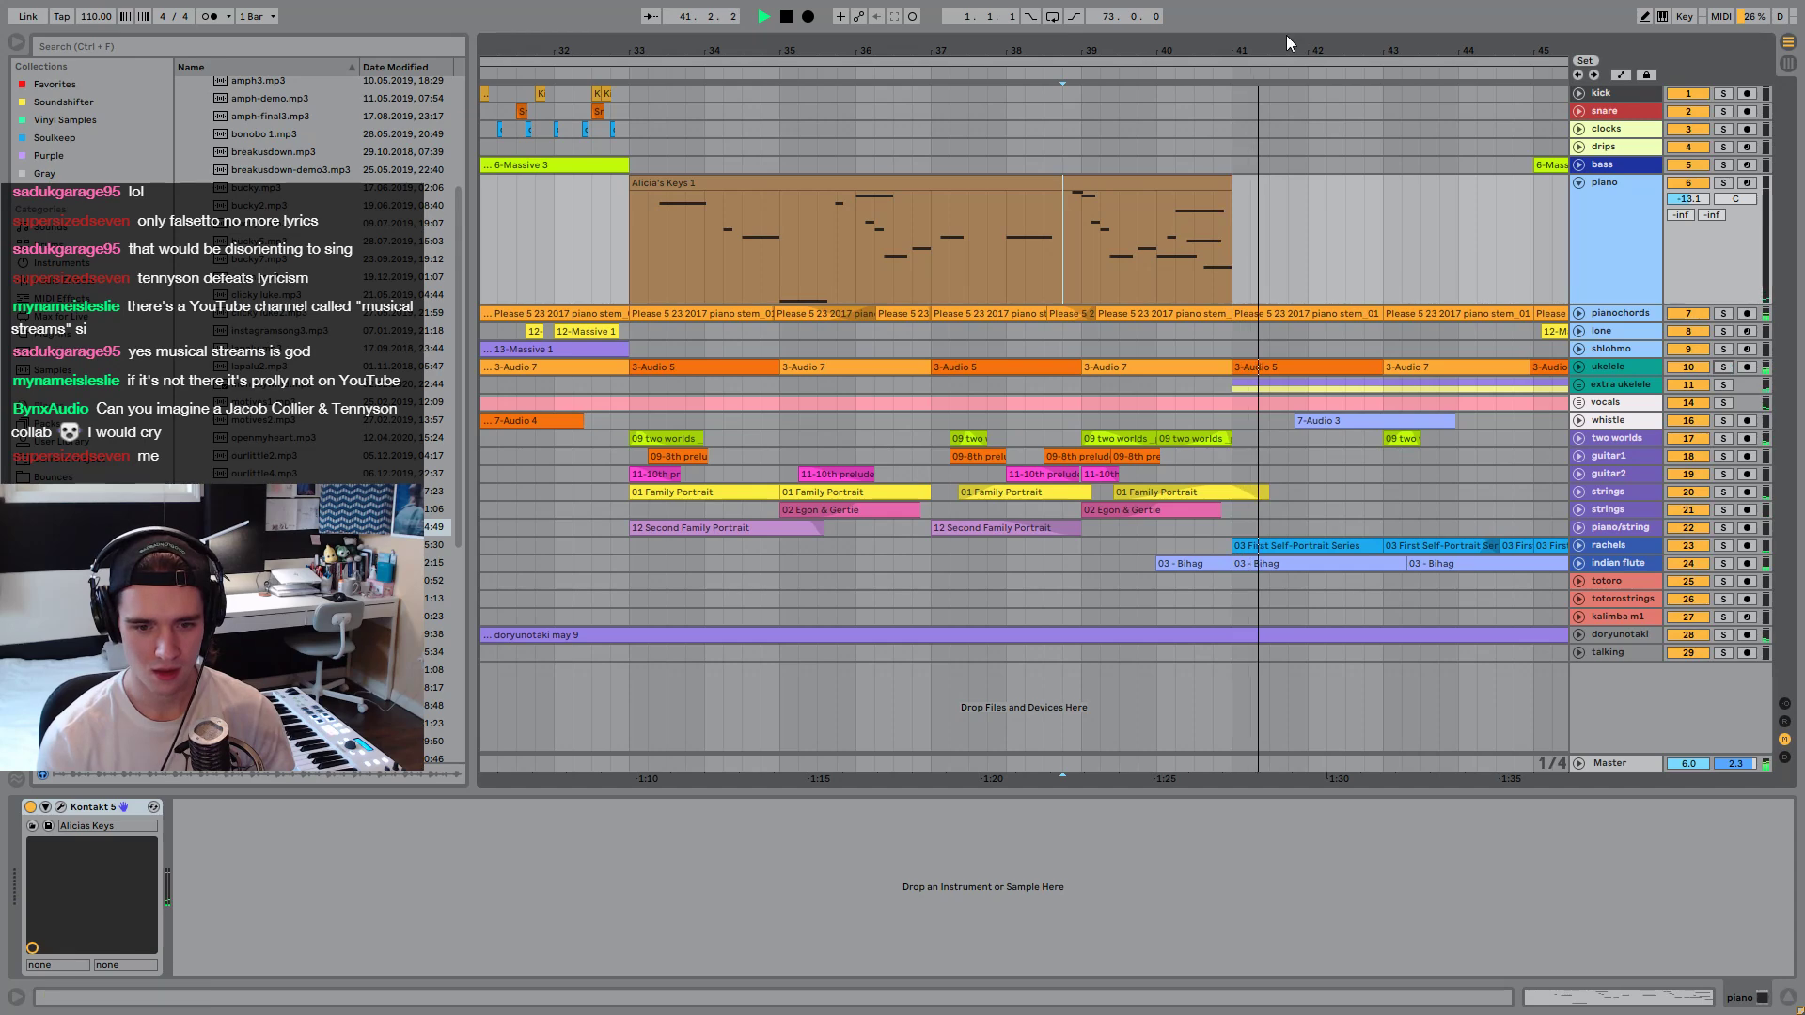
{"action": "left_click_drag", "start_coordinate": [1175, 47], "coordinate": [1113, 36]}
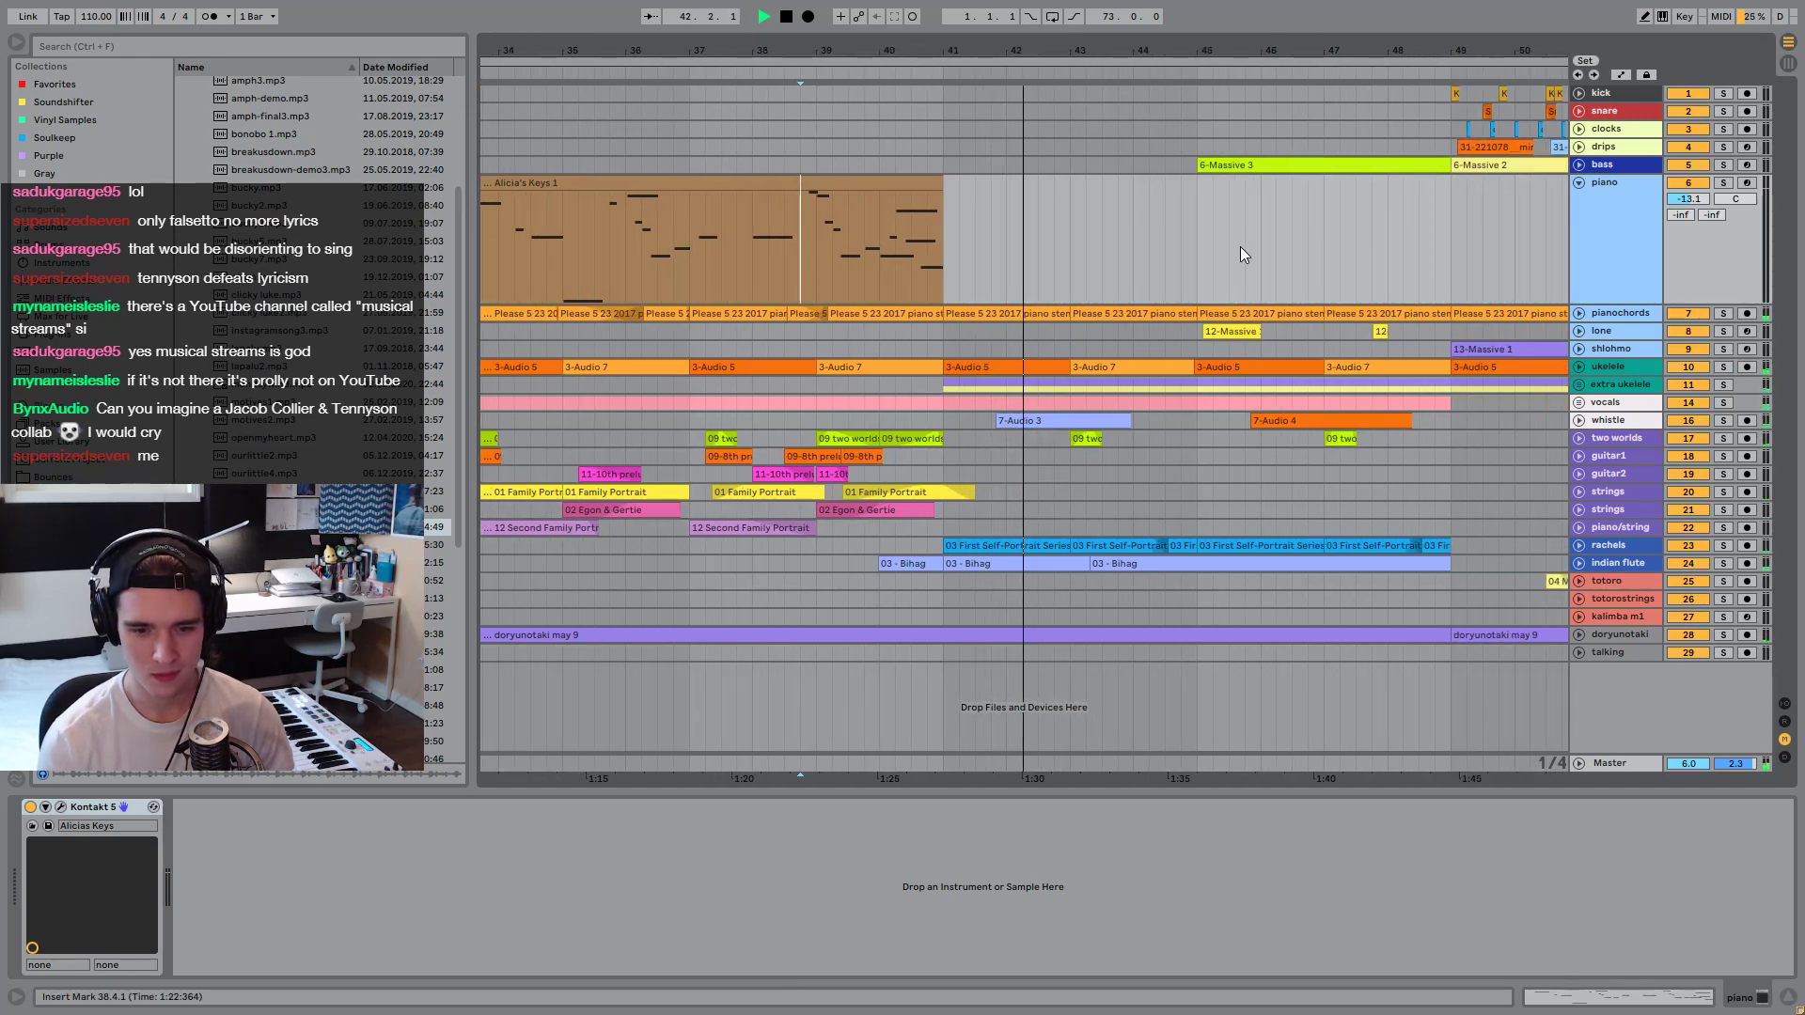
{"action": "left_click_drag", "start_coordinate": [1375, 39], "coordinate": [1554, 44]}
{"action": "key", "text": "space"}
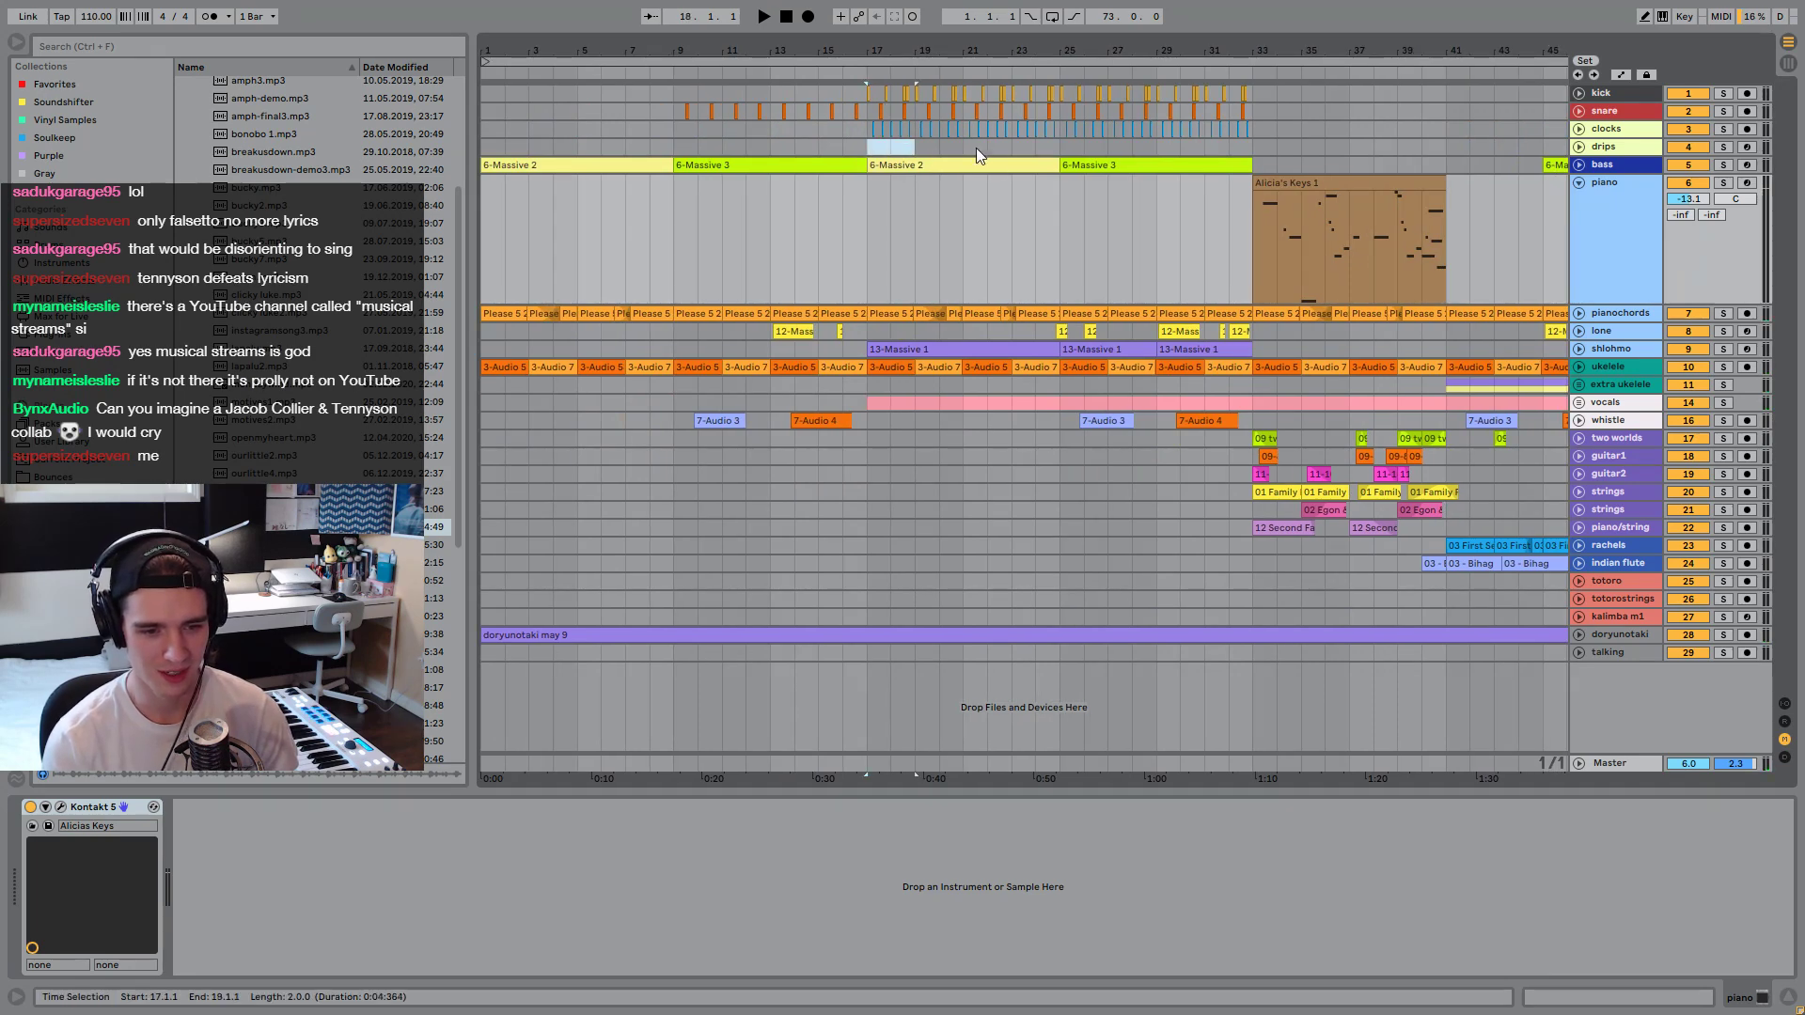
Solo the kick, snare and clocks tracks and play them from 49.1.1.
{"action": "left_click_drag", "start_coordinate": [921, 149], "coordinate": [1316, 147]}
{"action": "left_click_drag", "start_coordinate": [1395, 45], "coordinate": [717, 47]}
{"action": "left_click", "coordinate": [956, 136]}
{"action": "key", "text": "space"}
{"action": "left_click", "coordinate": [1723, 93]}
{"action": "left_click", "coordinate": [1723, 111], "text": "ctrl"}
{"action": "left_click", "coordinate": [1724, 130], "text": "ctrl"}
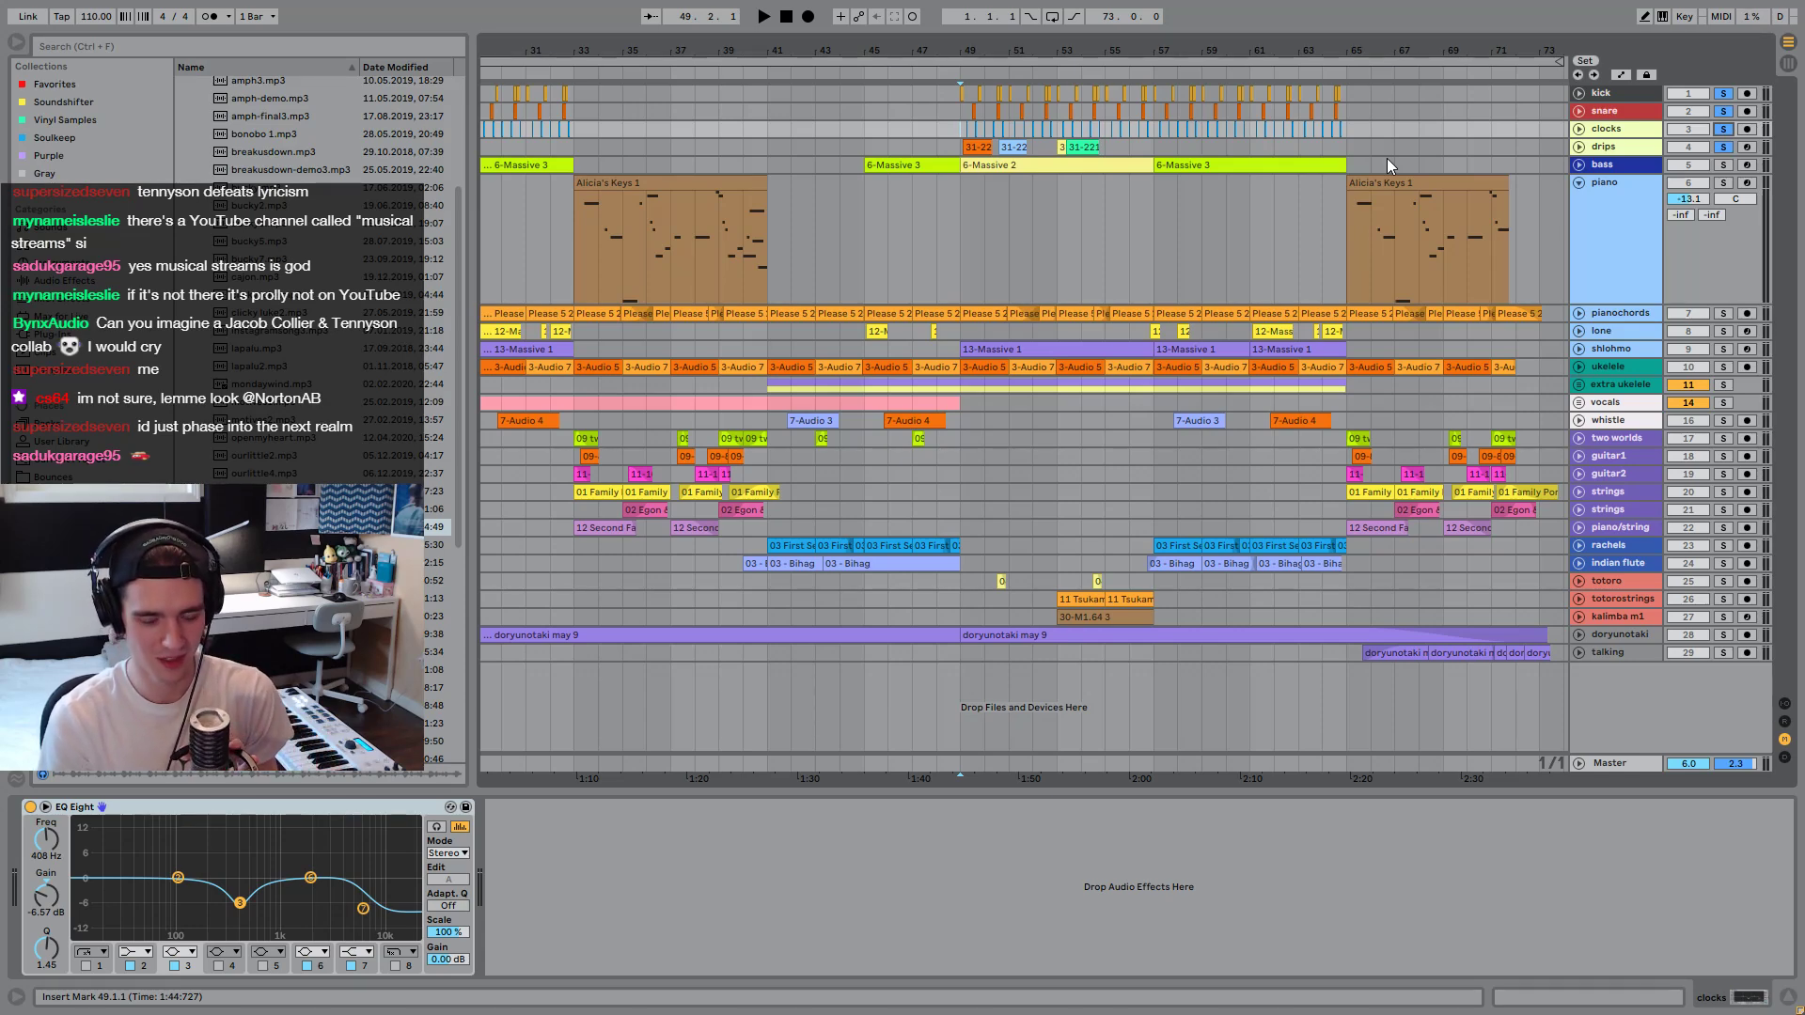
{"action": "key", "text": "space"}
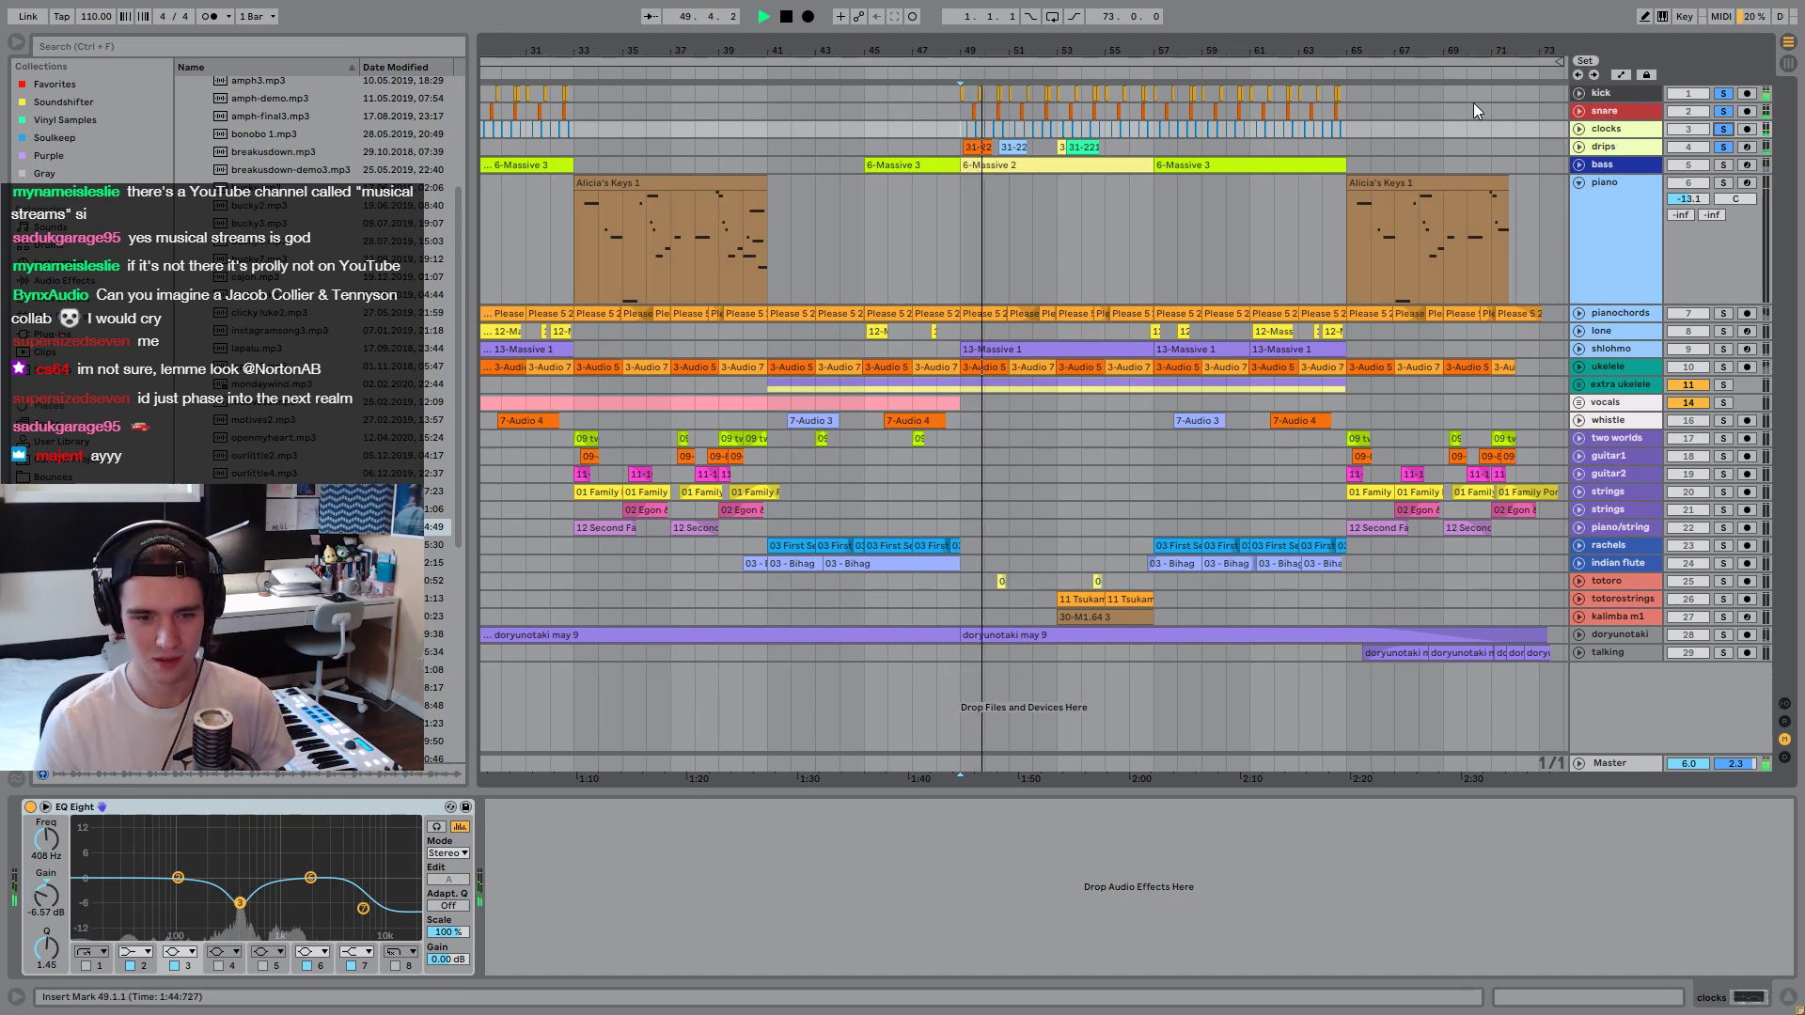
{"action": "key", "text": "space"}
Add a Utility to the Master track after the SPL Passeq and raise its gain to 5.44 dB.
{"action": "left_click", "coordinate": [1626, 765]}
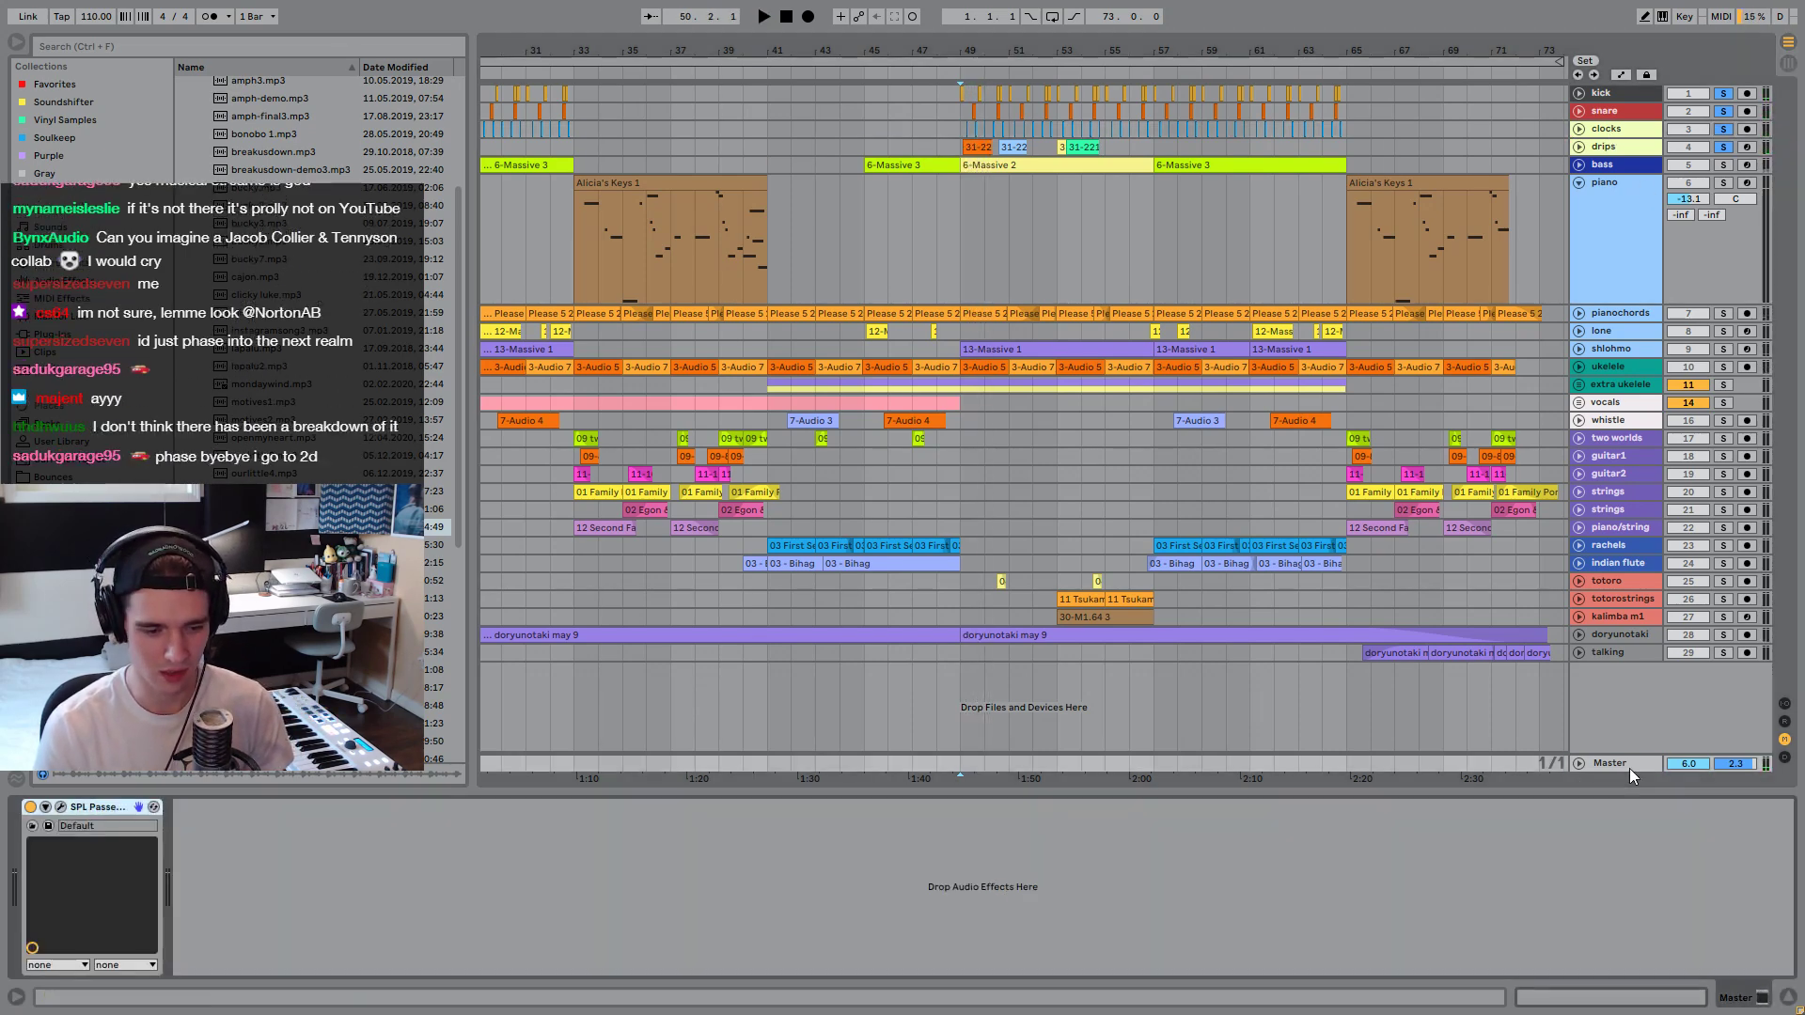
{"action": "left_click", "coordinate": [56, 282]}
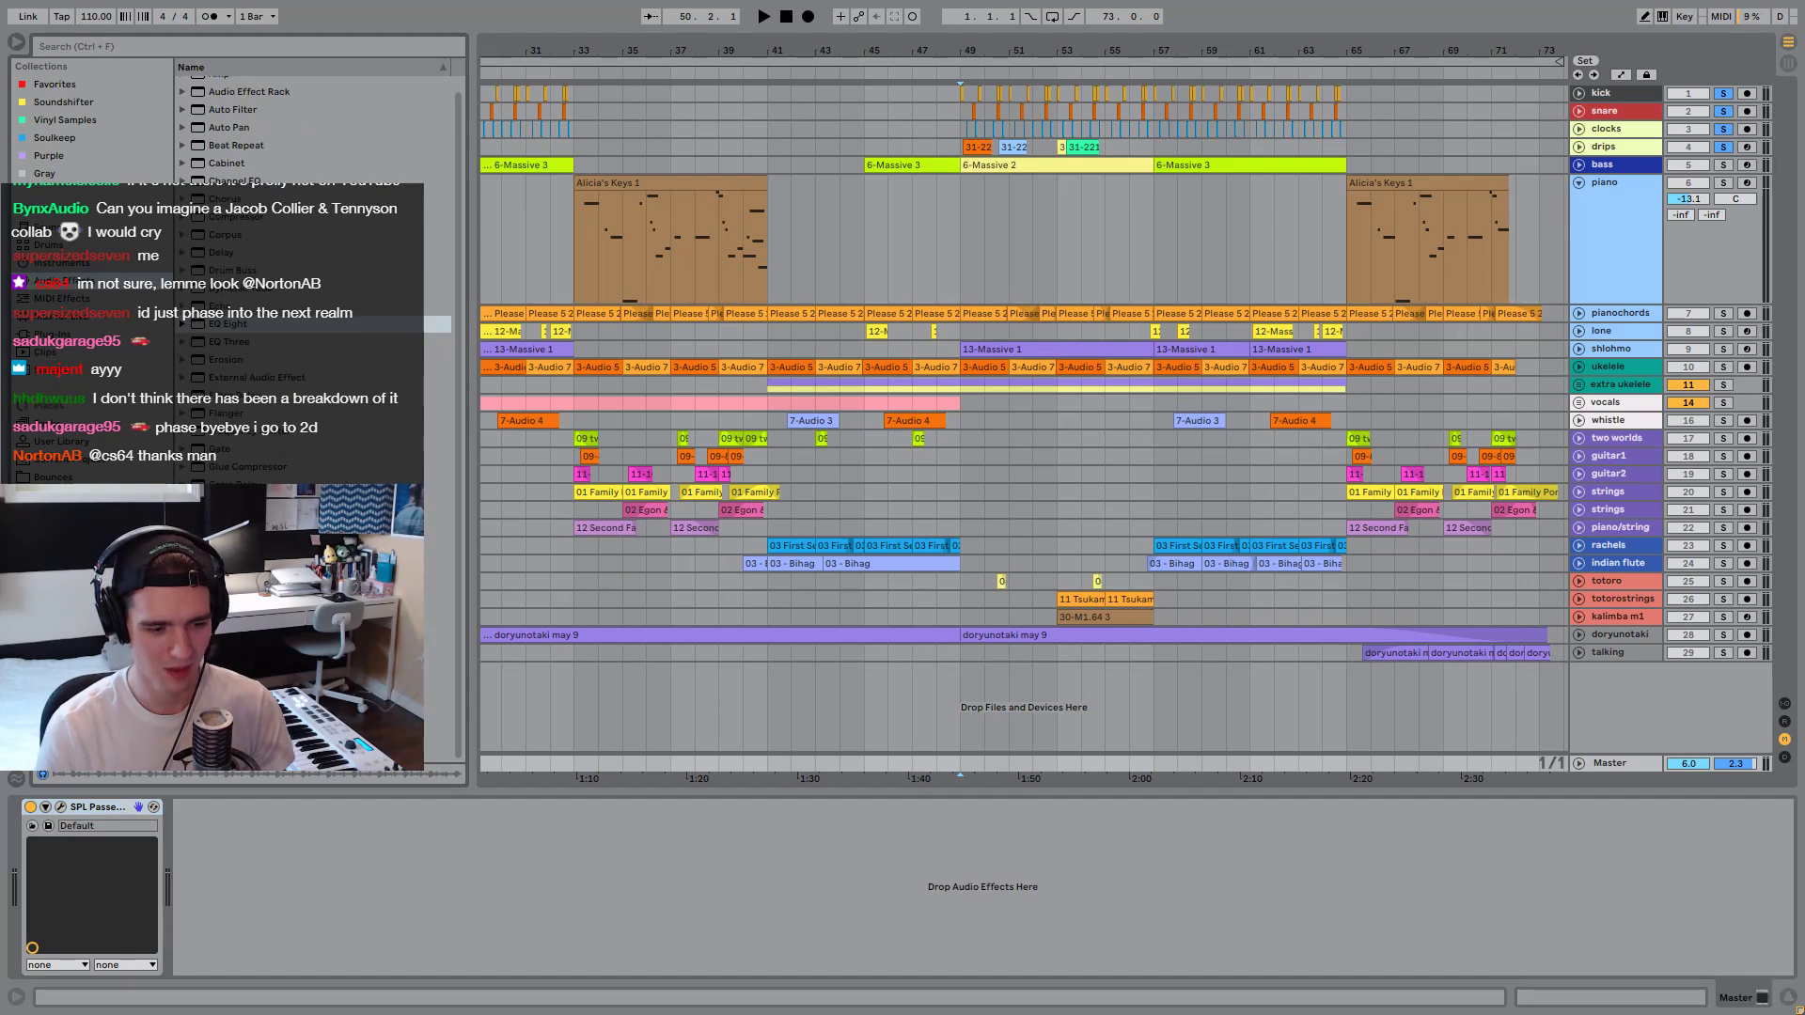
{"action": "left_click_drag", "start_coordinate": [235, 720], "coordinate": [383, 865]}
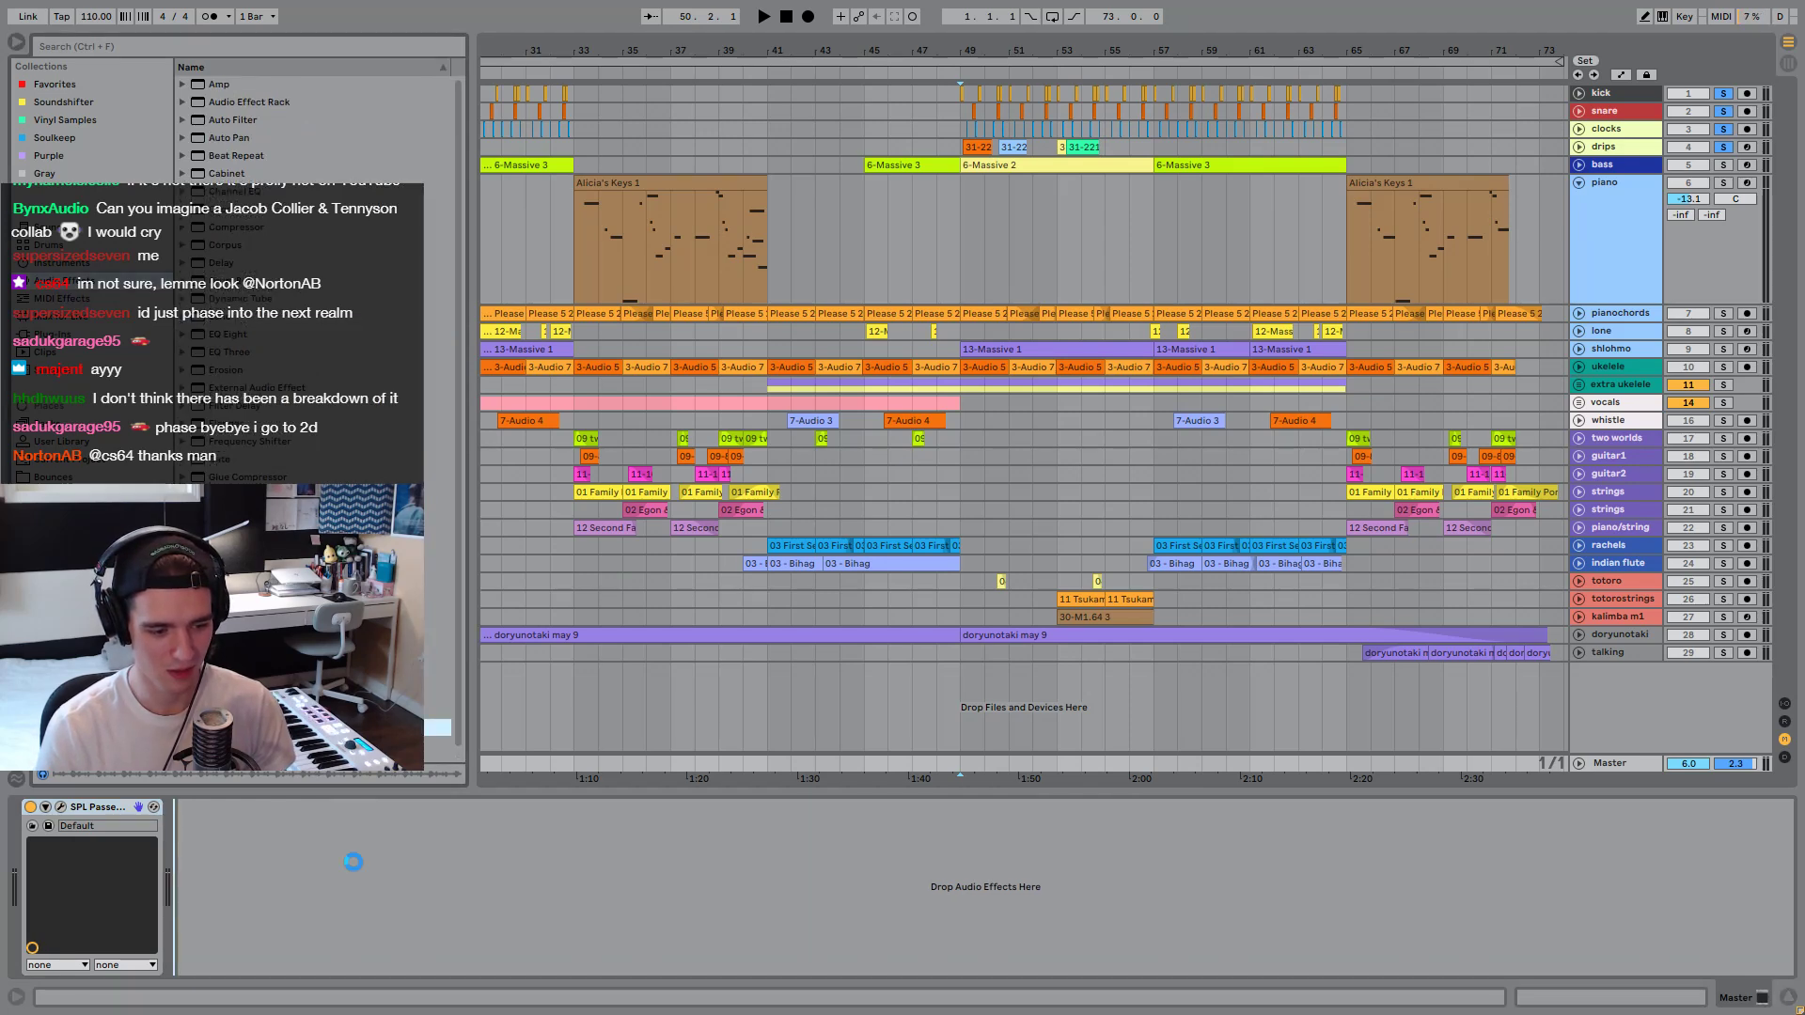
{"action": "left_click_drag", "start_coordinate": [272, 865], "coordinate": [291, 782]}
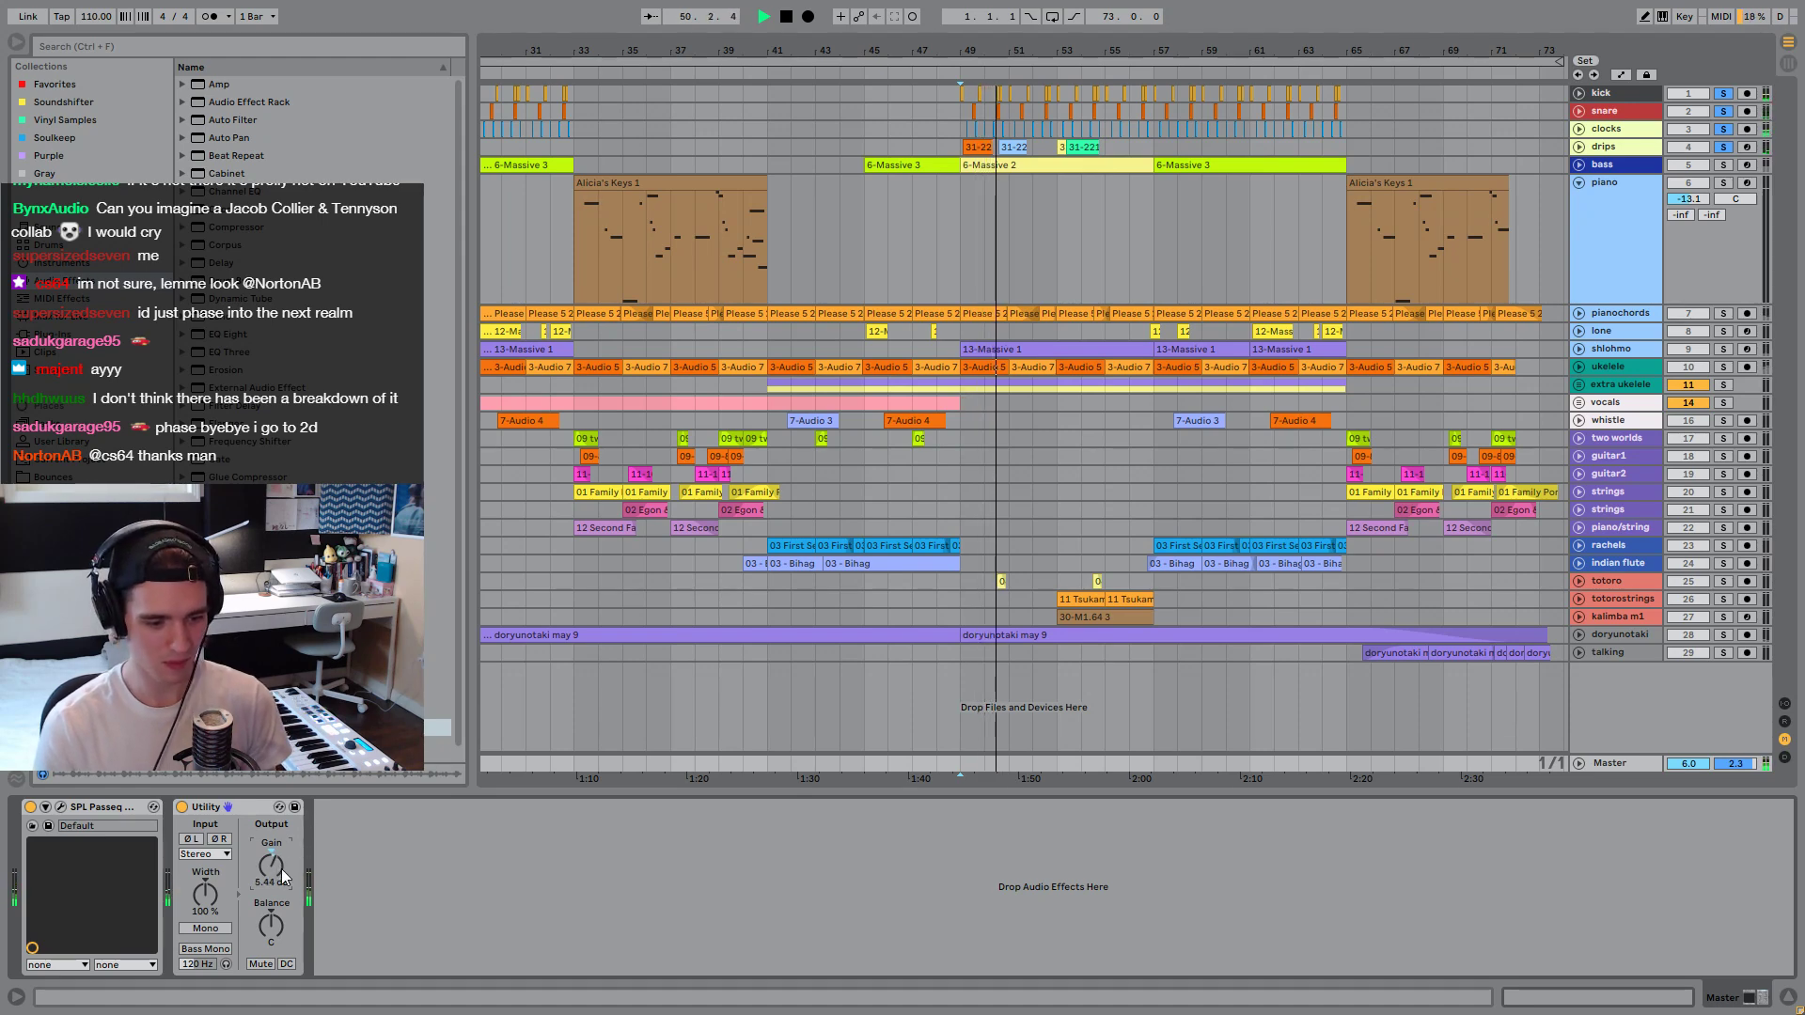
Solo only the clocks track and play it.
{"action": "left_click_drag", "start_coordinate": [1041, 50], "coordinate": [1040, 138]}
{"action": "left_click", "coordinate": [1723, 128]}
{"action": "left_click", "coordinate": [1723, 129]}
{"action": "key", "text": "space"}
Unfold the clocks track and zoom in on its first drumloop slice at 49.2.
{"action": "left_click", "coordinate": [1579, 129]}
{"action": "left_click", "coordinate": [746, 155]}
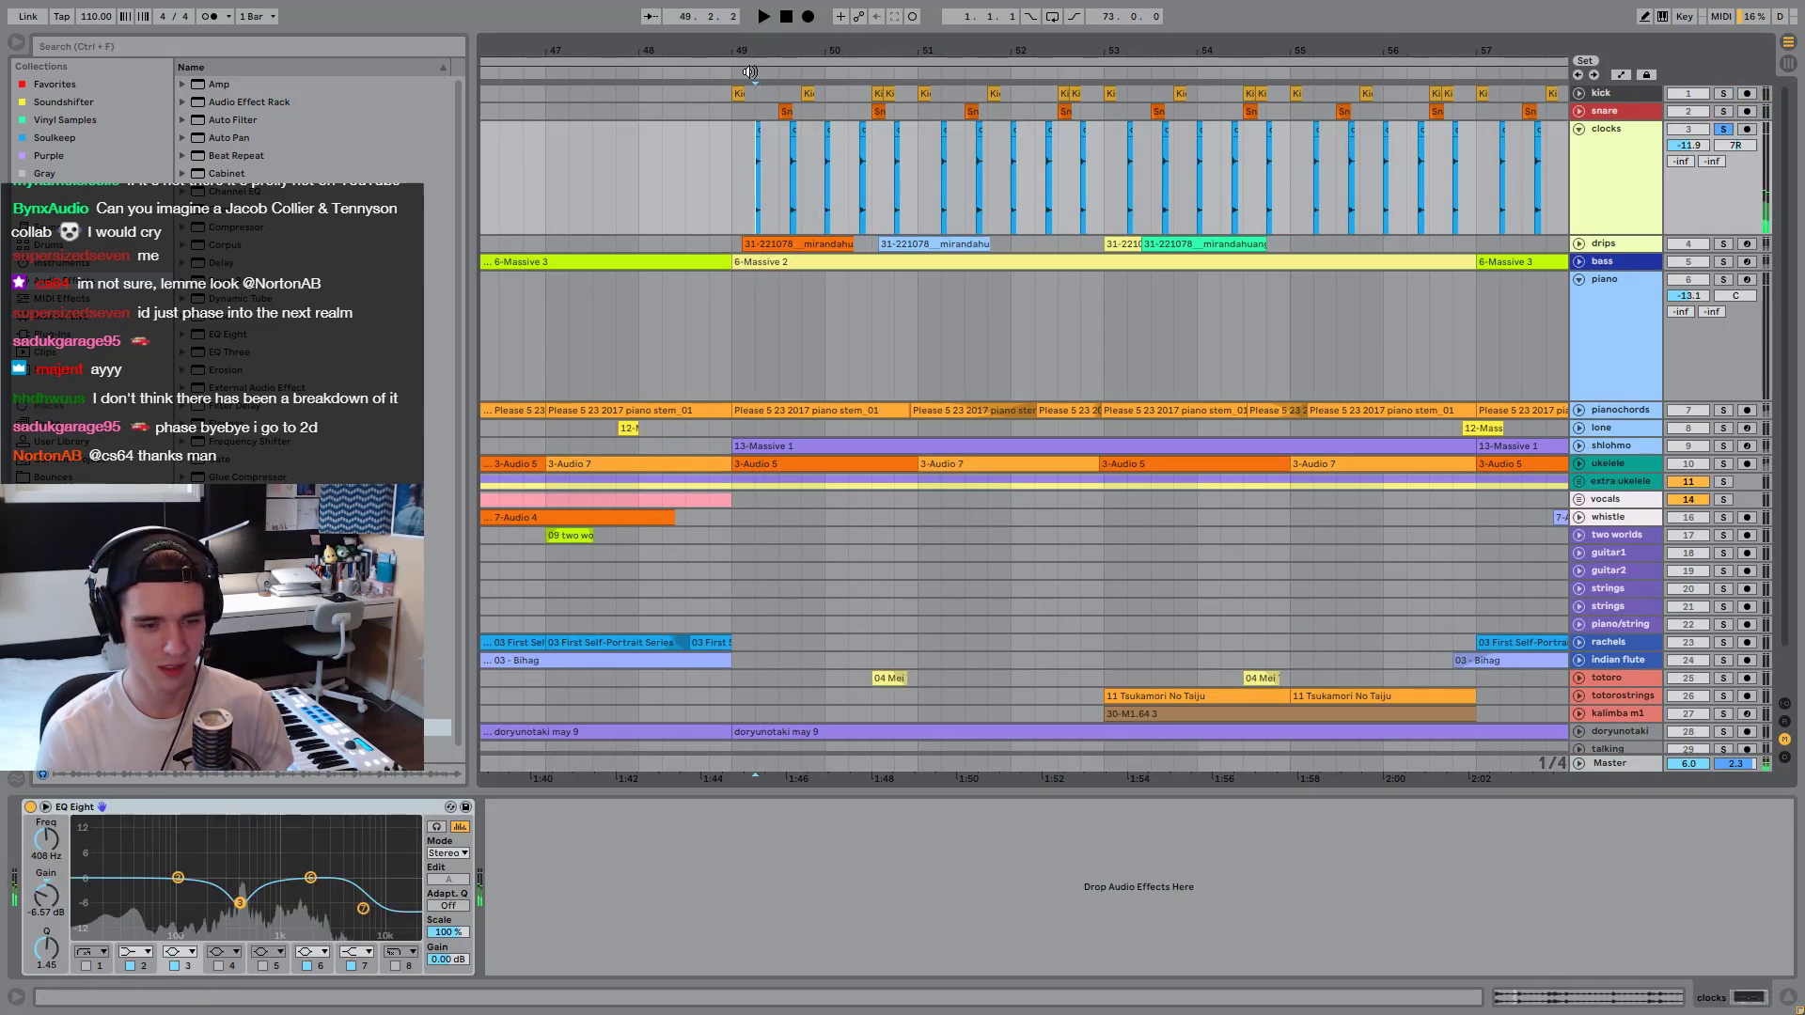
{"action": "key", "text": "plus"}
{"action": "key", "text": "plus"}
{"action": "key", "text": "plus"}
{"action": "key", "text": "plus"}
{"action": "key", "text": "plus"}
{"action": "key", "text": "plus"}
{"action": "key", "text": "plus"}
{"action": "key", "text": "minus"}
{"action": "key", "text": "minus"}
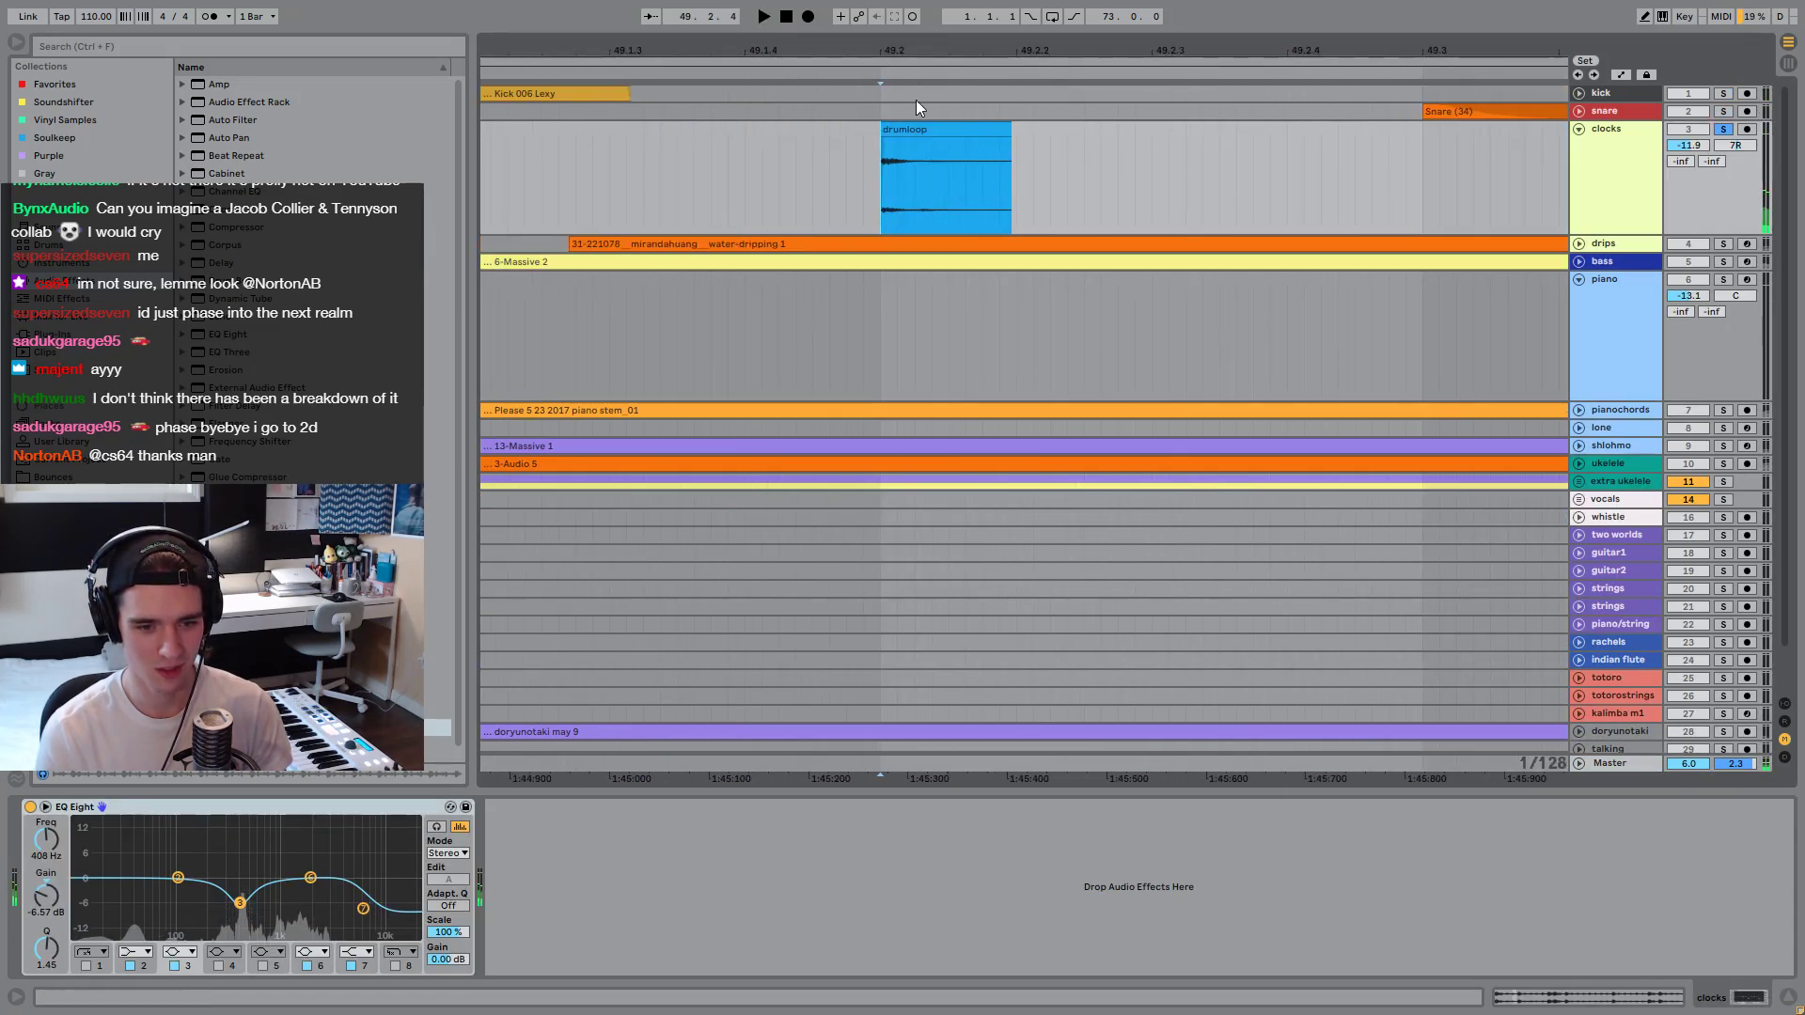
Try extending the first drumloop slice on the clocks track to fill bar 49, play it, and undo the extension.
{"action": "left_click_drag", "start_coordinate": [963, 49], "coordinate": [963, 9]}
{"action": "left_click_drag", "start_coordinate": [955, 130], "coordinate": [1175, 148]}
{"action": "key", "text": "space"}
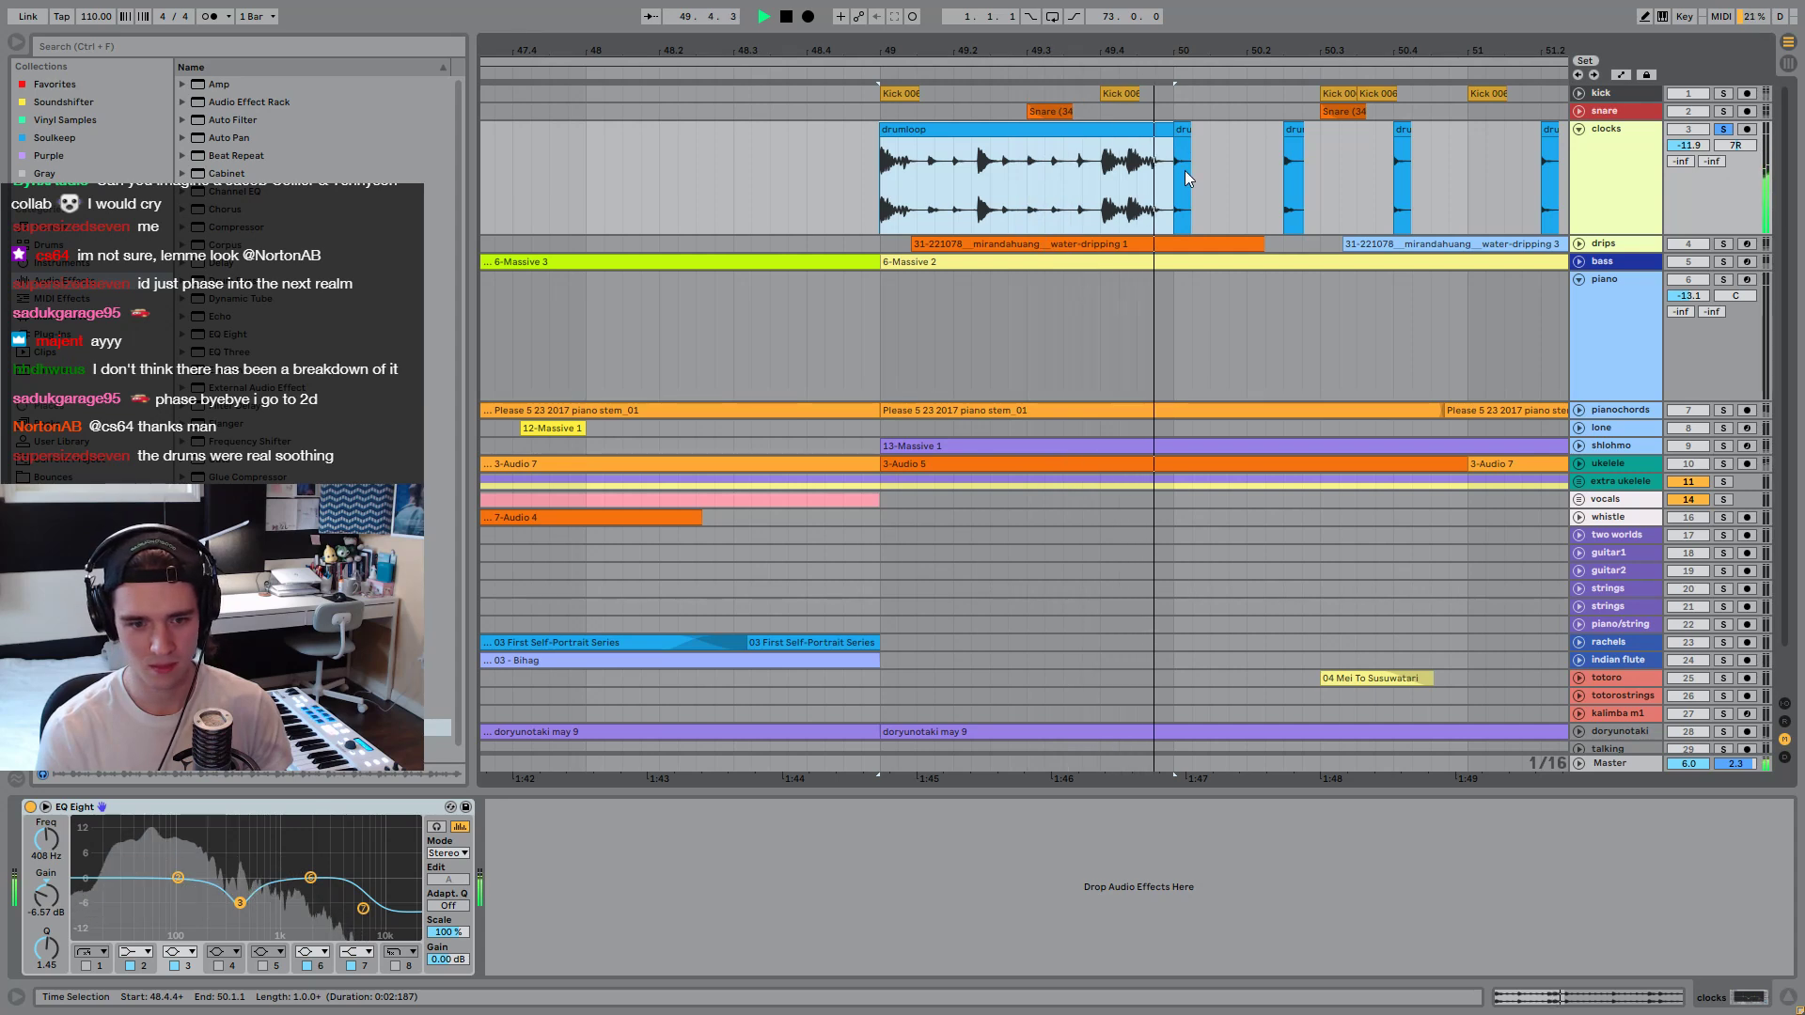
{"action": "key", "text": "ctrl+z"}
{"action": "key", "text": "ctrl+z"}
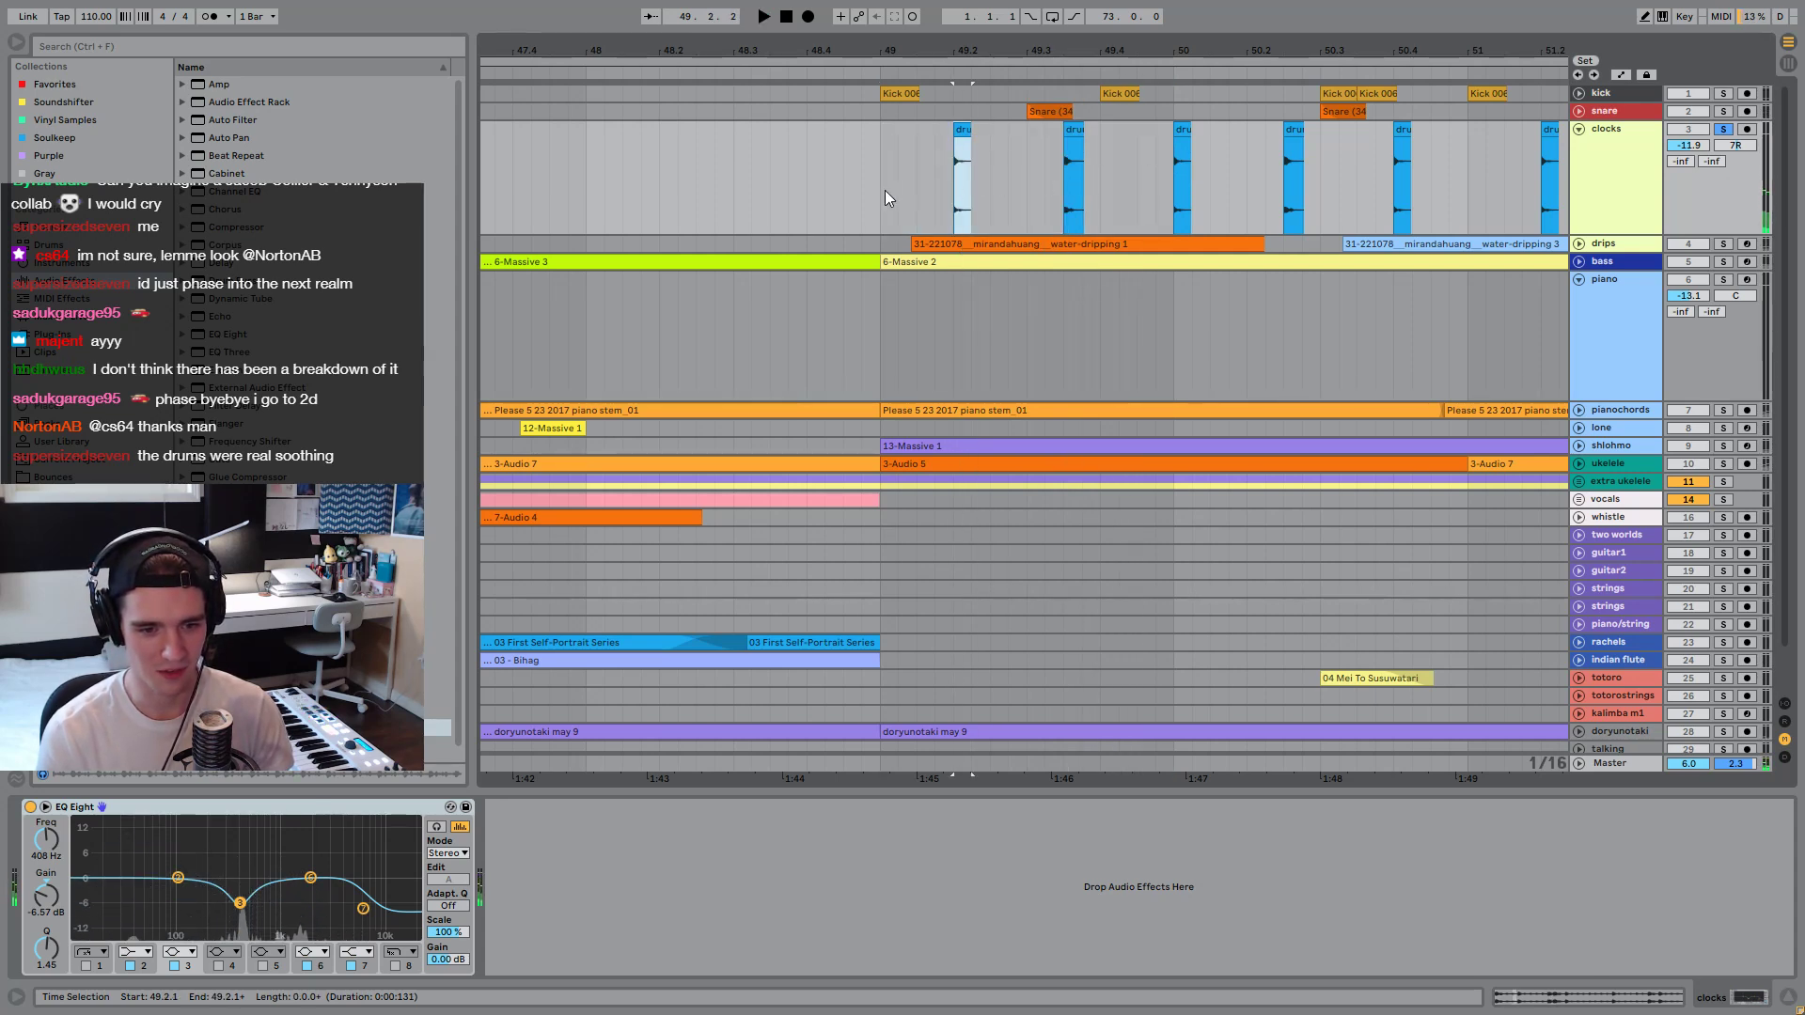
Play the soloed clocks from 49.1.1 and add the snare and kick tracks to the solo during playback.
{"action": "left_click", "coordinate": [884, 190]}
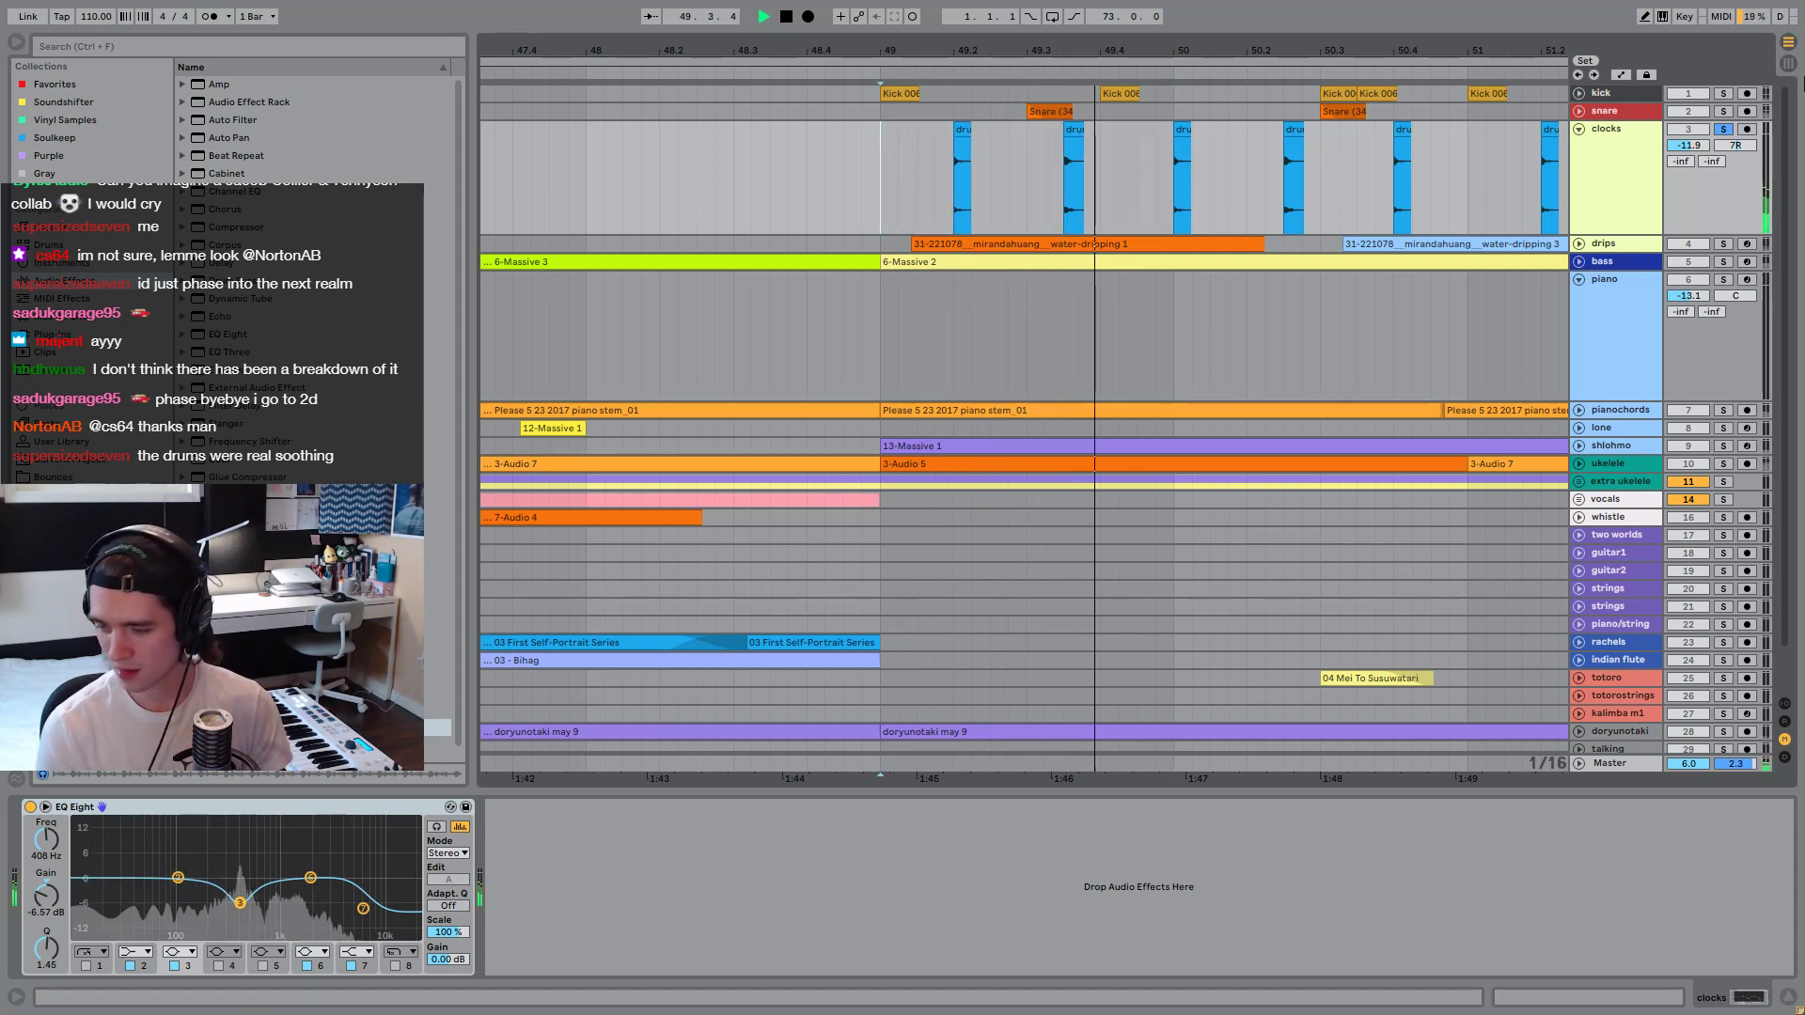
{"action": "left_click", "coordinate": [1722, 111], "text": "ctrl"}
{"action": "left_click", "coordinate": [1723, 94], "text": "ctrl"}
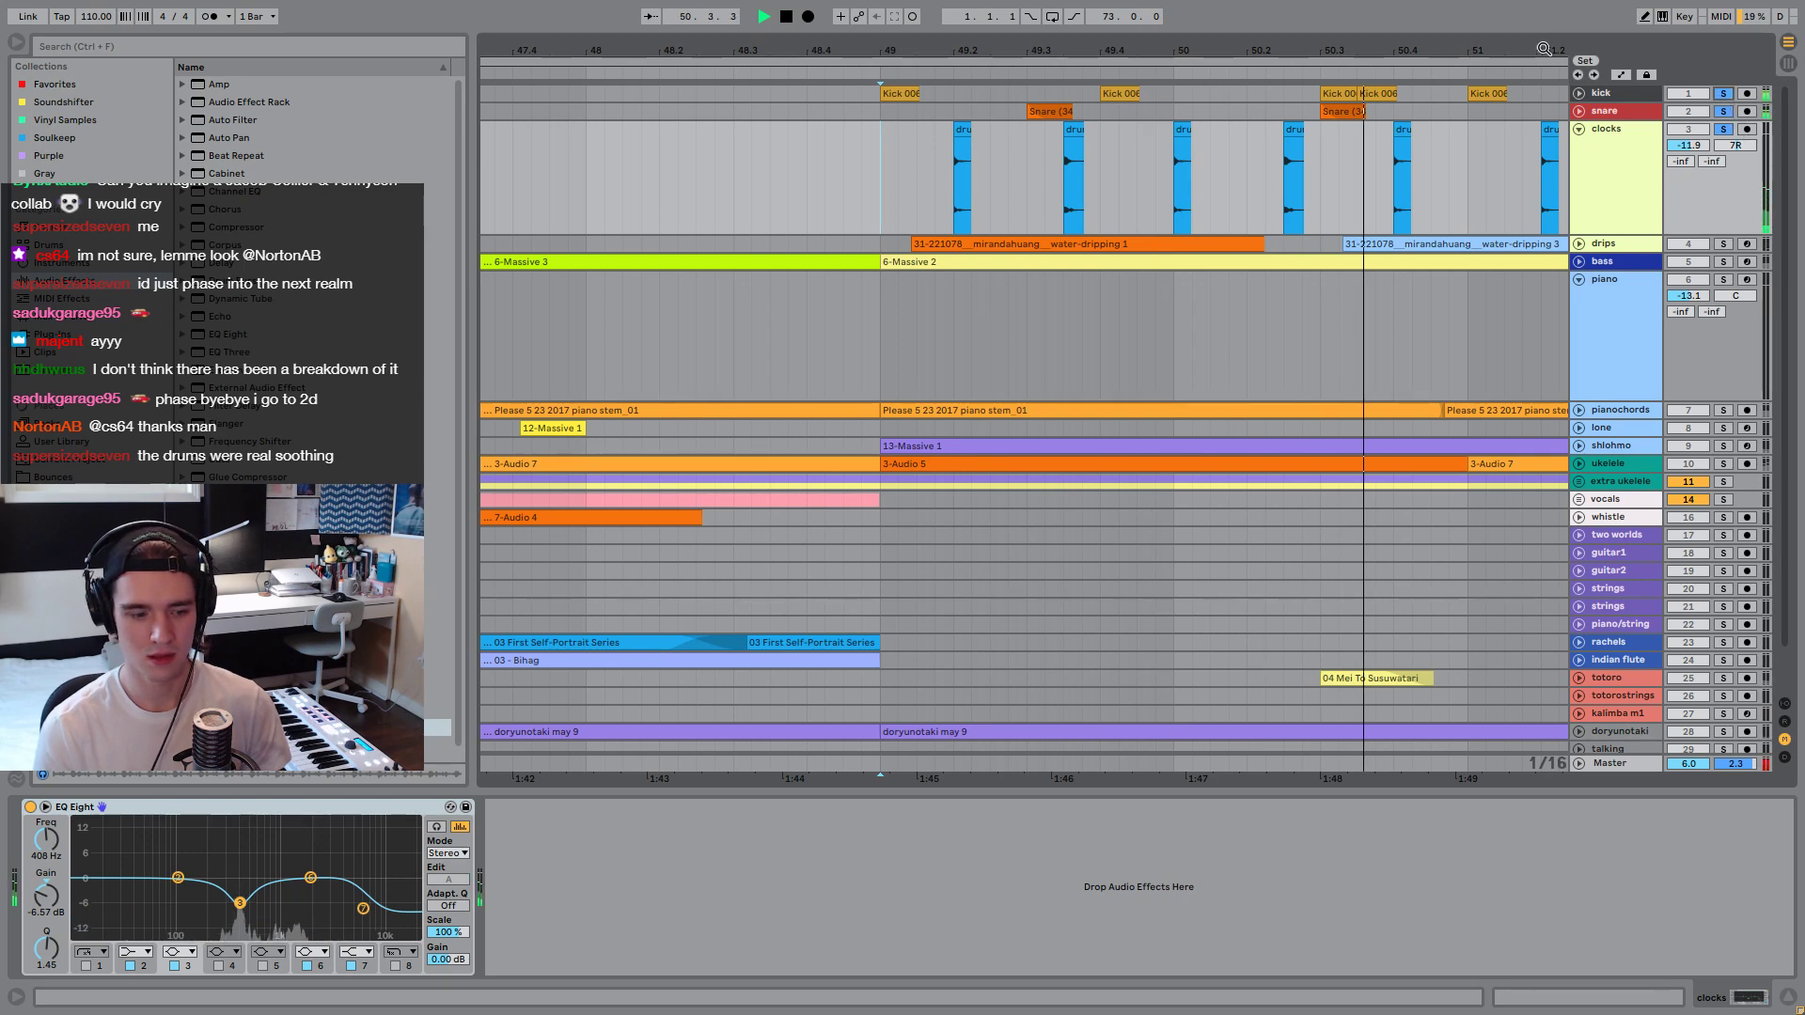
{"action": "left_click_drag", "start_coordinate": [1460, 75], "coordinate": [968, 40]}
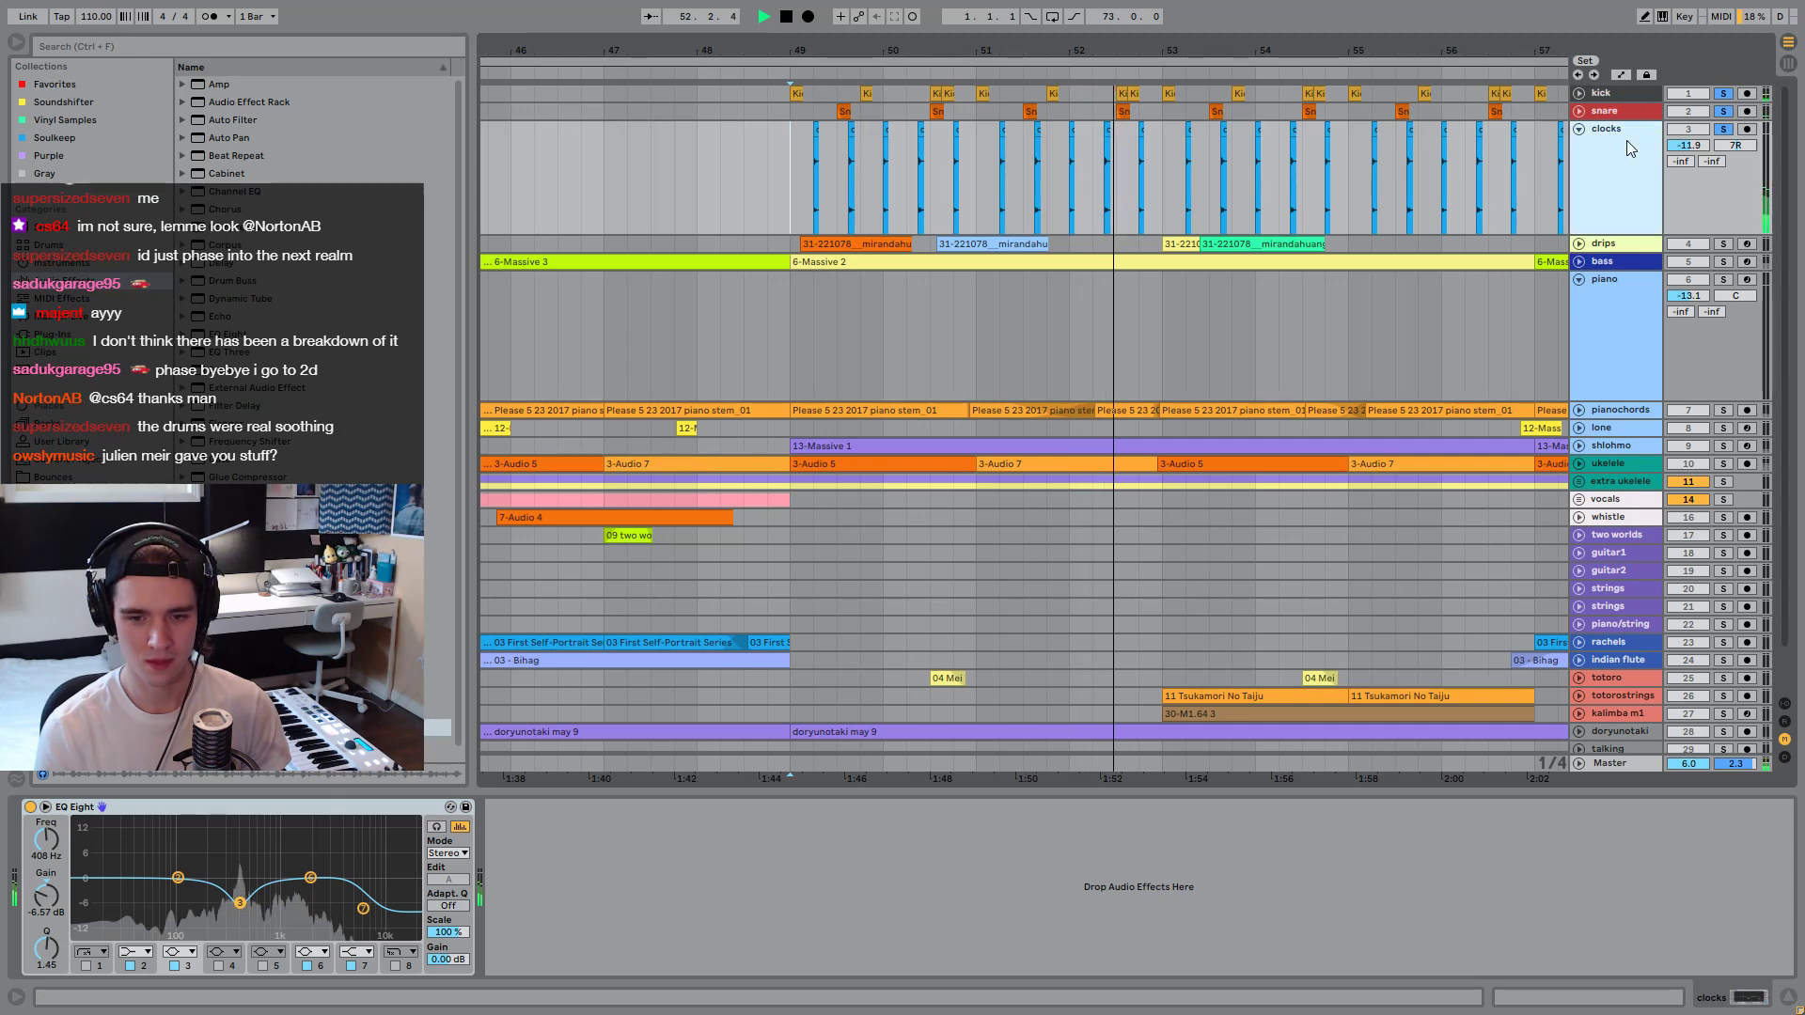
{"action": "key", "text": "space"}
Show the snare track's effect chain and play the soloed drums from 49.1.1, switching the Kramer Tape device off and on.
{"action": "left_click", "coordinate": [1621, 110]}
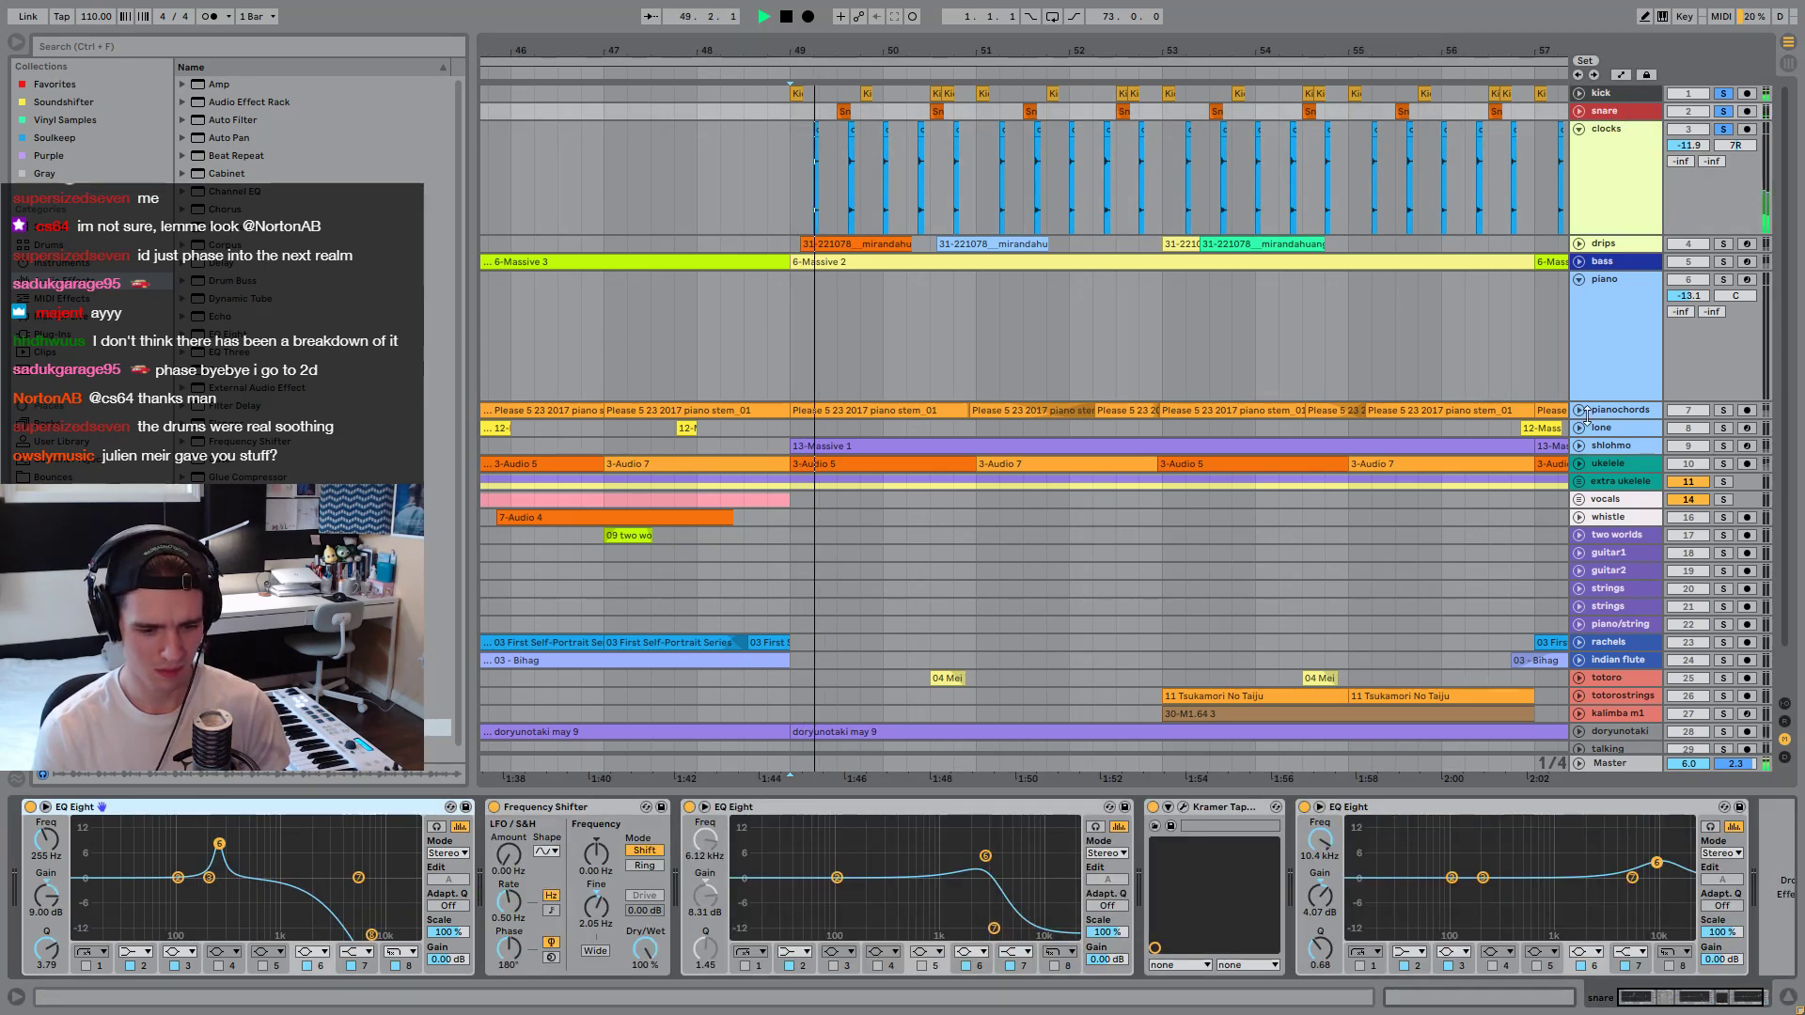
{"action": "key", "text": "space"}
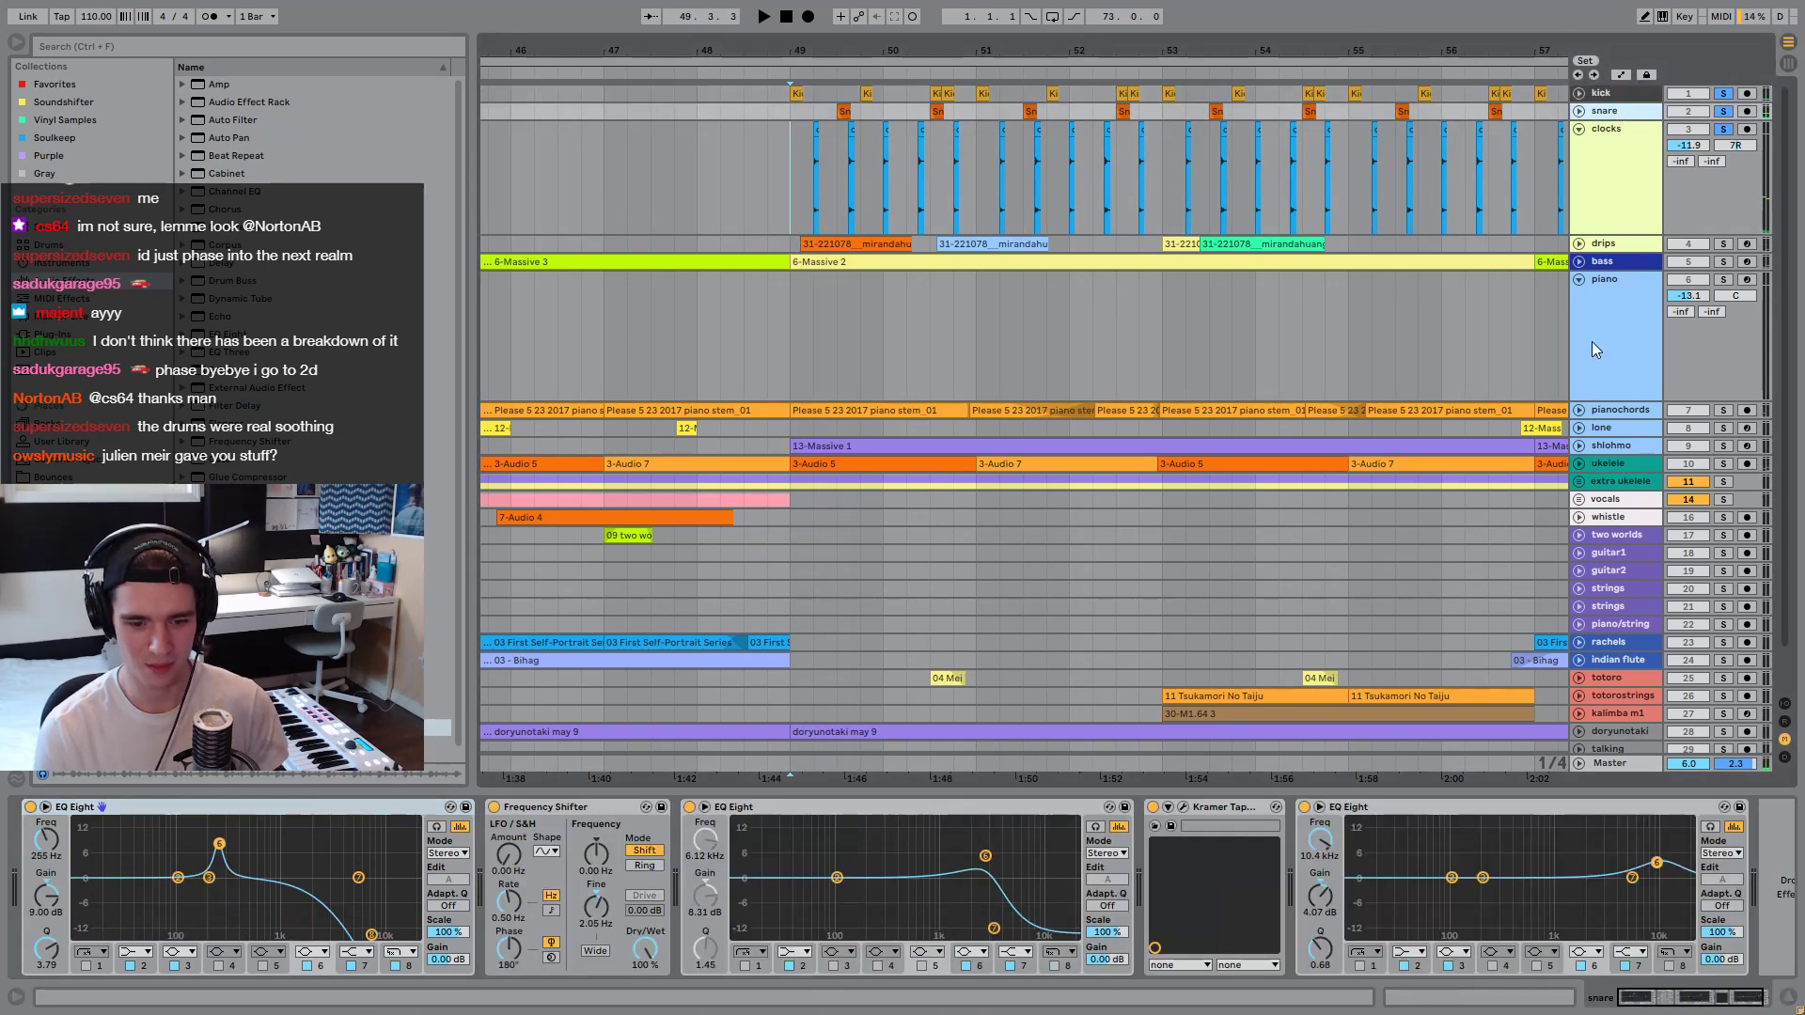
{"action": "left_click", "coordinate": [1152, 807]}
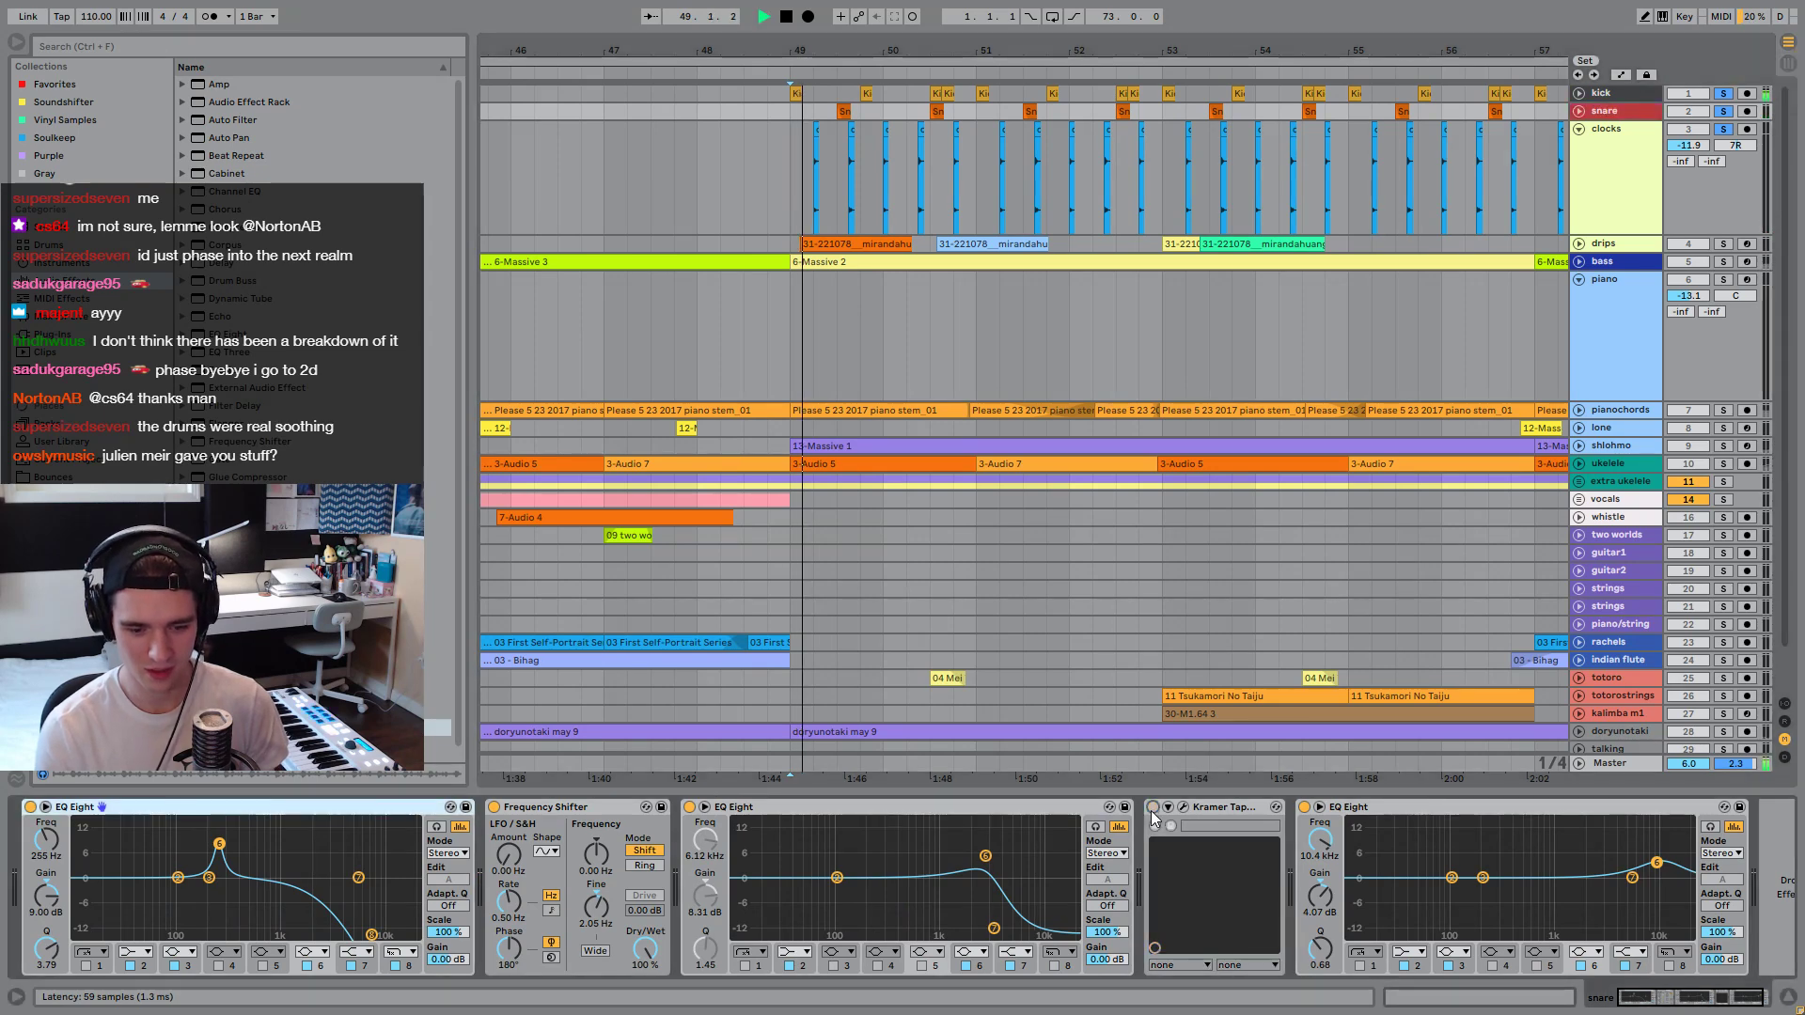
{"action": "left_click", "coordinate": [1154, 808]}
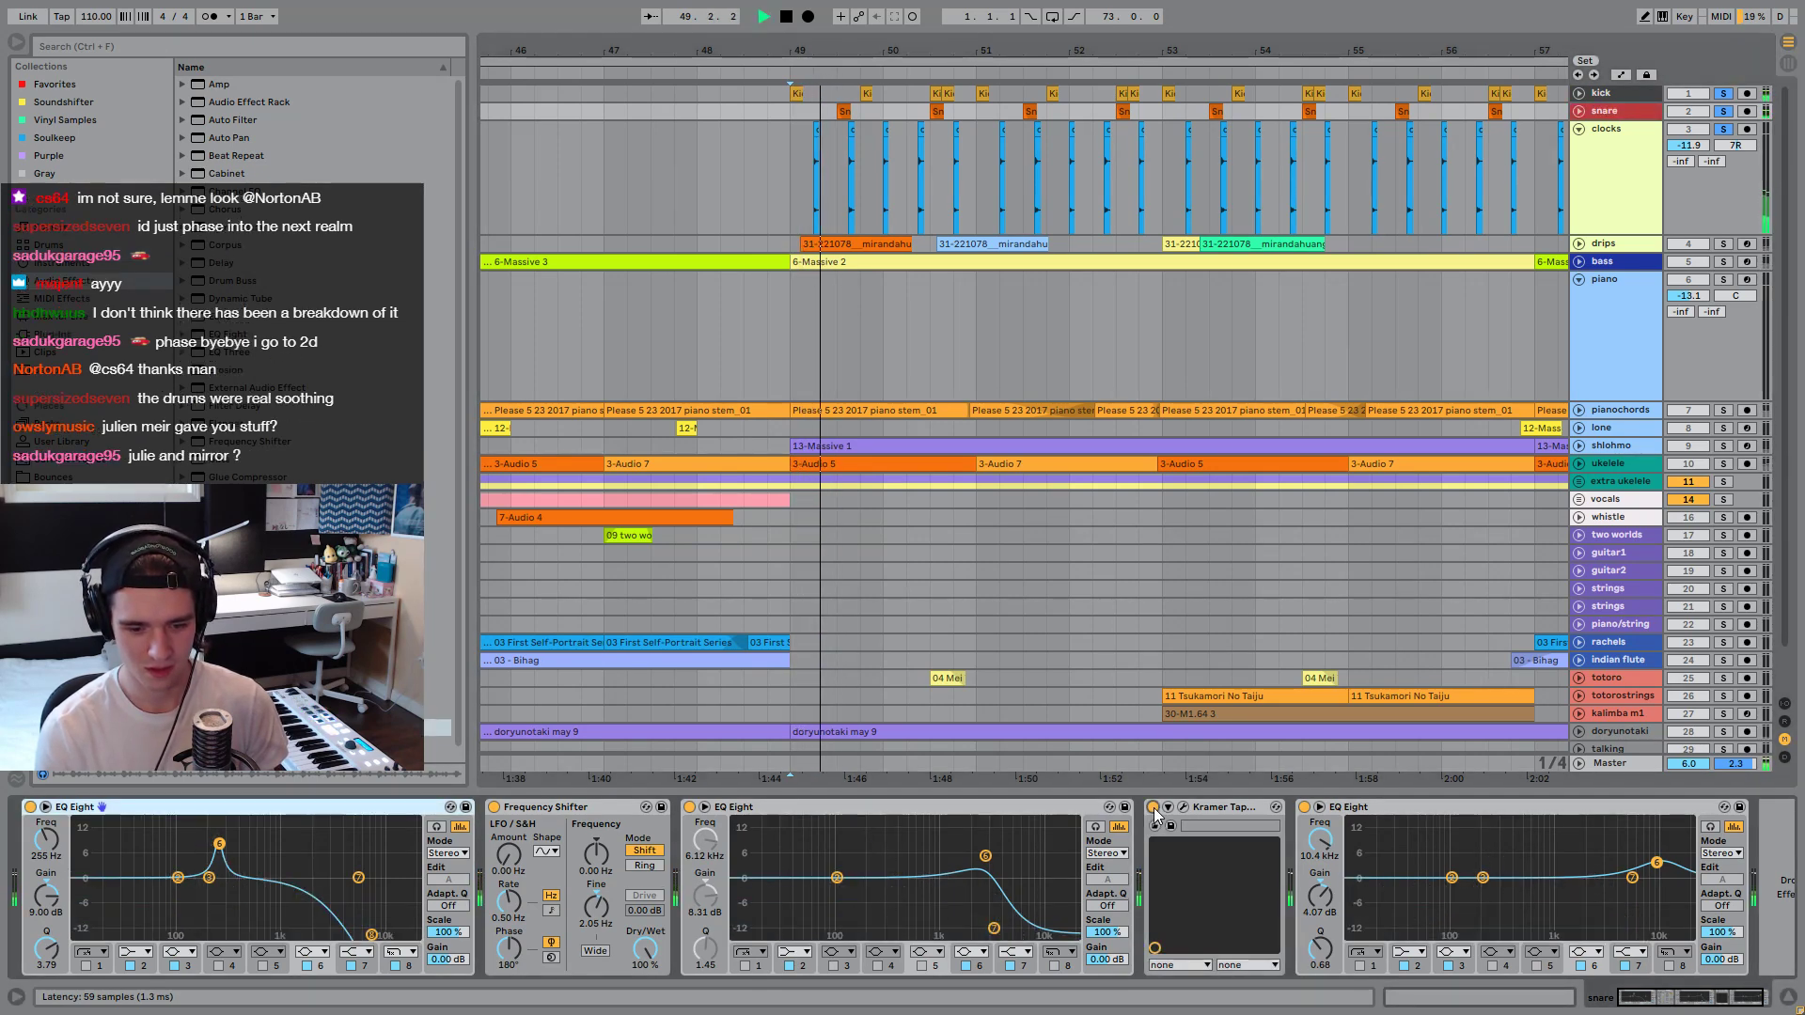
{"action": "key", "text": "space"}
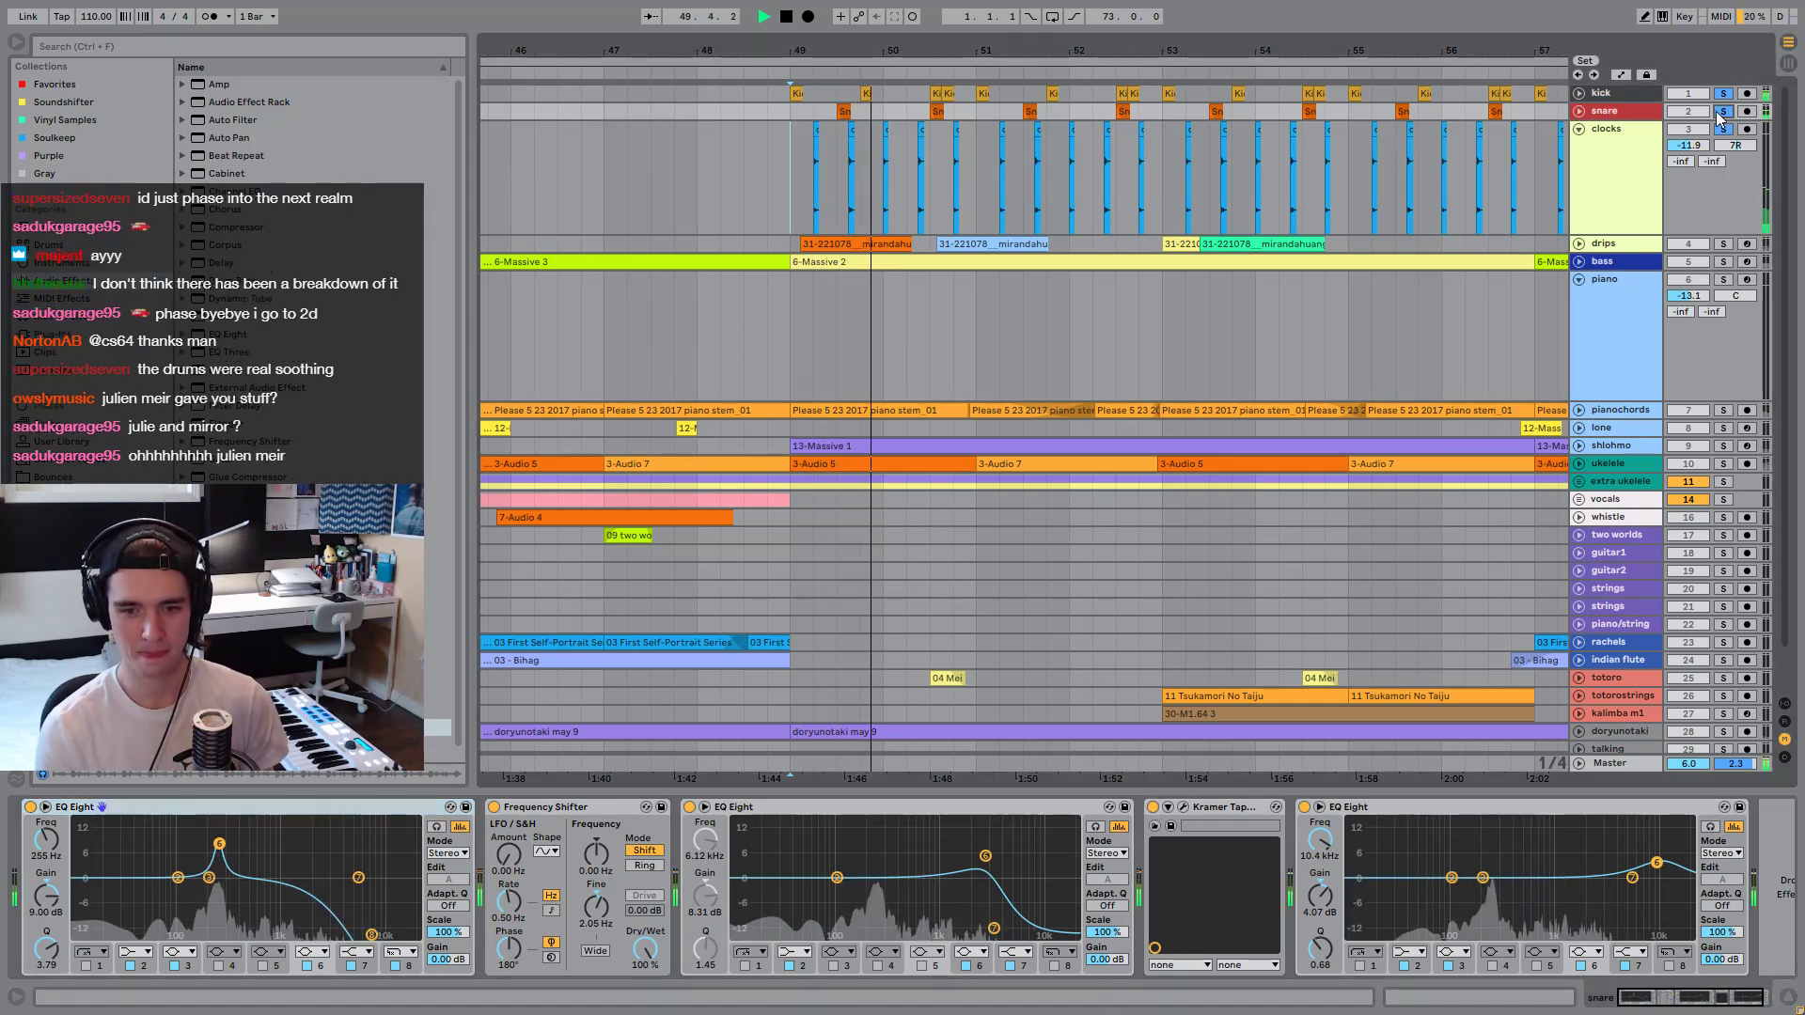
{"action": "key", "text": "space"}
Unfold the drips track and play it from 49.1.1, first soloed and then within the full mix.
{"action": "left_click", "coordinate": [1722, 244]}
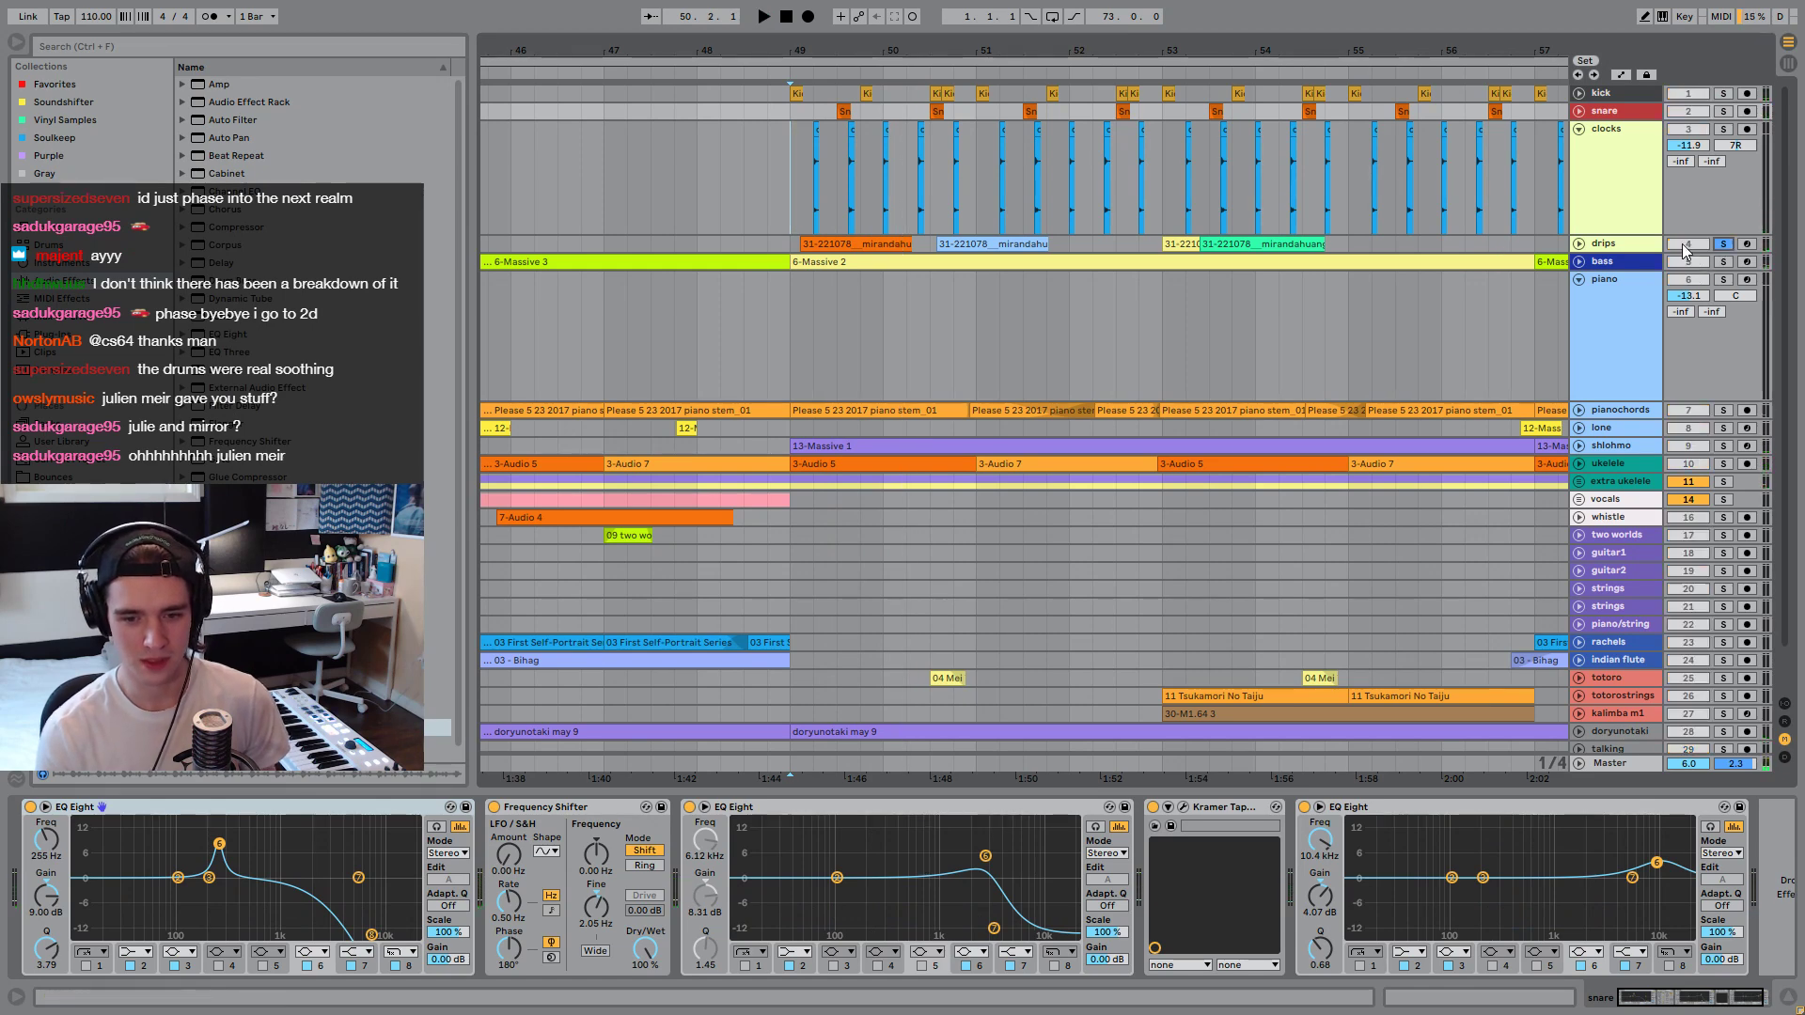
{"action": "key", "text": "space"}
{"action": "left_click", "coordinate": [1579, 244]}
{"action": "key", "text": "space"}
{"action": "left_click", "coordinate": [1721, 245]}
{"action": "key", "text": "space"}
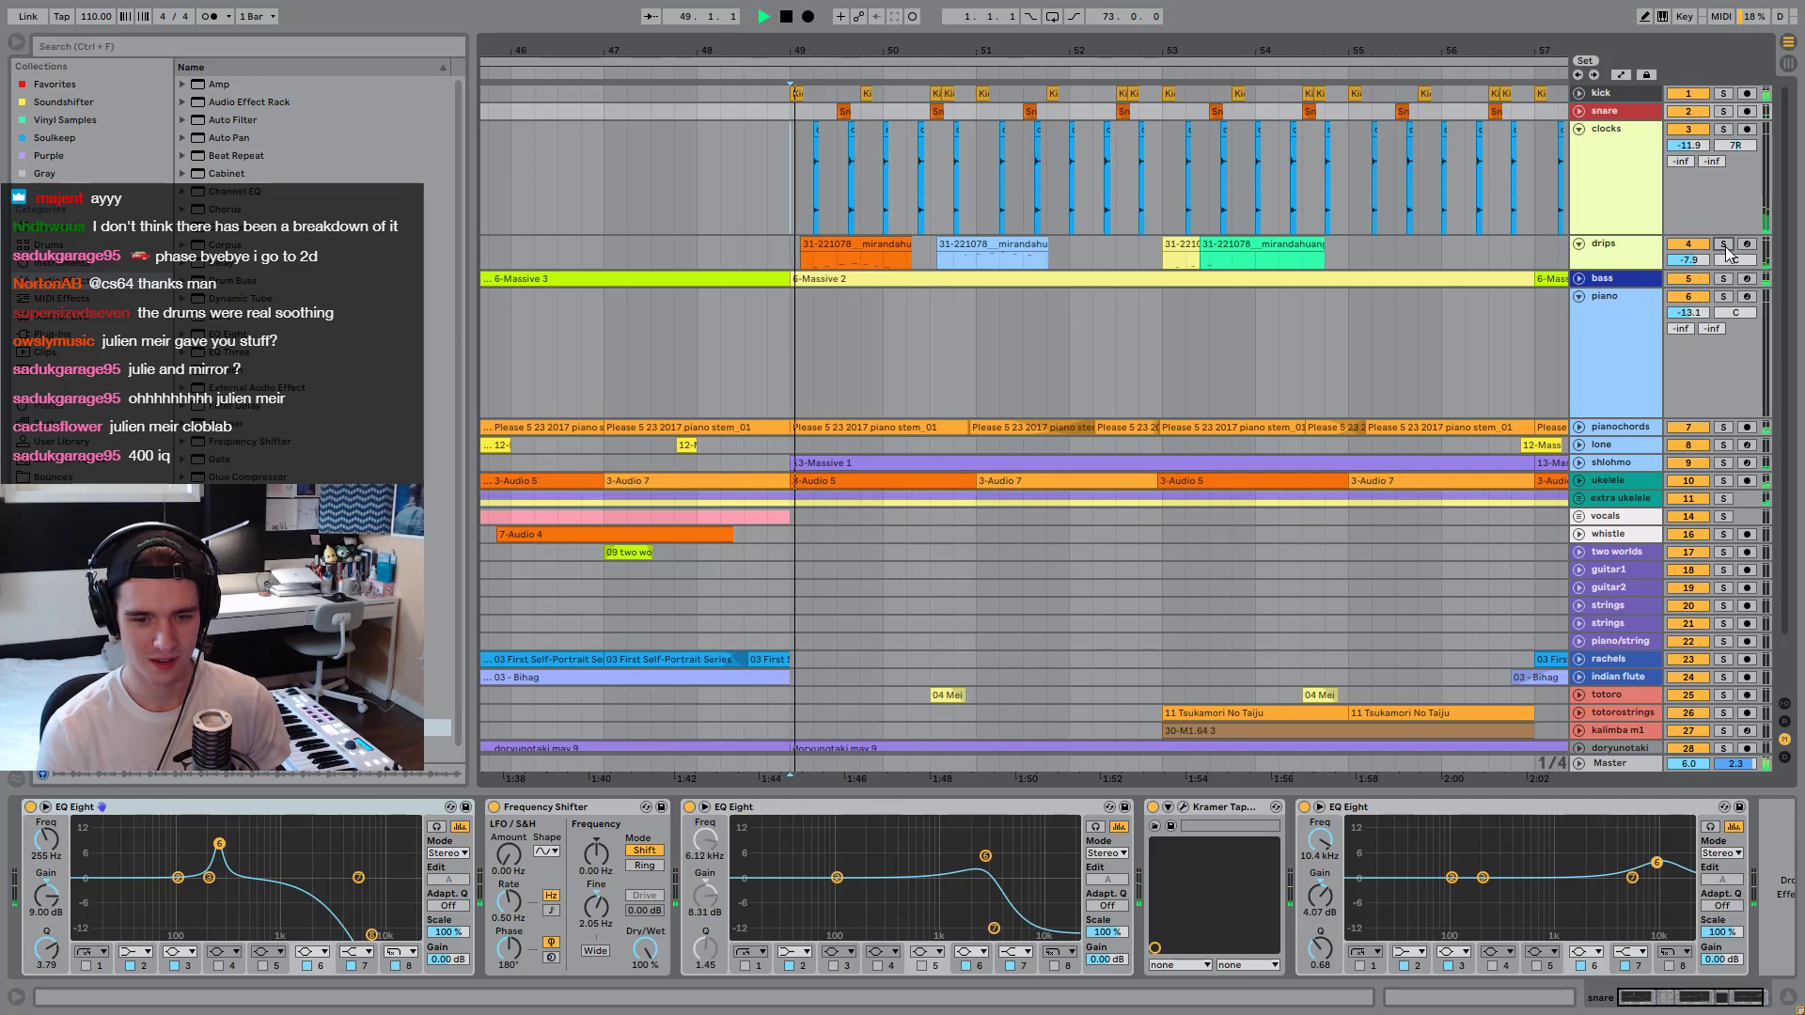
{"action": "key", "text": "space"}
Show the drips track's devices and play it from 50.4.1, first soloed and then with the full mix.
{"action": "left_click", "coordinate": [1722, 245]}
{"action": "left_click", "coordinate": [1634, 250]}
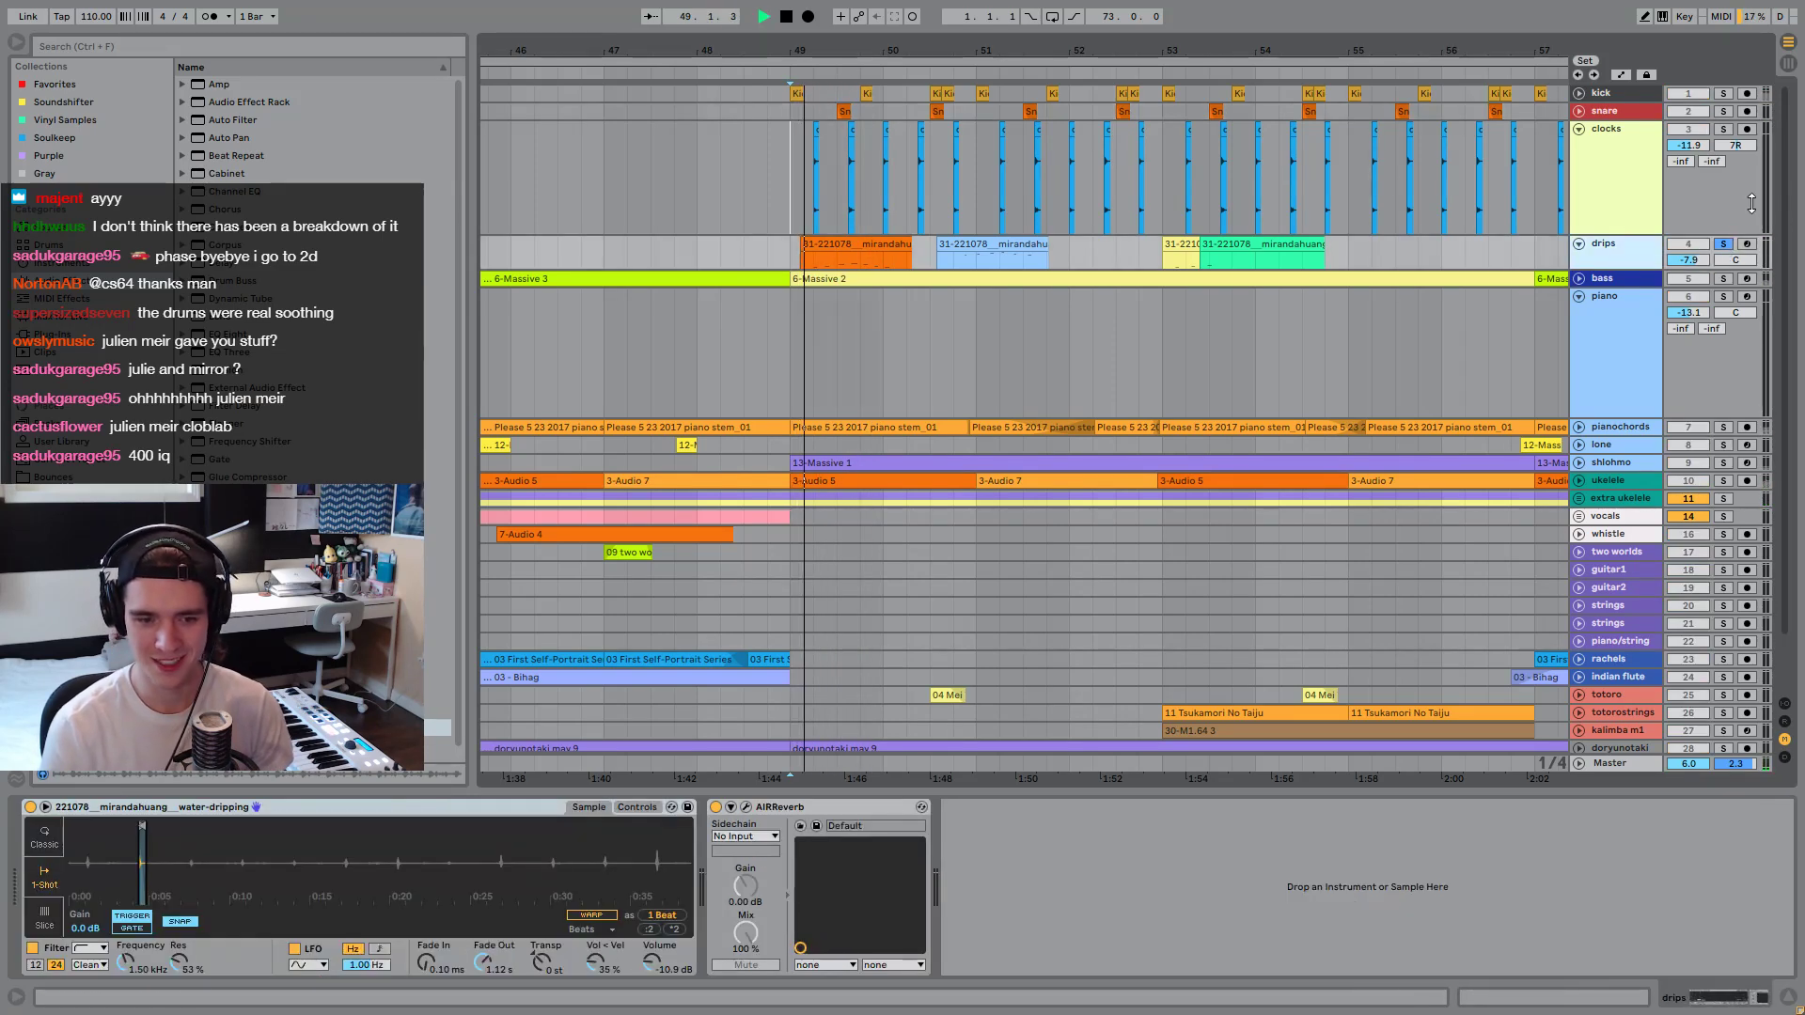
{"action": "left_click", "coordinate": [955, 262]}
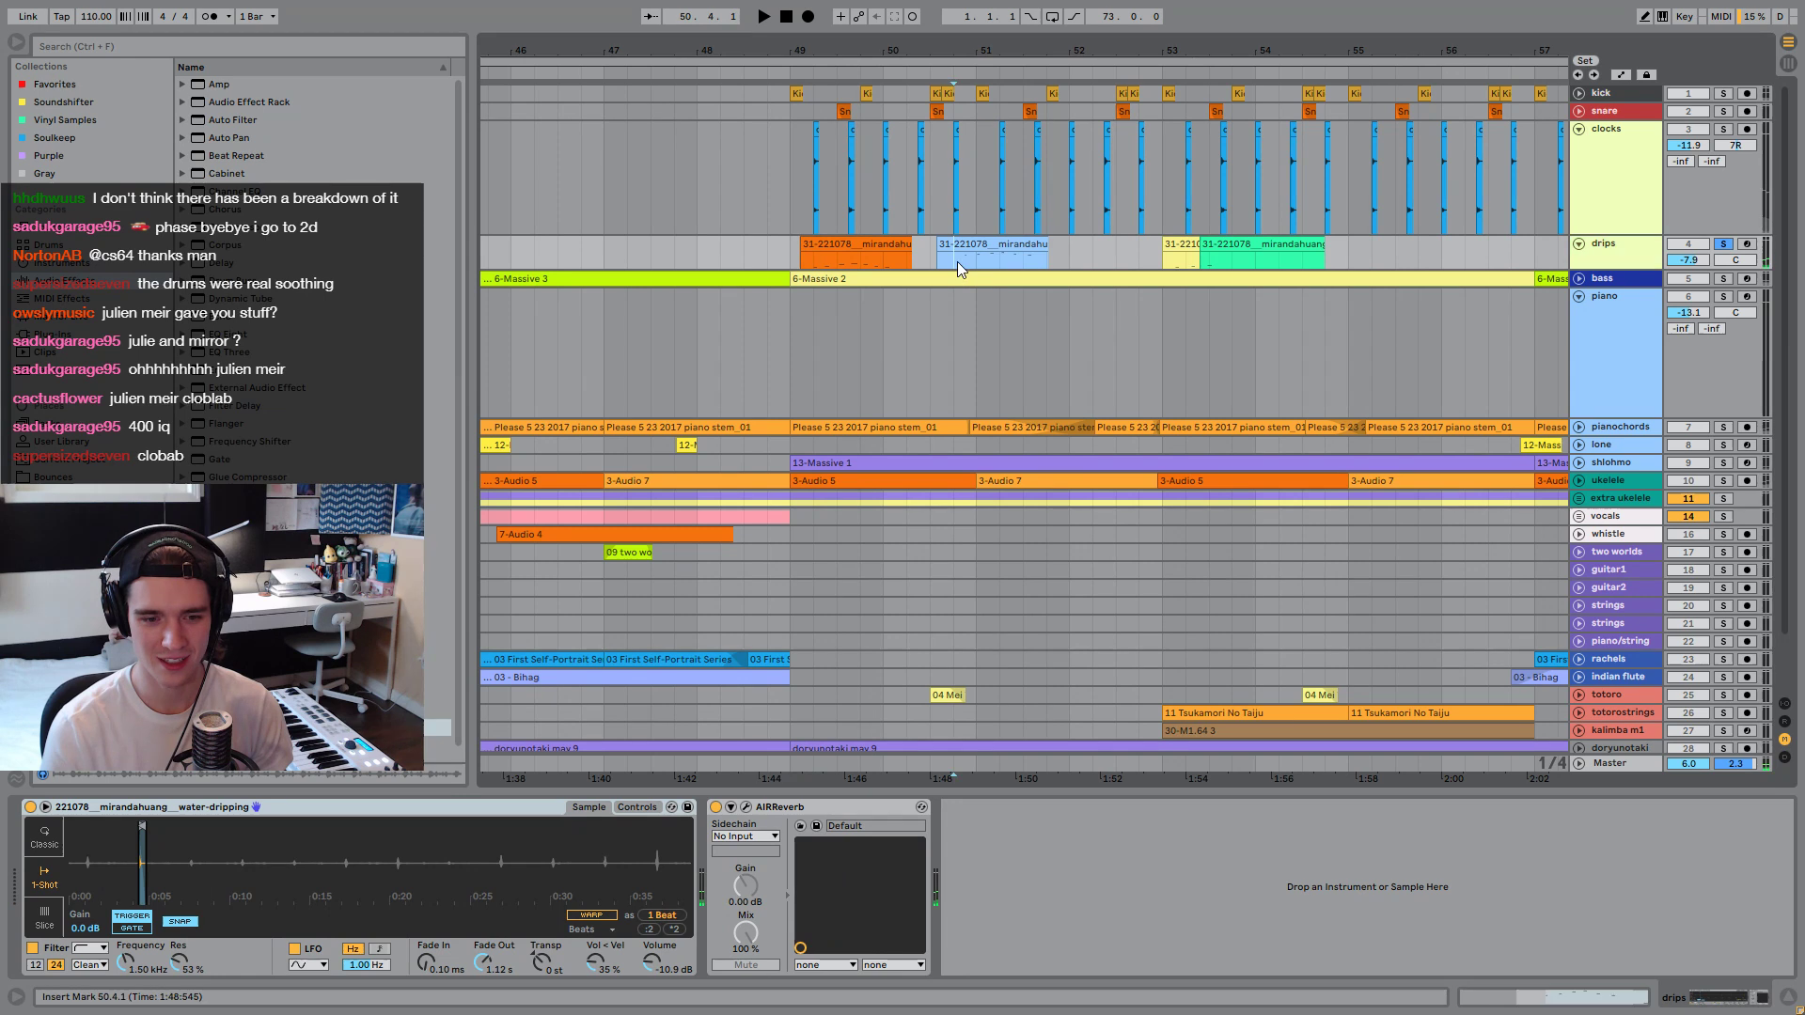
{"action": "left_click", "coordinate": [1727, 246]}
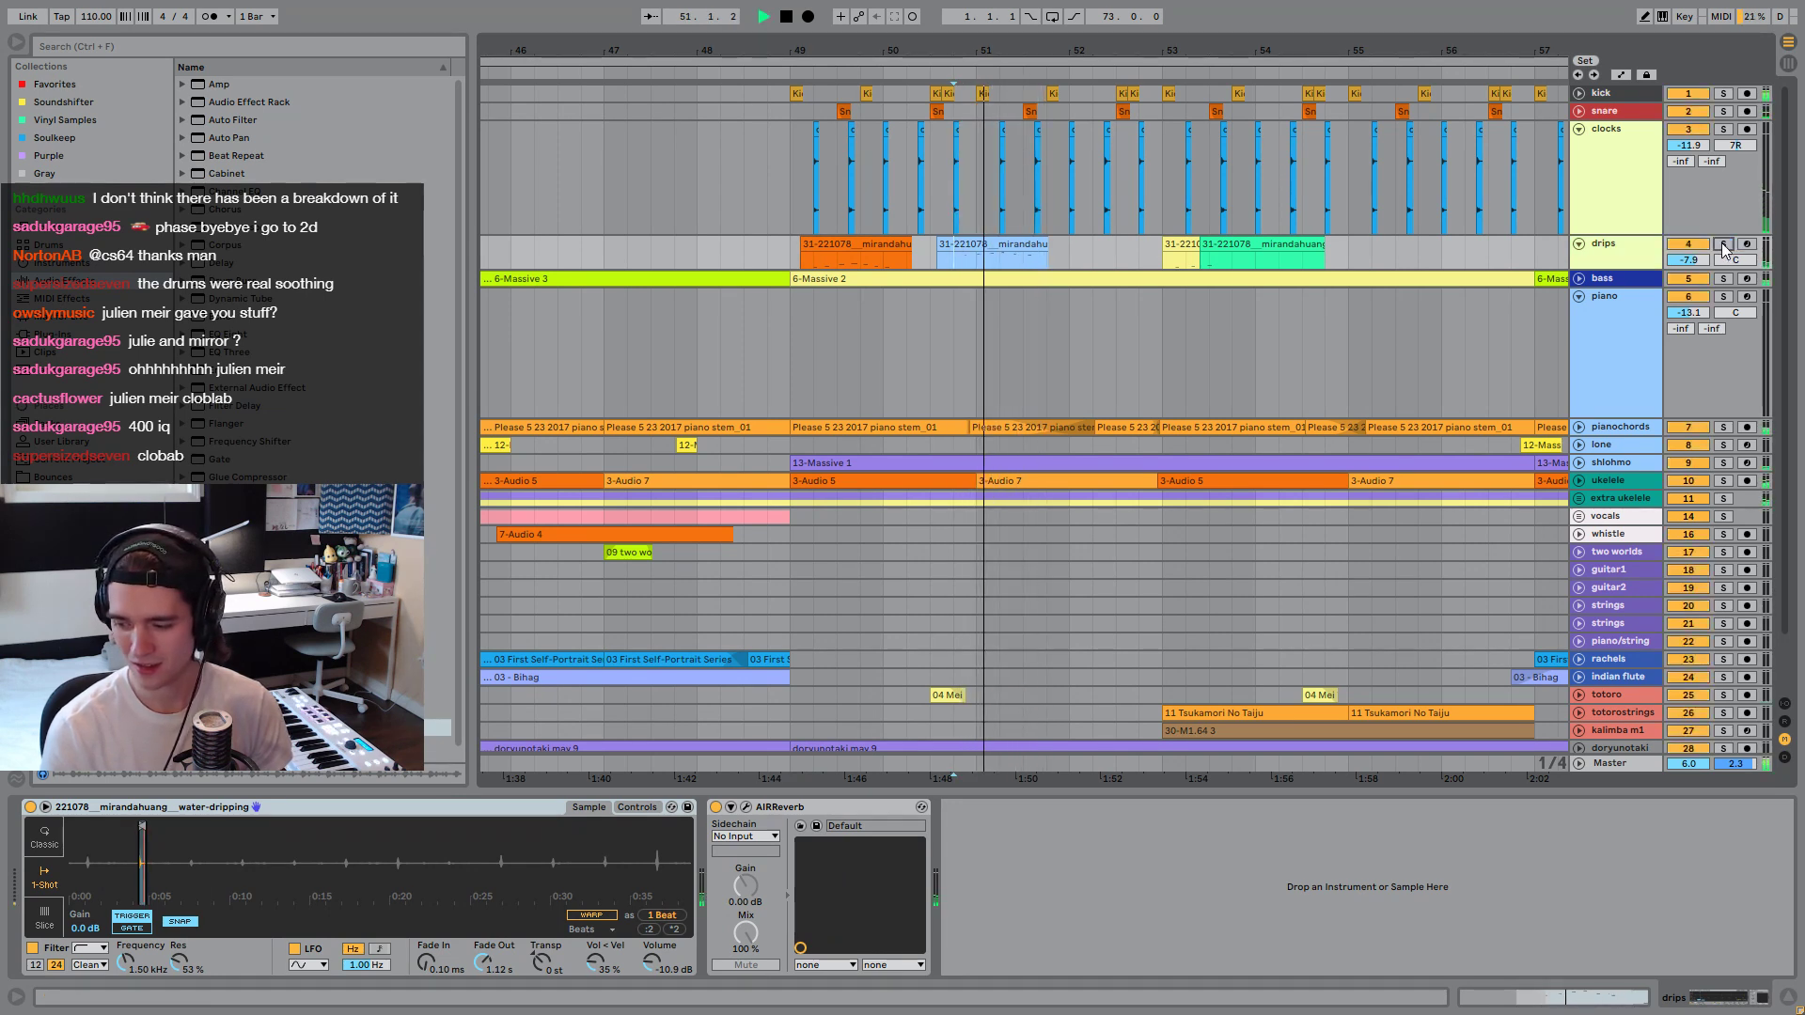
{"action": "key", "text": "space"}
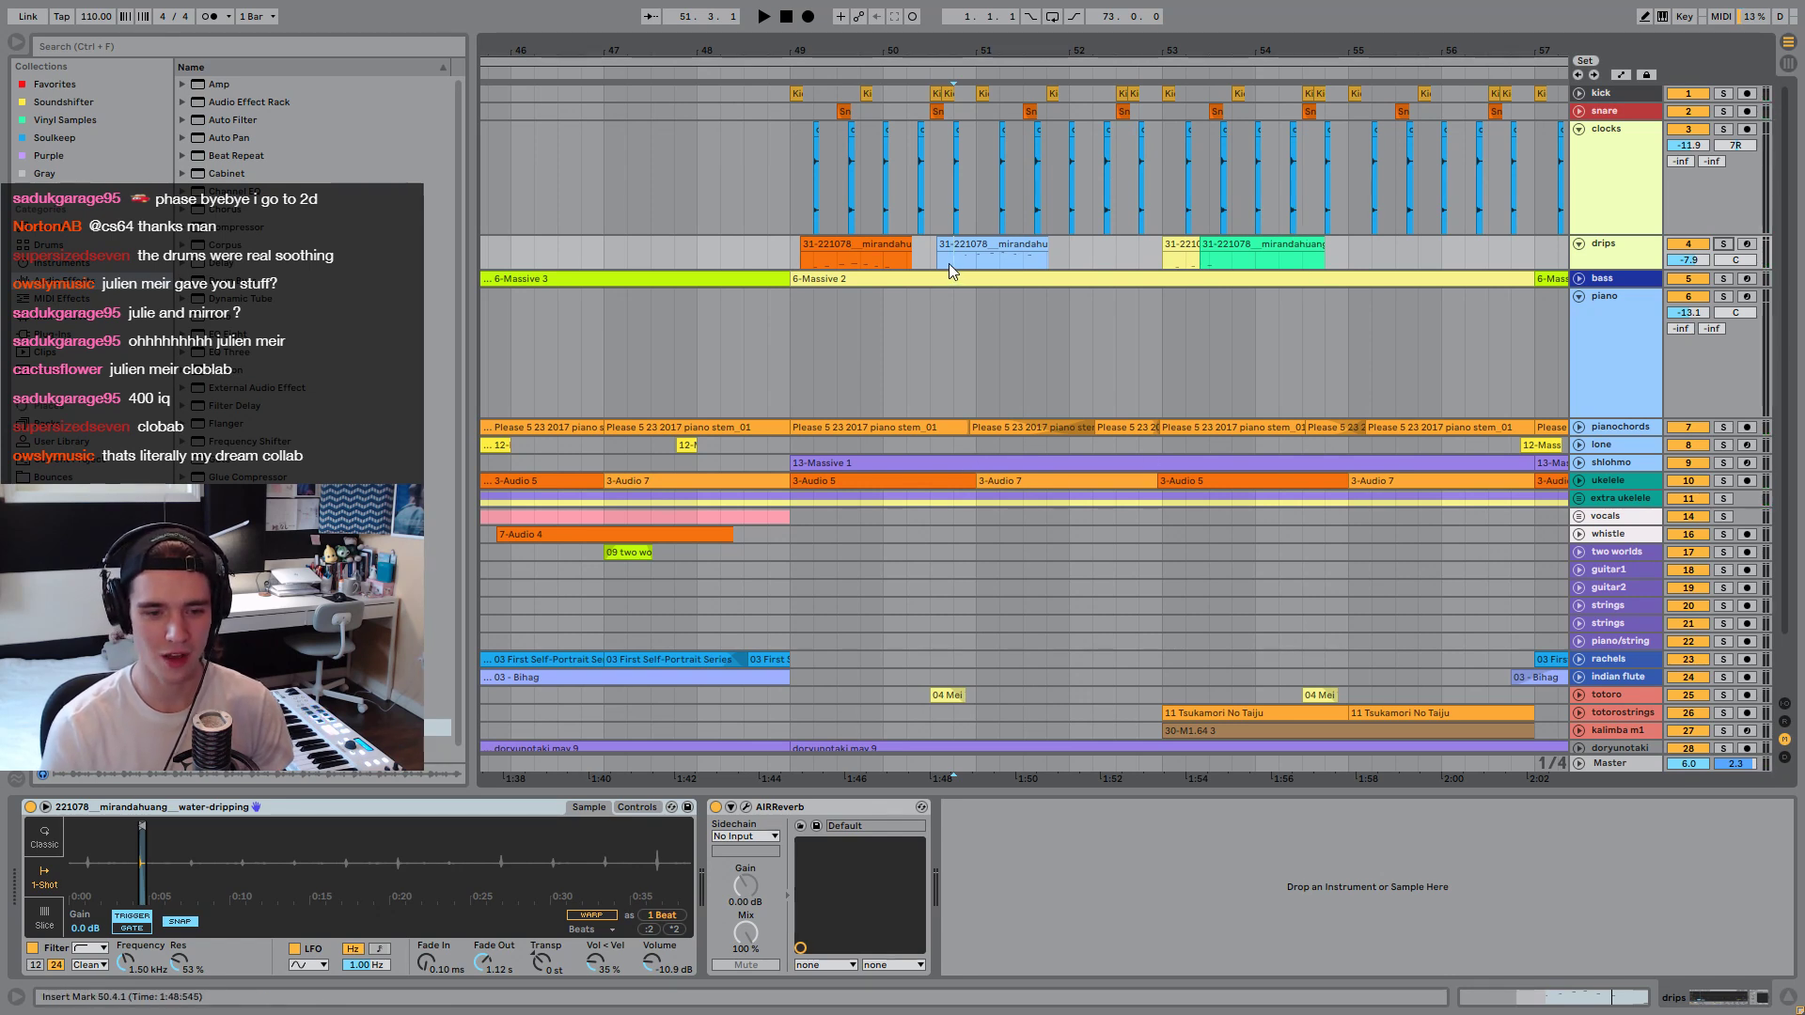
Select the drips passages from 50.4.1 to 51.4.1 and over the first clip from 49.1.3, and play the latter in the mix.
{"action": "left_click_drag", "start_coordinate": [948, 265], "coordinate": [1082, 257]}
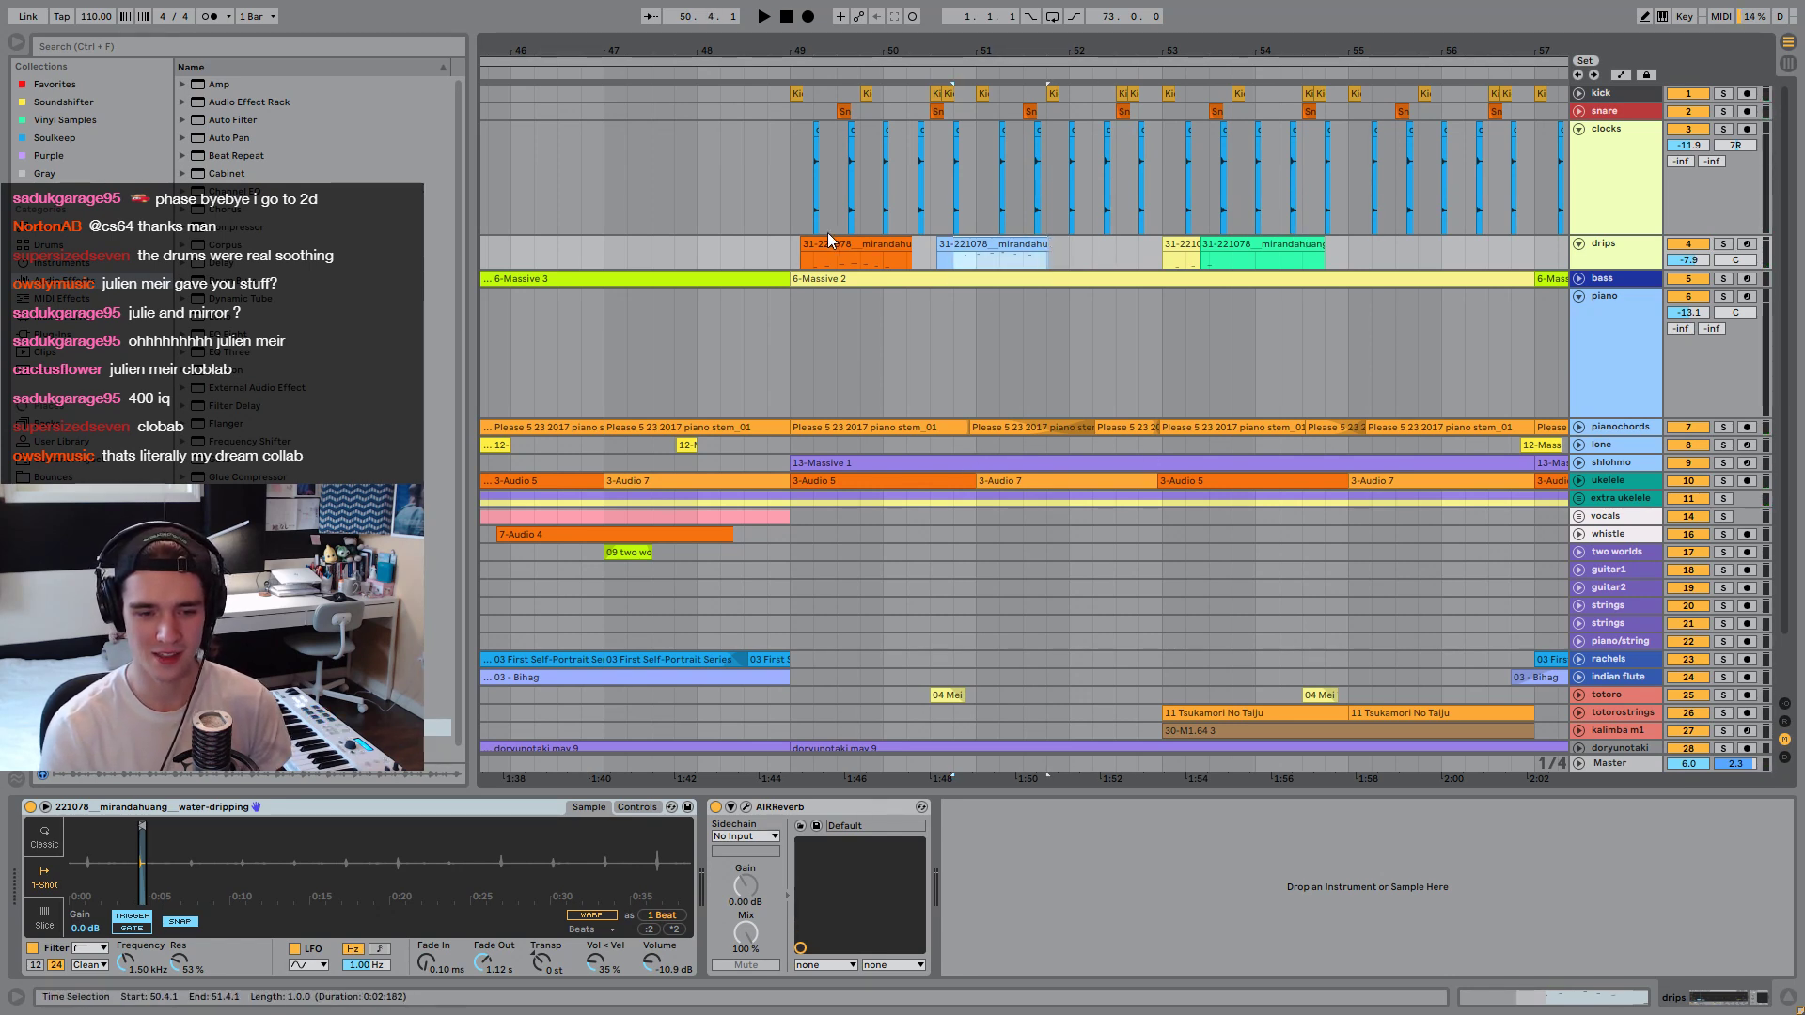
{"action": "left_click_drag", "start_coordinate": [803, 260], "coordinate": [876, 251]}
{"action": "key", "text": "space"}
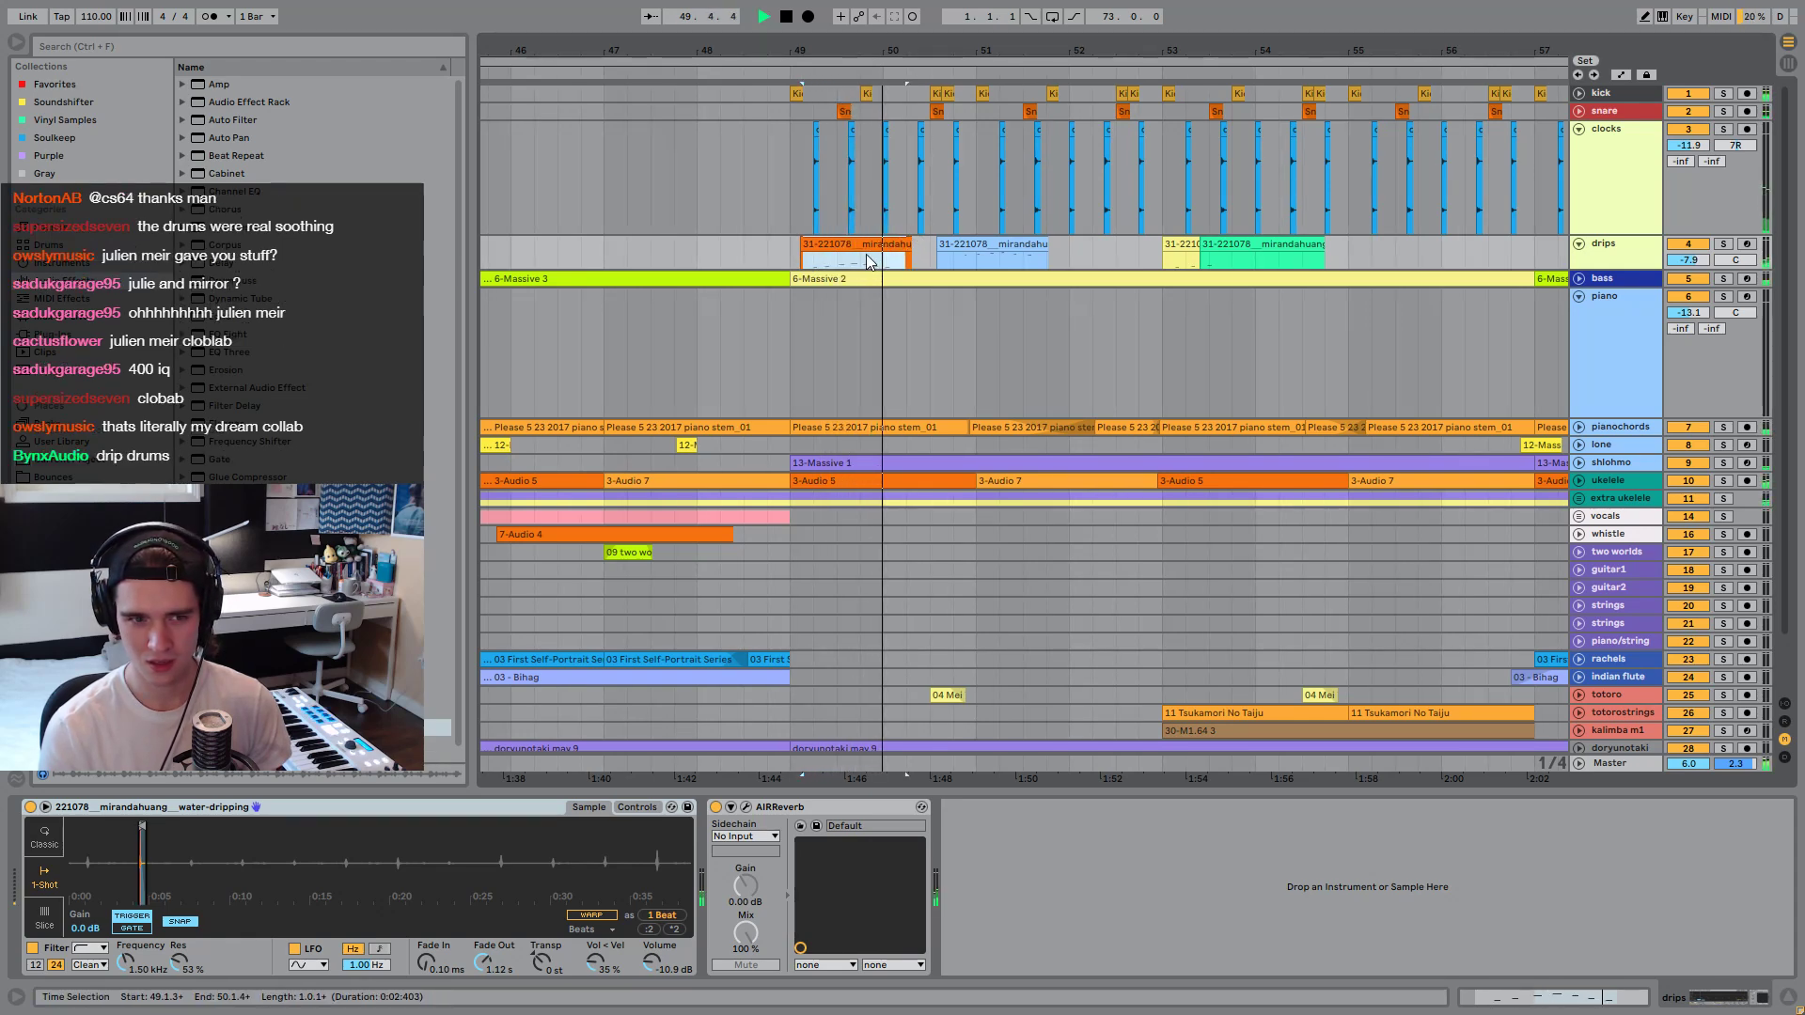
{"action": "key", "text": "space"}
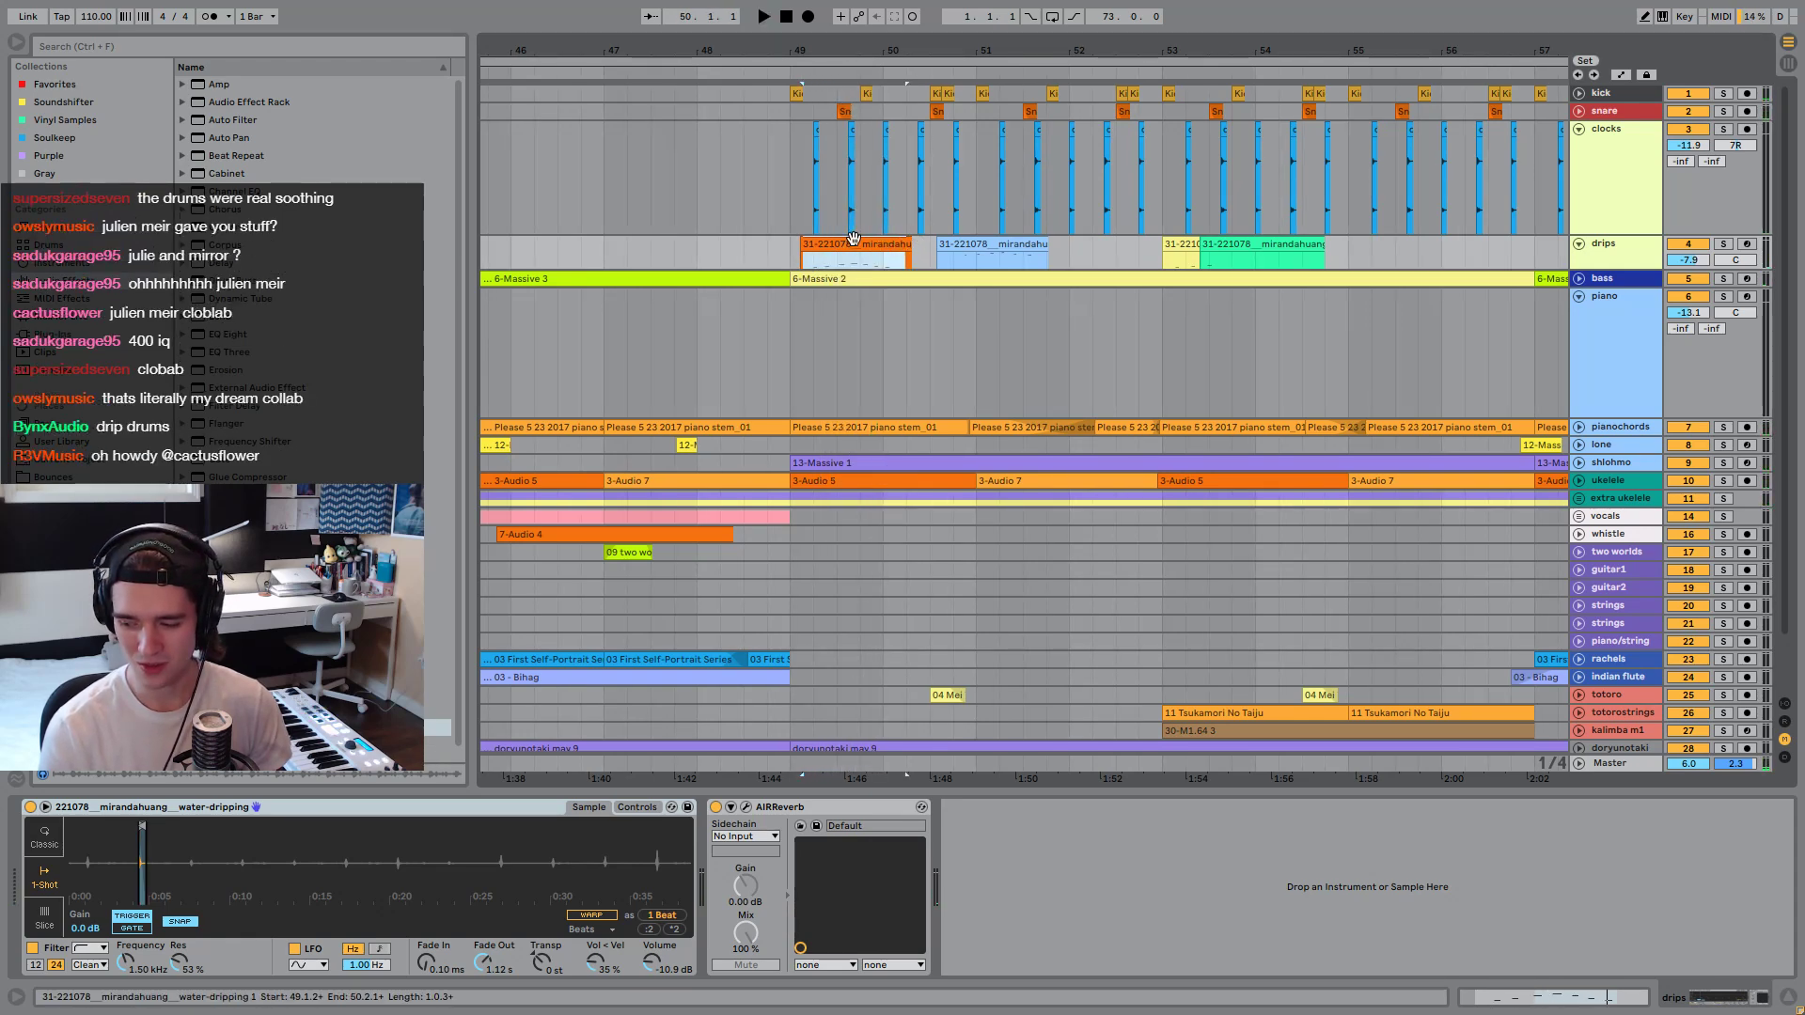
{"action": "key", "text": "space"}
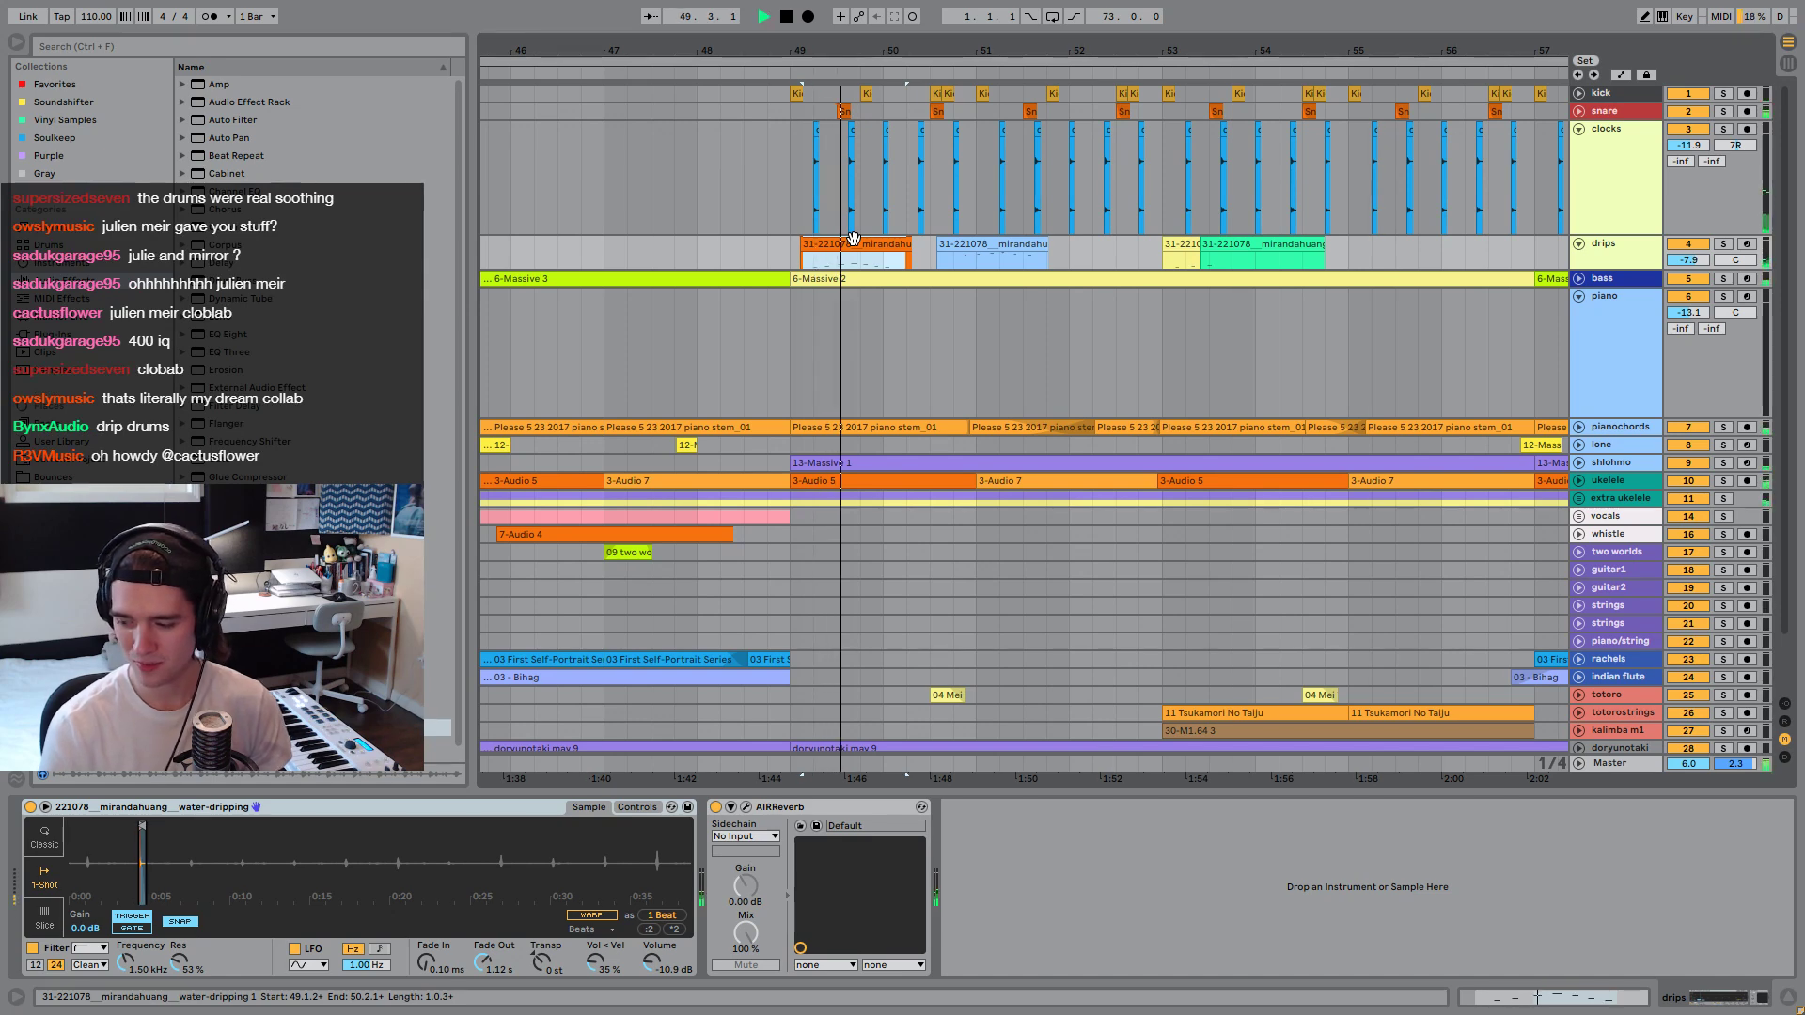
{"action": "key", "text": "space"}
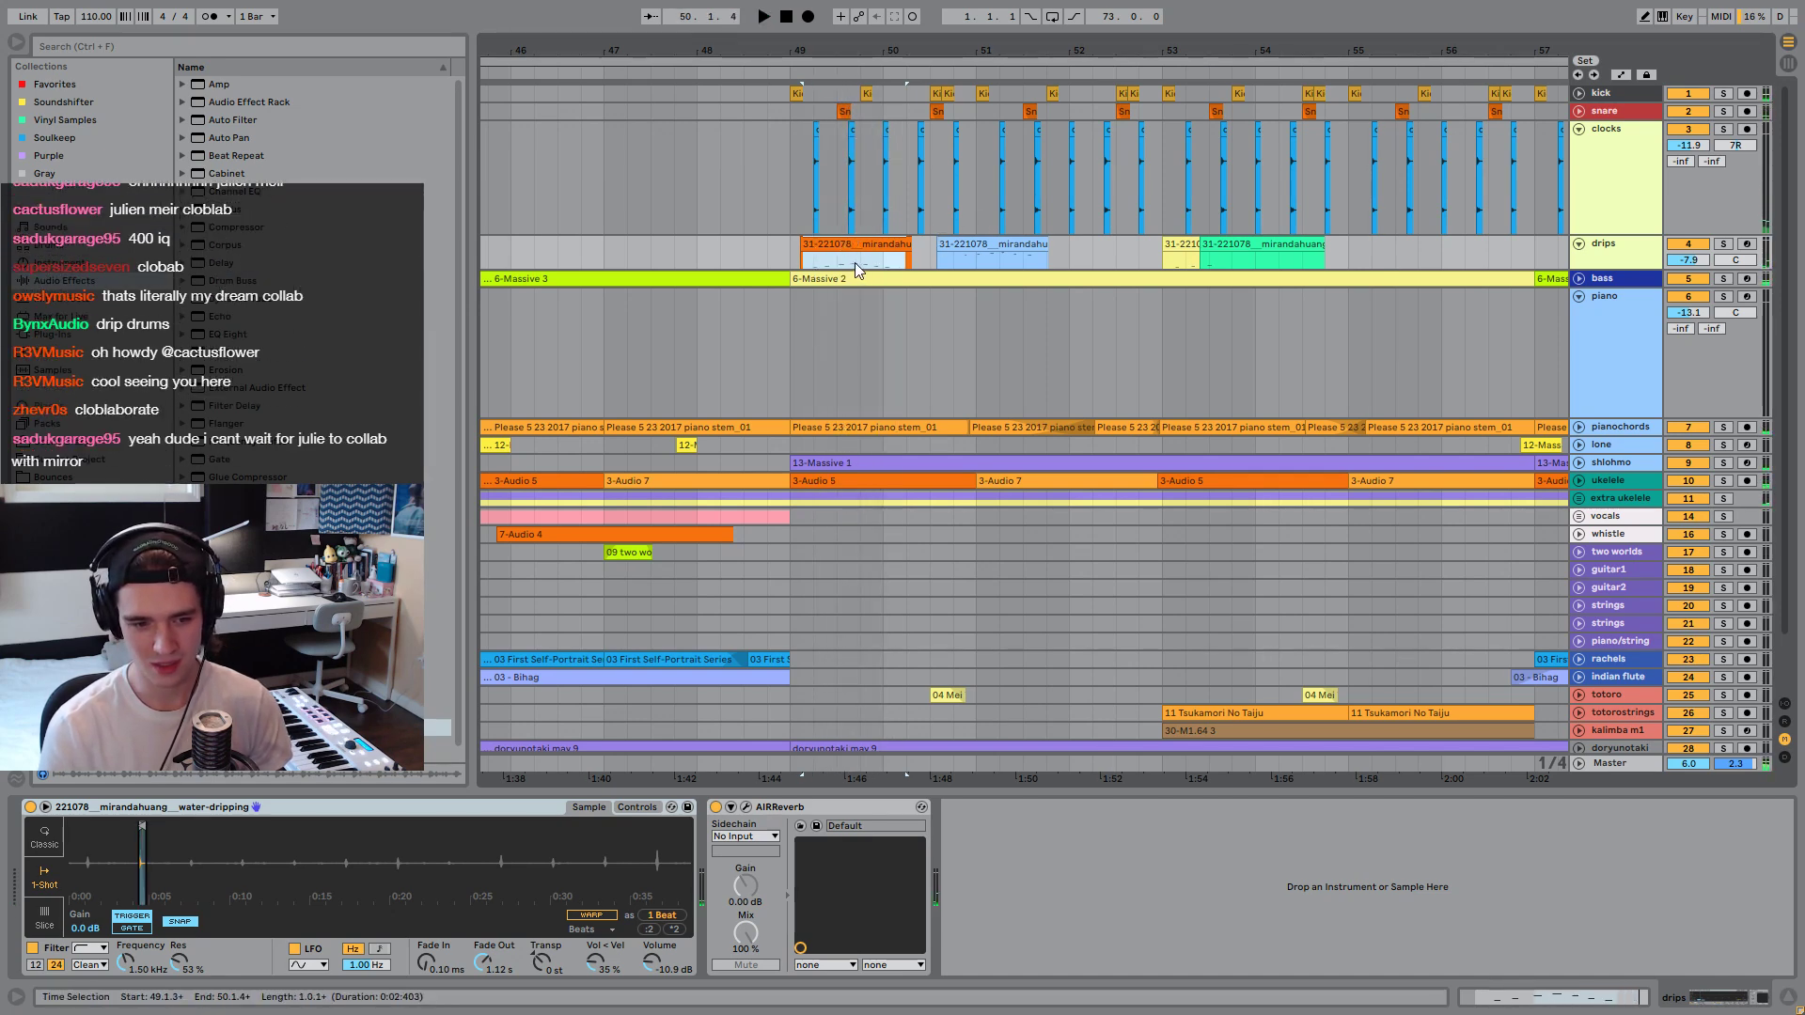
{"action": "left_click", "coordinate": [865, 263]}
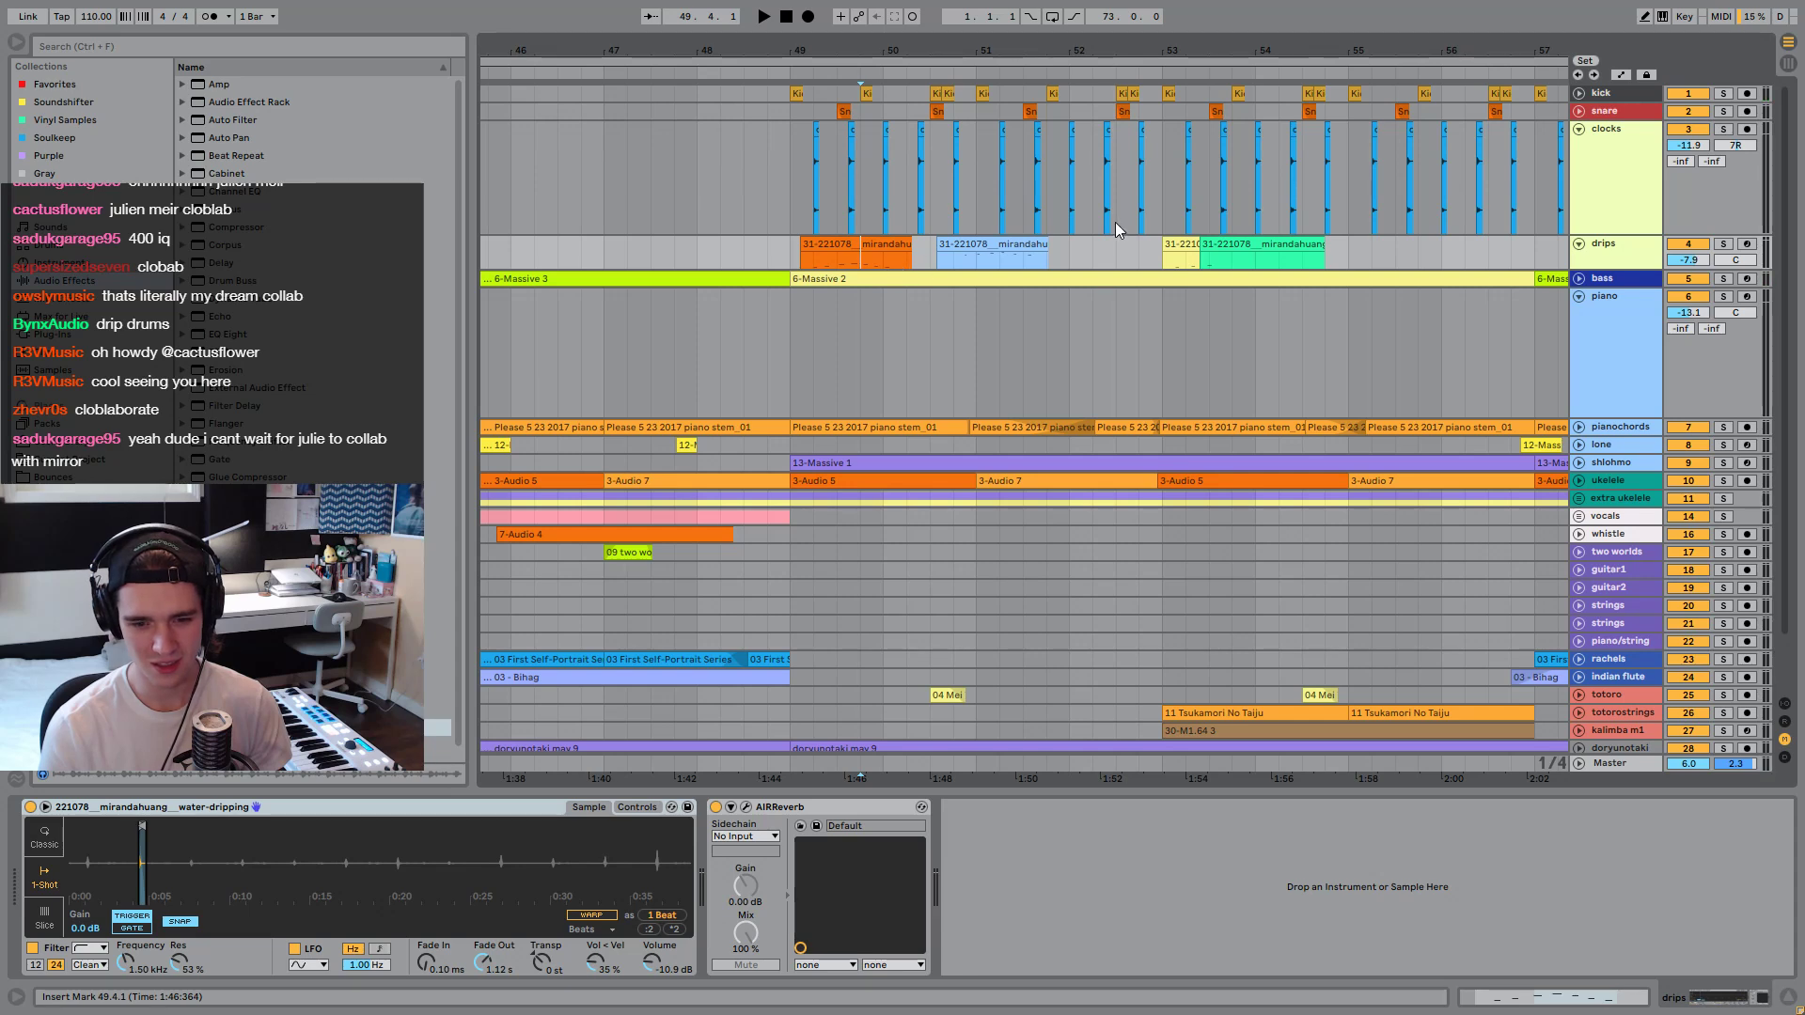
Play the drips track from 49.4.1, first soloed and then within the full mix.
{"action": "key", "text": "space"}
{"action": "left_click", "coordinate": [1723, 244]}
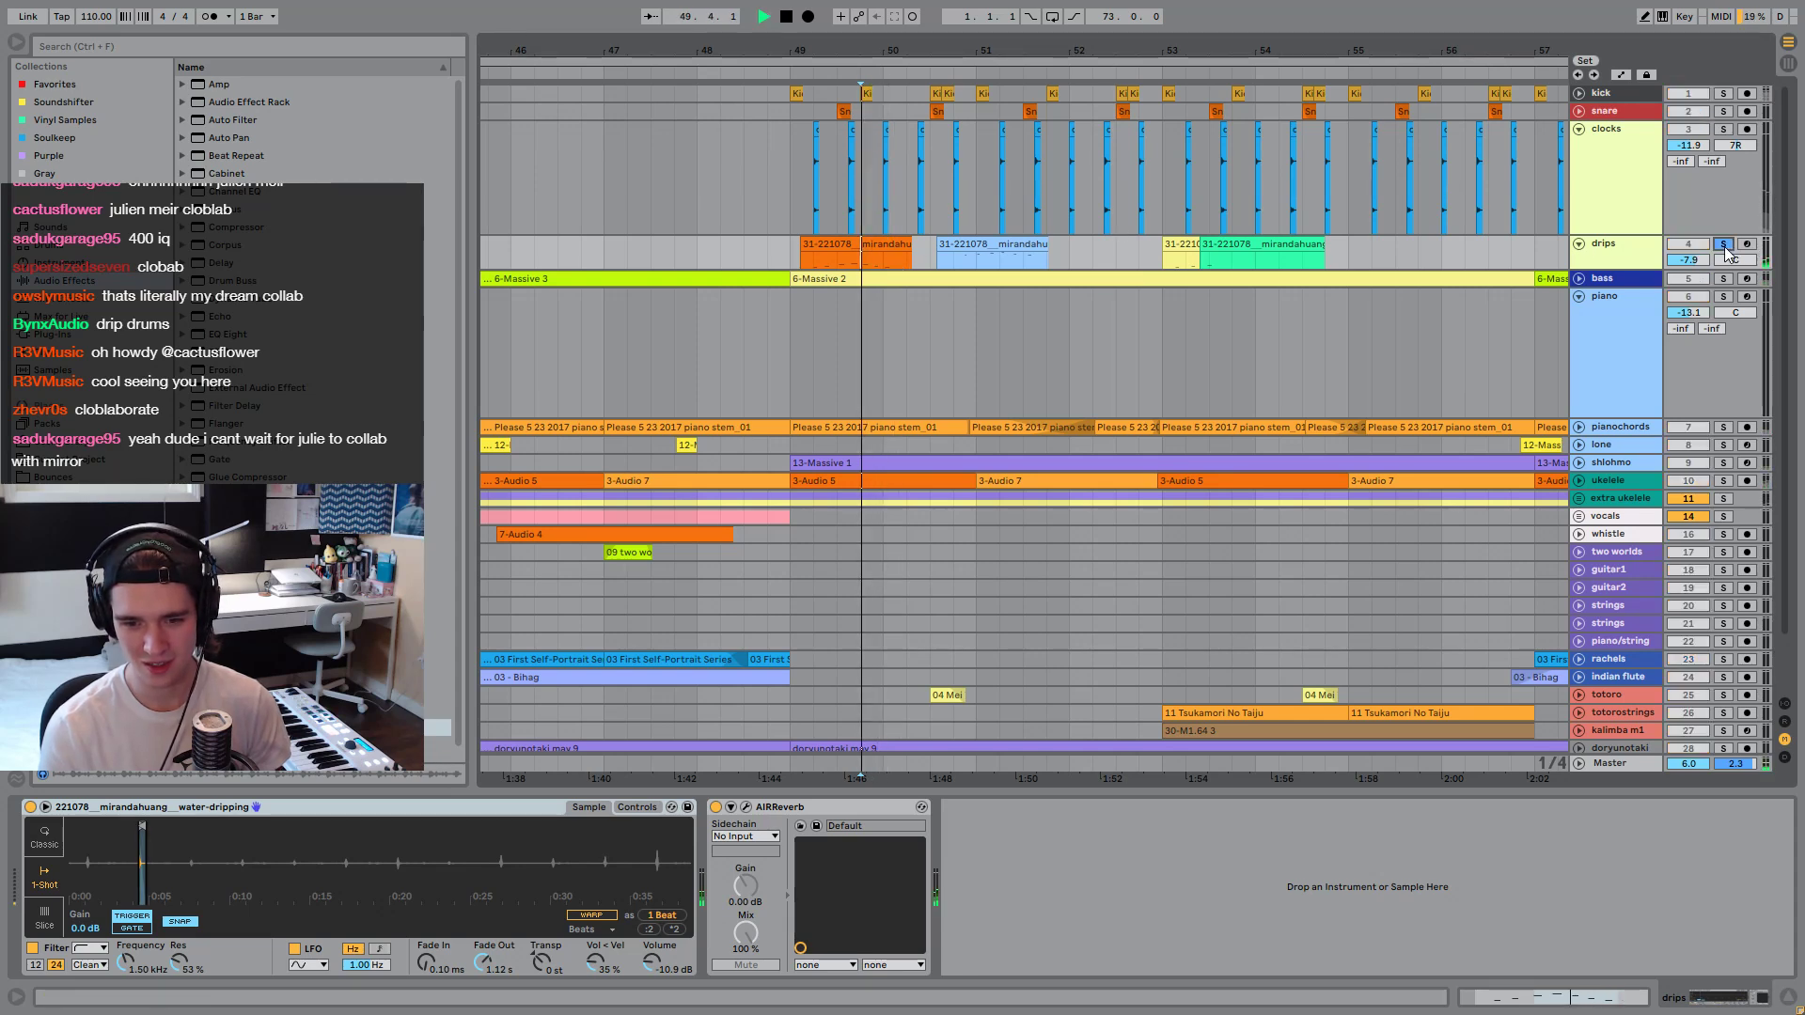
{"action": "key", "text": "space"}
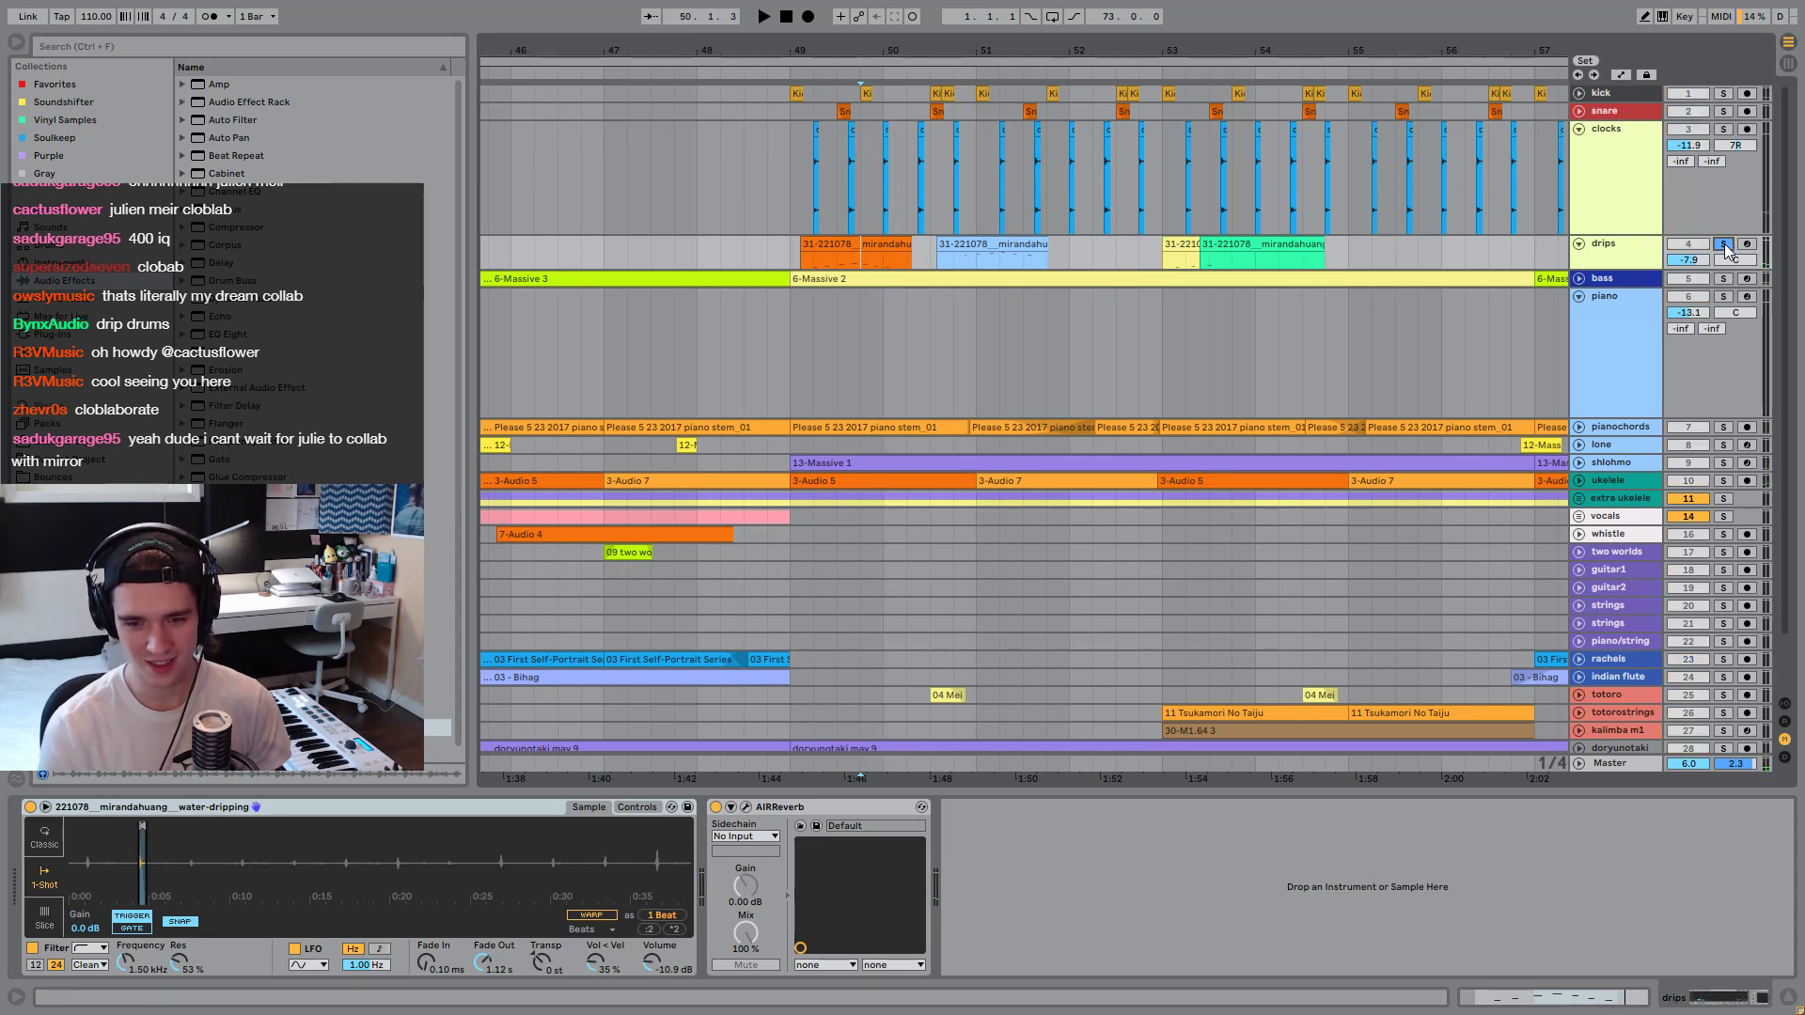
{"action": "left_click", "coordinate": [1724, 244]}
{"action": "key", "text": "space"}
Enlarge the drips track to reveal its notes and play the full mix from the first clip at 49.2.1.
{"action": "key", "text": "space"}
{"action": "left_click", "coordinate": [806, 264]}
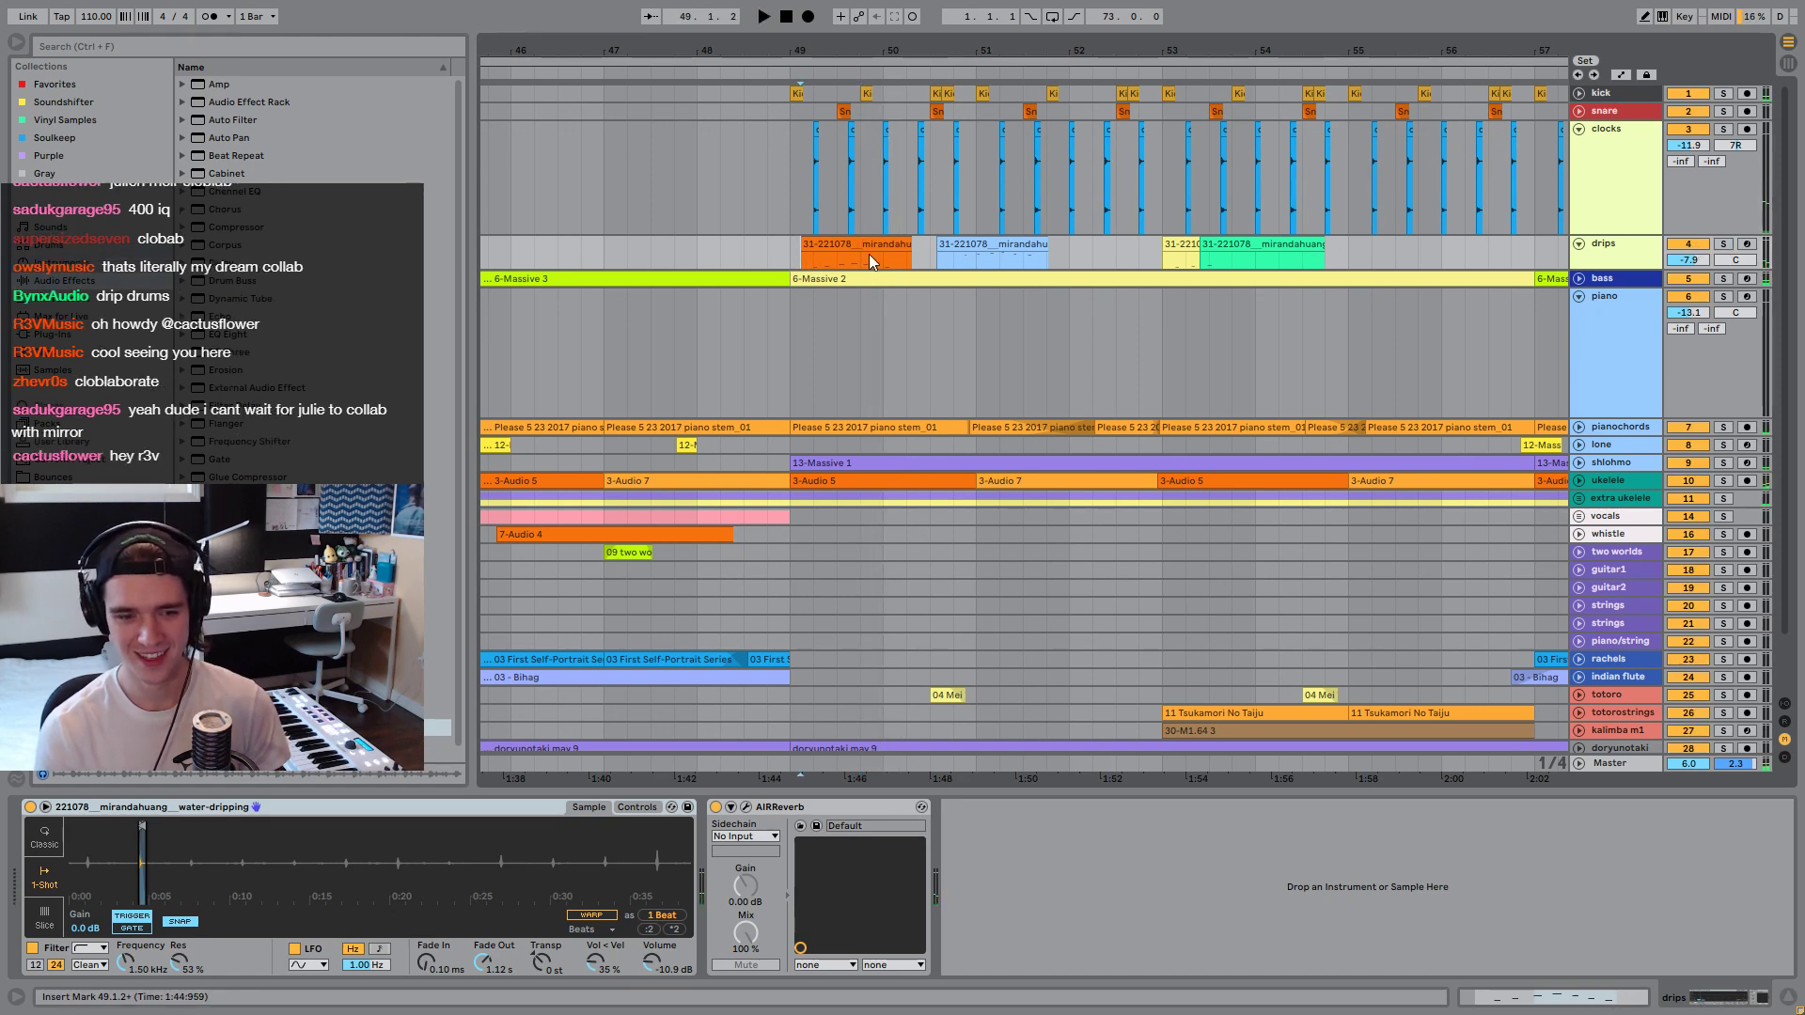
{"action": "left_click_drag", "start_coordinate": [1603, 269], "coordinate": [1613, 461]}
{"action": "key", "text": "space"}
{"action": "key", "text": "space"}
{"action": "left_click", "coordinate": [814, 433]}
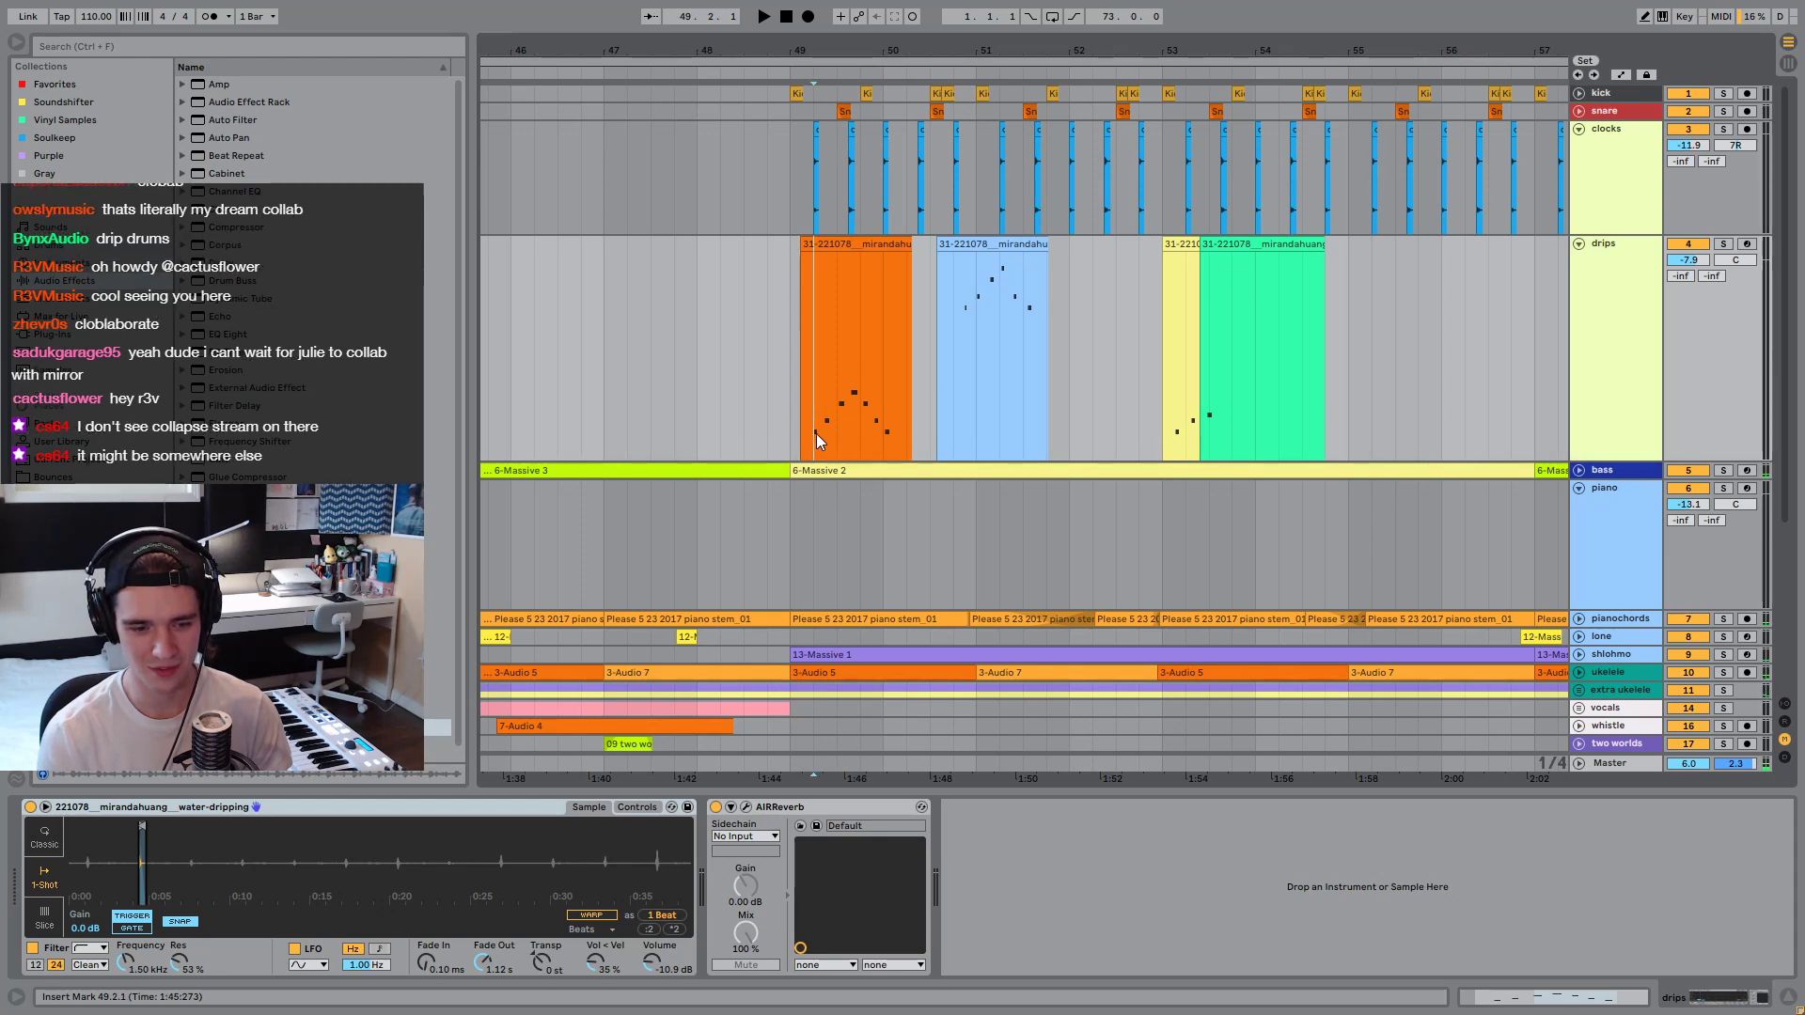
{"action": "key", "text": "space"}
{"action": "key", "text": "space"}
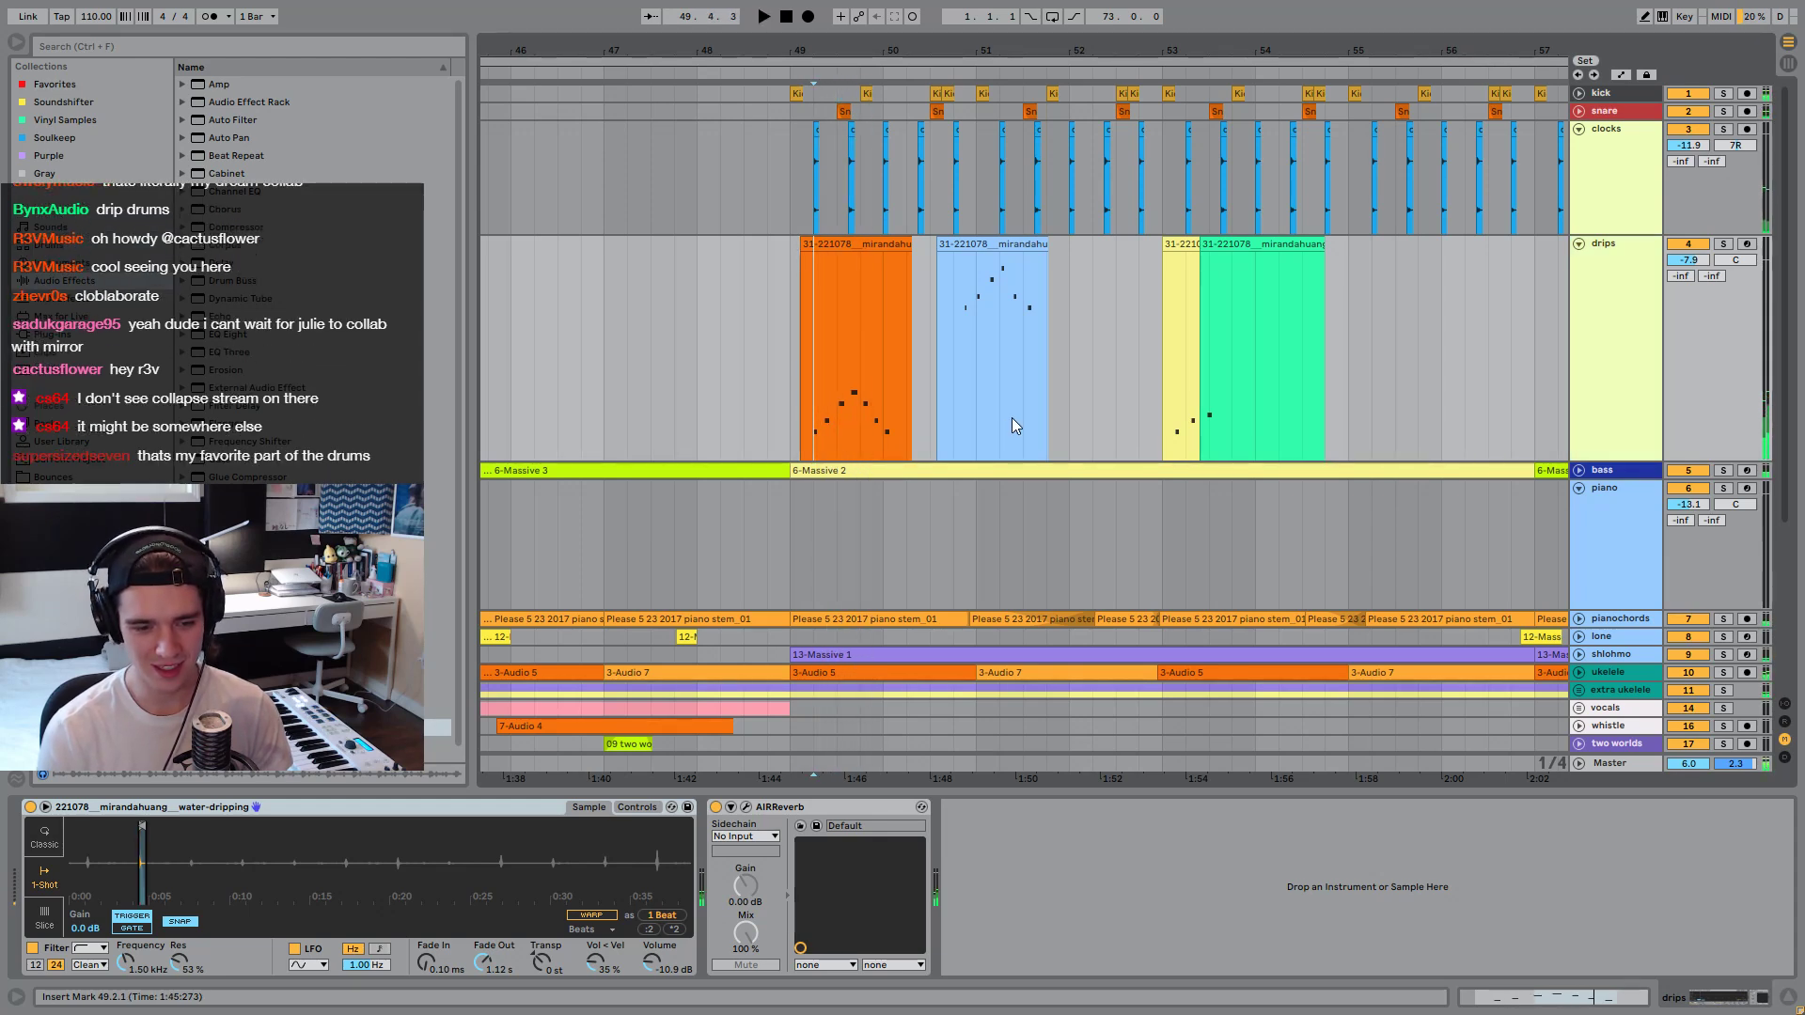
{"action": "key", "text": "space"}
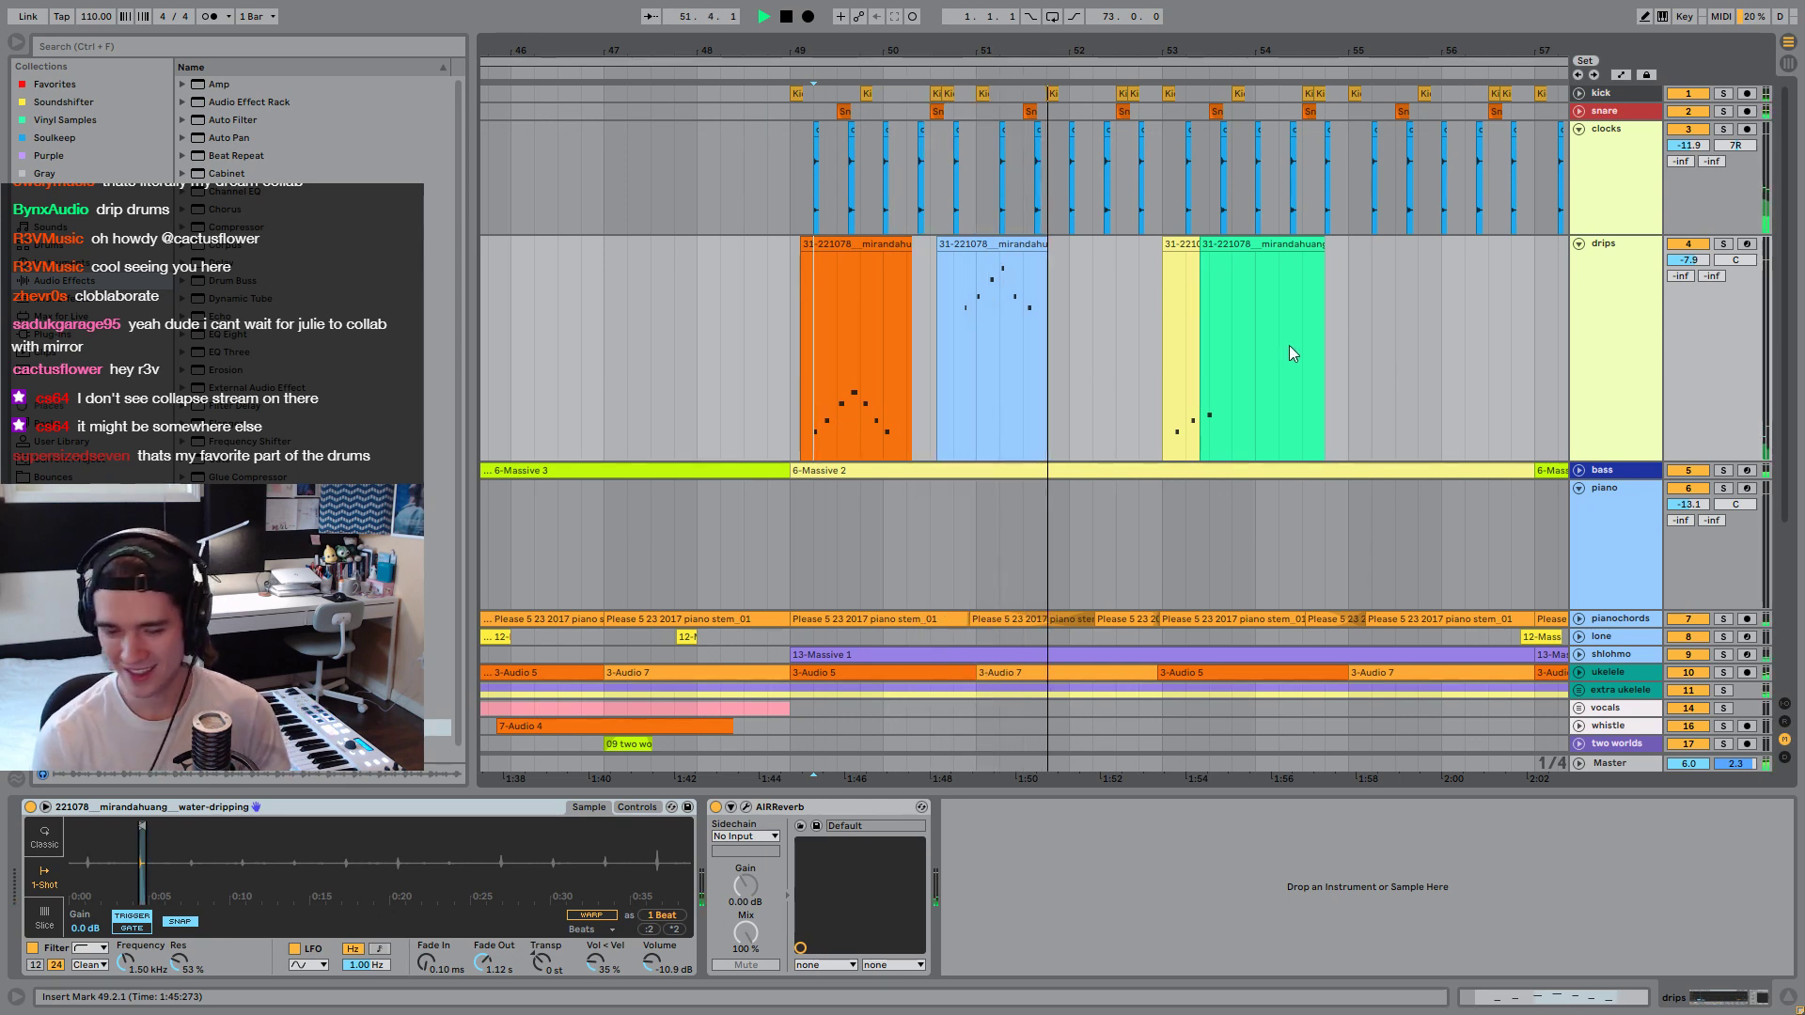
Play the last two drips clips, starting around bar 53, within the full mix.
{"action": "left_click", "coordinate": [1193, 386]}
{"action": "key", "text": "space"}
{"action": "key", "text": "space"}
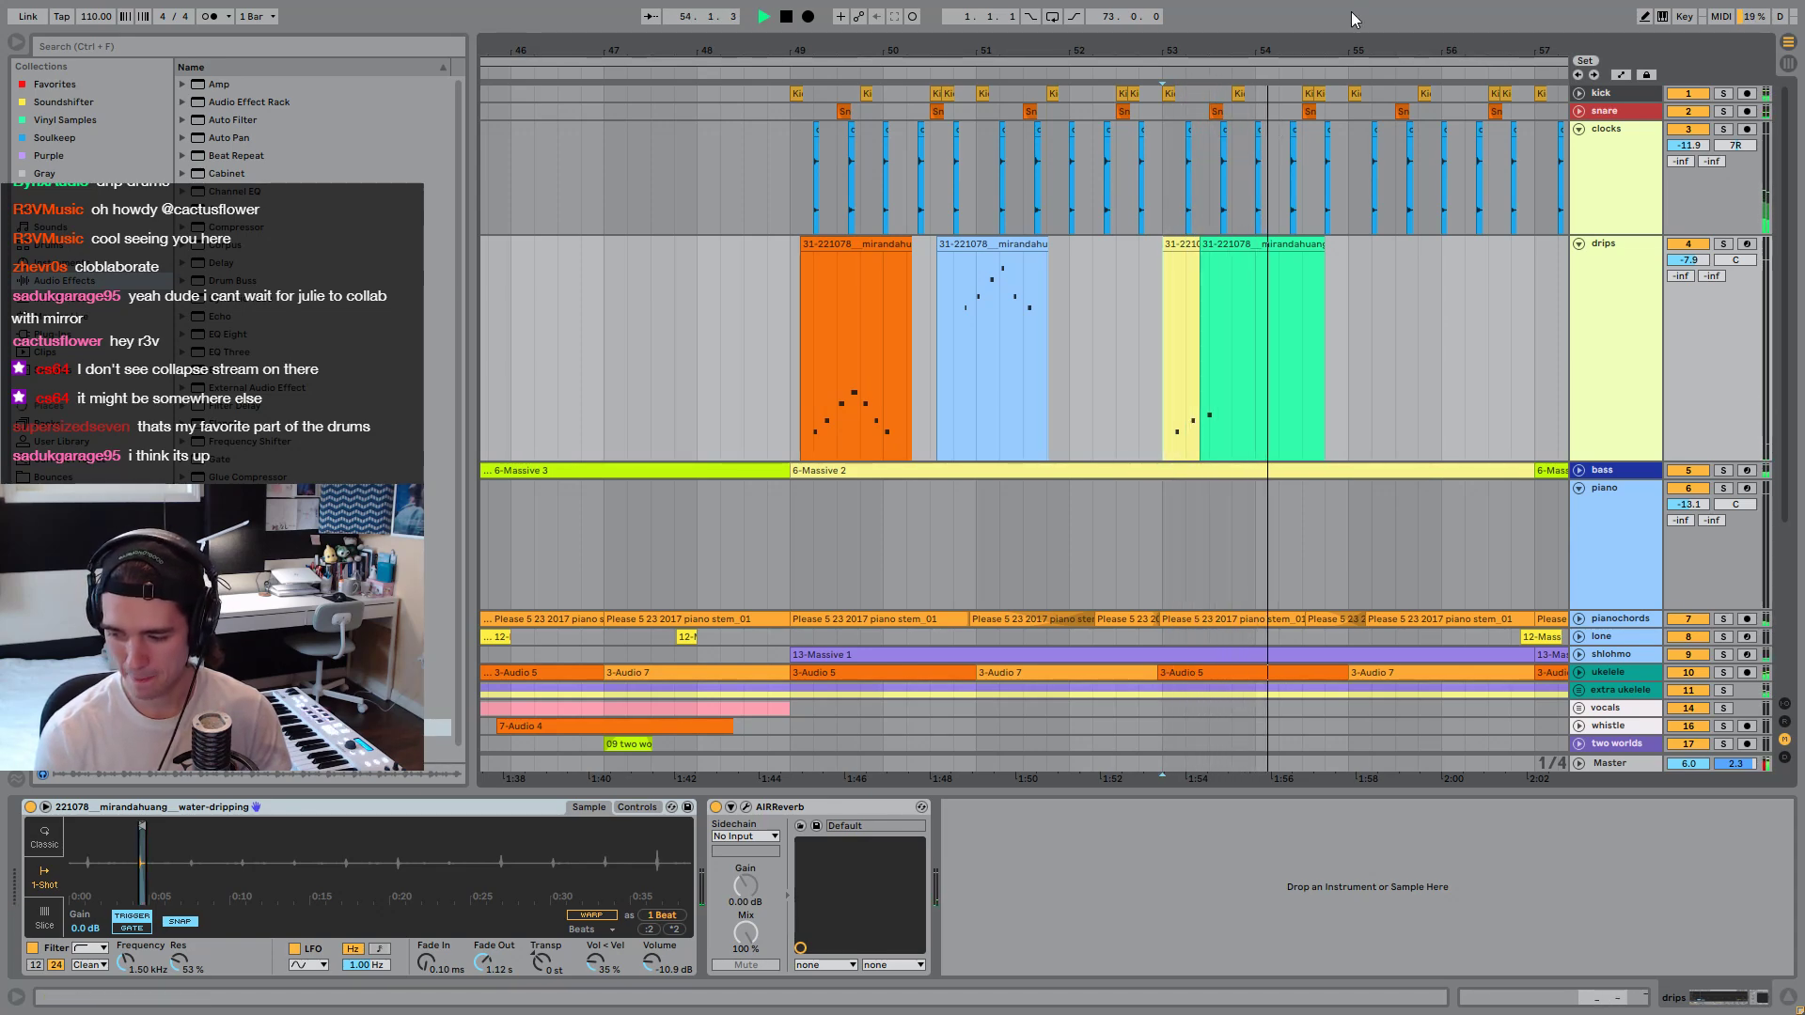
{"action": "key", "text": "space"}
Solo, unfold and arm the lone track and open its Massive synth.
{"action": "left_click_drag", "start_coordinate": [1324, 50], "coordinate": [1096, 22]}
{"action": "scroll", "coordinate": [1226, 315], "scroll_direction": "down", "scroll_amount": 2}
{"action": "left_click", "coordinate": [1226, 315]}
{"action": "scroll", "coordinate": [1194, 504], "scroll_direction": "down", "scroll_amount": 3}
{"action": "left_click", "coordinate": [1726, 381]}
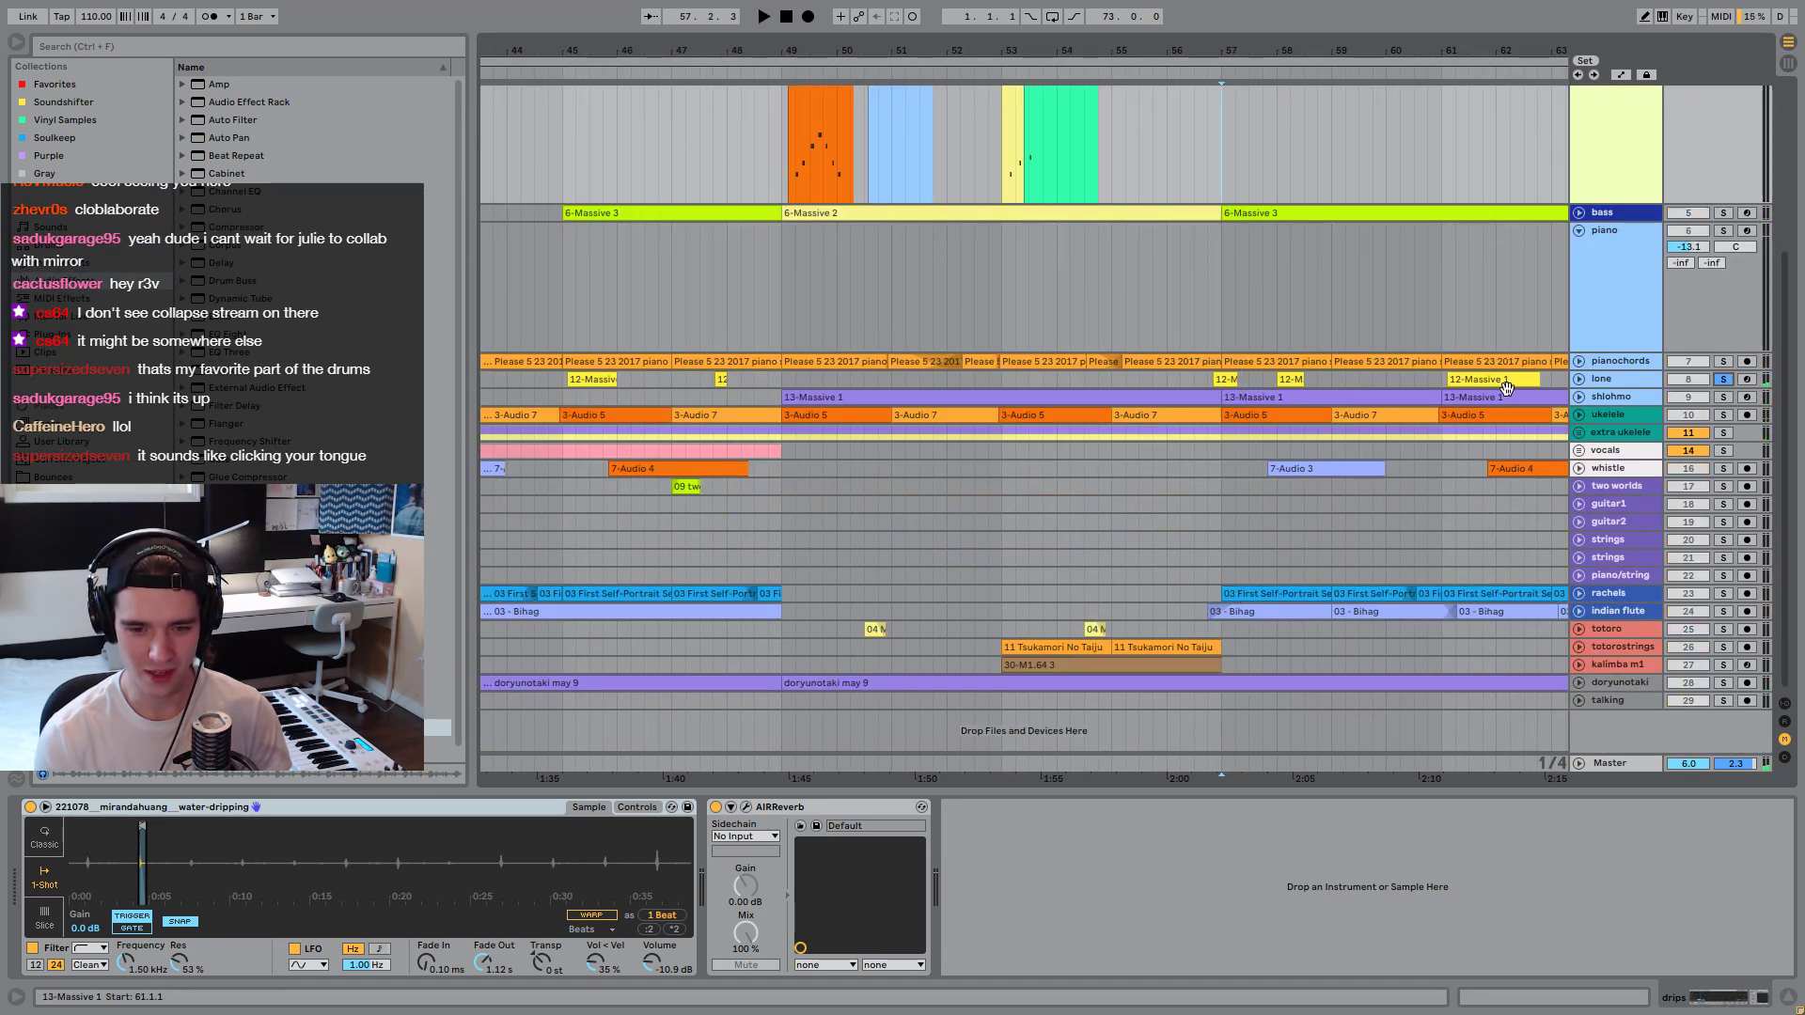
{"action": "left_click", "coordinate": [1581, 380]}
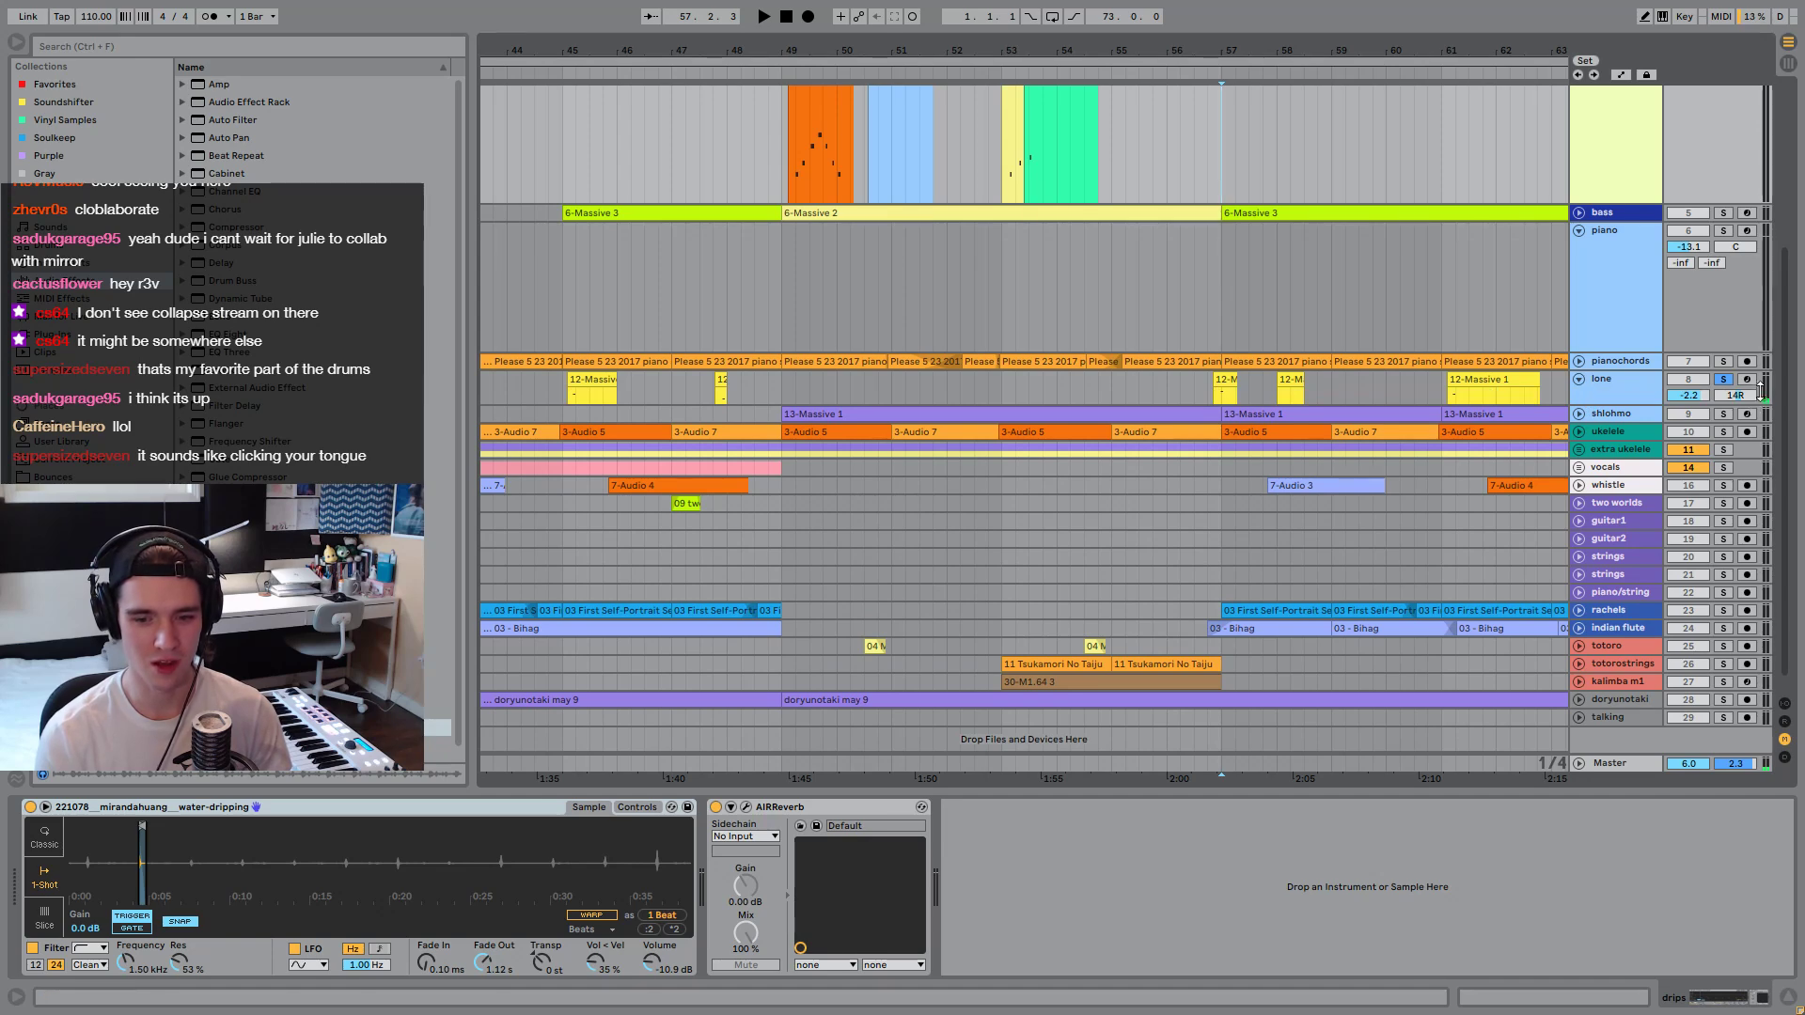
{"action": "left_click", "coordinate": [1589, 381]}
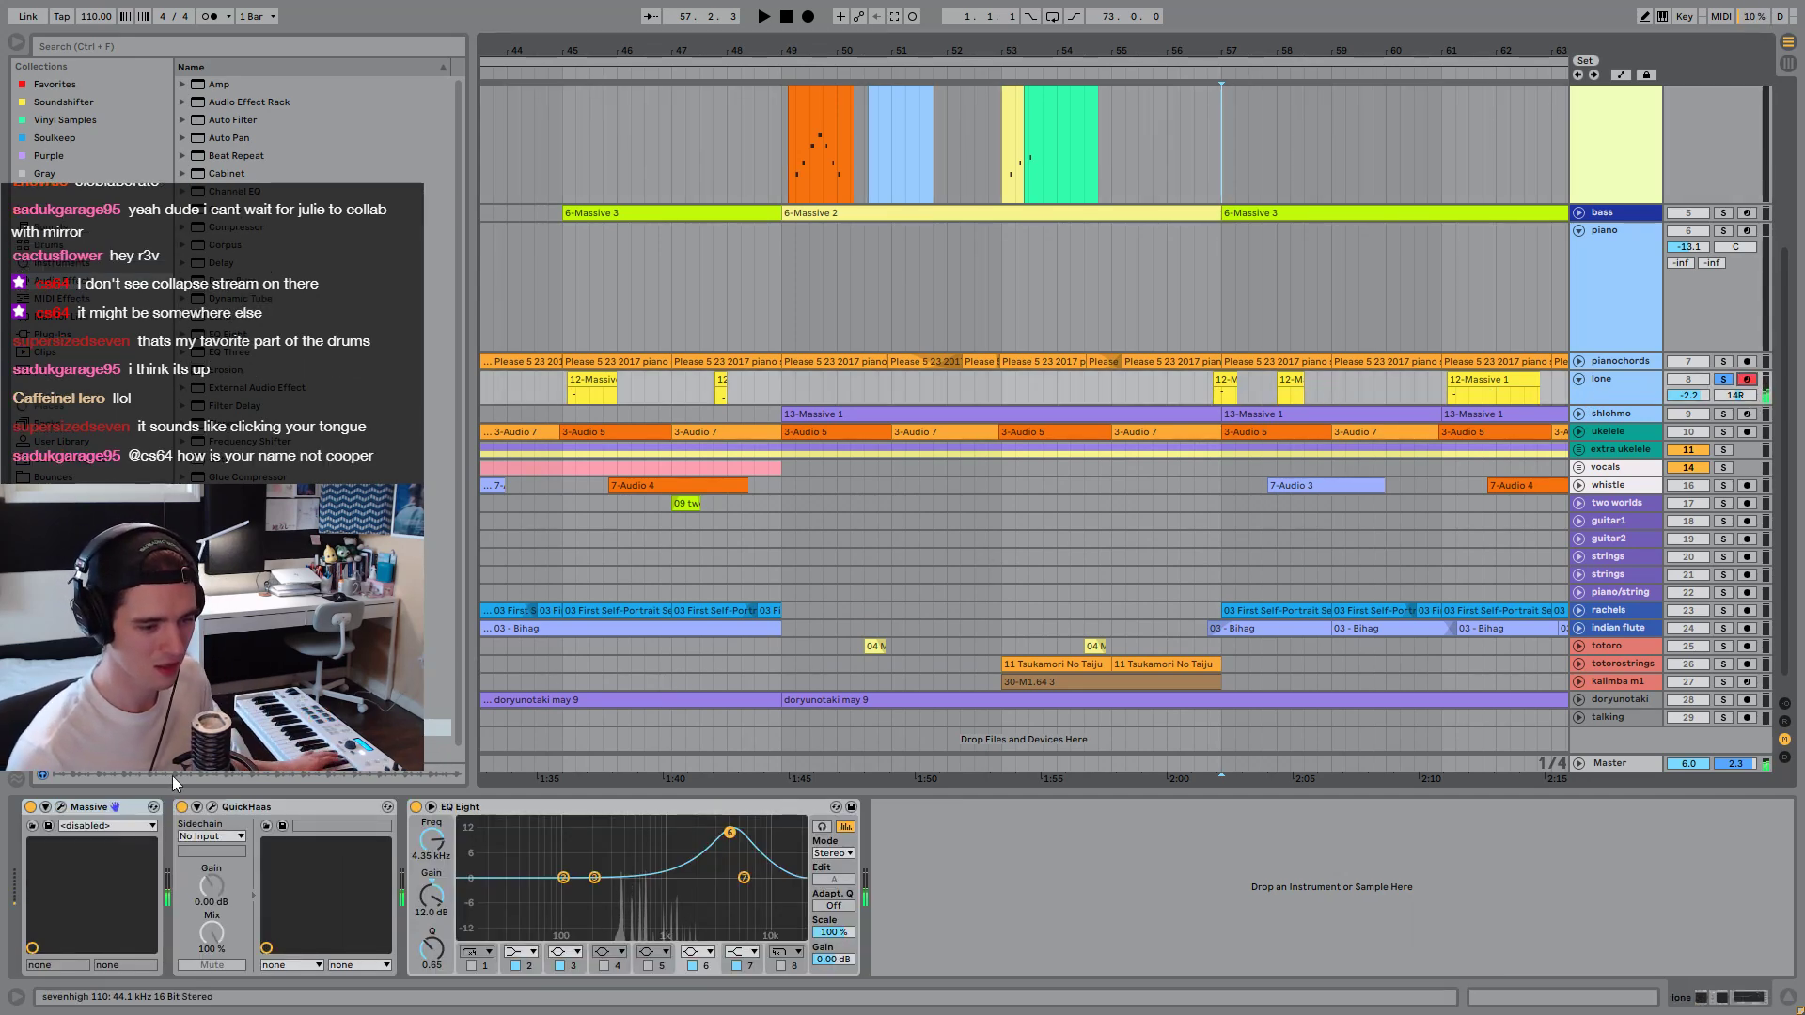
{"action": "left_click", "coordinate": [61, 807]}
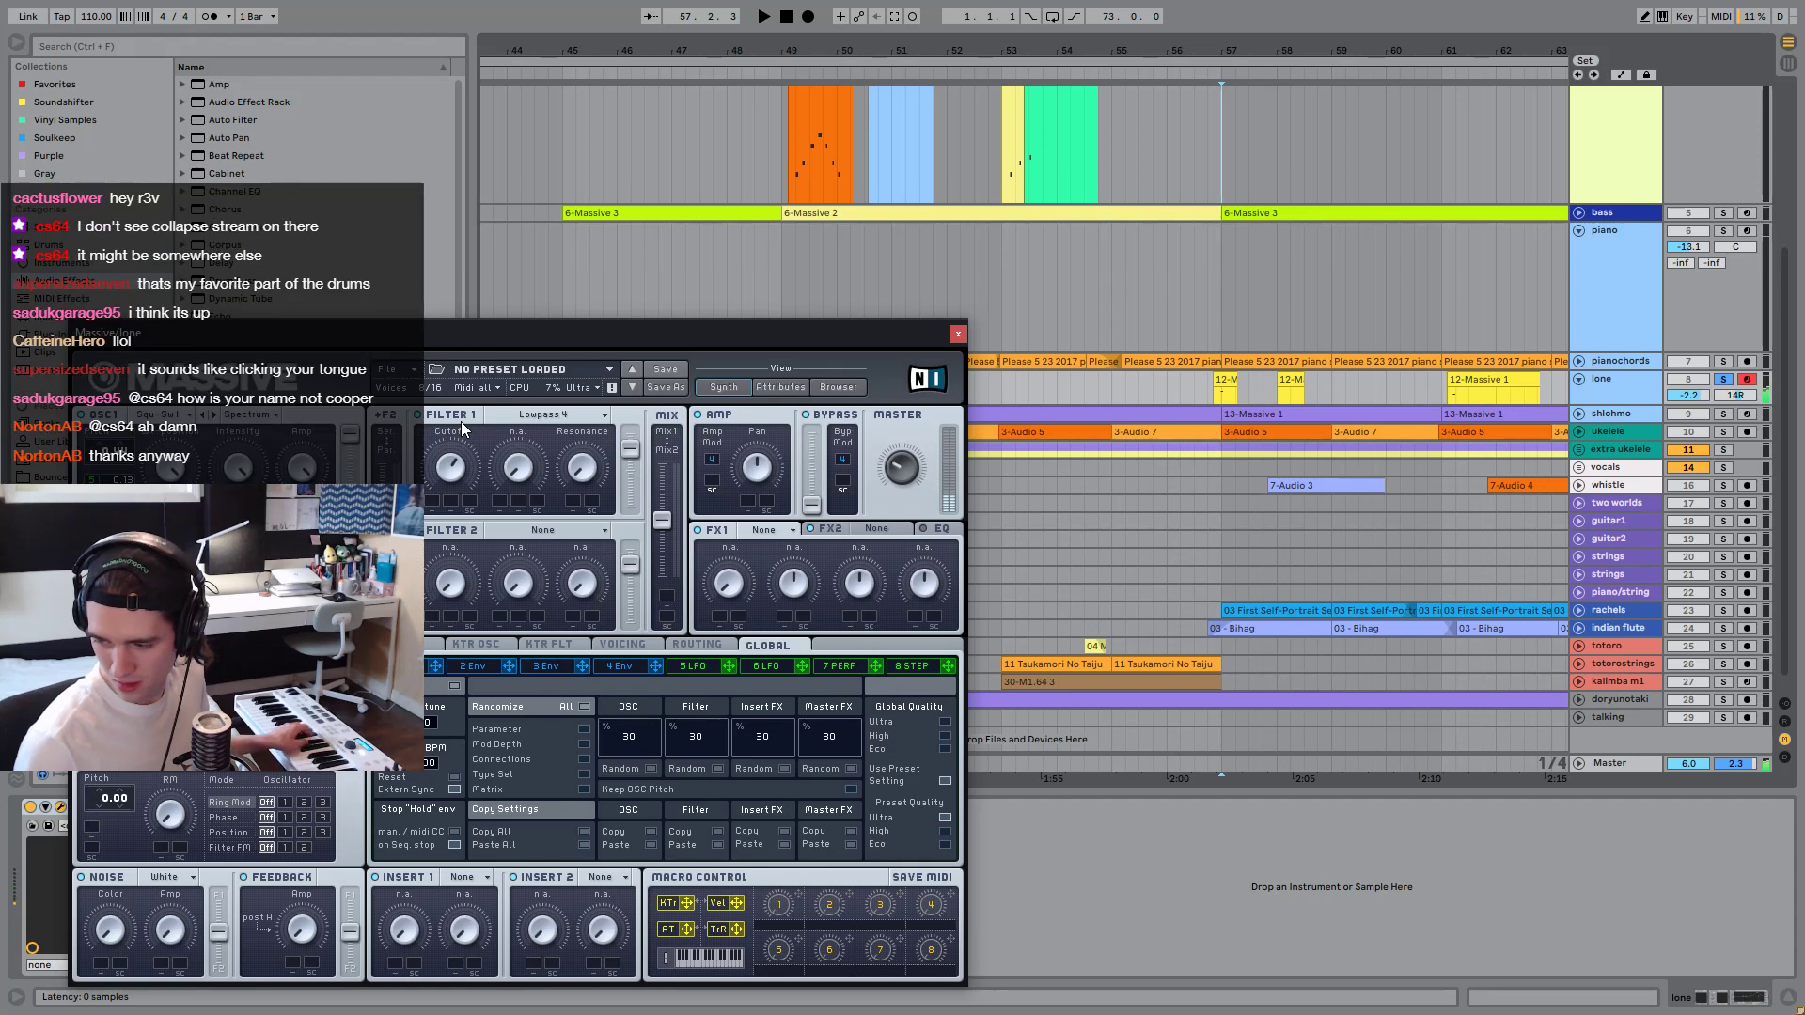
Play the soloed lone track from bar 57 and select the empty piano passage from 49.1.1 to 57.1.1.
{"action": "key", "text": "space"}
{"action": "key", "text": "space"}
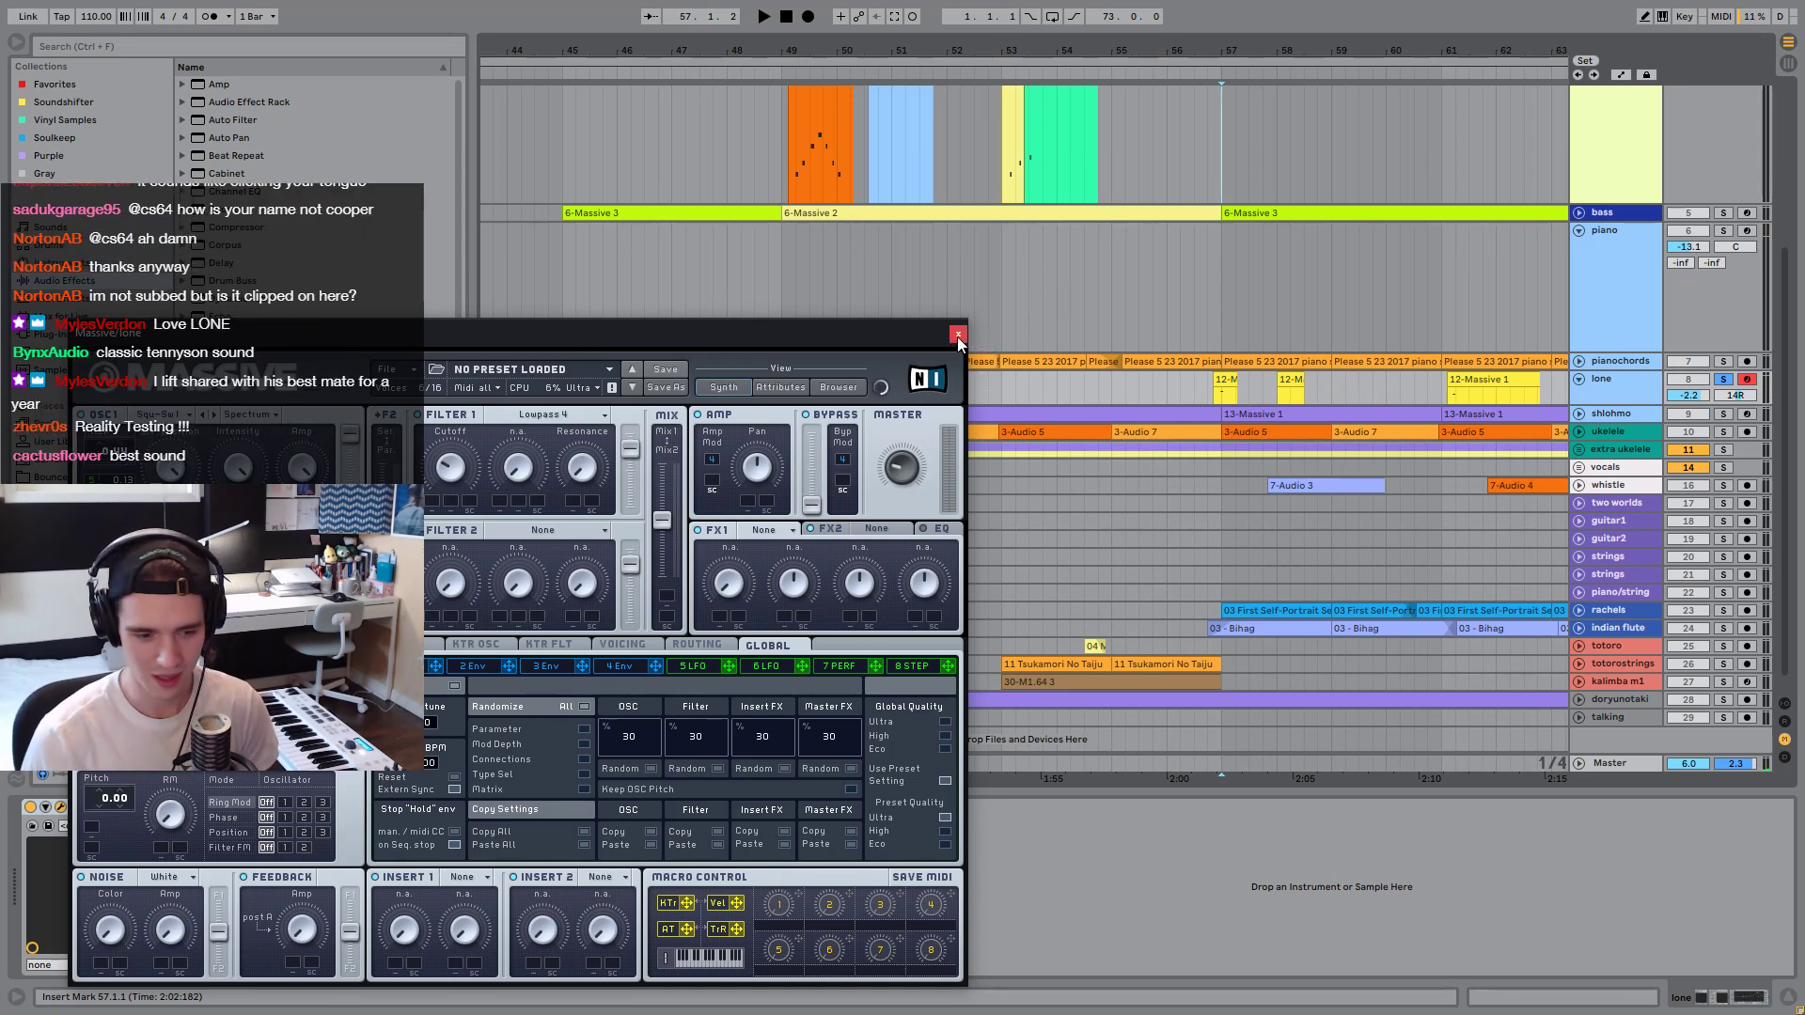
{"action": "left_click_drag", "start_coordinate": [775, 254], "coordinate": [1214, 261]}
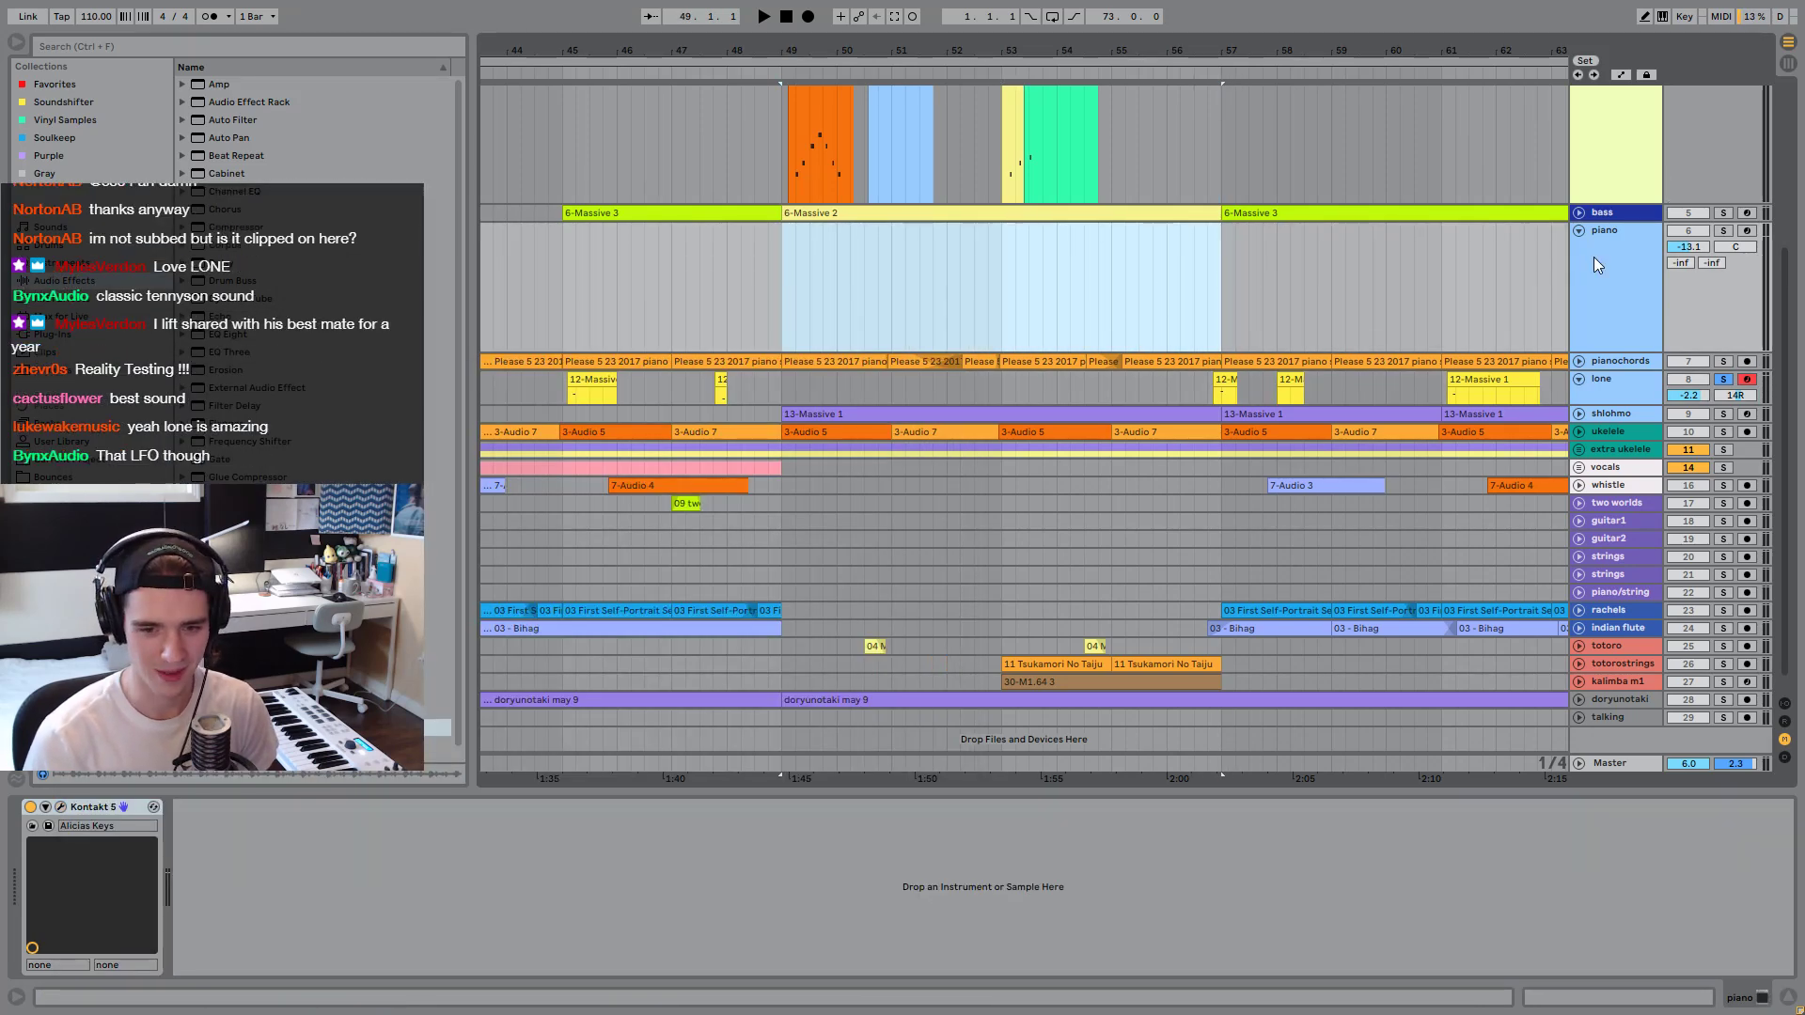
Bring back the lone track's Massive synth, play the soloed track from 56.4.2, and end its solo.
{"action": "left_click", "coordinate": [1611, 380]}
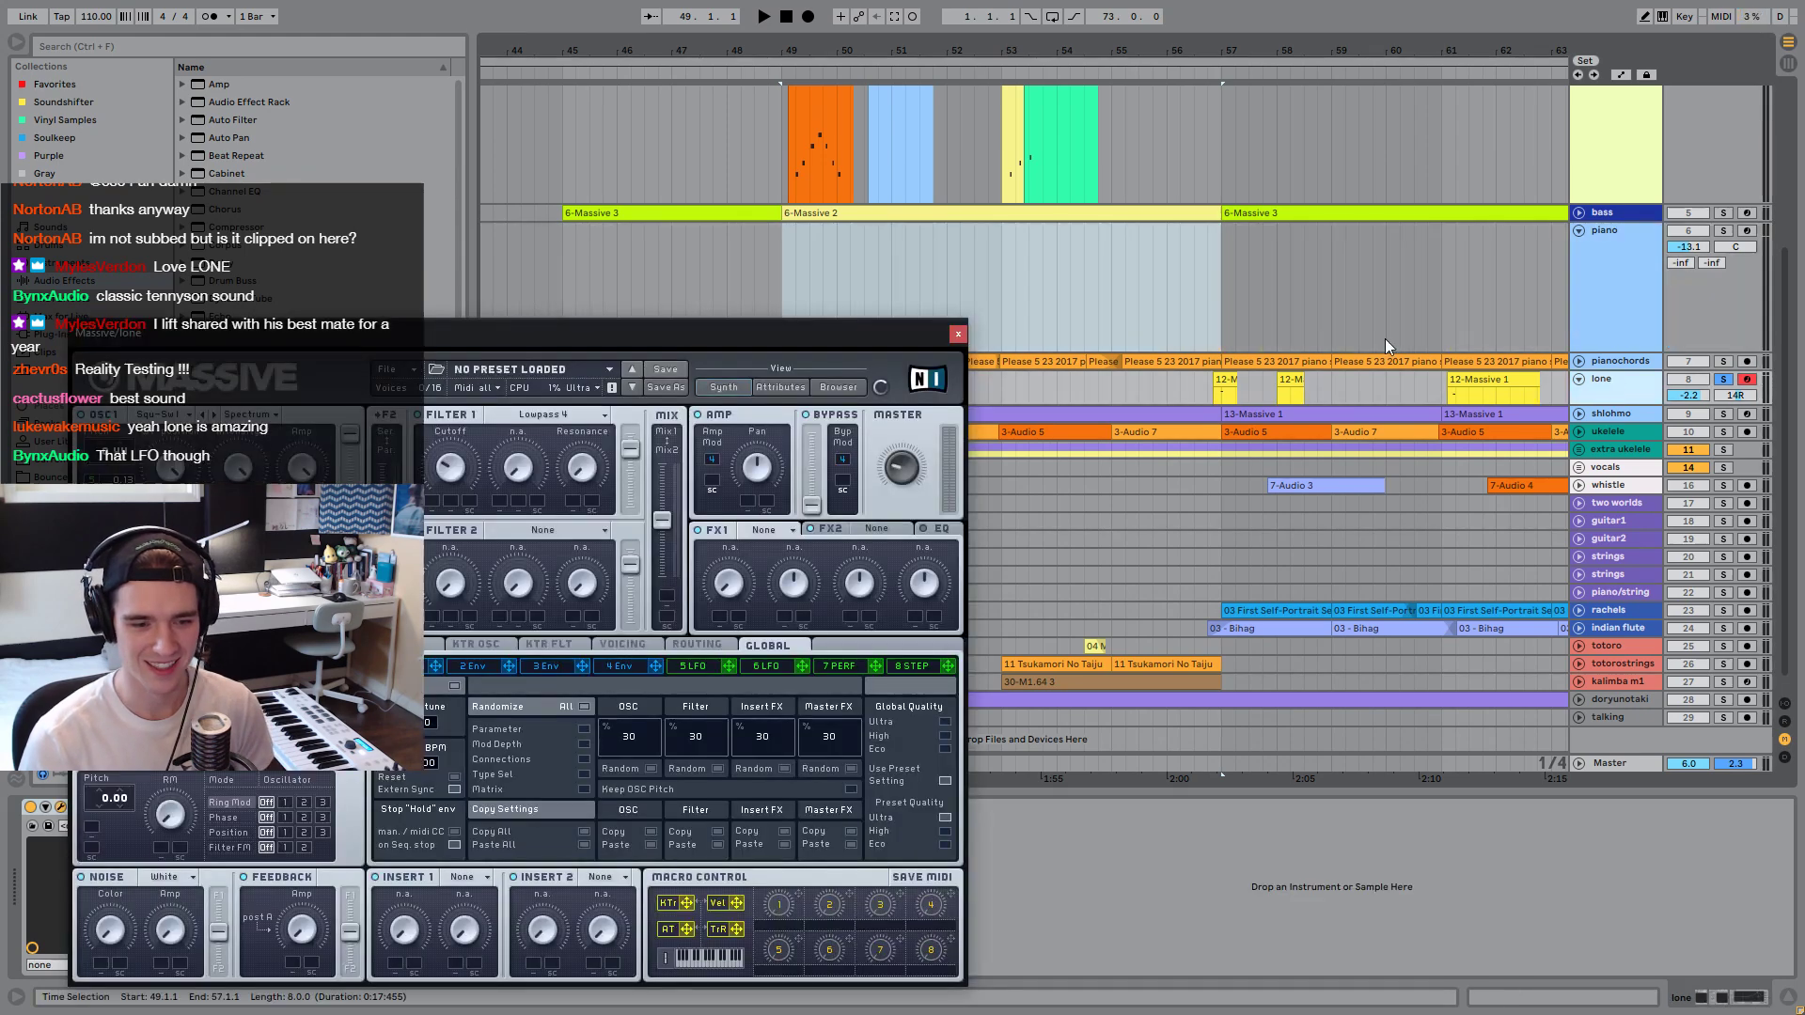
{"action": "left_click", "coordinate": [1213, 406]}
{"action": "key", "text": "space"}
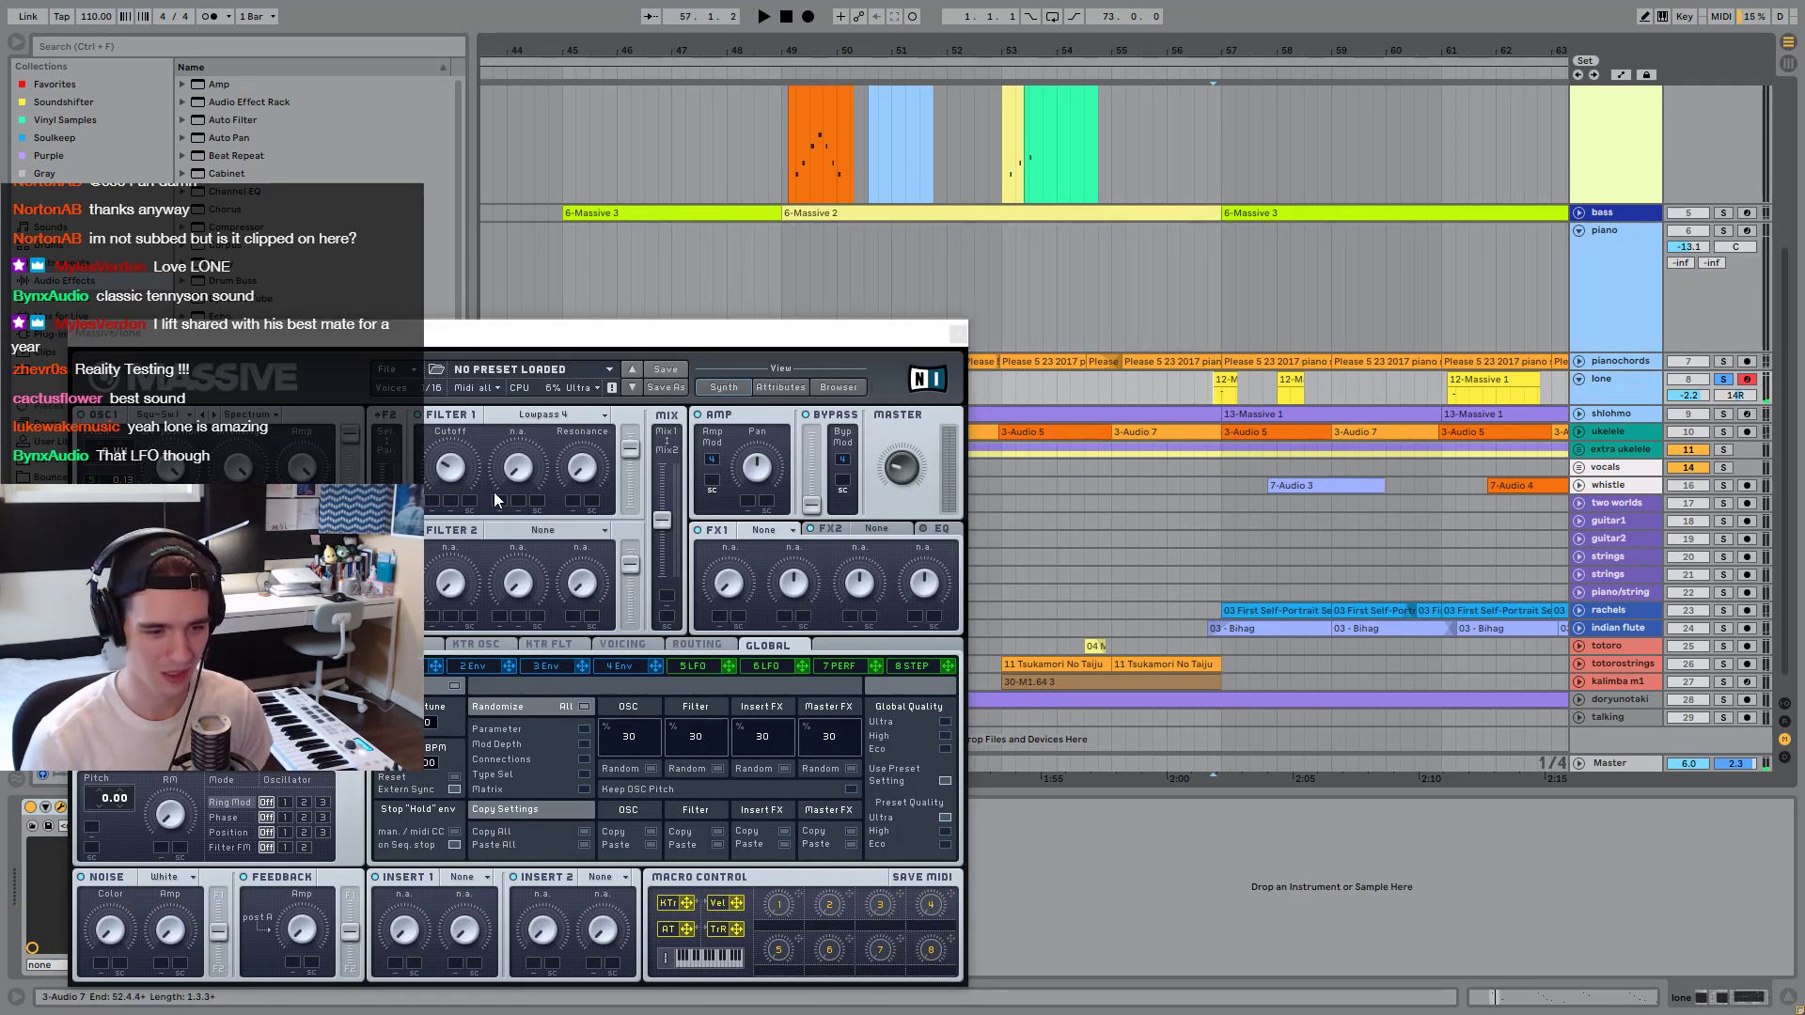
{"action": "left_click", "coordinate": [460, 441]}
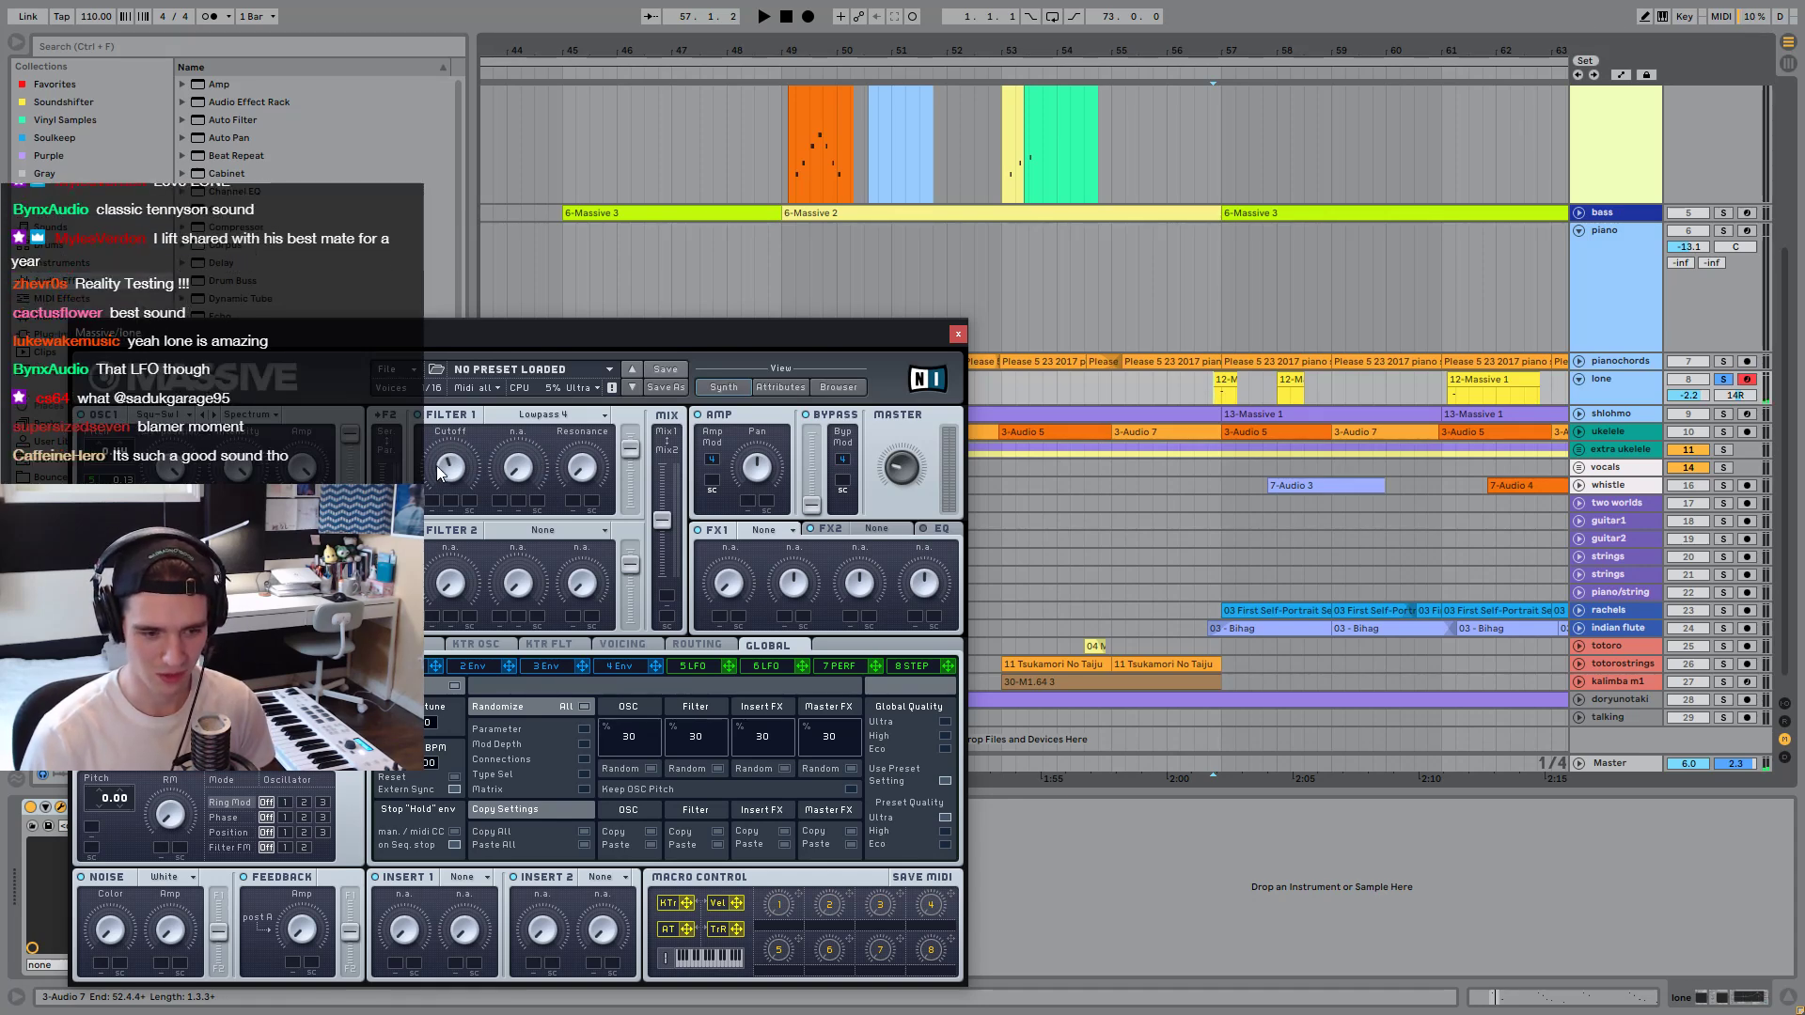
{"action": "key", "text": "space"}
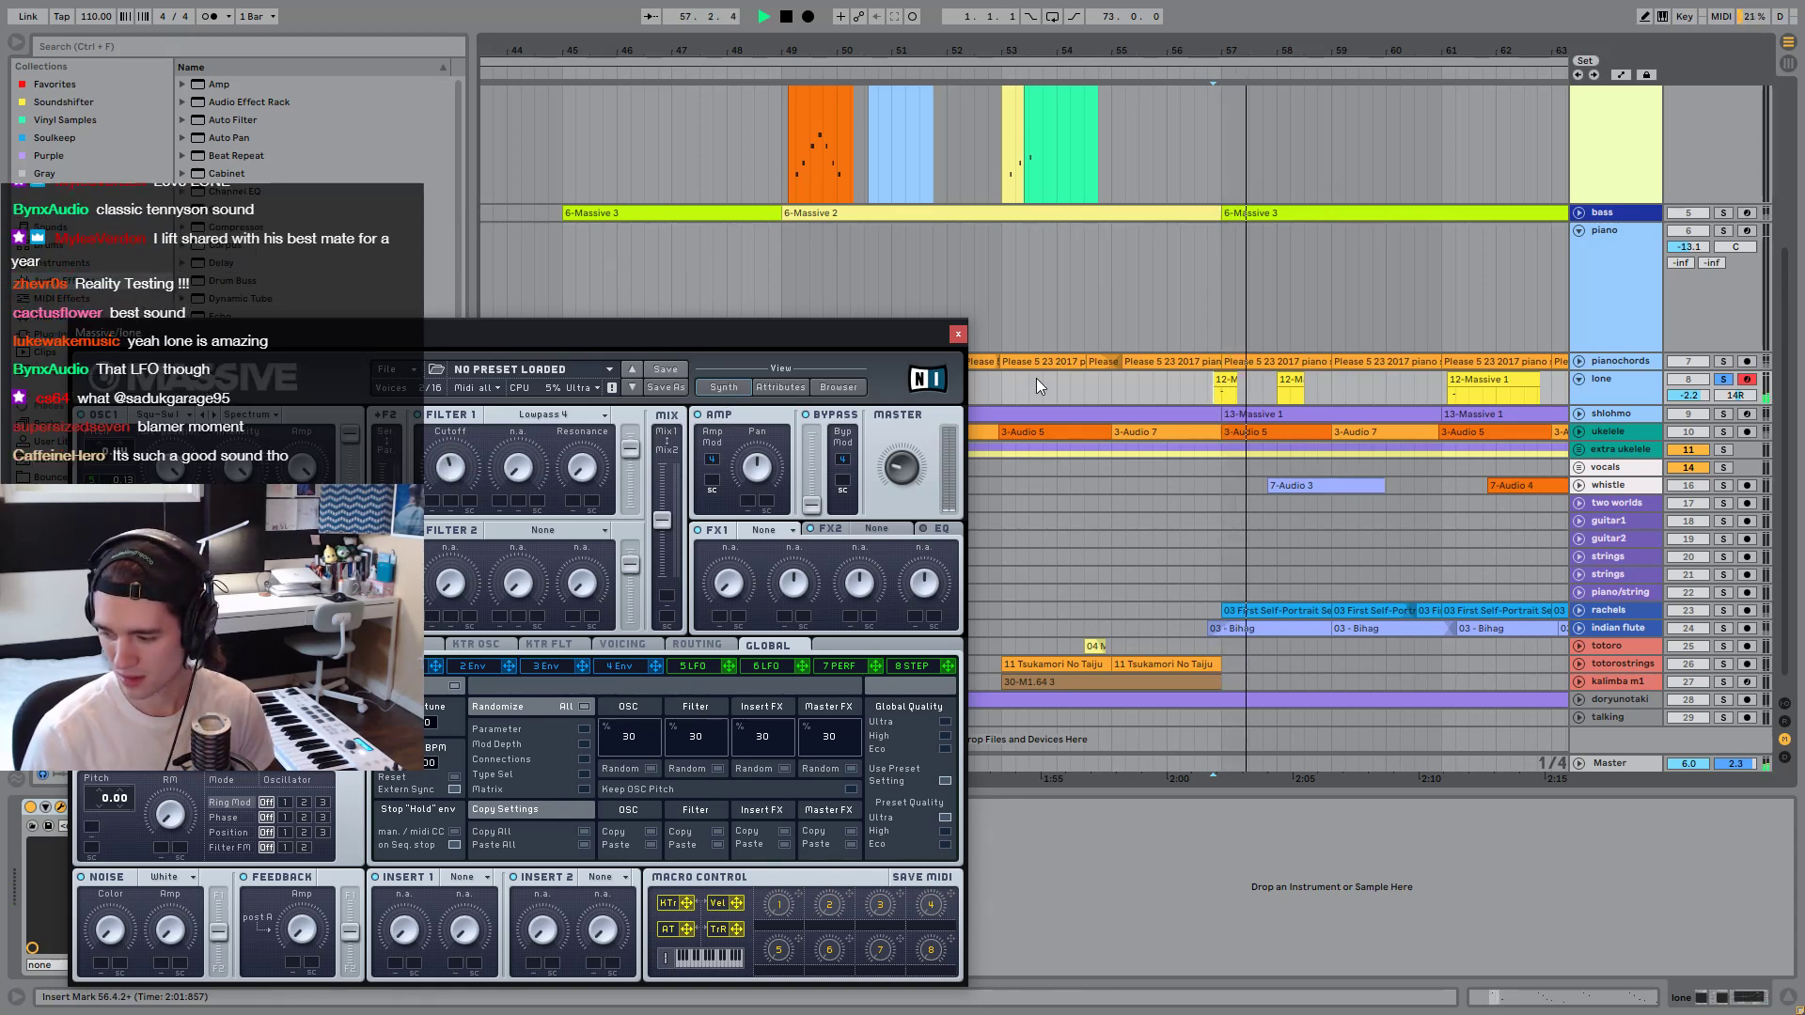
{"action": "key", "text": "space"}
{"action": "left_click", "coordinate": [1723, 380]}
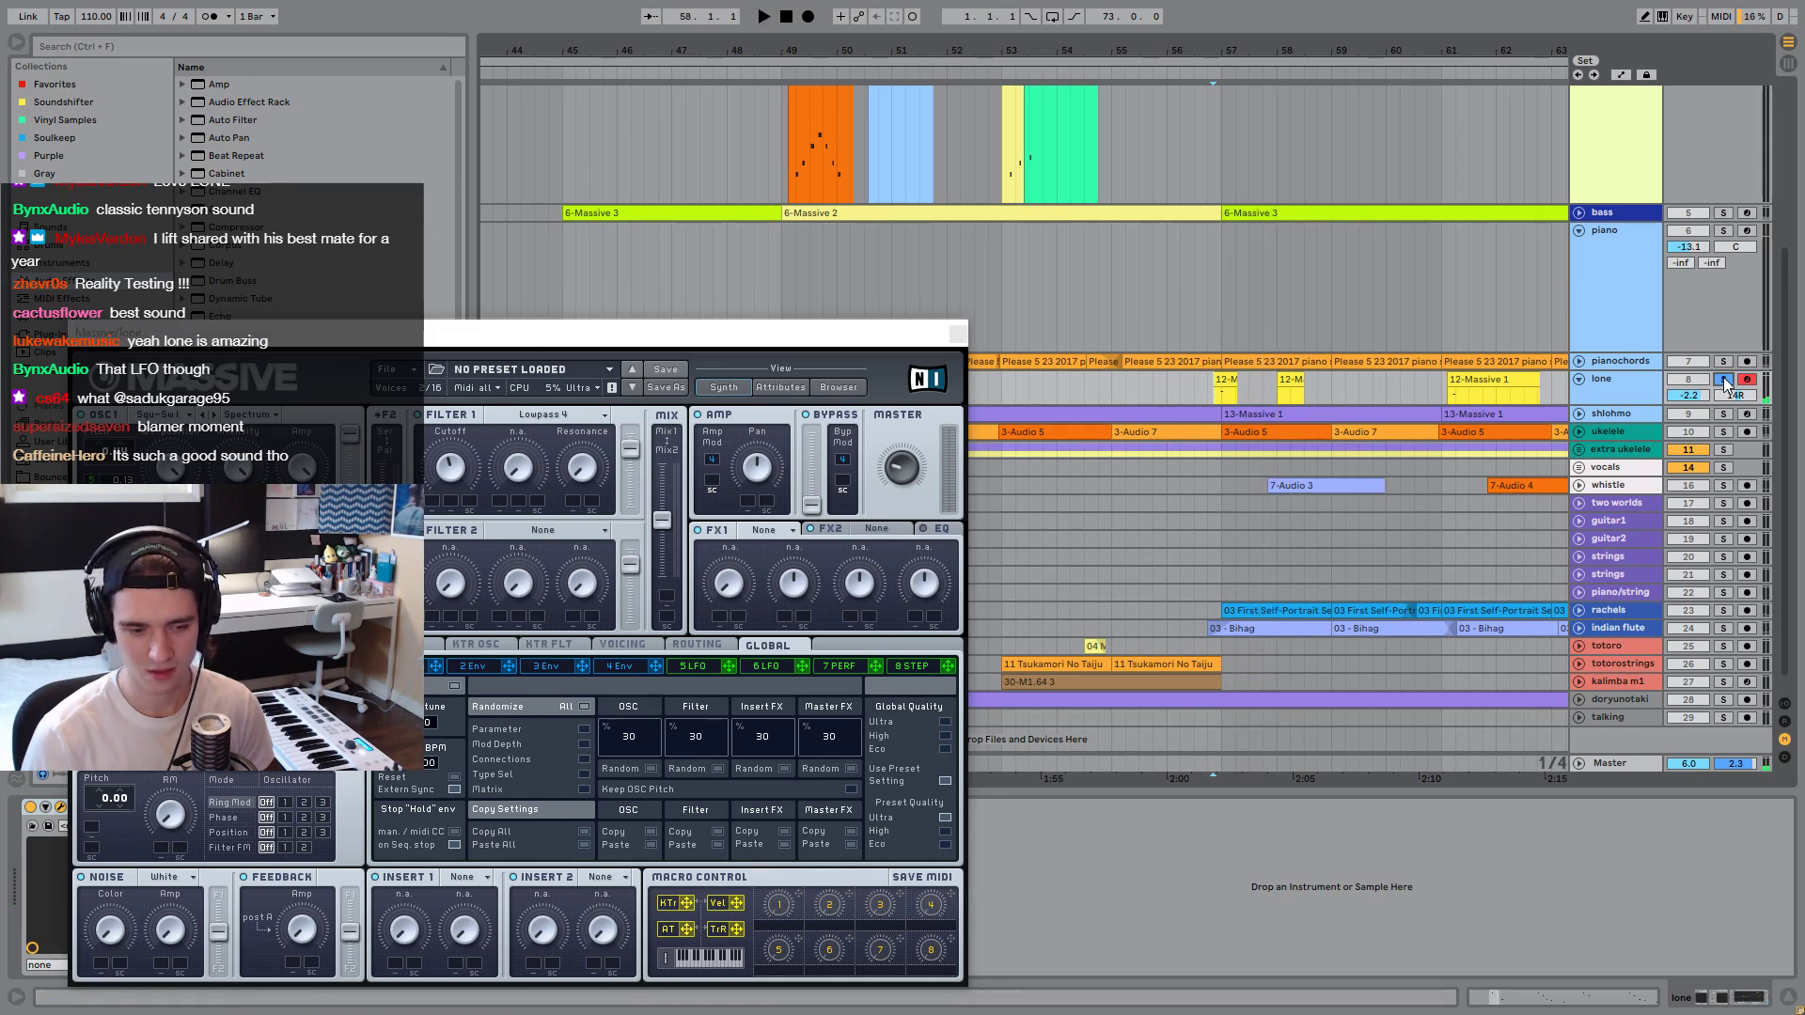
Play the lone part within the full mix from 60.4.1 and again from 61.1.1.
{"action": "left_click", "coordinate": [1427, 389]}
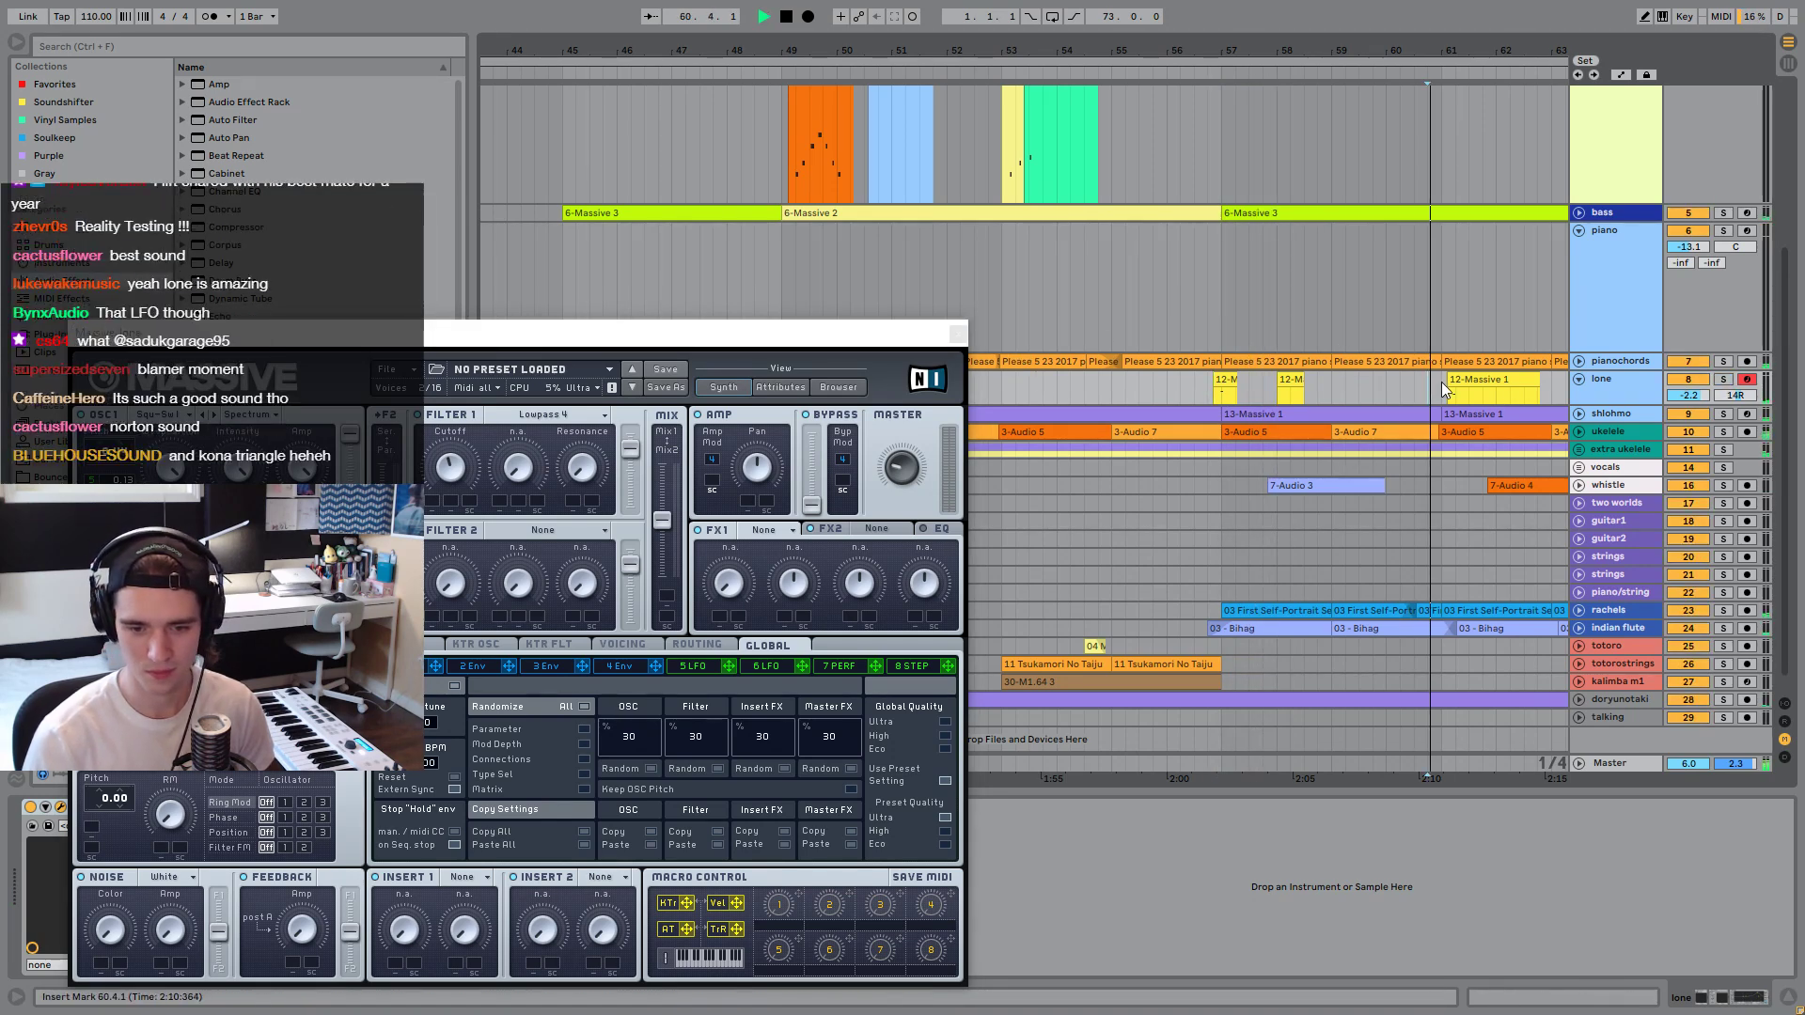
{"action": "key", "text": "space"}
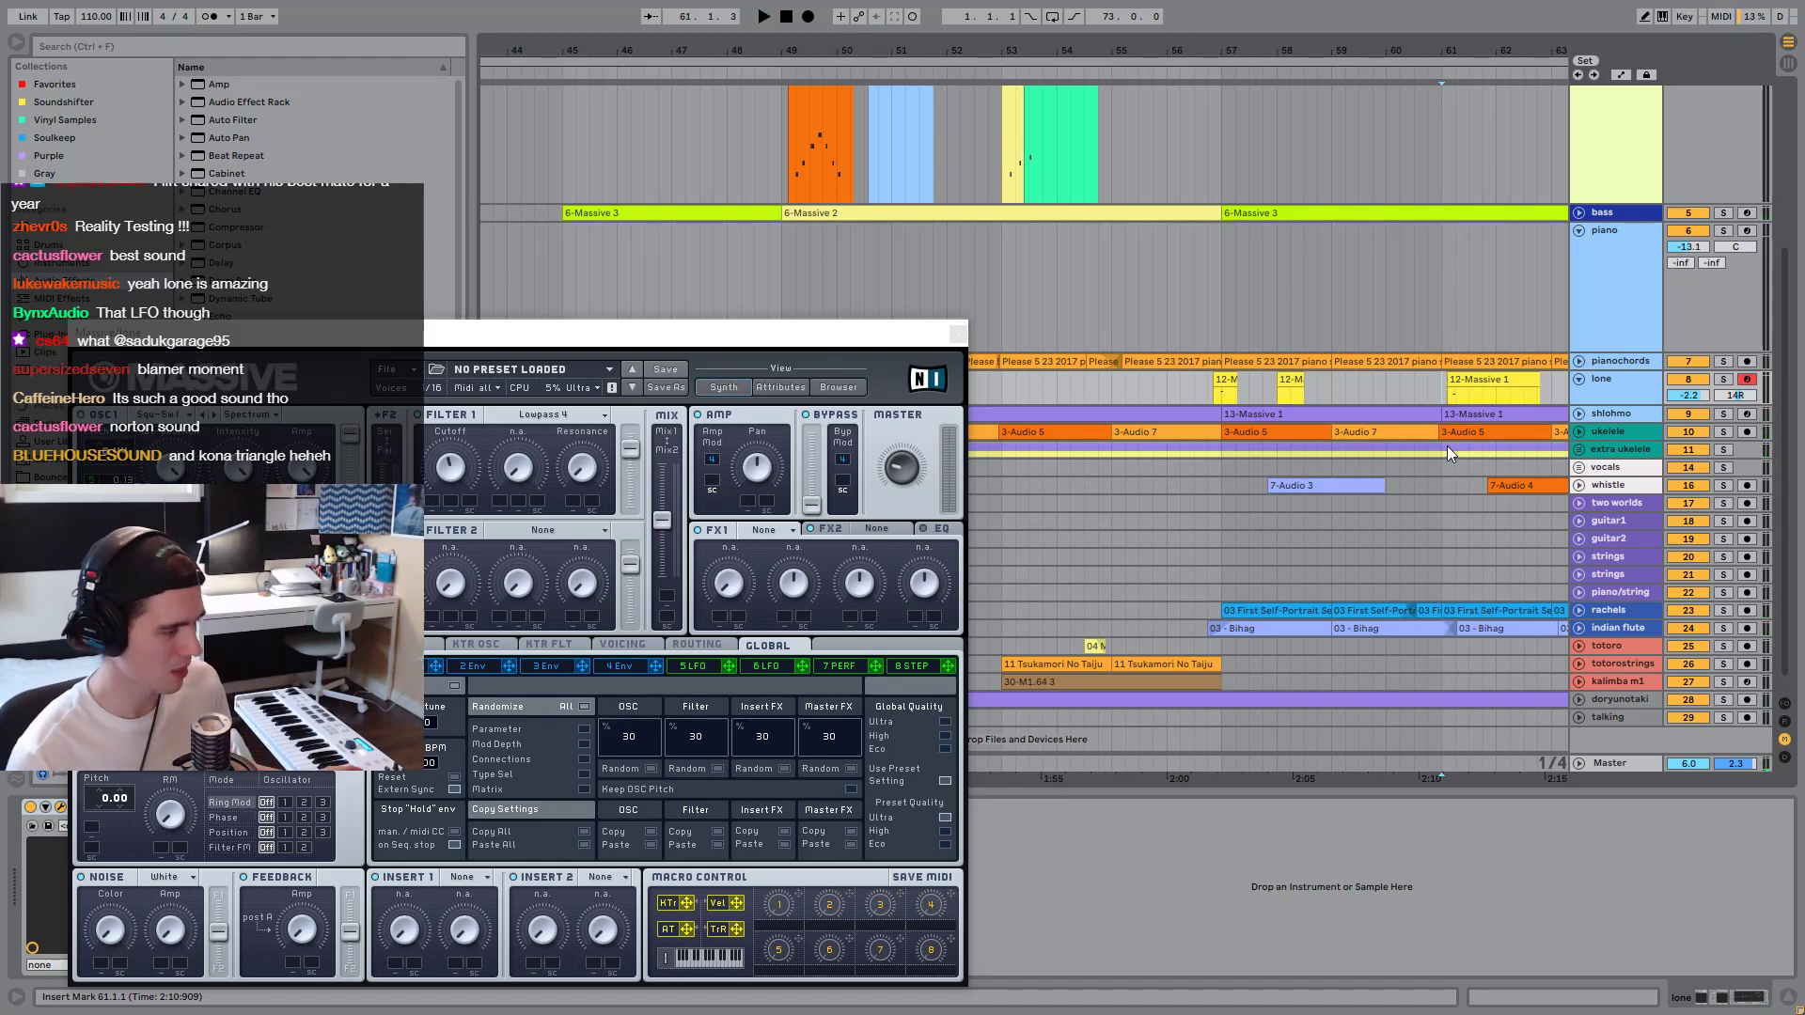
{"action": "key", "text": "space"}
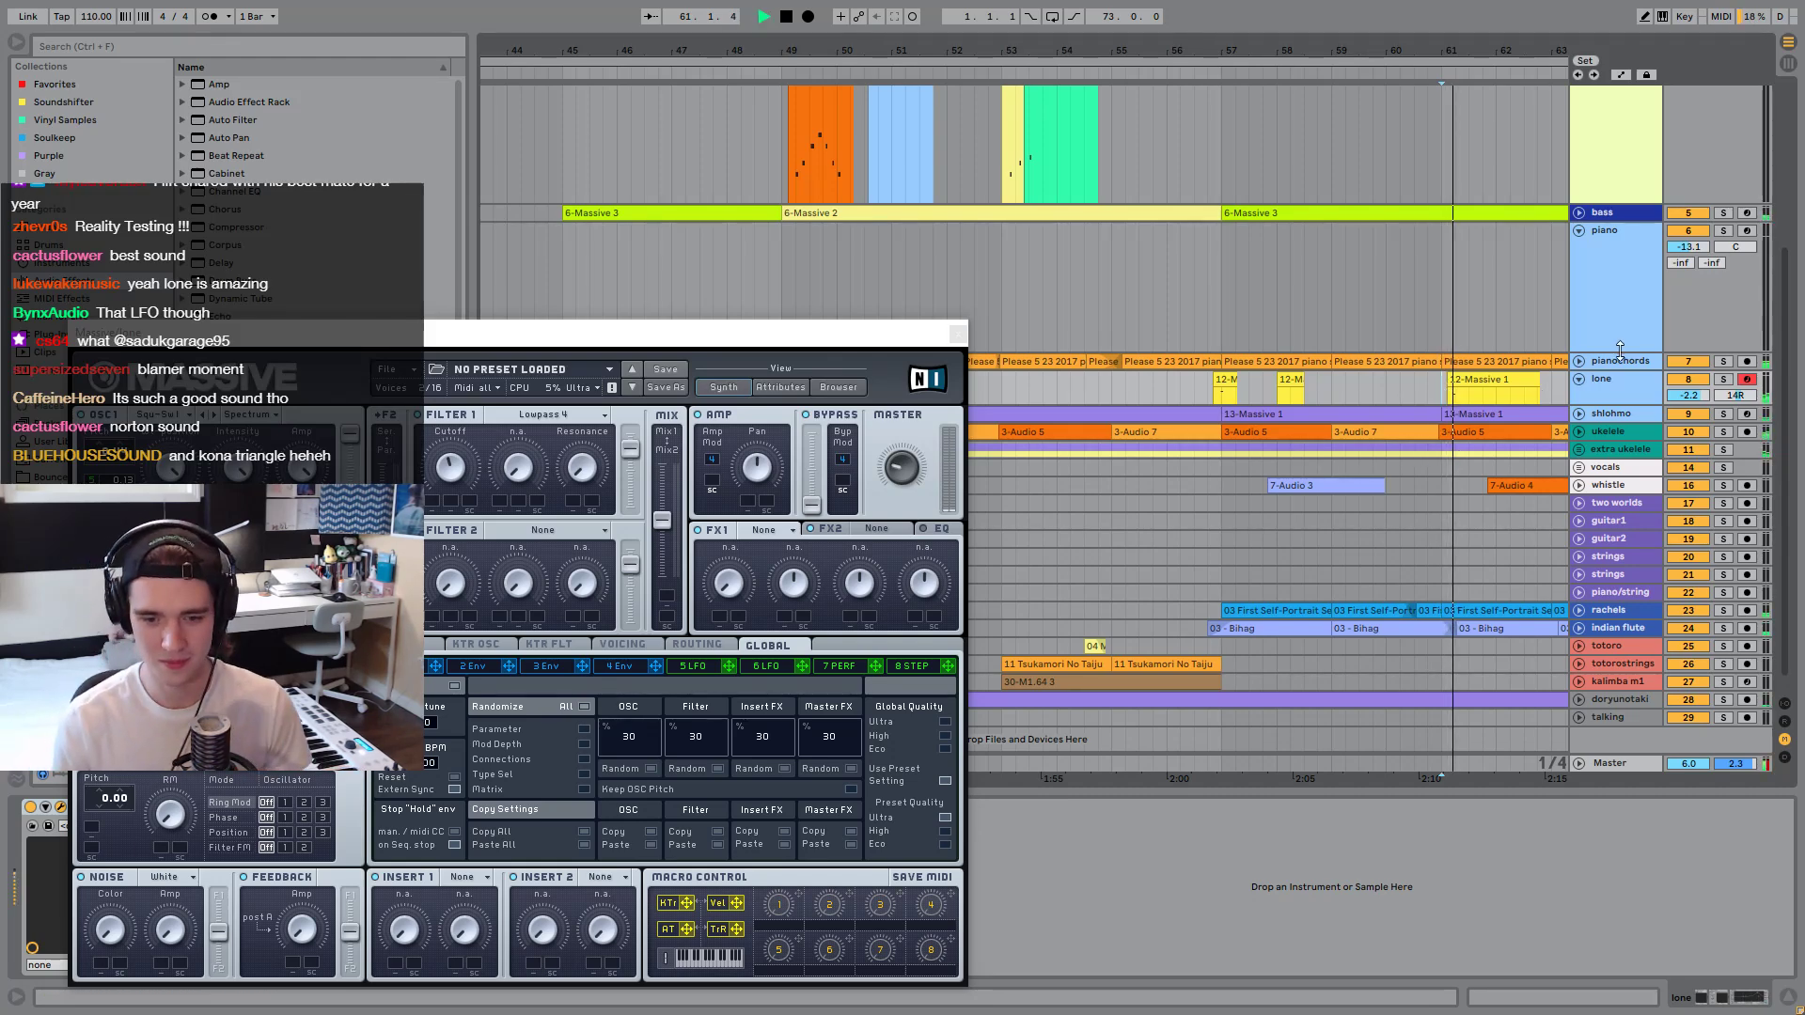
{"action": "key", "text": "space"}
Compare the lone part soloed and in the mix from 61.1.1, and play the full mix from 60.1.1.
{"action": "left_click", "coordinate": [1726, 378]}
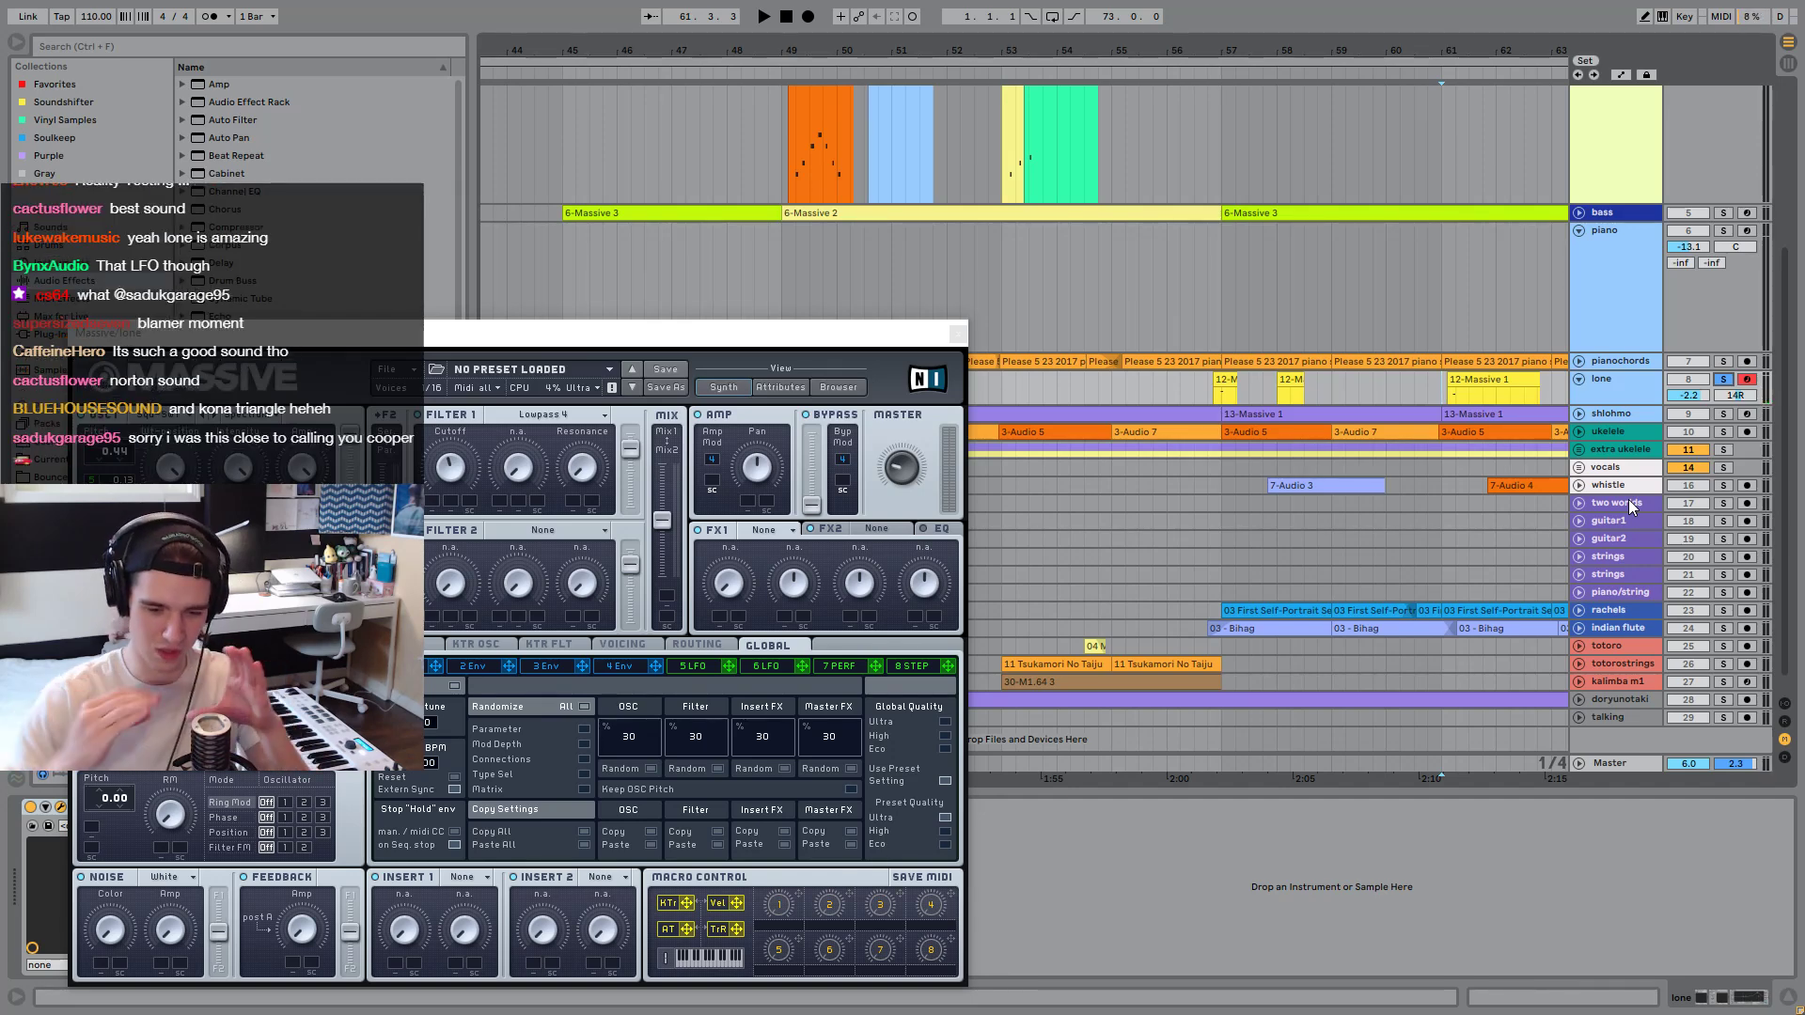
{"action": "left_click", "coordinate": [1718, 380]}
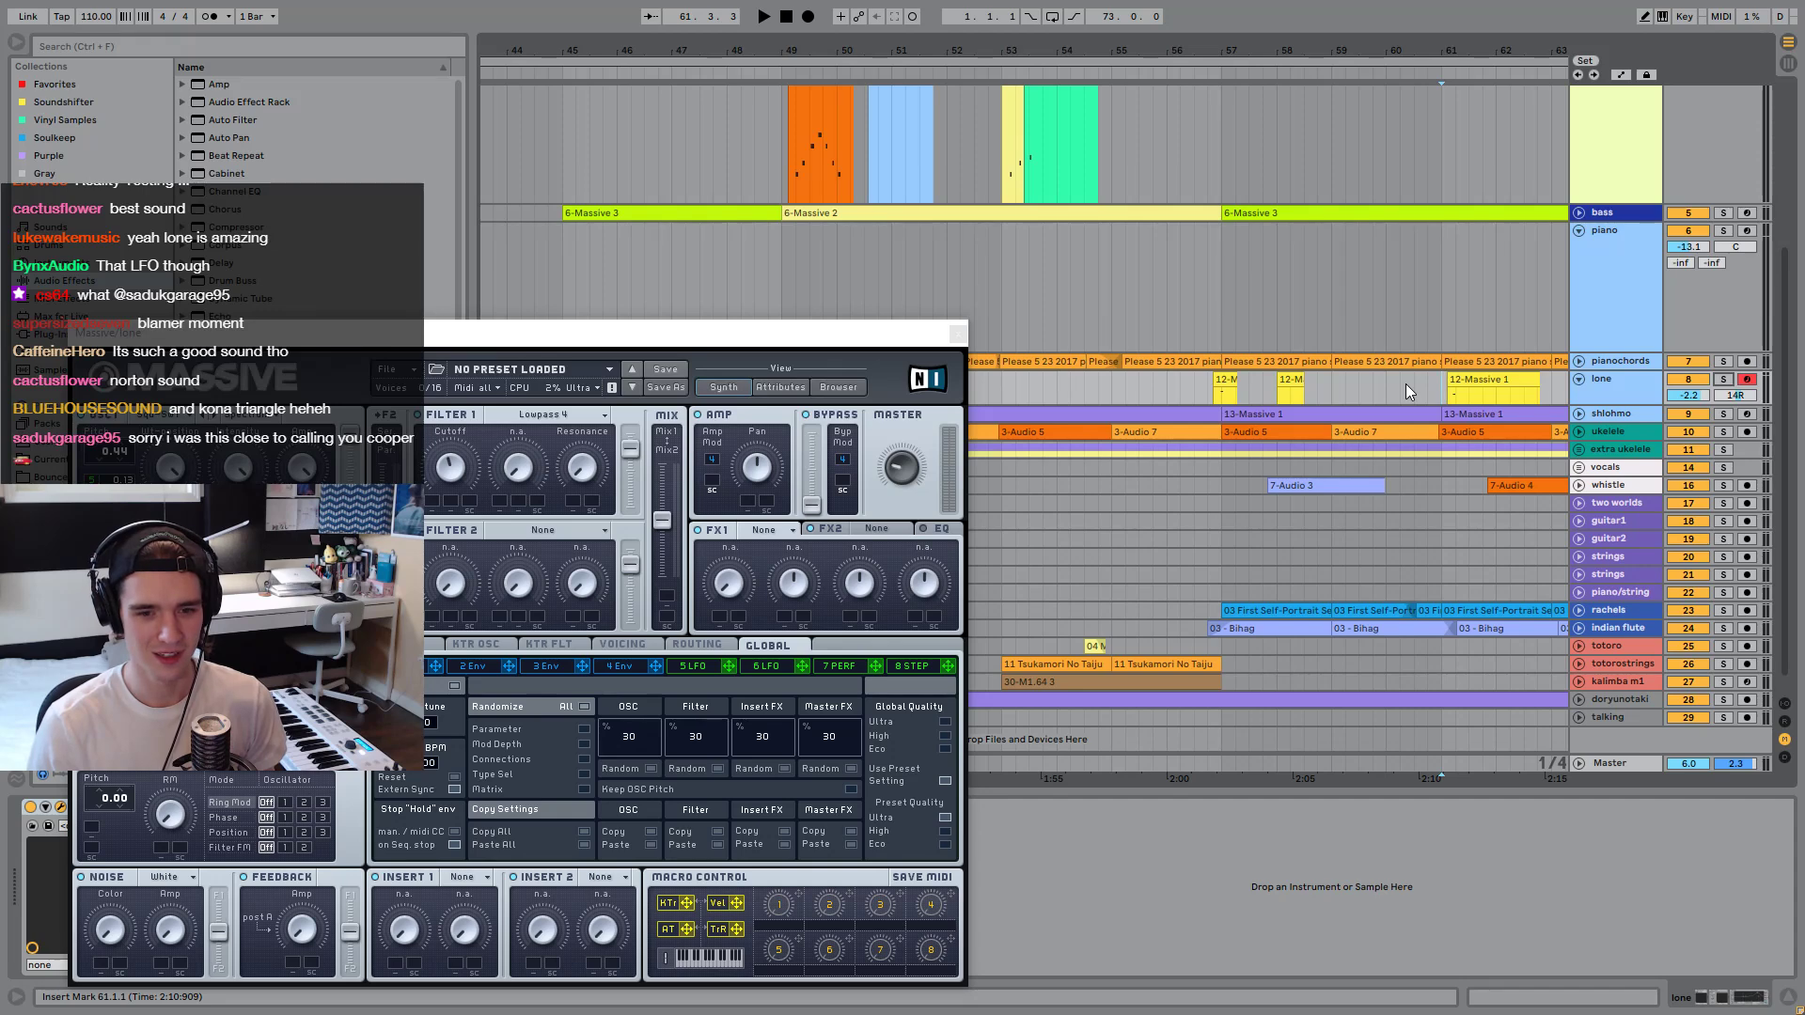
{"action": "key", "text": "space"}
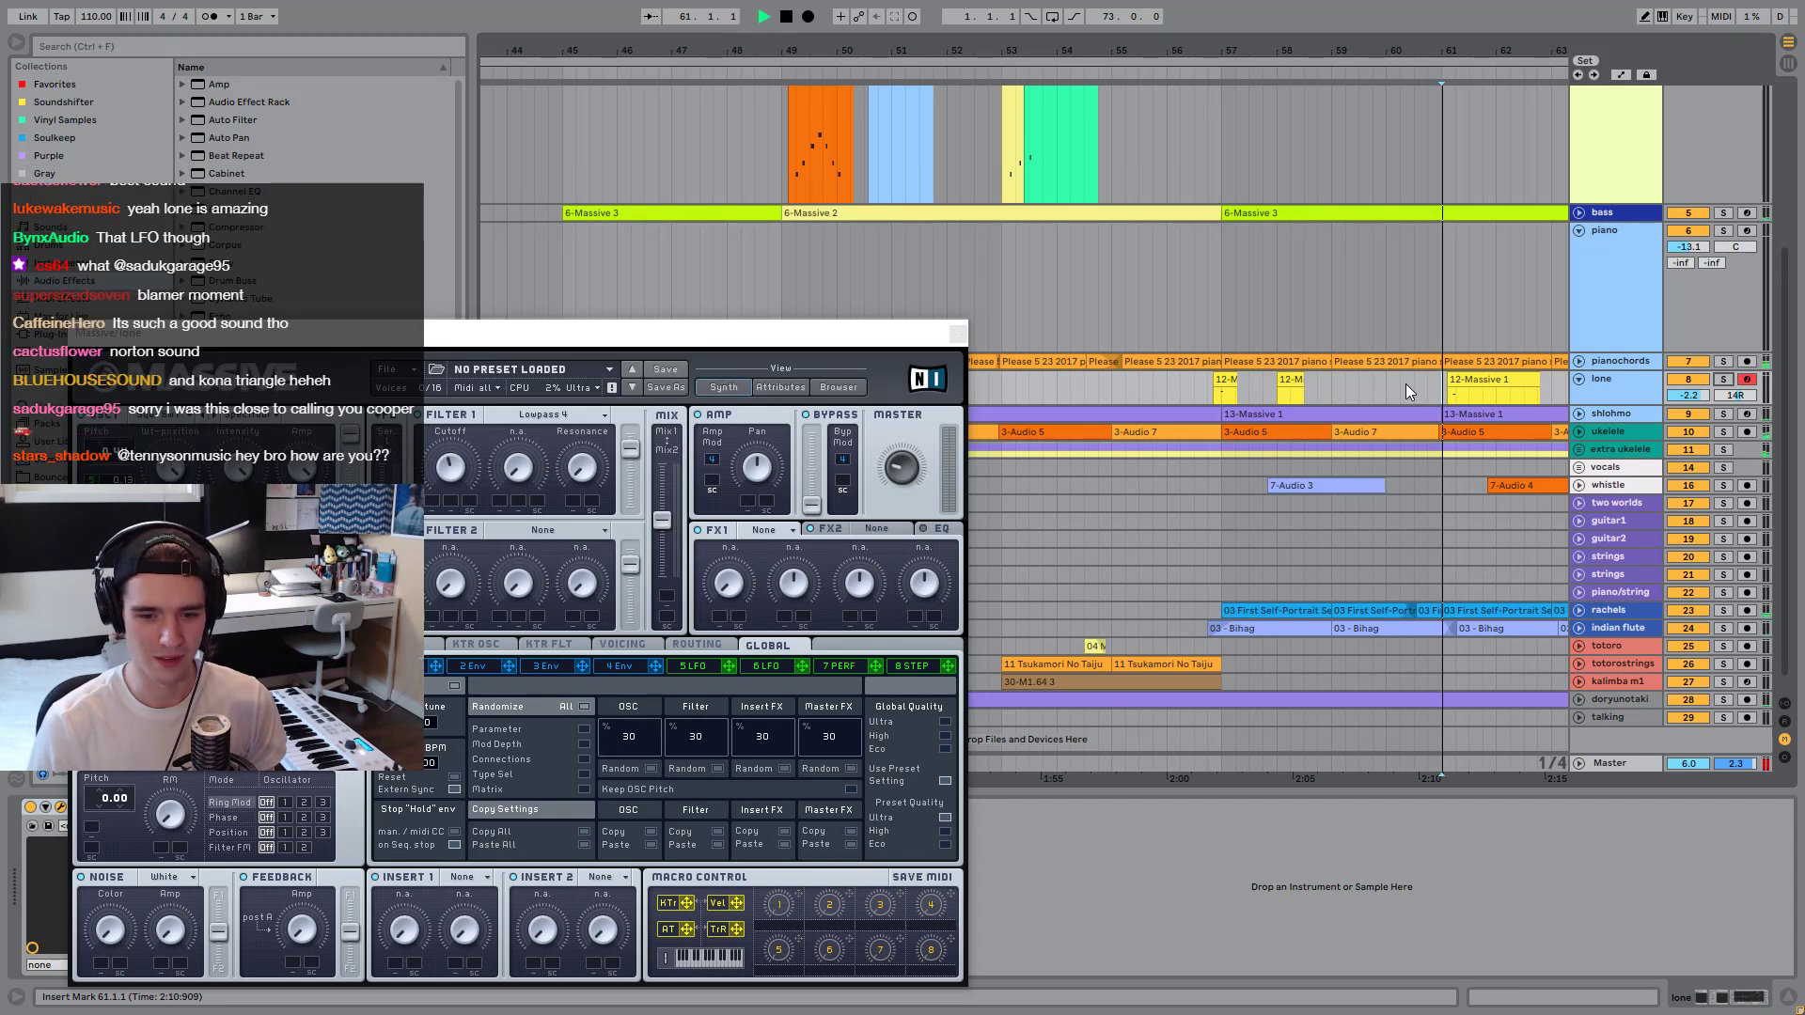
{"action": "left_click", "coordinate": [1722, 378]}
{"action": "key", "text": "space"}
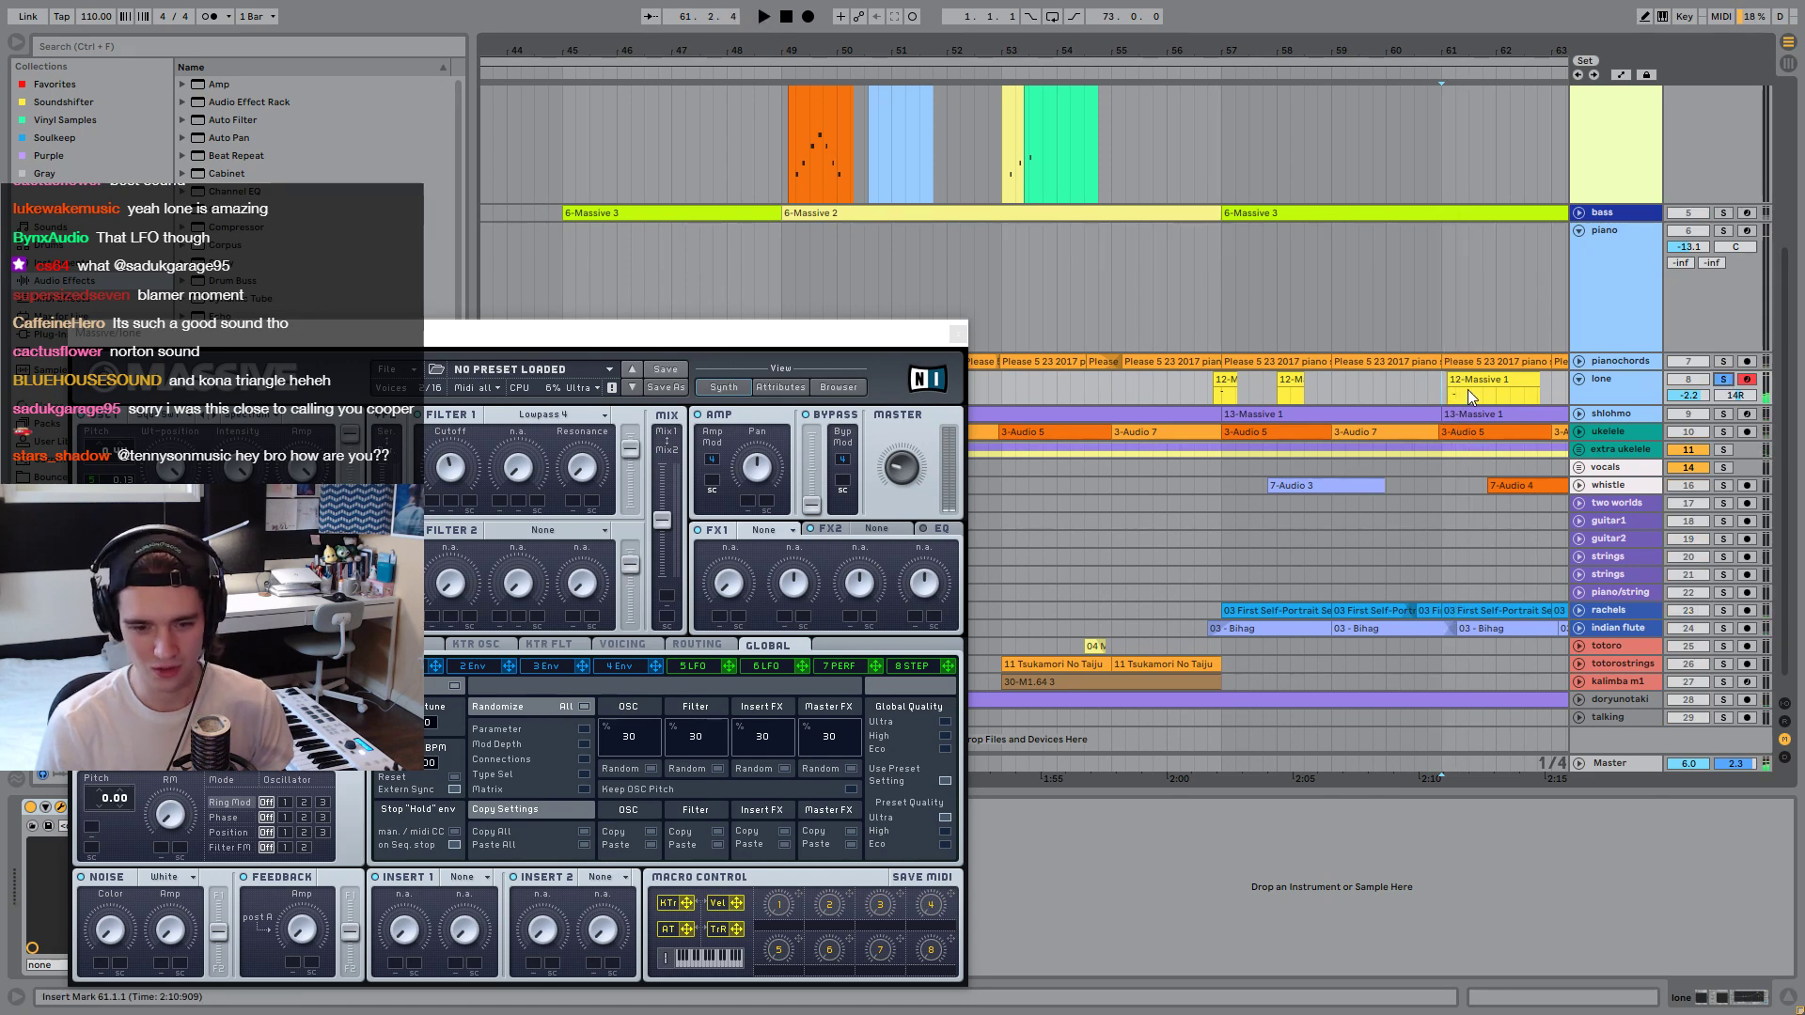
{"action": "left_click", "coordinate": [1722, 379]}
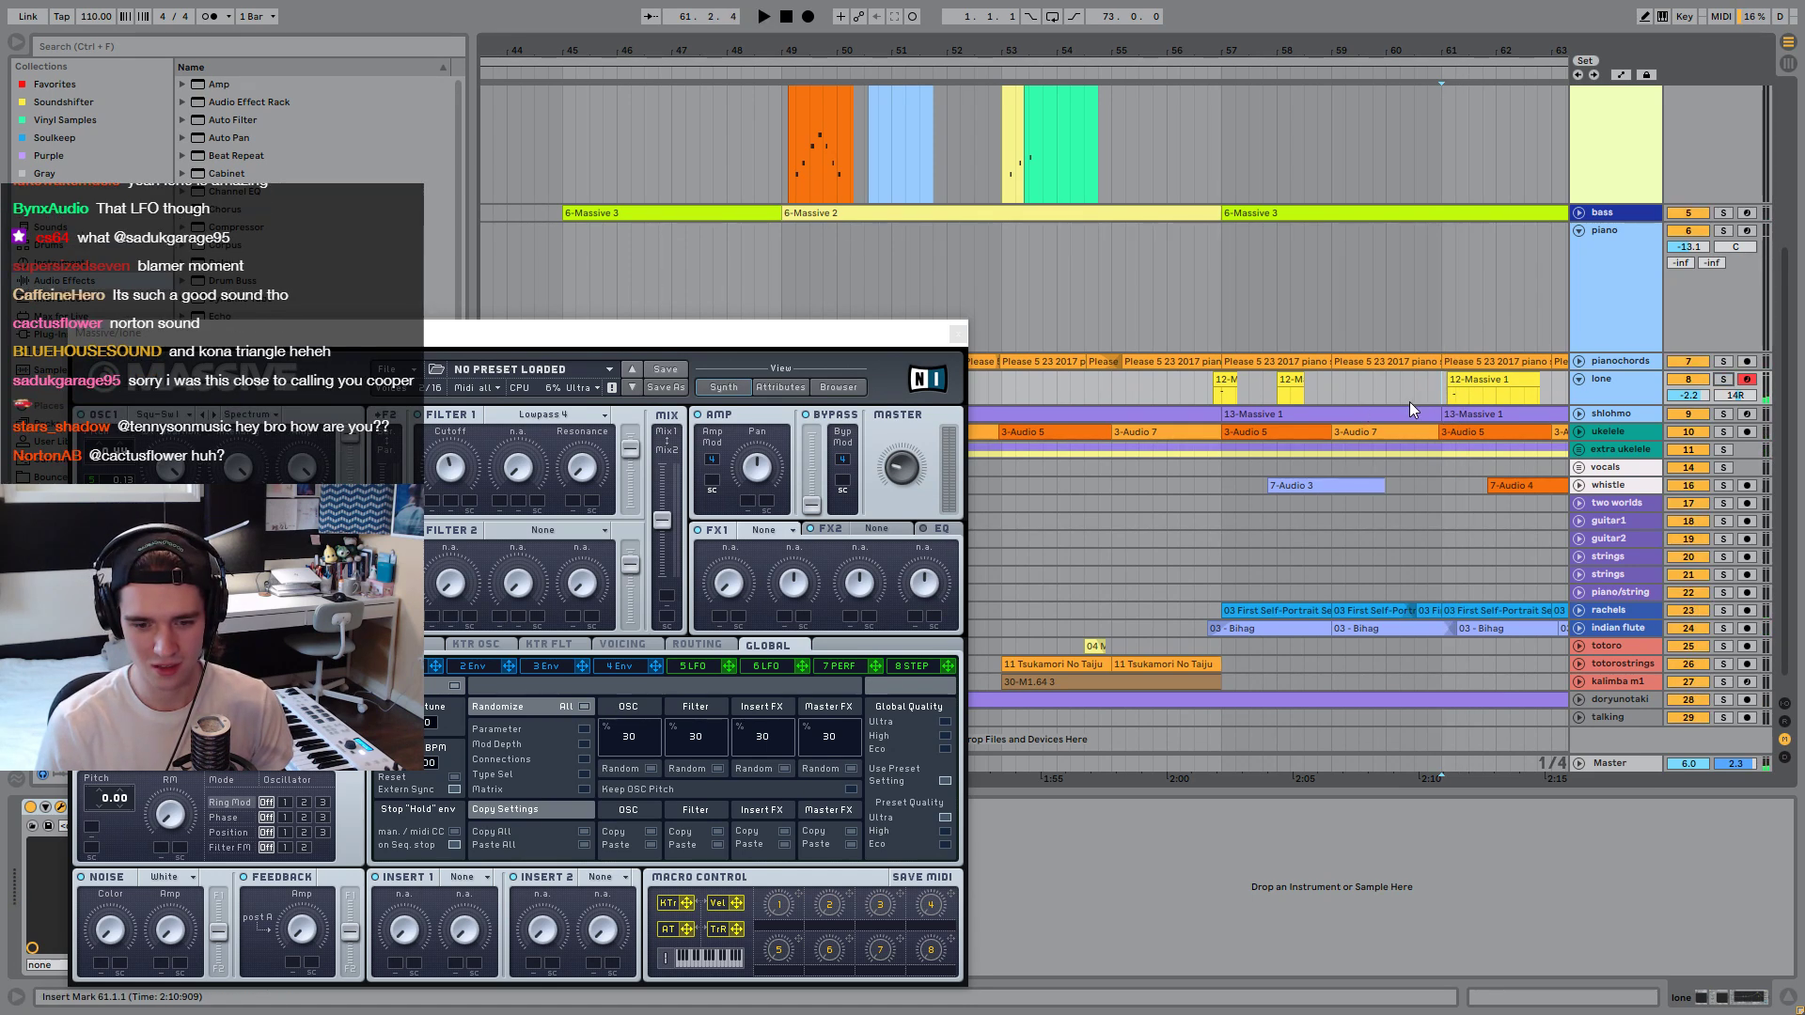
{"action": "key", "text": "space"}
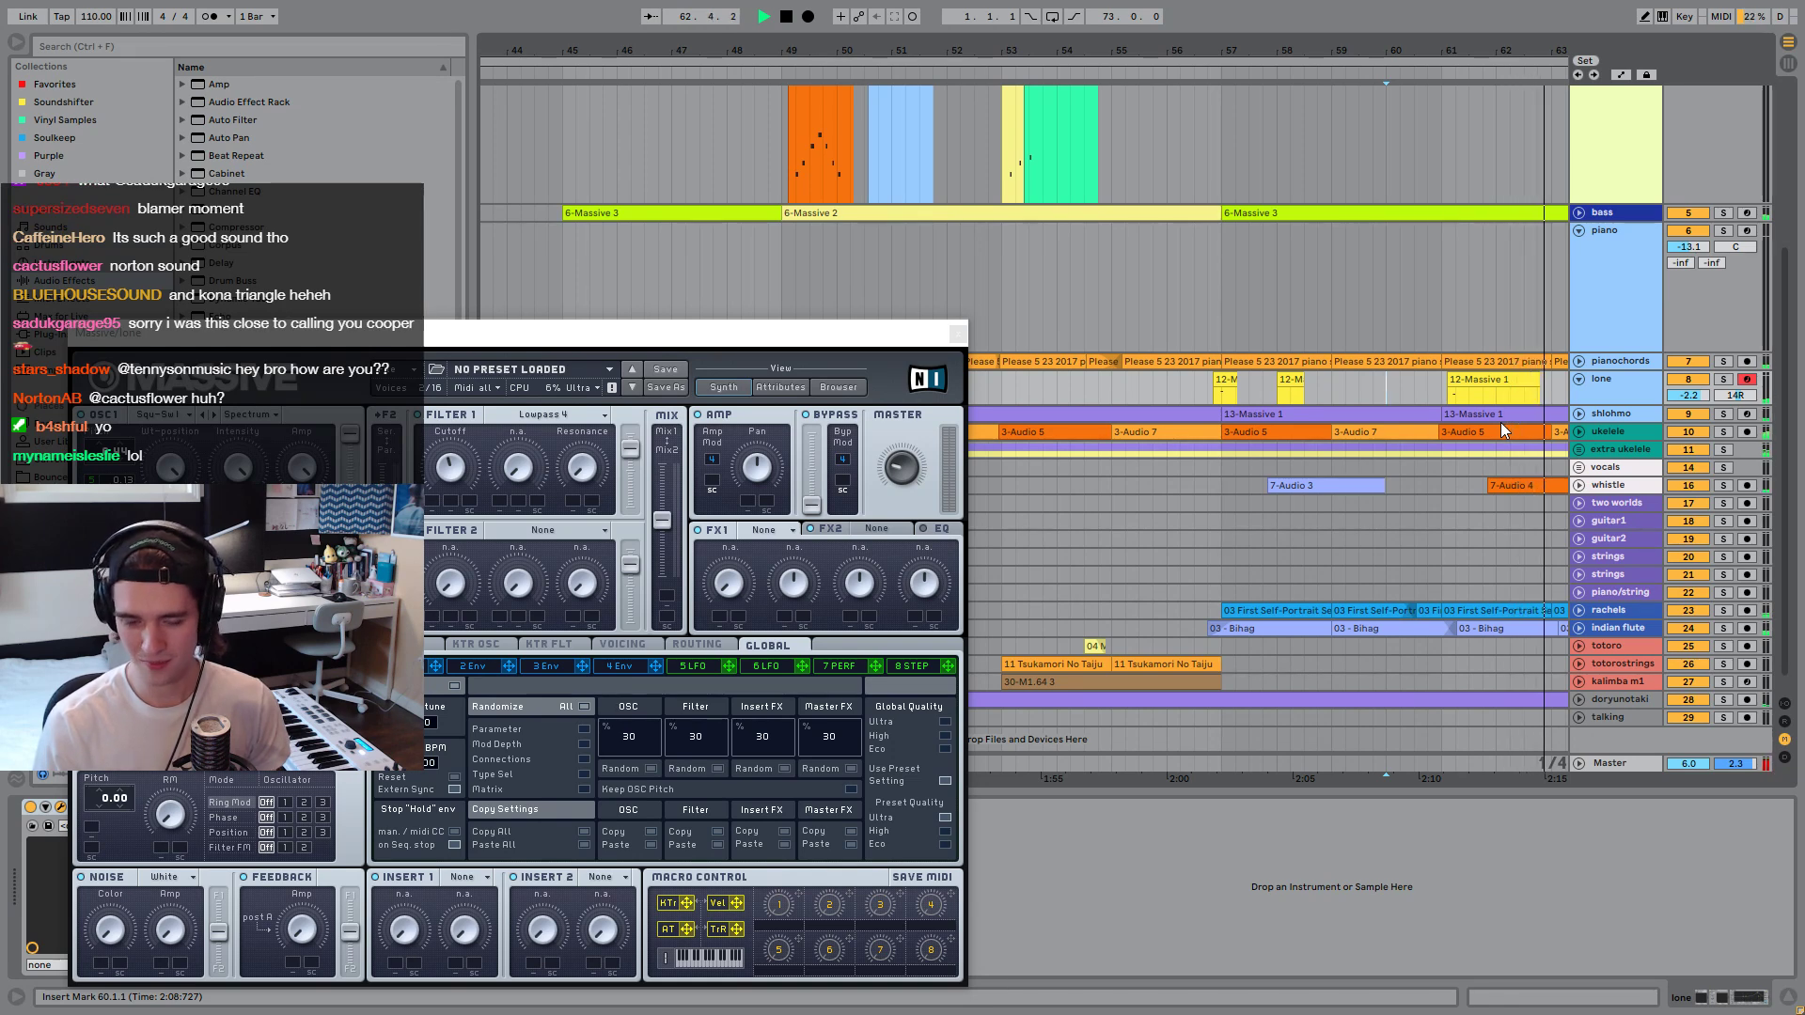
Select the lone passage from 56.4.2 to 57.2.1, end its playback in the mix, and close the Massive synth.
{"action": "left_click_drag", "start_coordinate": [1212, 387], "coordinate": [1238, 387]}
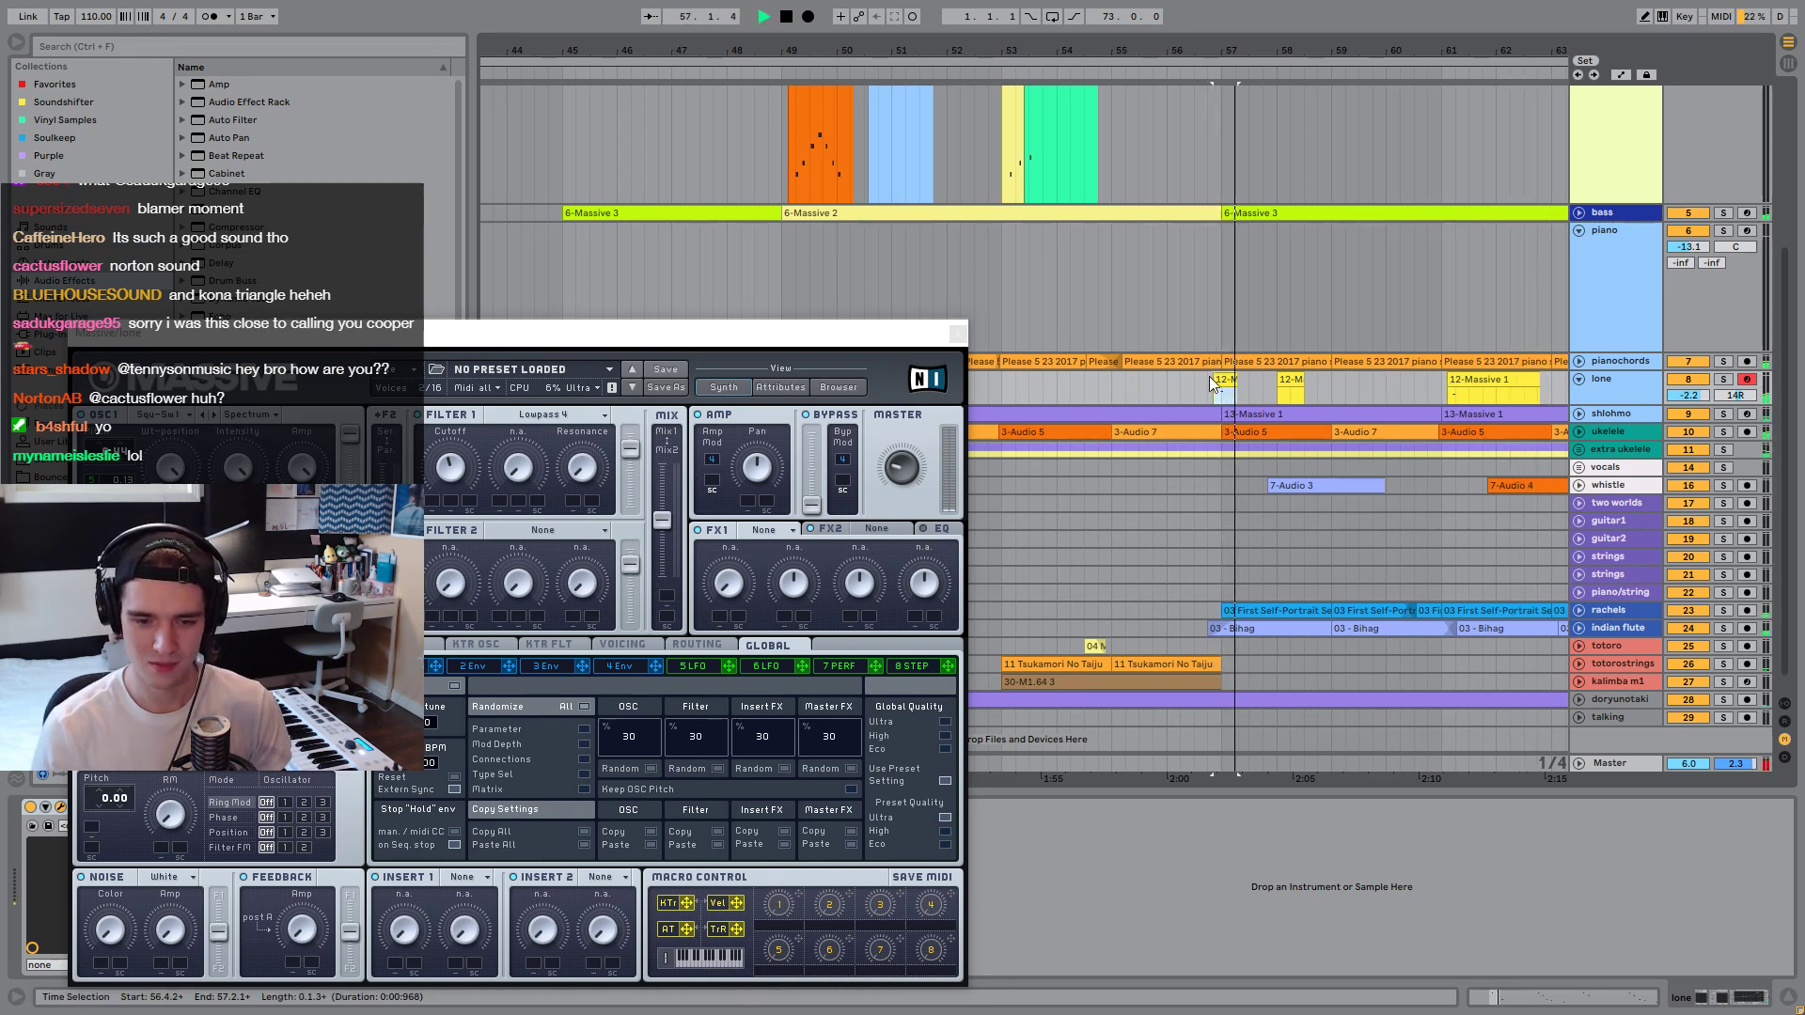
{"action": "key", "text": "space"}
{"action": "left_click", "coordinate": [958, 335]}
Play the last lone clips around bar 63 within the full mix.
{"action": "left_click_drag", "start_coordinate": [864, 53], "coordinate": [863, 11]}
{"action": "left_click", "coordinate": [1213, 391]}
{"action": "left_click", "coordinate": [1211, 393]}
{"action": "key", "text": "space"}
Solo and unfold the shlohmo track and select its first clip, starting at 49.1.1.
{"action": "key", "text": "space"}
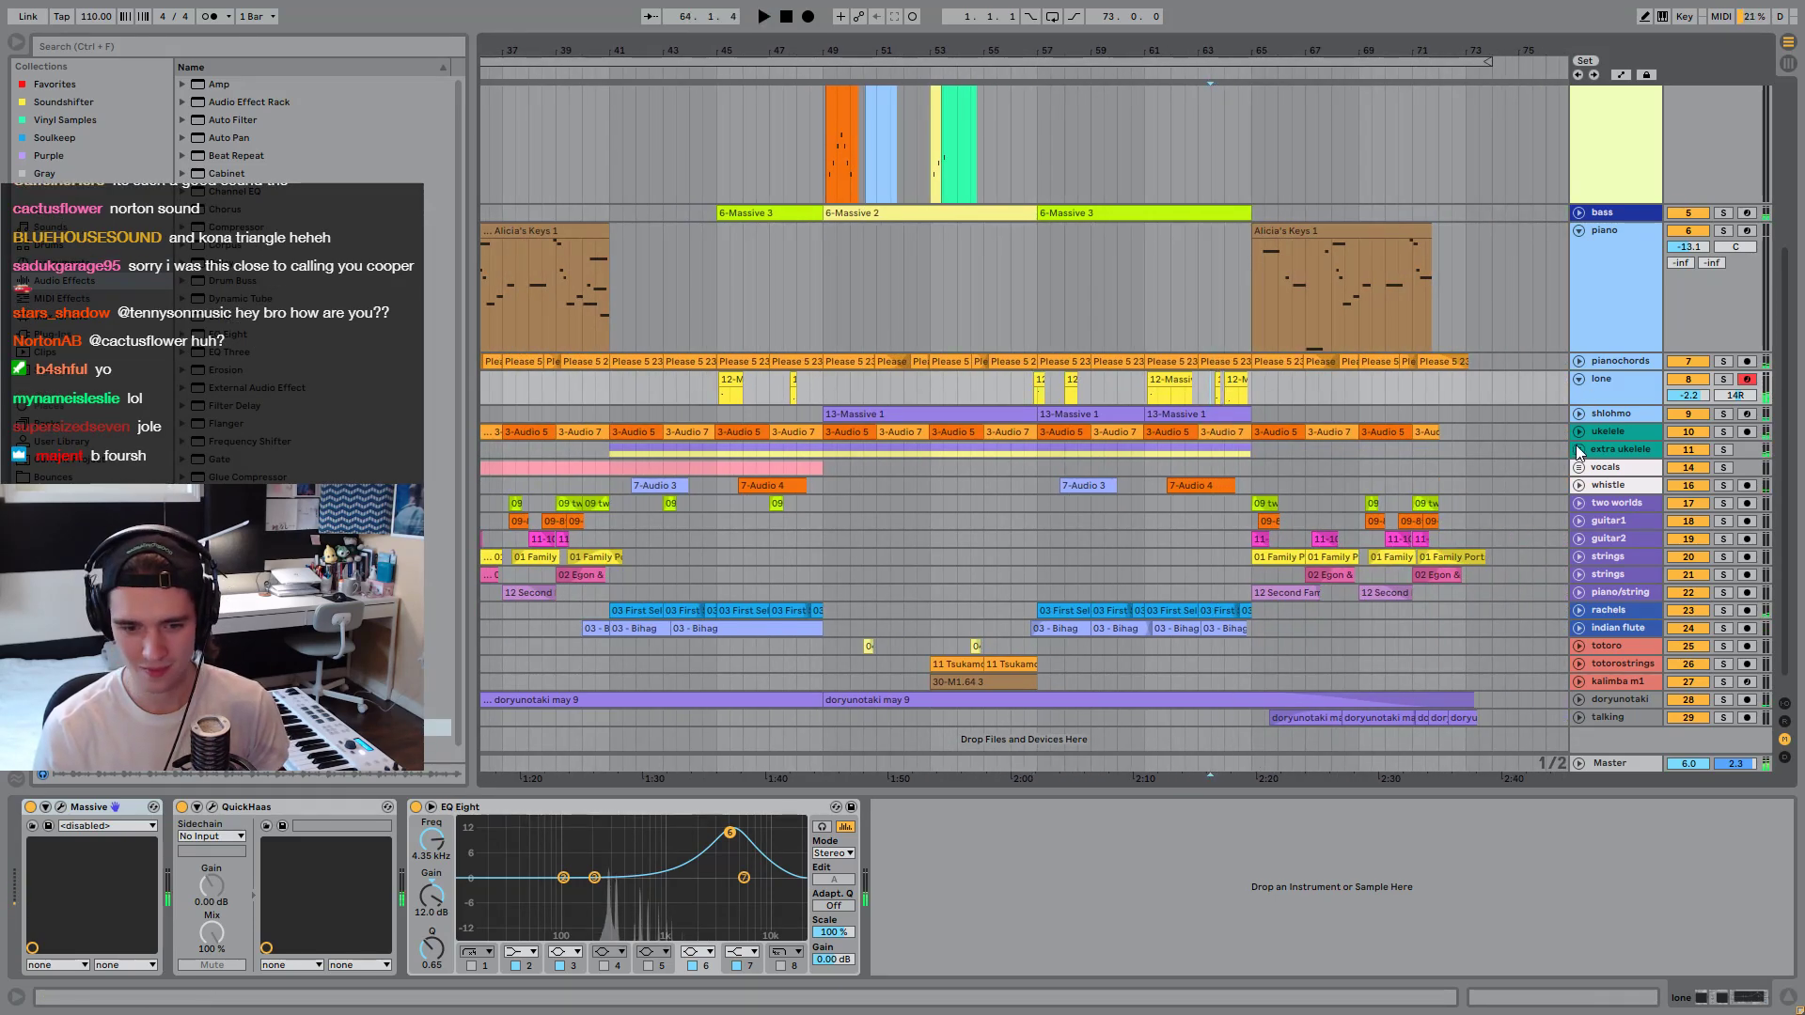
{"action": "left_click", "coordinate": [1723, 414]}
{"action": "key", "text": "space"}
{"action": "key", "text": "space"}
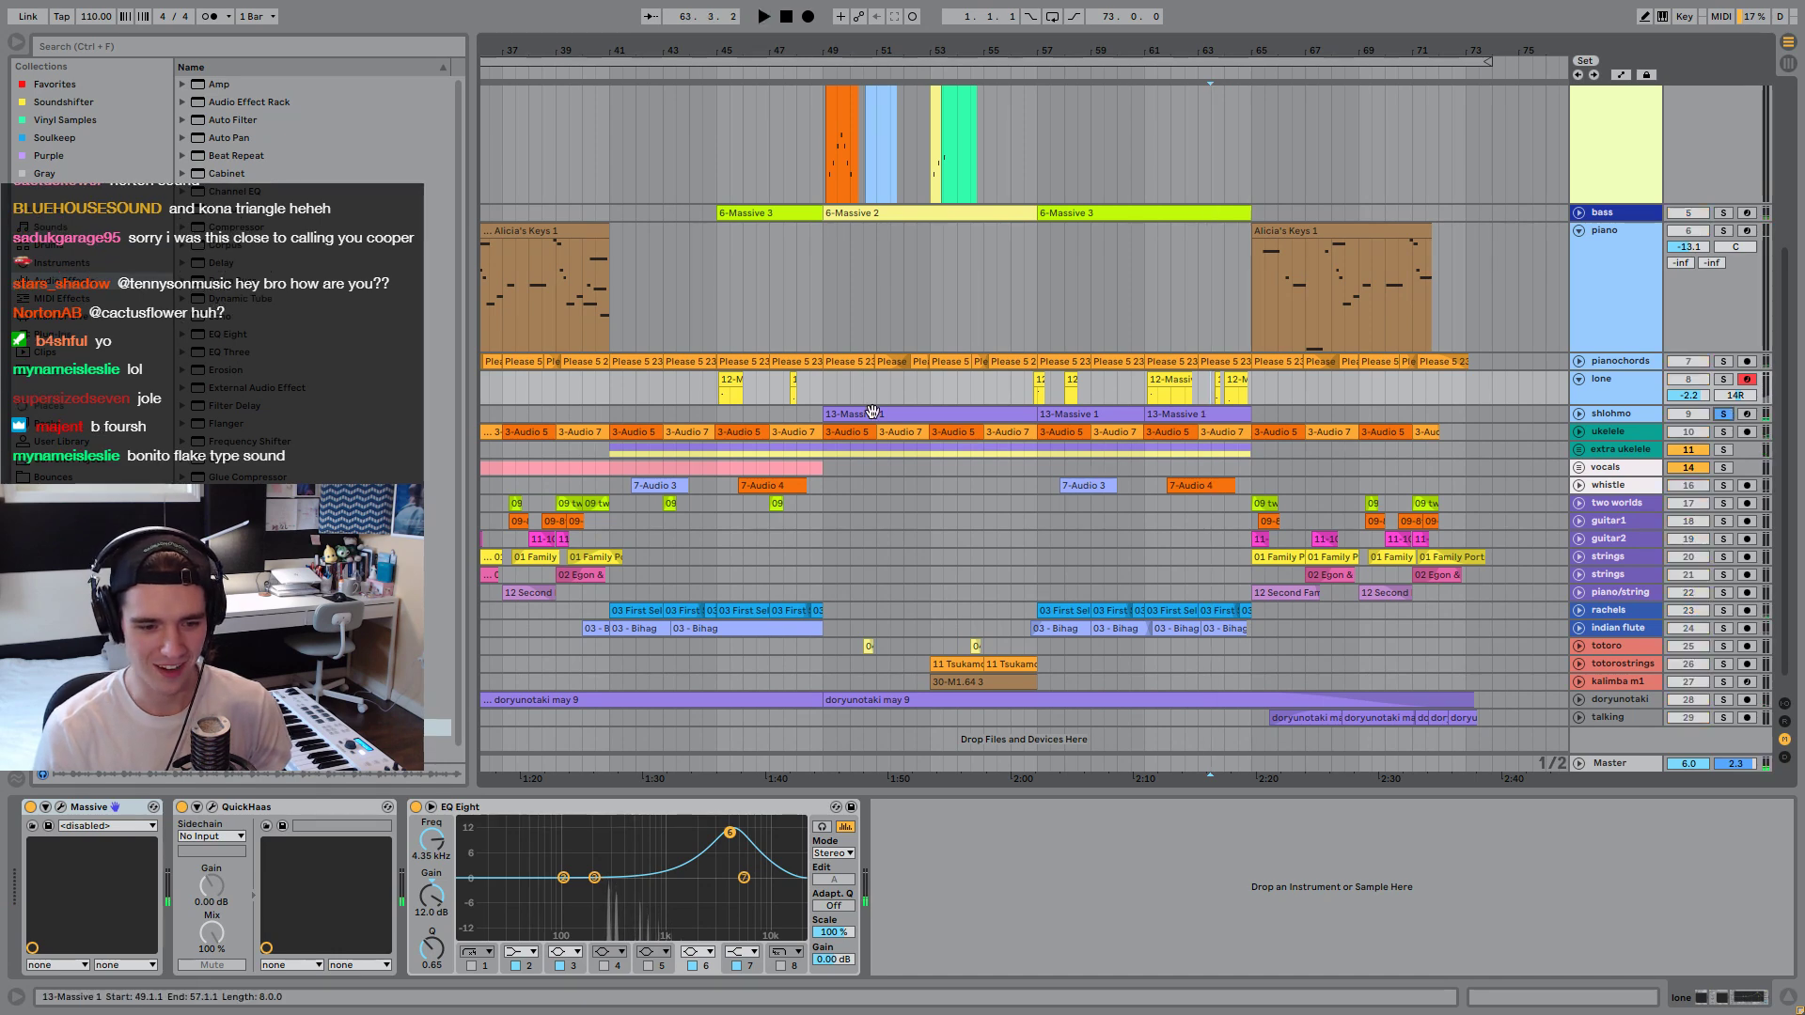
{"action": "left_click", "coordinate": [843, 413]}
{"action": "left_click", "coordinate": [1579, 414]}
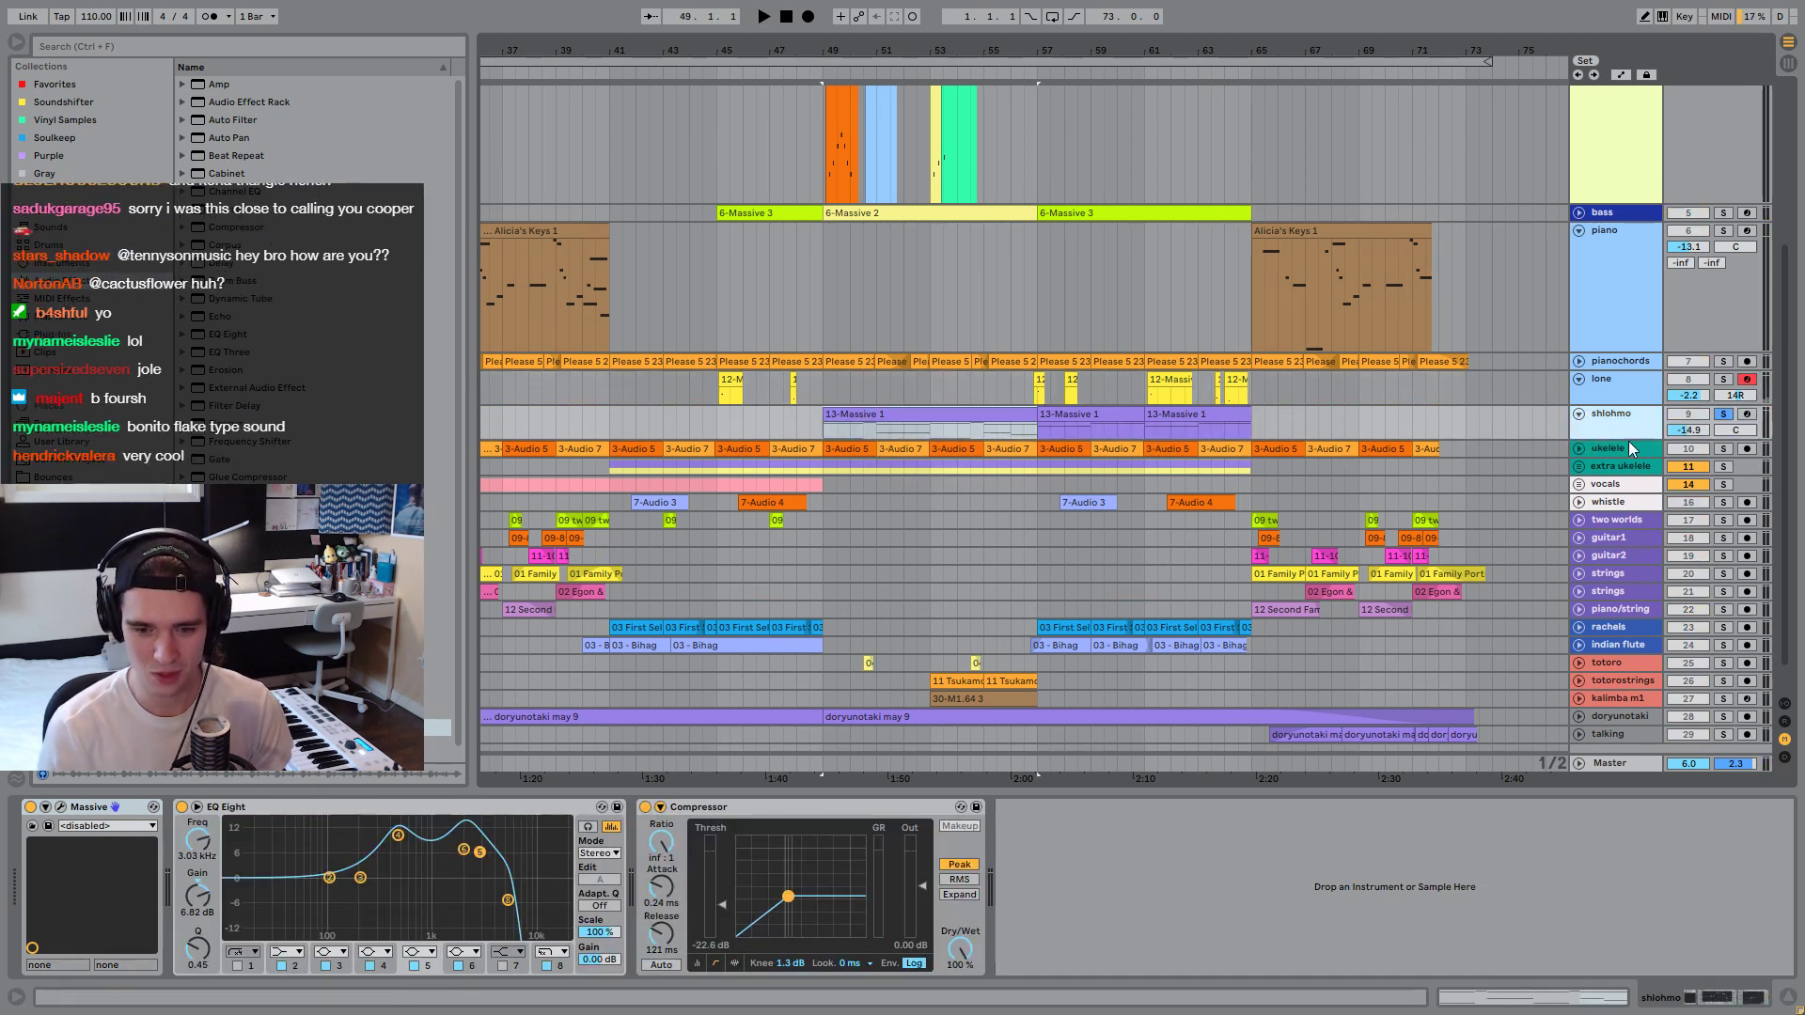
Arm the shlohmo track, play it from 49.1.1, and enlarge it to reveal the notes around 51.1.1.
{"action": "left_click", "coordinate": [1745, 416]}
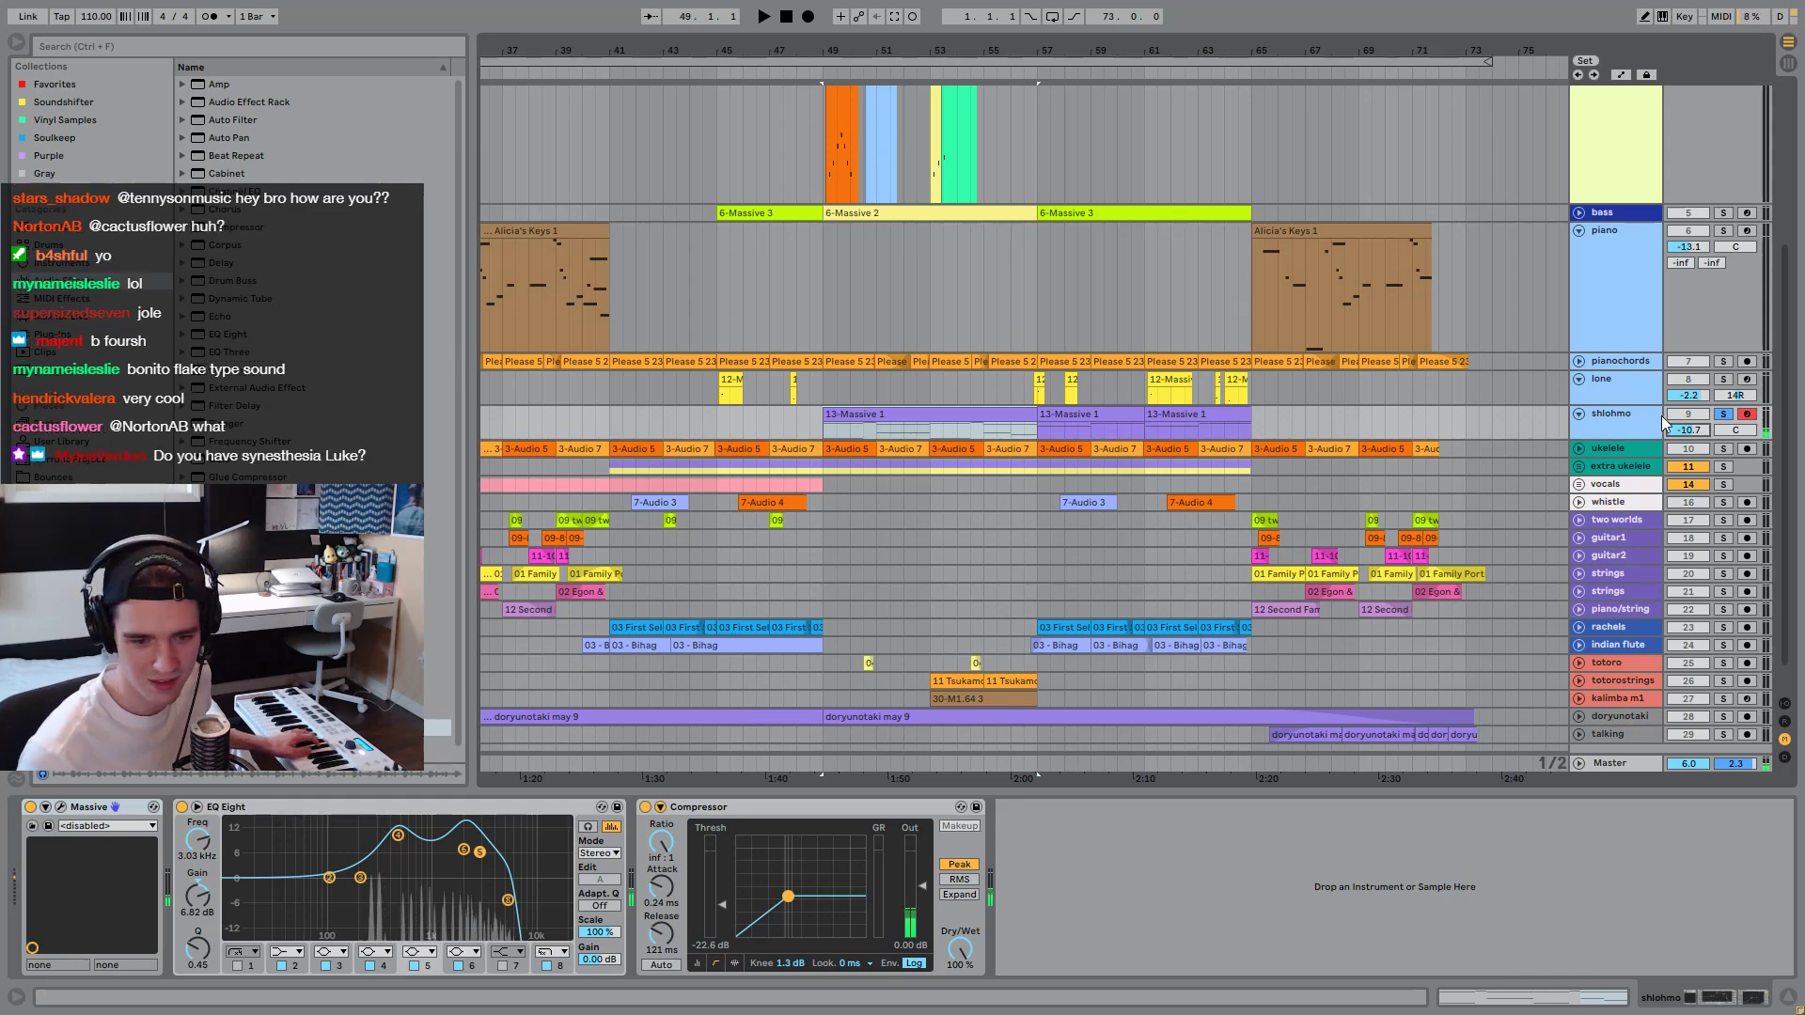
{"action": "key", "text": "space"}
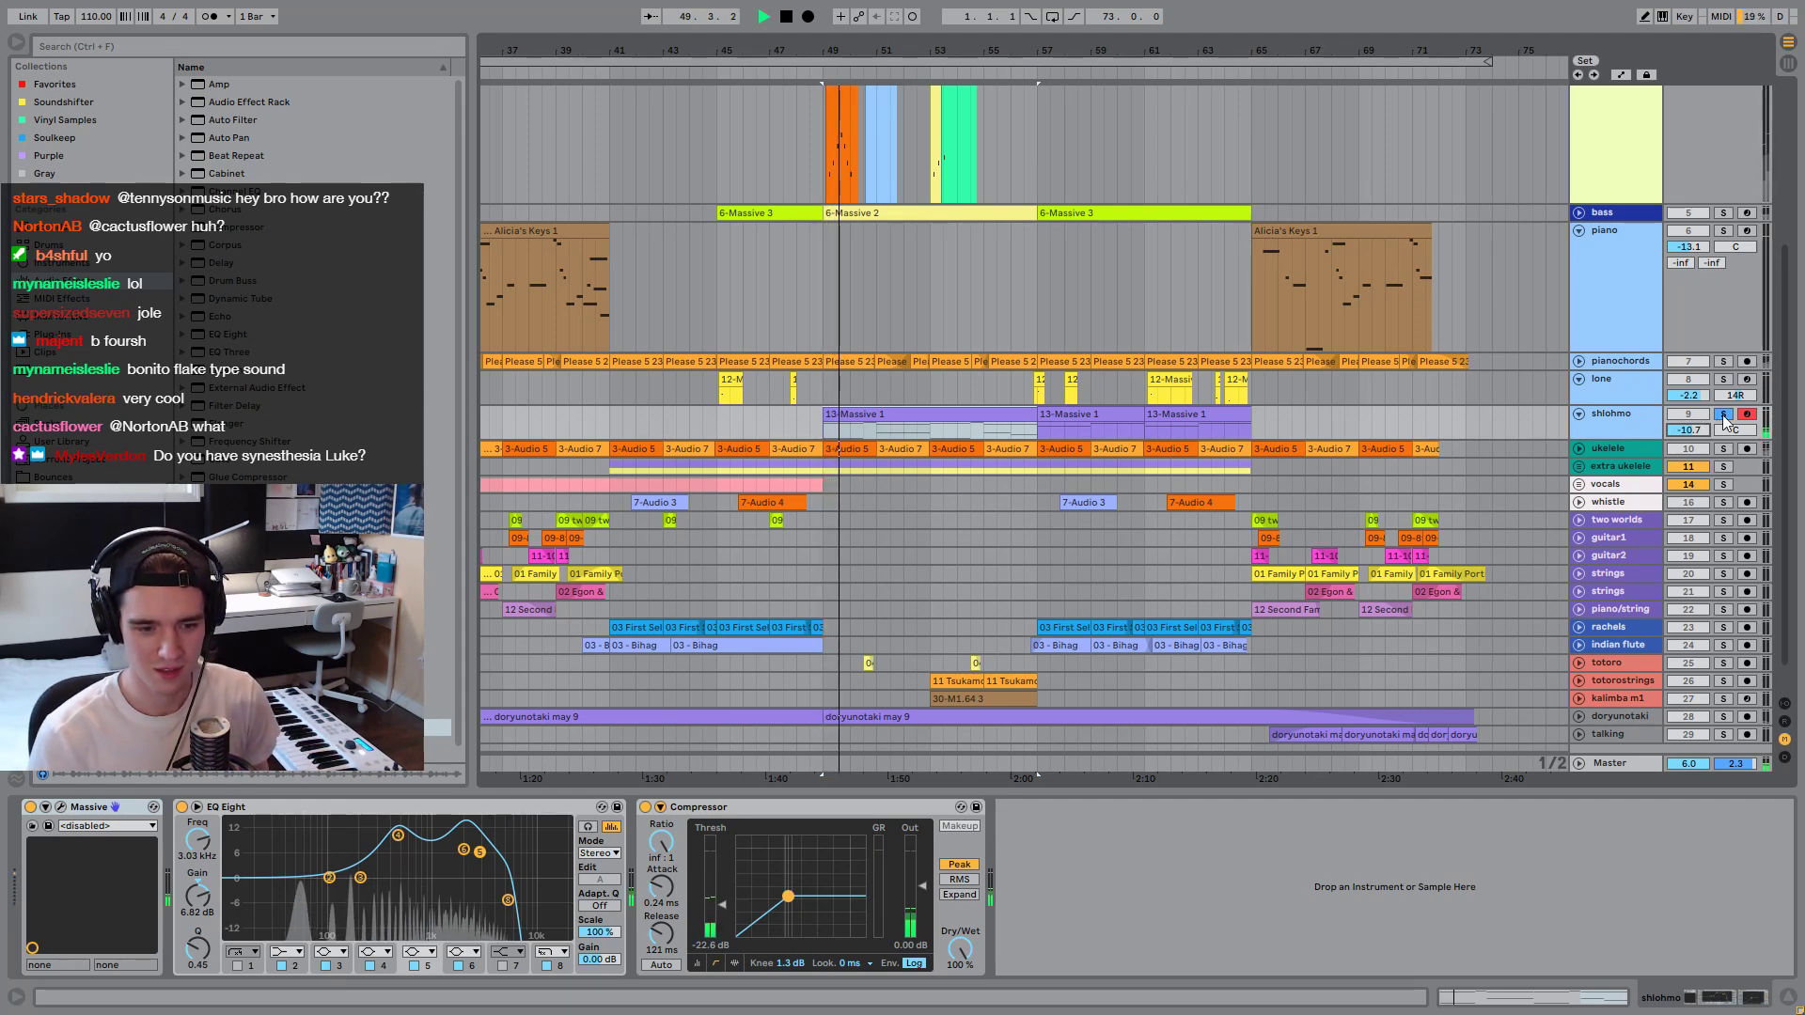
{"action": "left_click_drag", "start_coordinate": [1619, 438], "coordinate": [1616, 563]}
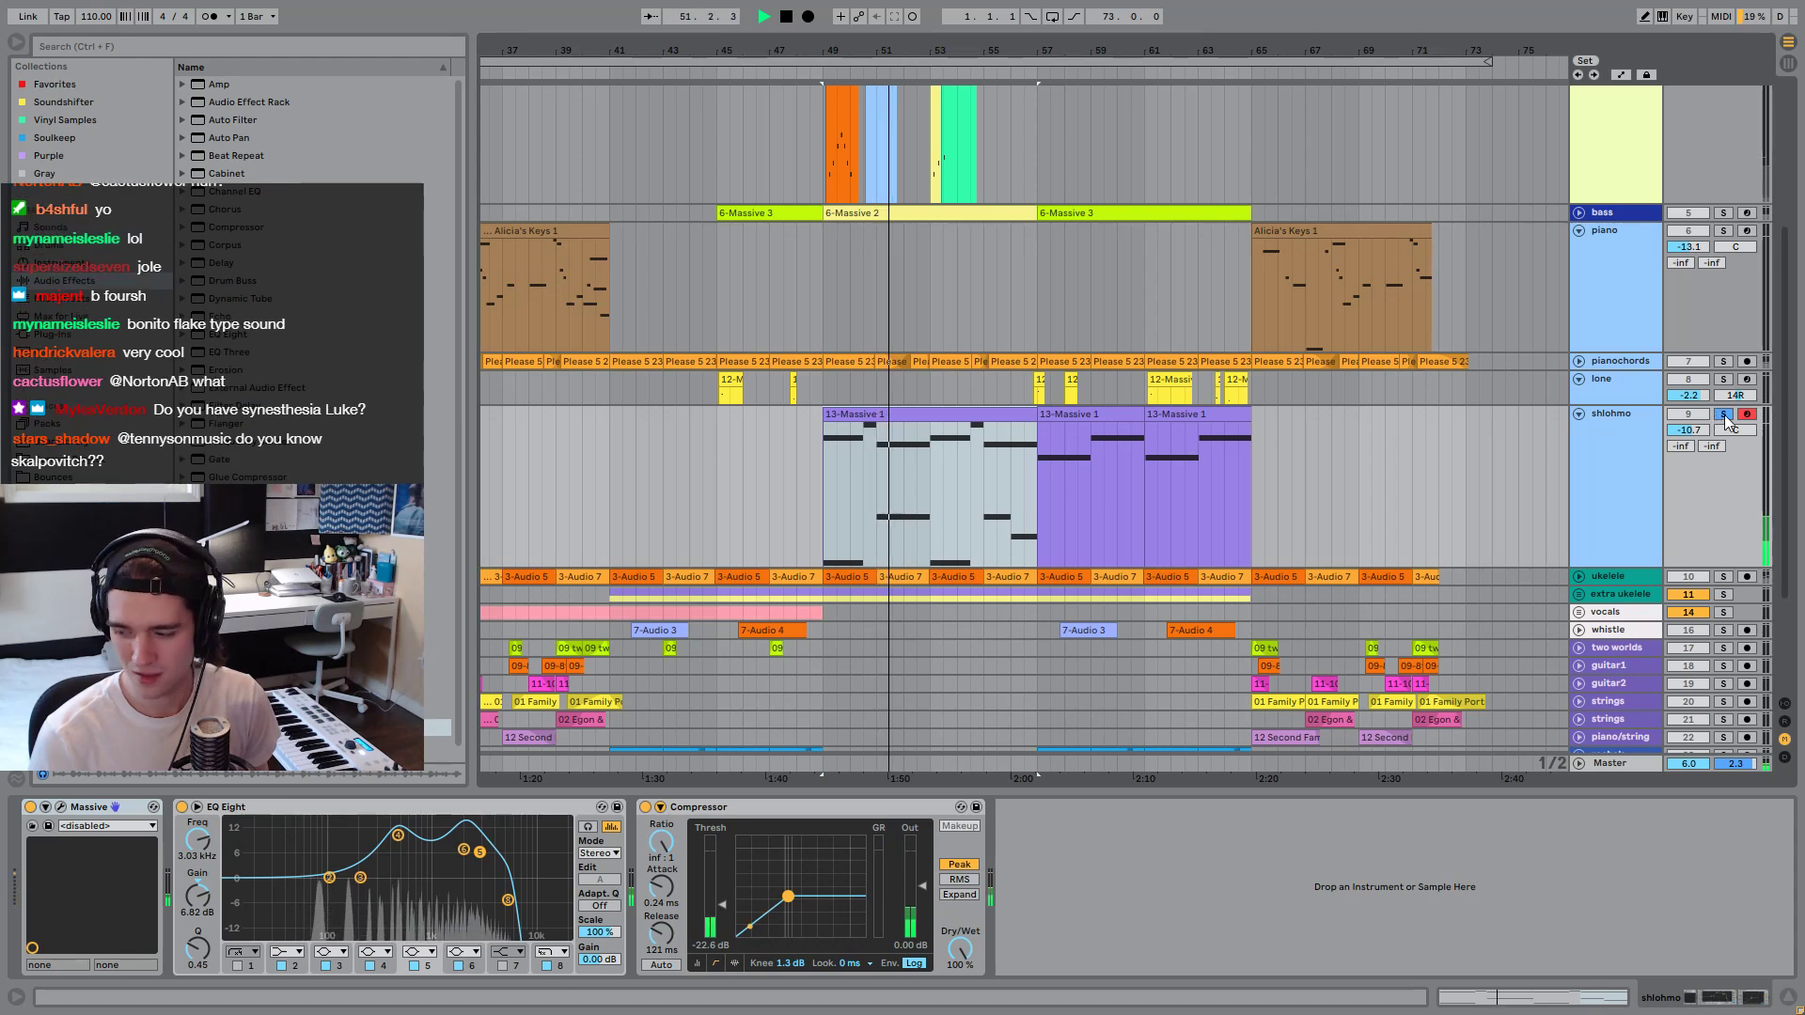
{"action": "key", "text": "space"}
{"action": "left_click", "coordinate": [889, 534]}
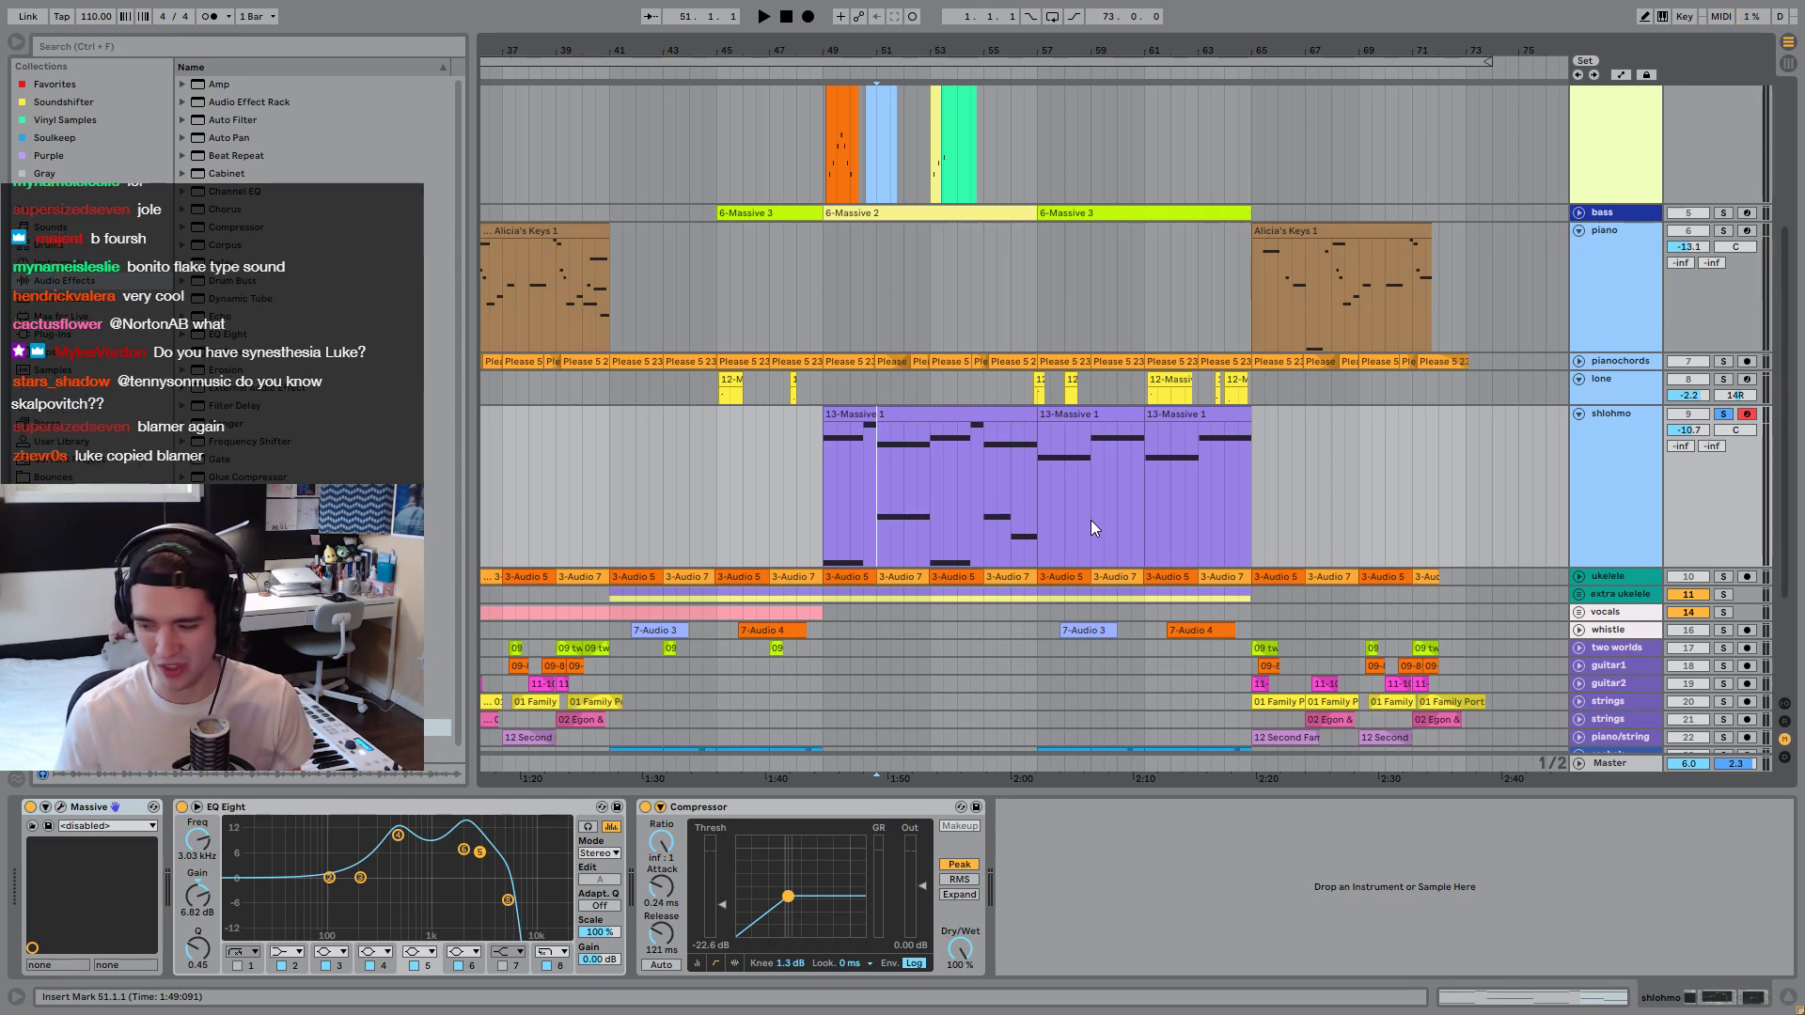
Play the shlohmo part from 51.1.1 soloed, and turn off its solo to play the same passage in the full mix.
{"action": "key", "text": "space"}
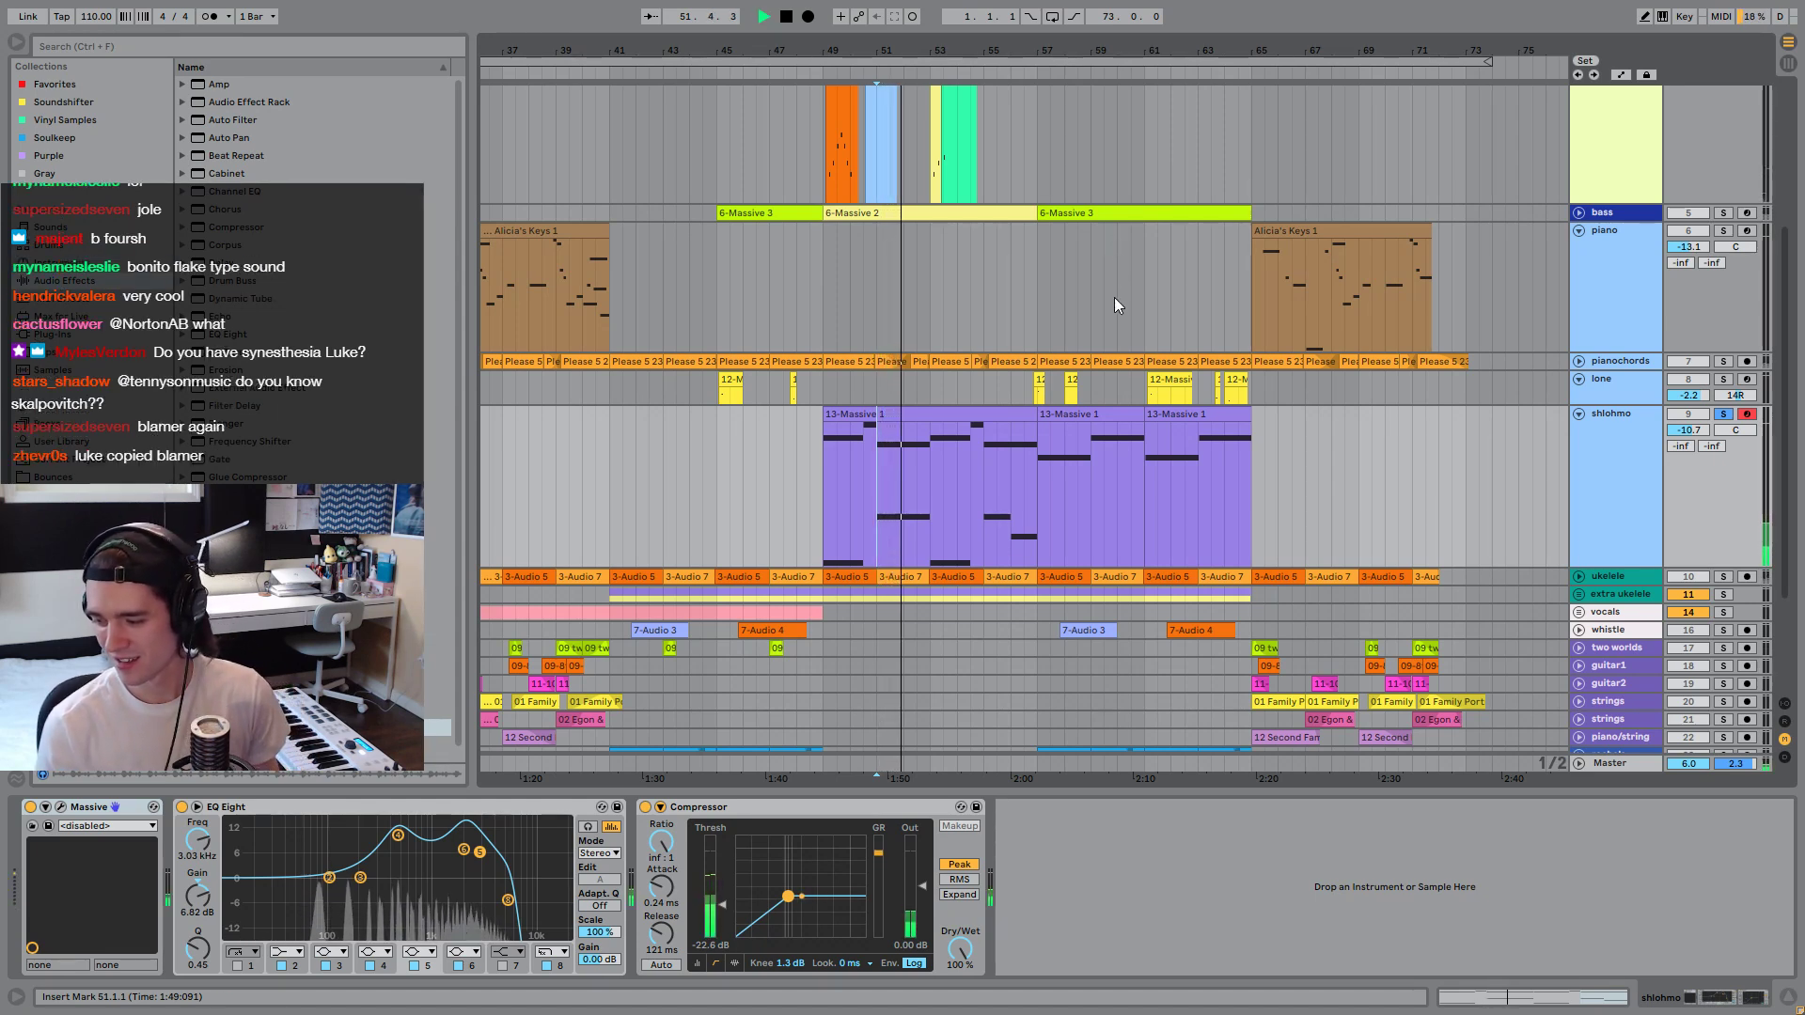
{"action": "left_click", "coordinate": [1724, 416]}
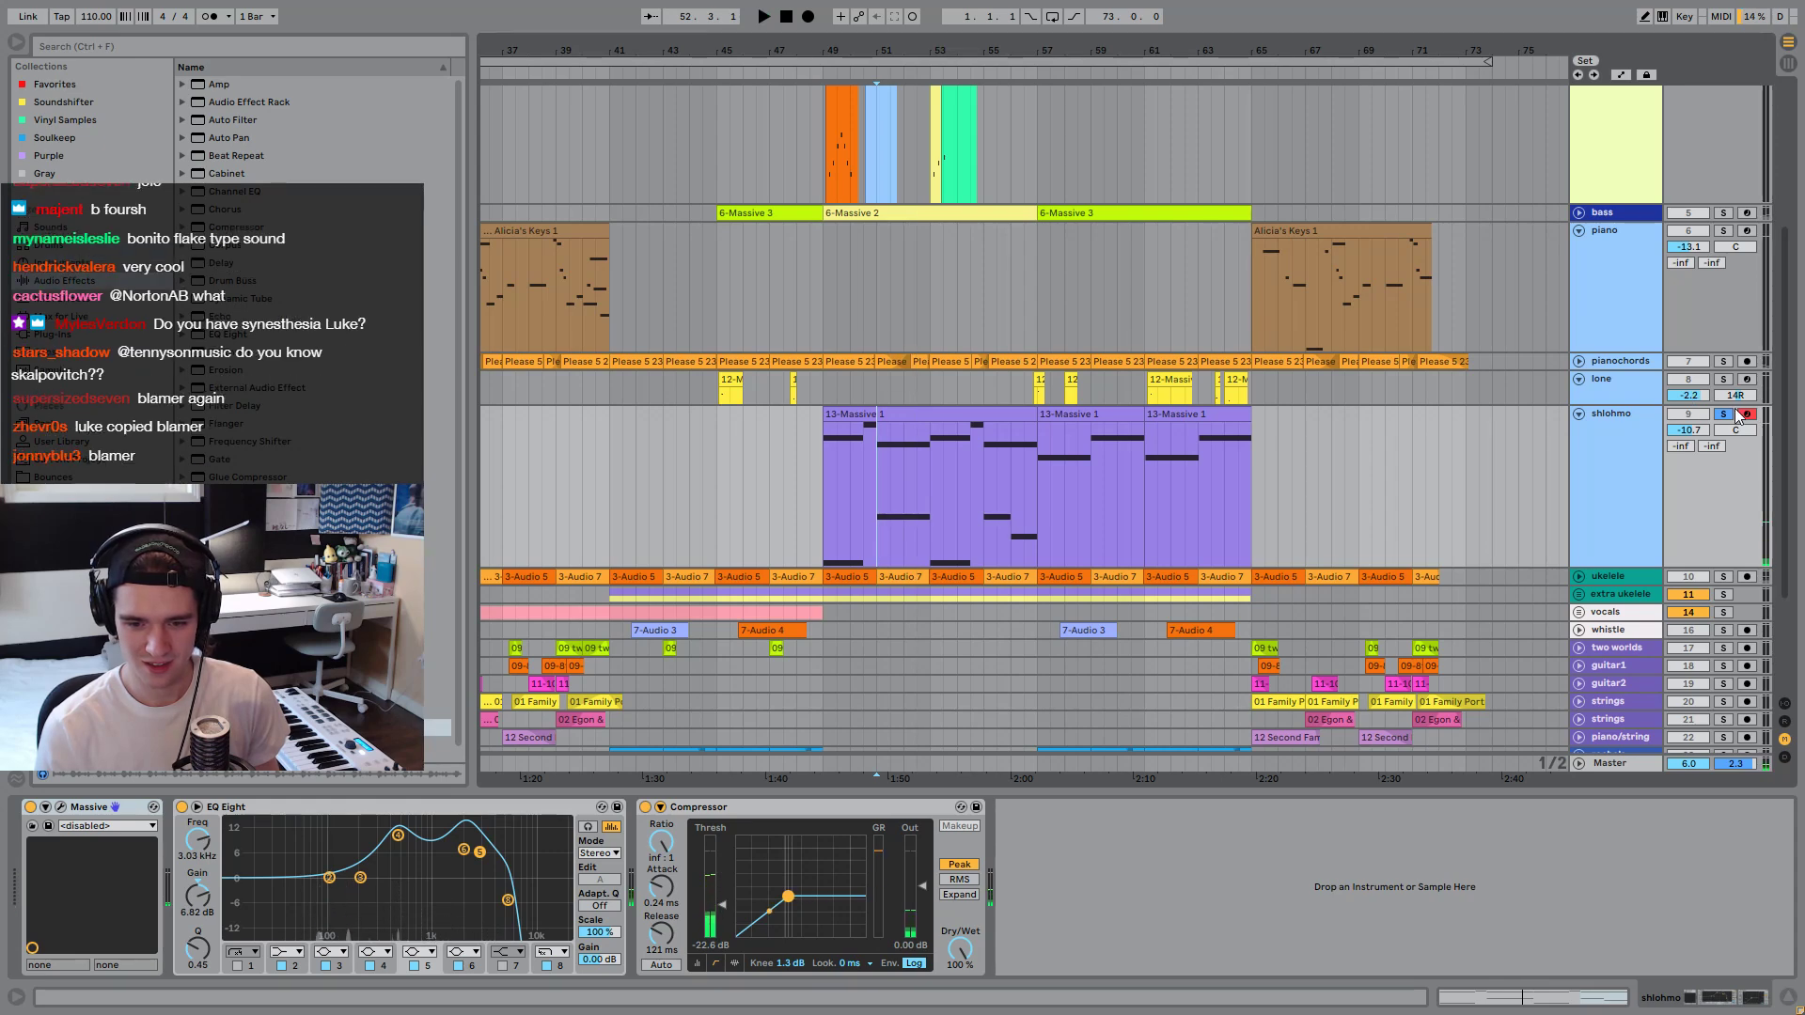
{"action": "key", "text": "space"}
{"action": "key", "text": "space"}
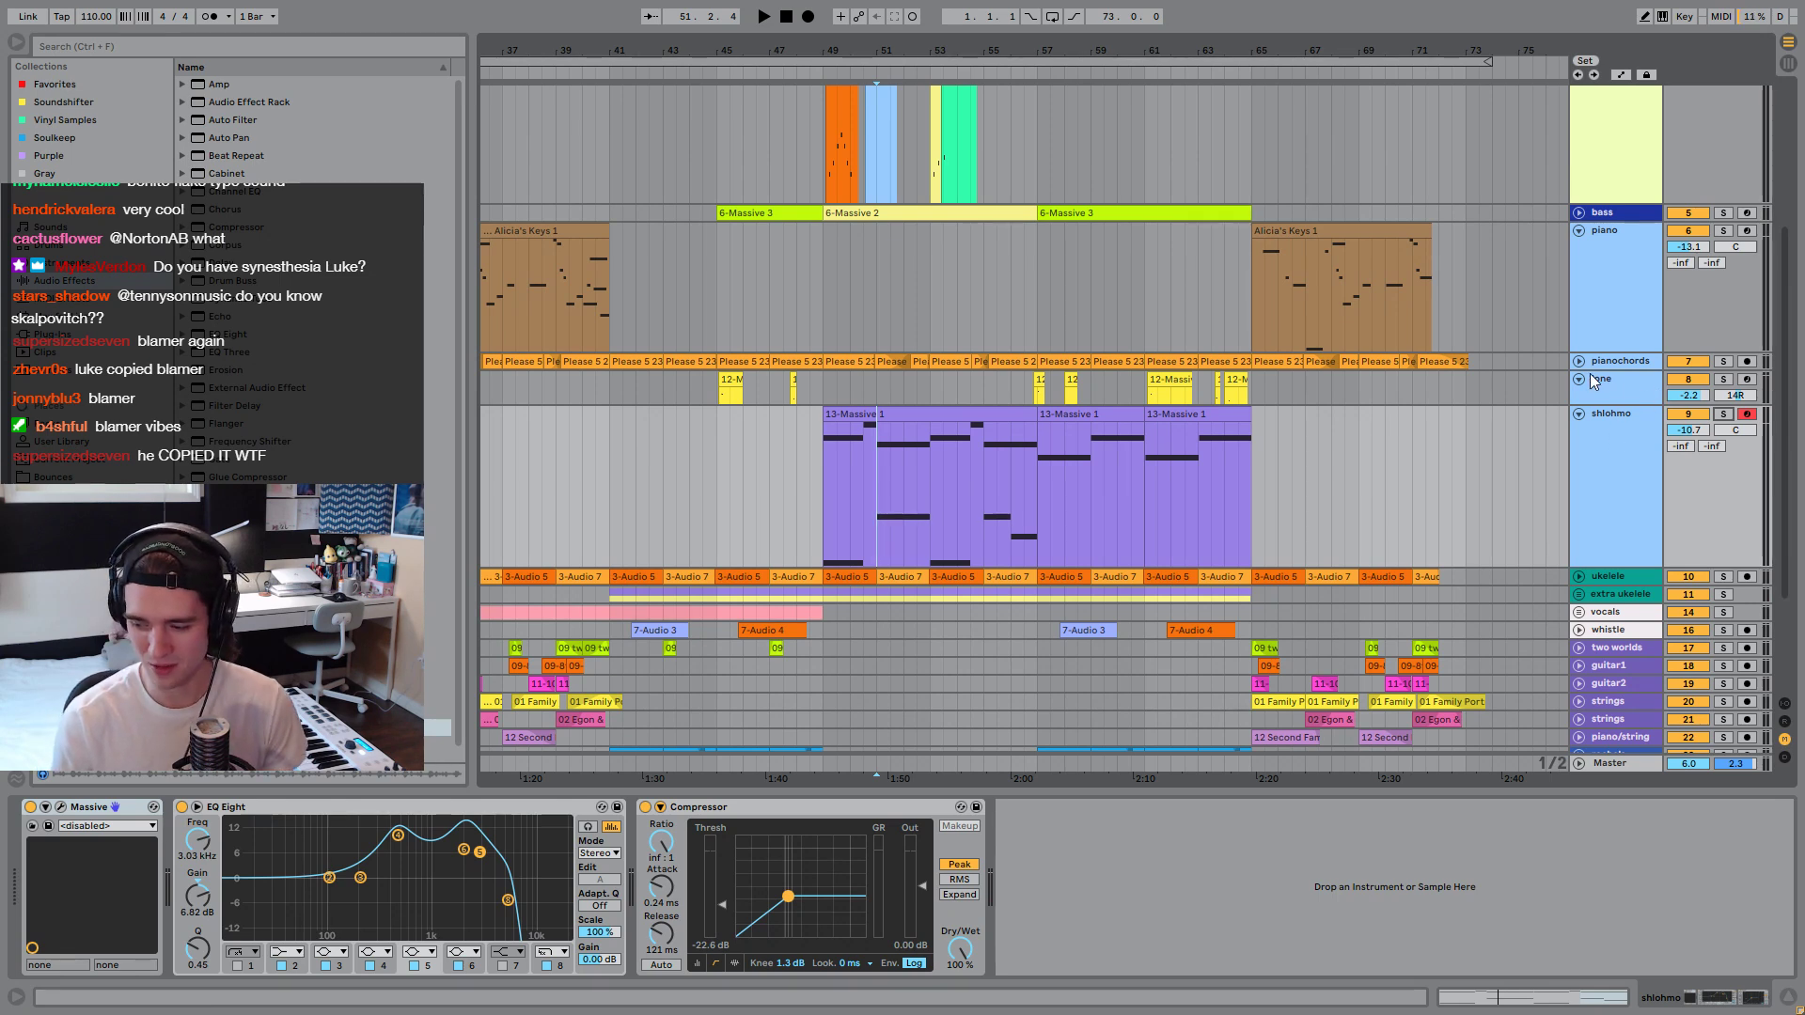
{"action": "key", "text": "space"}
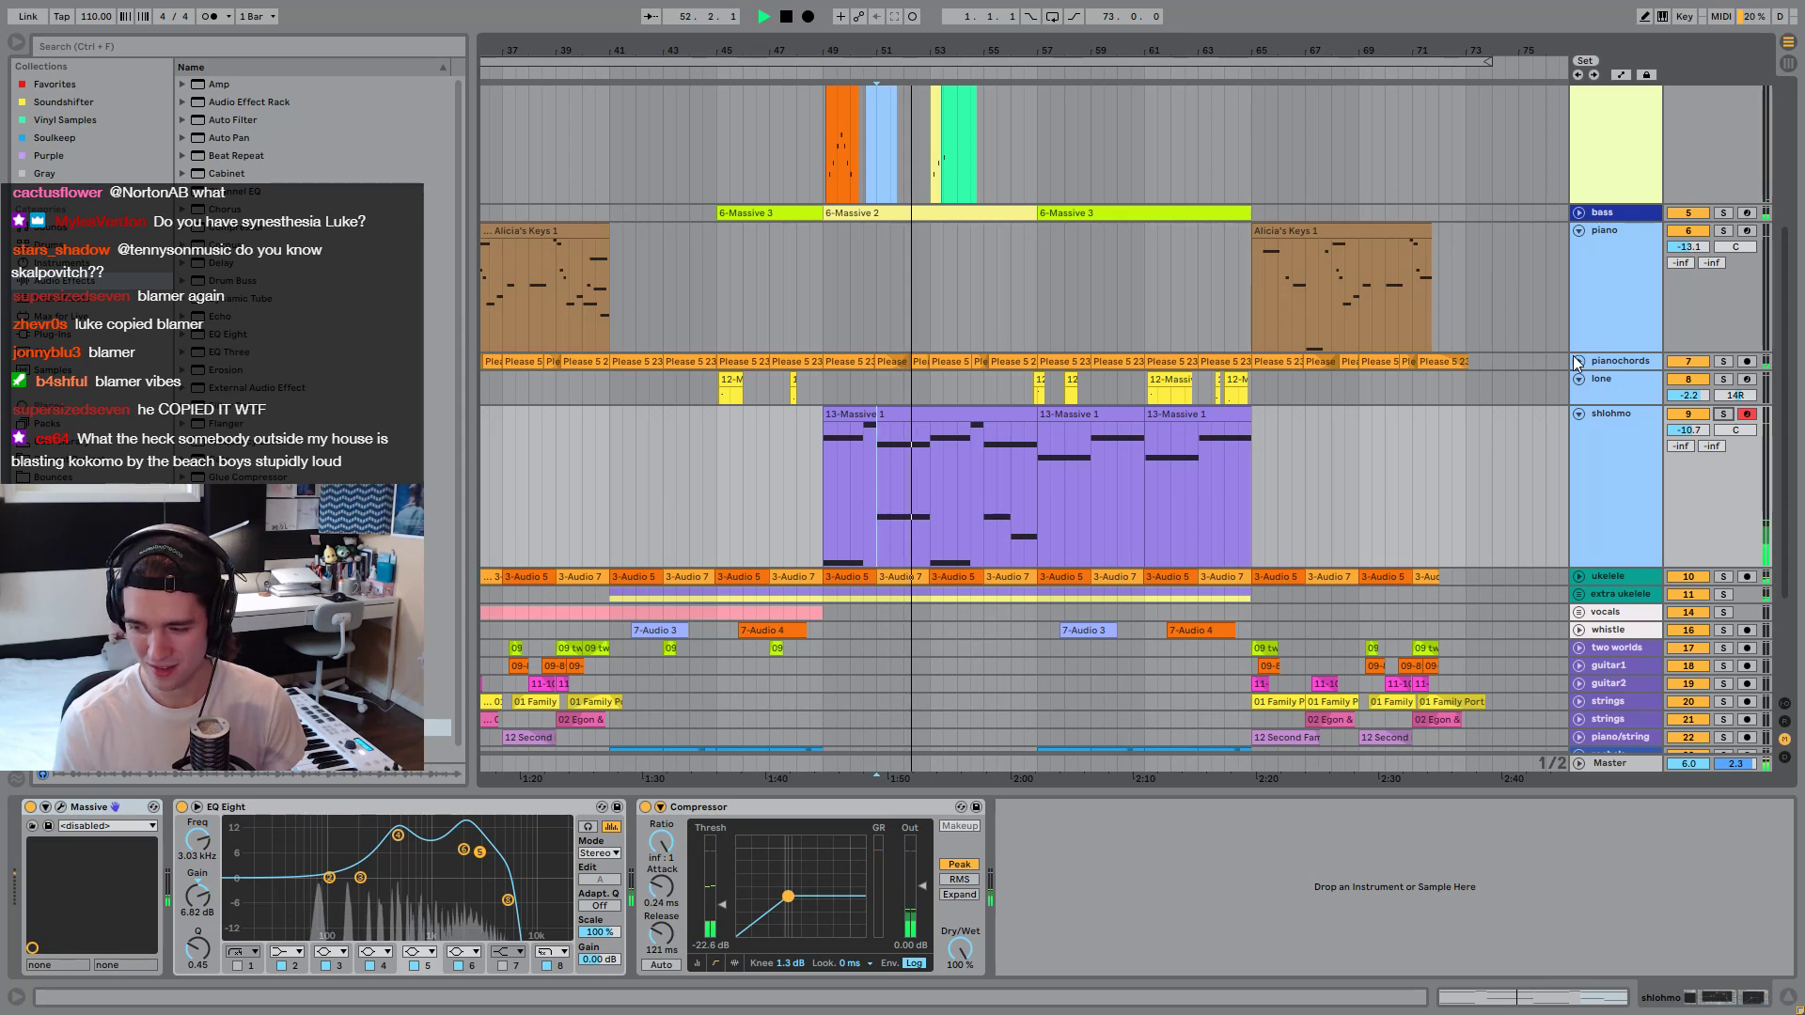
{"action": "key", "text": "space"}
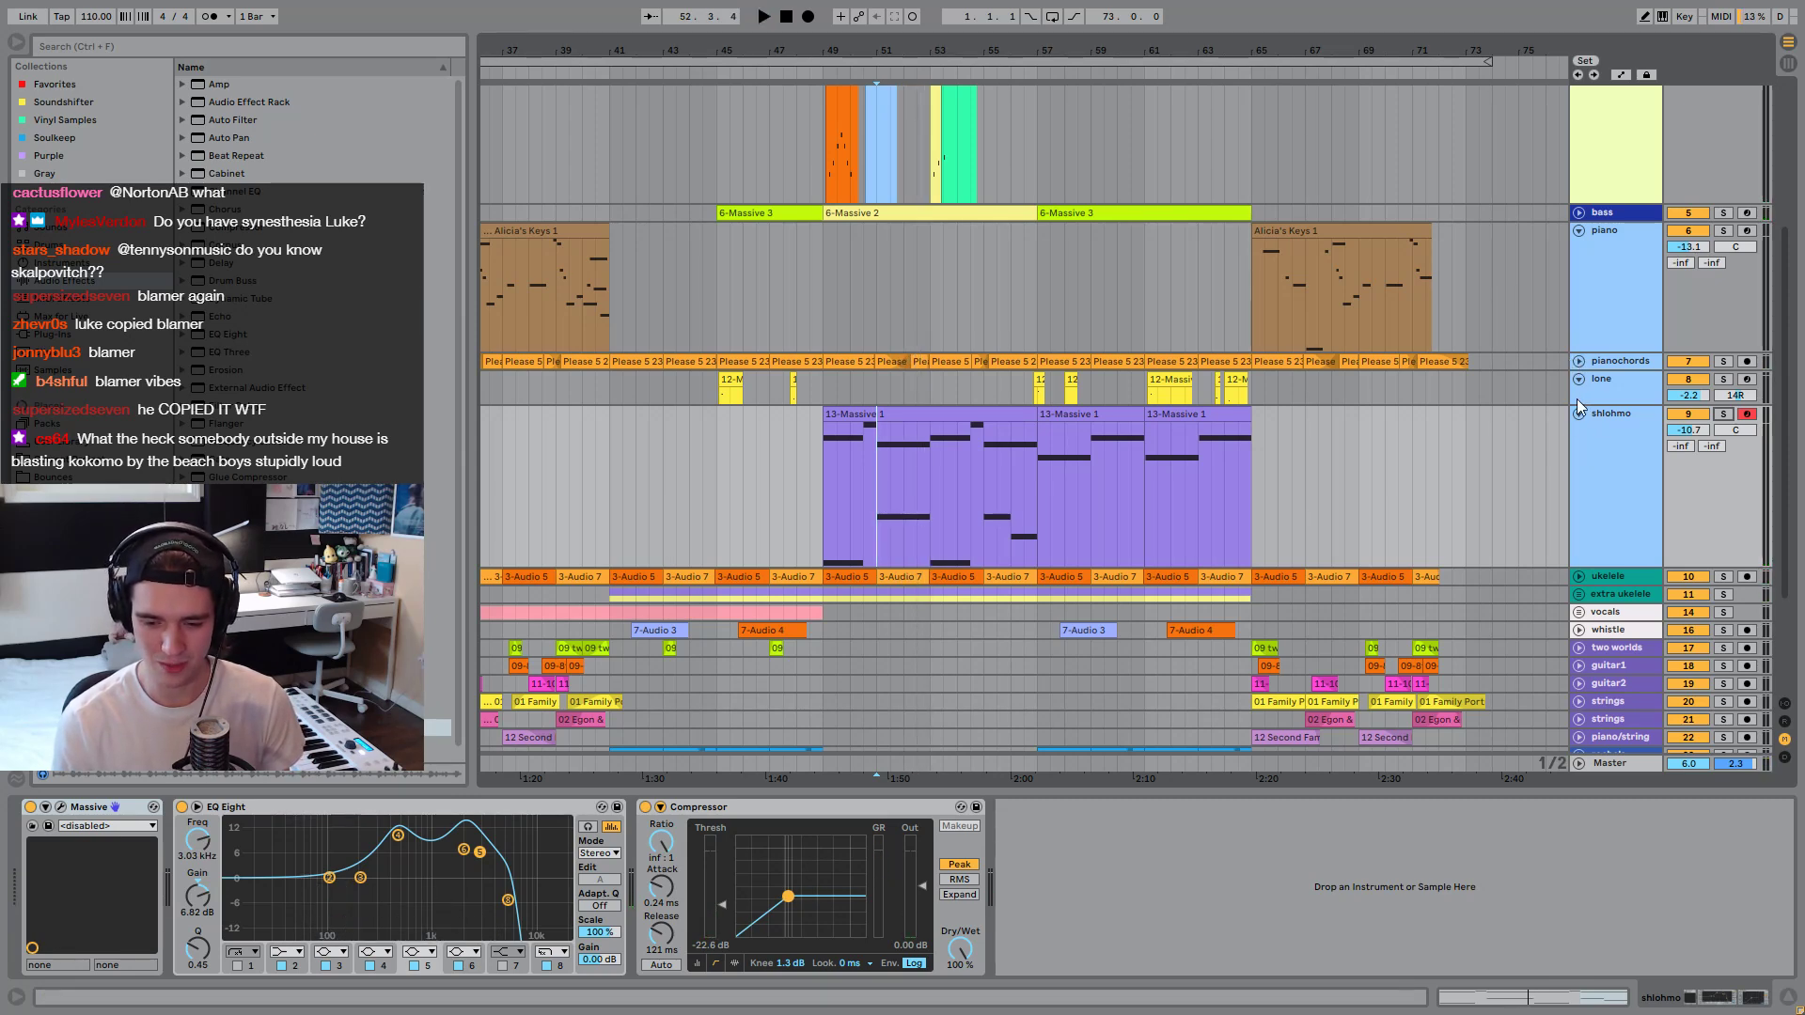
{"action": "key", "text": "space"}
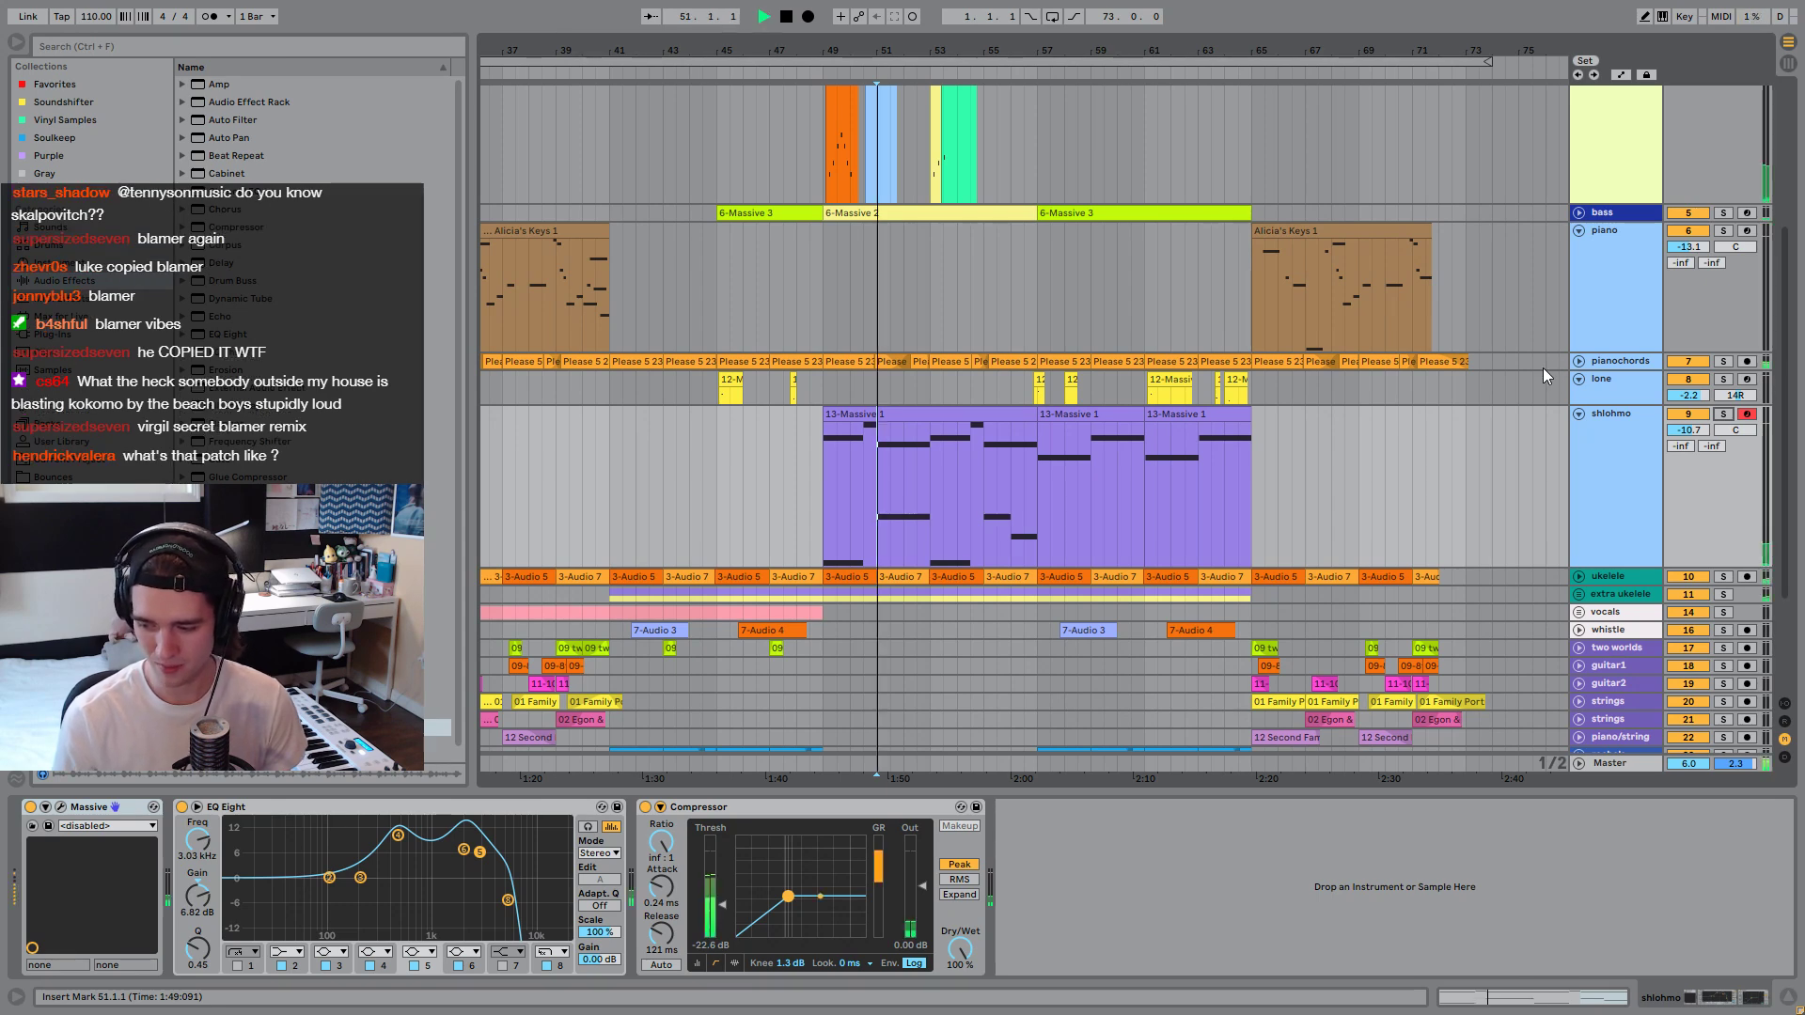
{"action": "key", "text": "space"}
Duplicate the shlohmo track and turn off EQ Eight on the copy.
{"action": "left_click", "coordinate": [1655, 433]}
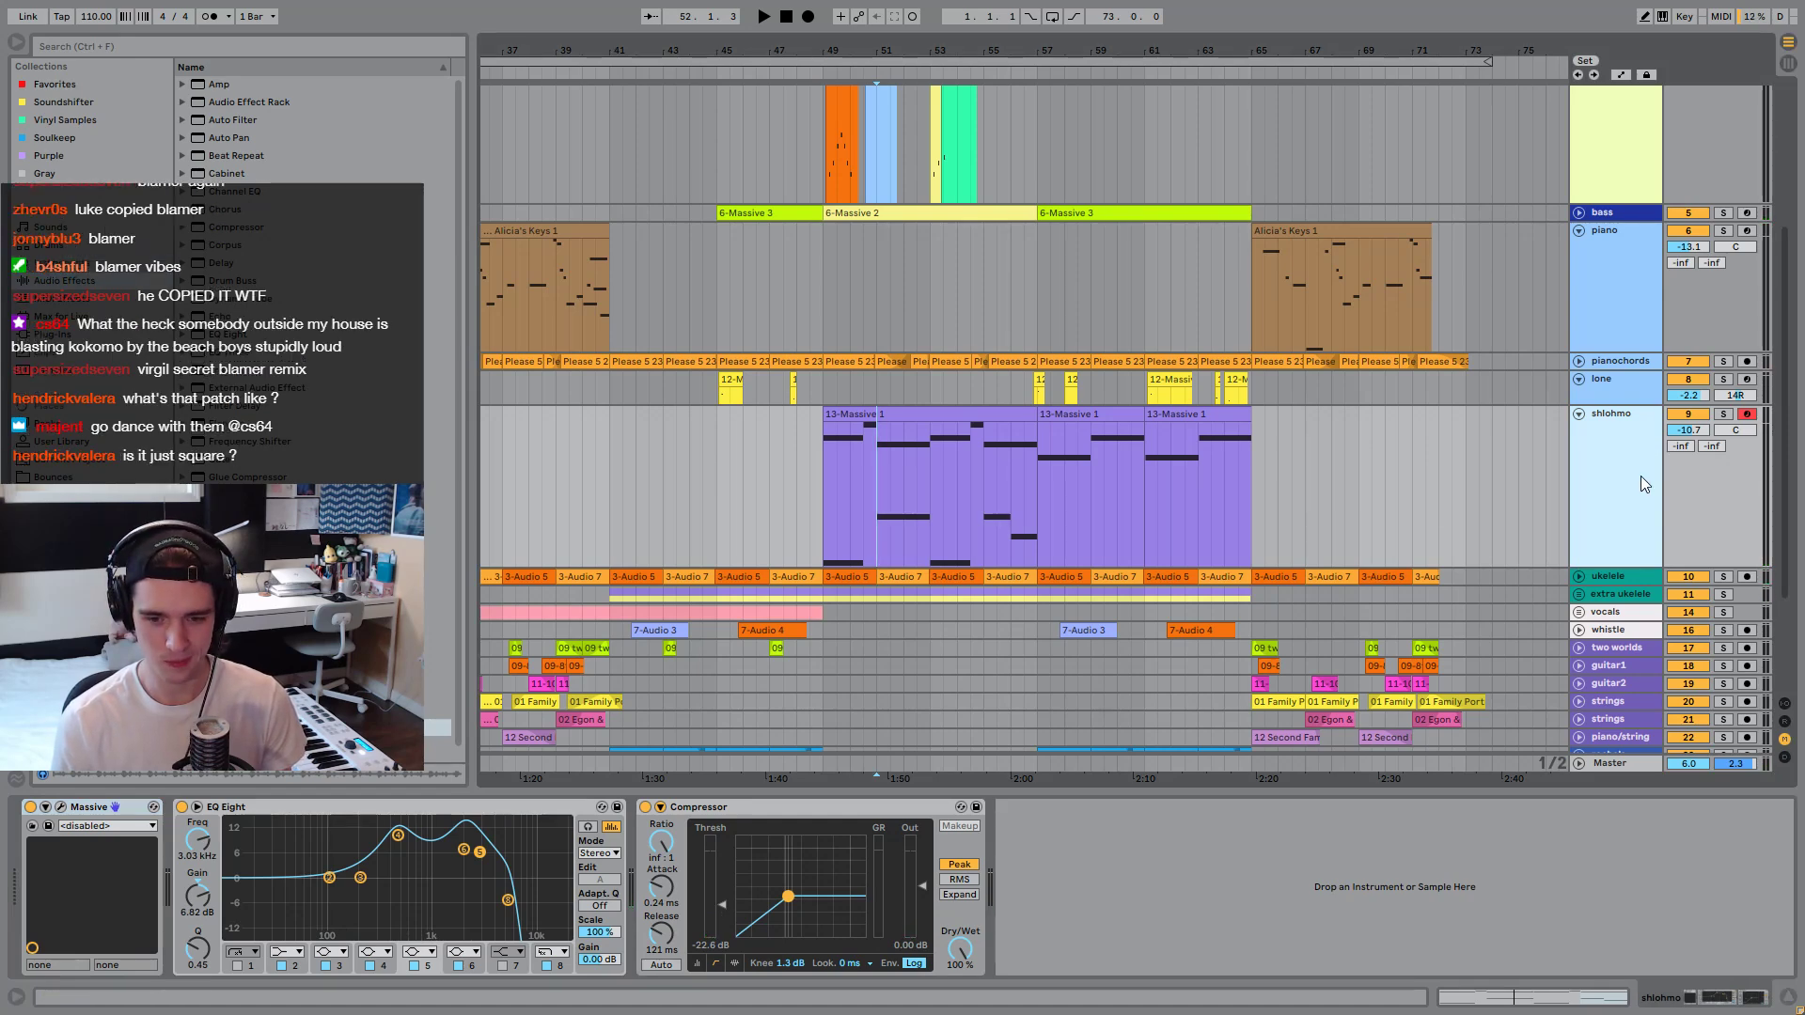
{"action": "key", "text": "ctrl+d"}
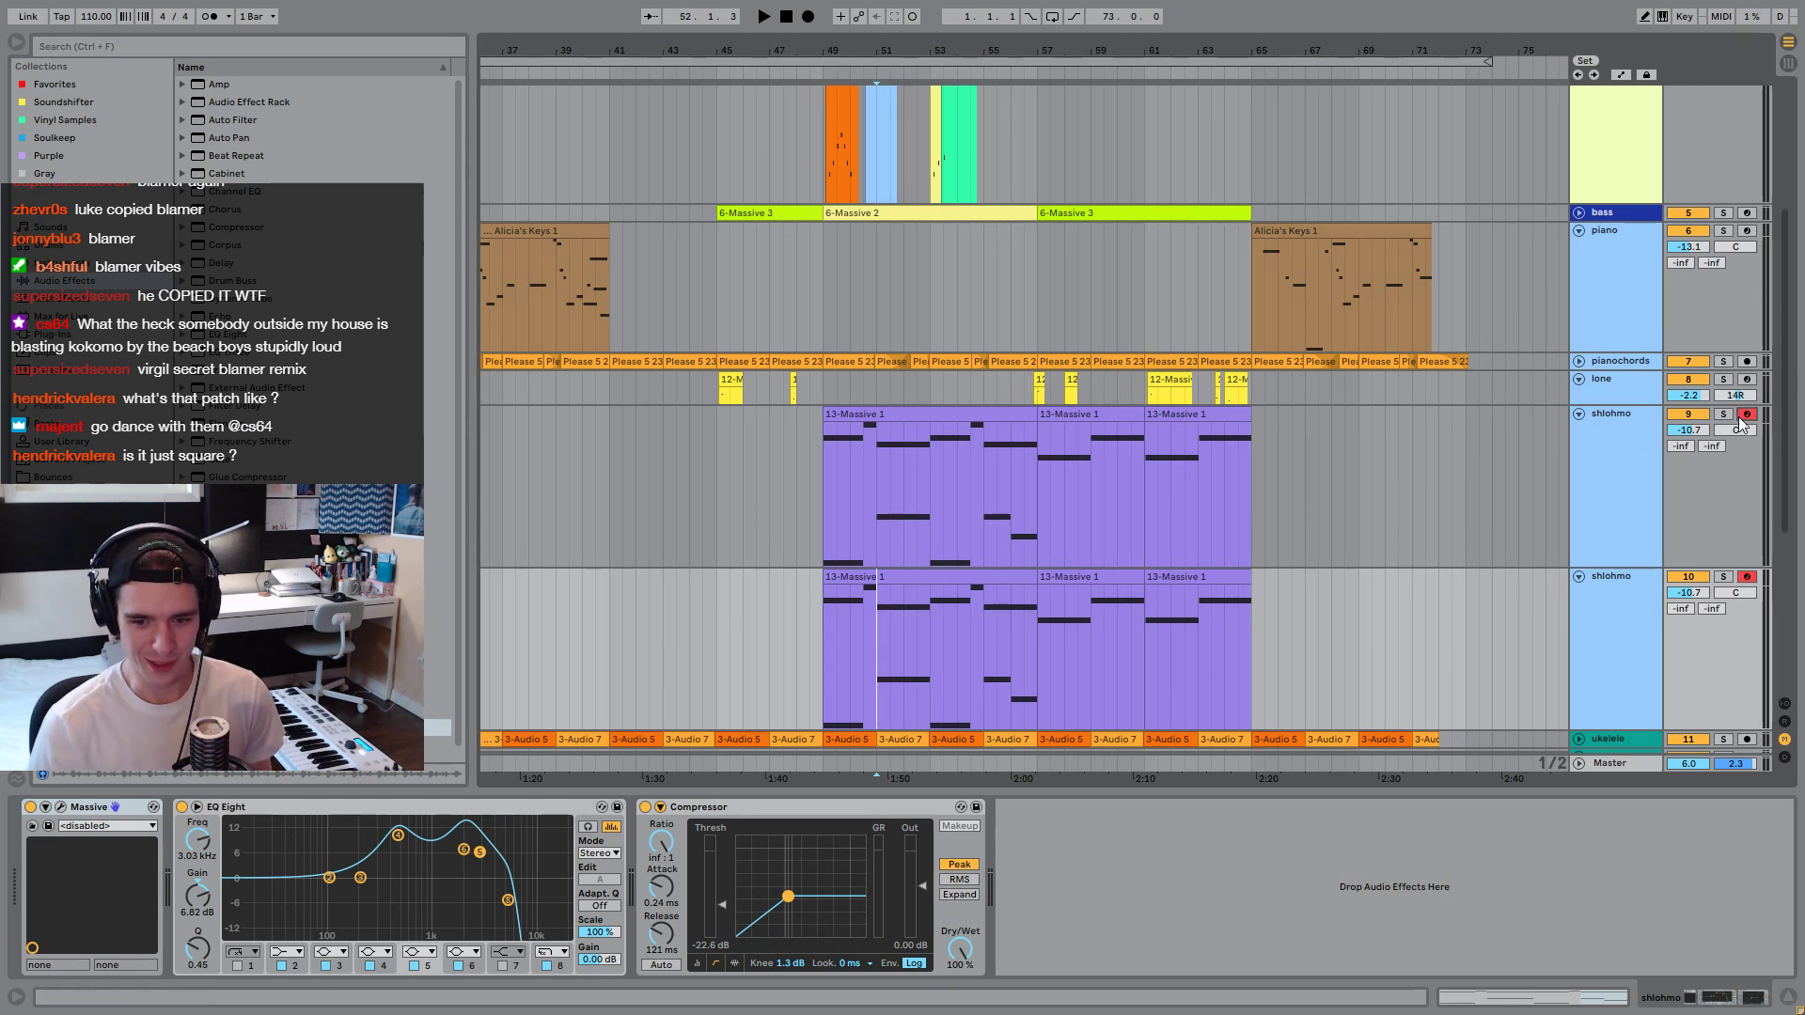
{"action": "left_click", "coordinate": [183, 808]}
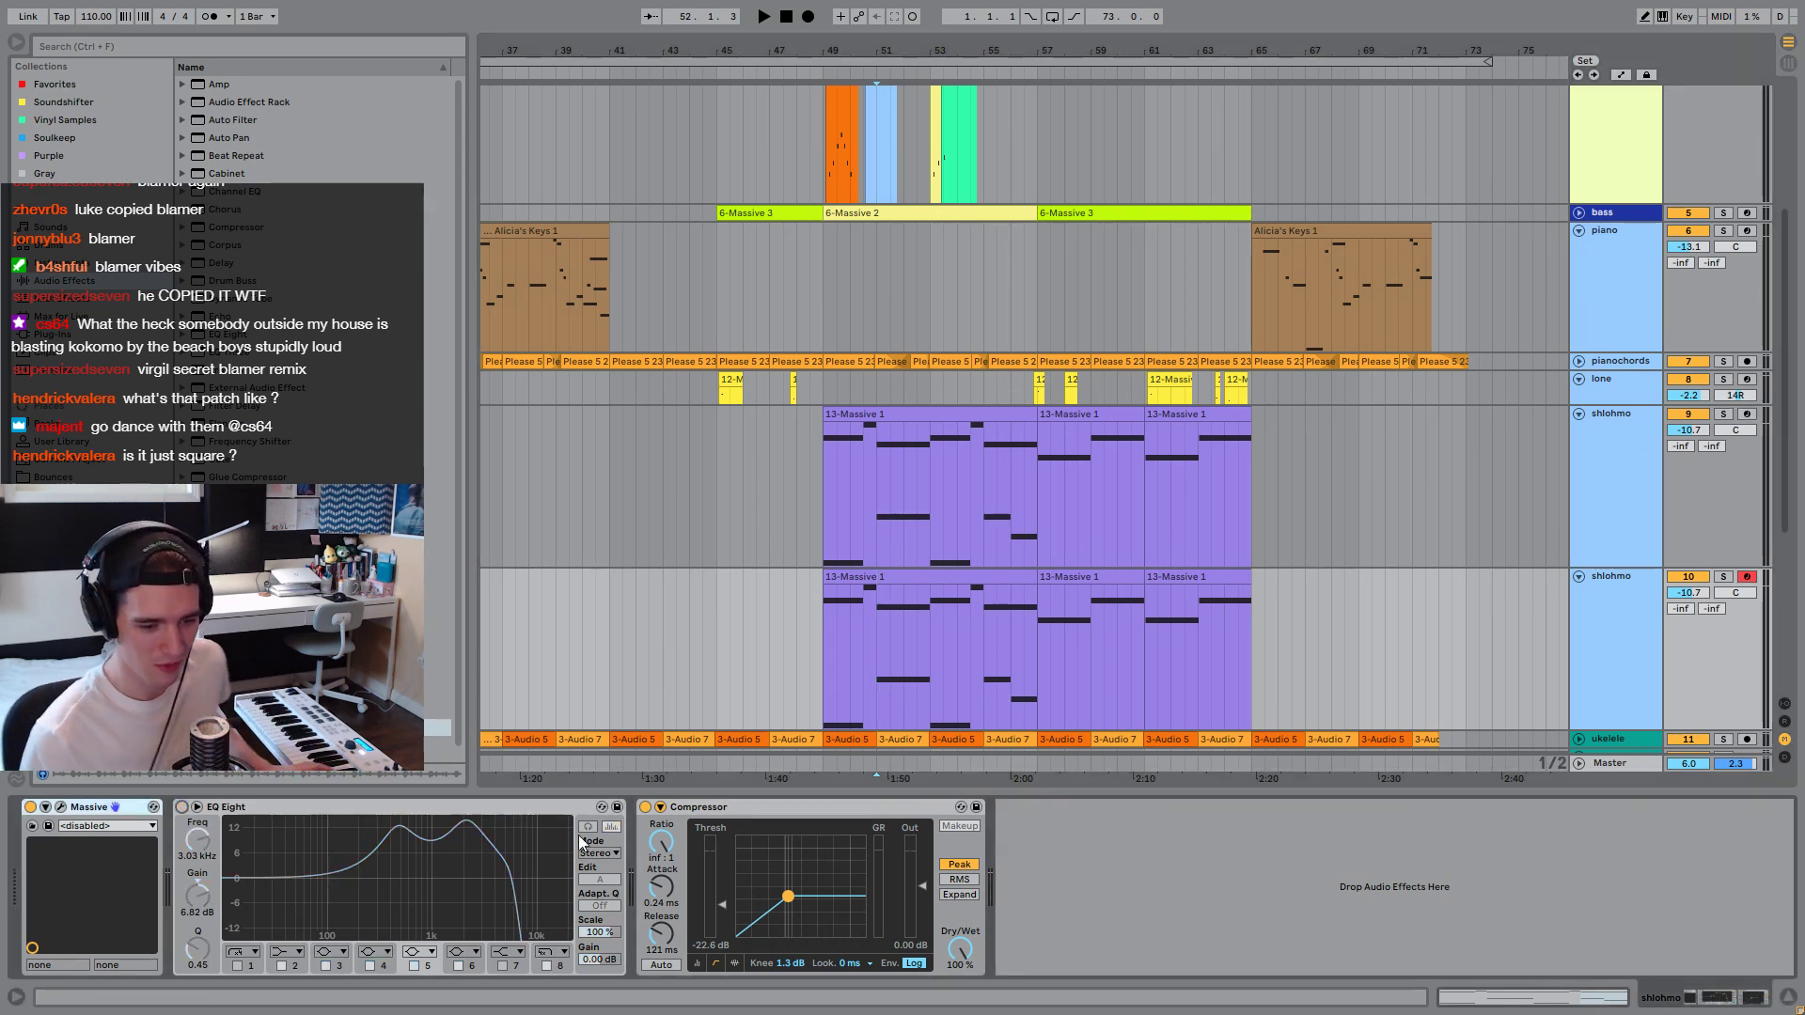
Solo the duplicated shlohmo track, set its volume to 5.9, and play its first clip from 49.1.1.
{"action": "left_click_drag", "start_coordinate": [1702, 598], "coordinate": [1702, 611]}
{"action": "key", "text": "space"}
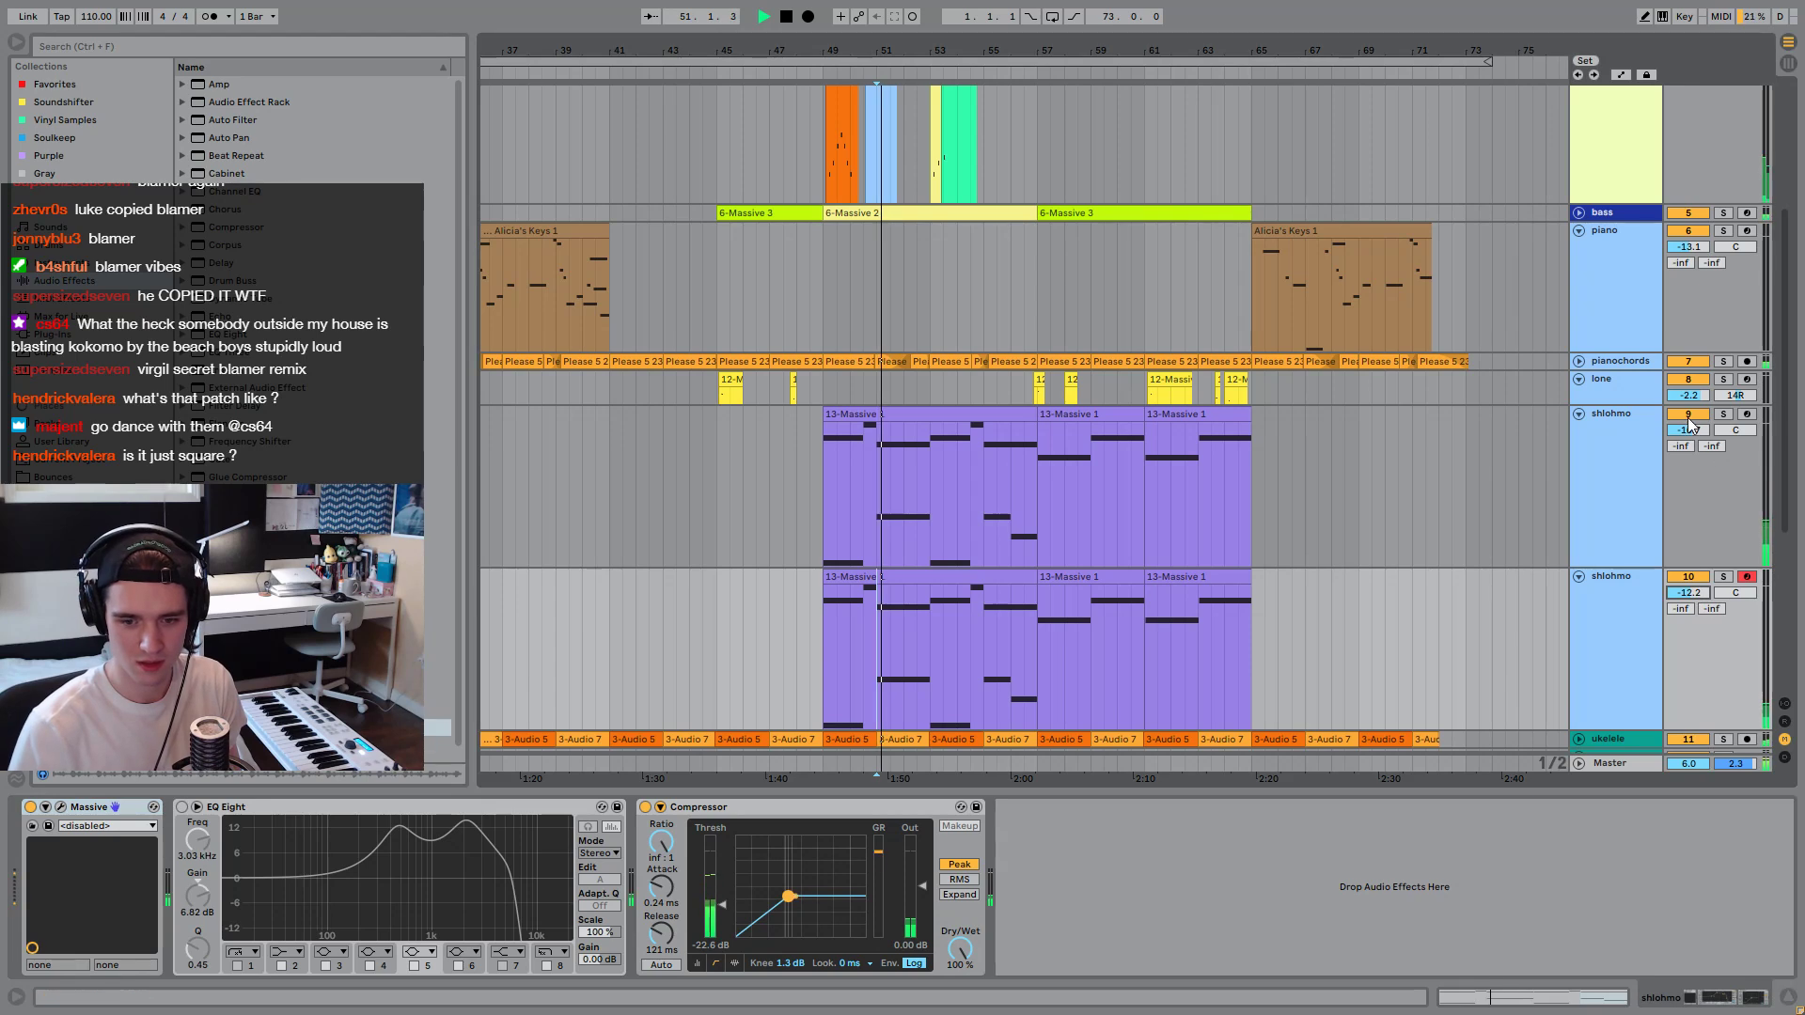
{"action": "left_click", "coordinate": [1689, 579]}
{"action": "key", "text": "s"}
{"action": "key", "text": "space"}
{"action": "left_click_drag", "start_coordinate": [825, 611], "coordinate": [1028, 599]}
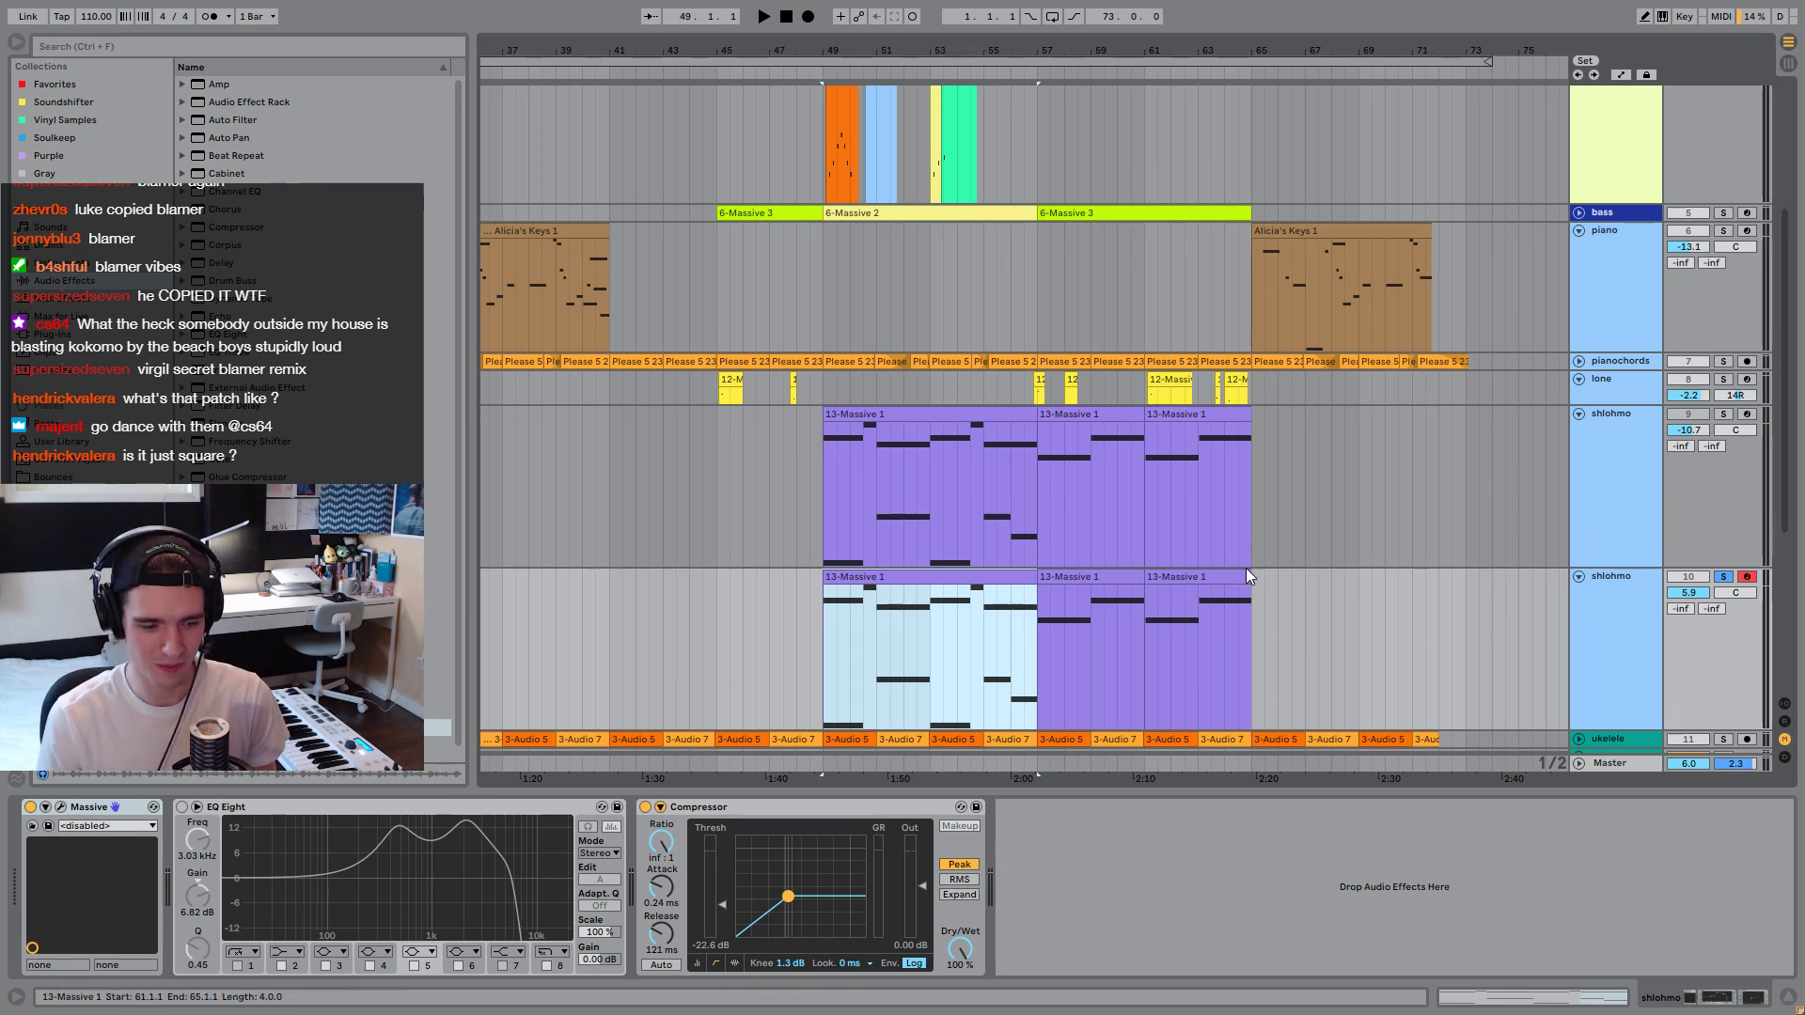
{"action": "key", "text": "space"}
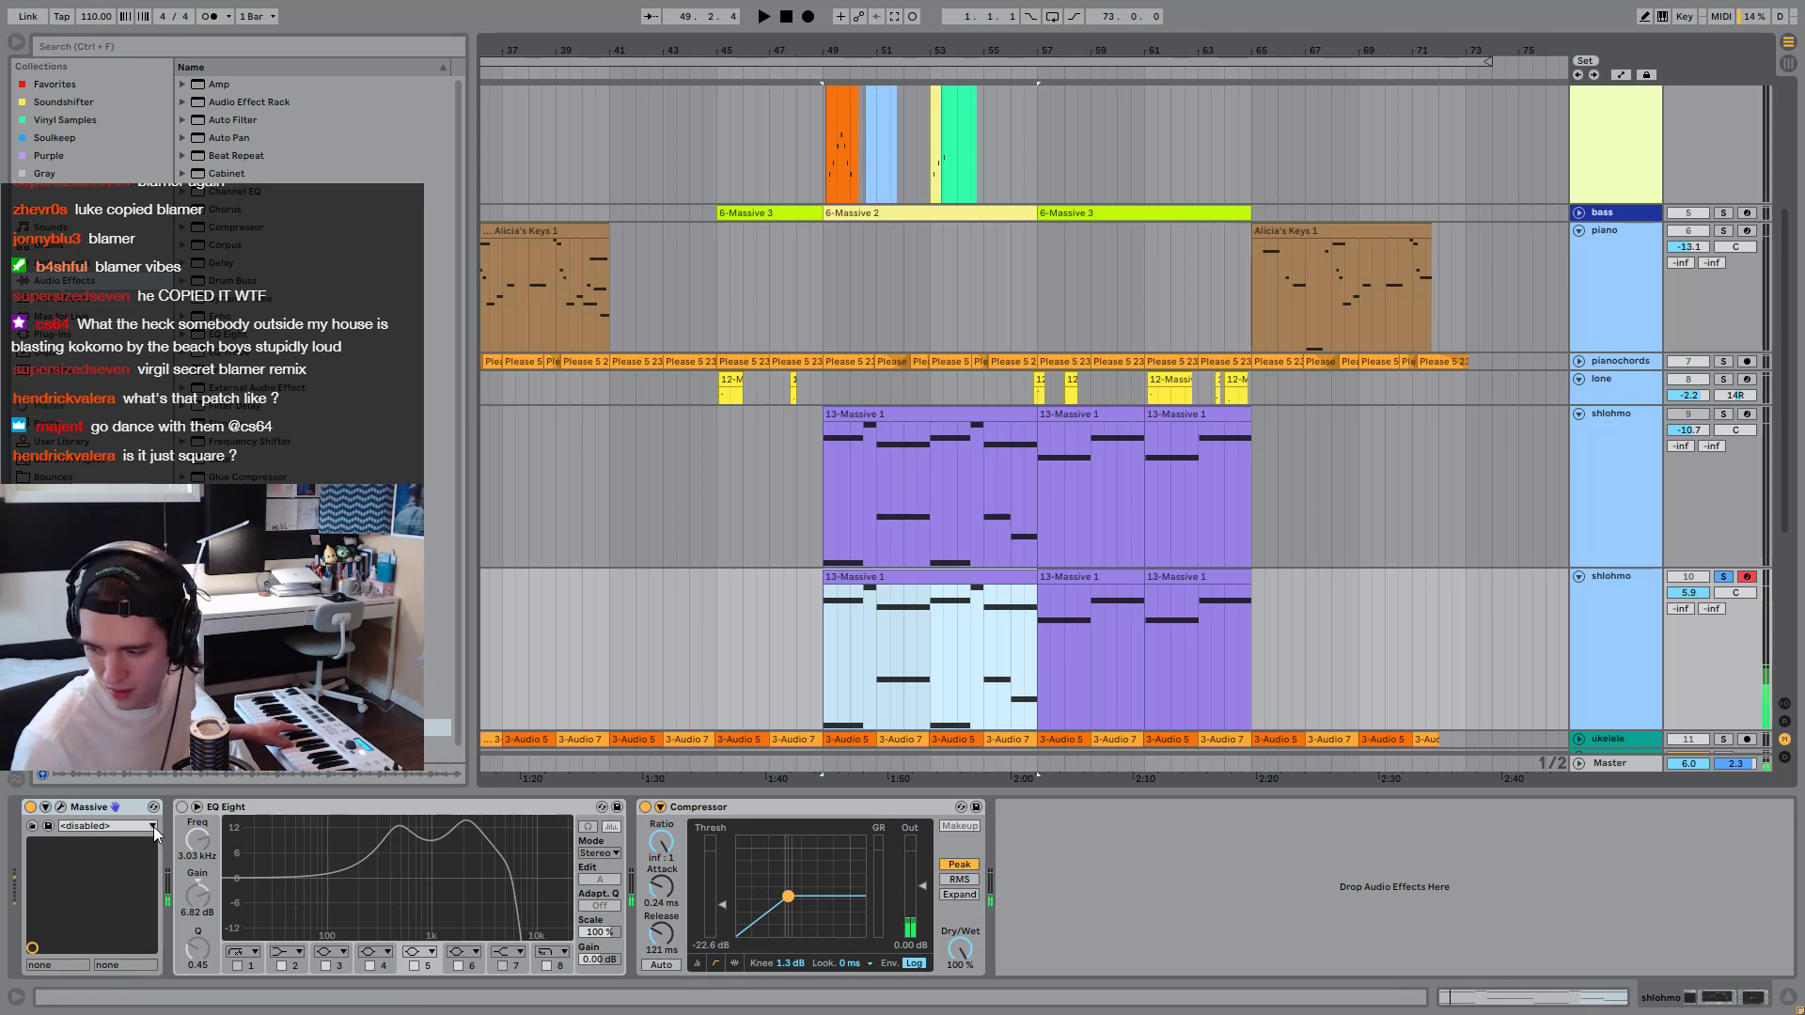
Inspect the duplicate track's Massive synth settings, close the synth, and play the soloed copy from 51.1.1.
{"action": "left_click", "coordinate": [60, 807]}
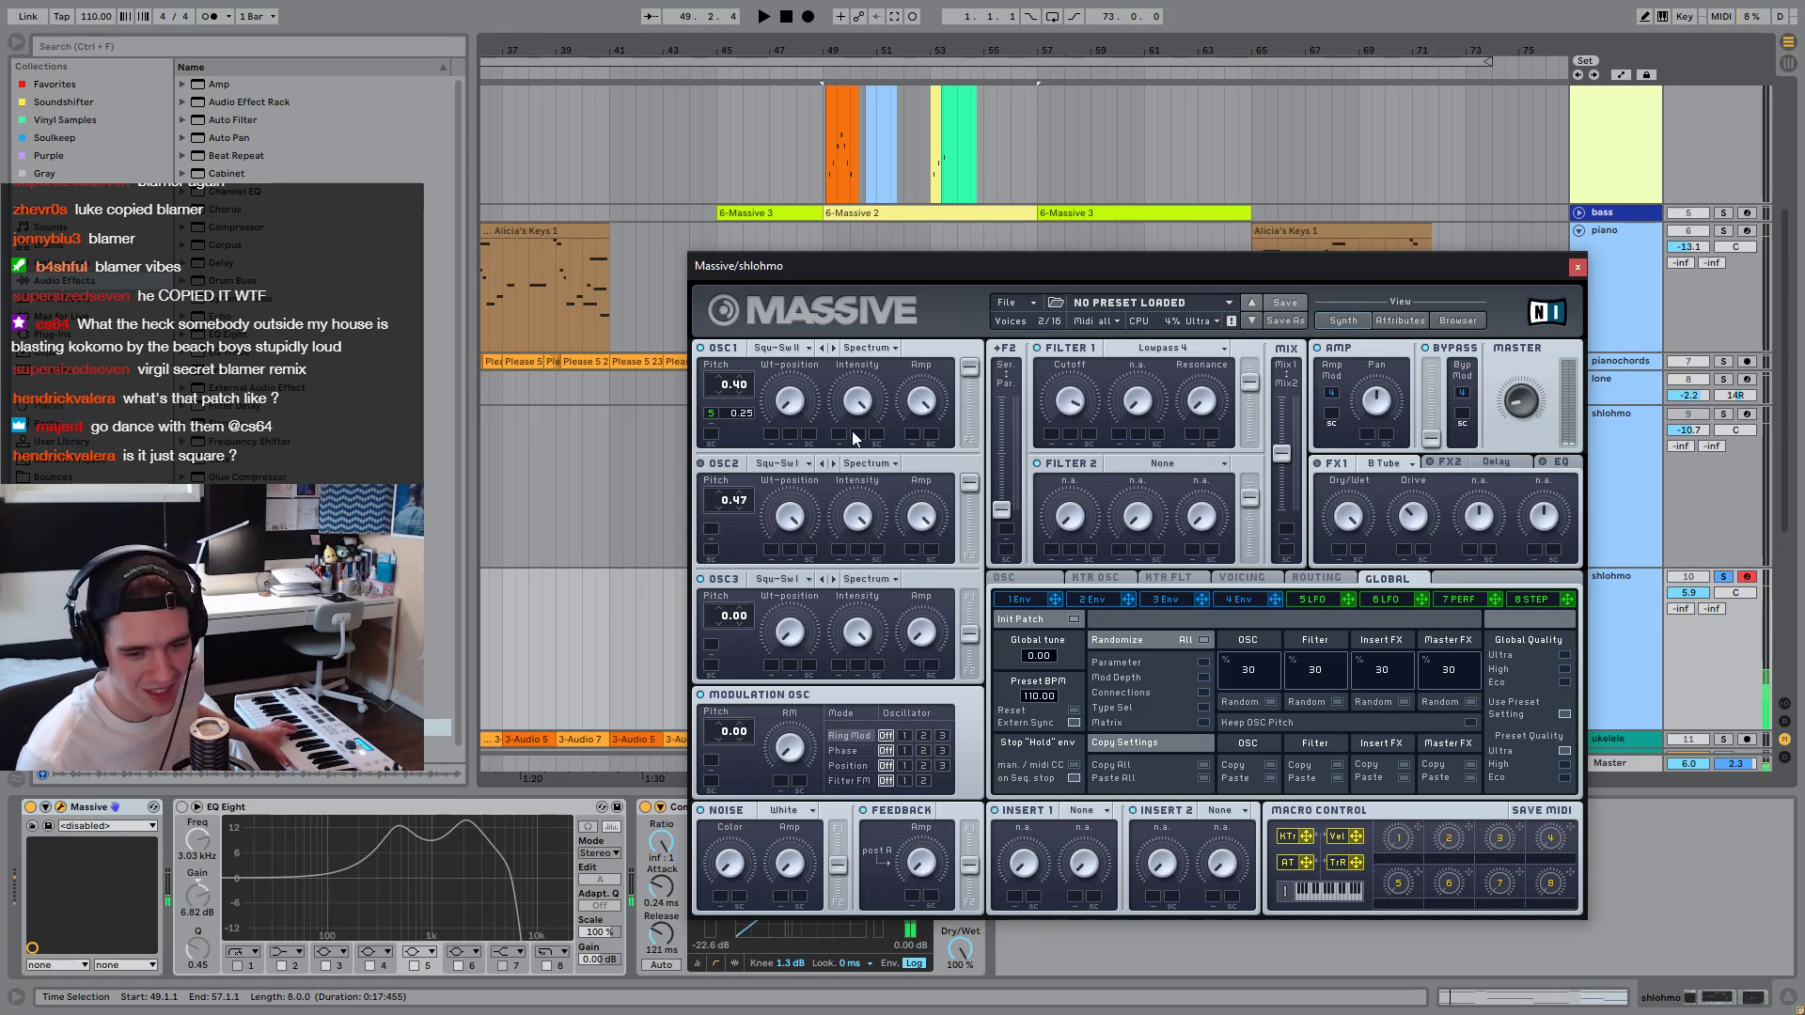
{"action": "left_click", "coordinate": [1576, 267]}
{"action": "key", "text": "space"}
{"action": "left_click", "coordinate": [866, 691]}
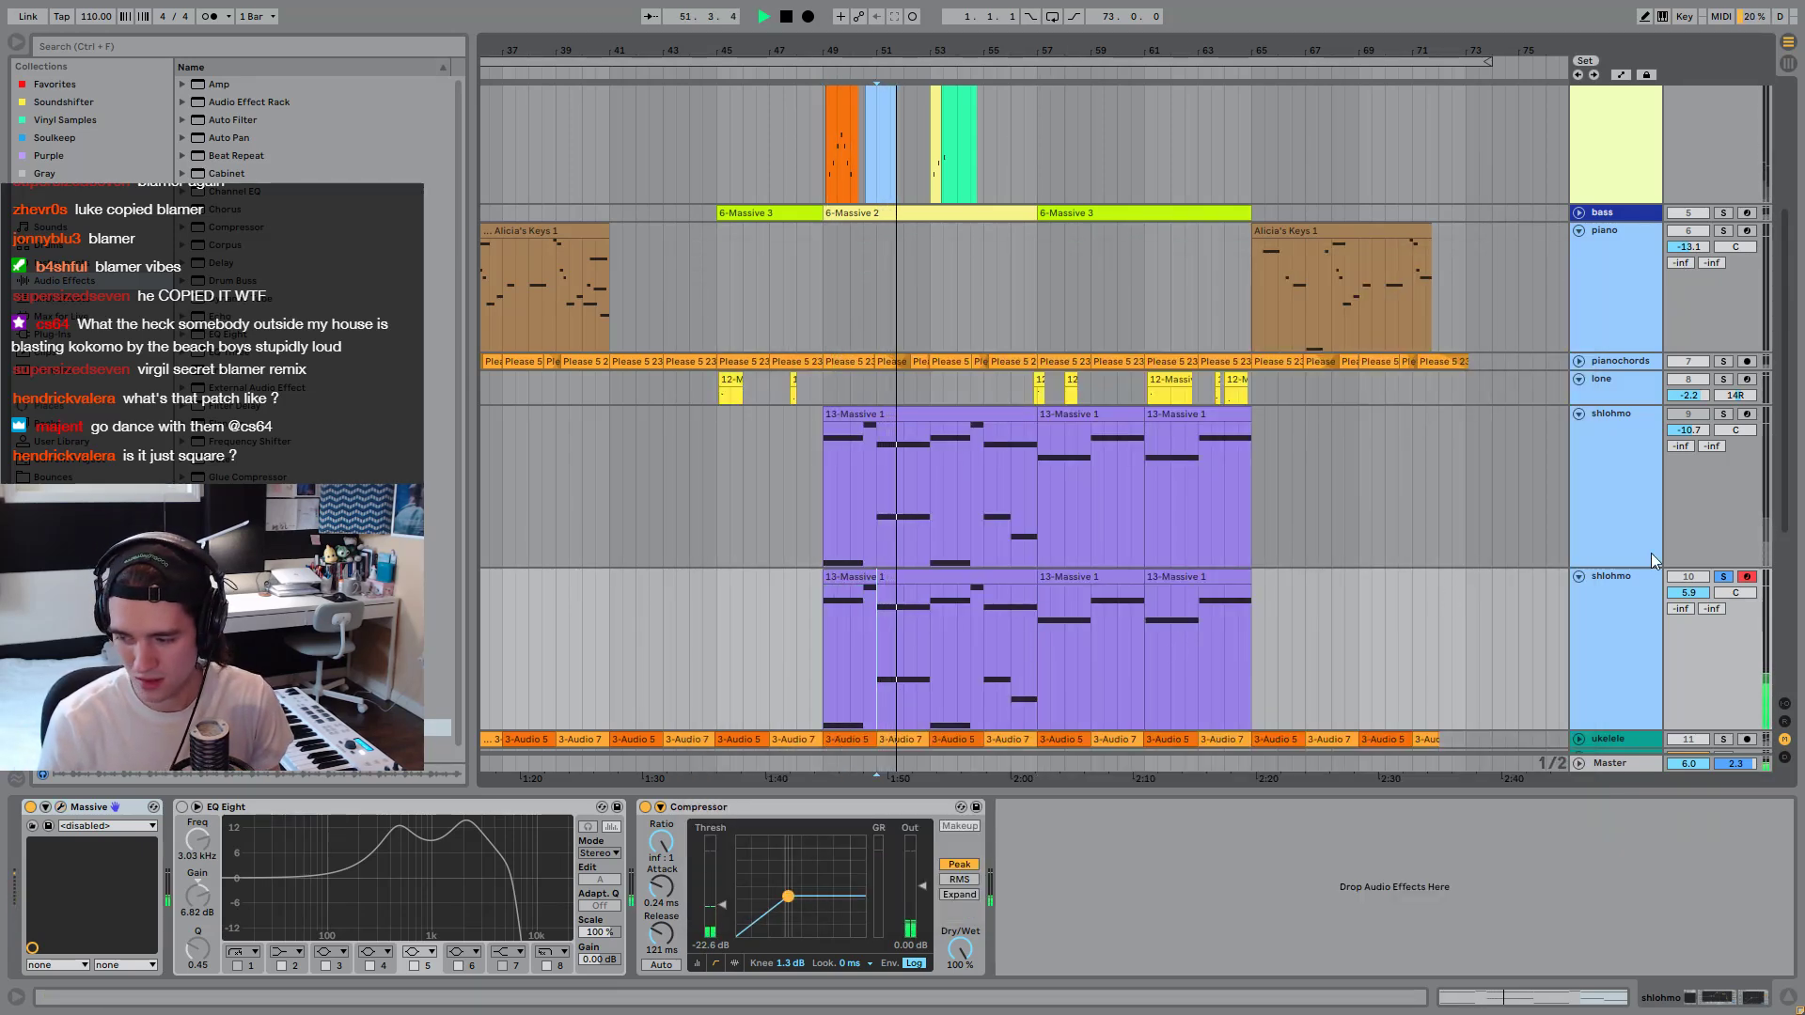
{"action": "key", "text": "space"}
Compare the copy at volume 4.8 in the mix with the soloed original shlohmo, and delete the duplicate track.
{"action": "left_click", "coordinate": [1722, 576]}
{"action": "key", "text": "space"}
{"action": "key", "text": "space"}
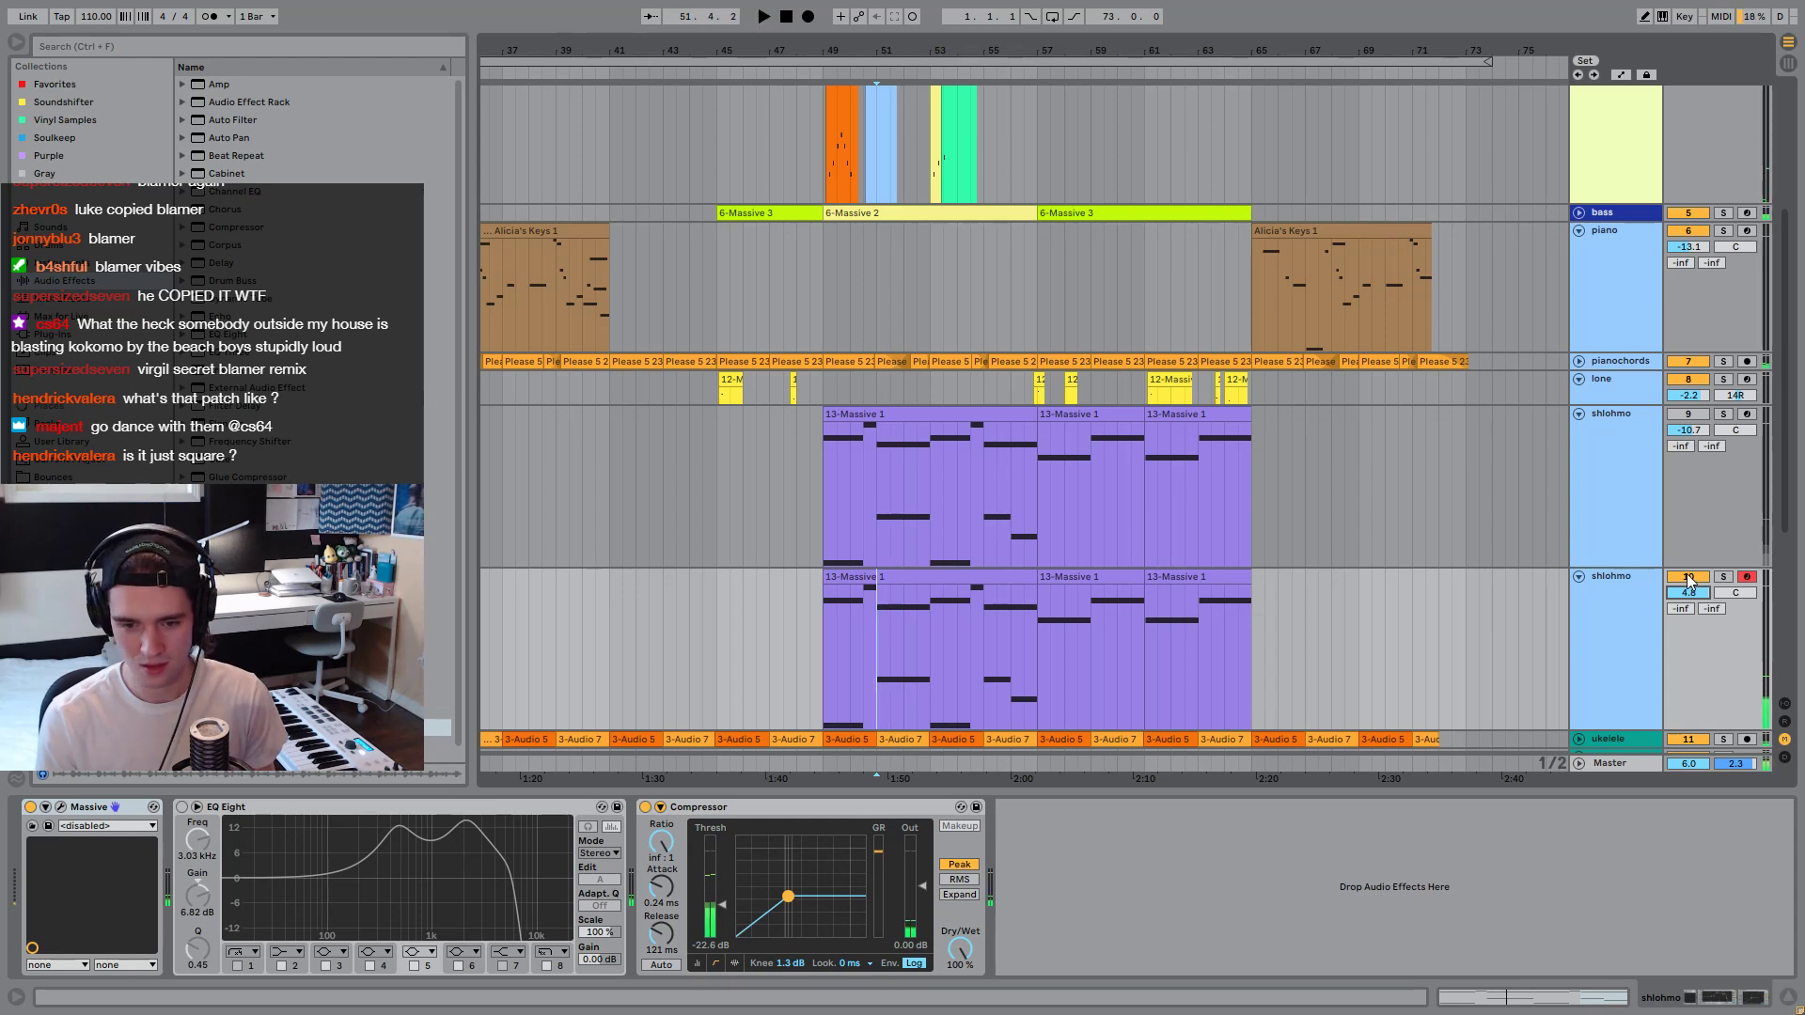
{"action": "key", "text": "space"}
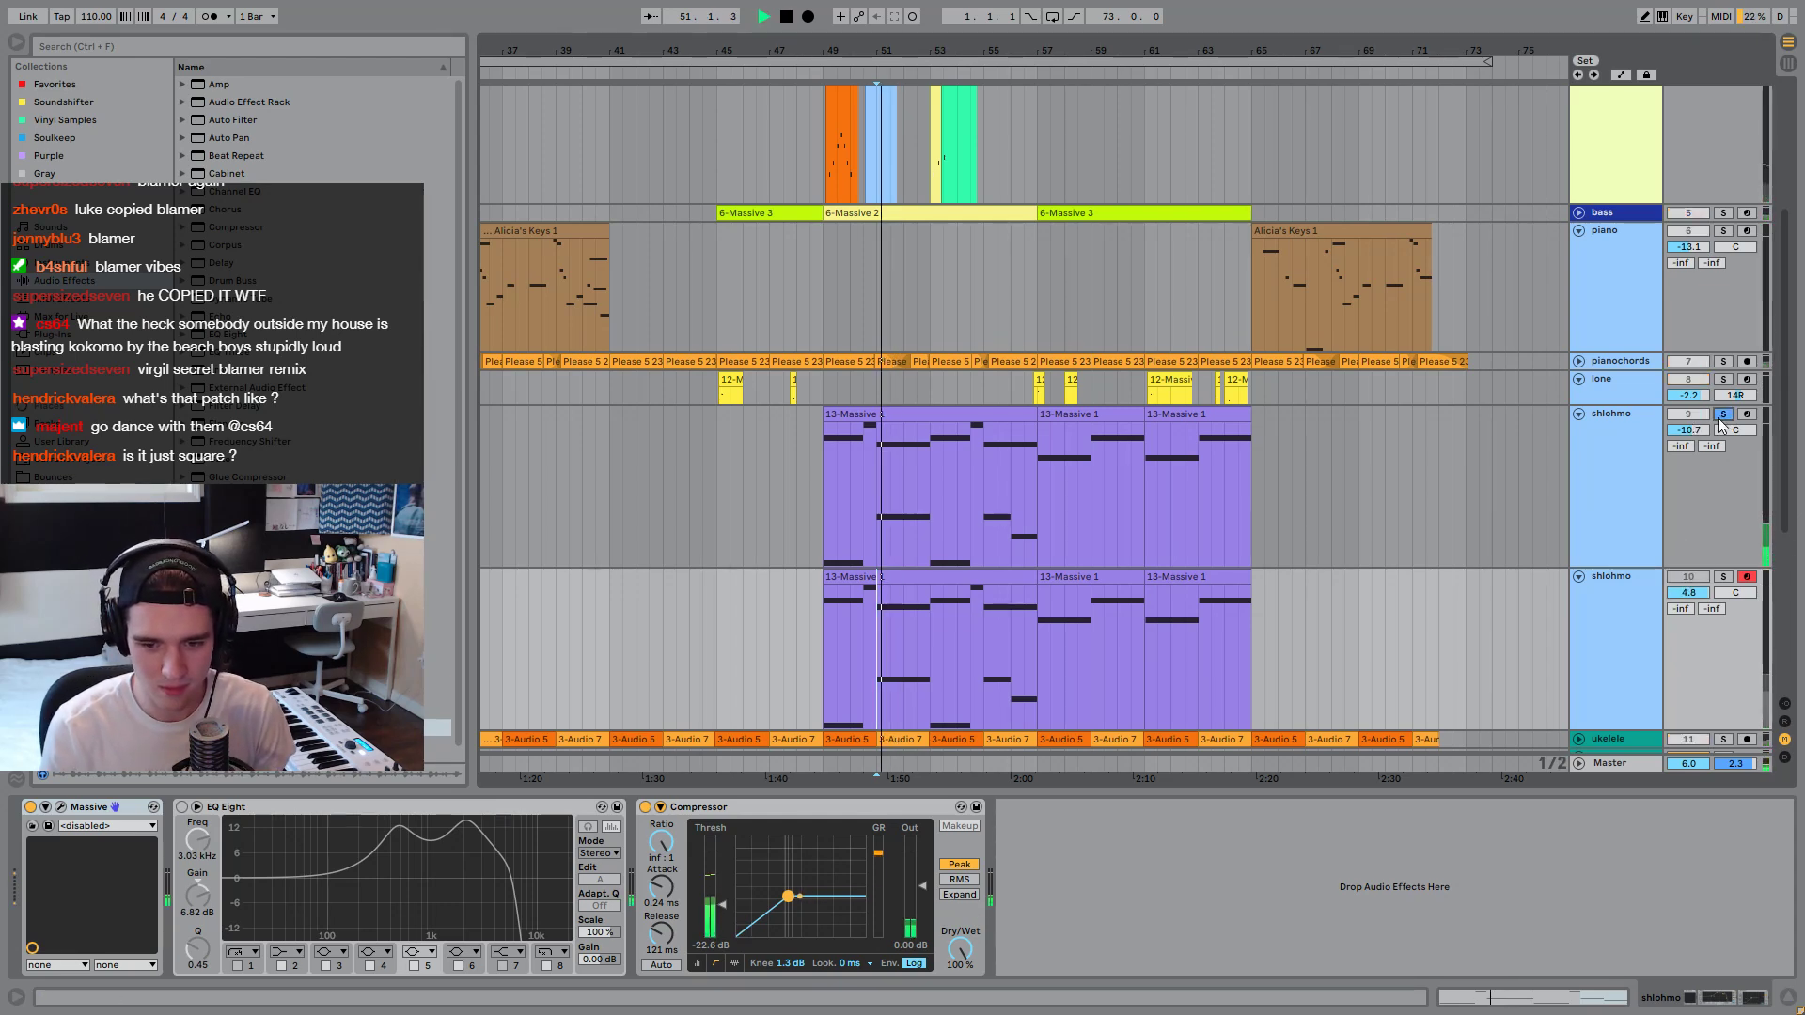
{"action": "left_click", "coordinate": [1592, 628]}
{"action": "key", "text": "Delete"}
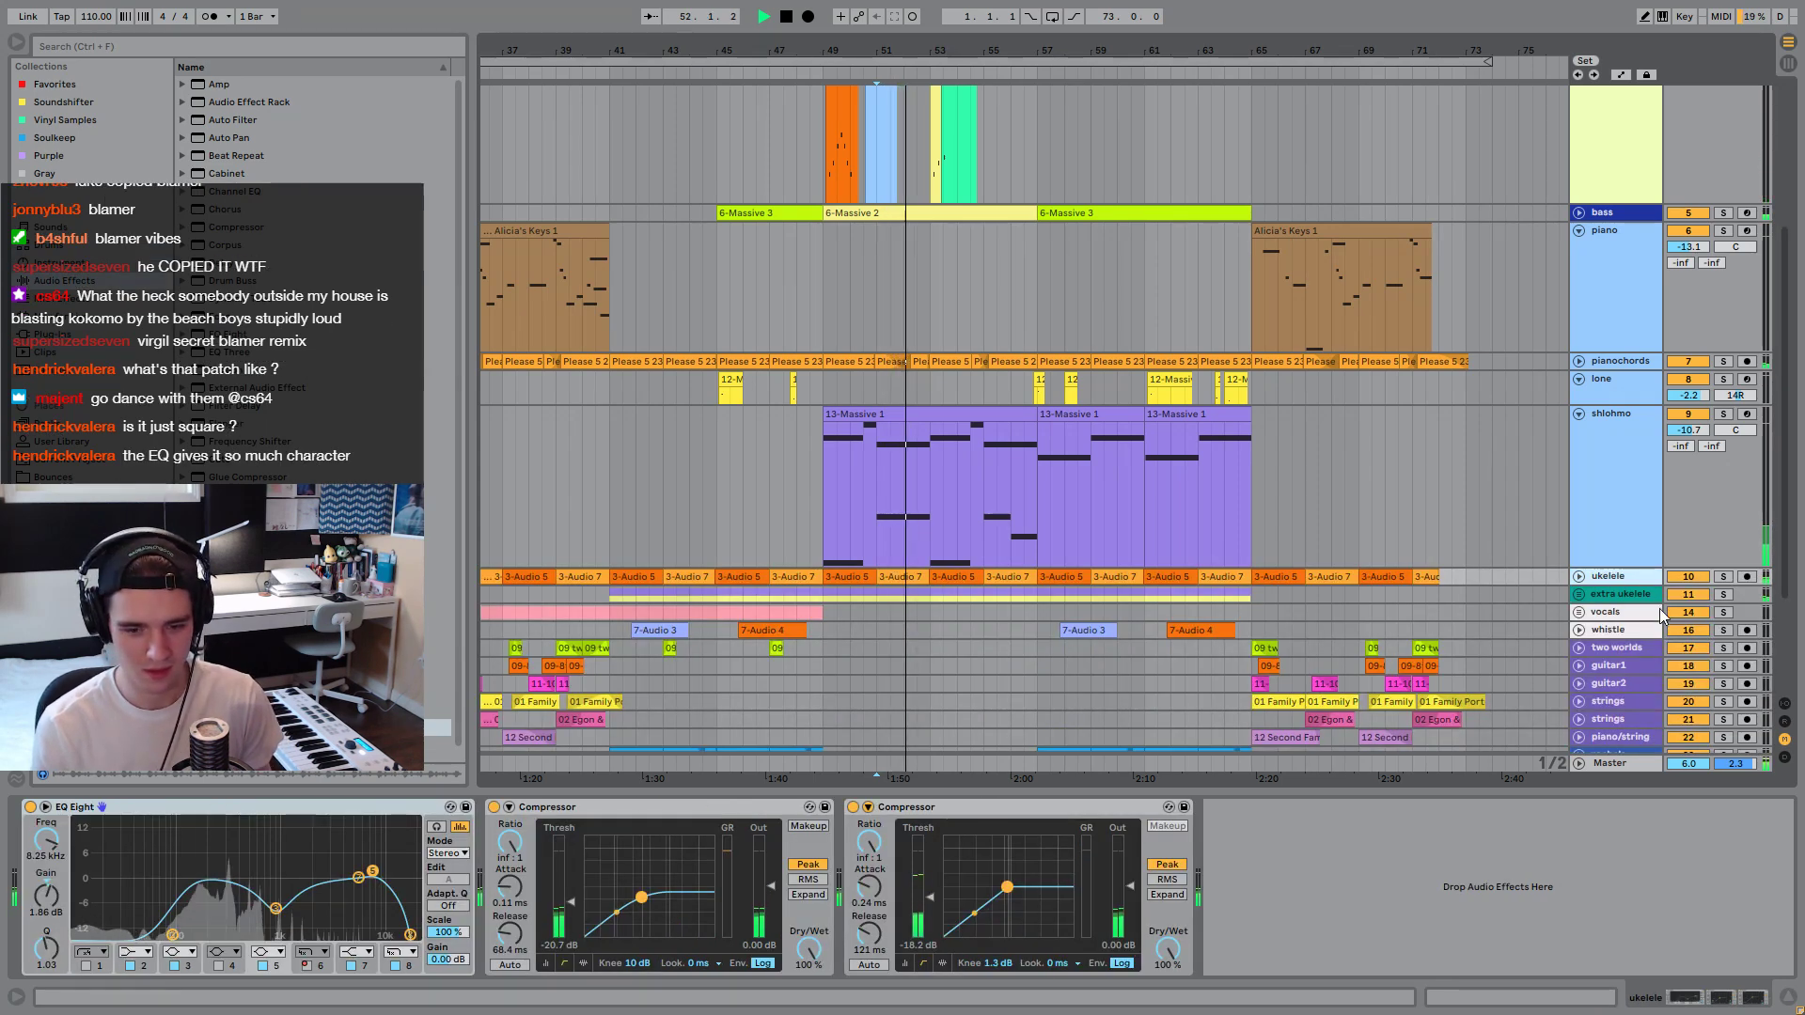
Solo the extra ukelele group, and unfold it together with its 26-Audio 1 and 27-Audio 1 tracks.
{"action": "left_click", "coordinate": [1723, 594]}
{"action": "key", "text": "space"}
{"action": "left_click", "coordinate": [1579, 593]}
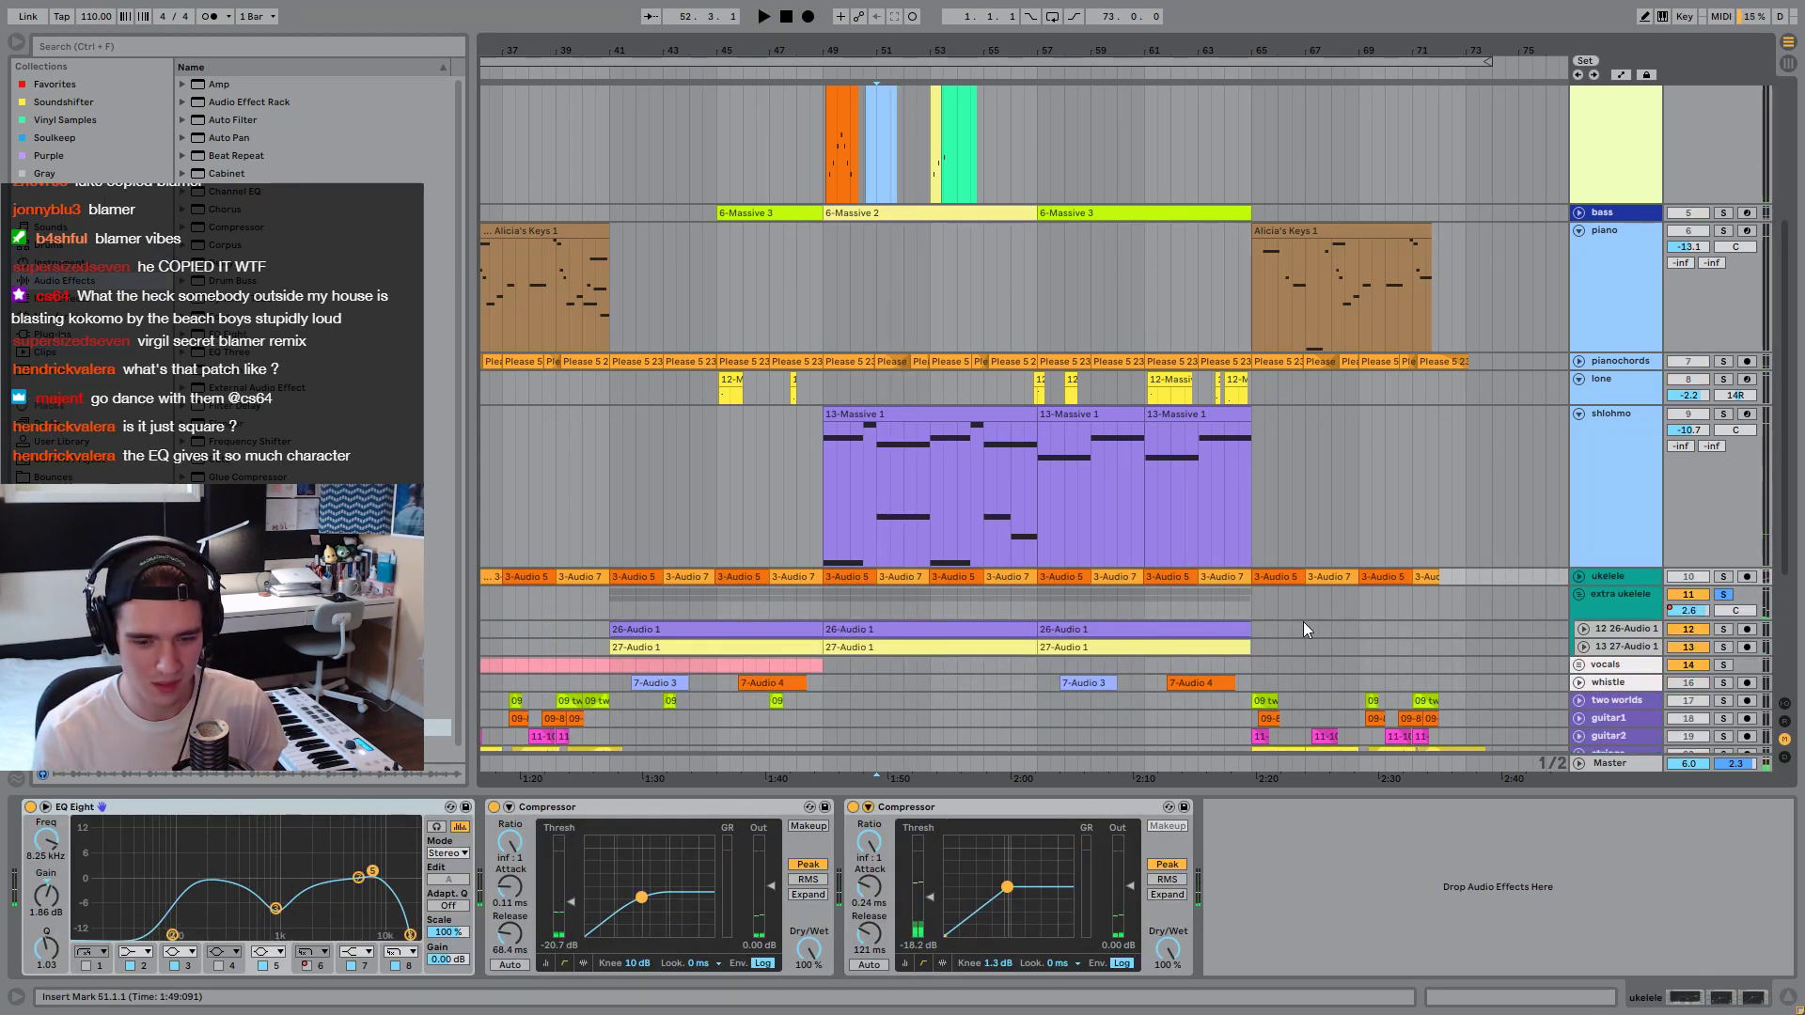
{"action": "scroll", "coordinate": [1321, 623], "scroll_direction": "down", "scroll_amount": 3}
{"action": "left_click", "coordinate": [1583, 547]}
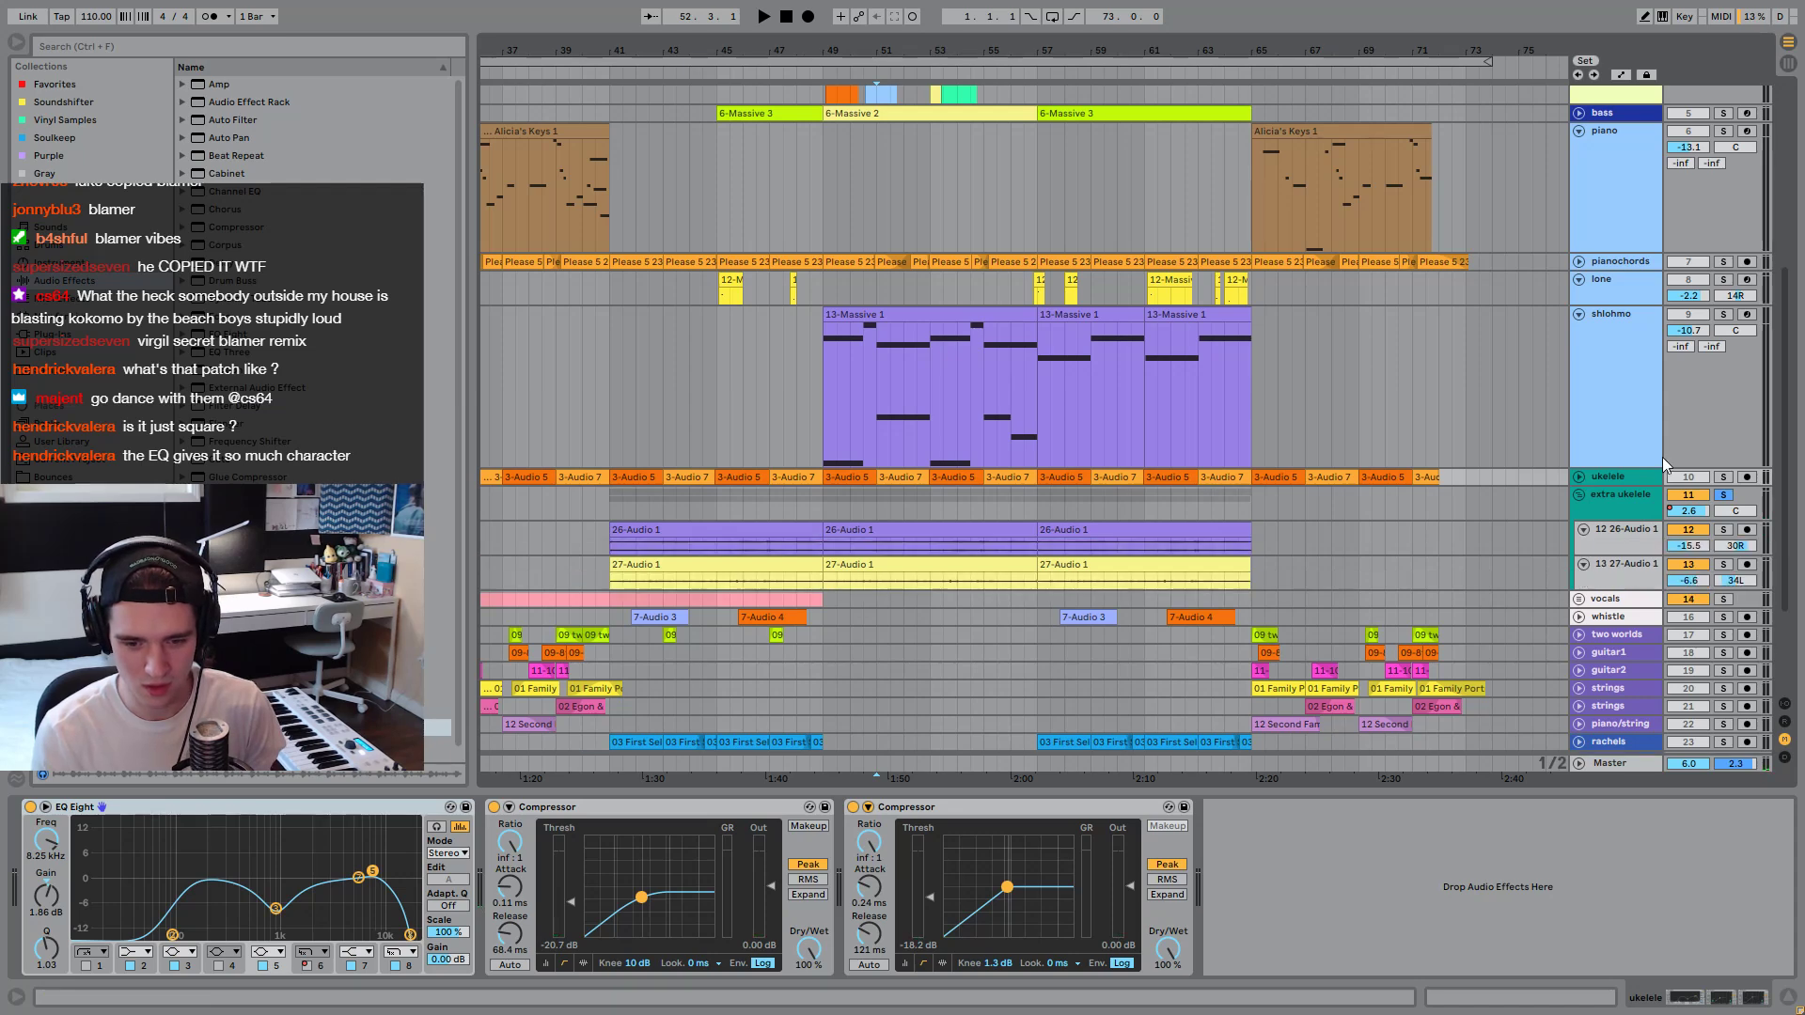
Play the soloed extra ukelele parts from 51.1.1 and from the 26-Audio 1 clip starting at 57.1.1.
{"action": "key", "text": "space"}
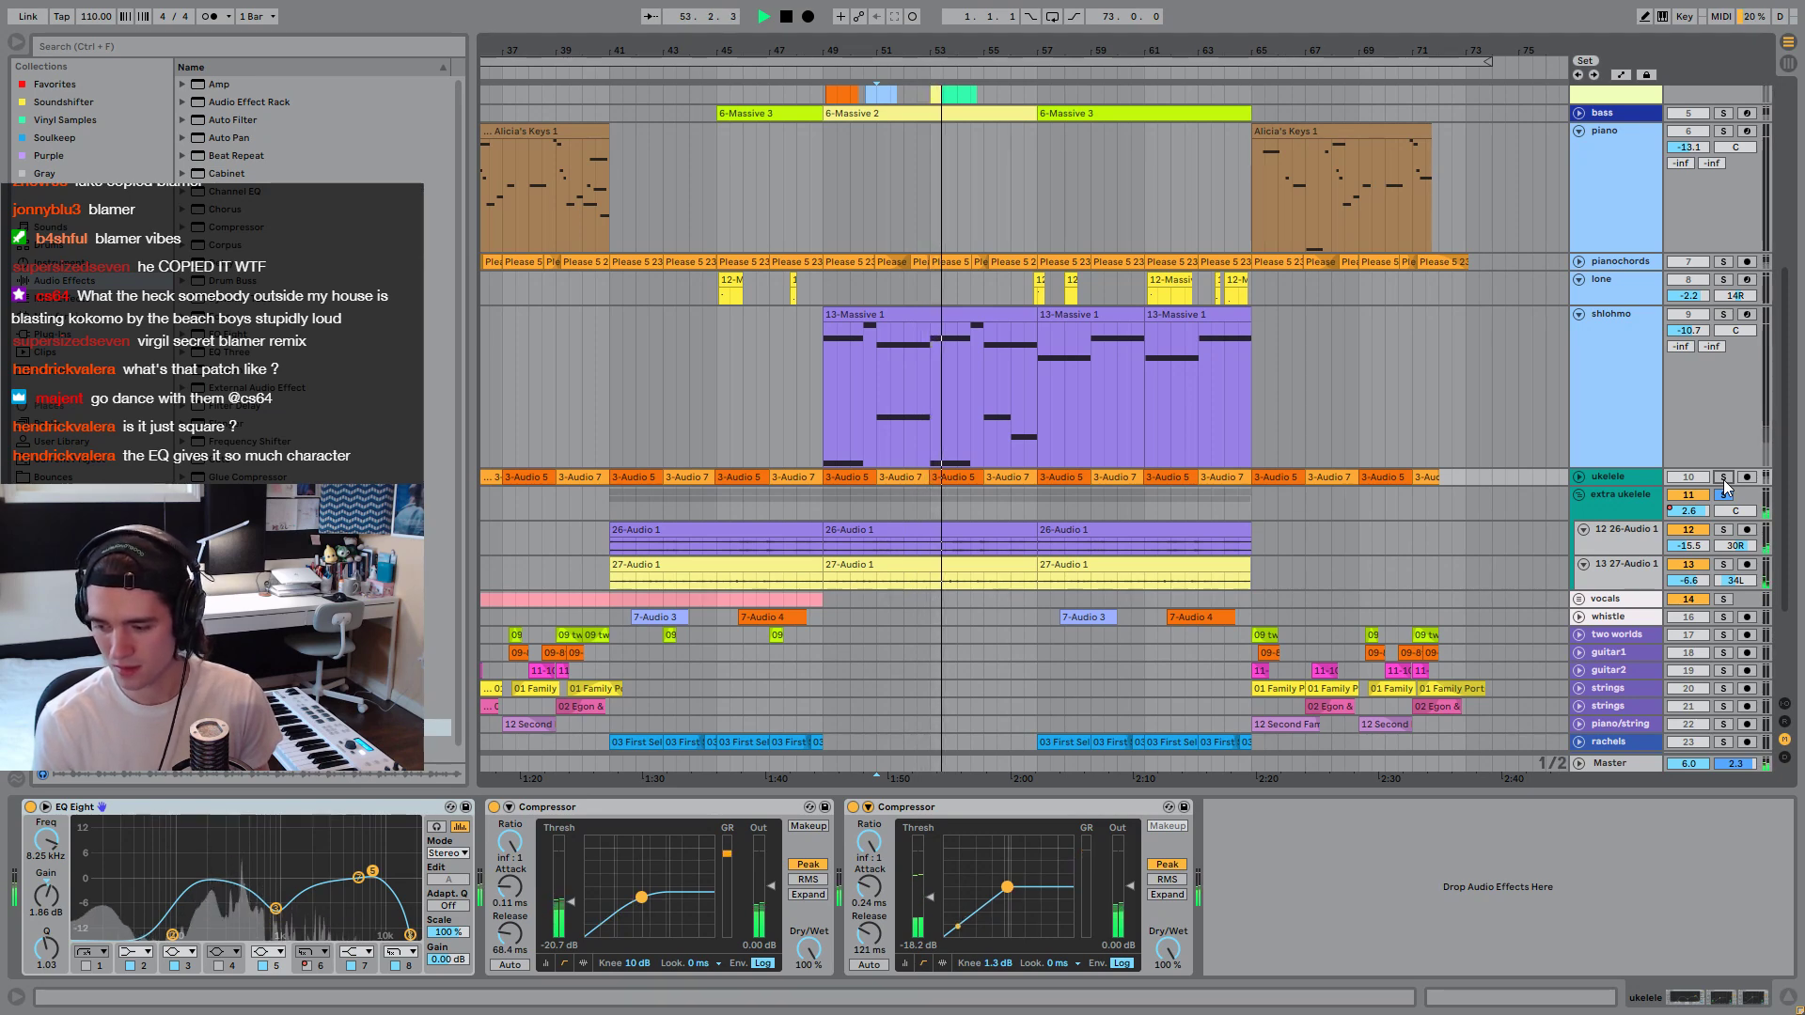
{"action": "key", "text": "space"}
{"action": "left_click", "coordinate": [1095, 537]}
{"action": "key", "text": "space"}
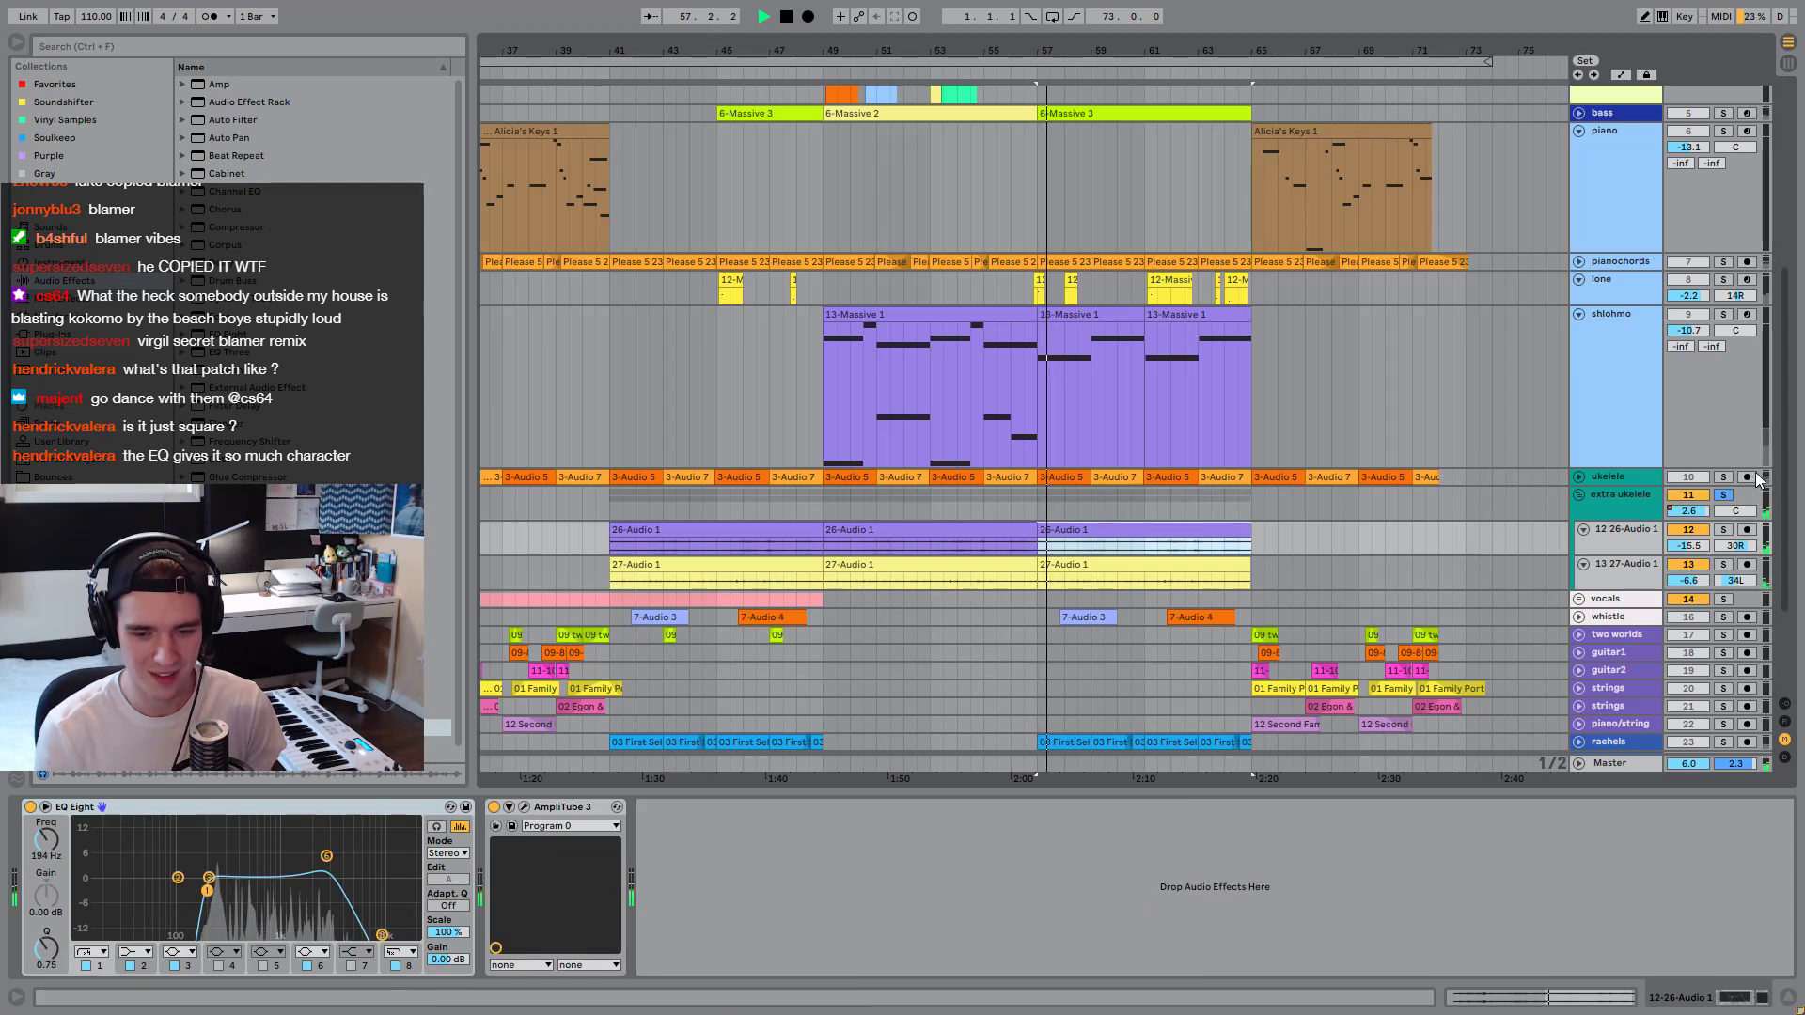
Play the extra ukelele clips from 41.1.1 and 57.1.1, soloing the main ukelele track alongside the group.
{"action": "left_click", "coordinate": [1726, 478]}
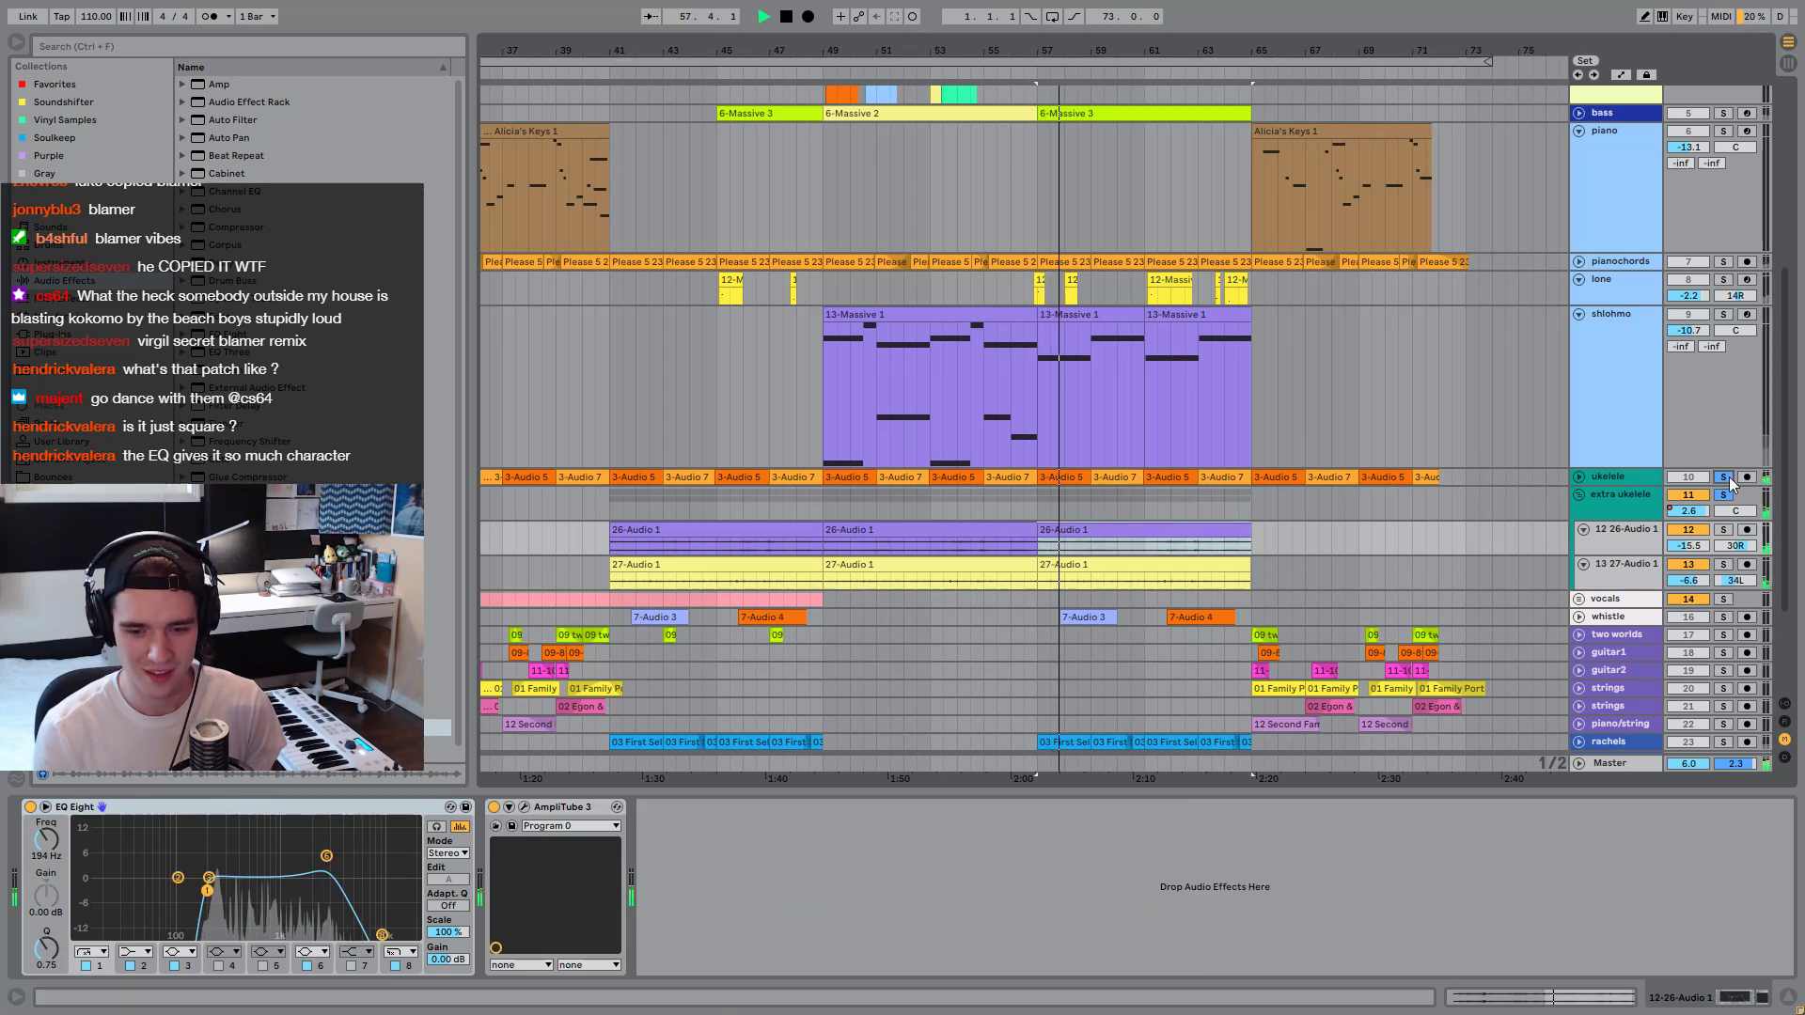
{"action": "left_click", "coordinate": [653, 543]}
{"action": "key", "text": "space"}
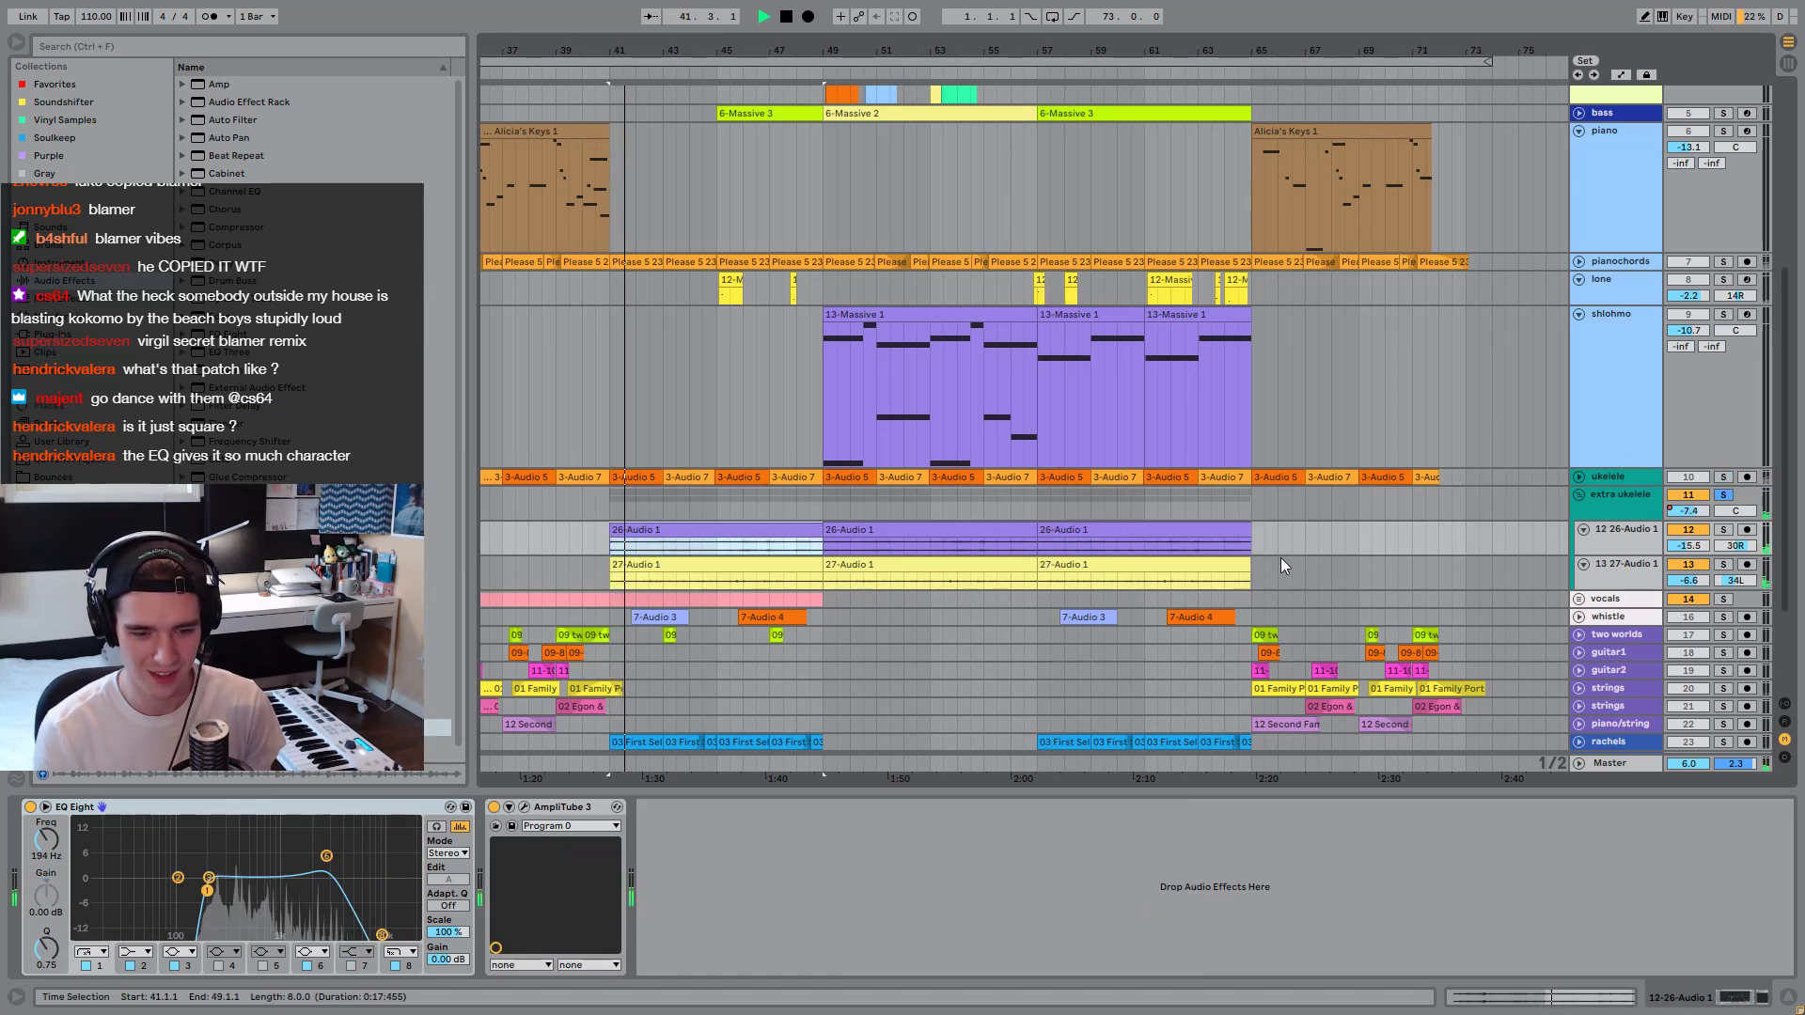
{"action": "left_click", "coordinate": [1213, 538]}
{"action": "key", "text": "space"}
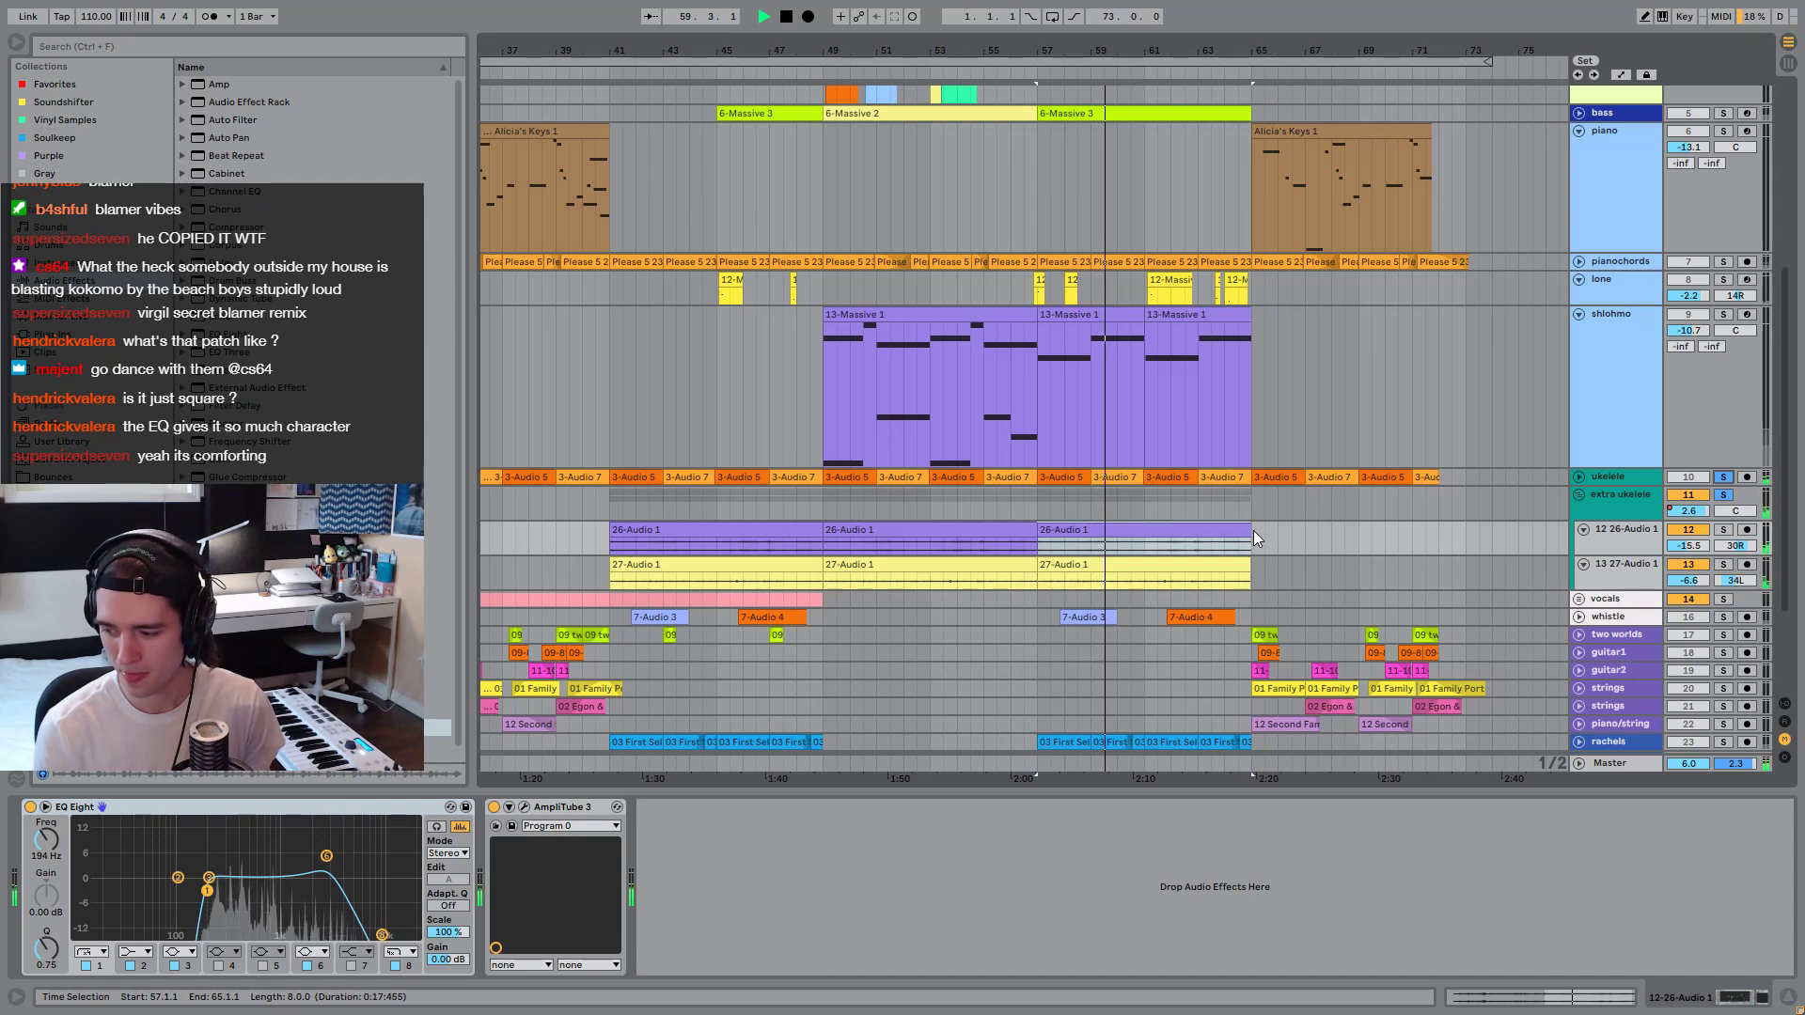
Turn off both ukelele solos and play the full mix from 57.1.1.
{"action": "scroll", "coordinate": [1254, 530], "scroll_direction": "up", "scroll_amount": 2}
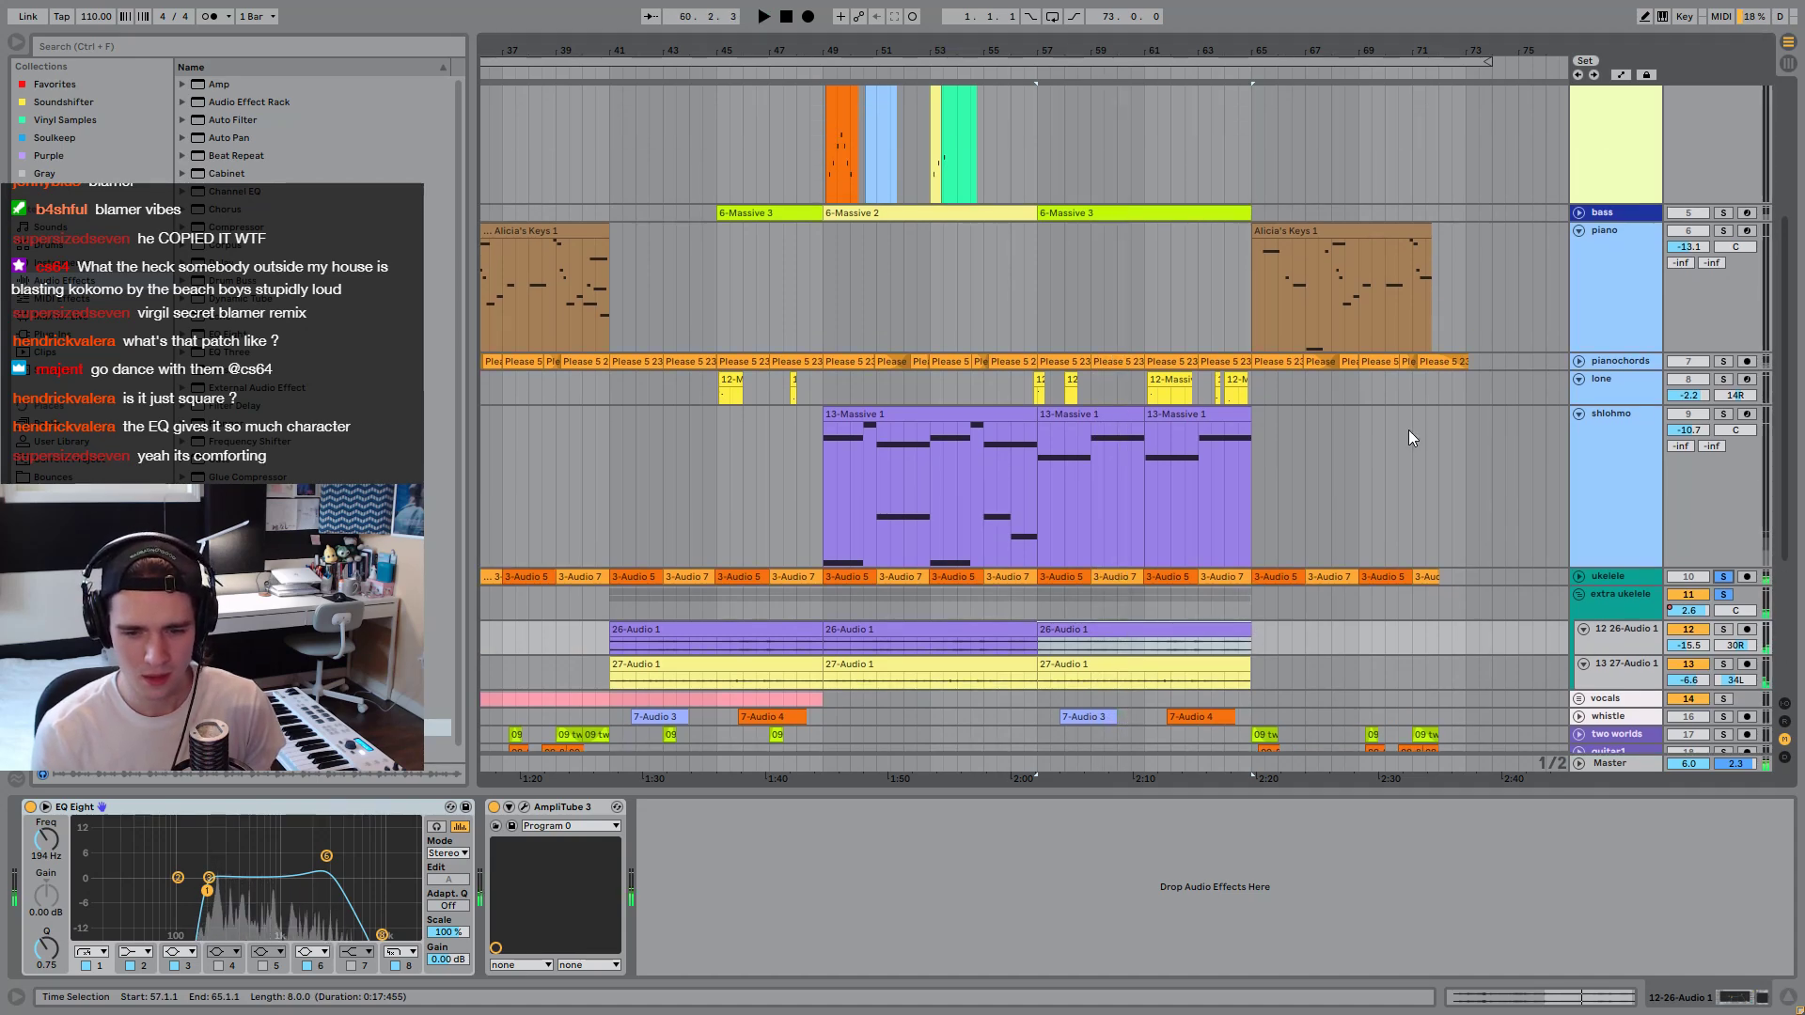
{"action": "scroll", "coordinate": [1408, 430], "scroll_direction": "up", "scroll_amount": 3}
{"action": "scroll", "coordinate": [1599, 274], "scroll_direction": "down", "scroll_amount": 6}
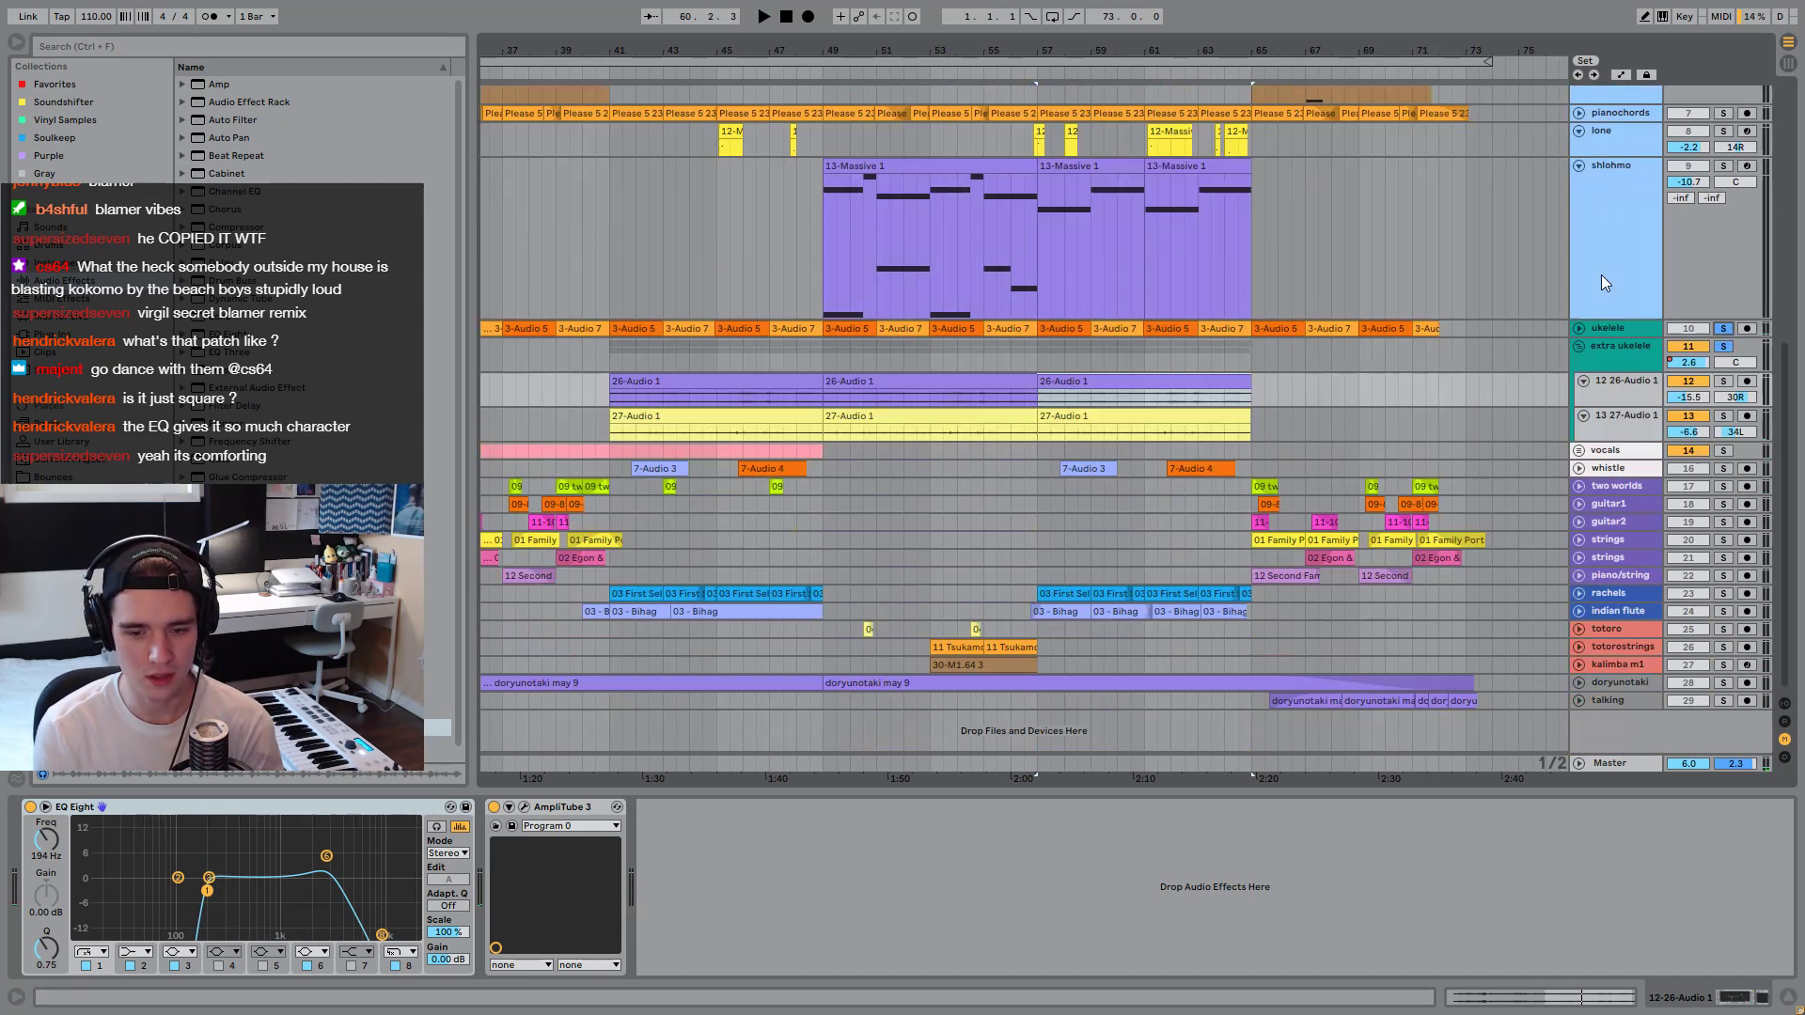
{"action": "left_click", "coordinate": [1723, 345]}
{"action": "key", "text": "space"}
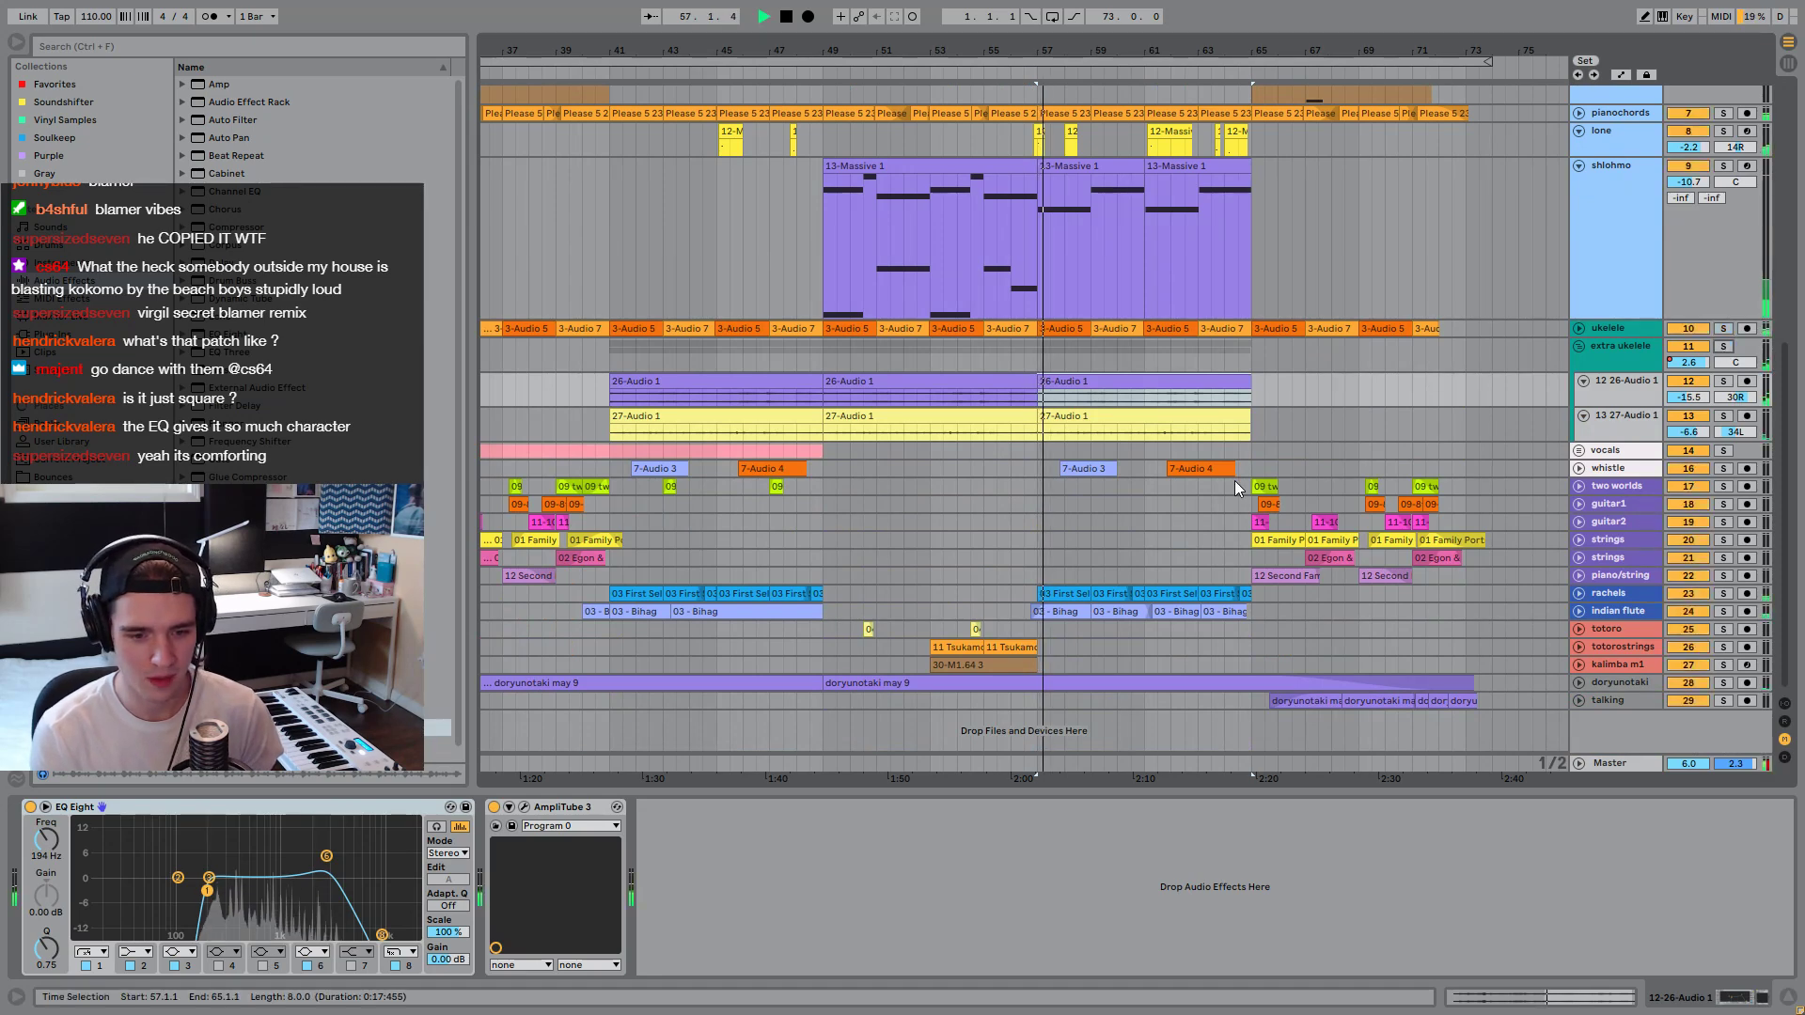
Solo the two worlds track and play it from 38.3.1.
{"action": "left_click", "coordinate": [543, 486]}
{"action": "key", "text": "space"}
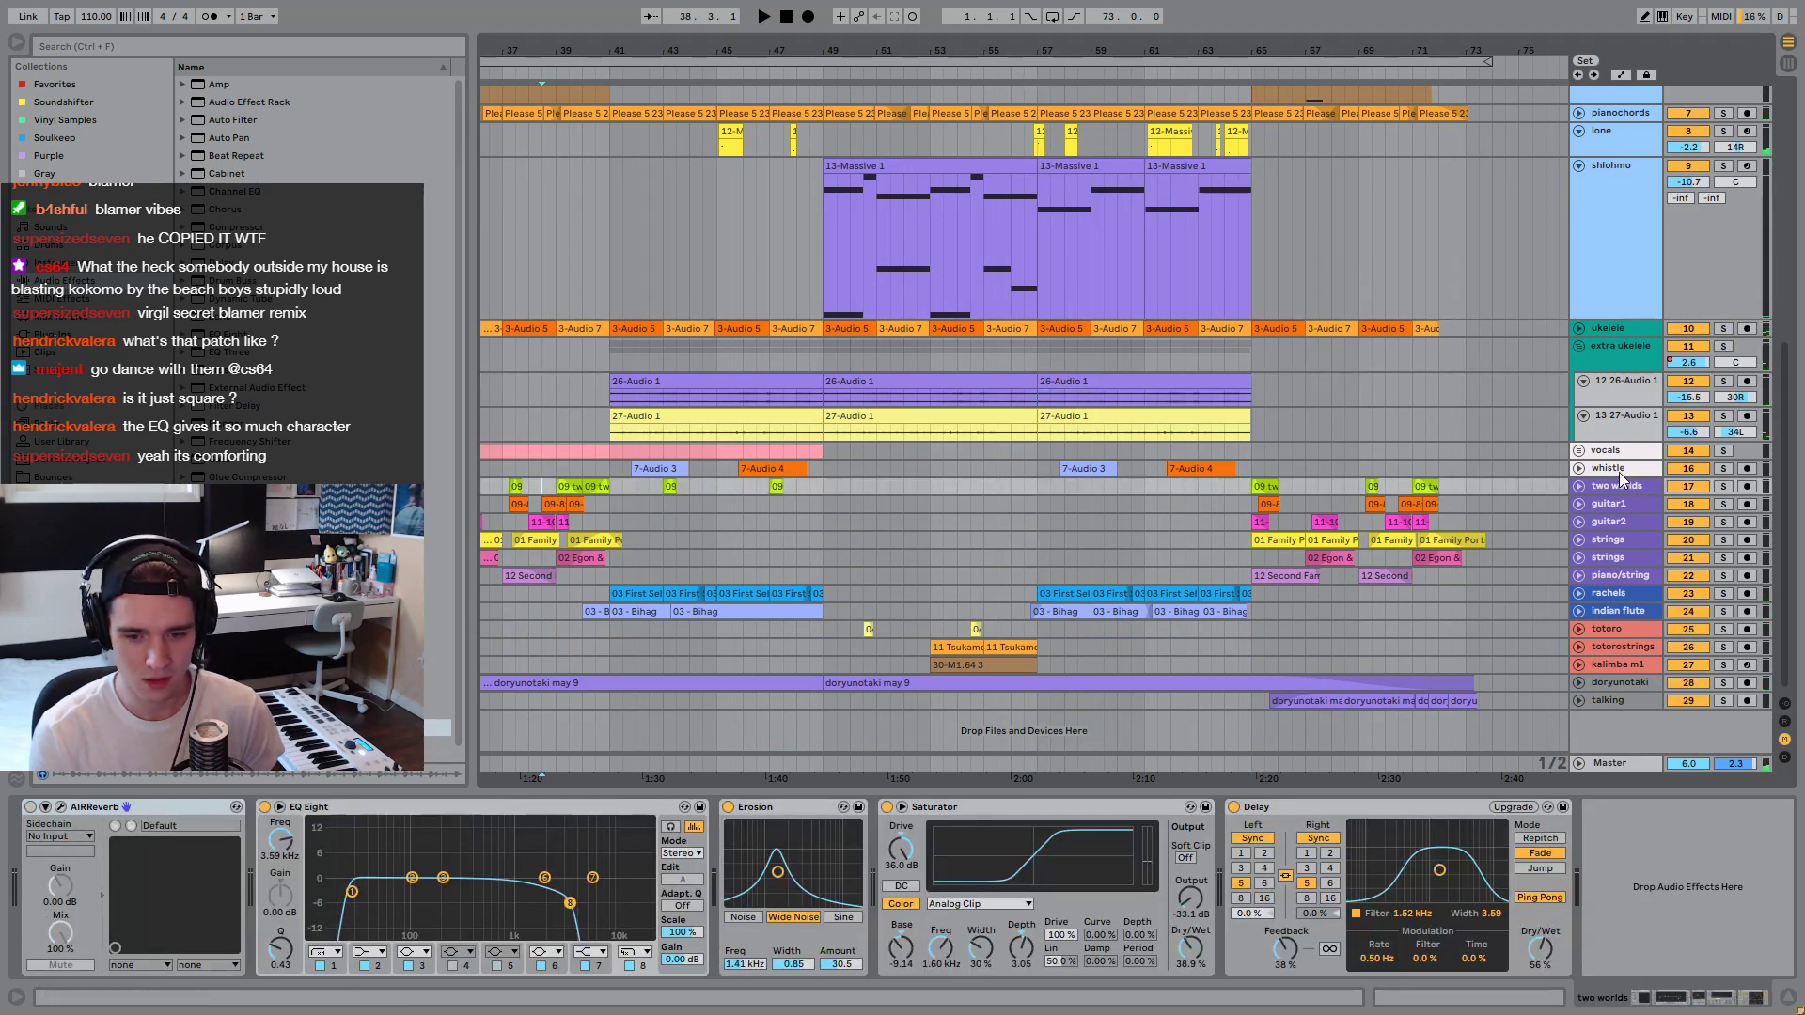
{"action": "left_click", "coordinate": [1723, 486]}
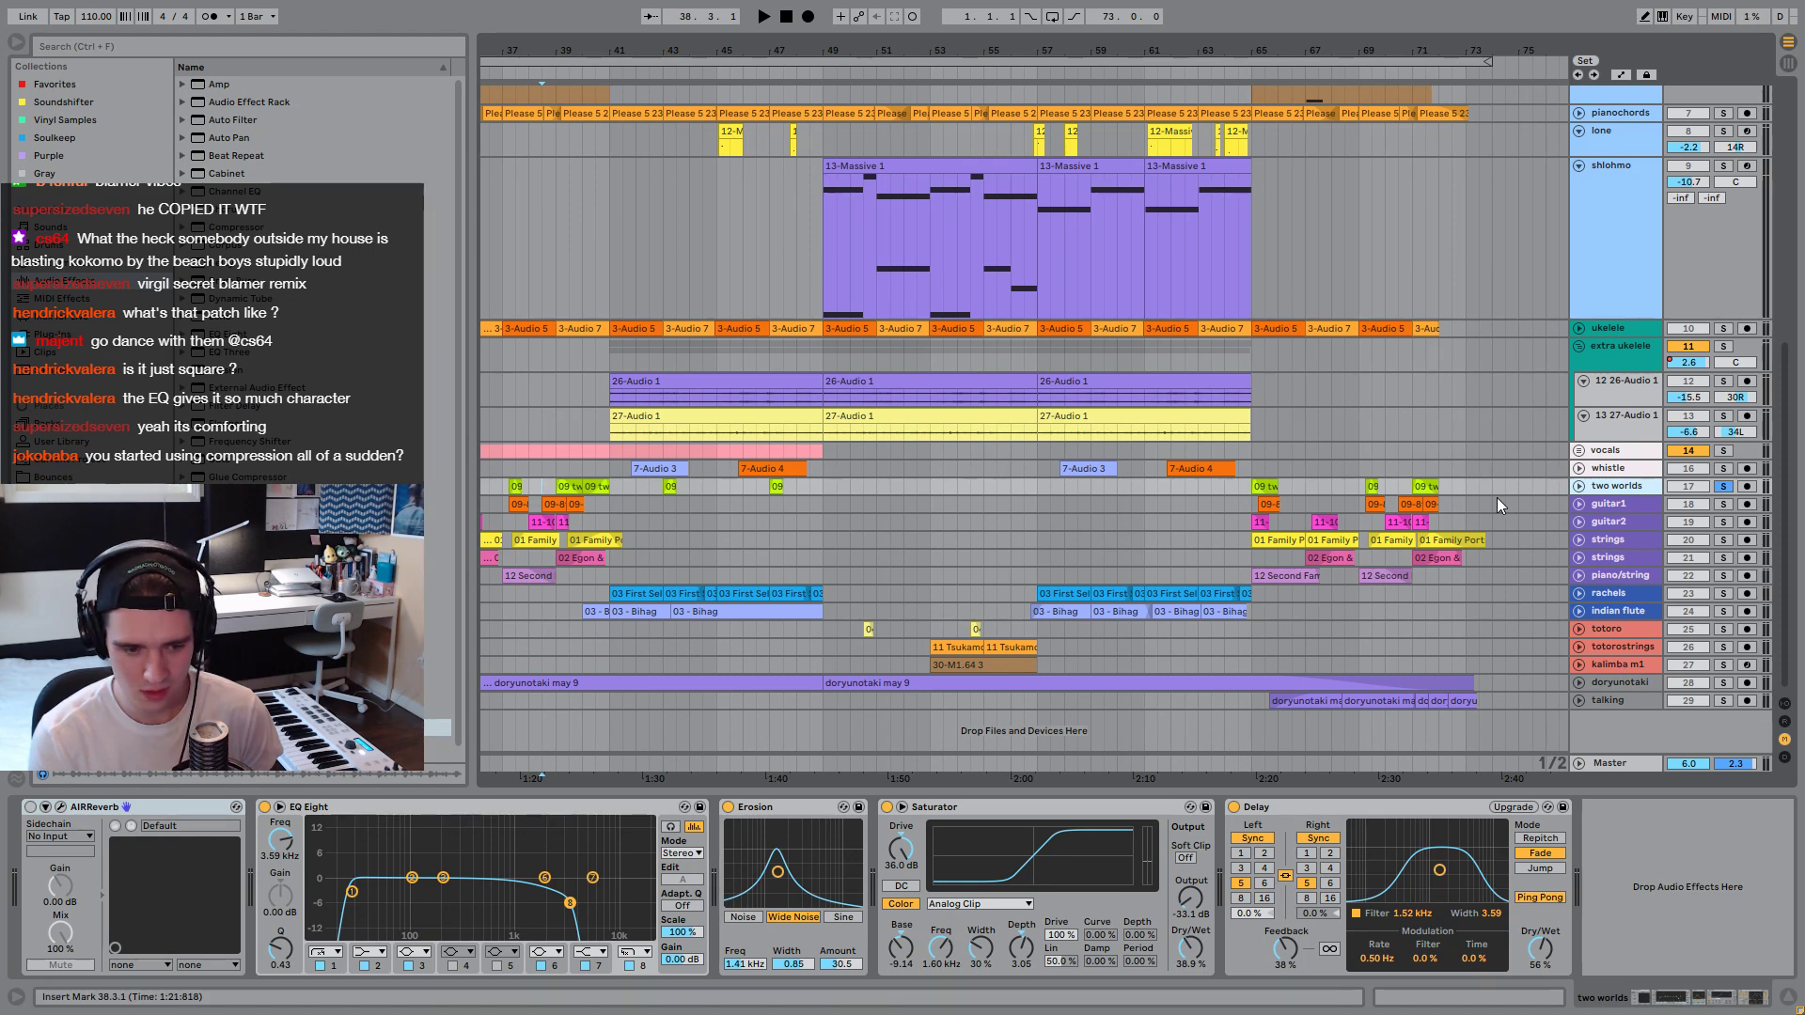
{"action": "scroll", "coordinate": [1354, 357], "scroll_direction": "up", "scroll_amount": 10}
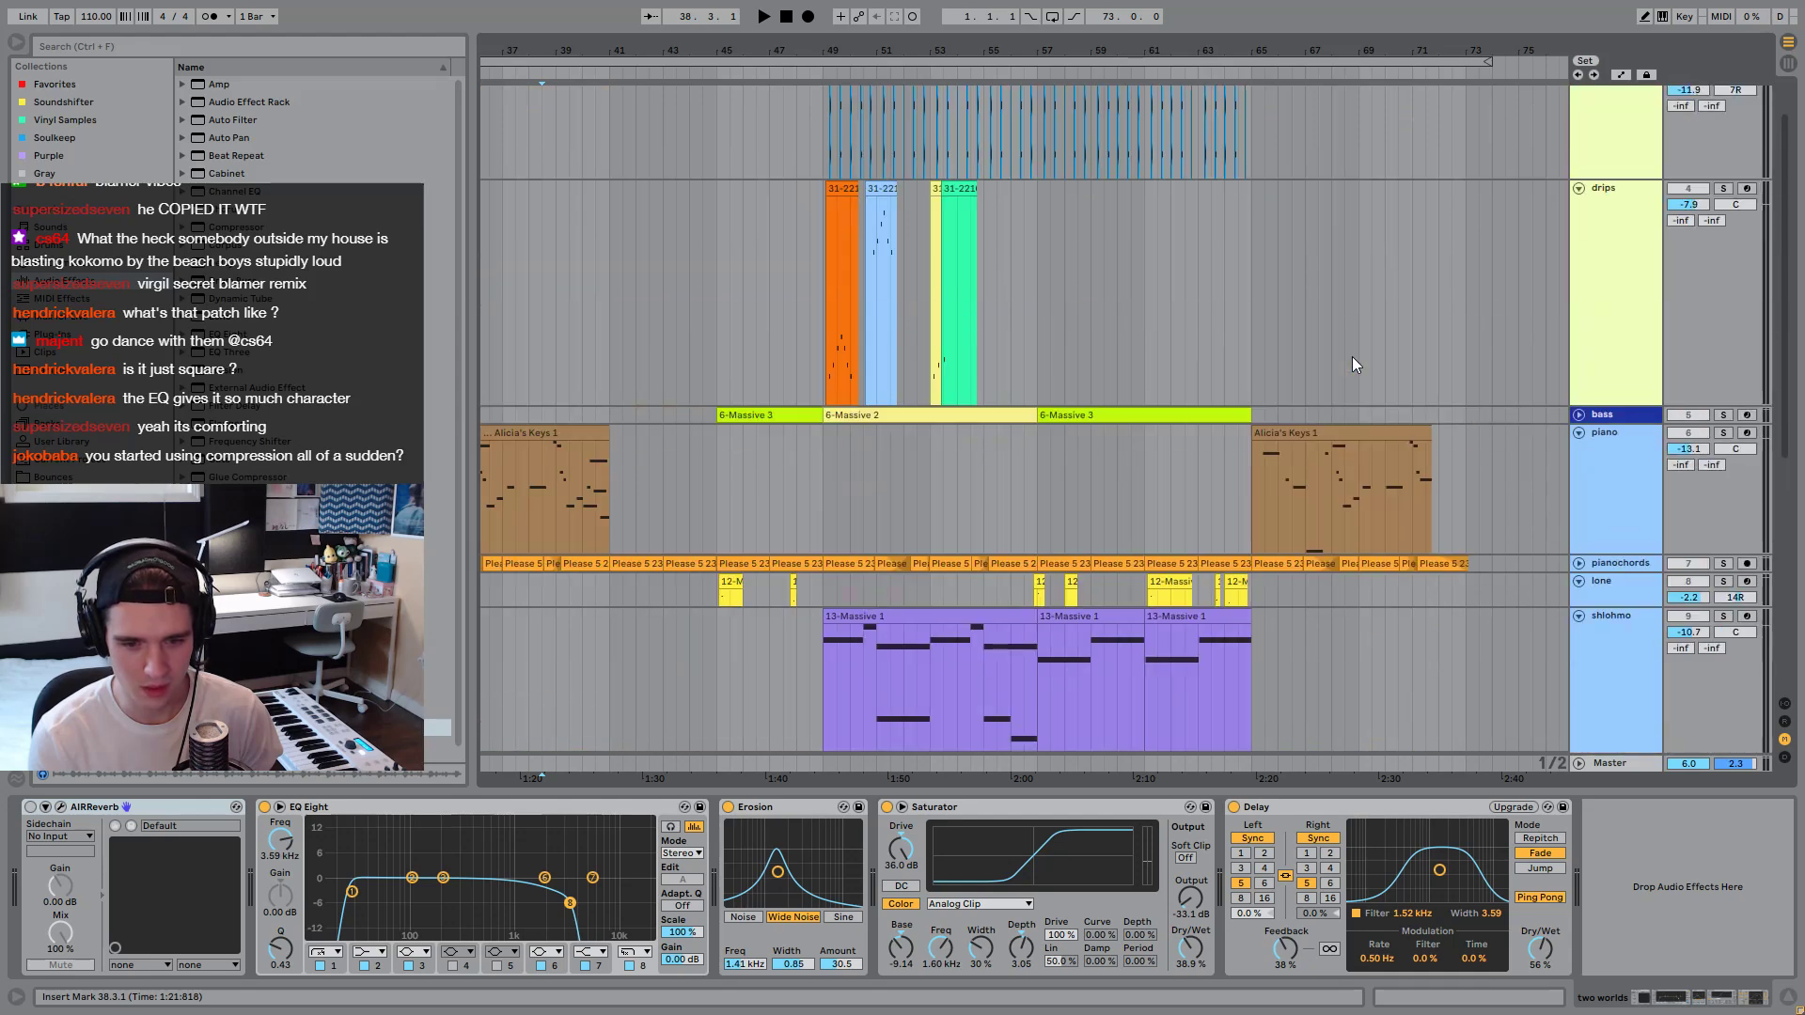
{"action": "key", "text": "space"}
{"action": "scroll", "coordinate": [1352, 357], "scroll_direction": "down", "scroll_amount": 10}
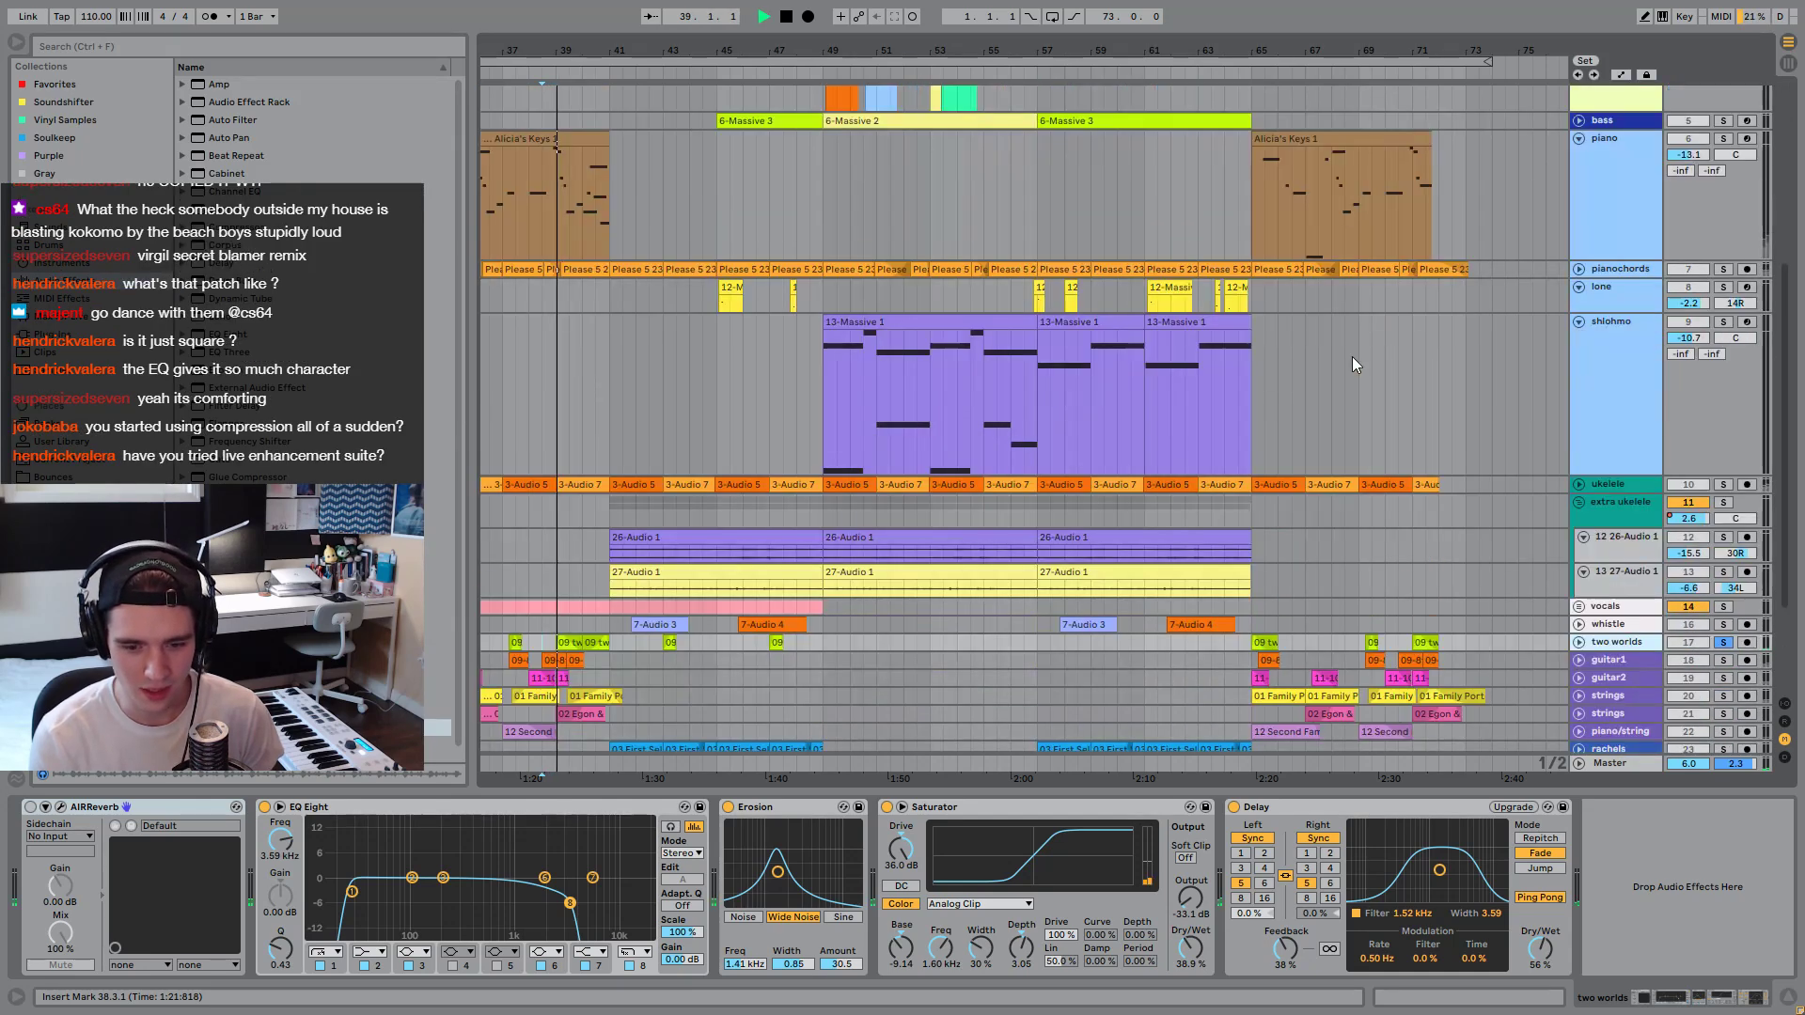
{"action": "key", "text": "space"}
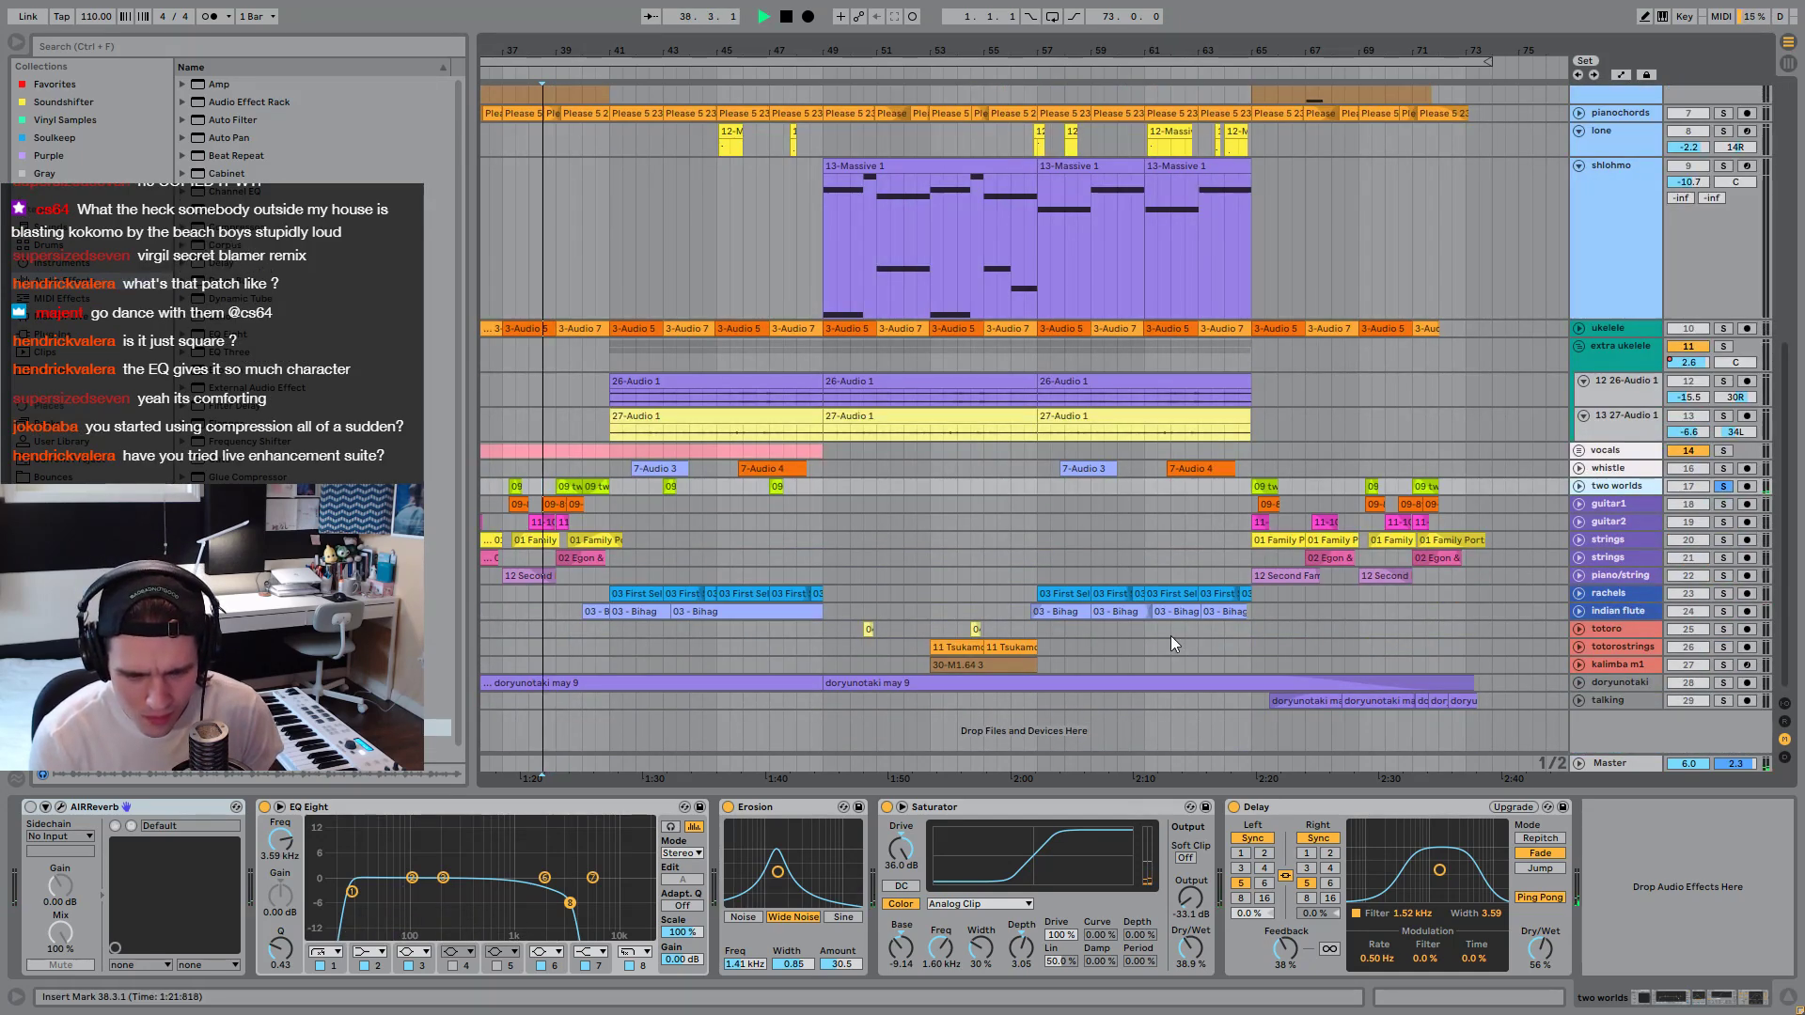
Turn off the two worlds solo, play the first totorostrings clip from bar 53, and place the insert marker at 62.3.1.
{"action": "left_click", "coordinate": [1177, 629]}
{"action": "key", "text": "space"}
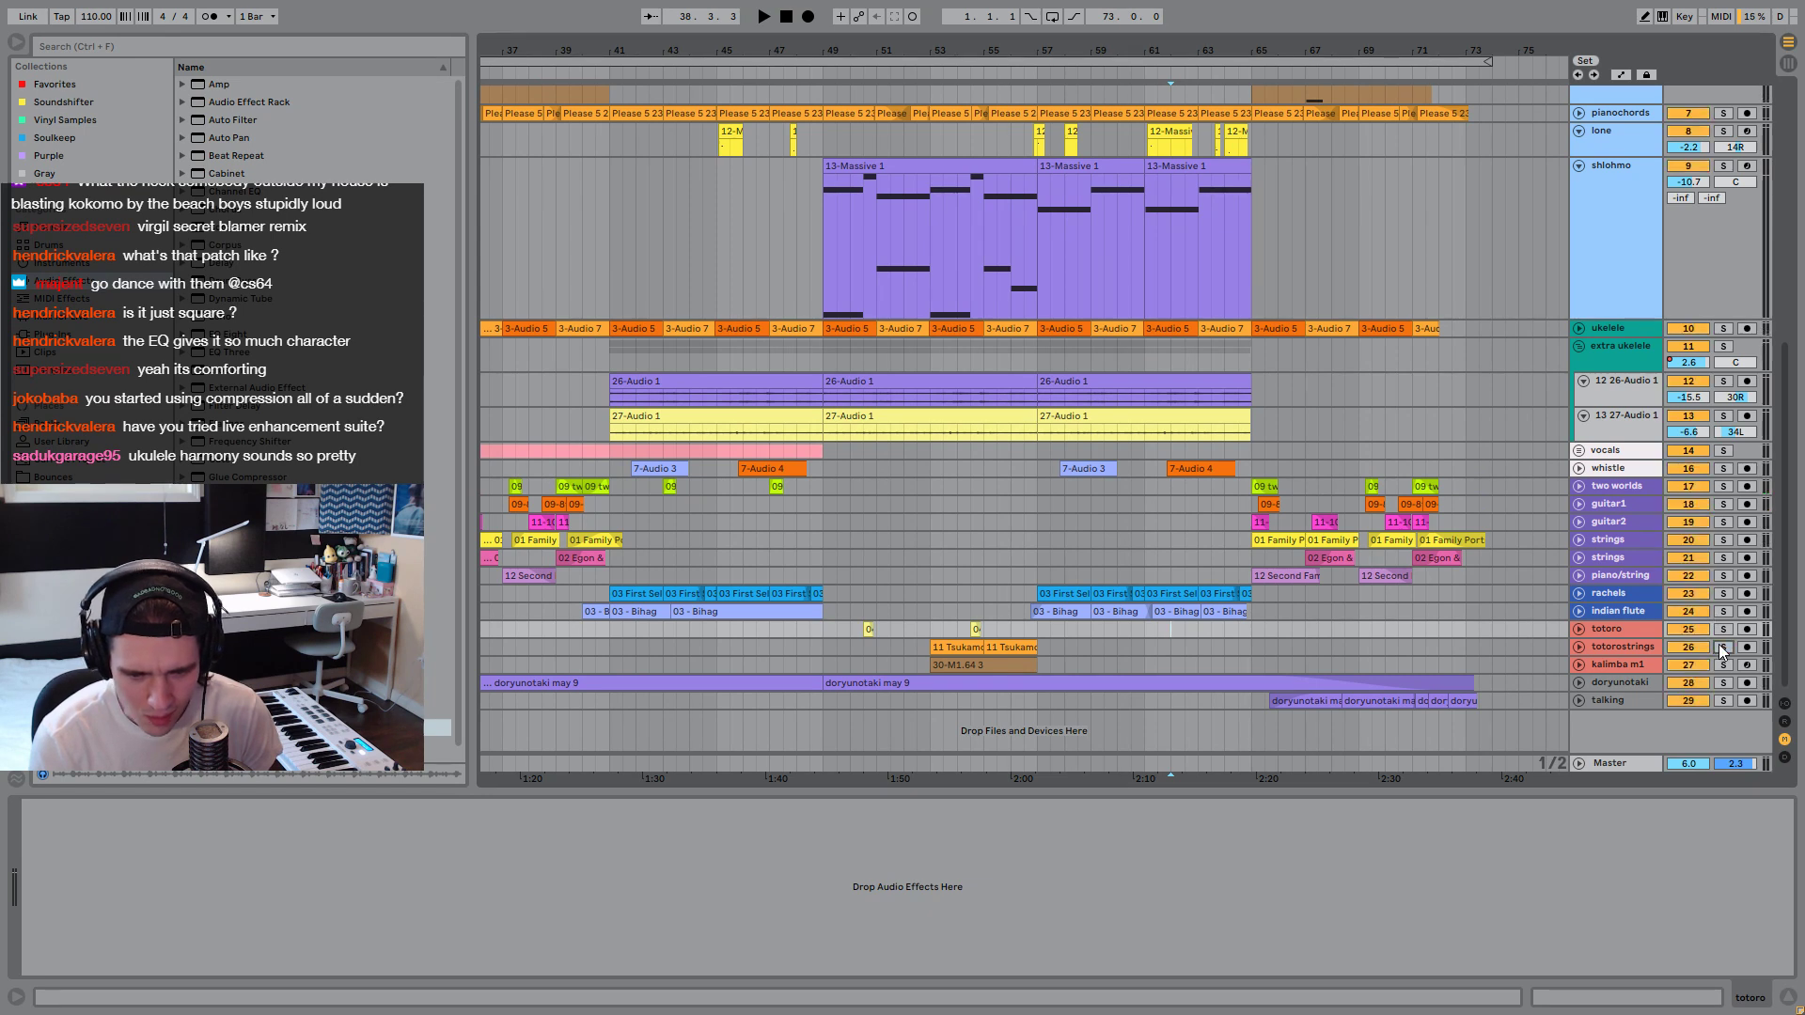
{"action": "key", "text": "space"}
{"action": "left_click", "coordinate": [952, 649]}
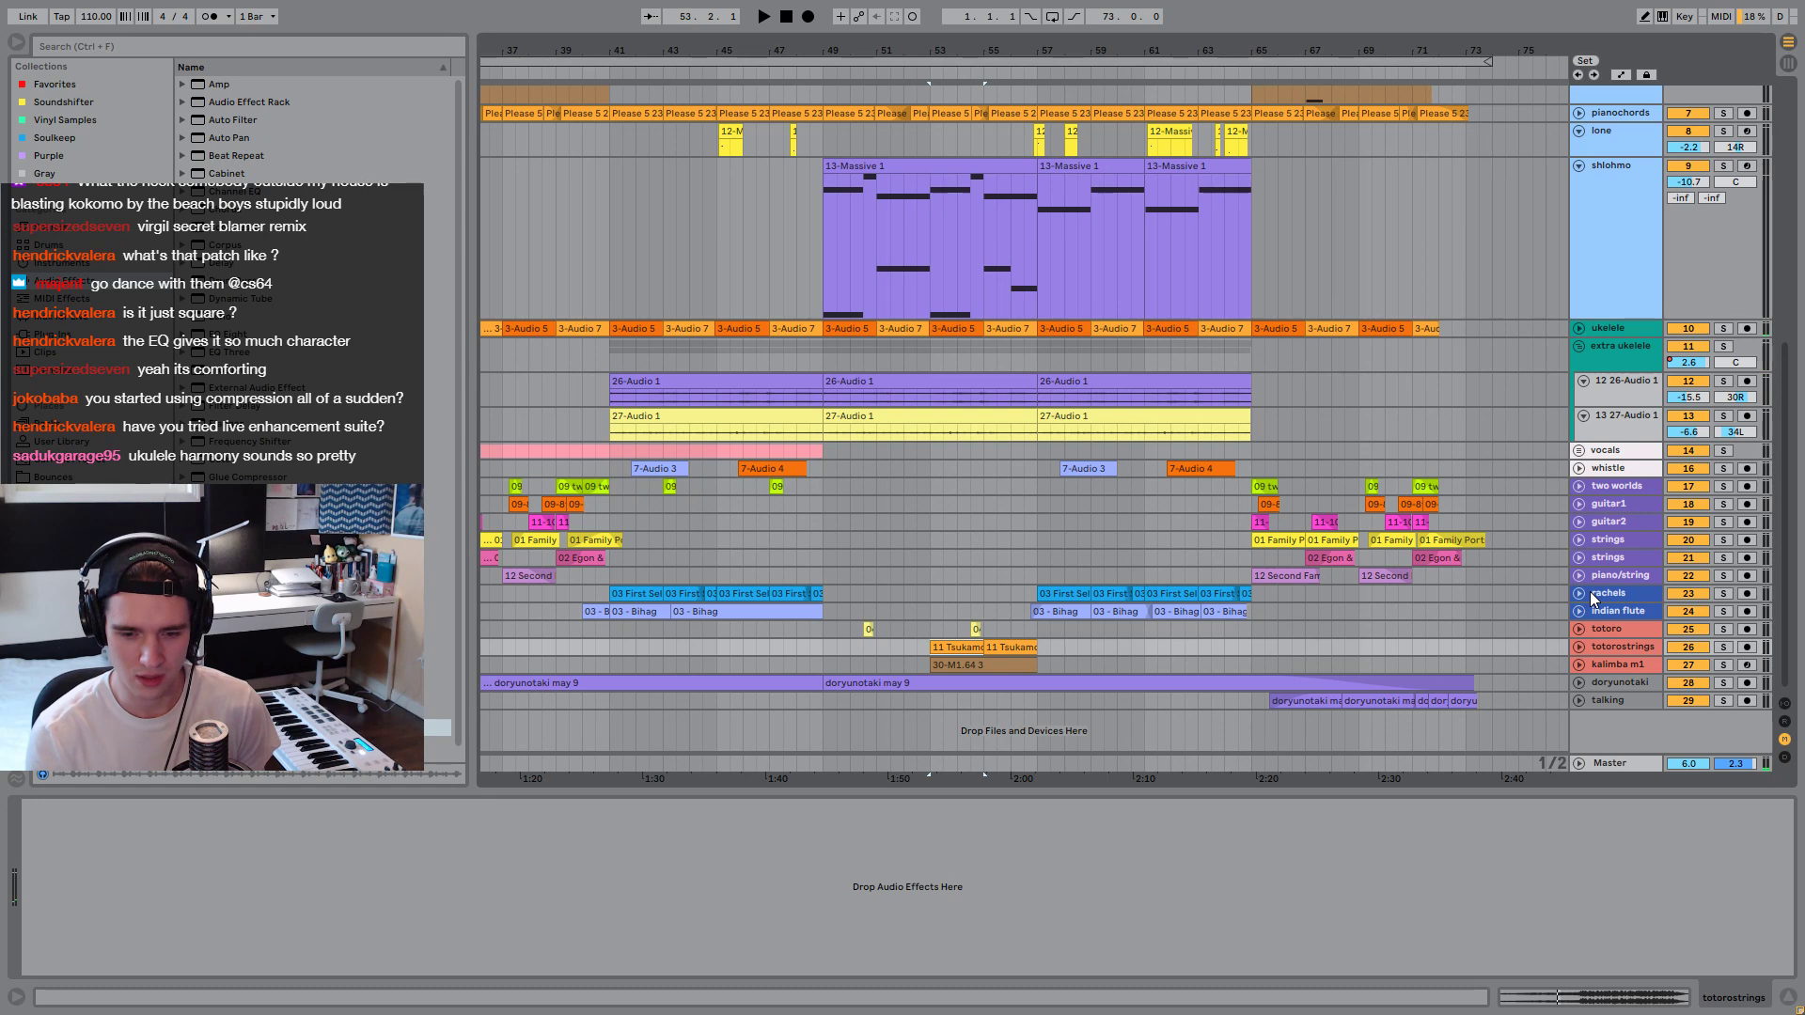
{"action": "left_click", "coordinate": [1187, 650]}
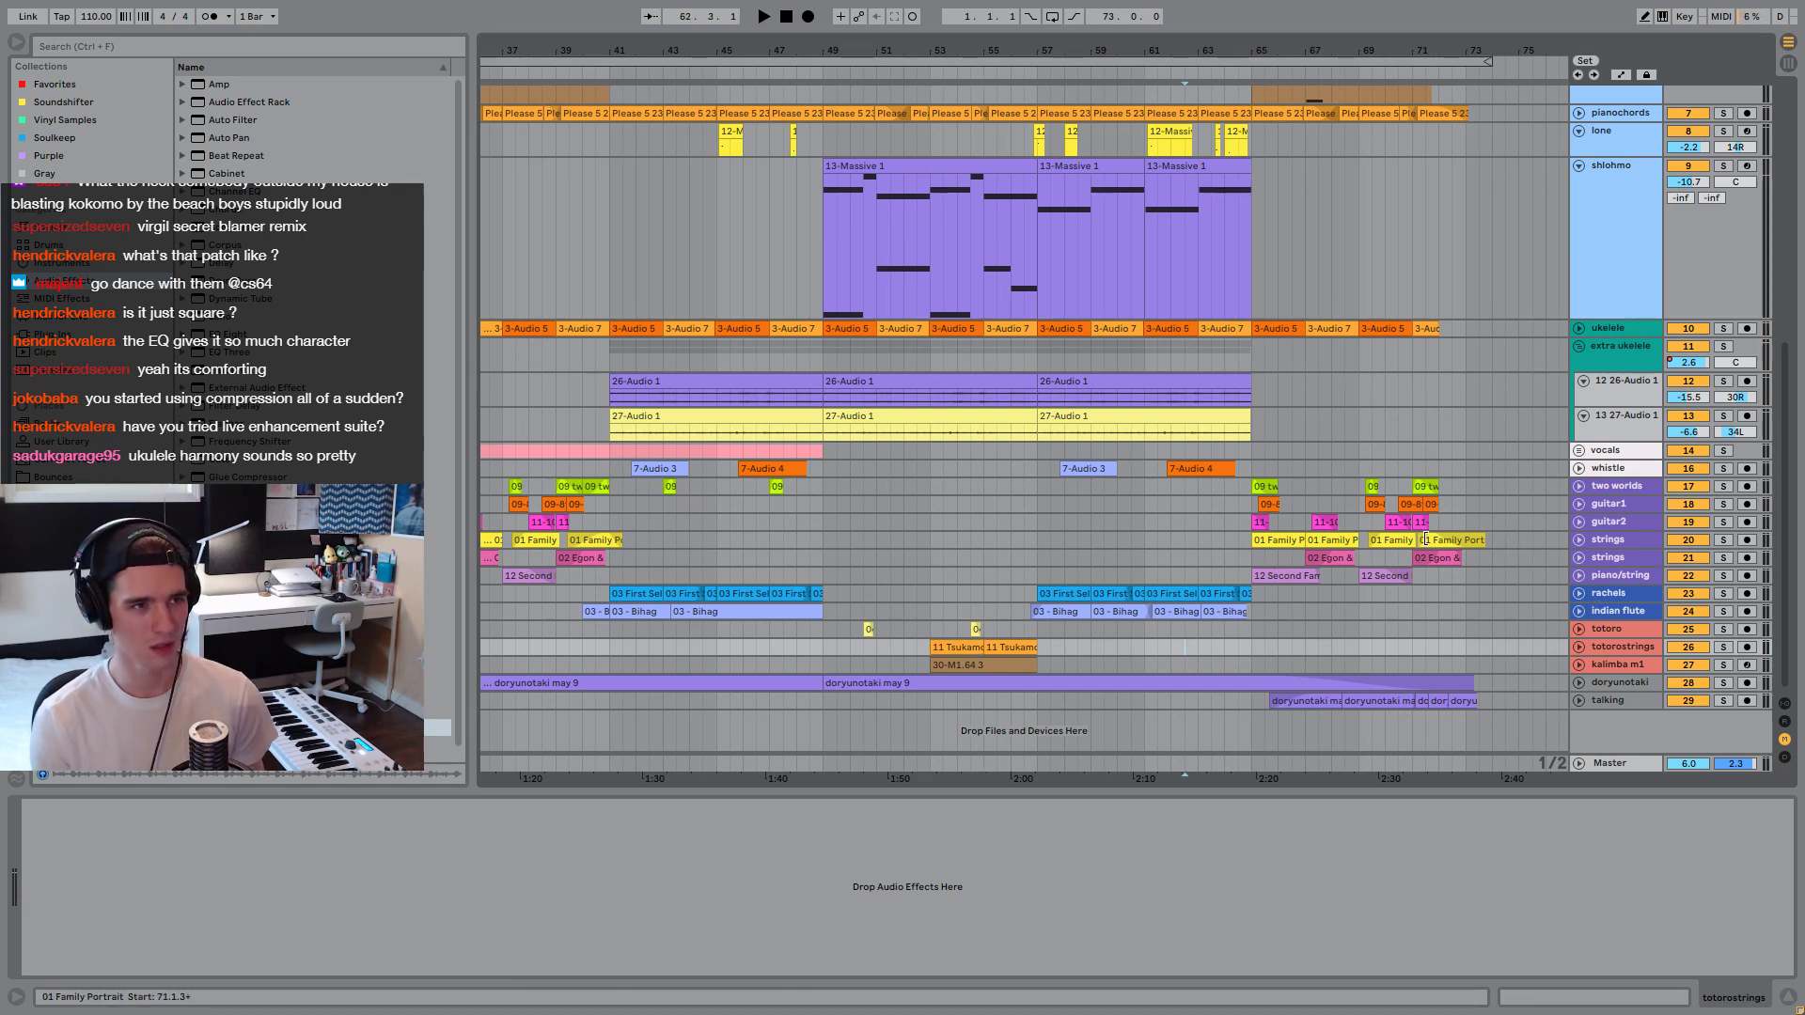
Select the sampled tracks from two worlds through kalimba m1, and play the mix from the piano/string clip at 65.1.1.
{"action": "left_click", "coordinate": [1581, 486]}
{"action": "left_click", "coordinate": [1637, 670]}
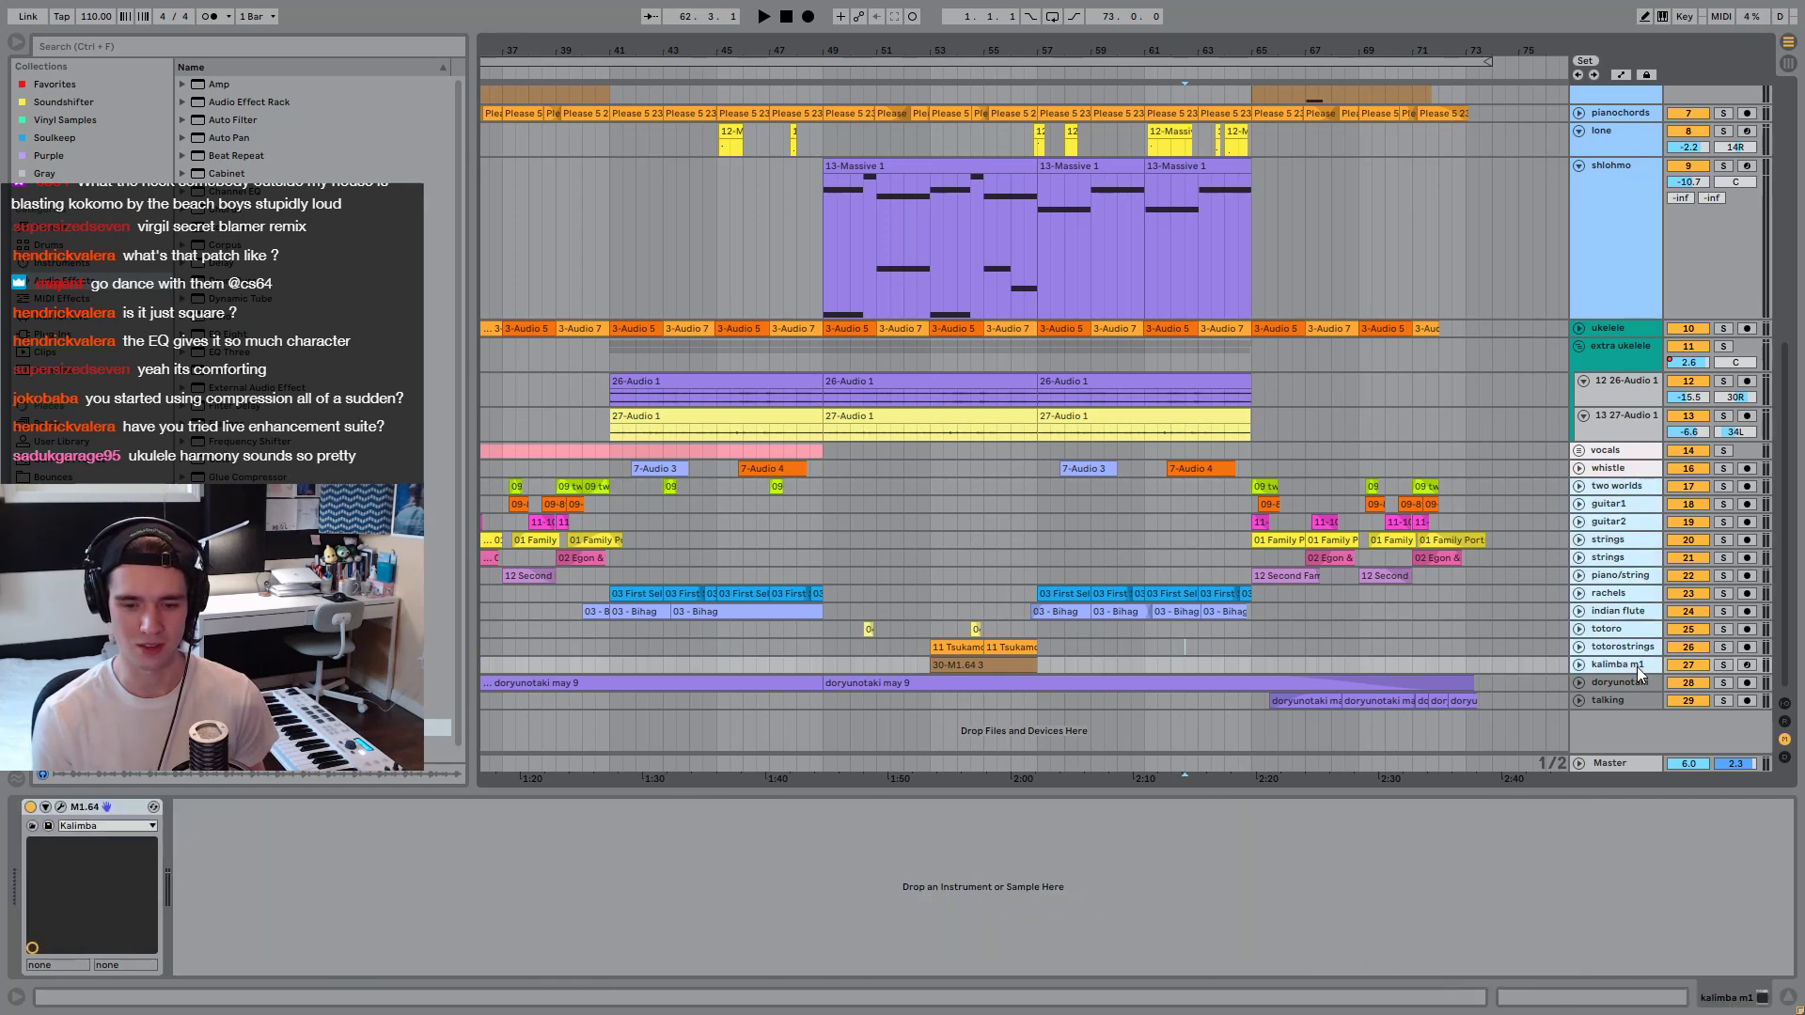
{"action": "key", "text": "space"}
{"action": "key", "text": "space"}
{"action": "left_click", "coordinate": [1284, 576]}
{"action": "key", "text": "space"}
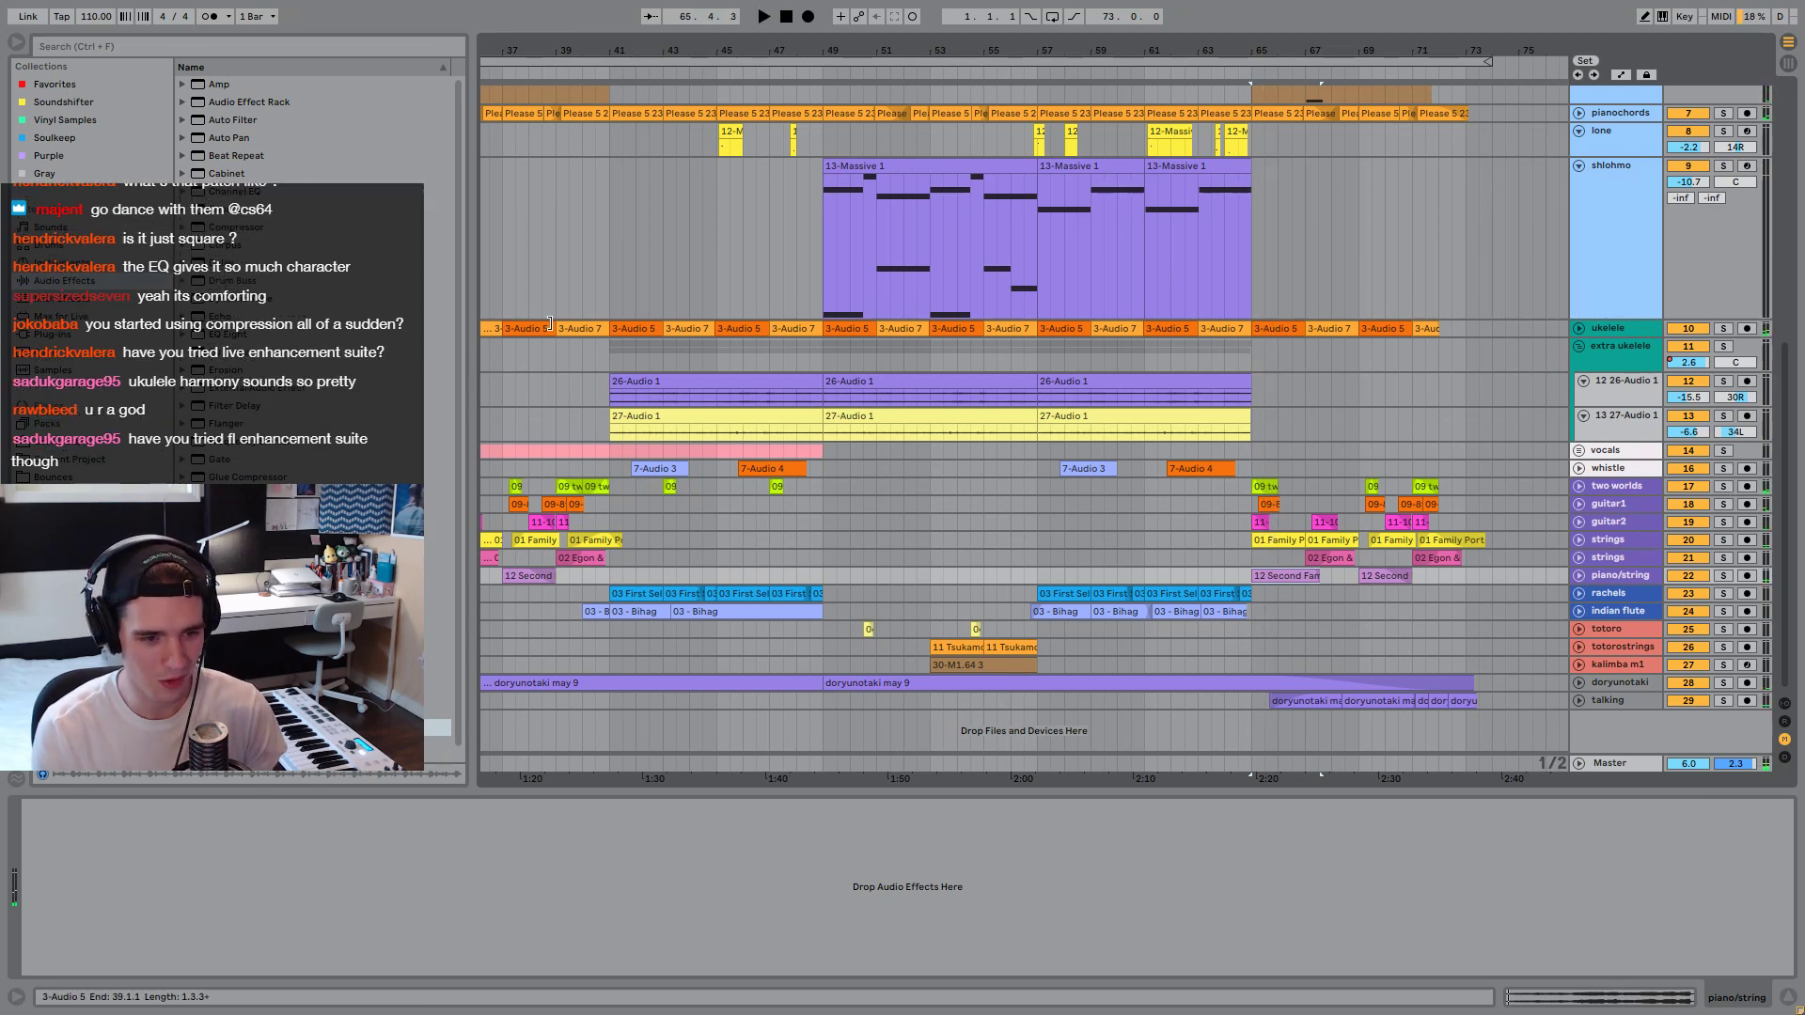
Solo and unfold the two worlds track, and play its first clip from 33.1.1.
{"action": "left_click_drag", "start_coordinate": [497, 53], "coordinate": [959, 151]}
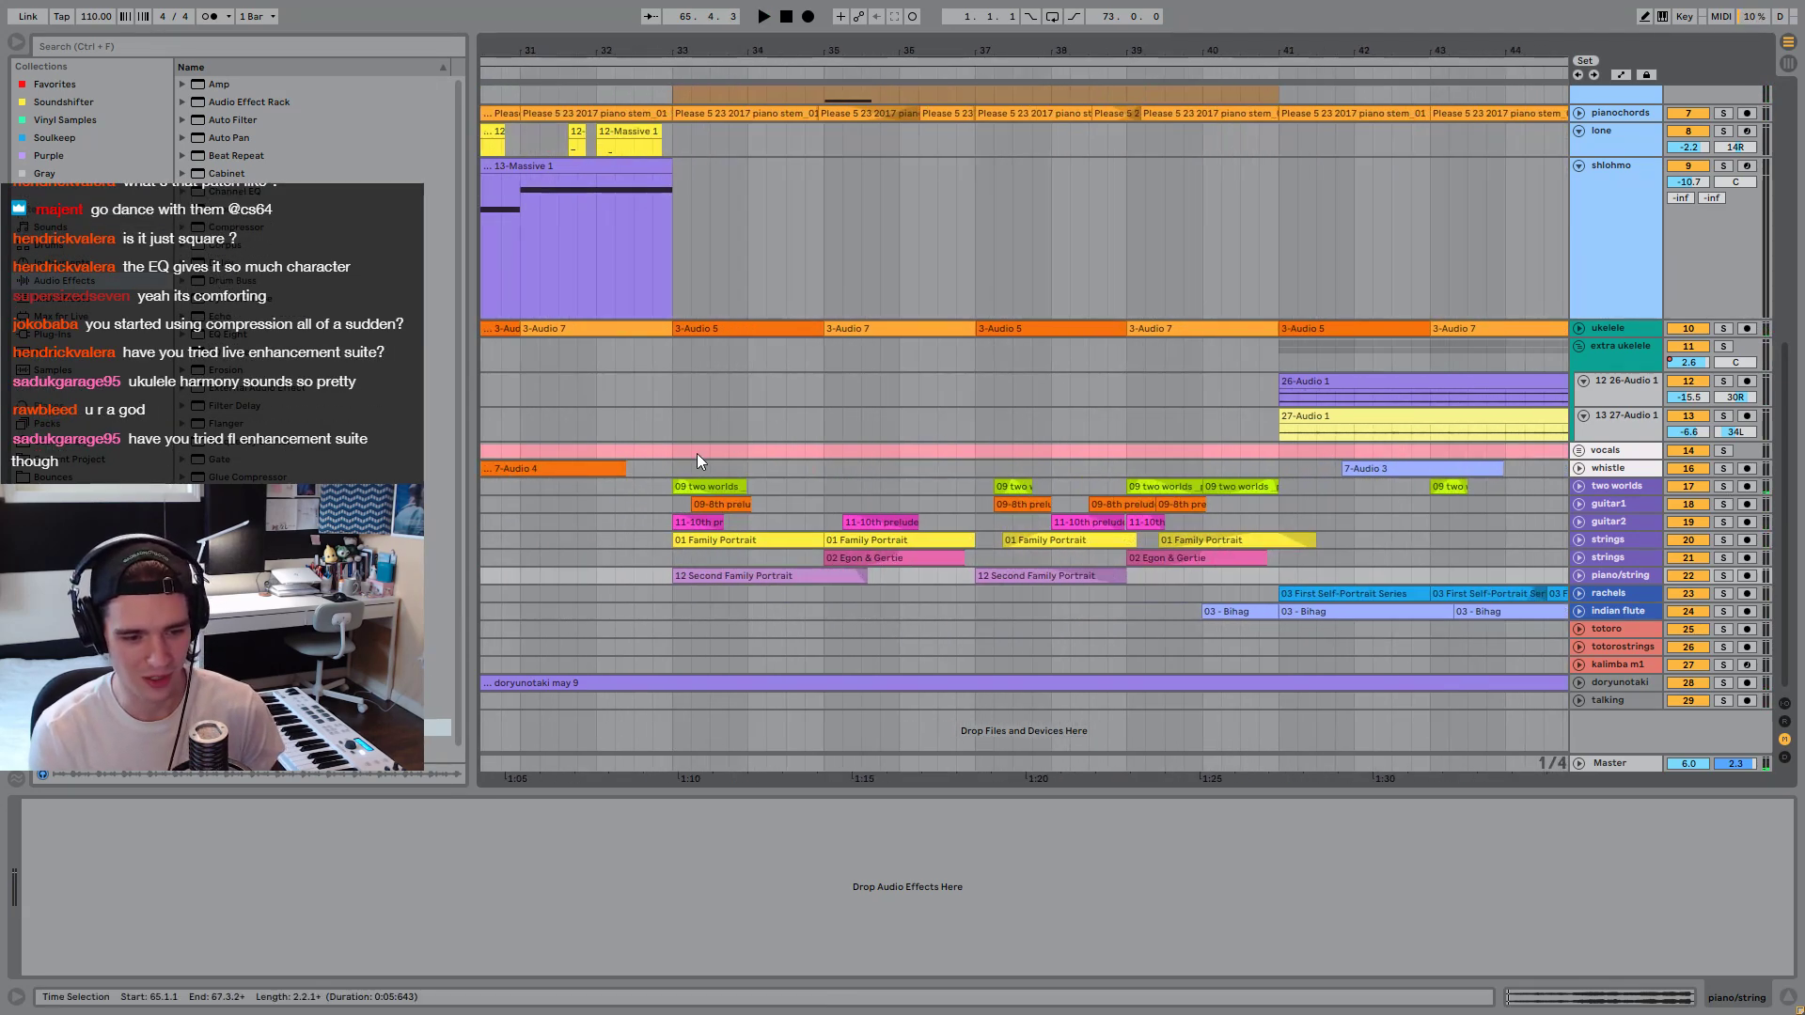
{"action": "left_click", "coordinate": [666, 482]}
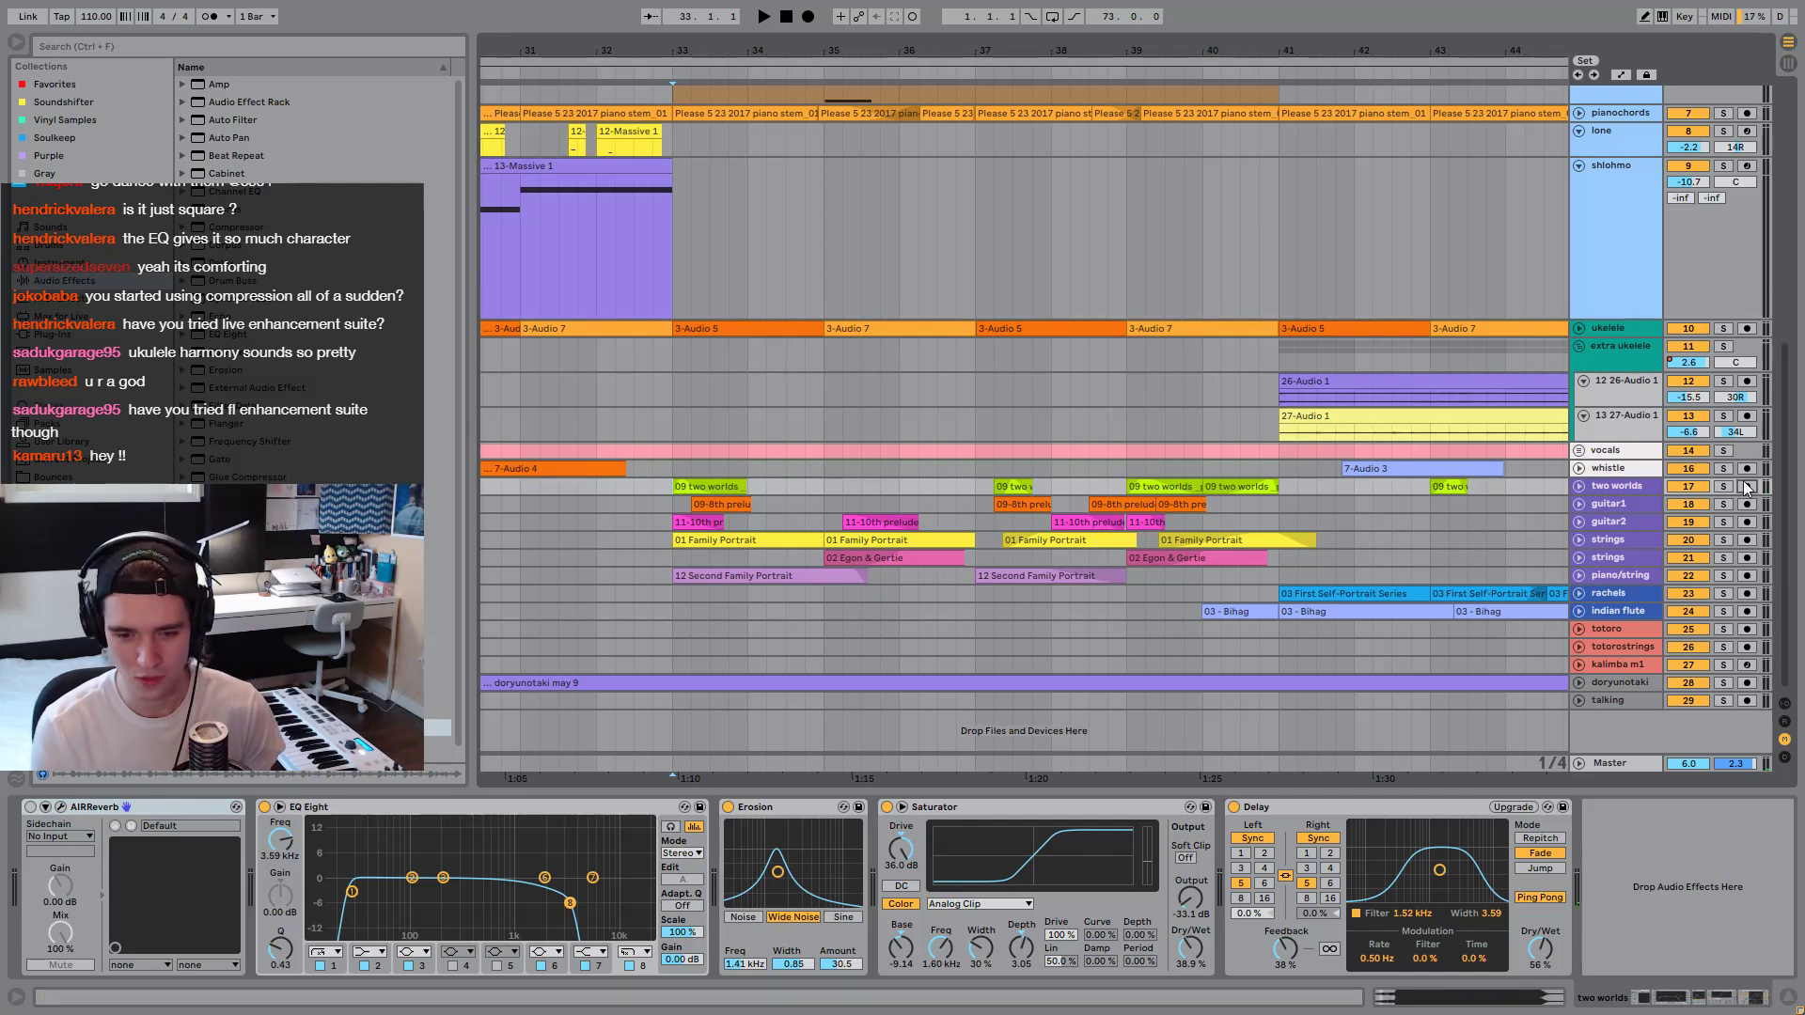
{"action": "left_click", "coordinate": [1744, 486]}
{"action": "left_click", "coordinate": [1721, 486]}
{"action": "left_click_drag", "start_coordinate": [1587, 493], "coordinate": [1616, 522]}
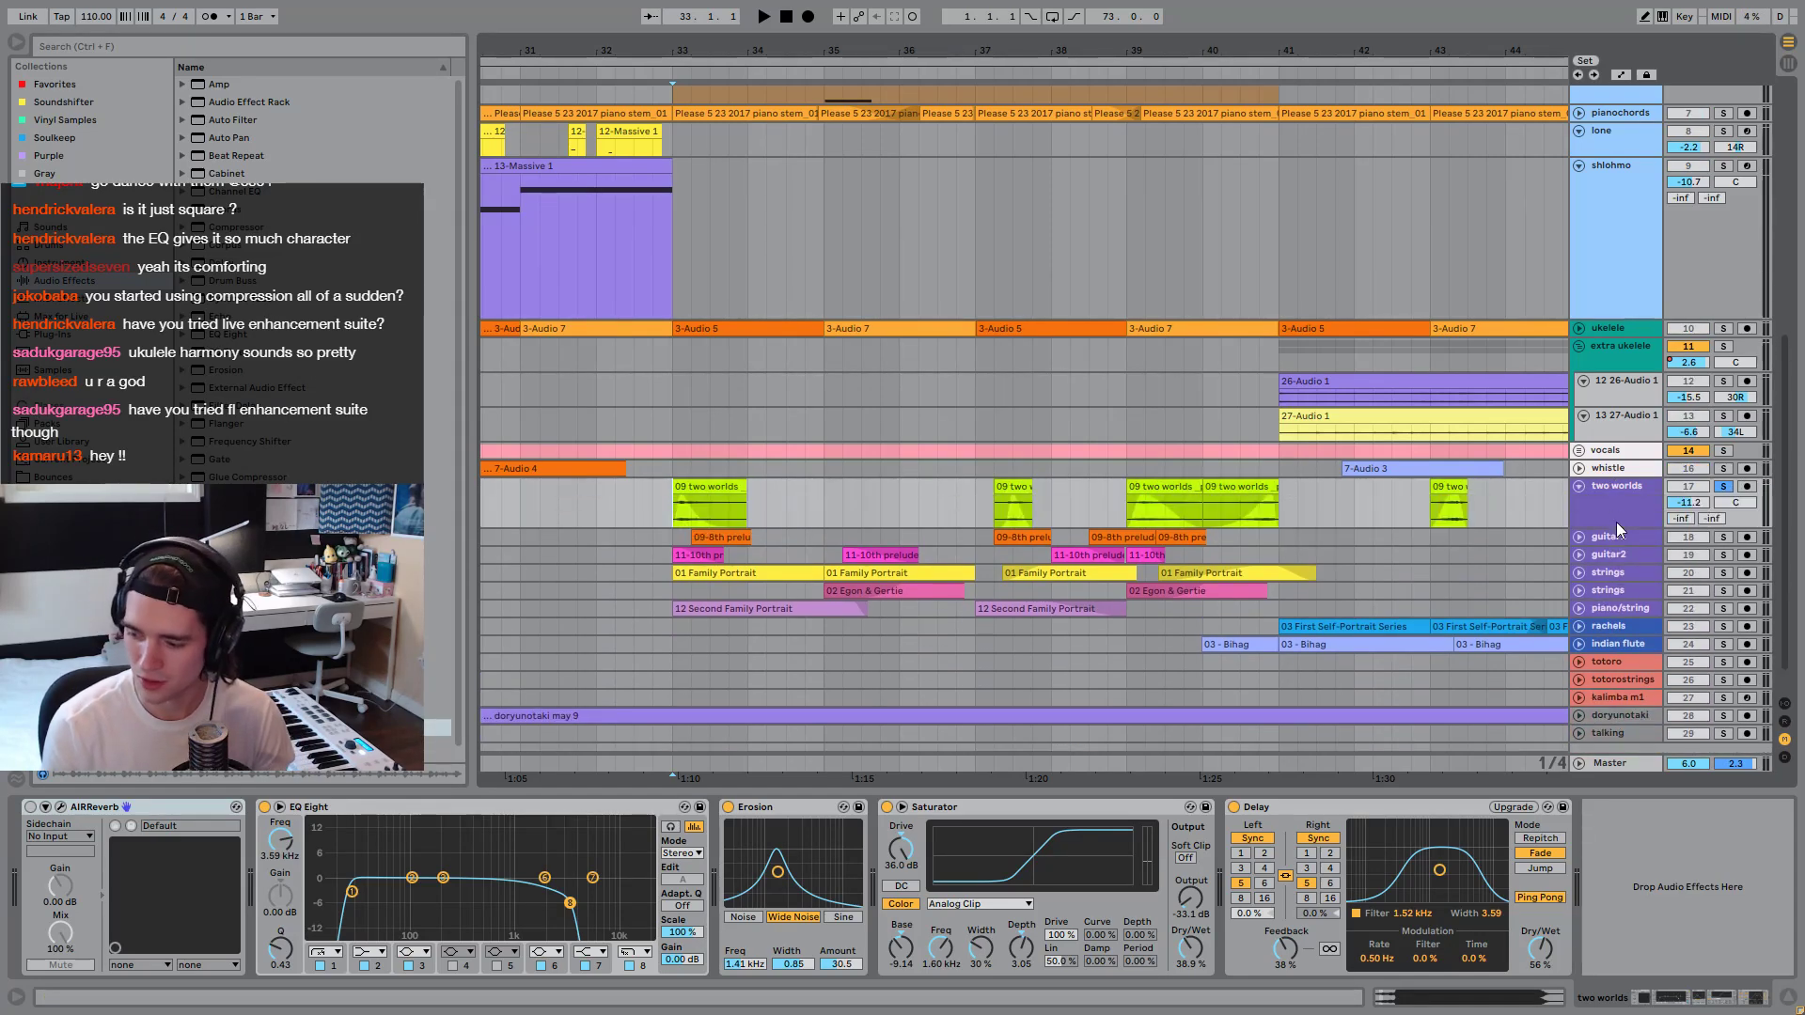
{"action": "key", "text": "space"}
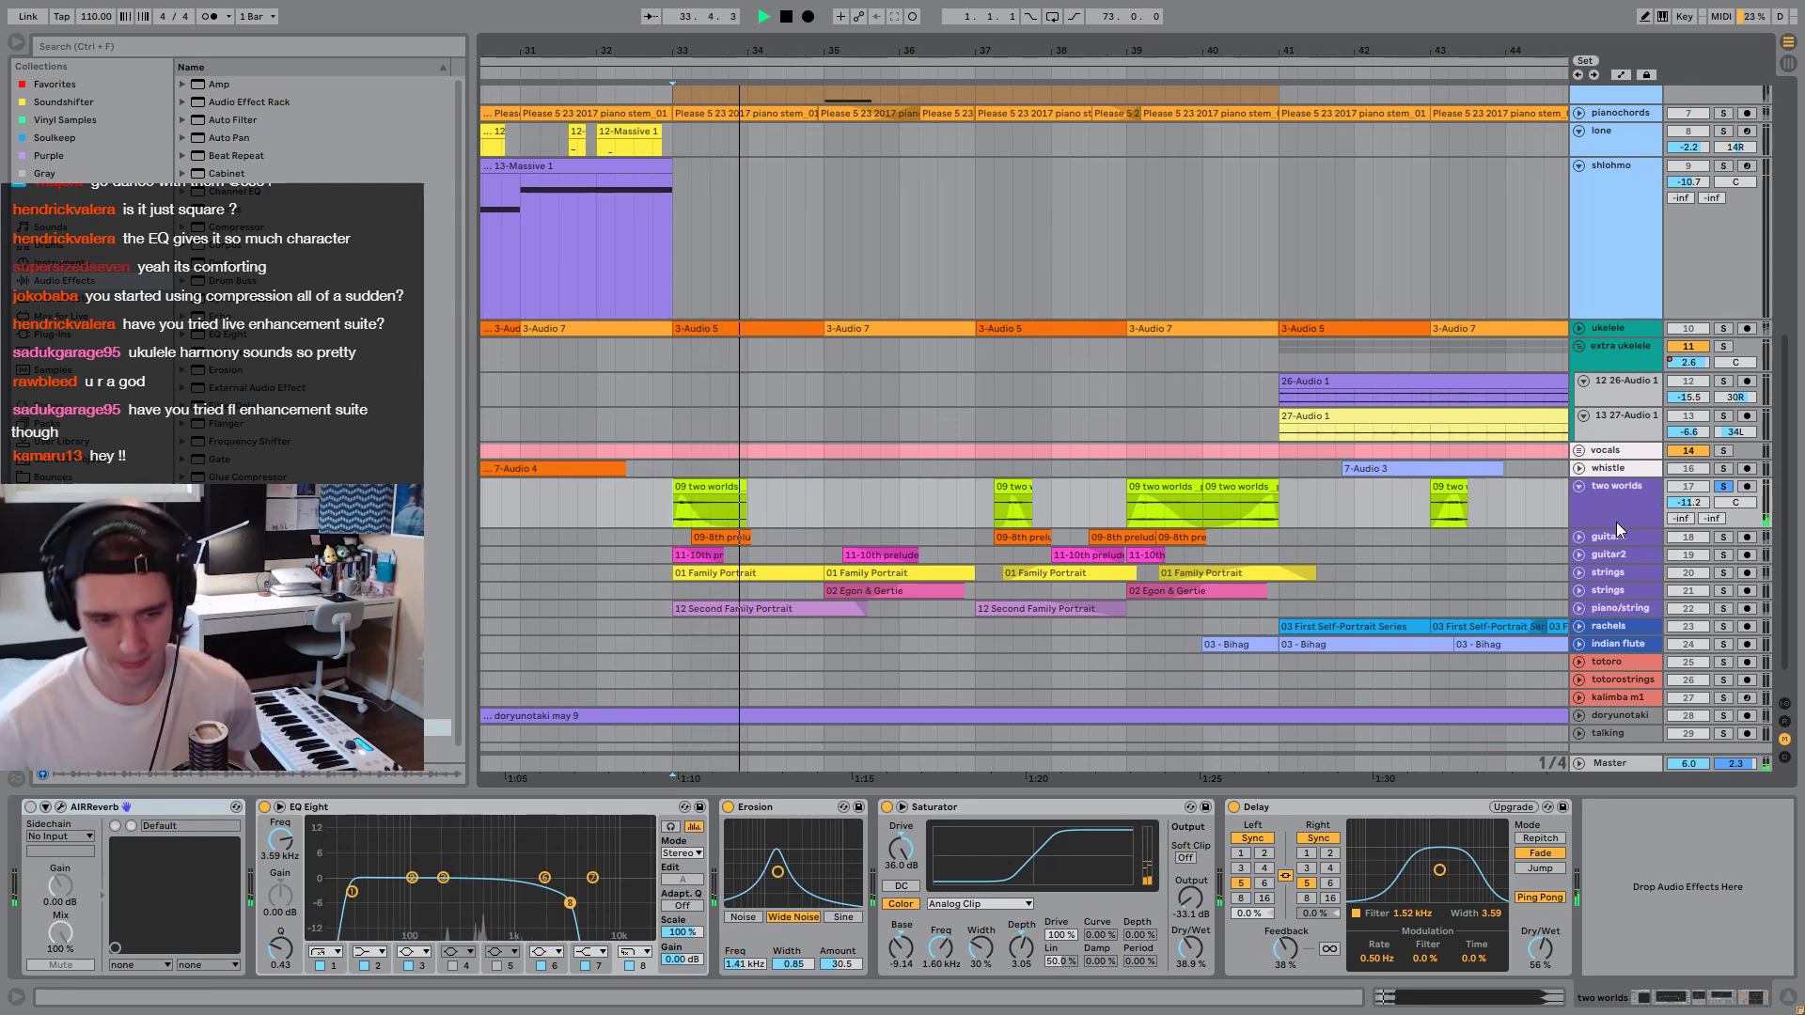
{"action": "key", "text": "space"}
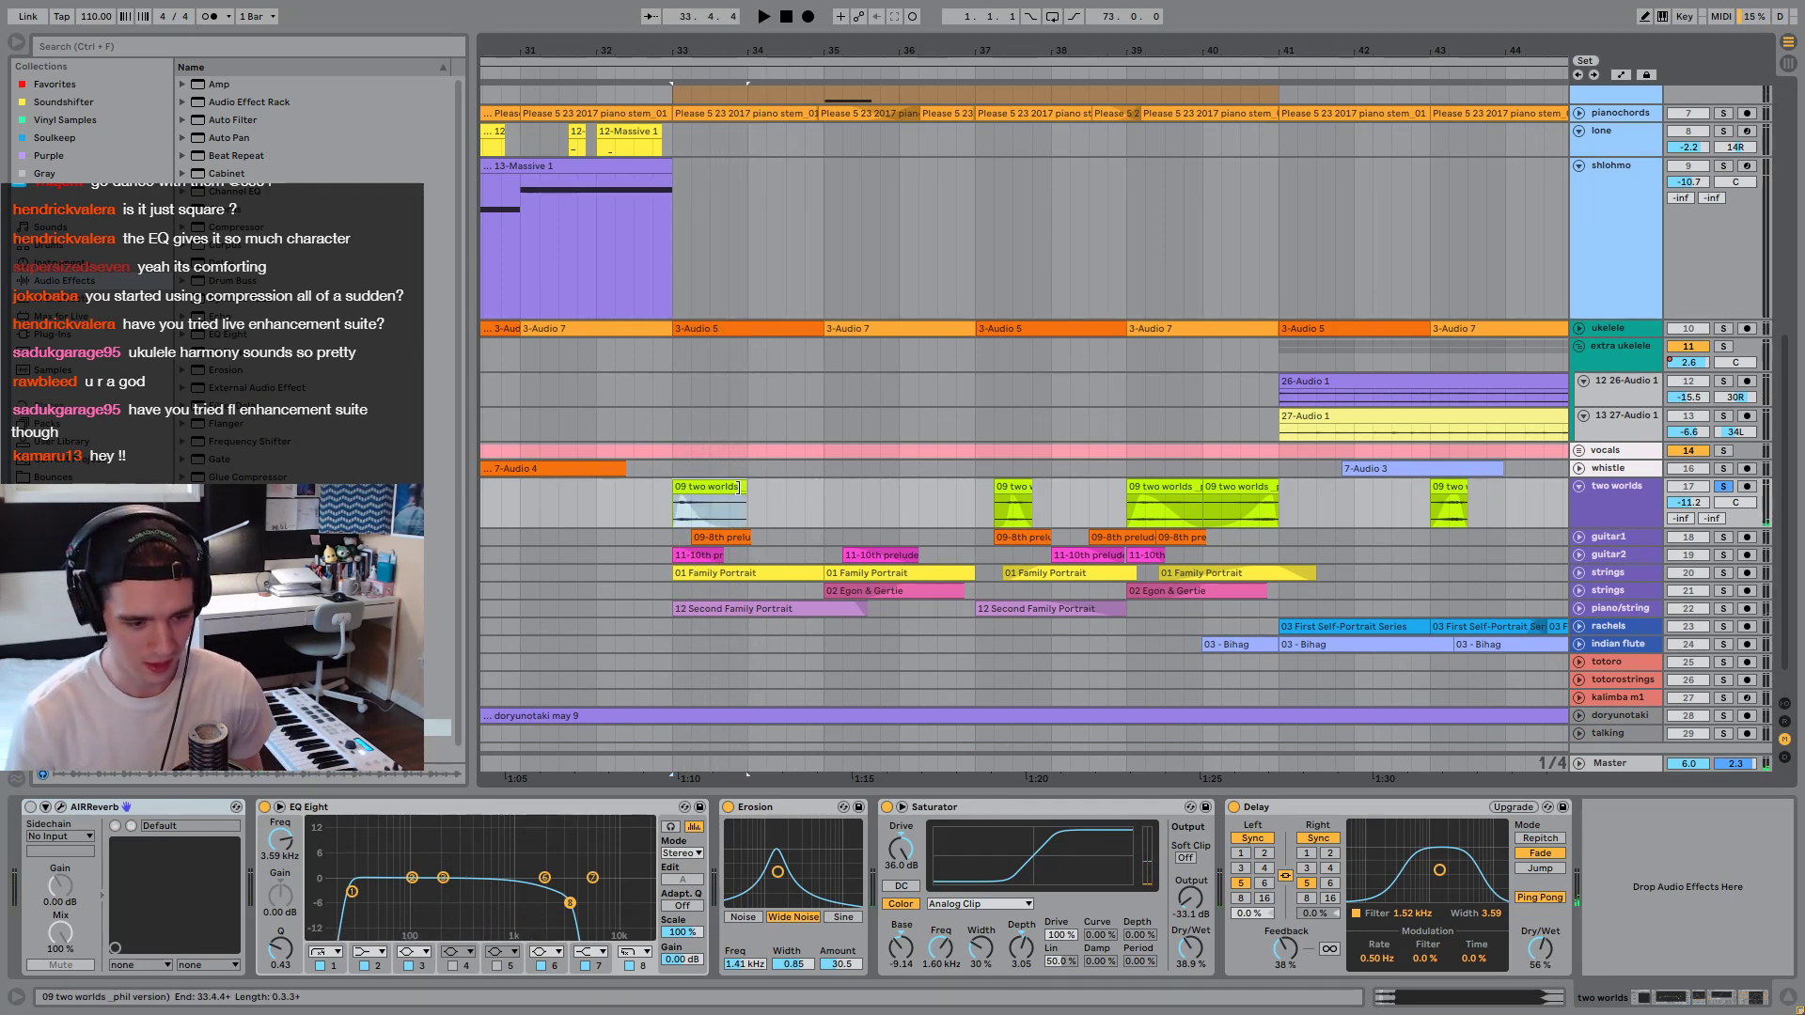
Open the first two worlds clip's sample properties and reveal its source file in the browser.
{"action": "double_click", "coordinate": [739, 487]}
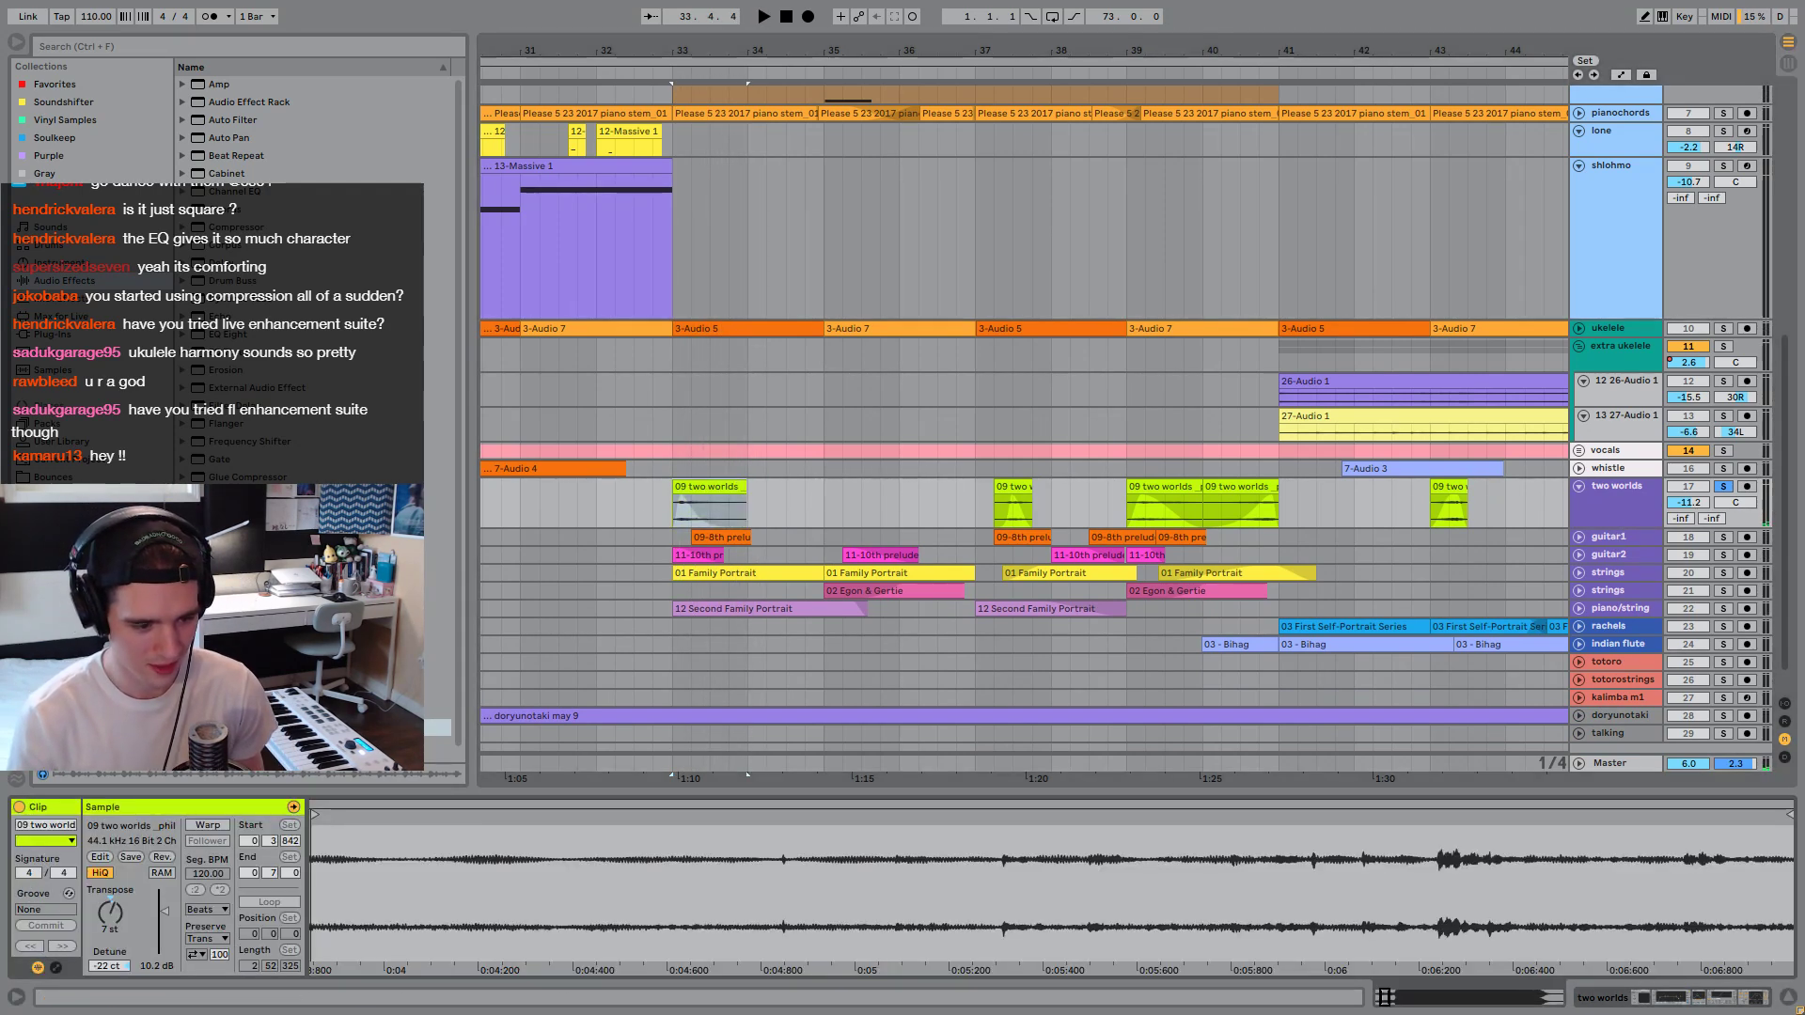
{"action": "left_click", "coordinate": [141, 827]}
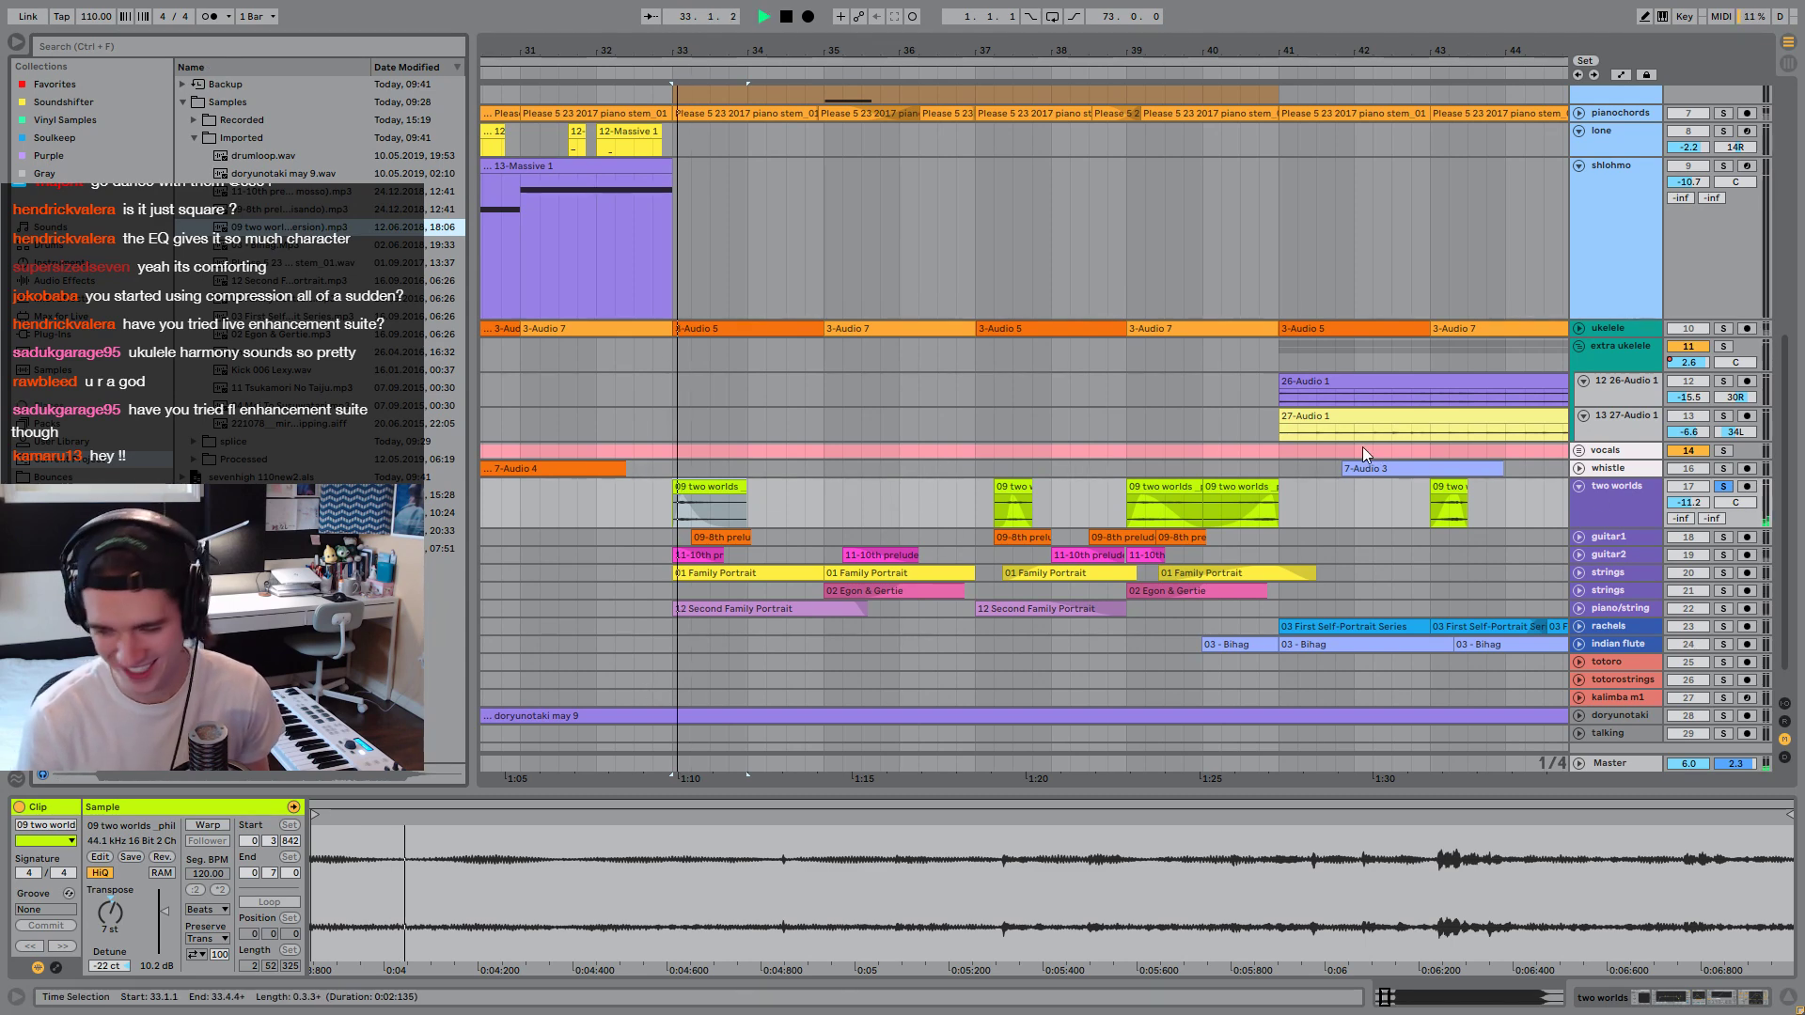
Audition the soloed two worlds track from bar 37 and select its two clips across 39.1.1 to 41.2.1.
{"action": "left_click", "coordinate": [978, 516]}
{"action": "key", "text": "space"}
{"action": "left_click_drag", "start_coordinate": [1125, 498], "coordinate": [1295, 513]}
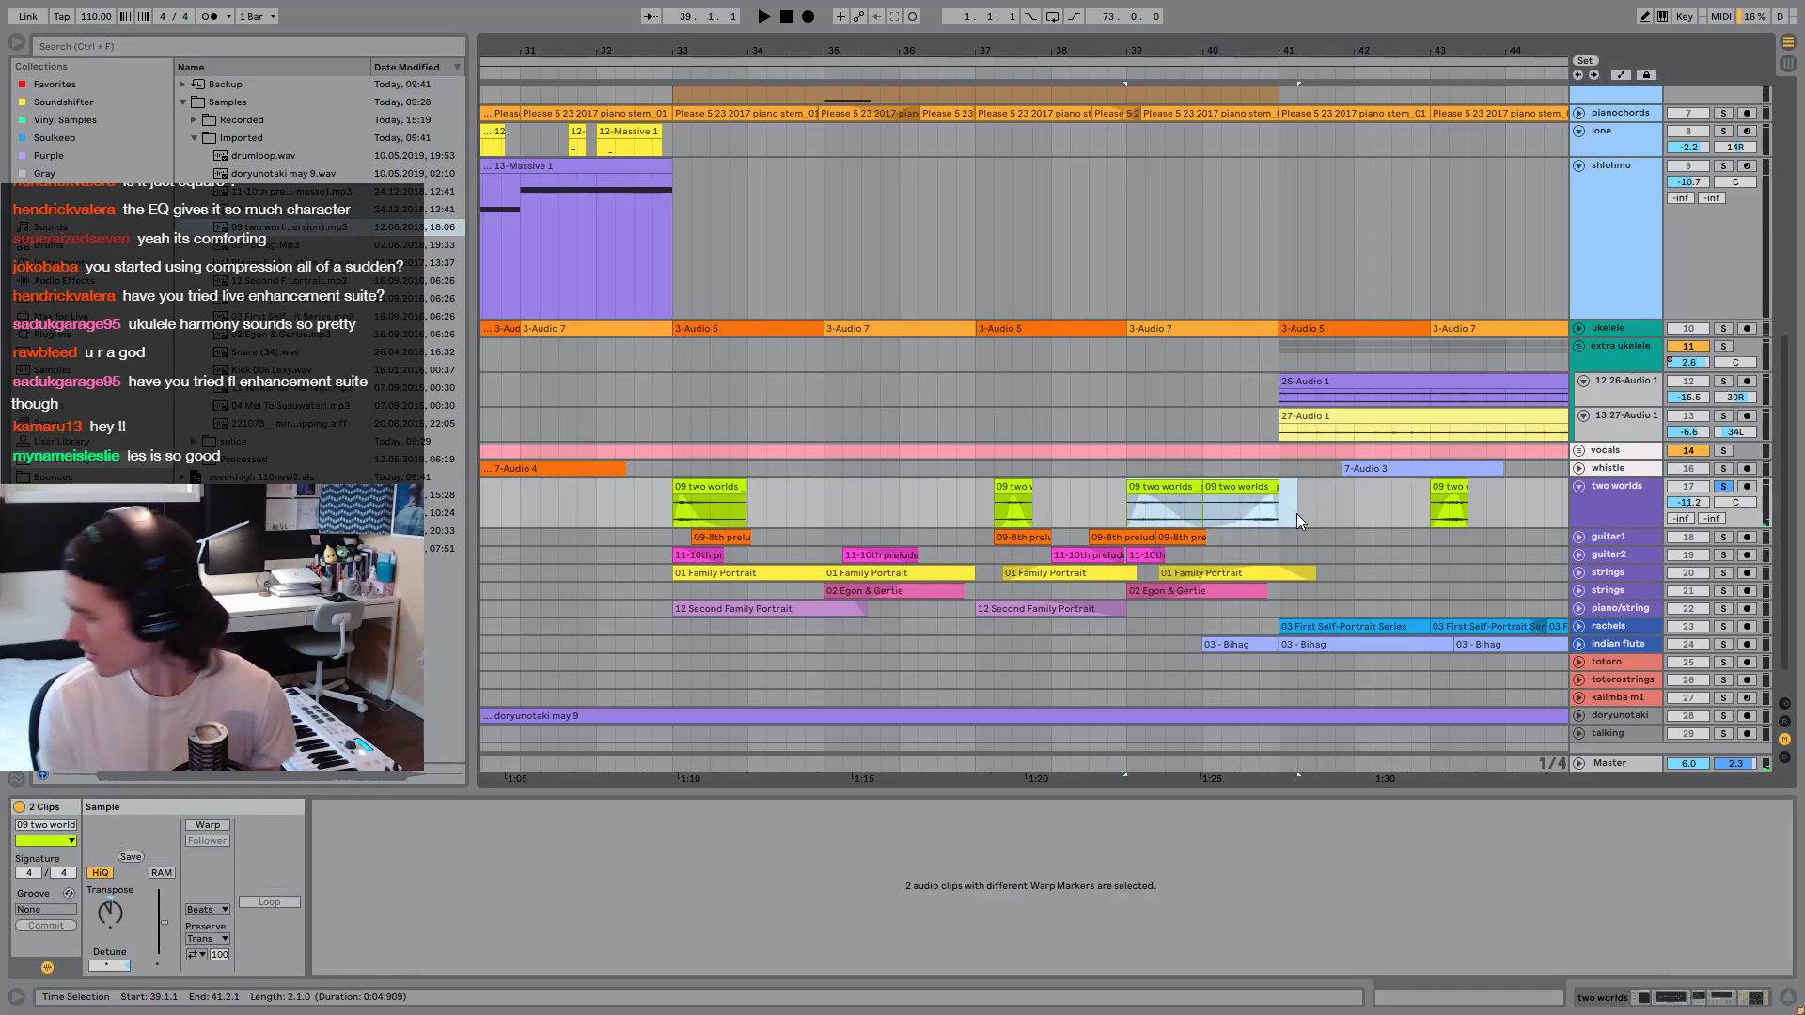
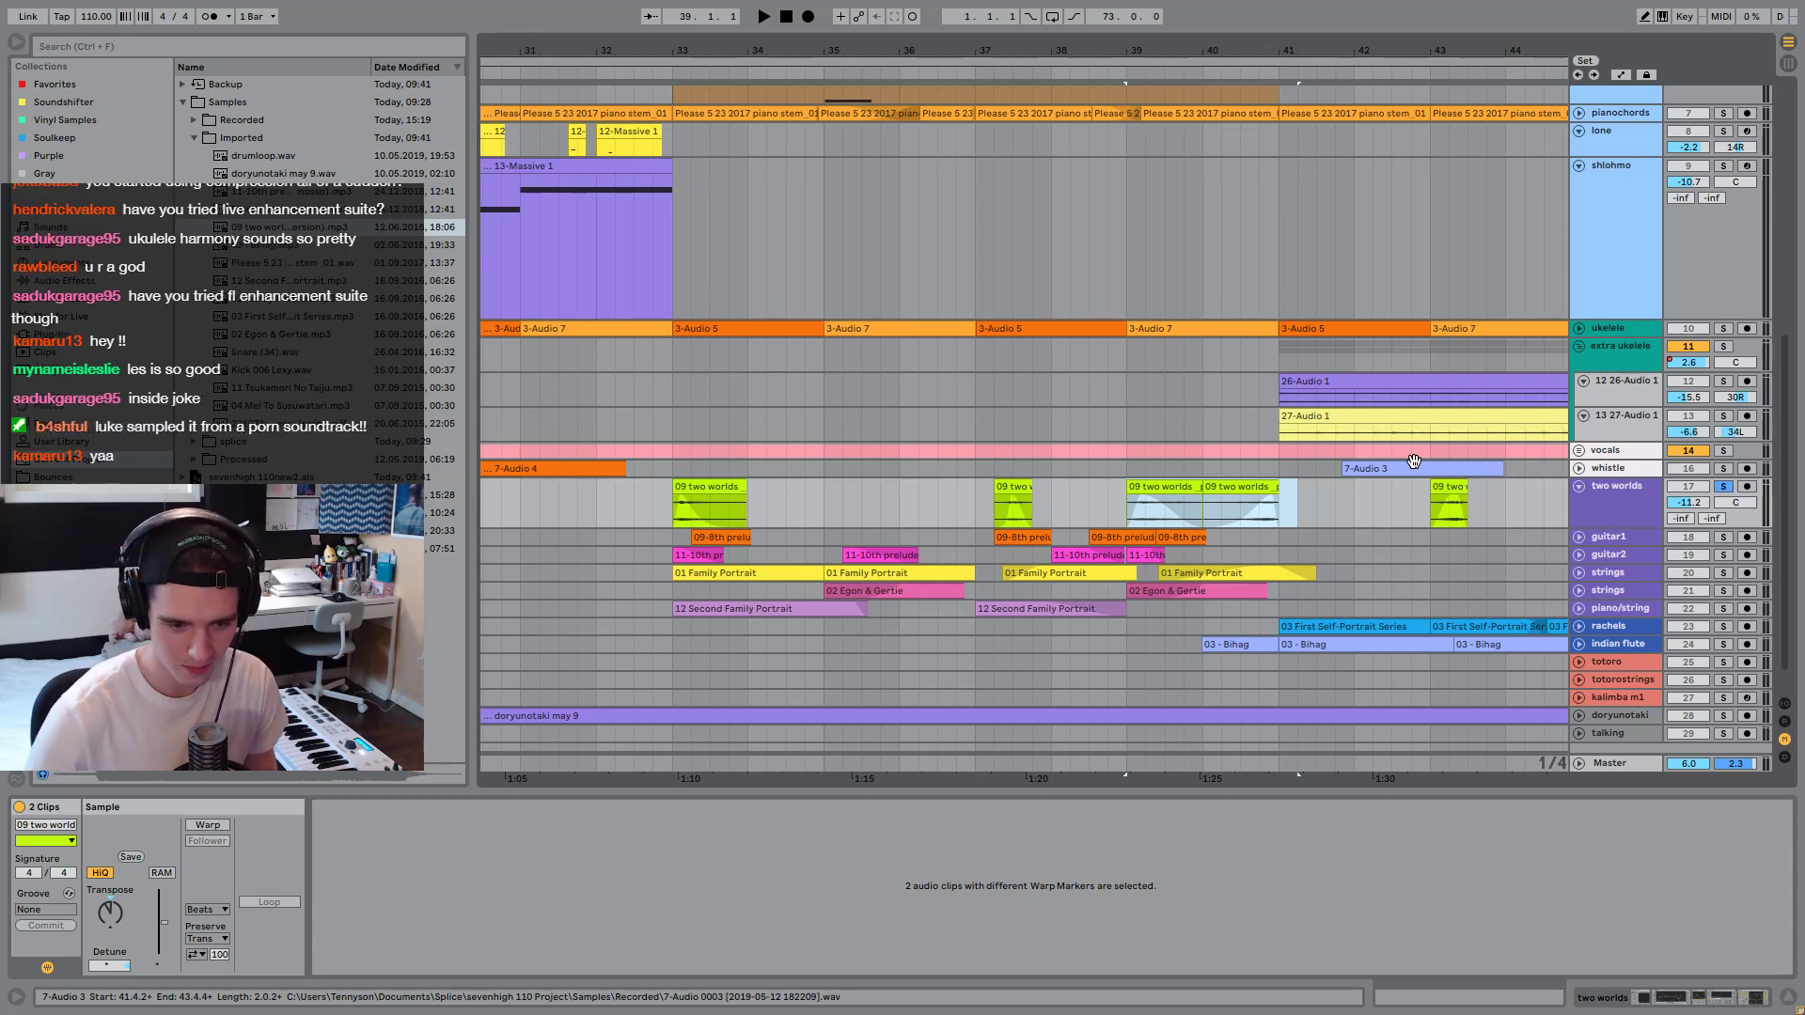
Play the soloed two worlds track from 33.1.1 and again from 39.1.1.
{"action": "left_click", "coordinate": [671, 495]}
{"action": "key", "text": "space"}
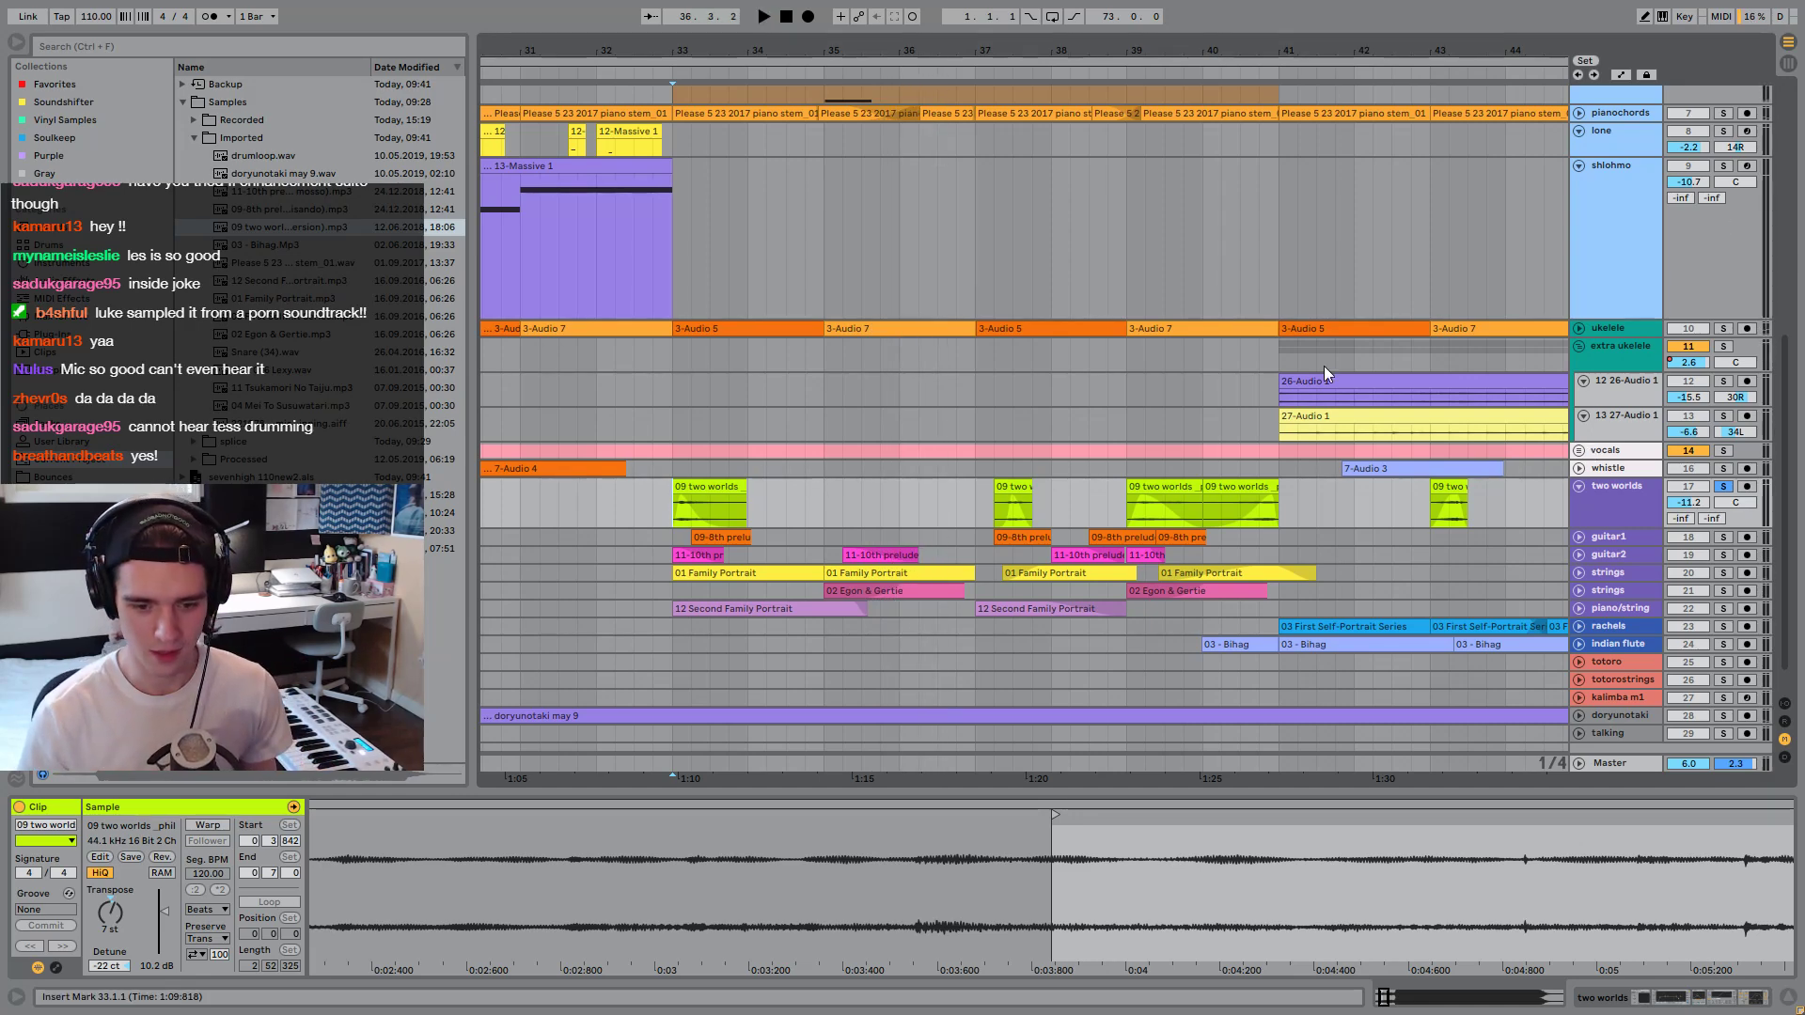
{"action": "left_click", "coordinate": [1120, 513]}
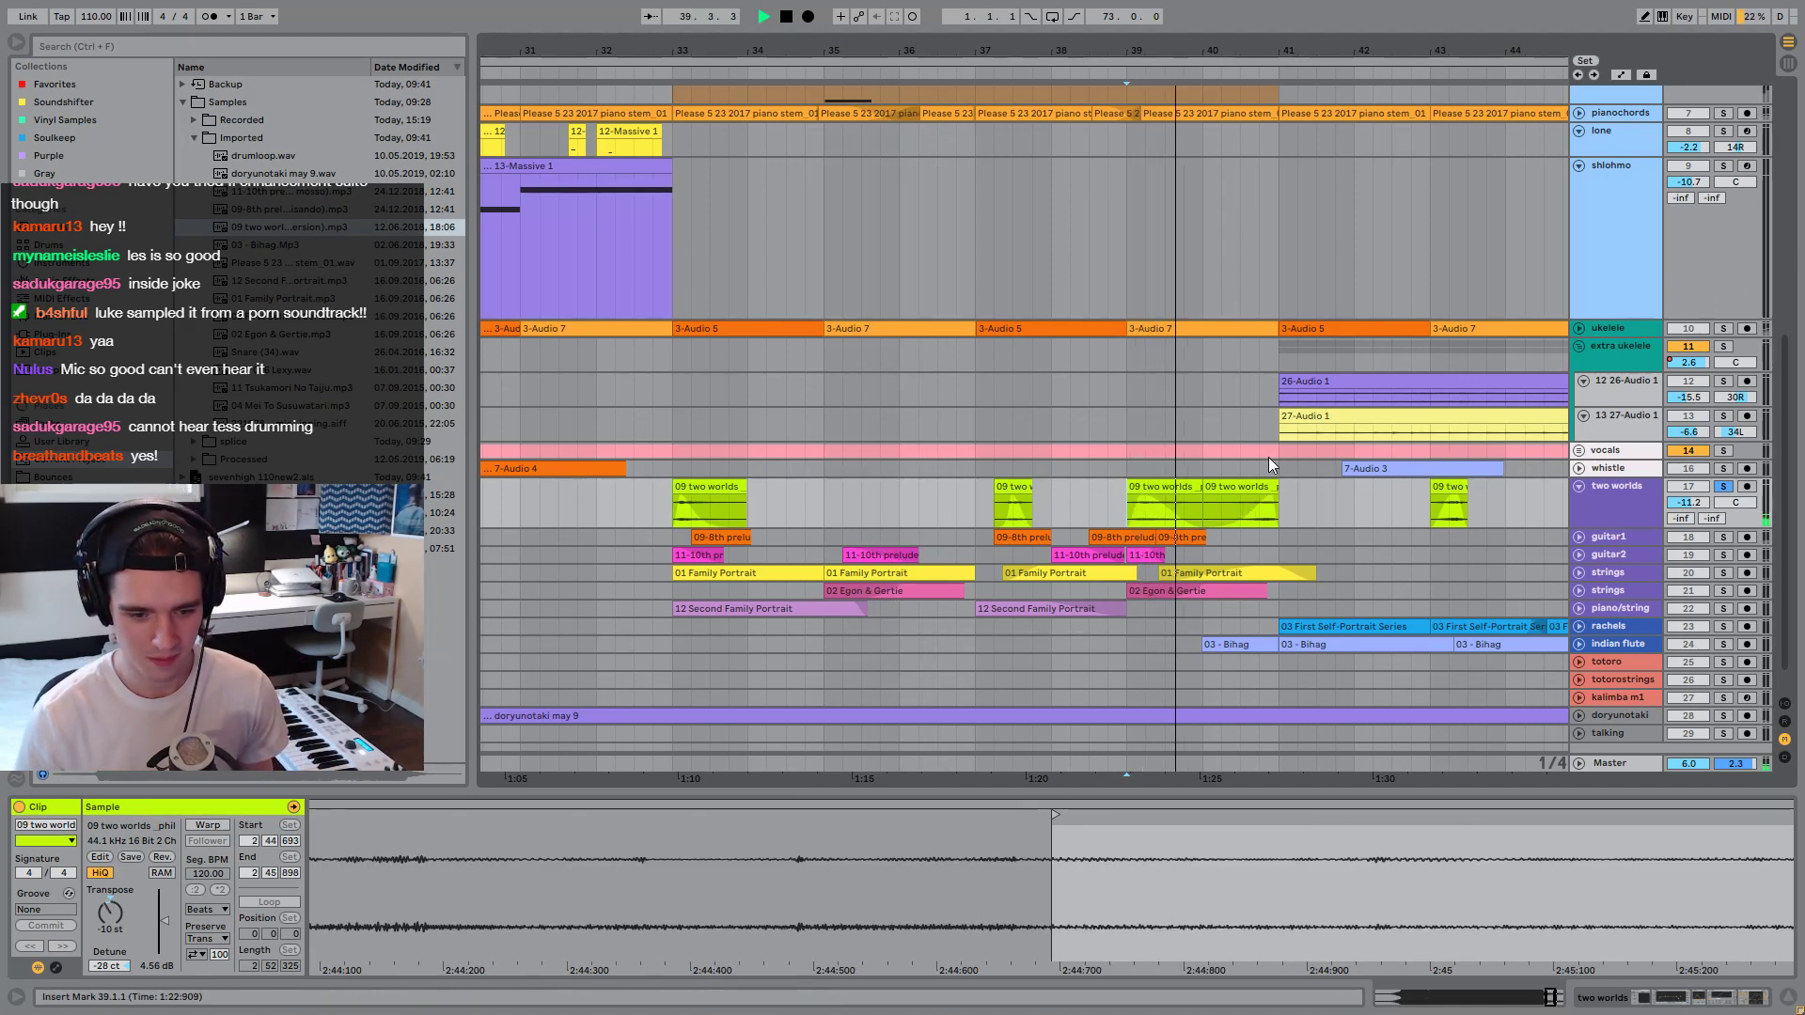
Switch the solo from two worlds to guitar1 and play it from 33.1.1.
{"action": "left_click", "coordinate": [679, 515]}
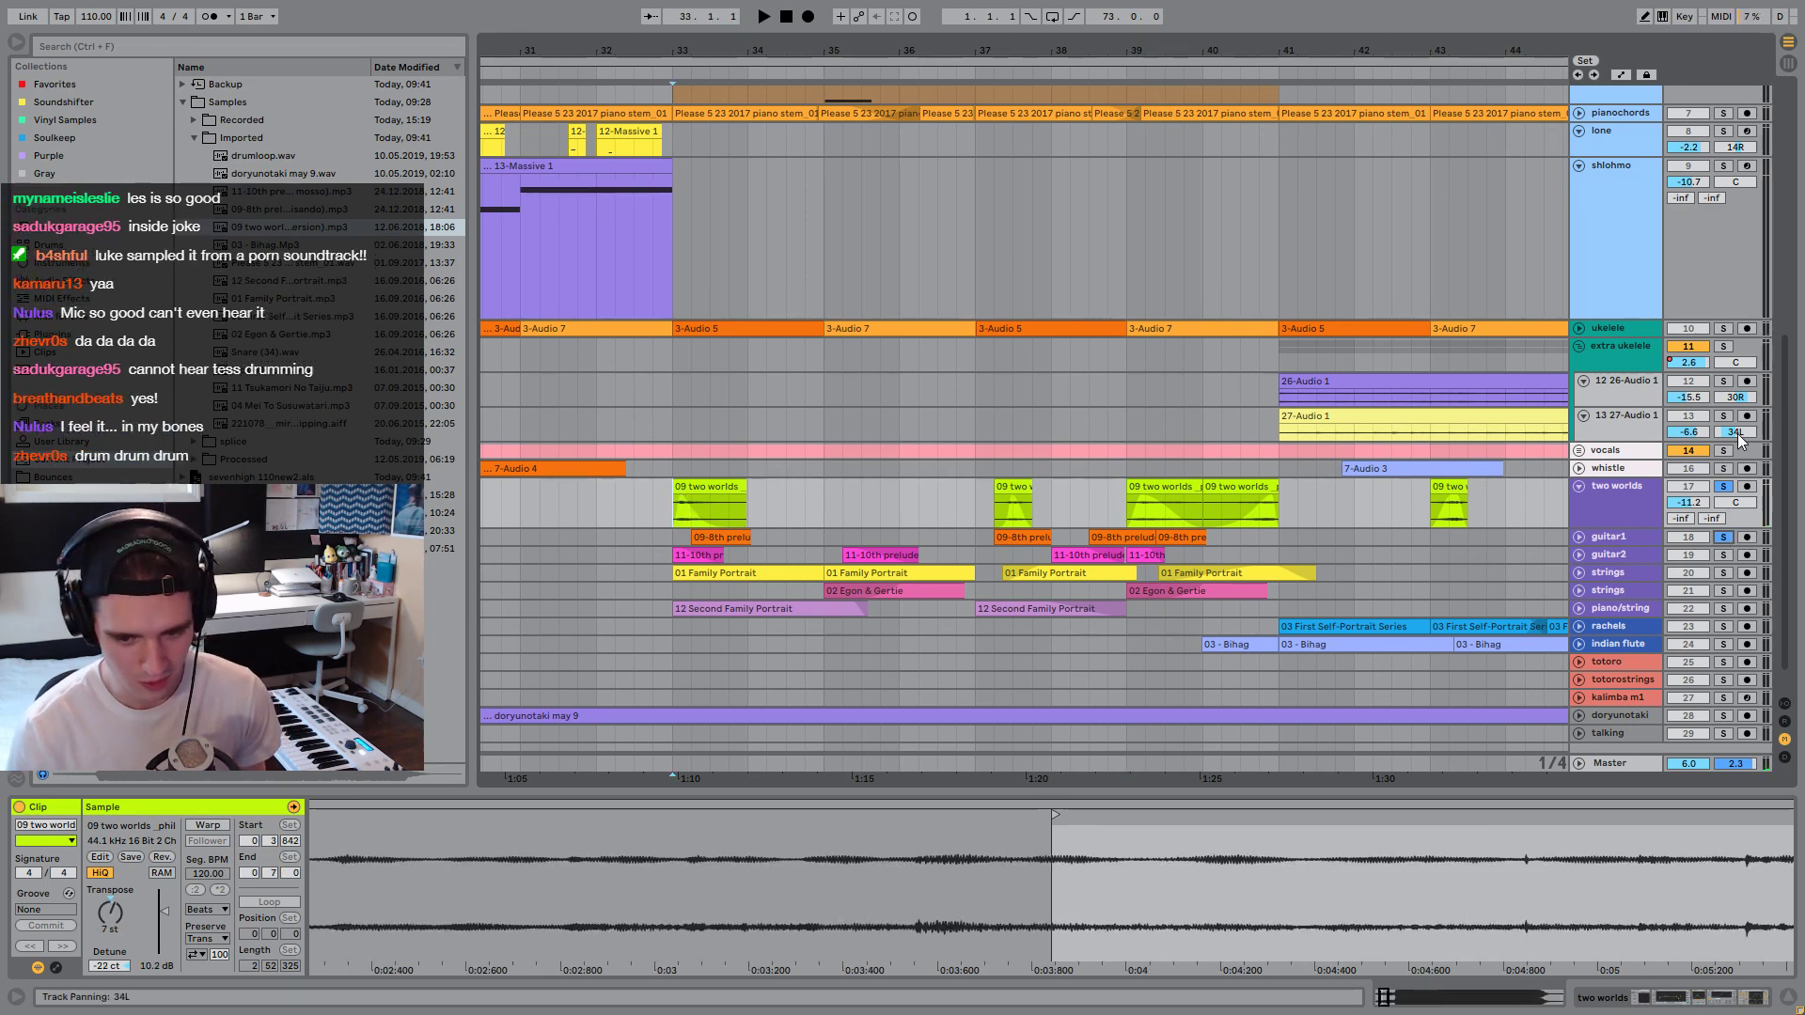
{"action": "left_click", "coordinate": [1728, 484]}
{"action": "key", "text": "space"}
Unfold the guitar1 track and audition its clips starting in bars 37, 38 and 39.
{"action": "key", "text": "space"}
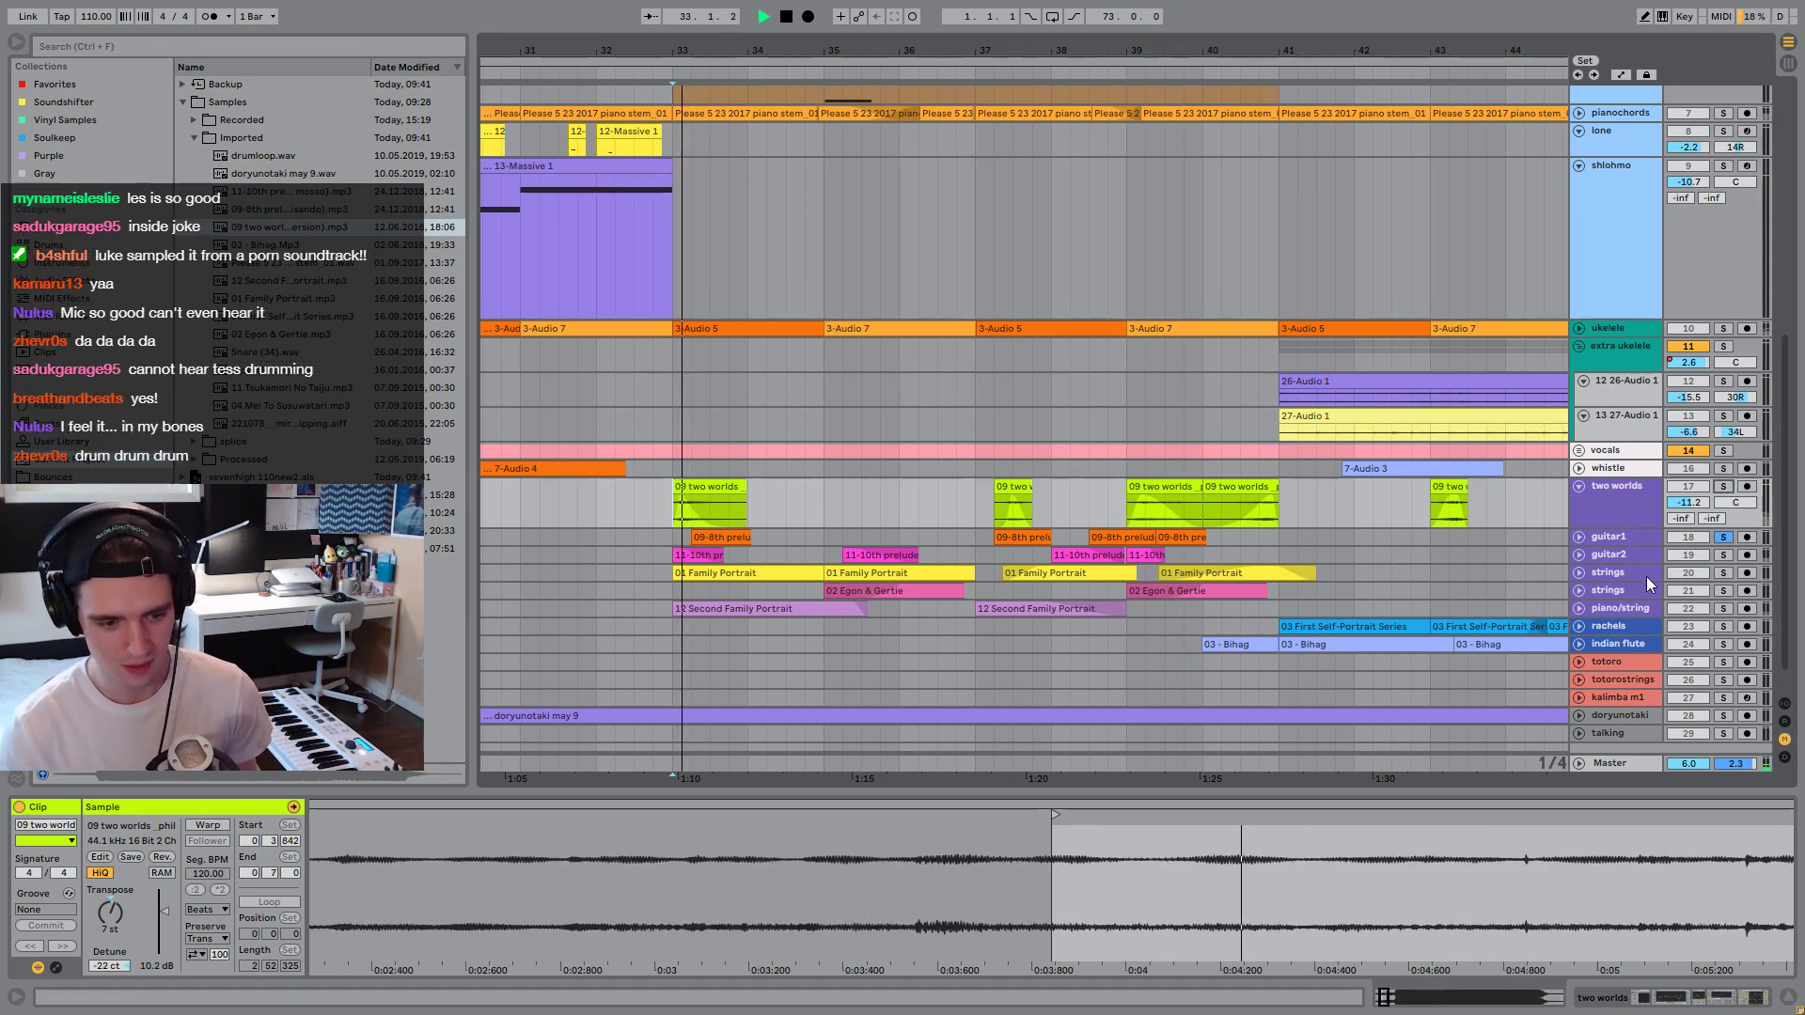
{"action": "left_click", "coordinate": [1579, 537]}
{"action": "left_click", "coordinate": [1011, 550]}
{"action": "key", "text": "space"}
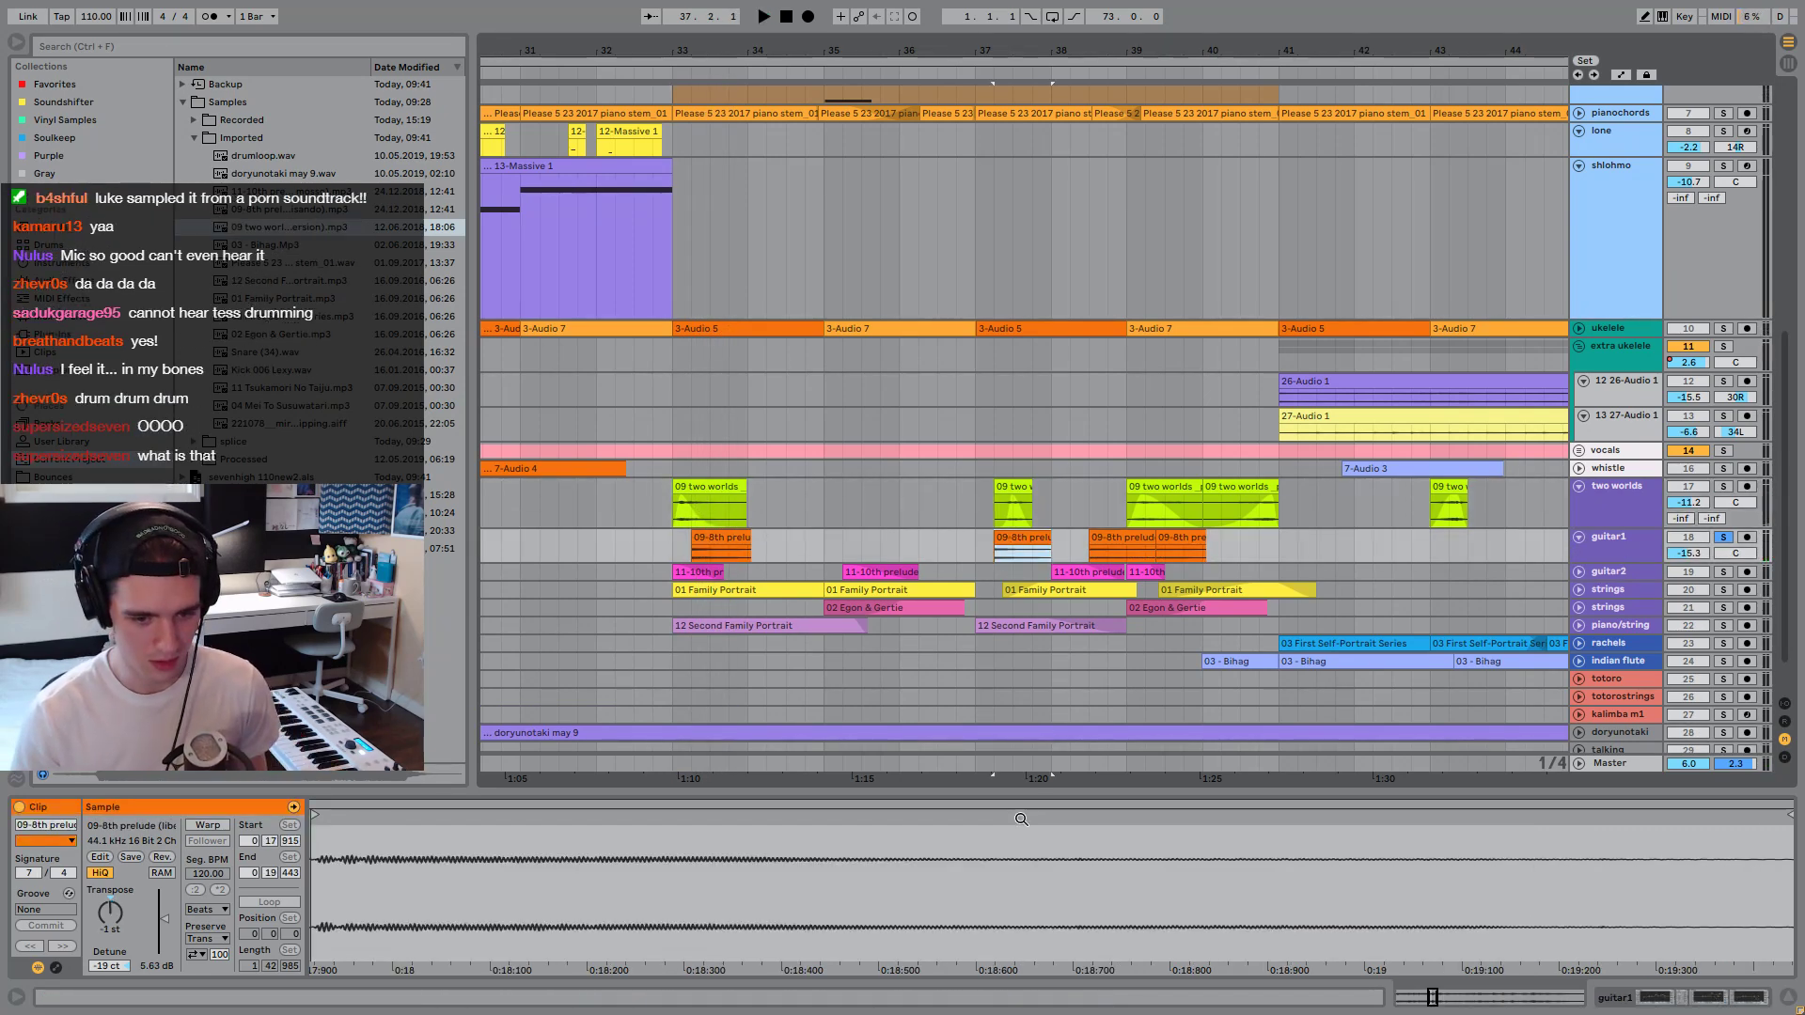
{"action": "left_click", "coordinate": [1123, 531]}
{"action": "key", "text": "space"}
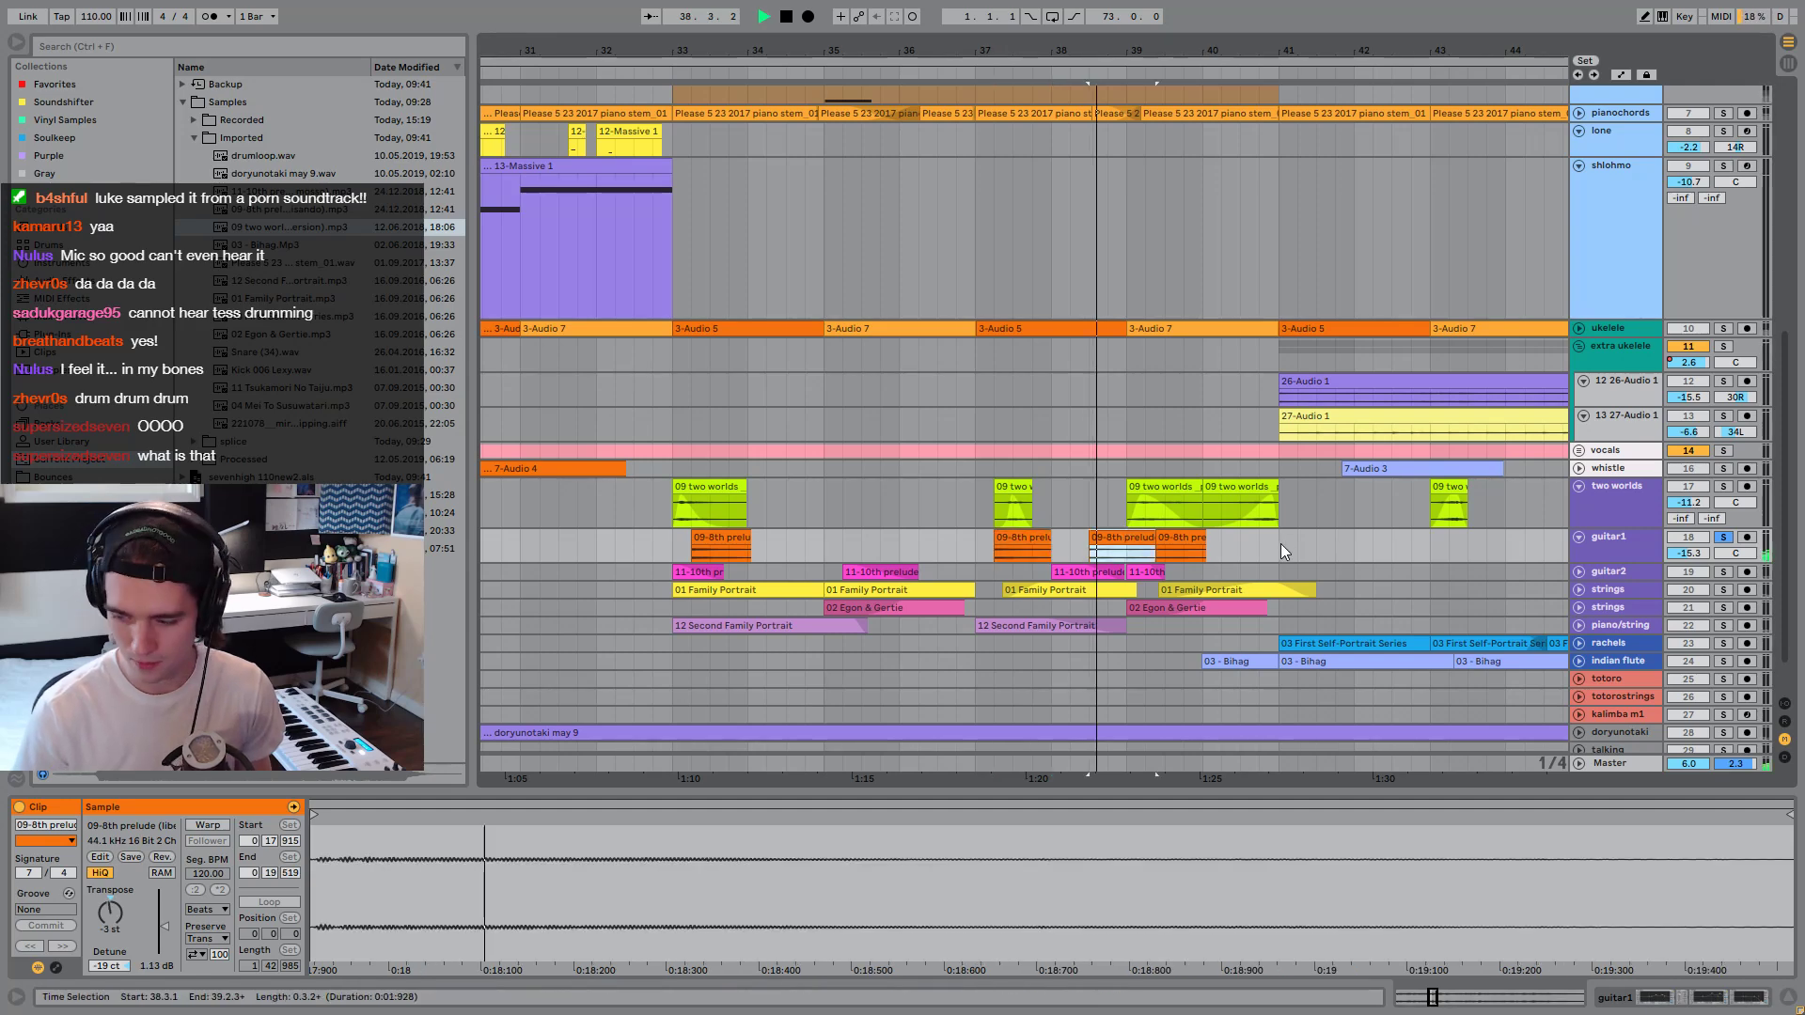
{"action": "left_click", "coordinate": [1186, 537]}
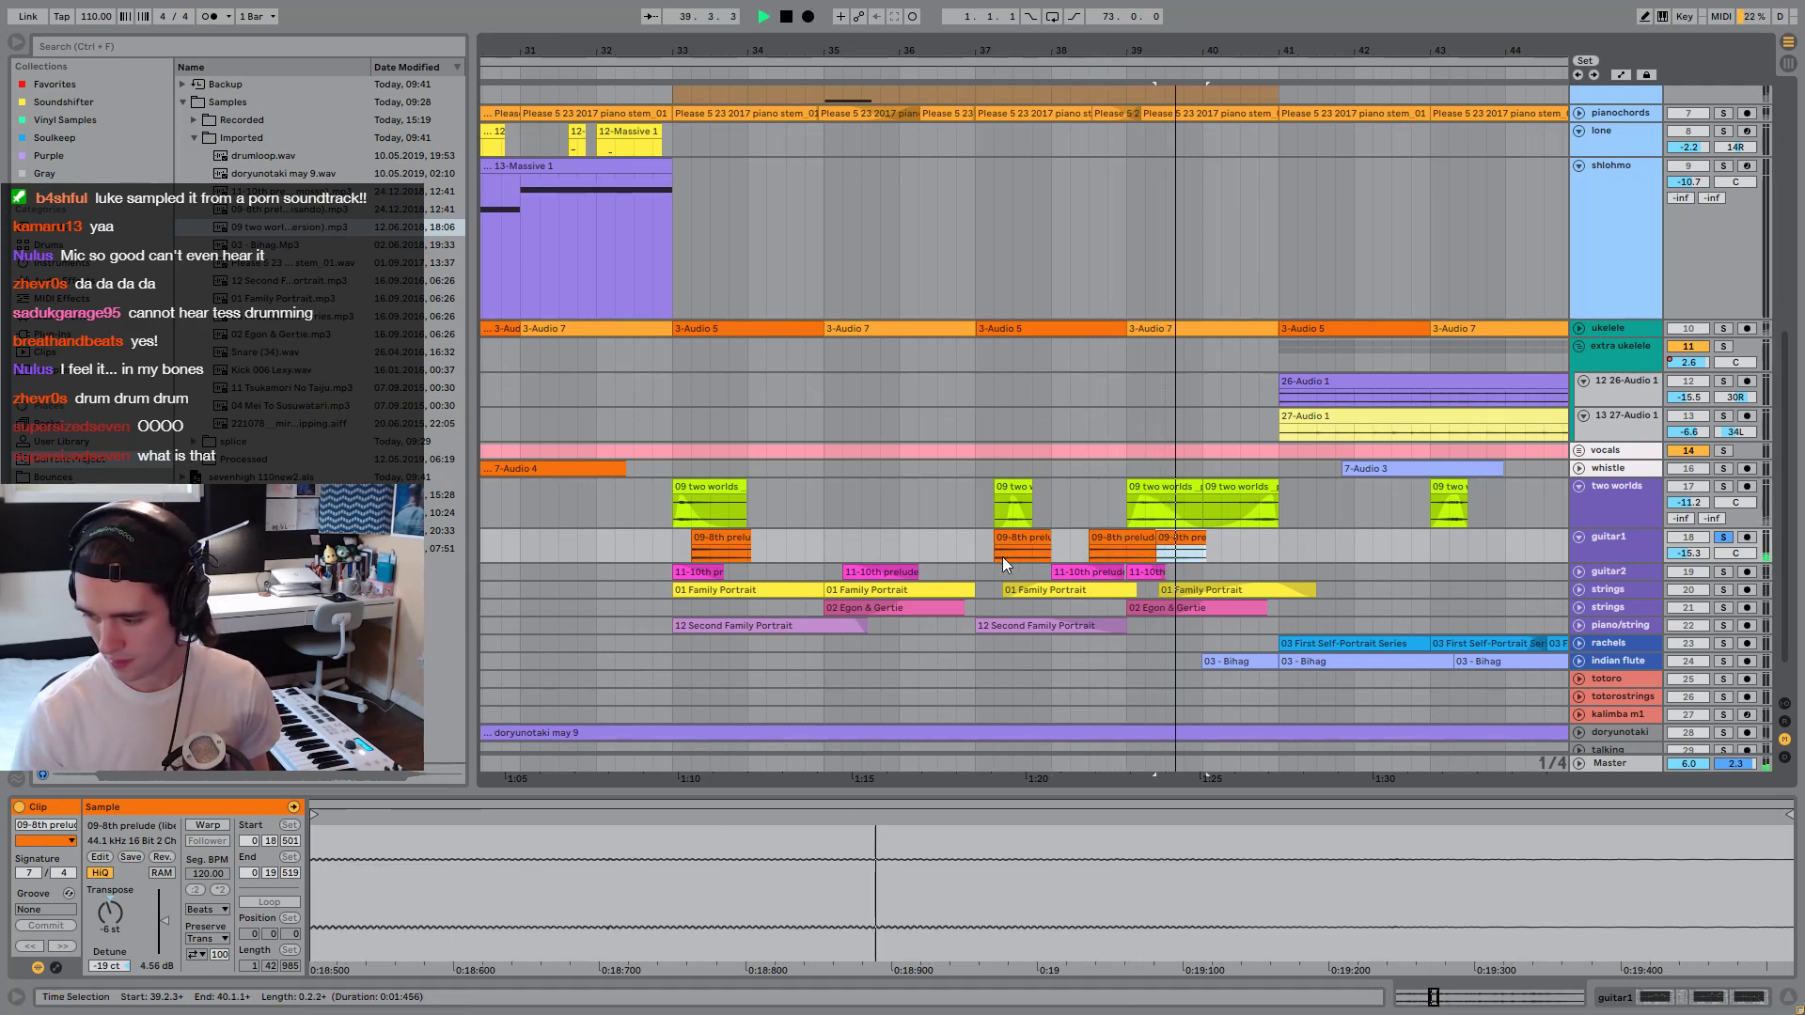
Extend the first guitar1 clip's start back to just before bar 31, play it, and undo the extension.
{"action": "left_click", "coordinate": [693, 550]}
{"action": "key", "text": "space"}
{"action": "left_click_drag", "start_coordinate": [583, 542], "coordinate": [503, 548]}
{"action": "key", "text": "space"}
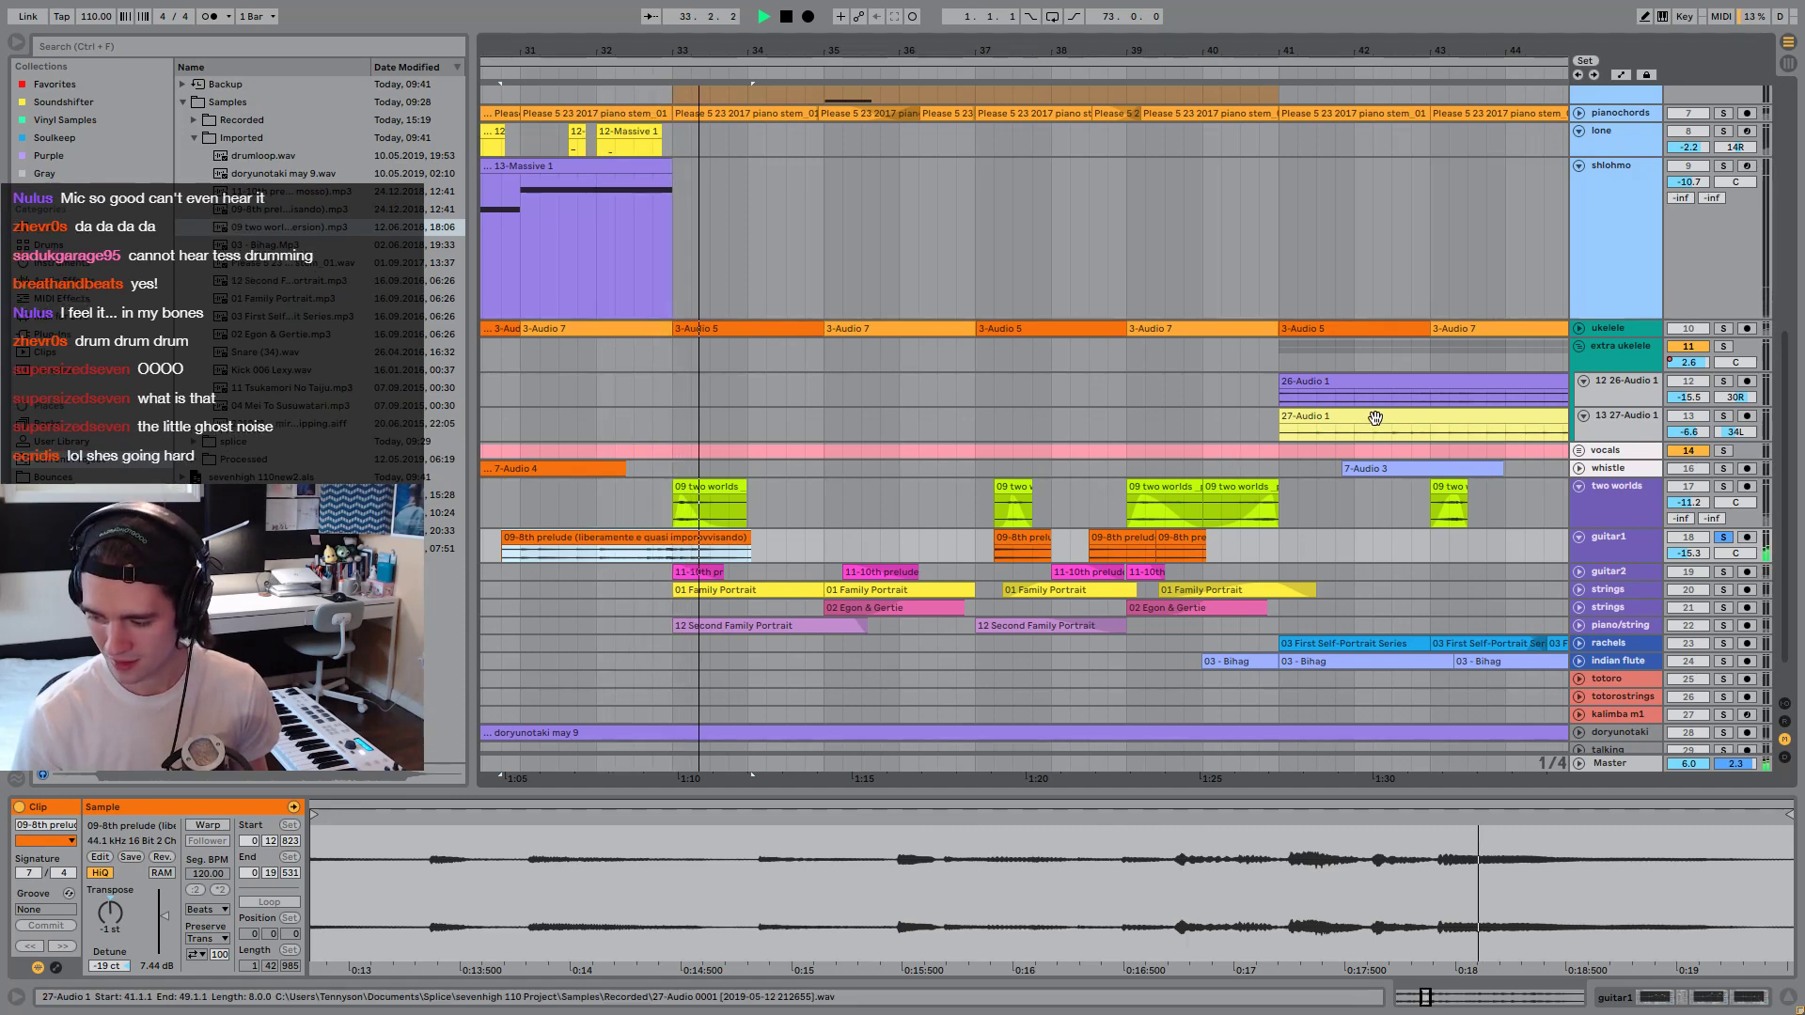
{"action": "key", "text": "space"}
{"action": "key", "text": "ctrl+z"}
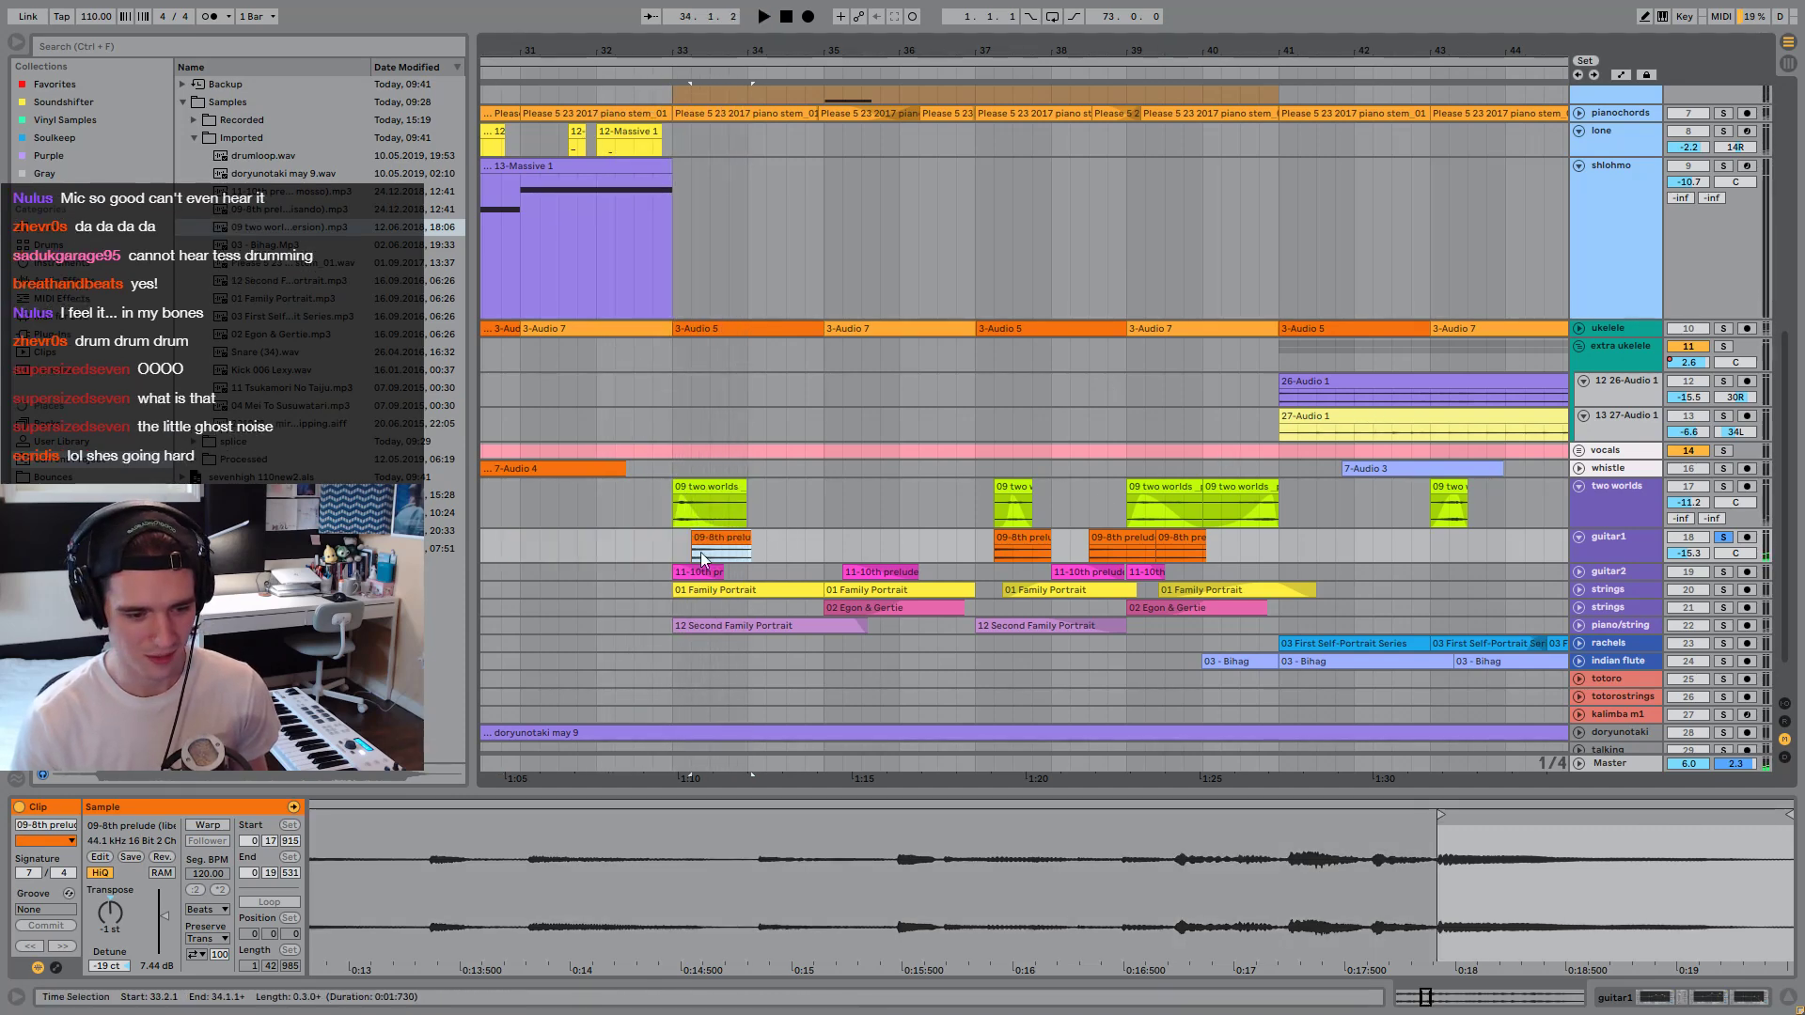
Switch the solo to guitar2, play it from 33.1.1 and unfold the track.
{"action": "left_click", "coordinate": [676, 552]}
{"action": "key", "text": "space"}
{"action": "key", "text": "space"}
{"action": "left_click", "coordinate": [1723, 572]}
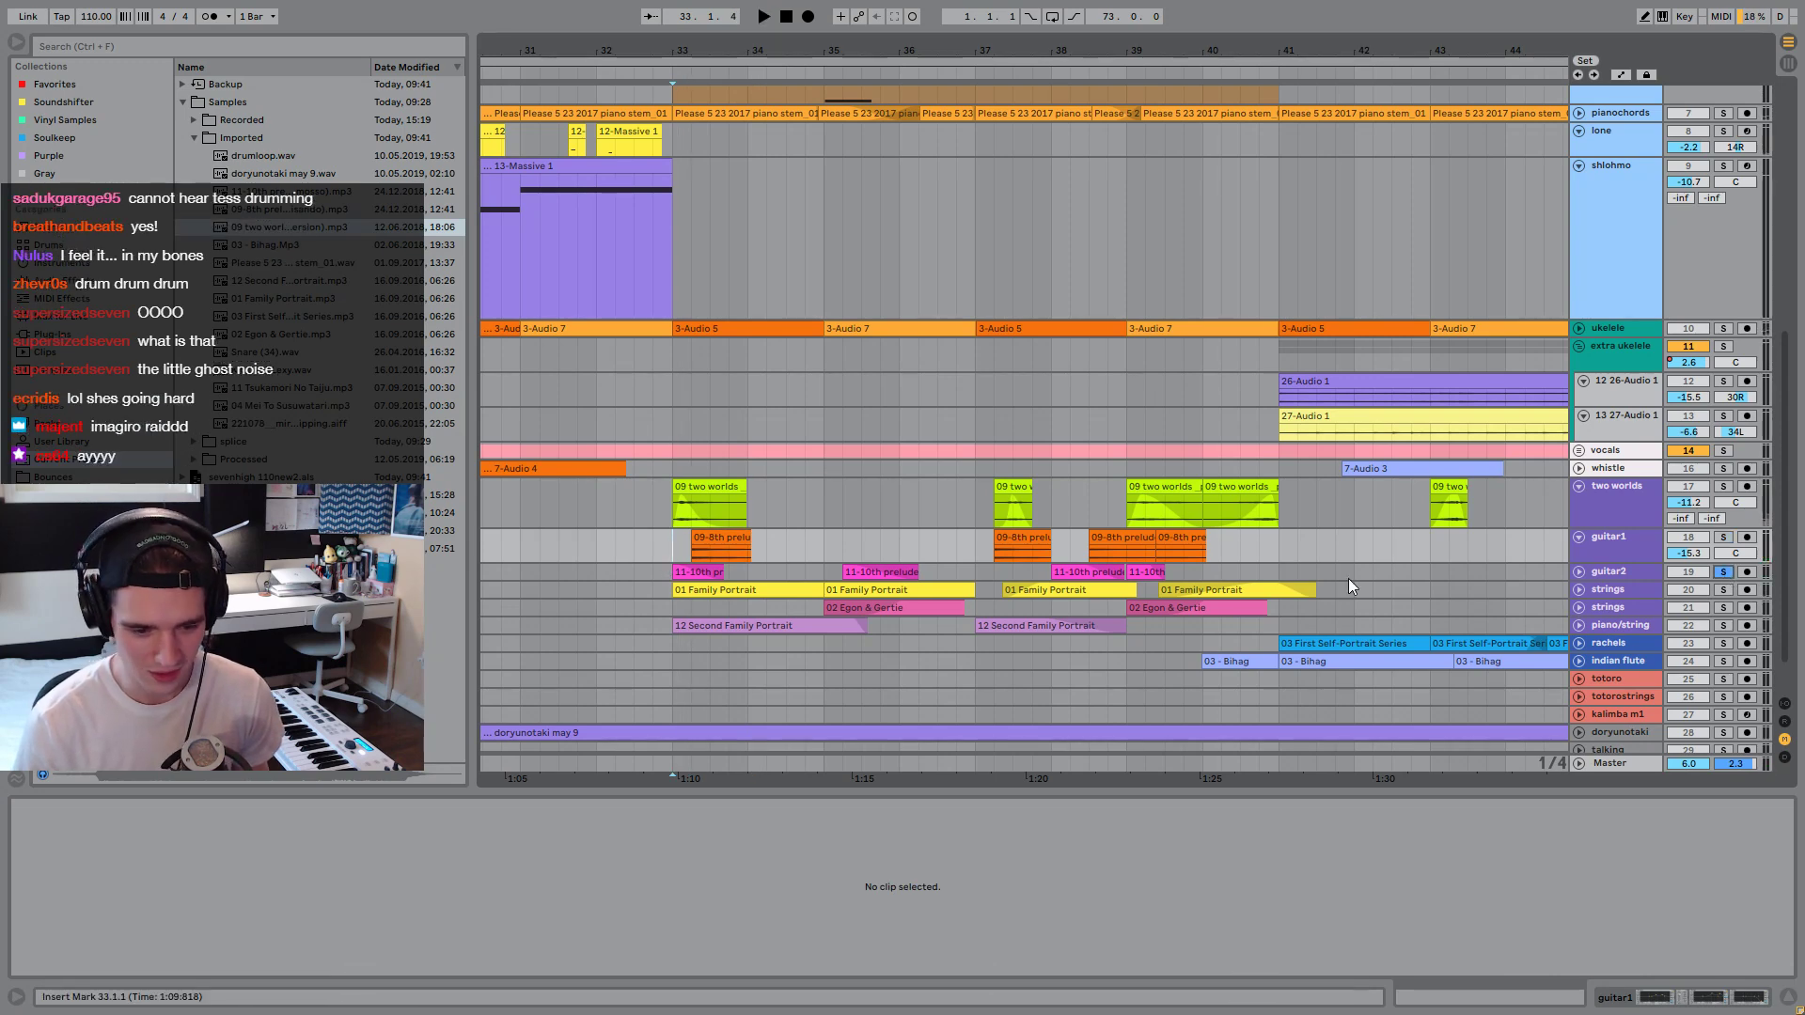
{"action": "key", "text": "space"}
{"action": "left_click", "coordinate": [1579, 572]}
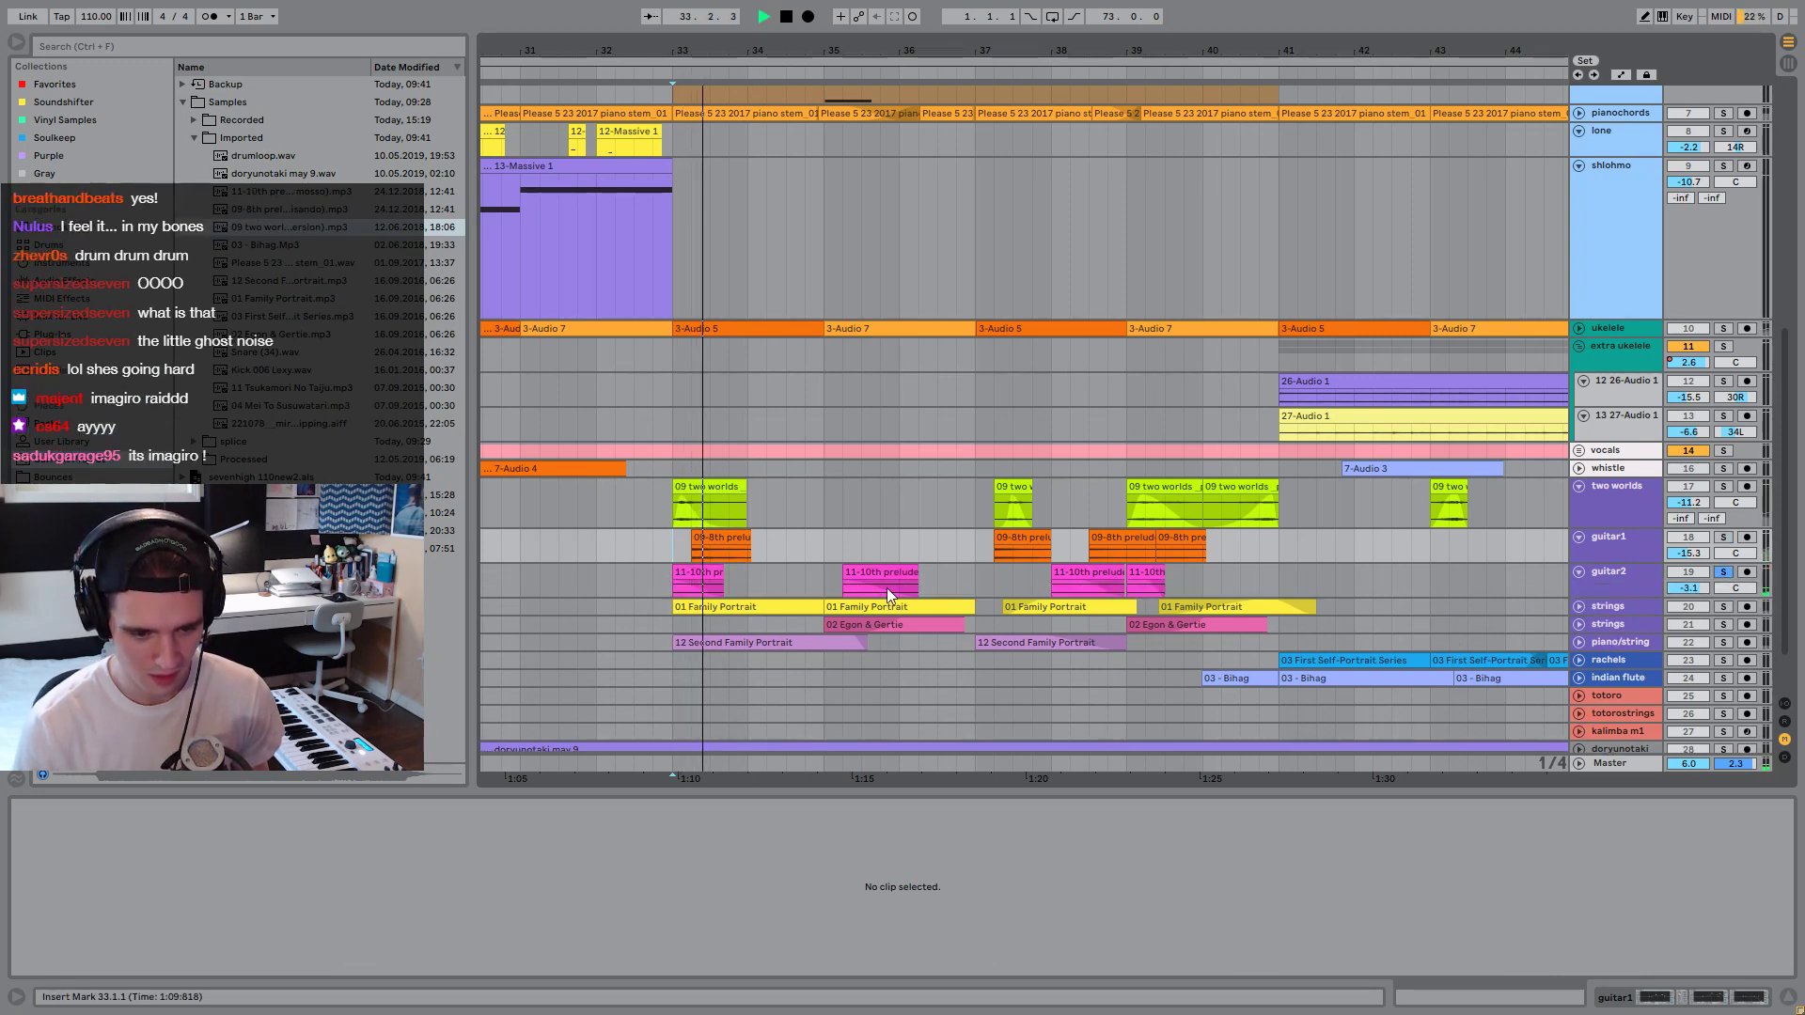
Extend the second guitar2 clip's start back to 31.2.1, play it, and turn off its warping.
{"action": "left_click_drag", "start_coordinate": [844, 572], "coordinate": [540, 573]}
{"action": "key", "text": "space"}
{"action": "key", "text": "space"}
{"action": "left_click_drag", "start_coordinate": [766, 811], "coordinate": [766, 658]}
{"action": "left_click_drag", "start_coordinate": [1268, 832], "coordinate": [900, 861]}
{"action": "left_click", "coordinate": [229, 826]}
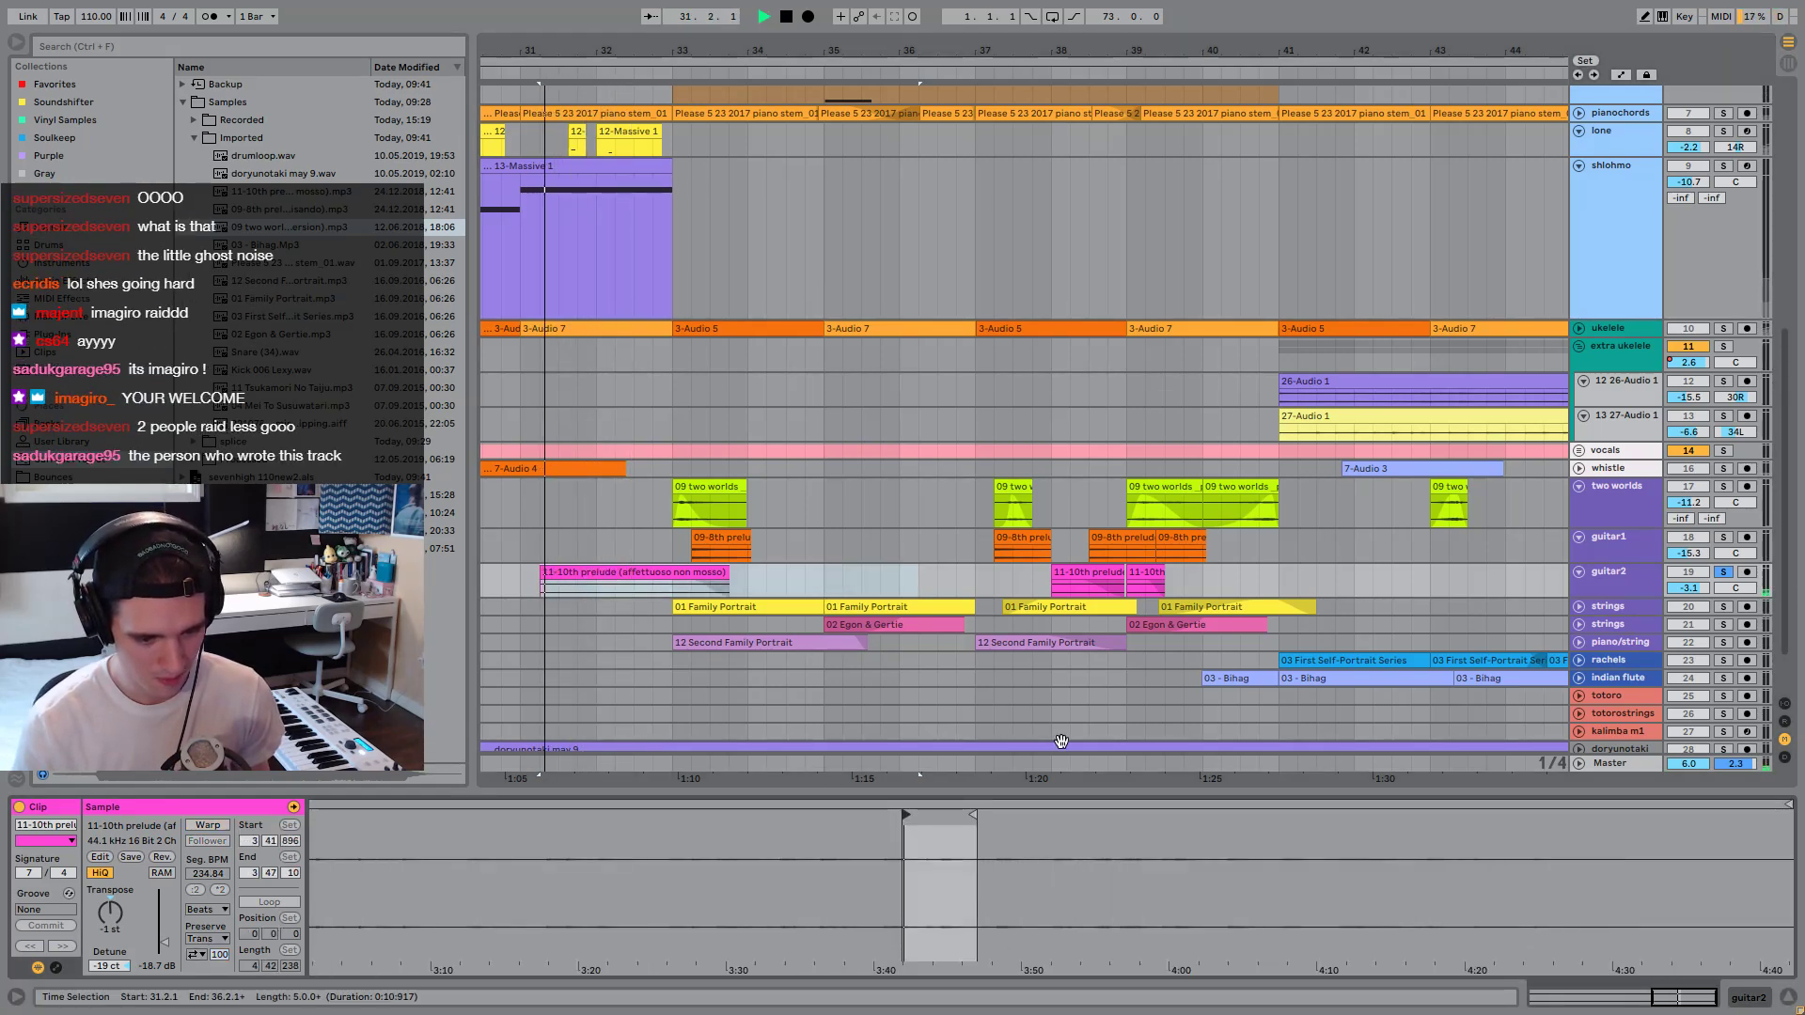
Move the guitar2 clip's sample region back to start at about 3:01 in the source and play it.
{"action": "key", "text": "space"}
{"action": "left_click_drag", "start_coordinate": [1483, 814], "coordinate": [1265, 837]}
{"action": "key", "text": "space"}
{"action": "key", "text": "space"}
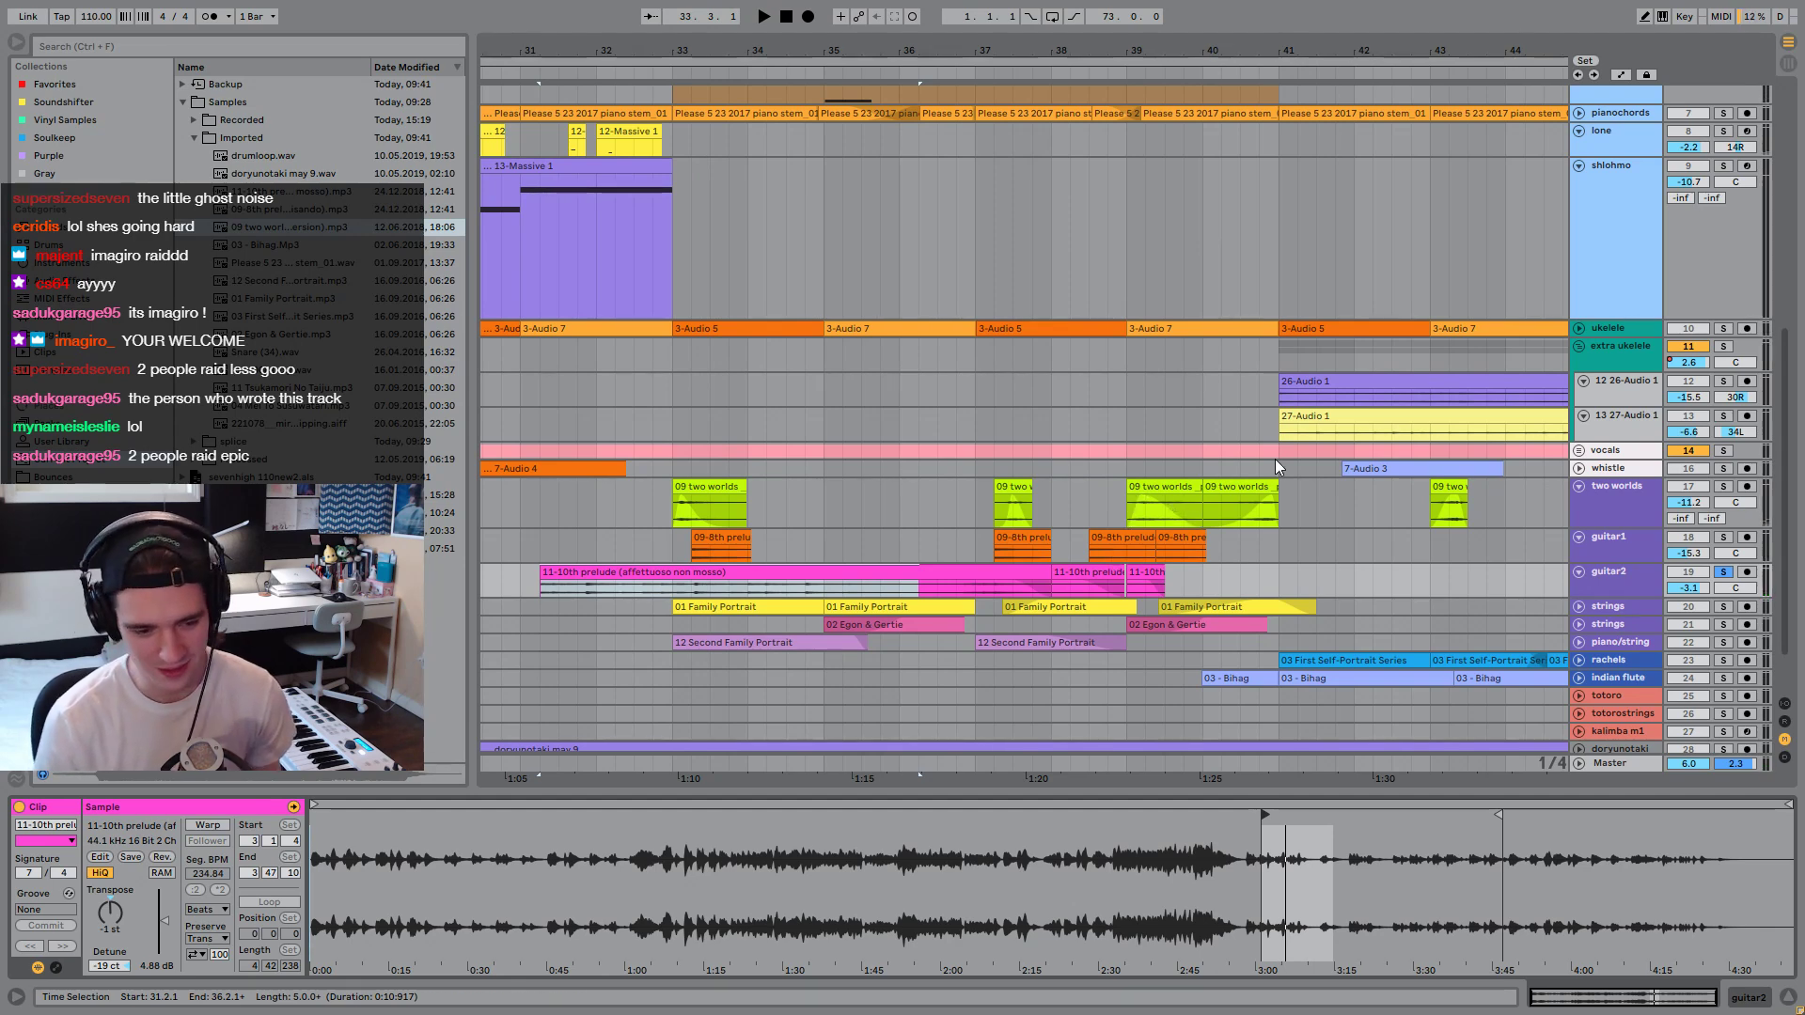
Undo the edits to the extended guitar2 clip.
{"action": "key", "text": "Delete"}
{"action": "key", "text": "ctrl+z"}
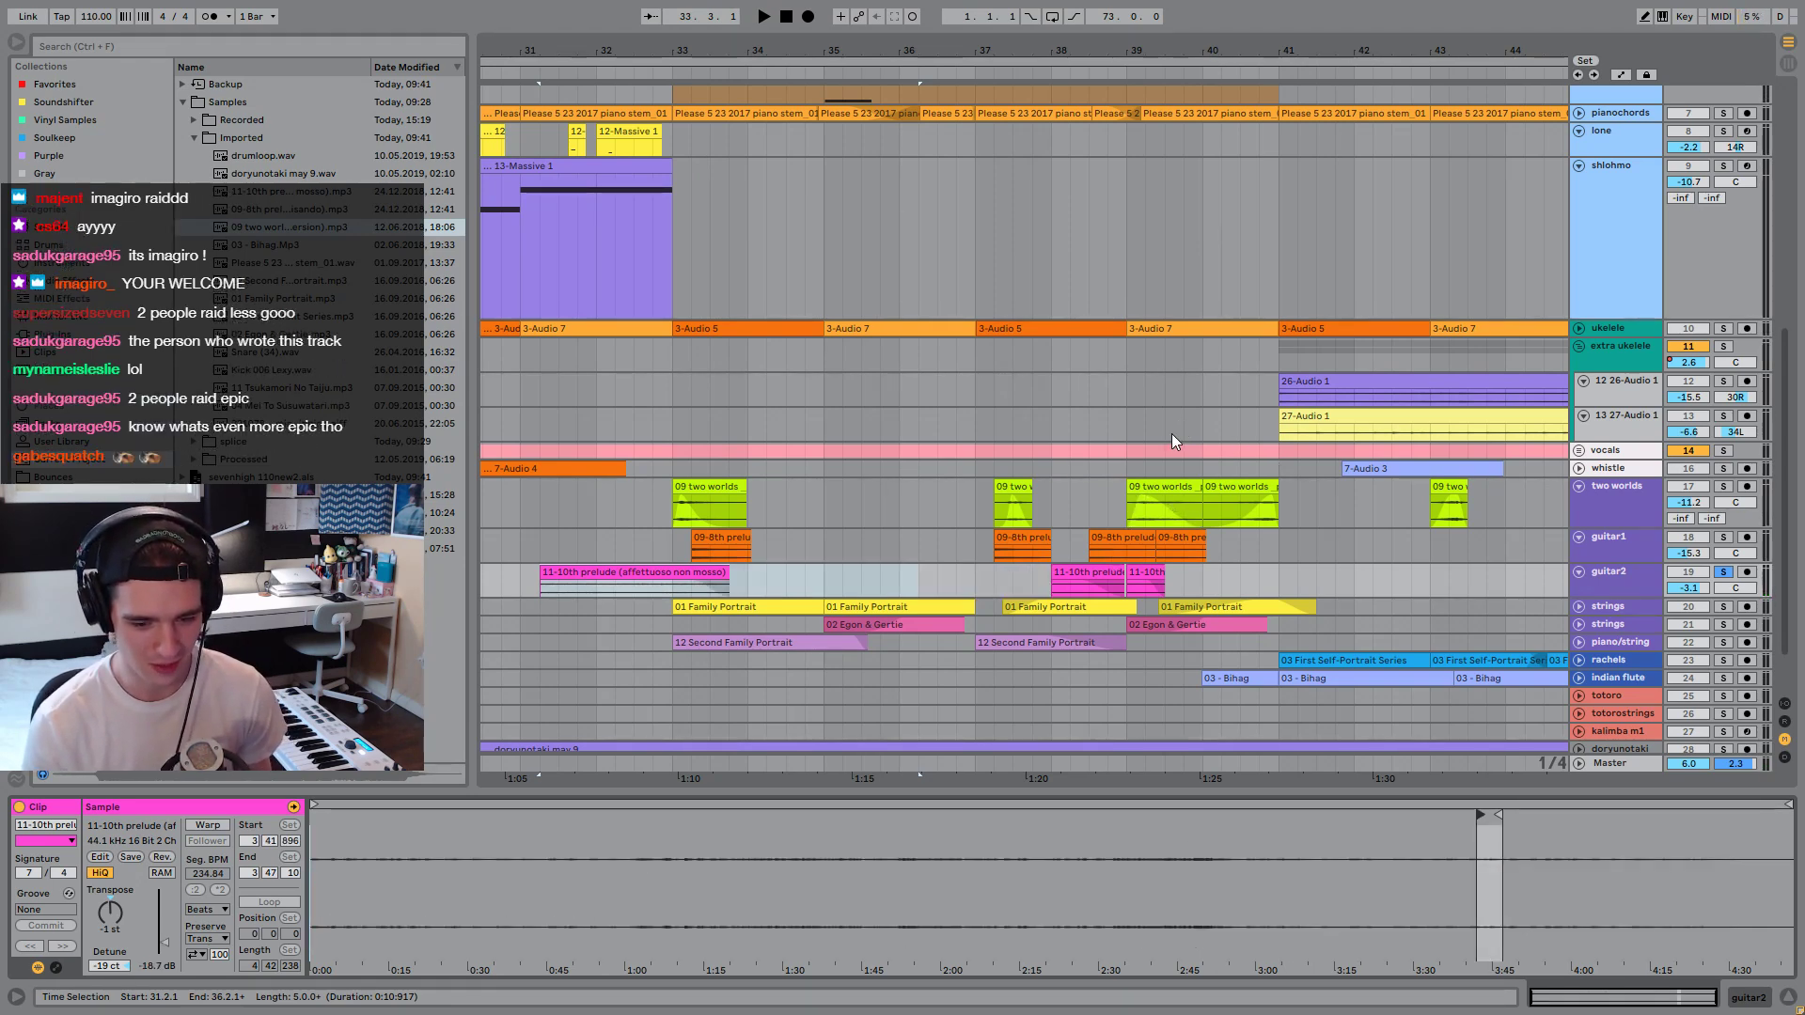
{"action": "key", "text": "ctrl+j"}
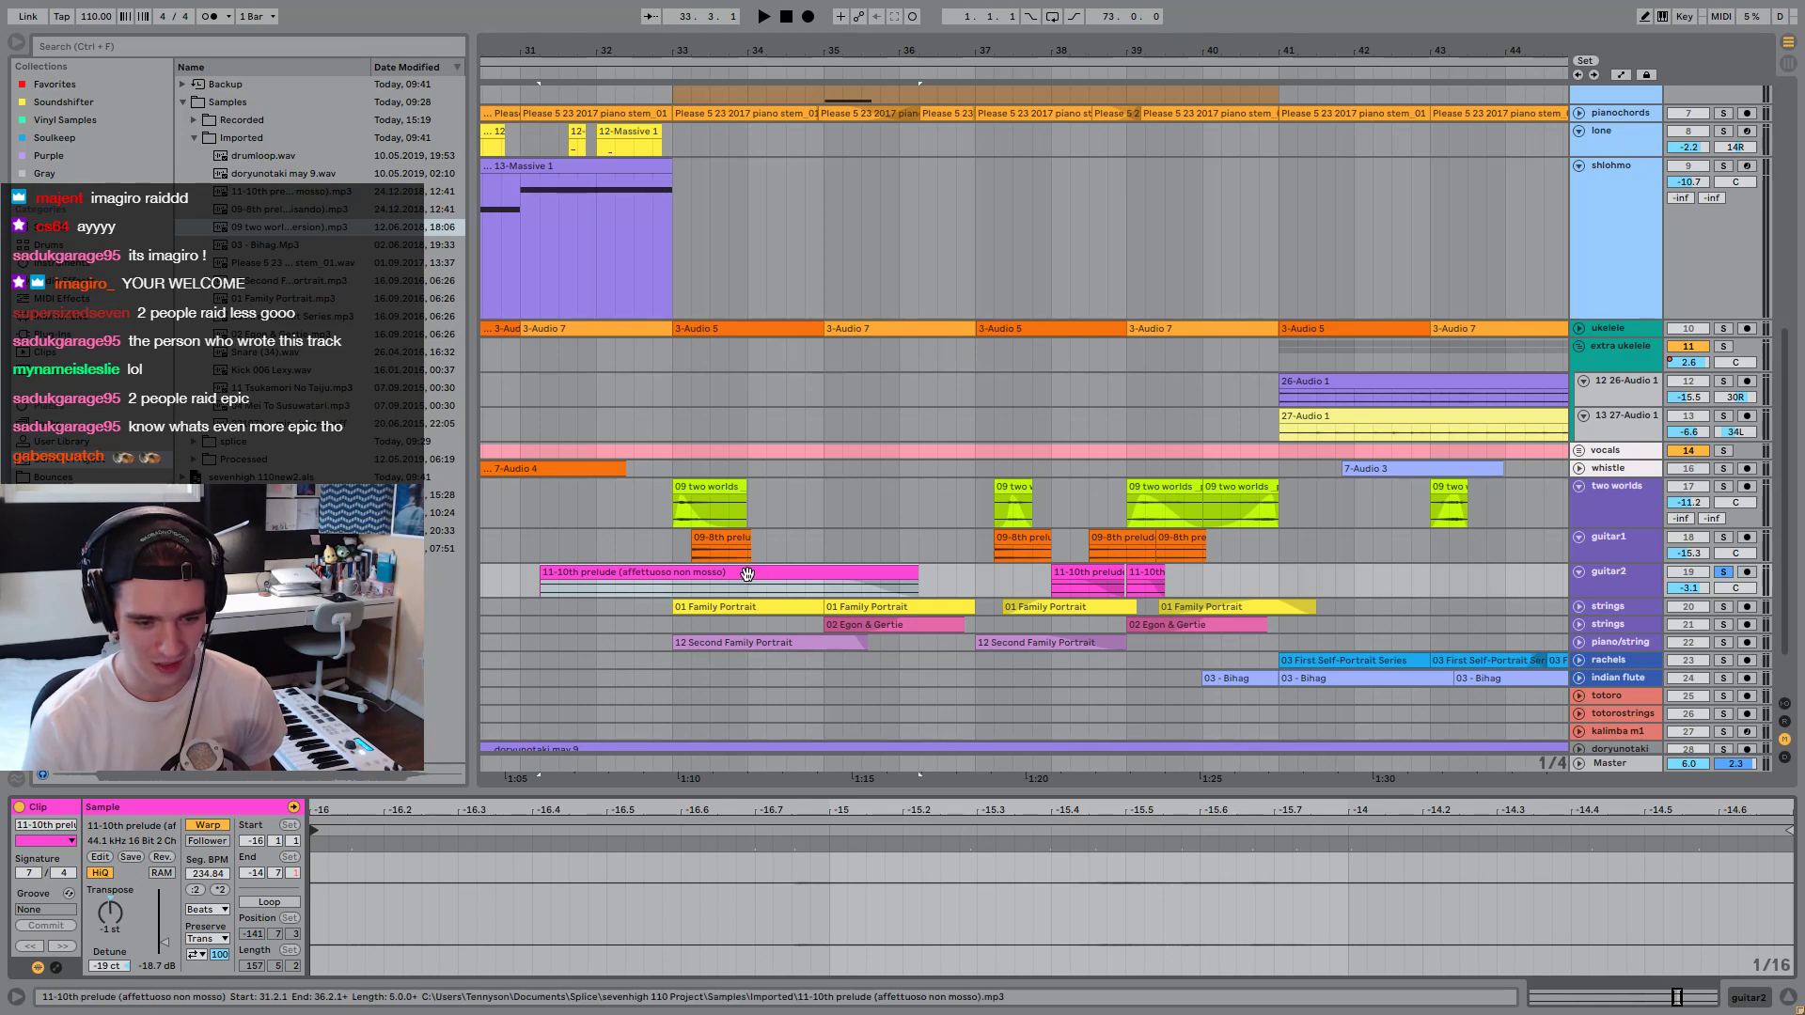
{"action": "key", "text": "ctrl+z"}
Select the first guitar2 clip and play from it with guitar1 and two worlds also soloed.
{"action": "left_click", "coordinate": [674, 575]}
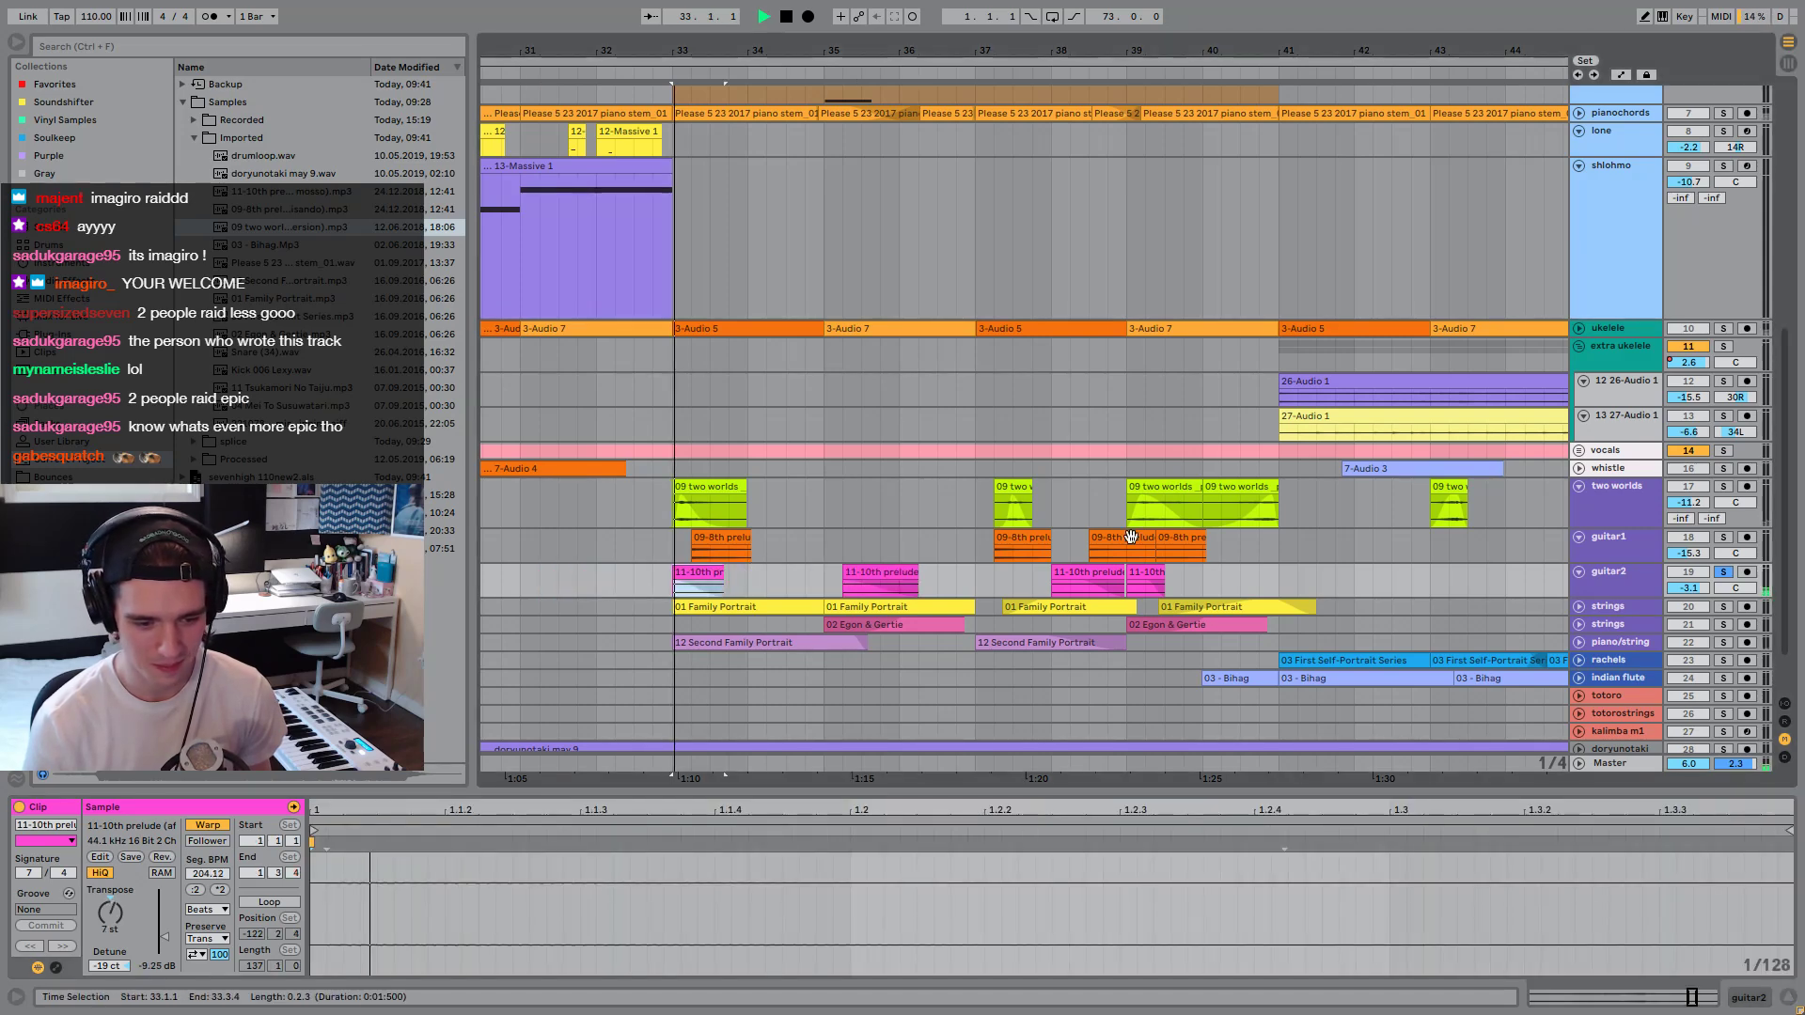
{"action": "left_click", "coordinate": [1725, 540]}
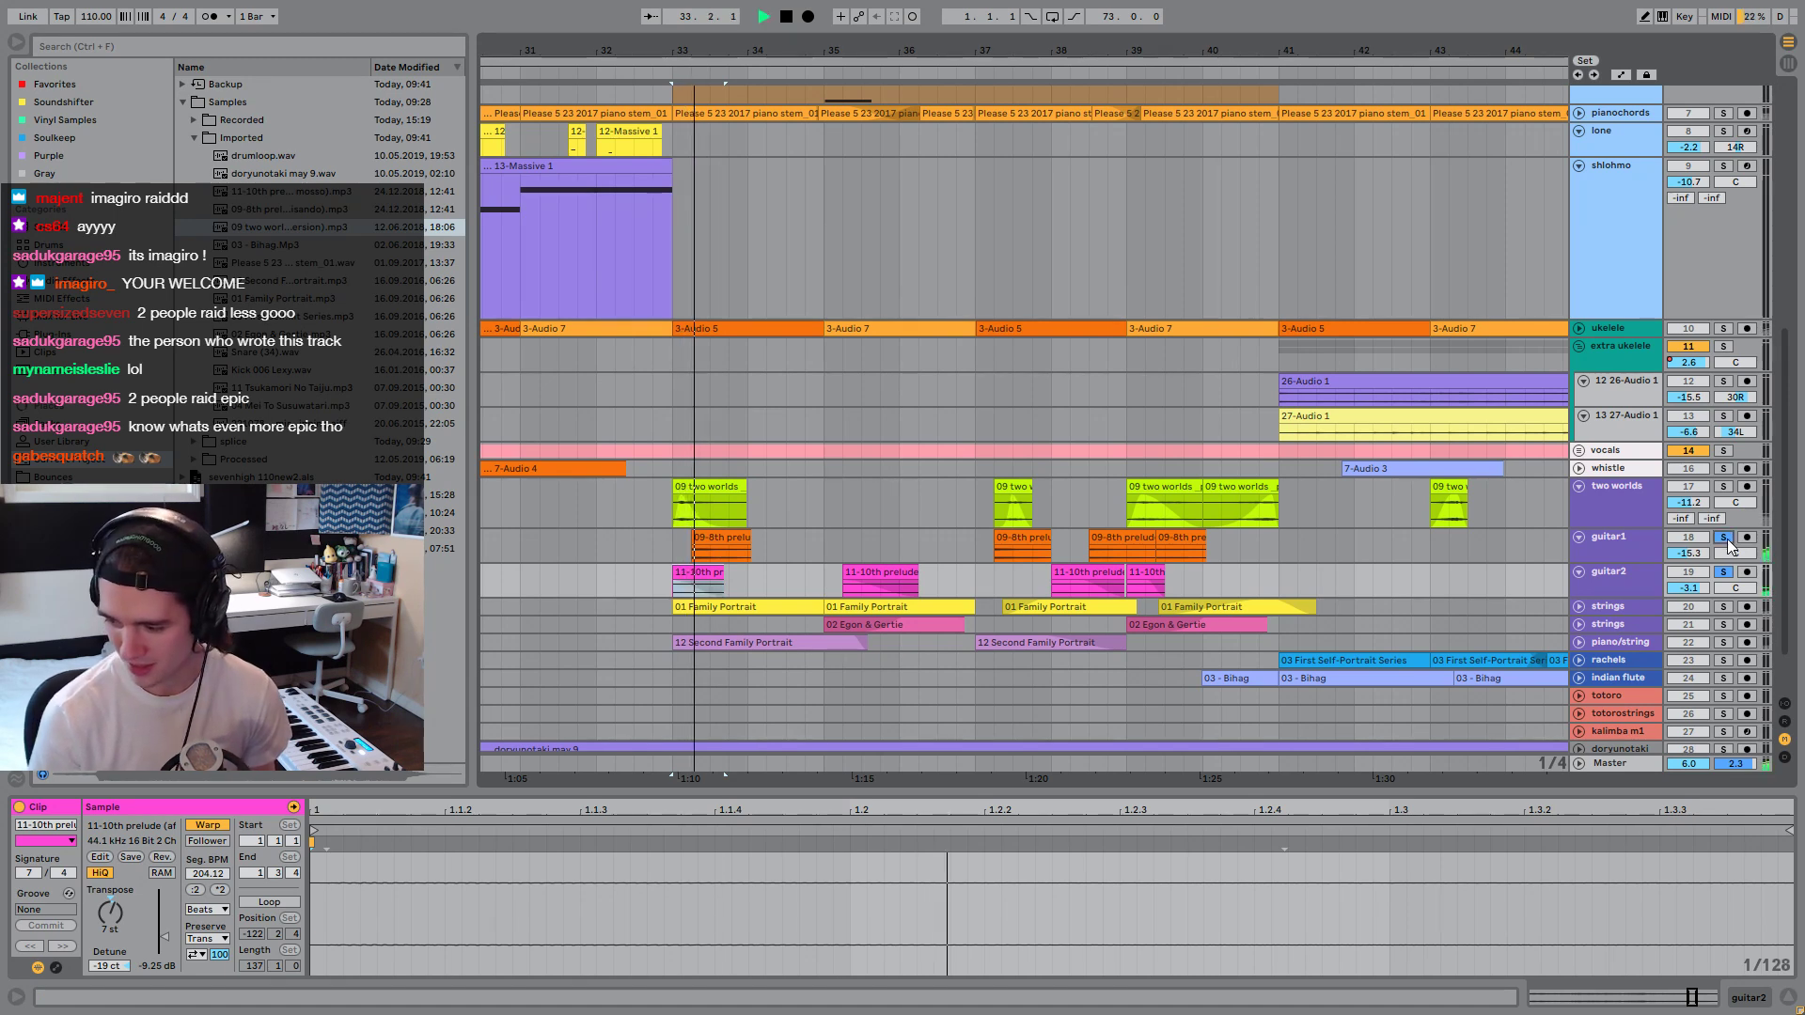
{"action": "left_click", "coordinate": [1723, 486]}
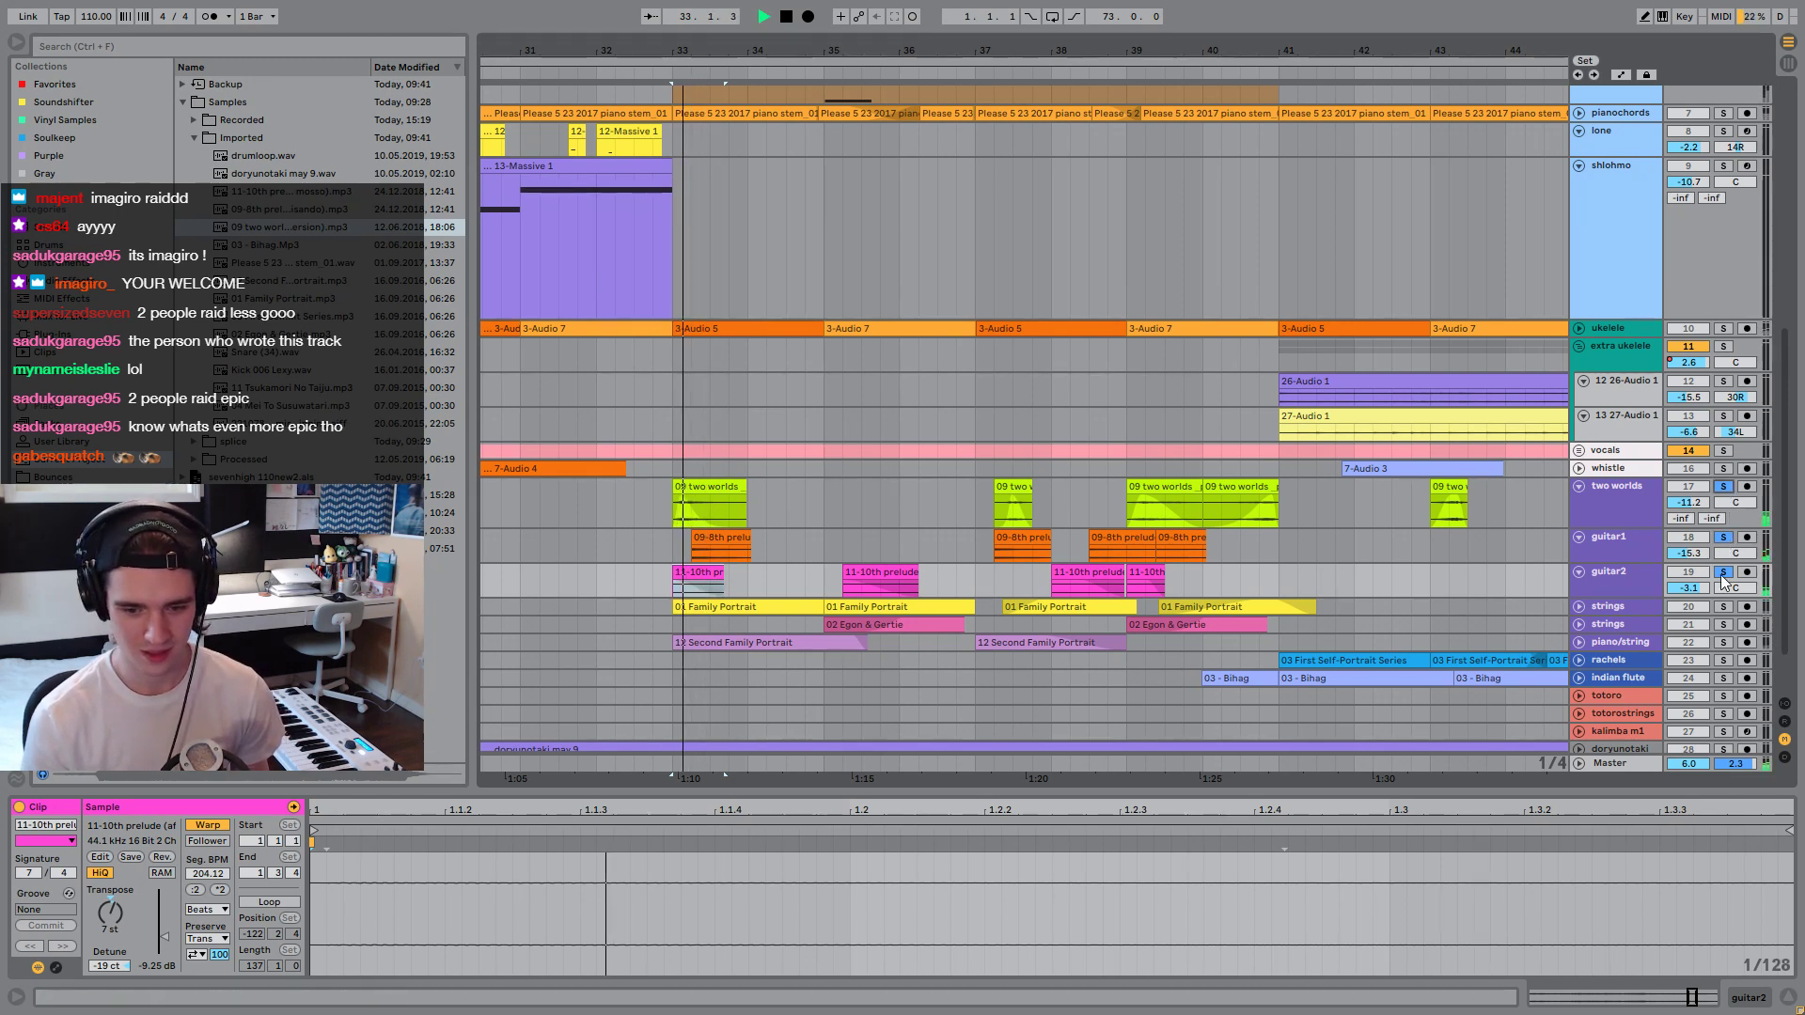
Solo and unfold the strings track with the Family Portrait clips, and play from 33.1.1.
{"action": "left_click", "coordinate": [1723, 606]}
{"action": "left_click", "coordinate": [1579, 606]}
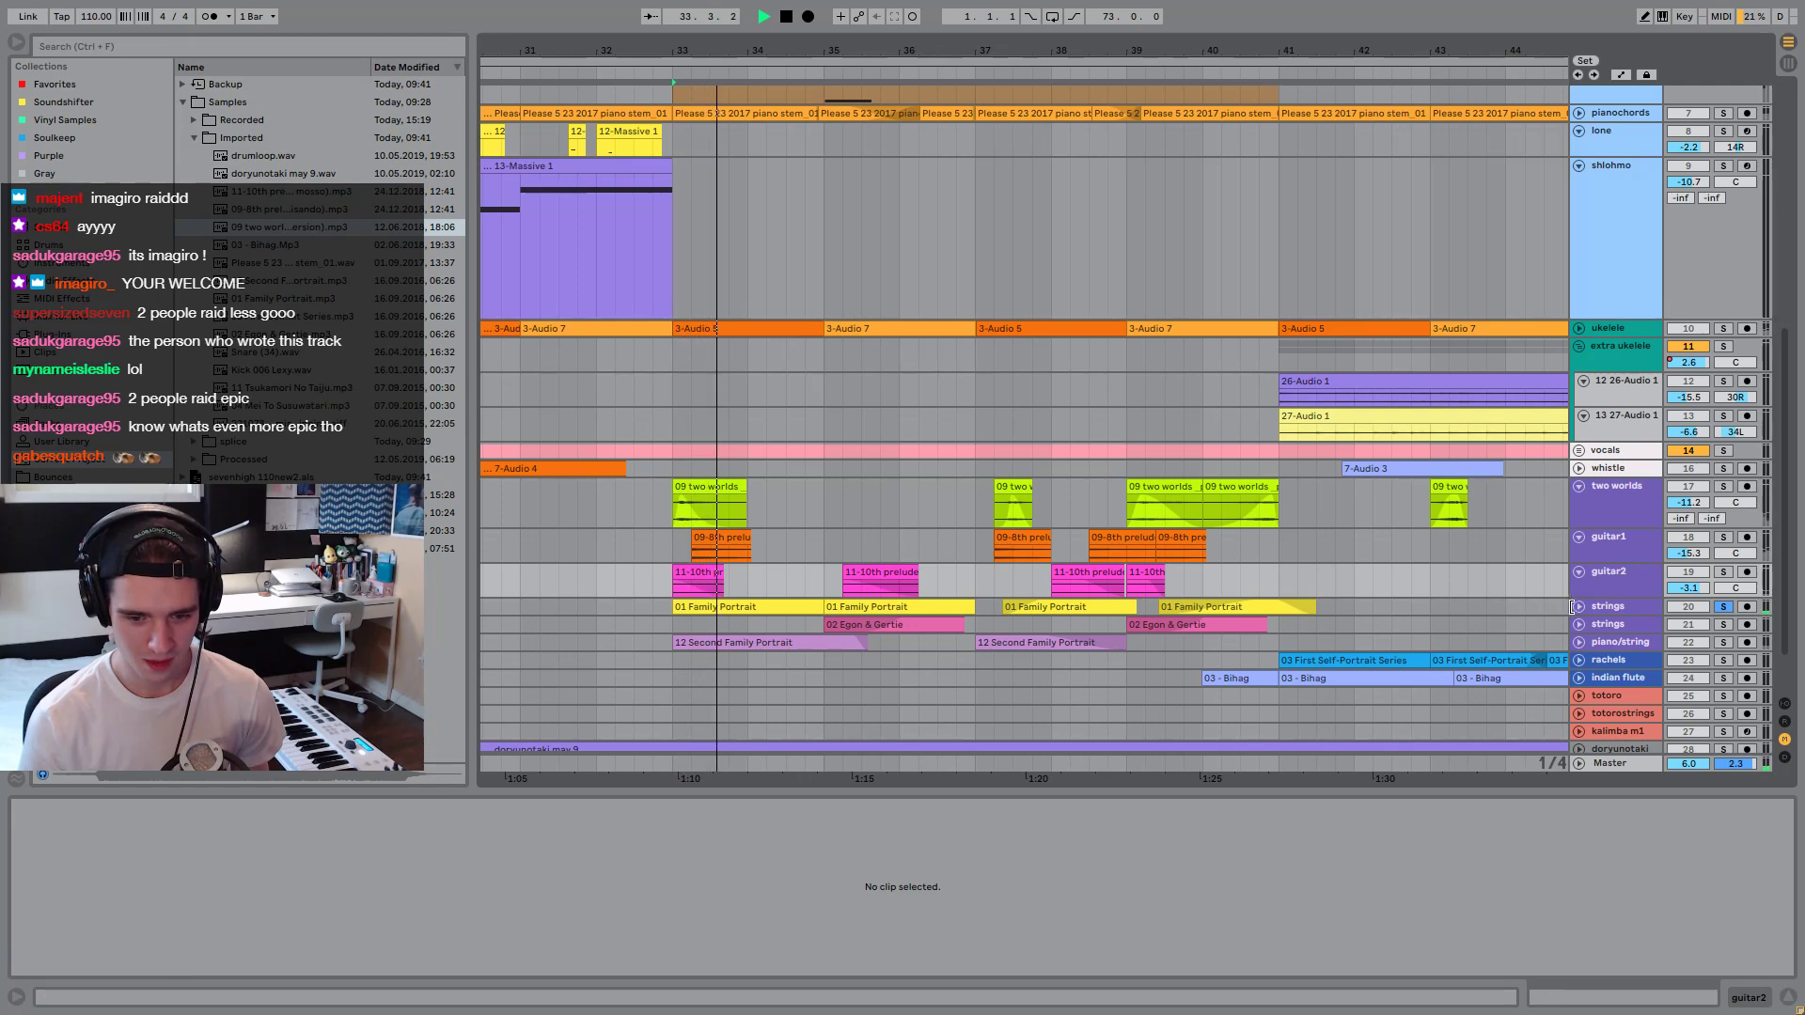
{"action": "key", "text": "space"}
{"action": "key", "text": "space"}
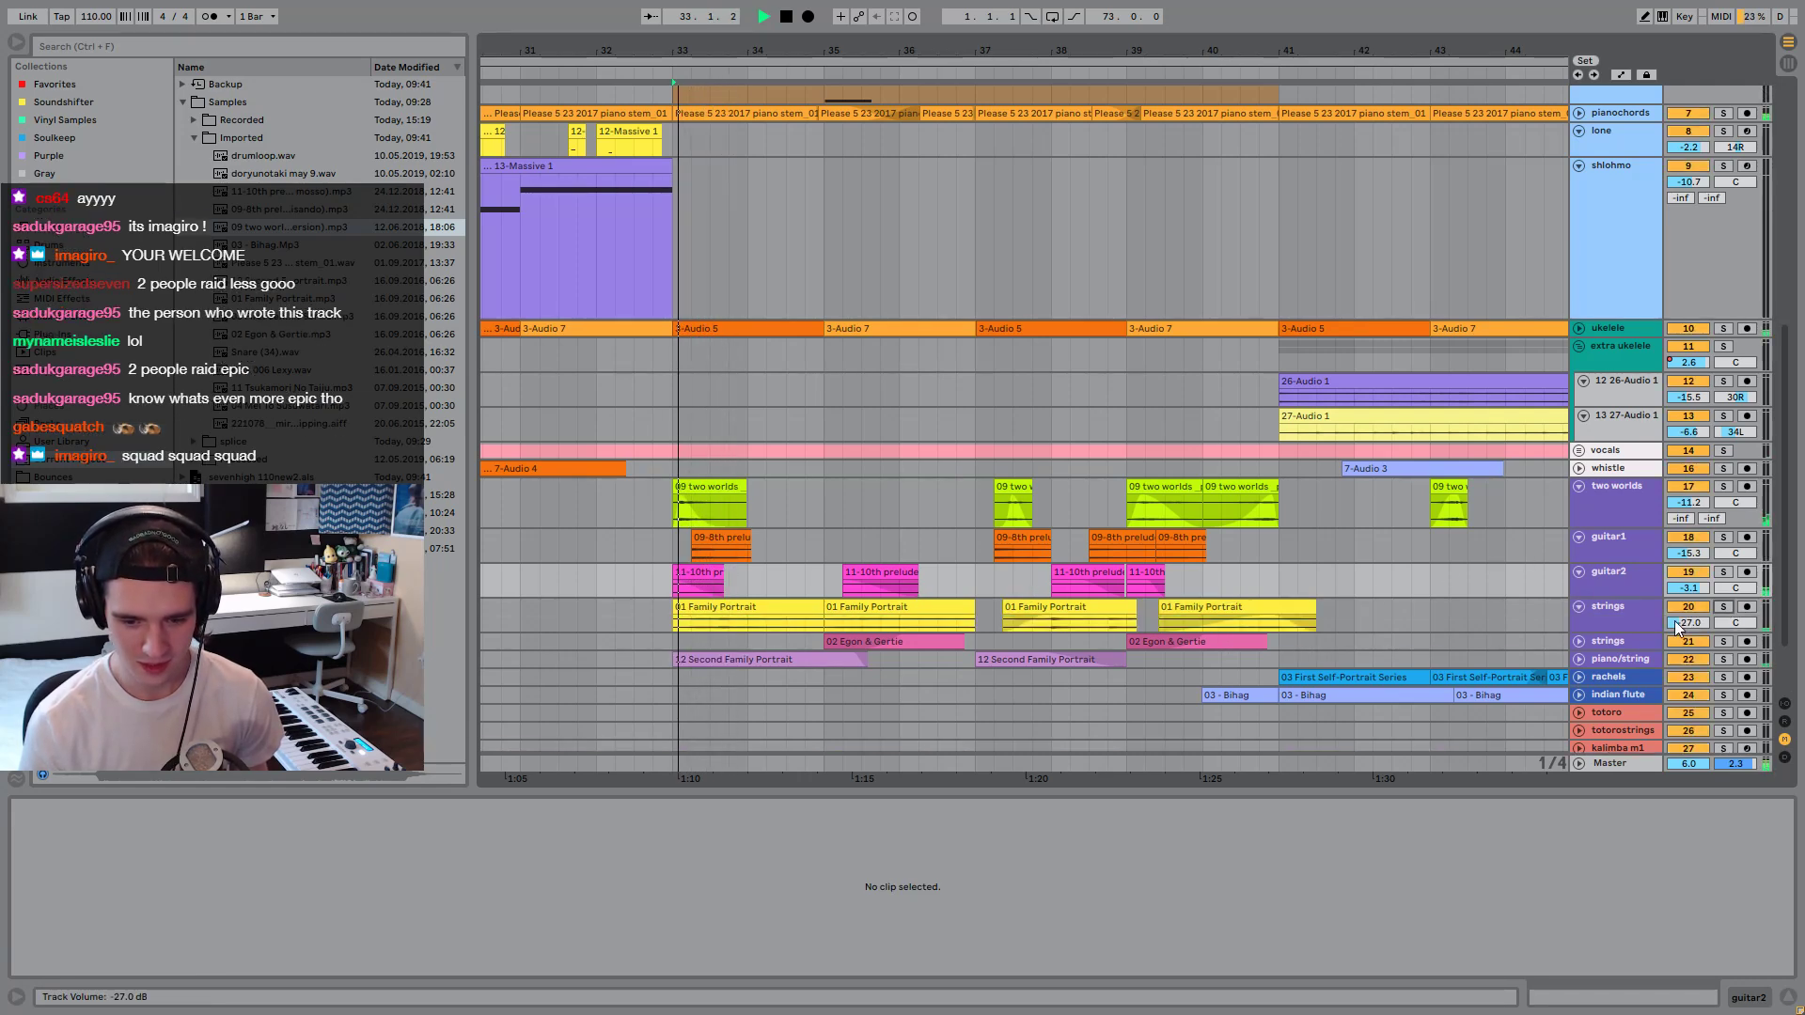
Compare the full mix with the soloed Family Portrait strings track during playback.
{"action": "left_click", "coordinate": [1731, 611]}
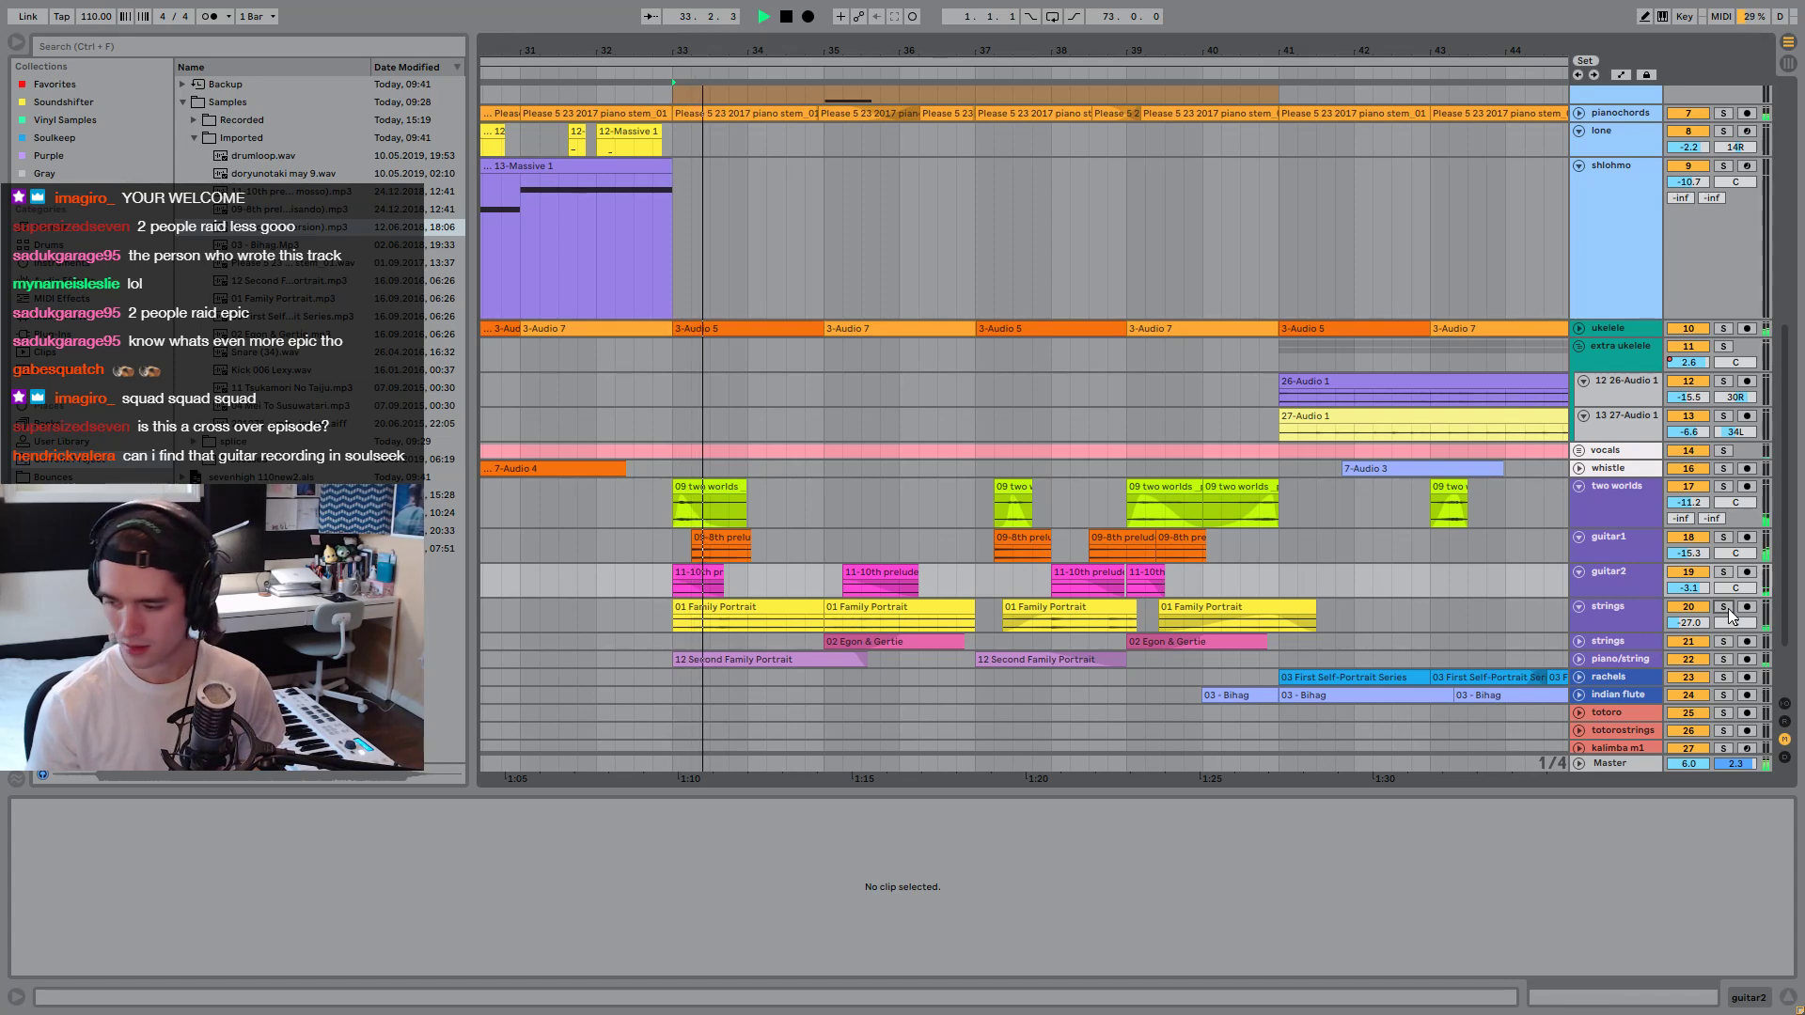
{"action": "left_click", "coordinate": [1723, 607]}
{"action": "key", "text": "space"}
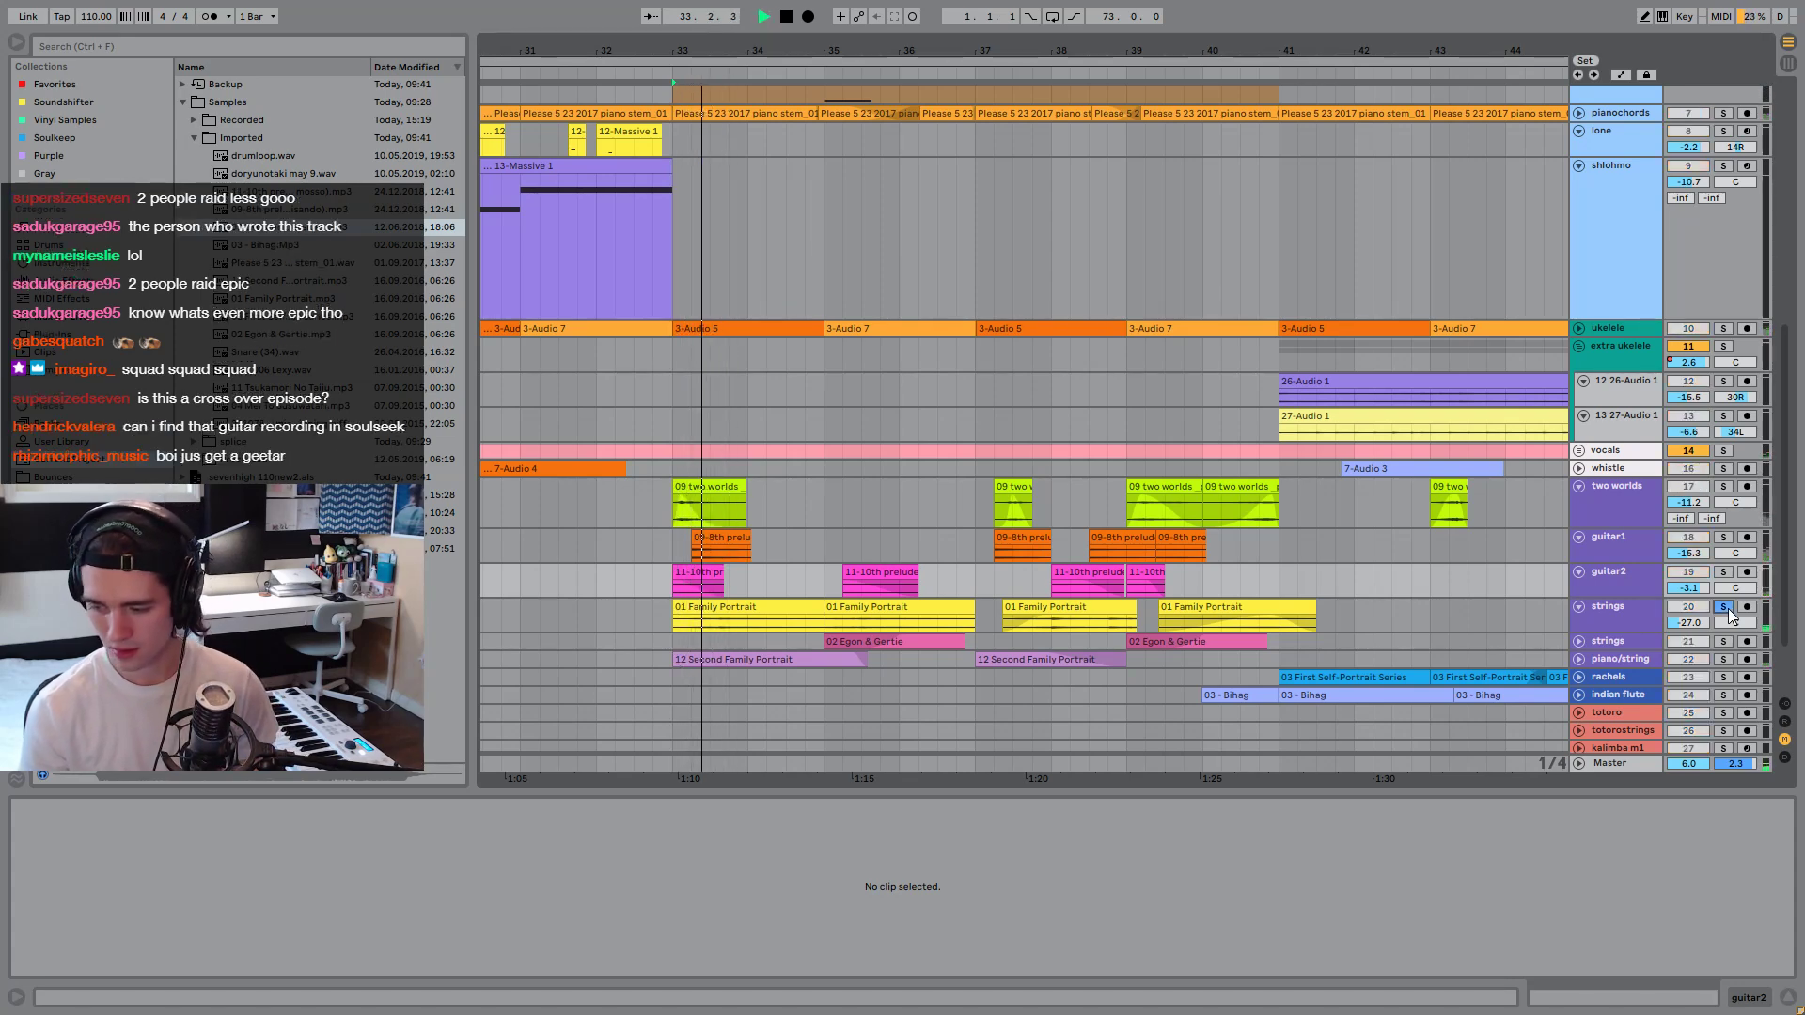
Add guitar2, guitar1 and two worlds to the soloed strings and replay the group from 33.1.1.
{"action": "key", "text": "space"}
{"action": "left_click", "coordinate": [1723, 572], "text": "ctrl"}
{"action": "left_click", "coordinate": [1723, 537], "text": "ctrl"}
{"action": "left_click", "coordinate": [1723, 486], "text": "ctrl"}
{"action": "key", "text": "space"}
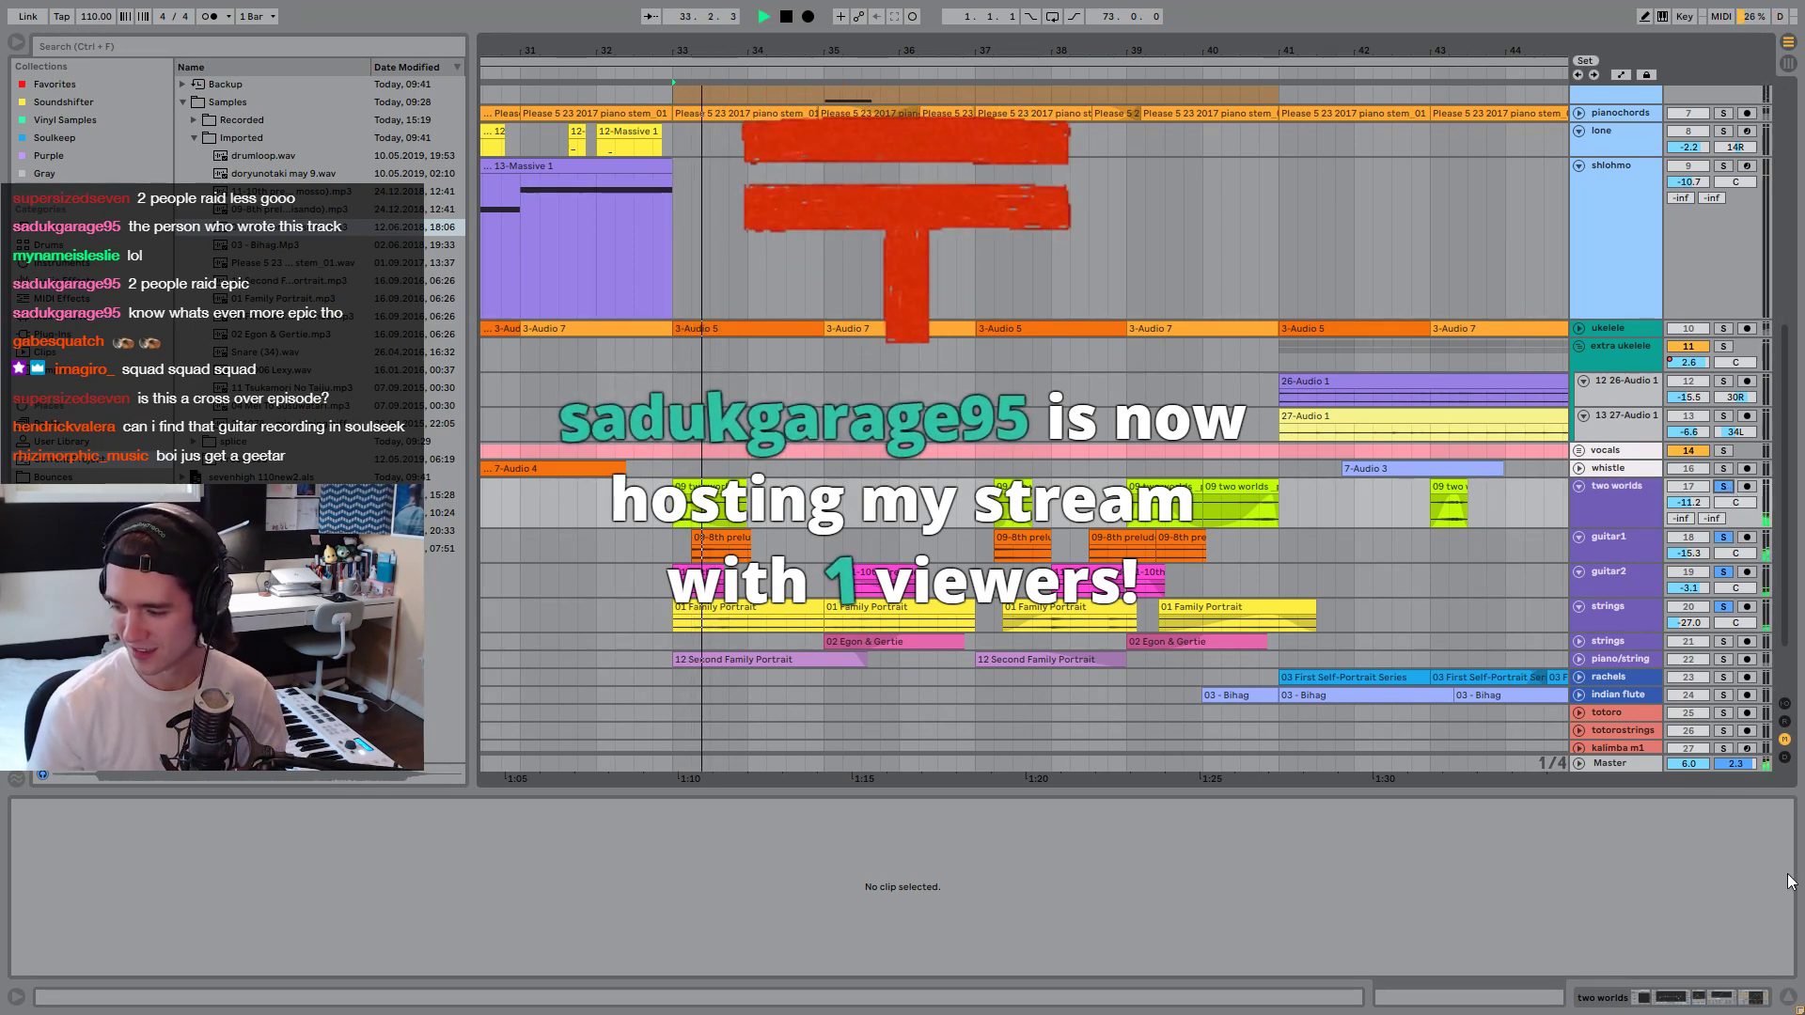
{"action": "key", "text": "space"}
{"action": "key", "text": "space"}
{"action": "key", "text": "space"}
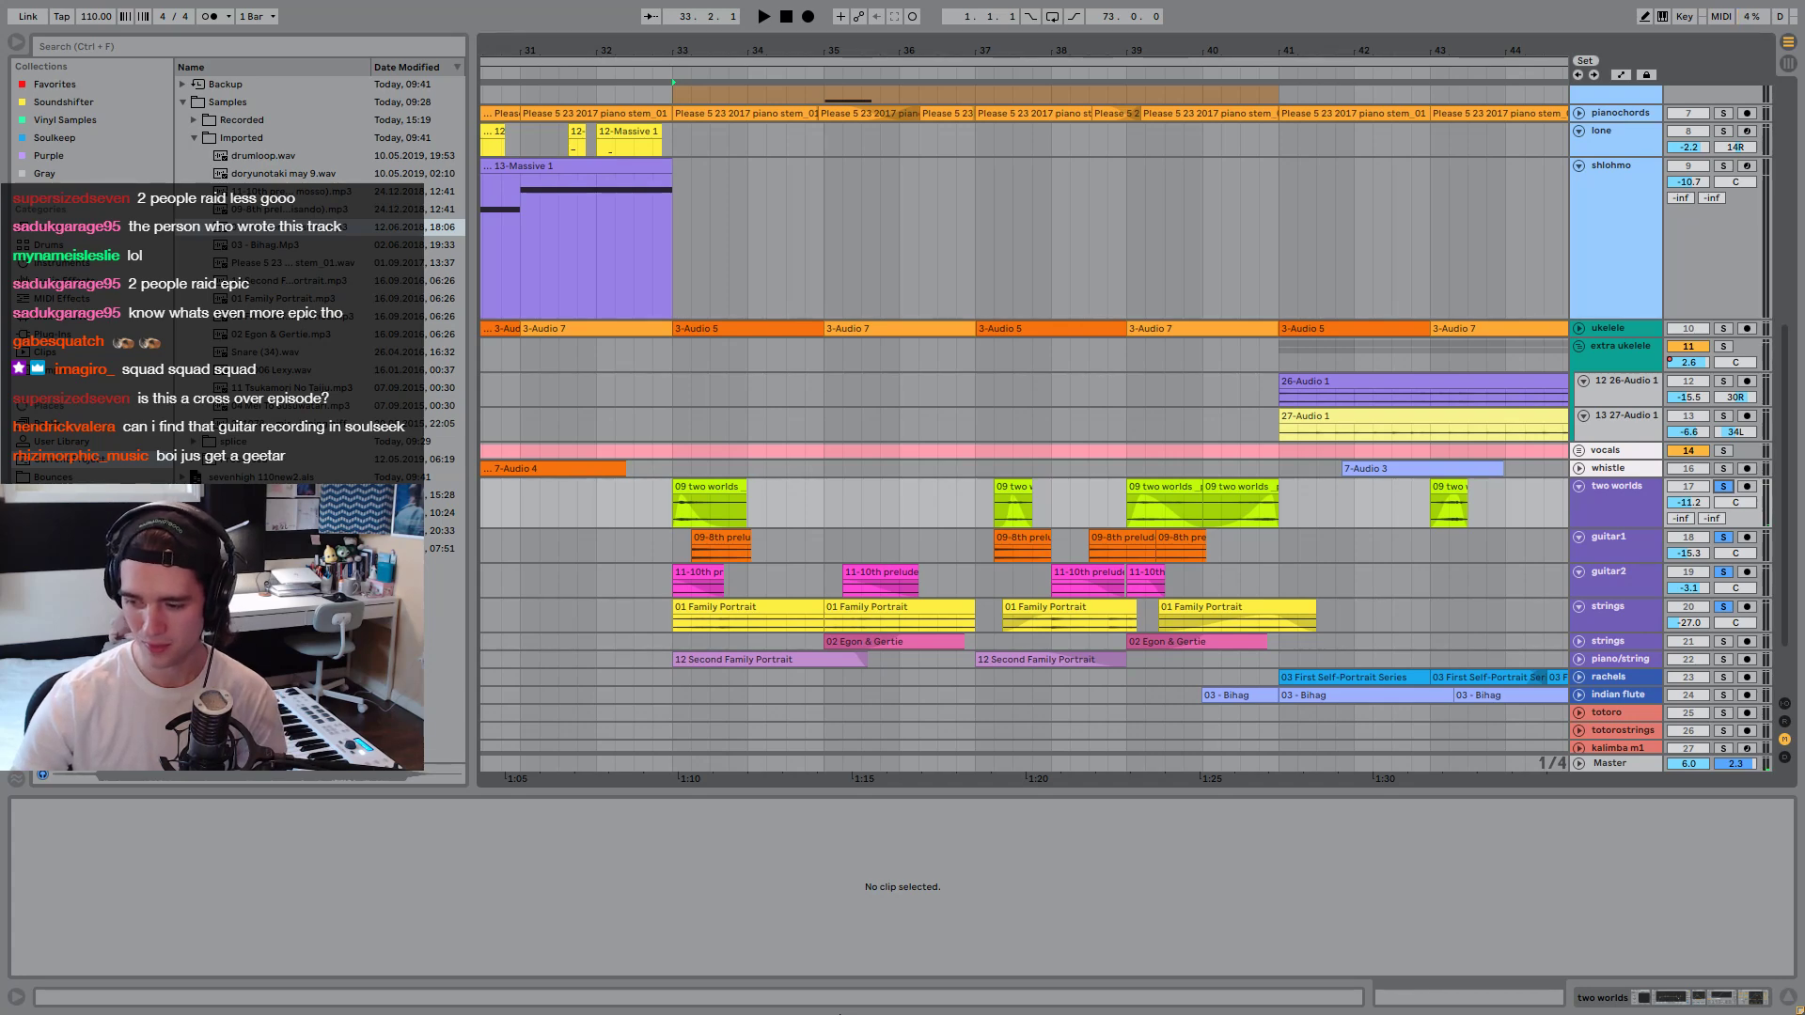
Play the soloed group from 37.1.1, add the second strings and piano/string tracks, and replay from 33.1.1.
{"action": "left_click", "coordinate": [974, 561]}
{"action": "key", "text": "space"}
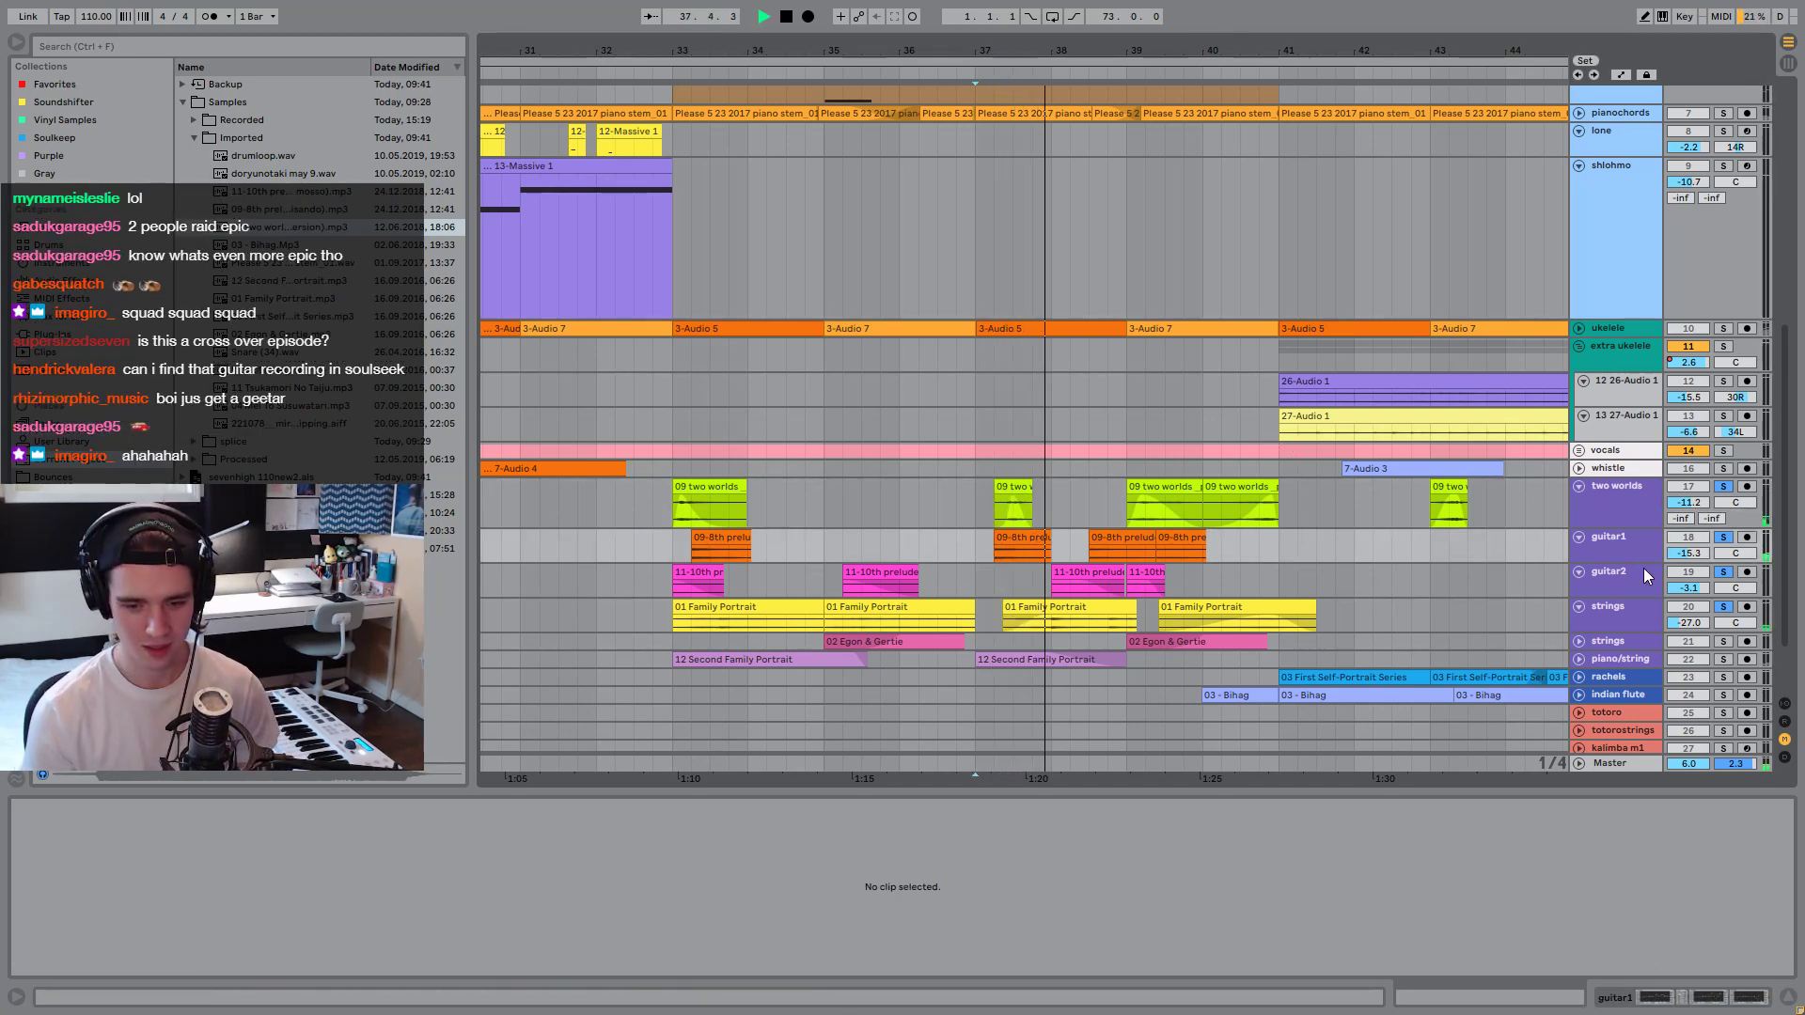
{"action": "left_click", "coordinate": [1723, 643]}
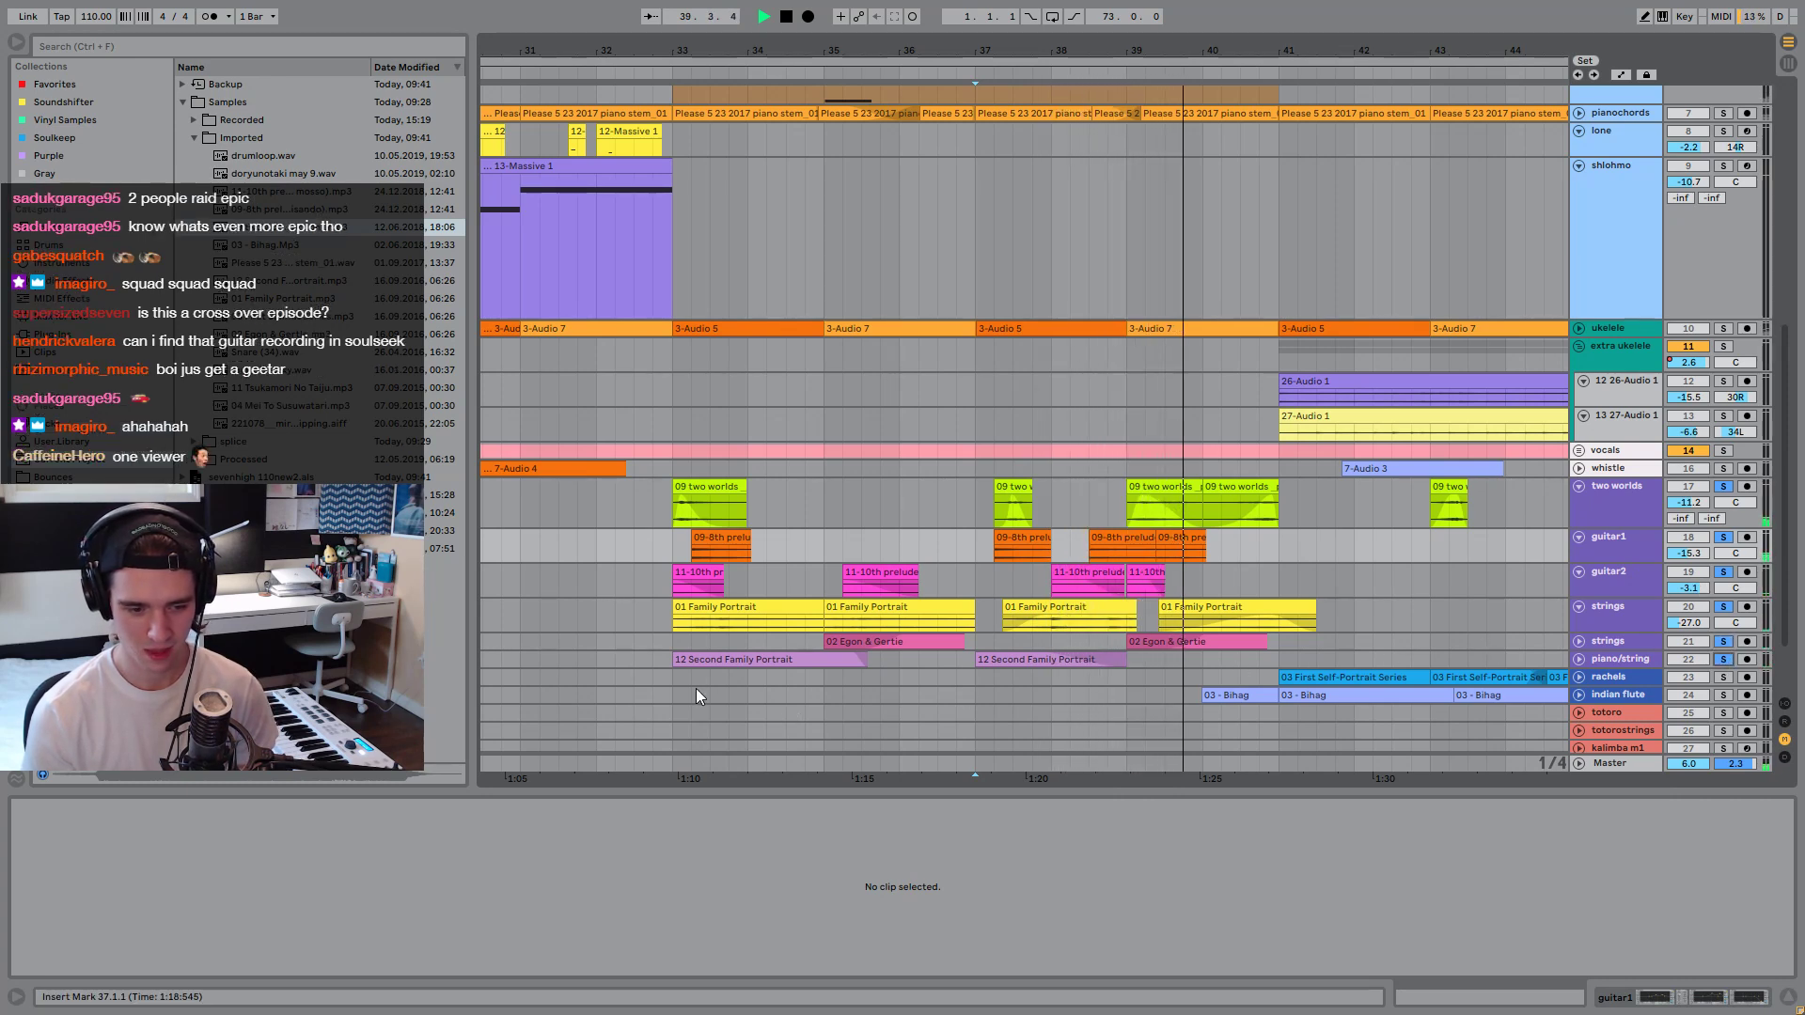
{"action": "left_click", "coordinate": [672, 693]}
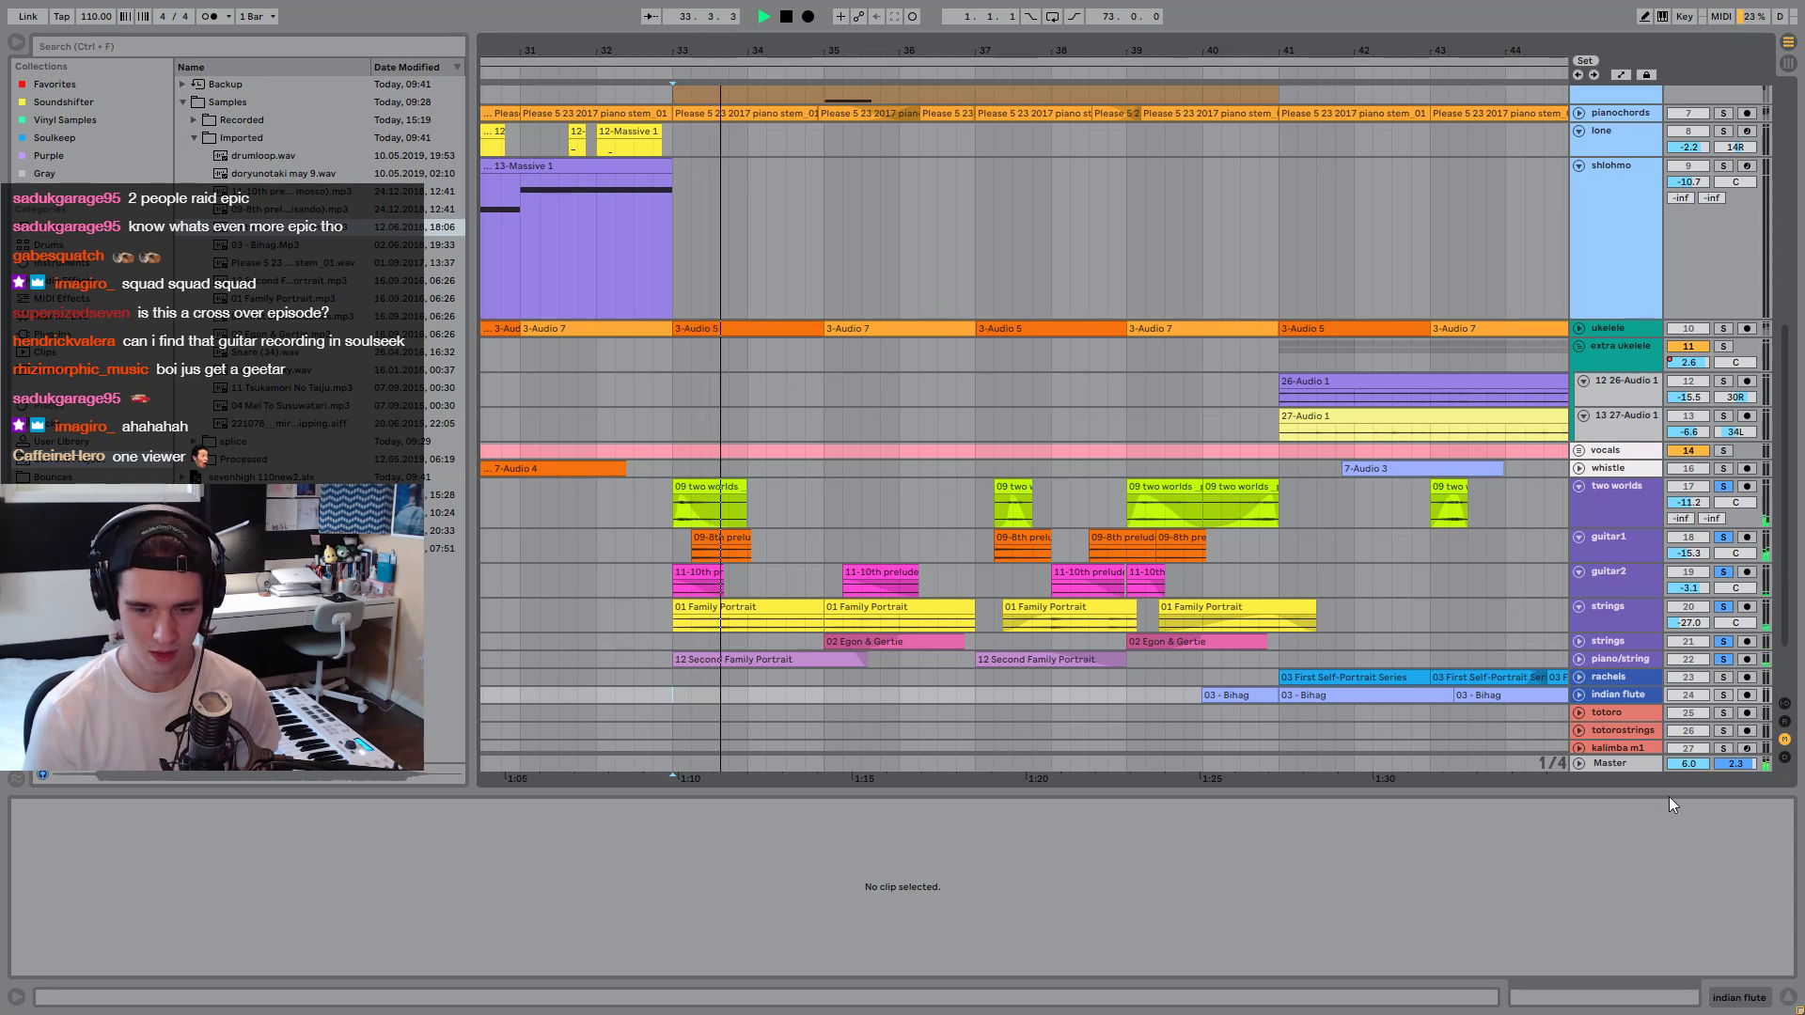
Unfold the Master track and lower its Utility gain to 7.22 dB.
{"action": "left_click", "coordinate": [1578, 763]}
{"action": "left_click", "coordinate": [1609, 763]}
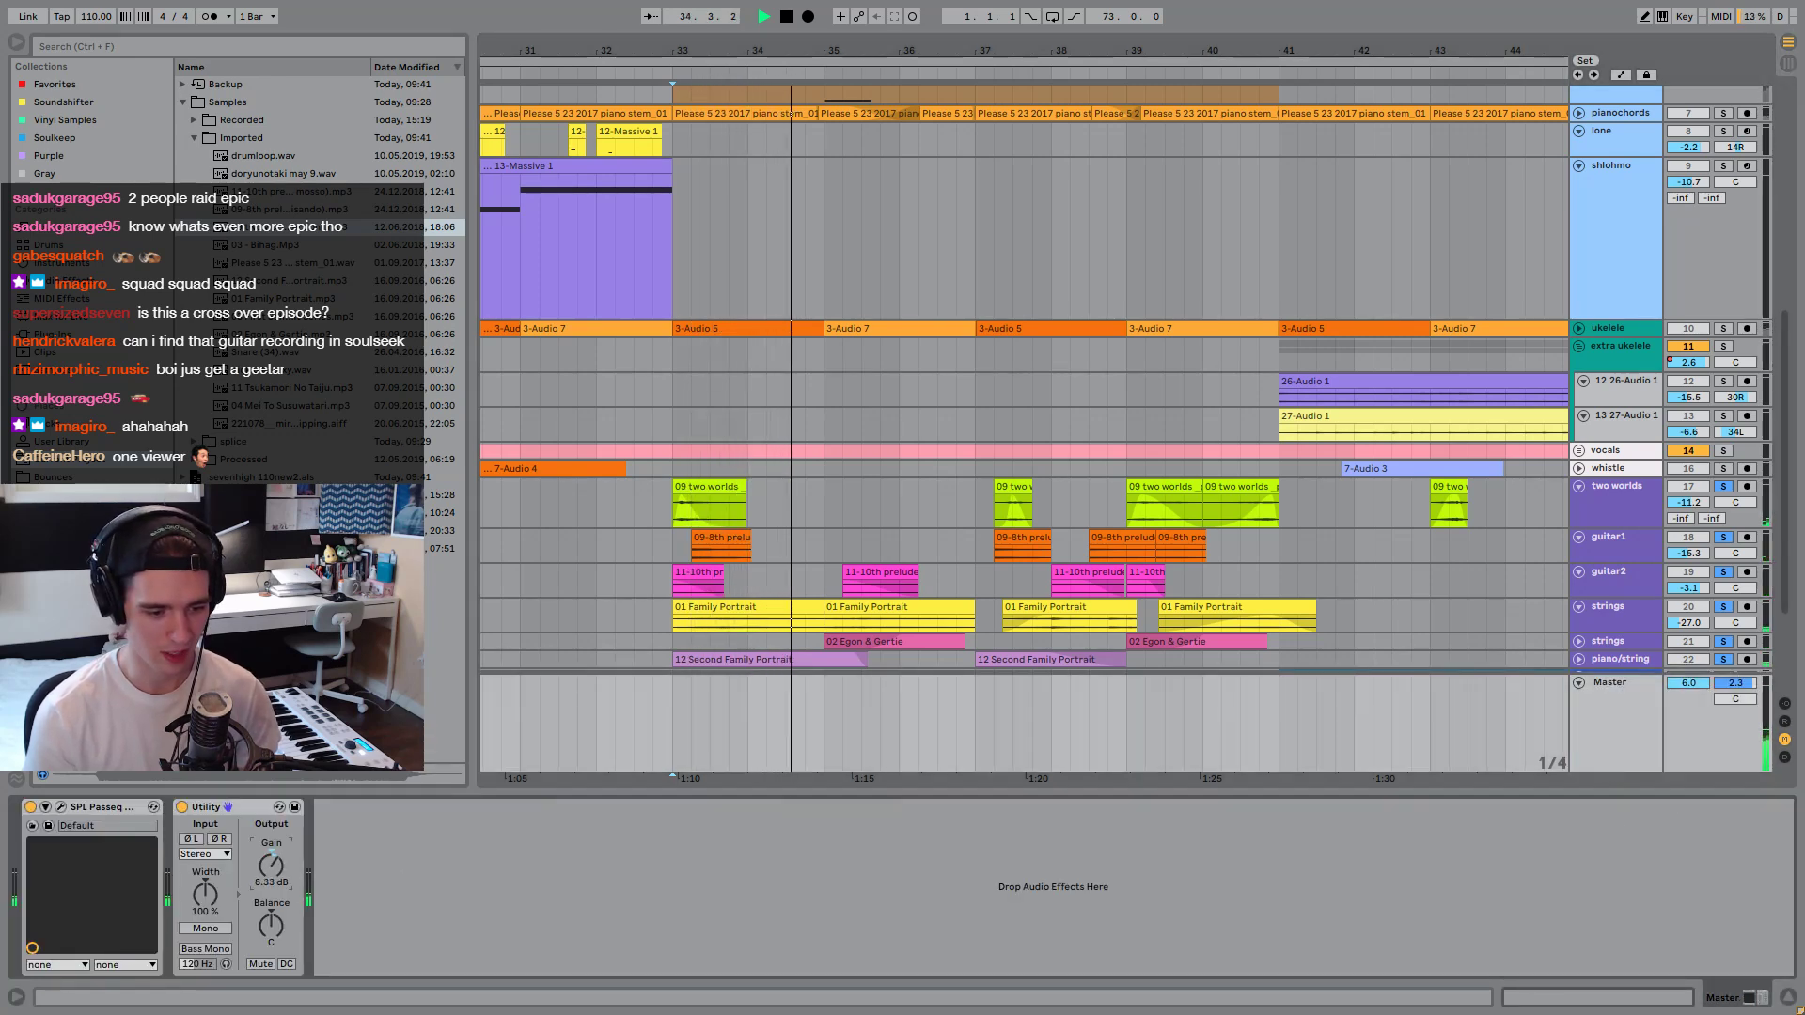
{"action": "left_click_drag", "start_coordinate": [270, 865], "coordinate": [271, 879]}
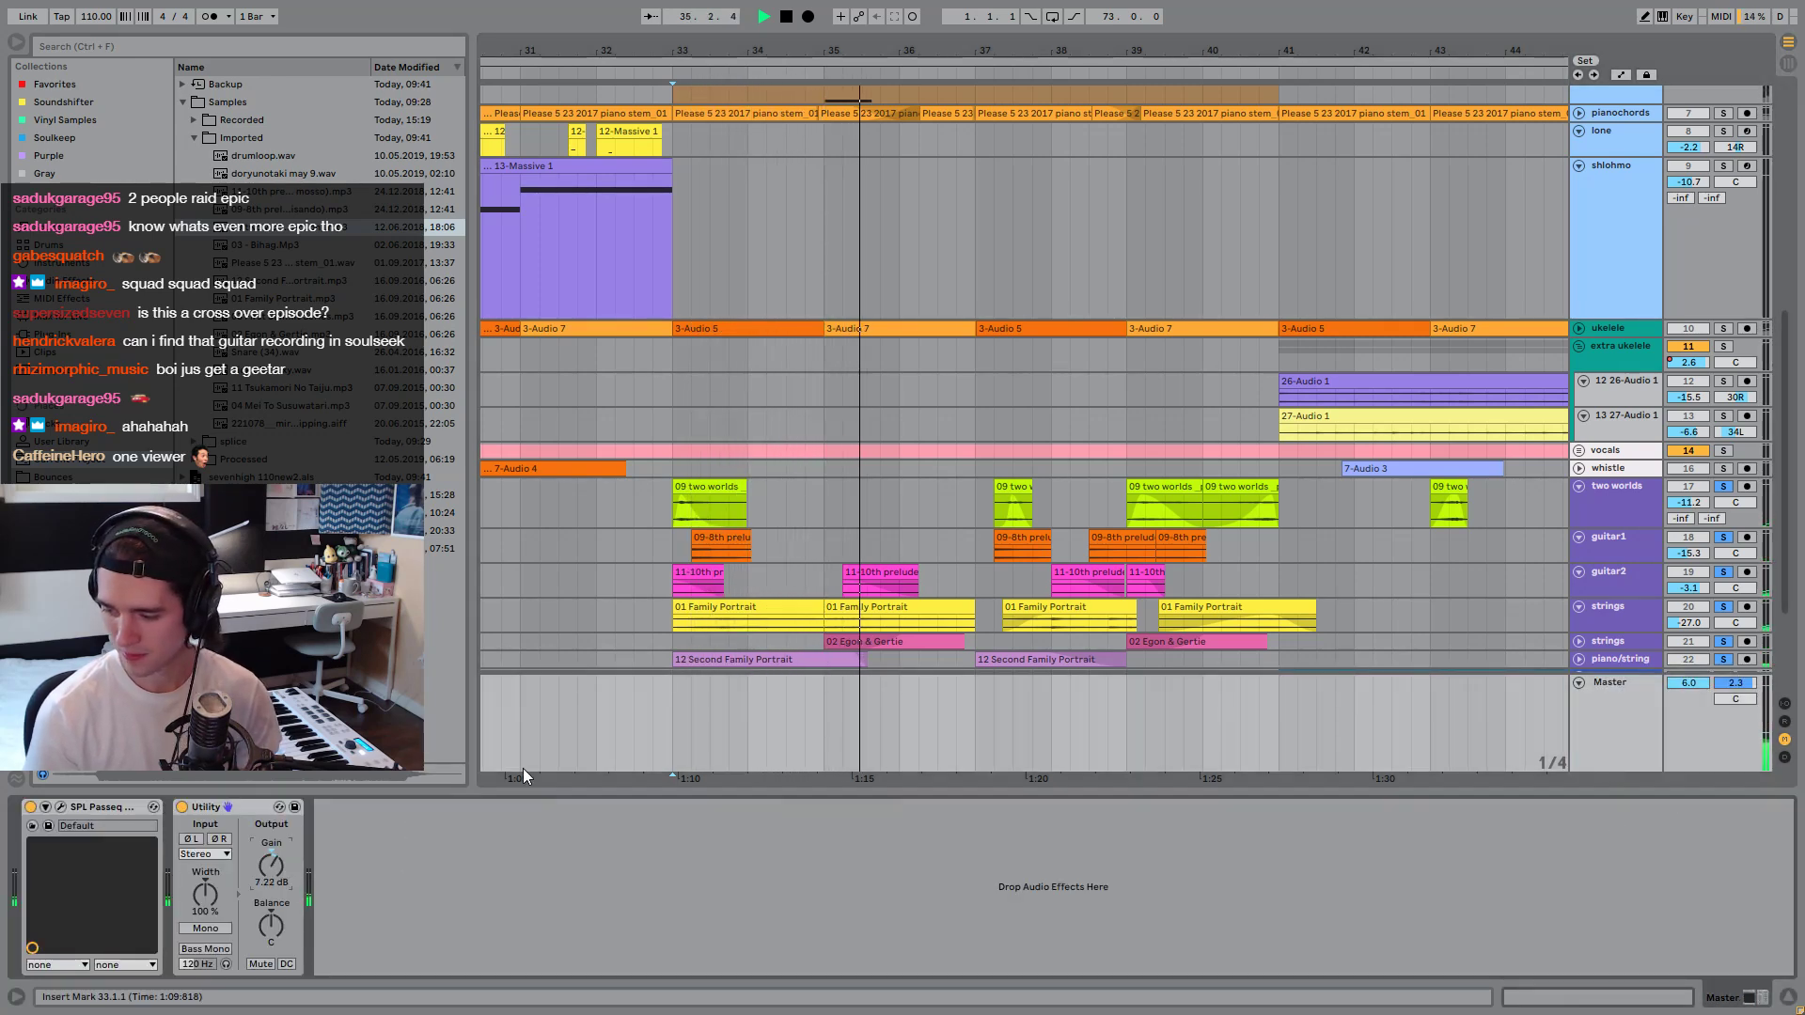
Replay the soloed sample tracks from 37.3.1 and again from 37.2.1.
{"action": "scroll", "coordinate": [810, 437], "scroll_direction": "down", "scroll_amount": 5}
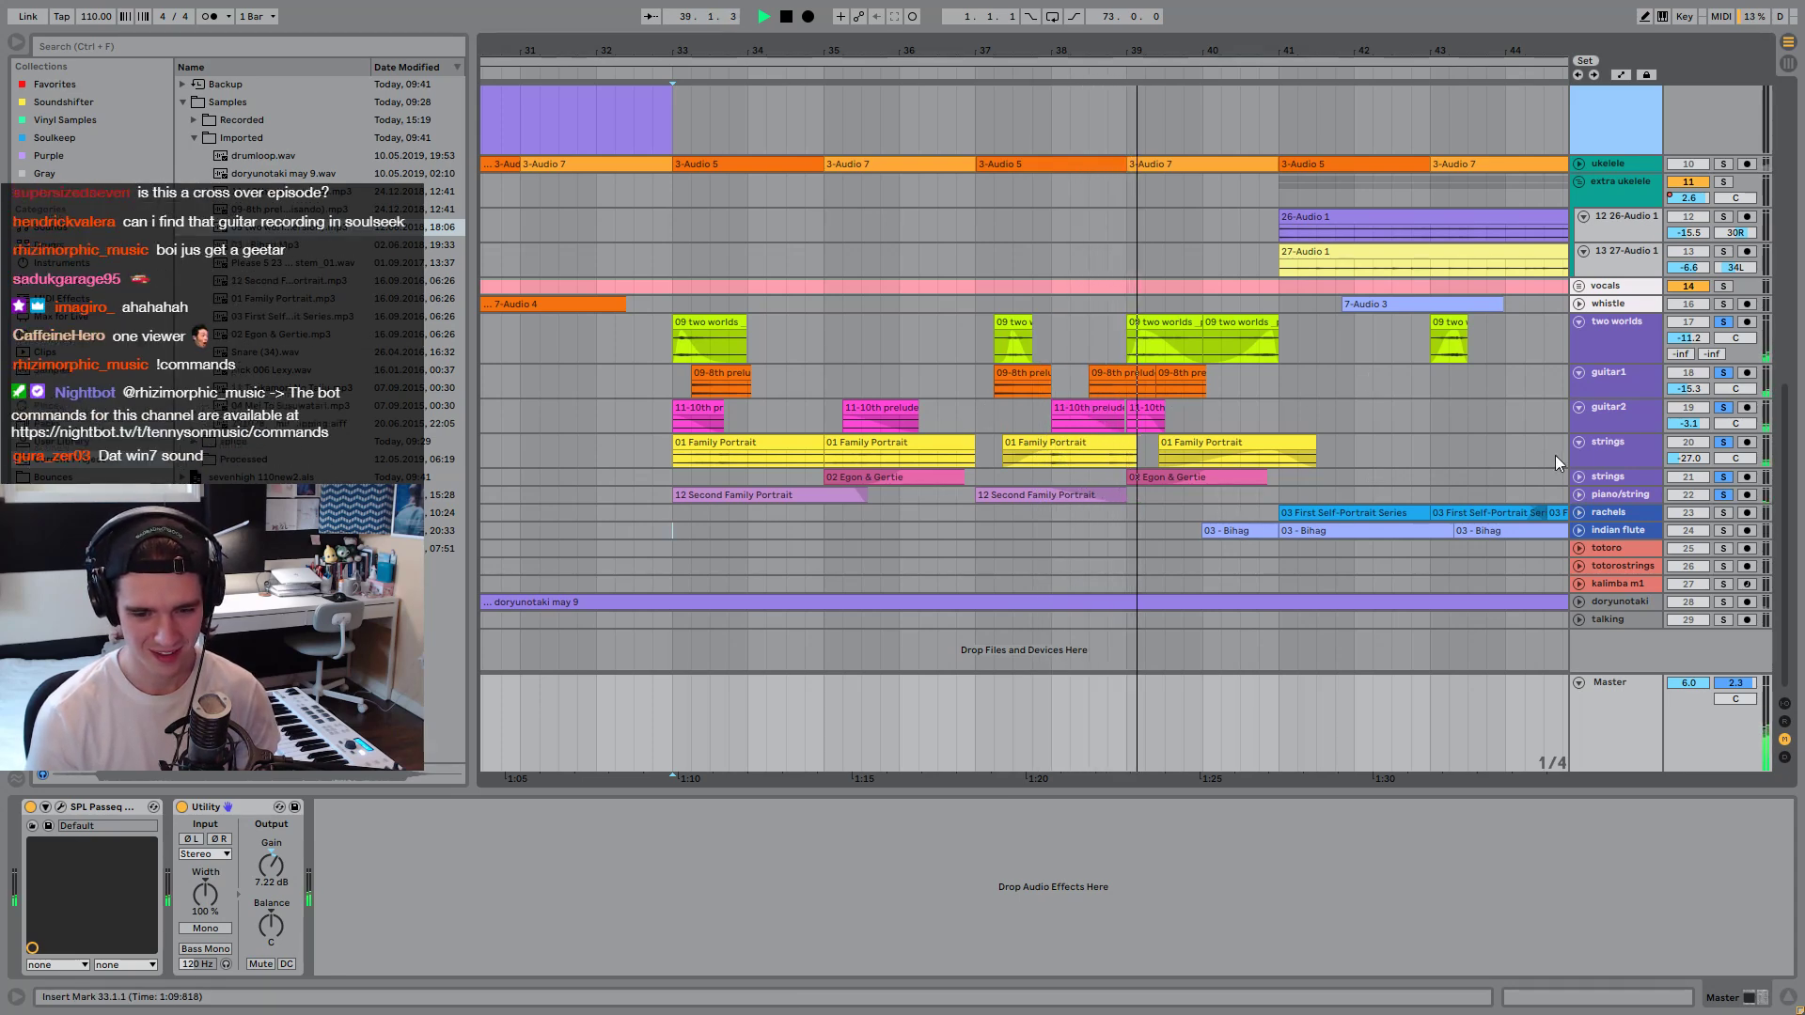
{"action": "left_click", "coordinate": [1050, 525]}
{"action": "key", "text": "space"}
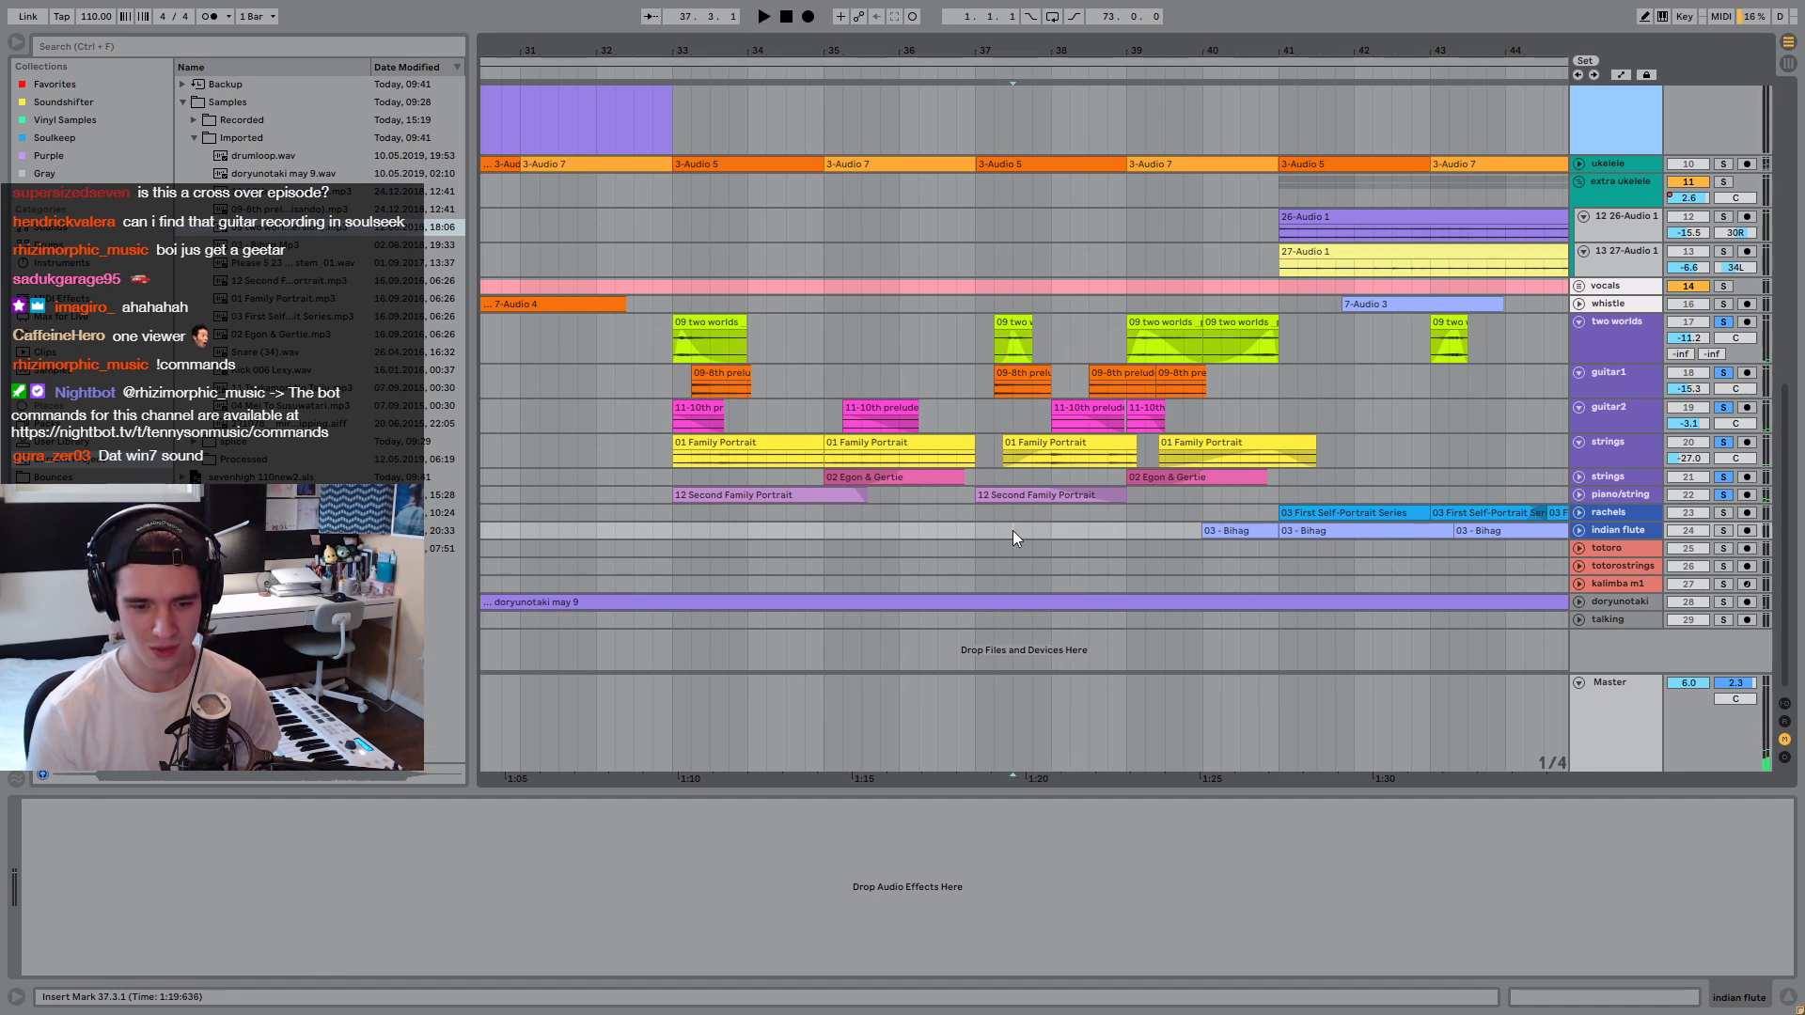
{"action": "key", "text": "space"}
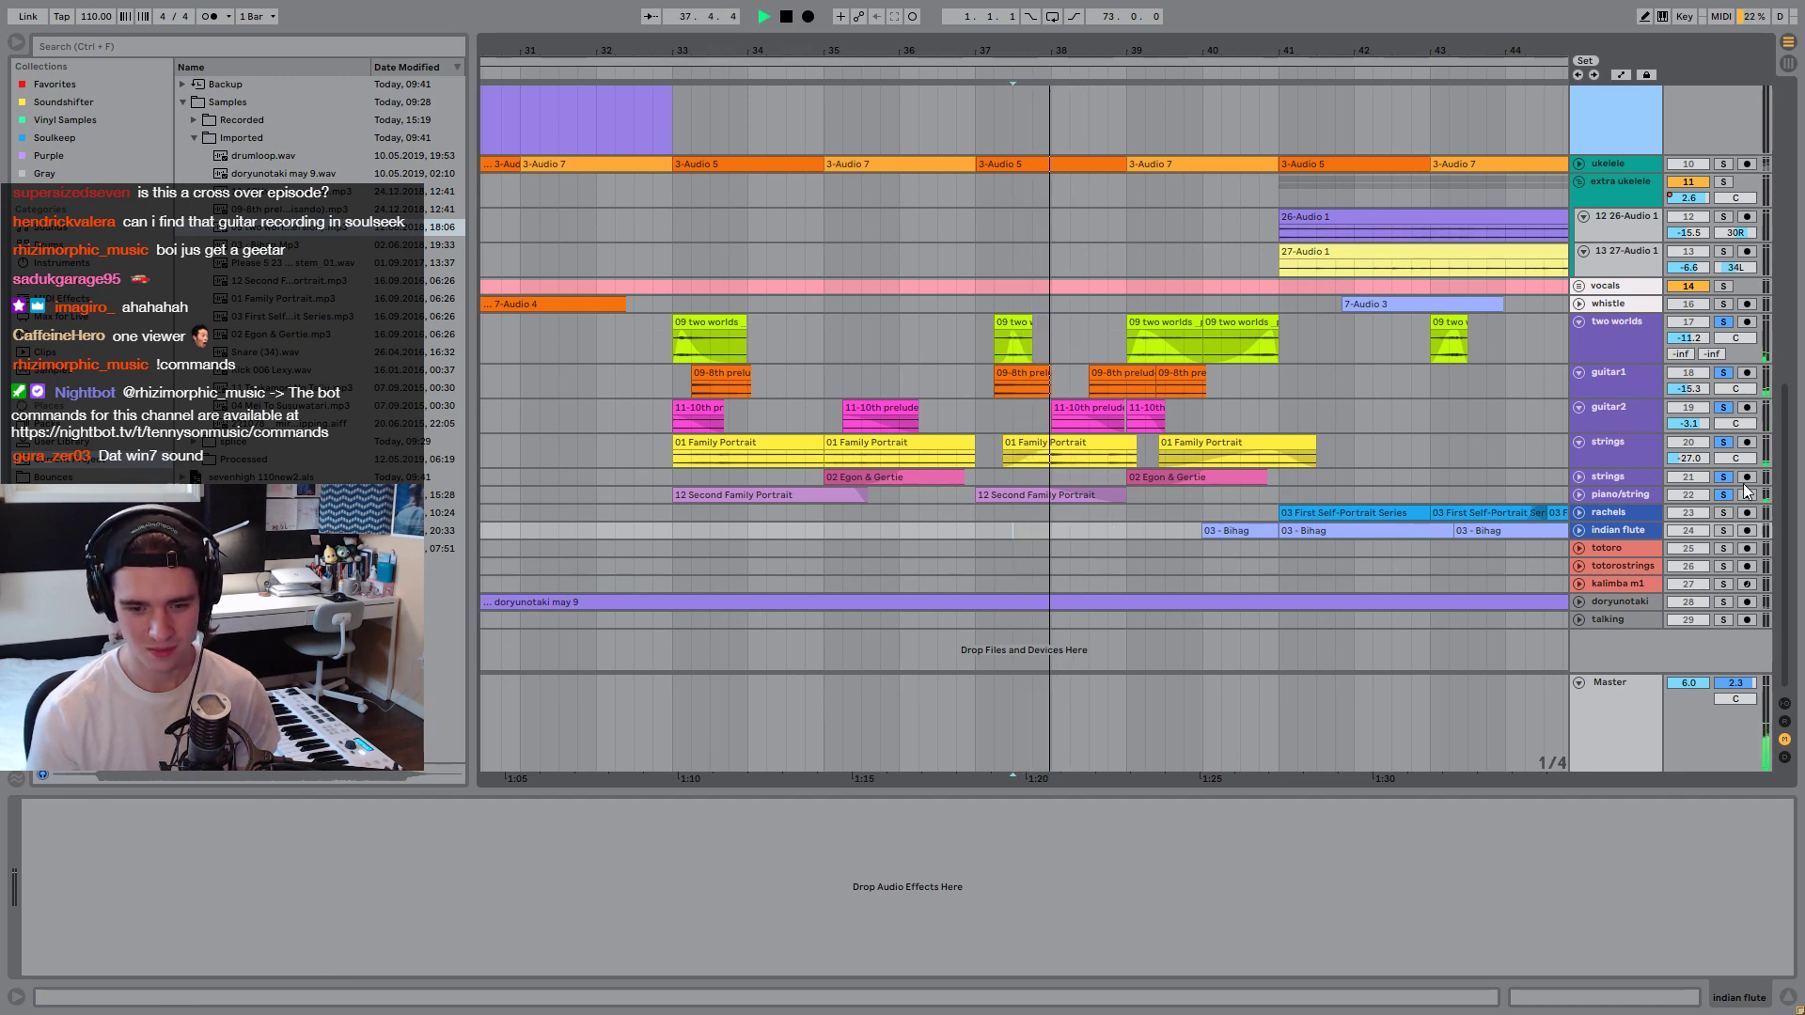
{"action": "key", "text": "space"}
{"action": "left_click", "coordinate": [994, 526]}
{"action": "key", "text": "space"}
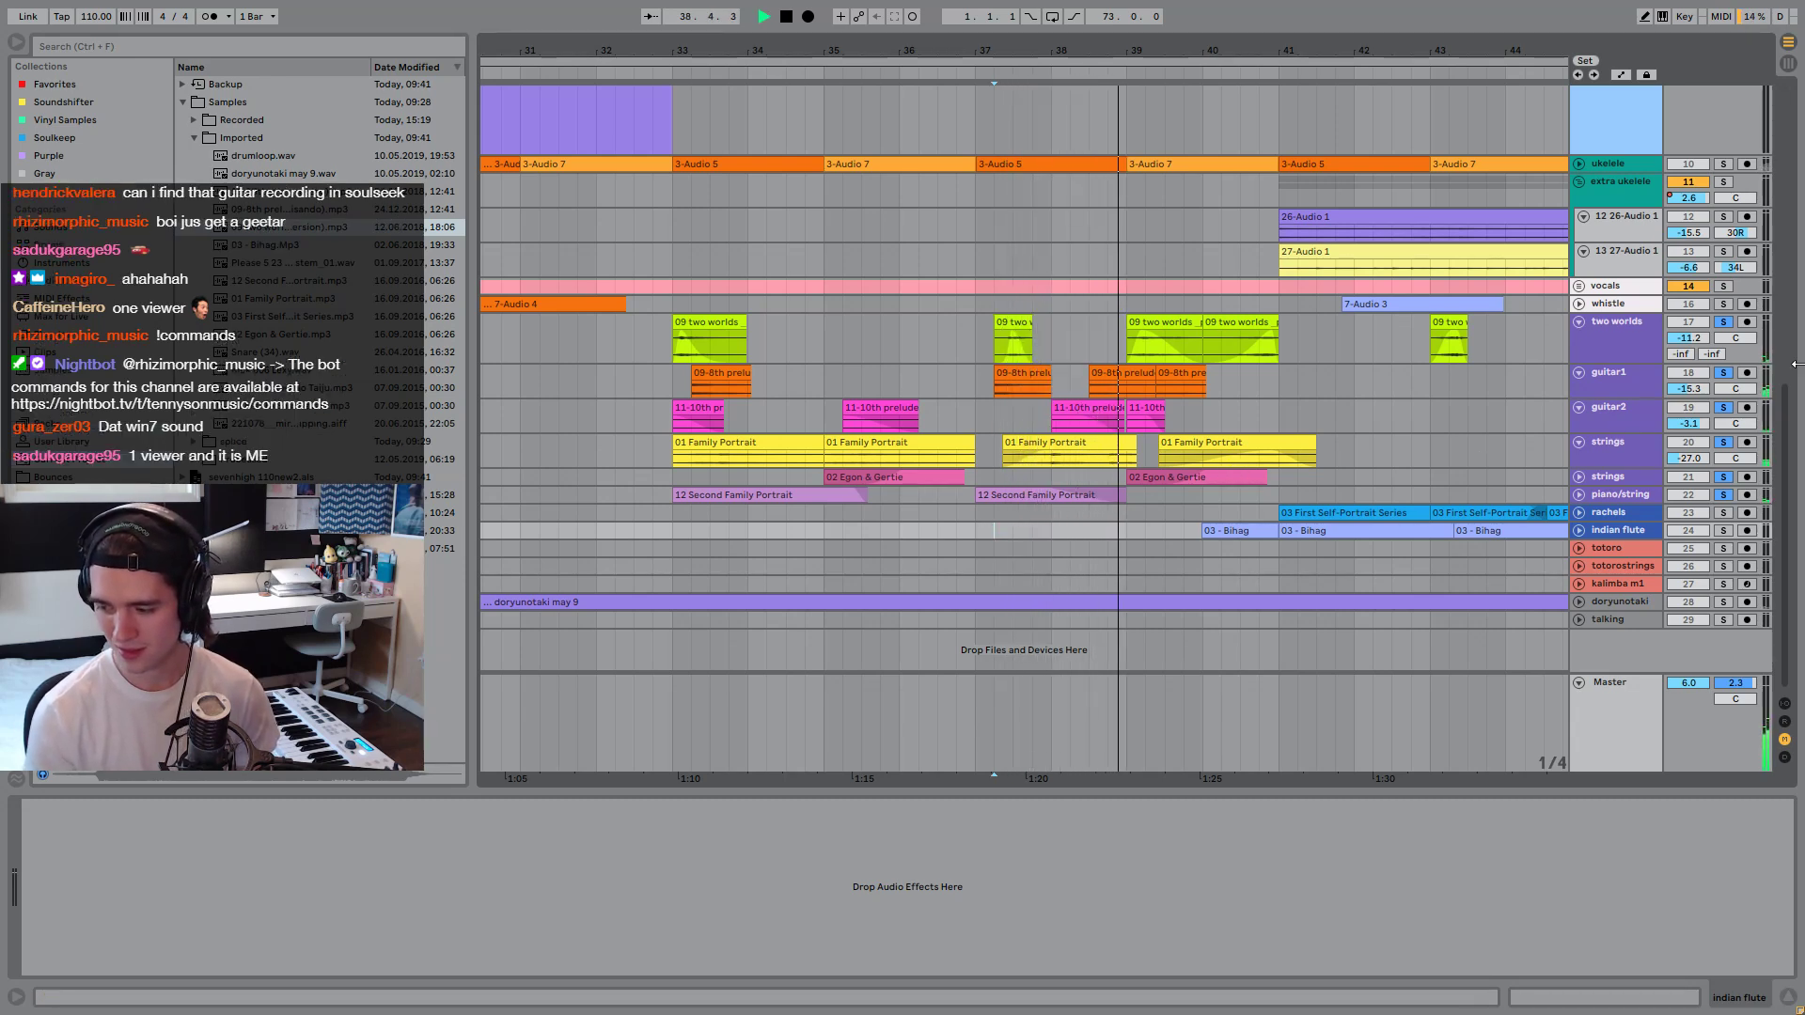
Solo only the indian flute track and show a wider stretch of the arrangement, through bar 71, during playback.
{"action": "left_click", "coordinate": [1723, 531]}
{"action": "left_click", "coordinate": [1723, 531]}
{"action": "left_click_drag", "start_coordinate": [1133, 51], "coordinate": [1088, 8]}
{"action": "left_click_drag", "start_coordinate": [1271, 503], "coordinate": [1266, 486]}
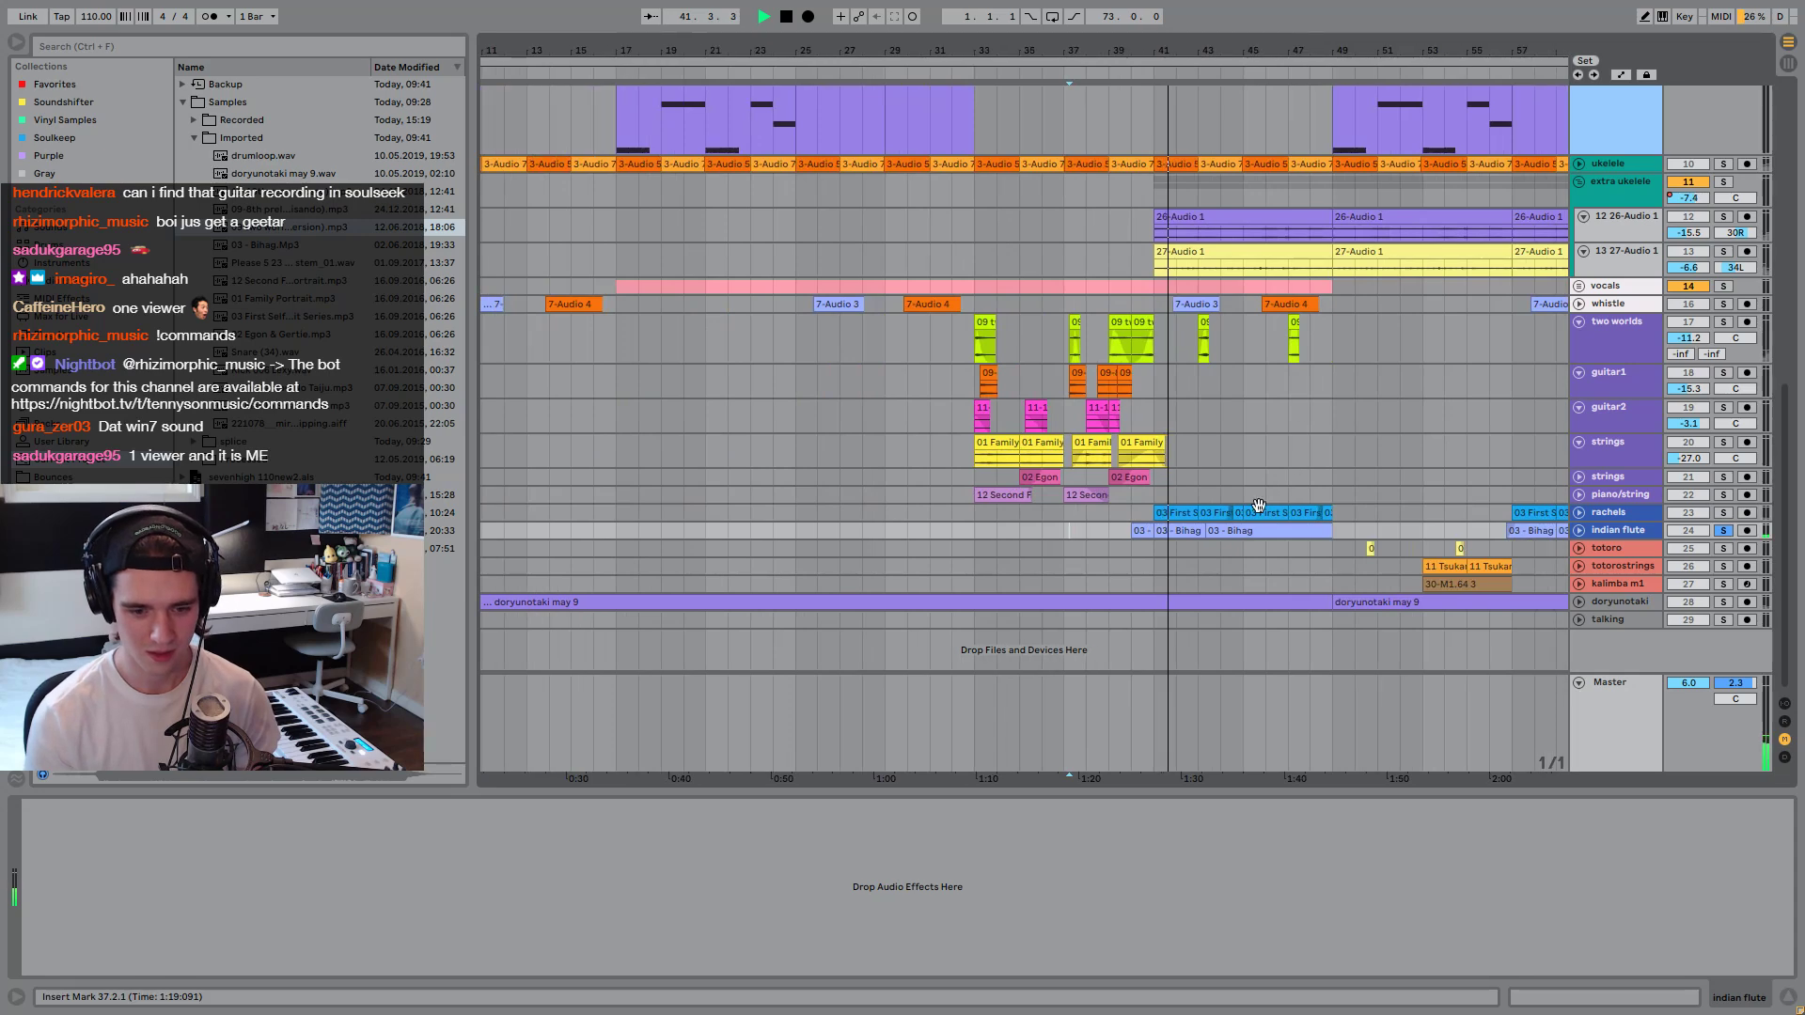
{"action": "scroll", "coordinate": [1222, 534], "scroll_direction": "right", "scroll_amount": 6}
{"action": "key", "text": "space"}
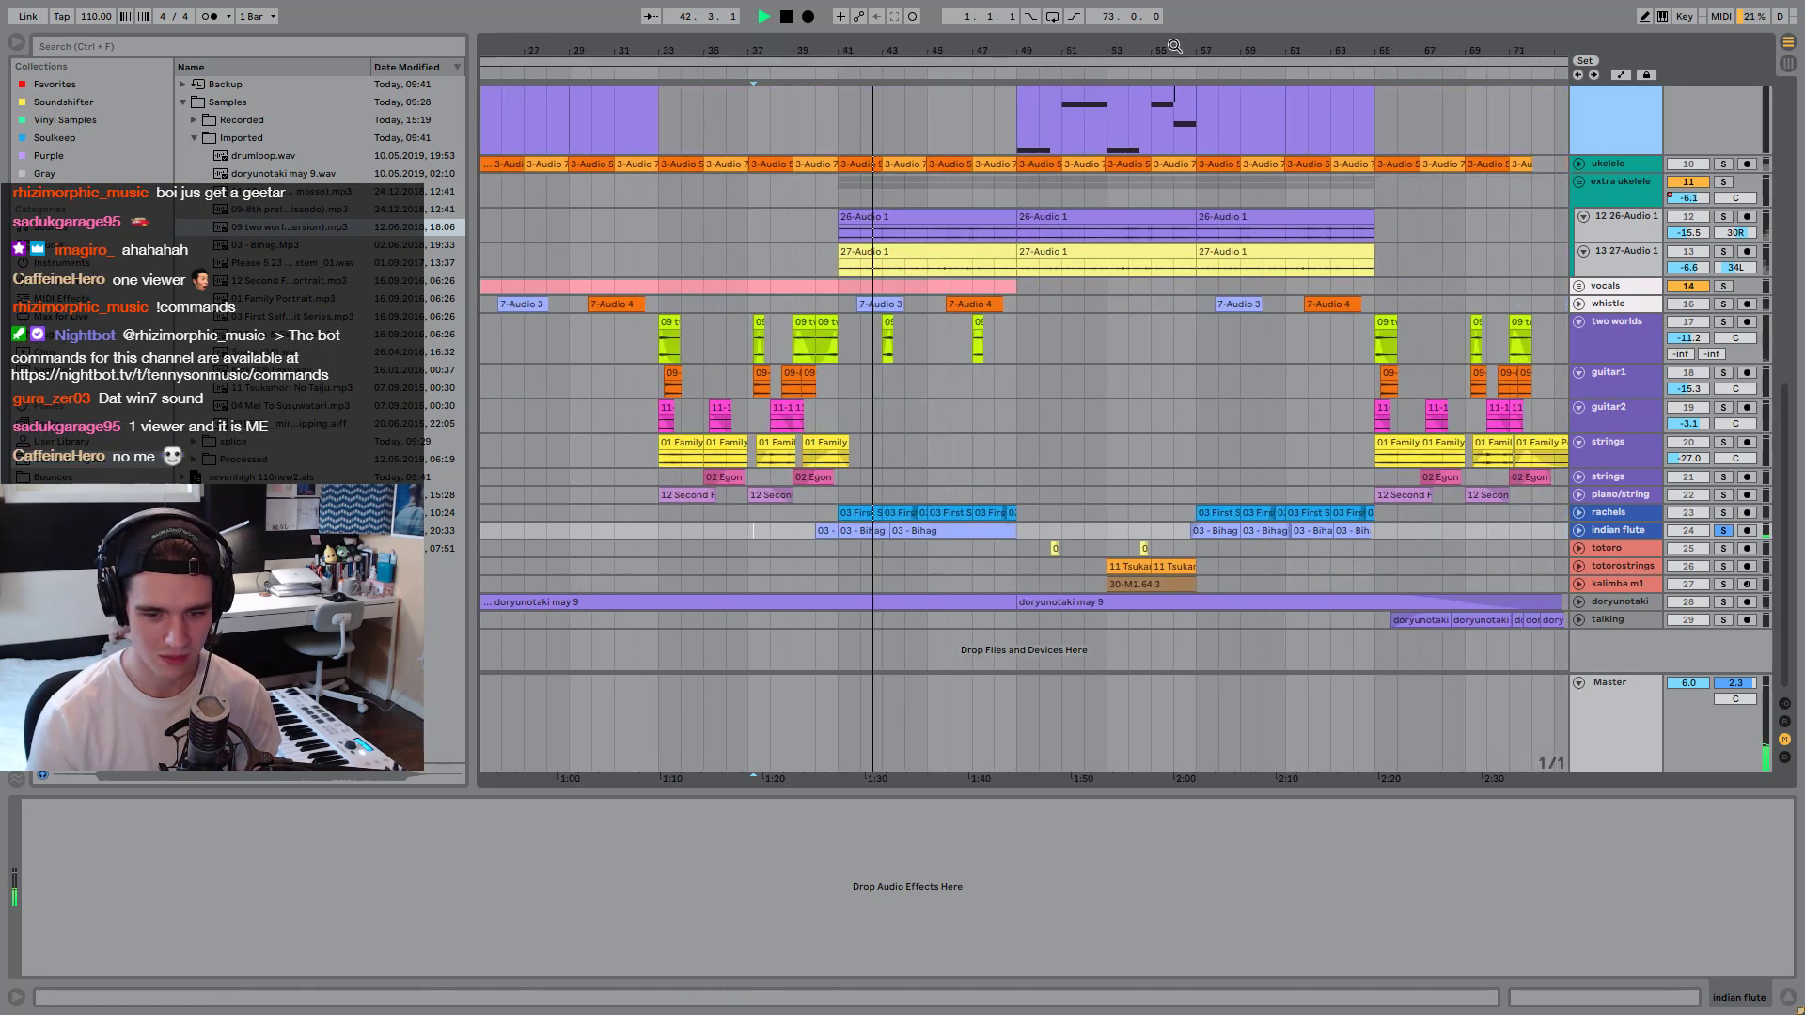
Unsolo the indian flute track and play the full mix from 57.1.1 and again from 59.1.1.
{"action": "left_click", "coordinate": [1196, 548]}
{"action": "key", "text": "space"}
{"action": "left_click", "coordinate": [1723, 530]}
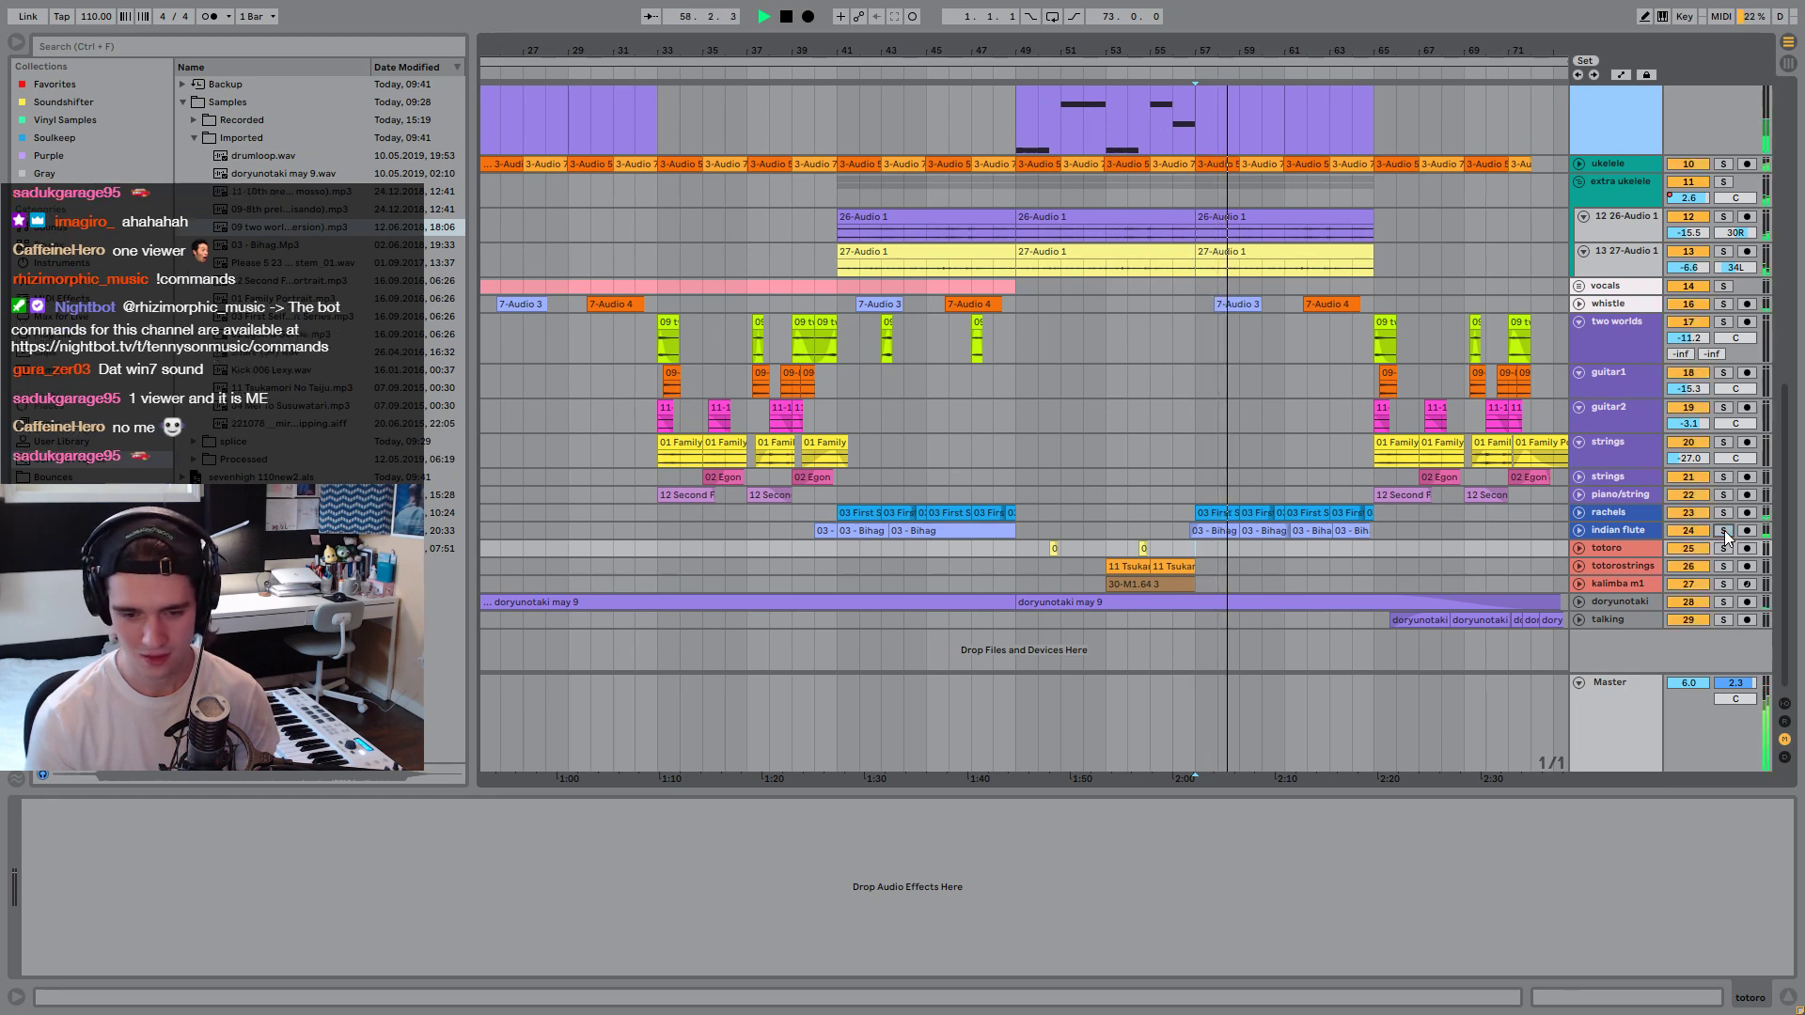
{"action": "left_click", "coordinate": [1724, 531]}
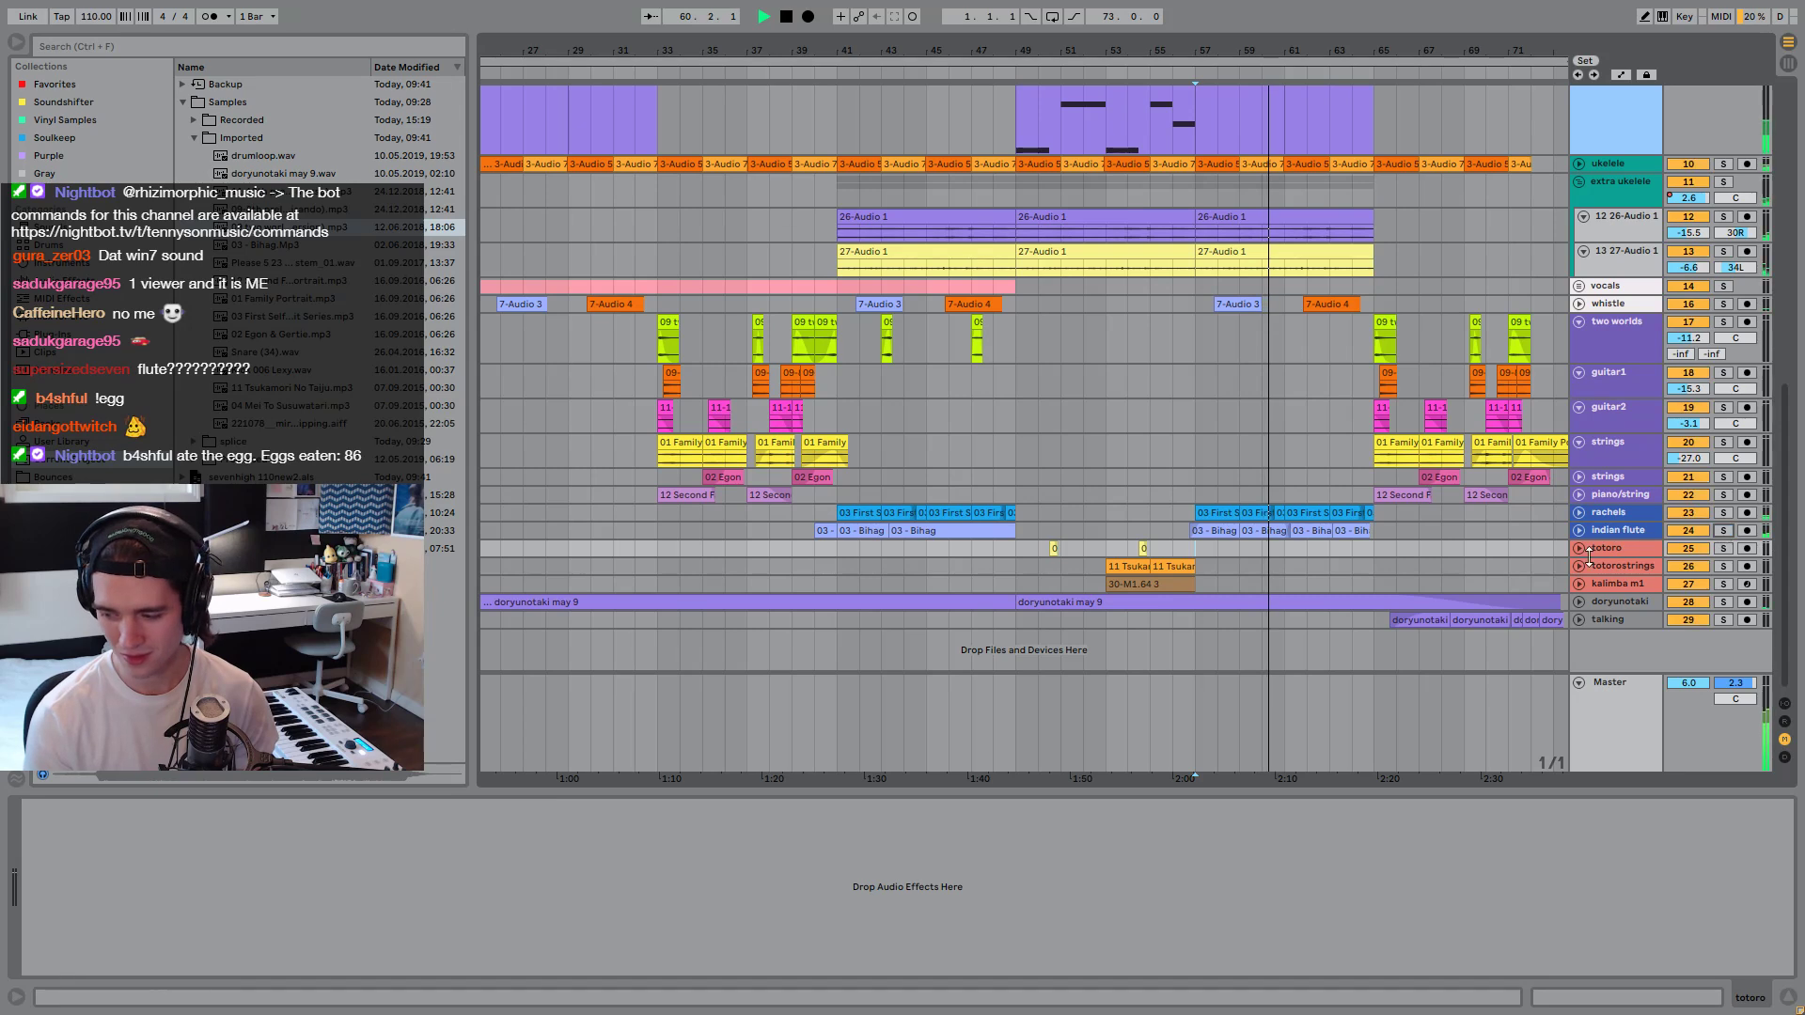
{"action": "key", "text": "space"}
{"action": "left_click", "coordinate": [1248, 532]}
{"action": "key", "text": "space"}
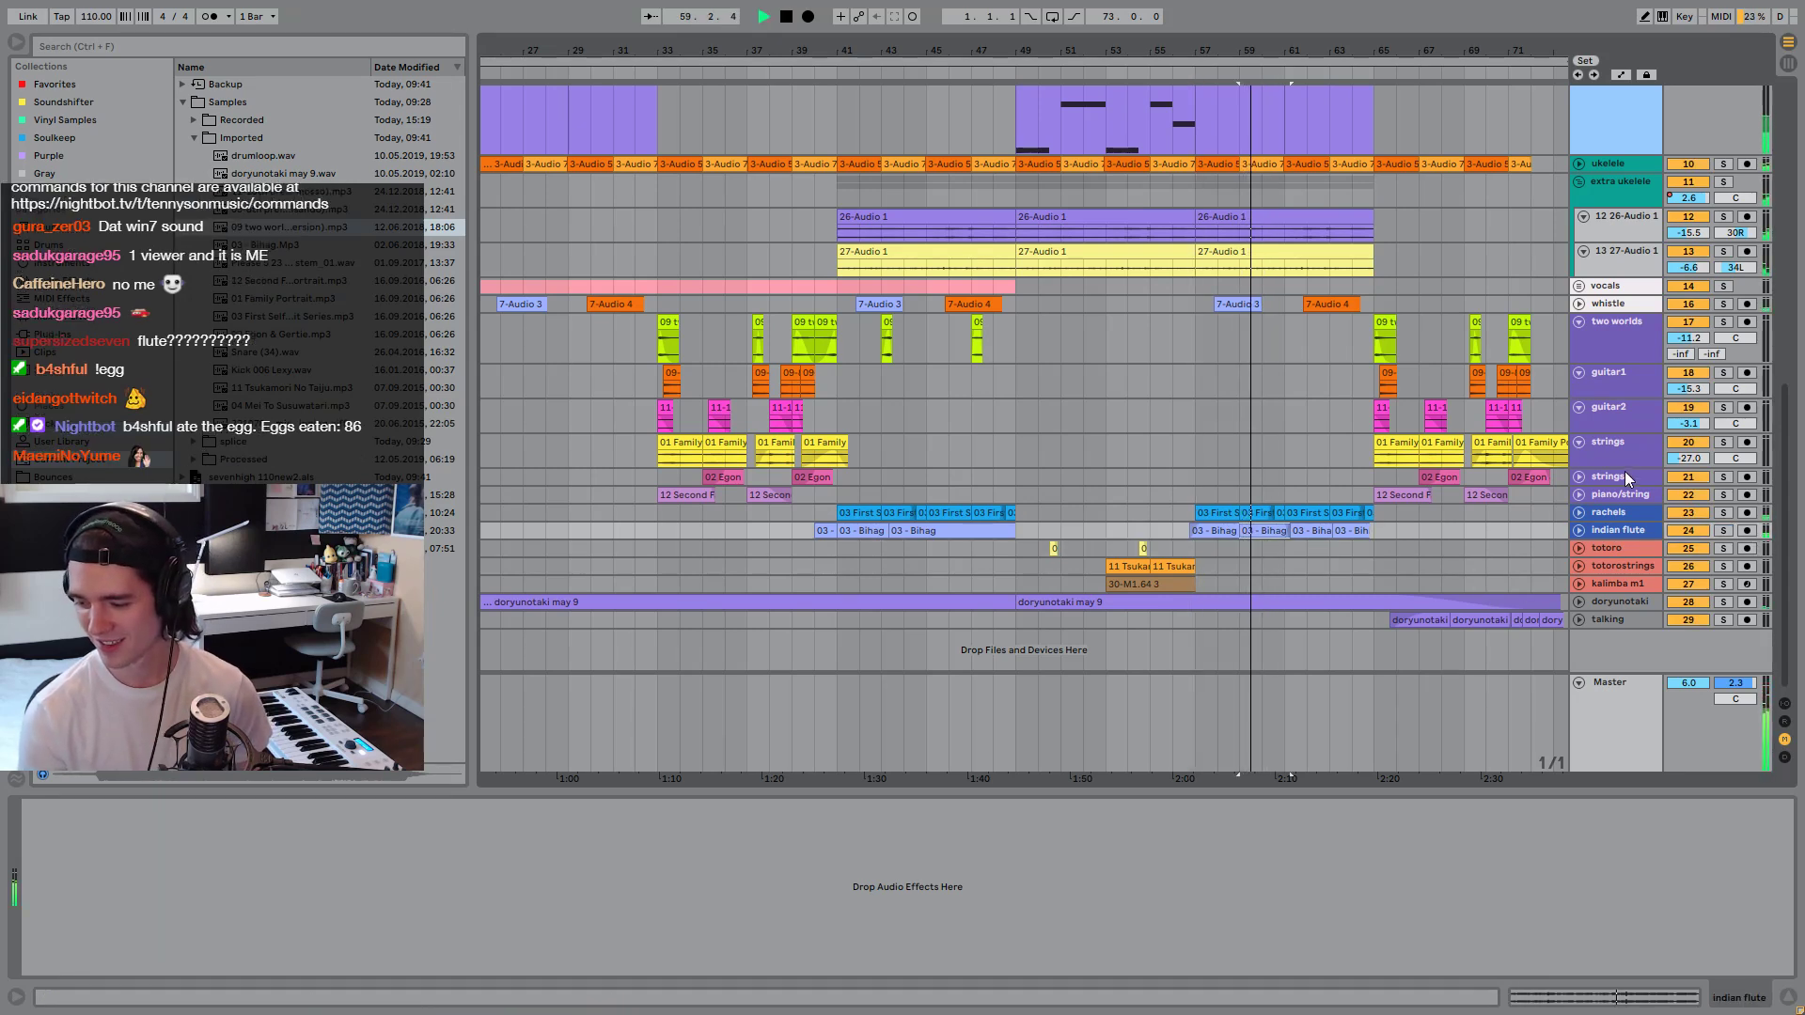
Lower the Master track volume to 1.2 dB and place the insert mark at 65.1.1.
{"action": "mouse_move", "coordinate": [1672, 687]}
{"action": "left_mouse_down"}
{"action": "mouse_move", "coordinate": [1672, 703]}
{"action": "mouse_move", "coordinate": [1687, 686]}
{"action": "left_mouse_up"}
{"action": "left_click", "coordinate": [1380, 564]}
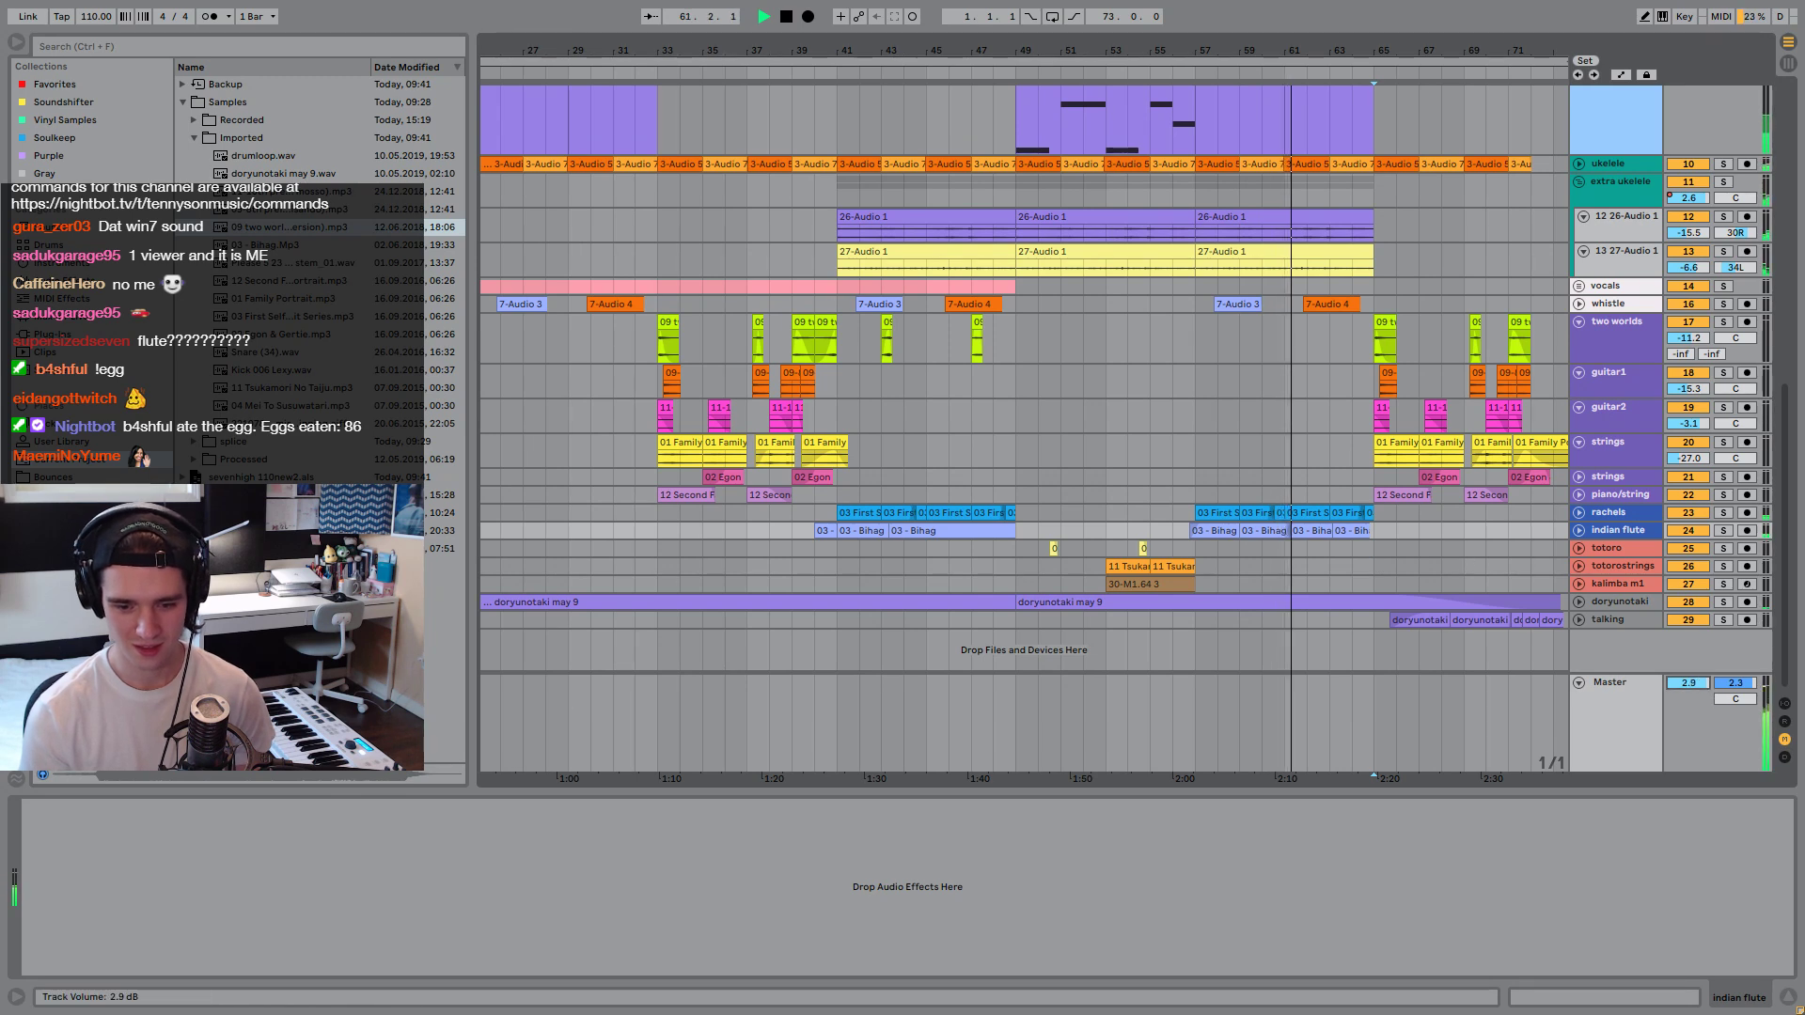
{"action": "key", "text": "space"}
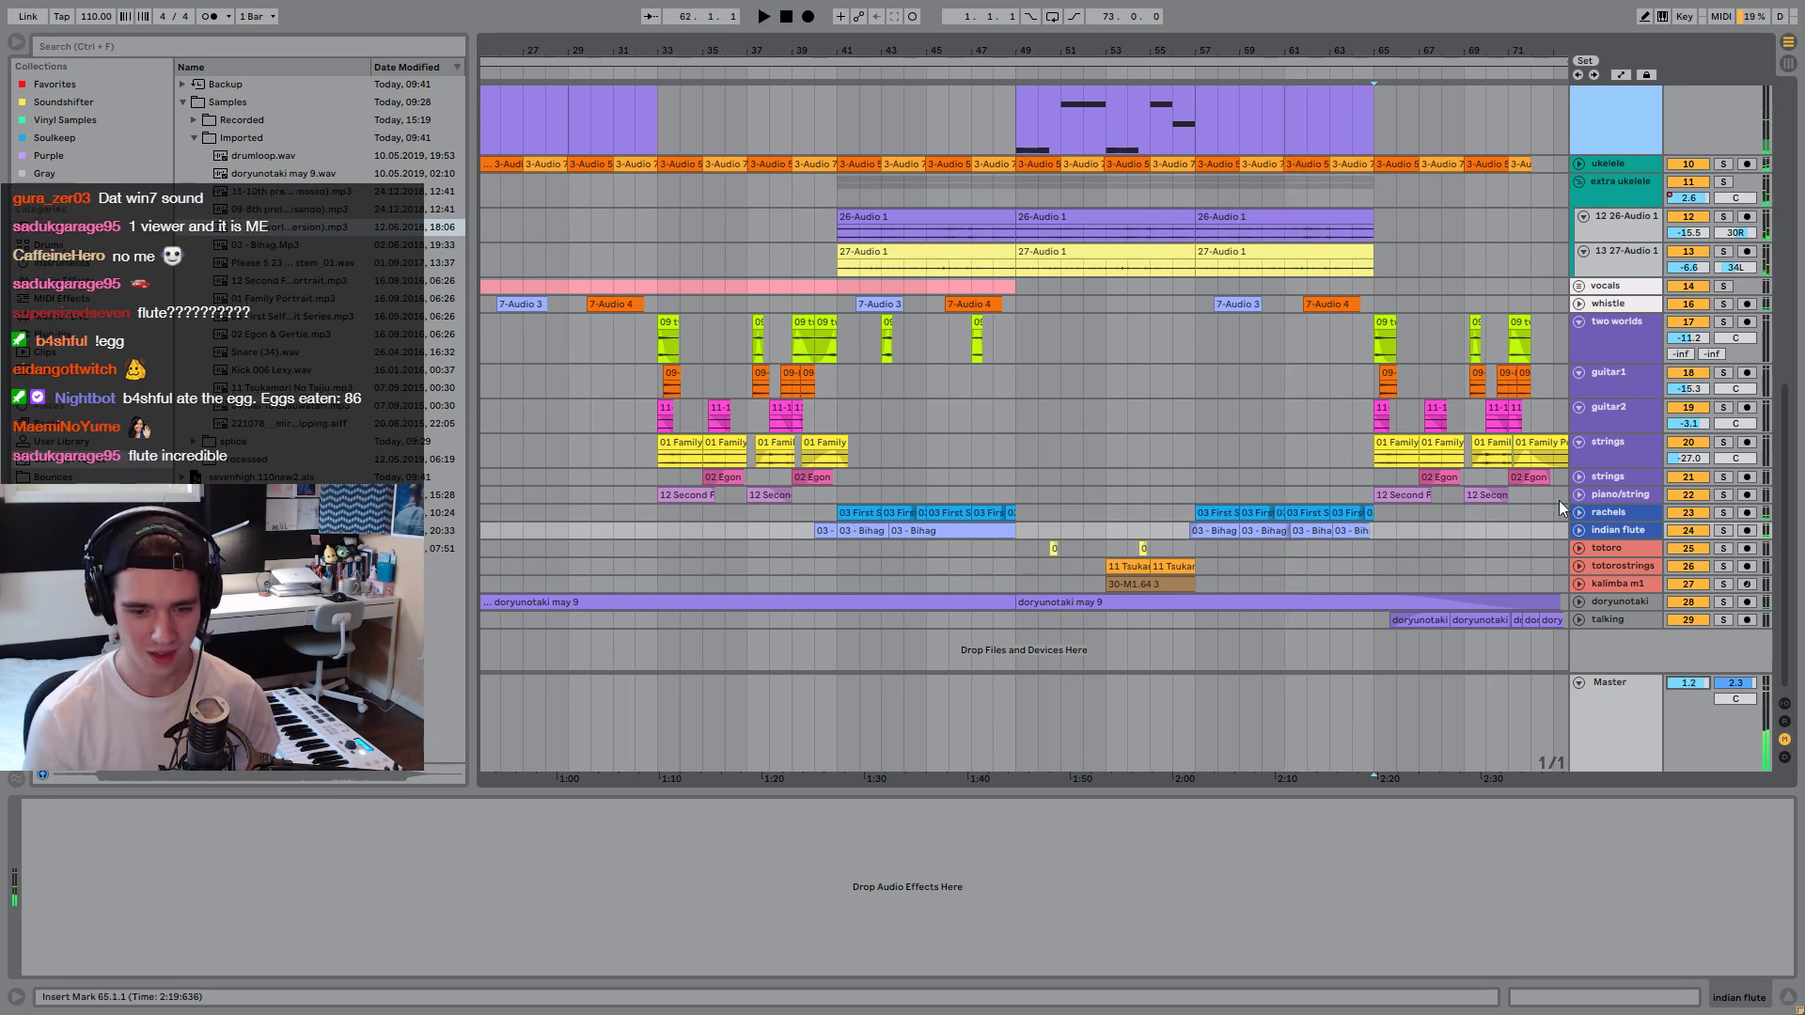
Audition the rachels and indian flute tracks soloed from 61.1.1 and unfold the rachels track.
{"action": "left_click", "coordinate": [1378, 478]}
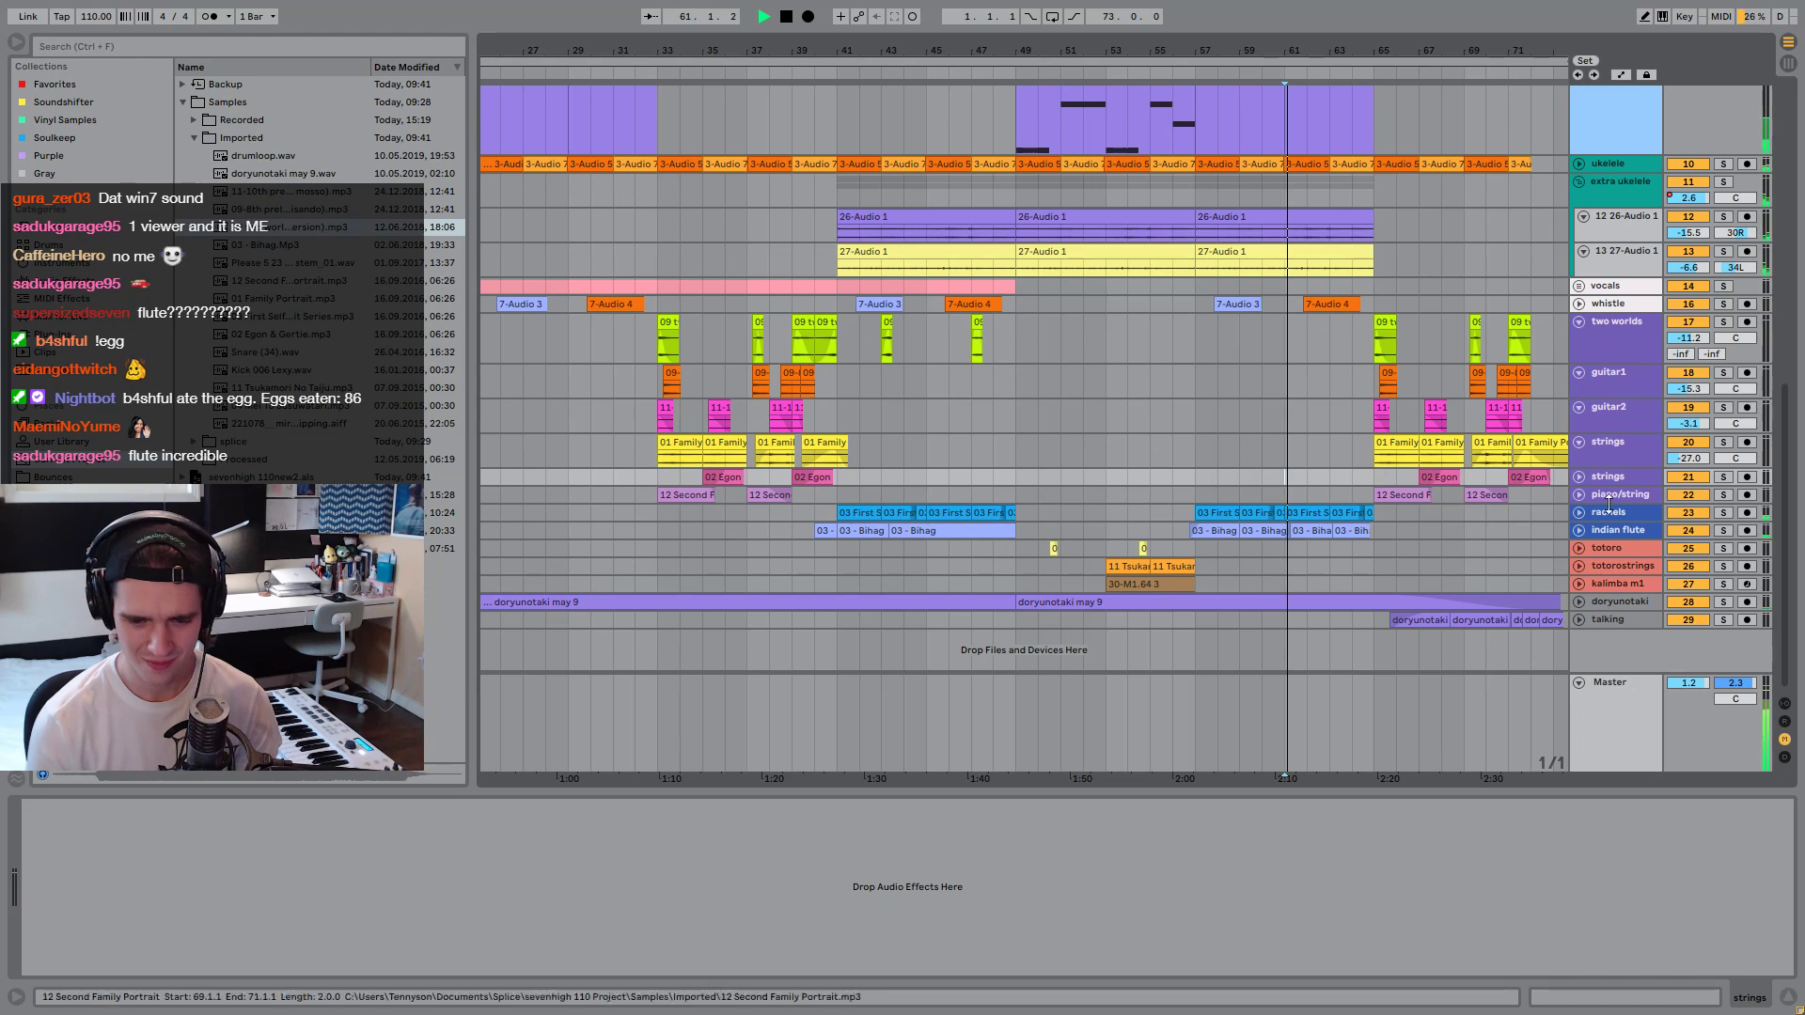
{"action": "left_click", "coordinate": [1723, 513]}
{"action": "left_click", "coordinate": [1723, 531], "text": "ctrl"}
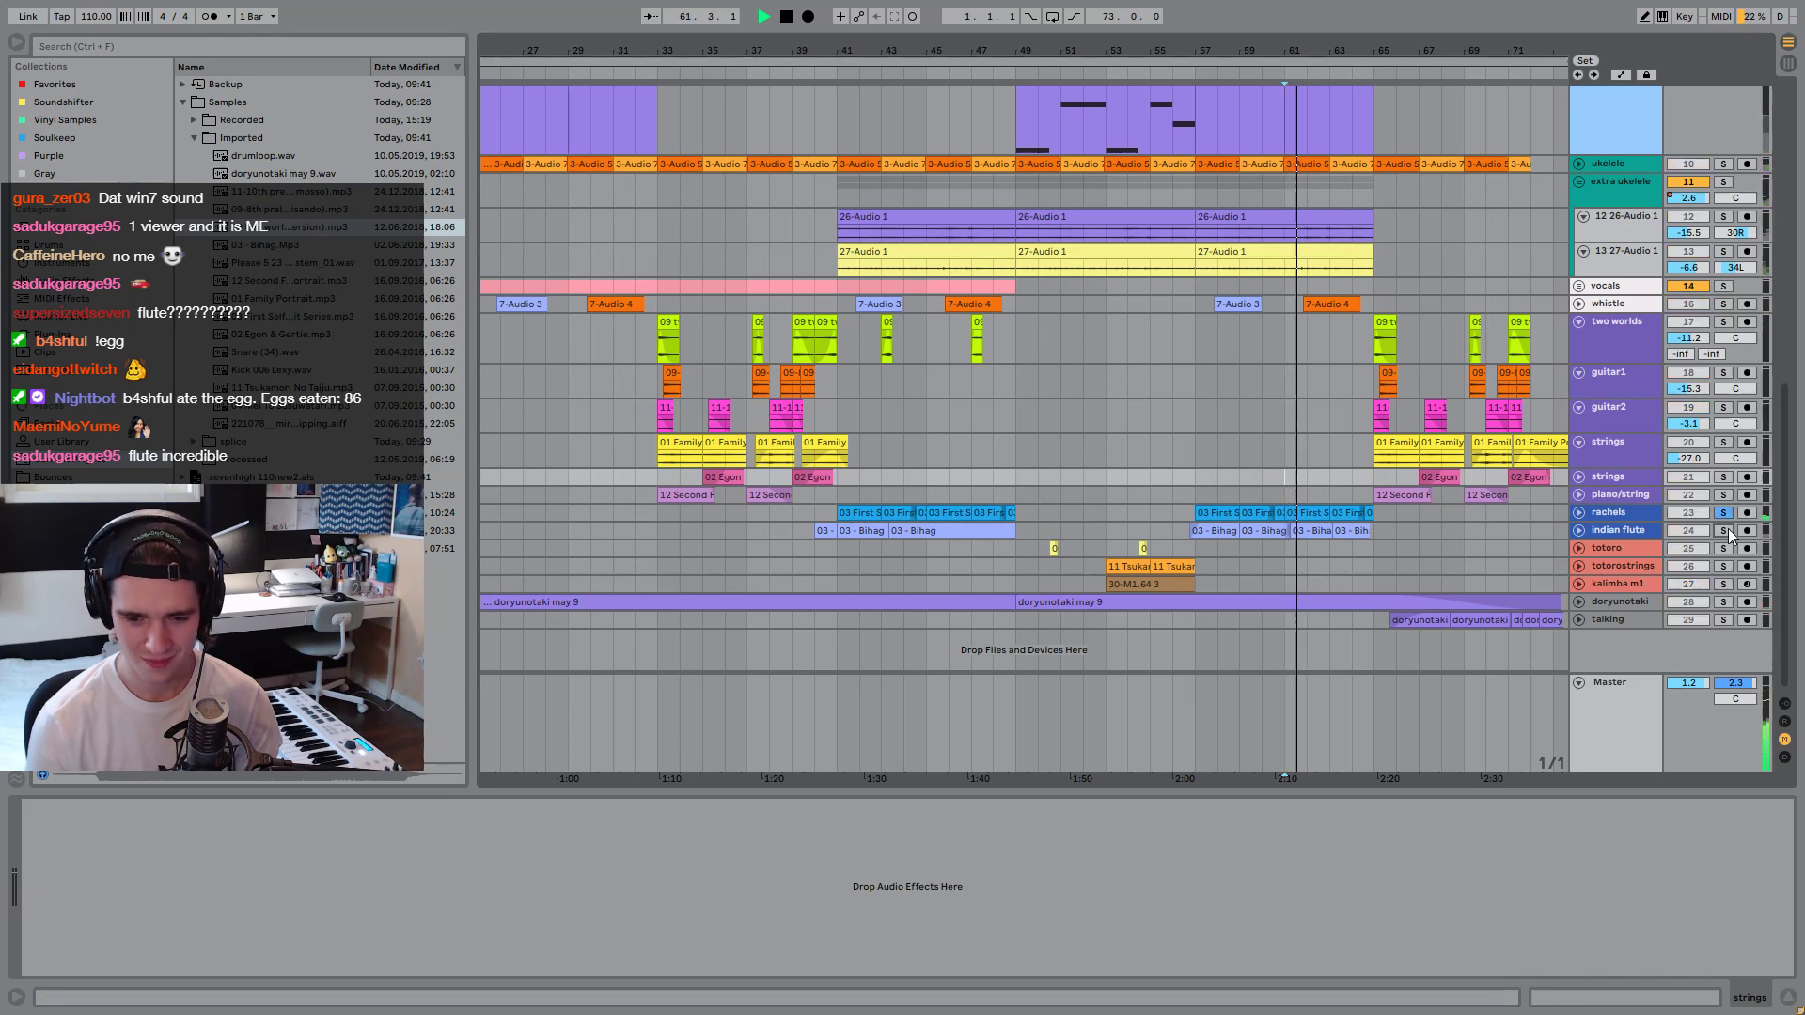
{"action": "left_click", "coordinate": [1579, 512]}
{"action": "left_click", "coordinate": [1357, 404]}
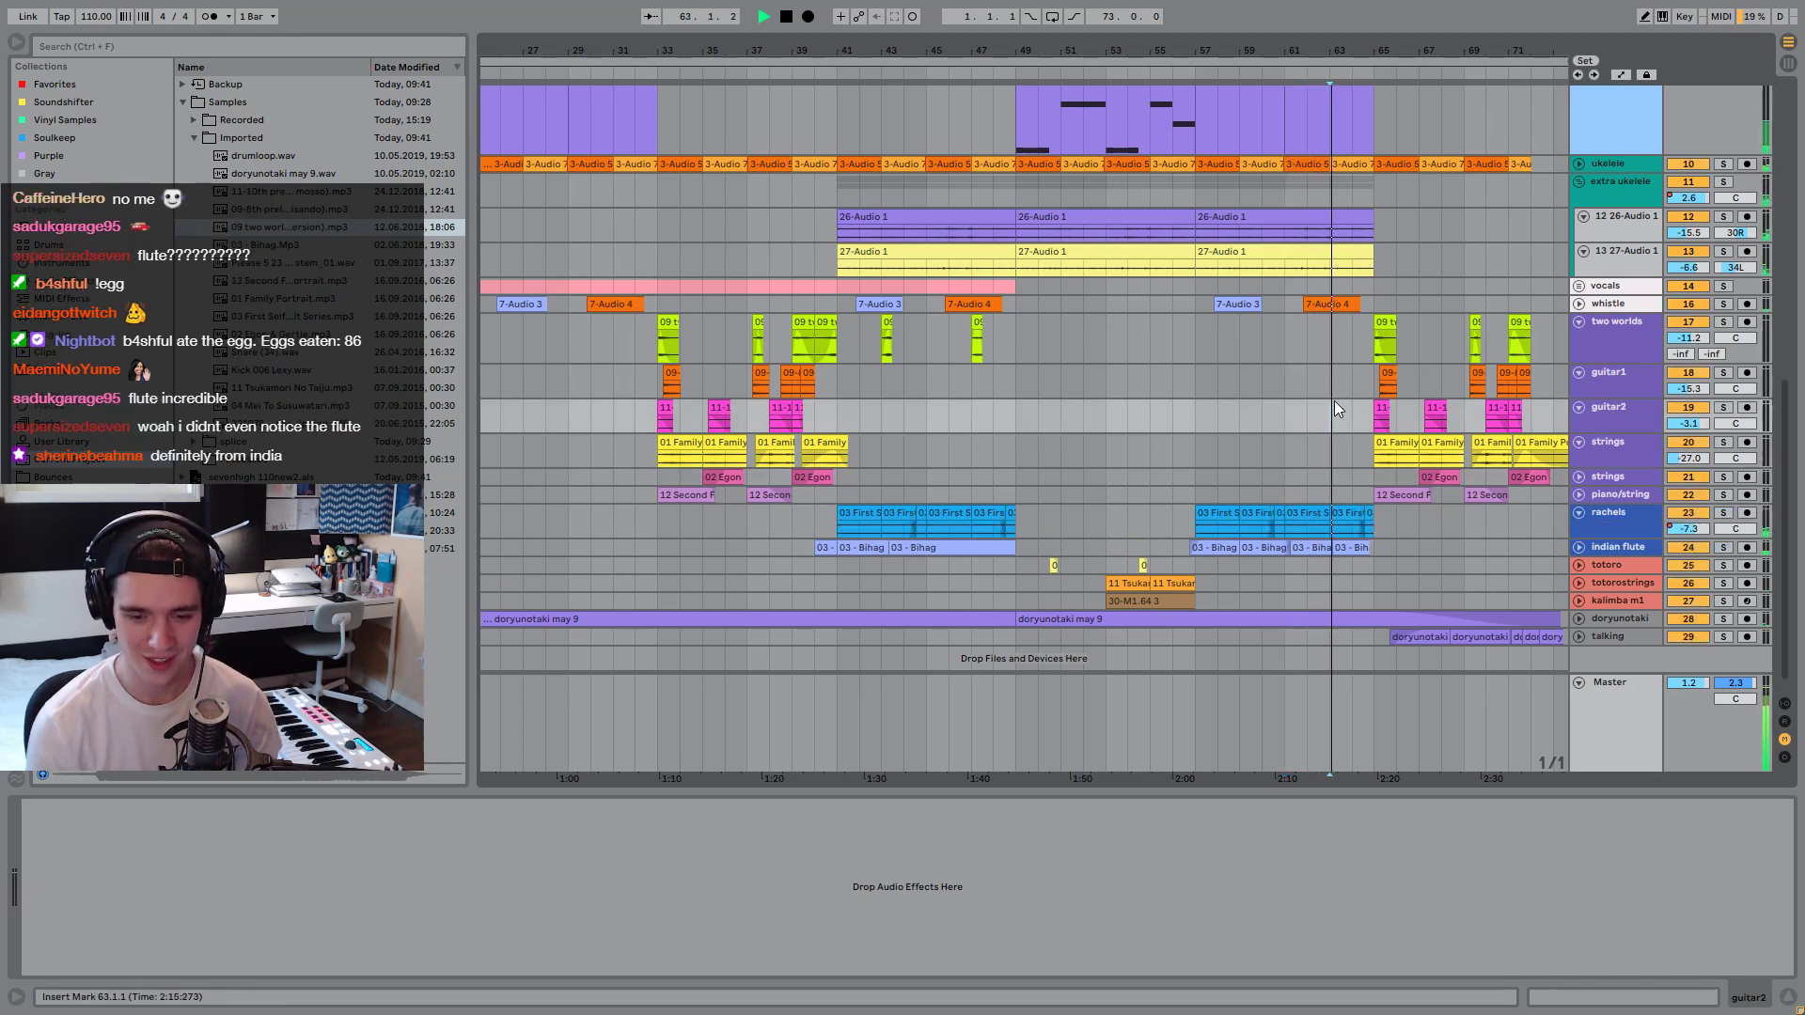
Solo the totoro and totorostrings tracks and play them from 53.1.1 and from the totoro clip at 54.3.1.
{"action": "left_click", "coordinate": [1105, 495]}
{"action": "key", "text": "space"}
{"action": "left_click", "coordinate": [1722, 582]}
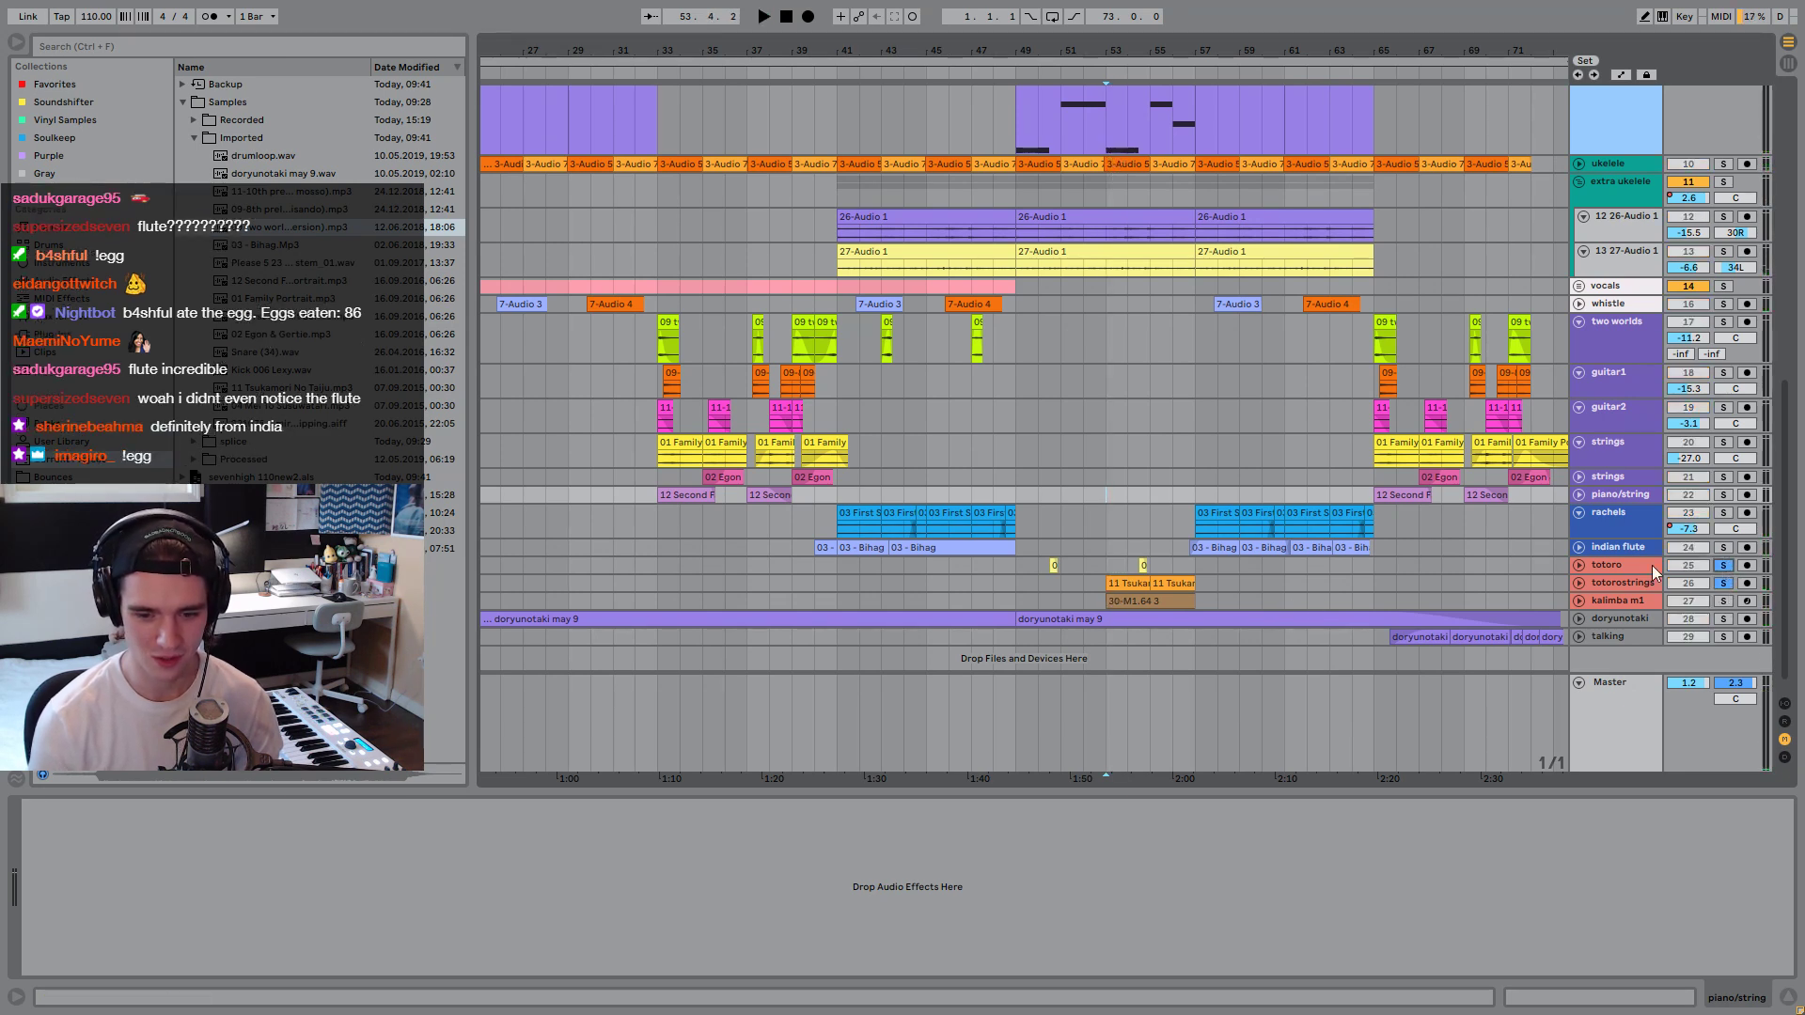
{"action": "key", "text": "space"}
{"action": "left_click", "coordinate": [1155, 572]}
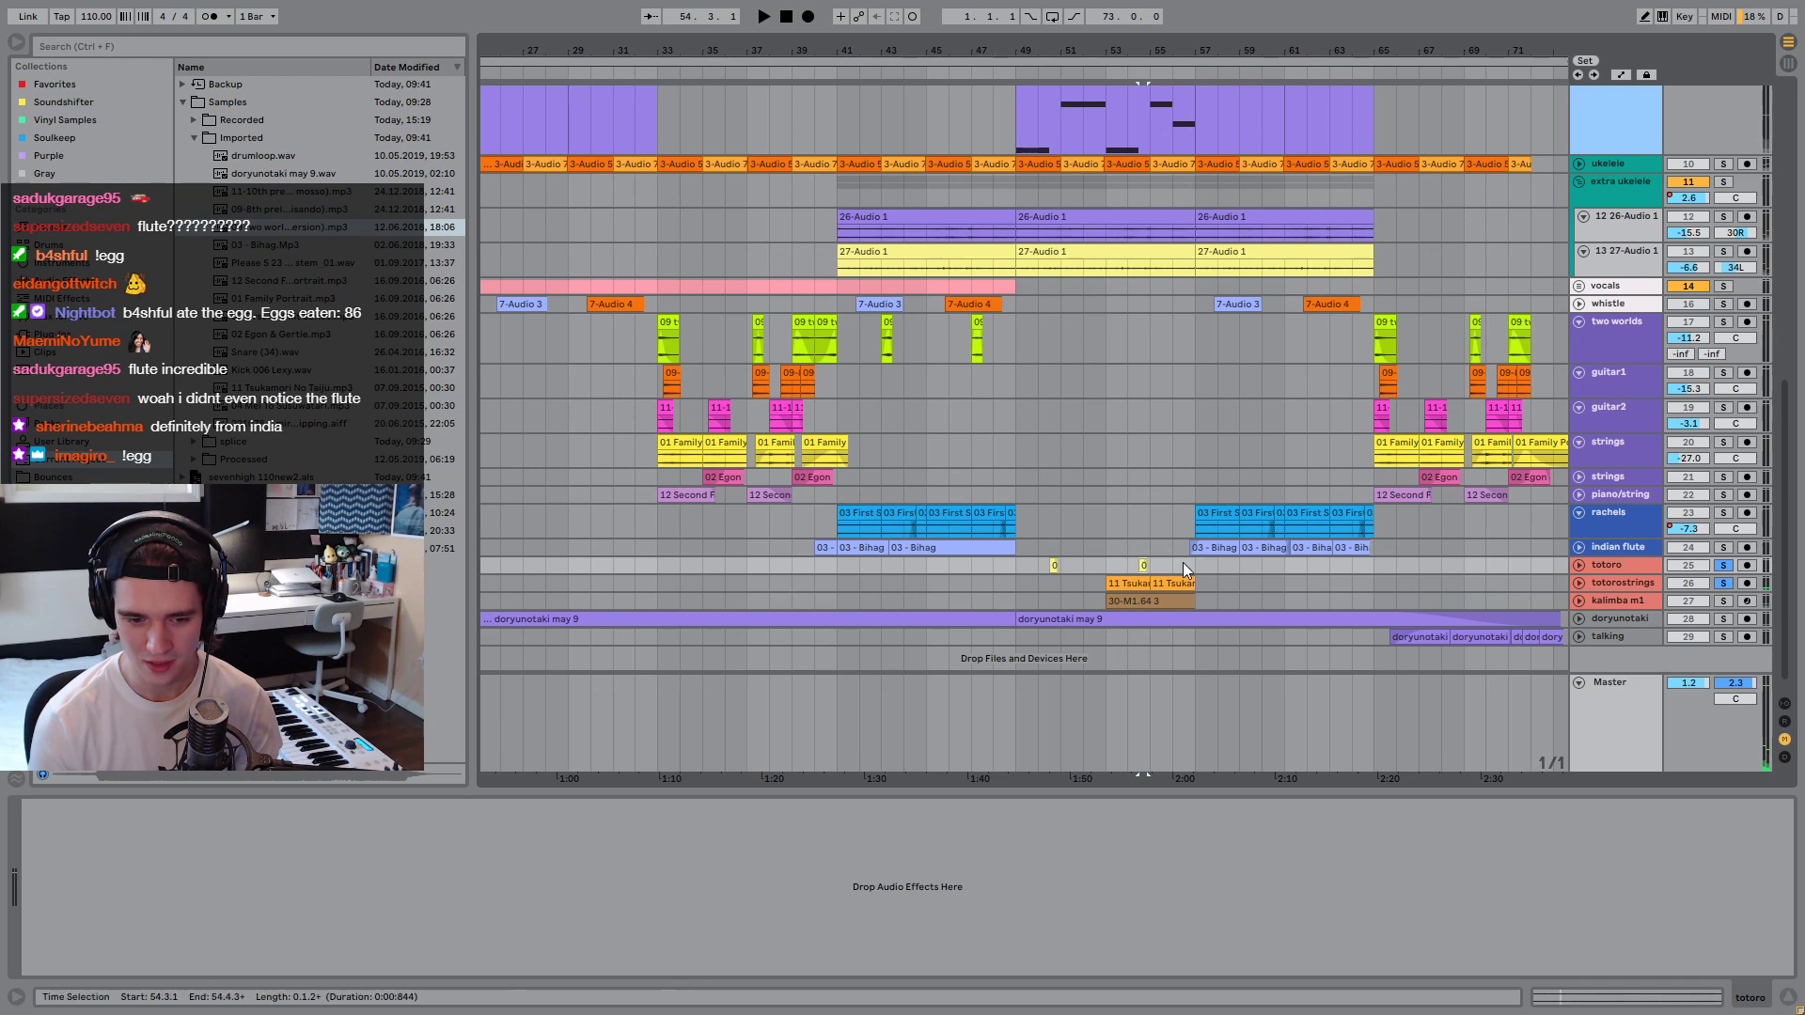
{"action": "key", "text": "space"}
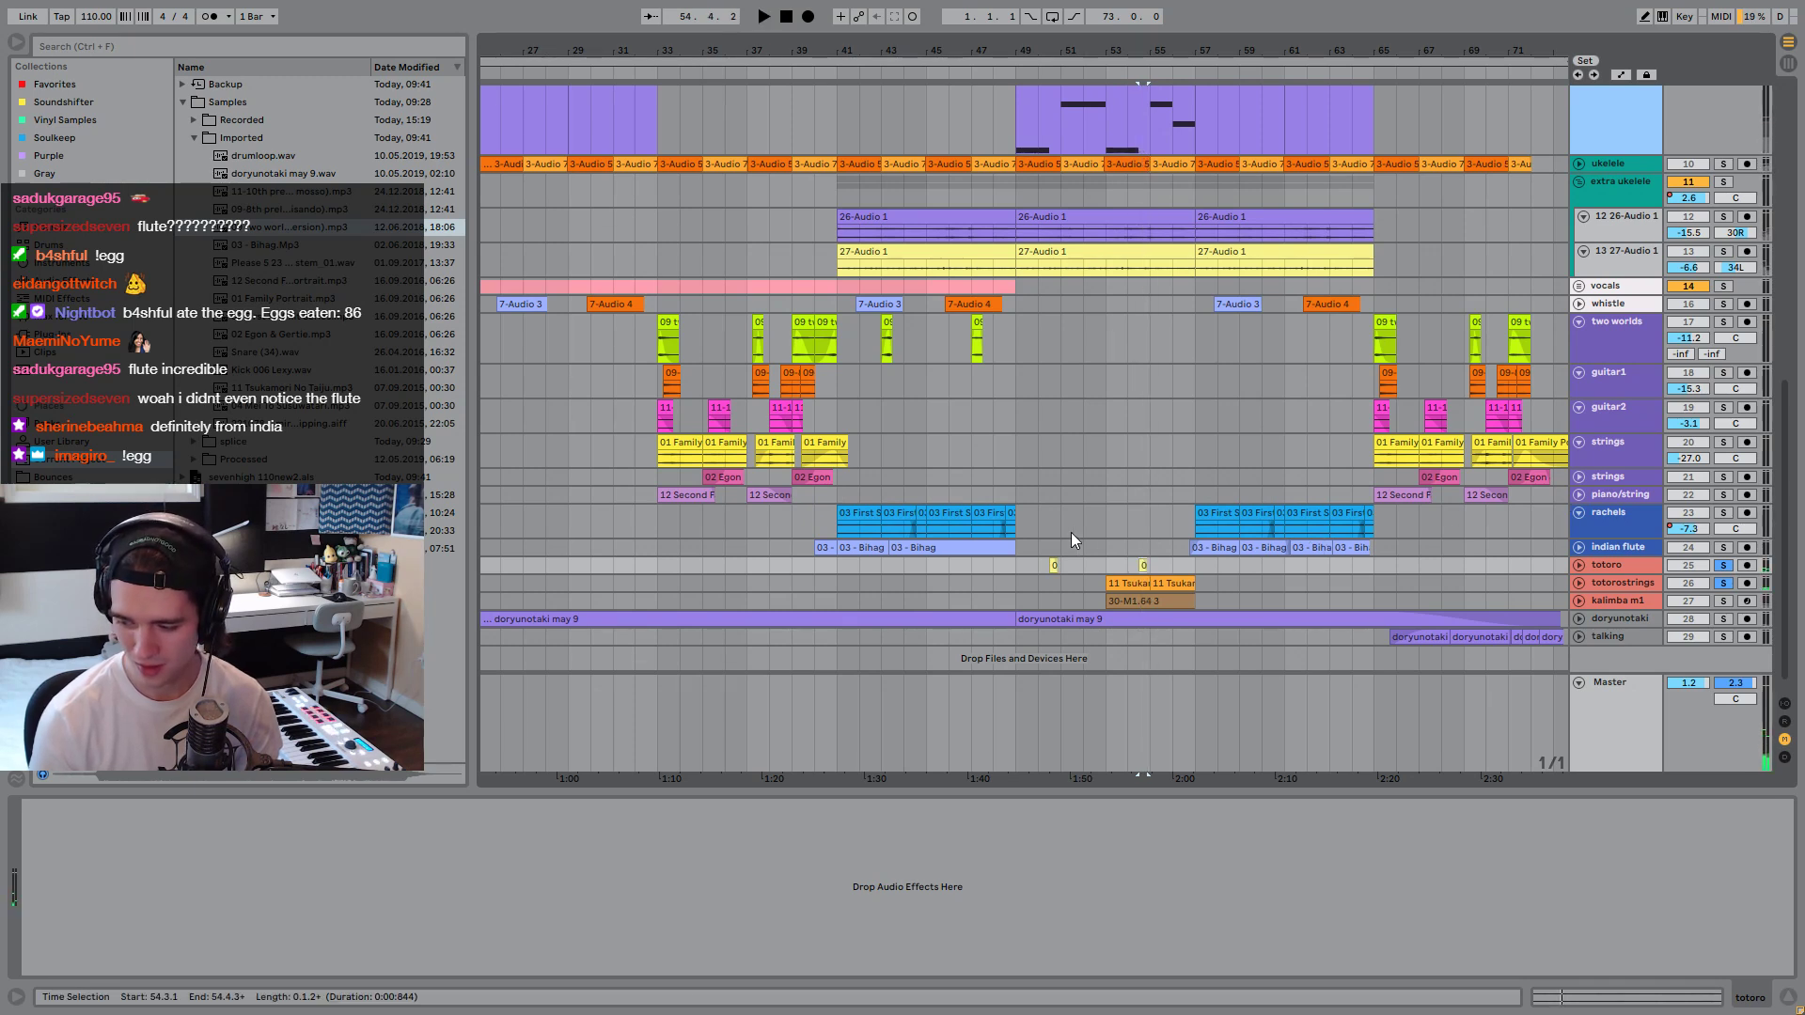
Play the totoro clip at 50.3.1, first soloed and then within the full mix.
{"action": "left_click", "coordinate": [1055, 565]}
{"action": "key", "text": "Up"}
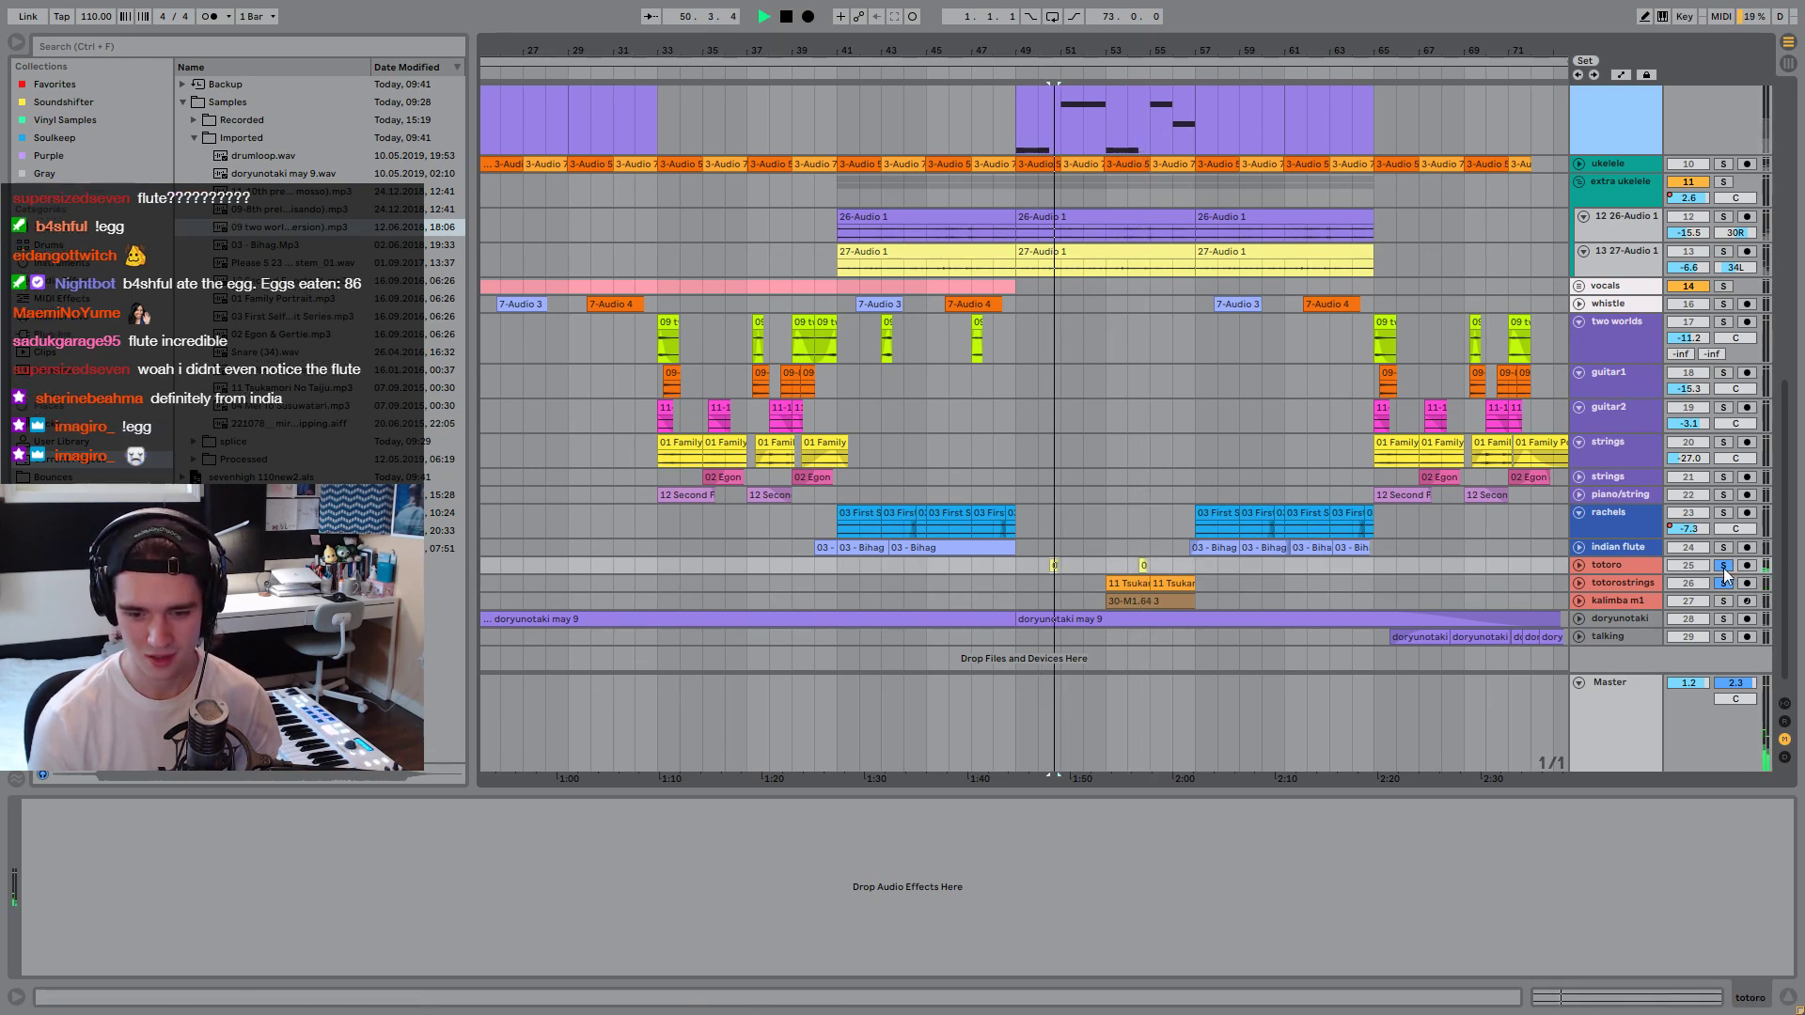
{"action": "key", "text": "space"}
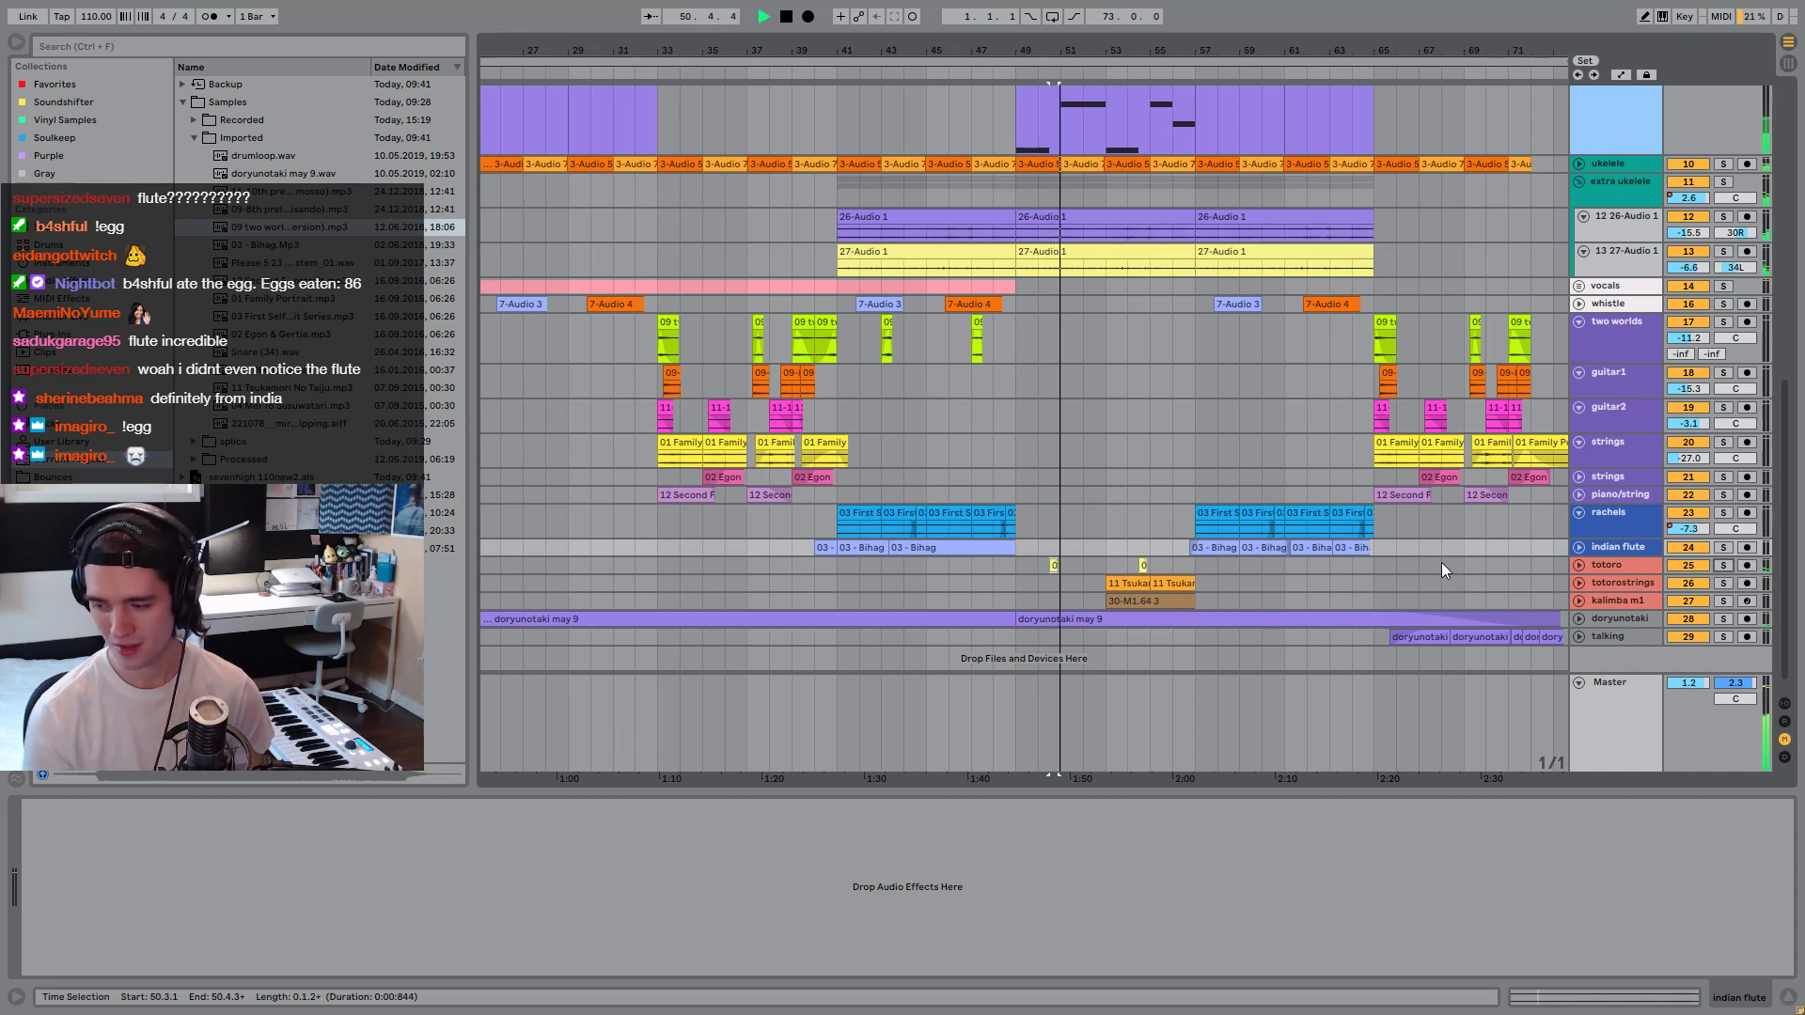
Play the full mix from 53.1.1, toggling the totoro track's solo during playback.
{"action": "key", "text": "space"}
{"action": "left_click", "coordinate": [1085, 548]}
{"action": "key", "text": "space"}
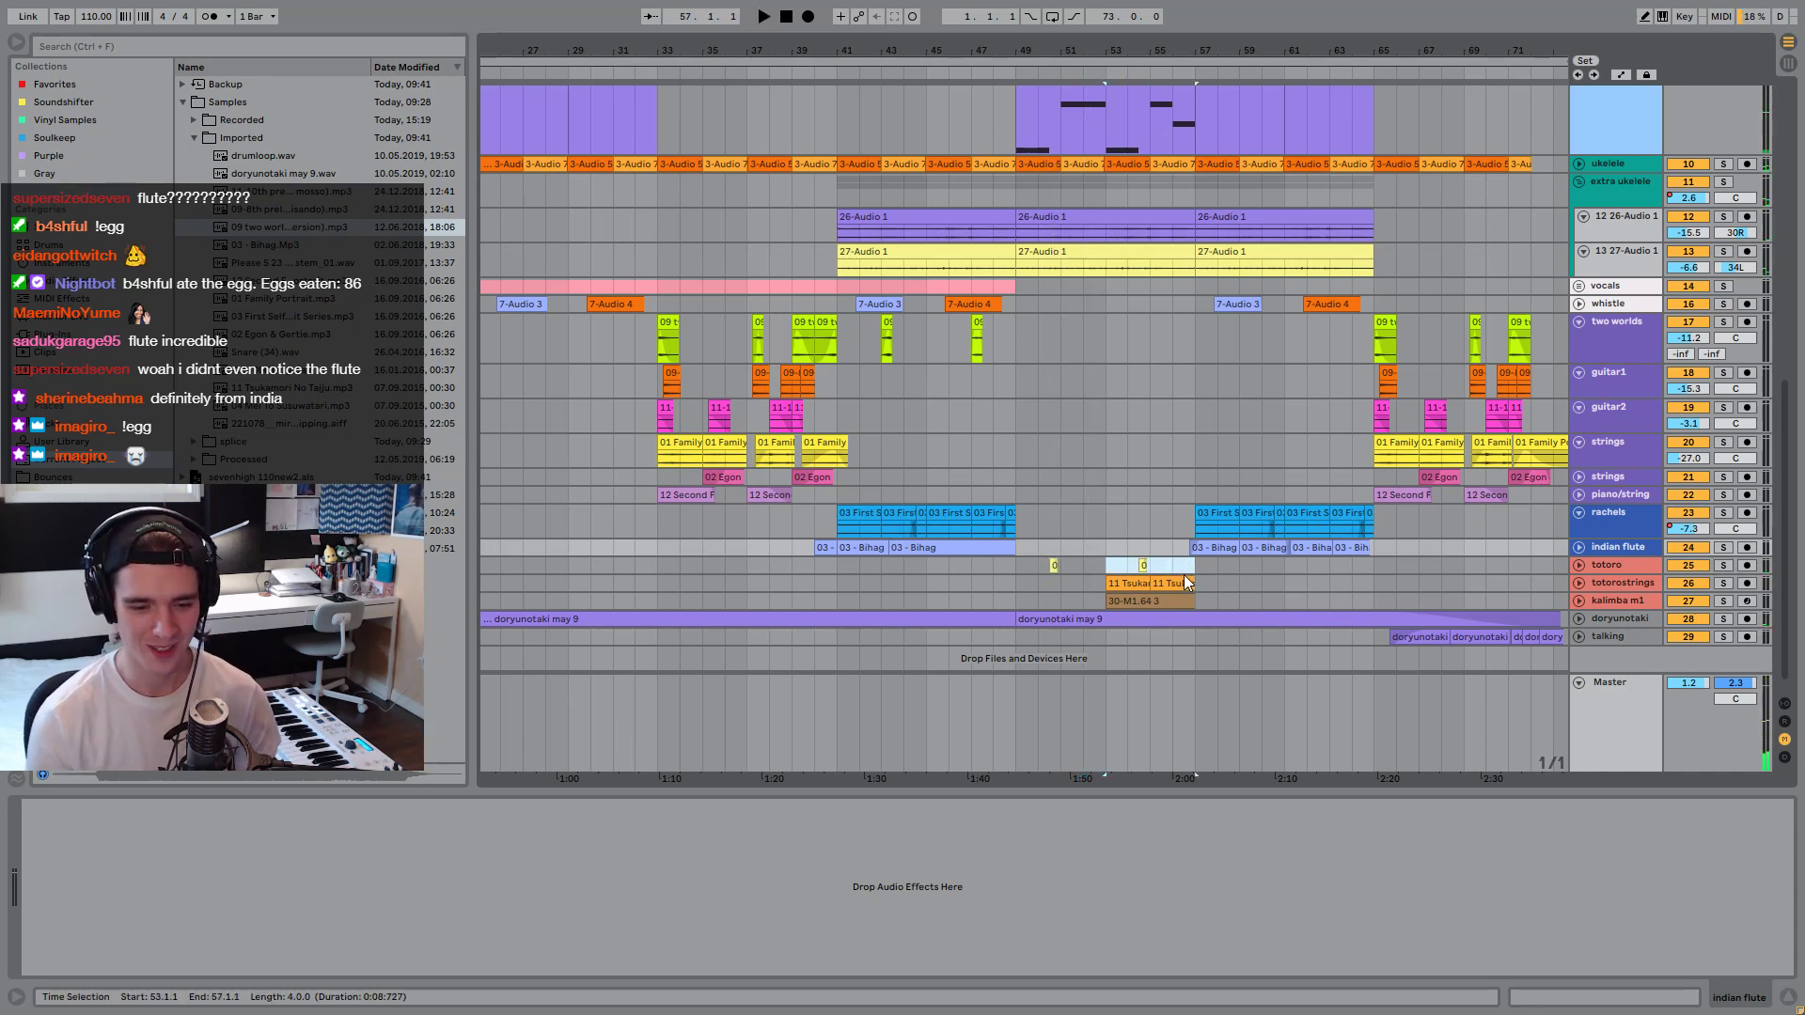
{"action": "left_click", "coordinate": [1183, 577]}
{"action": "key", "text": "space"}
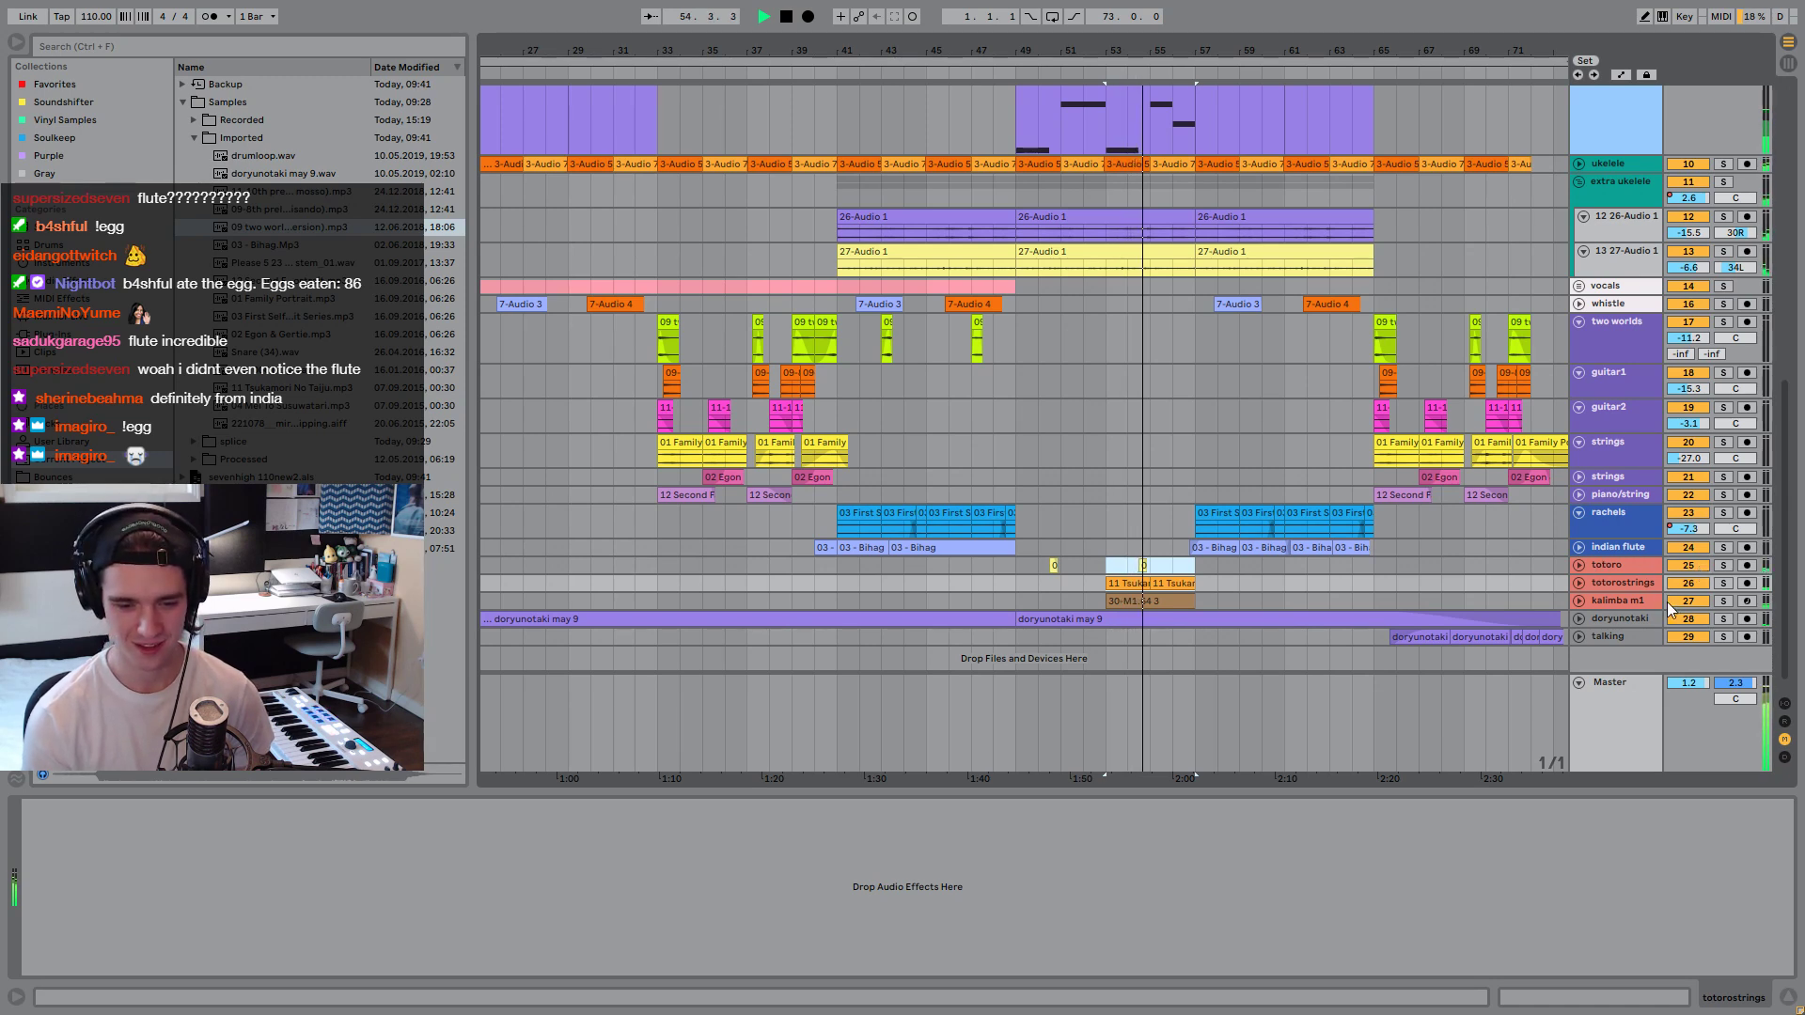
{"action": "left_click", "coordinate": [1722, 565]}
{"action": "left_click", "coordinate": [1722, 565]}
Stop playback, solo the doryunotaki track, and unfold and enlarge it.
{"action": "scroll", "coordinate": [1152, 506], "scroll_direction": "down", "scroll_amount": 1}
{"action": "key", "text": "space"}
{"action": "left_click", "coordinate": [1723, 601]}
{"action": "left_click", "coordinate": [1580, 602]}
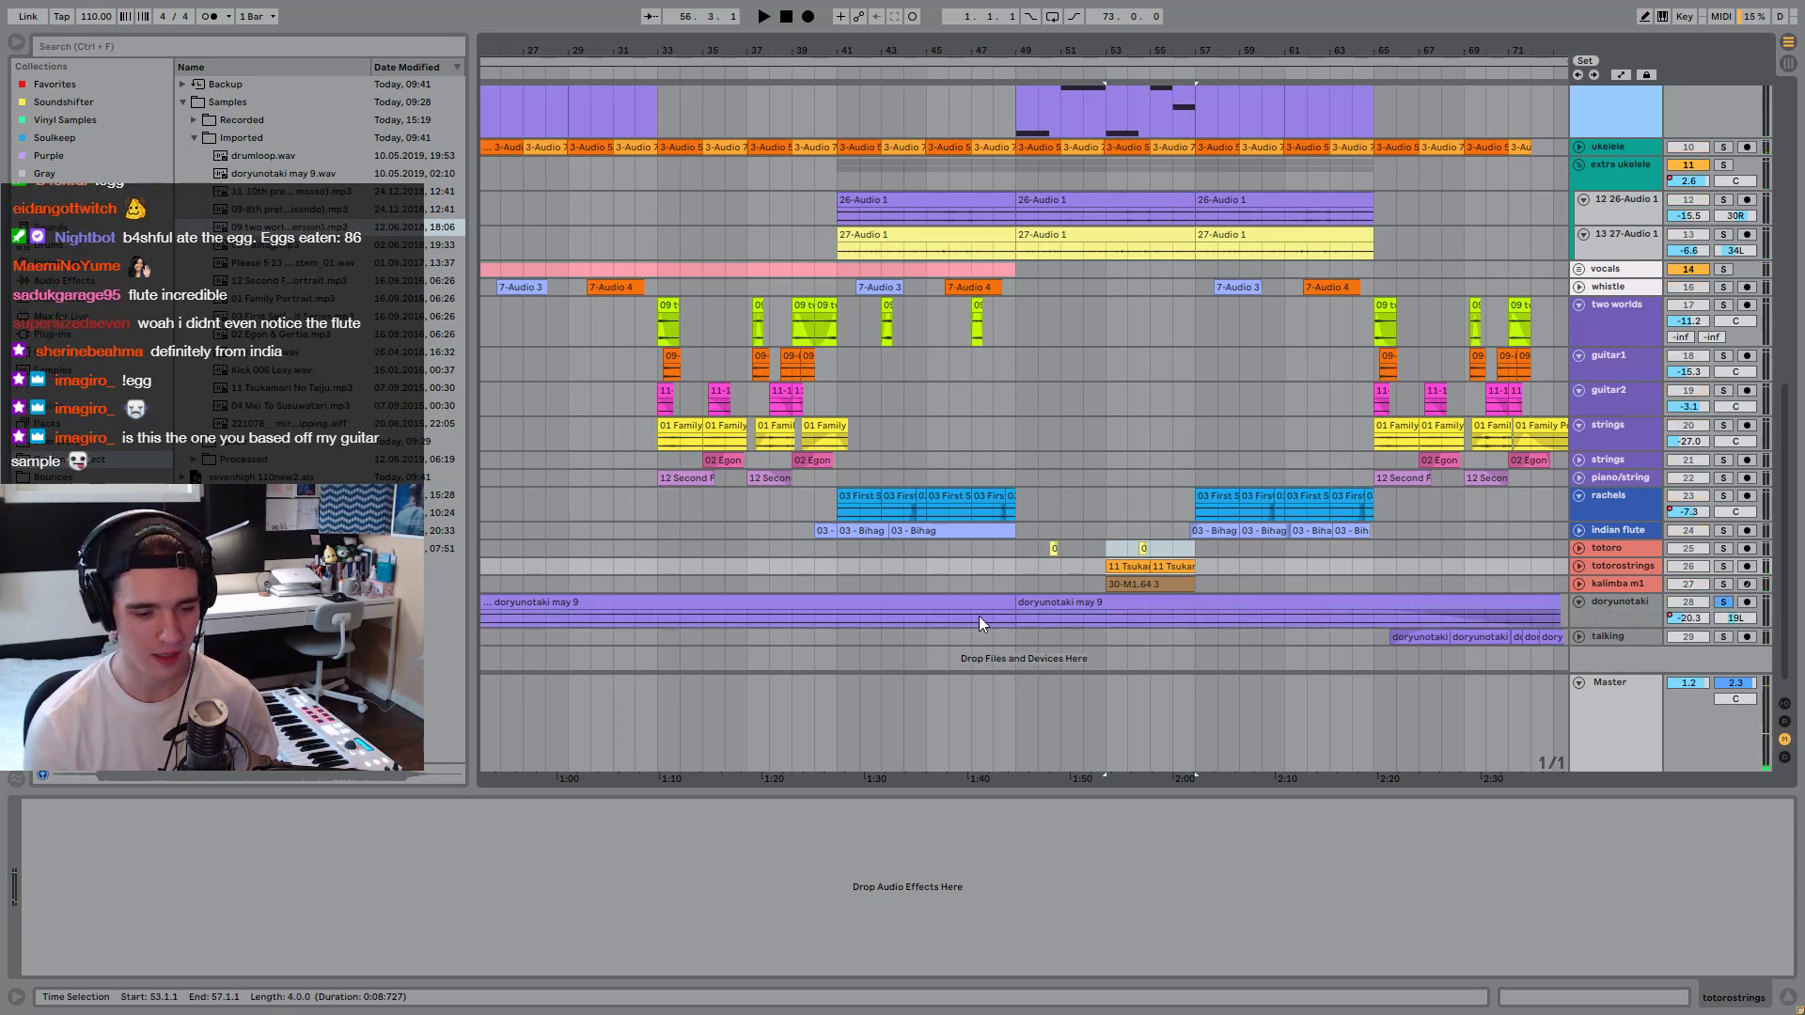
{"action": "left_click_drag", "start_coordinate": [1609, 628], "coordinate": [1609, 659]}
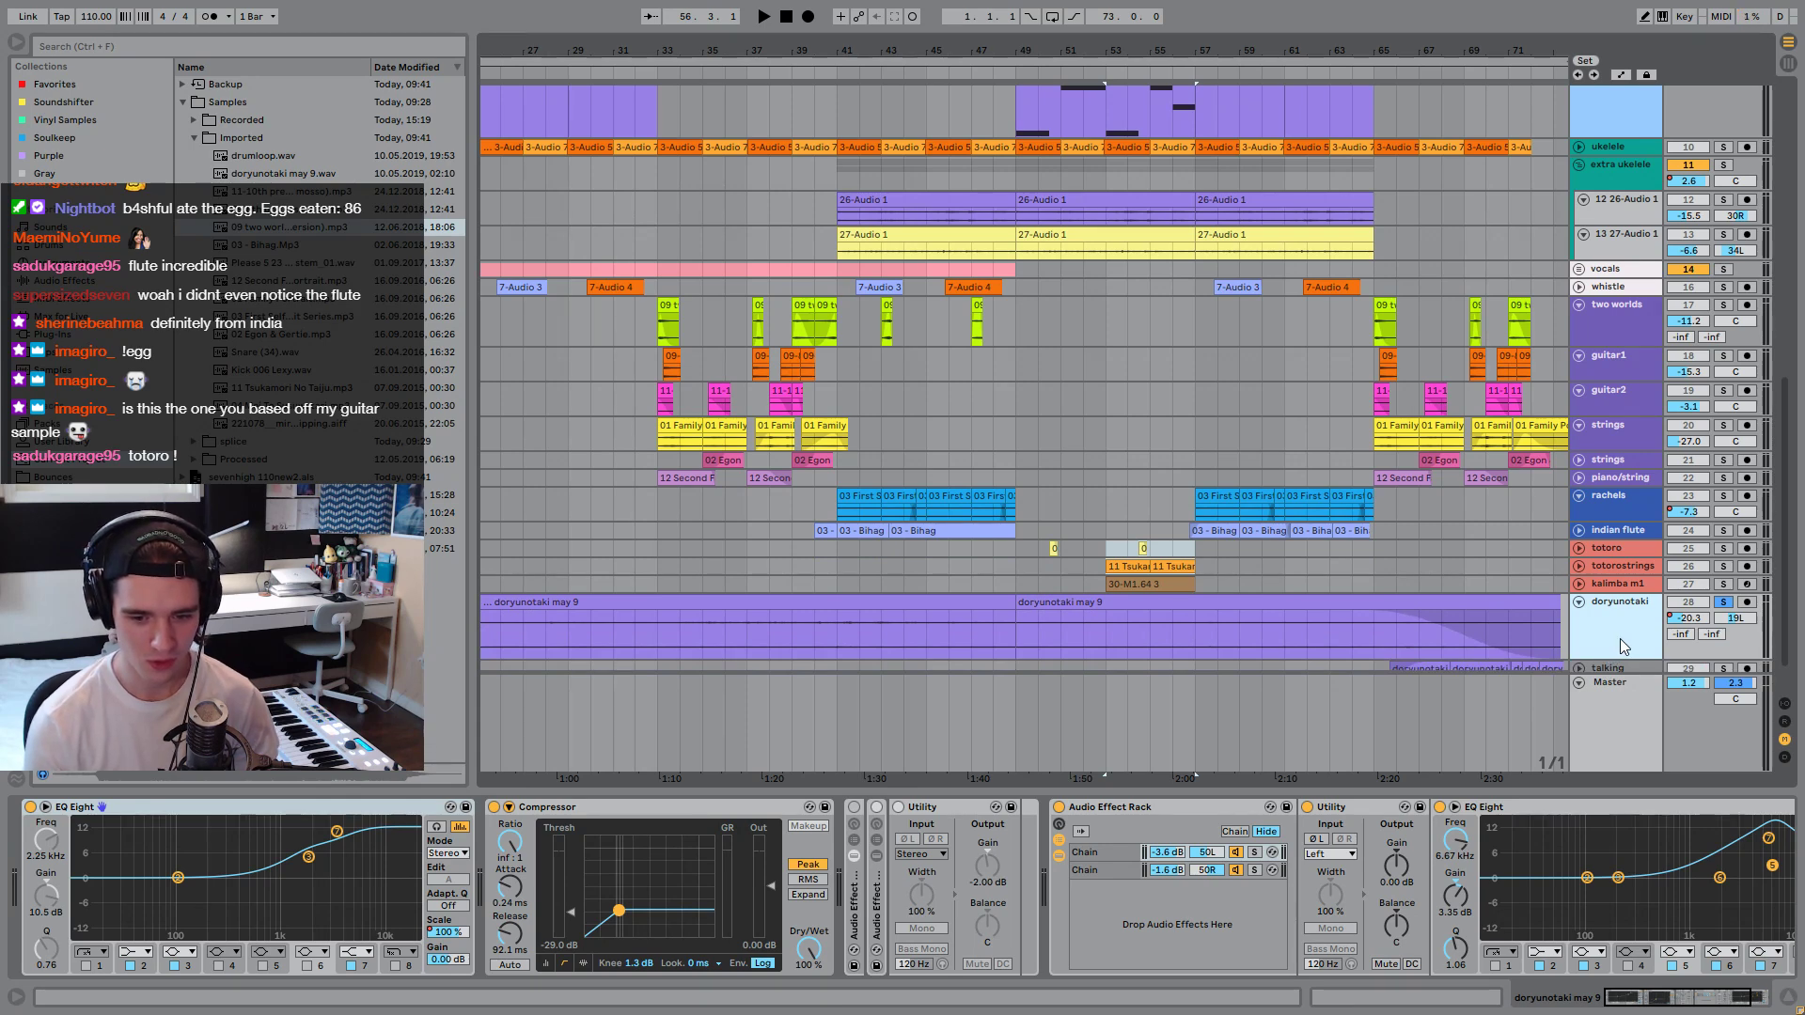
Select 37.1.1 to 42.1.1 on the doryunotaki track and play it soloed.
{"action": "scroll", "coordinate": [1363, 607], "scroll_direction": "down", "scroll_amount": 3}
{"action": "left_click", "coordinate": [953, 550]}
{"action": "left_click_drag", "start_coordinate": [859, 568], "coordinate": [748, 583]}
{"action": "key", "text": "space"}
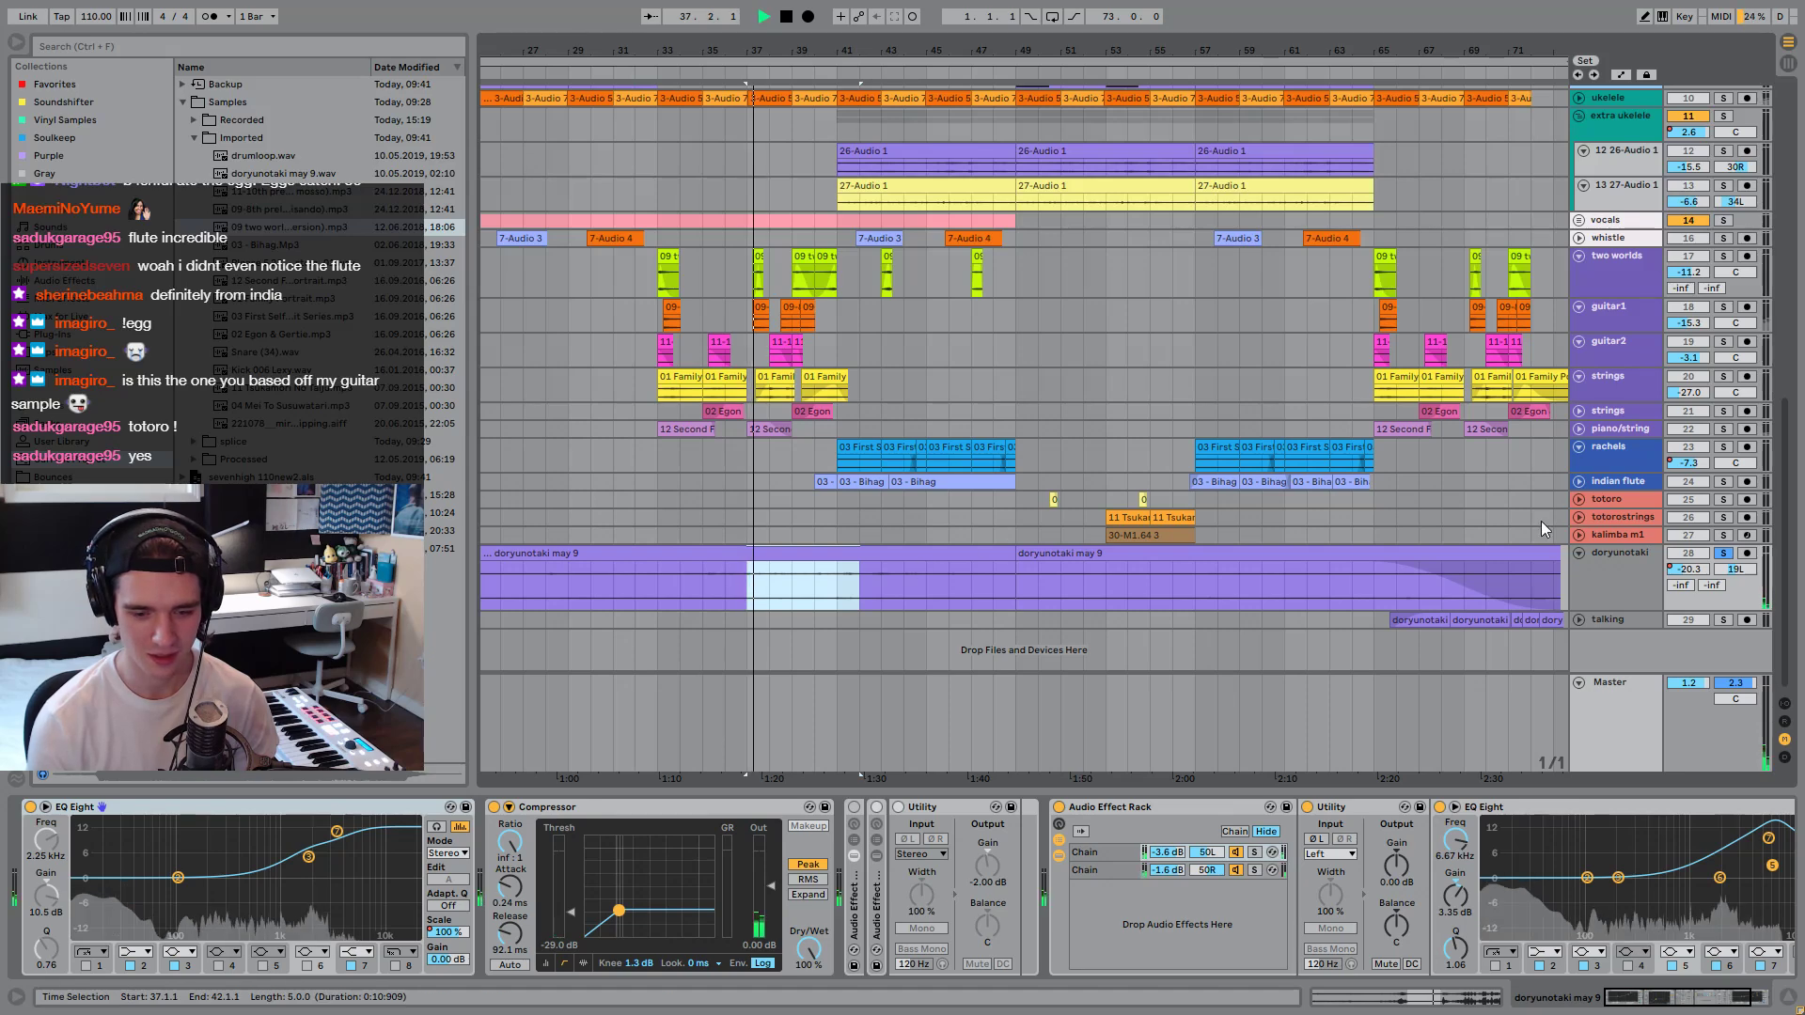
Enlarge the doryunotaki track further and play it from 40.1.1 and from 62.3.1.
{"action": "left_click_drag", "start_coordinate": [1633, 613], "coordinate": [1636, 675]}
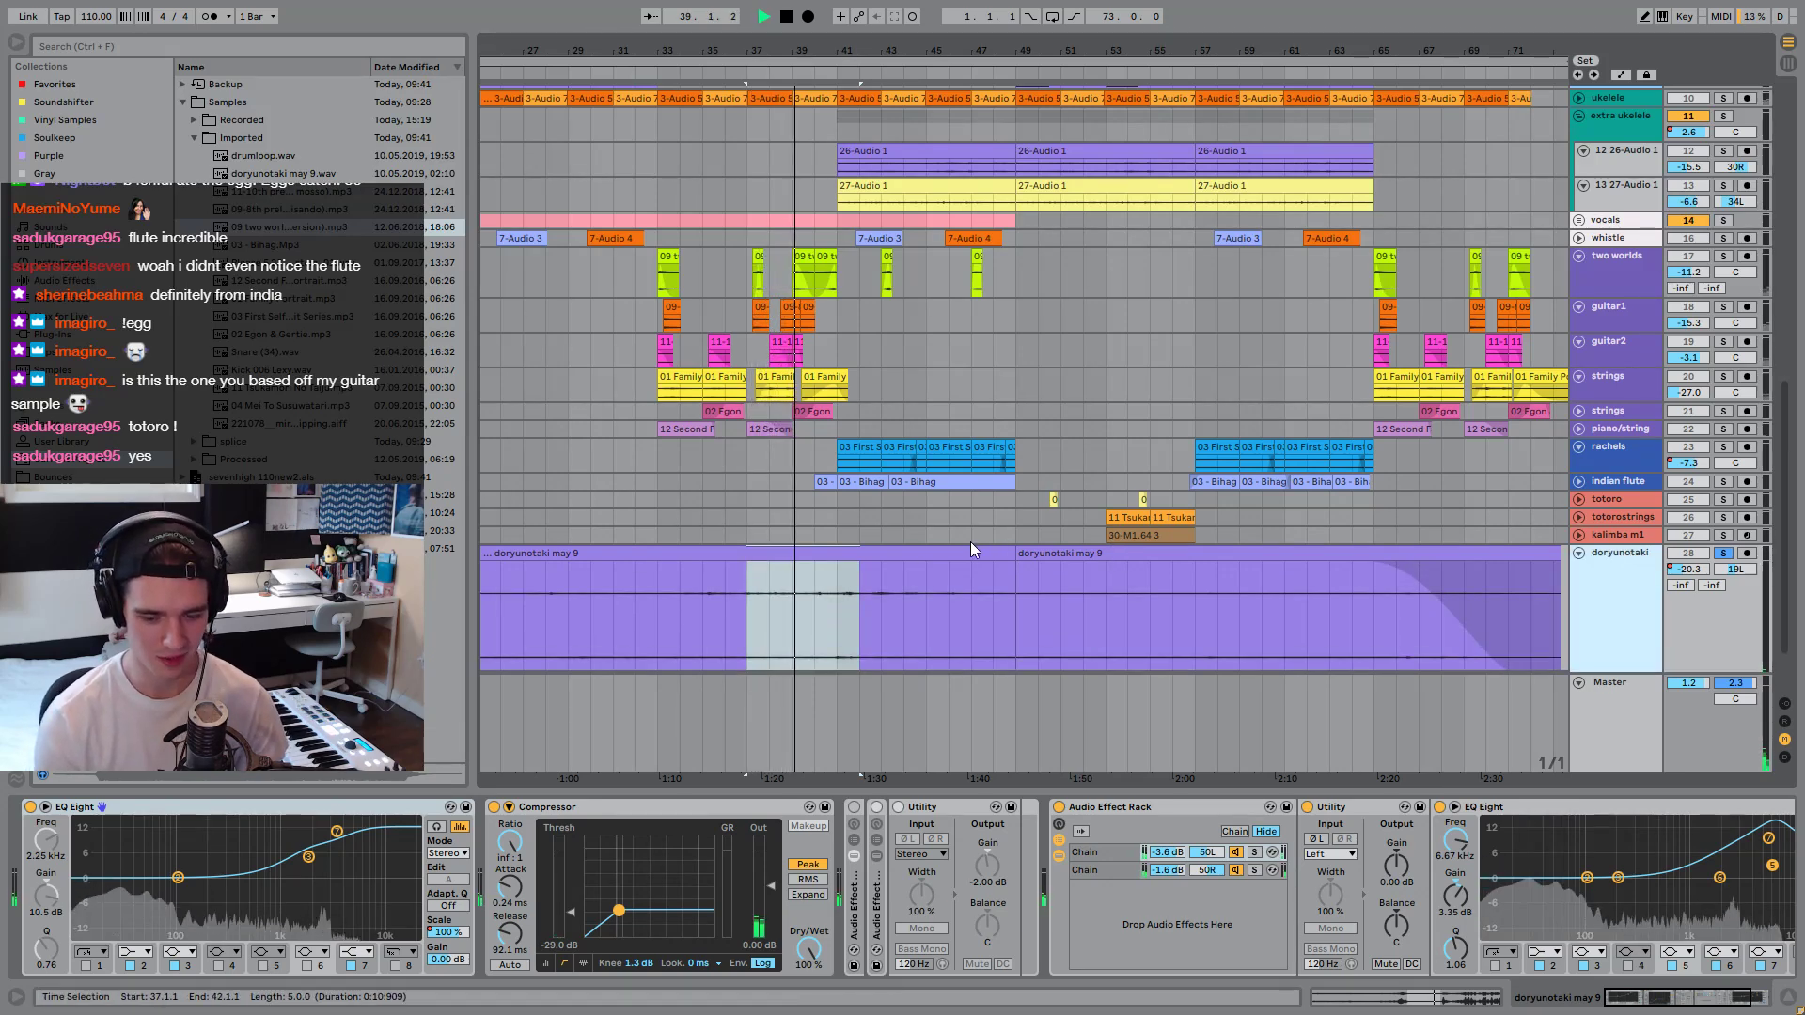
{"action": "left_click_drag", "start_coordinate": [829, 624], "coordinate": [984, 632]}
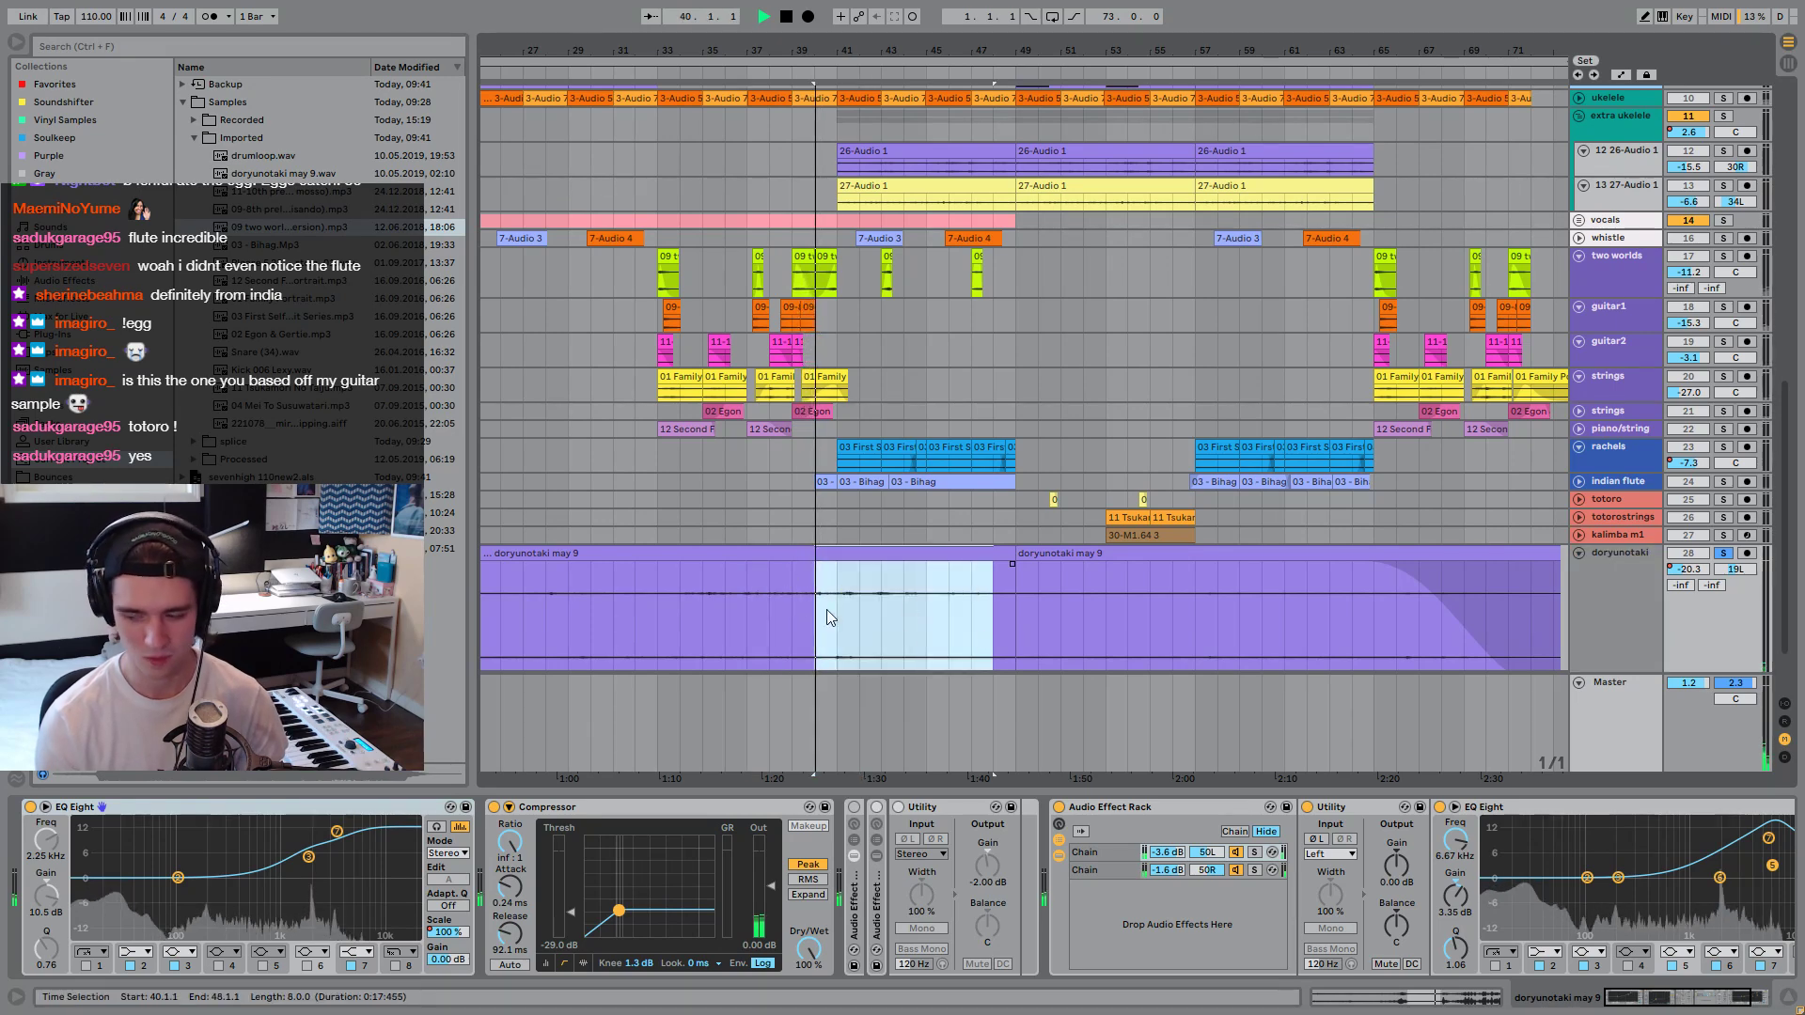
{"action": "scroll", "coordinate": [902, 605], "scroll_direction": "down", "scroll_amount": 3}
{"action": "key", "text": "space"}
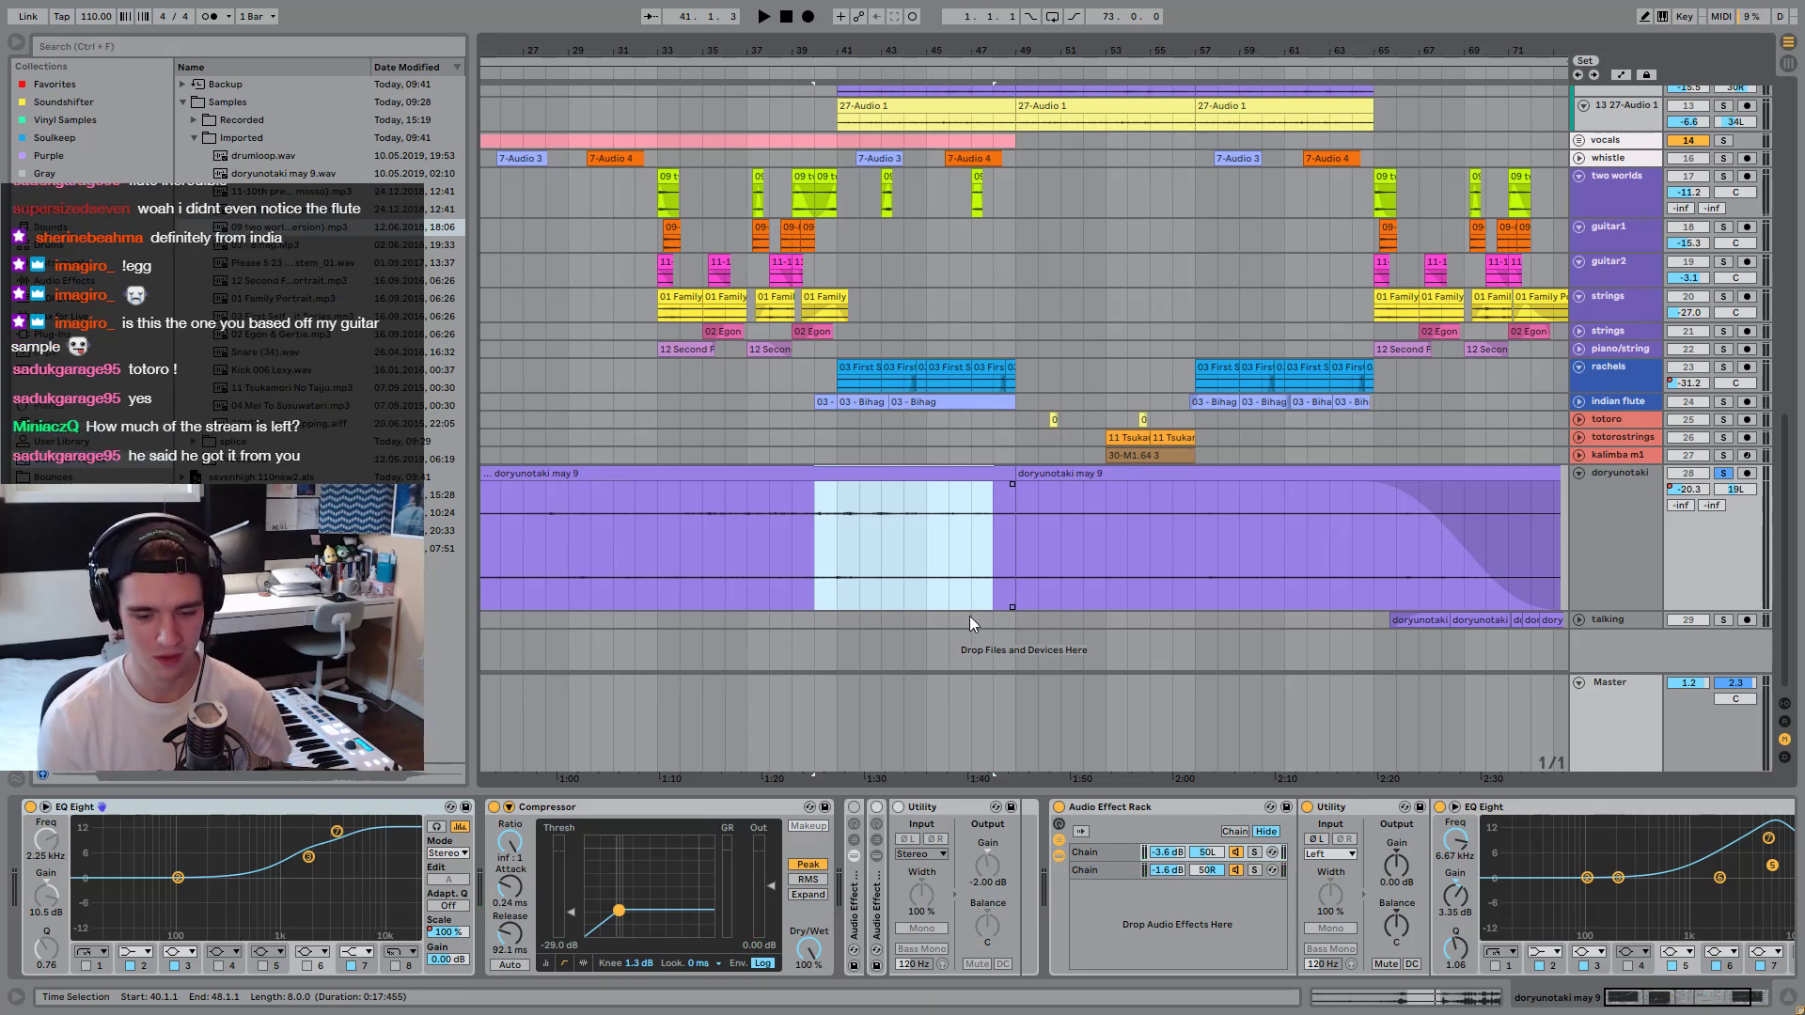
{"action": "key", "text": "space"}
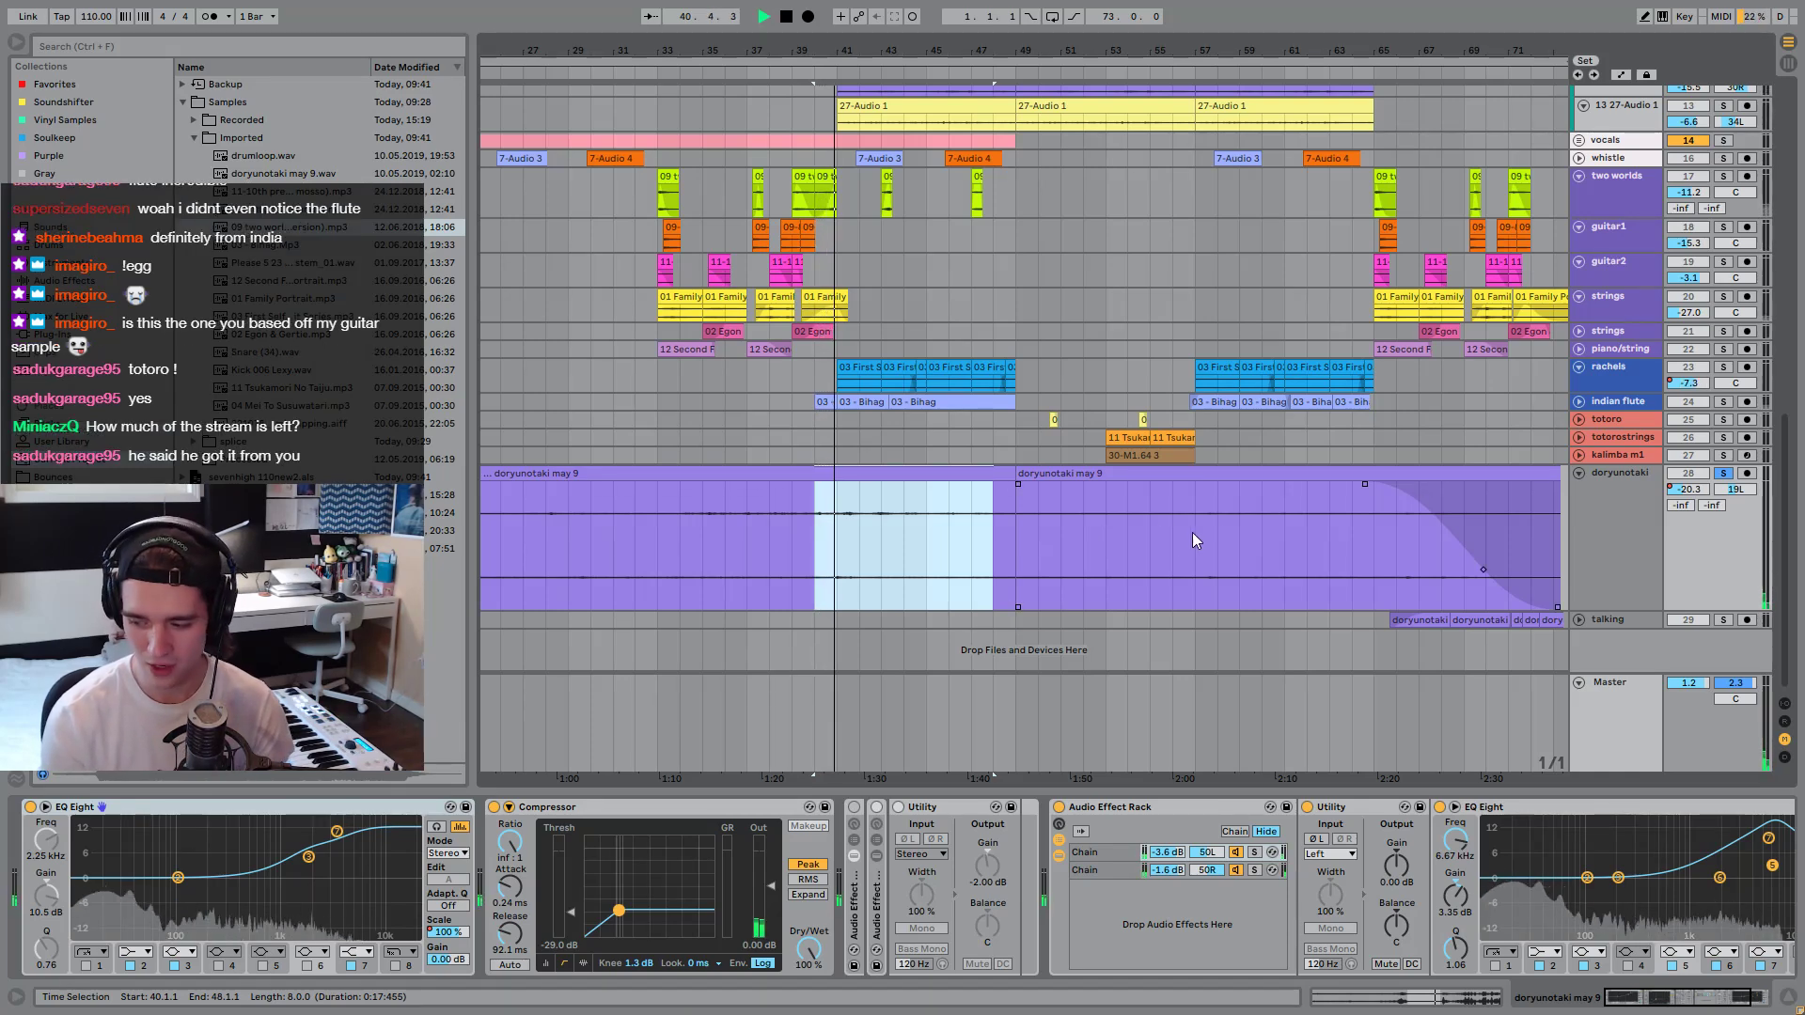
{"action": "left_click", "coordinate": [1307, 573]}
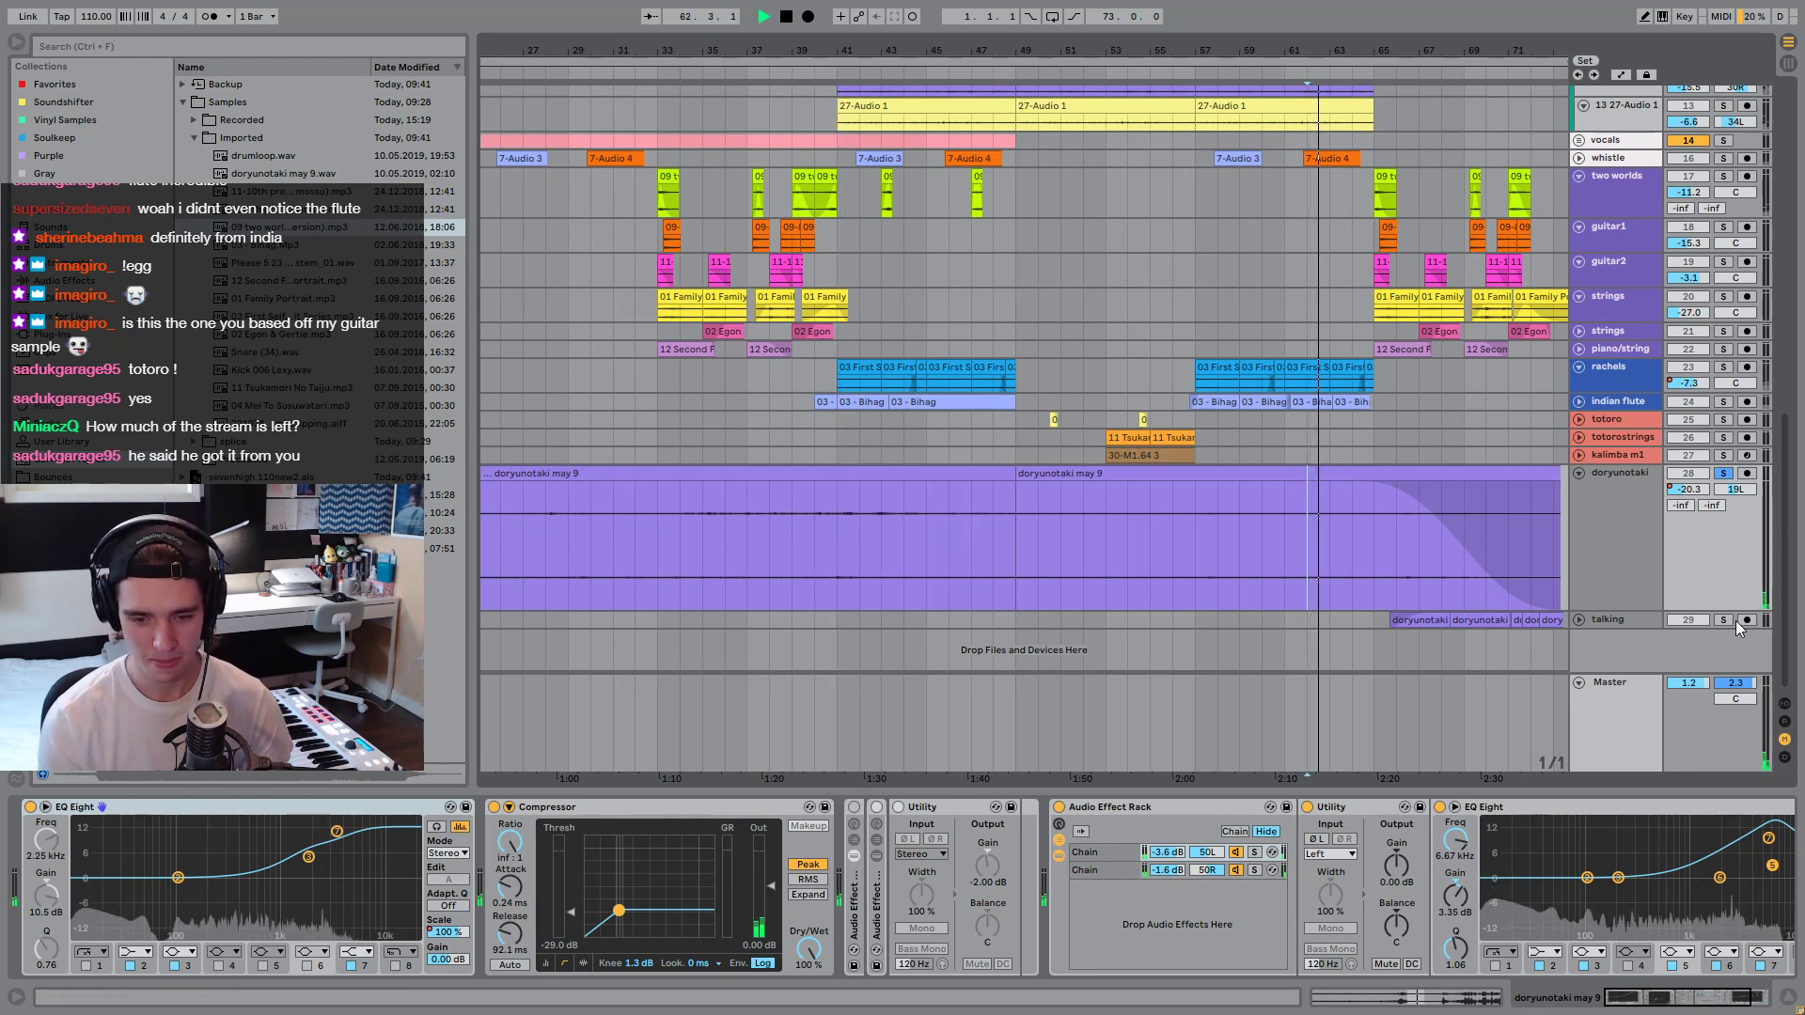
Solo the talking track instead of doryunotaki and play the ending from 66.1.1.
{"action": "key", "text": "space"}
{"action": "key", "text": "minus"}
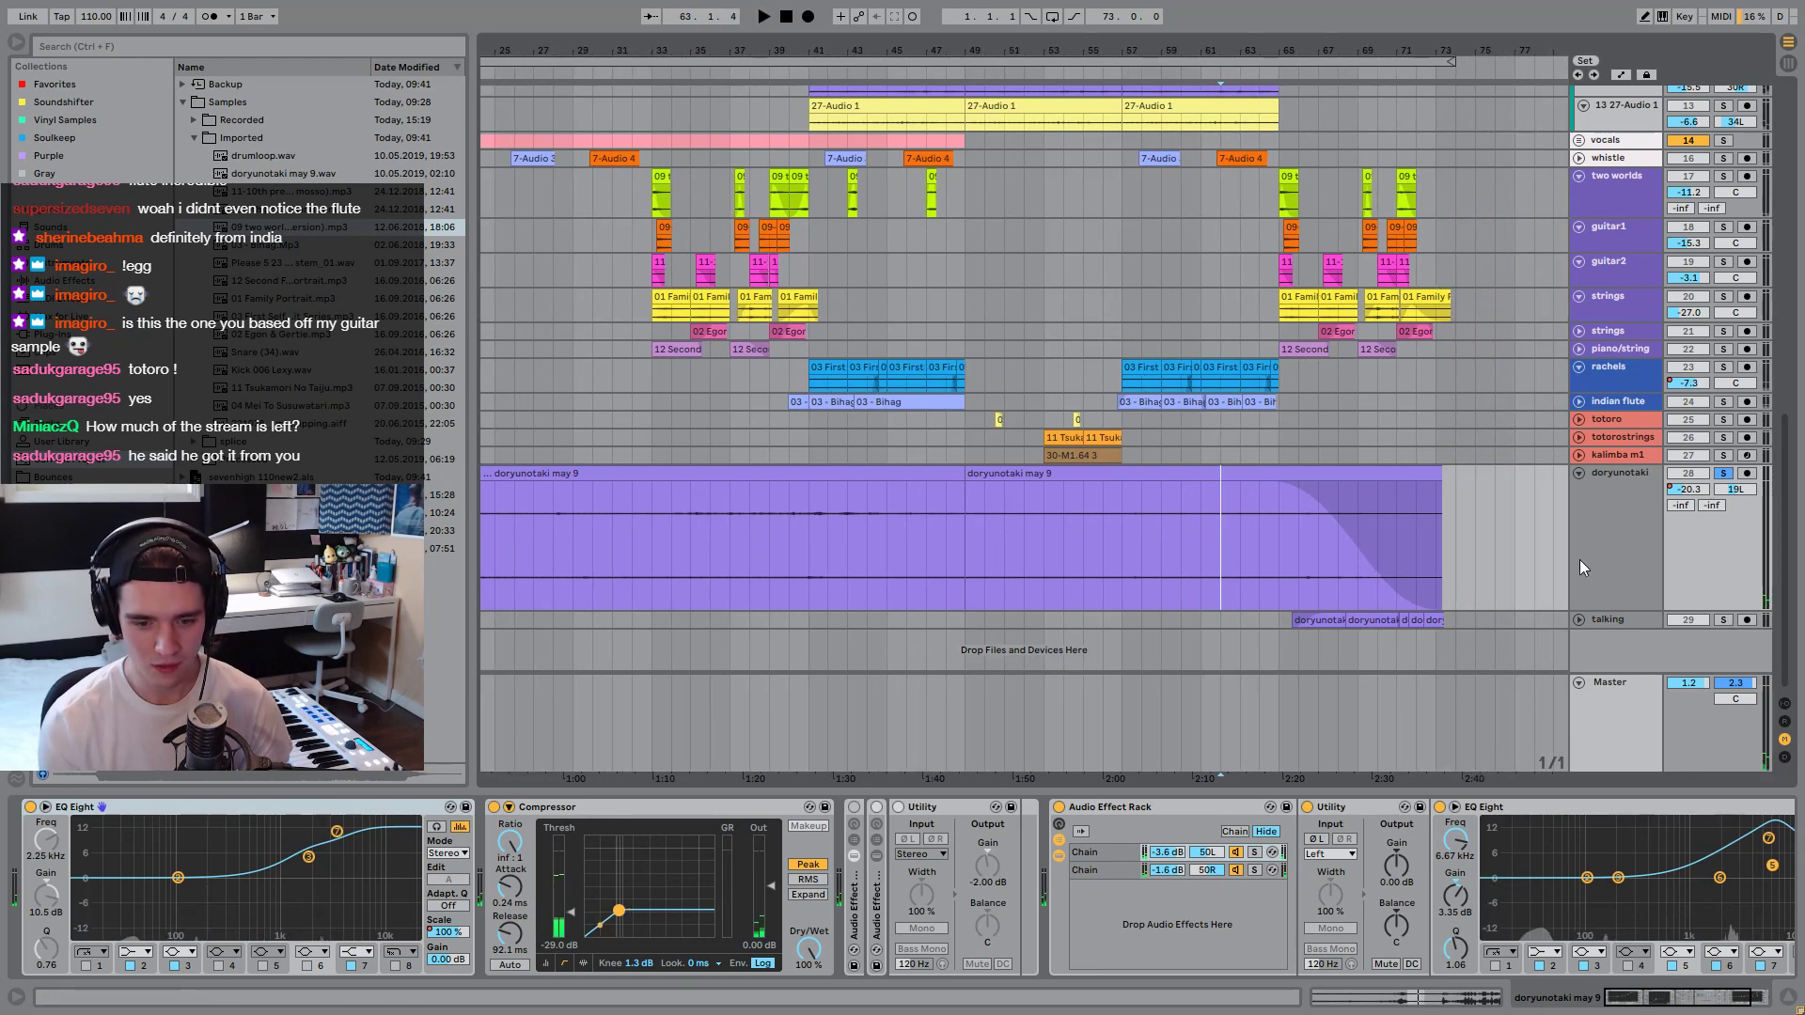
{"action": "left_click_drag", "start_coordinate": [1303, 573], "coordinate": [1313, 574]}
{"action": "key", "text": "space"}
{"action": "left_click", "coordinate": [1721, 620]}
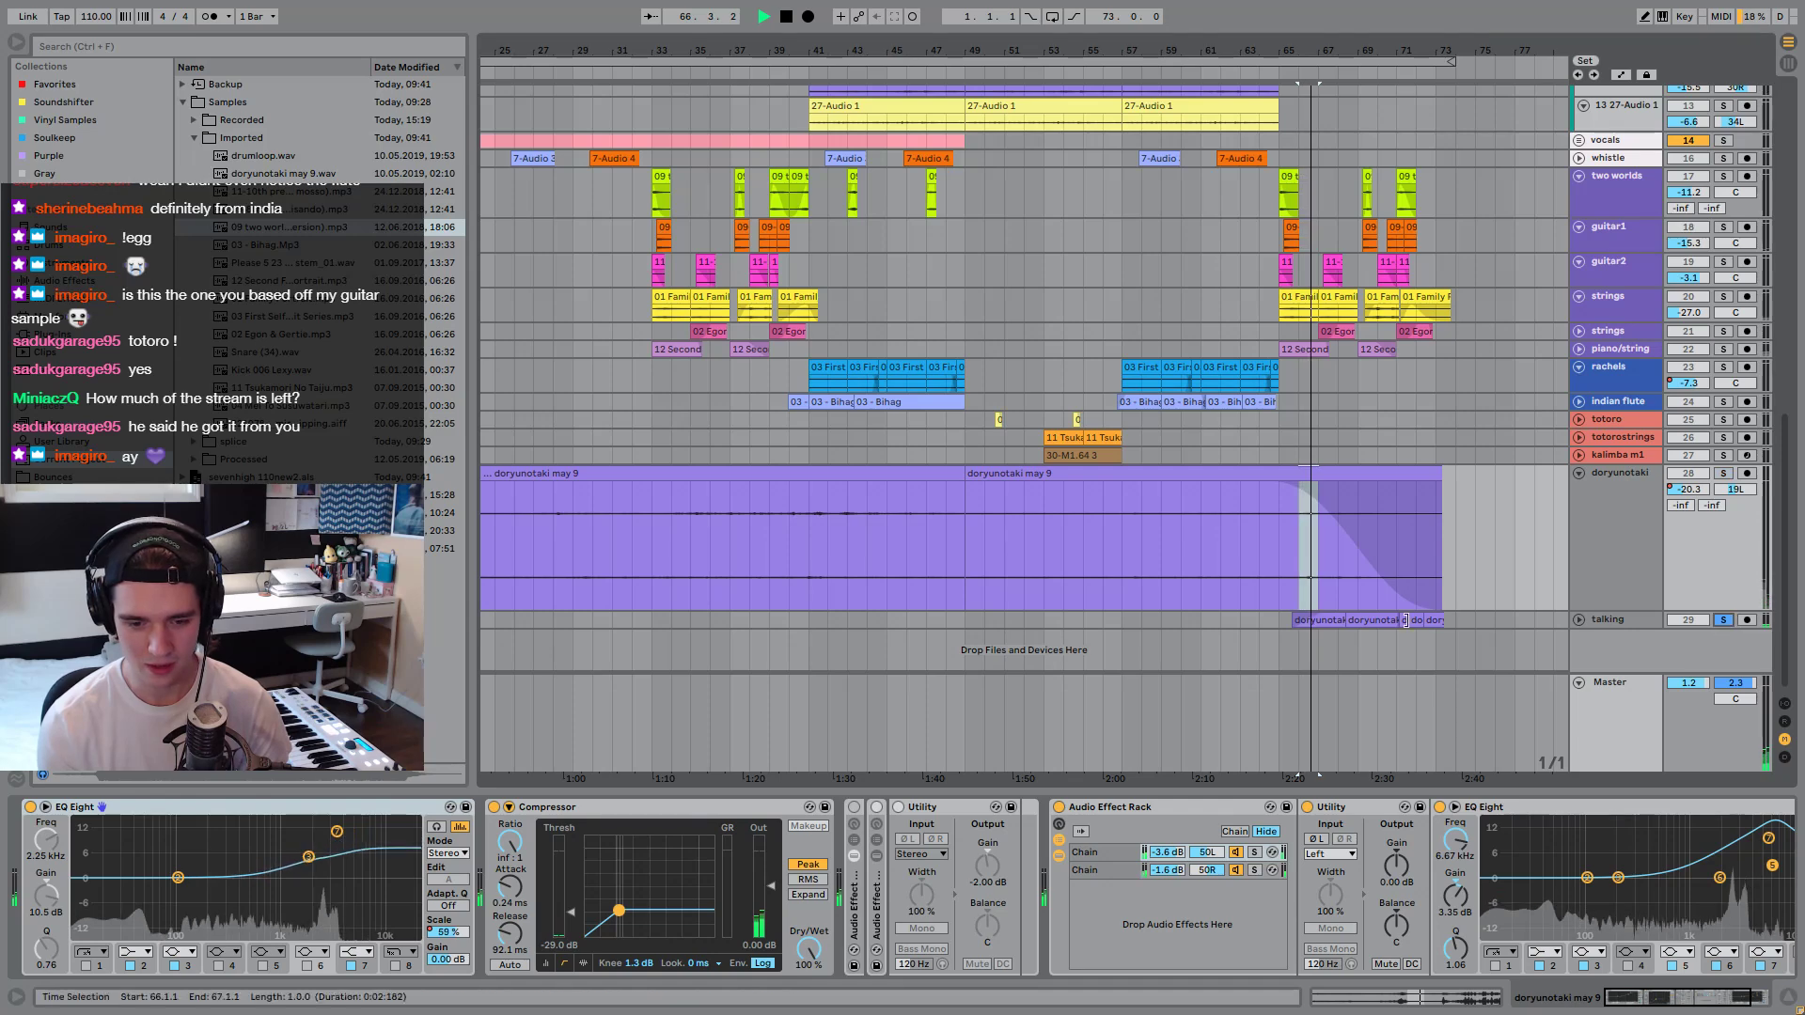
Unfold the talking track and play its clips from 68.2.3 and again from 71.1.1.
{"action": "left_click", "coordinate": [1579, 620]}
{"action": "scroll", "coordinate": [1410, 564], "scroll_direction": "down", "scroll_amount": 3}
{"action": "left_click", "coordinate": [1346, 560]}
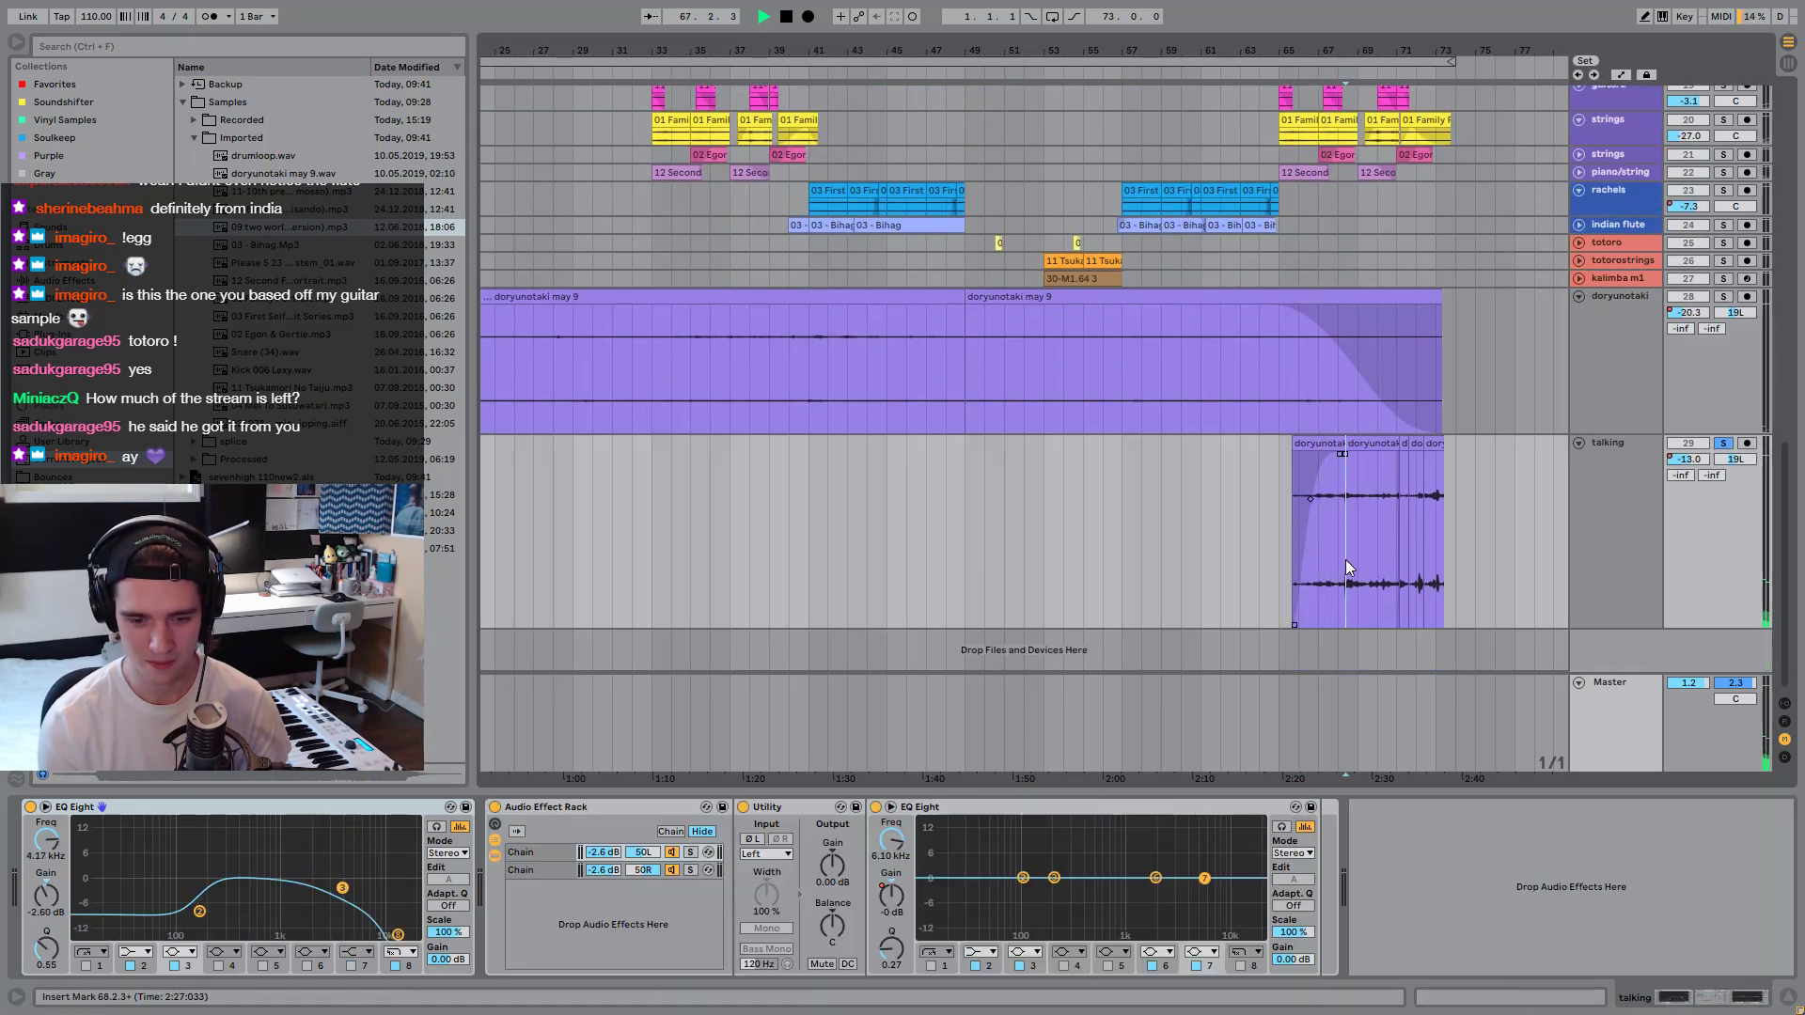
{"action": "left_click_drag", "start_coordinate": [1677, 462], "coordinate": [1673, 448]}
{"action": "left_click_drag", "start_coordinate": [1389, 45], "coordinate": [1390, 94]}
{"action": "left_click", "coordinate": [1428, 284]}
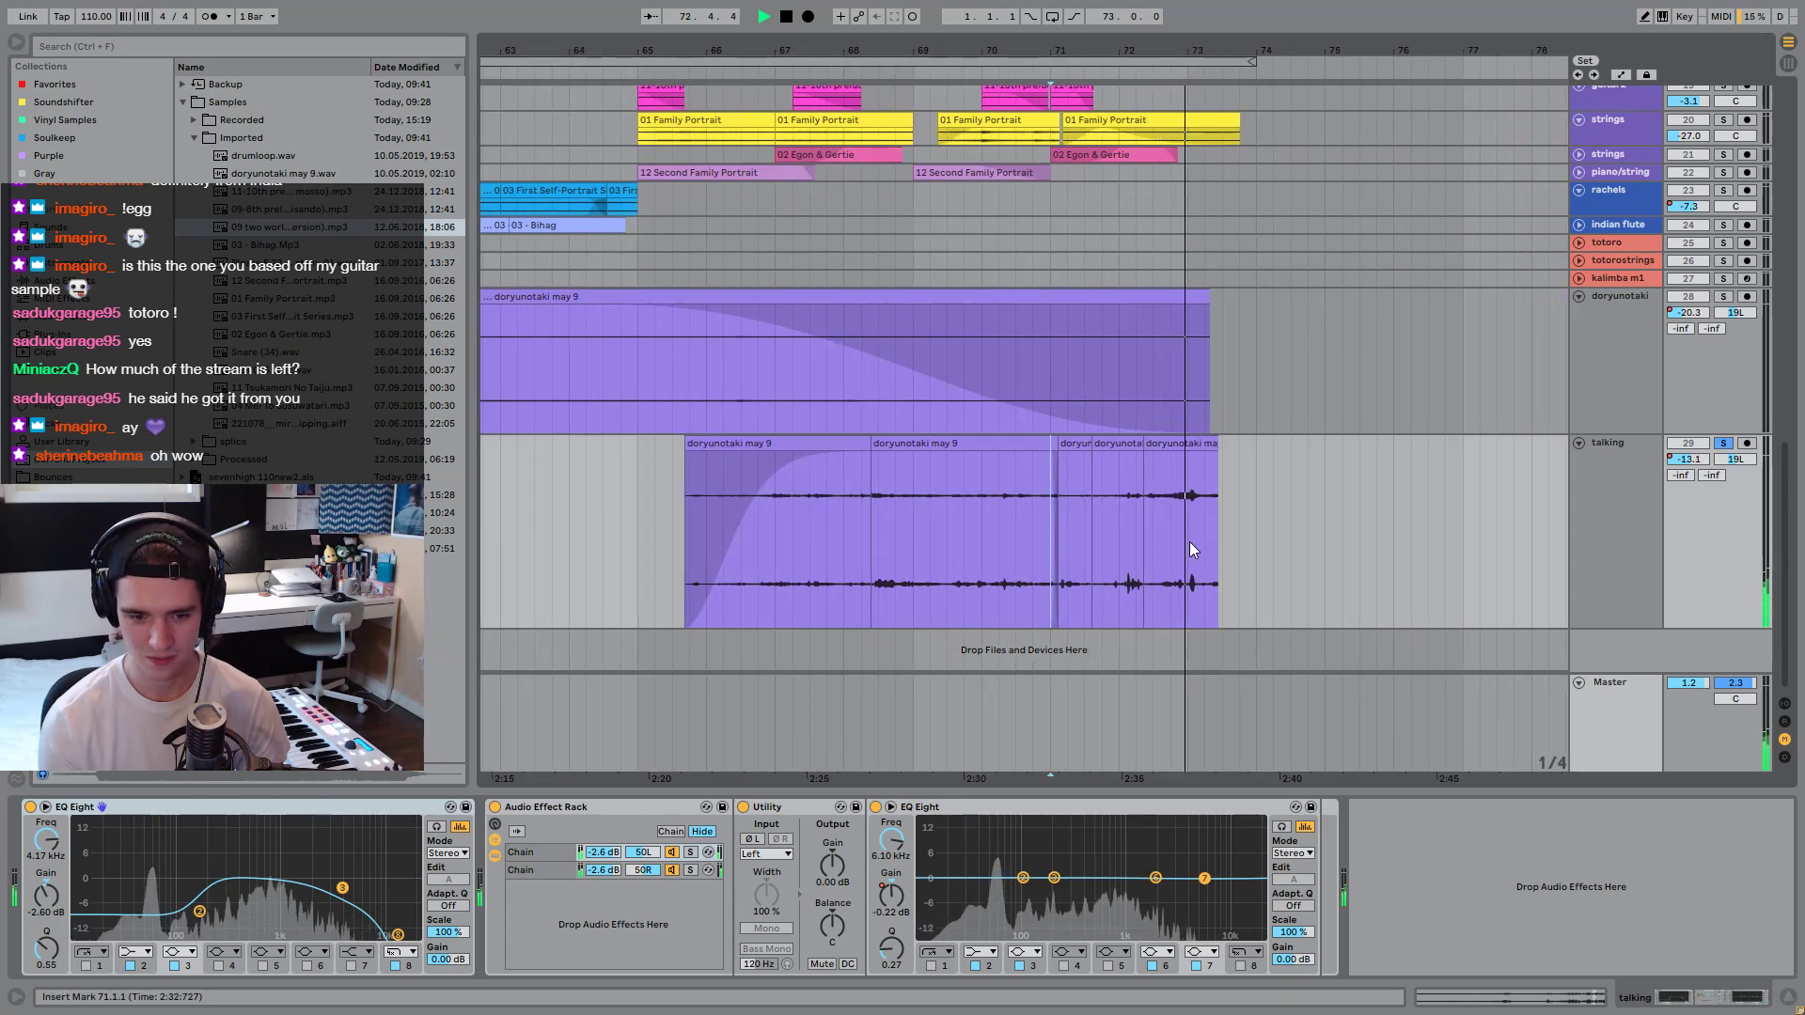
Unsolo the talking track and replay the ending from 72.3.1 with the full mix.
{"action": "key", "text": "space"}
{"action": "left_click", "coordinate": [1154, 526]}
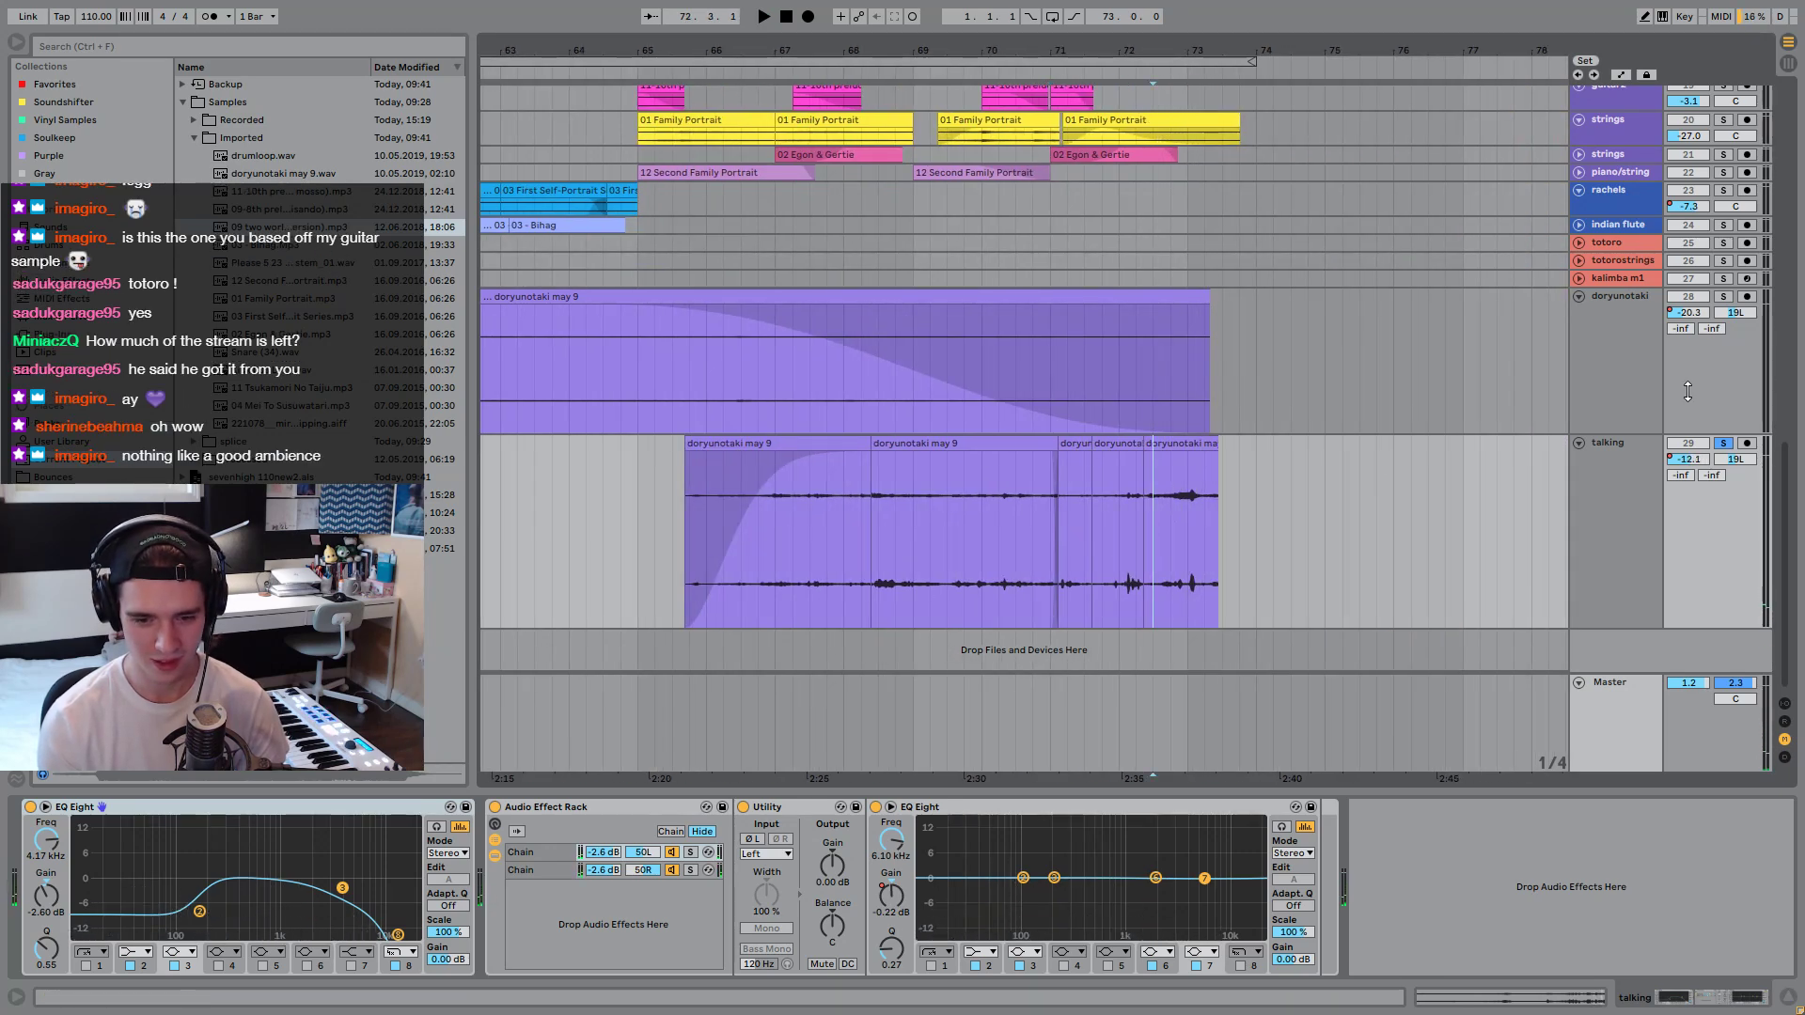
{"action": "left_click", "coordinate": [1607, 376]}
{"action": "key", "text": "space"}
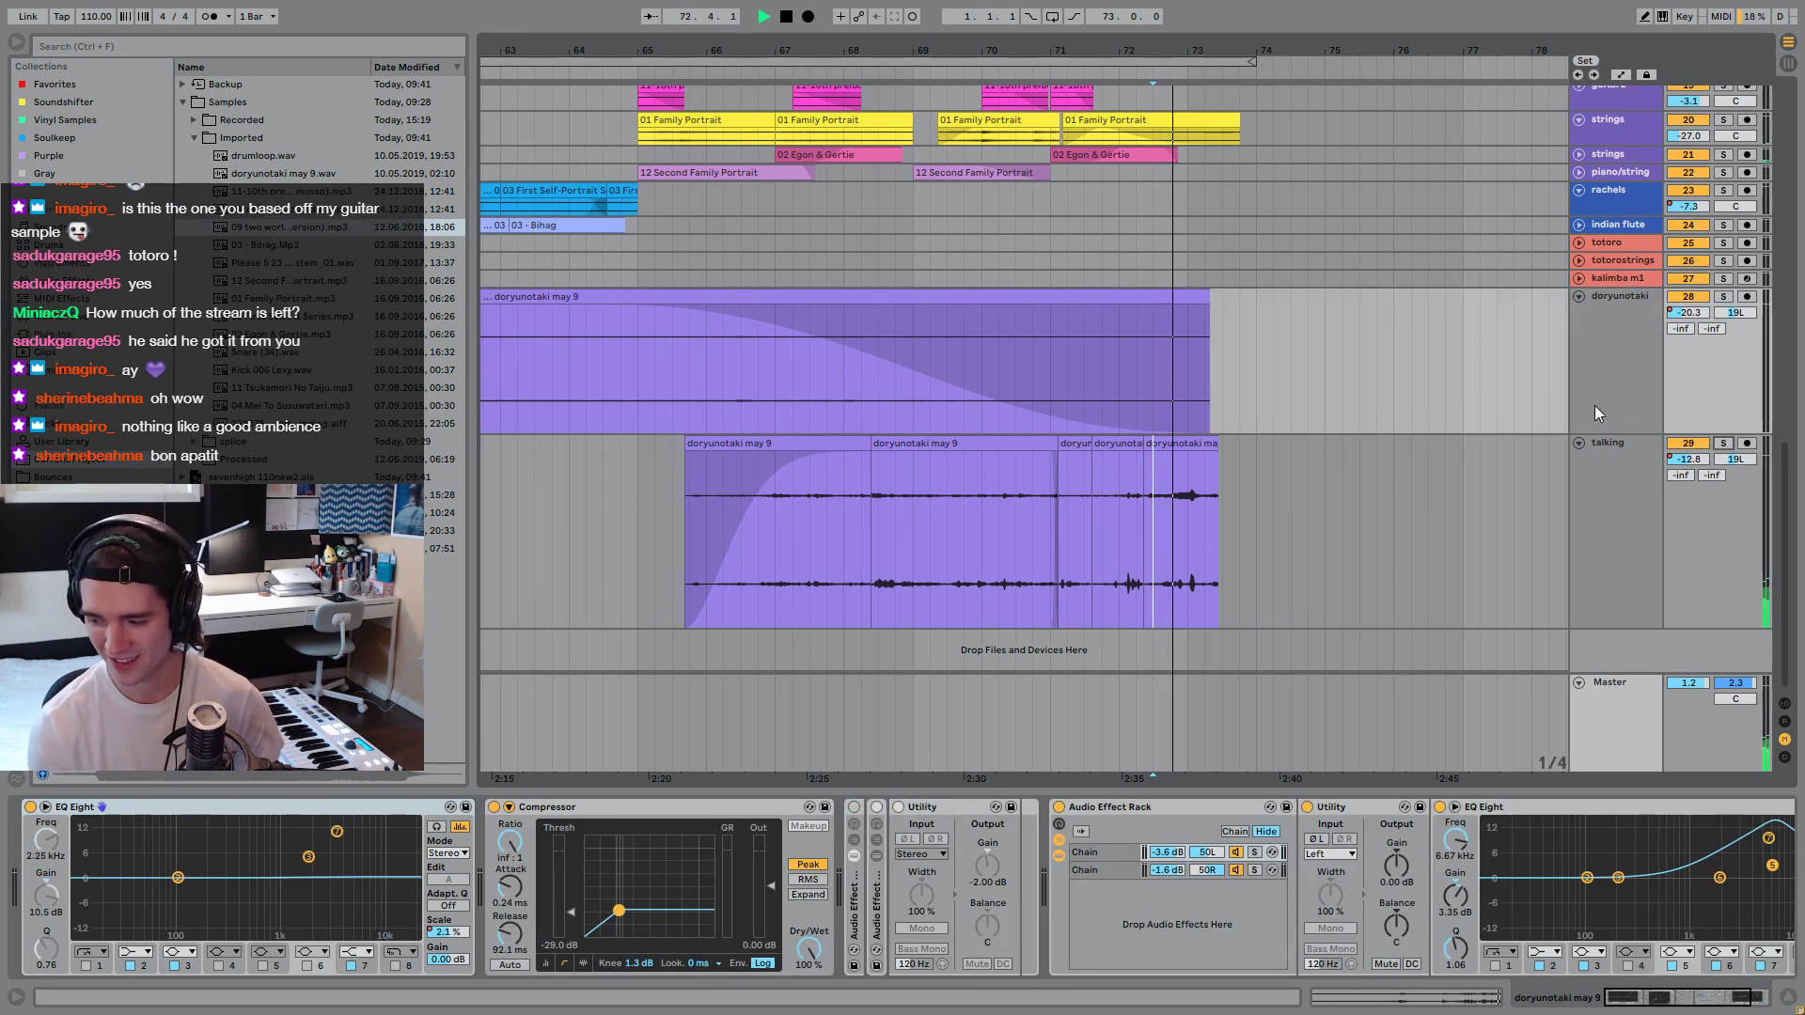
Fold all tracks, show the whole arrangement, and play briefly from bar 21.
{"action": "left_click", "coordinate": [1578, 296], "text": "alt"}
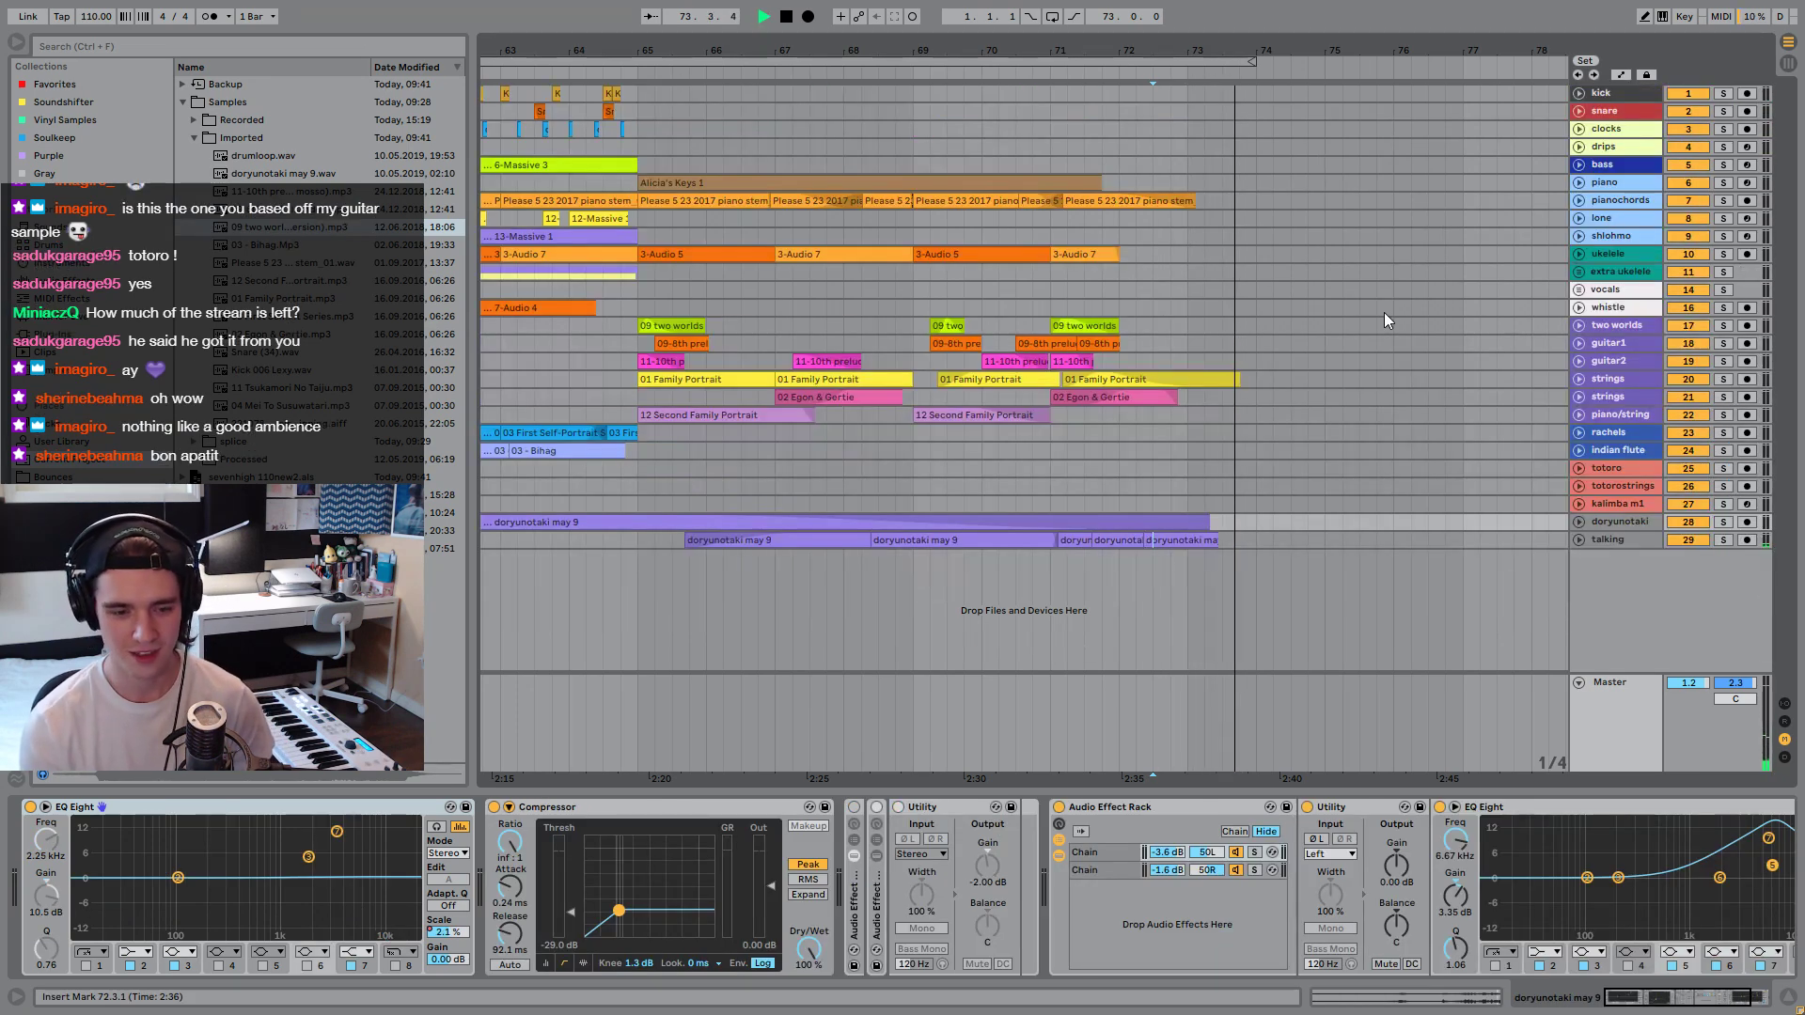
{"action": "key", "text": "w"}
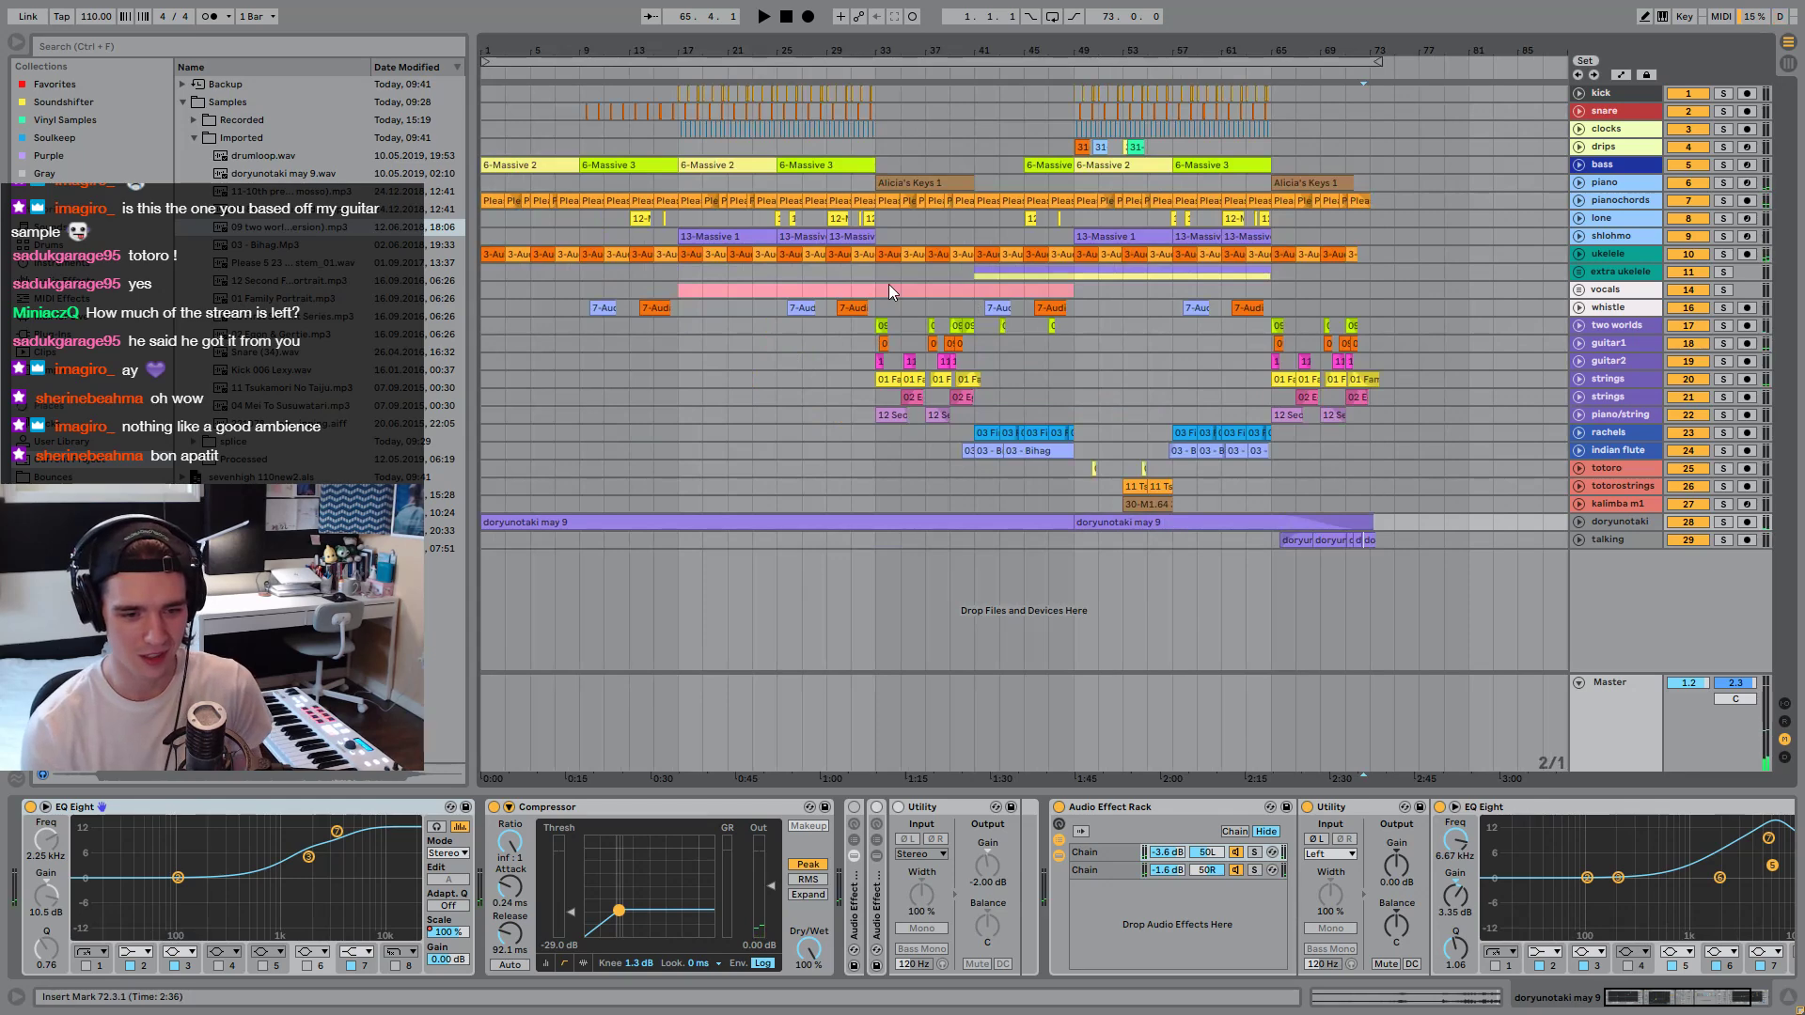
{"action": "left_click", "coordinate": [720, 376]}
{"action": "key", "text": "space"}
Examine the device chains of the upper tracks one after another, from kick through bass to pianochords.
{"action": "left_click", "coordinate": [1637, 160]}
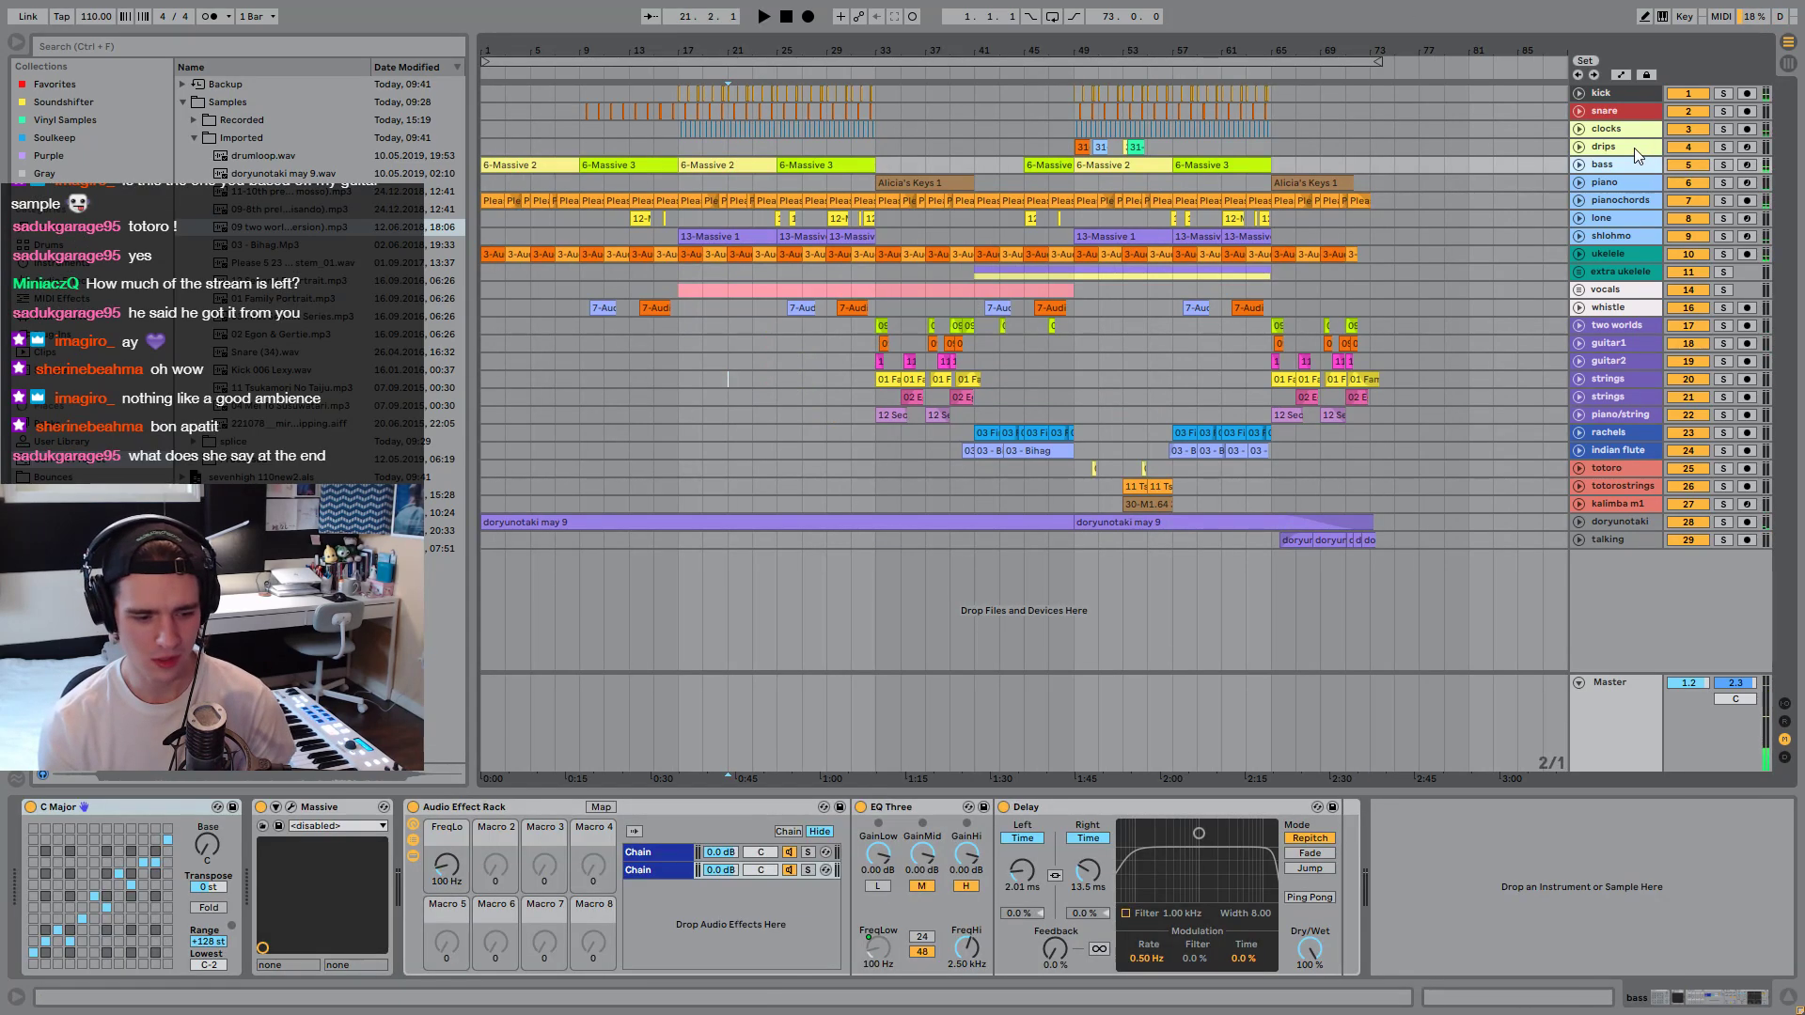
{"action": "left_click", "coordinate": [1633, 149]}
{"action": "key", "text": "Up"}
{"action": "key", "text": "Up"}
{"action": "key", "text": "Up"}
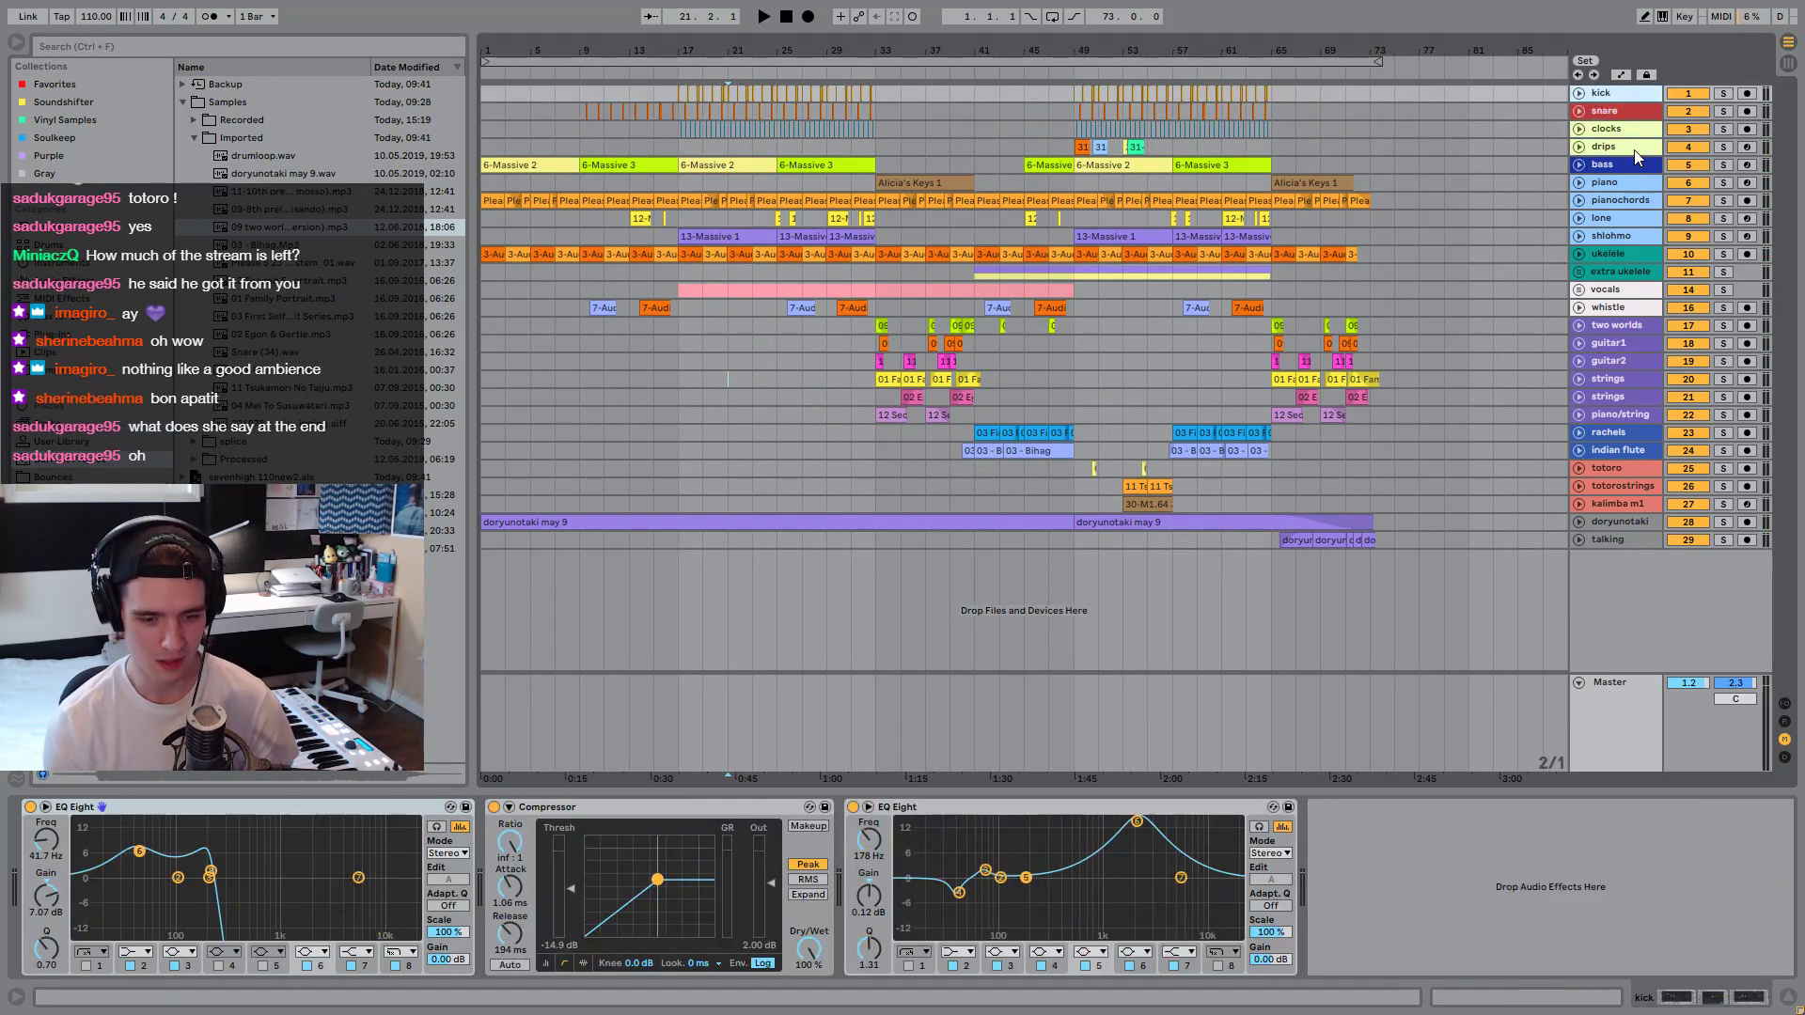
{"action": "key", "text": "Down"}
{"action": "key", "text": "Down"}
{"action": "key", "text": "Down"}
{"action": "key", "text": "Down"}
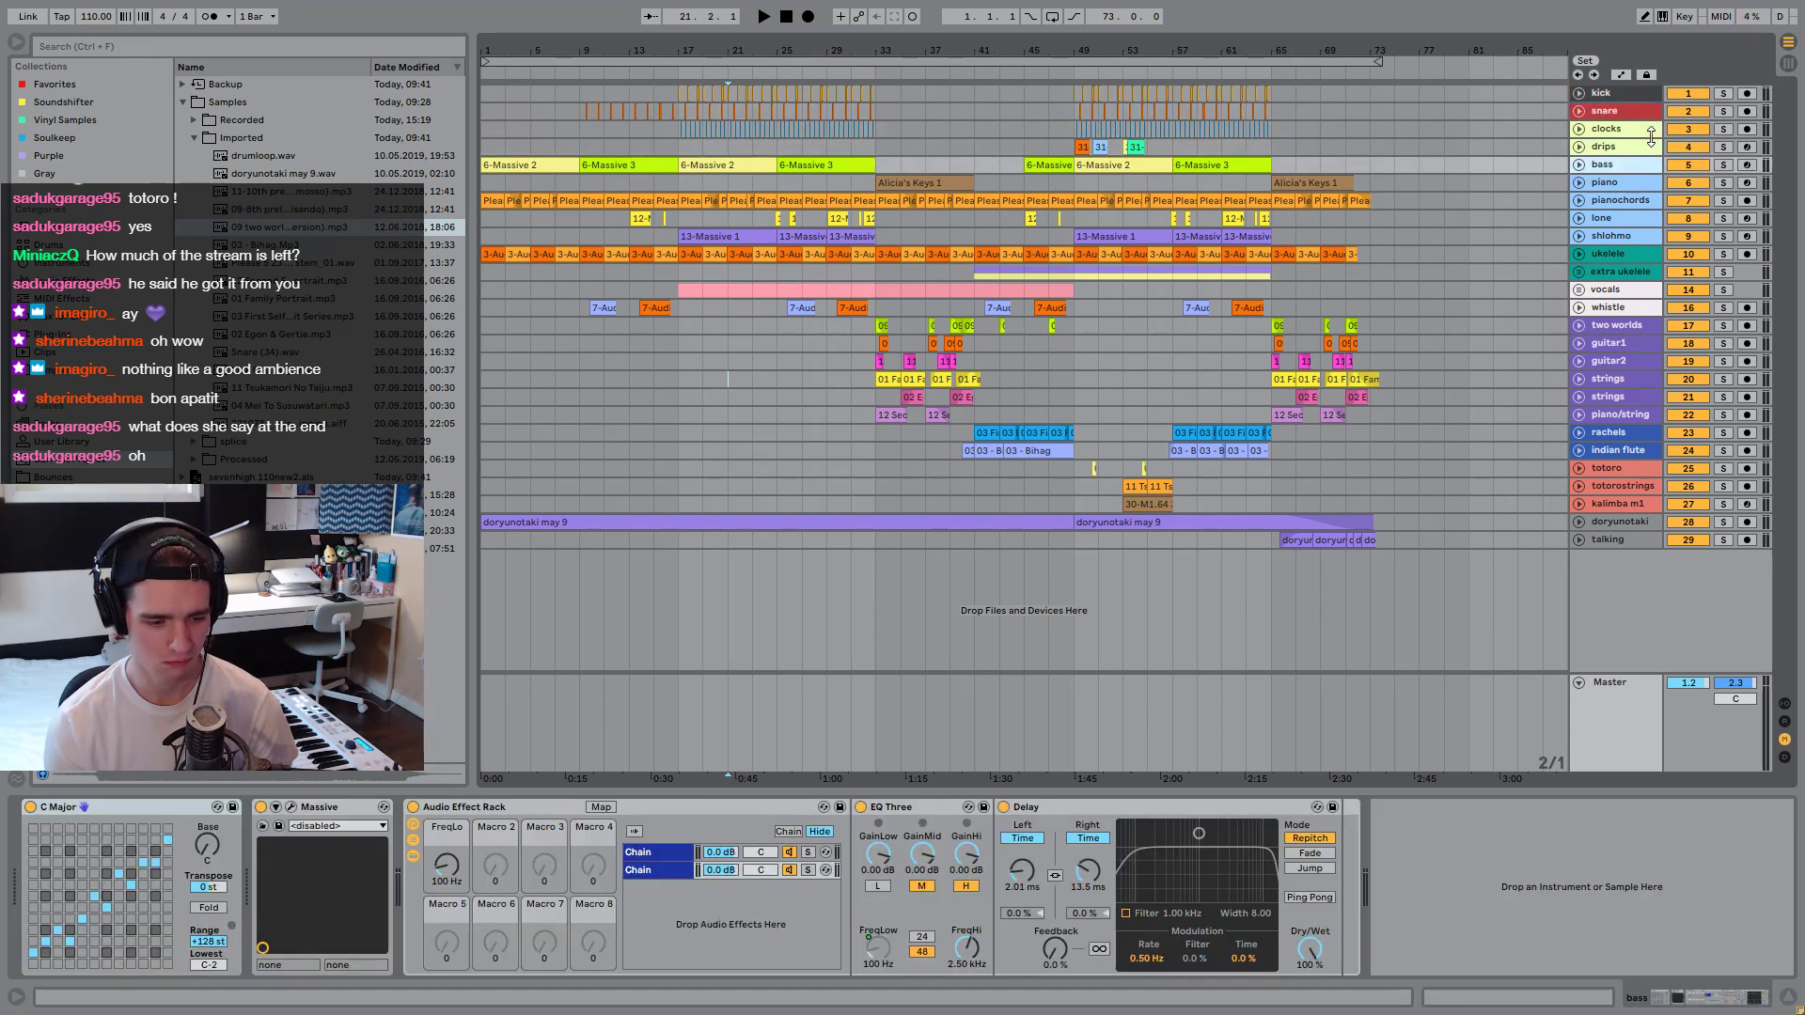
{"action": "key", "text": "Down"}
{"action": "key", "text": "Down"}
{"action": "key", "text": "Down"}
{"action": "key", "text": "Down"}
{"action": "key", "text": "Down"}
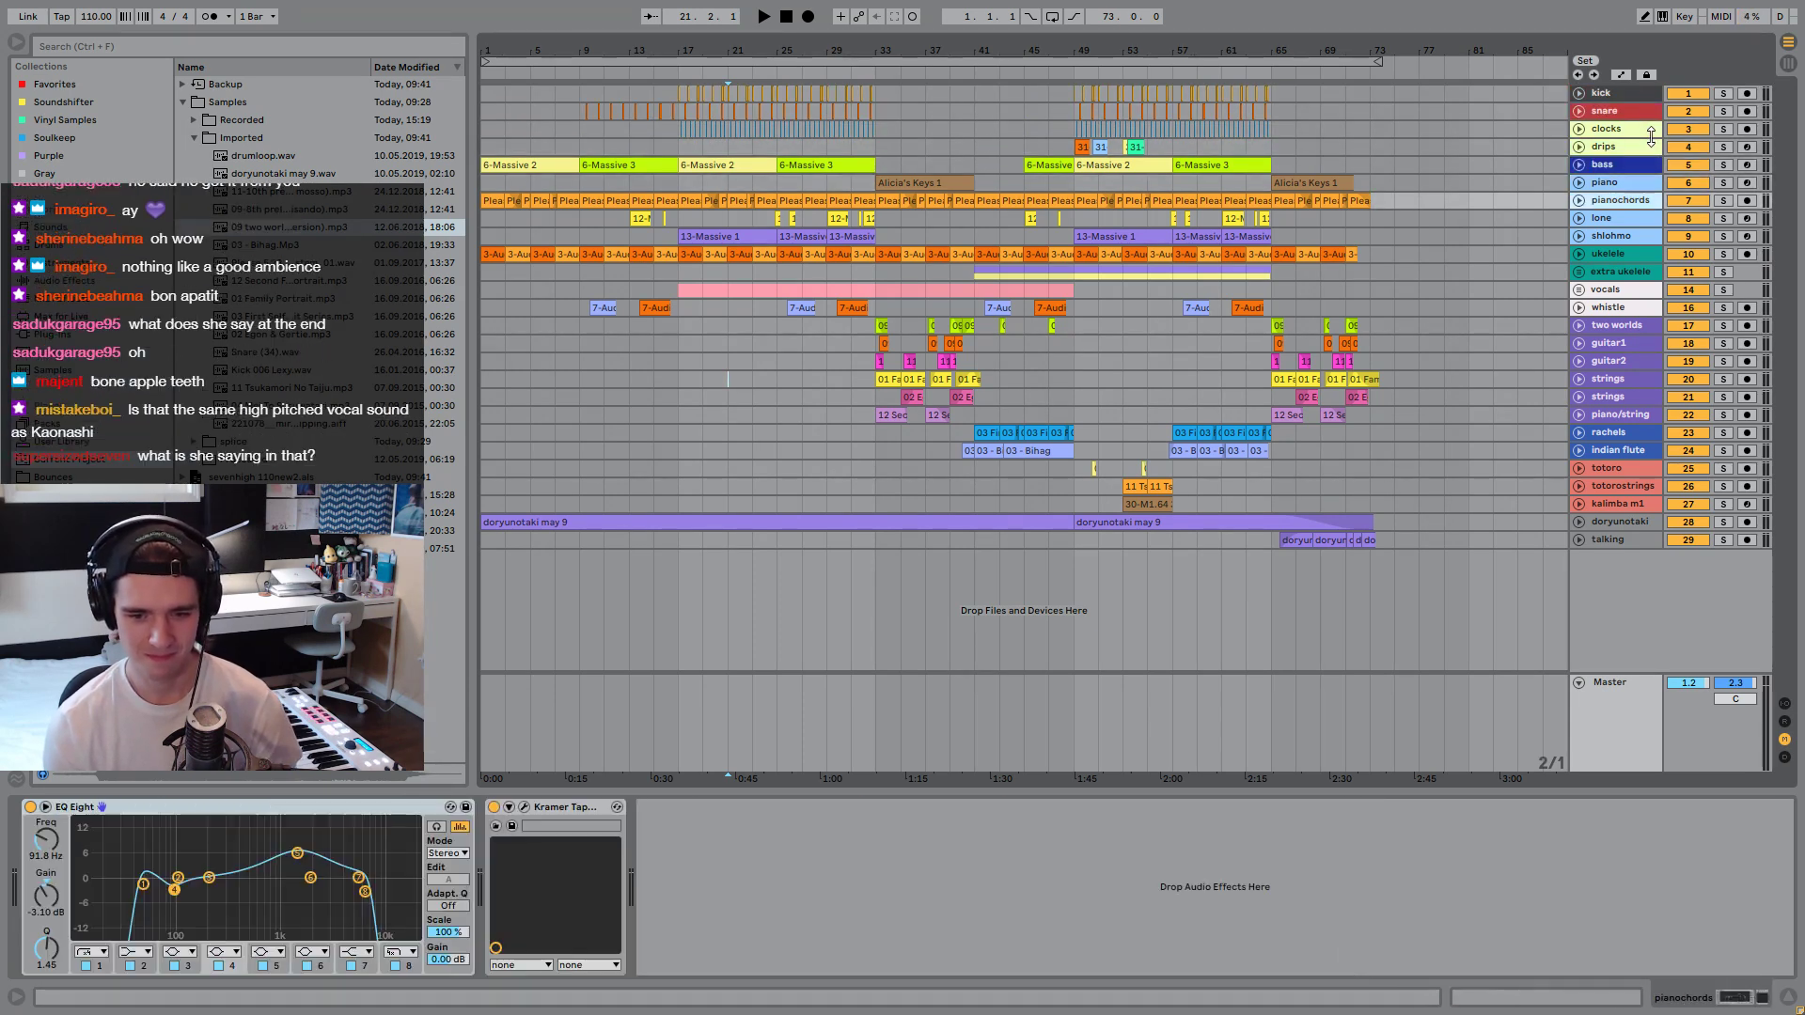
Solo and unfold the vocals group, play it from bar 21, and examine its device chain from AutoTune to the last EQ Eight.
{"action": "key", "text": "Down"}
{"action": "key", "text": "Down"}
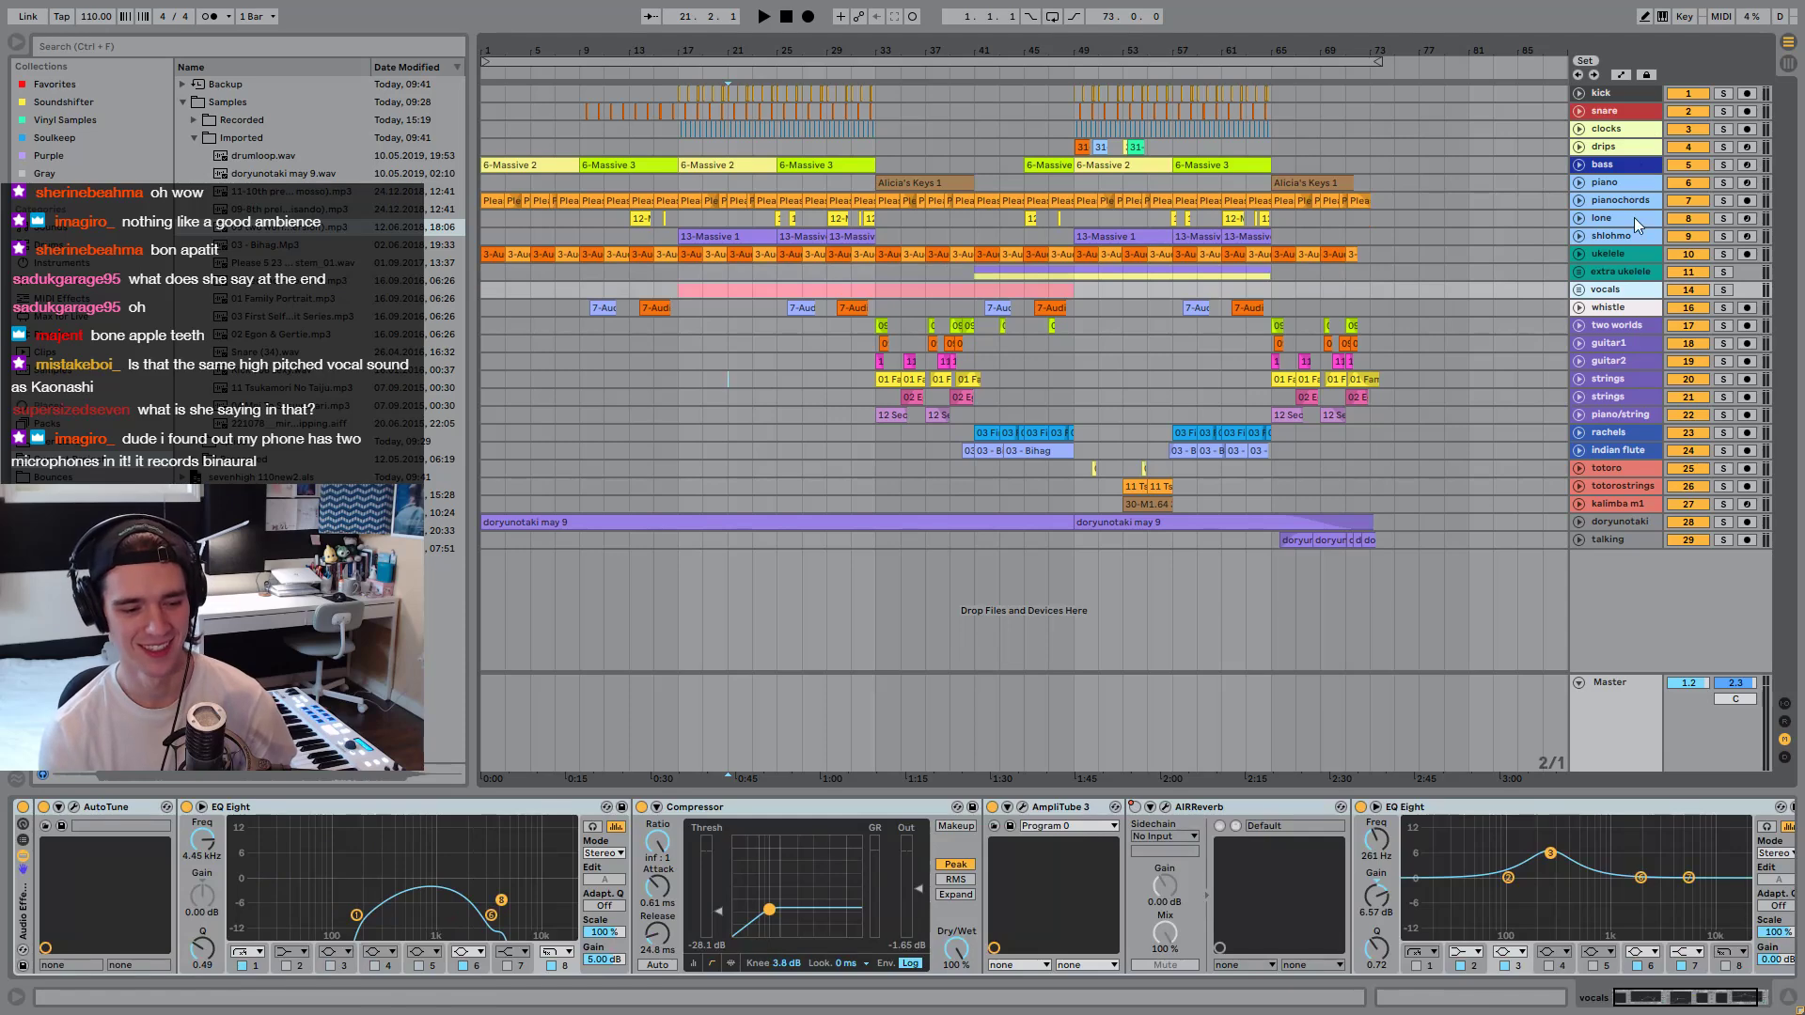
{"action": "key", "text": "space"}
{"action": "left_click", "coordinate": [1723, 290]}
{"action": "key", "text": "space"}
{"action": "left_click", "coordinate": [1578, 289]}
{"action": "key", "text": "space"}
{"action": "left_click_drag", "start_coordinate": [1725, 998], "coordinate": [1788, 1005]}
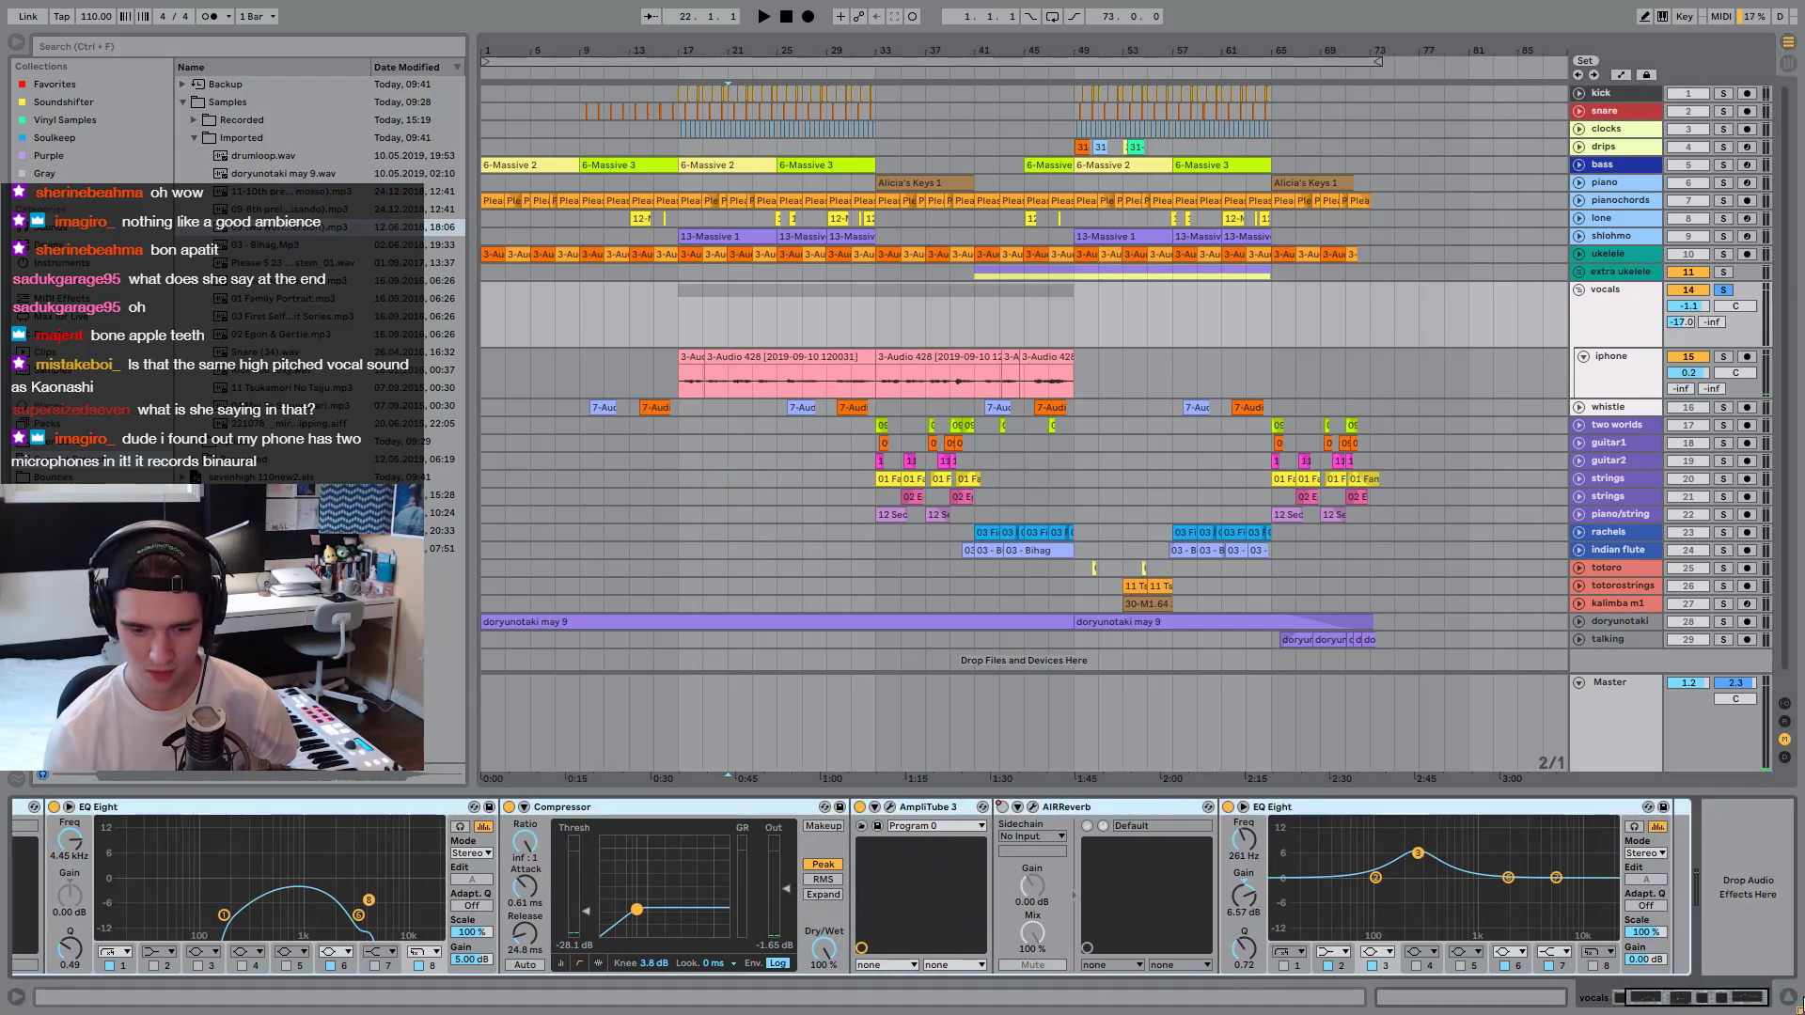
{"action": "left_click_drag", "start_coordinate": [1661, 998], "coordinate": [1260, 1013]}
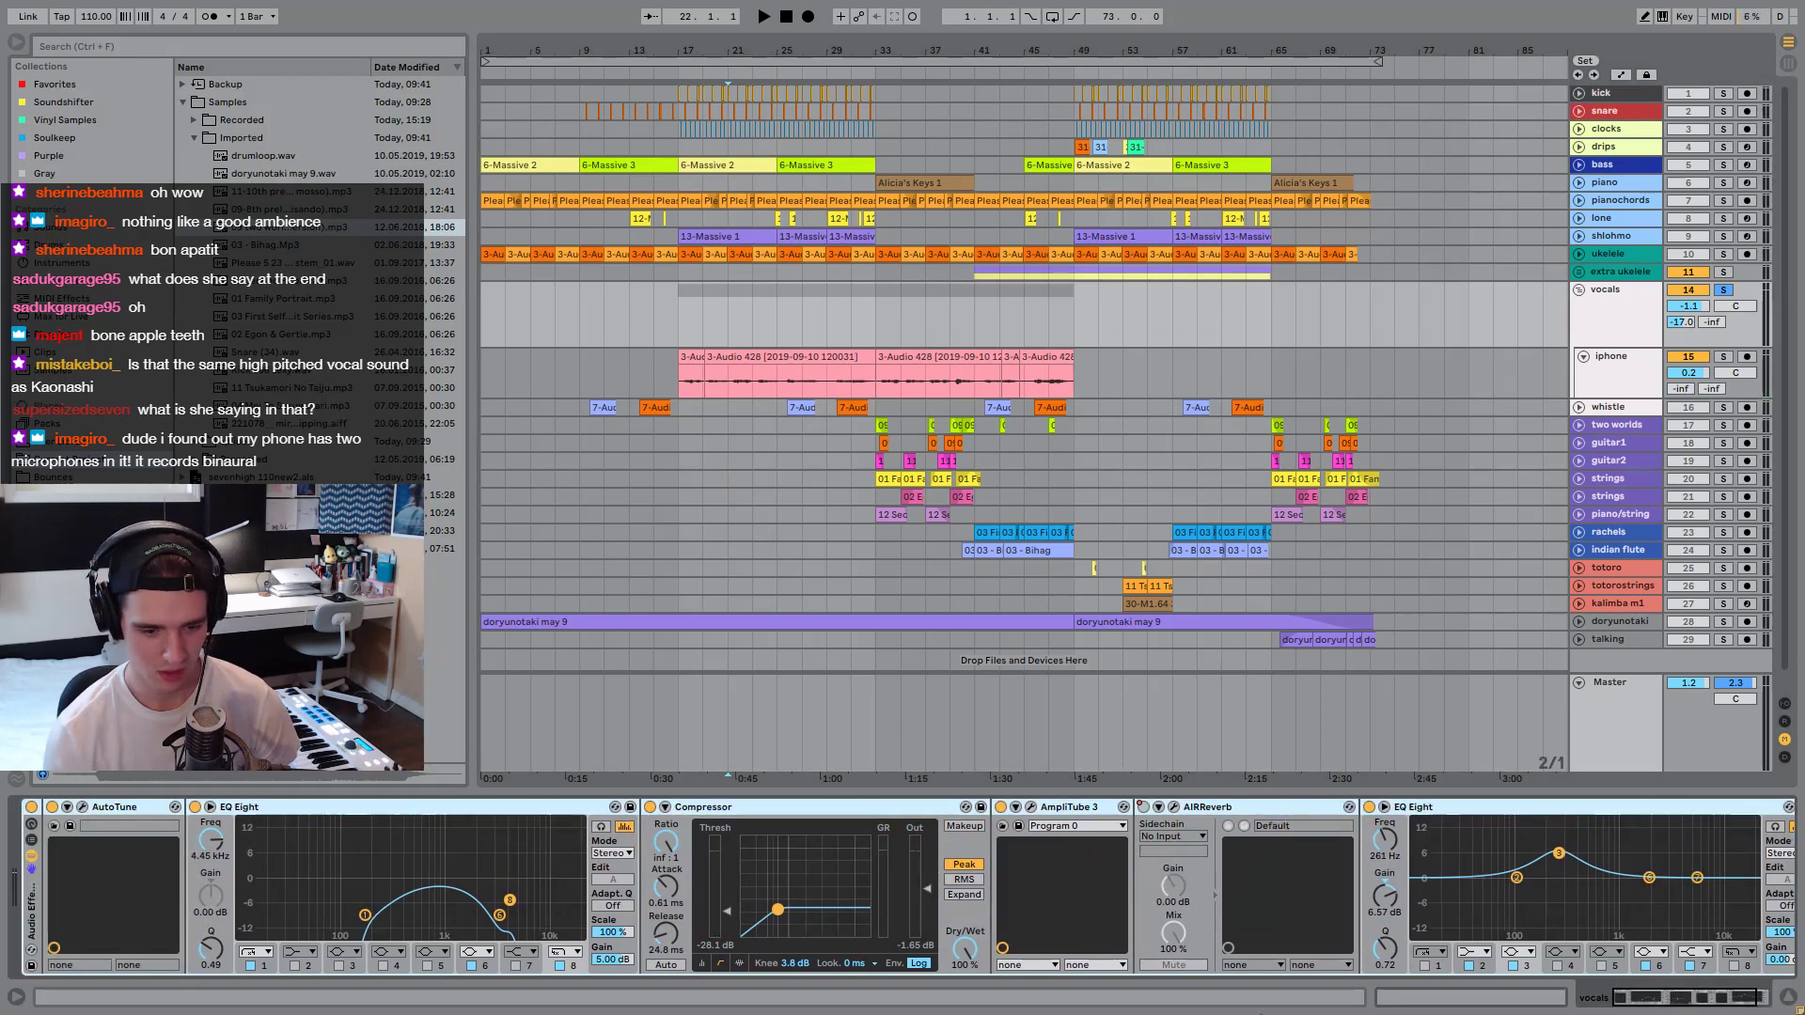
Audition the iphone take from bar 21 and 23.3.1 with the vocals group's effect rack bypassed, and re-enable the rack.
{"action": "left_click", "coordinate": [31, 806]}
{"action": "key", "text": "space"}
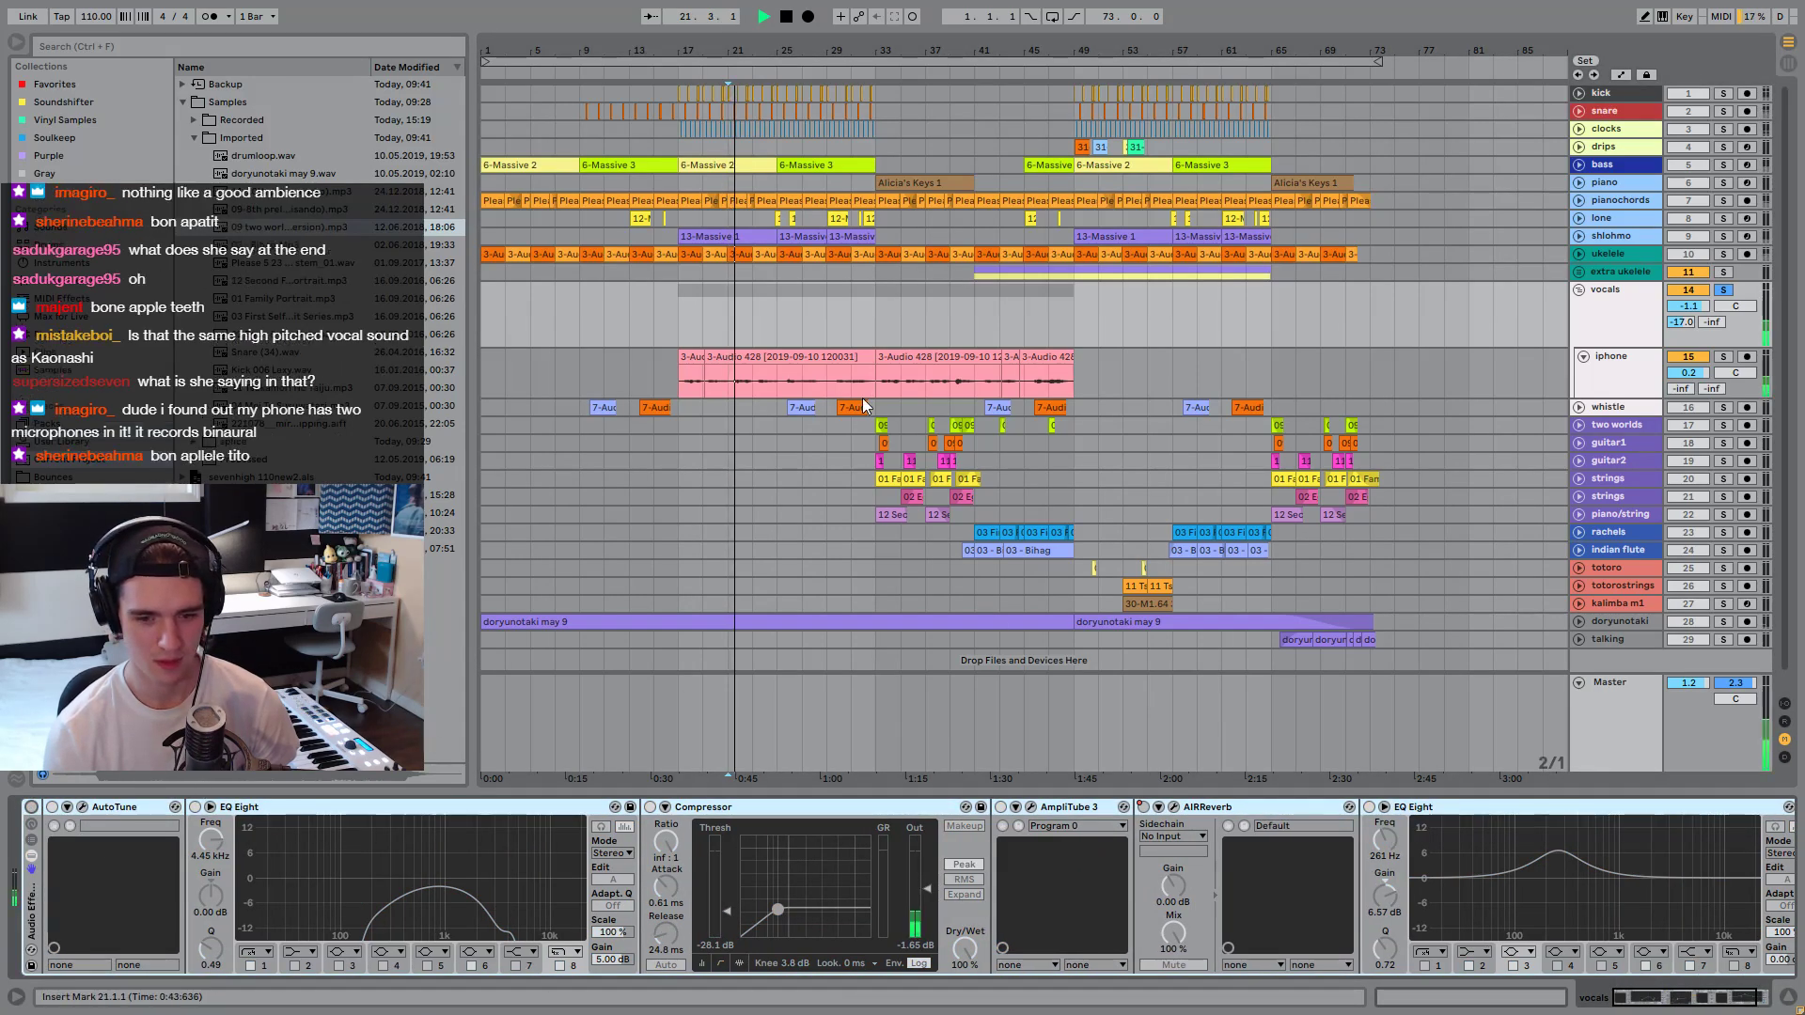
{"action": "left_click_drag", "start_coordinate": [733, 51], "coordinate": [732, 159]}
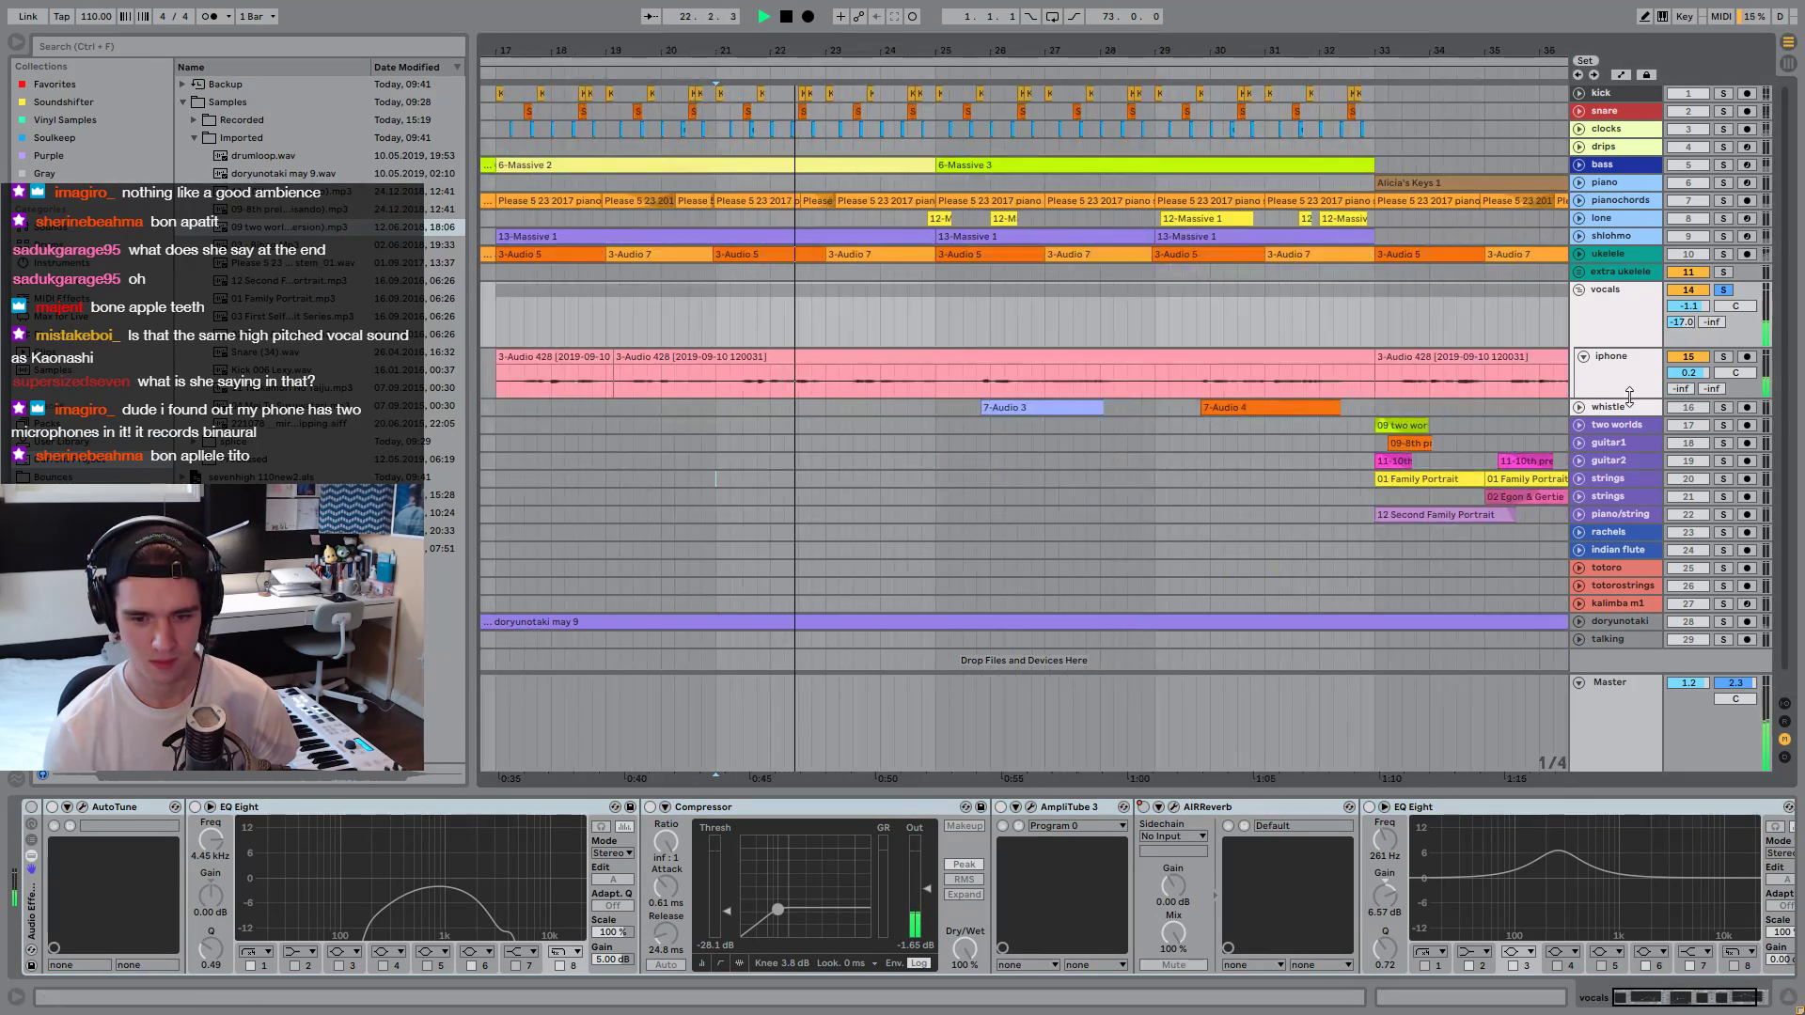
{"action": "left_click_drag", "start_coordinate": [1630, 397], "coordinate": [1650, 486]}
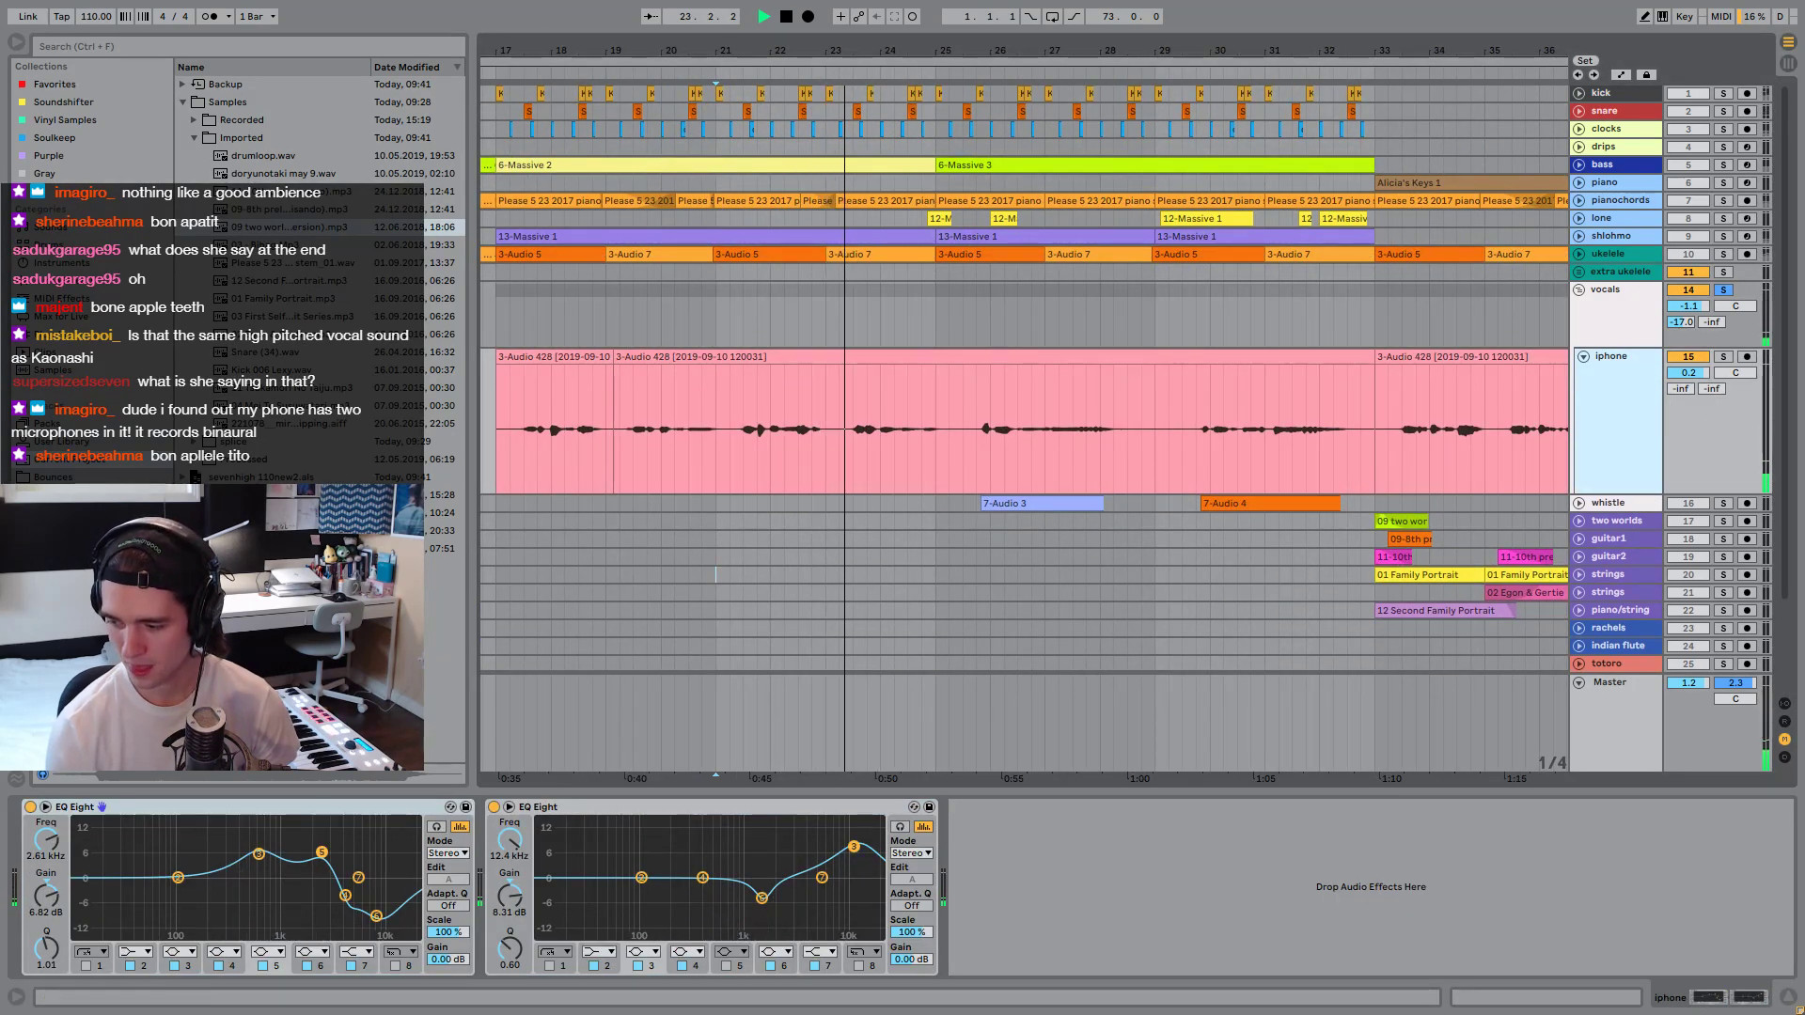
{"action": "left_click", "coordinate": [853, 456]}
{"action": "key", "text": "space"}
{"action": "key", "text": "Up"}
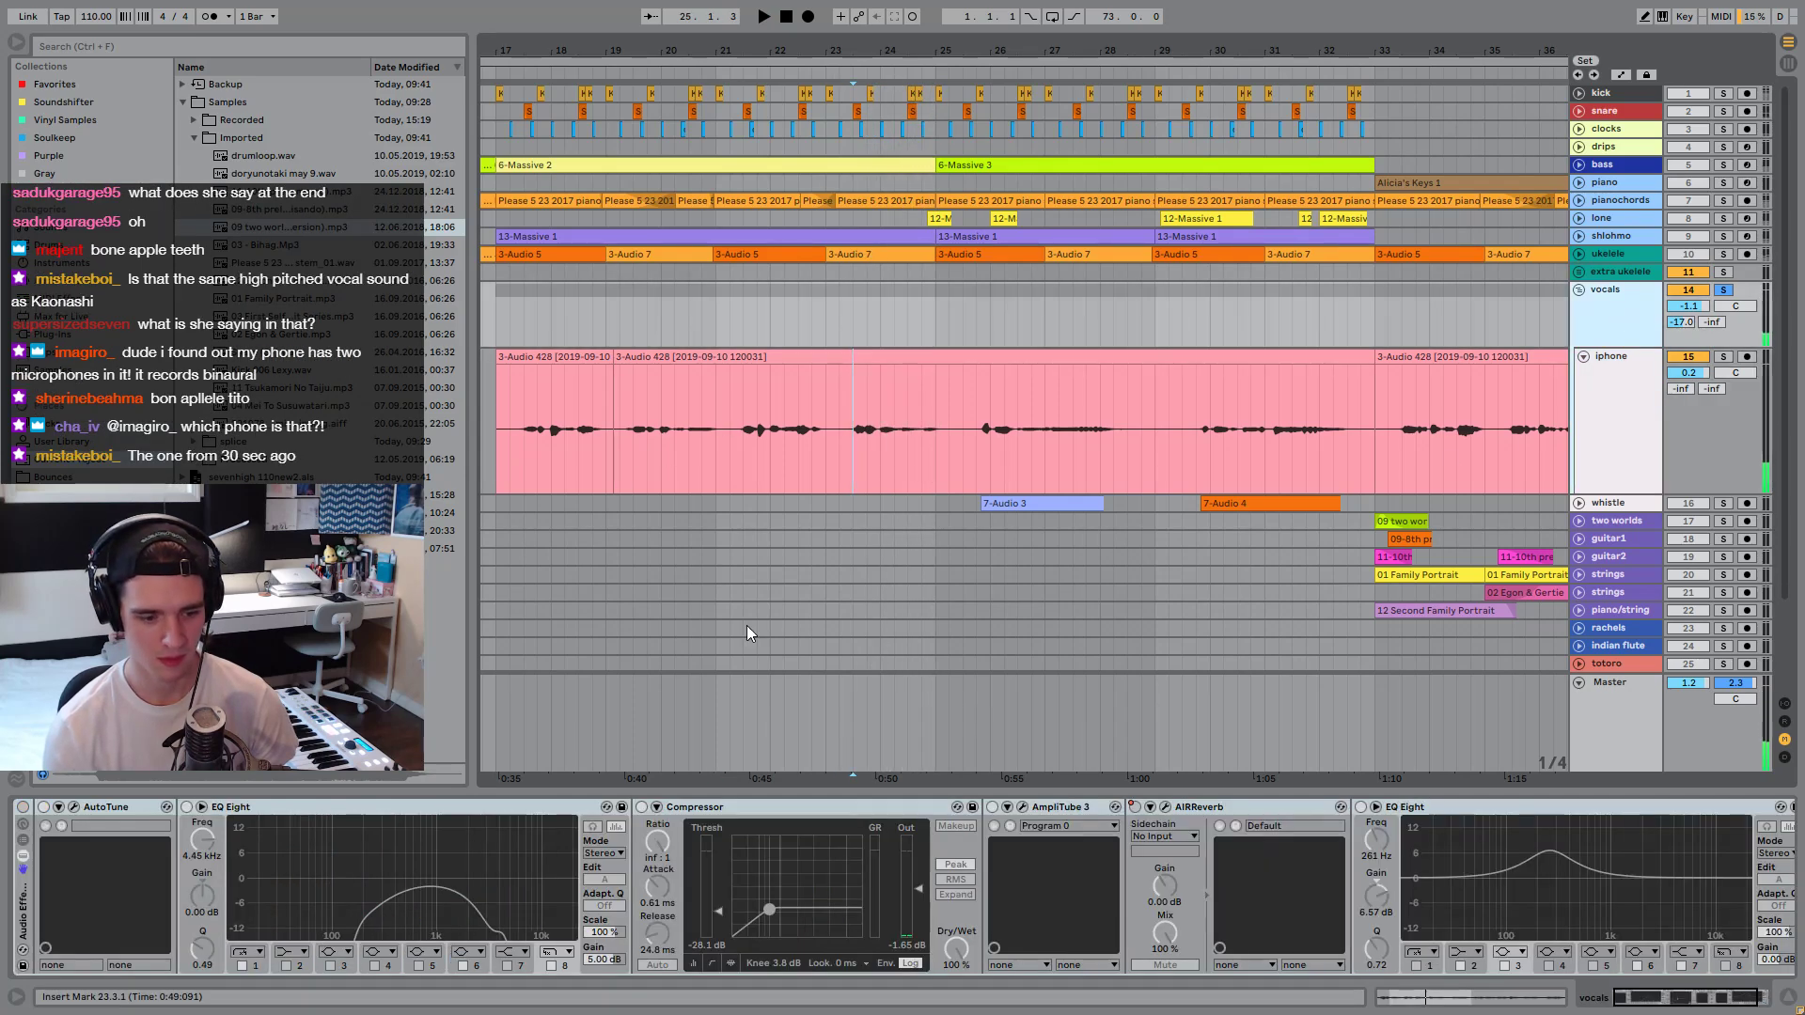
{"action": "left_click", "coordinate": [23, 806]}
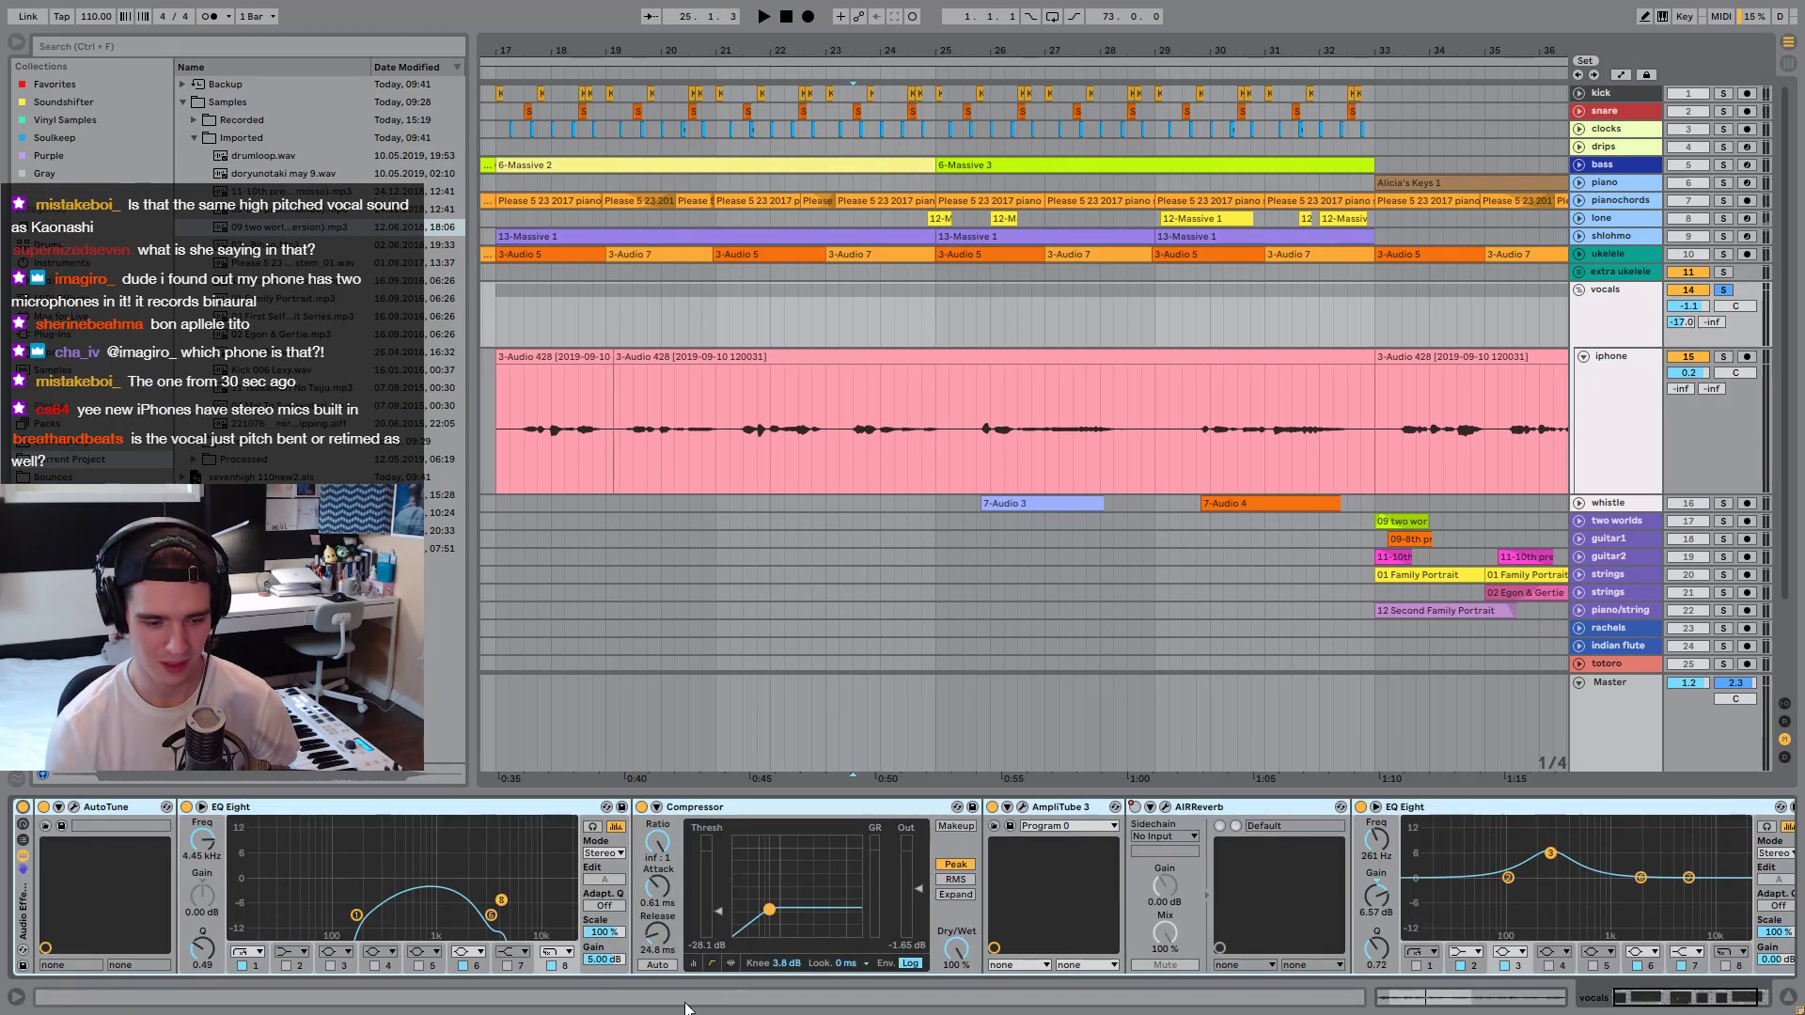
Open AmpliTube 3 on the vocals group and compare playback from 23.3.1 with the plugin on and off.
{"action": "left_click", "coordinate": [1023, 807]}
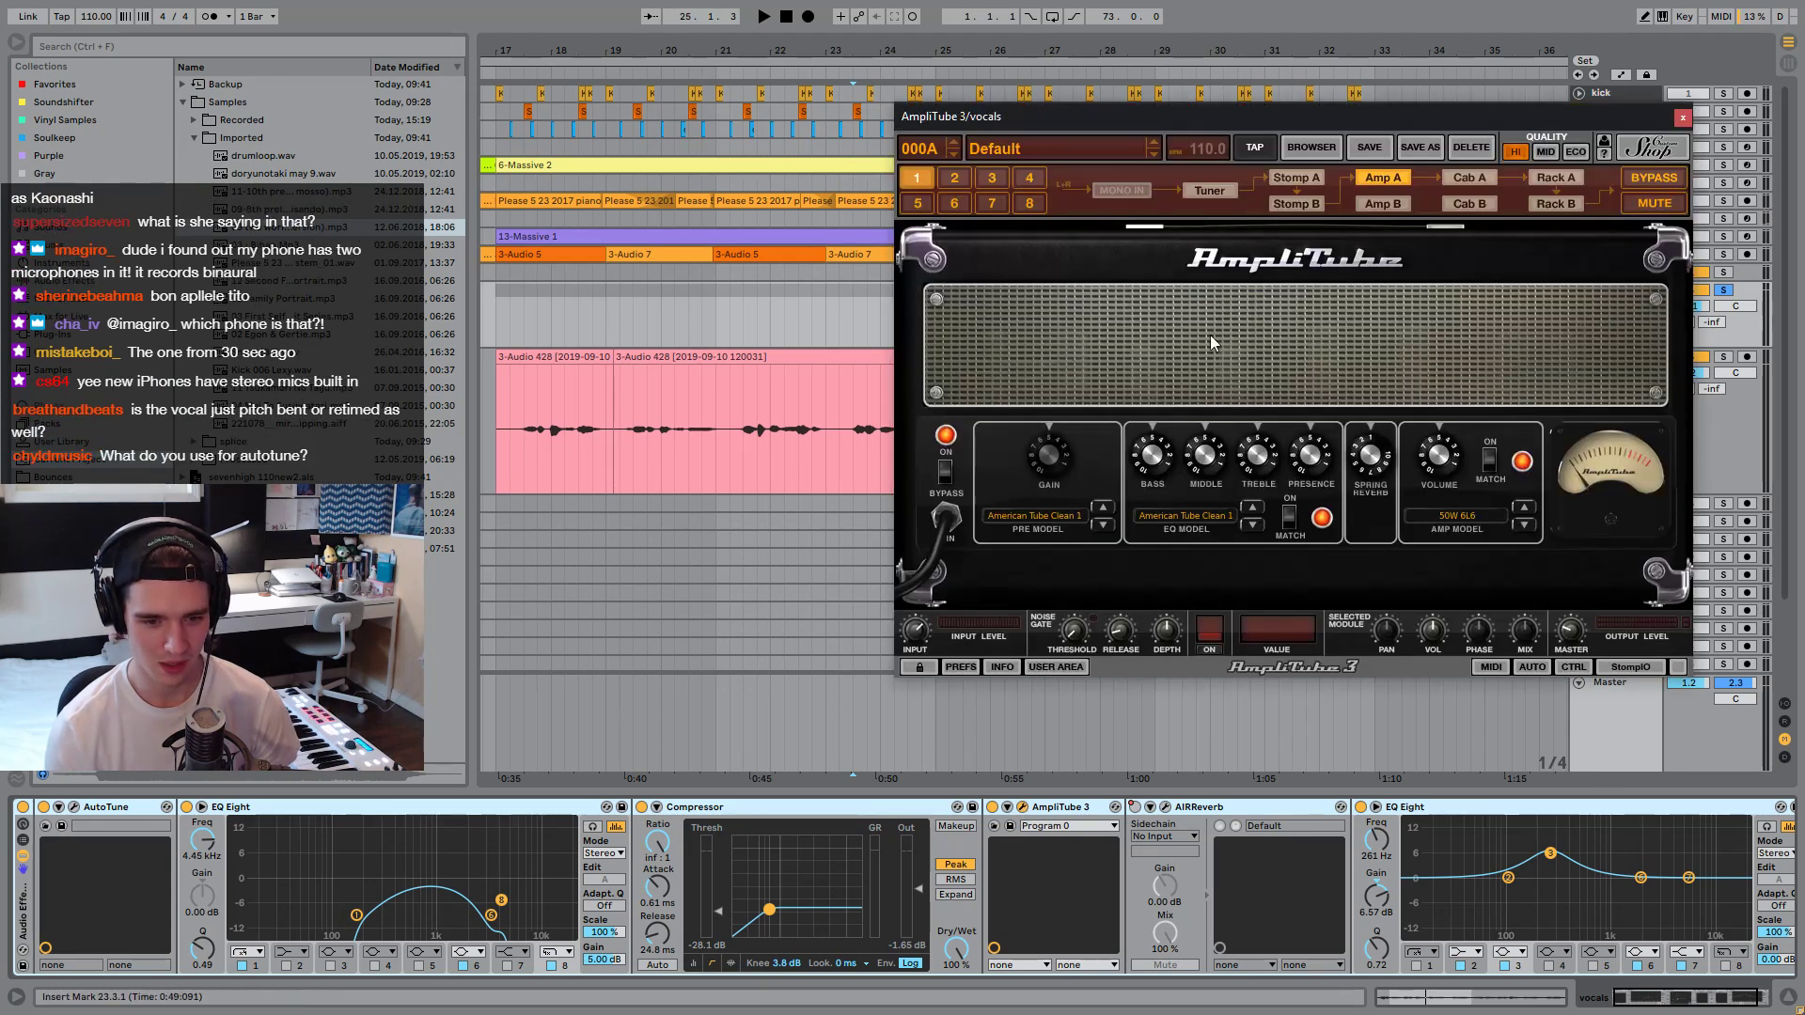
{"action": "key", "text": "space"}
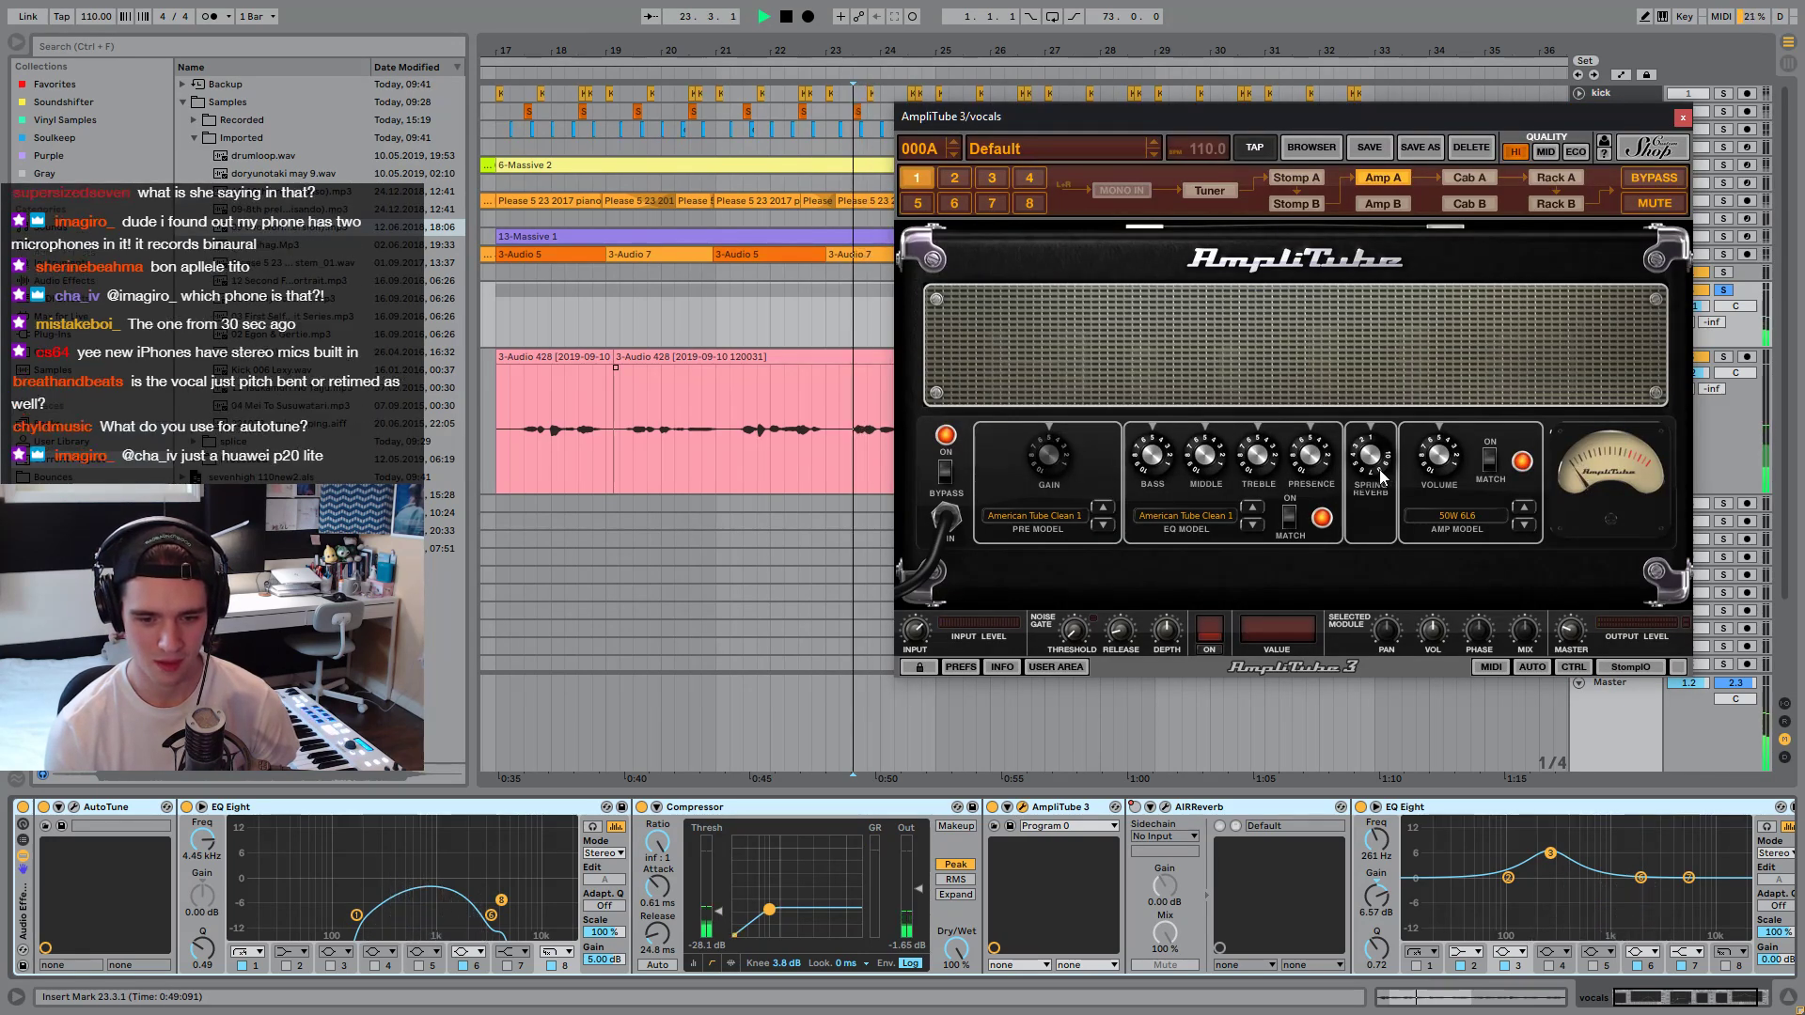
{"action": "key", "text": "space"}
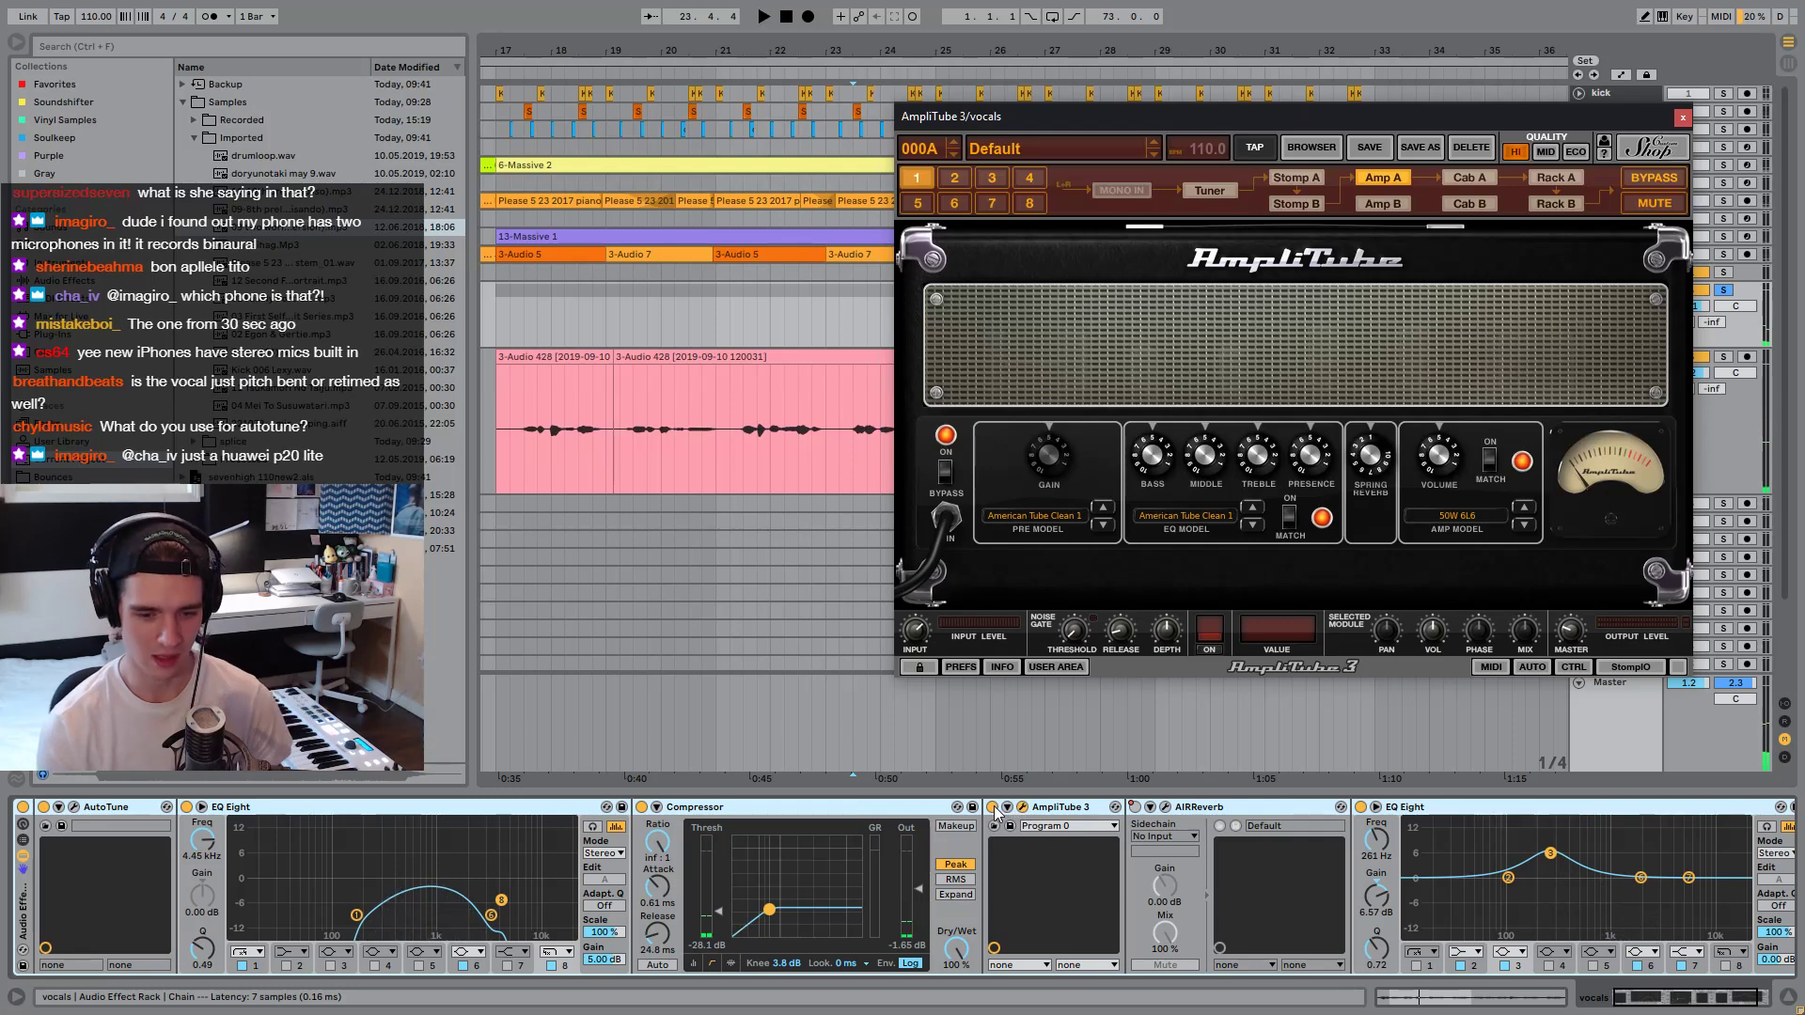
{"action": "left_click", "coordinate": [992, 808]}
{"action": "key", "text": "space"}
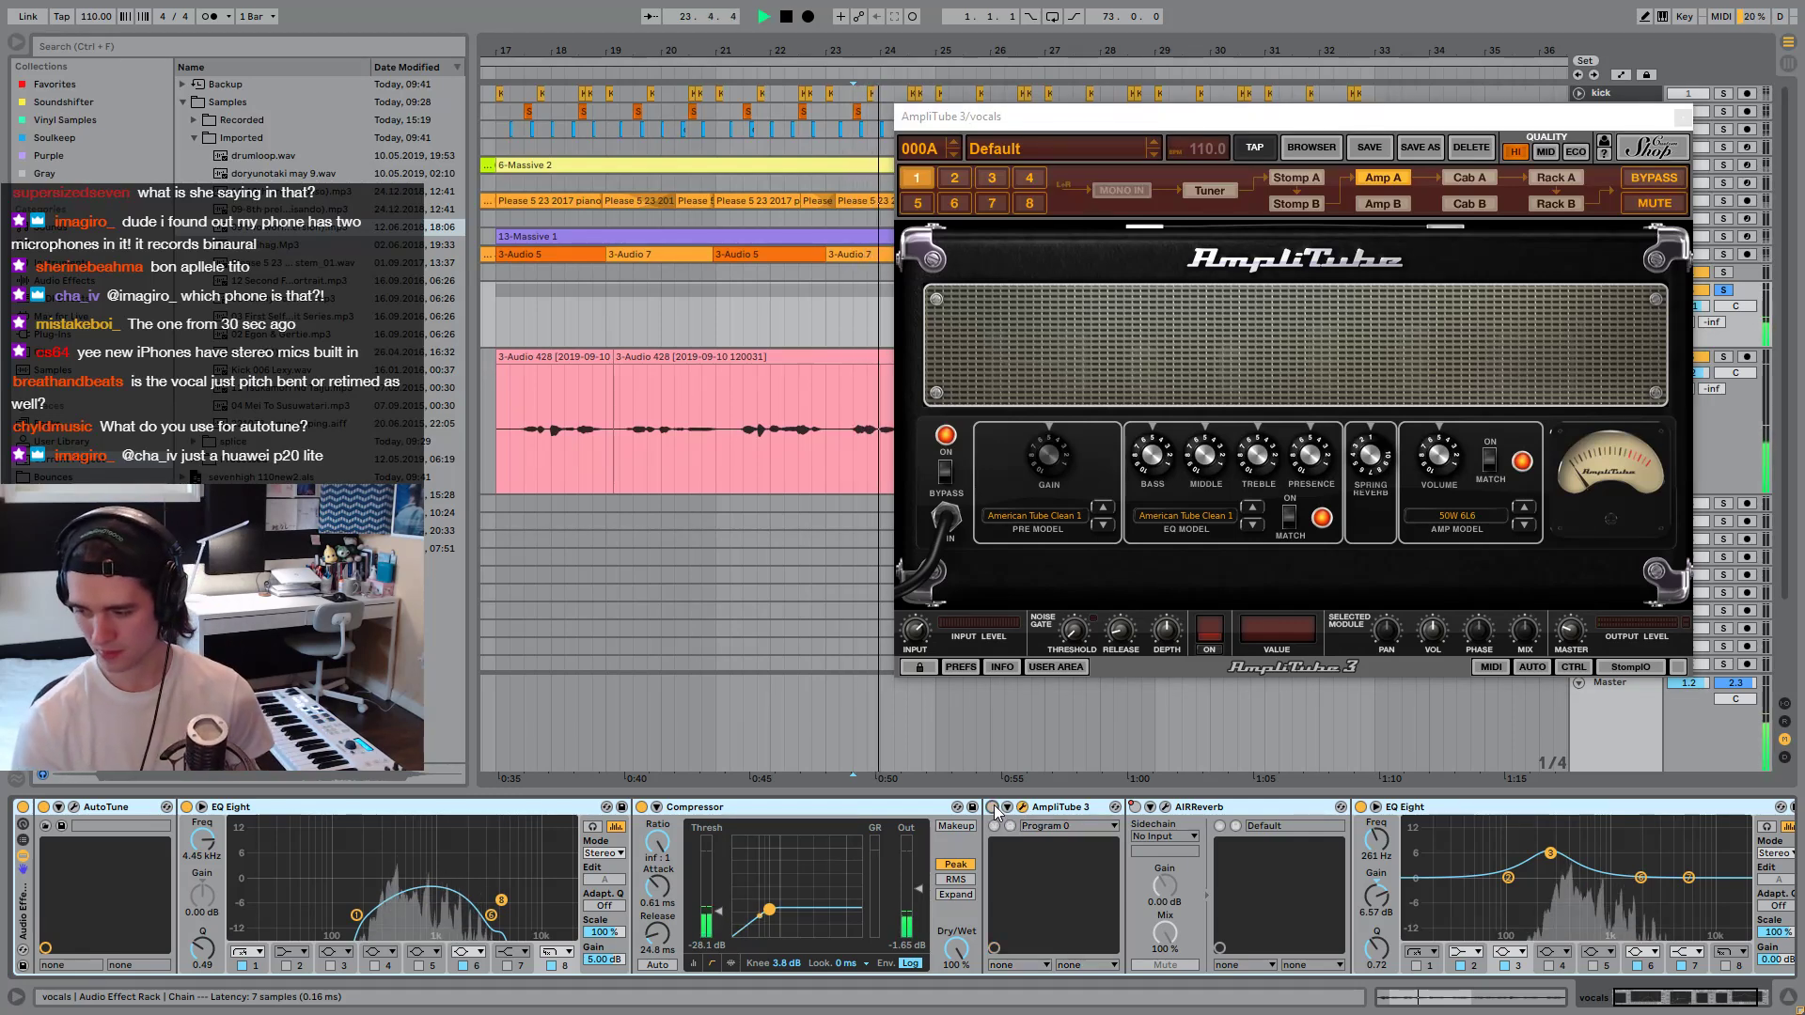
{"action": "left_click", "coordinate": [992, 808]}
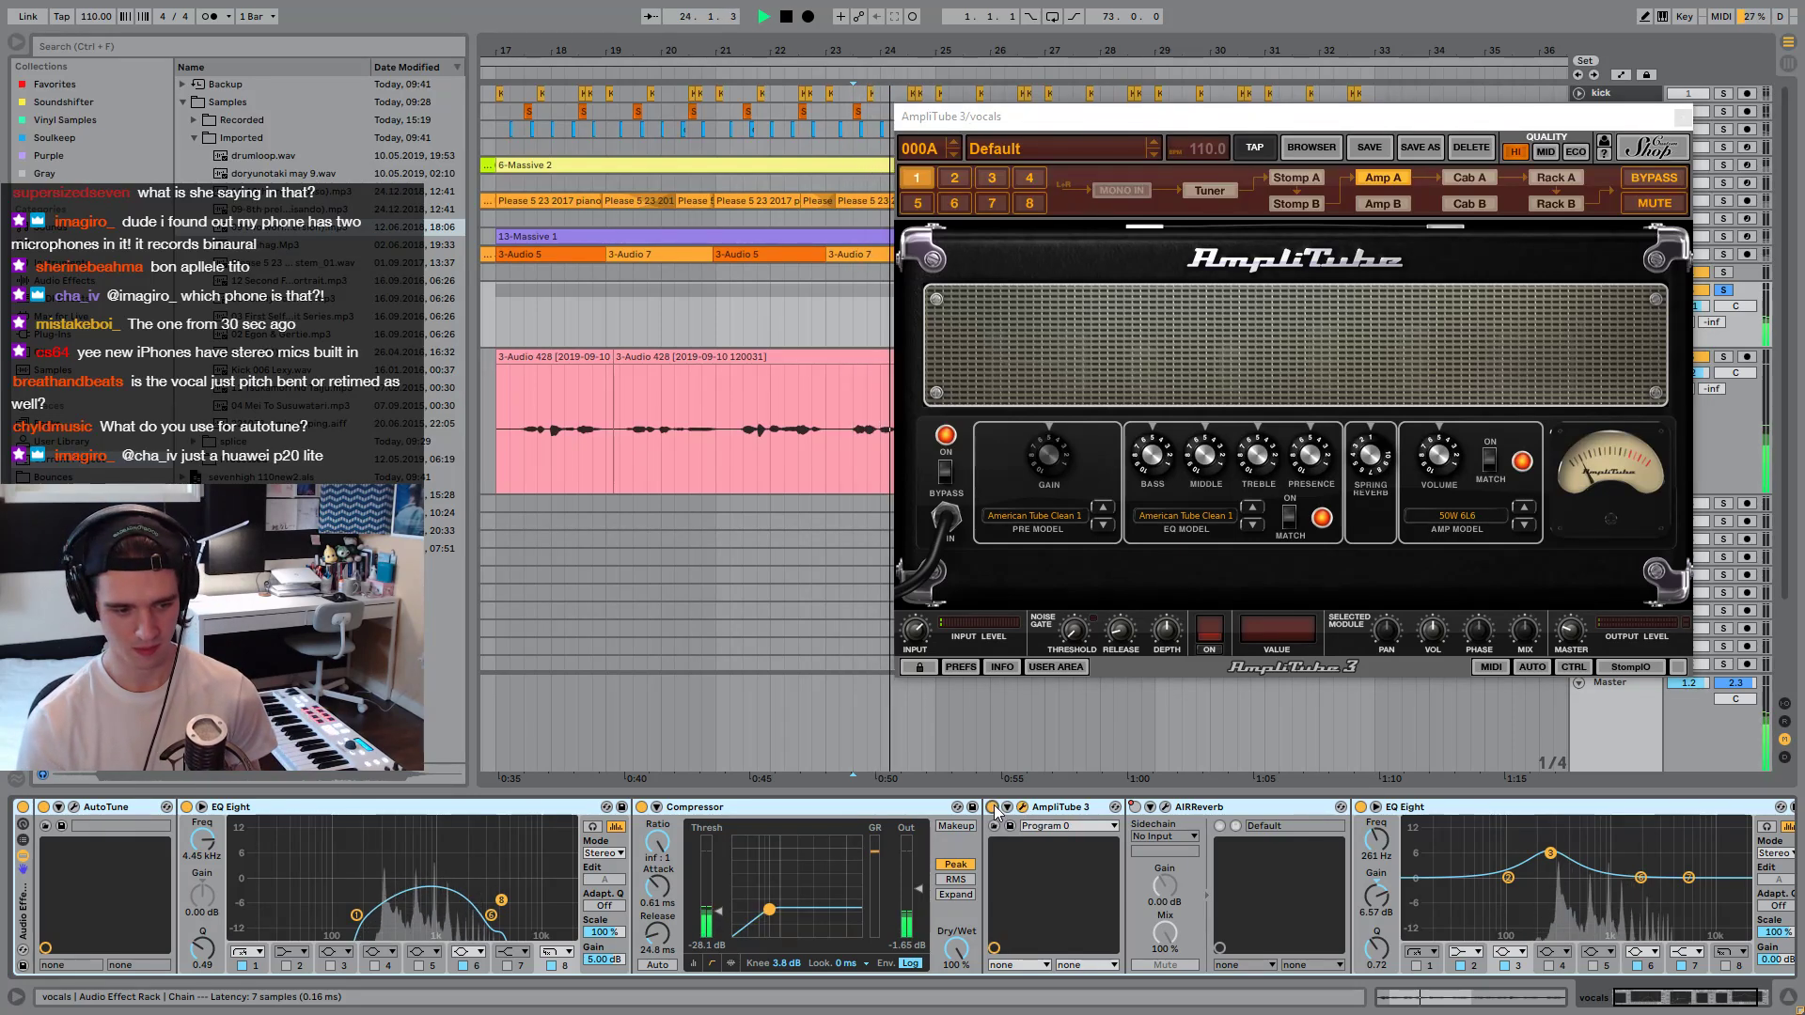
Review the AutoTune plugin's settings on the vocals group and replay the vocals while viewing the end of the device chain.
{"action": "left_click", "coordinate": [73, 806]}
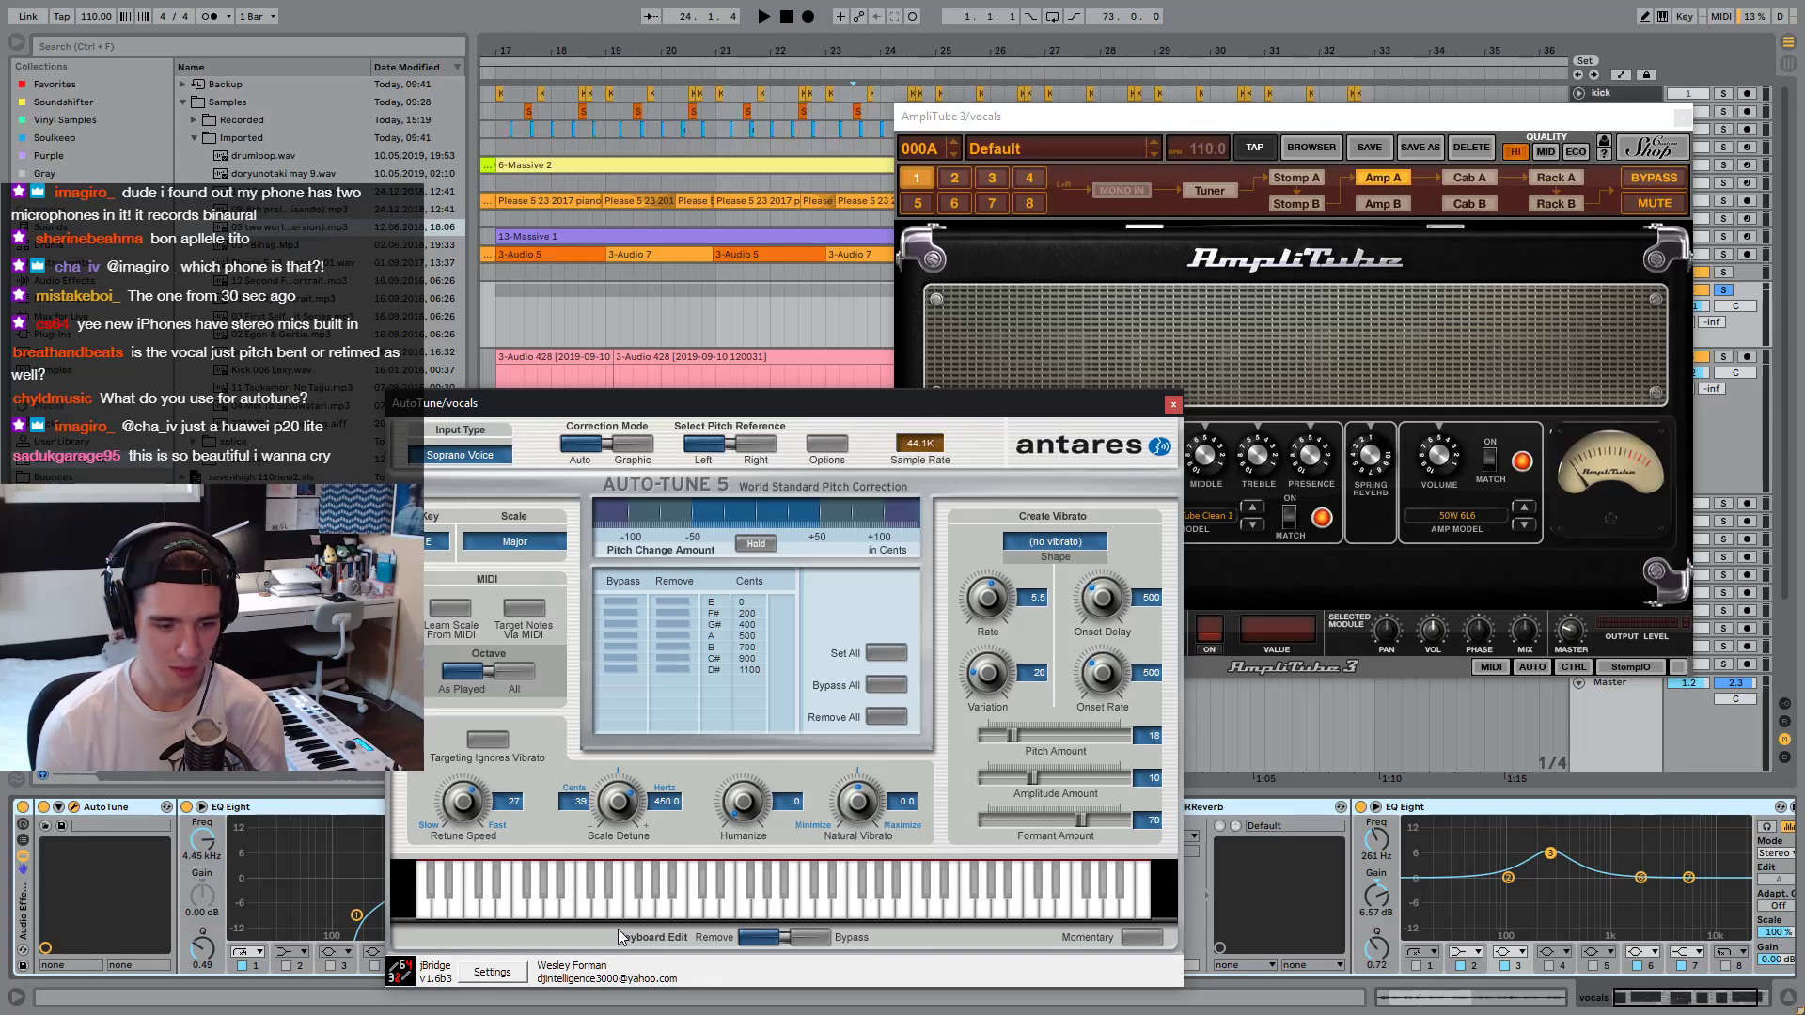
{"action": "left_click", "coordinate": [1177, 406]}
{"action": "key", "text": "space"}
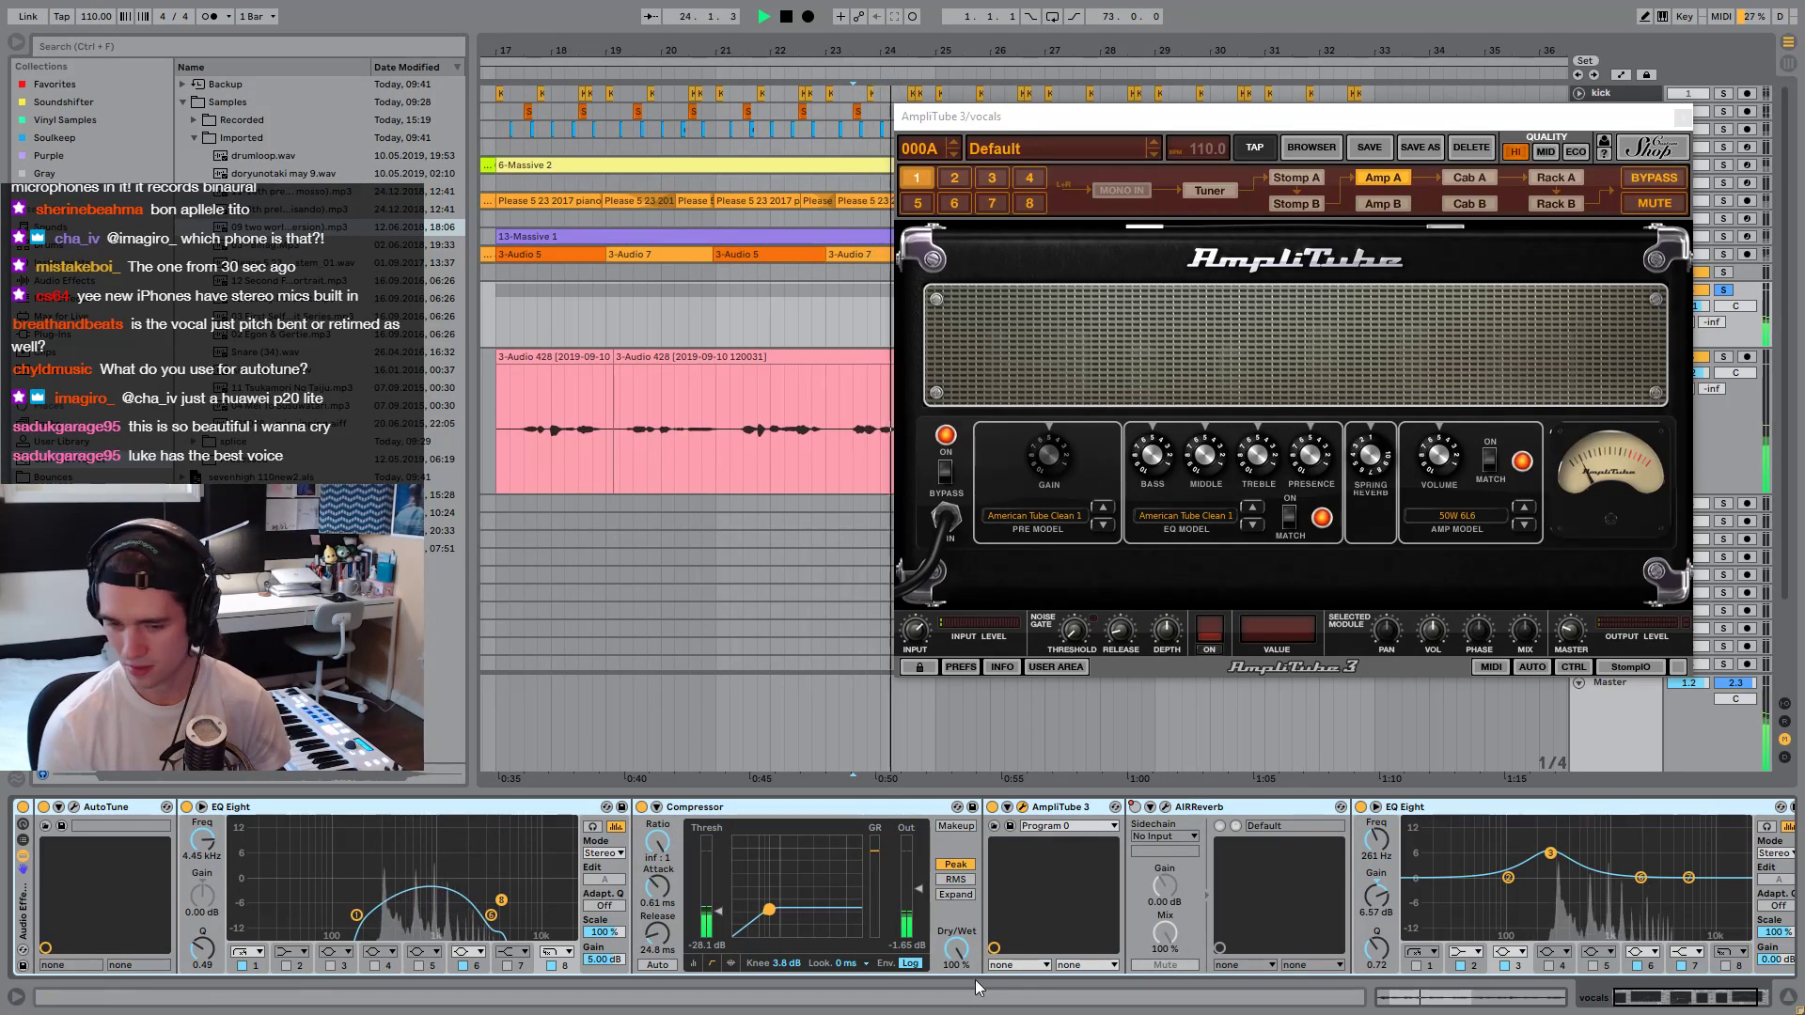
{"action": "left_click", "coordinate": [1760, 998]}
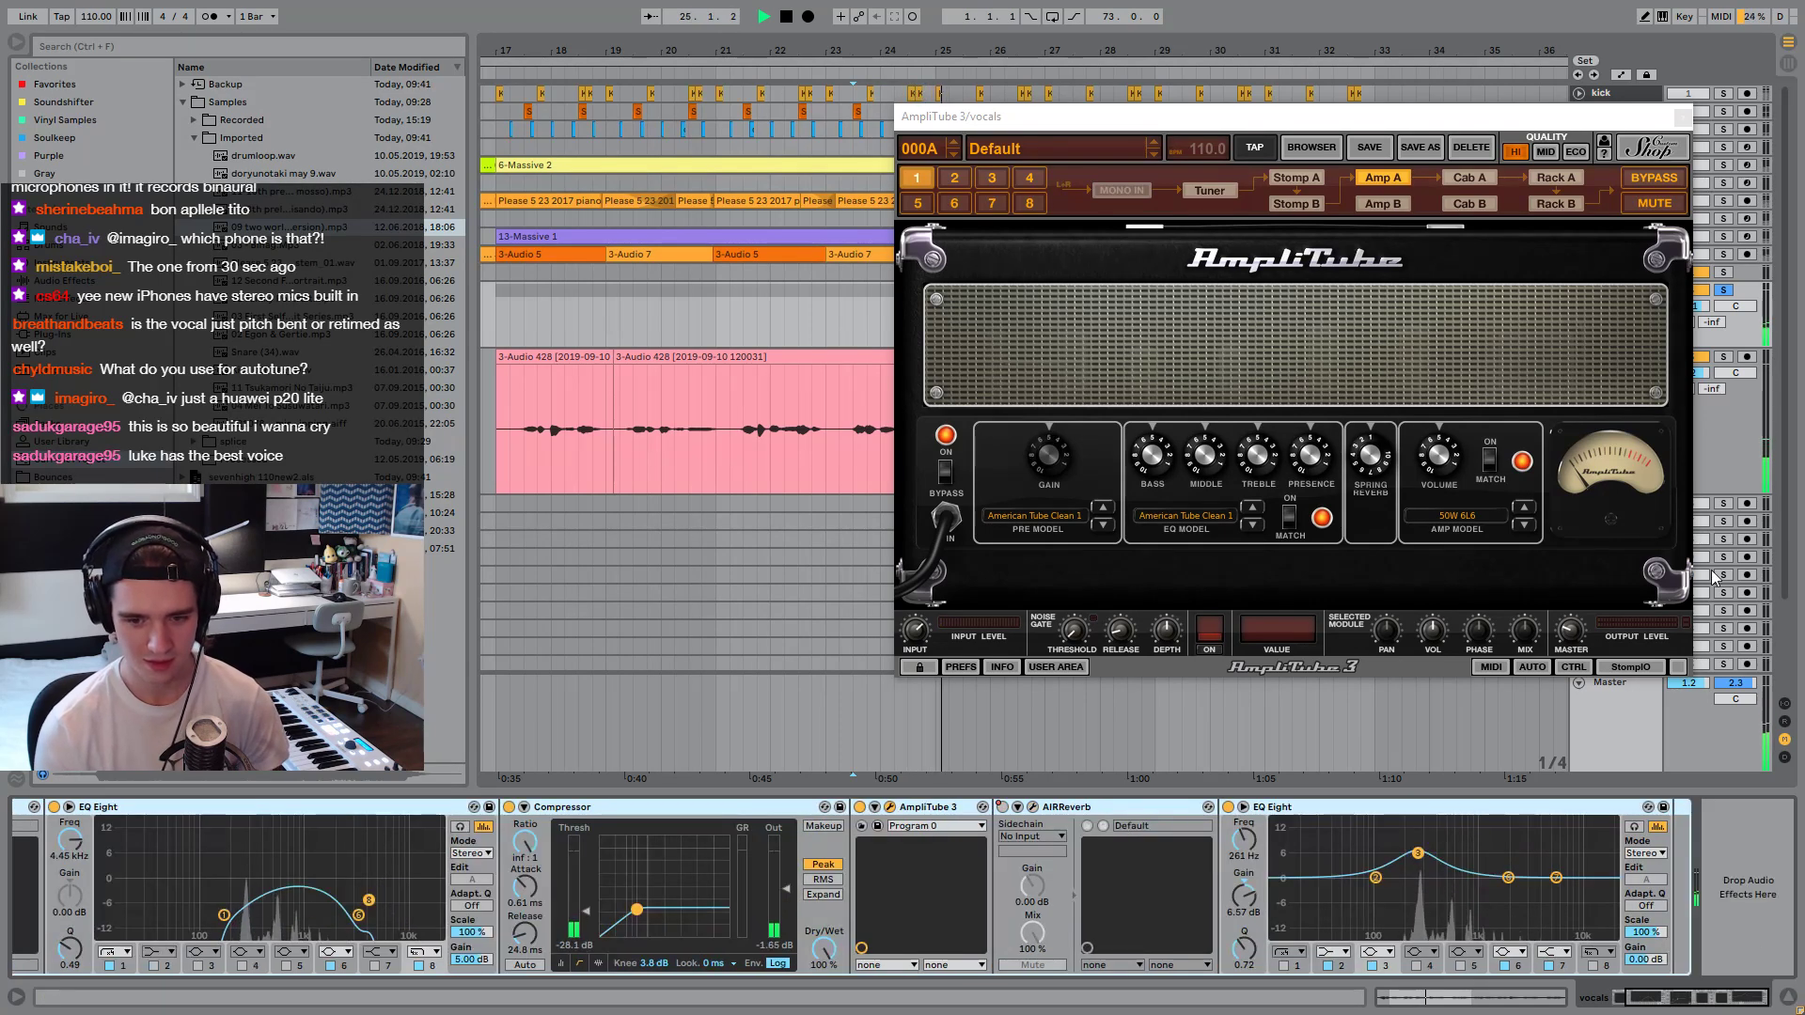
Close the AmpliTube 3 window, then unsolo and fold the vocals group during full-mix playback before stopping.
{"action": "left_click", "coordinate": [1683, 118]}
{"action": "left_click", "coordinate": [1723, 290]}
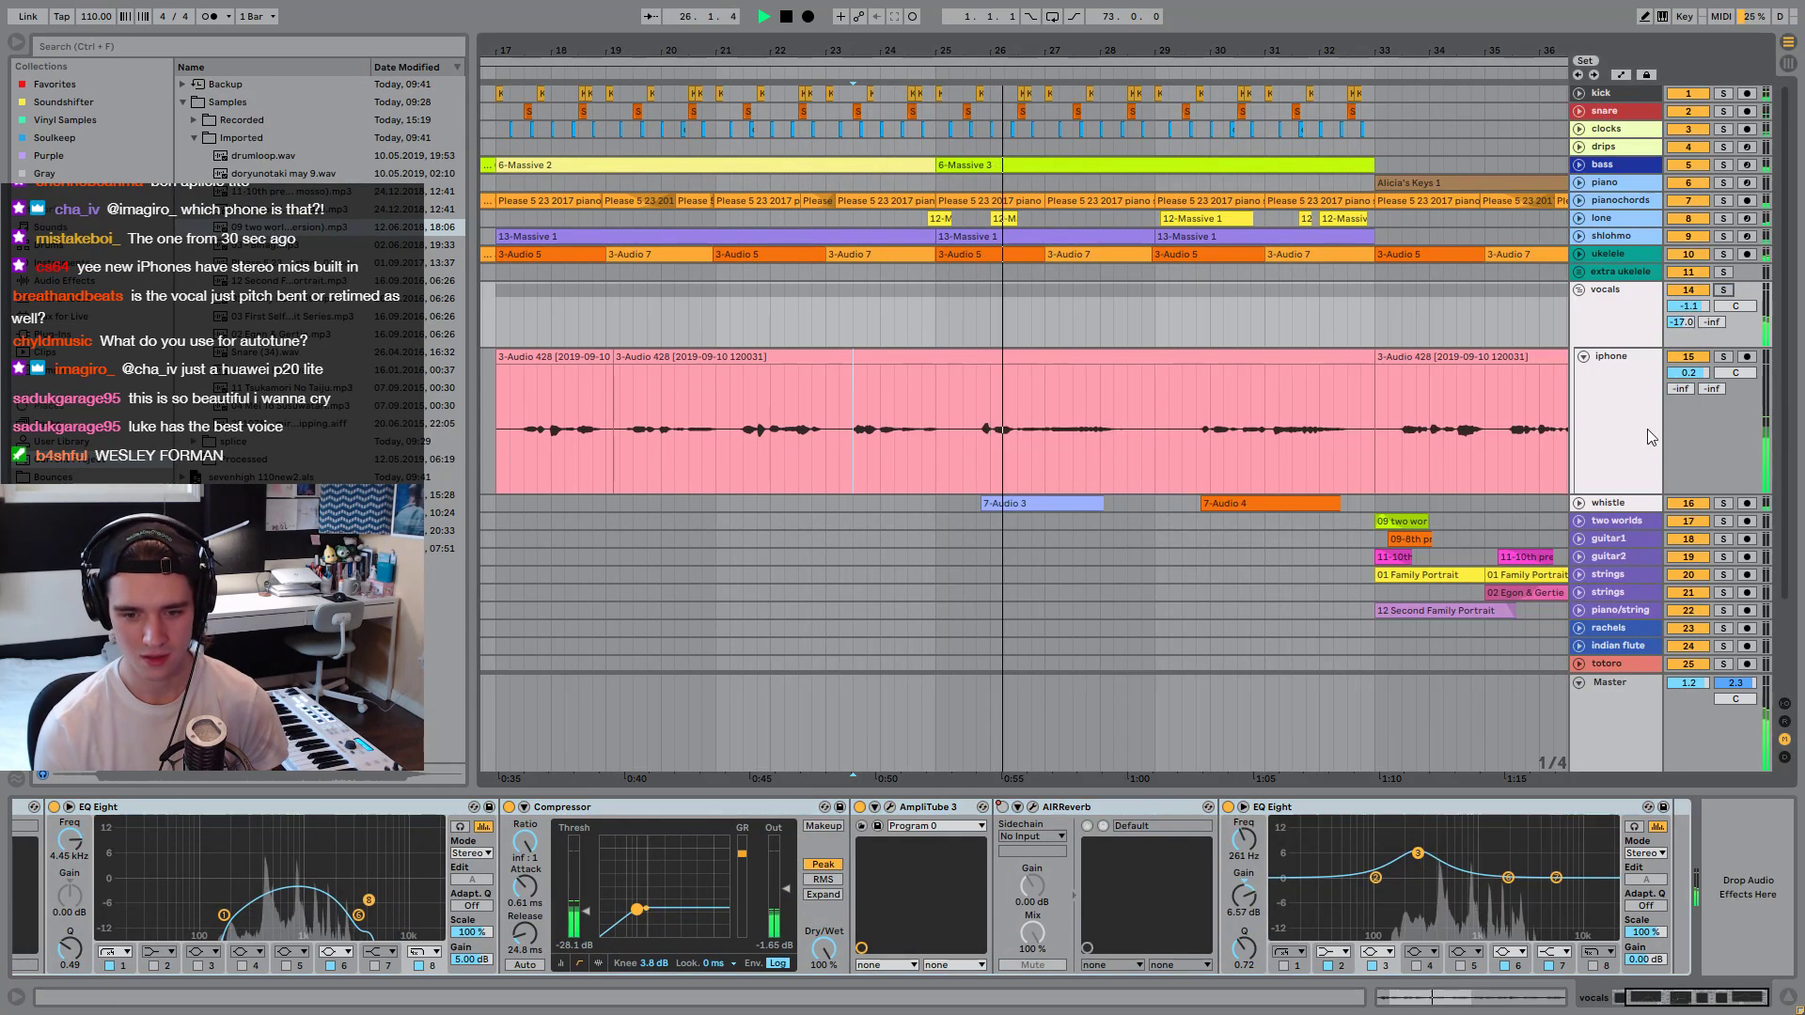
{"action": "left_click", "coordinate": [1580, 290]}
{"action": "key", "text": "space"}
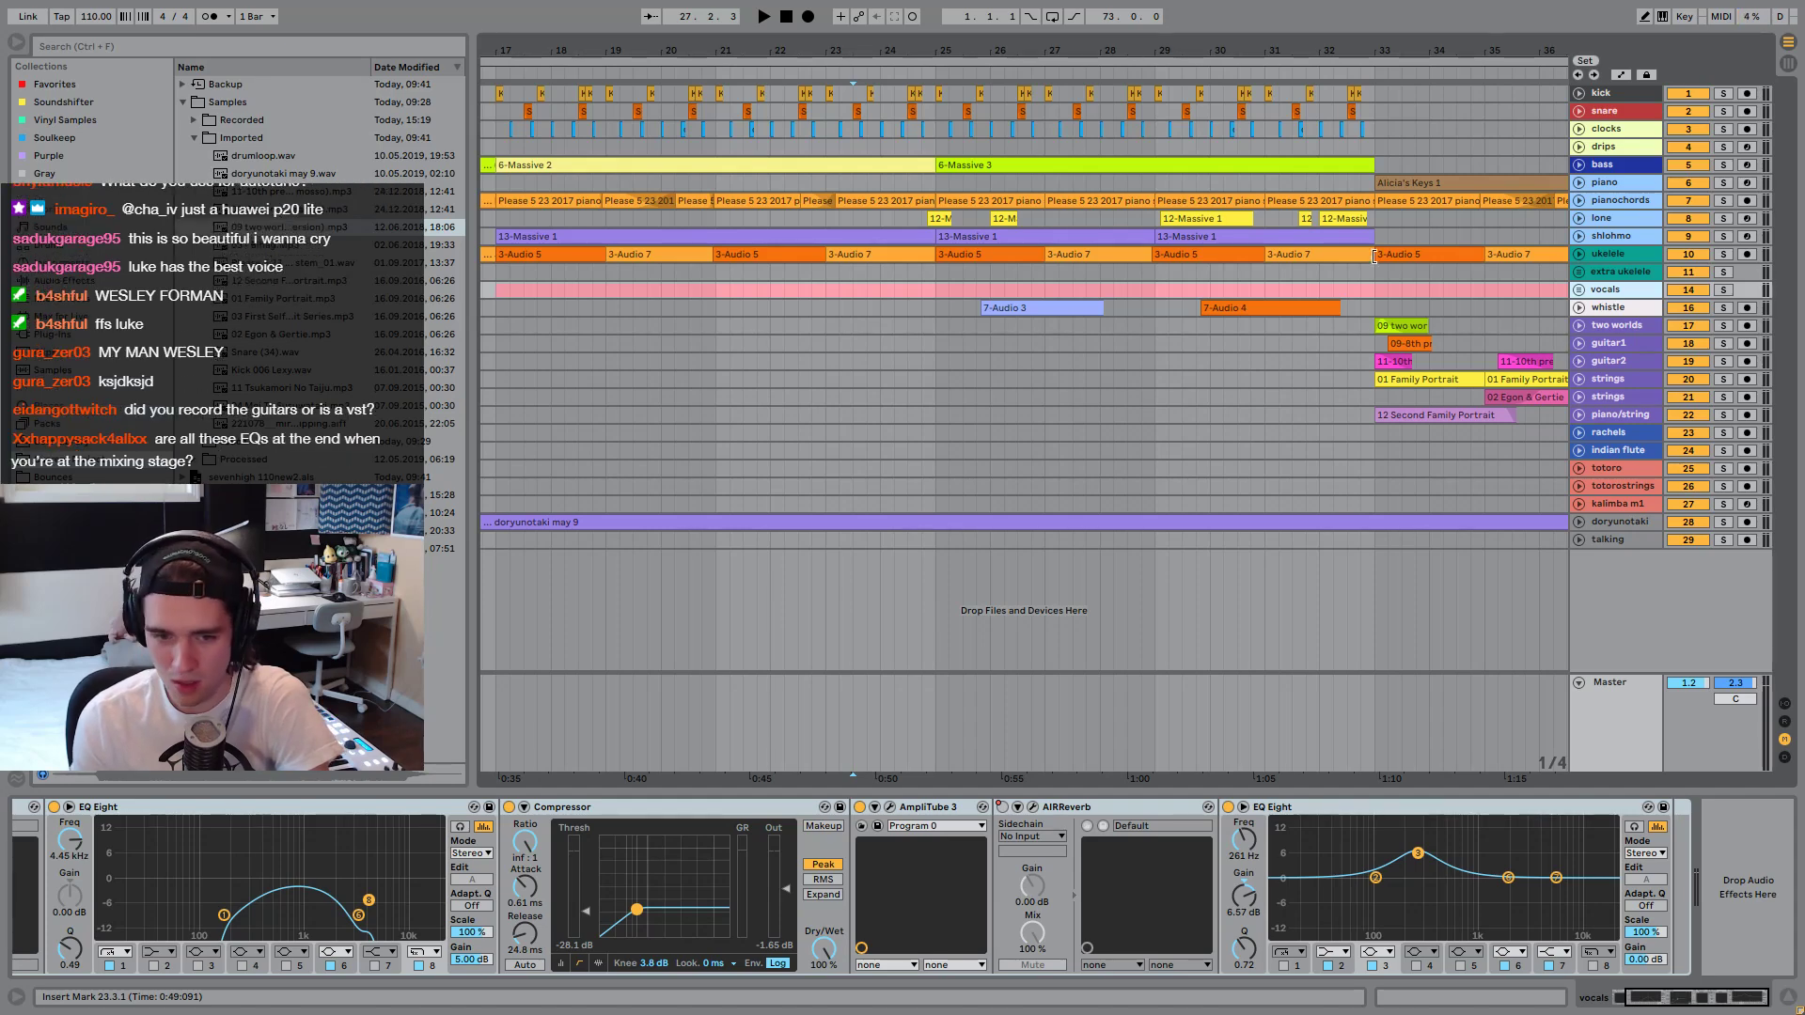
Solo the ukelele tracks and play them from 23.3.1 and from bar 41, with the whole arrangement shown.
{"action": "left_click", "coordinate": [1723, 255]}
{"action": "key", "text": "space"}
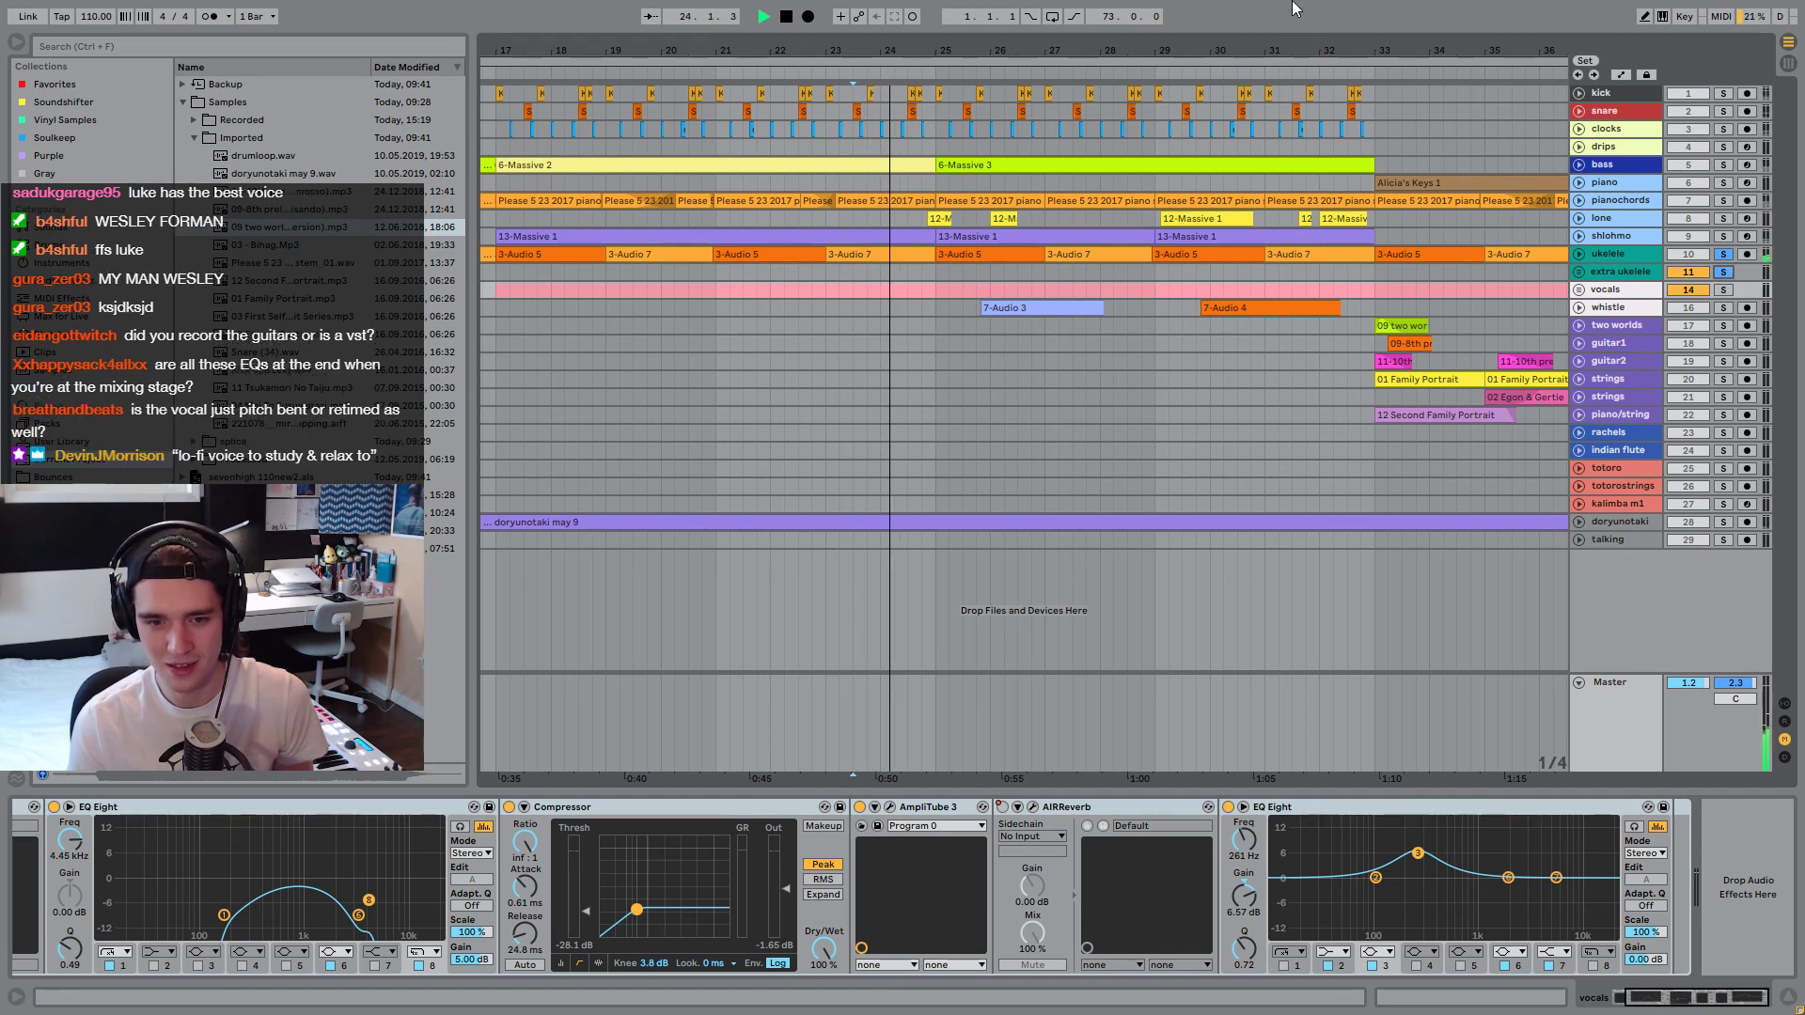
{"action": "double_click", "coordinate": [1250, 50]}
{"action": "left_click", "coordinate": [1010, 272]}
{"action": "key", "text": "space"}
{"action": "key", "text": "space"}
{"action": "key", "text": "space"}
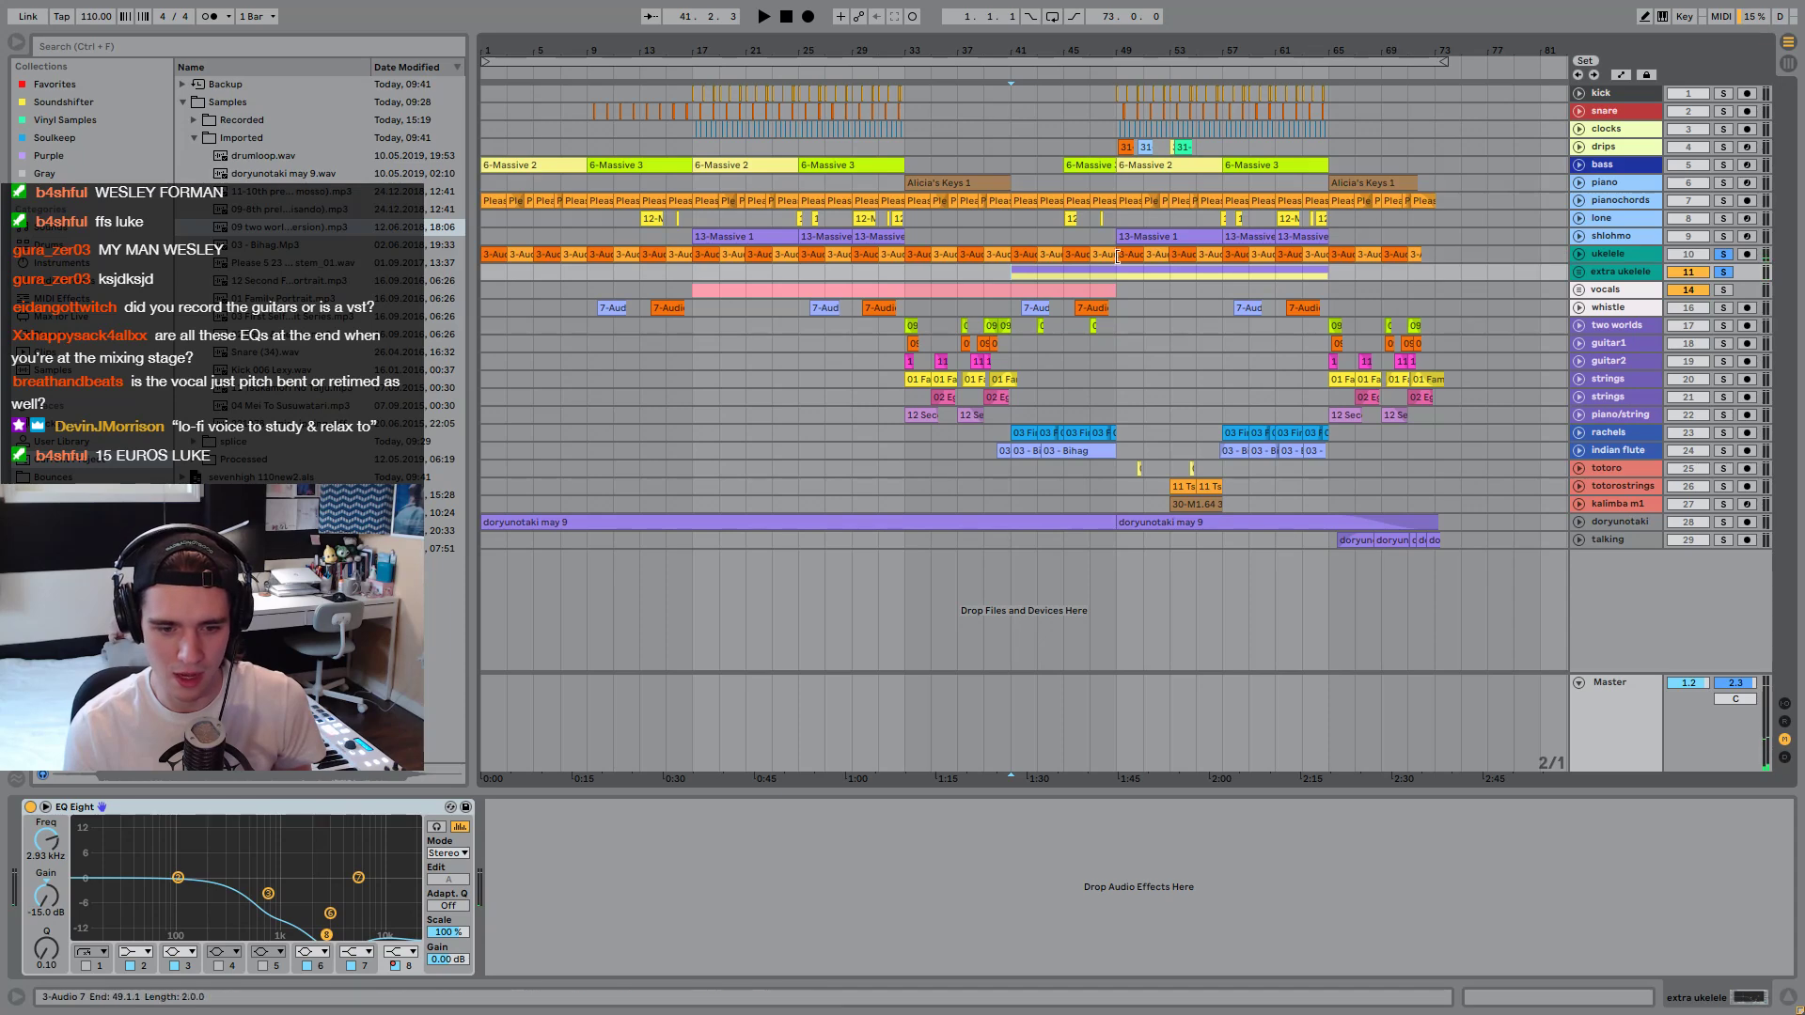
Inspect the ukelele clips at bars 49 and 51, including their transposition, and play from bar 49.
{"action": "left_click", "coordinate": [1110, 257]}
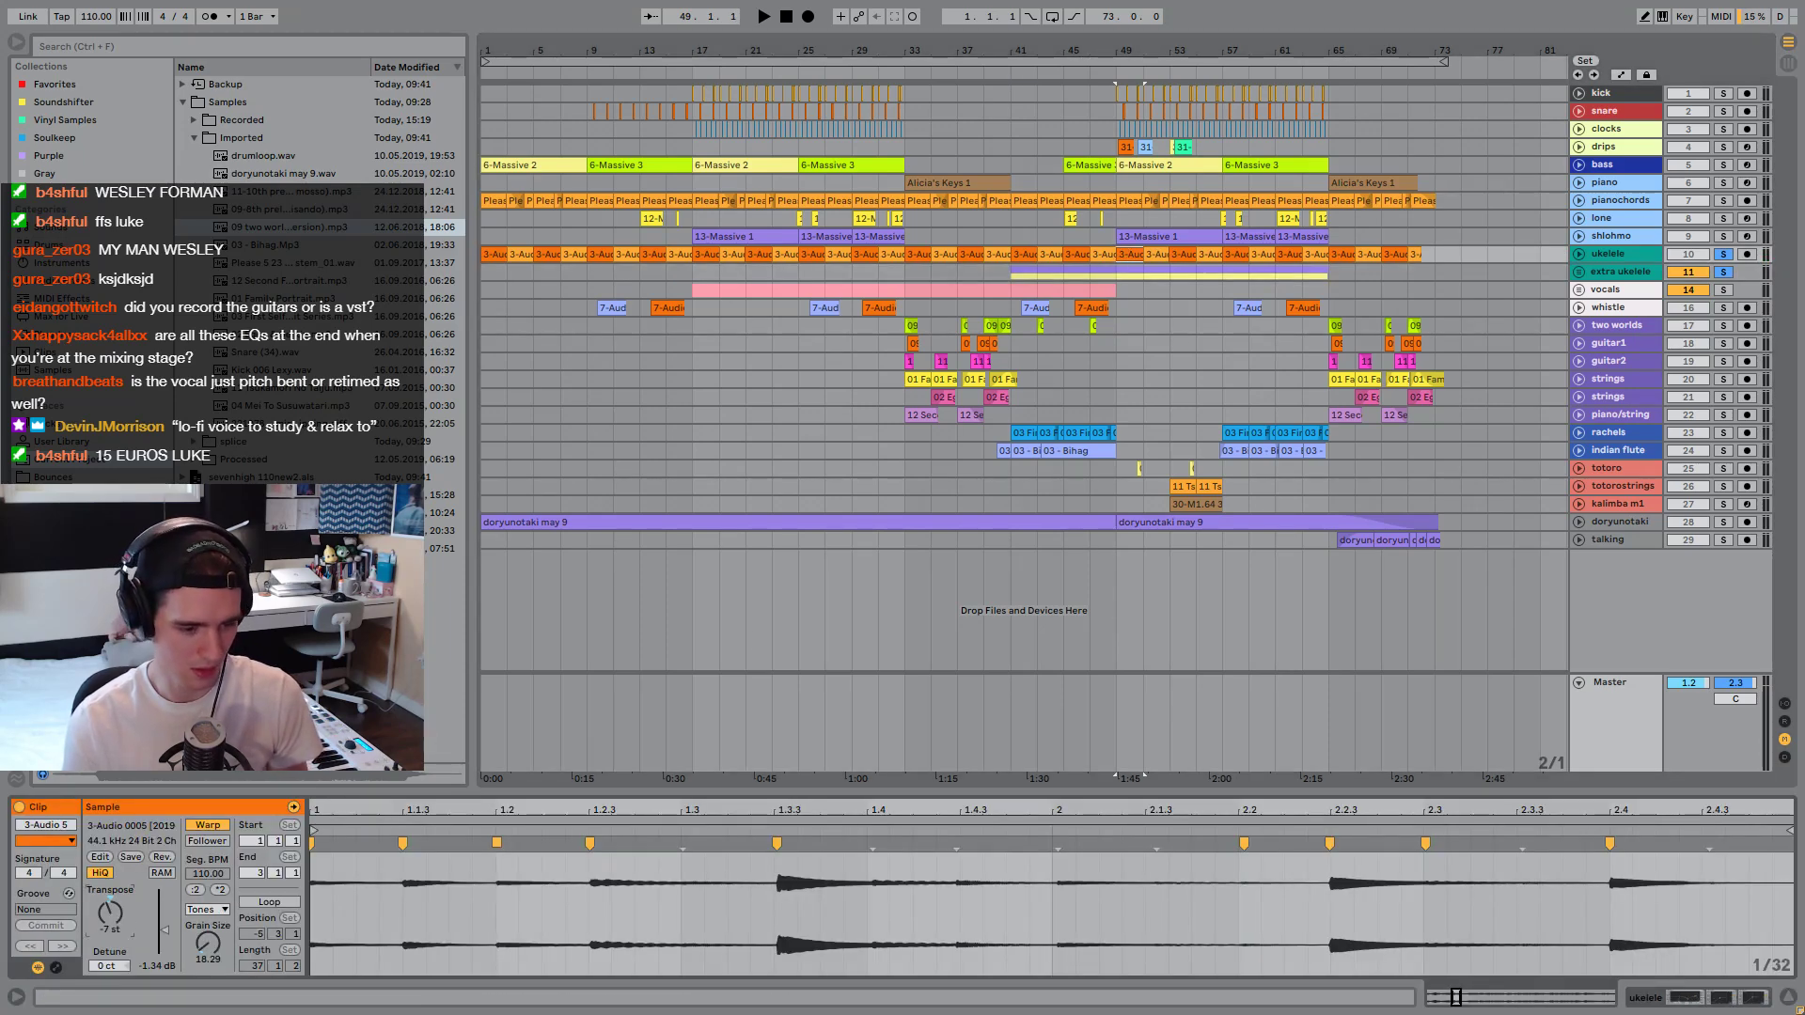
{"action": "left_click", "coordinate": [1154, 256]}
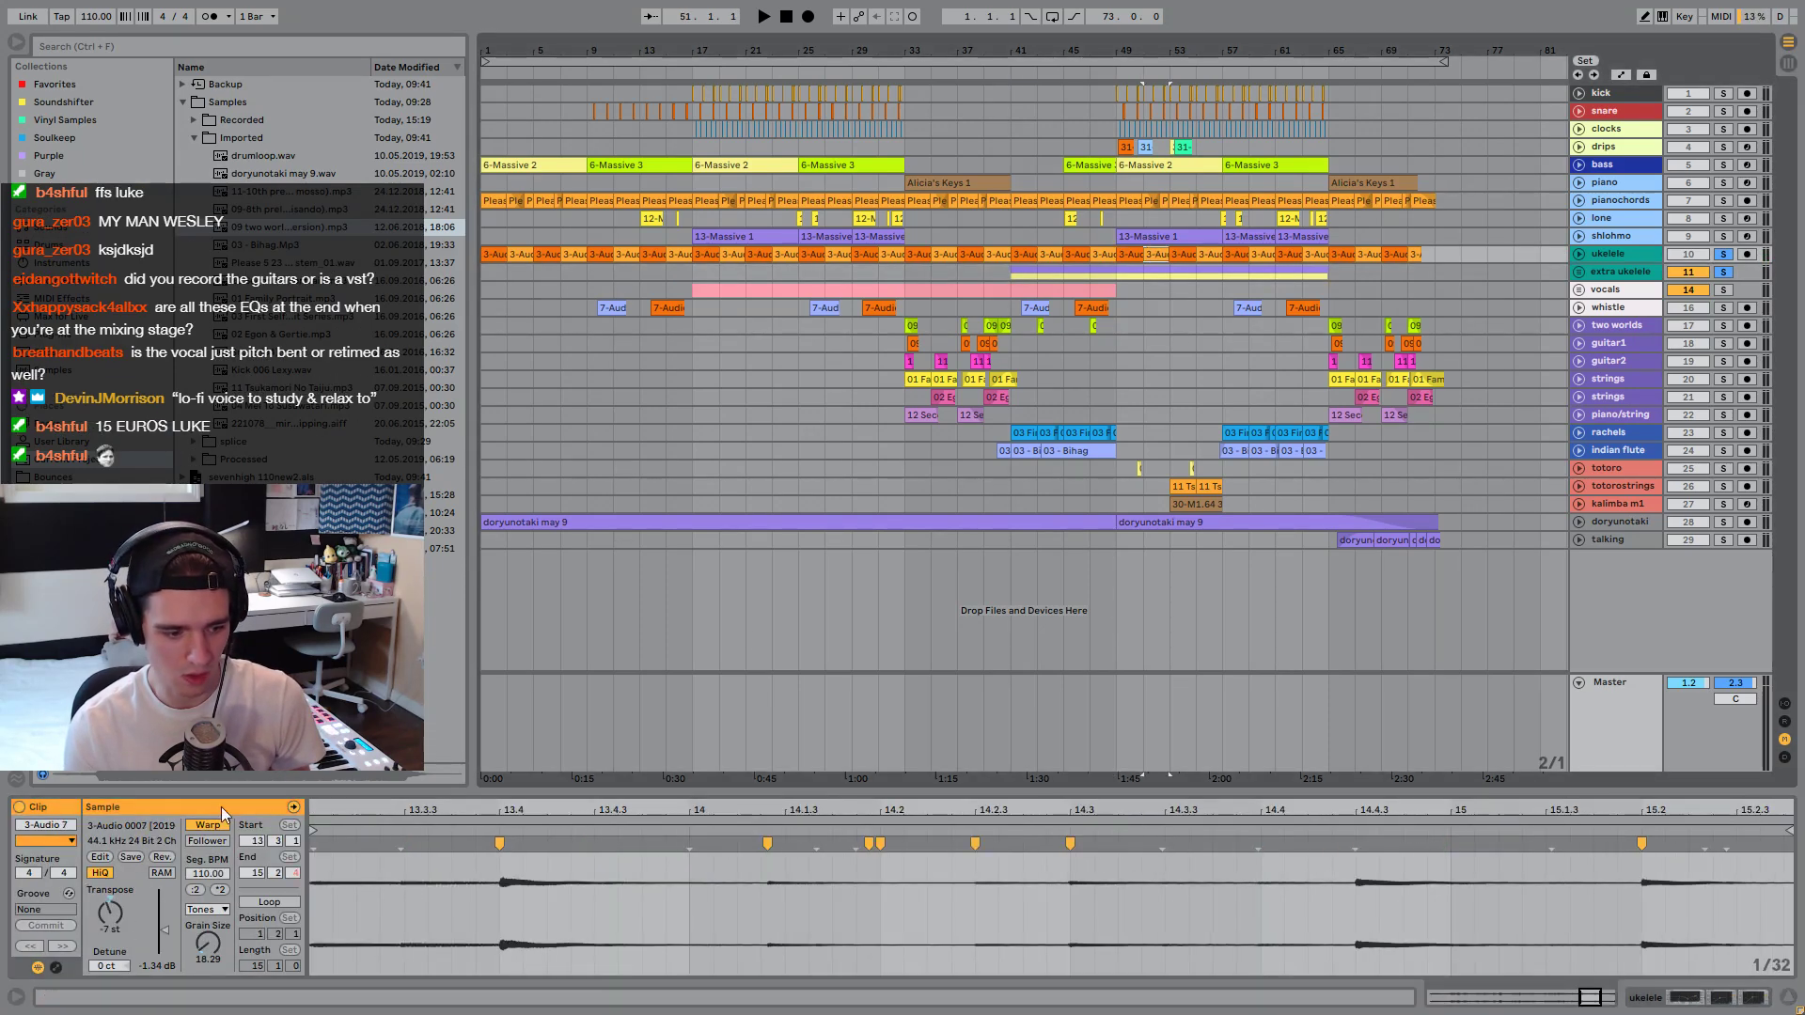
{"action": "left_click", "coordinate": [1132, 256]}
{"action": "key", "text": "space"}
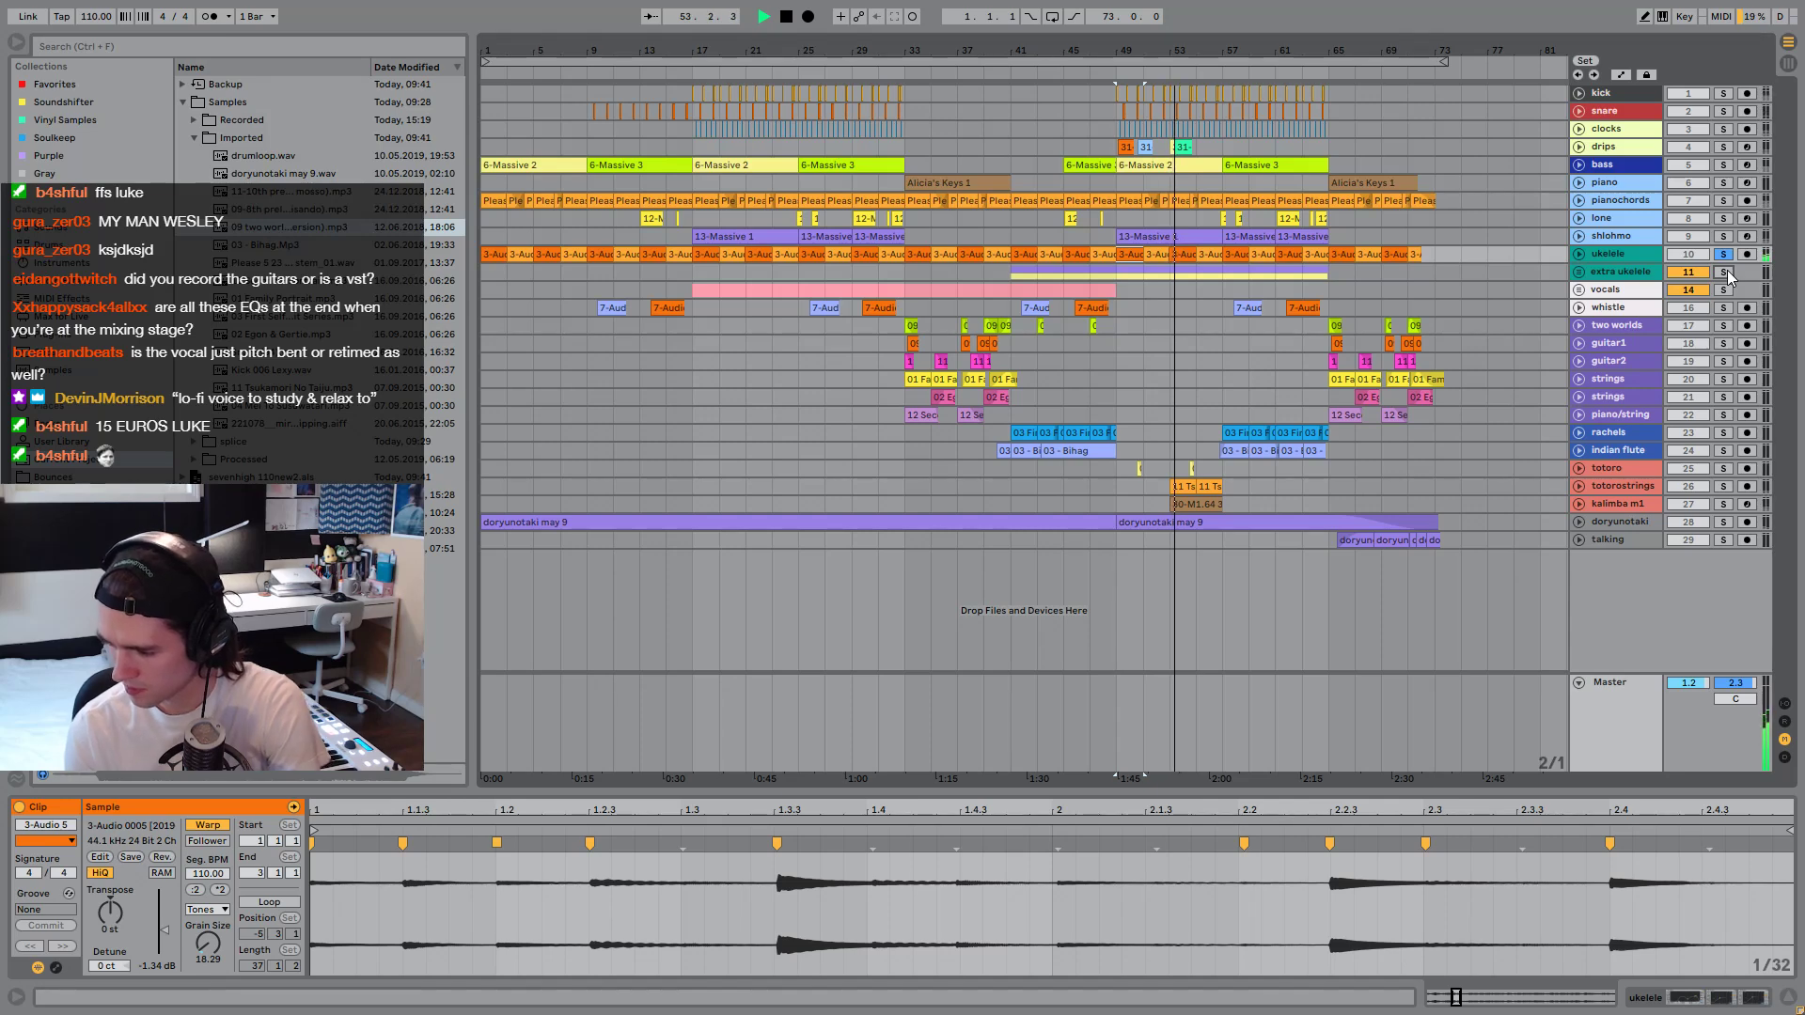
Replay the ukelele from bar 49 without the extra ukelele, and bring back the full mix before stopping.
{"action": "key", "text": "space"}
{"action": "left_click", "coordinate": [1632, 272]}
{"action": "left_click", "coordinate": [1634, 254]}
{"action": "left_click", "coordinate": [1637, 271]}
{"action": "key", "text": "space"}
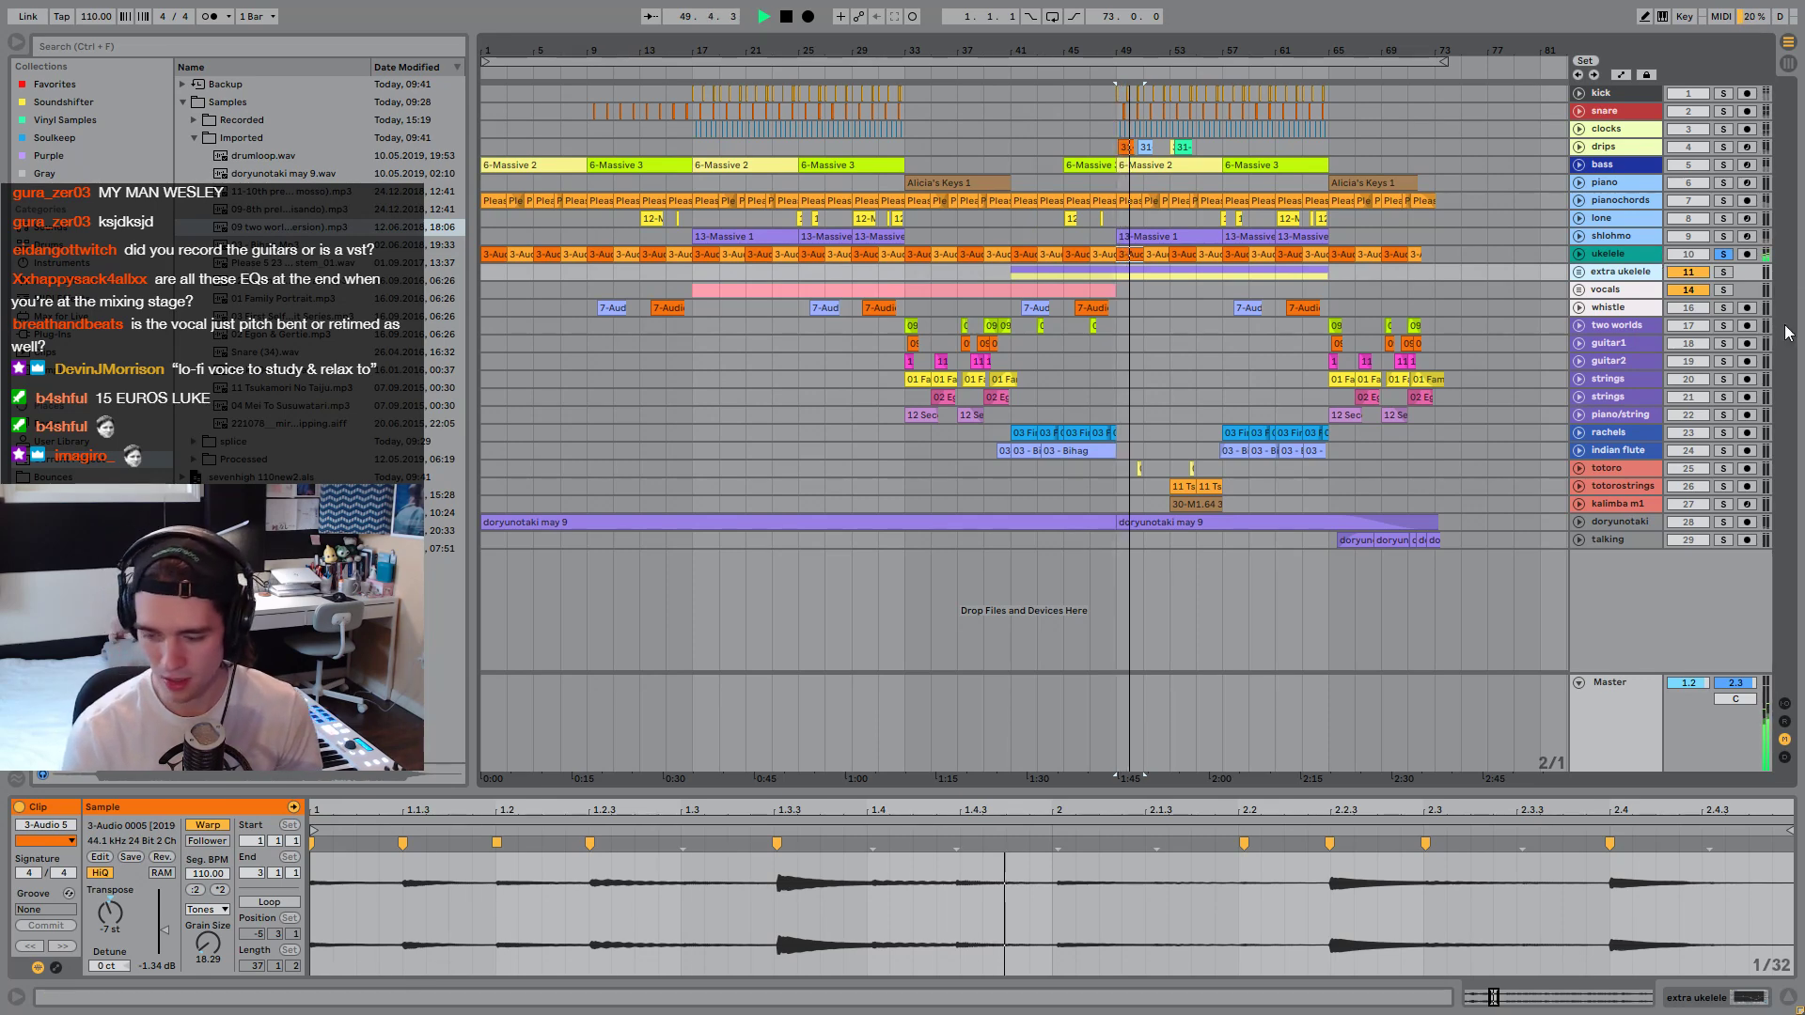
{"action": "left_click", "coordinate": [1126, 147]}
{"action": "key", "text": "space"}
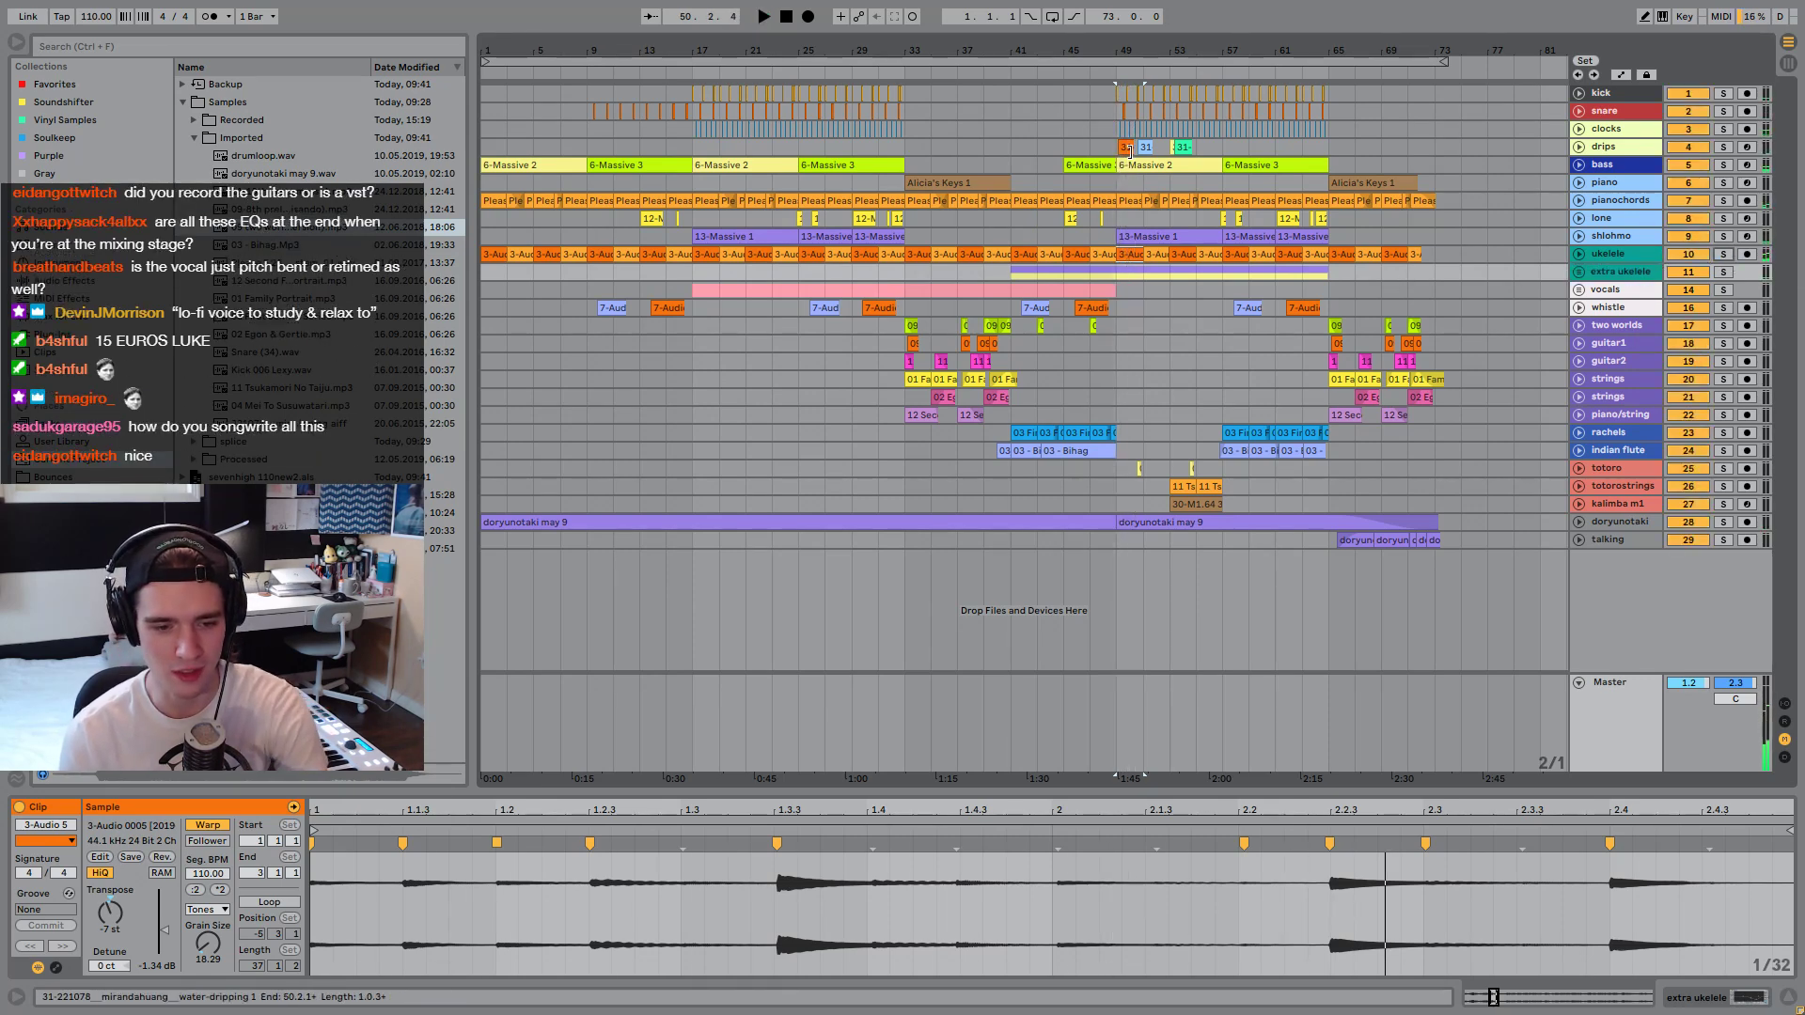
Select bars 49 to 65 from the kick to the piano track, bypass SPL Passeq on the master, and play briefly.
{"action": "left_click_drag", "start_coordinate": [1119, 182], "coordinate": [1336, 81]}
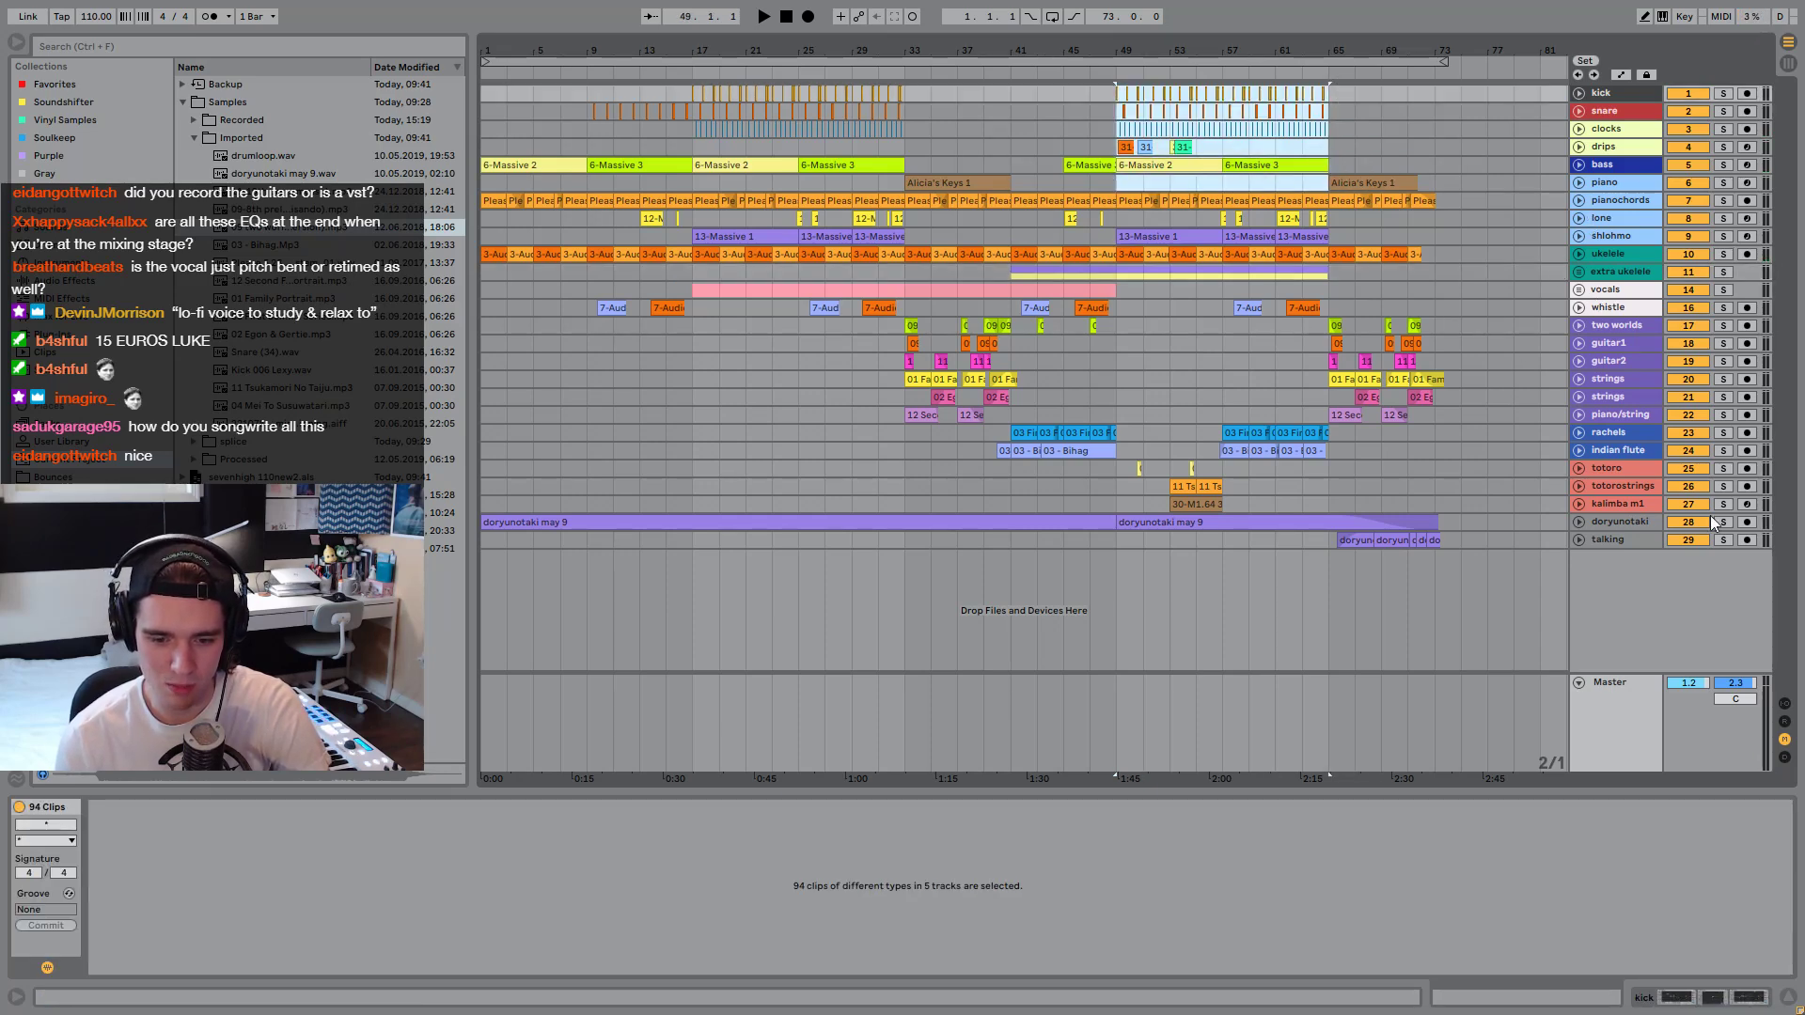
{"action": "left_click", "coordinate": [1652, 718]}
{"action": "left_click", "coordinate": [1597, 719]}
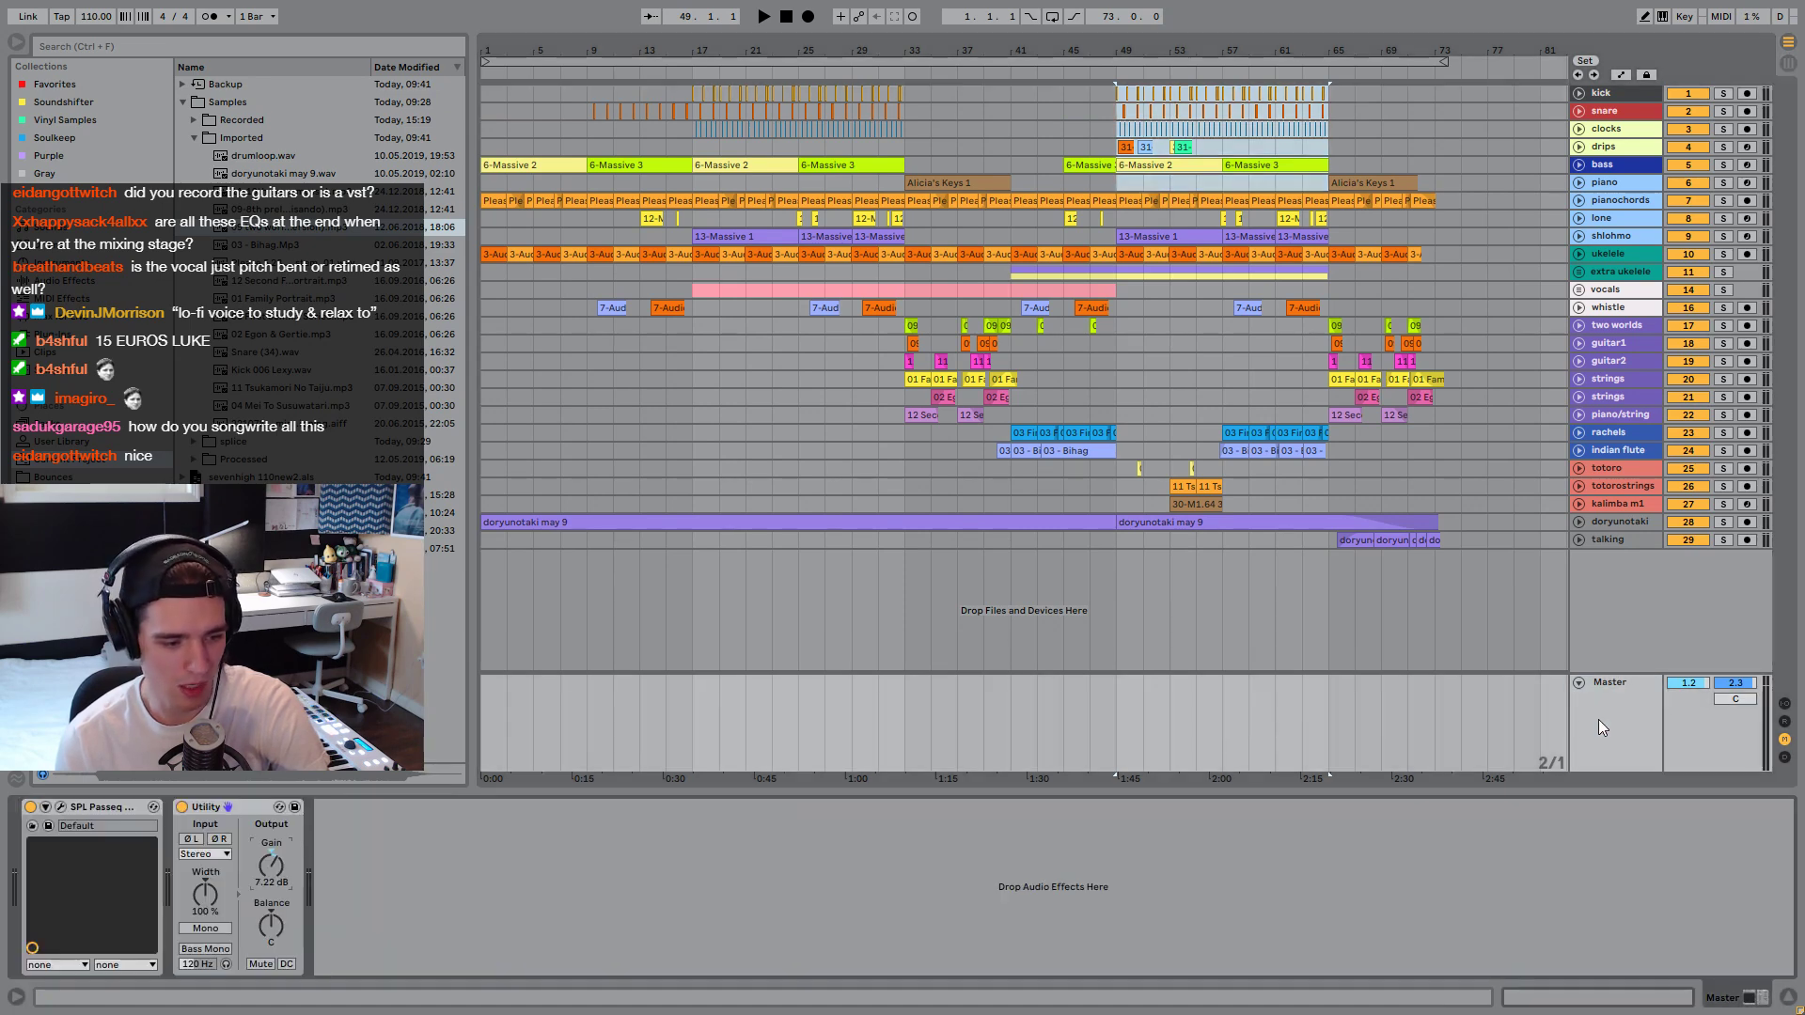
{"action": "left_click", "coordinate": [29, 806]}
{"action": "key", "text": "space"}
{"action": "key", "text": "space"}
Open the master track's SPL Passeq equalizer and set playback to start from bar 33.
{"action": "left_click", "coordinate": [901, 469]}
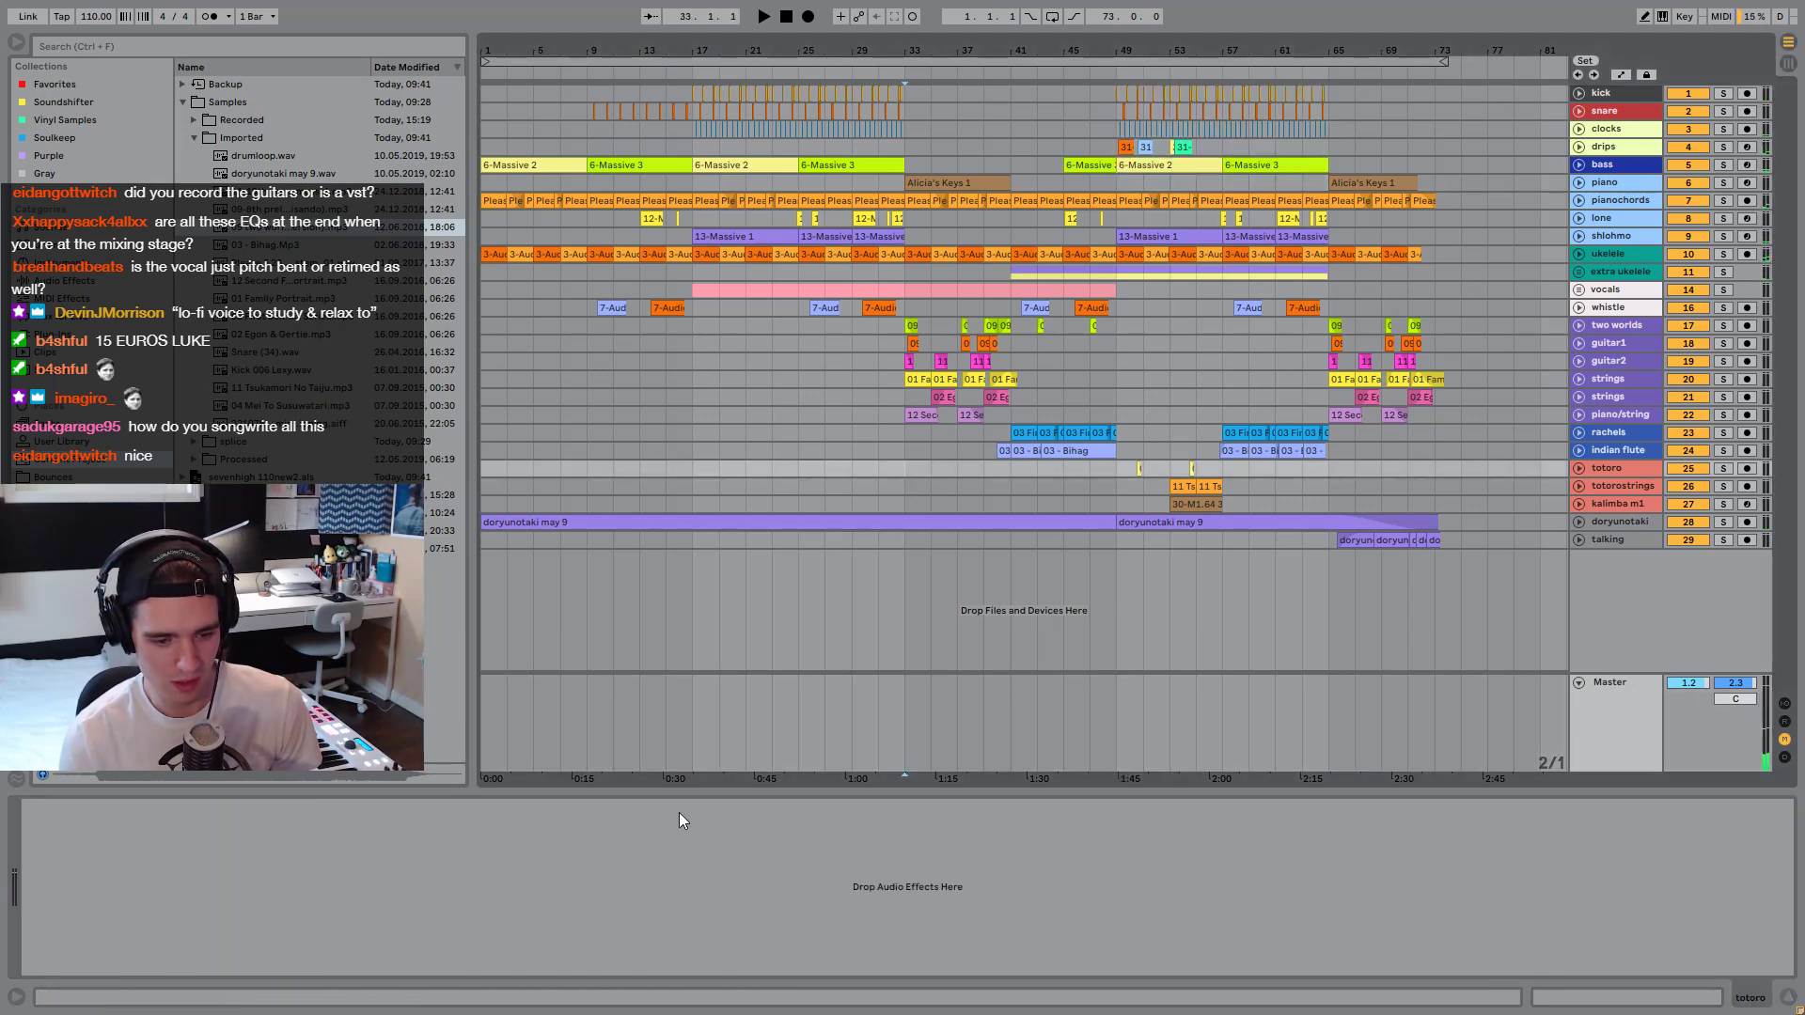
{"action": "left_click", "coordinate": [1619, 728]}
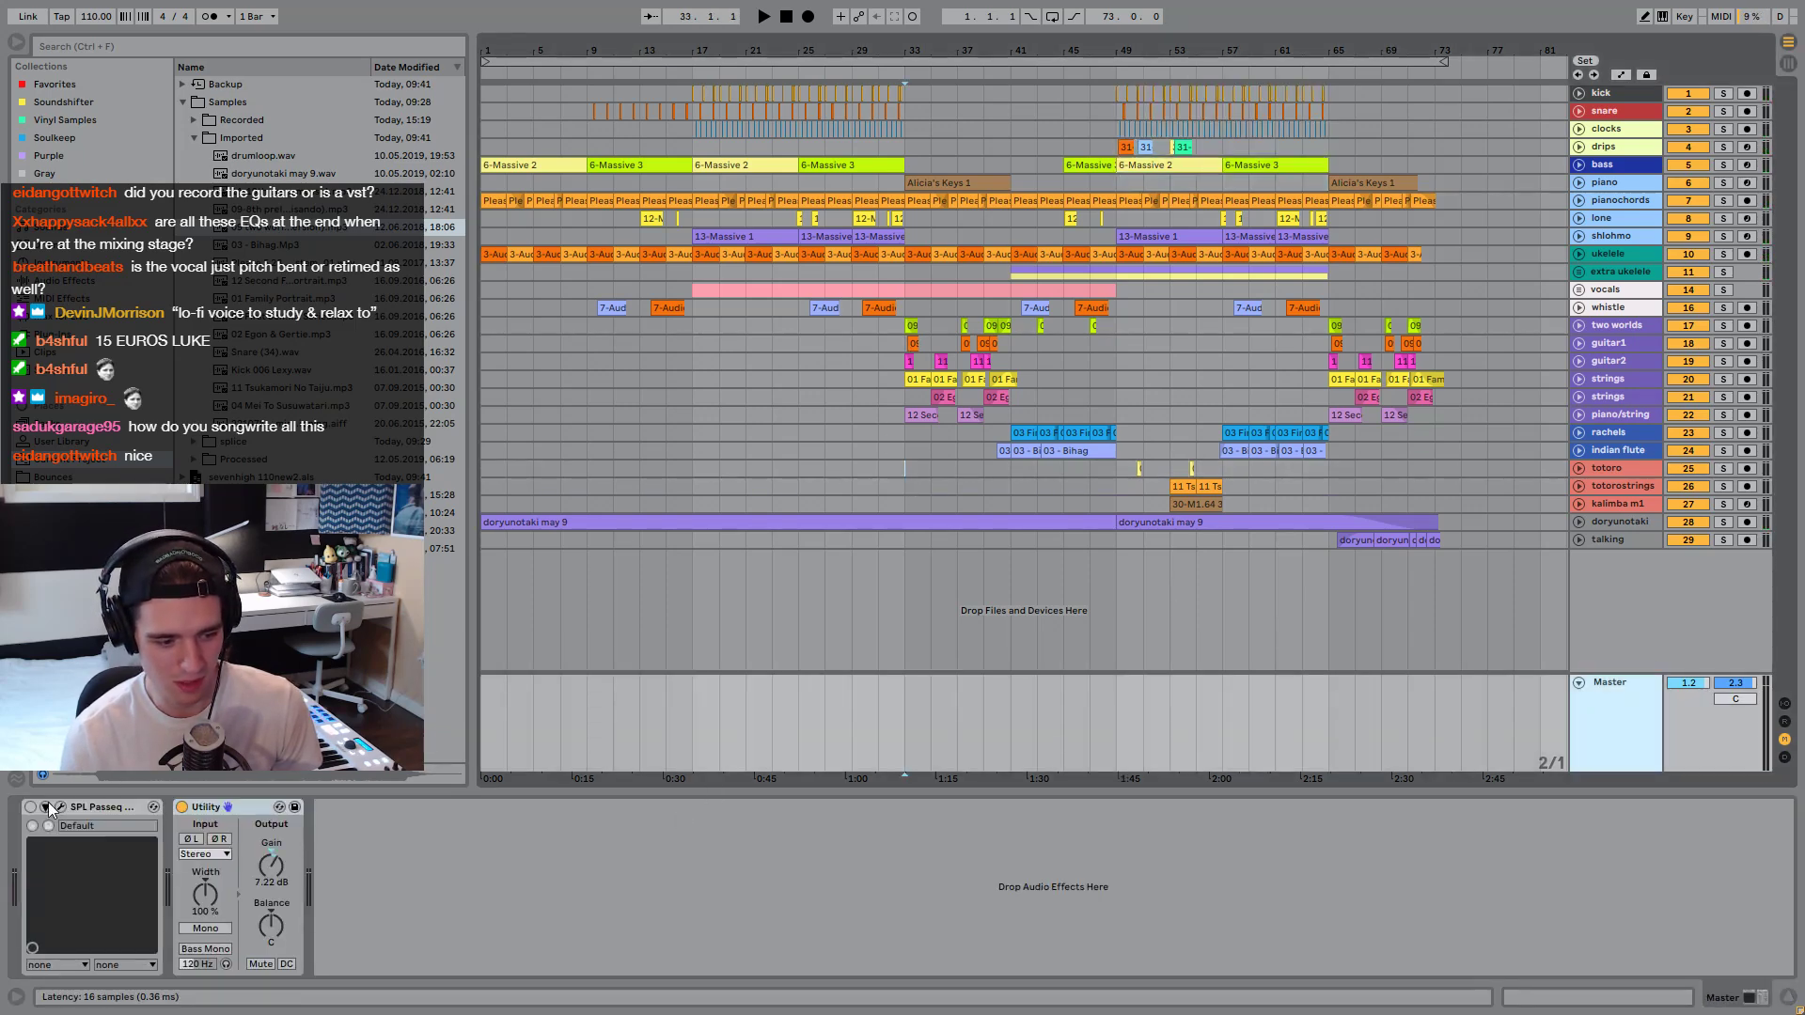
{"action": "left_click", "coordinate": [60, 808]}
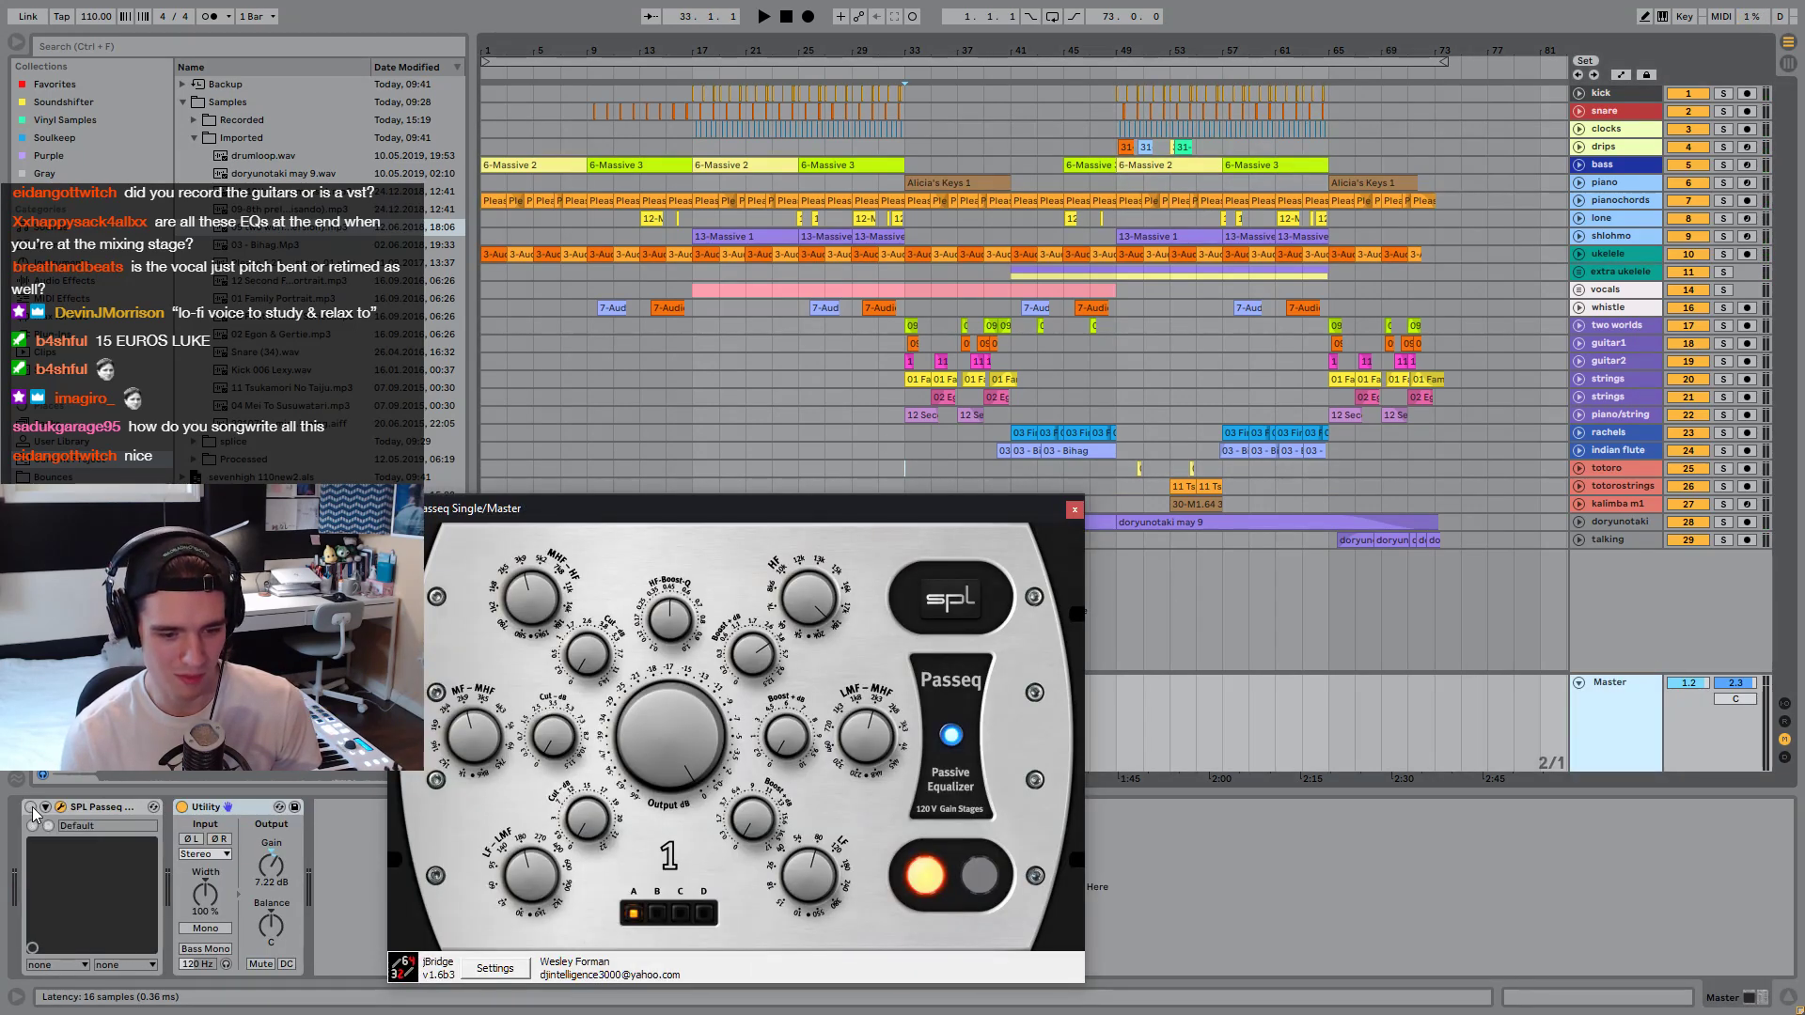
{"action": "key", "text": "space"}
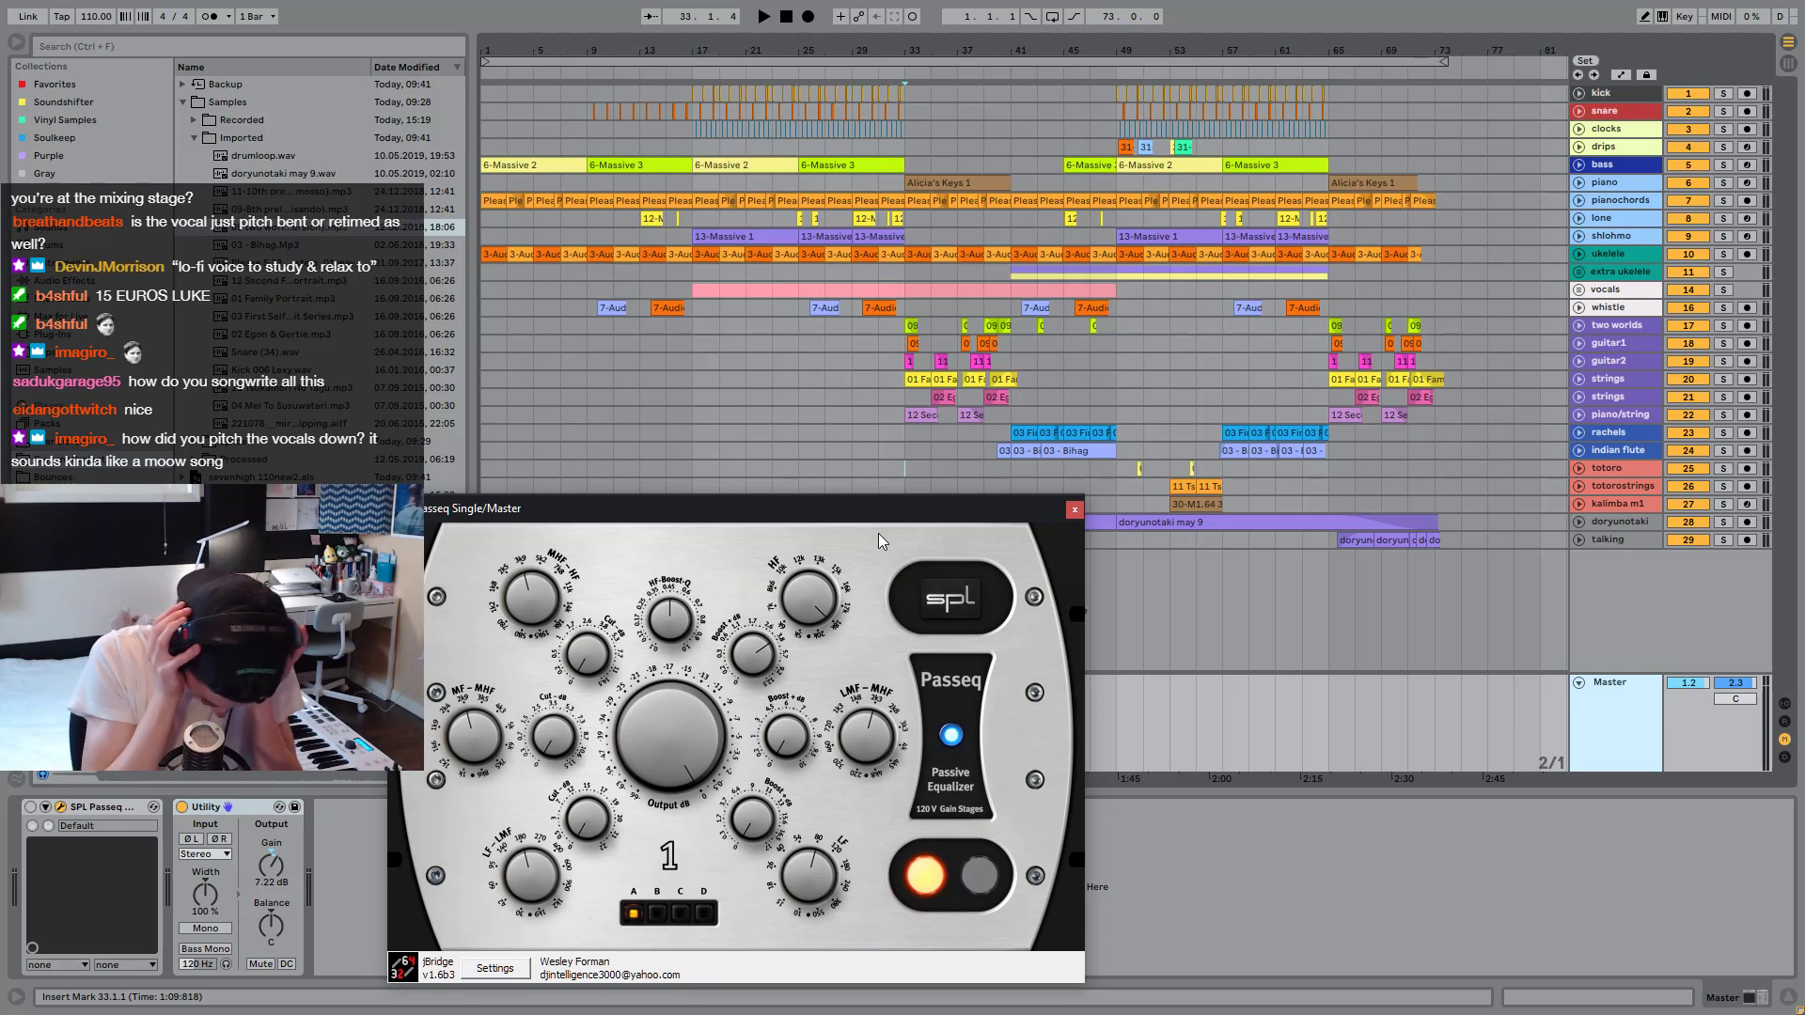
Play the full mix from bar 43, from bar 41, and again from bar 53 before stopping.
{"action": "left_click", "coordinate": [1037, 380]}
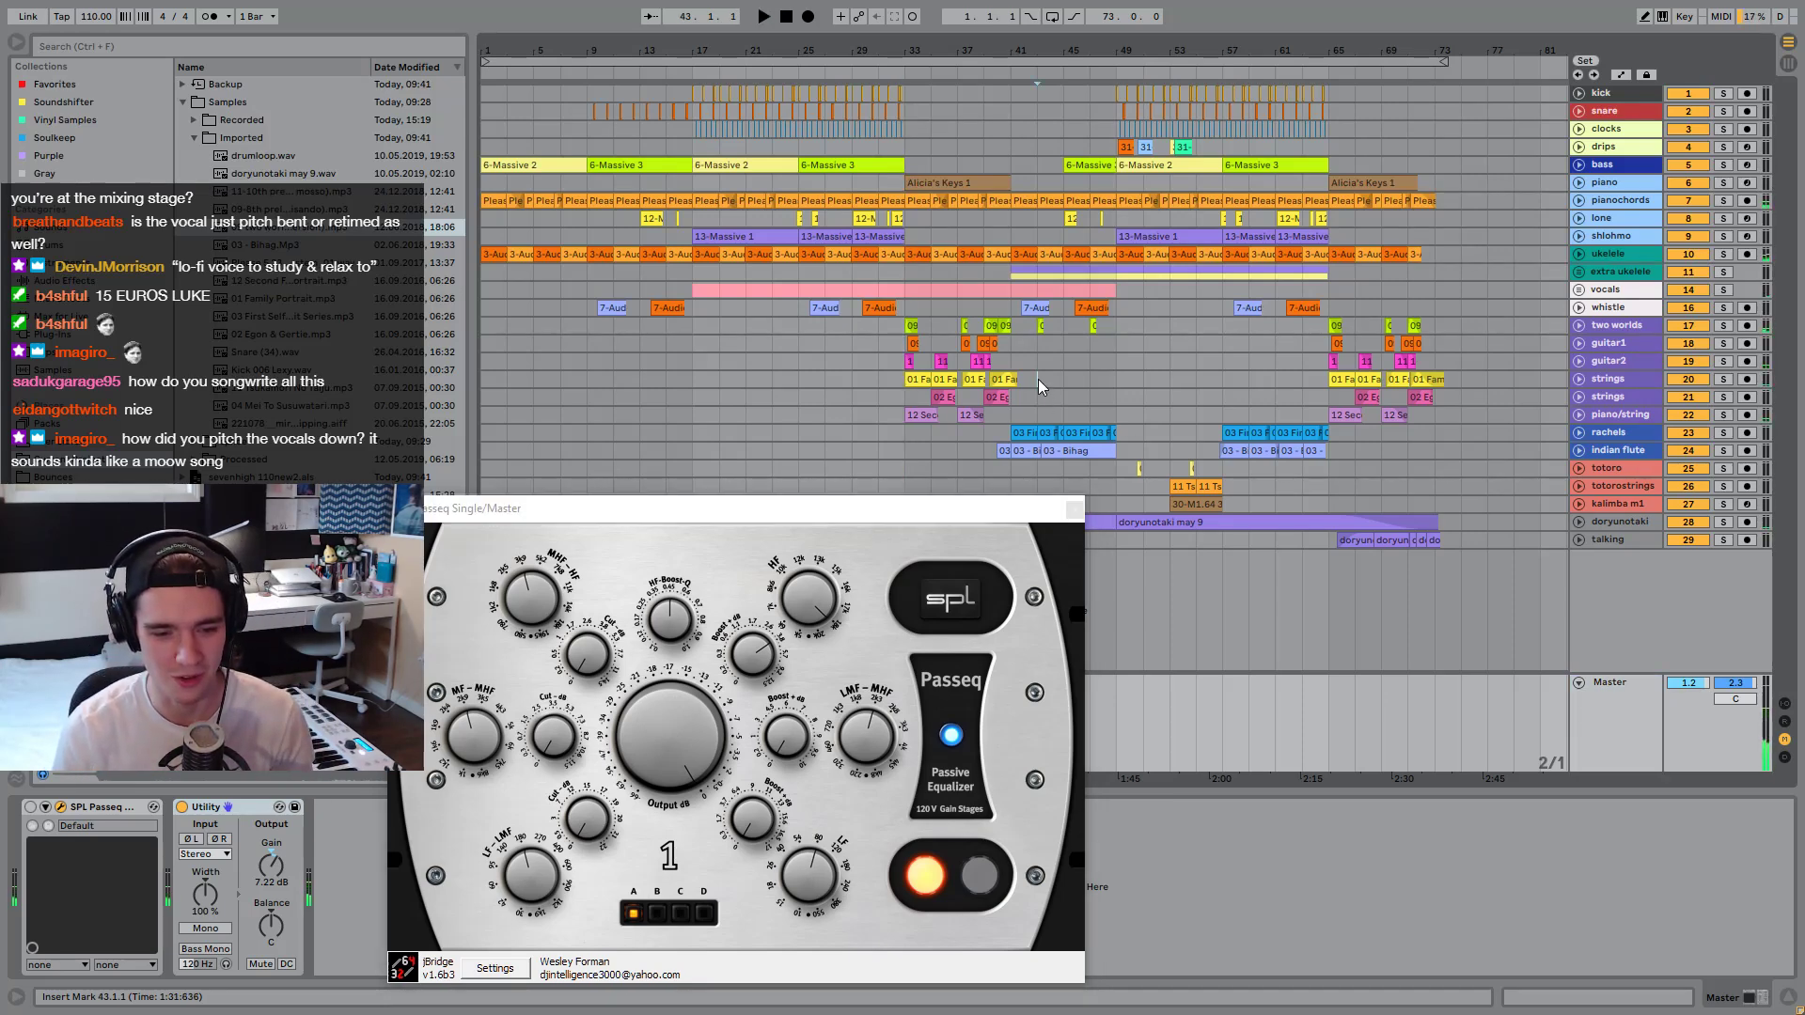
{"action": "left_click_drag", "start_coordinate": [1024, 397], "coordinate": [1180, 399]}
{"action": "key", "text": "space"}
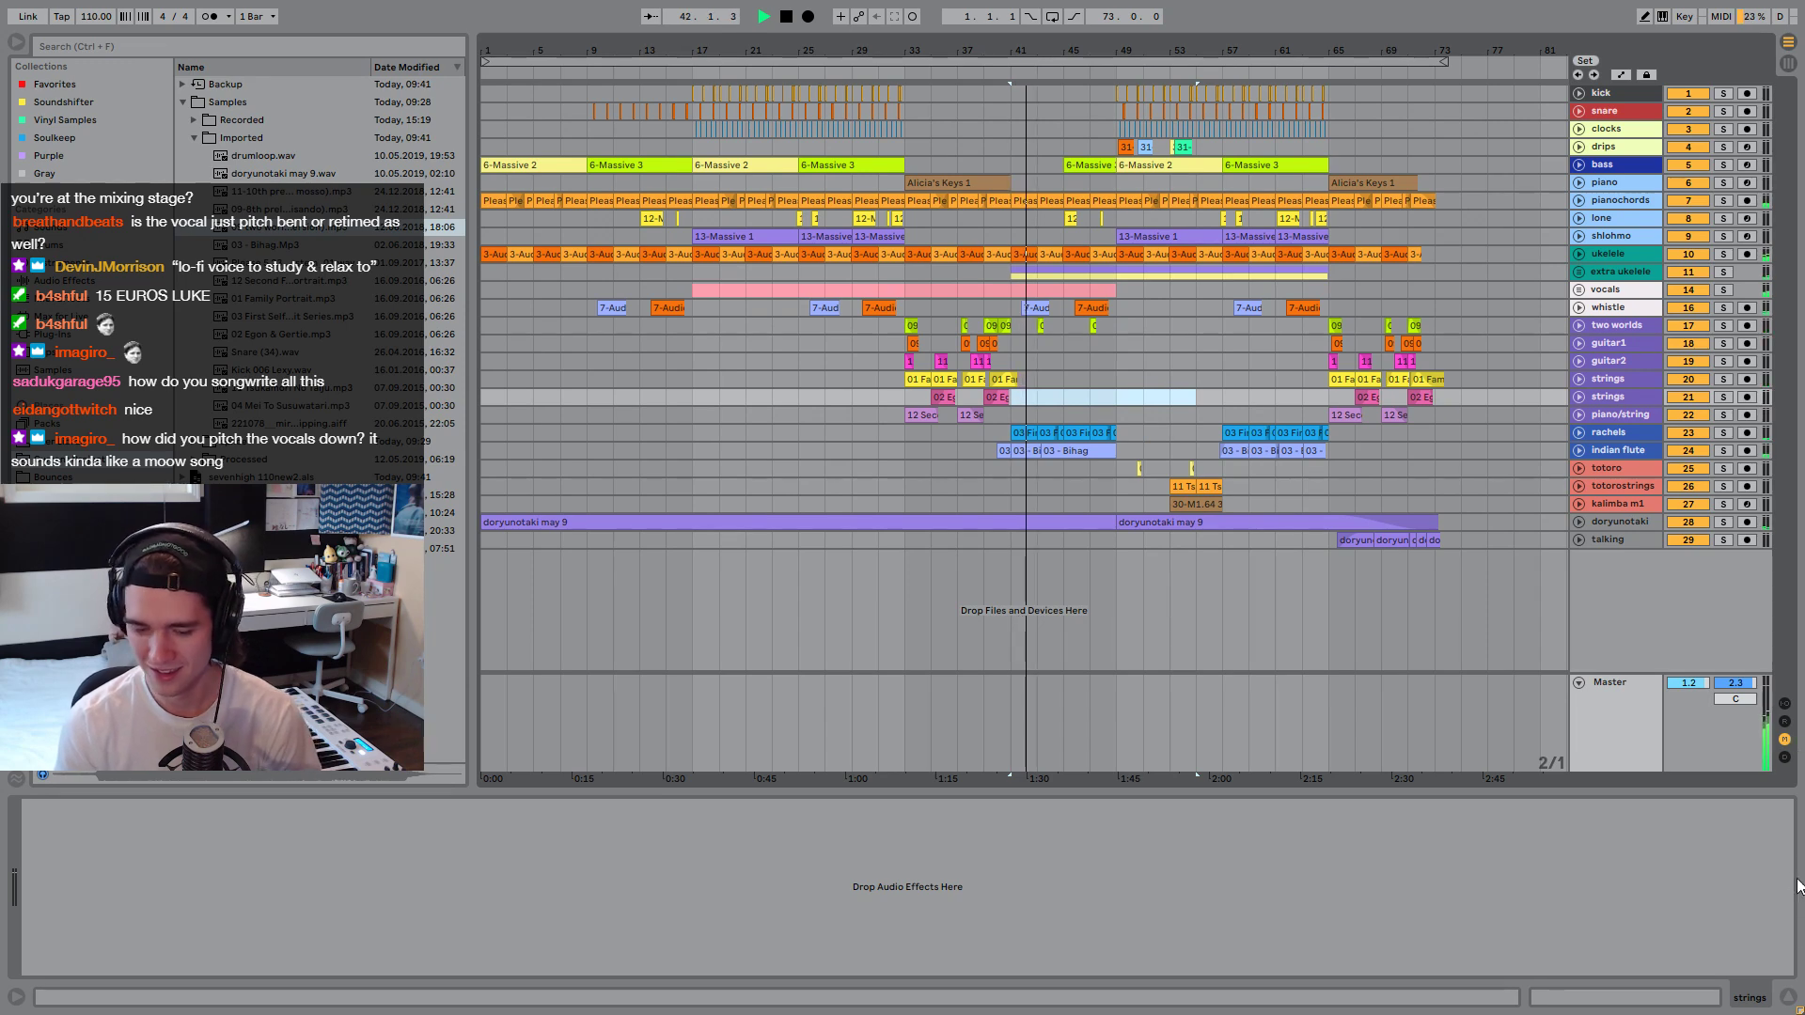
{"action": "left_click", "coordinate": [1165, 387]}
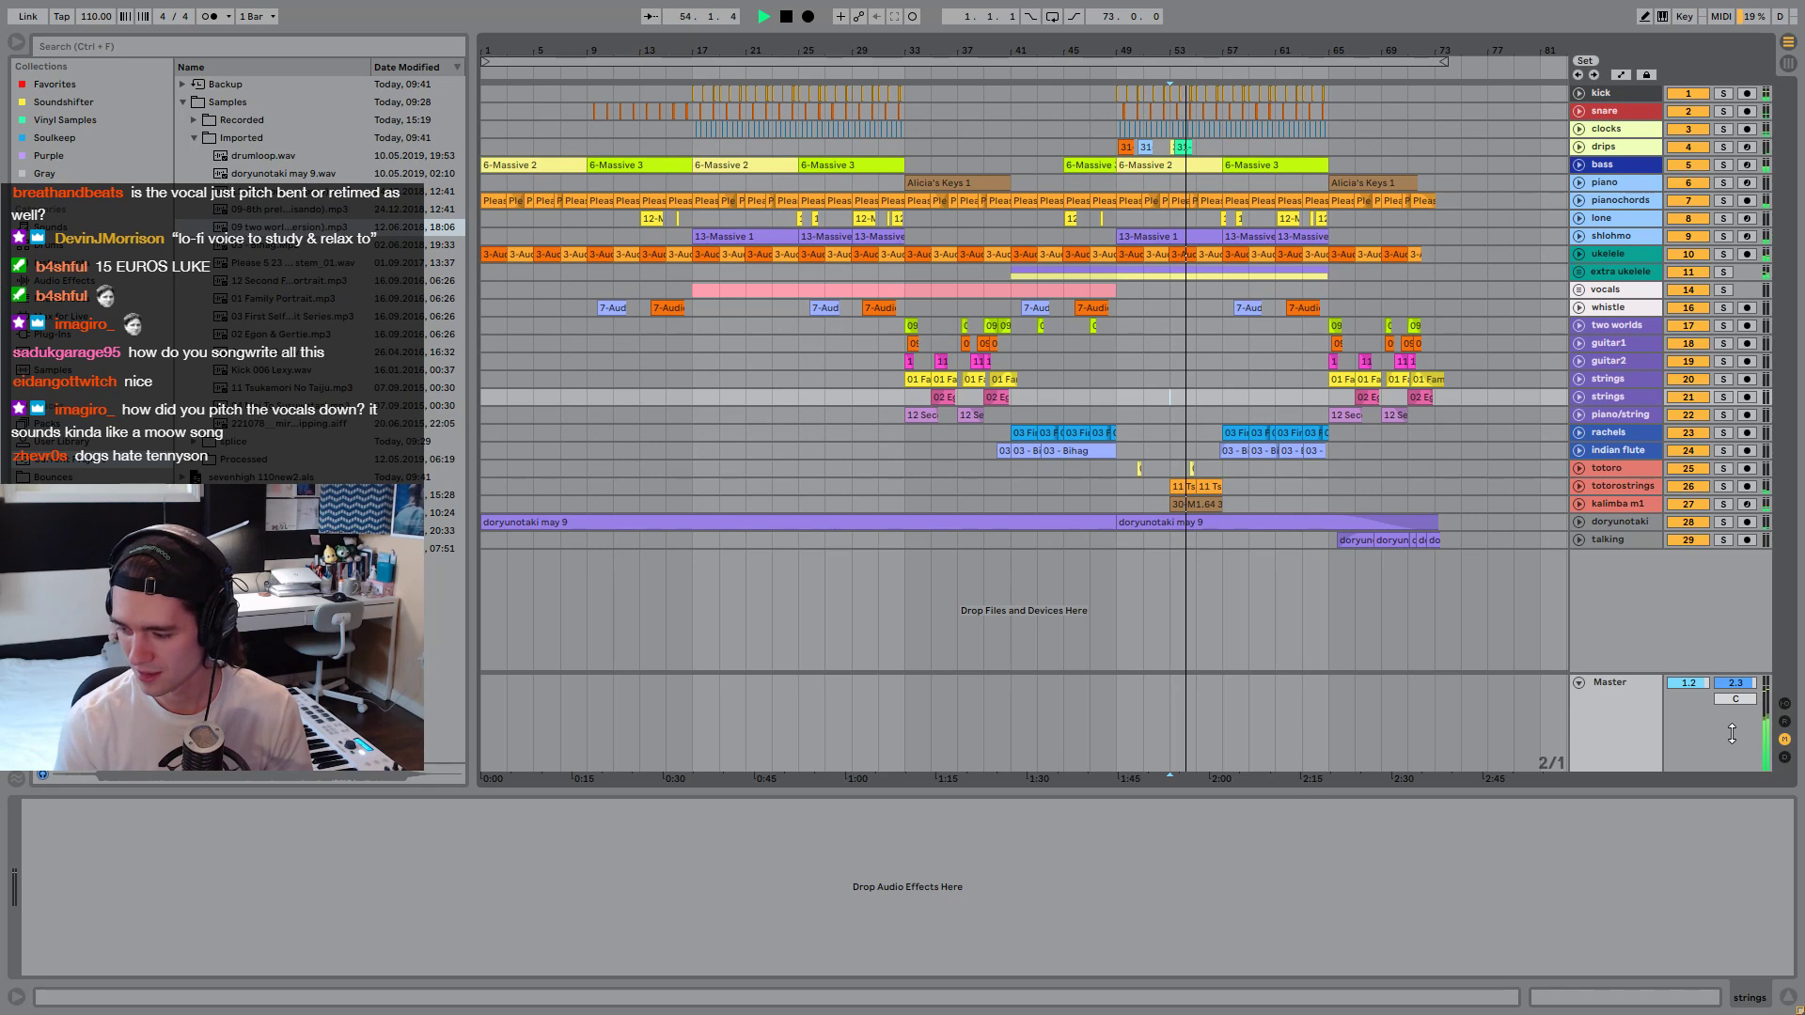
{"action": "key", "text": "space"}
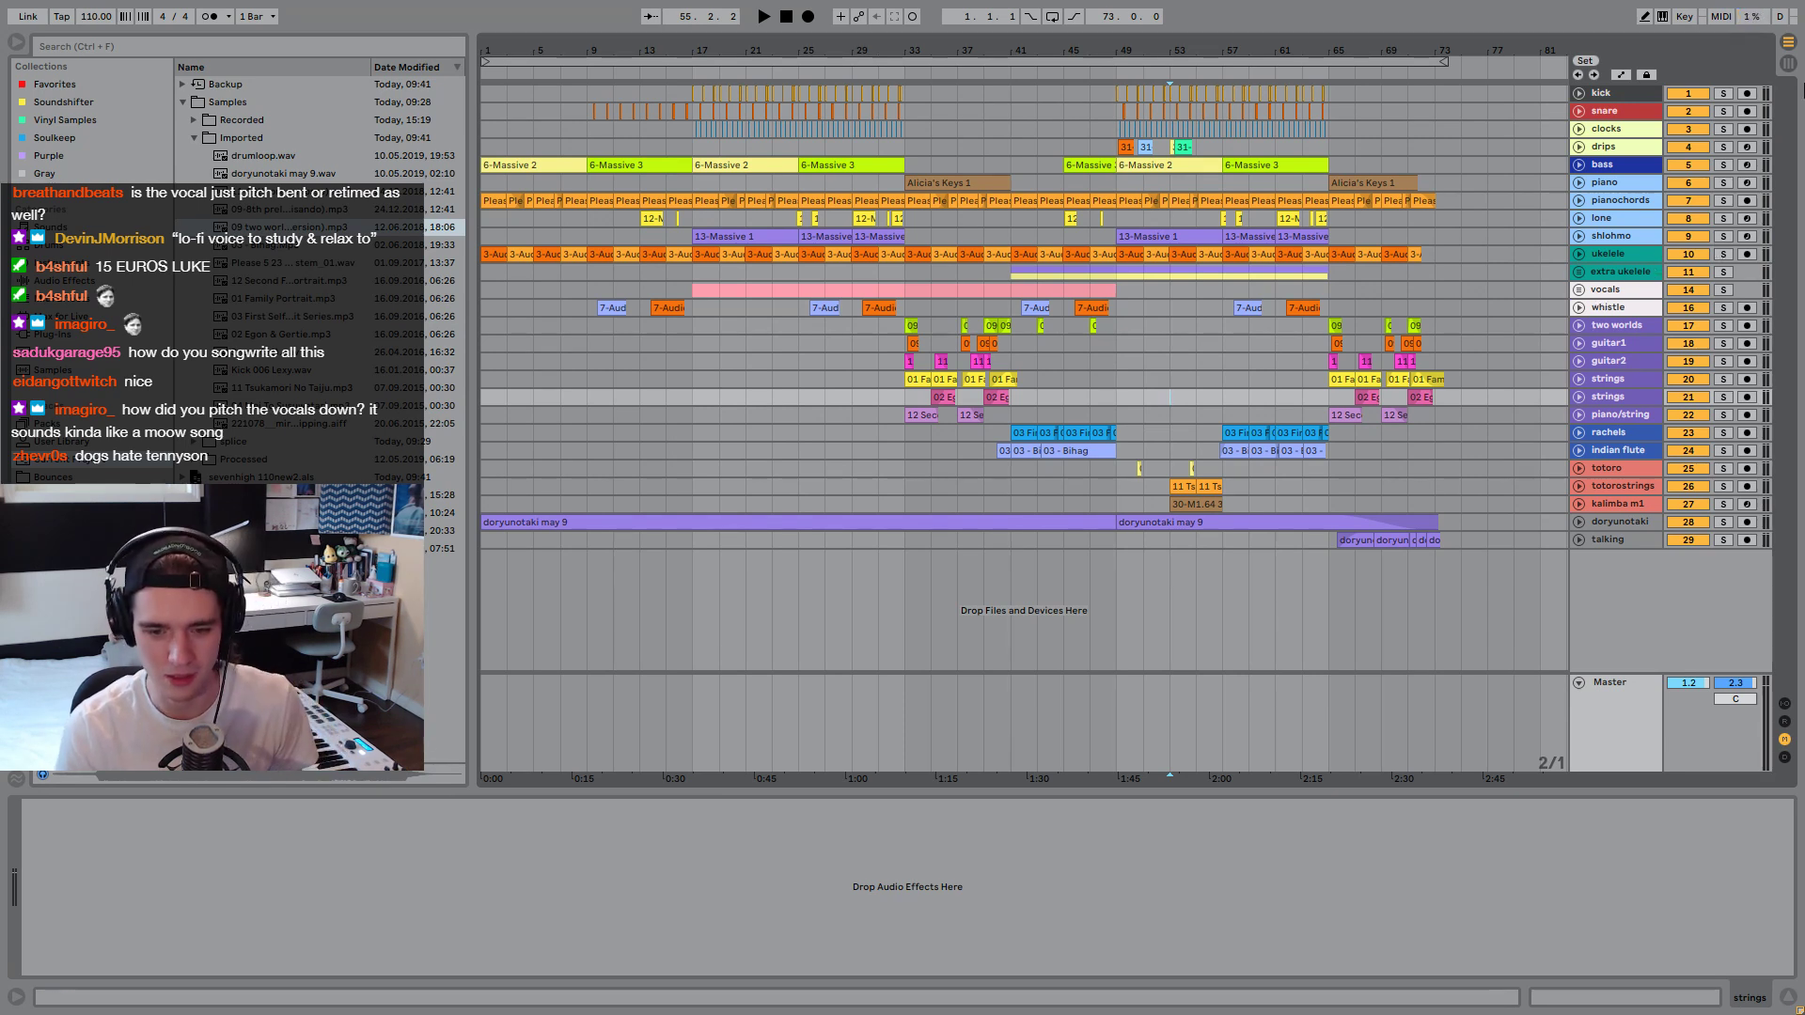
Solo the vocals group and play it from around bar 41.
{"action": "key", "text": "space"}
{"action": "left_click", "coordinate": [1724, 290]}
{"action": "left_click", "coordinate": [1016, 288]}
{"action": "key", "text": "space"}
{"action": "key", "text": "space"}
Expand the vocals group, select the iphone clips from bar 17 to 33, show their sample settings, and play them.
{"action": "left_click", "coordinate": [1579, 290]}
{"action": "key", "text": "space"}
{"action": "left_click", "coordinate": [706, 355]}
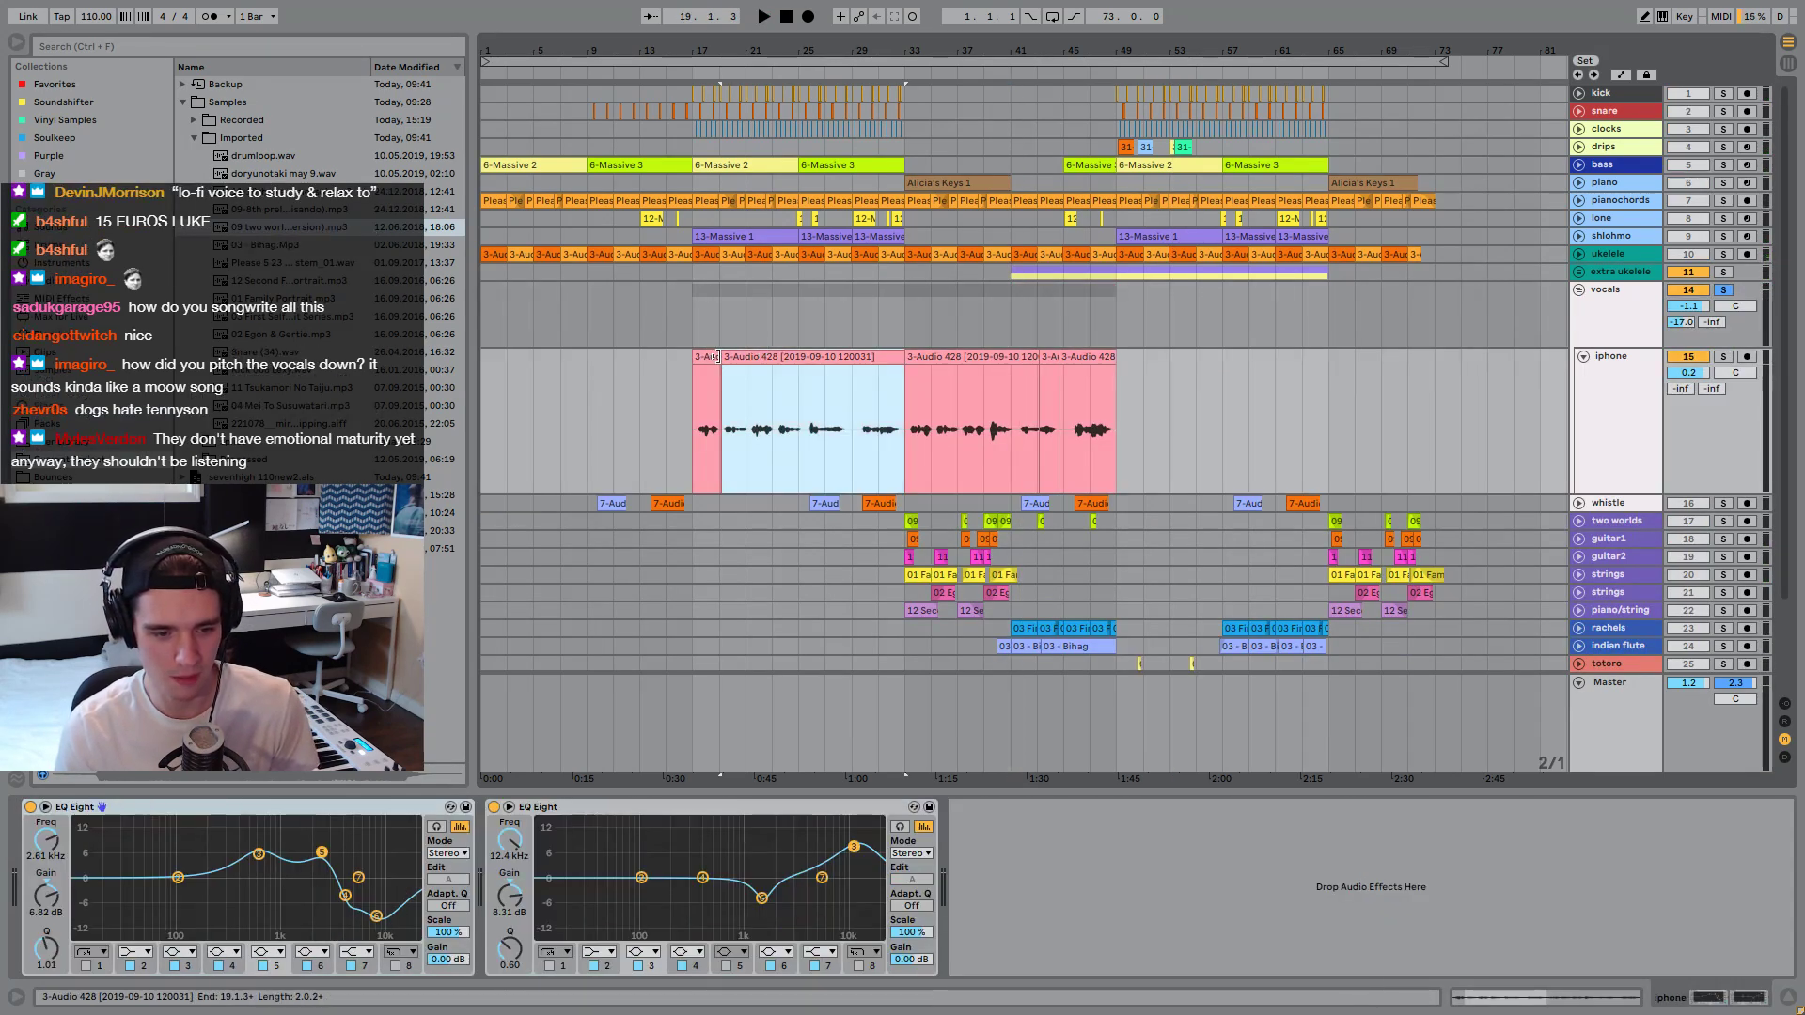
{"action": "left_click", "coordinate": [1580, 1000]}
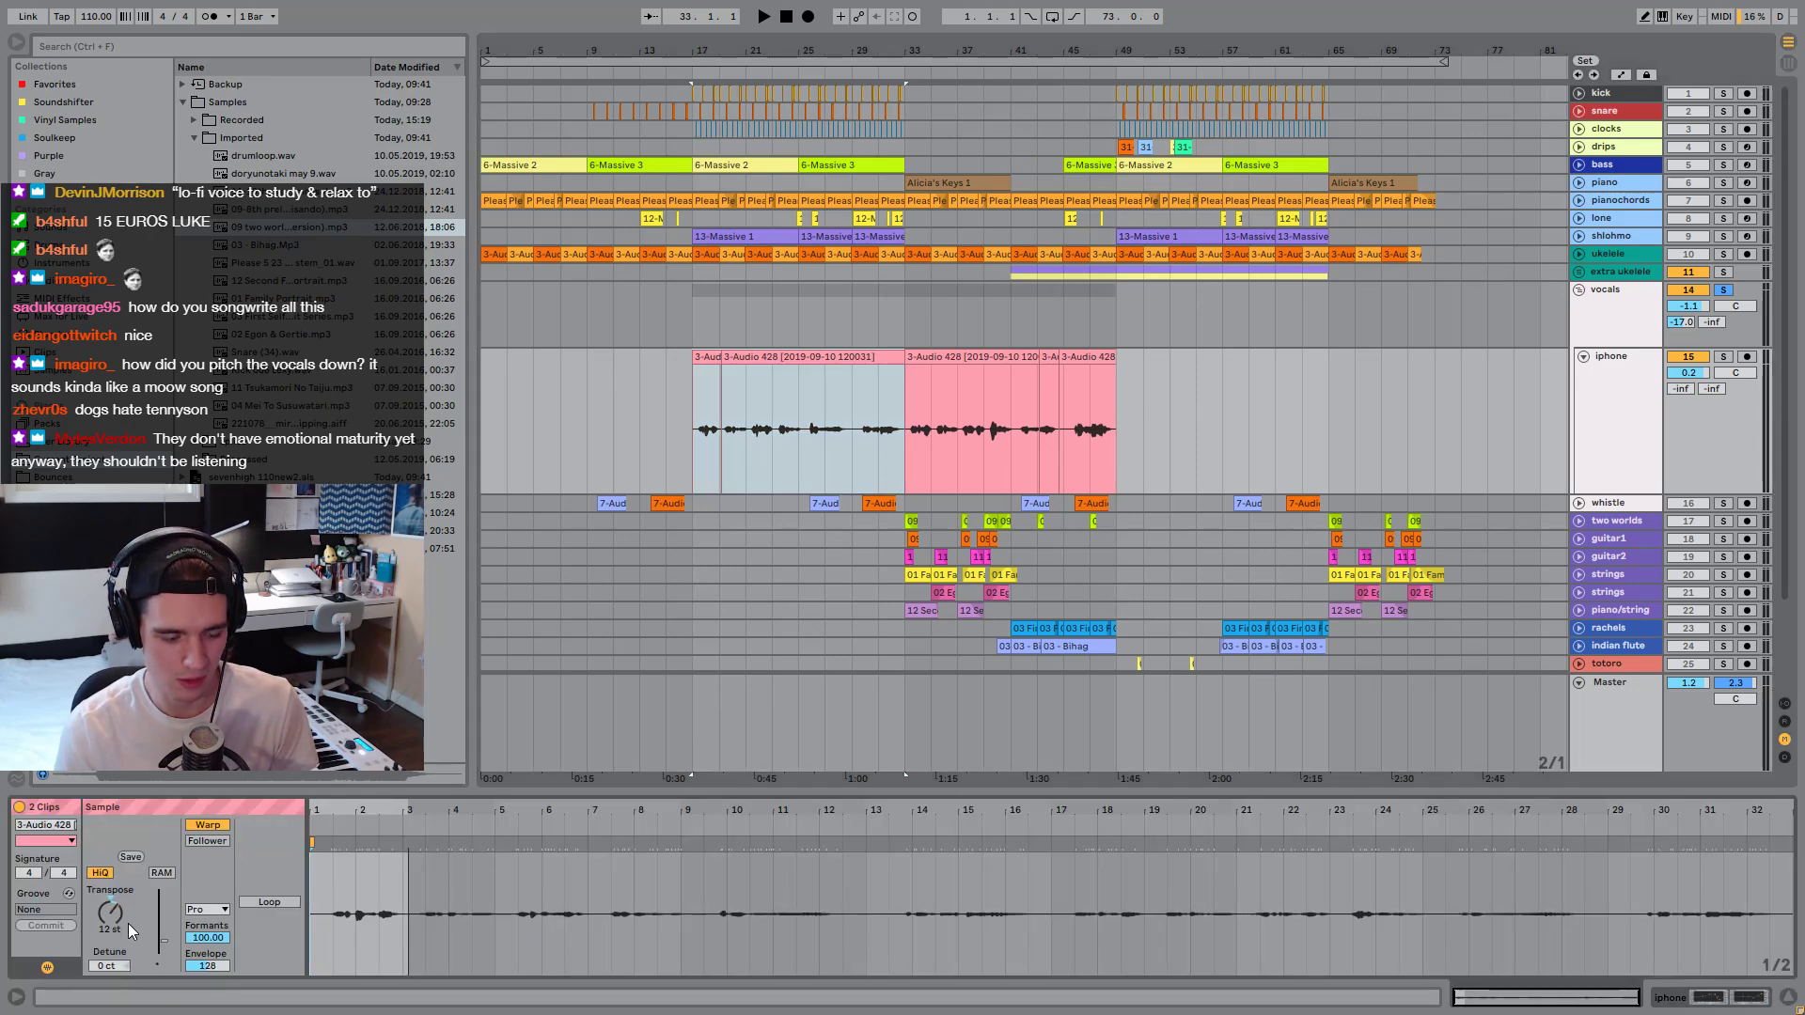
{"action": "key", "text": "space"}
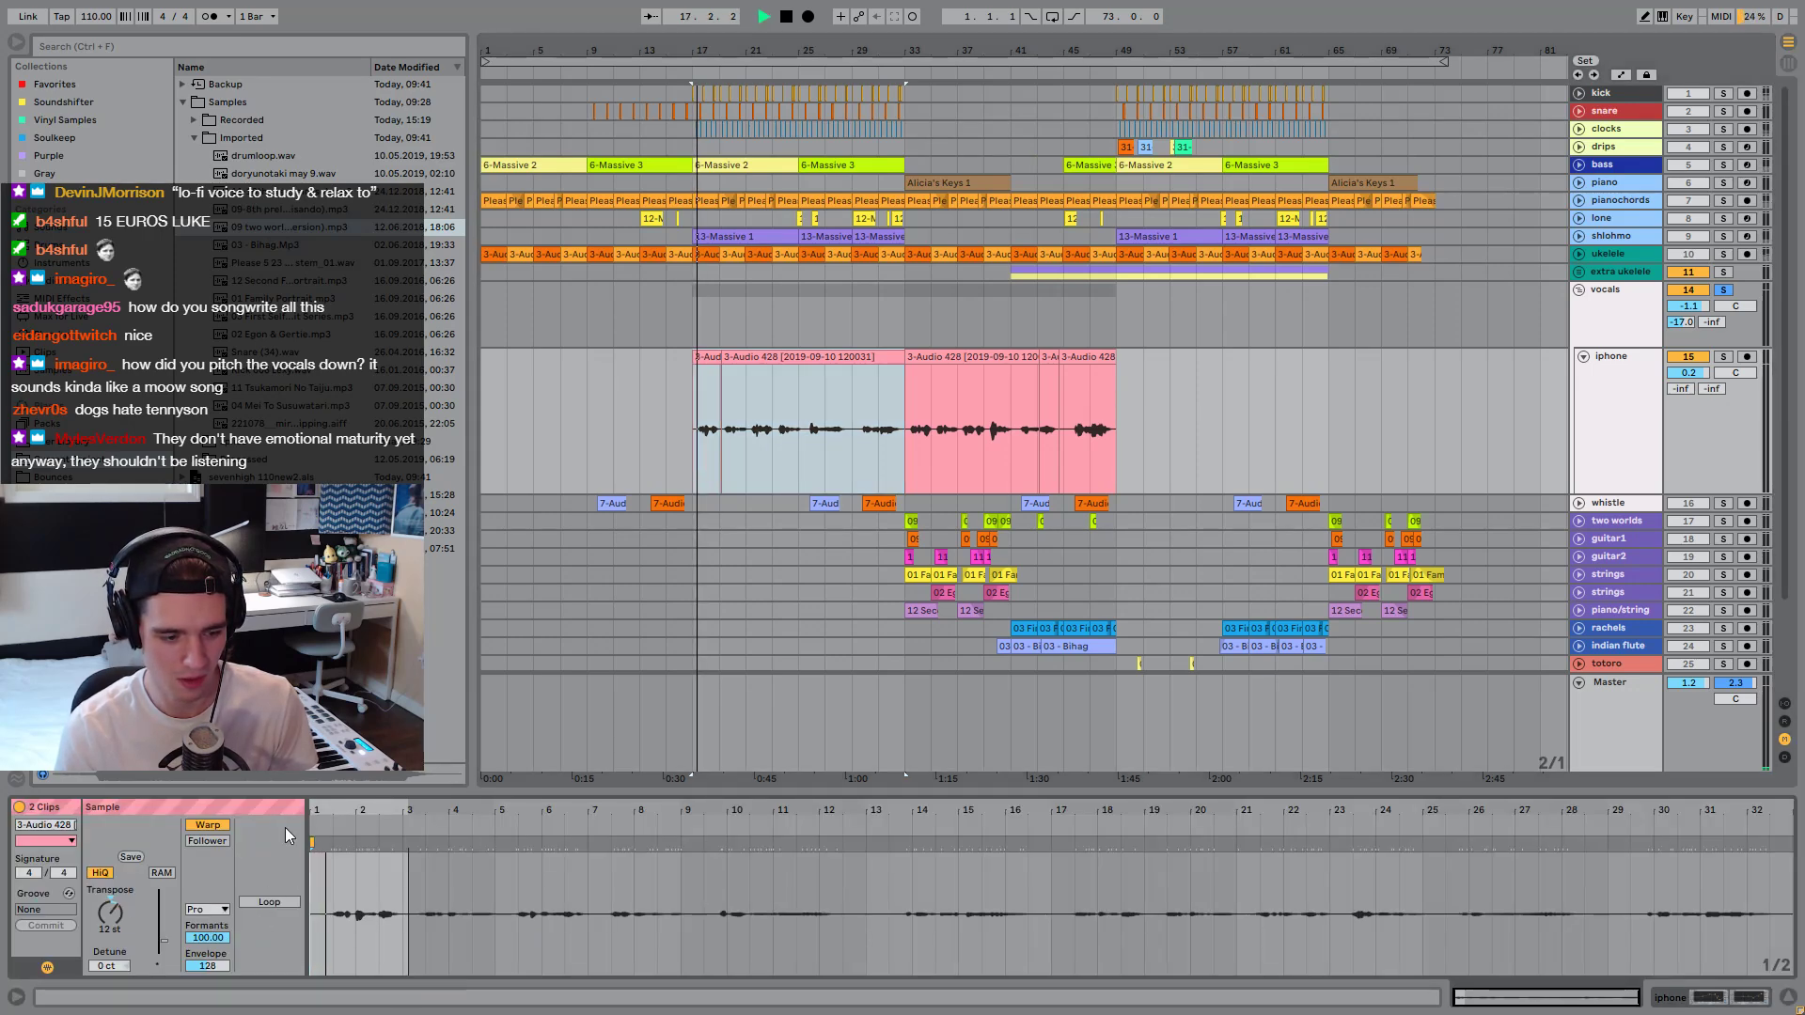
{"action": "left_click_drag", "start_coordinate": [705, 70], "coordinate": [707, 282]}
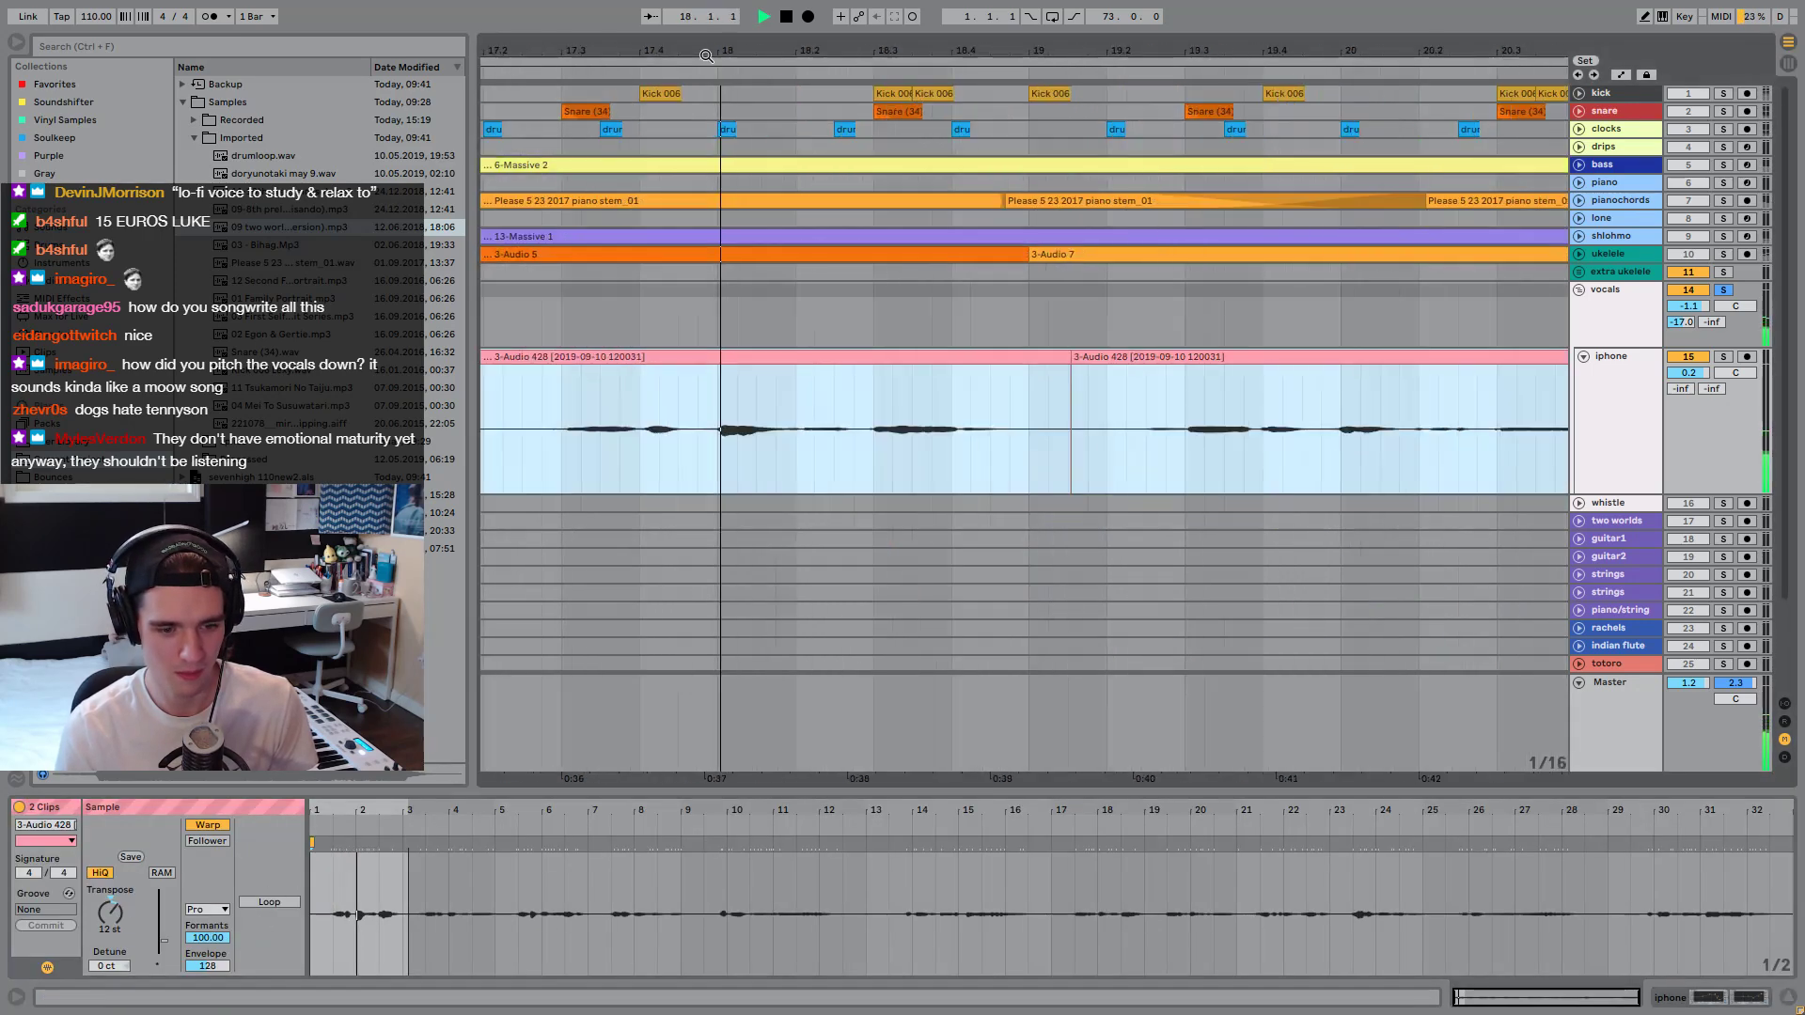
Audition the iphone vocal clip from bar 18 with formants at 0, soloed and in the full mix, and return formants to 100.
{"action": "left_click", "coordinate": [723, 471]}
{"action": "key", "text": "space"}
{"action": "type", "text": "0"}
{"action": "key", "text": "Return"}
{"action": "key", "text": "space"}
{"action": "key", "text": "space"}
{"action": "left_click", "coordinate": [1724, 290]}
{"action": "key", "text": "space"}
{"action": "key", "text": "space"}
{"action": "left_click_drag", "start_coordinate": [213, 936], "coordinate": [212, 842]}
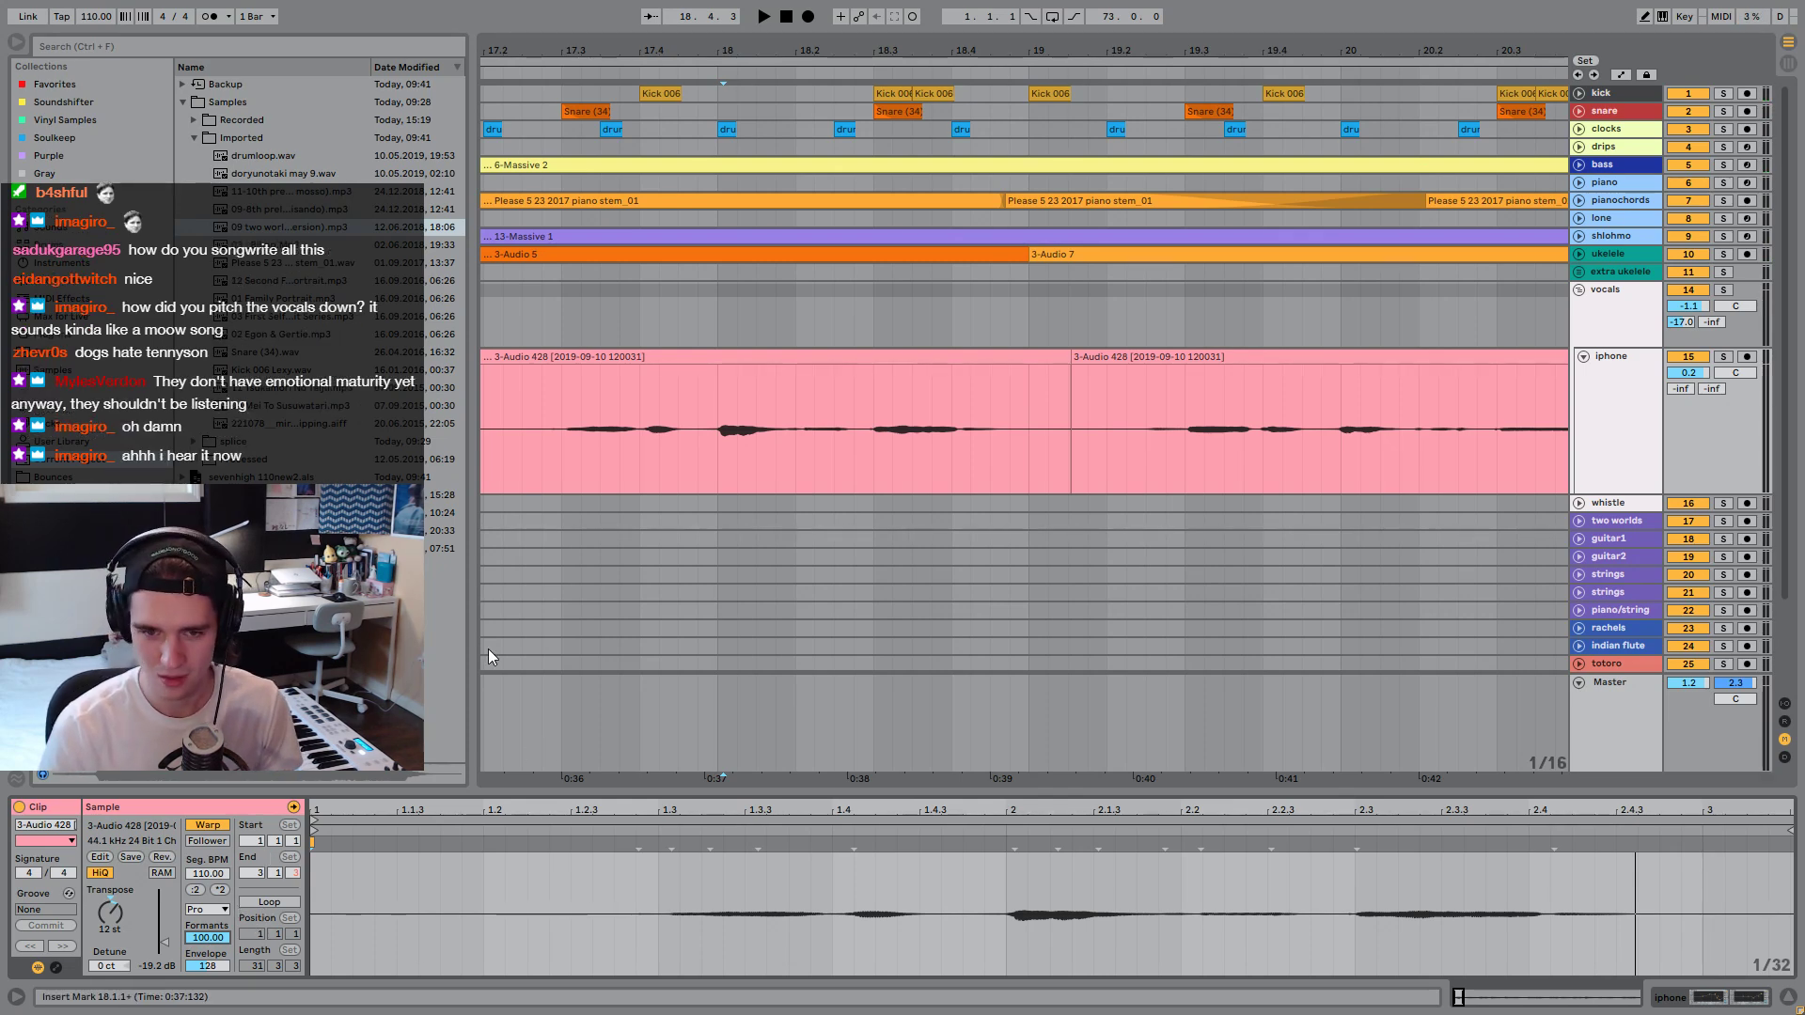
Play the full mix with the vocals from bar 18 in short passes, and collapse the vocals group.
{"action": "left_click_drag", "start_coordinate": [733, 54], "coordinate": [733, 28]}
{"action": "key", "text": "space"}
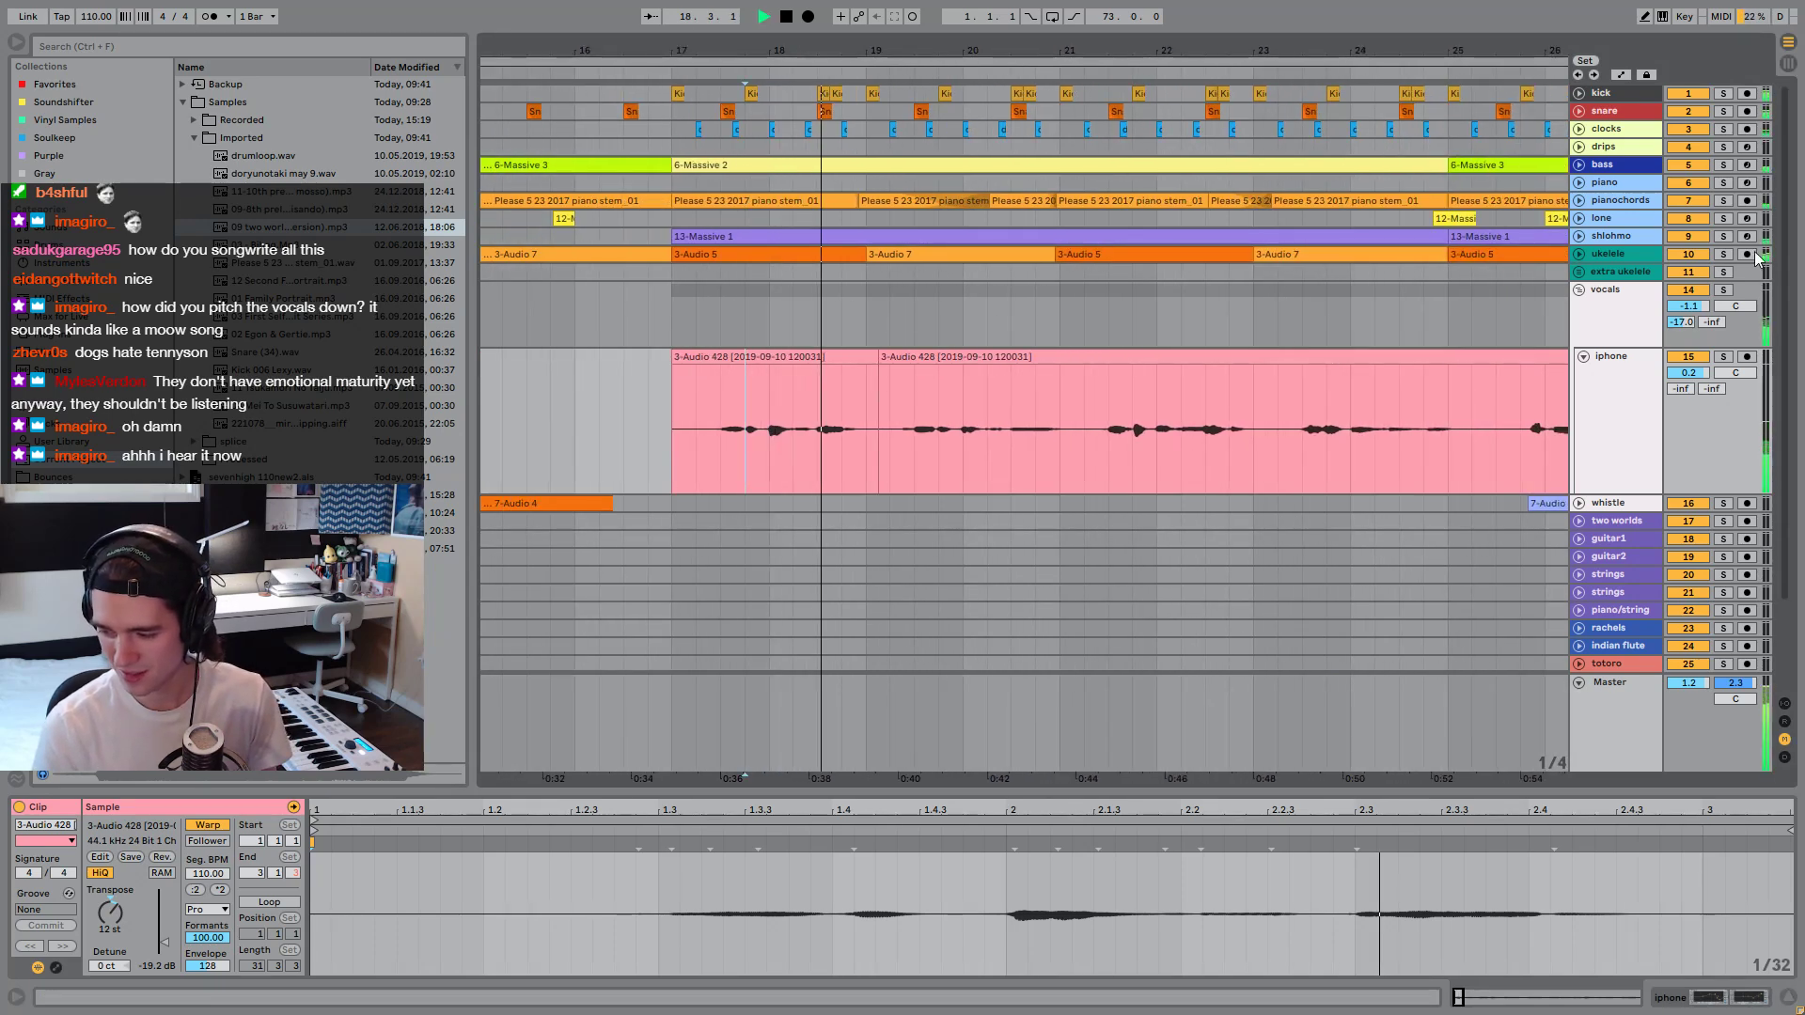
{"action": "key", "text": "space"}
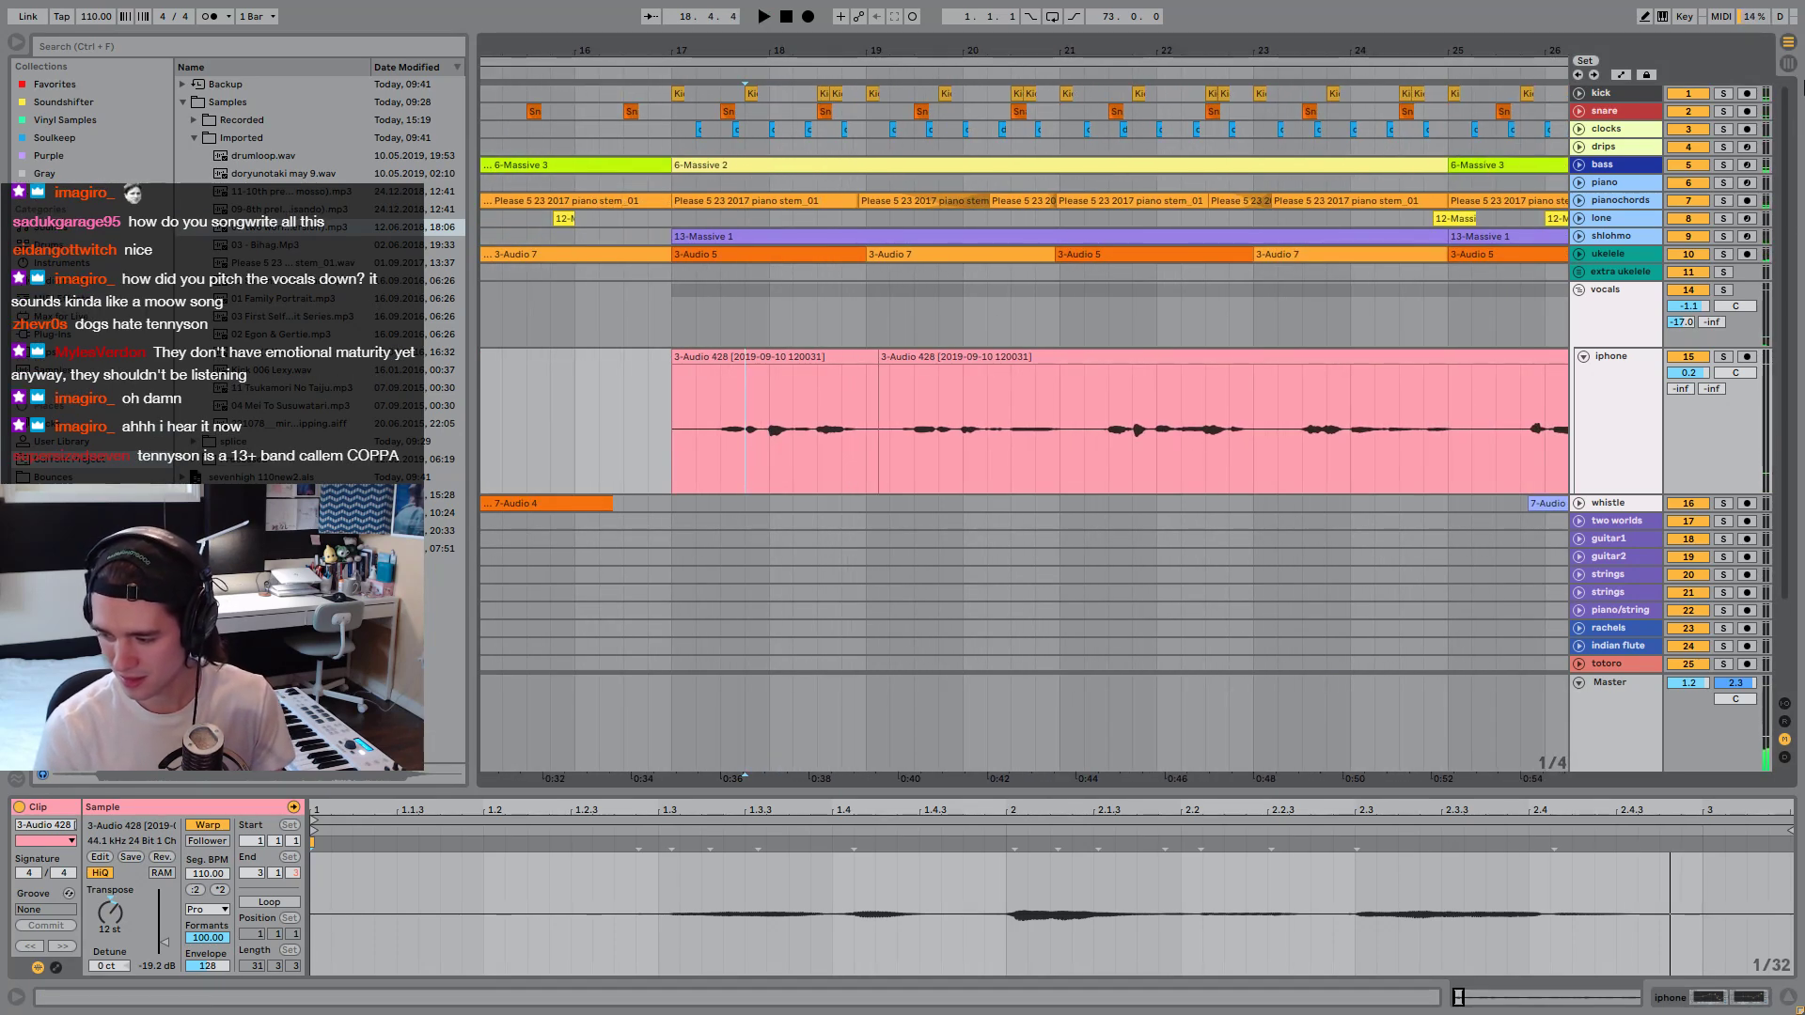
{"action": "key", "text": "space"}
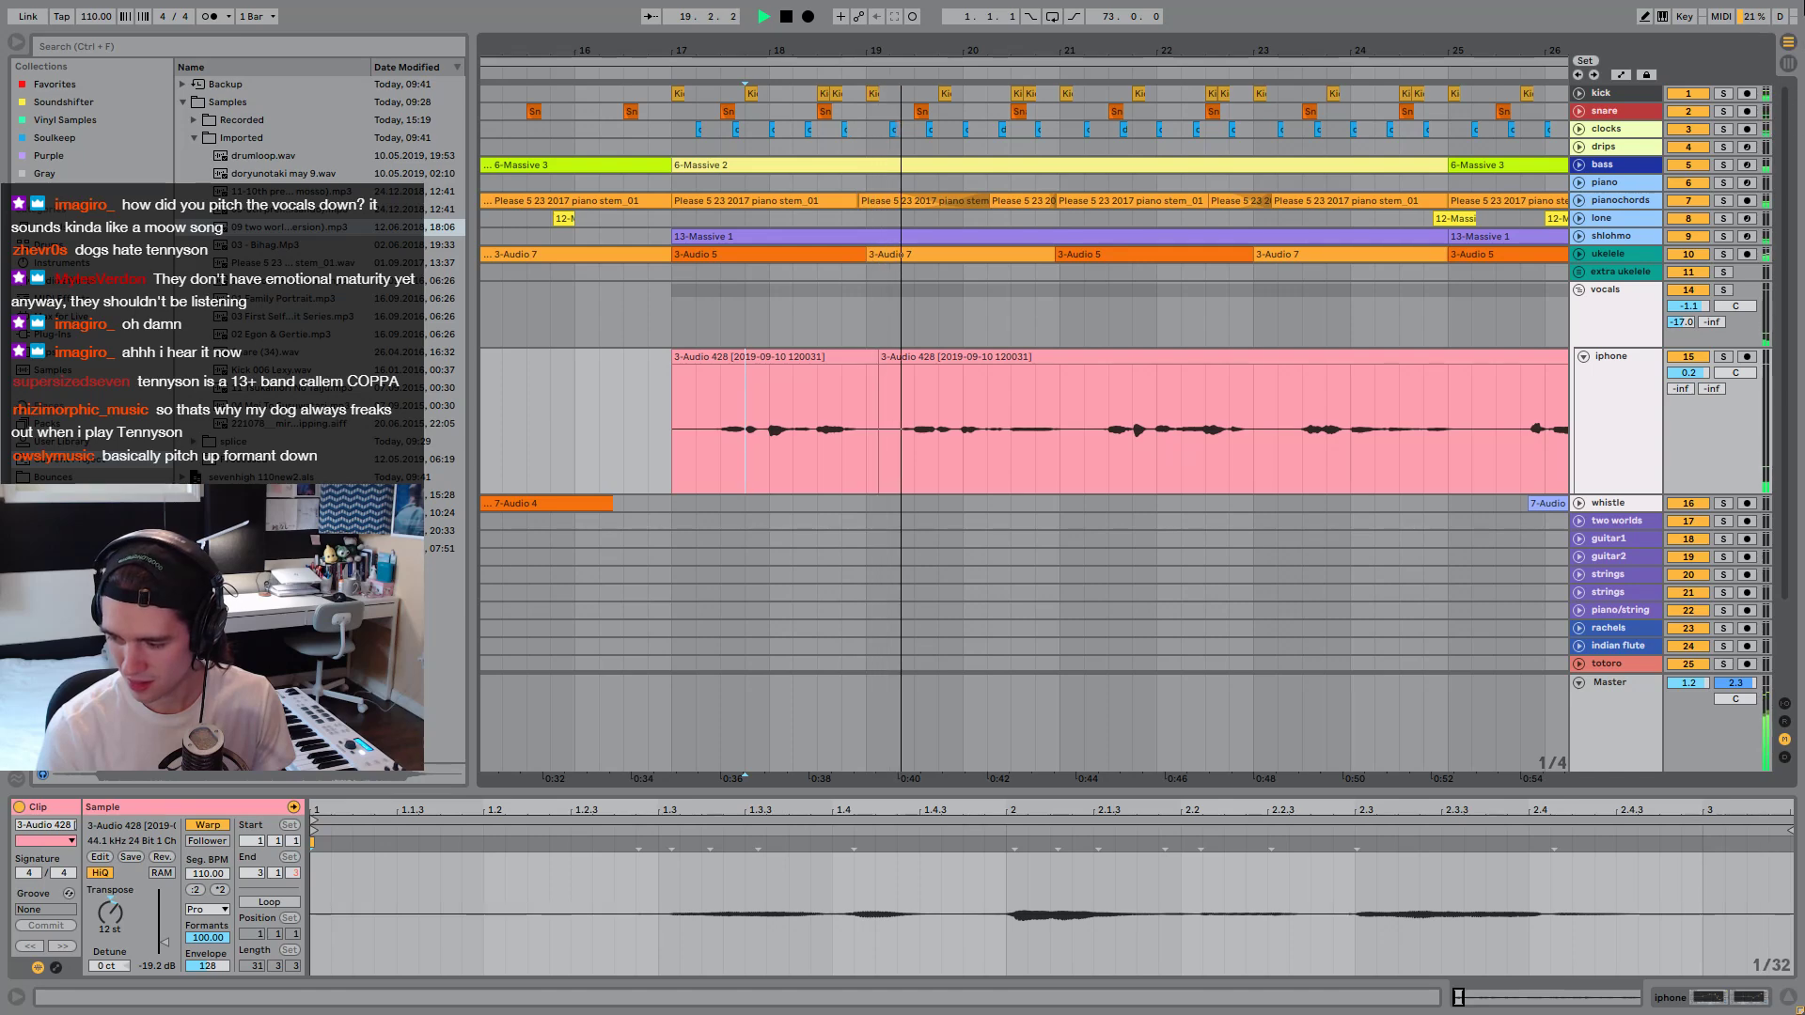
{"action": "key", "text": "space"}
{"action": "left_click", "coordinate": [1579, 290]}
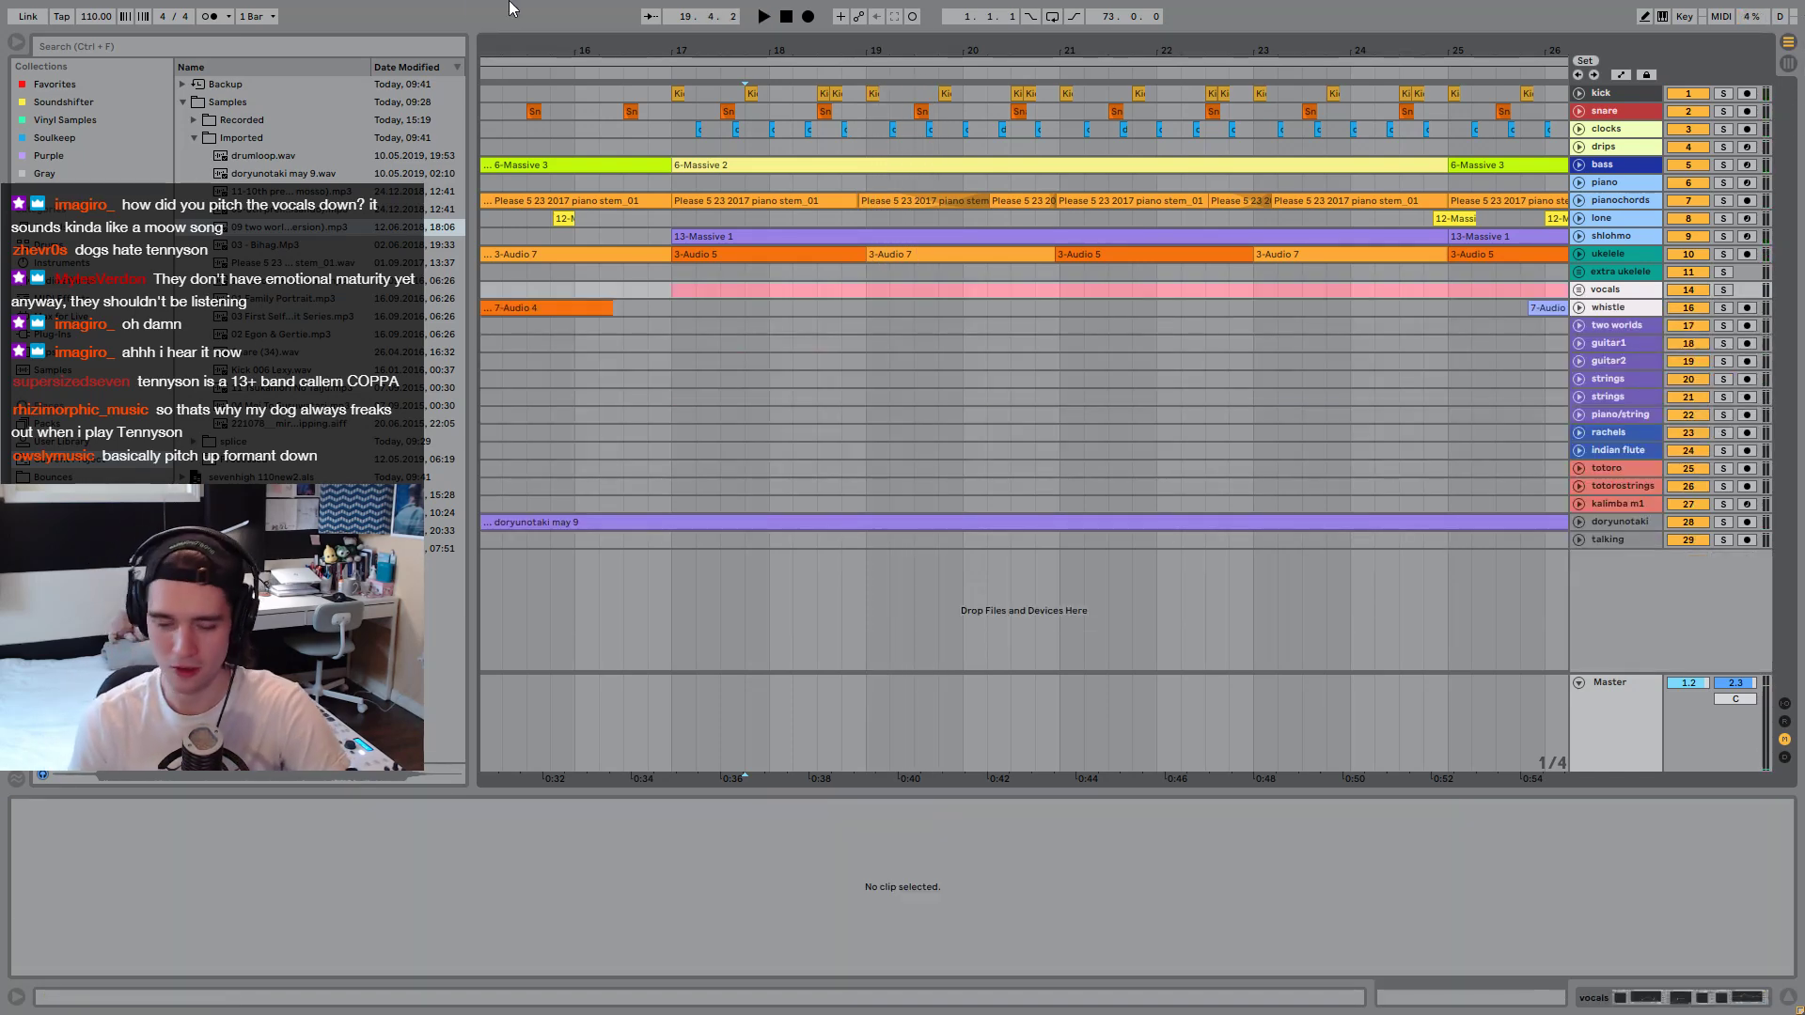
Leave full screen and open the recent set bucky-intro2.als without saving changes to sevenhigh 110new2.
{"action": "key", "text": "F11"}
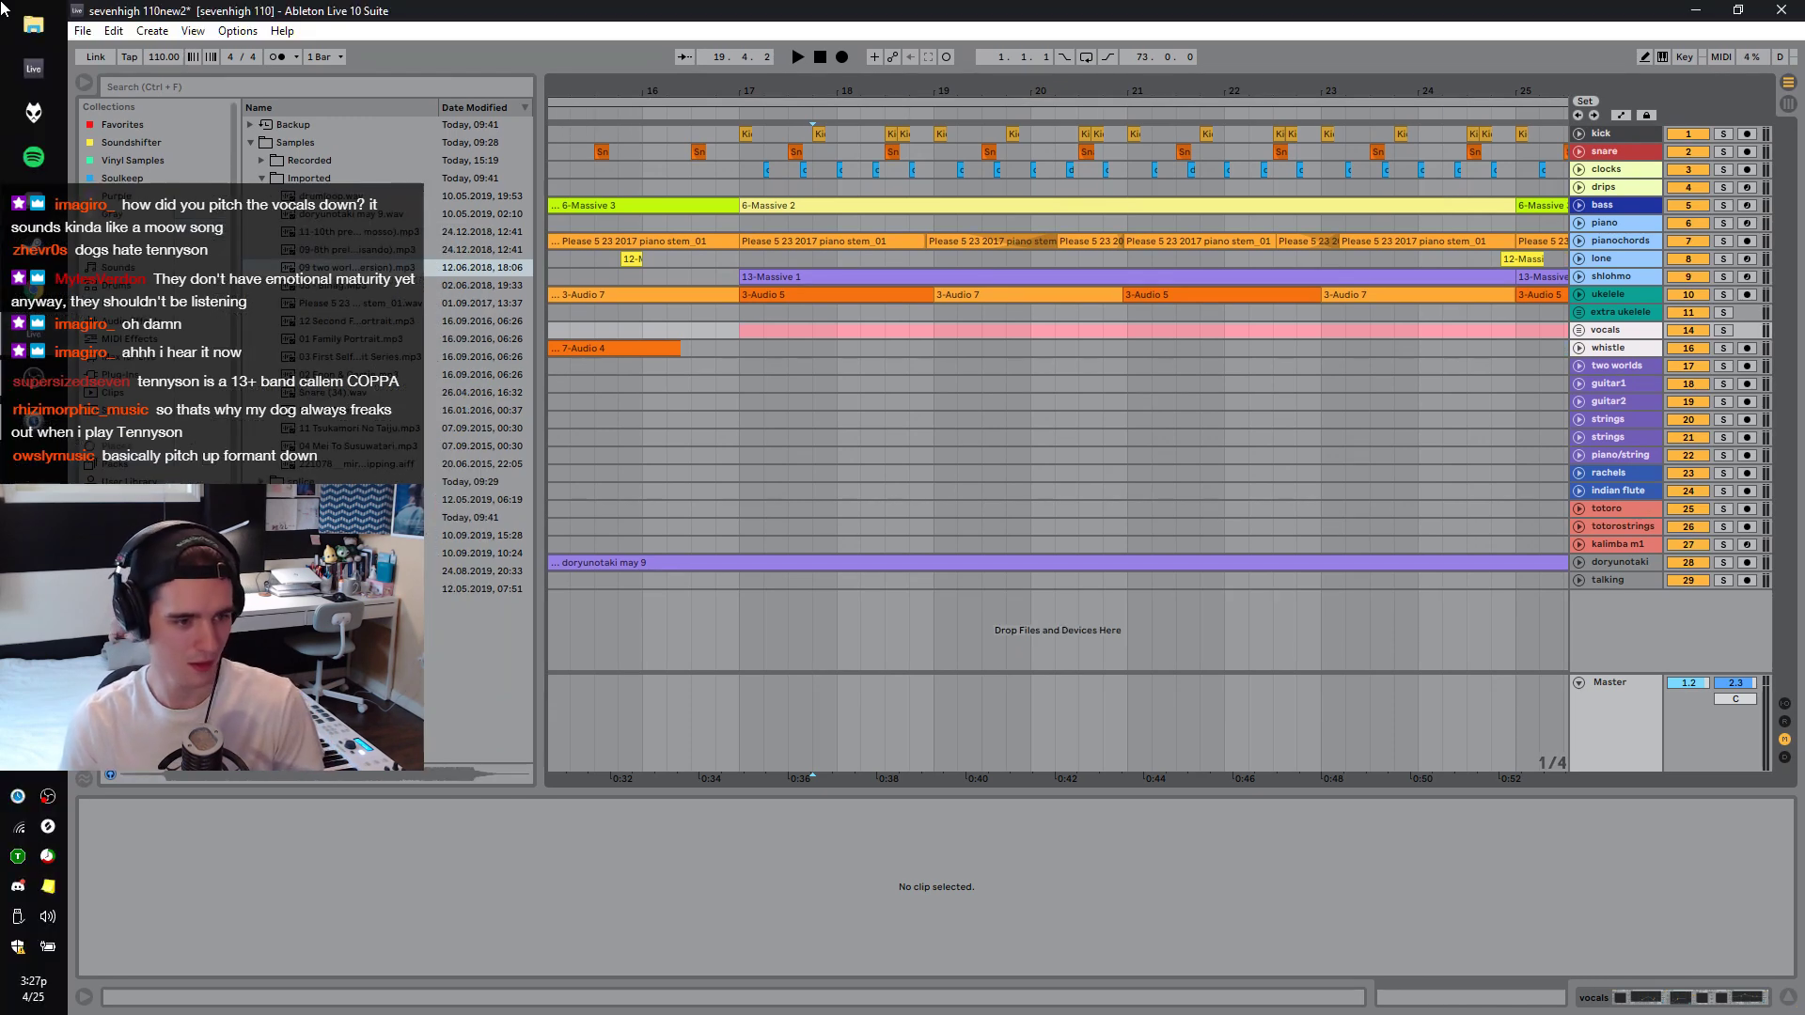
{"action": "key", "text": "ctrl+q"}
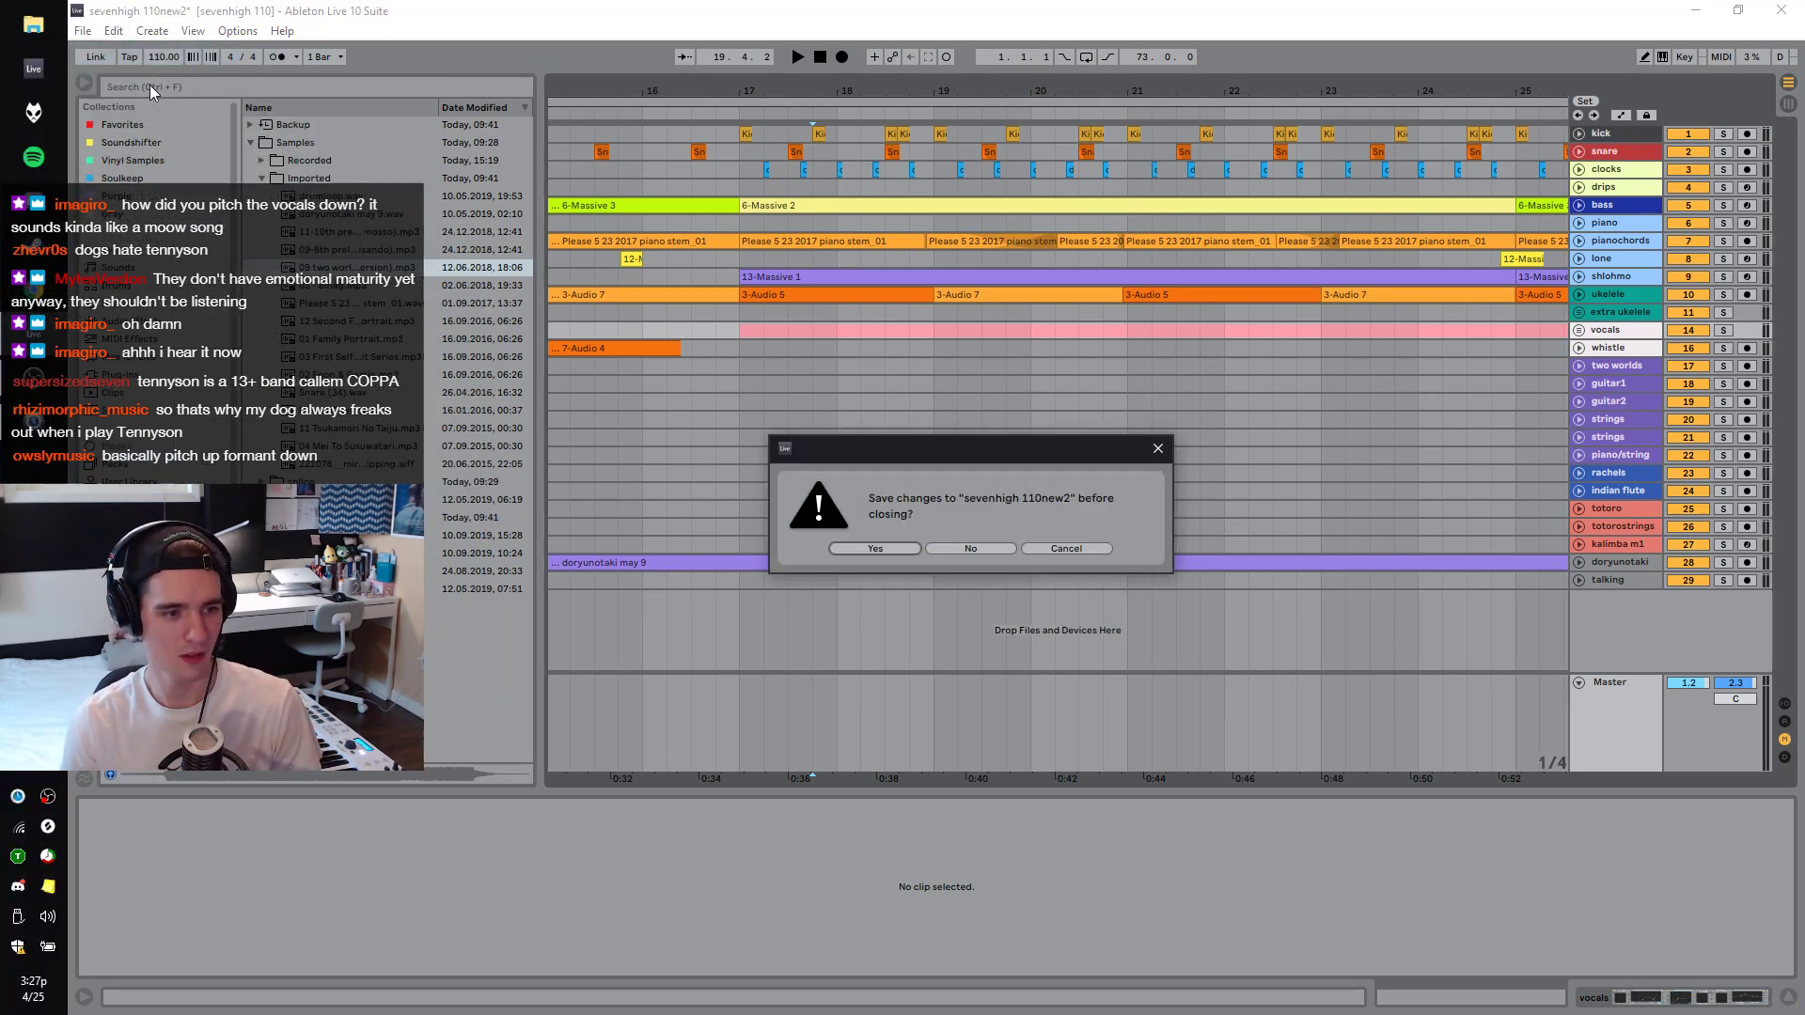
{"action": "left_click", "coordinate": [1065, 548]}
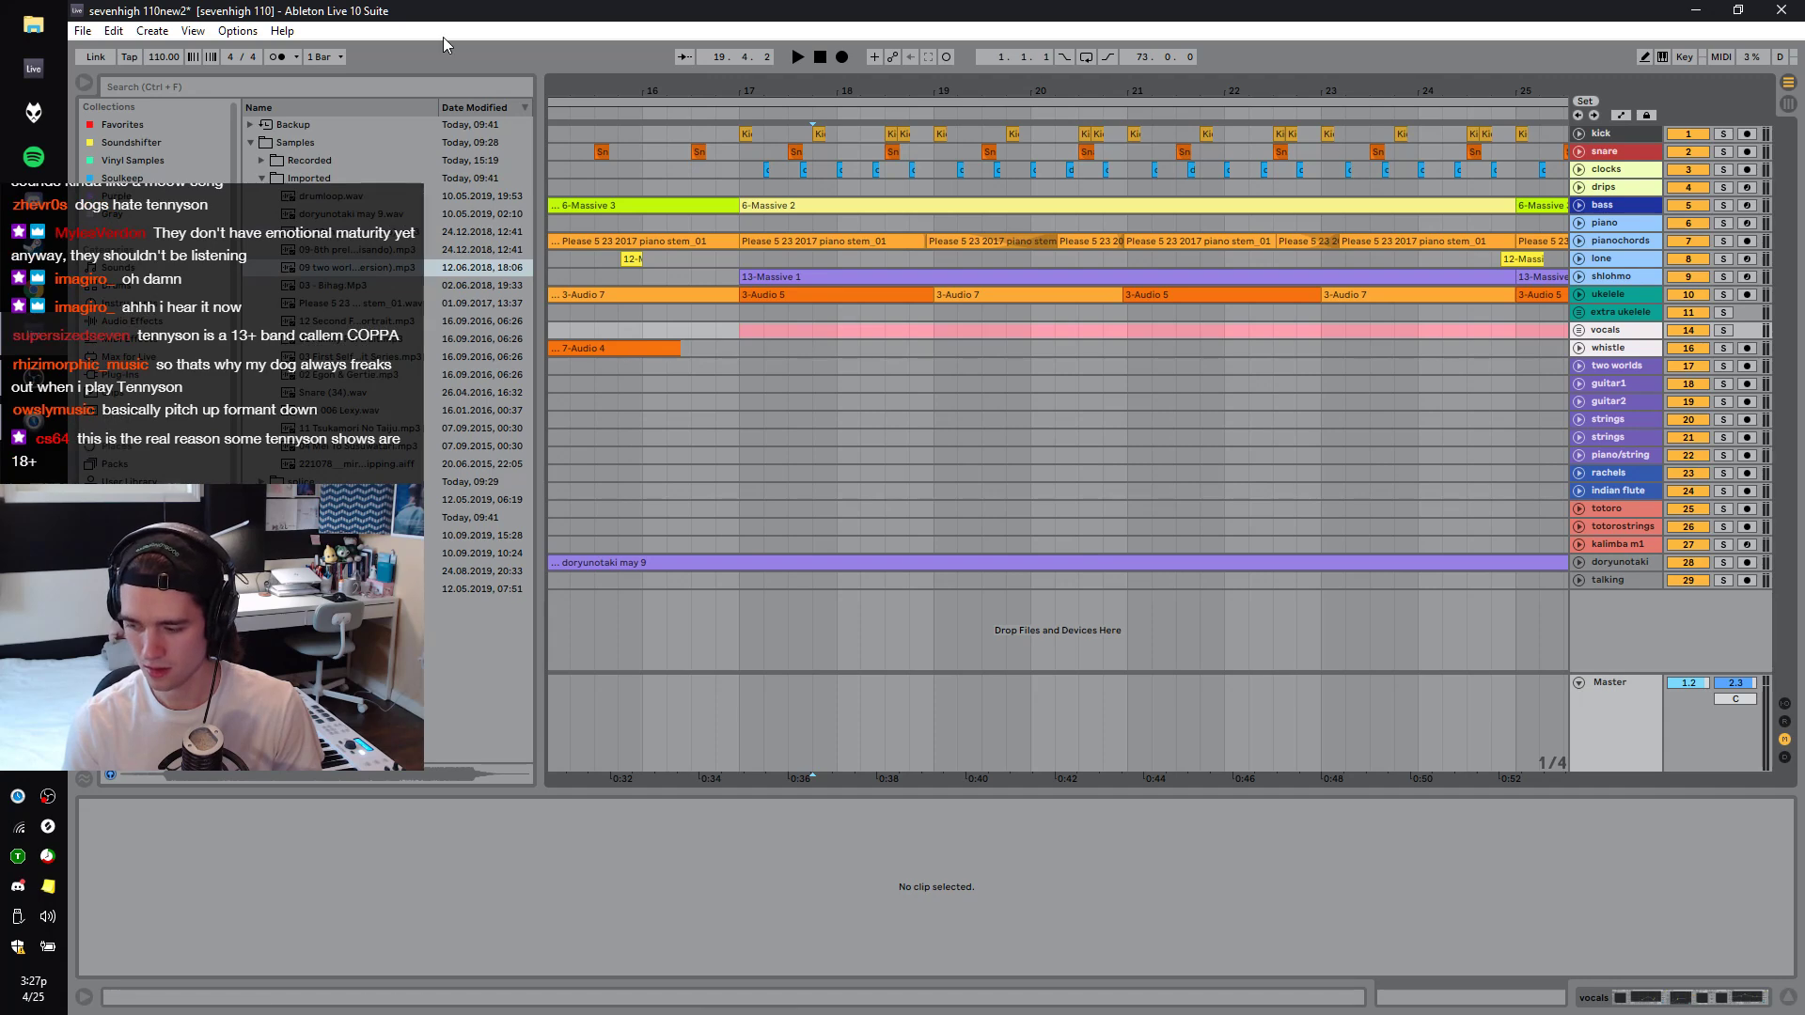
{"action": "left_click", "coordinate": [85, 31]}
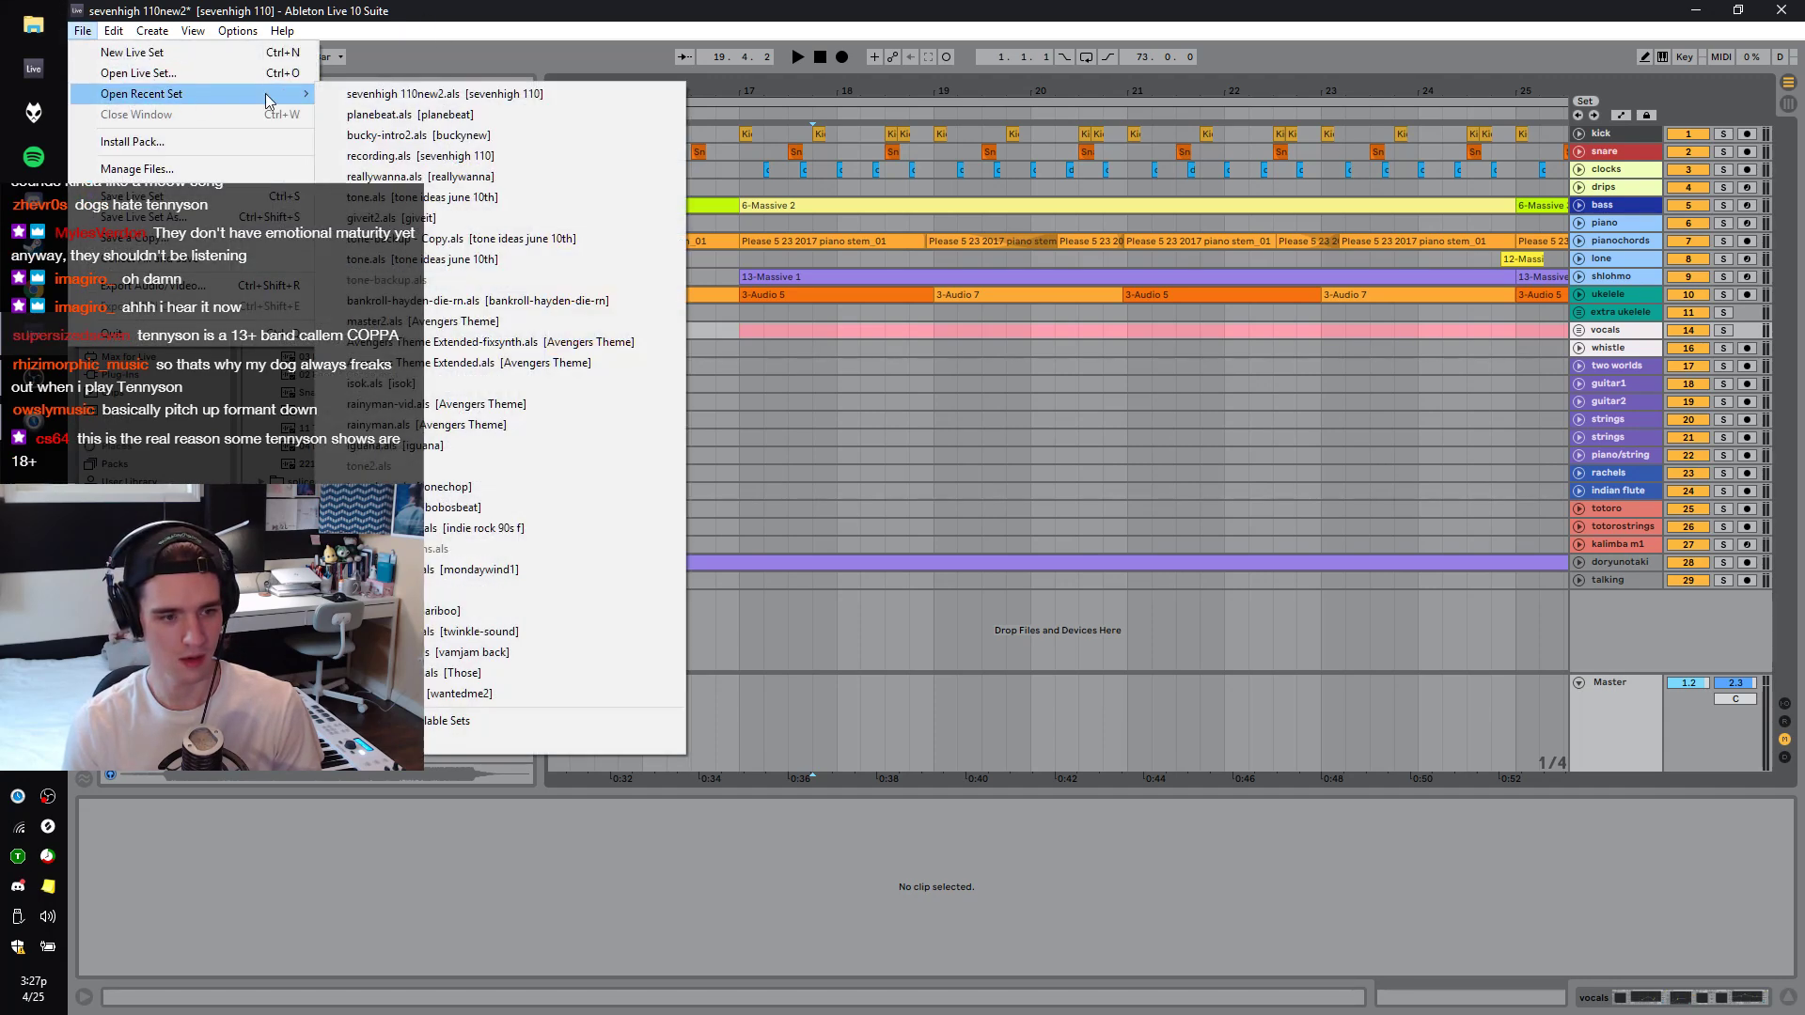
{"action": "left_click", "coordinate": [423, 135]}
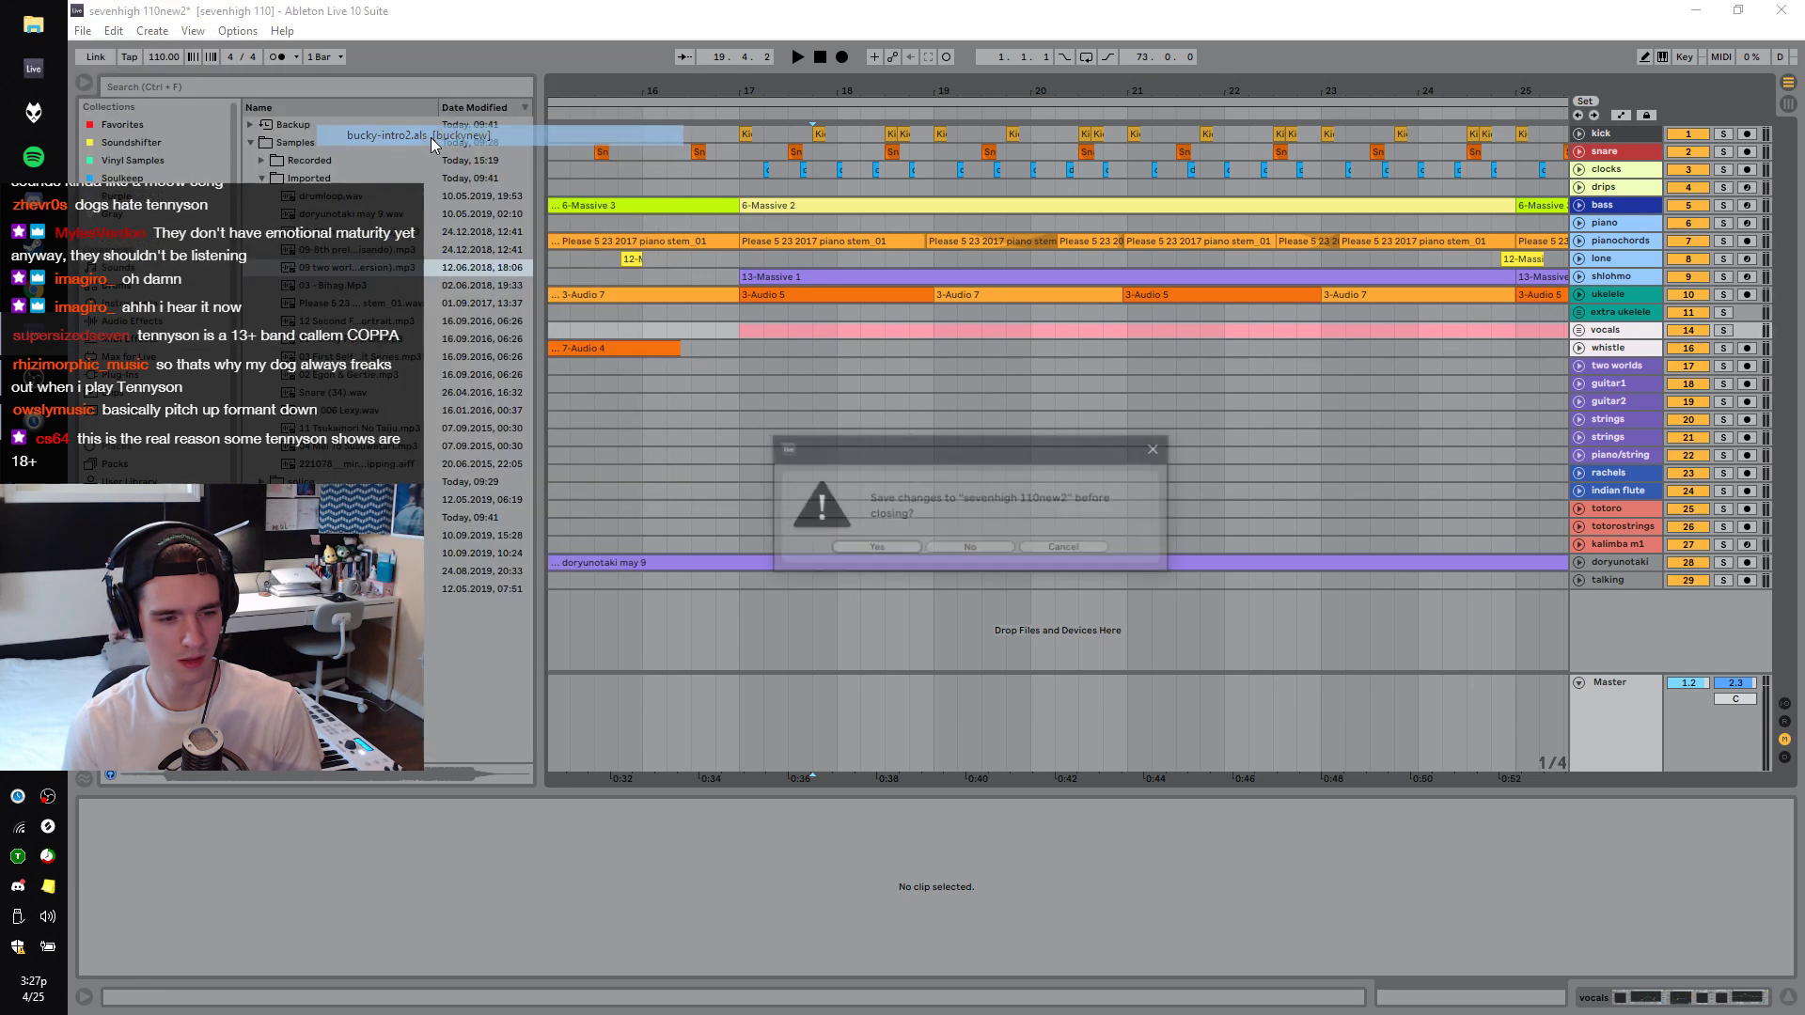
{"action": "left_click", "coordinate": [963, 558]}
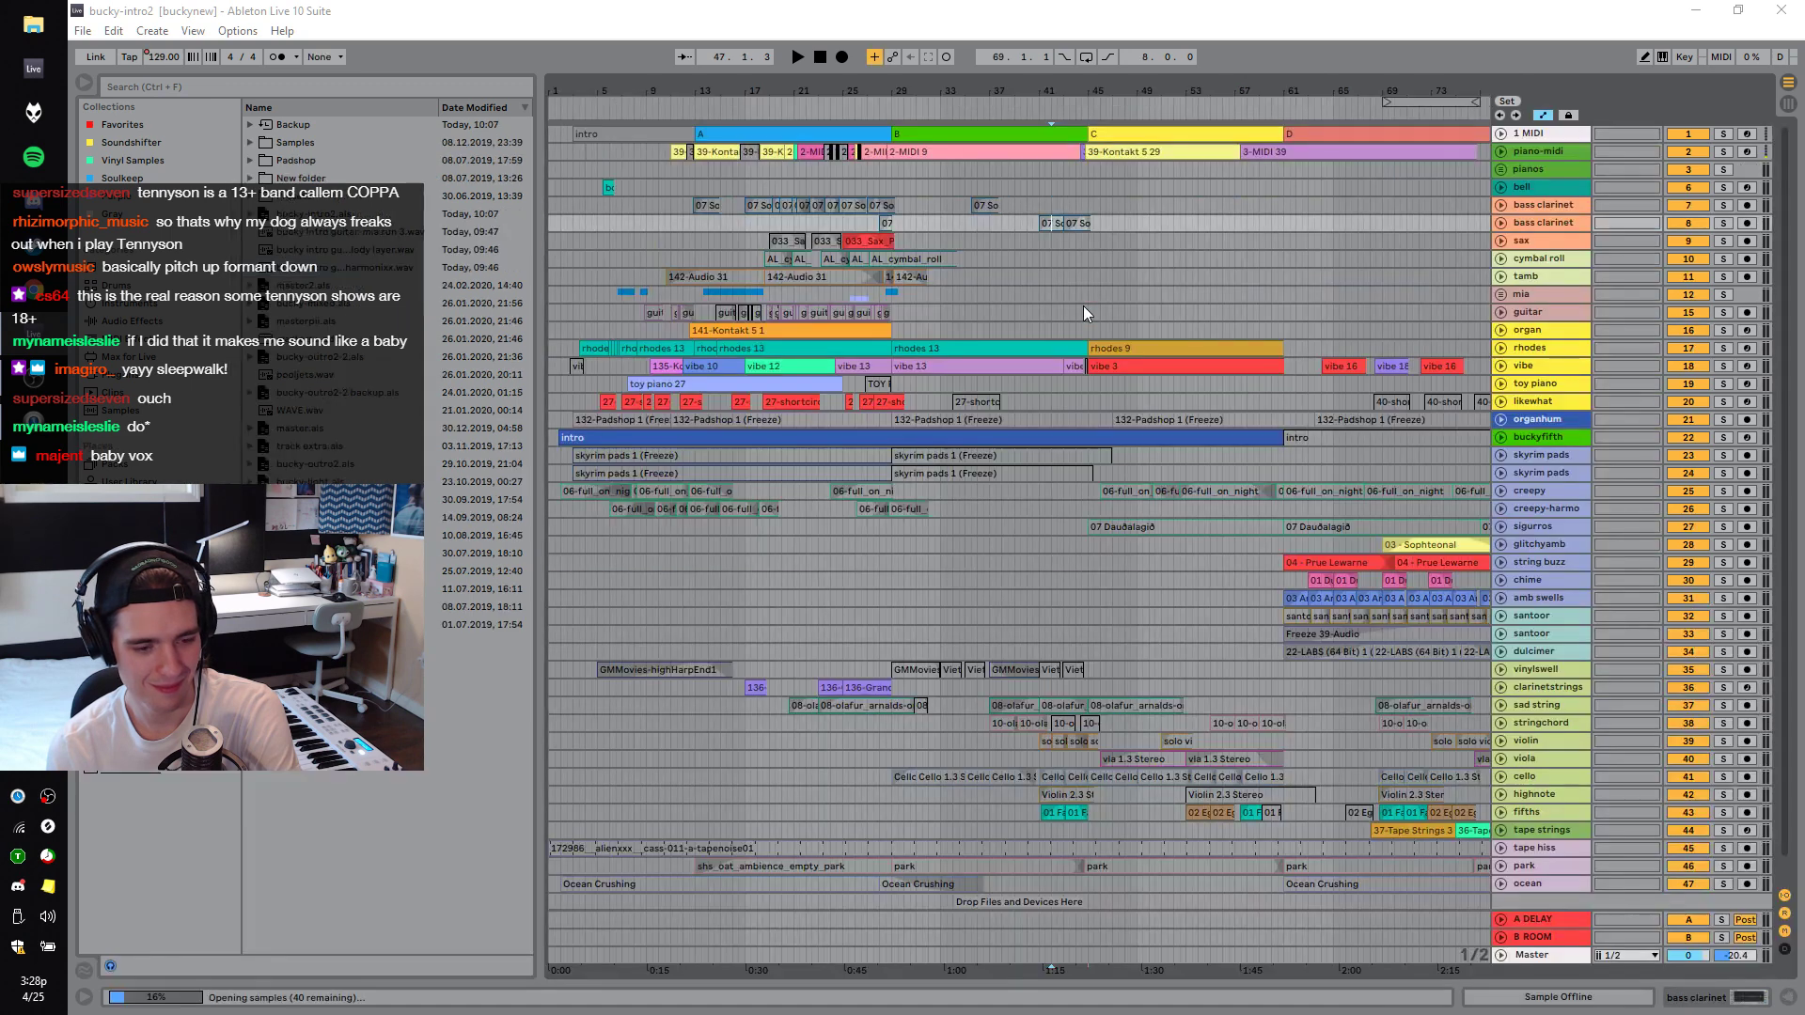
Play the full arrangement from bar 6 and again from bar 18.
{"action": "left_click", "coordinate": [617, 227]}
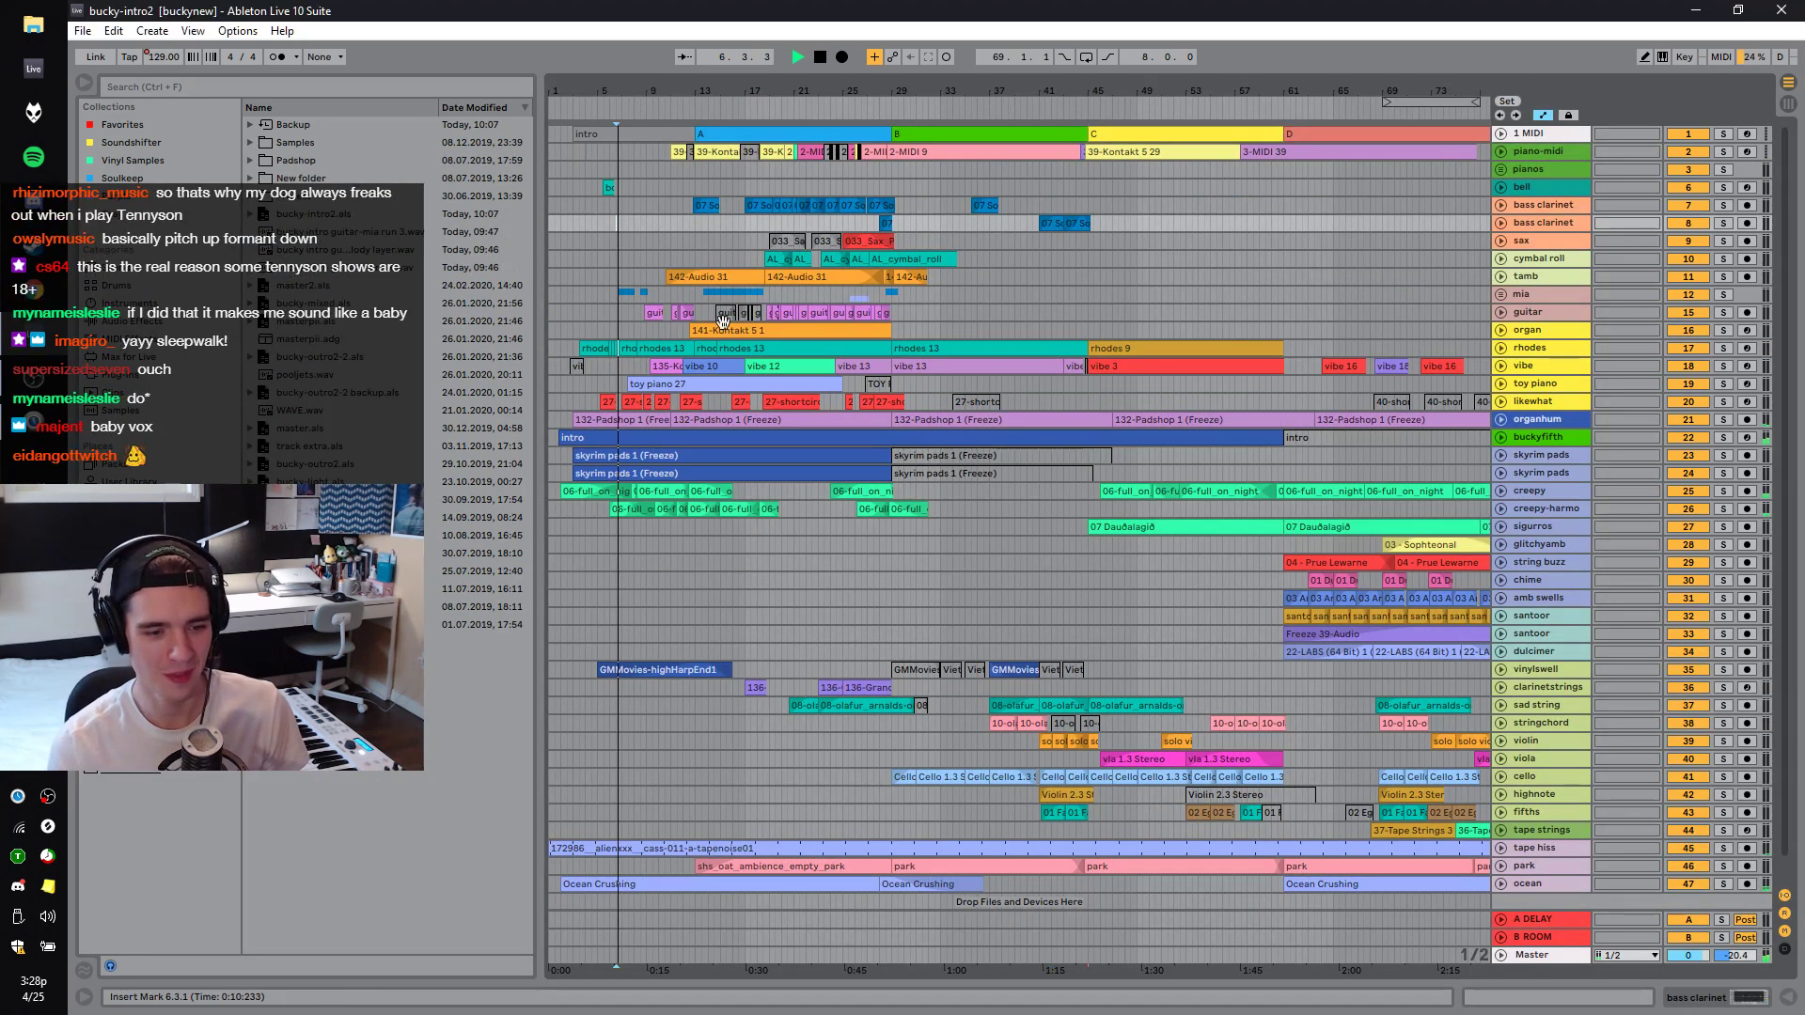
{"action": "scroll", "coordinate": [680, 256], "scroll_direction": "down", "scroll_amount": 1}
{"action": "scroll", "coordinate": [1127, 544], "scroll_direction": "up", "scroll_amount": 1}
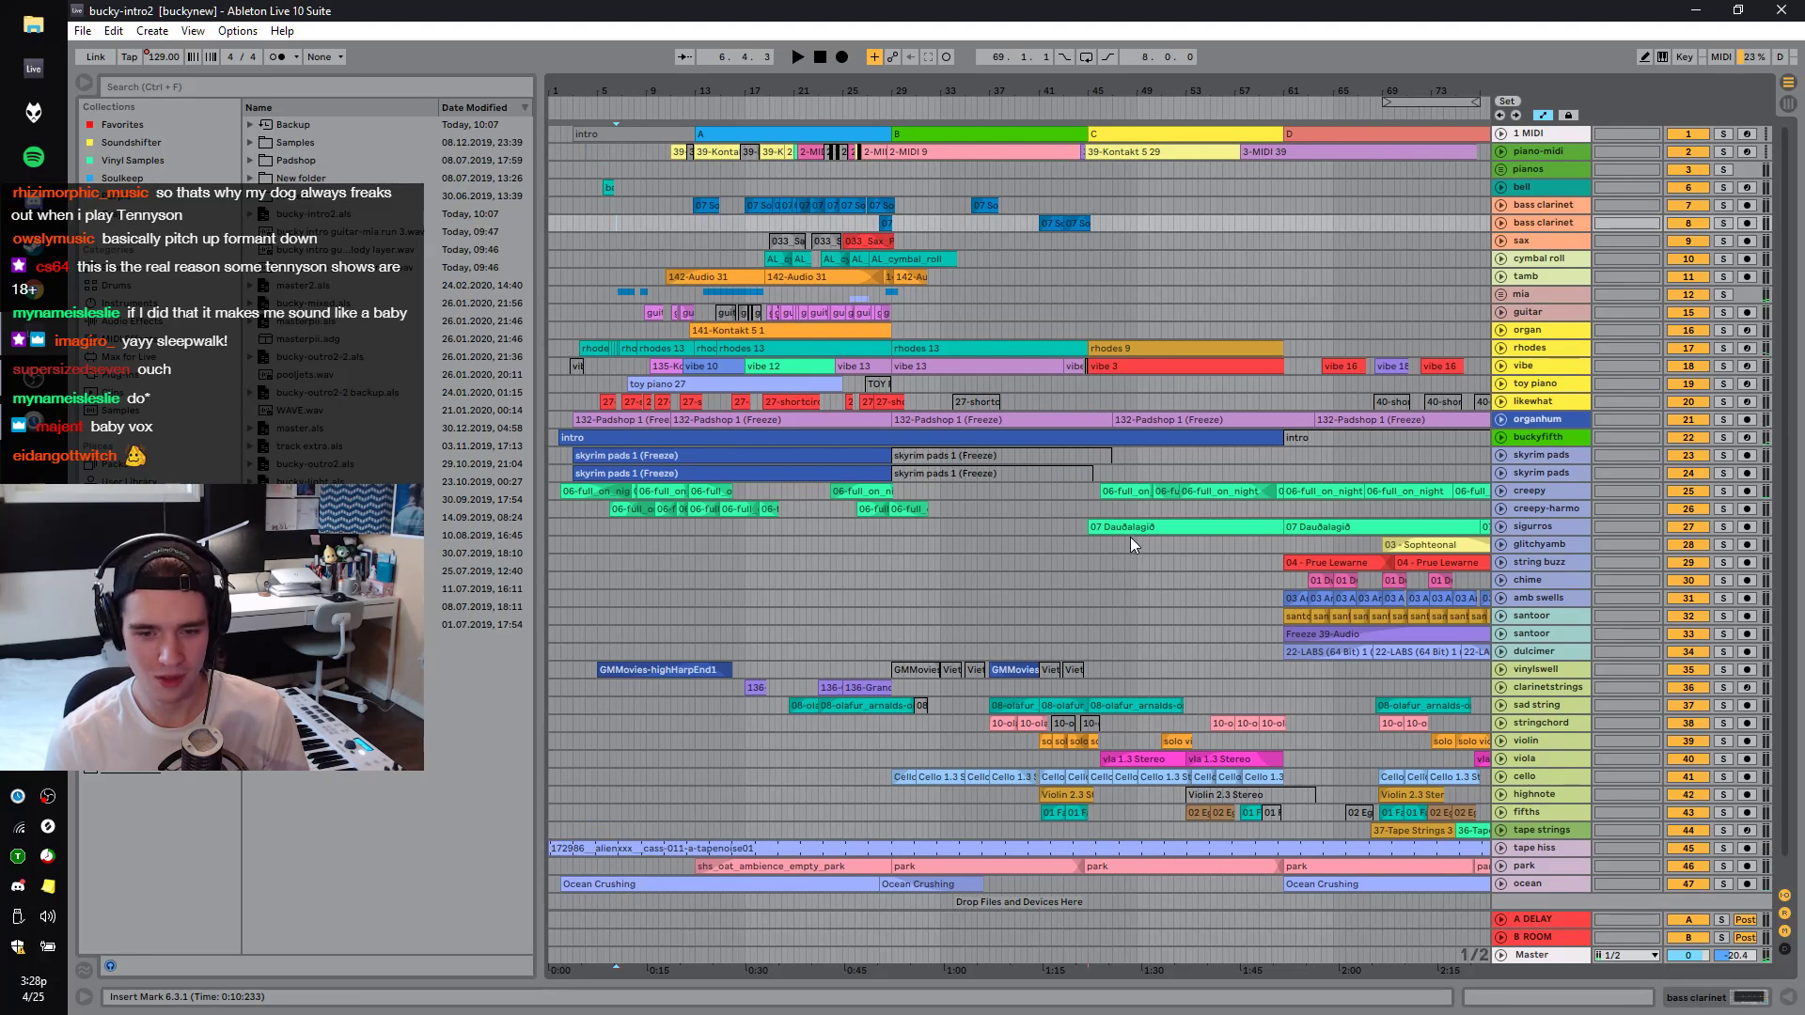
{"action": "left_click_drag", "start_coordinate": [919, 86], "coordinate": [919, 57]}
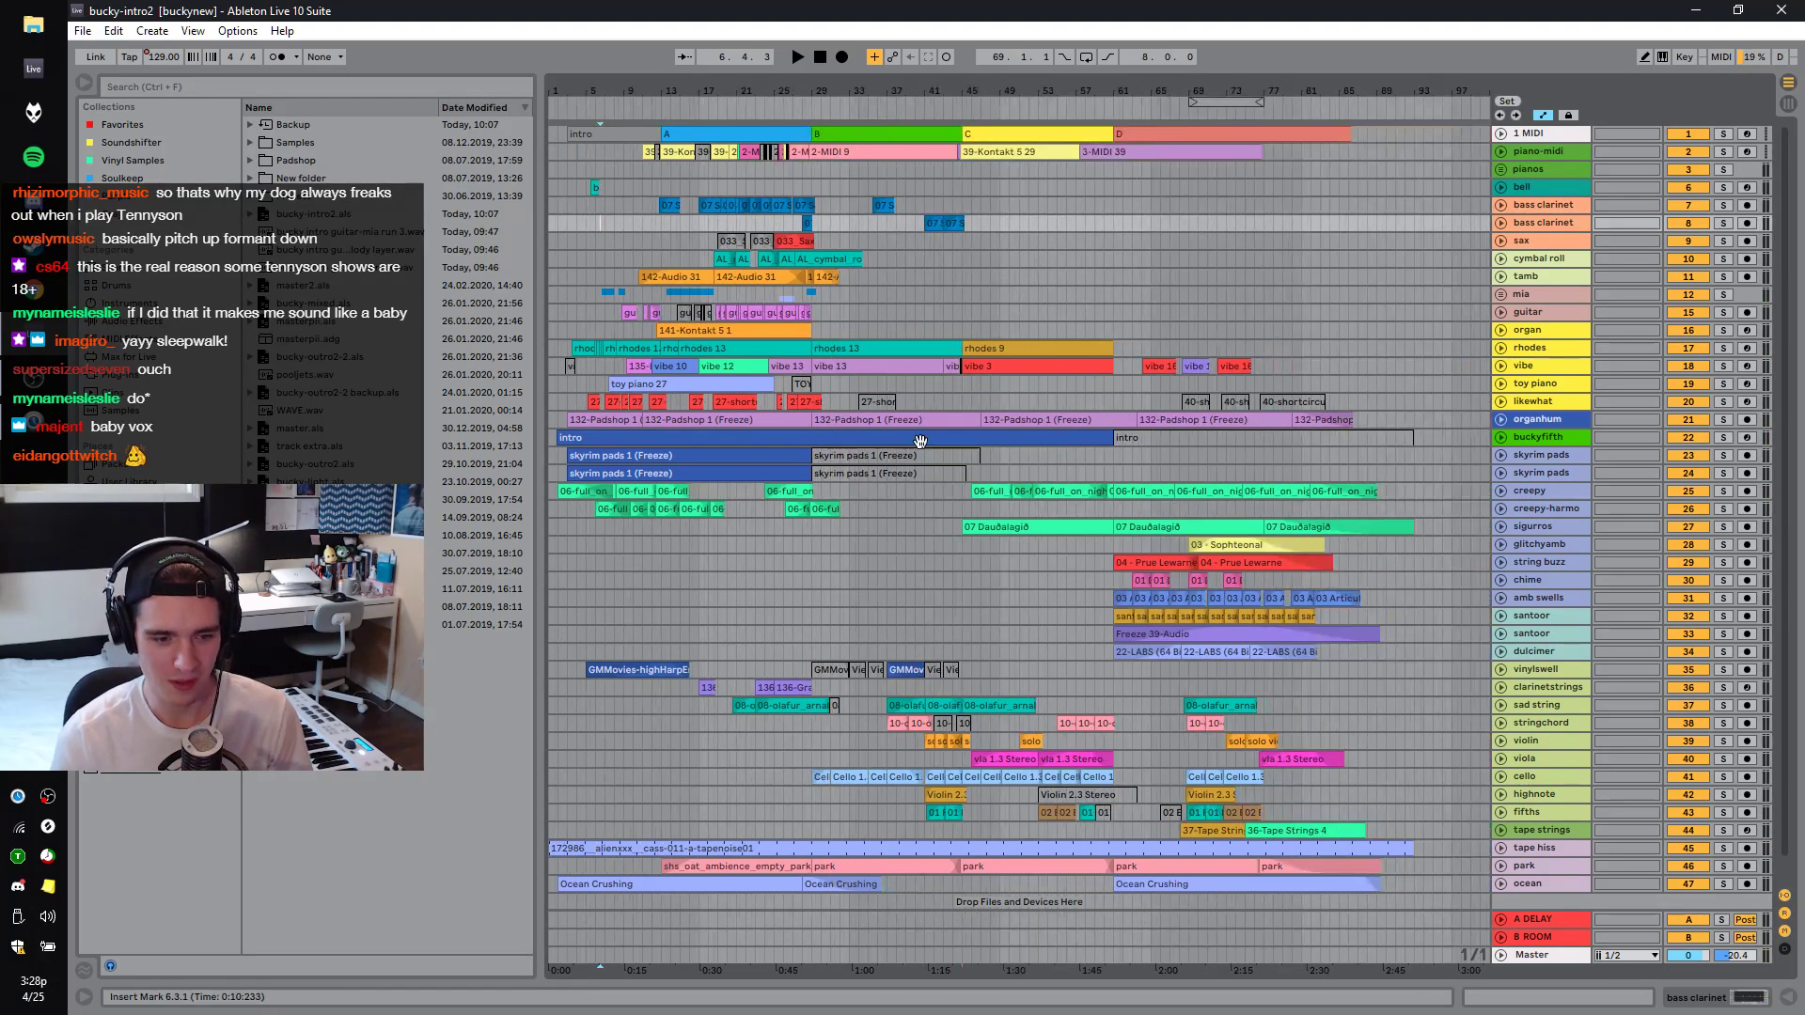
{"action": "left_click", "coordinate": [705, 582]}
{"action": "key", "text": "space"}
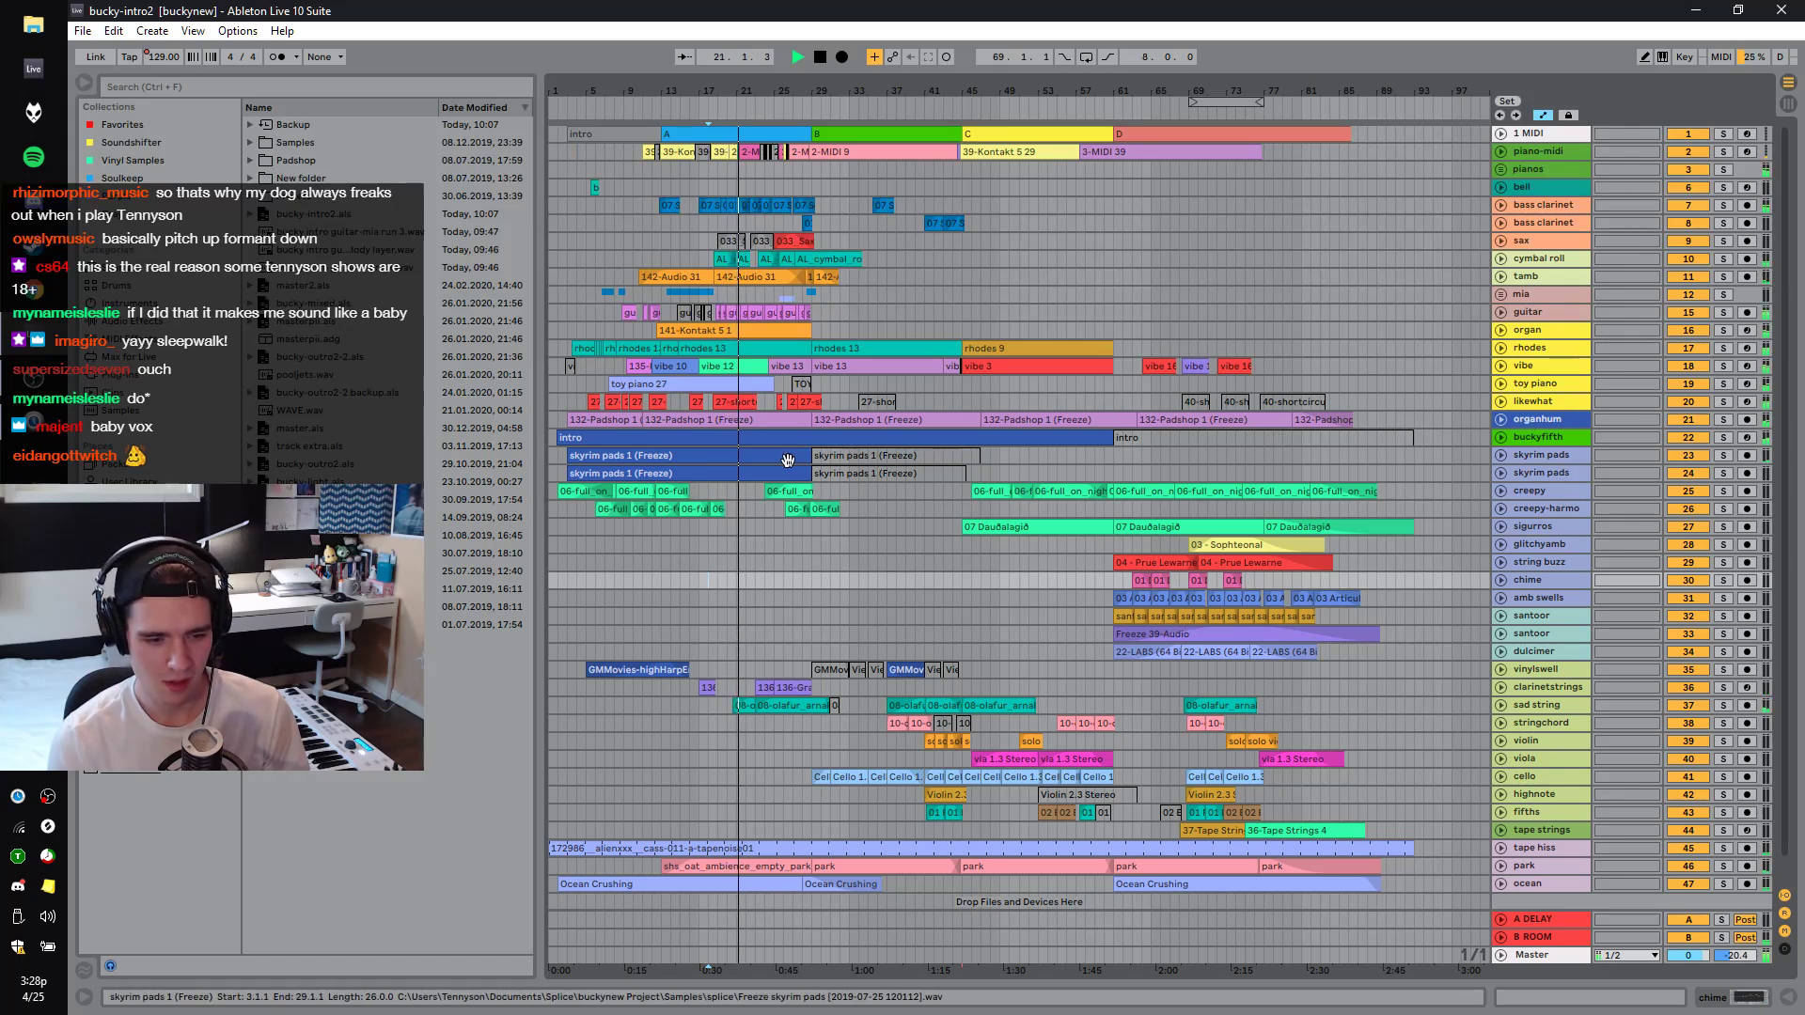
Select the buckyfifth intro clip and play it soloed, adding the skyrim pads, organhum and creepy tracks to the solo.
{"action": "left_click", "coordinate": [940, 436]}
{"action": "key", "text": "space"}
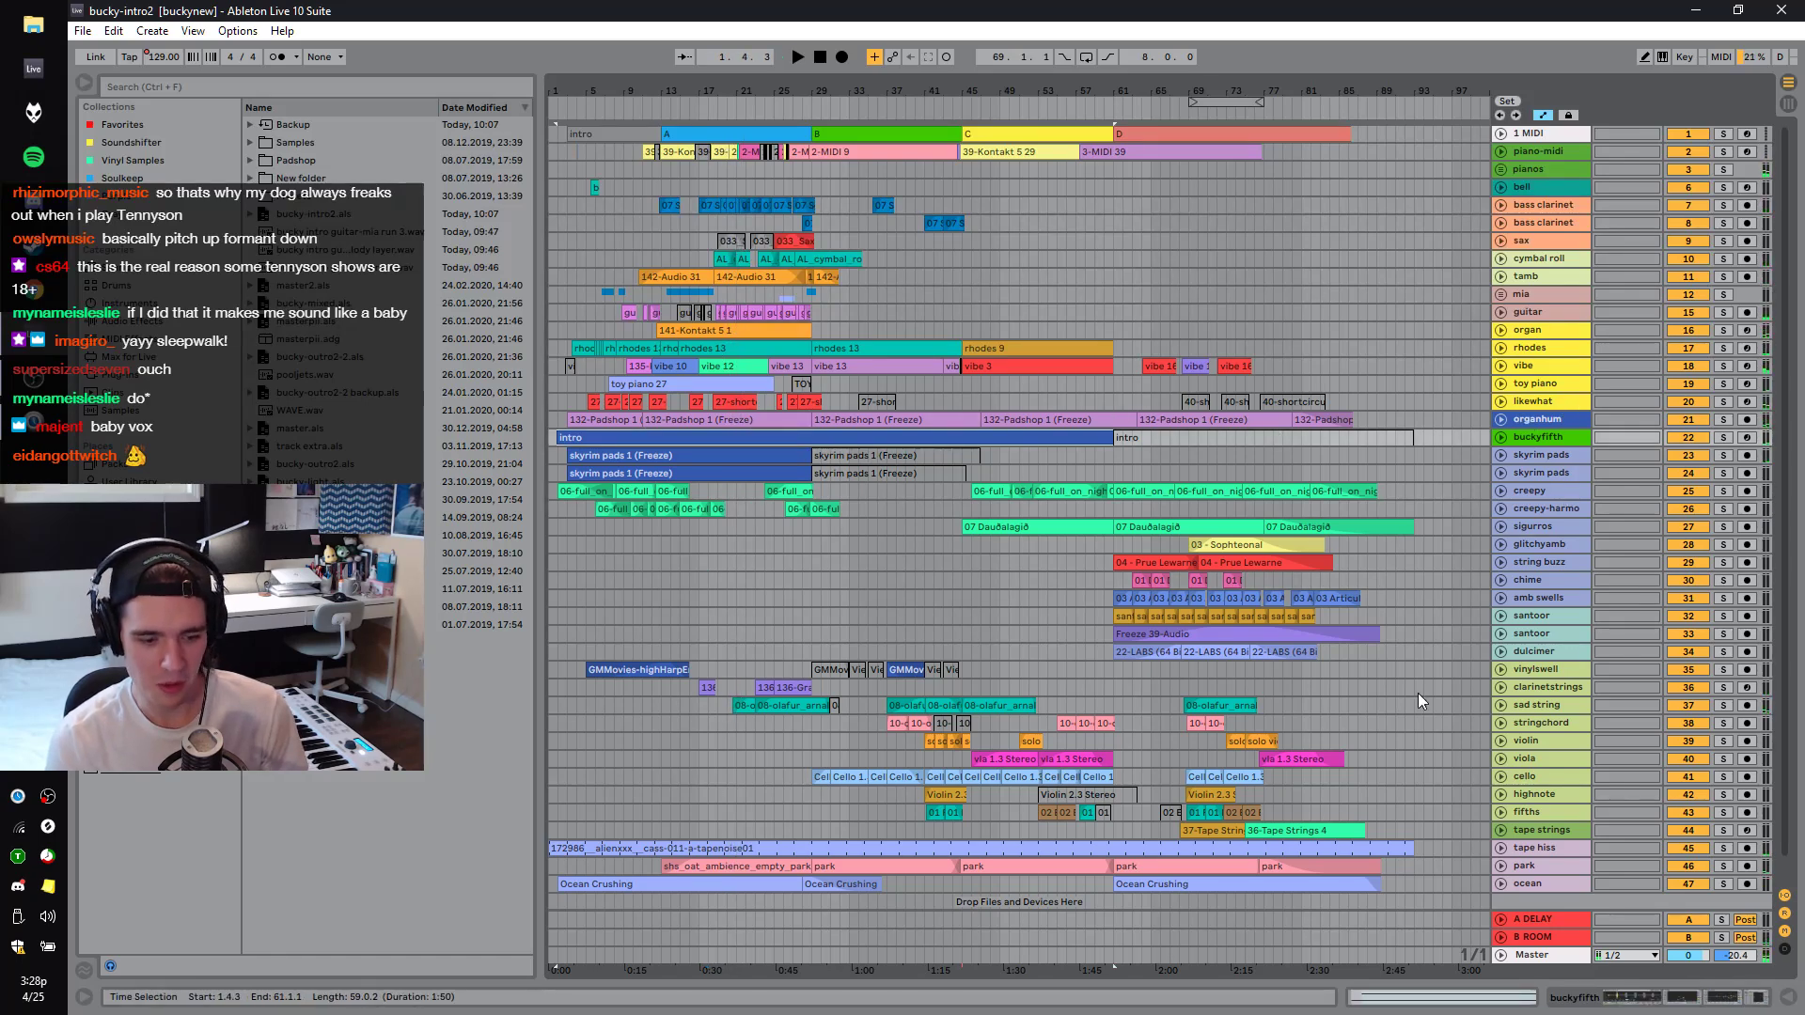
{"action": "left_click", "coordinate": [1726, 438]}
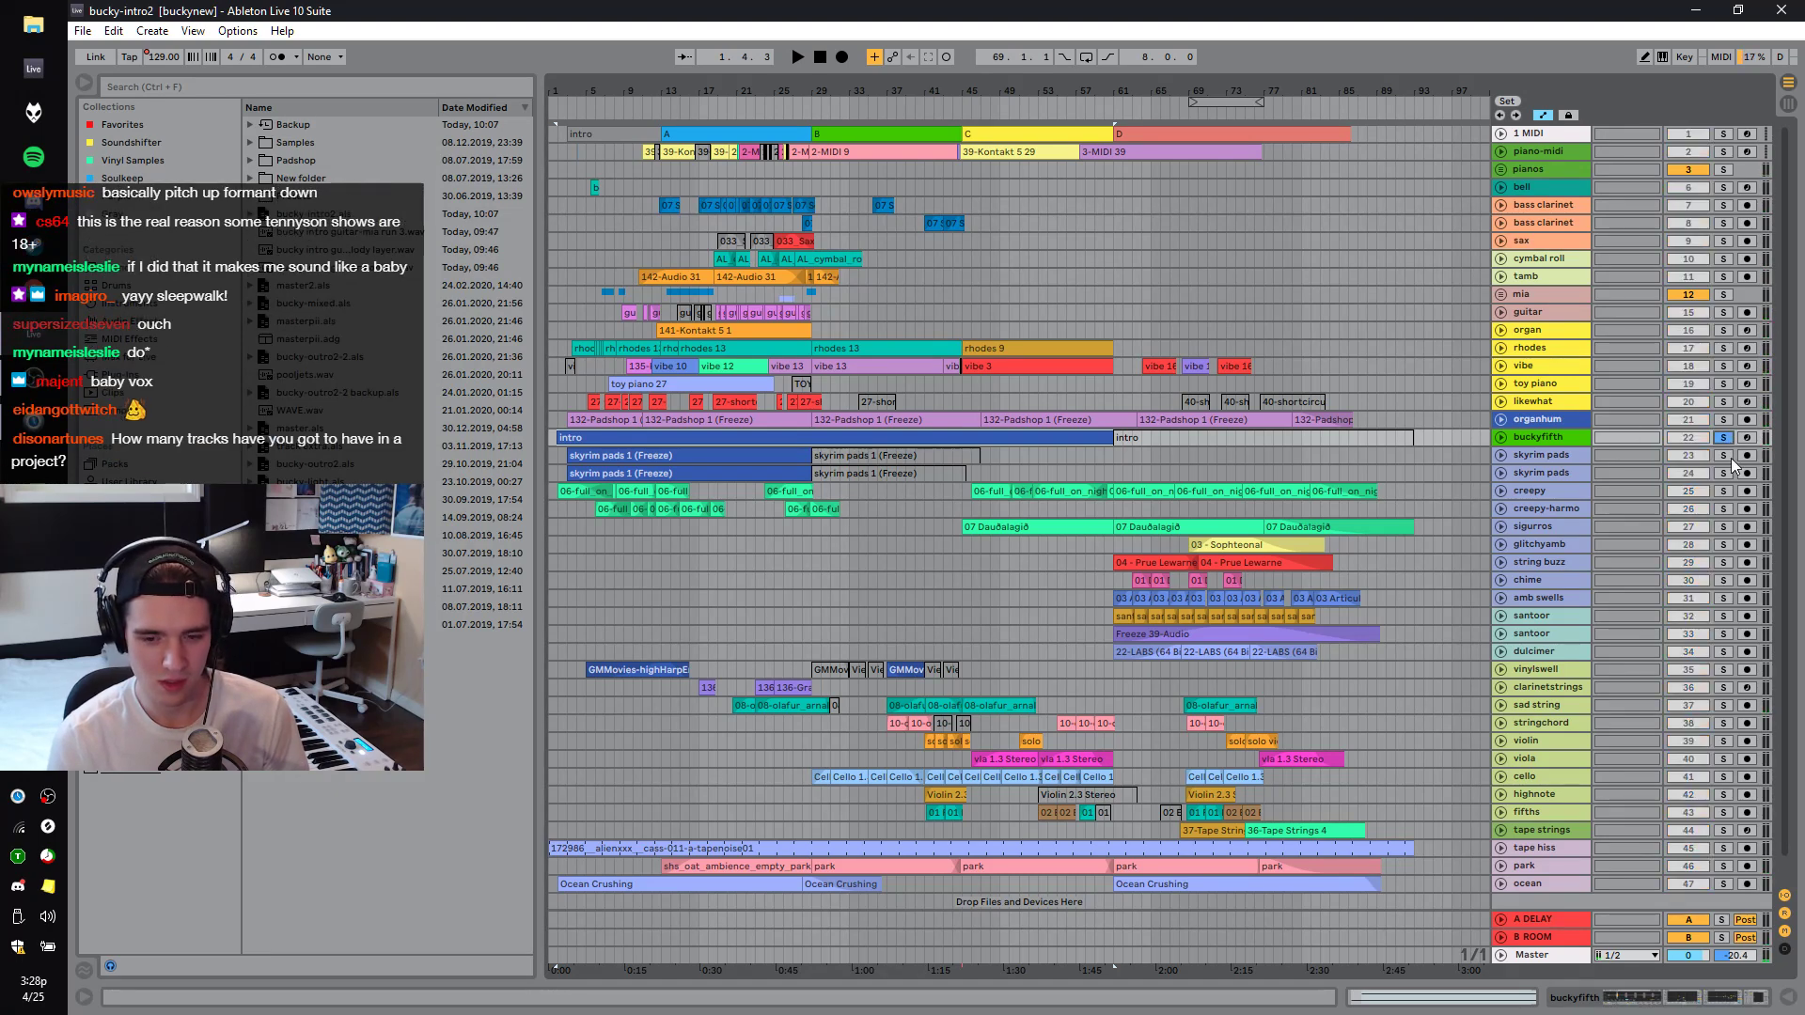
{"action": "key", "text": "space"}
{"action": "left_click", "coordinate": [1723, 419]}
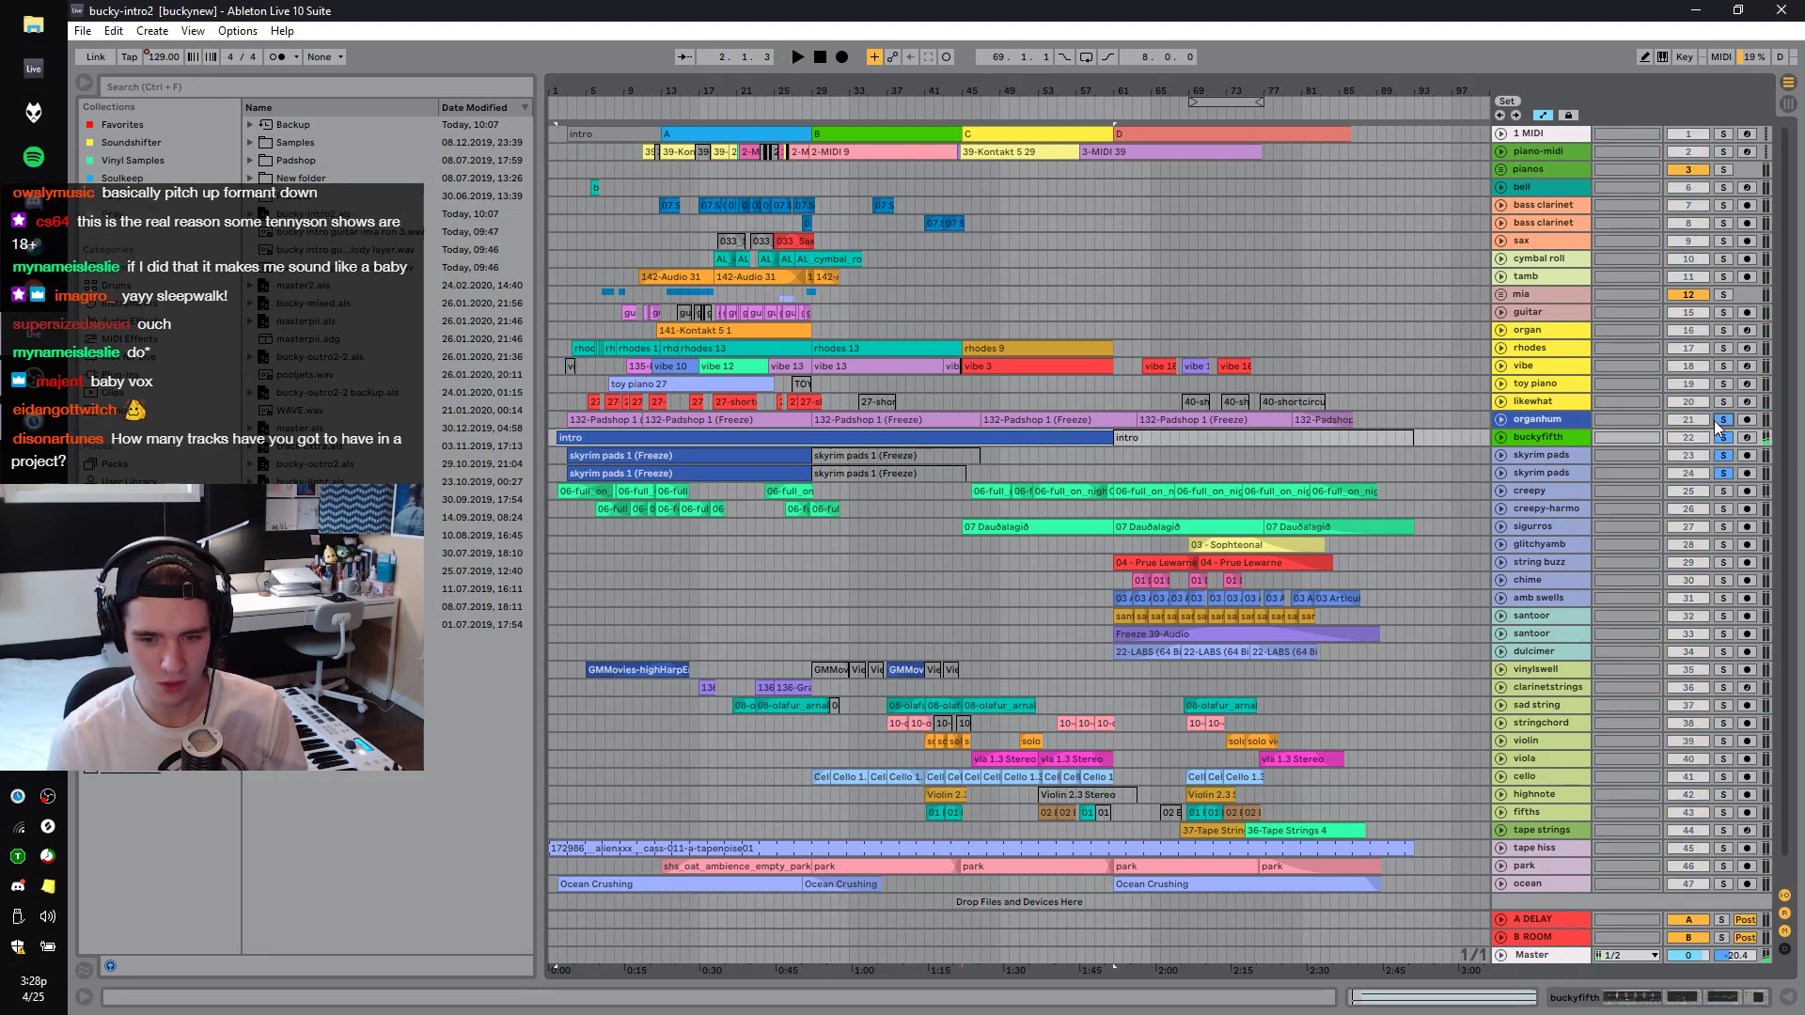
{"action": "left_click", "coordinate": [1722, 493]}
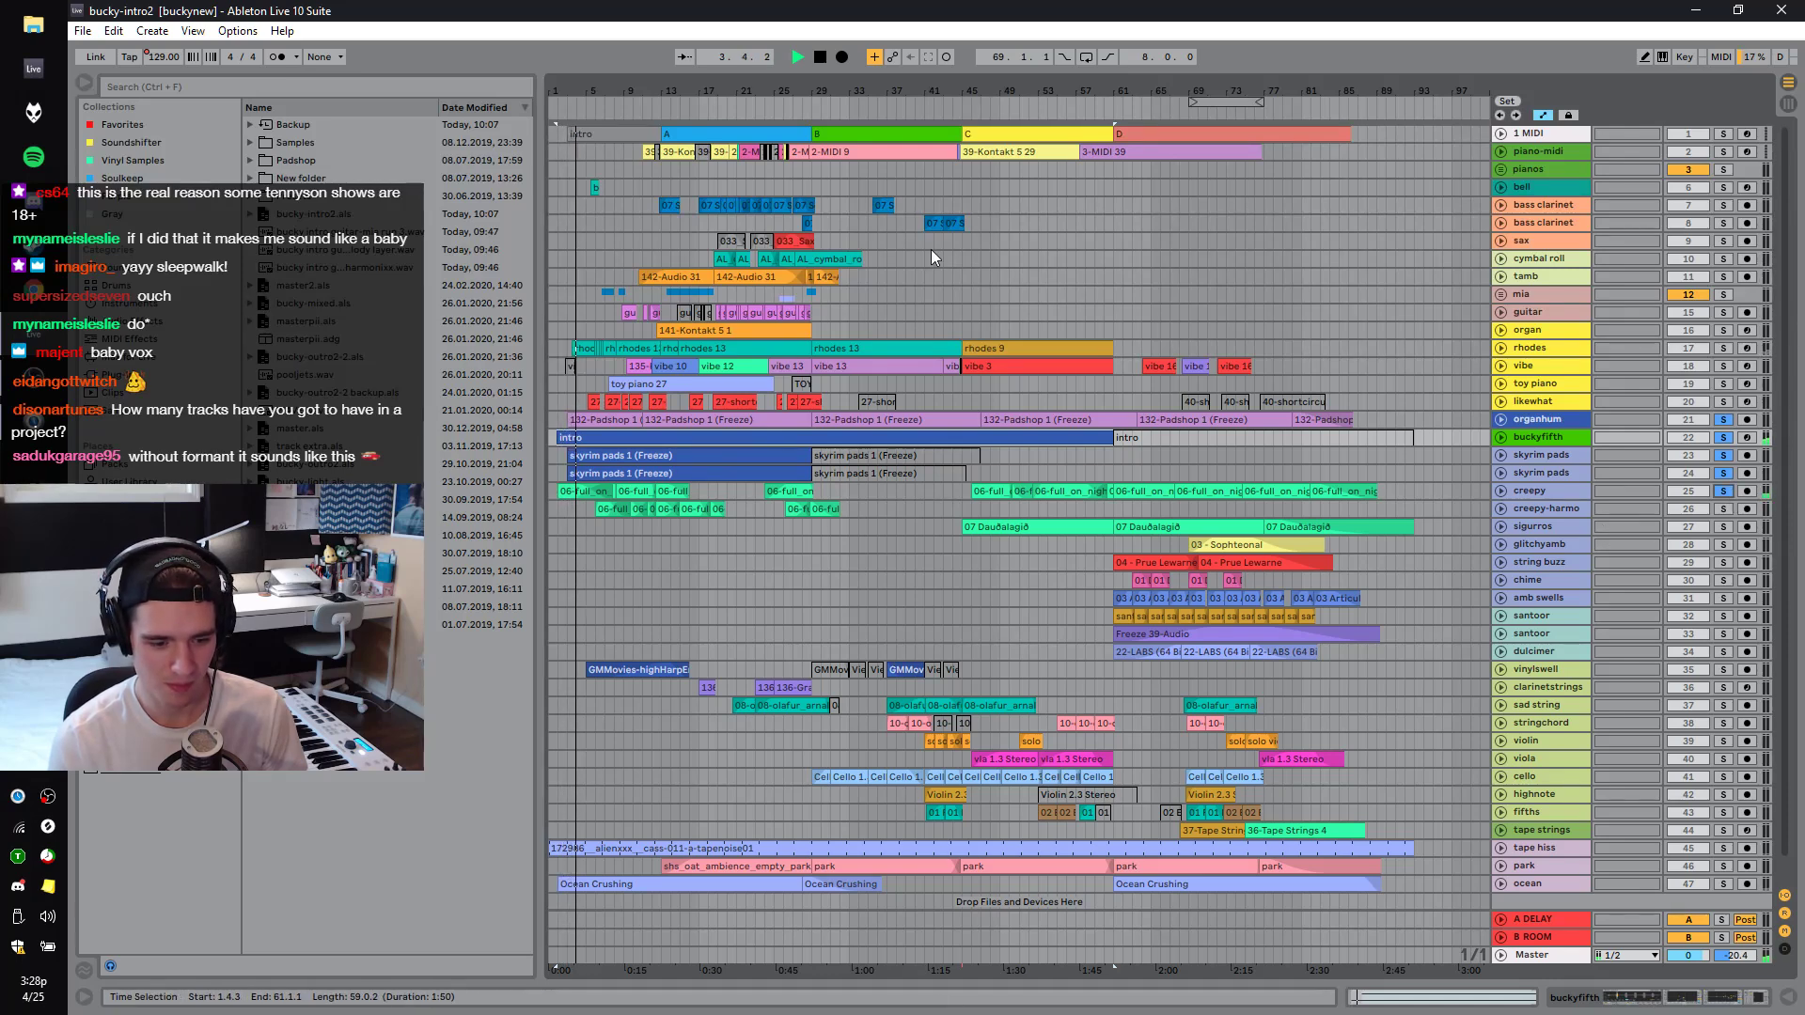
Audition the tape hiss, park and ocean tracks through their solos during playback.
{"action": "left_click", "coordinate": [1723, 848]}
{"action": "left_click", "coordinate": [1723, 866]}
{"action": "left_click", "coordinate": [1723, 884]}
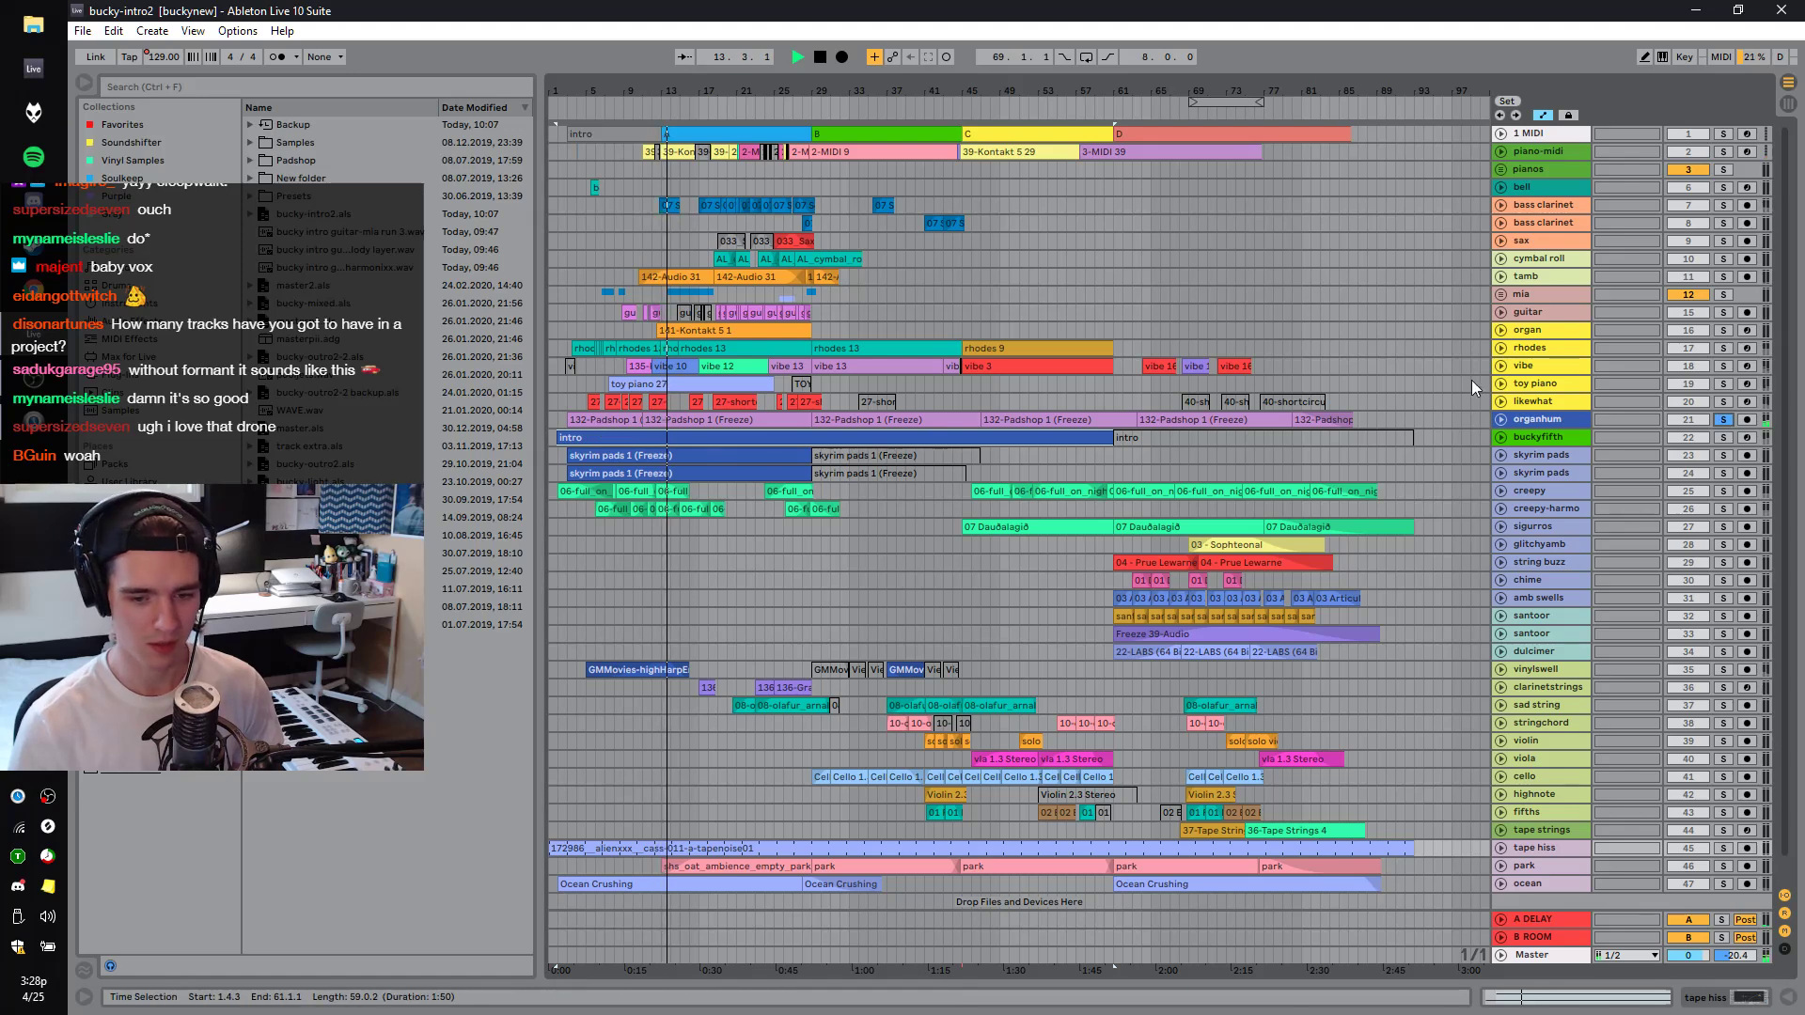
Expand the organhum track, stop playback, and show the installed plug-ins in the browser.
{"action": "left_click", "coordinate": [1501, 420]}
{"action": "left_click", "coordinate": [1556, 422]}
{"action": "key", "text": "space"}
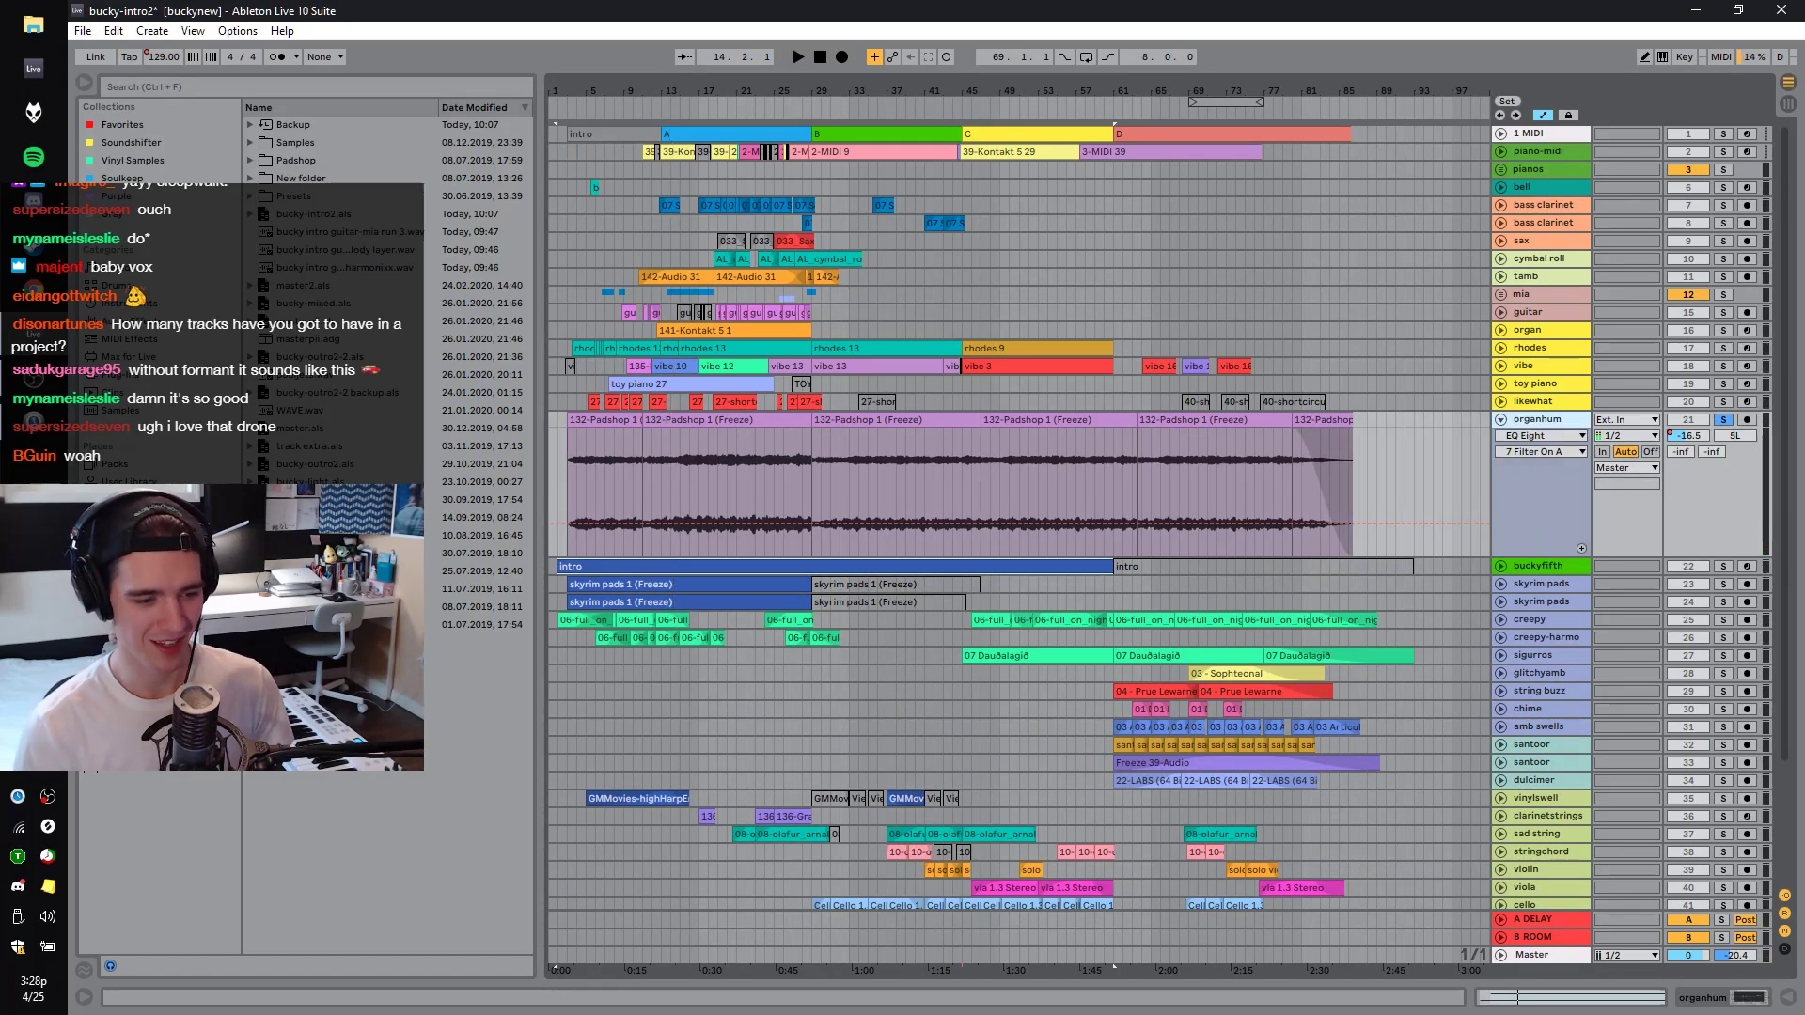
{"action": "left_click", "coordinate": [114, 376]}
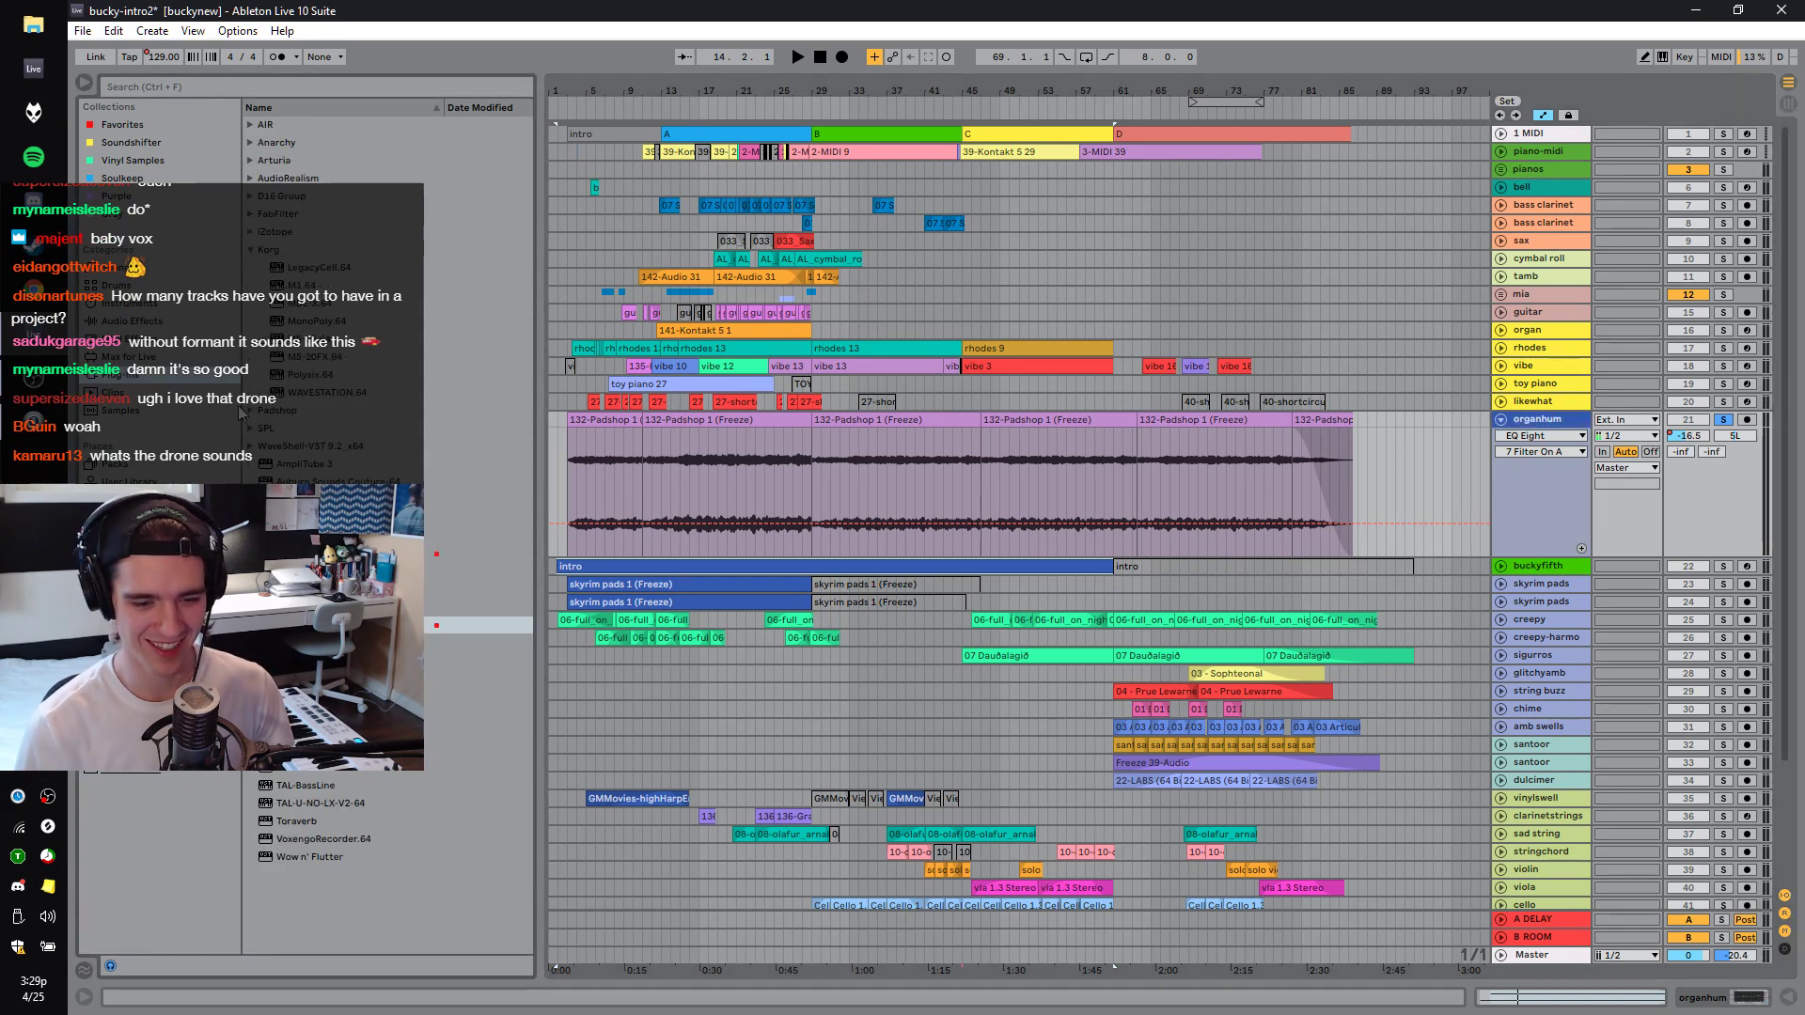
{"action": "left_click", "coordinate": [134, 377]}
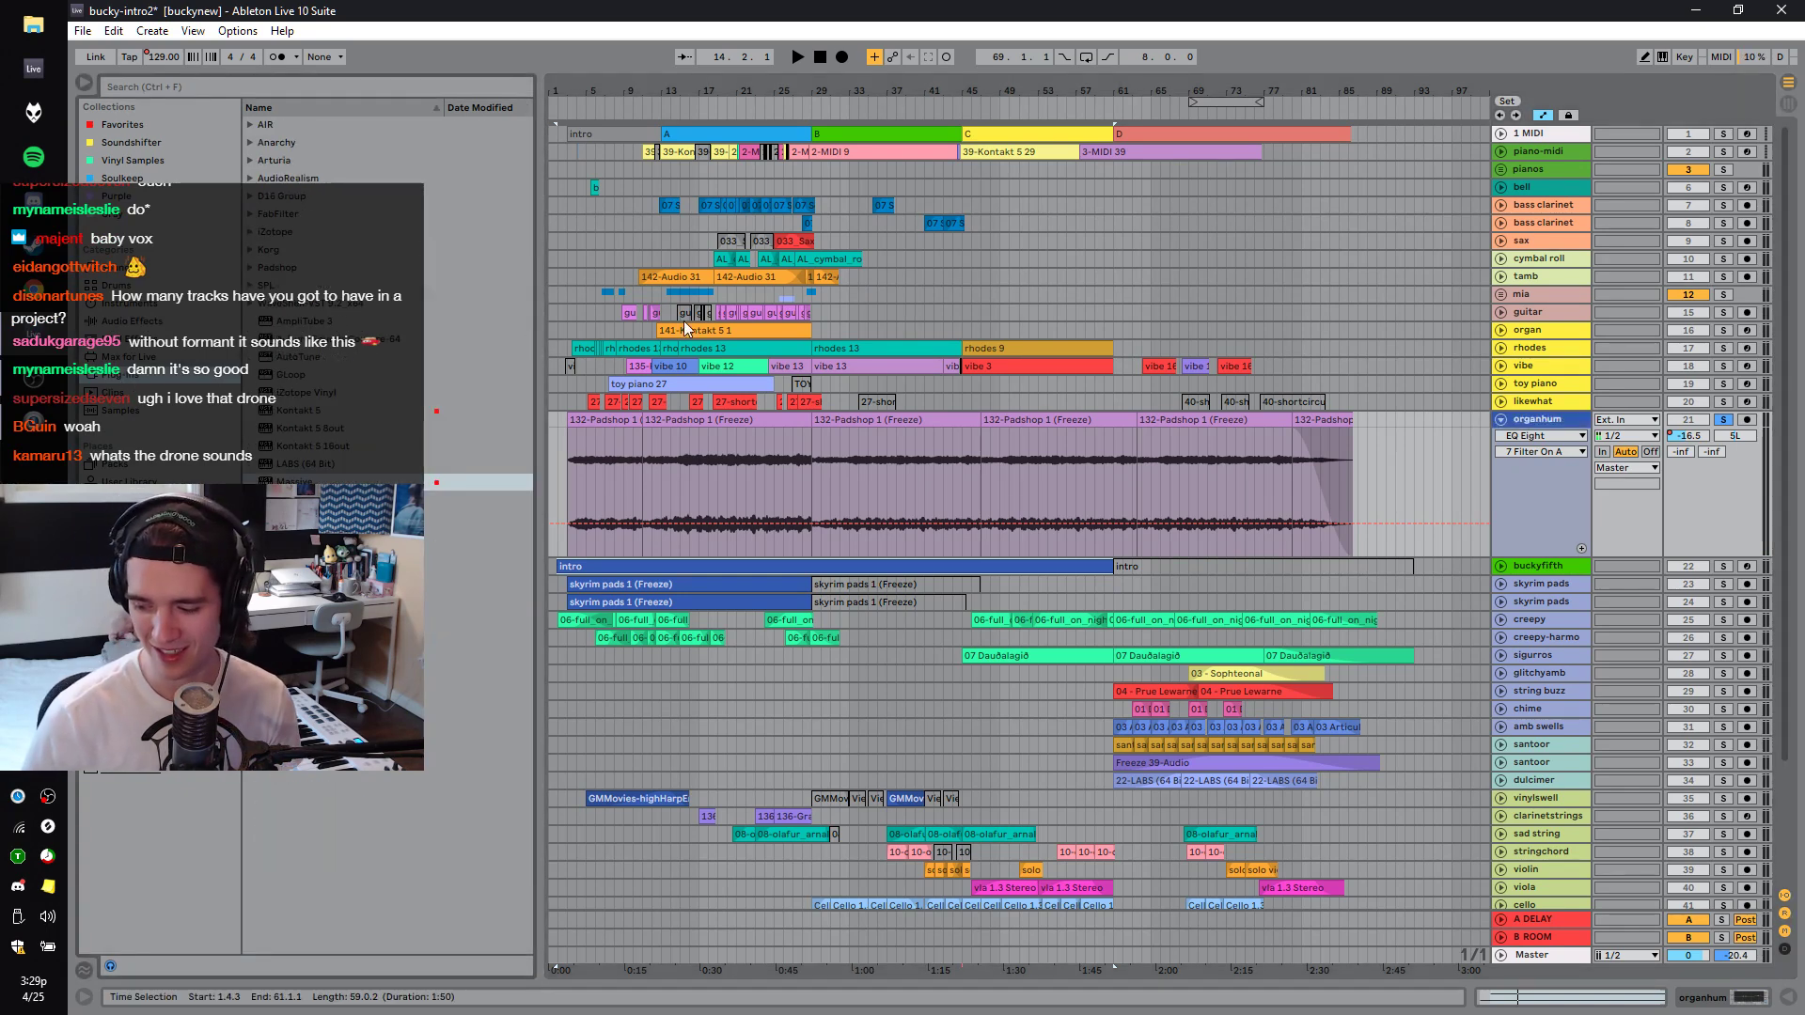
Play the soloed organhum pad from its start, from around bar 6, and from around bar 19.
{"action": "key", "text": "space"}
{"action": "key", "text": "space"}
{"action": "left_click", "coordinate": [599, 456]}
{"action": "key", "text": "space"}
{"action": "key", "text": "space"}
{"action": "left_click", "coordinate": [718, 448]}
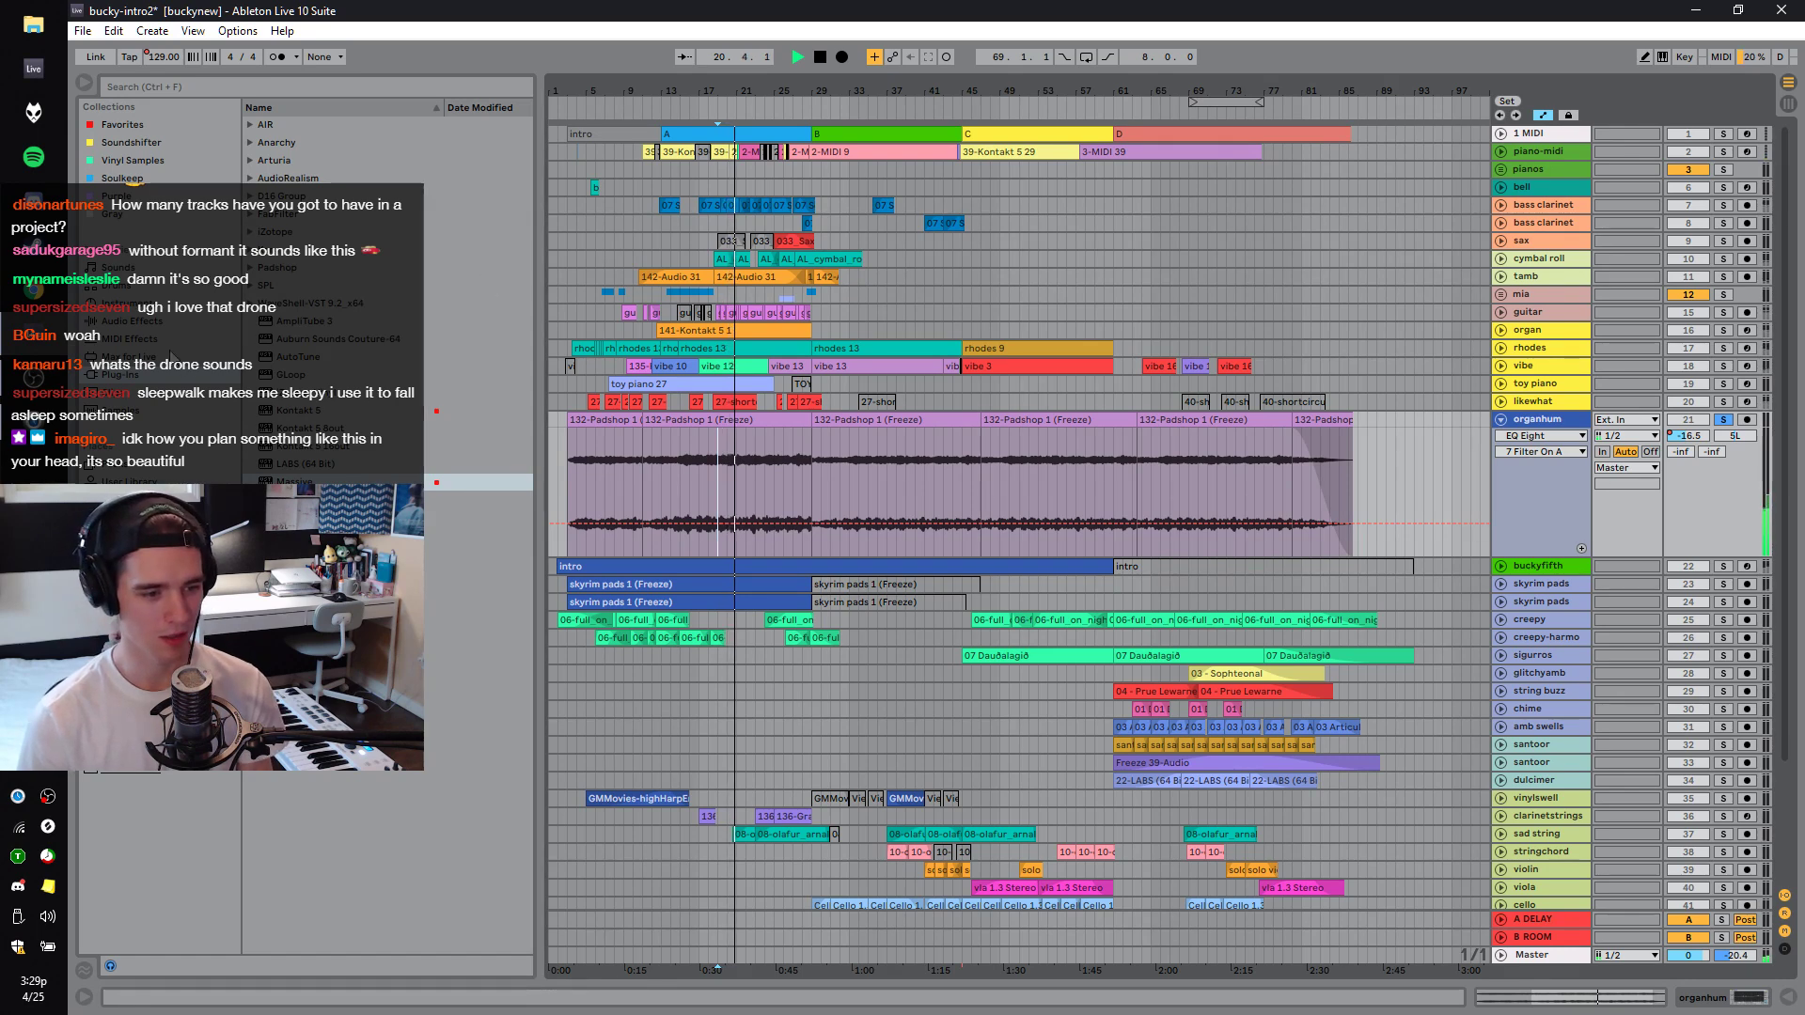
{"action": "key", "text": "space"}
Search the browser for "brandy" and place 10 Brandy Alexander.mp3 on a new audio track at bar 25.
{"action": "left_click", "coordinate": [196, 91]}
{"action": "type", "text": "brandy"}
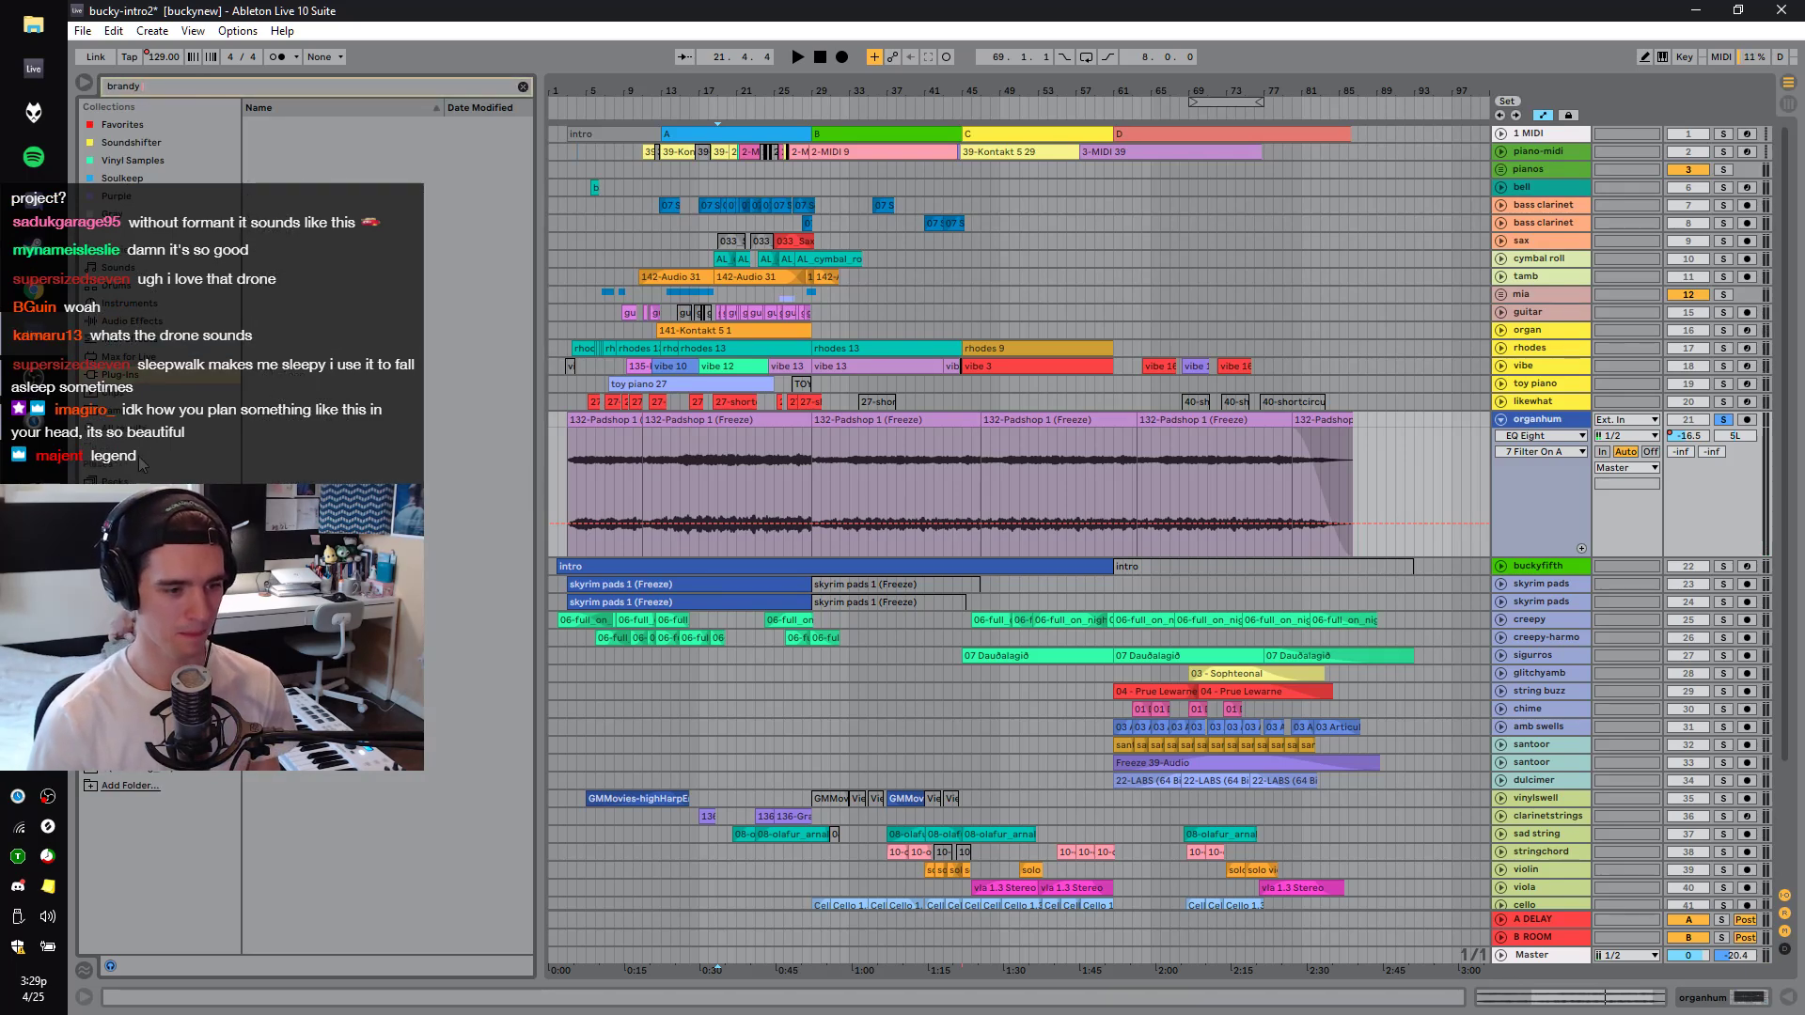
{"action": "mouse_move", "coordinate": [329, 215]}
{"action": "left_mouse_down"}
{"action": "mouse_move", "coordinate": [845, 335]}
{"action": "mouse_move", "coordinate": [770, 470]}
{"action": "mouse_move", "coordinate": [776, 573]}
{"action": "left_mouse_up"}
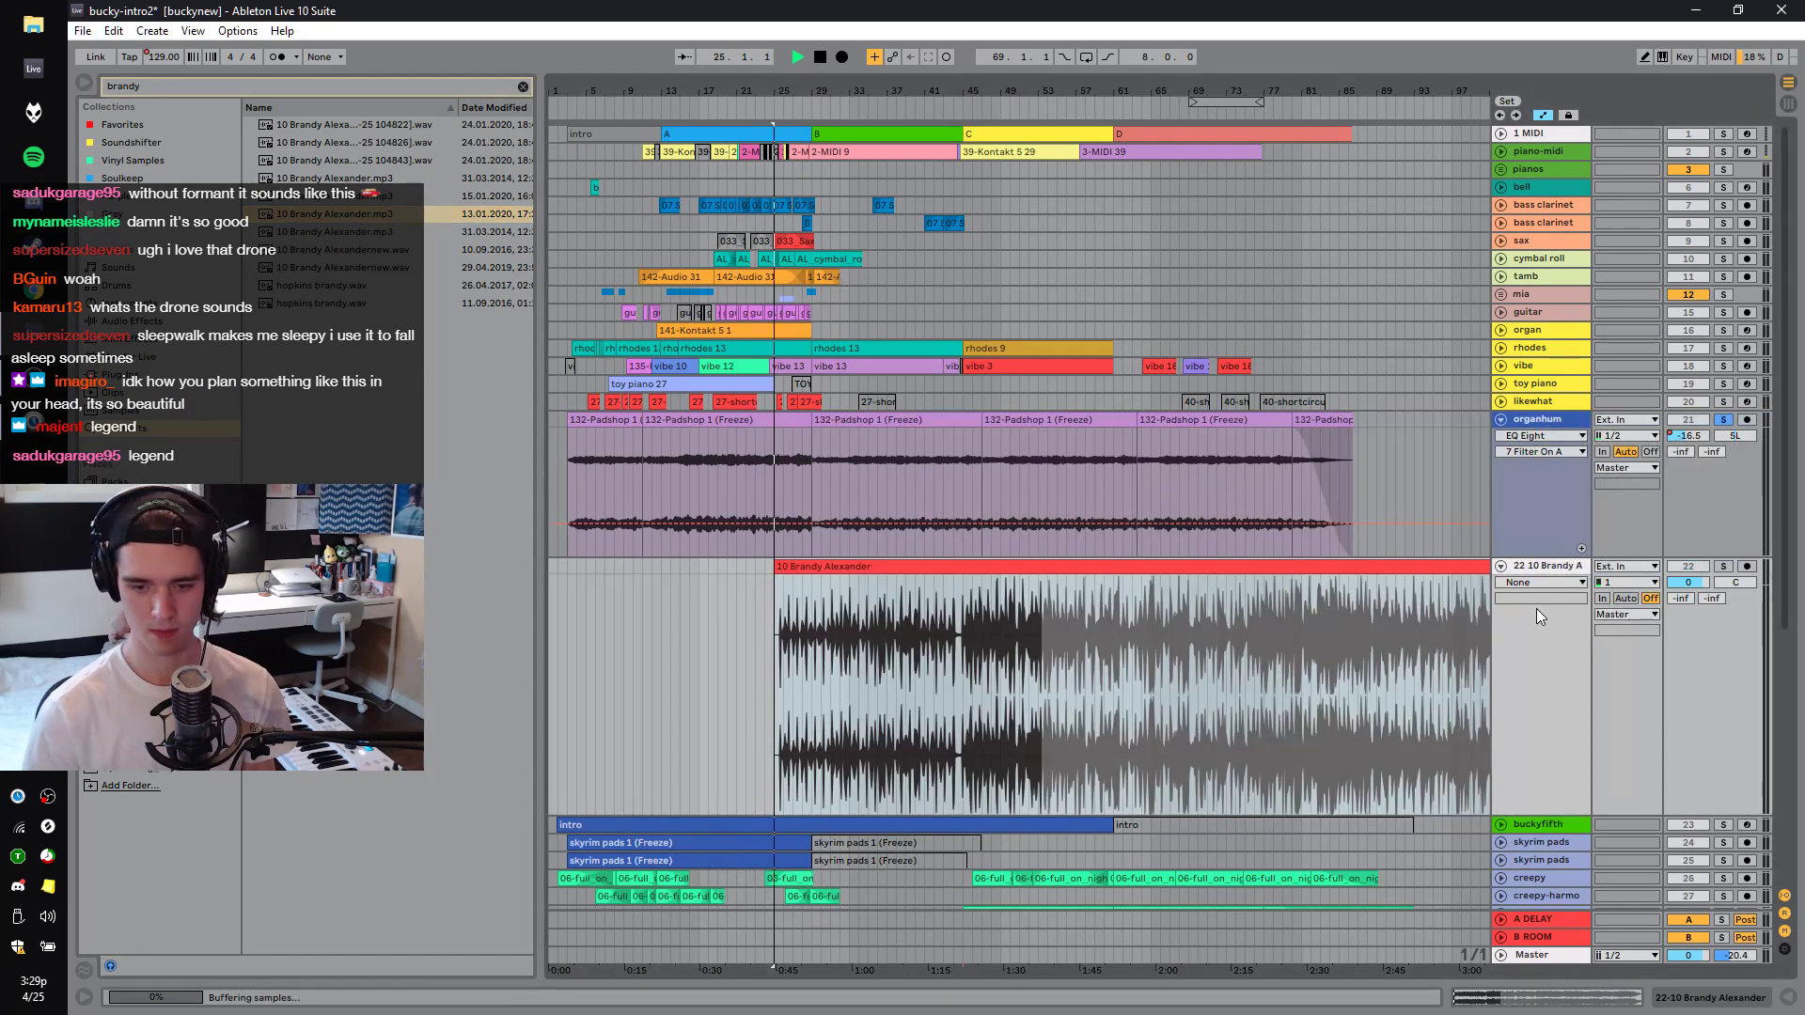
Lower the Brandy Alexander track's volume to -11.8 dB, solo it, and play it from bar 25.
{"action": "left_click_drag", "start_coordinate": [1701, 589], "coordinate": [1702, 620]}
{"action": "left_click", "coordinate": [1723, 566]}
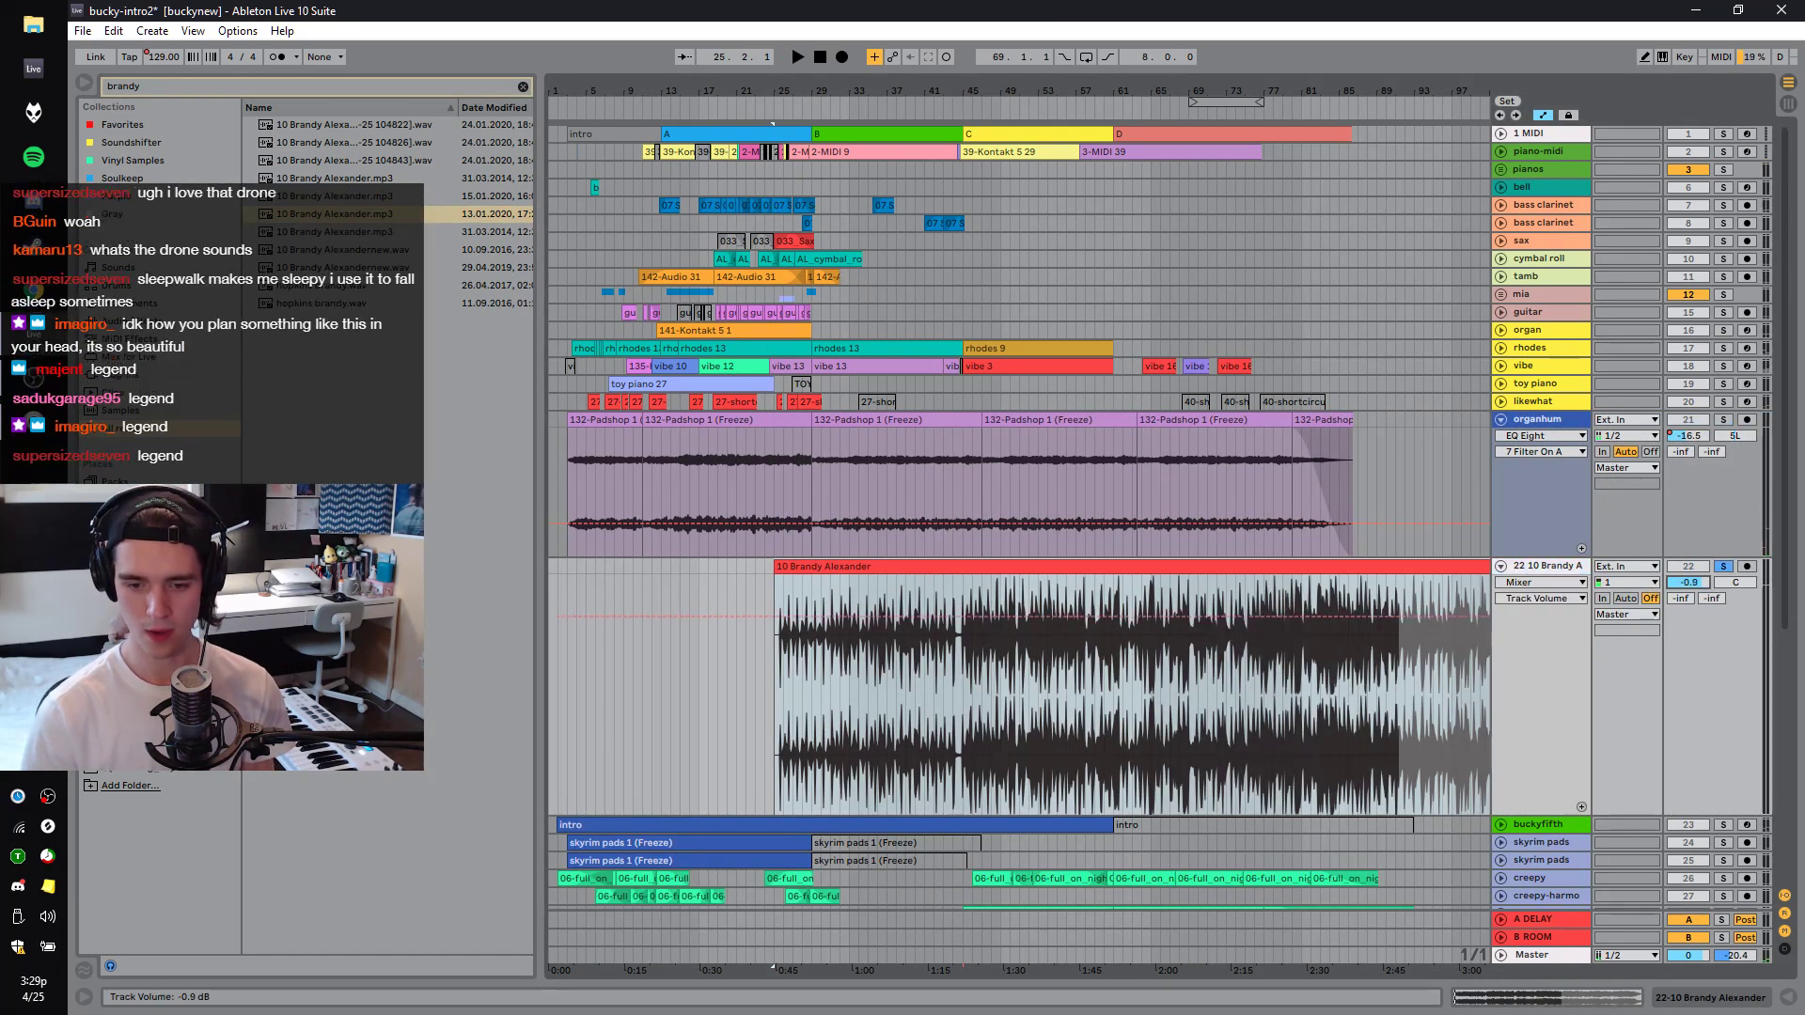
{"action": "key", "text": "space"}
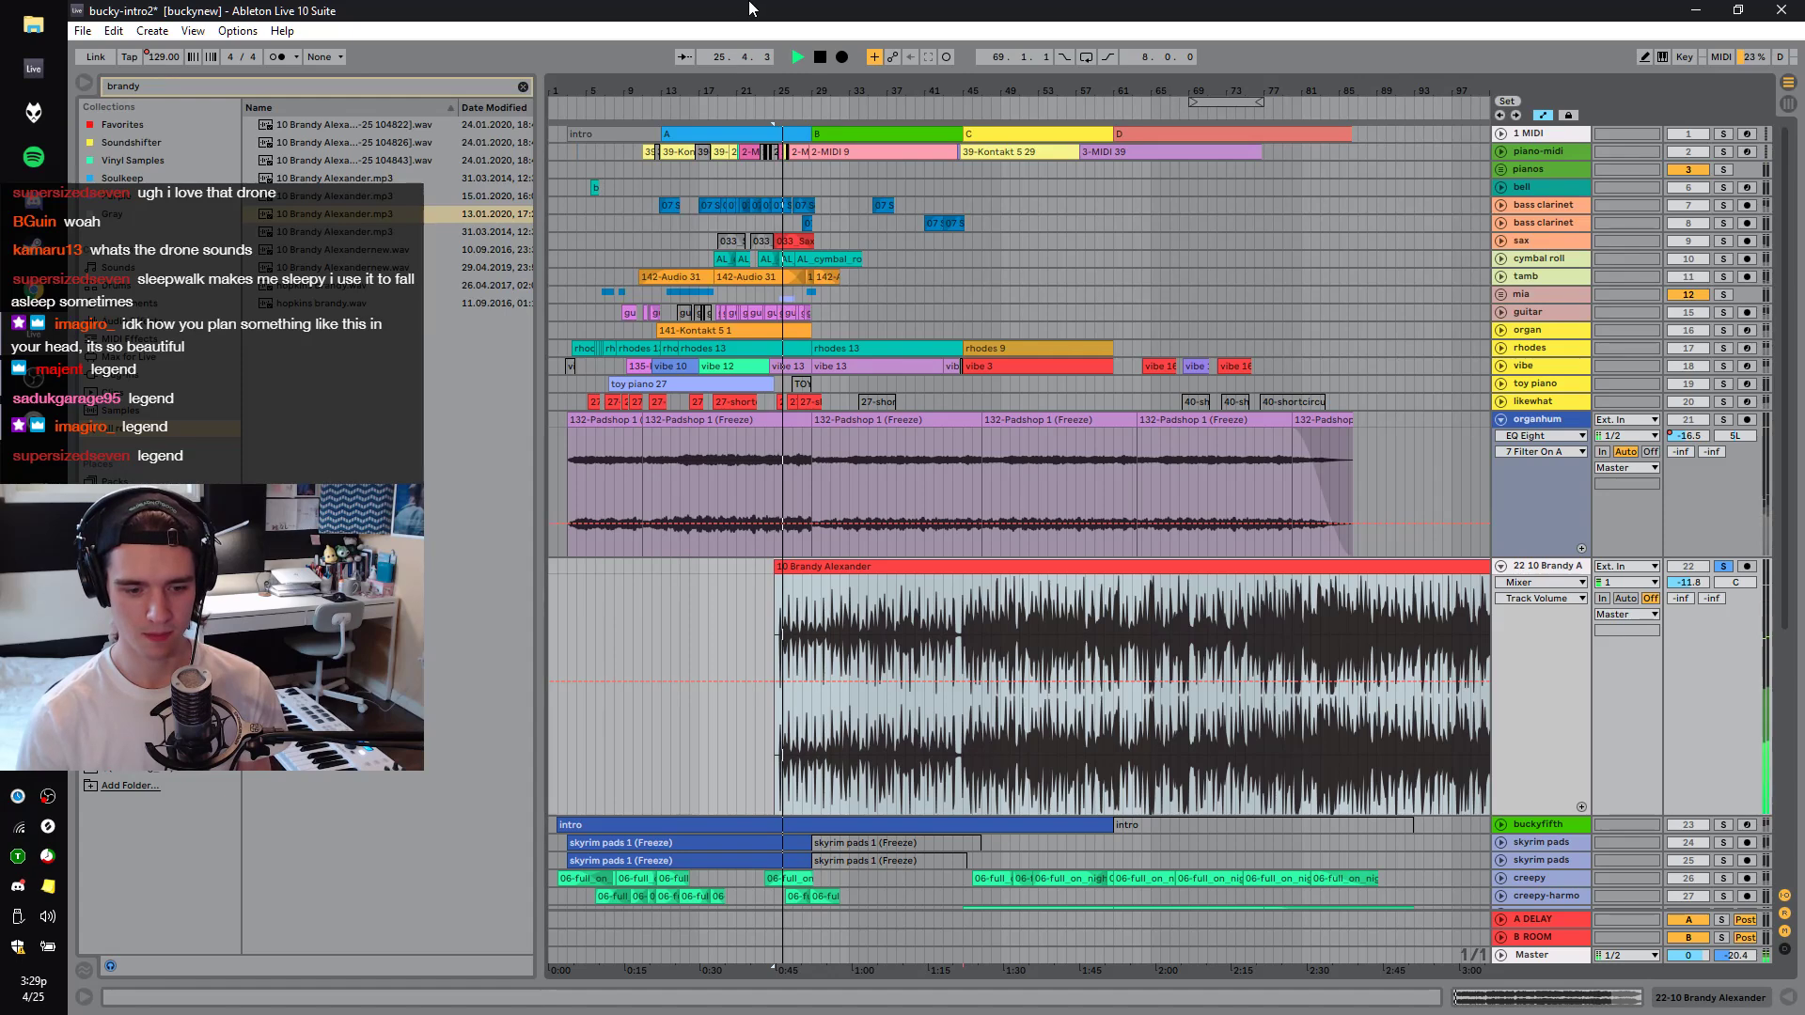
{"action": "key", "text": "space"}
Play the ending of the Brandy Alexander clip from bar 137.
{"action": "left_click_drag", "start_coordinate": [1435, 89], "coordinate": [1040, 79]}
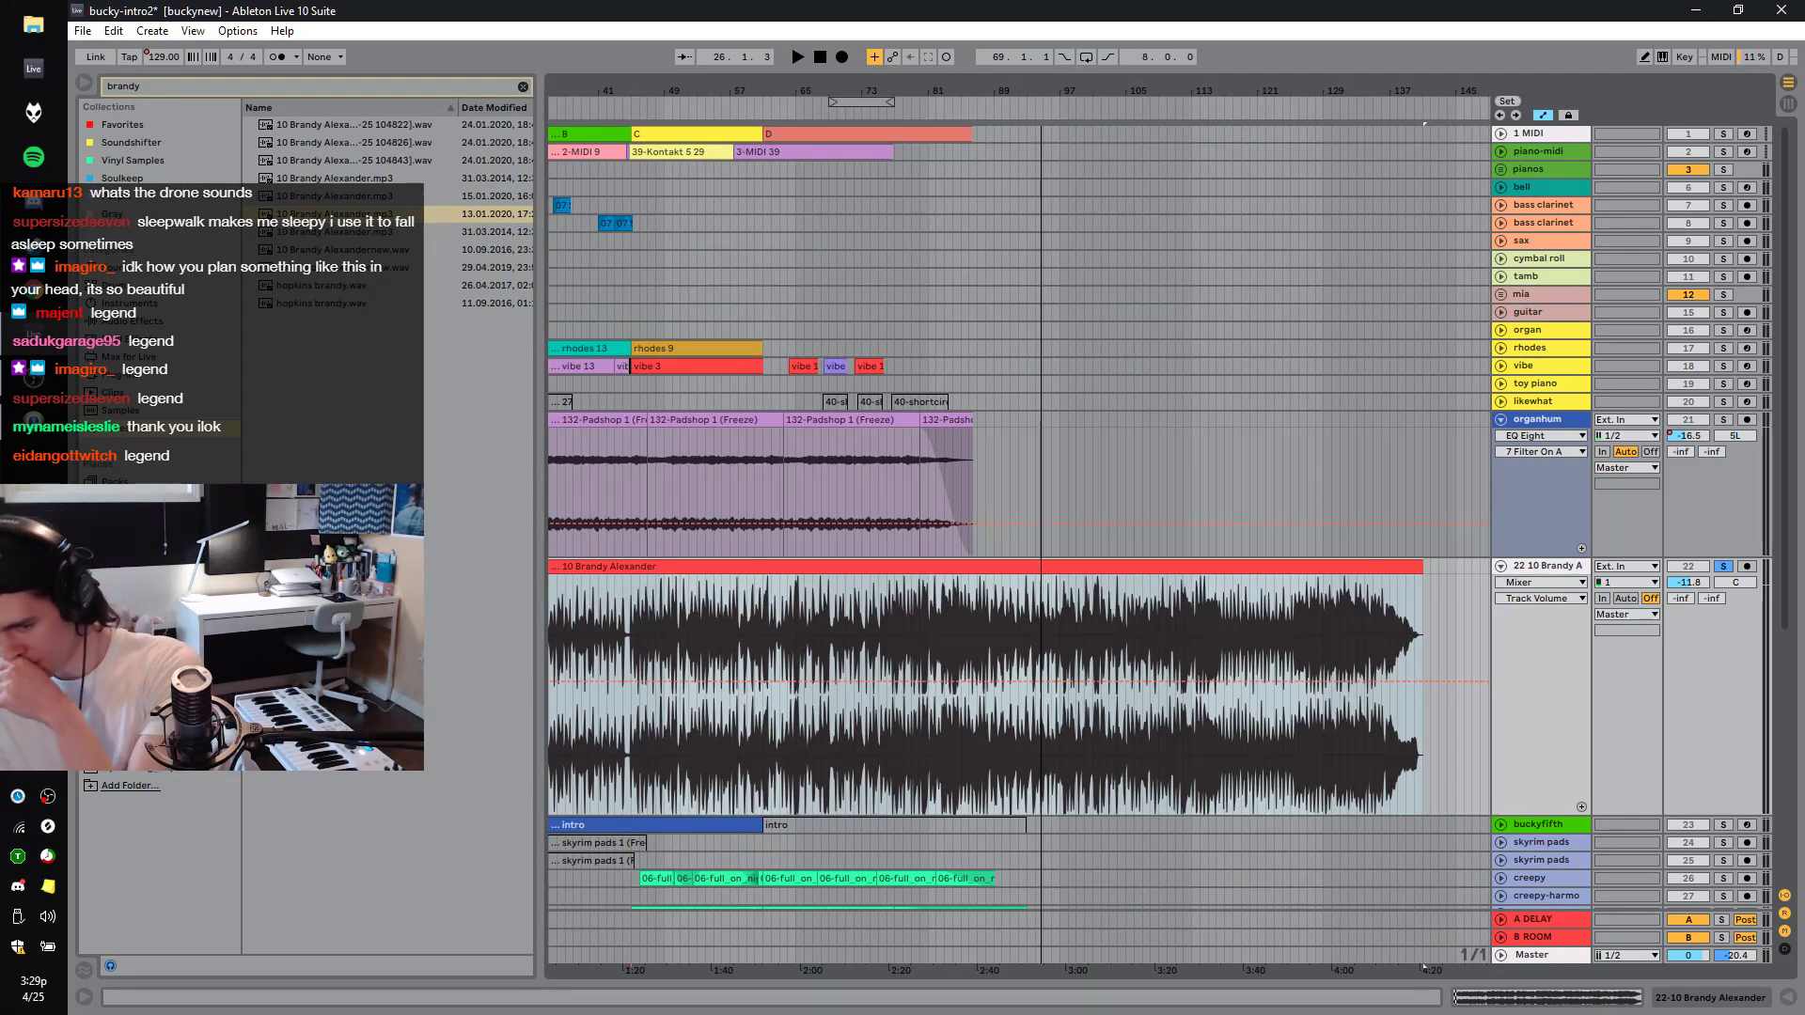
{"action": "left_click", "coordinate": [1395, 752]}
{"action": "key", "text": "space"}
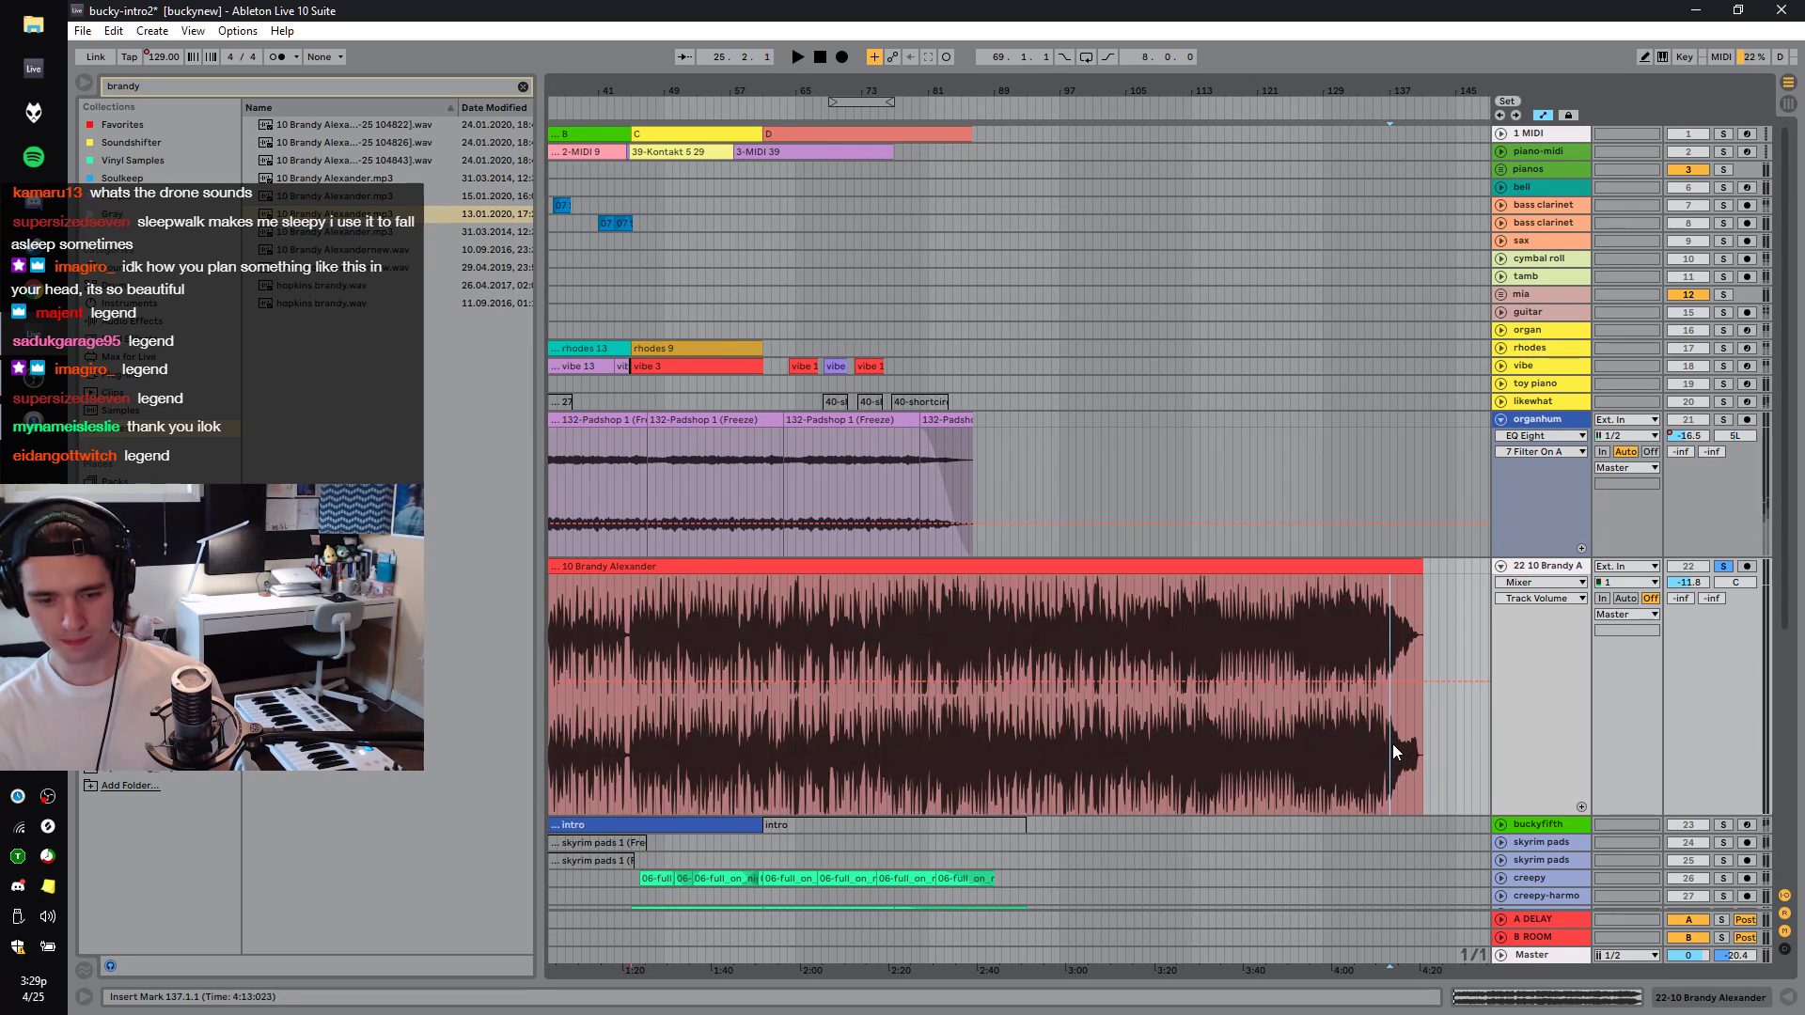
{"action": "left_click_drag", "start_coordinate": [1424, 94], "coordinate": [1288, 65]}
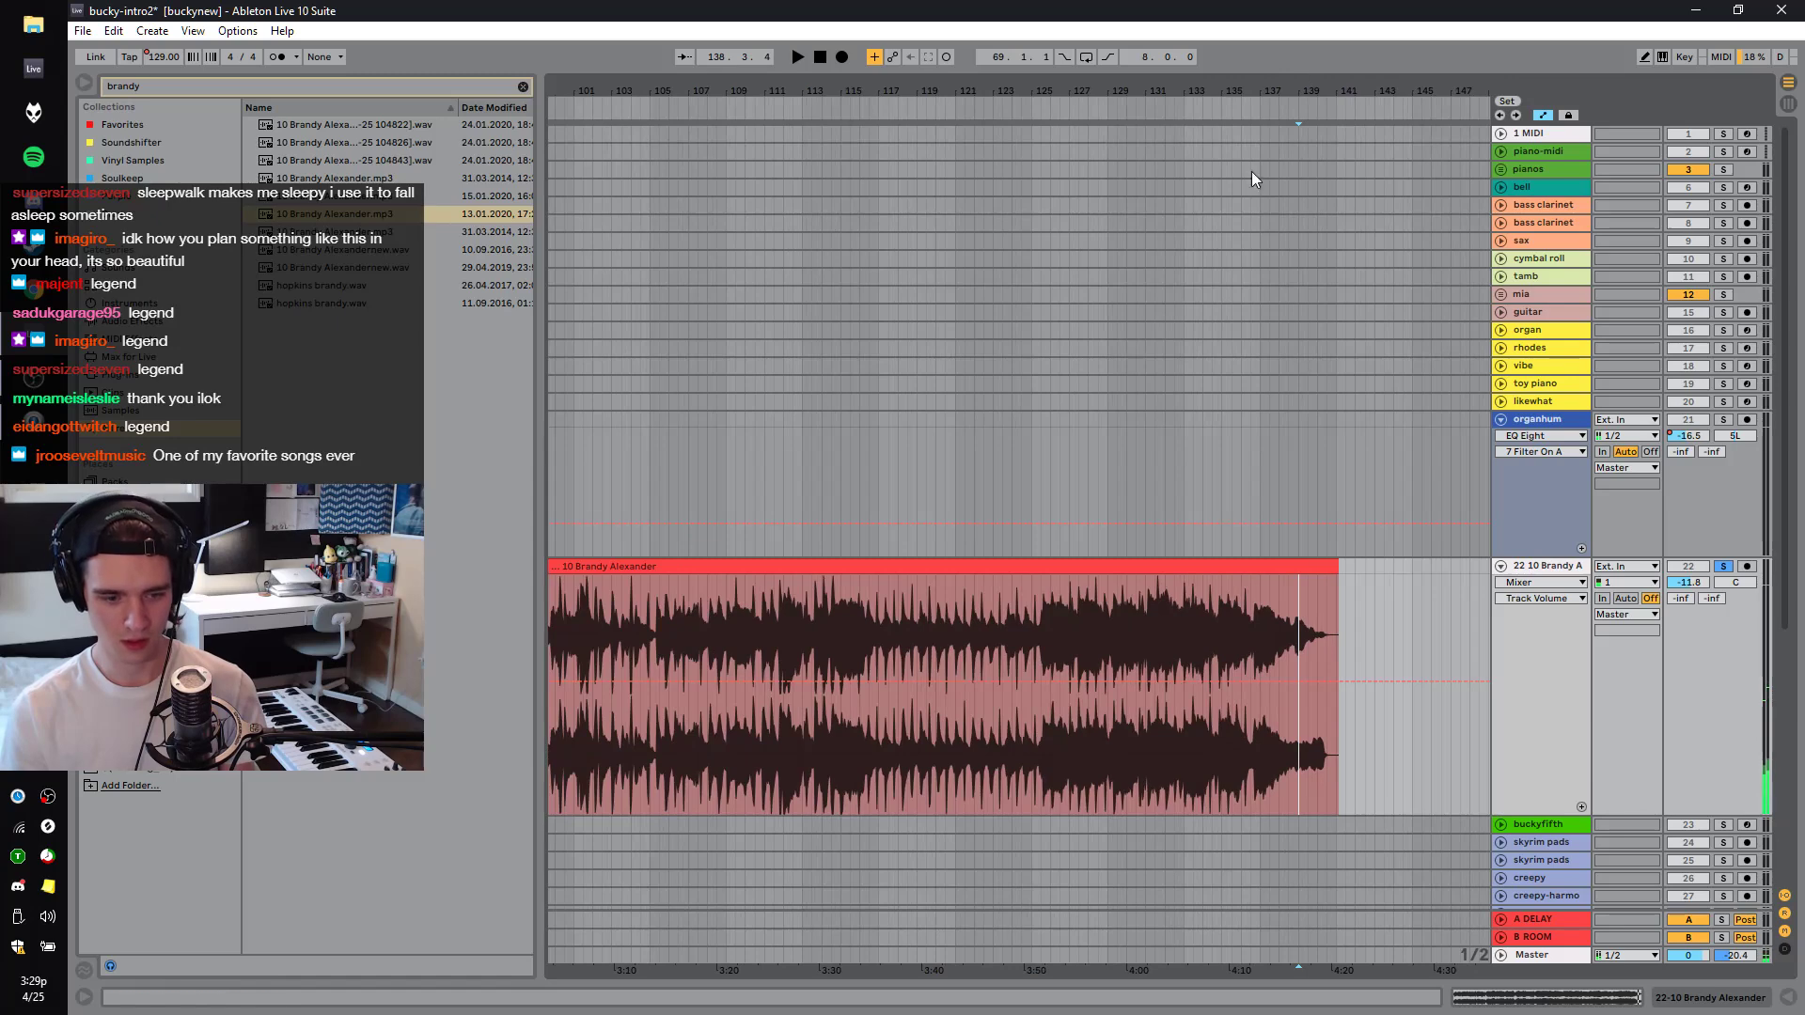
Play the Brandy Alexander clip from around bar 112 and mark a short selection around bar 105.
{"action": "left_click", "coordinate": [890, 671]}
{"action": "left_click", "coordinate": [801, 647]}
{"action": "key", "text": "space"}
{"action": "key", "text": "space"}
{"action": "left_click", "coordinate": [849, 650]}
{"action": "left_click_drag", "start_coordinate": [812, 650], "coordinate": [794, 645]}
{"action": "left_click_drag", "start_coordinate": [668, 620], "coordinate": [660, 616]}
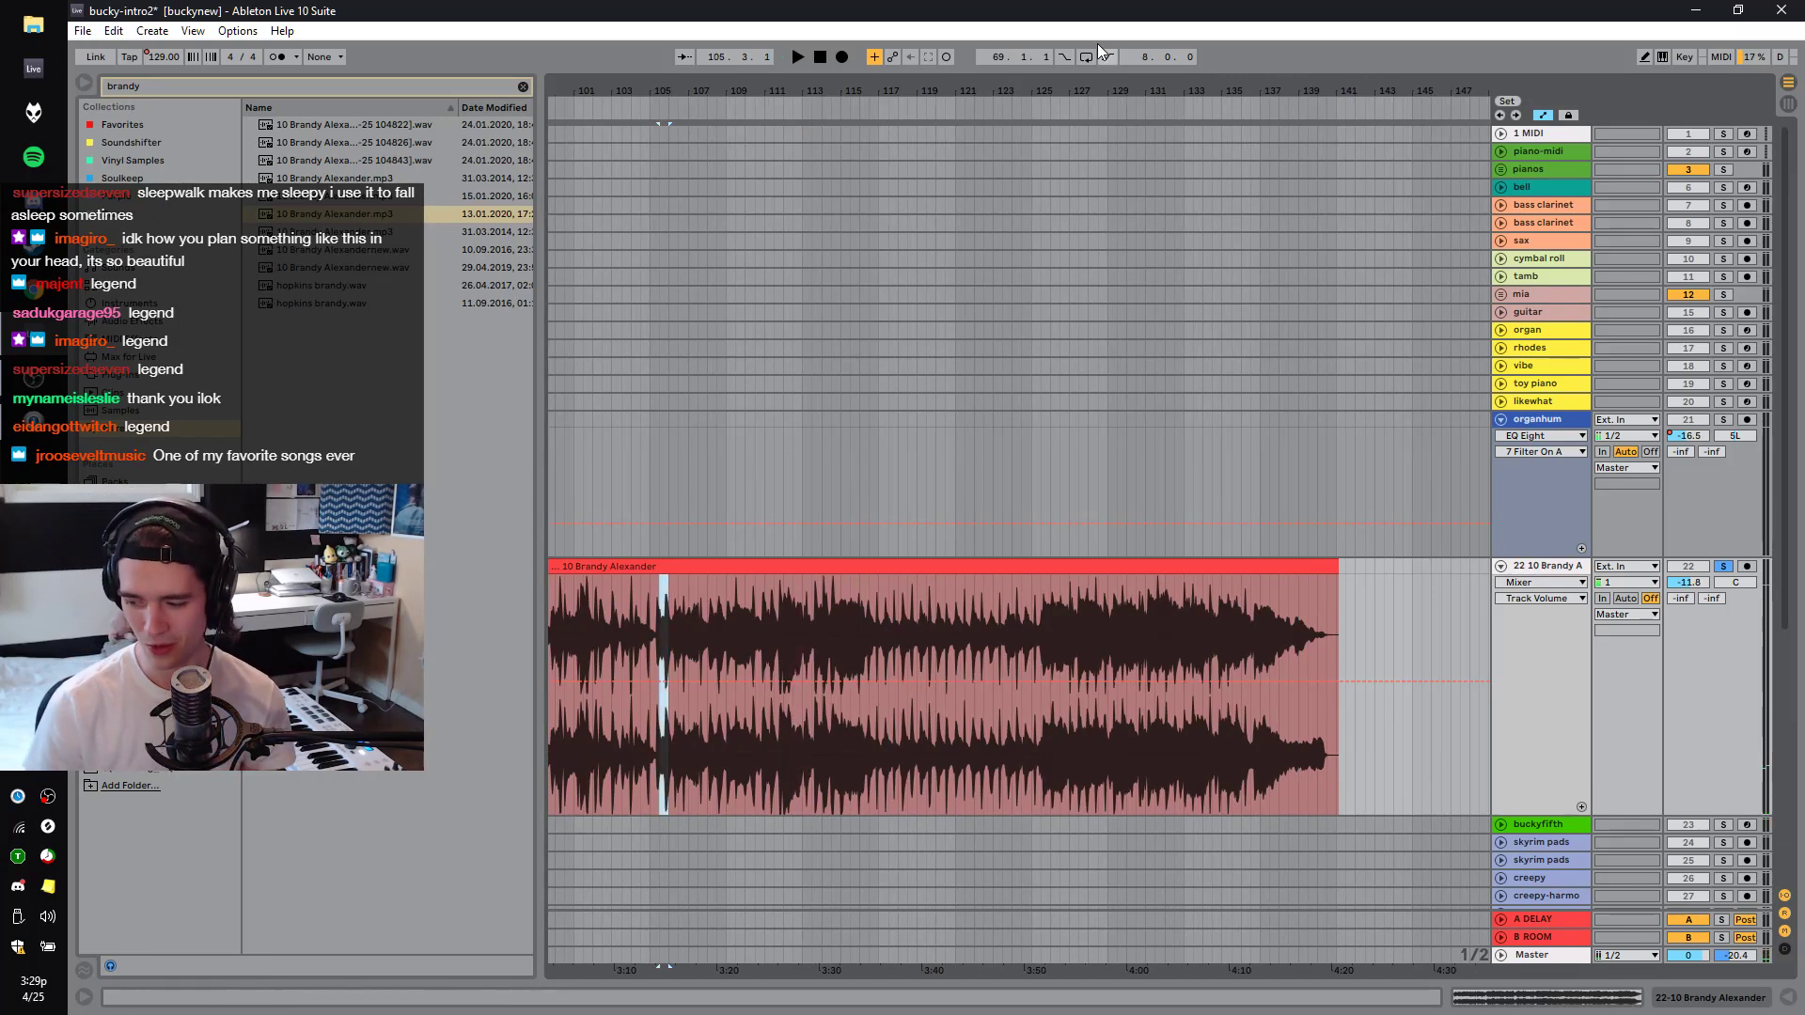
Lower the Brandy Alexander track's volume to -16.4 dB and play it from bar 55.
{"action": "left_click_drag", "start_coordinate": [954, 93], "coordinate": [952, 28]}
{"action": "left_click", "coordinate": [946, 567]}
{"action": "left_click", "coordinate": [928, 602]}
{"action": "left_click", "coordinate": [894, 595]}
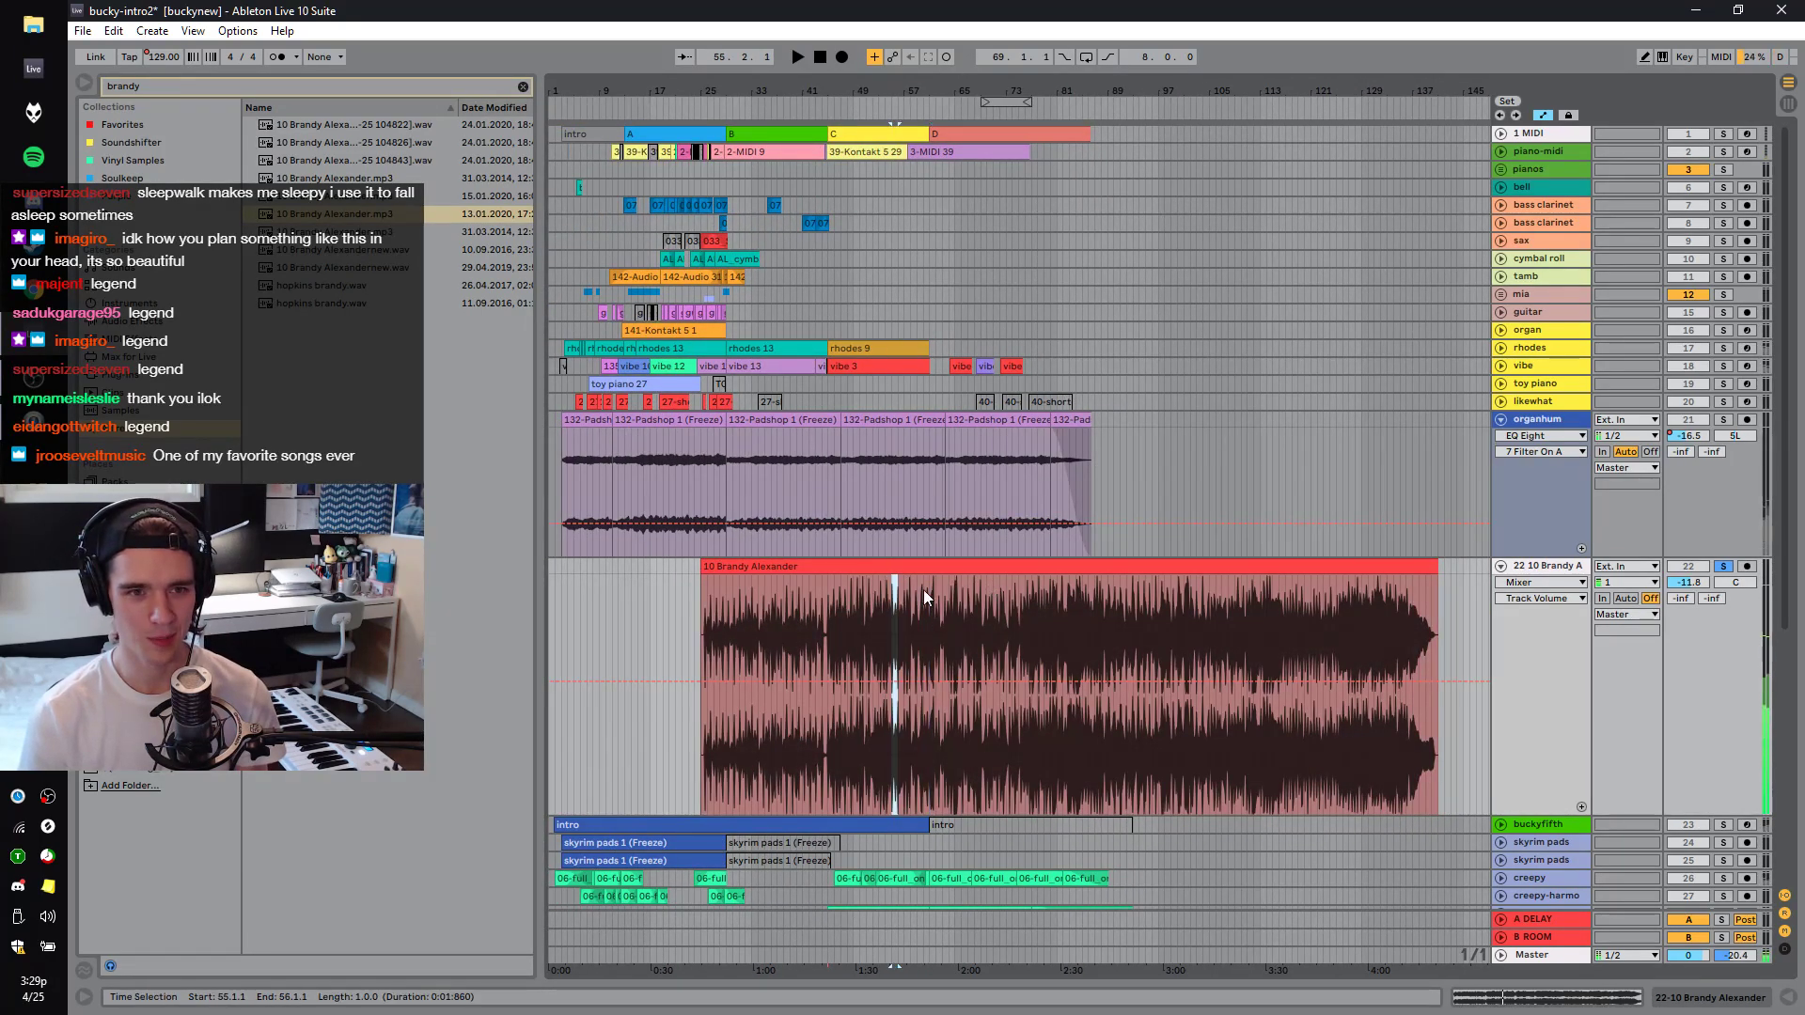
{"action": "left_click_drag", "start_coordinate": [1713, 583], "coordinate": [1713, 620]}
{"action": "key", "text": "space"}
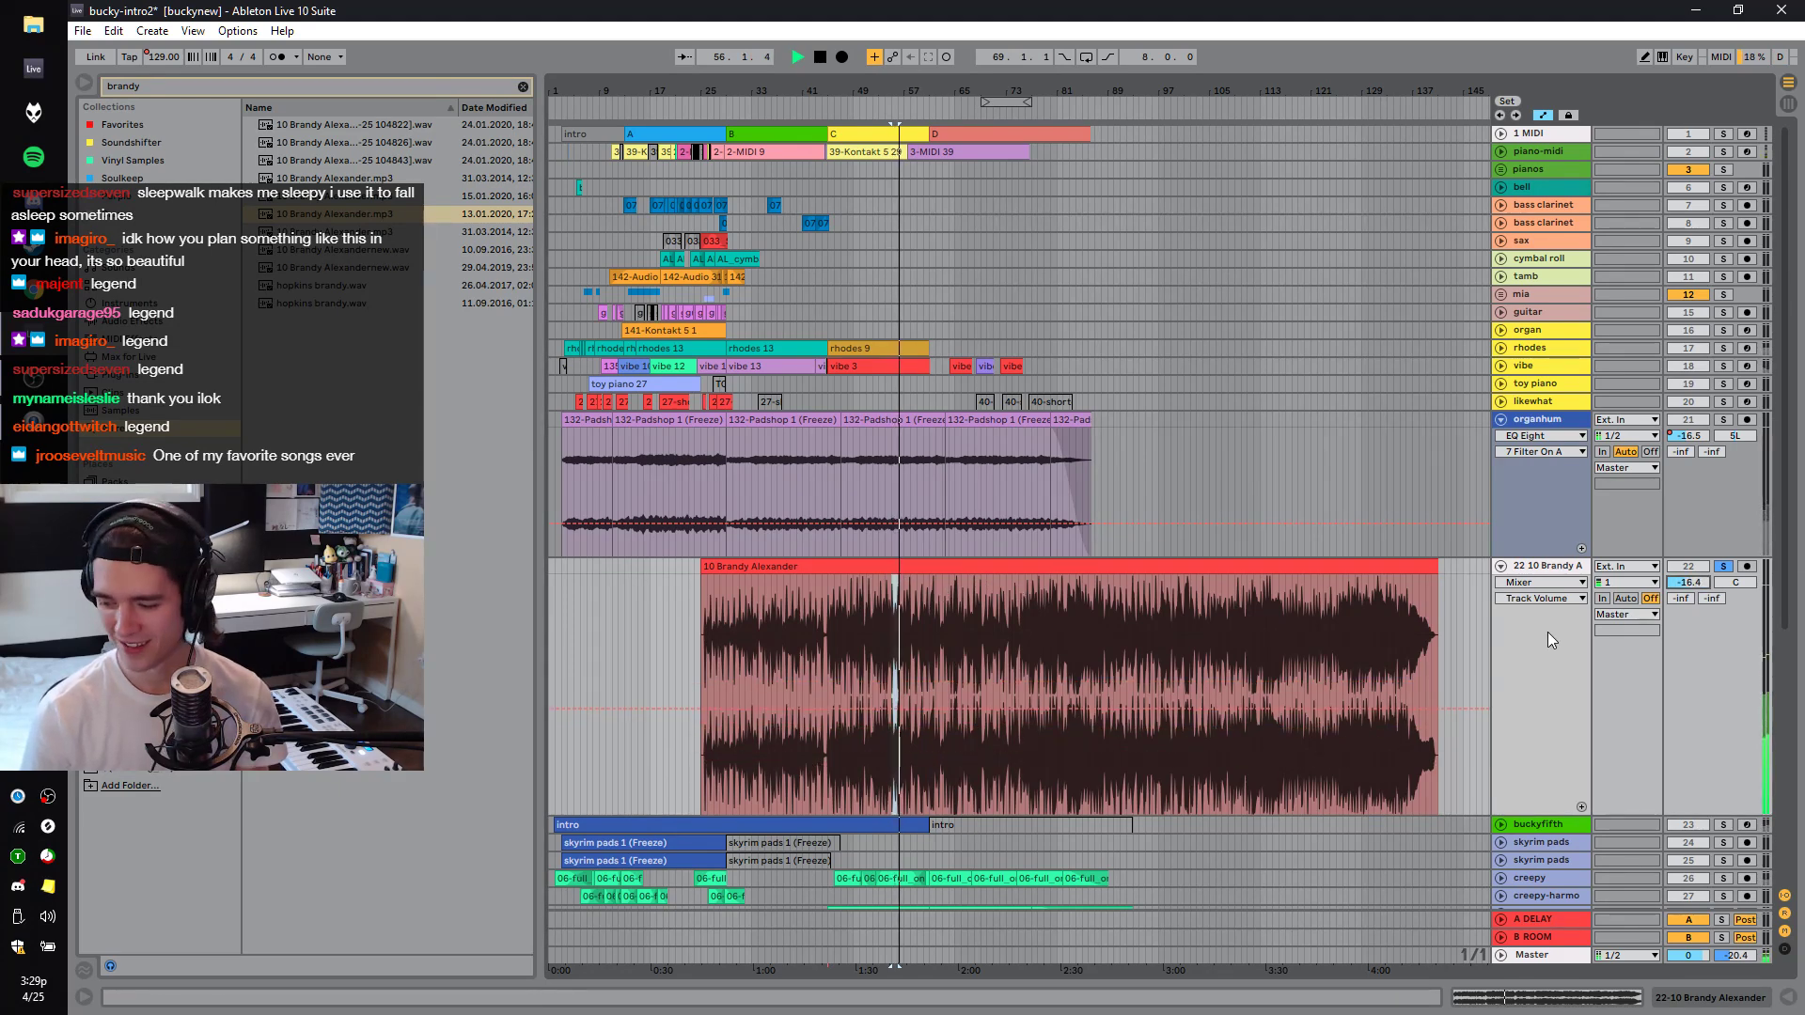
{"action": "key", "text": "space"}
Play the Brandy Alexander clip from bar 66, from bar 81, and from bar 88.
{"action": "left_click", "coordinate": [961, 633]}
{"action": "key", "text": "space"}
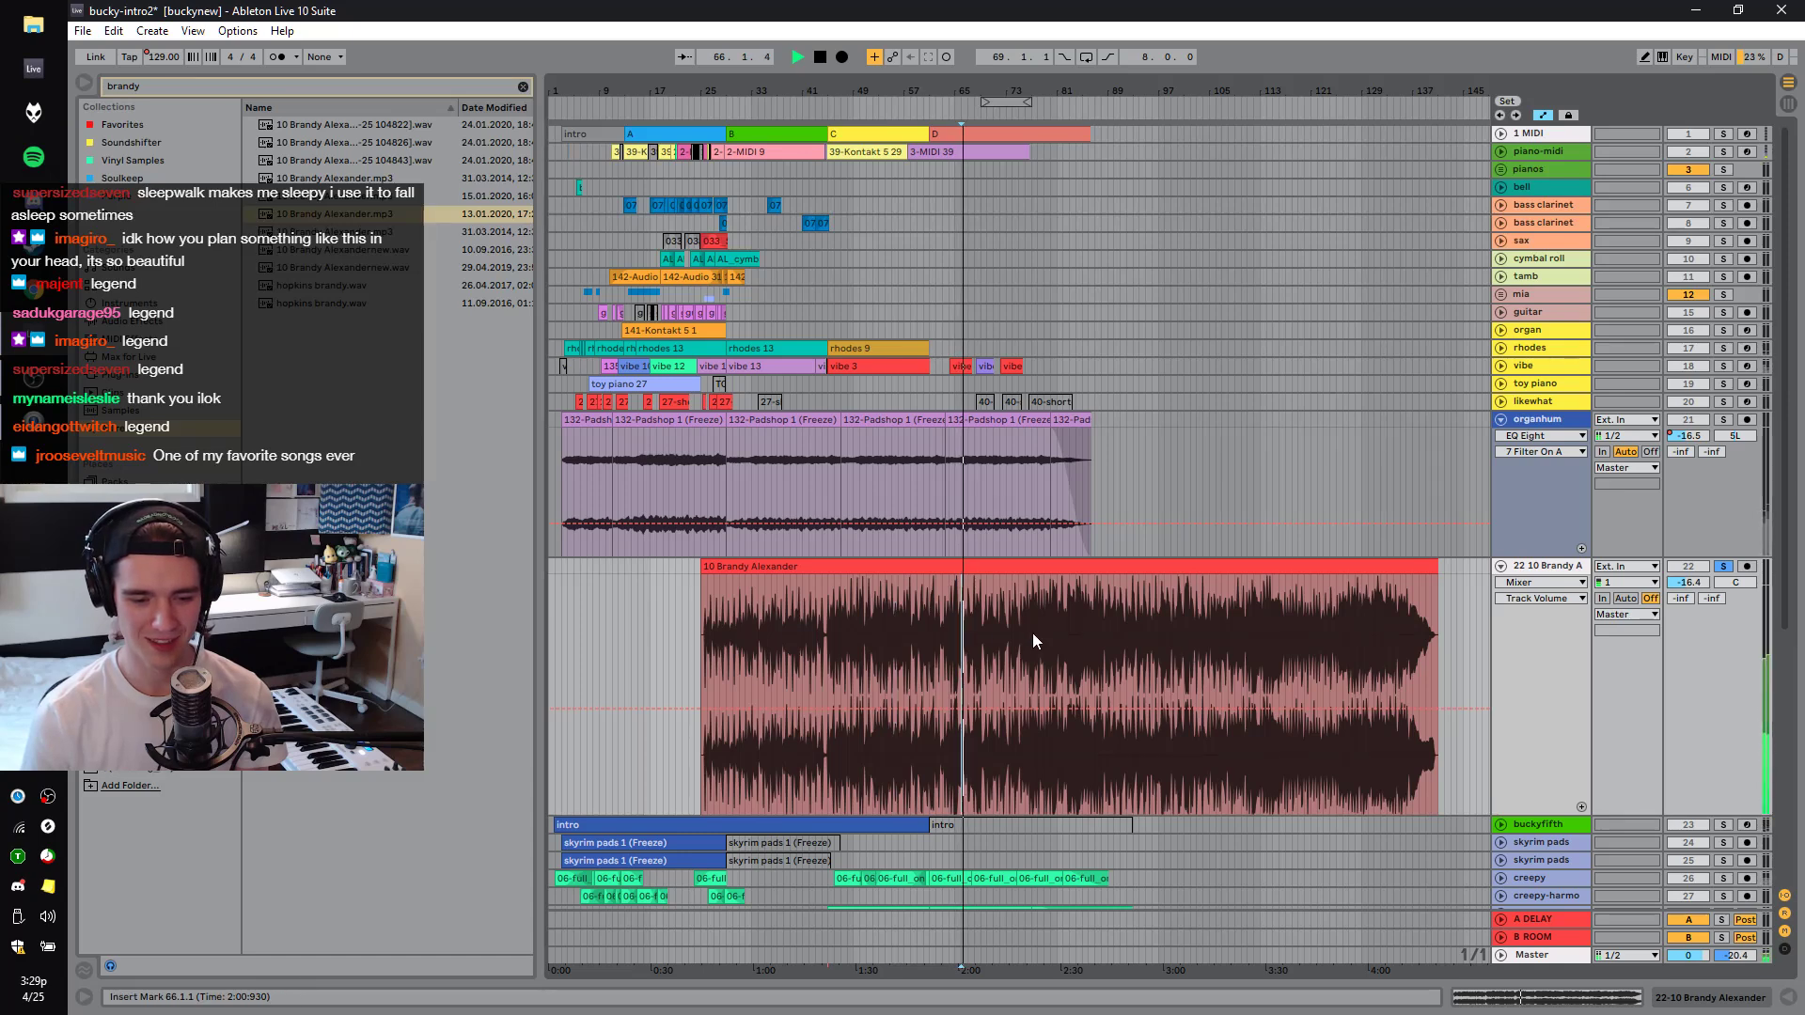
{"action": "left_click", "coordinate": [1059, 609]}
{"action": "key", "text": "space"}
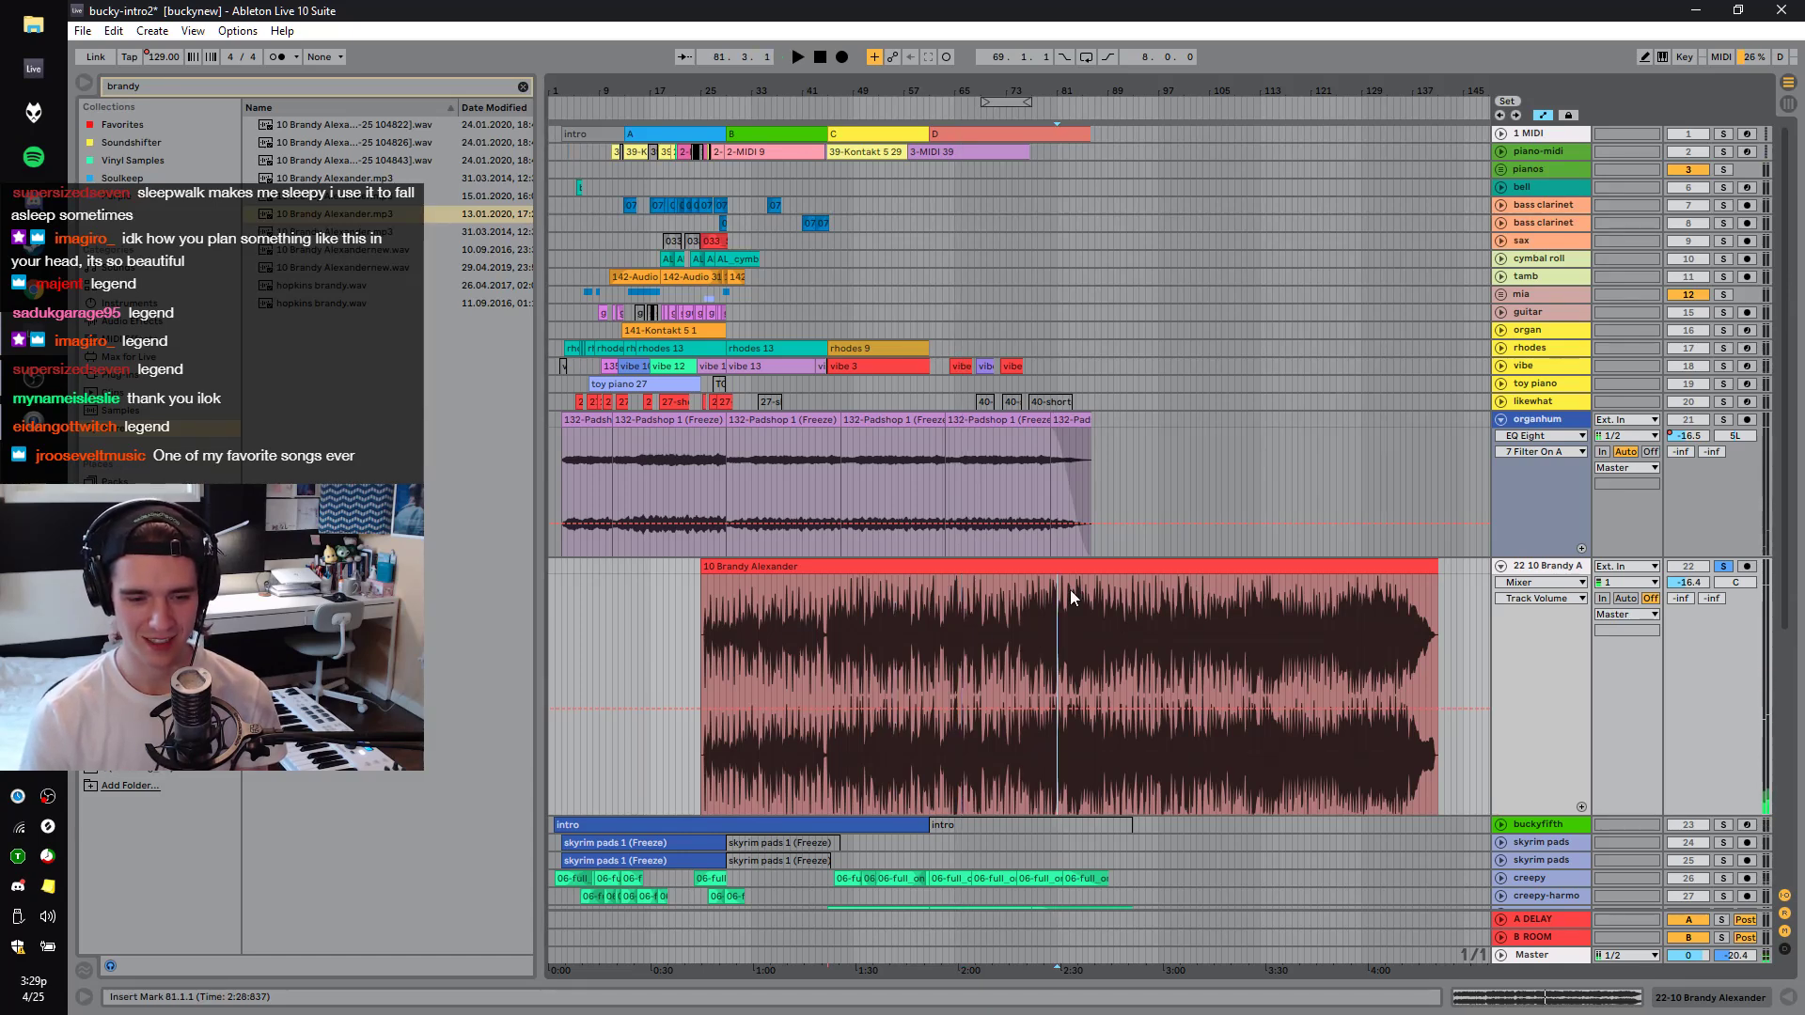
{"action": "left_click", "coordinate": [1103, 627]}
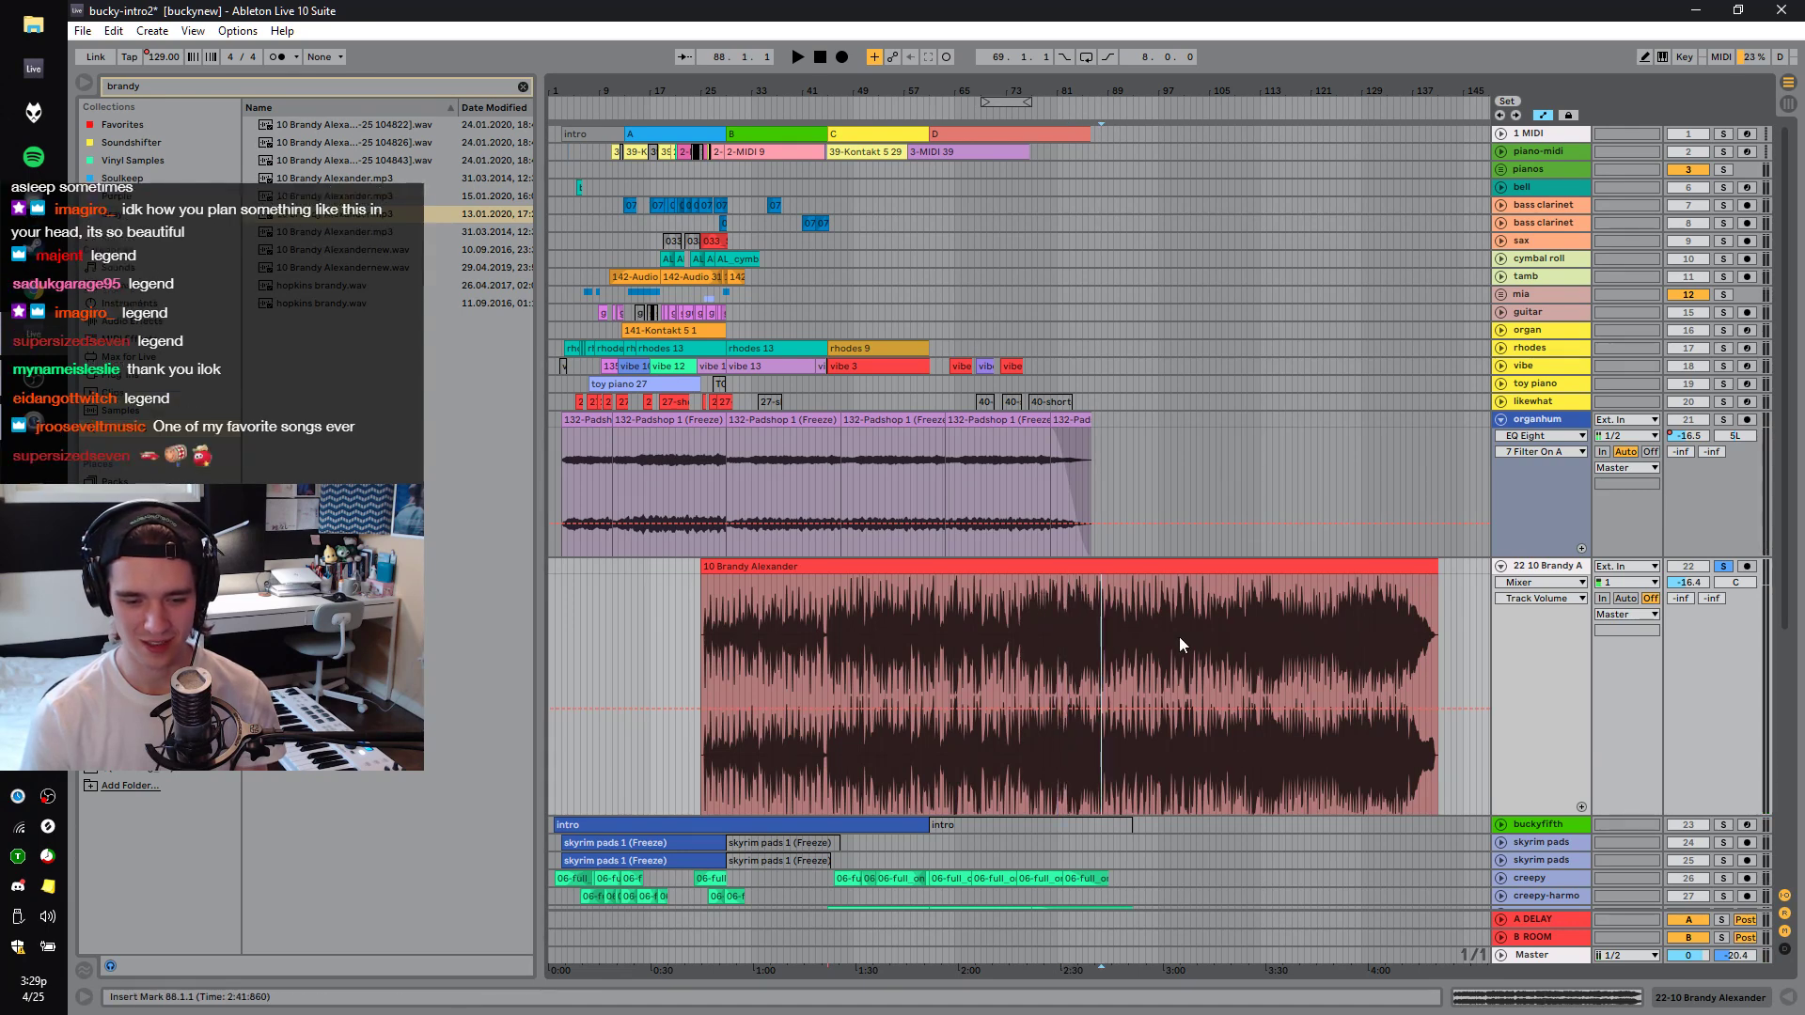
{"action": "key", "text": "space"}
Play the Brandy Alexander clip from bar 116 and from around bars 125 and 127.
{"action": "key", "text": "space"}
{"action": "left_click", "coordinate": [1241, 646]}
{"action": "left_click", "coordinate": [1278, 644]}
{"action": "left_click_drag", "start_coordinate": [1312, 85], "coordinate": [1143, 97]}
{"action": "key", "text": "space"}
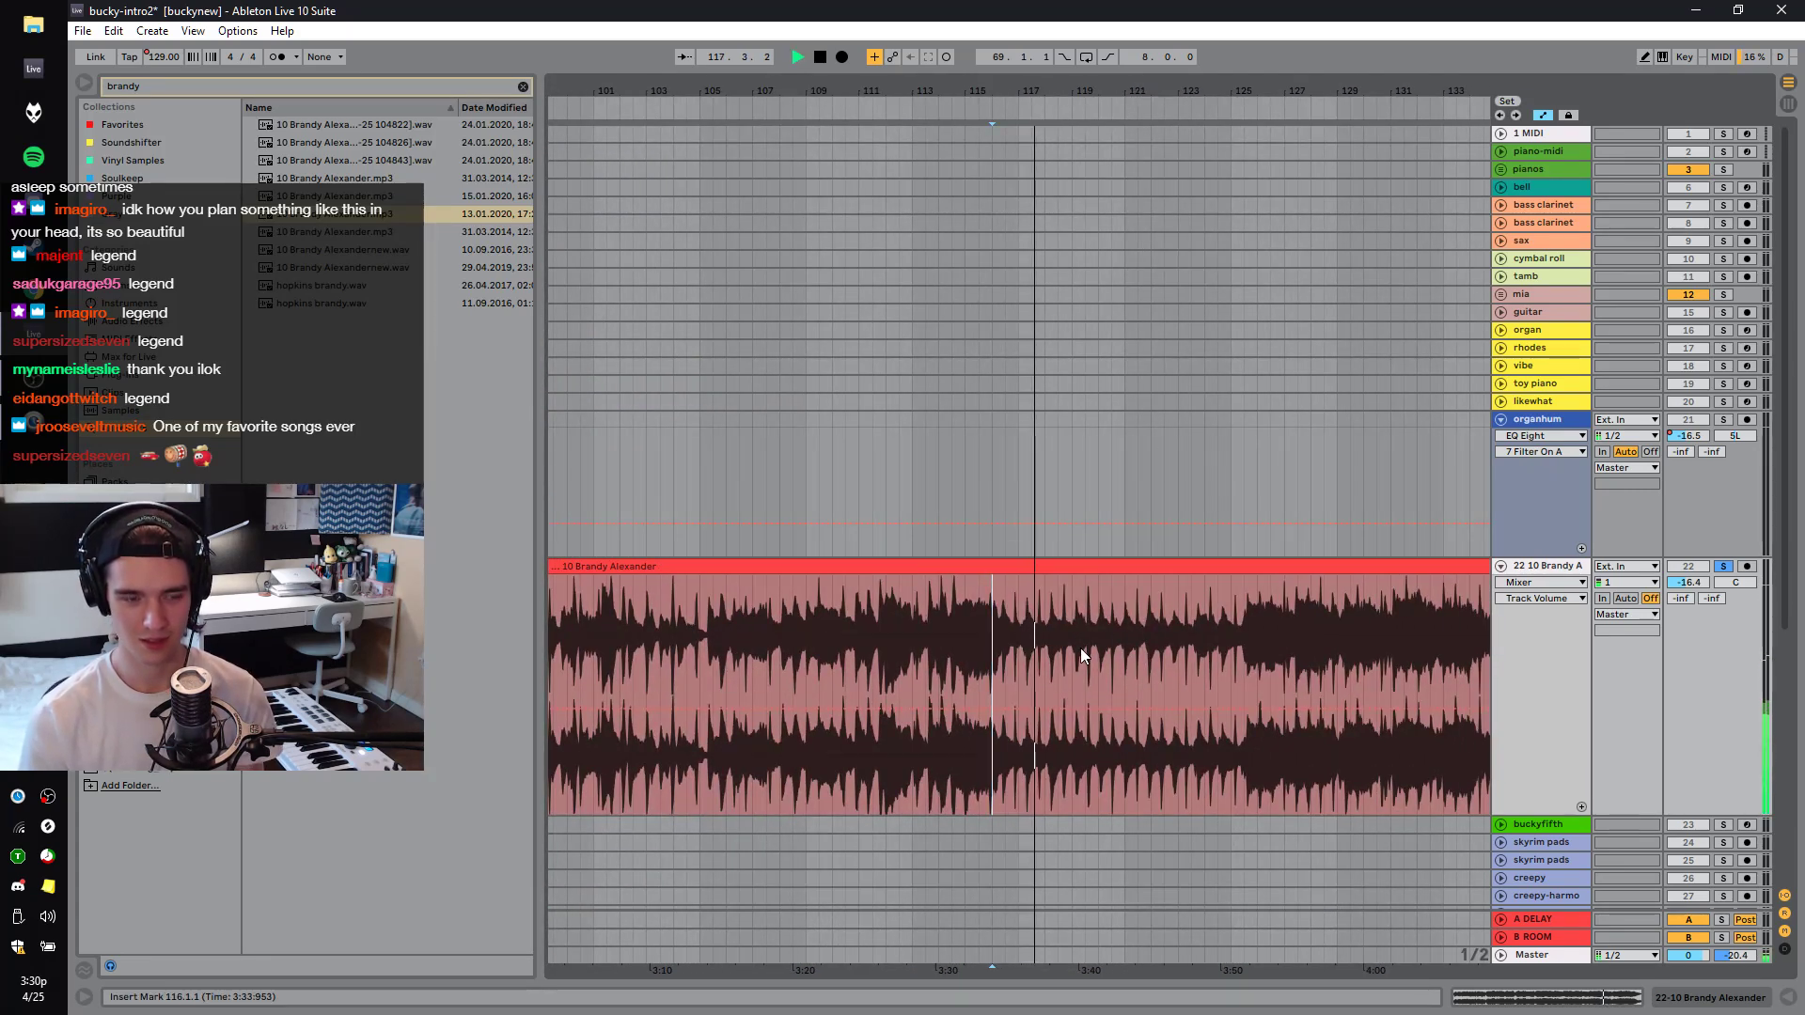
{"action": "key", "text": "space"}
{"action": "left_click", "coordinate": [1251, 639]}
{"action": "key", "text": "space"}
{"action": "key", "text": "space"}
{"action": "left_click", "coordinate": [1297, 634]}
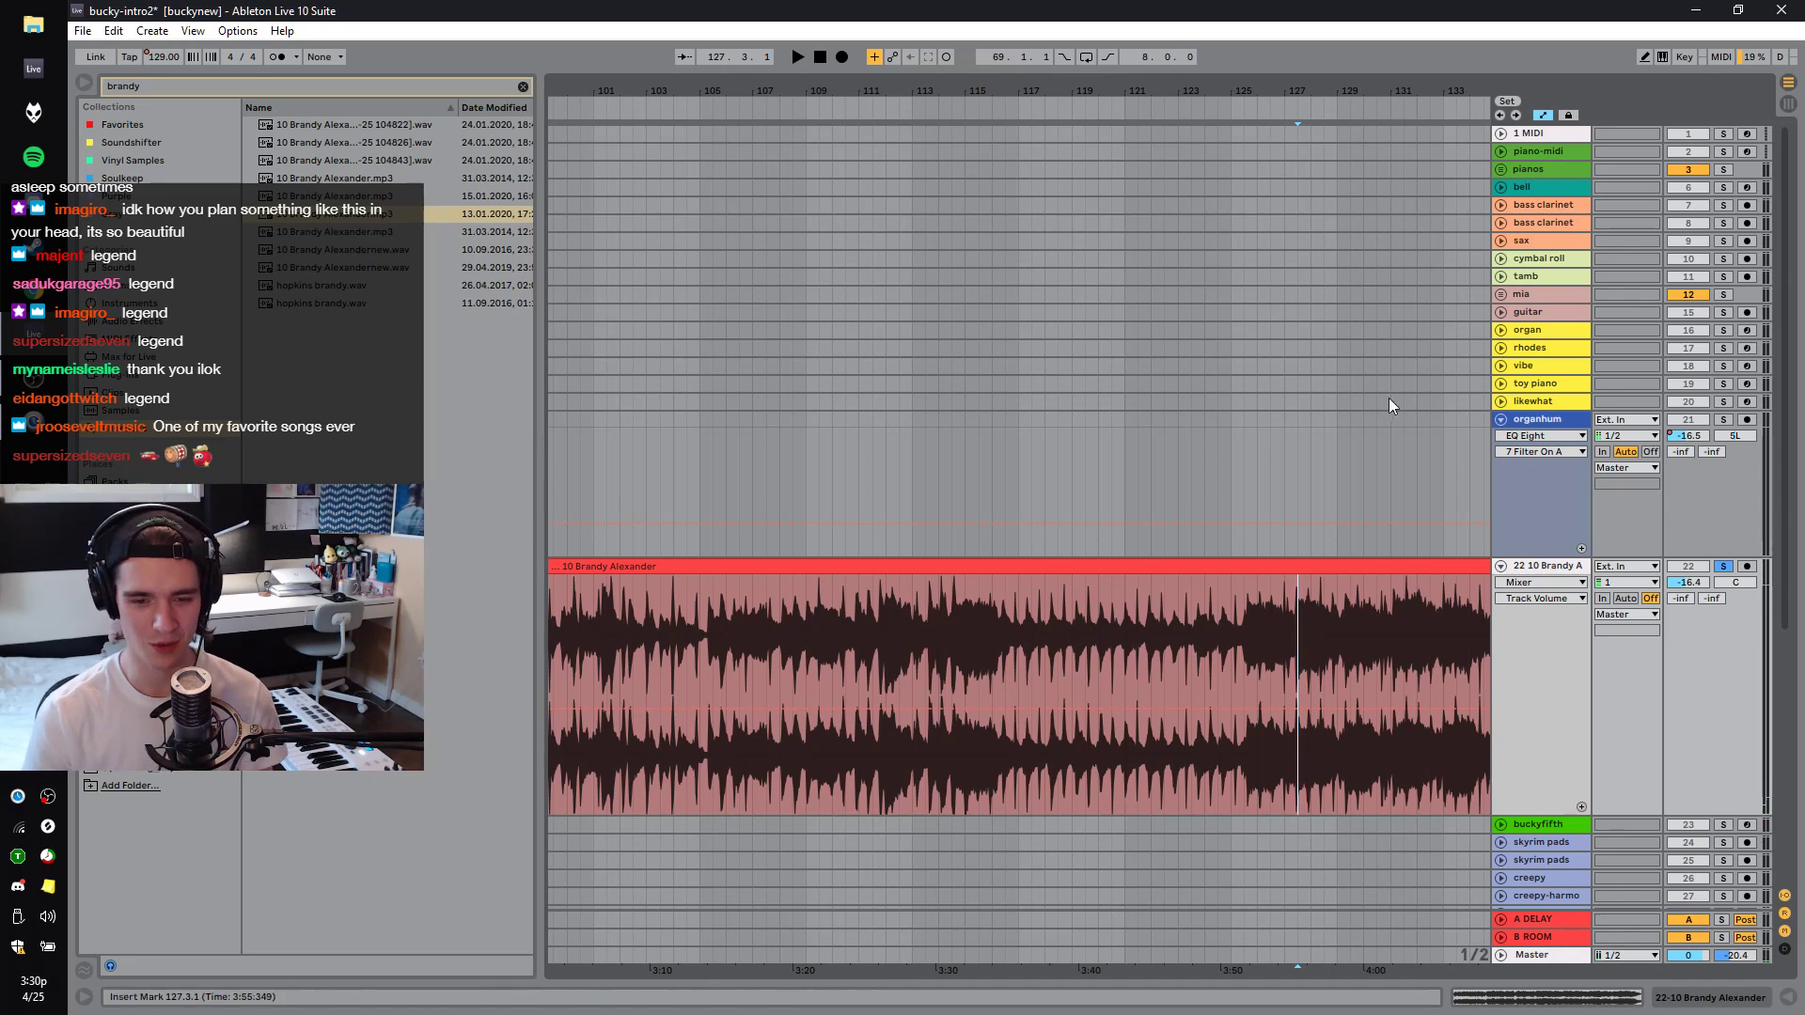
{"action": "key", "text": "space"}
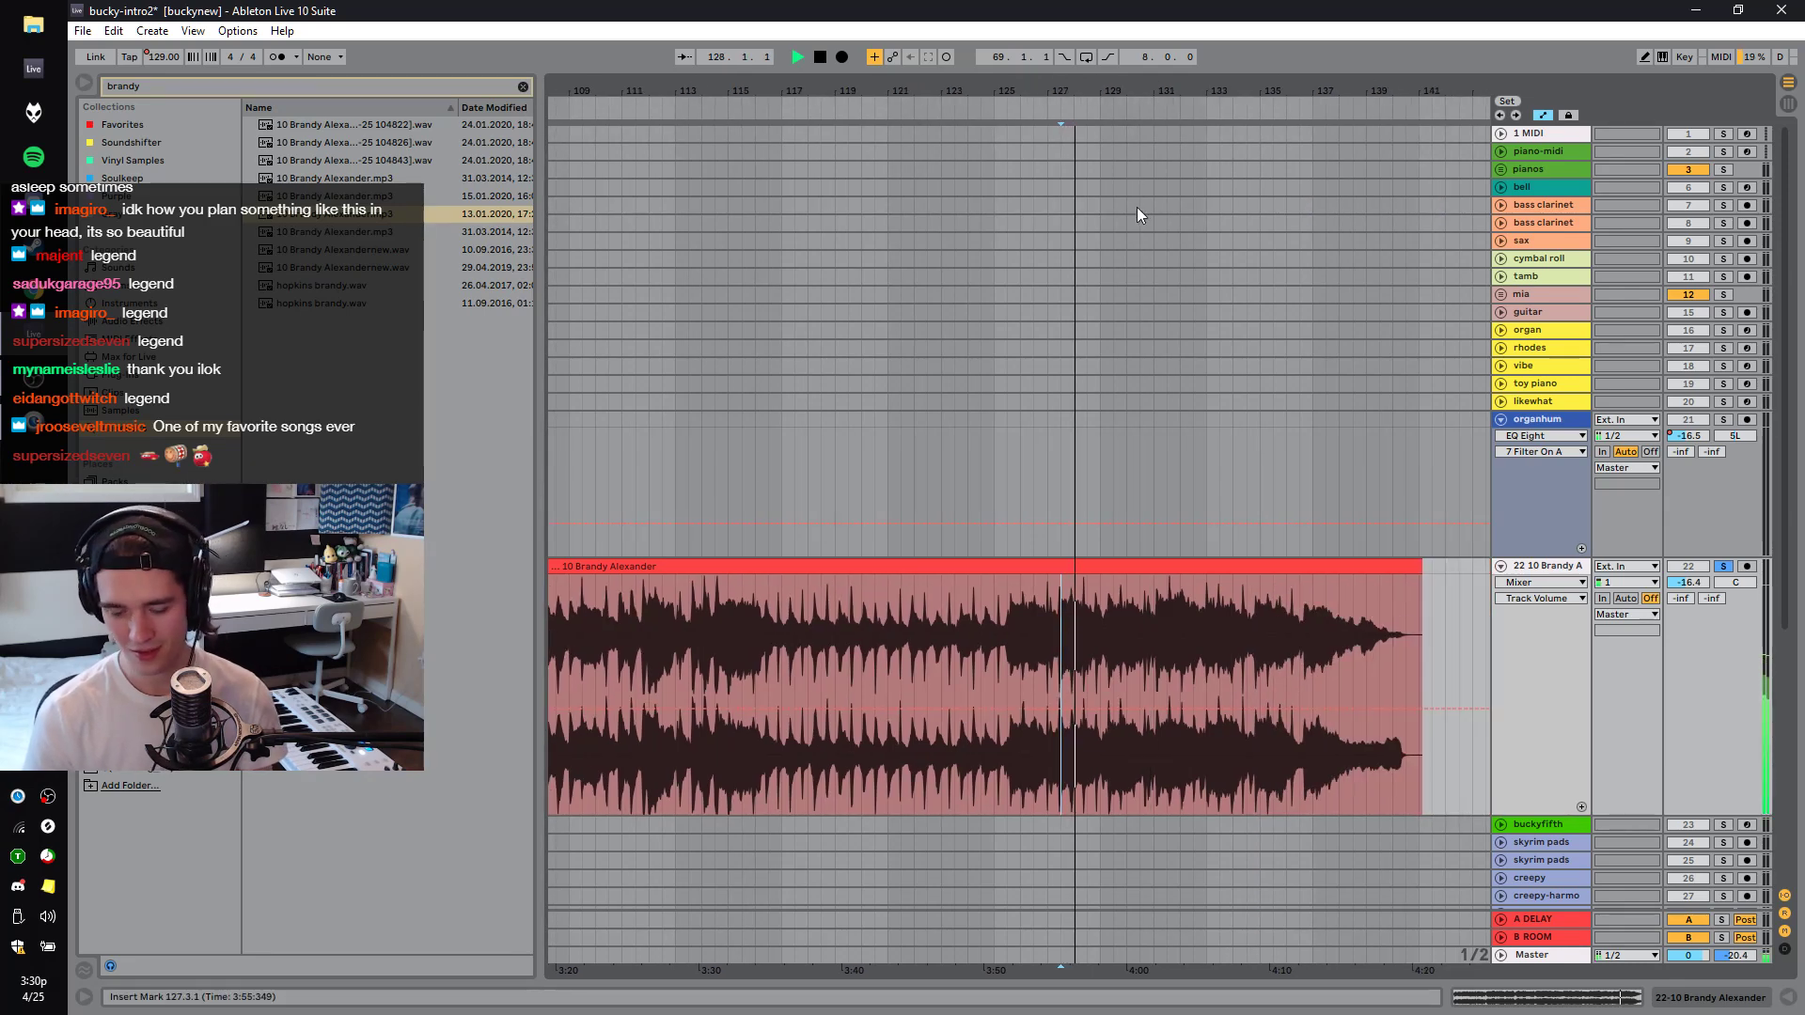
{"action": "key", "text": "space"}
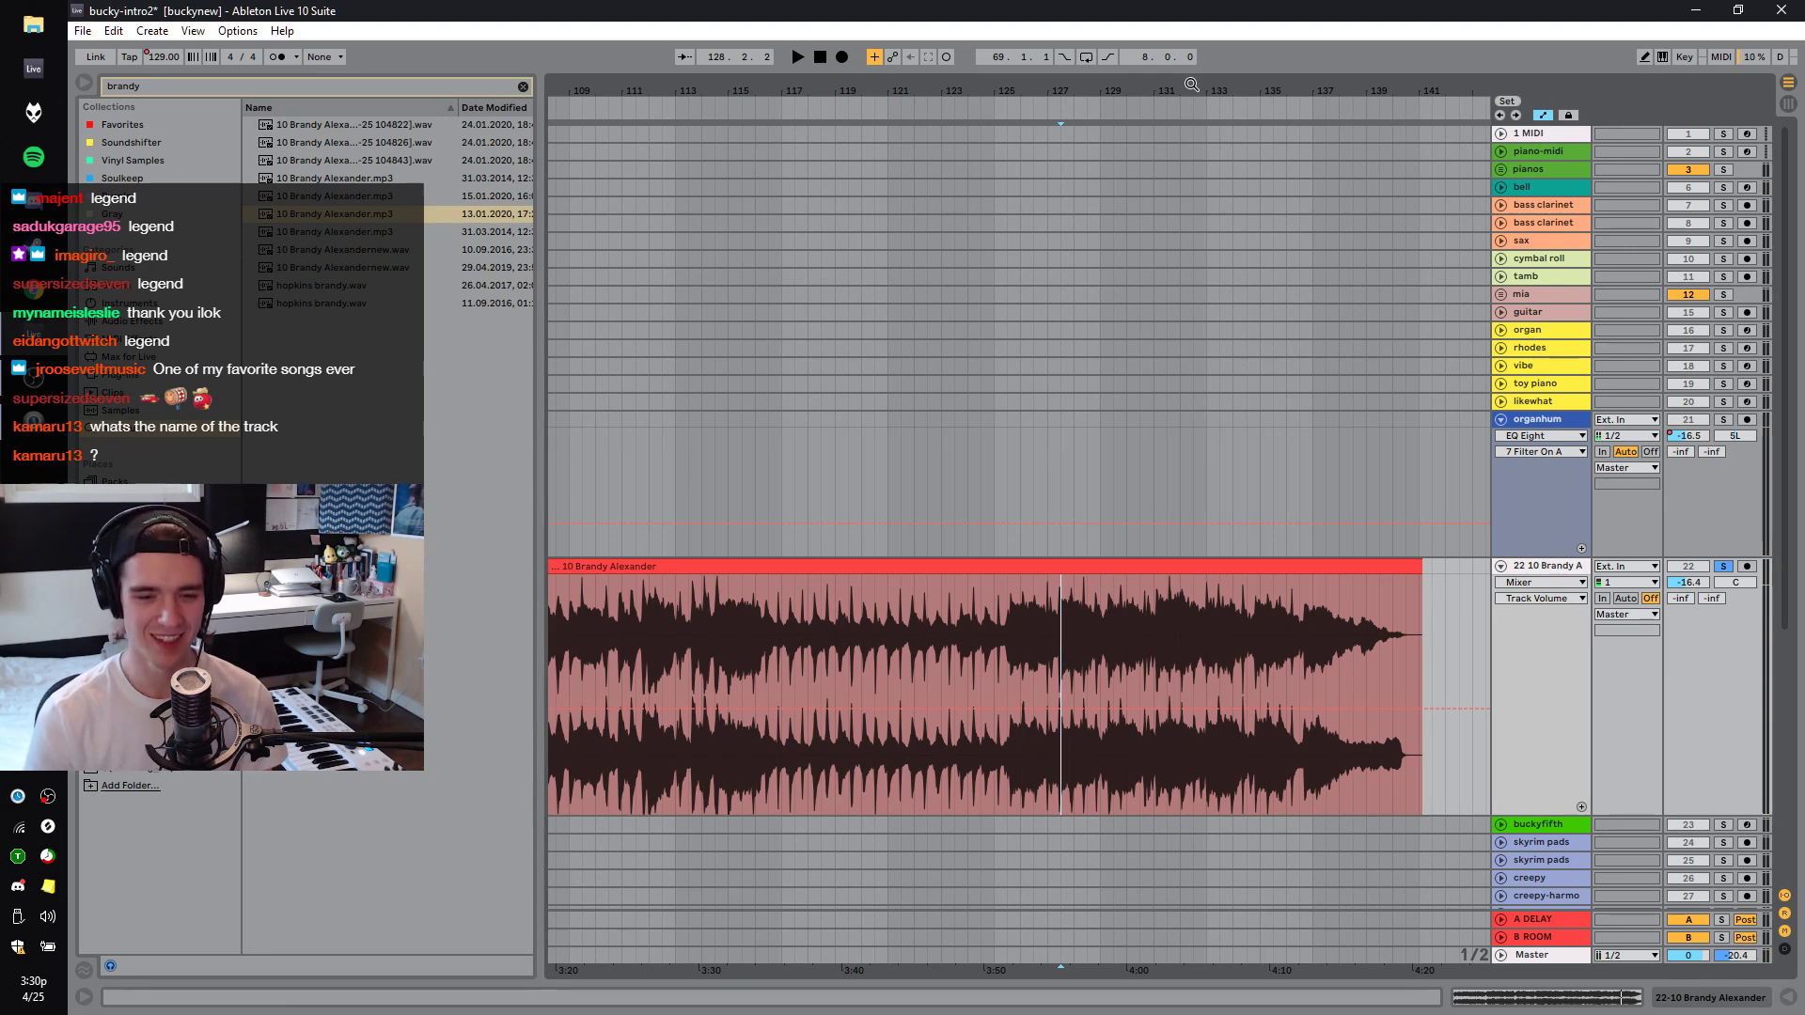
Select the ending of the Brandy Alexander clip from bar 119 to bar 142 and play it.
{"action": "scroll", "coordinate": [1418, 444], "scroll_direction": "down", "scroll_amount": 3}
{"action": "left_click_drag", "start_coordinate": [1255, 620], "coordinate": [1438, 606]}
{"action": "left_click_drag", "start_coordinate": [1438, 605], "coordinate": [1209, 560]}
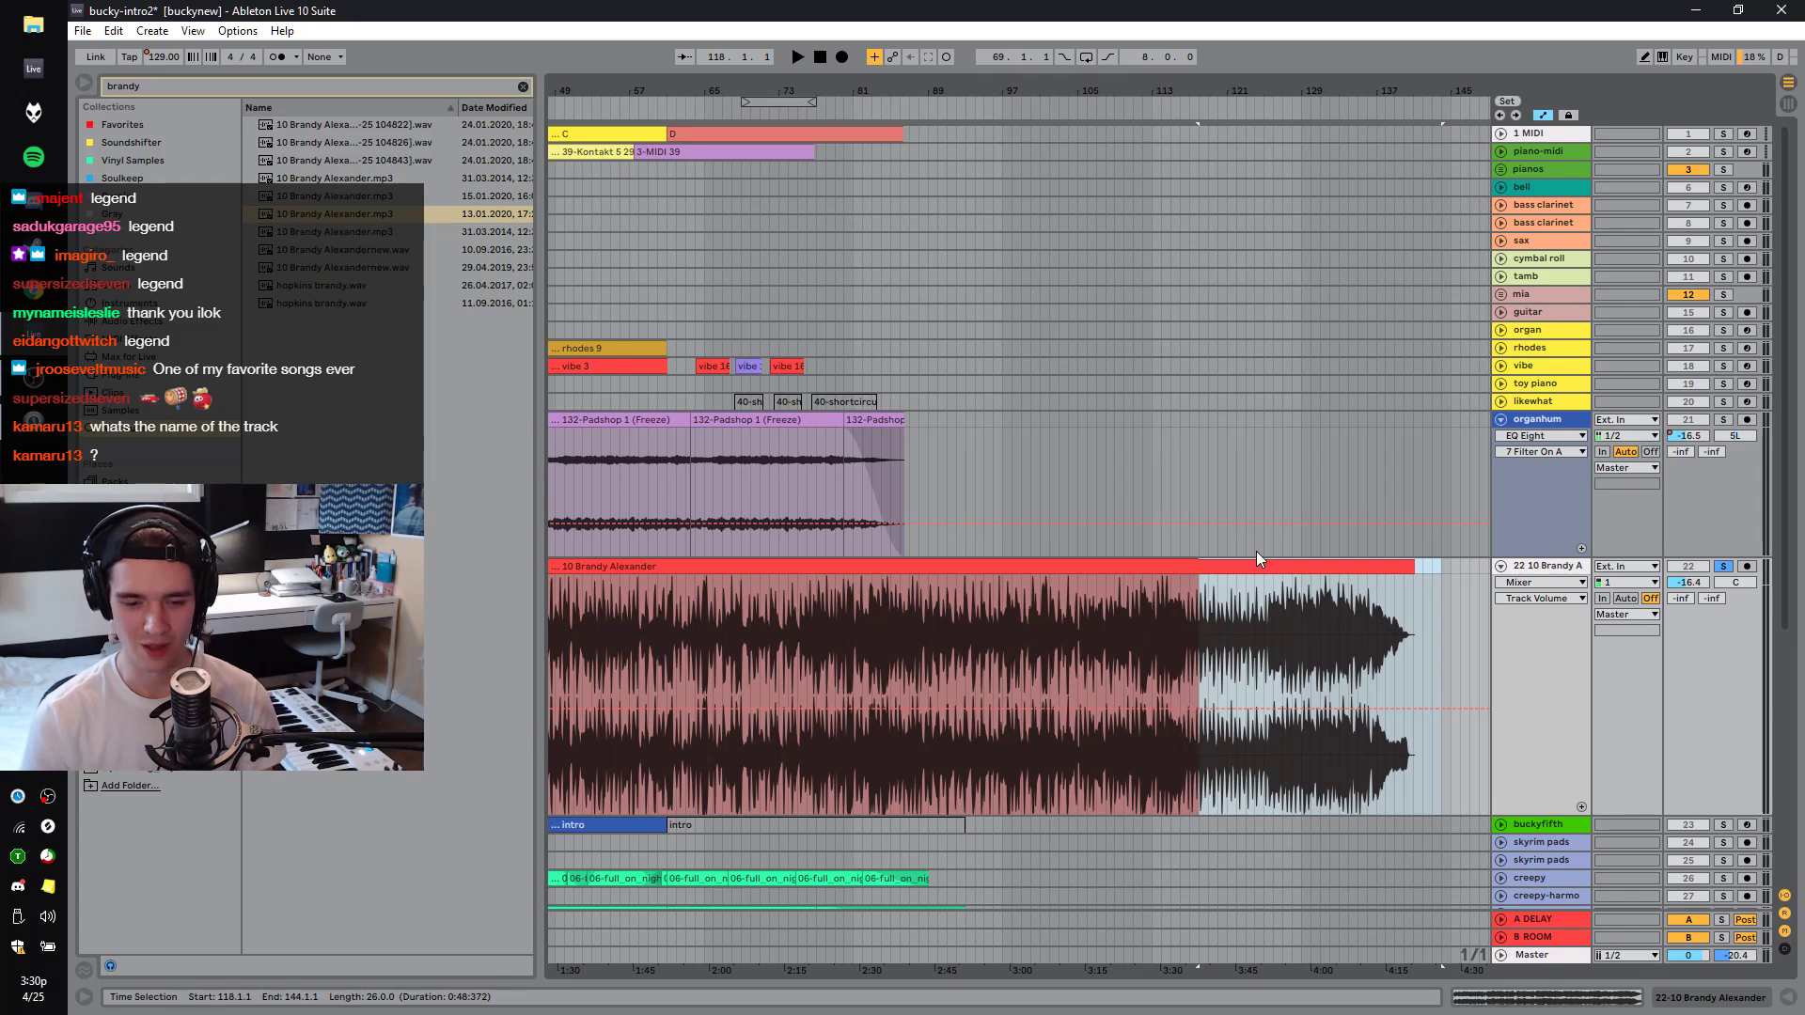
{"action": "left_click_drag", "start_coordinate": [1314, 94], "coordinate": [1365, 94]}
{"action": "left_click_drag", "start_coordinate": [1298, 620], "coordinate": [1443, 559]}
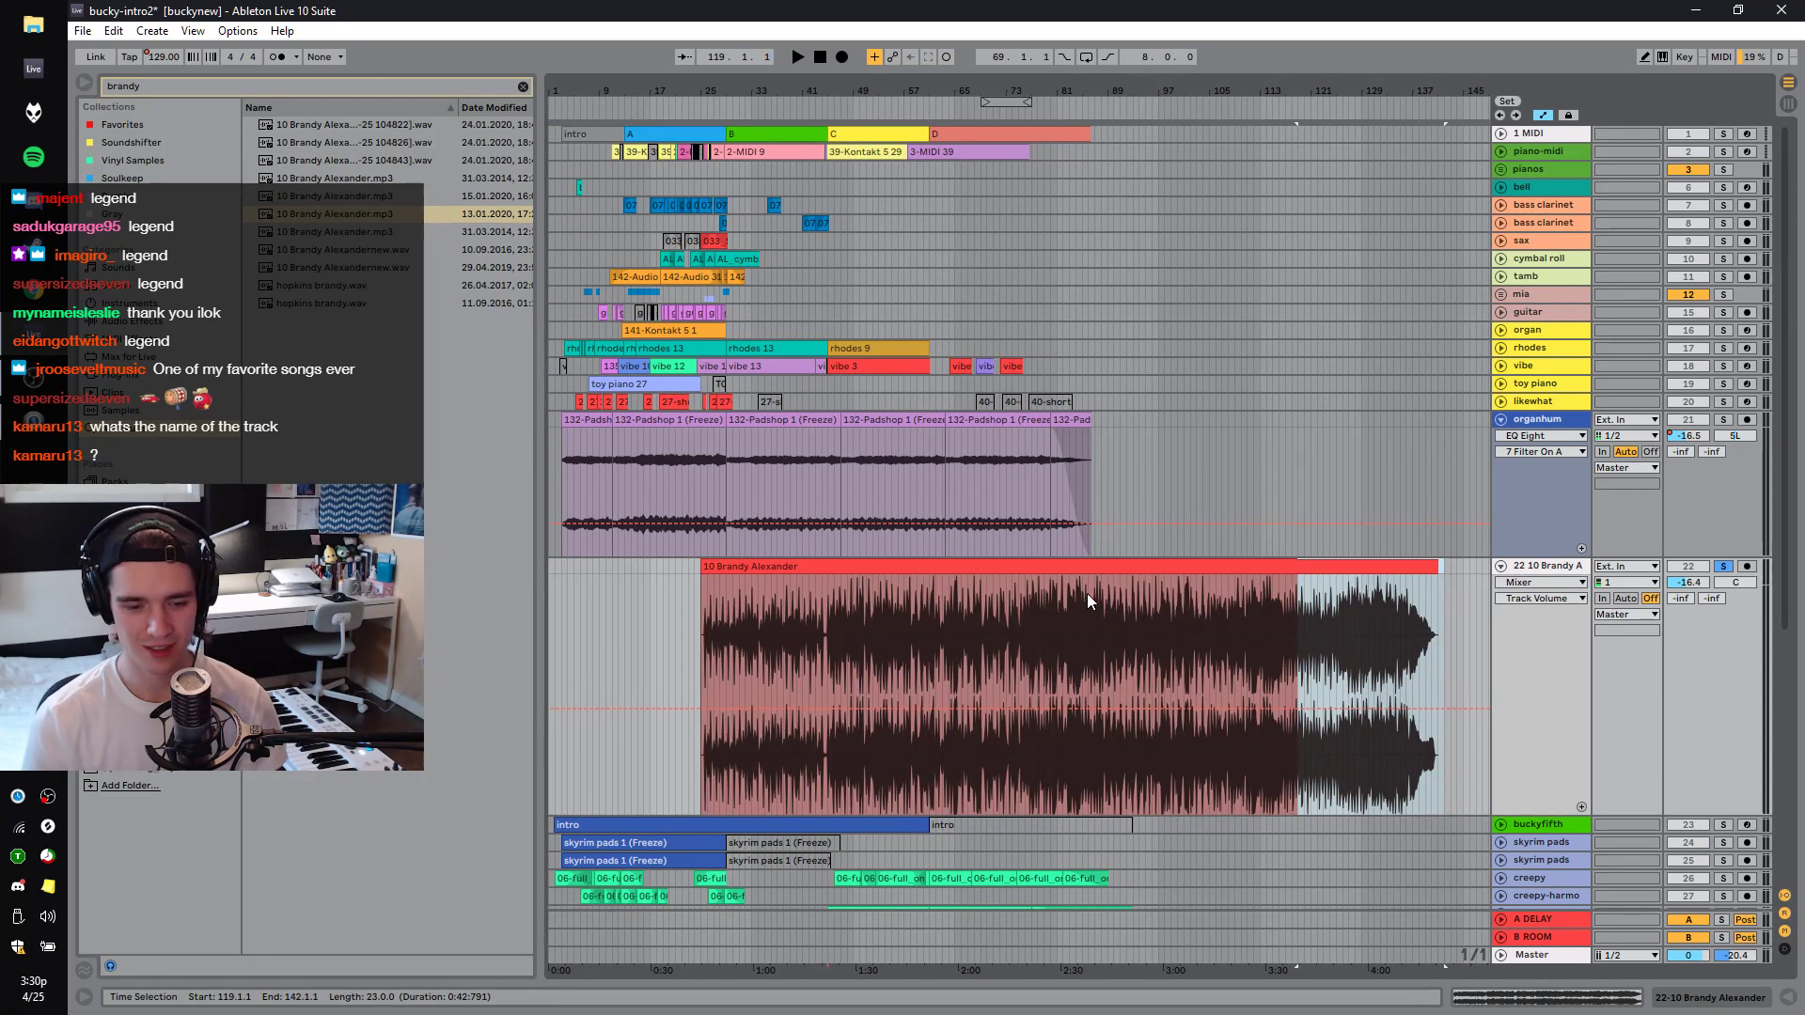
{"action": "key", "text": "space"}
Play the Brandy Alexander clip briefly from bar 120 and again from bar 121.
{"action": "left_click", "coordinate": [1303, 623]}
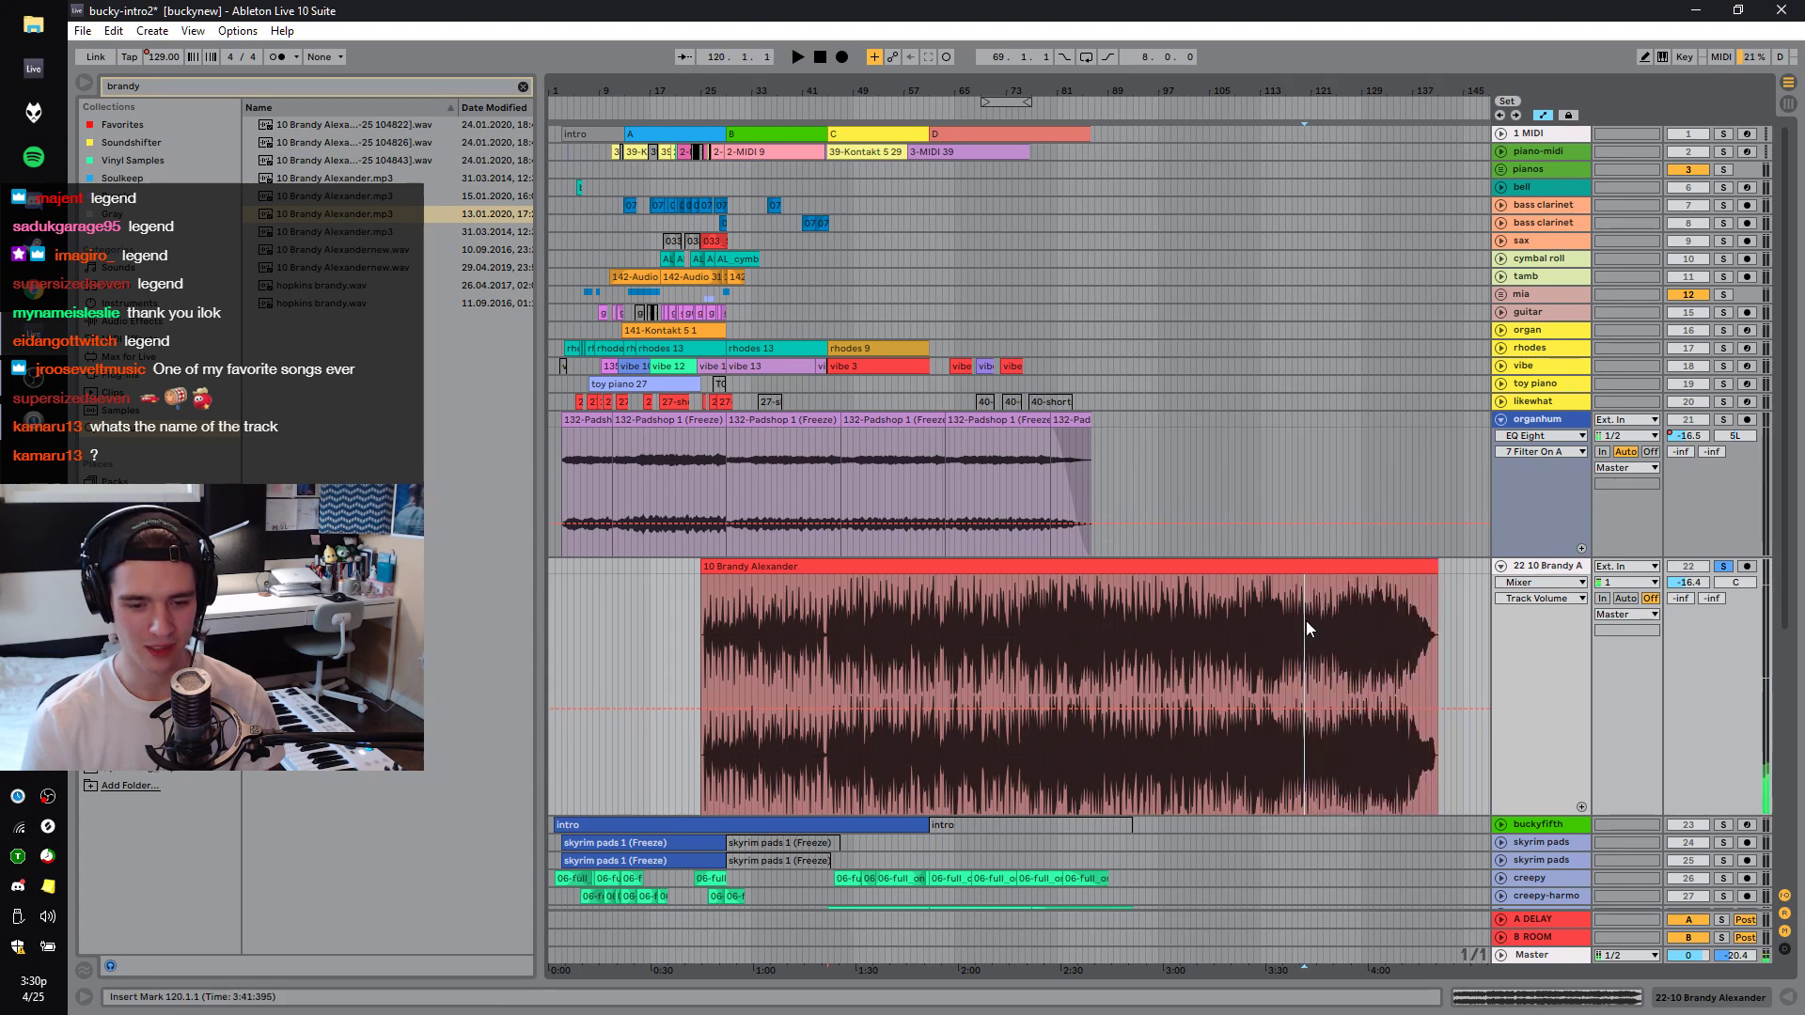
{"action": "key", "text": "space"}
{"action": "left_click", "coordinate": [1313, 621]}
{"action": "key", "text": "space"}
{"action": "key", "text": "space"}
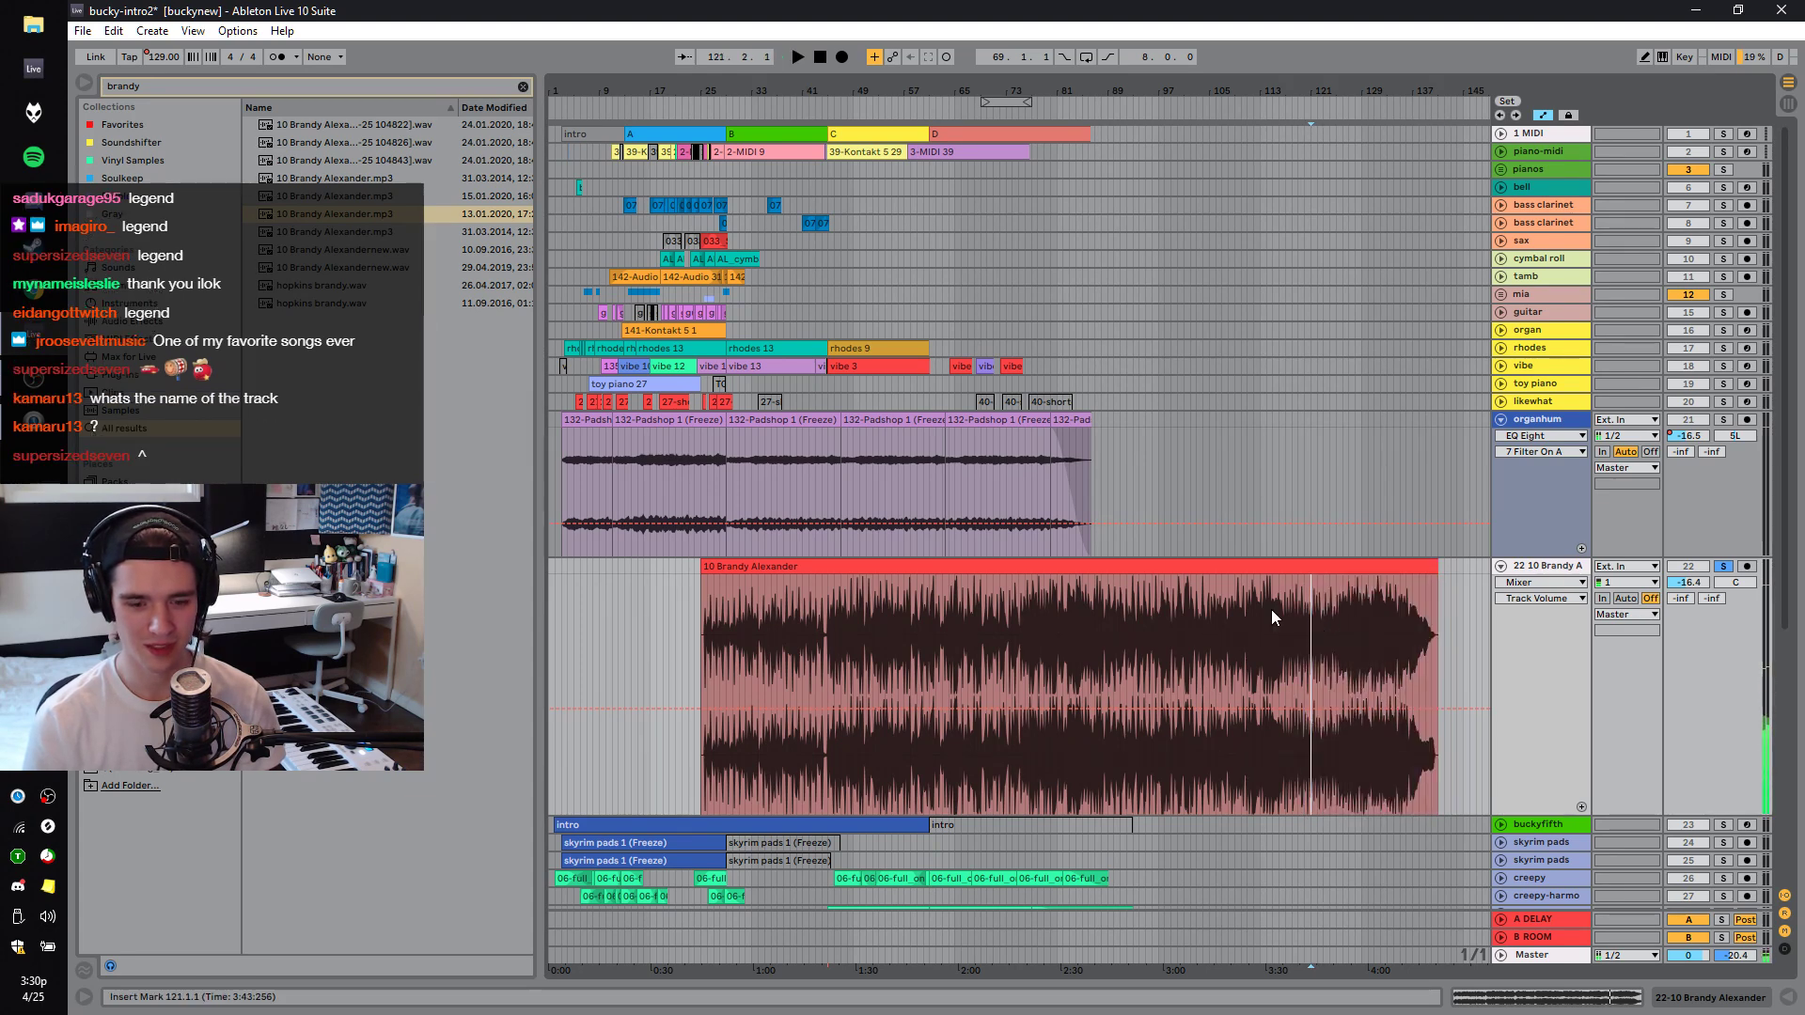
Delete the Brandy Alexander clip and play the organhum pad soloed from bar 11.
{"action": "left_click", "coordinate": [1170, 567]}
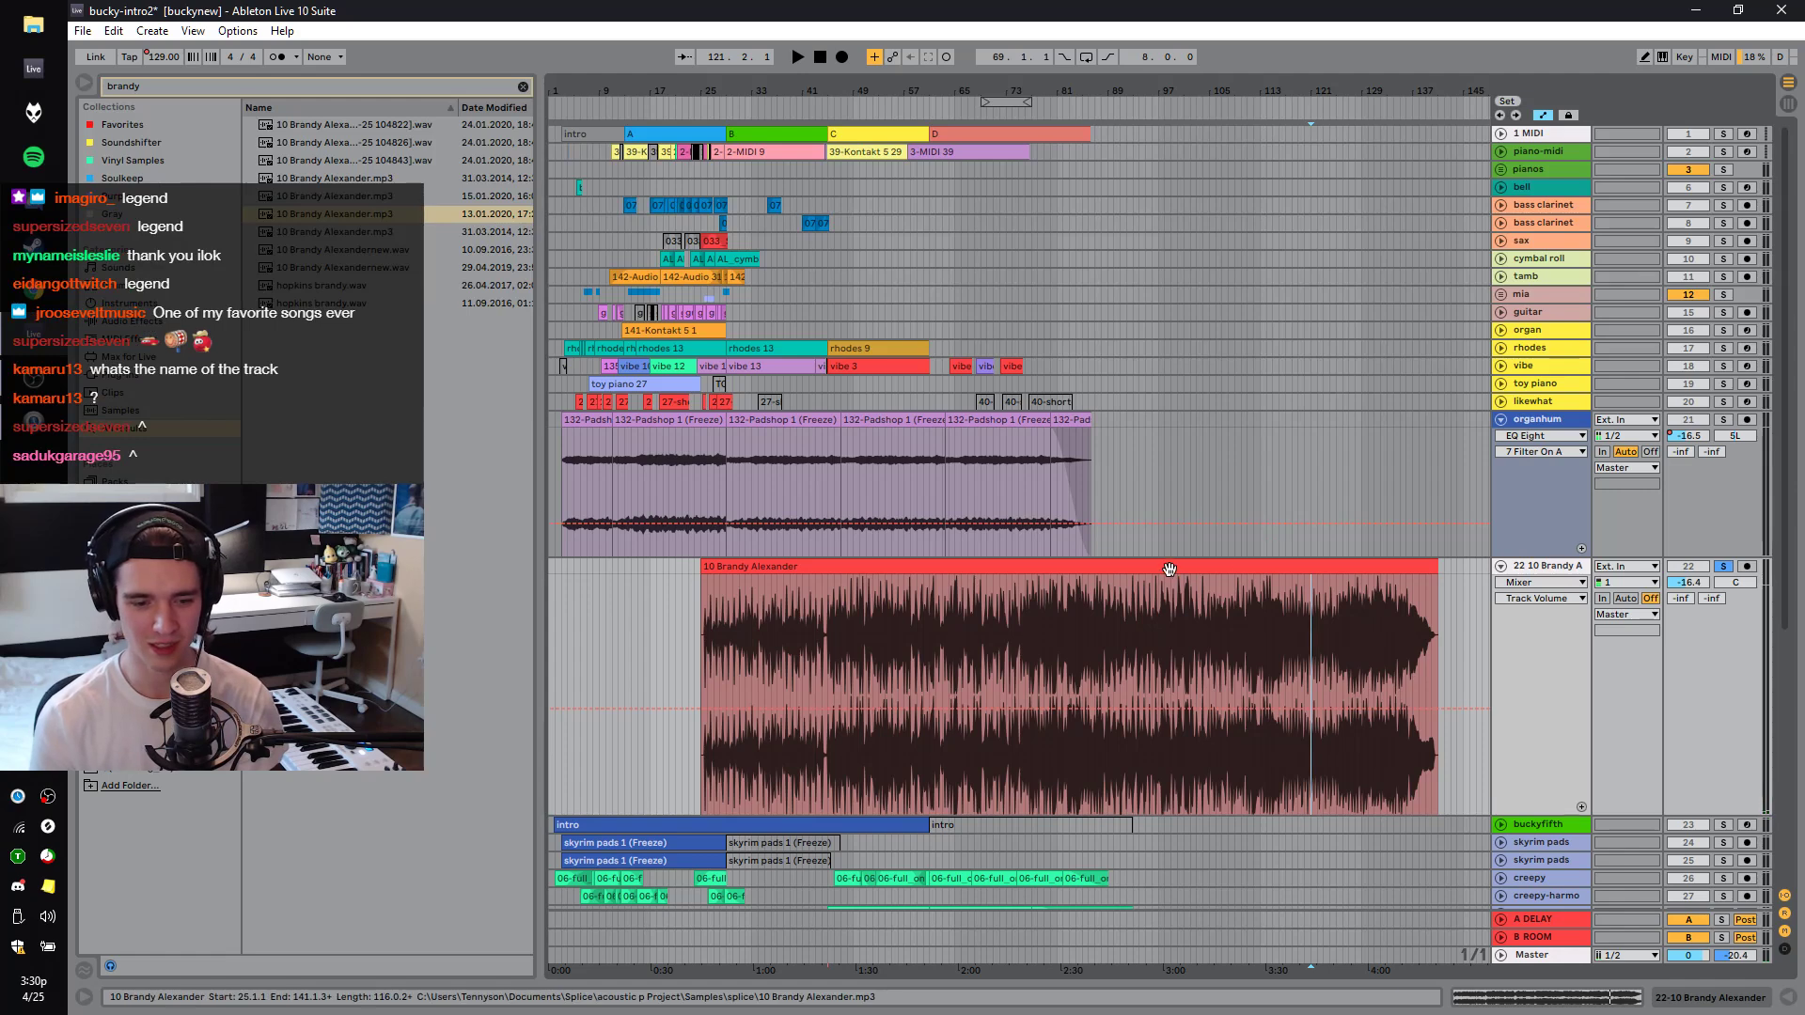
{"action": "key", "text": "Delete"}
{"action": "left_click", "coordinate": [670, 440]}
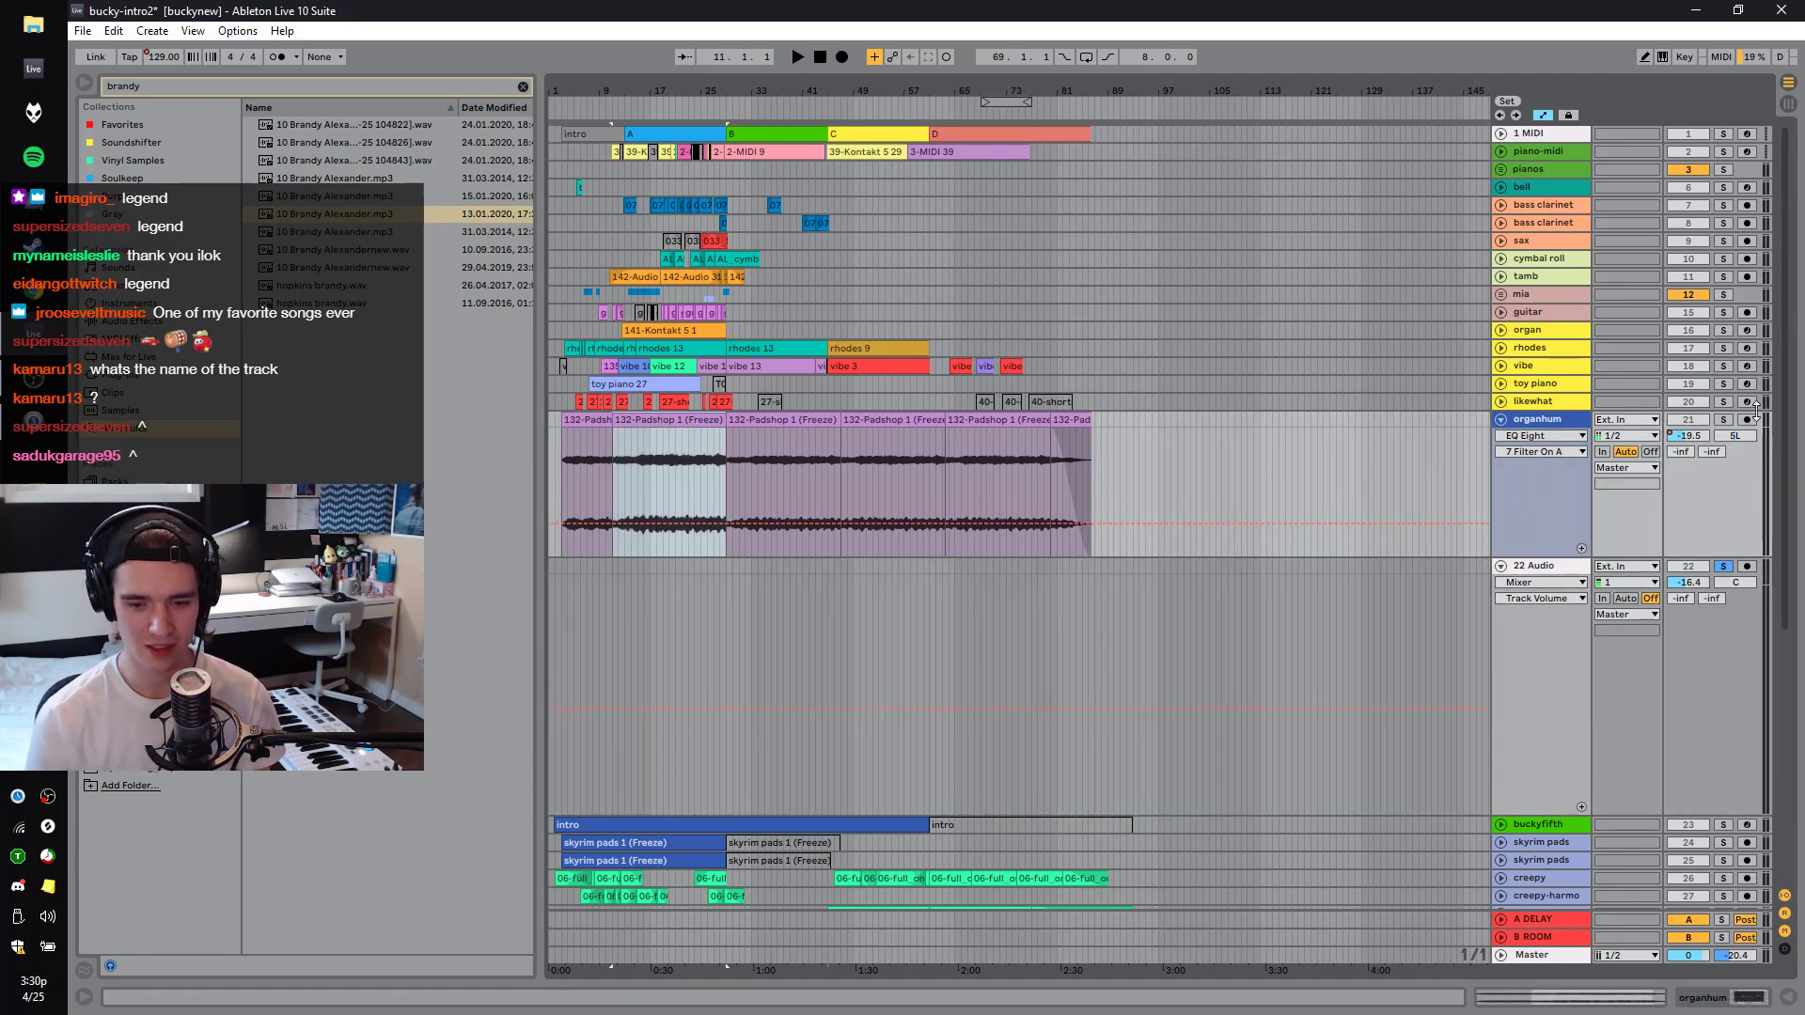
{"action": "key", "text": "space"}
{"action": "left_click", "coordinate": [1724, 421]}
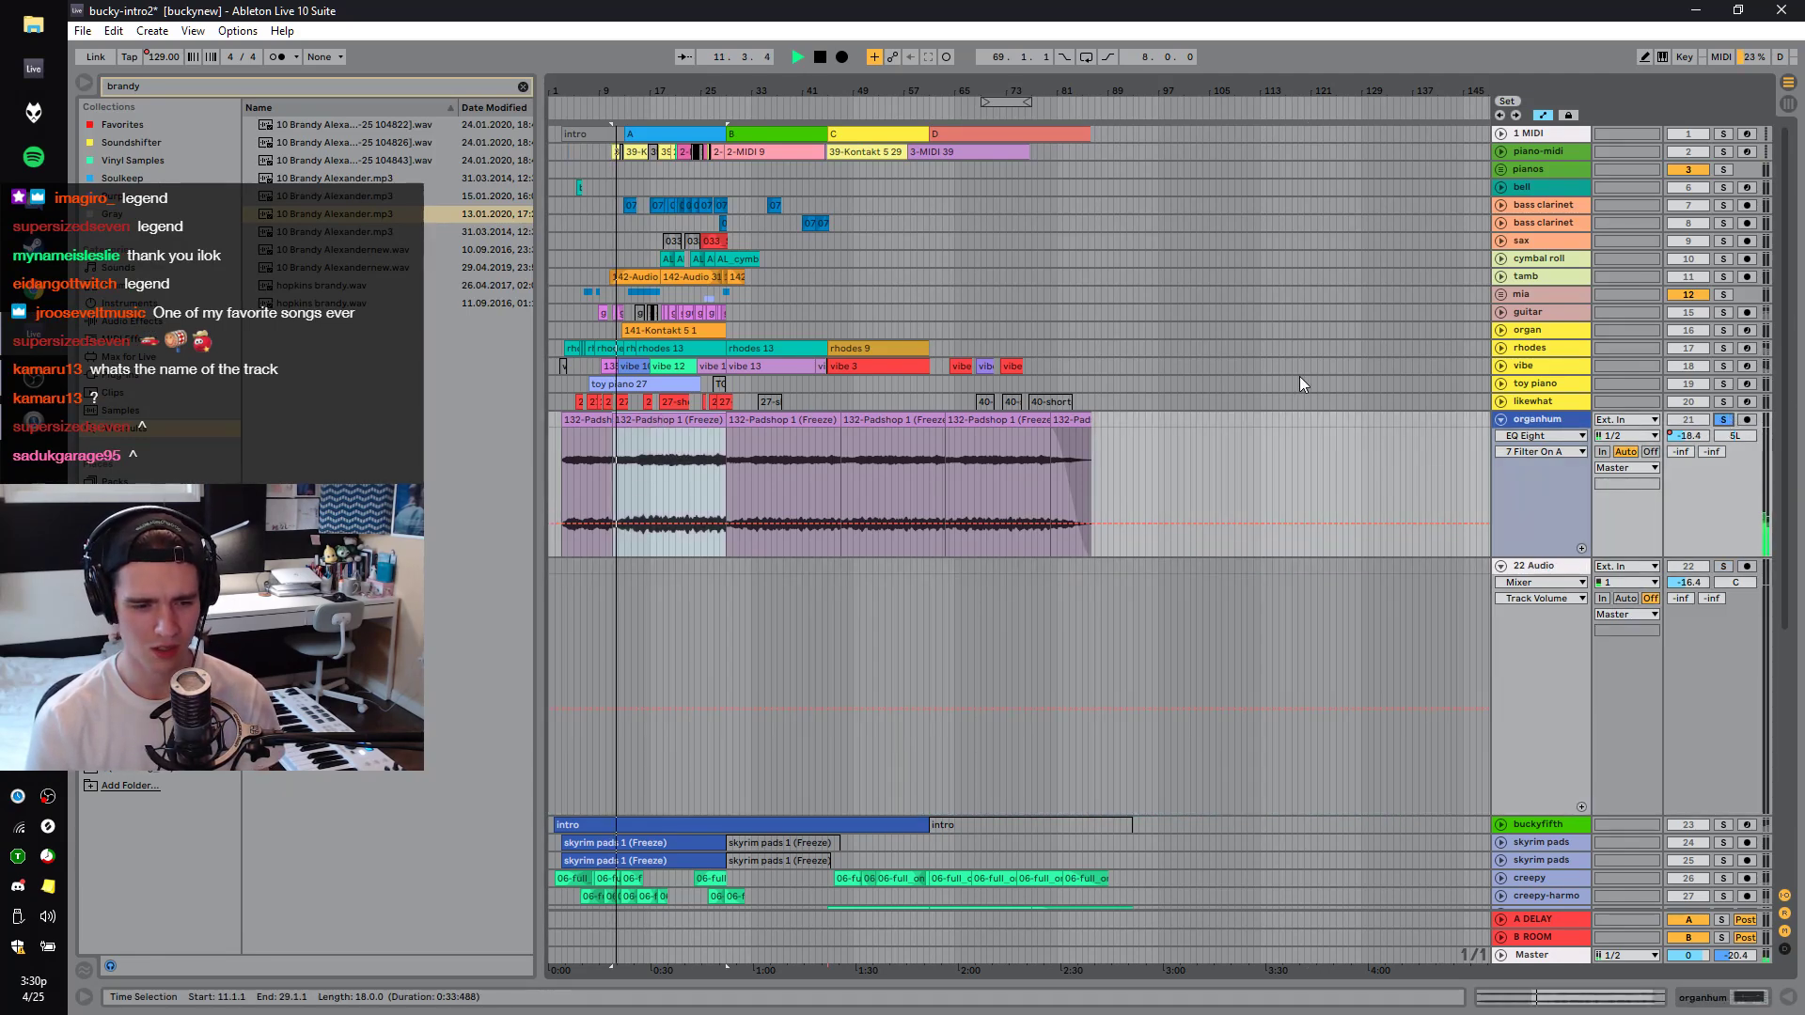
{"action": "key", "text": "space"}
Place 10 Brandy Alexander.mp3 at bar 95 on the empty audio track and play it soloed from bar 193.
{"action": "left_click_drag", "start_coordinate": [354, 219], "coordinate": [1148, 599]}
{"action": "left_click", "coordinate": [1344, 651]}
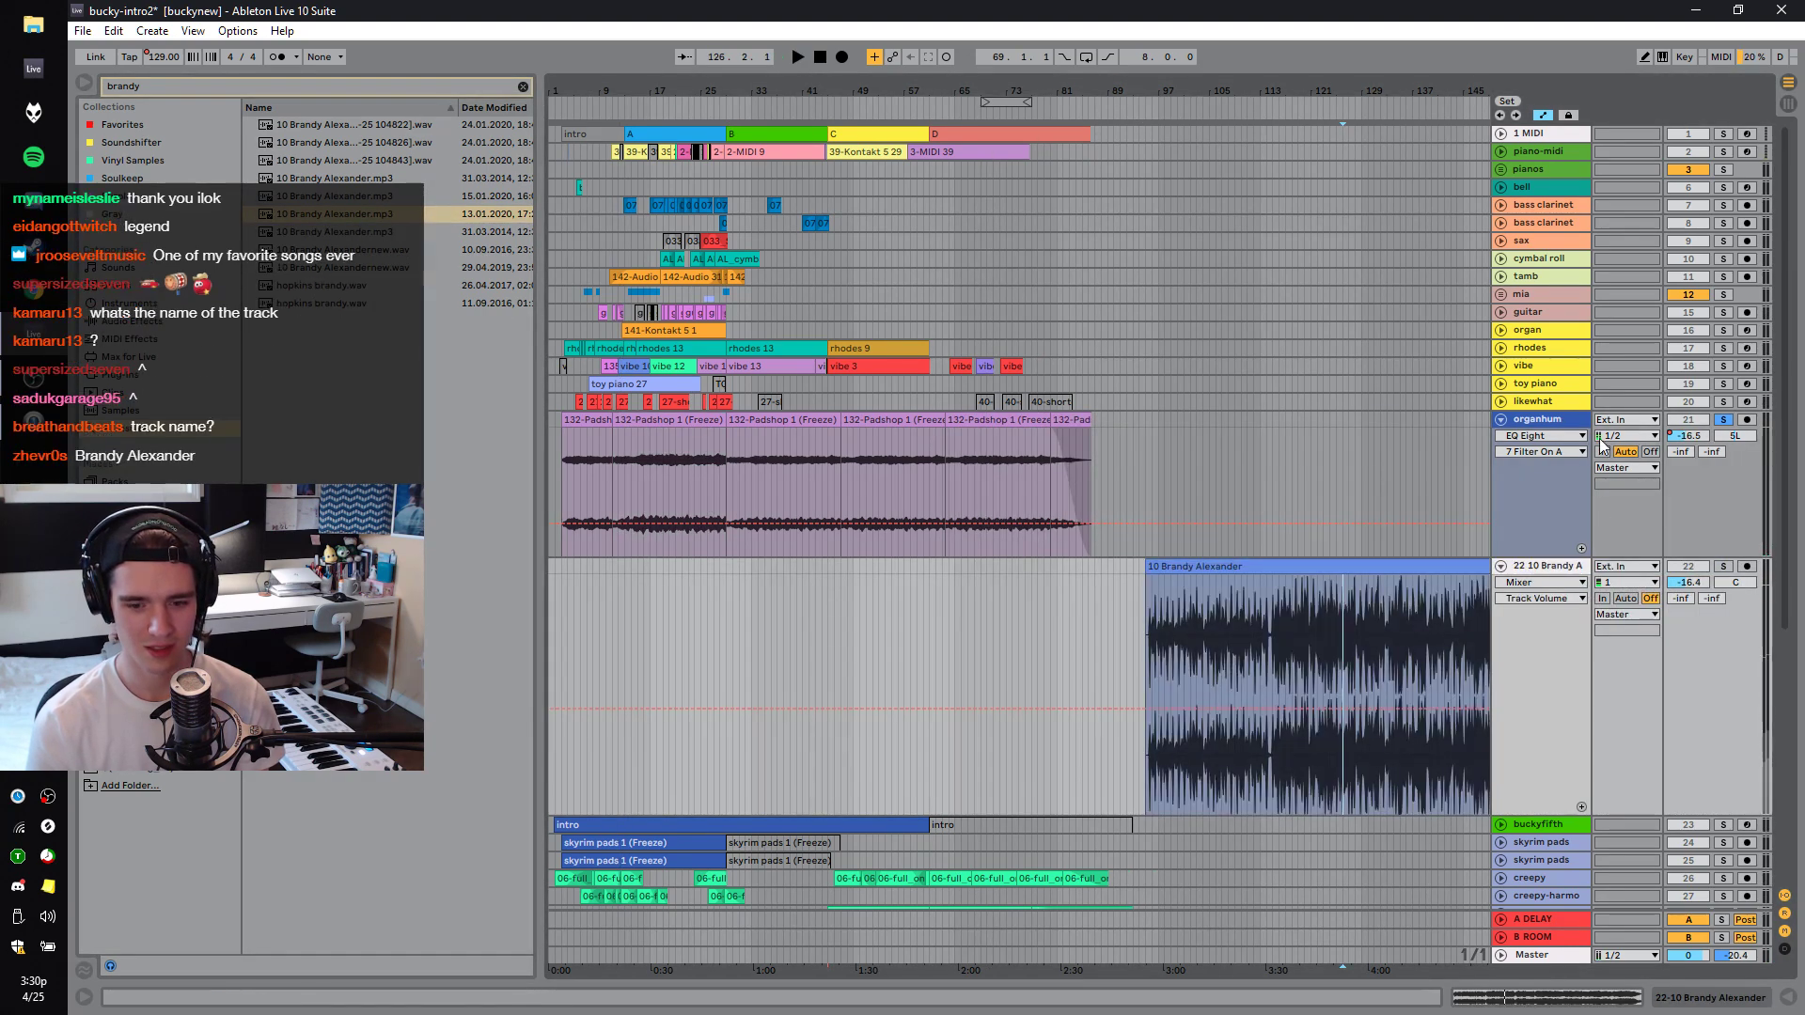
{"action": "left_click_drag", "start_coordinate": [1428, 96], "coordinate": [1015, 57]}
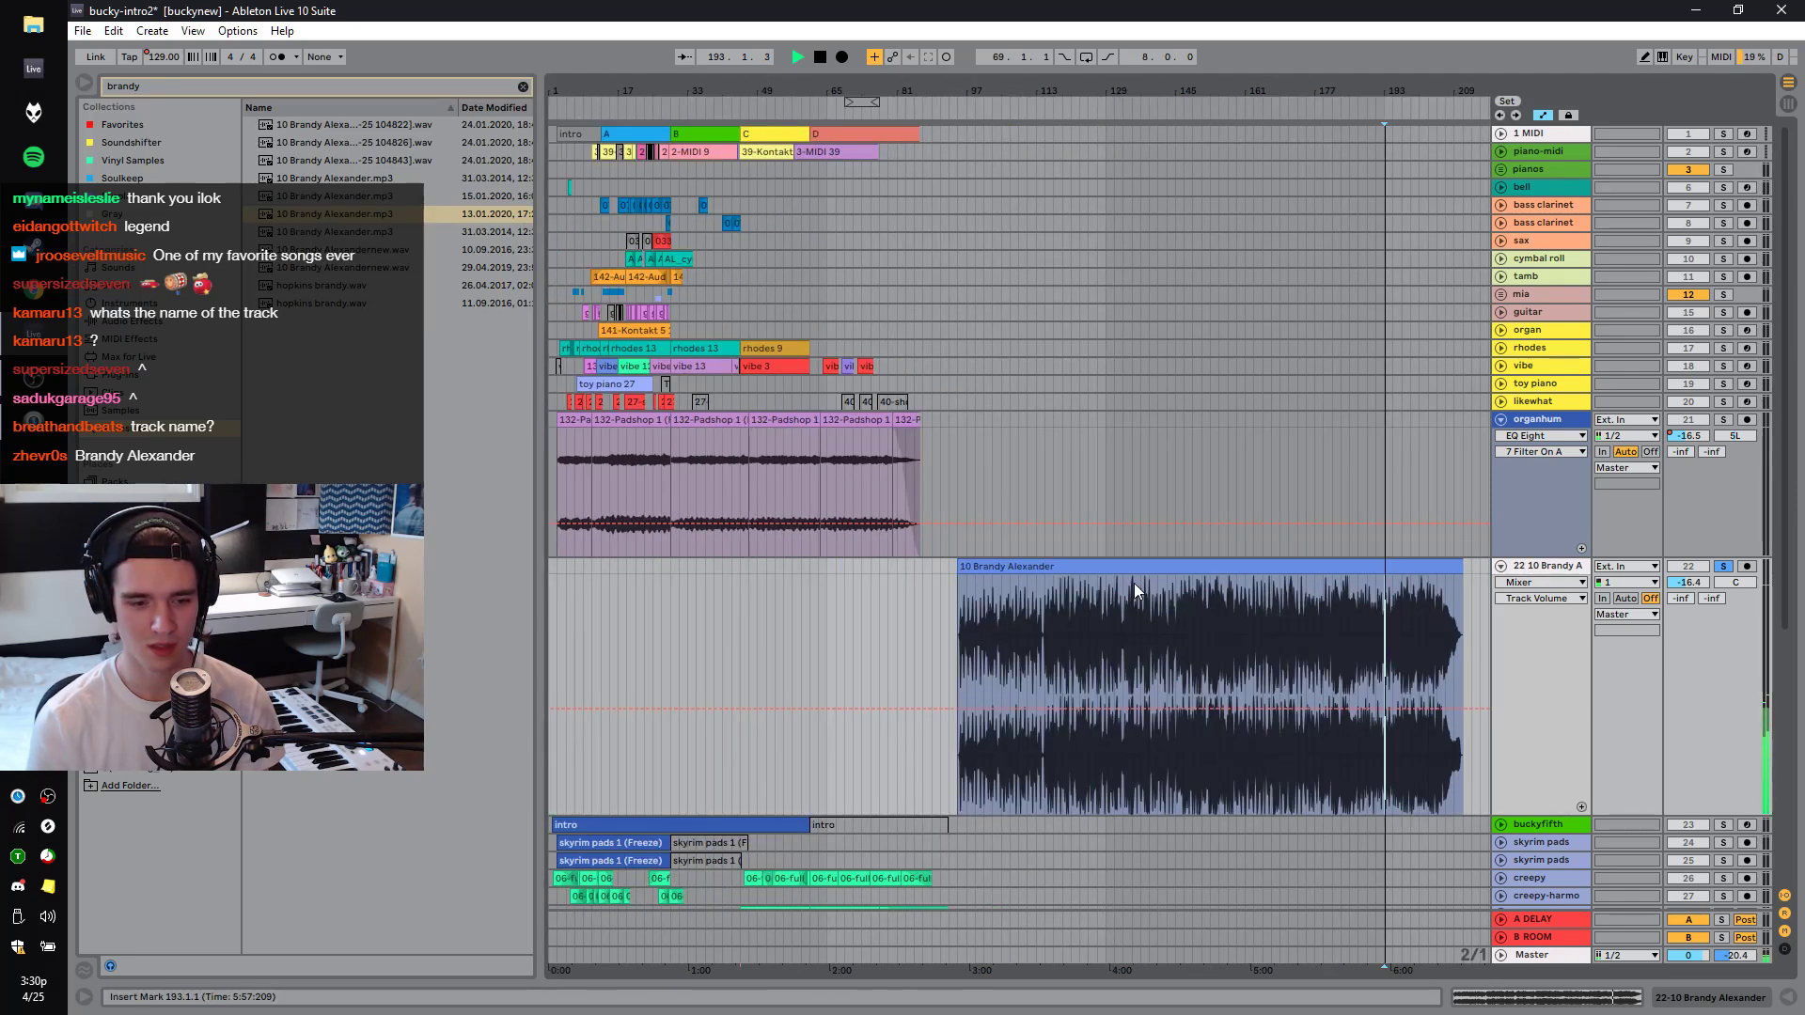
Preview the two 10 Brandy Alexandernew.wav files in the browser.
{"action": "left_click", "coordinate": [627, 483]}
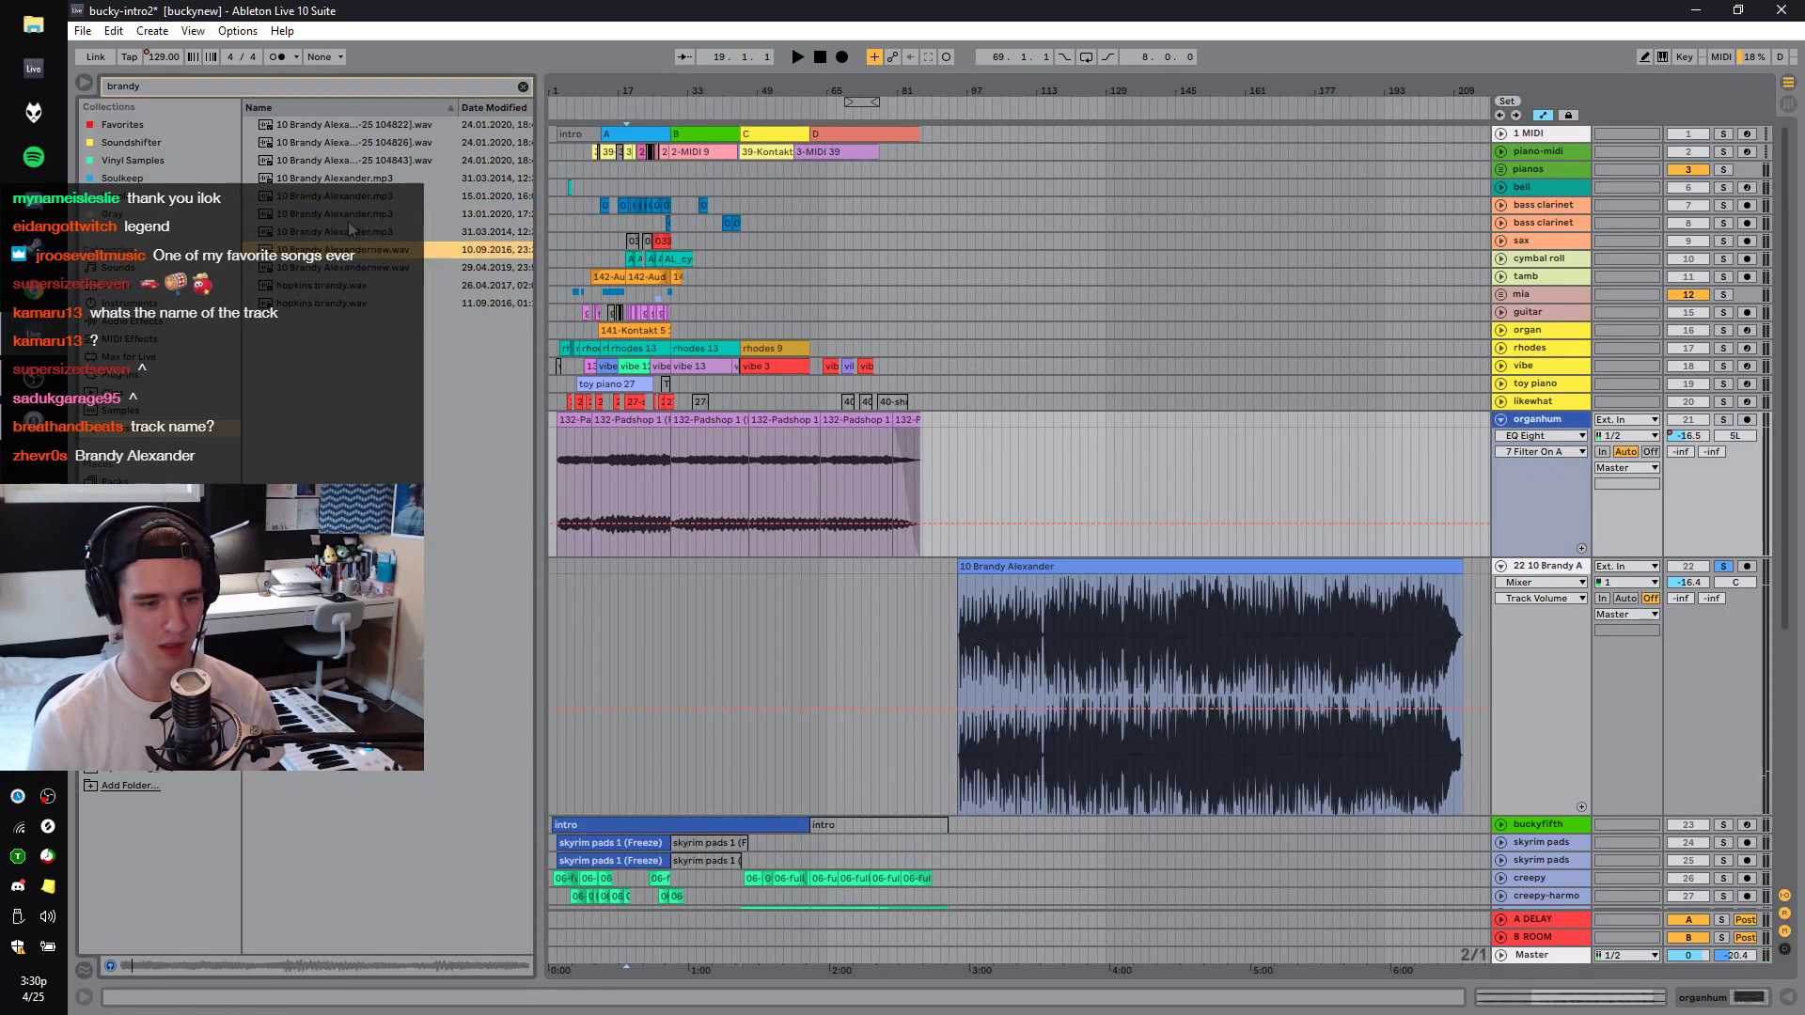
{"action": "left_click", "coordinate": [368, 250]}
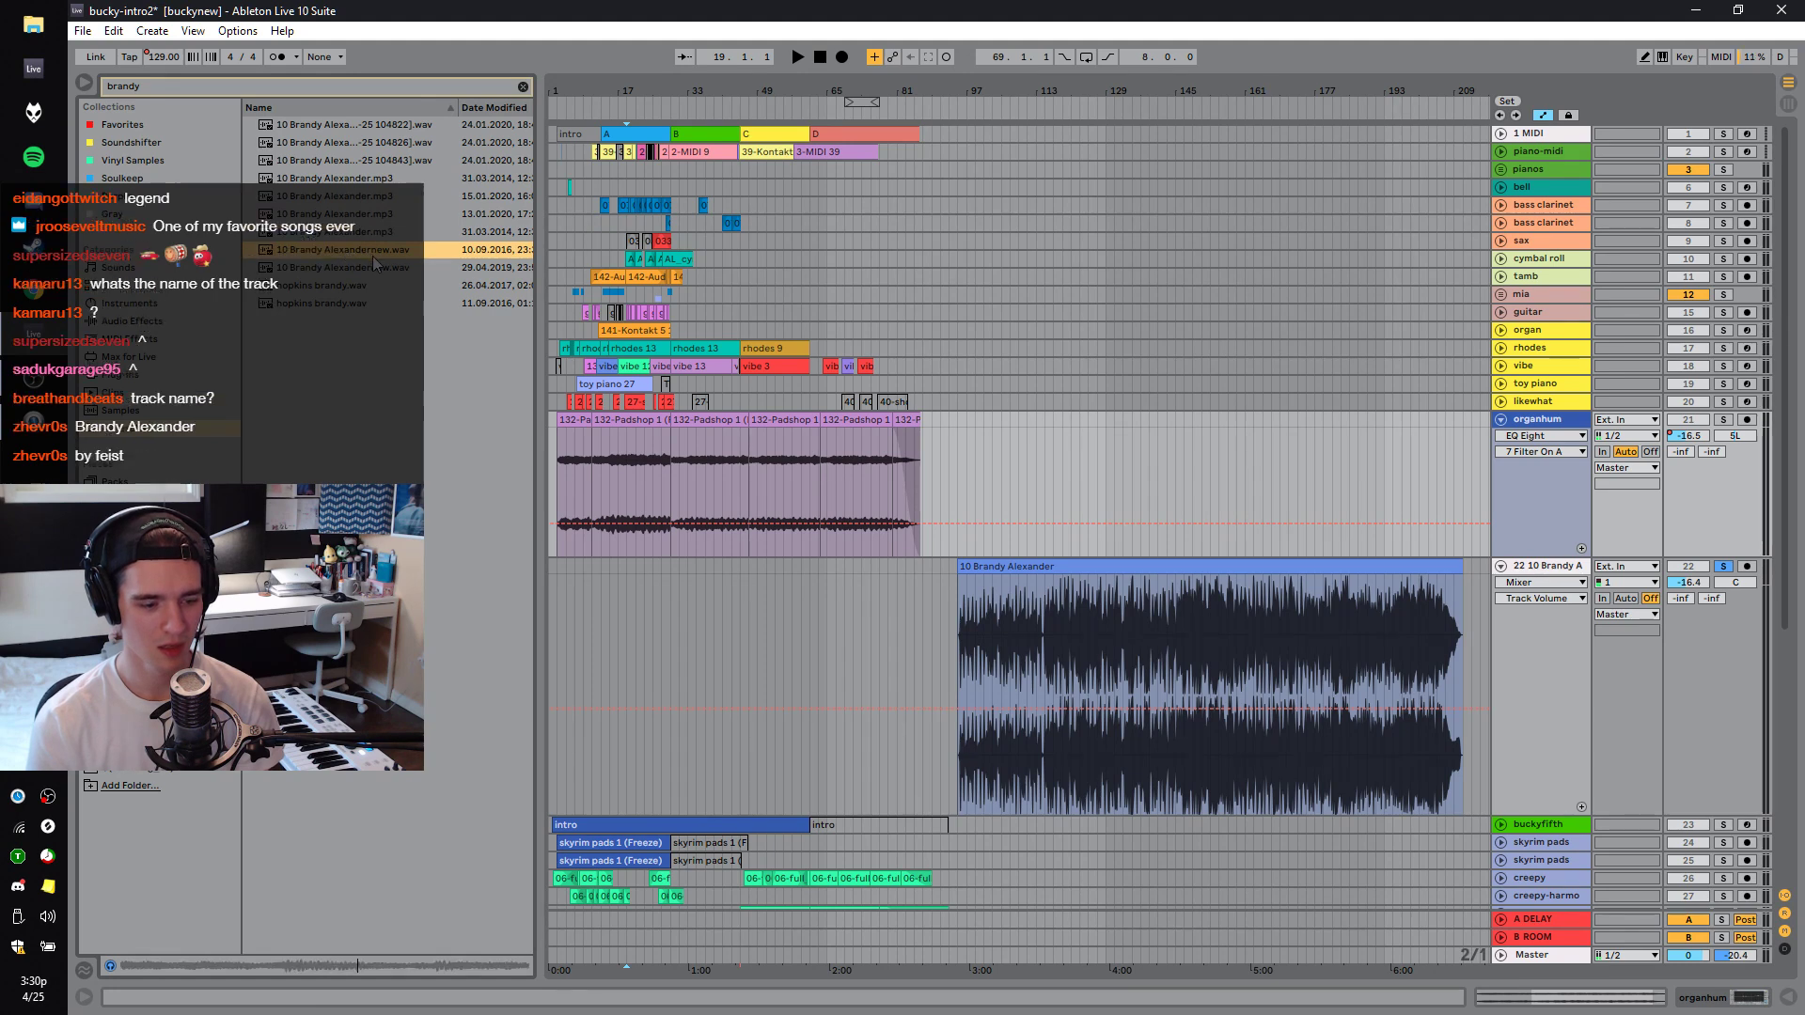
{"action": "left_click", "coordinate": [379, 267]}
Solo the organhum track and play the pad from bar 33.
{"action": "left_click", "coordinate": [600, 438]}
{"action": "left_click", "coordinate": [689, 456]}
{"action": "left_click", "coordinate": [1724, 418]}
{"action": "key", "text": "space"}
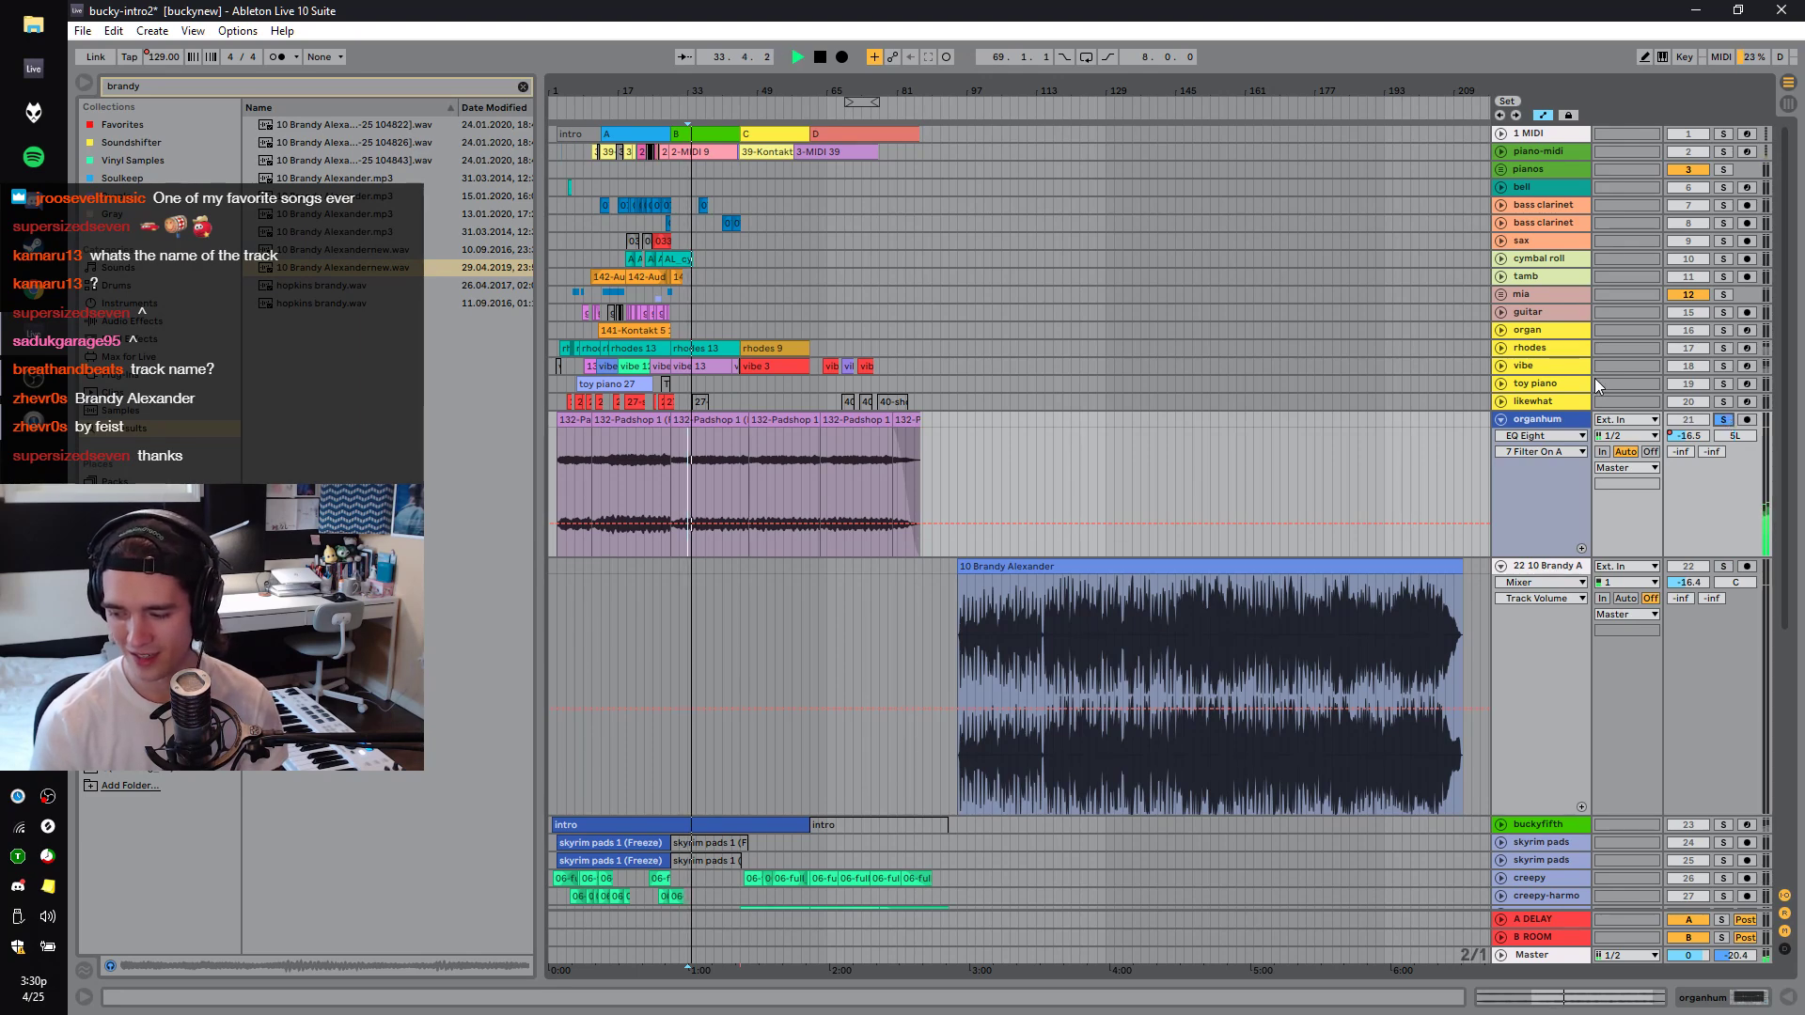
{"action": "key", "text": "space"}
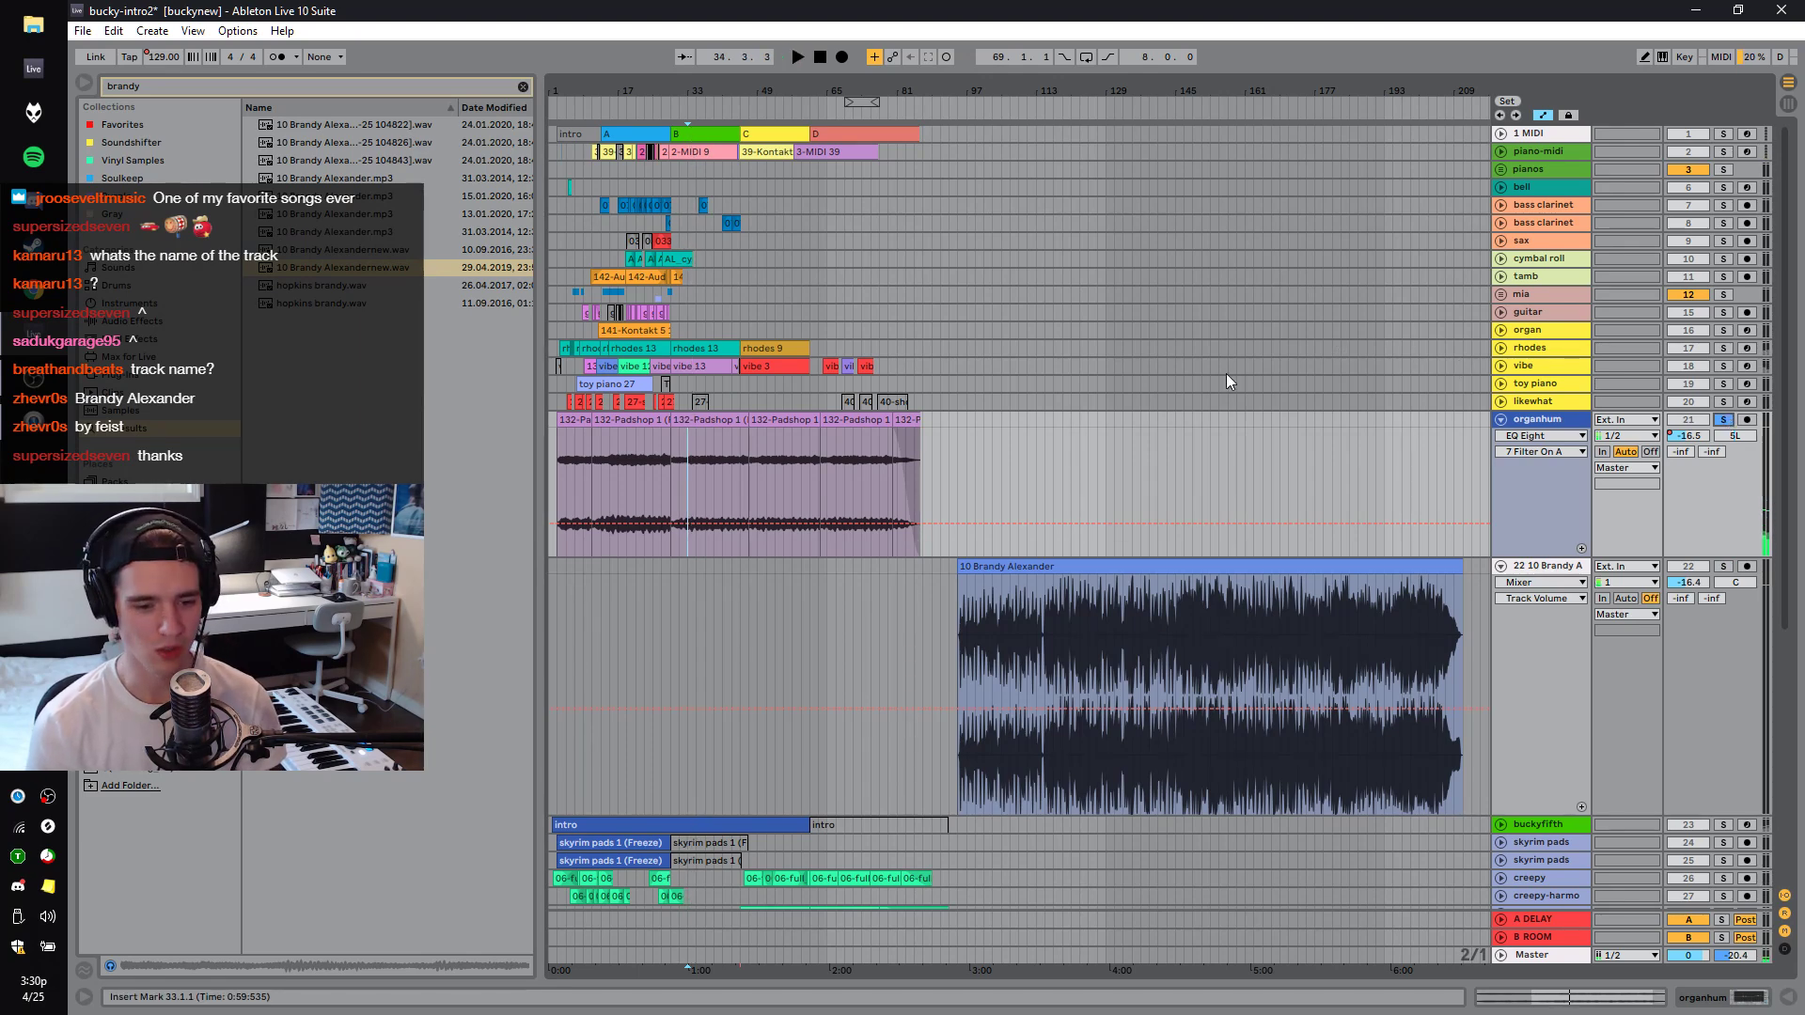
Play the Brandy Alexander clip soloed from bar 189, and delete the clip.
{"action": "left_click", "coordinate": [1368, 611]}
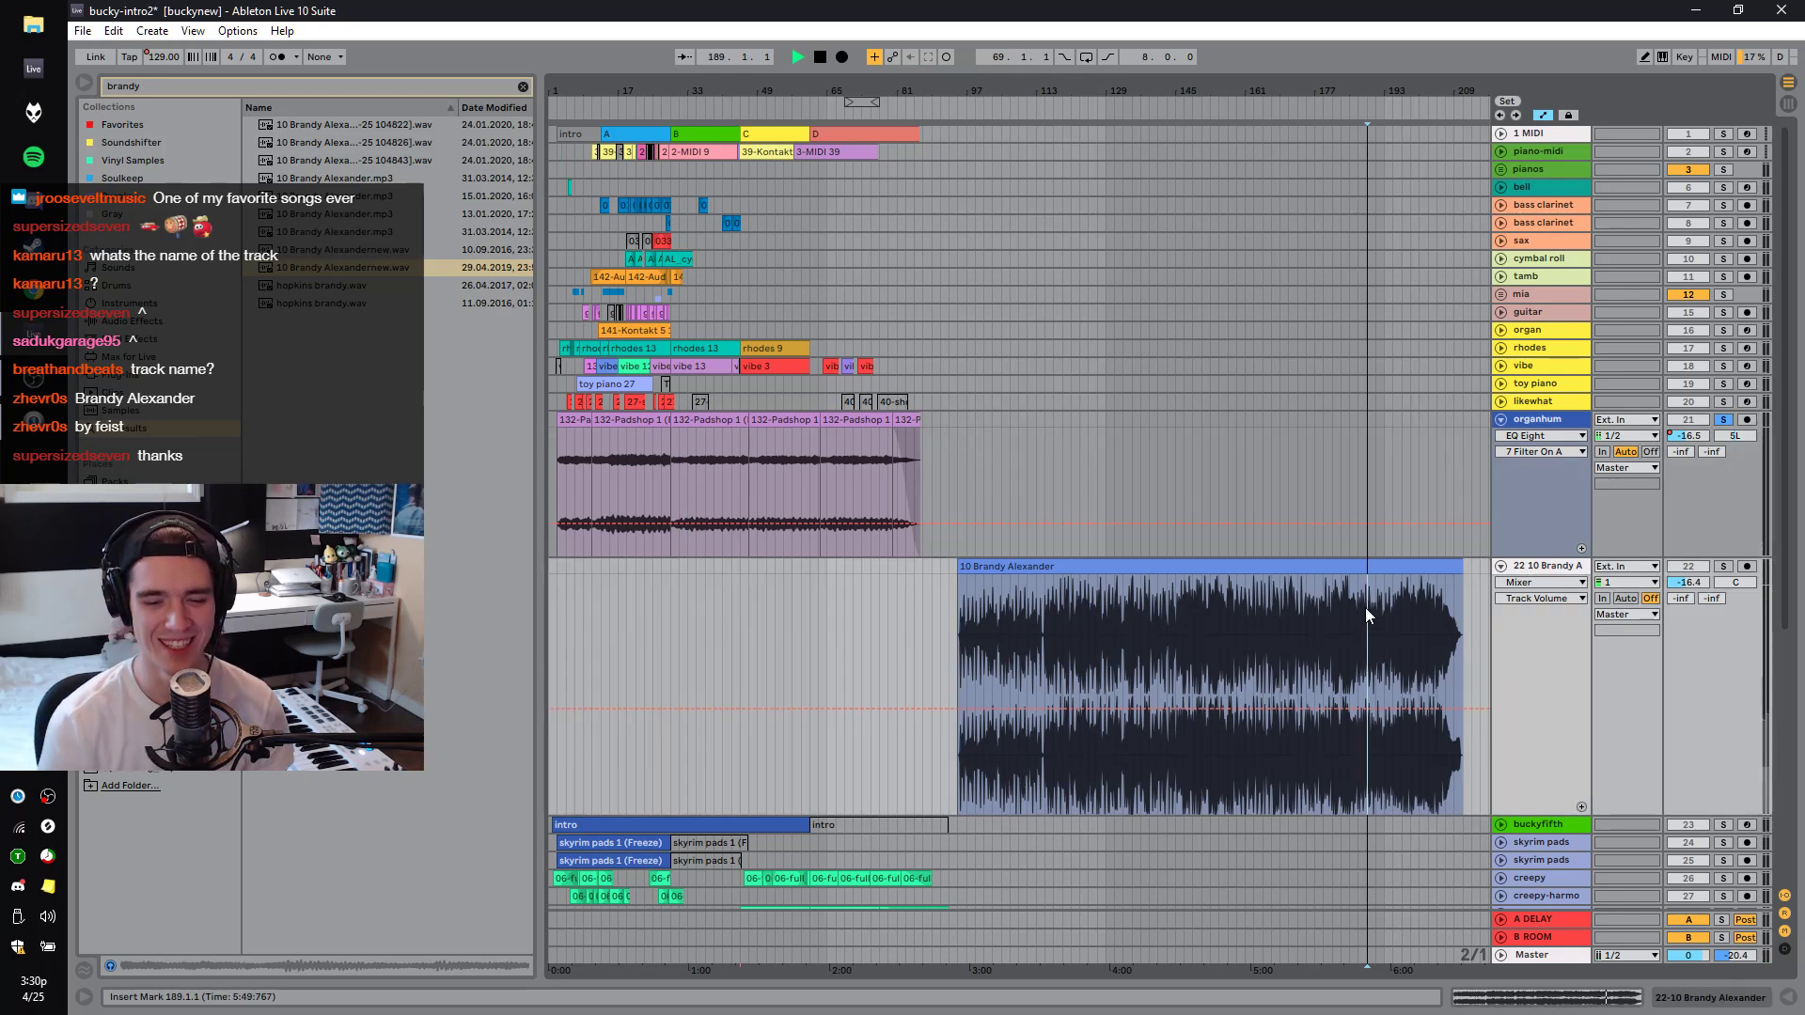
{"action": "left_click", "coordinate": [1724, 567]}
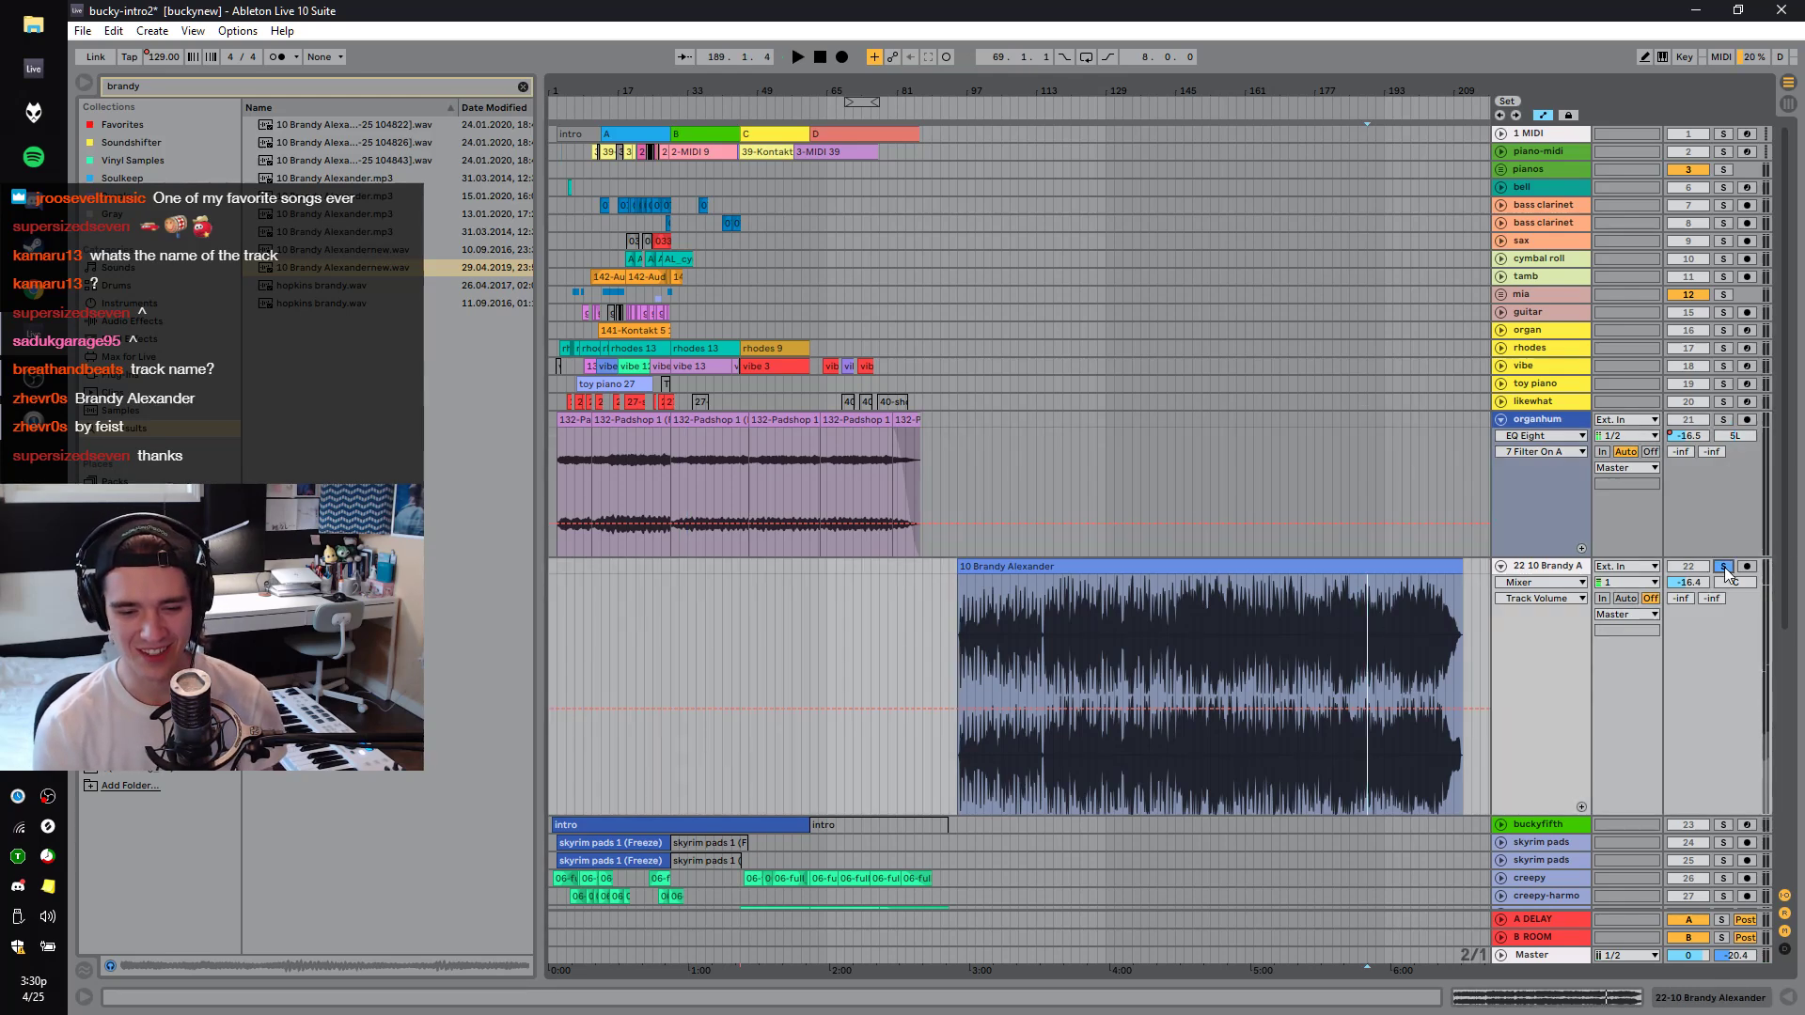
{"action": "left_click", "coordinate": [1051, 567]}
{"action": "key", "text": "Delete"}
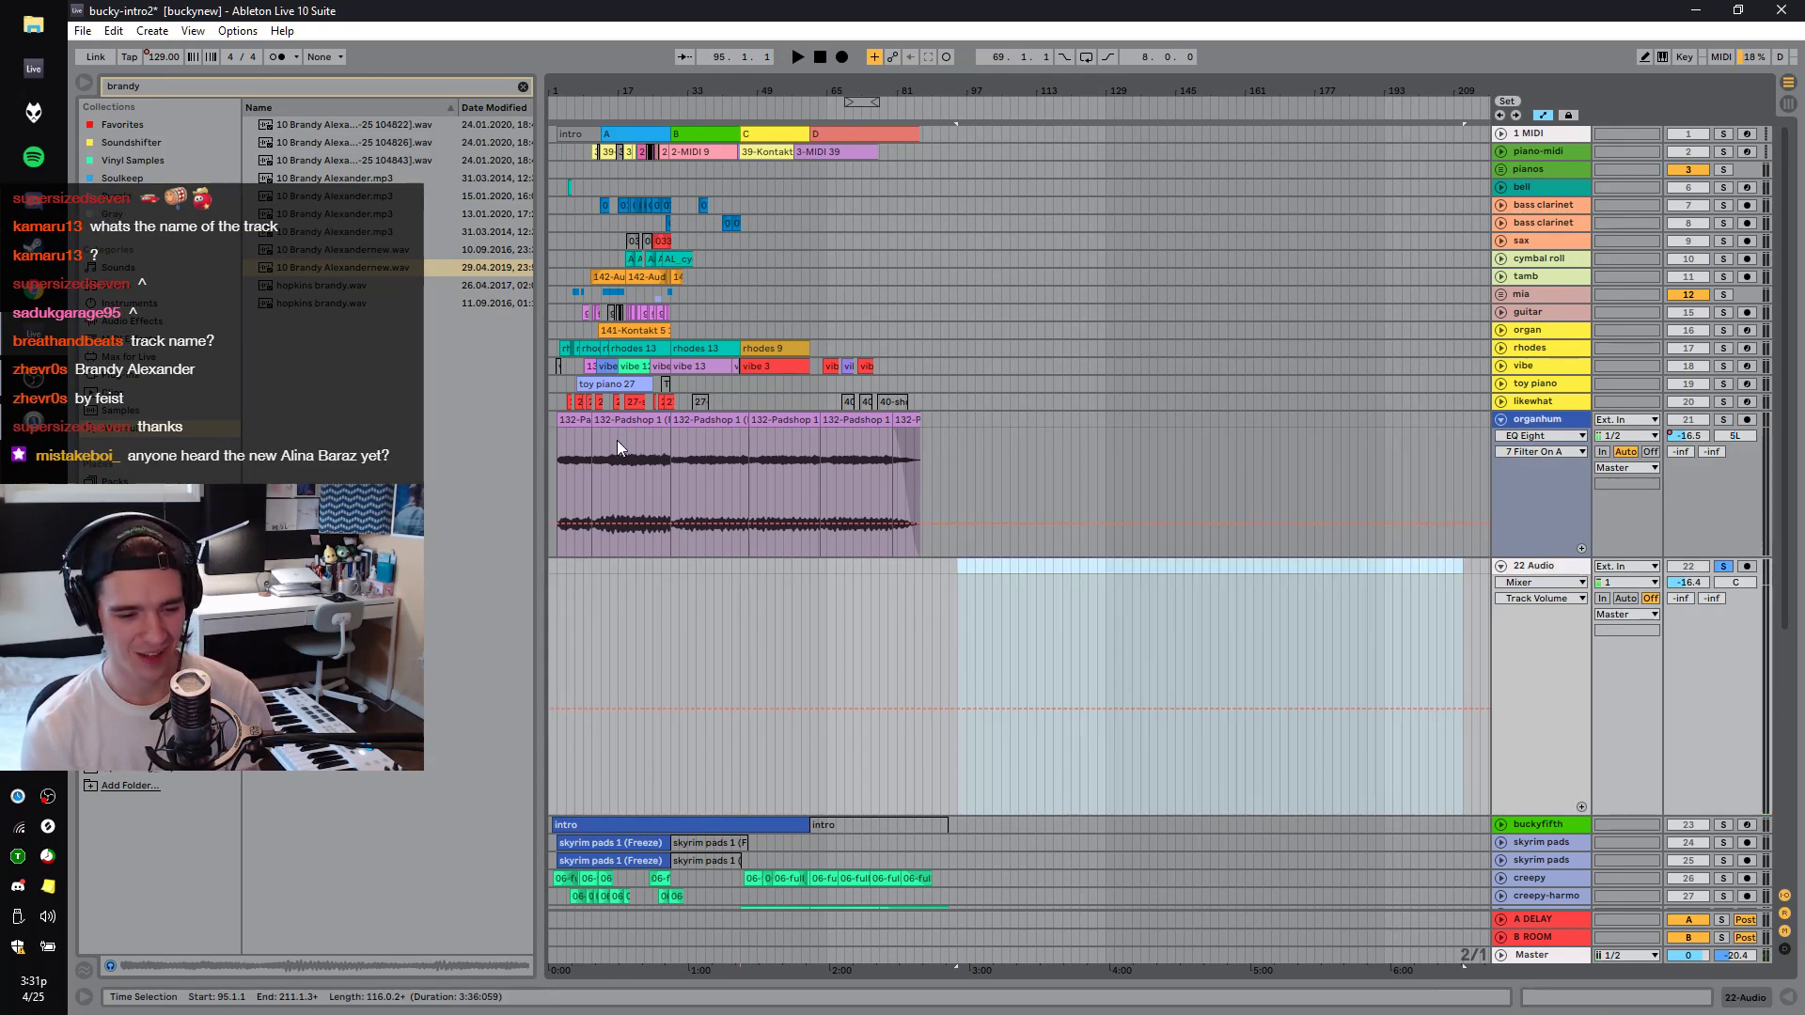
Play the organhum pad soloed from bar 21, and switch its solo off.
{"action": "left_click", "coordinate": [636, 459]}
{"action": "left_click", "coordinate": [1724, 420]}
{"action": "key", "text": "space"}
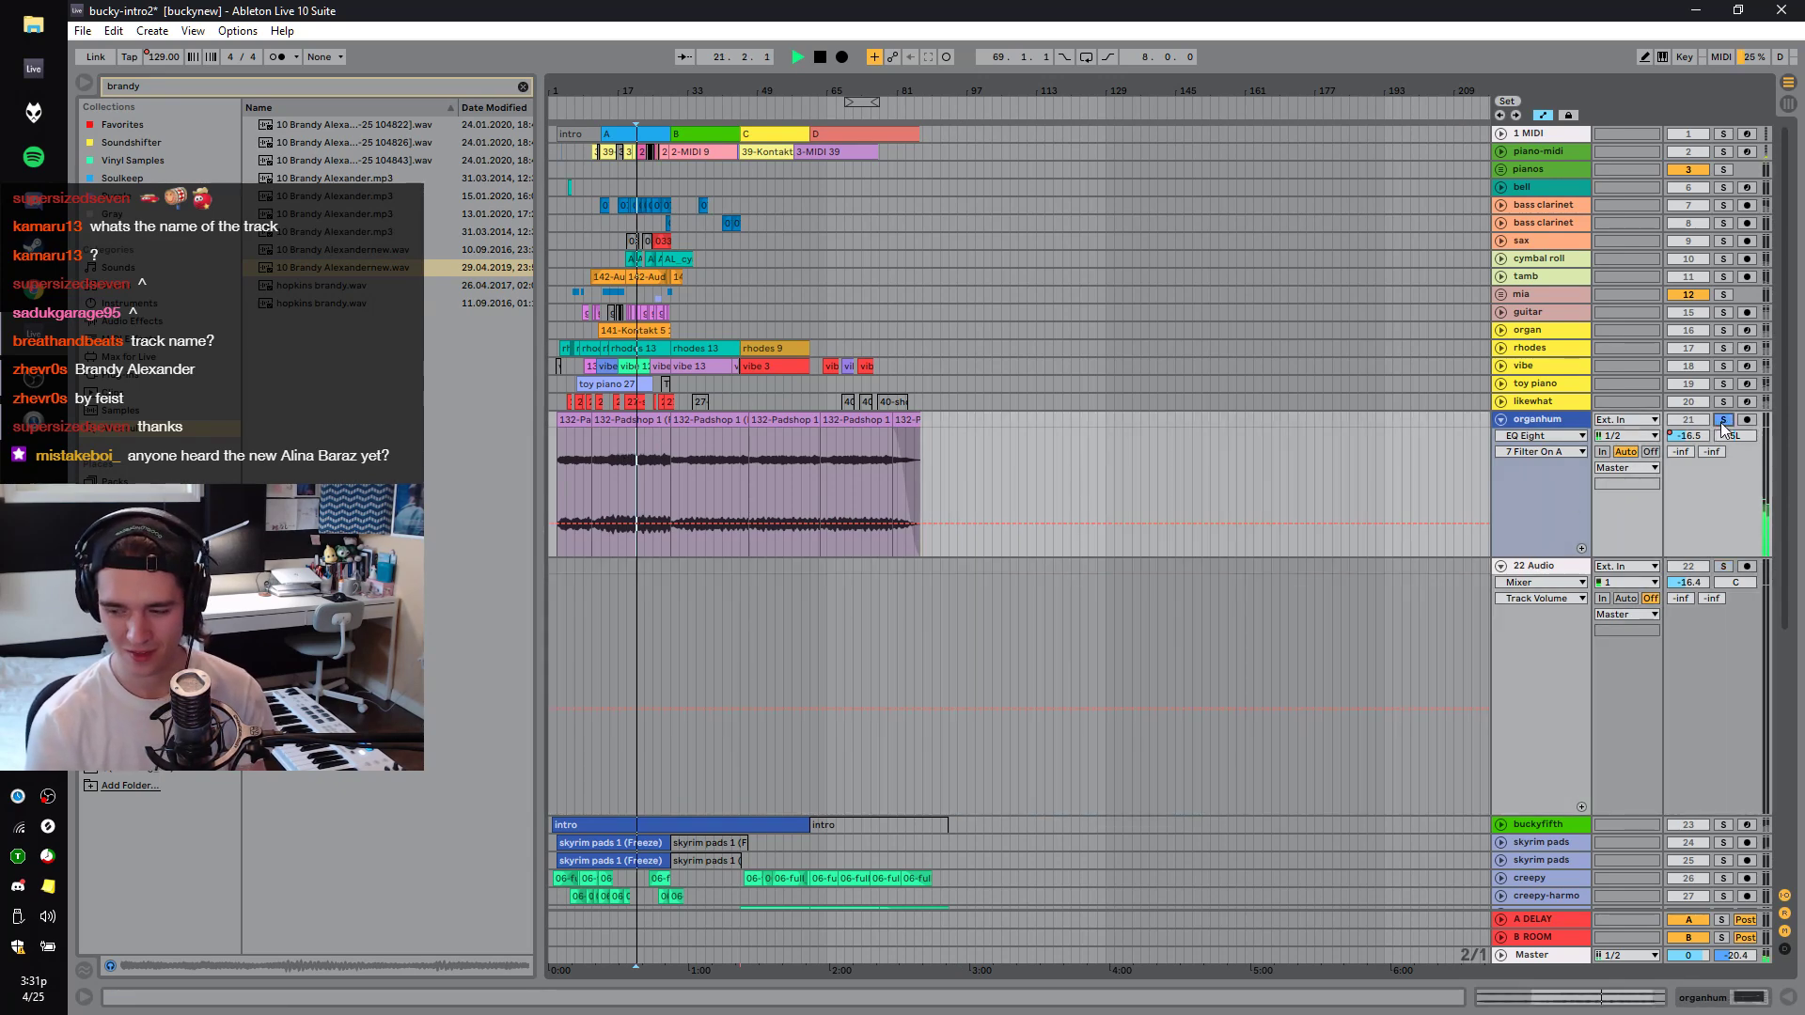
{"action": "left_click", "coordinate": [1724, 420]}
{"action": "key", "text": "space"}
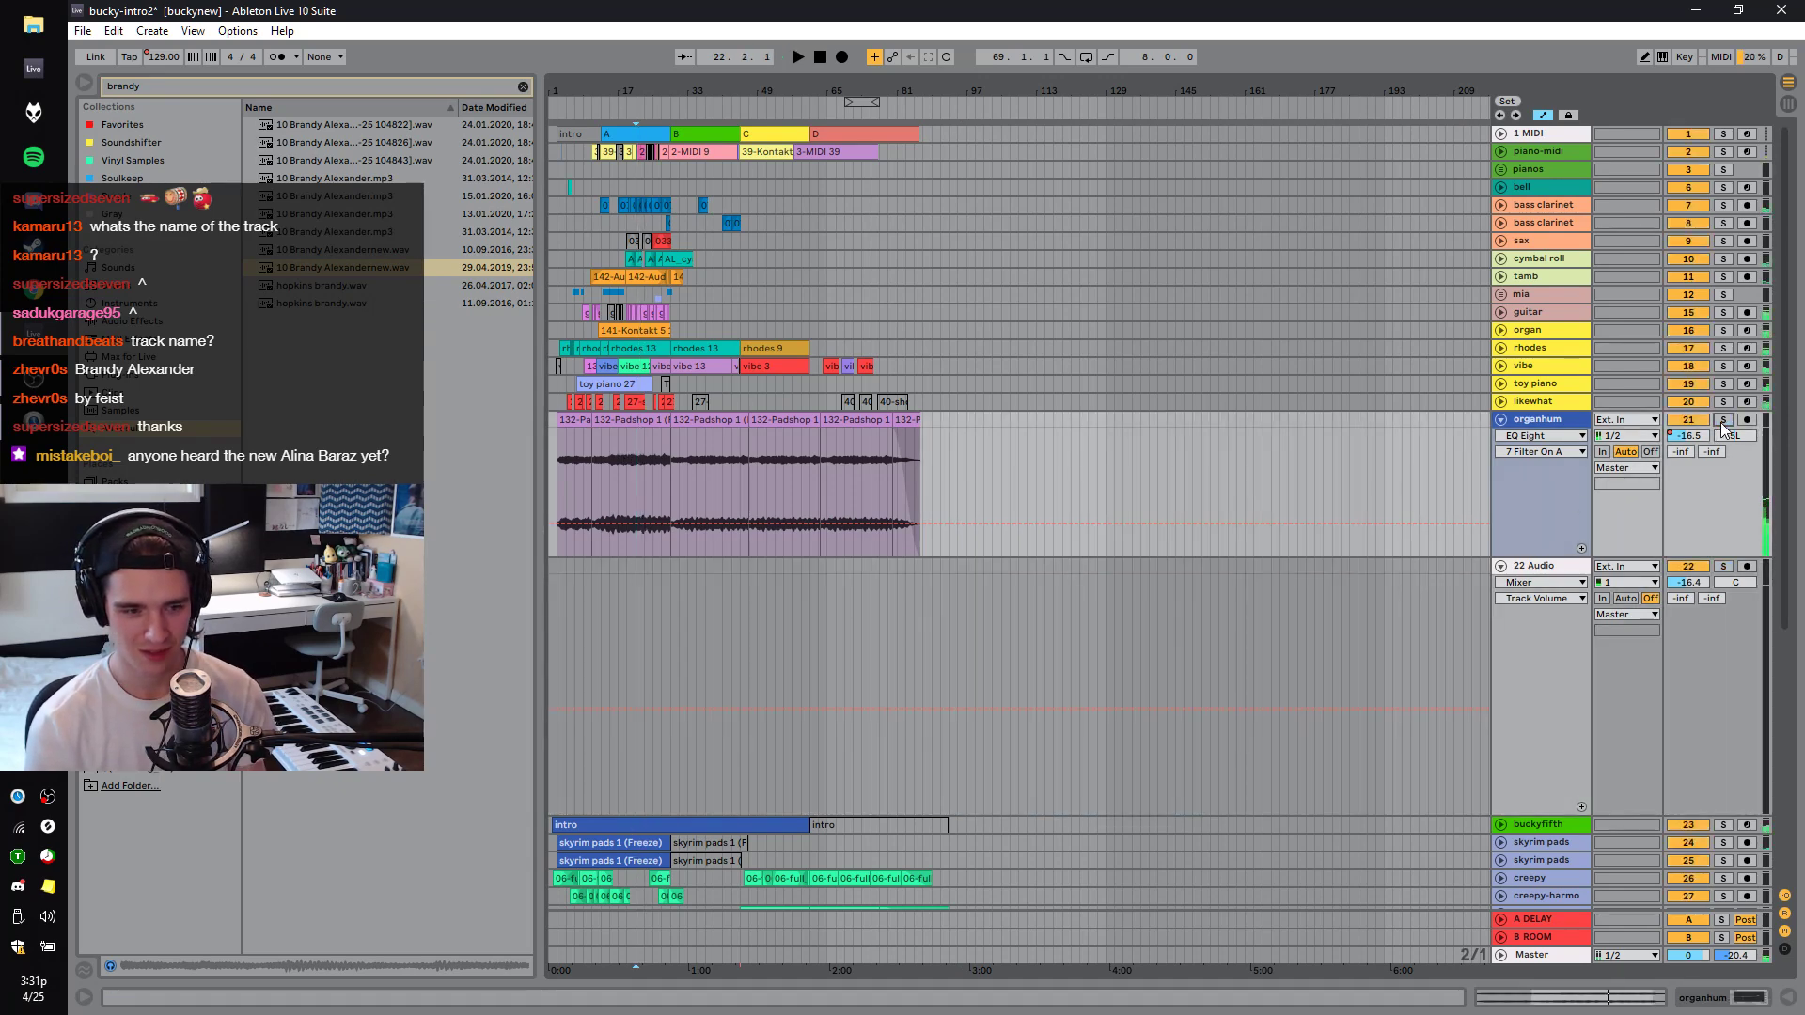
Search the browser for "fiest" and clear the search.
{"action": "key", "text": "ctrl+f"}
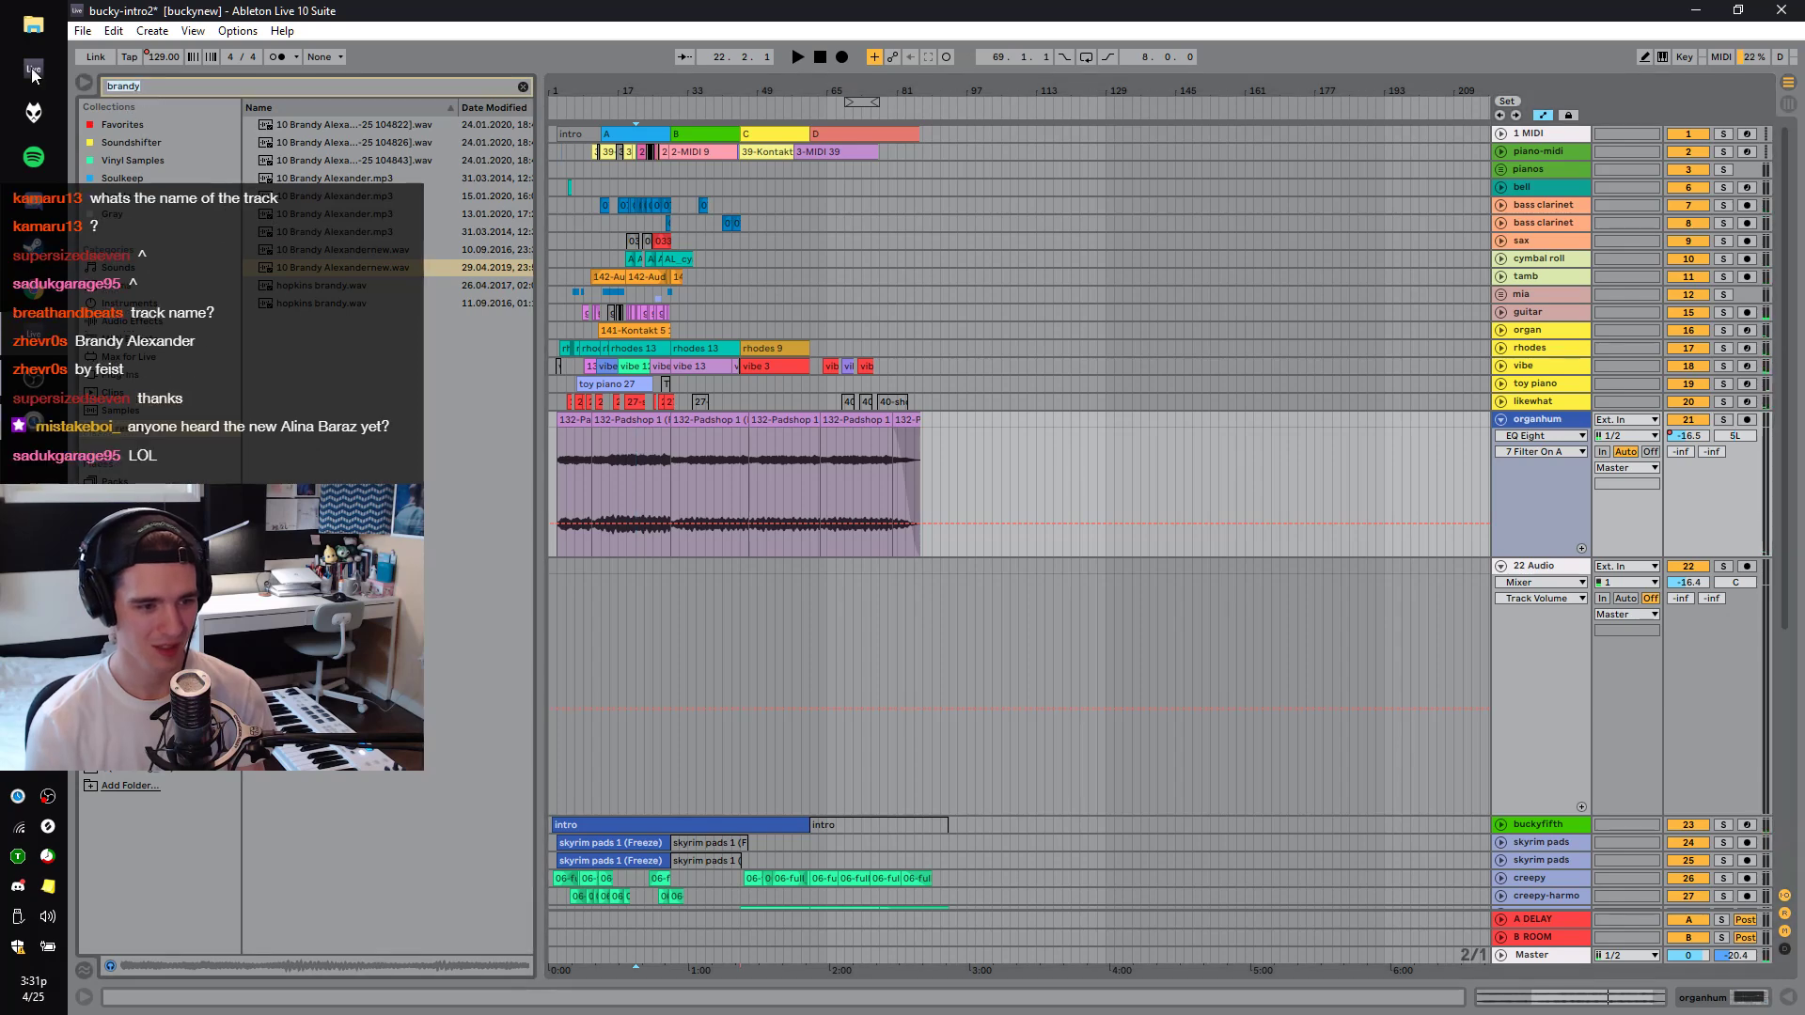
{"action": "type", "text": "fiest"}
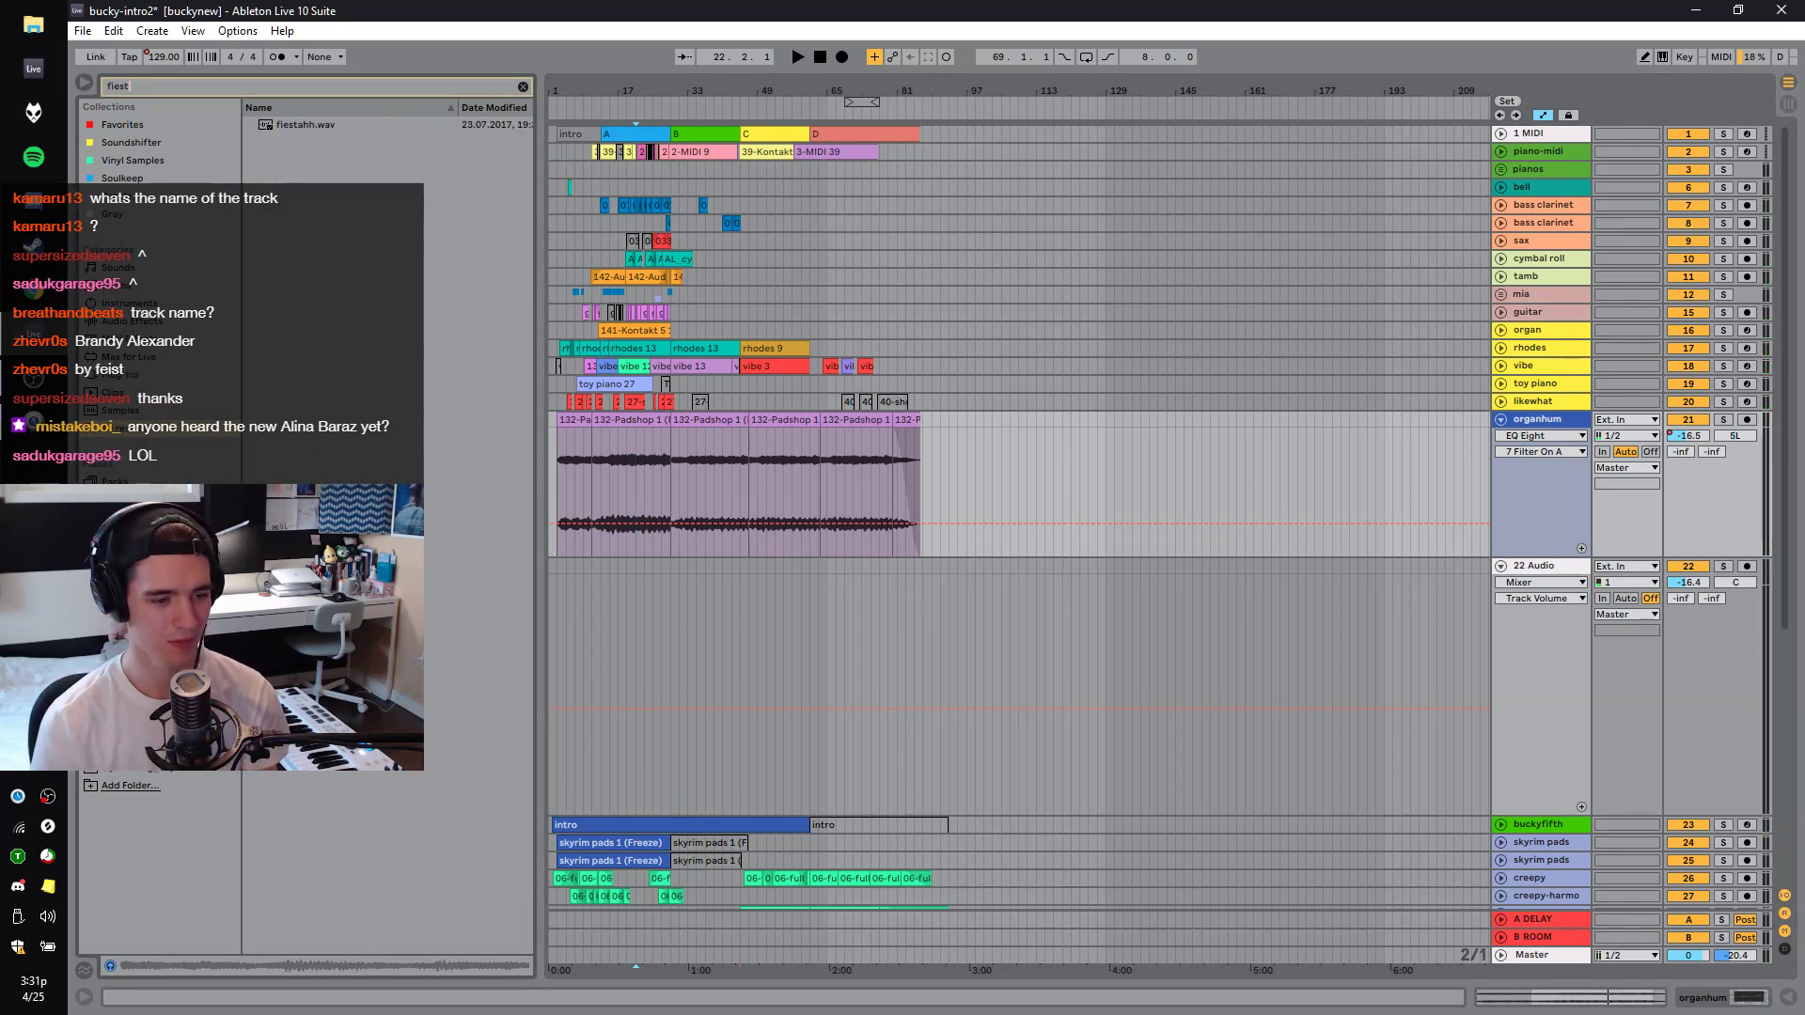
{"action": "left_click", "coordinate": [523, 87]}
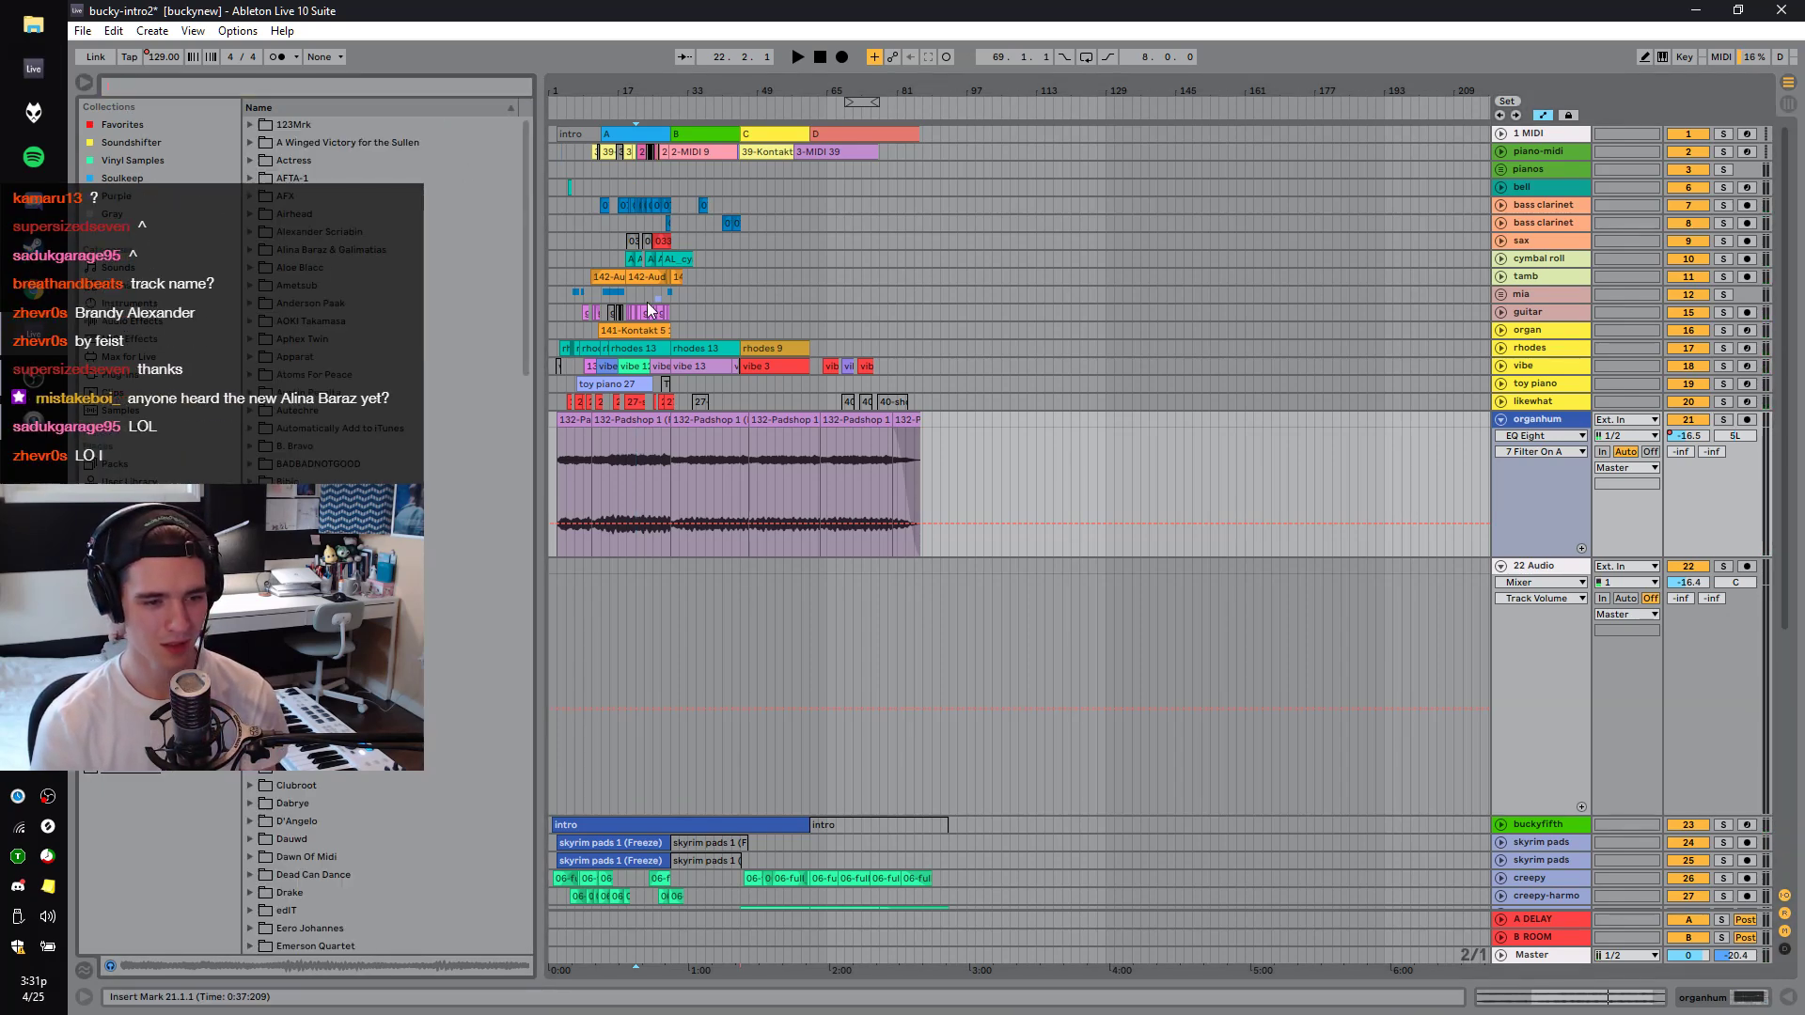
Play the organhum pad from around bar 25 and from bar 37, switching its solo on and off to compare it with the full mix.
{"action": "left_click", "coordinate": [657, 505]}
{"action": "key", "text": "space"}
{"action": "left_click", "coordinate": [1724, 419]}
{"action": "left_click", "coordinate": [707, 471]}
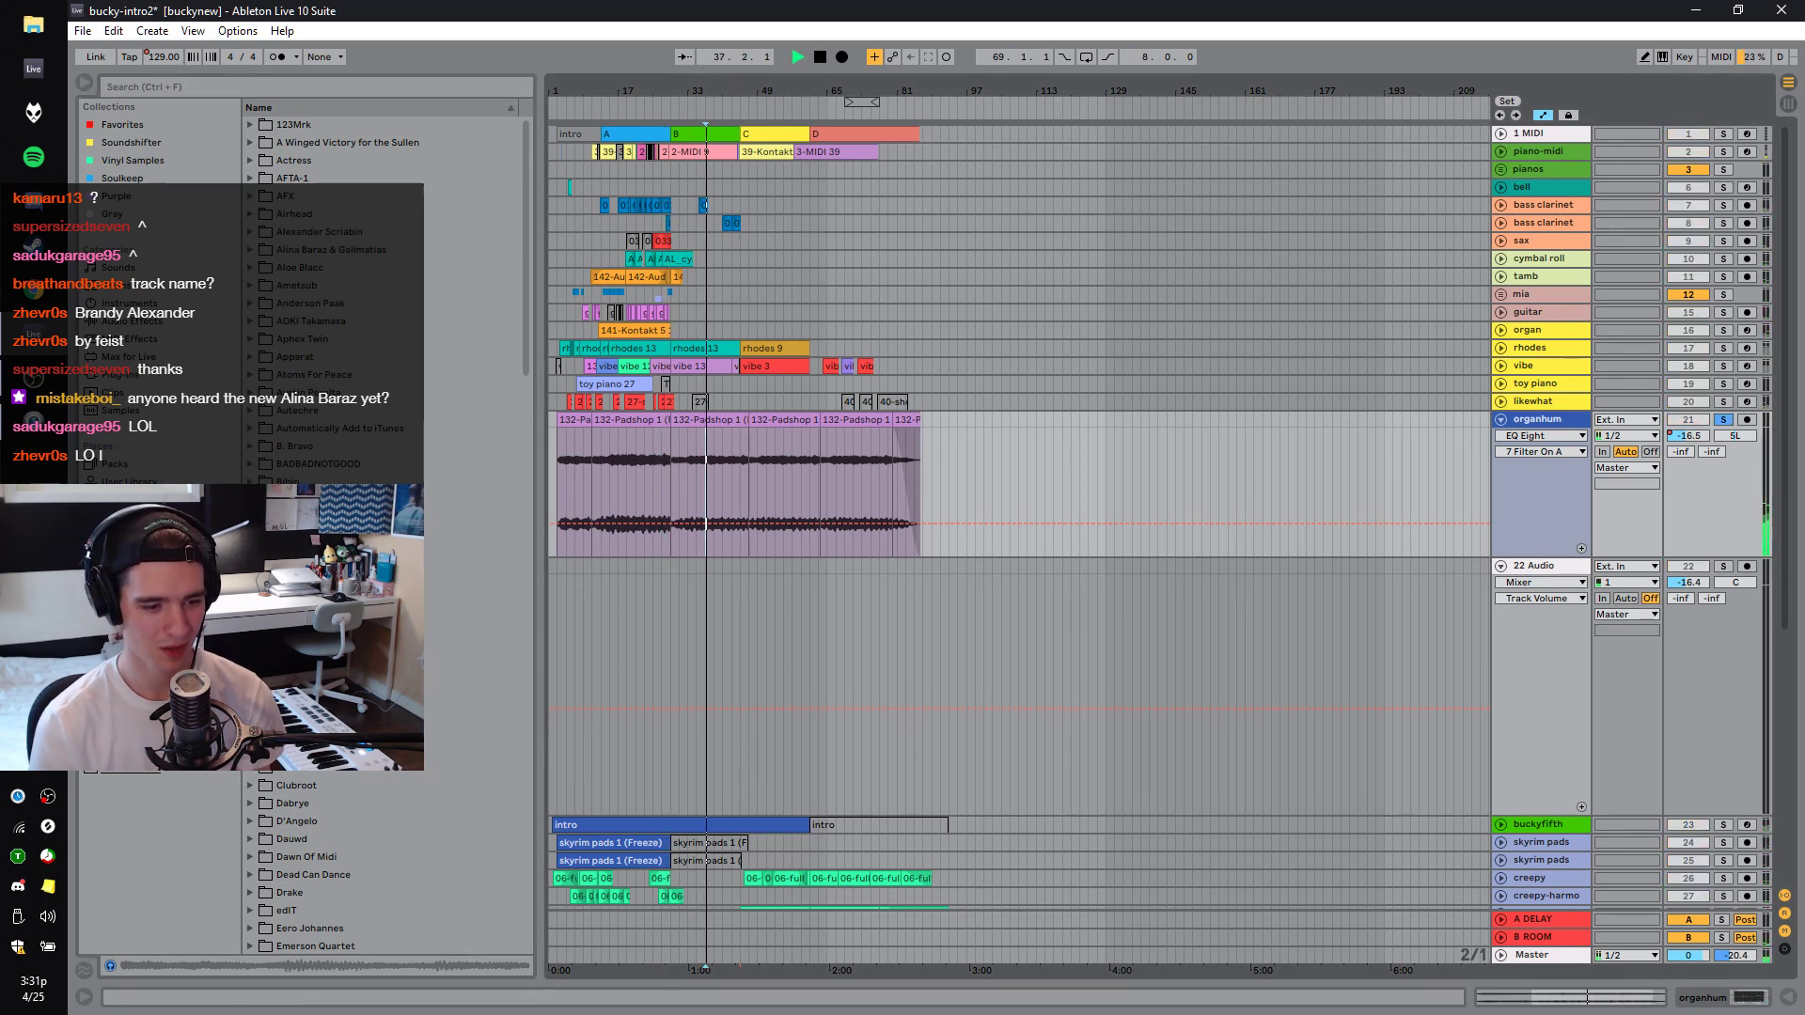
{"action": "left_click", "coordinate": [1725, 421]}
{"action": "key", "text": "space"}
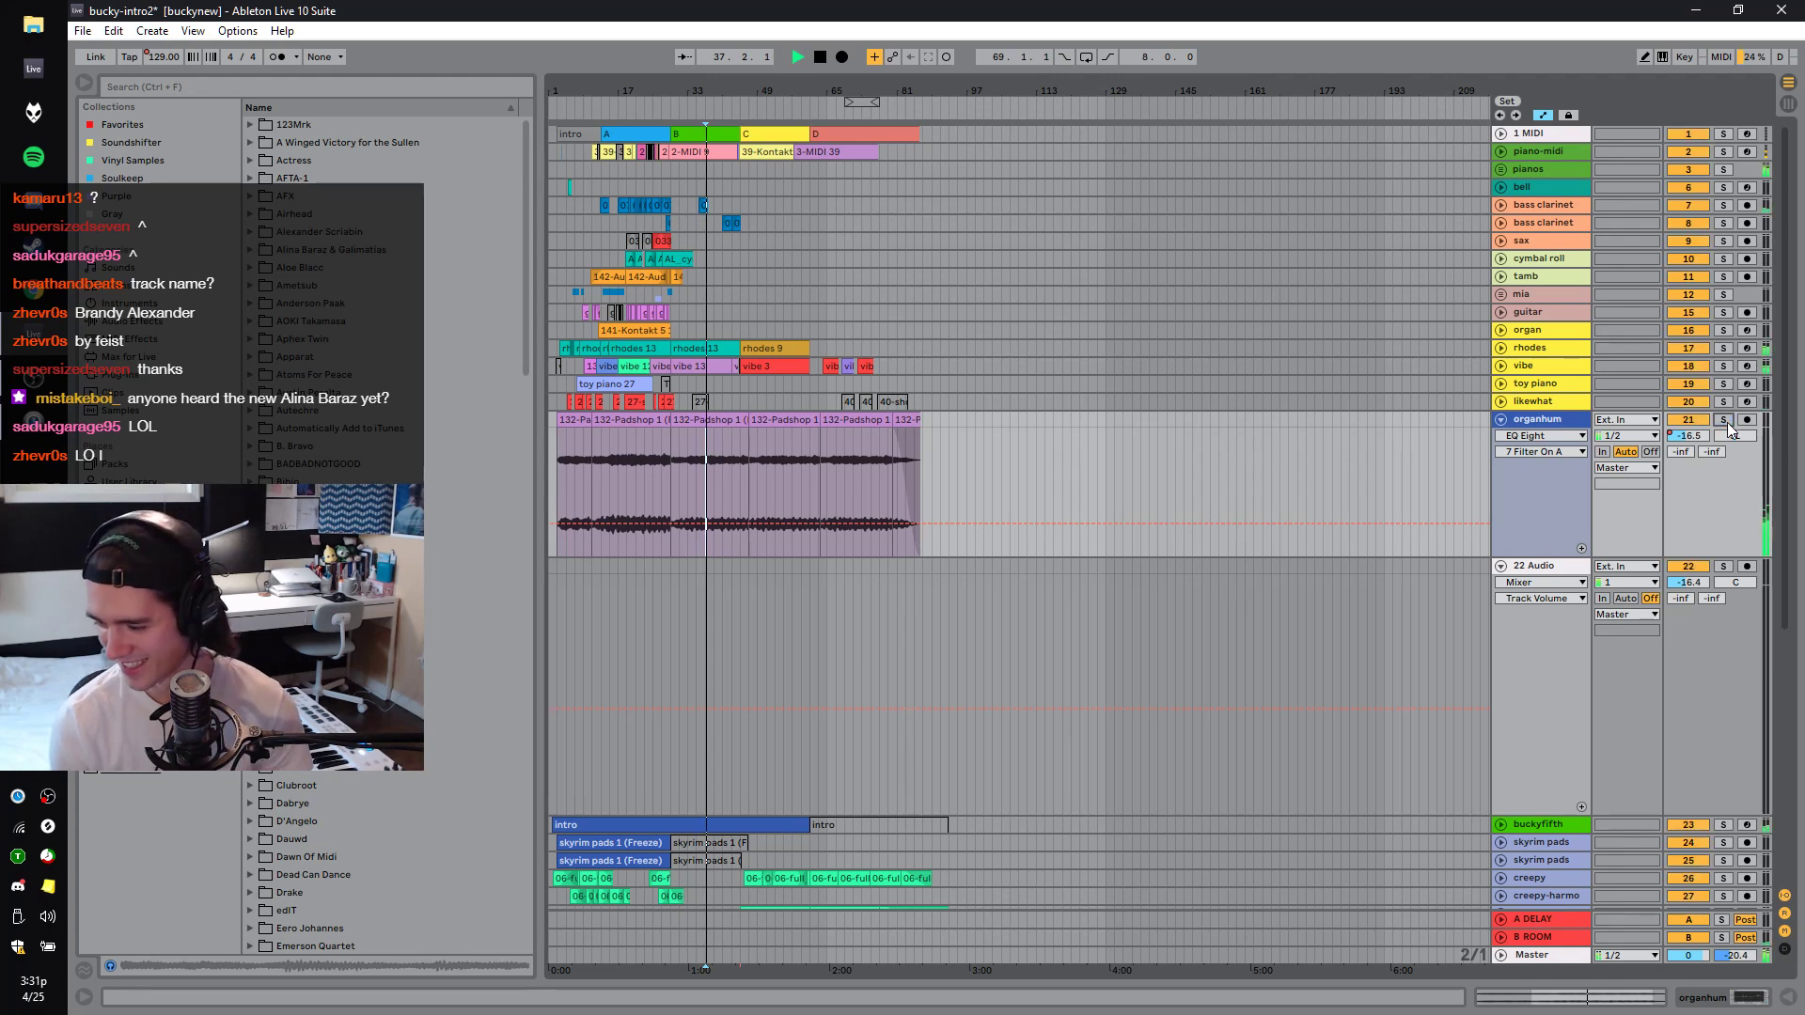
{"action": "left_click", "coordinate": [1727, 423]}
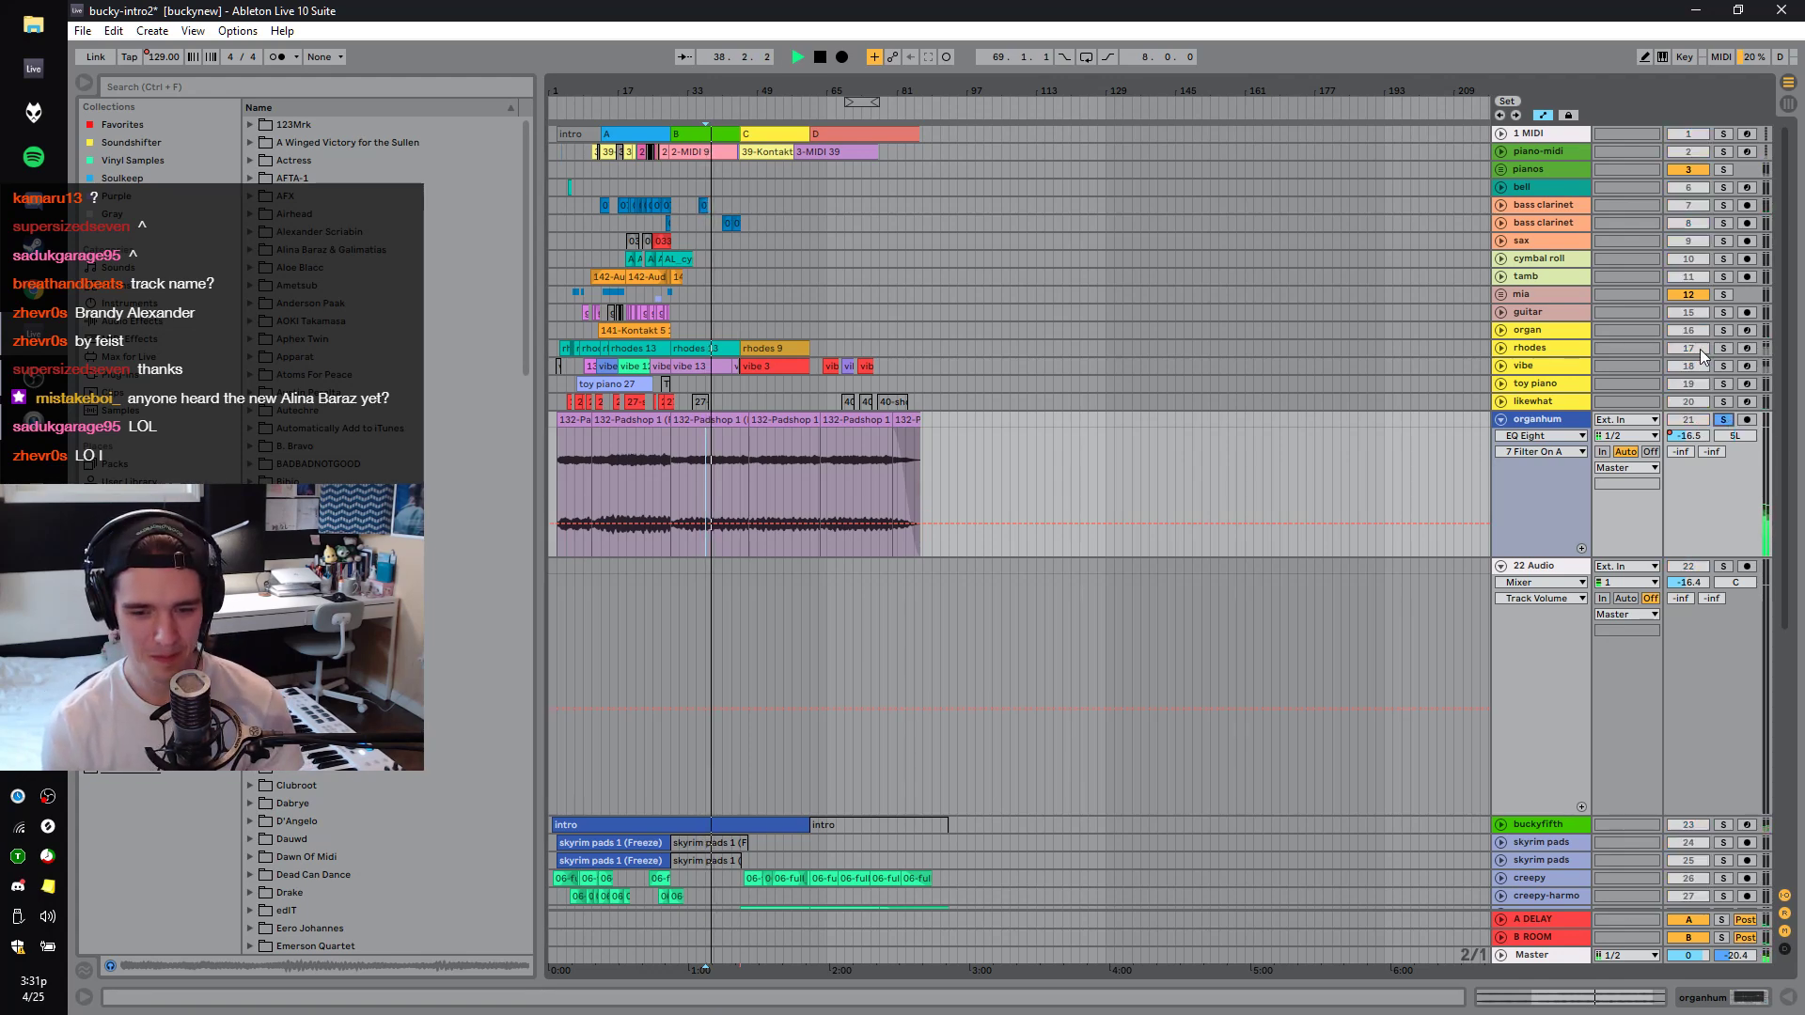
{"action": "key", "text": "space"}
{"action": "scroll", "coordinate": [1760, 454], "scroll_direction": "down", "scroll_amount": 5}
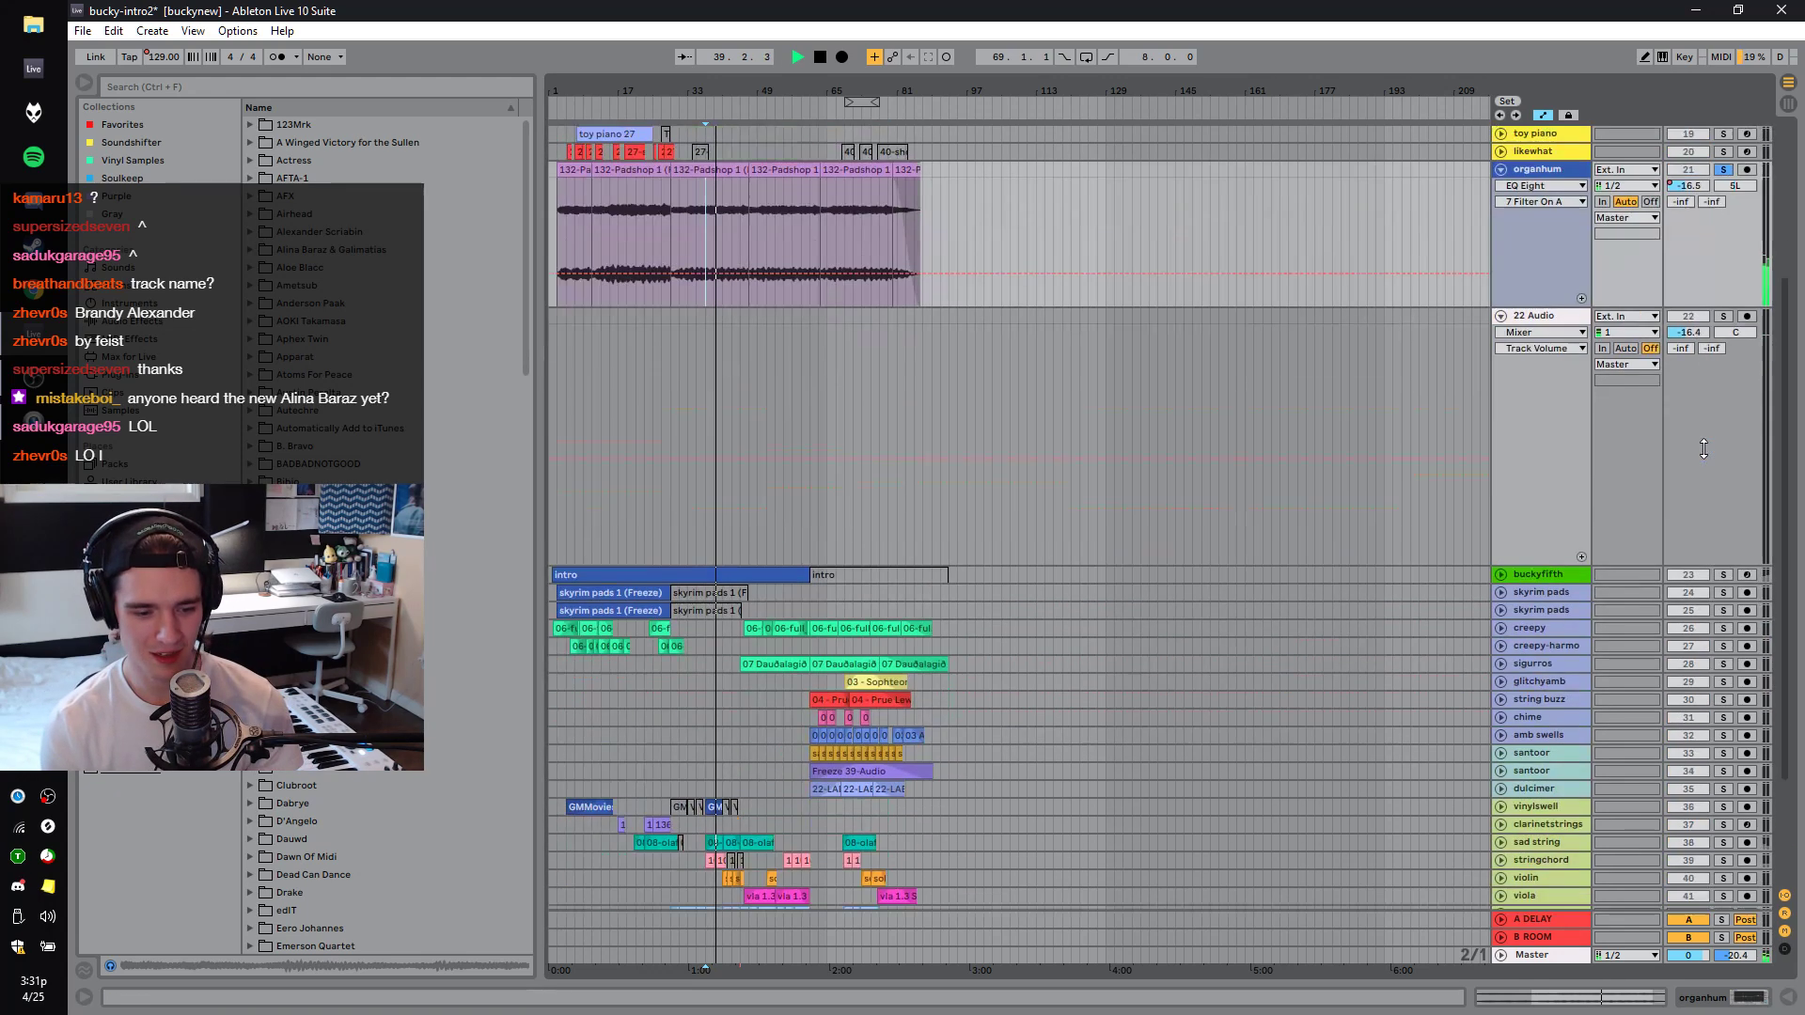
Solo the buckyfifth track and play it from bar 63 and bar 69.
{"action": "left_click", "coordinate": [1723, 524]}
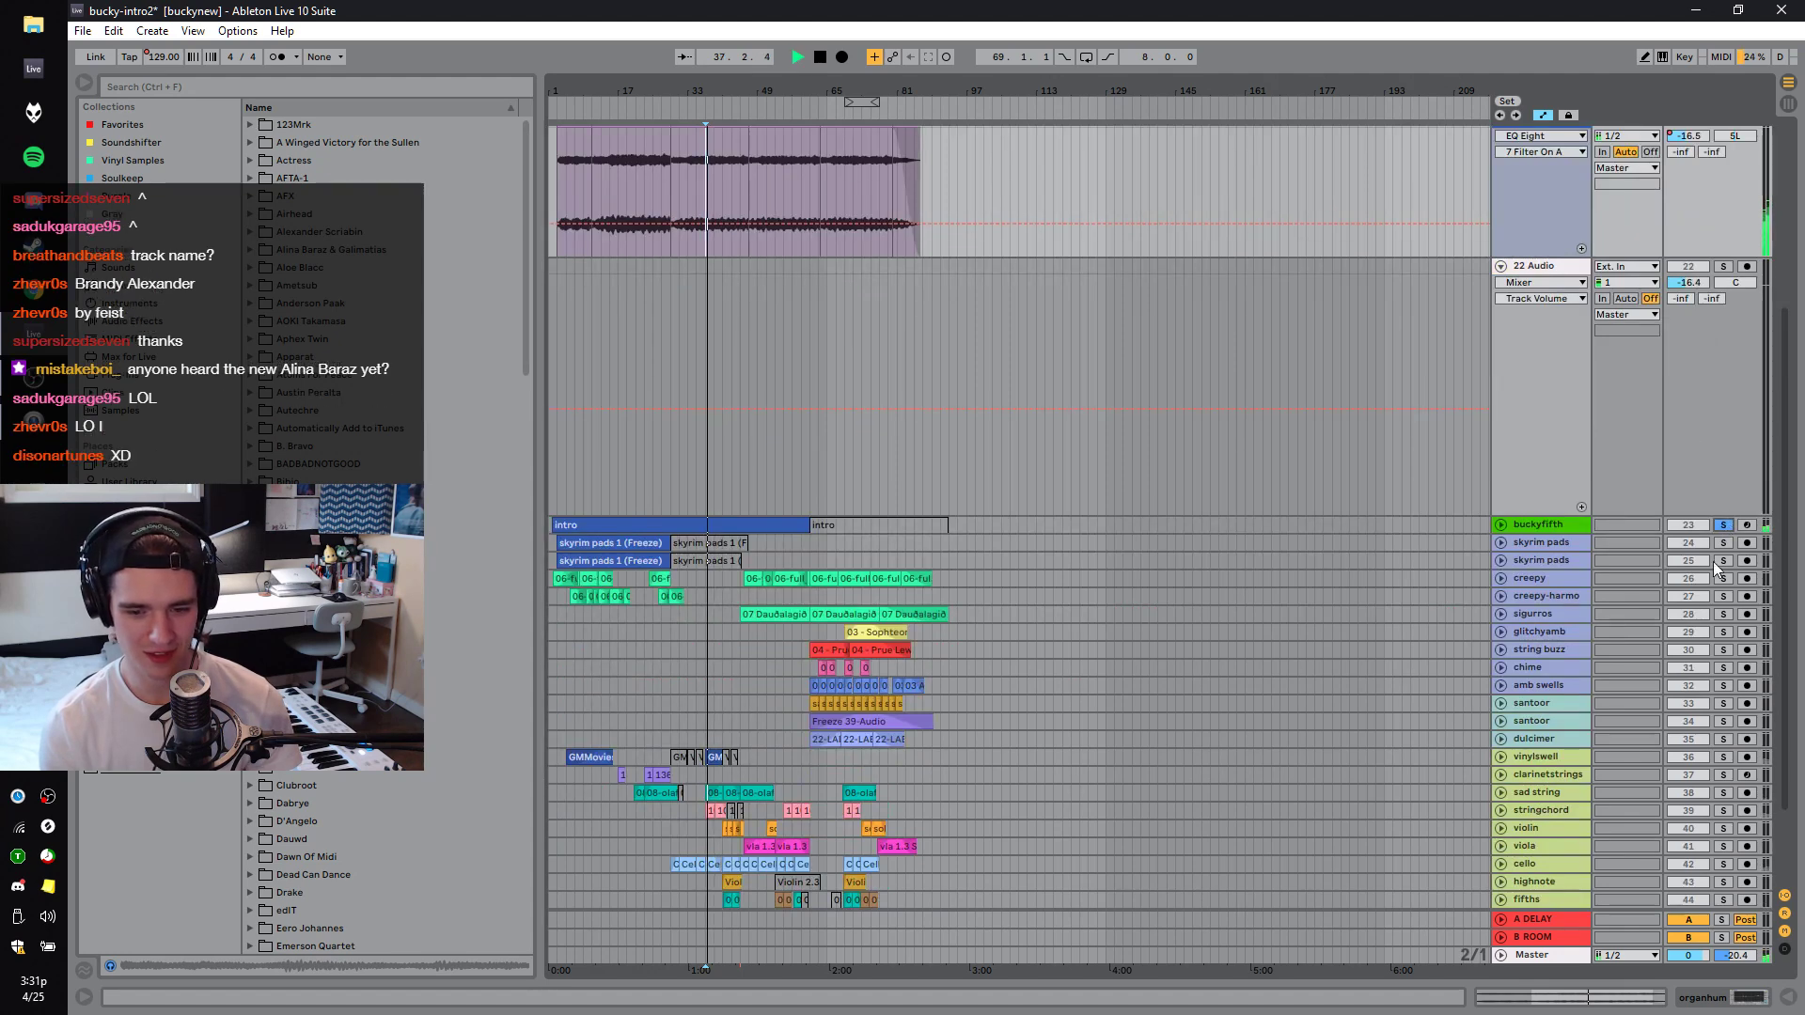
{"action": "scroll", "coordinate": [668, 361], "scroll_direction": "up", "scroll_amount": 4}
{"action": "left_click", "coordinate": [821, 378]}
{"action": "key", "text": "space"}
{"action": "key", "text": "space"}
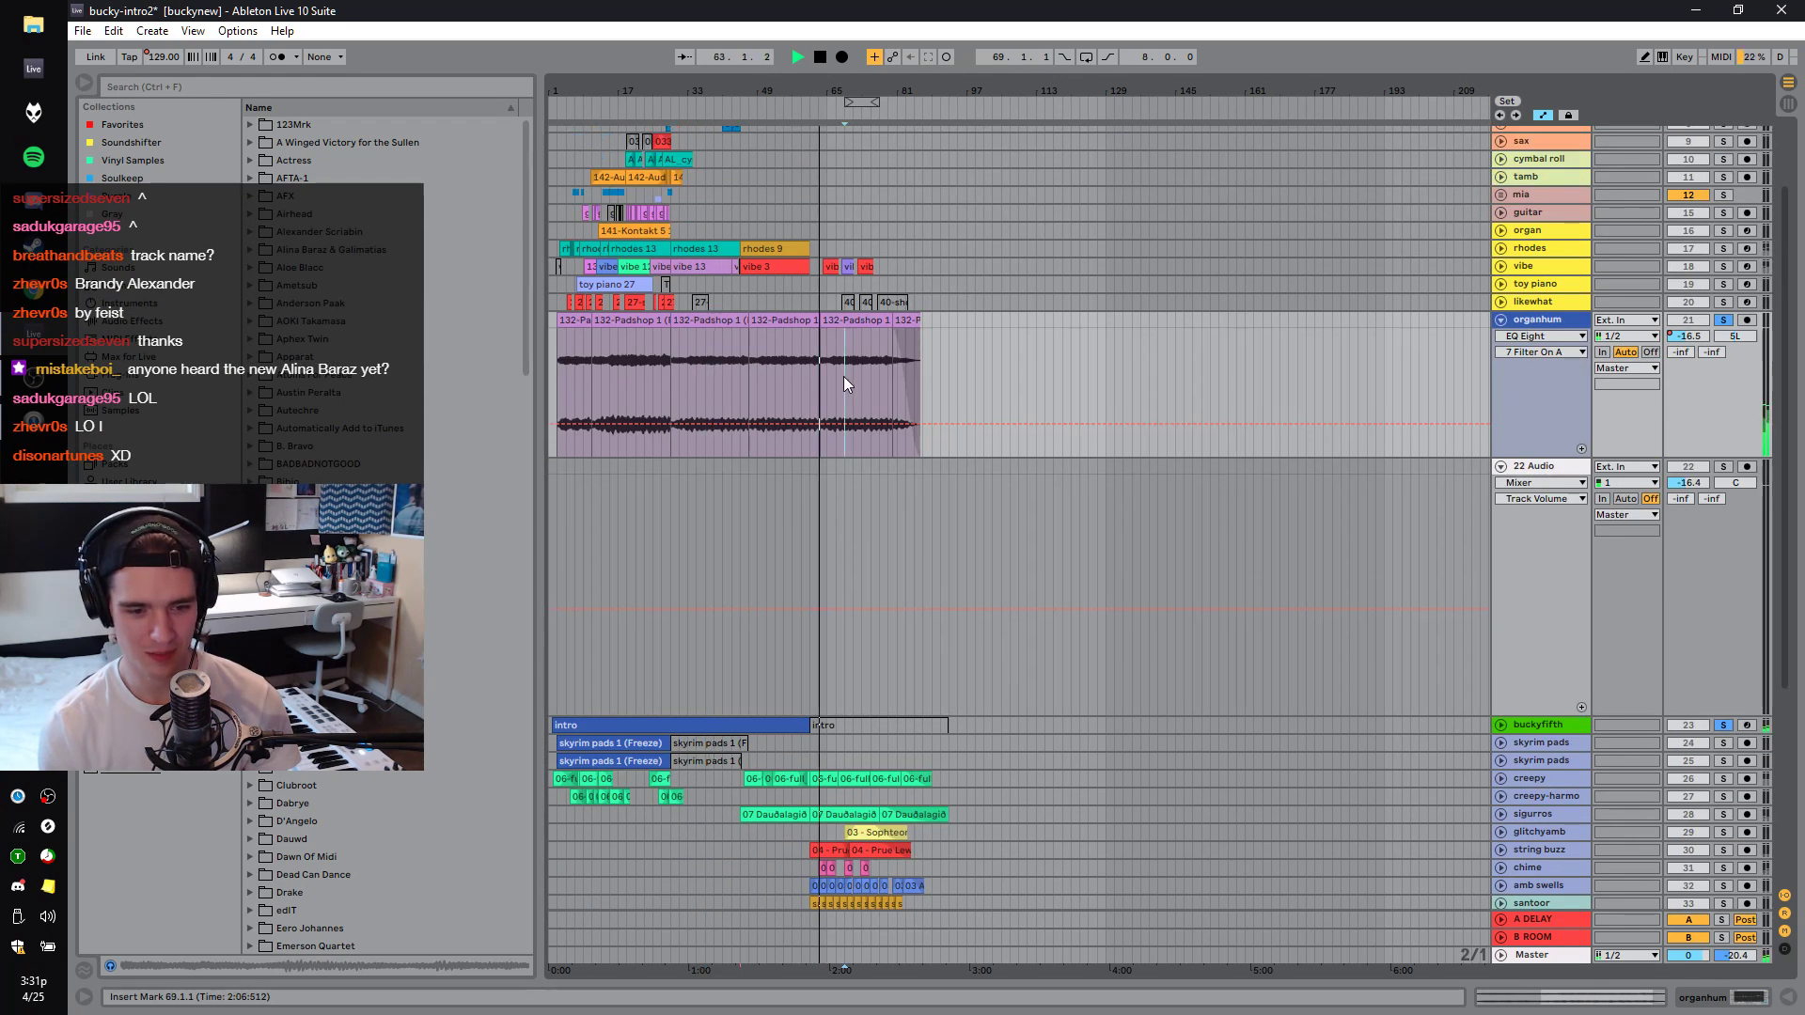
{"action": "left_click", "coordinate": [843, 376]}
{"action": "key", "text": "space"}
{"action": "key", "text": "space"}
{"action": "scroll", "coordinate": [1079, 471], "scroll_direction": "down", "scroll_amount": 5}
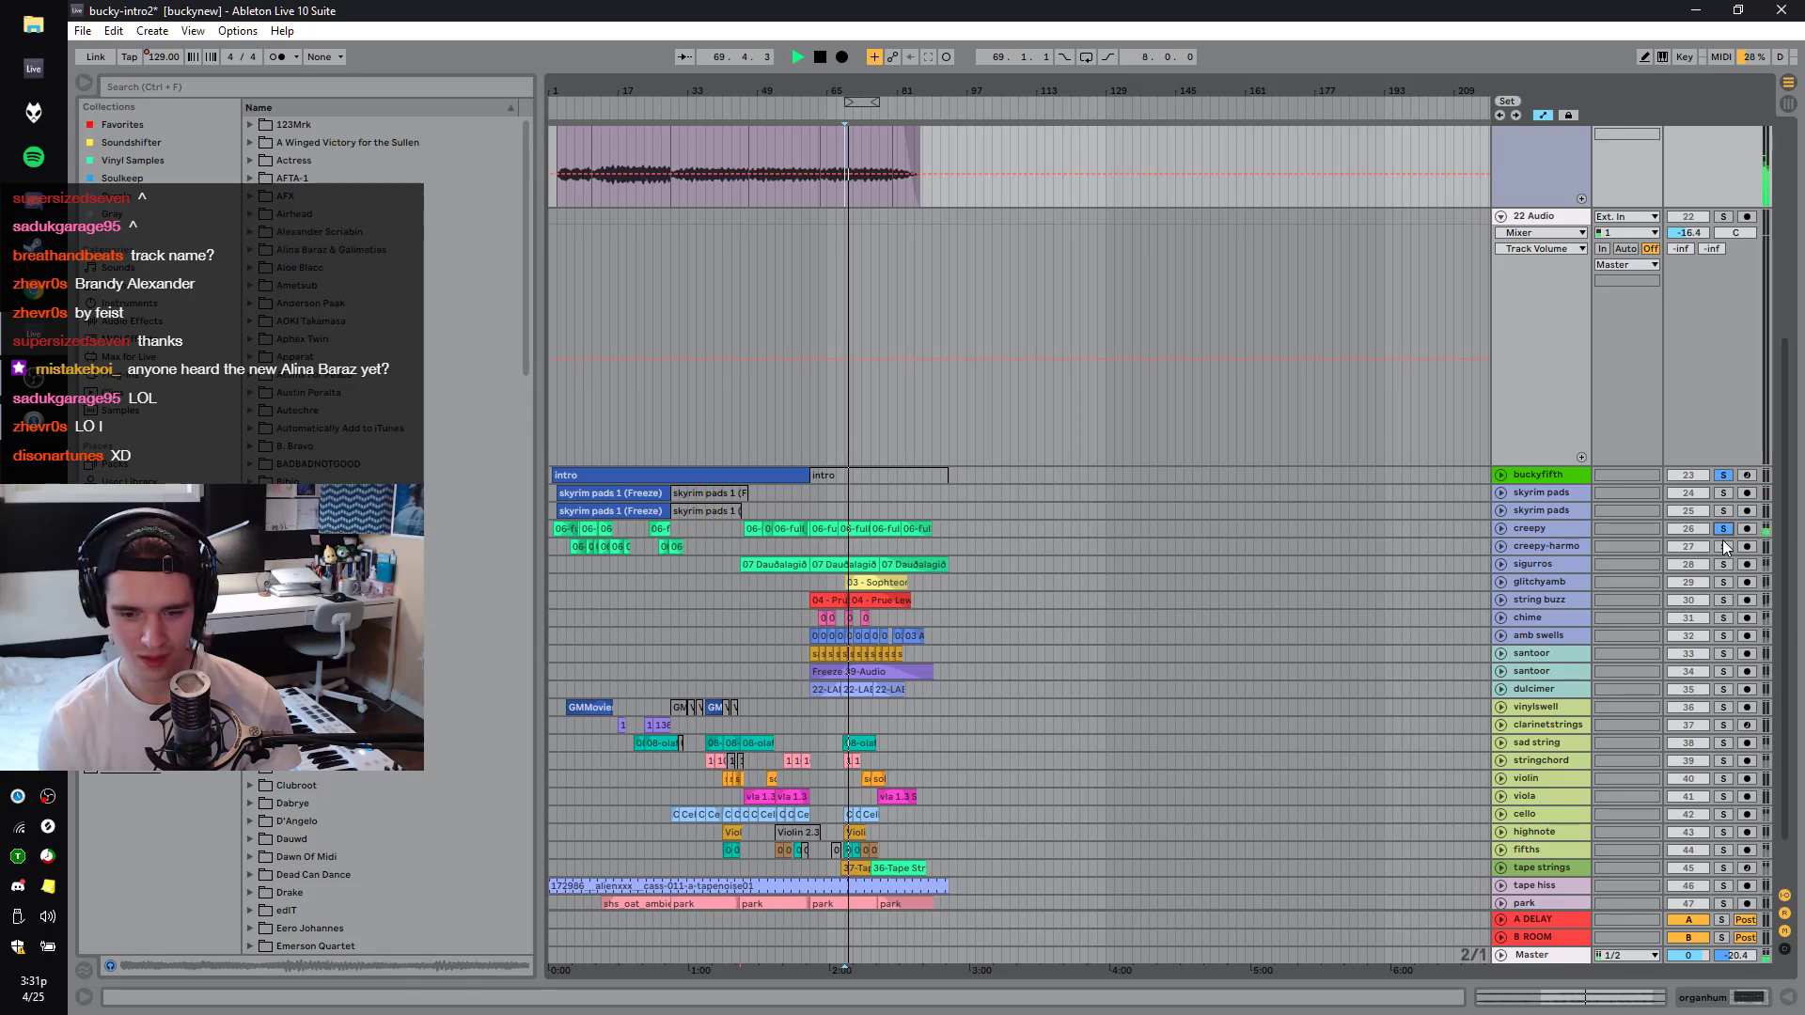
Unfold the creepy track, listen to it soloed, and display its EQ Eight.
{"action": "left_click", "coordinate": [1501, 528]}
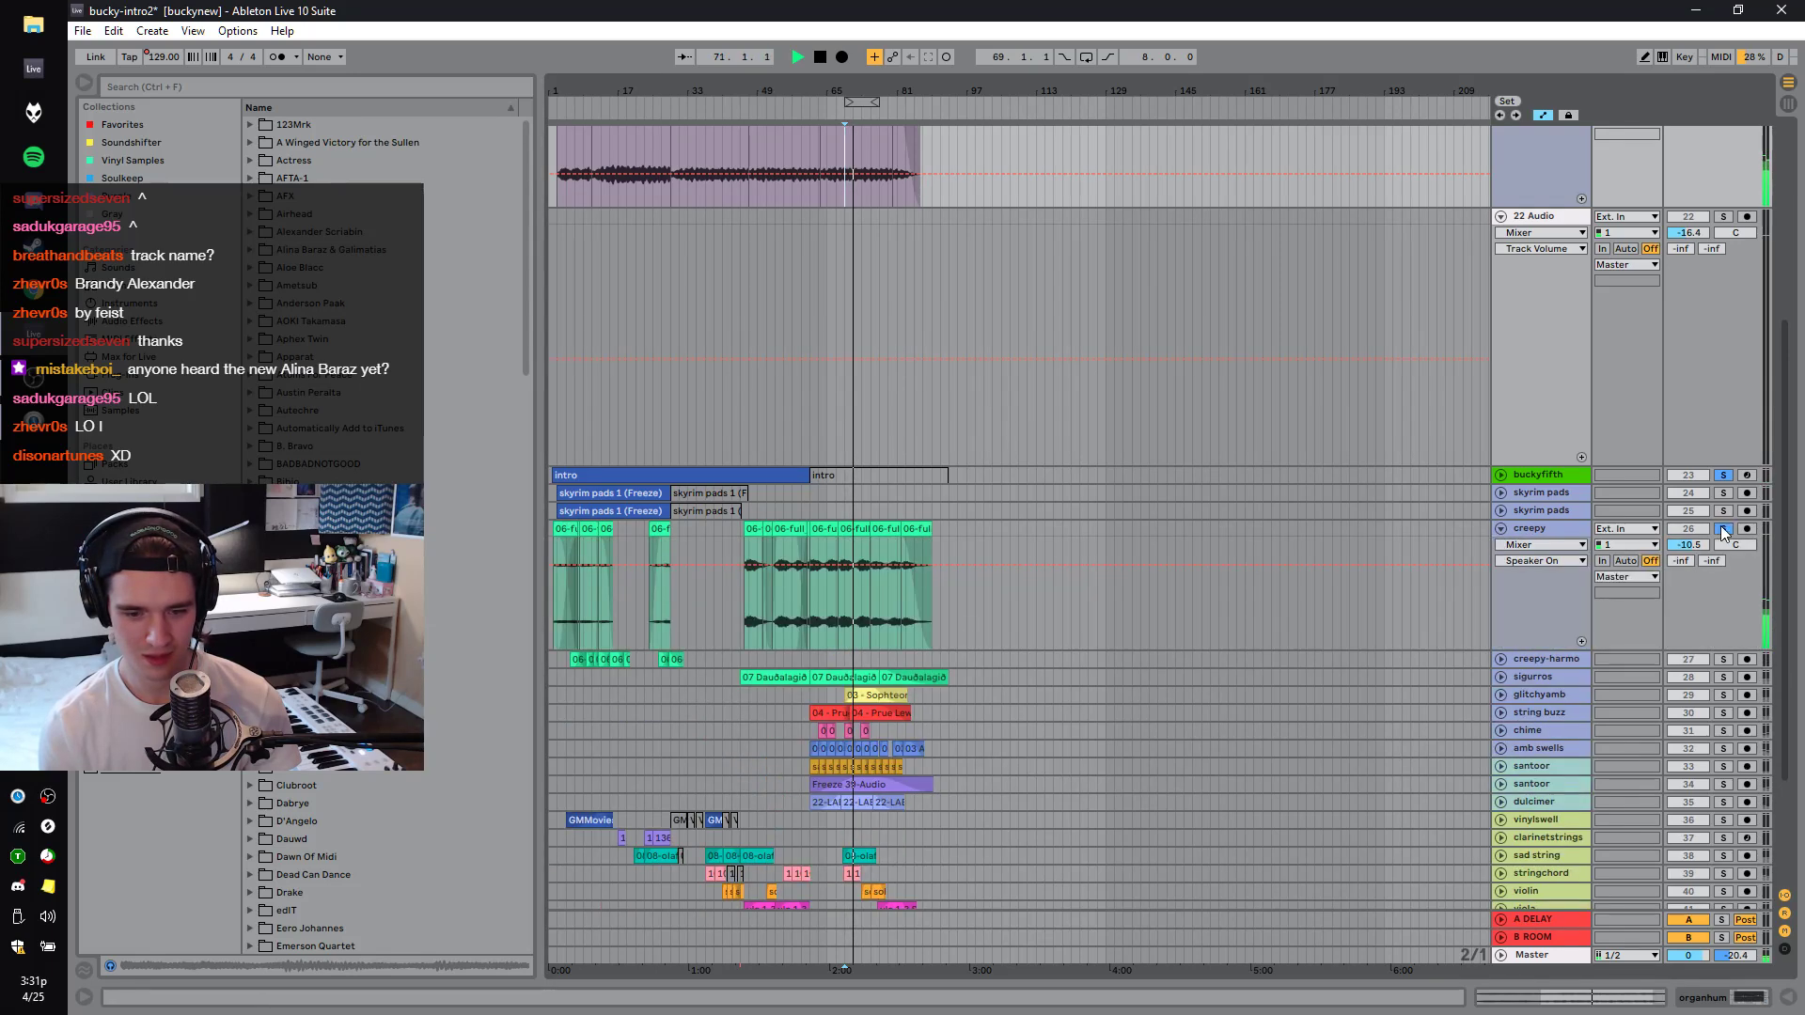
{"action": "left_click", "coordinate": [1722, 530]}
{"action": "double_click", "coordinate": [1529, 529]}
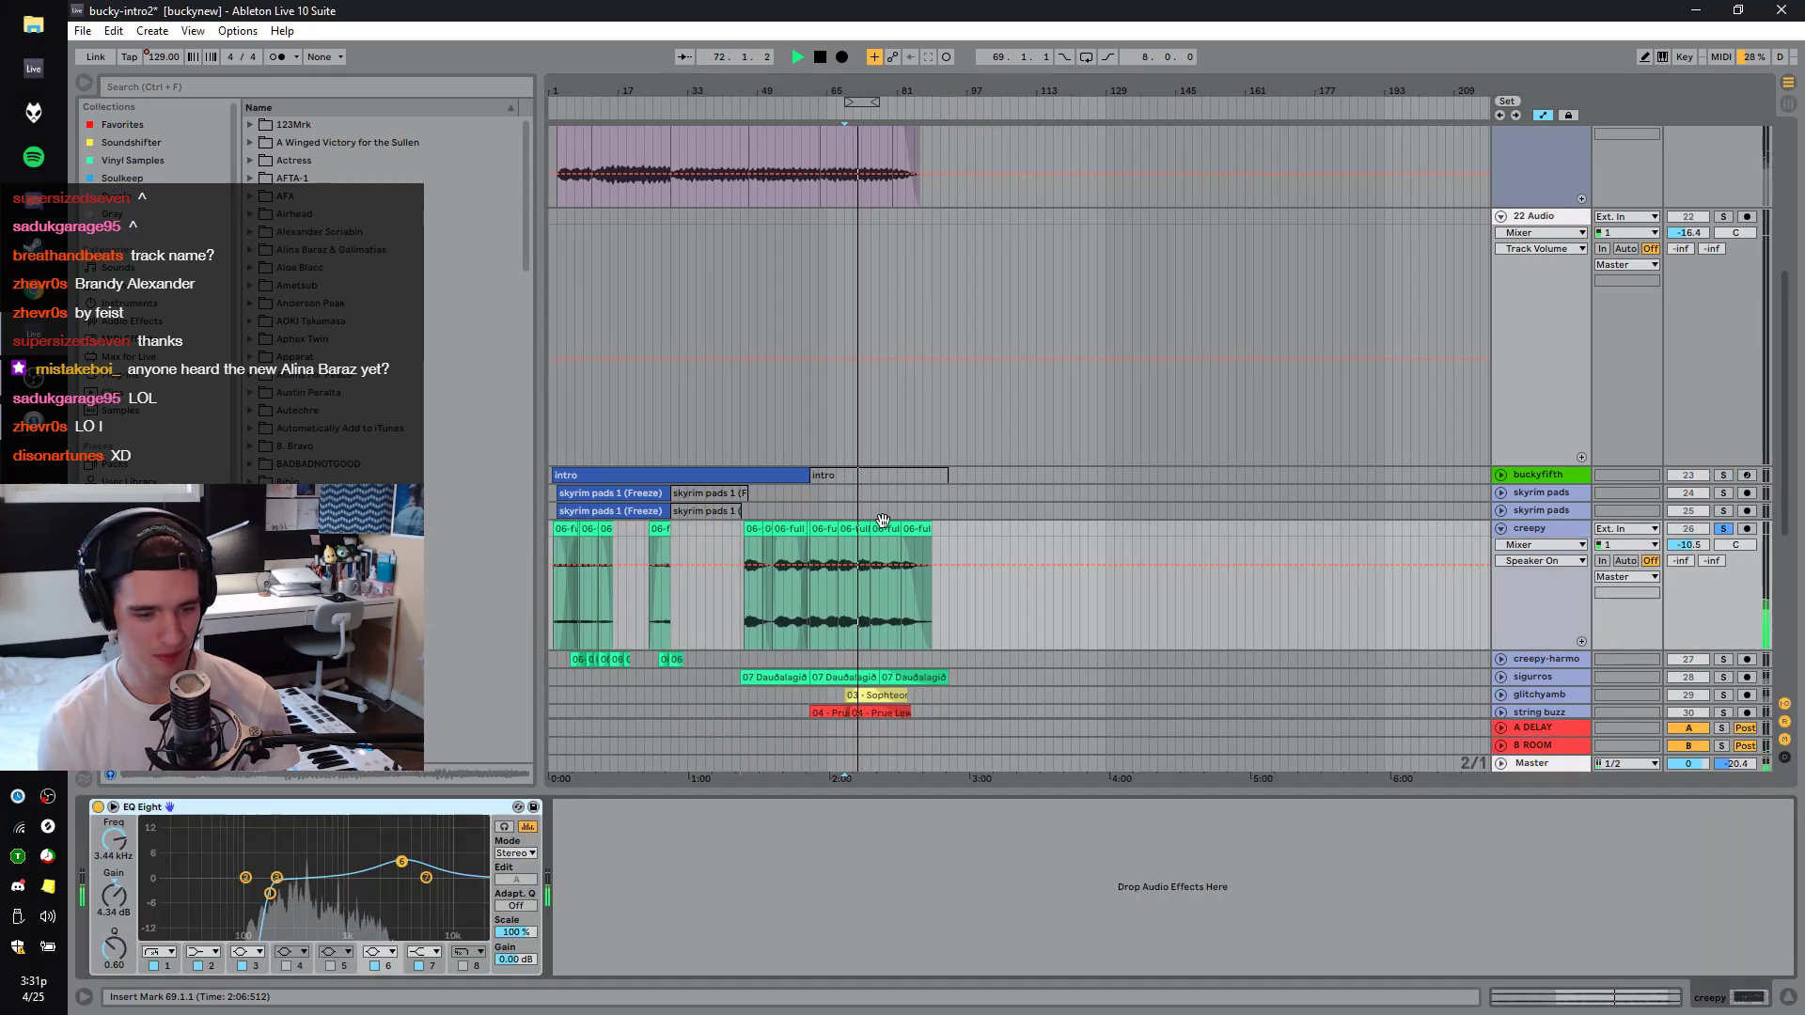
Extend the last 06-full_on_night clip on creepy to about bar 153, lower the track volume to -31.2 dB, and play the extended part.
{"action": "left_click_drag", "start_coordinate": [877, 92], "coordinate": [1080, 122]}
{"action": "key", "text": "space"}
{"action": "left_click_drag", "start_coordinate": [1078, 526], "coordinate": [1689, 590]}
{"action": "left_click", "coordinate": [1244, 618]}
{"action": "key", "text": "space"}
{"action": "left_click", "coordinate": [1273, 580]}
{"action": "key", "text": "space"}
Play the extended creepy clip from further points such as bars 117 and 126, and undo the clip extension and volume change.
{"action": "left_click", "coordinate": [1363, 575]}
{"action": "key", "text": "space"}
{"action": "key", "text": "space"}
{"action": "left_click_drag", "start_coordinate": [1414, 91], "coordinate": [1410, 65]}
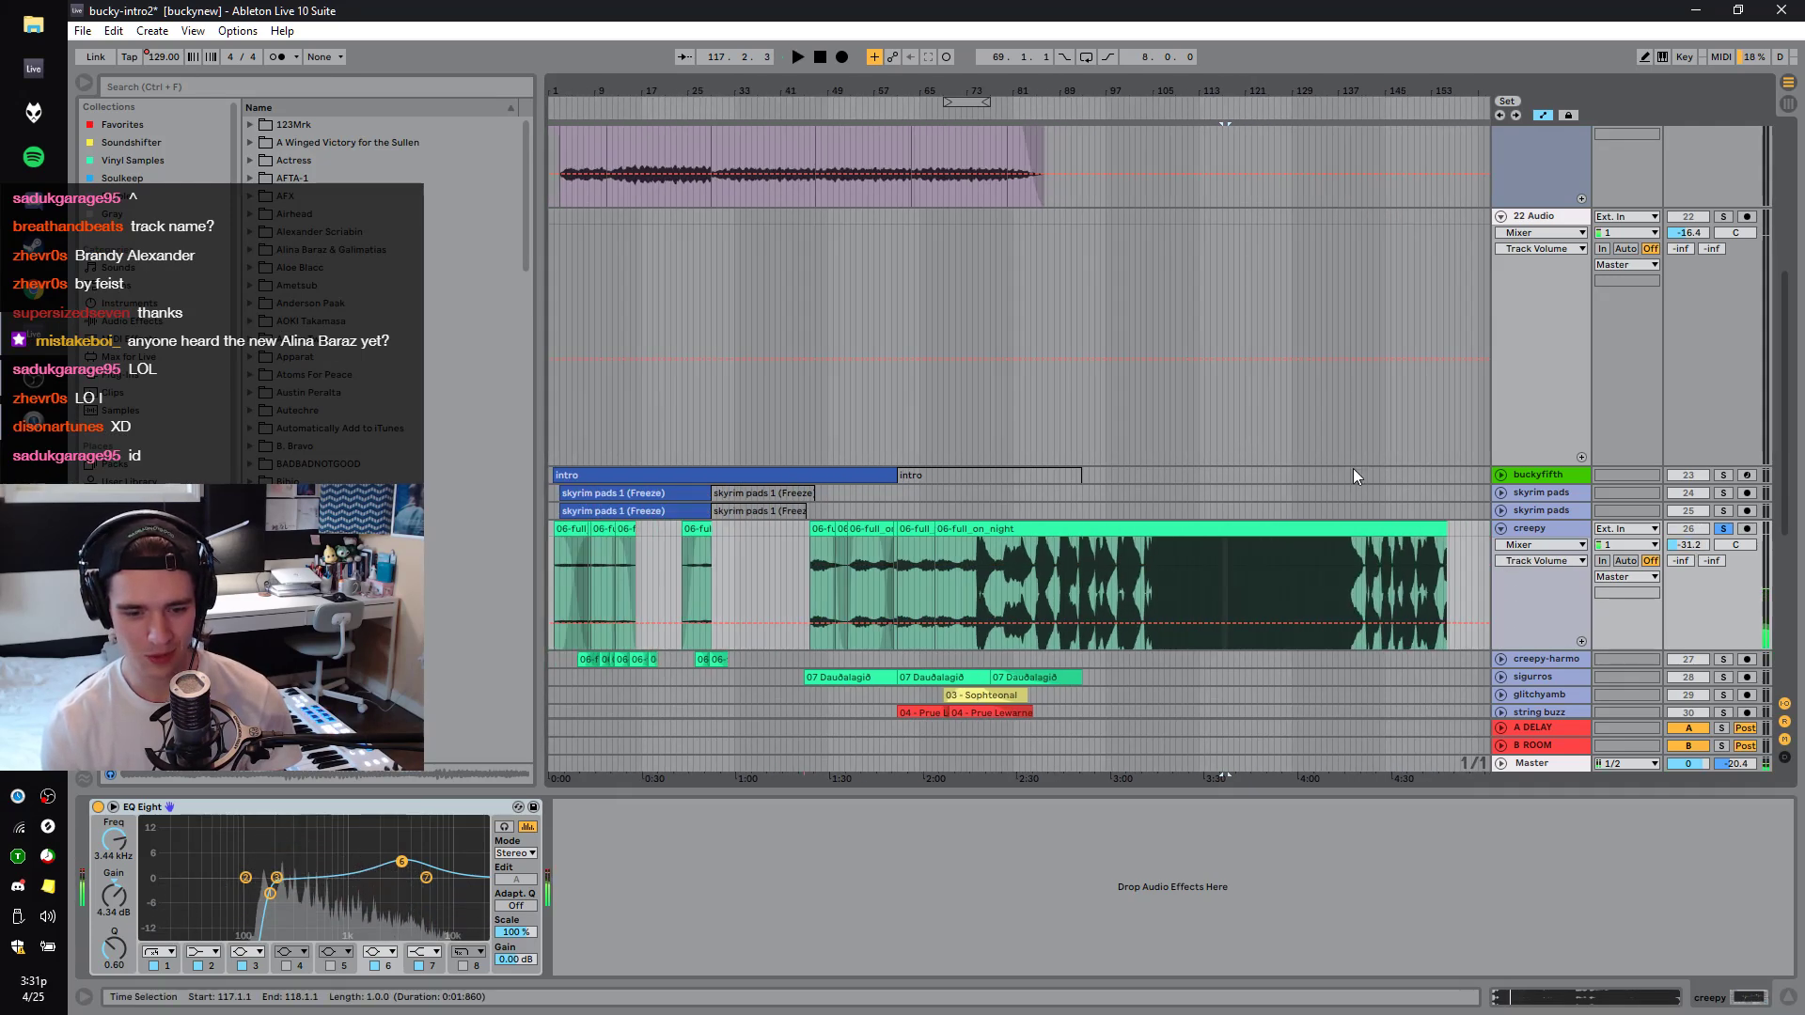
{"action": "left_click", "coordinate": [1275, 556]}
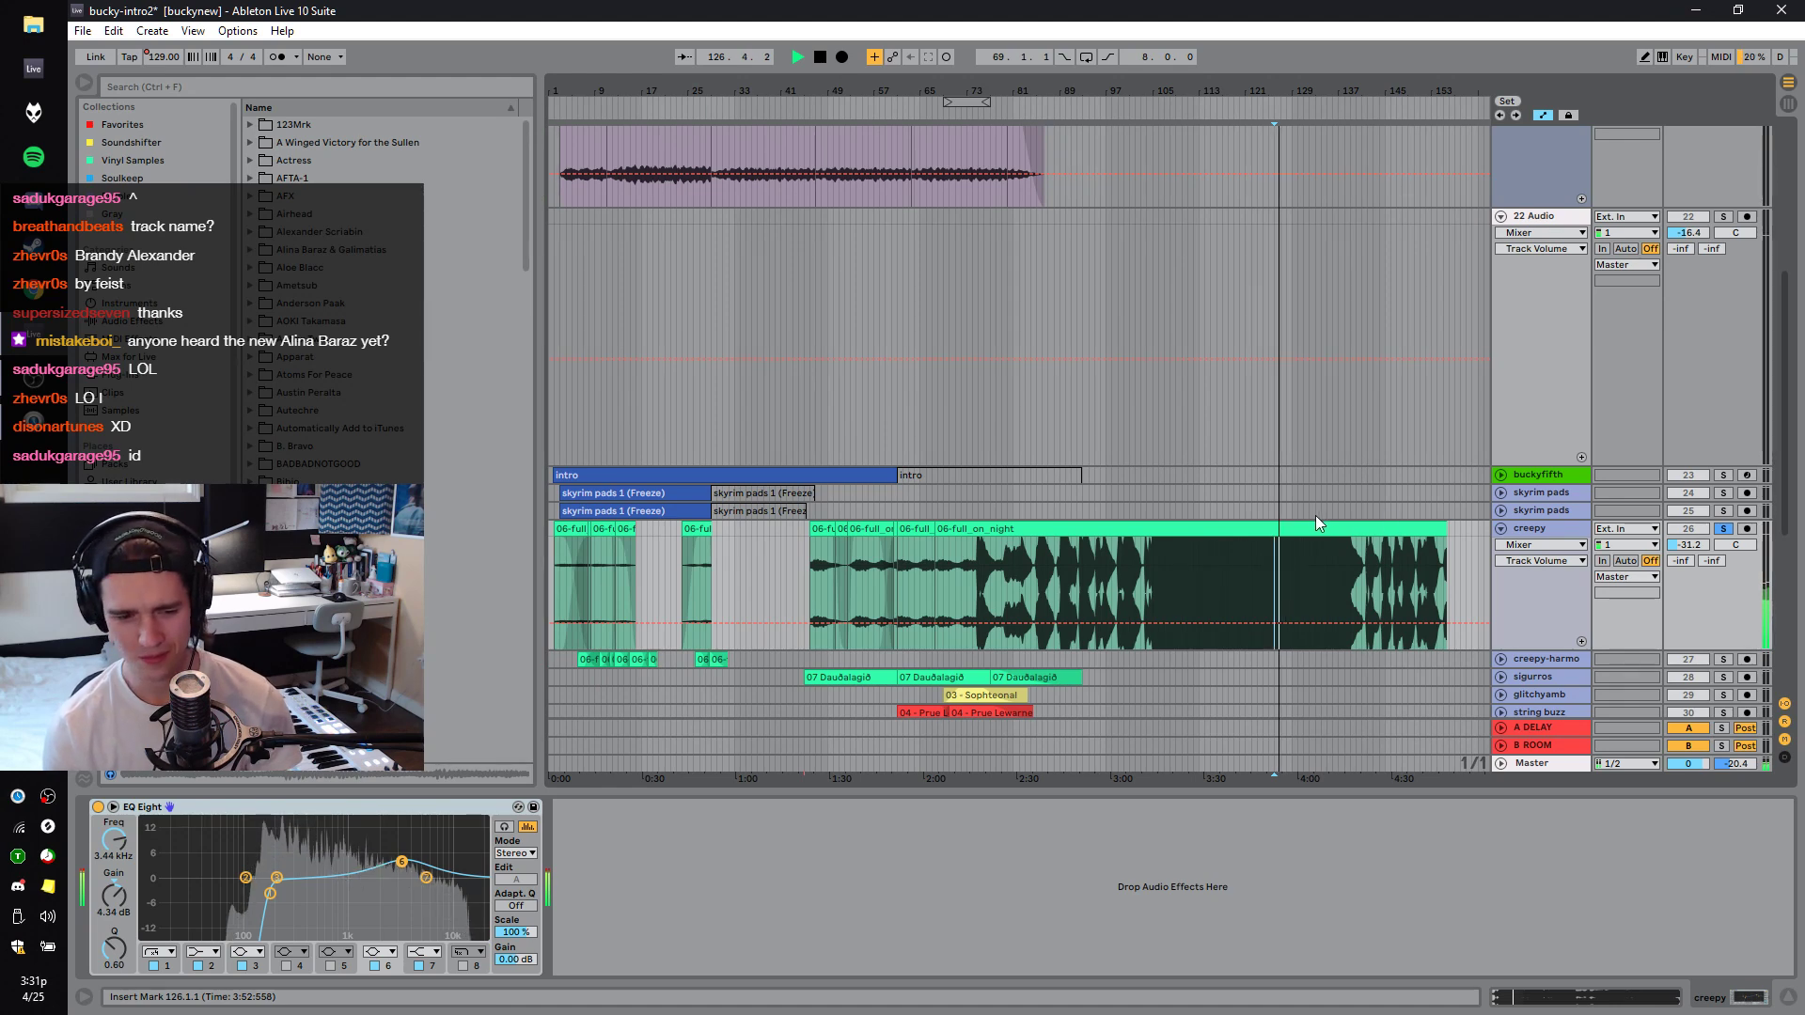
{"action": "key", "text": "space"}
{"action": "key", "text": "ctrl+z"}
{"action": "key", "text": "ctrl+z"}
{"action": "key", "text": "ctrl+z"}
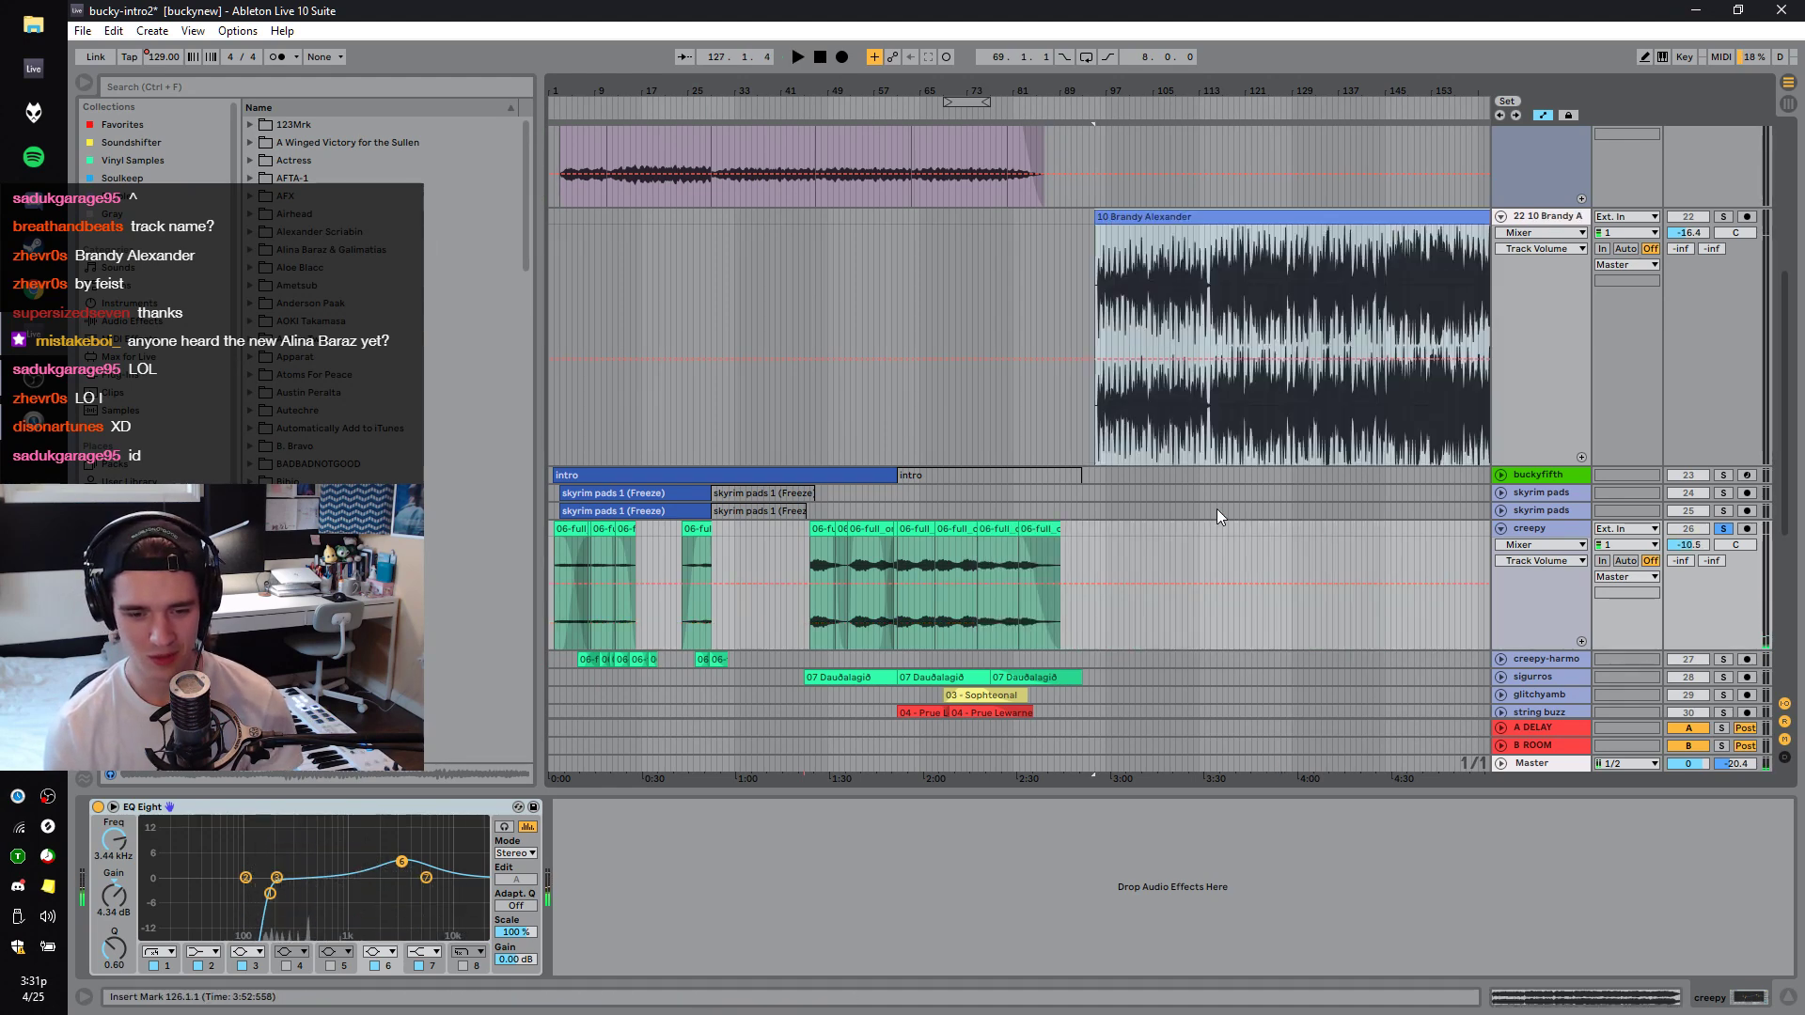
Switch off the creepy solo and play the full mix around bar 70.
{"action": "key", "text": "space"}
{"action": "left_click", "coordinate": [1723, 530]}
{"action": "key", "text": "space"}
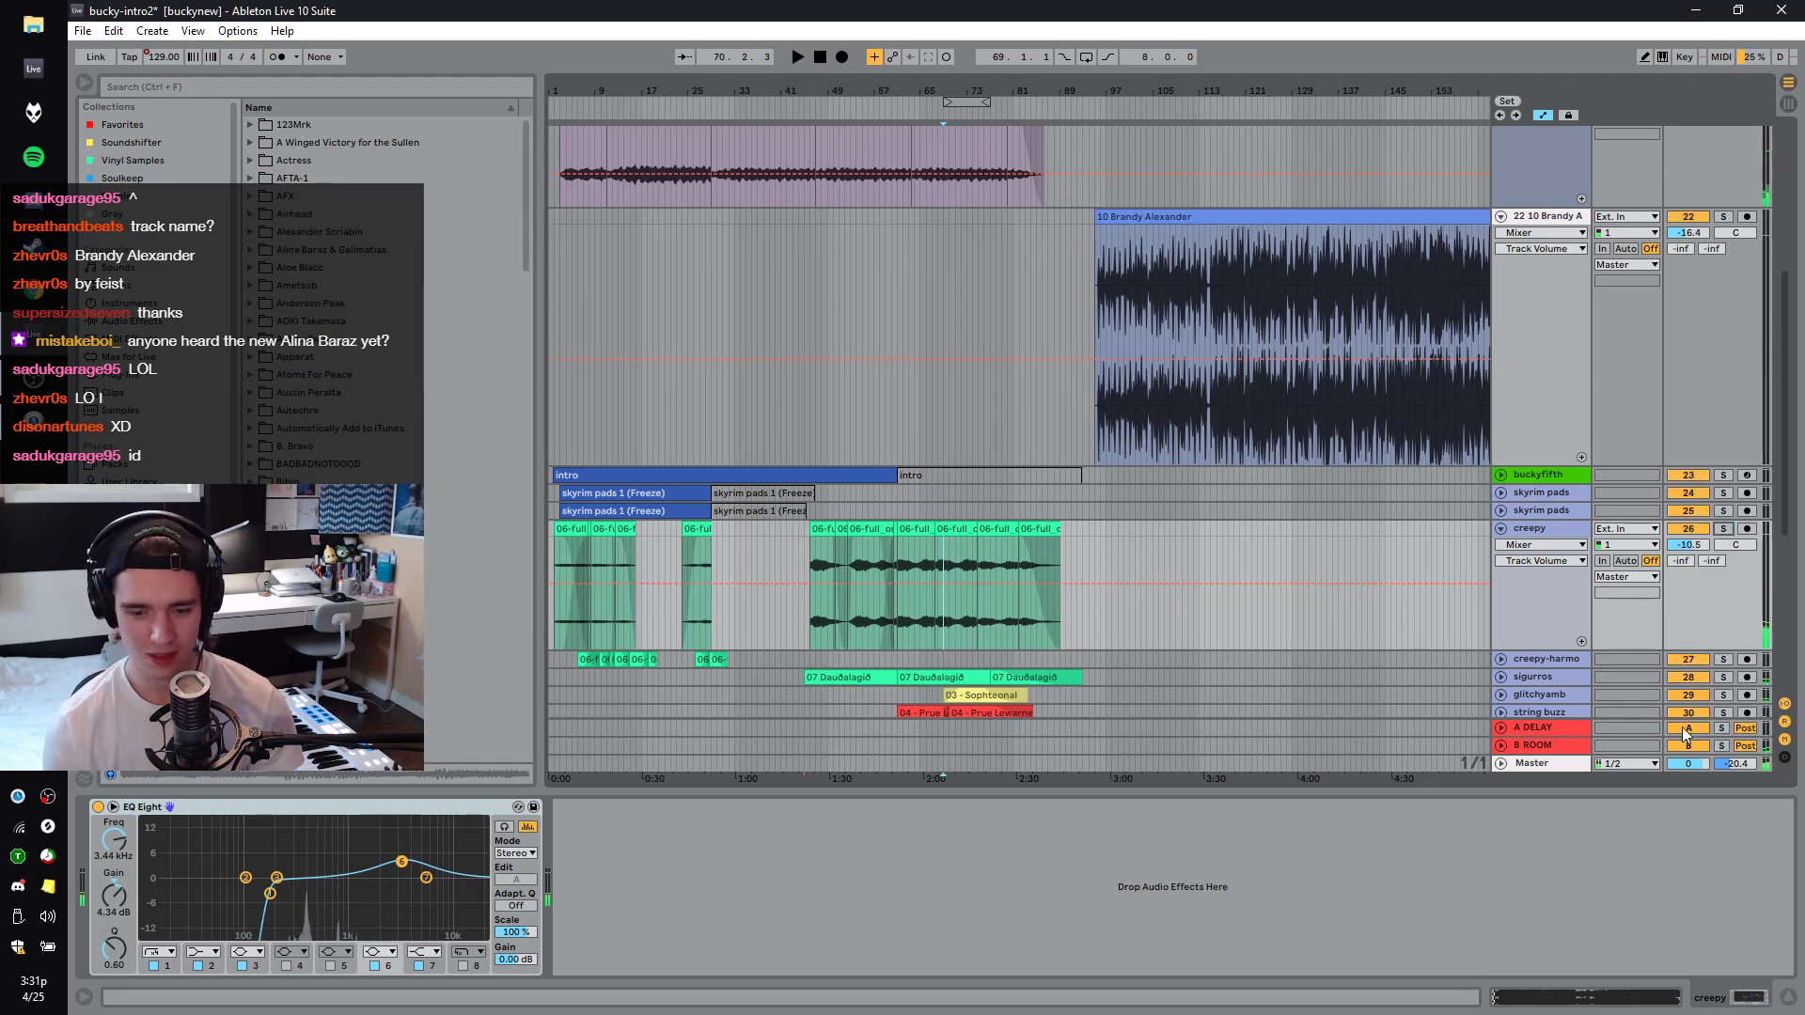
Lower the master volume to -5.3 dB and delete the track holding the Brandy Alexander clip.
{"action": "left_click_drag", "start_coordinate": [1689, 763], "coordinate": [1689, 769]}
{"action": "left_click", "coordinate": [1143, 299]}
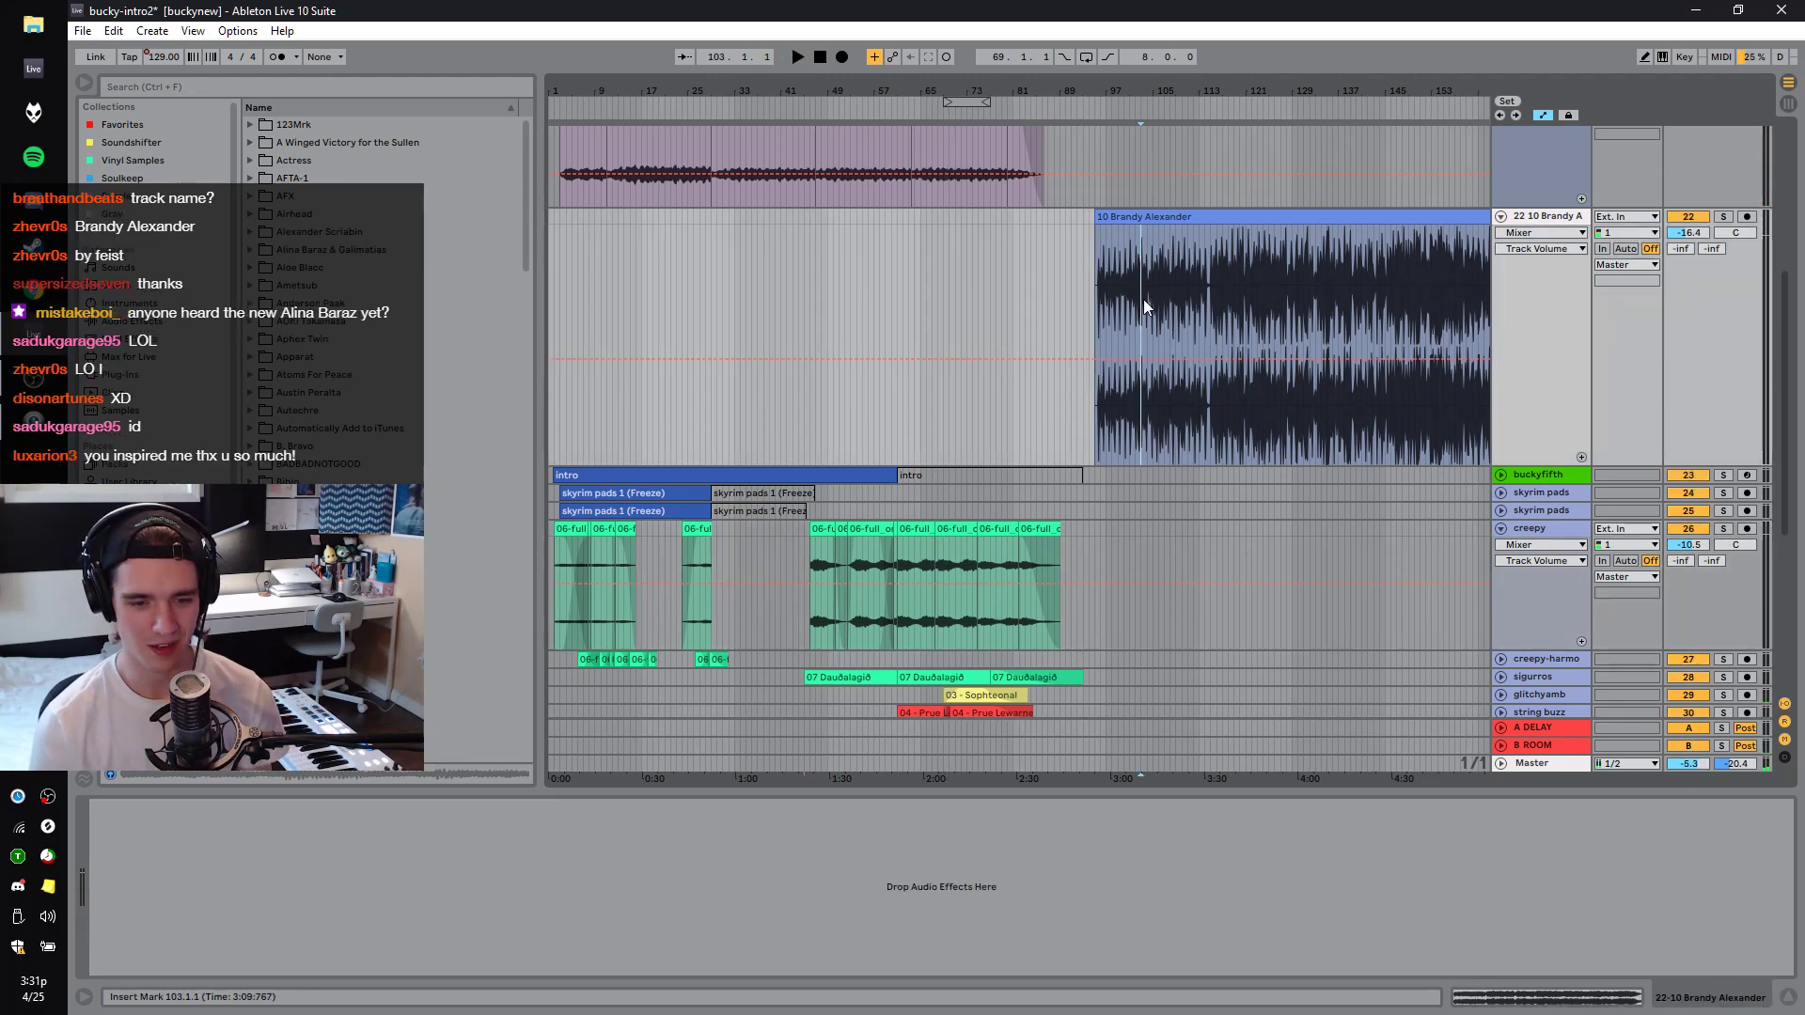
{"action": "key", "text": "Delete"}
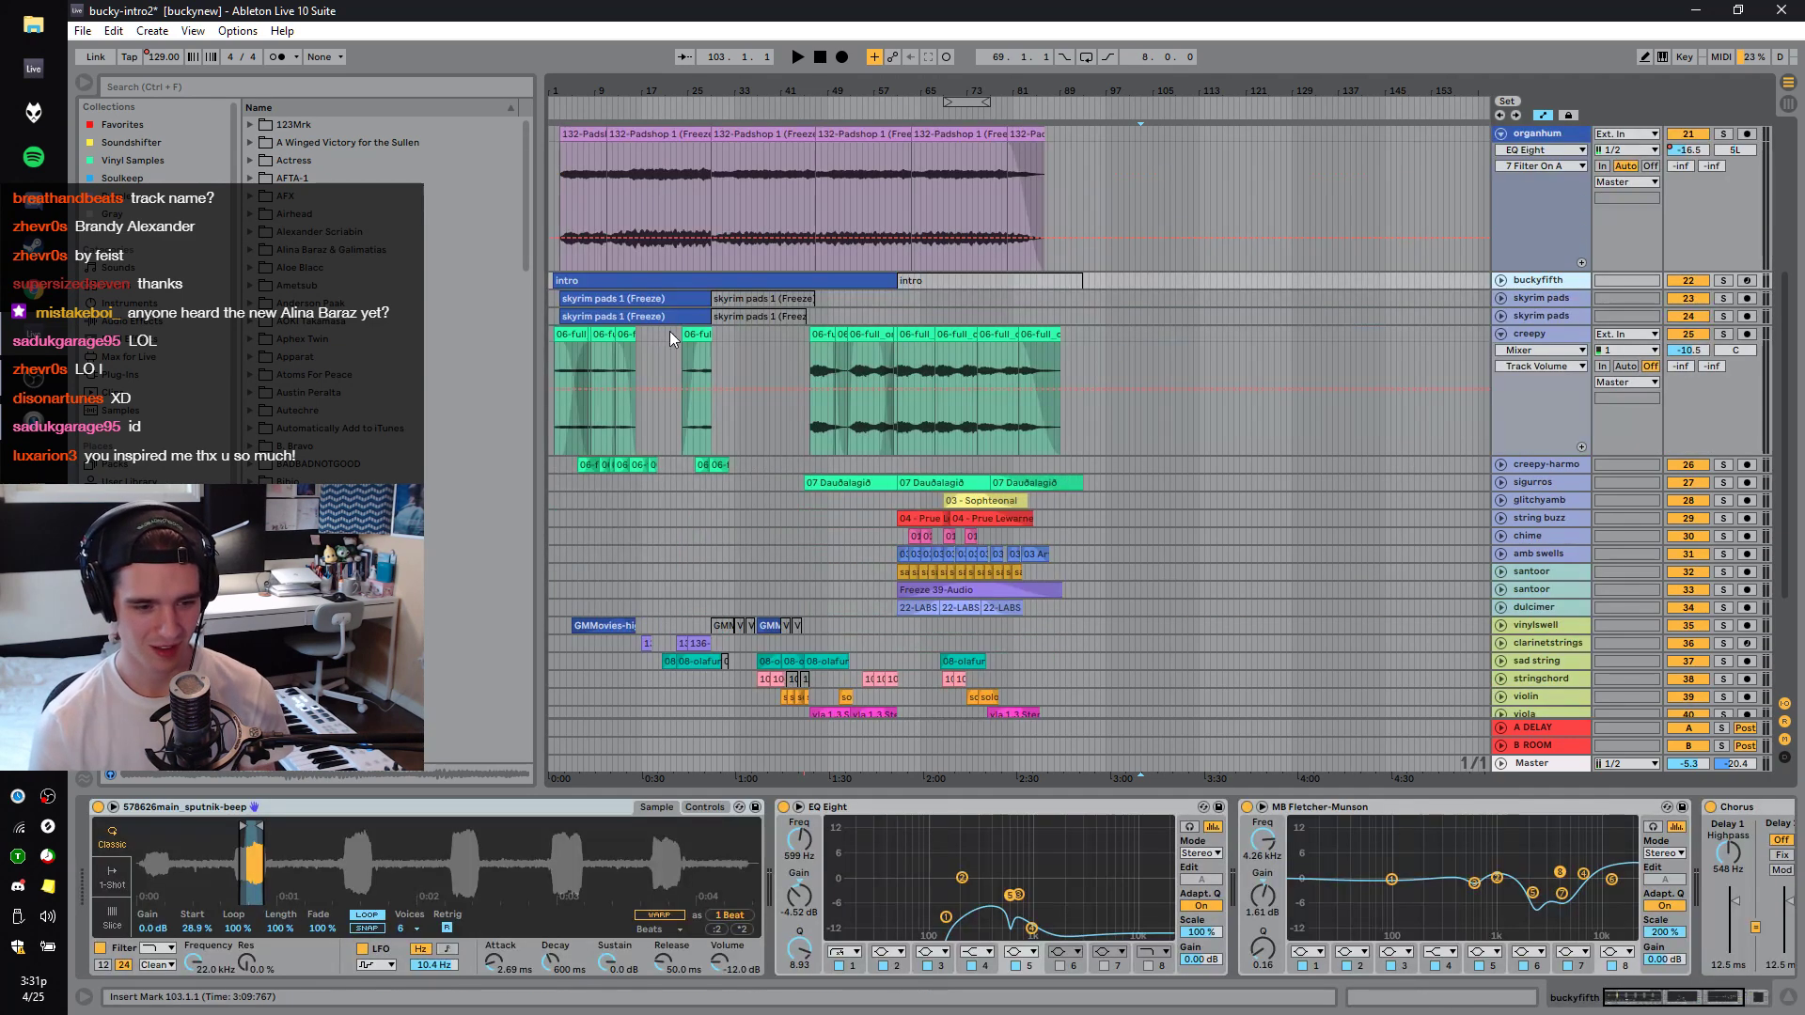
Solo the creepy-harmony and creepy tracks and play them from bar 10 and bar 6.
{"action": "left_click", "coordinate": [601, 496]}
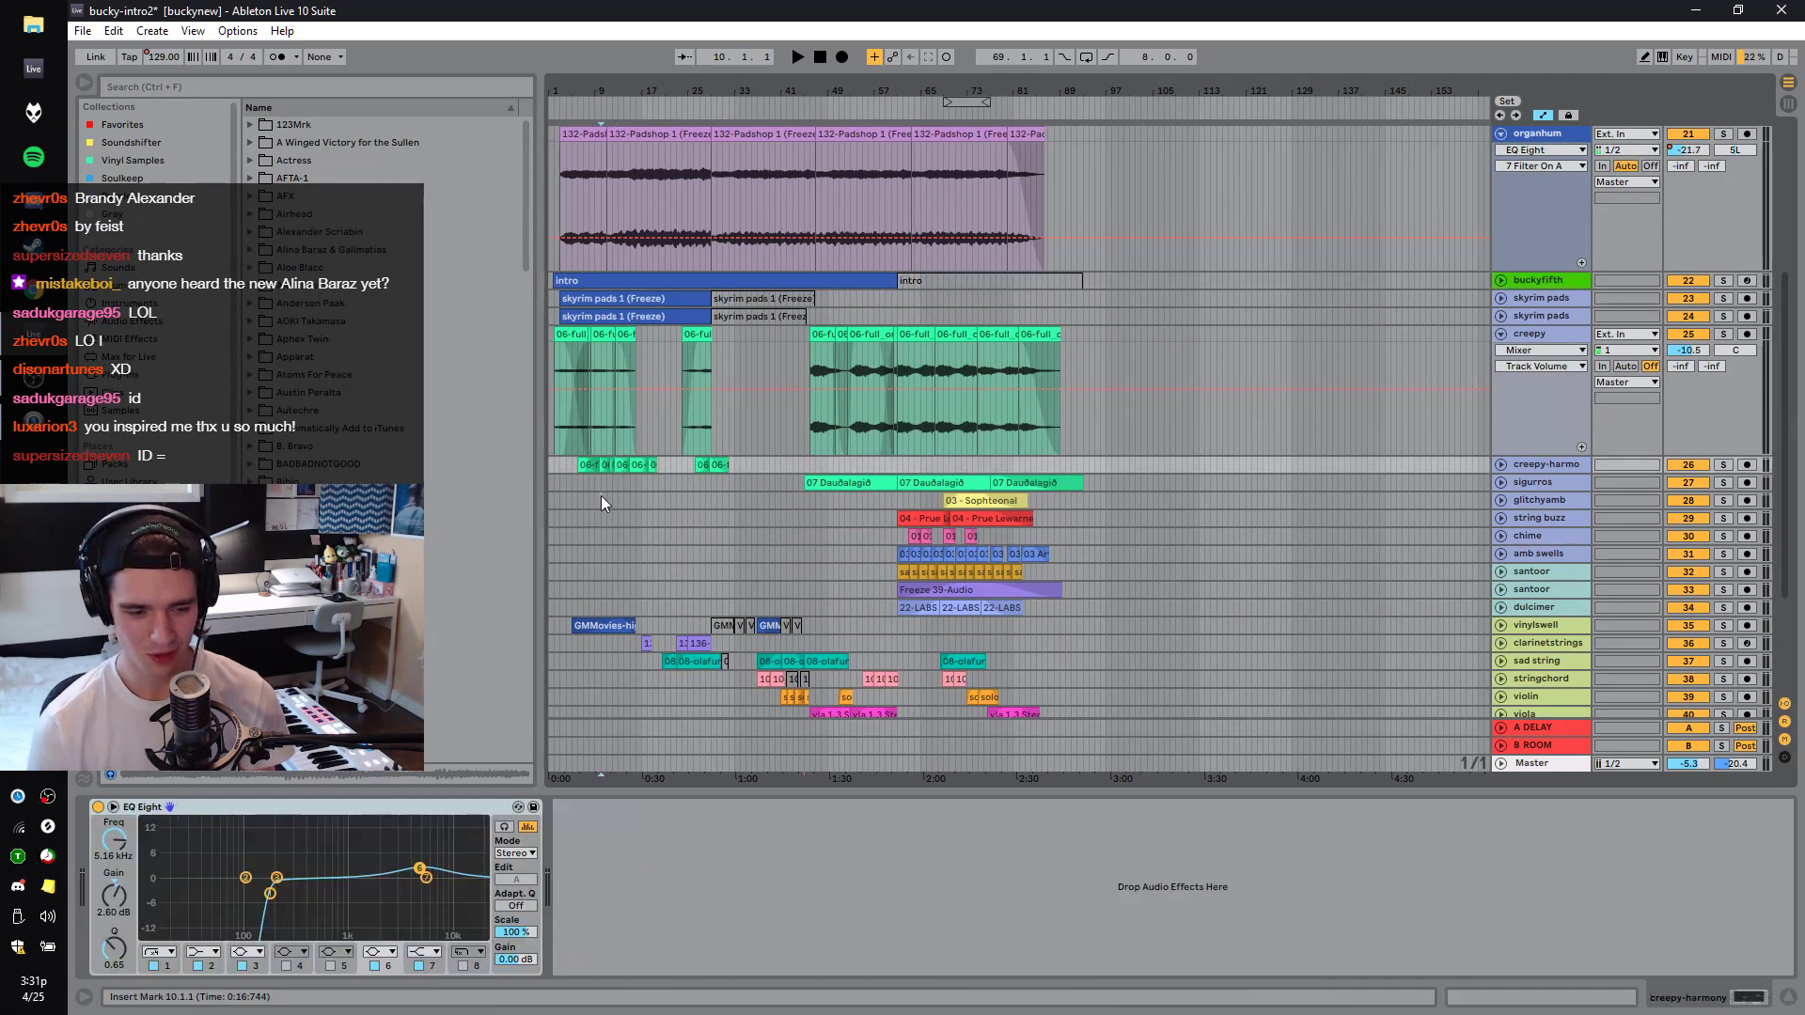
{"action": "key", "text": "space"}
{"action": "left_click", "coordinate": [1723, 465]}
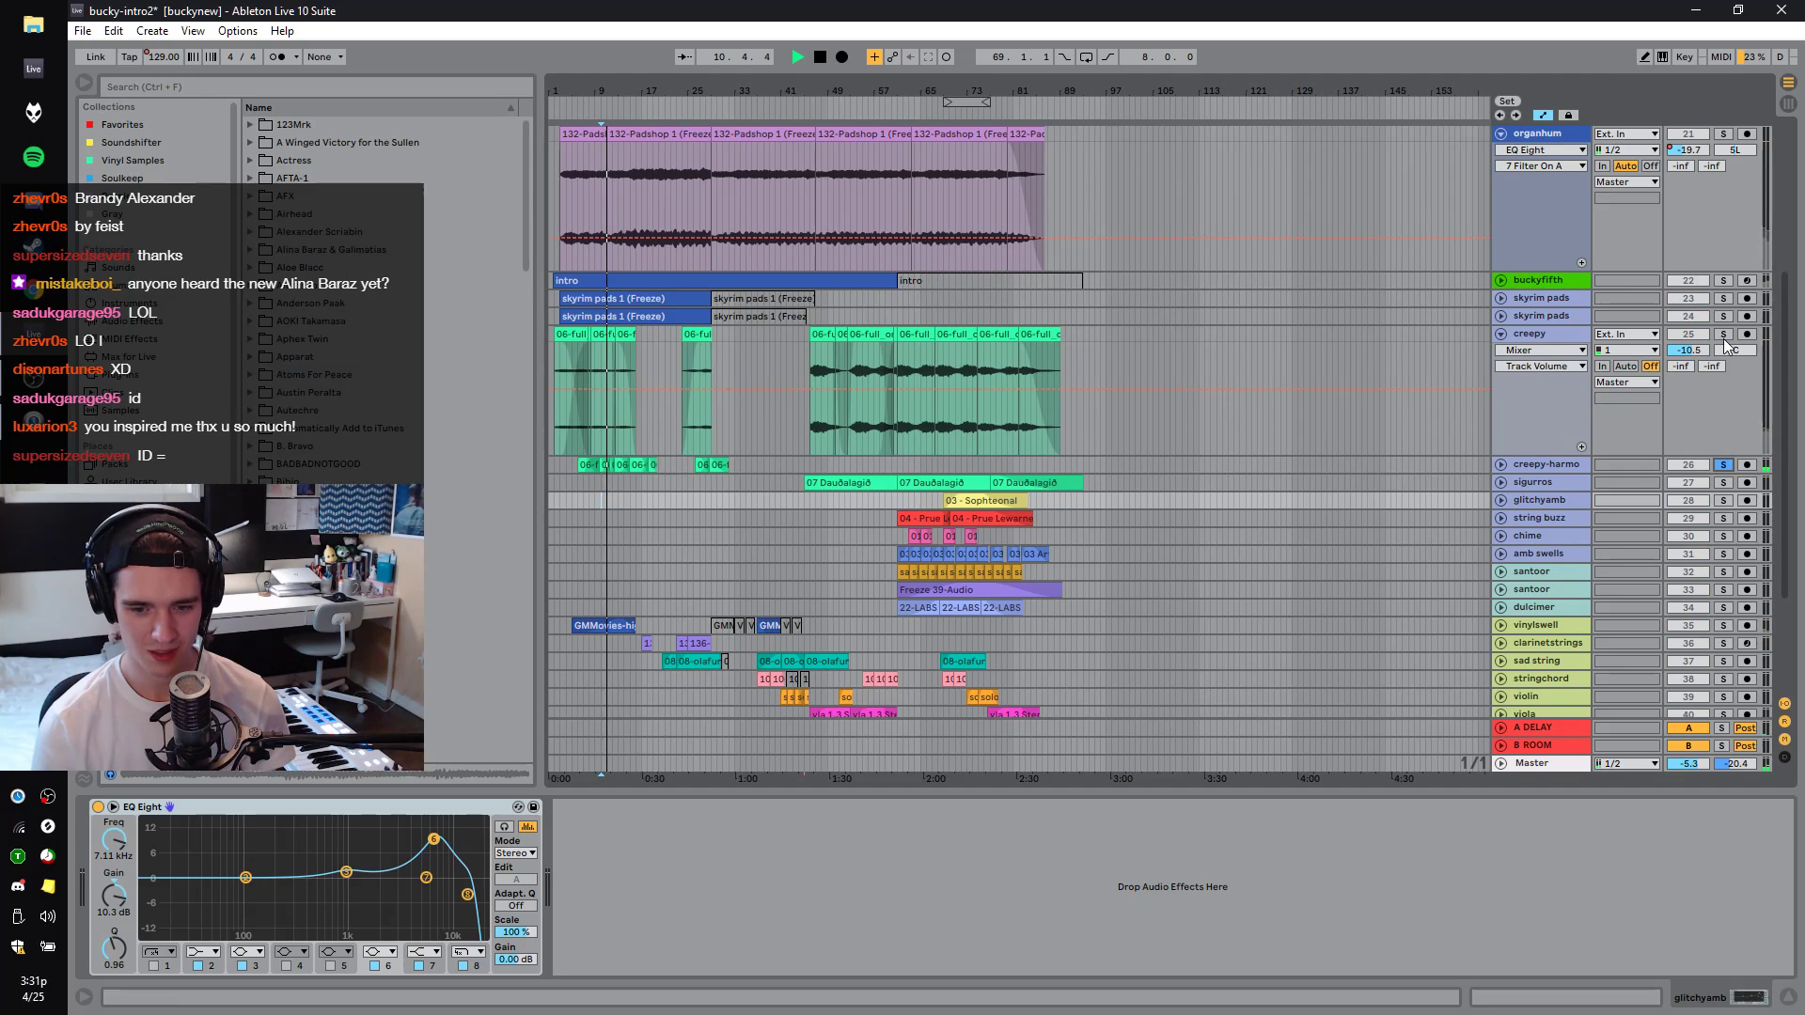
{"action": "key", "text": "space"}
{"action": "left_click_drag", "start_coordinate": [594, 91], "coordinate": [691, 515]}
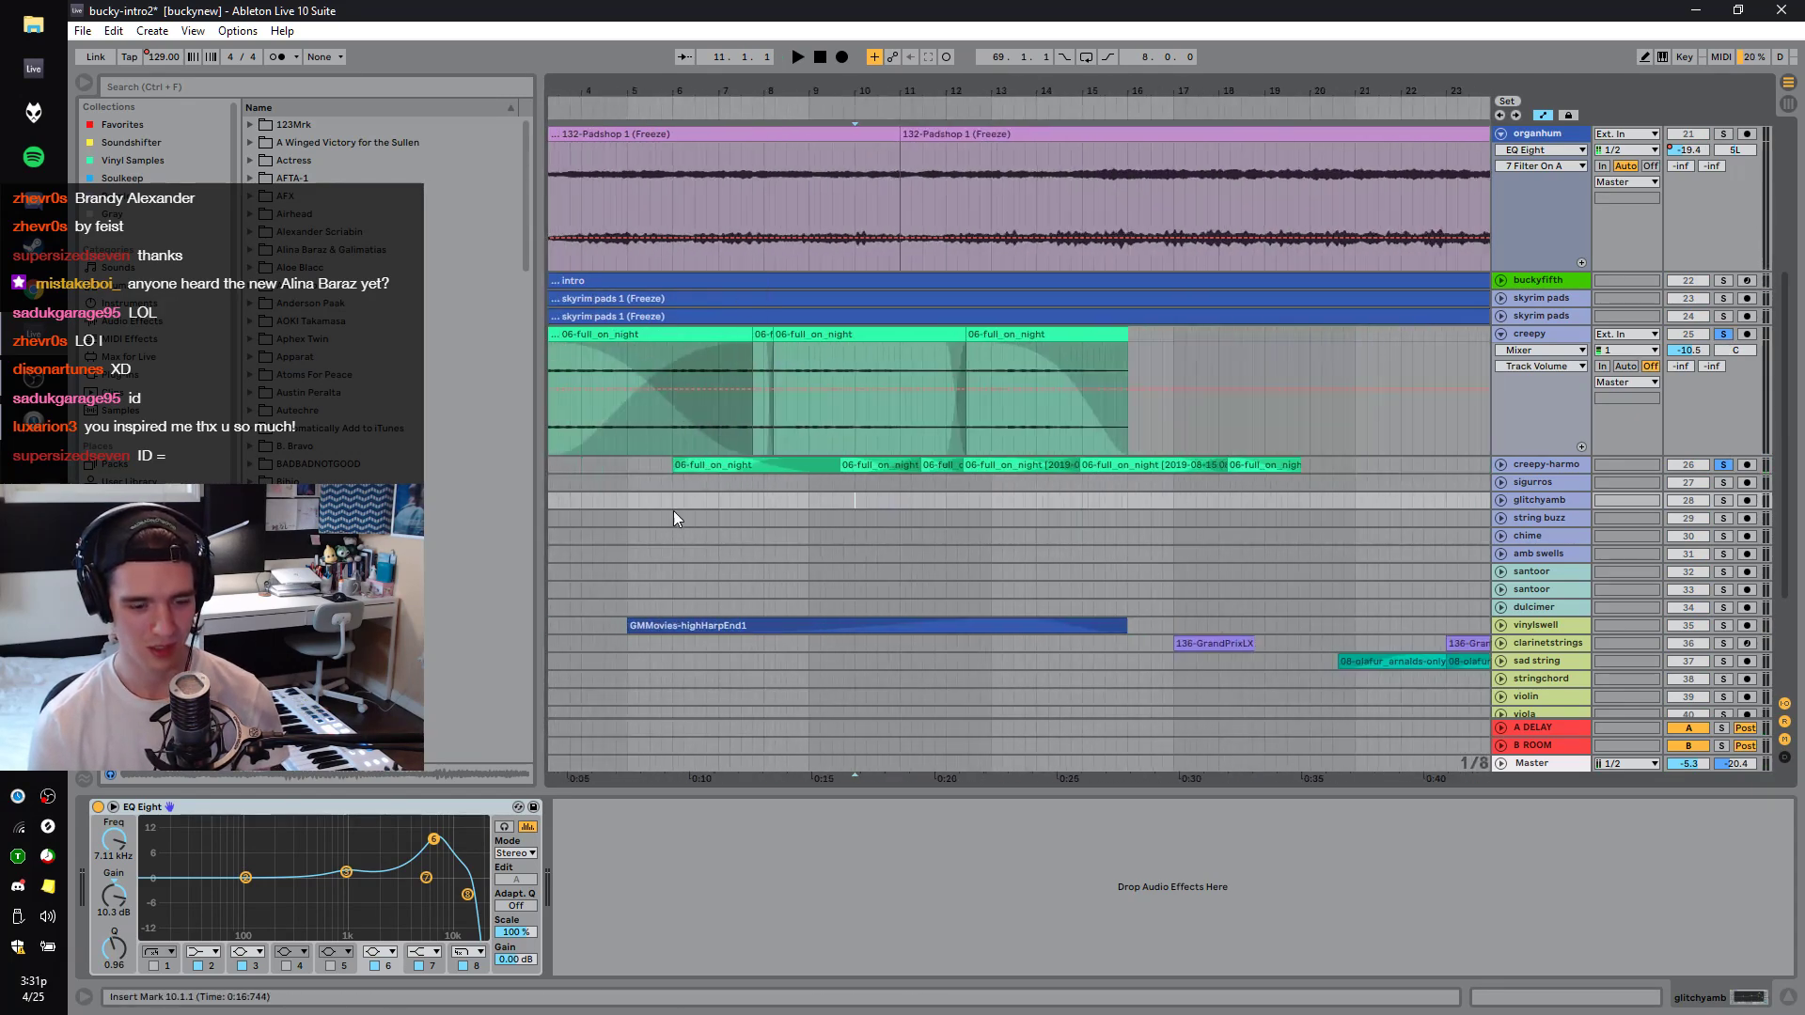
{"action": "left_click", "coordinate": [678, 483]}
{"action": "key", "text": "space"}
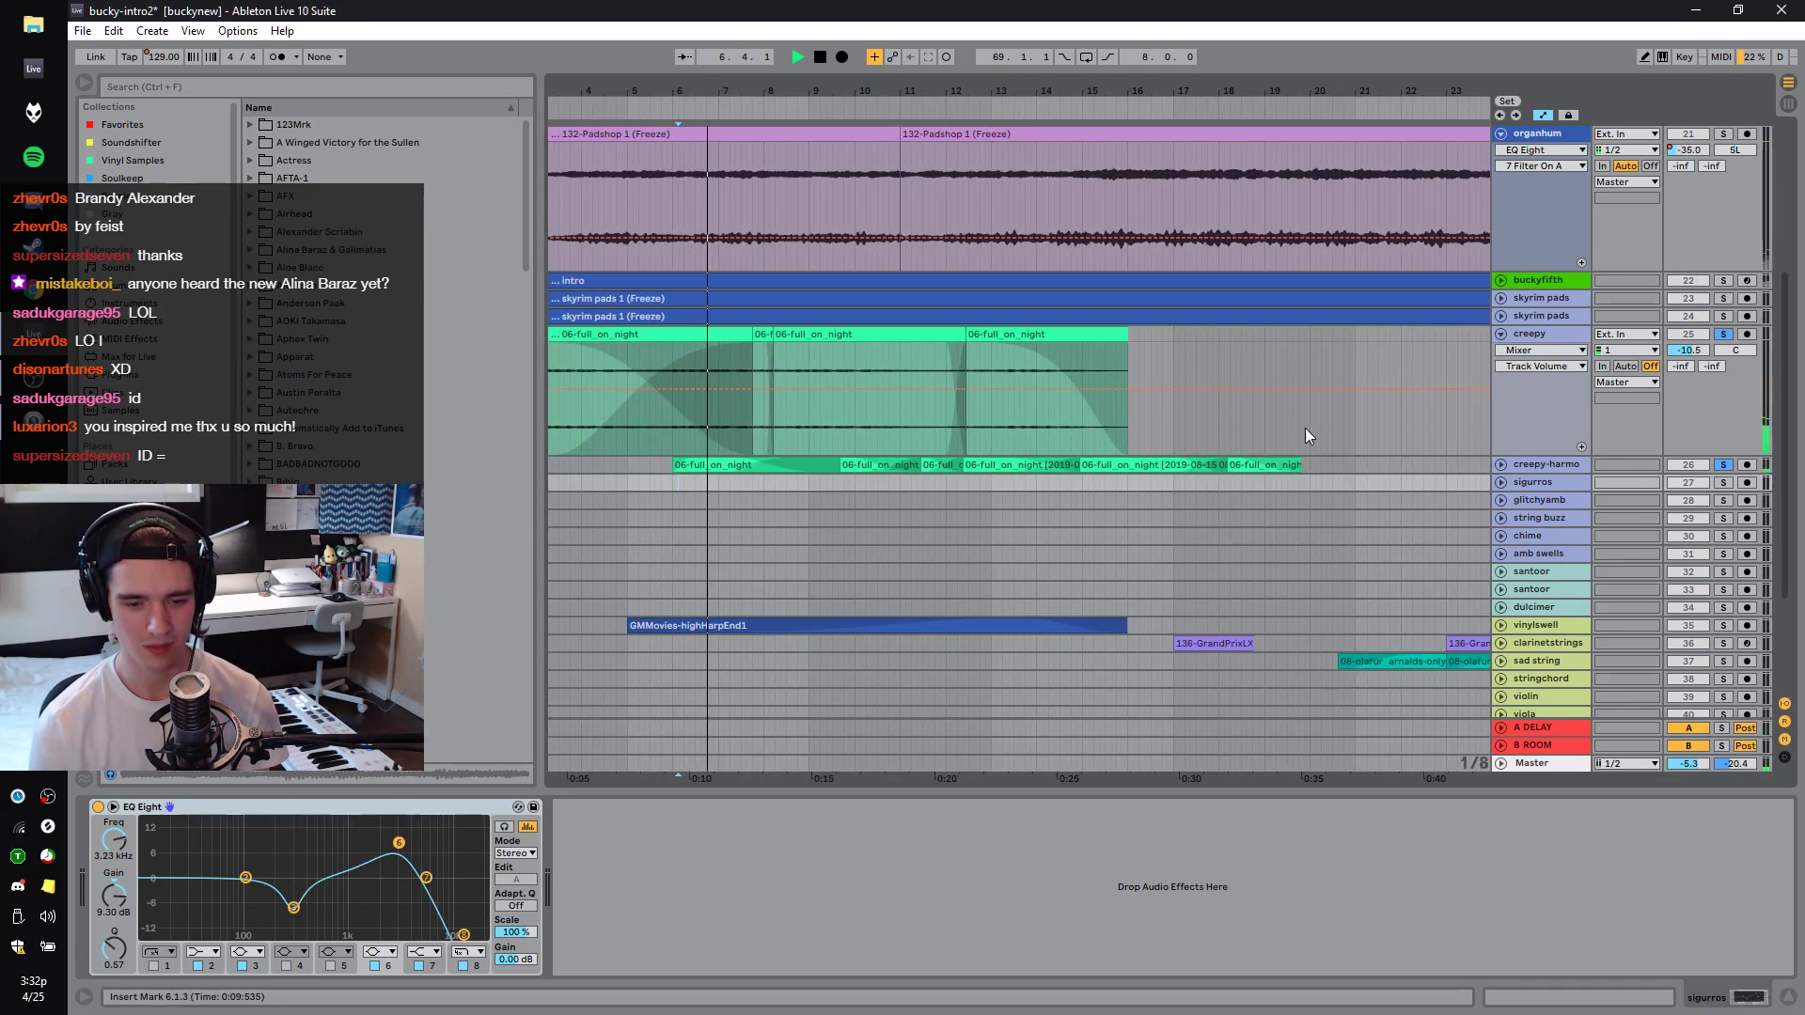
Switch the creepy and creepy-harmony solos on and off during playback to compare the two layers with the full mix.
{"action": "left_click", "coordinate": [1723, 464]}
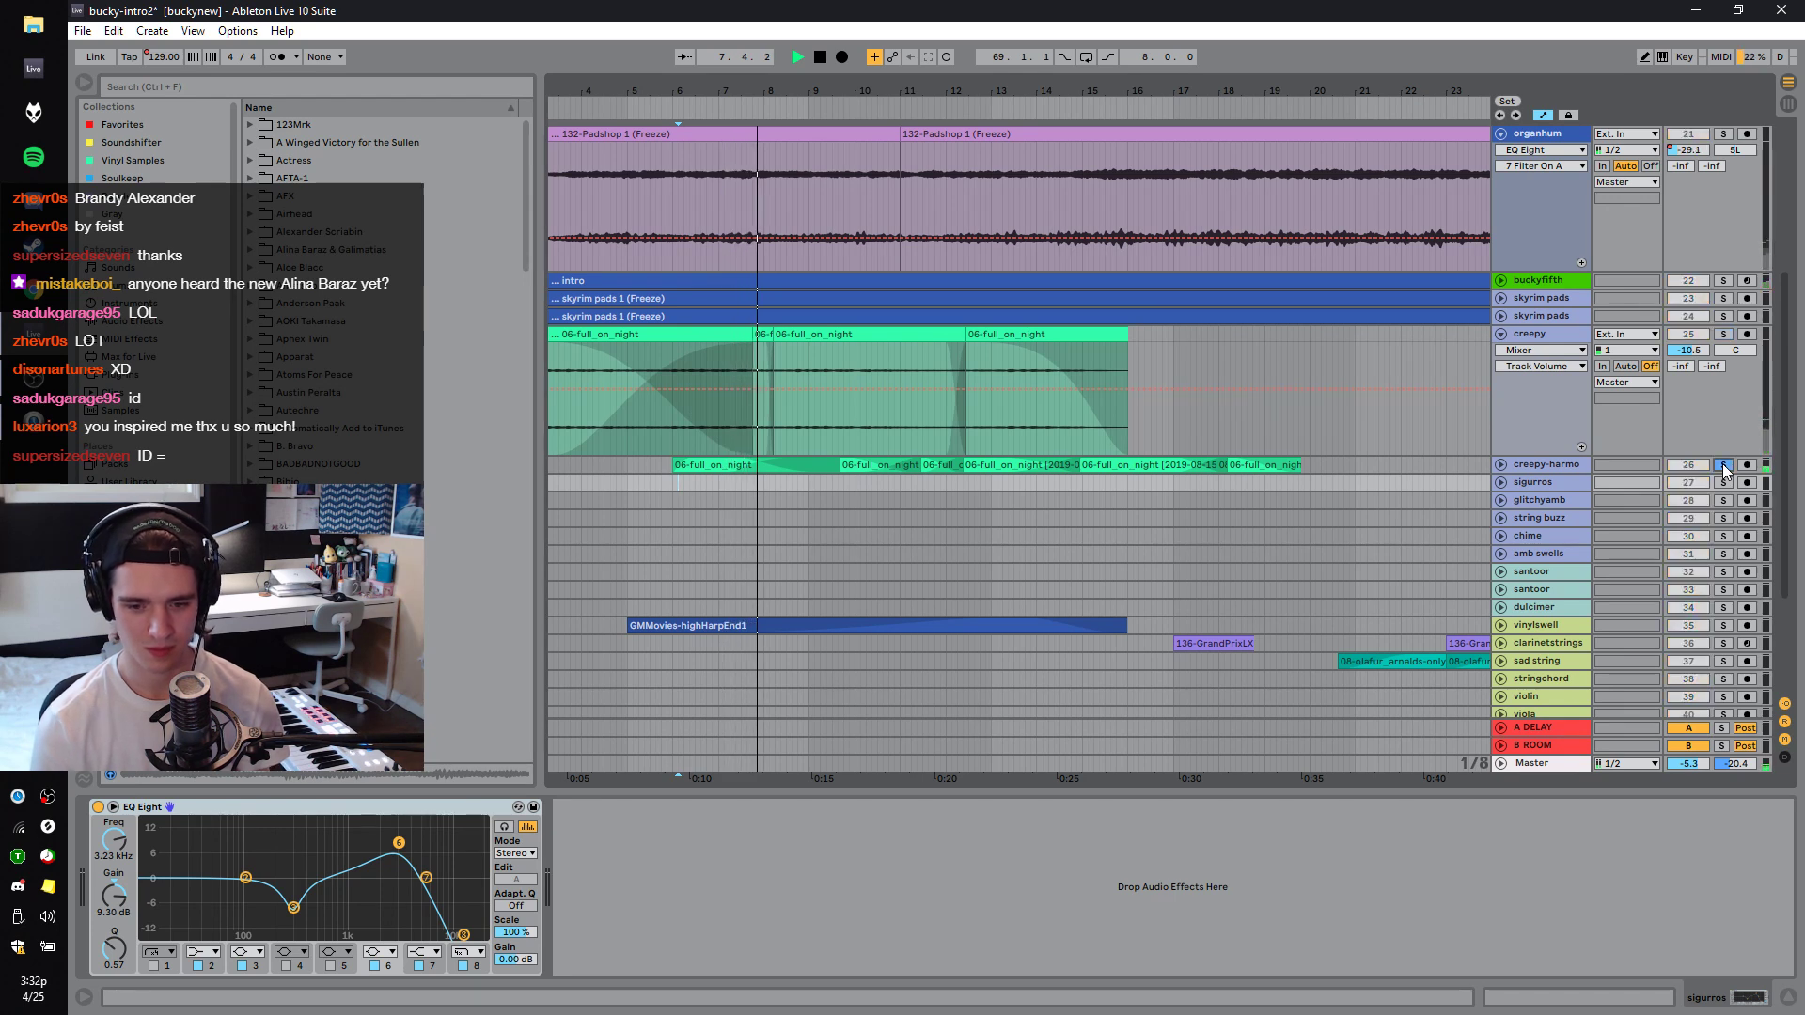
{"action": "left_click", "coordinate": [1723, 334]}
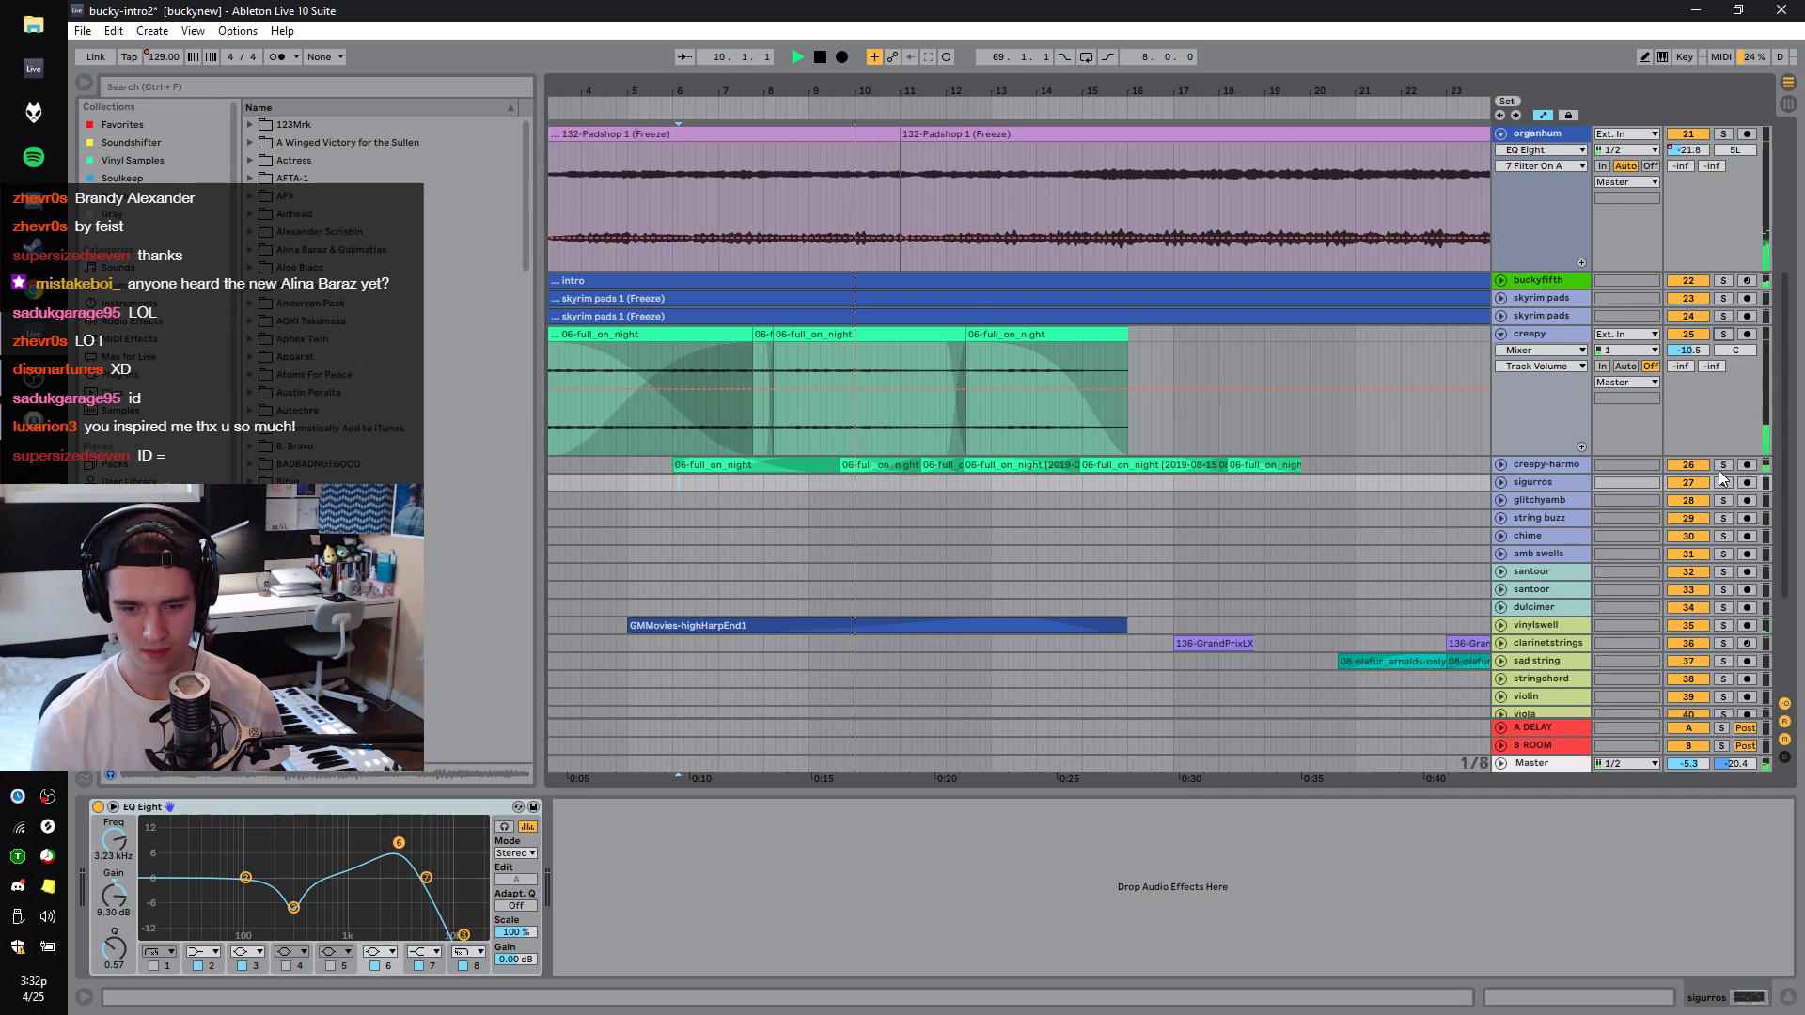
{"action": "left_click", "coordinate": [1724, 335]}
{"action": "left_click", "coordinate": [1724, 334]}
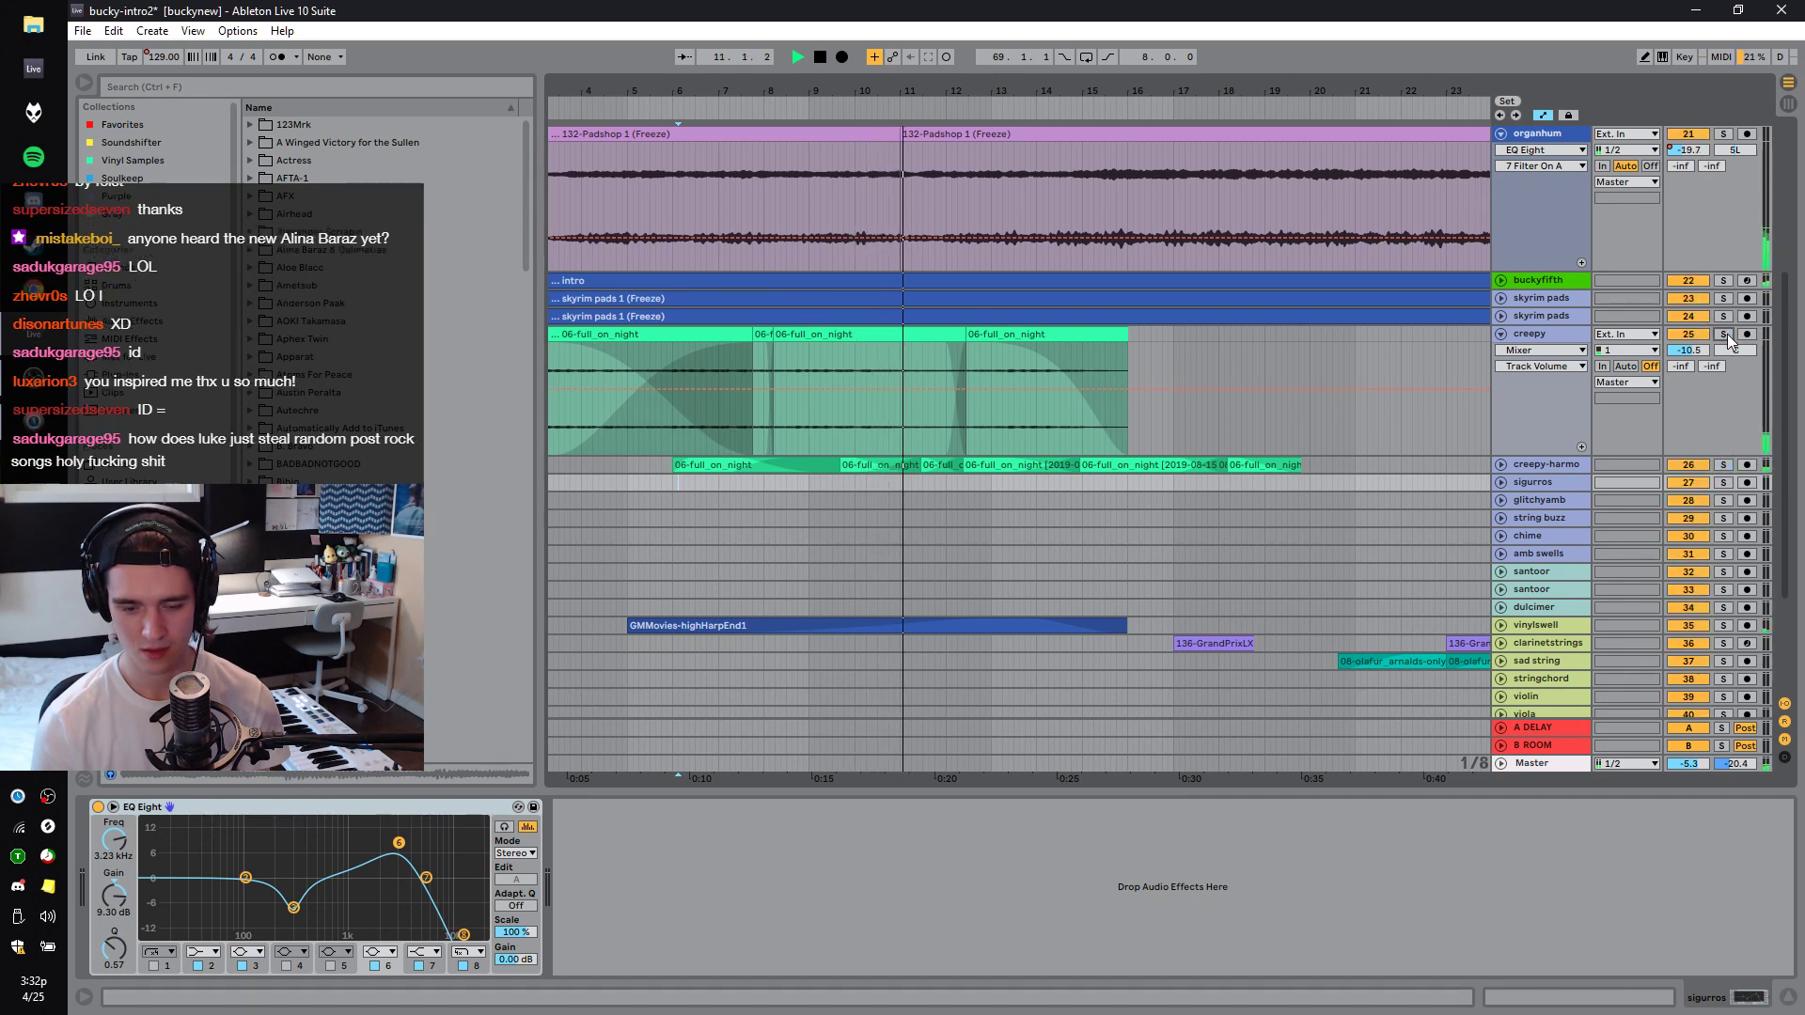
{"action": "left_click", "coordinate": [984, 500]}
{"action": "left_click", "coordinate": [1722, 464]}
{"action": "left_click", "coordinate": [1723, 334]}
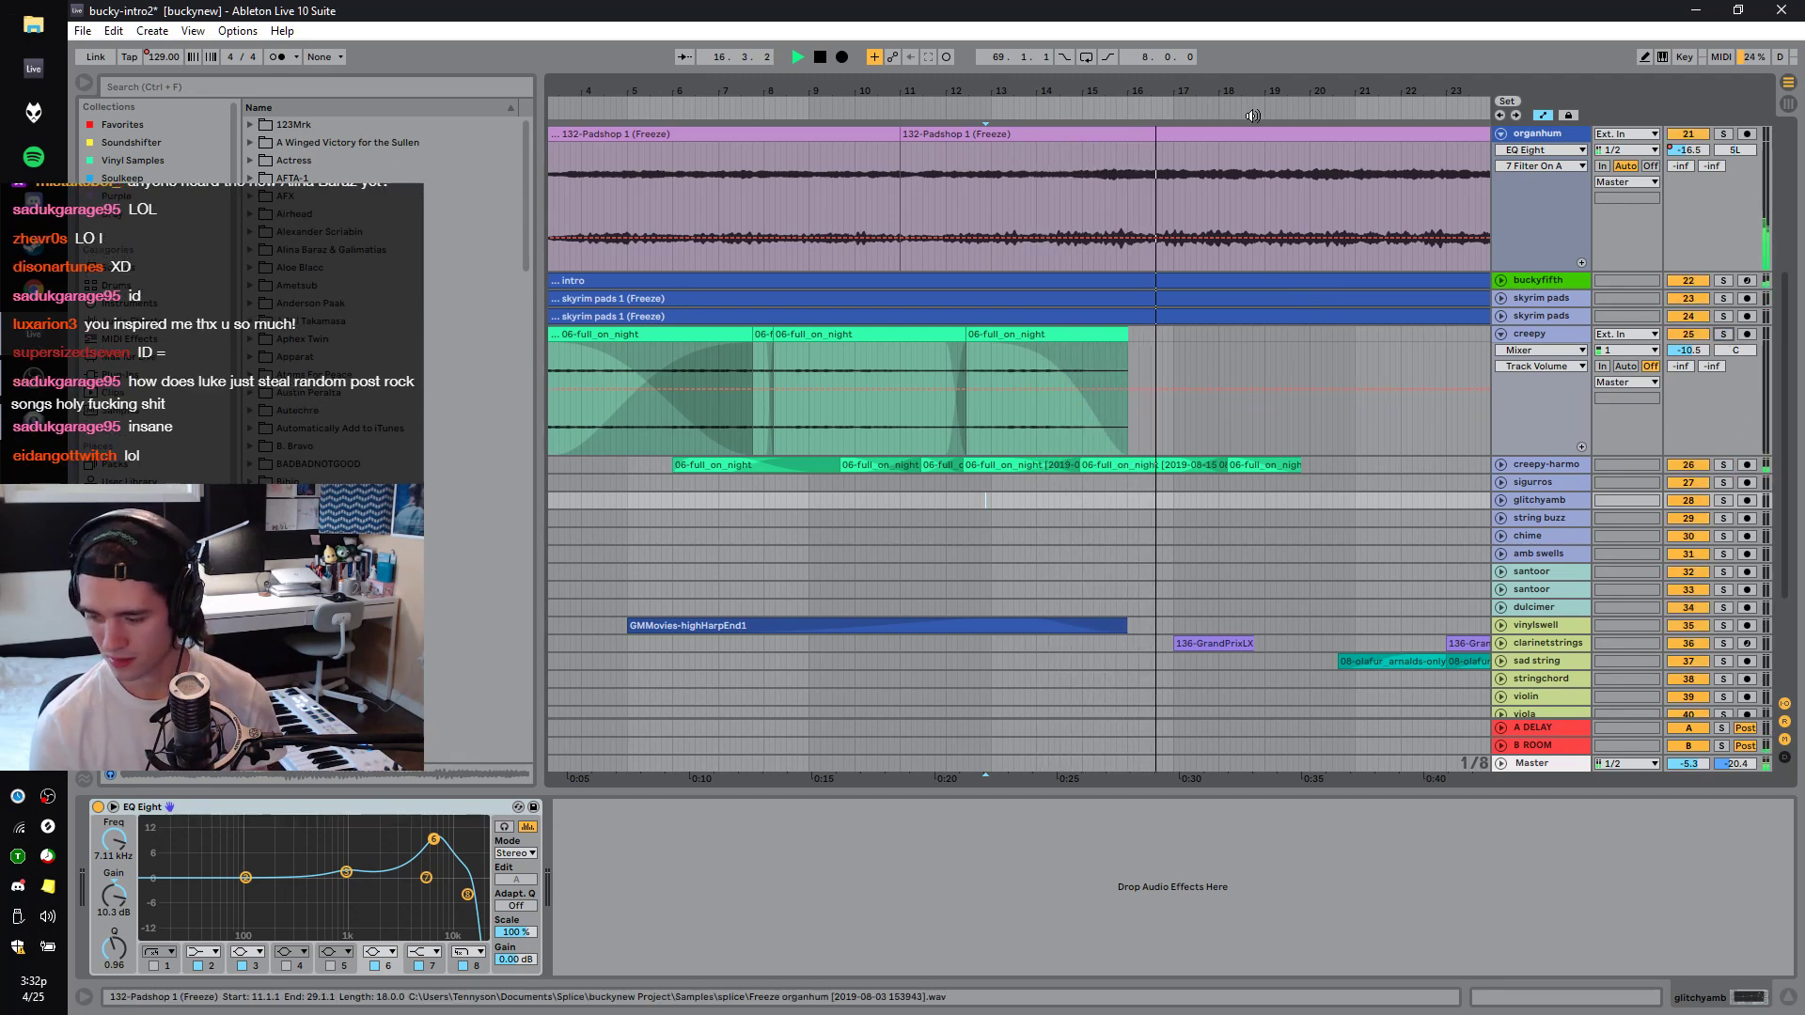
Unfold and solo the sigurros track, and play its first 07 Dauðalagið clip from bar 45.
{"action": "left_click_drag", "start_coordinate": [1243, 90], "coordinate": [817, 28]}
{"action": "key", "text": "minus"}
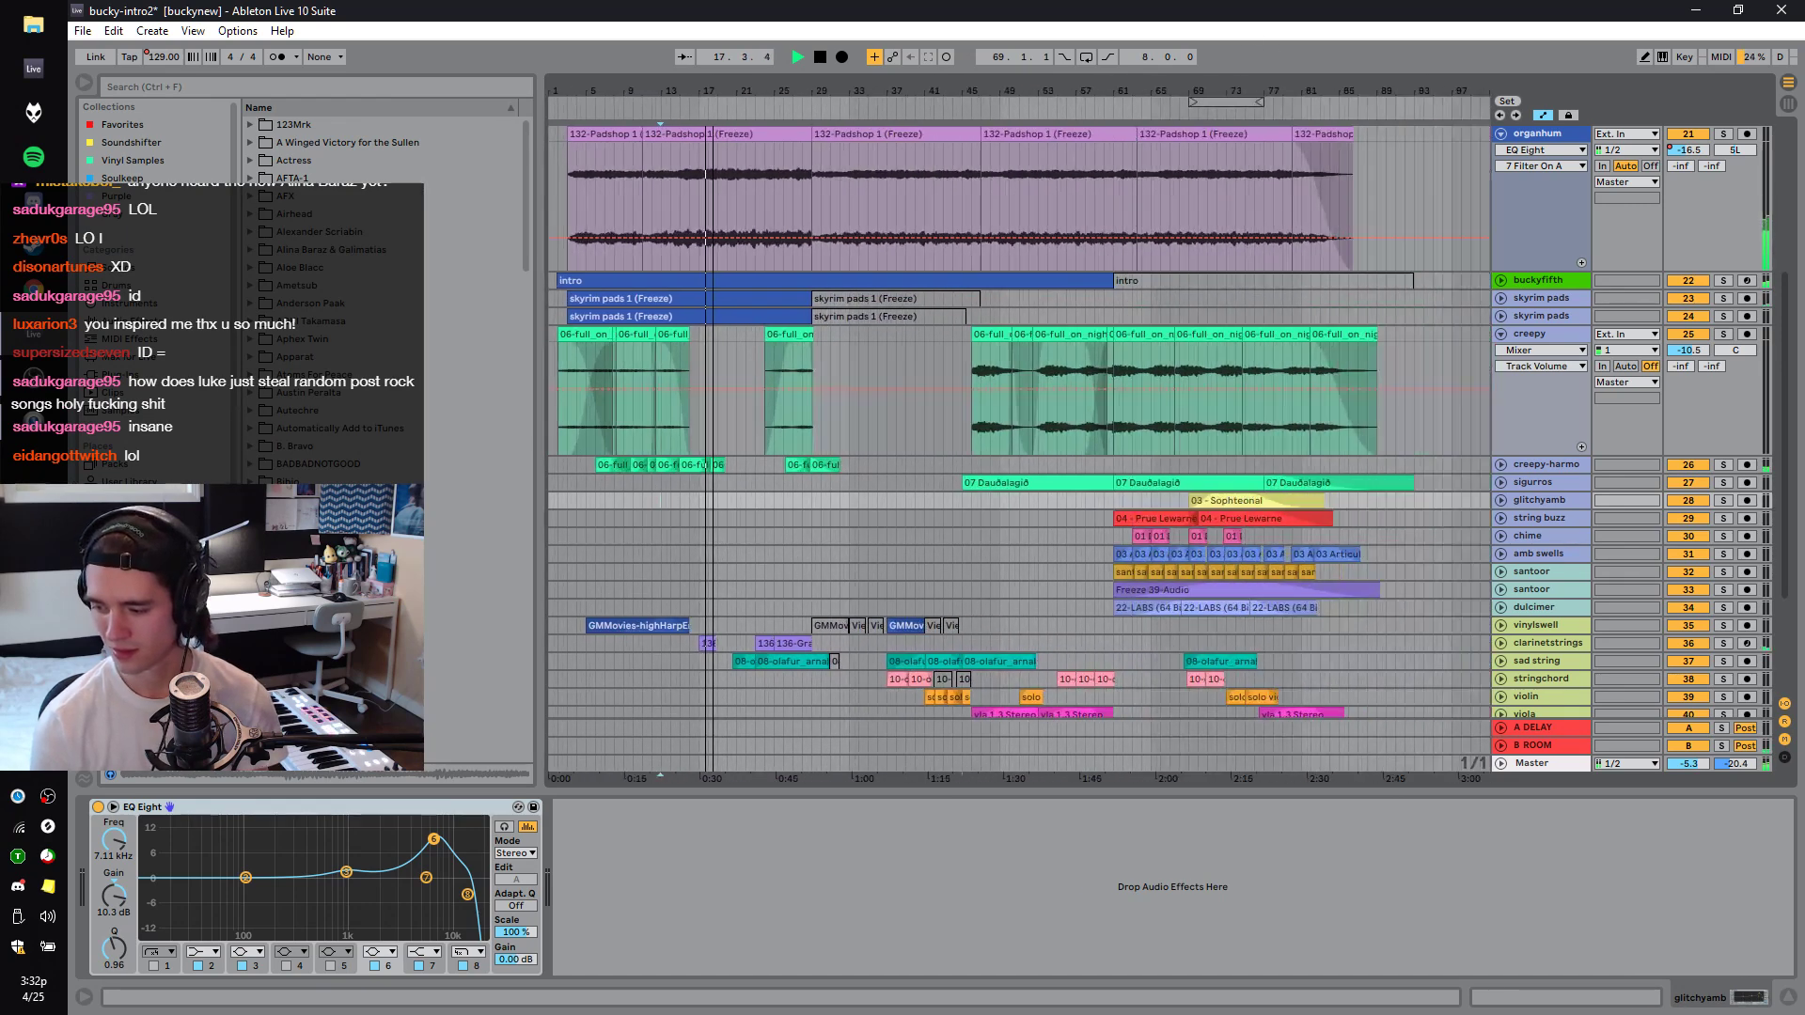
{"action": "key", "text": "space"}
{"action": "left_click", "coordinate": [1723, 482]}
{"action": "key", "text": "space"}
{"action": "left_click", "coordinate": [1501, 482]}
{"action": "key", "text": "space"}
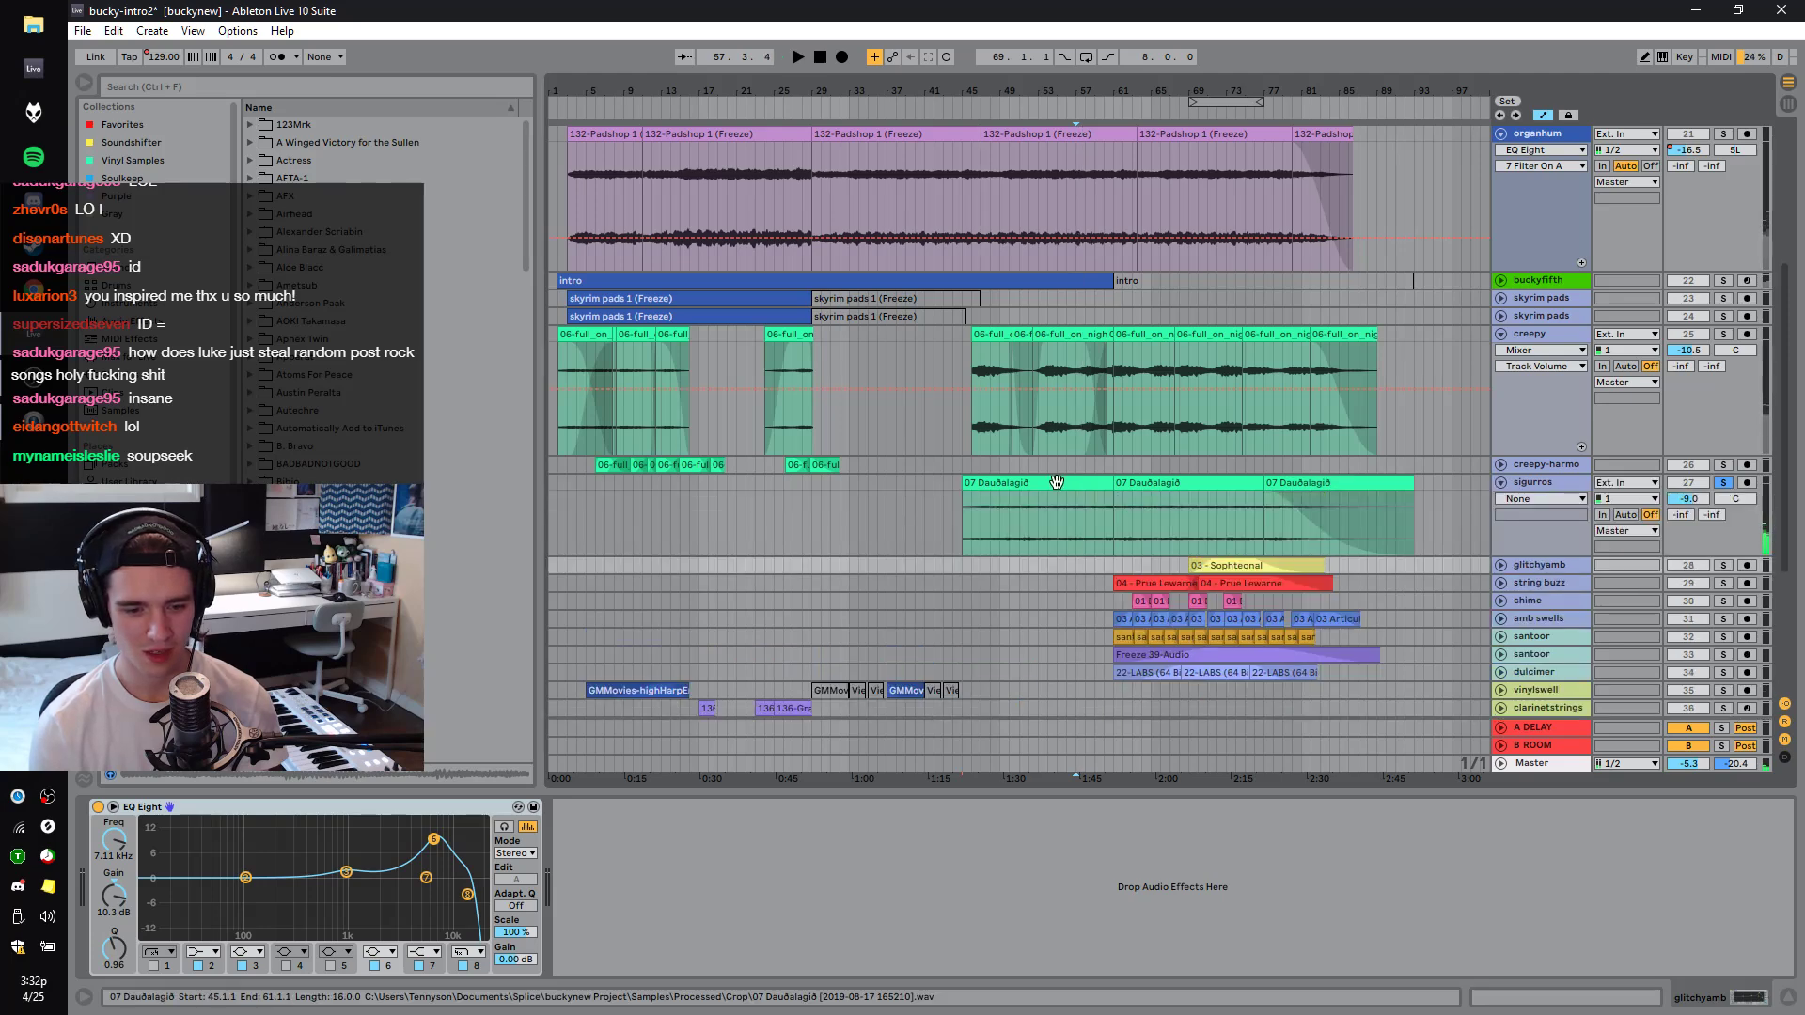
{"action": "left_click", "coordinate": [1034, 521]}
{"action": "key", "text": "space"}
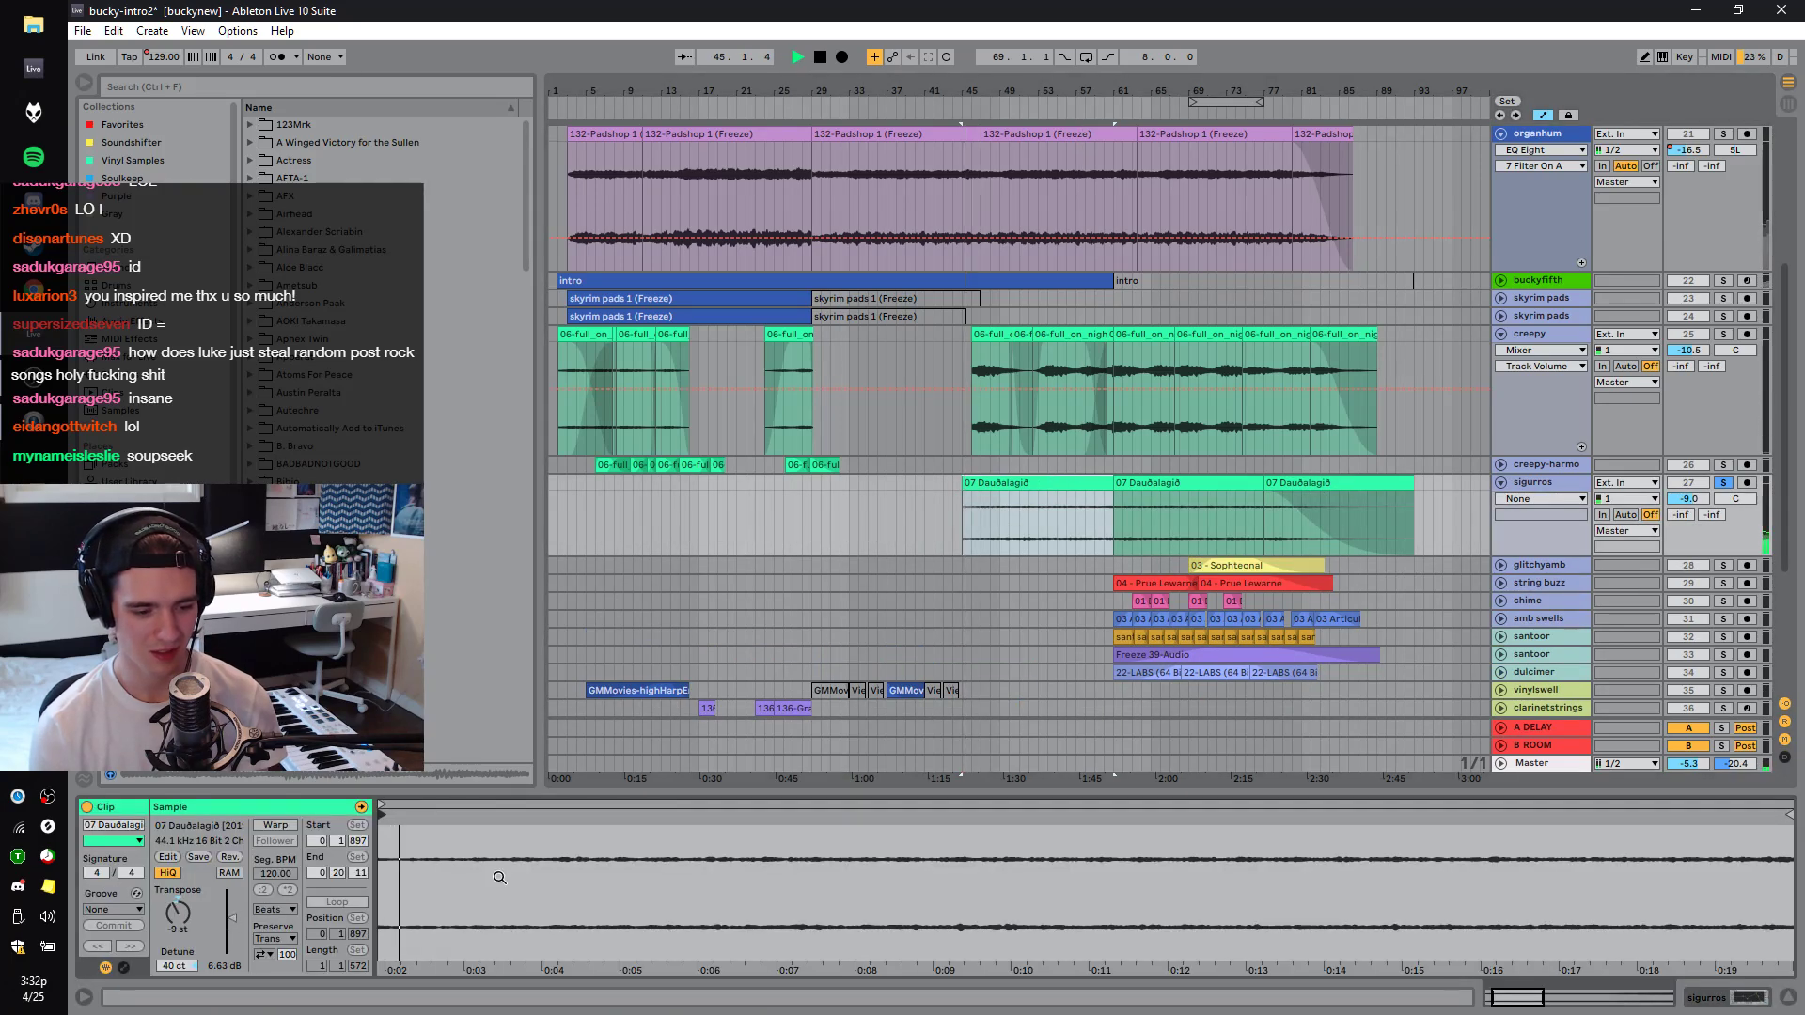
Examine the whole 07 Dauðalagið sample waveform and play the second clip from around bar 65 with creepy also soloed.
{"action": "left_click_drag", "start_coordinate": [526, 796], "coordinate": [528, 785]}
{"action": "left_click_drag", "start_coordinate": [532, 874], "coordinate": [532, 842]}
{"action": "left_click_drag", "start_coordinate": [418, 798], "coordinate": [1398, 798]}
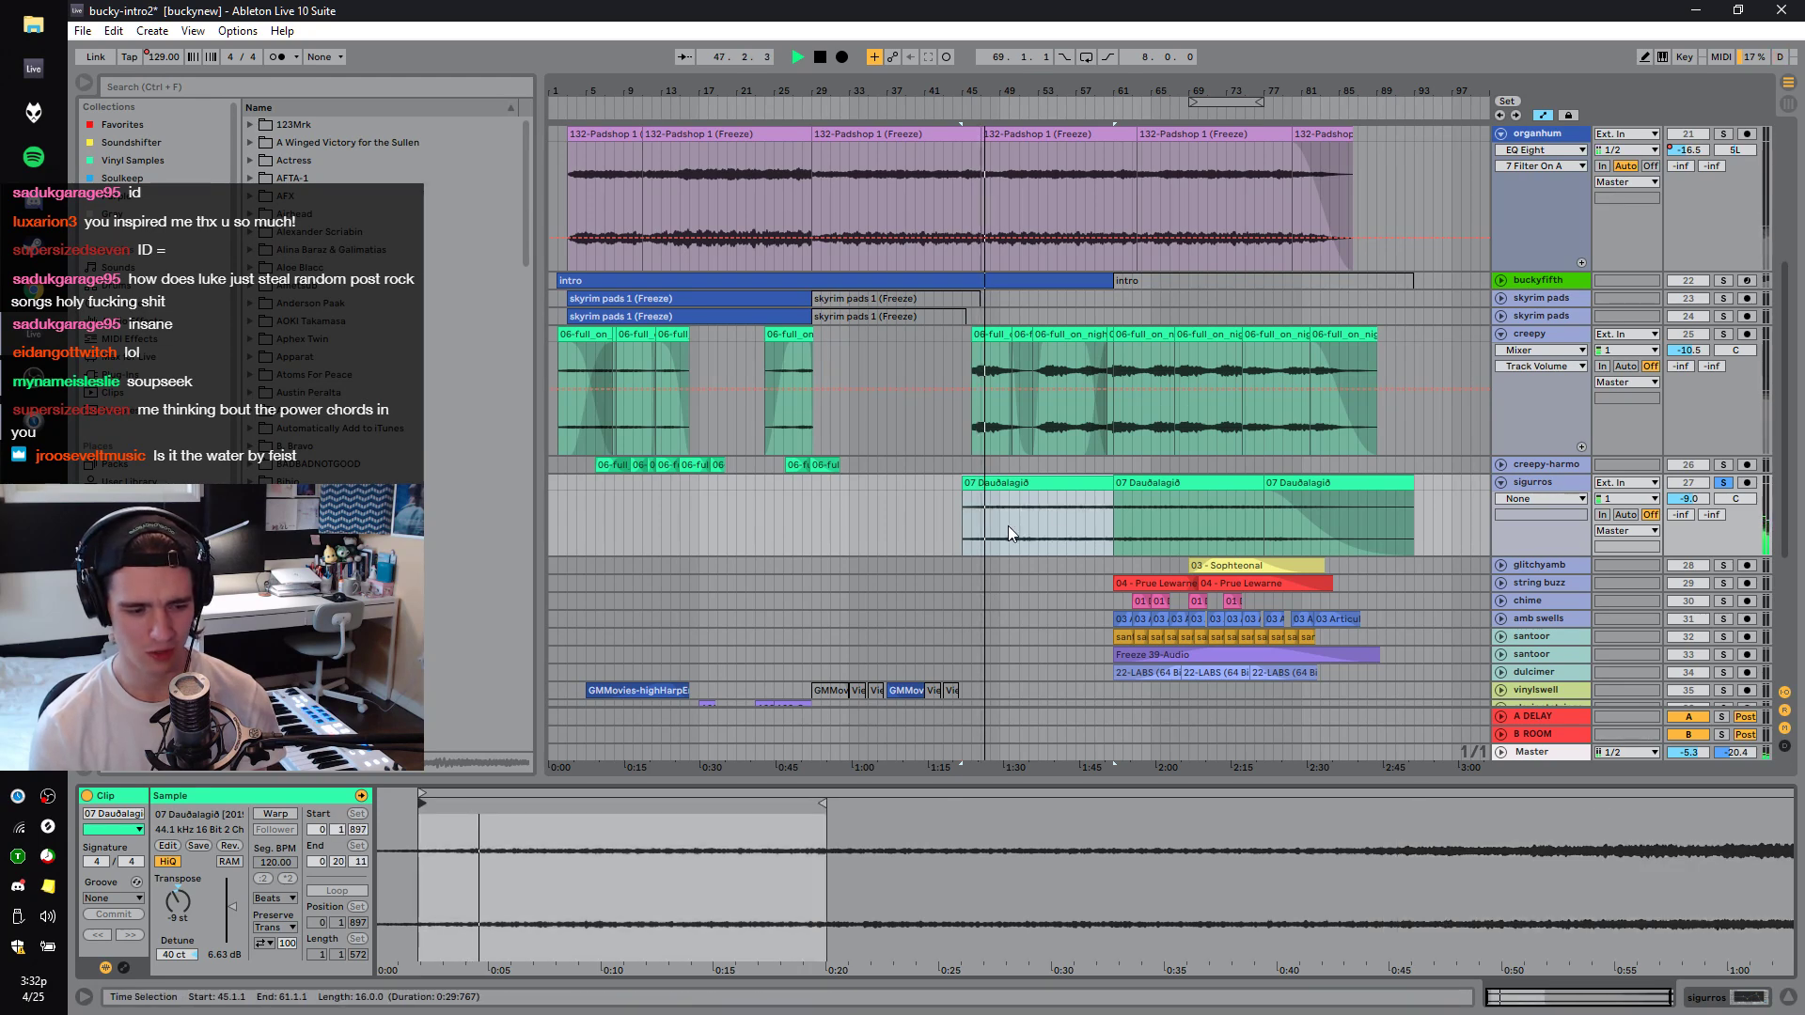
{"action": "left_click", "coordinate": [1152, 530]}
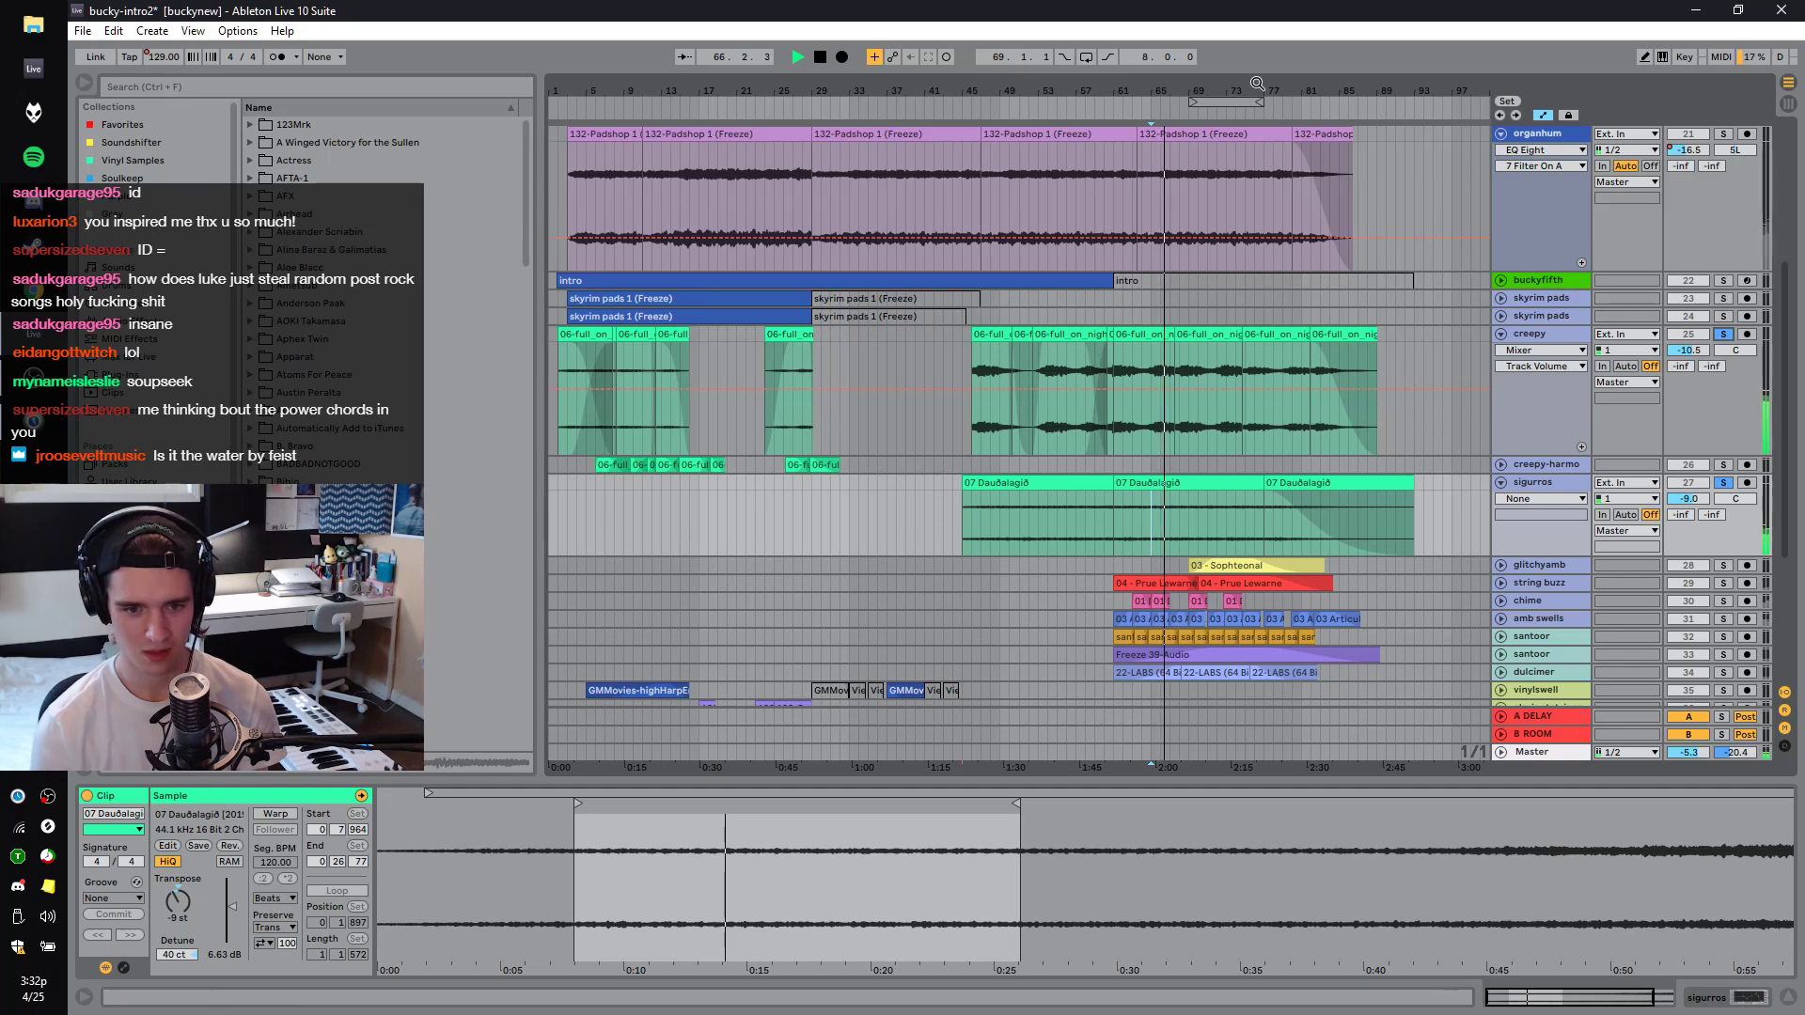
Unfold and solo glitchyamb, play its 03 - Sophteonal clip from around bar 72, and display the track's EQ Eight.
{"action": "left_click_drag", "start_coordinate": [1253, 83], "coordinate": [1248, 99]}
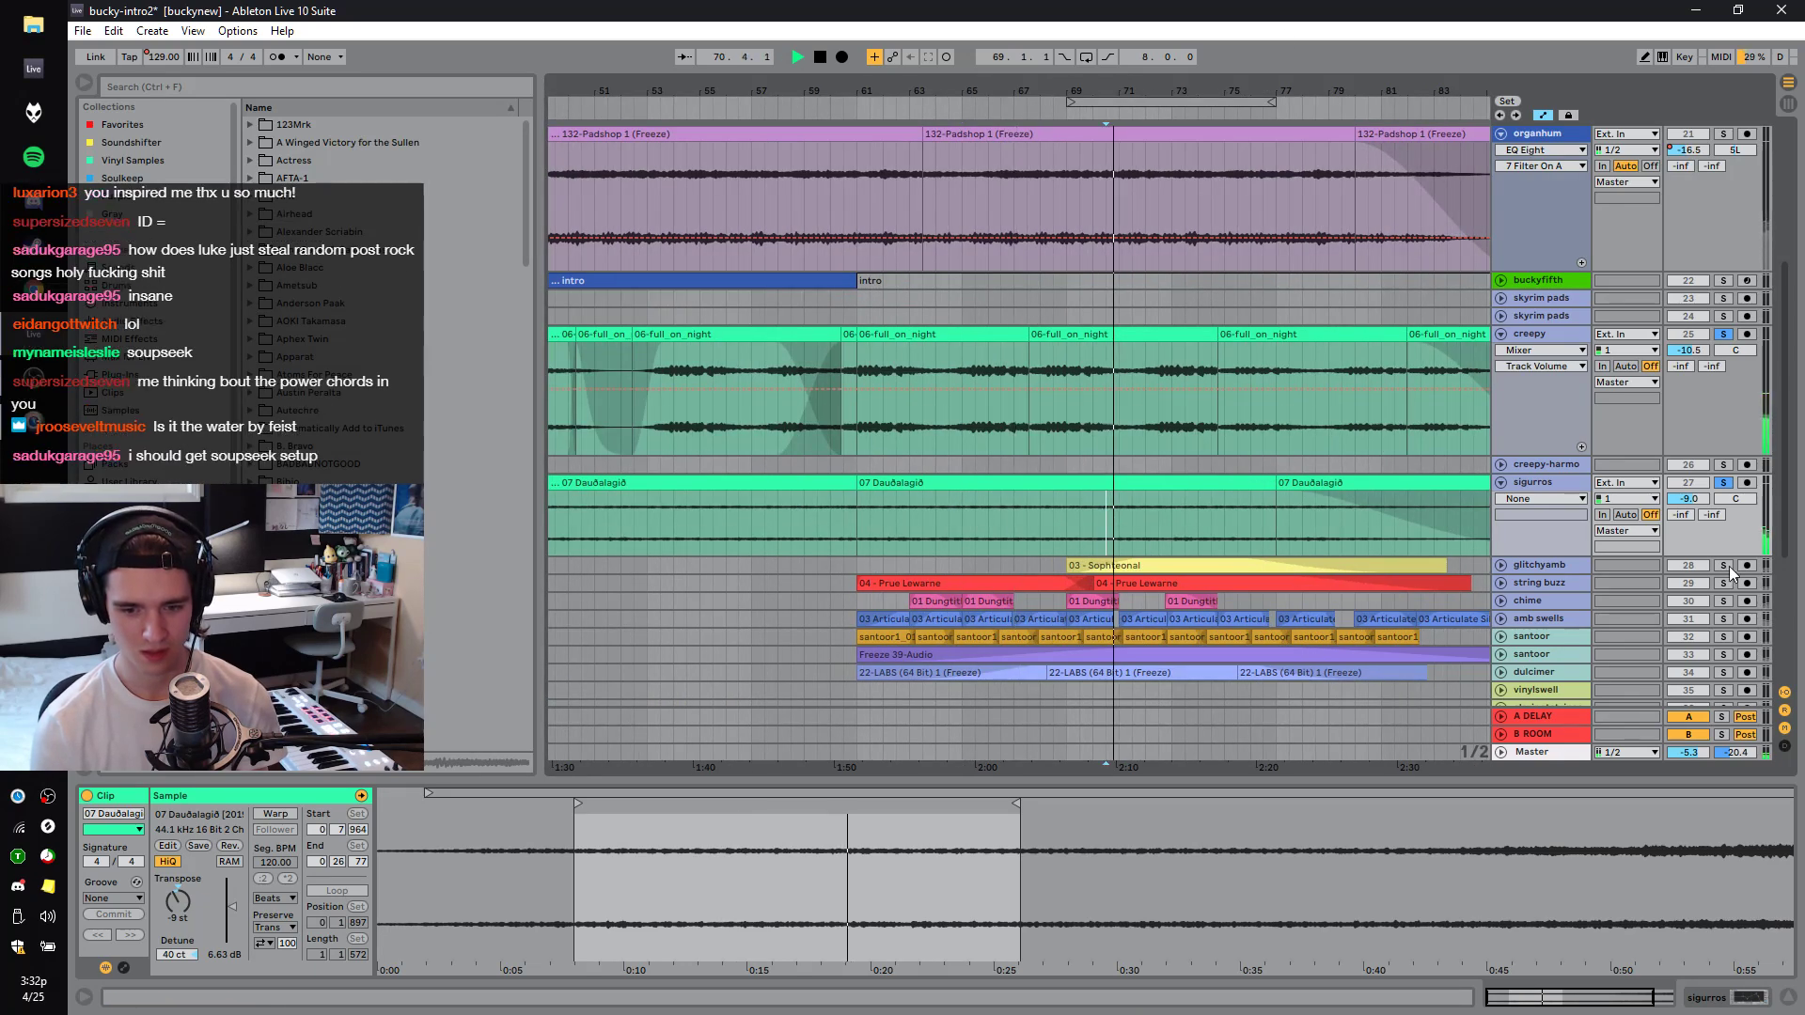
{"action": "left_click", "coordinate": [1501, 566]}
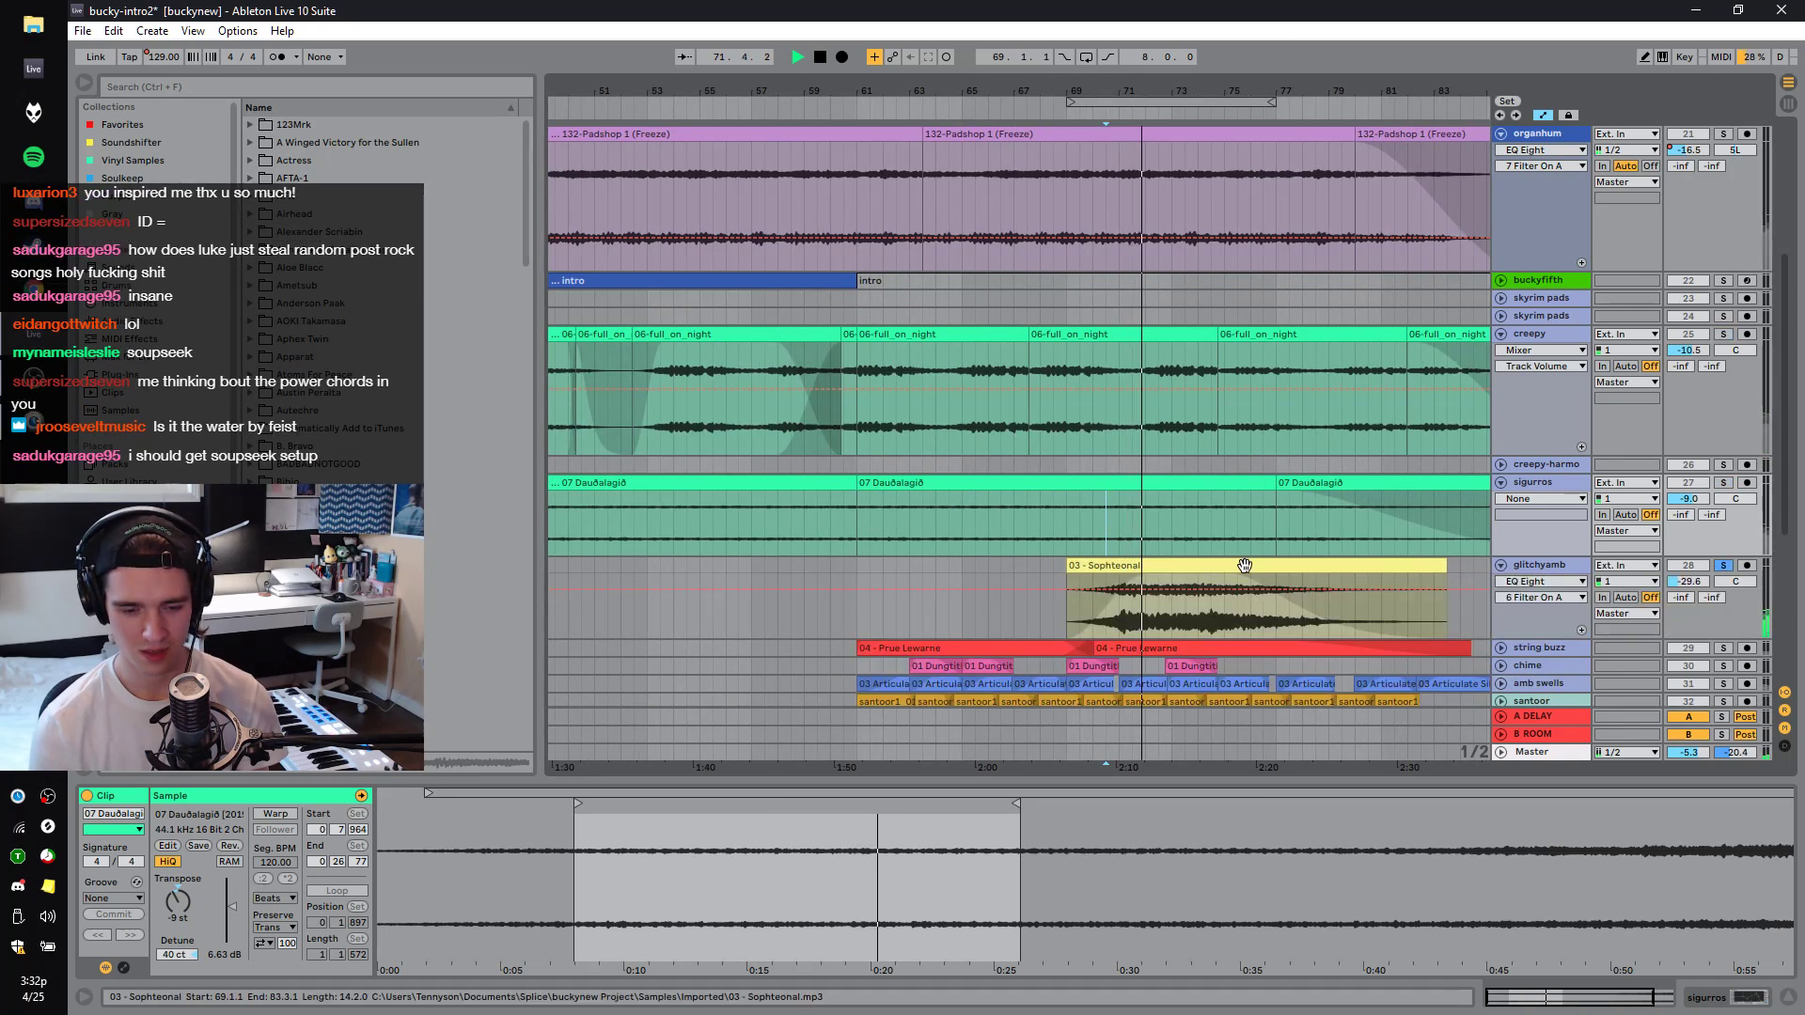
{"action": "left_click", "coordinate": [1243, 566]}
{"action": "left_click", "coordinate": [1155, 623]}
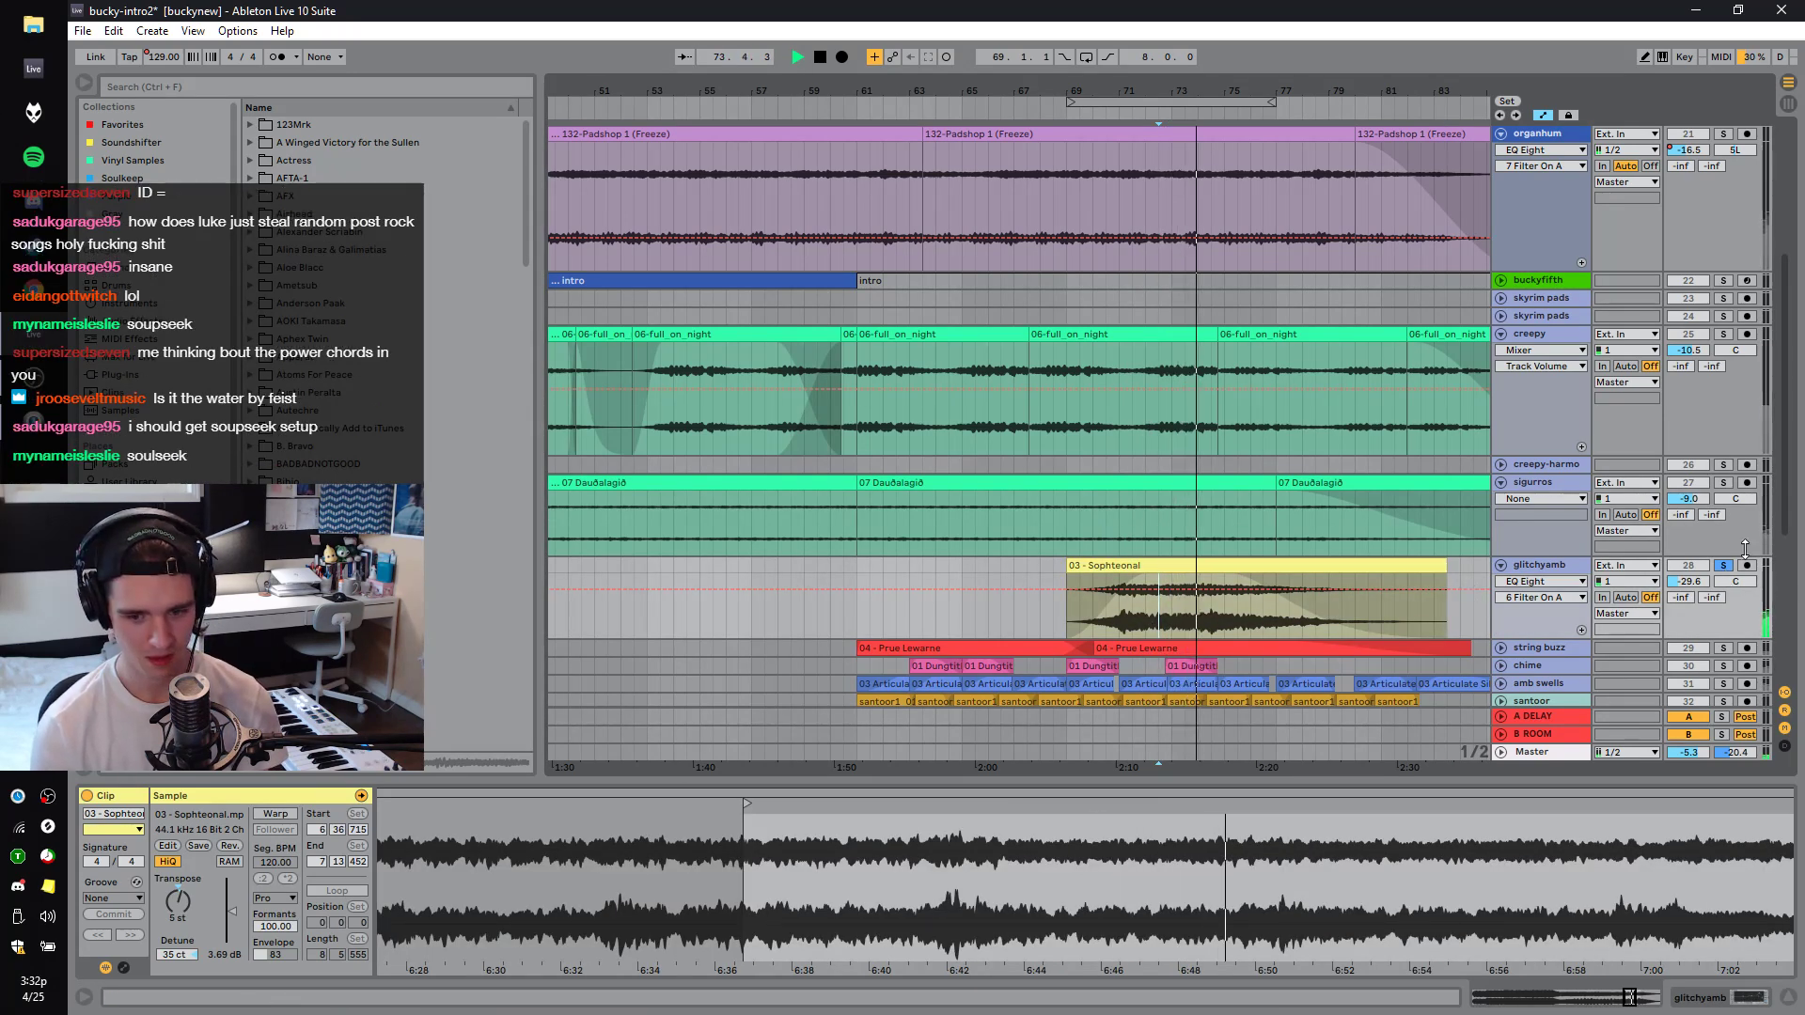
{"action": "left_click", "coordinate": [1559, 568]}
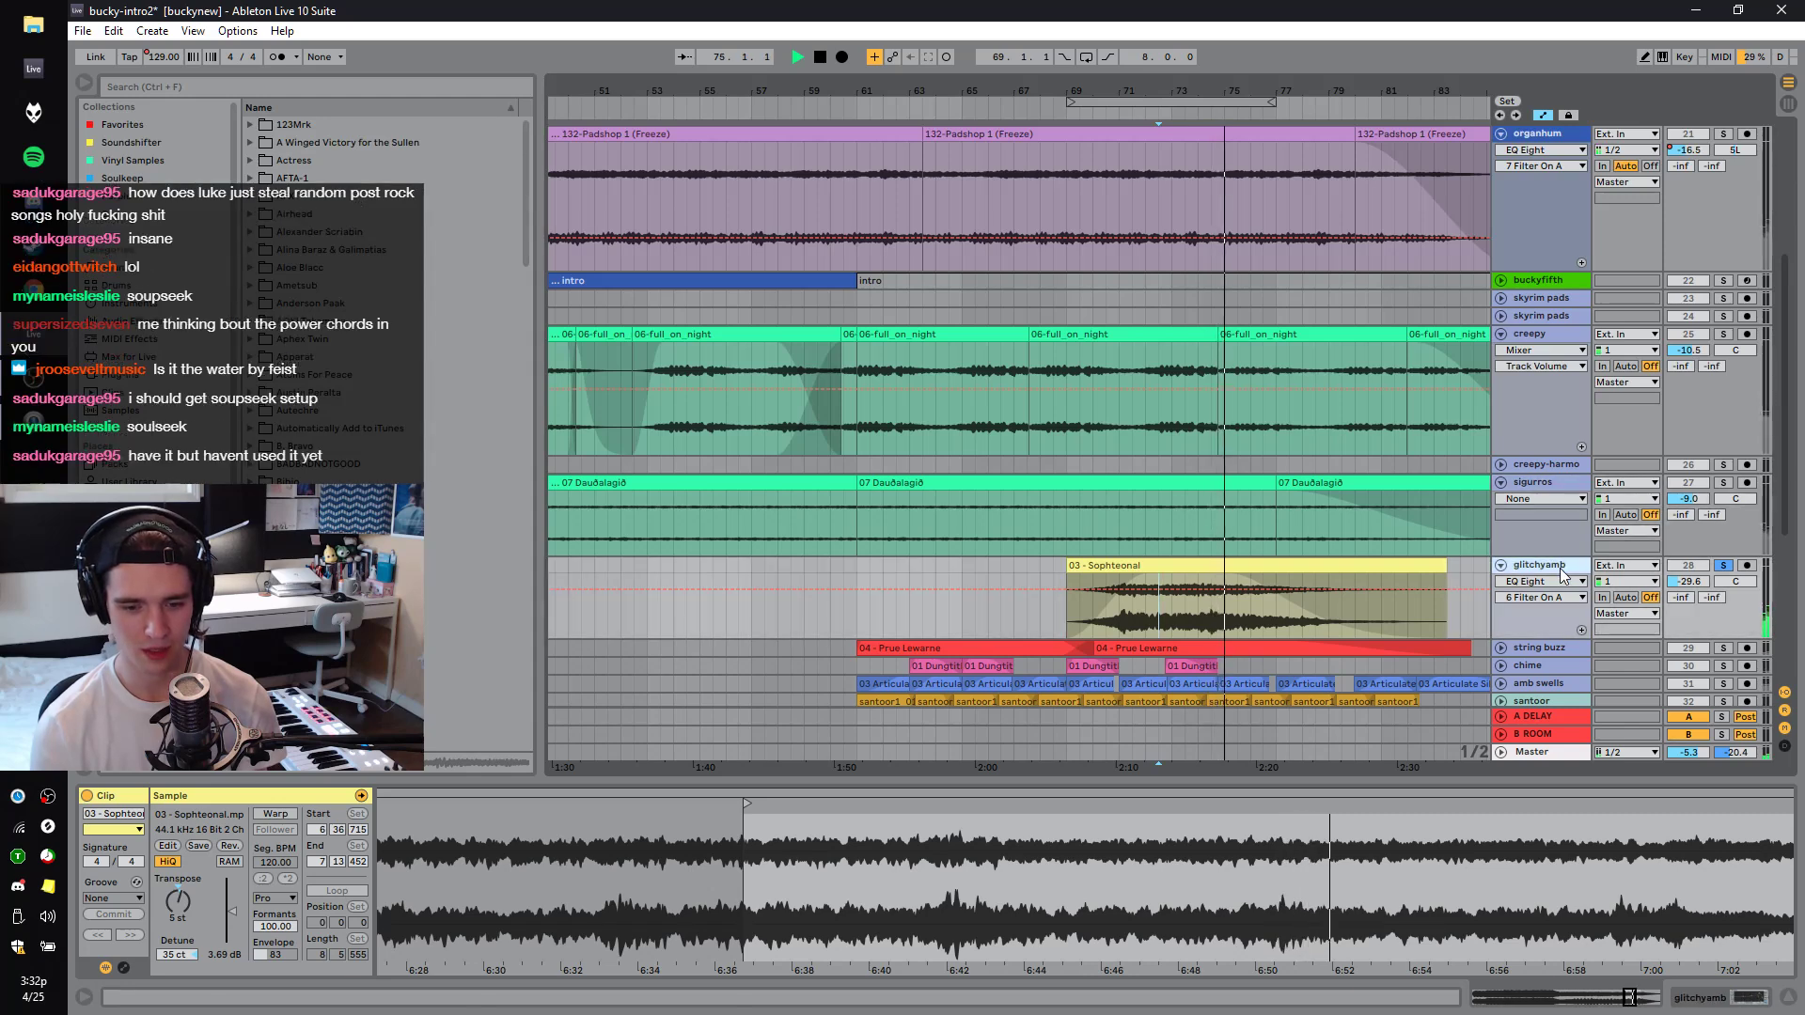
{"action": "key", "text": "space"}
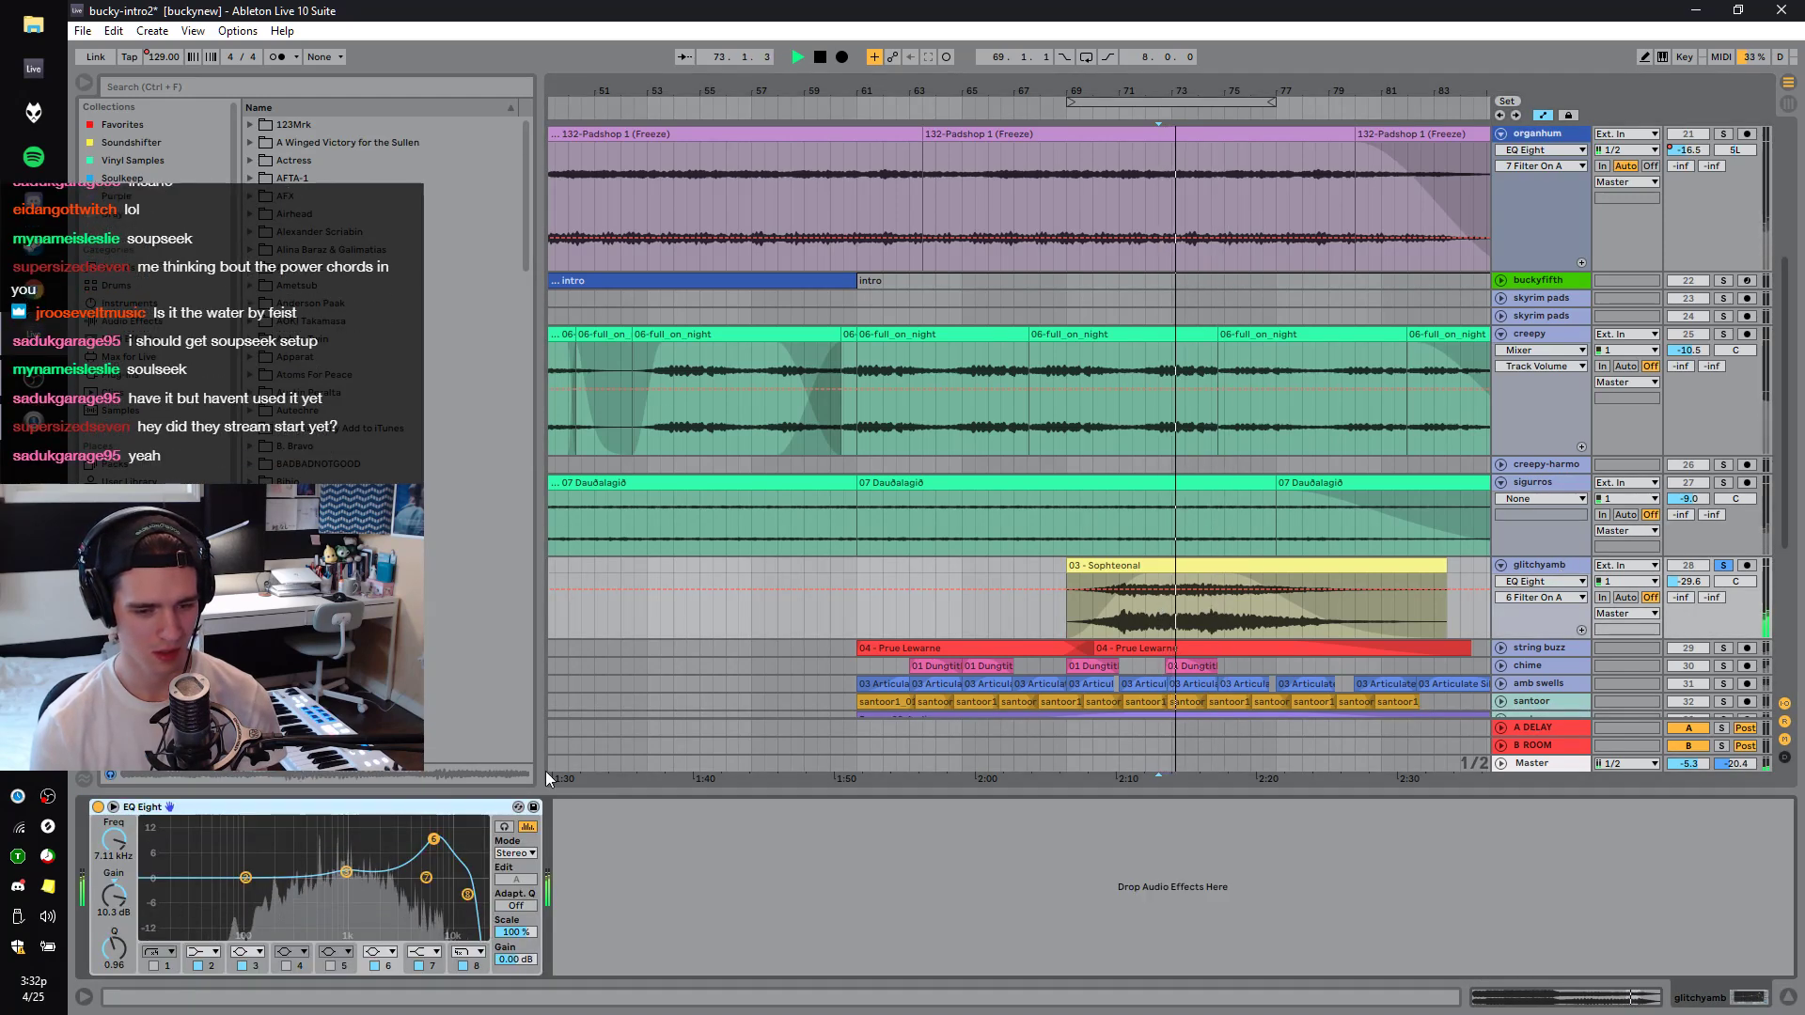
Play glitchyamb within the full mix, and solo it together with string buzz, sigurros and creepy.
{"action": "left_click", "coordinate": [1724, 565]}
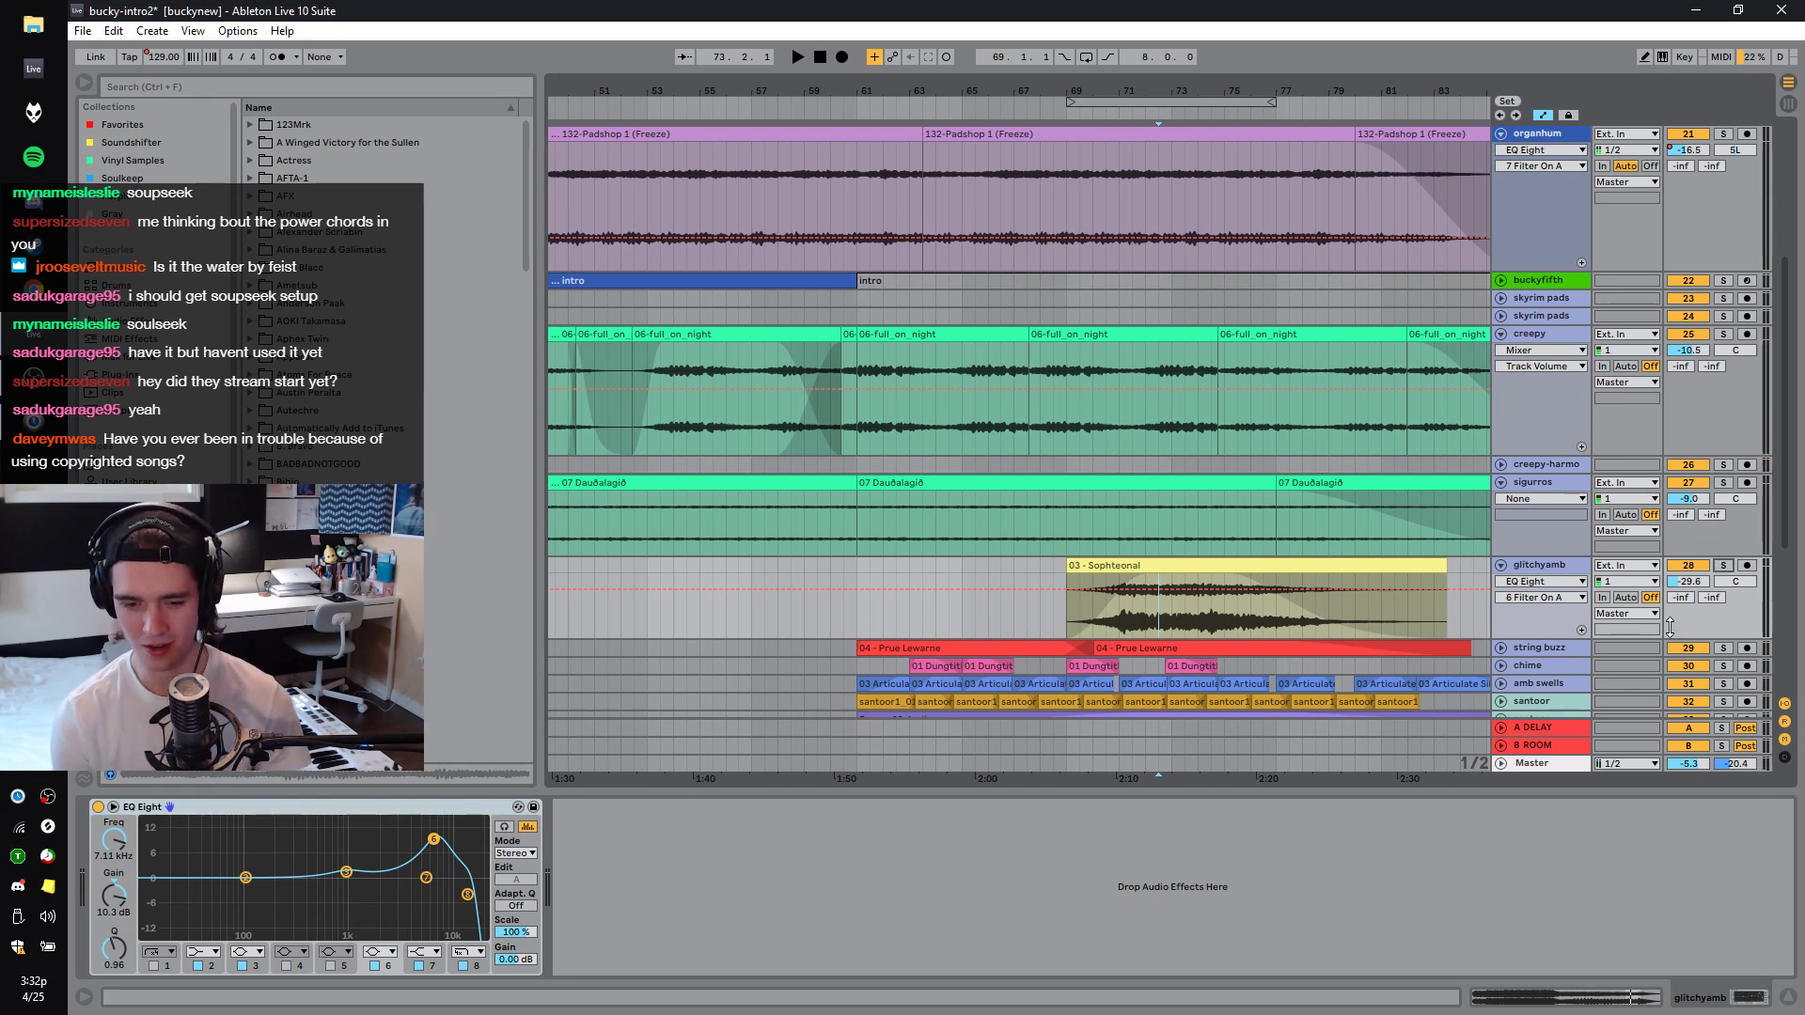
{"action": "key", "text": "space"}
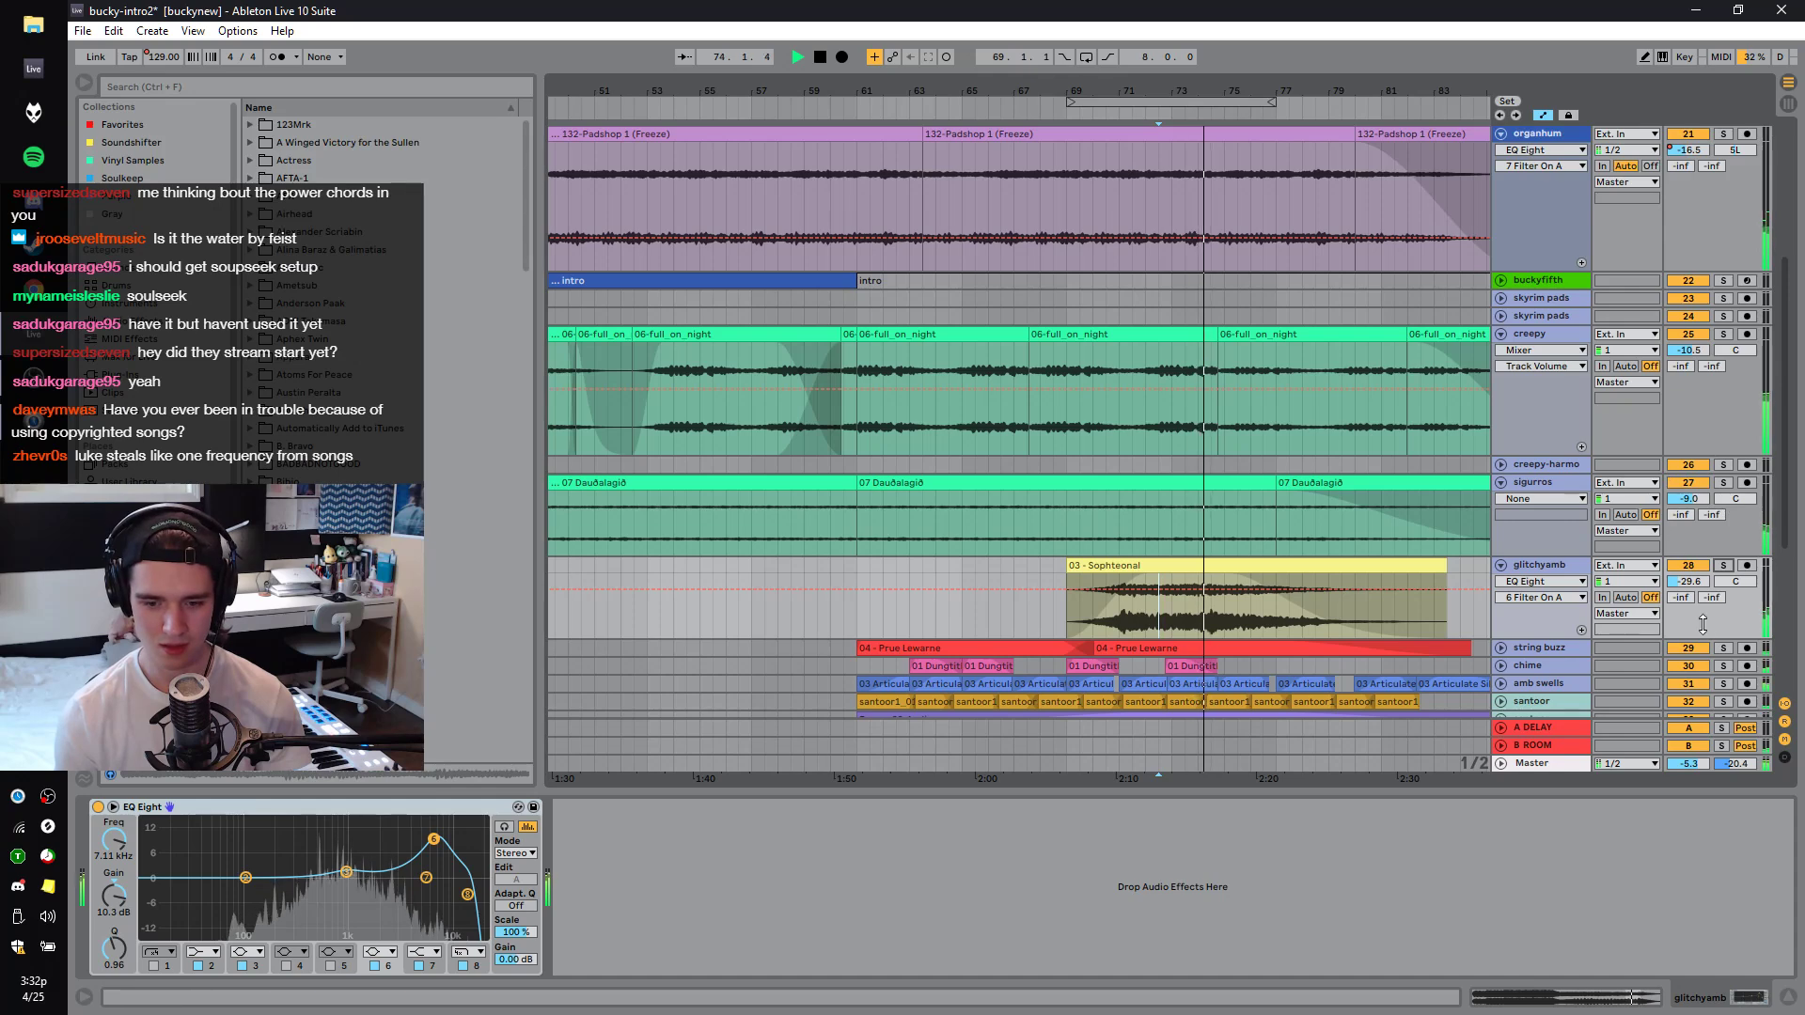
{"action": "left_click", "coordinate": [1723, 648]}
{"action": "left_click", "coordinate": [1723, 566], "text": "ctrl"}
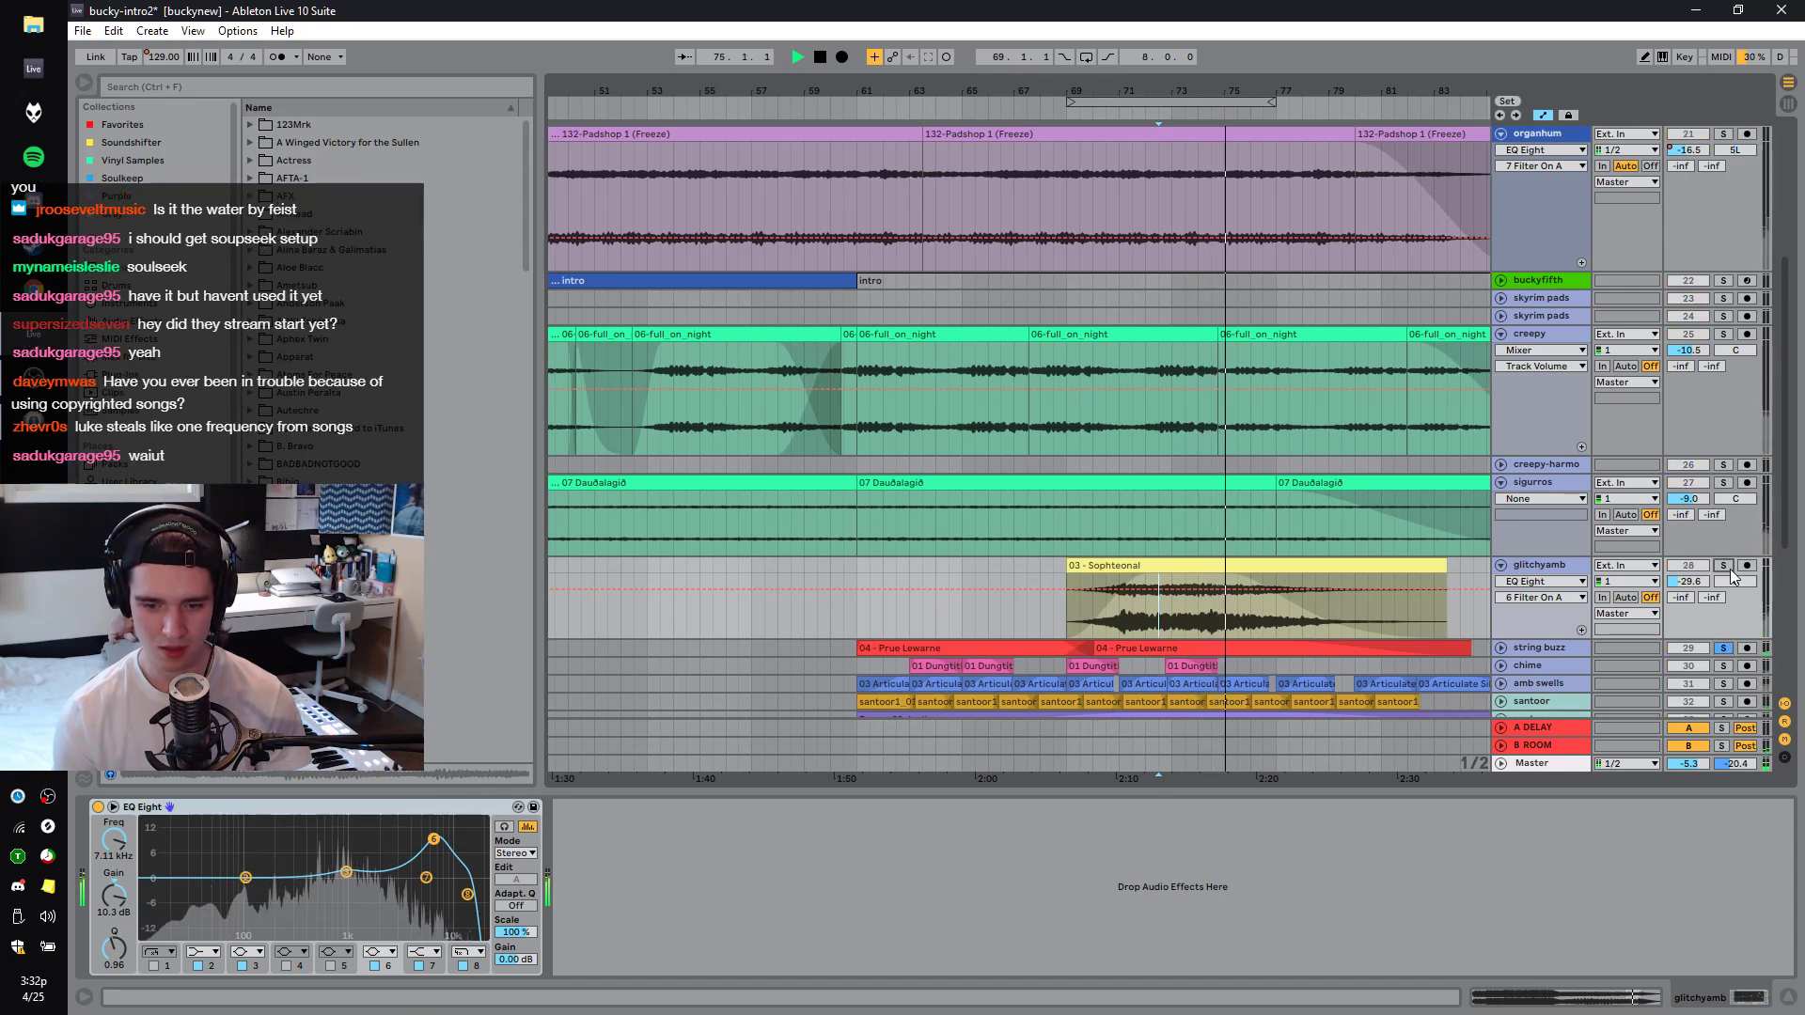
{"action": "left_click", "coordinate": [1725, 483], "text": "ctrl"}
{"action": "left_click", "coordinate": [1724, 335], "text": "ctrl"}
{"action": "key", "text": "space"}
{"action": "key", "text": "space"}
Play the soloed creepy, sigurros, glitchyamb and string buzz layers from bar 64 and from bar 70.
{"action": "left_click_drag", "start_coordinate": [1070, 93], "coordinate": [1139, 38]}
{"action": "left_click", "coordinate": [1085, 636]}
{"action": "key", "text": "space"}
{"action": "key", "text": "space"}
{"action": "scroll", "coordinate": [1084, 636], "scroll_direction": "down", "scroll_amount": 3}
{"action": "scroll", "coordinate": [1085, 636], "scroll_direction": "down", "scroll_amount": 2}
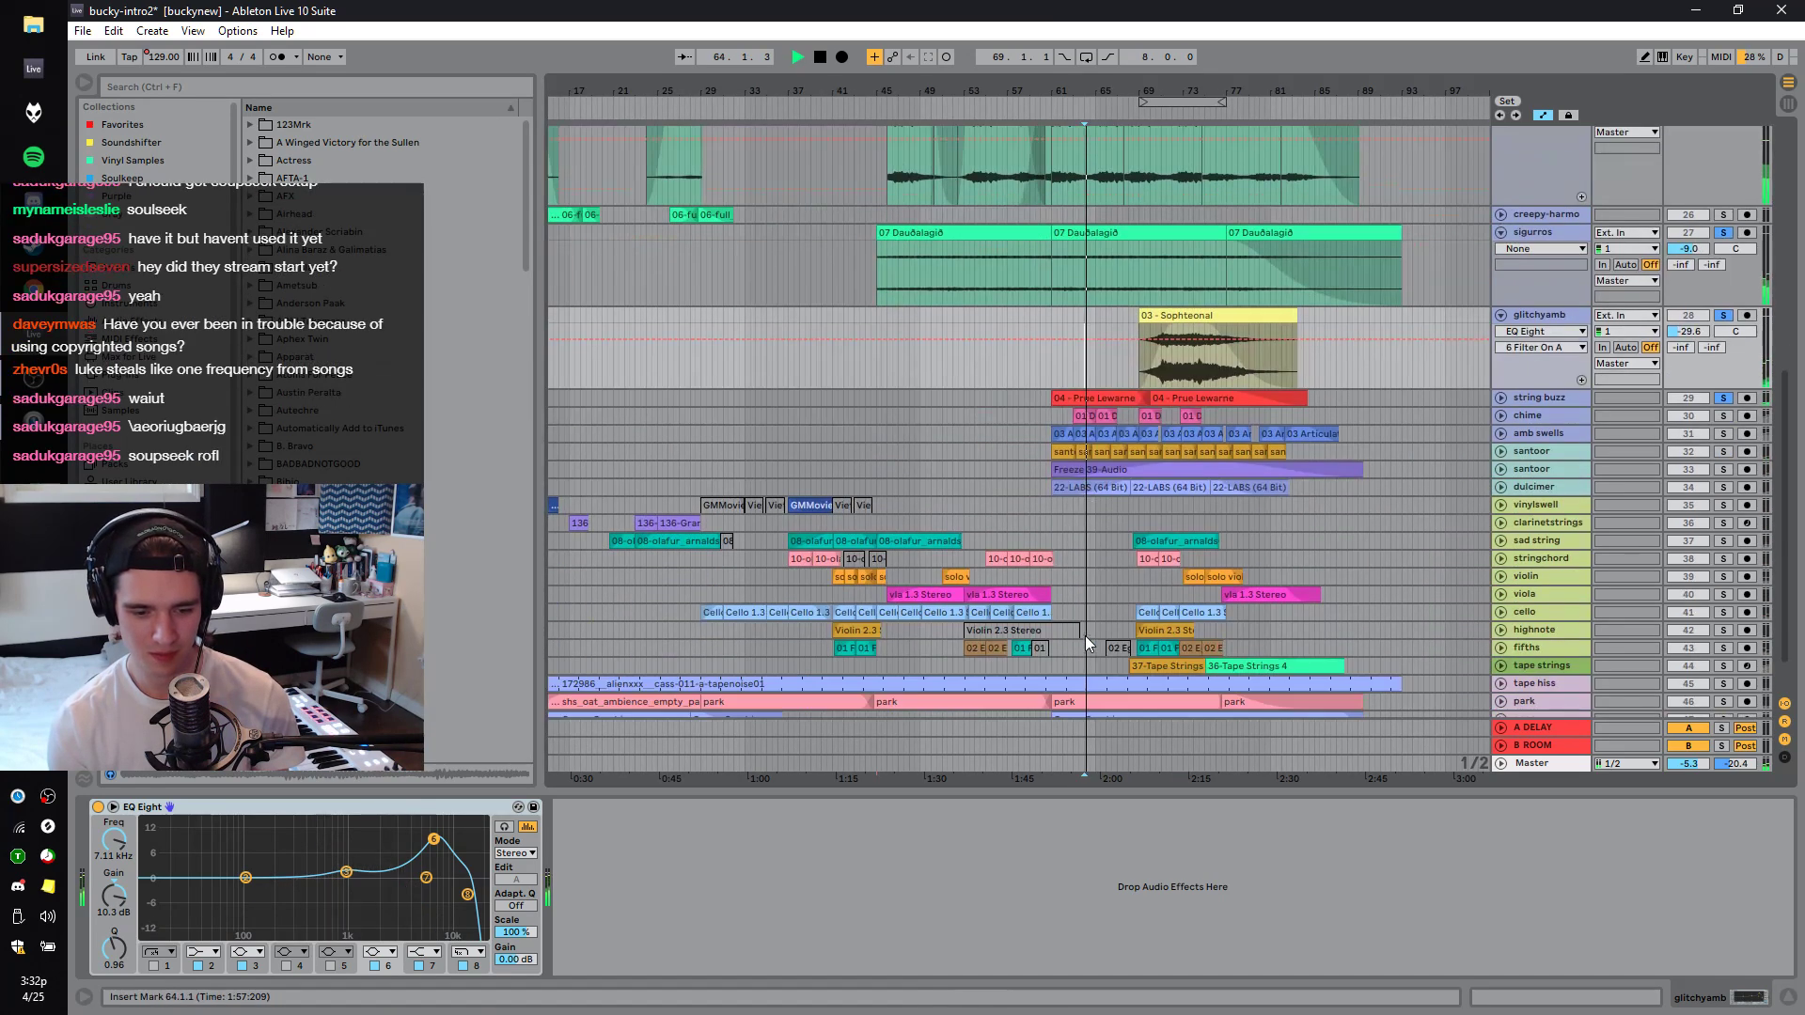
{"action": "key", "text": "space"}
{"action": "left_click", "coordinate": [1150, 523]}
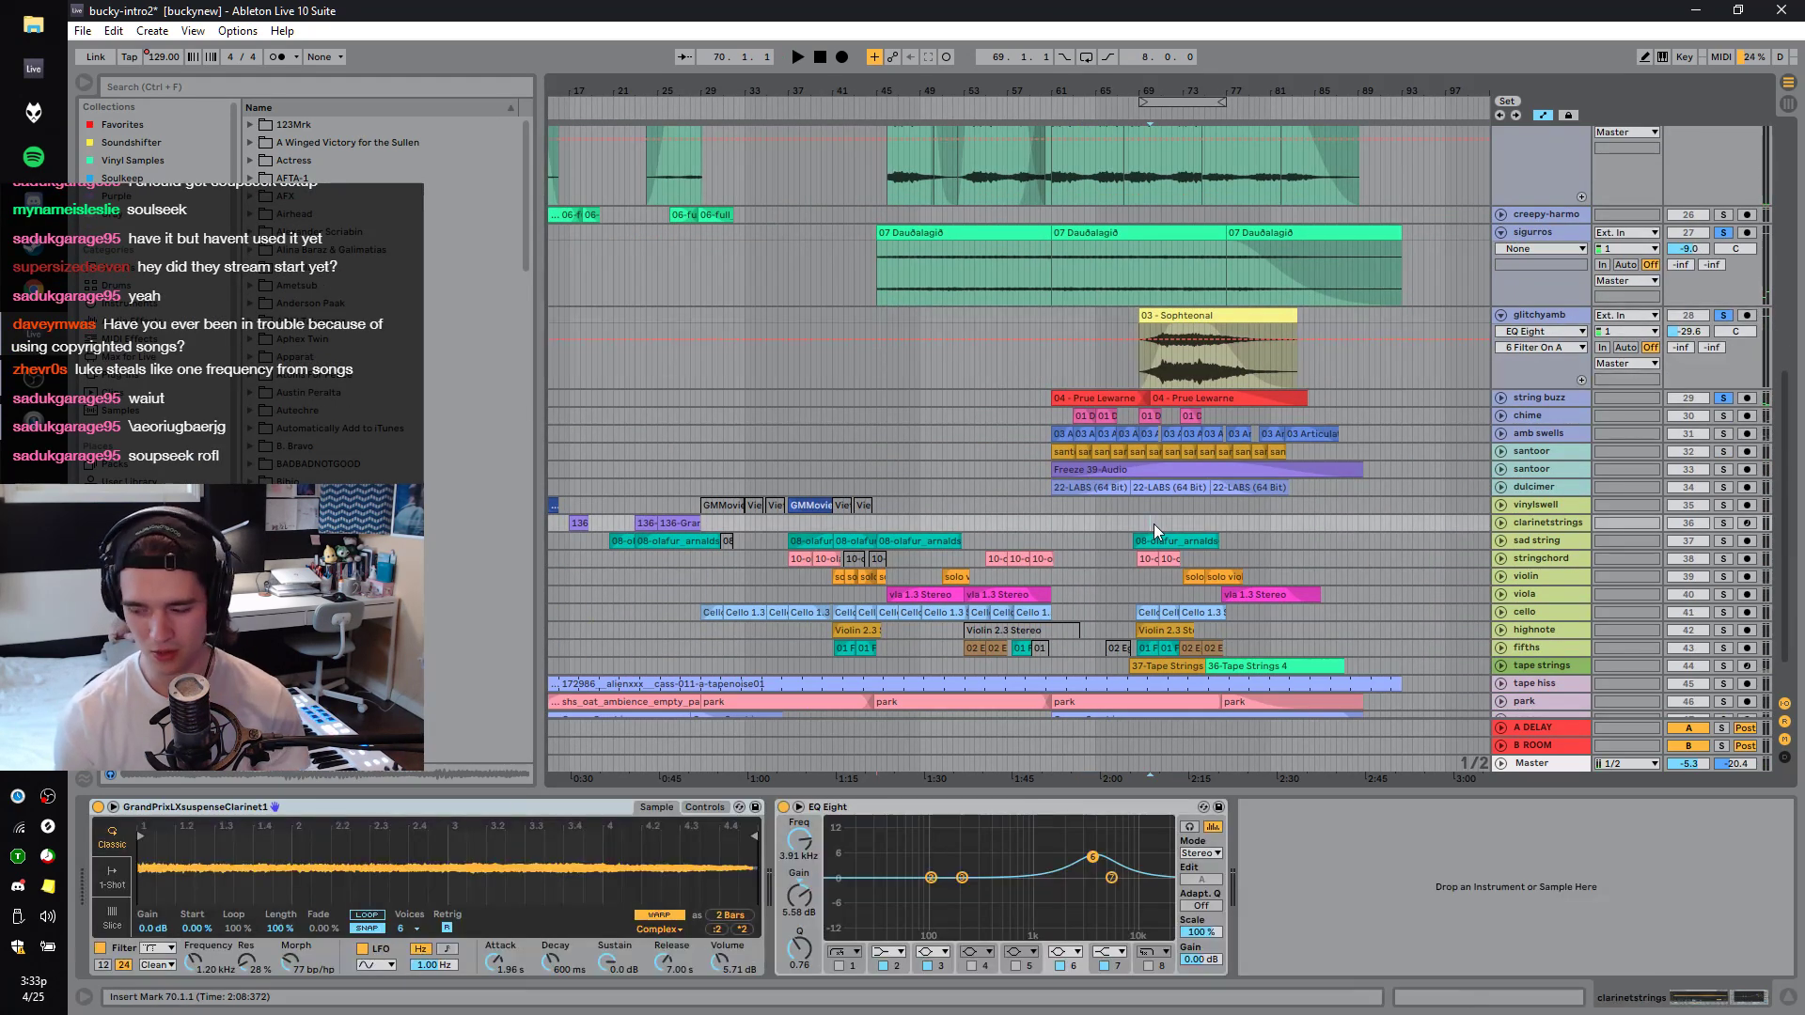
{"action": "key", "text": "space"}
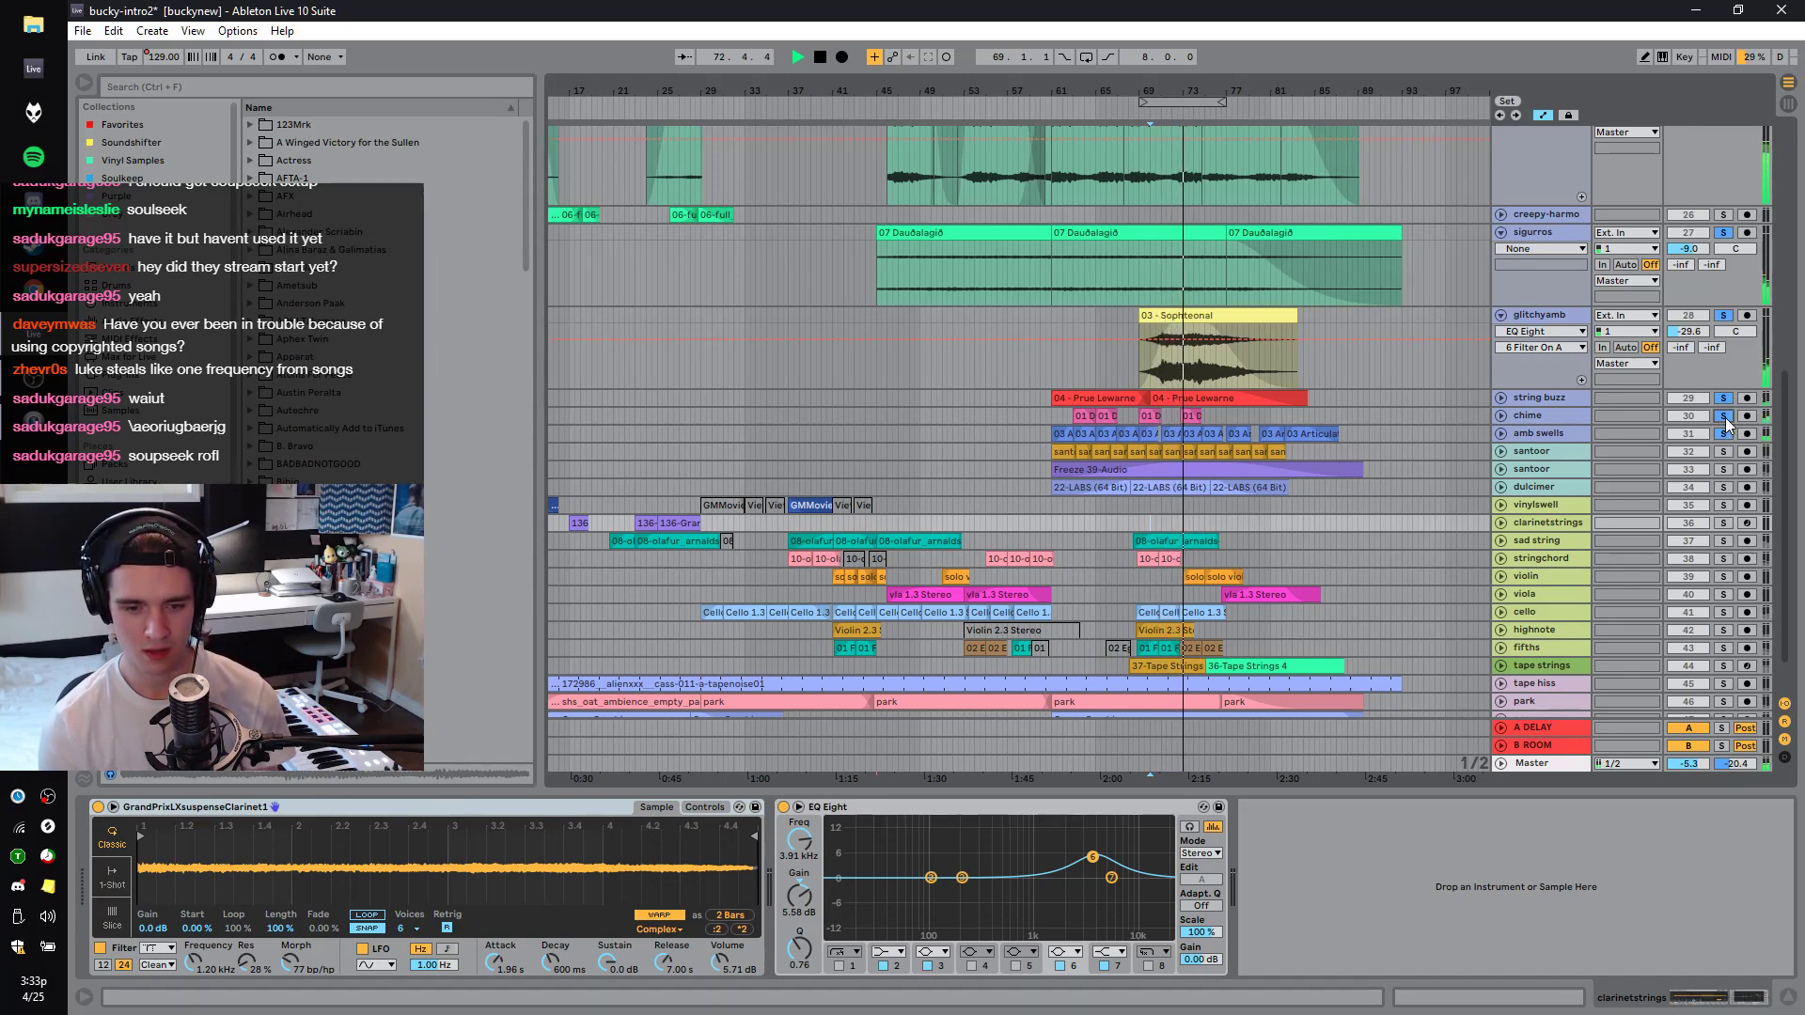
Play the soloed creepy, sigurros, glitchyamb and string buzz layers from bar 63.
{"action": "scroll", "coordinate": [1419, 417], "scroll_direction": "up", "scroll_amount": 5}
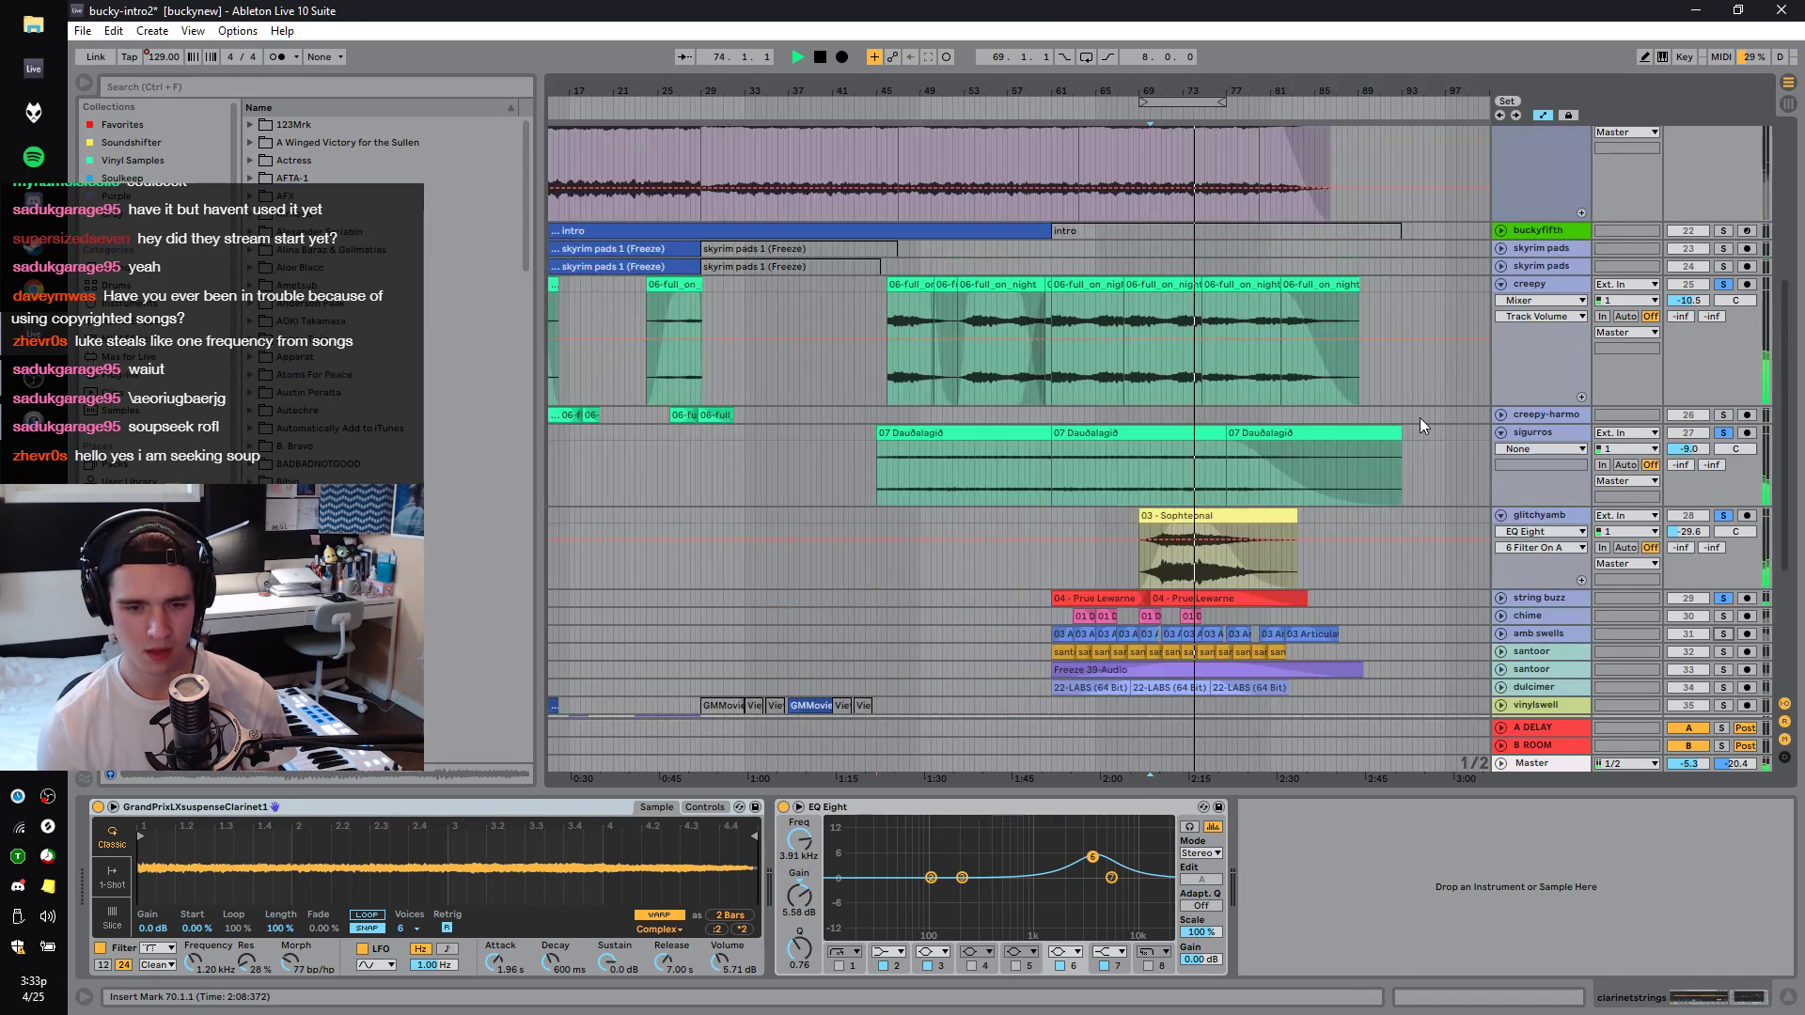
{"action": "key", "text": "space"}
{"action": "left_click", "coordinate": [1004, 205]}
{"action": "scroll", "coordinate": [1004, 205], "scroll_direction": "up", "scroll_amount": 6}
{"action": "key", "text": "space"}
{"action": "key", "text": "space"}
{"action": "left_click", "coordinate": [1074, 448]}
{"action": "key", "text": "space"}
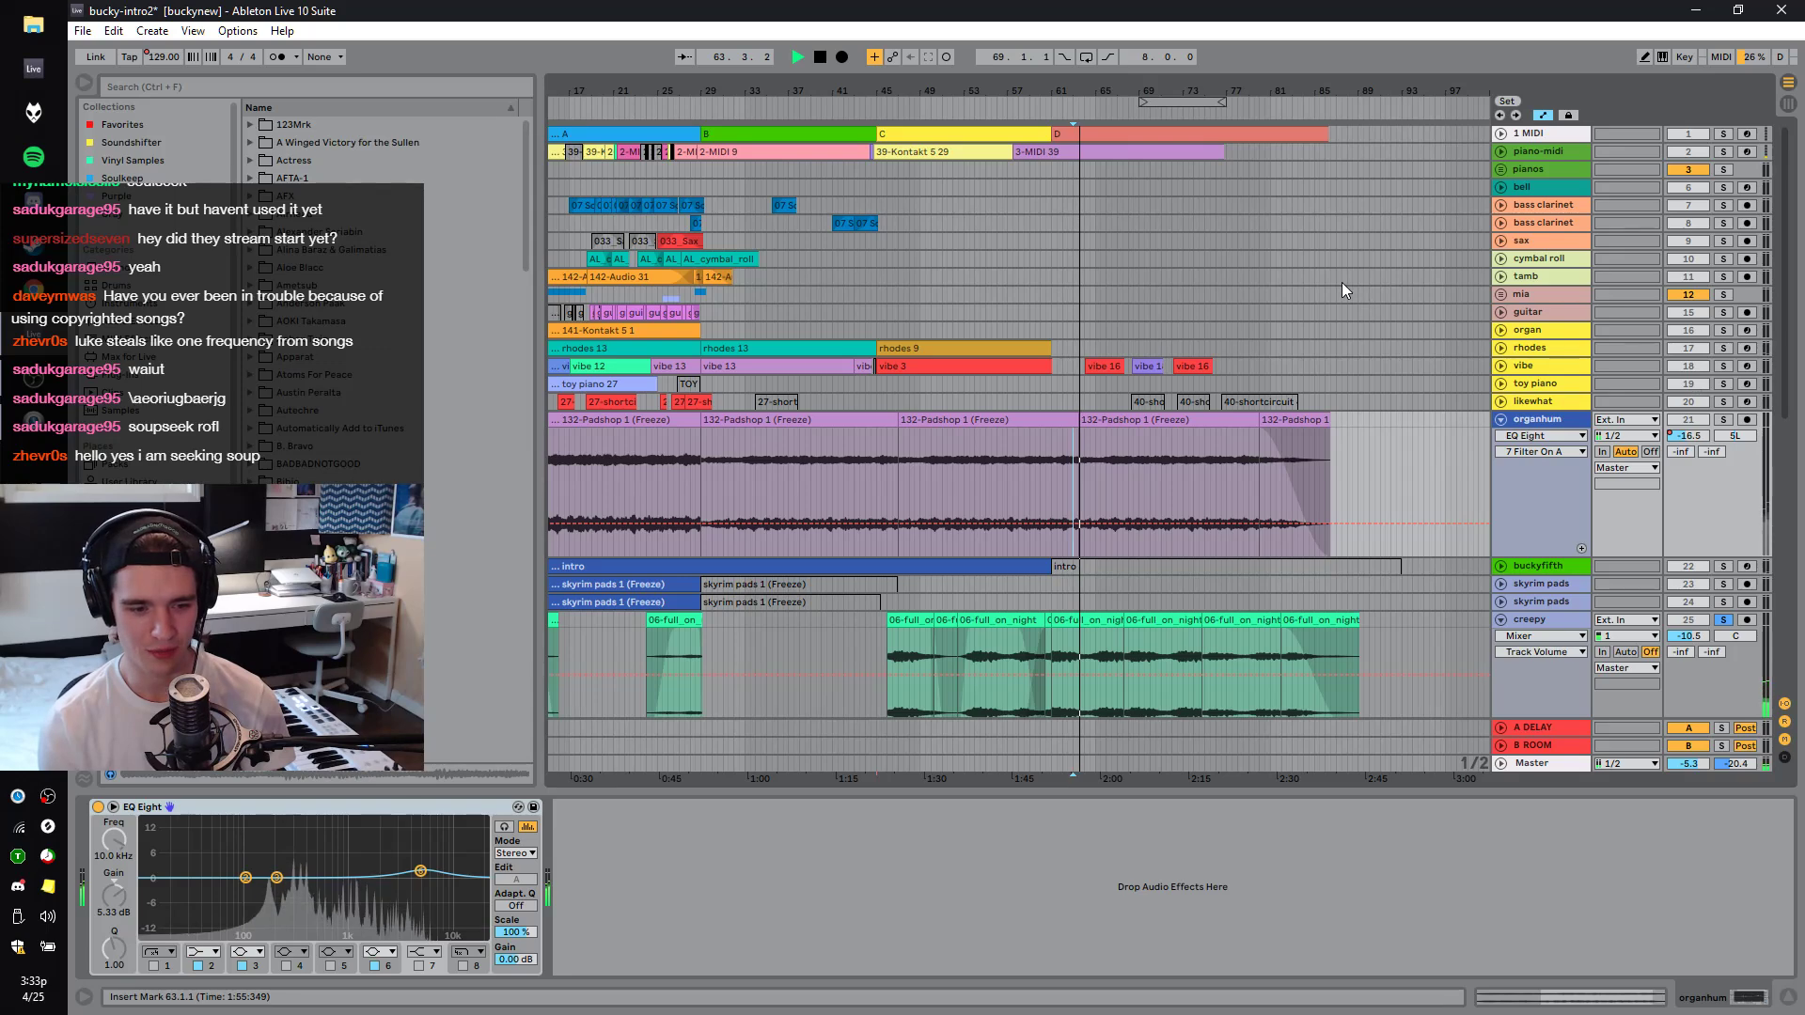
Stop playback and display the EQ Eight settings of the string buzz and sigurros tracks.
{"action": "scroll", "coordinate": [1407, 404], "scroll_direction": "down", "scroll_amount": 15}
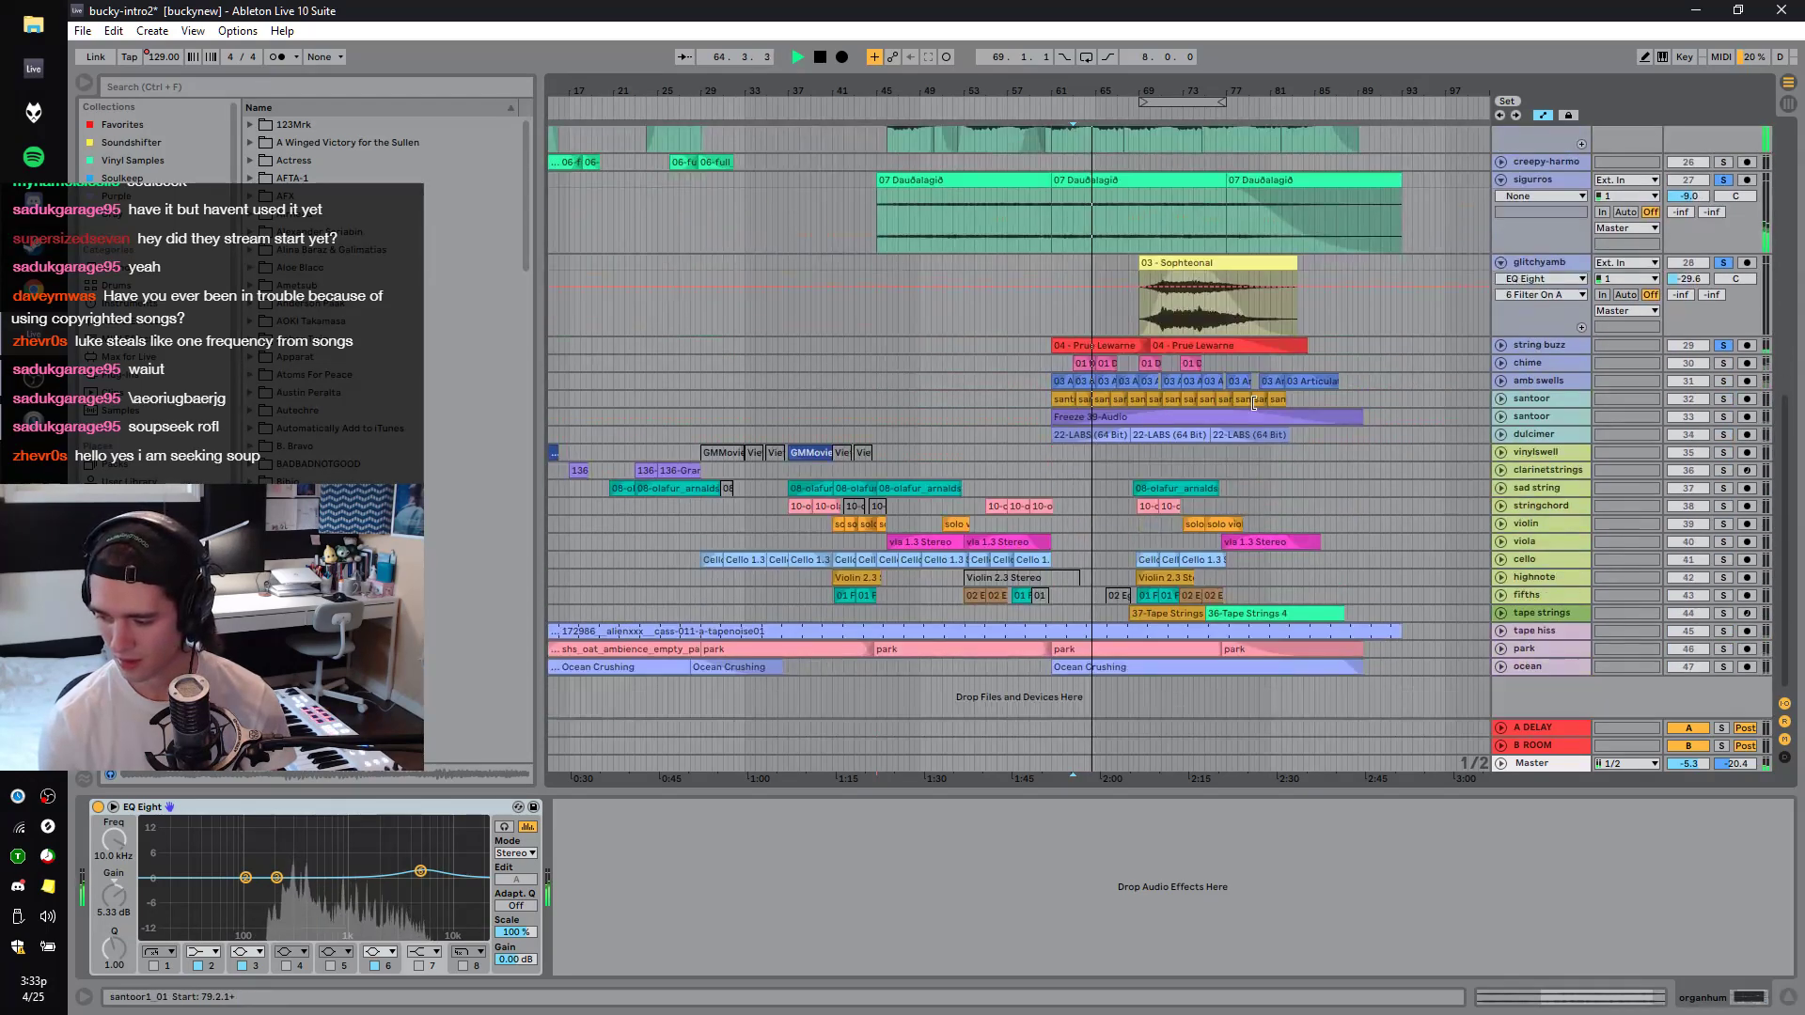
{"action": "scroll", "coordinate": [1521, 336], "scroll_direction": "up", "scroll_amount": 2}
{"action": "key", "text": "space"}
{"action": "left_click", "coordinate": [1564, 448]}
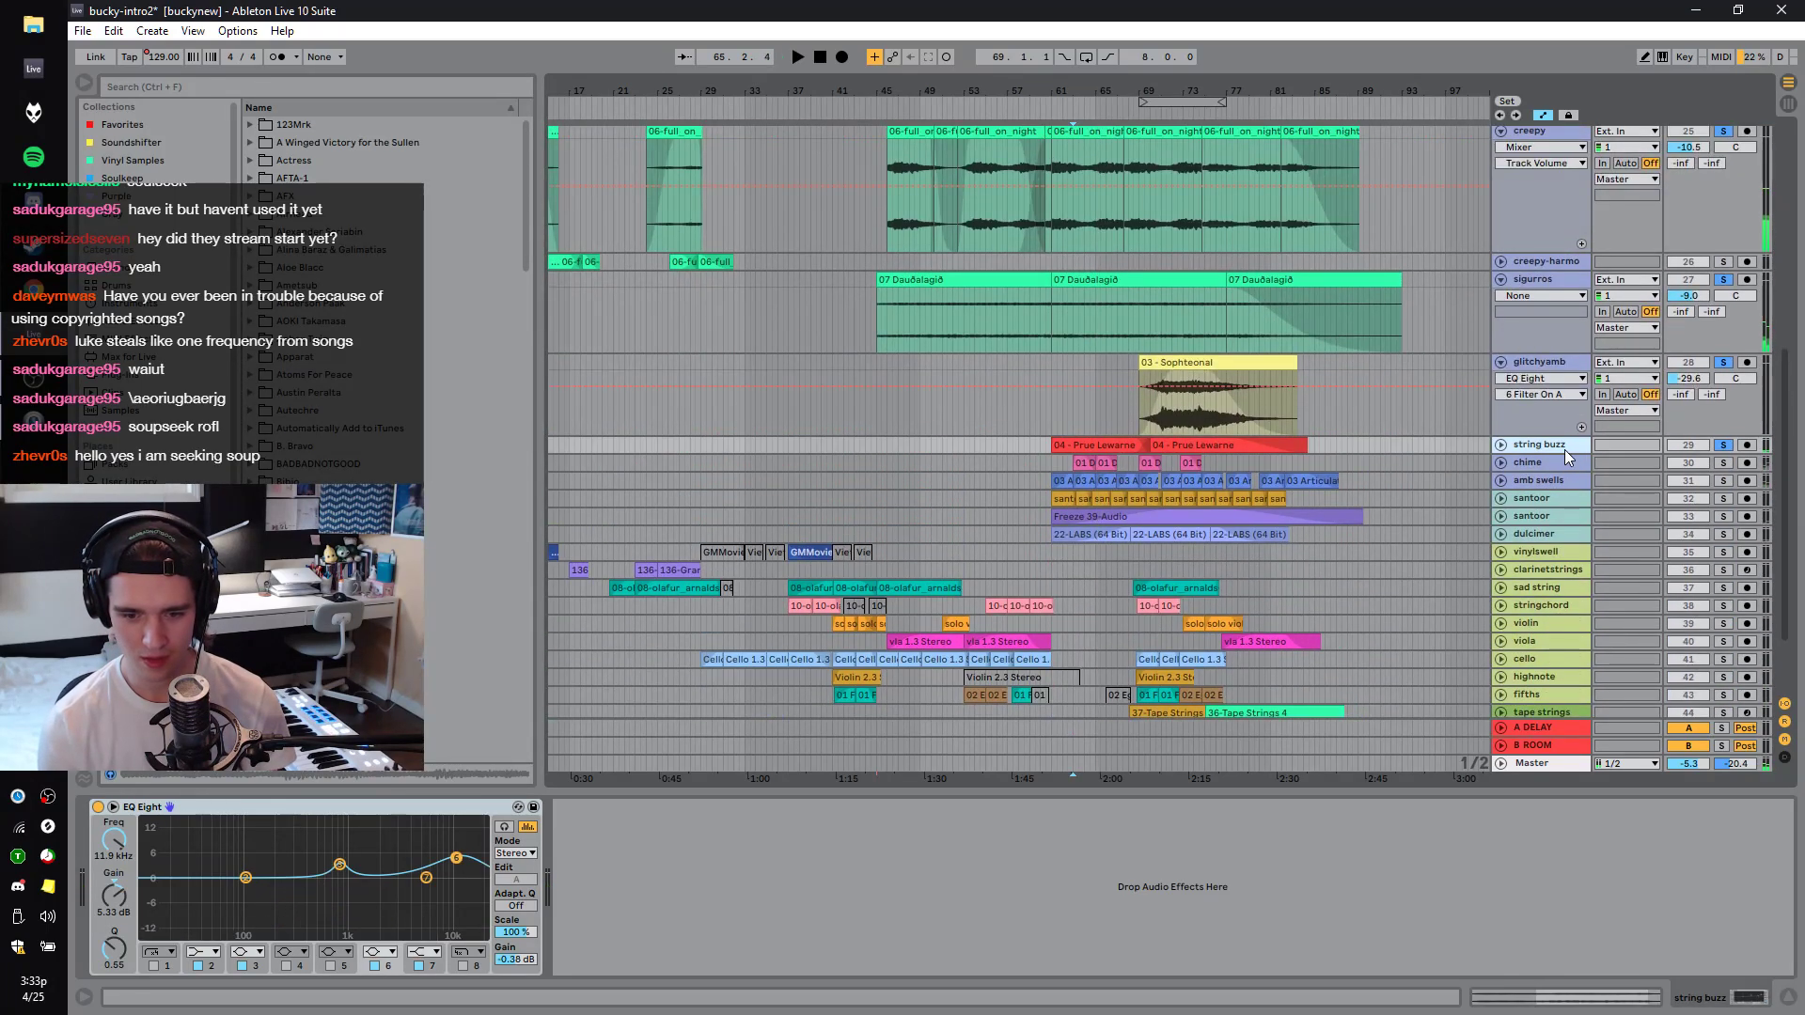
{"action": "scroll", "coordinate": [1564, 449], "scroll_direction": "up", "scroll_amount": 4}
{"action": "left_click", "coordinate": [1560, 475]}
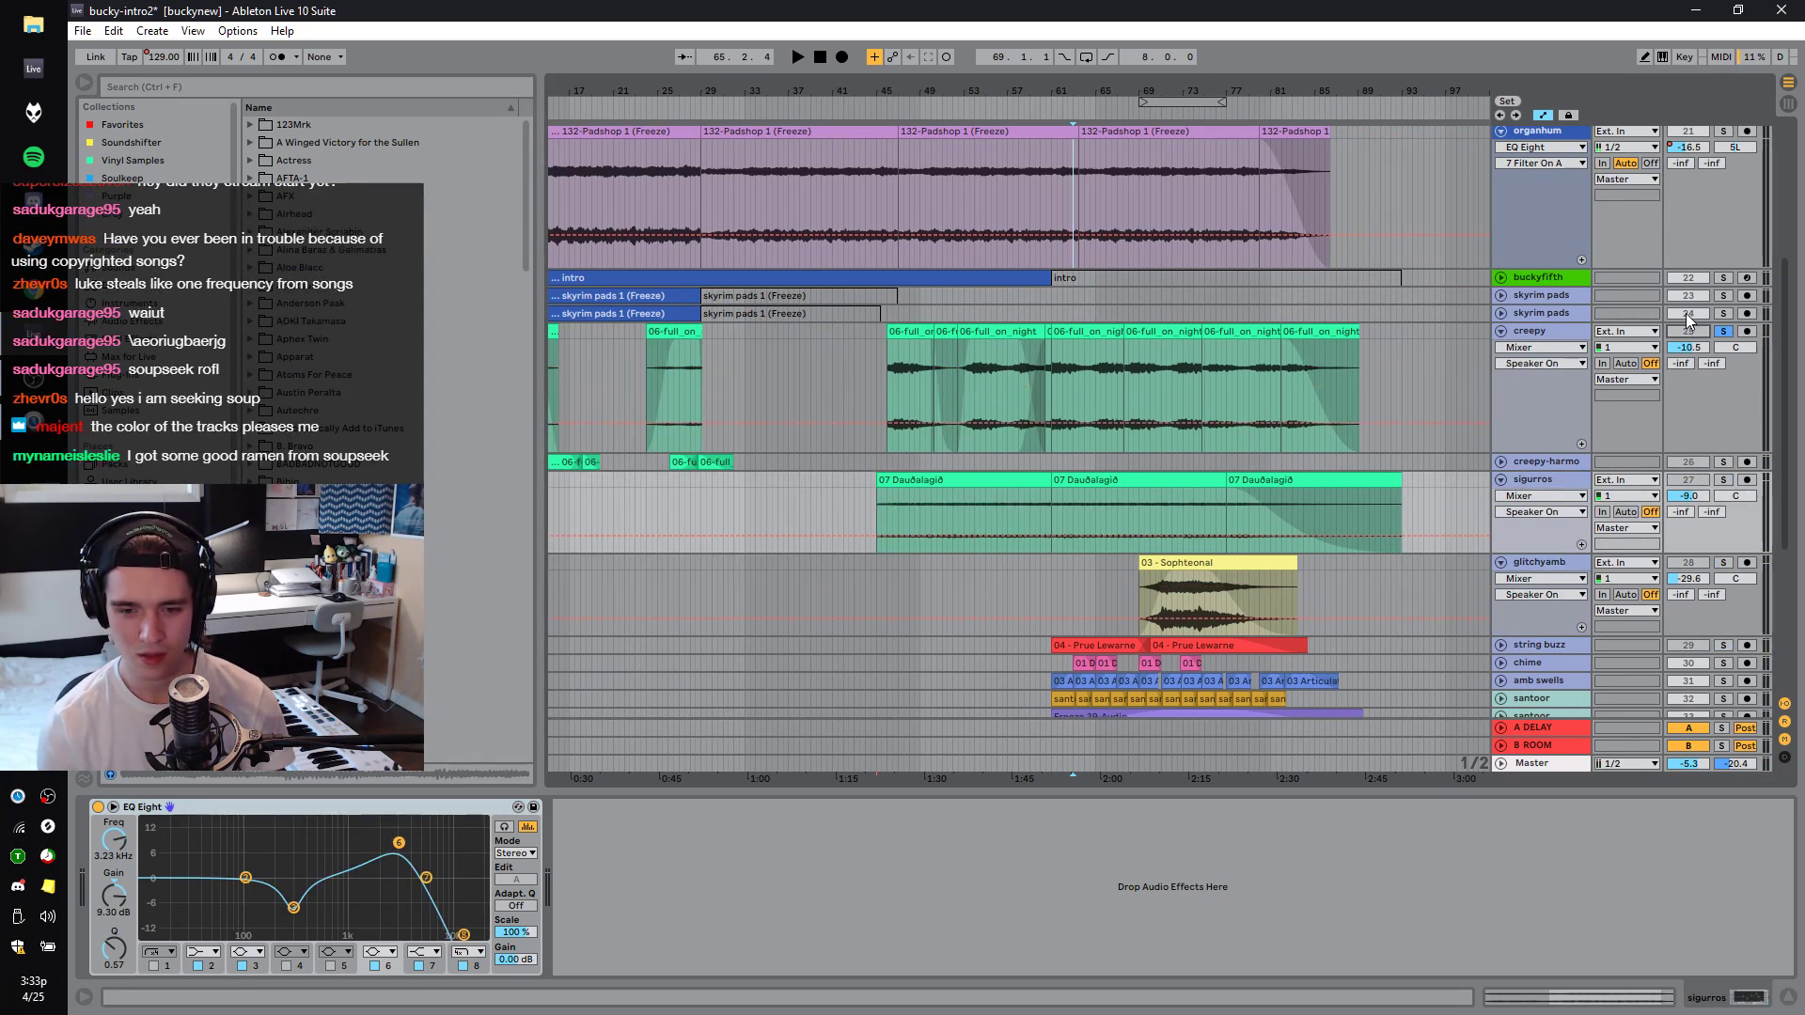
Solo the skyrim pads alongside creepy and play them from bar 20 and from bar 25.
{"action": "left_click", "coordinate": [602, 353]}
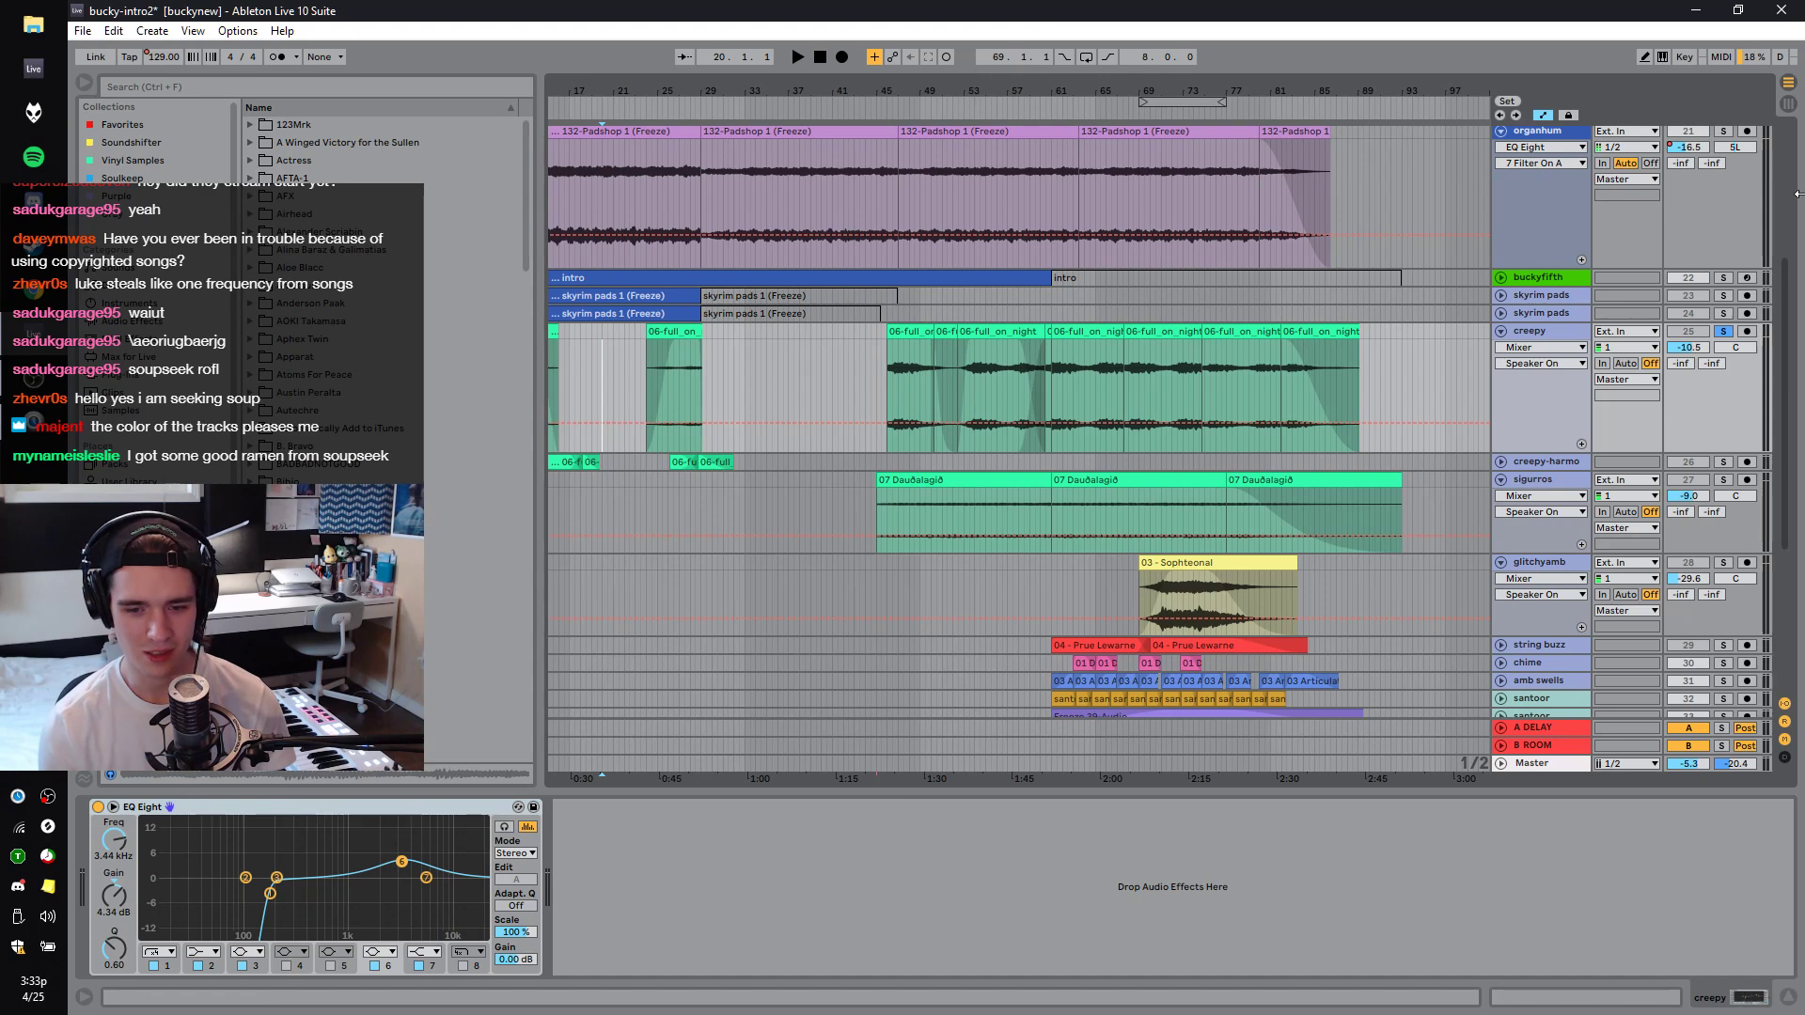
{"action": "left_click", "coordinate": [1728, 313]}
{"action": "left_click", "coordinate": [1731, 285]}
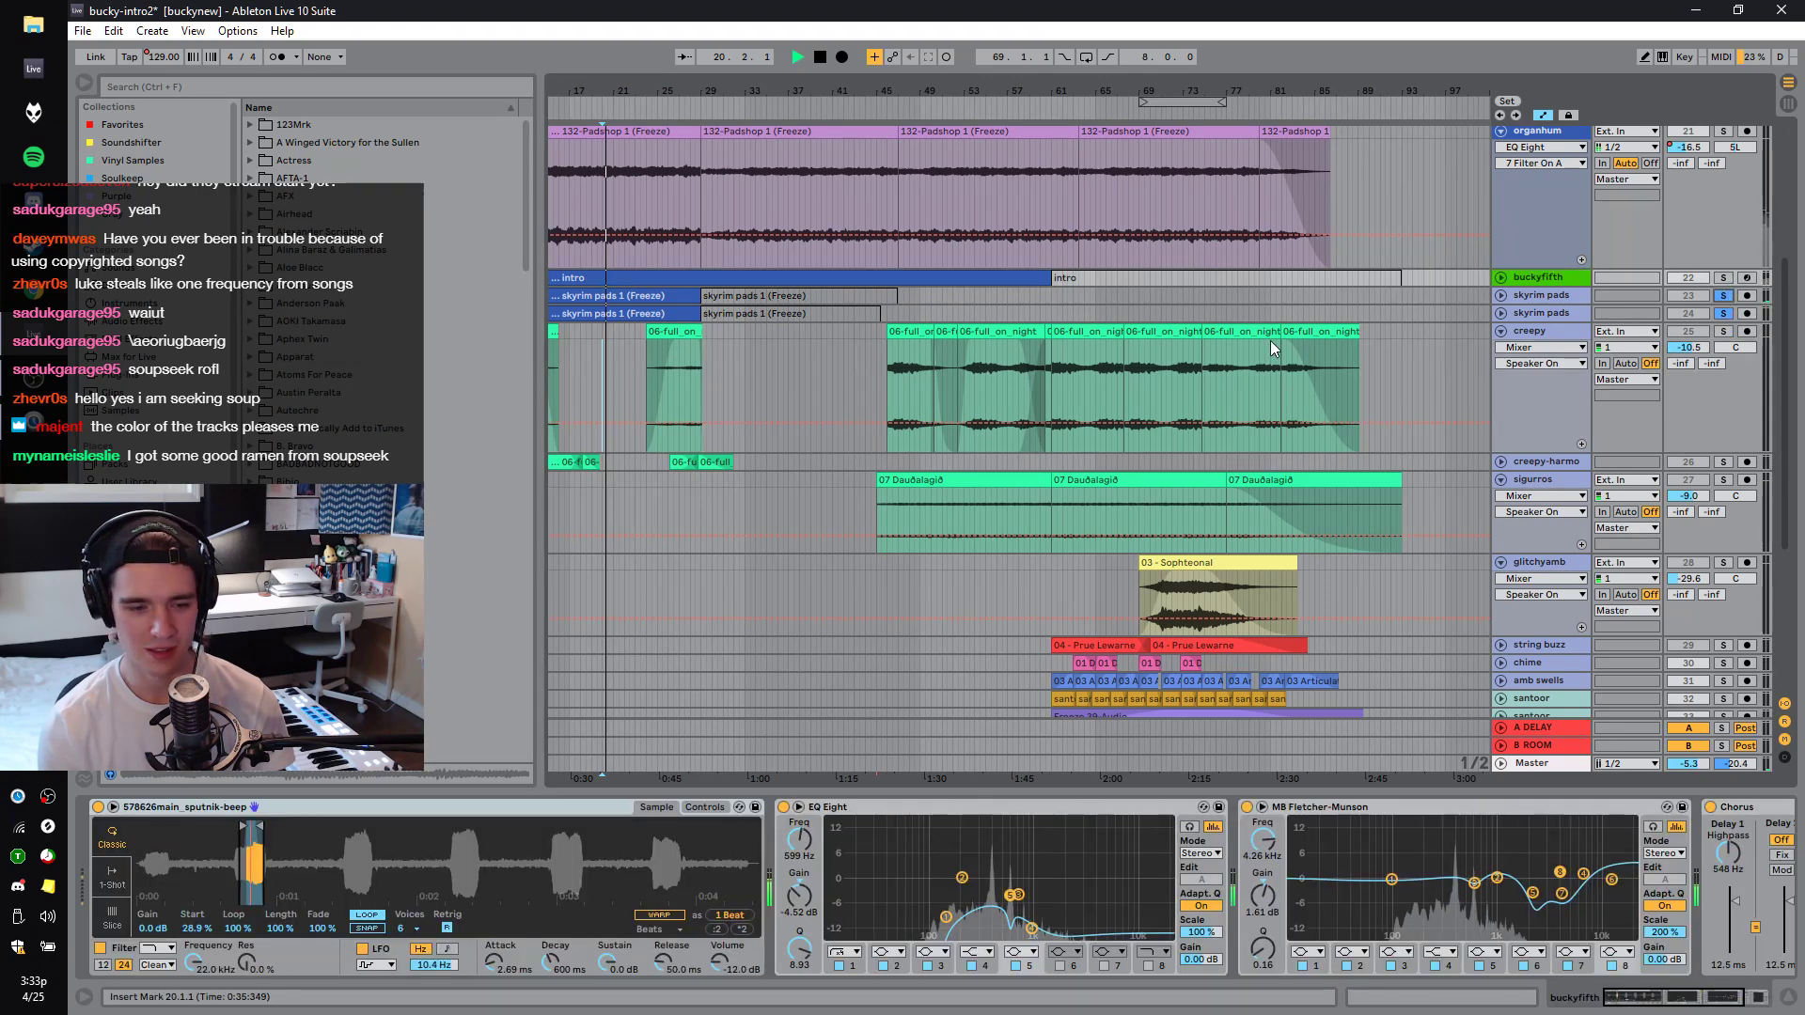
{"action": "left_click", "coordinate": [661, 365]}
{"action": "key", "text": "space"}
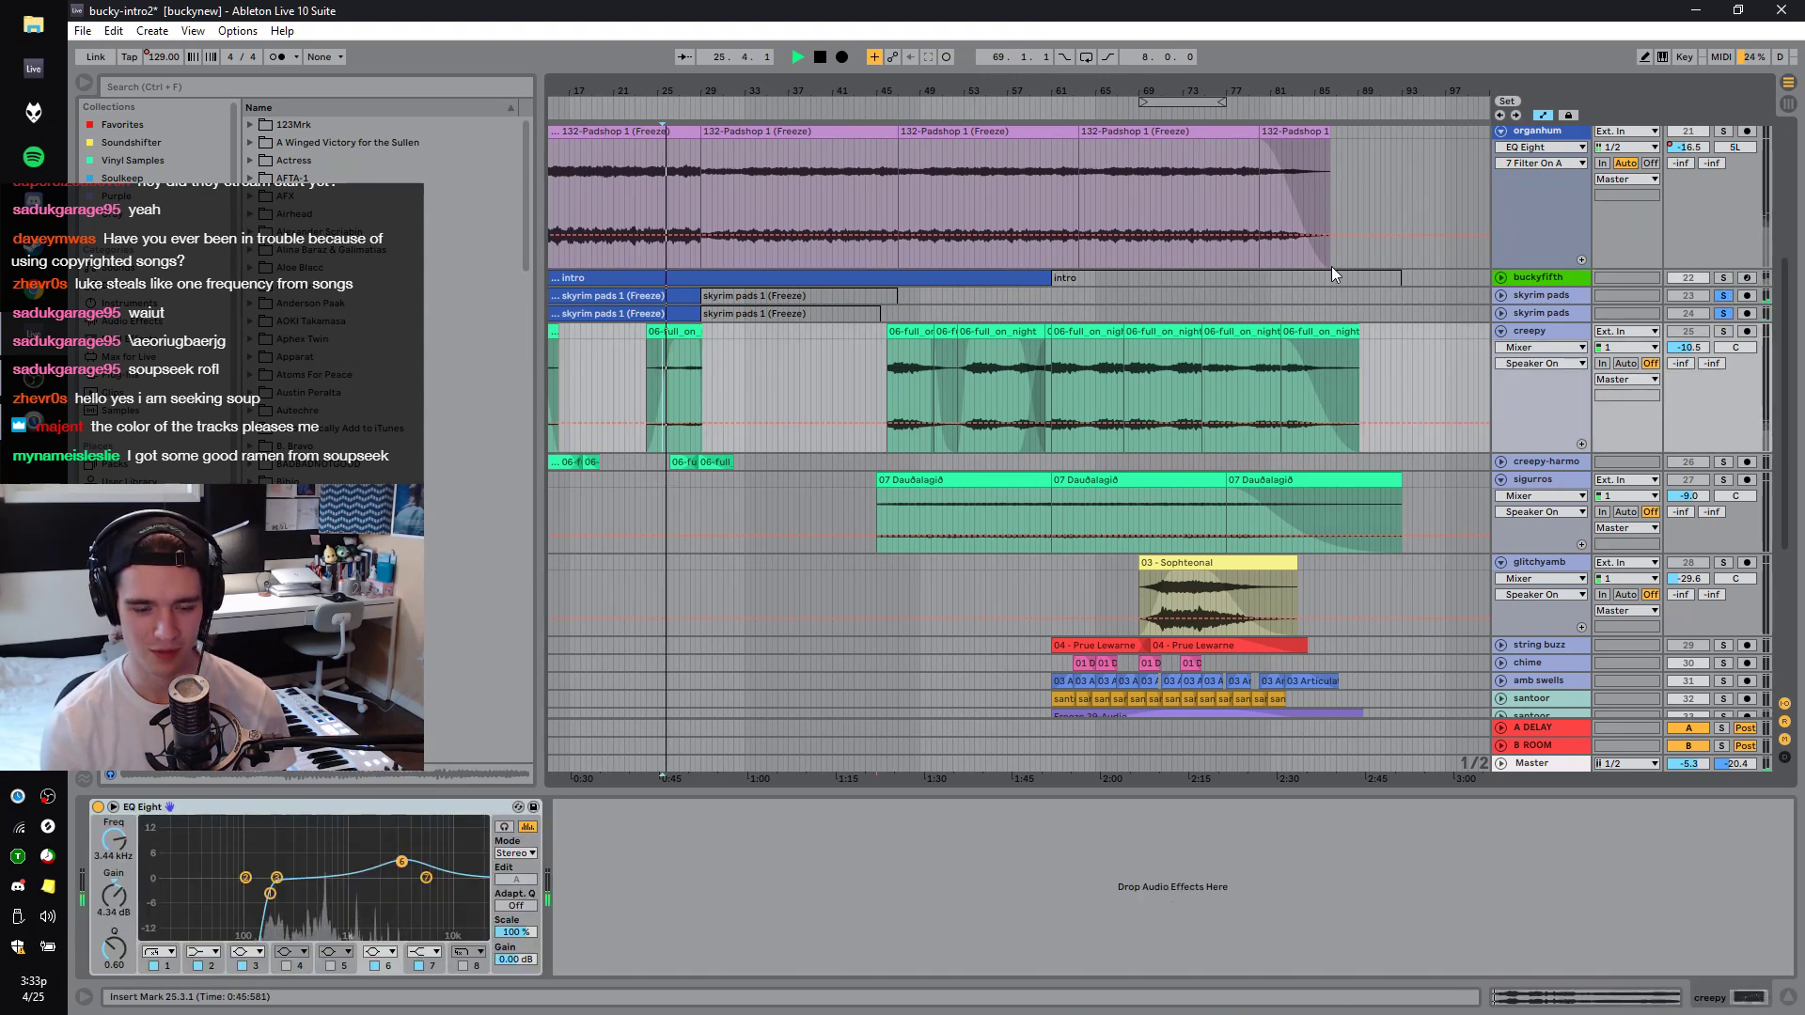
Clear the skyrim pads and creepy solos and play the mix on from bar 25 and from bar 61.
{"action": "left_click", "coordinate": [1724, 297]}
{"action": "scroll", "coordinate": [968, 386], "scroll_direction": "down", "scroll_amount": 6}
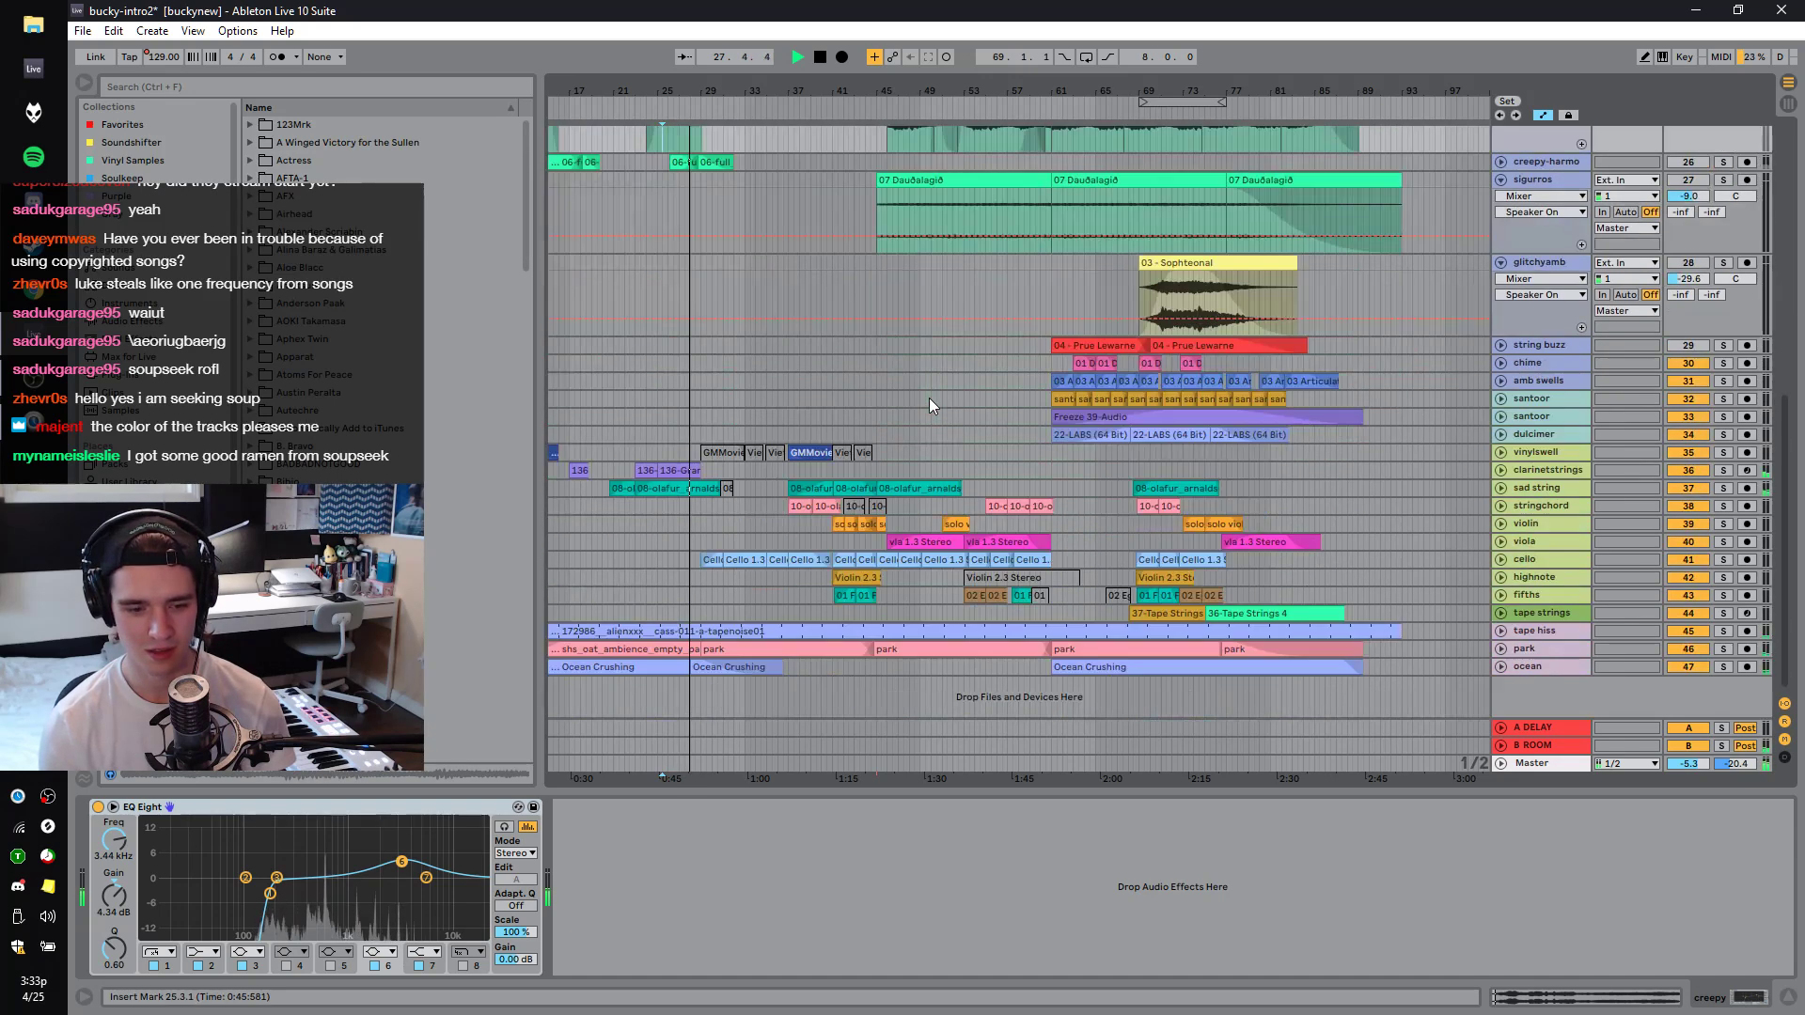
{"action": "left_click", "coordinate": [1049, 282]}
{"action": "key", "text": "space"}
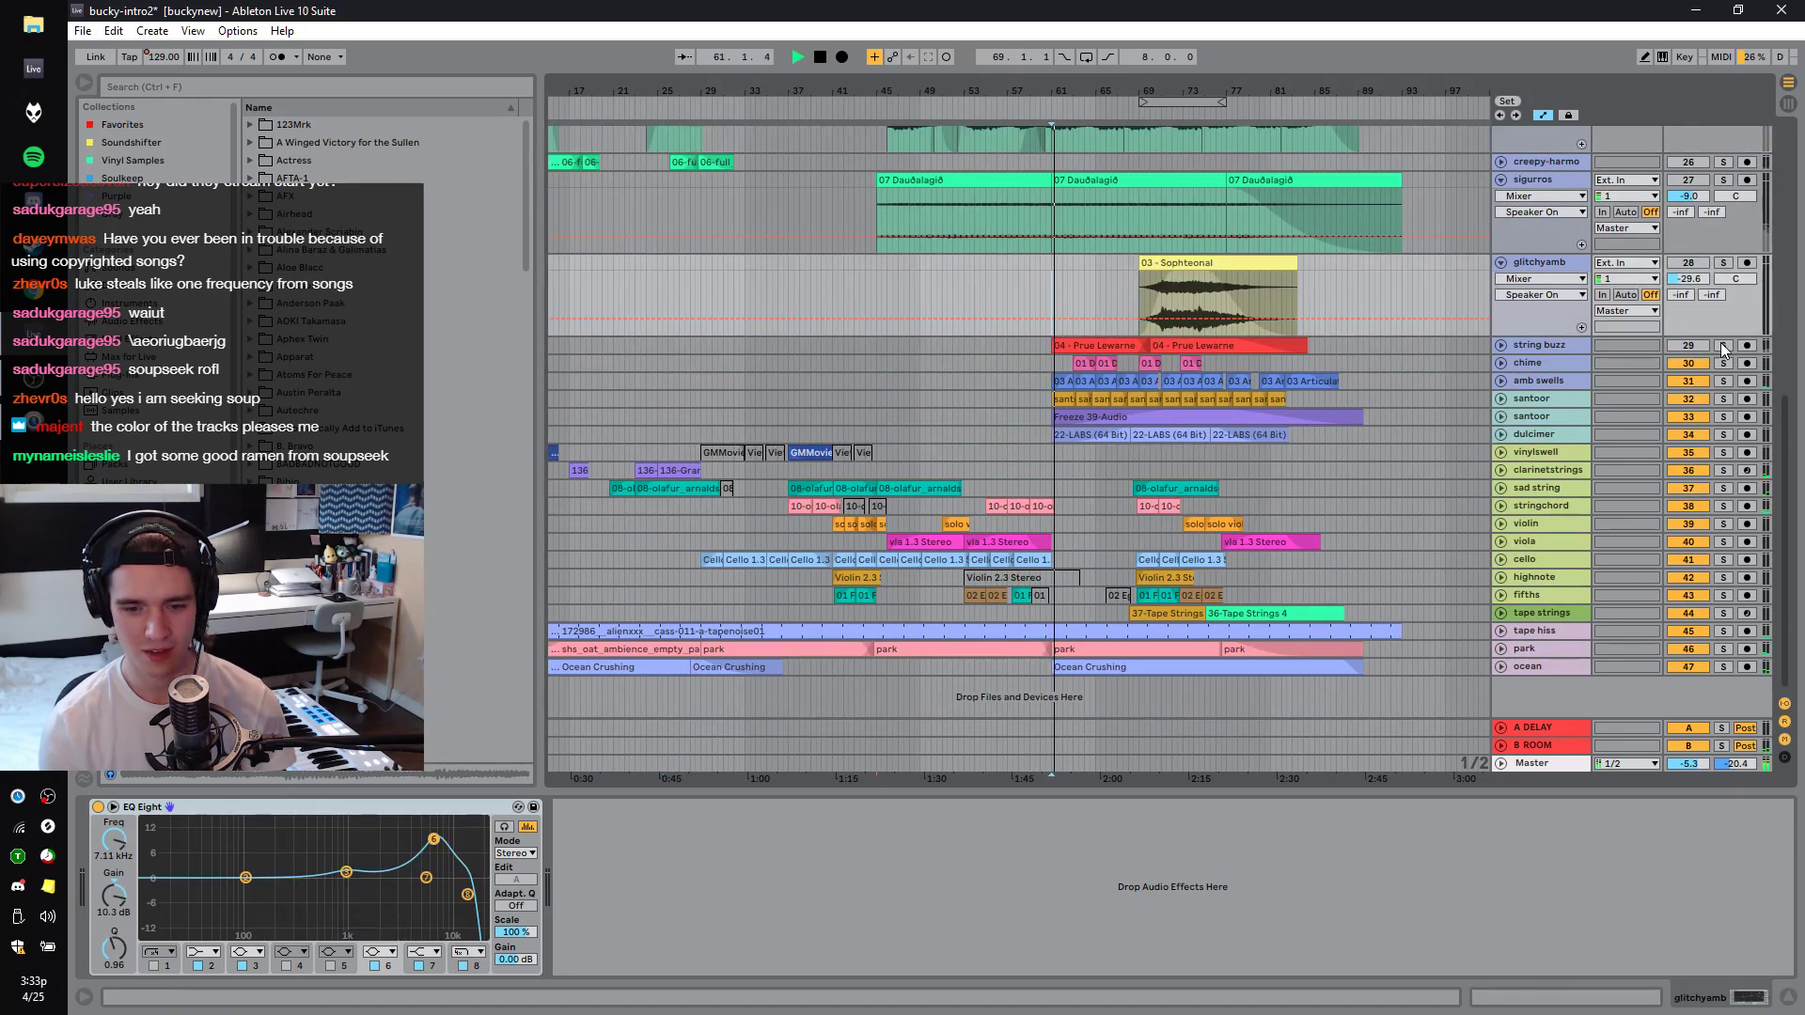
{"action": "key", "text": "space"}
Solo both santoor tracks and the dulcimer track, and display their effect devices.
{"action": "left_click", "coordinate": [1551, 398]}
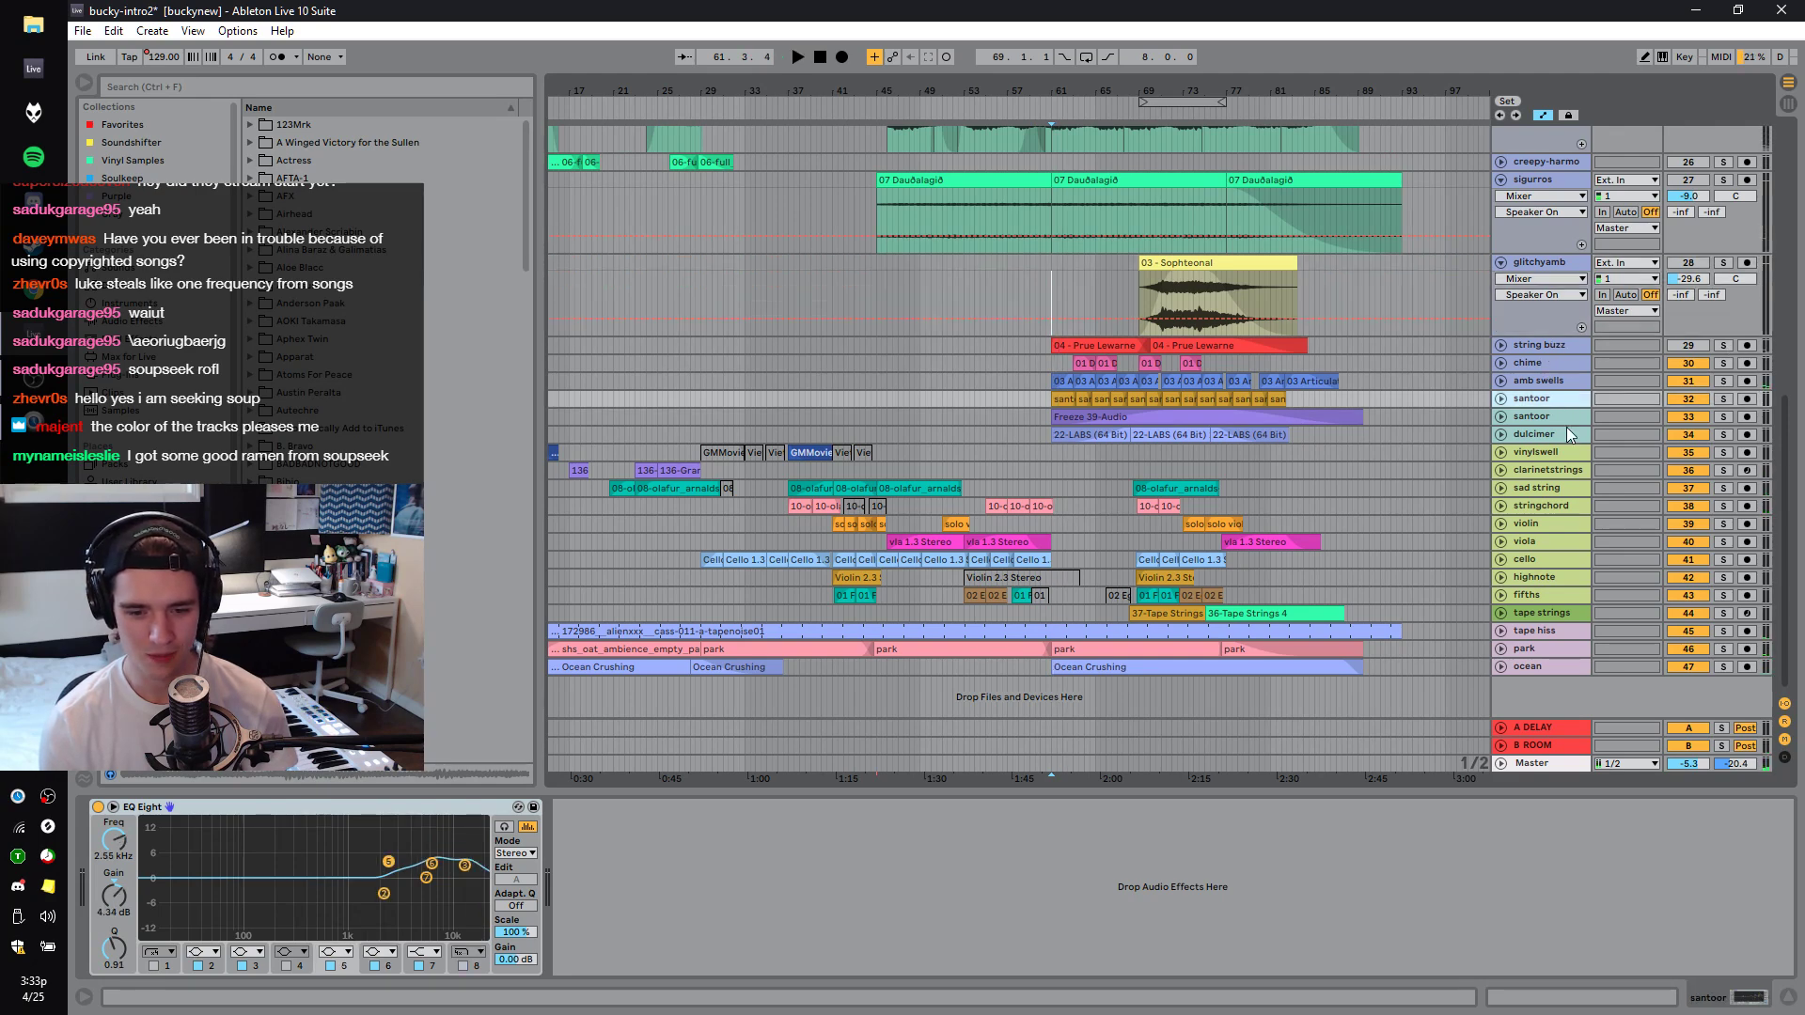
{"action": "left_click", "coordinate": [1561, 432], "text": "shift"}
{"action": "left_click", "coordinate": [1724, 434]}
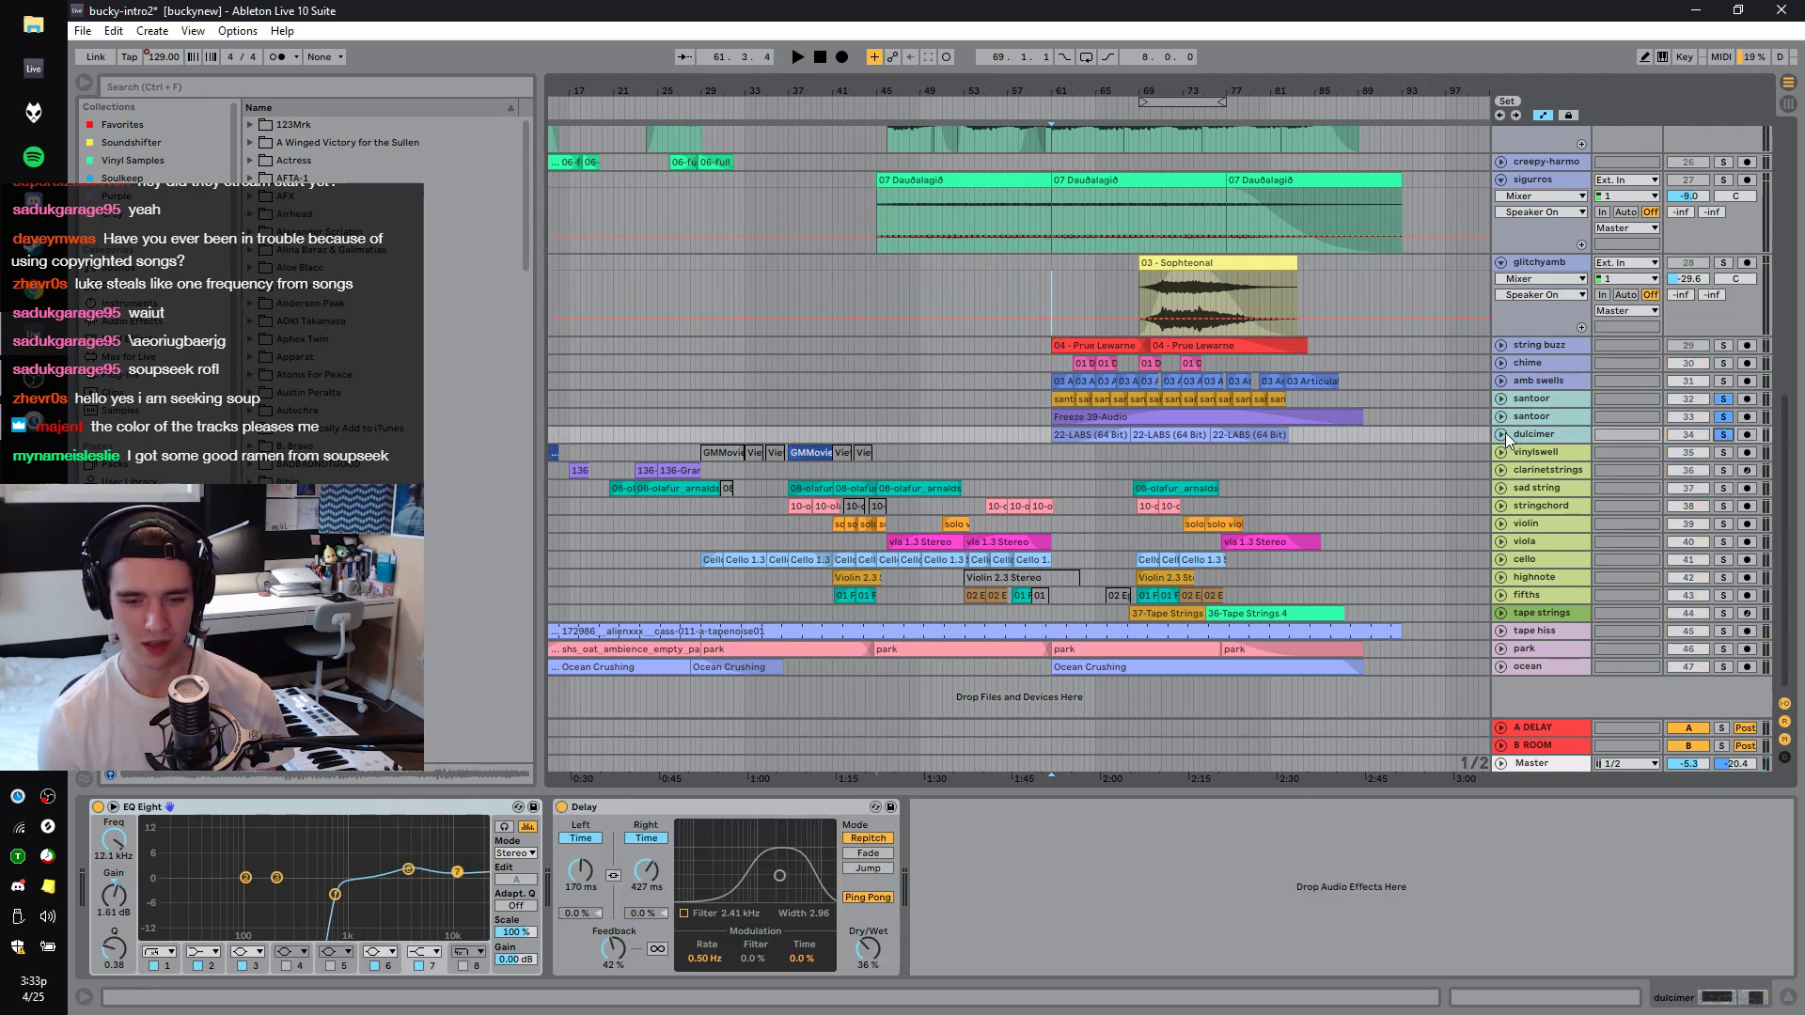
{"action": "left_click", "coordinate": [1502, 434]}
{"action": "left_click_drag", "start_coordinate": [1557, 486], "coordinate": [1553, 426]}
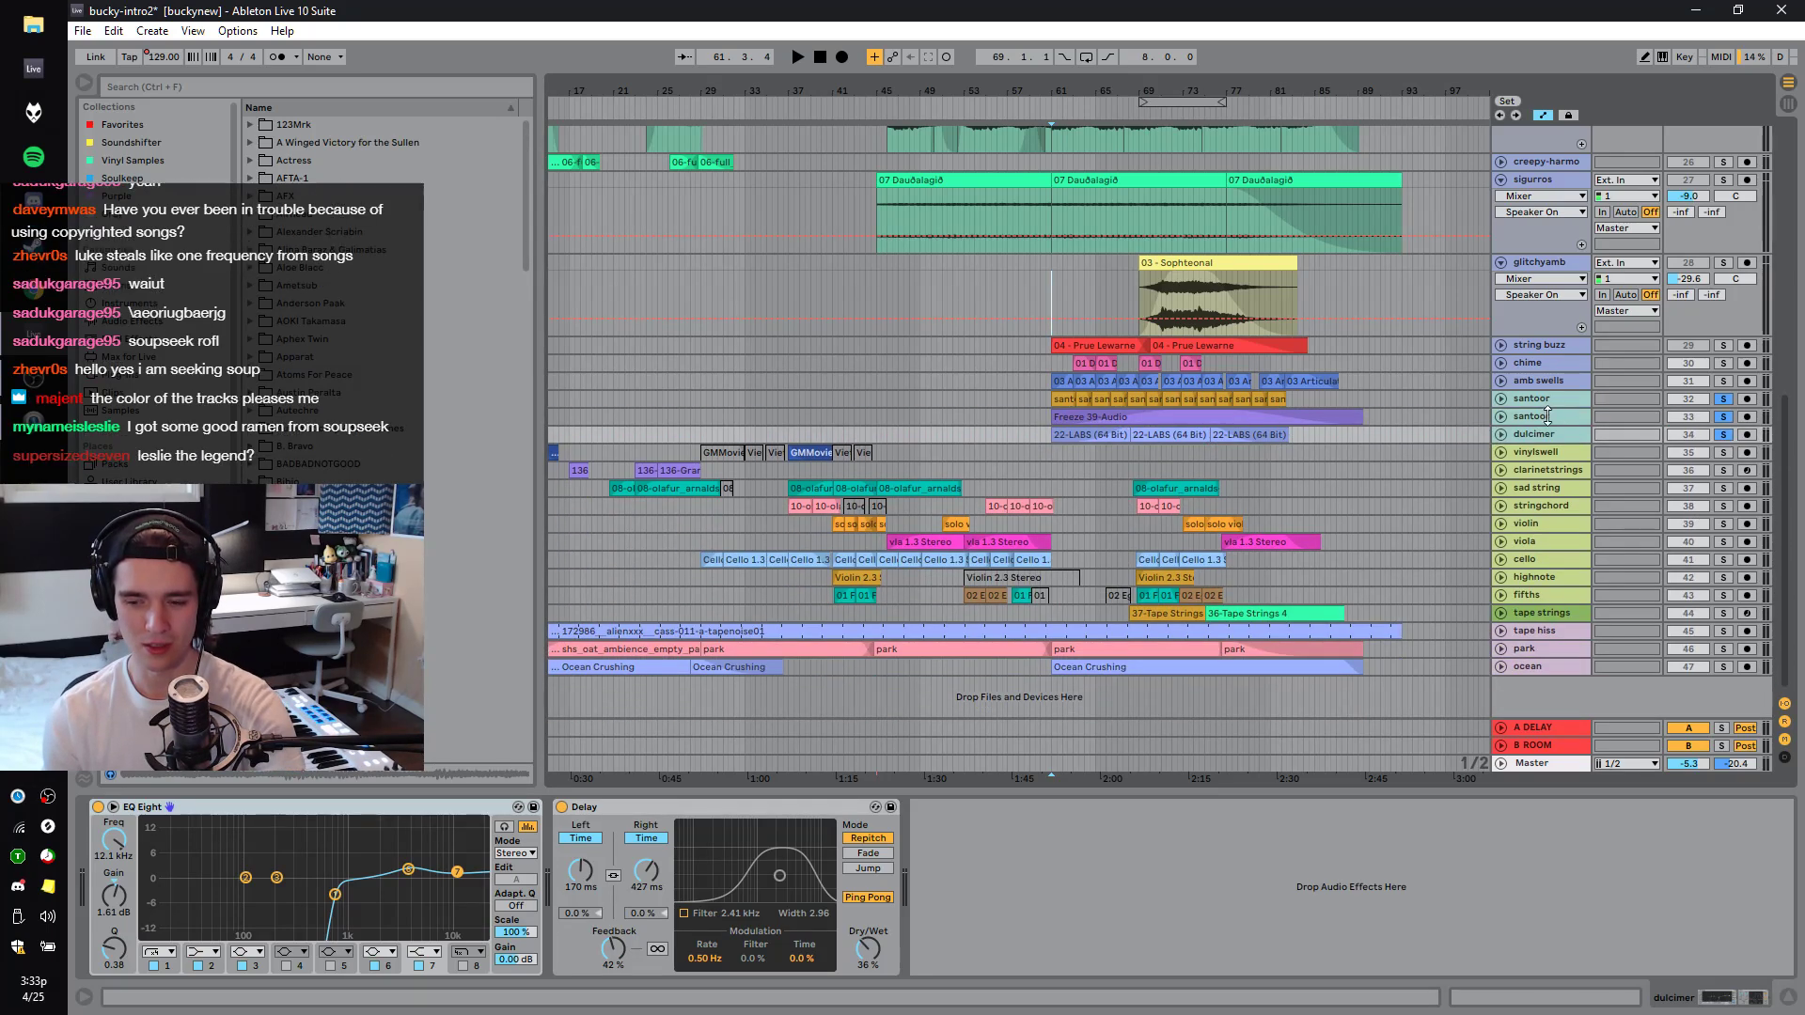
{"action": "left_click_drag", "start_coordinate": [1549, 425], "coordinate": [1548, 391]}
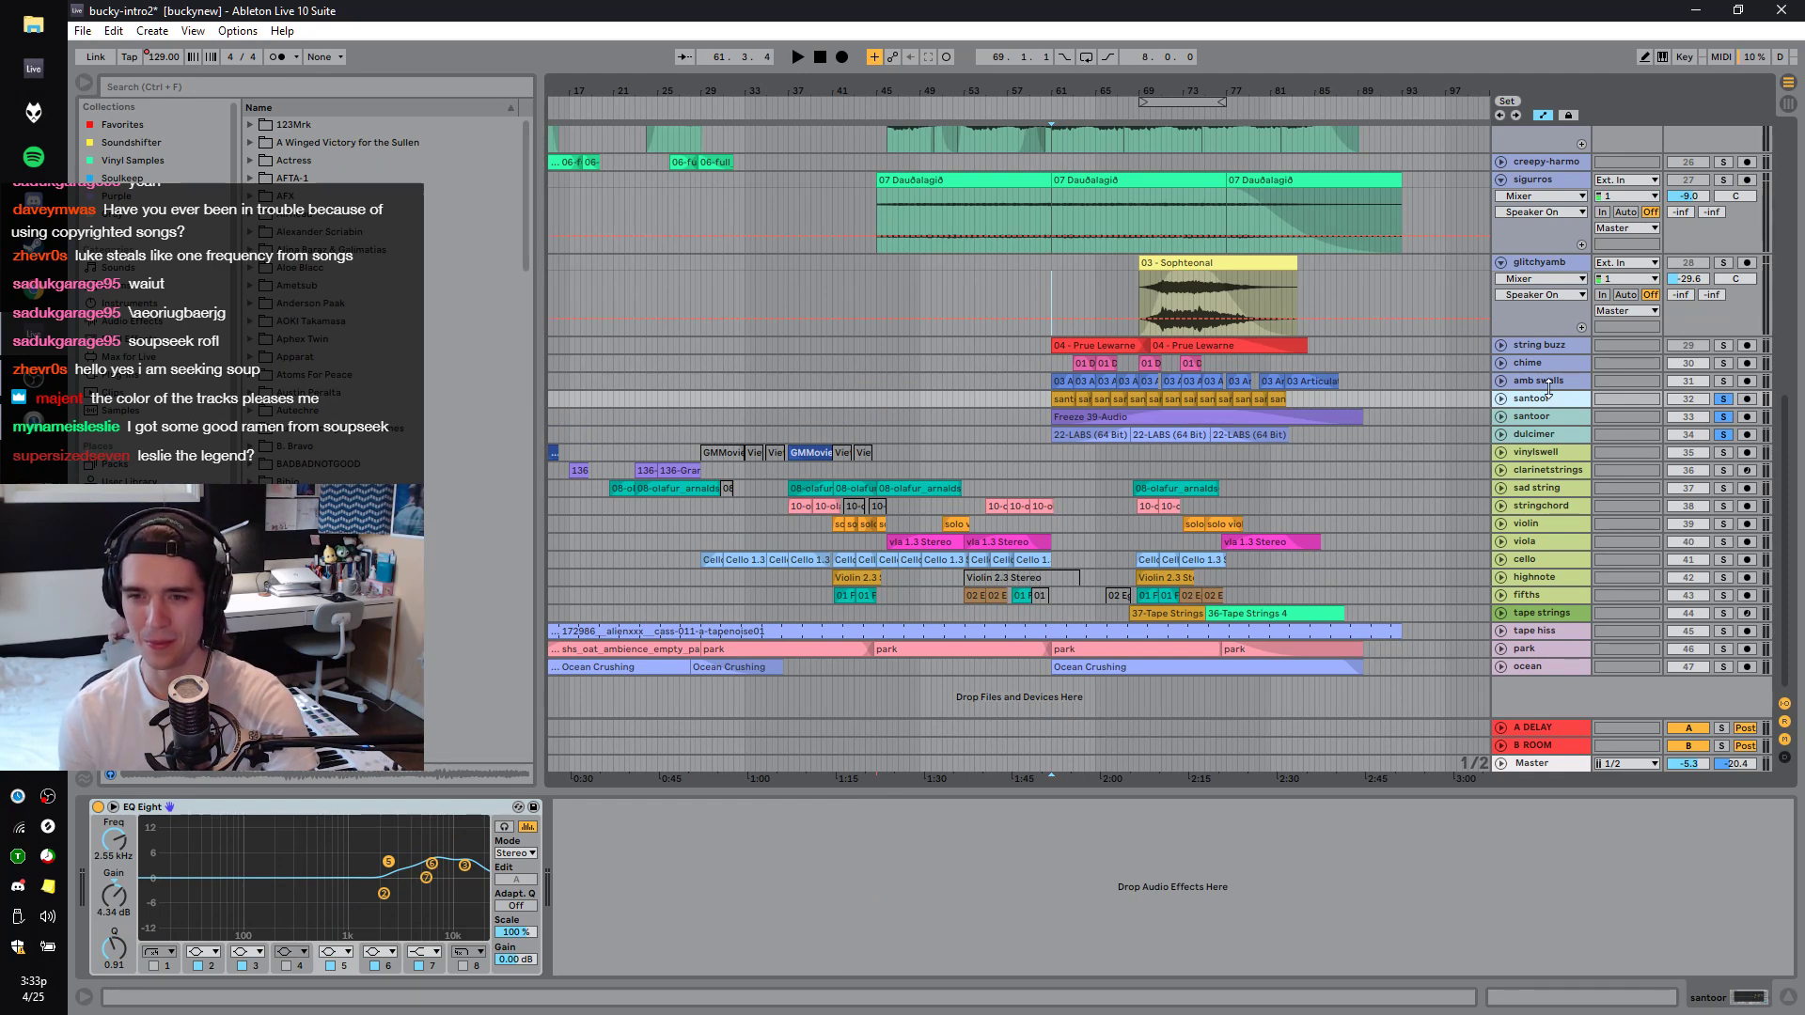
{"action": "left_click_drag", "start_coordinate": [1543, 441], "coordinate": [1543, 437]}
Play the soloed santoor and dulcimer tracks from bar 69.
{"action": "left_click", "coordinate": [1137, 464]}
{"action": "key", "text": "space"}
{"action": "key", "text": "space"}
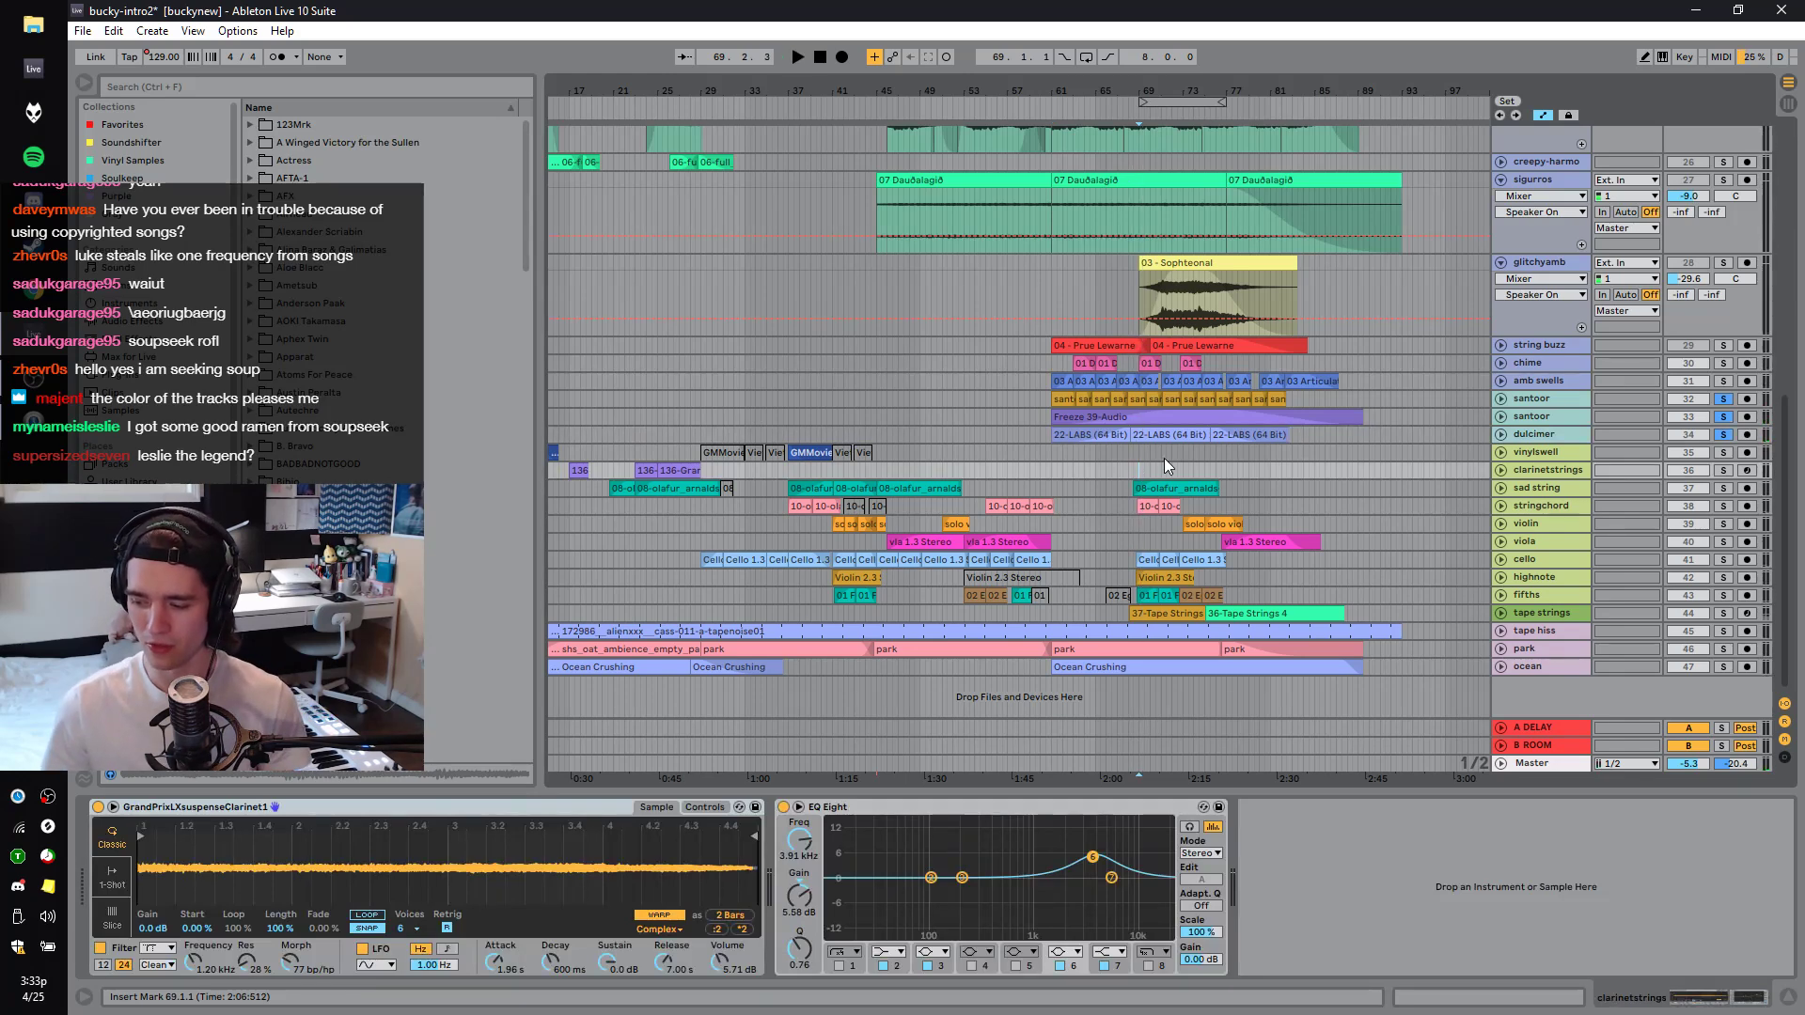
{"action": "key", "text": "space"}
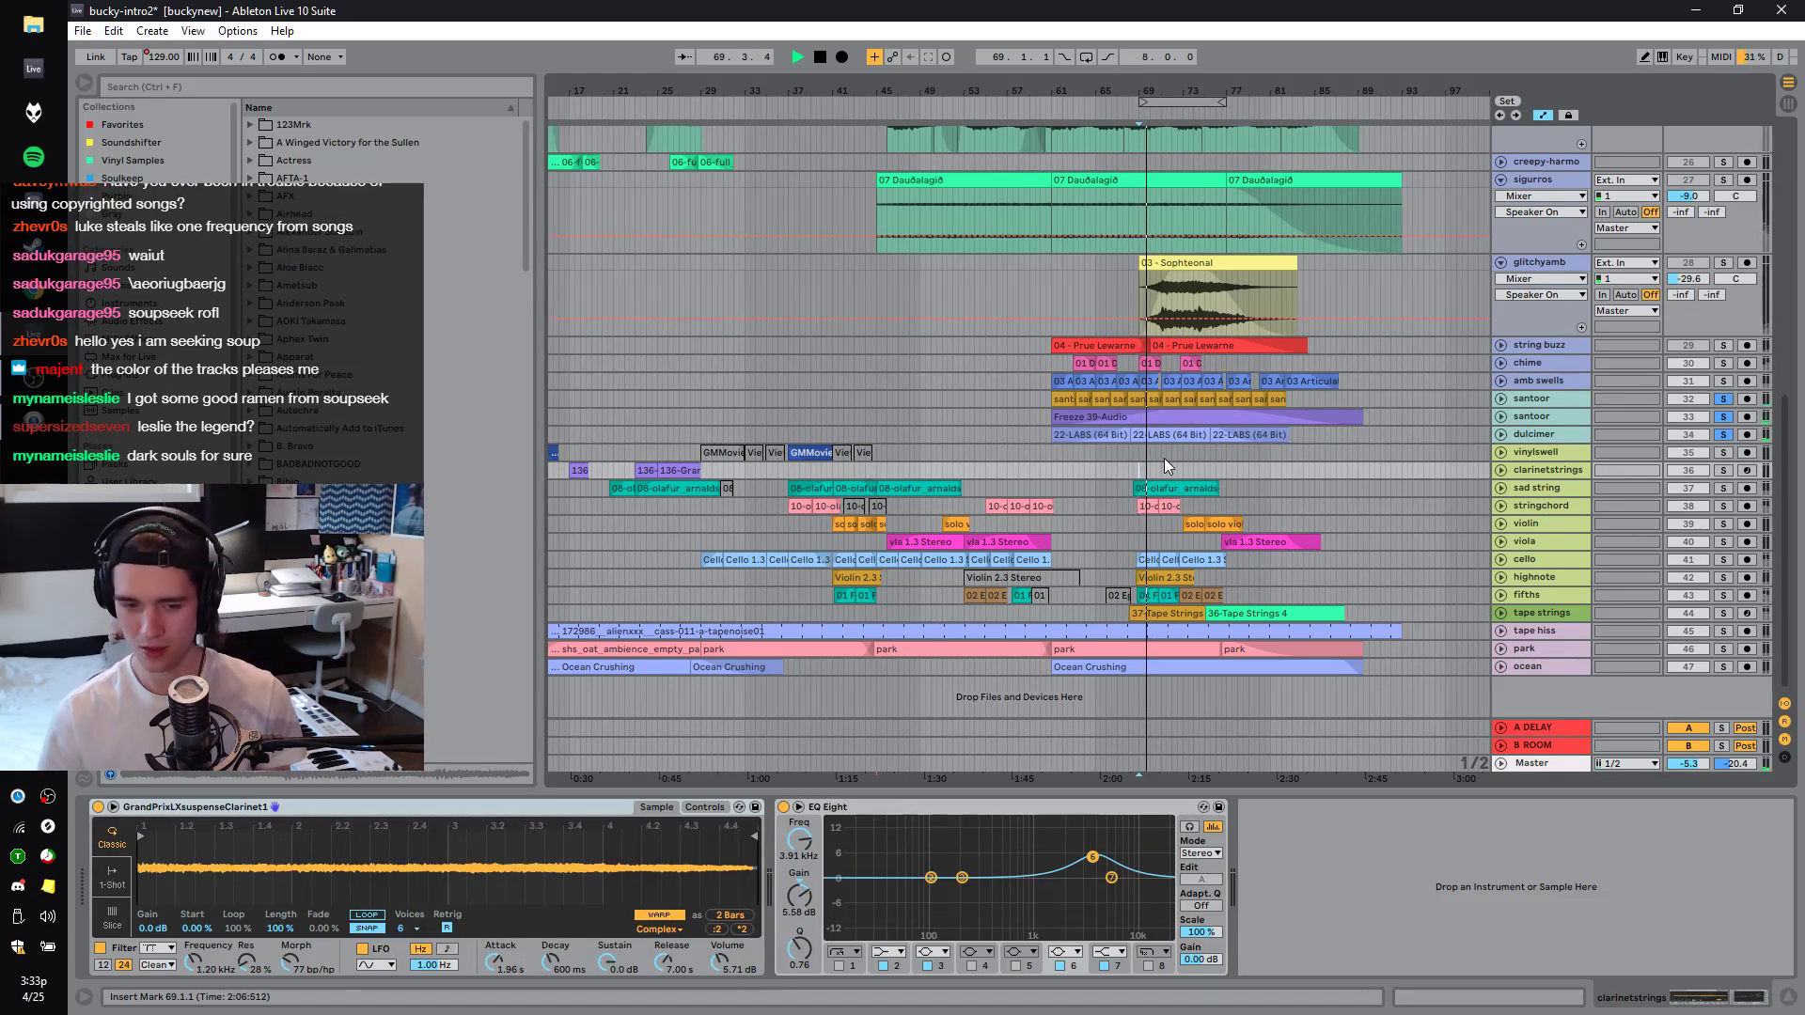
Unfold both santoor tracks and display the EQ Eight of the one holding the Freeze 39-Audio clip during playback.
{"action": "left_click", "coordinate": [1501, 416]}
{"action": "left_click", "coordinate": [1501, 399]}
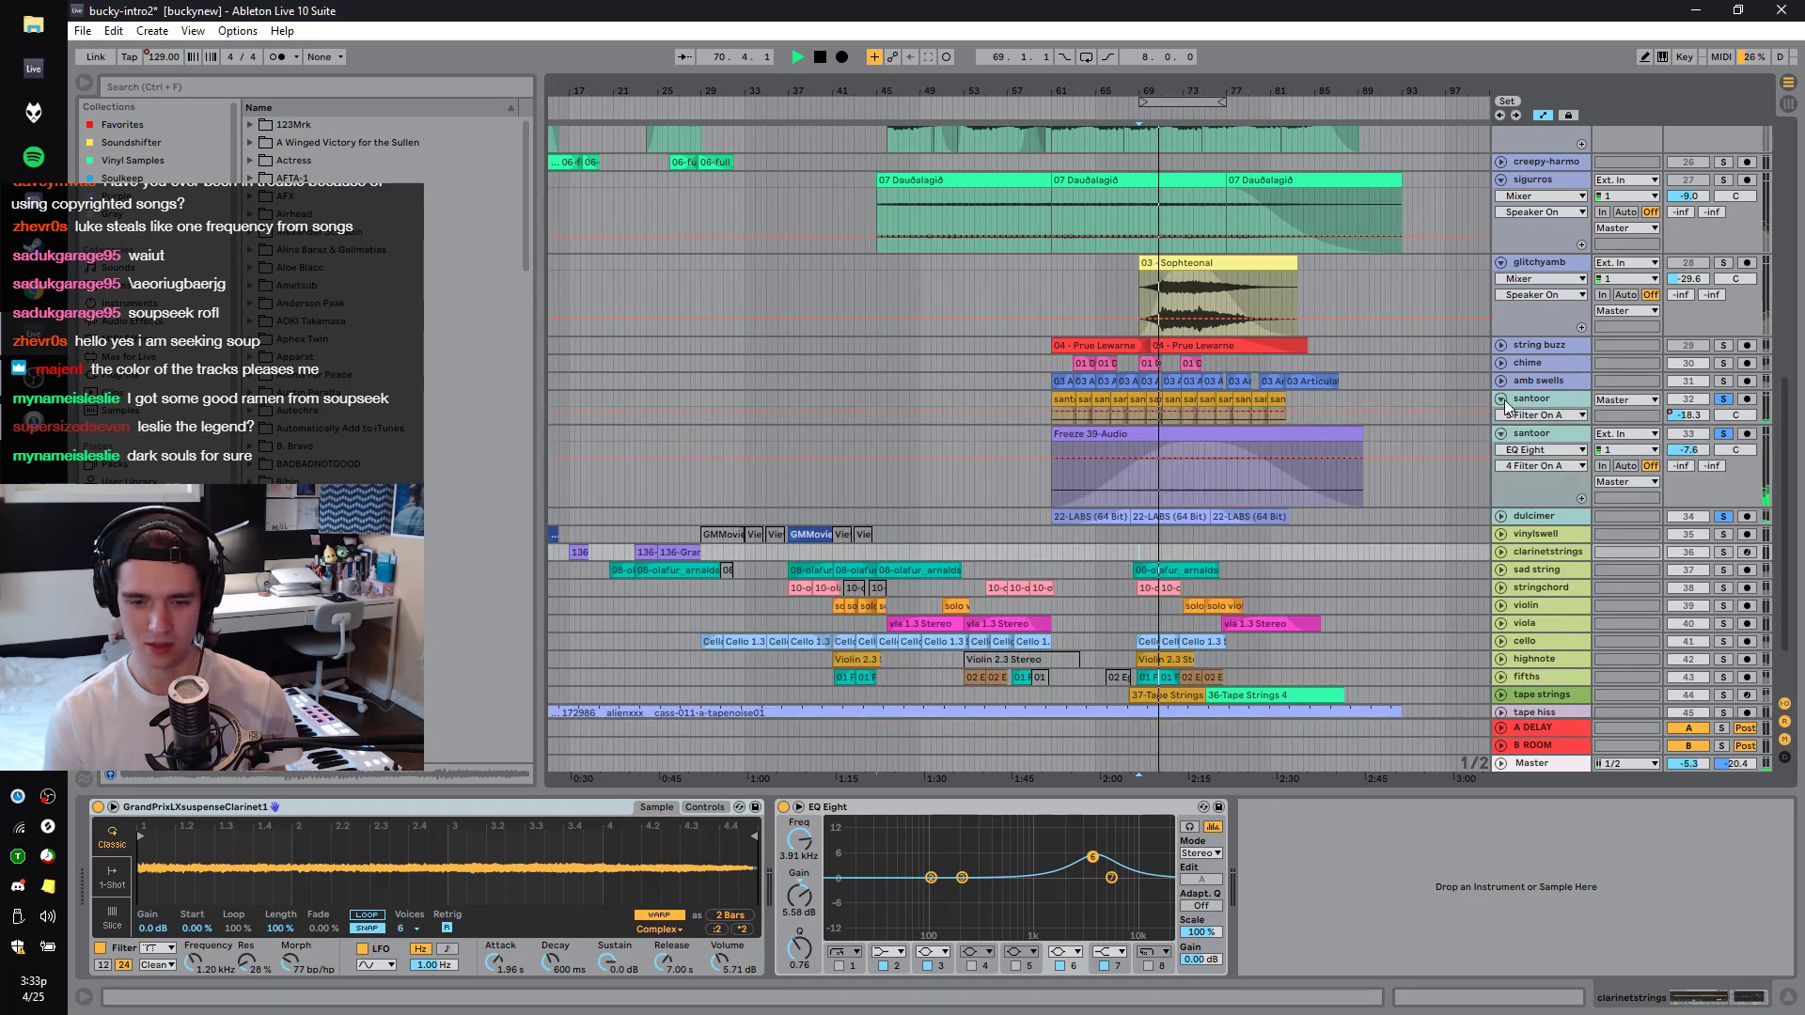
{"action": "scroll", "coordinate": [1209, 513], "scroll_direction": "up", "scroll_amount": 3}
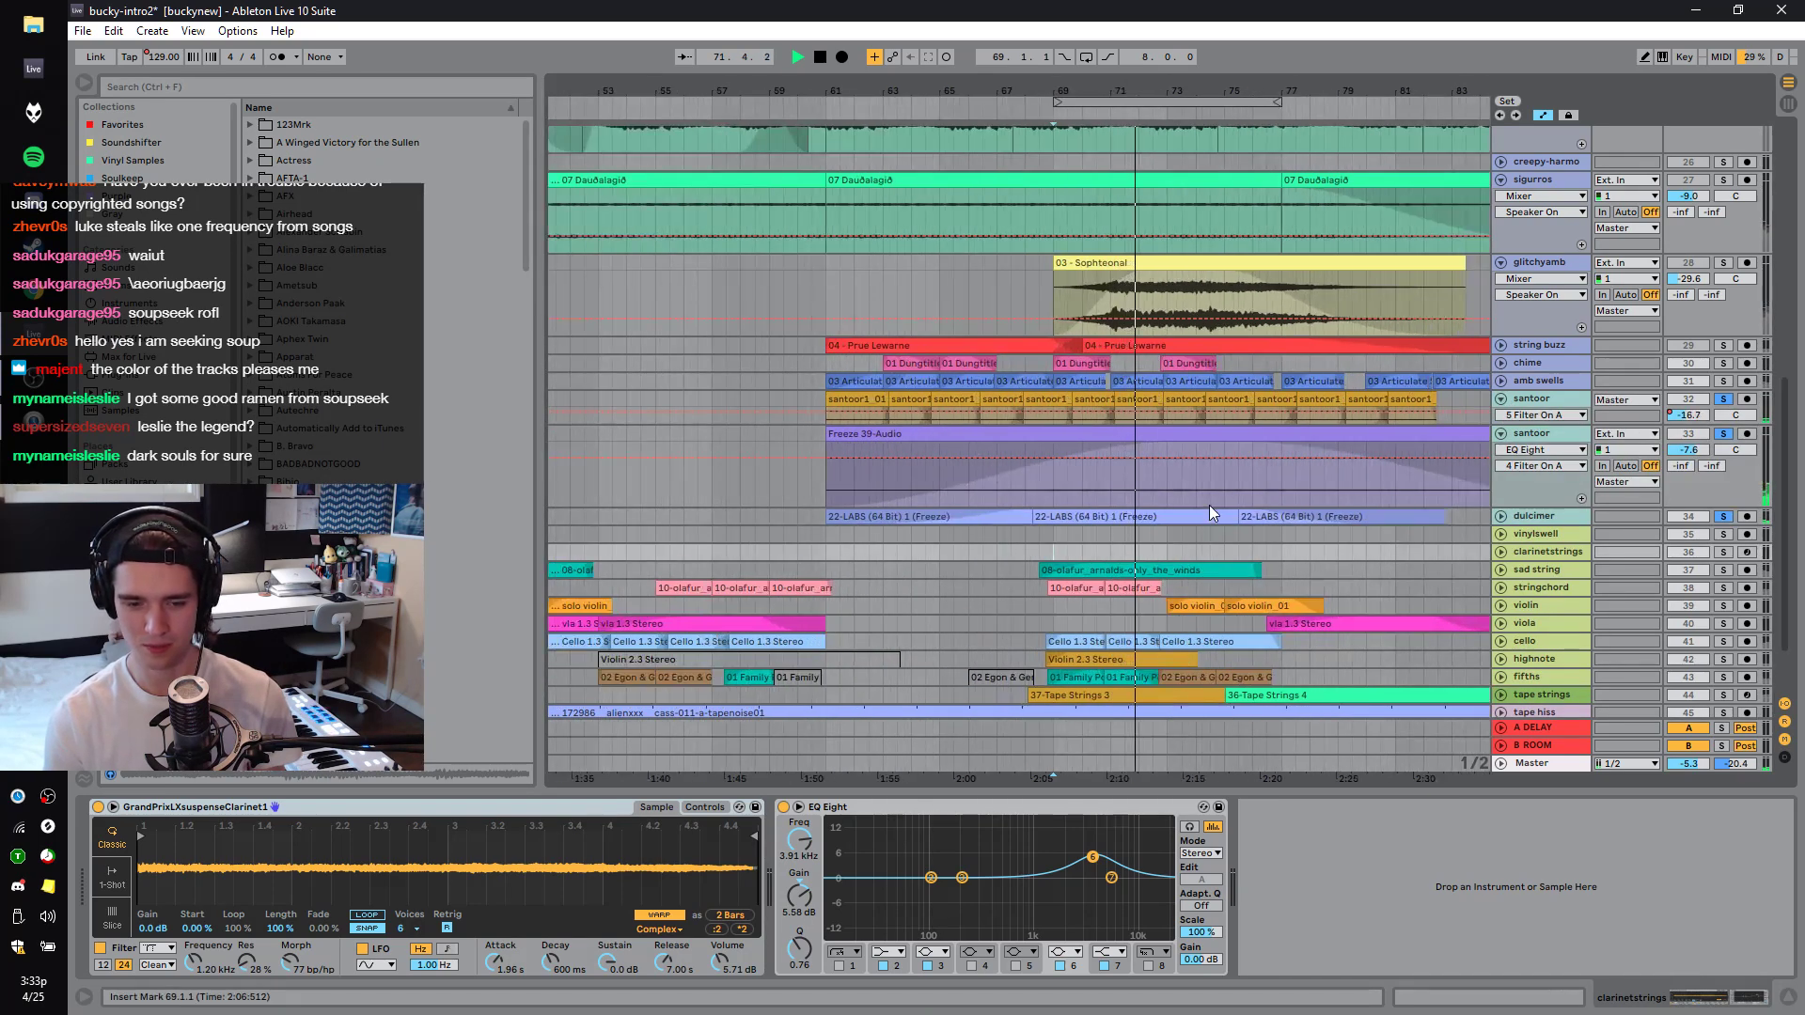
{"action": "left_click", "coordinate": [1210, 505]}
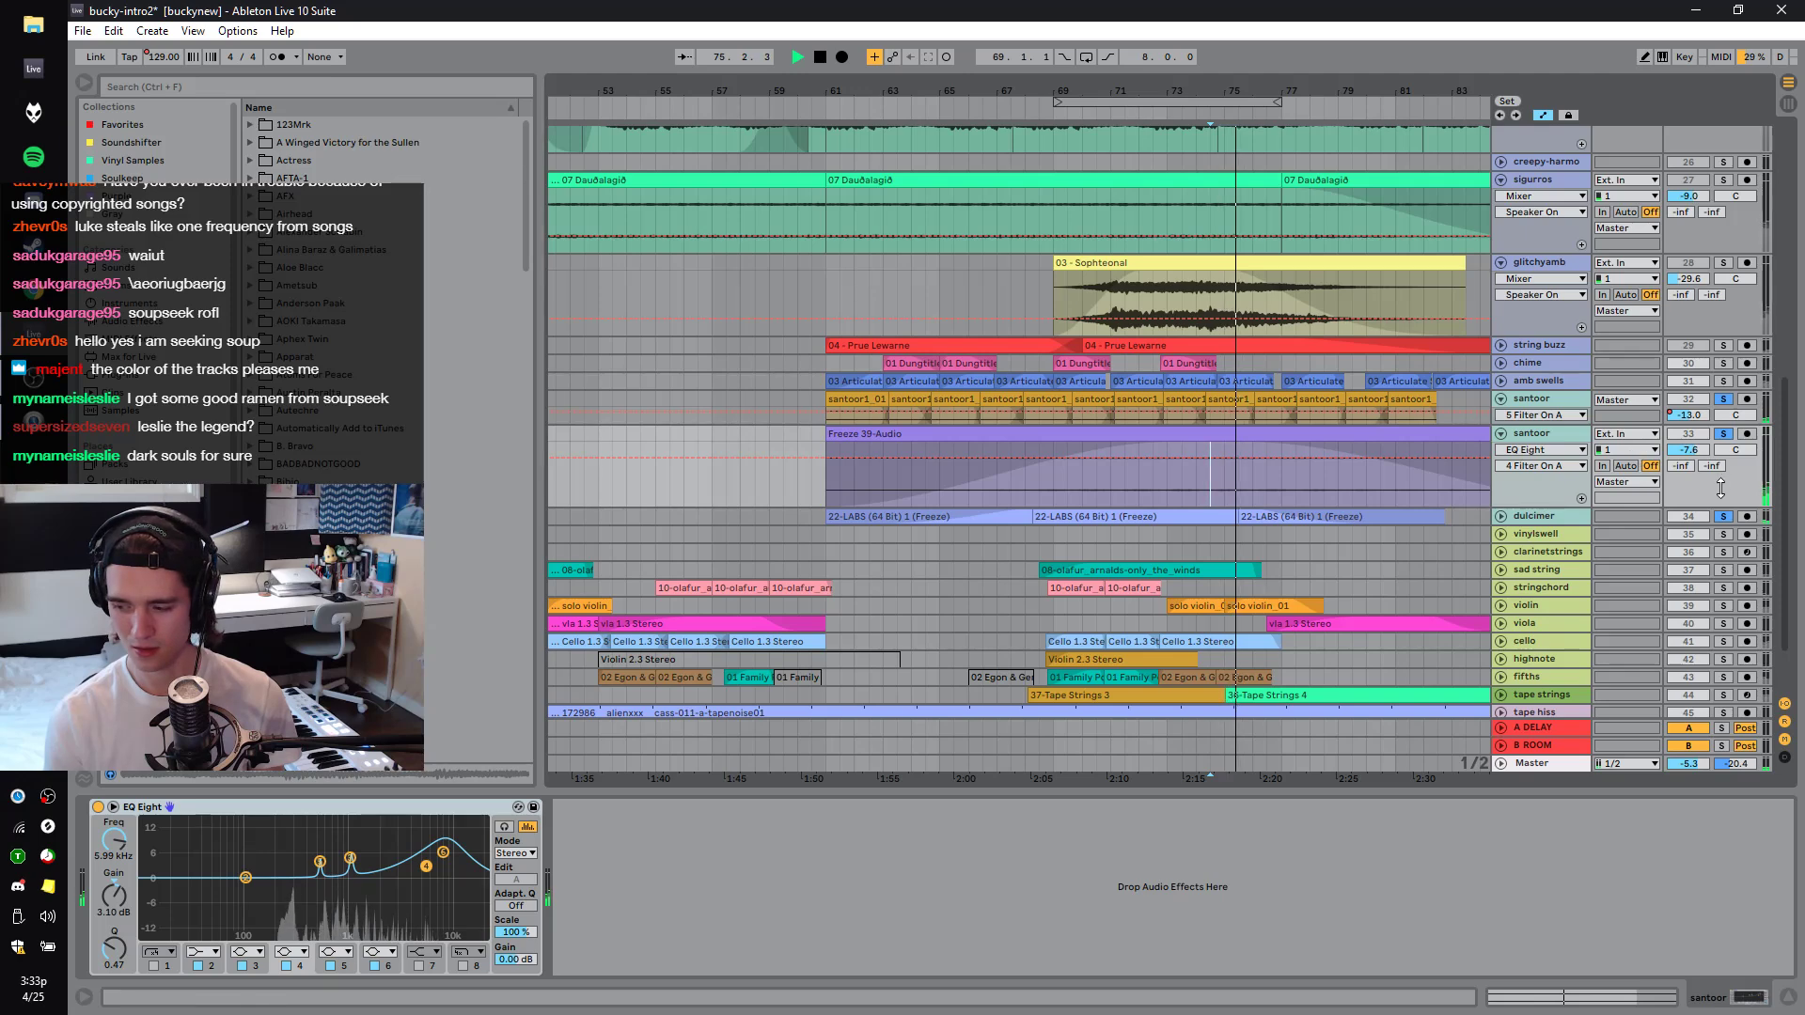
Unsolo the santoor and dulcimer tracks and play them within the mix from bar 71.
{"action": "left_click", "coordinate": [1723, 433]}
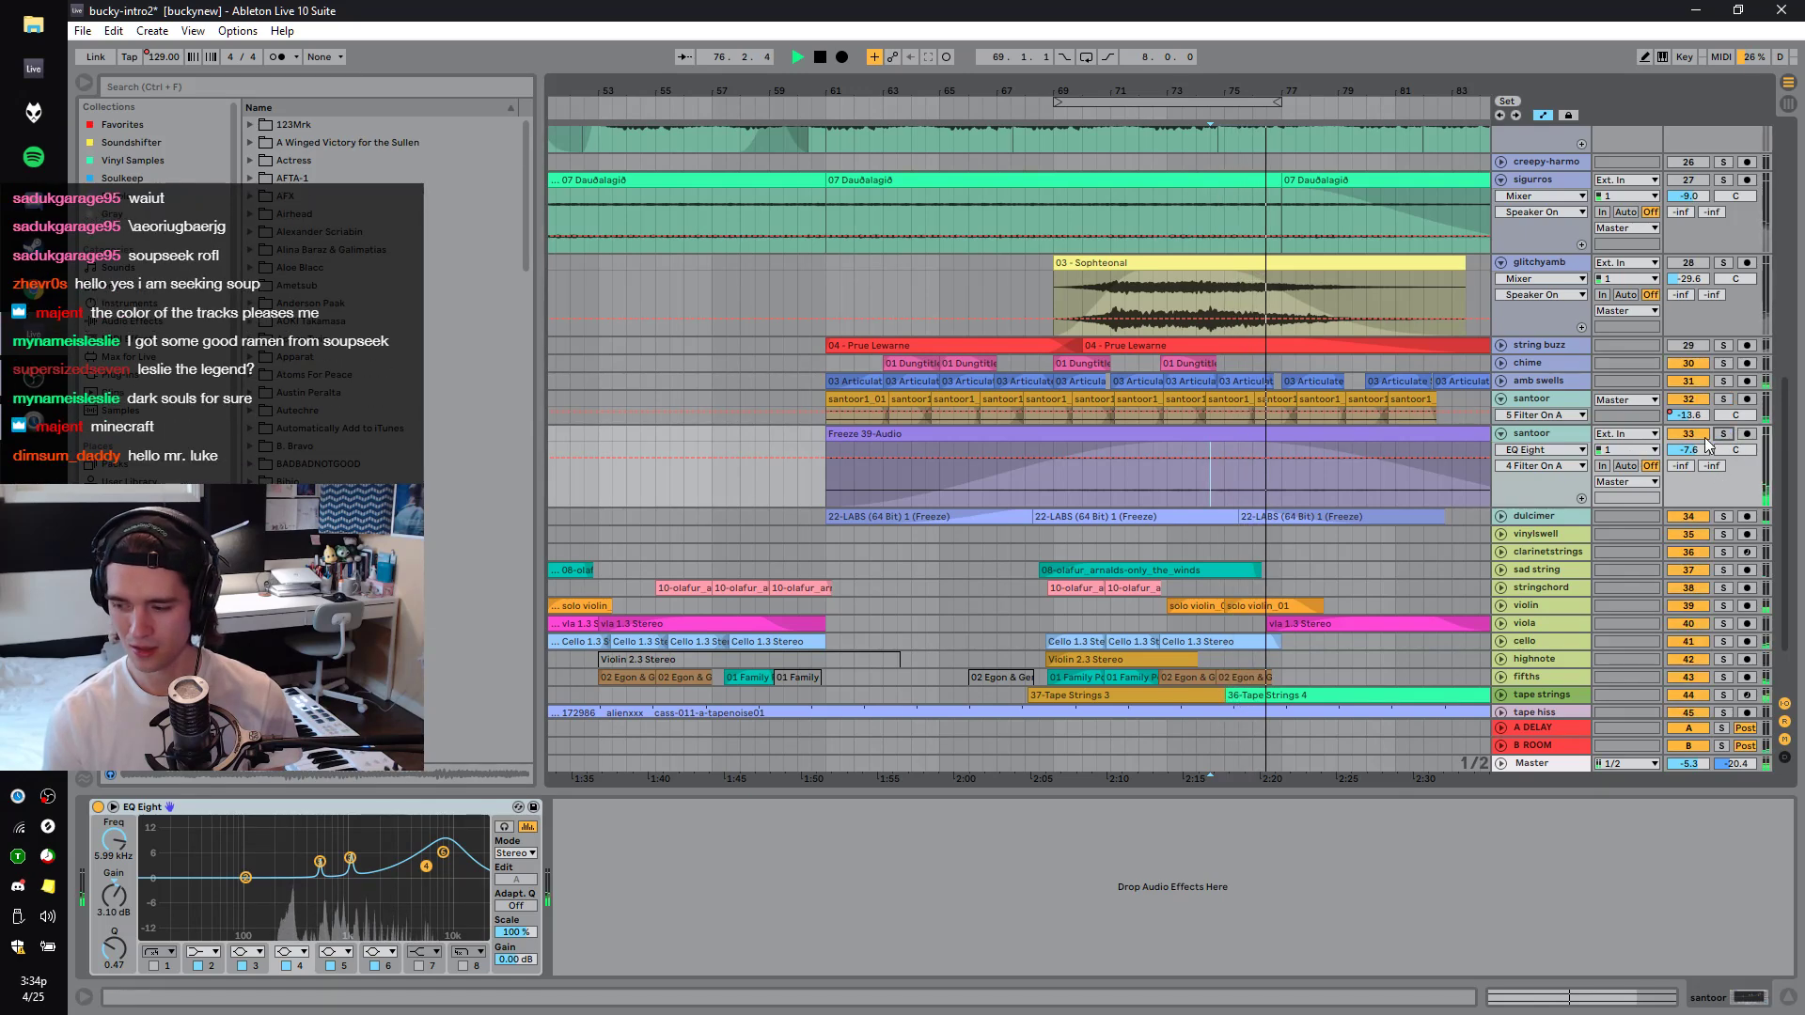
{"action": "key", "text": "space"}
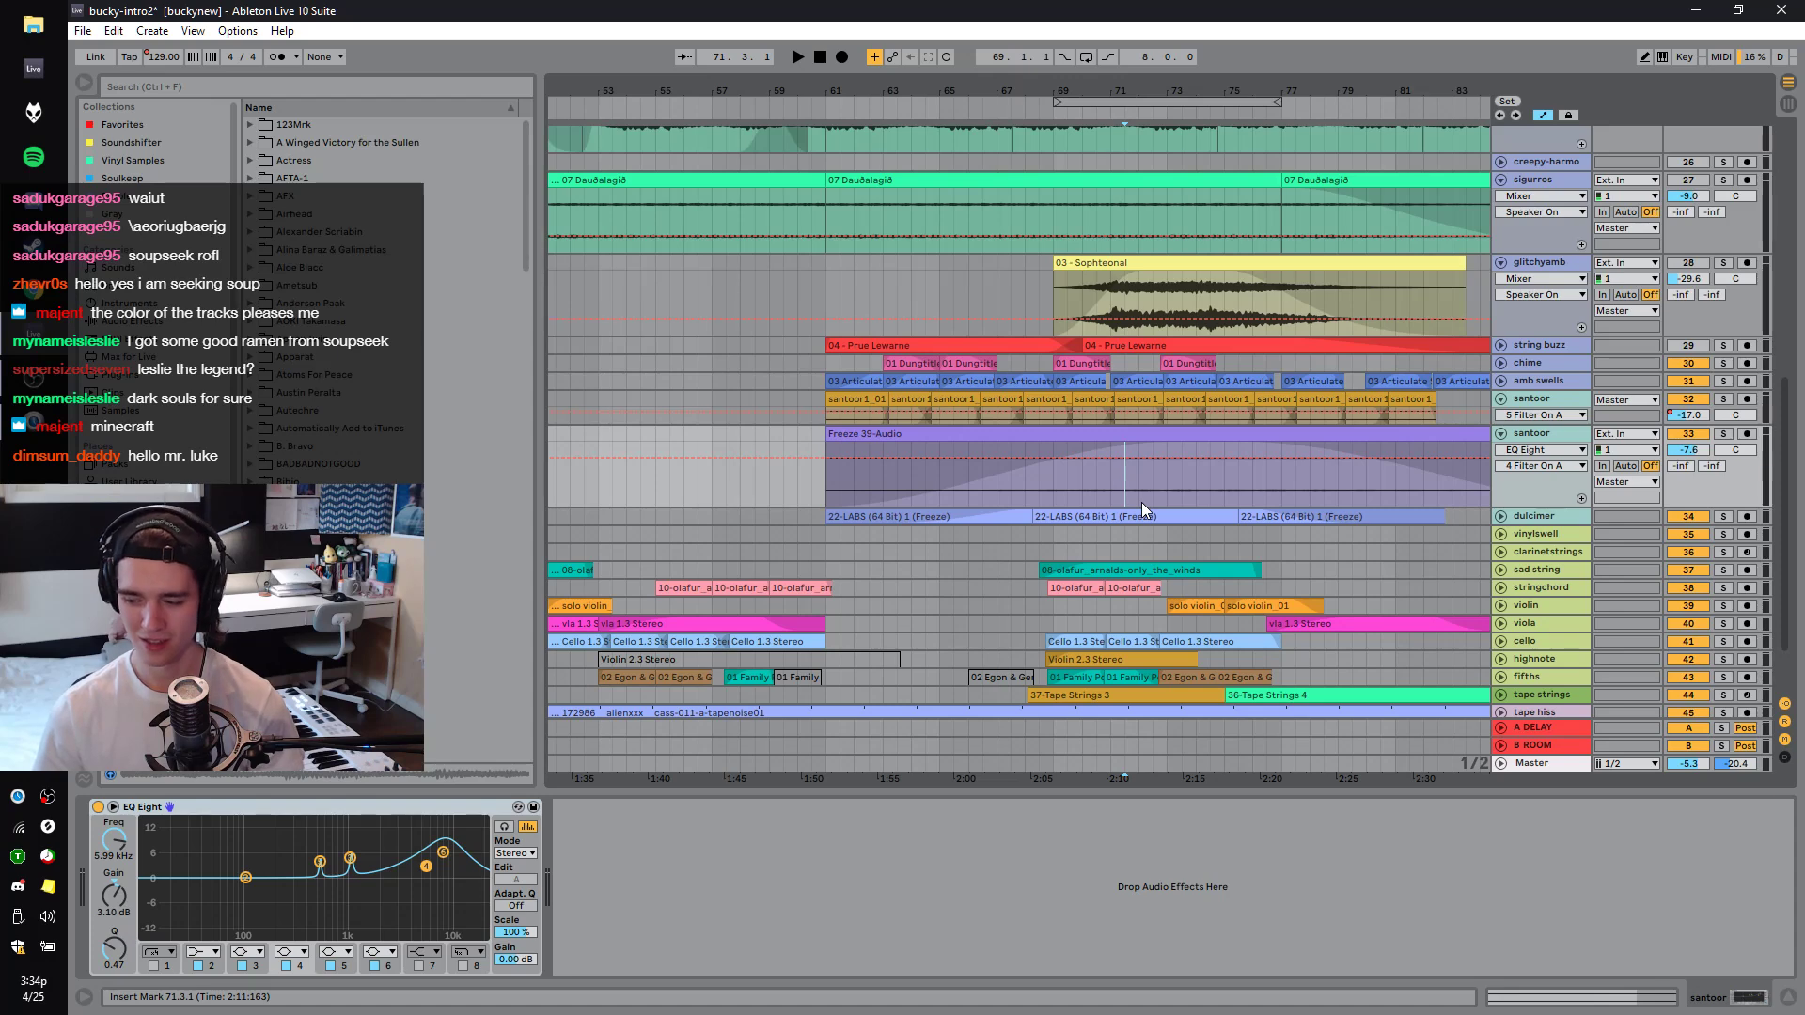
{"action": "key", "text": "space"}
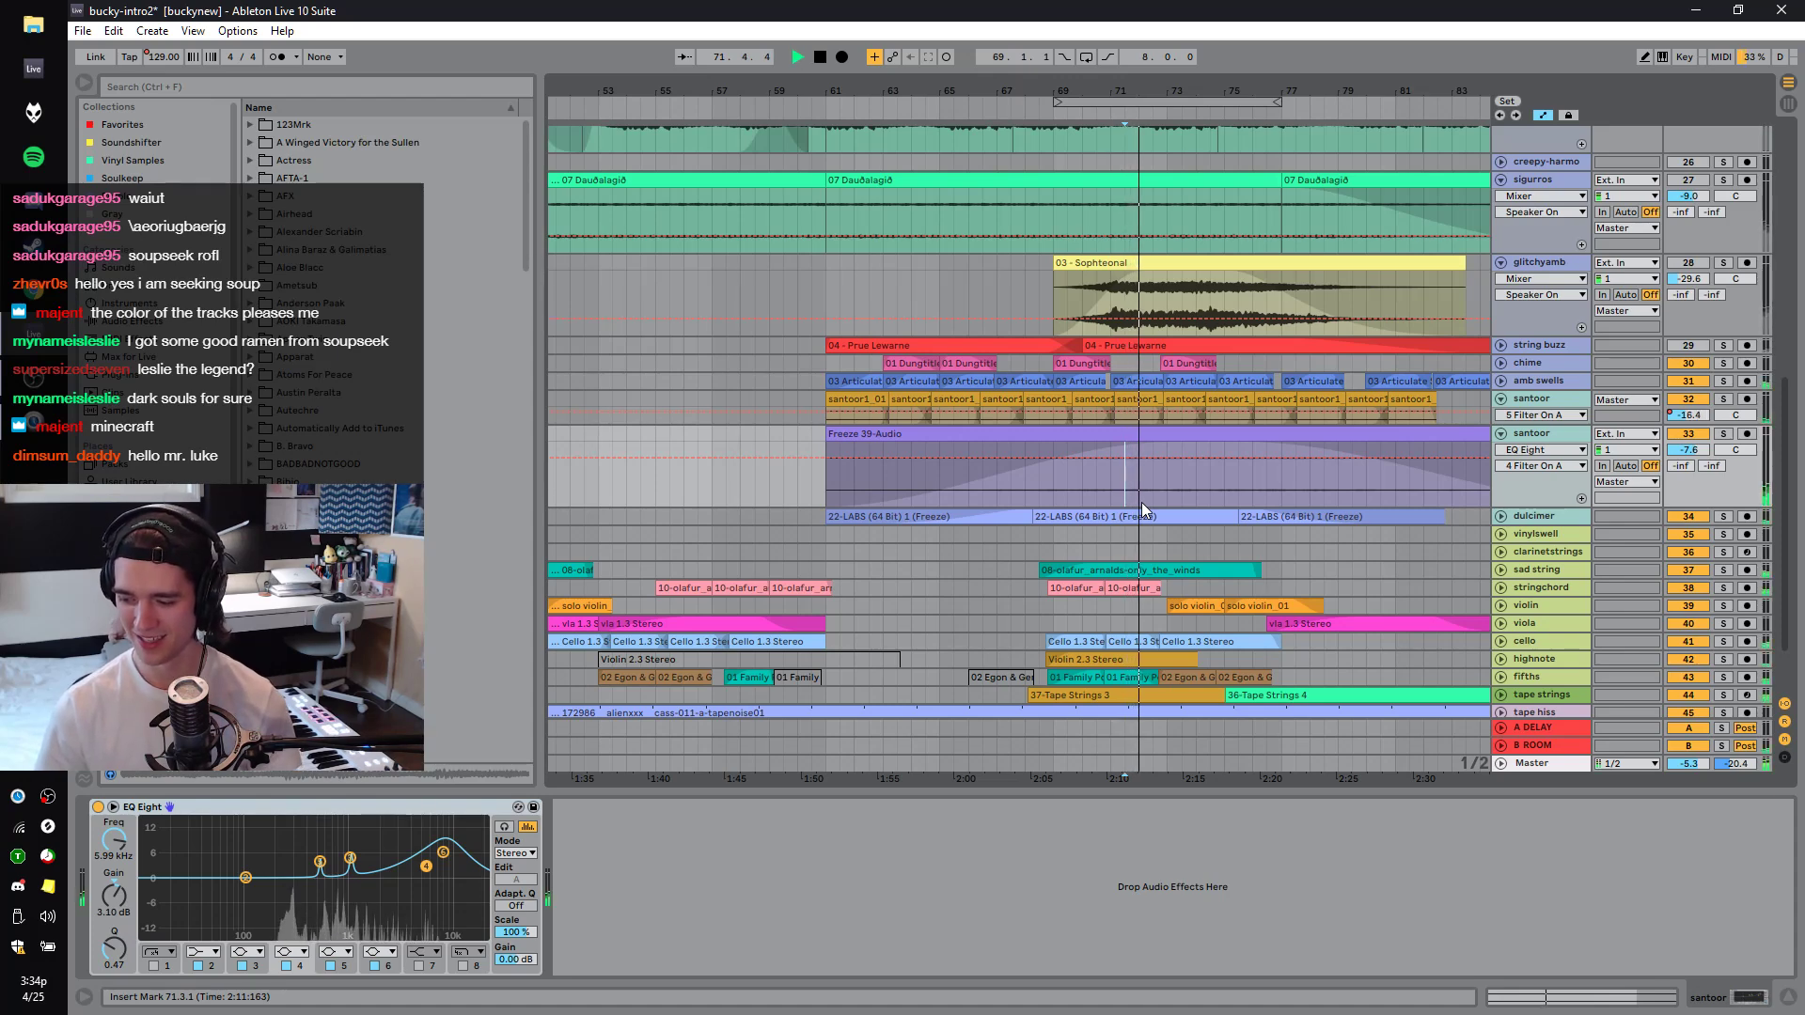
{"action": "key", "text": "space"}
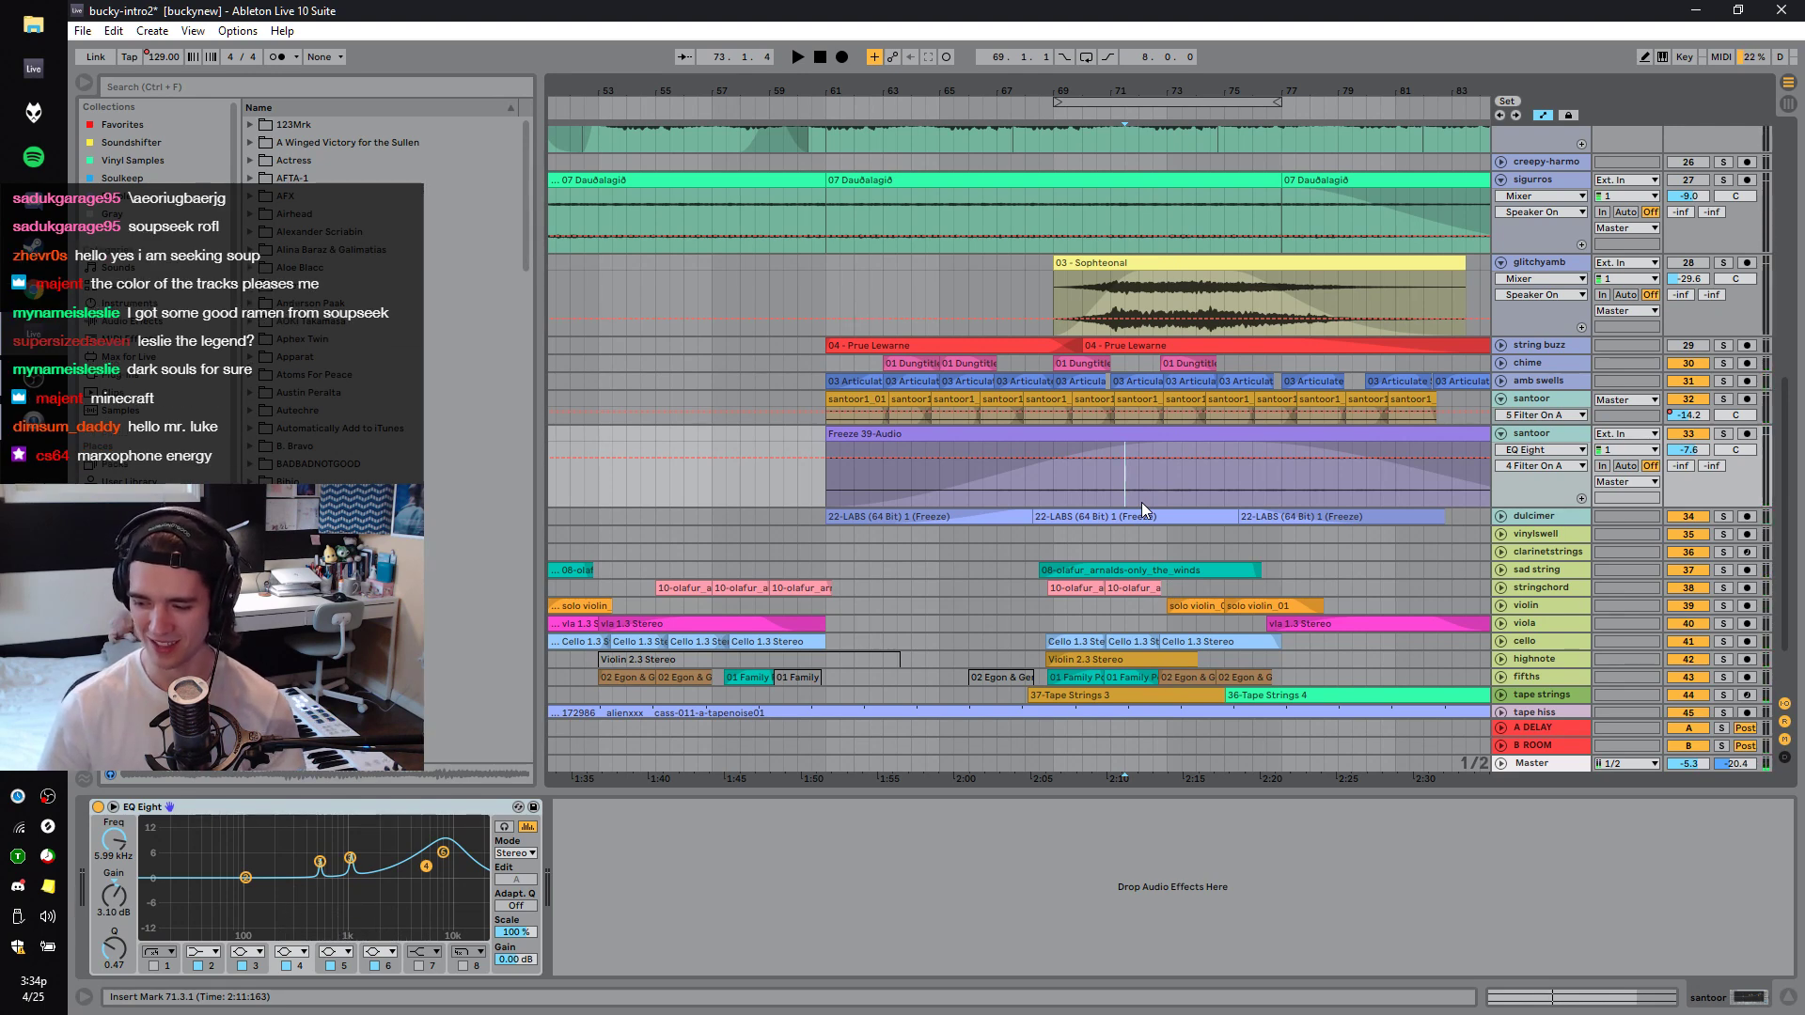
{"action": "key", "text": "space"}
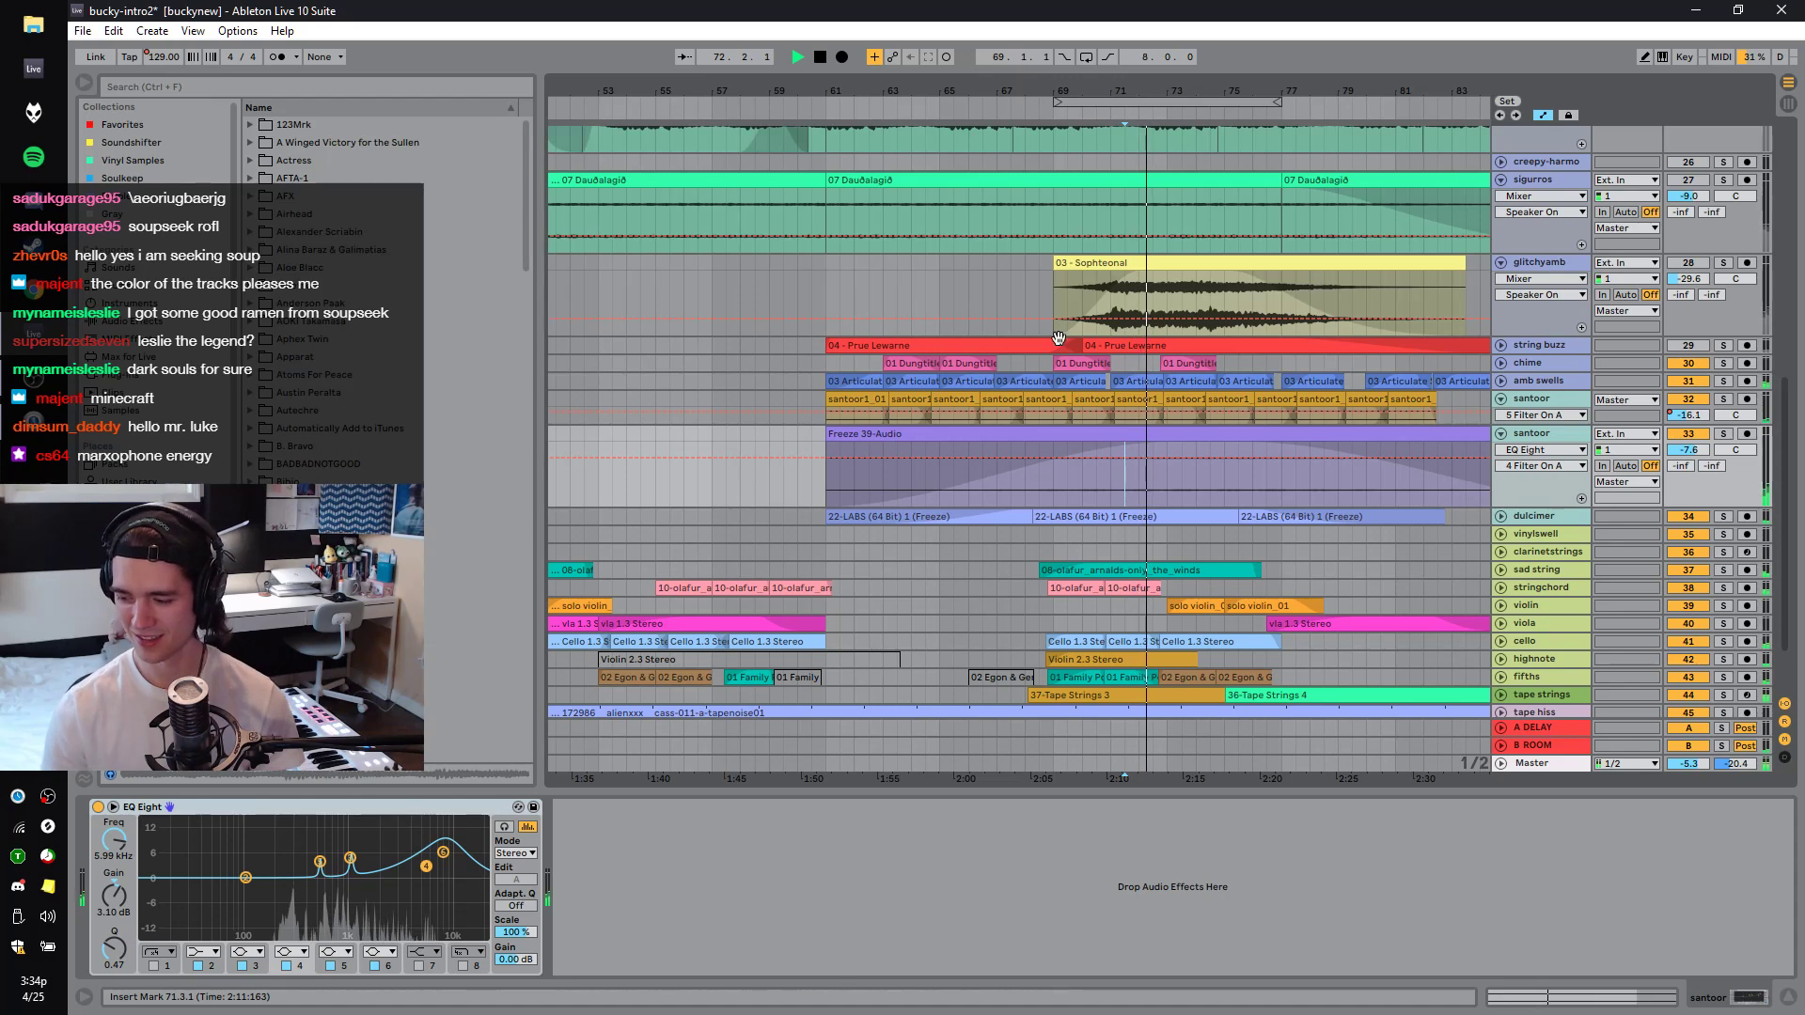
Solo dulcimer and both santoor tracks during playback around bar 74, and return to the full mix.
{"action": "left_click", "coordinate": [1724, 517]}
{"action": "left_click", "coordinate": [1723, 435], "text": "ctrl"}
{"action": "left_click", "coordinate": [1724, 400], "text": "ctrl"}
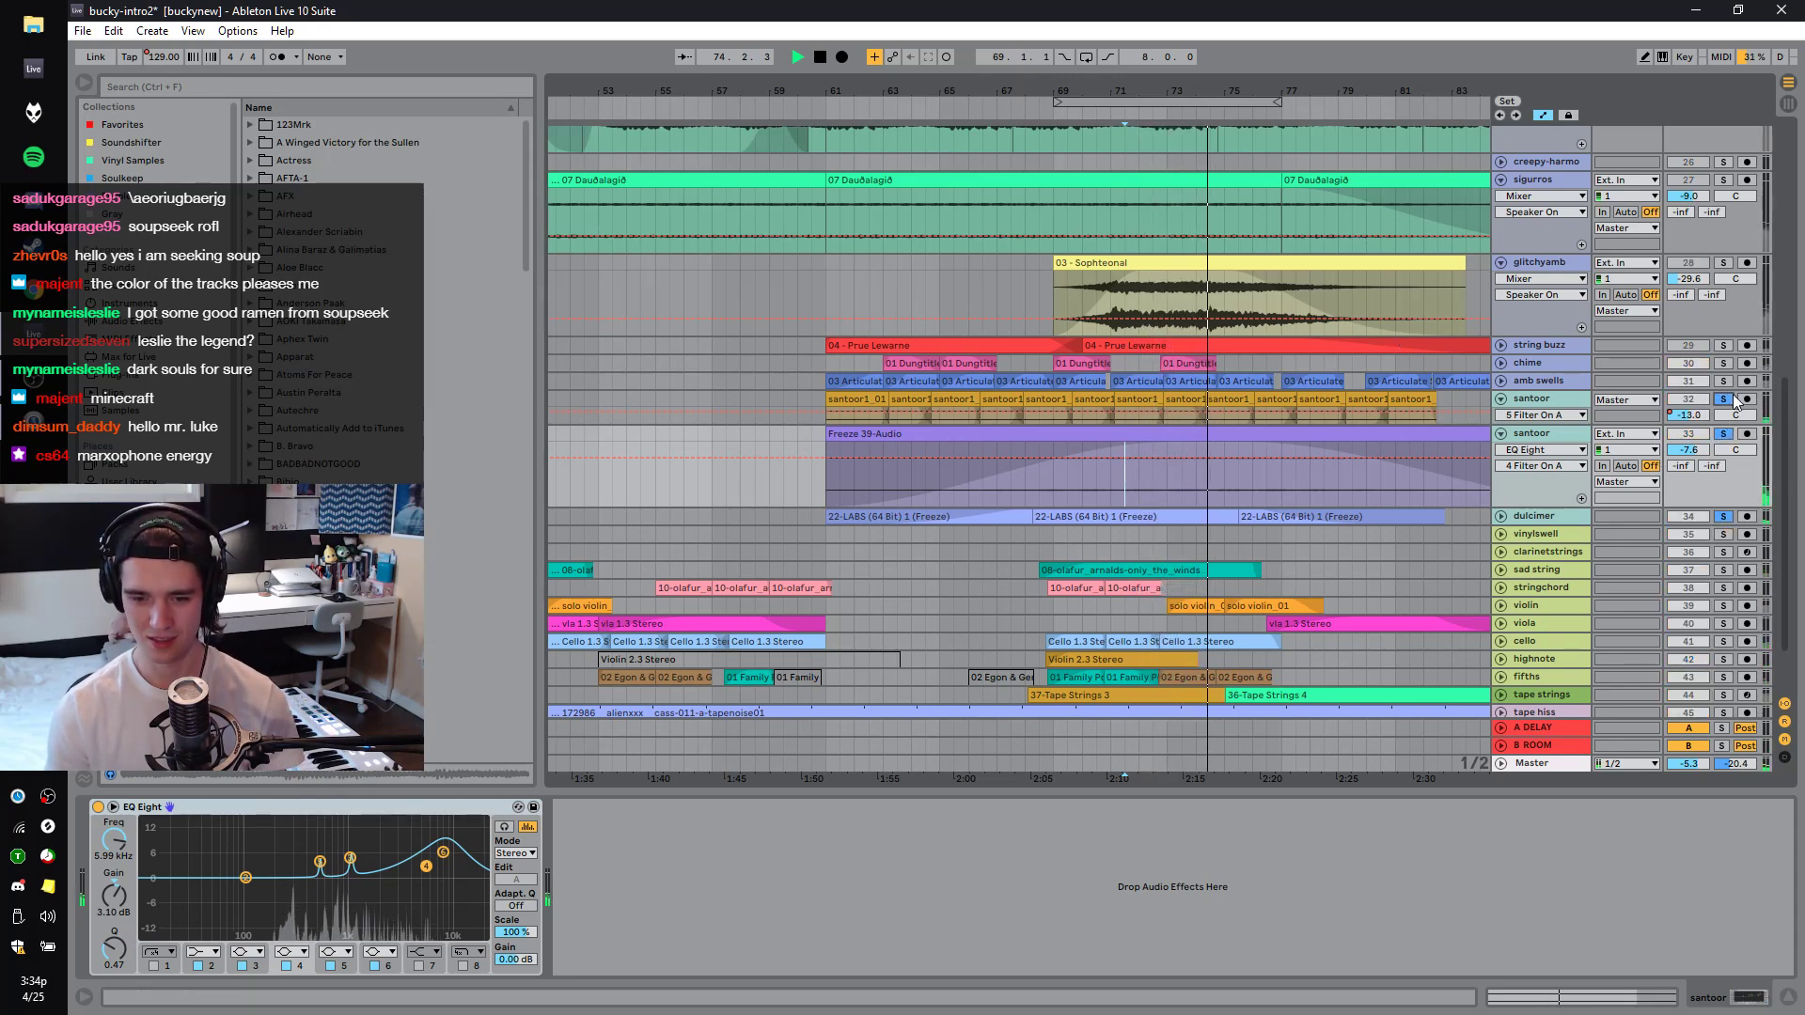
{"action": "left_click", "coordinate": [1726, 399]}
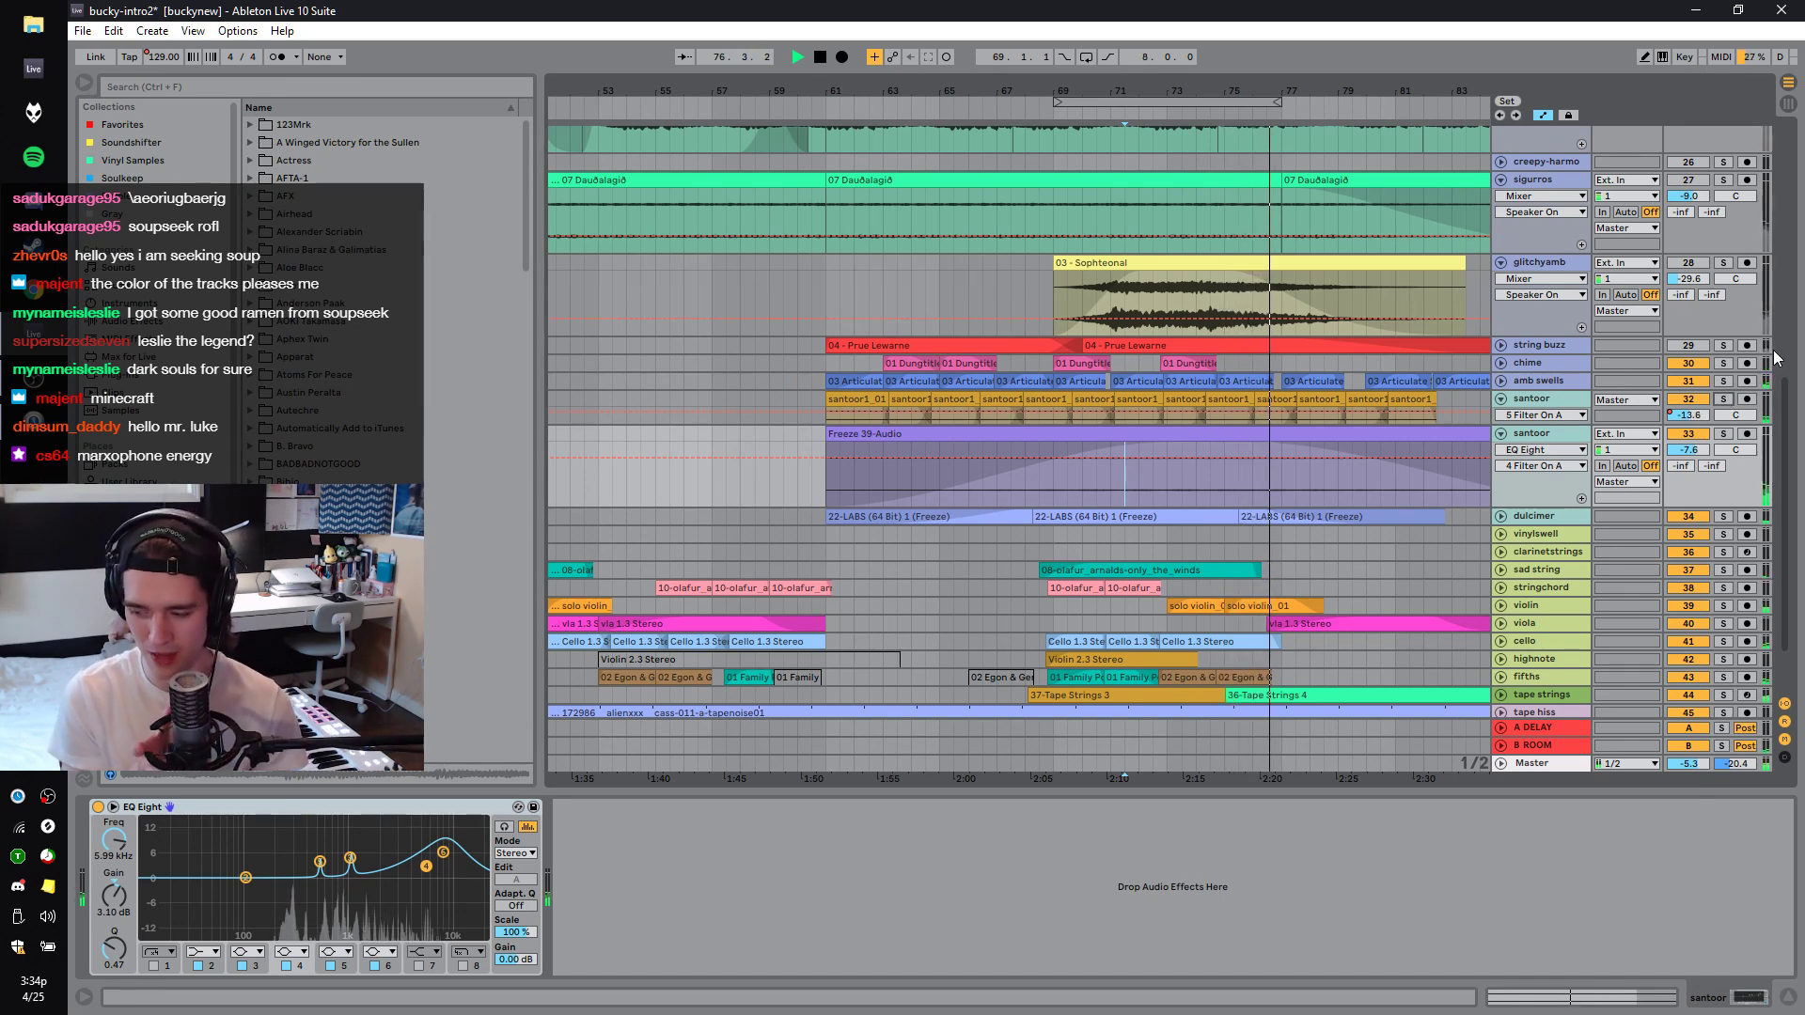
Play the mix from around bar 66, display the upper santoor track's EQ Eight, and stop playback.
{"action": "left_click_drag", "start_coordinate": [1323, 91], "coordinate": [1323, 58]}
{"action": "left_click", "coordinate": [1164, 494]}
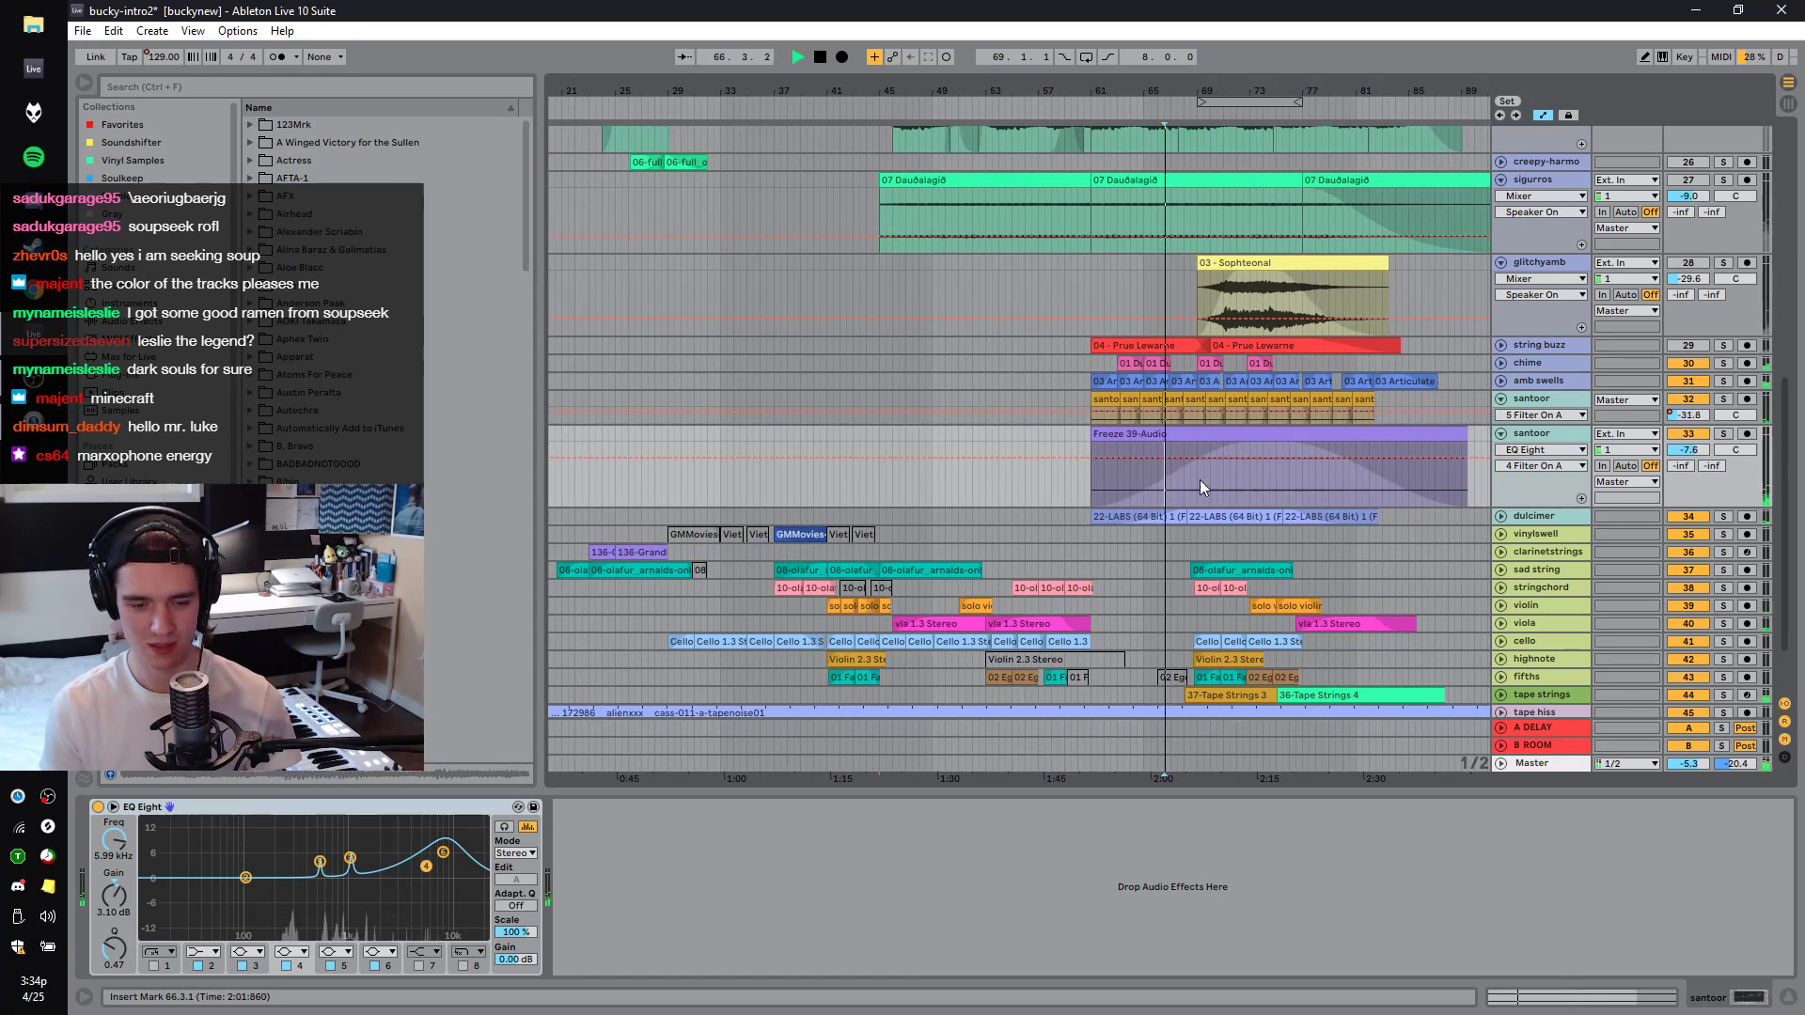
{"action": "left_click", "coordinate": [1565, 418]}
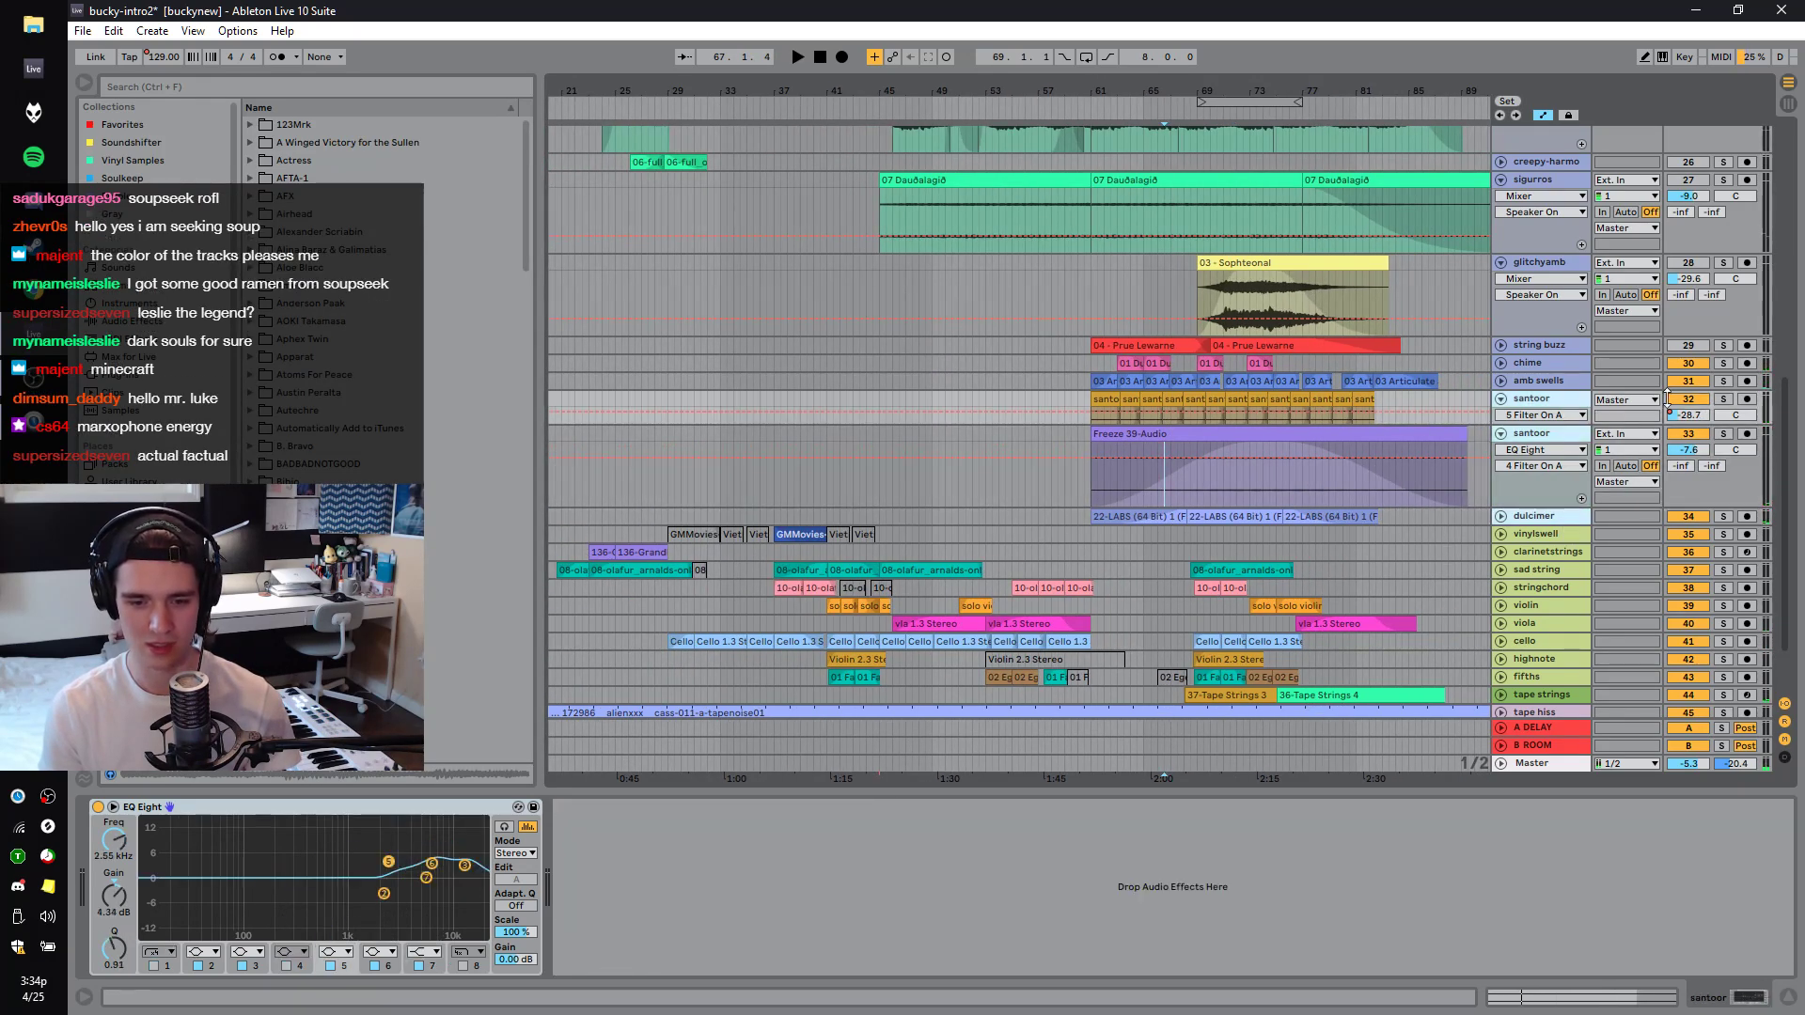
{"action": "key", "text": "space"}
Play the mix from bar 71 with the santoor tracks and dulcimer deactivated.
{"action": "left_click", "coordinate": [1452, 470]}
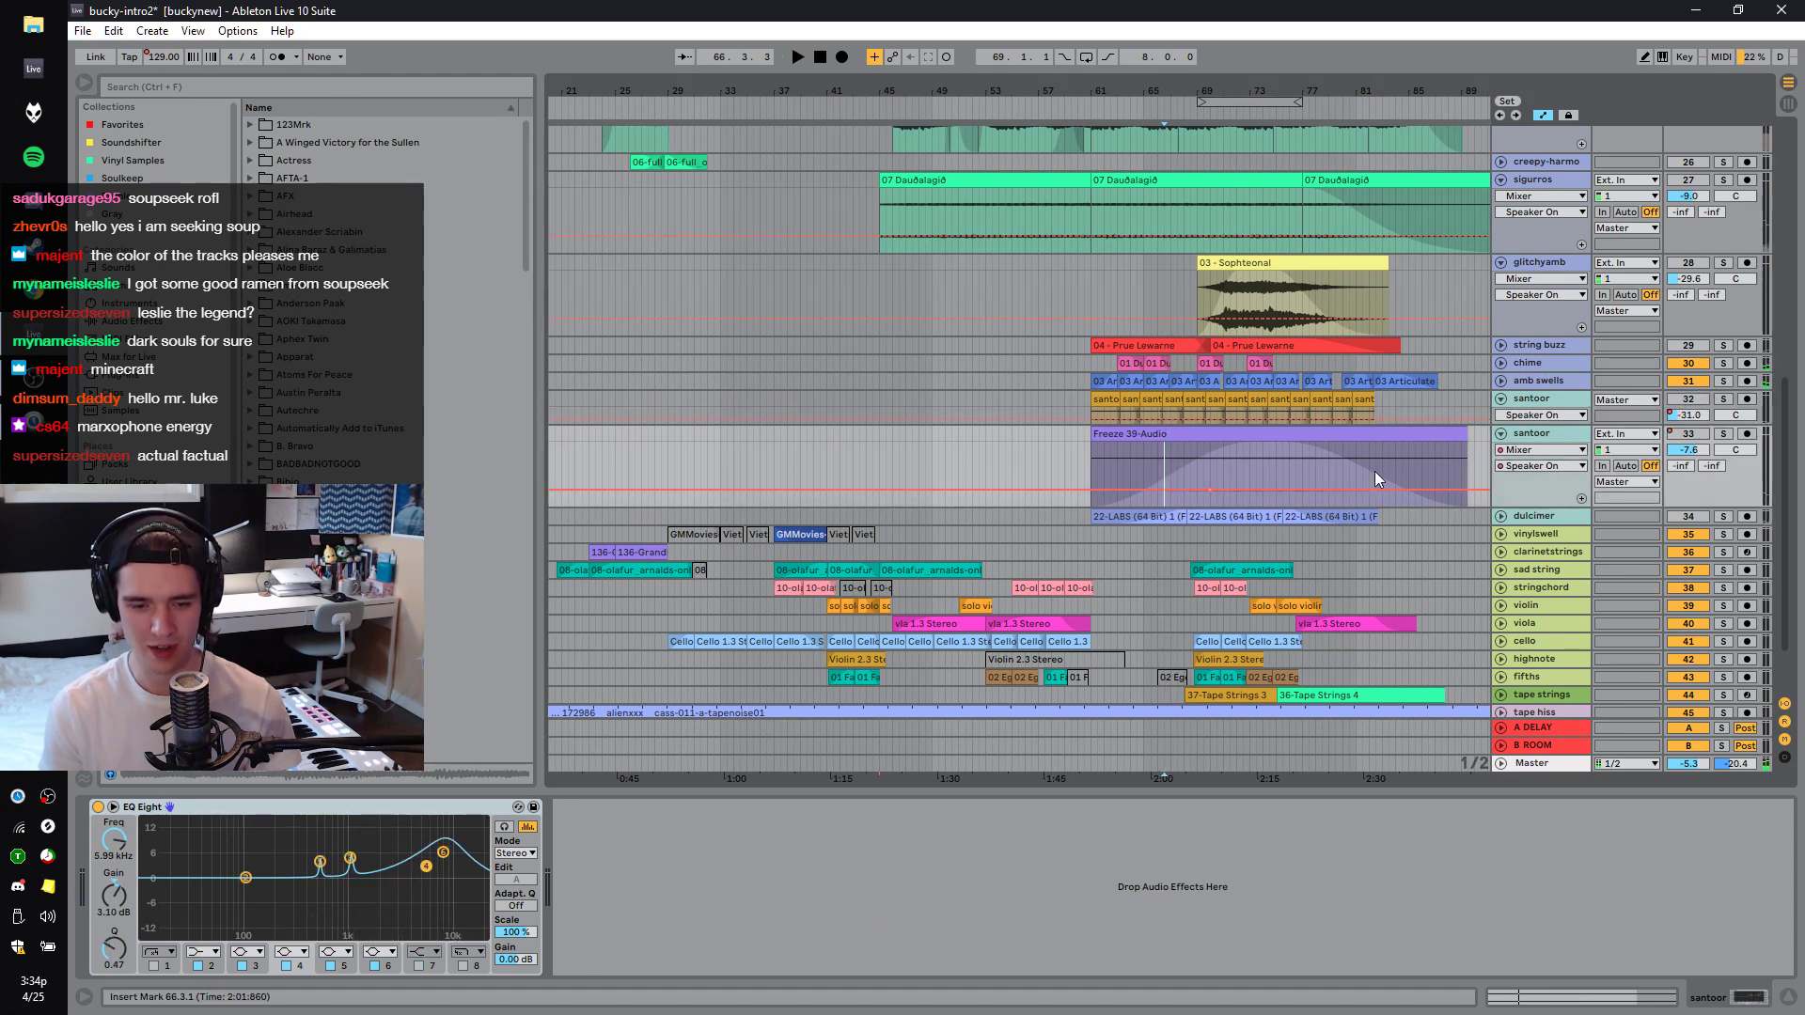
{"action": "left_click", "coordinate": [1231, 473]}
{"action": "key", "text": "space"}
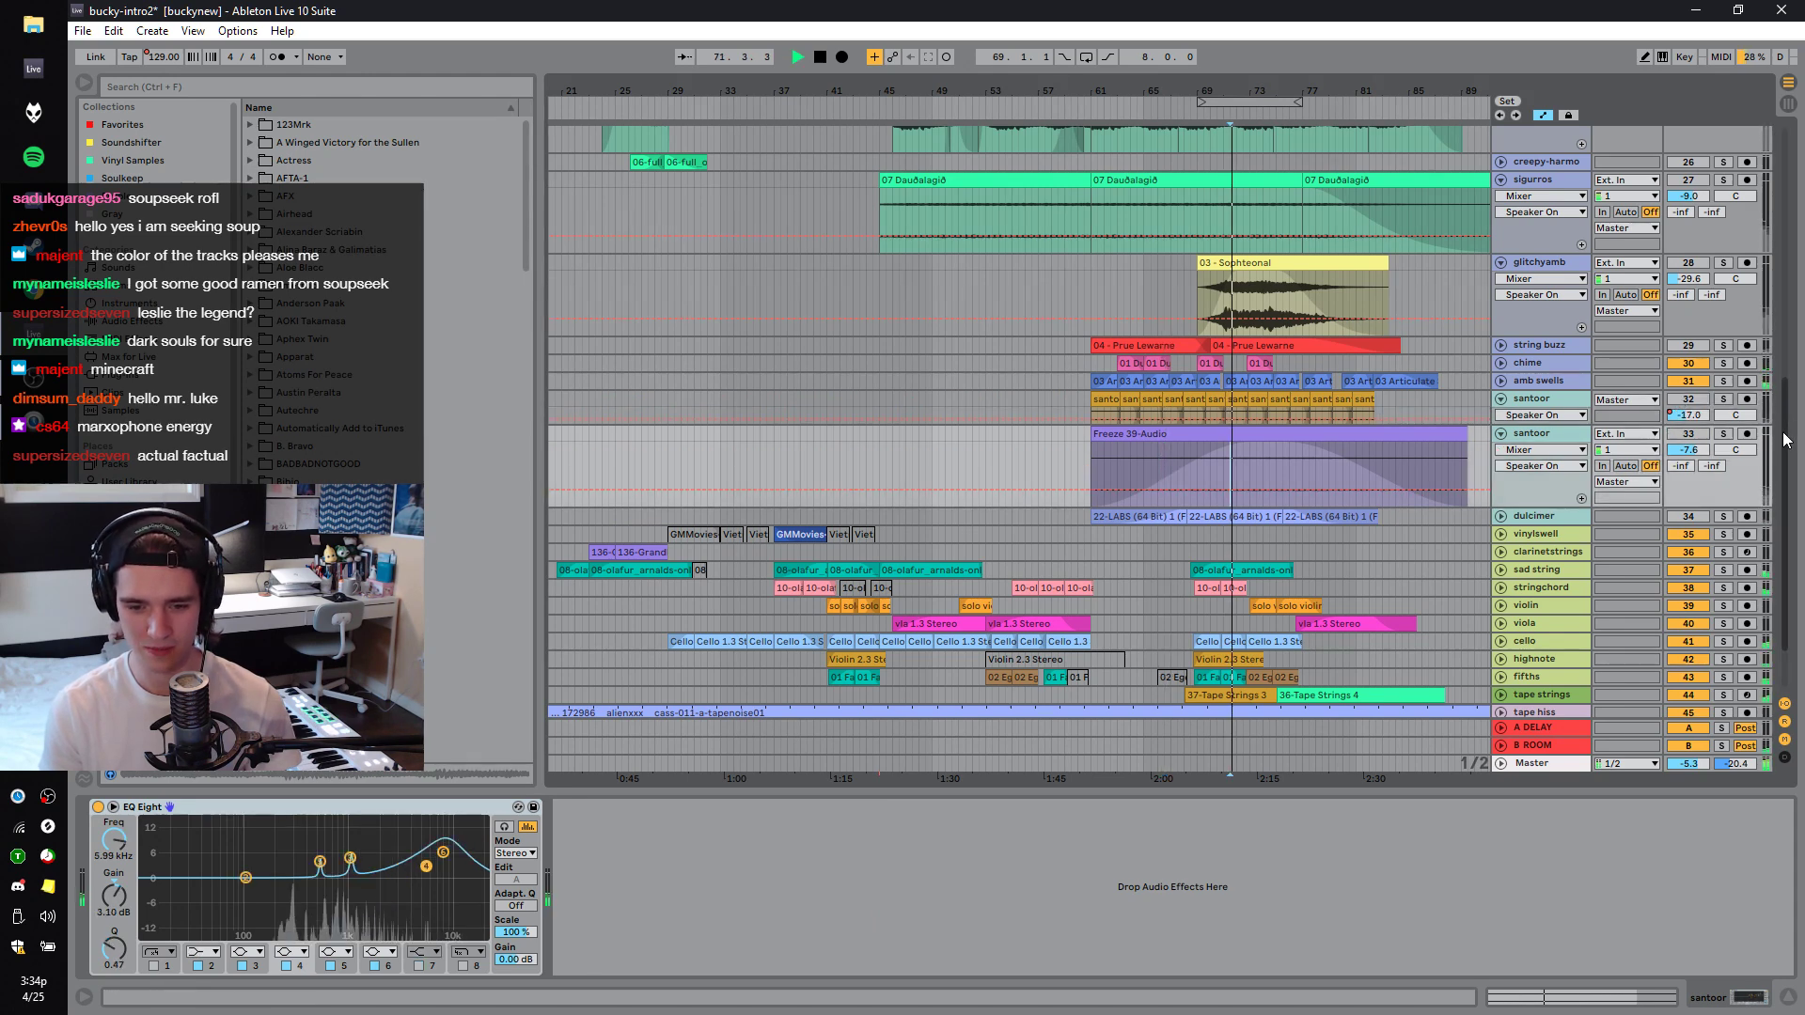
Audition the santoor and dulcimer tracks soloed around bar 72, and clear their solos.
{"action": "left_click", "coordinate": [1589, 520]}
{"action": "left_click", "coordinate": [1586, 410], "text": "shift"}
{"action": "left_click", "coordinate": [1724, 400]}
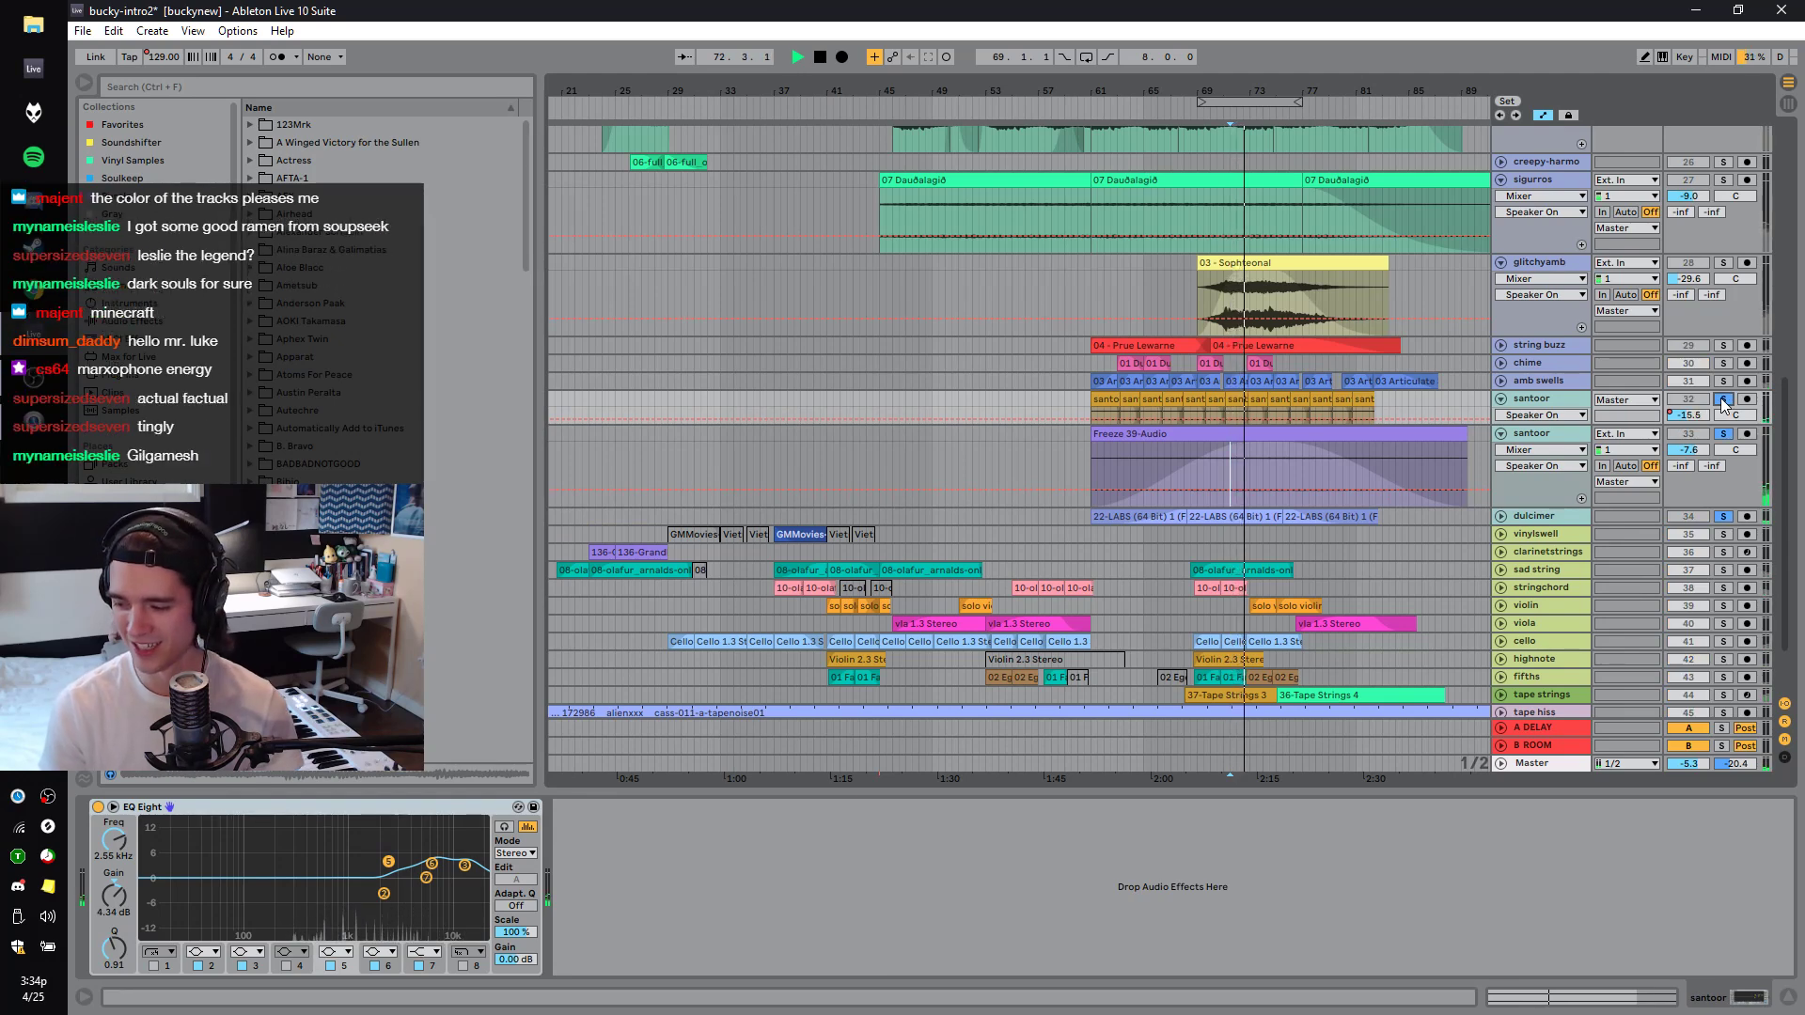
{"action": "left_click", "coordinate": [1723, 400]}
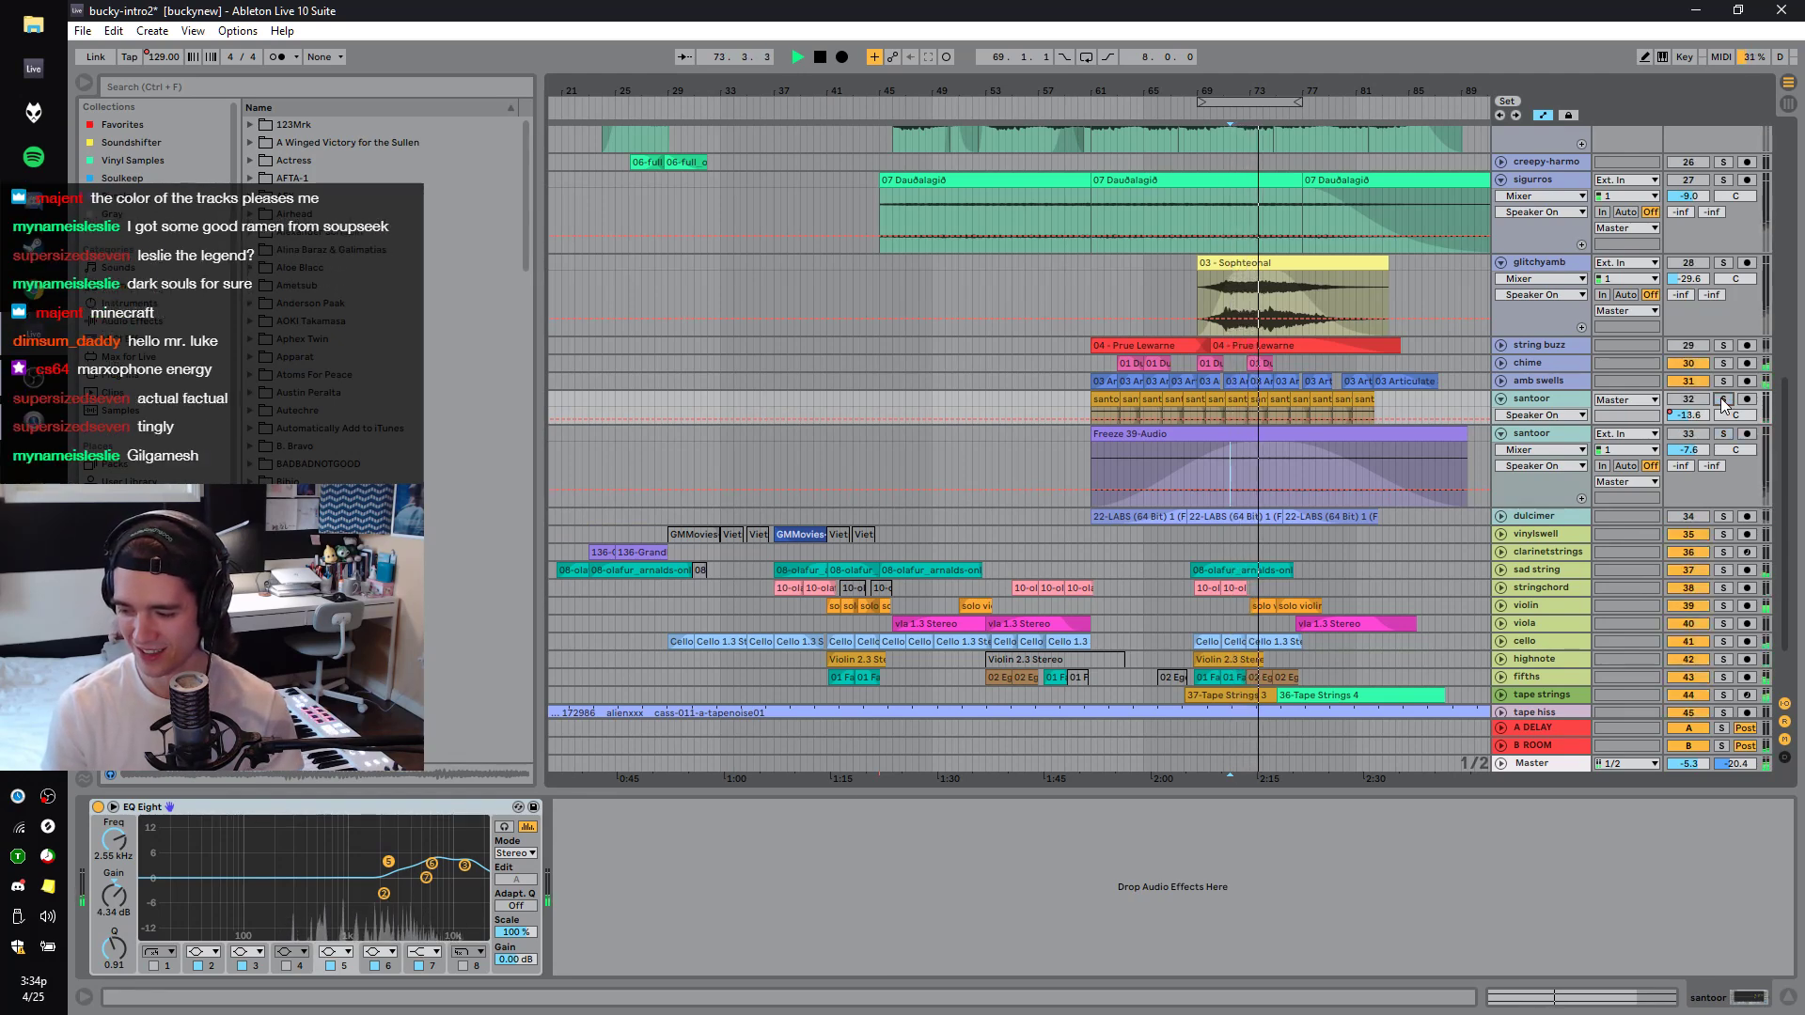
Display dulcimer's EQ Eight and Delay, and play the mix from bar 71 with santoor and dulcimer active again.
{"action": "left_click", "coordinate": [1537, 398]}
{"action": "left_click", "coordinate": [1556, 516]}
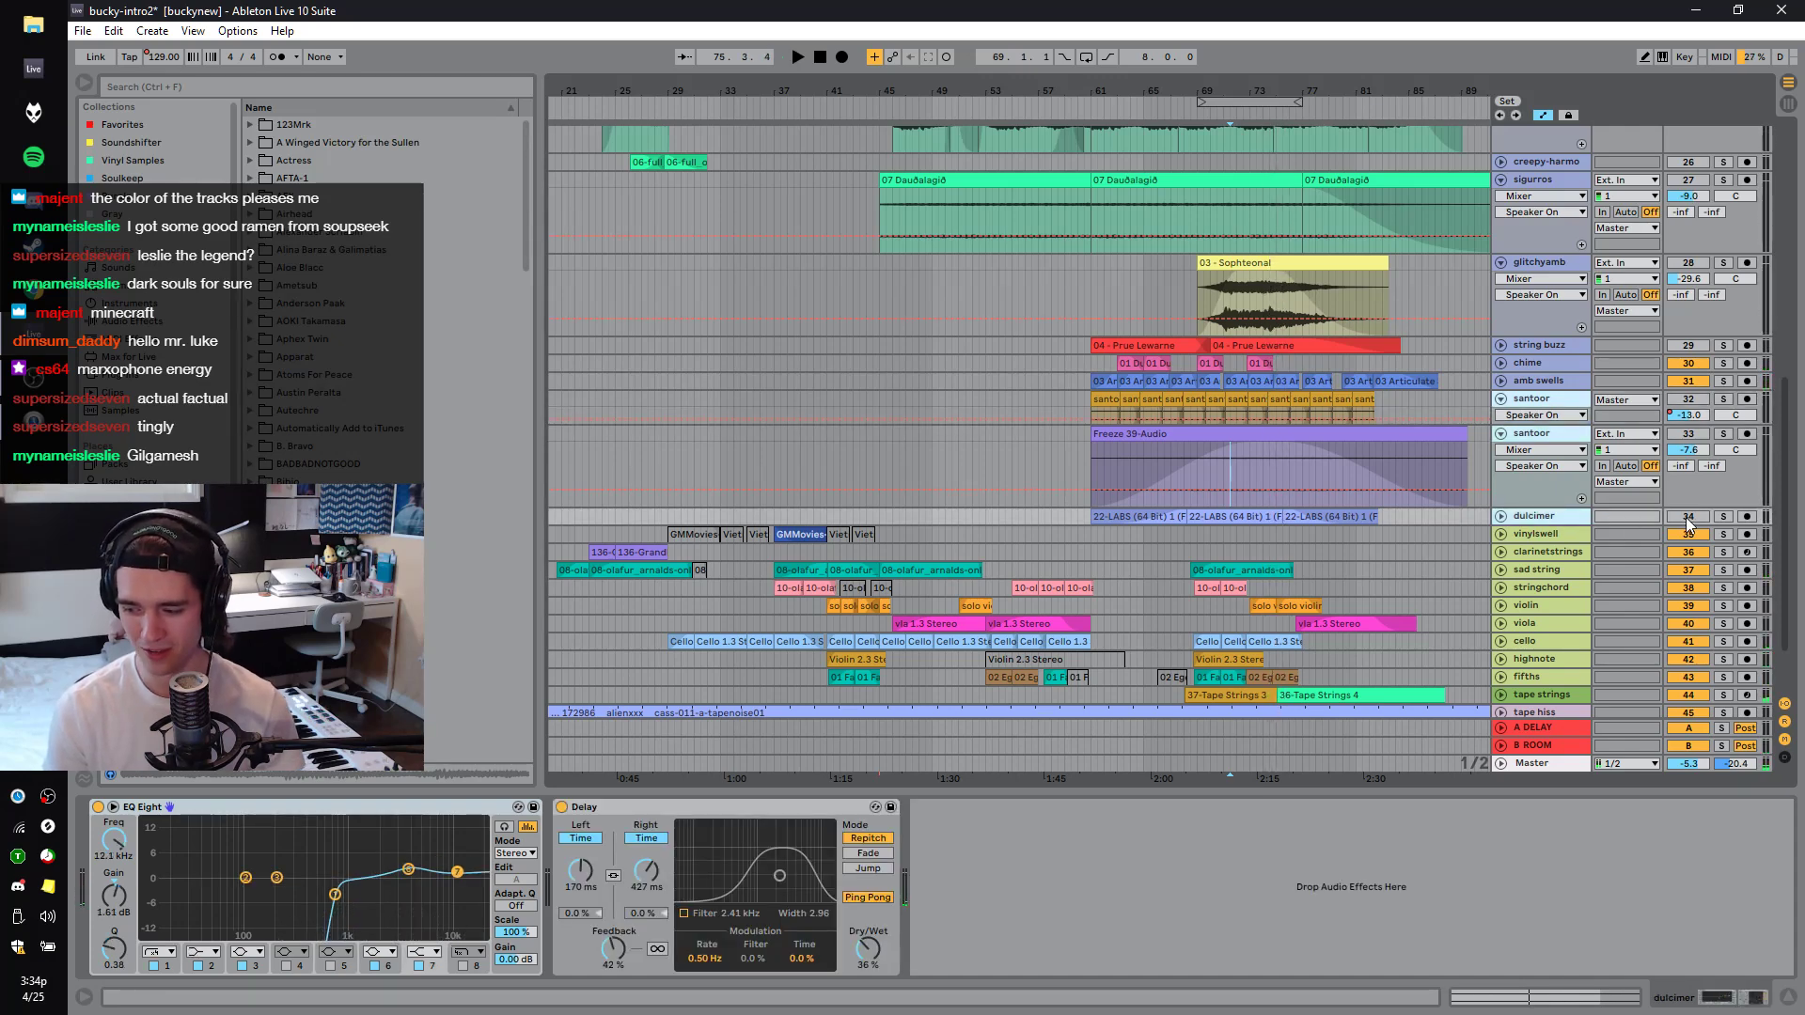
{"action": "key", "text": "space"}
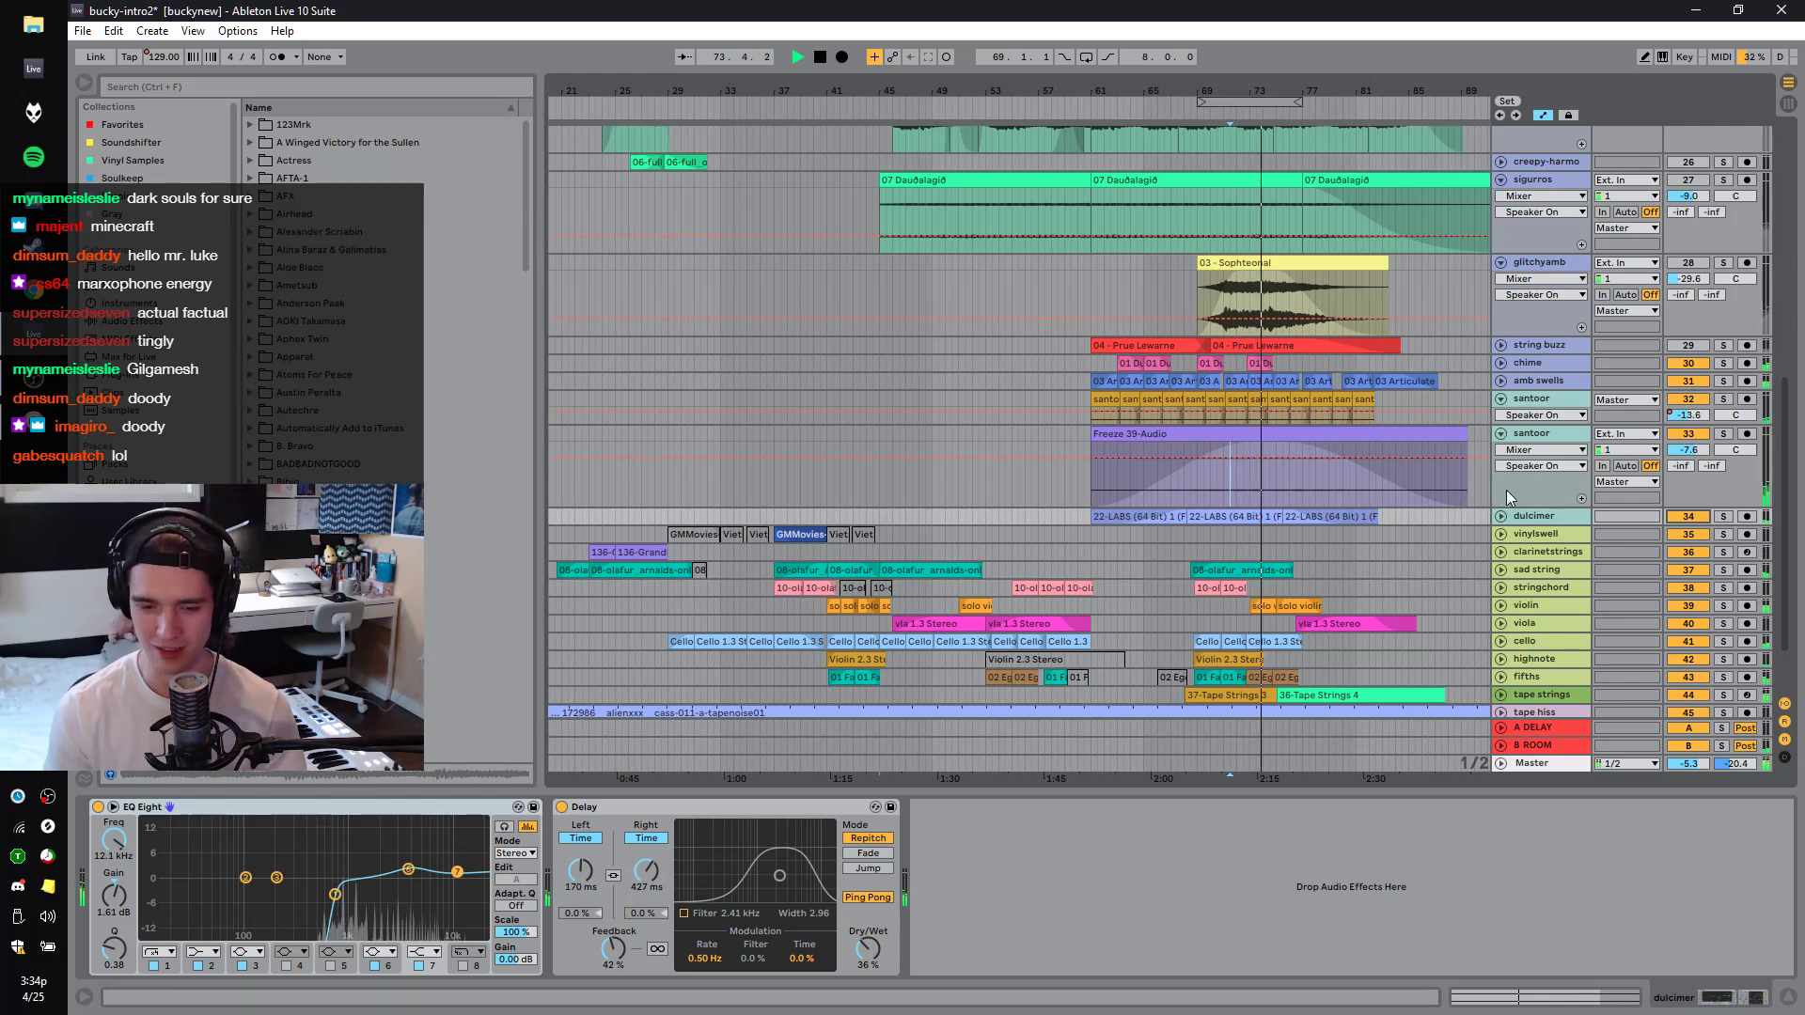
{"action": "scroll", "coordinate": [1258, 414], "scroll_direction": "down", "scroll_amount": 3}
{"action": "scroll", "coordinate": [1257, 414], "scroll_direction": "up", "scroll_amount": 5}
{"action": "key", "text": "space"}
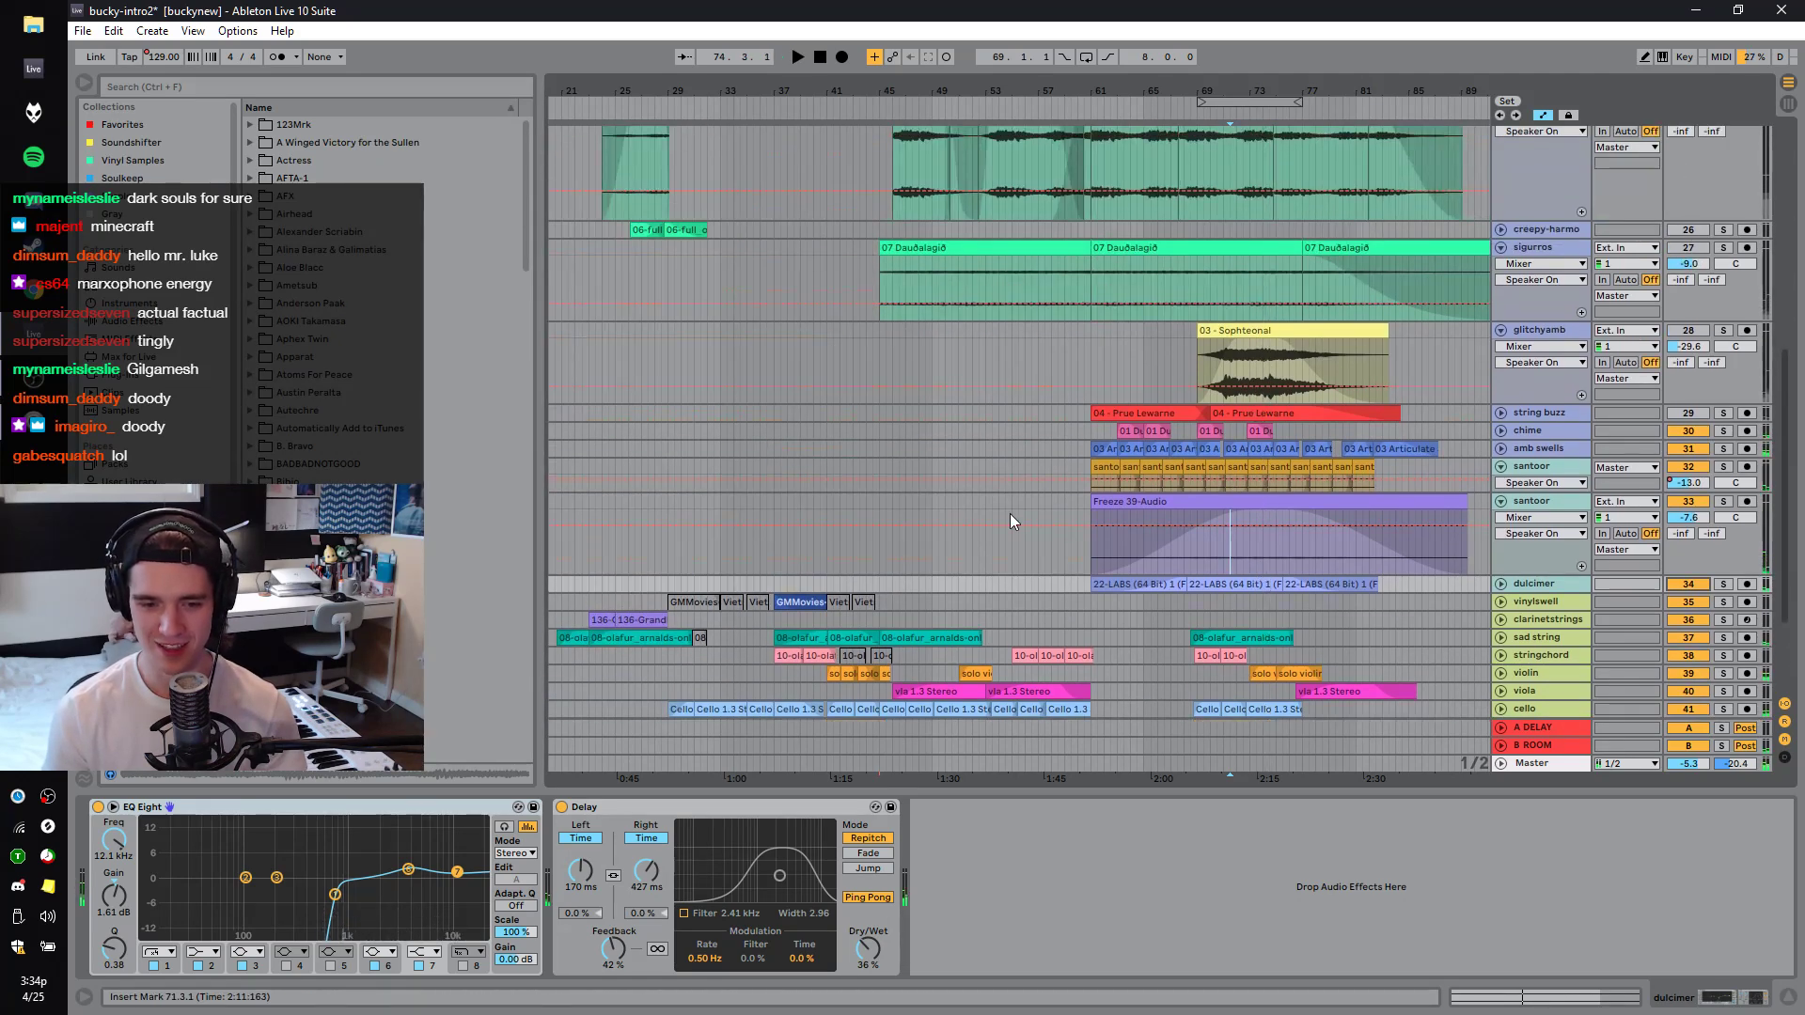
Play the mix from around bar 60 and stop playback.
{"action": "scroll", "coordinate": [1263, 355], "scroll_direction": "up", "scroll_amount": 7}
{"action": "left_click", "coordinate": [1085, 353]}
{"action": "key", "text": "space"}
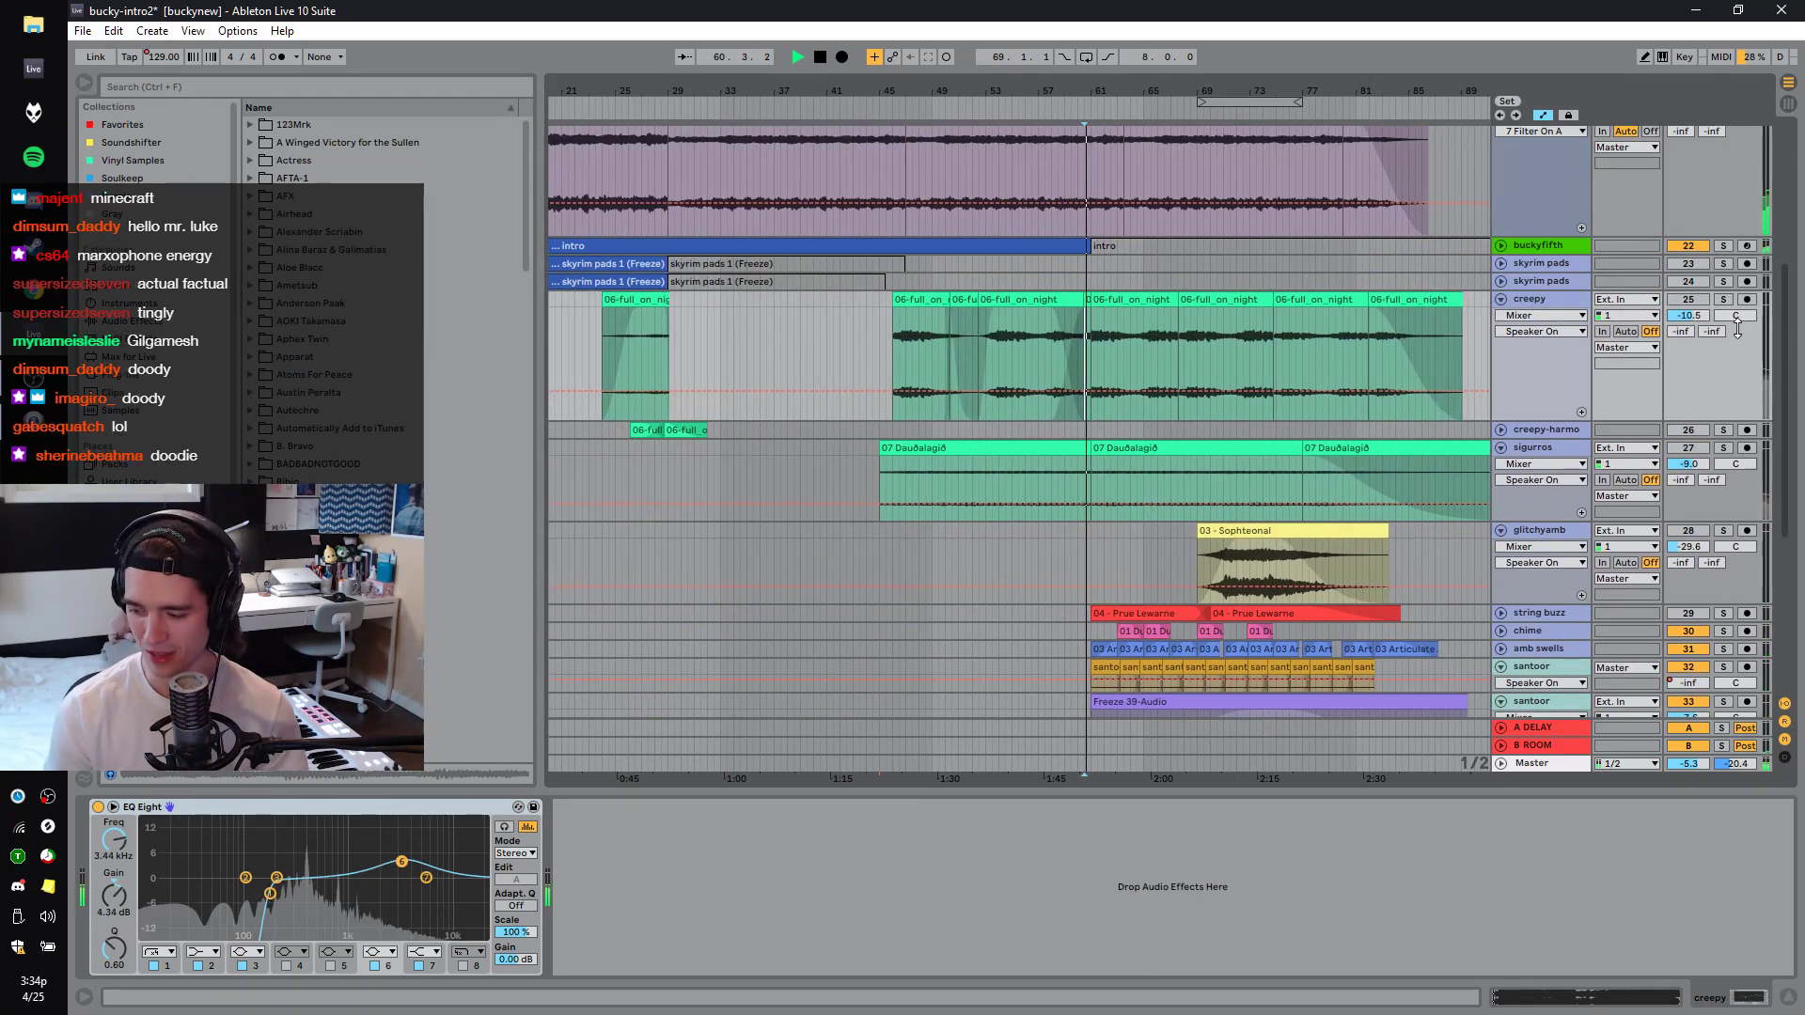
{"action": "scroll", "coordinate": [1280, 303], "scroll_direction": "up", "scroll_amount": 8}
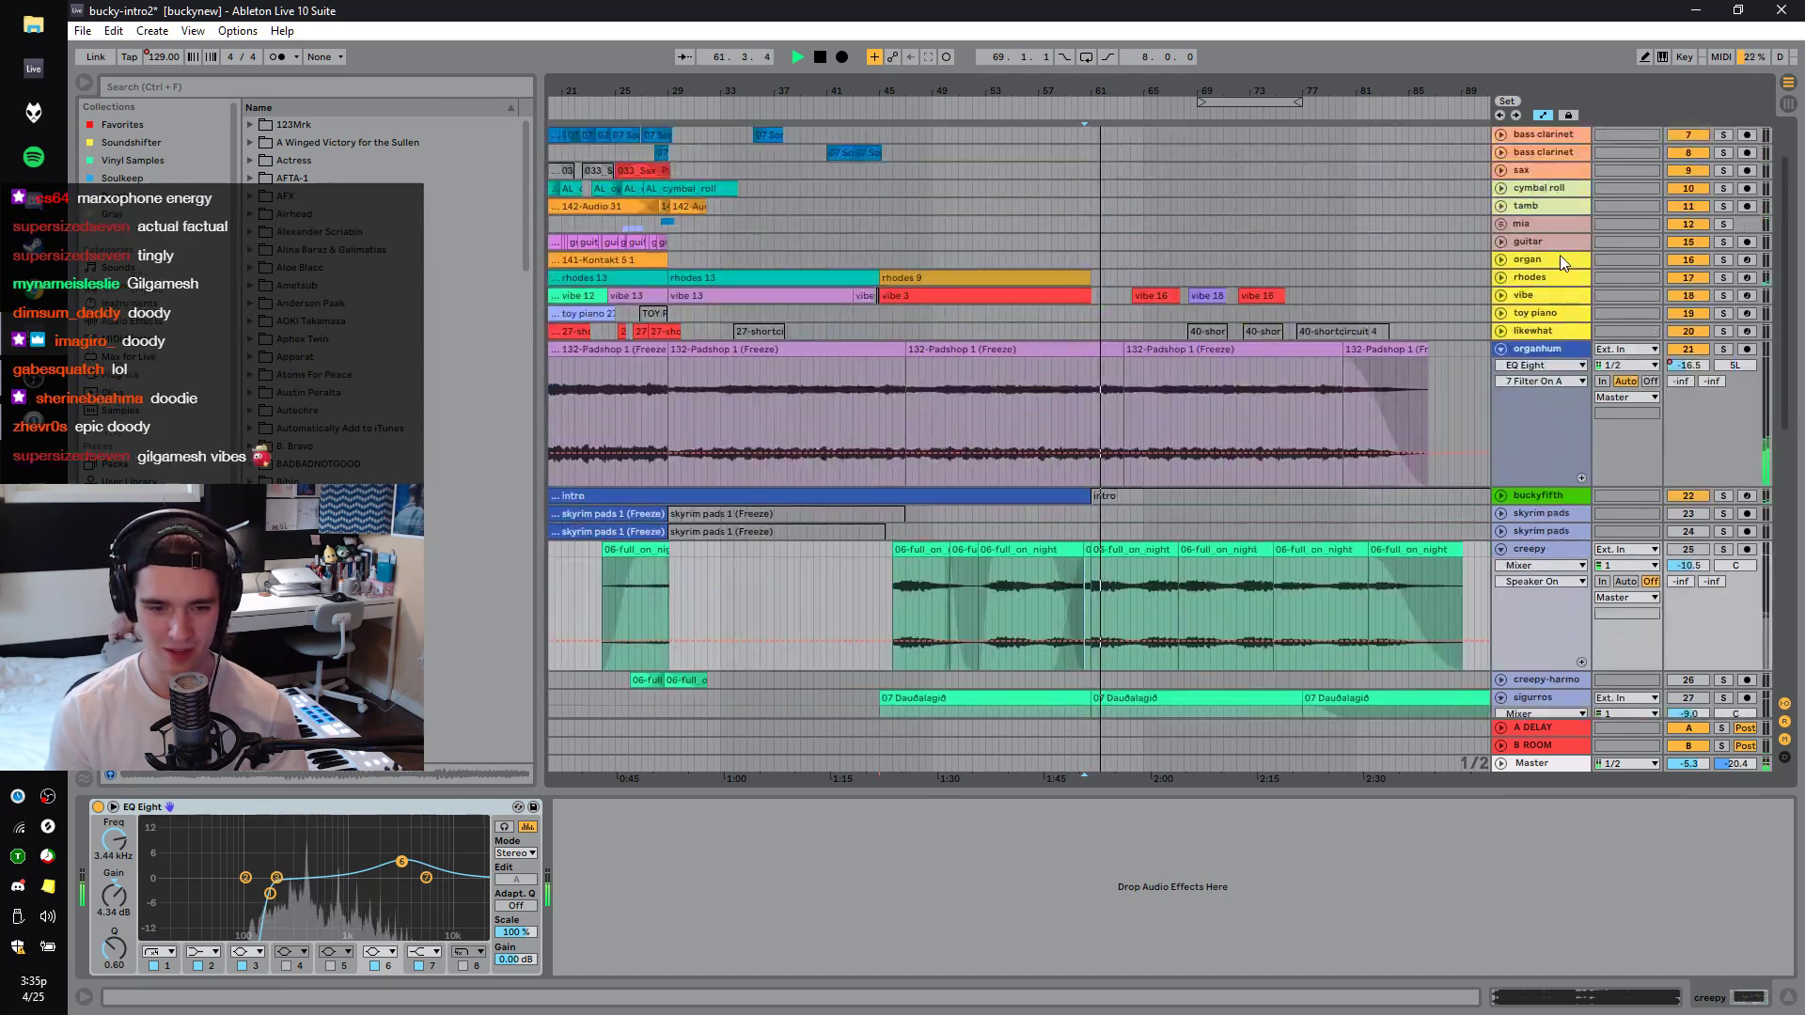
{"action": "scroll", "coordinate": [1232, 310], "scroll_direction": "up", "scroll_amount": 3}
{"action": "scroll", "coordinate": [1230, 306], "scroll_direction": "down", "scroll_amount": 20}
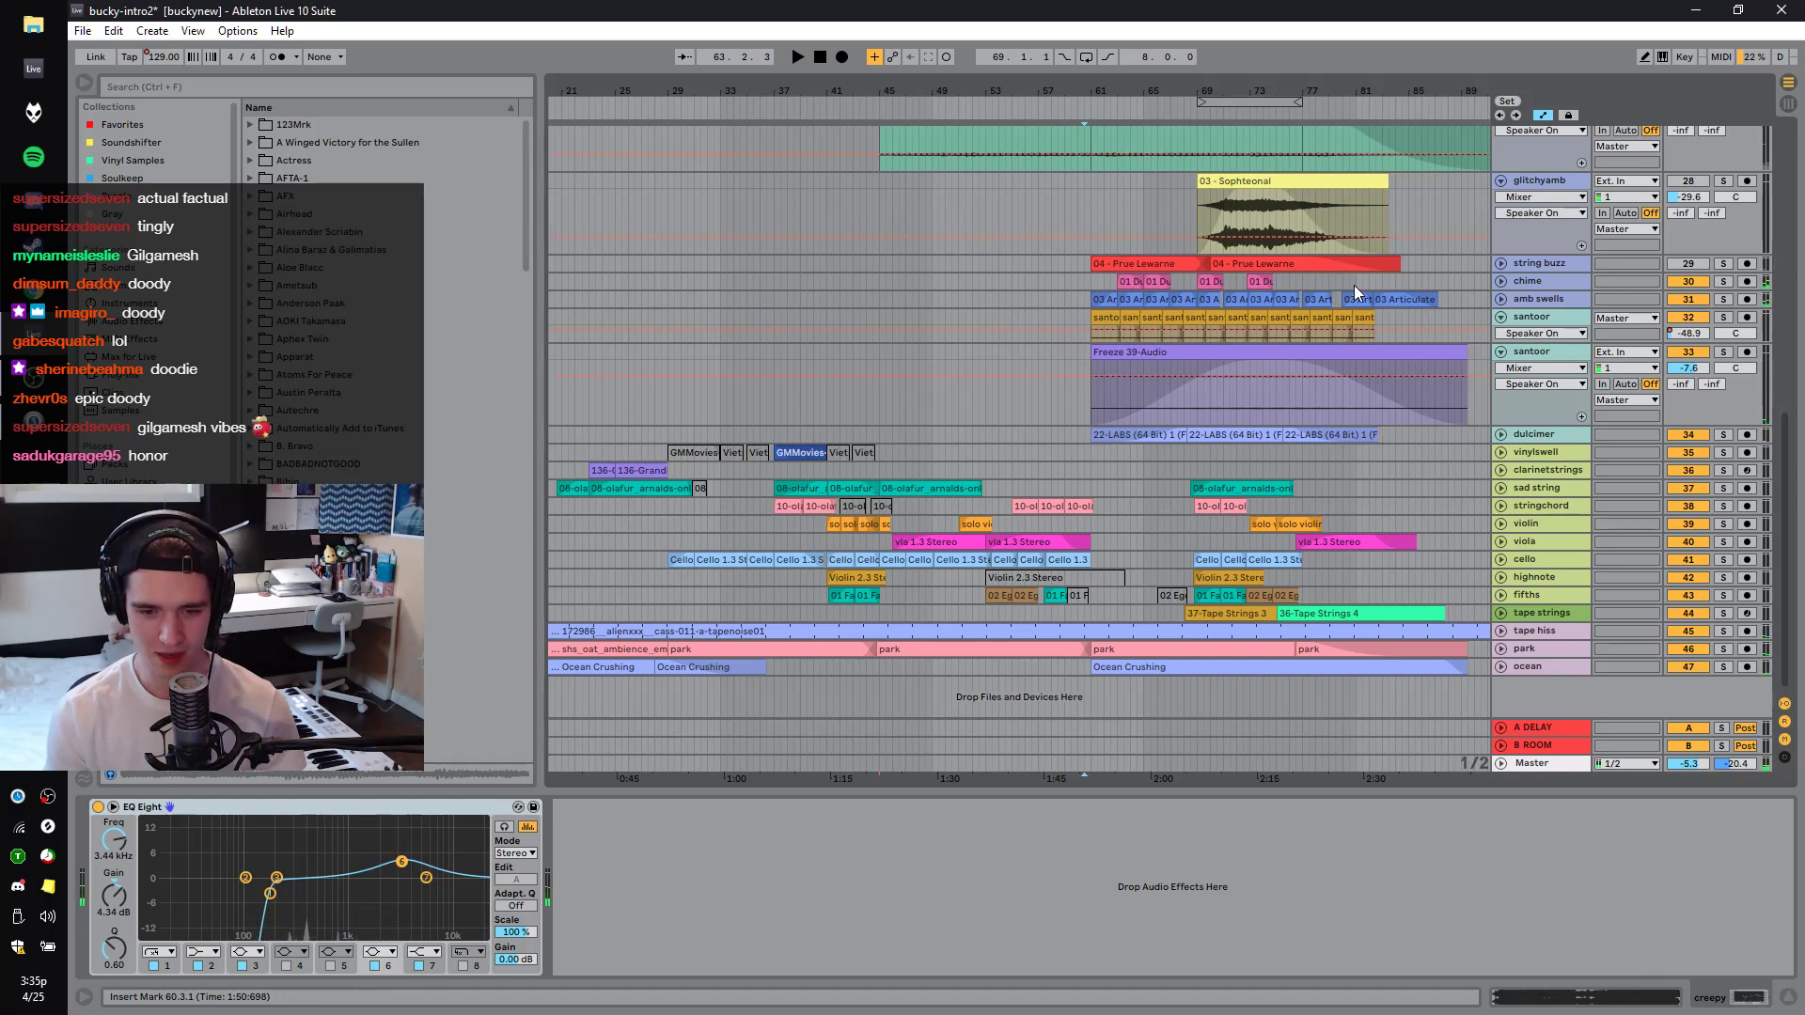
Solo the tracks from vinylswell through fifths together with tape strings.
{"action": "left_click", "coordinate": [1559, 453]}
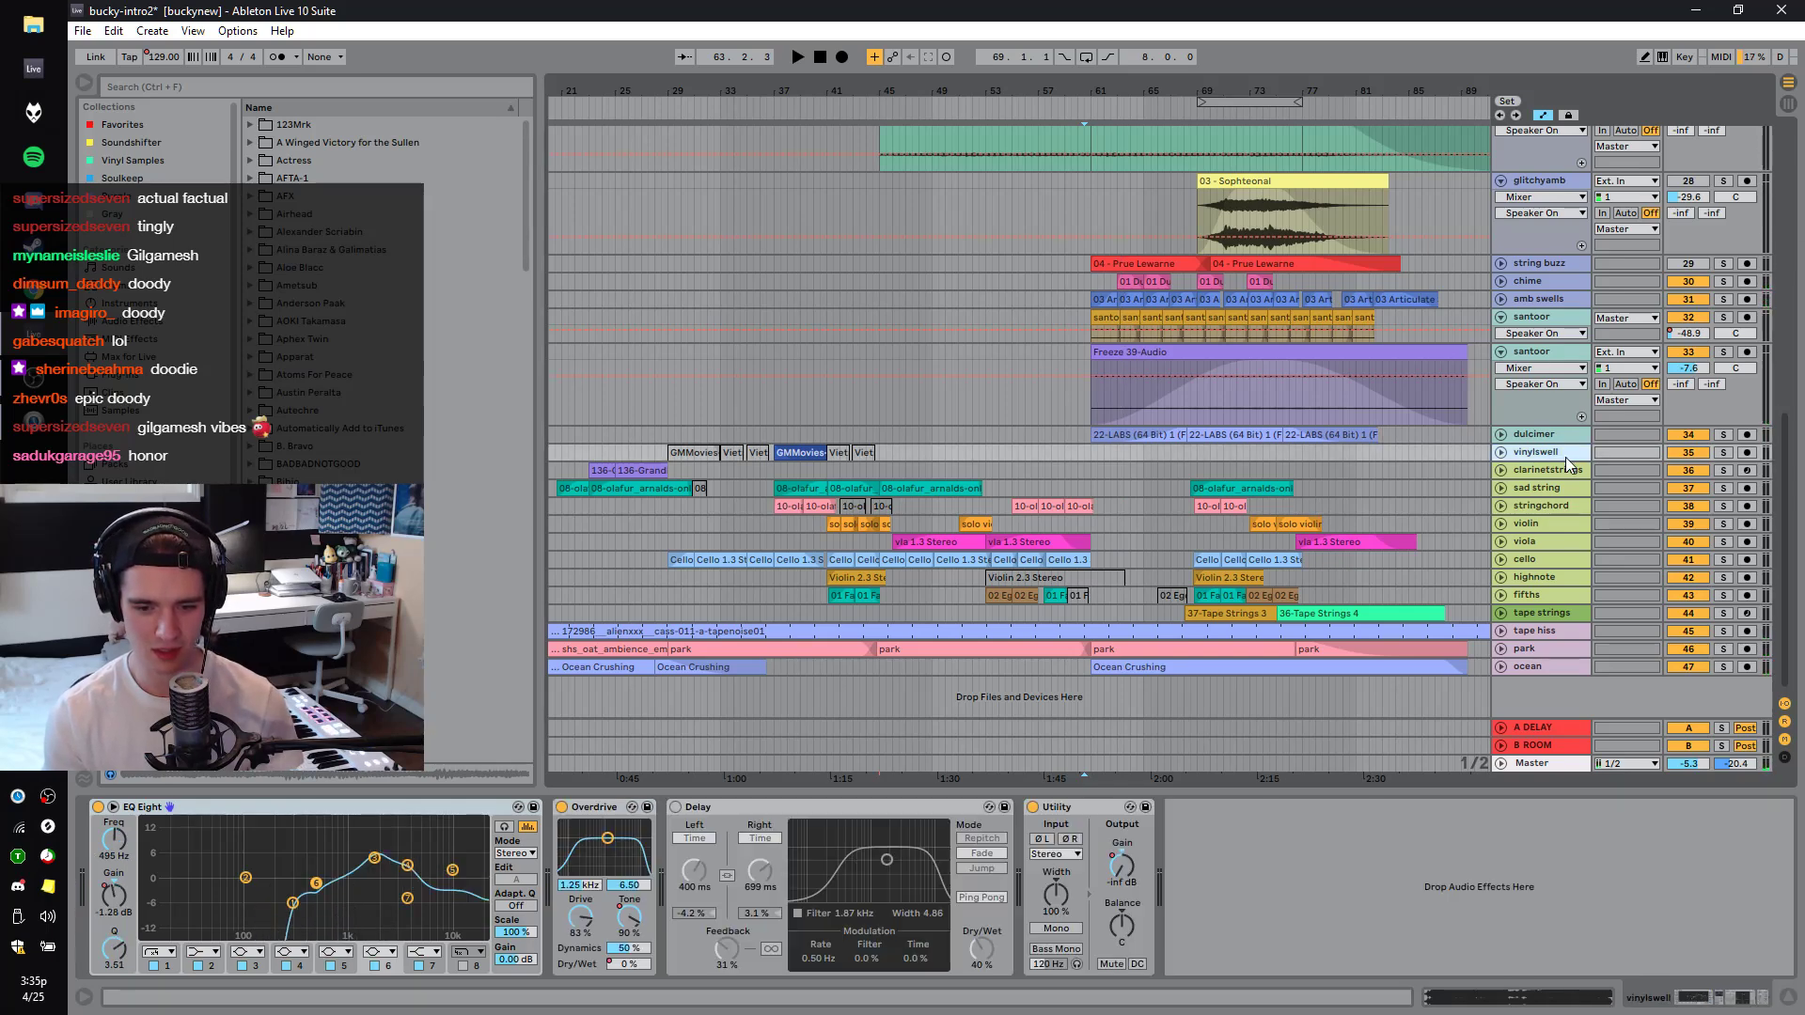
{"action": "left_click", "coordinate": [1558, 591], "text": "shift"}
{"action": "left_click", "coordinate": [1726, 597]}
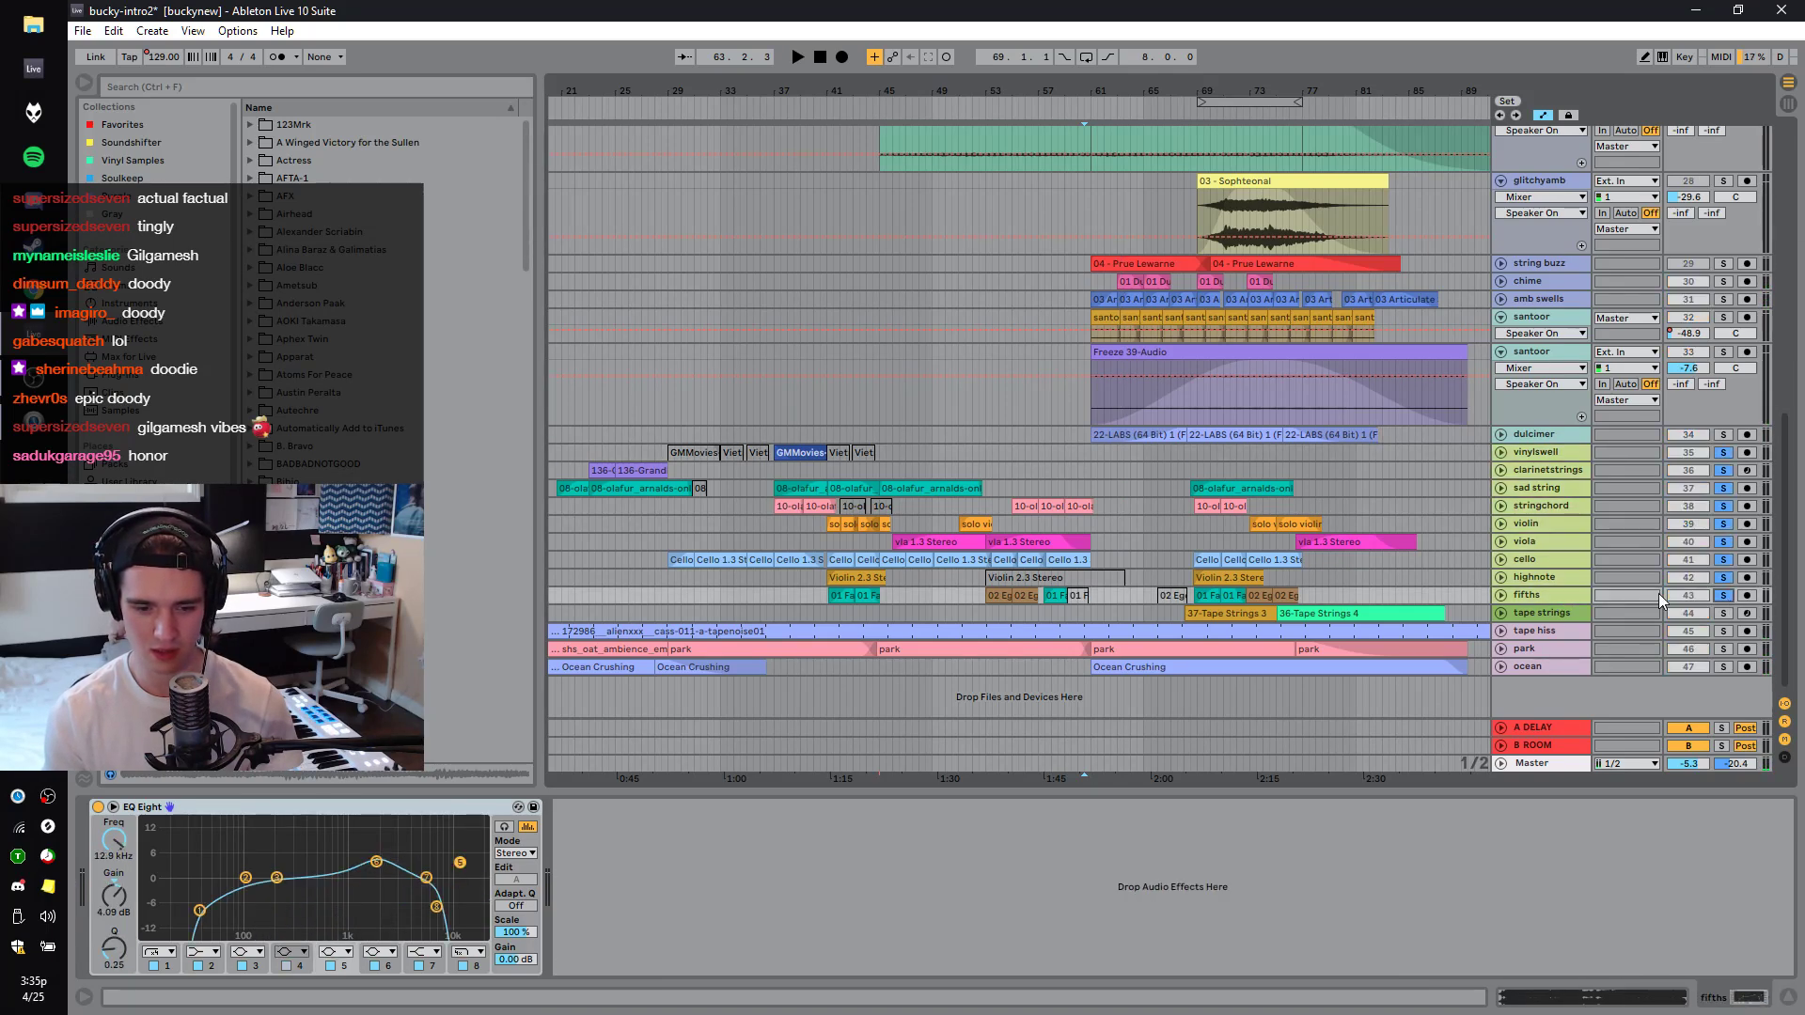
{"action": "left_click", "coordinate": [1722, 614], "text": "ctrl"}
{"action": "key", "text": "space"}
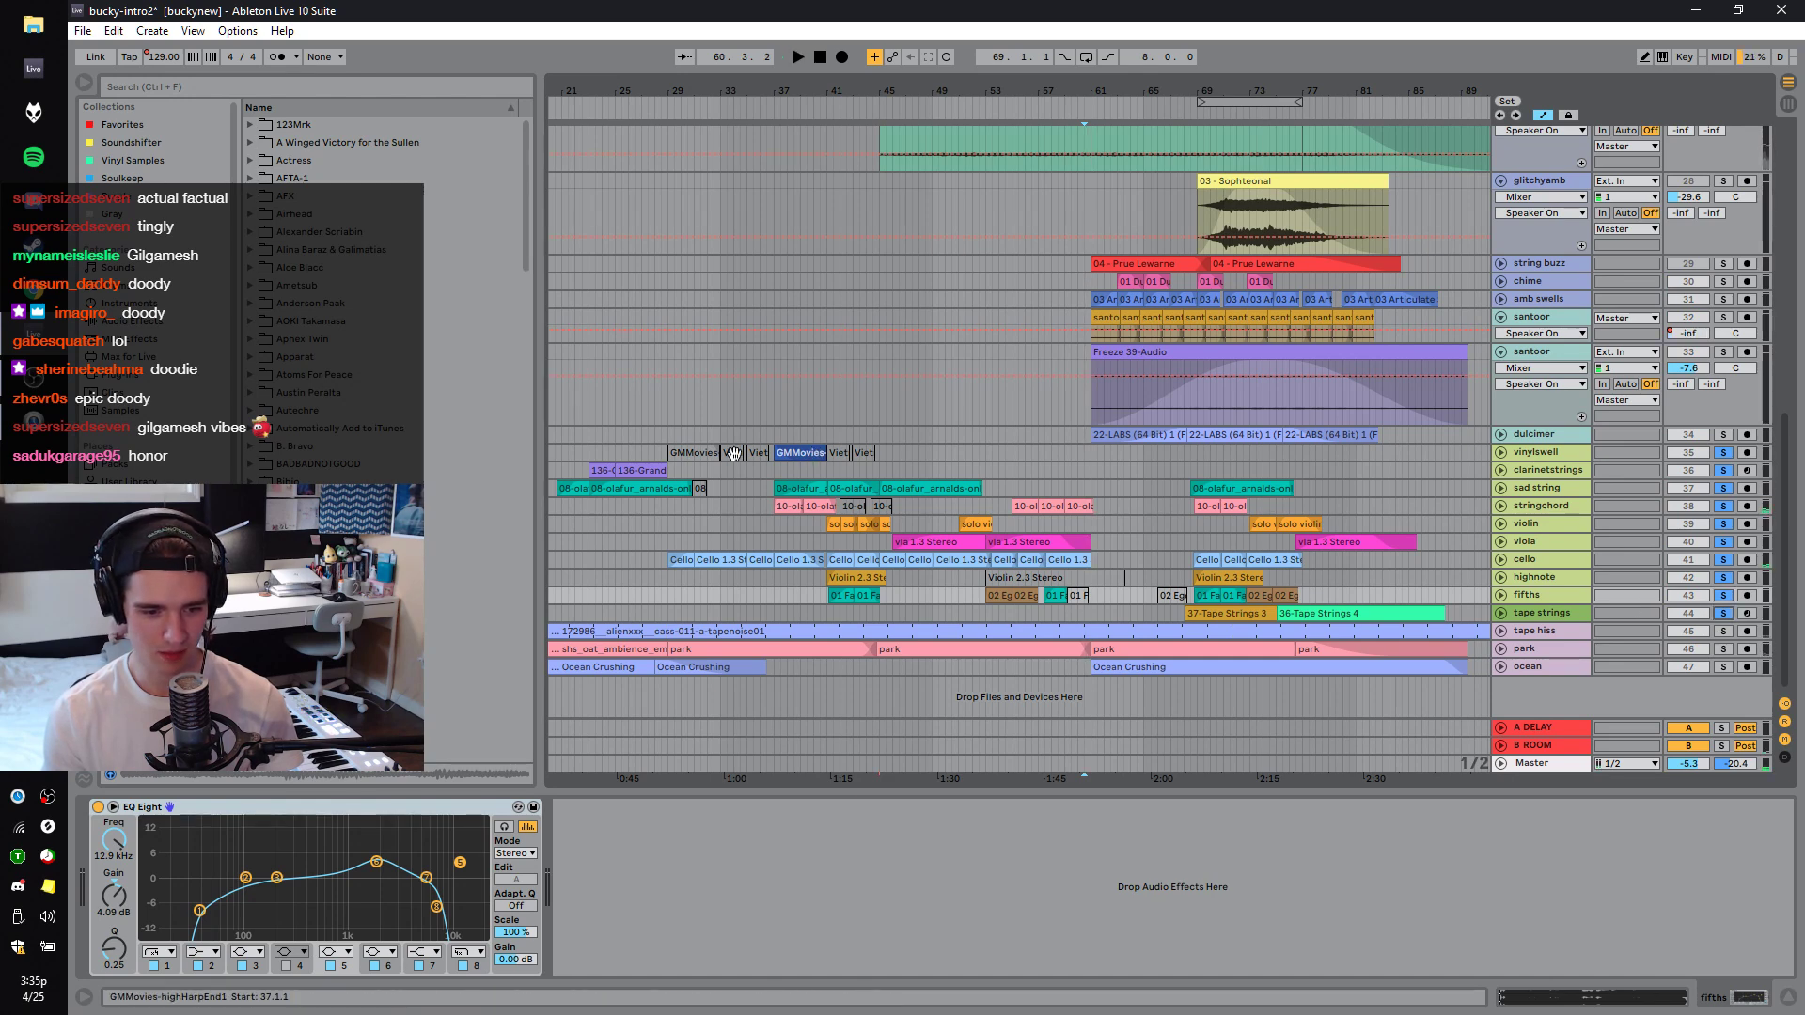
Play the soloed string tracks from bar 41, where the solo violin and Violin 2.3 Stereo clips start.
{"action": "left_click", "coordinate": [593, 428]}
{"action": "key", "text": "space"}
{"action": "key", "text": "space"}
{"action": "left_click_drag", "start_coordinate": [589, 91], "coordinate": [828, 94]}
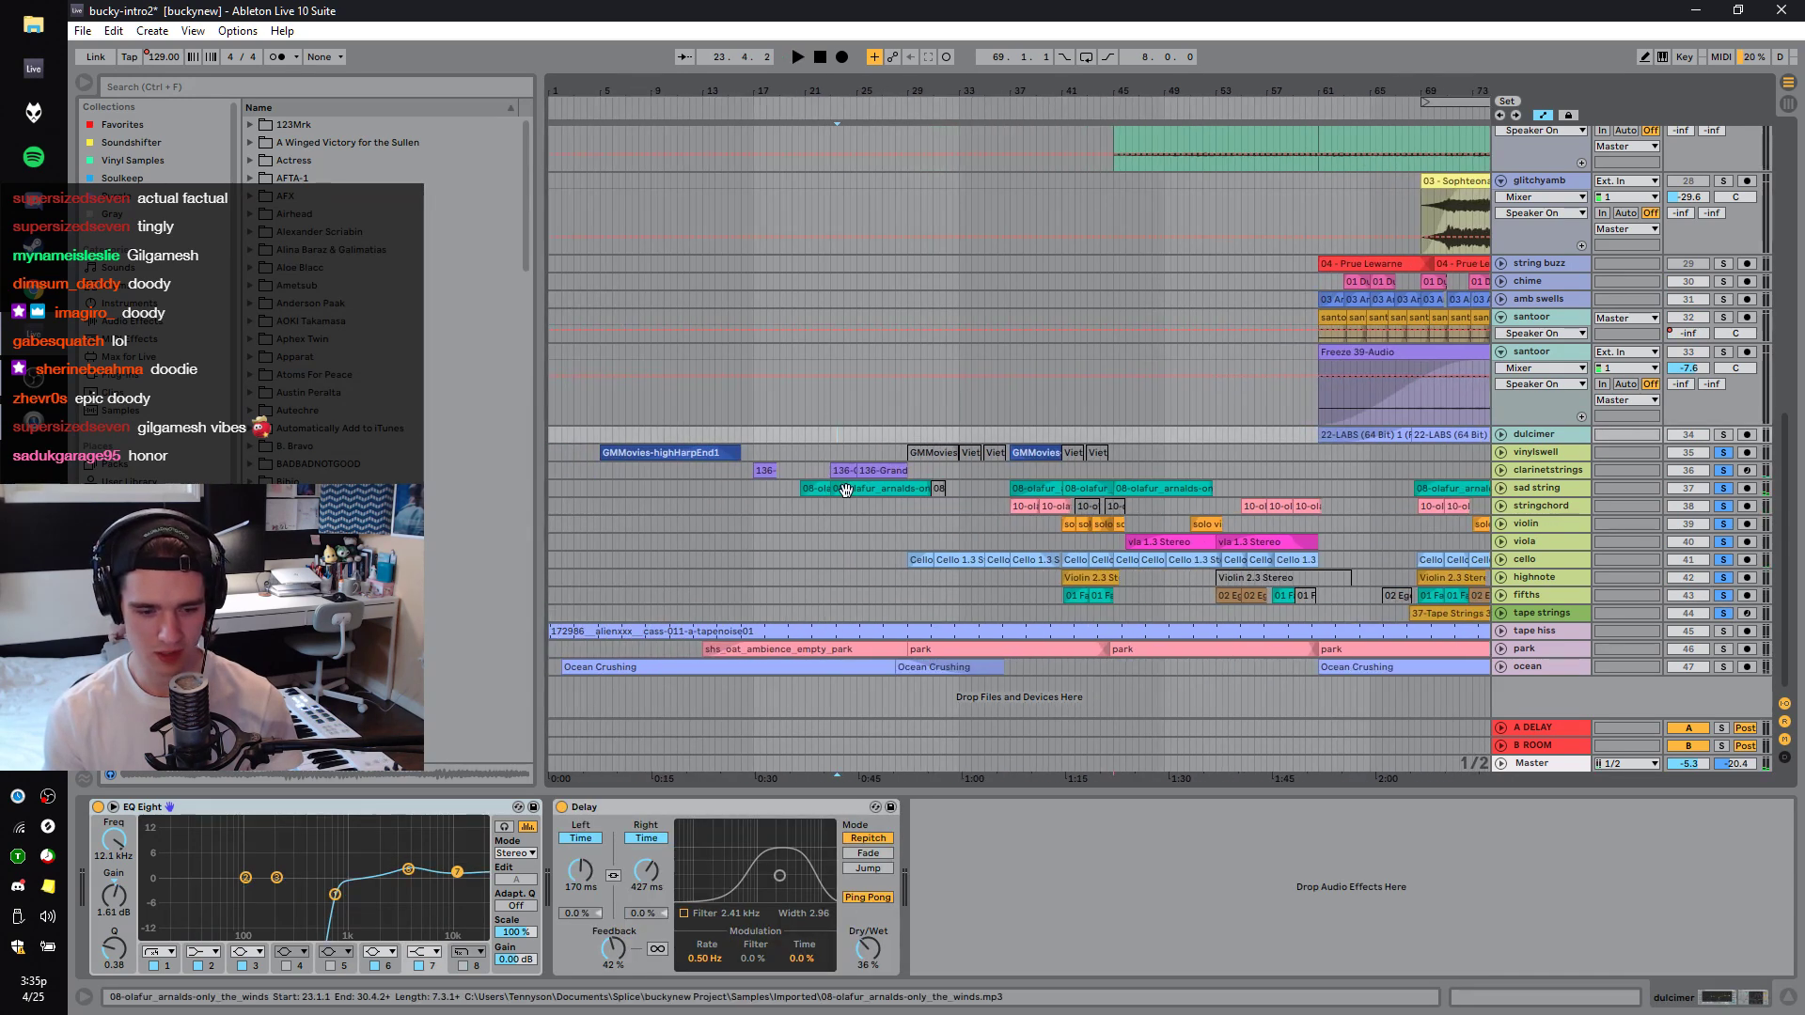
{"action": "left_click", "coordinate": [1063, 543]}
{"action": "key", "text": "space"}
{"action": "left_click_drag", "start_coordinate": [1115, 92], "coordinate": [1112, 155]}
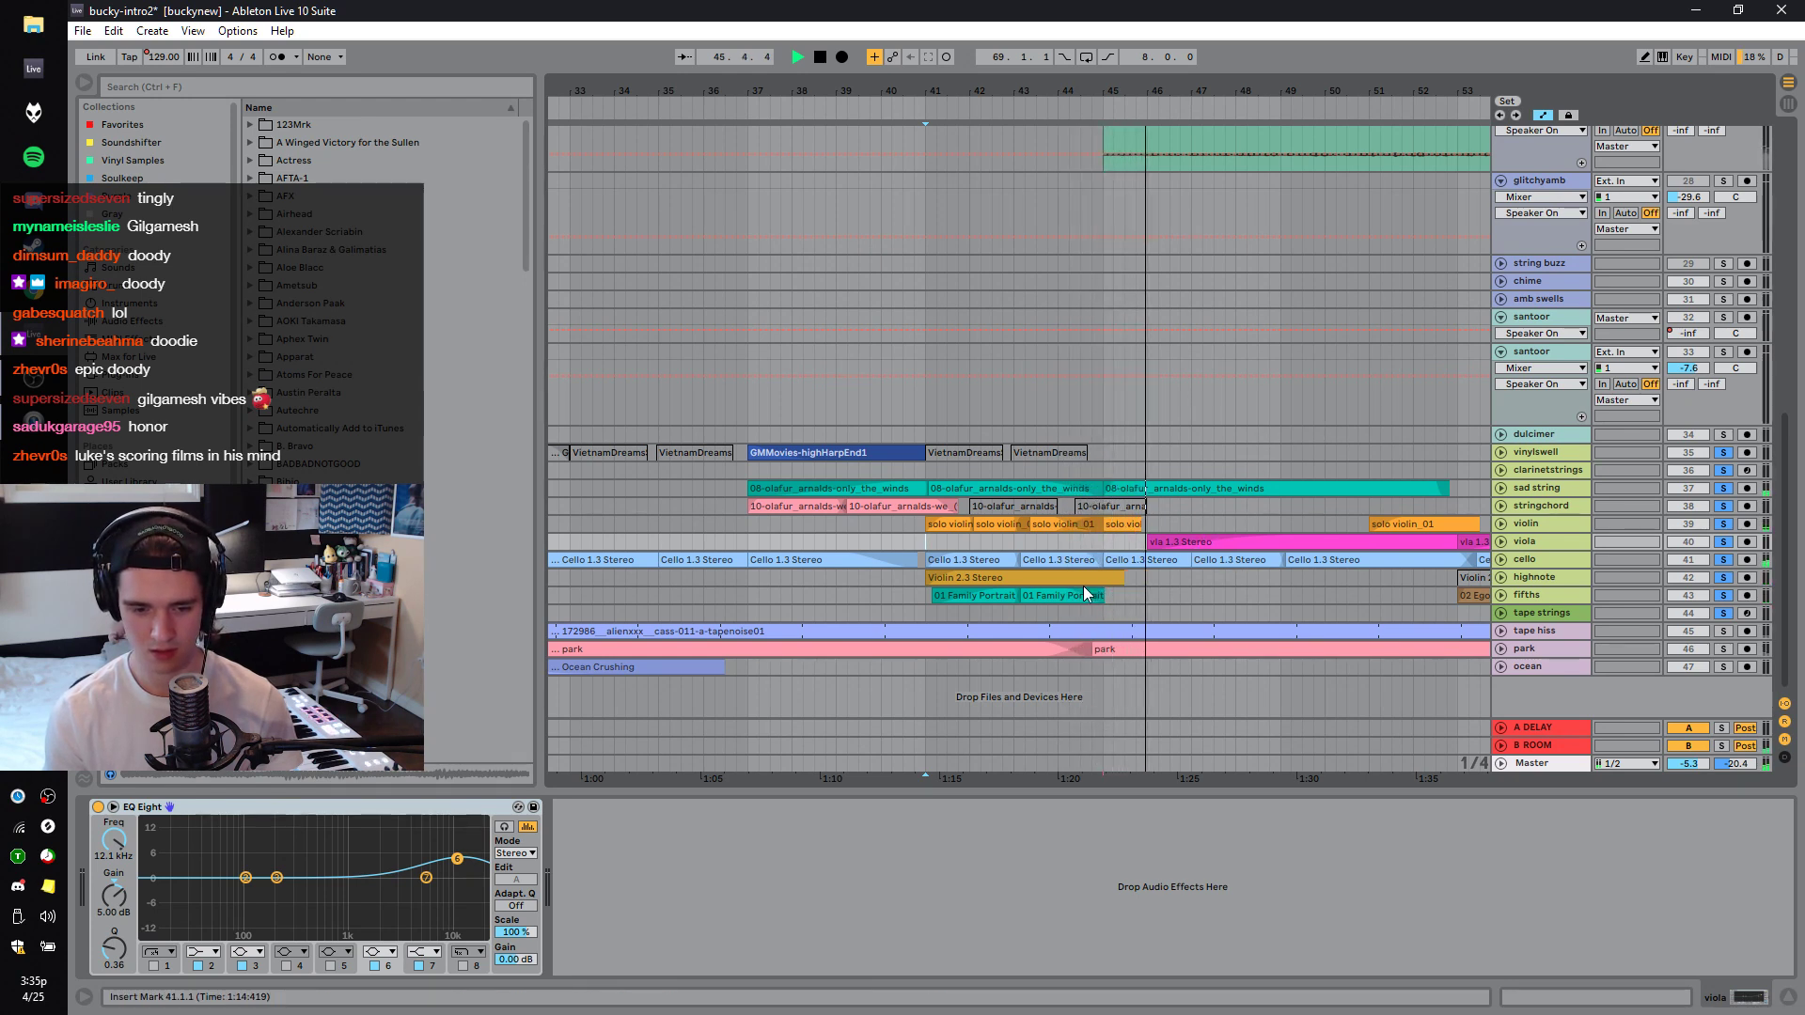
Play from bar 37, solo both bass clarinet tracks and sax, and display the upper bass clarinet's devices.
{"action": "left_click", "coordinate": [748, 532]}
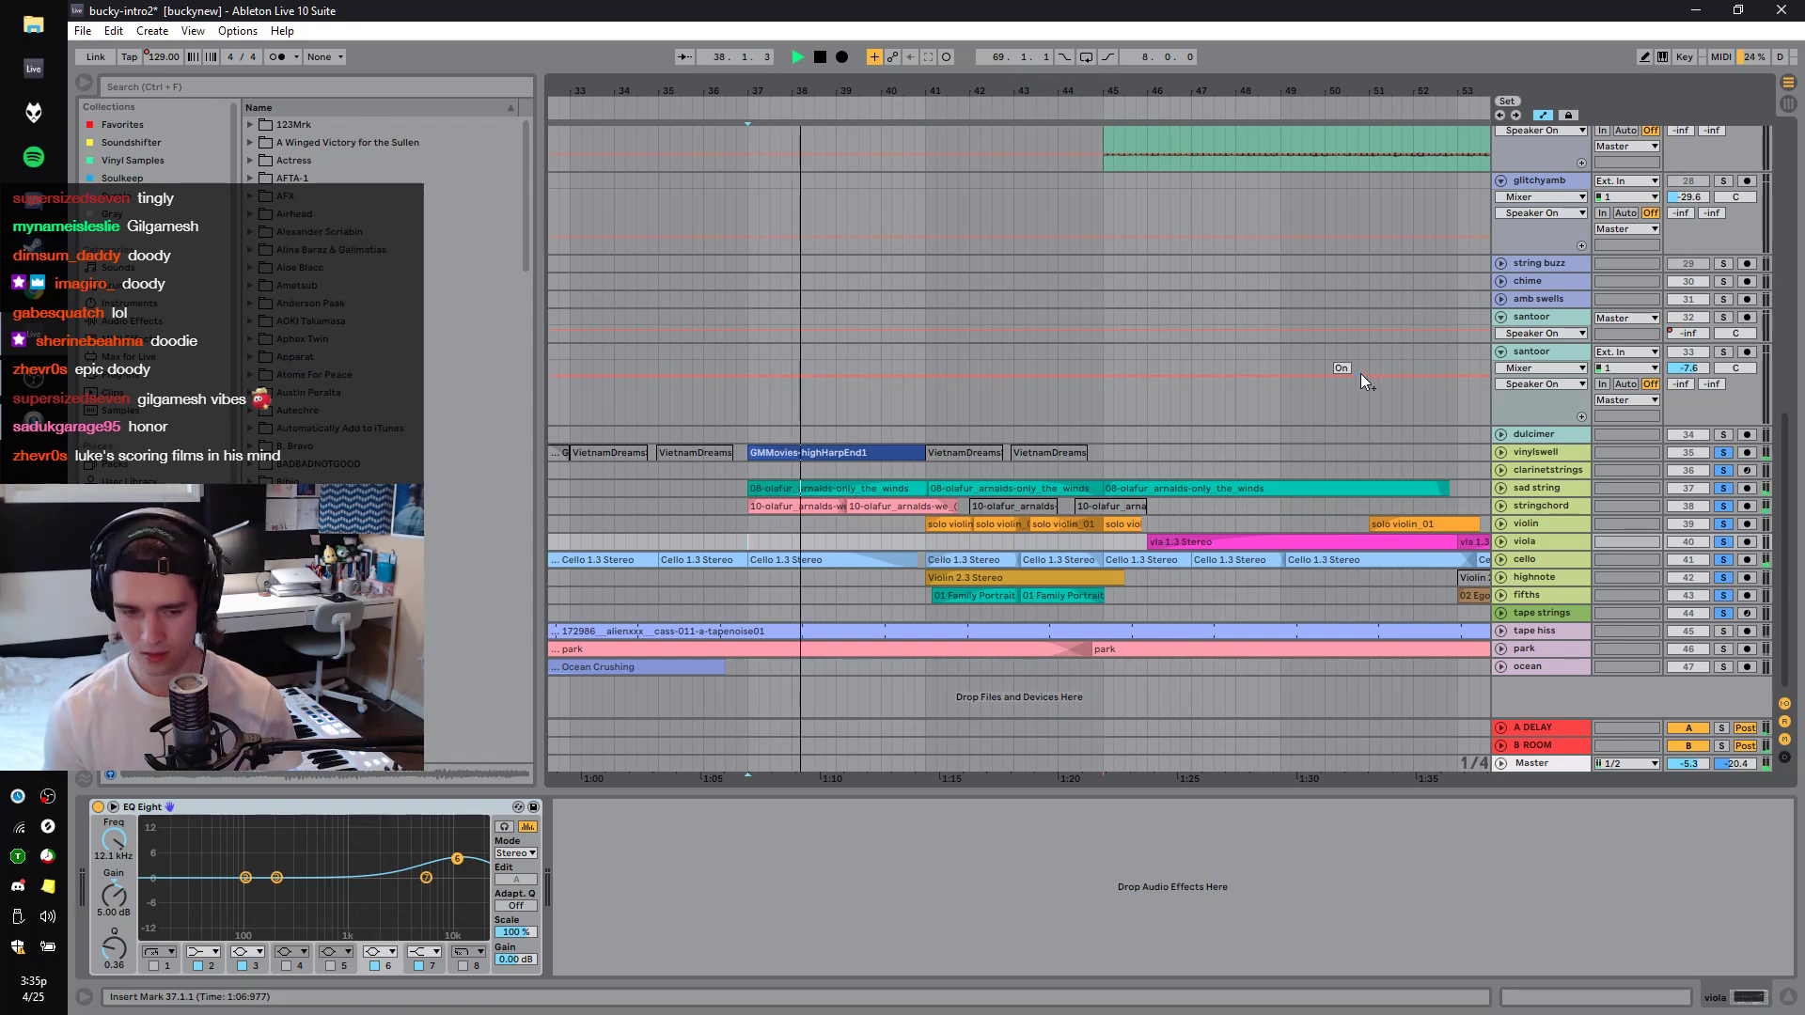
{"action": "scroll", "coordinate": [1361, 374], "scroll_direction": "up", "scroll_amount": 10}
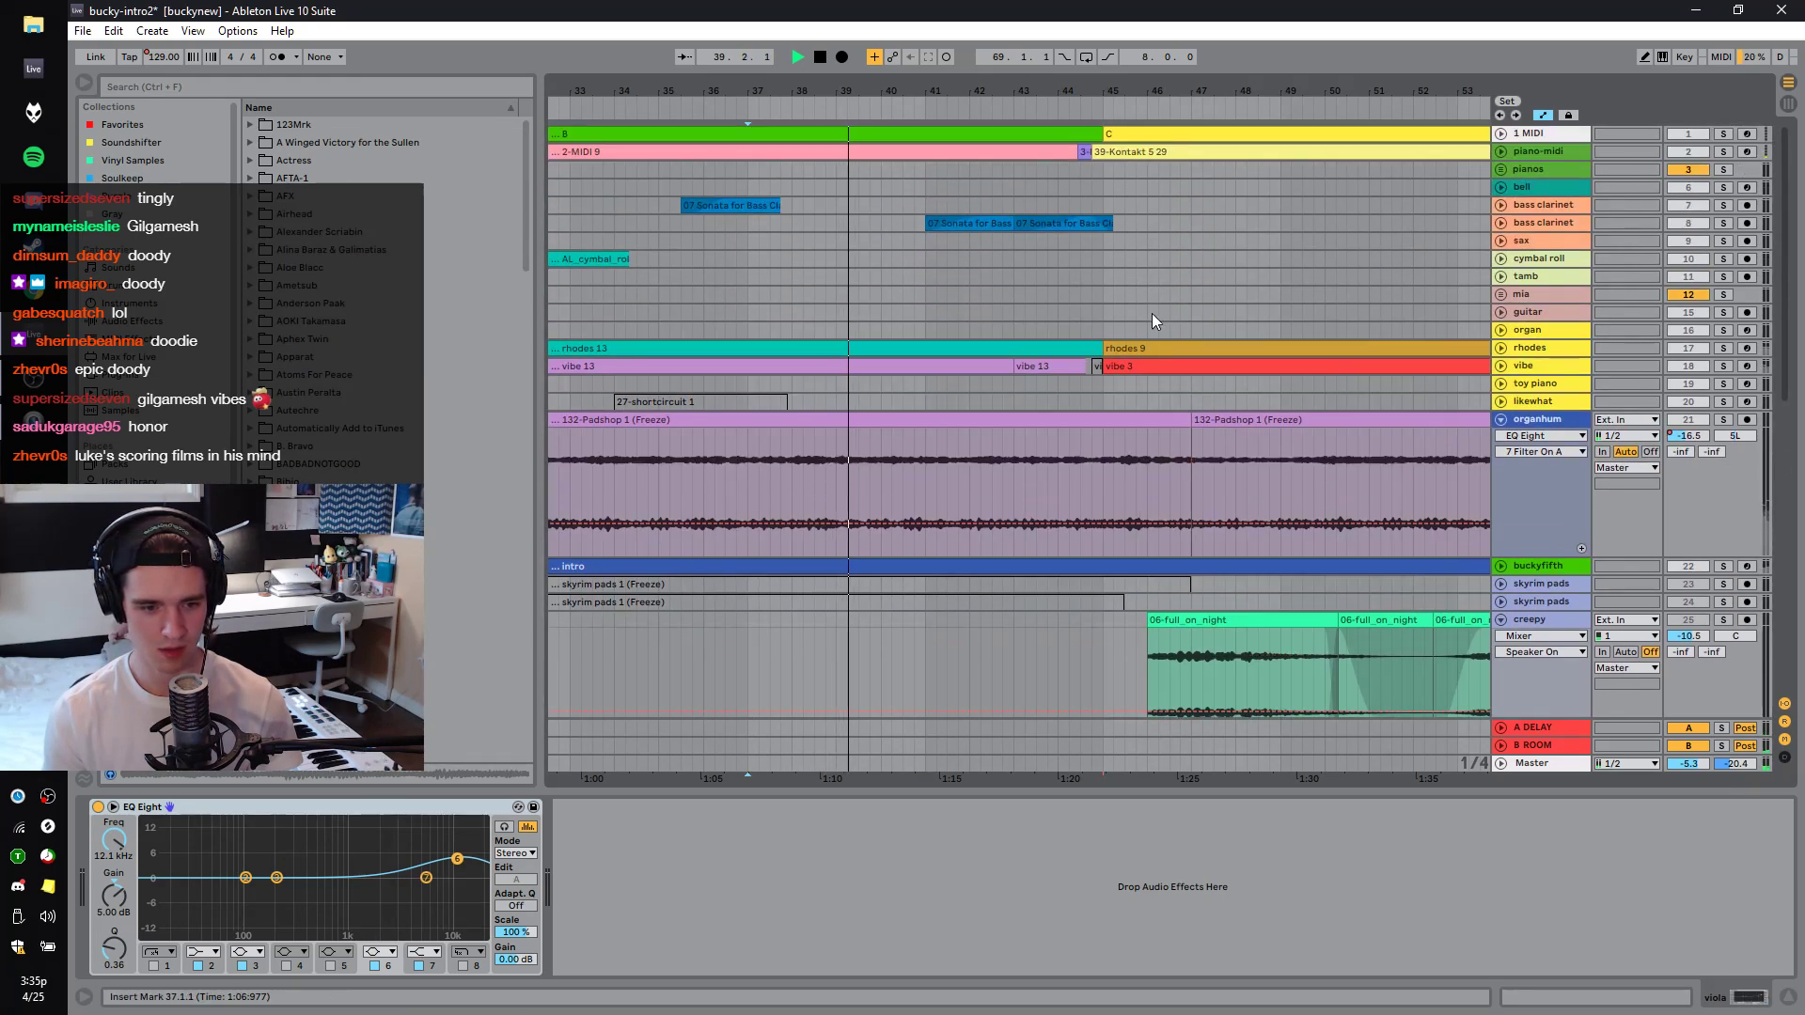
{"action": "left_click", "coordinate": [1723, 205]}
{"action": "left_click", "coordinate": [1723, 223], "text": "ctrl"}
{"action": "left_click", "coordinate": [1723, 241], "text": "ctrl"}
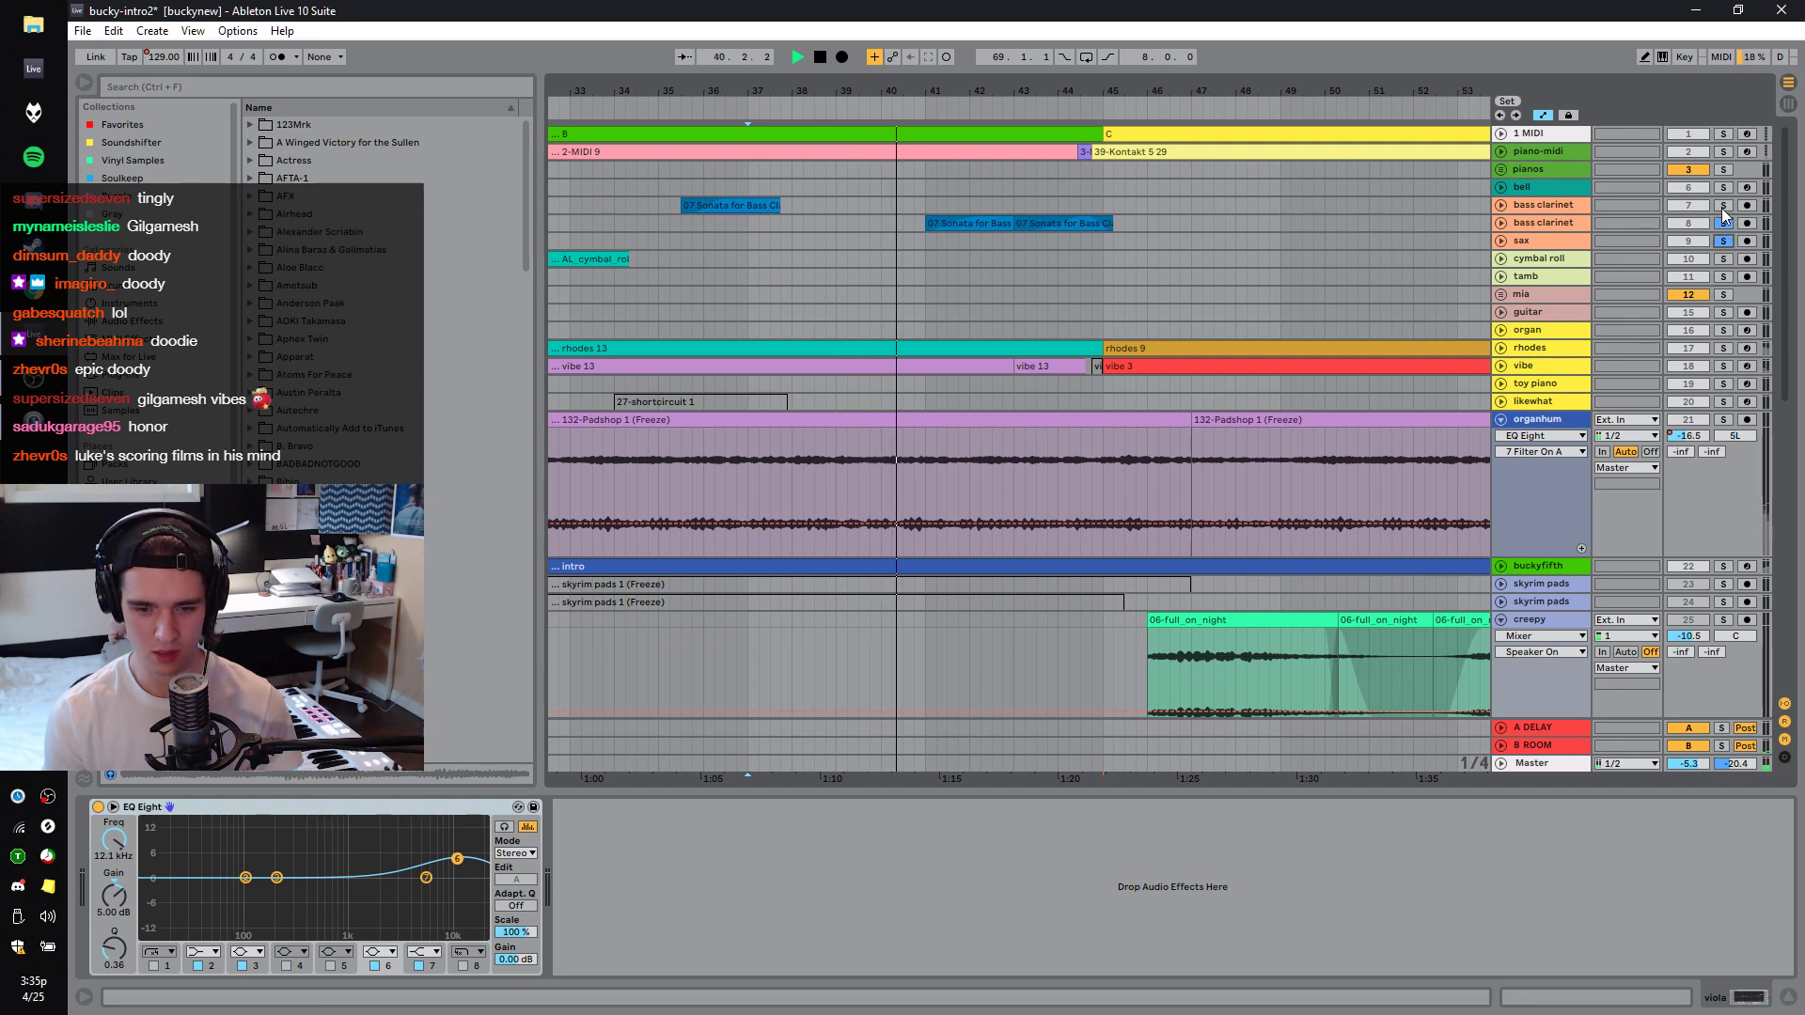
{"action": "left_click", "coordinate": [1558, 205]}
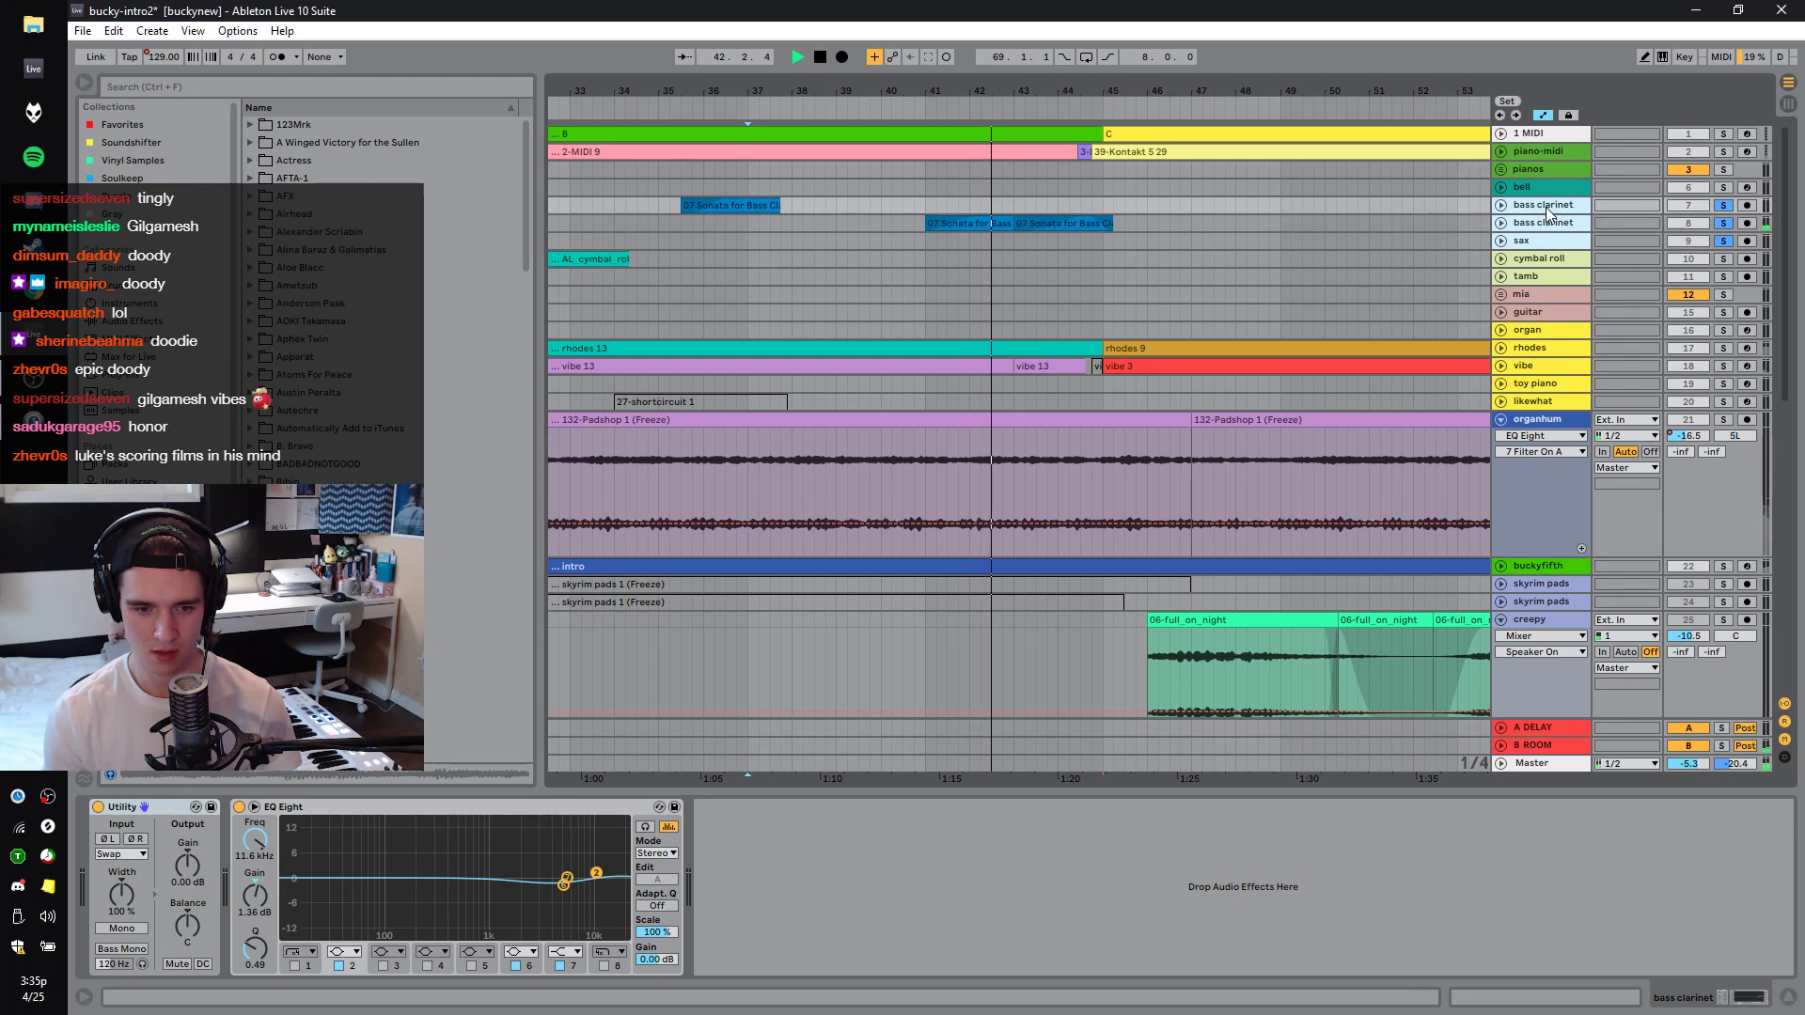
Play the arrangement from around bar 24, and restart playback from around bar 19.
{"action": "left_click_drag", "start_coordinate": [1230, 91], "coordinate": [1225, 42]}
{"action": "left_click_drag", "start_coordinate": [1231, 160], "coordinate": [1231, 188]}
{"action": "left_click", "coordinate": [849, 186]}
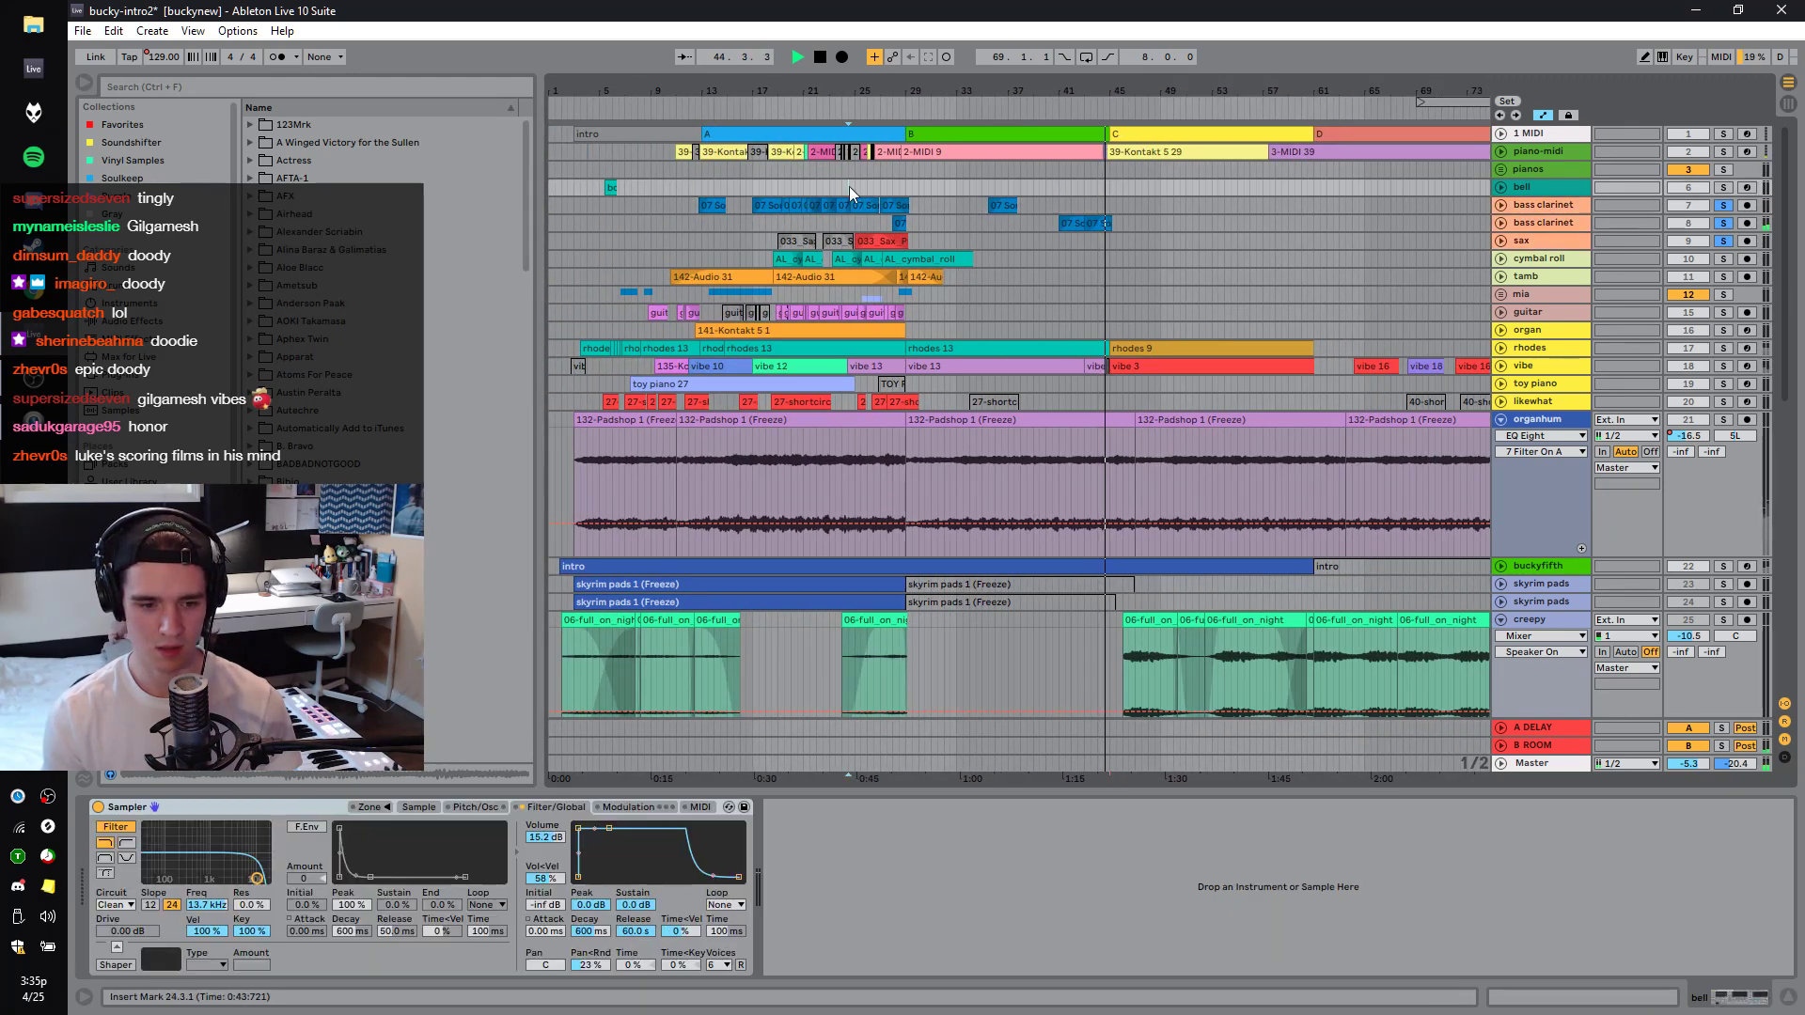
{"action": "key", "text": "space"}
{"action": "left_click", "coordinate": [784, 187]}
{"action": "key", "text": "space"}
Play the string tracks from bar 23, and from around bar 68.
{"action": "scroll", "coordinate": [917, 316], "scroll_direction": "down", "scroll_amount": 10}
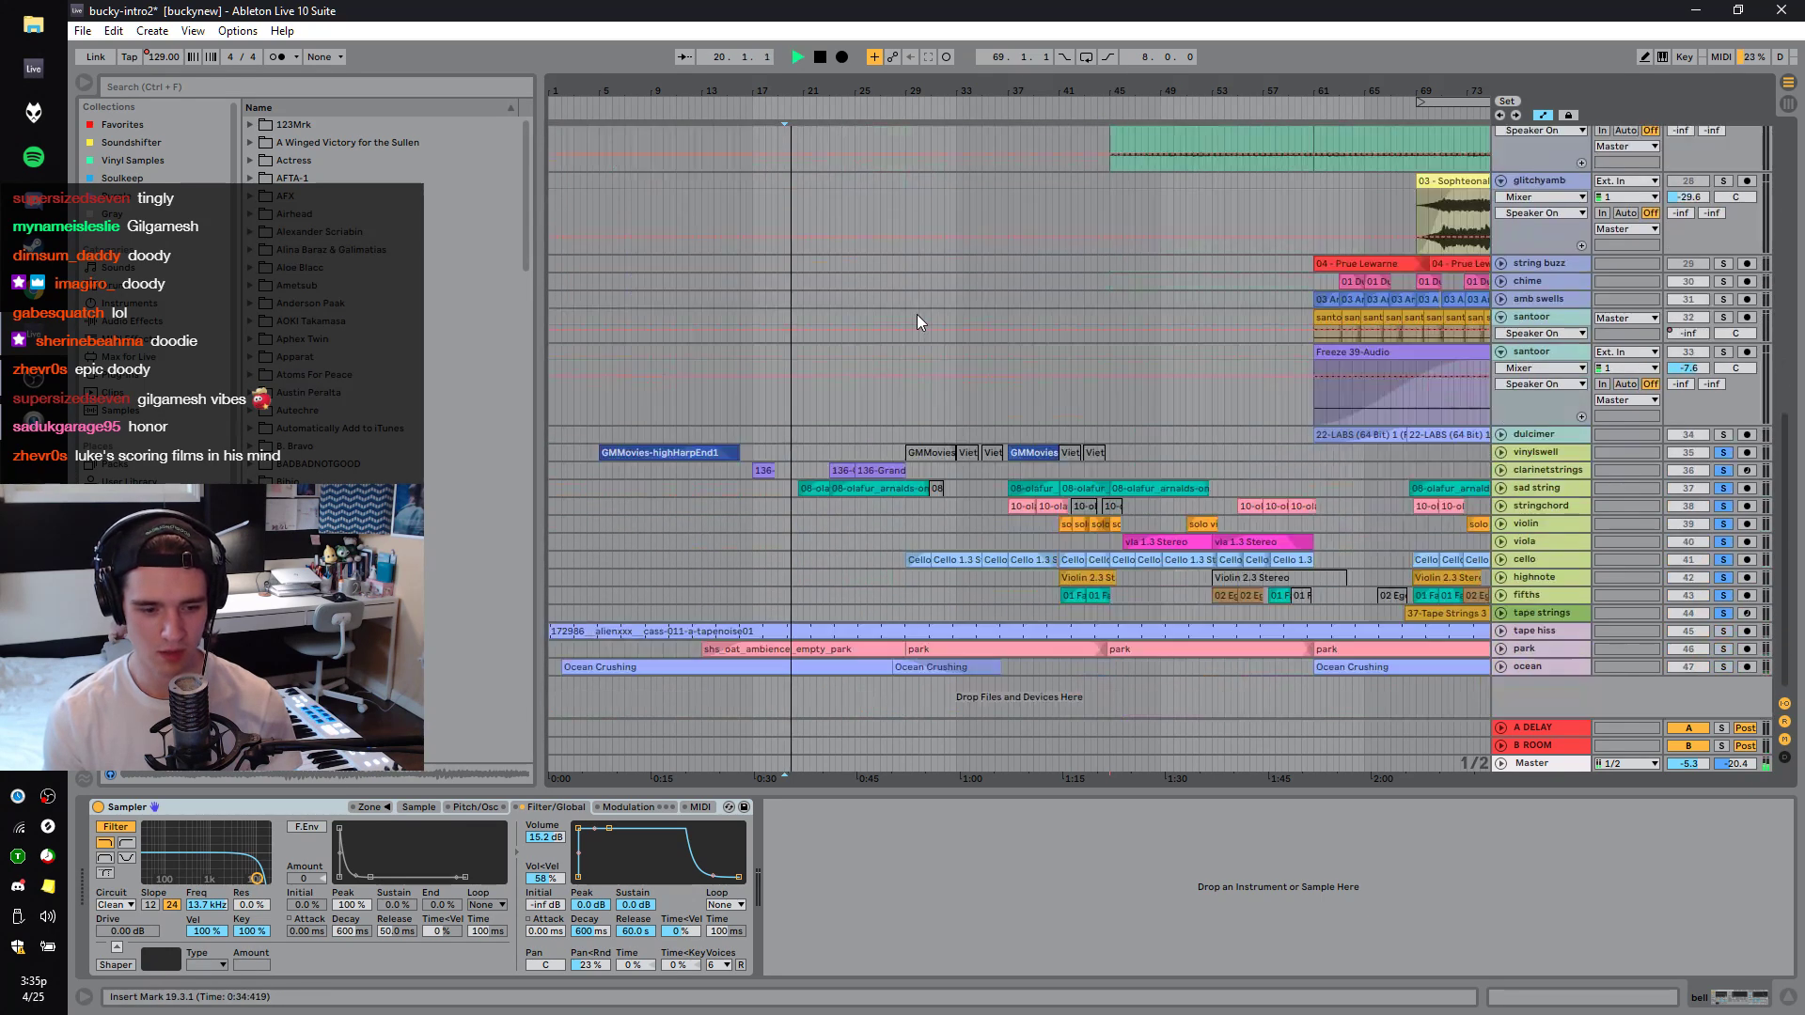
{"action": "left_click", "coordinate": [830, 523]}
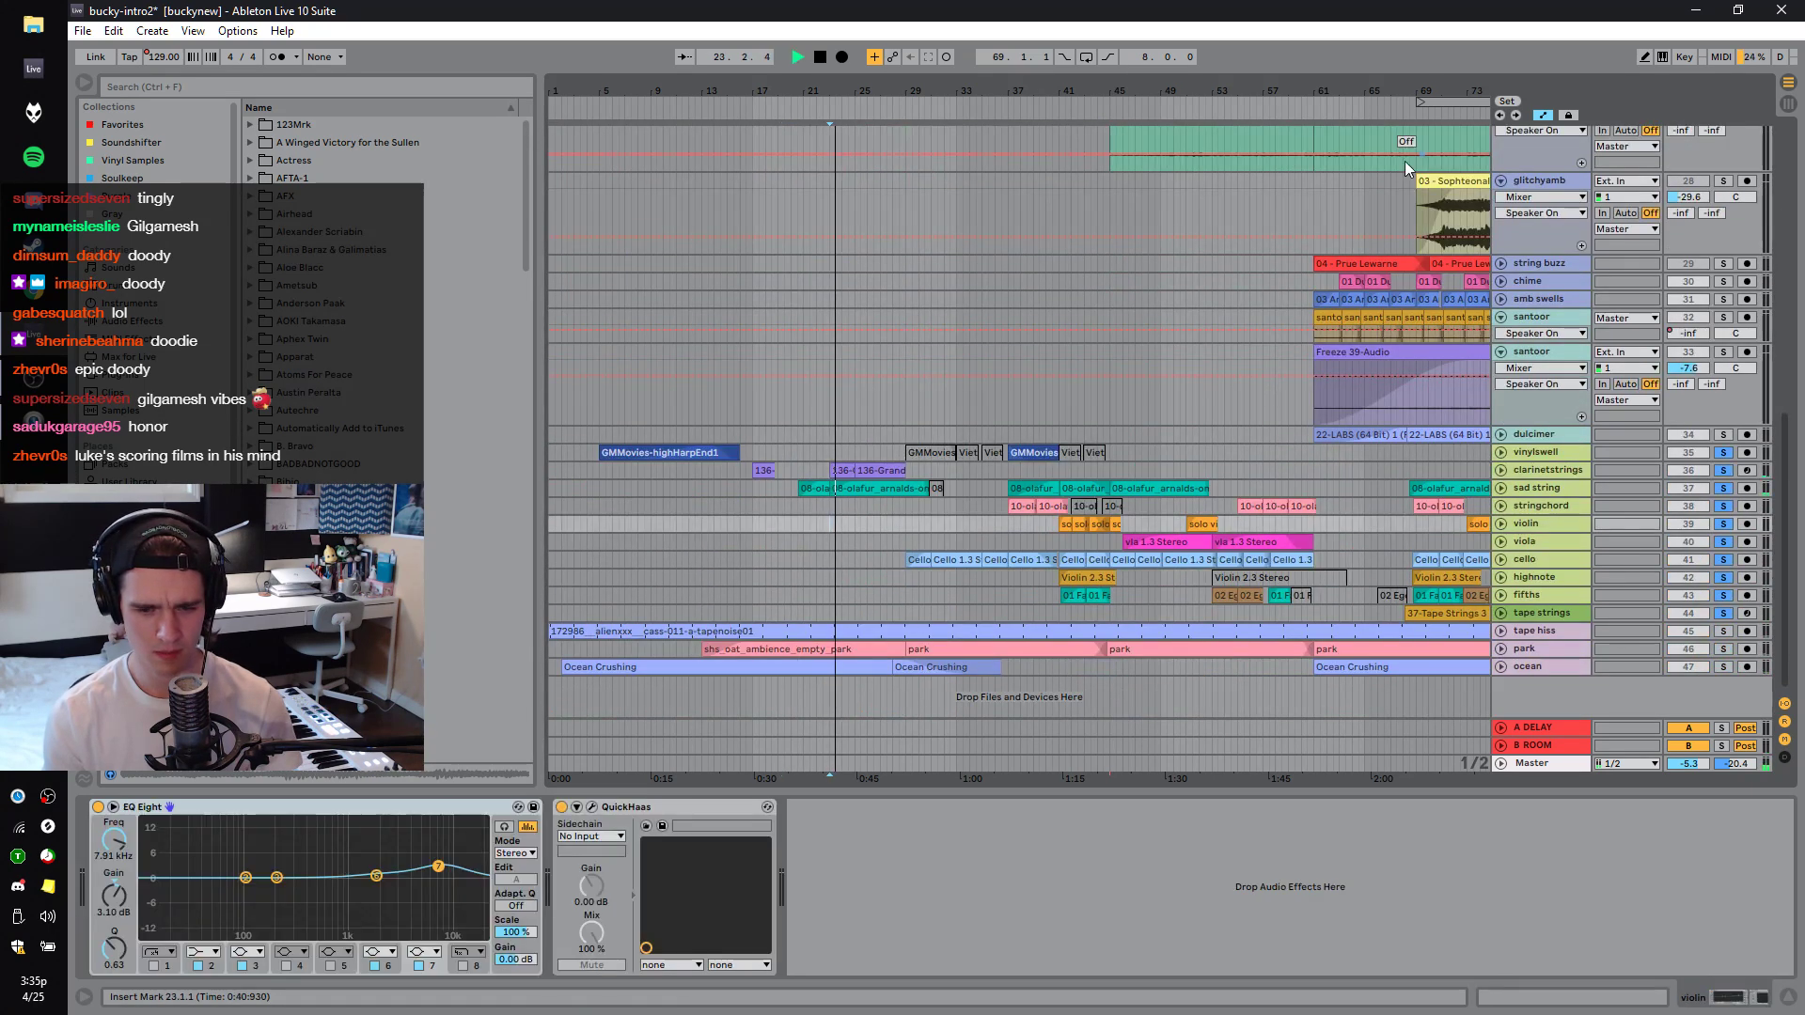
{"action": "key", "text": "space"}
{"action": "left_click_drag", "start_coordinate": [1449, 87], "coordinate": [1256, 188]}
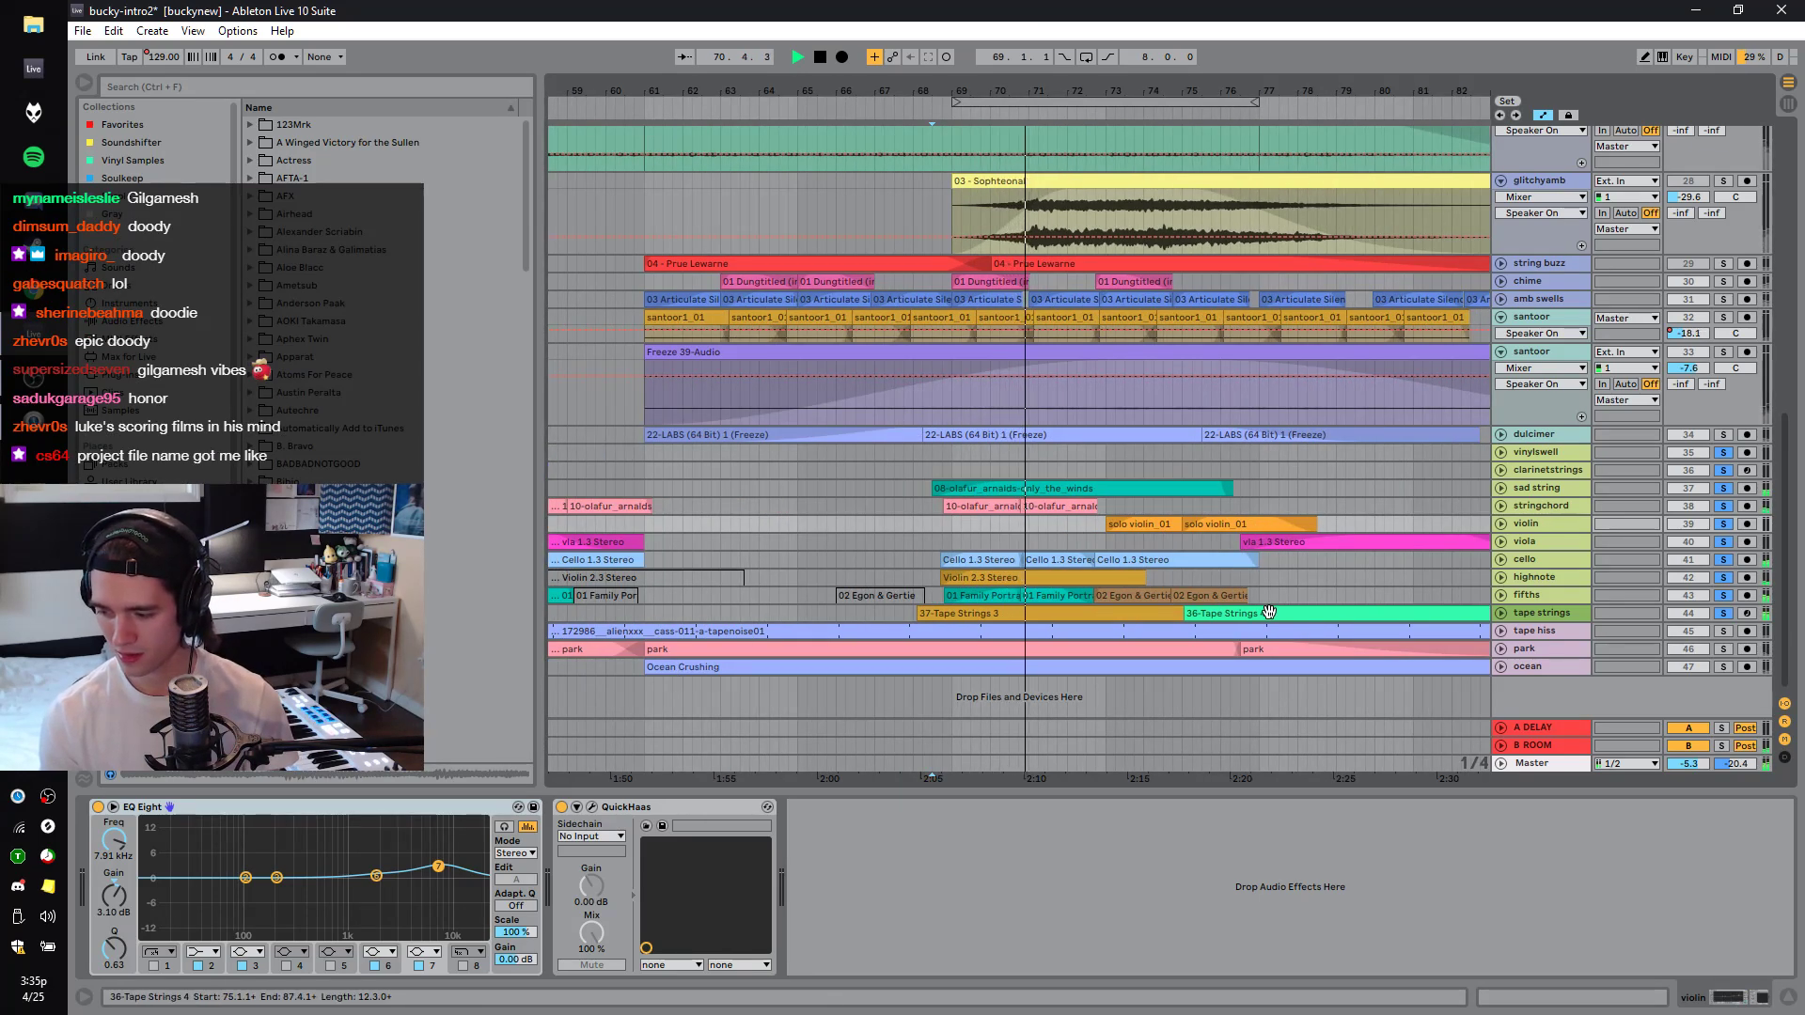
{"action": "key", "text": "space"}
{"action": "key", "text": "space"}
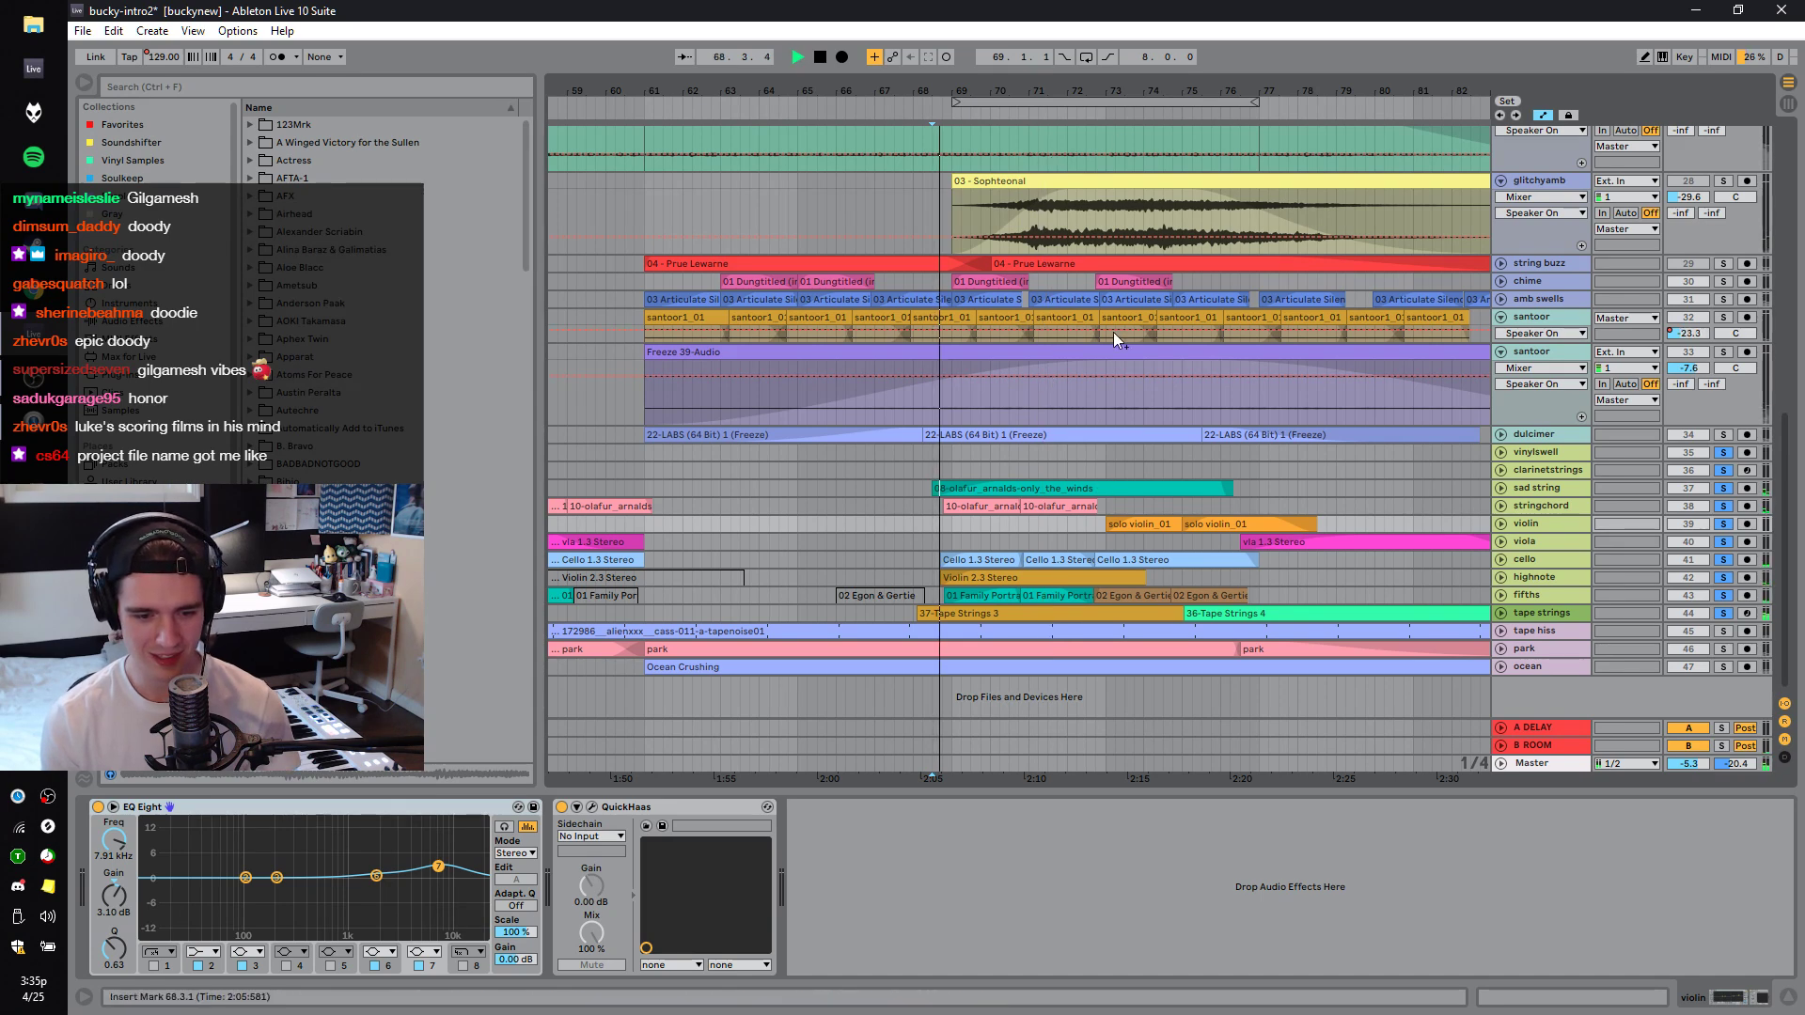
Unfold the stringchord track and hide the automation lanes.
{"action": "left_click", "coordinate": [1501, 506]}
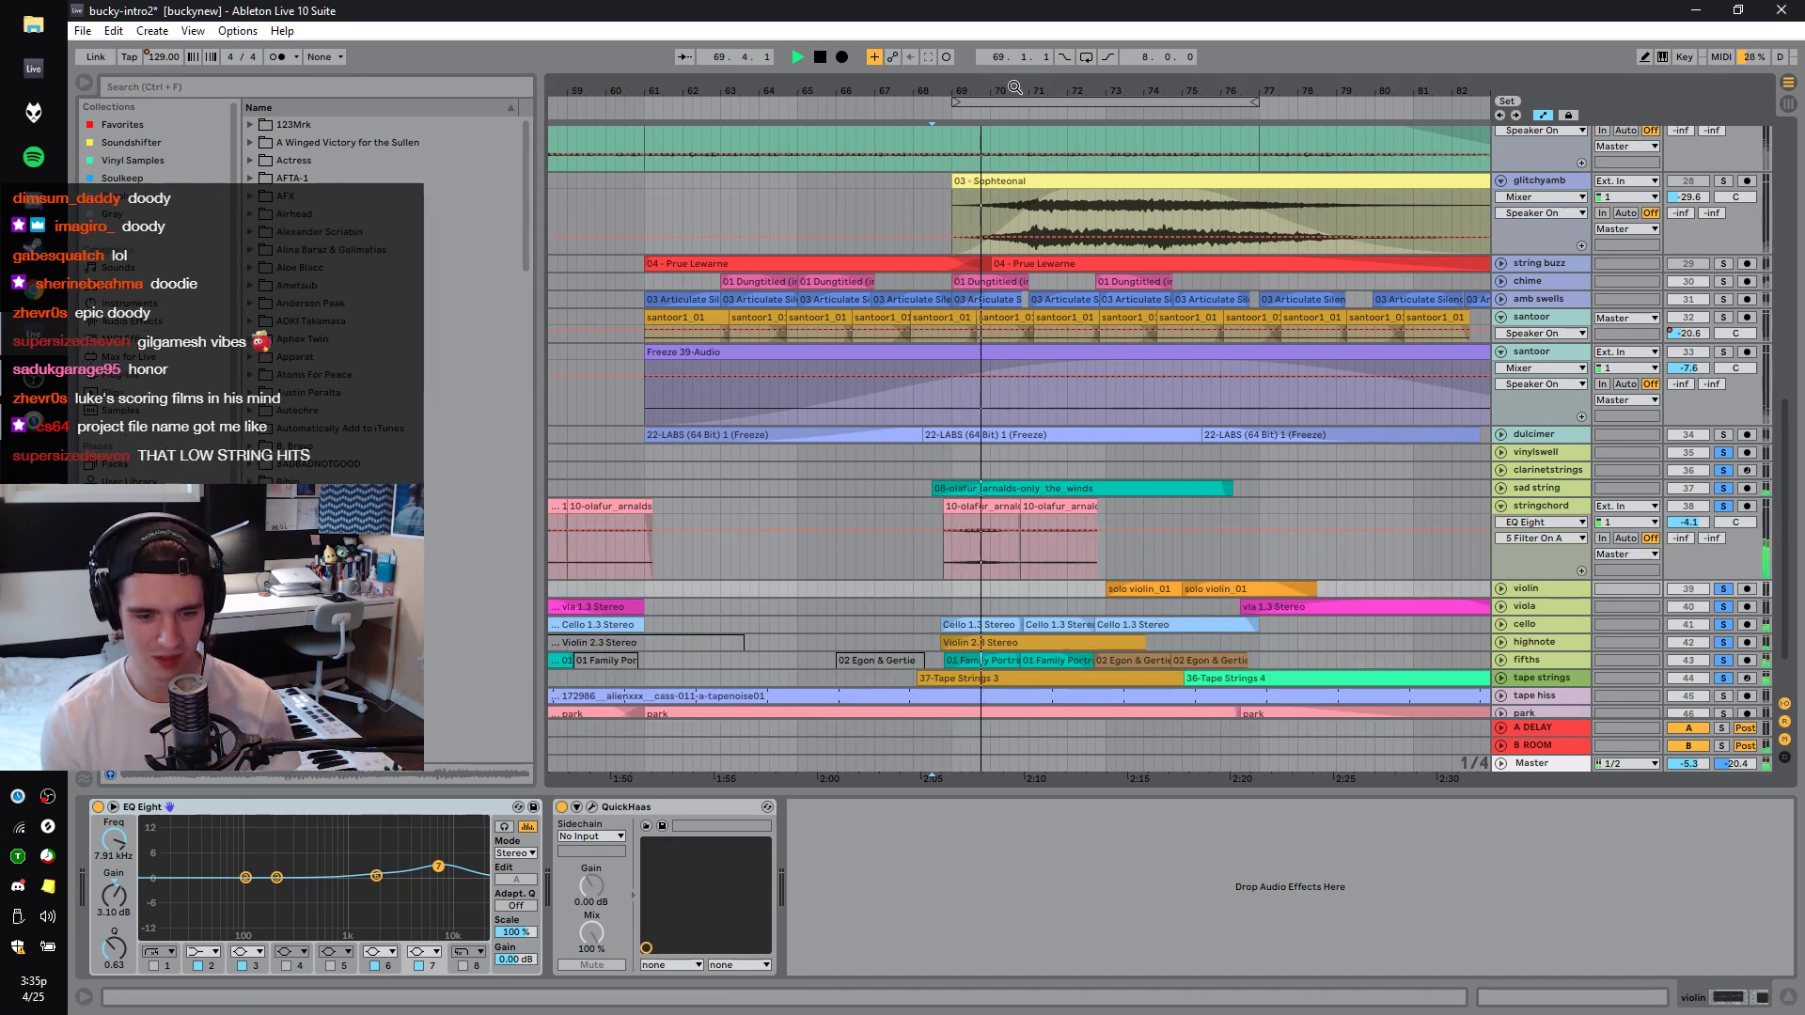
{"action": "left_click_drag", "start_coordinate": [1014, 88], "coordinate": [1014, 202]}
{"action": "scroll", "coordinate": [1020, 470], "scroll_direction": "down", "scroll_amount": 2}
{"action": "key", "text": "a"}
Audition the soloed strings from around bar 70 and unfold the fifths track.
{"action": "mouse_move", "coordinate": [1047, 451]}
{"action": "left_mouse_down"}
{"action": "mouse_move", "coordinate": [1015, 480]}
{"action": "mouse_move", "coordinate": [1074, 500]}
{"action": "mouse_move", "coordinate": [1029, 493]}
{"action": "mouse_move", "coordinate": [1046, 458]}
{"action": "left_mouse_up"}
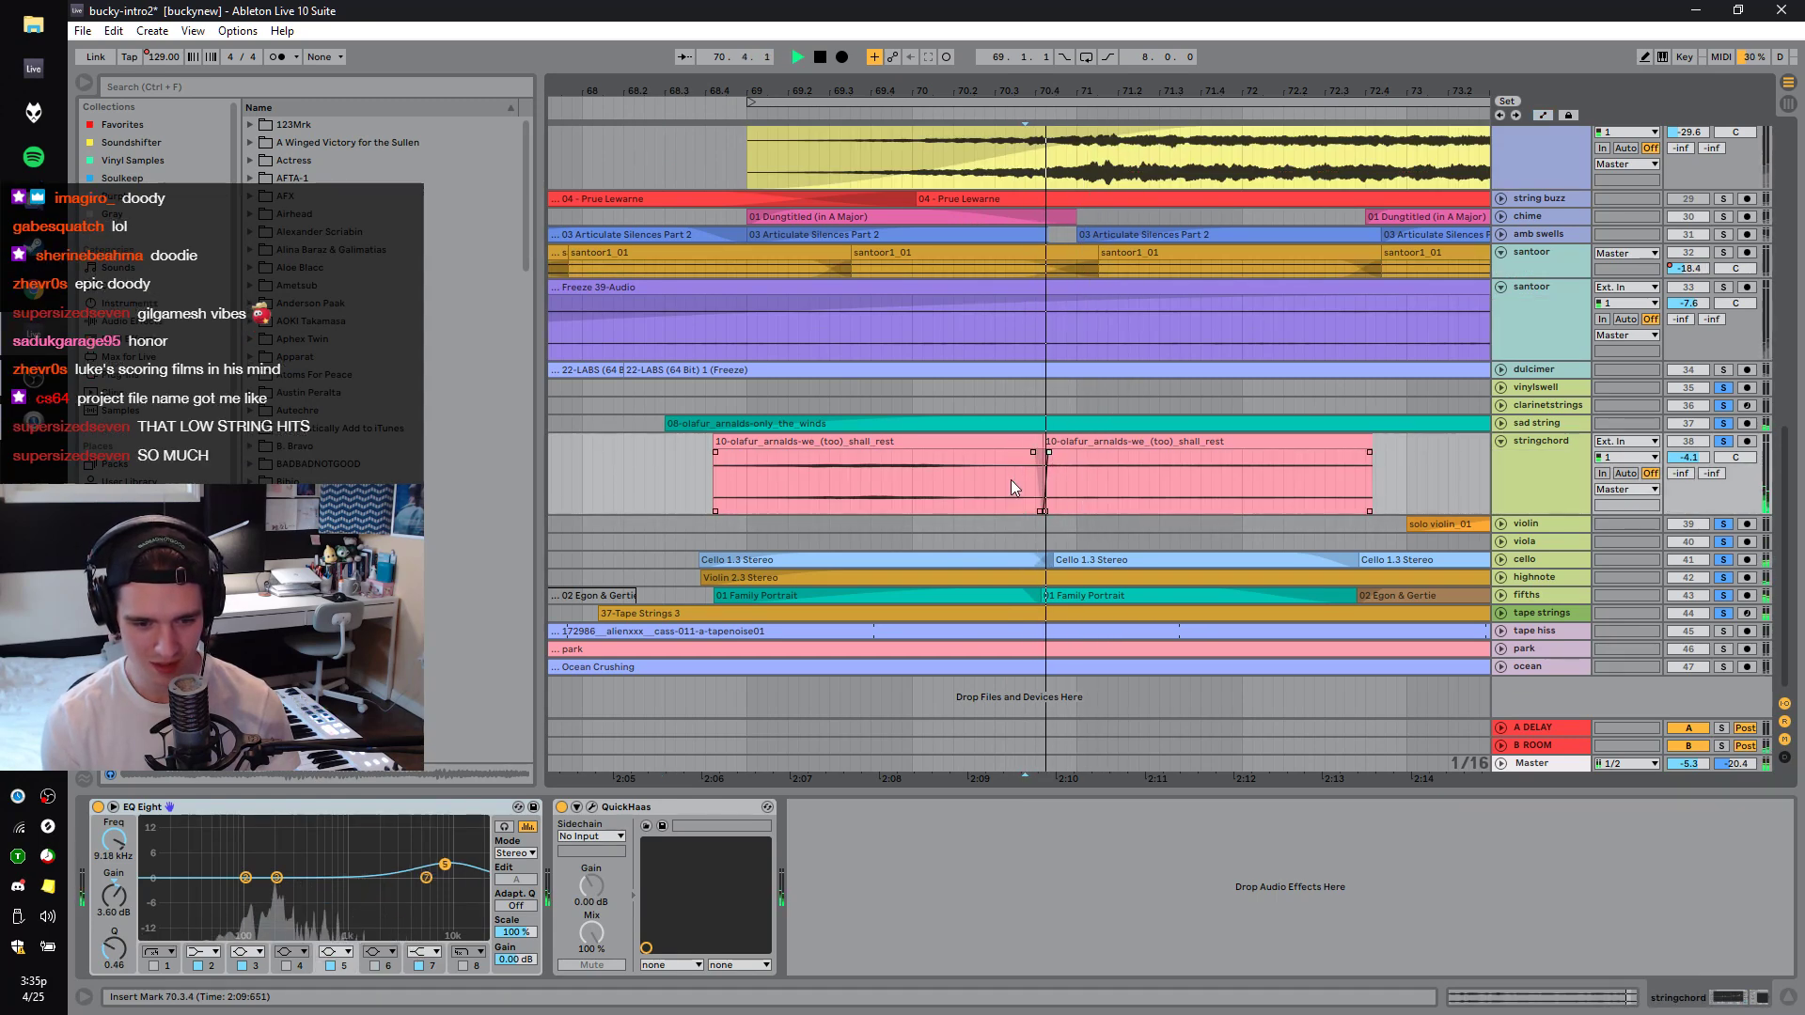
{"action": "left_click", "coordinate": [1013, 479]}
{"action": "key", "text": "space"}
{"action": "key", "text": "space"}
{"action": "key", "text": "space"}
{"action": "key", "text": "space"}
{"action": "left_click", "coordinate": [1504, 595]}
Try a longer crossfade between the two 01 Family Portrait clips on fifths, play it, and undo the change.
{"action": "mouse_move", "coordinate": [1046, 449]}
{"action": "left_mouse_down"}
{"action": "mouse_move", "coordinate": [972, 529]}
{"action": "mouse_move", "coordinate": [1035, 469]}
{"action": "mouse_move", "coordinate": [1011, 451]}
{"action": "left_mouse_up"}
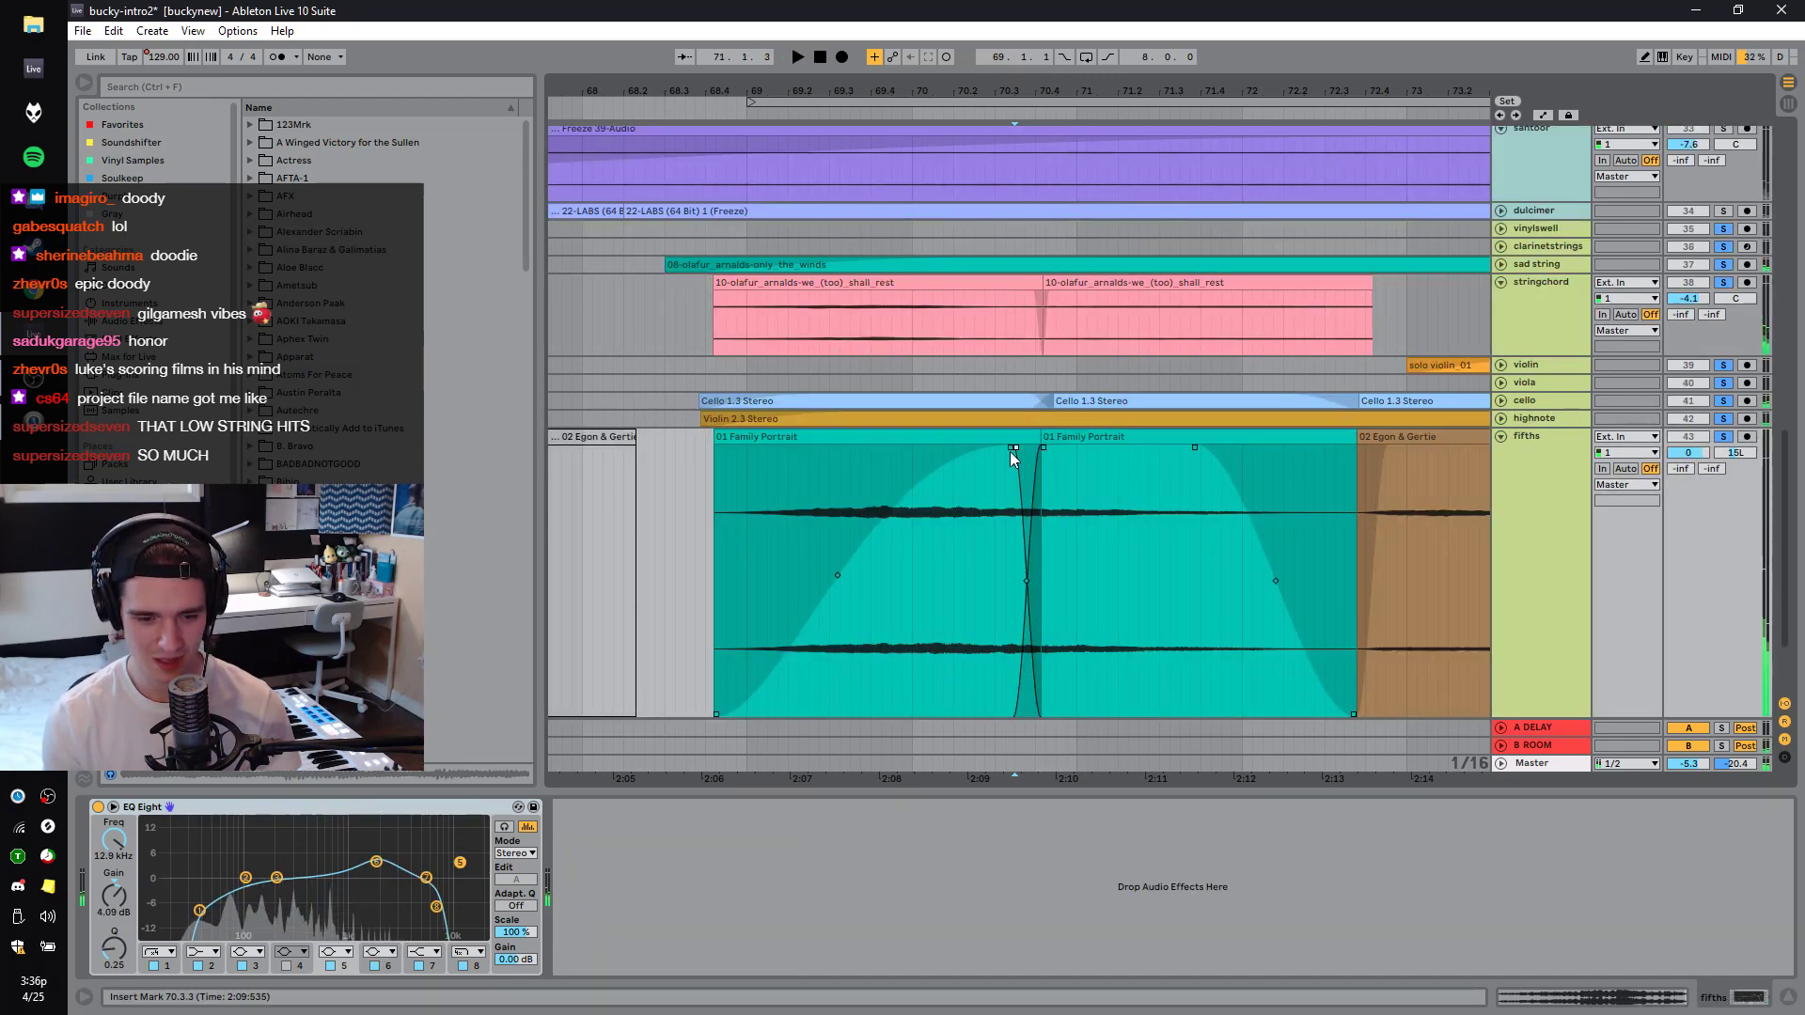
{"action": "left_click", "coordinate": [963, 557]}
{"action": "key", "text": "space"}
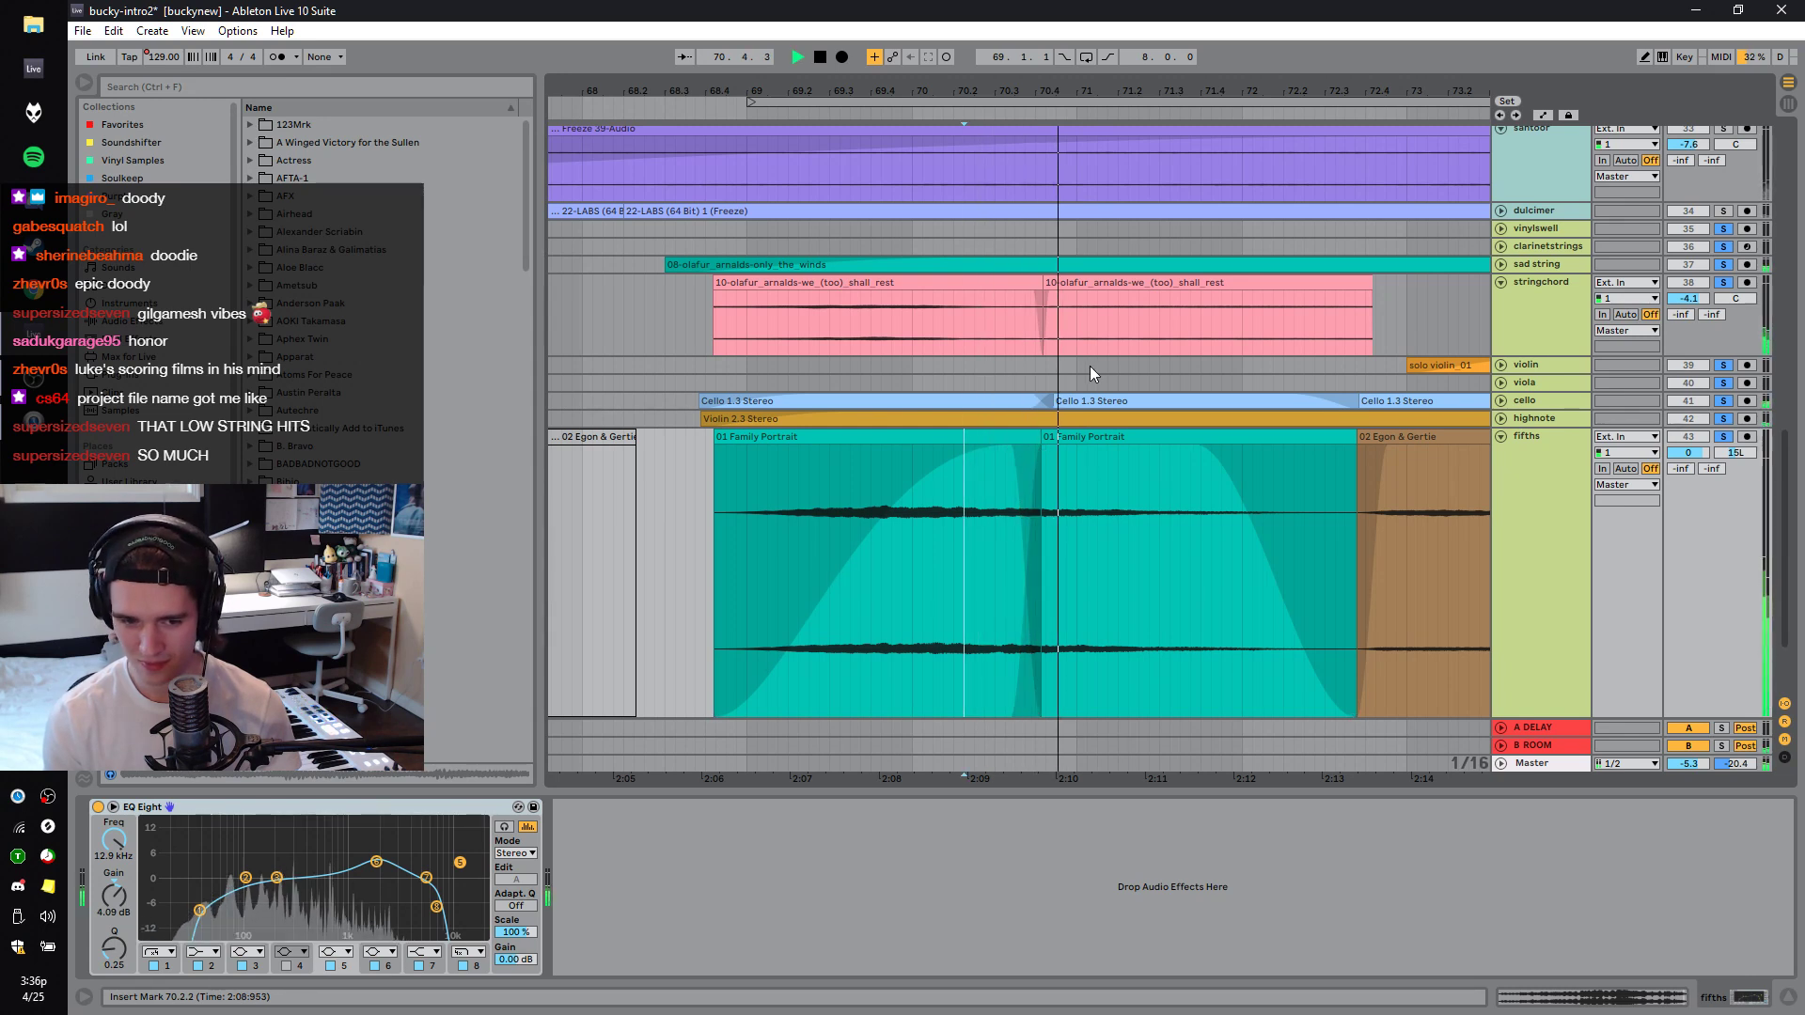
{"action": "key", "text": "ctrl+z"}
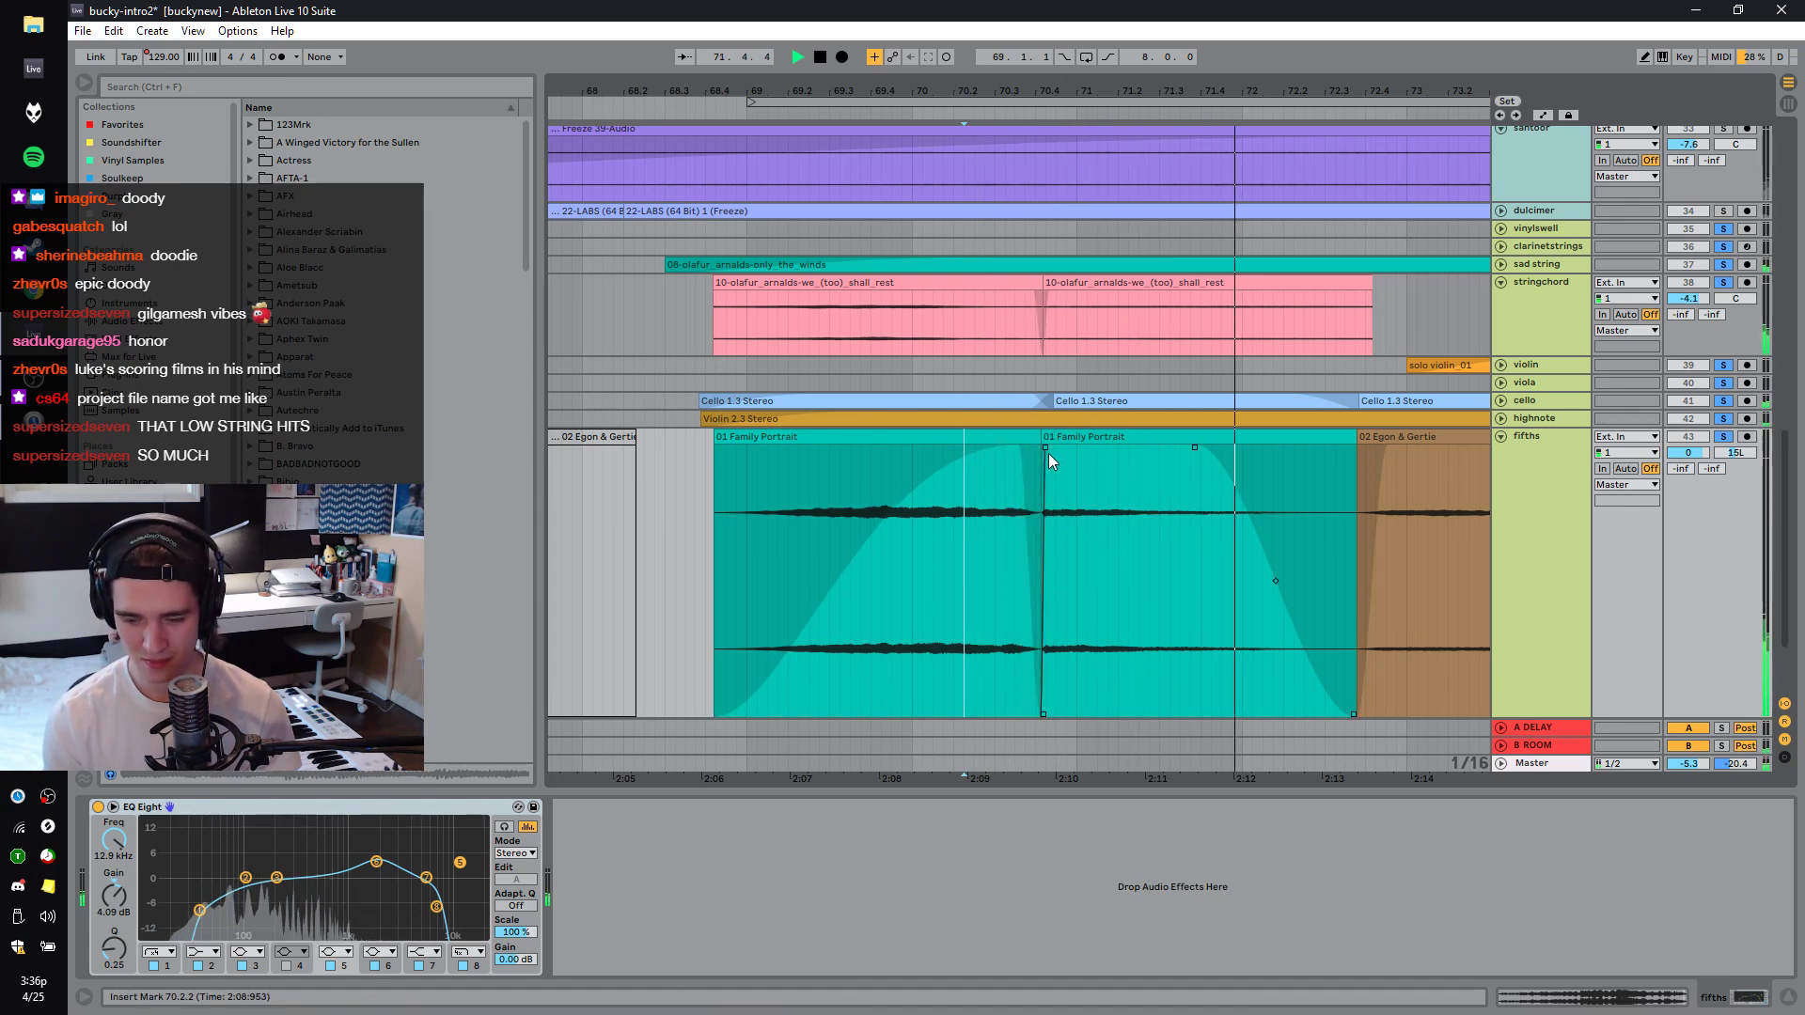
{"action": "key", "text": "ctrl+z"}
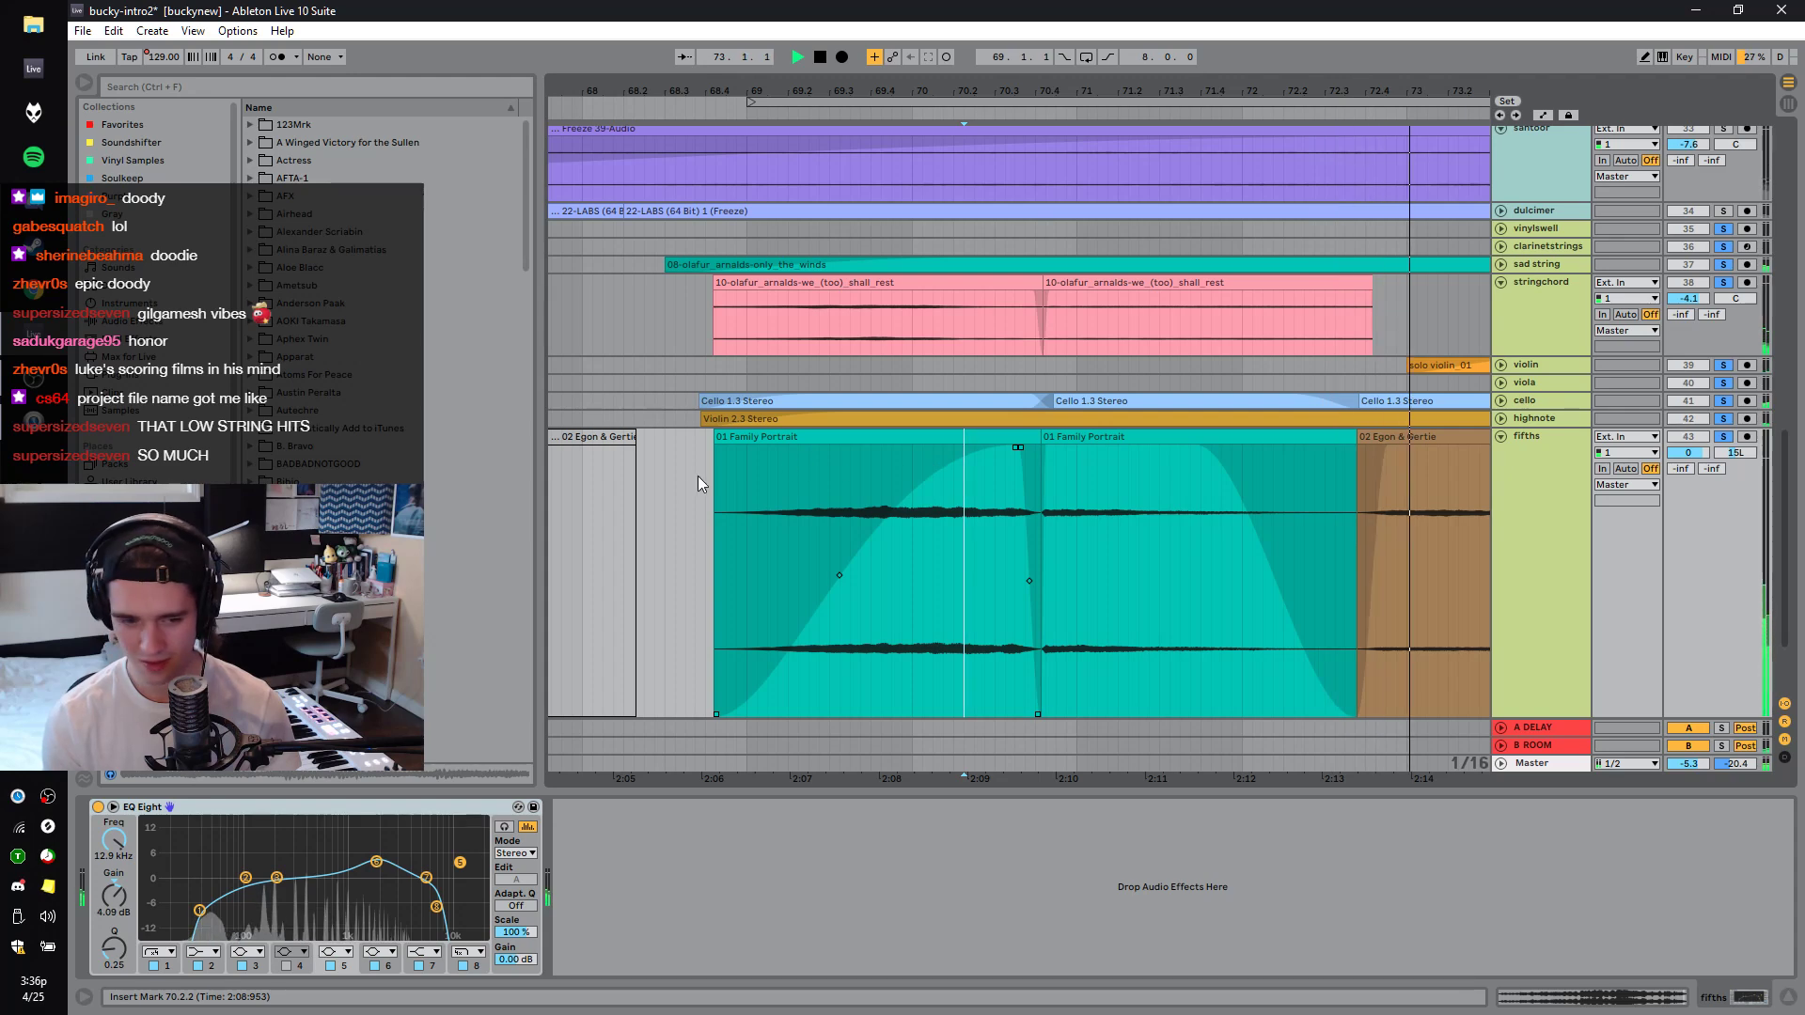
Play the soloed strings from just before bar 69 and raise the Master volume to about 0.8 dB.
{"action": "left_click", "coordinate": [711, 502]}
{"action": "left_click_drag", "start_coordinate": [1422, 91], "coordinate": [1193, 82]}
{"action": "left_click_drag", "start_coordinate": [1689, 764], "coordinate": [1689, 731]}
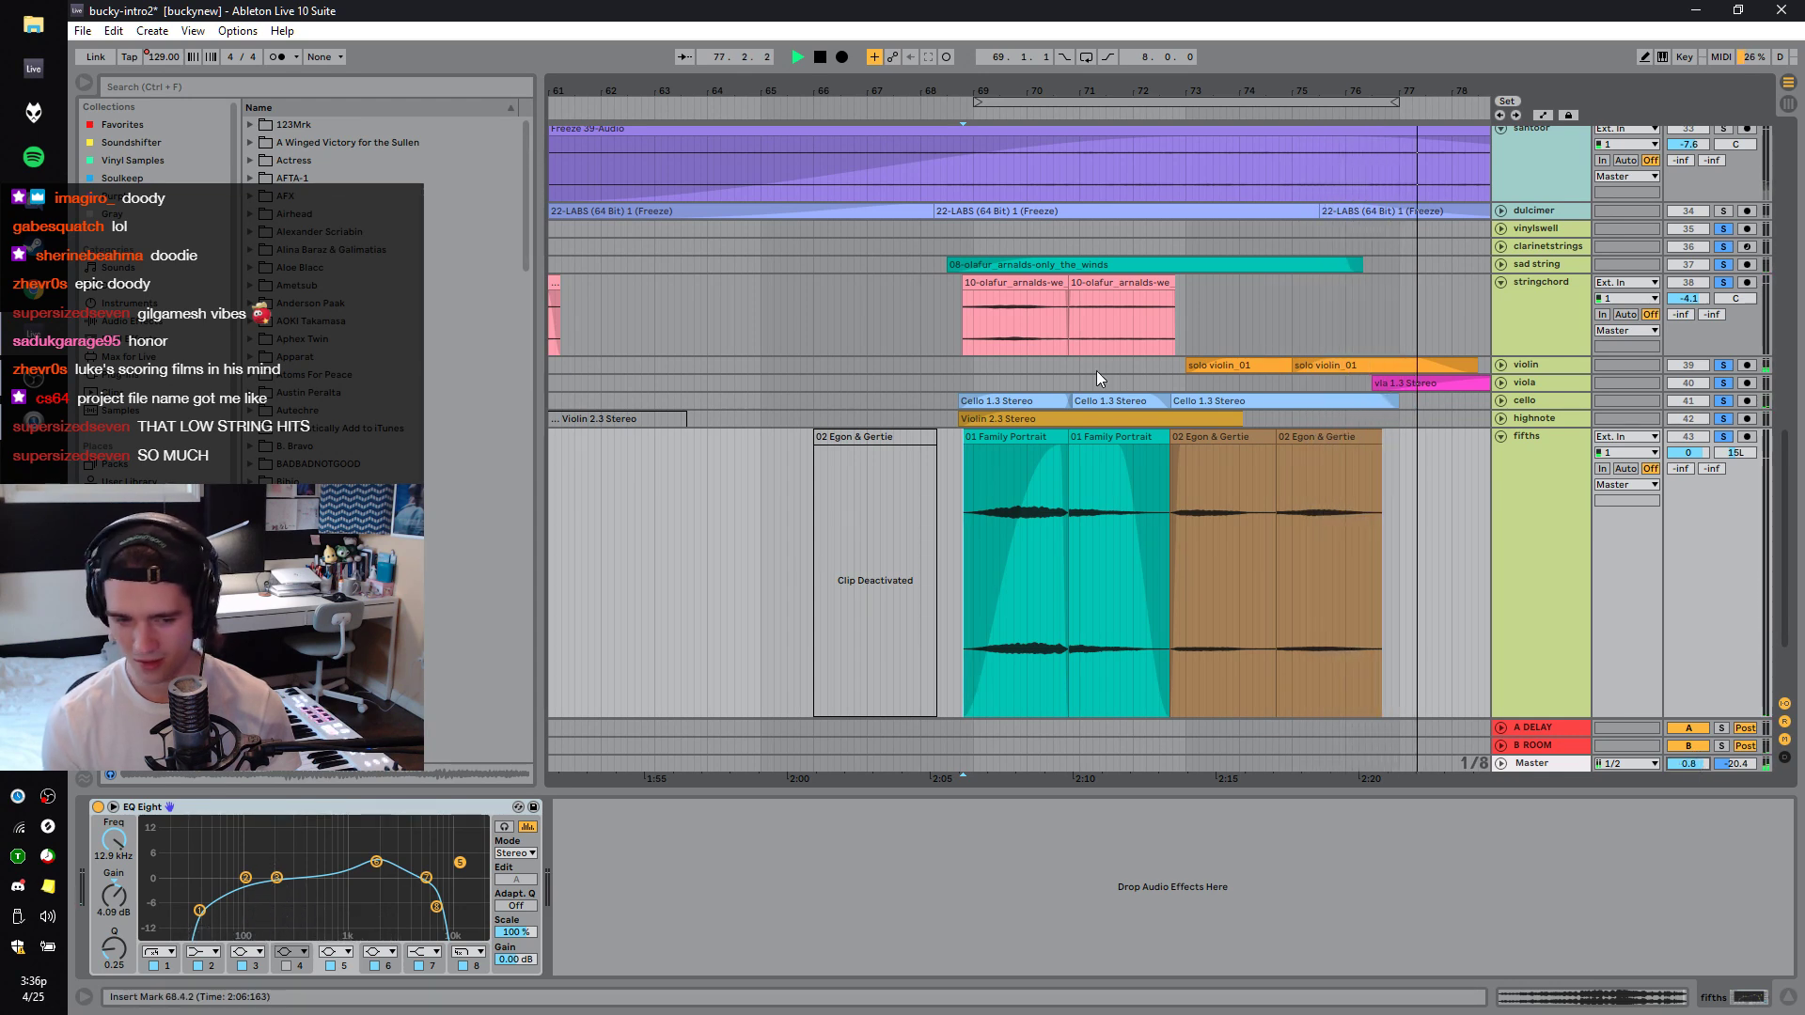
Solo only tape strings, unfold it, play it from just before bar 69, and display its device chain.
{"action": "scroll", "coordinate": [1250, 407], "scroll_direction": "down", "scroll_amount": 3}
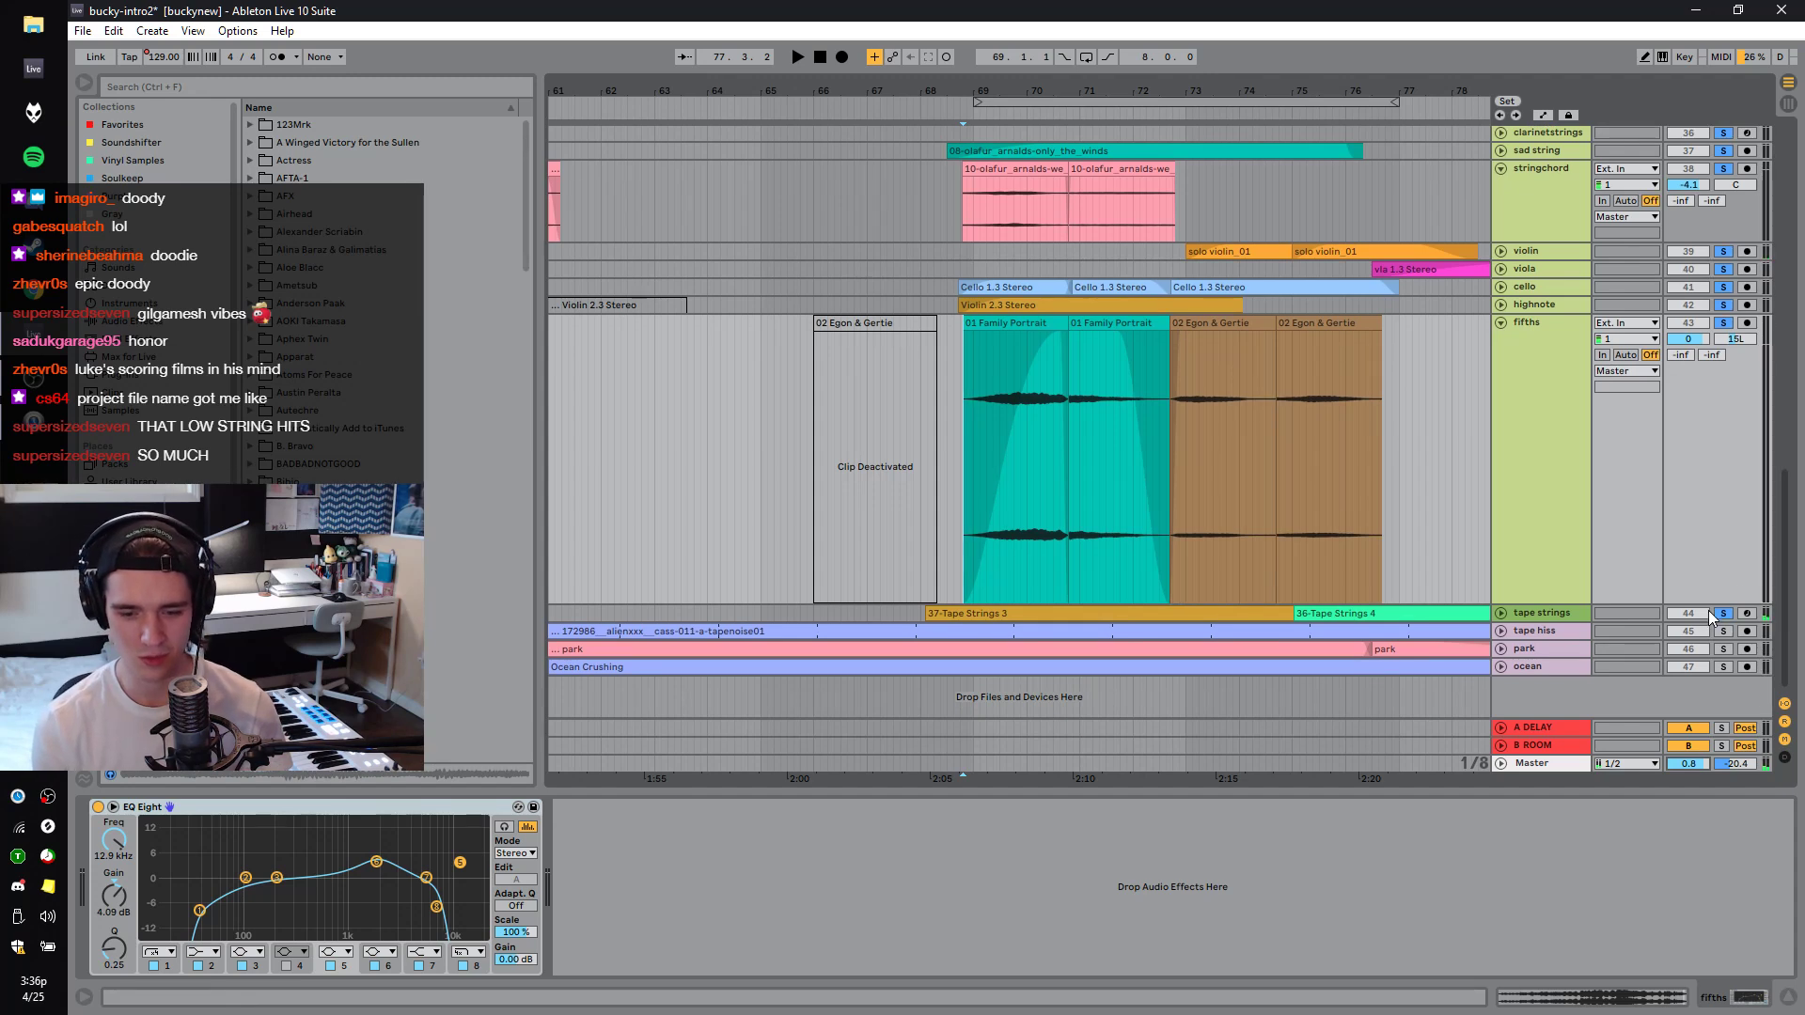
{"action": "left_click", "coordinate": [1724, 615]}
{"action": "left_click", "coordinate": [1501, 613]}
{"action": "key", "text": "space"}
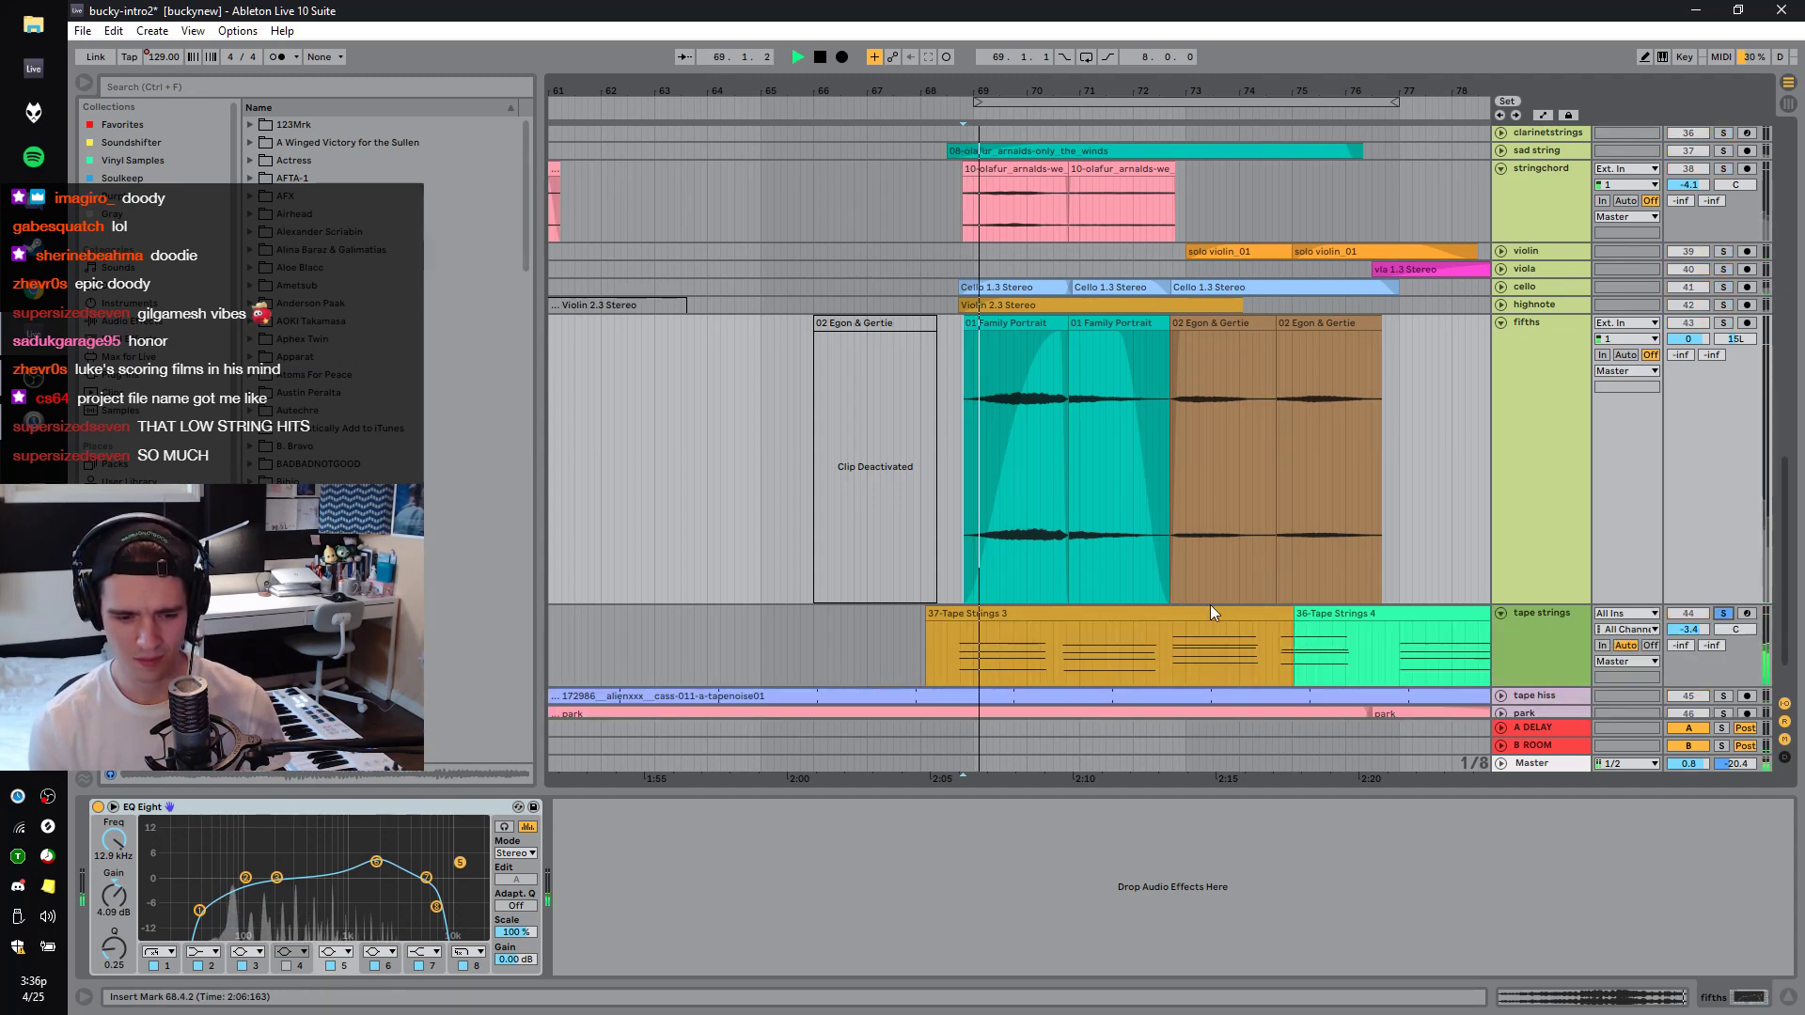
{"action": "left_click", "coordinate": [1549, 624]}
{"action": "key", "text": "space"}
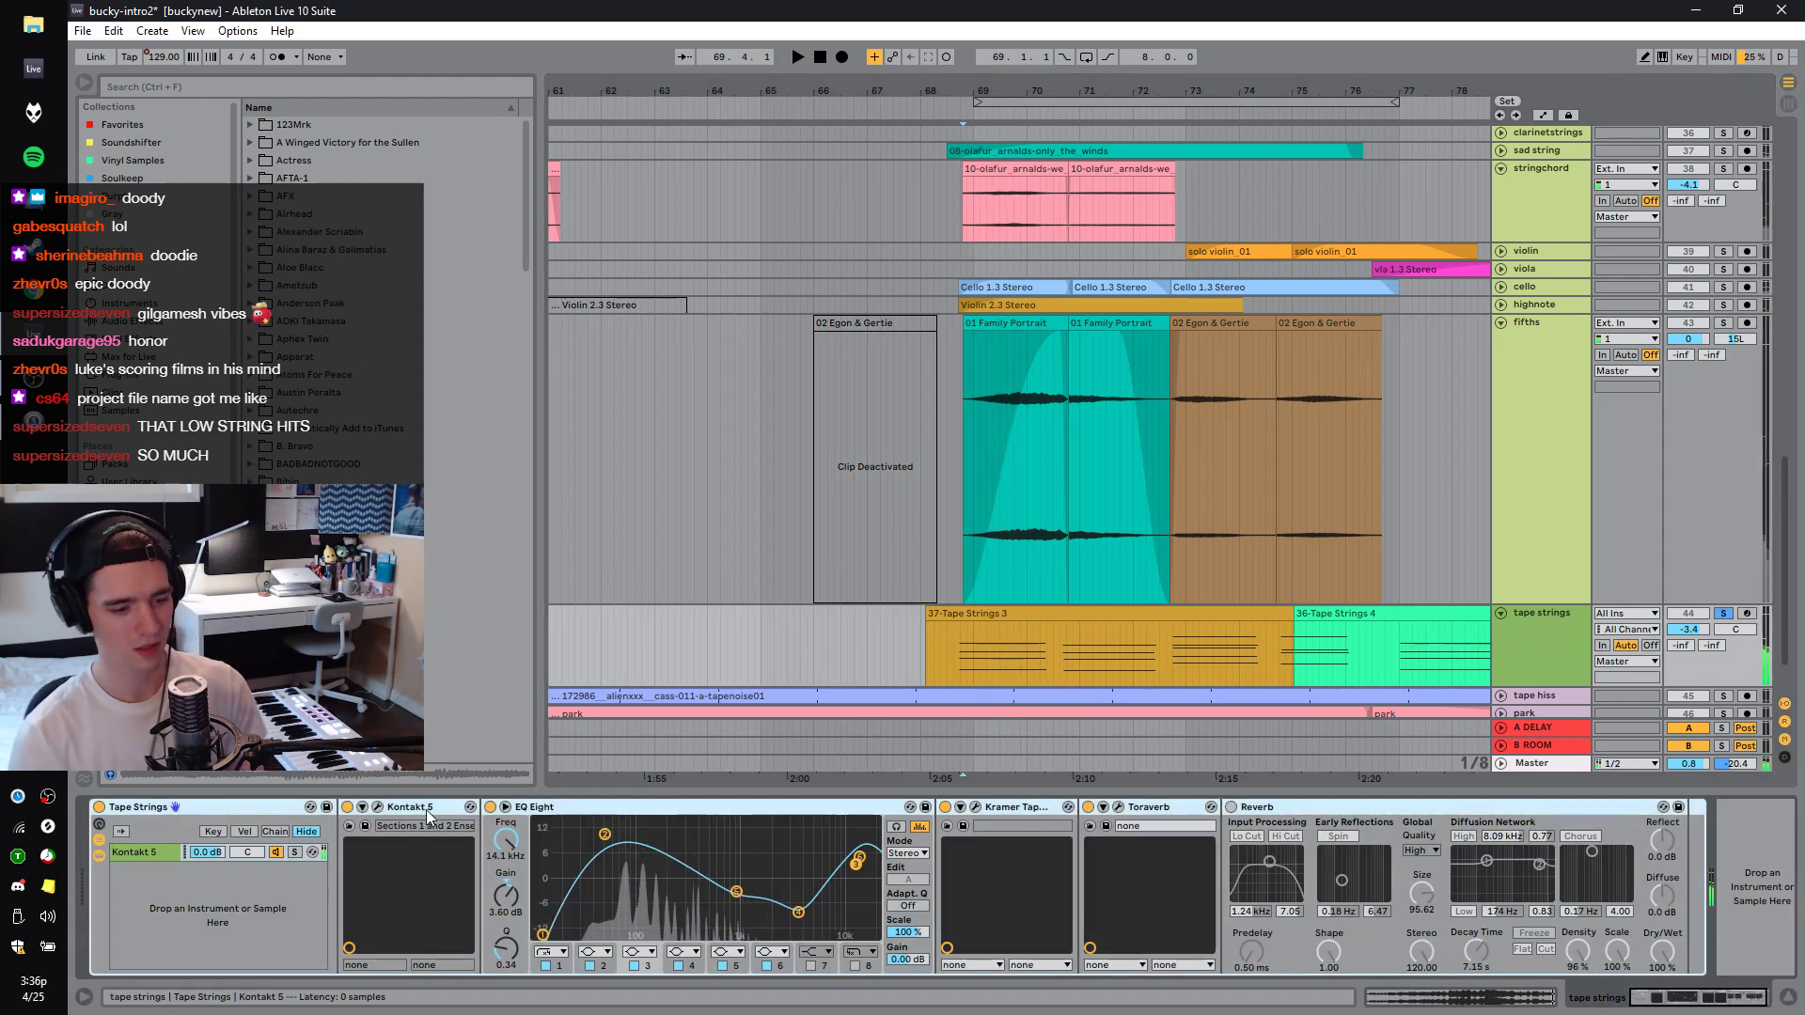
Switch off EQ Eight, Kramer Tape and Toraverb on tape strings, and arm the track.
{"action": "left_click", "coordinate": [490, 807]}
{"action": "left_click", "coordinate": [945, 807]}
{"action": "left_click", "coordinate": [1088, 806]}
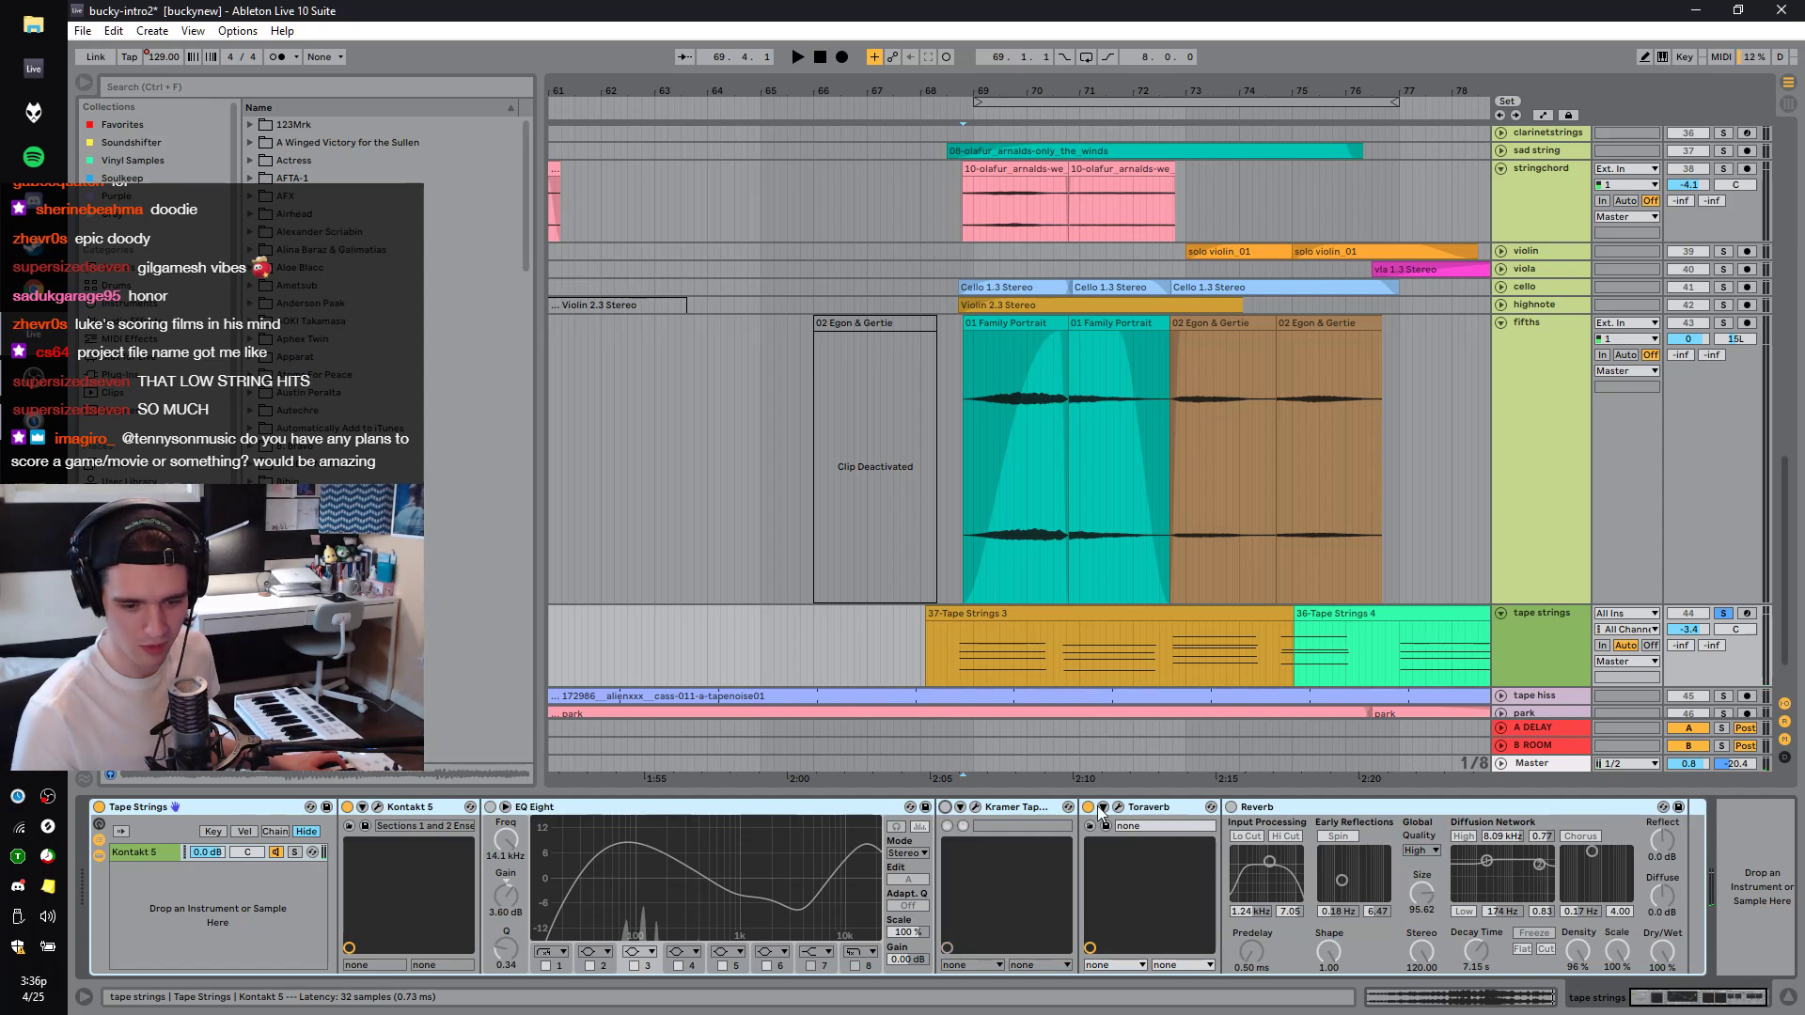
{"action": "left_click", "coordinate": [1747, 615]}
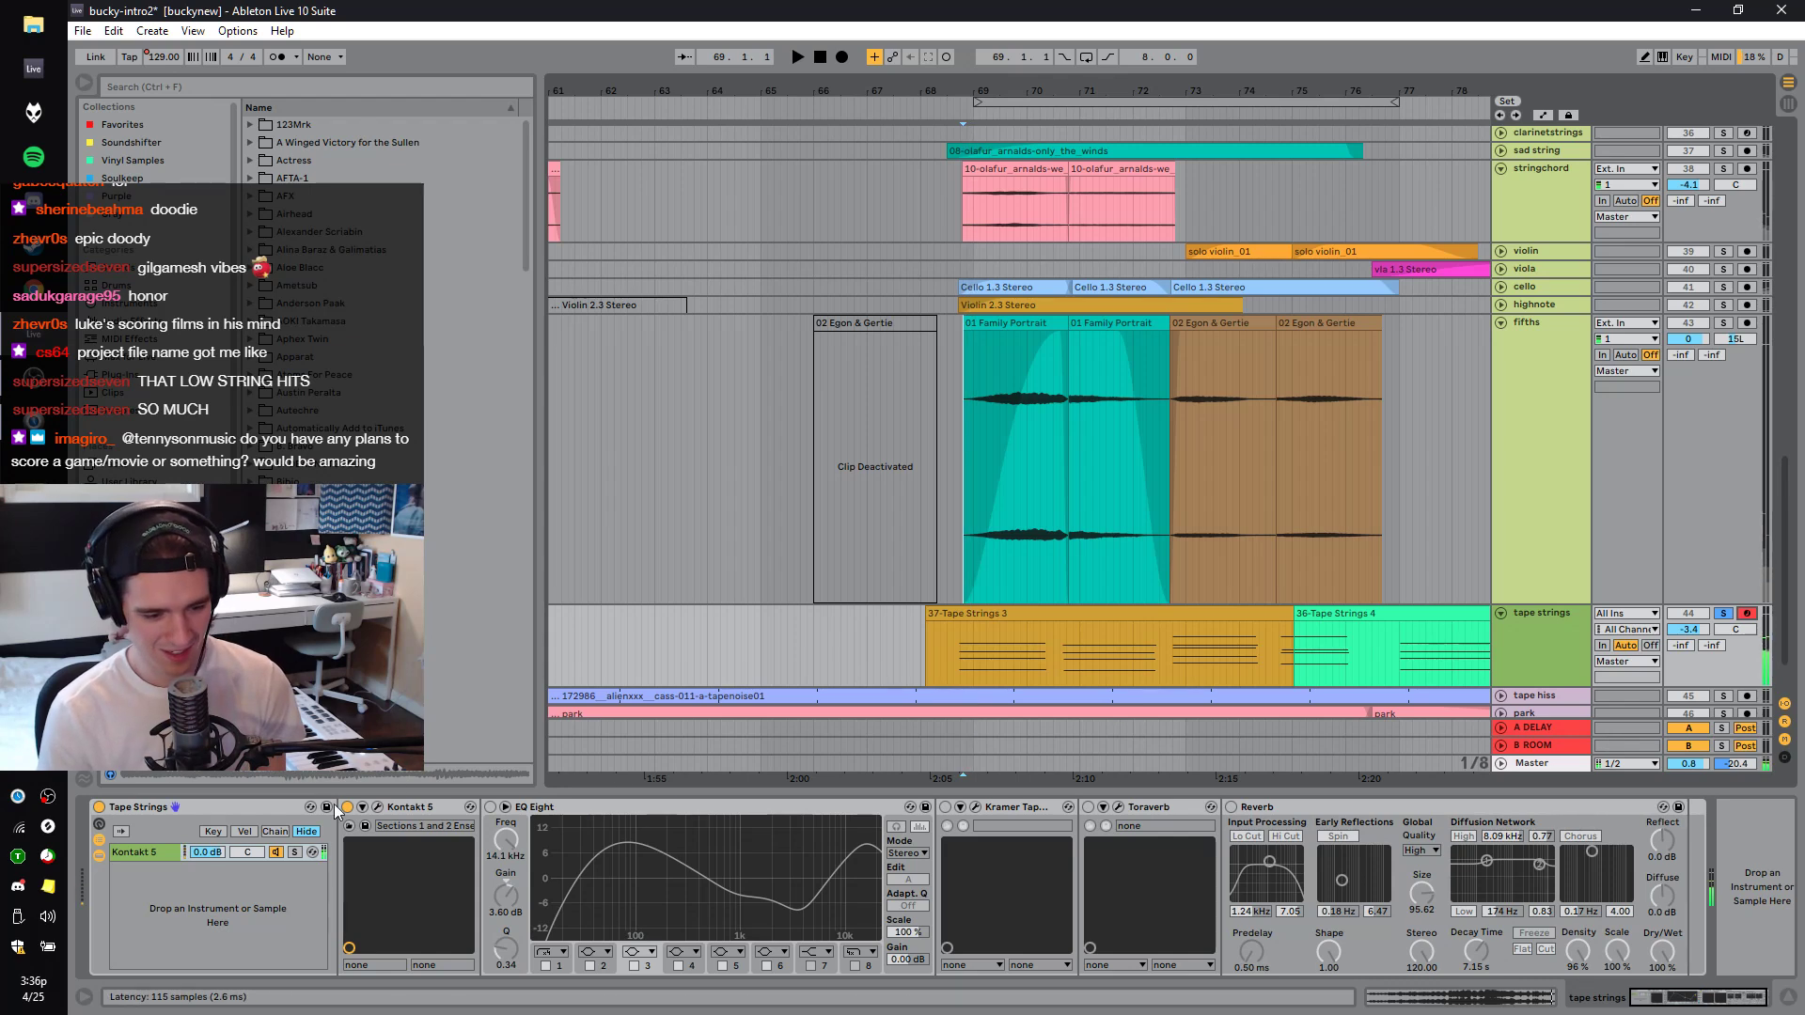
Switch EQ Eight, Kramer Tape, Toraverb and Reverb on tape strings back on, and audition the result.
{"action": "left_click", "coordinate": [490, 808]}
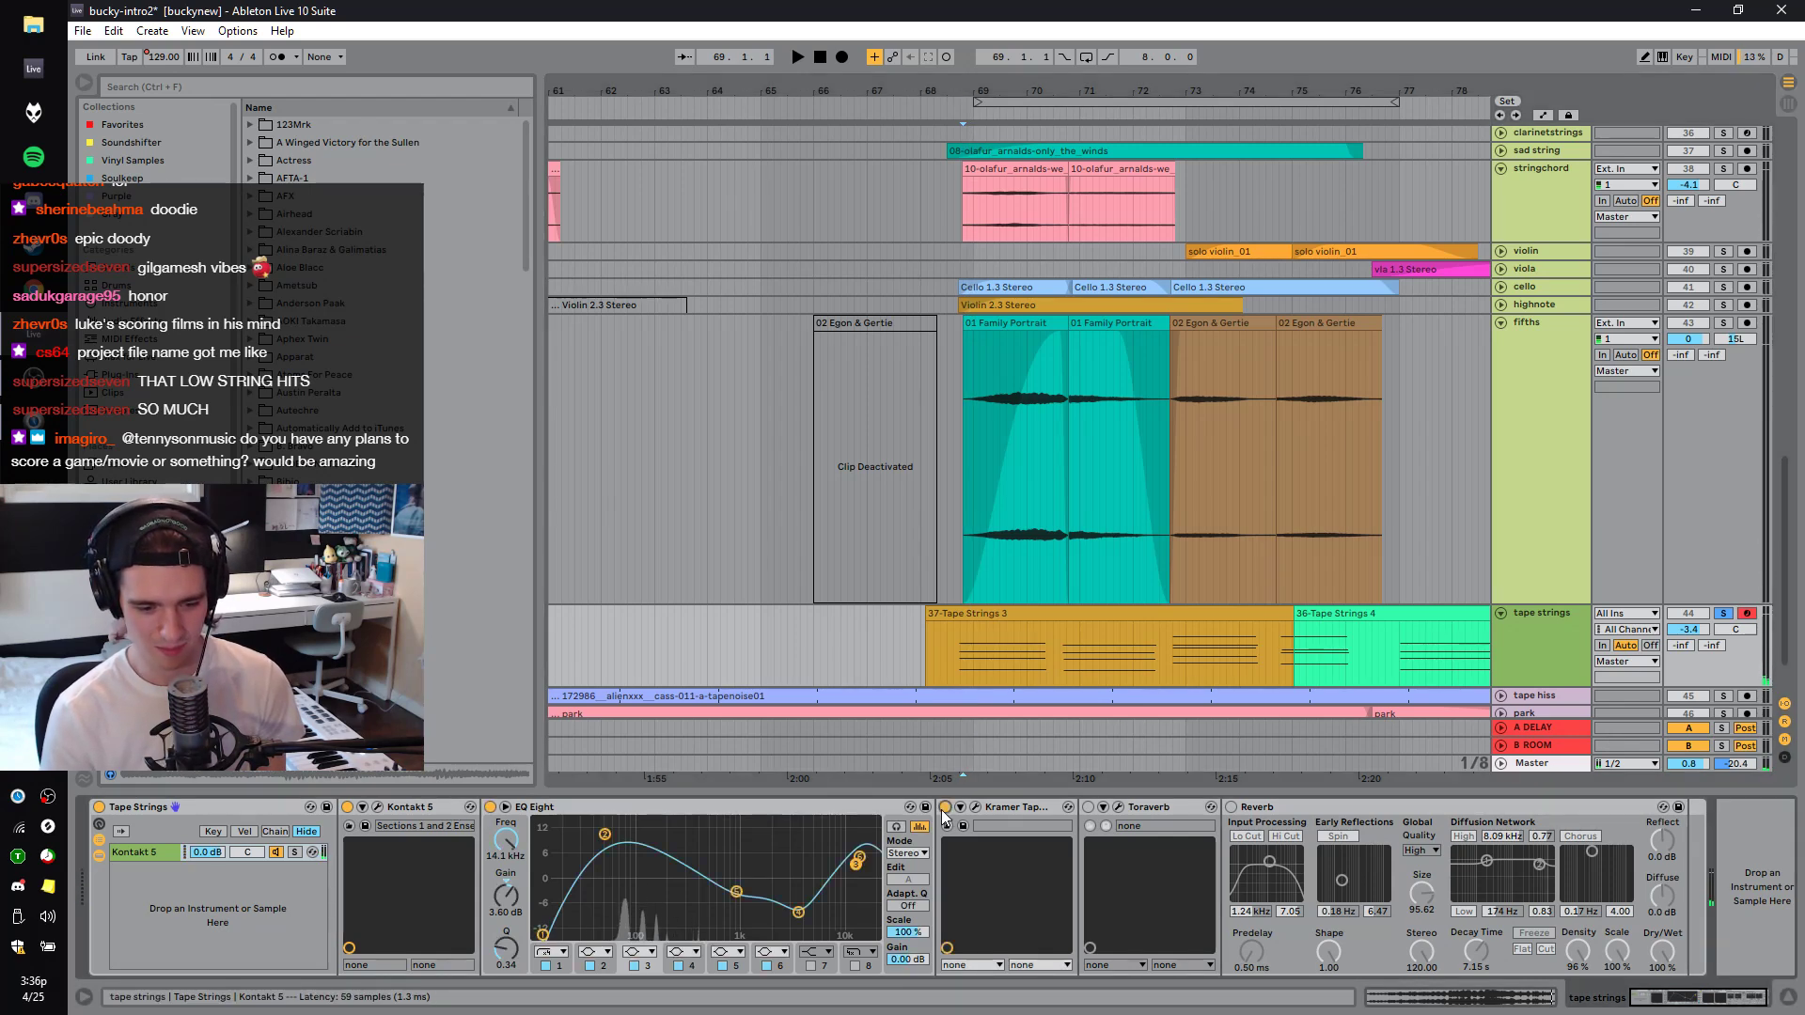
{"action": "left_click", "coordinate": [1089, 806]}
{"action": "left_click", "coordinate": [1231, 808]}
{"action": "key", "text": "space"}
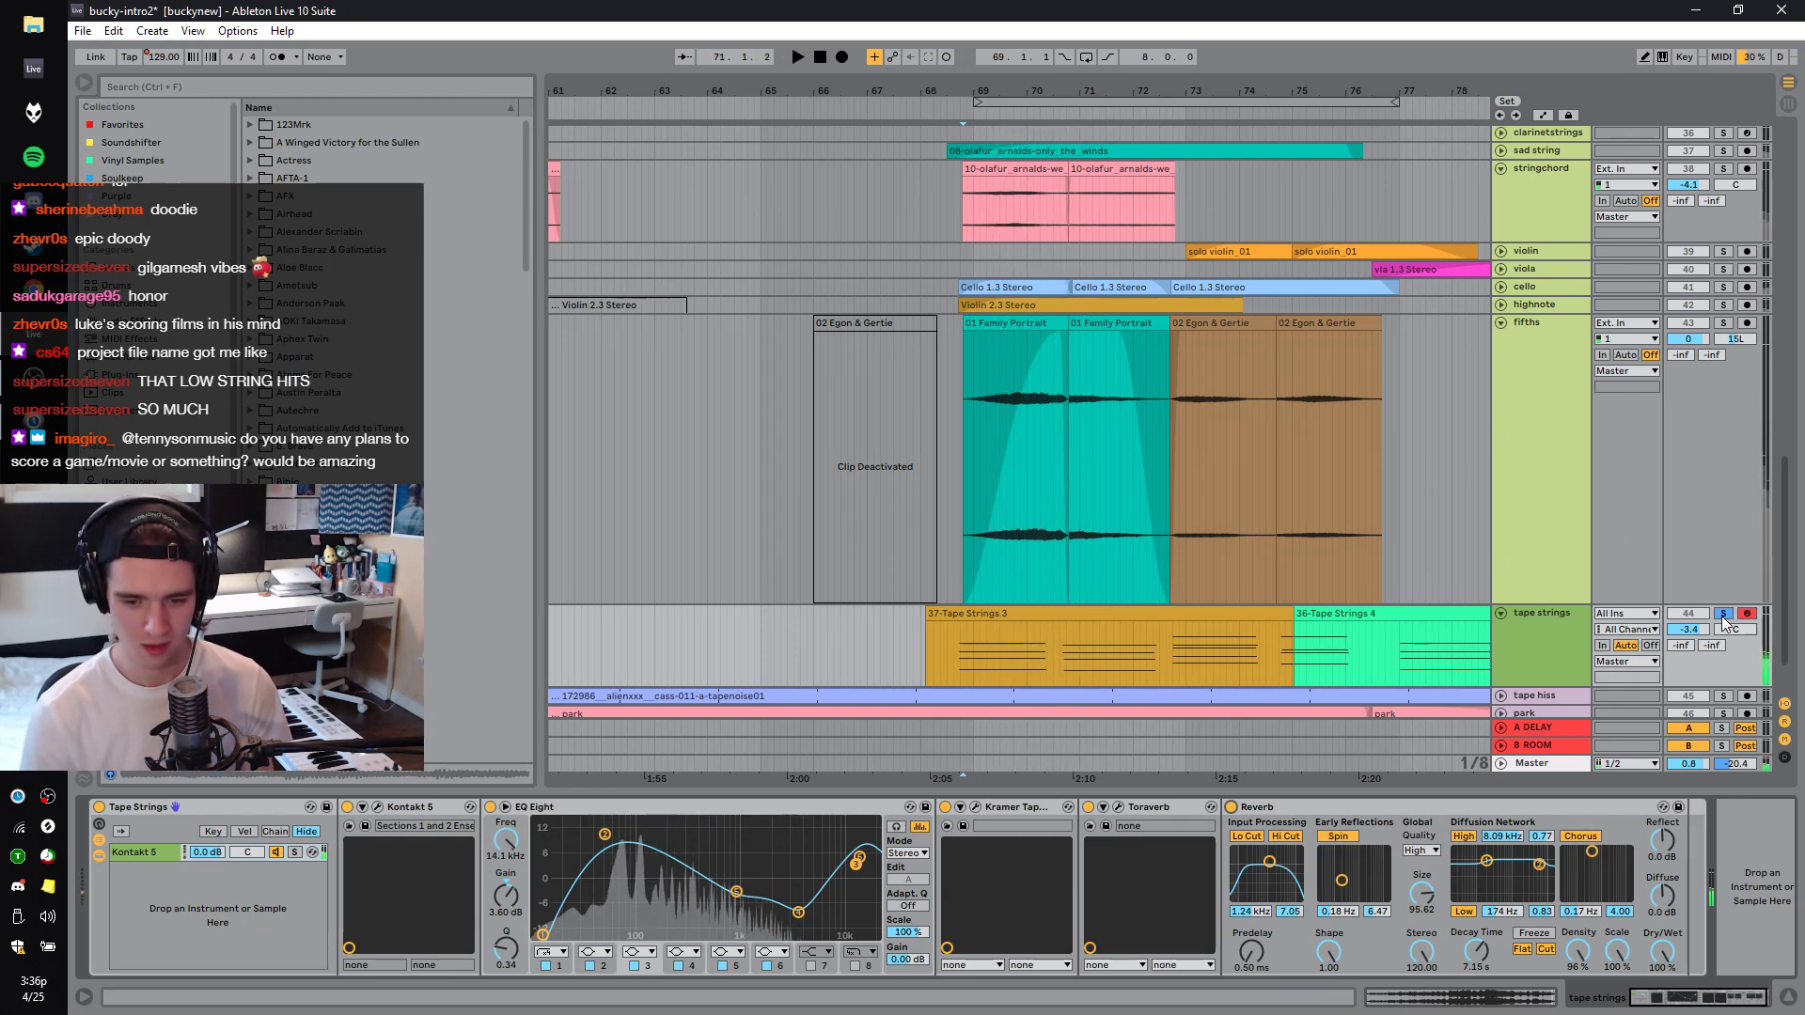
{"action": "key", "text": "space"}
Solo fifths and audition it from bar 71 and within the 02 Egon & Gertie clips.
{"action": "left_click", "coordinate": [1724, 322]}
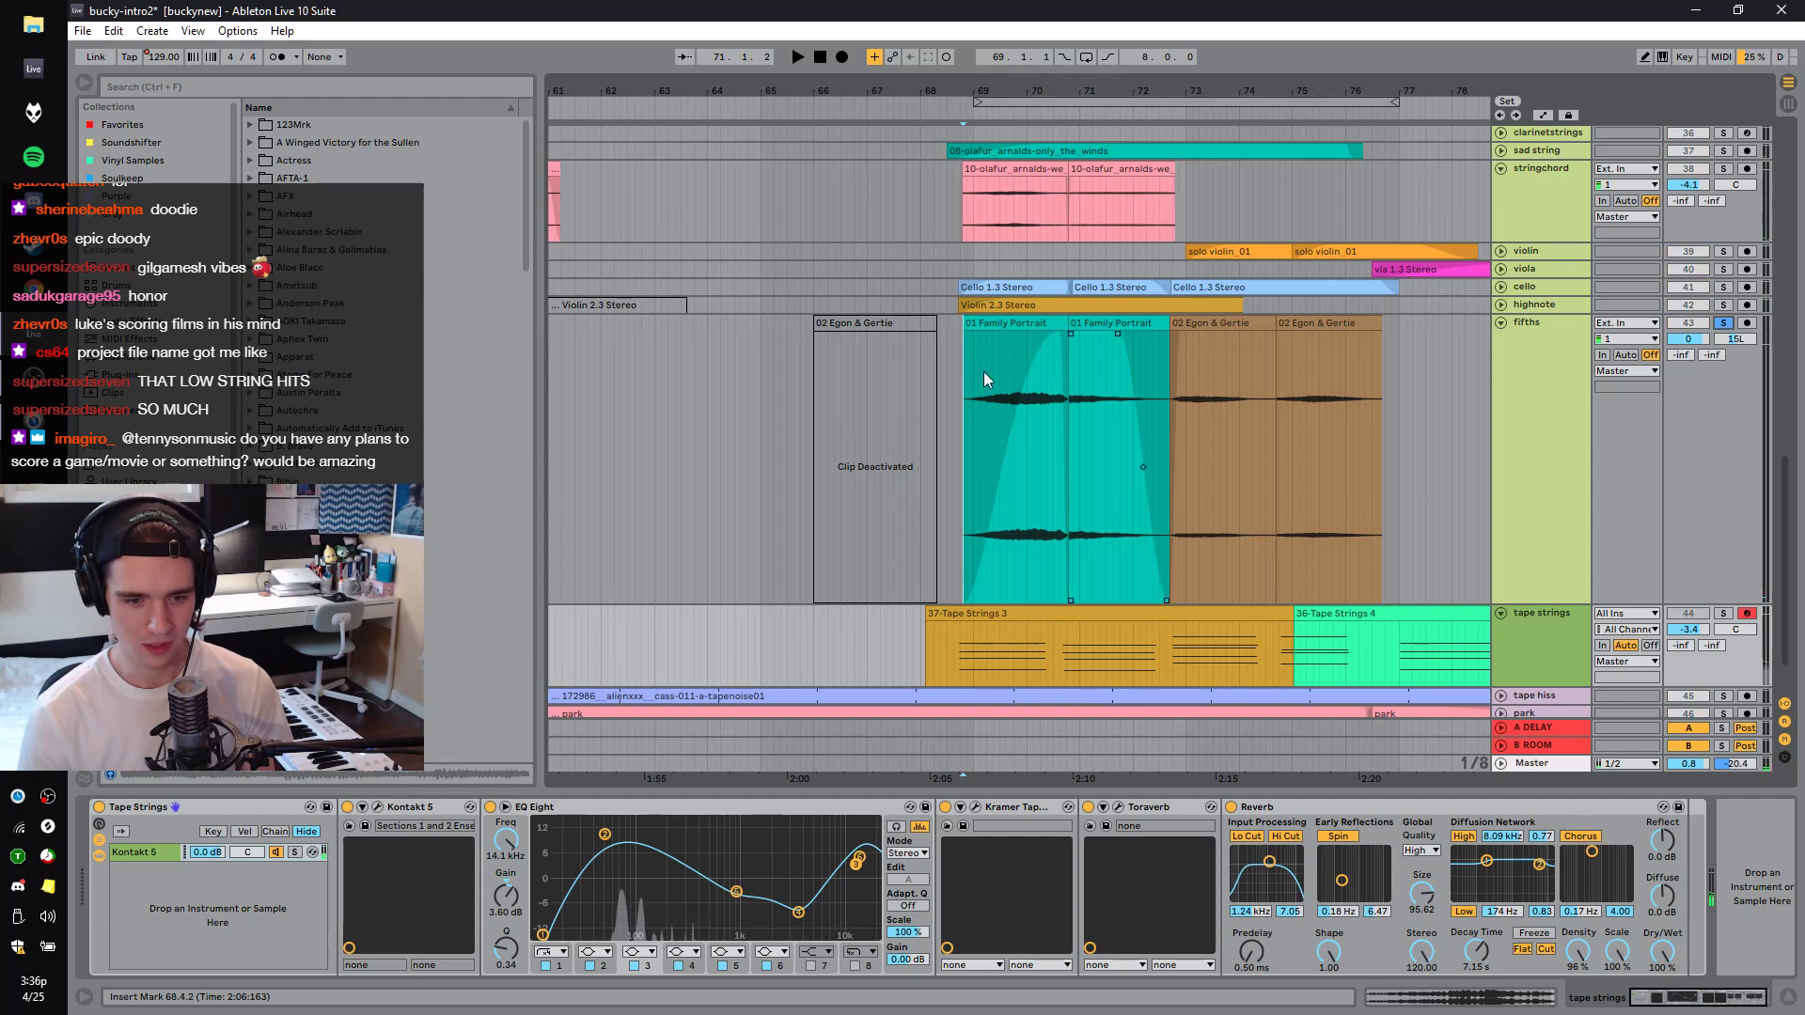
{"action": "key", "text": "space"}
{"action": "left_click", "coordinate": [1084, 462]}
{"action": "key", "text": "space"}
{"action": "key", "text": "space"}
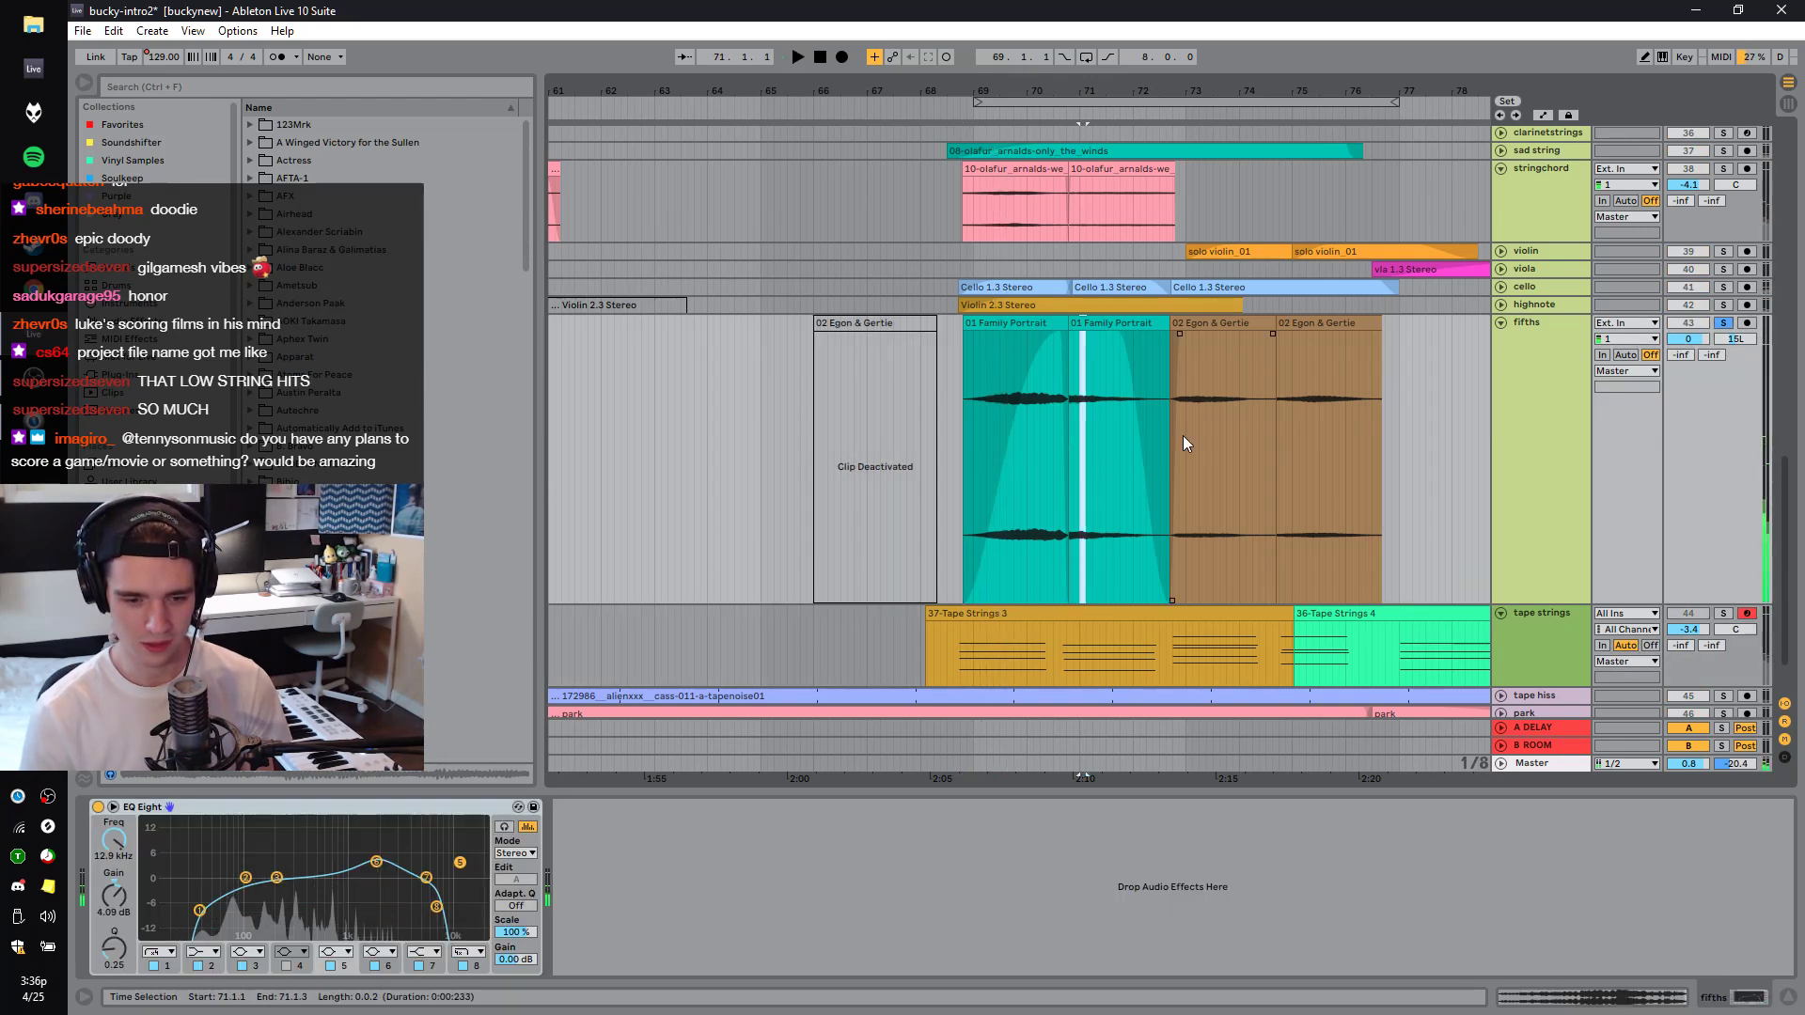
{"action": "left_click", "coordinate": [1185, 436]}
{"action": "key", "text": "space"}
{"action": "key", "text": "space"}
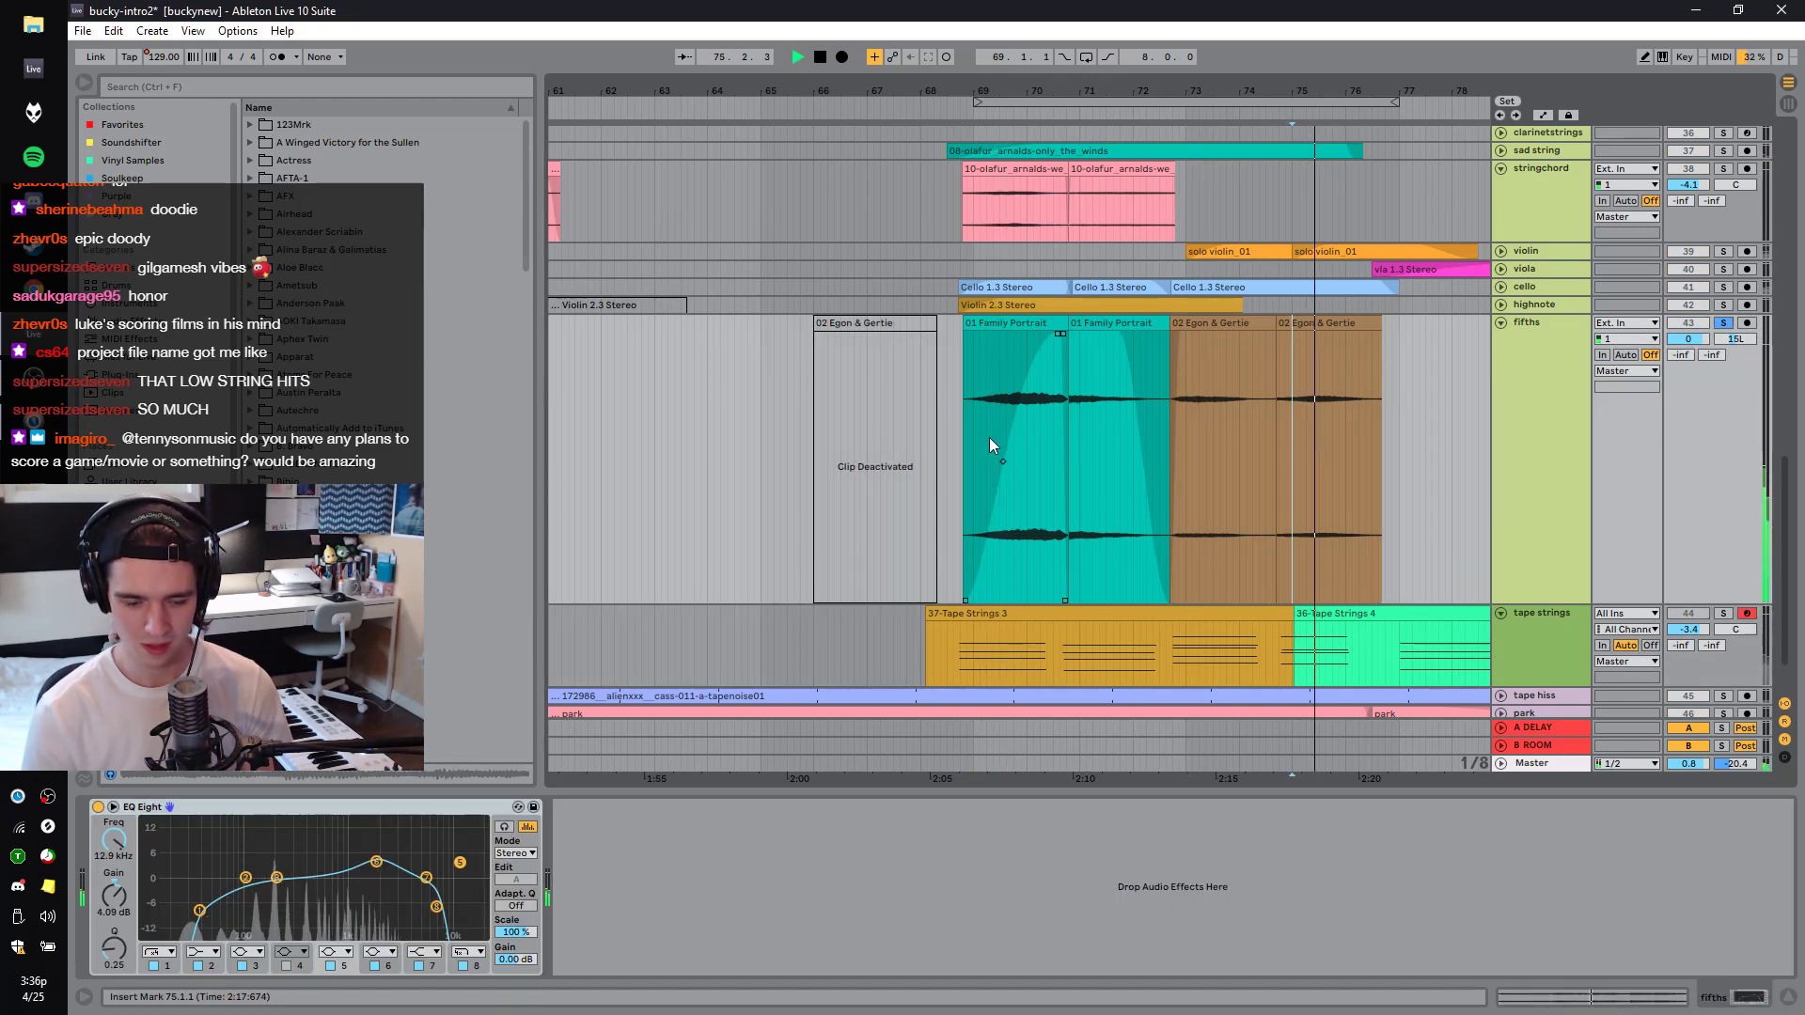
Audition the first 01 Family Portrait clip on fifths around bars 69 and 70.
{"action": "left_click_drag", "start_coordinate": [986, 432], "coordinate": [991, 432]}
{"action": "key", "text": "space"}
{"action": "left_click", "coordinate": [1014, 376]}
{"action": "key", "text": "space"}
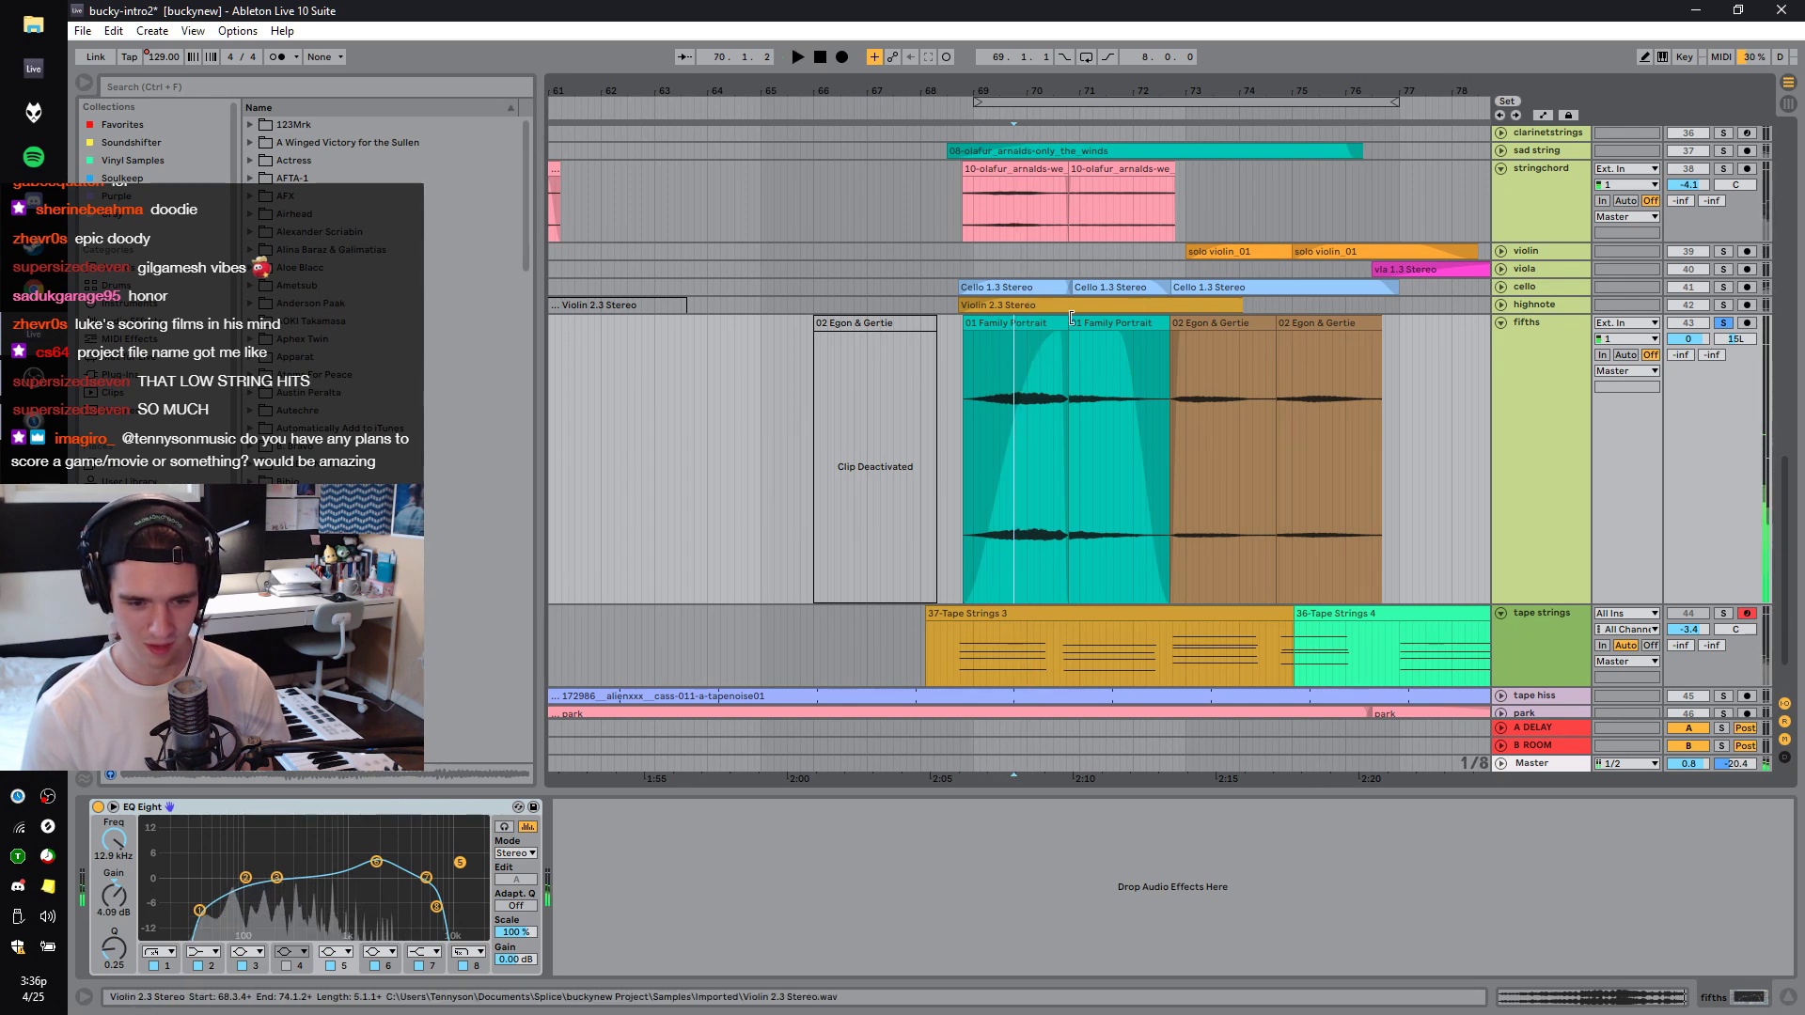
Show the first 01 Family Portrait clip's sample, then solo highnote, play it, and unfold the track.
{"action": "left_click", "coordinate": [992, 330]}
{"action": "left_click", "coordinate": [1723, 305]}
{"action": "key", "text": "space"}
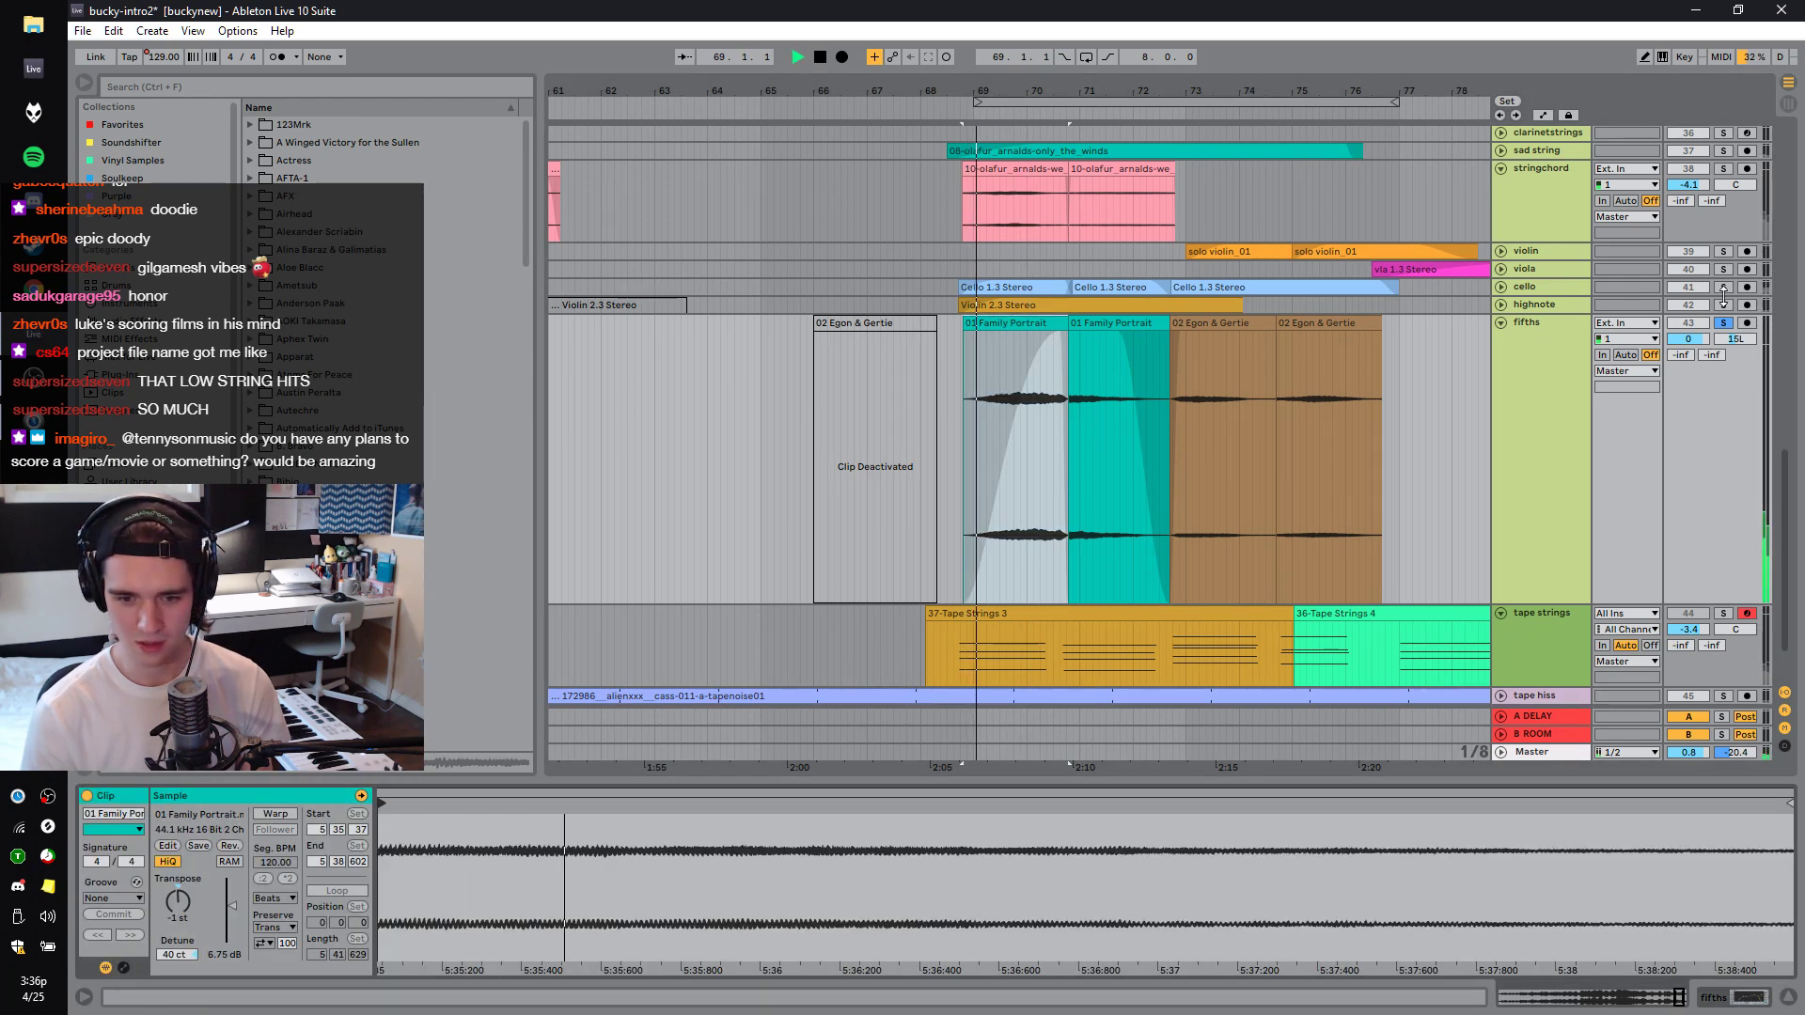
{"action": "left_click", "coordinate": [1501, 304]}
Play highnote from around bar 71, stop playback, and select its Violin 2.3 Stereo clip.
{"action": "left_click", "coordinate": [1084, 336]}
{"action": "key", "text": "space"}
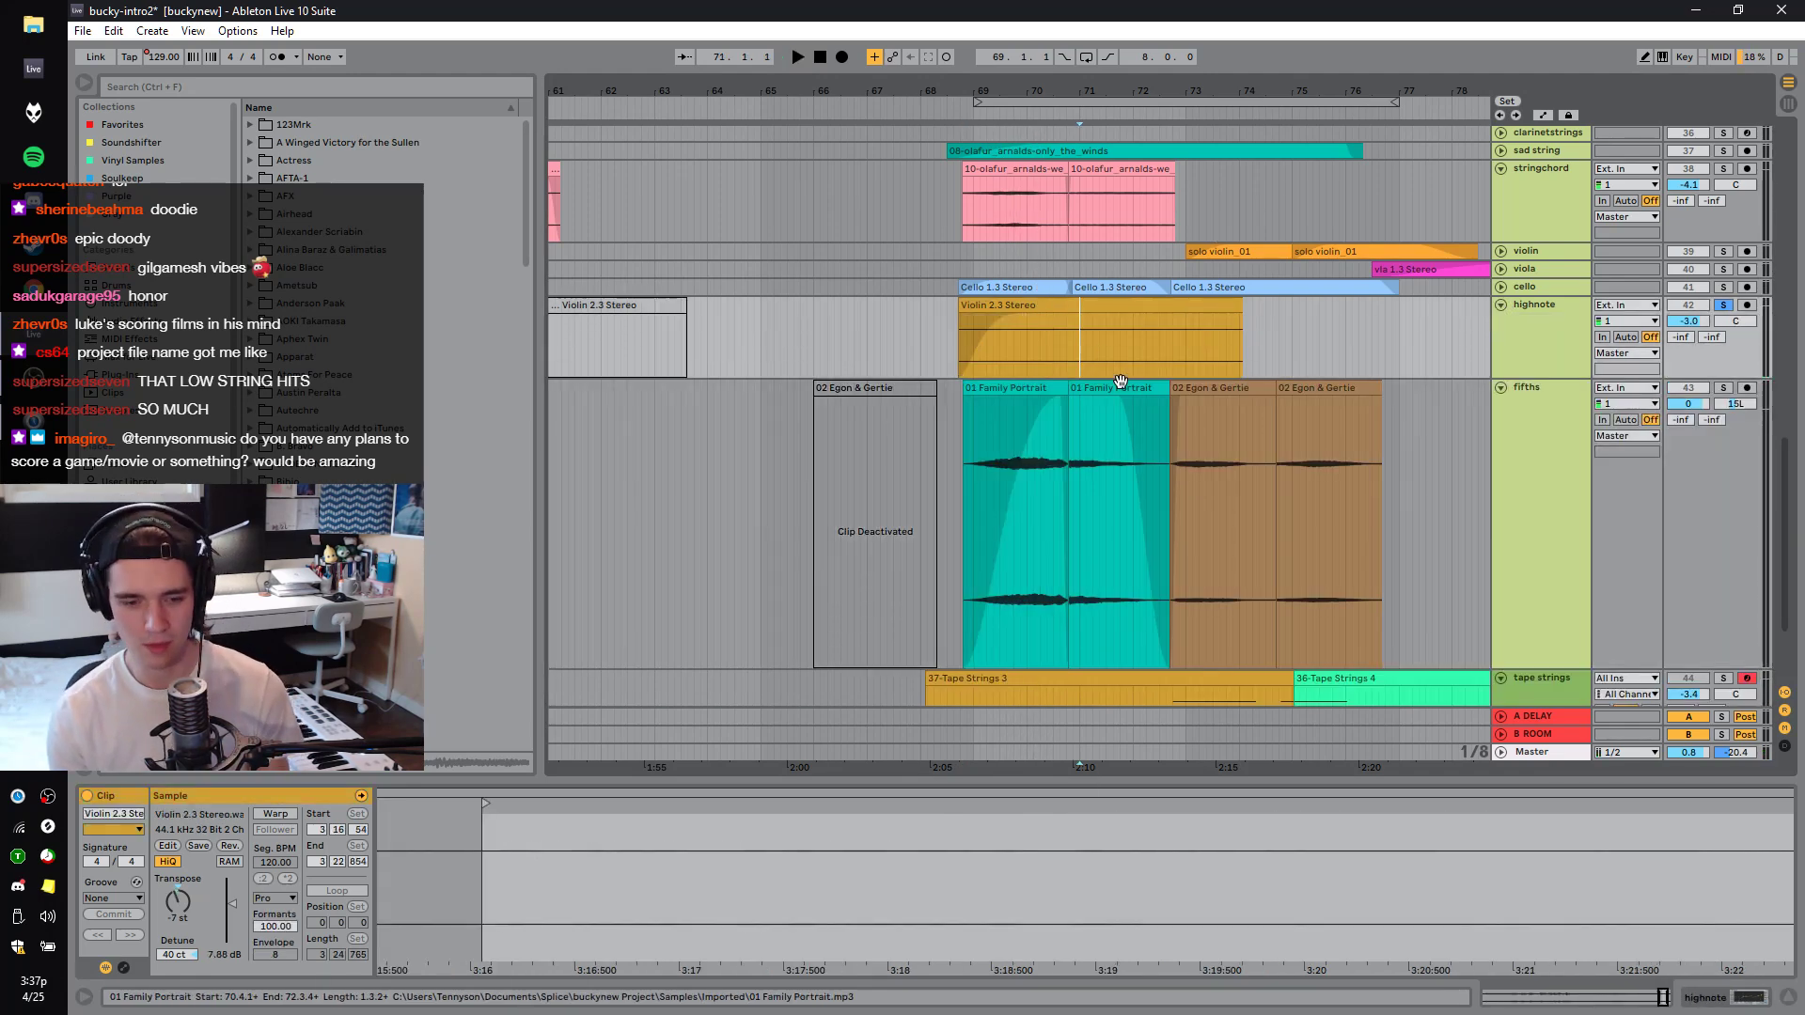
{"action": "left_click_drag", "start_coordinate": [1193, 354], "coordinate": [955, 343]}
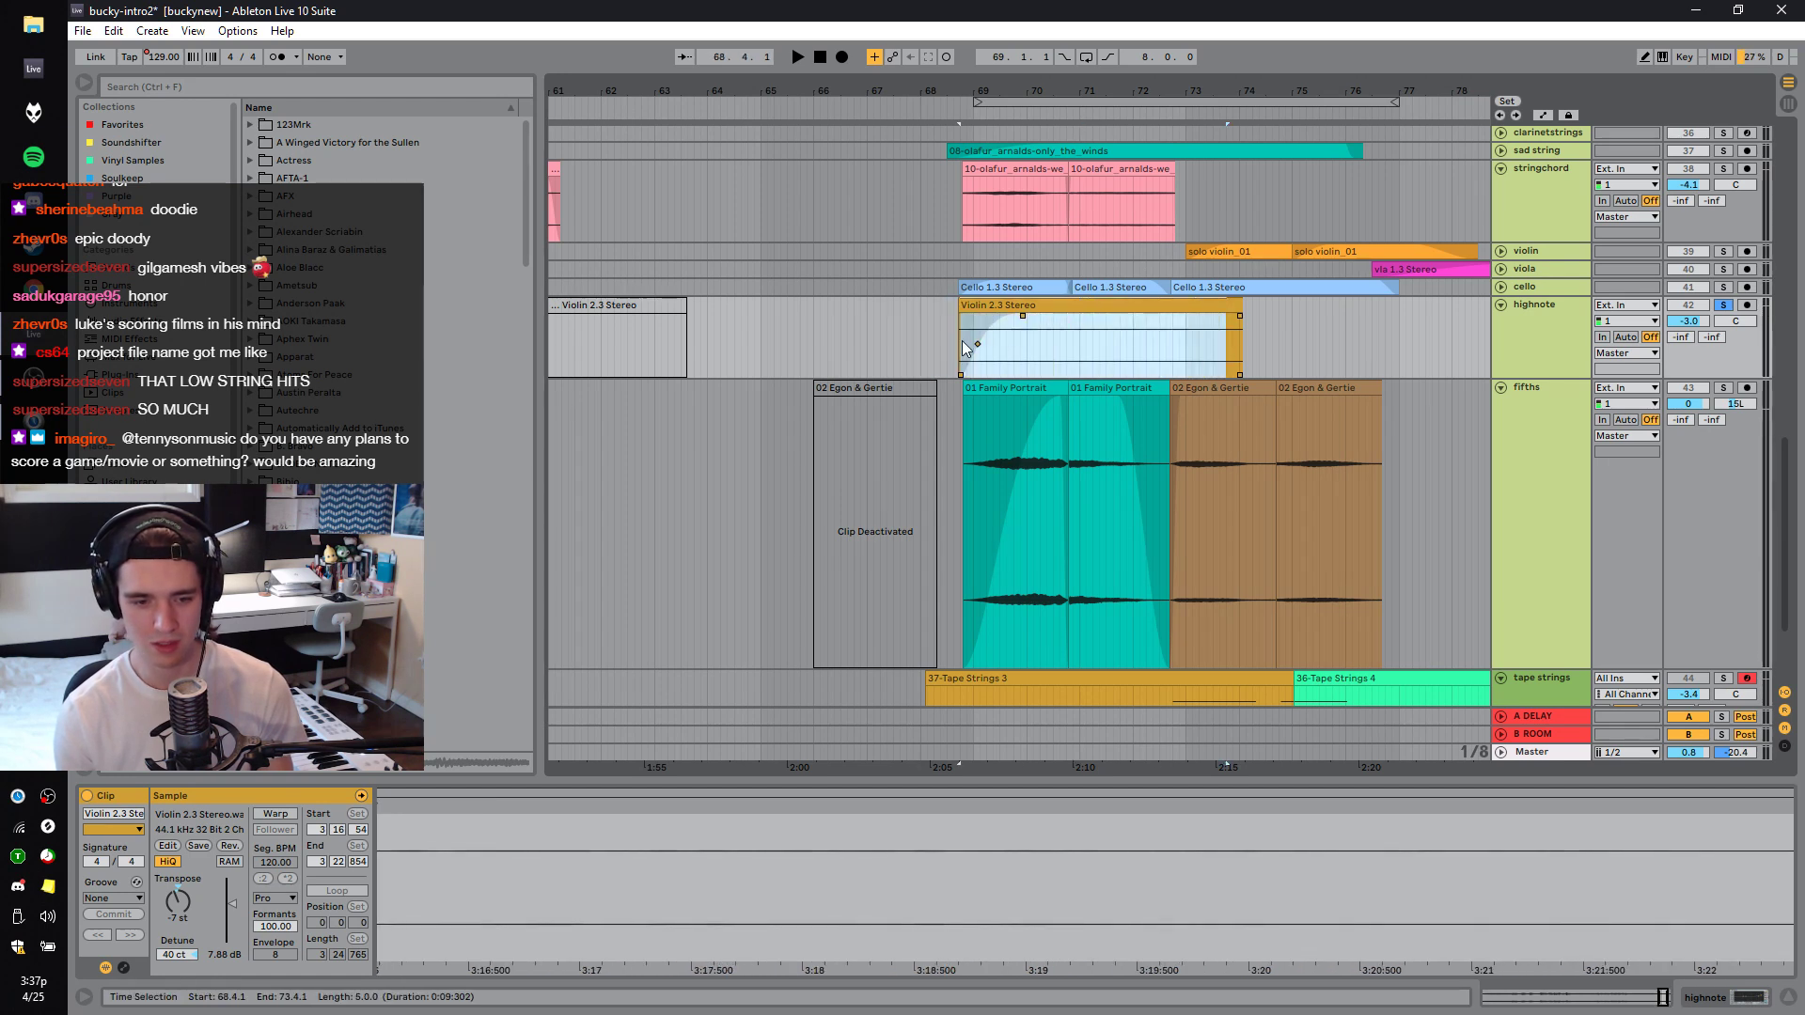
{"action": "left_click", "coordinate": [1058, 302]}
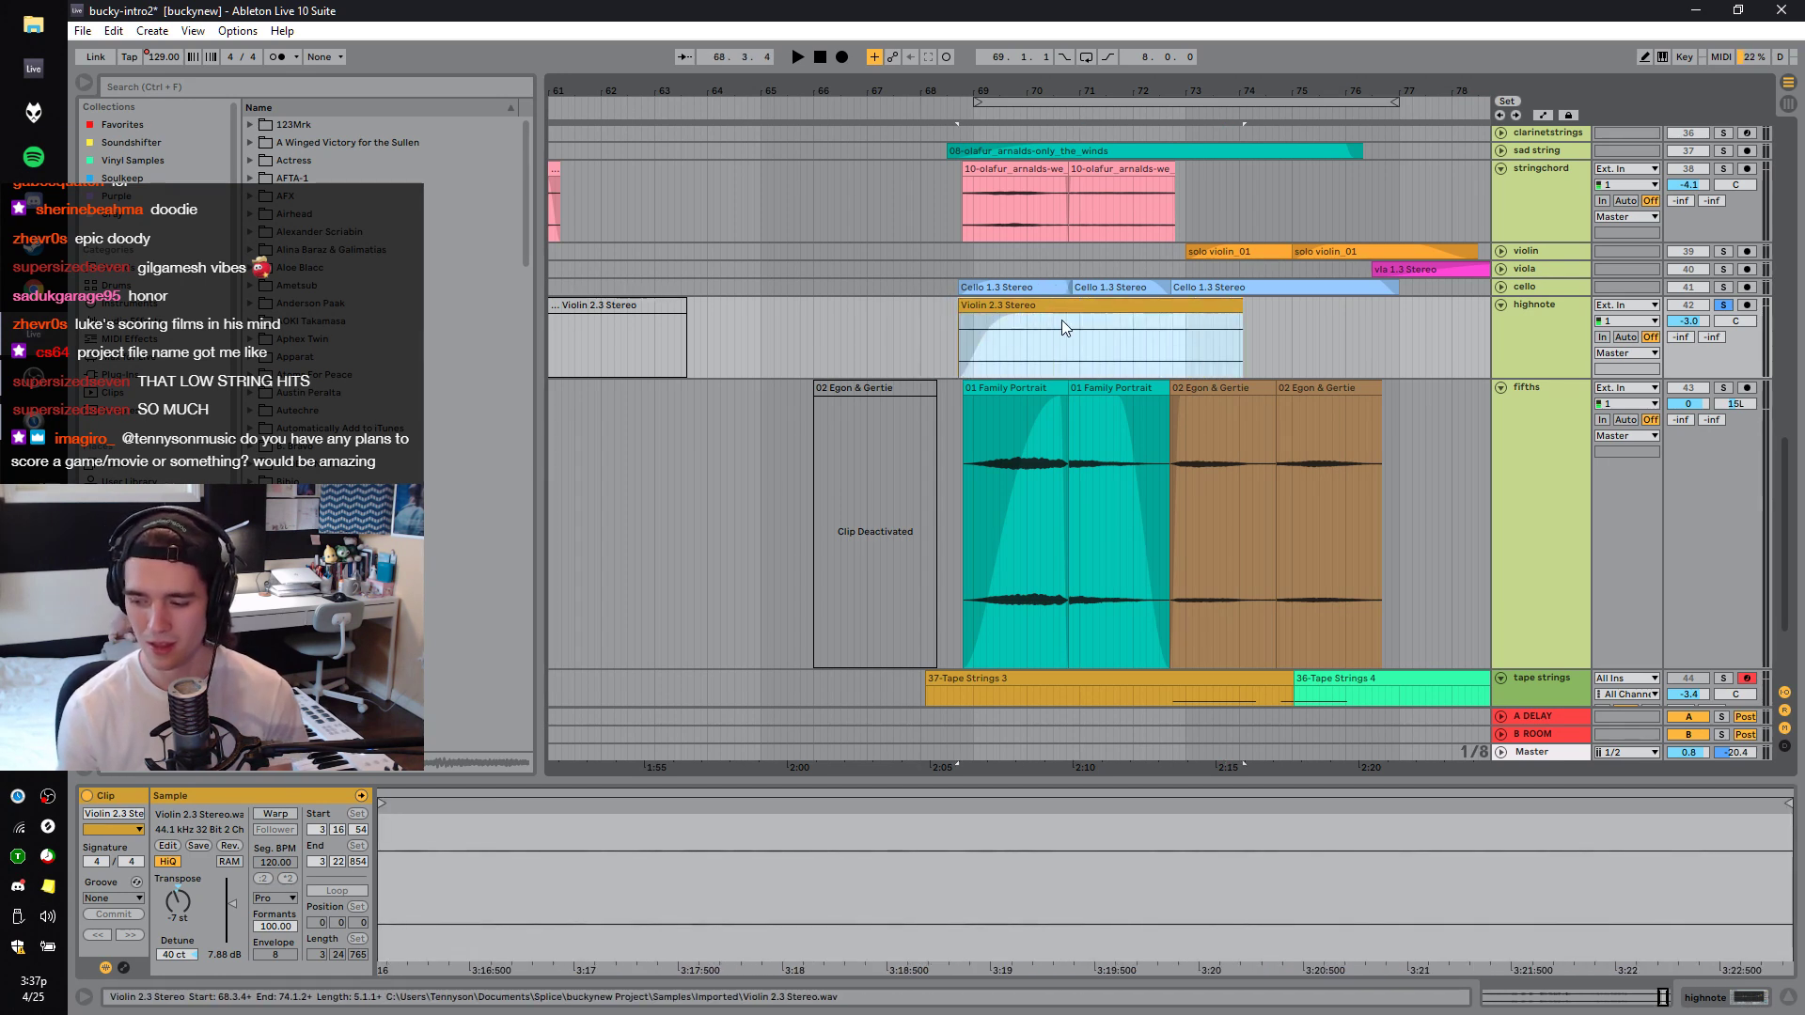
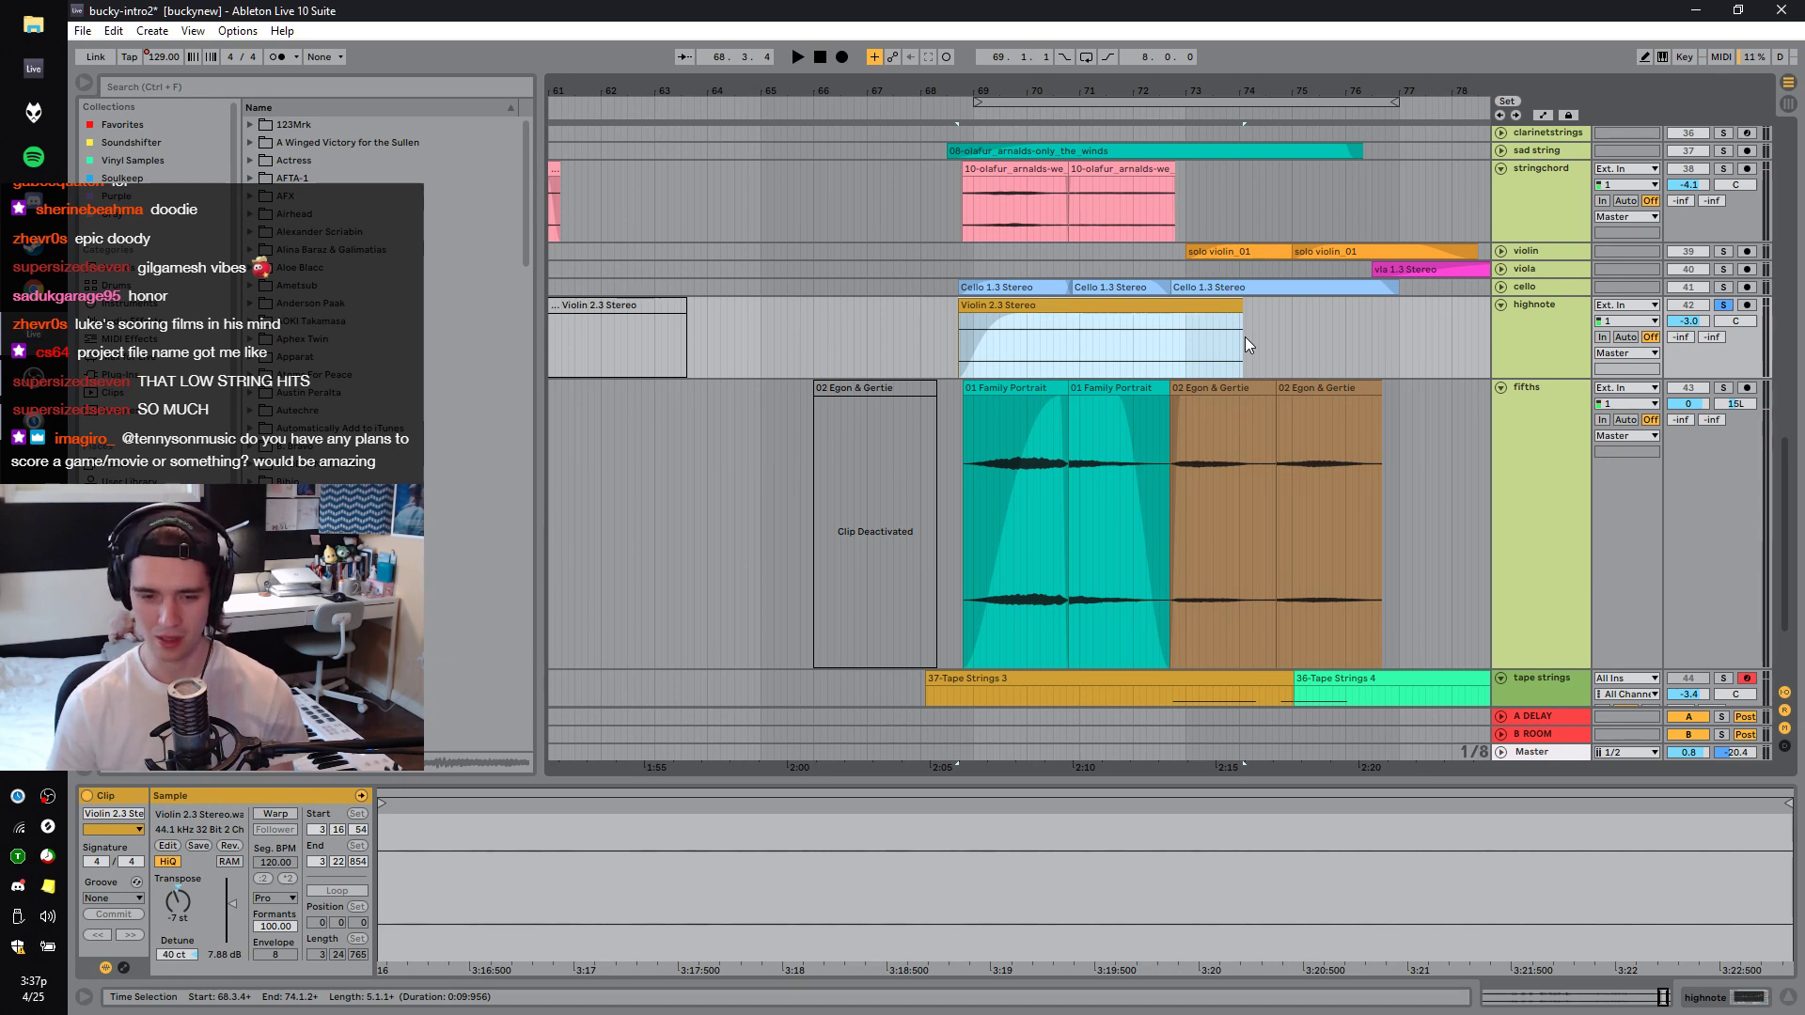
Audition highnote's Violin 2.3 Stereo clip around bar 69 and briefly show the first 01 Family Portrait clip's sample.
{"action": "left_click", "coordinate": [1237, 319]}
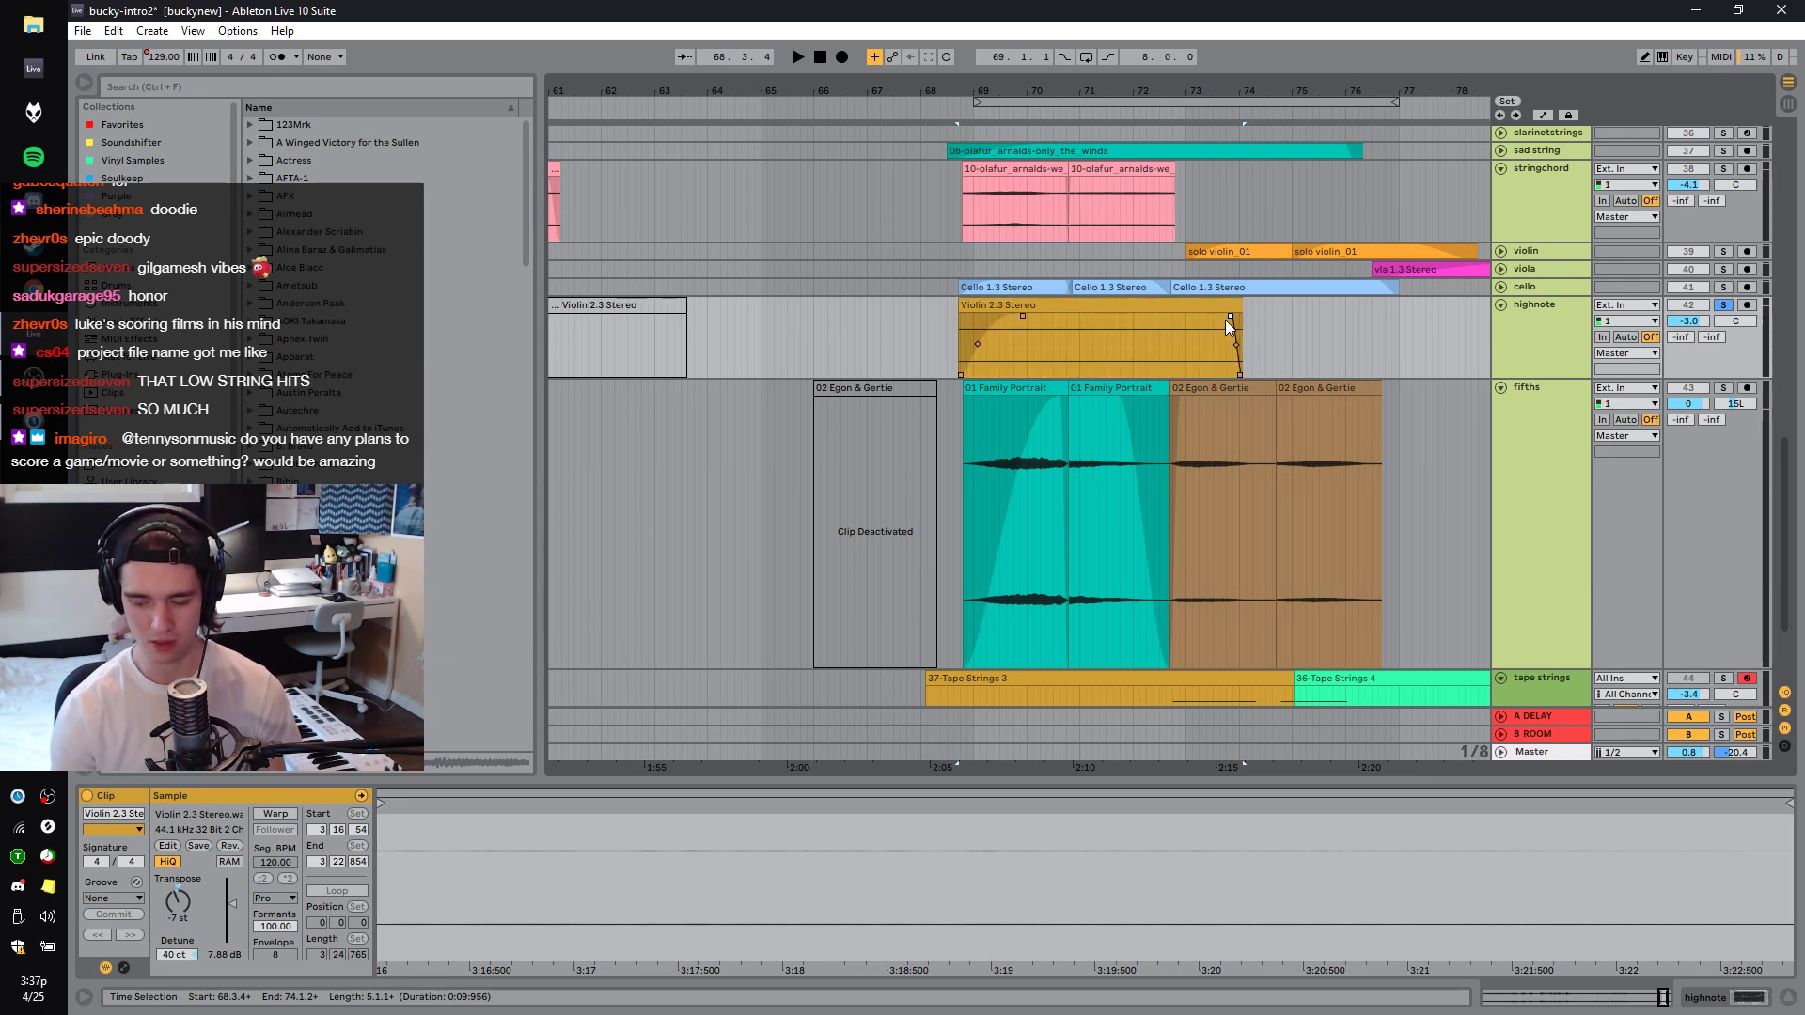
{"action": "key", "text": "space"}
{"action": "left_click", "coordinate": [987, 387]}
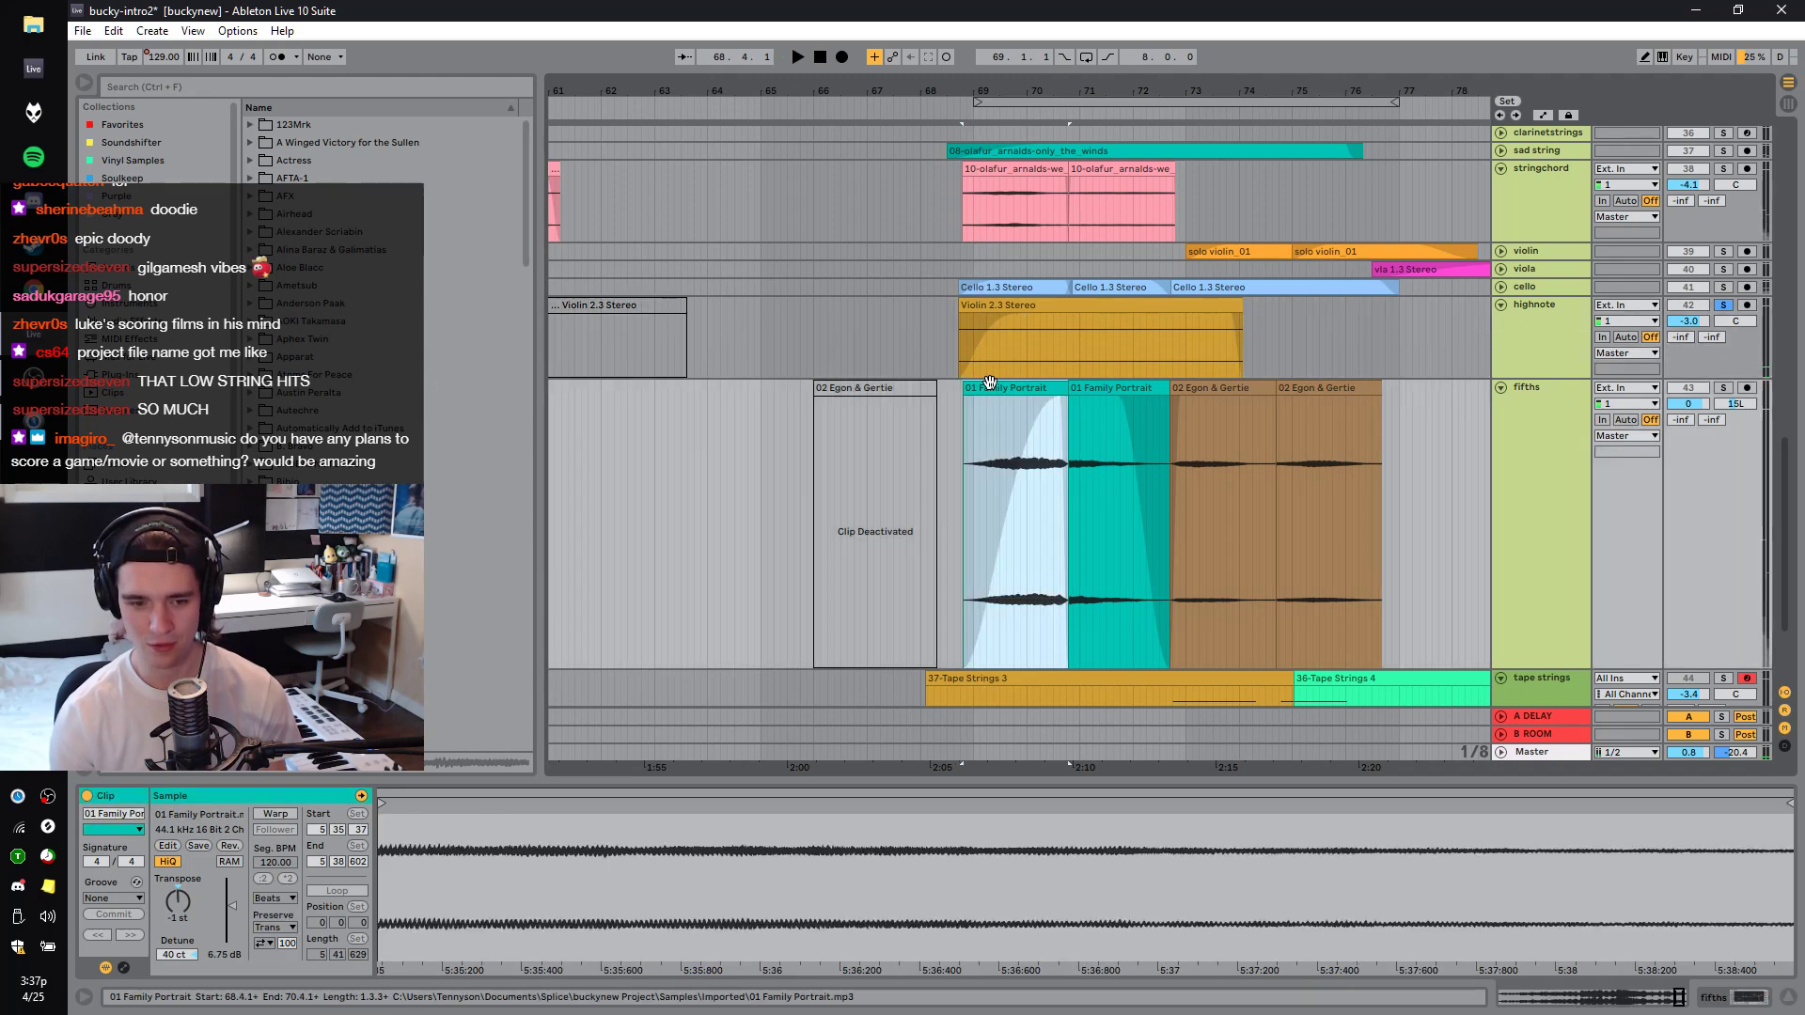
{"action": "left_click", "coordinate": [1006, 341]}
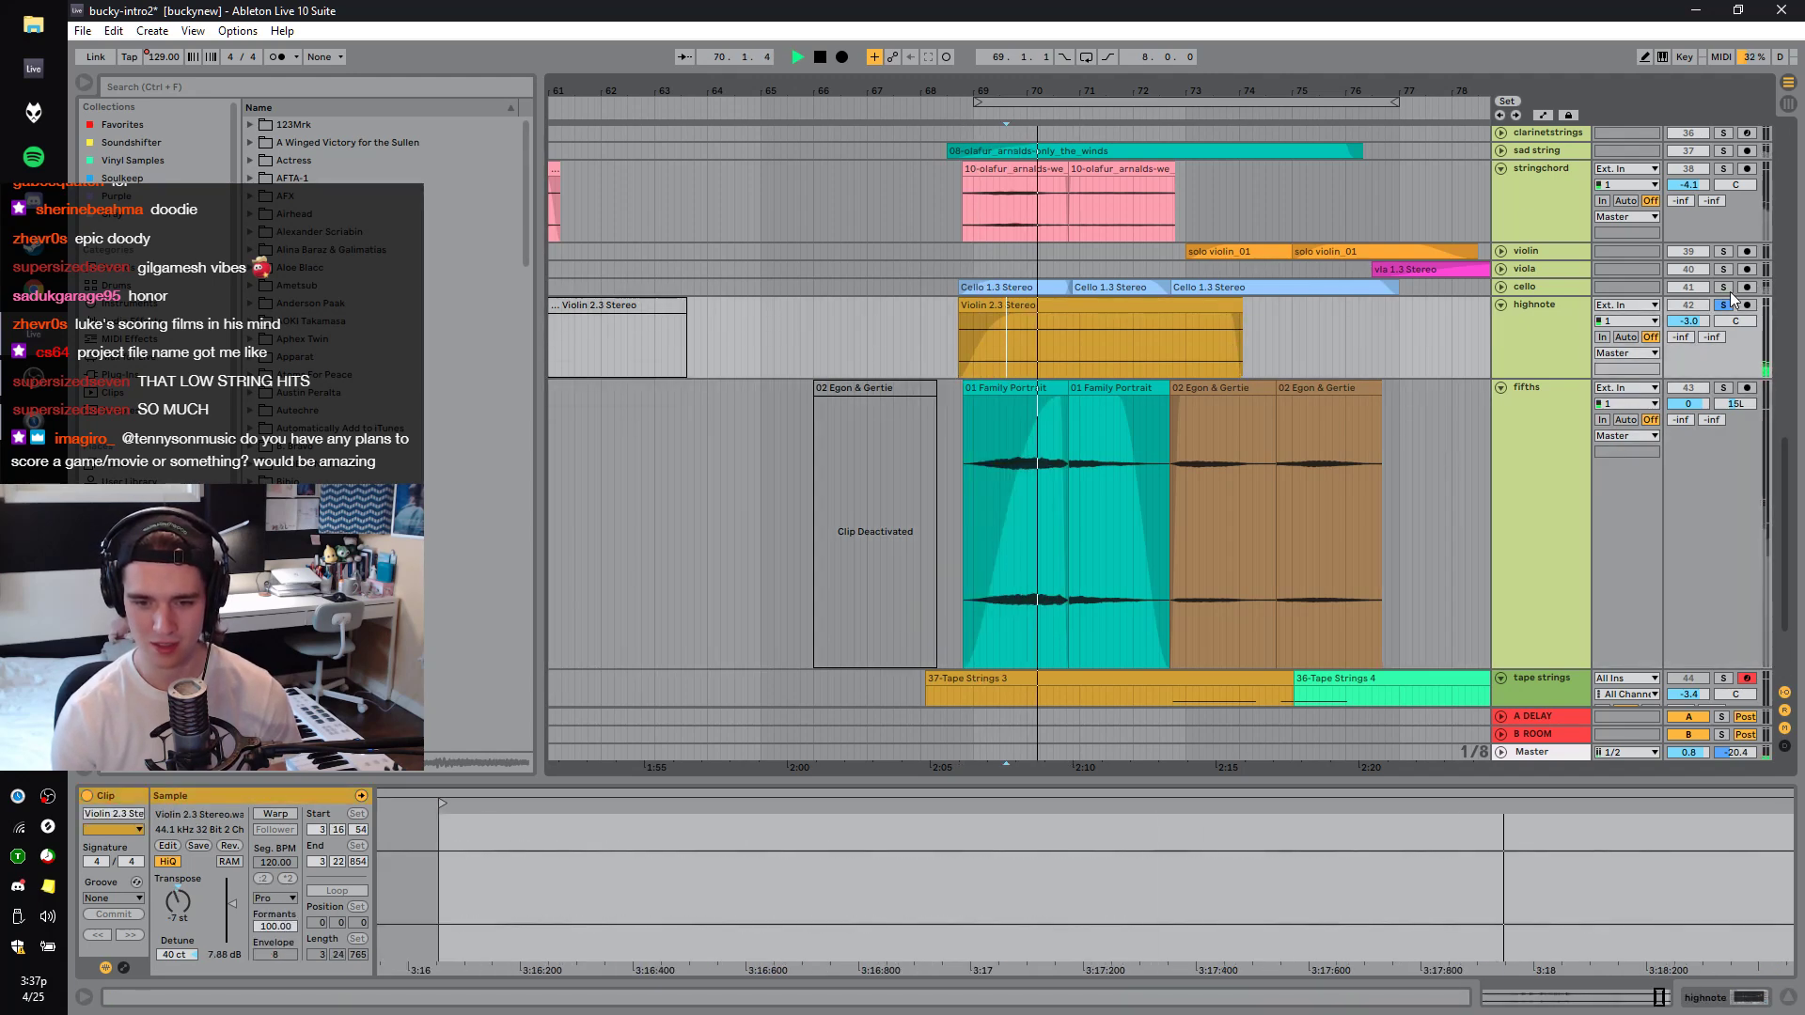
Solo cello alongside highnote, play both from around bar 69, and unfold the cello track.
{"action": "left_click", "coordinate": [1723, 286], "text": "ctrl"}
{"action": "key", "text": "space"}
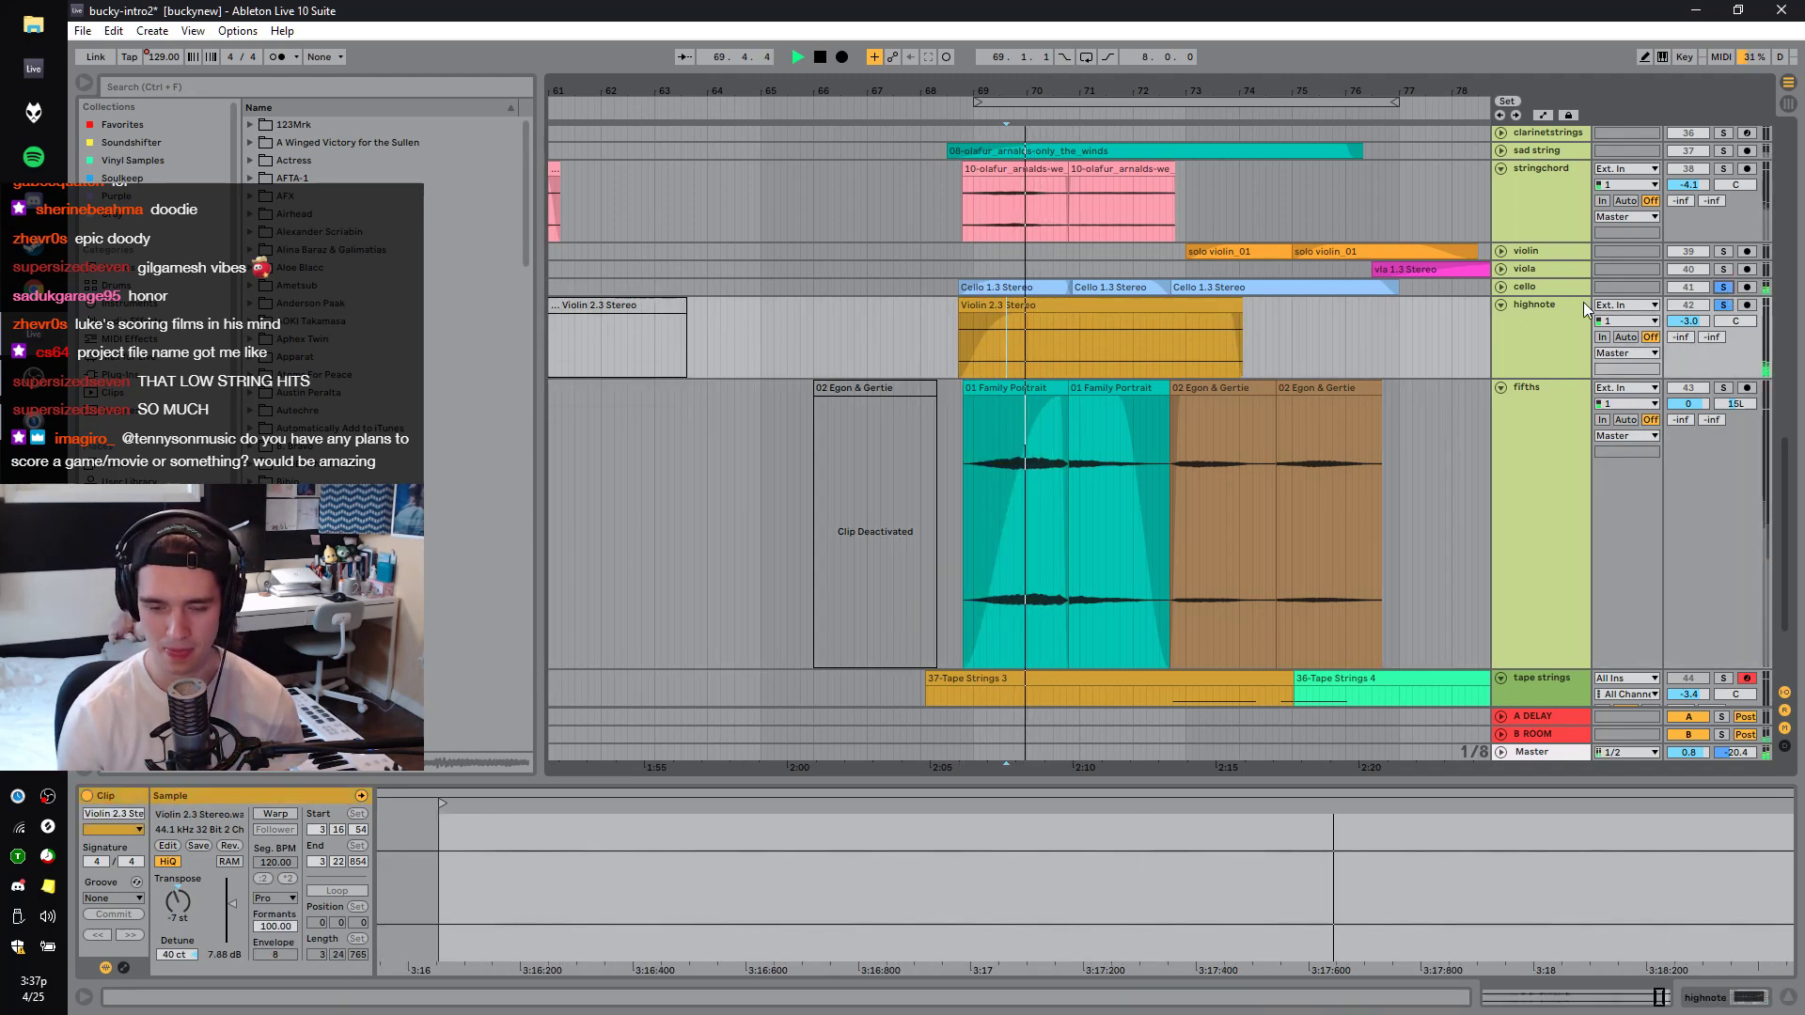
{"action": "key", "text": "space"}
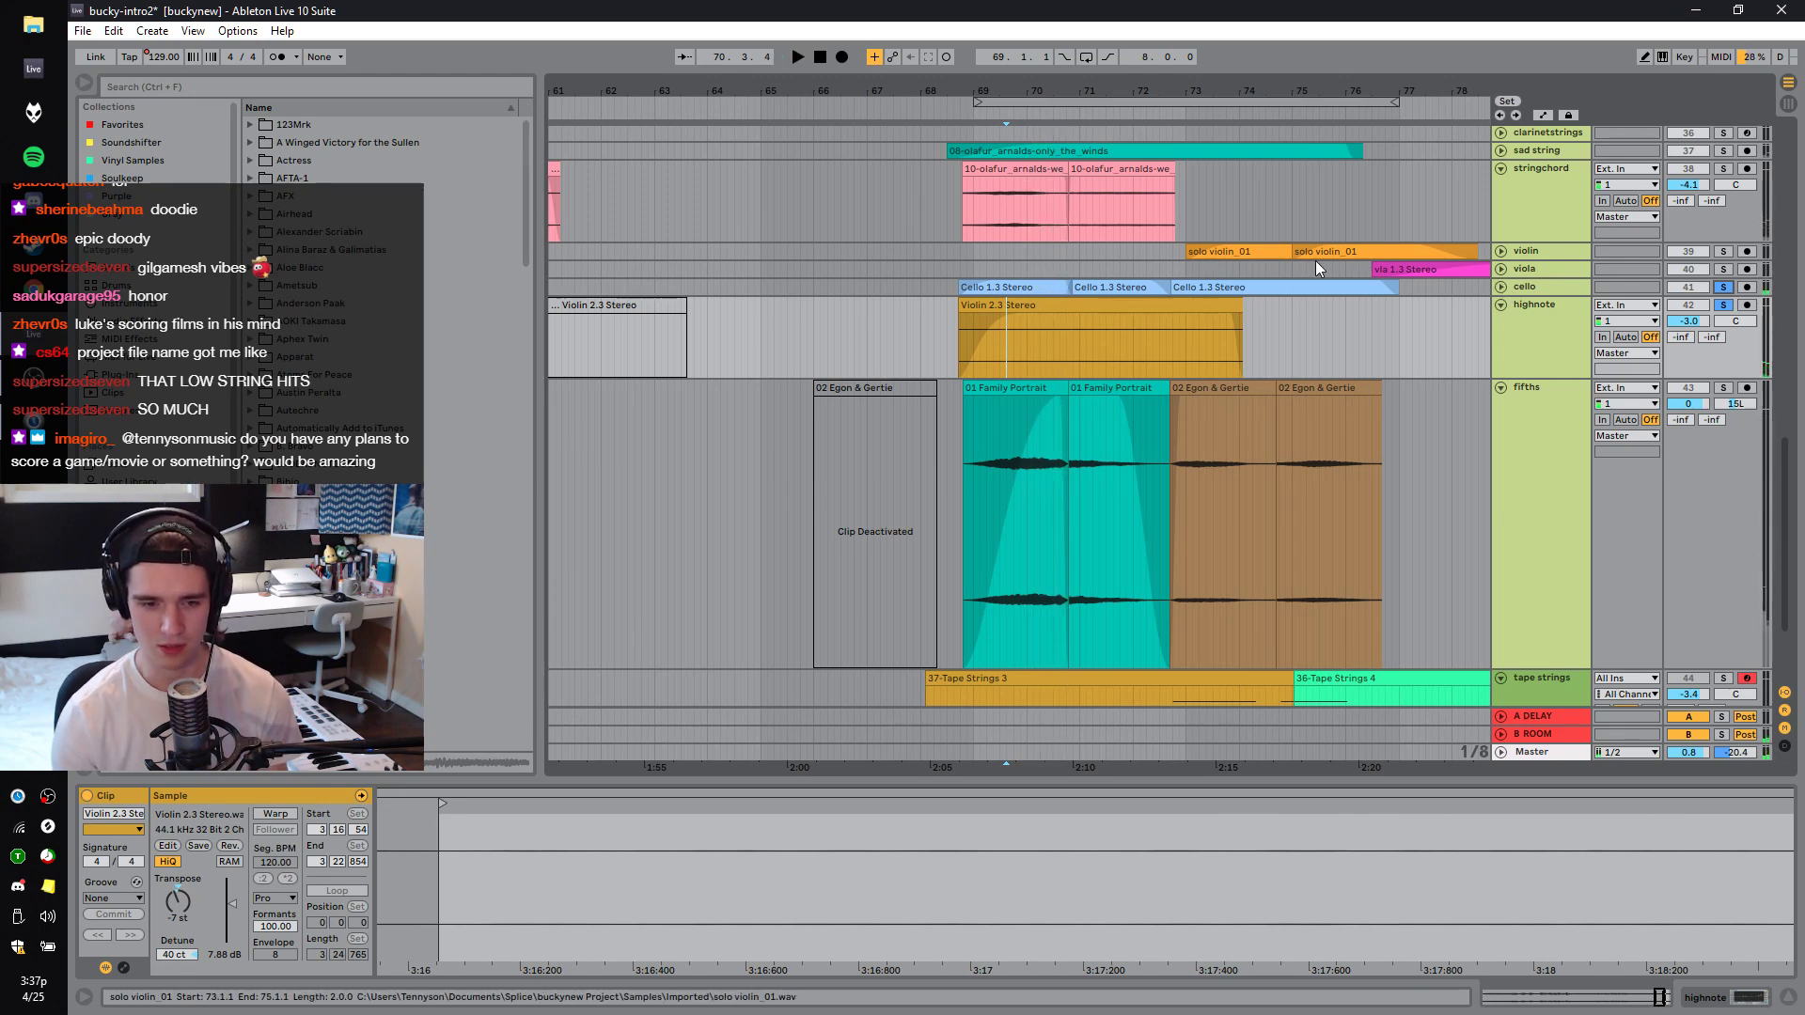
{"action": "left_click", "coordinate": [1500, 287]}
{"action": "key", "text": "space"}
{"action": "key", "text": "space"}
{"action": "left_click_drag", "start_coordinate": [1316, 92], "coordinate": [1125, 77]}
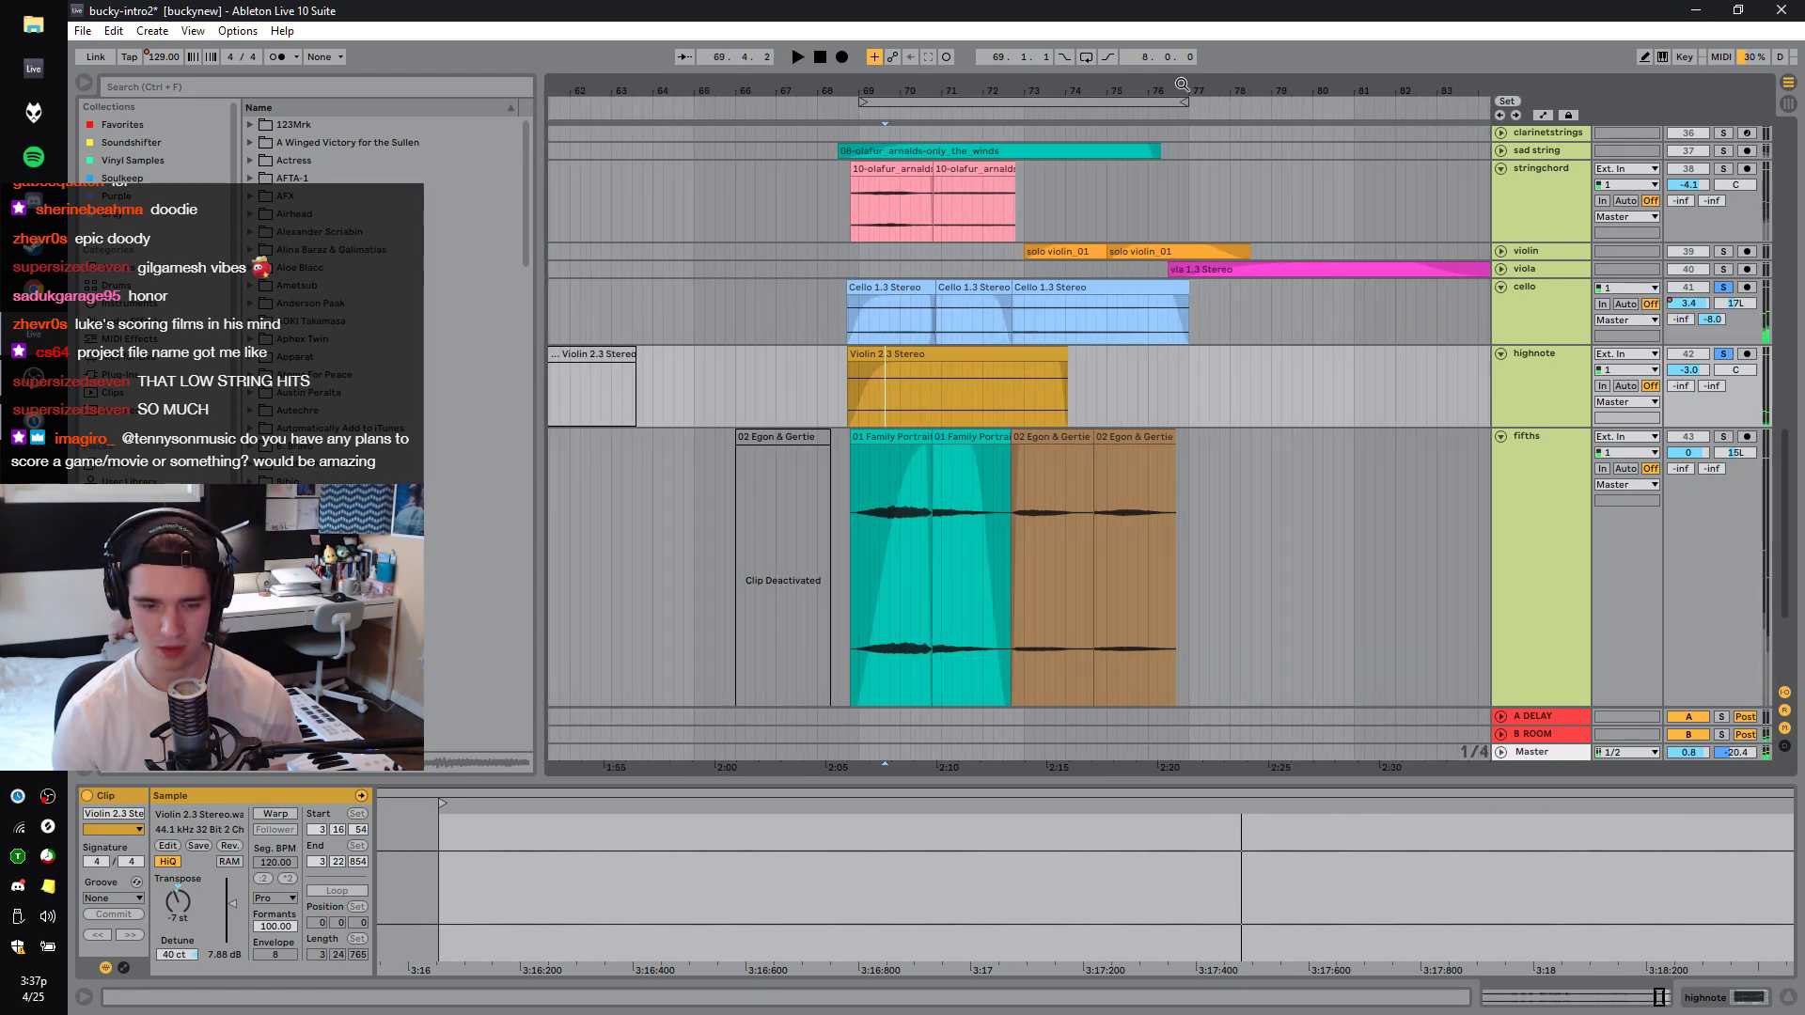
Add viola and violin to the soloed tracks and audition the combination from around bars 71 and 73.
{"action": "left_click", "coordinate": [1723, 268], "text": "ctrl"}
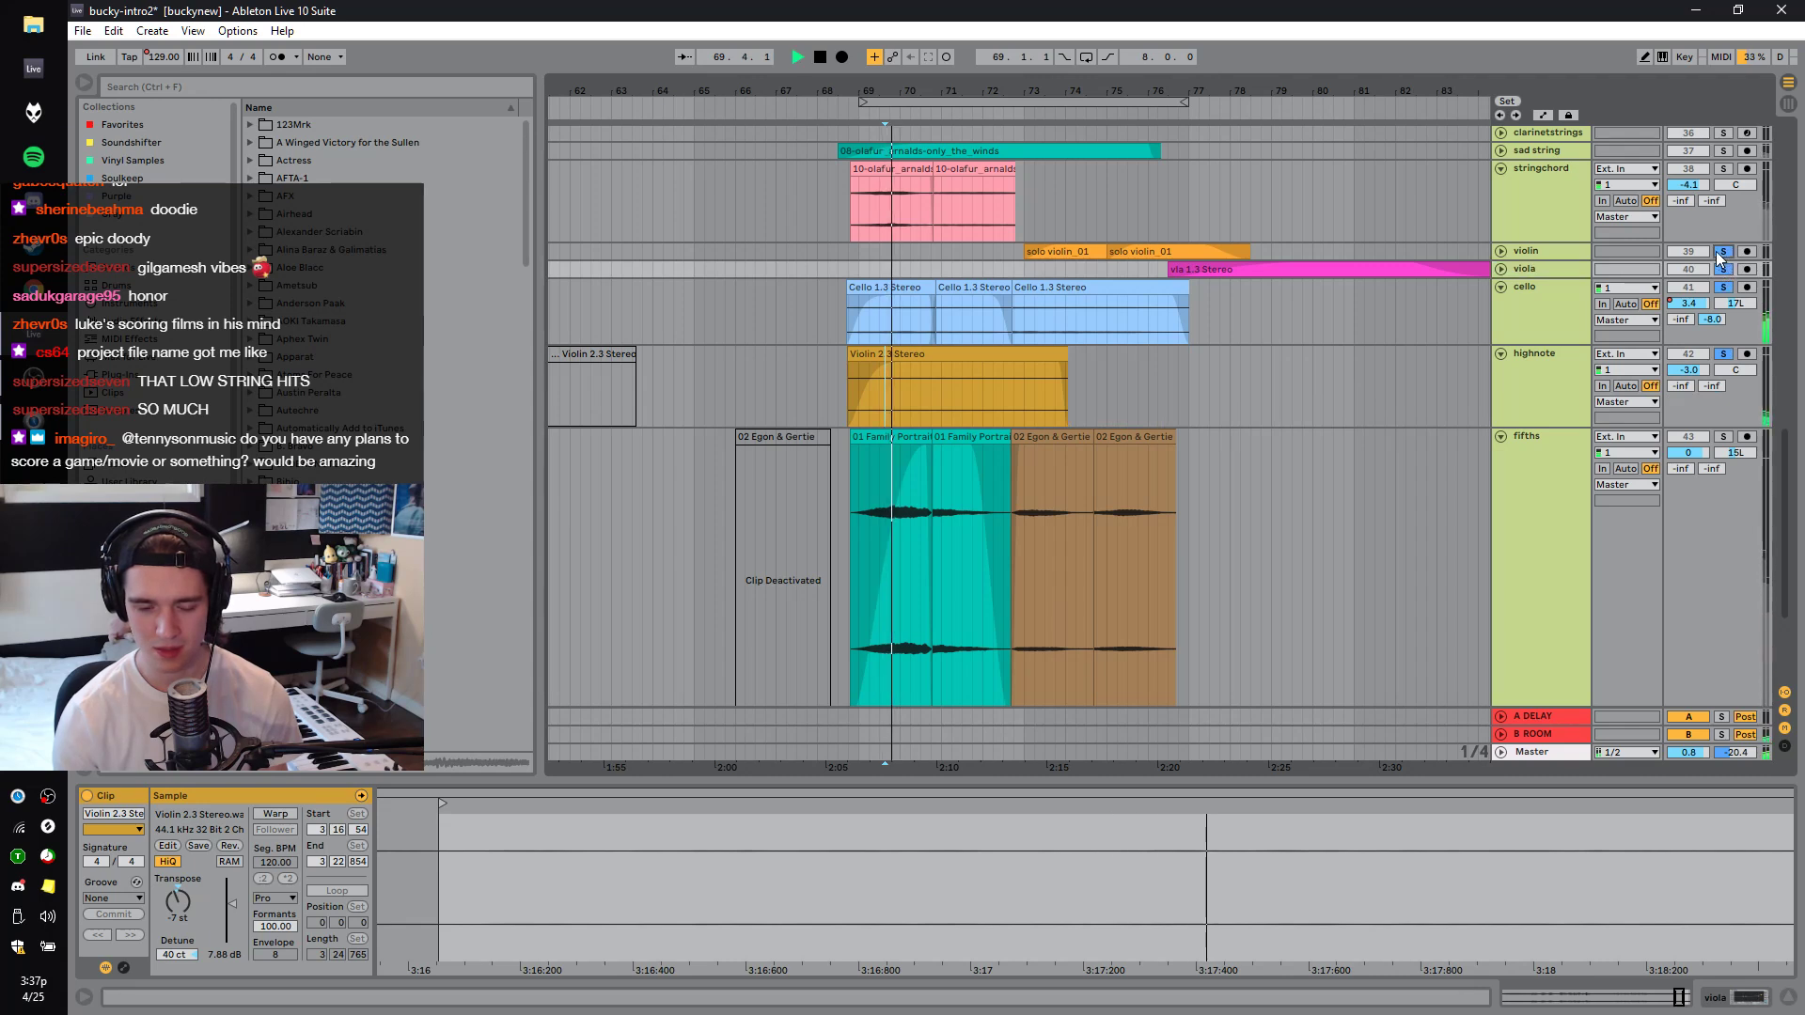
{"action": "left_click", "coordinate": [941, 399]}
{"action": "key", "text": "space"}
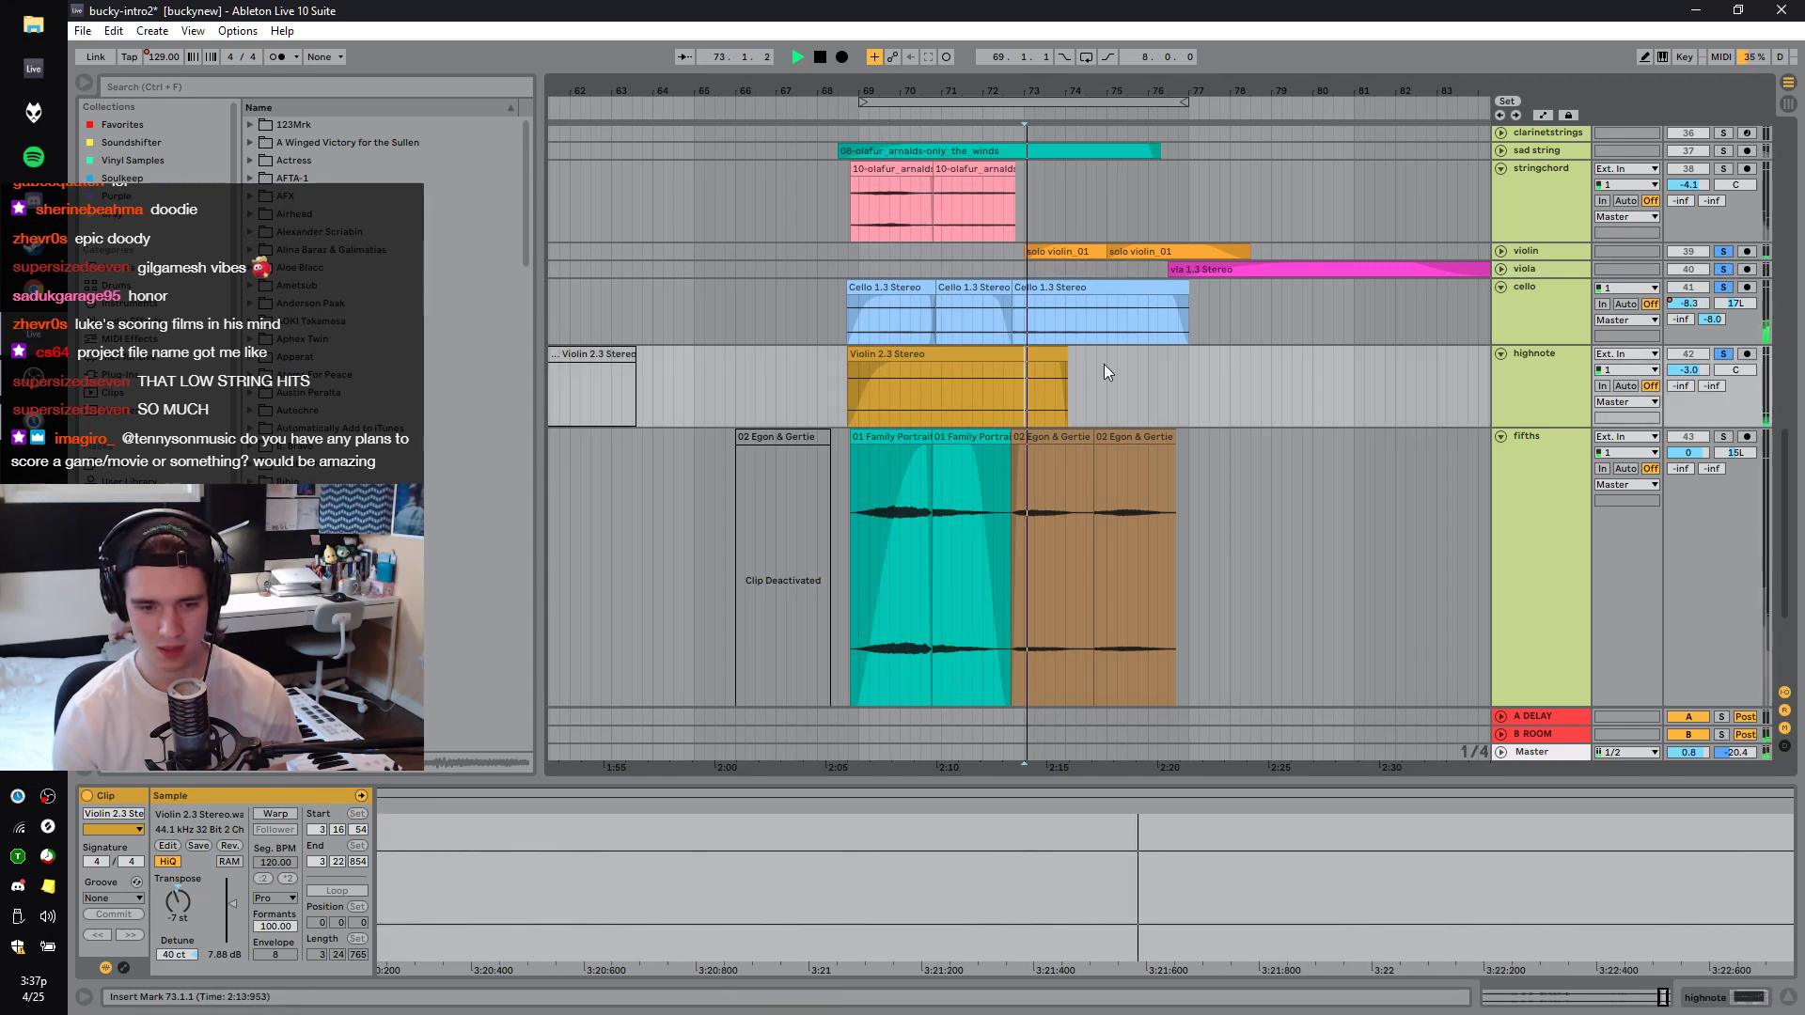
{"action": "left_click", "coordinate": [1138, 404]}
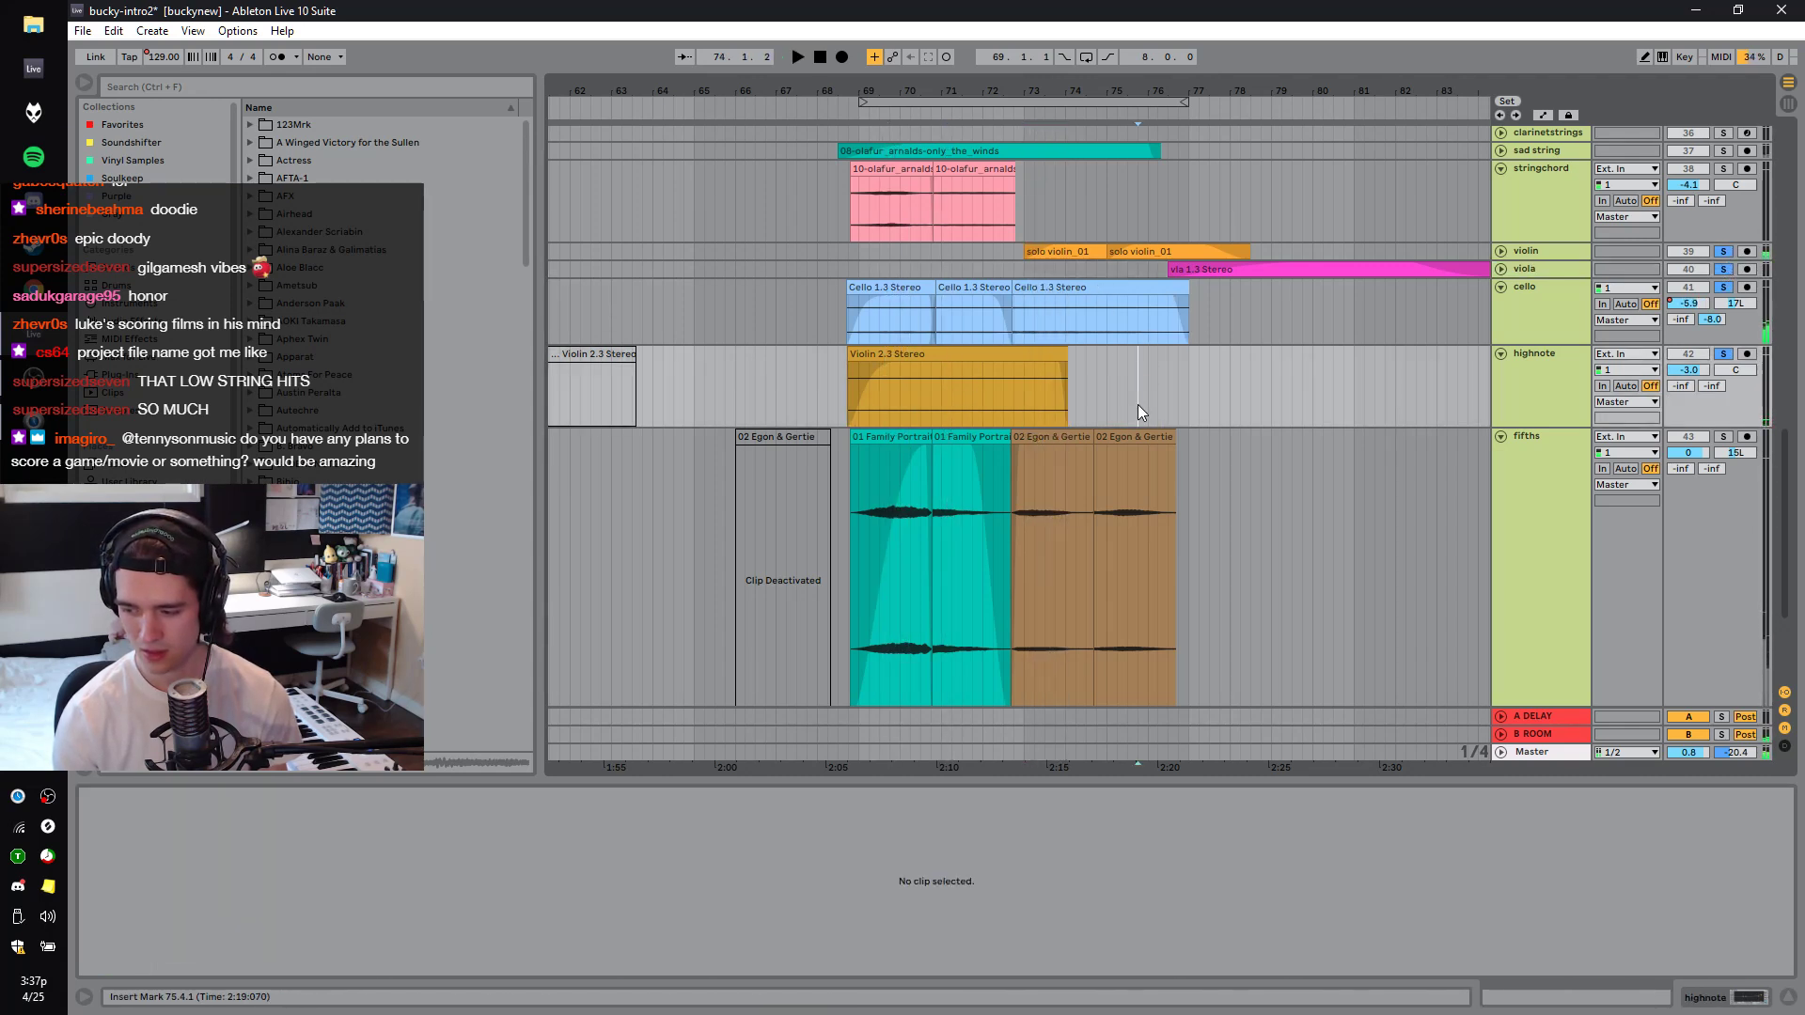
Unfold the viola track and audition its last via 1.3 Stereo clip from around bar 79.
{"action": "left_click", "coordinate": [1501, 269]}
{"action": "left_click", "coordinate": [1293, 320]}
{"action": "key", "text": "space"}
{"action": "key", "text": "space"}
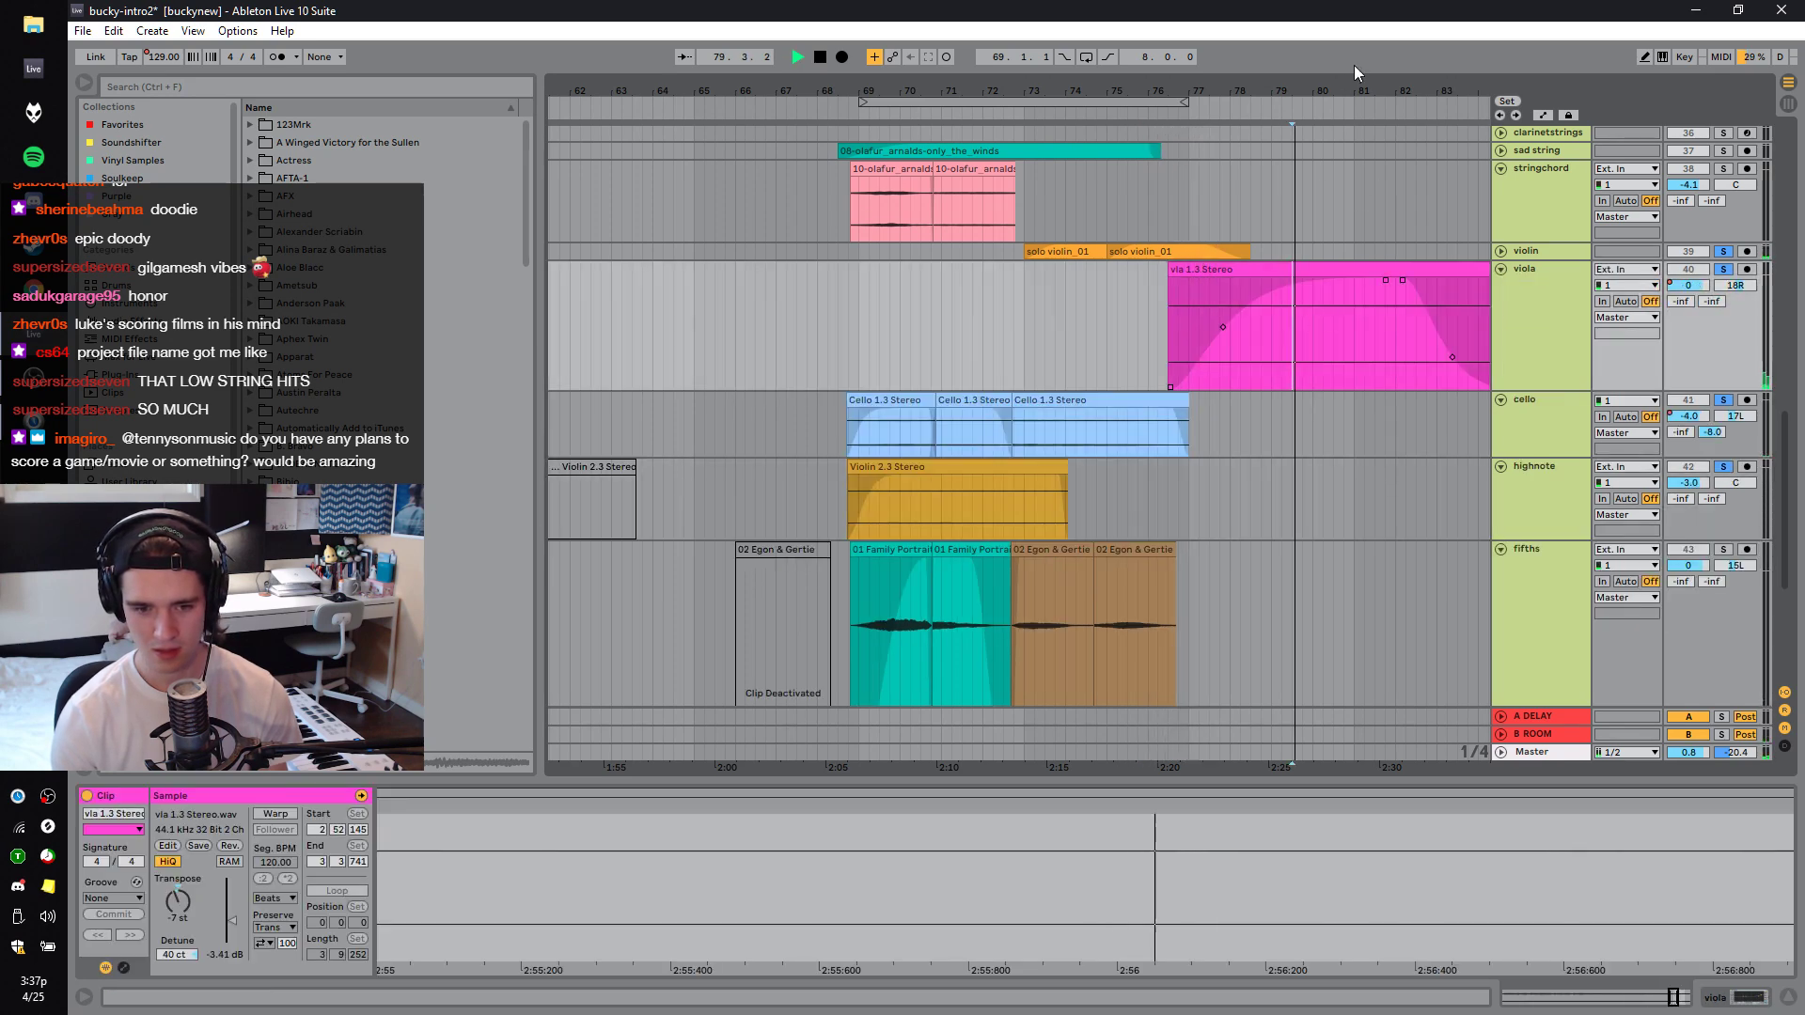
Extend the start of viola's last via 1.3 Stereo clip backwards and audition the recovered recording from around bar 17.
{"action": "left_click_drag", "start_coordinate": [1218, 91], "coordinate": [1218, 37]}
{"action": "key", "text": "space"}
{"action": "left_click_drag", "start_coordinate": [1204, 270], "coordinate": [376, 292]}
{"action": "left_click", "coordinate": [848, 333]}
{"action": "key", "text": "space"}
{"action": "left_click_drag", "start_coordinate": [871, 88], "coordinate": [1000, 82]}
{"action": "left_click", "coordinate": [708, 323]}
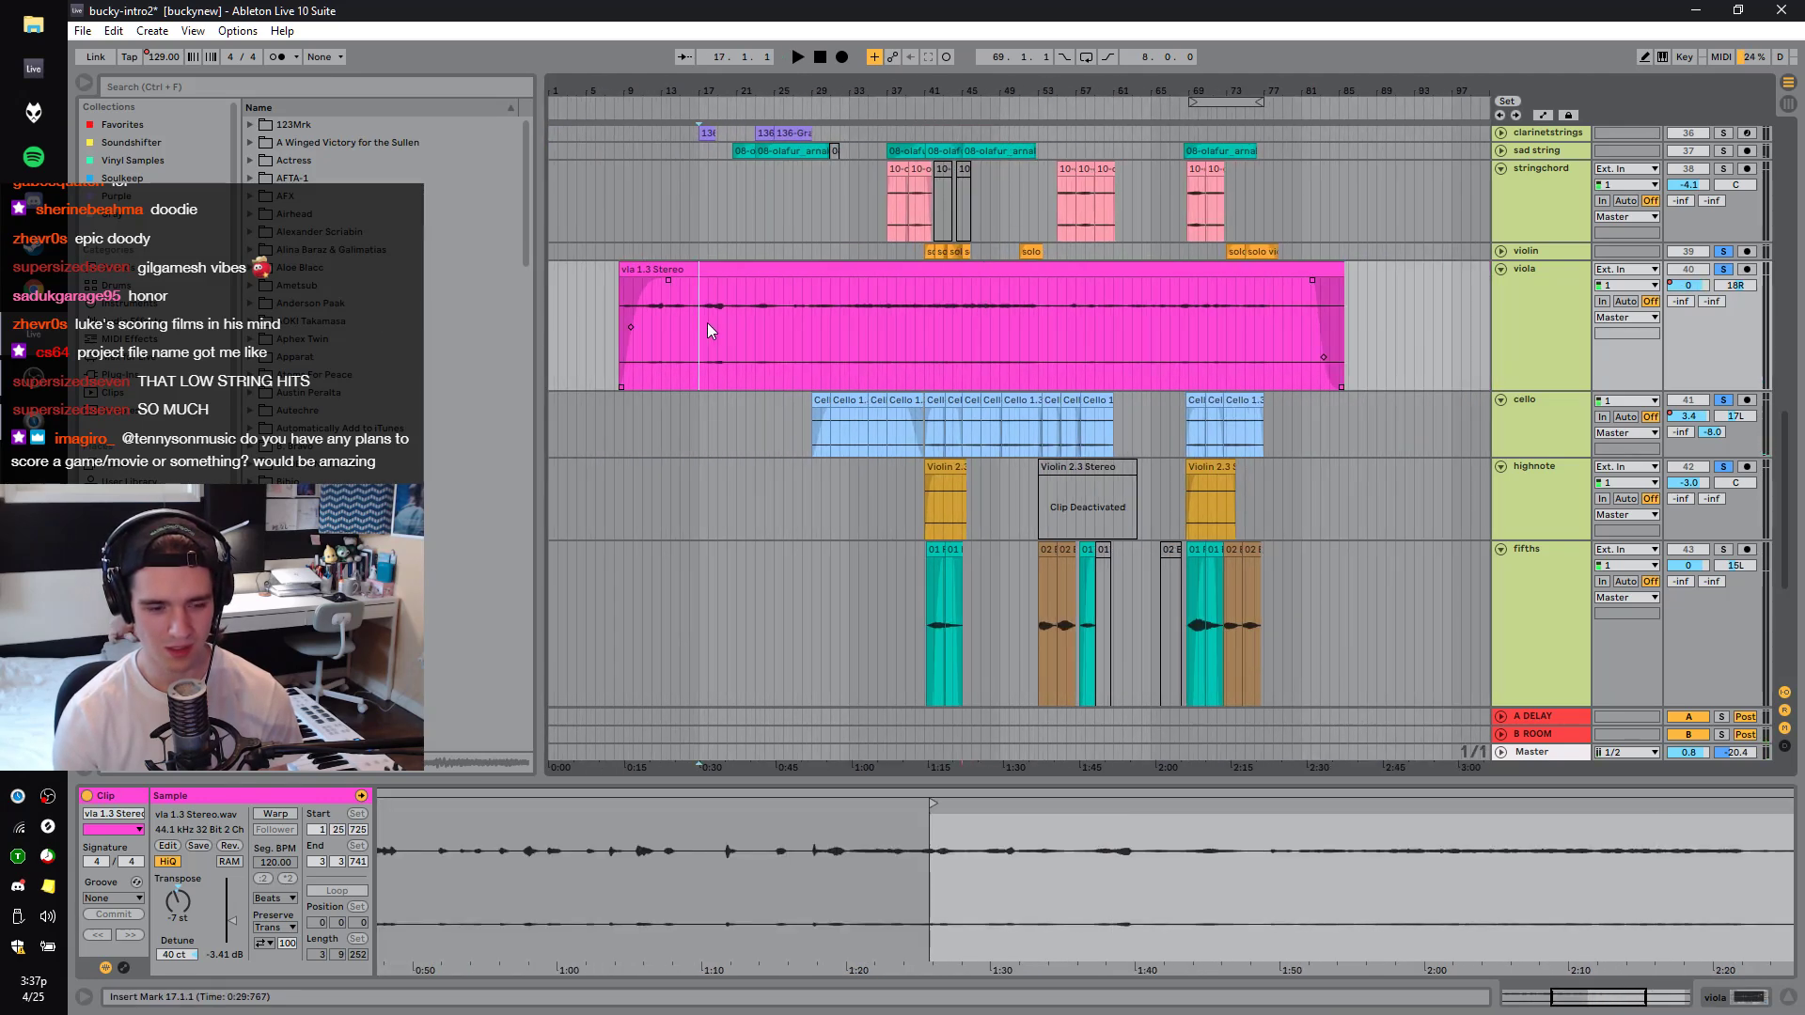
{"action": "key", "text": "space"}
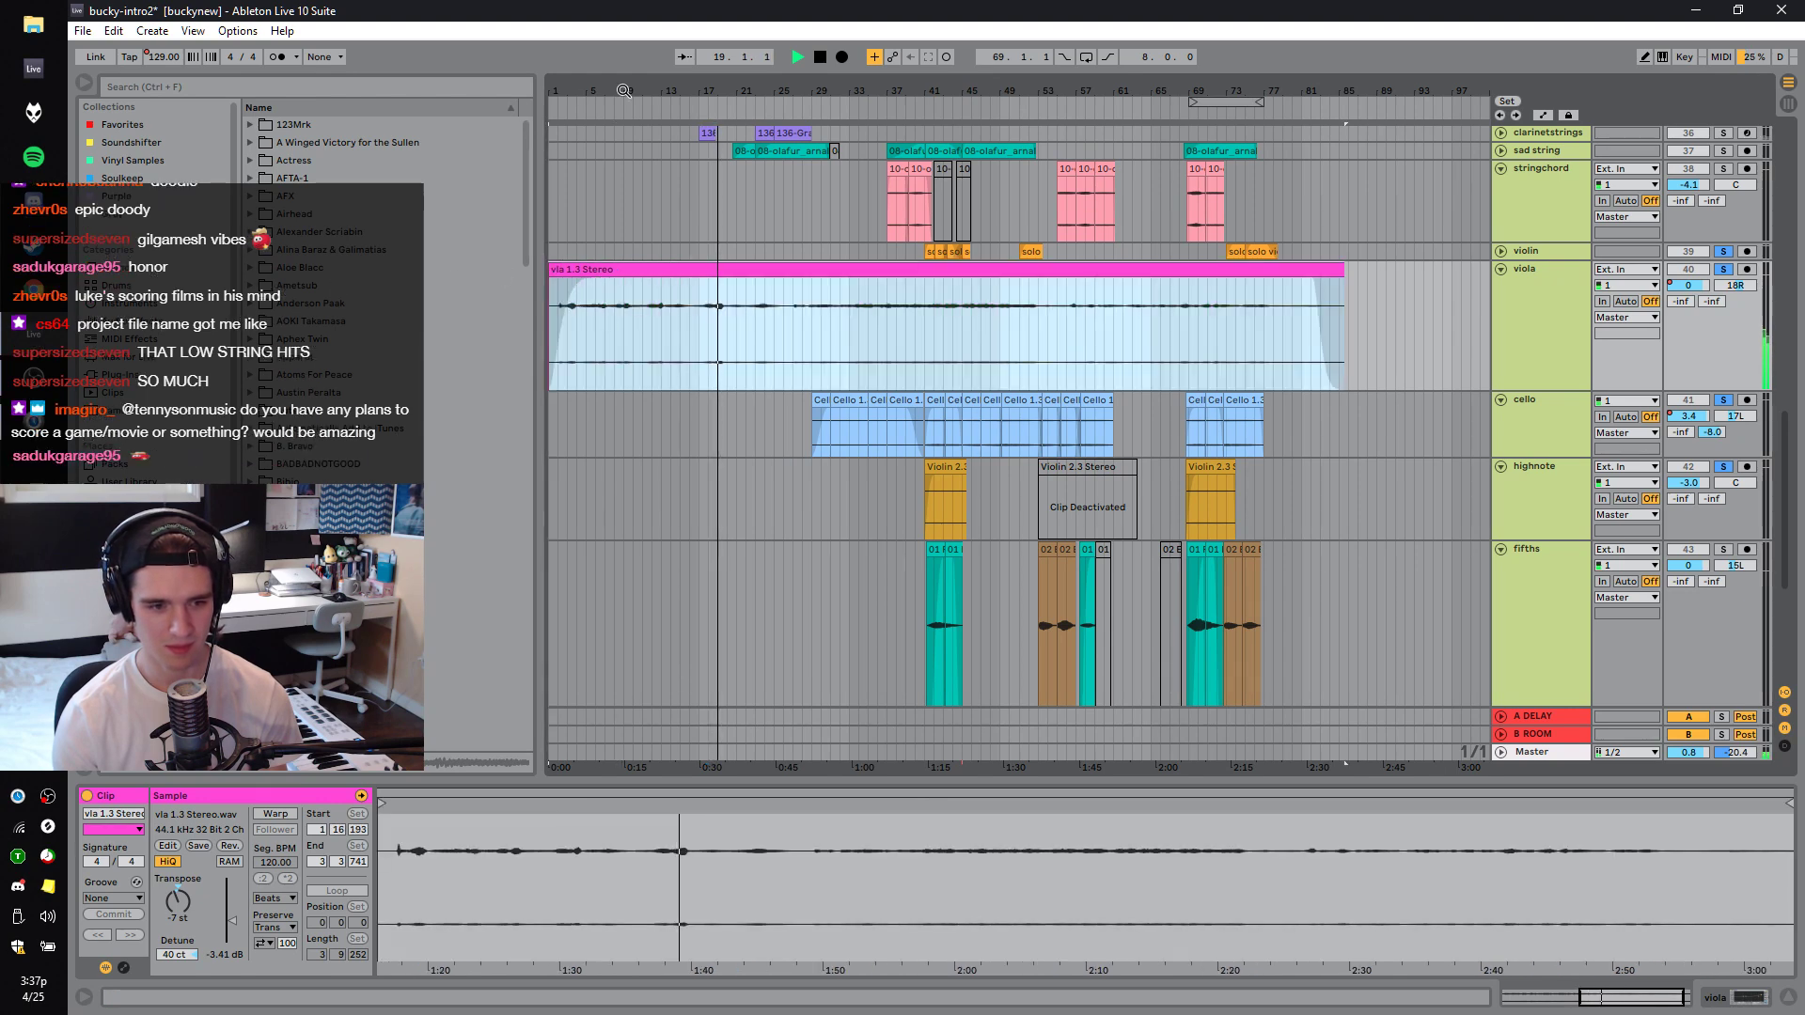
Audition the extended viola clip from bars 1, 3 and 5, then undo both extensions of its start.
{"action": "left_click", "coordinate": [559, 330]}
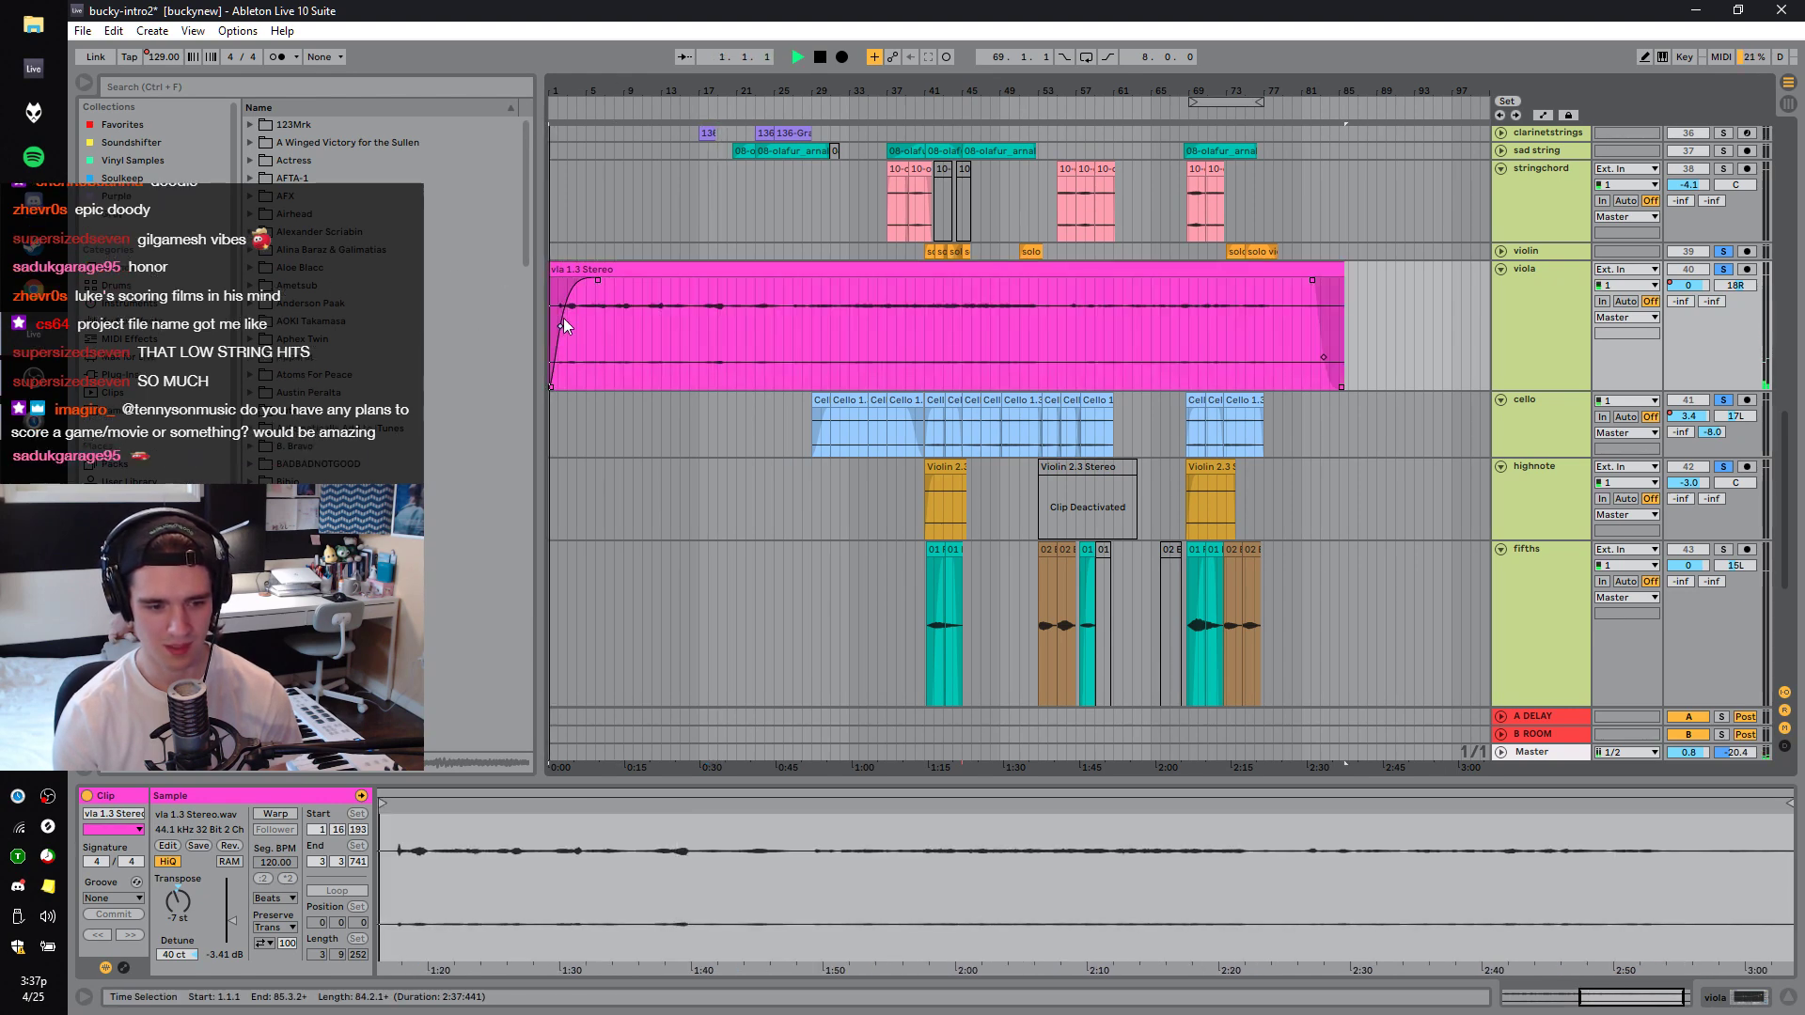
{"action": "left_click", "coordinate": [571, 357]}
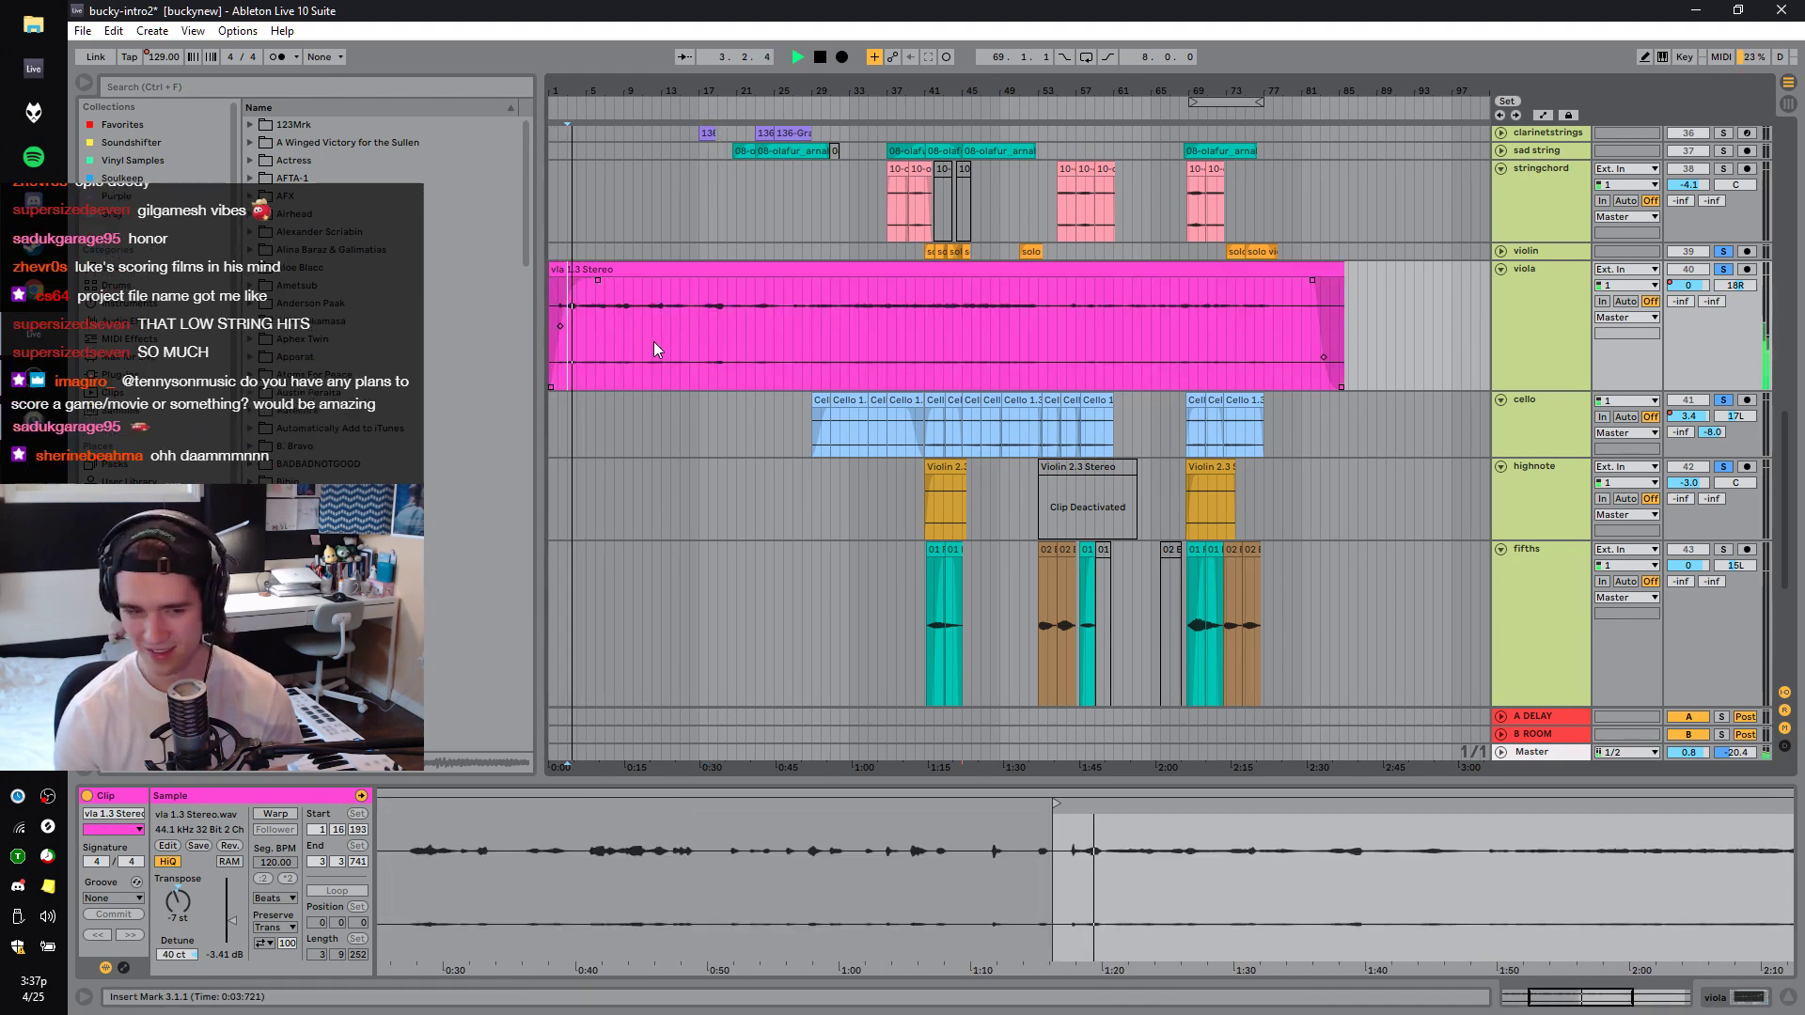
{"action": "left_click", "coordinate": [591, 330]}
{"action": "key", "text": "ctrl+z"}
{"action": "key", "text": "ctrl+z"}
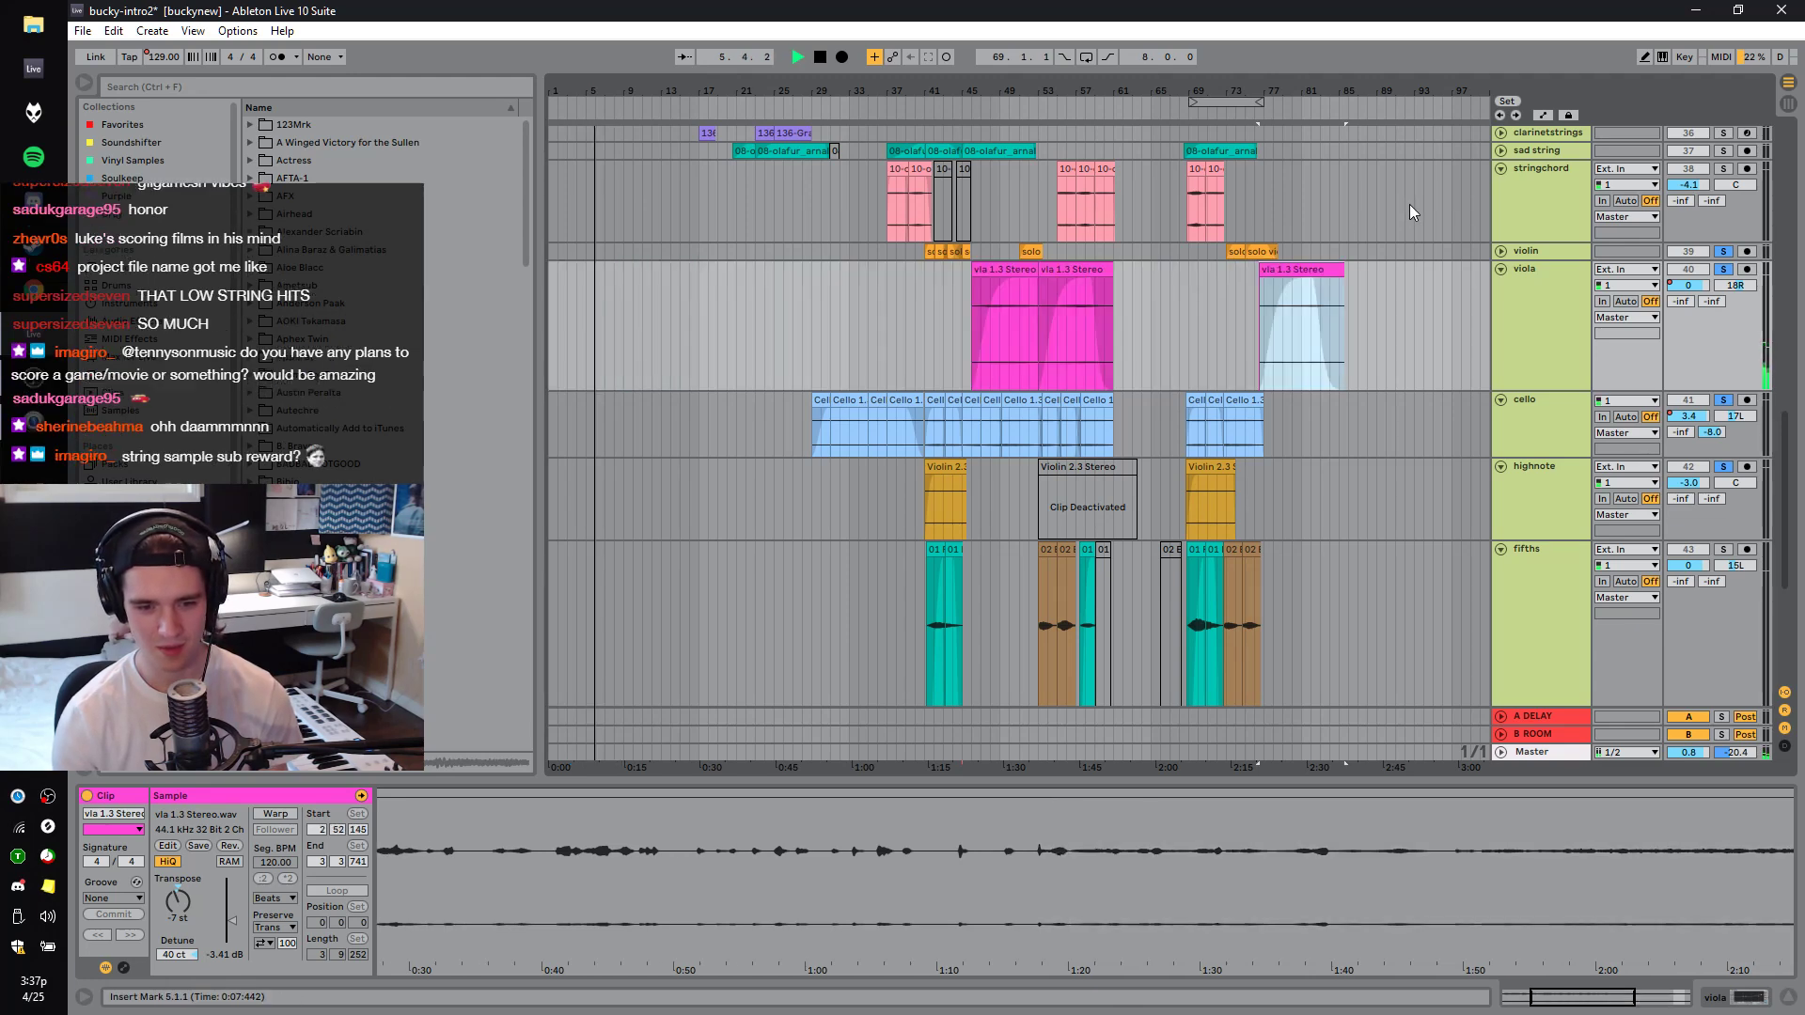
Play viola's last clip from around bar 79, then redo and undo the change to its start.
{"action": "left_click", "coordinate": [1284, 325]}
{"action": "key", "text": "space"}
{"action": "key", "text": "space"}
{"action": "key", "text": "space"}
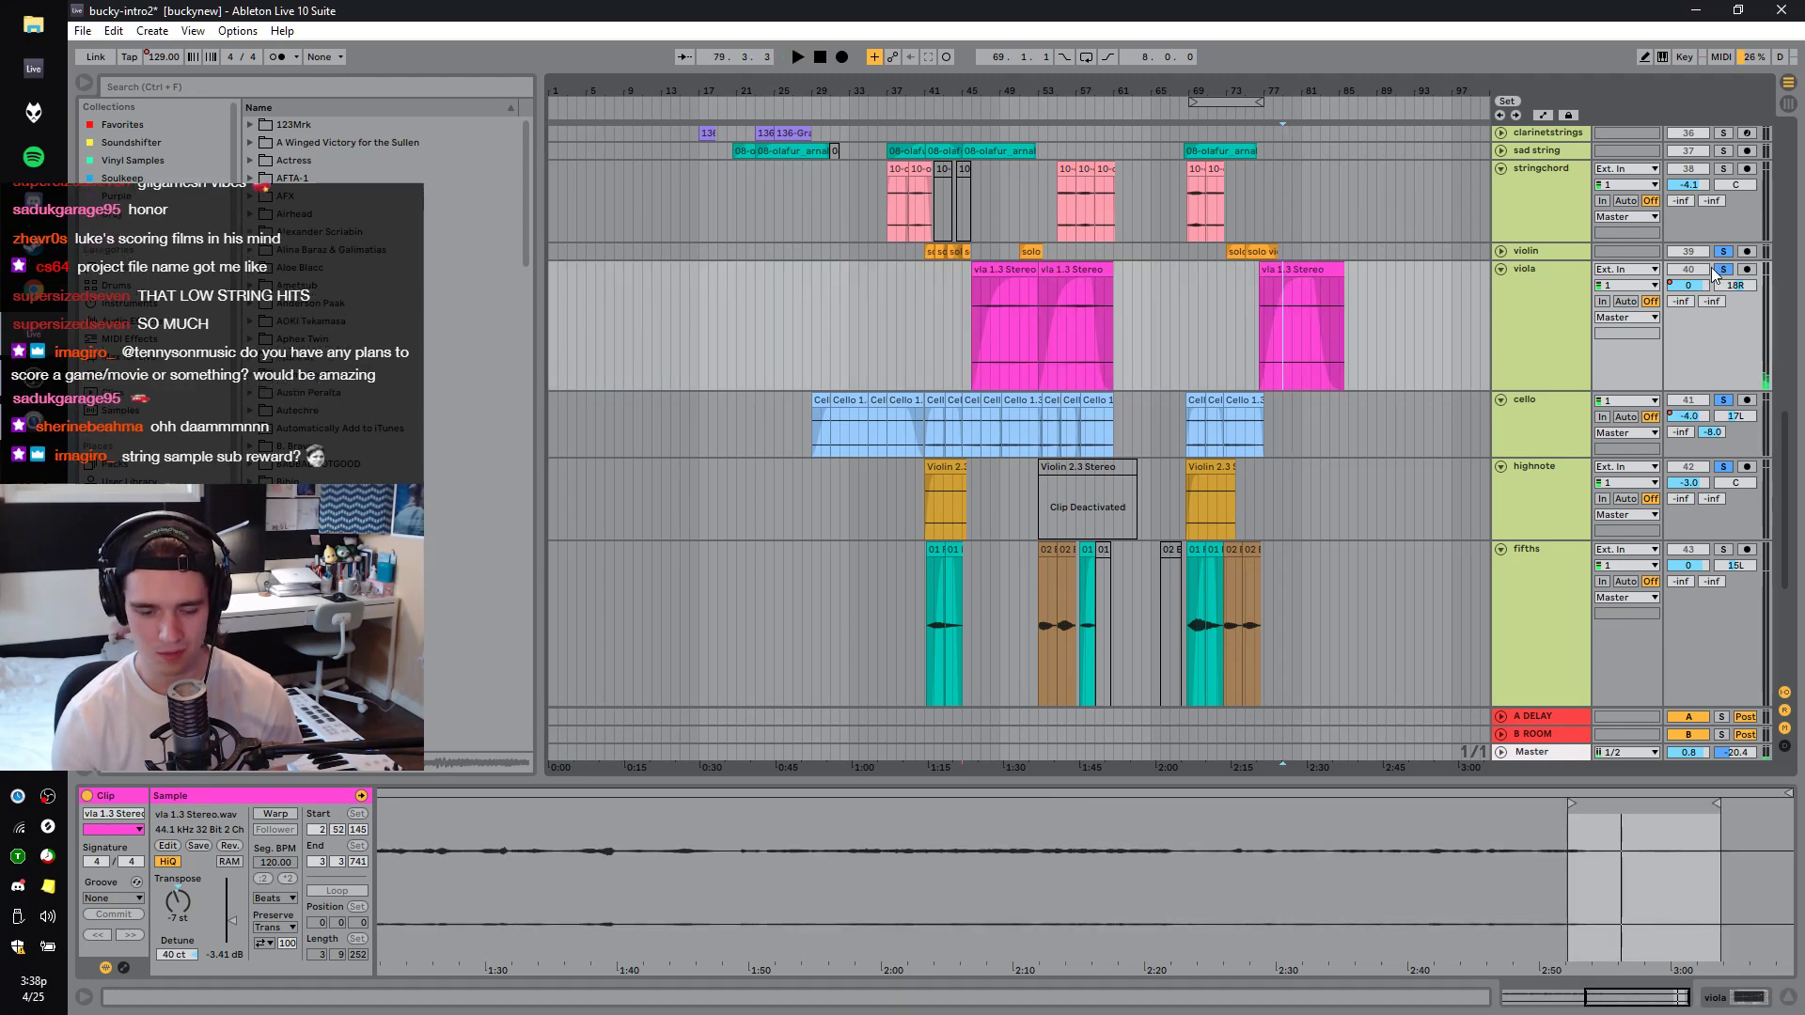
{"action": "key", "text": "ctrl+y"}
{"action": "key", "text": "ctrl+z"}
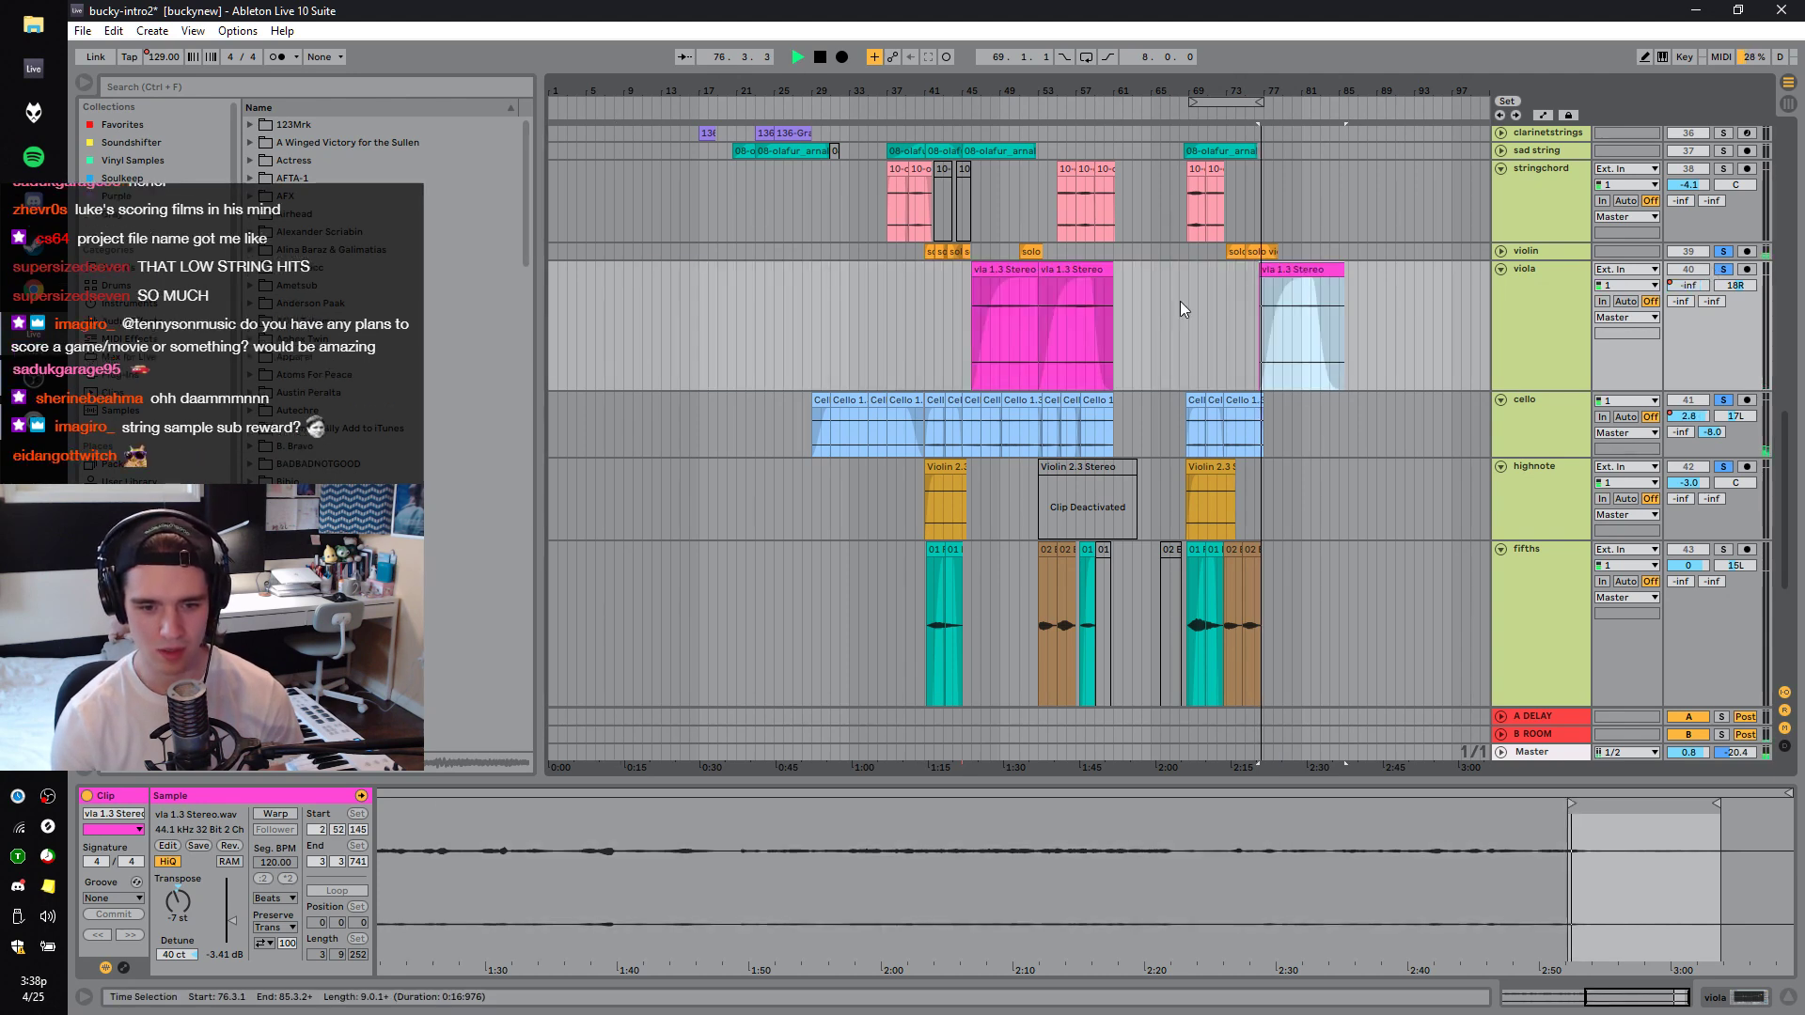
Solo only stringchord and play it from around bar 69.
{"action": "left_click", "coordinate": [1209, 299]}
{"action": "key", "text": "space"}
{"action": "left_click", "coordinate": [1727, 169]}
{"action": "key", "text": "space"}
{"action": "left_click", "coordinate": [1203, 101]}
{"action": "key", "text": "space"}
{"action": "key", "text": "space"}
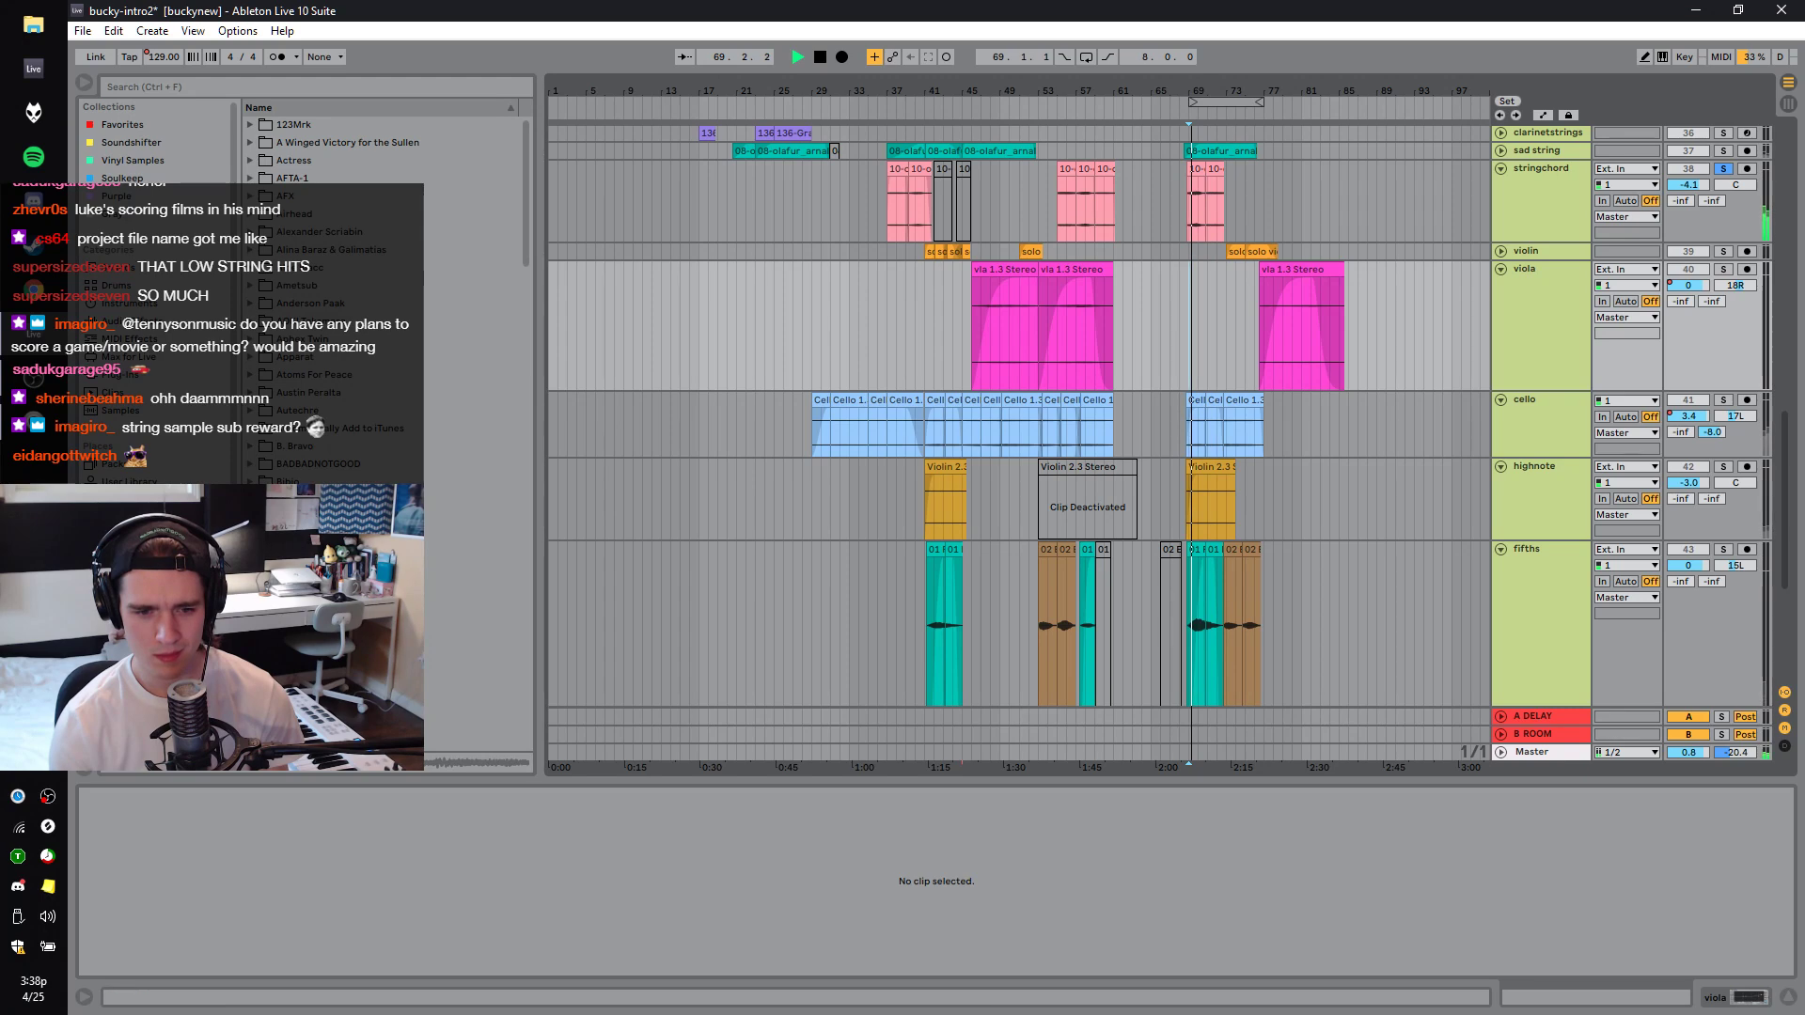
{"action": "left_click_drag", "start_coordinate": [1202, 82], "coordinate": [1275, 148]}
{"action": "key", "text": "space"}
{"action": "left_click_drag", "start_coordinate": [1354, 80], "coordinate": [1400, 178]}
{"action": "key", "text": "space"}
Solo all the string tracks from sad string through fifths together and play them from around bar 68.
{"action": "left_click", "coordinate": [1723, 252], "text": "ctrl"}
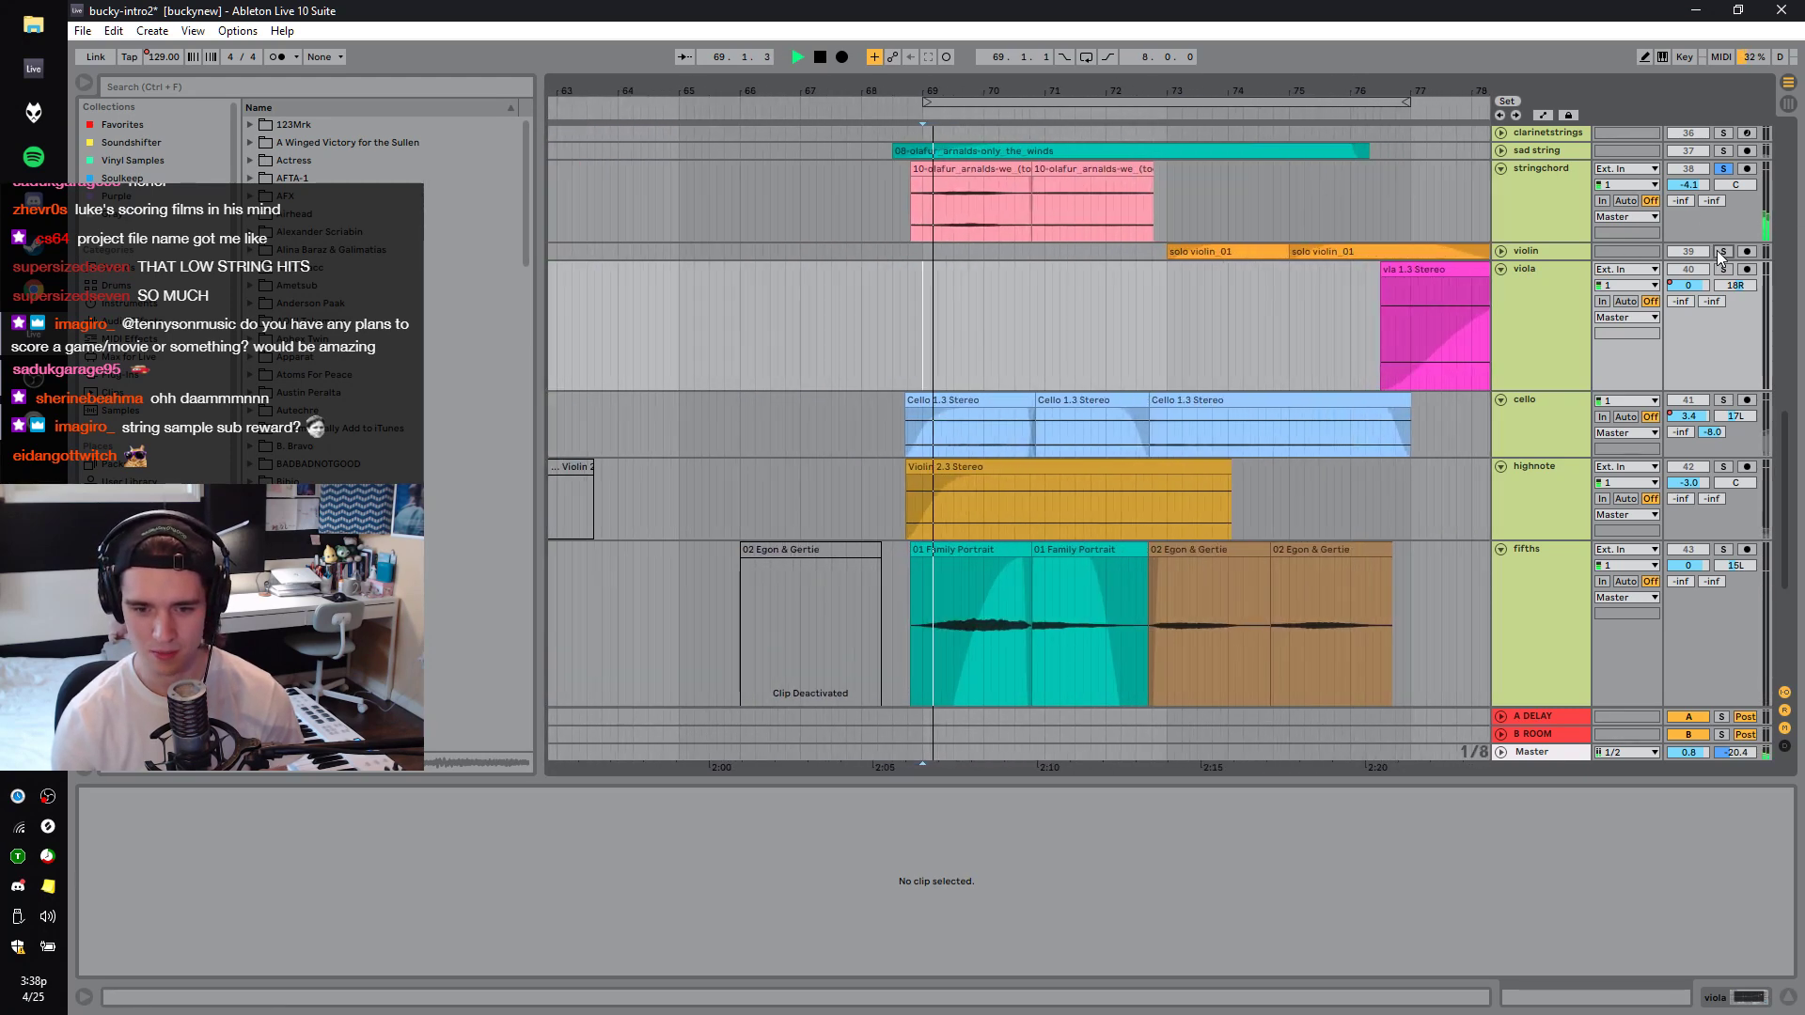
{"action": "left_click", "coordinate": [1209, 271]}
{"action": "key", "text": "space"}
{"action": "key", "text": "space"}
{"action": "key", "text": "space"}
{"action": "left_click", "coordinate": [1547, 155]}
{"action": "scroll", "coordinate": [1545, 174], "scroll_direction": "down", "scroll_amount": 5}
{"action": "left_click", "coordinate": [1725, 248]}
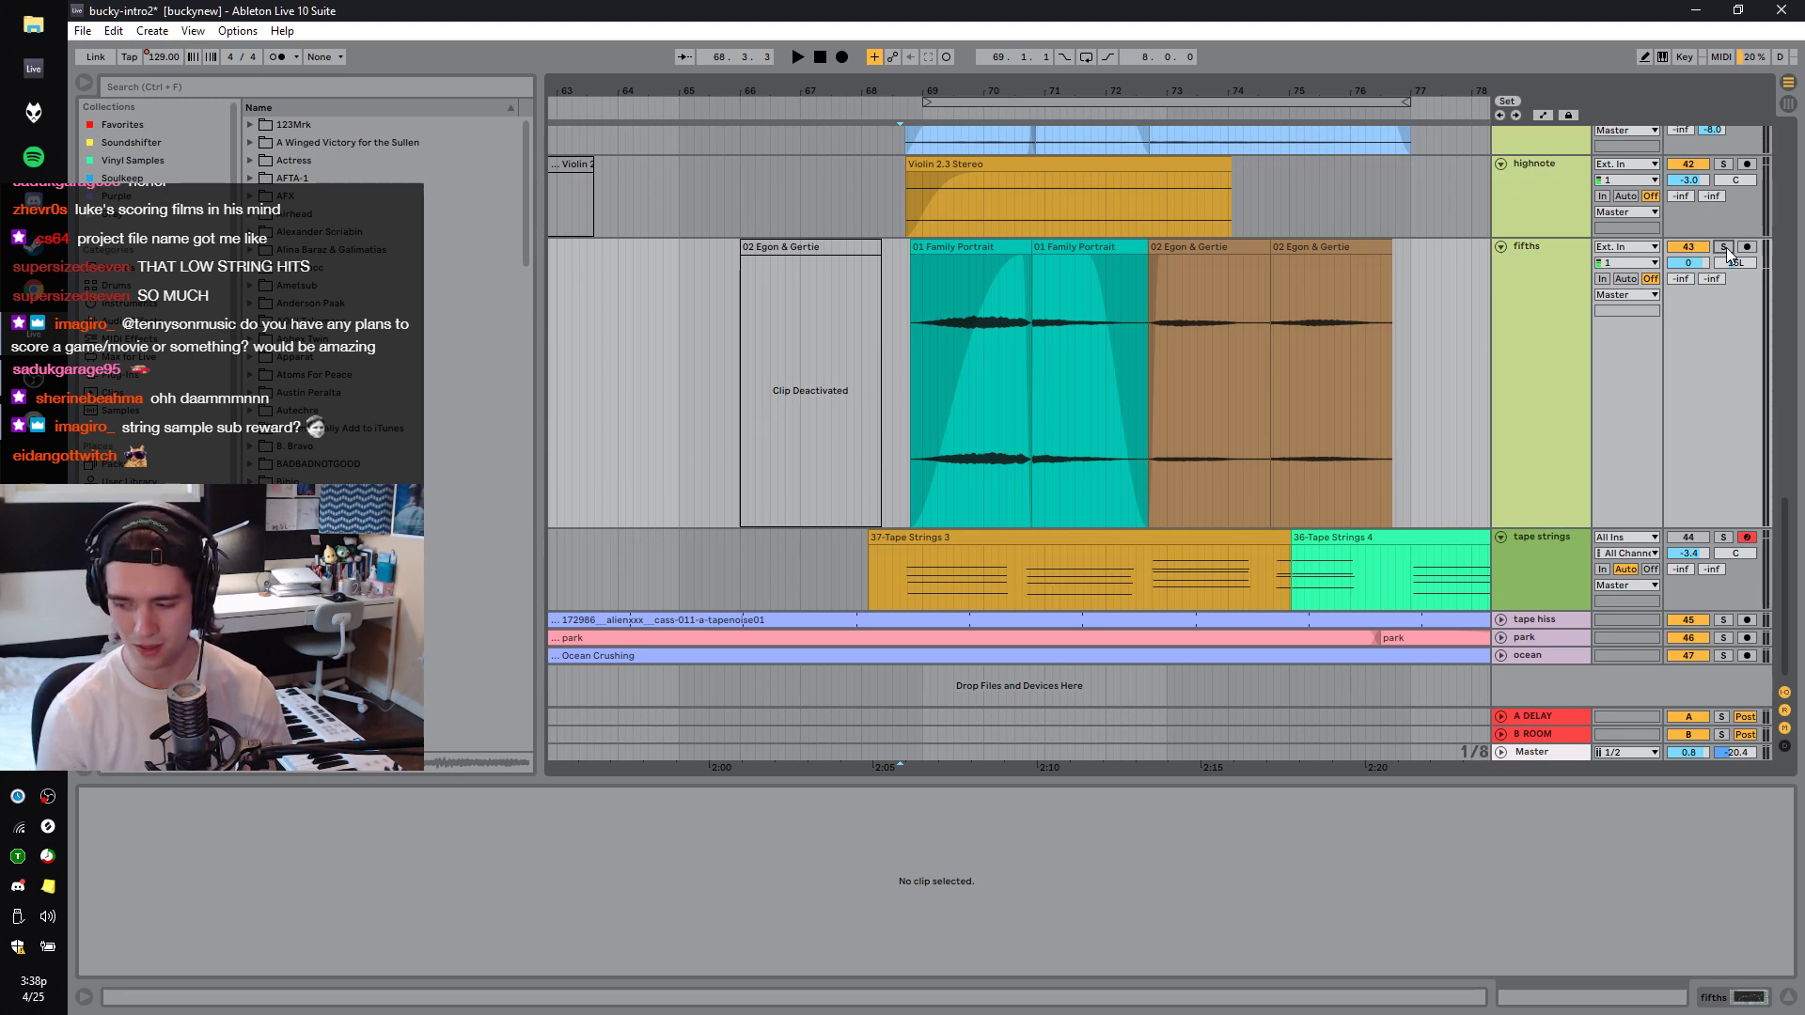
{"action": "left_click", "coordinate": [1724, 247]}
{"action": "key", "text": "space"}
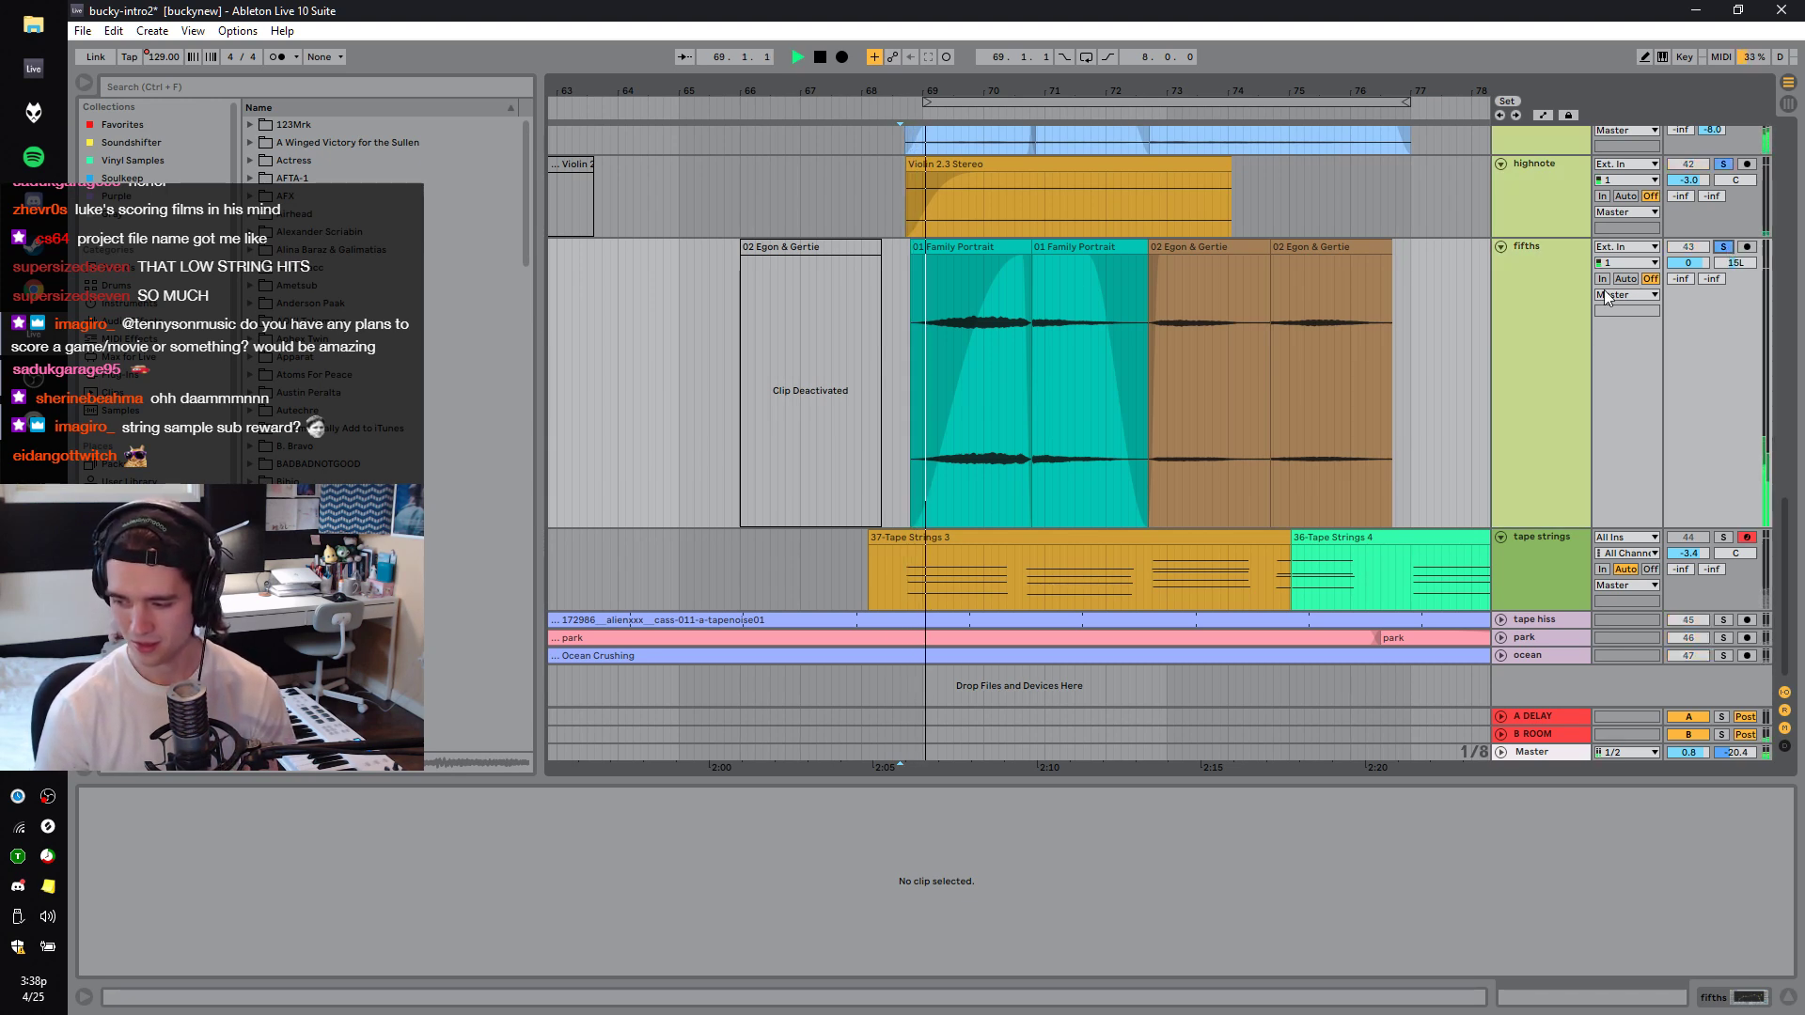
Show the first stringchord clip's sample and play the soloed strings from around bar 69.
{"action": "scroll", "coordinate": [1683, 355], "scroll_direction": "up", "scroll_amount": 5}
{"action": "scroll", "coordinate": [1092, 361], "scroll_direction": "up", "scroll_amount": 3}
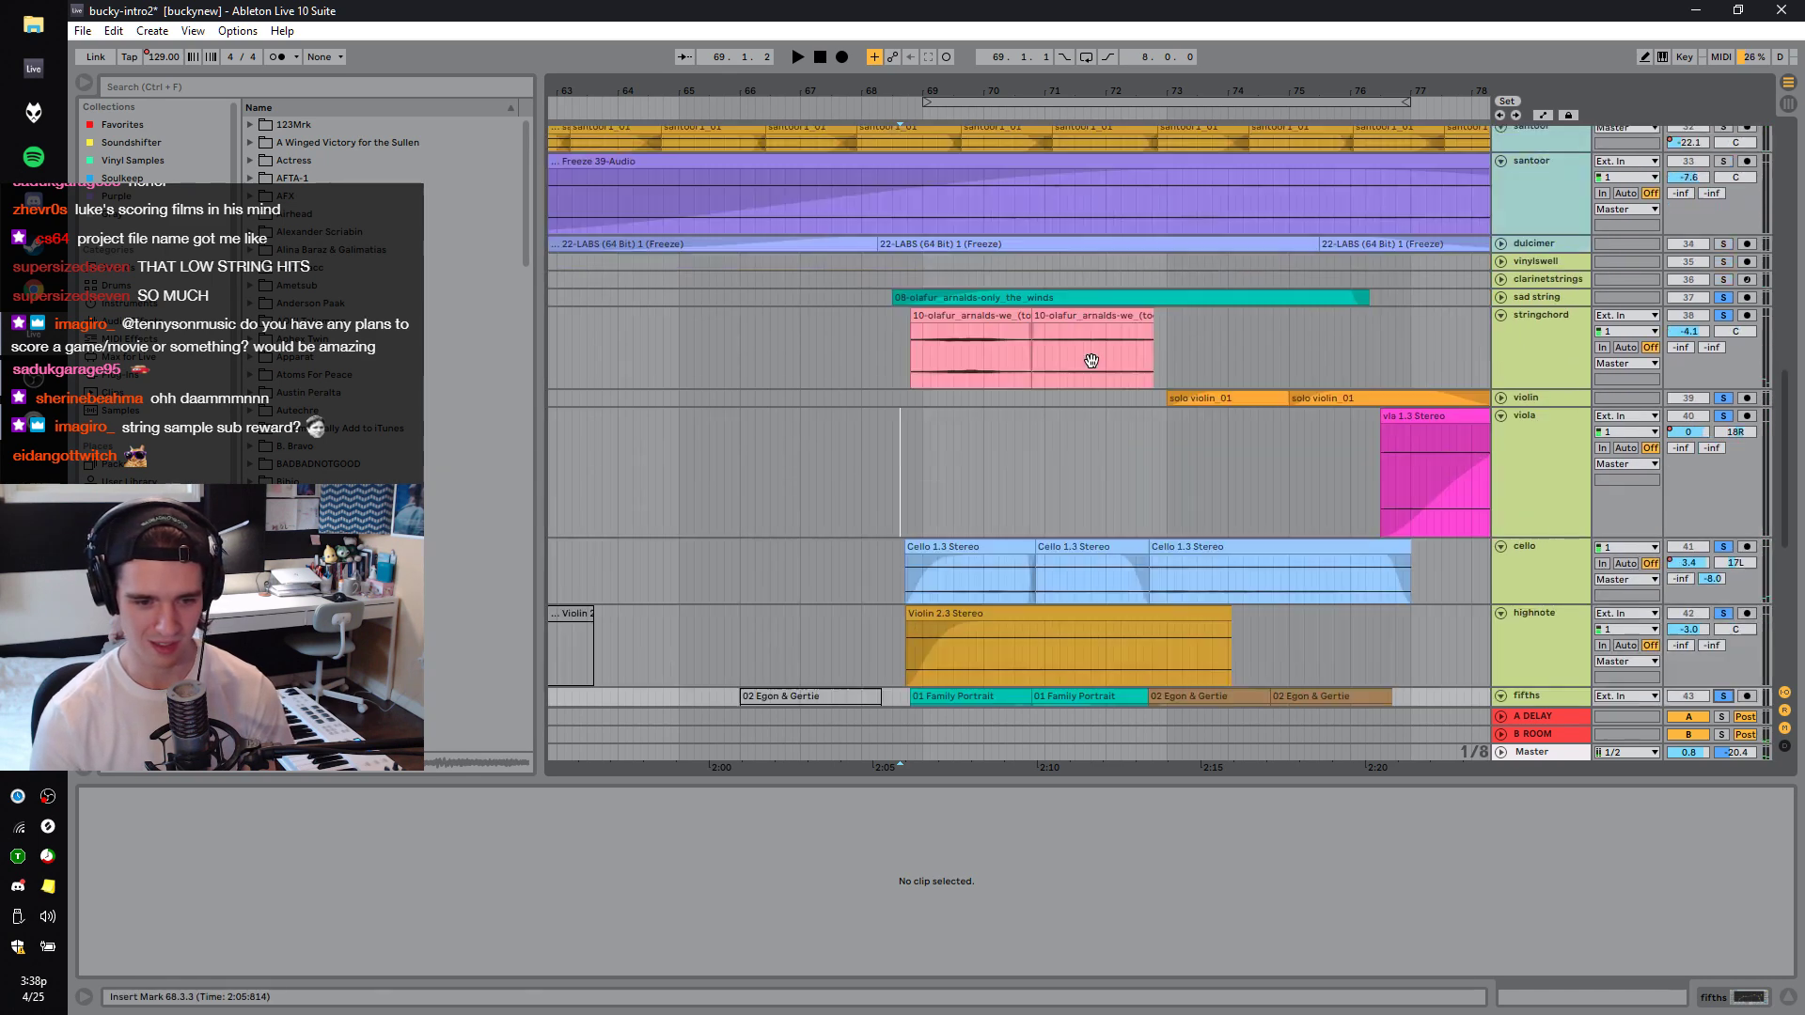
{"action": "left_click", "coordinate": [921, 380]}
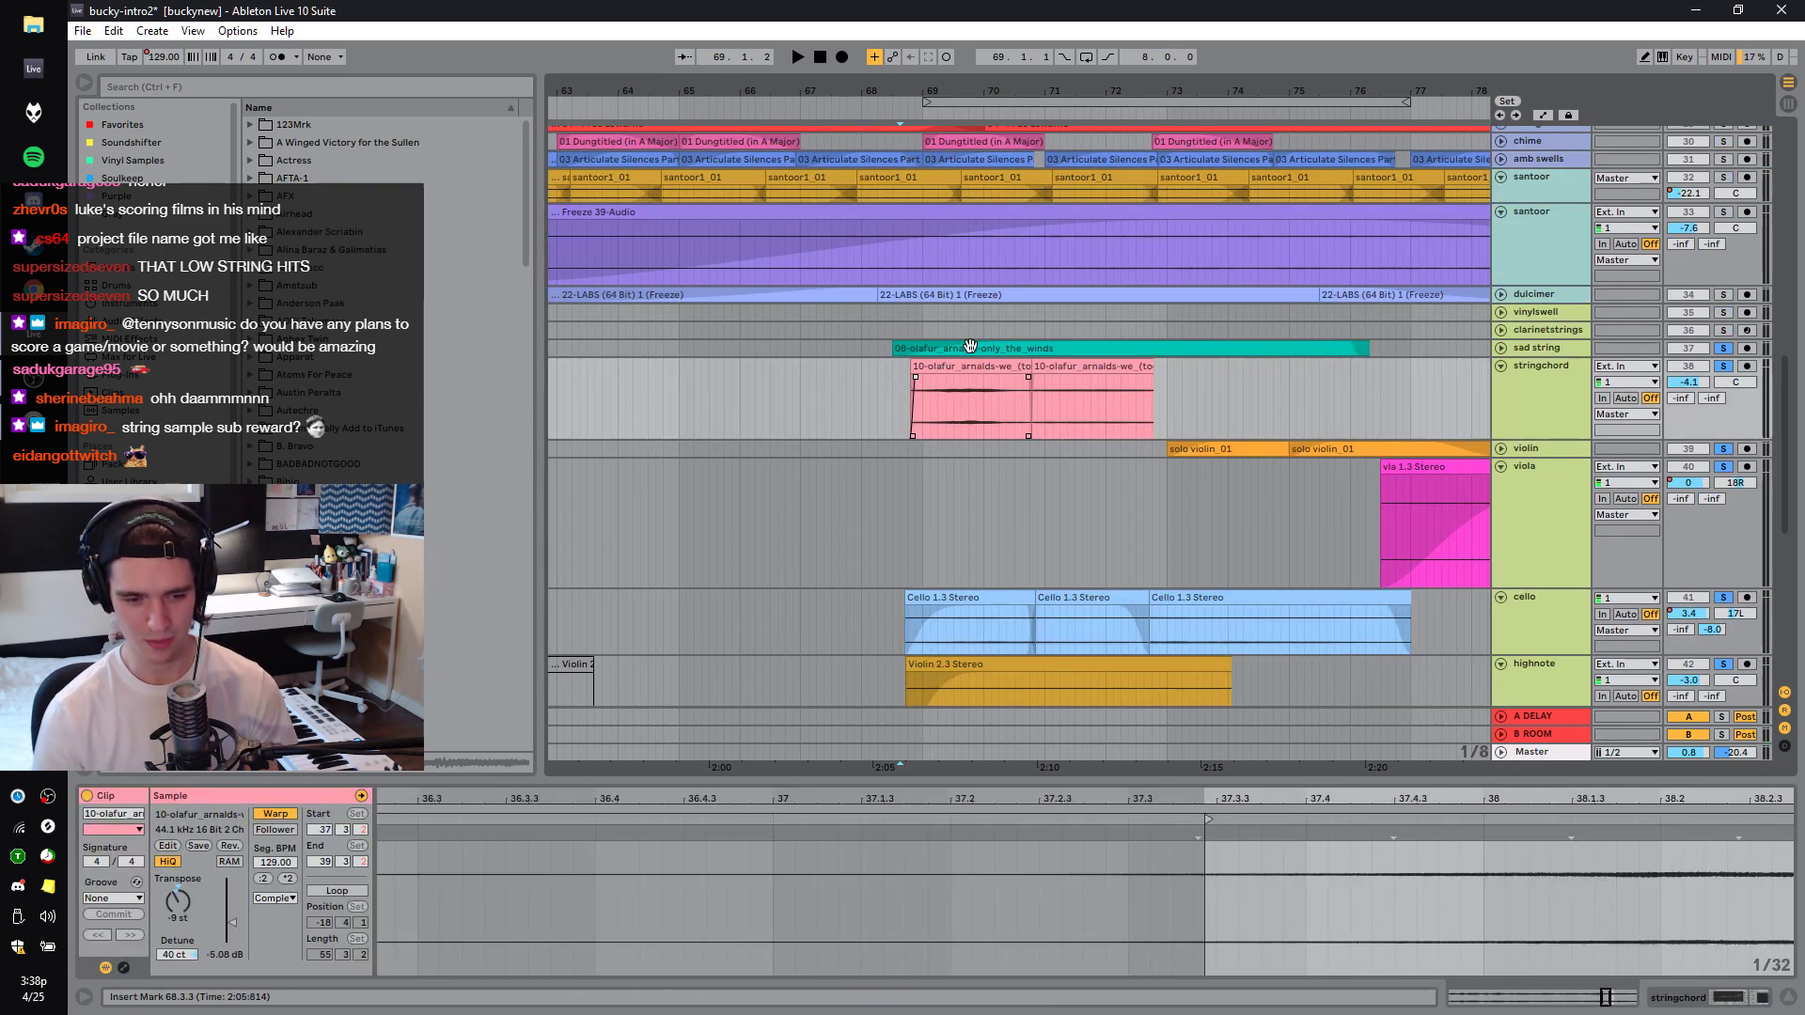
{"action": "key", "text": "space"}
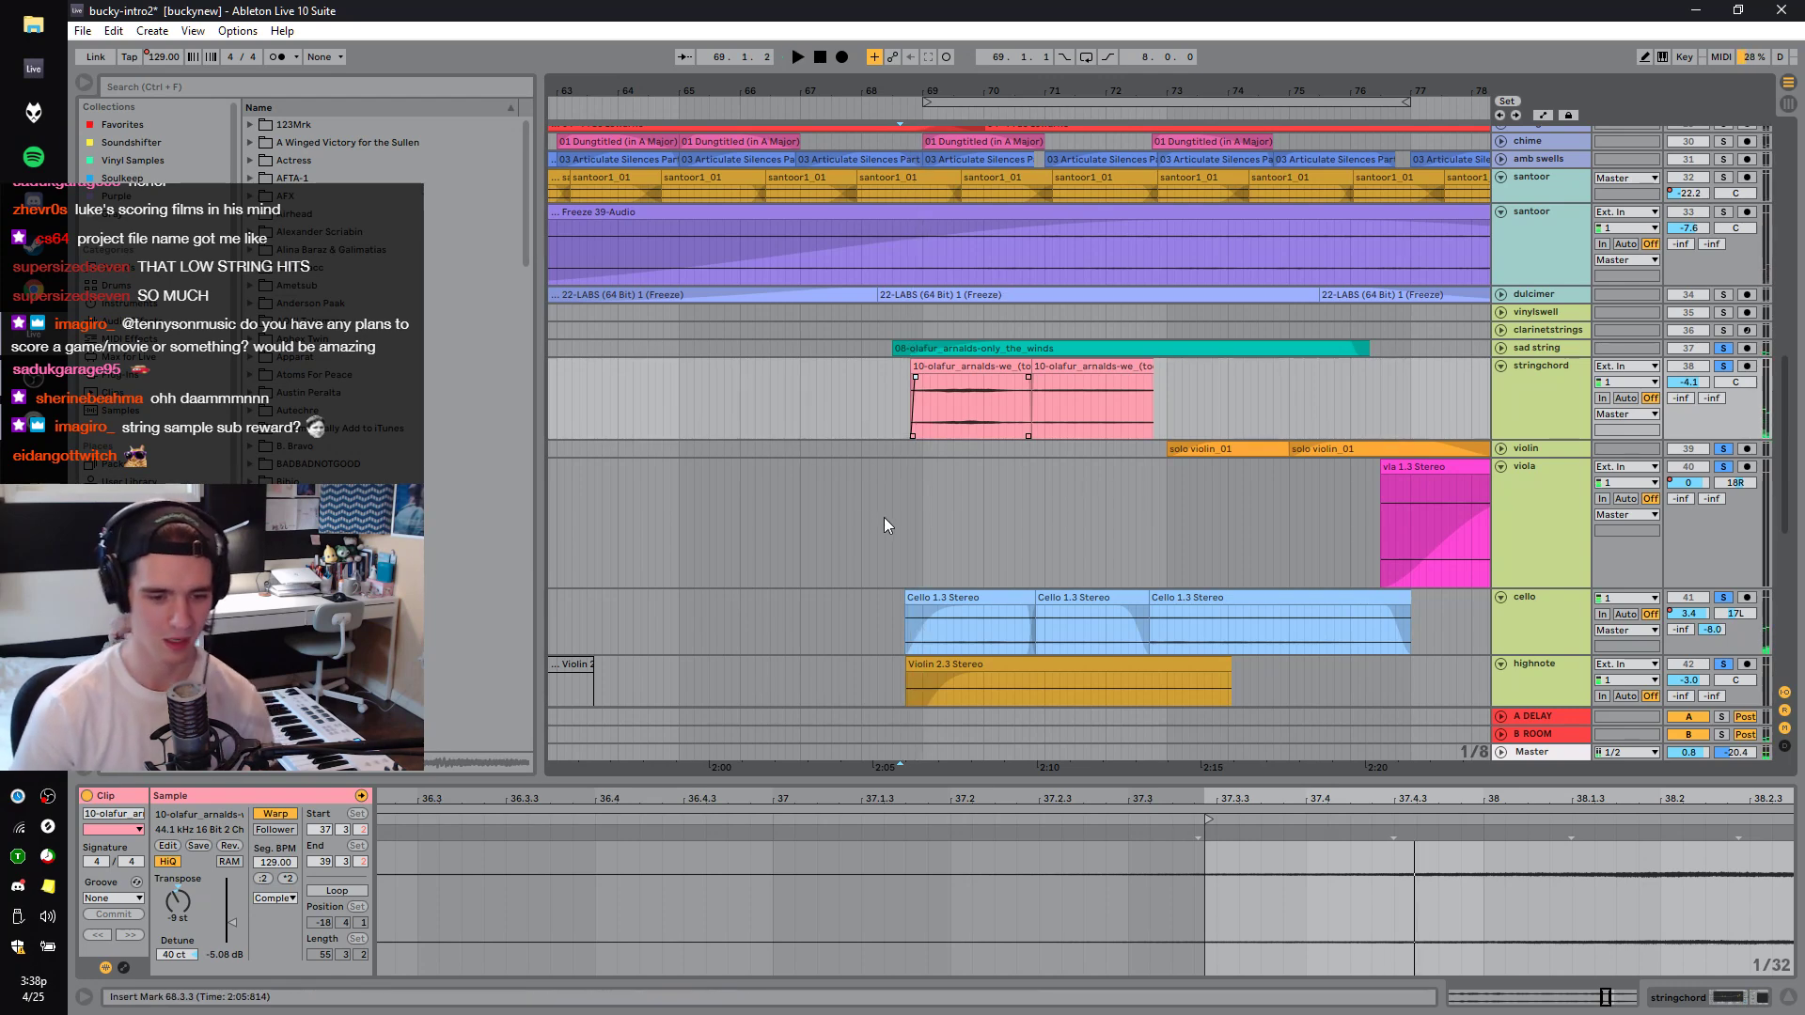
Play the soloed string group from just before bar 69 to bar 73, reviewing its tracks, then stop playback.
{"action": "left_click", "coordinate": [908, 510]}
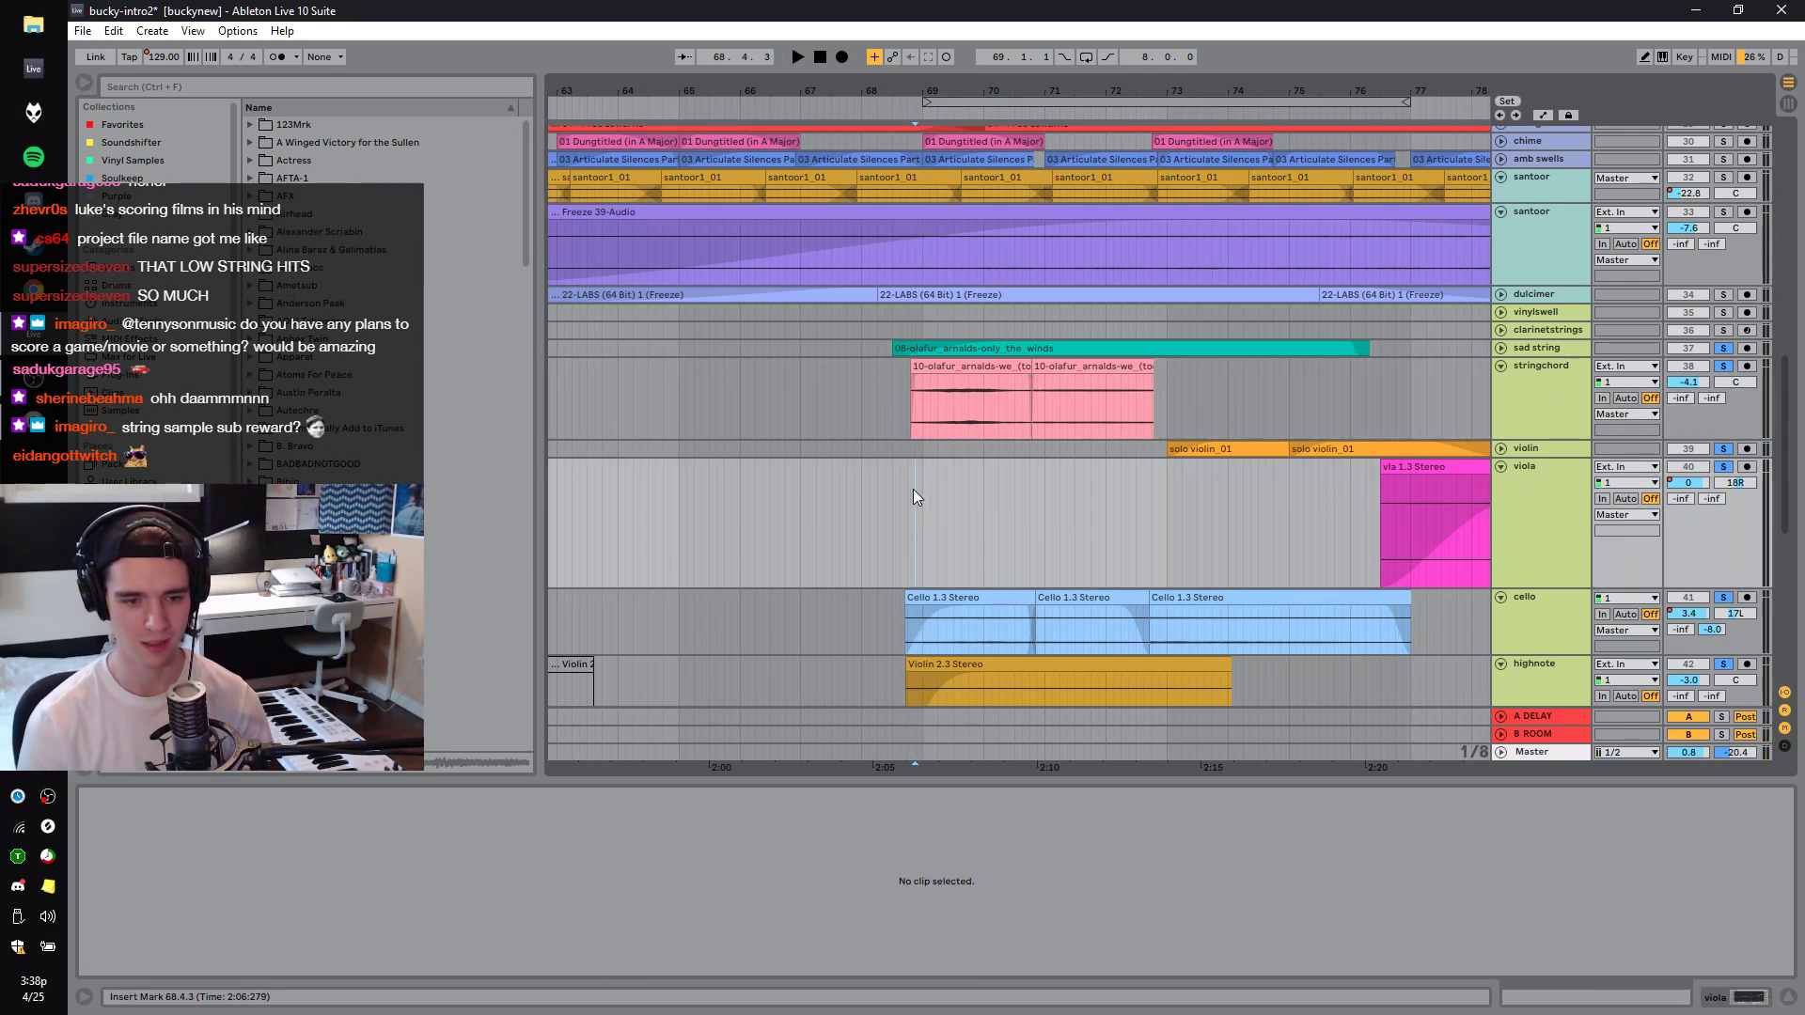
{"action": "key", "text": "space"}
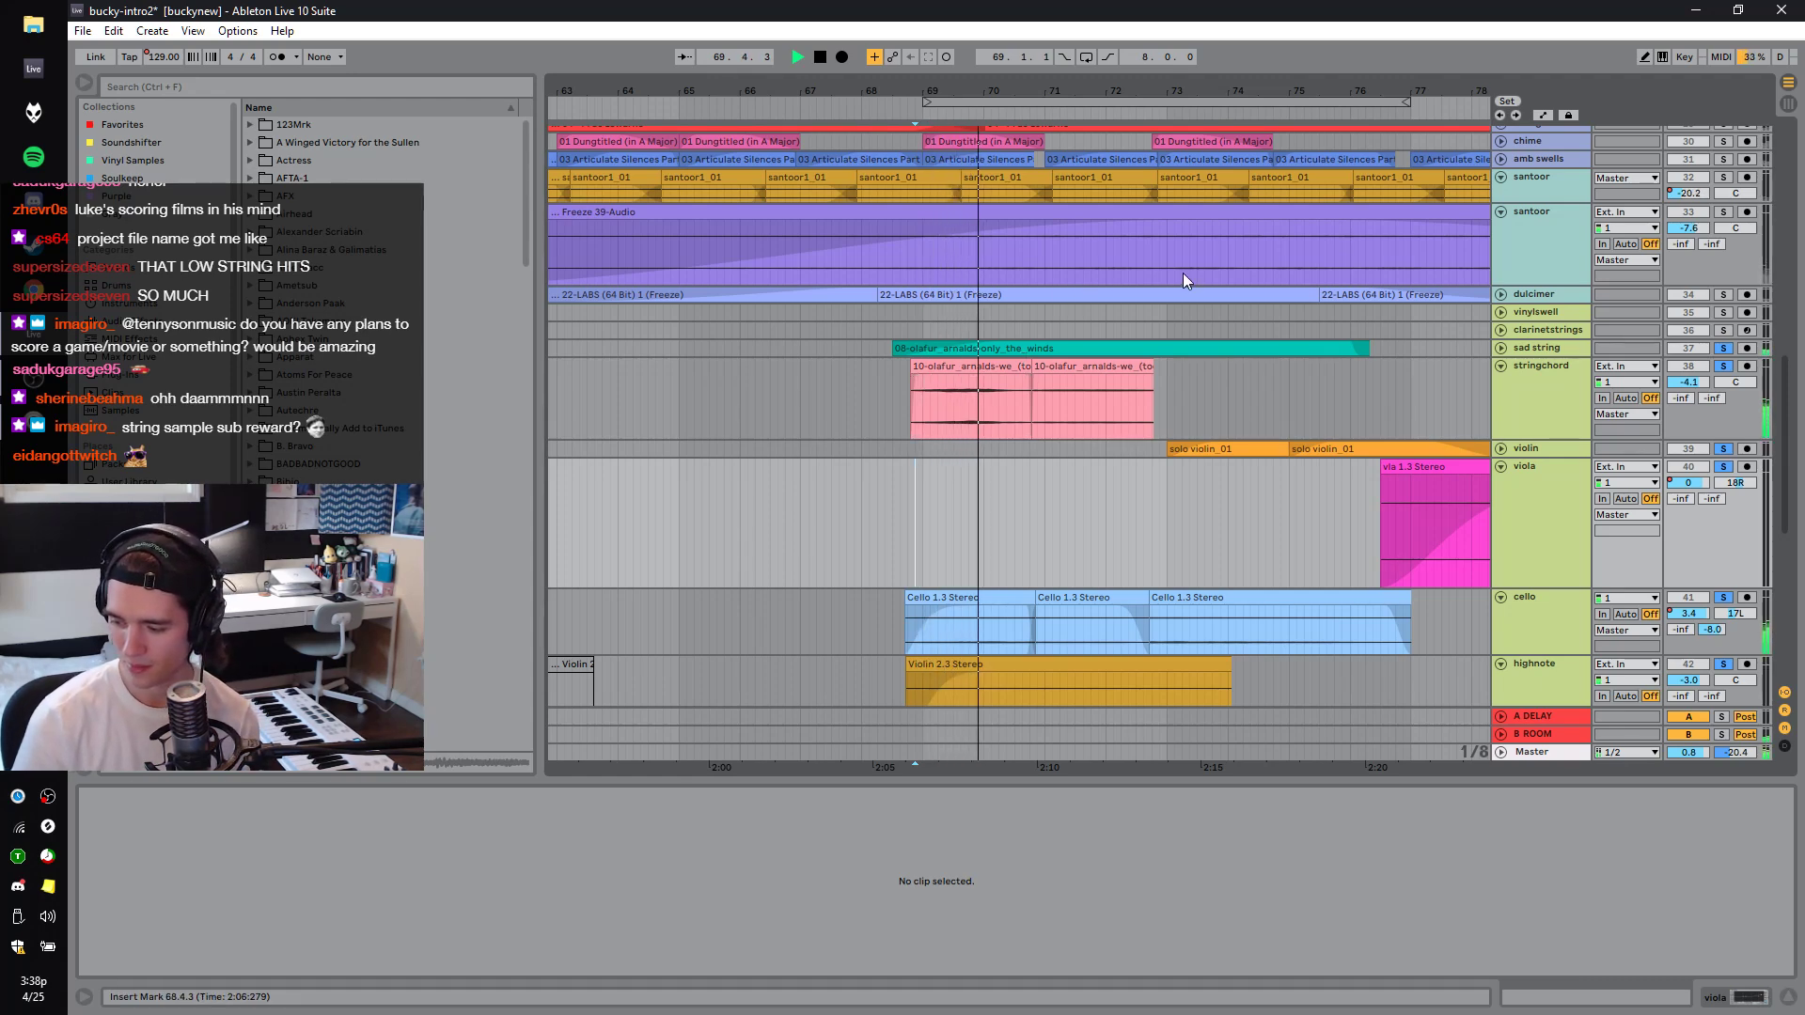
{"action": "scroll", "coordinate": [1232, 314], "scroll_direction": "up", "scroll_amount": 5}
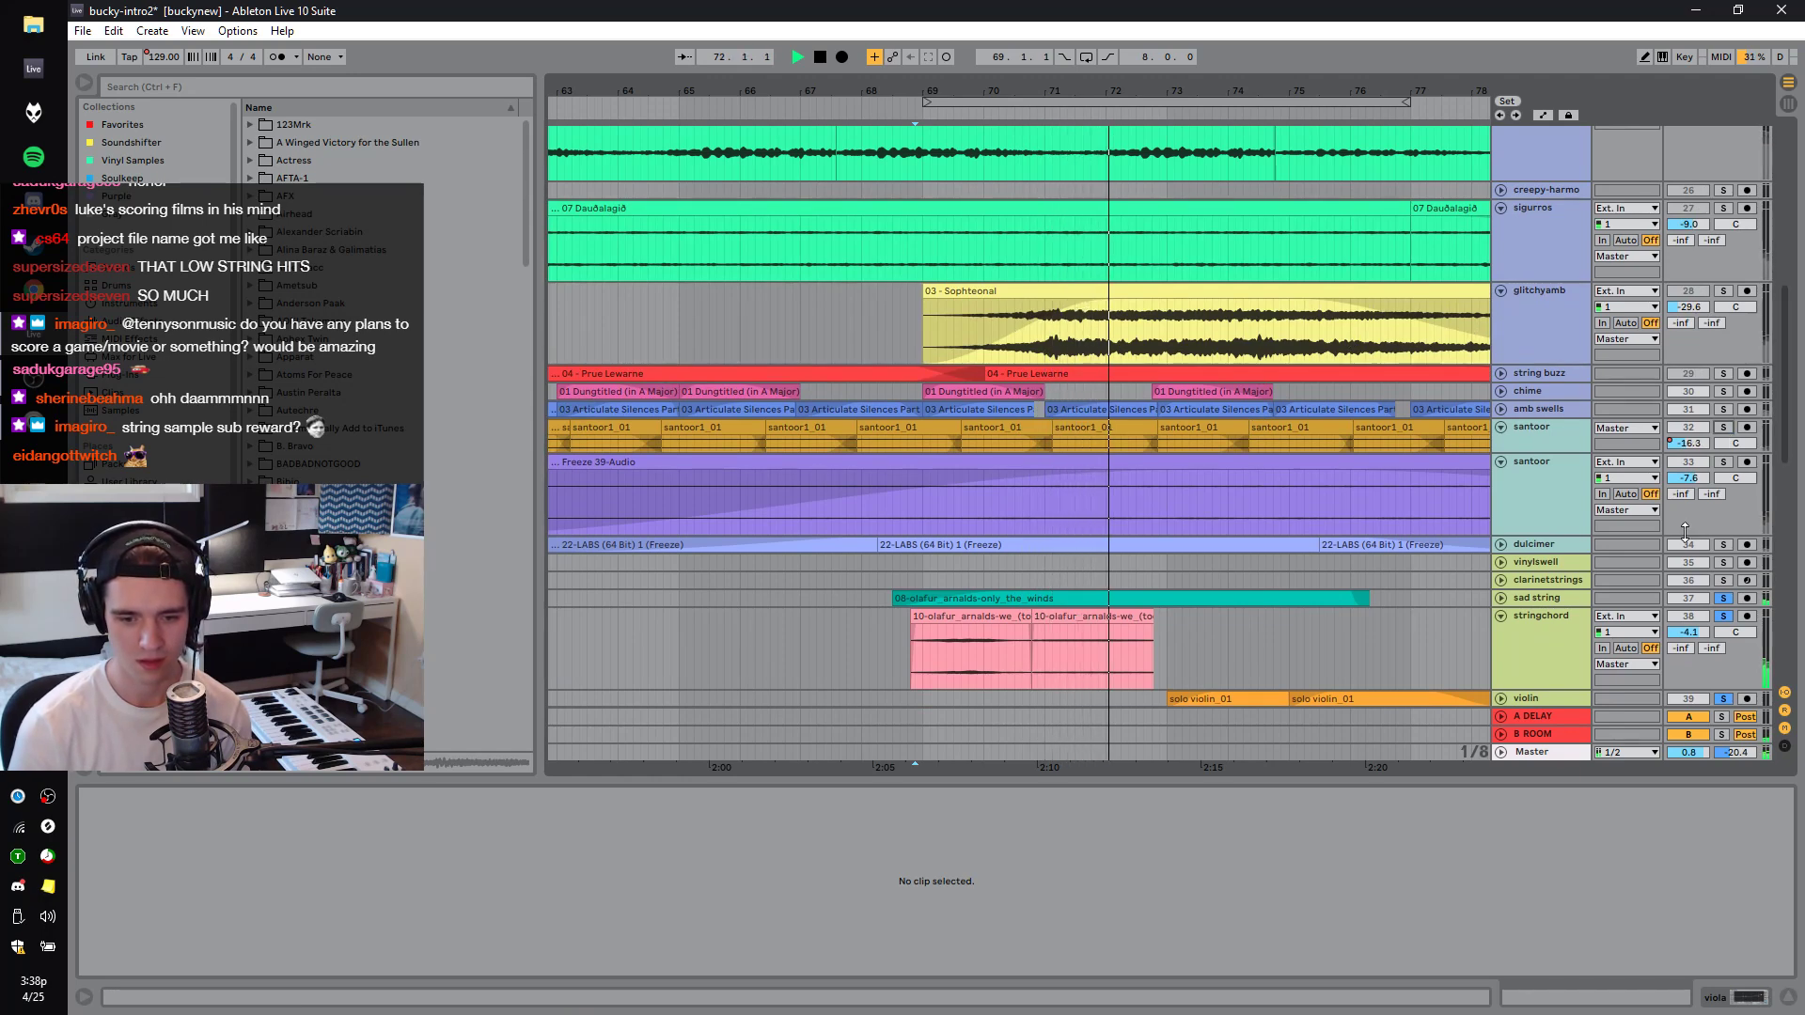
{"action": "scroll", "coordinate": [1684, 532], "scroll_direction": "down", "scroll_amount": 10}
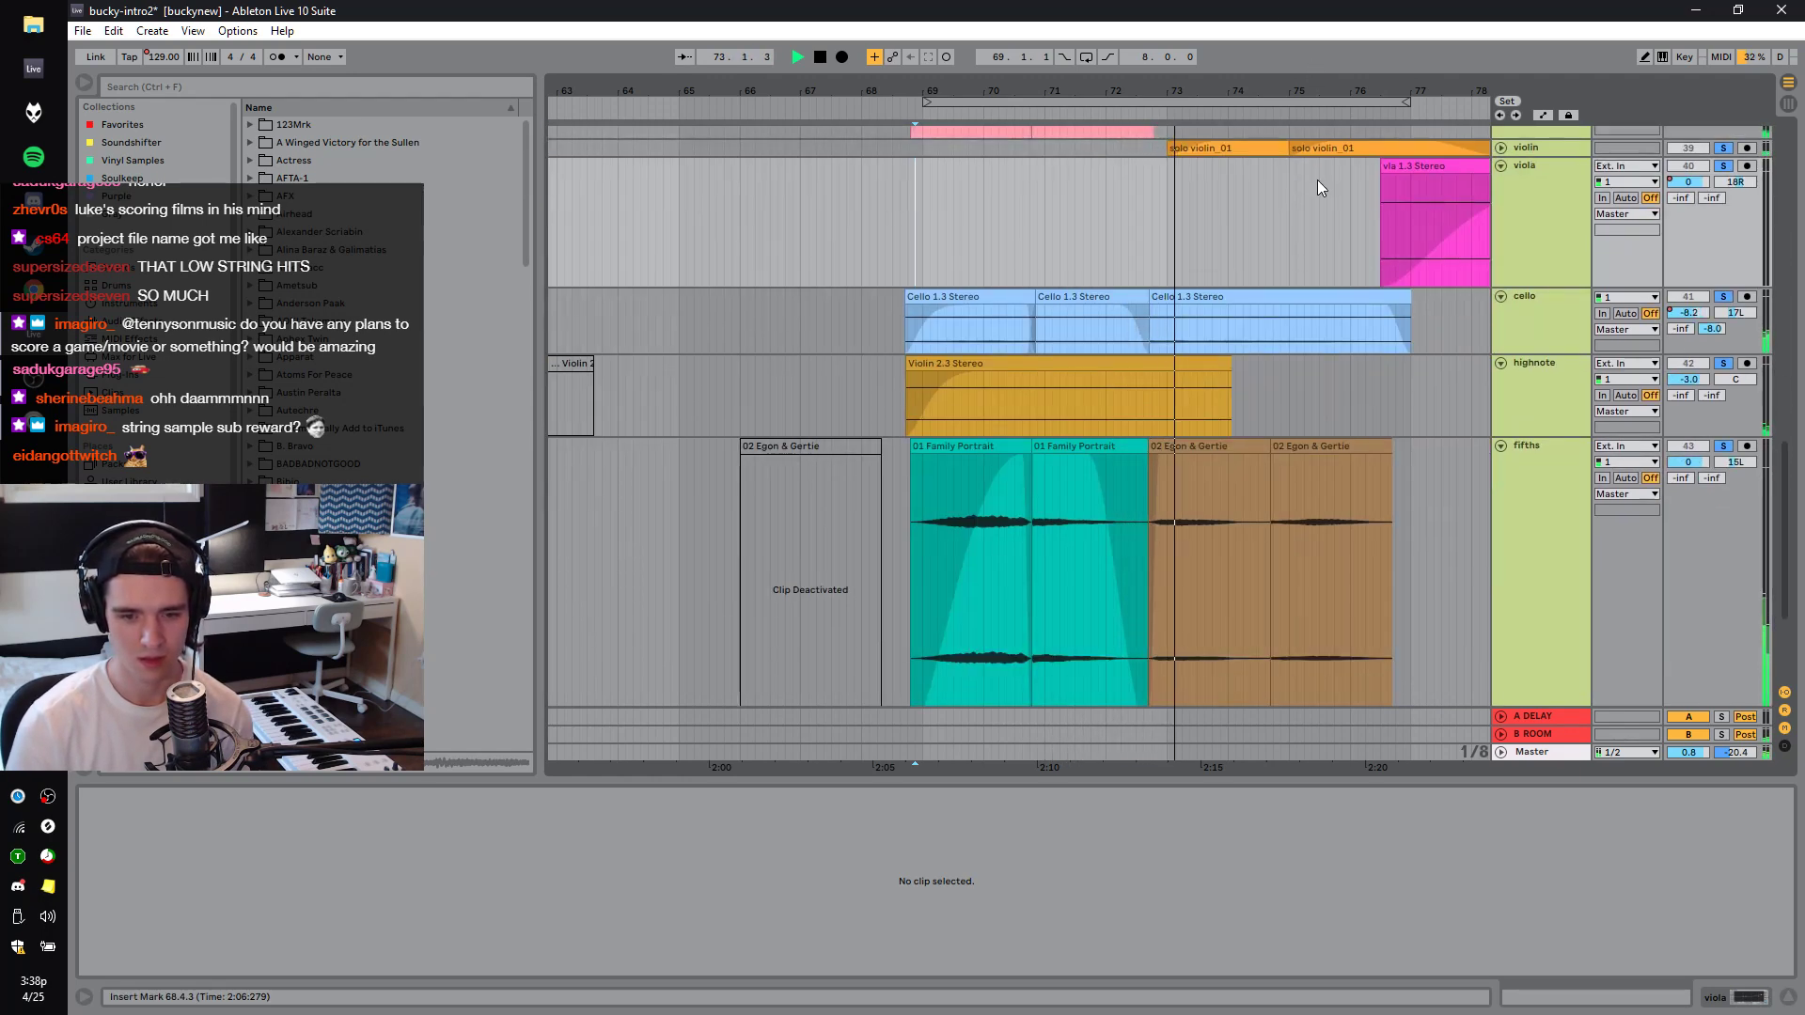
{"action": "key", "text": "space"}
Solo both bass clarinet tracks near the start of the track list and play them from around bar 40.
{"action": "scroll", "coordinate": [1589, 338], "scroll_direction": "up", "scroll_amount": 6}
{"action": "scroll", "coordinate": [1638, 398], "scroll_direction": "up", "scroll_amount": 5}
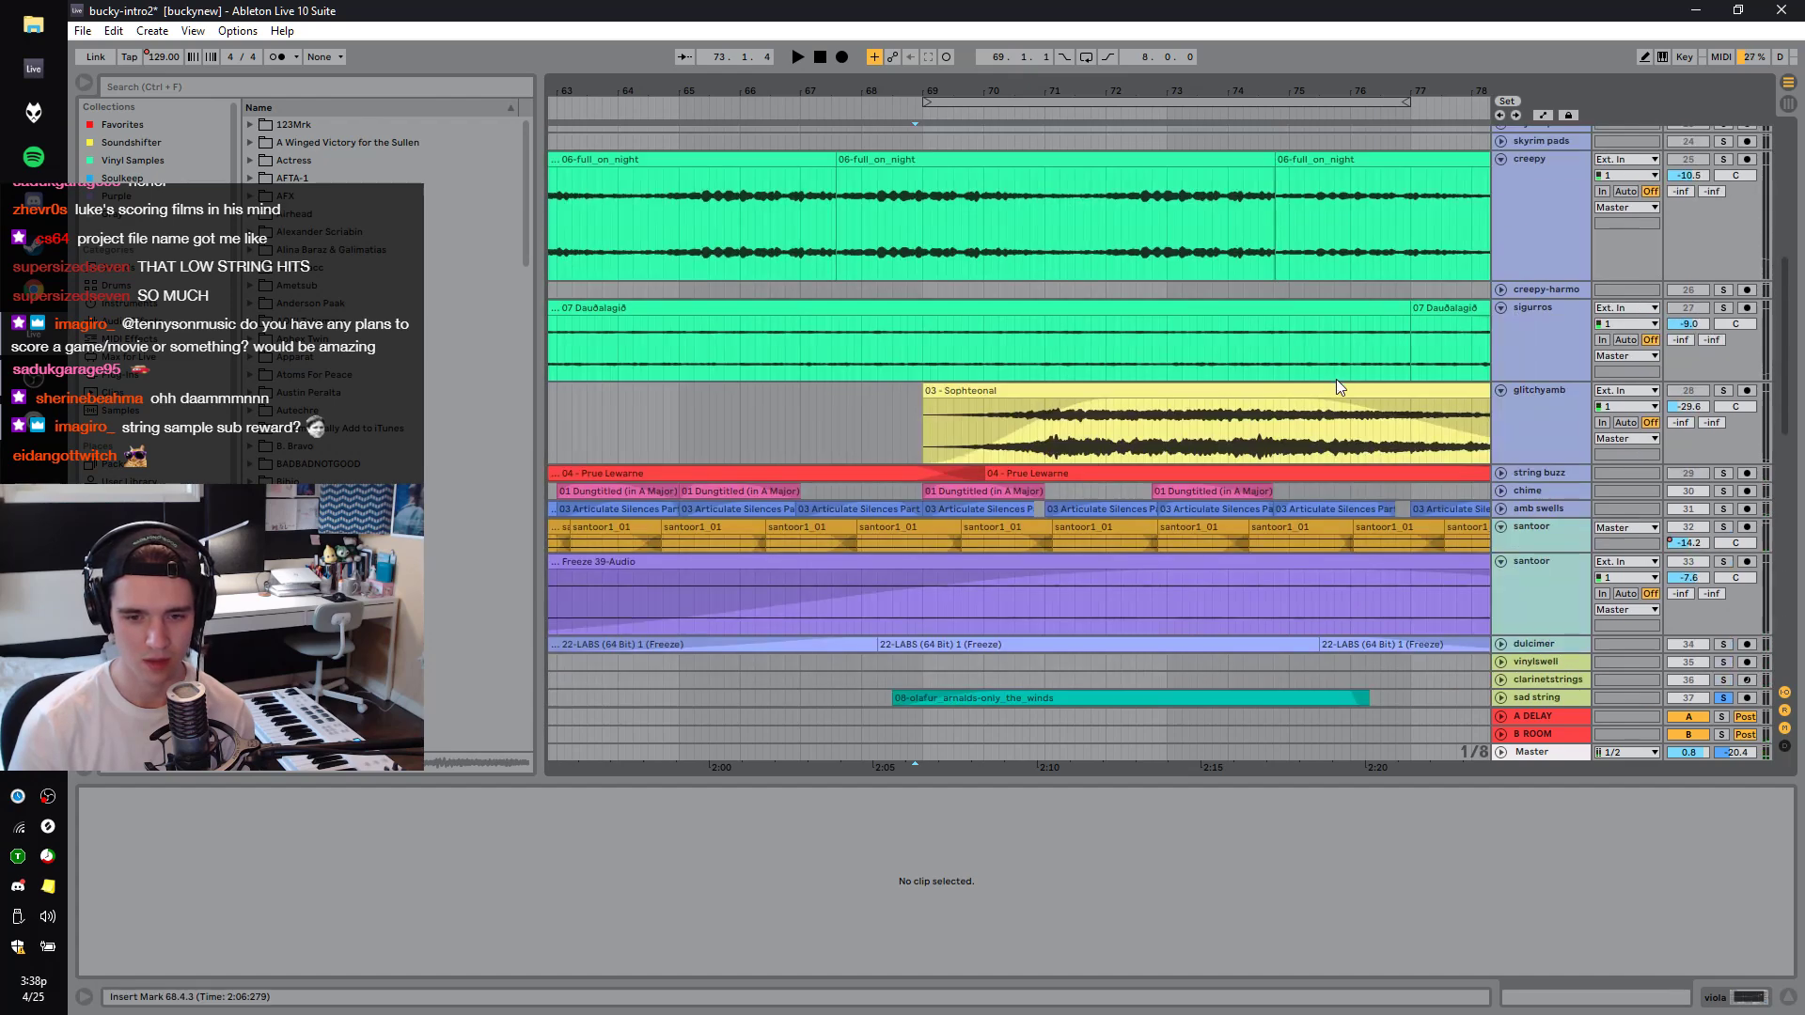
{"action": "scroll", "coordinate": [1335, 380], "scroll_direction": "up", "scroll_amount": 8}
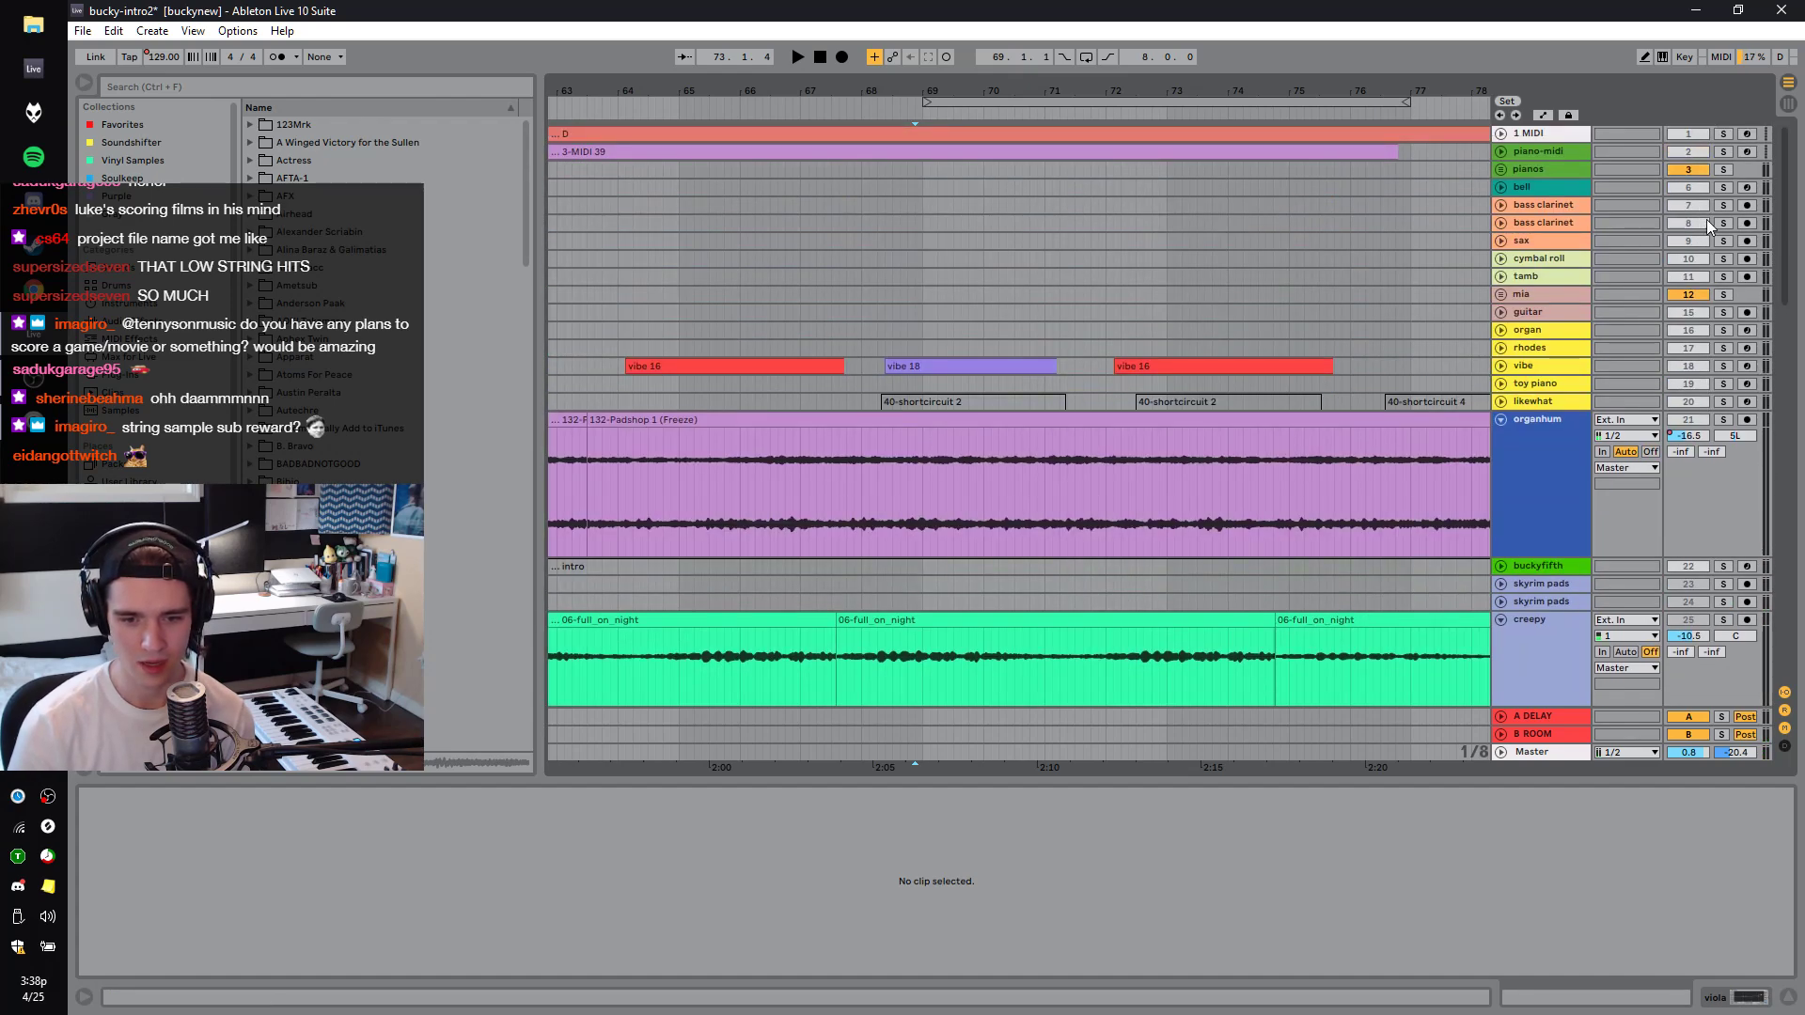
{"action": "left_click_drag", "start_coordinate": [1224, 85], "coordinate": [1223, 19]}
{"action": "key", "text": "space"}
{"action": "left_click", "coordinate": [916, 244]}
{"action": "left_click", "coordinate": [916, 253]}
{"action": "key", "text": "space"}
{"action": "left_click", "coordinate": [1723, 223]}
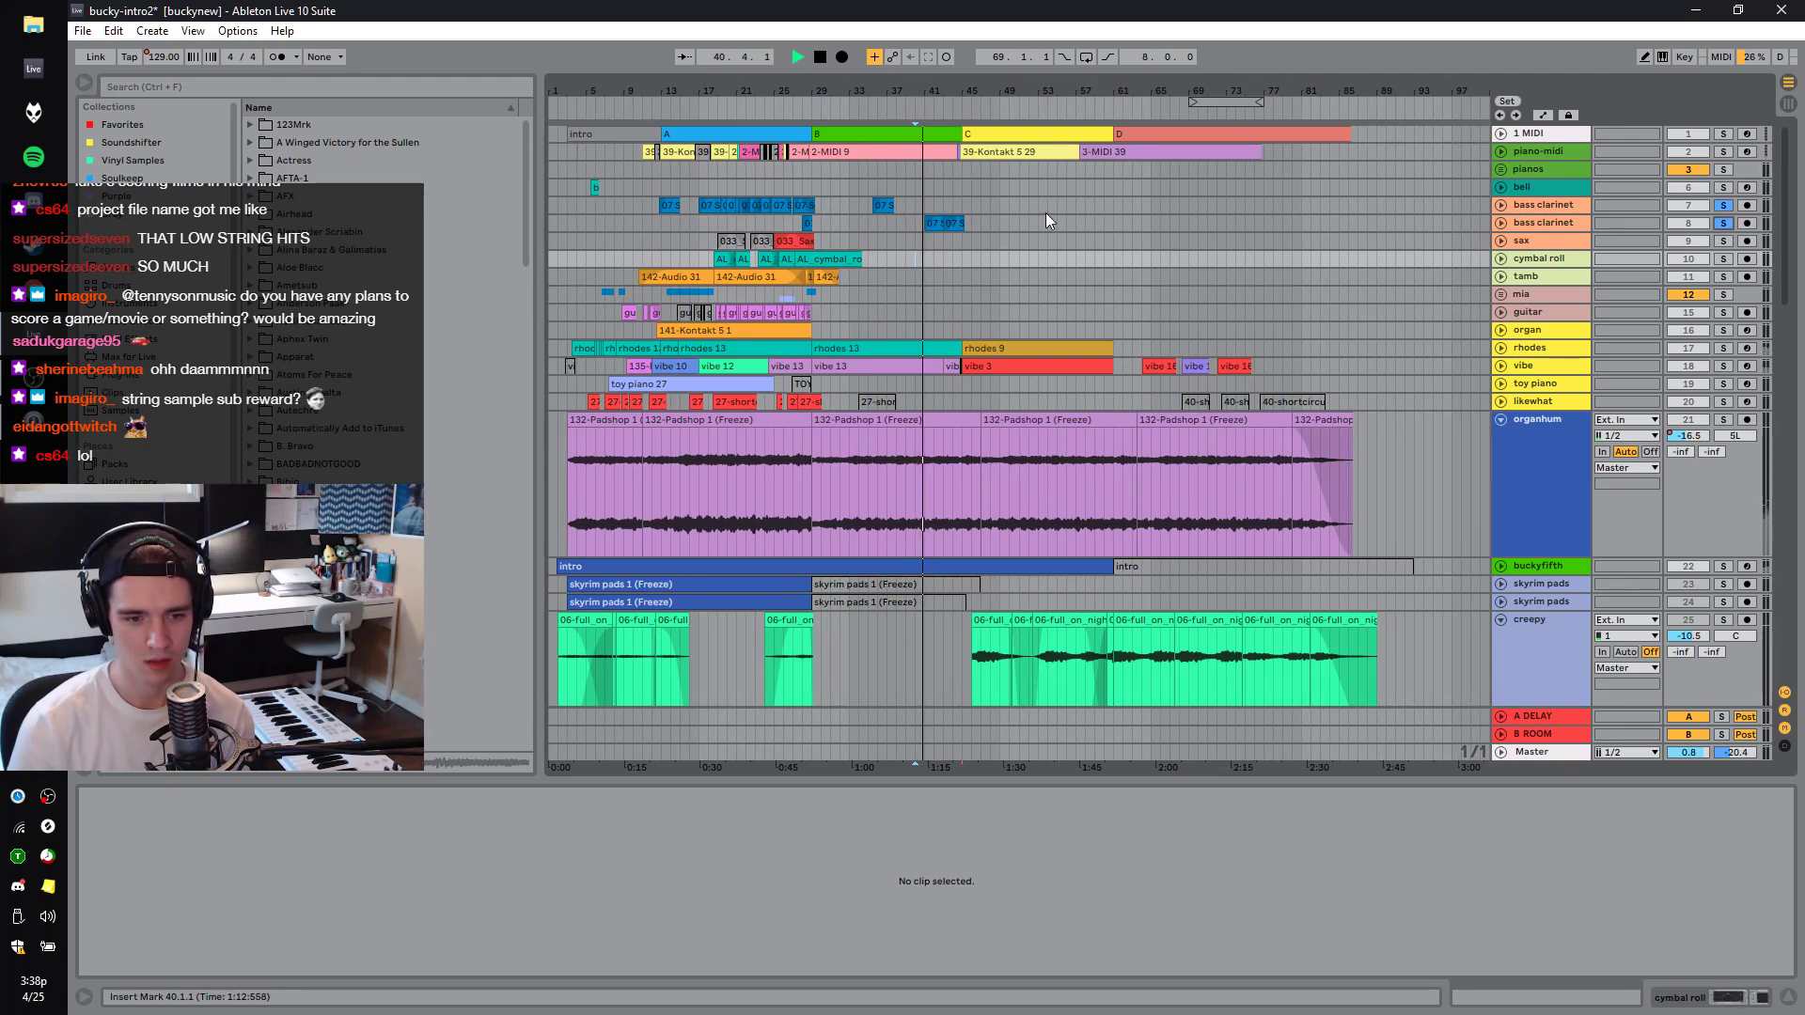
Audition the soloed bass clarinets from around bars 13 and 19.
{"action": "left_click_drag", "start_coordinate": [712, 80], "coordinate": [1262, 97]}
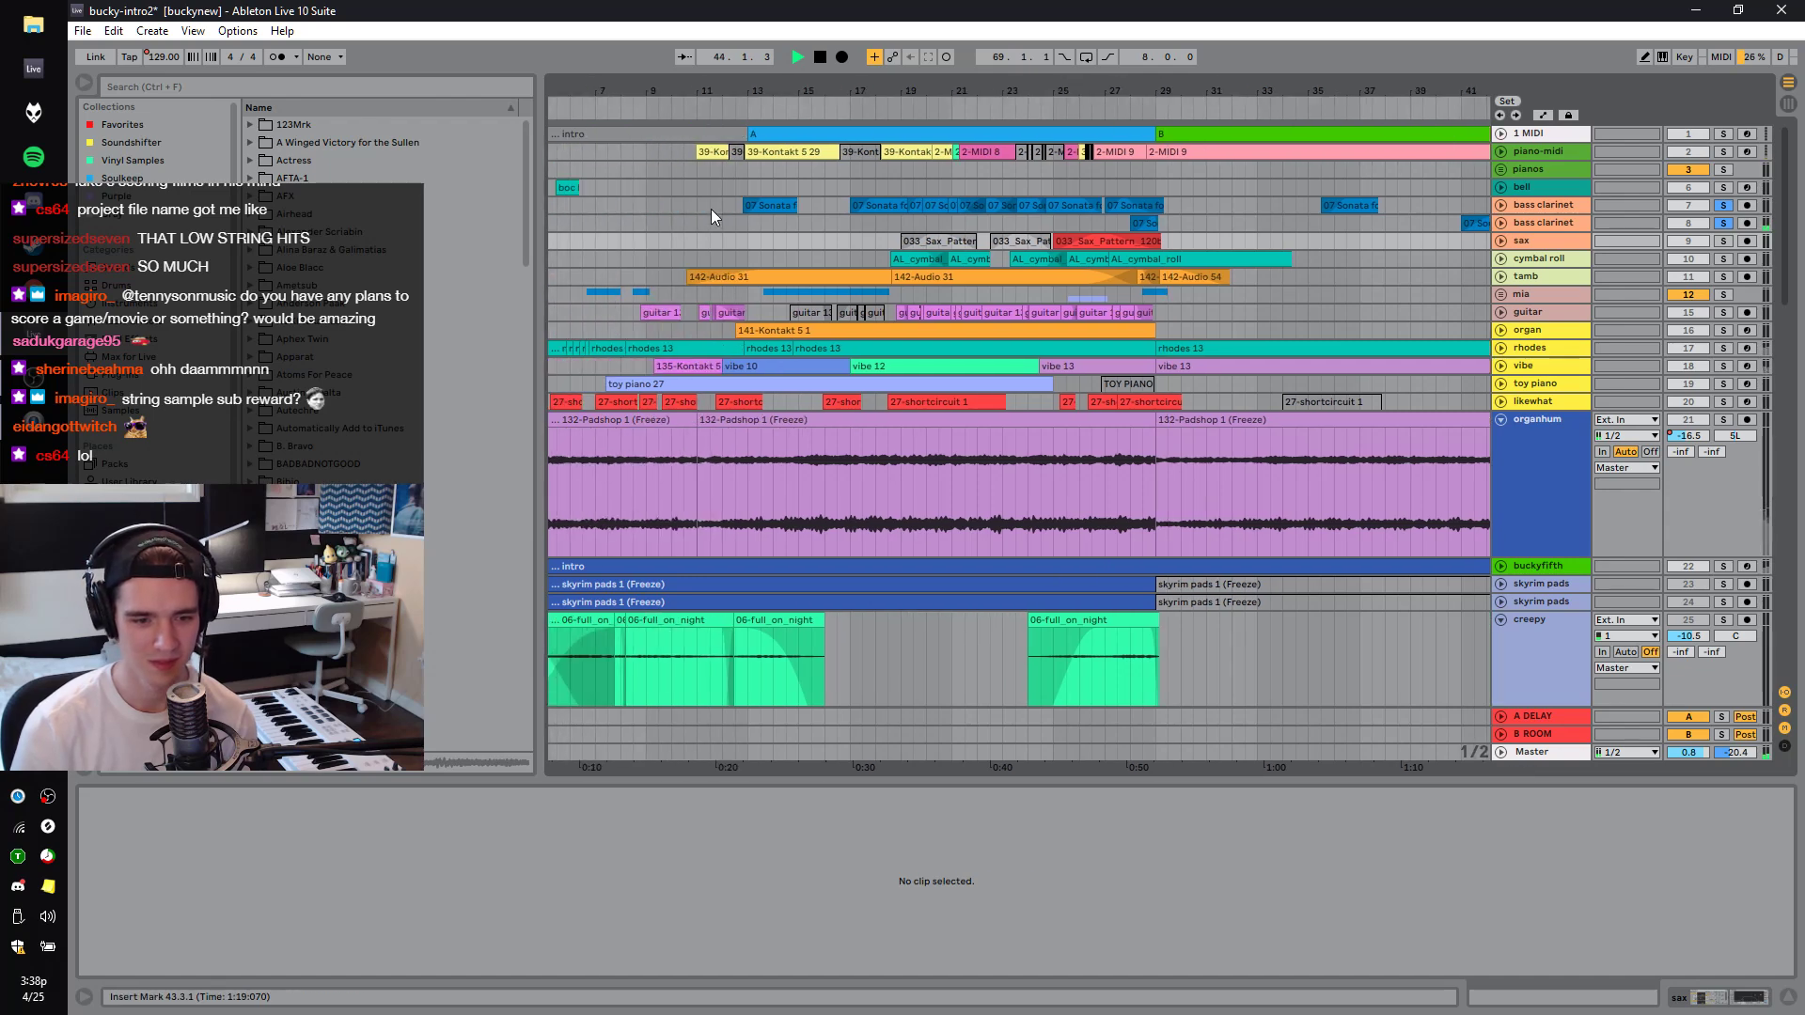
{"action": "key", "text": "space"}
{"action": "left_click", "coordinate": [752, 223]}
{"action": "key", "text": "space"}
{"action": "left_click", "coordinate": [900, 222]}
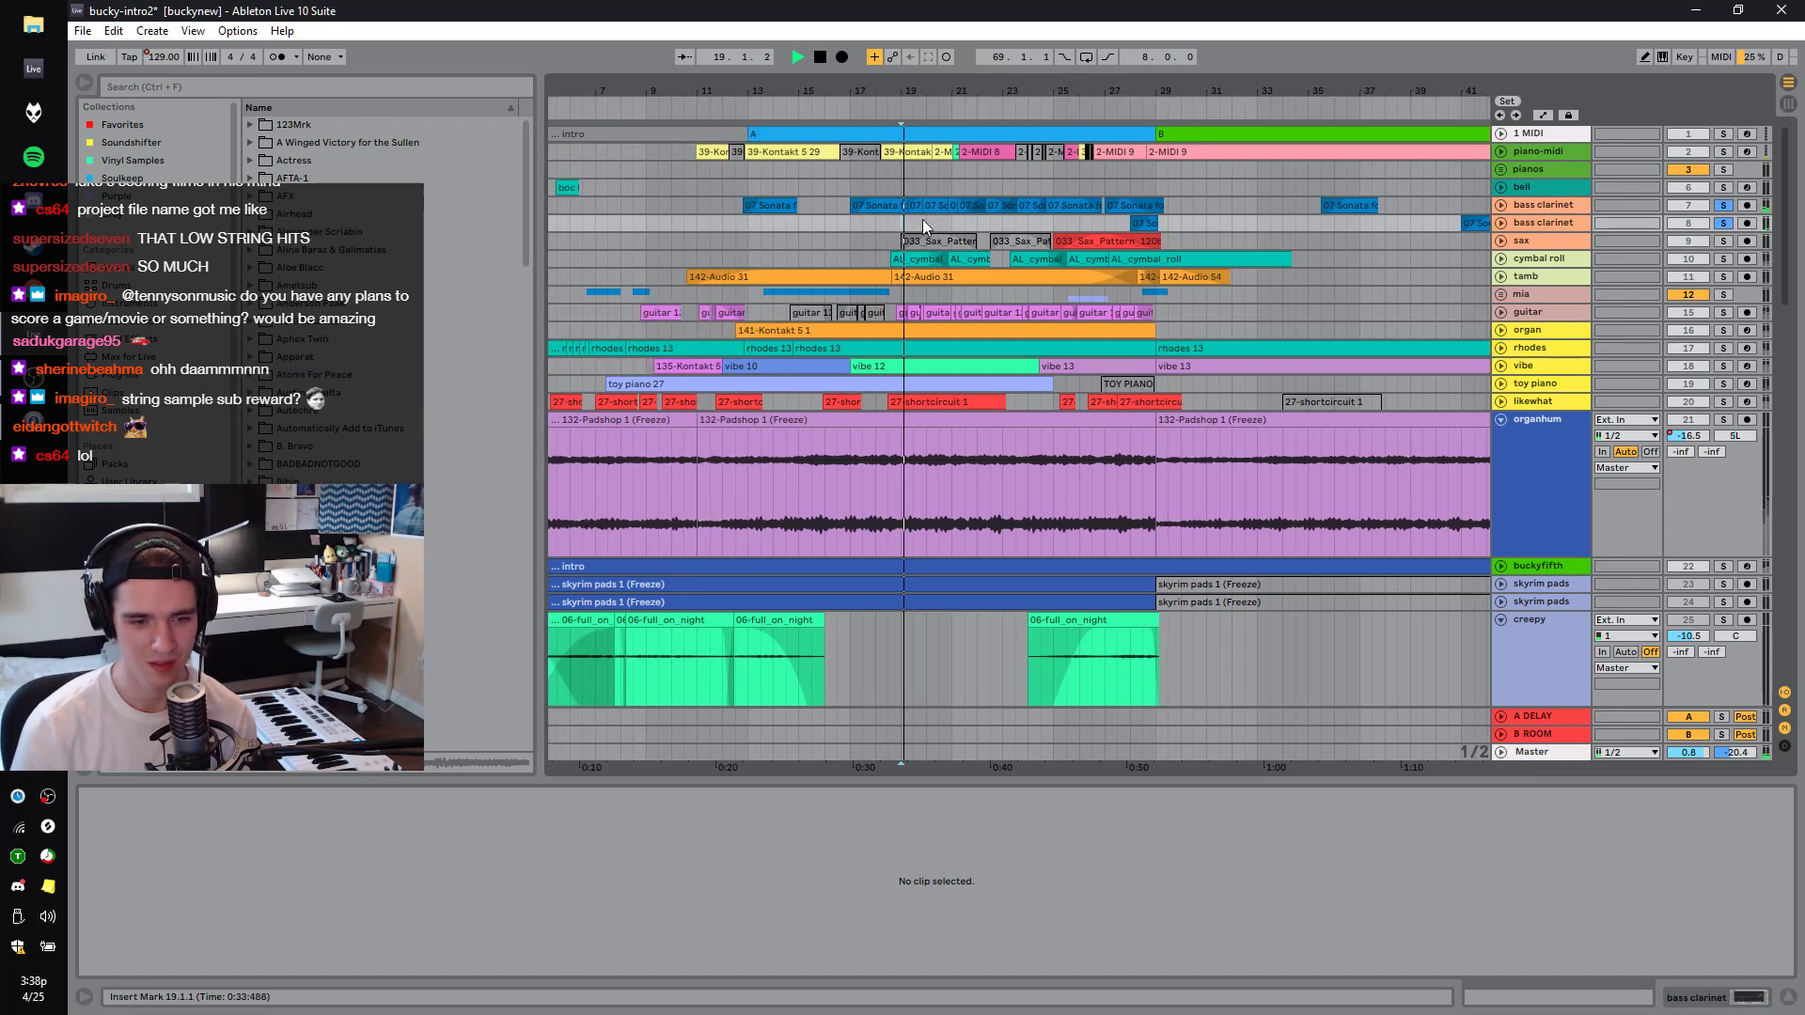
Unfold the first bass clarinet track and audition its 07 Sonata clips around bar 24.
{"action": "left_click", "coordinate": [1501, 205]}
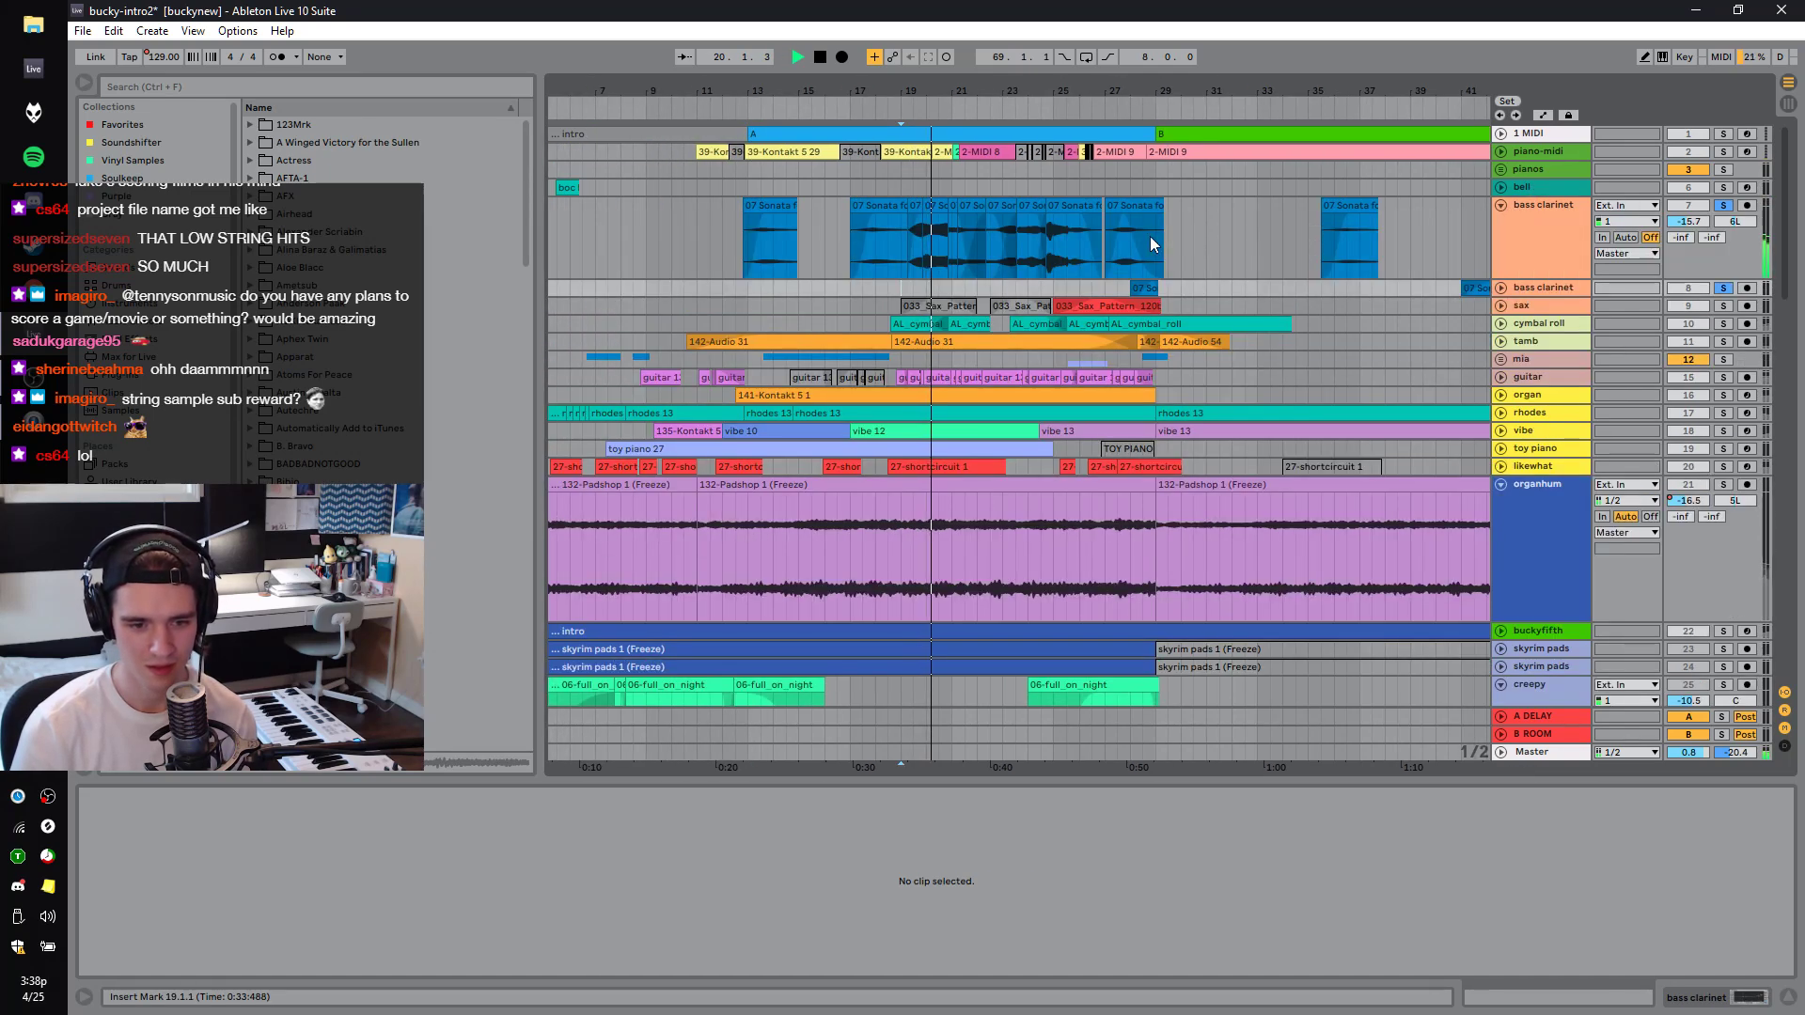
{"action": "left_click", "coordinate": [1019, 267]}
{"action": "key", "text": "space"}
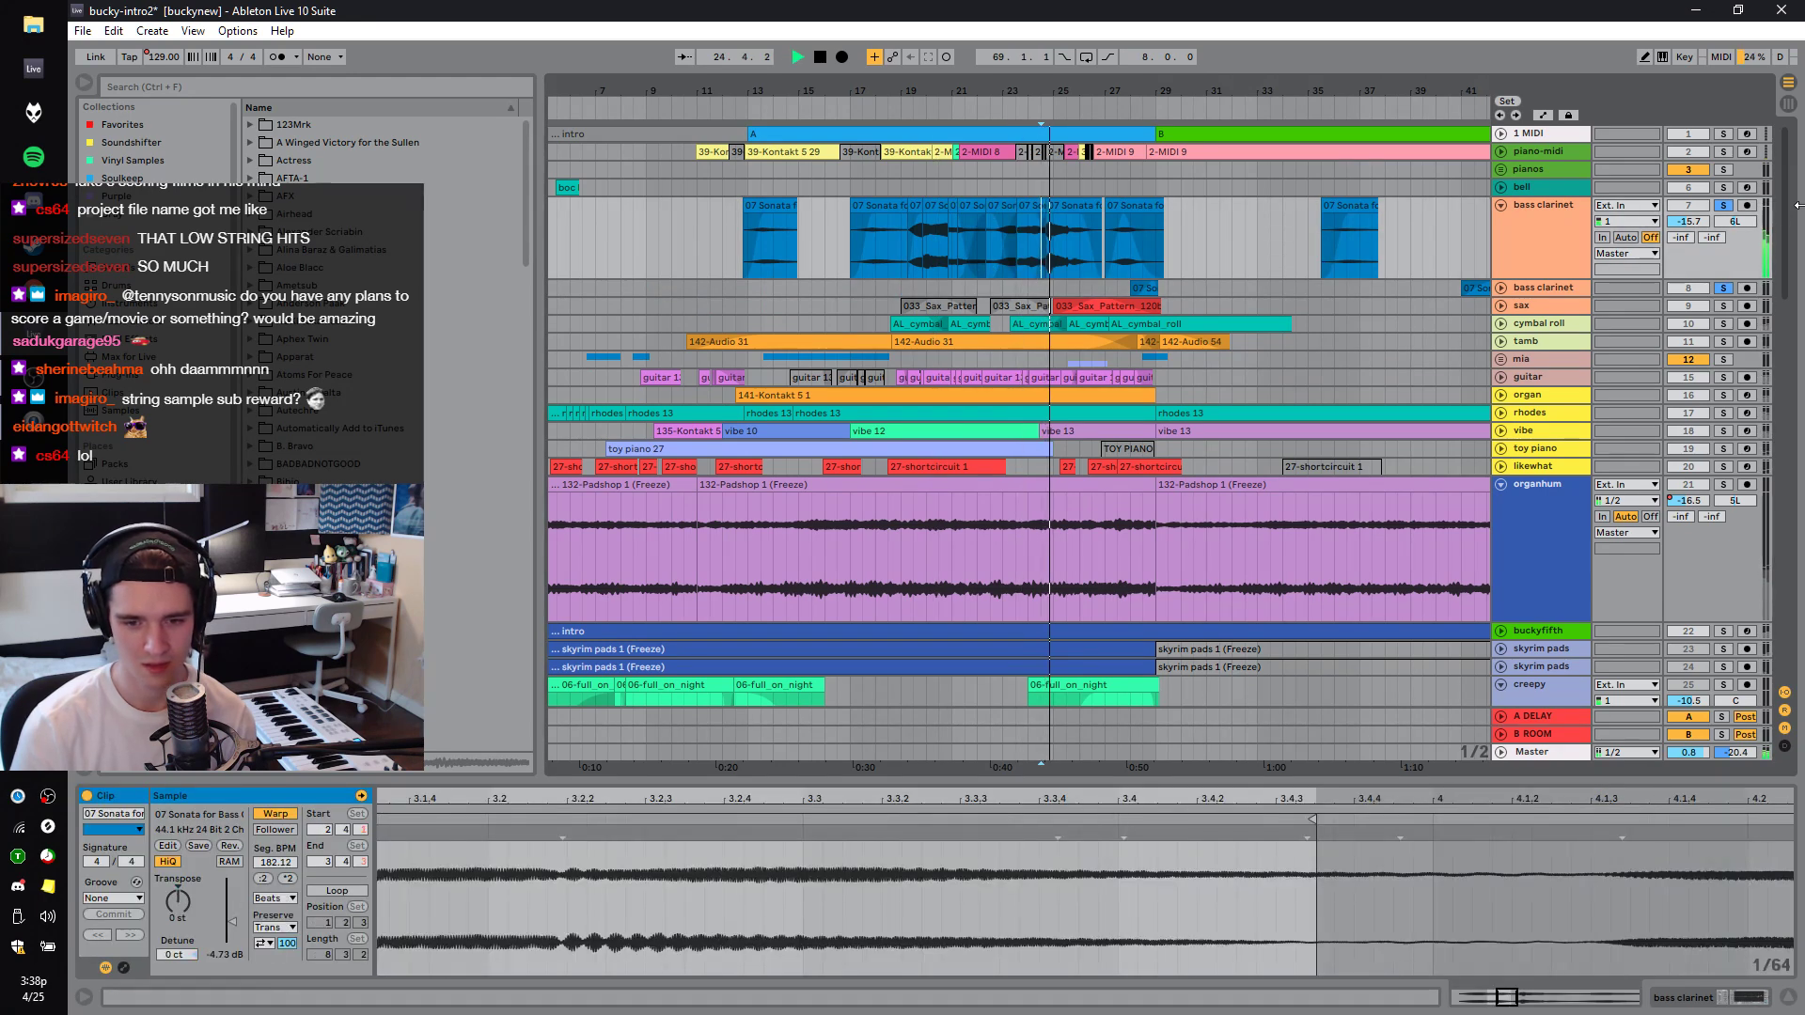
Unsolo the first bass clarinet track, listen to the full mix around bar 27, and stop playback.
{"action": "left_click", "coordinate": [1724, 205]}
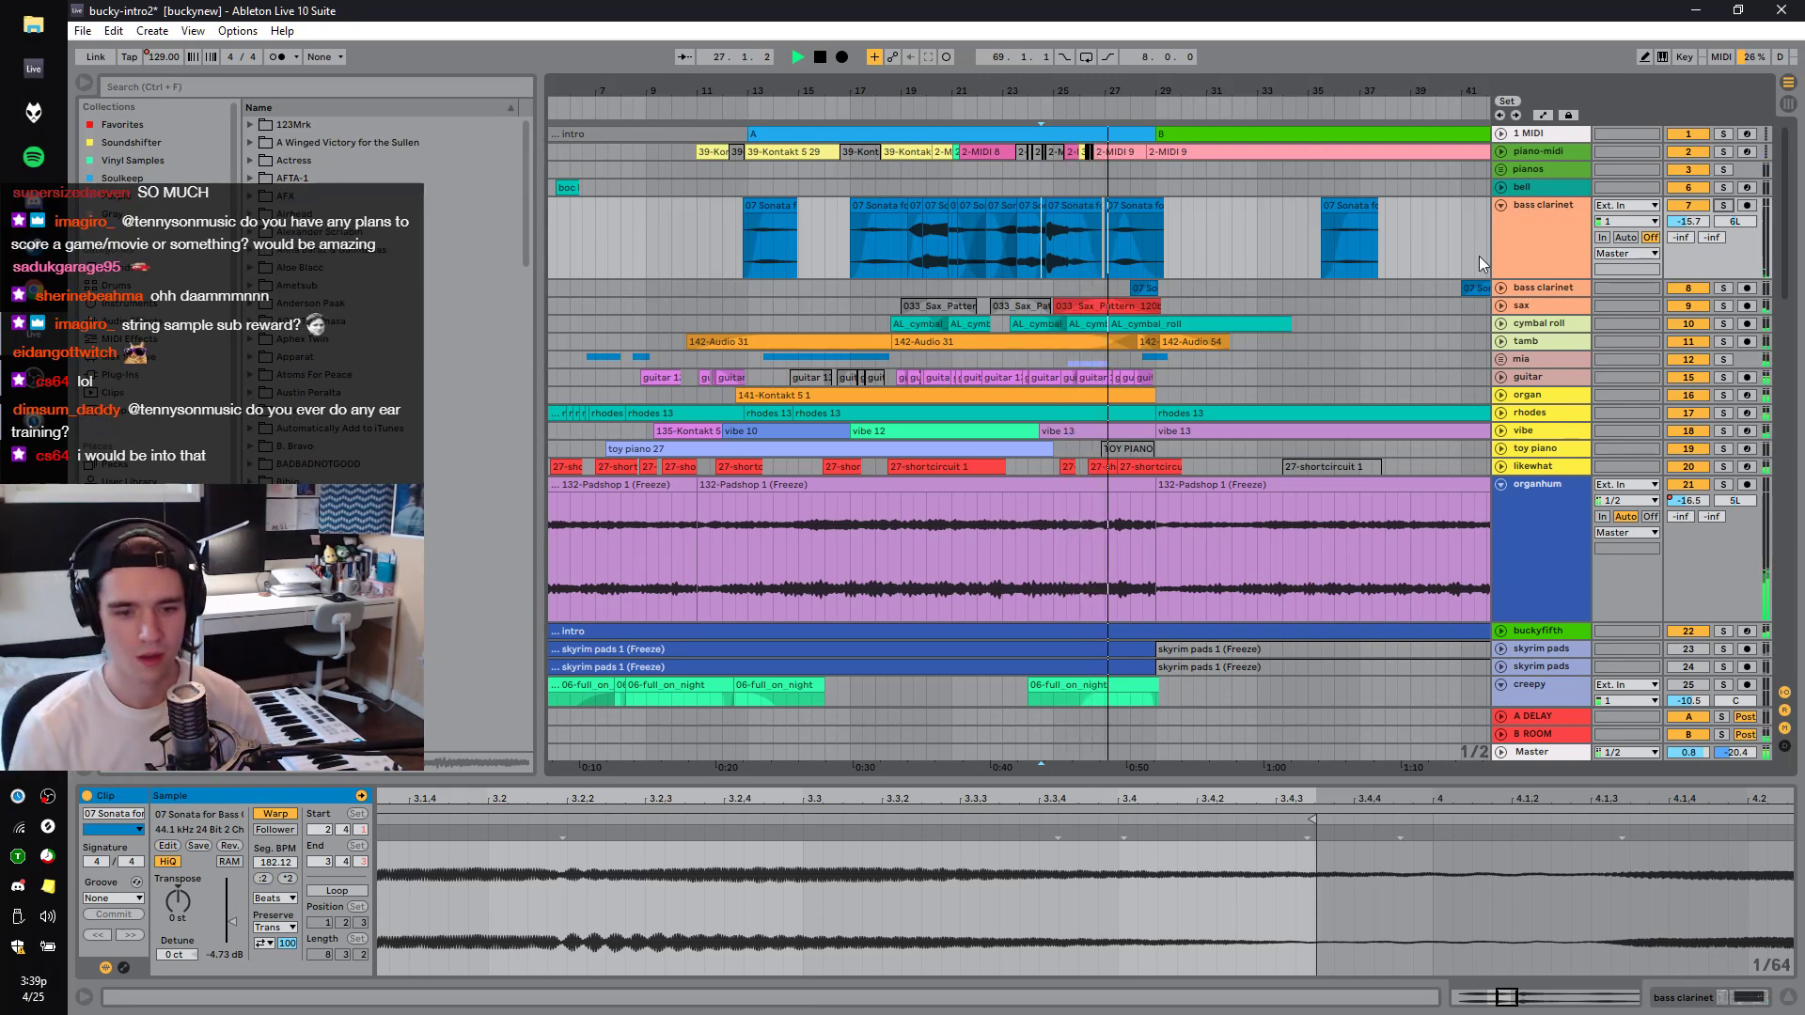
{"action": "scroll", "coordinate": [1263, 232], "scroll_direction": "down", "scroll_amount": 5}
{"action": "scroll", "coordinate": [1262, 233], "scroll_direction": "down", "scroll_amount": 11}
{"action": "key", "text": "space"}
{"action": "scroll", "coordinate": [1262, 234], "scroll_direction": "up", "scroll_amount": 4}
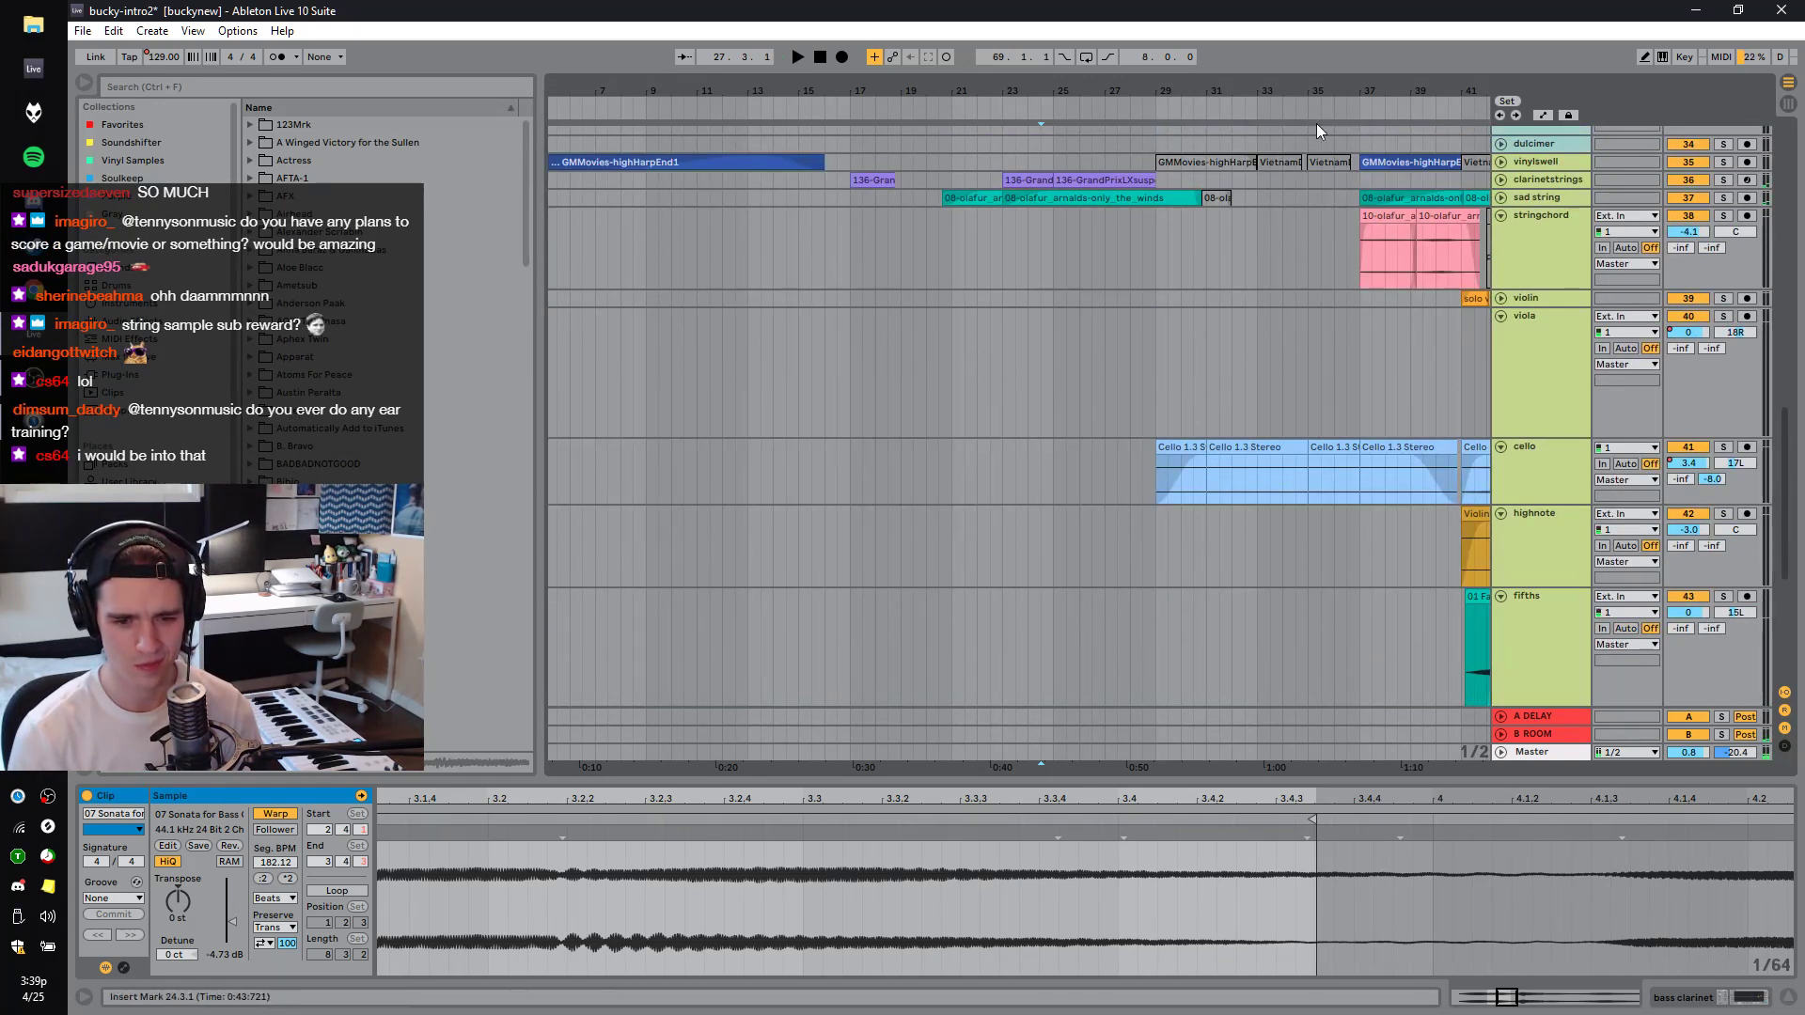
Fold the expanded string tracks and play the full mix from the cello clip at bar 37.
{"action": "left_click", "coordinate": [1502, 445], "text": "alt"}
{"action": "left_click", "coordinate": [1401, 446]}
{"action": "key", "text": "space"}
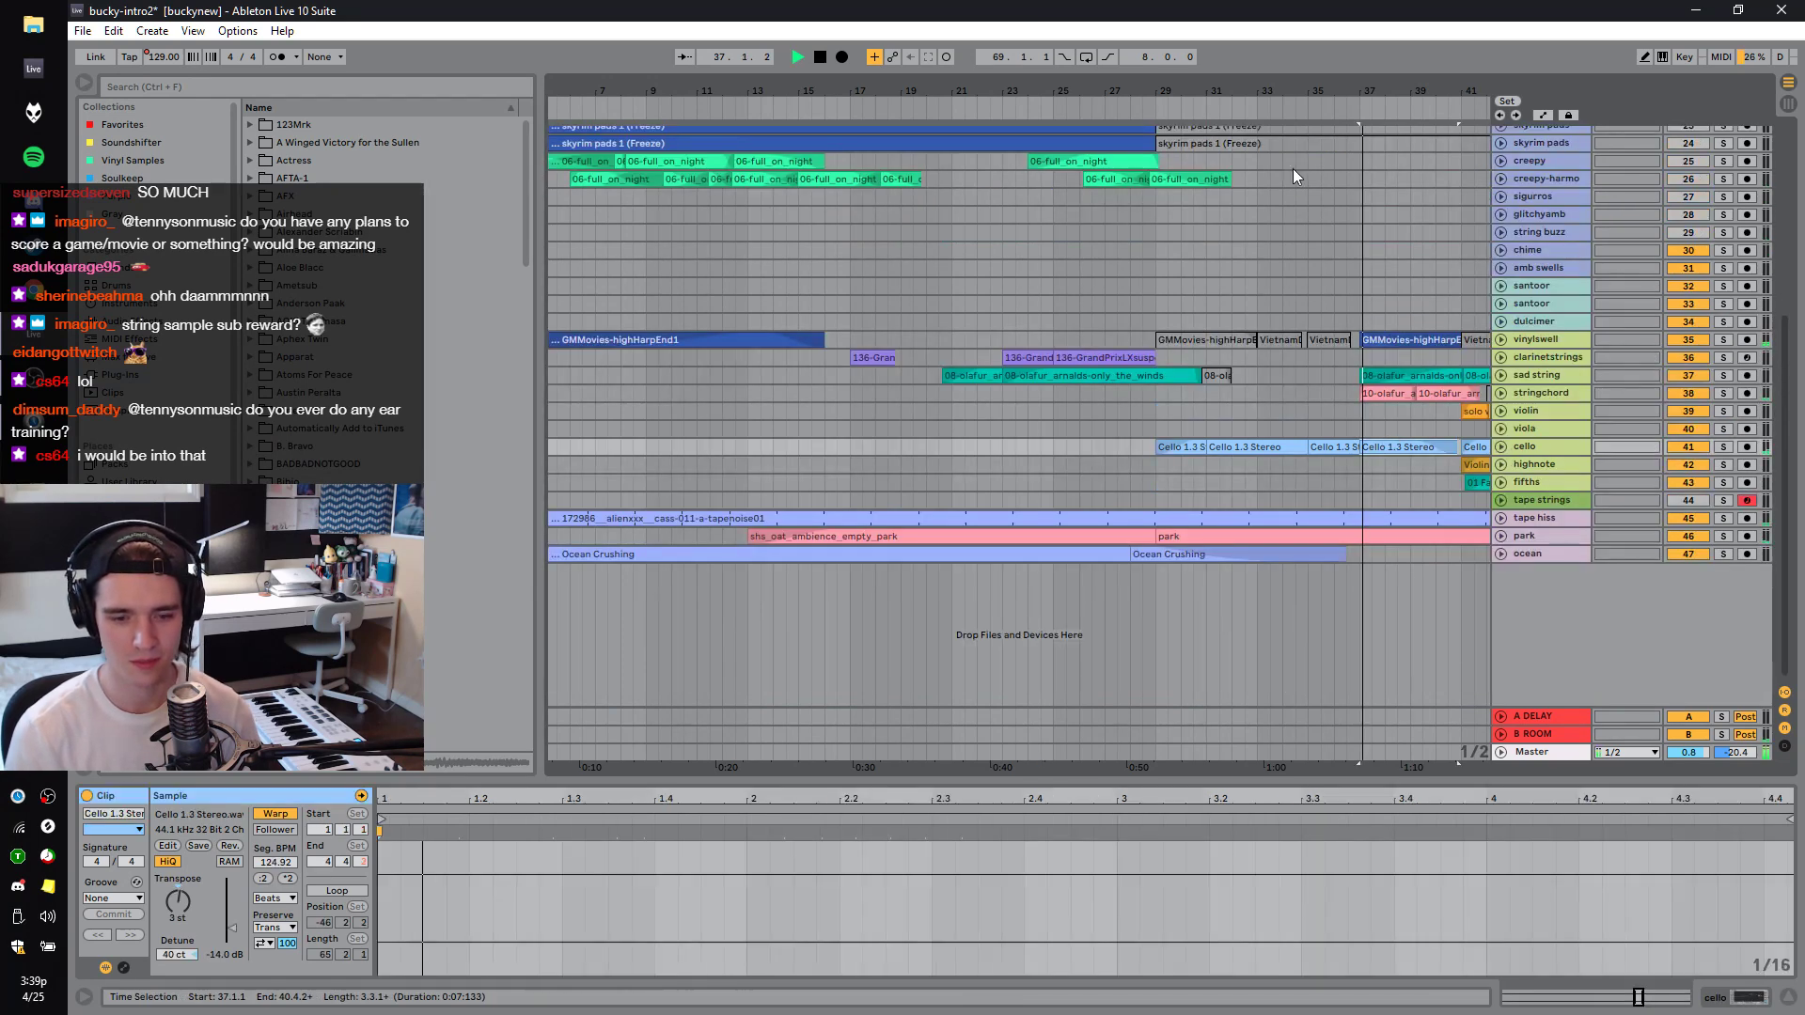
{"action": "left_click_drag", "start_coordinate": [1316, 92], "coordinate": [1316, 37]}
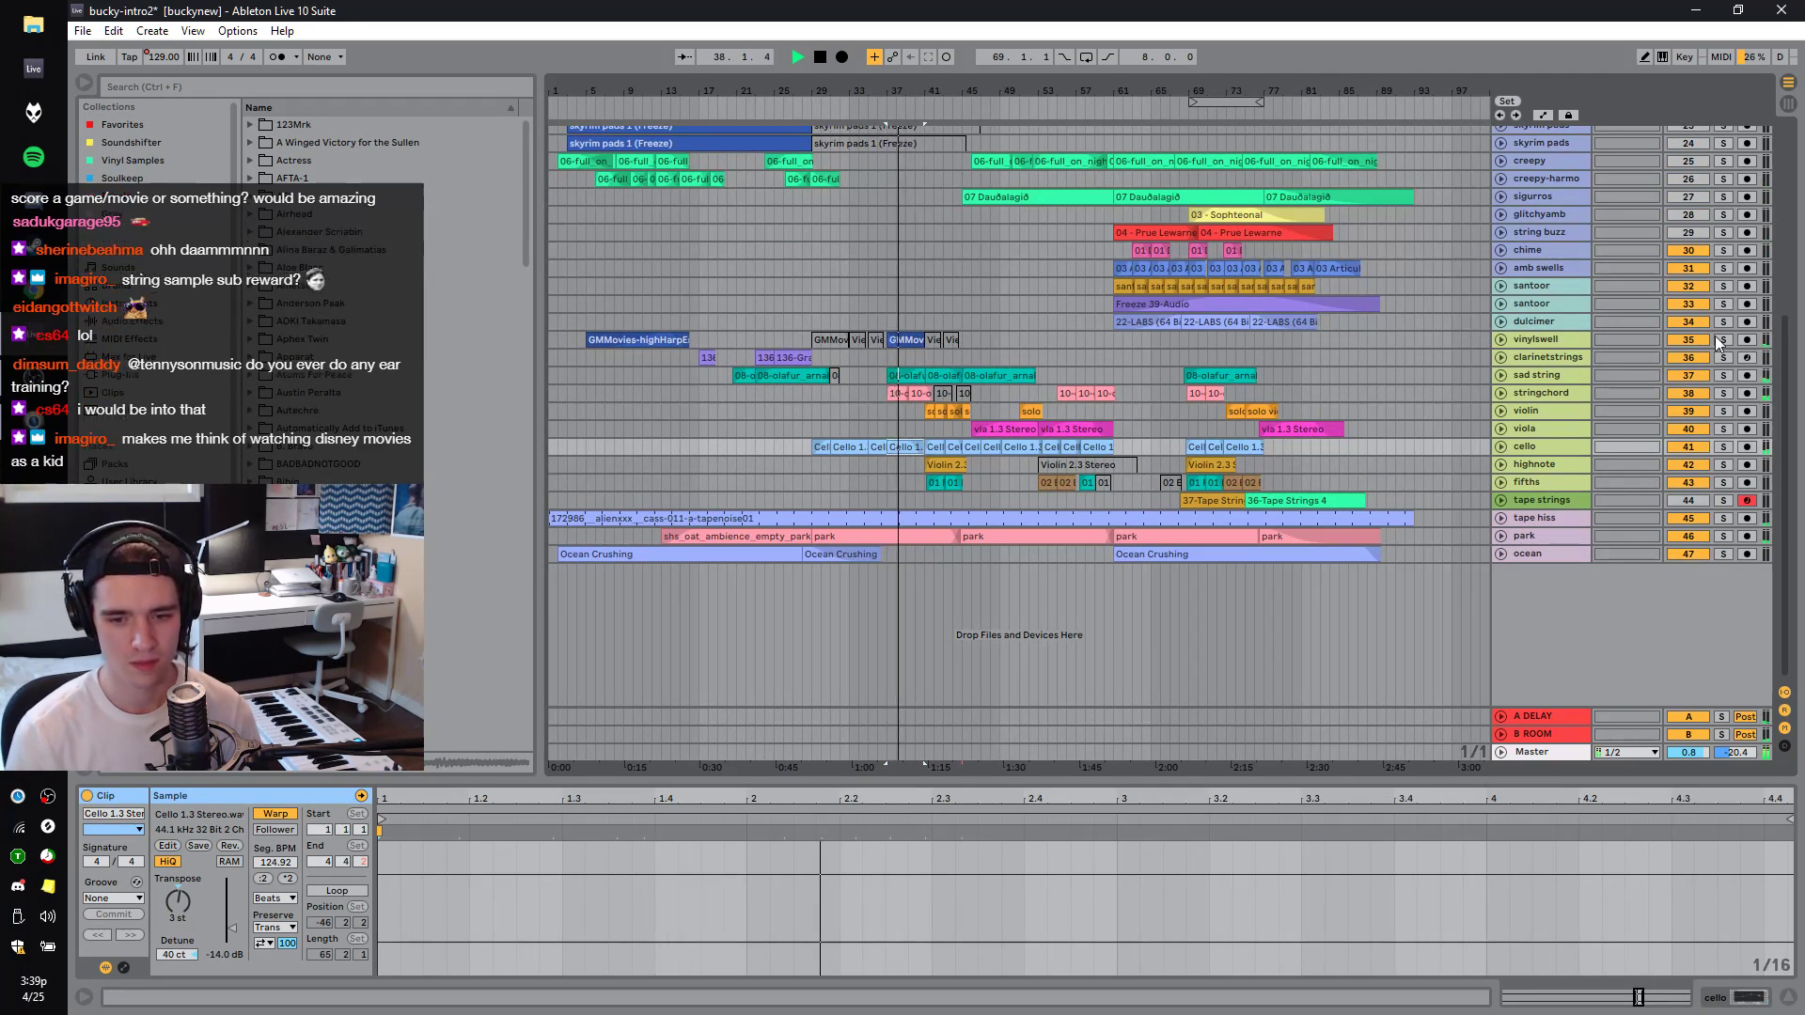
{"action": "key", "text": "space"}
Unfold and solo the vinylswell track, and audition its first GMMovies-highHarp clip from bar 10.
{"action": "left_click", "coordinate": [1501, 339]}
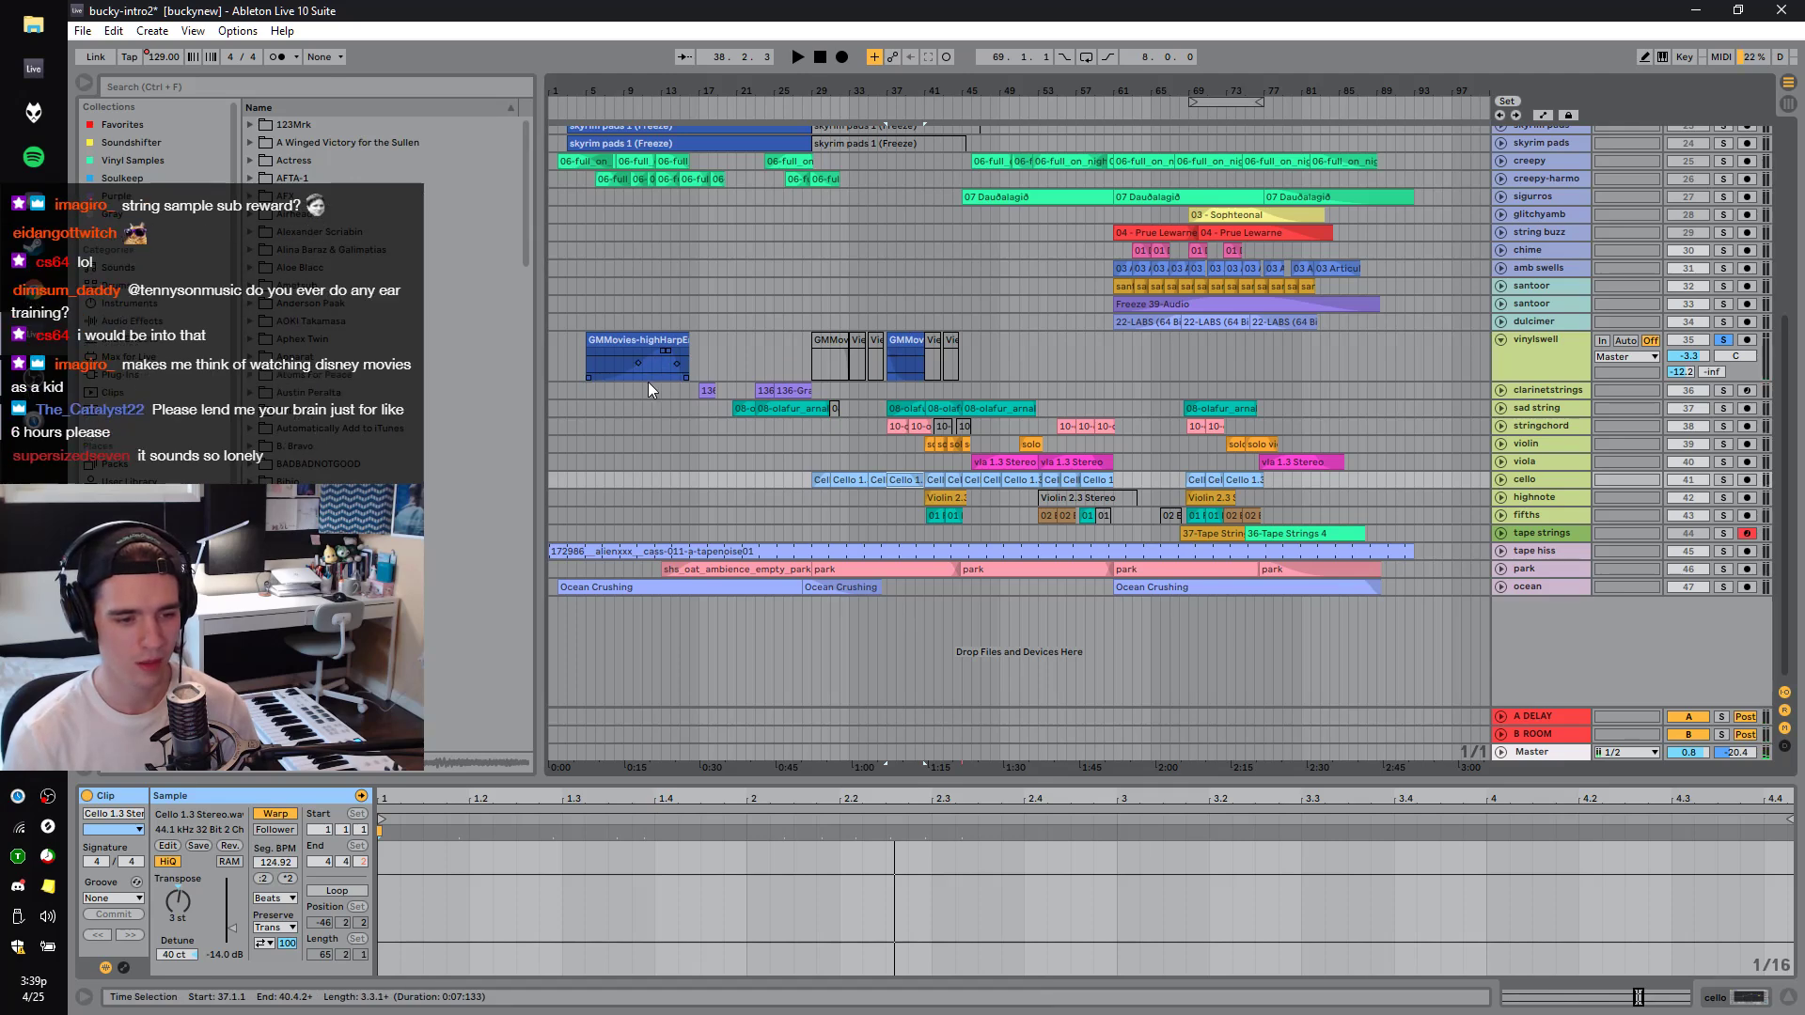
{"action": "left_click", "coordinate": [634, 360]}
{"action": "key", "text": "space"}
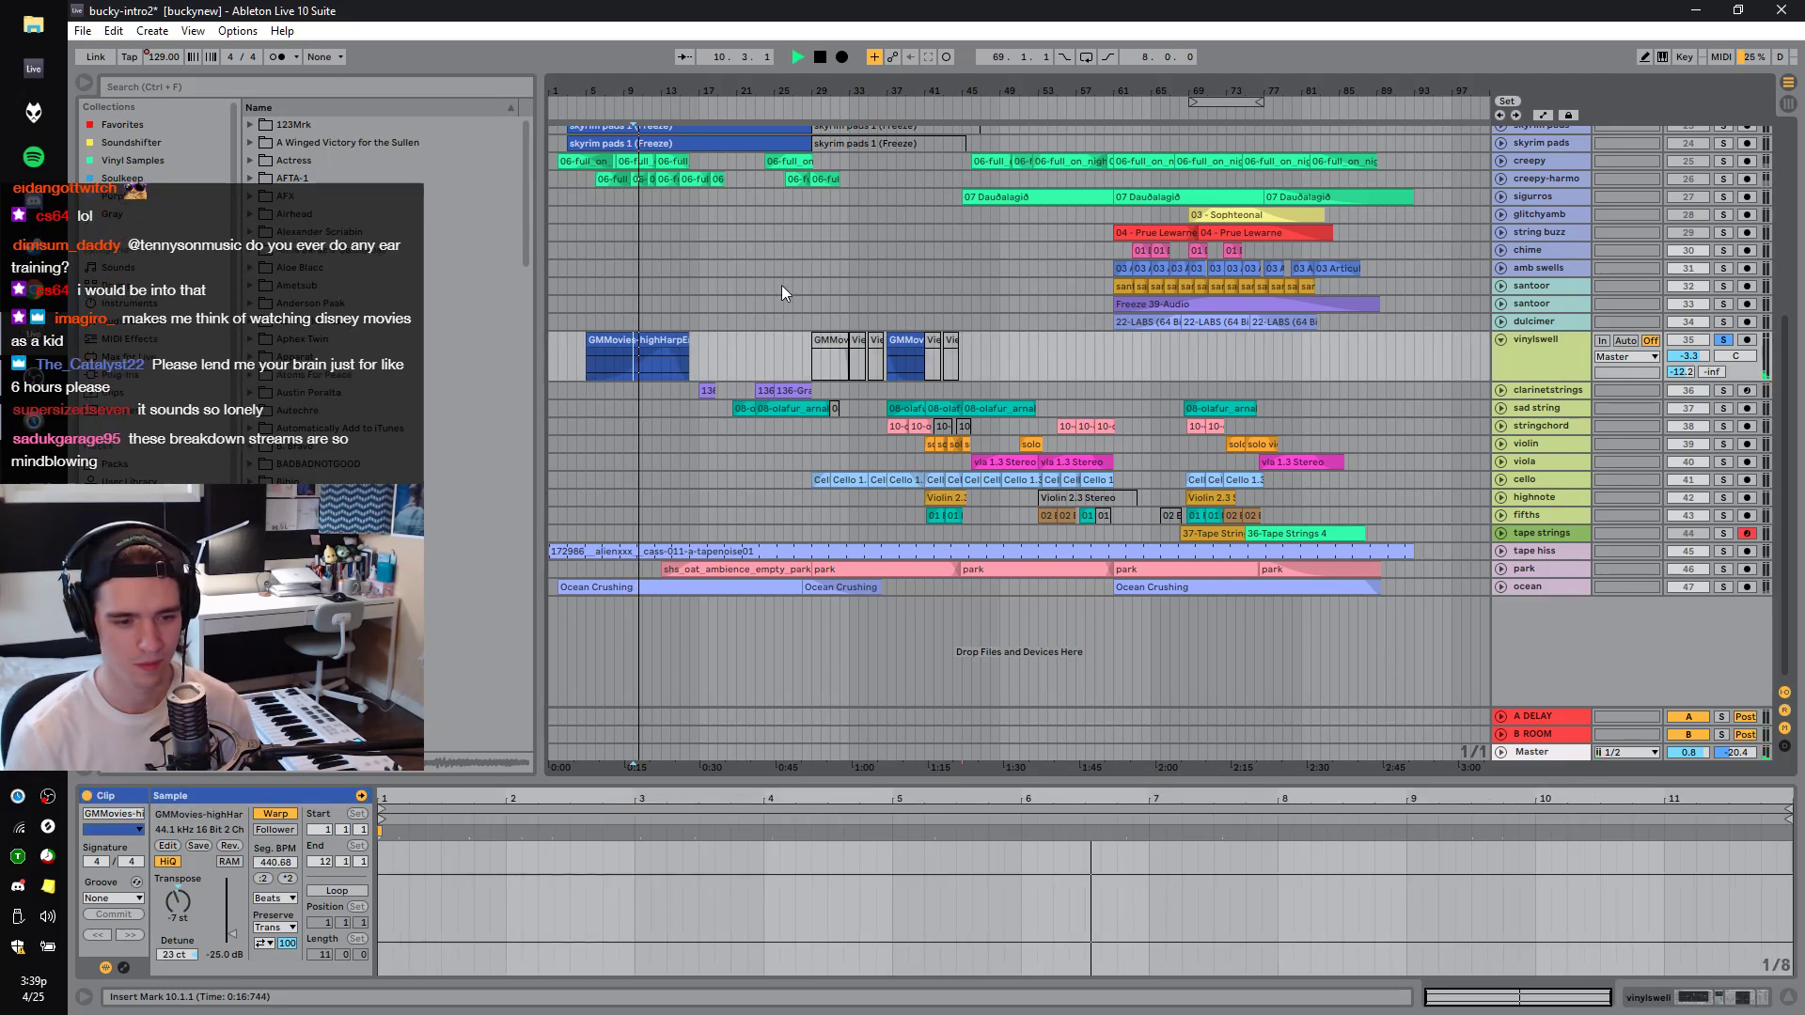
{"action": "key", "text": "space"}
Try the first GMMovies-highHarp clip with transpose reset to 0 st and Warp switched off.
{"action": "double_click", "coordinate": [173, 900]}
{"action": "left_click", "coordinate": [280, 829]}
{"action": "left_click", "coordinate": [280, 817]}
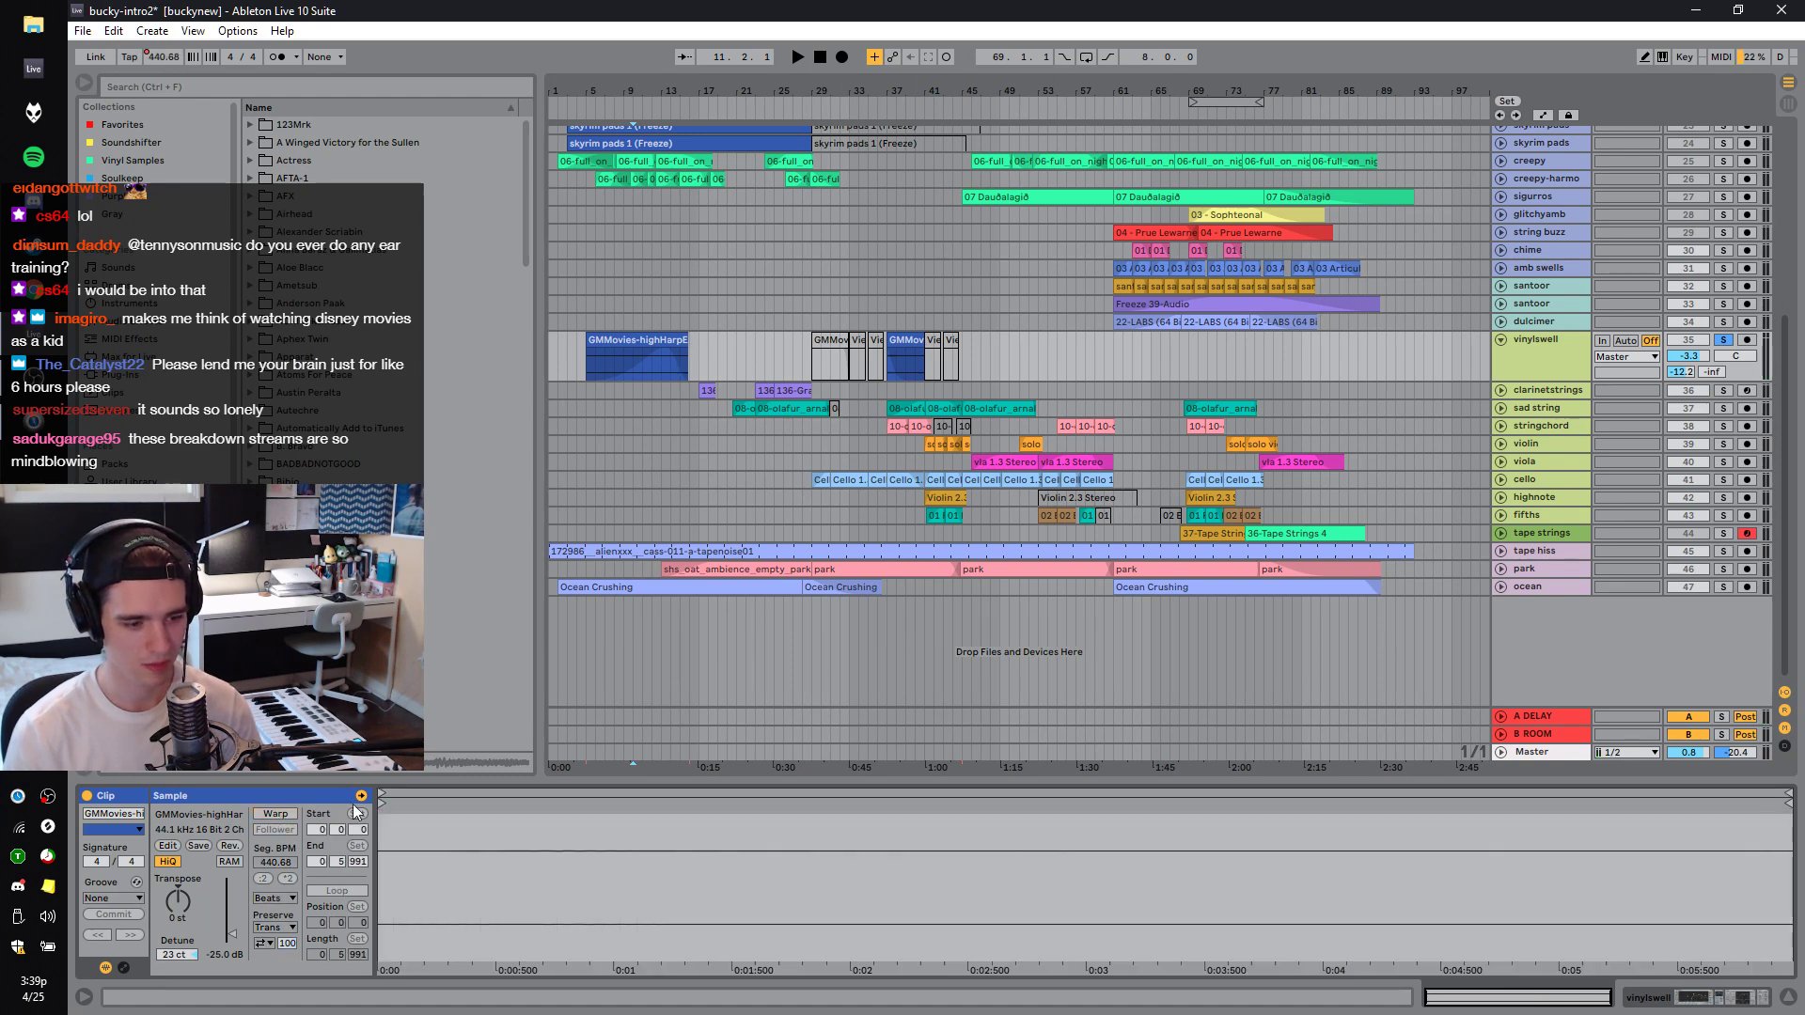
{"action": "key", "text": "ctrl+z"}
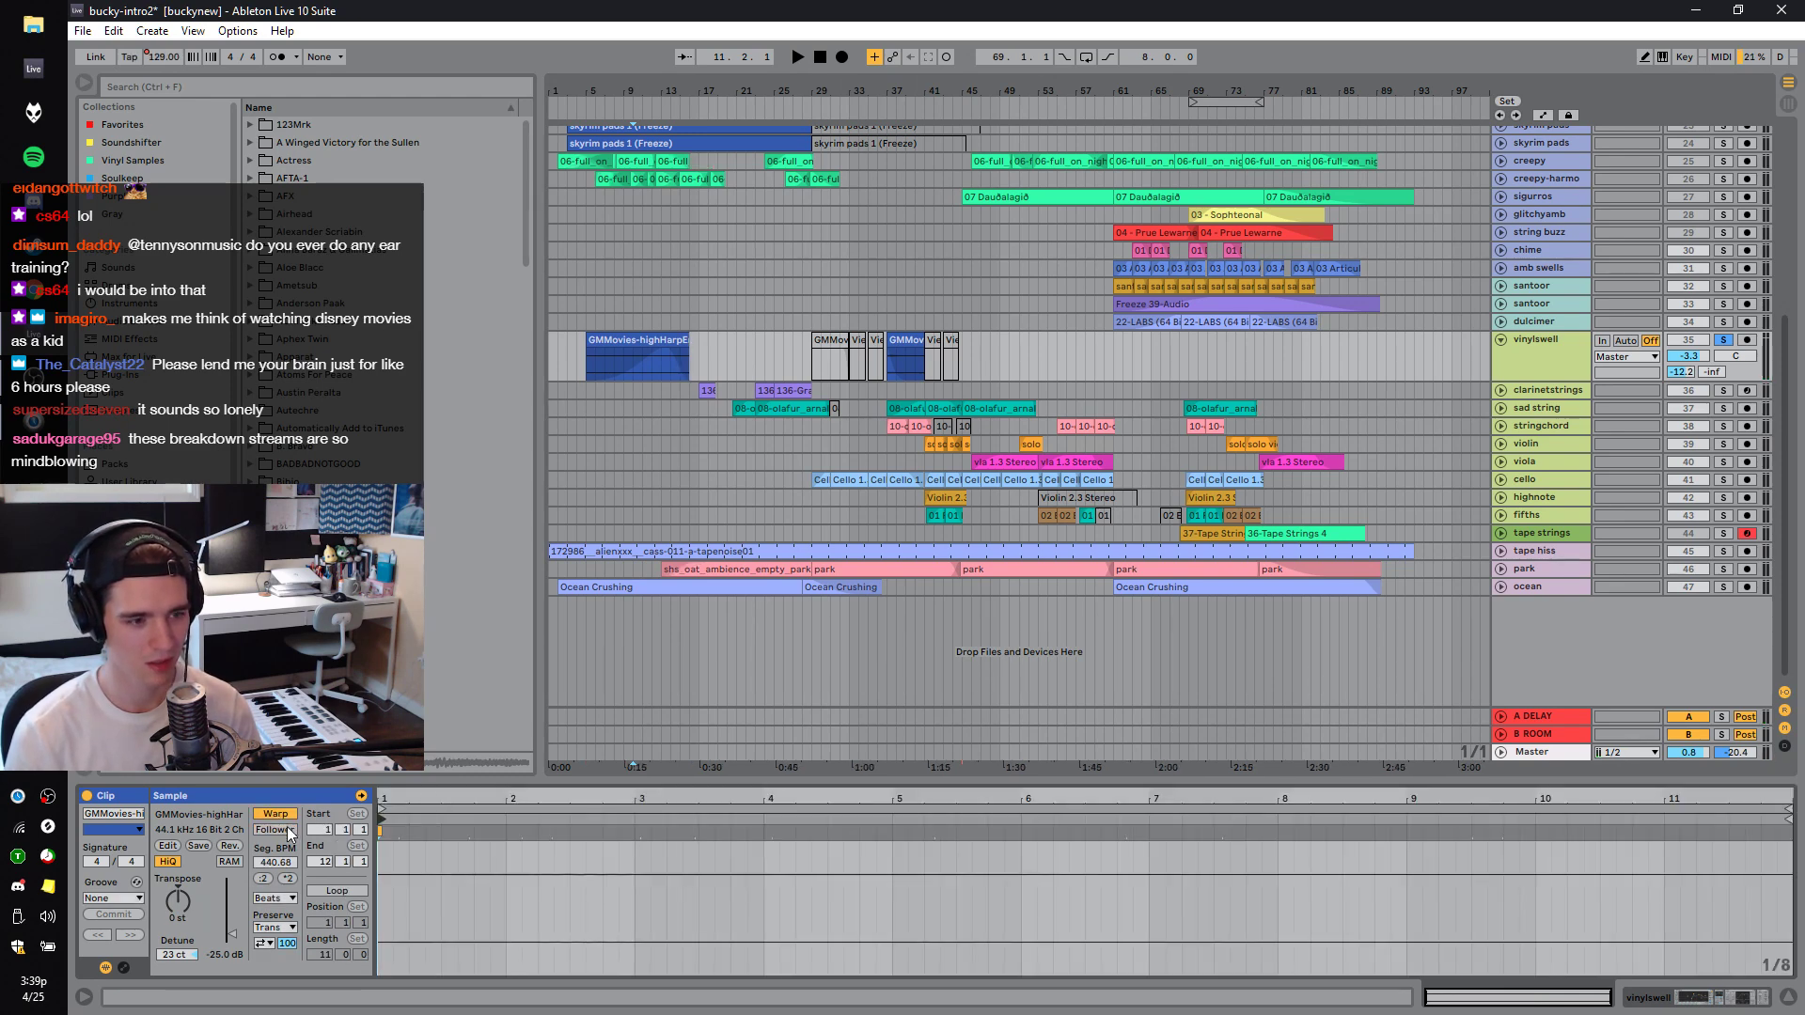
{"action": "key", "text": "ctrl+z"}
Play vinylswell from bar 5 while switching off its Overdrive, EQ Eight and Utility devices, then stop playback.
{"action": "left_click", "coordinate": [604, 391]}
{"action": "key", "text": "space"}
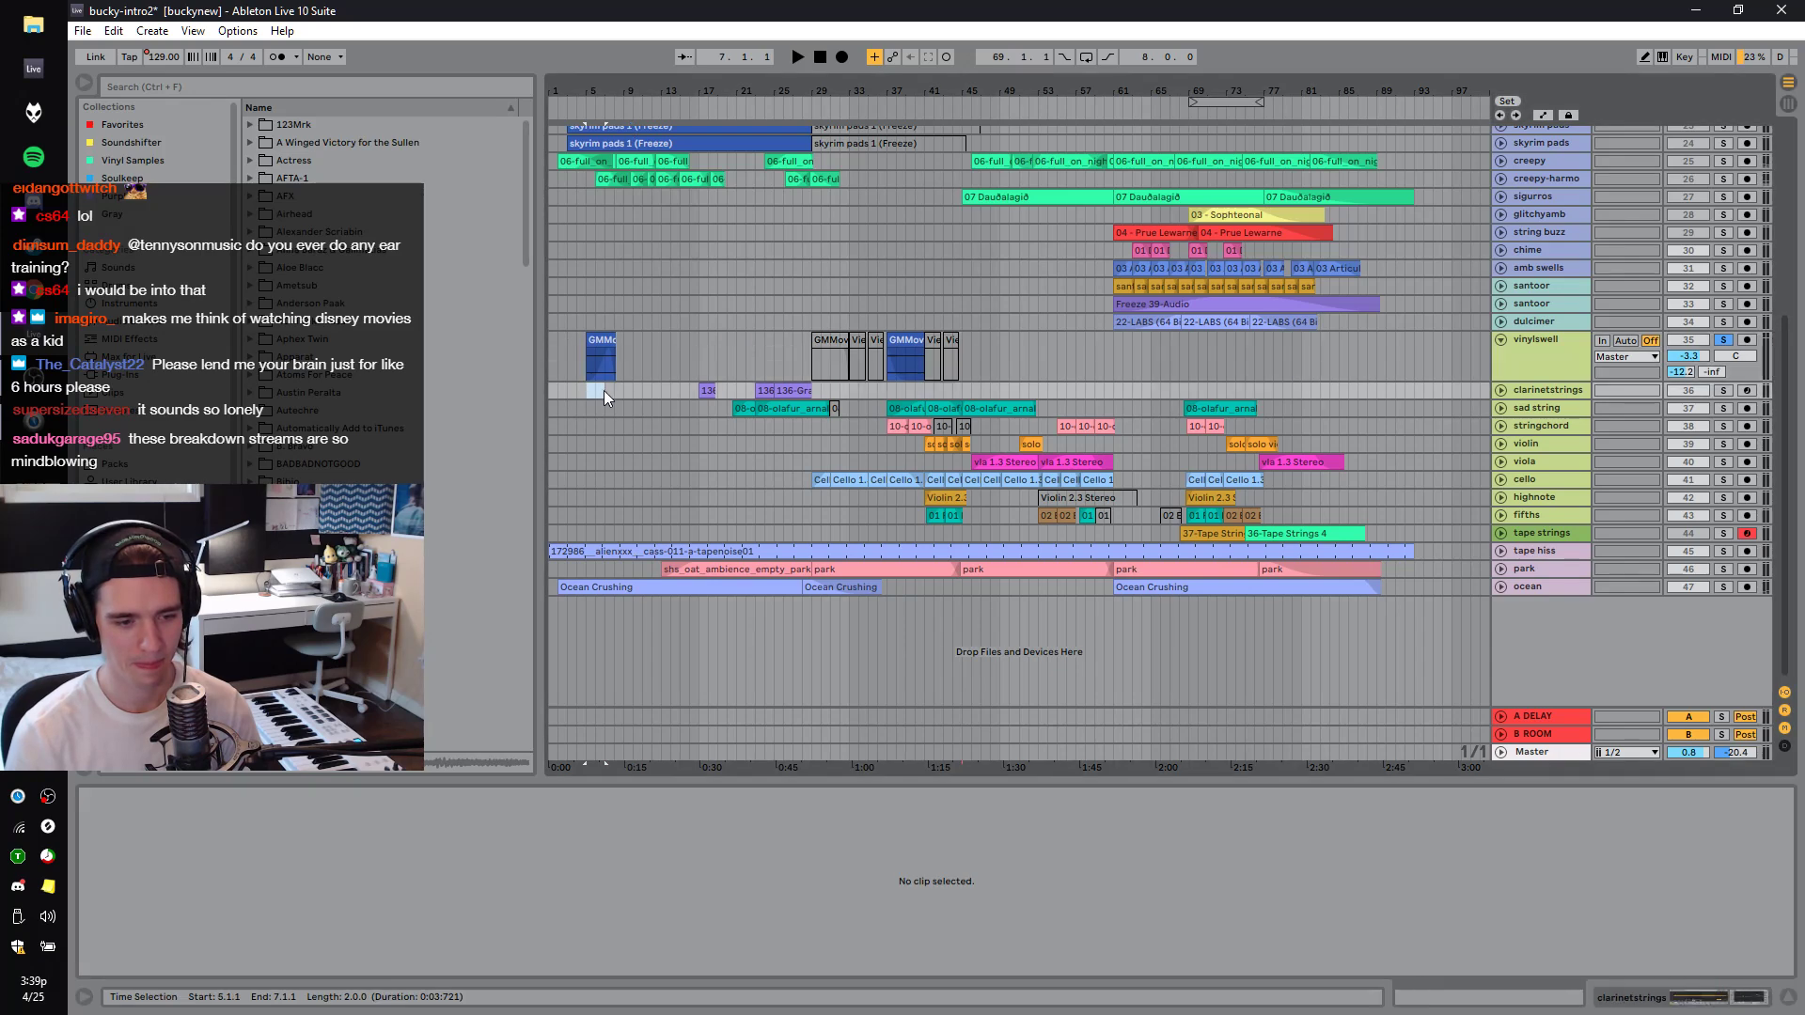
{"action": "double_click", "coordinate": [1570, 355]}
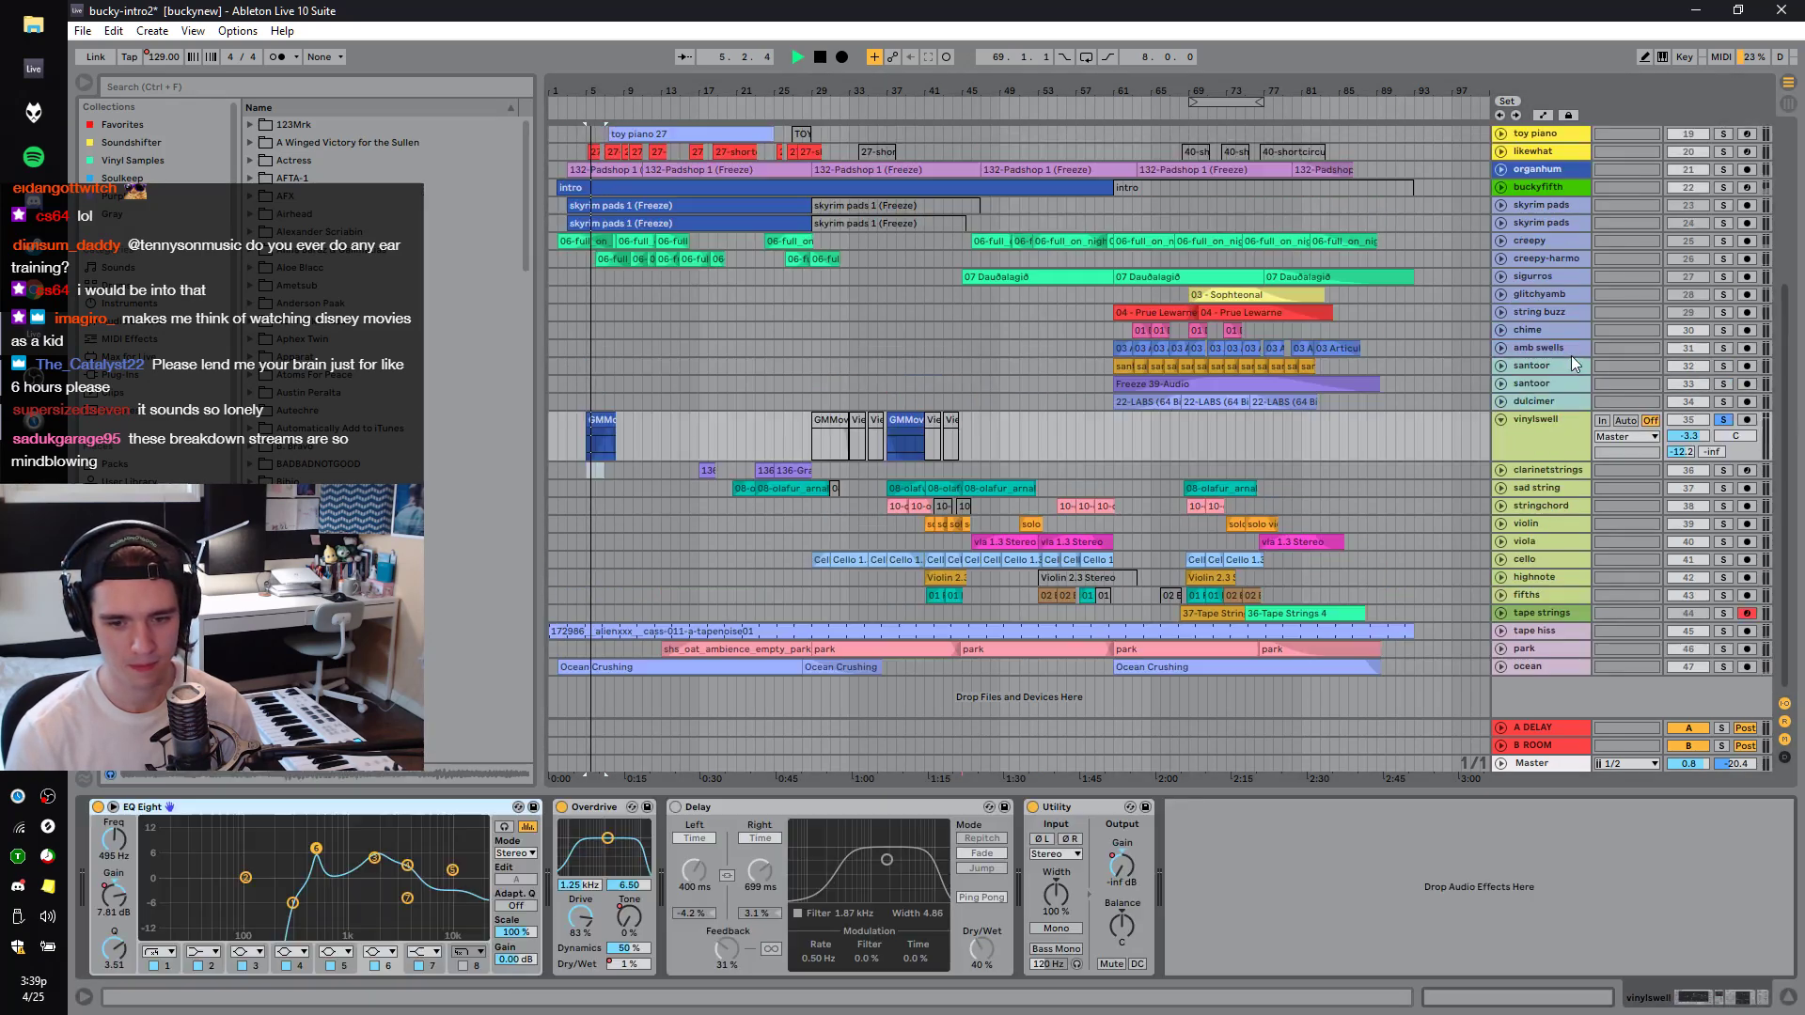
{"action": "left_click", "coordinate": [561, 806]}
{"action": "left_click", "coordinate": [98, 806]}
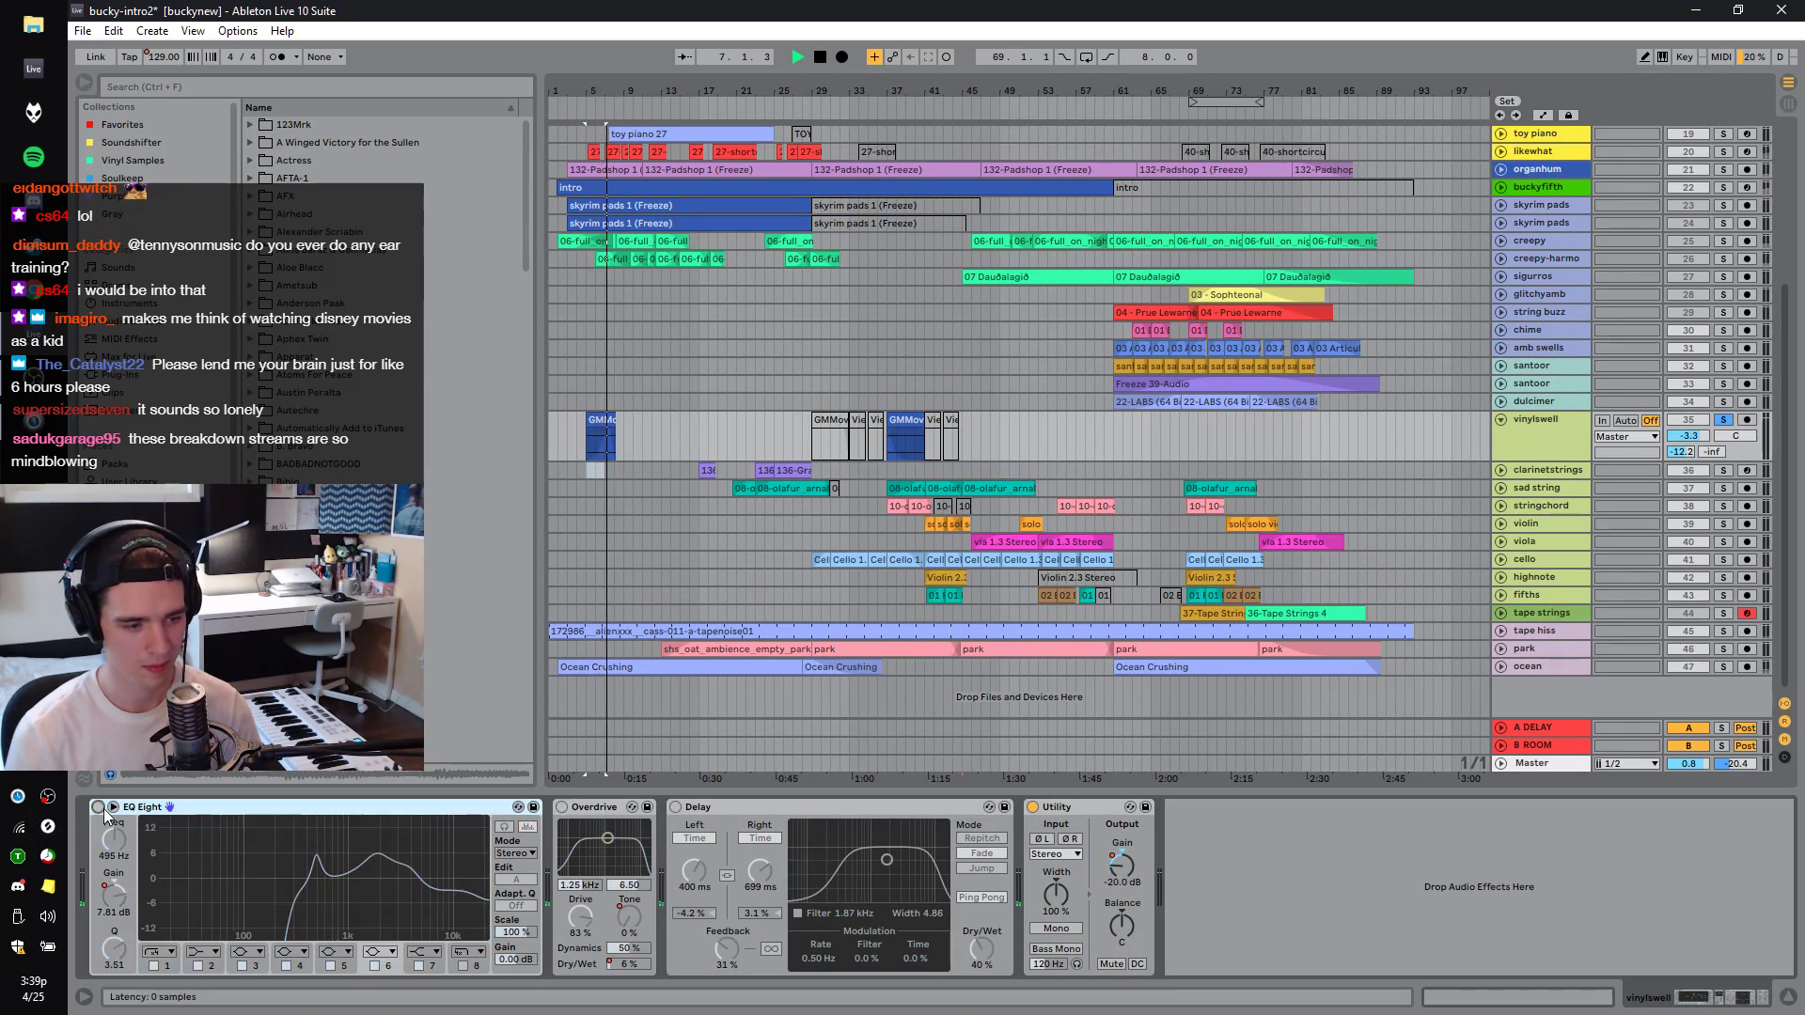
{"action": "left_click", "coordinate": [1032, 807]}
{"action": "key", "text": "space"}
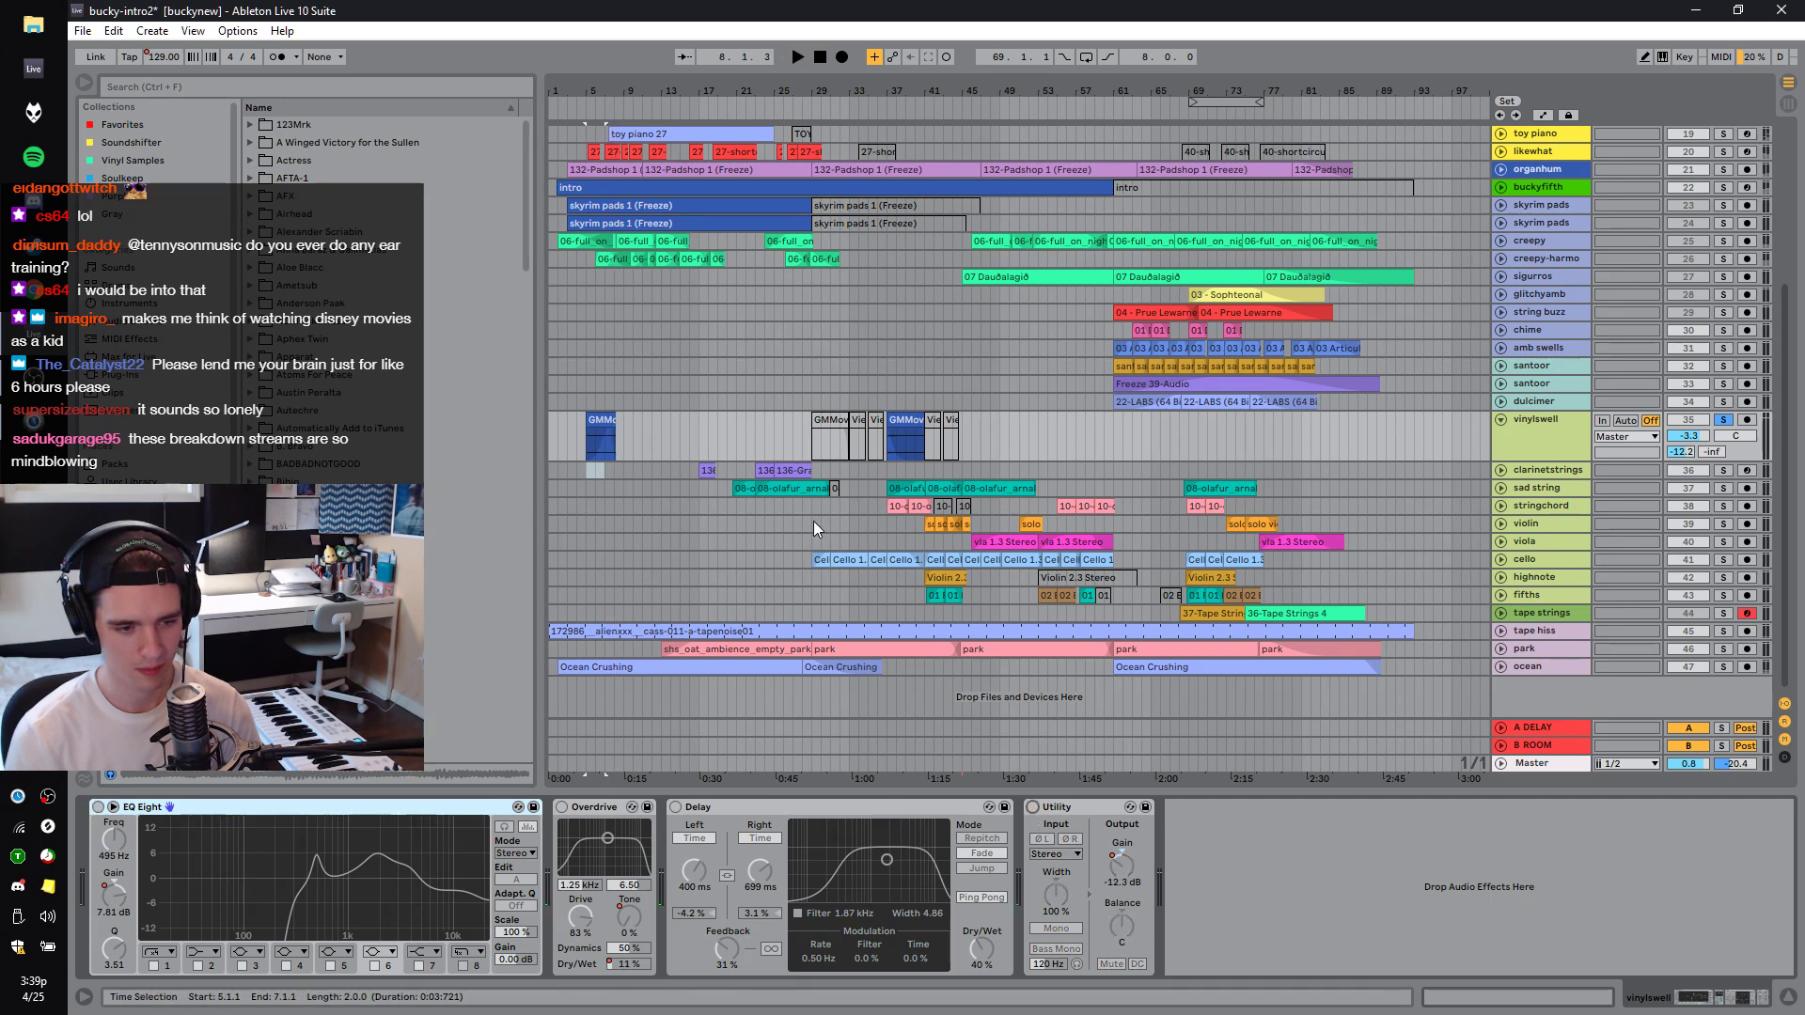
Raise vinylswell's track volume to 6.0 and the first clip's gain to 12.8 dB, and play it from bar 5.
{"action": "key", "text": "space"}
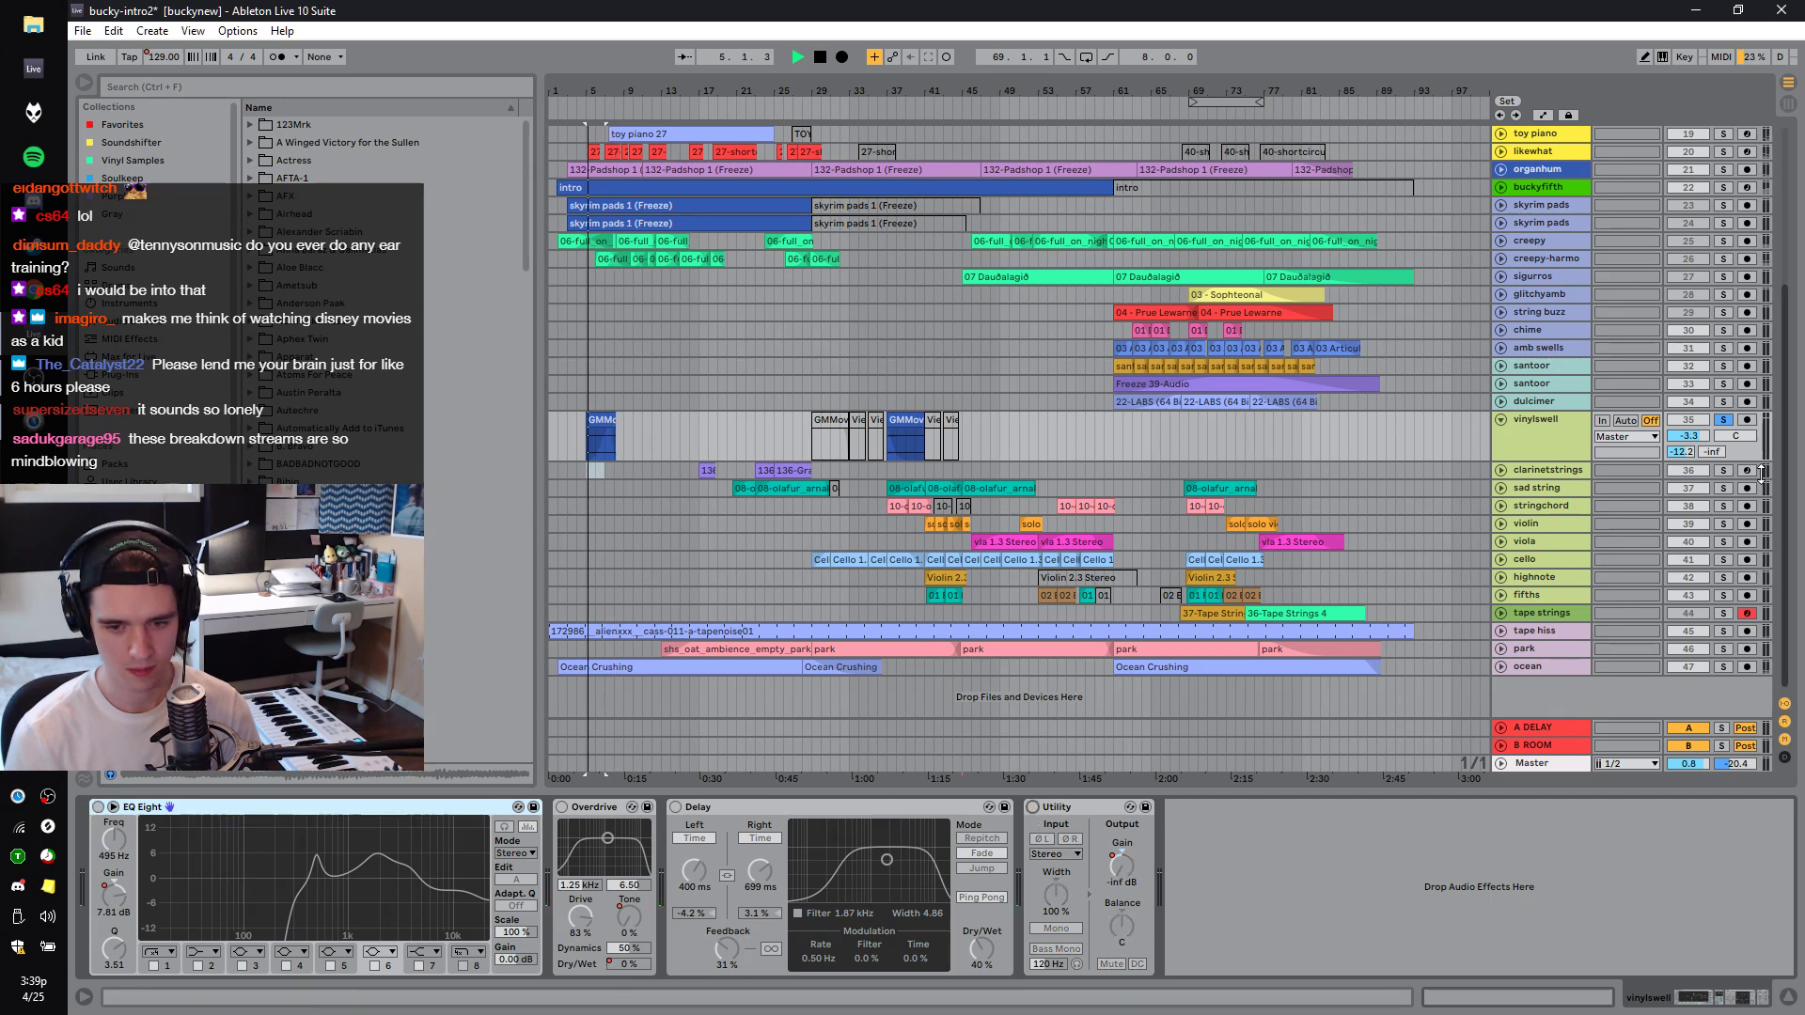
{"action": "double_click", "coordinate": [594, 419]}
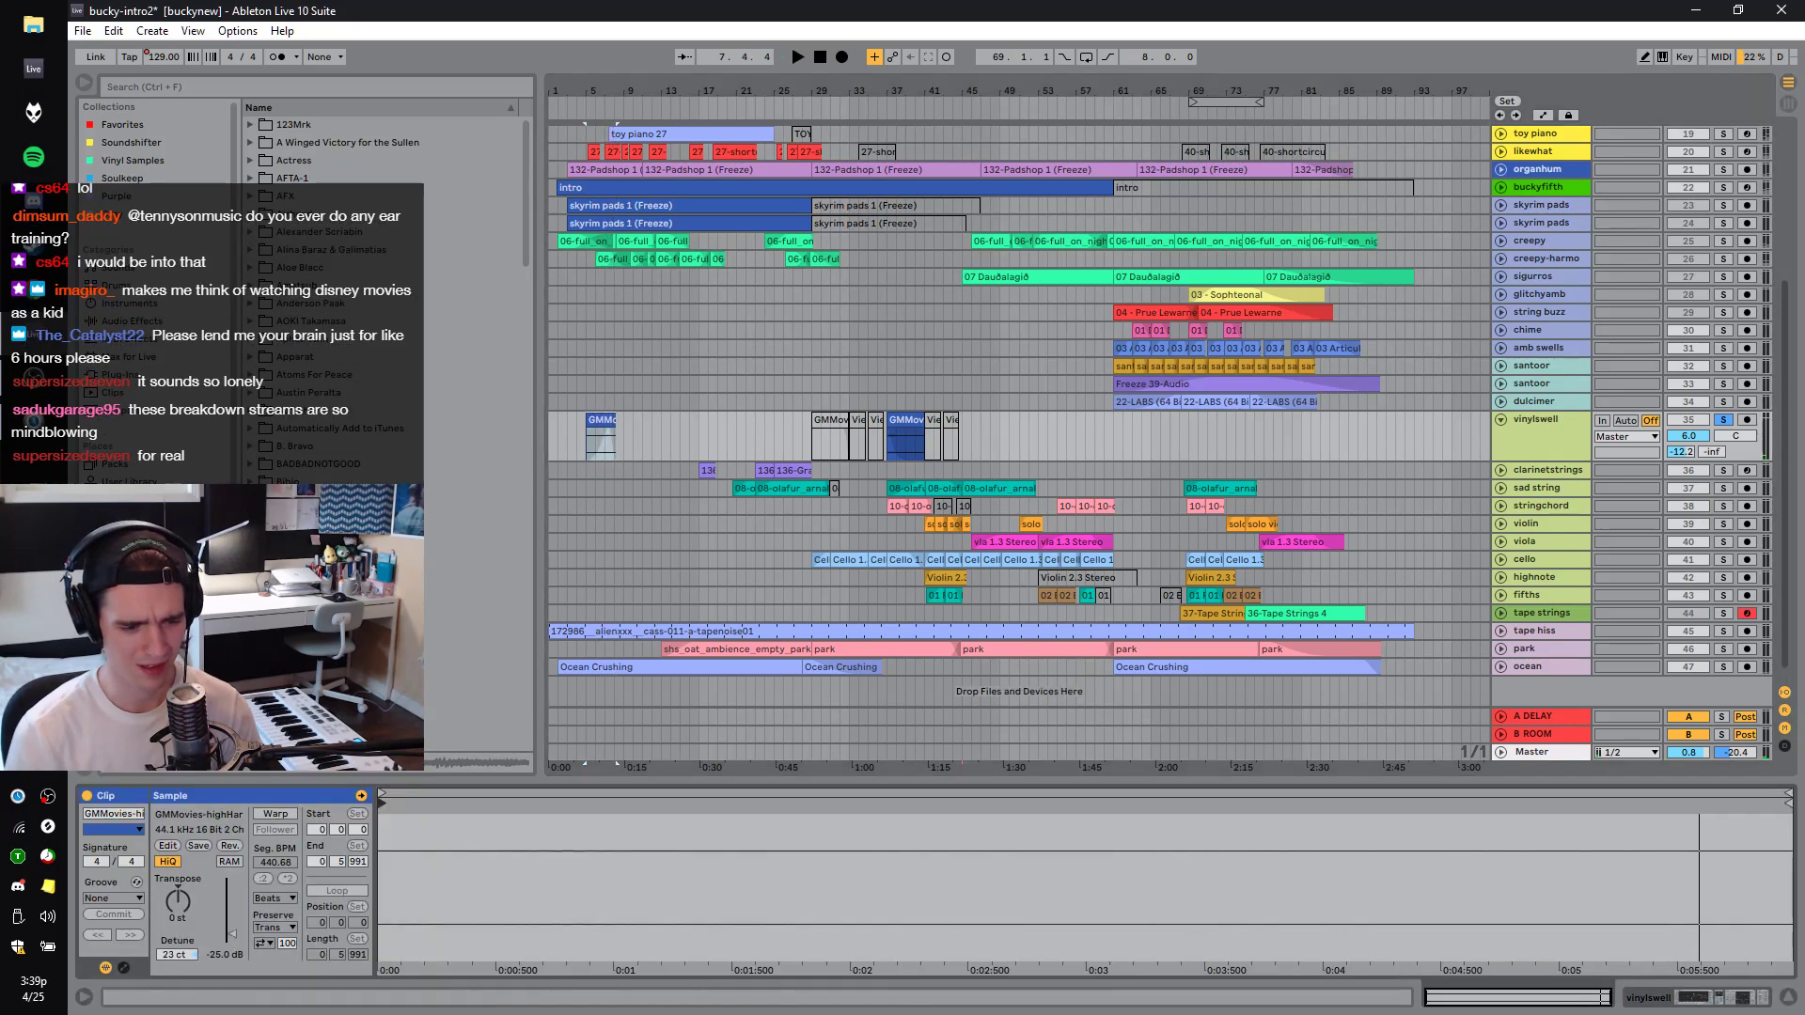
{"action": "left_click_drag", "start_coordinate": [226, 915], "coordinate": [226, 895]}
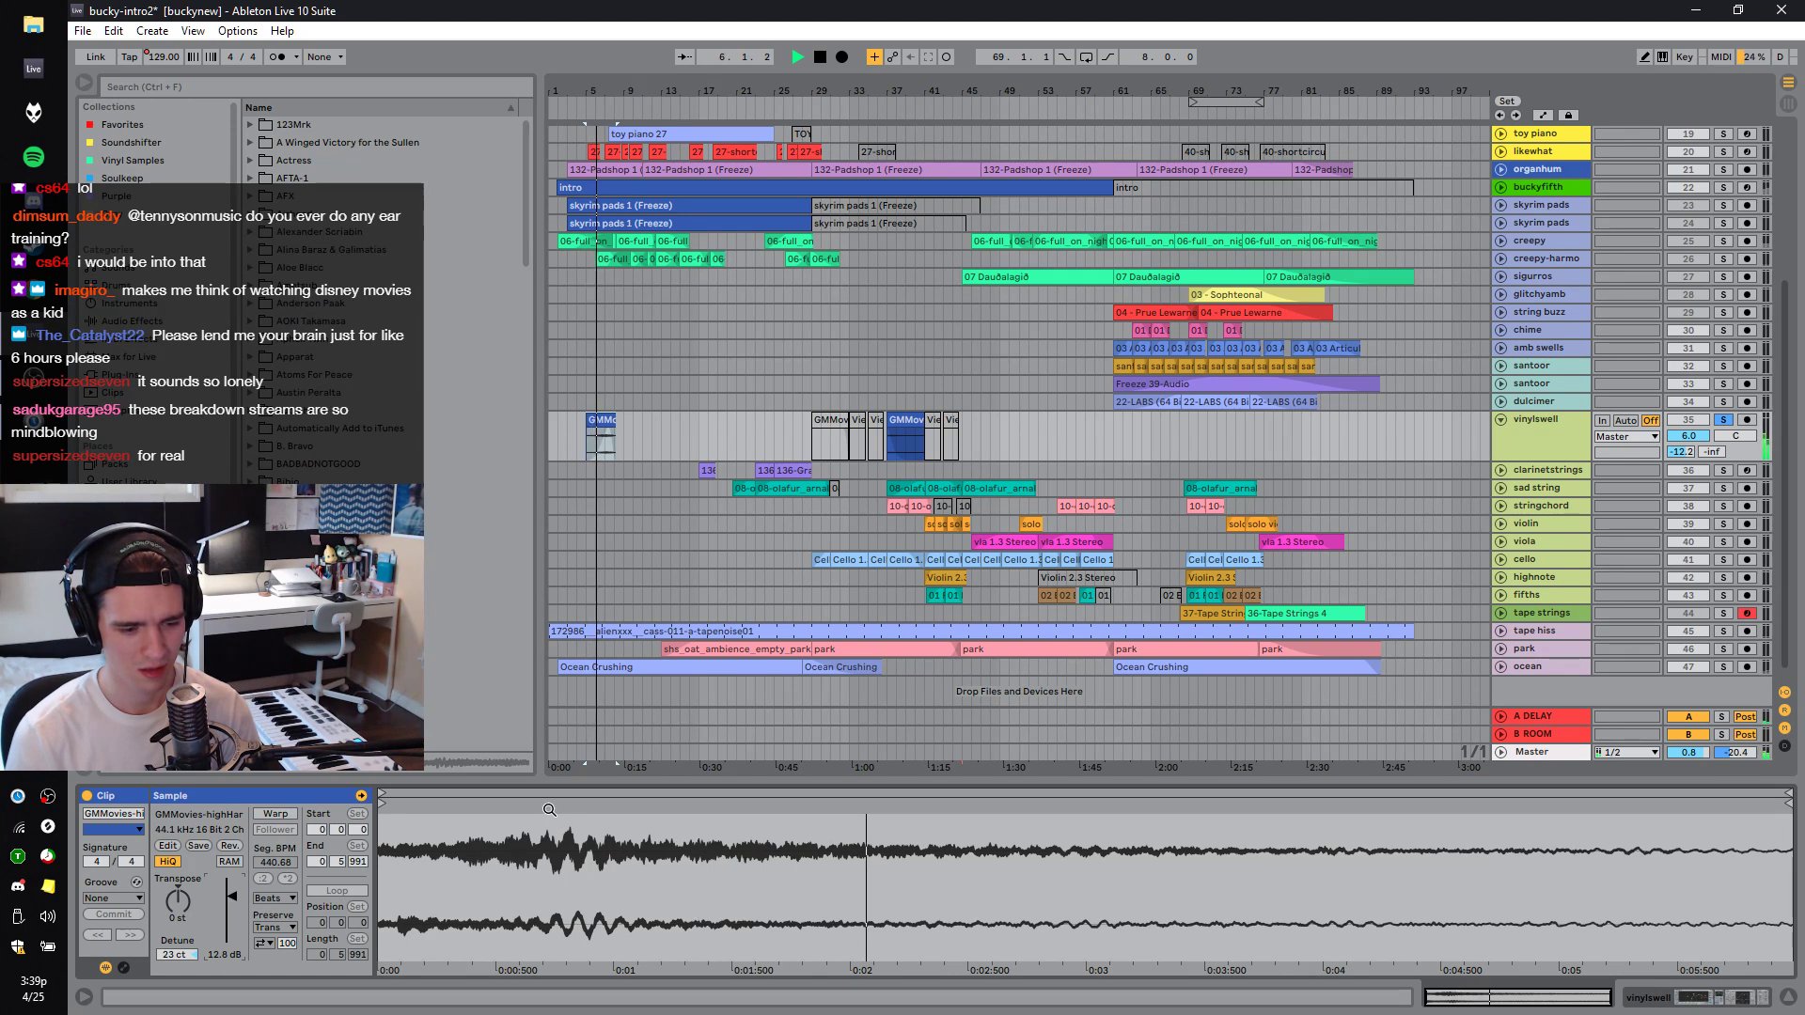
{"action": "left_click", "coordinate": [1553, 438]}
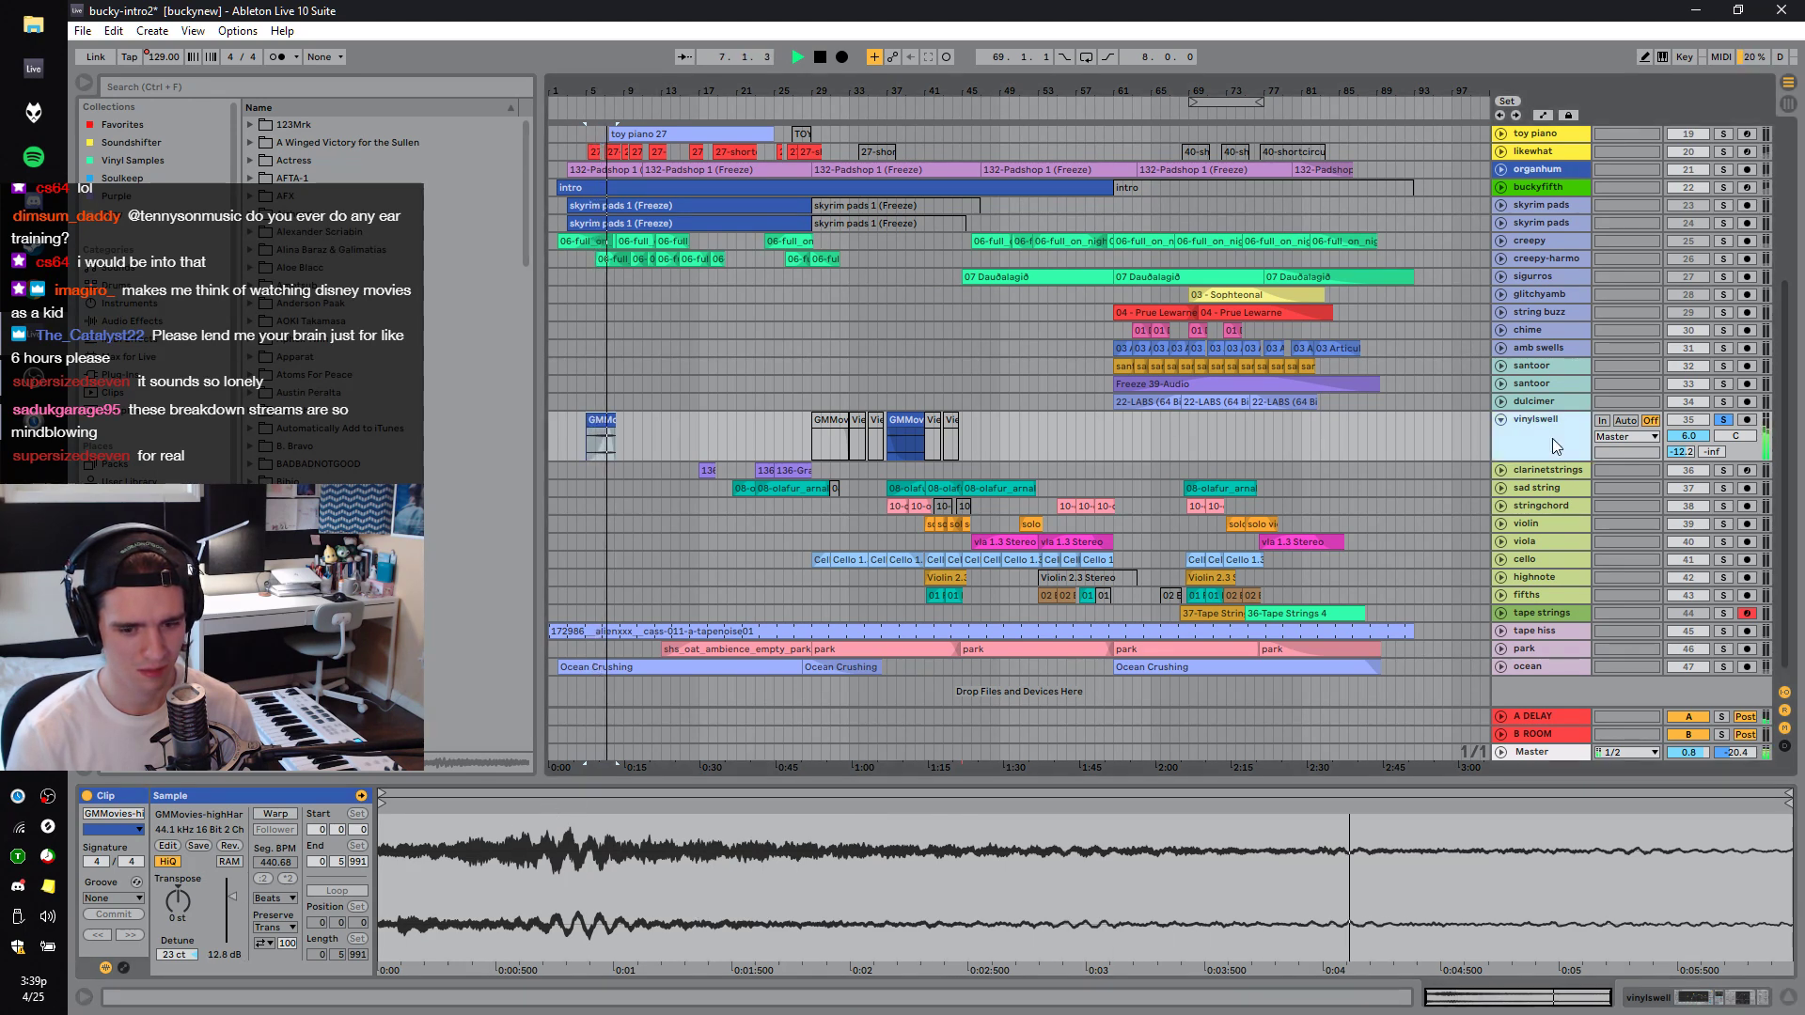
{"action": "key", "text": "space"}
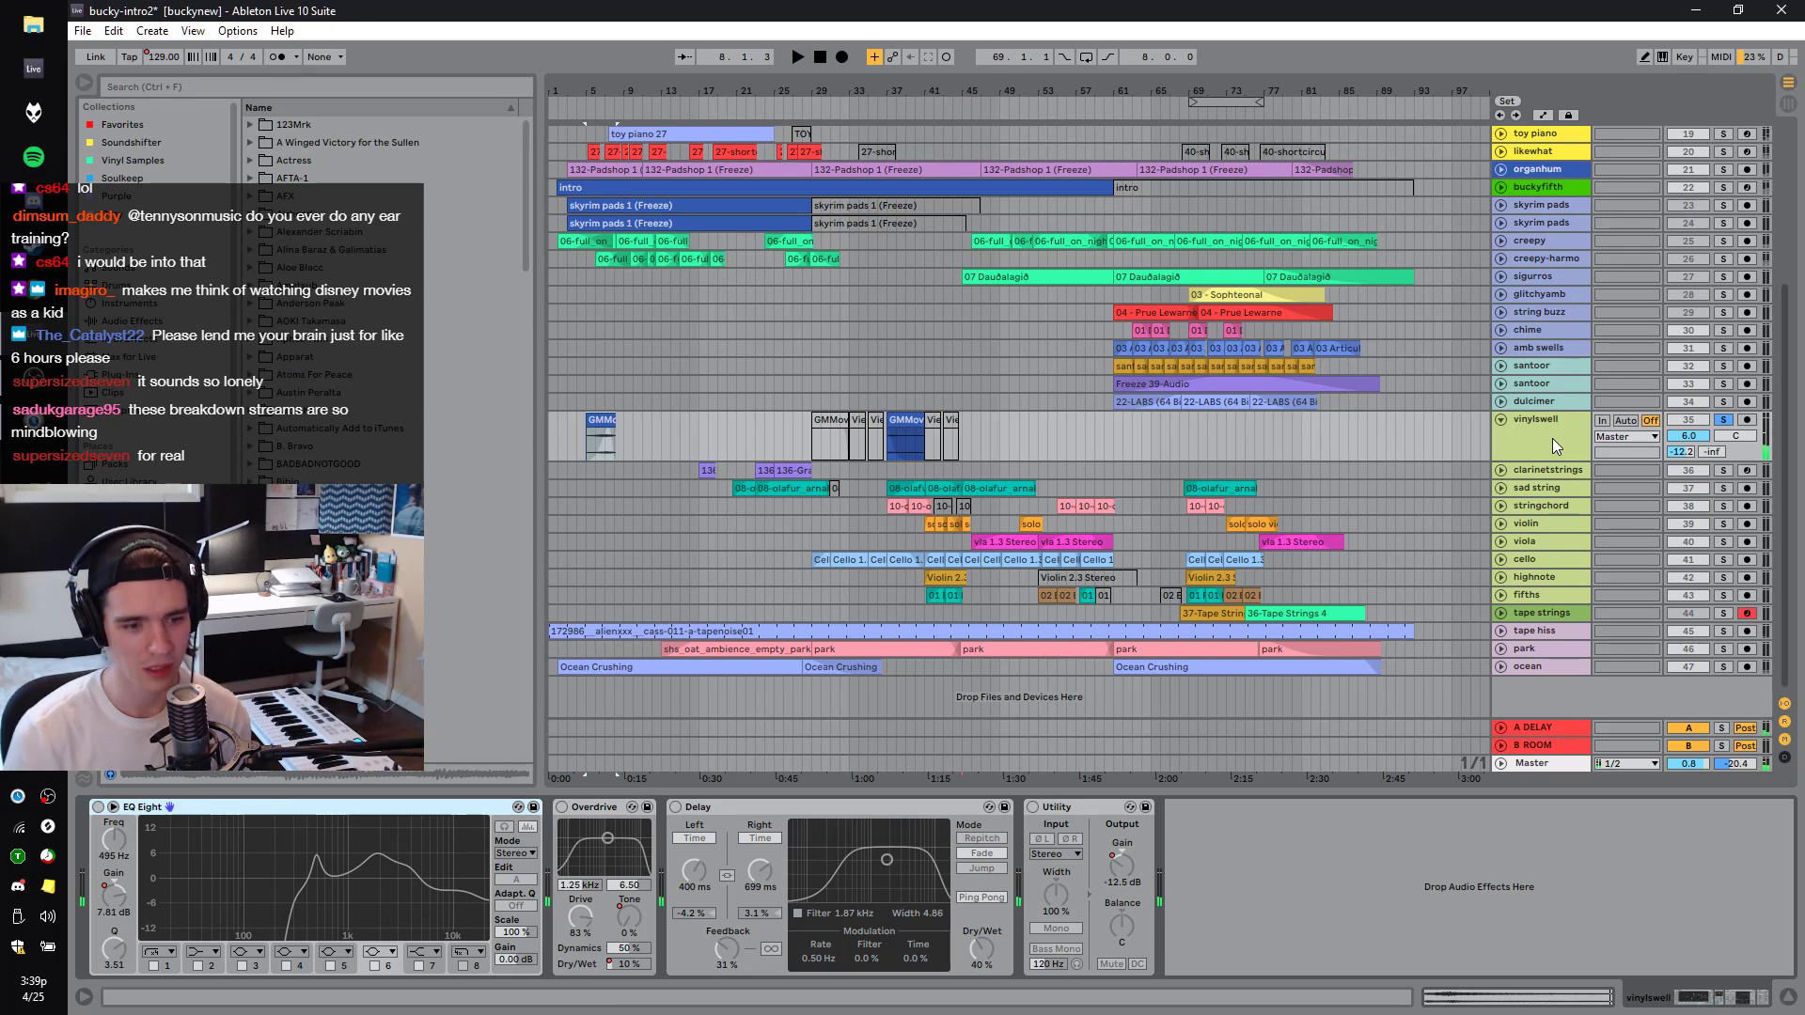
Undo the trial changes to the vinylswell track's clip, volume and devices.
{"action": "key", "text": "ctrl+z"}
{"action": "key", "text": "ctrl+z"}
{"action": "key", "text": "ctrl+z"}
{"action": "key", "text": "ctrl+z"}
{"action": "key", "text": "ctrl+z"}
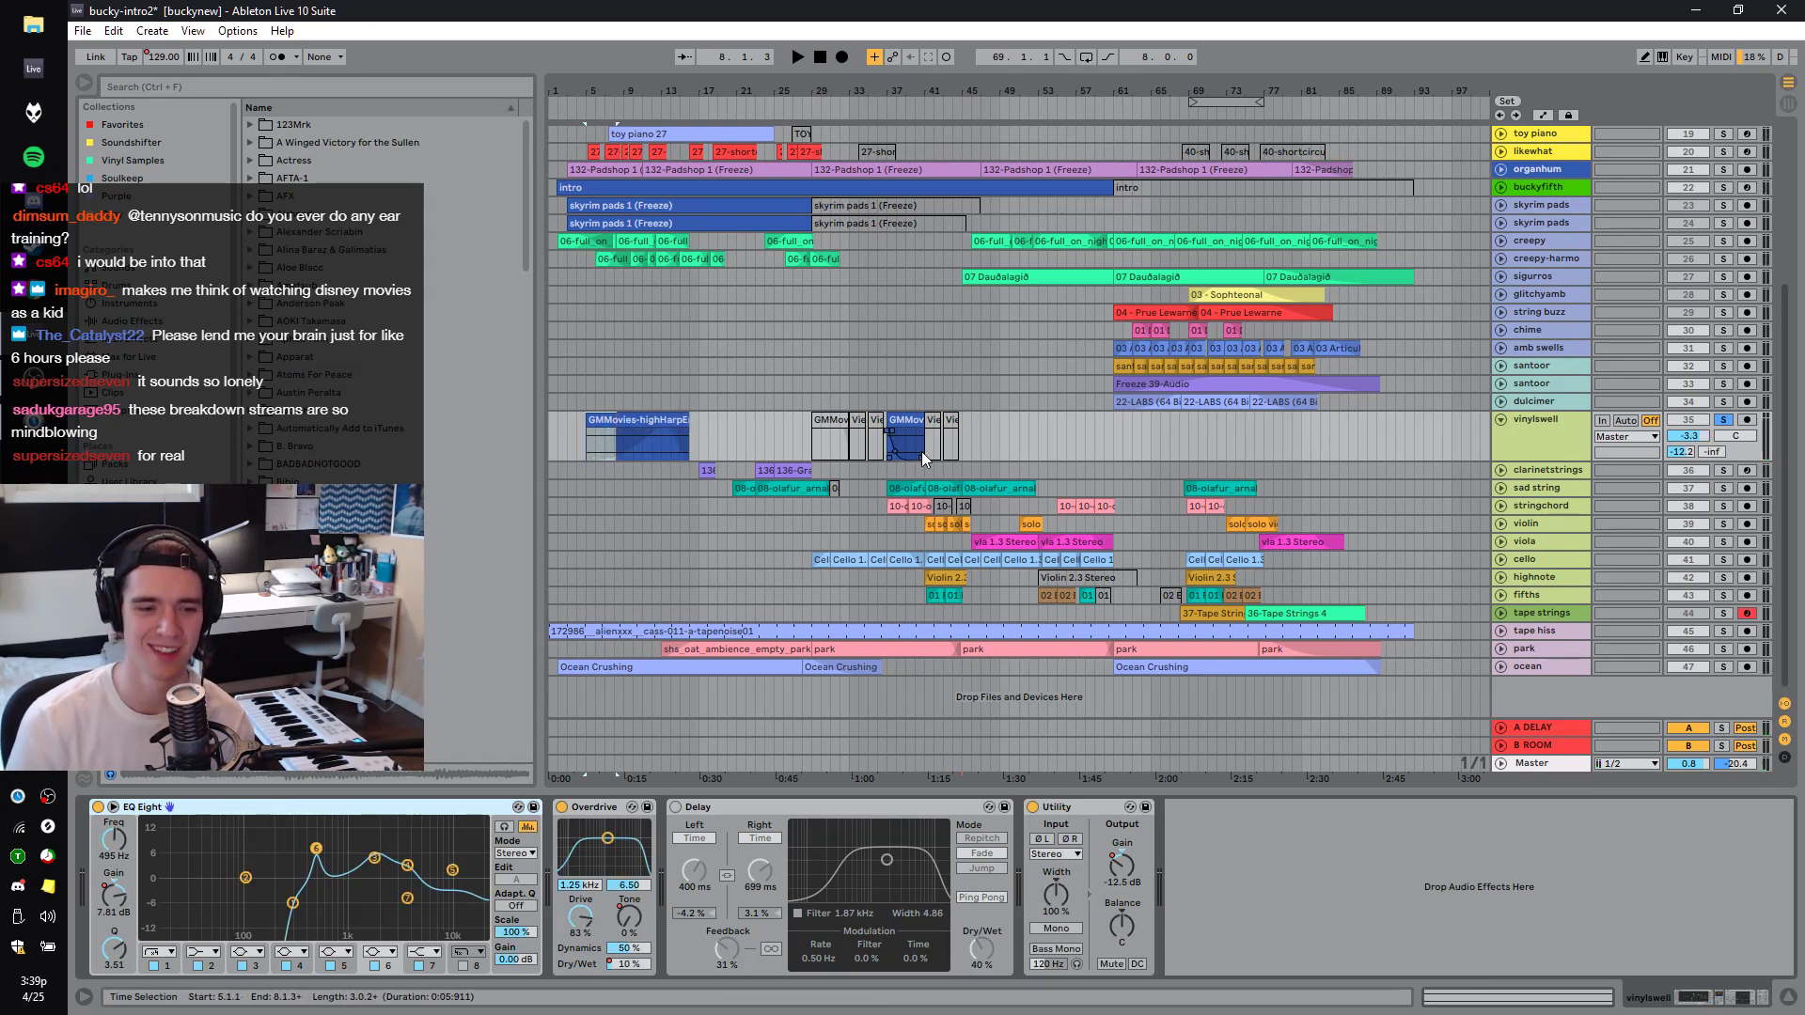
Audition the processed GMMovies-highHarp clip on vinylswell from bar 11.
{"action": "left_click", "coordinate": [651, 449]}
{"action": "key", "text": "space"}
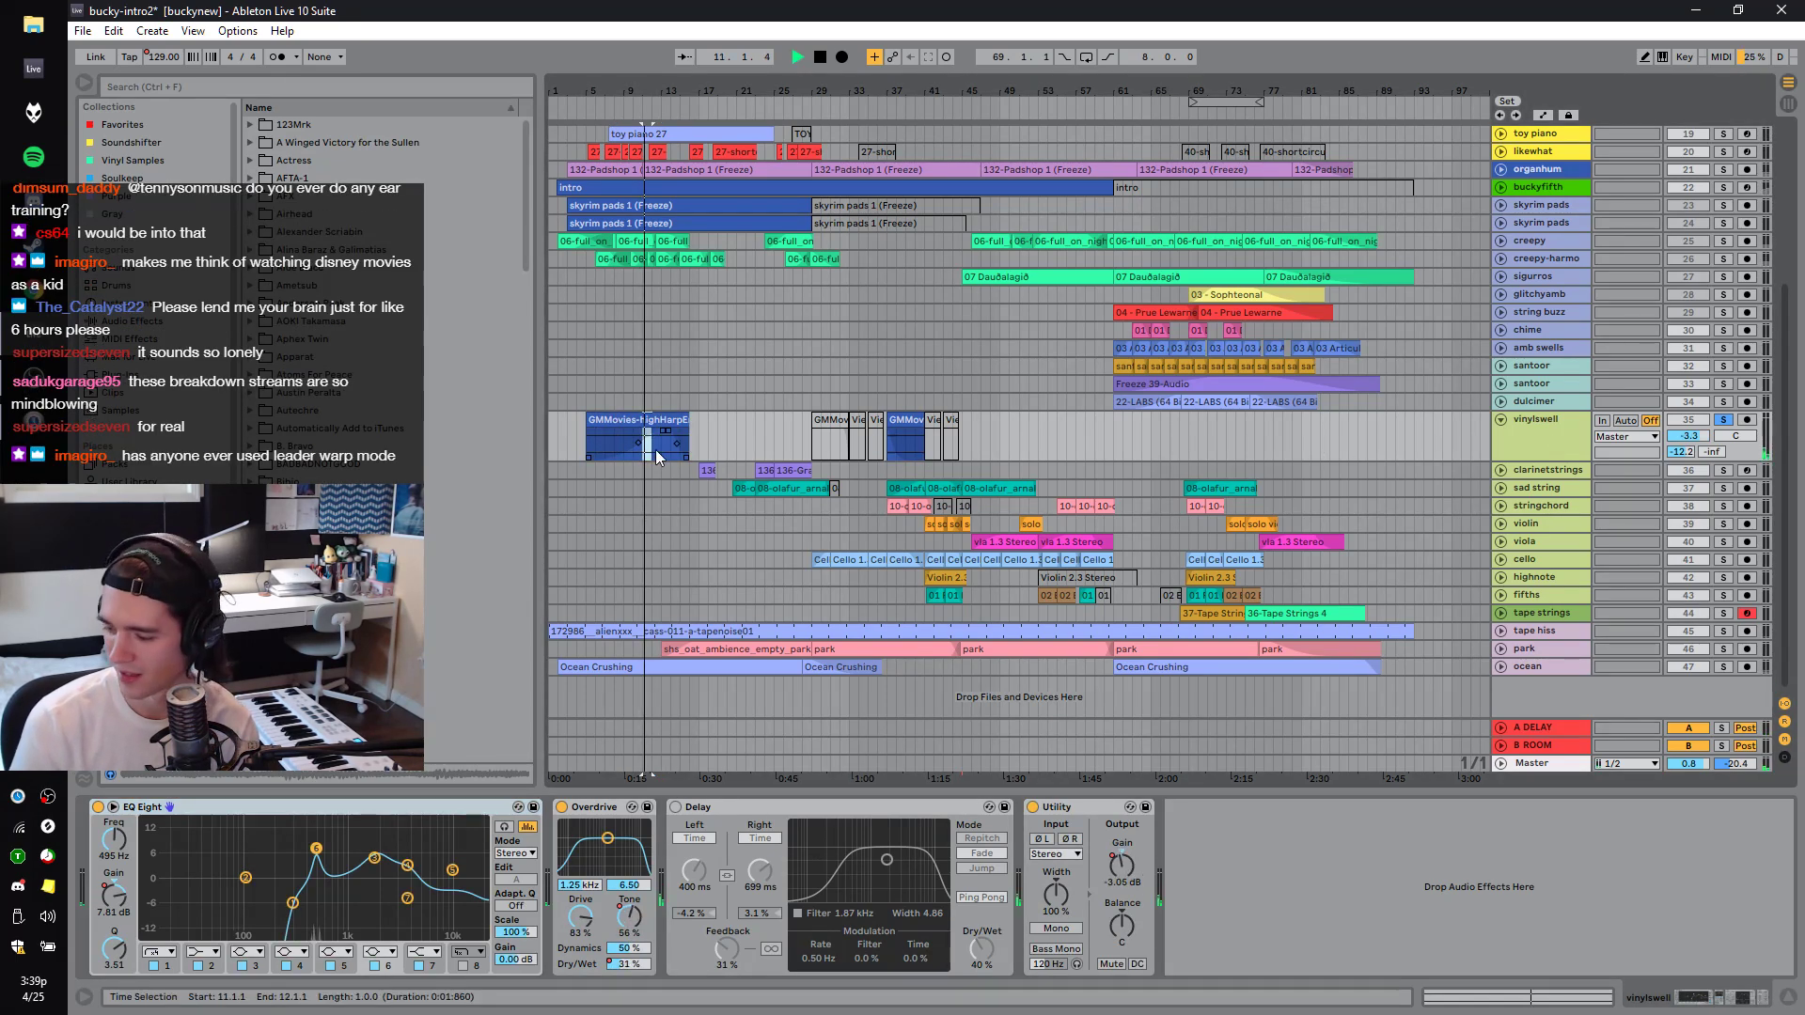
{"action": "key", "text": "space"}
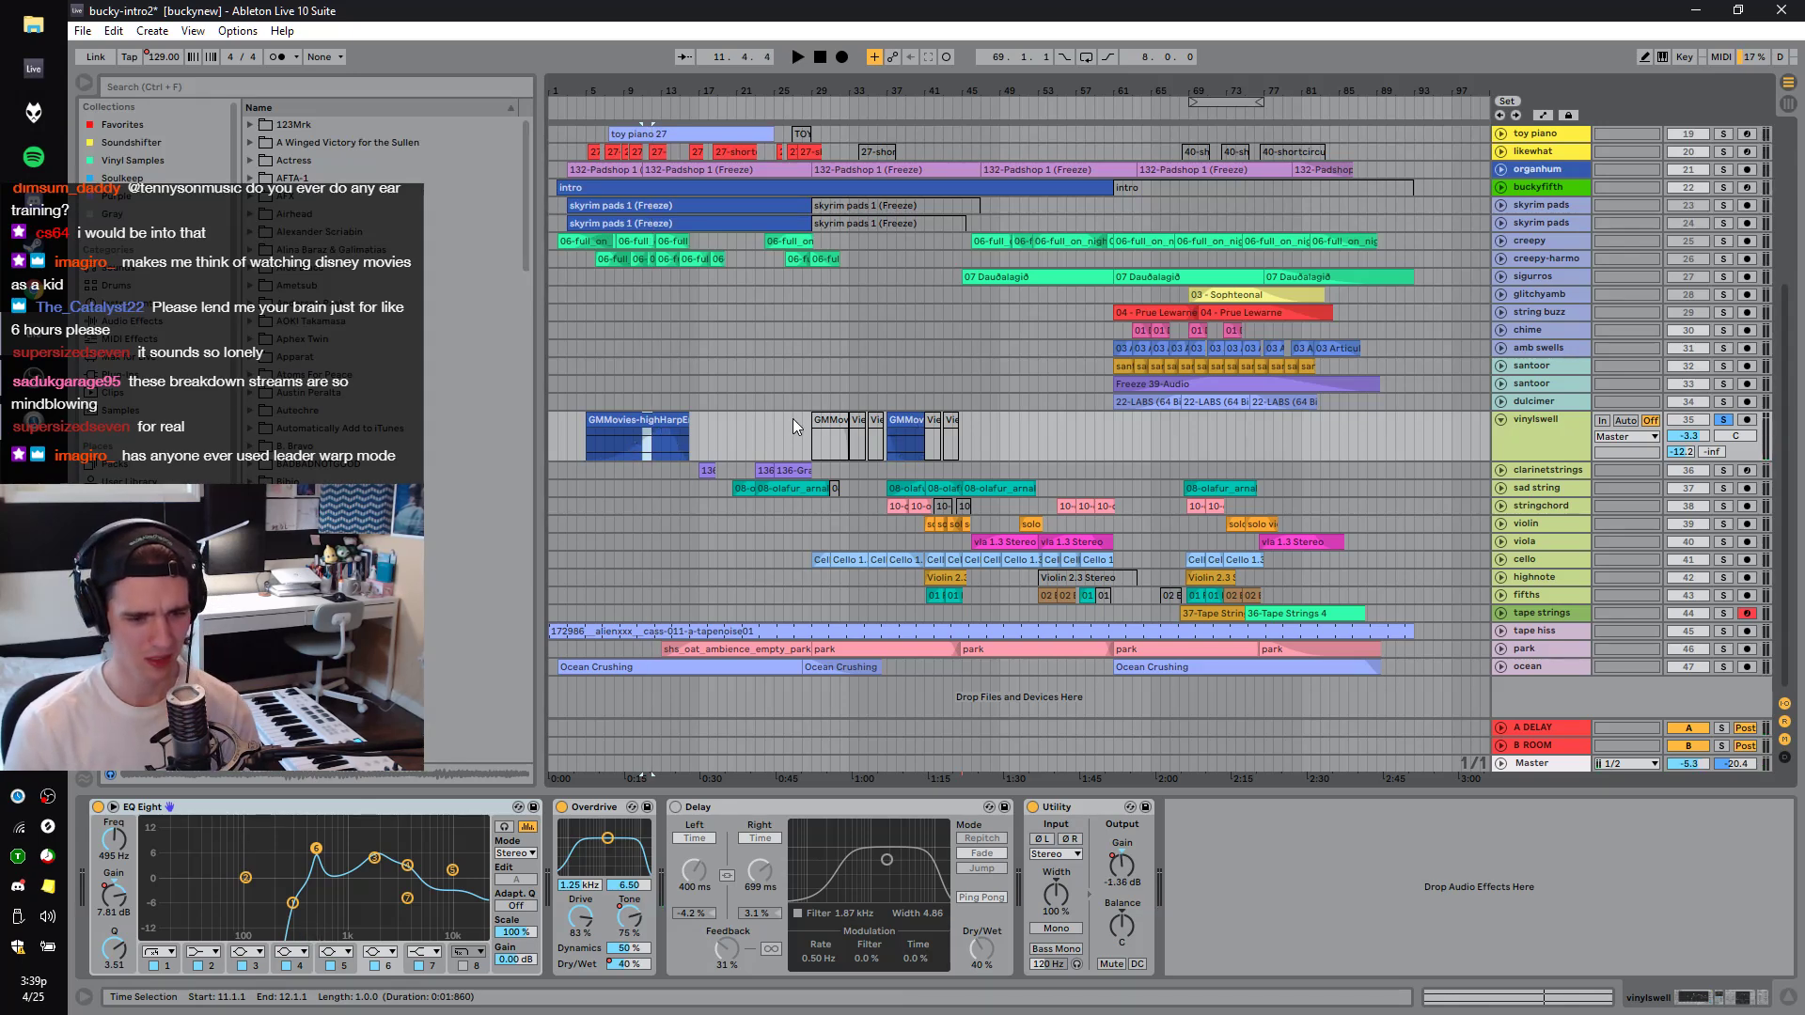
Undo one more edit and unsolo vinylswell, playing the full mix from bar 11 and bar 37.
{"action": "key", "text": "ctrl+z"}
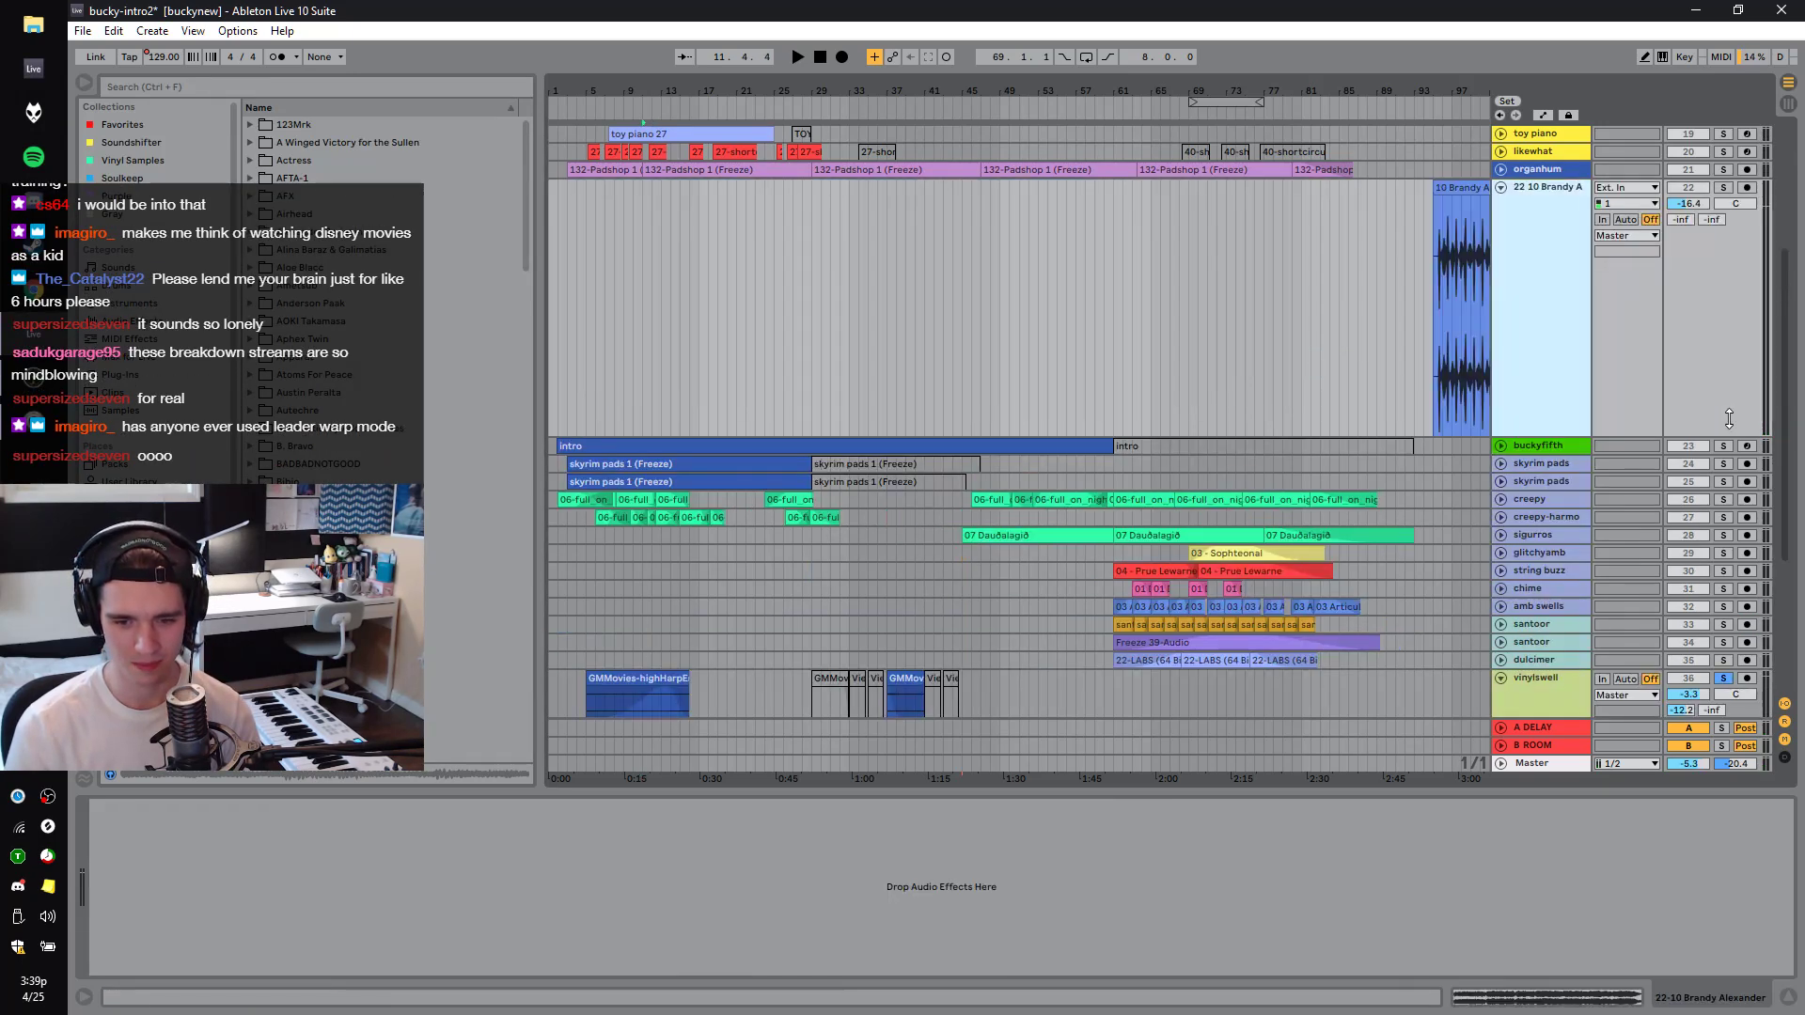
{"action": "left_click", "coordinate": [1721, 679]}
{"action": "left_click", "coordinate": [883, 658]}
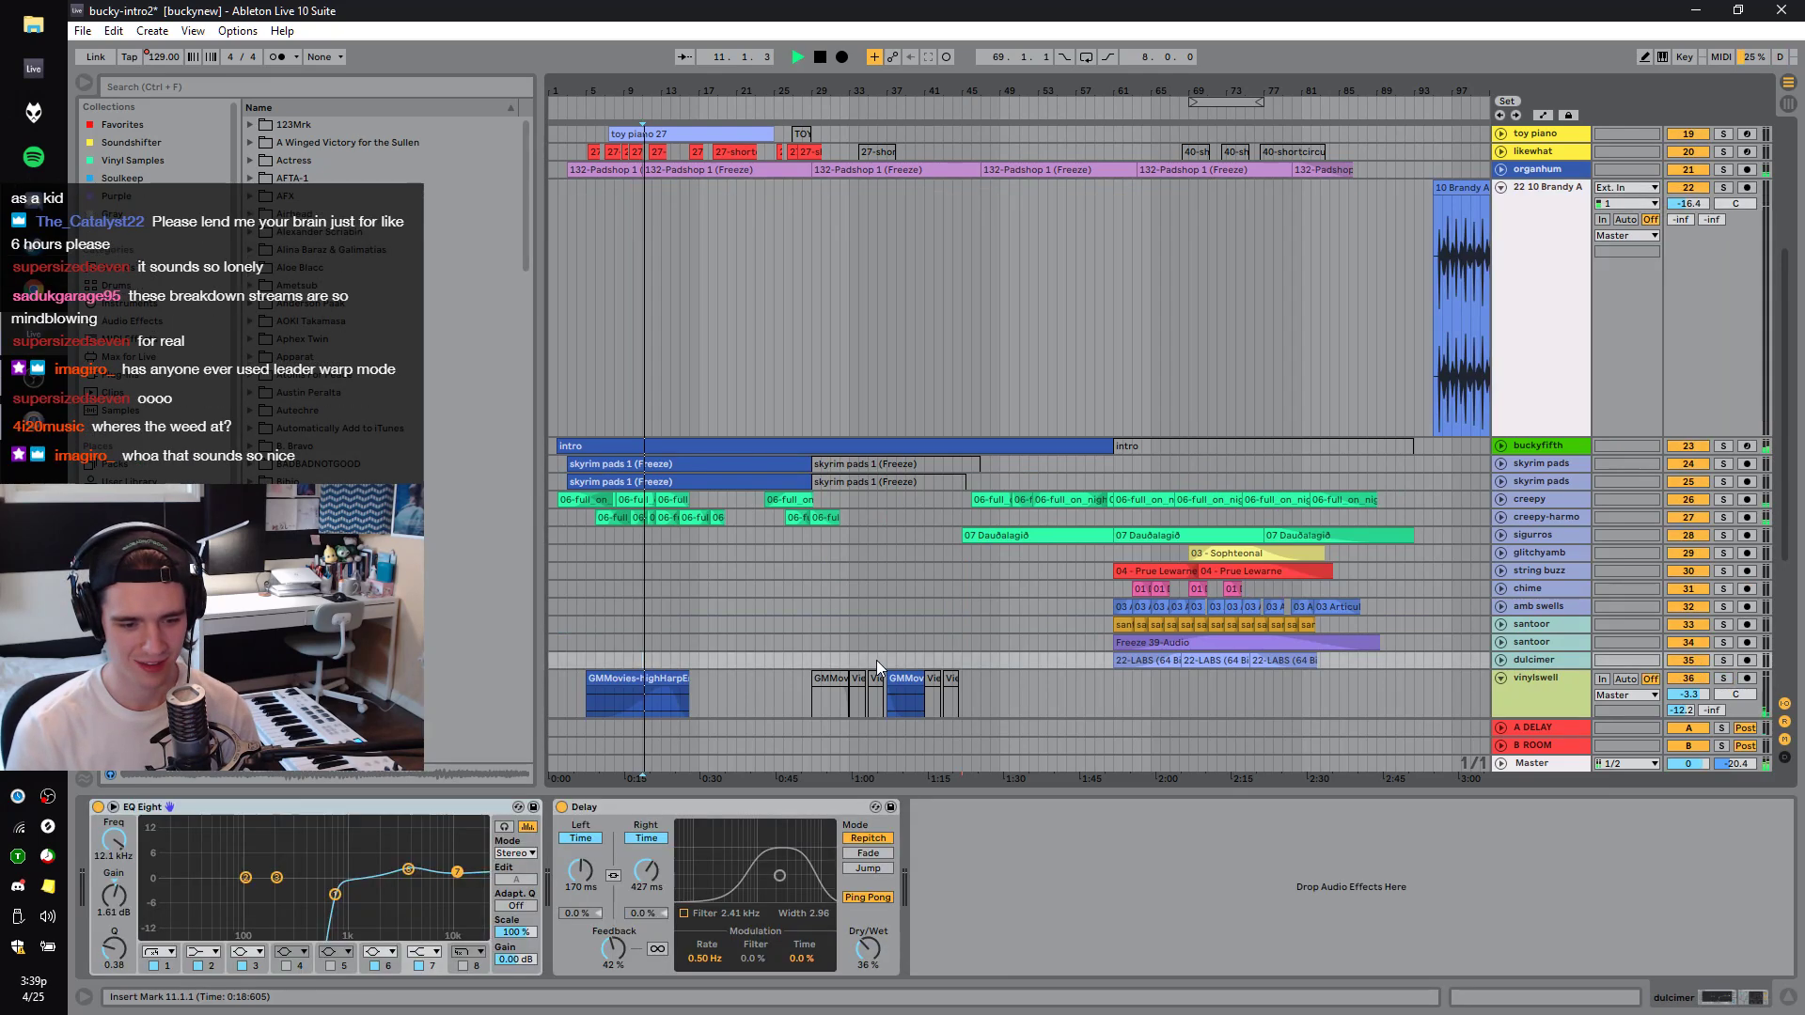
{"action": "key", "text": "space"}
{"action": "scroll", "coordinate": [890, 651], "scroll_direction": "down", "scroll_amount": 5}
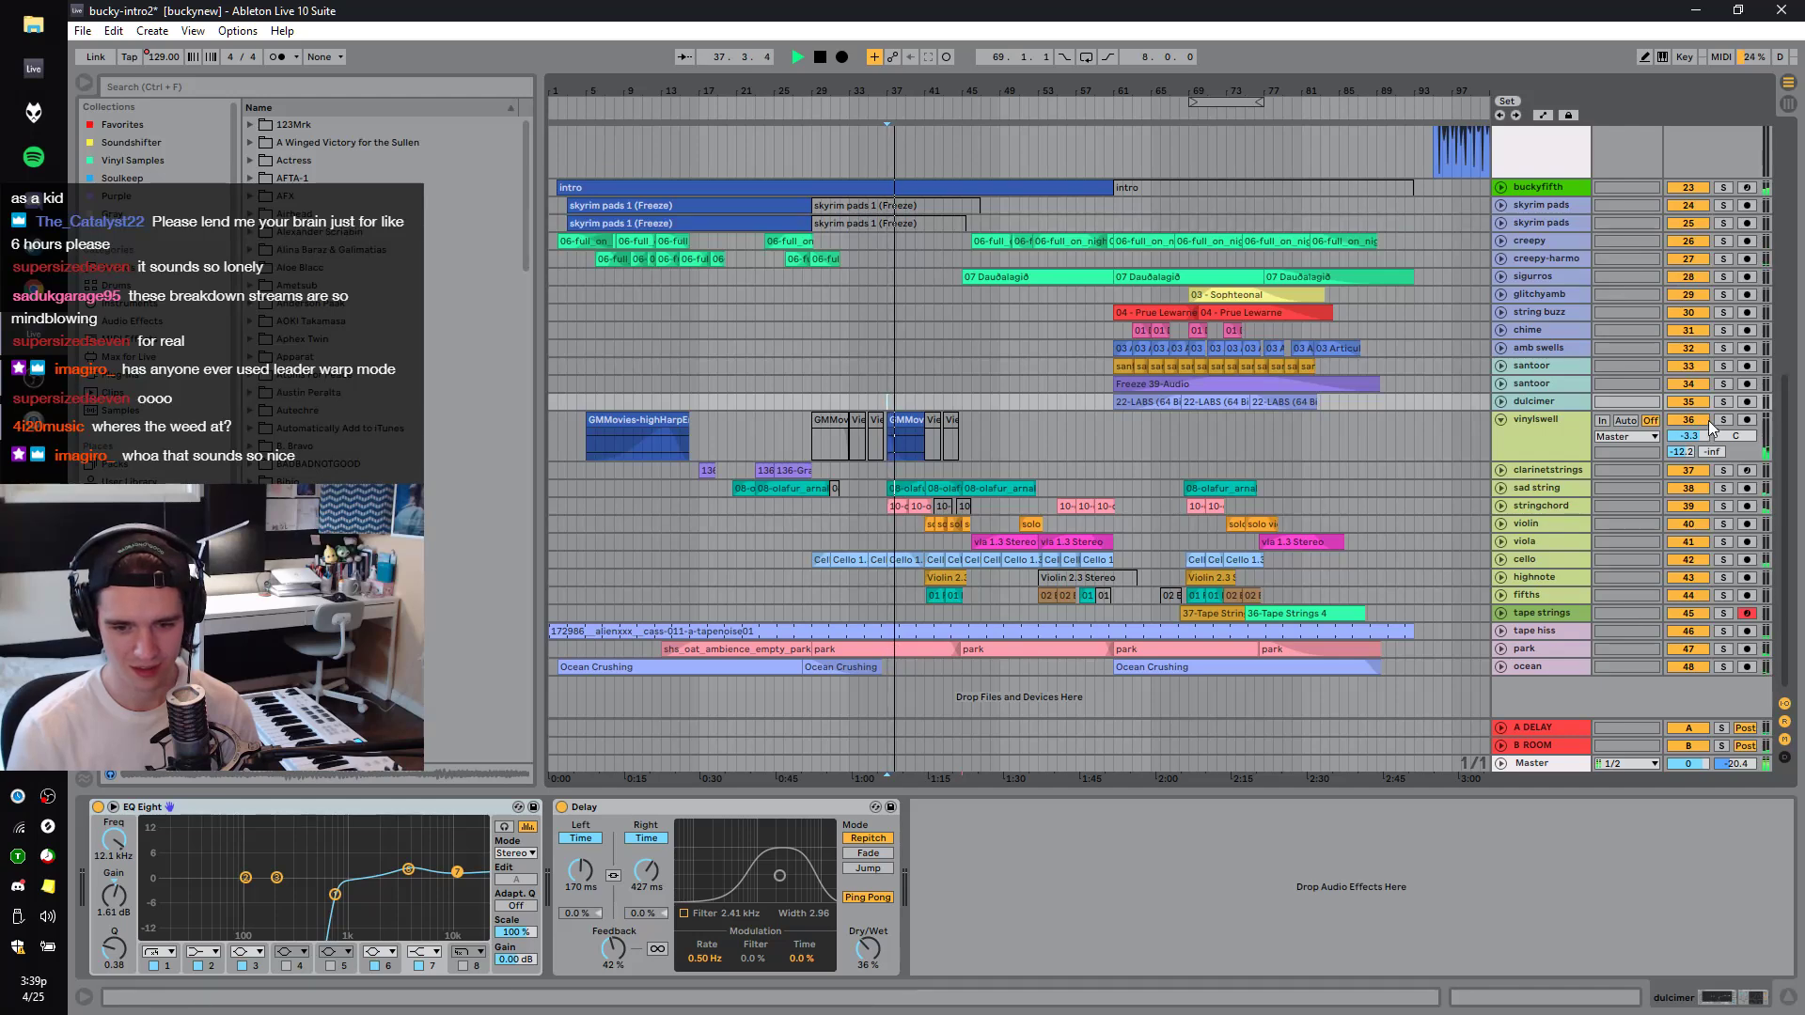
{"action": "key", "text": "space"}
Solo and unfold the amb swells track and play it from bar 71.
{"action": "left_click", "coordinate": [1208, 428]}
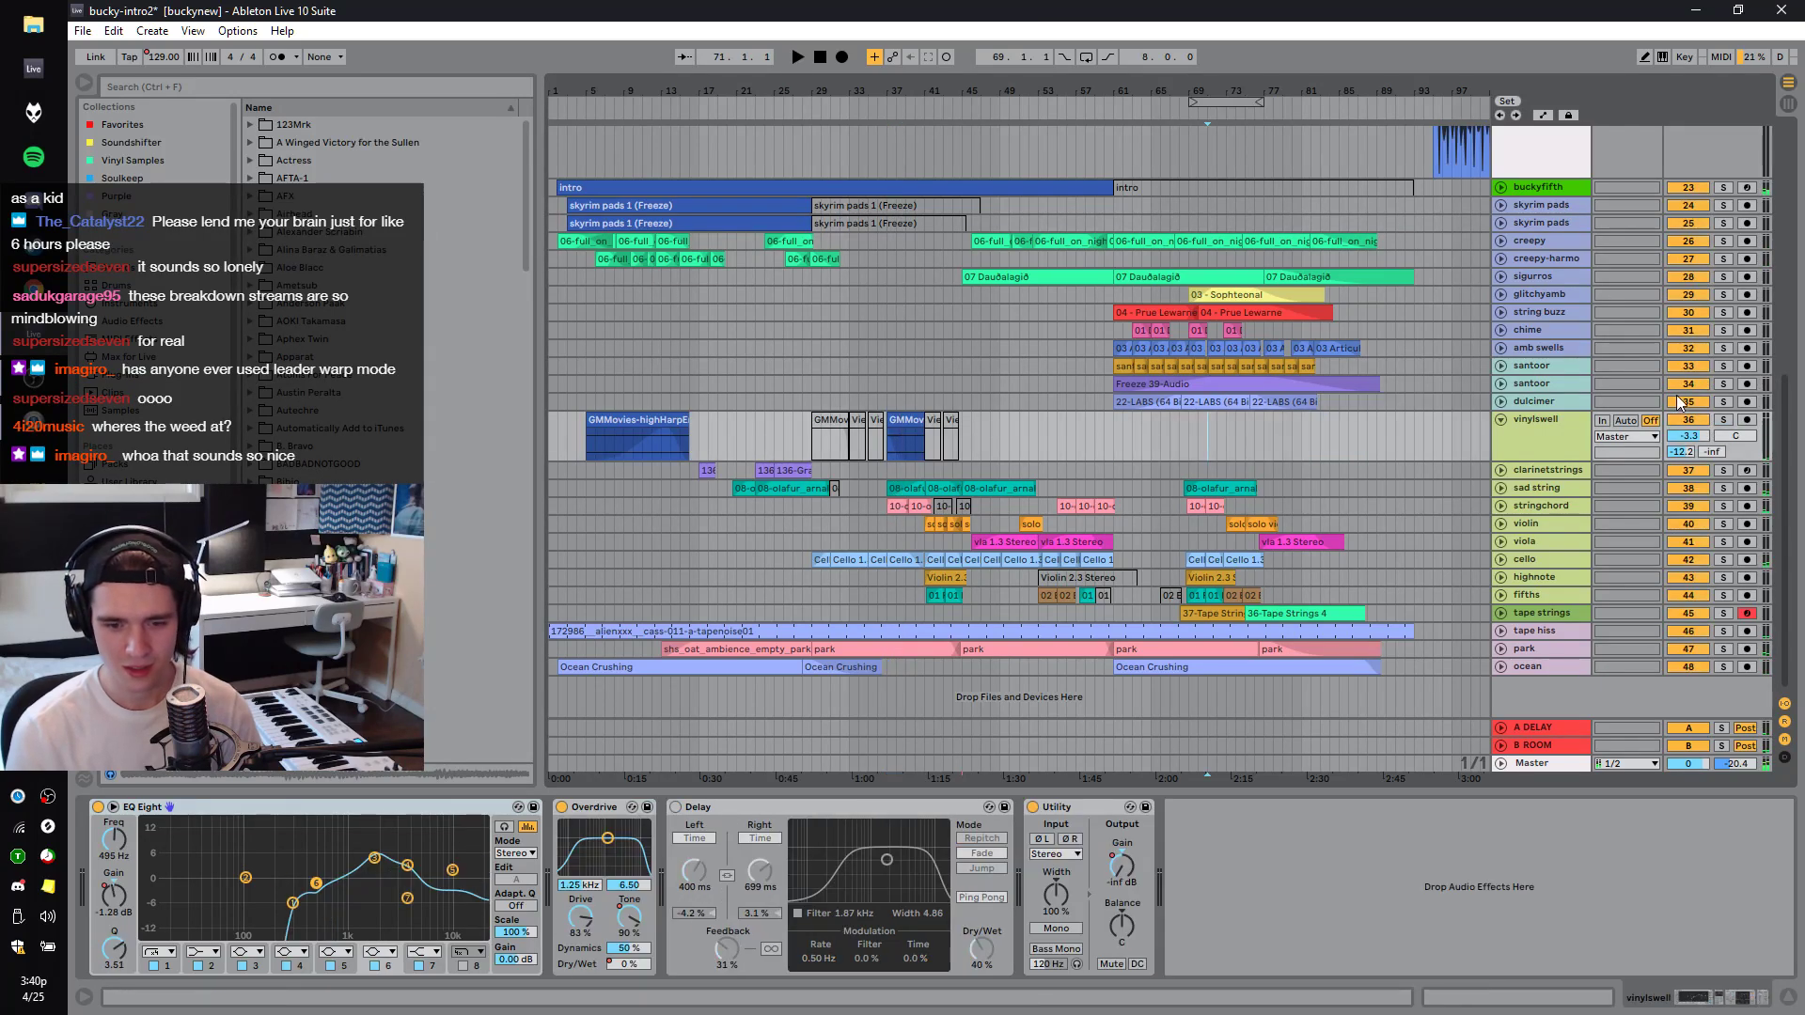
{"action": "left_click", "coordinate": [1551, 347]}
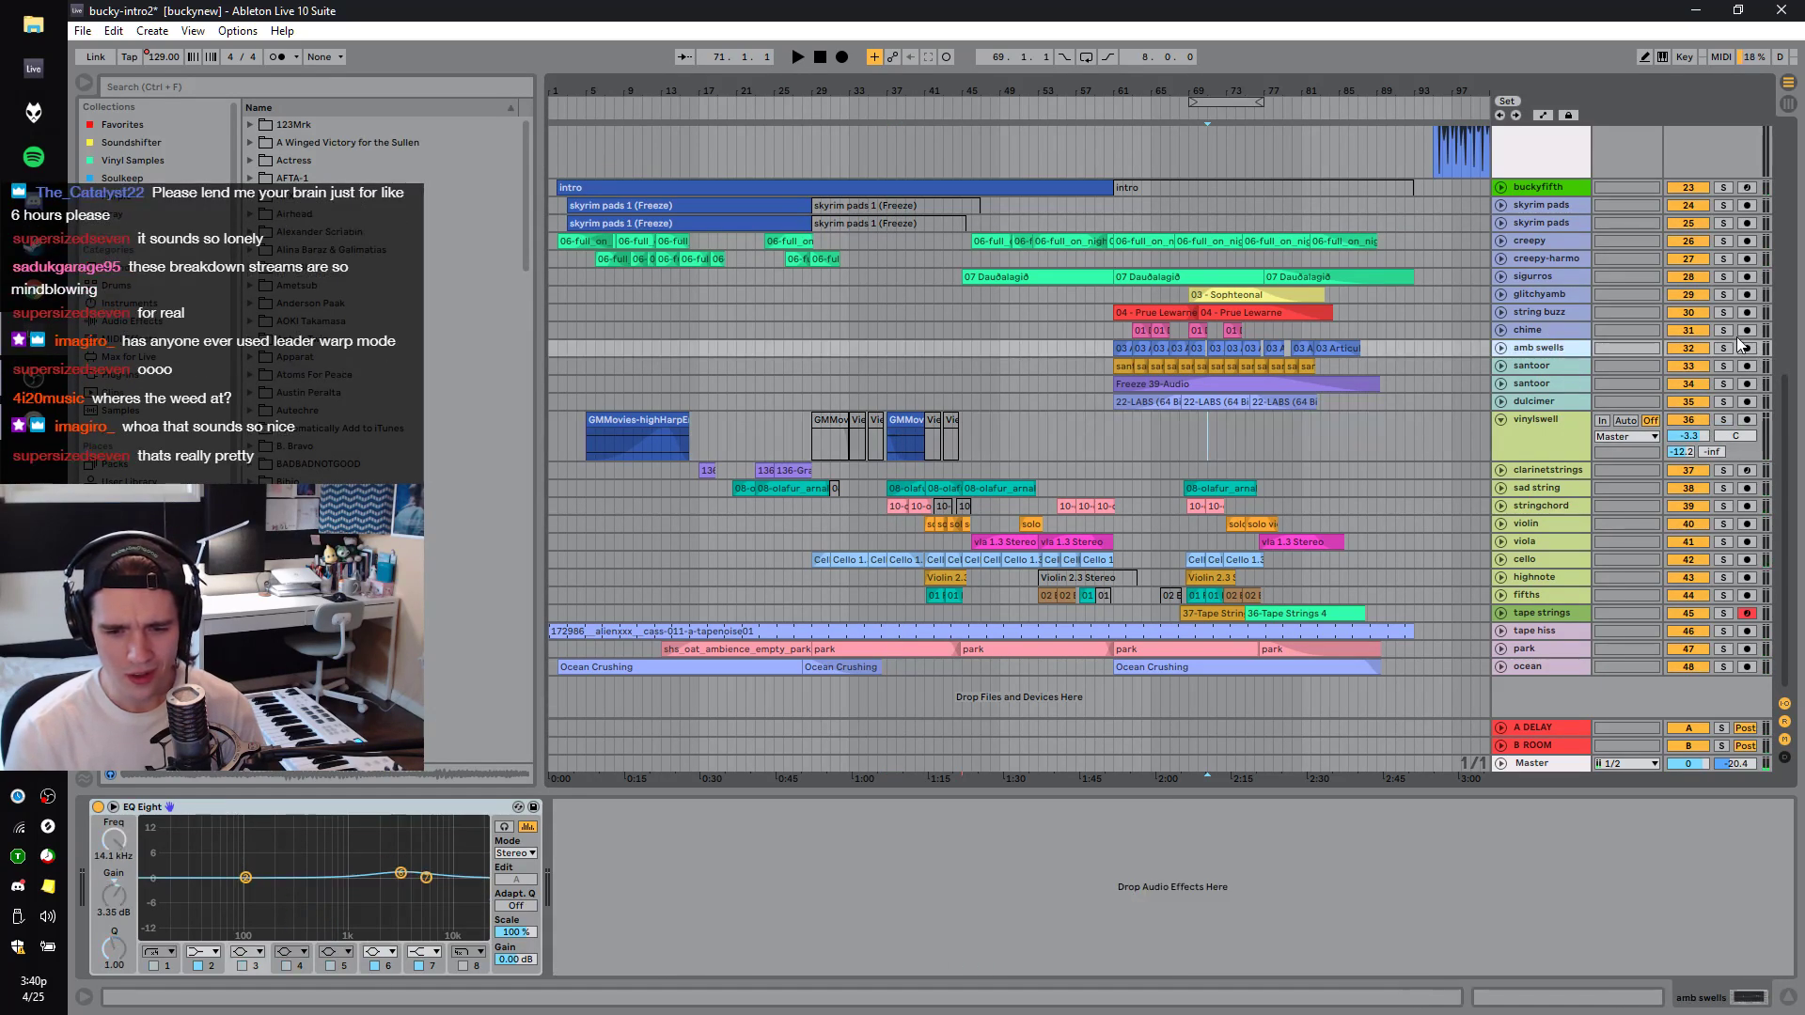
{"action": "left_click", "coordinate": [1724, 348]}
{"action": "key", "text": "space"}
{"action": "left_click", "coordinate": [1501, 347]}
{"action": "left_click_drag", "start_coordinate": [1209, 90], "coordinate": [1205, 393]}
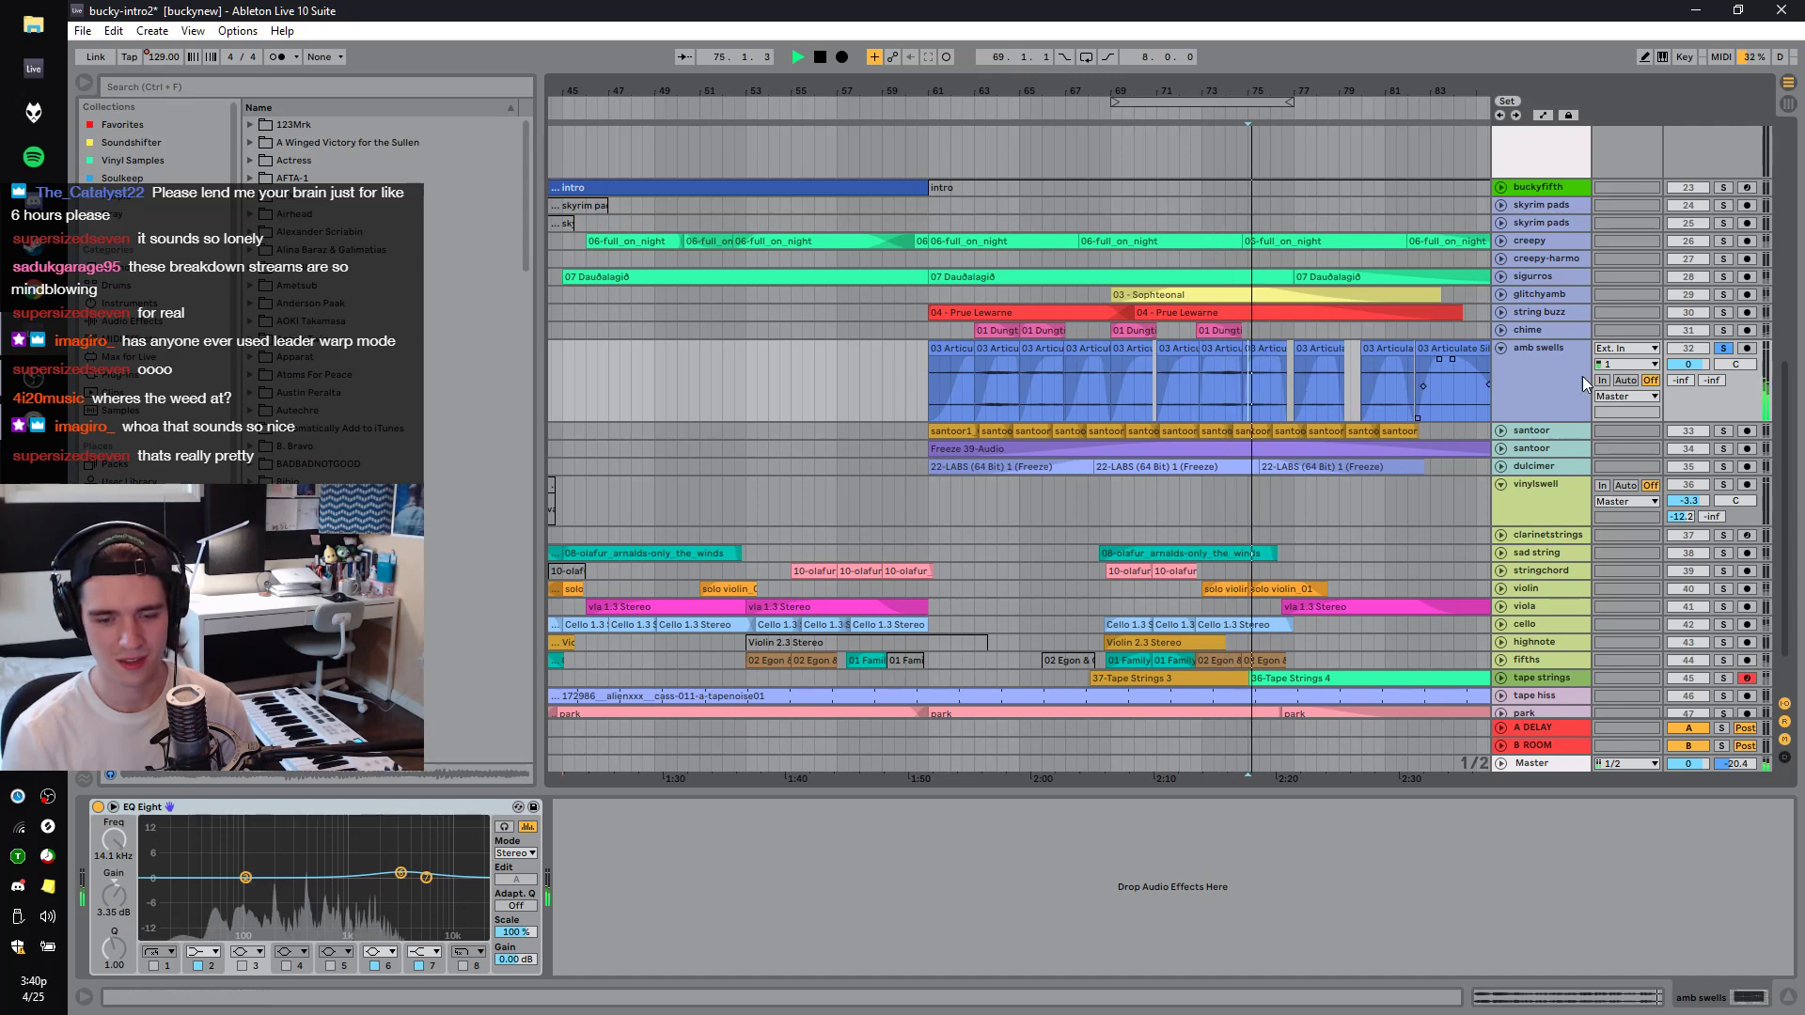
{"action": "key", "text": "space"}
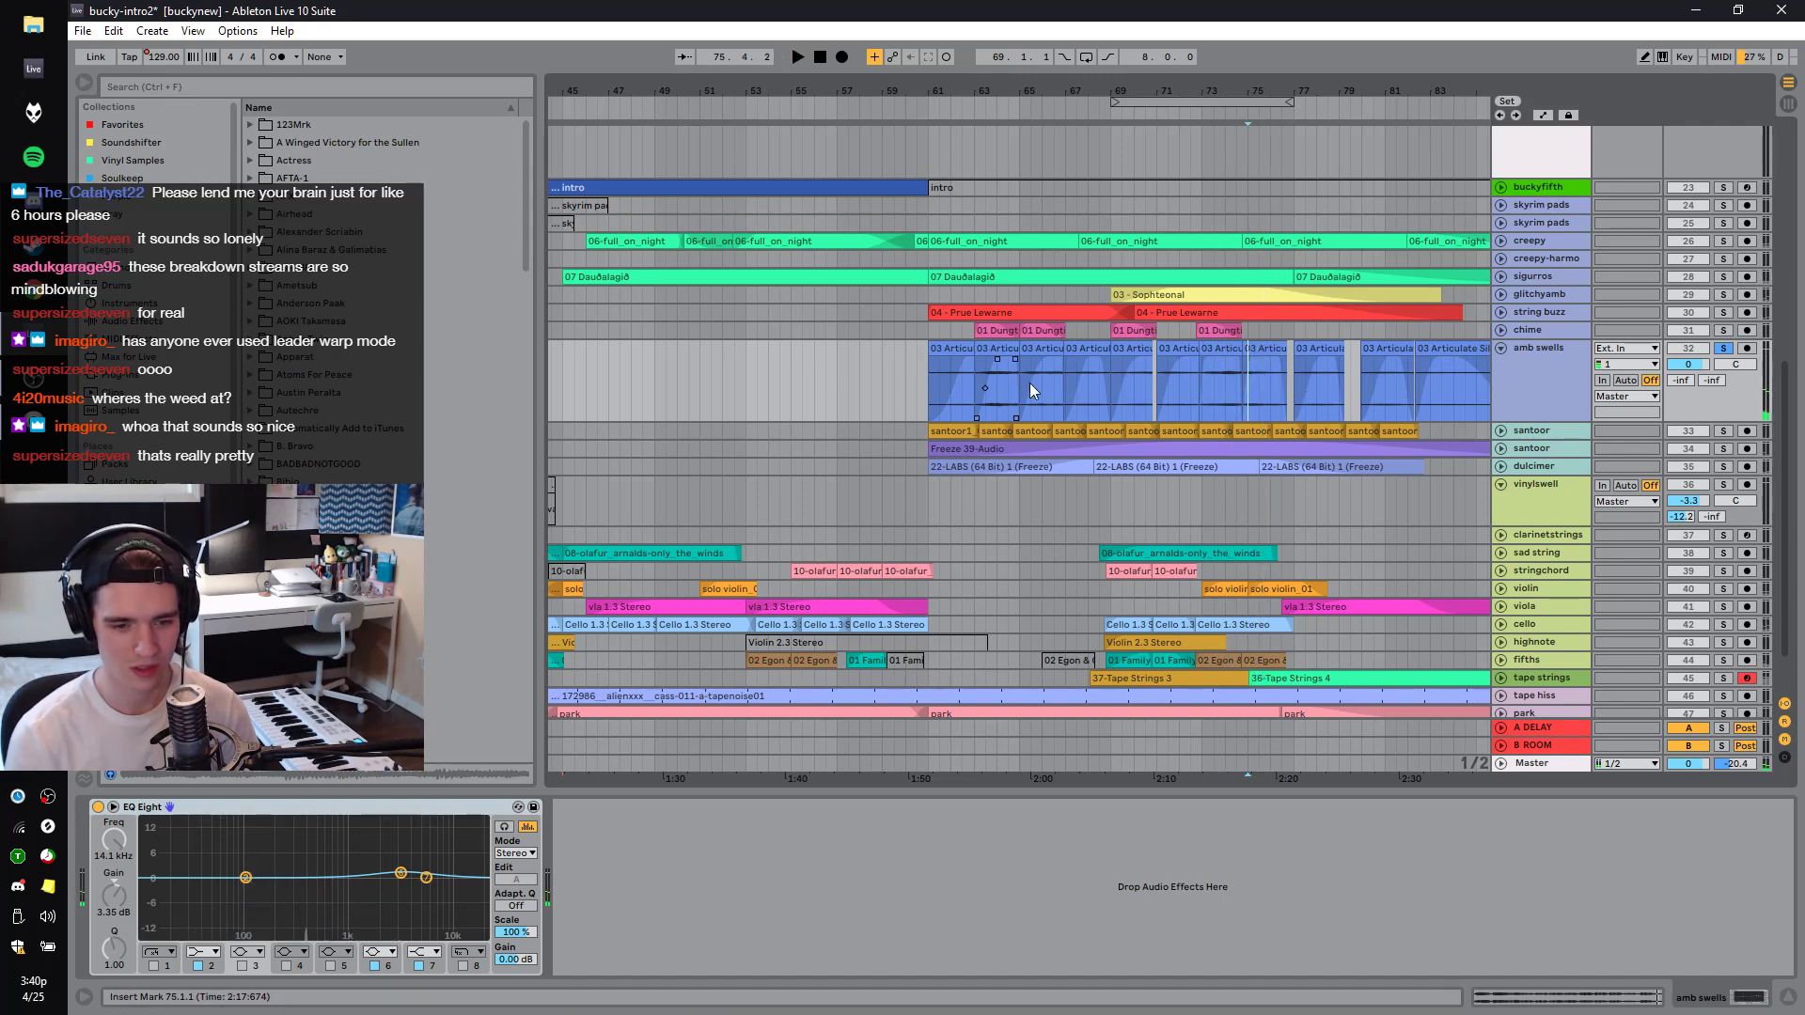
Open the Articulate Silences clip at bar 63 on amb swells and audition it.
{"action": "key", "text": "space"}
{"action": "left_click", "coordinate": [990, 344]}
{"action": "double_click", "coordinate": [989, 344]}
{"action": "key", "text": "space"}
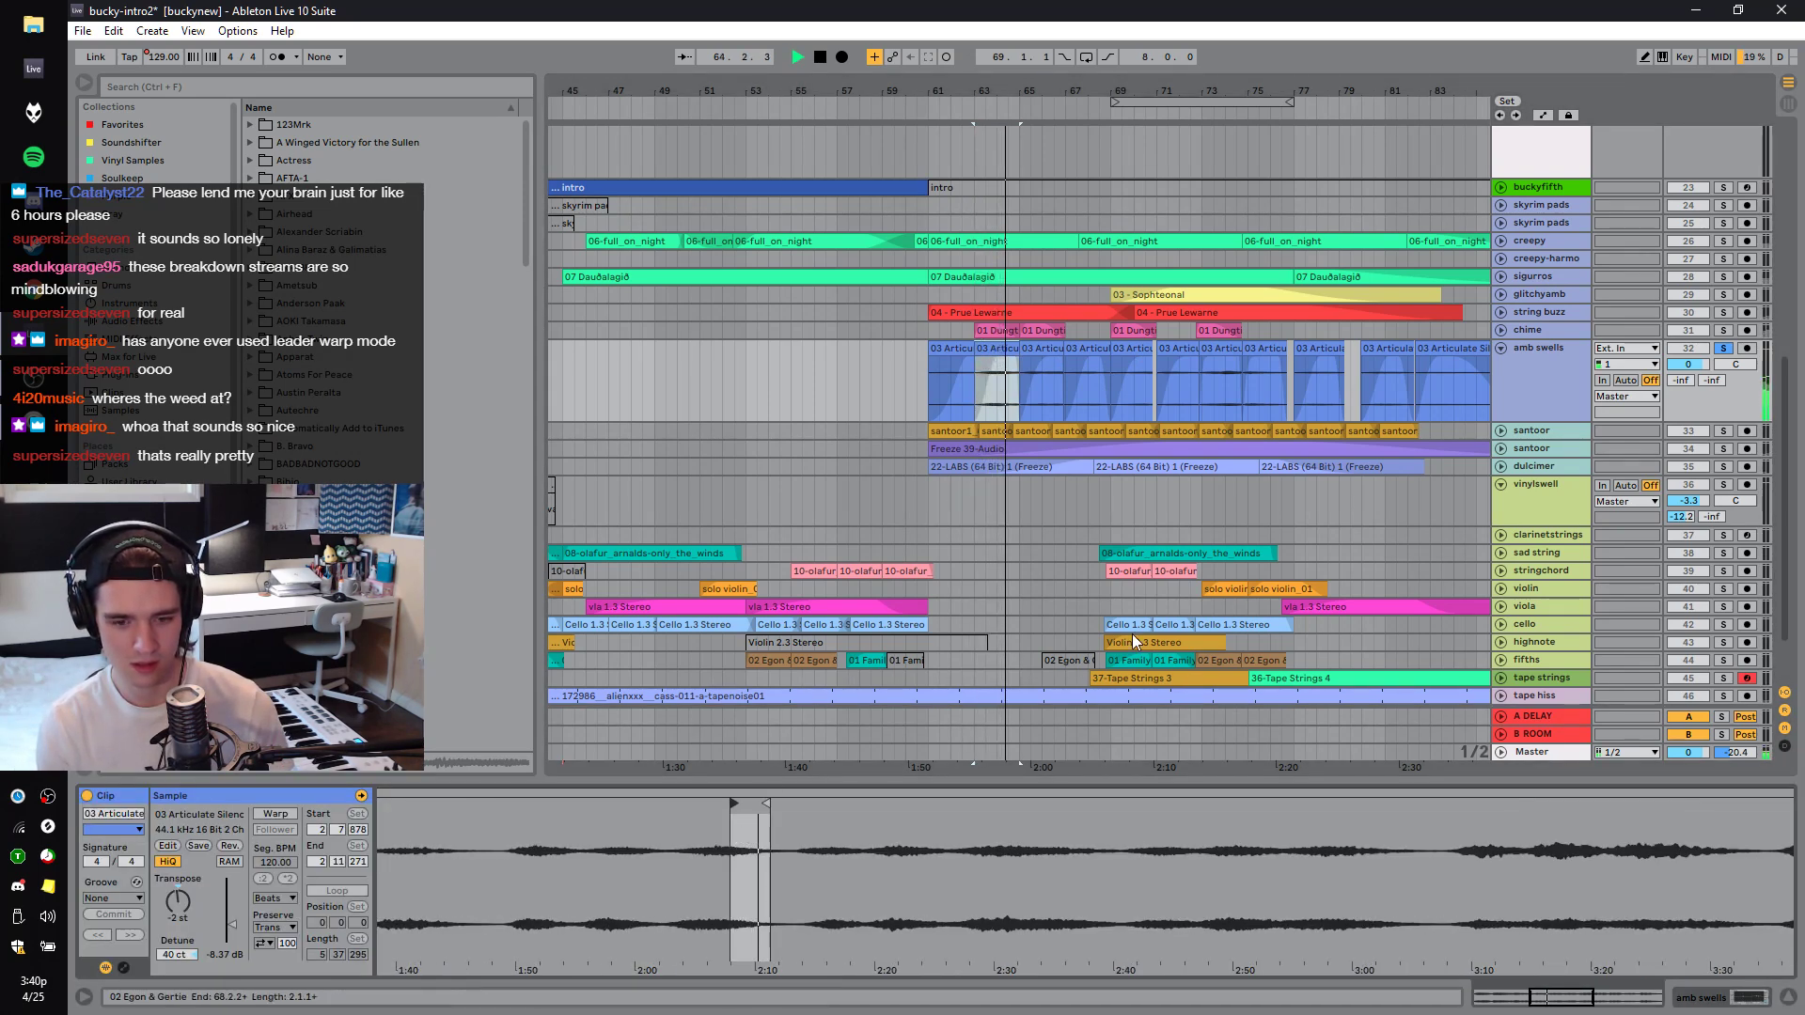
{"action": "key", "text": "space"}
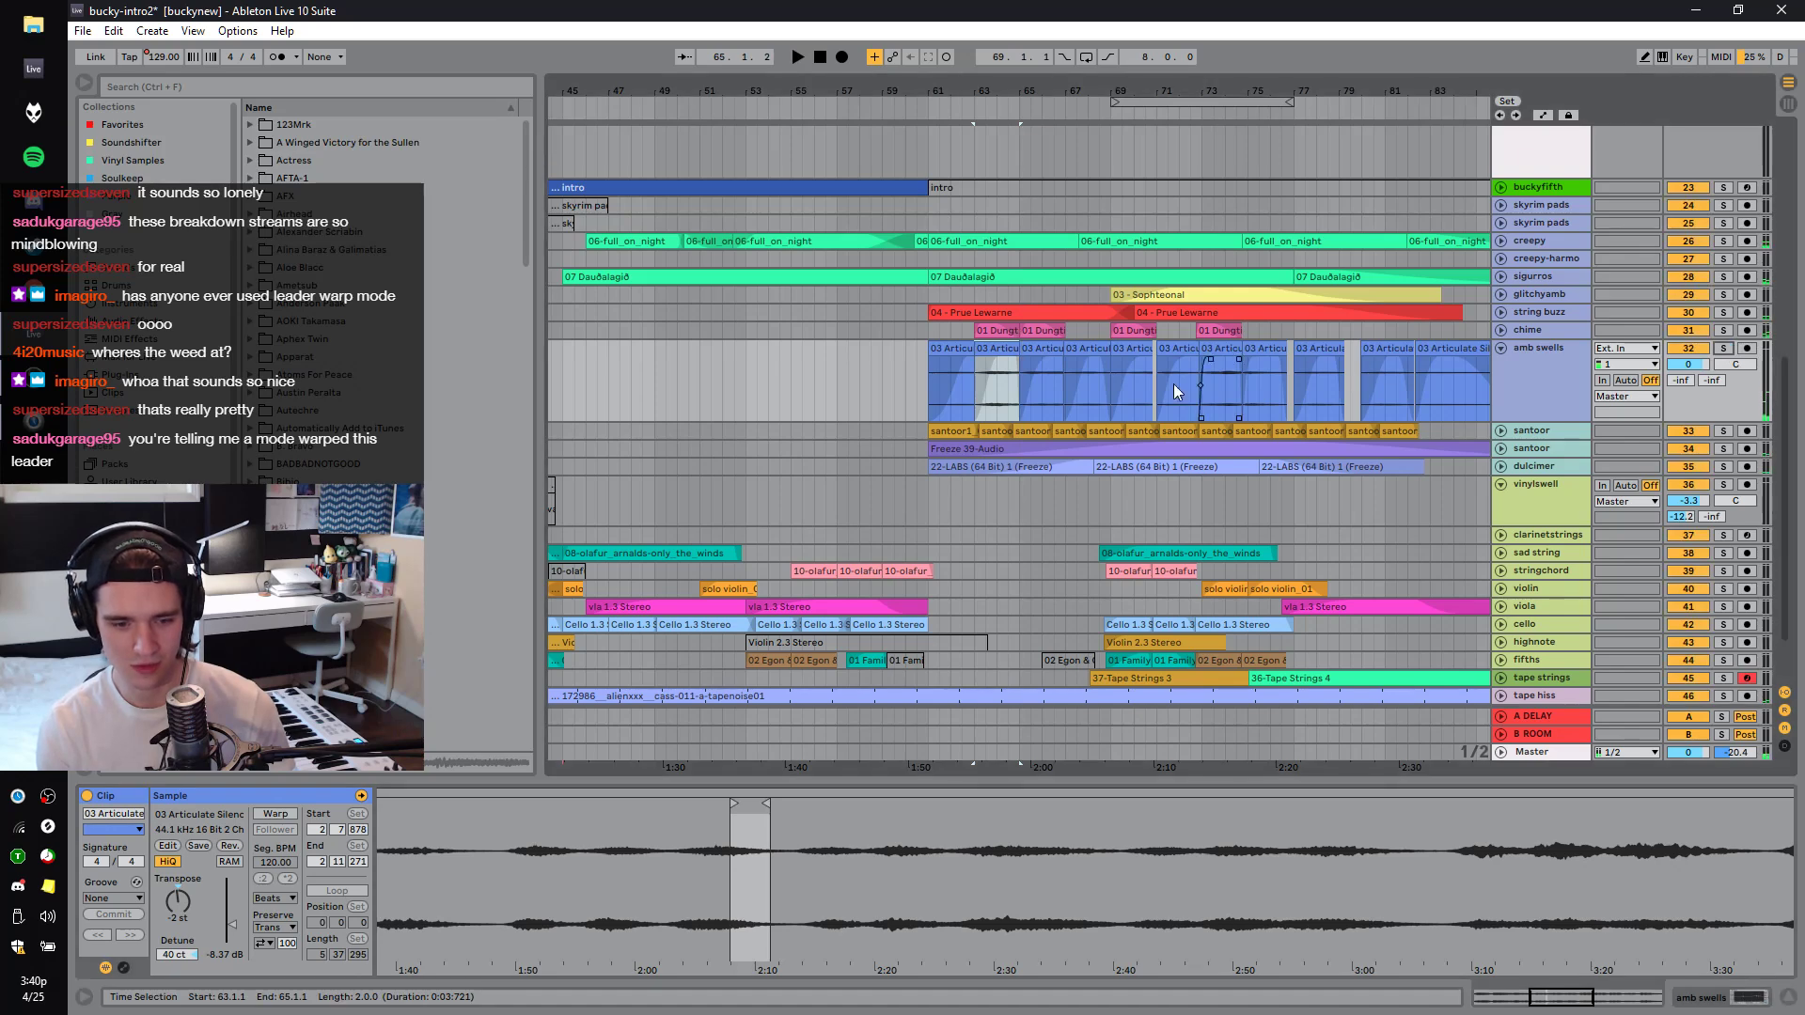
Play the full mix from bar 61 and again from bar 63 to hear the amb swells in context.
{"action": "key", "text": "space"}
{"action": "left_click", "coordinate": [927, 391]}
{"action": "key", "text": "space"}
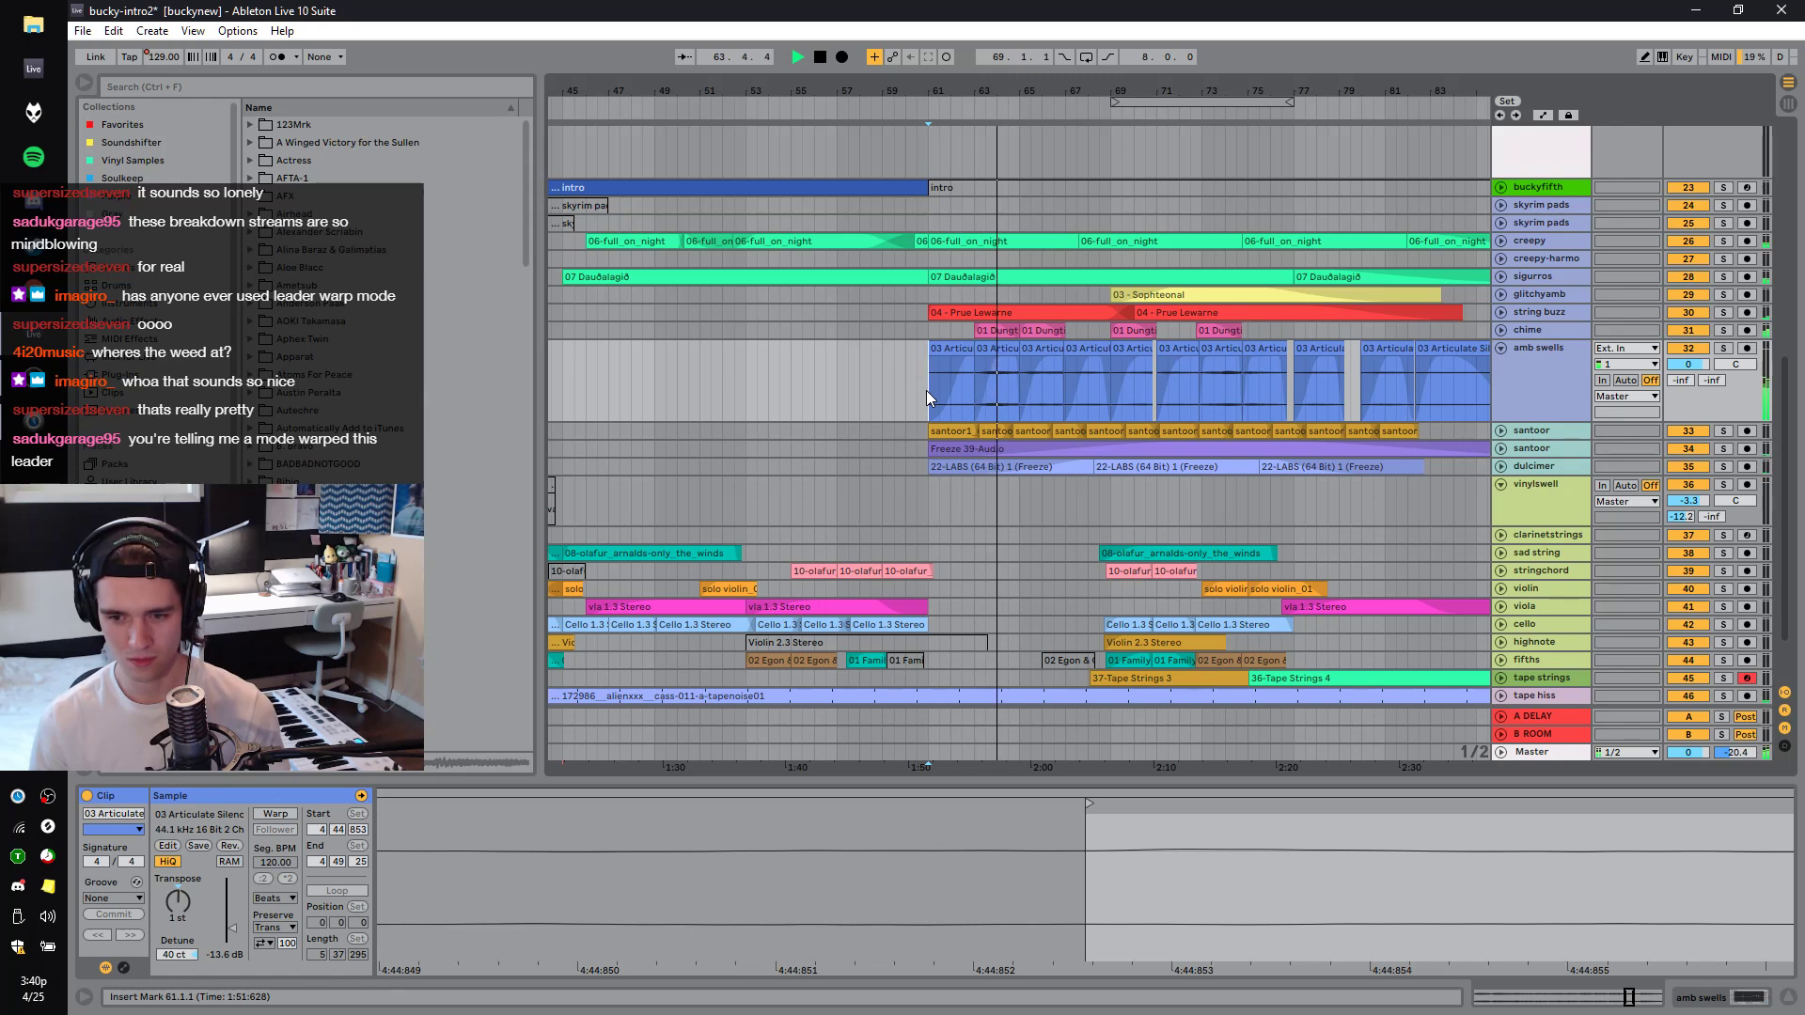
{"action": "key", "text": "space"}
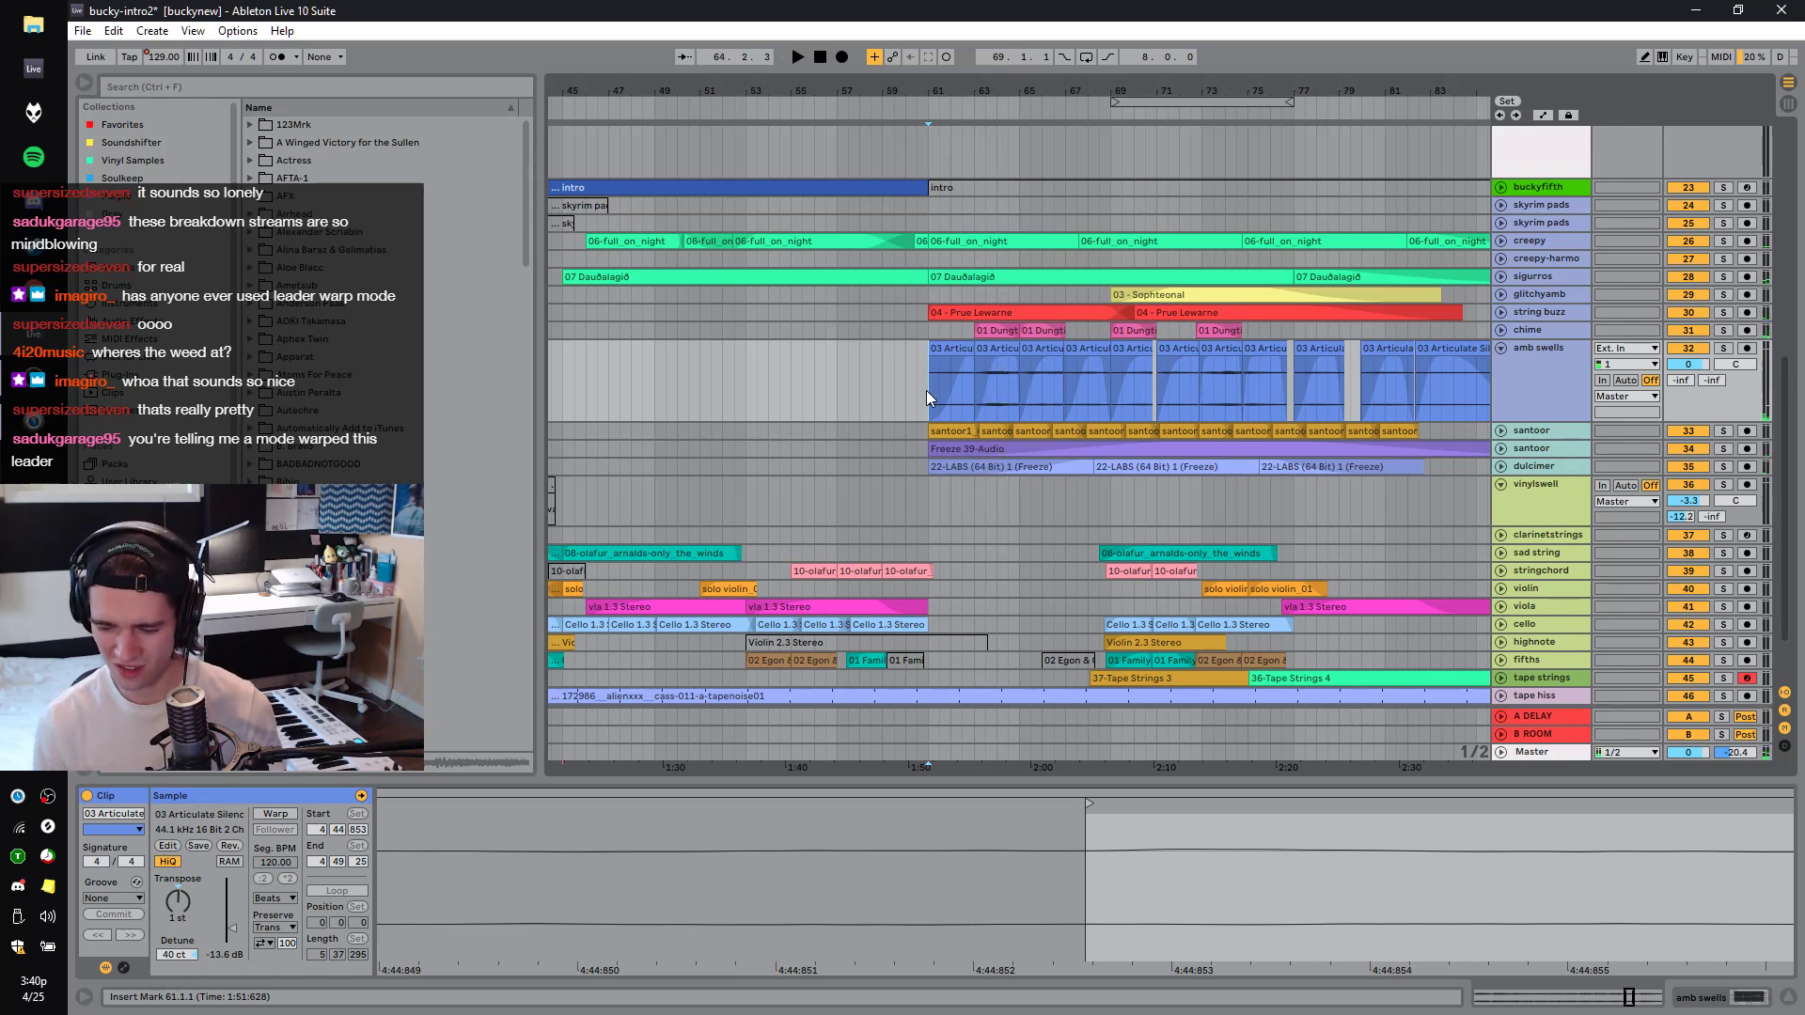
{"action": "left_click", "coordinate": [974, 401]}
{"action": "key", "text": "space"}
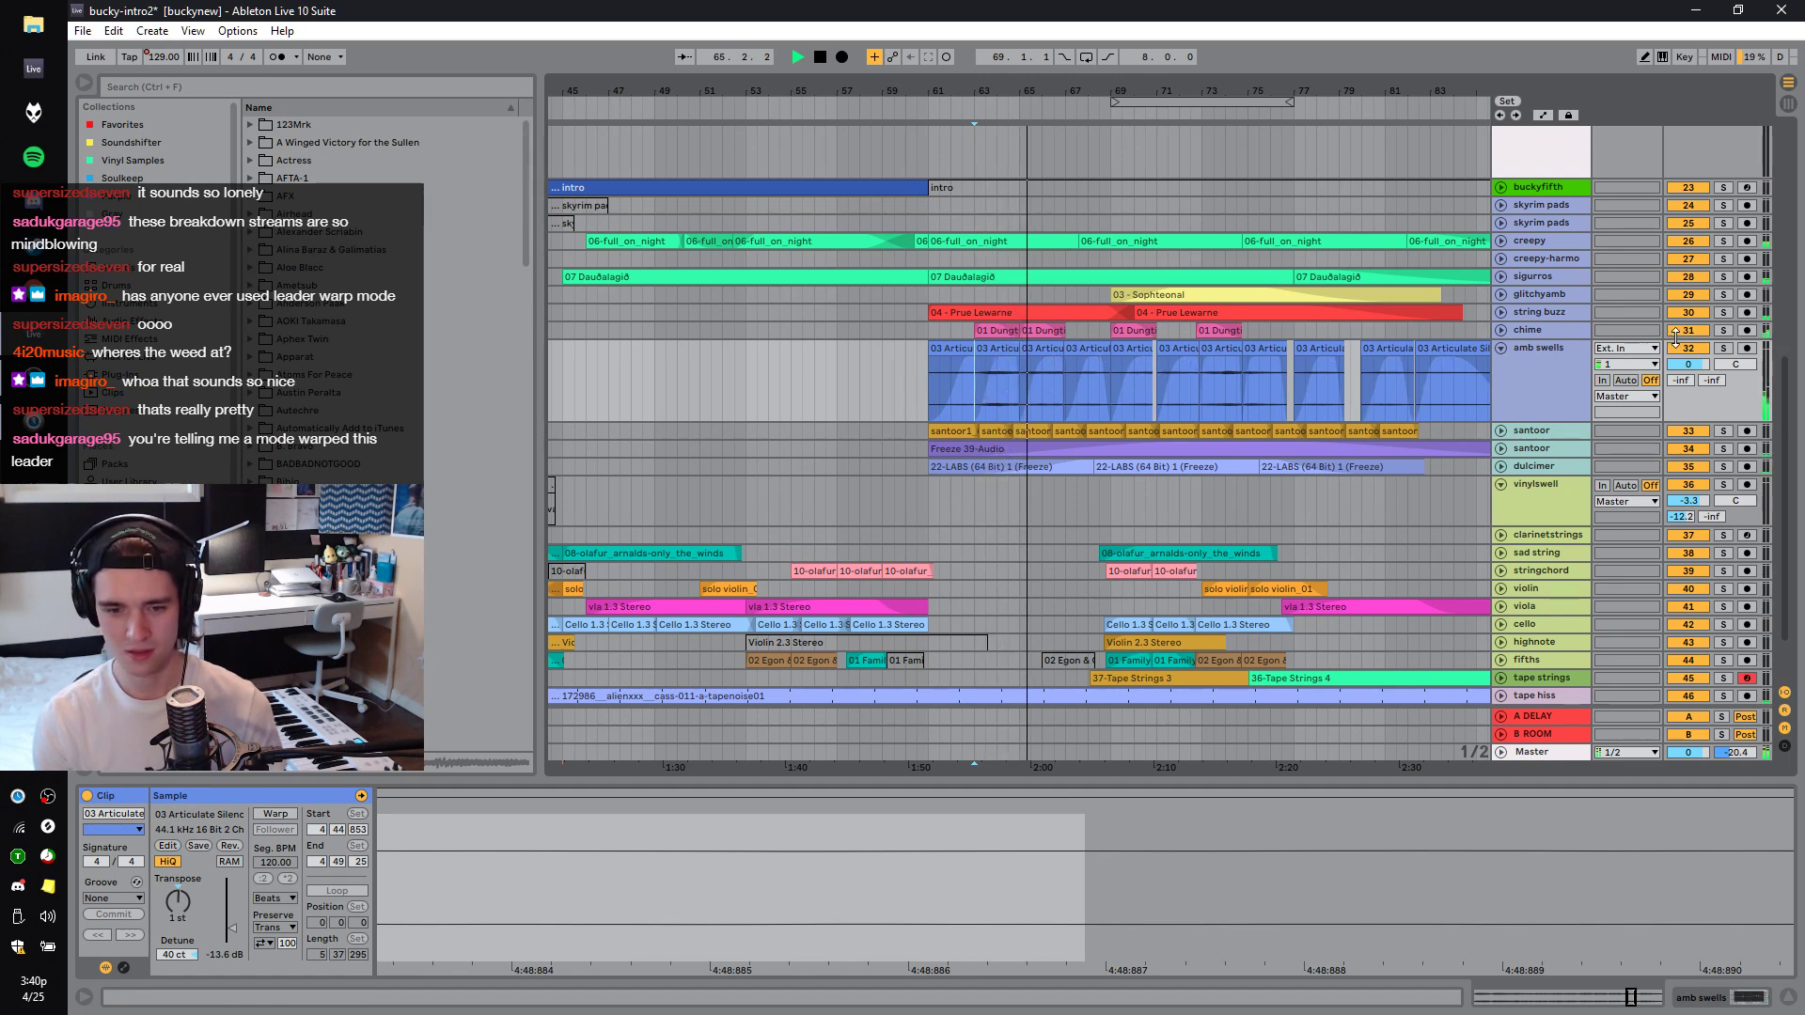
Solo the chime track and play it from bar 63.
{"action": "left_click", "coordinate": [1724, 330]}
{"action": "key", "text": "space"}
{"action": "key", "text": "space"}
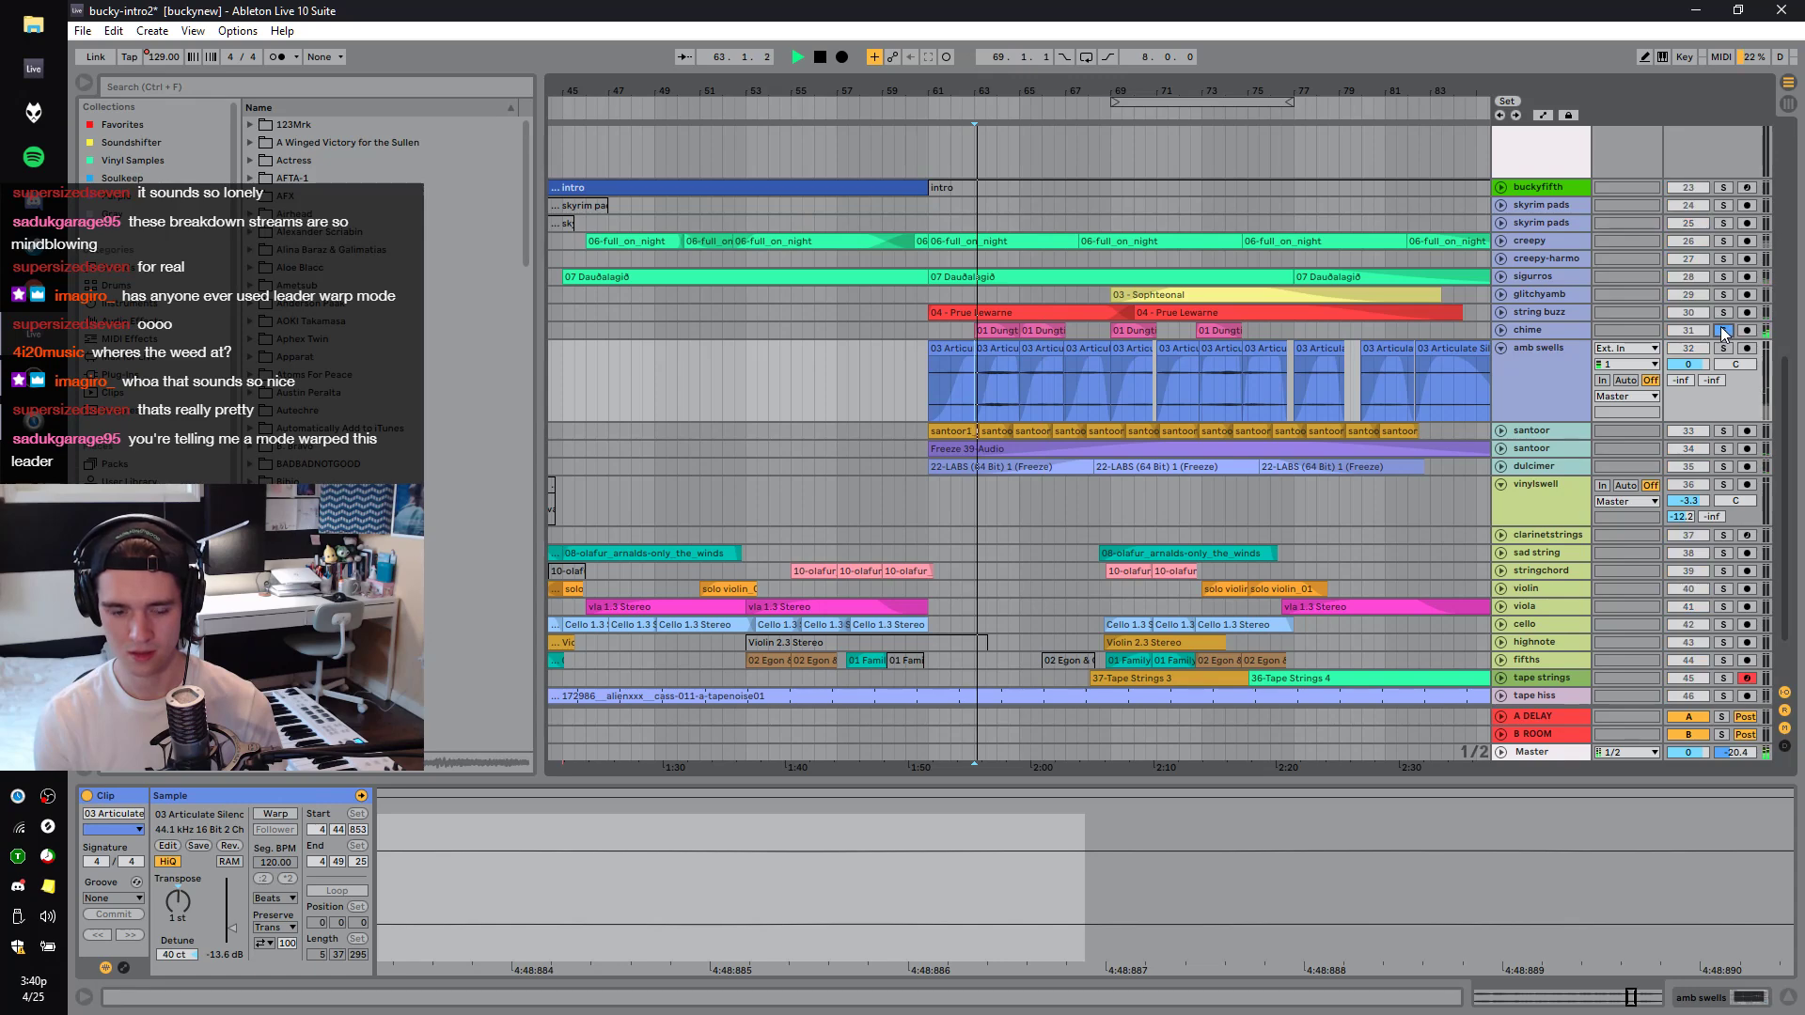
{"action": "key", "text": "space"}
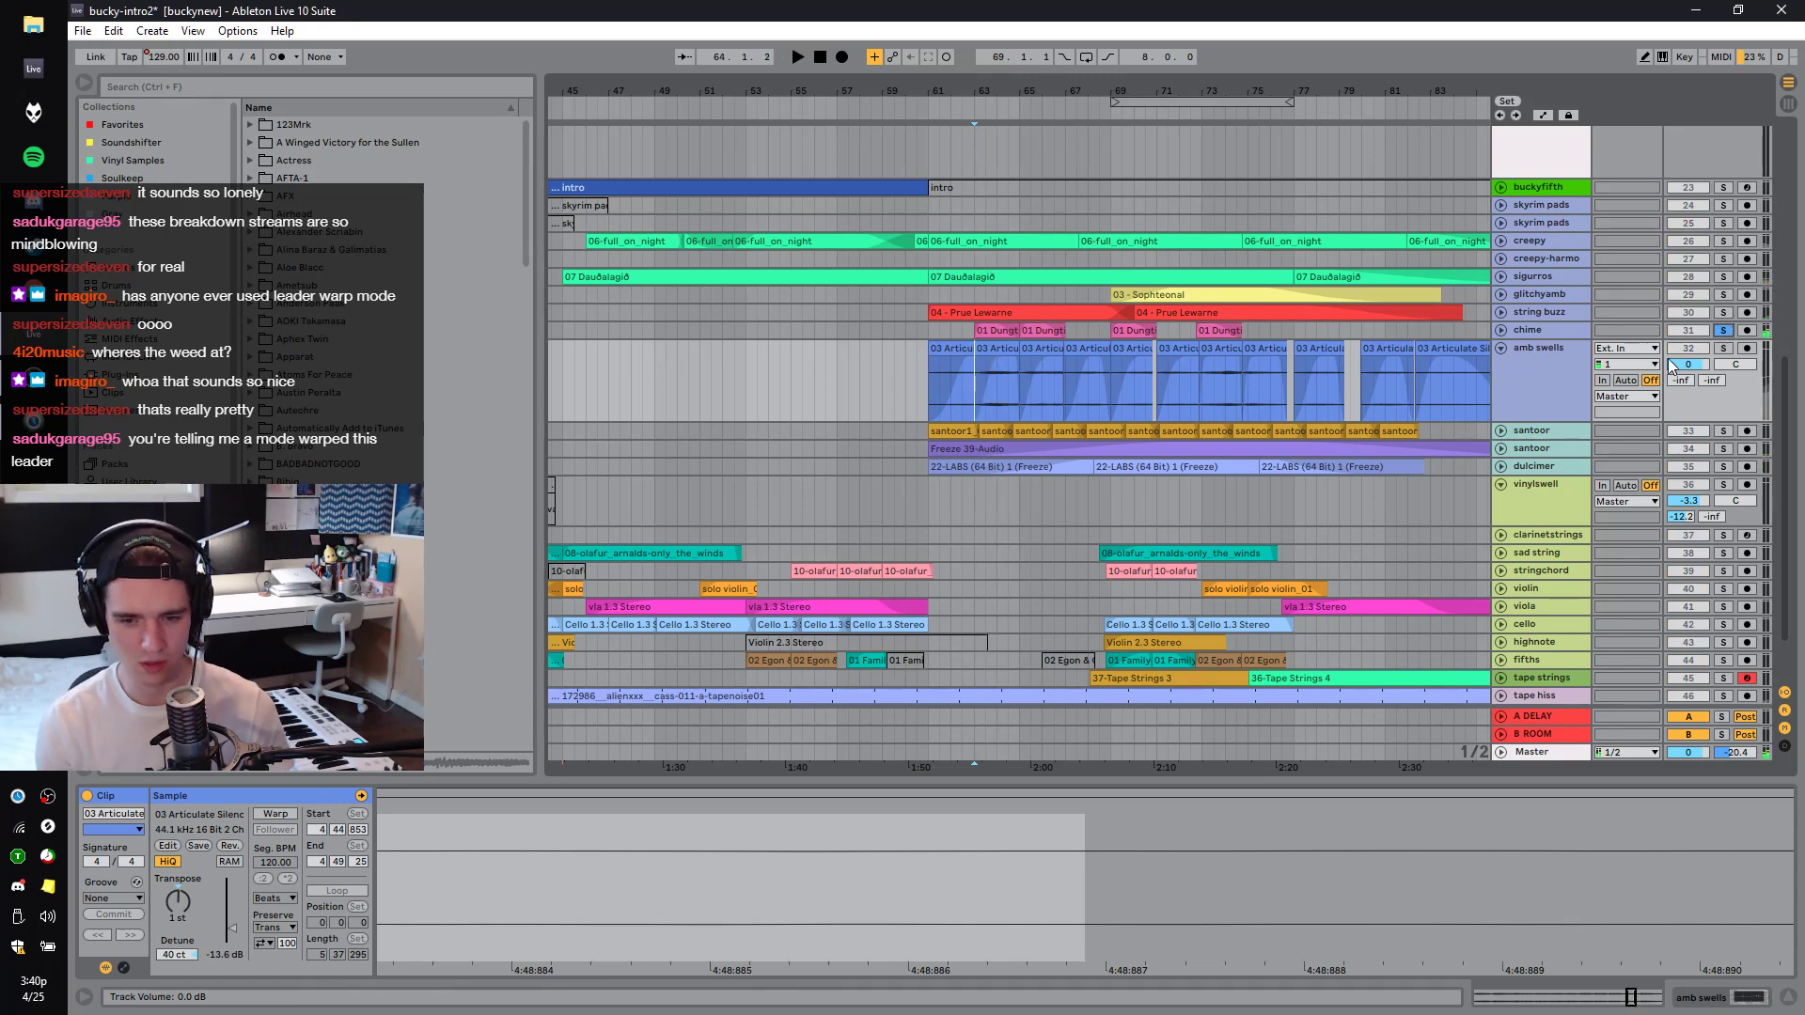
Solo amb swells together with chime and play both from bar 63.
{"action": "key", "text": "space"}
{"action": "left_click_drag", "start_coordinate": [1007, 91], "coordinate": [1006, 179]}
{"action": "scroll", "coordinate": [1186, 369], "scroll_direction": "down", "scroll_amount": 2}
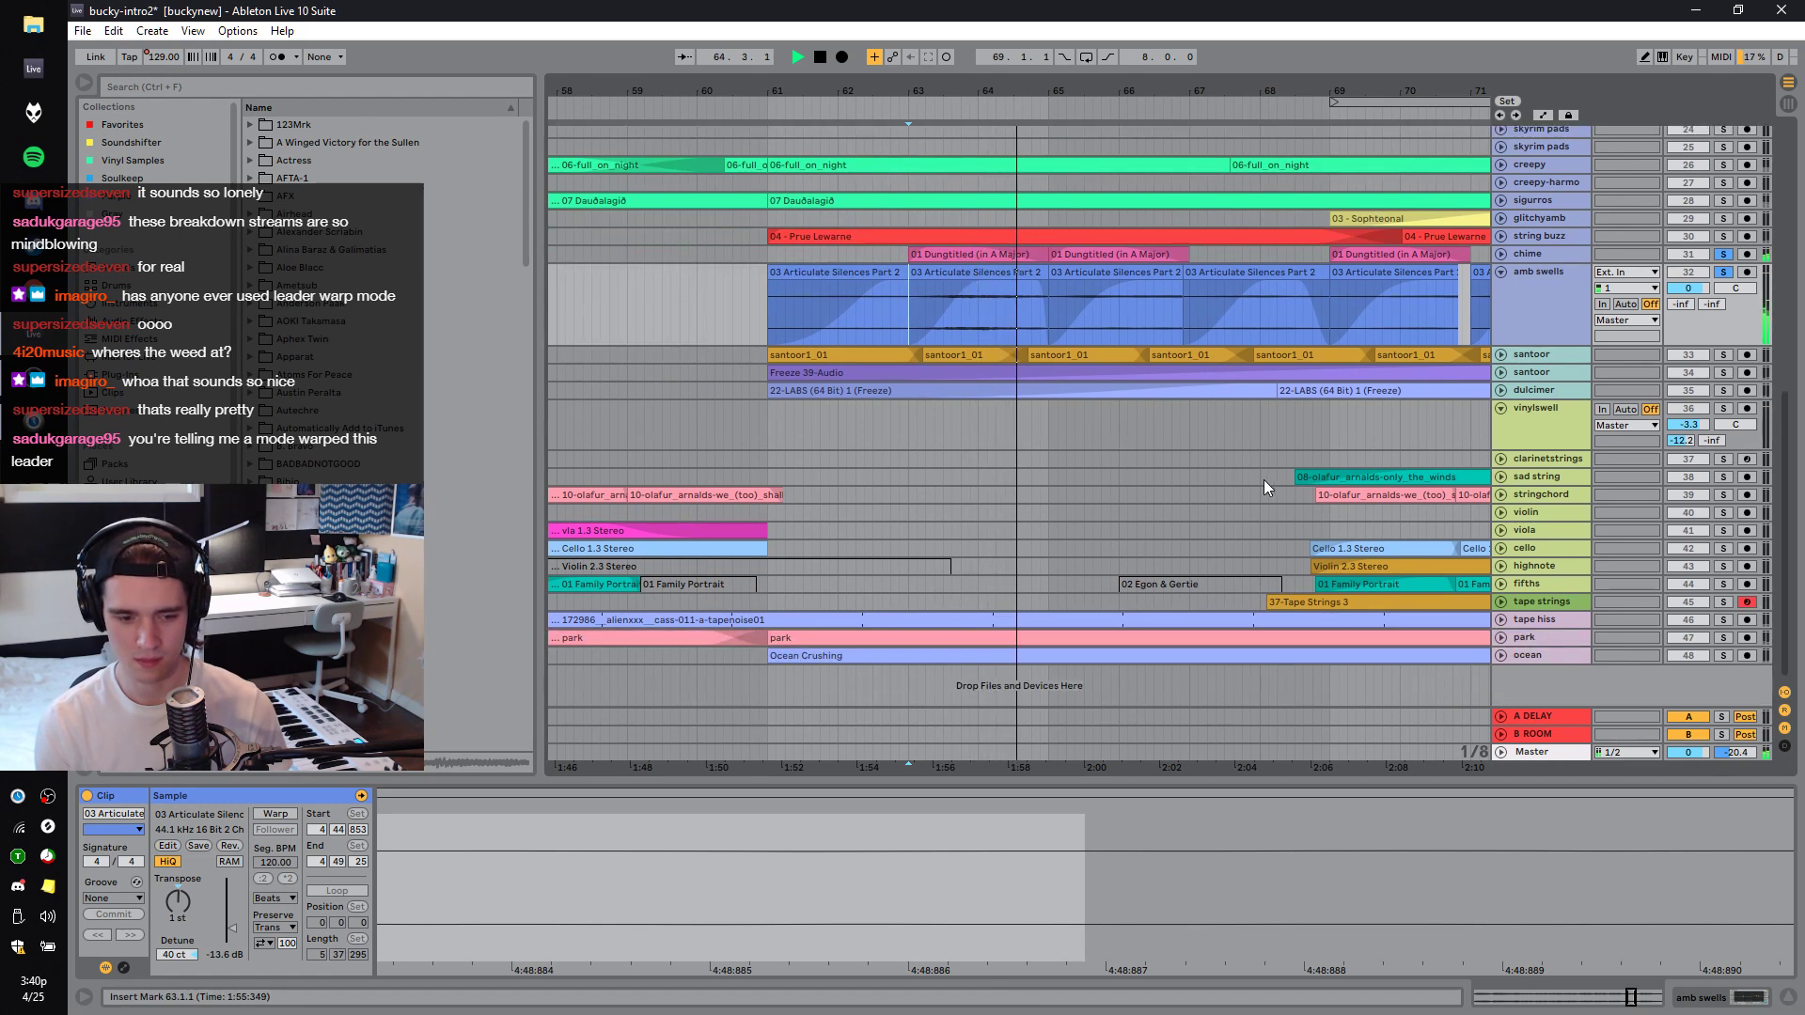
Unsolo chime and amb swells, solo tape hiss, park and ocean, and play the three together.
{"action": "scroll", "coordinate": [1379, 425], "scroll_direction": "up", "scroll_amount": 8}
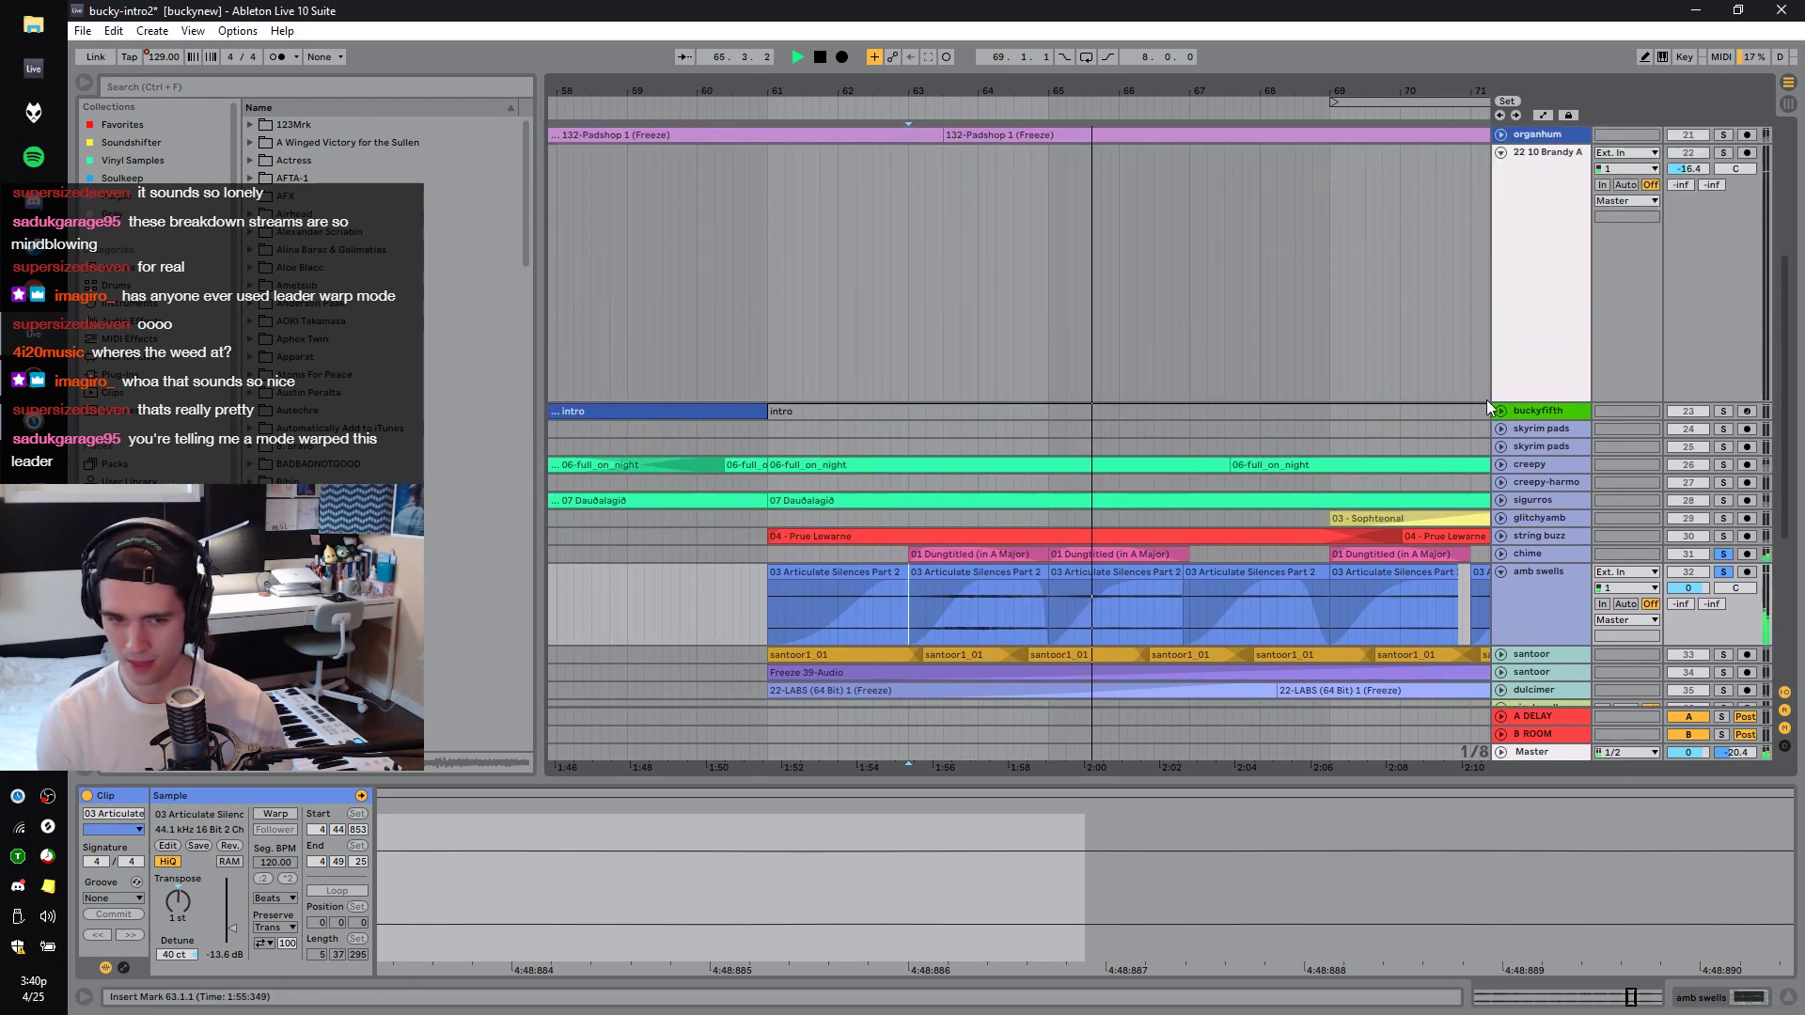
{"action": "left_click", "coordinate": [1723, 537]}
{"action": "left_click", "coordinate": [1723, 537]}
{"action": "left_click_drag", "start_coordinate": [1241, 91], "coordinate": [1241, 32]}
{"action": "scroll", "coordinate": [1065, 203], "scroll_direction": "down", "scroll_amount": 6}
{"action": "key", "text": "space"}
{"action": "left_click", "coordinate": [1723, 656]}
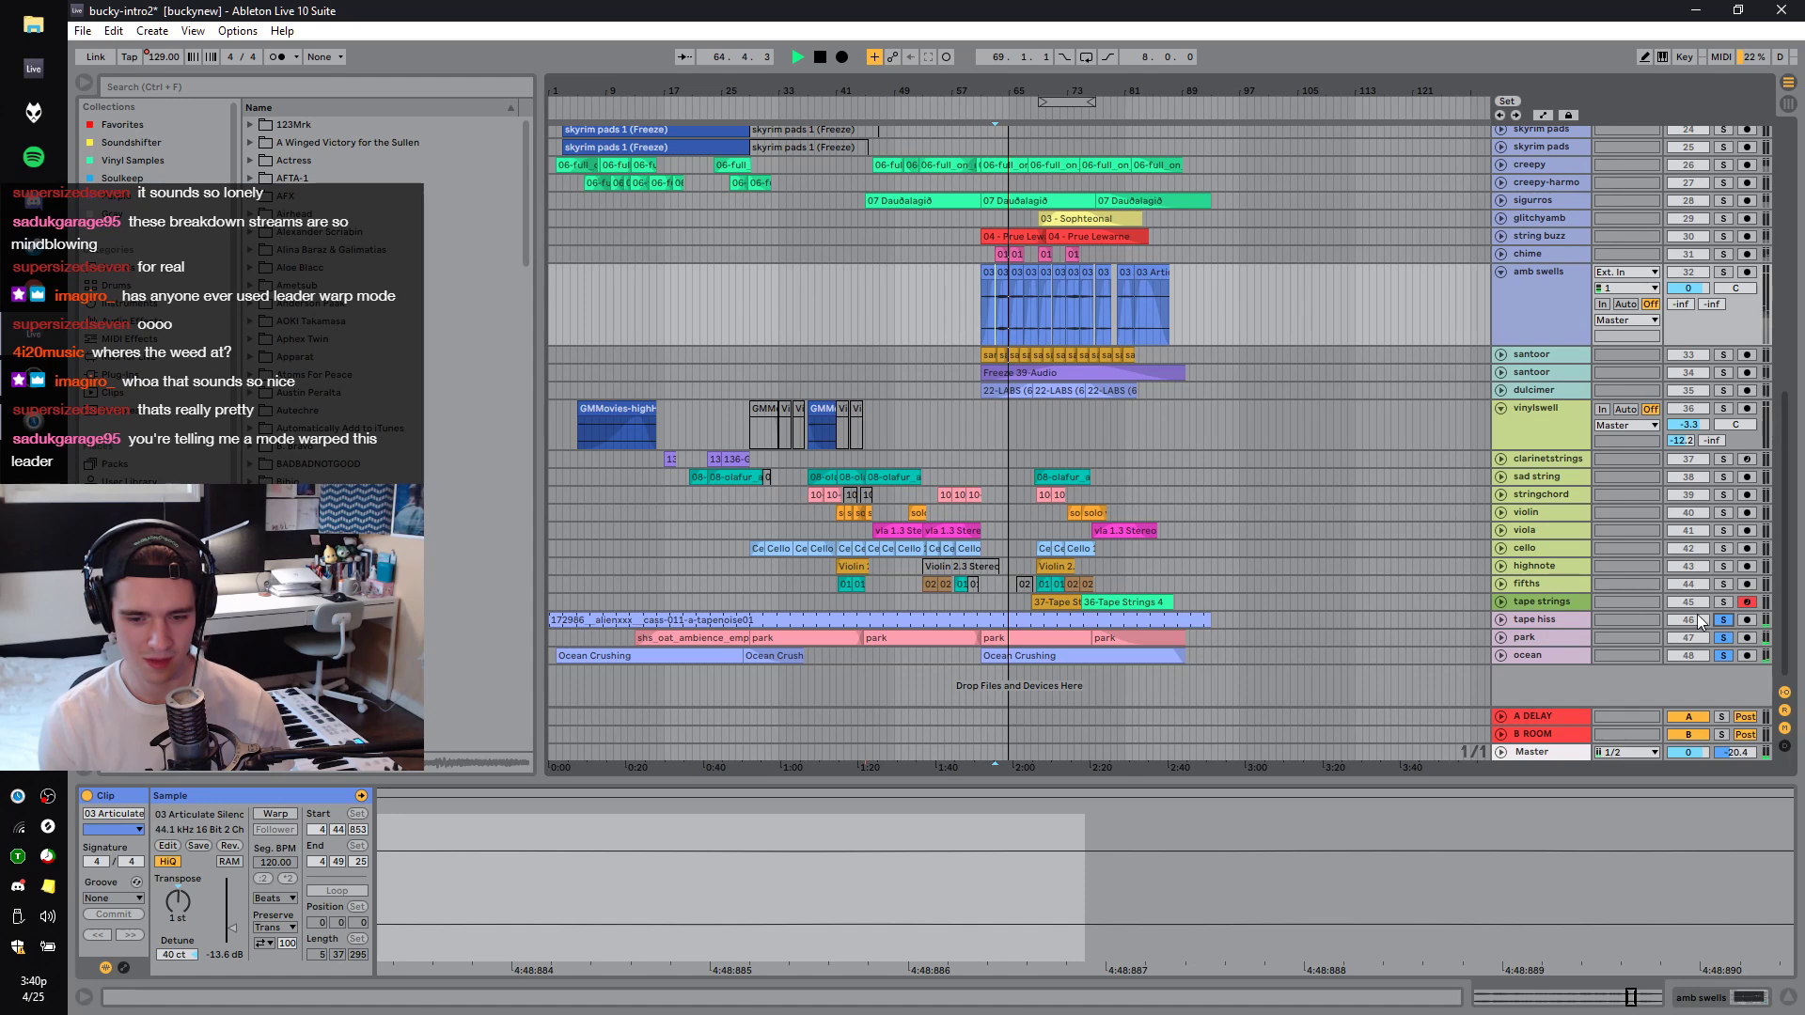
Show the tape hiss track's EQ Eight, and open its tapenoise clip in the clip view.
{"action": "double_click", "coordinate": [1564, 622]}
{"action": "key", "text": "space"}
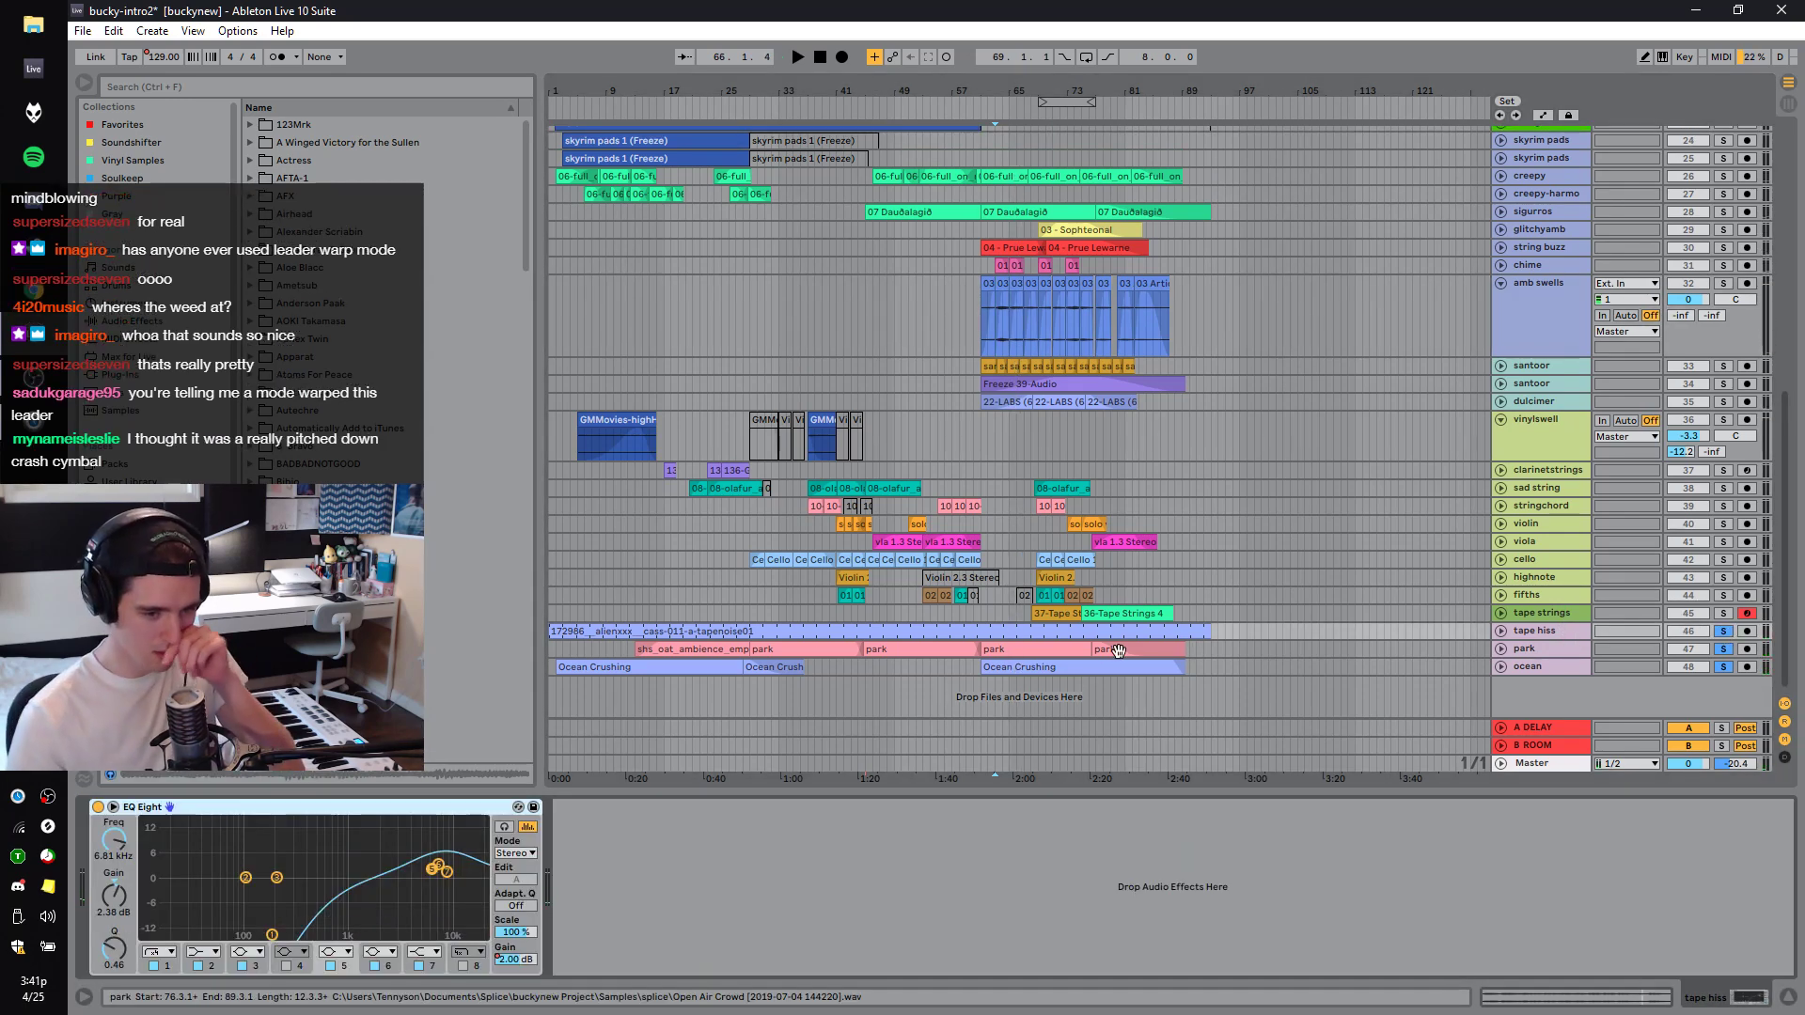
{"action": "left_click", "coordinate": [1057, 631]}
{"action": "double_click", "coordinate": [1057, 631]}
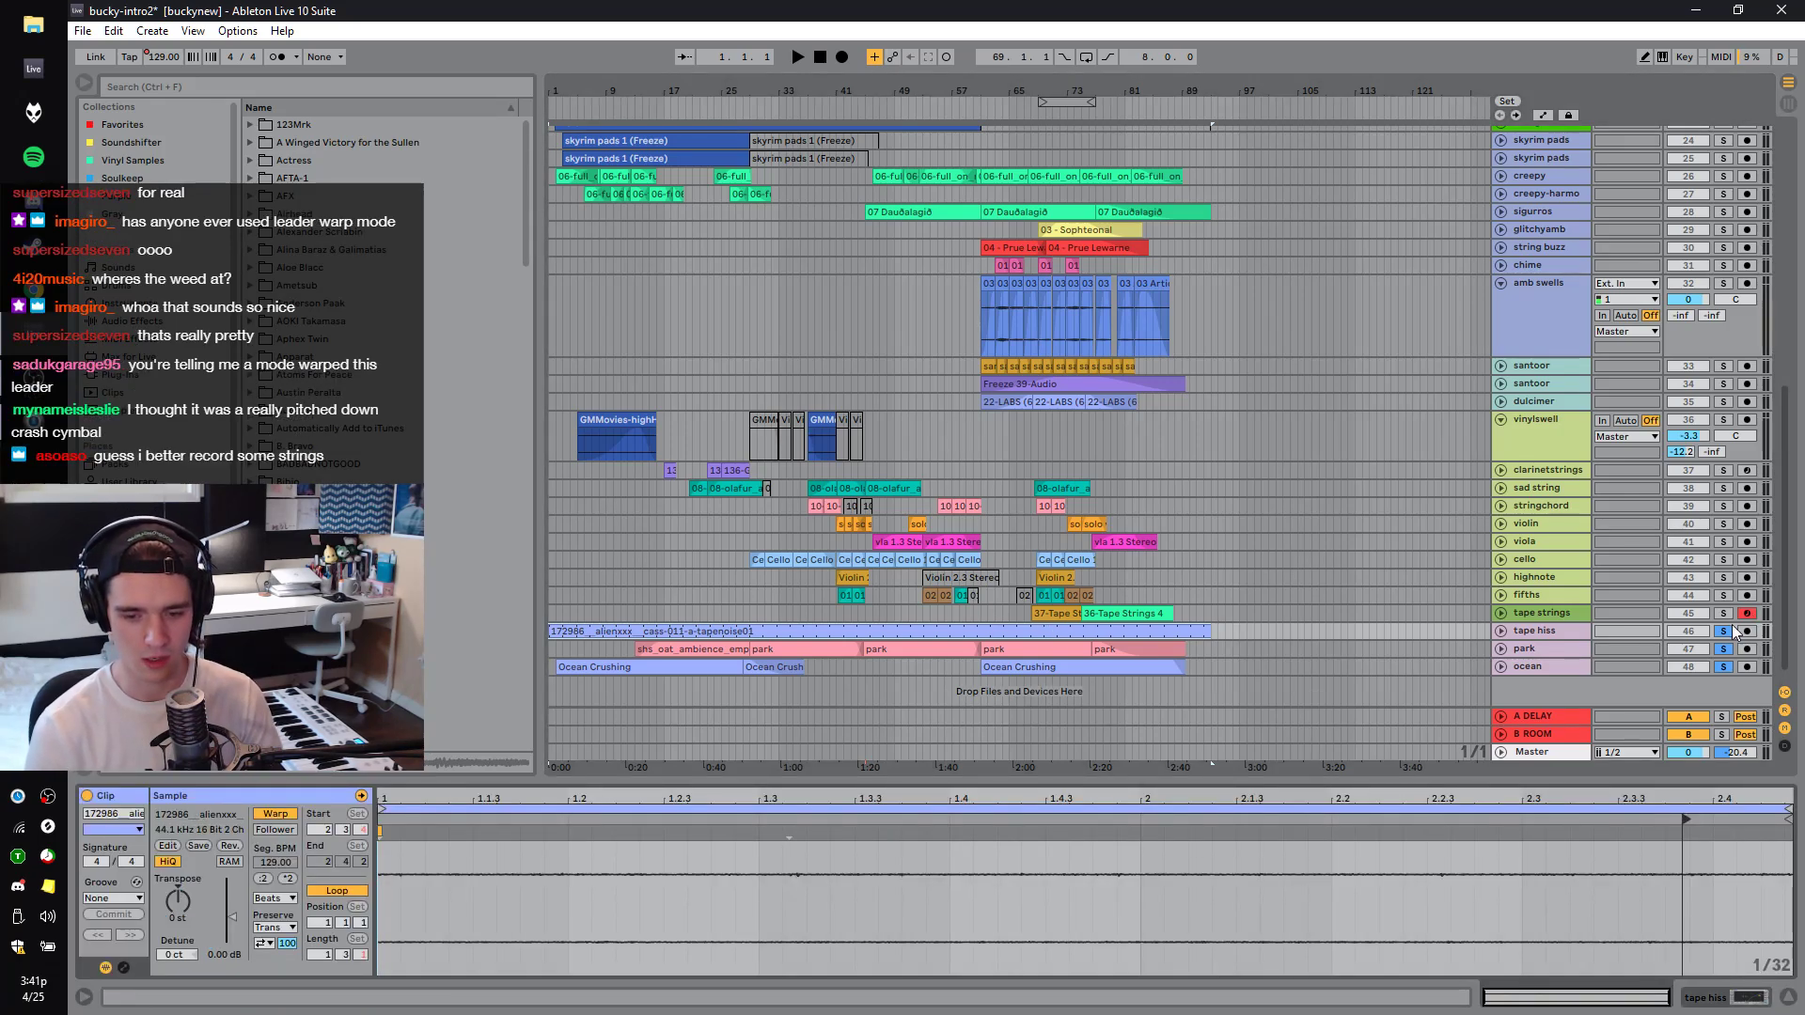
Clear the solos and play the full mix from bar 1, from points further in, and from bar 4.
{"action": "left_click", "coordinate": [568, 594]}
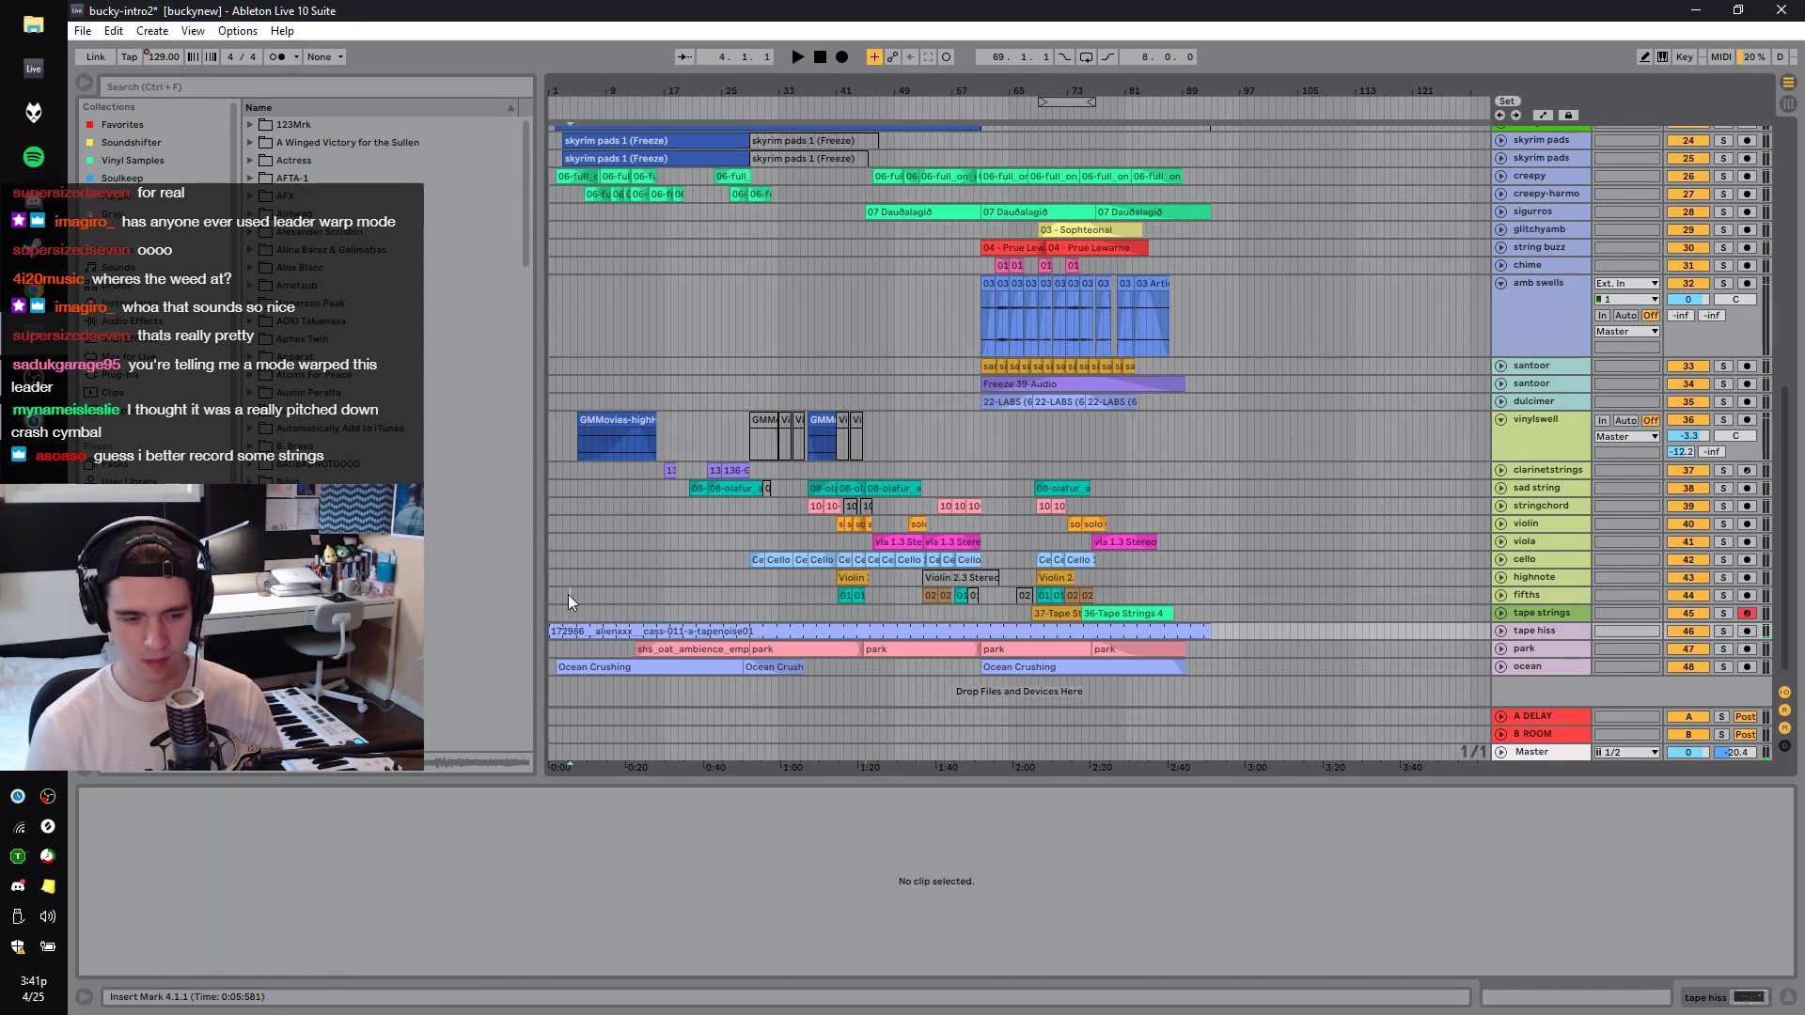
{"action": "left_click_drag", "start_coordinate": [605, 594], "coordinate": [510, 590]}
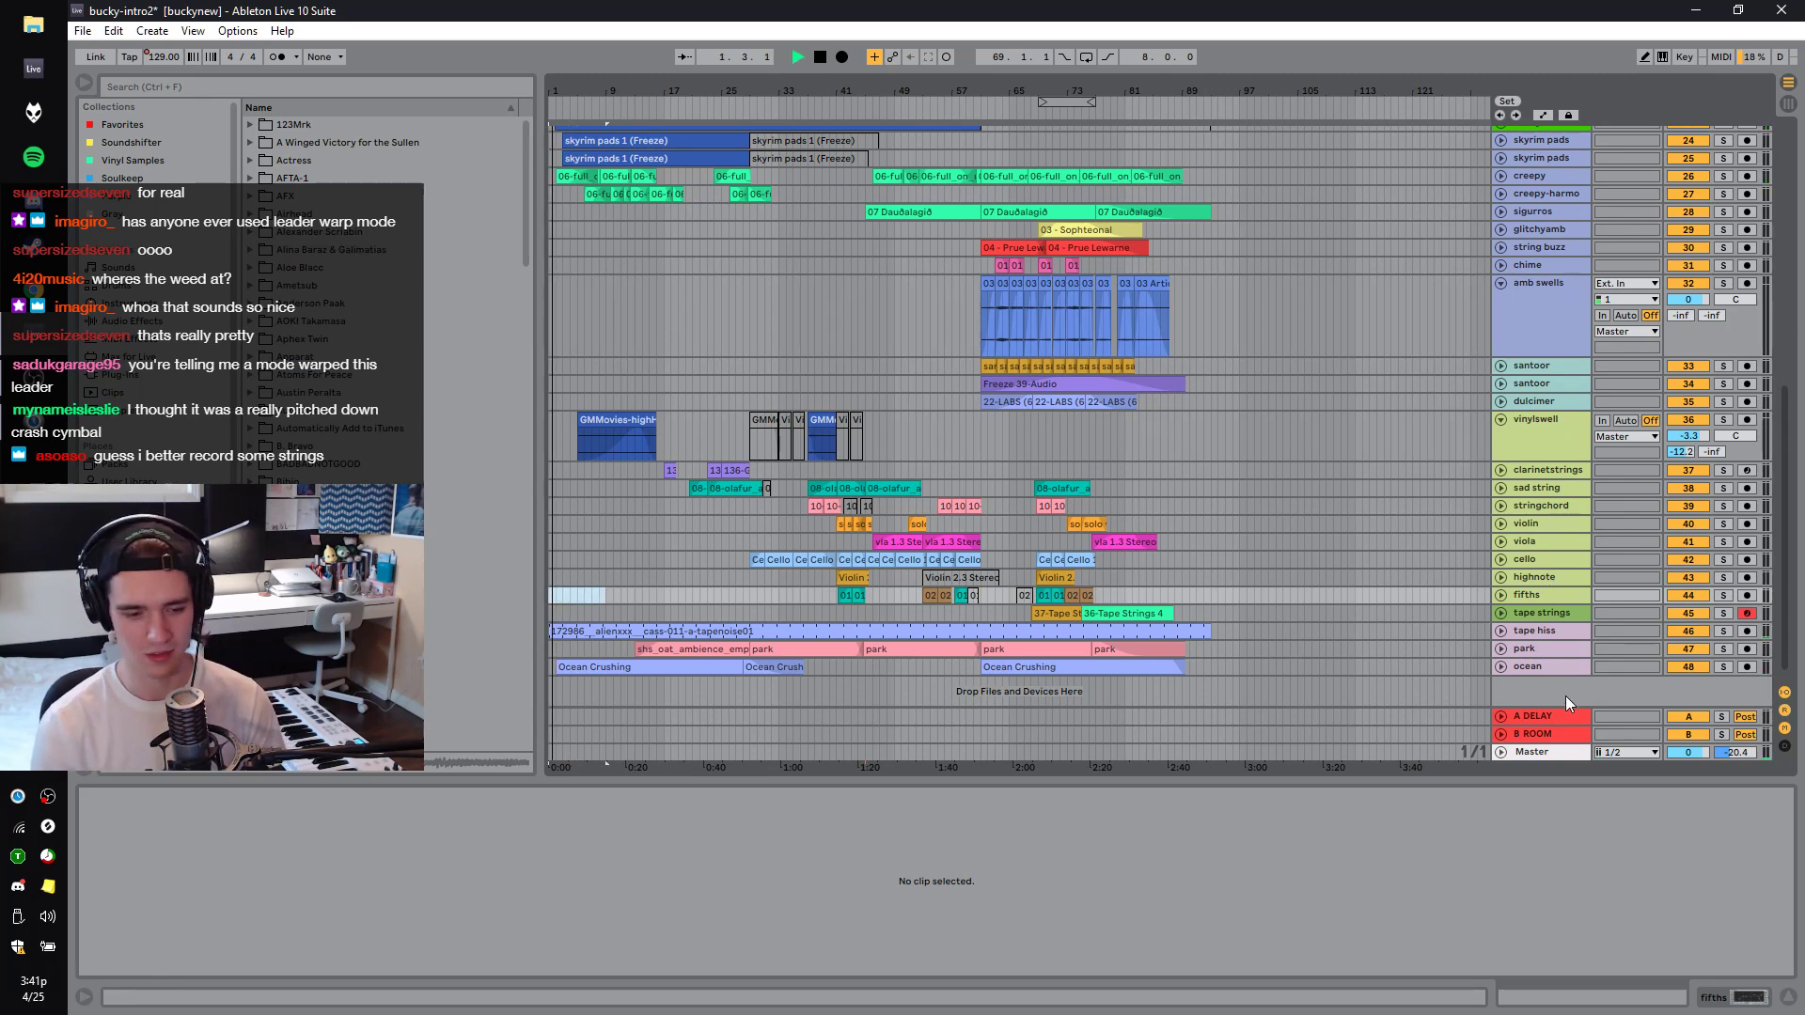
{"action": "left_click", "coordinate": [780, 613]}
{"action": "key", "text": "space"}
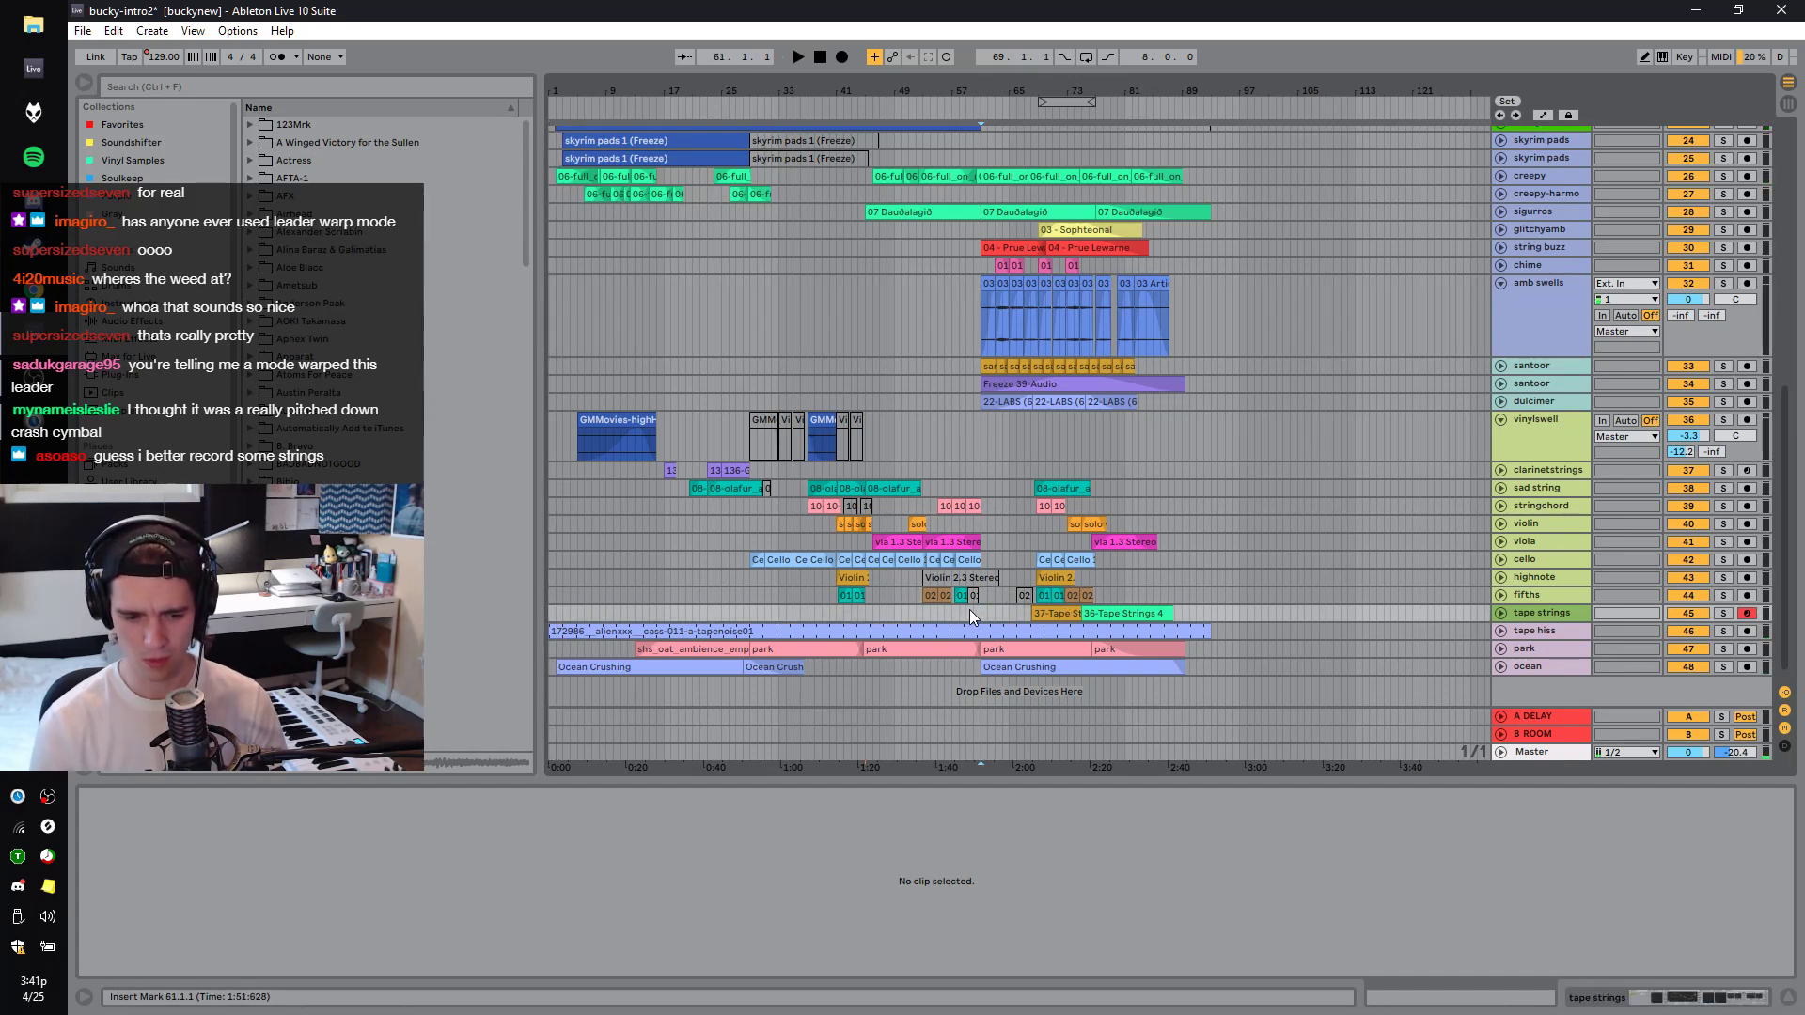
{"action": "left_click", "coordinate": [715, 596]}
{"action": "key", "text": "space"}
{"action": "key", "text": "space"}
{"action": "left_click", "coordinate": [672, 600]}
{"action": "key", "text": "space"}
{"action": "key", "text": "space"}
{"action": "left_click_drag", "start_coordinate": [576, 599], "coordinate": [568, 600]}
{"action": "key", "text": "space"}
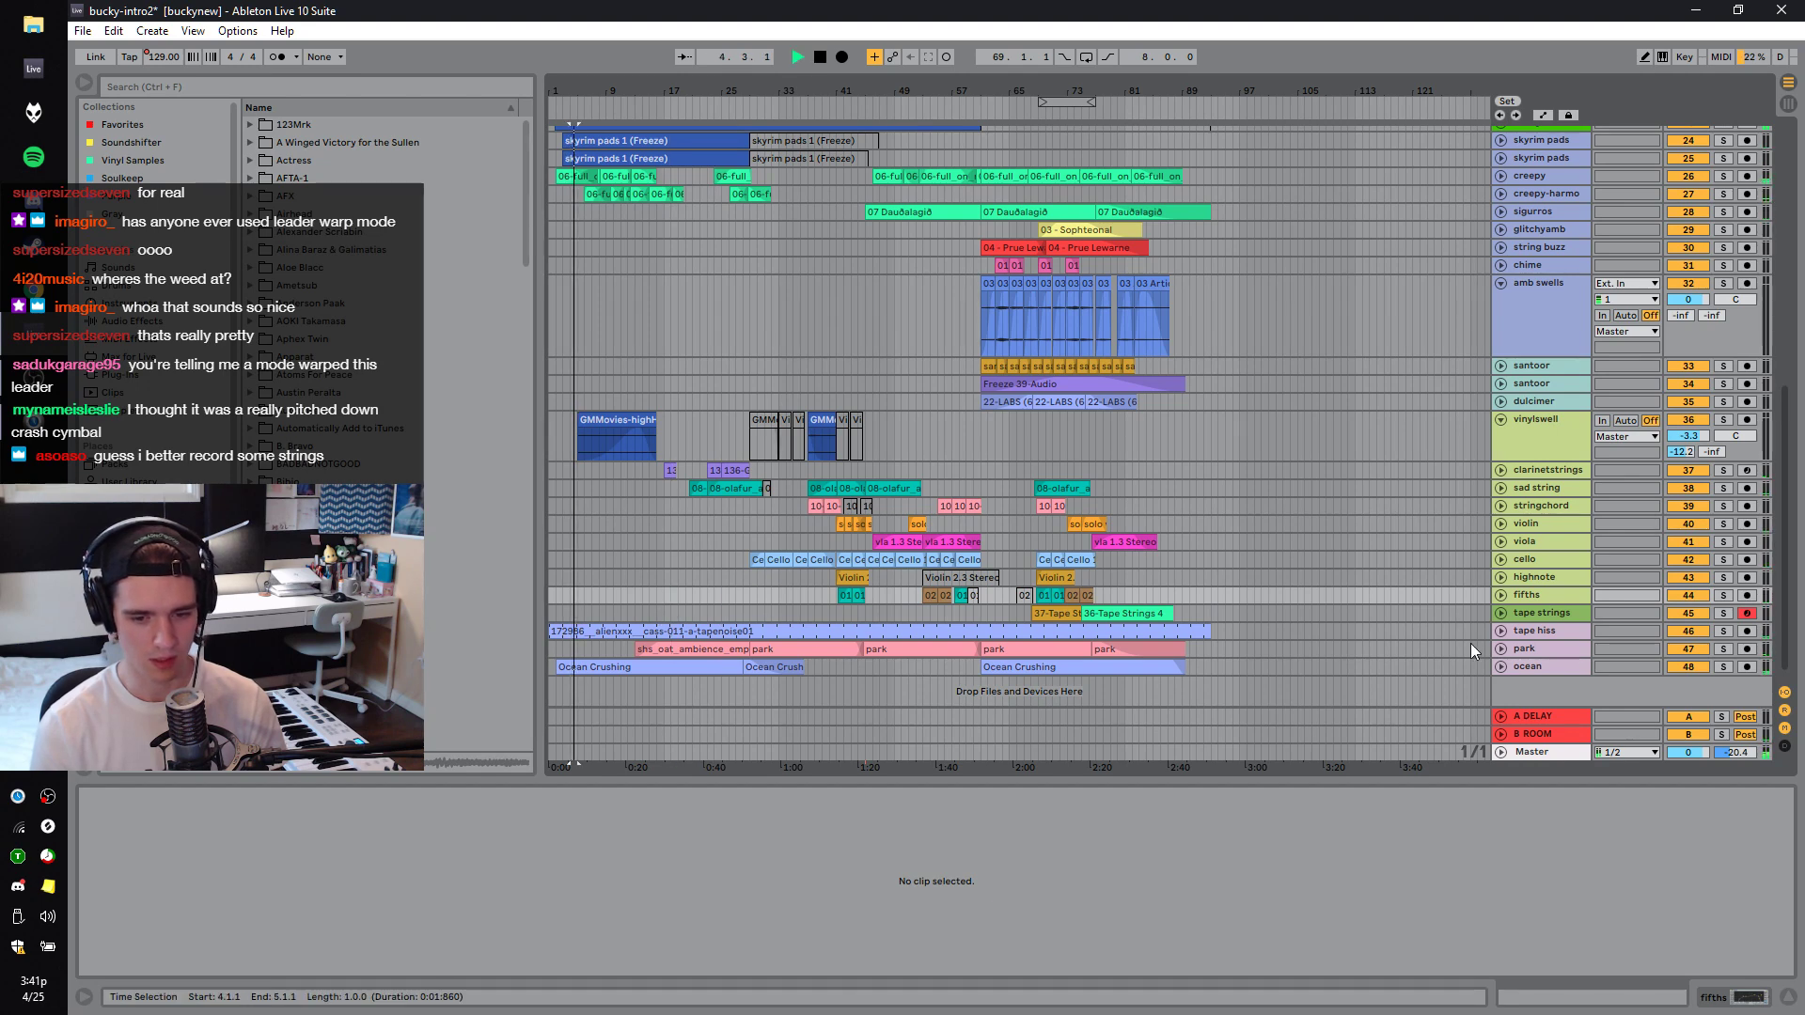
{"action": "key", "text": "space"}
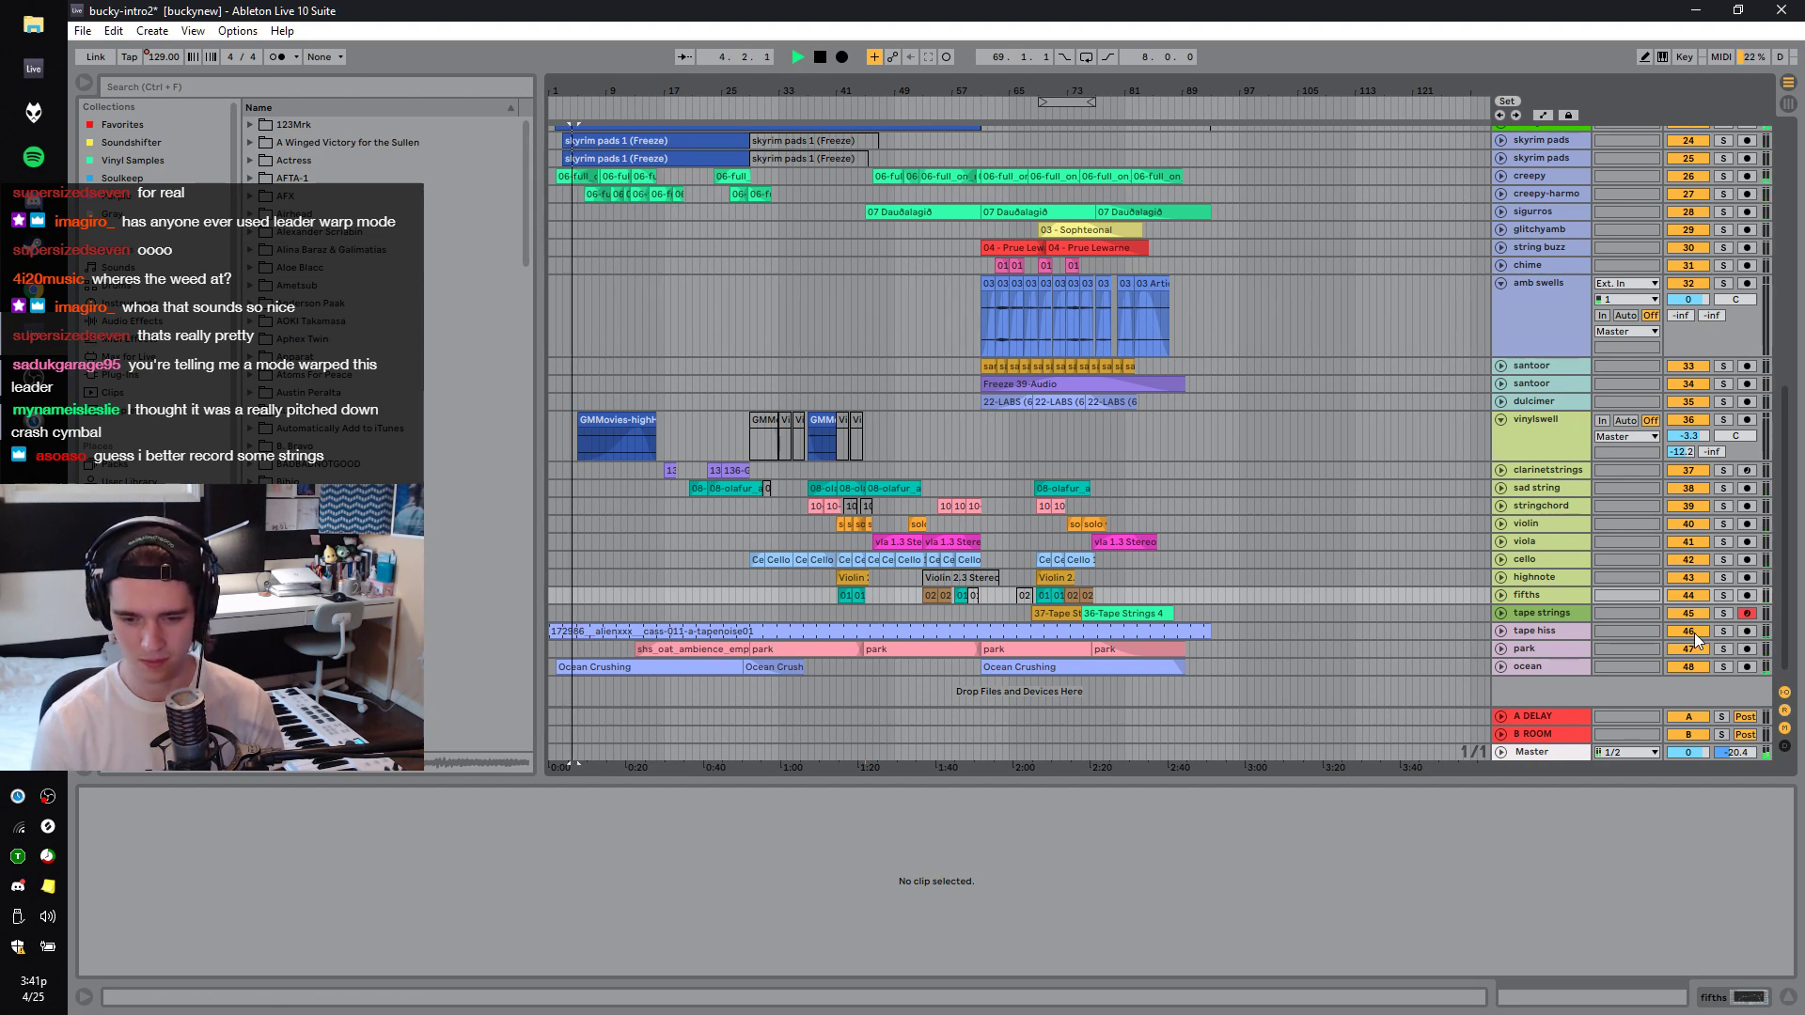
Deactivate tape hiss, park and ocean and play the opening bars without them.
{"action": "left_click", "coordinate": [1694, 634]}
{"action": "key", "text": "space"}
{"action": "left_click_drag", "start_coordinate": [662, 611], "coordinate": [555, 611]}
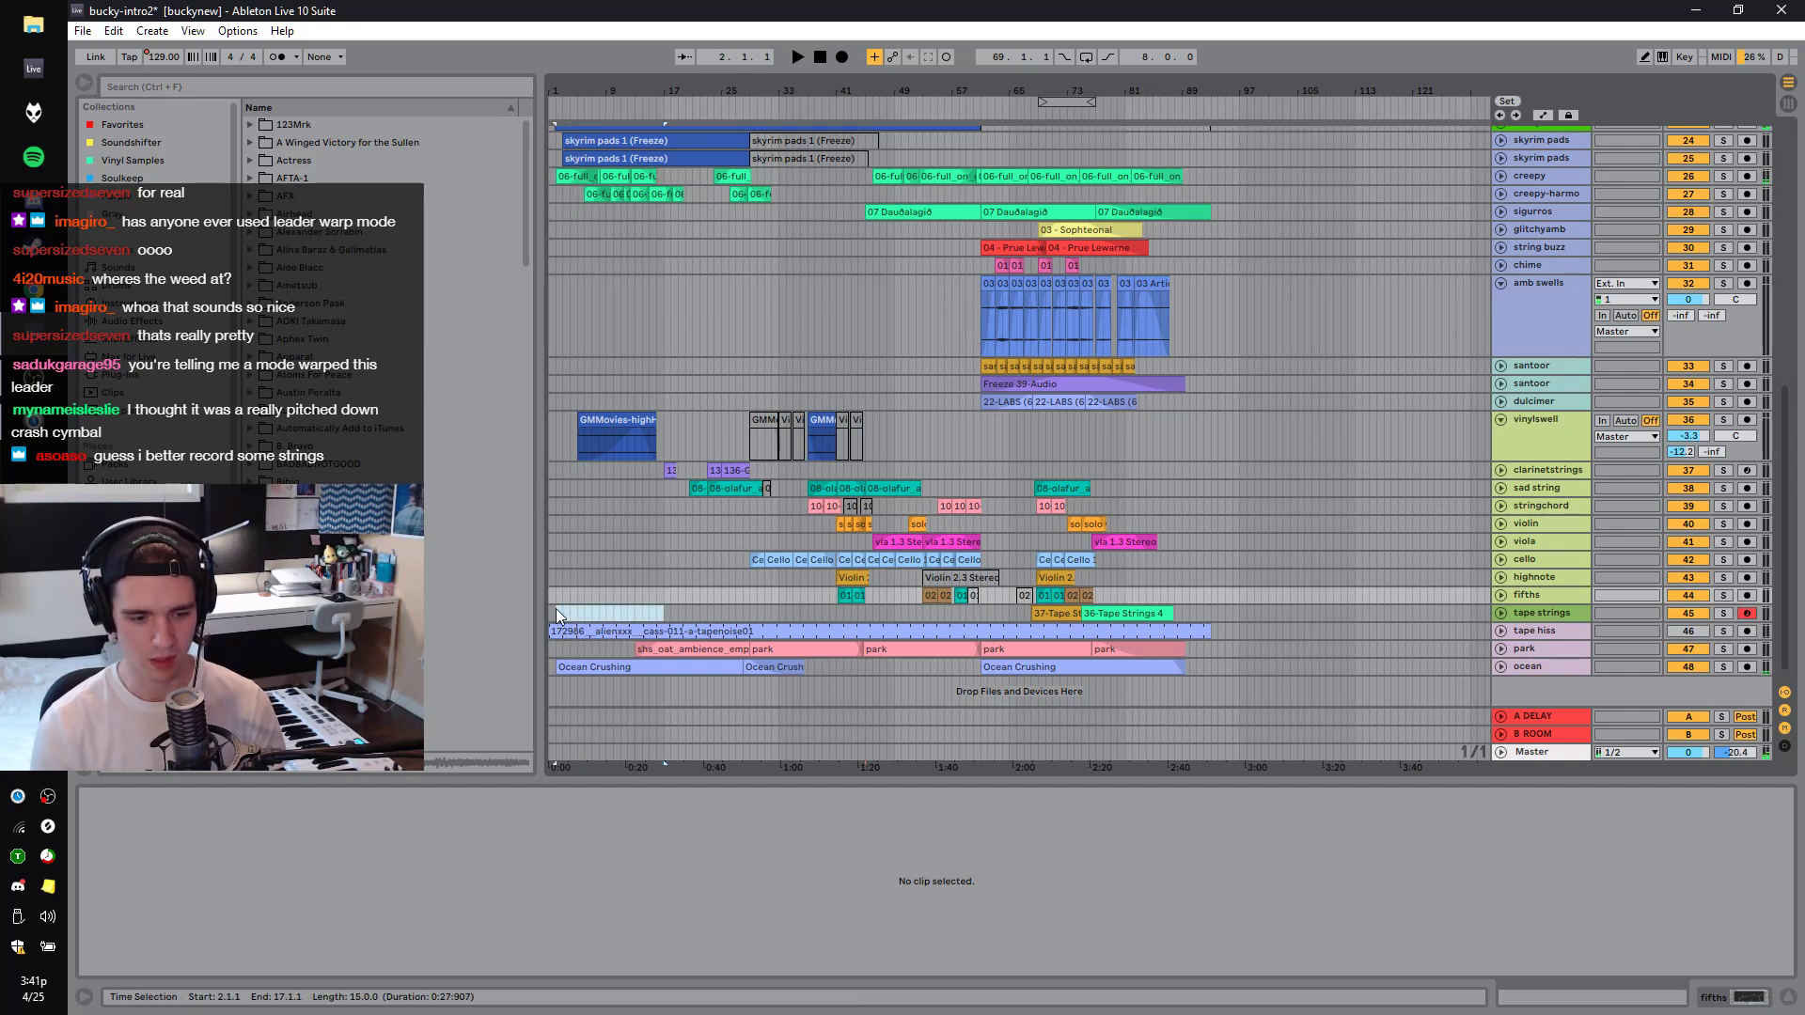
{"action": "left_click", "coordinate": [556, 616]}
{"action": "key", "text": "space"}
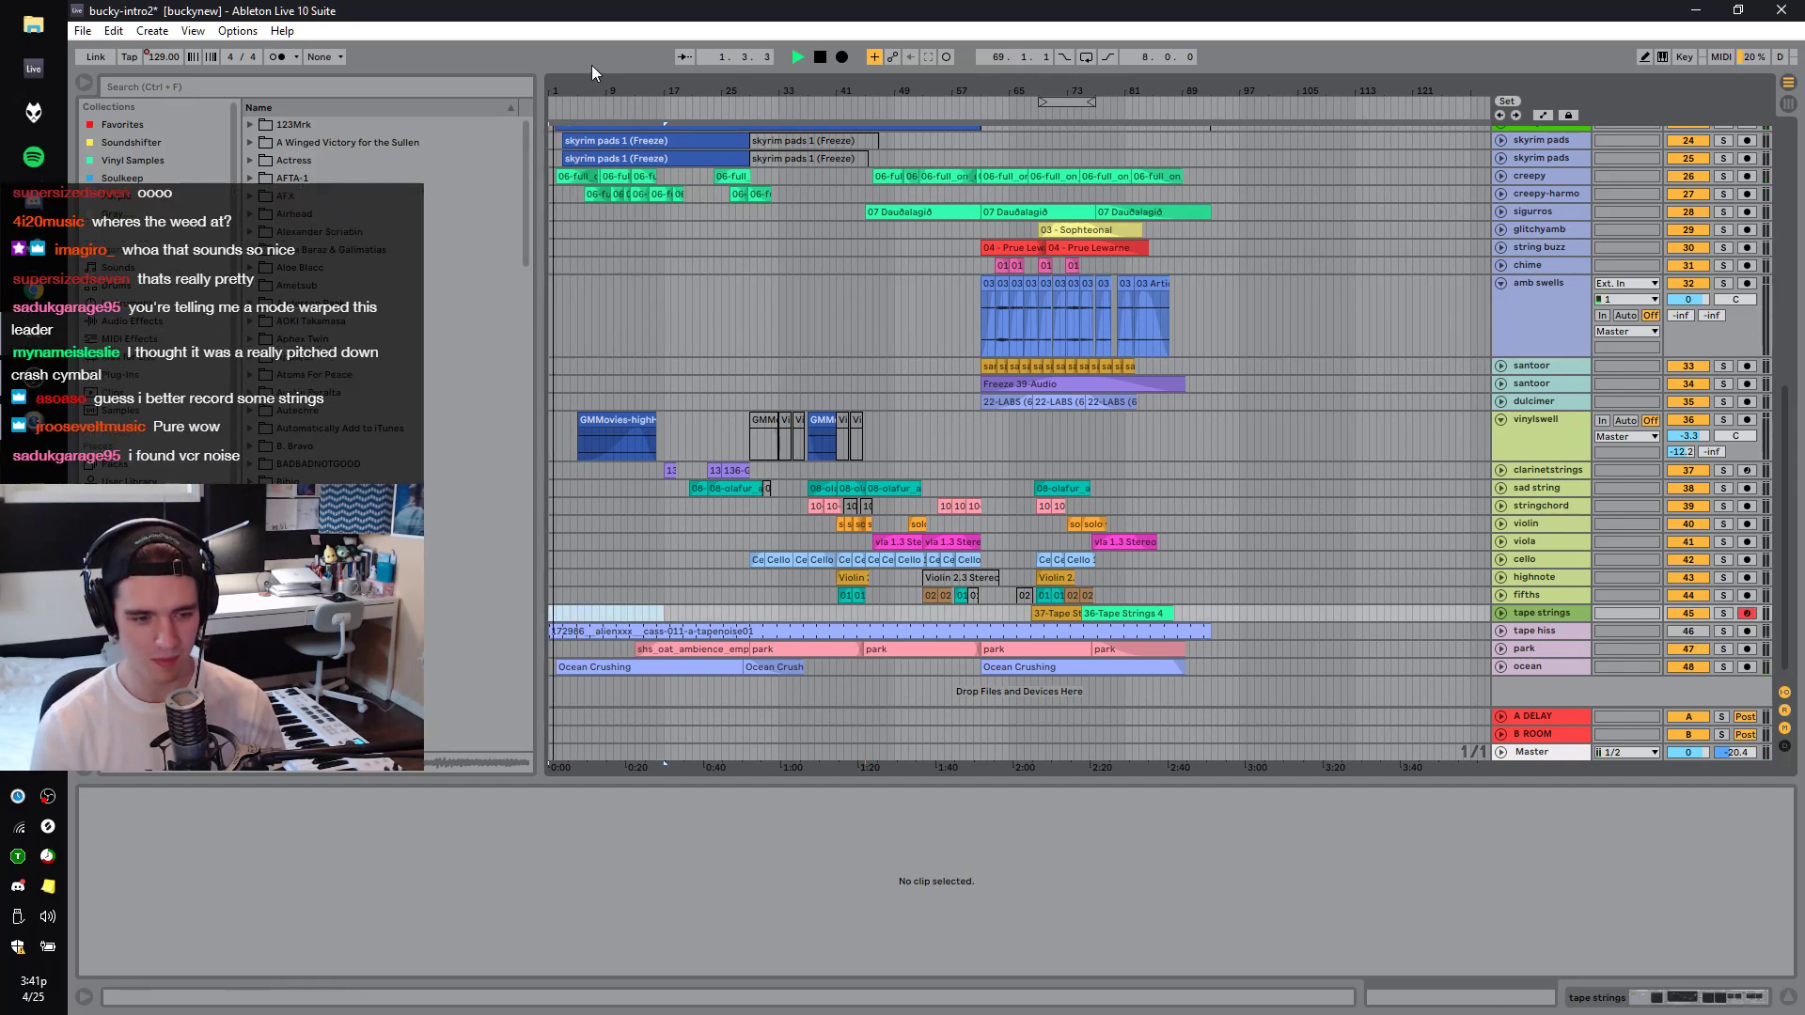
{"action": "left_click_drag", "start_coordinate": [561, 92], "coordinate": [561, 123]}
{"action": "left_click", "coordinate": [754, 489]}
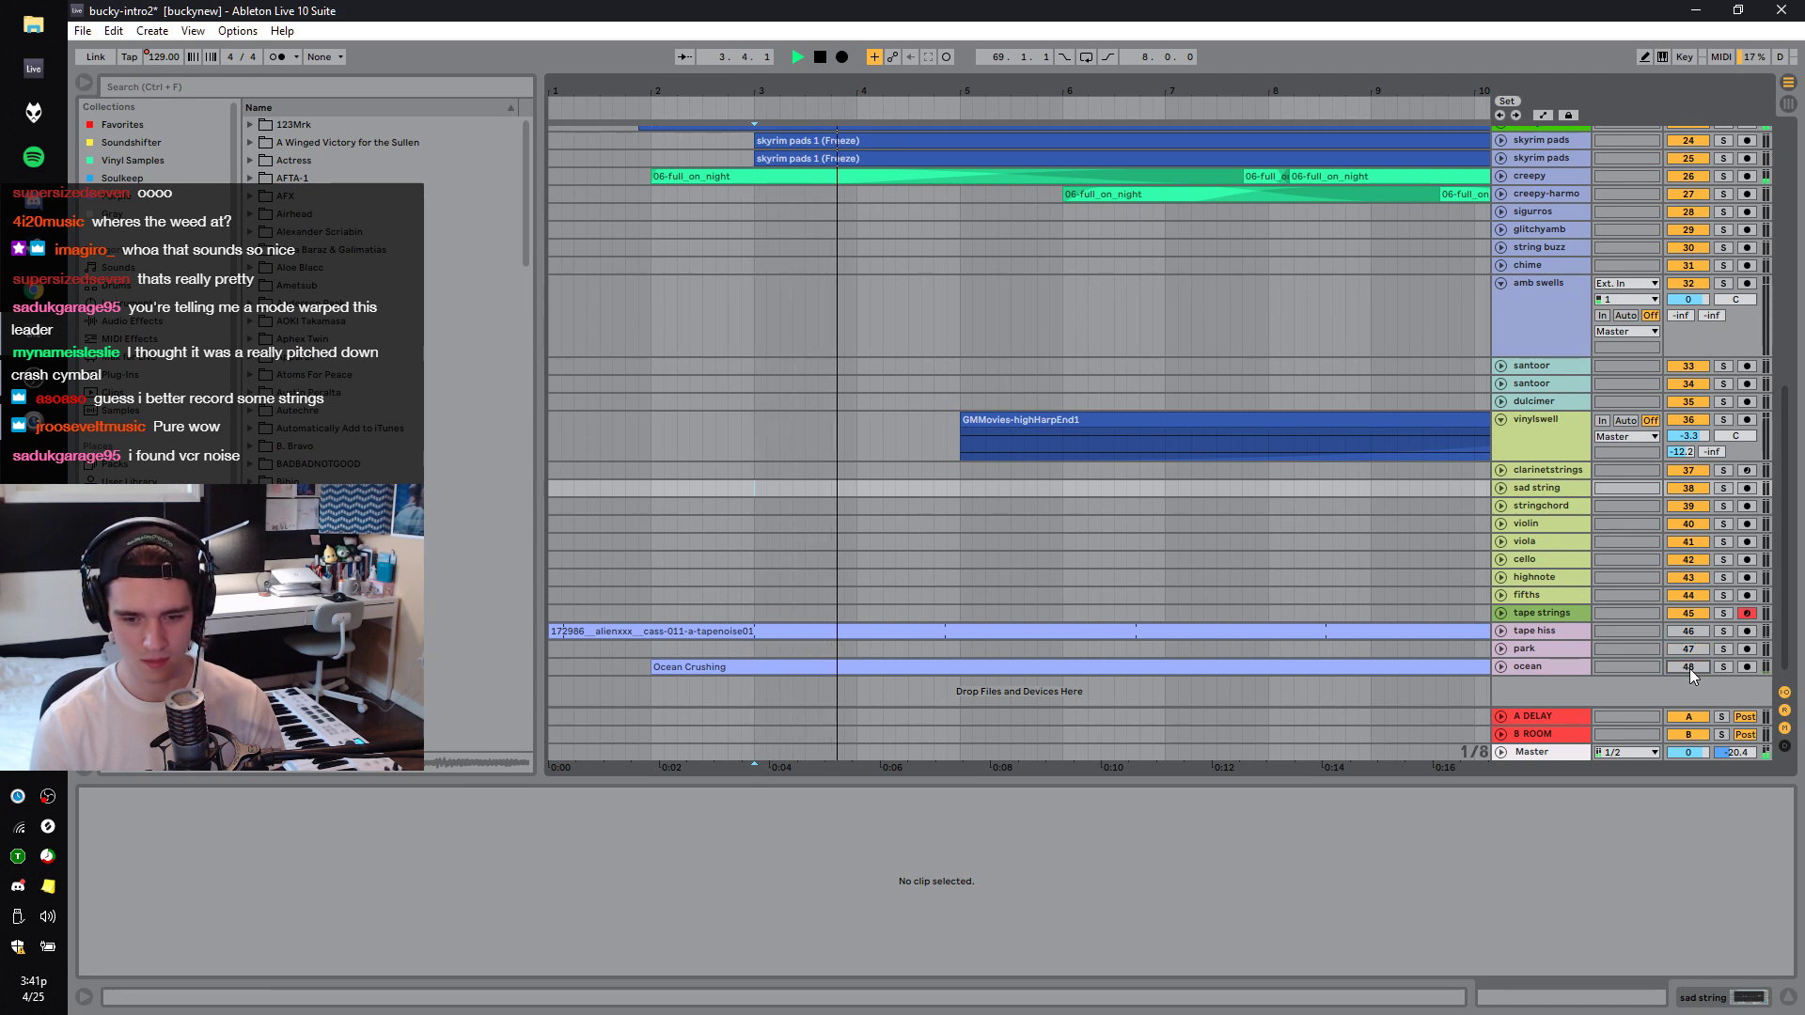
{"action": "key", "text": "space"}
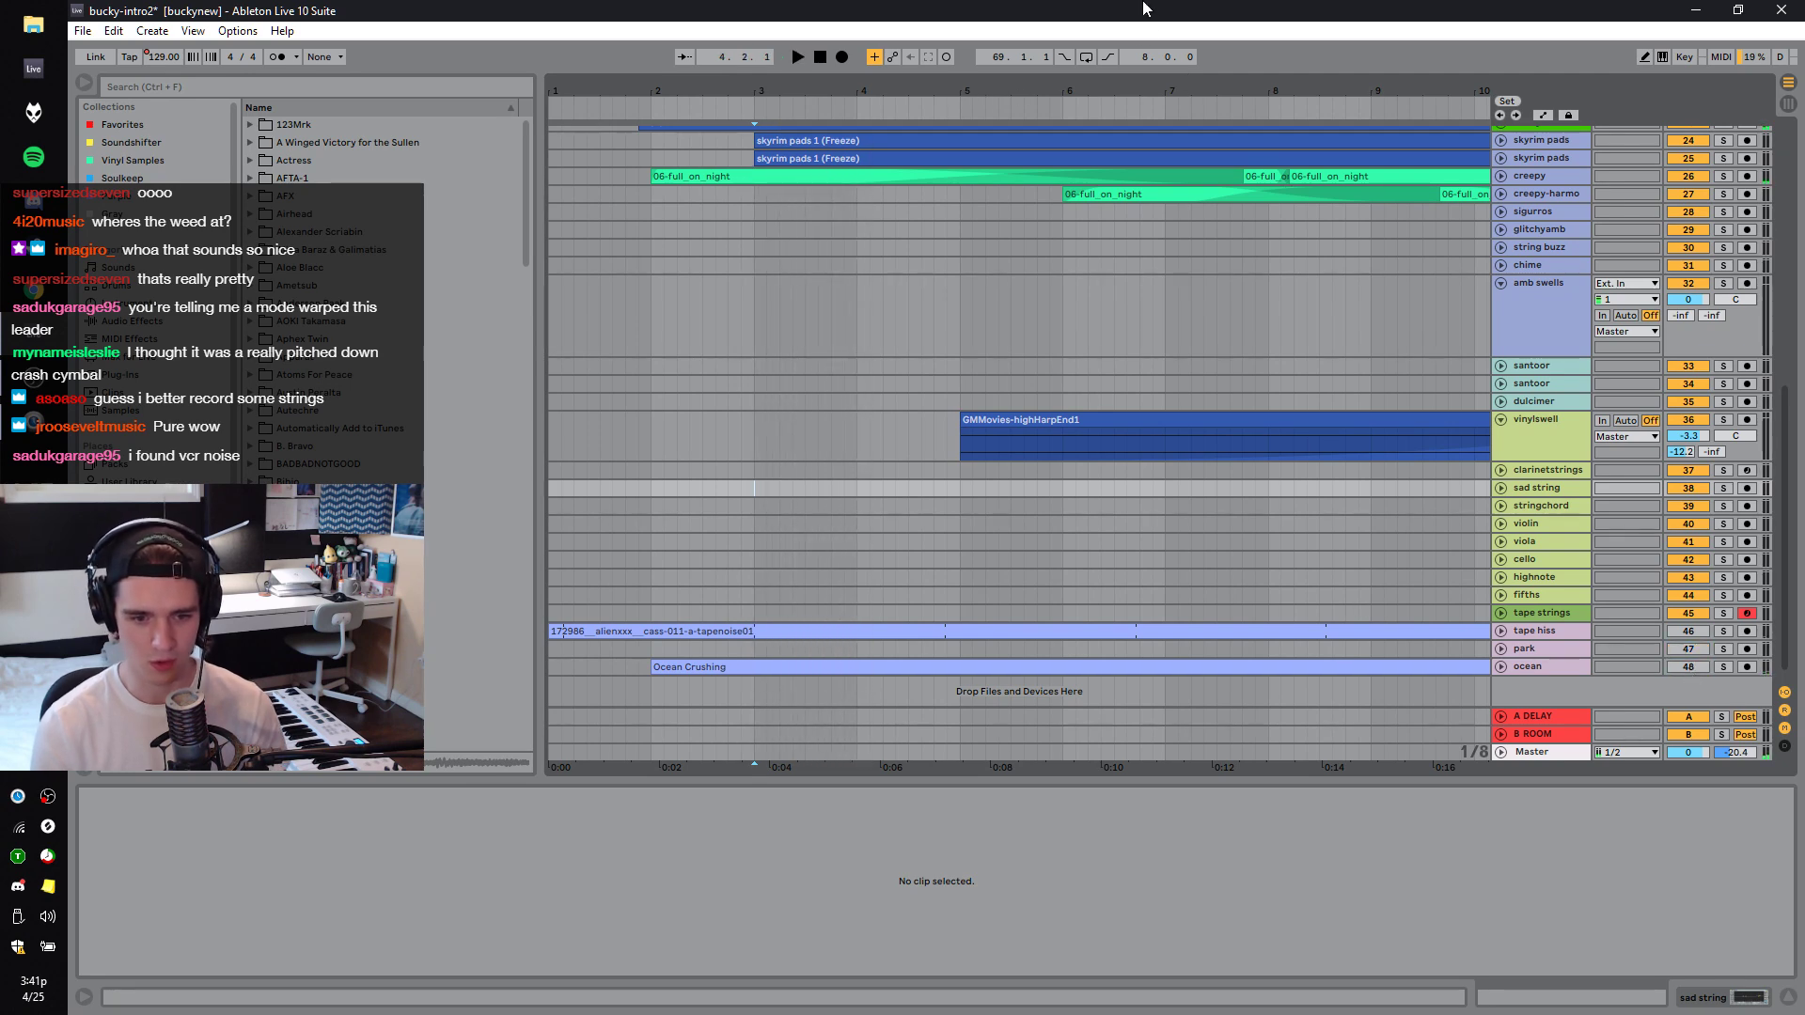
Play from bar 6 without the noise layers, and reactivate tape hiss, park and ocean.
{"action": "left_click", "coordinate": [1113, 505]}
{"action": "key", "text": "space"}
{"action": "left_click_drag", "start_coordinate": [1242, 90], "coordinate": [592, 84]}
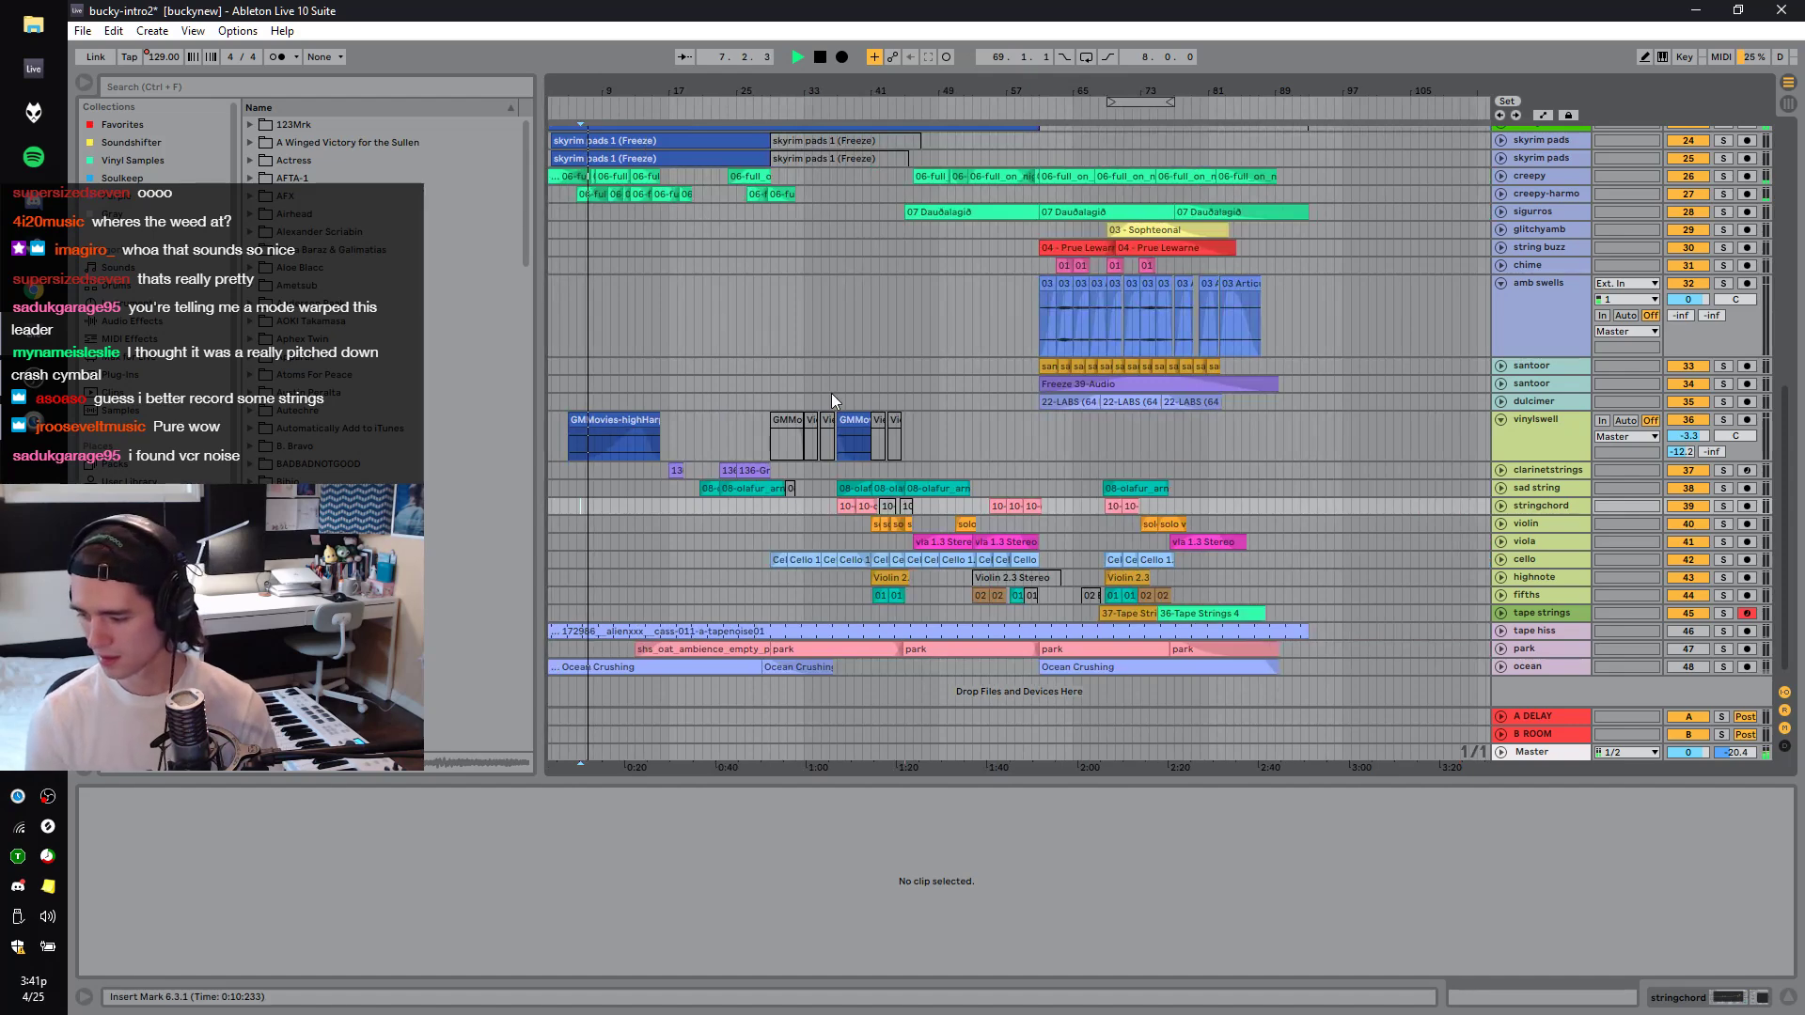
{"action": "left_click", "coordinate": [1585, 631]}
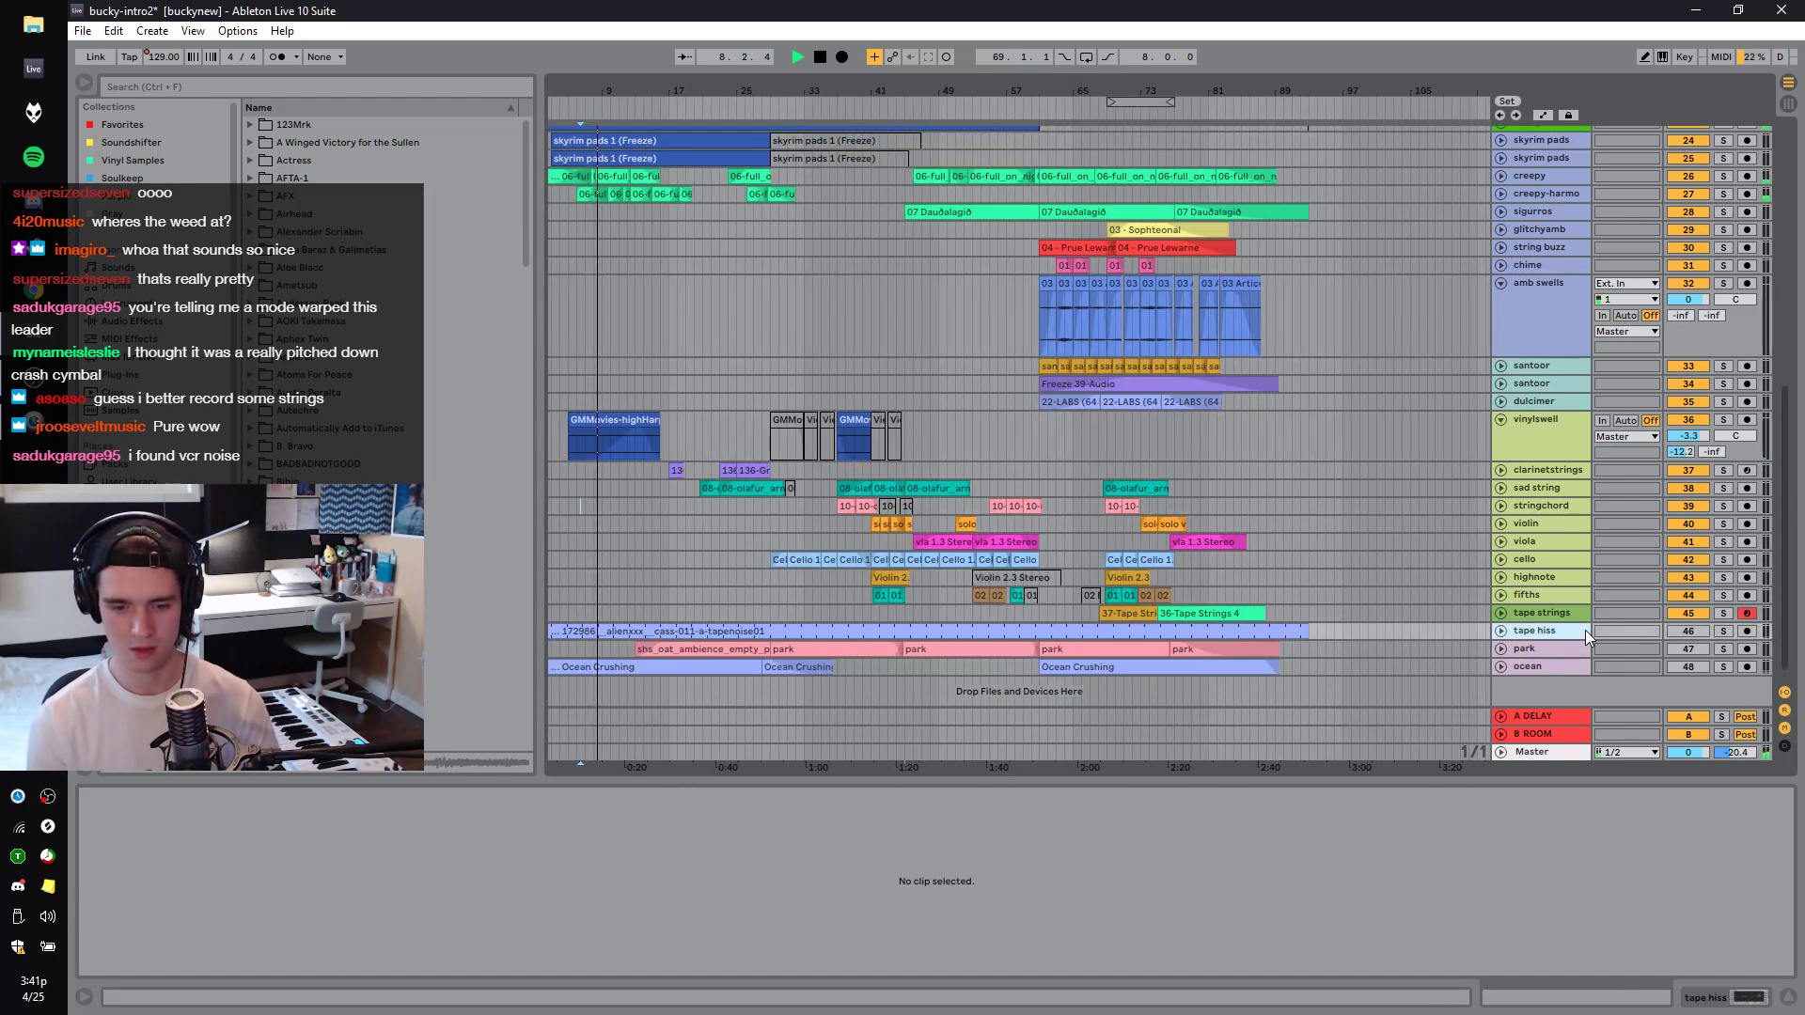
{"action": "left_click", "coordinate": [1571, 649]}
{"action": "left_click", "coordinate": [1570, 666]}
{"action": "left_click", "coordinate": [1565, 631]}
{"action": "left_click", "coordinate": [1561, 664]}
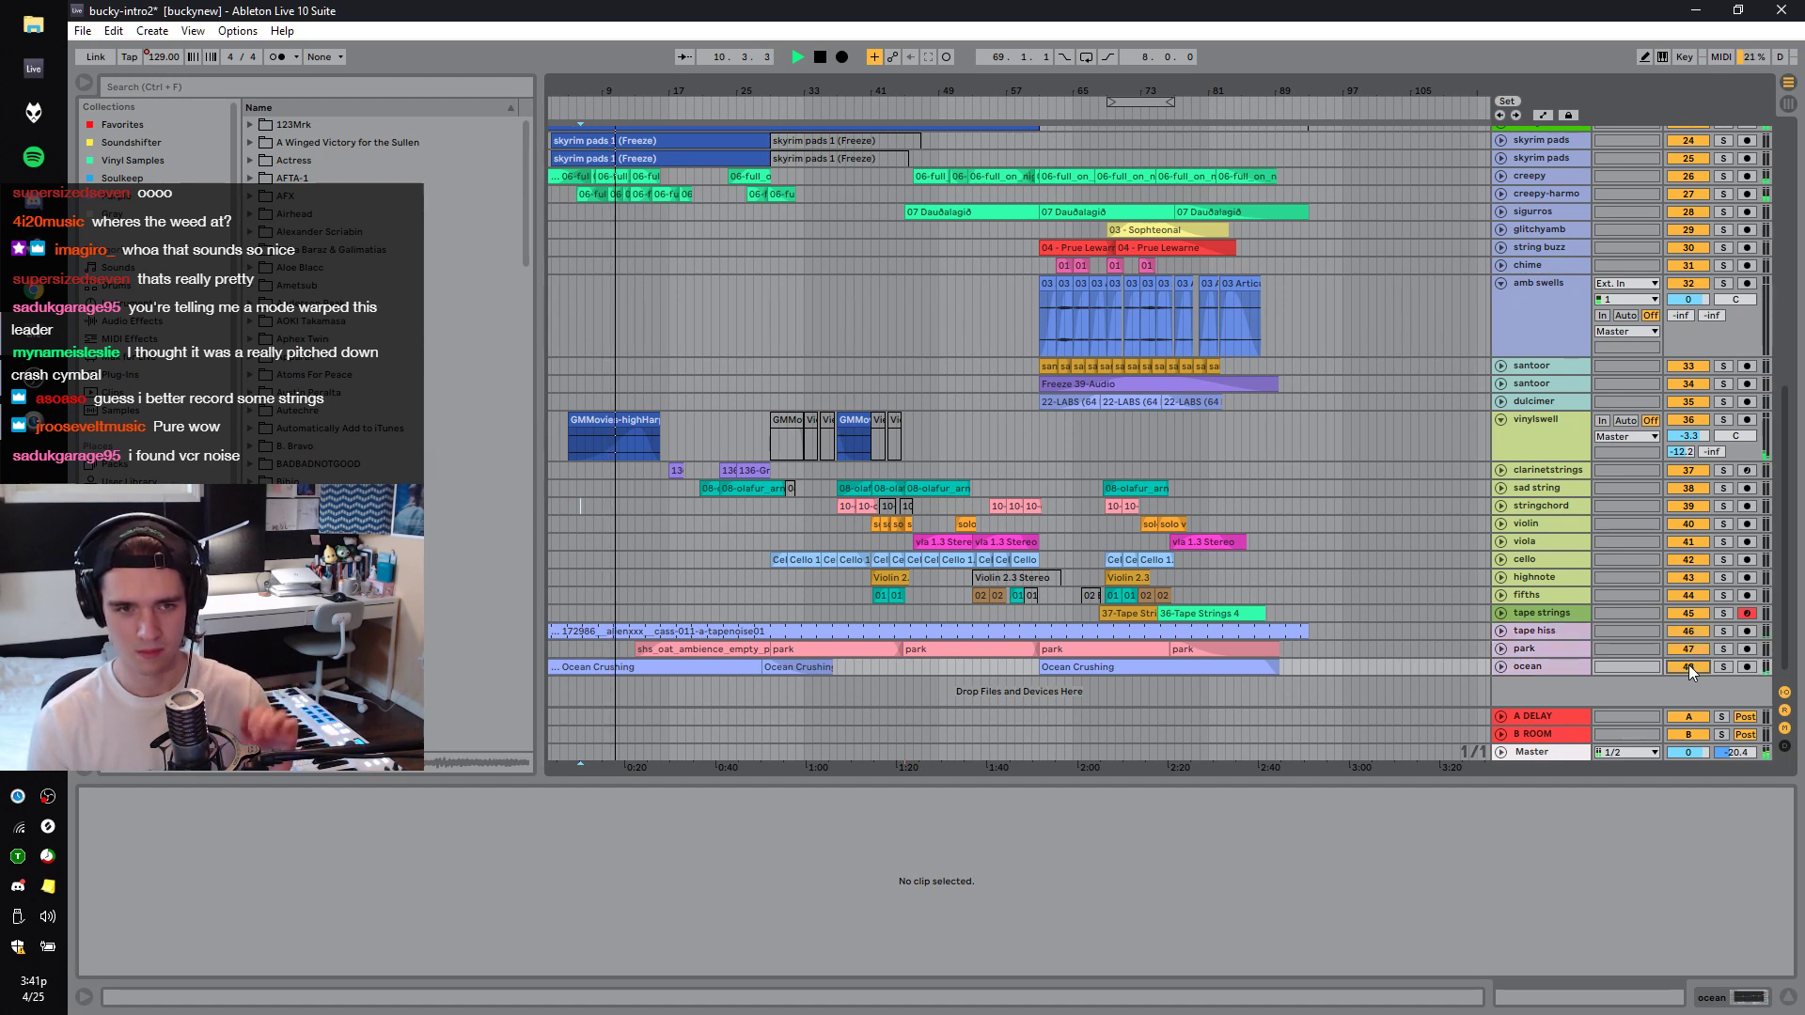
Play the full mix from bar 59 into section D.
{"action": "left_click", "coordinate": [849, 315]}
{"action": "left_click", "coordinate": [1030, 352]}
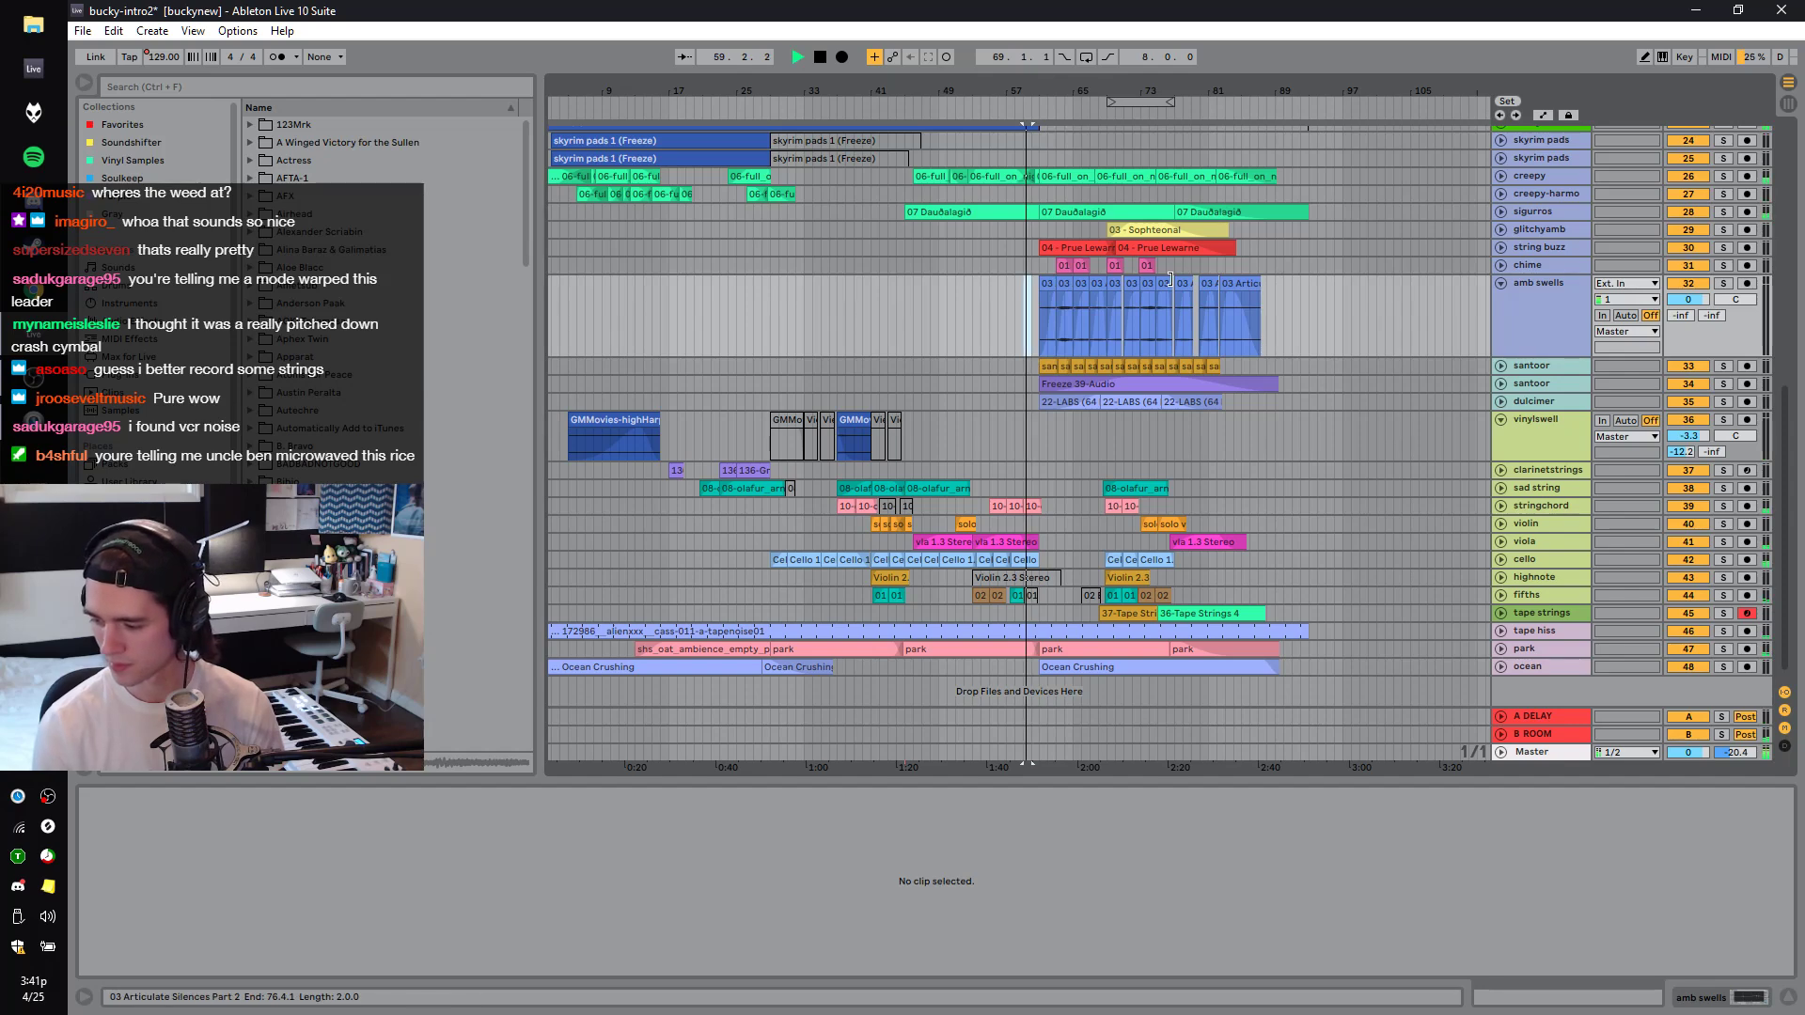
{"action": "scroll", "coordinate": [1171, 278], "scroll_direction": "up", "scroll_amount": 6}
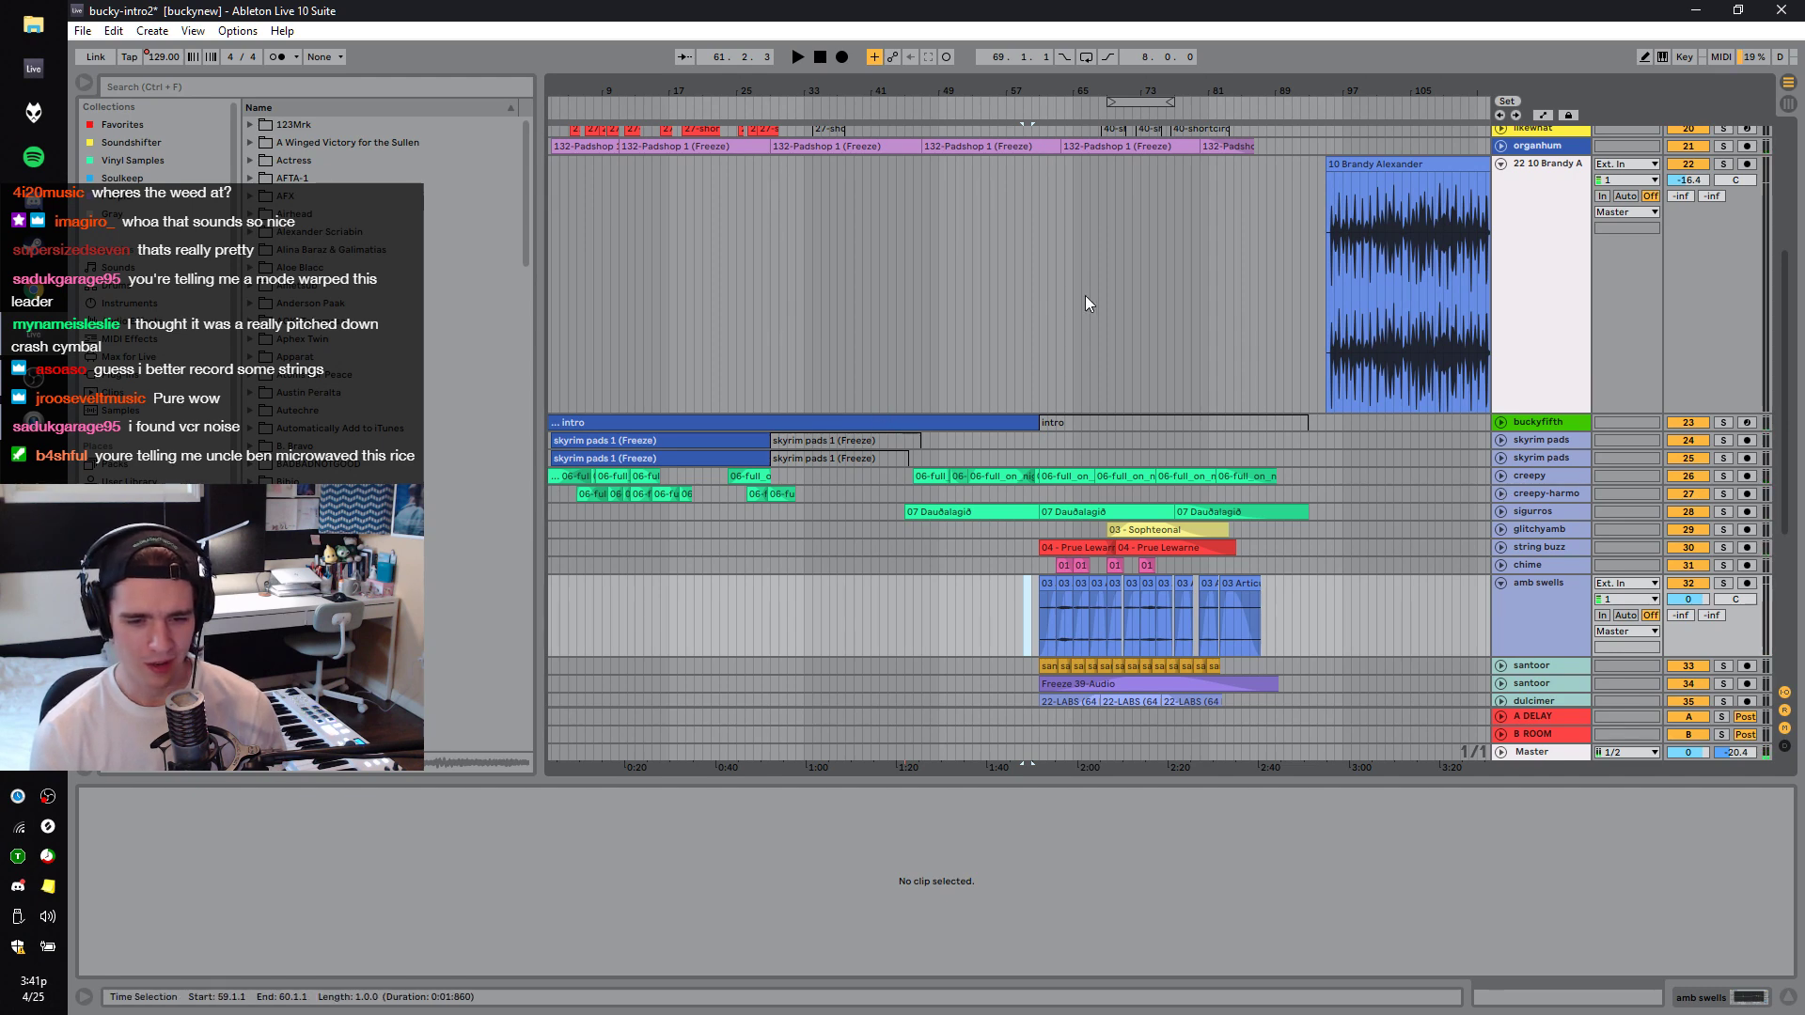
Solo the piano-midi and pianos tracks and play them from bar 33.
{"action": "scroll", "coordinate": [1084, 302], "scroll_direction": "up", "scroll_amount": 5}
{"action": "left_click", "coordinate": [1086, 438]}
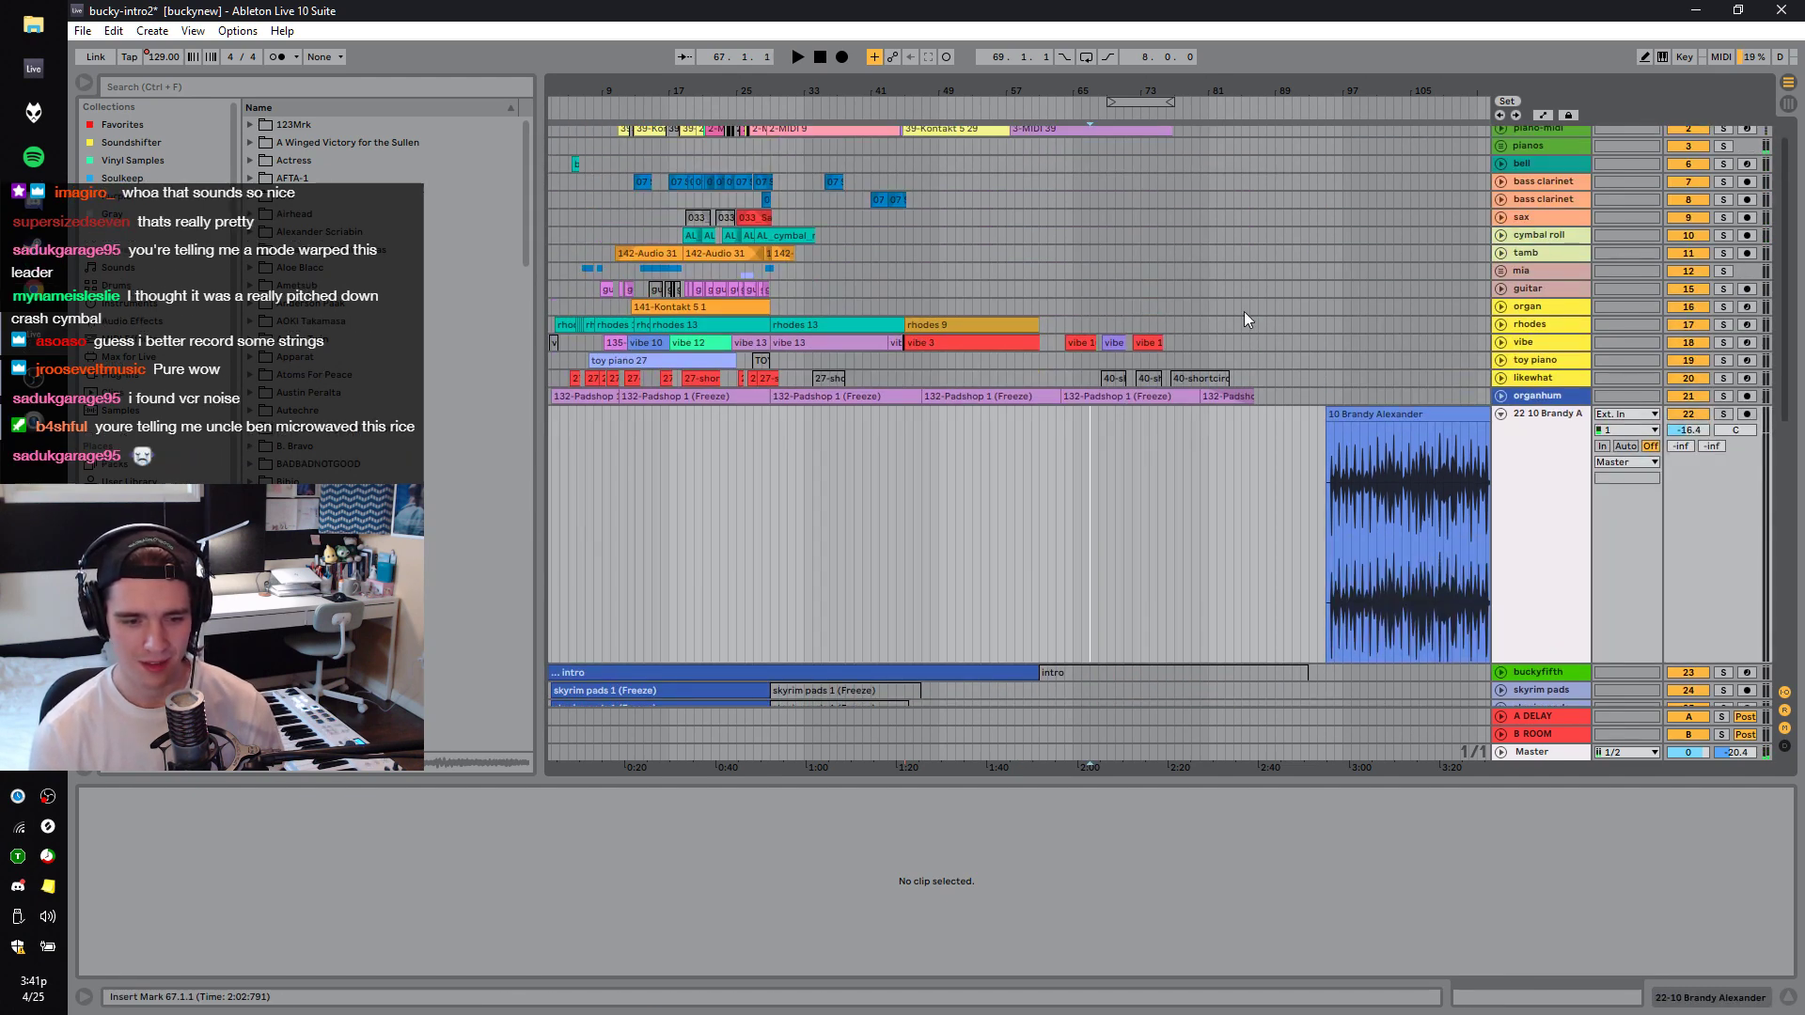
{"action": "scroll", "coordinate": [800, 199], "scroll_direction": "up", "scroll_amount": 1}
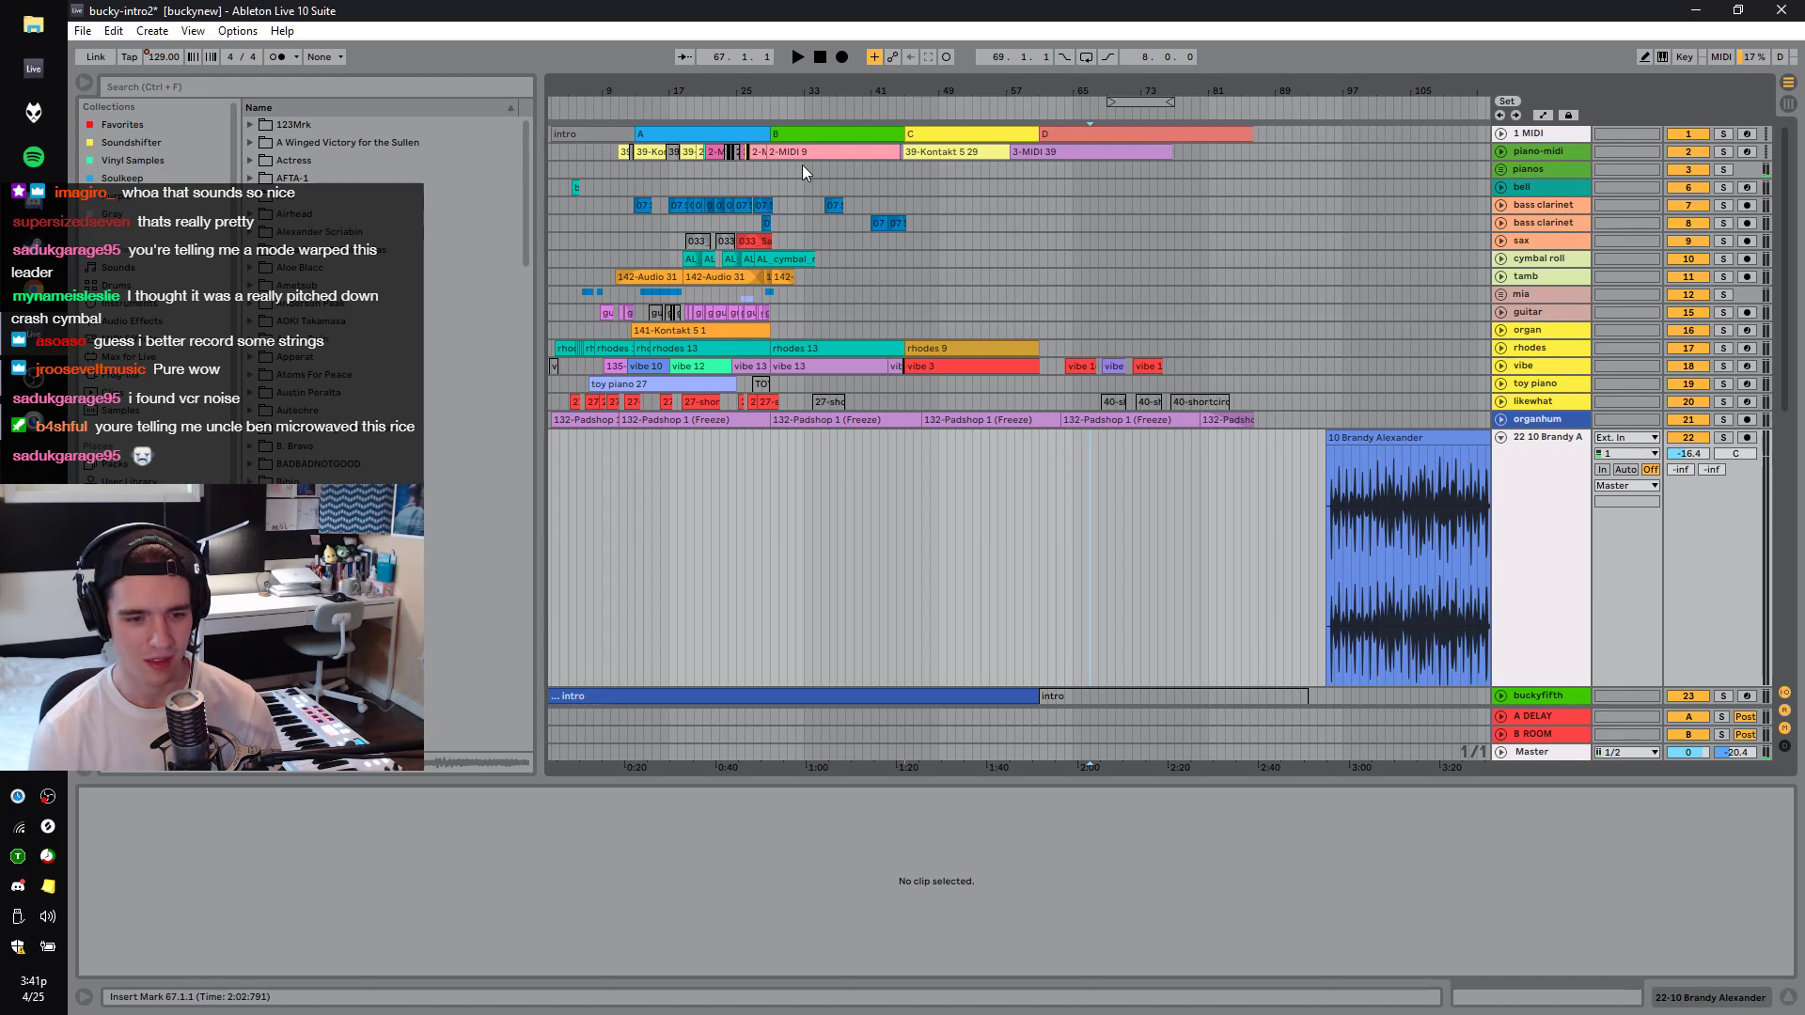
{"action": "left_click", "coordinate": [803, 167]}
{"action": "left_click", "coordinate": [1724, 171]}
{"action": "key", "text": "space"}
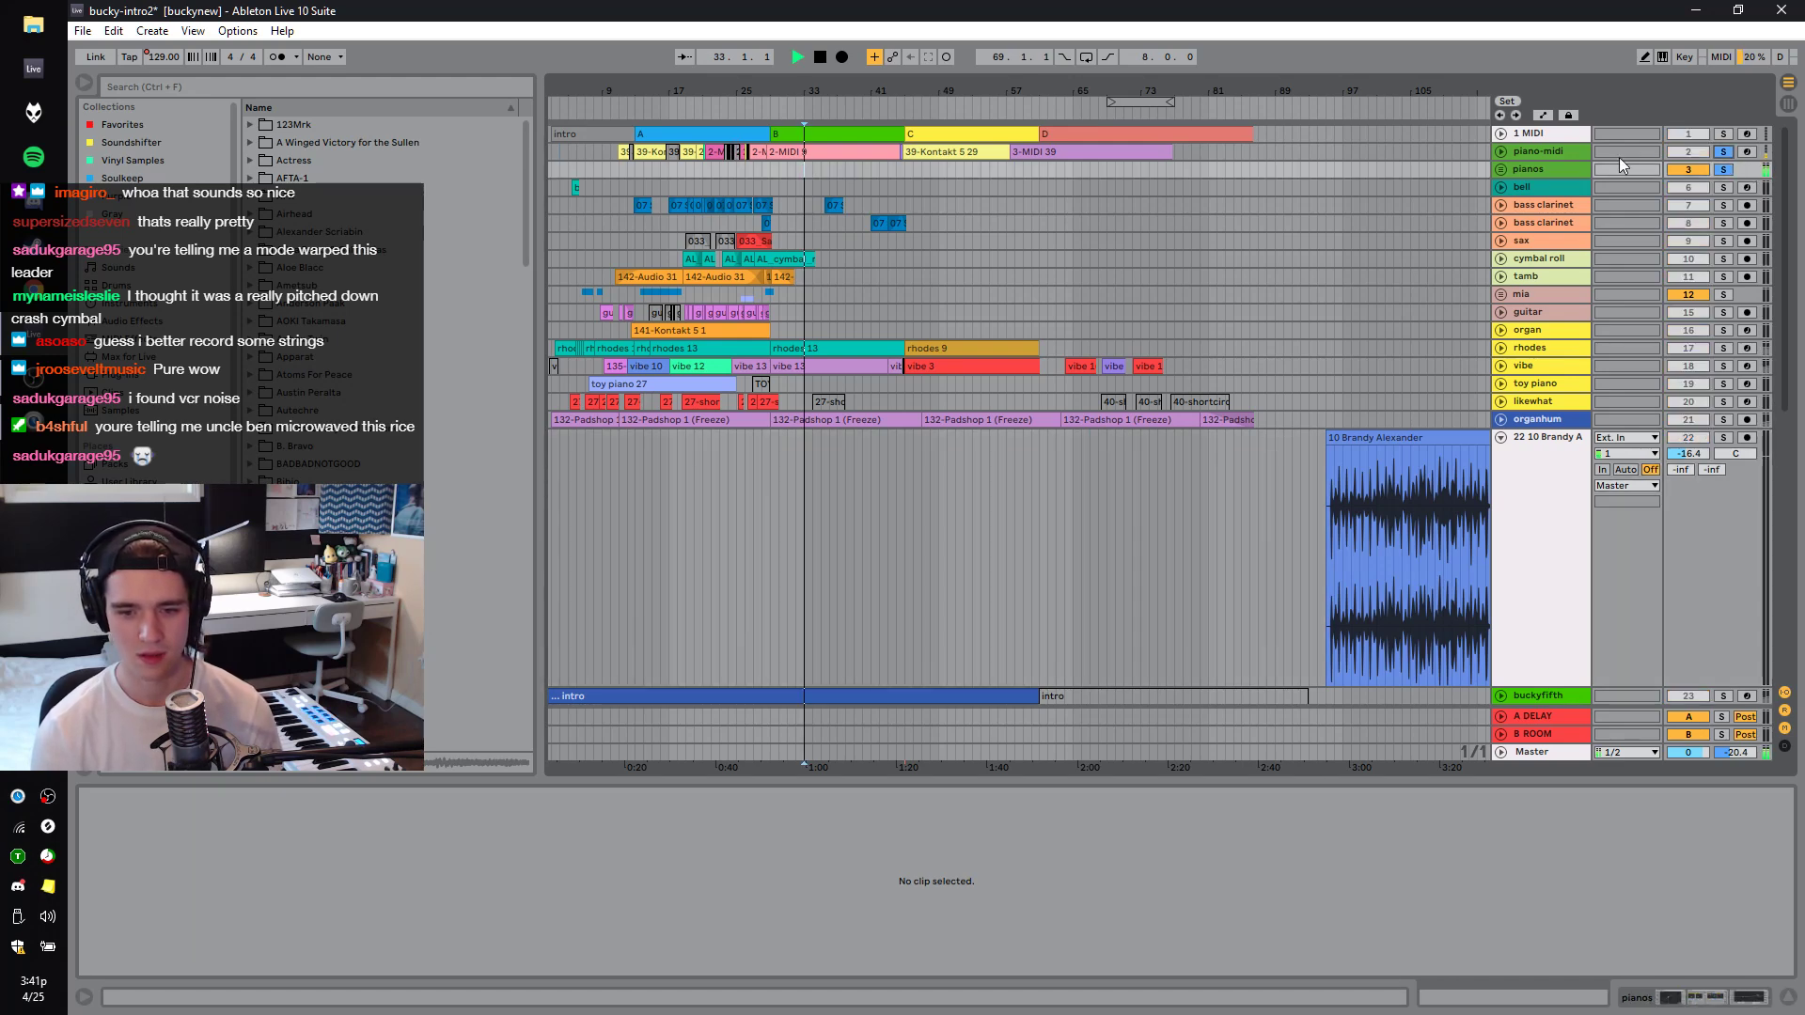
Unfold the piano-midi track and play the soloed pianos from bar 31.
{"action": "left_click", "coordinate": [1502, 152]}
{"action": "key", "text": "space"}
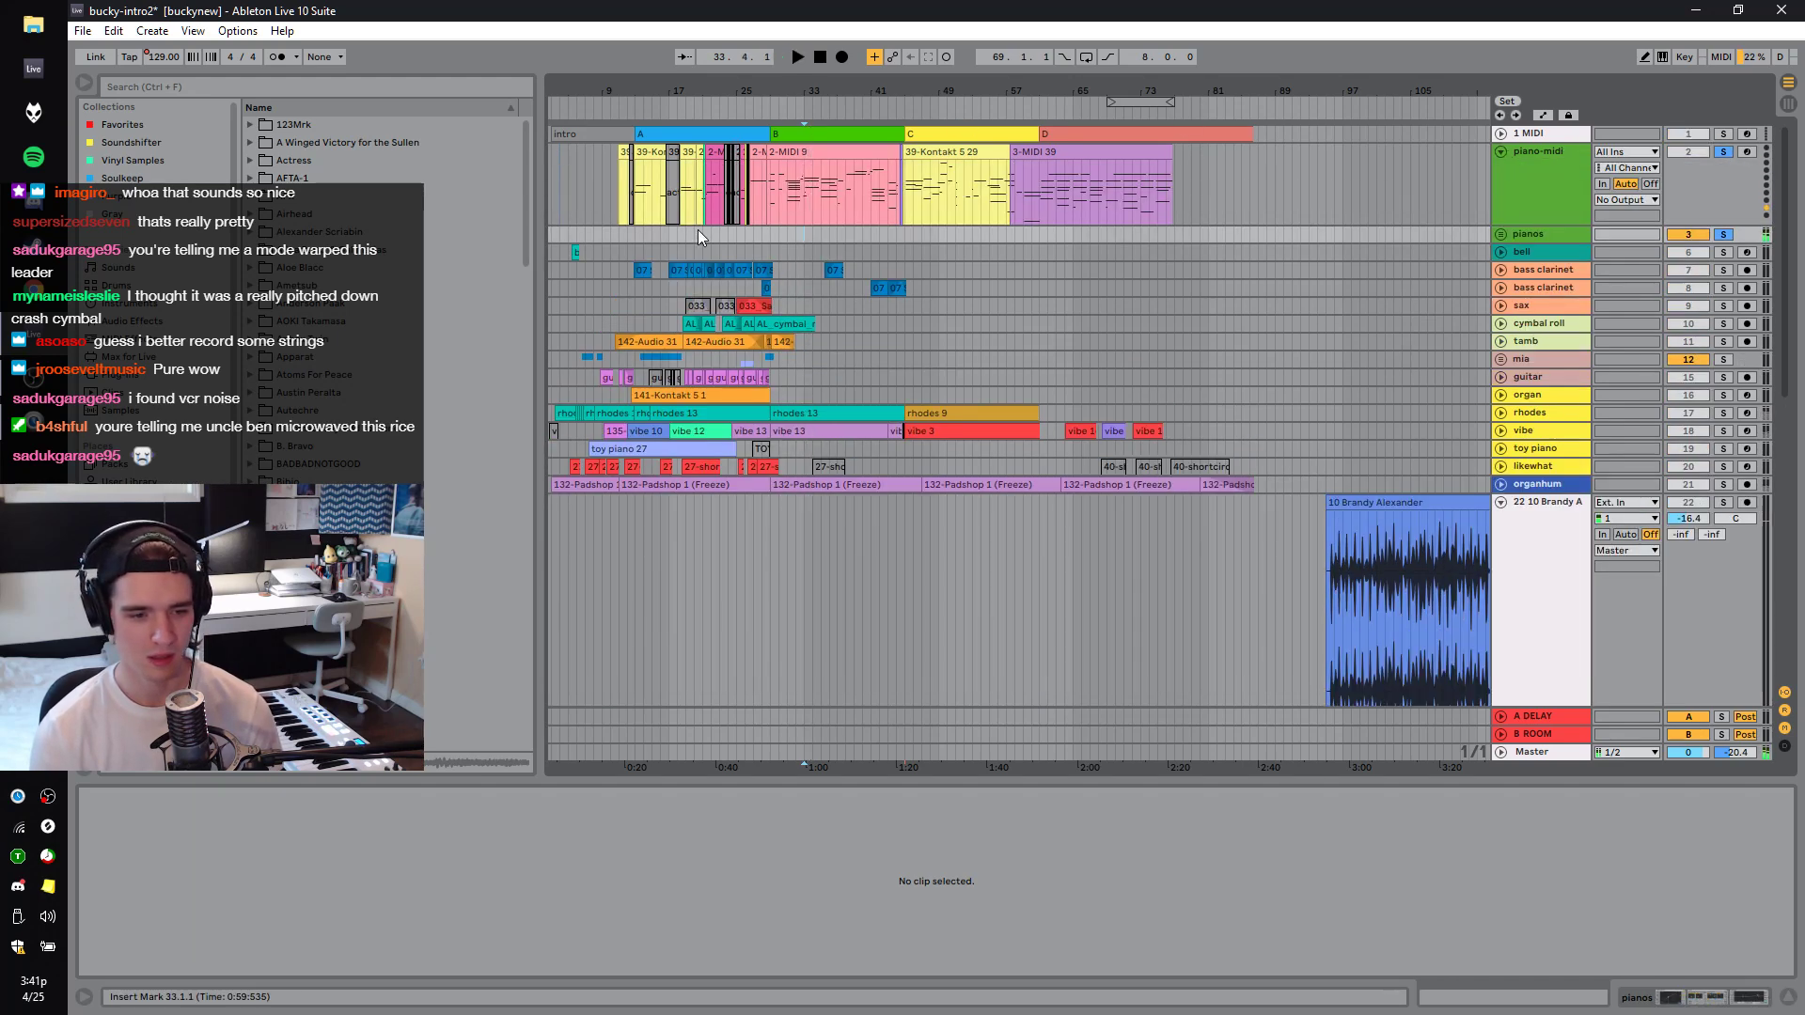
{"action": "left_click", "coordinate": [782, 206]}
{"action": "key", "text": "space"}
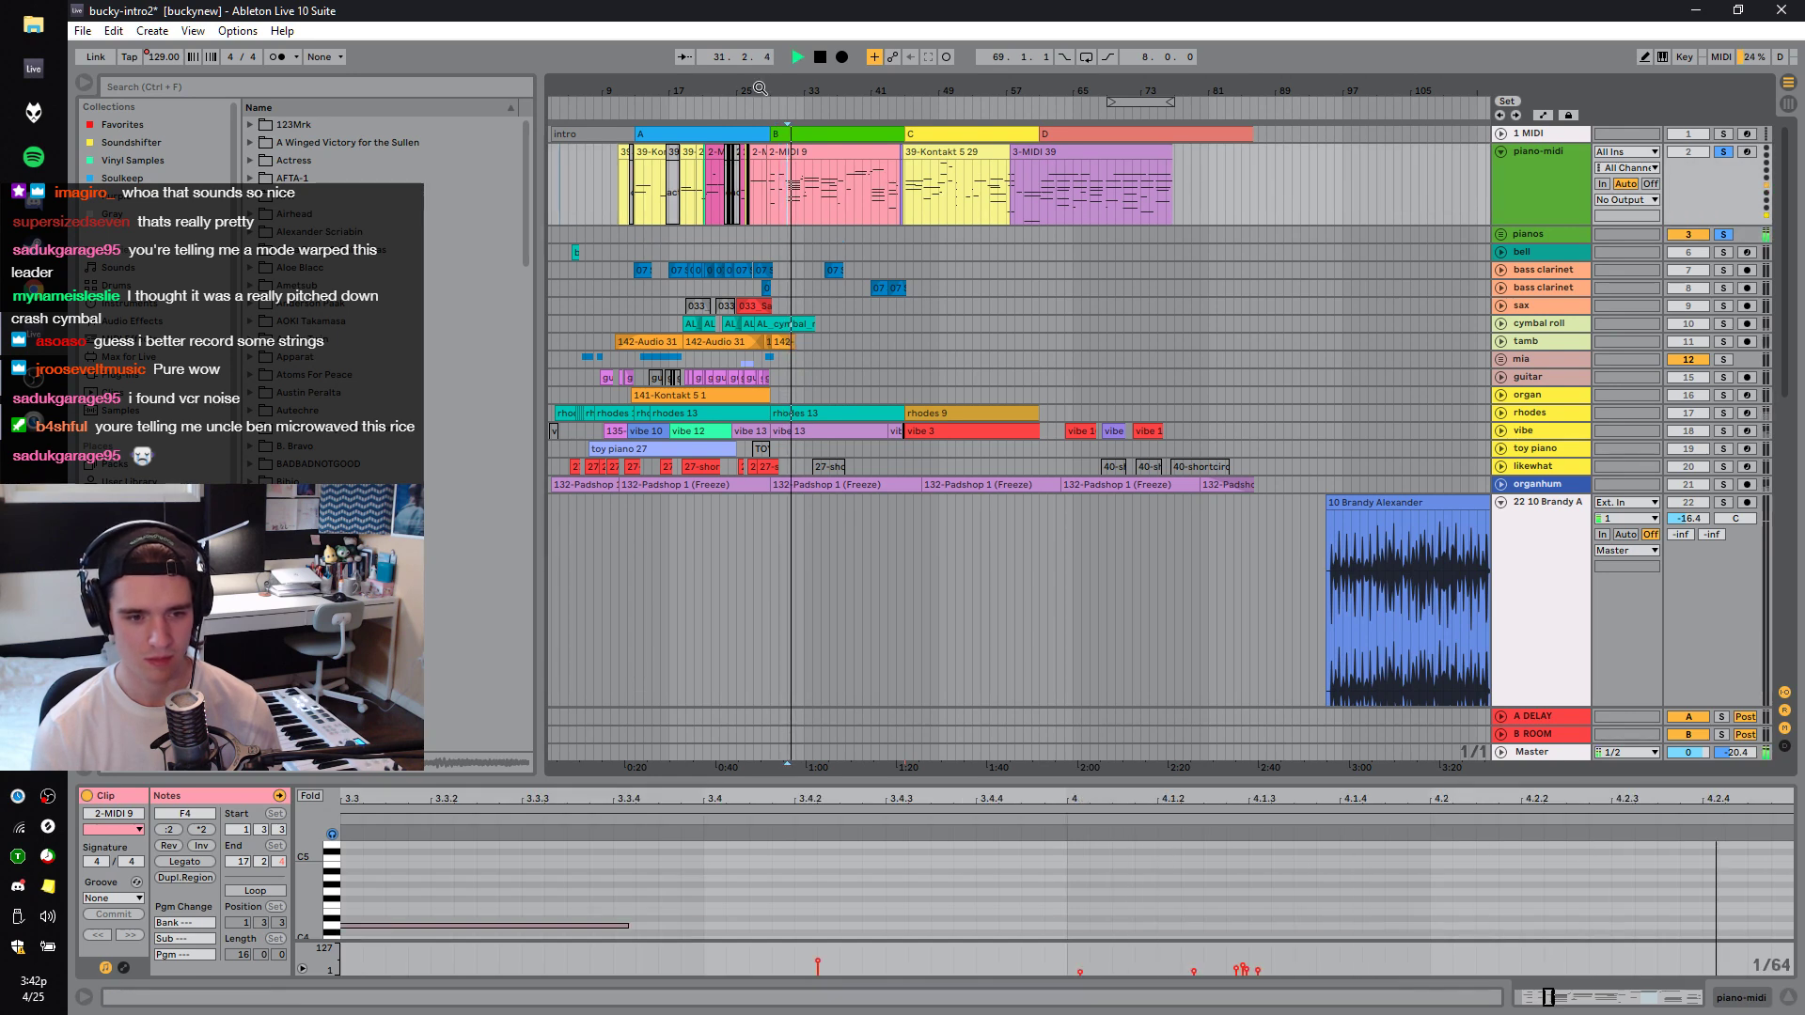
{"action": "left_click_drag", "start_coordinate": [746, 89], "coordinate": [747, 141]}
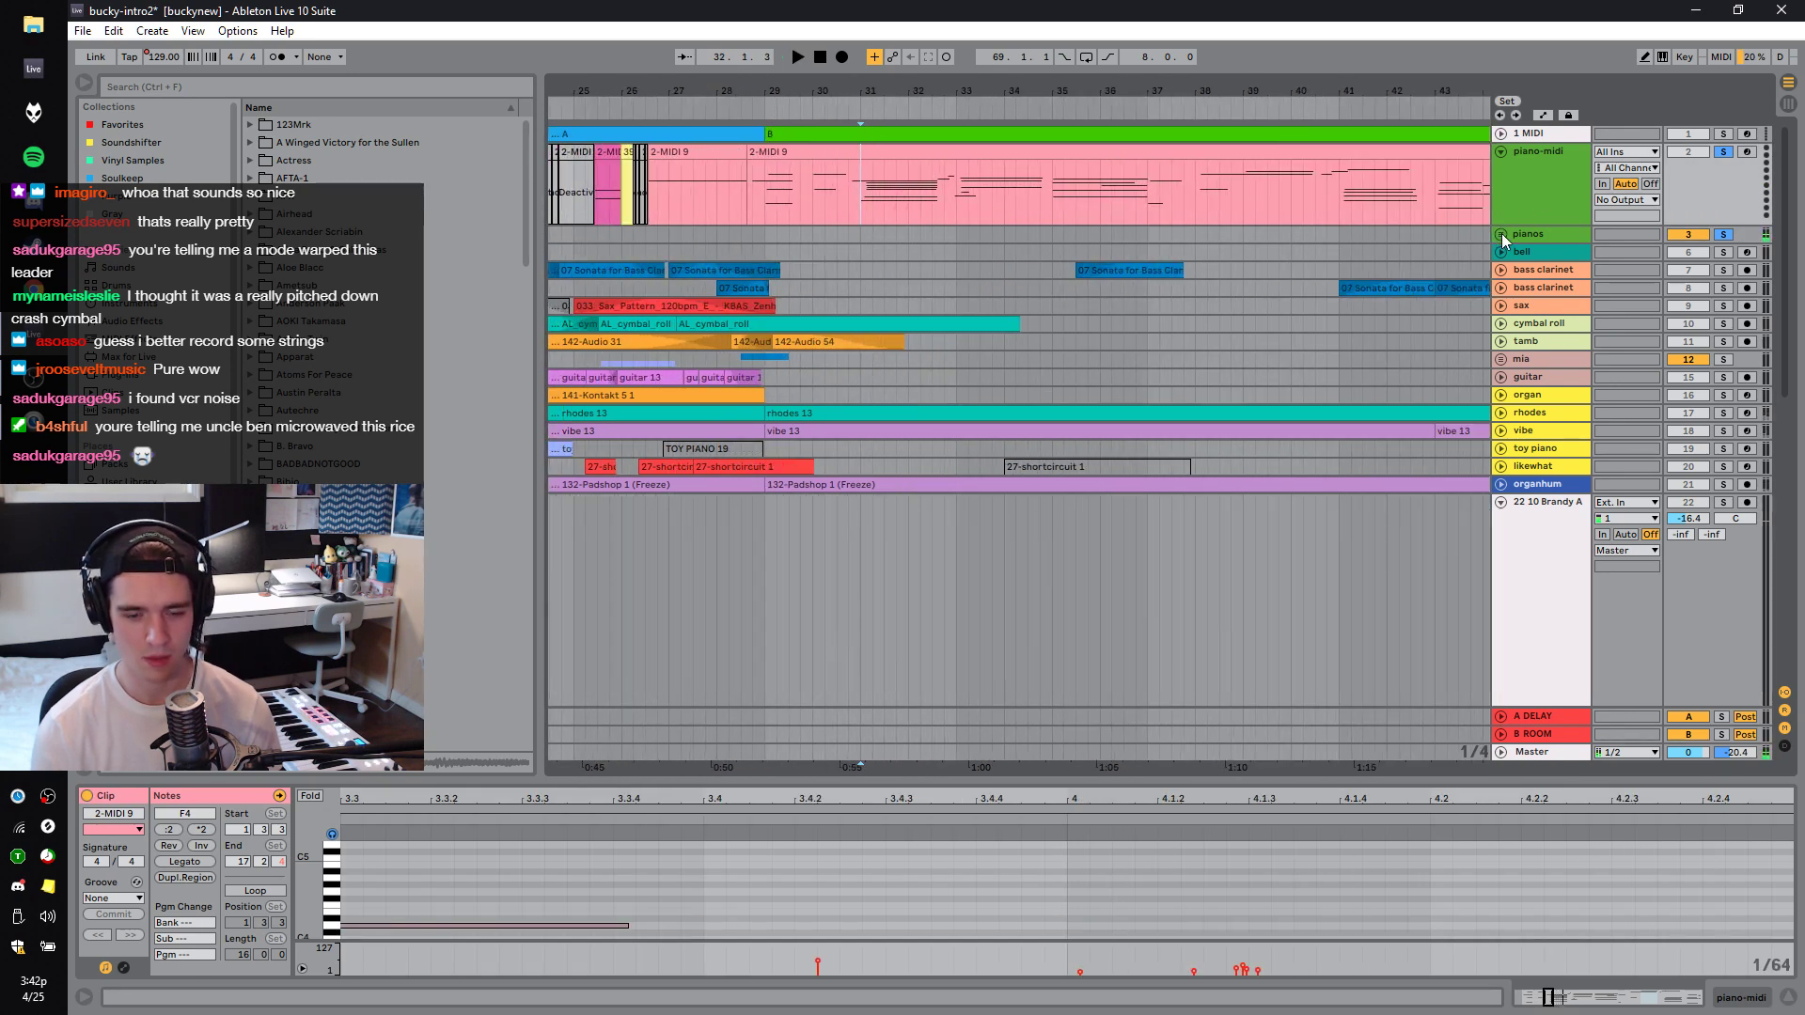
Expand the pianos group to alicias and labs, show the labs devices, and resume piano playback.
{"action": "left_click", "coordinate": [1501, 235]}
{"action": "left_click", "coordinate": [1547, 320]}
{"action": "left_click", "coordinate": [1528, 424]}
{"action": "double_click", "coordinate": [1527, 422]}
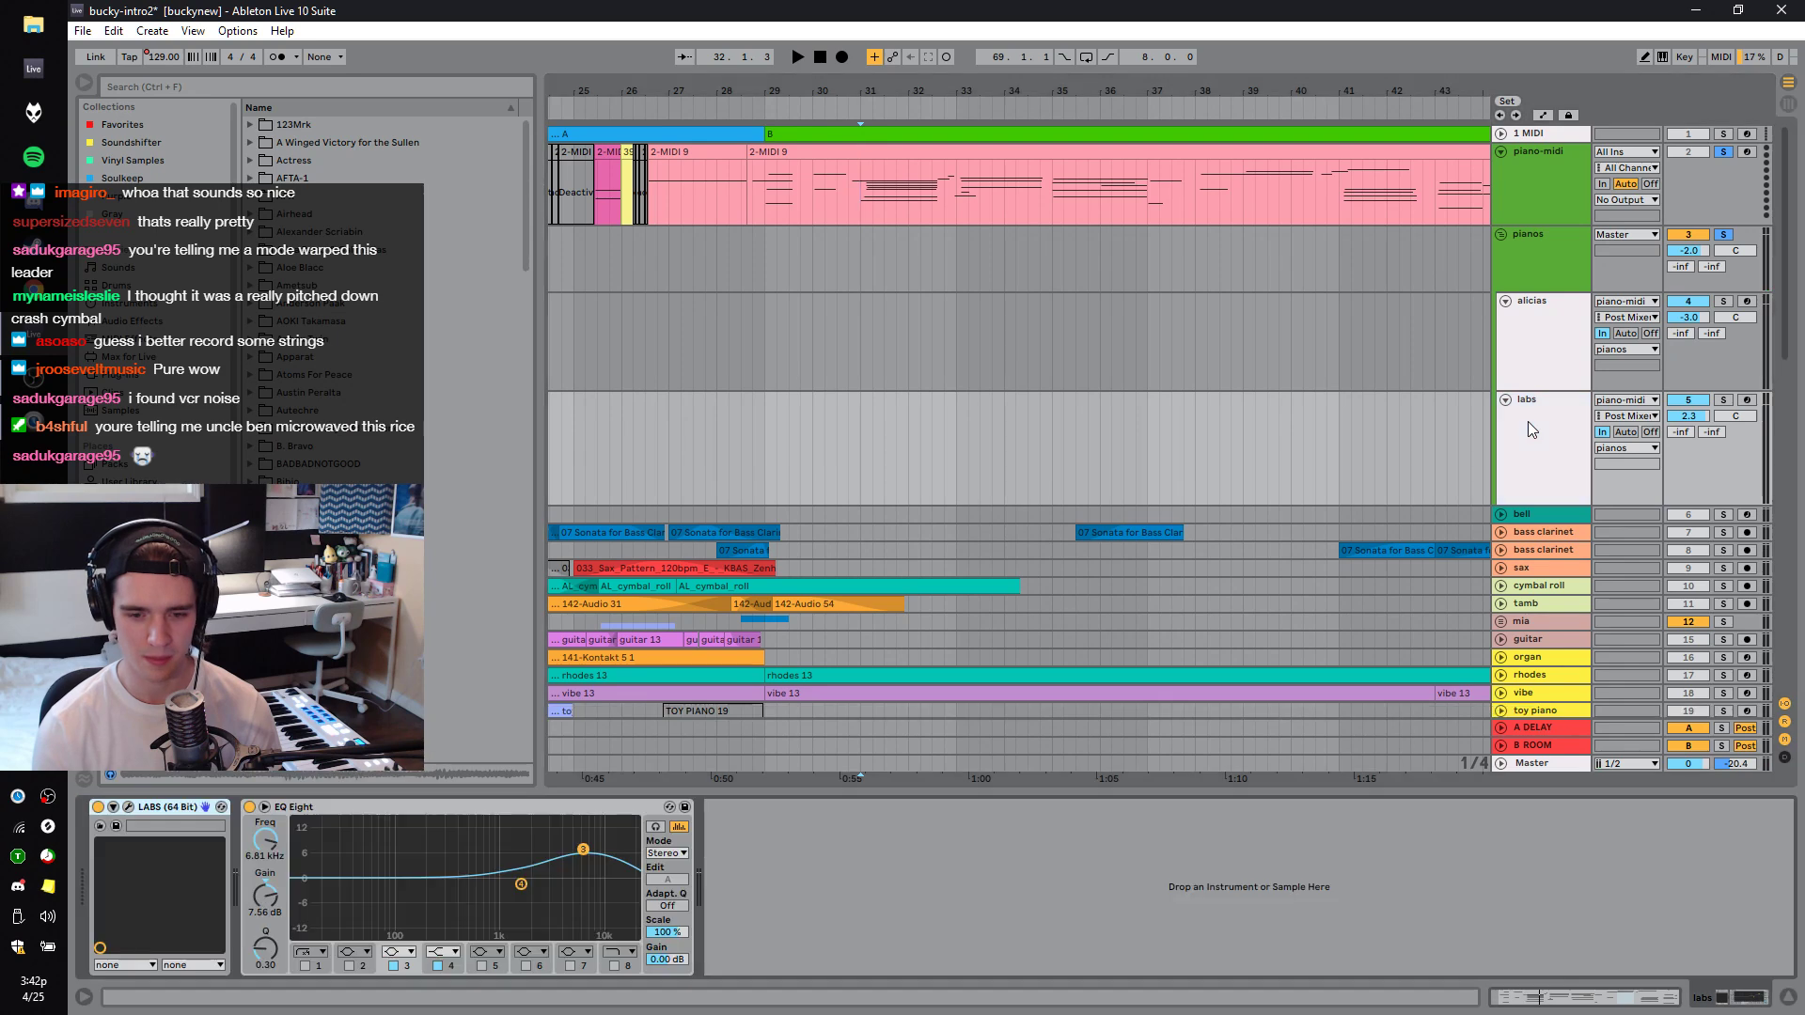
{"action": "key", "text": "space"}
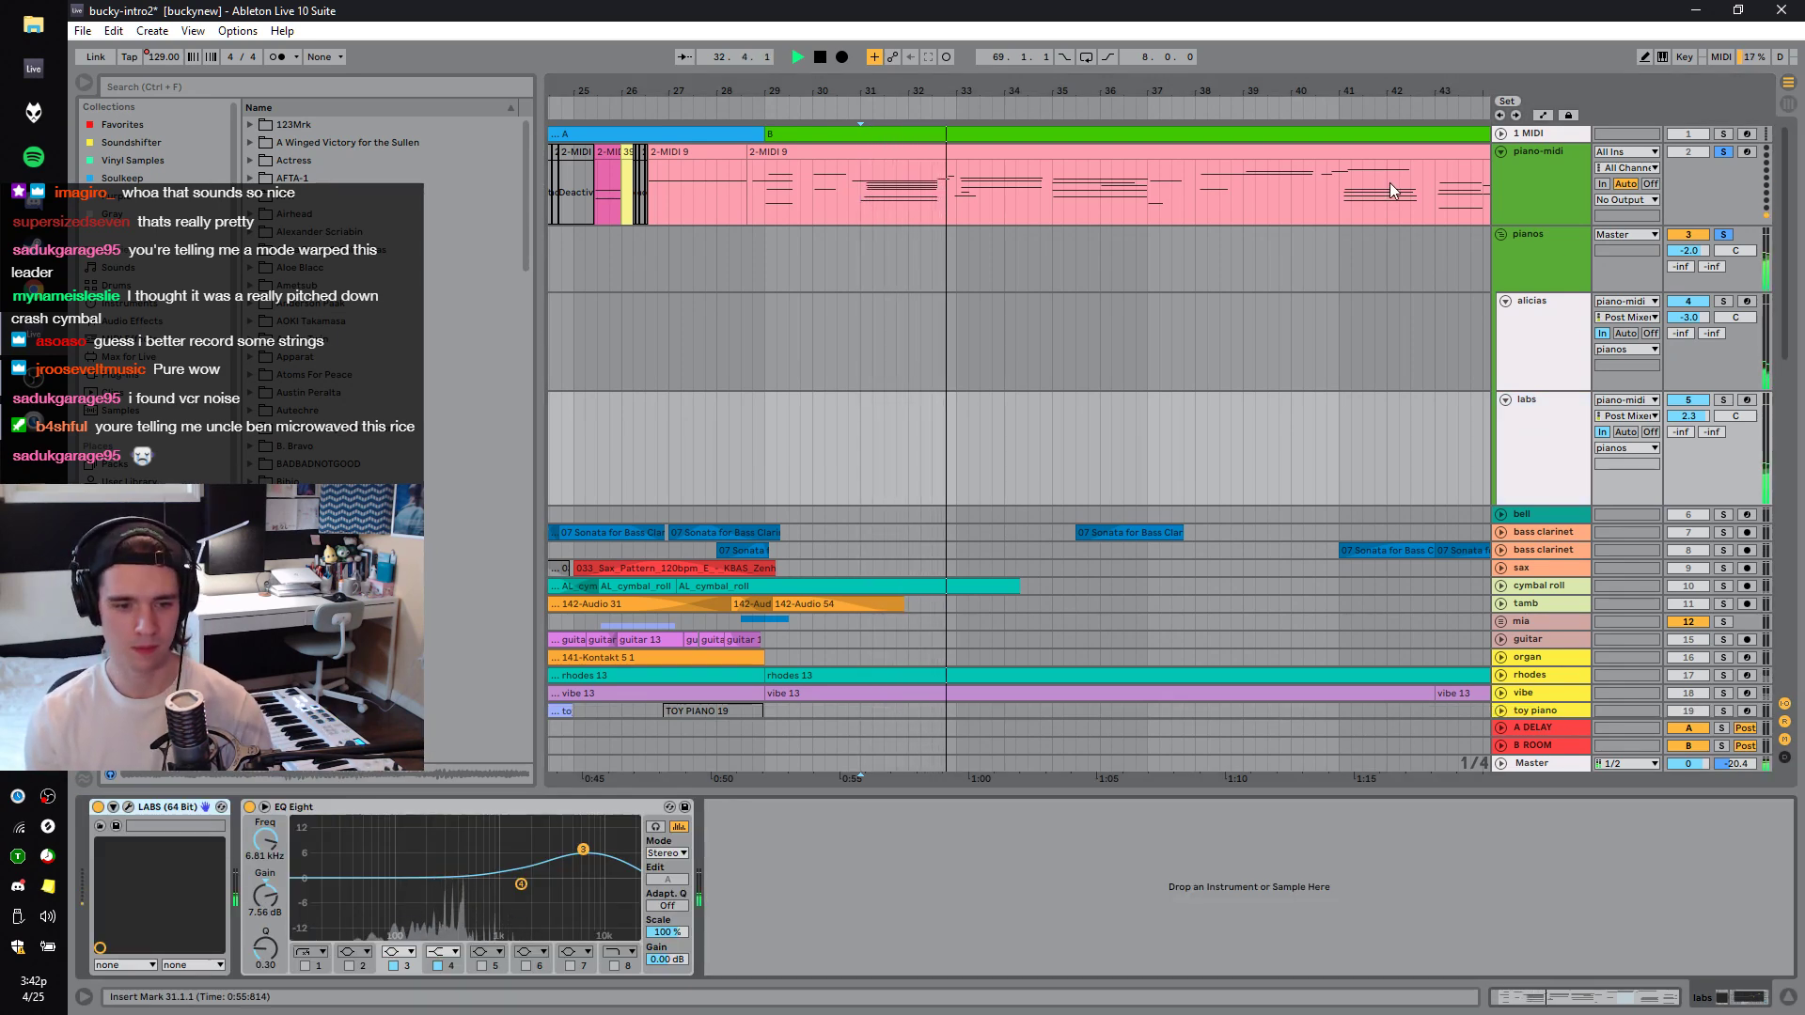
Audition the soloed pianos at several later points in the piano-midi clips, up to bar 63 in section D.
{"action": "left_click", "coordinate": [1325, 194]}
{"action": "left_click_drag", "start_coordinate": [1391, 91], "coordinate": [774, 91]}
{"action": "left_click", "coordinate": [1119, 201]}
{"action": "key", "text": "space"}
{"action": "key", "text": "space"}
{"action": "left_click_drag", "start_coordinate": [1212, 91], "coordinate": [816, 86]}
{"action": "left_click", "coordinate": [1315, 173]}
{"action": "key", "text": "space"}
{"action": "key", "text": "space"}
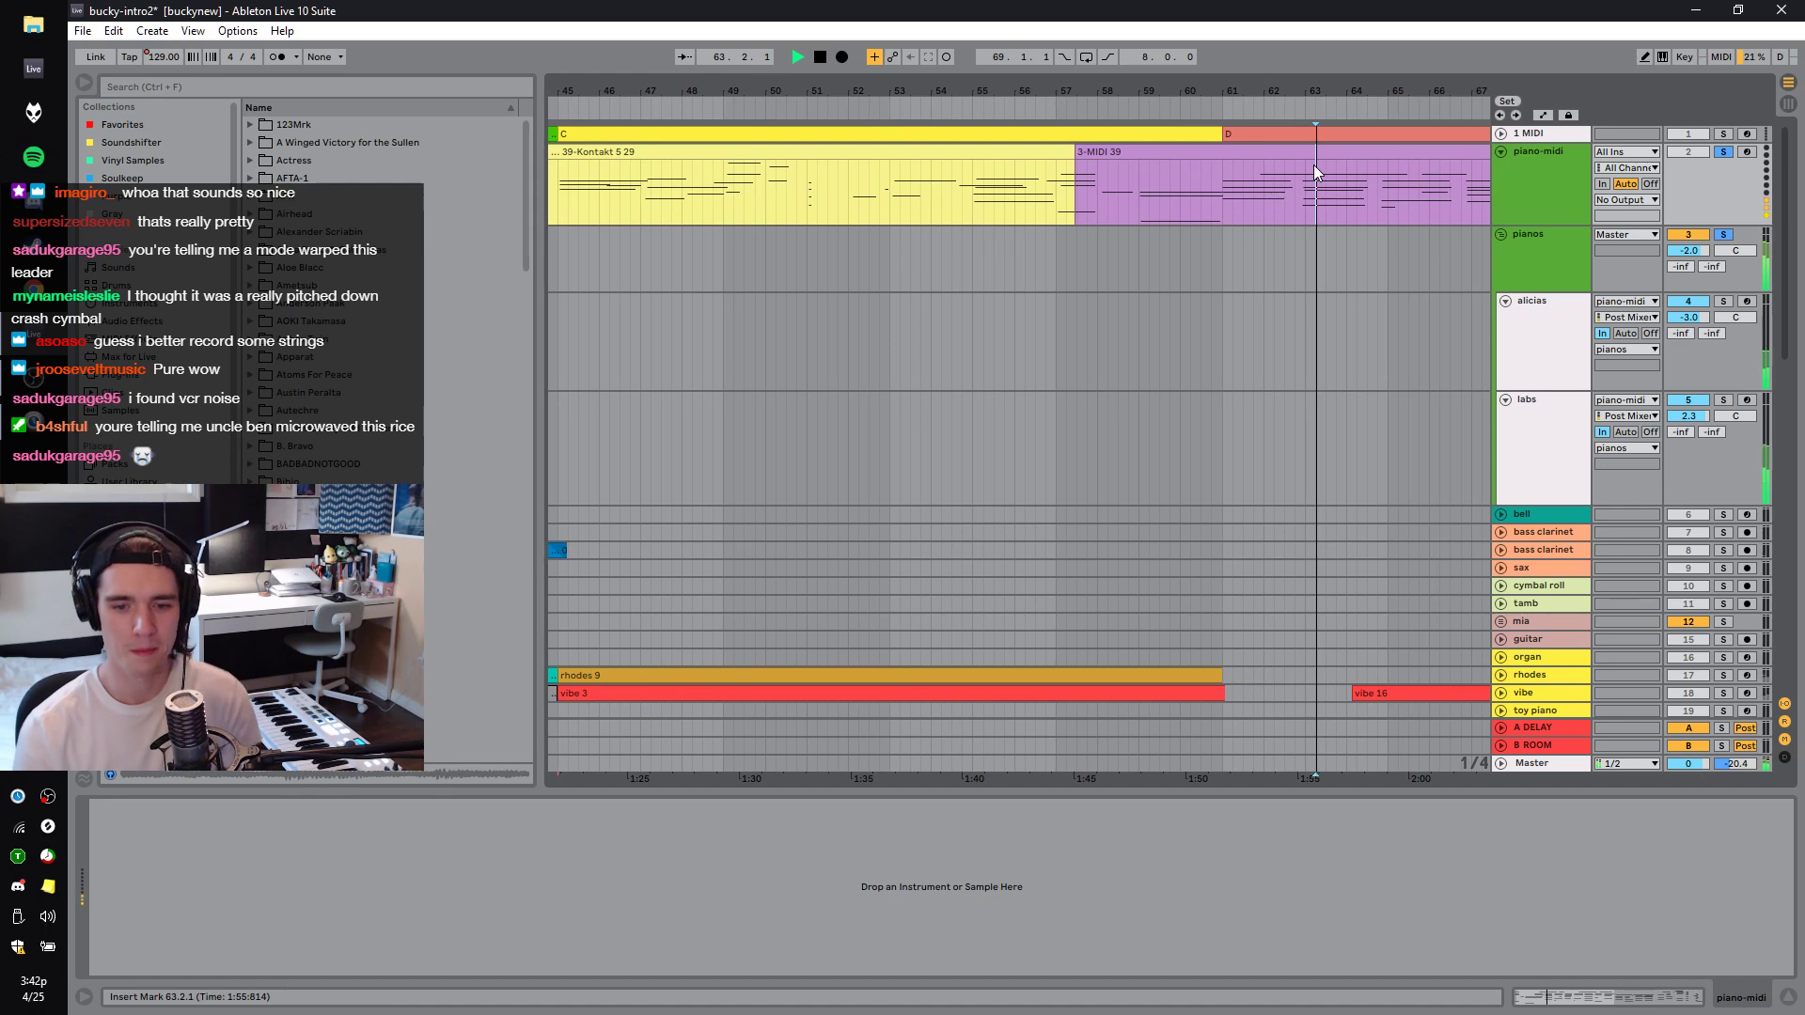
Play the soloed pianos from bar 61, at the start of section D.
{"action": "left_click", "coordinate": [1226, 183]}
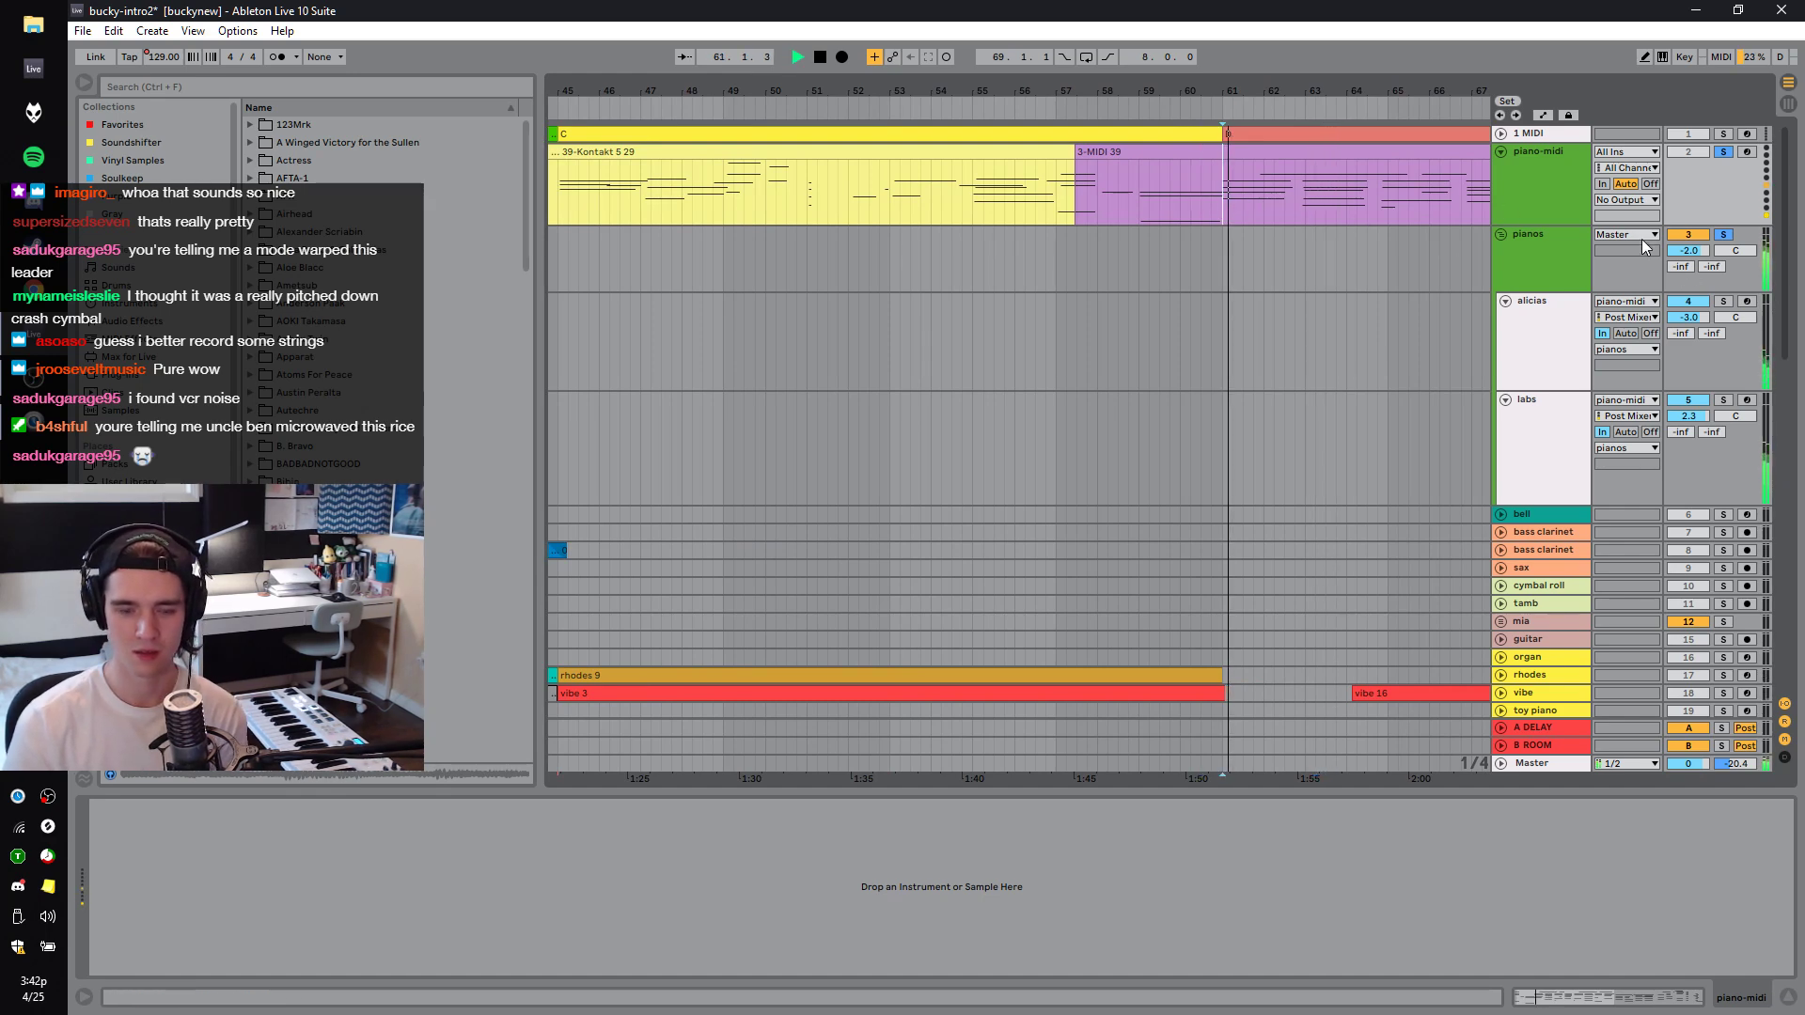
{"action": "left_click_drag", "start_coordinate": [1320, 97], "coordinate": [998, 75]}
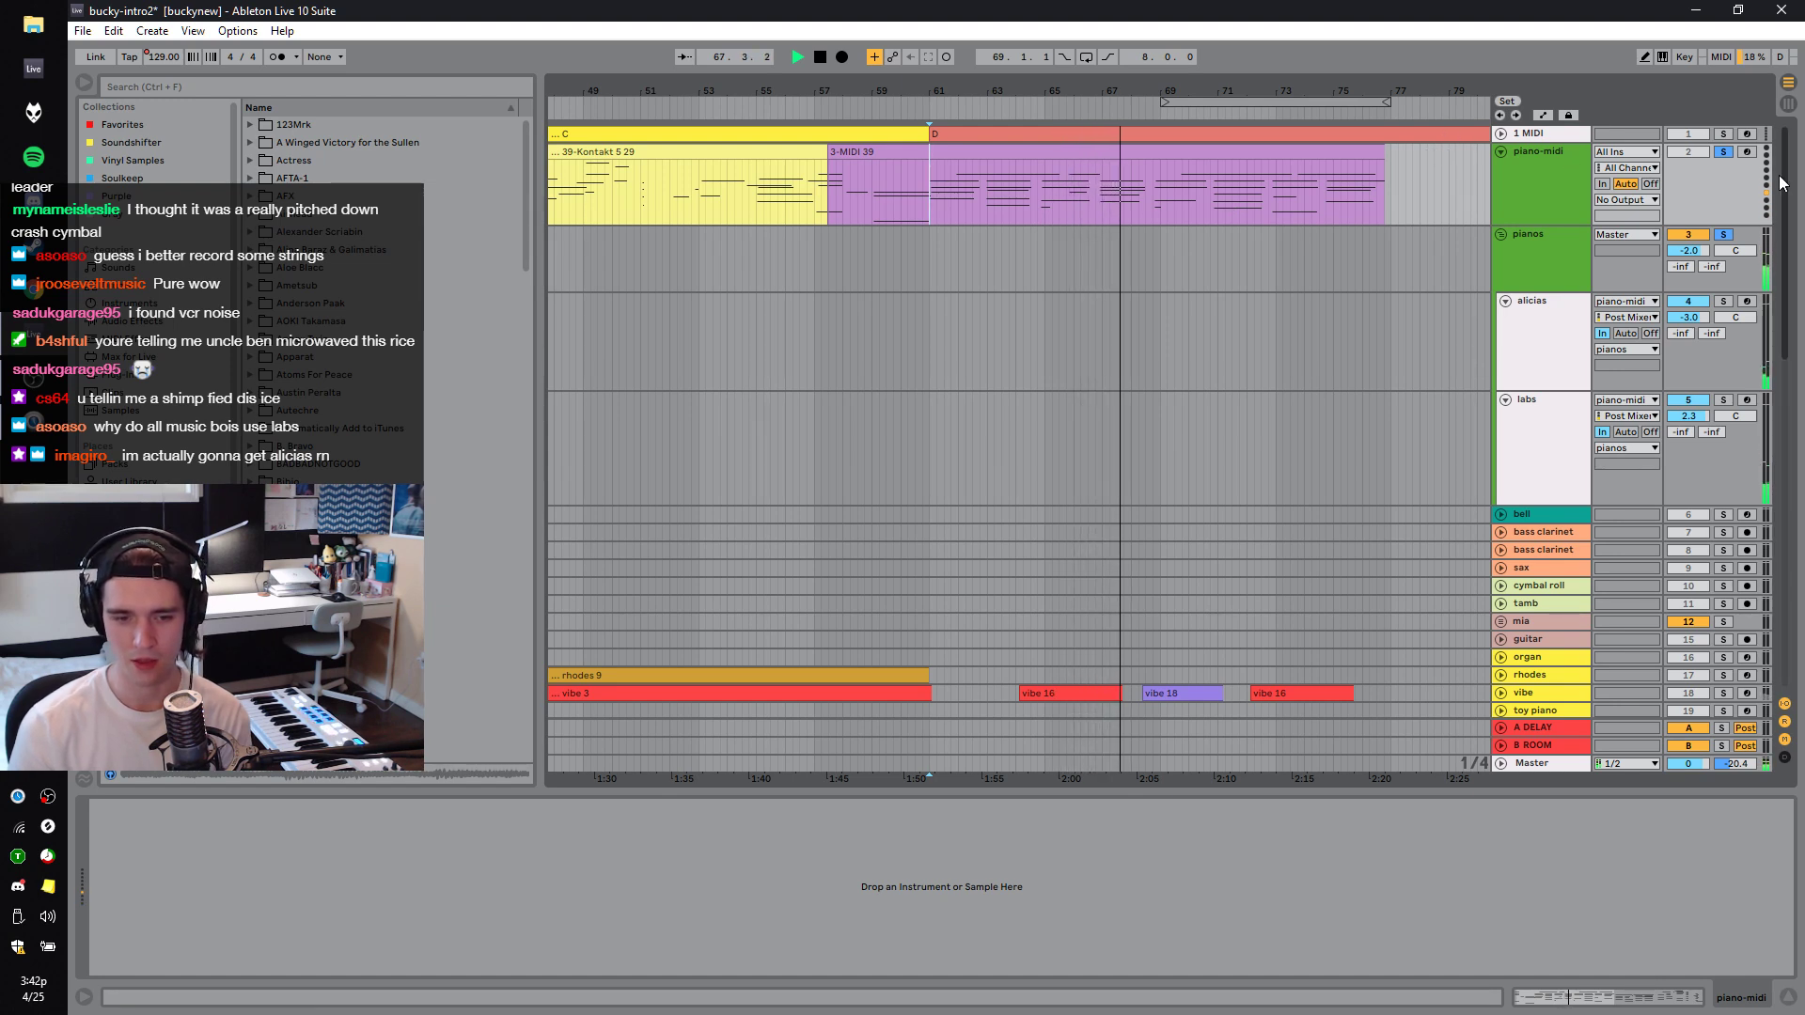
{"action": "key", "text": "space"}
Select piano-midi from bar 61 to bar 69, play that passage, and collapse the pianos group.
{"action": "left_click_drag", "start_coordinate": [934, 210], "coordinate": [1177, 195]}
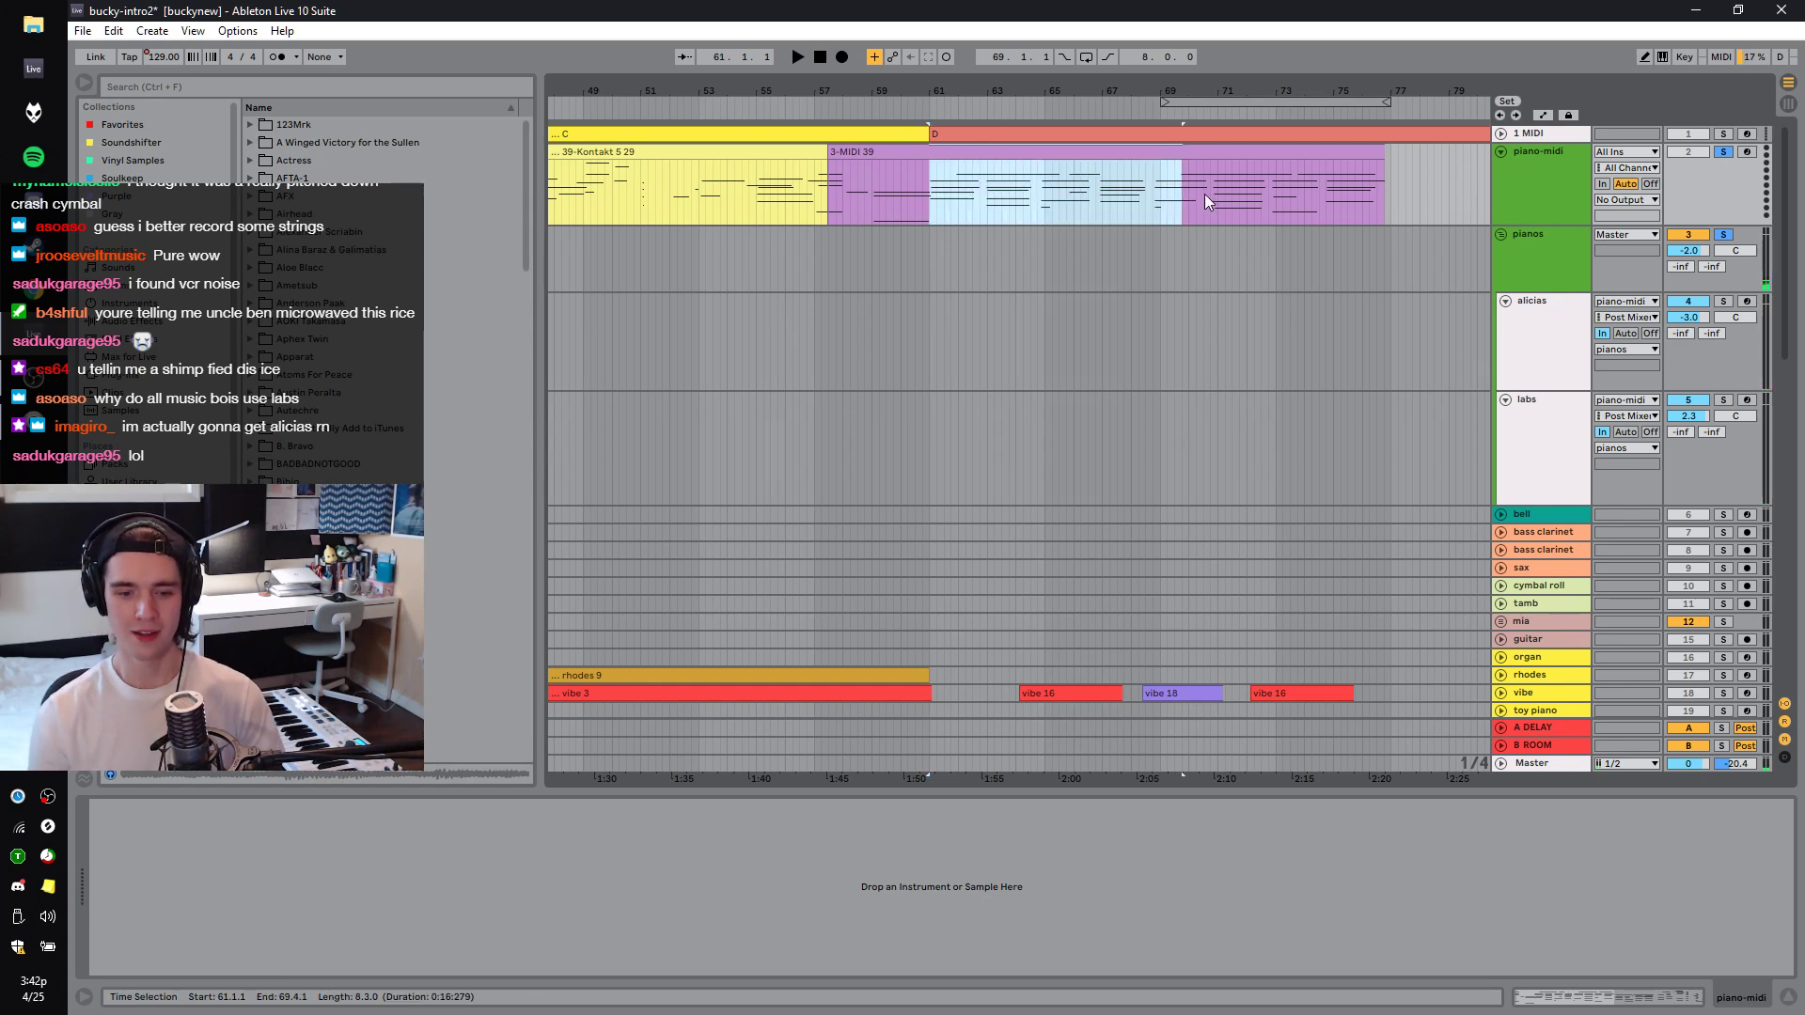
{"action": "key", "text": "space"}
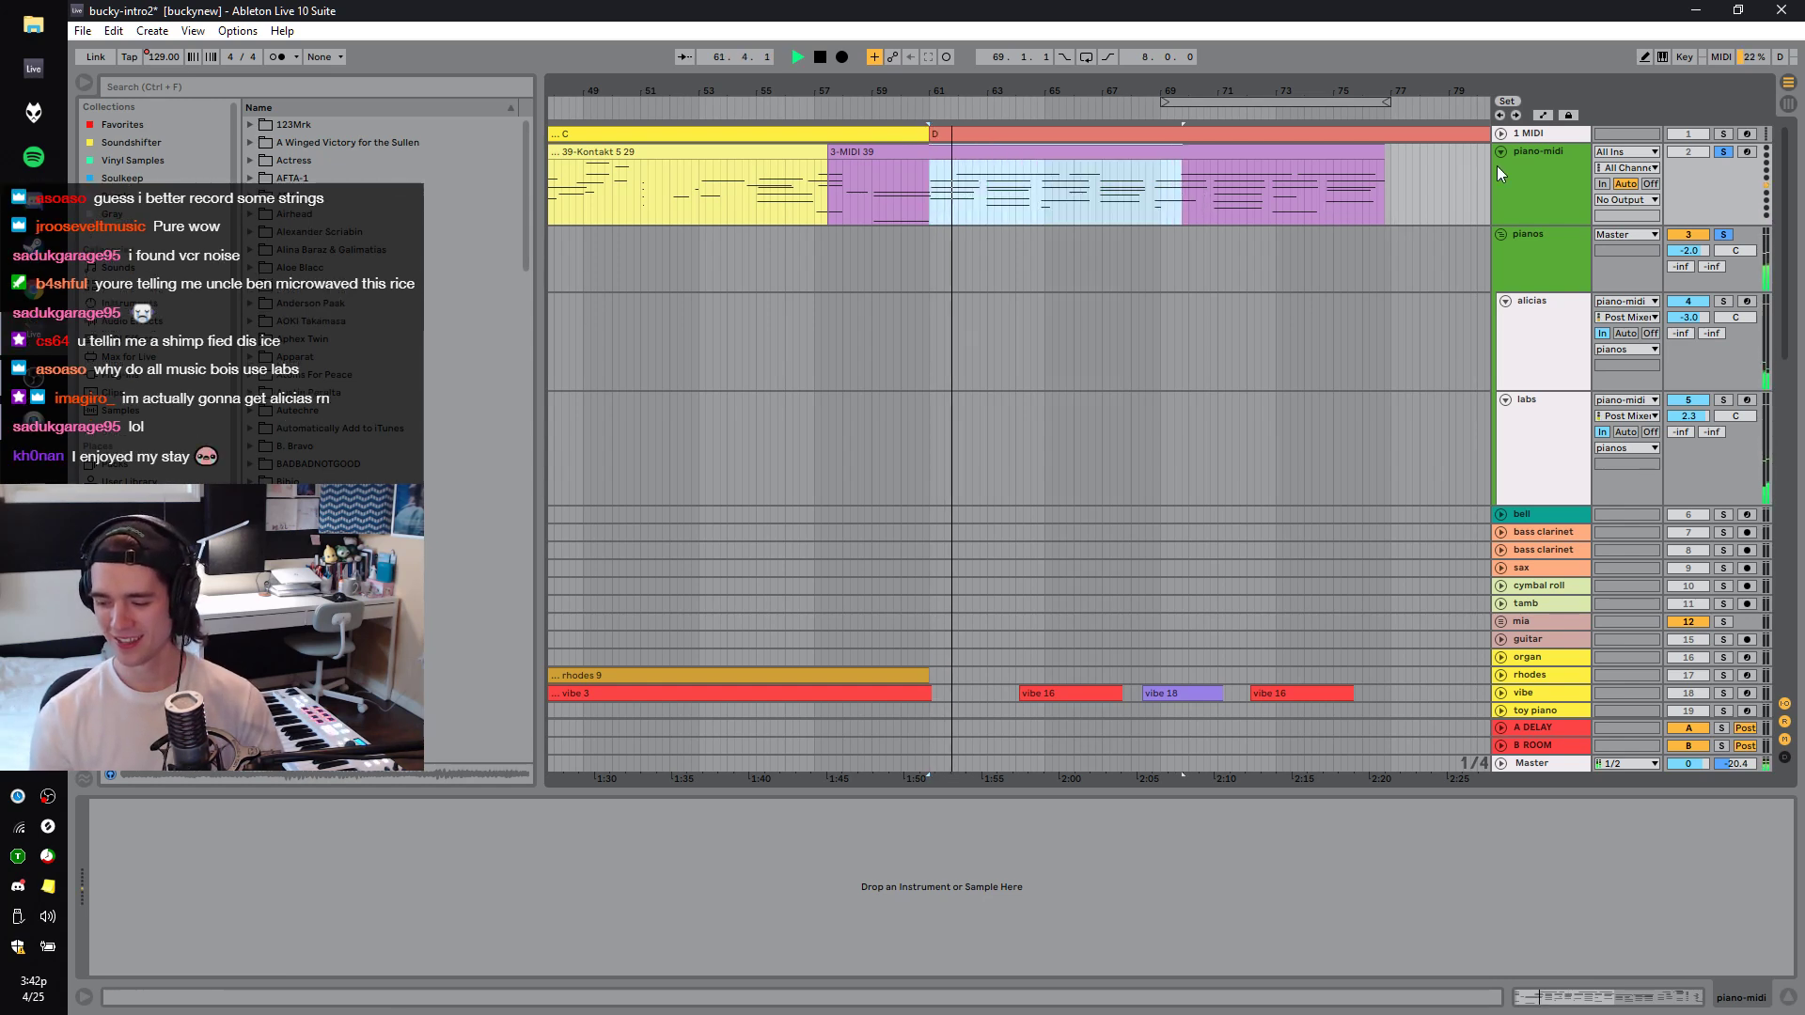
{"action": "left_click", "coordinate": [1501, 235]}
{"action": "key", "text": "minus"}
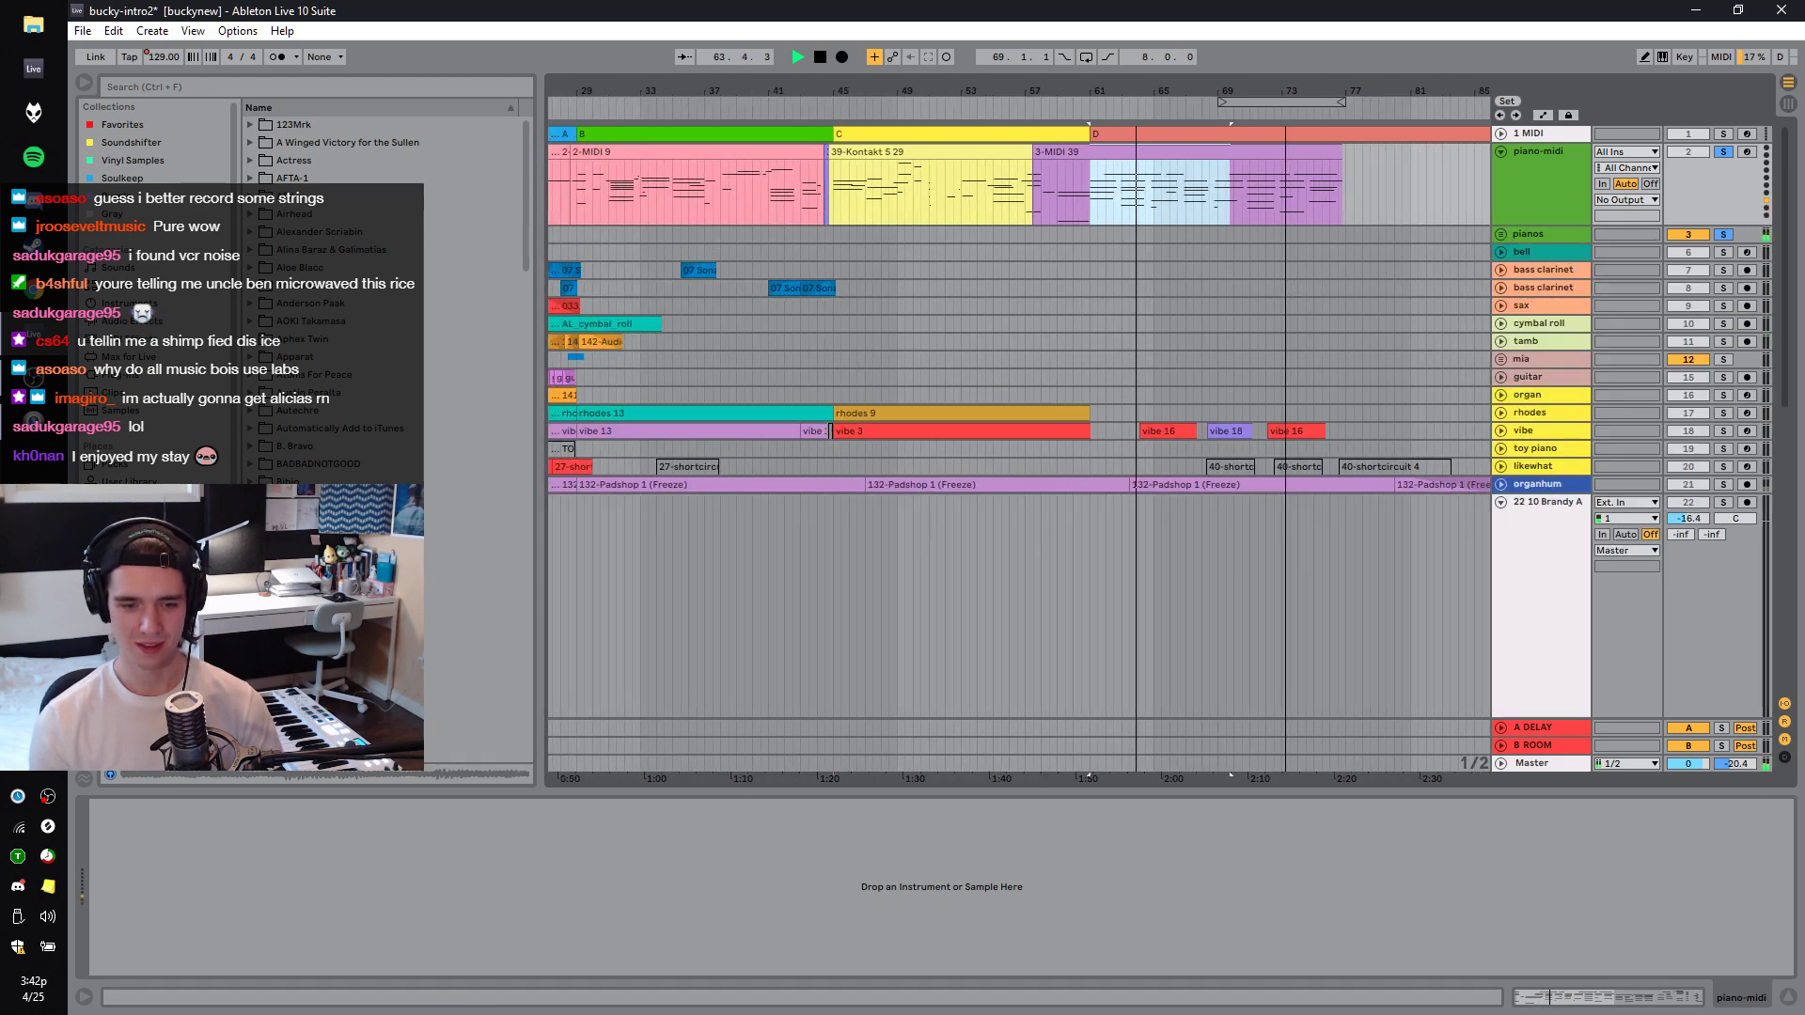
Unsolo the pianos during playback to hear the full mix, and select piano-midi from bar 62 to bar 73.
{"action": "left_click", "coordinate": [1724, 149]}
{"action": "key", "text": "space"}
{"action": "left_click_drag", "start_coordinate": [1106, 188], "coordinate": [1288, 168]}
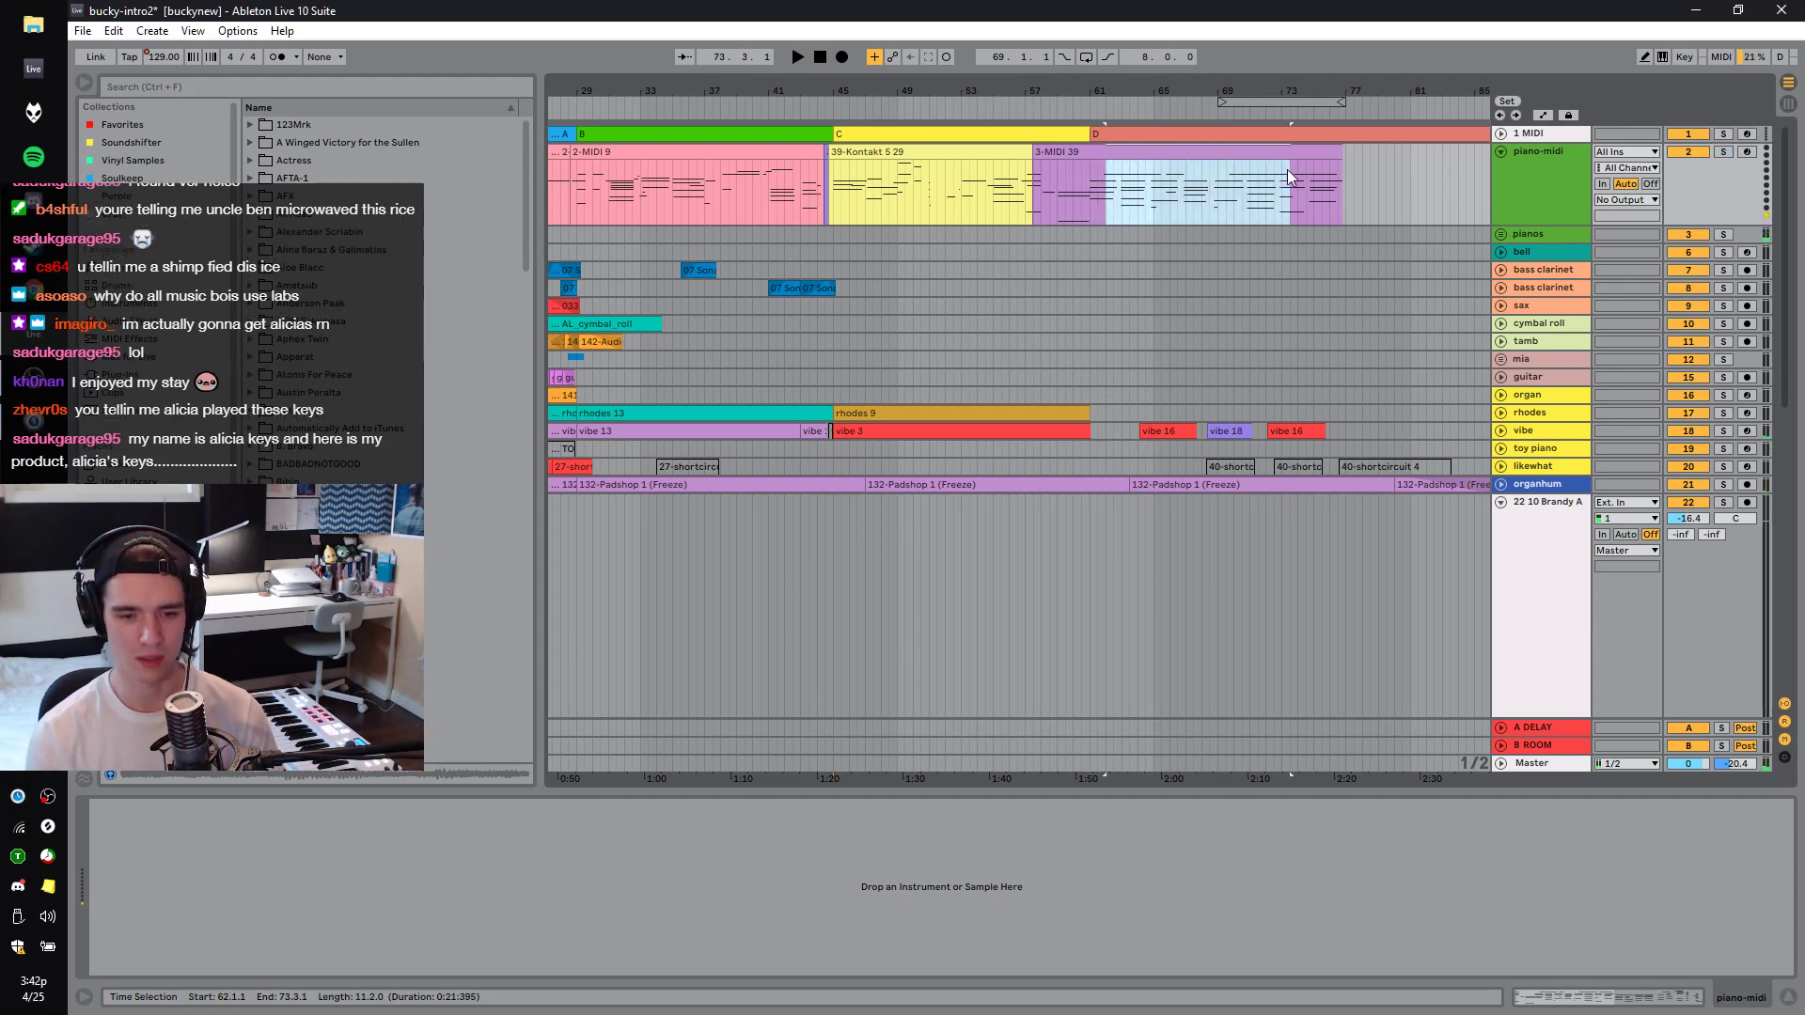
Set the insert marker at bar 64, then solo the vibe track and arm it for recording.
{"action": "left_click", "coordinate": [1142, 380]}
{"action": "left_click", "coordinate": [1724, 431]}
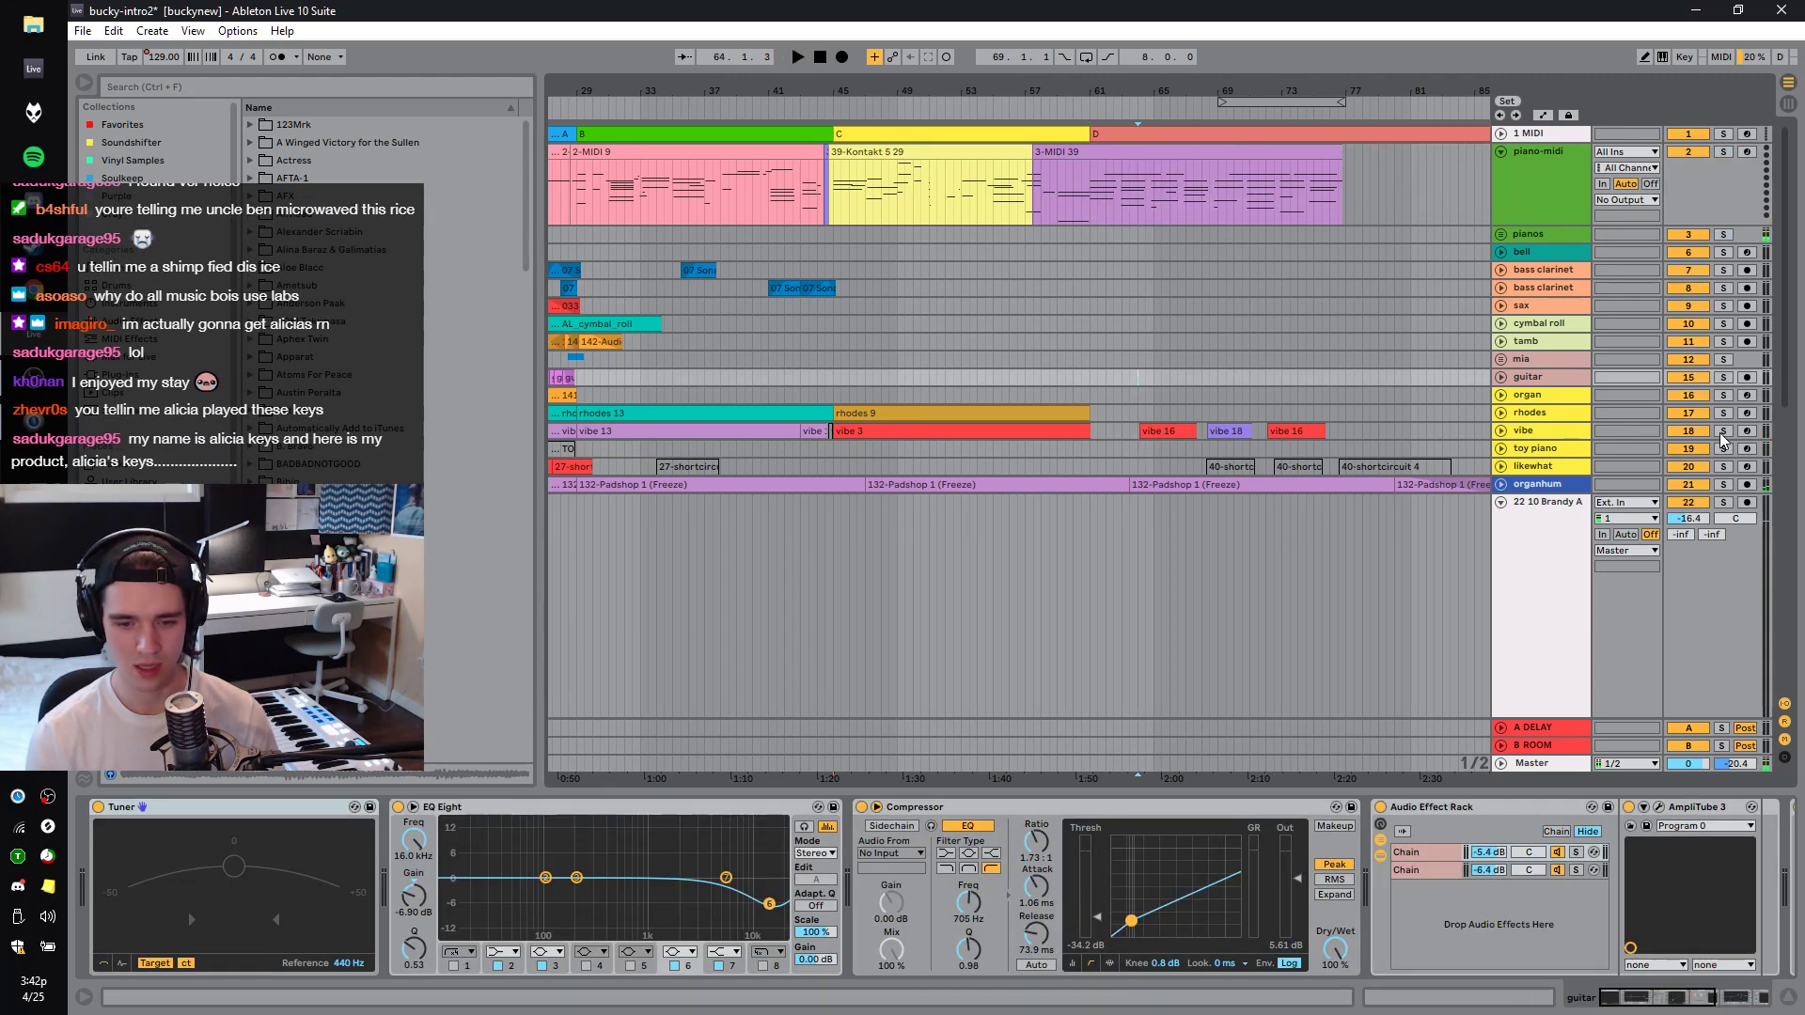
{"action": "left_click", "coordinate": [1747, 431]}
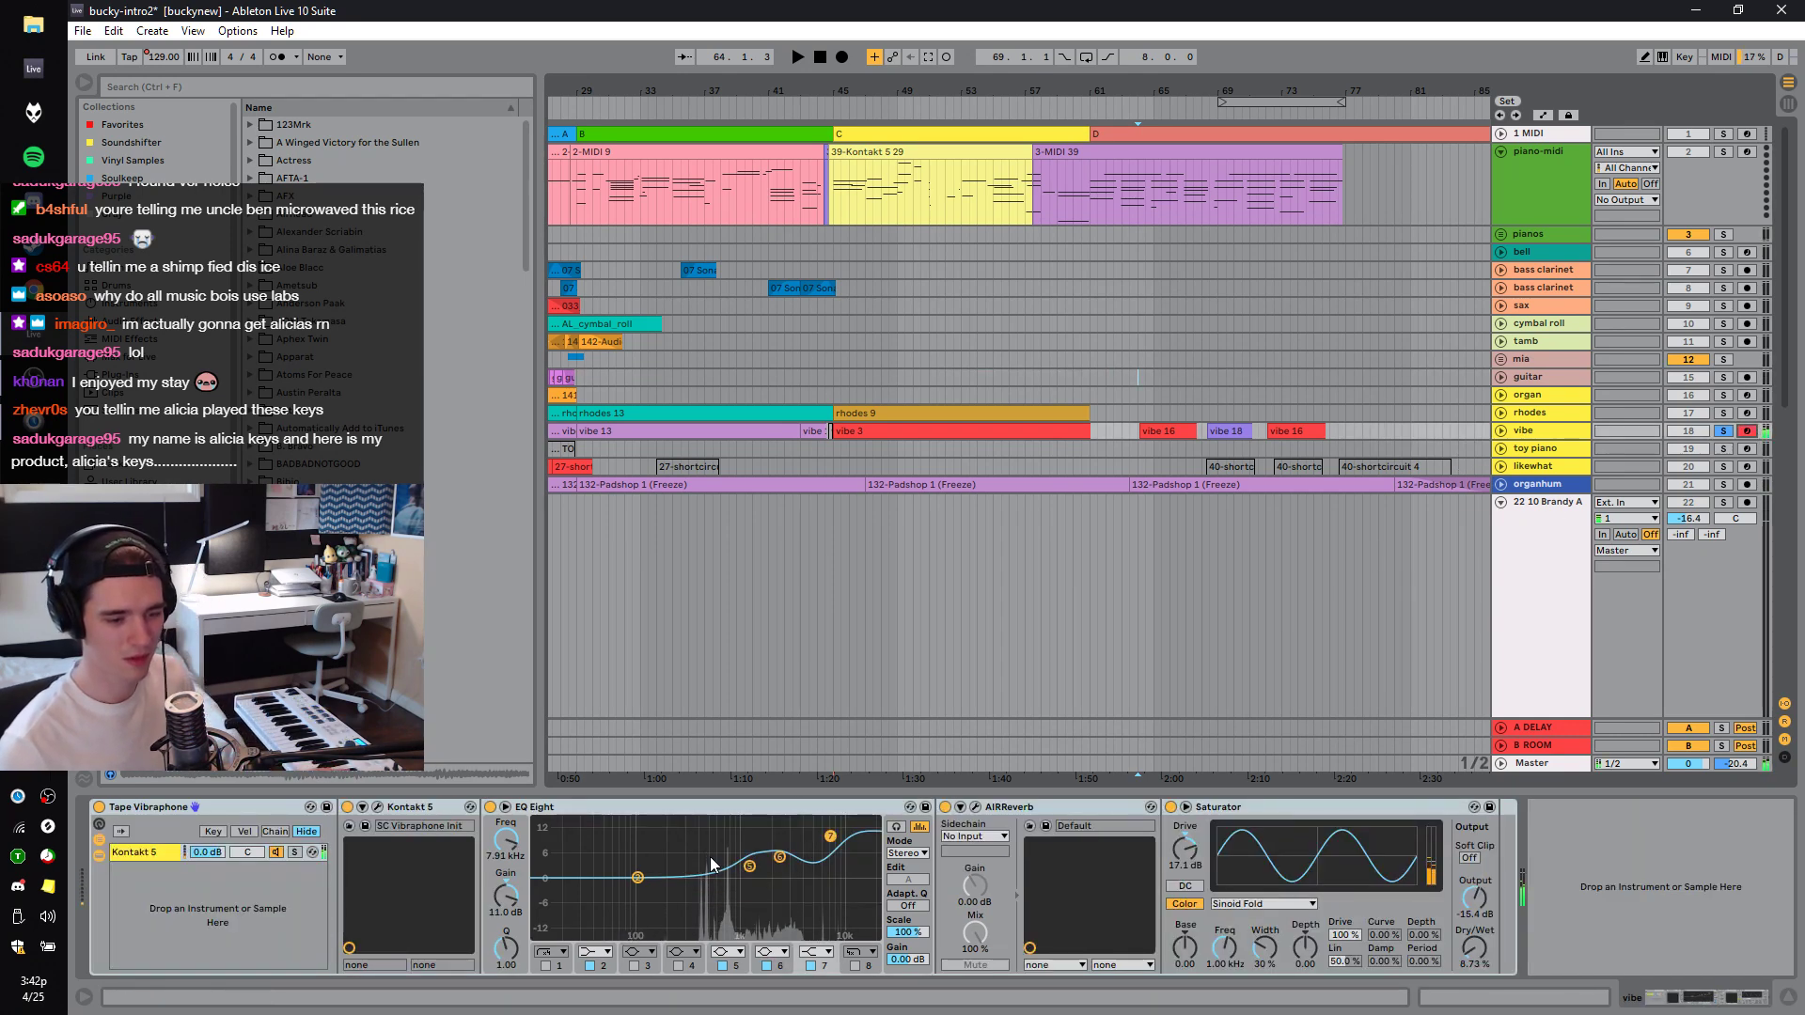
Play the soloed vibe track from bar 64 and open its Kontakt instrument window.
{"action": "key", "text": "space"}
{"action": "left_click", "coordinate": [377, 807]}
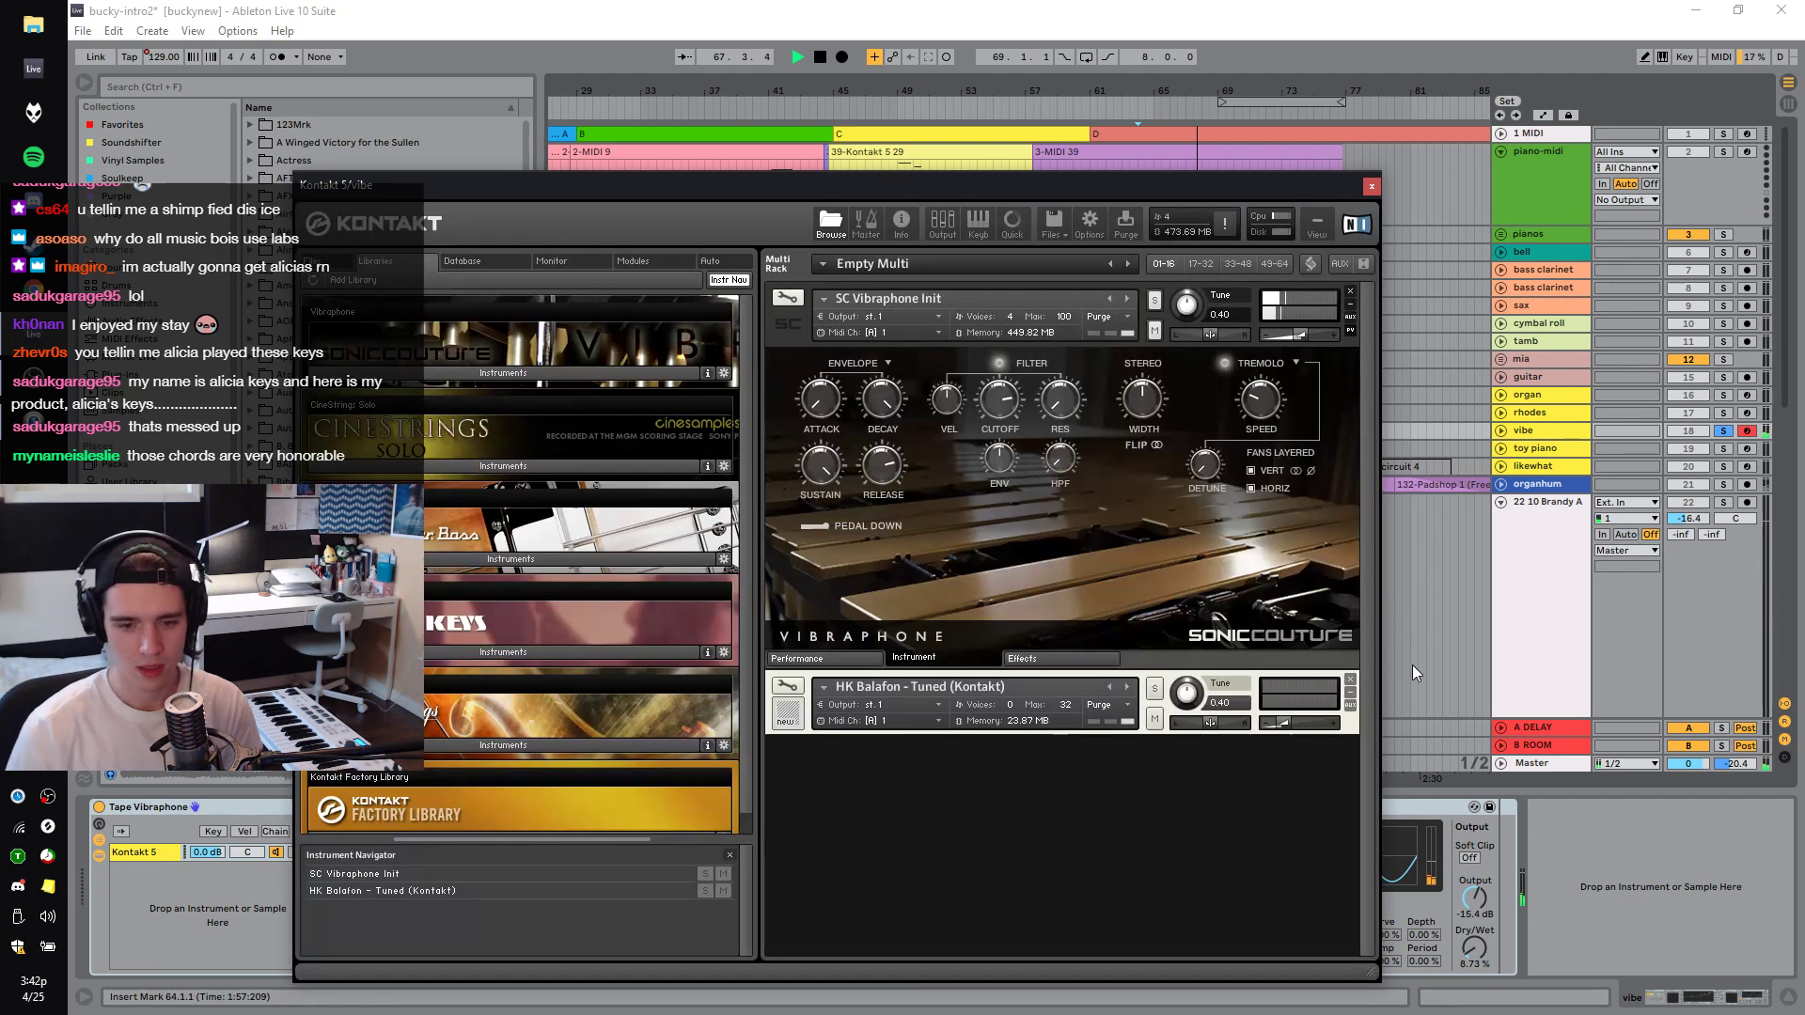
{"action": "left_click", "coordinate": [1452, 430]}
{"action": "key", "text": "space"}
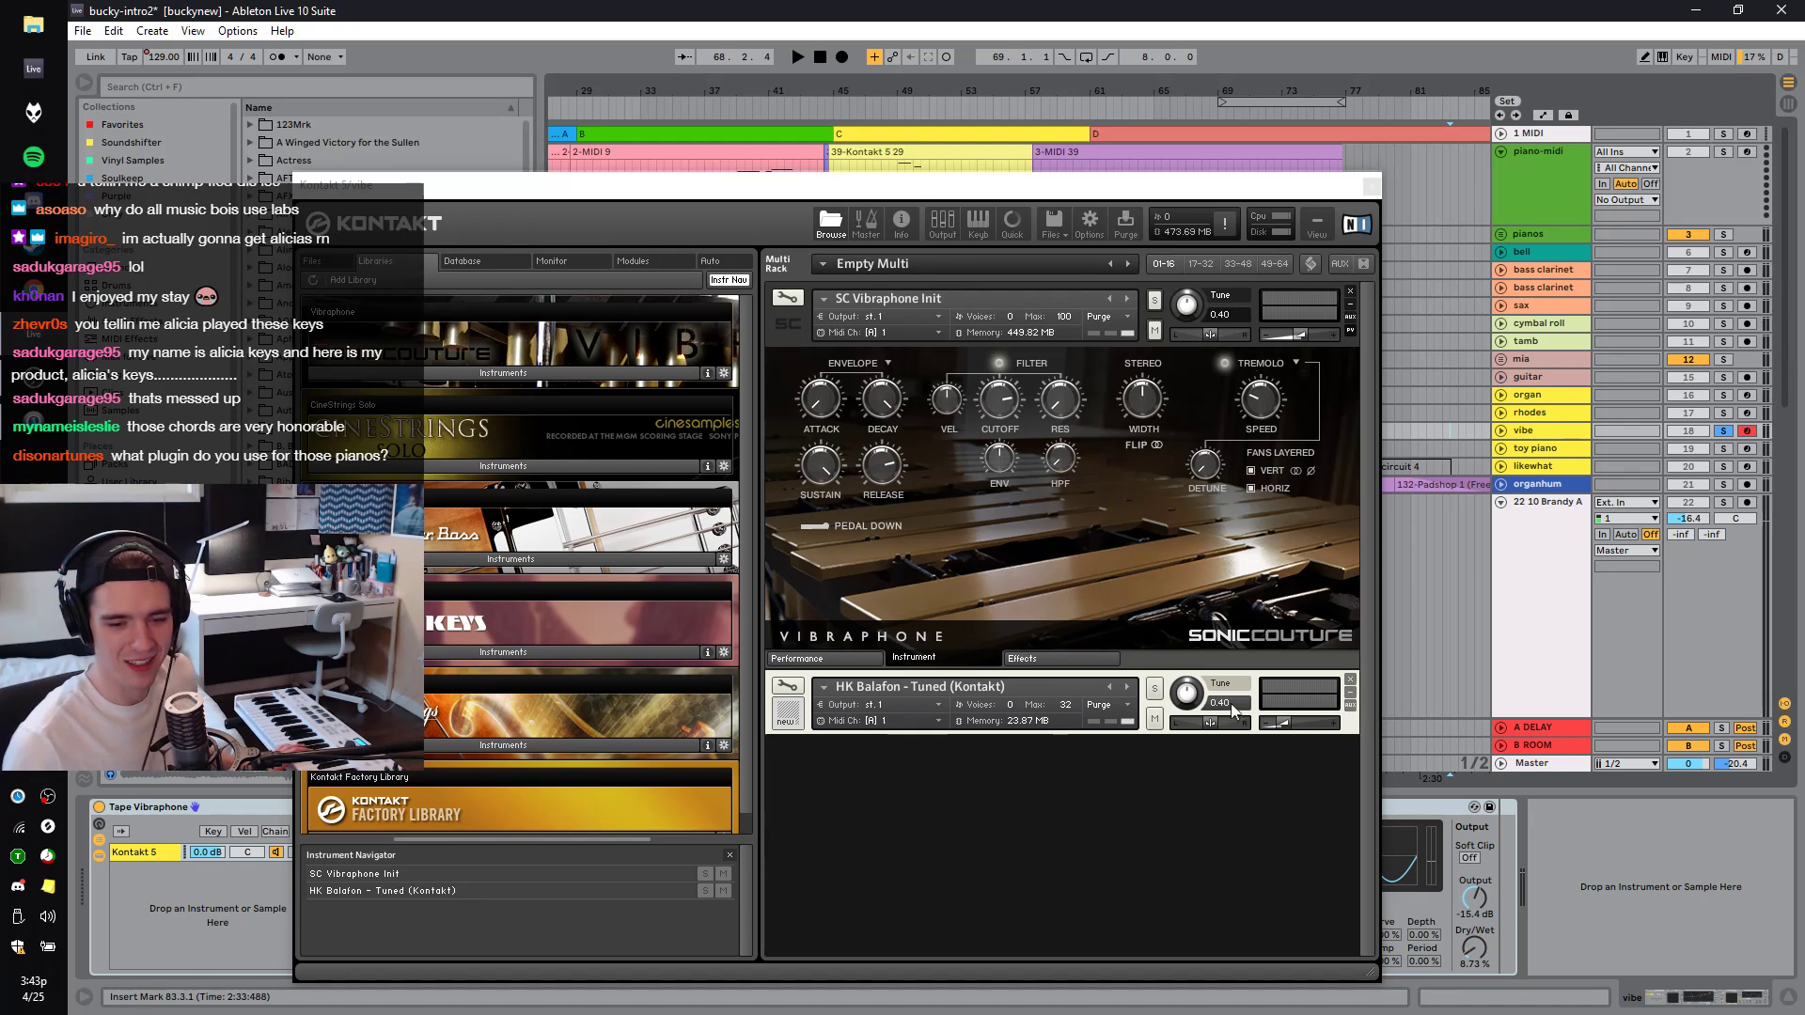
Mute the HK Balafon layer to hear the SC Vibraphone alone, unmute it, and close the Kontakt window.
{"action": "left_click", "coordinate": [1154, 719]}
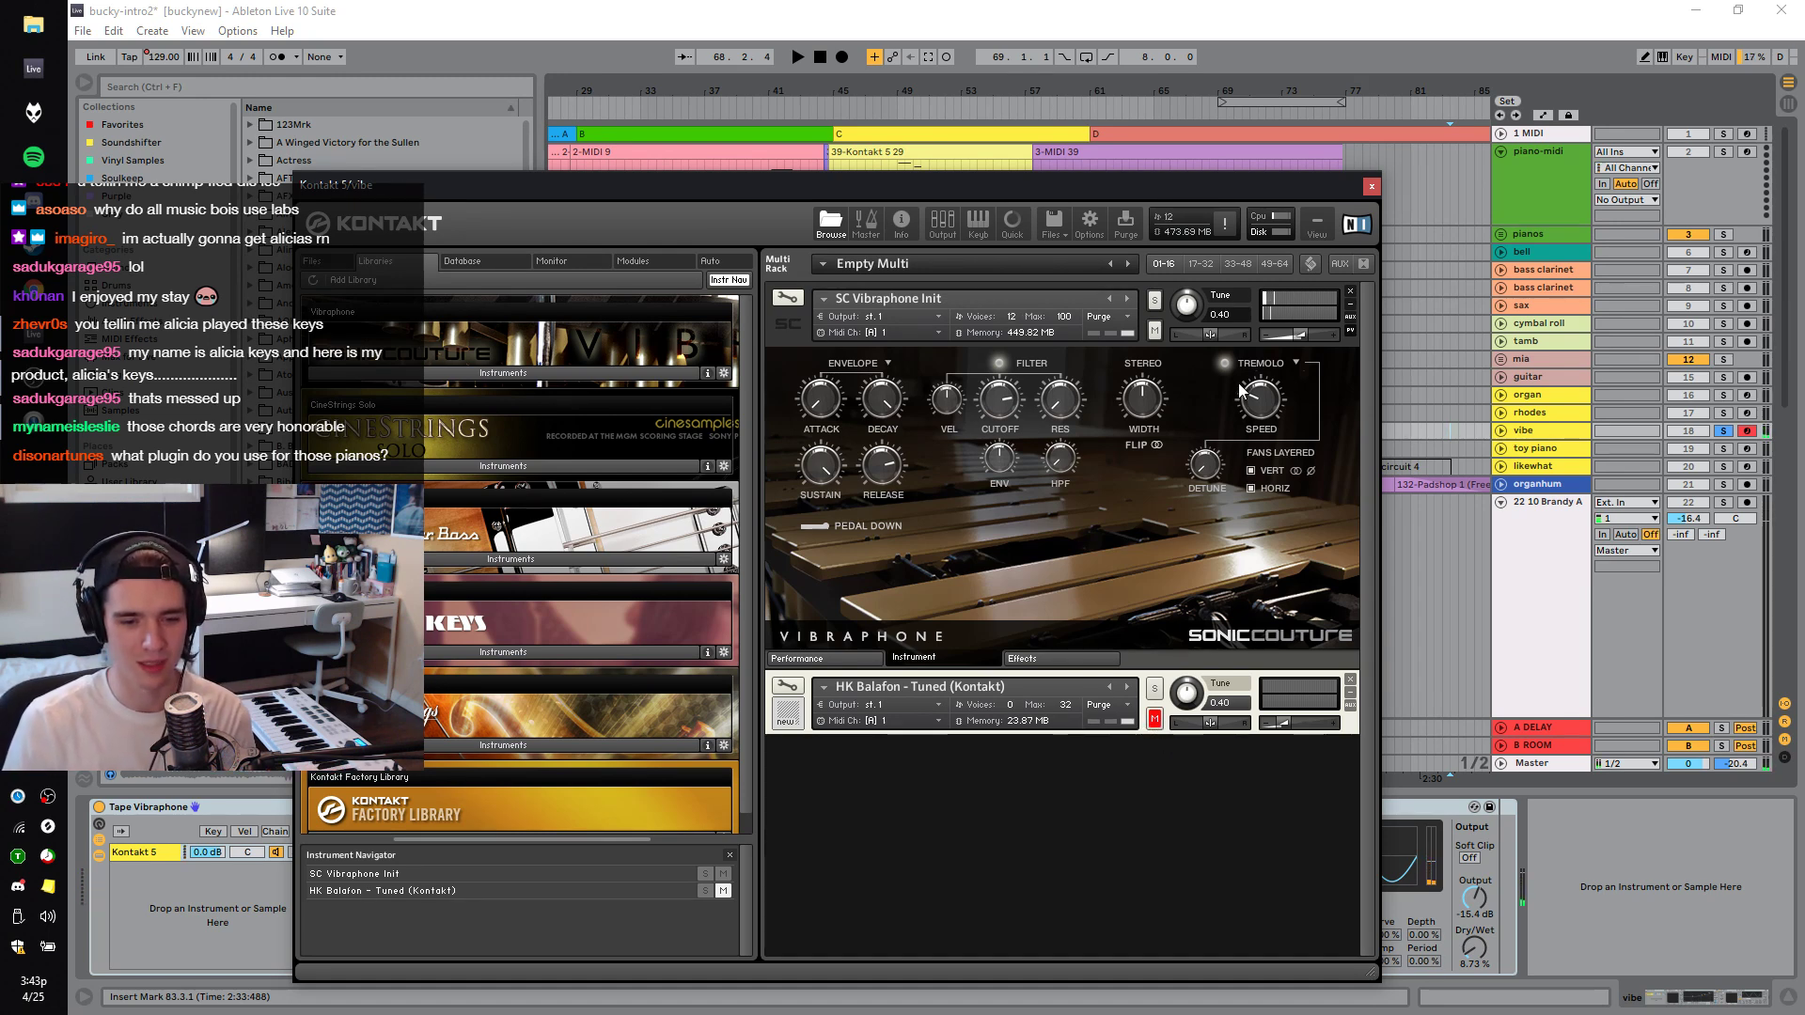
{"action": "left_click", "coordinate": [1154, 721]}
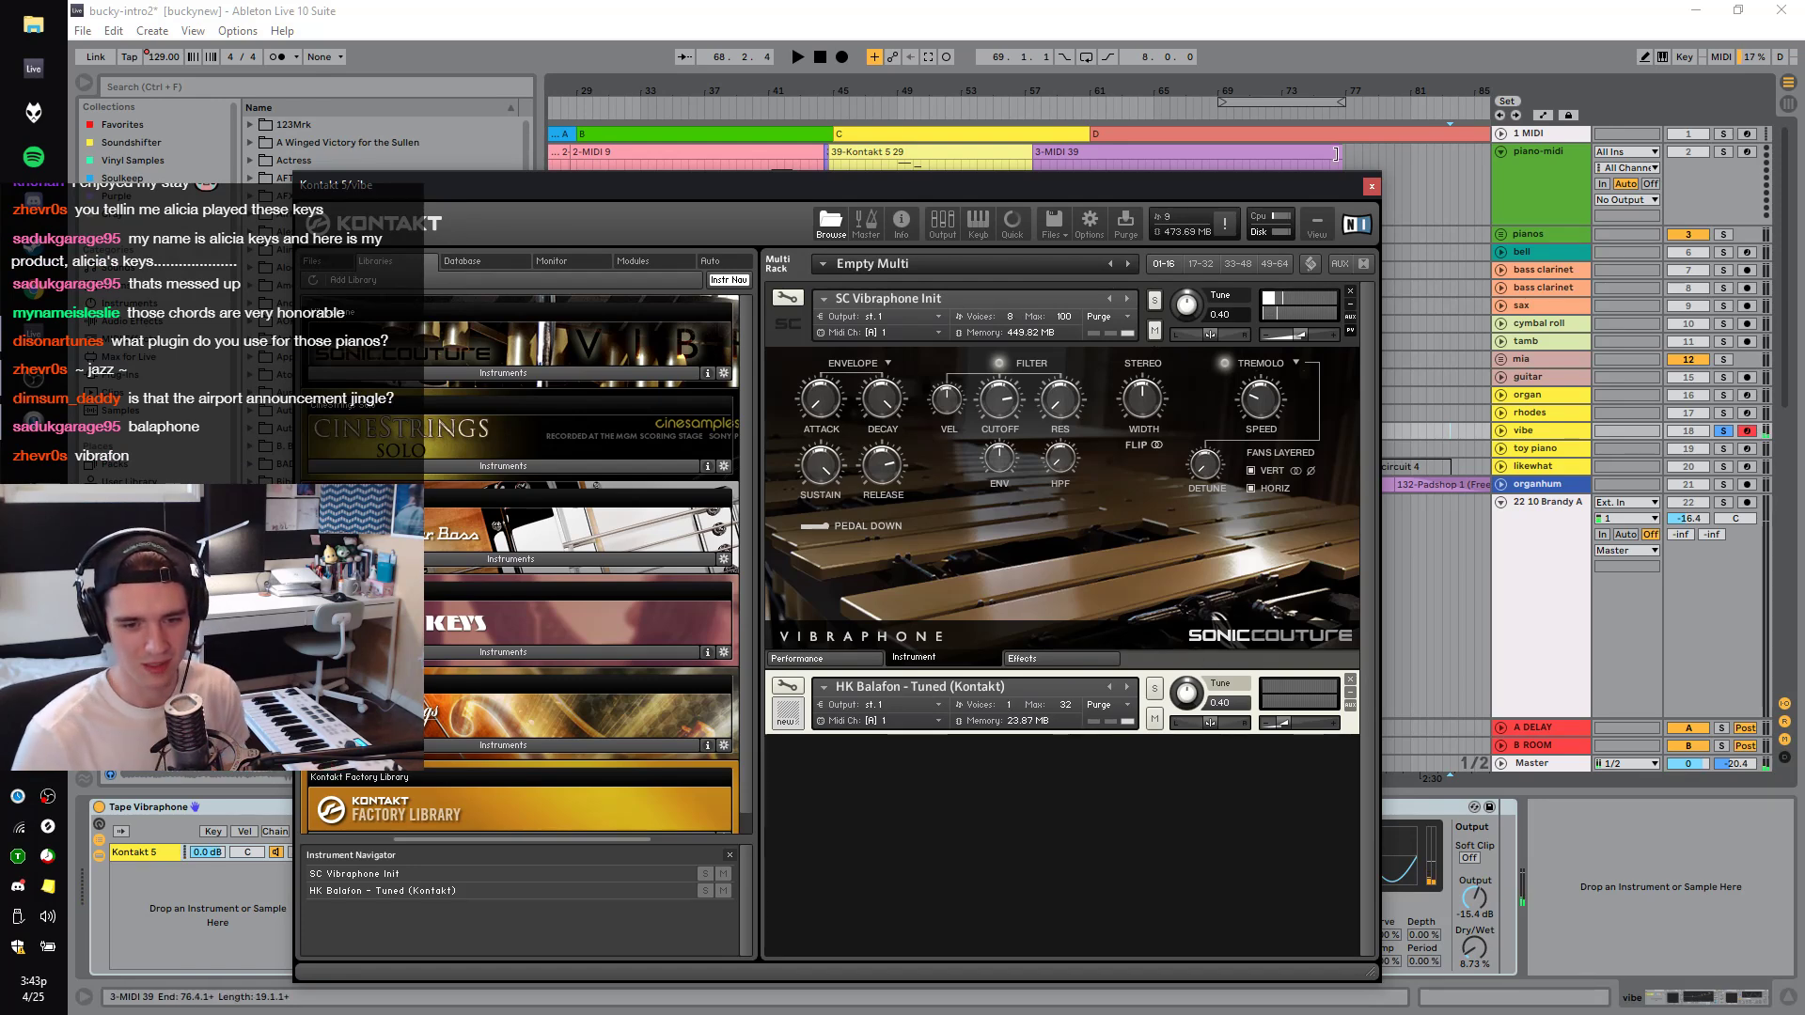
{"action": "left_click", "coordinate": [1370, 191]}
Play the arrangement from bar 47, unsolo the vibe track to hear the full mix, and unfold that track.
{"action": "left_click", "coordinate": [810, 377]}
{"action": "key", "text": "space"}
{"action": "left_click", "coordinate": [1723, 431]}
{"action": "left_click", "coordinate": [1501, 430]}
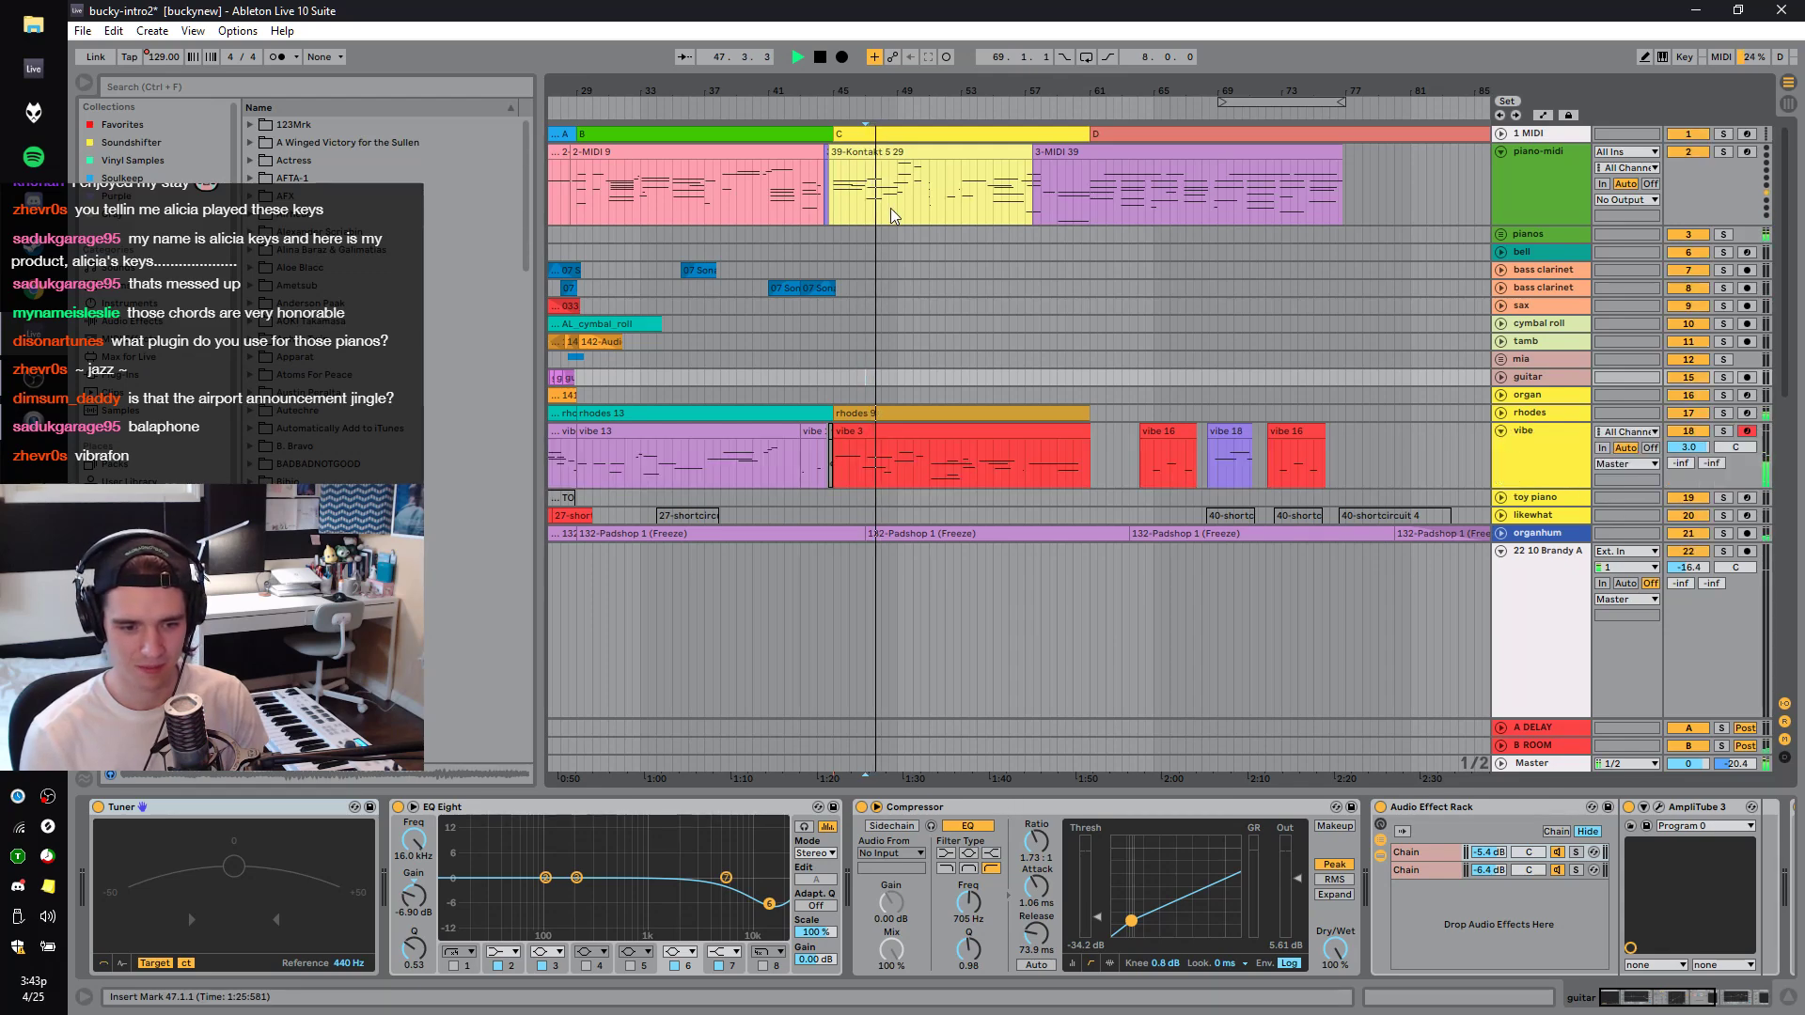
Play the arrangement from bar 26 and solo the vibe track.
{"action": "left_click", "coordinate": [693, 108]}
{"action": "scroll", "coordinate": [694, 108], "scroll_direction": "left", "scroll_amount": 5}
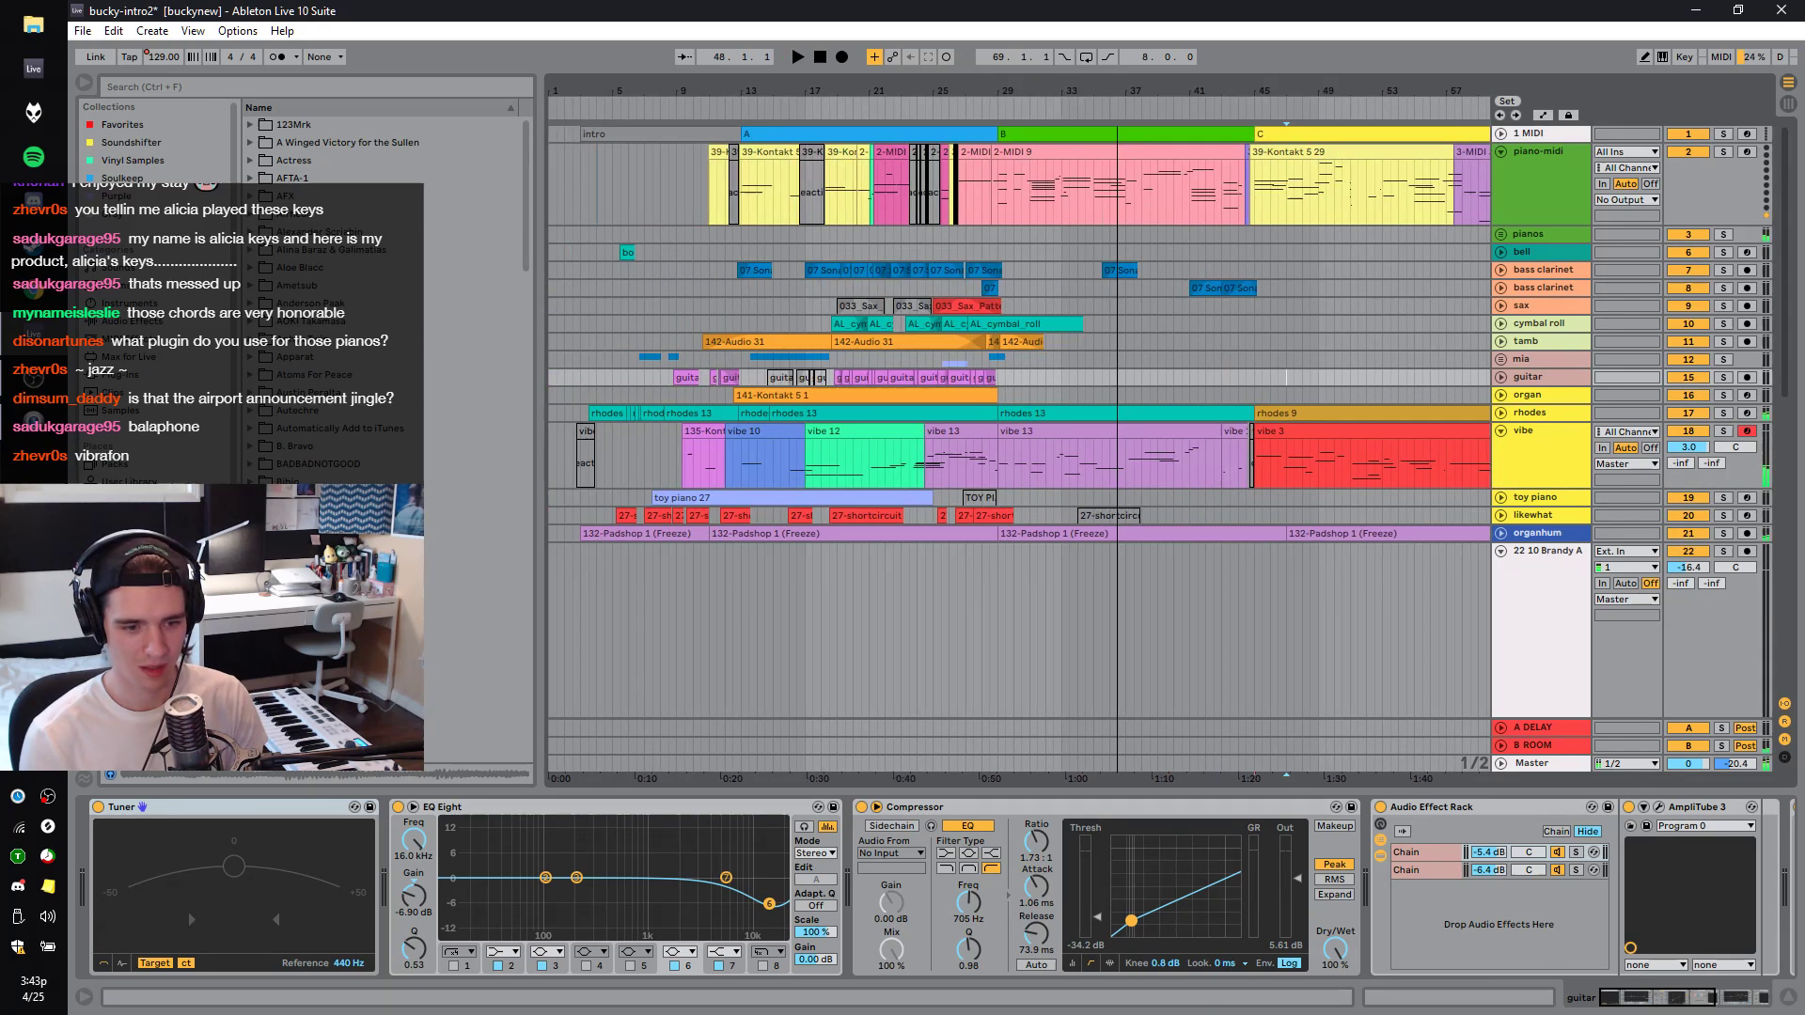
{"action": "left_click", "coordinate": [958, 461]}
{"action": "key", "text": "space"}
{"action": "key", "text": "space"}
{"action": "left_click", "coordinate": [1723, 430]}
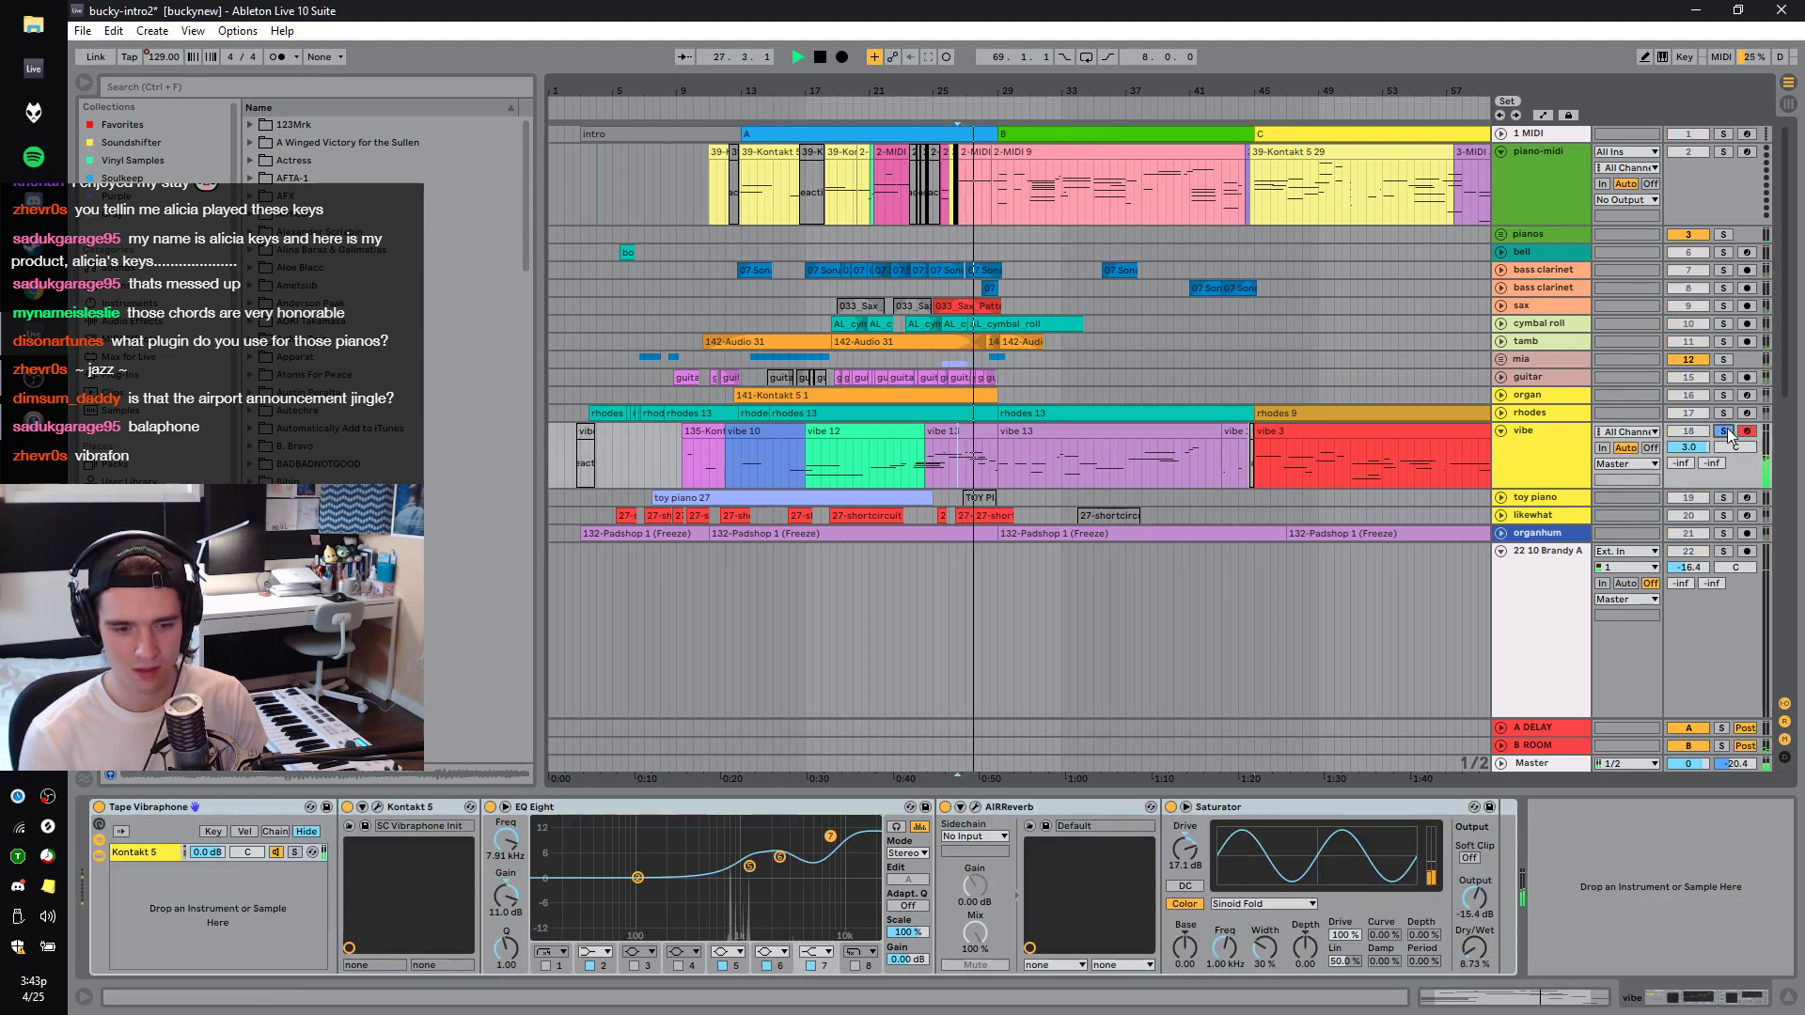
Increase the vibe track's height to show its notes, then unsolo it and play from bar 27.
{"action": "left_click_drag", "start_coordinate": [1534, 488], "coordinate": [1534, 632]}
{"action": "key", "text": "space"}
{"action": "left_click", "coordinate": [969, 492]}
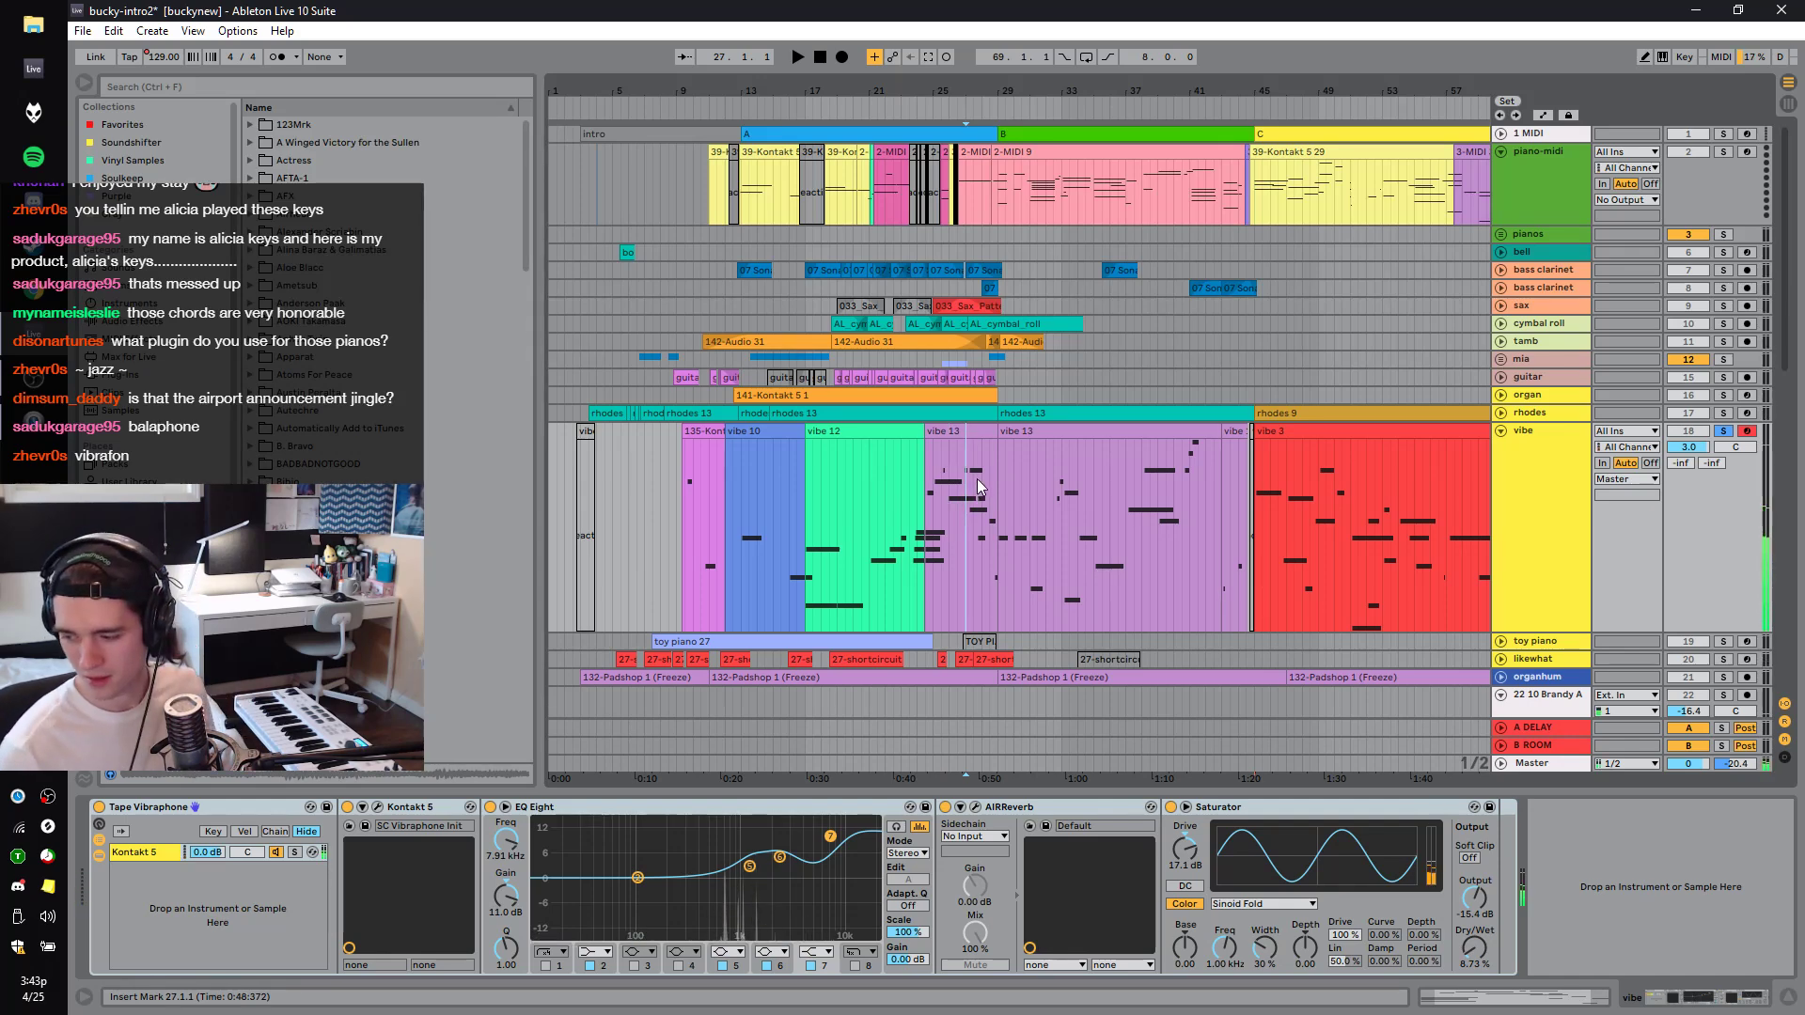
{"action": "left_click", "coordinate": [1725, 431]}
{"action": "key", "text": "space"}
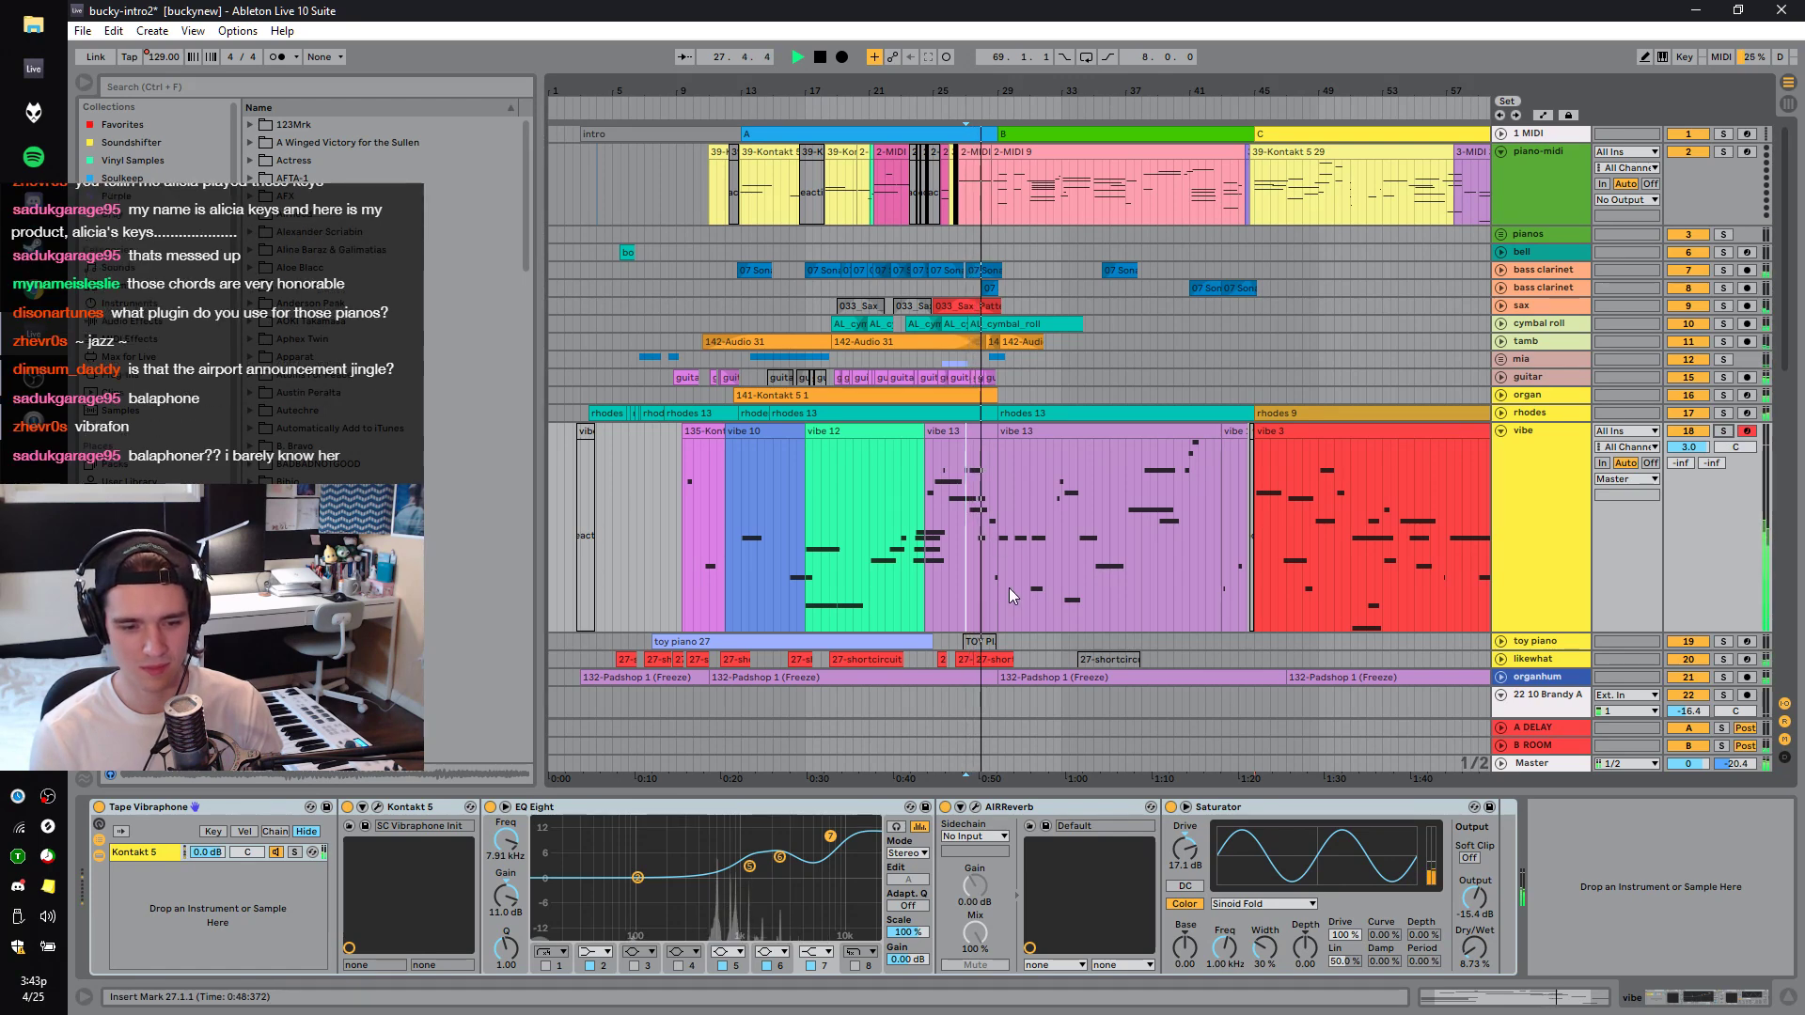
Play from bar 23, comparing the soloed vibe track with the full mix.
{"action": "left_click", "coordinate": [911, 562]}
{"action": "scroll", "coordinate": [1016, 583], "scroll_direction": "down", "scroll_amount": 2}
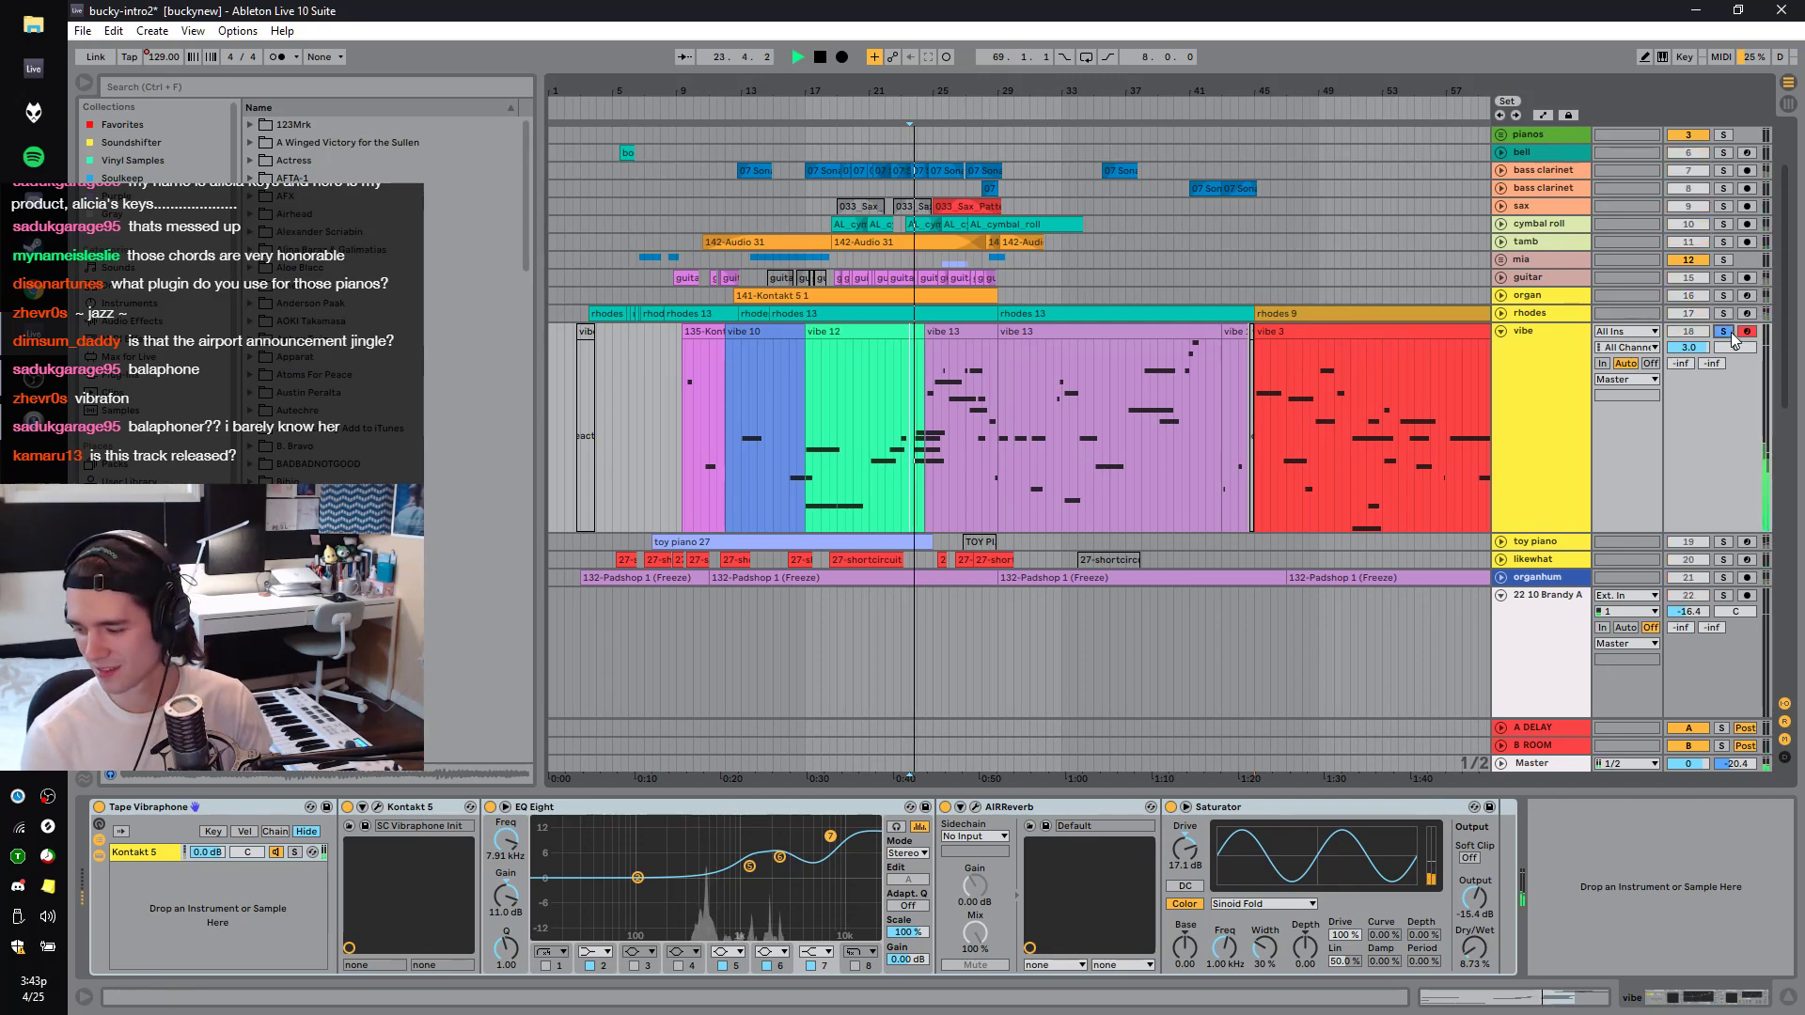
{"action": "scroll", "coordinate": [1725, 395], "scroll_direction": "down", "scroll_amount": 1}
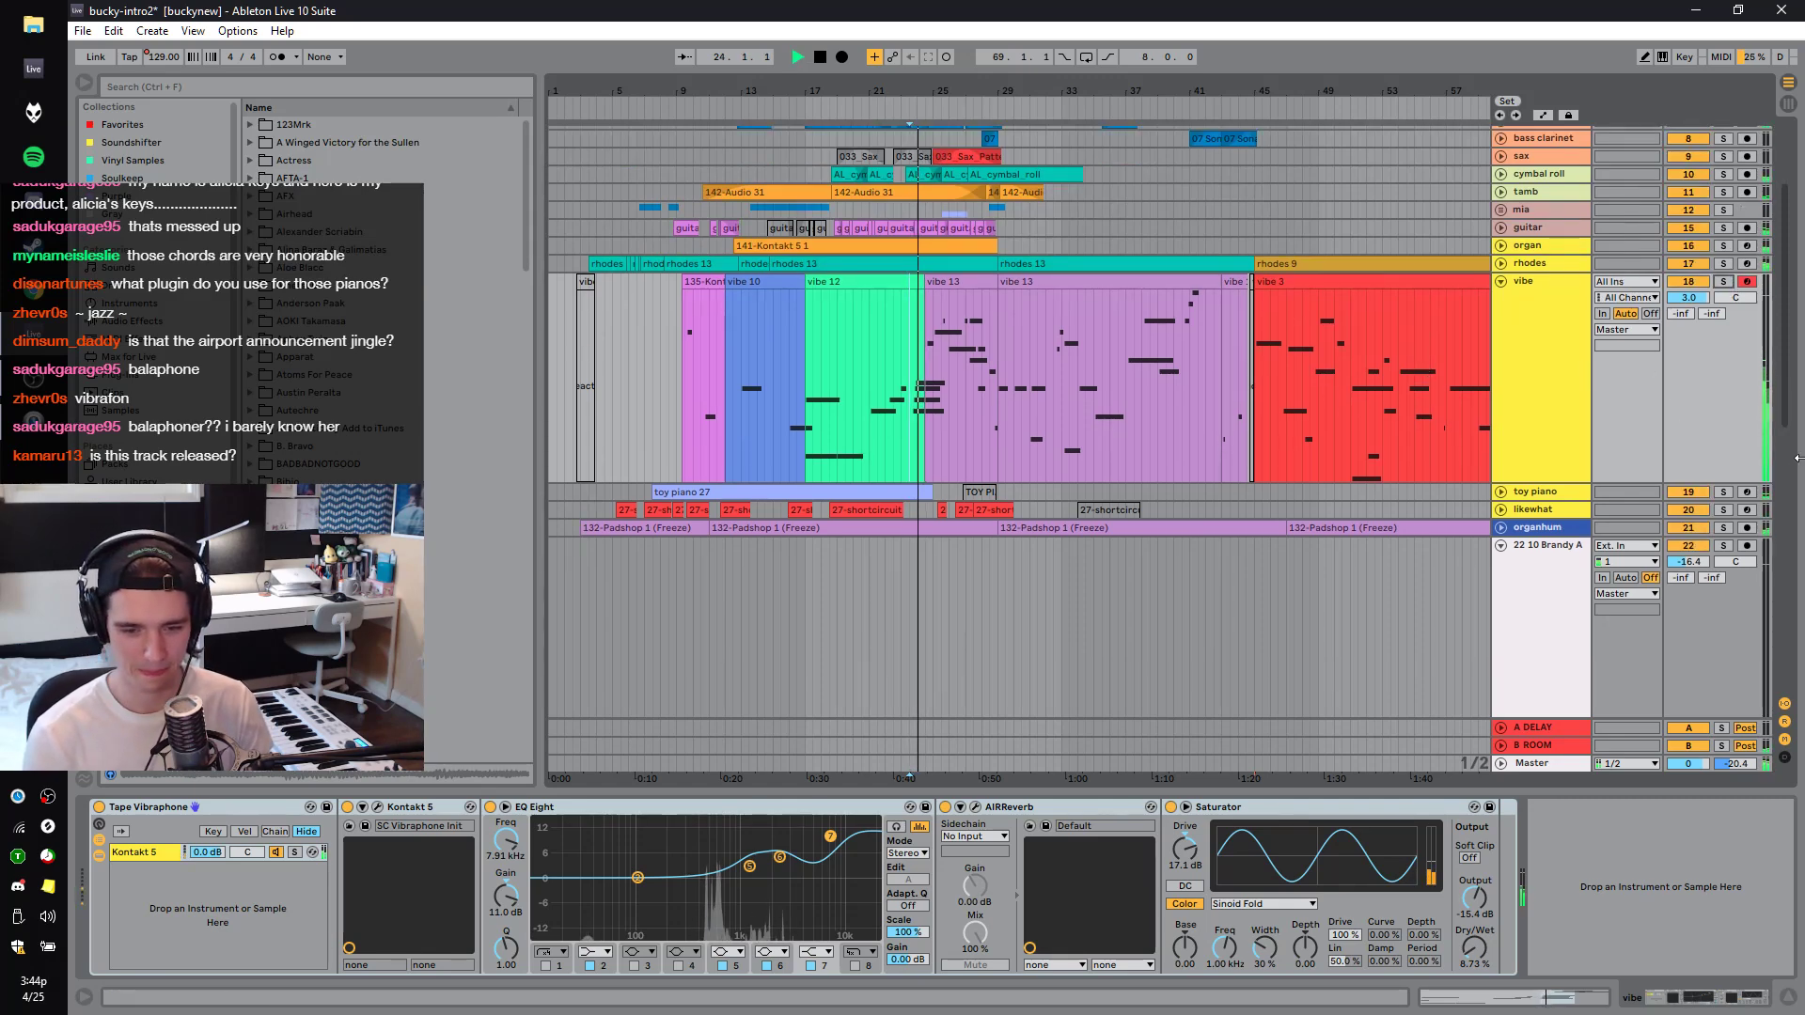
Solo the toy piano track and arm it for recording.
{"action": "left_click", "coordinate": [1724, 492]}
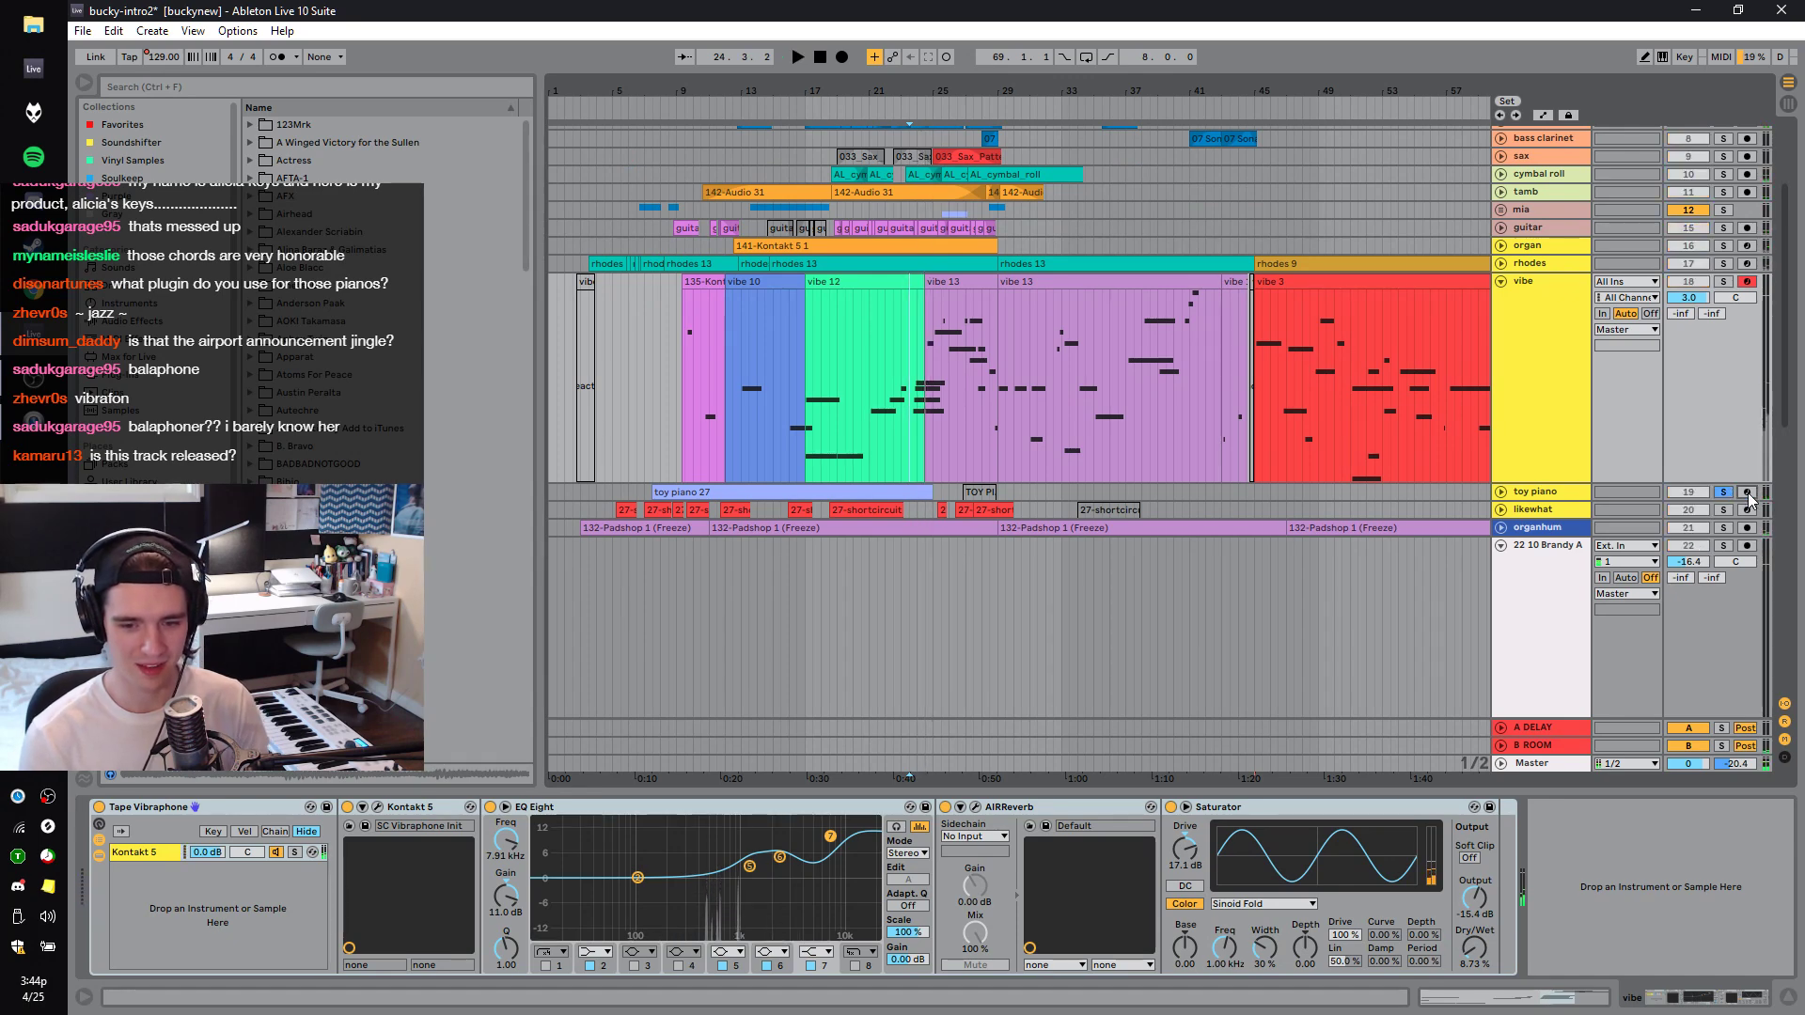
{"action": "left_click", "coordinate": [1747, 491]}
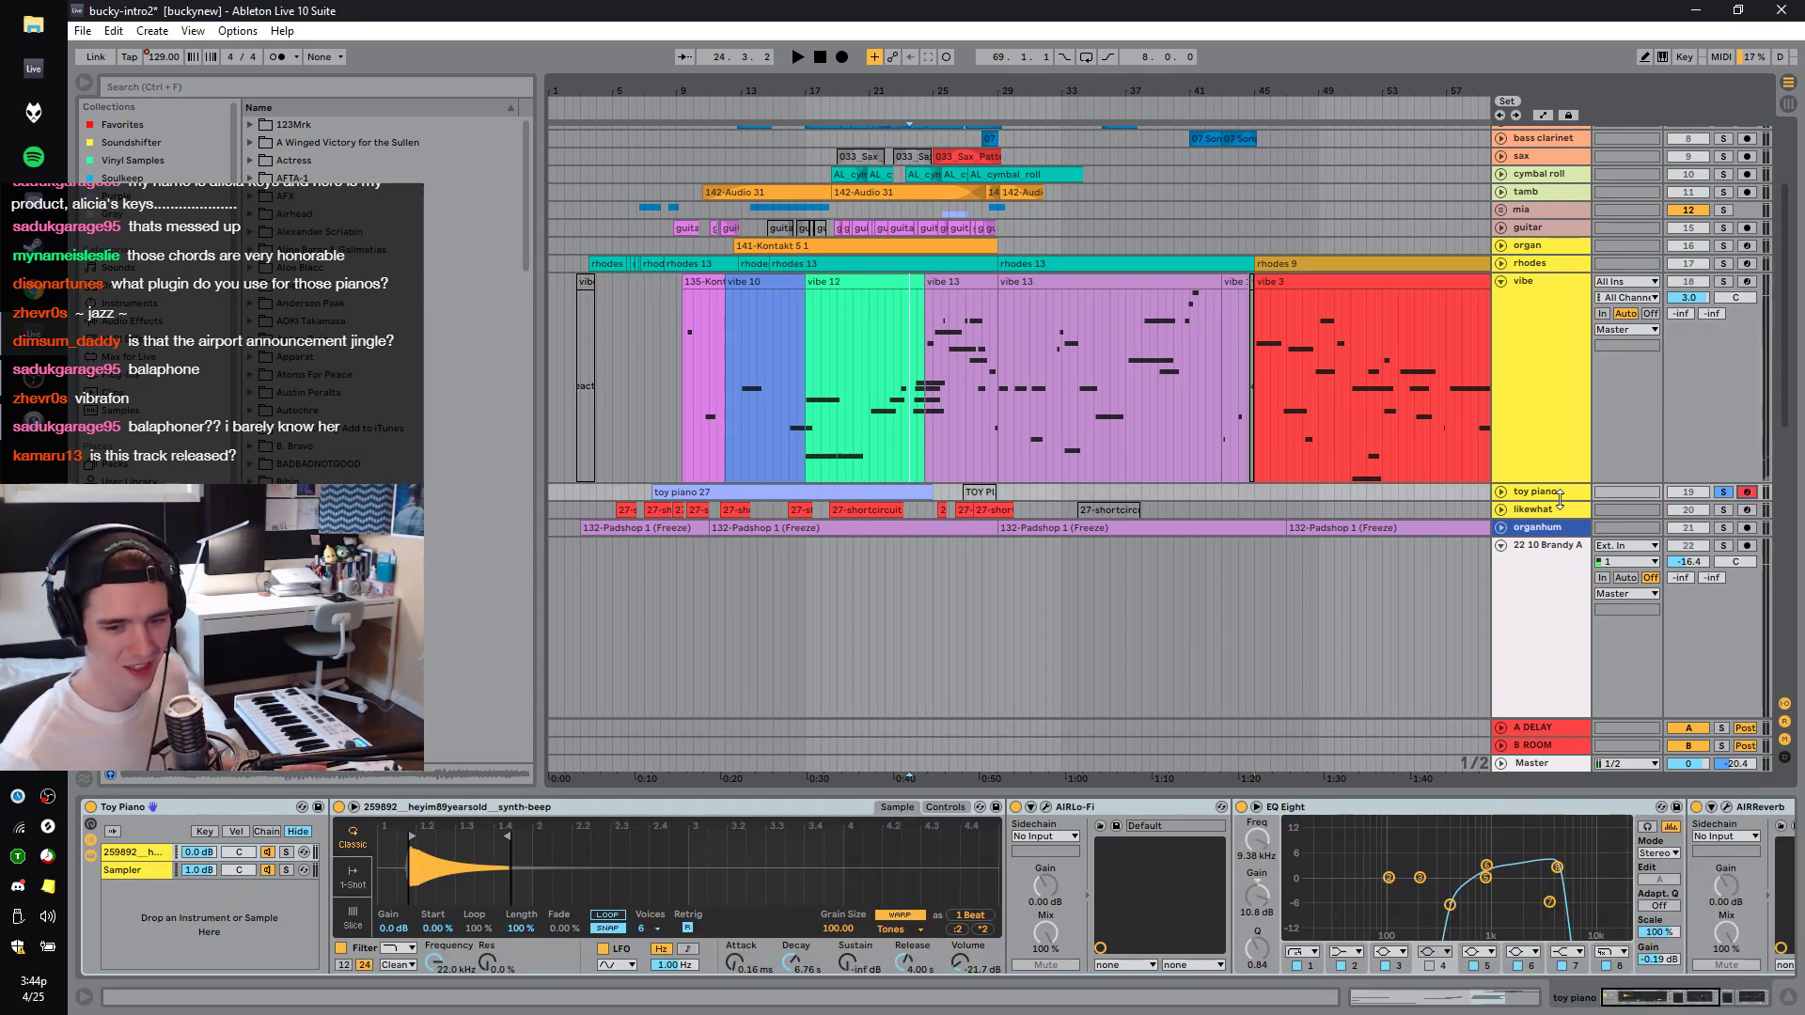
Switch to foobar2000 and load the Feist albums from the library into the current playlist.
{"action": "left_click", "coordinate": [33, 112]}
{"action": "left_click", "coordinate": [83, 93]}
{"action": "scroll", "coordinate": [174, 357], "scroll_direction": "down", "scroll_amount": 10}
{"action": "right_click", "coordinate": [147, 231]}
{"action": "left_click", "coordinate": [125, 166]}
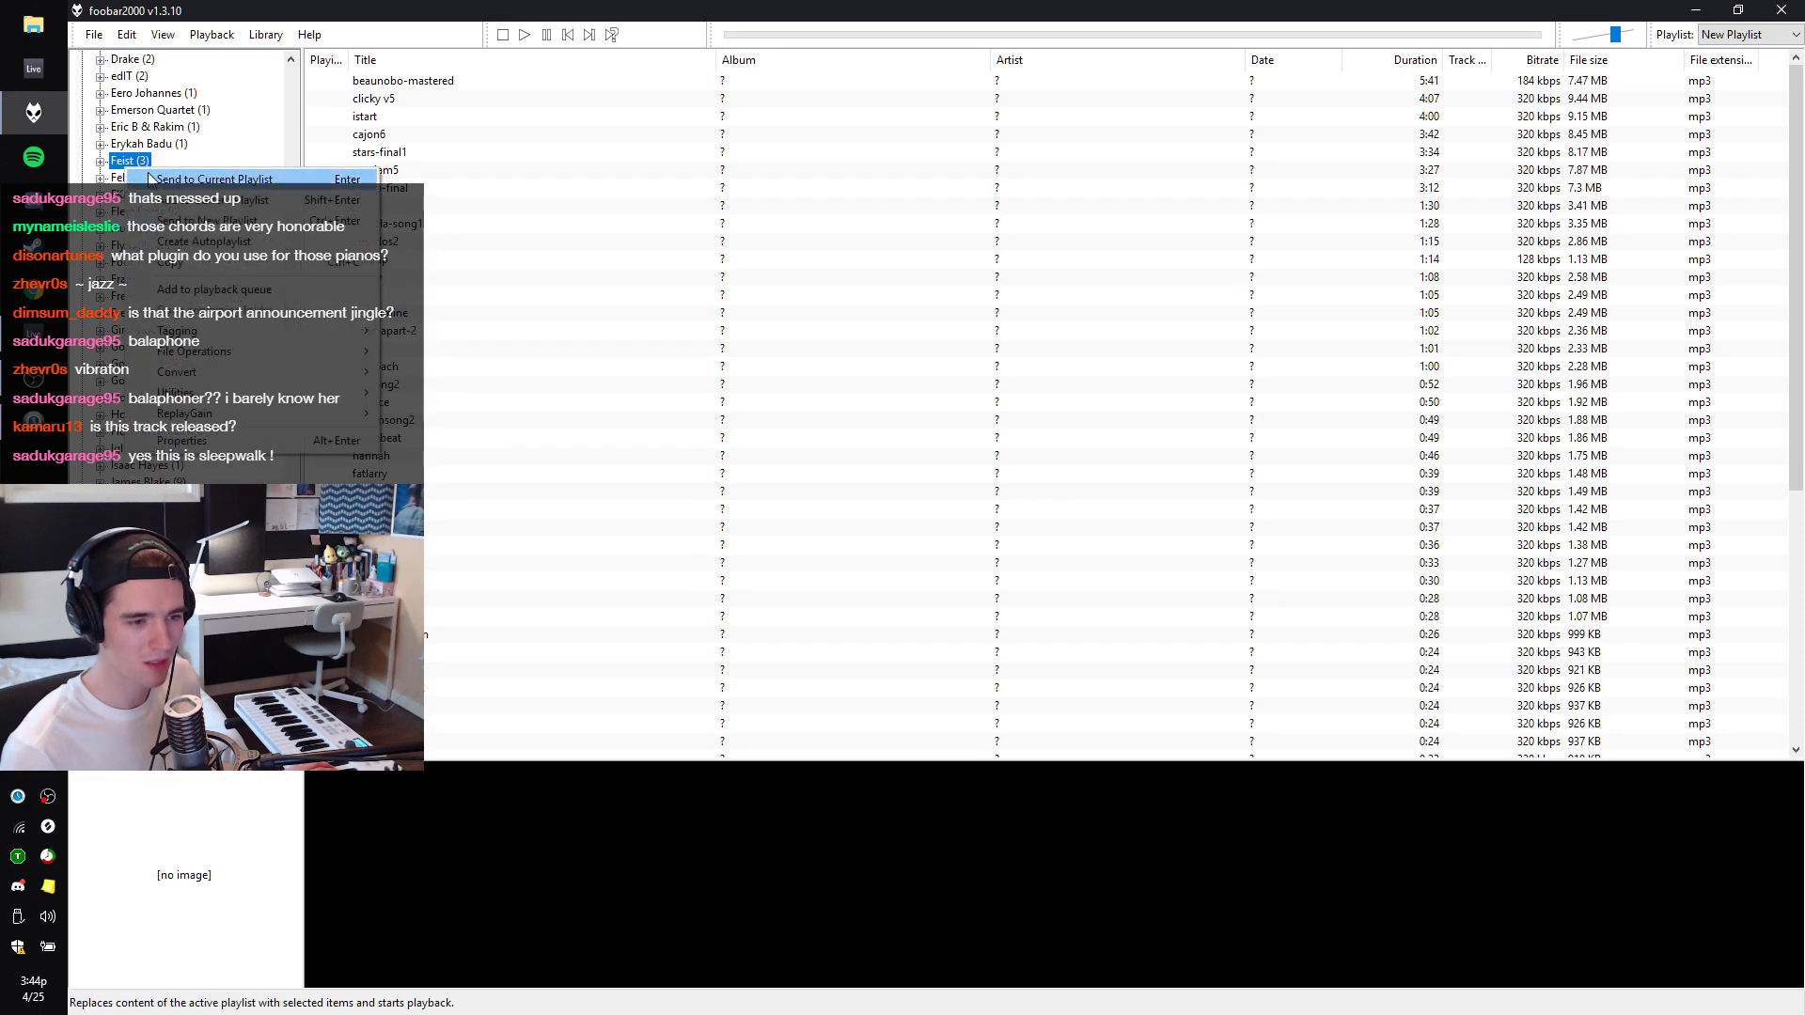
{"action": "double_click", "coordinate": [127, 163]}
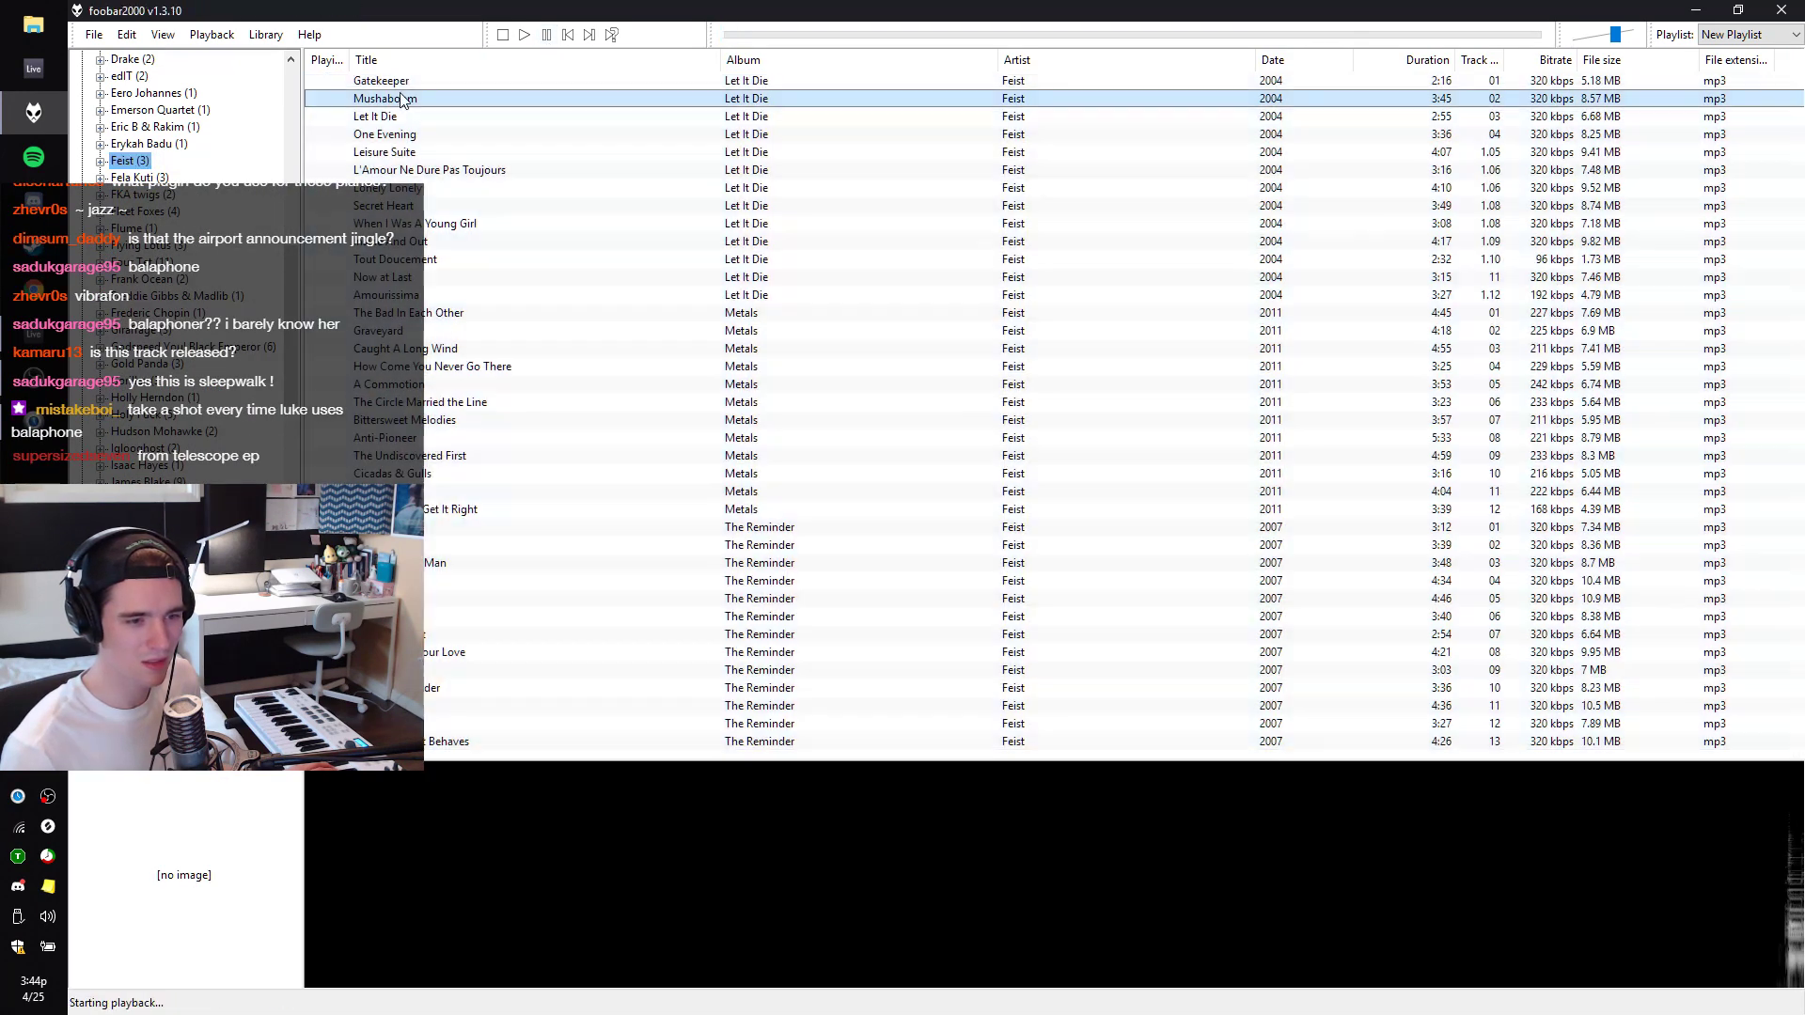
Sample consecutive songs from Feist's Let It Die, from the title track through Secret Heart.
{"action": "double_click", "coordinate": [407, 117]}
{"action": "double_click", "coordinate": [407, 134]}
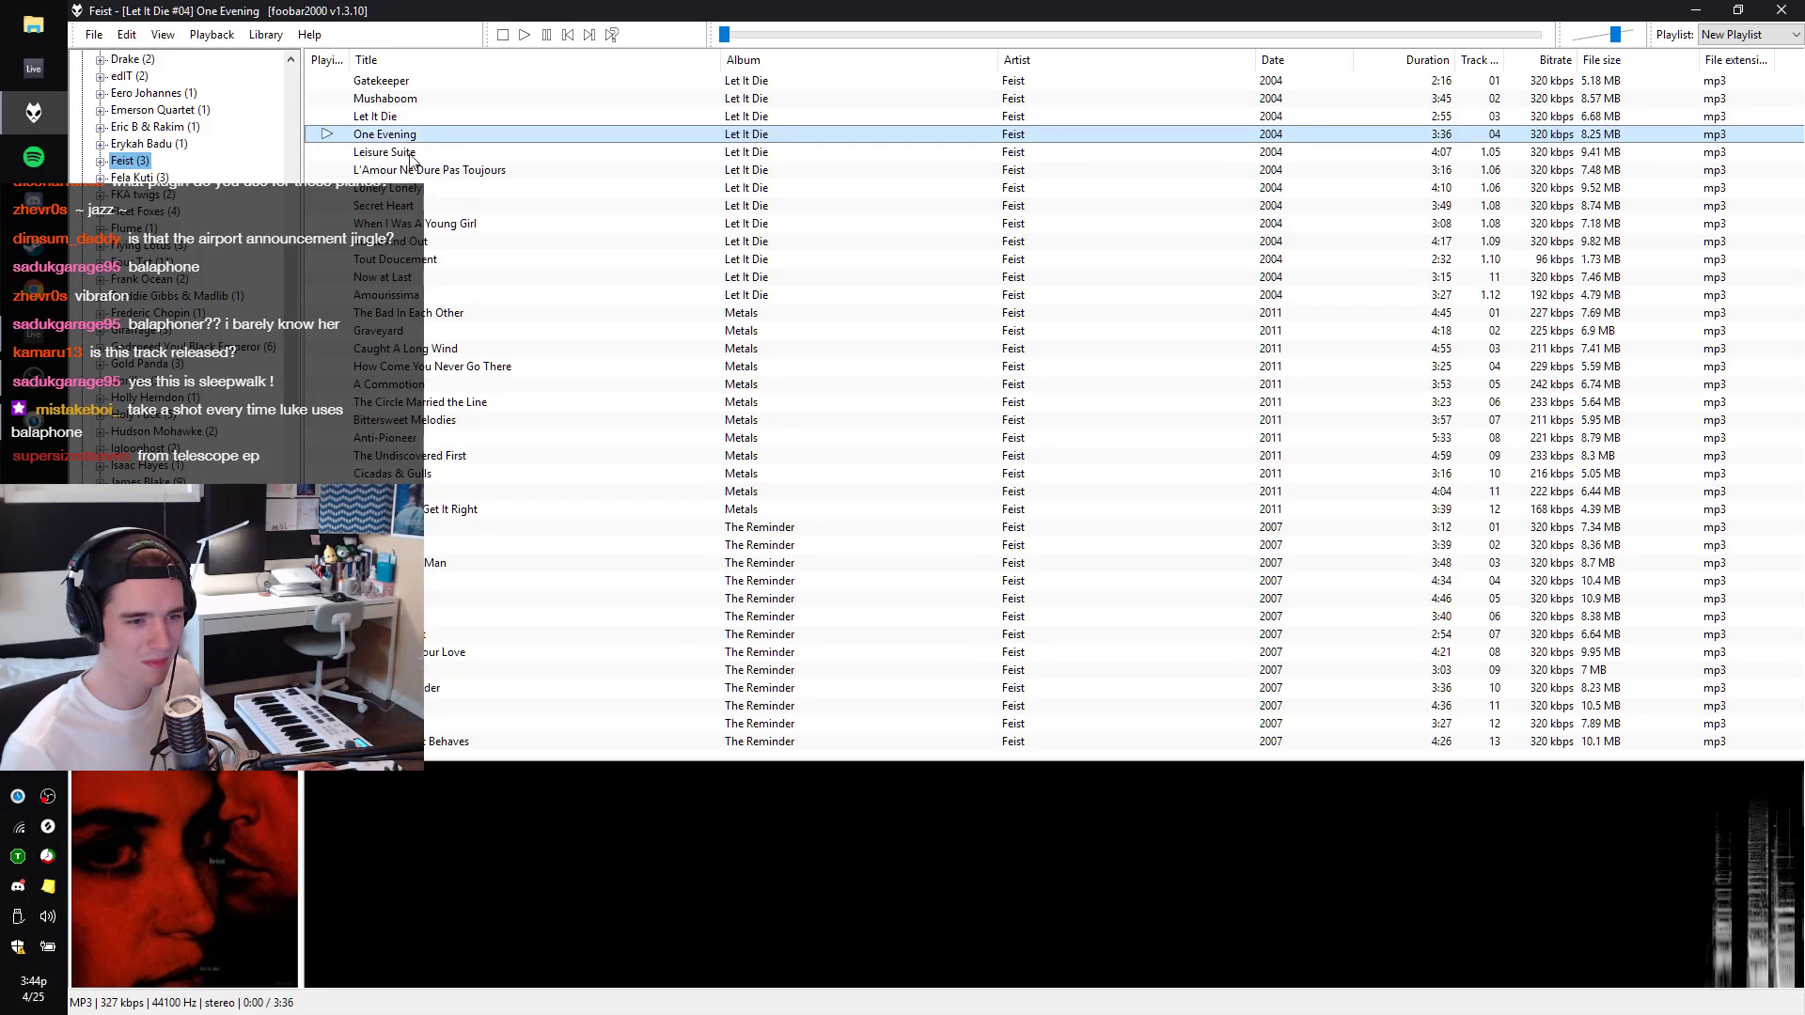
{"action": "double_click", "coordinate": [410, 152]}
{"action": "double_click", "coordinate": [411, 170]}
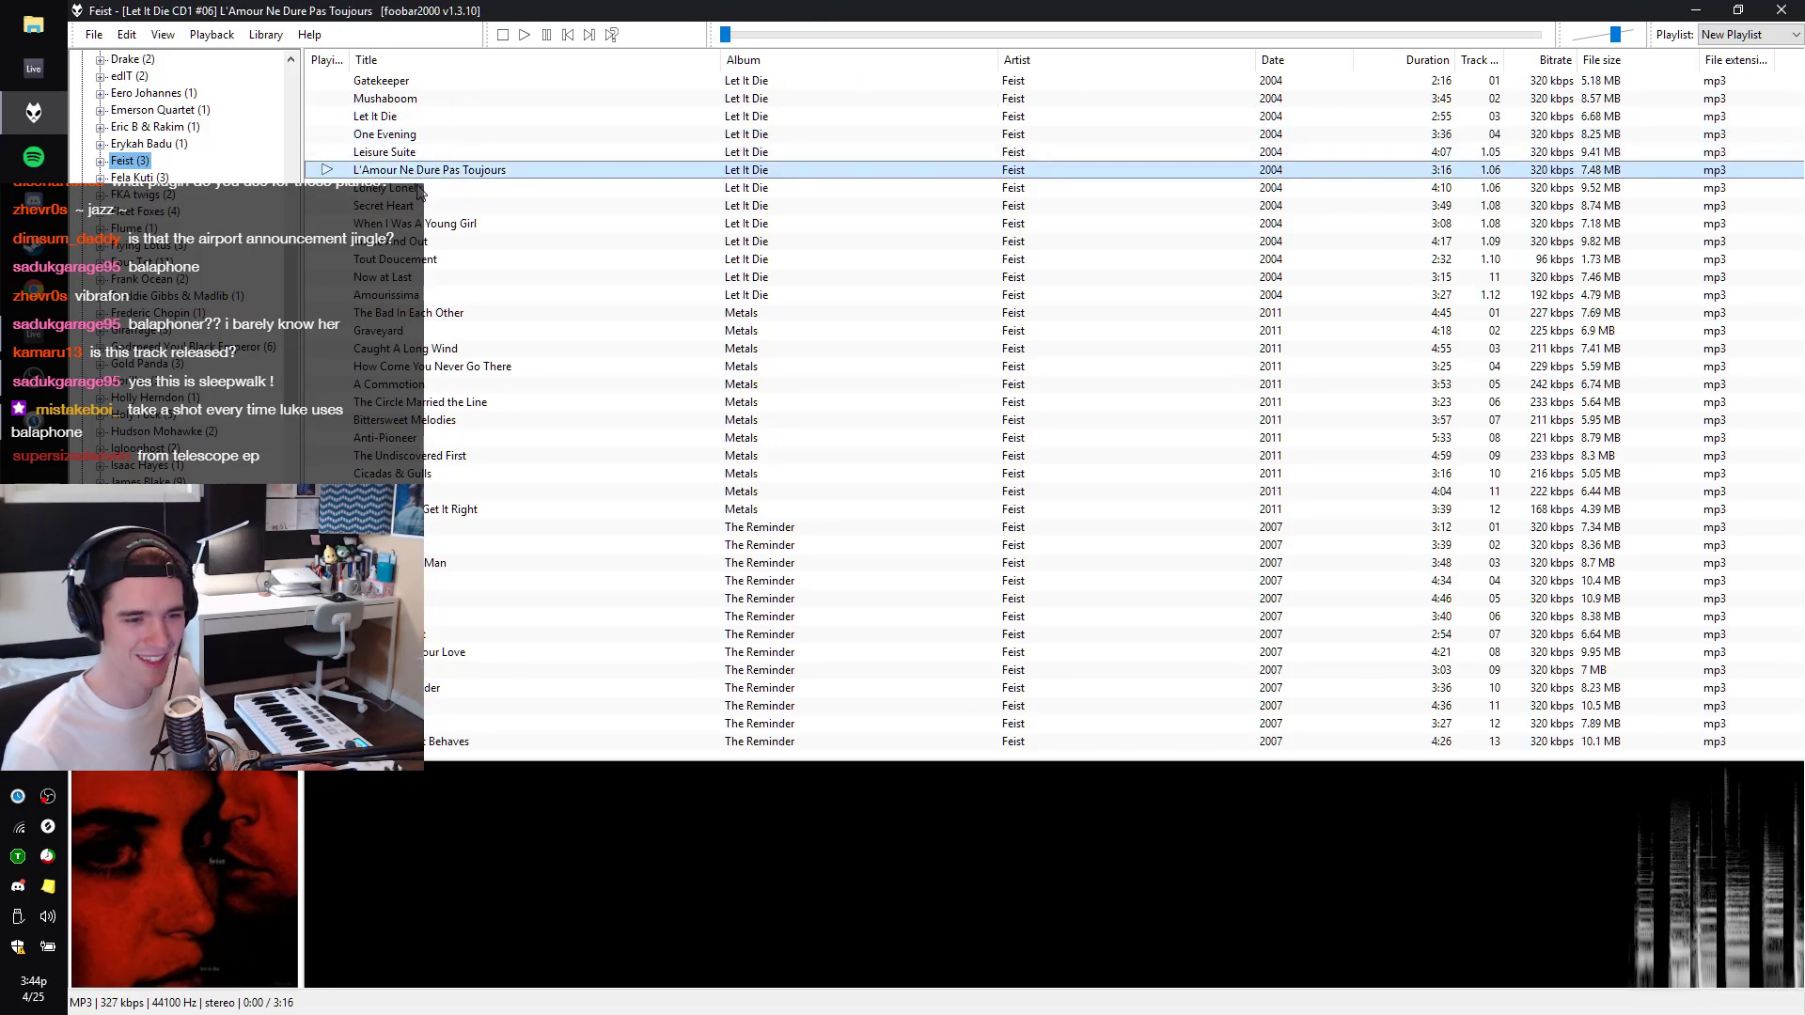
{"action": "double_click", "coordinate": [413, 188]}
{"action": "double_click", "coordinate": [452, 206]}
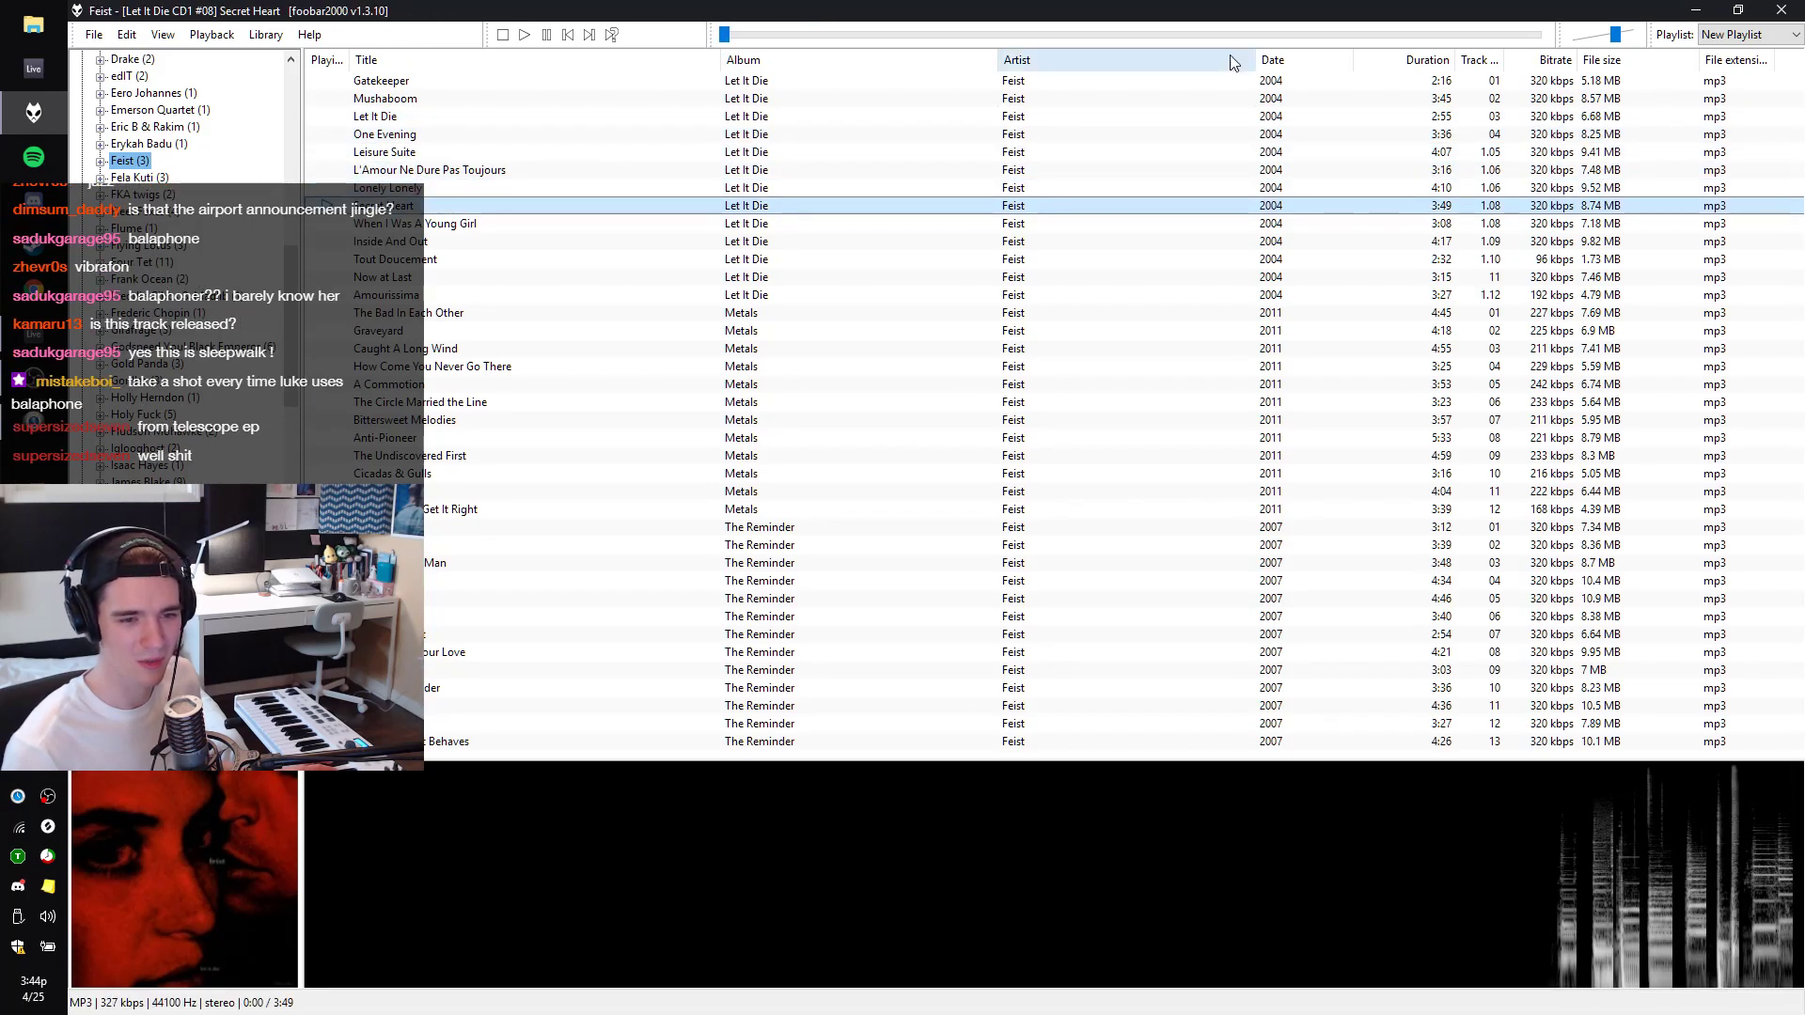
Raise the playback volume to maximum, replay Secret Heart from its beginning, and close foobar2000.
{"action": "left_click_drag", "start_coordinate": [1615, 34], "coordinate": [1657, 23]}
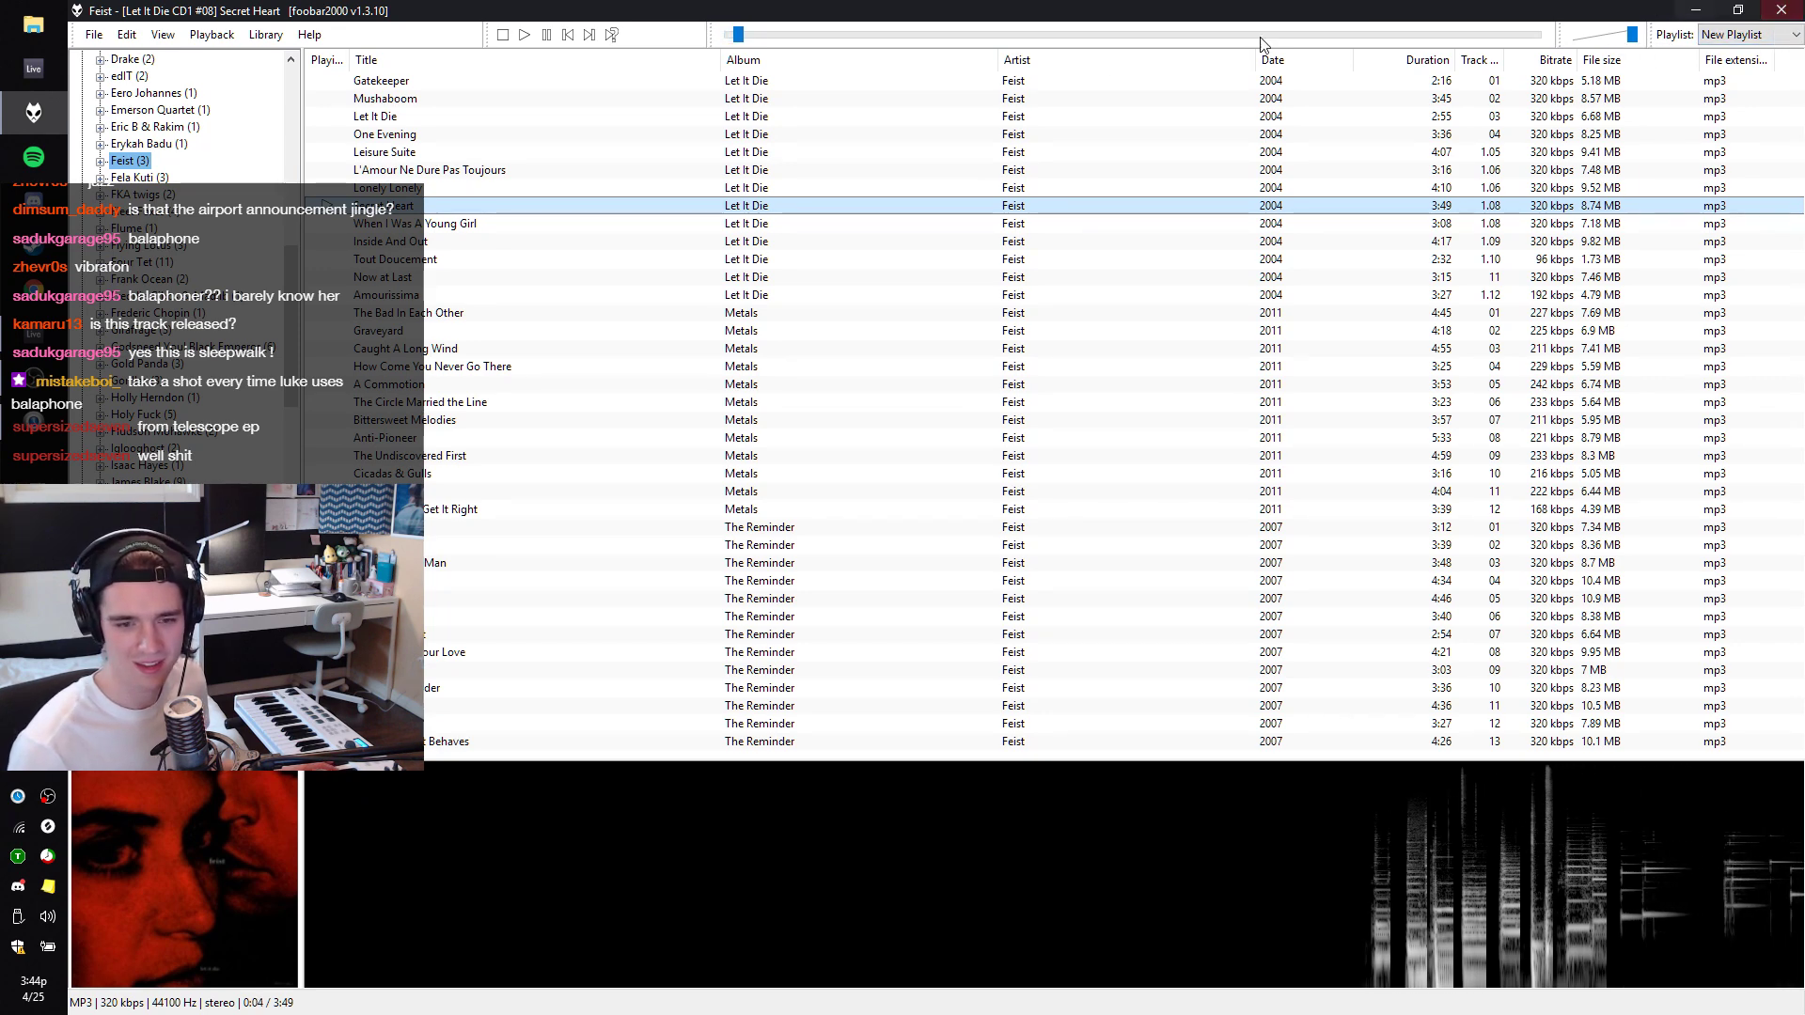
{"action": "left_click", "coordinate": [873, 35]}
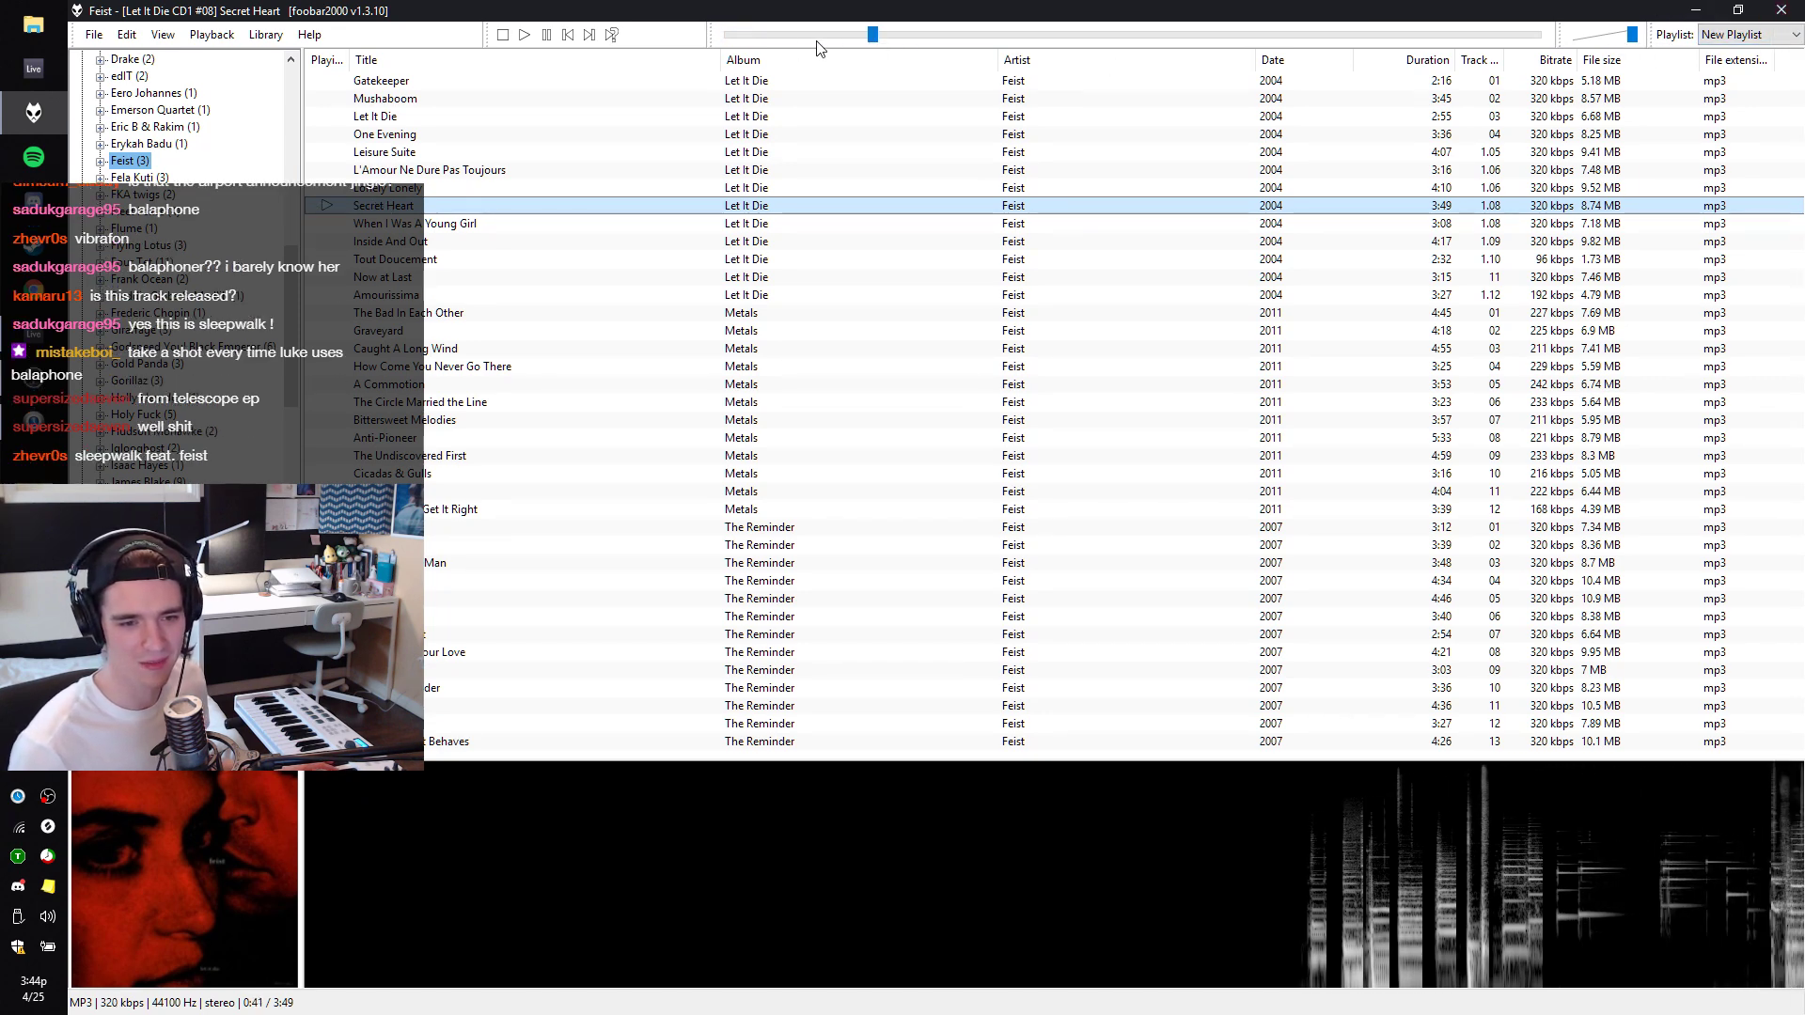
{"action": "left_click_drag", "start_coordinate": [814, 40], "coordinate": [379, 6]}
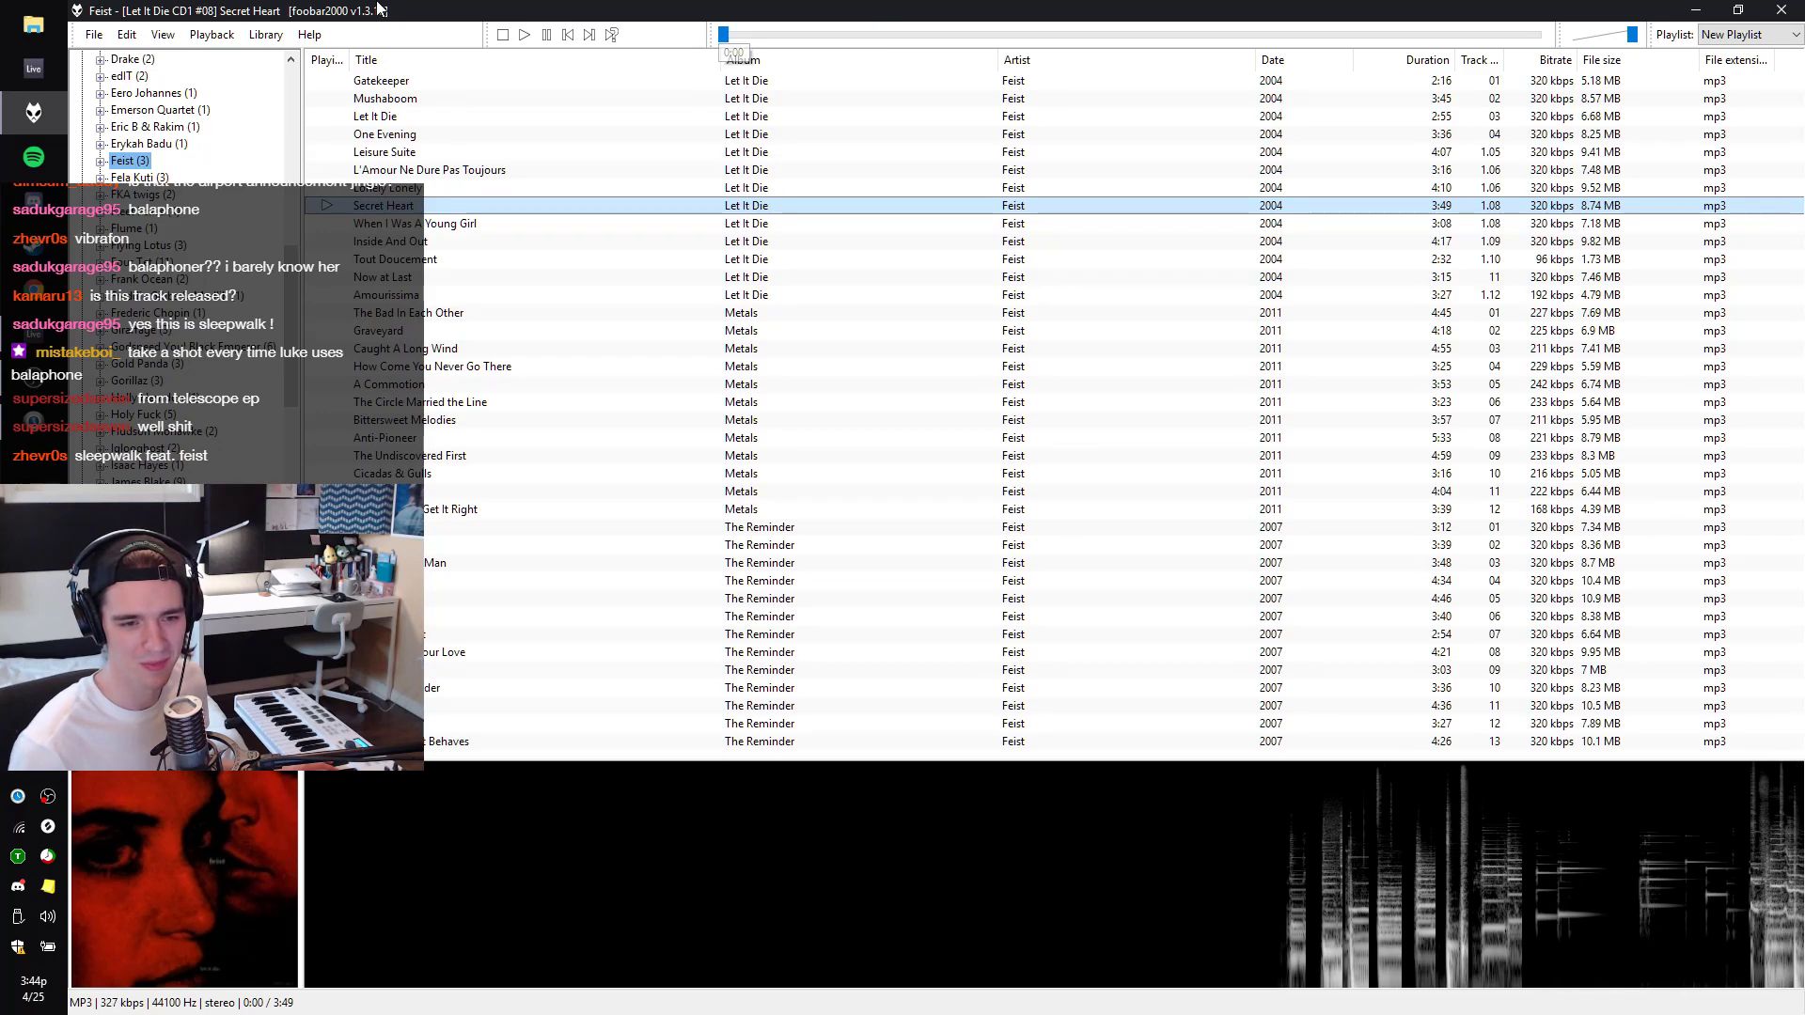
{"action": "left_click", "coordinate": [1796, 14]}
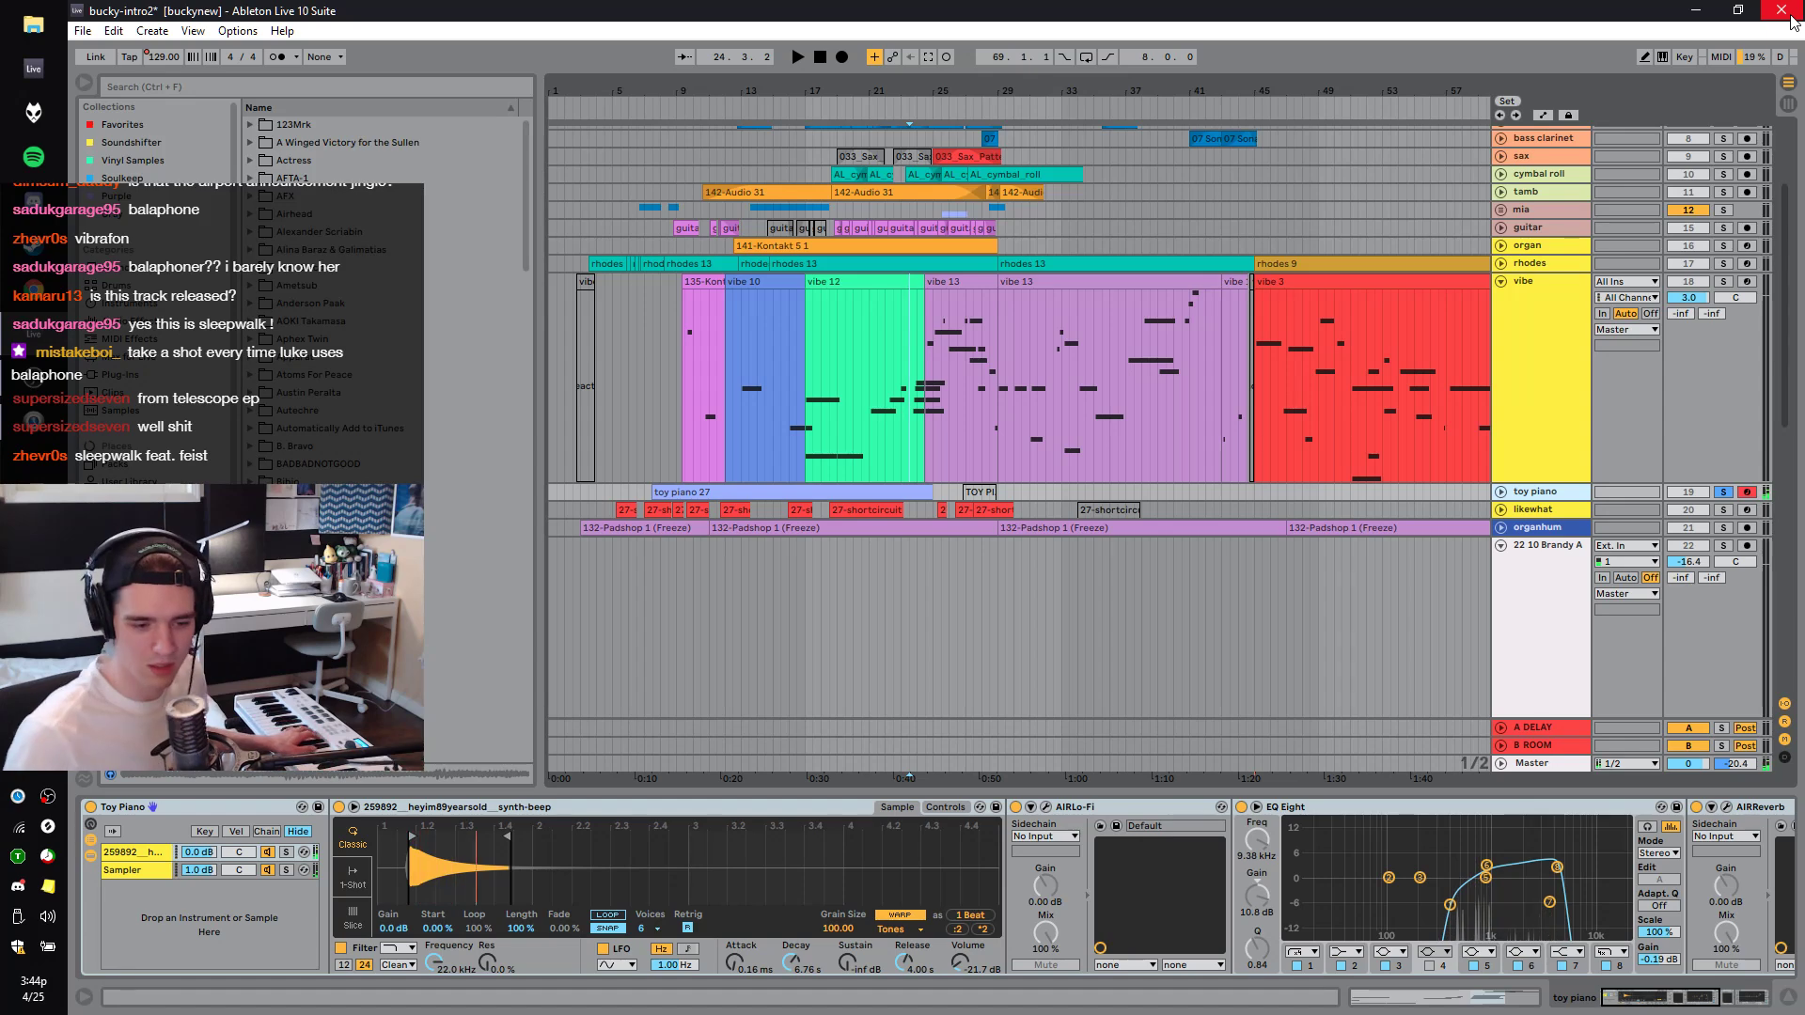
Compare the Sampler and synth-beep chains of the Toy Piano rack by switching the chains off and on.
{"action": "left_click", "coordinate": [264, 872]}
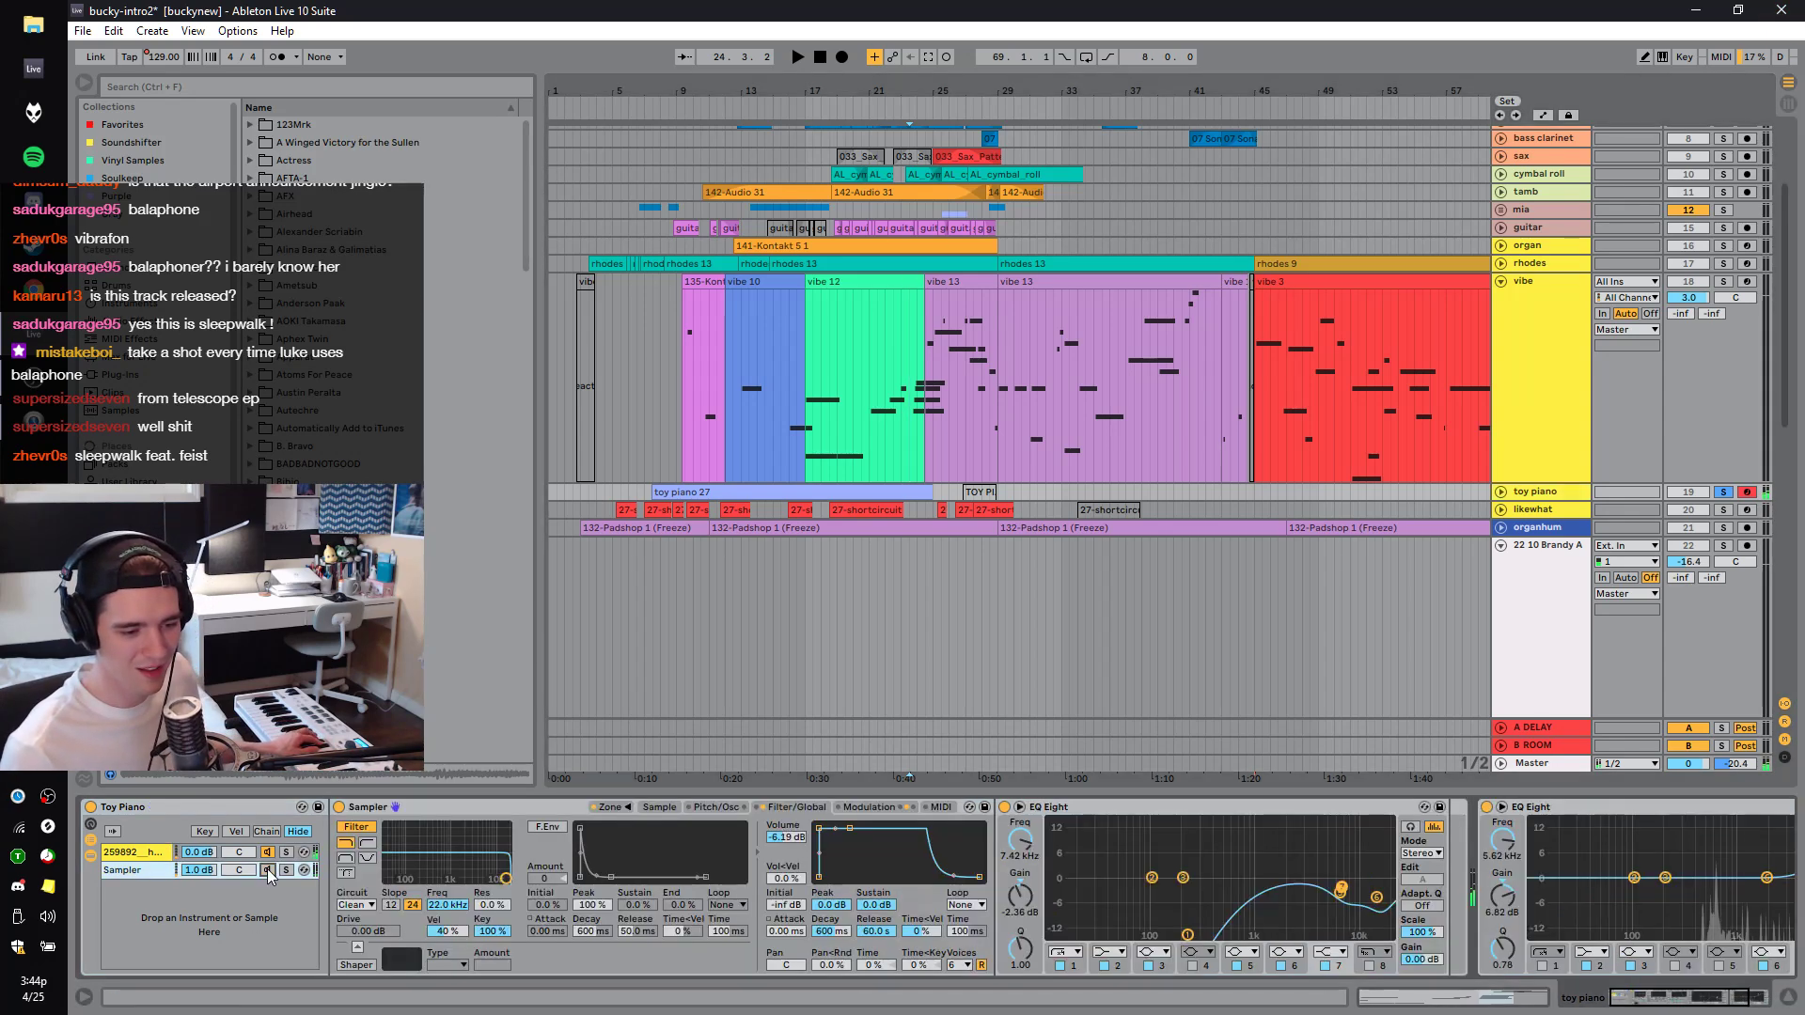
{"action": "left_click", "coordinate": [232, 874]}
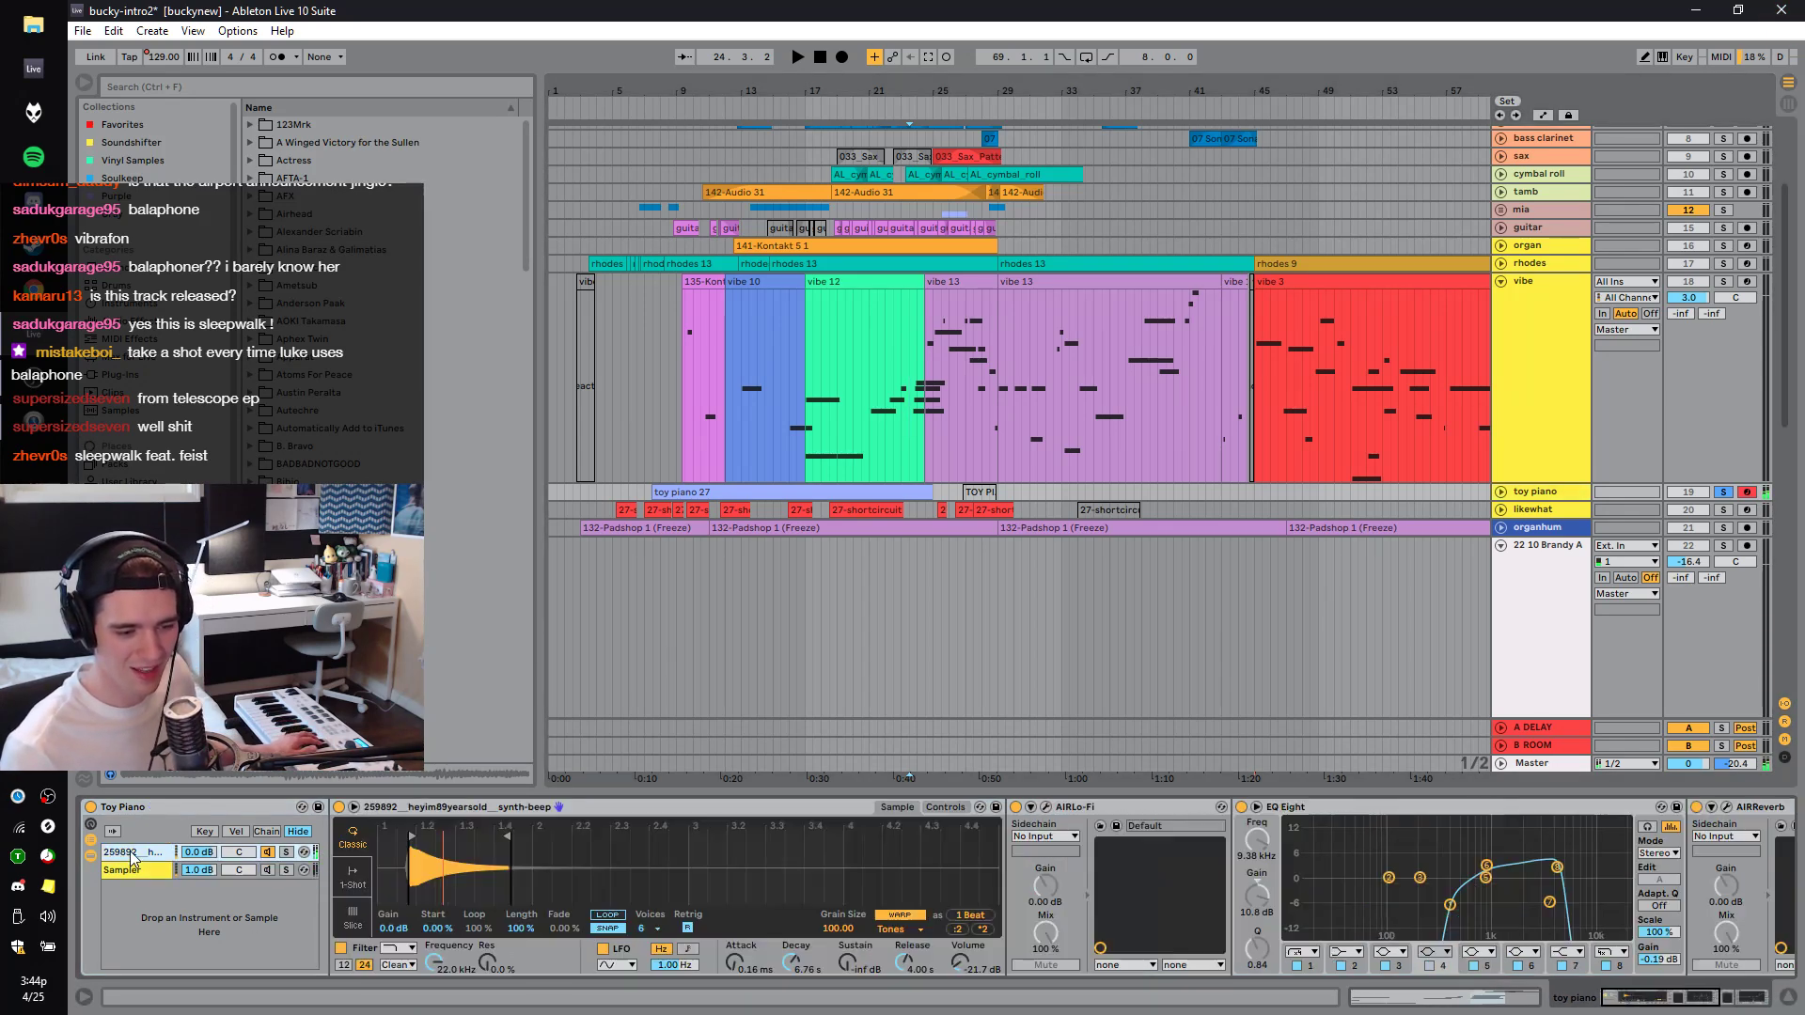
{"action": "left_click", "coordinate": [264, 872]}
{"action": "left_click", "coordinate": [272, 858]}
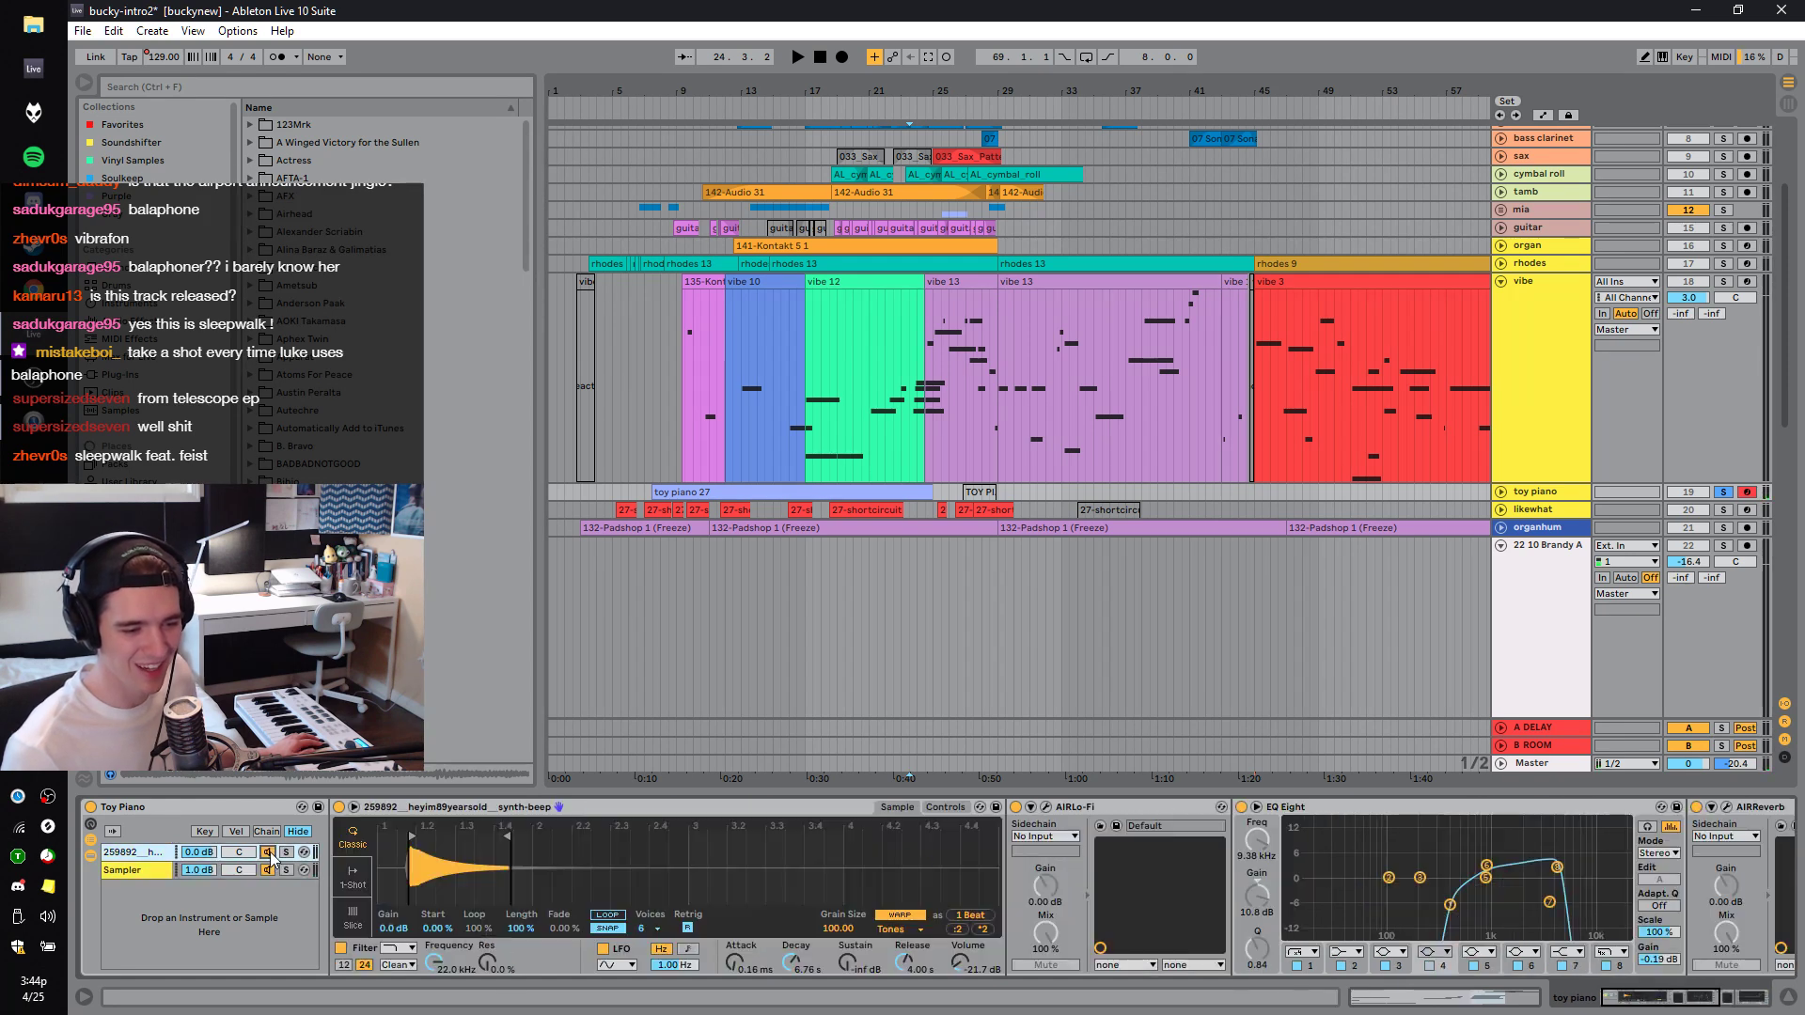
Open the Sampler's zone editor, enlarge it, and show the sample-select zones.
{"action": "left_click", "coordinate": [132, 876]}
{"action": "left_click", "coordinate": [613, 808]}
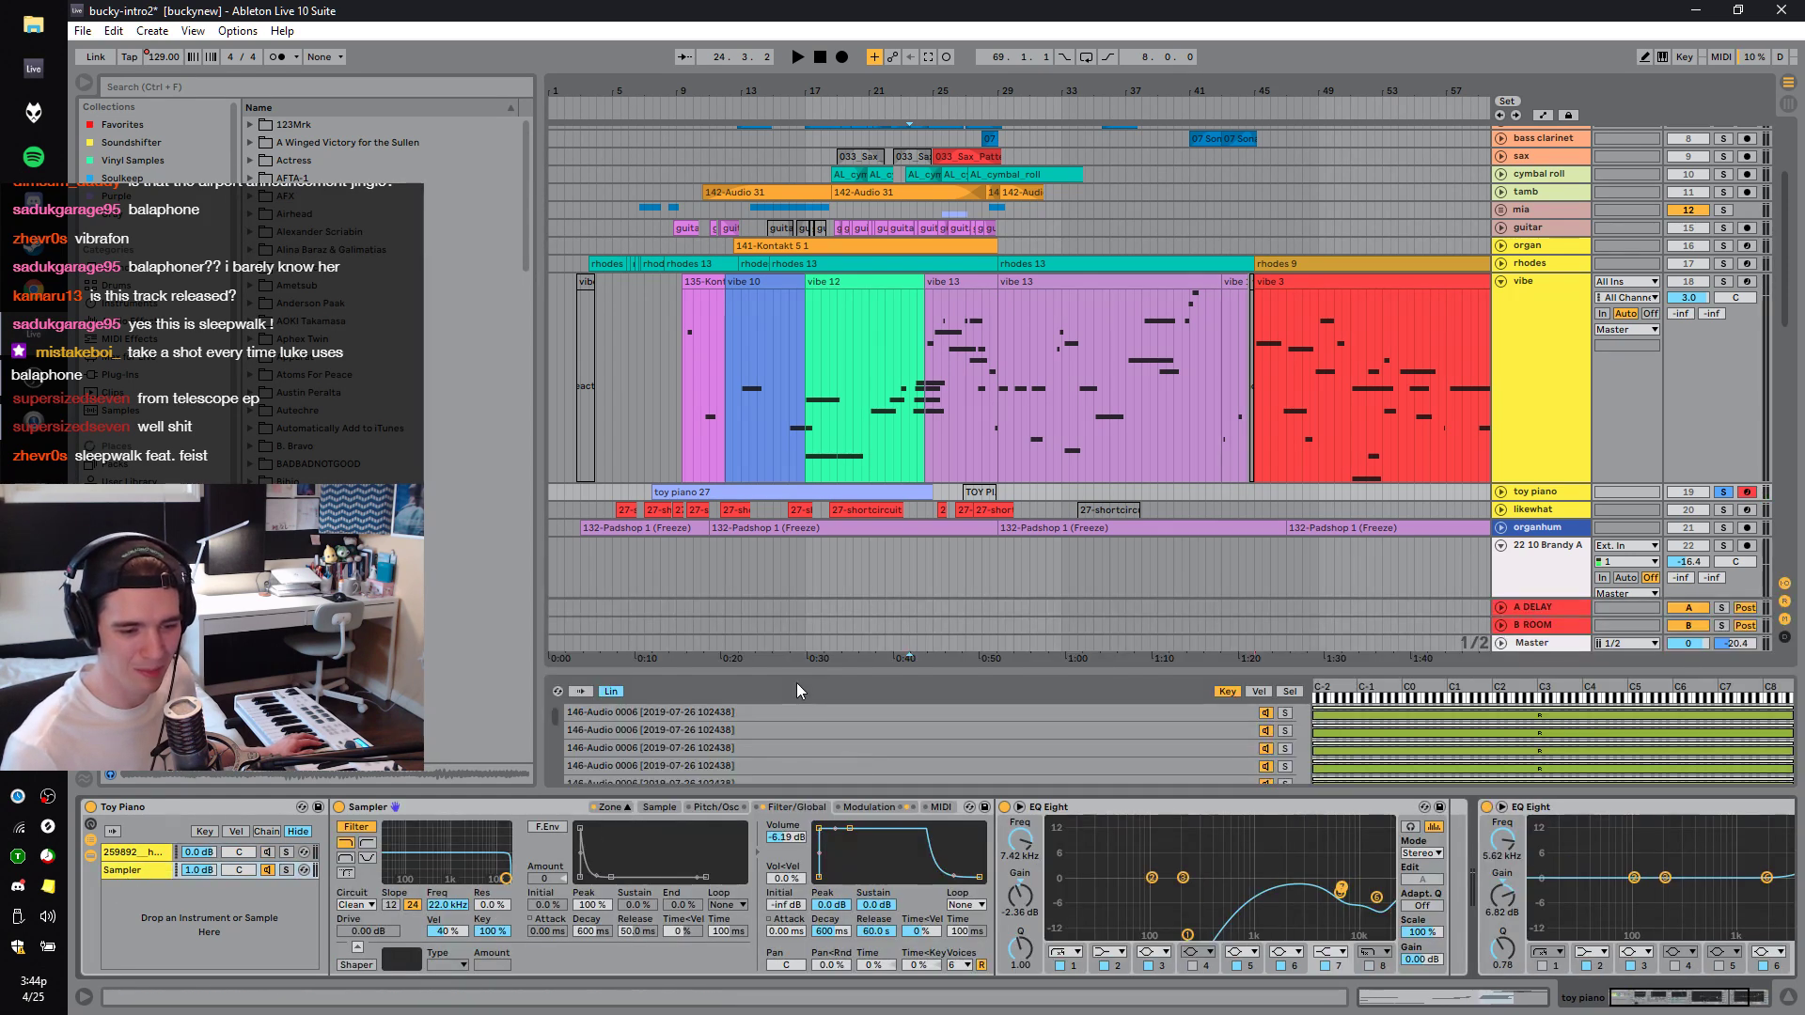
{"action": "left_click_drag", "start_coordinate": [810, 667], "coordinate": [864, 312]}
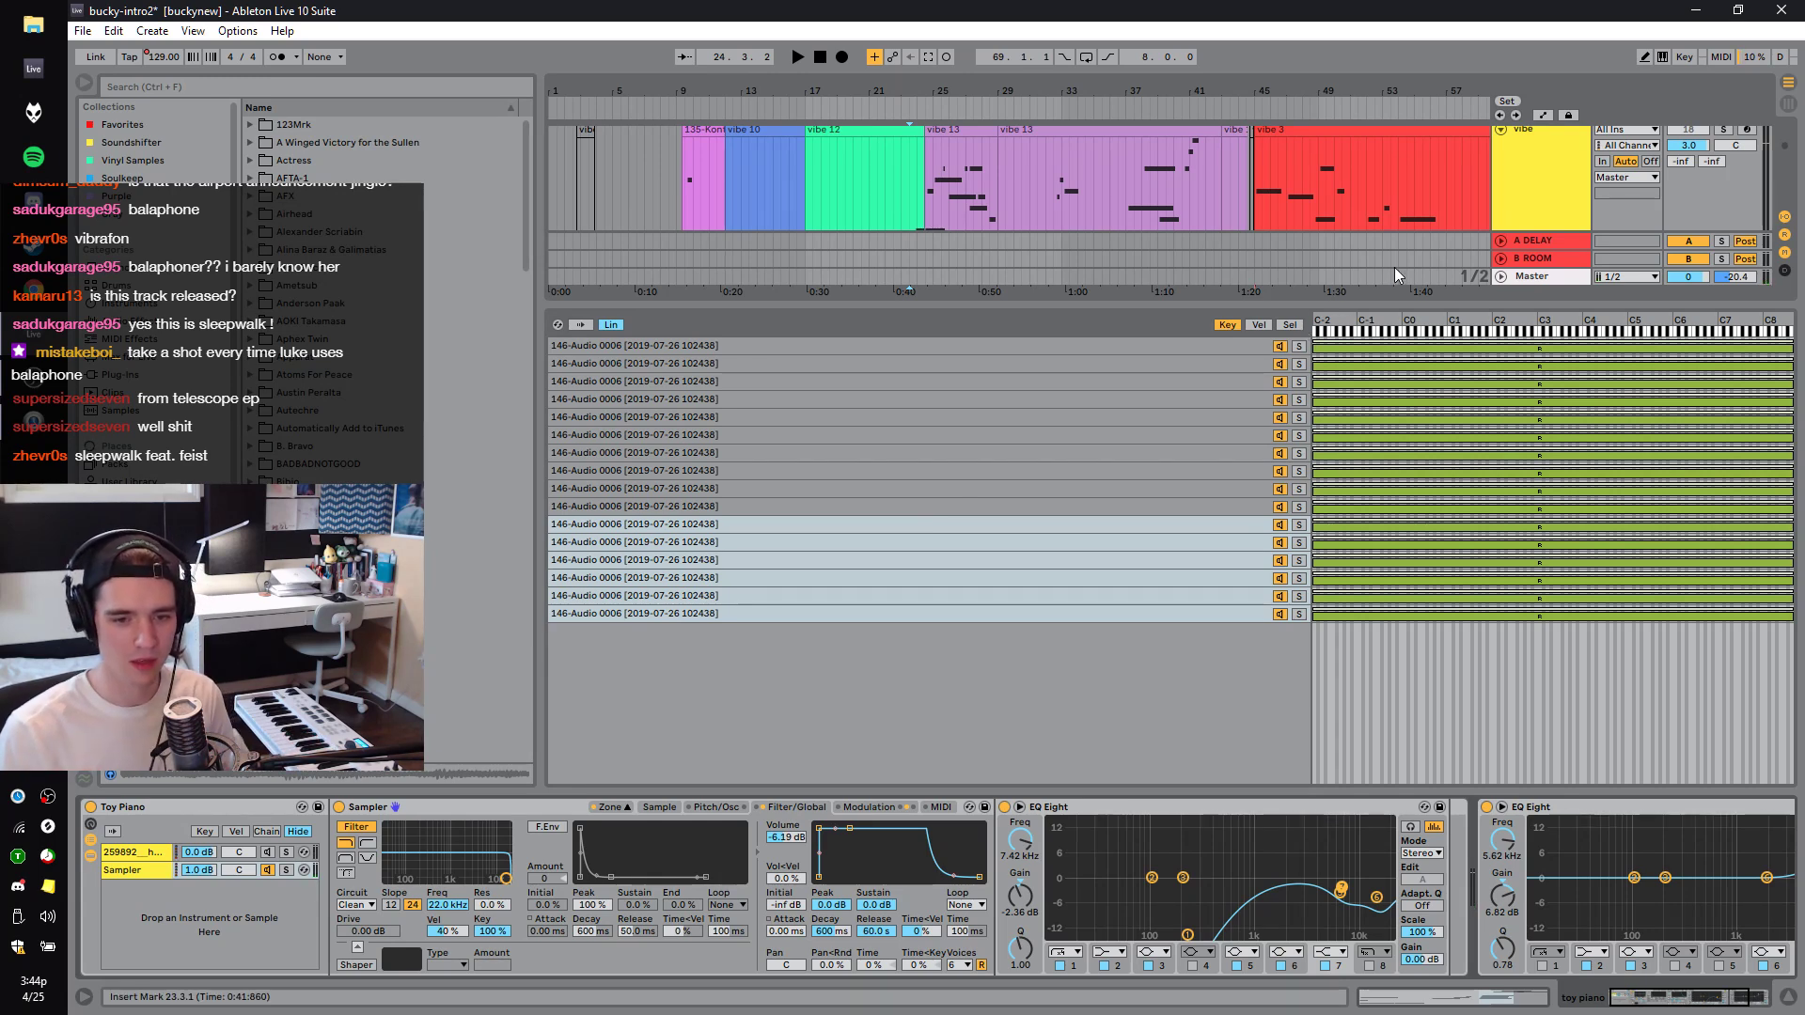
{"action": "left_click", "coordinate": [1290, 324]}
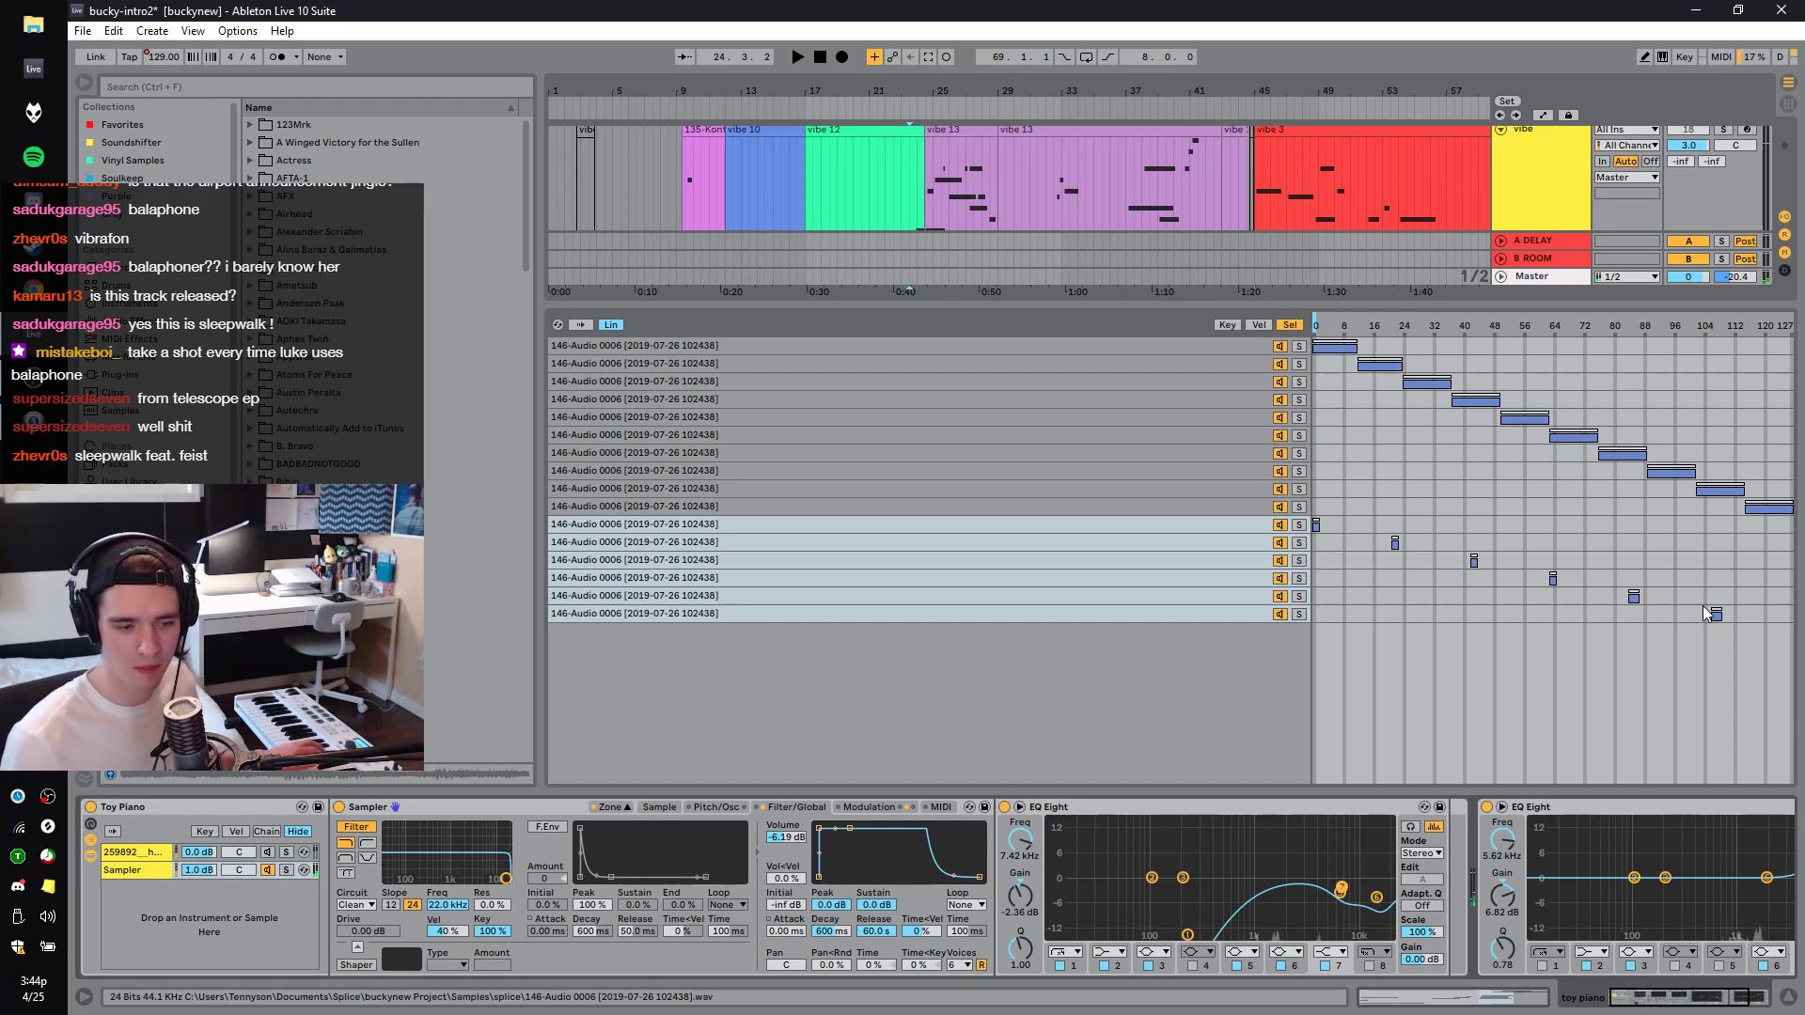
Reactivate the synth-beep chain and play from bar 23 with the toy piano soloed and in the full mix.
{"action": "left_click_drag", "start_coordinate": [198, 871], "coordinate": [198, 840]}
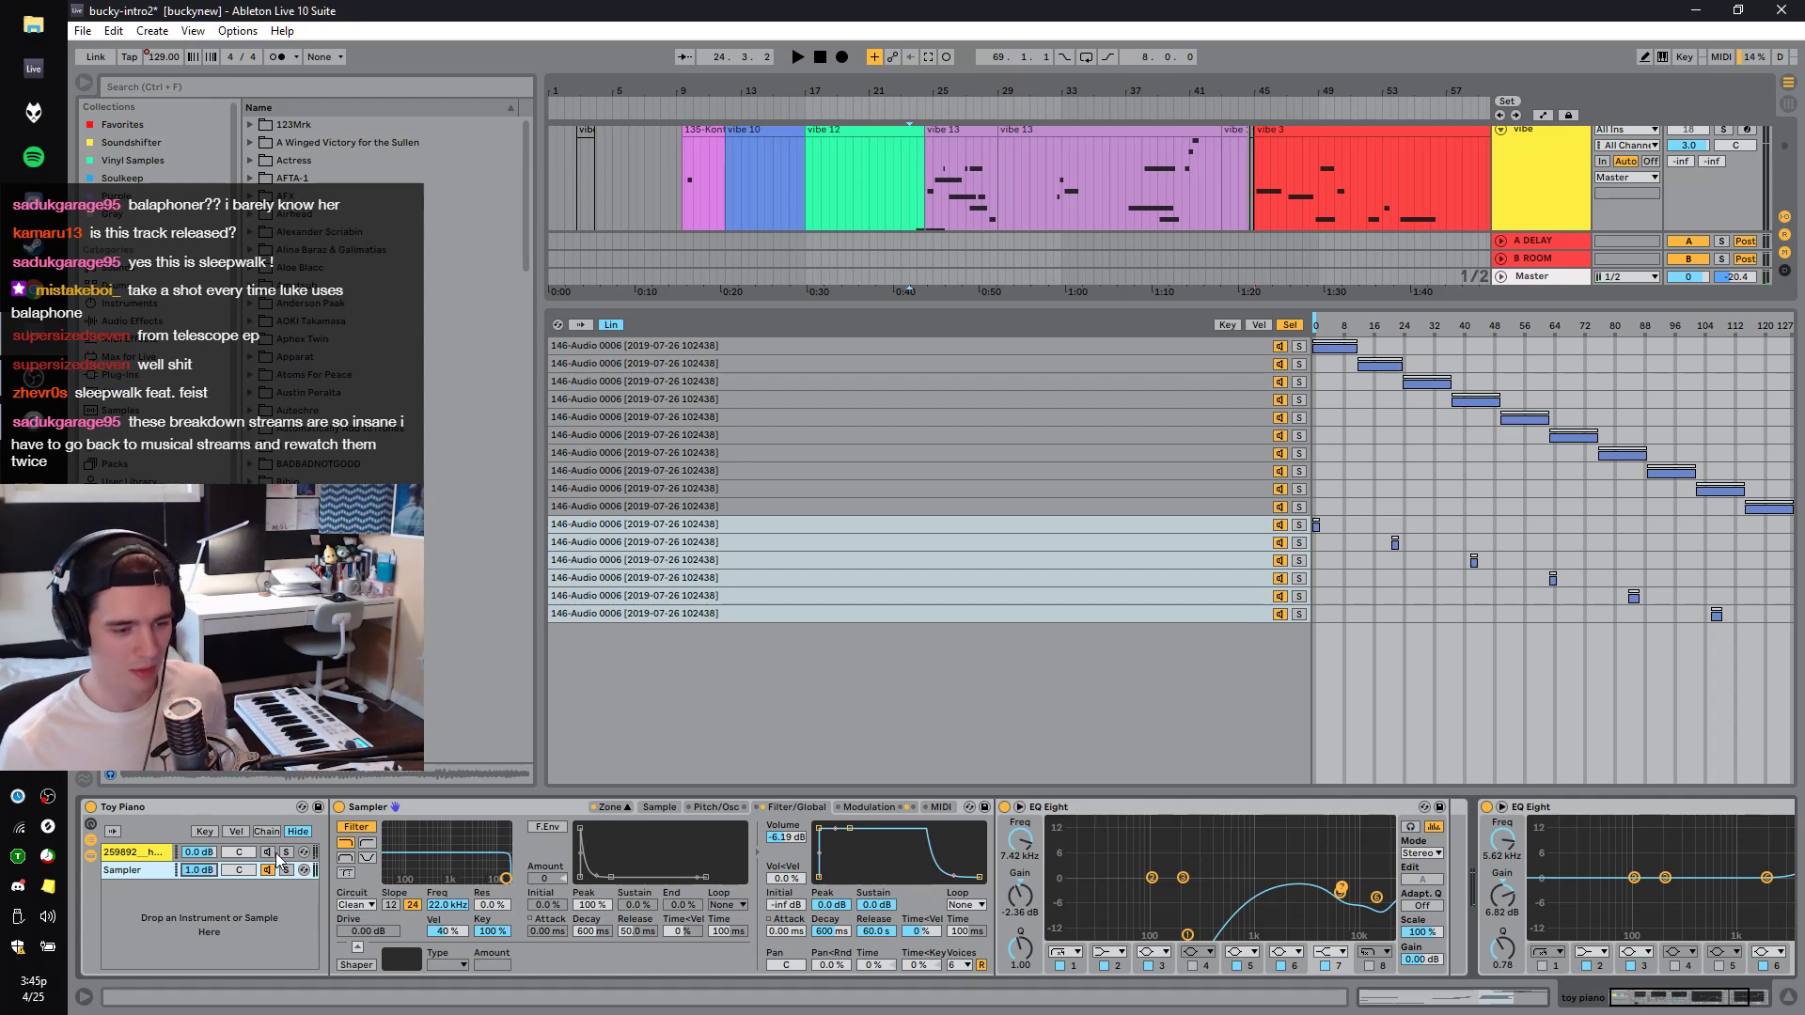
{"action": "left_click", "coordinate": [268, 853]}
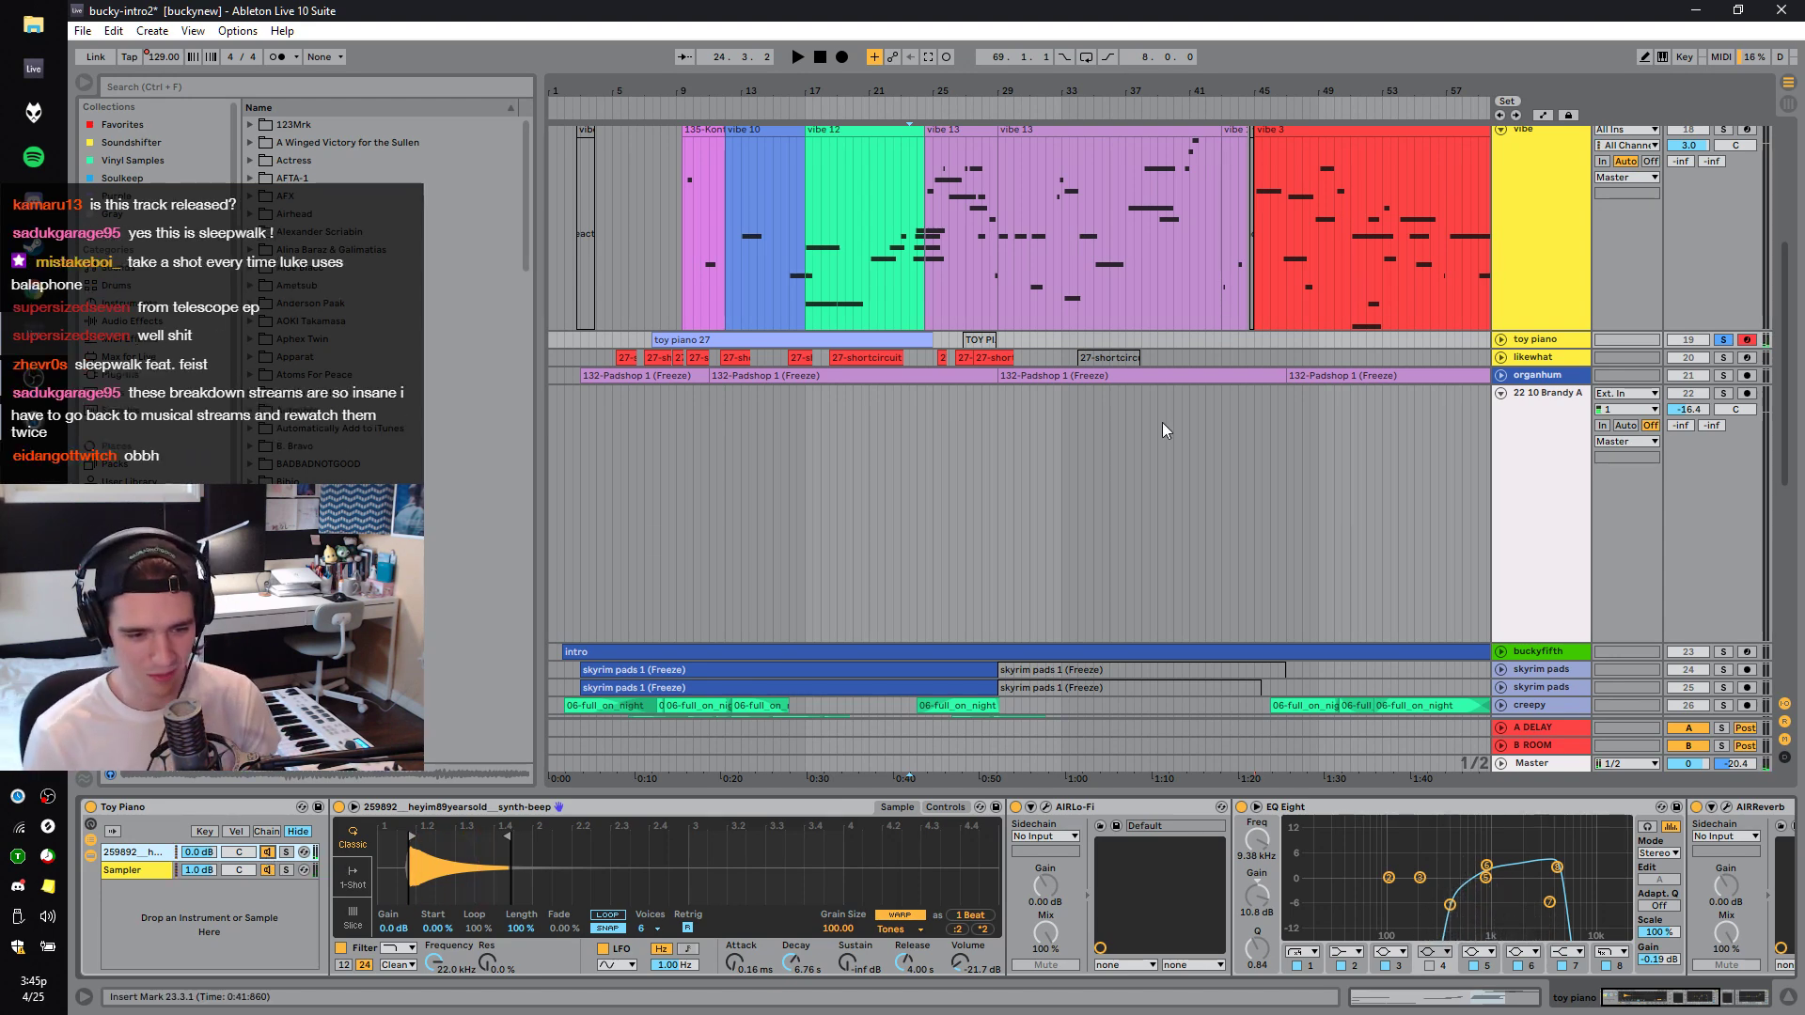
{"action": "key", "text": "space"}
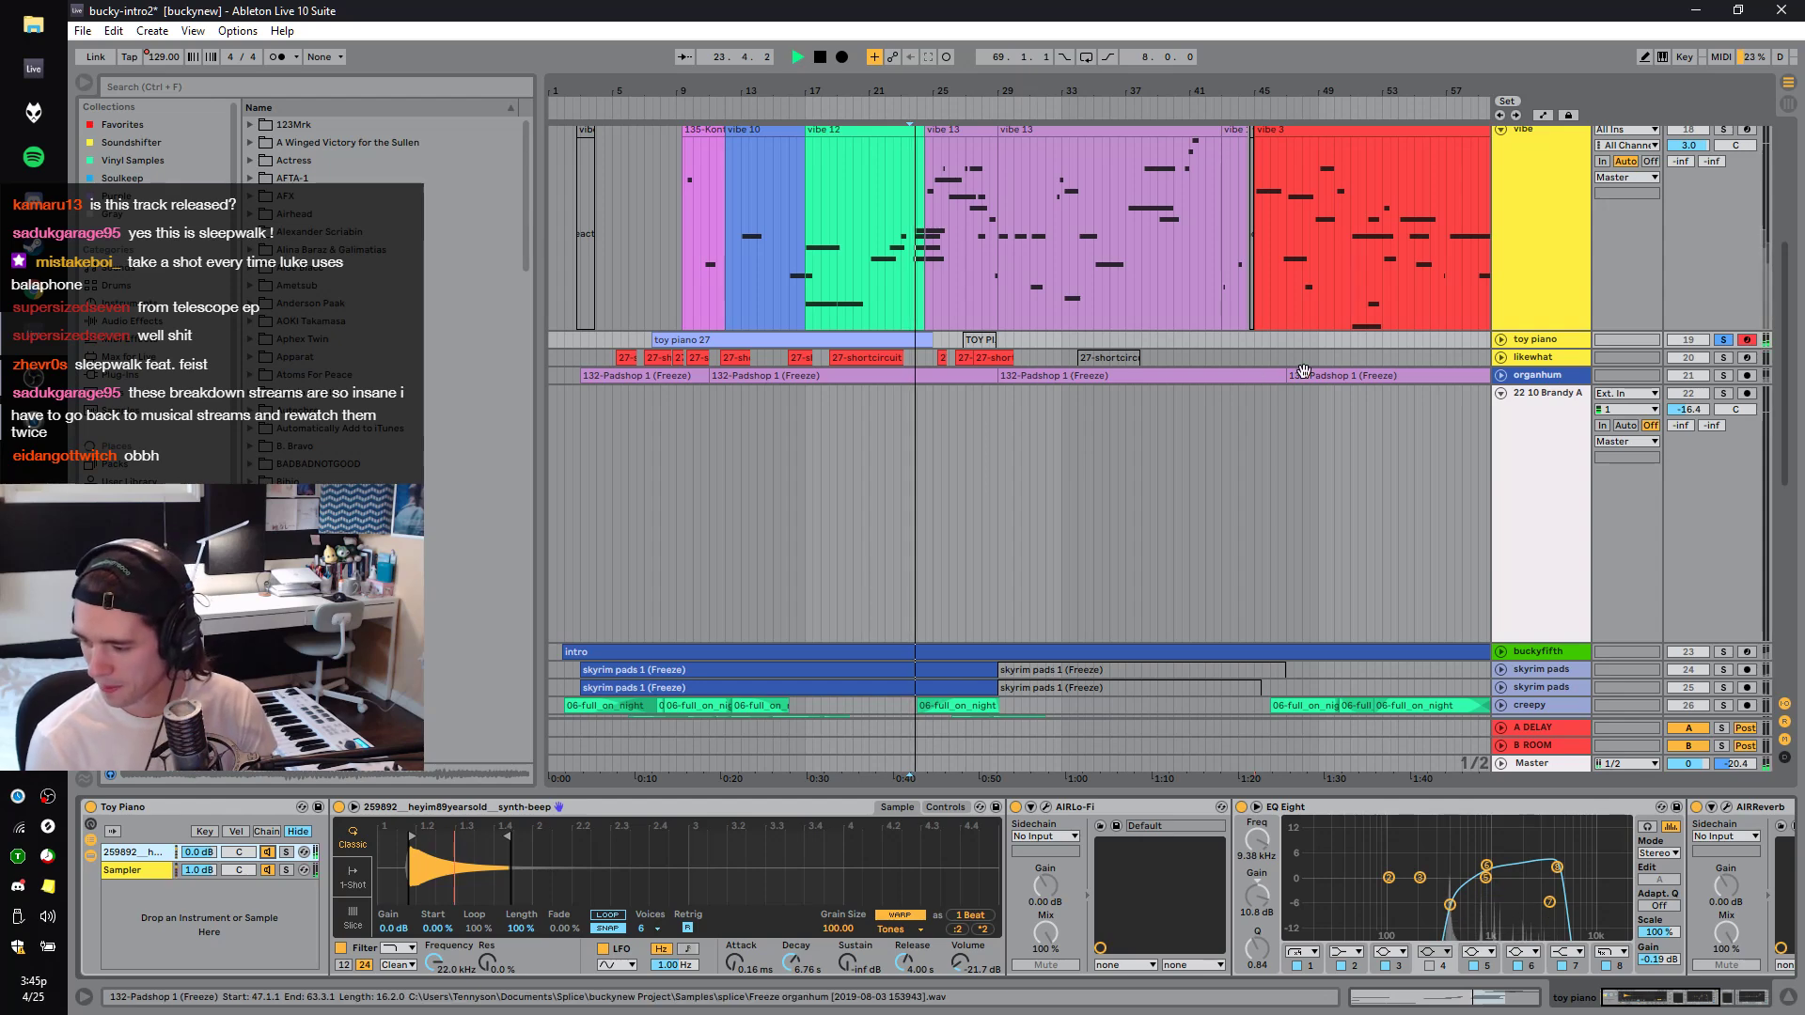
{"action": "left_click", "coordinate": [1723, 340]}
{"action": "key", "text": "space"}
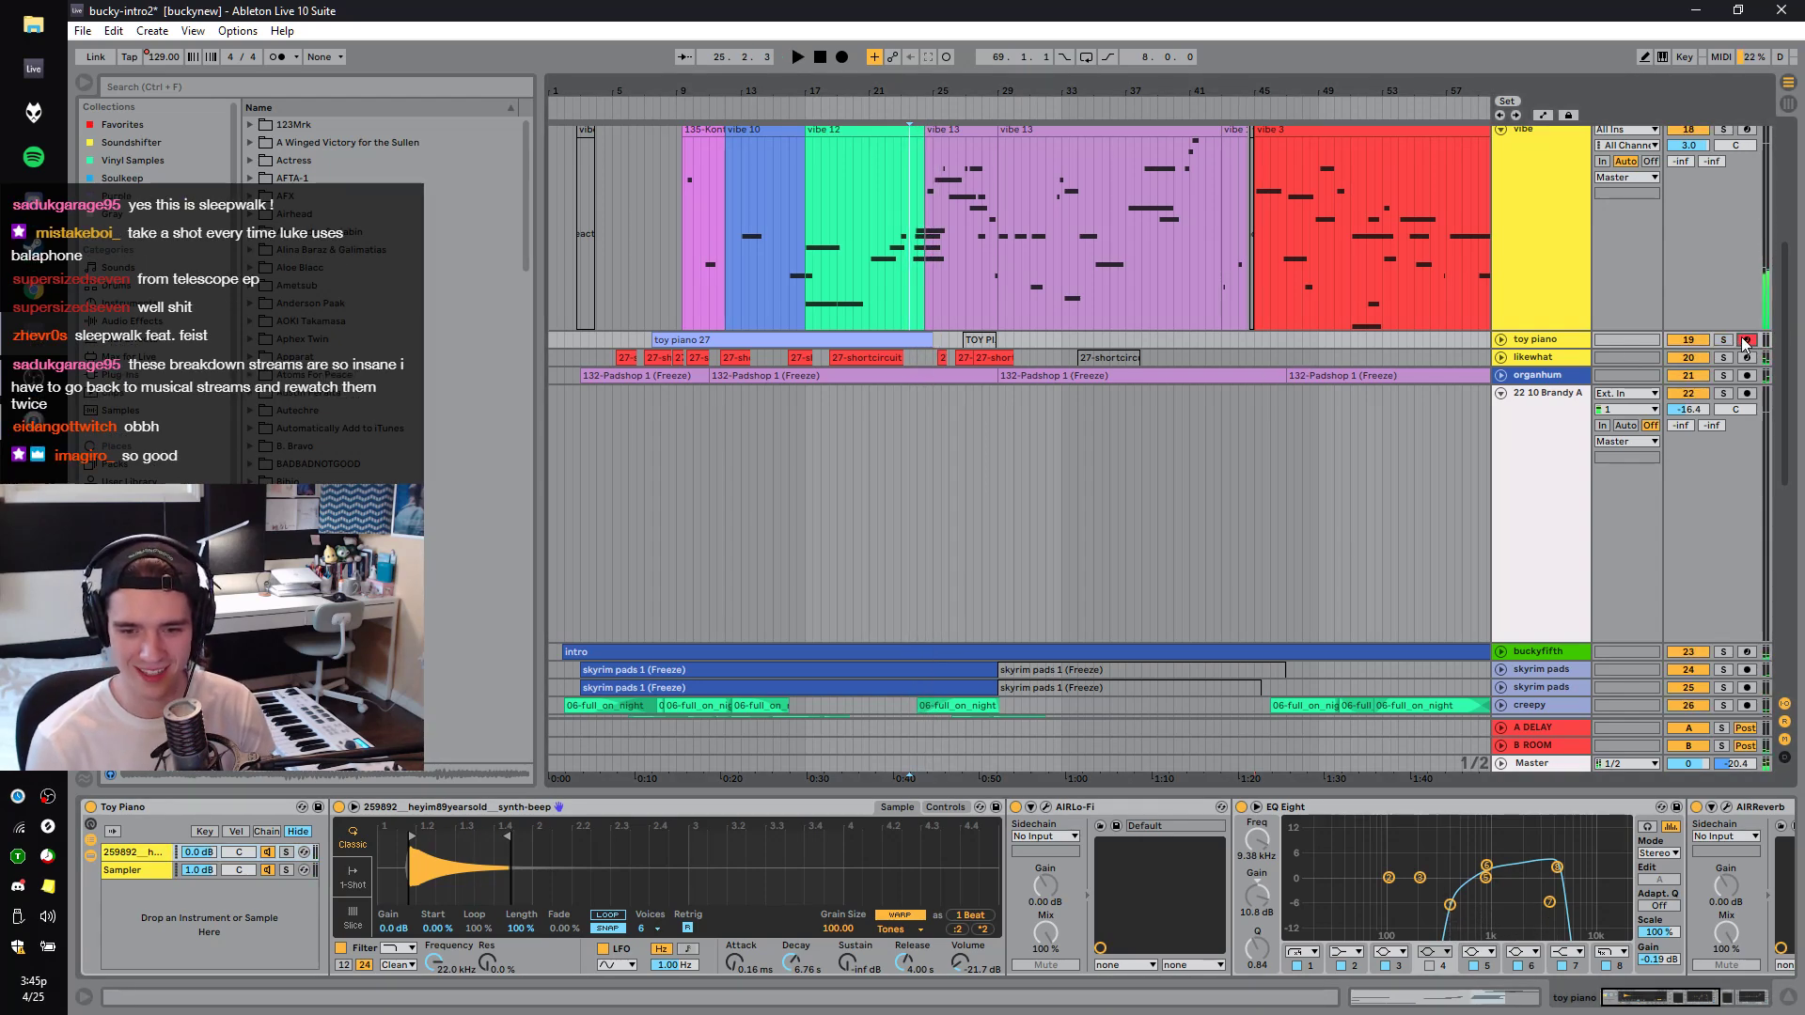
Unfold the toy piano track, examine its effects chain, and arm the track for recording.
{"action": "left_click", "coordinate": [1501, 339]}
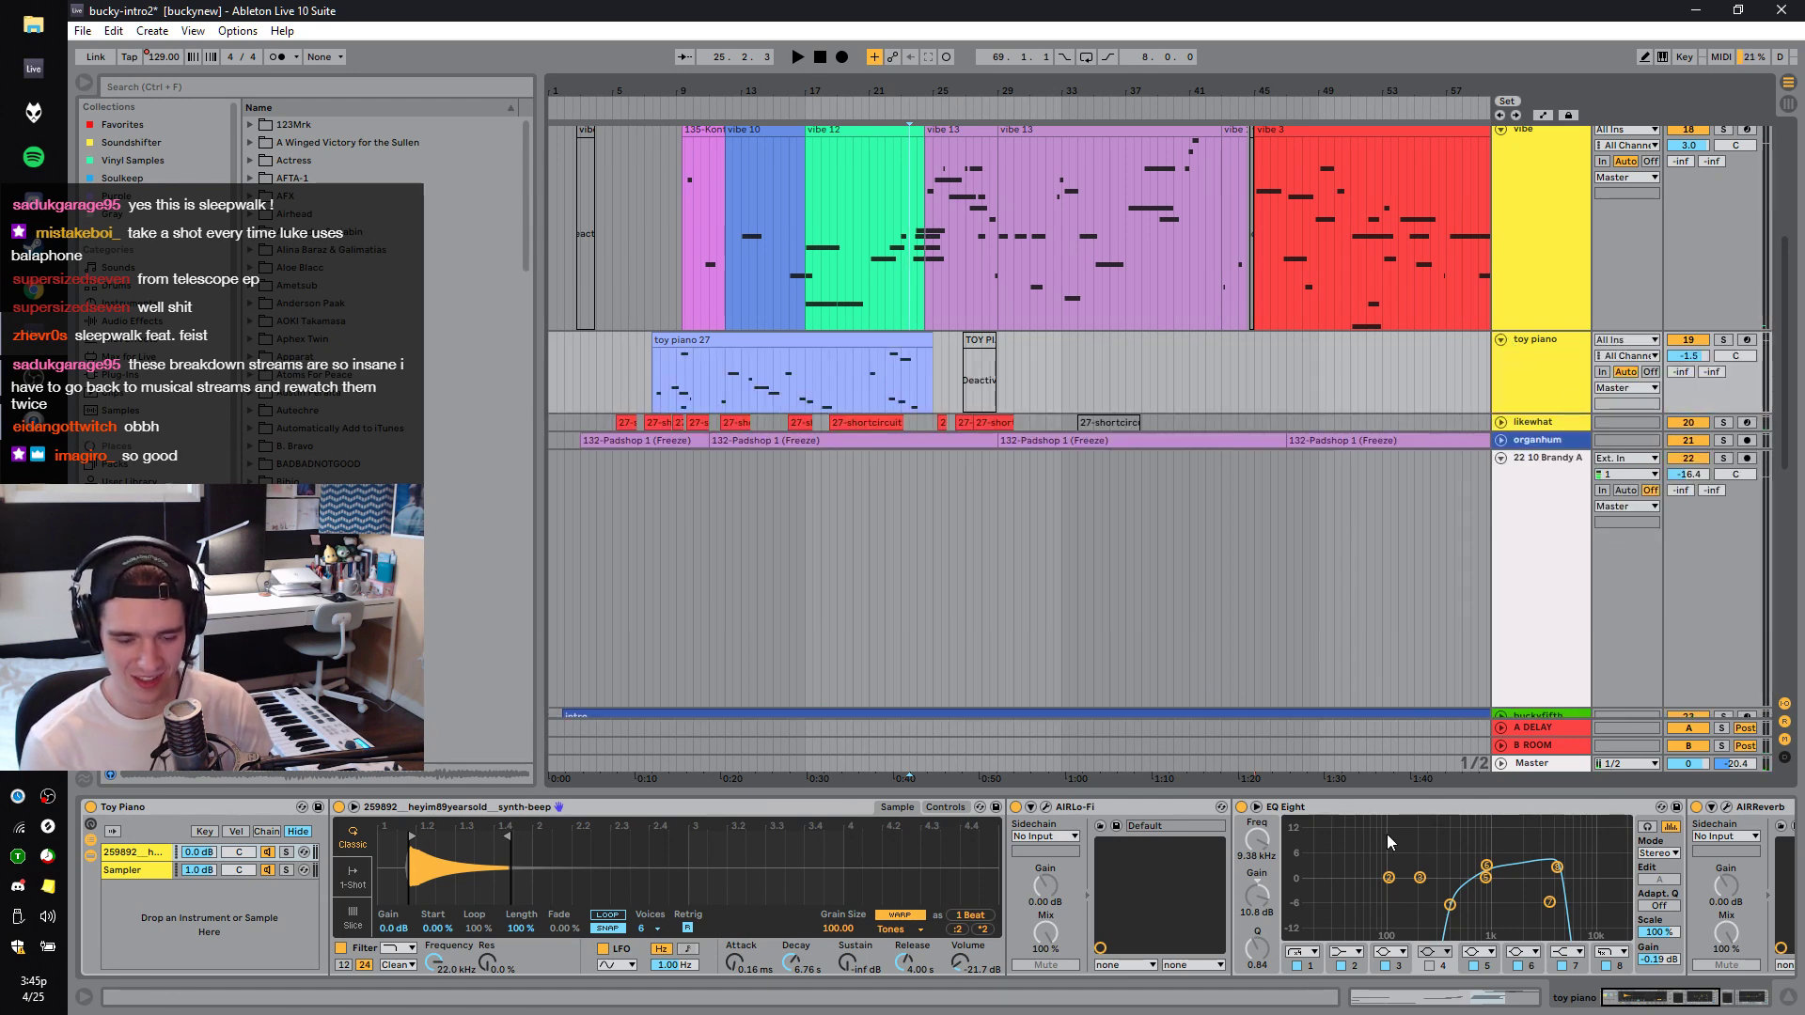
{"action": "left_click_drag", "start_coordinate": [1623, 1004], "coordinate": [1748, 1004]}
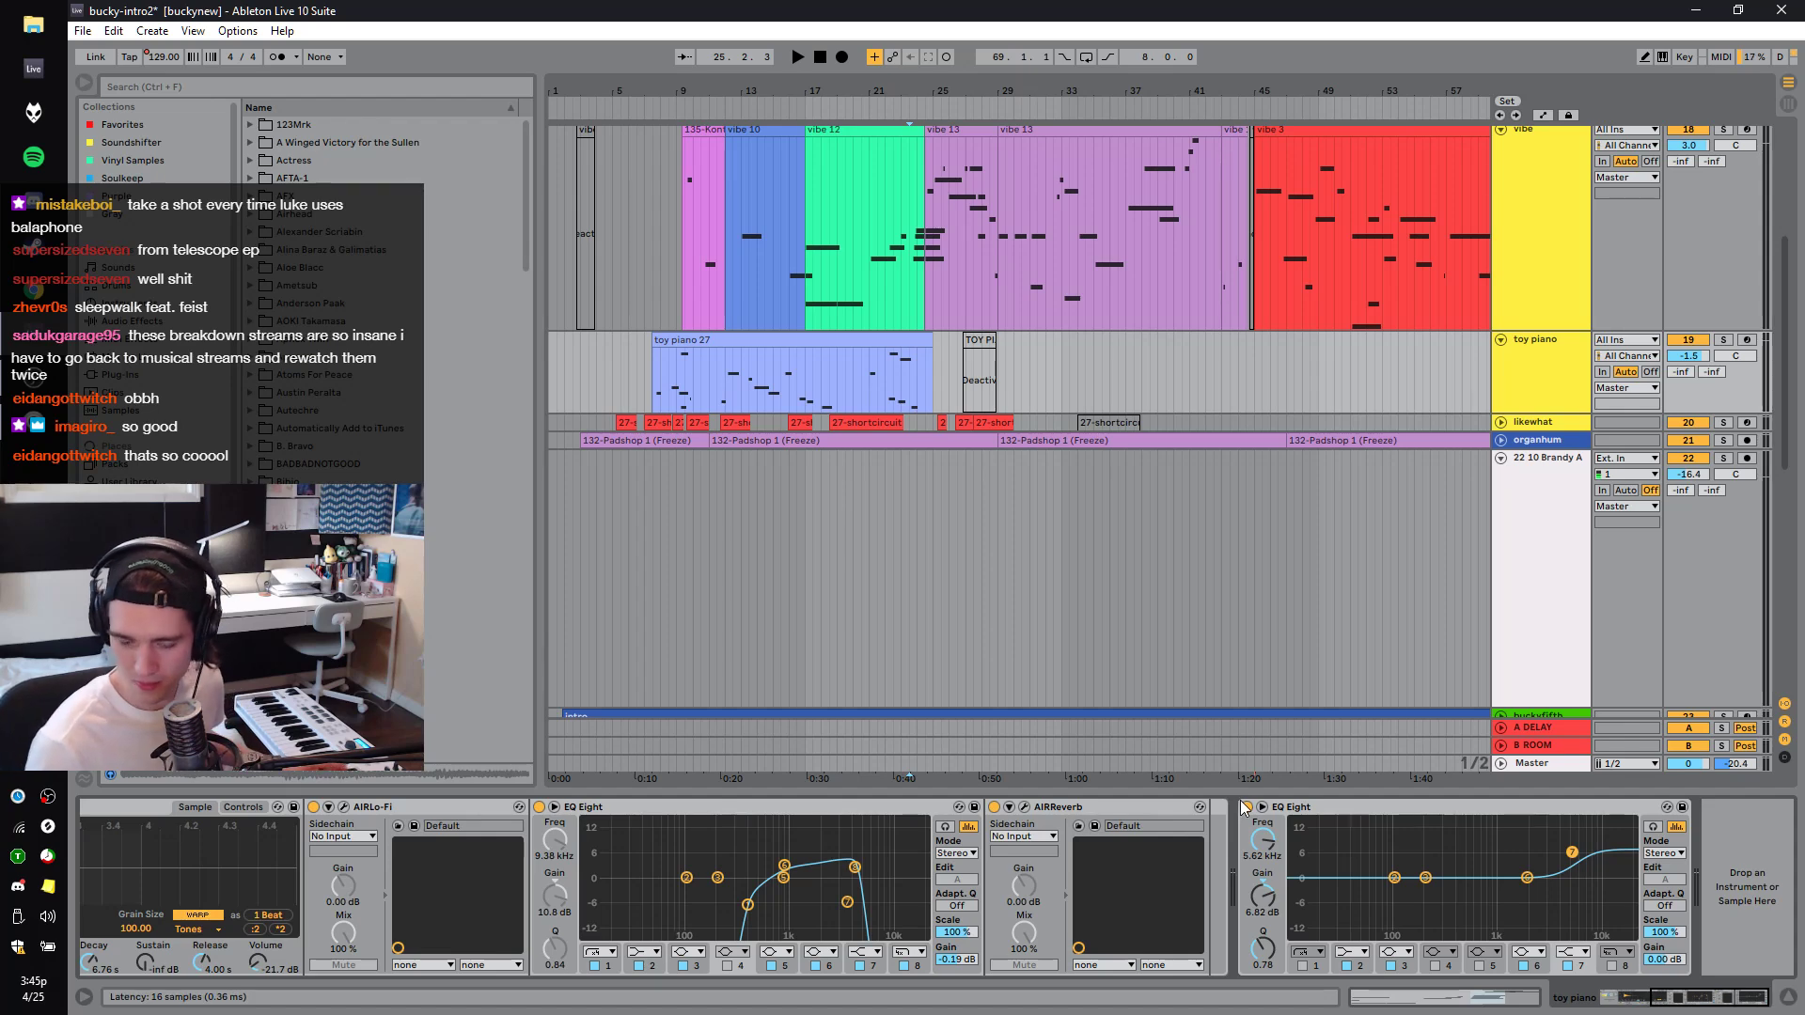
{"action": "left_click_drag", "start_coordinate": [1483, 987], "coordinate": [1266, 999]}
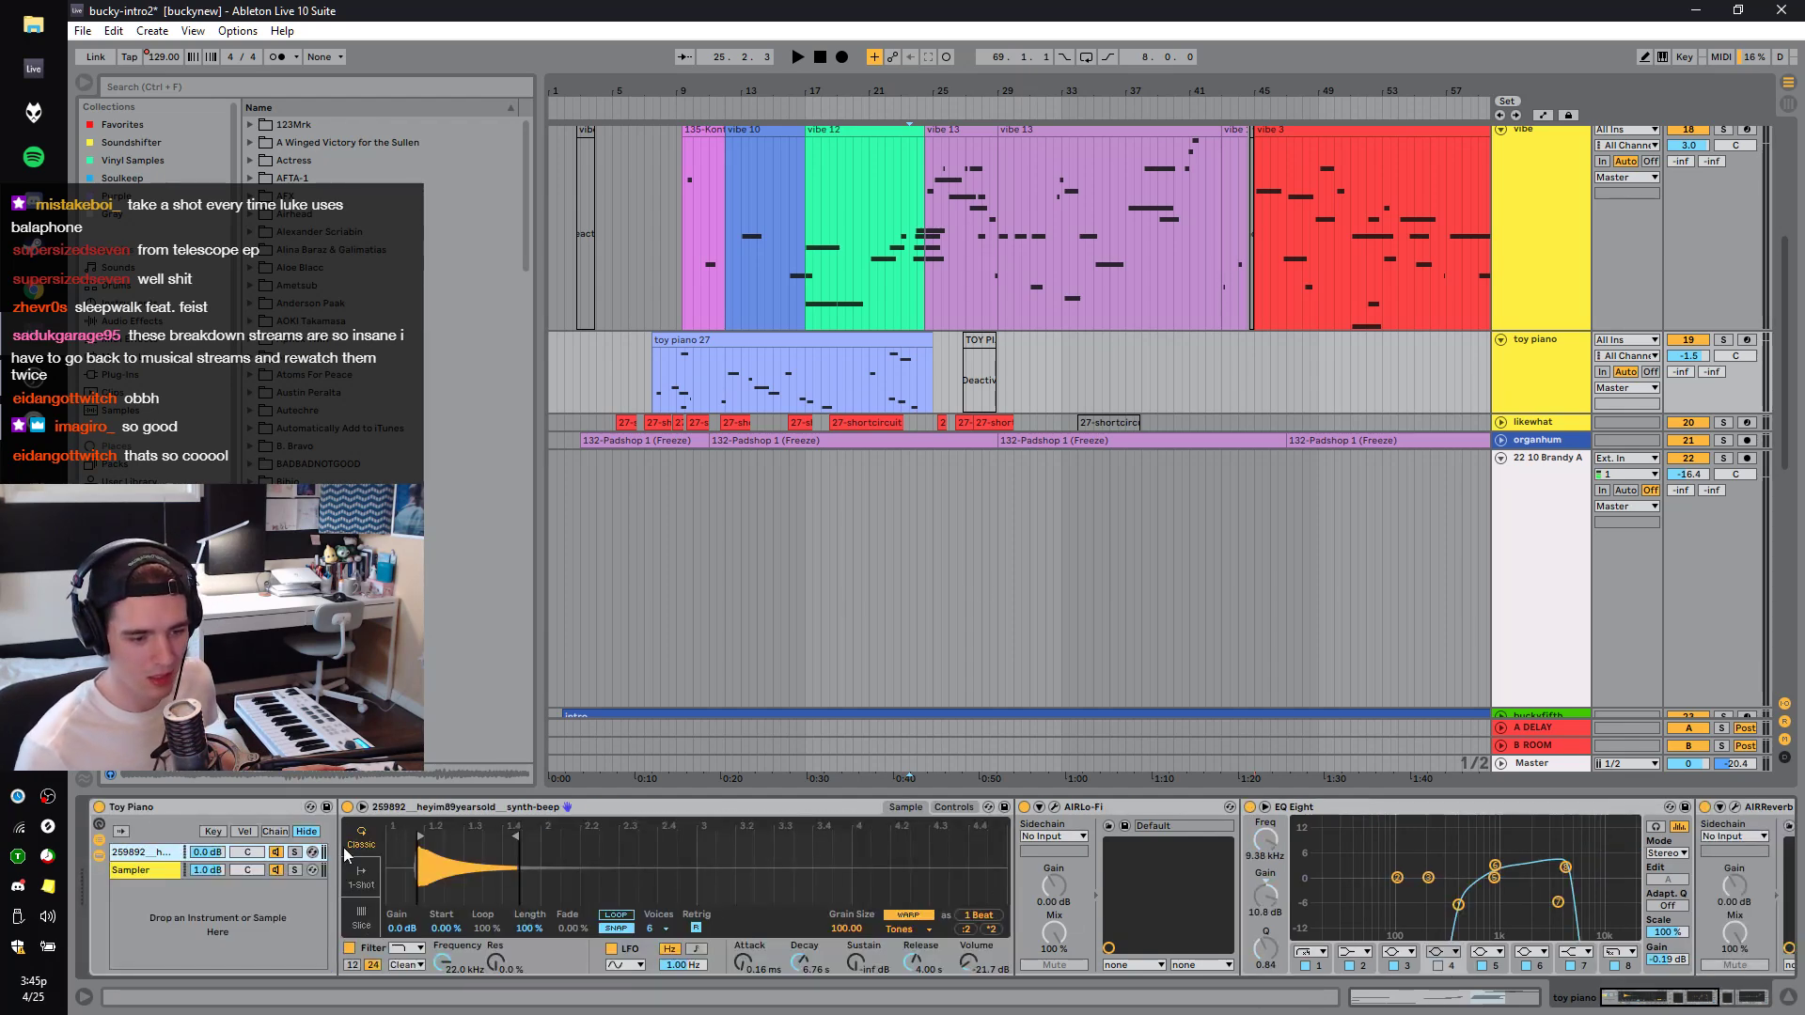
{"action": "left_click", "coordinate": [1746, 341]}
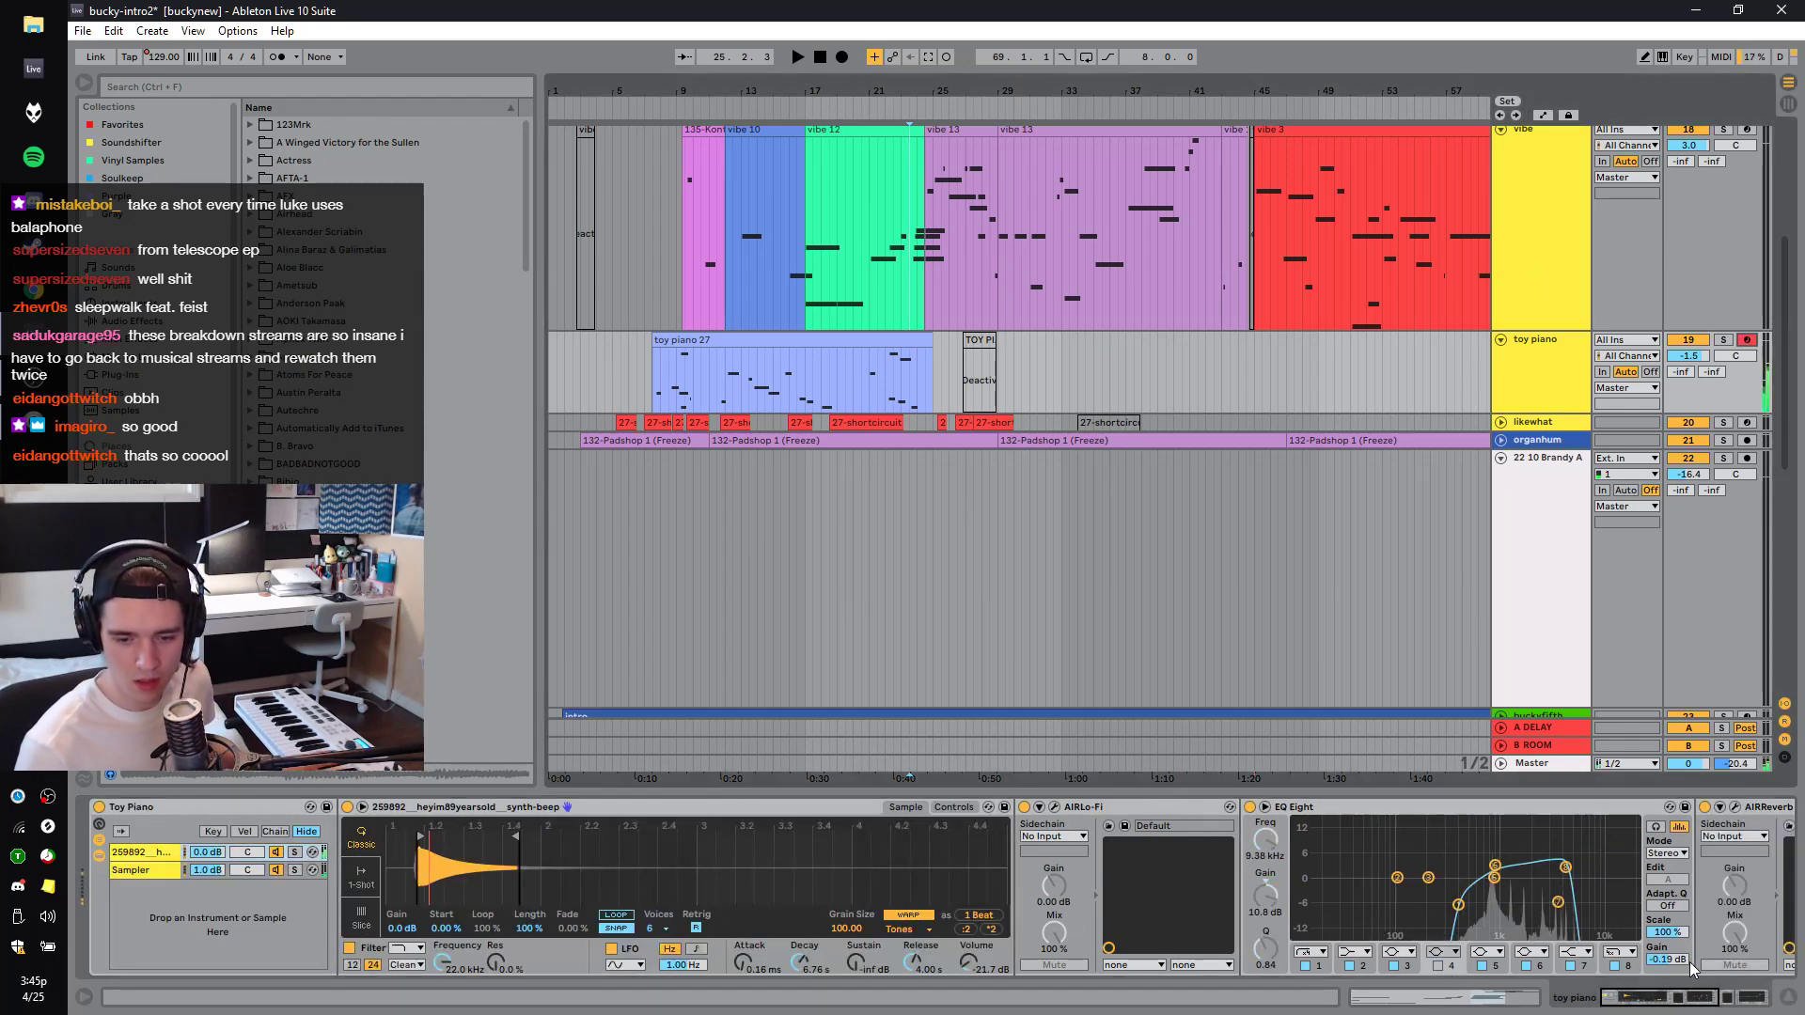
Compare the toy piano with its AIRReverb device switched off and on, and disarm the track.
{"action": "scroll", "coordinate": [1178, 870], "scroll_direction": "down", "scroll_amount": 5}
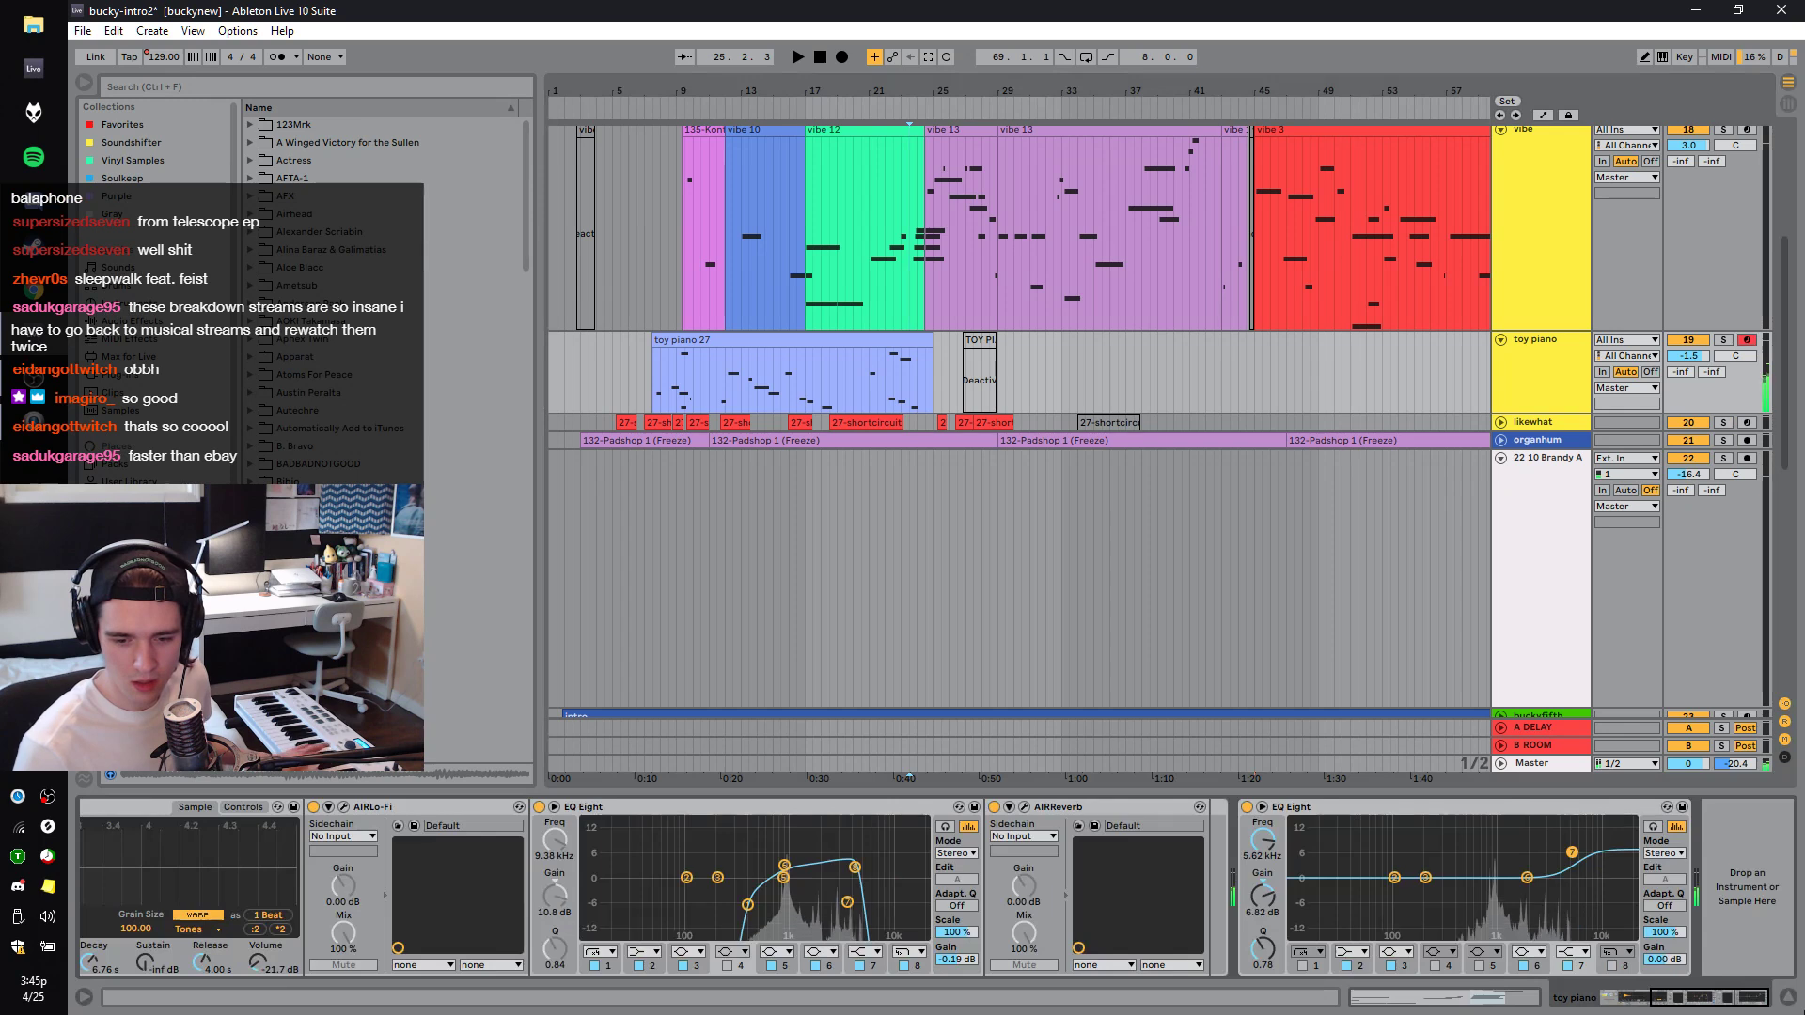
{"action": "left_click", "coordinate": [994, 806]}
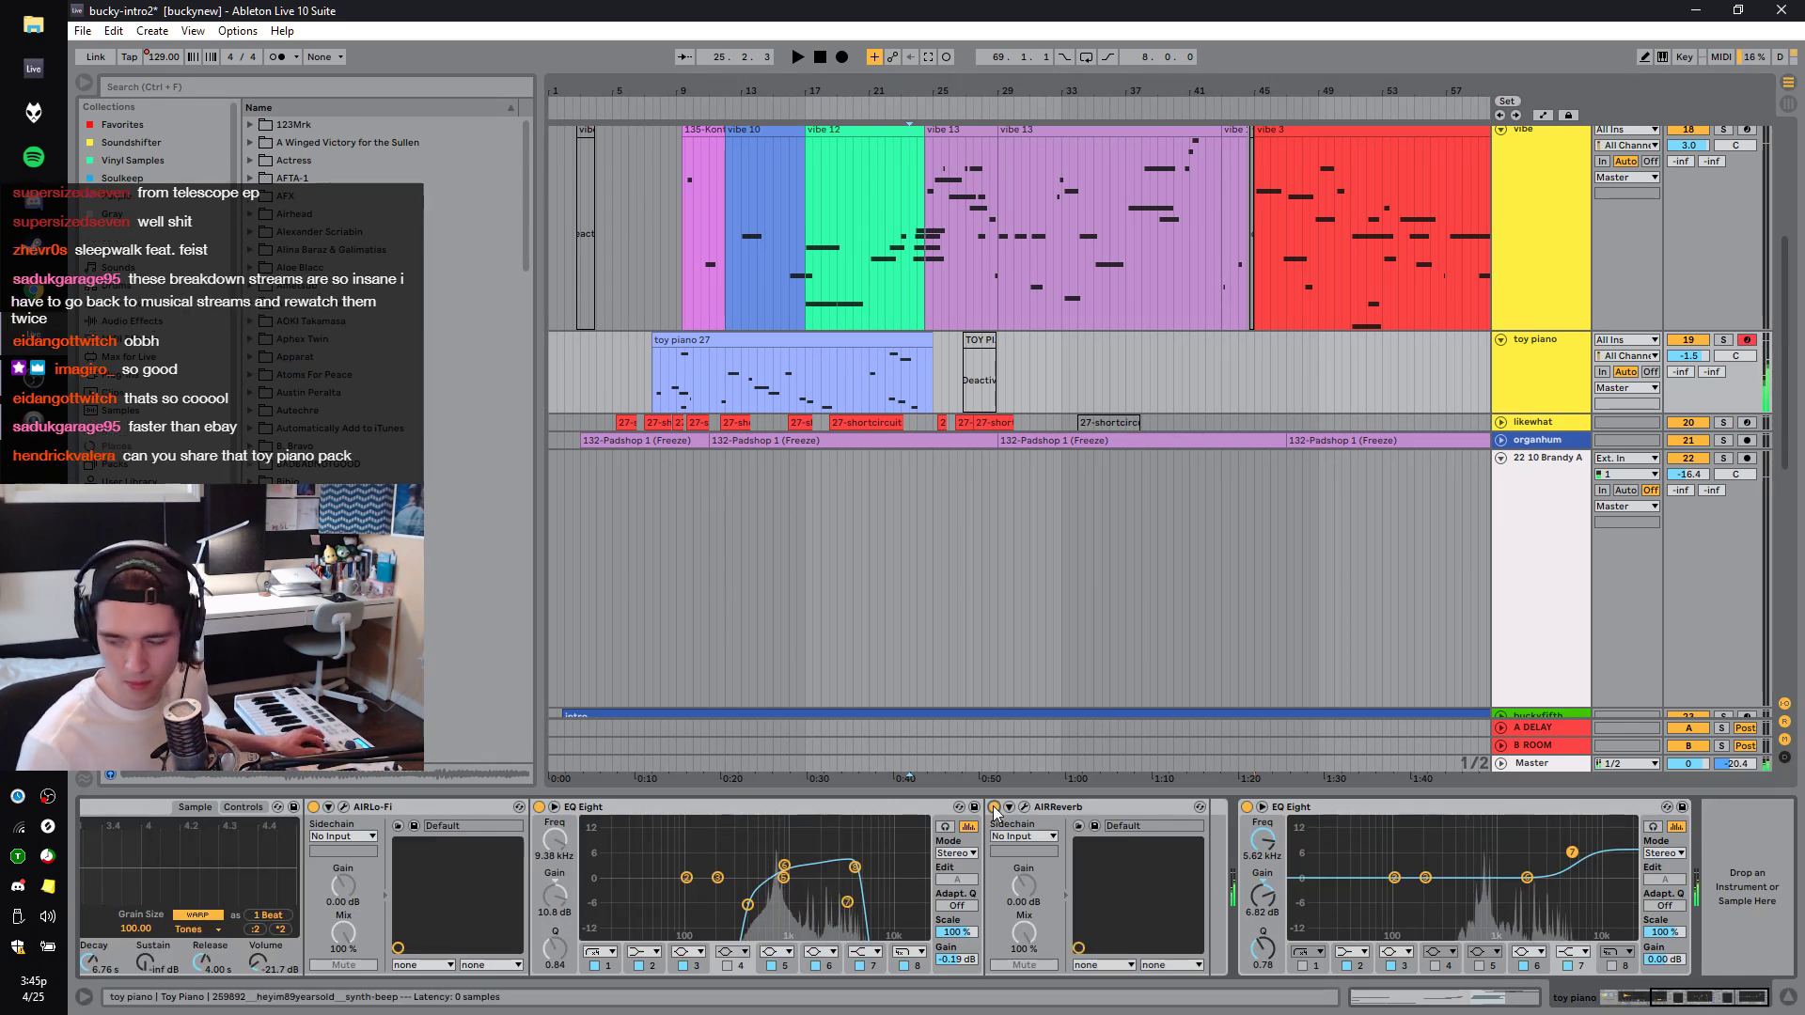
{"action": "left_click", "coordinate": [994, 807]}
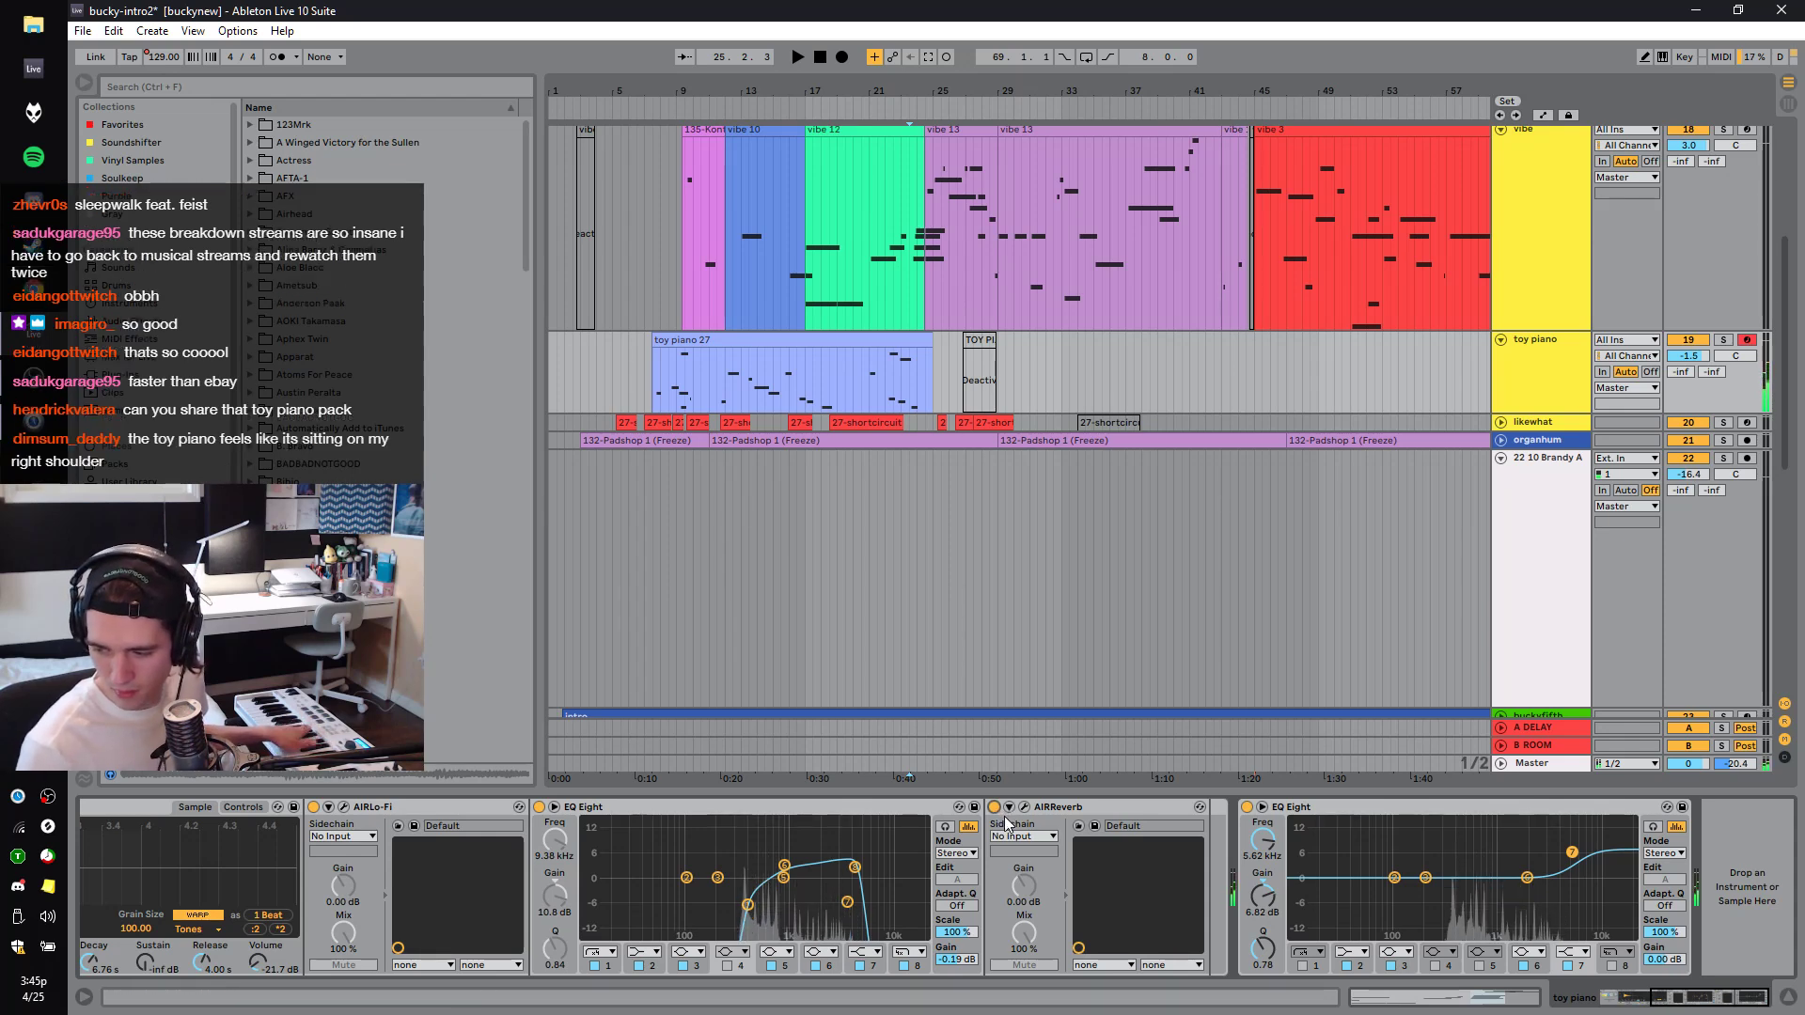
{"action": "left_click", "coordinate": [1747, 340]}
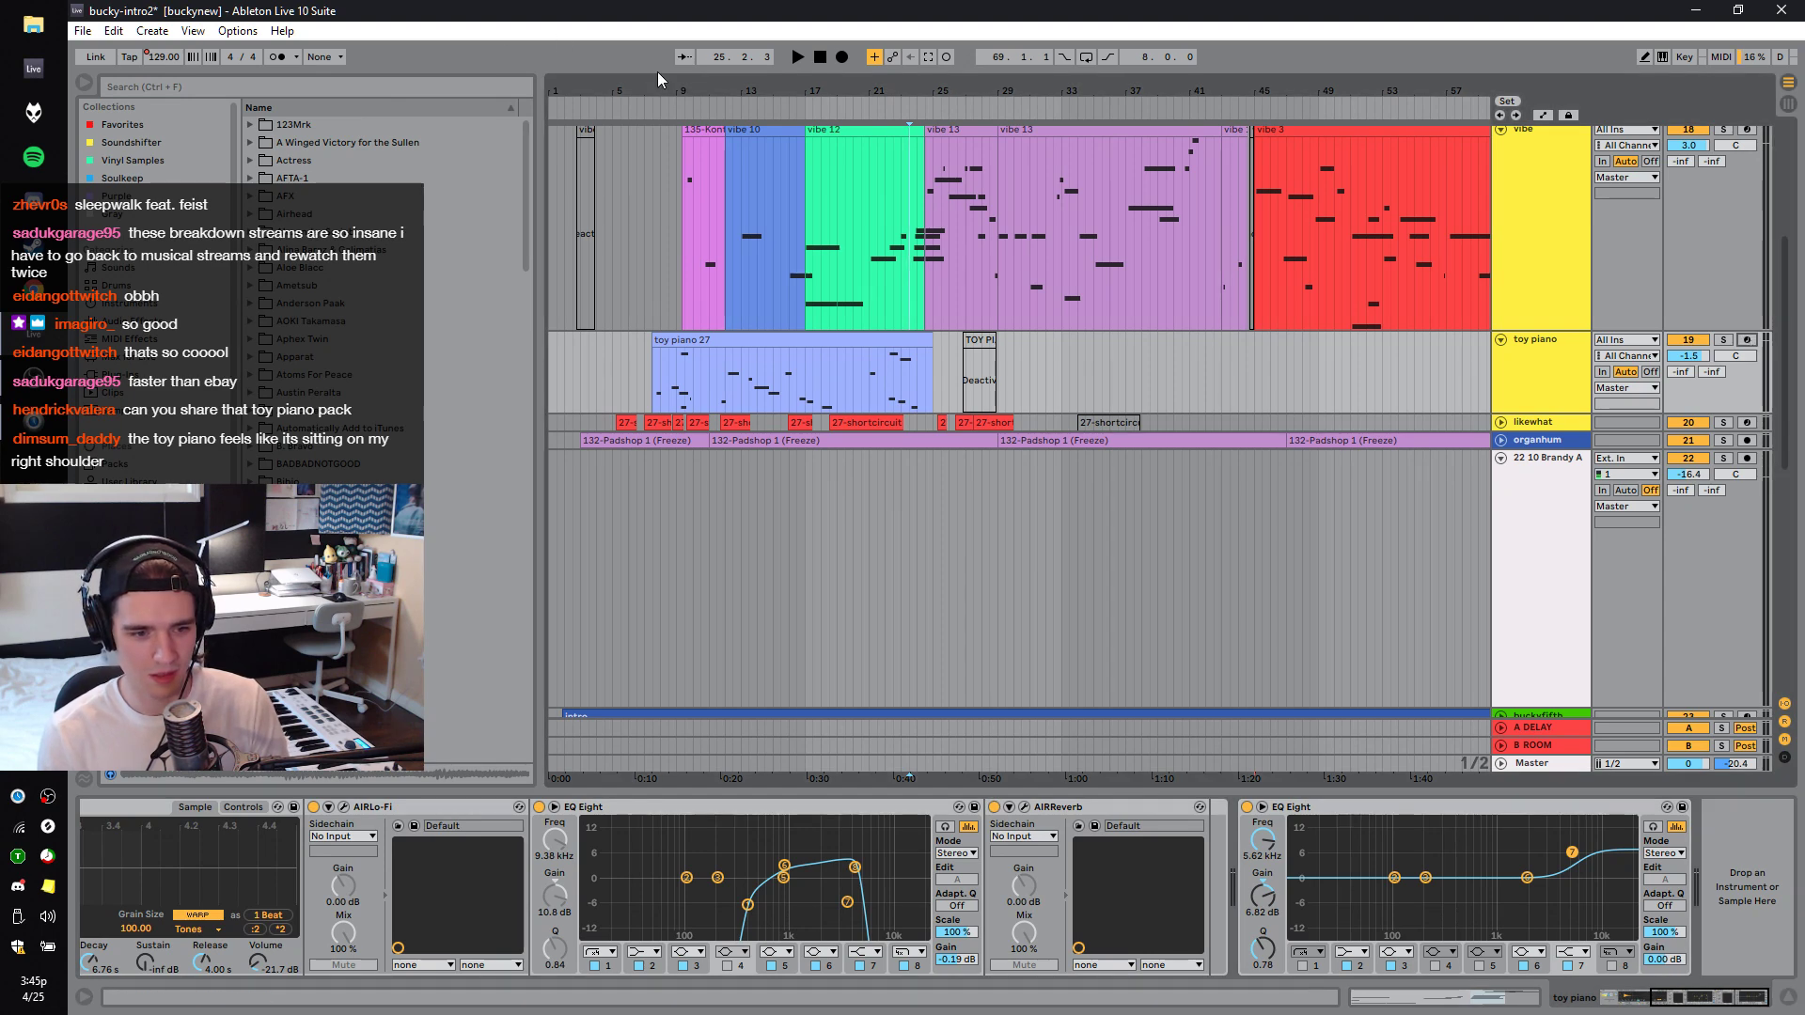
Play the range from 7.3.1 to 22.1.1, soloing the likewhat track and arming it for recording.
{"action": "left_click_drag", "start_coordinate": [656, 90], "coordinate": [647, 83]}
{"action": "left_click_drag", "start_coordinate": [647, 391], "coordinate": [872, 378]}
{"action": "key", "text": "space"}
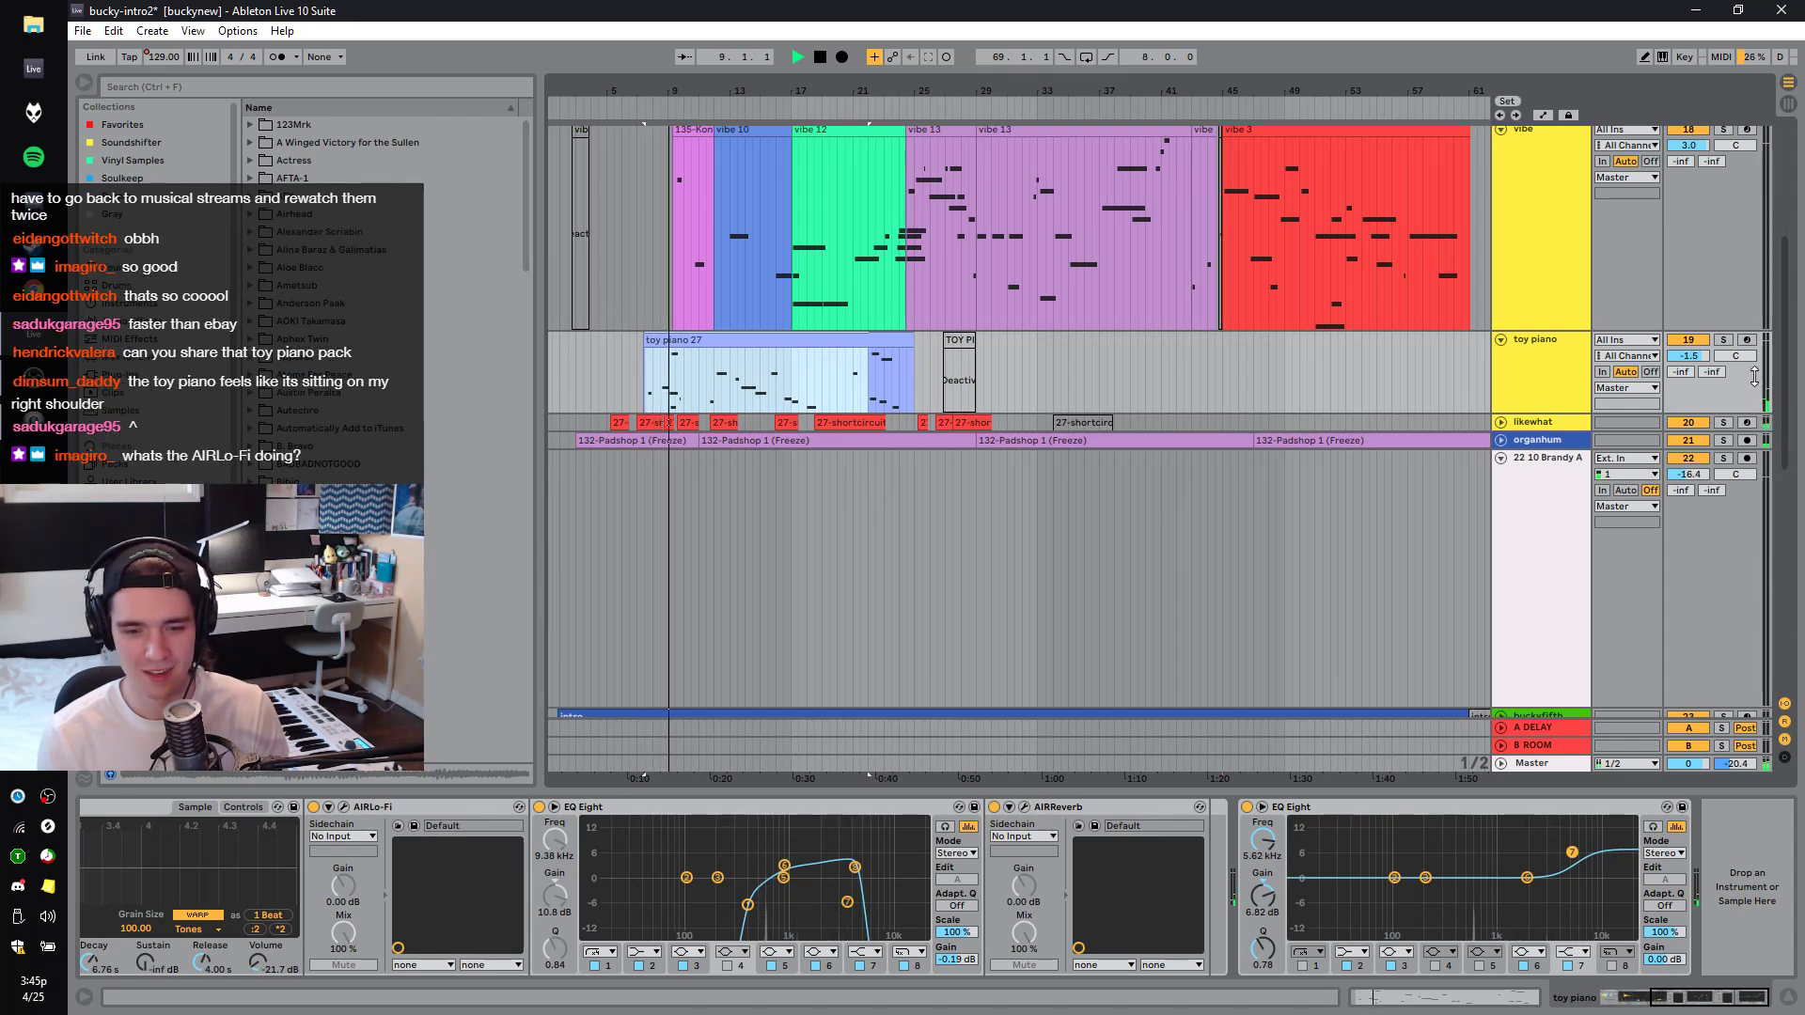
{"action": "left_click", "coordinate": [1723, 422]}
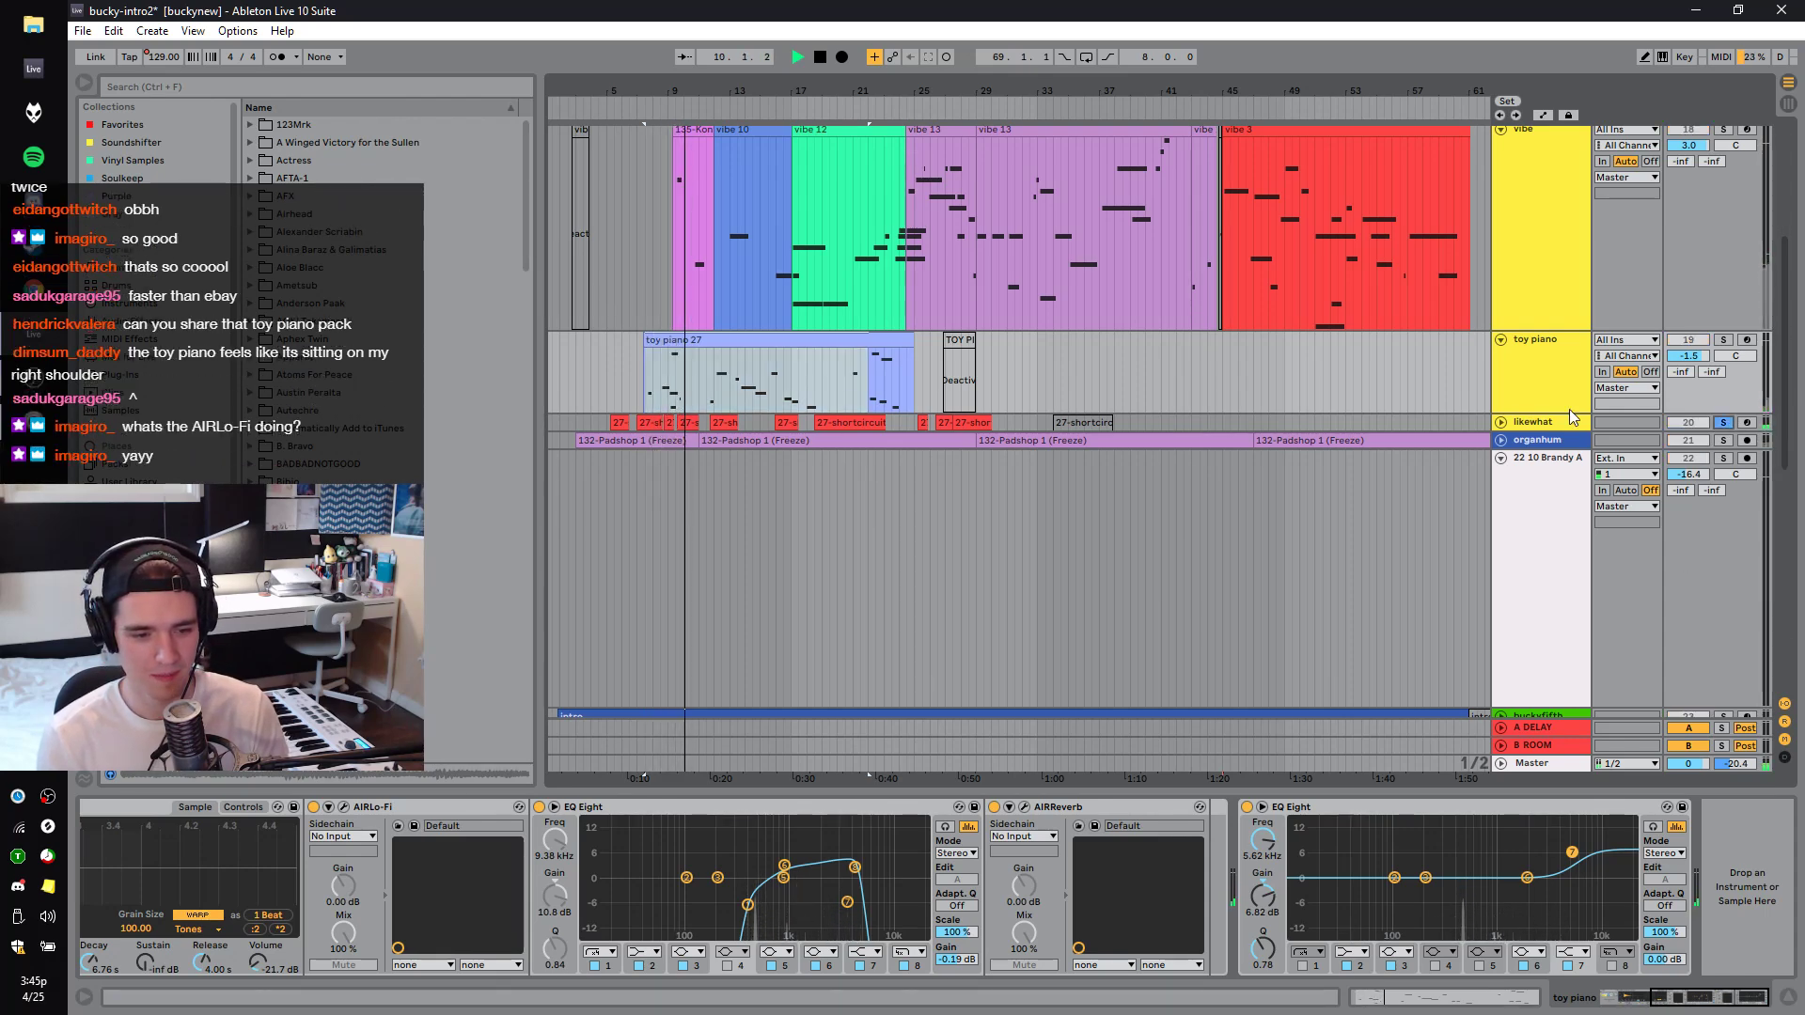
{"action": "key", "text": "space"}
{"action": "left_click", "coordinate": [1746, 422]}
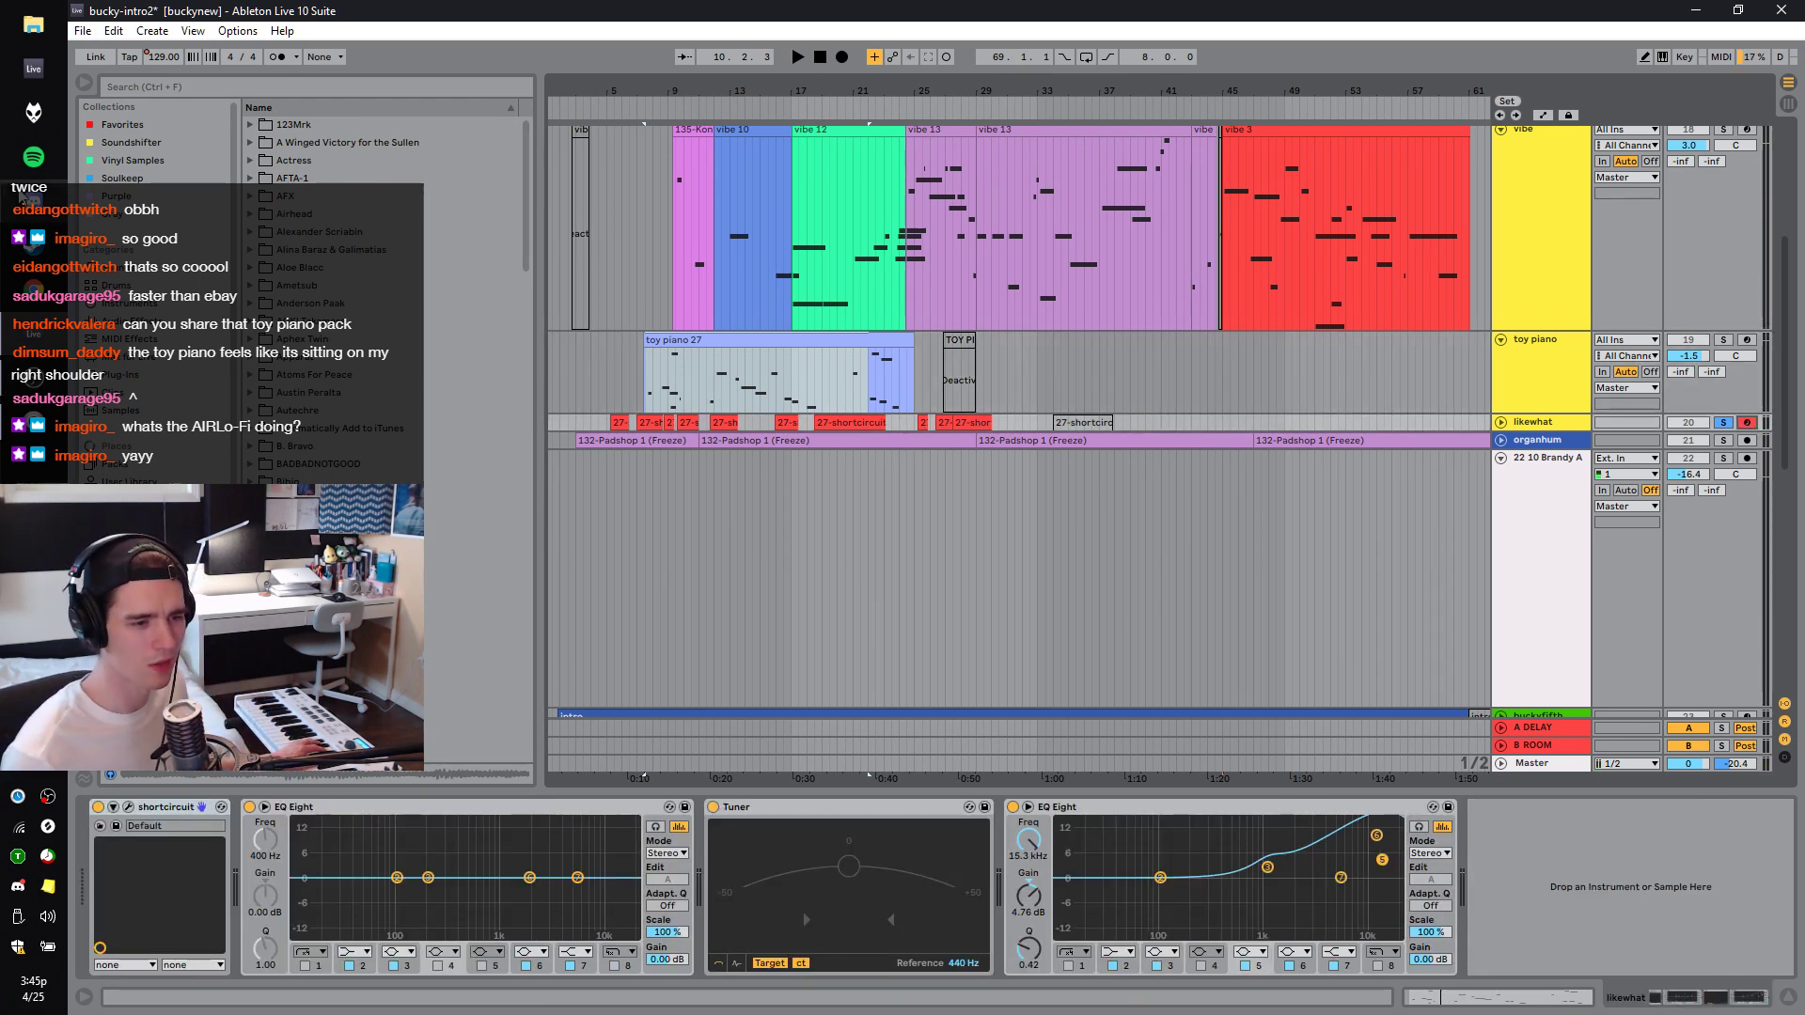
Switch to foobar2000, load Tennyson from the music library, and look through the track list.
{"action": "left_click", "coordinate": [34, 112]}
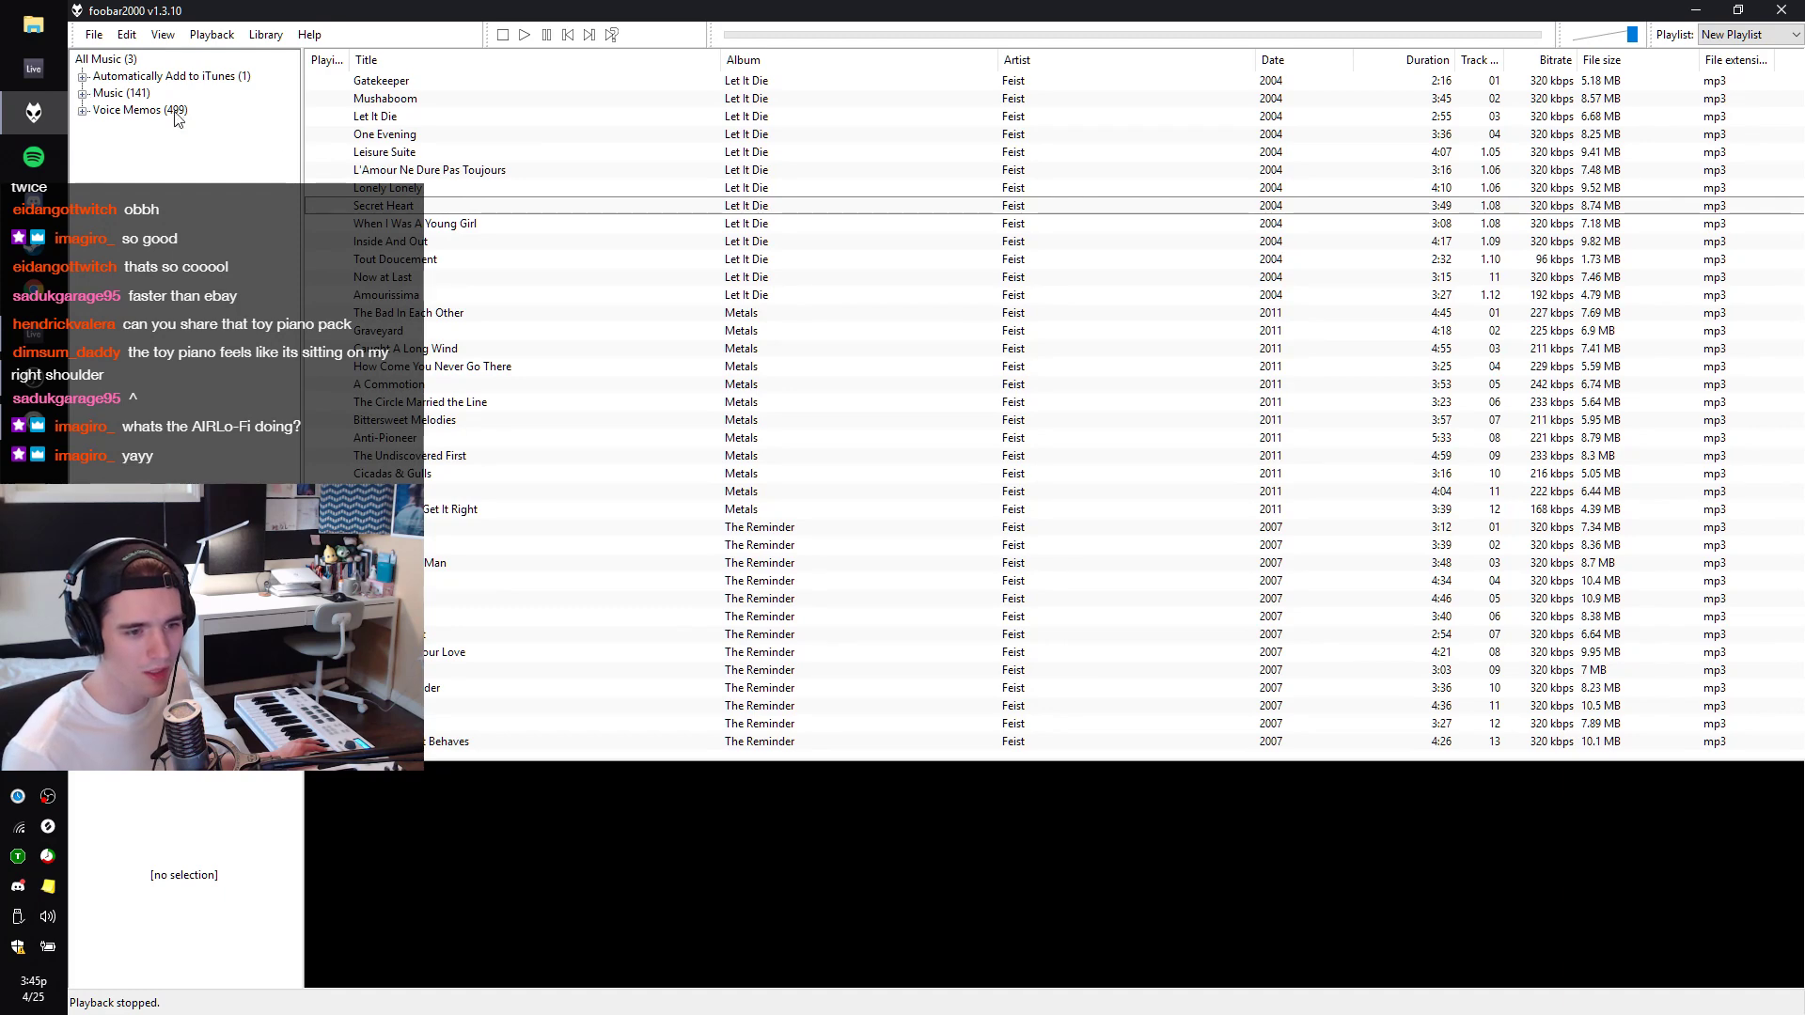
{"action": "double_click", "coordinate": [98, 94]}
{"action": "scroll", "coordinate": [151, 122], "scroll_direction": "down", "scroll_amount": 15}
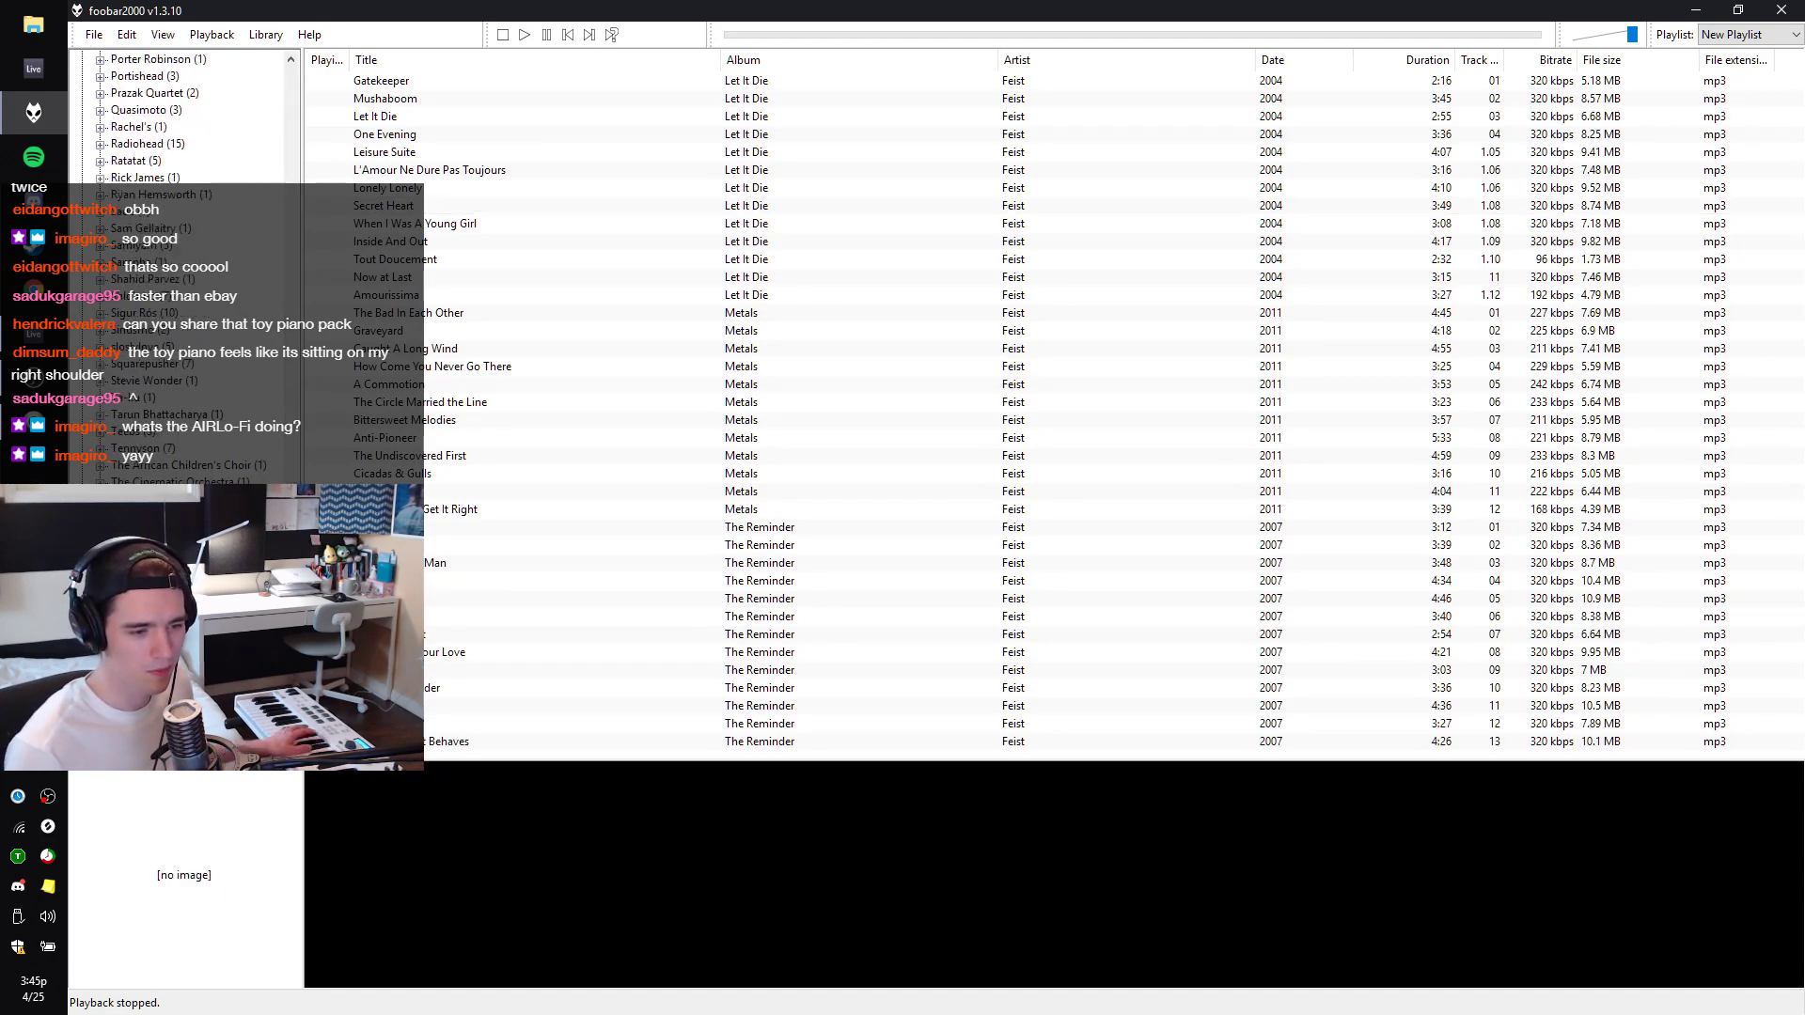
{"action": "double_click", "coordinate": [141, 448]}
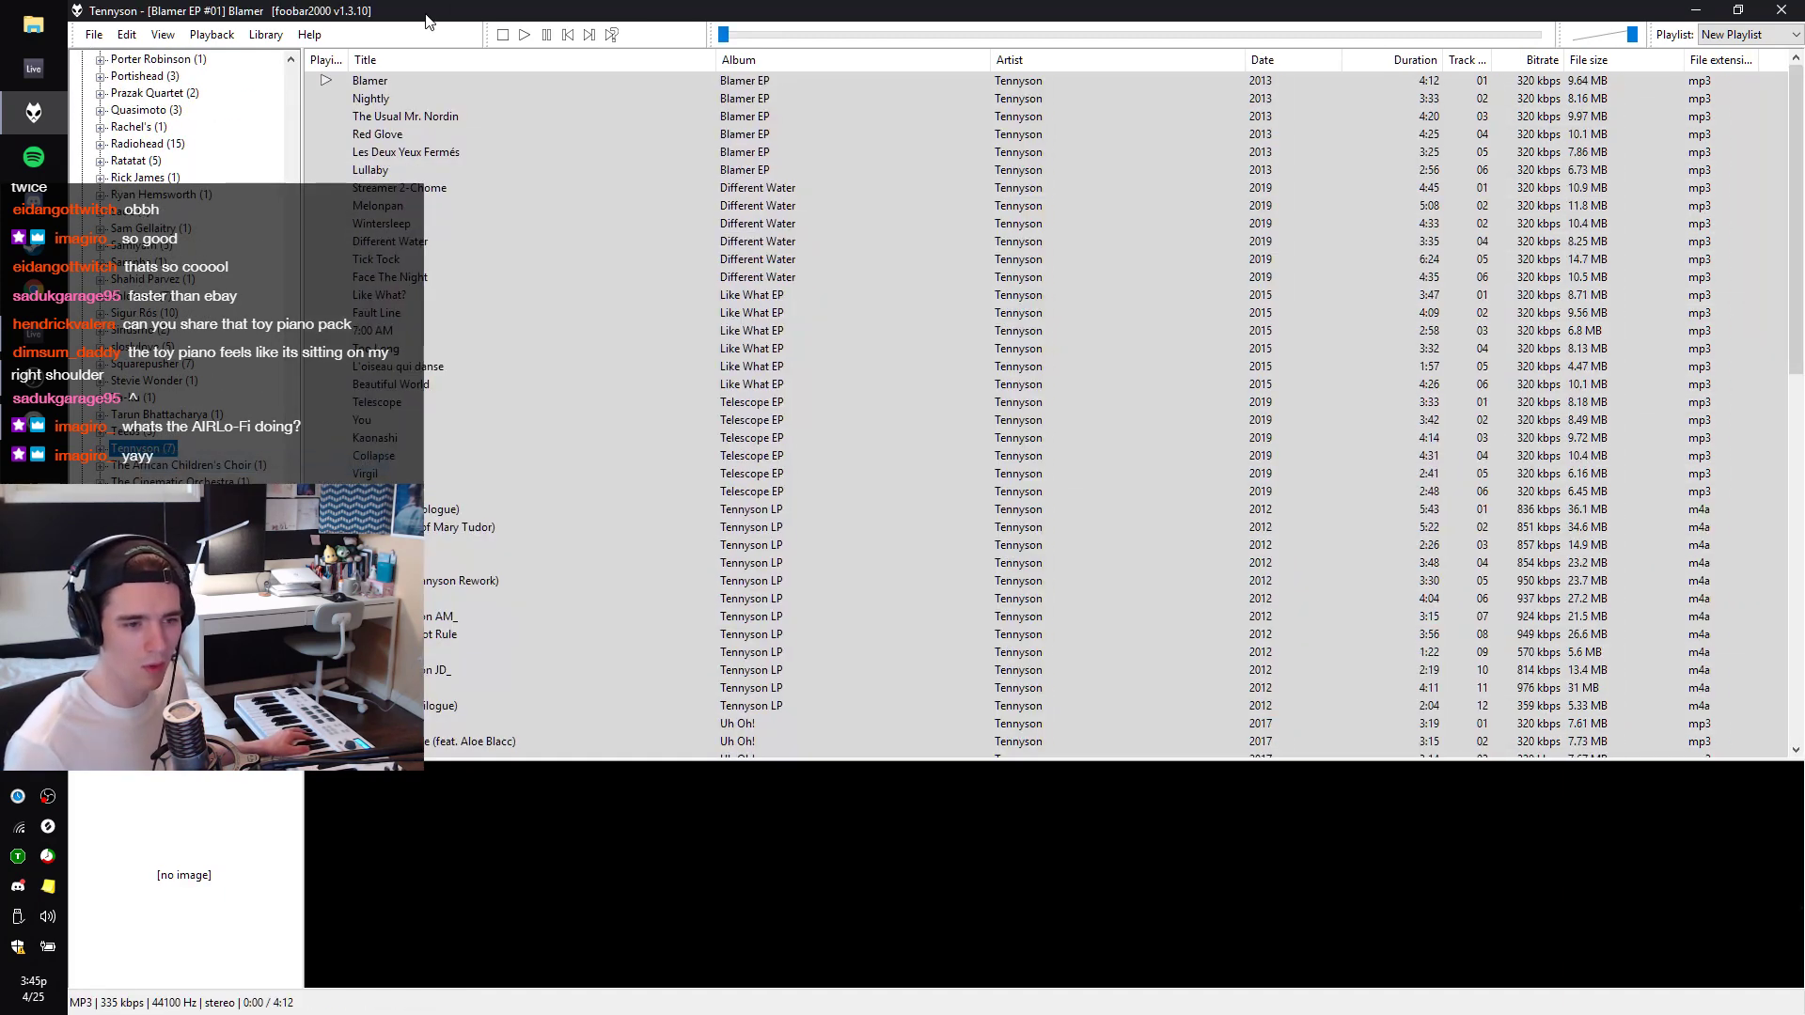
{"action": "scroll", "coordinate": [436, 415], "scroll_direction": "down", "scroll_amount": 15}
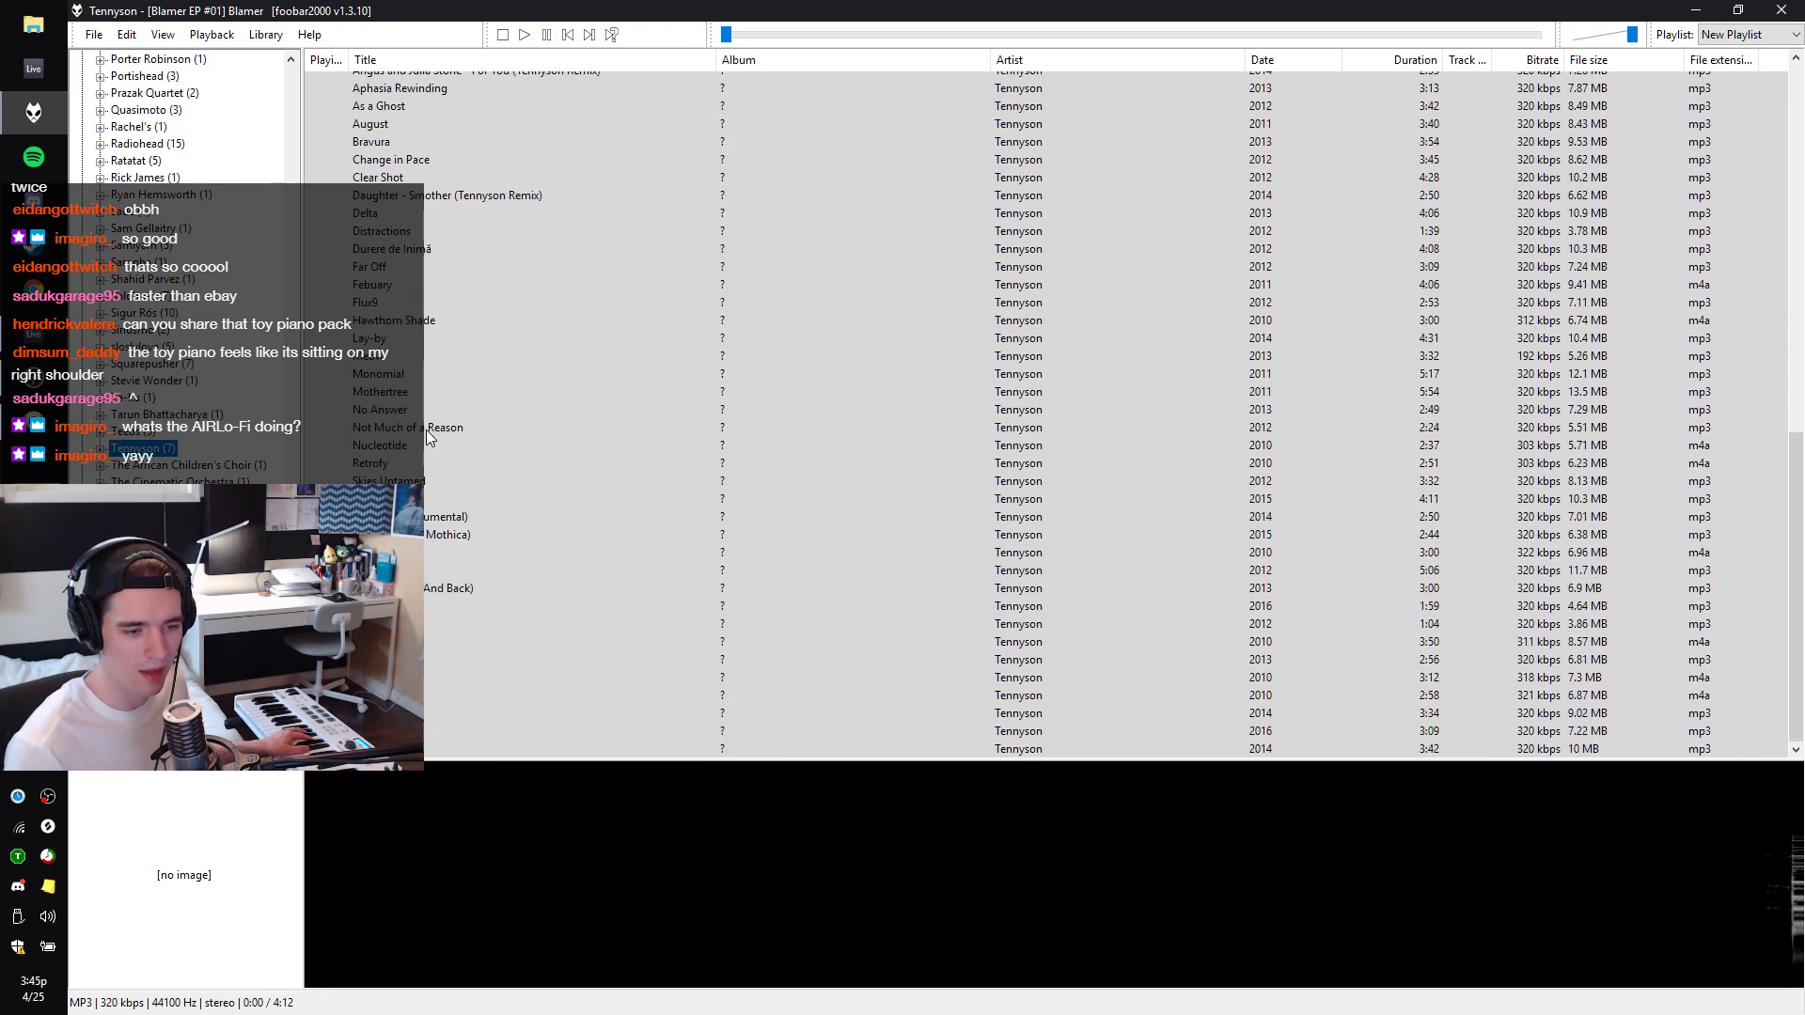
{"action": "scroll", "coordinate": [408, 298], "scroll_direction": "up", "scroll_amount": 15}
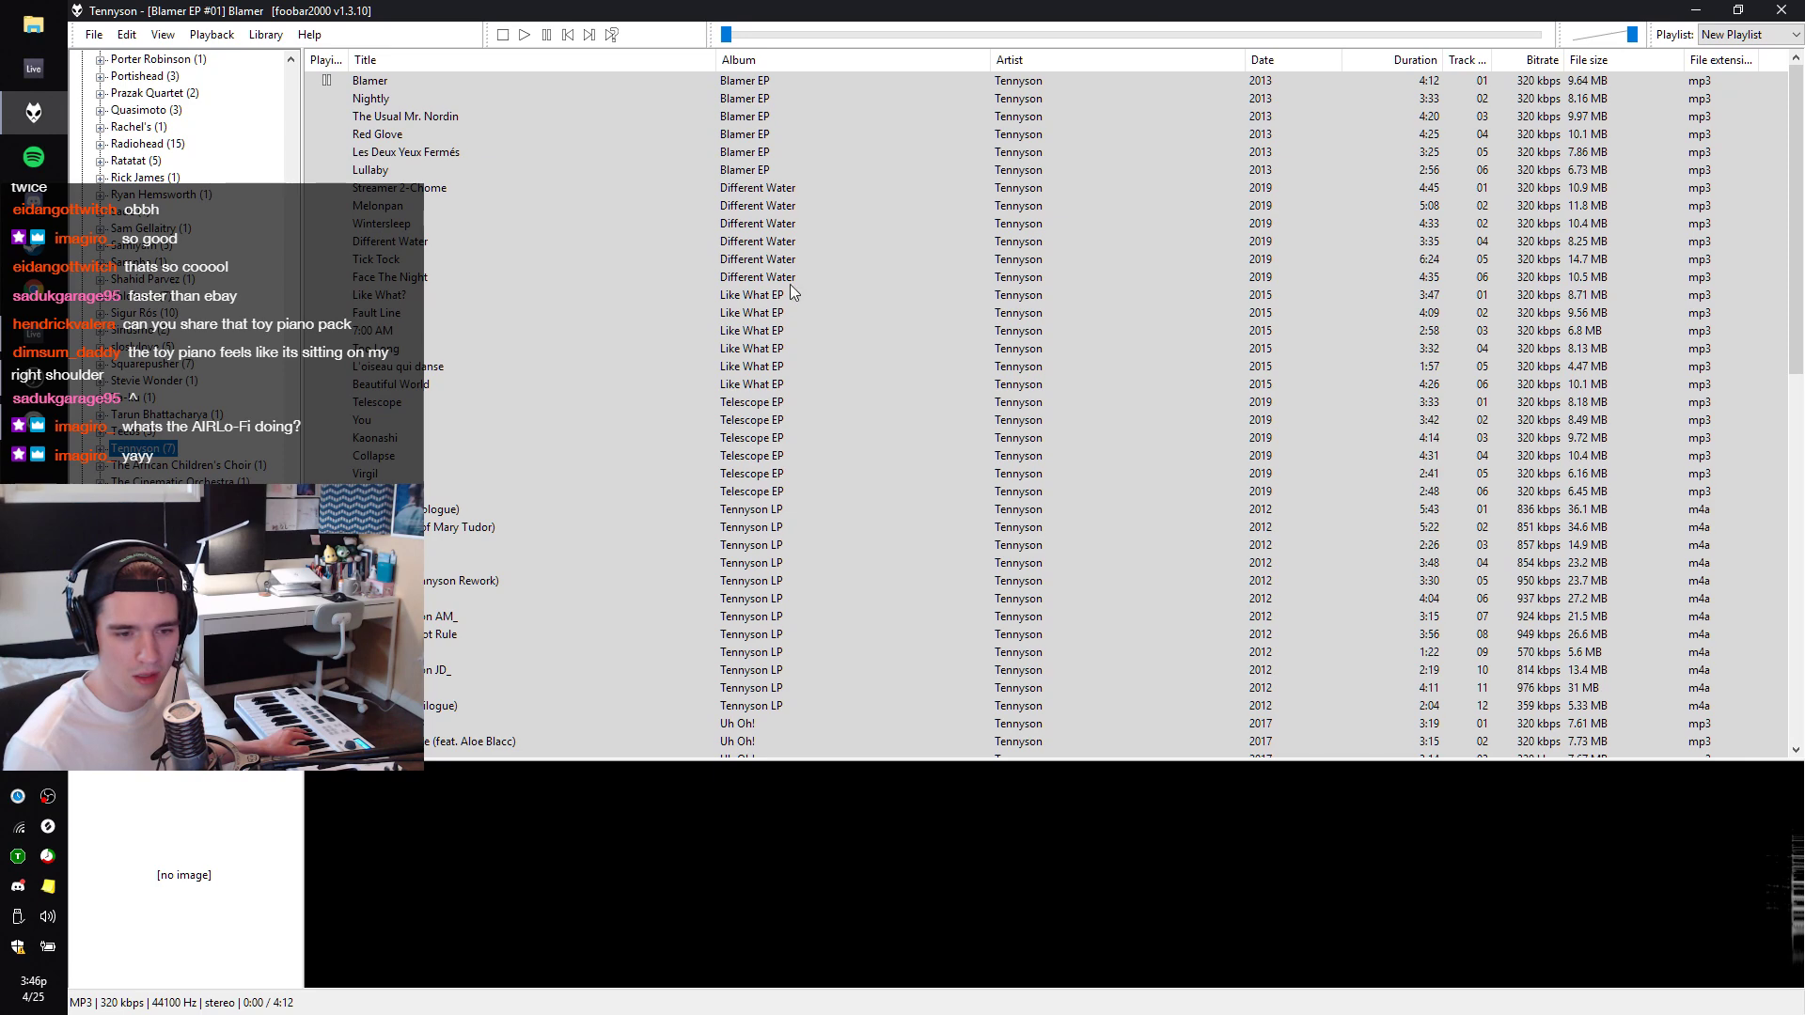
Play the opening of "Like What?" from the Like What EP and close the player.
{"action": "double_click", "coordinate": [740, 299]}
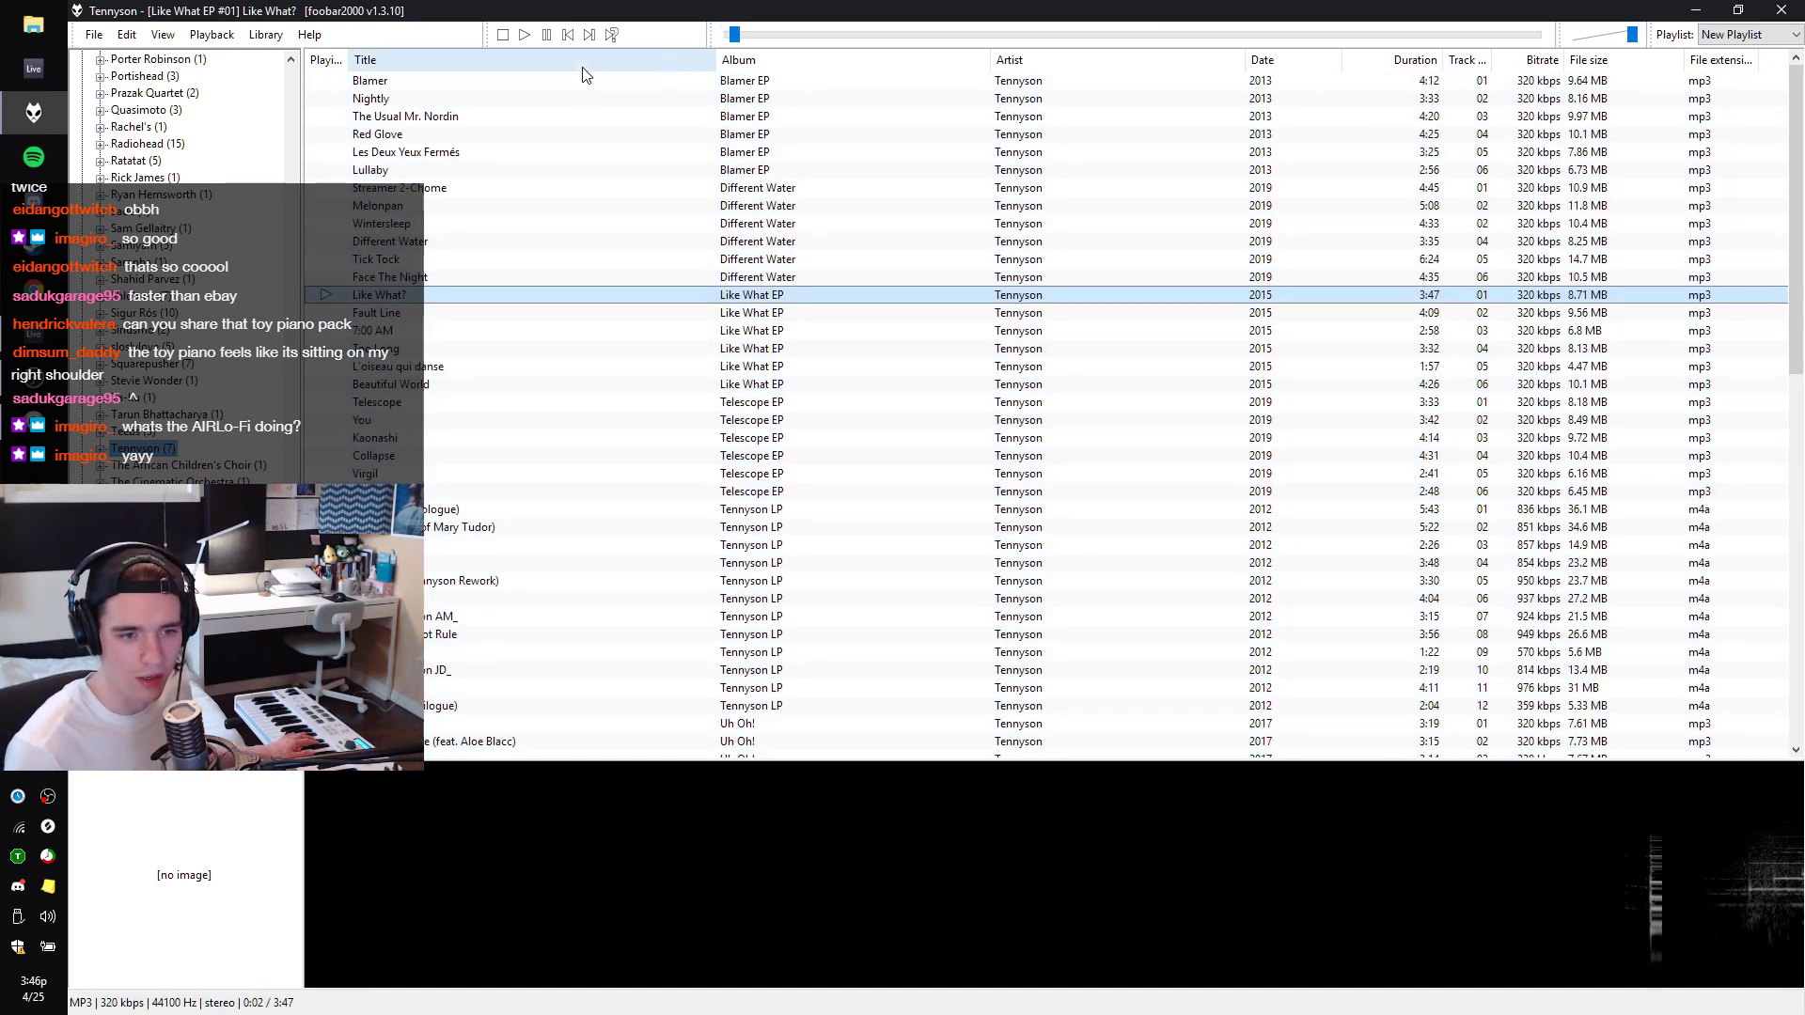
{"action": "left_click", "coordinate": [729, 35]}
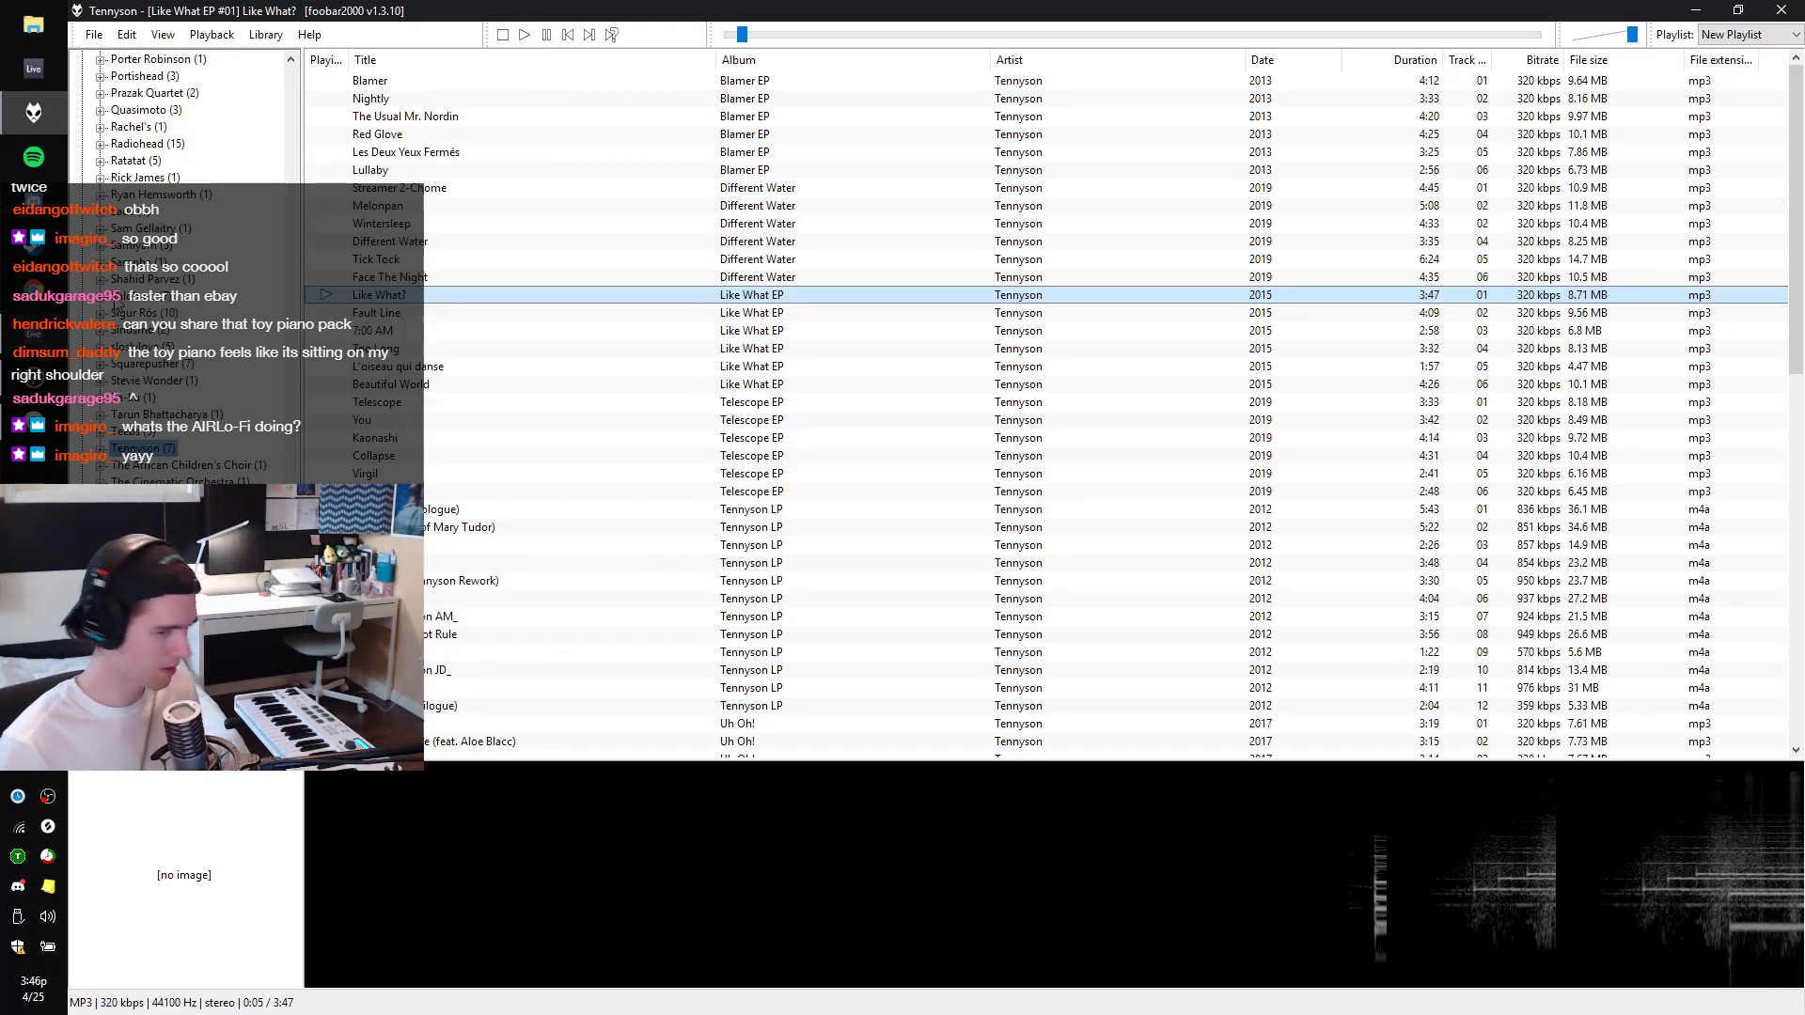
{"action": "left_click", "coordinate": [1794, 9]}
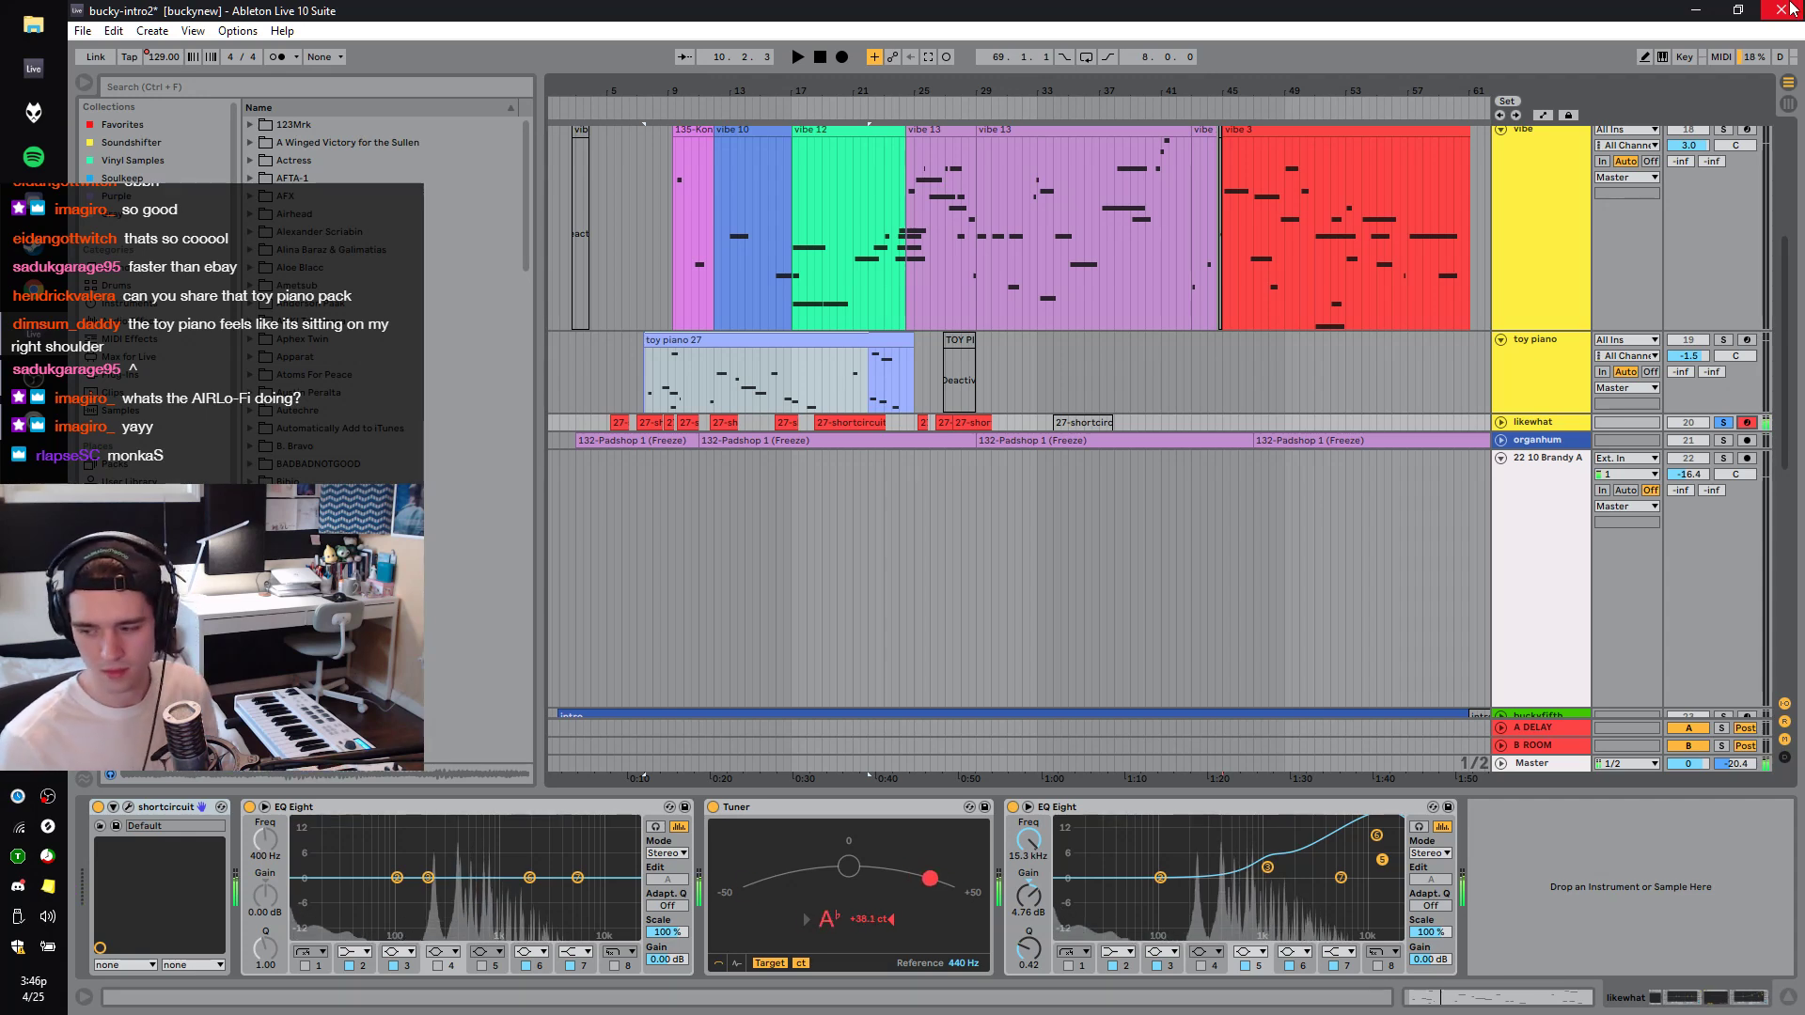
Open the likewhat track's shortcircuit sampler and show the settings of the basinski_melody.wav zone.
{"action": "key", "text": "space"}
{"action": "key", "text": "space"}
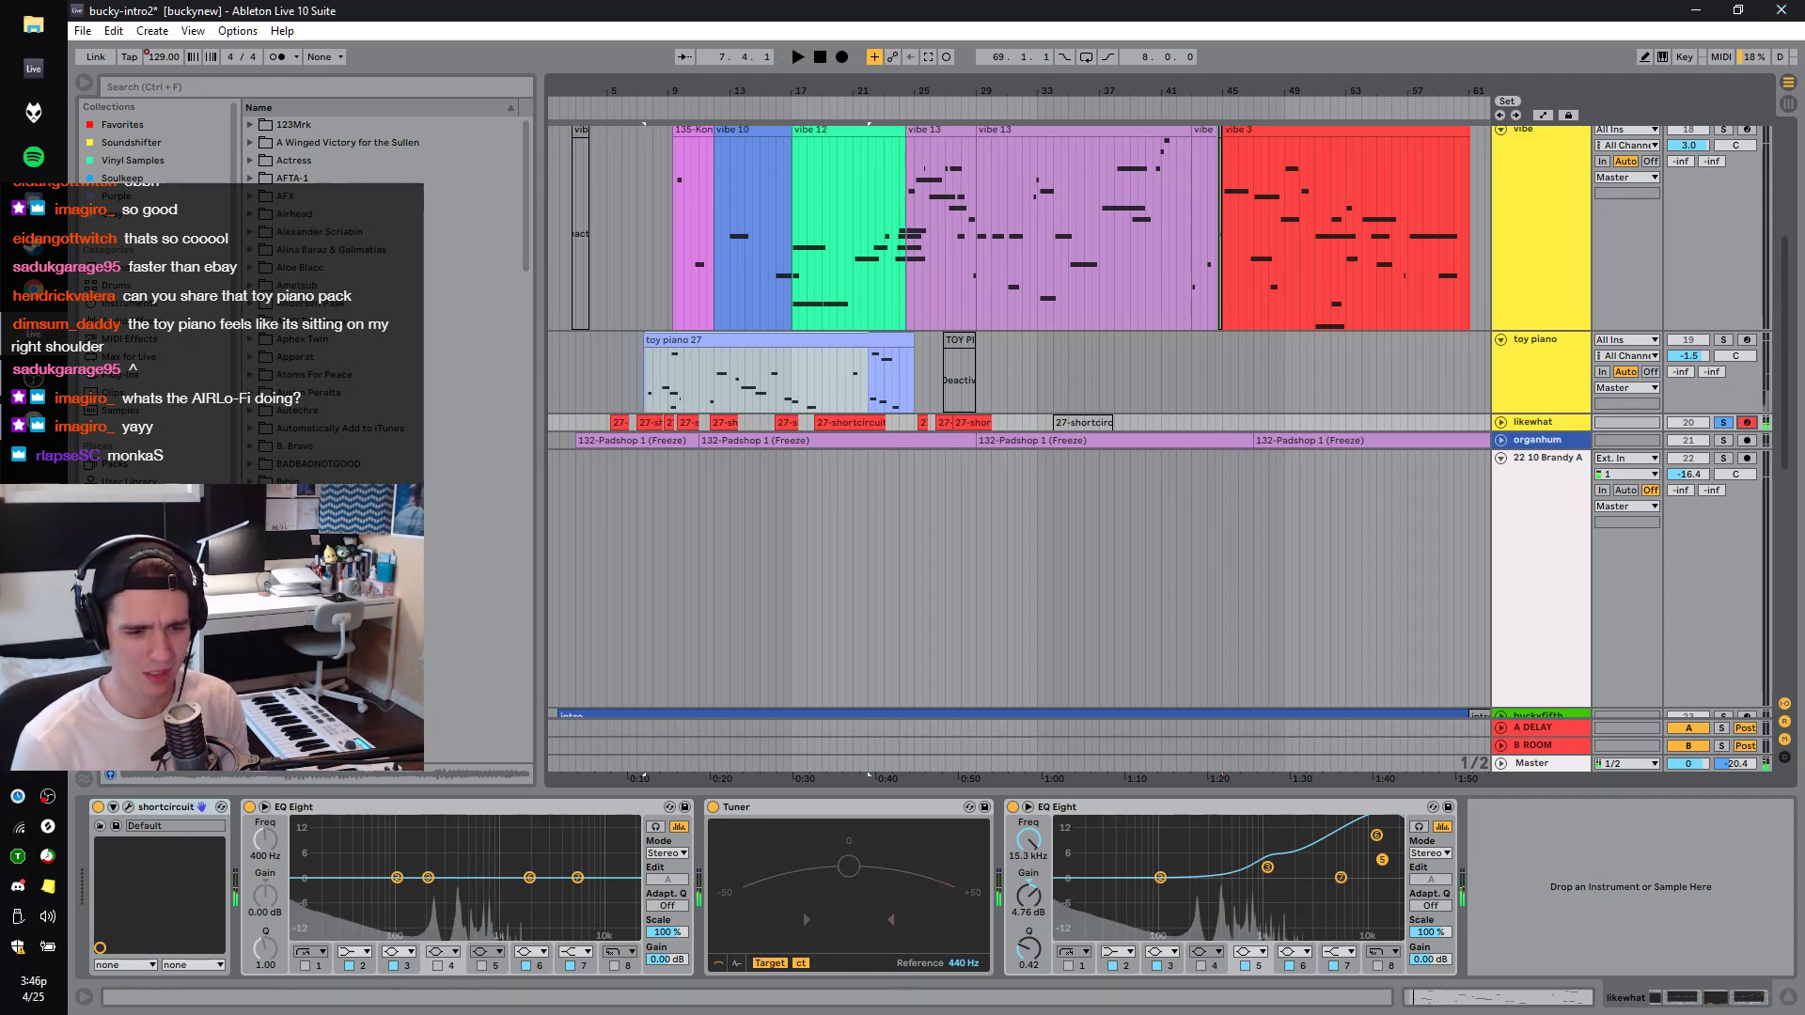
{"action": "left_click", "coordinate": [130, 808]}
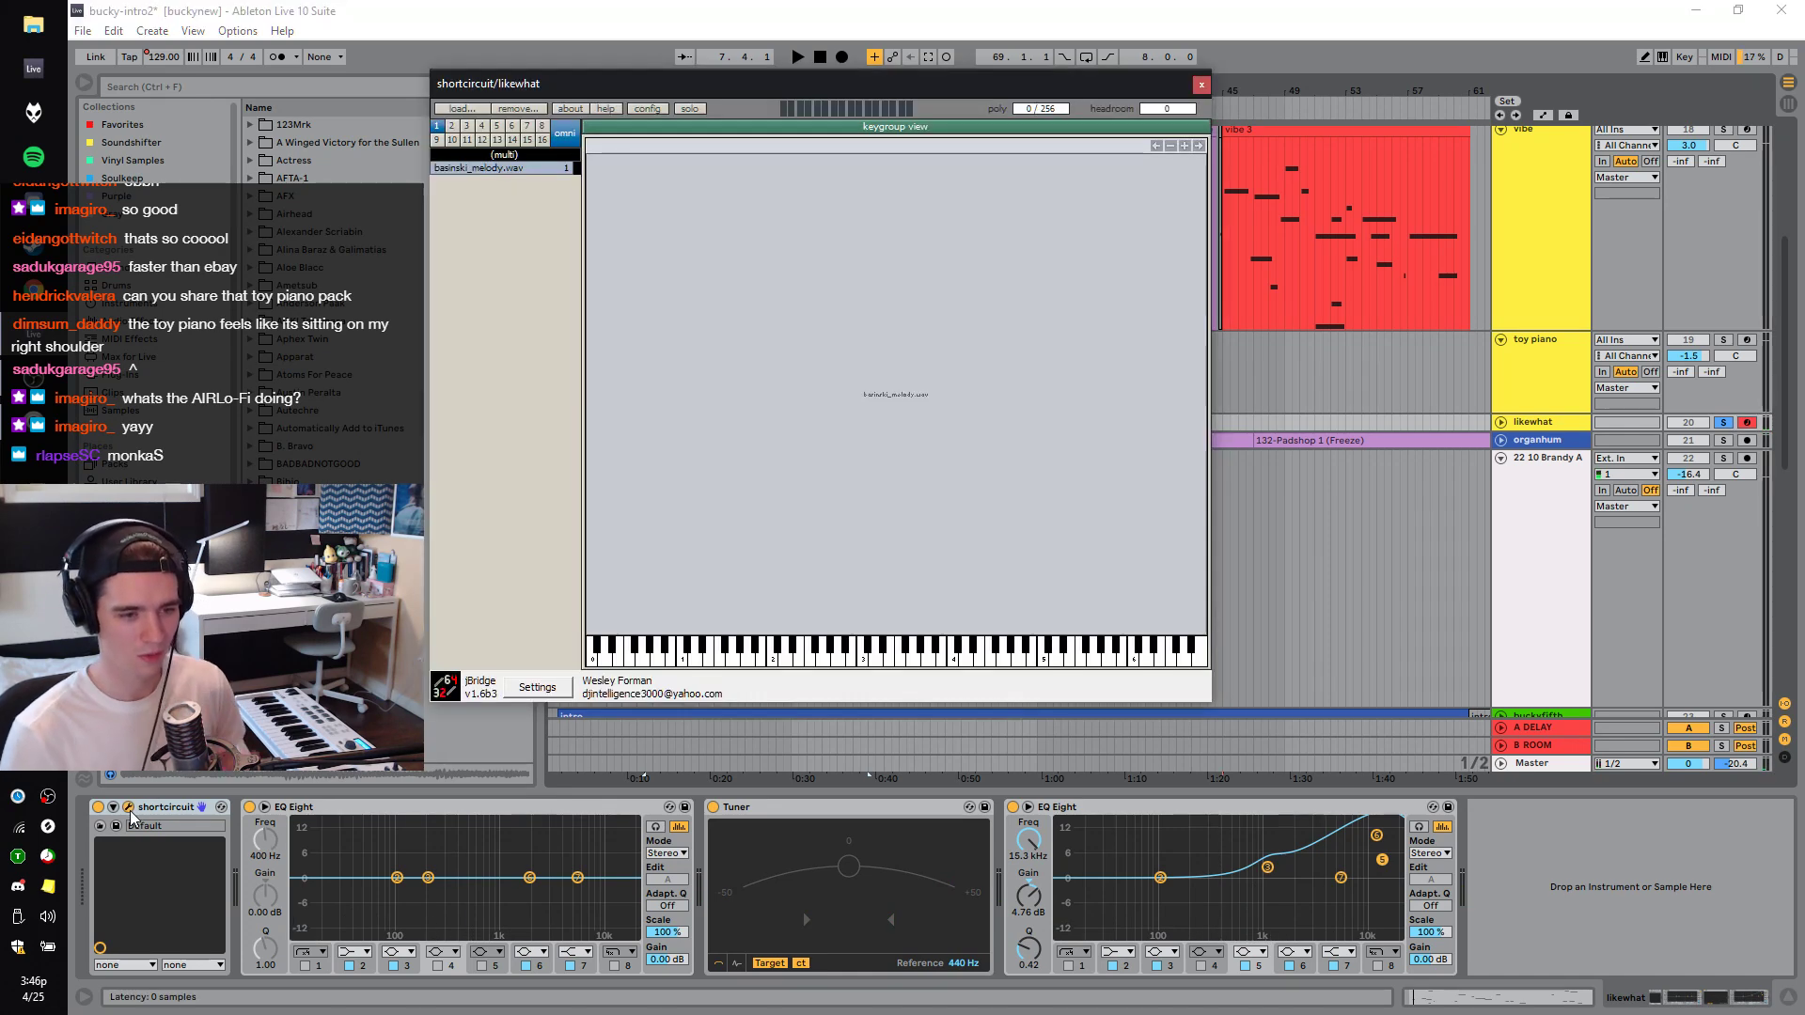
{"action": "left_click", "coordinate": [493, 167]}
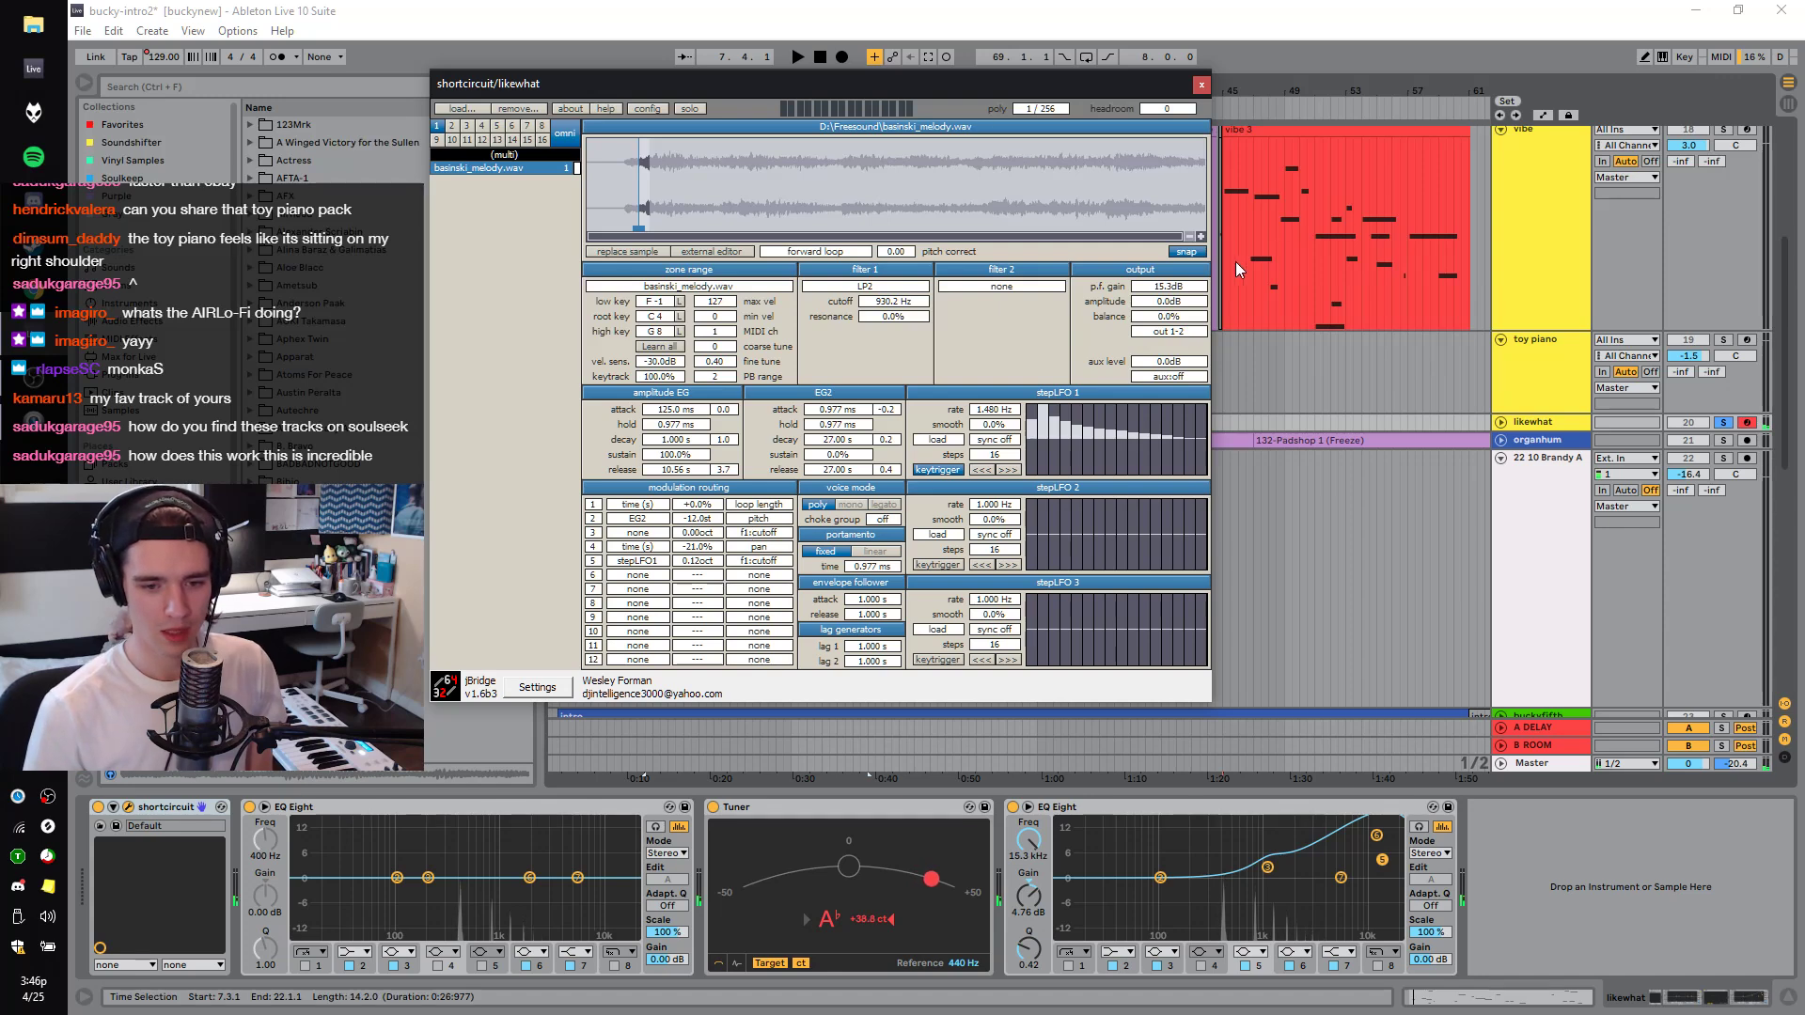
Zoom the basinski_melody.wav waveform in on its loop region.
{"action": "left_click", "coordinate": [1200, 237]}
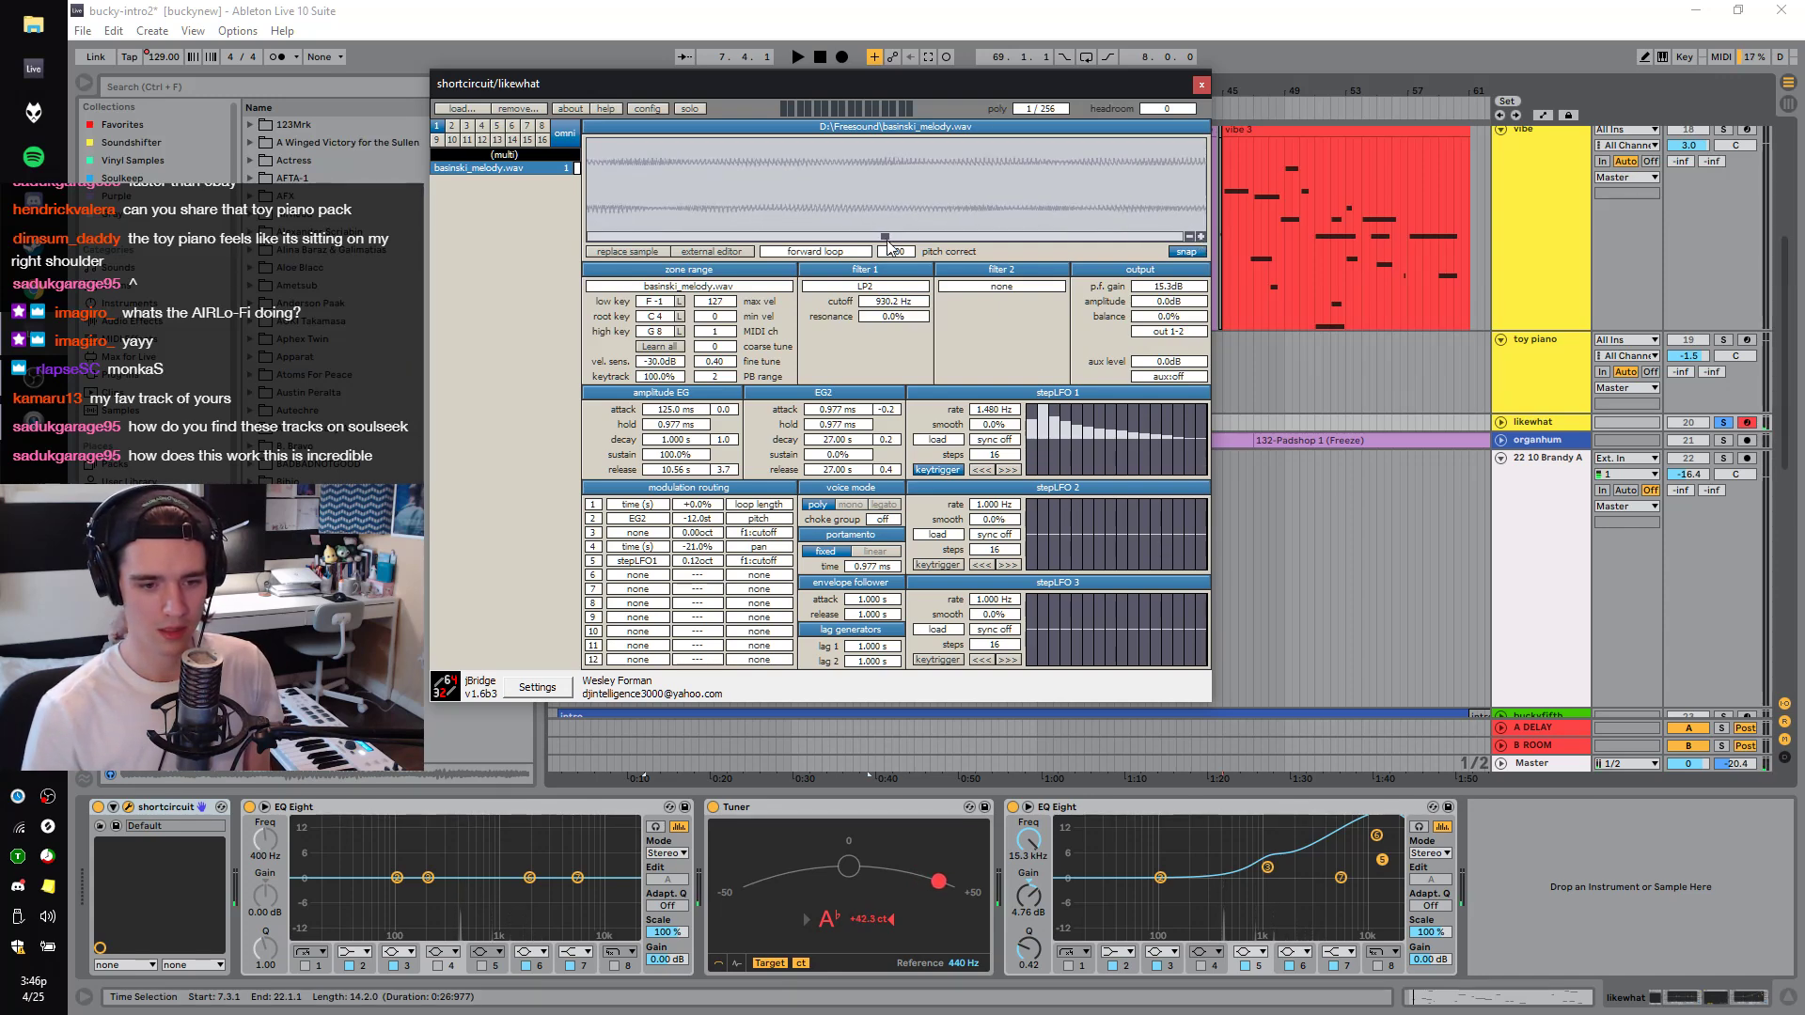
{"action": "left_click_drag", "start_coordinate": [883, 238], "coordinate": [636, 244]}
{"action": "left_click", "coordinate": [1200, 237]}
{"action": "left_click", "coordinate": [1200, 237]}
{"action": "left_click", "coordinate": [1200, 237]}
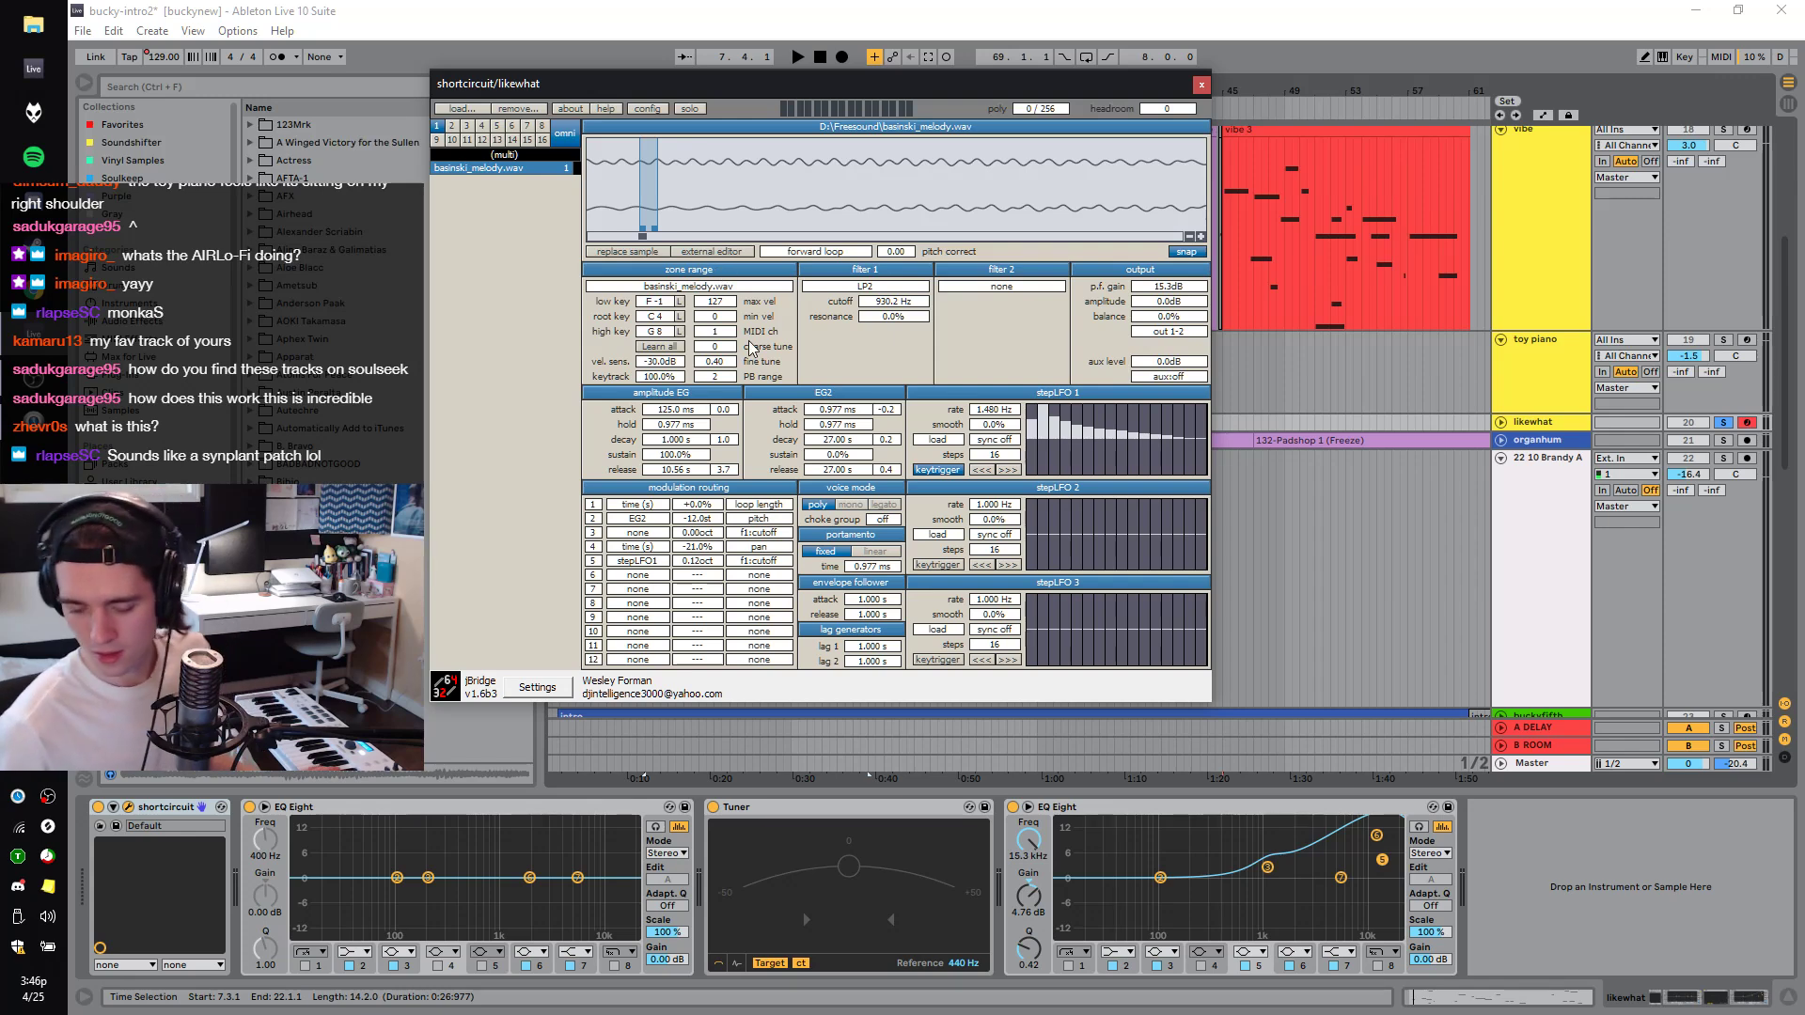
Set the EG2-to-pitch modulation amount in slot 2 to 0 semitones.
{"action": "double_click", "coordinate": [692, 520]}
{"action": "type", "text": "0"}
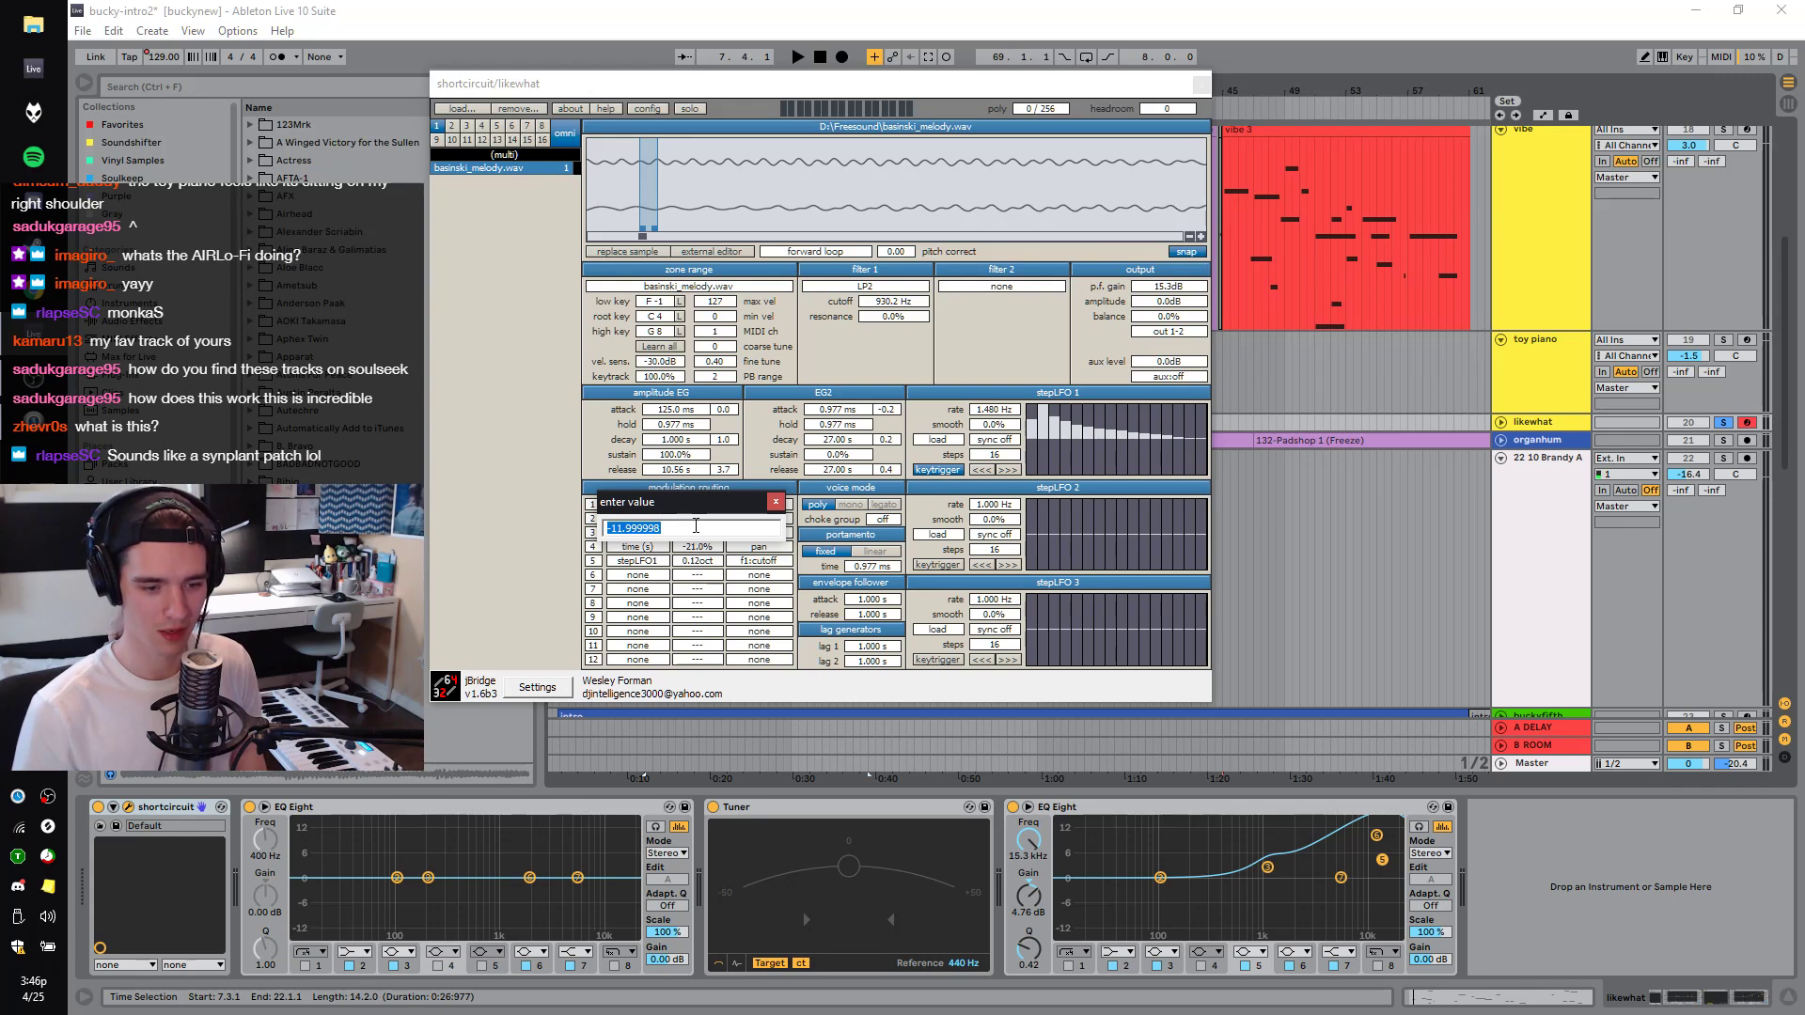
{"action": "left_click", "coordinate": [680, 526]}
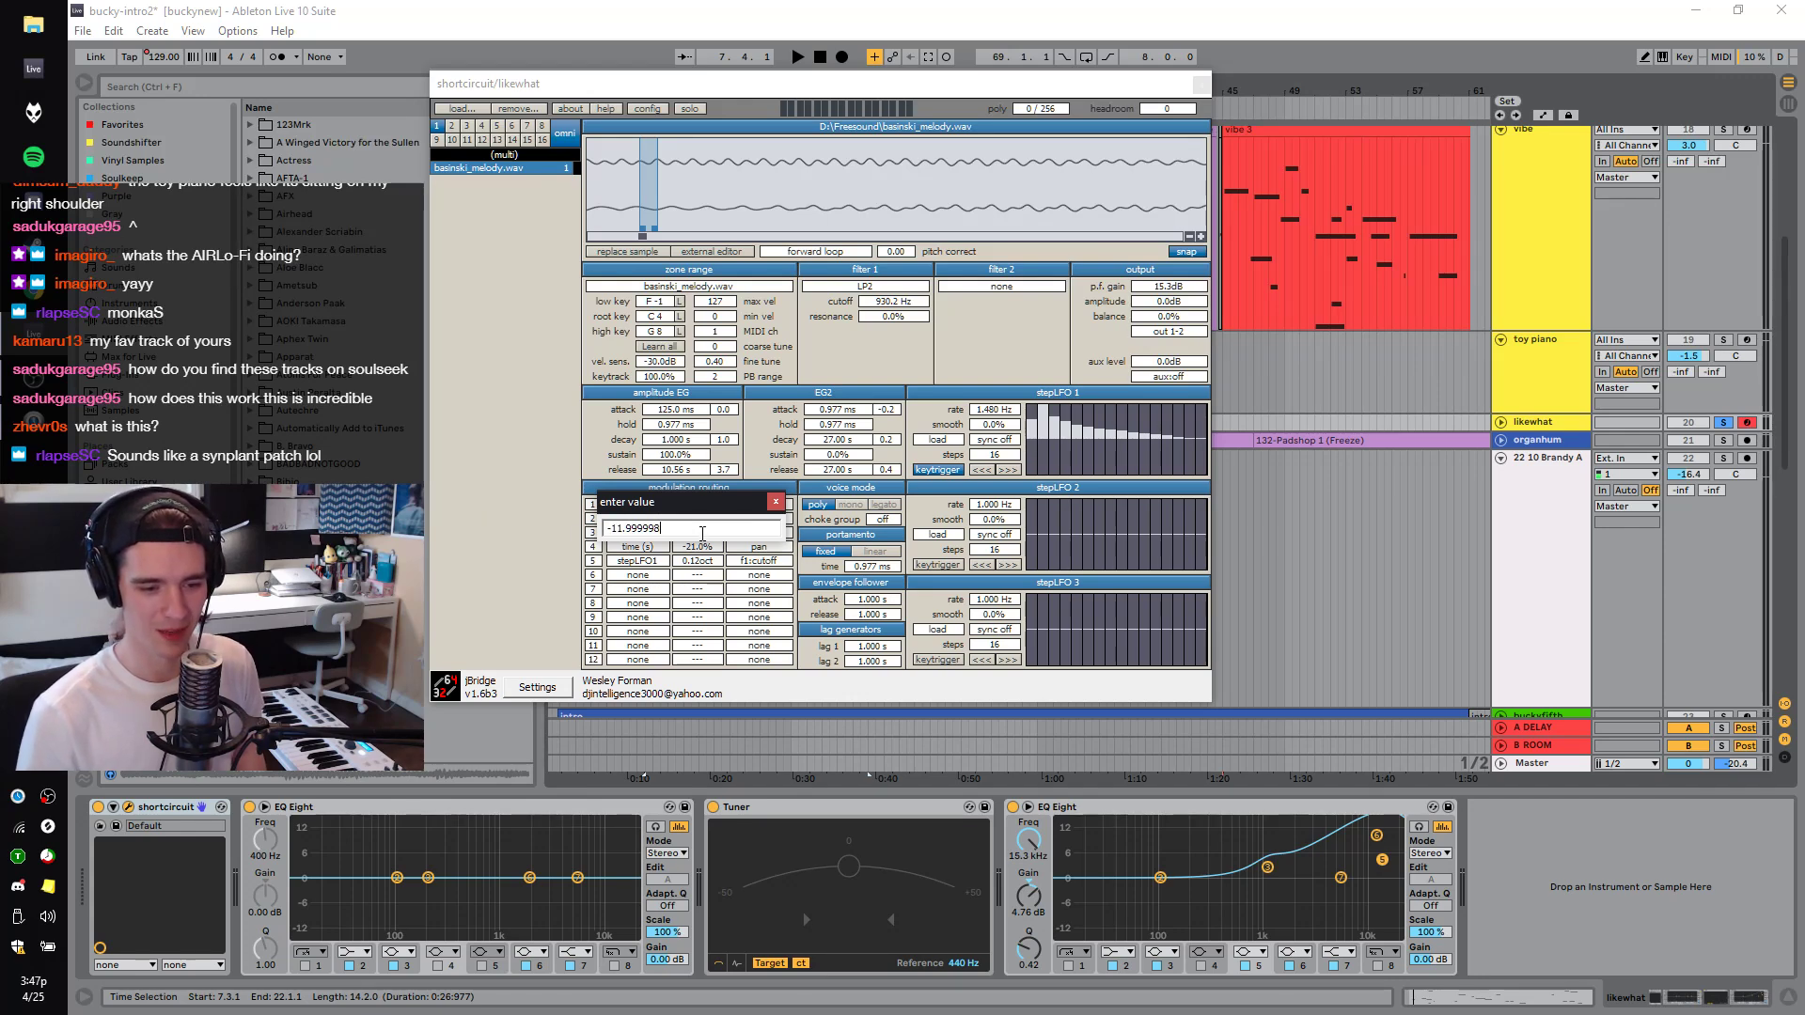
{"action": "key", "text": "Return"}
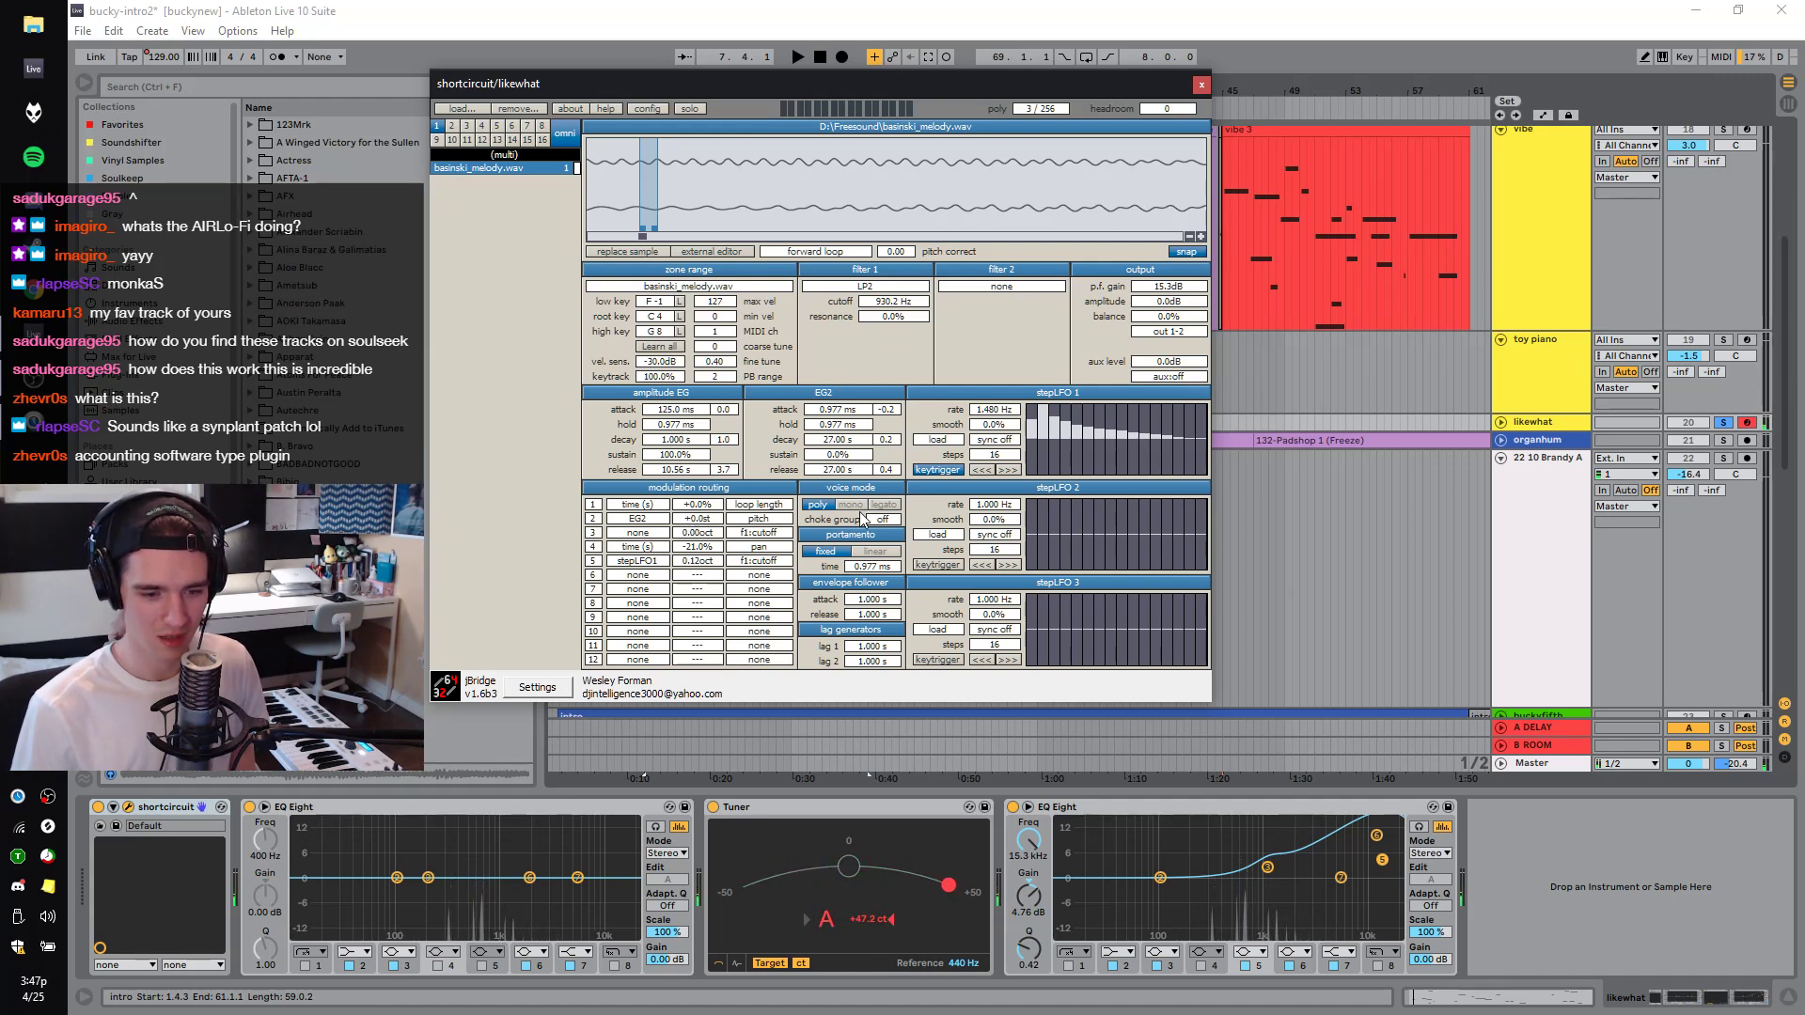
Restore the EG2-to-pitch modulation amount in slot 2 to -12 semitones.
{"action": "double_click", "coordinate": [716, 519]}
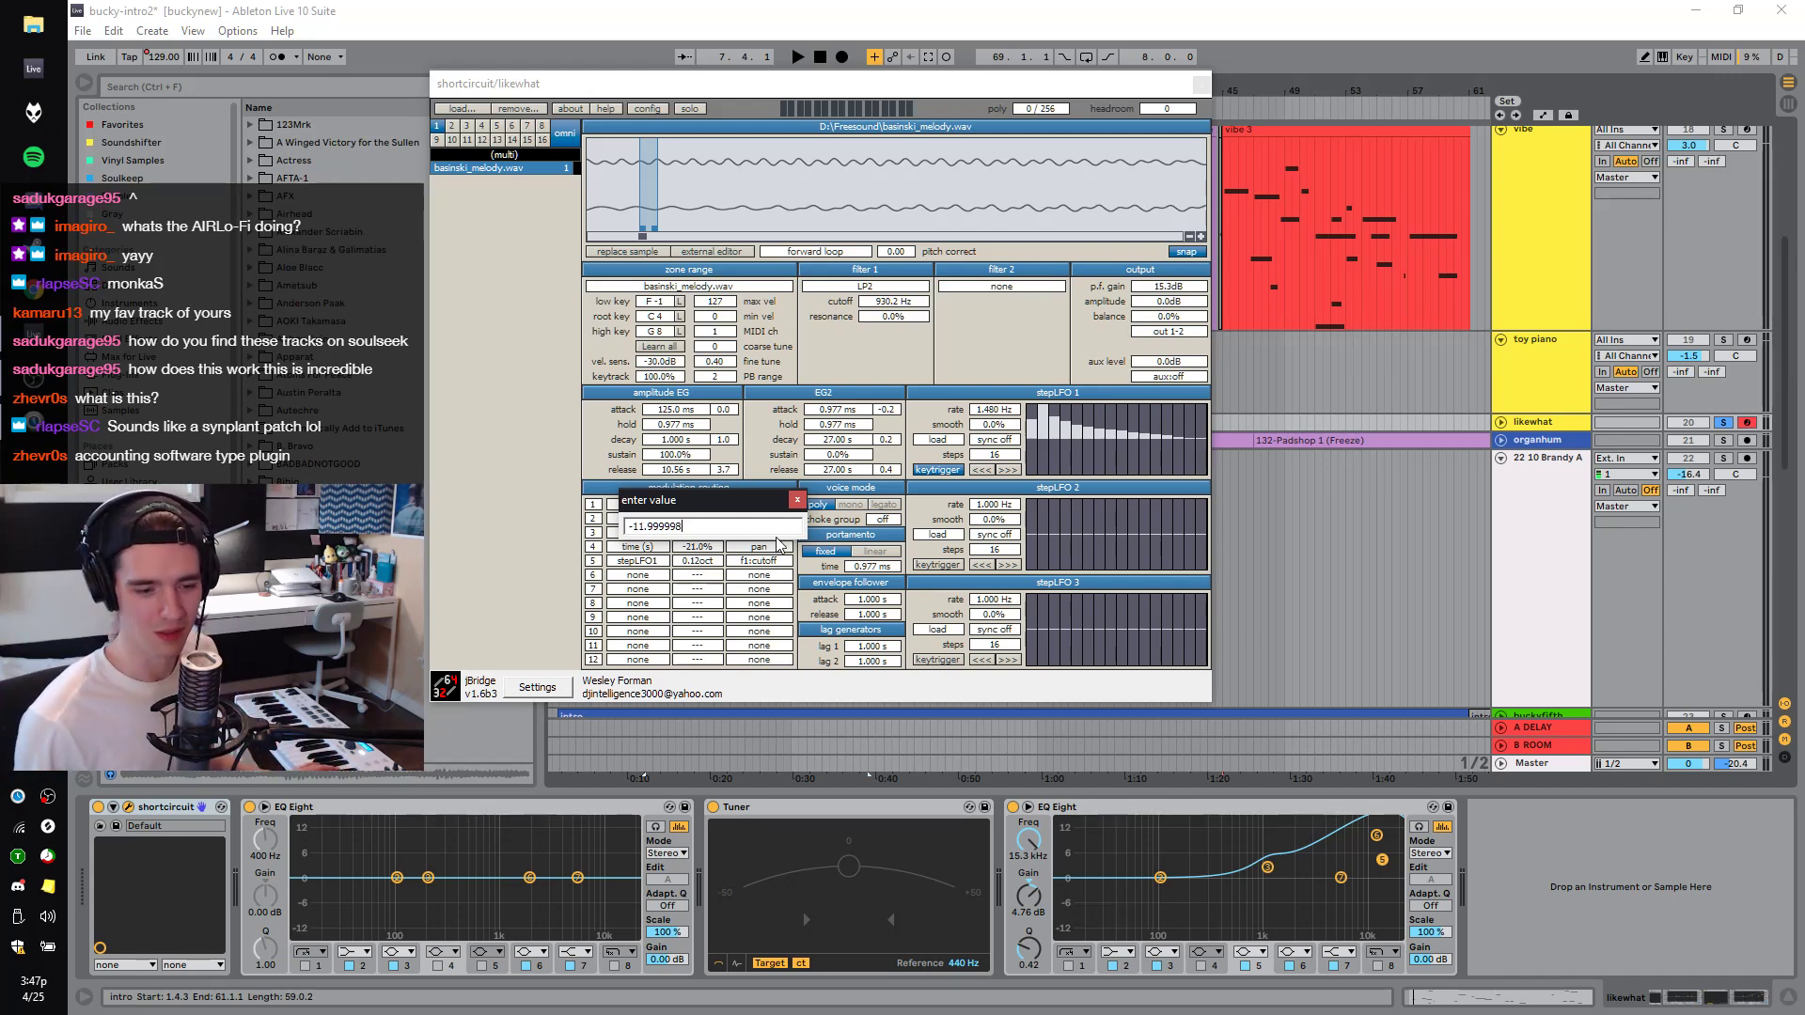
{"action": "left_click", "coordinate": [796, 501]}
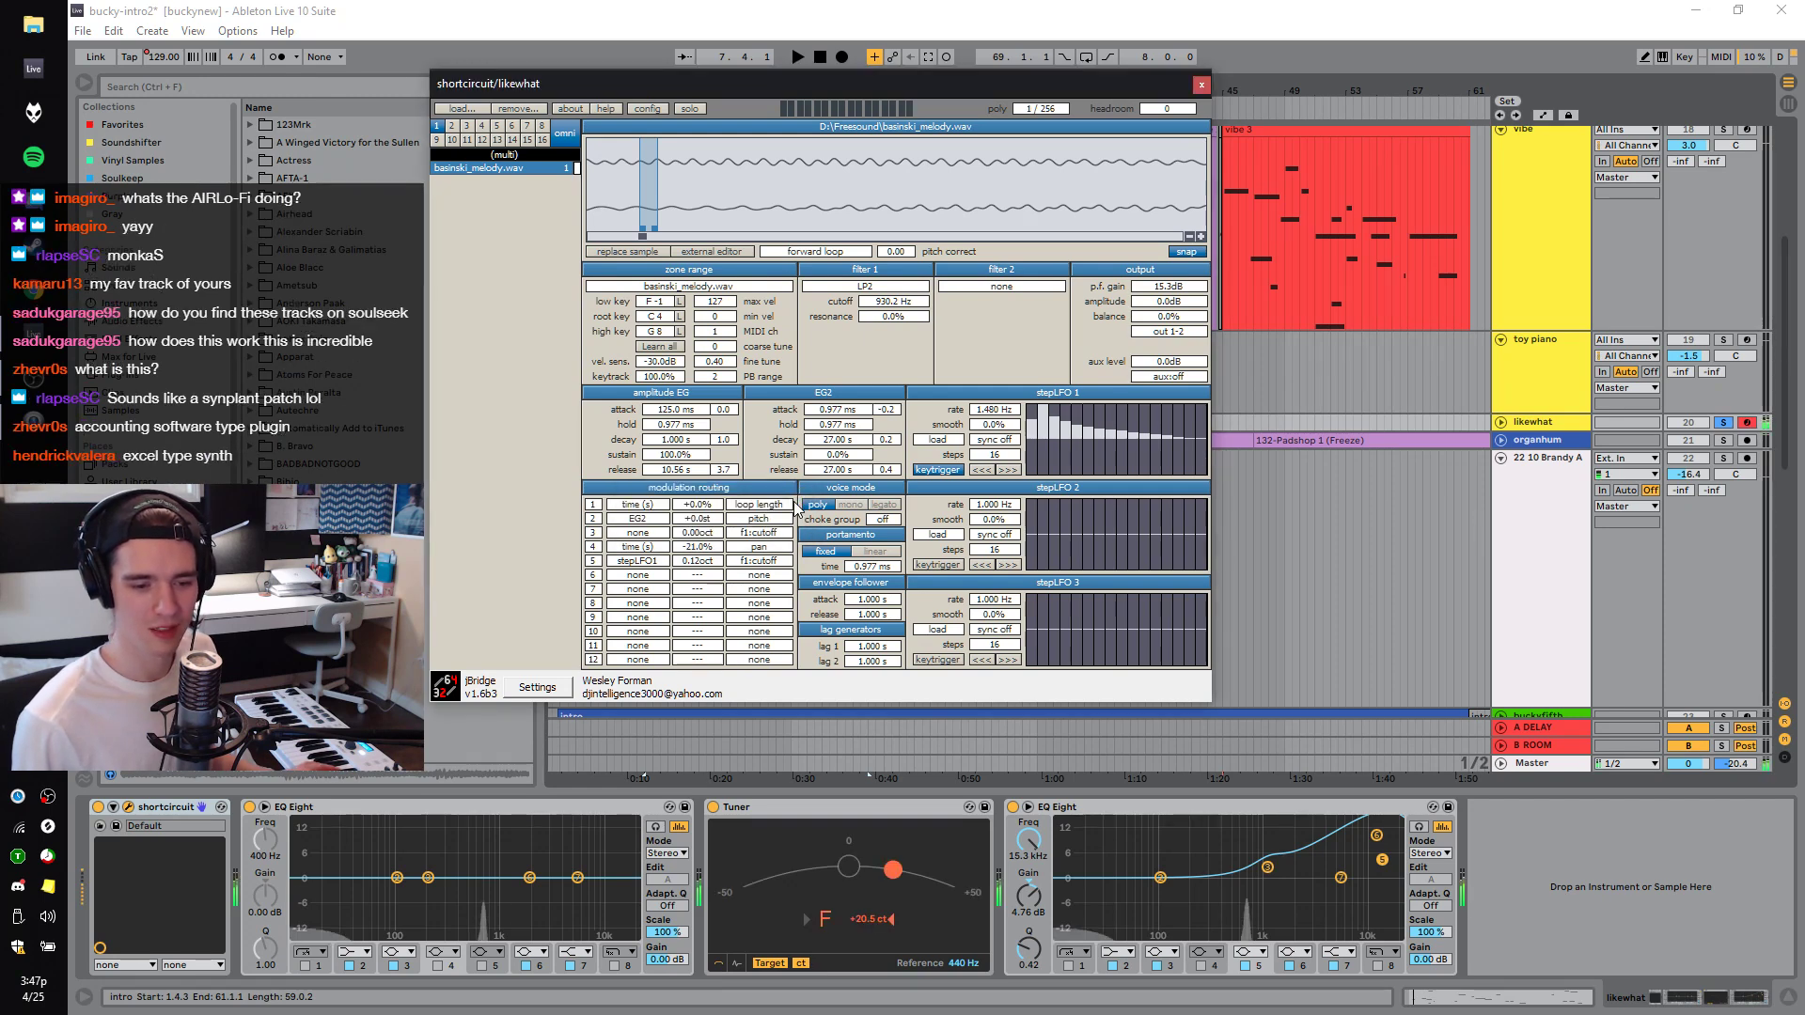
{"action": "double_click", "coordinate": [696, 521]}
{"action": "left_click", "coordinate": [696, 522]}
{"action": "left_click", "coordinate": [780, 504]}
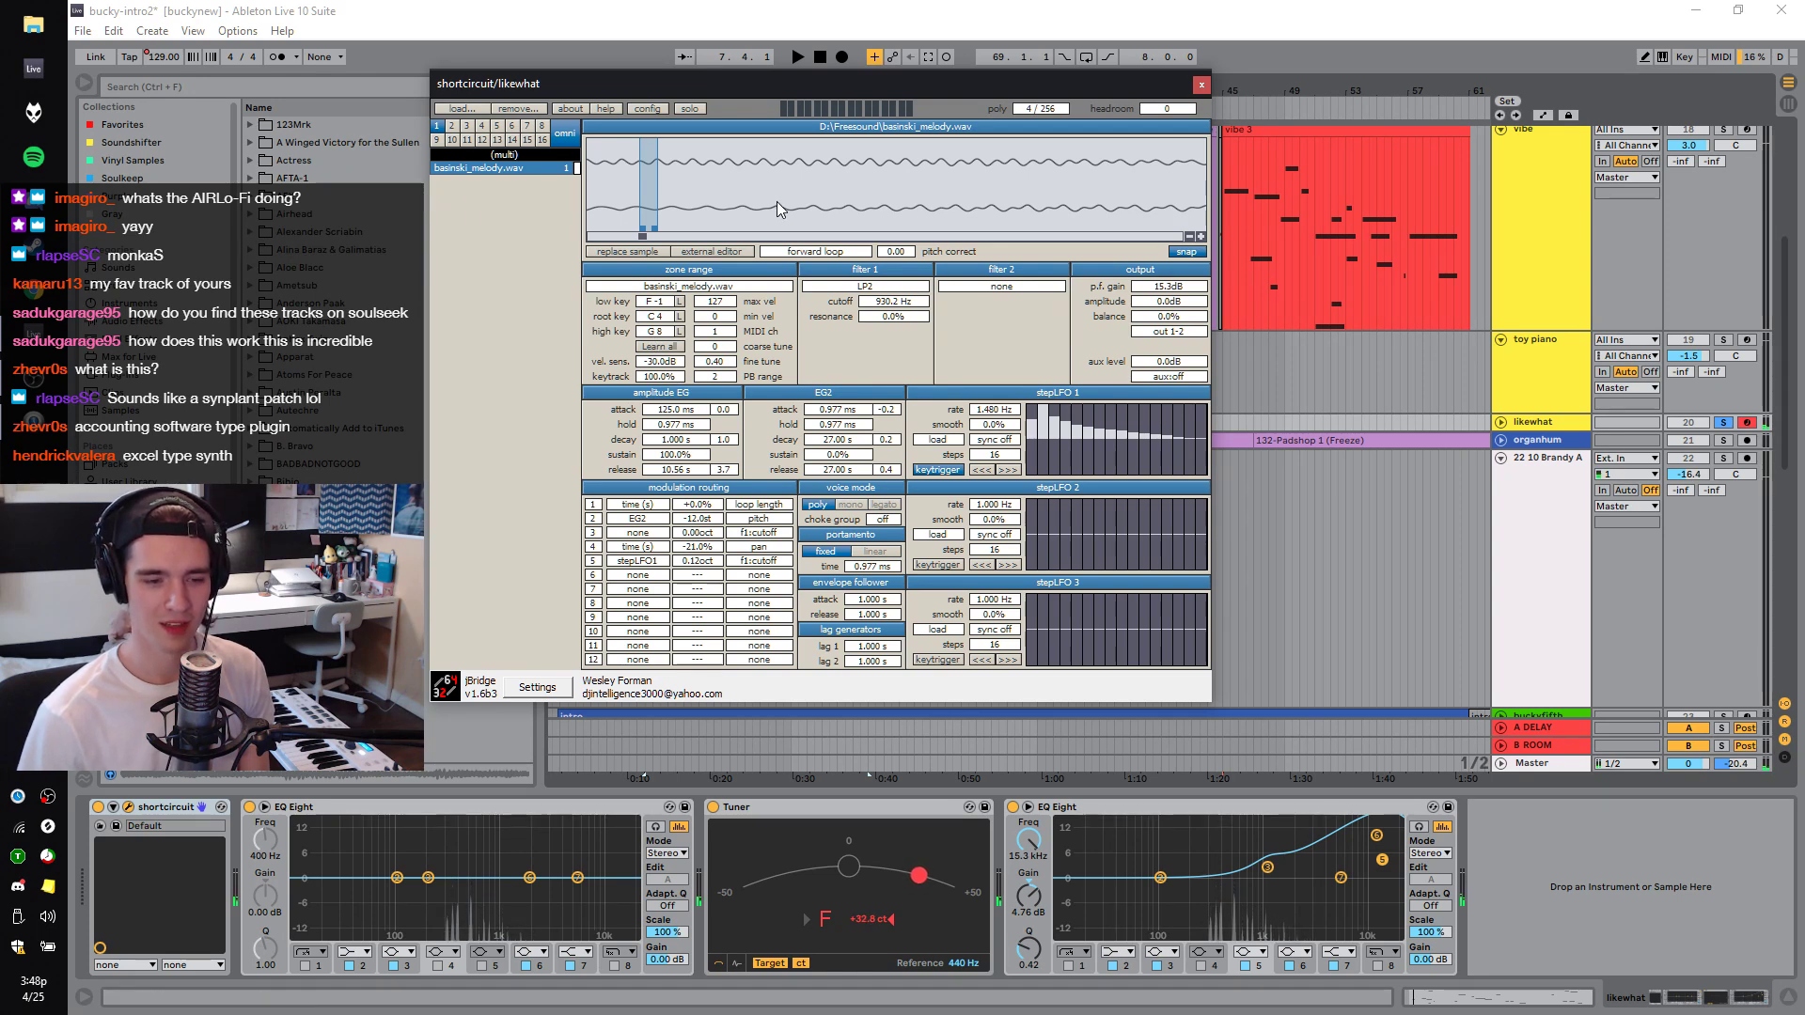
Route time (s) to pan in modulation slot 6 with an amount of -34.0%.
{"action": "left_click", "coordinate": [651, 580]}
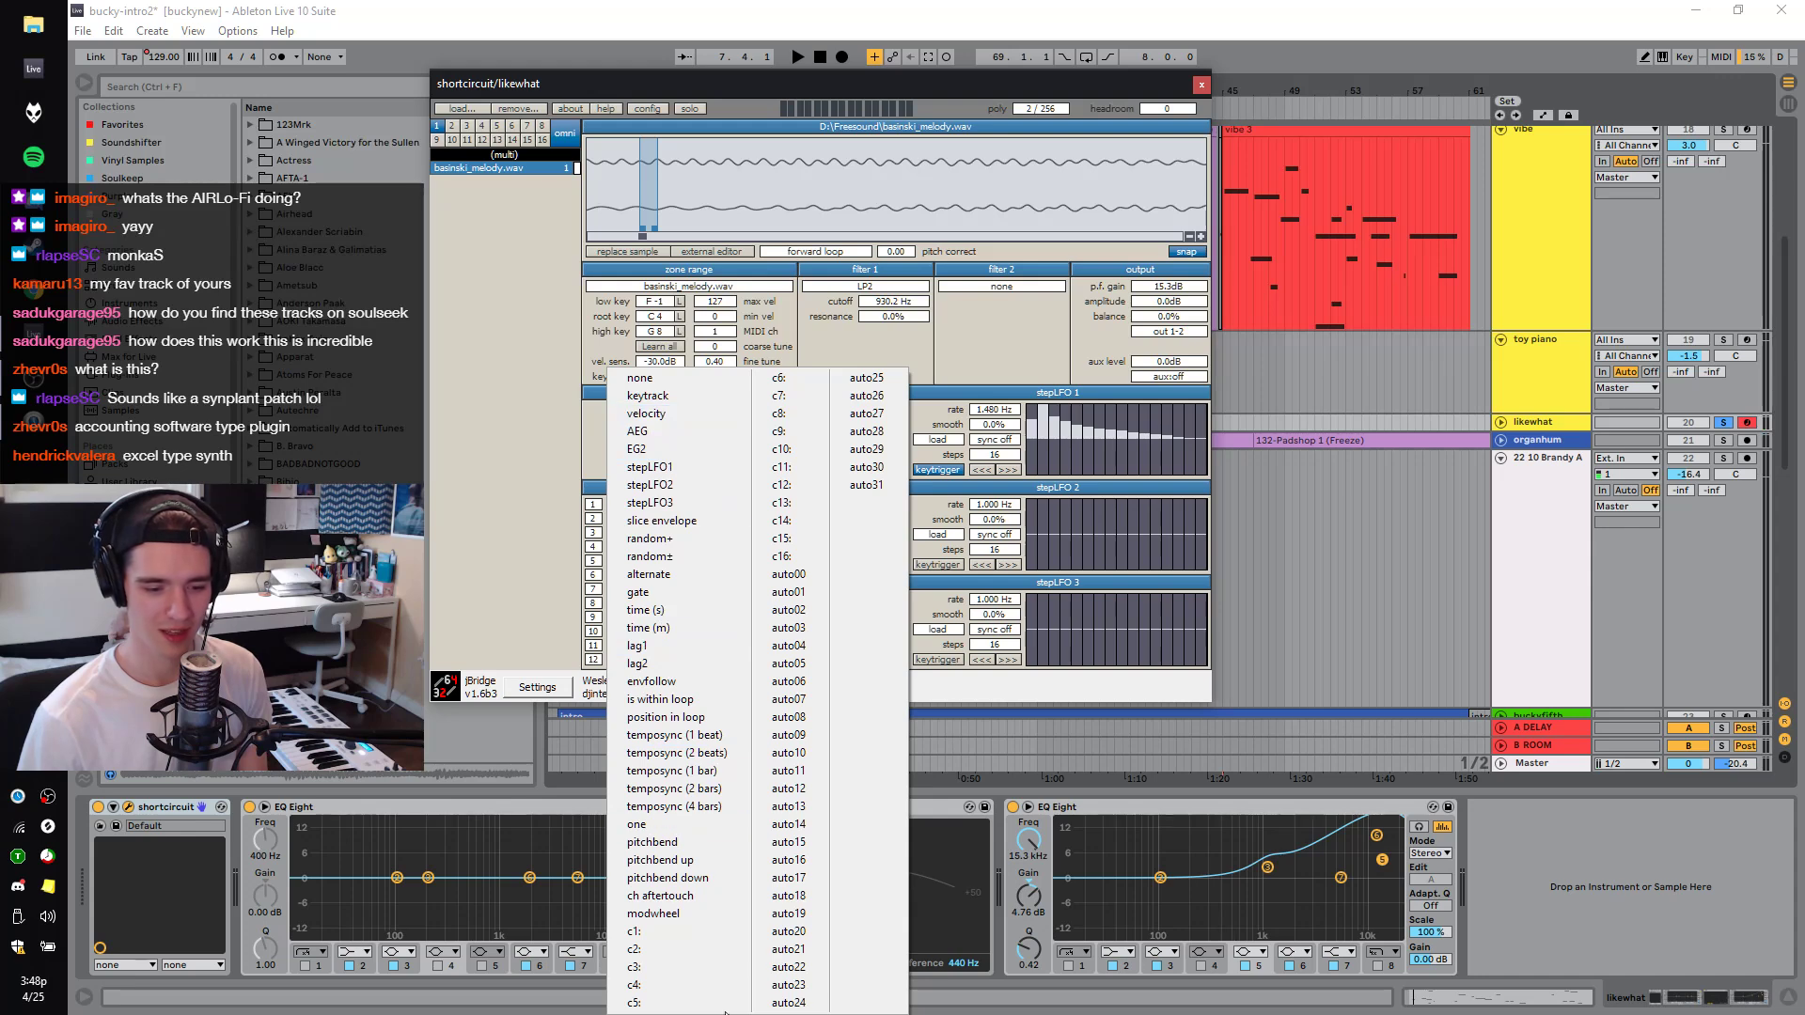
{"action": "left_click", "coordinate": [664, 613]}
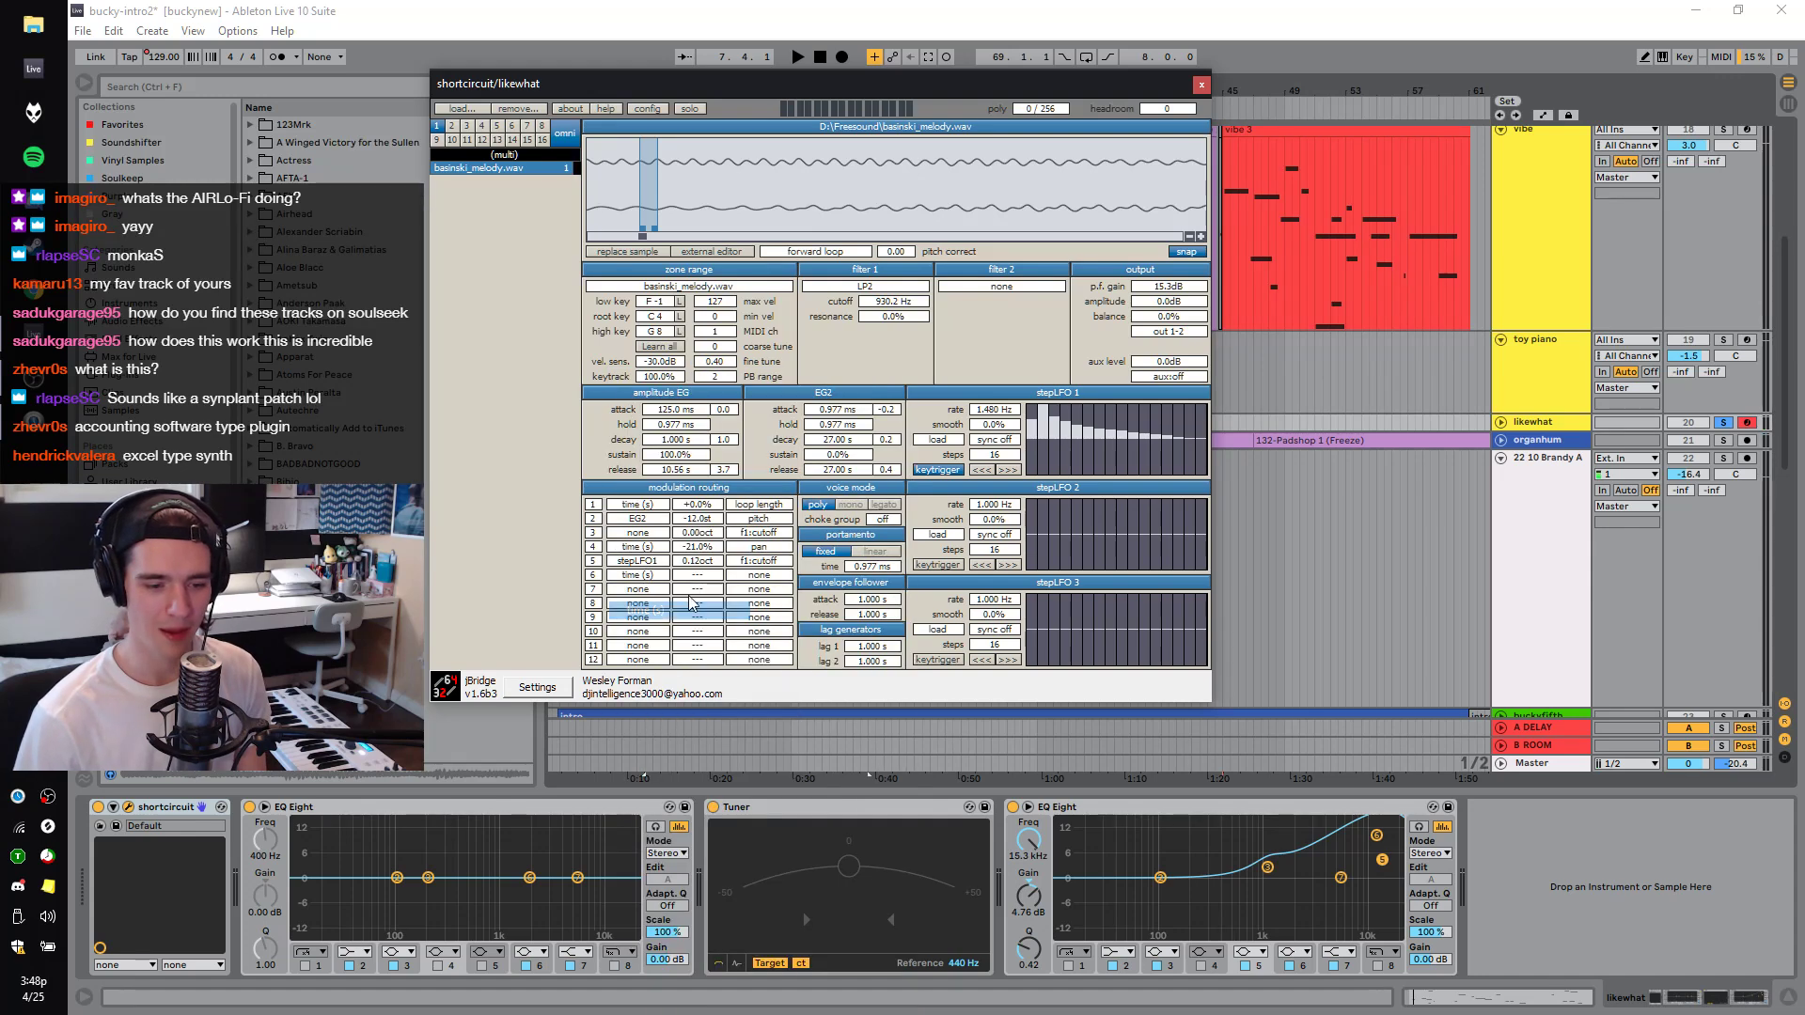
{"action": "left_click", "coordinate": [752, 575]}
{"action": "left_click", "coordinate": [757, 472]}
{"action": "left_click_drag", "start_coordinate": [710, 576], "coordinate": [700, 648]}
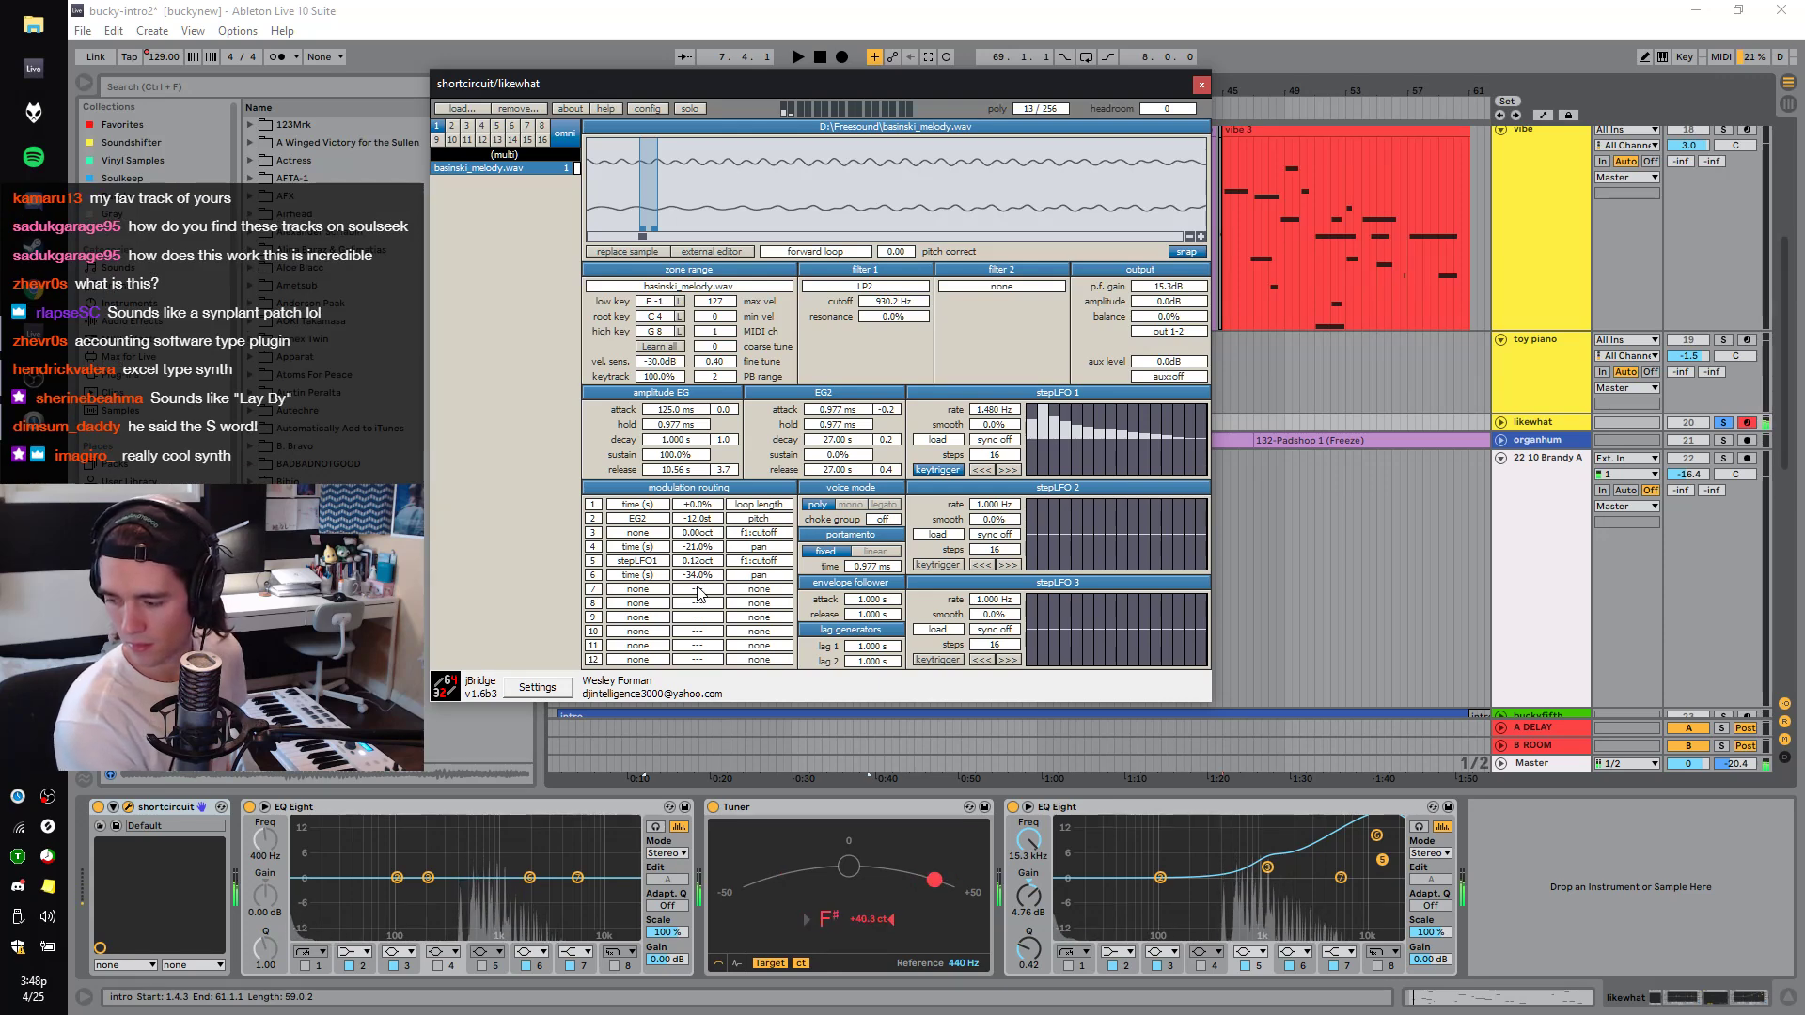
Clear modulation slot 6 by setting both its source and destination to none.
{"action": "left_click", "coordinate": [639, 576]}
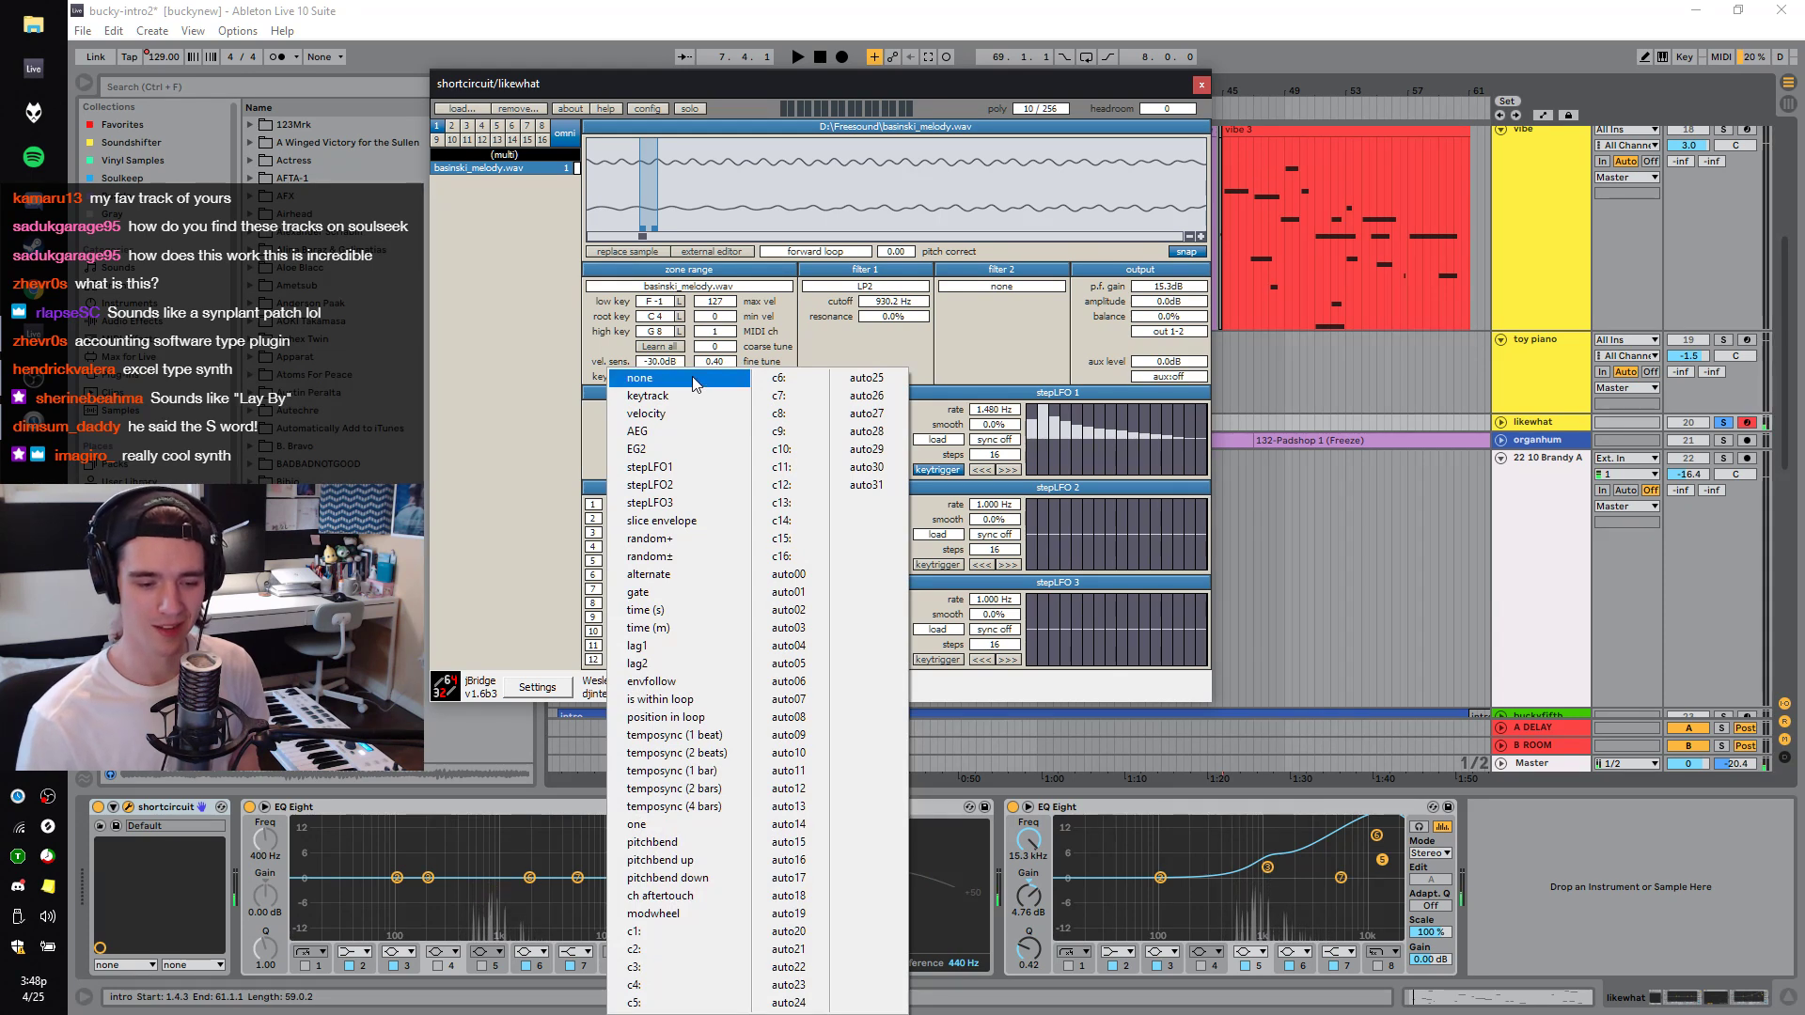
{"action": "left_click", "coordinate": [693, 380]}
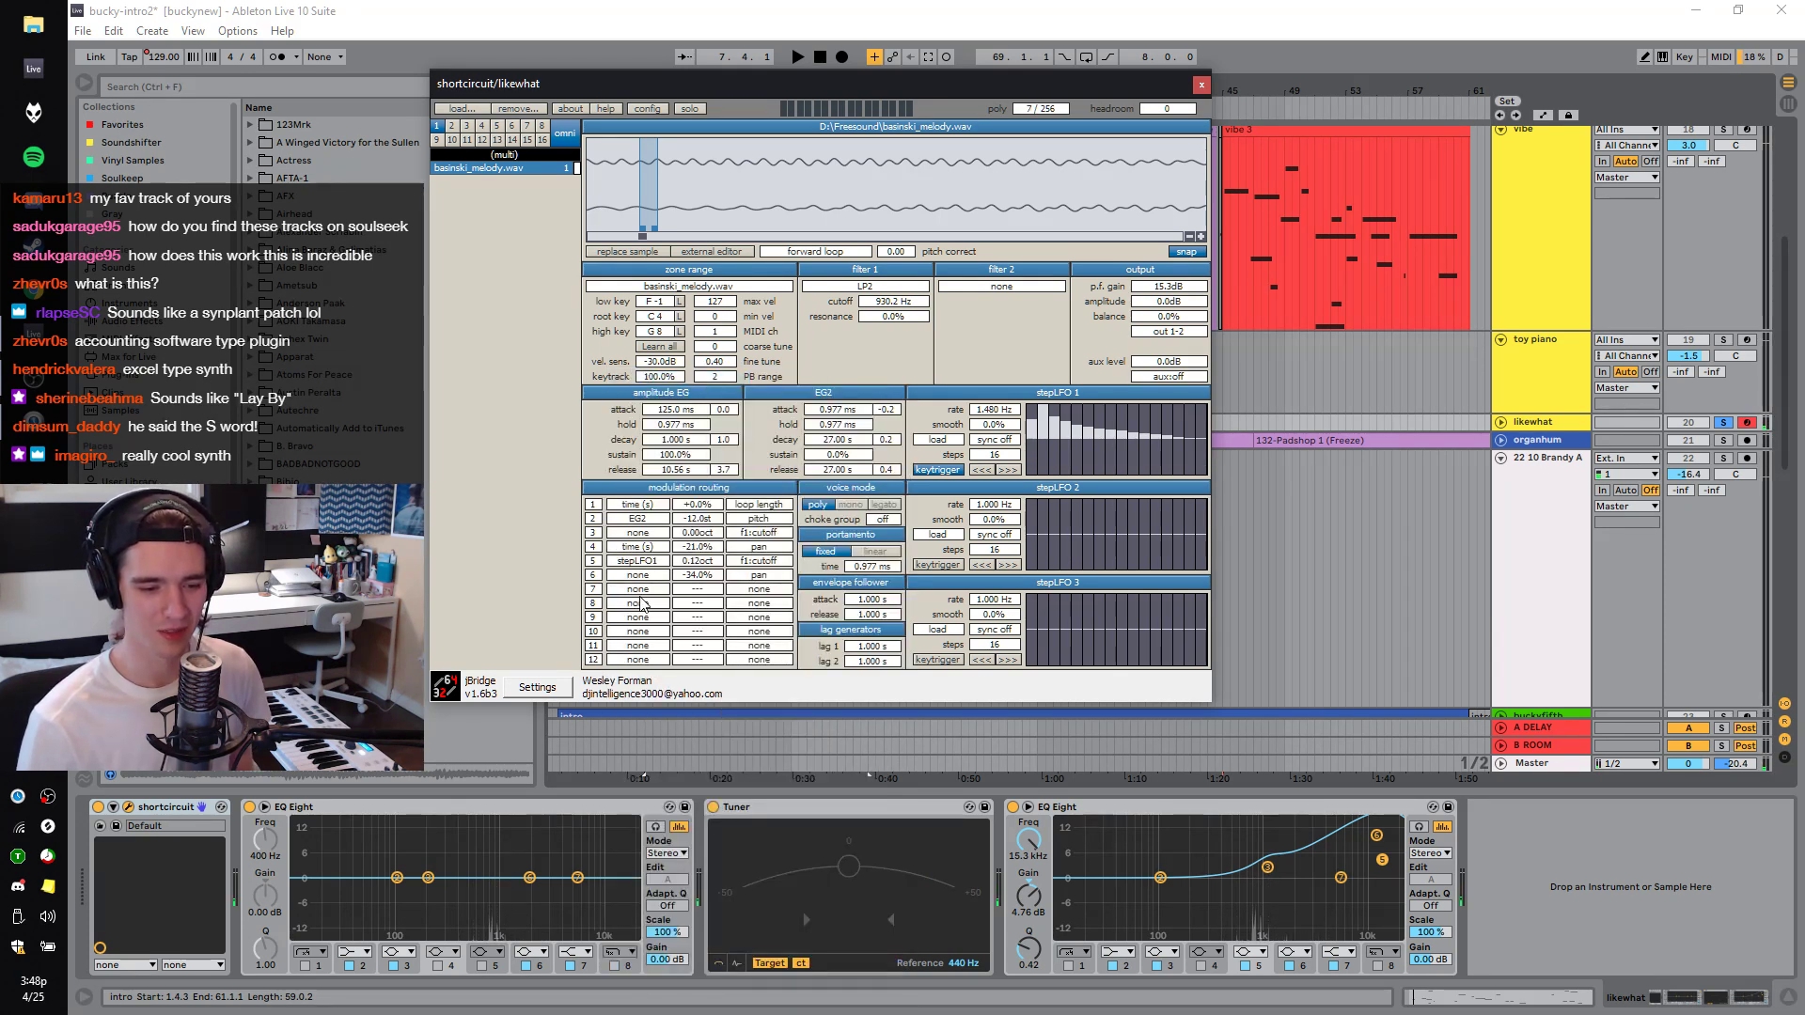
{"action": "left_click", "coordinate": [778, 575]}
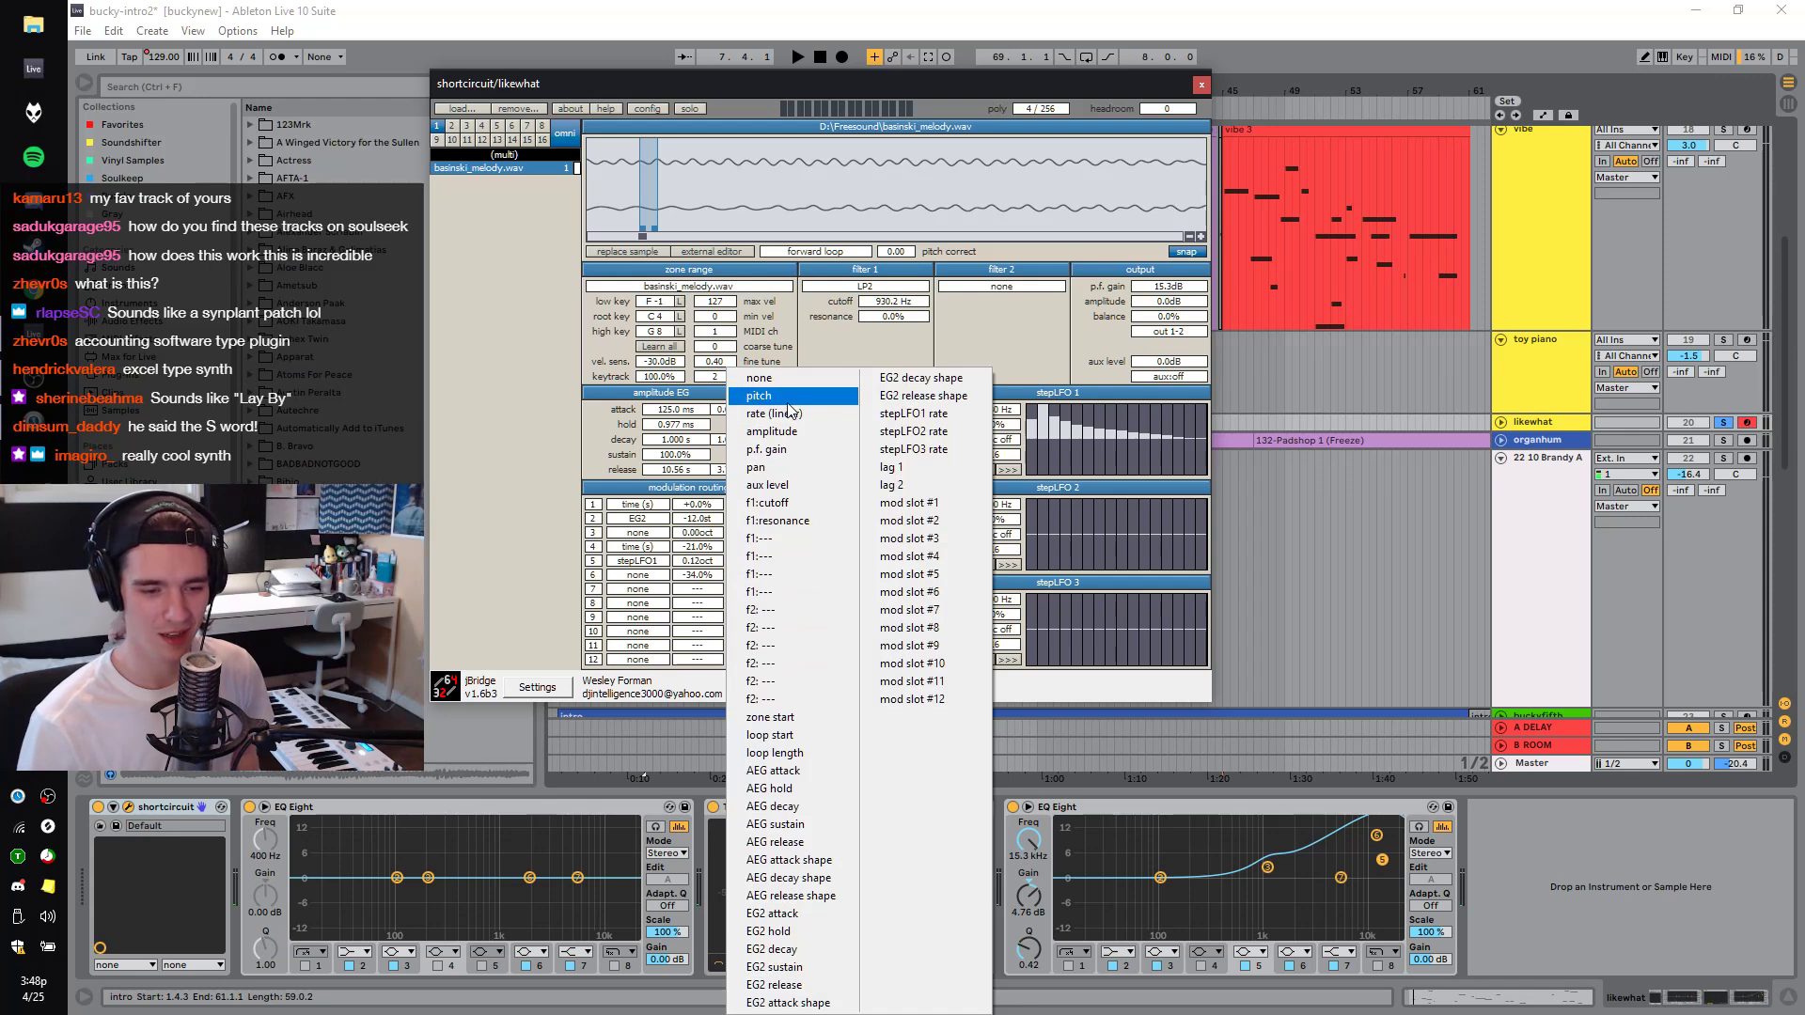
{"action": "left_click", "coordinate": [790, 376]}
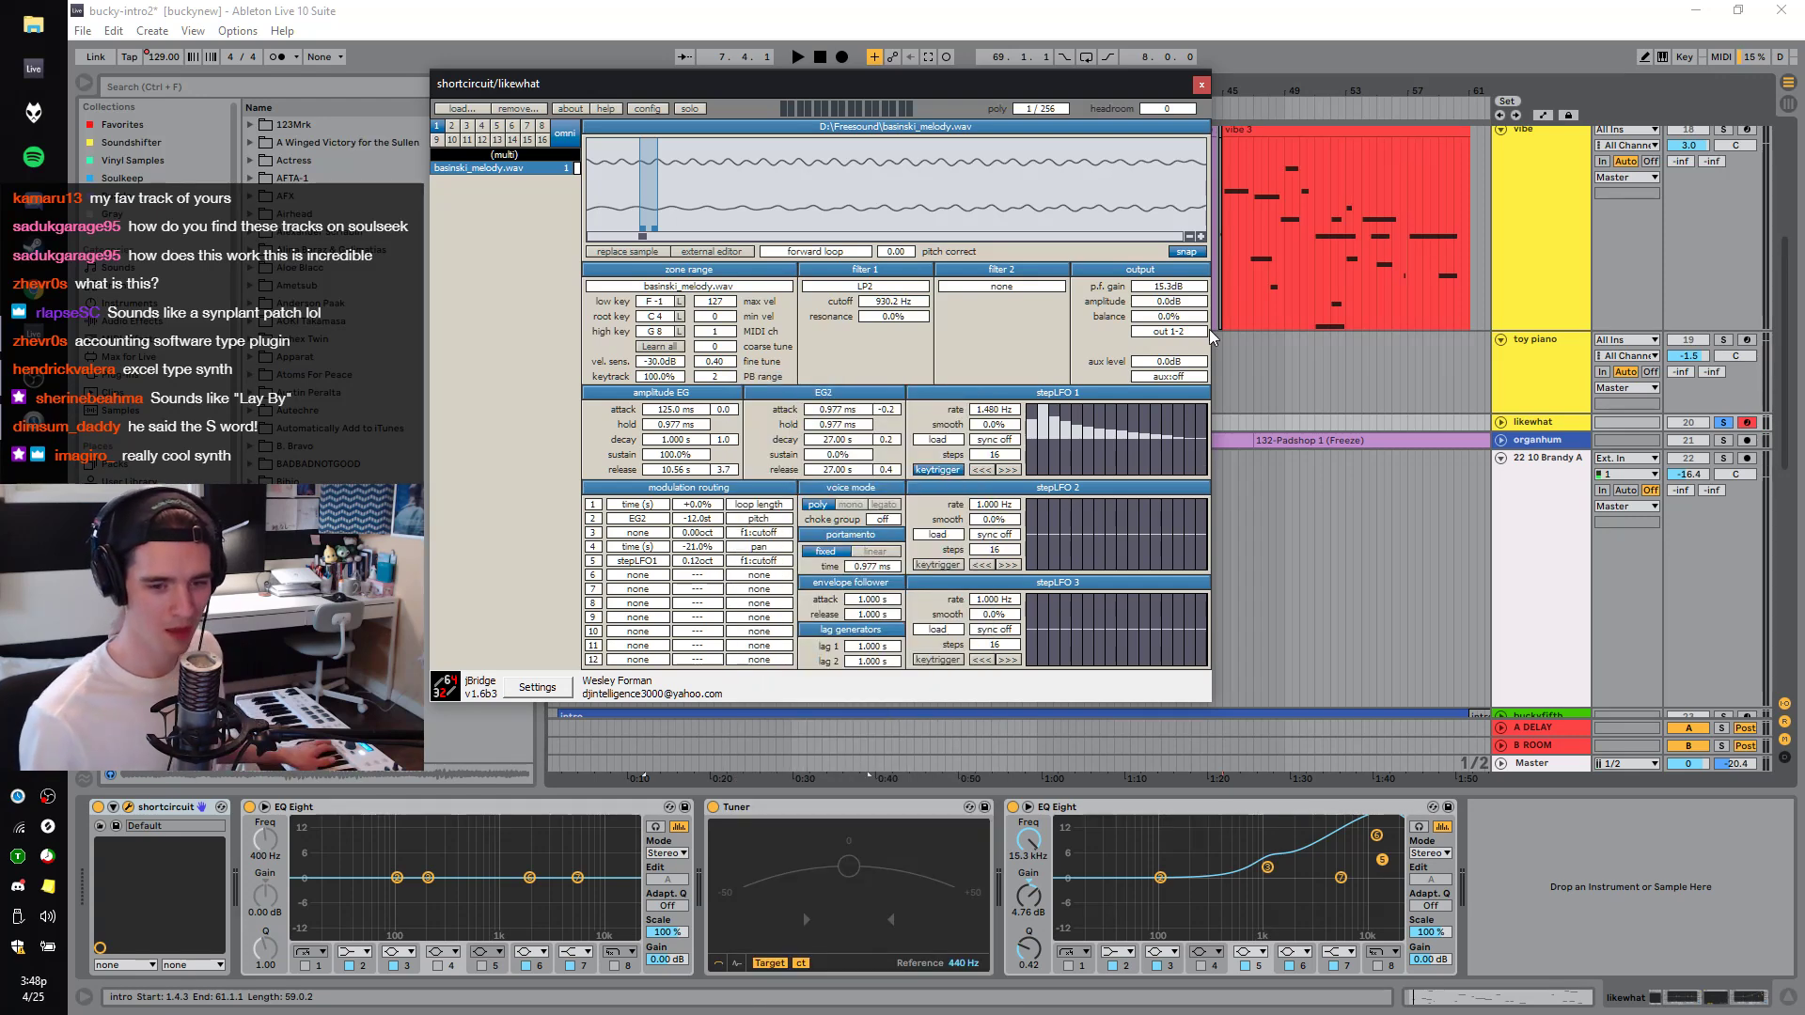
Close the shortcircuit plugin window and unsolo the likewhat track.
{"action": "left_click", "coordinate": [1201, 85]}
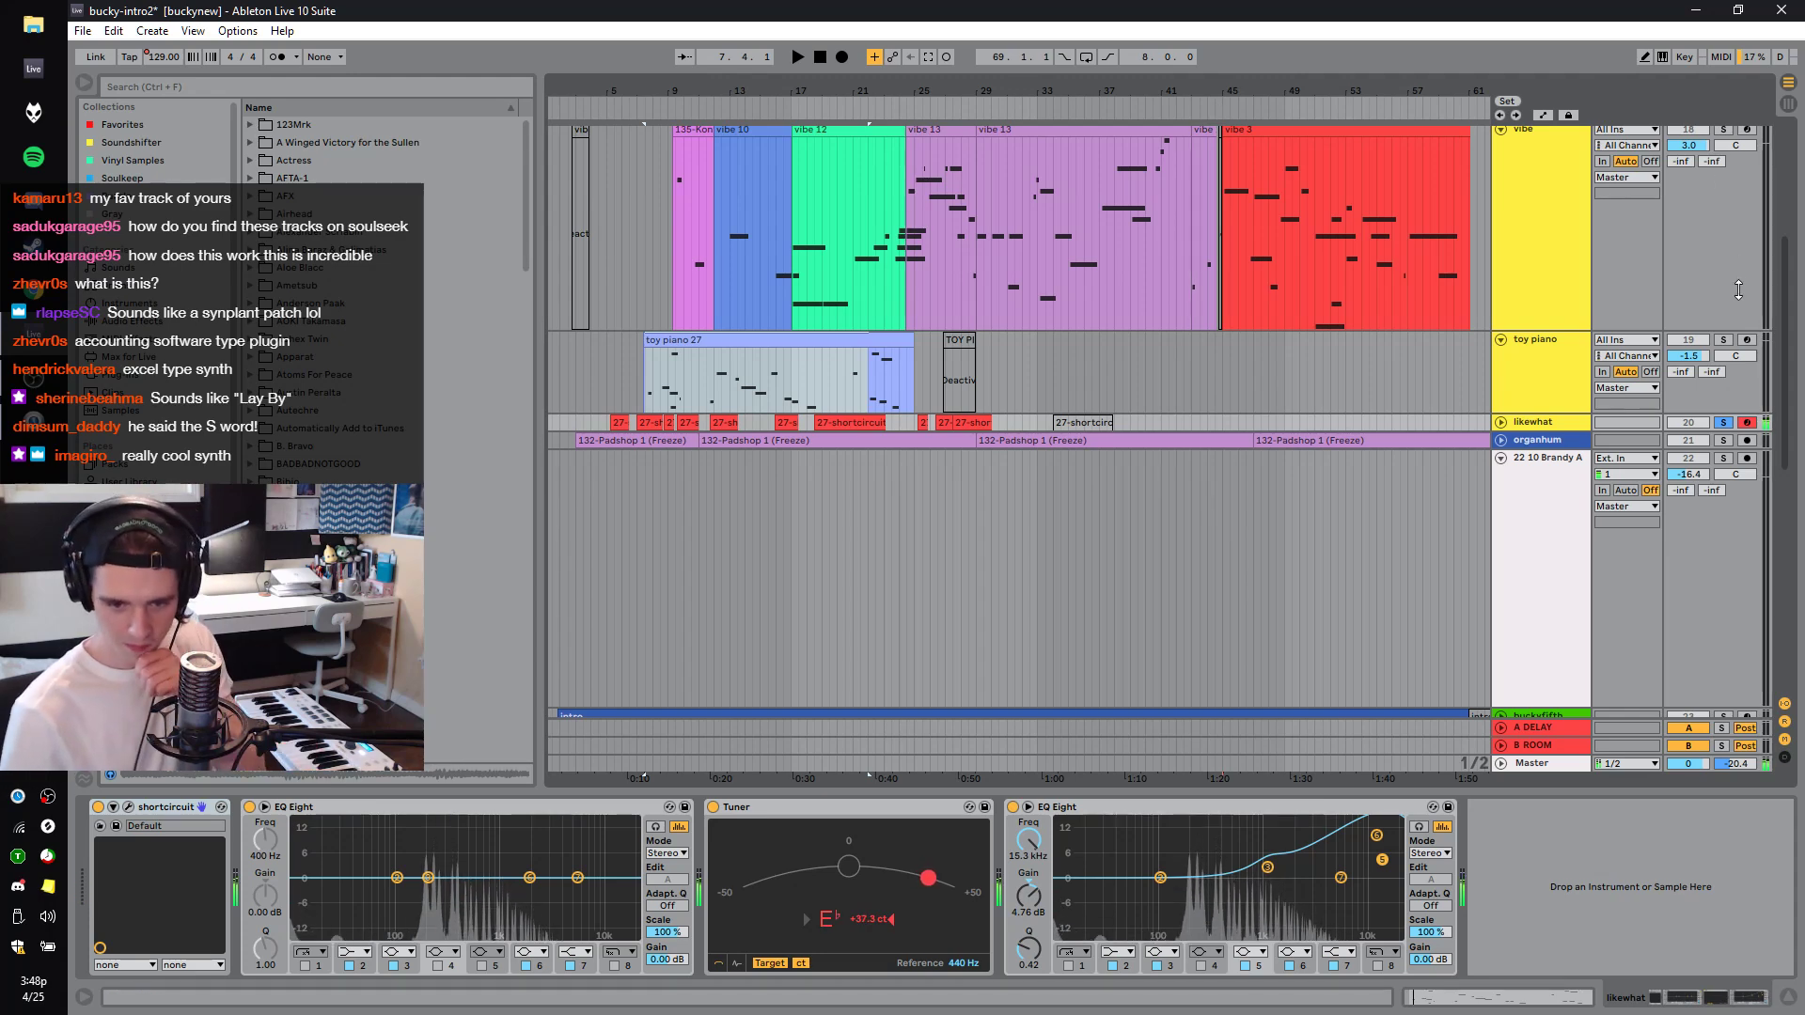
{"action": "left_click", "coordinate": [1723, 422]}
{"action": "scroll", "coordinate": [1331, 319], "scroll_direction": "up", "scroll_amount": 3}
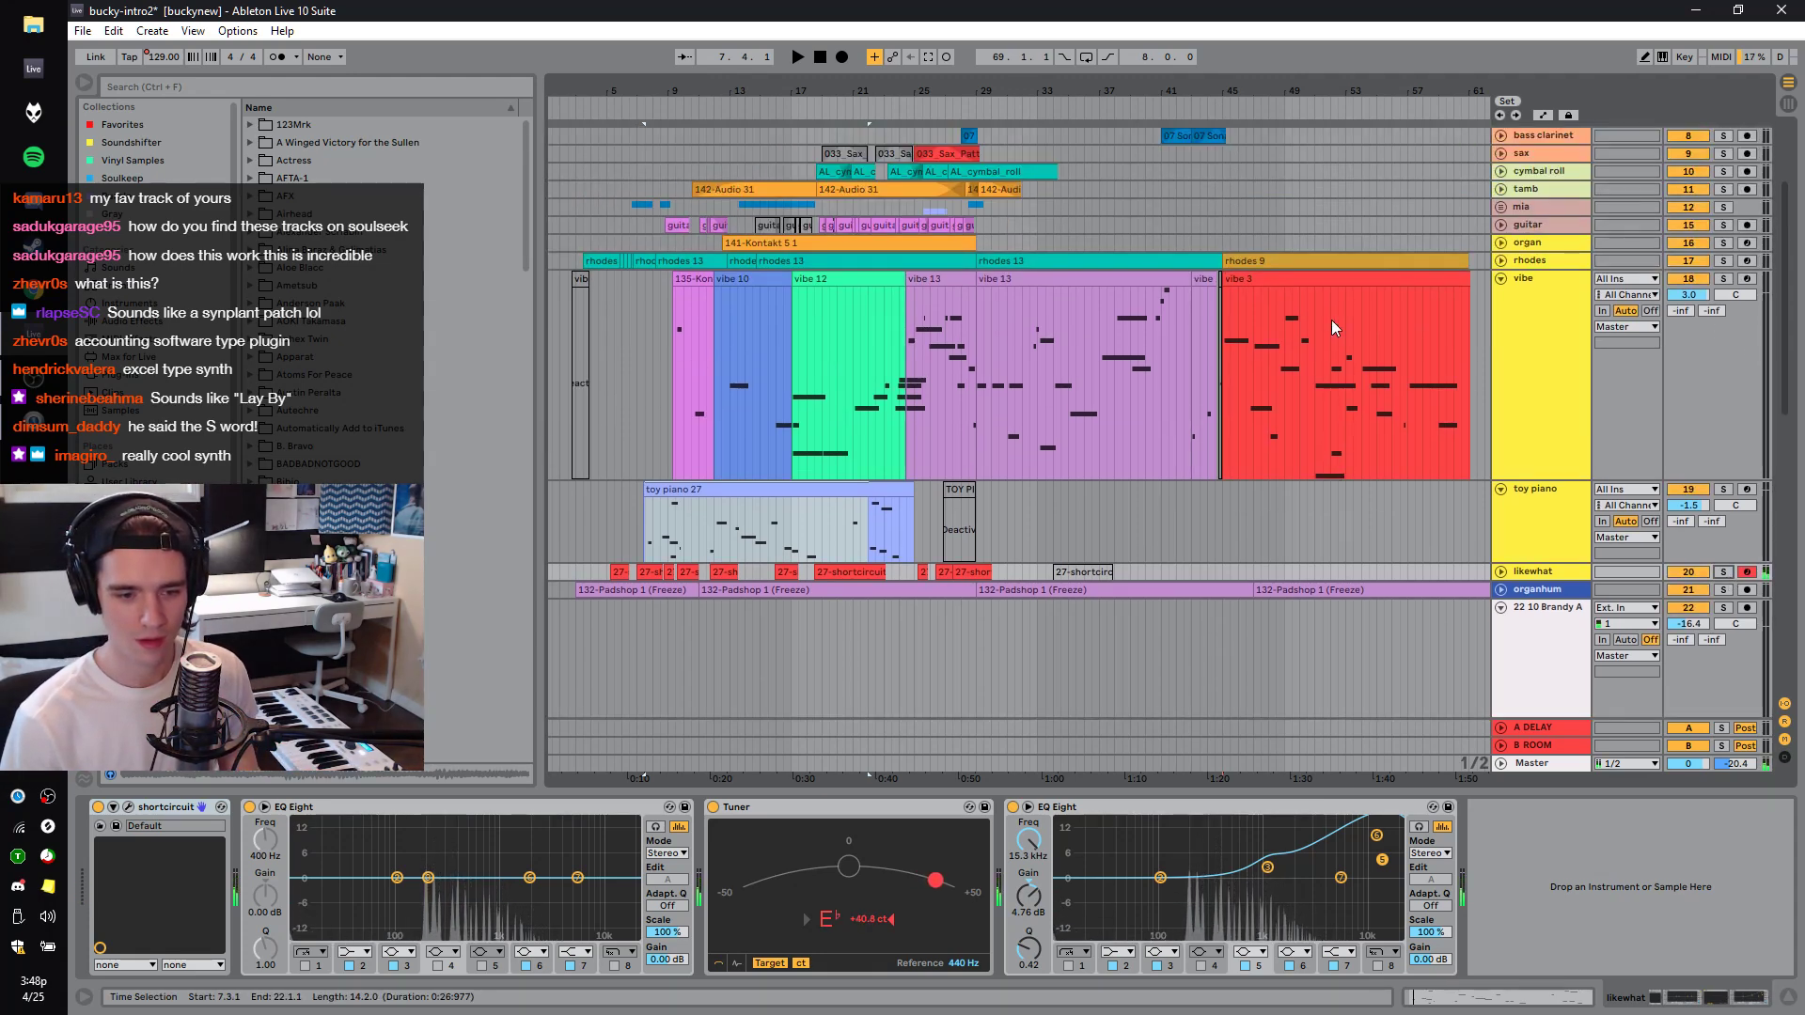
Stop playback, arm the rhodes track for recording and unfold it in the arrangement.
{"action": "key", "text": "space"}
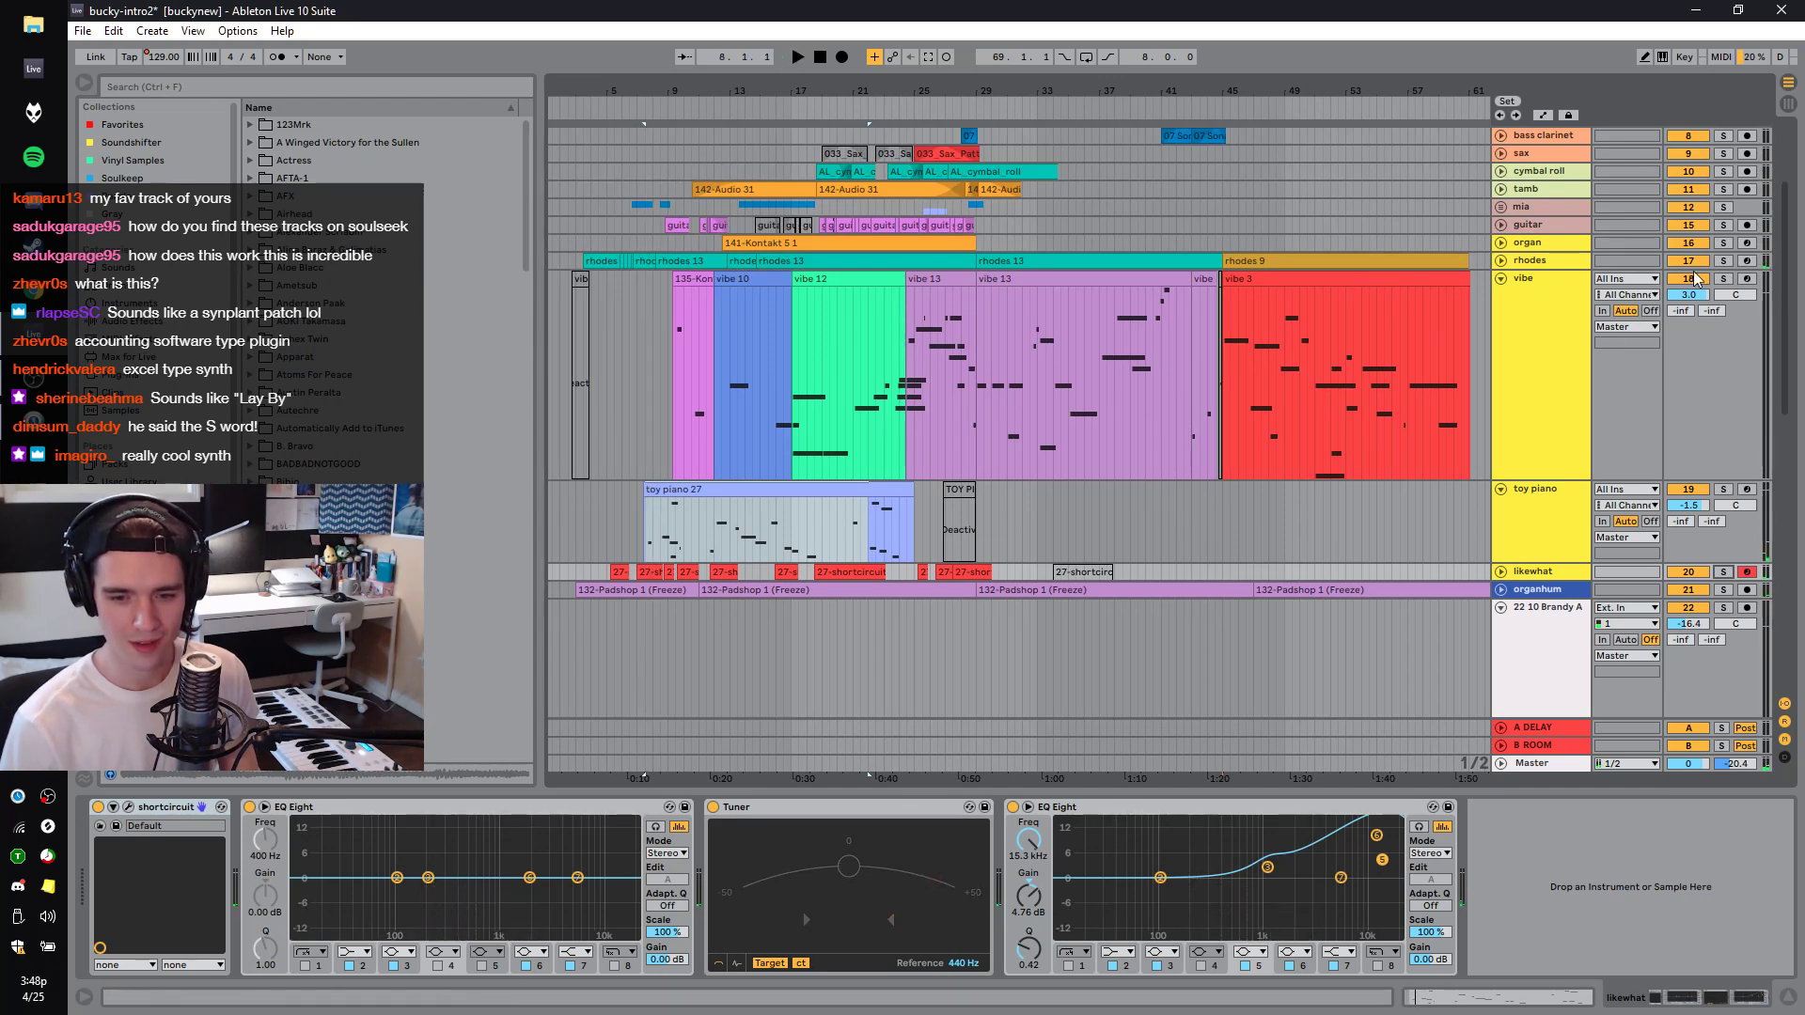
{"action": "left_click", "coordinate": [1746, 264]}
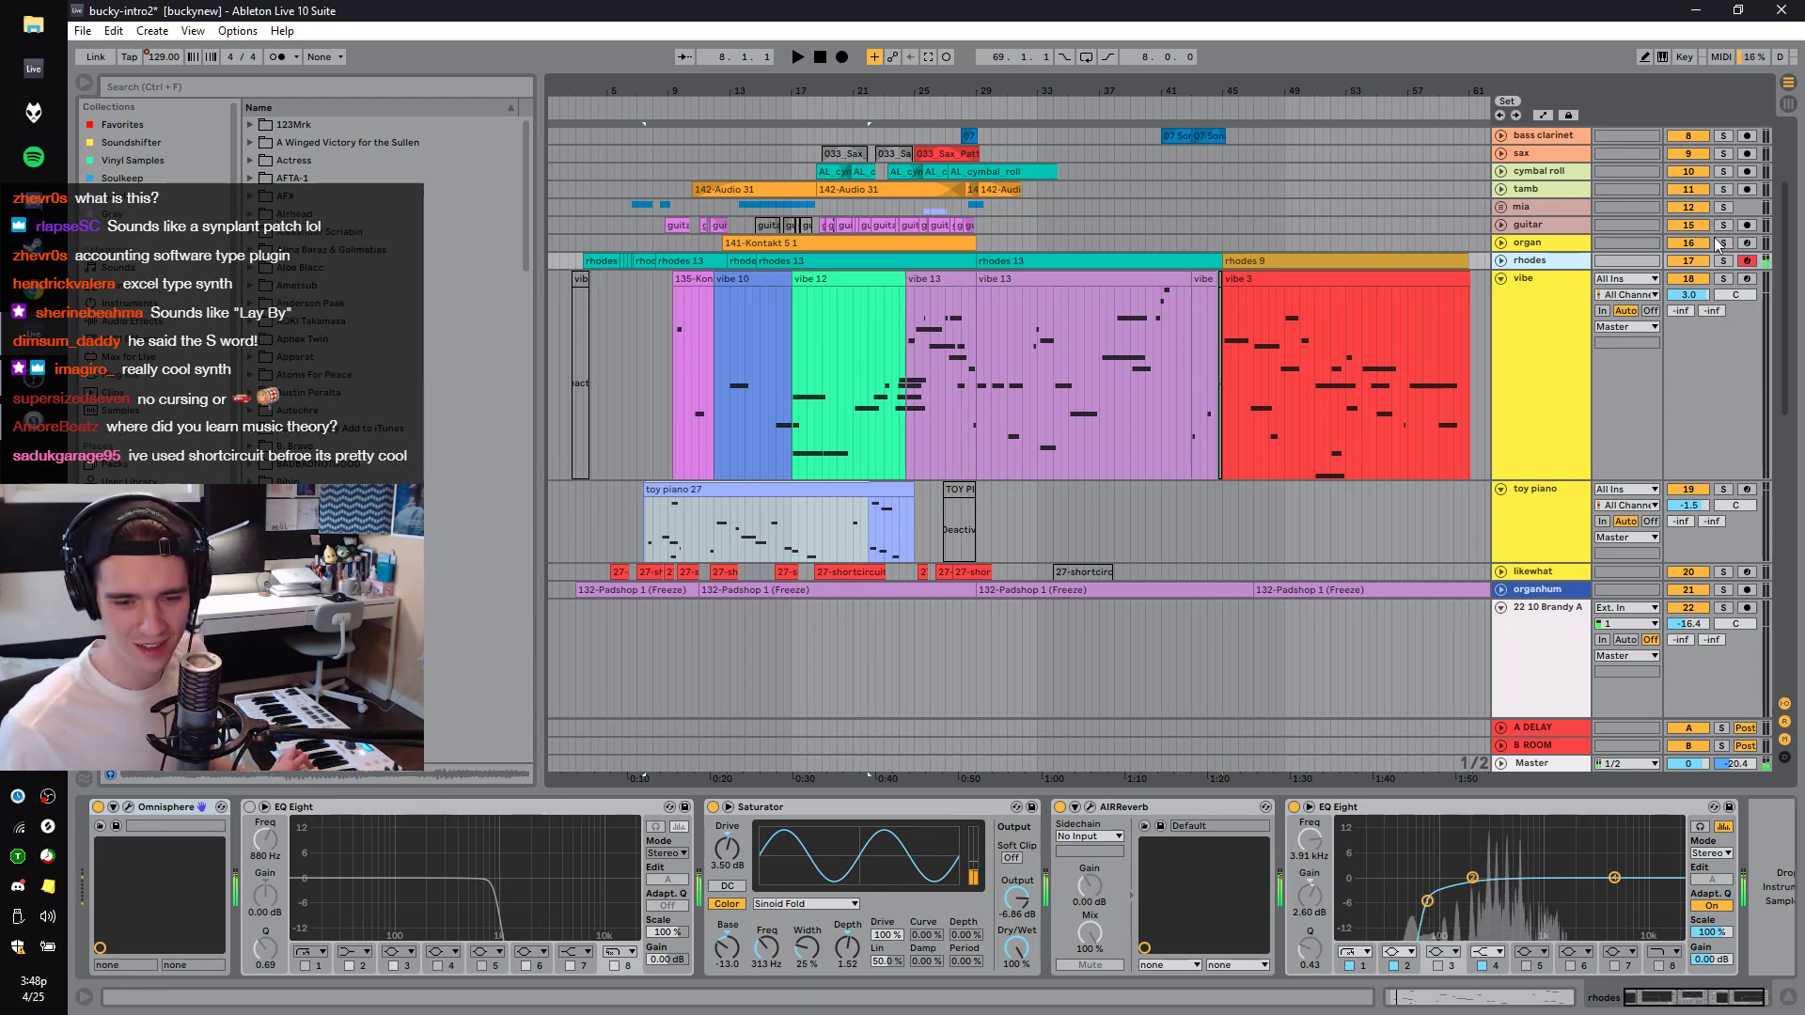
{"action": "left_click", "coordinate": [1501, 262]}
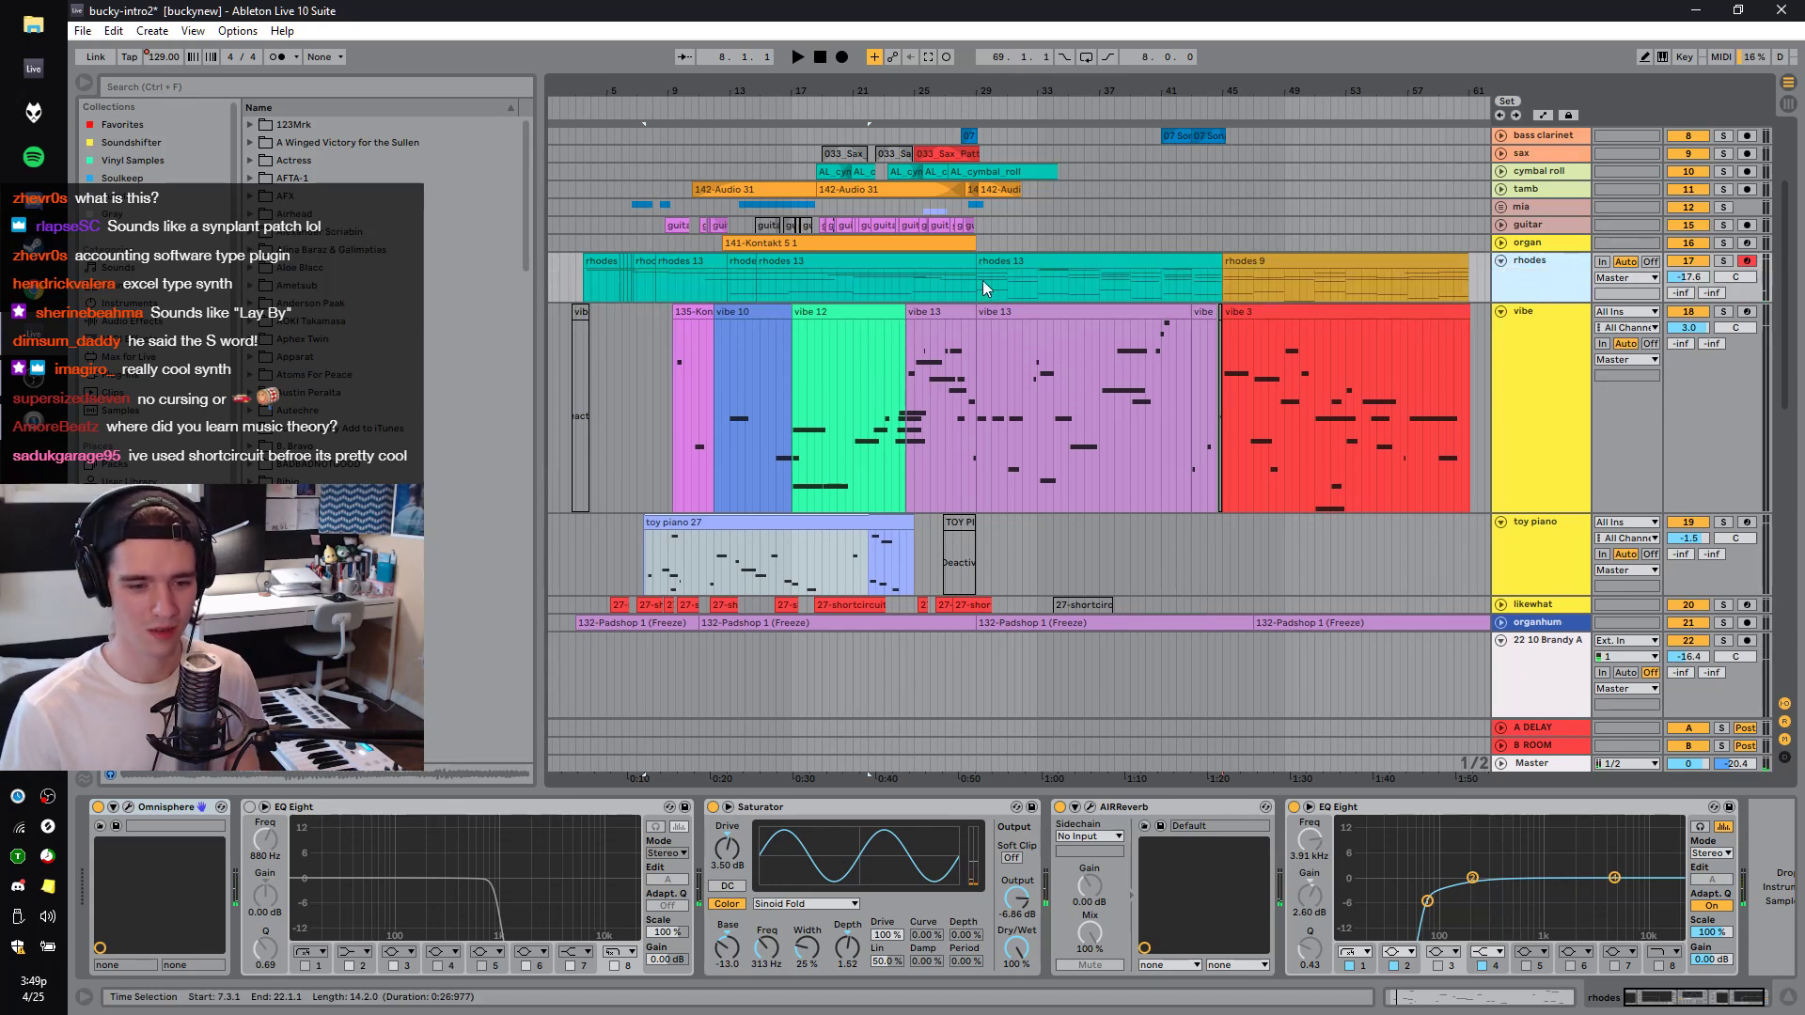
Solo the rhodes track and audition it from about bar 33 and again from the rhodes 9 clip near bar 48.
{"action": "left_click", "coordinate": [750, 292]}
{"action": "left_click", "coordinate": [1041, 289]}
{"action": "key", "text": "space"}
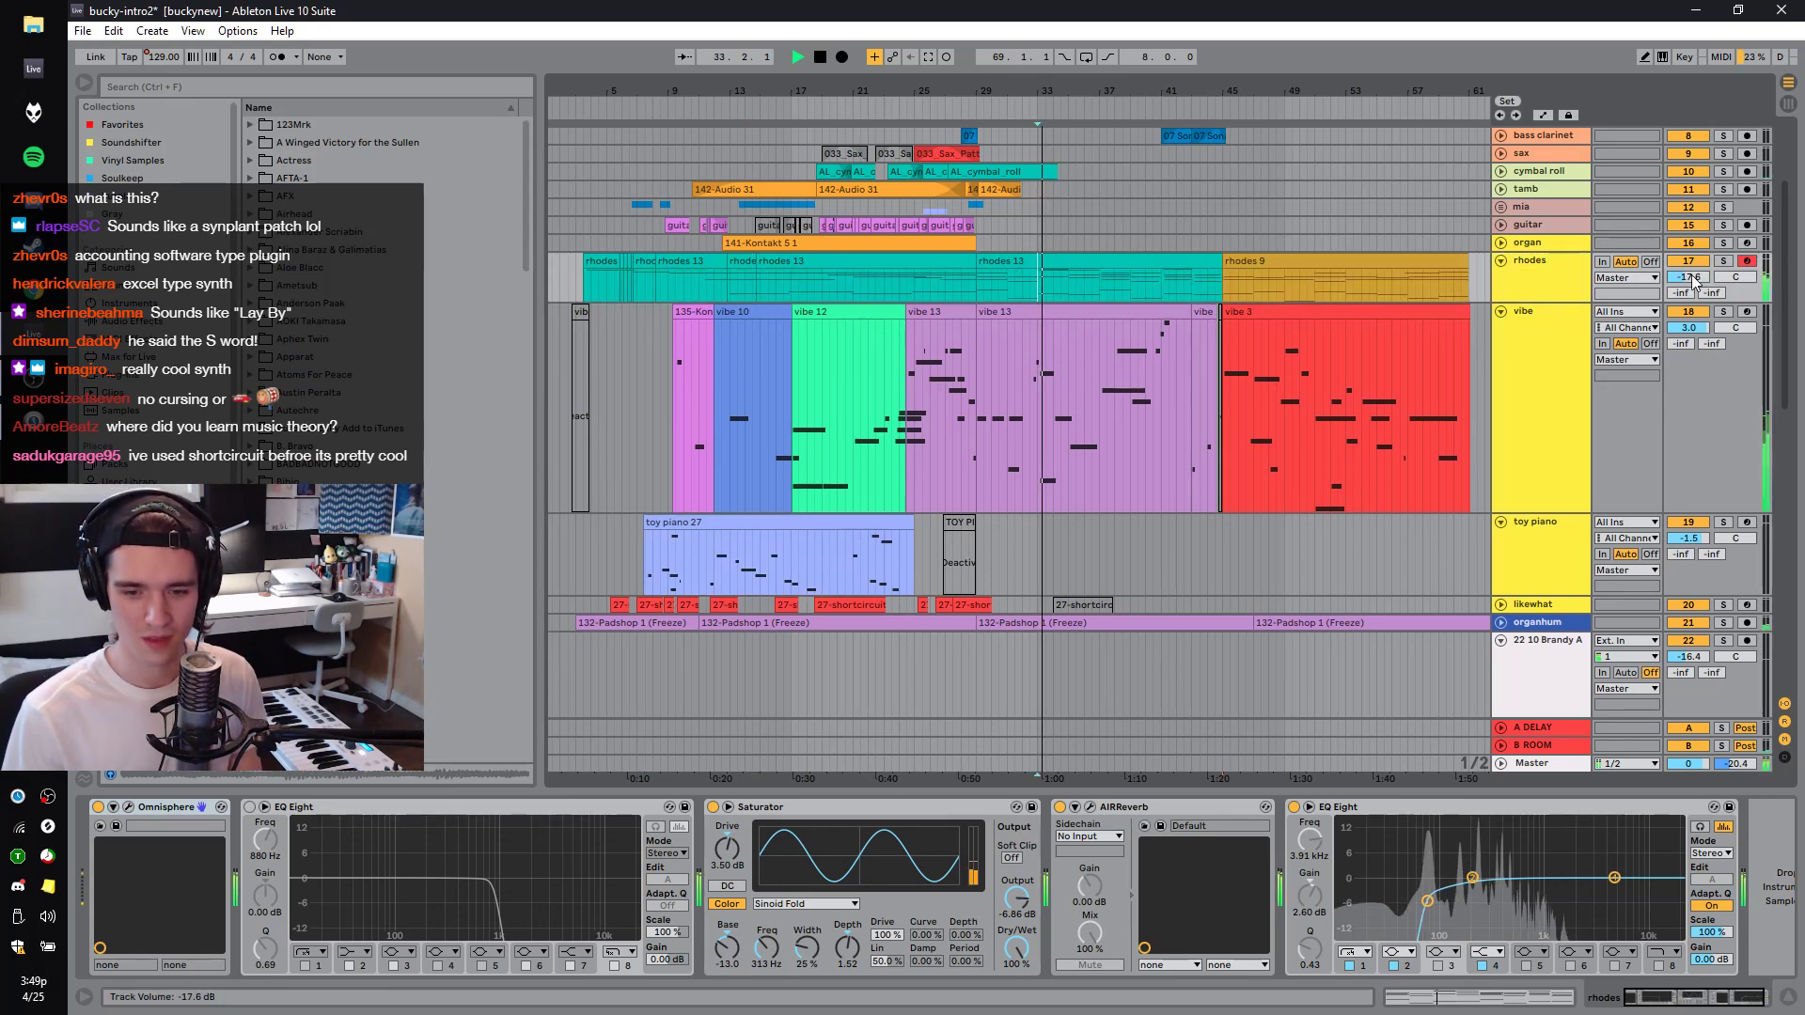
{"action": "left_click", "coordinate": [1723, 262]}
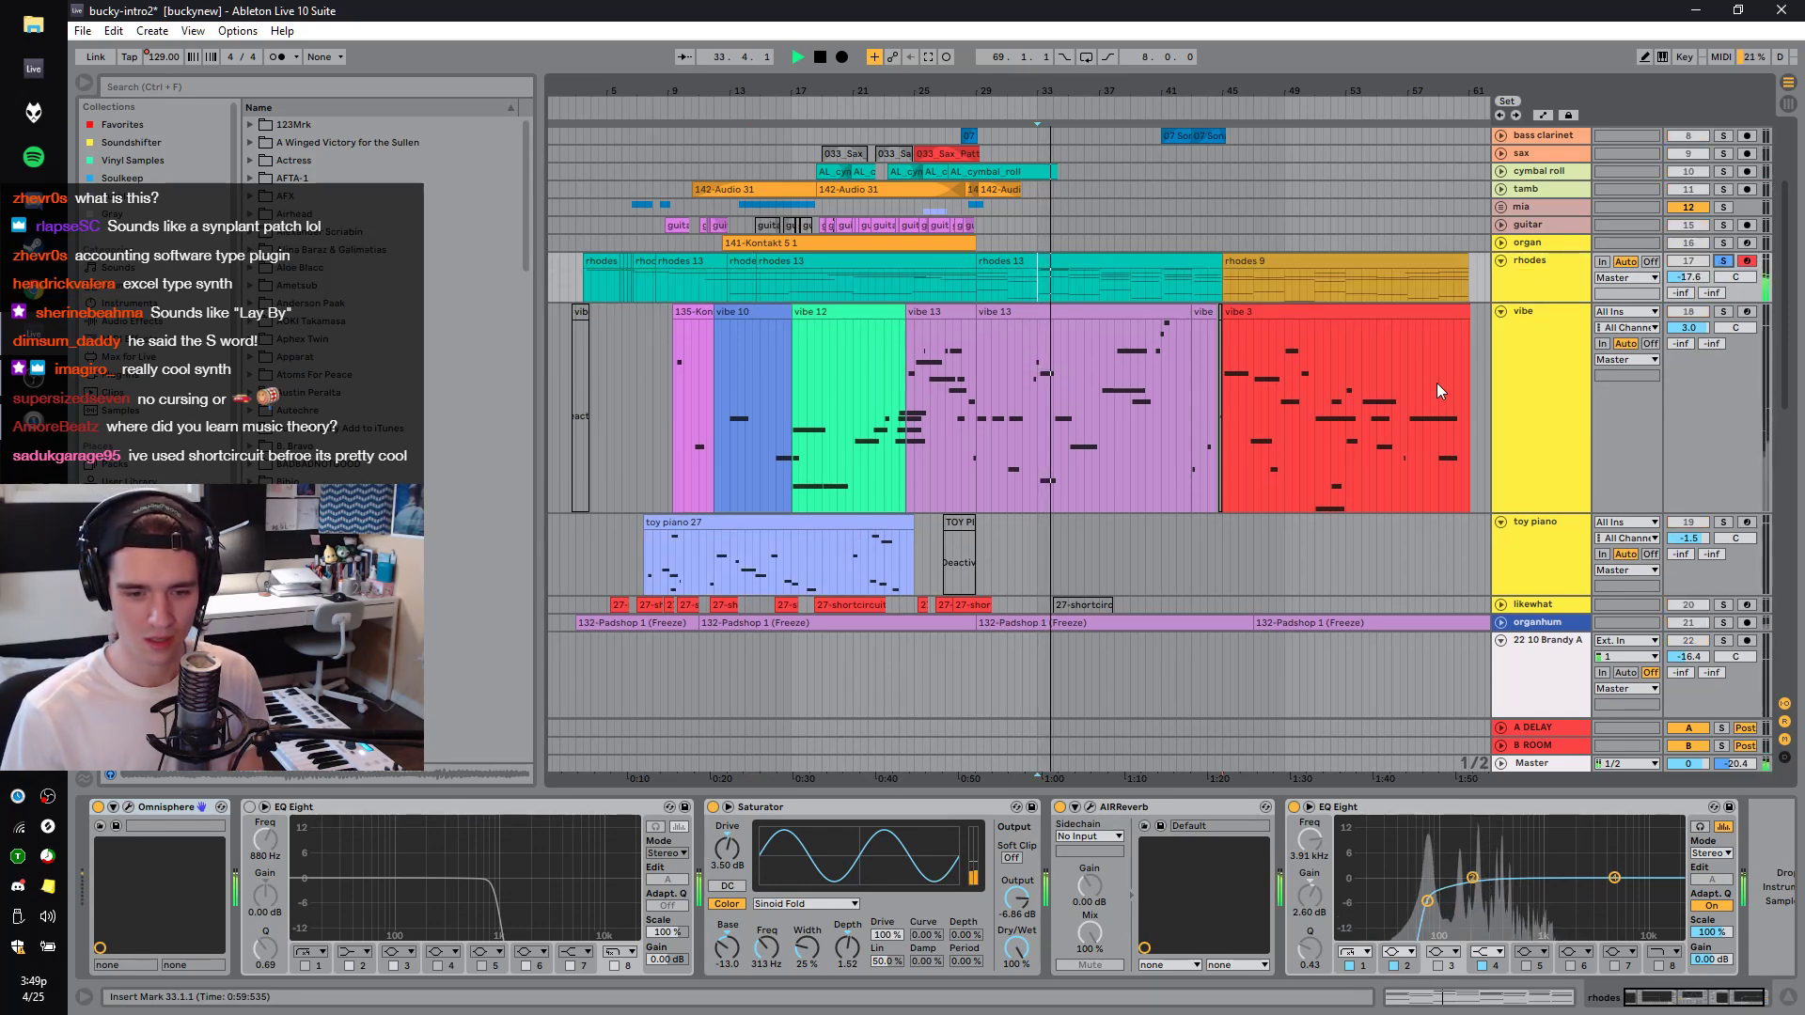
{"action": "left_click", "coordinate": [1273, 287]}
{"action": "key", "text": "space"}
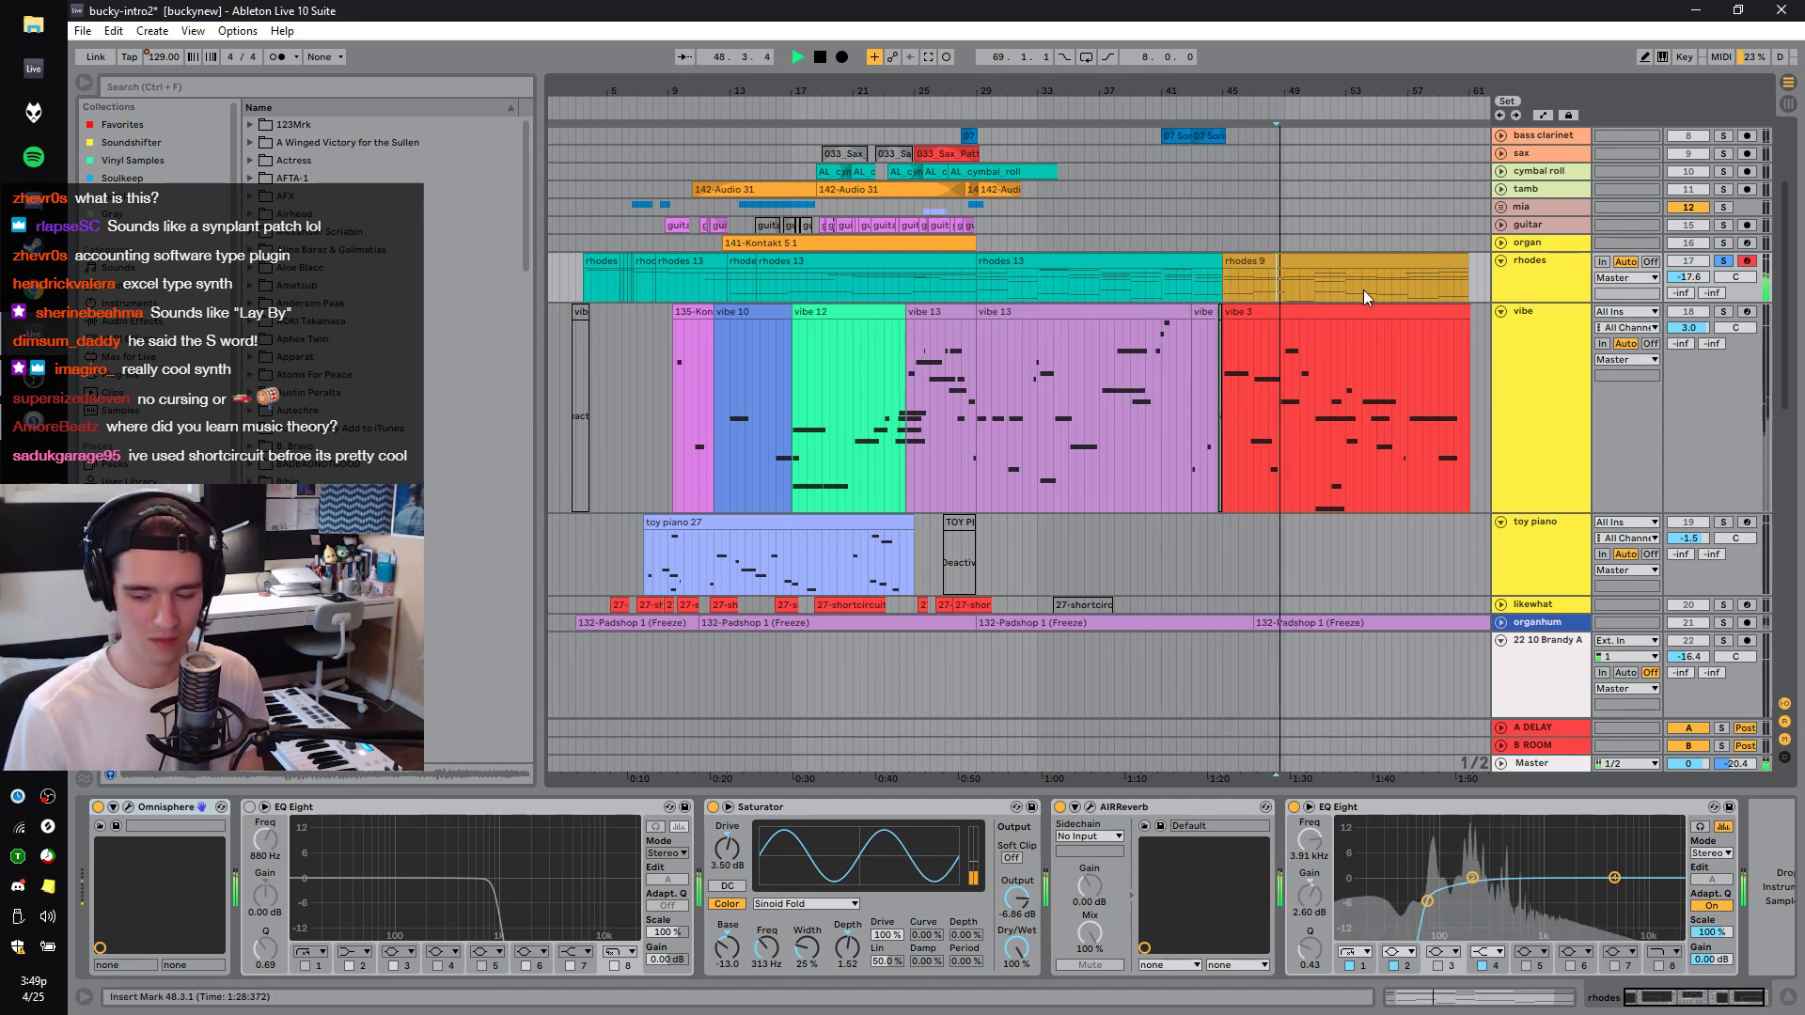
{"action": "key", "text": "space"}
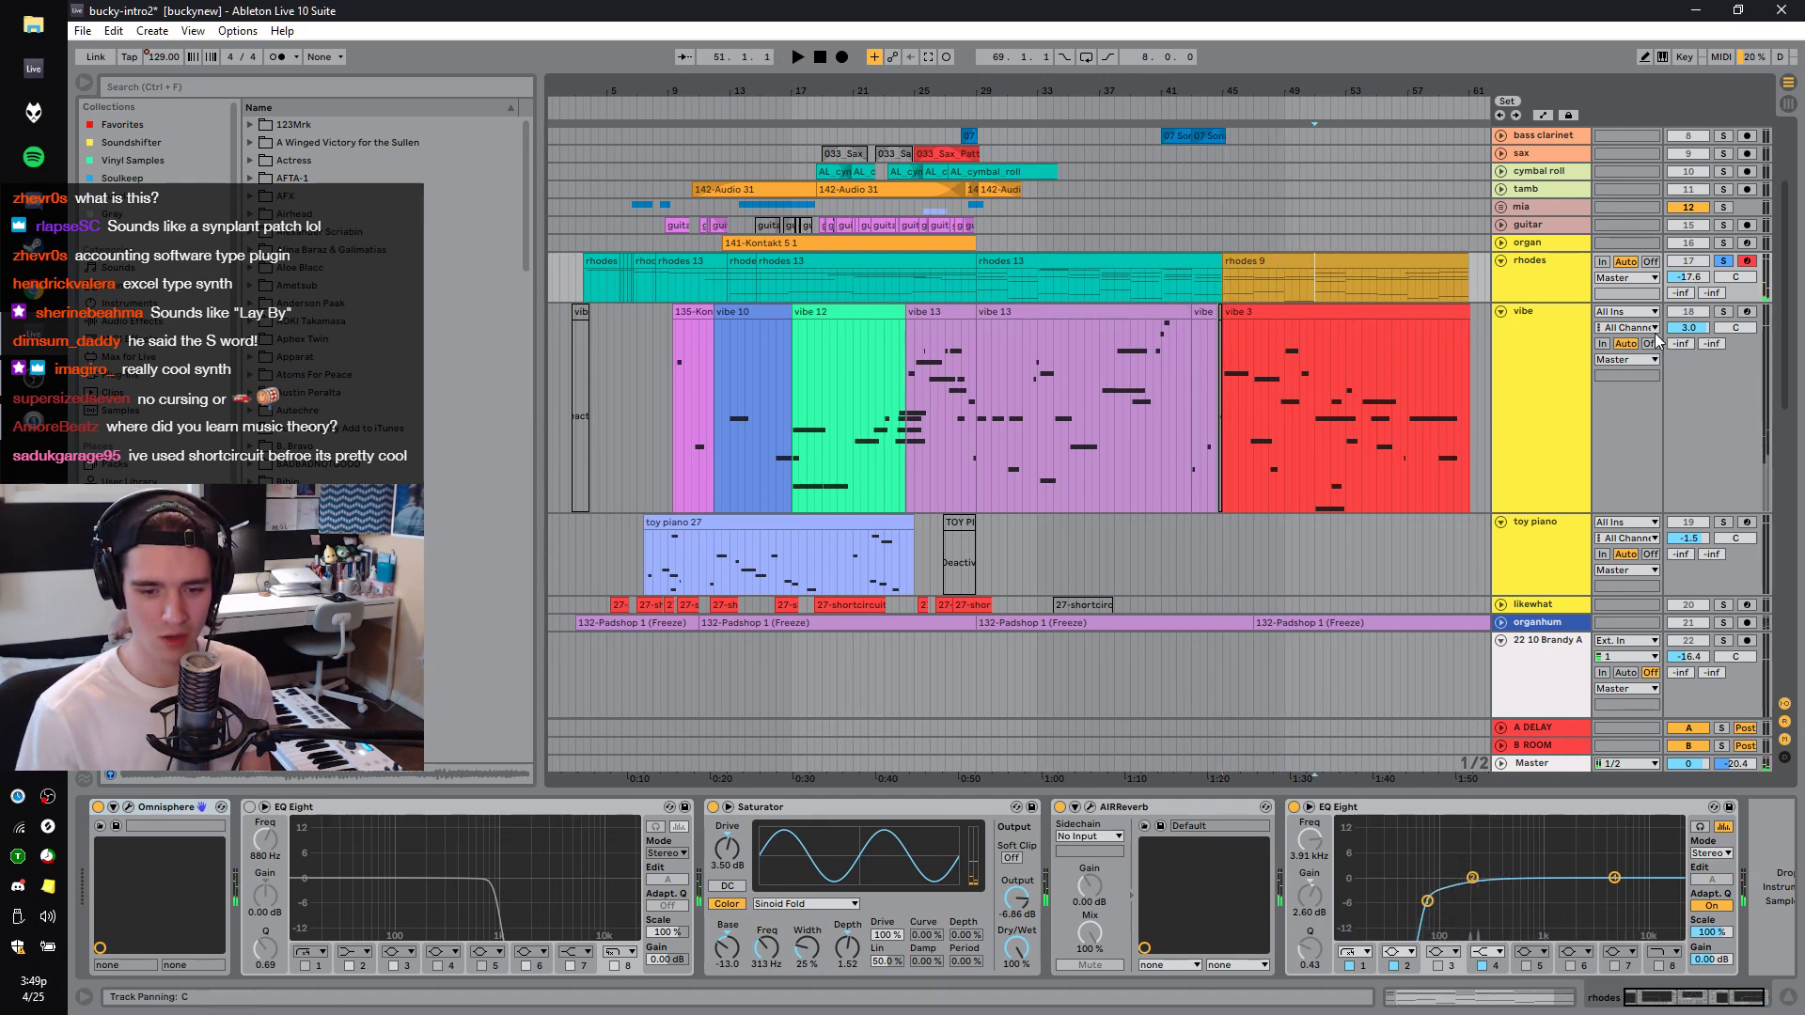
Solo the piano-midi and pianos tracks alongside the rhodes, audition them in section C, and clear the solos.
{"action": "scroll", "coordinate": [1486, 436], "scroll_direction": "down", "scroll_amount": 2}
{"action": "key", "text": "space"}
{"action": "scroll", "coordinate": [1504, 446], "scroll_direction": "up", "scroll_amount": 5}
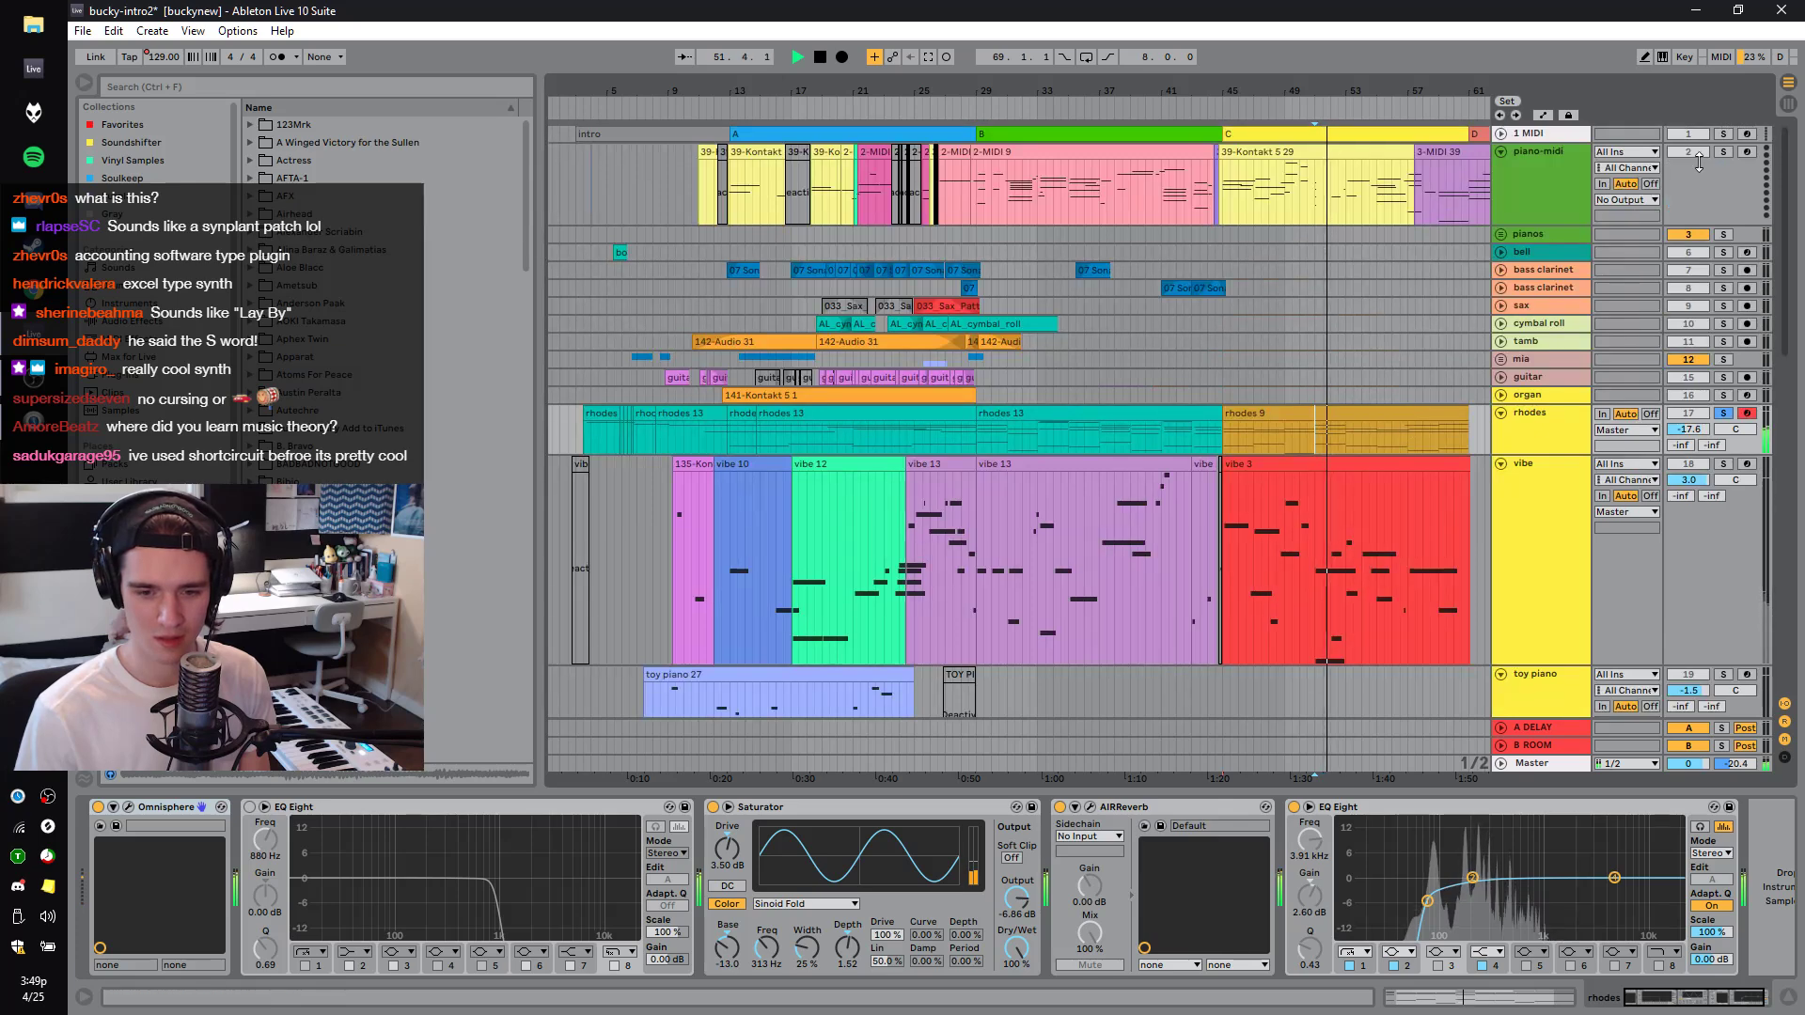
{"action": "left_click", "coordinate": [1723, 153]}
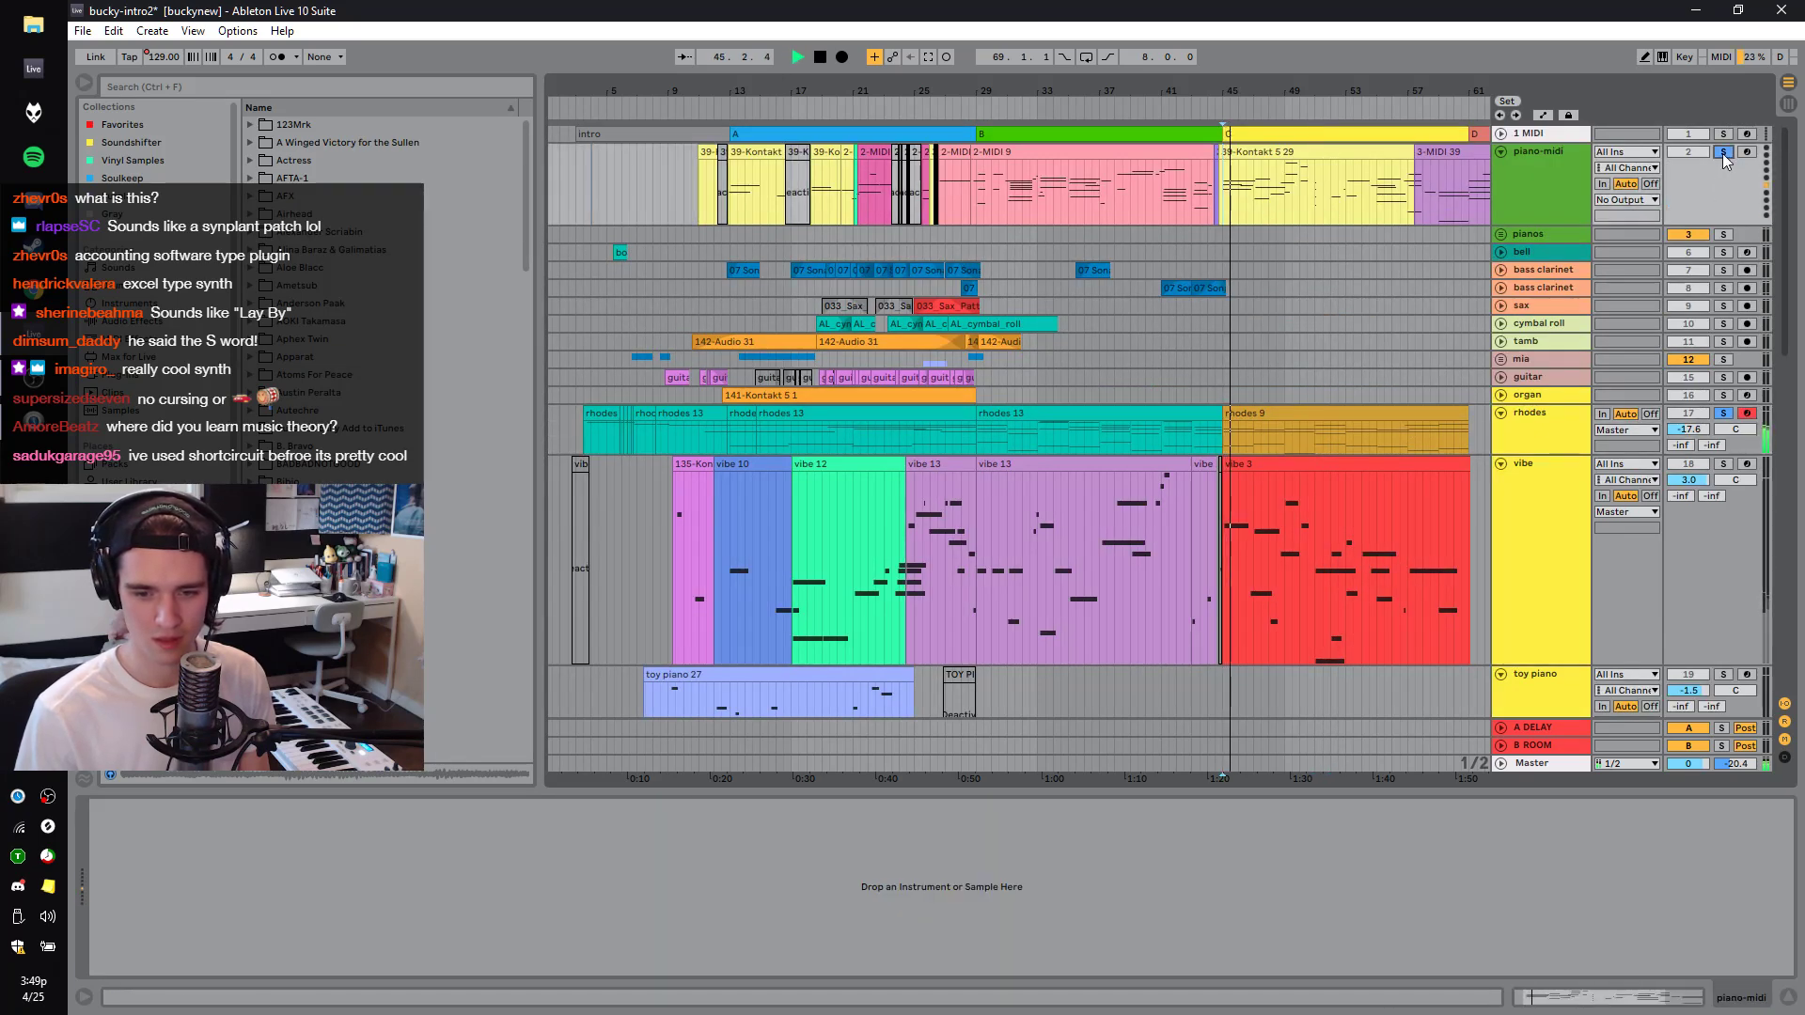
{"action": "left_click", "coordinate": [1723, 235], "text": "ctrl"}
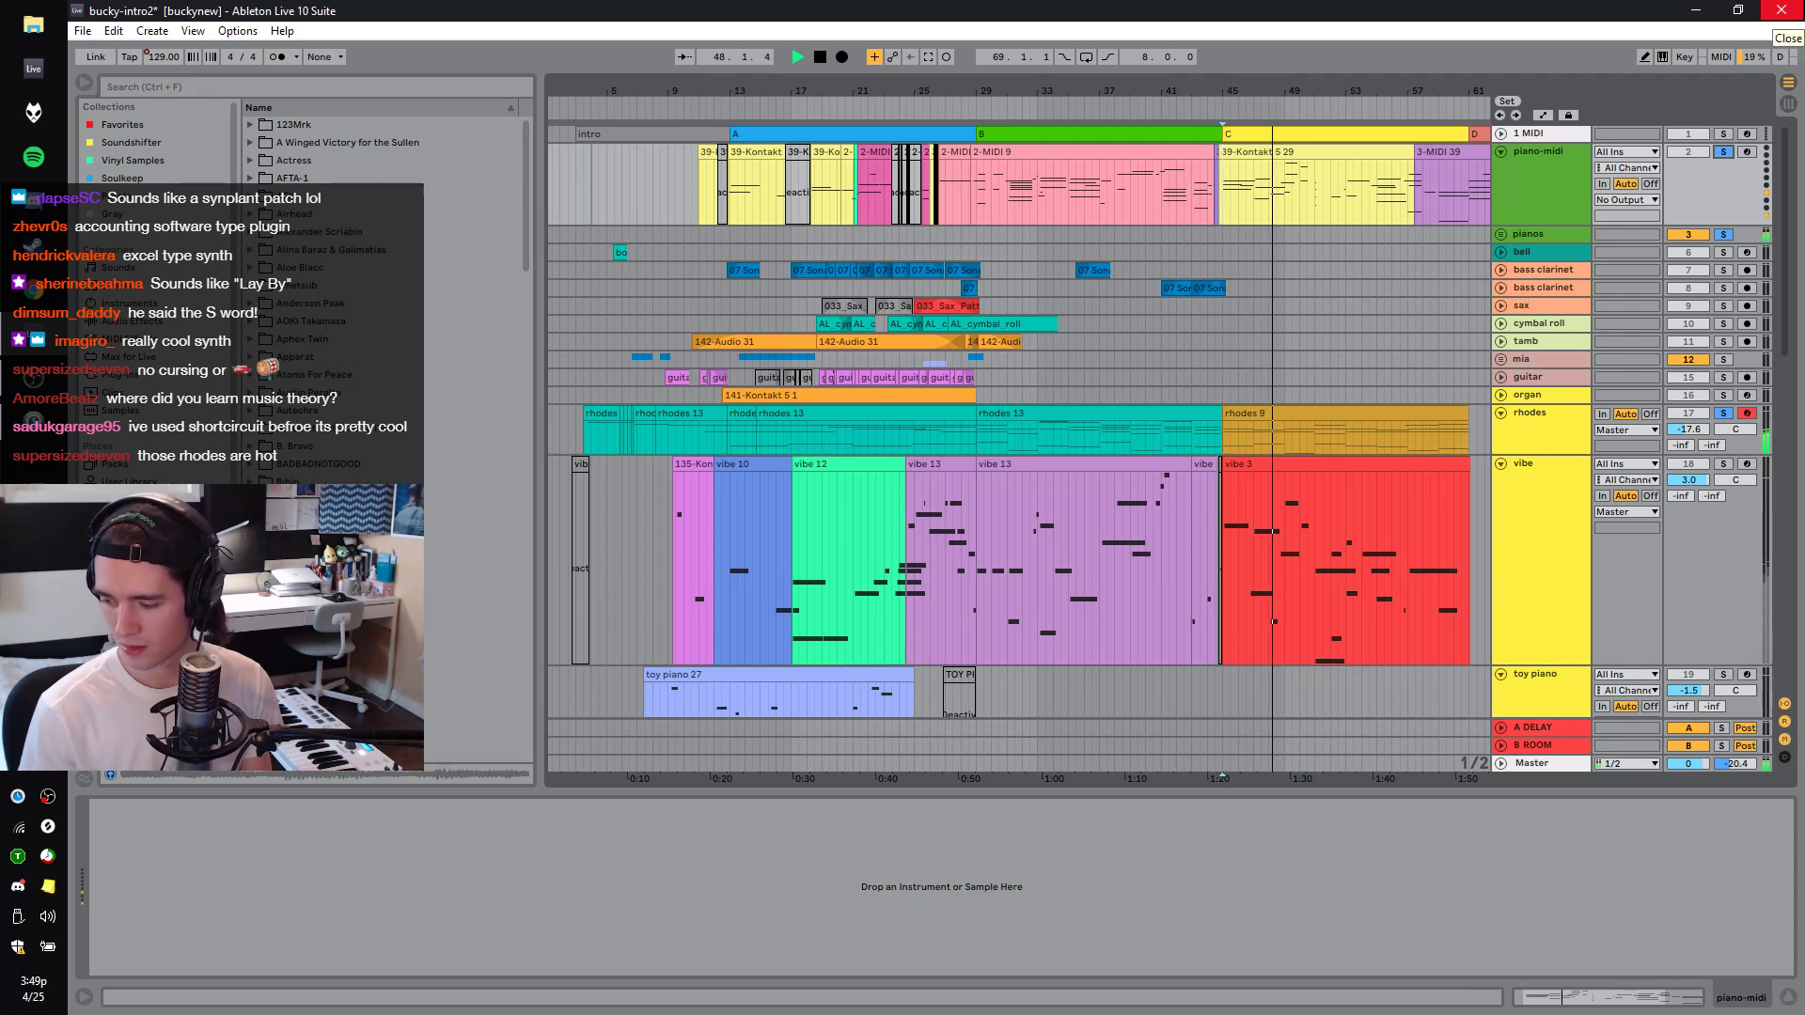
{"action": "left_click", "coordinate": [1723, 152]}
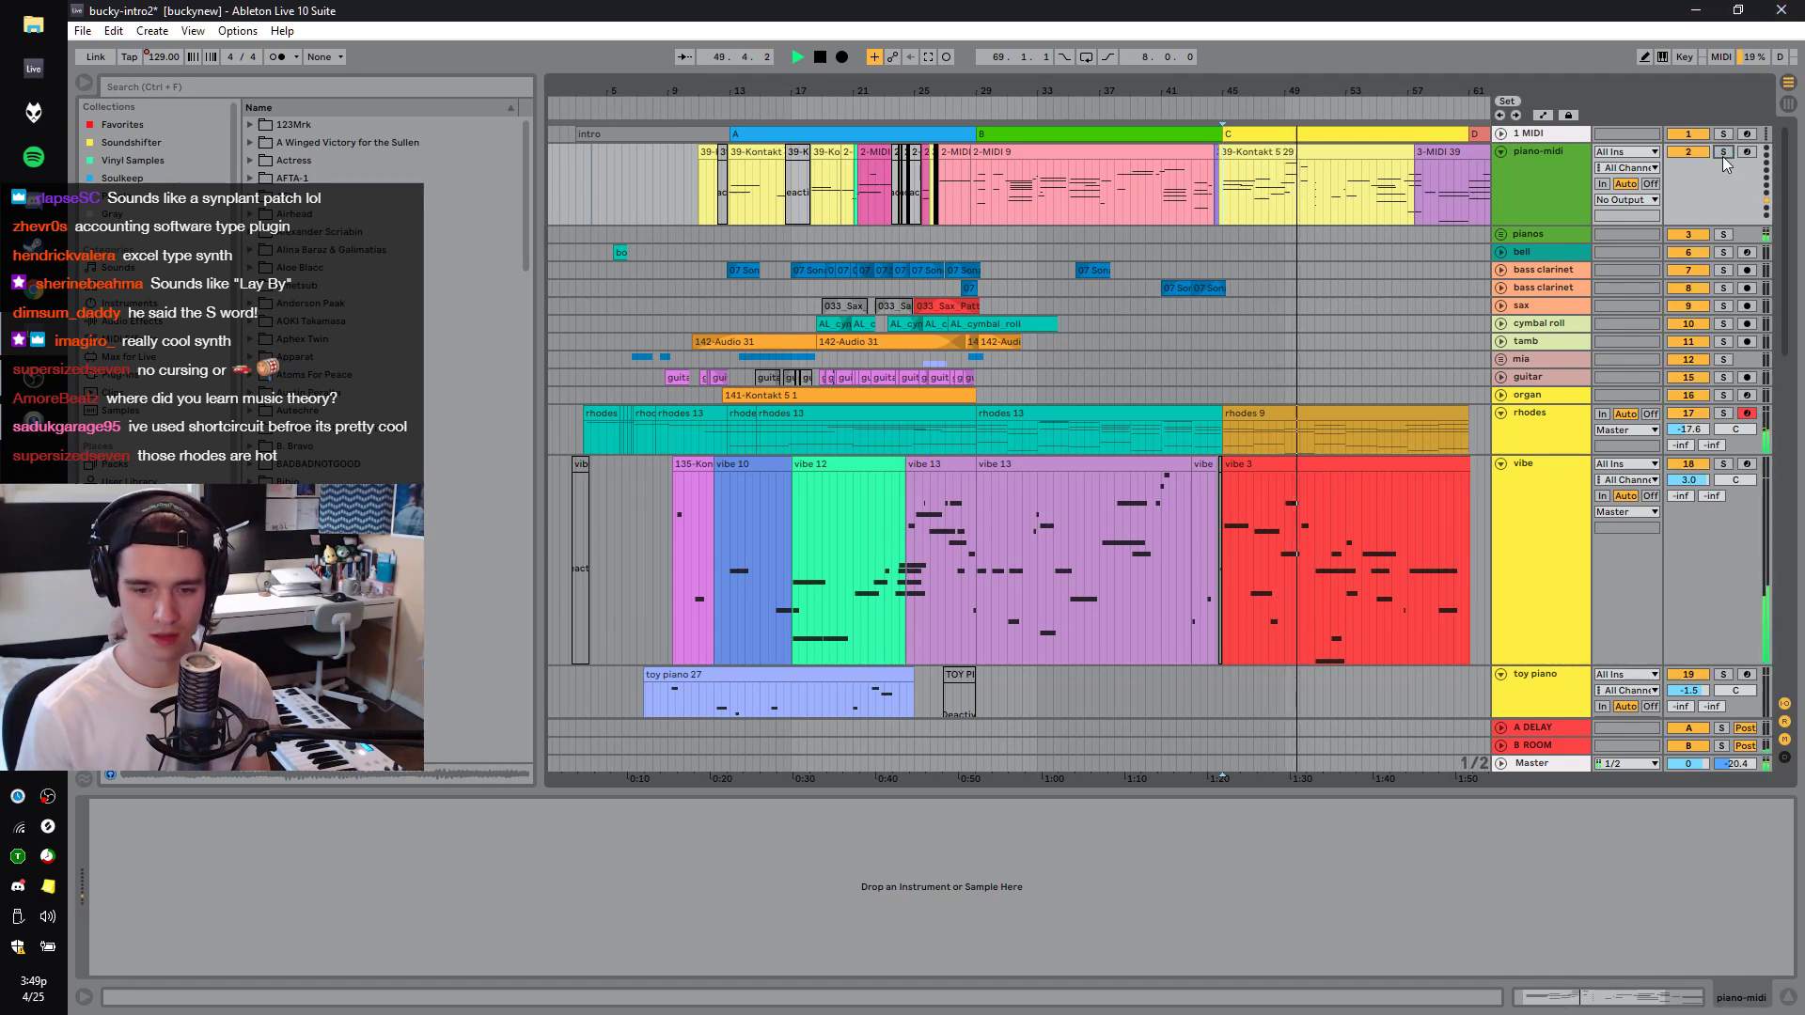
Solo and unfold the organ track, play its 141-Kontakt 5 1 clip from bar 13, and enlarge the track's height.
{"action": "left_click", "coordinate": [849, 398]}
{"action": "left_click", "coordinate": [1722, 395]}
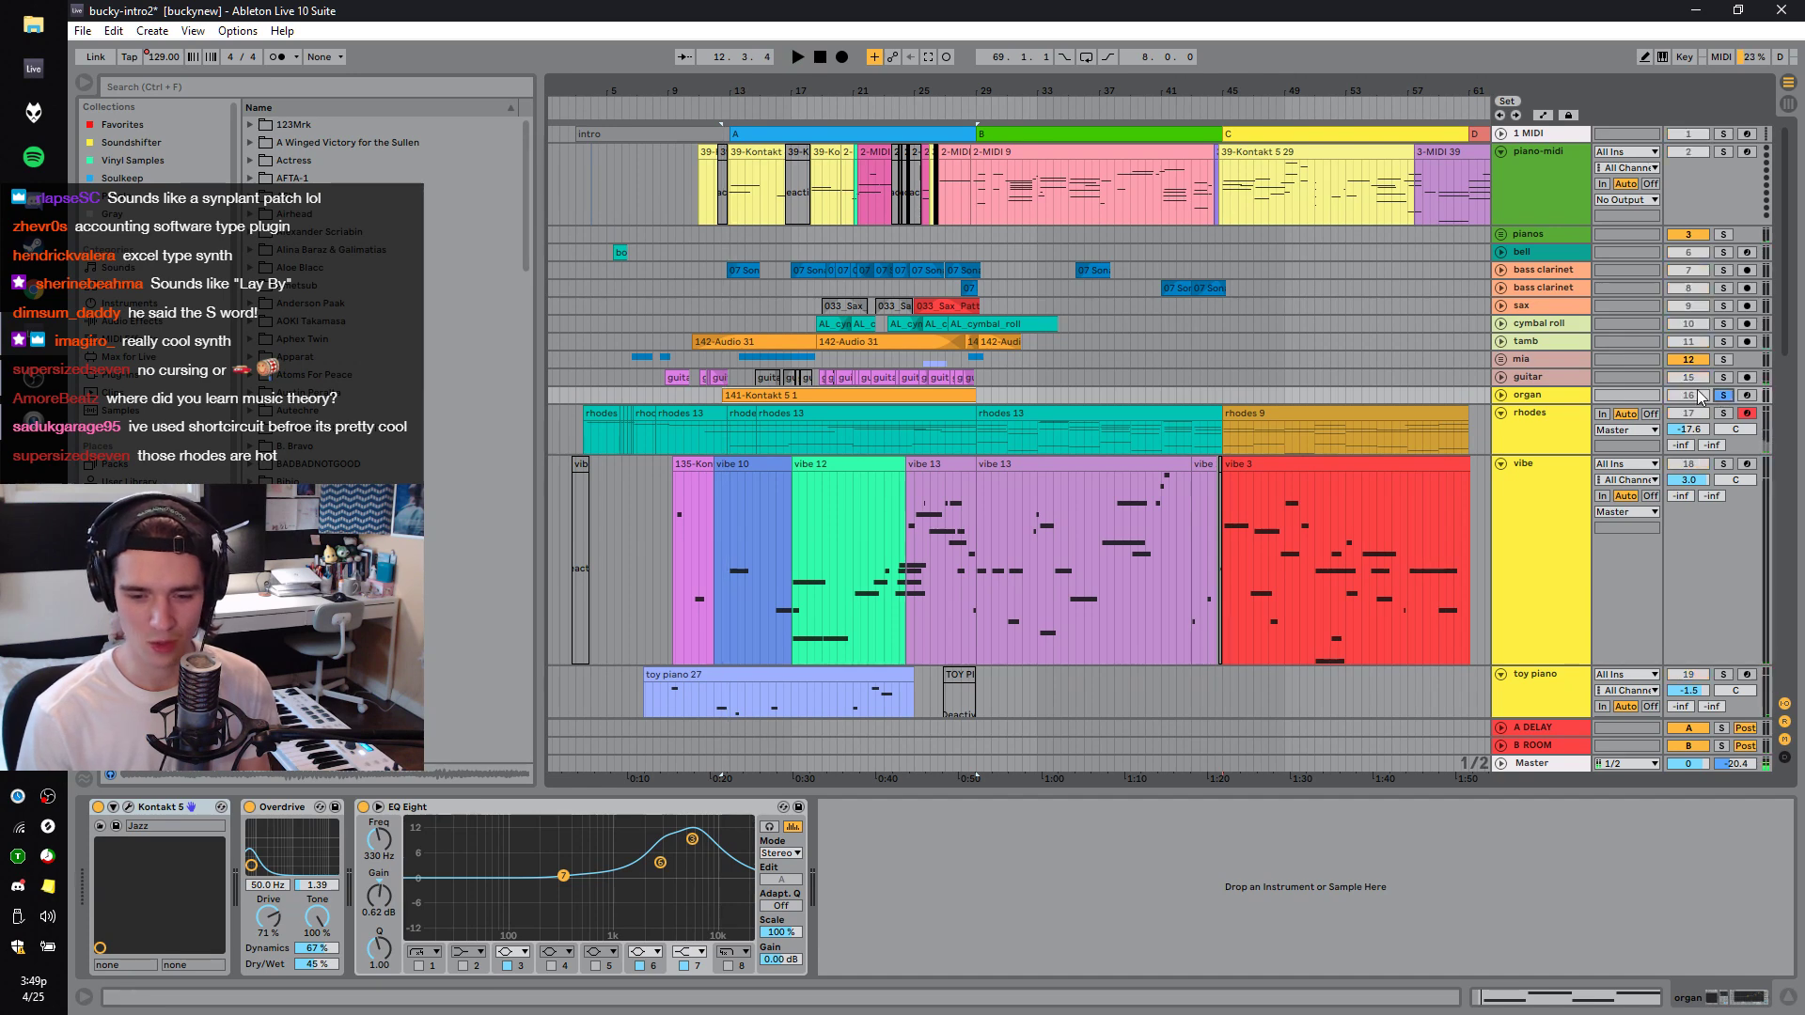
{"action": "left_click", "coordinate": [1502, 396]}
{"action": "key", "text": "space"}
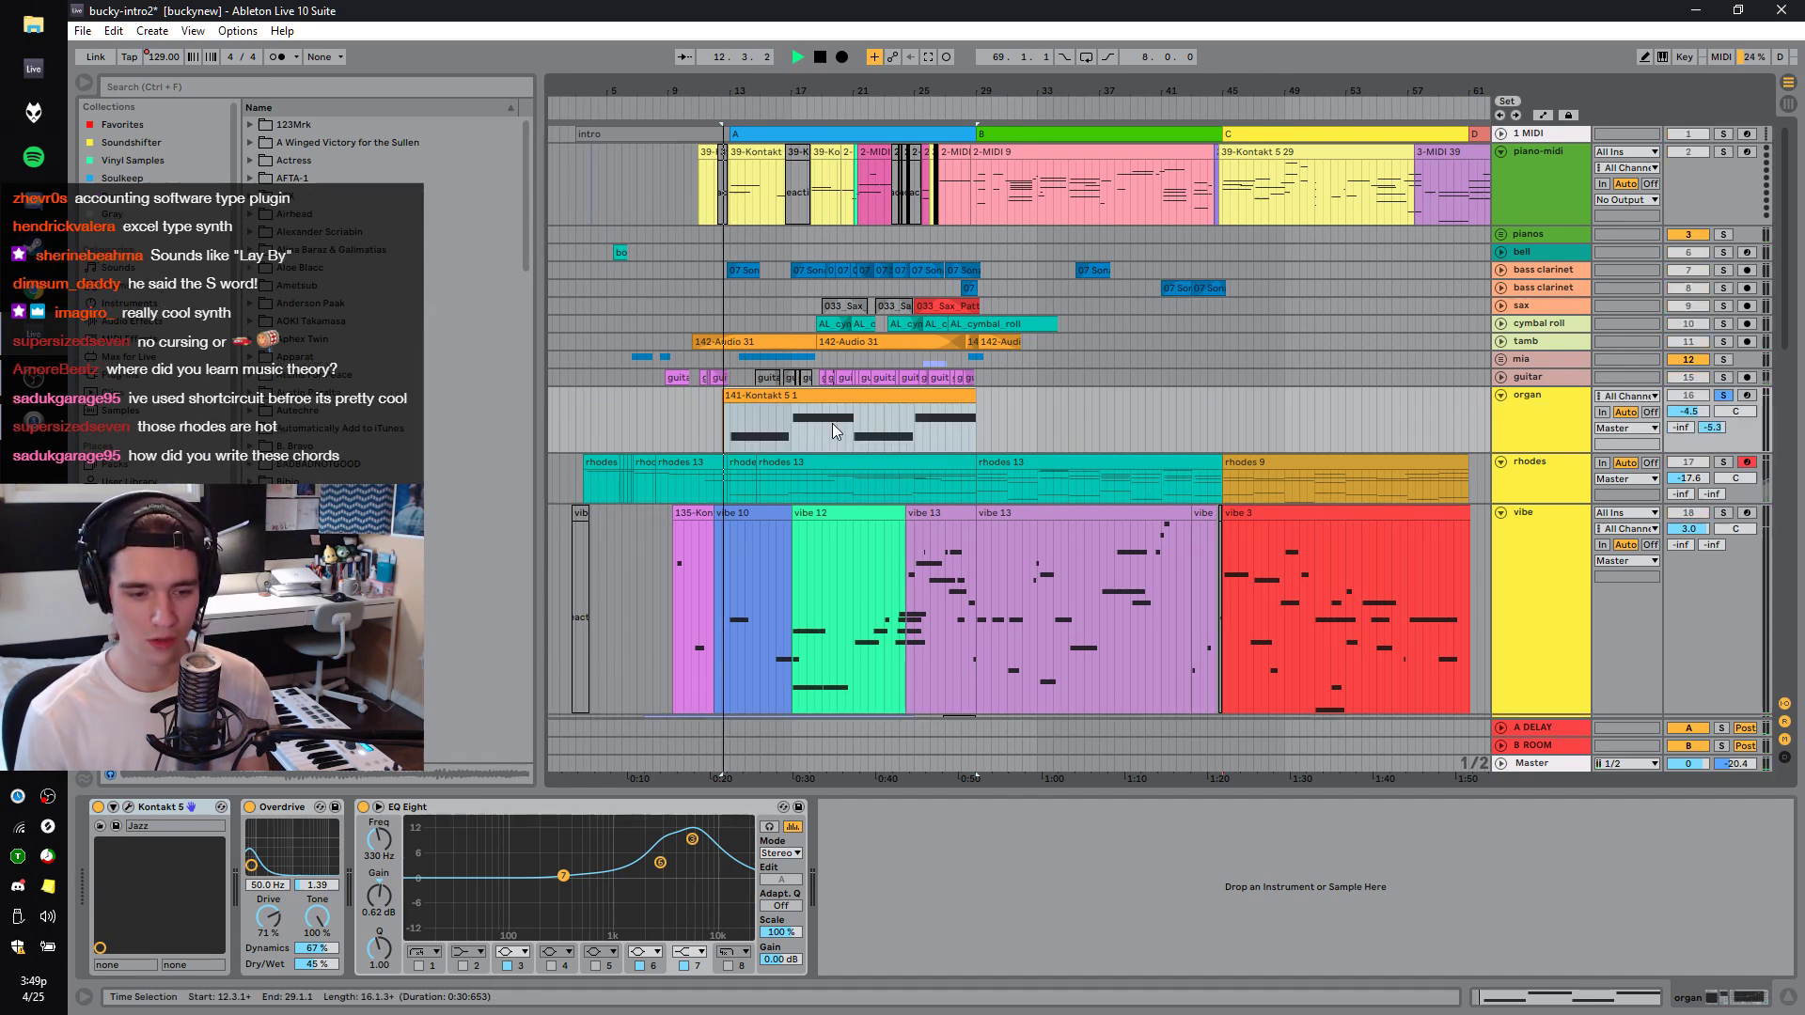
{"action": "left_click", "coordinate": [730, 438]}
{"action": "left_click_drag", "start_coordinate": [1560, 454], "coordinate": [1551, 719]}
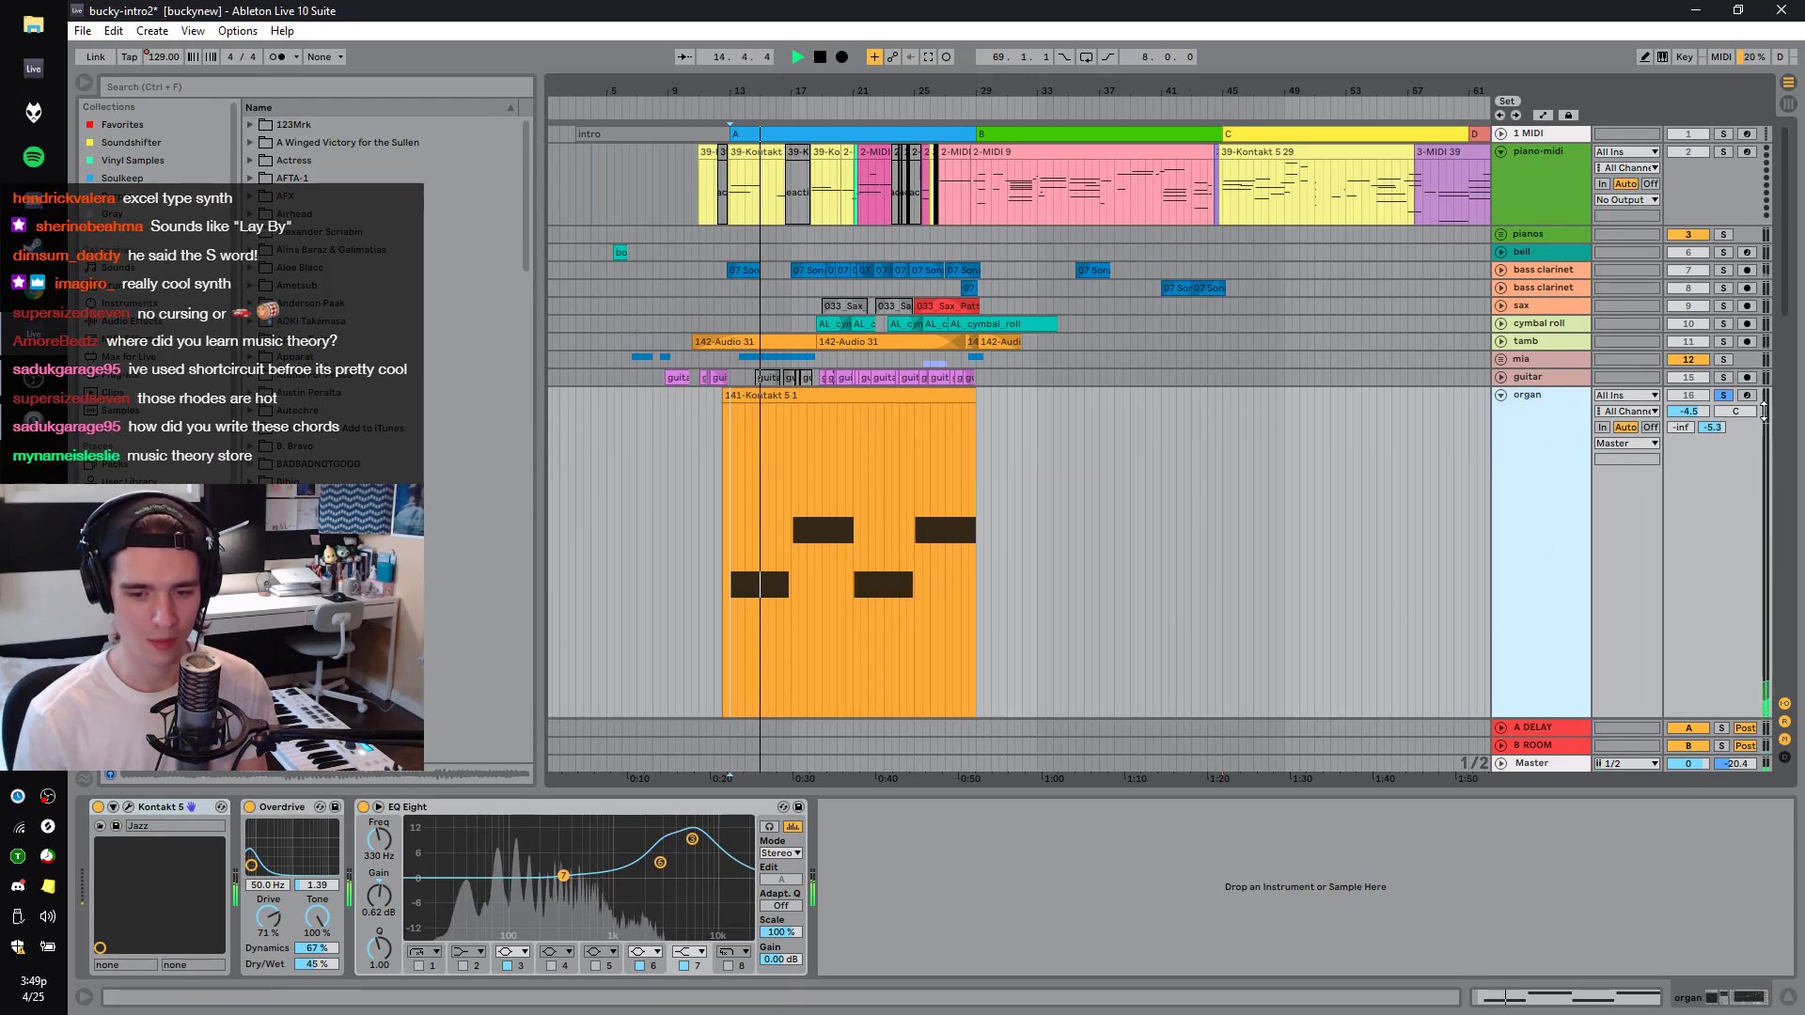
Audition the organ at 6.0 dB, unsolo it to hear it in the full mix, and return its volume to -4.5 dB.
{"action": "left_click_drag", "start_coordinate": [1693, 414], "coordinate": [1693, 367]}
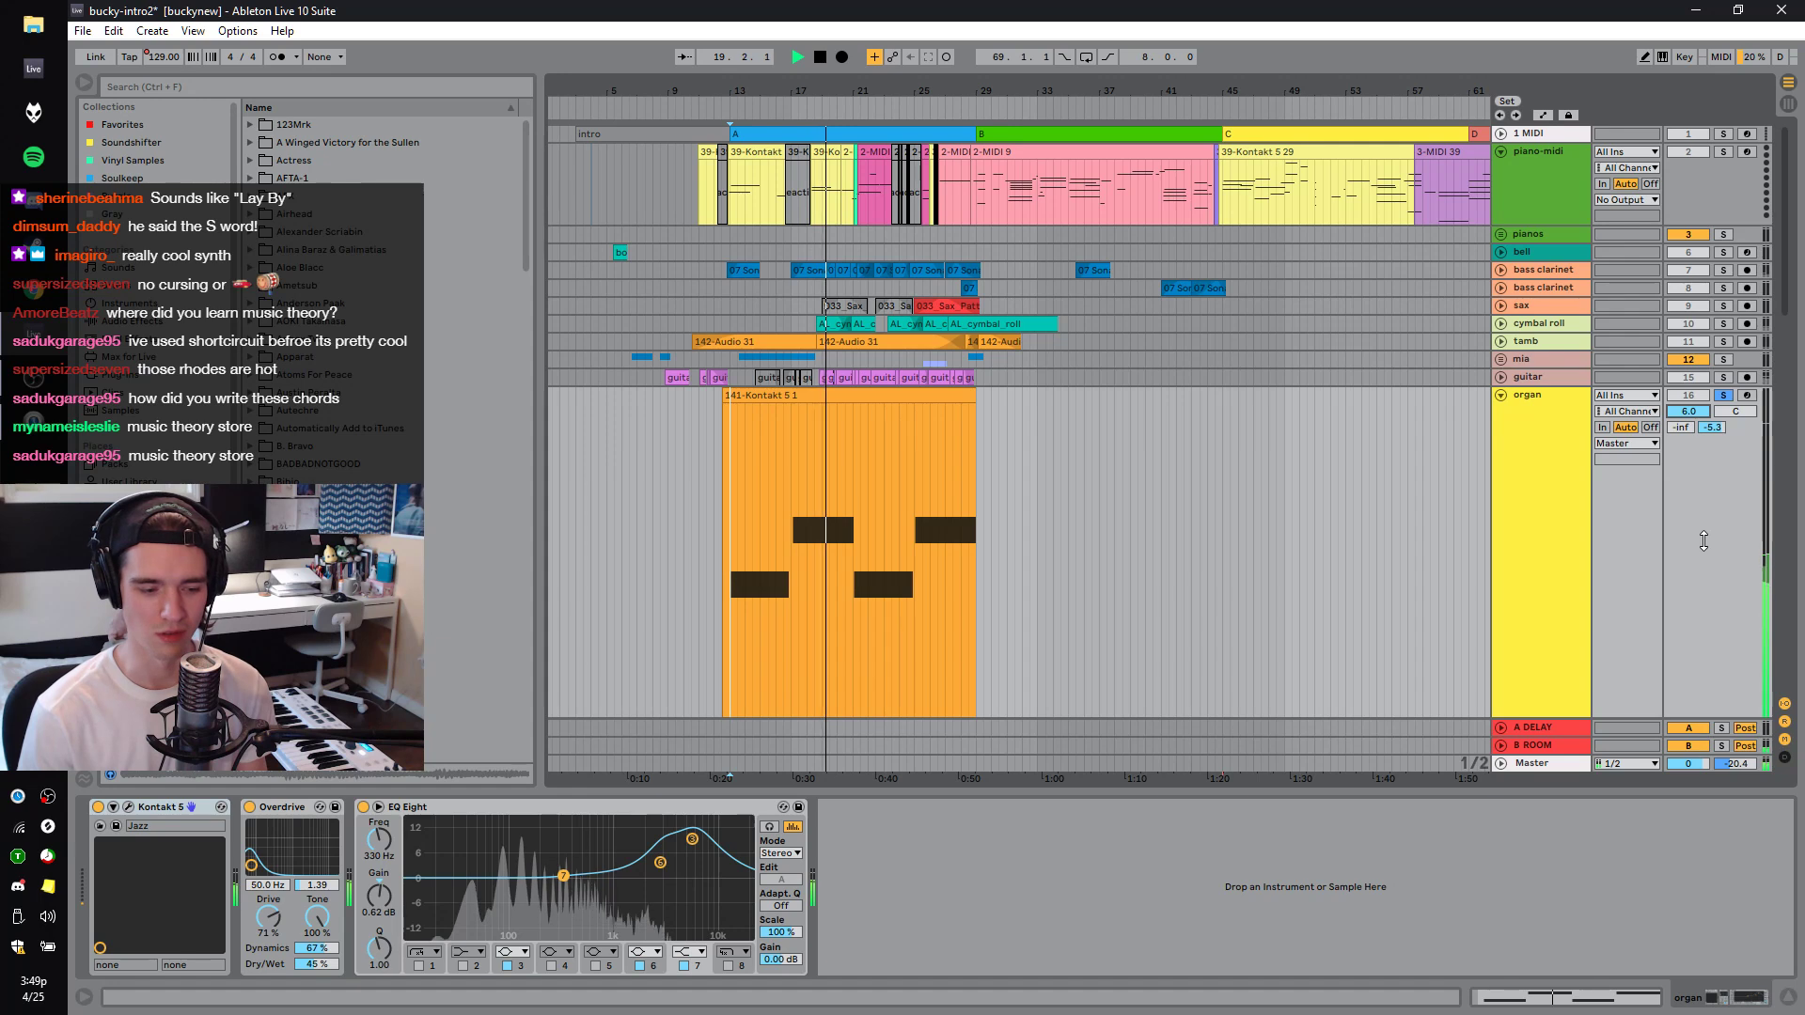
{"action": "key", "text": "space"}
{"action": "left_click", "coordinate": [1723, 394]}
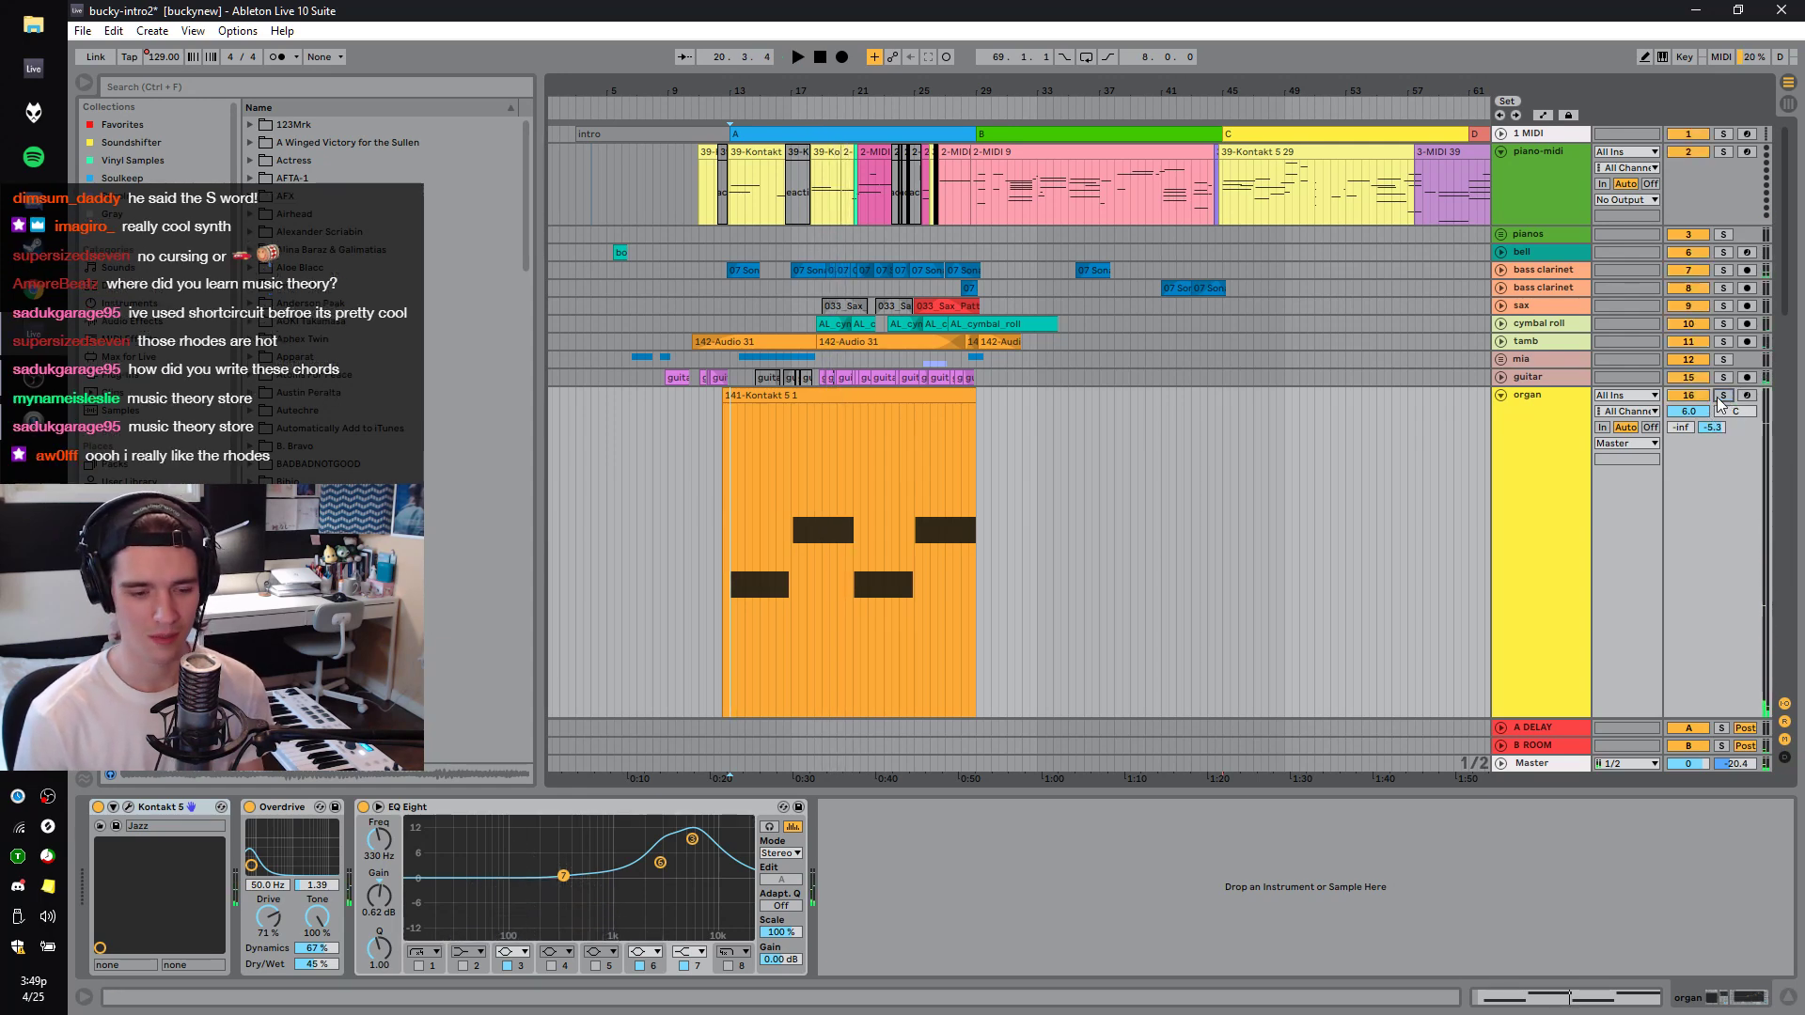
{"action": "key", "text": "space"}
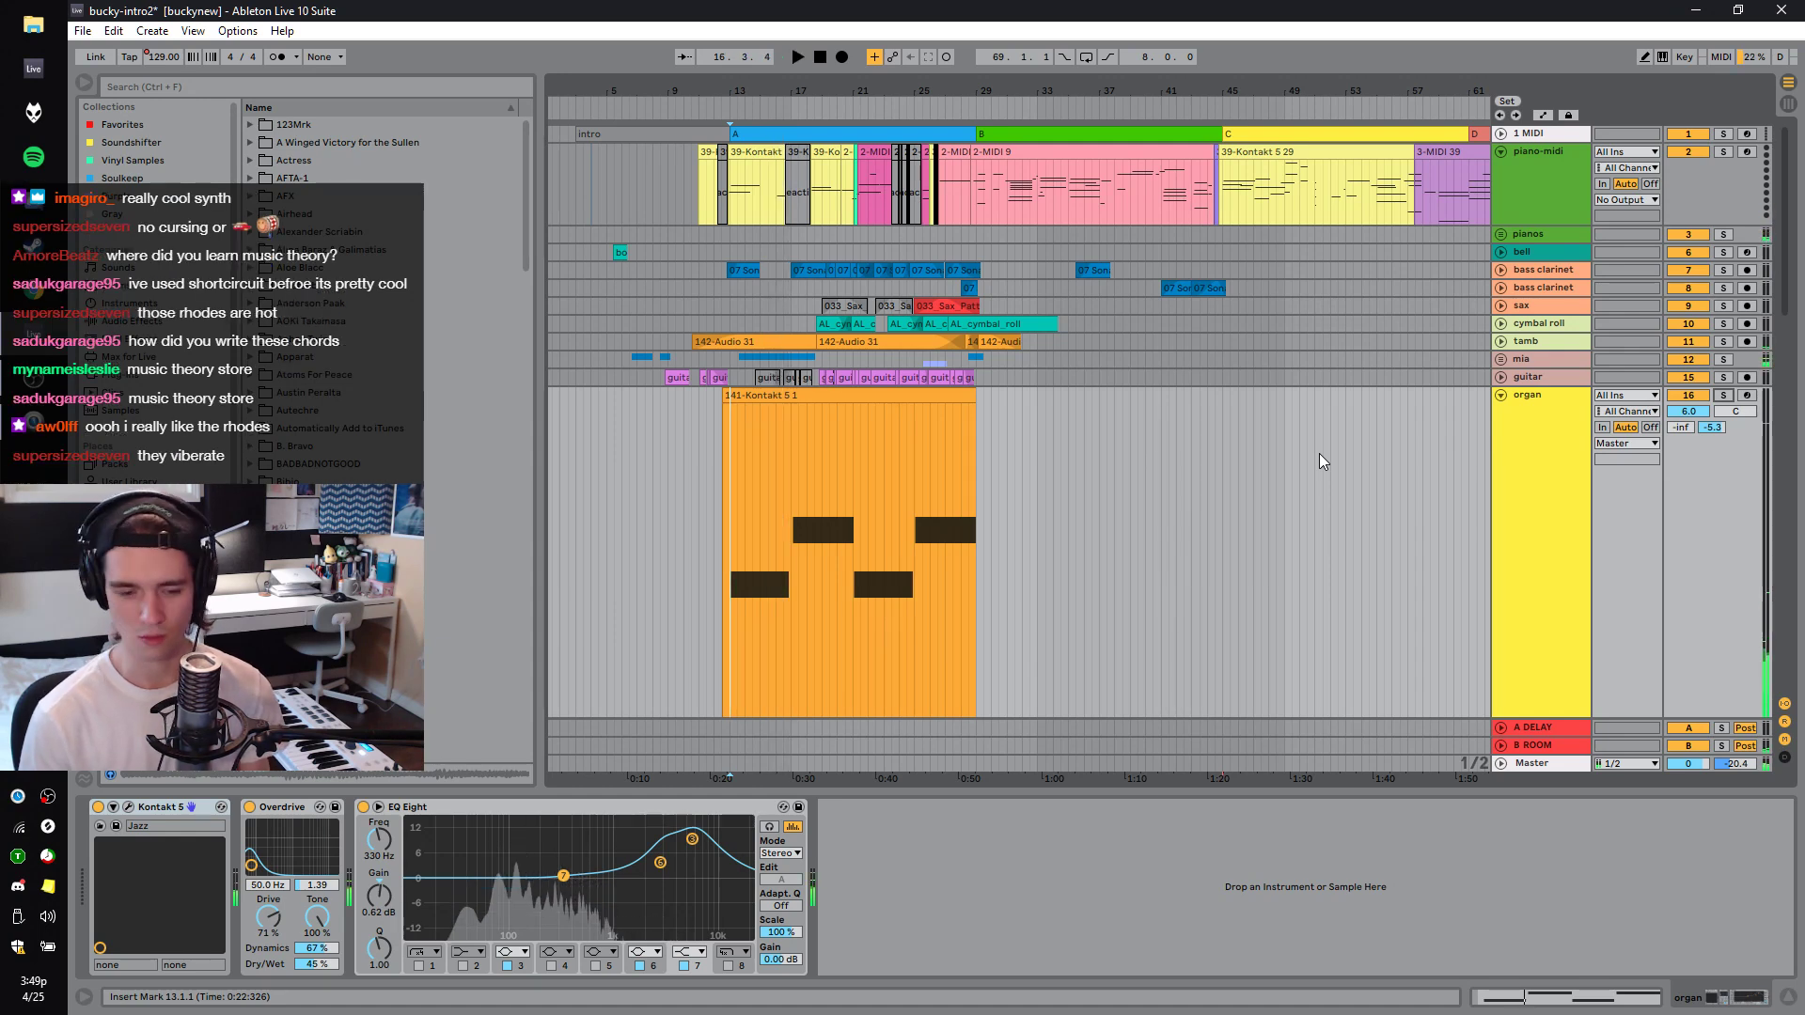
{"action": "key", "text": "space"}
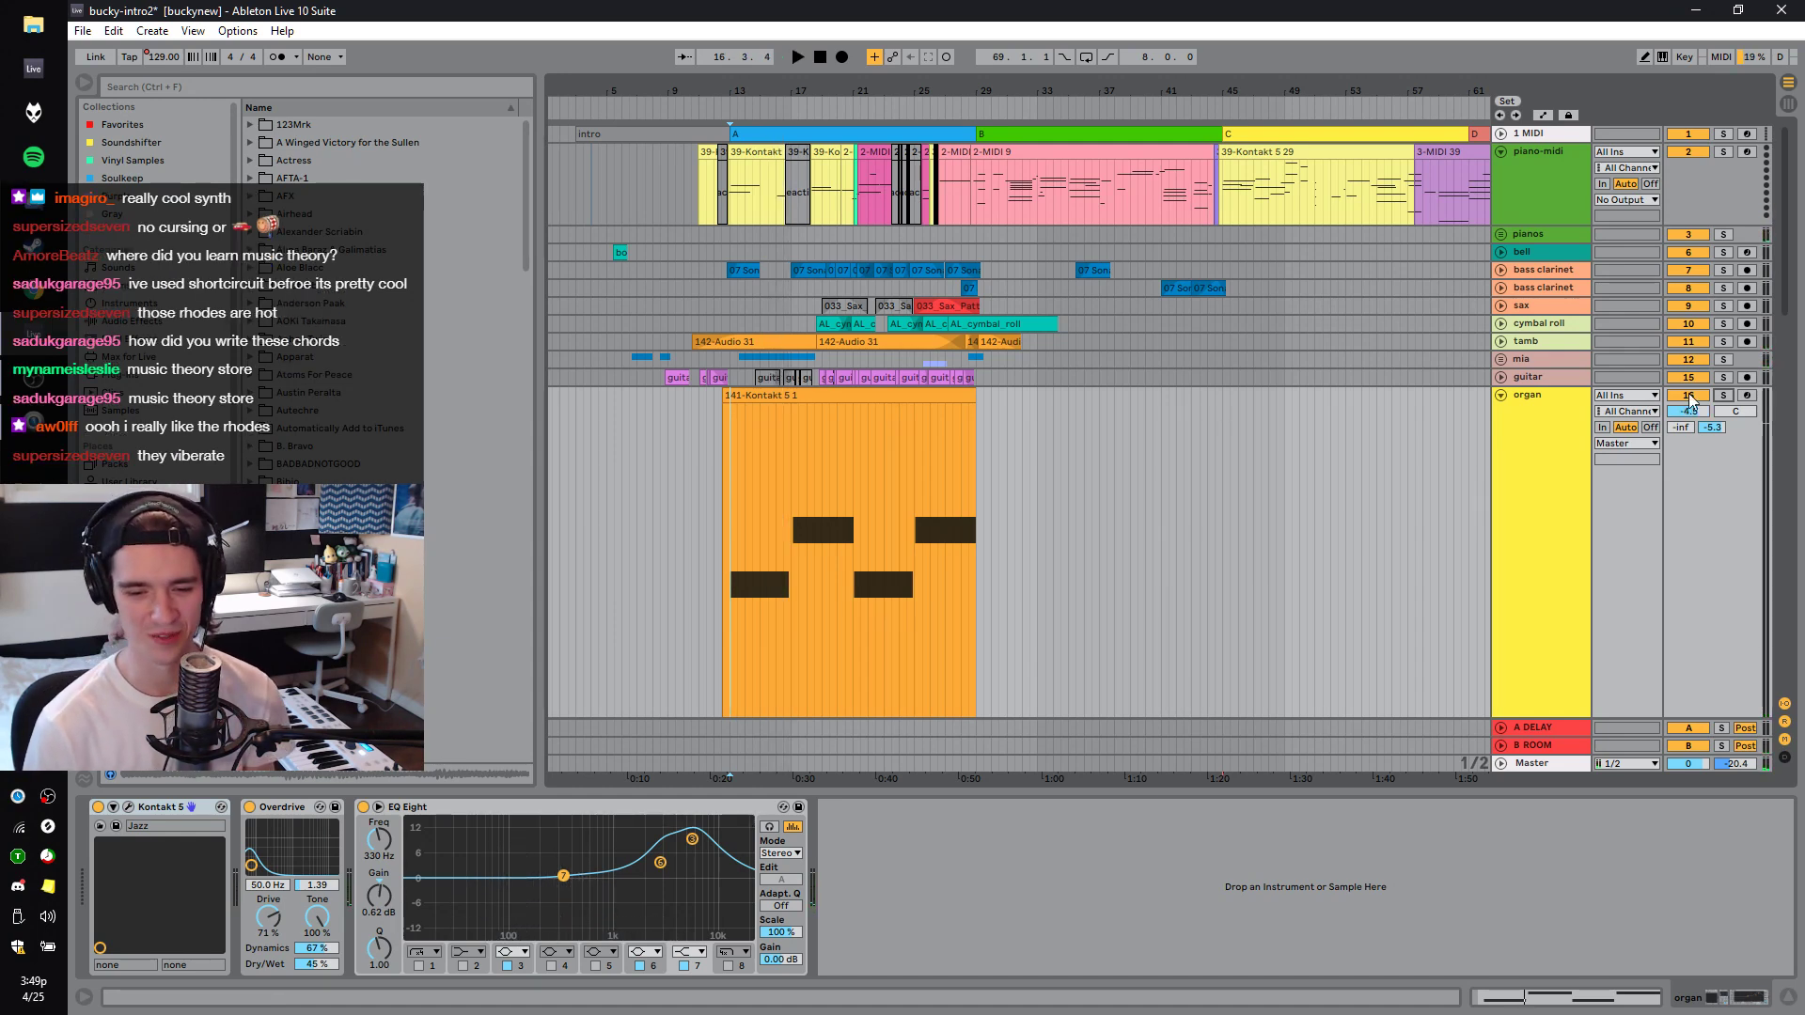
Solo the guitar track, play it from 19.3.1, and unfold and enlarge its clips for a closer view.
{"action": "key", "text": "space"}
{"action": "left_click", "coordinate": [829, 425]}
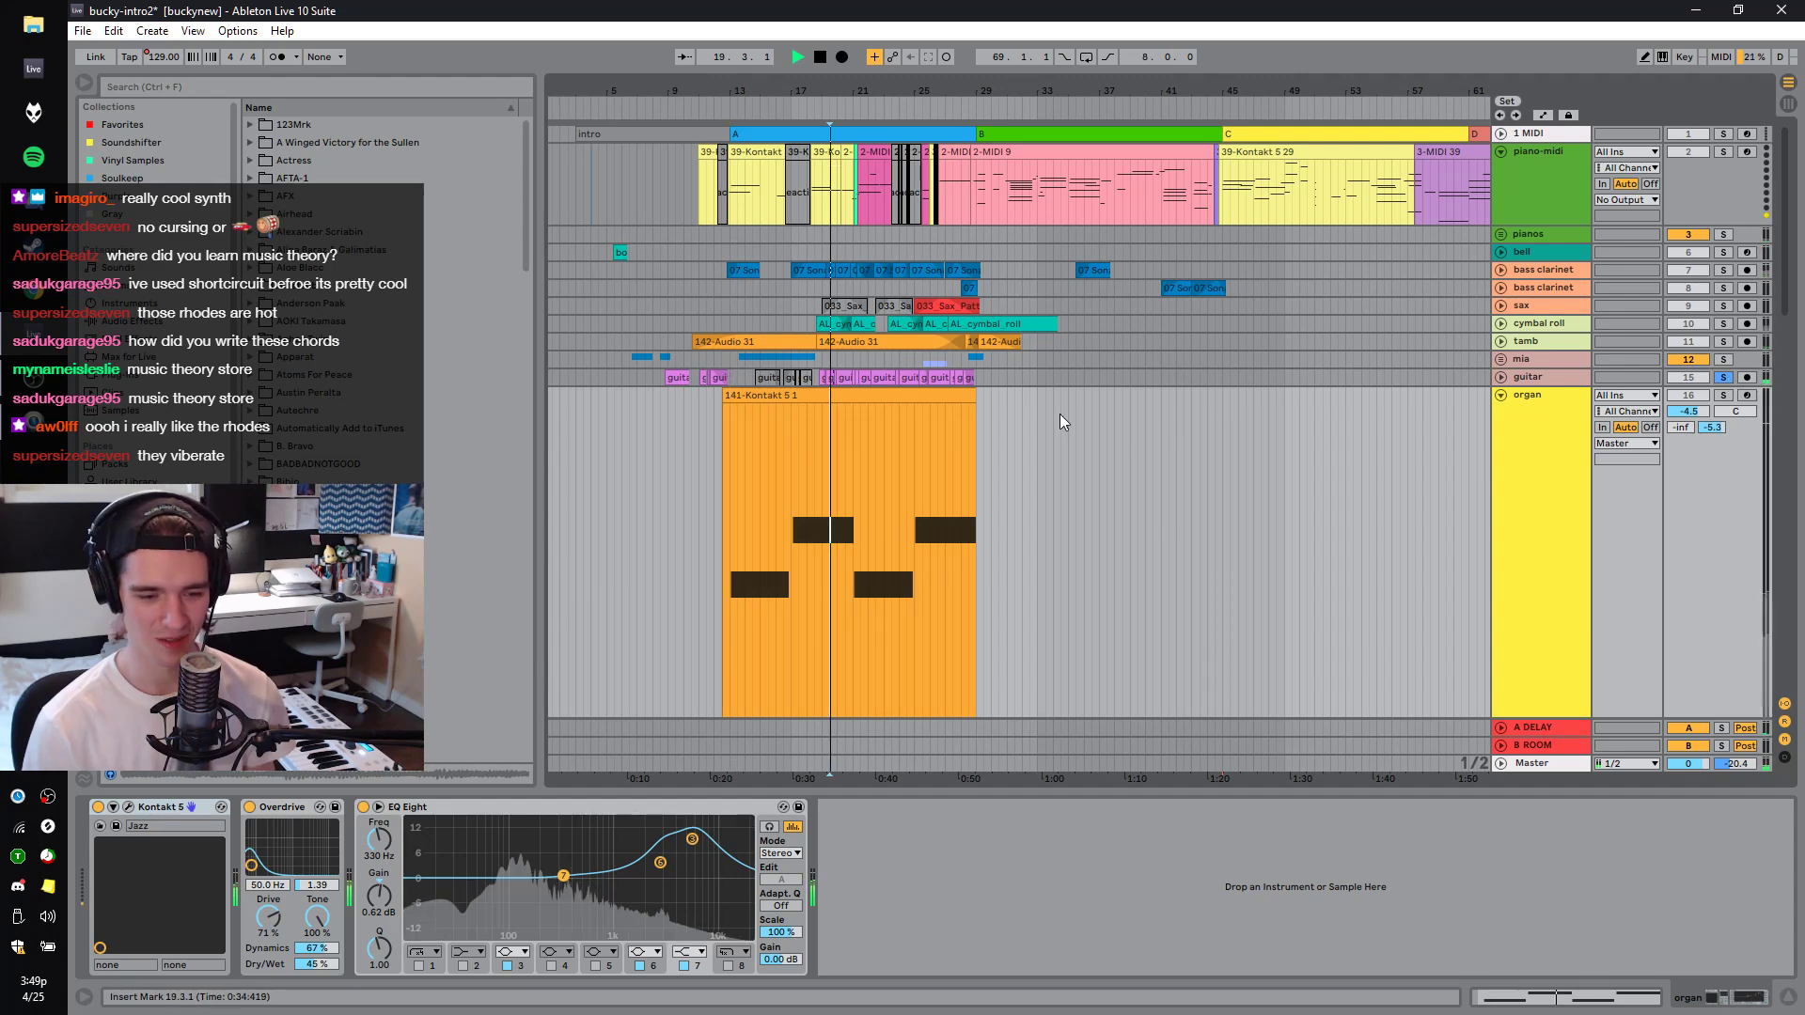
{"action": "key", "text": "Delete"}
{"action": "left_click_drag", "start_coordinate": [837, 91], "coordinate": [749, 235]}
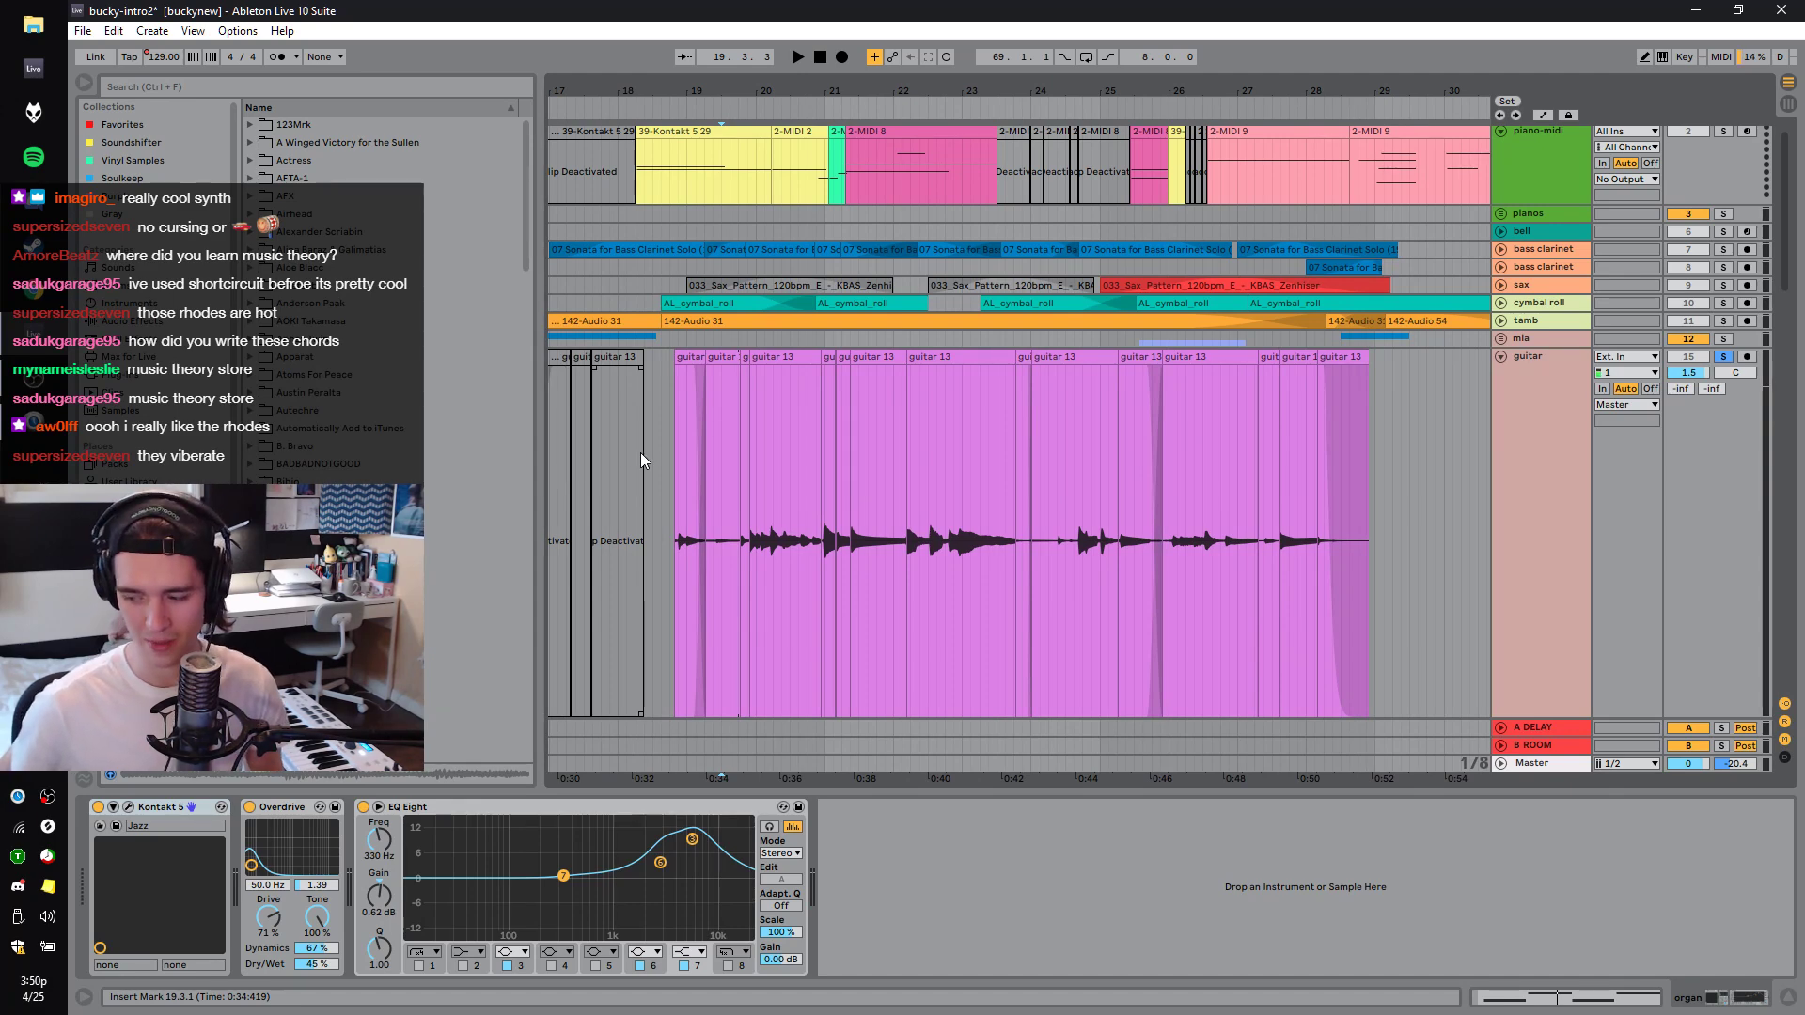
Audition the guitar from the first active guitar 13 clip before bar 19 and again from about bar 20.
{"action": "left_click", "coordinate": [678, 476]}
{"action": "key", "text": "space"}
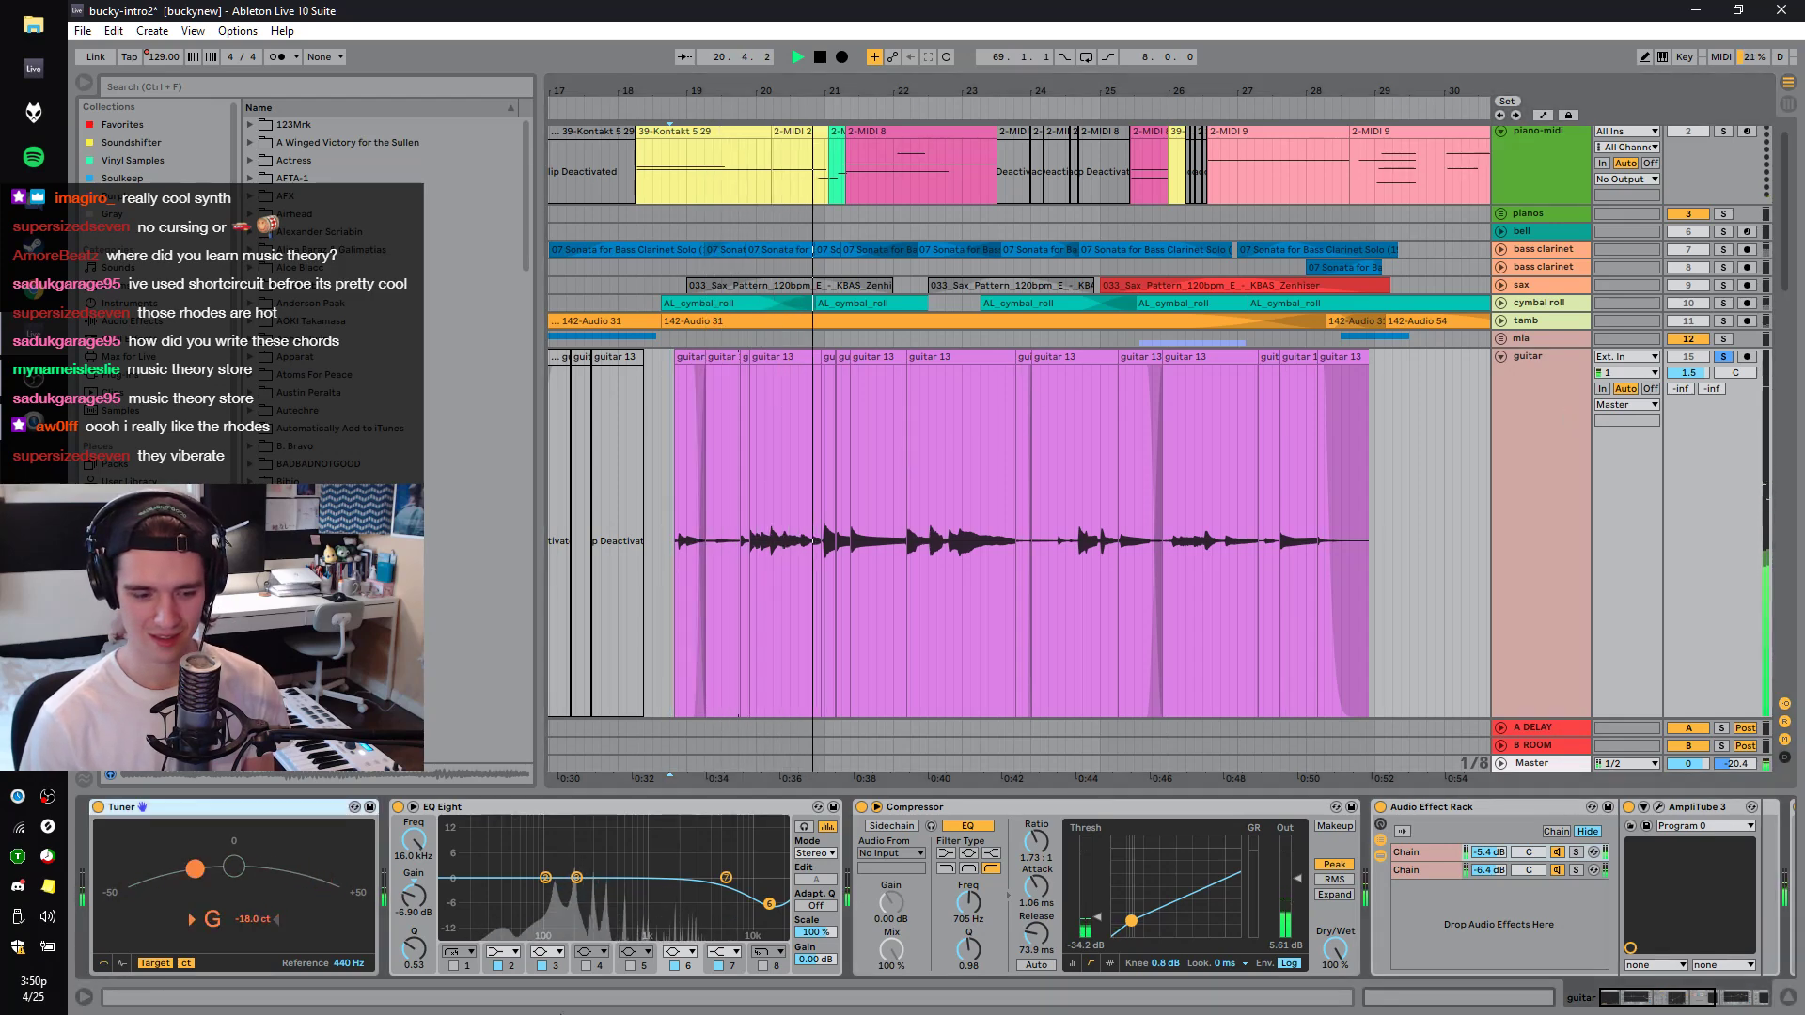
{"action": "key", "text": "space"}
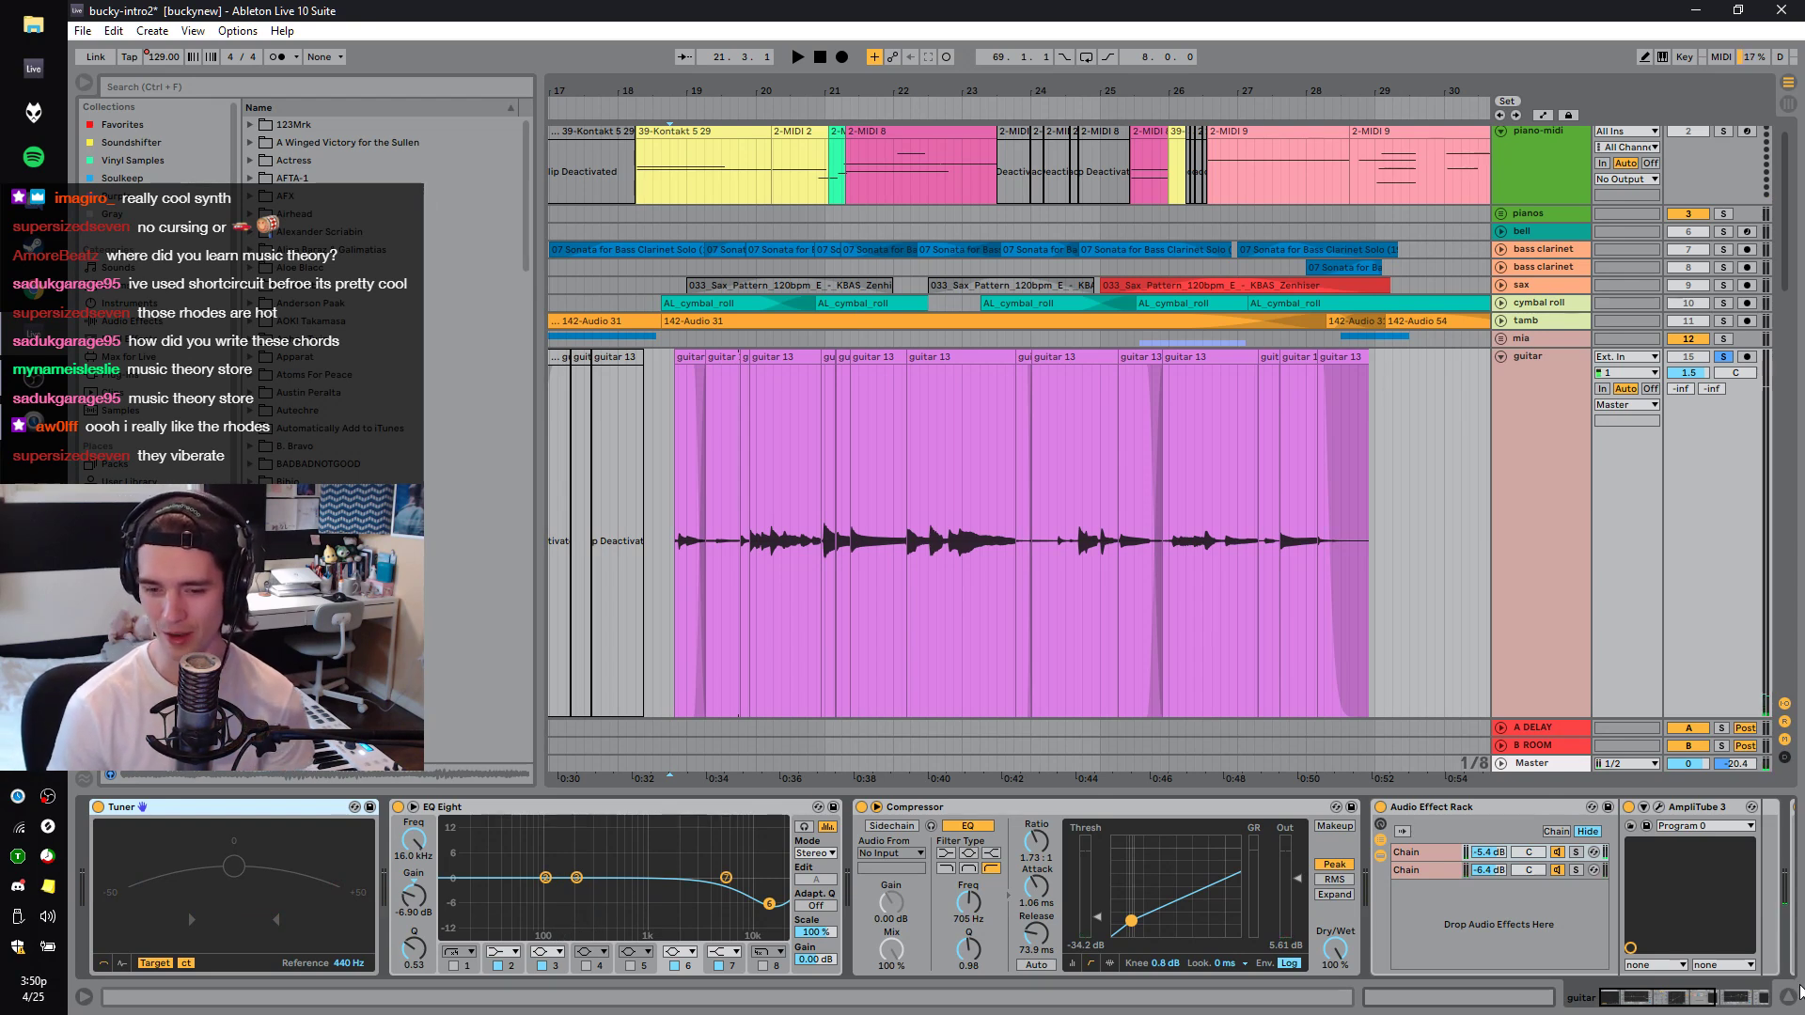
{"action": "key", "text": "space"}
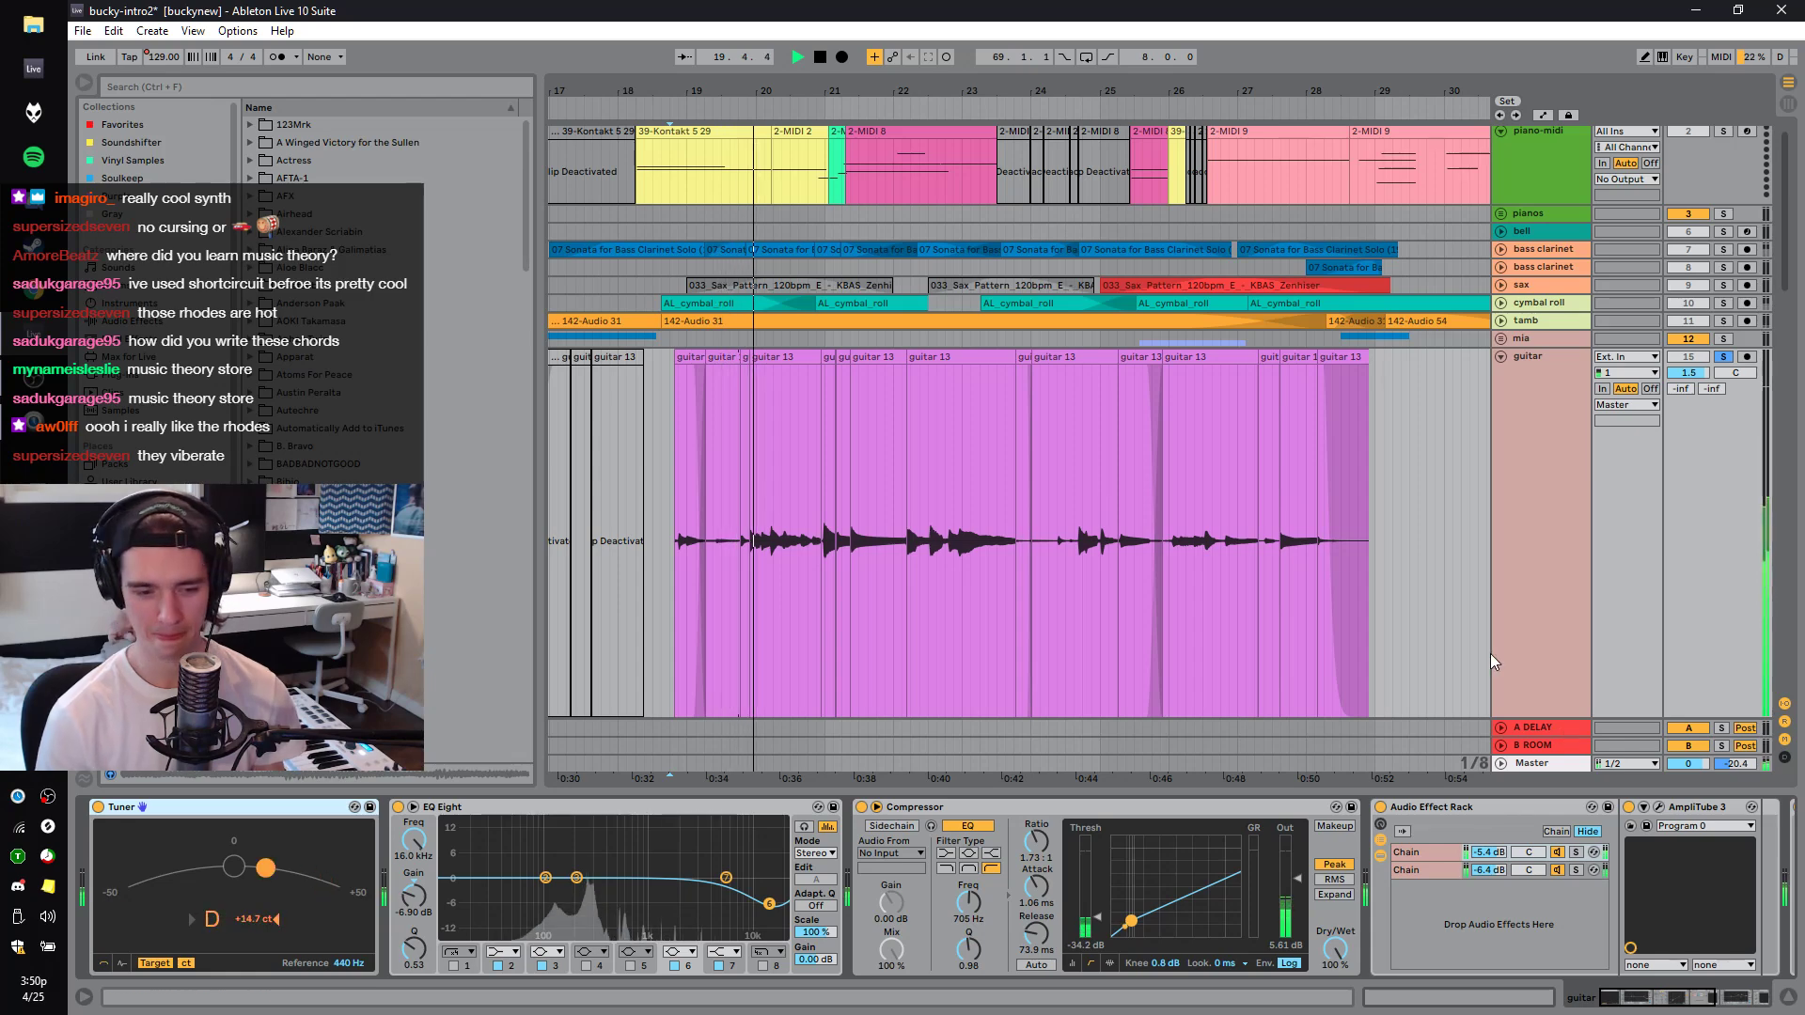
{"action": "left_click", "coordinate": [761, 556]}
{"action": "key", "text": "space"}
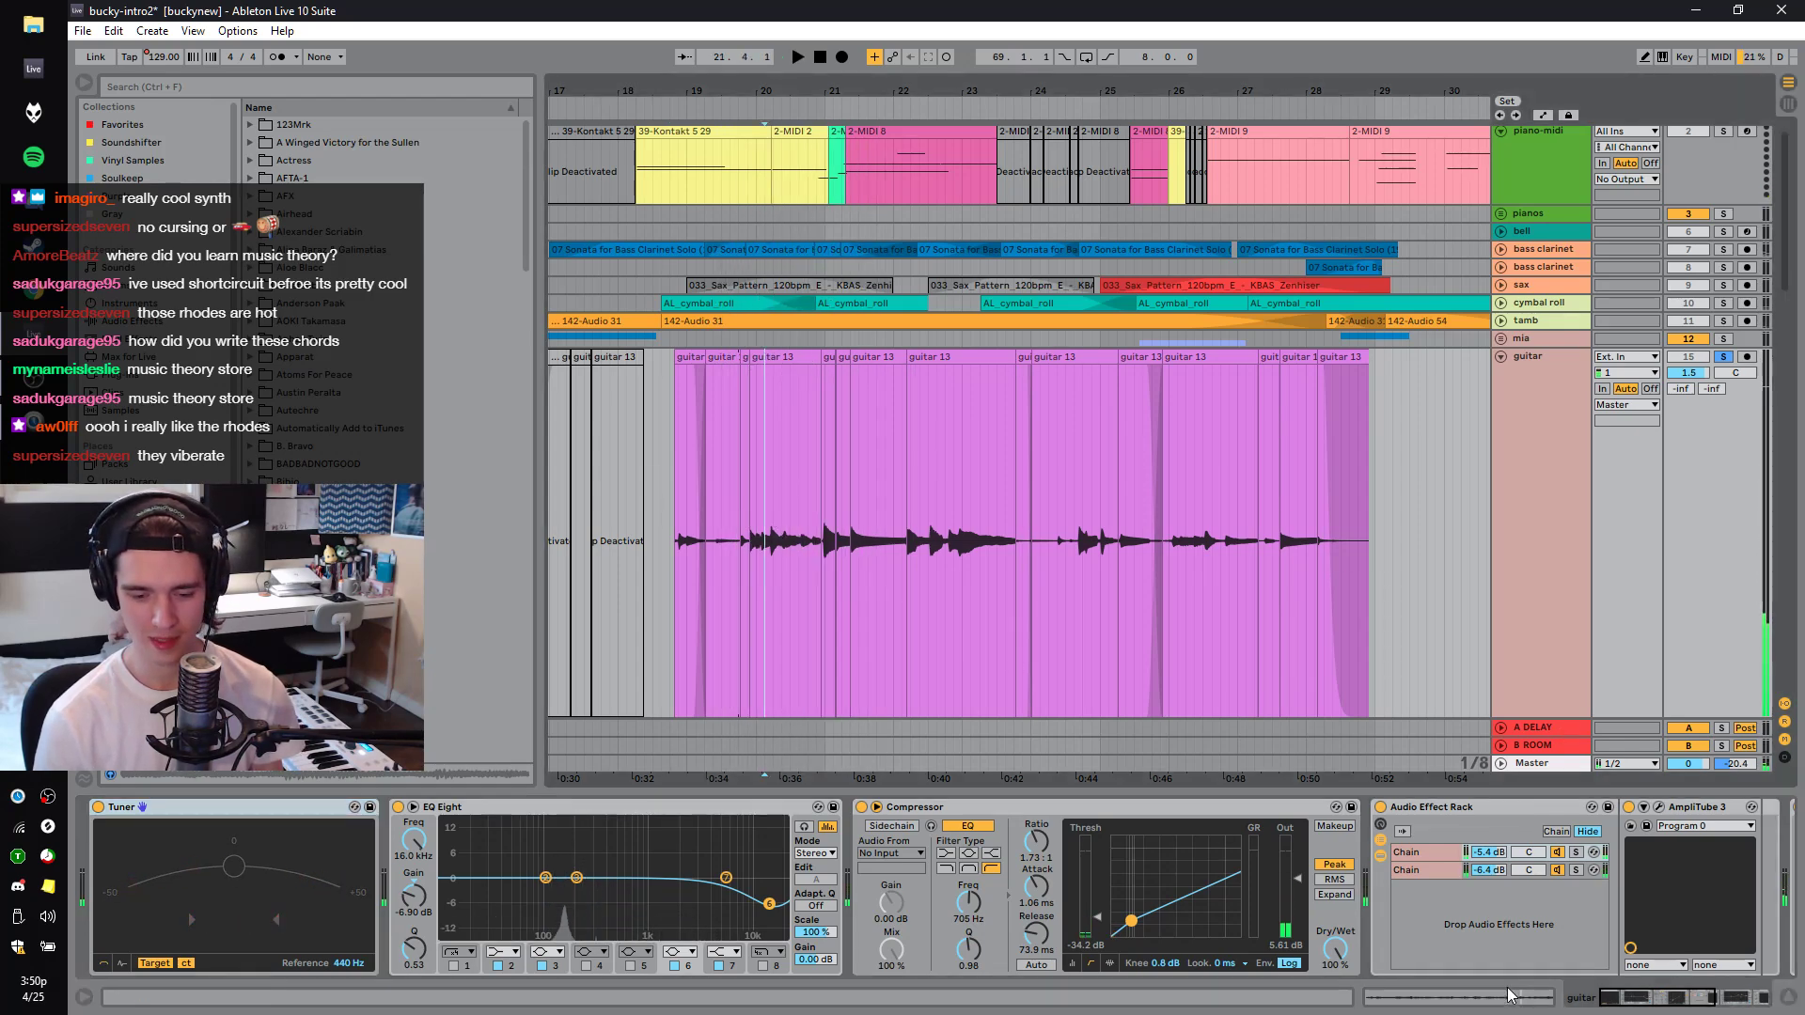
Turn off the guitar track's Audio Effect Rack and play the guitar without it, including from 22.1.3.
{"action": "scroll", "coordinate": [1163, 827], "scroll_direction": "down", "scroll_amount": 5}
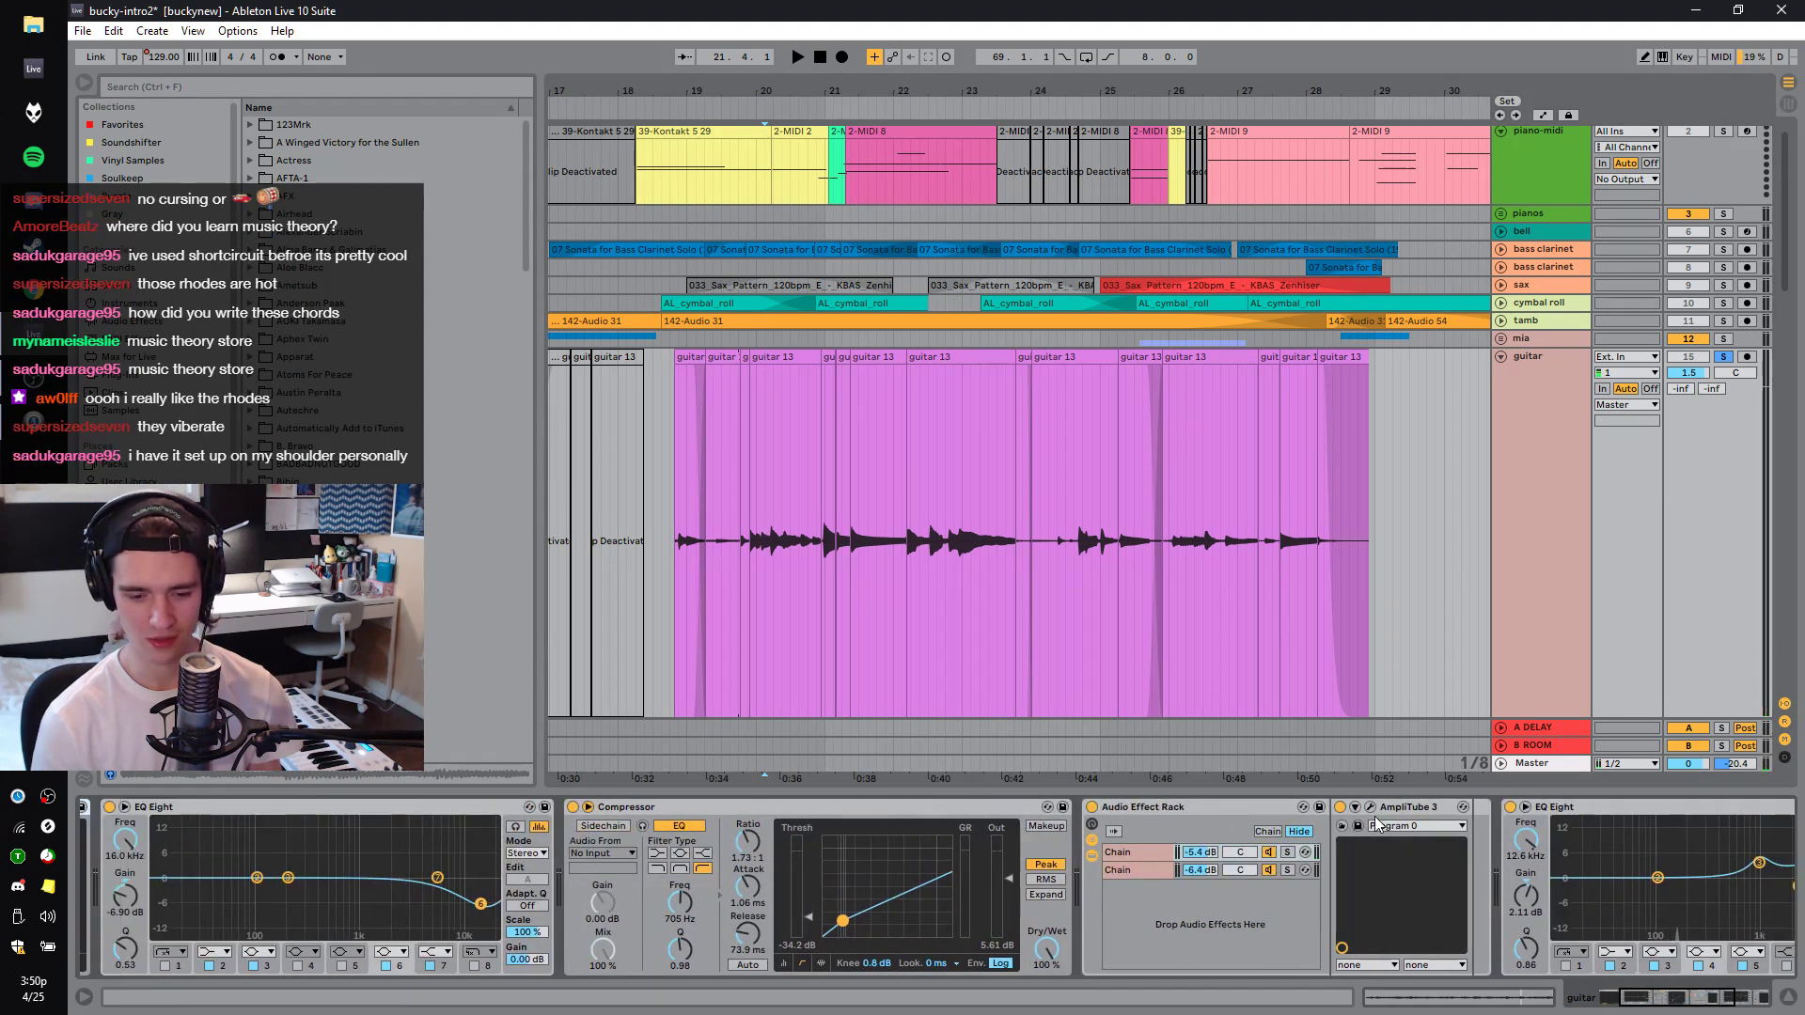
{"action": "left_click", "coordinate": [1091, 808]}
{"action": "key", "text": "space"}
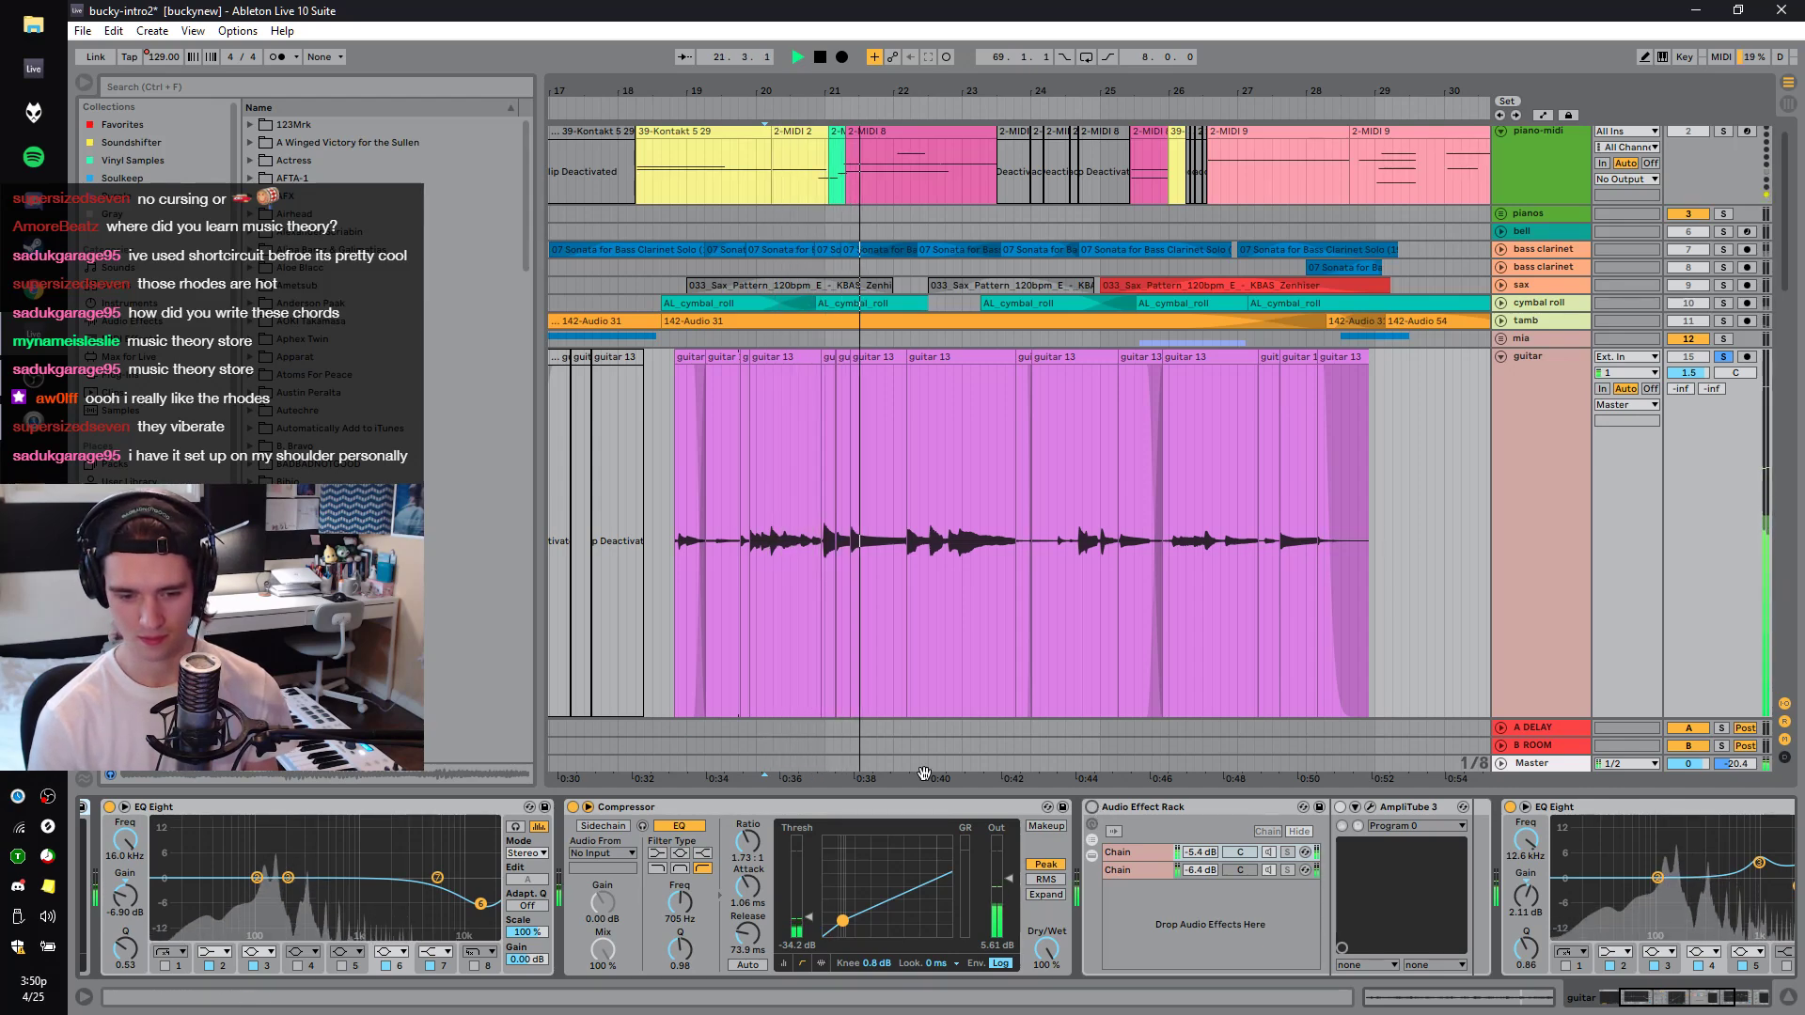
{"action": "left_click", "coordinate": [905, 600]}
{"action": "key", "text": "space"}
{"action": "key", "text": "space"}
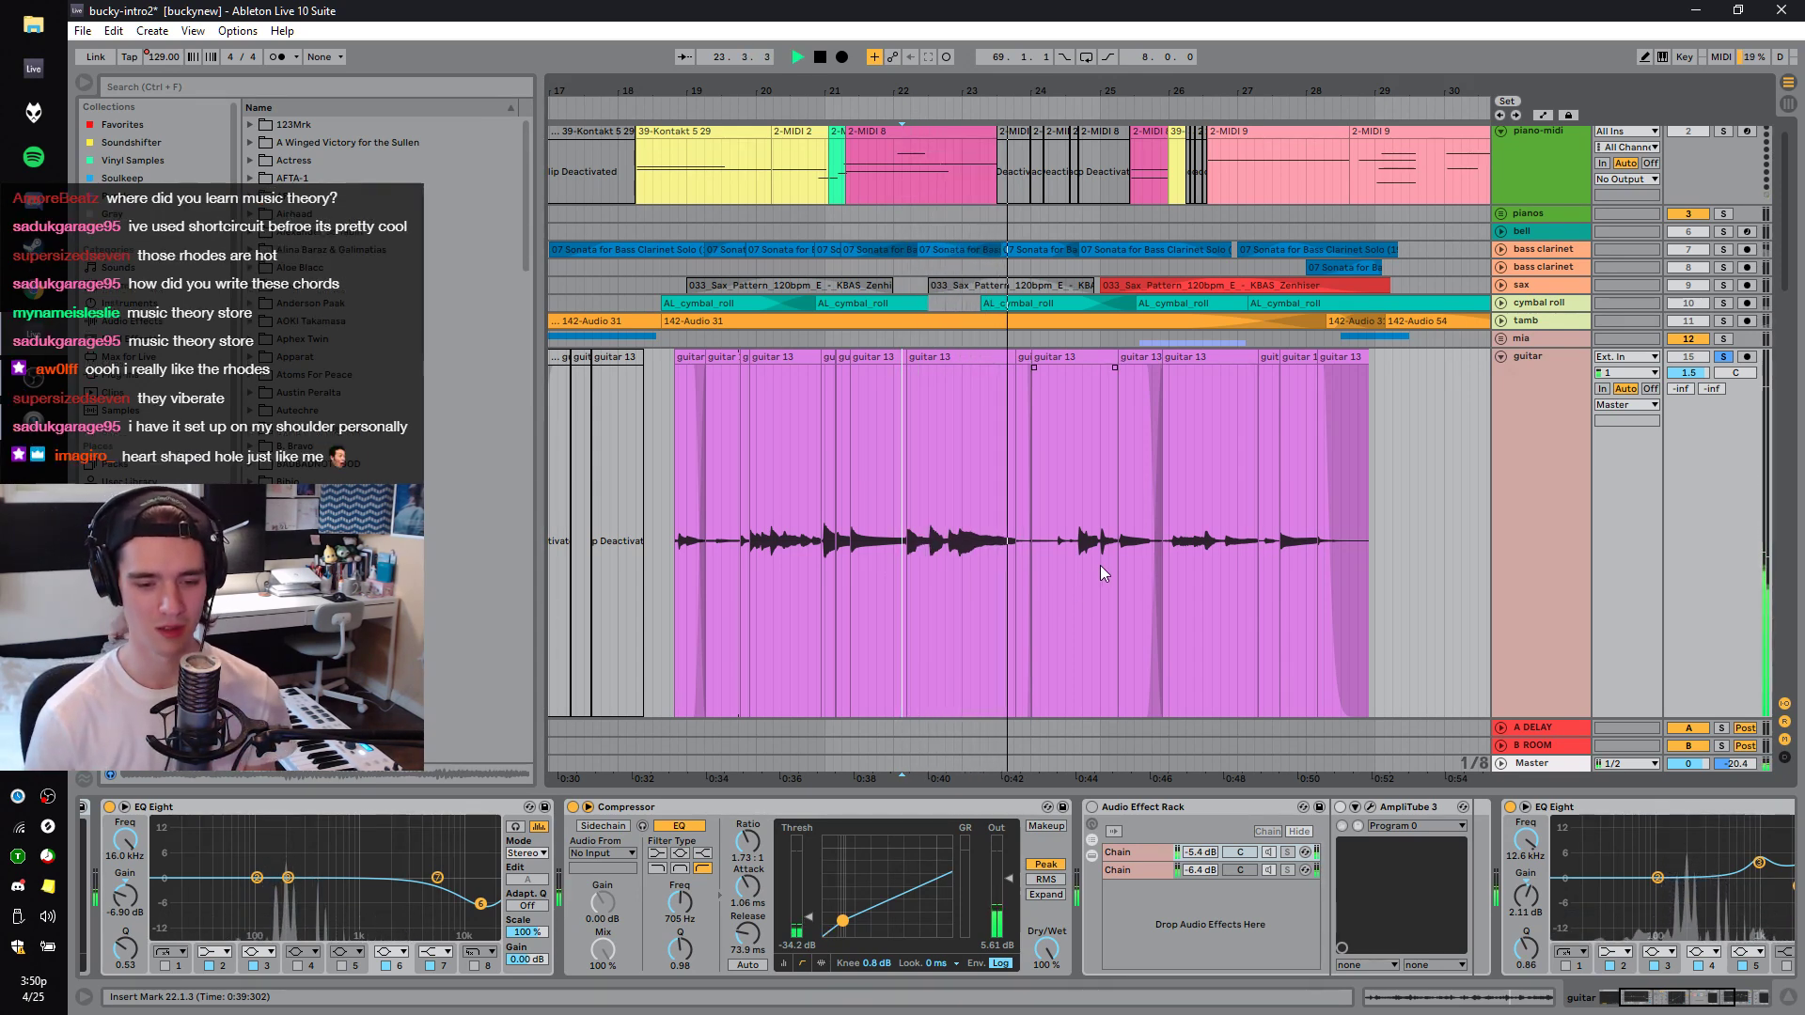
Select the guitar passage from 24.3.3 to 26.2.1 and play the guitar from 24.3.3.
{"action": "left_click_drag", "start_coordinate": [1069, 556], "coordinate": [1186, 555]}
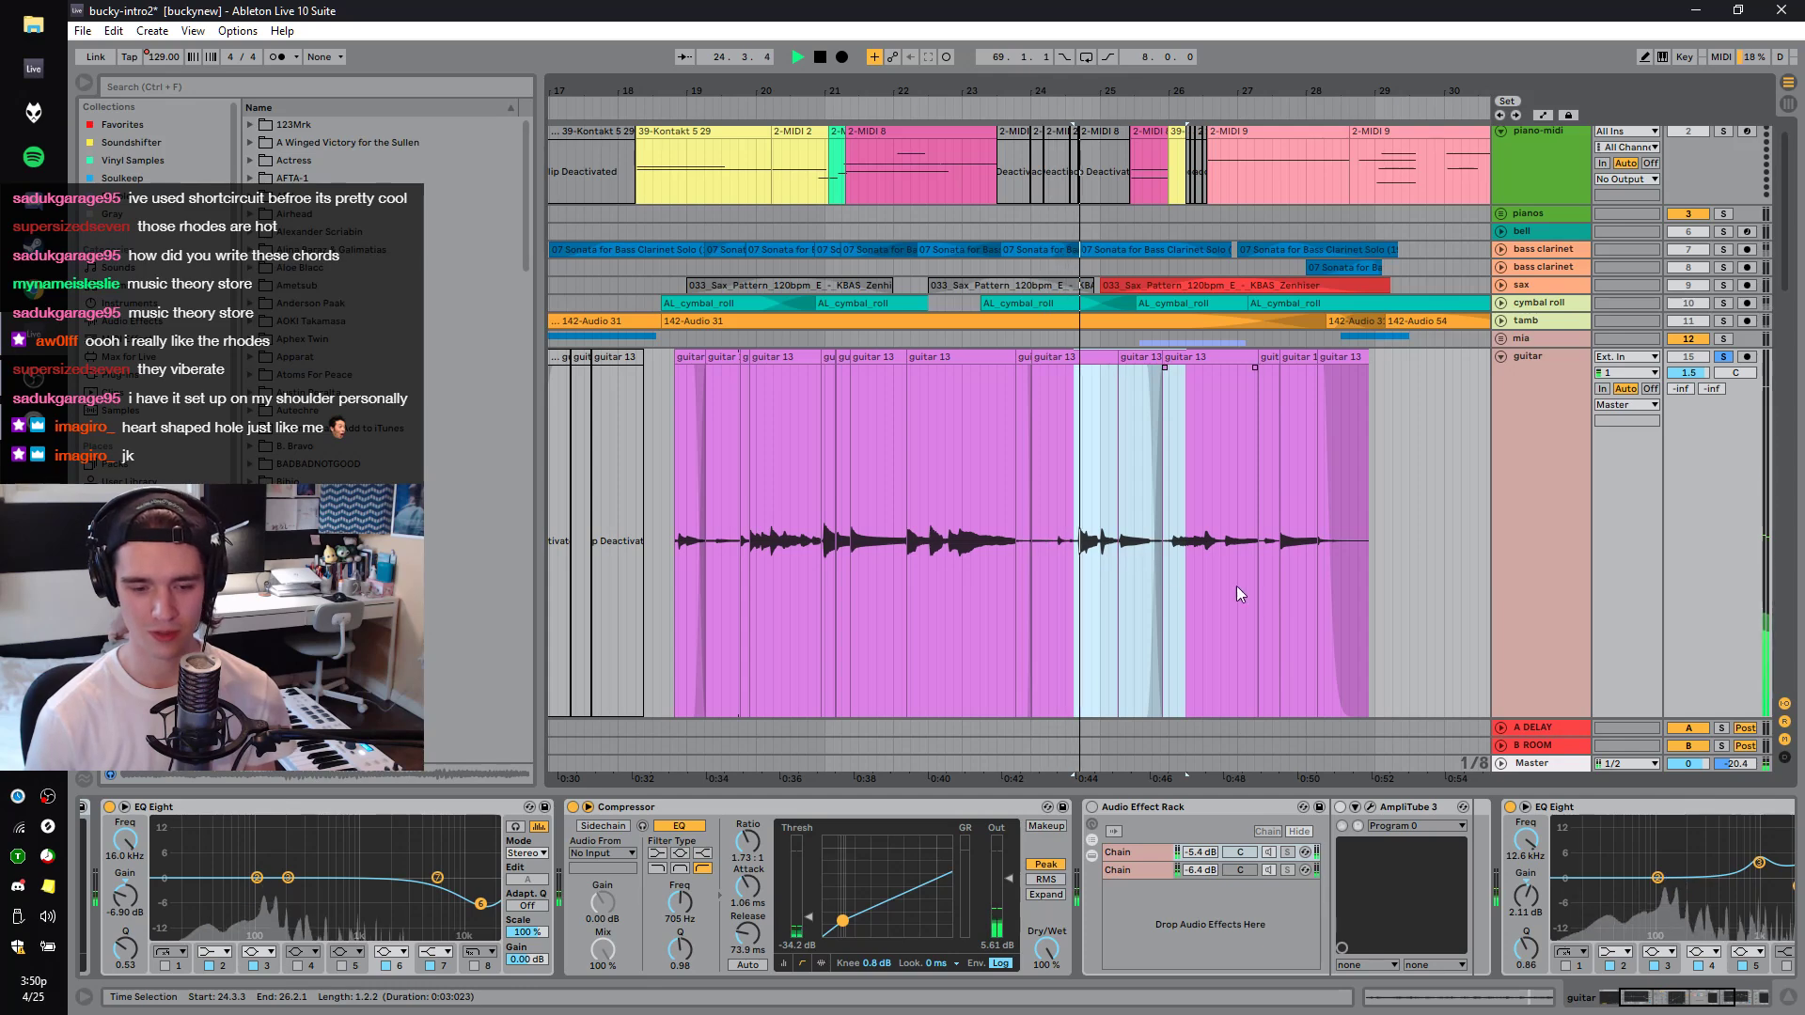
{"action": "key", "text": "space"}
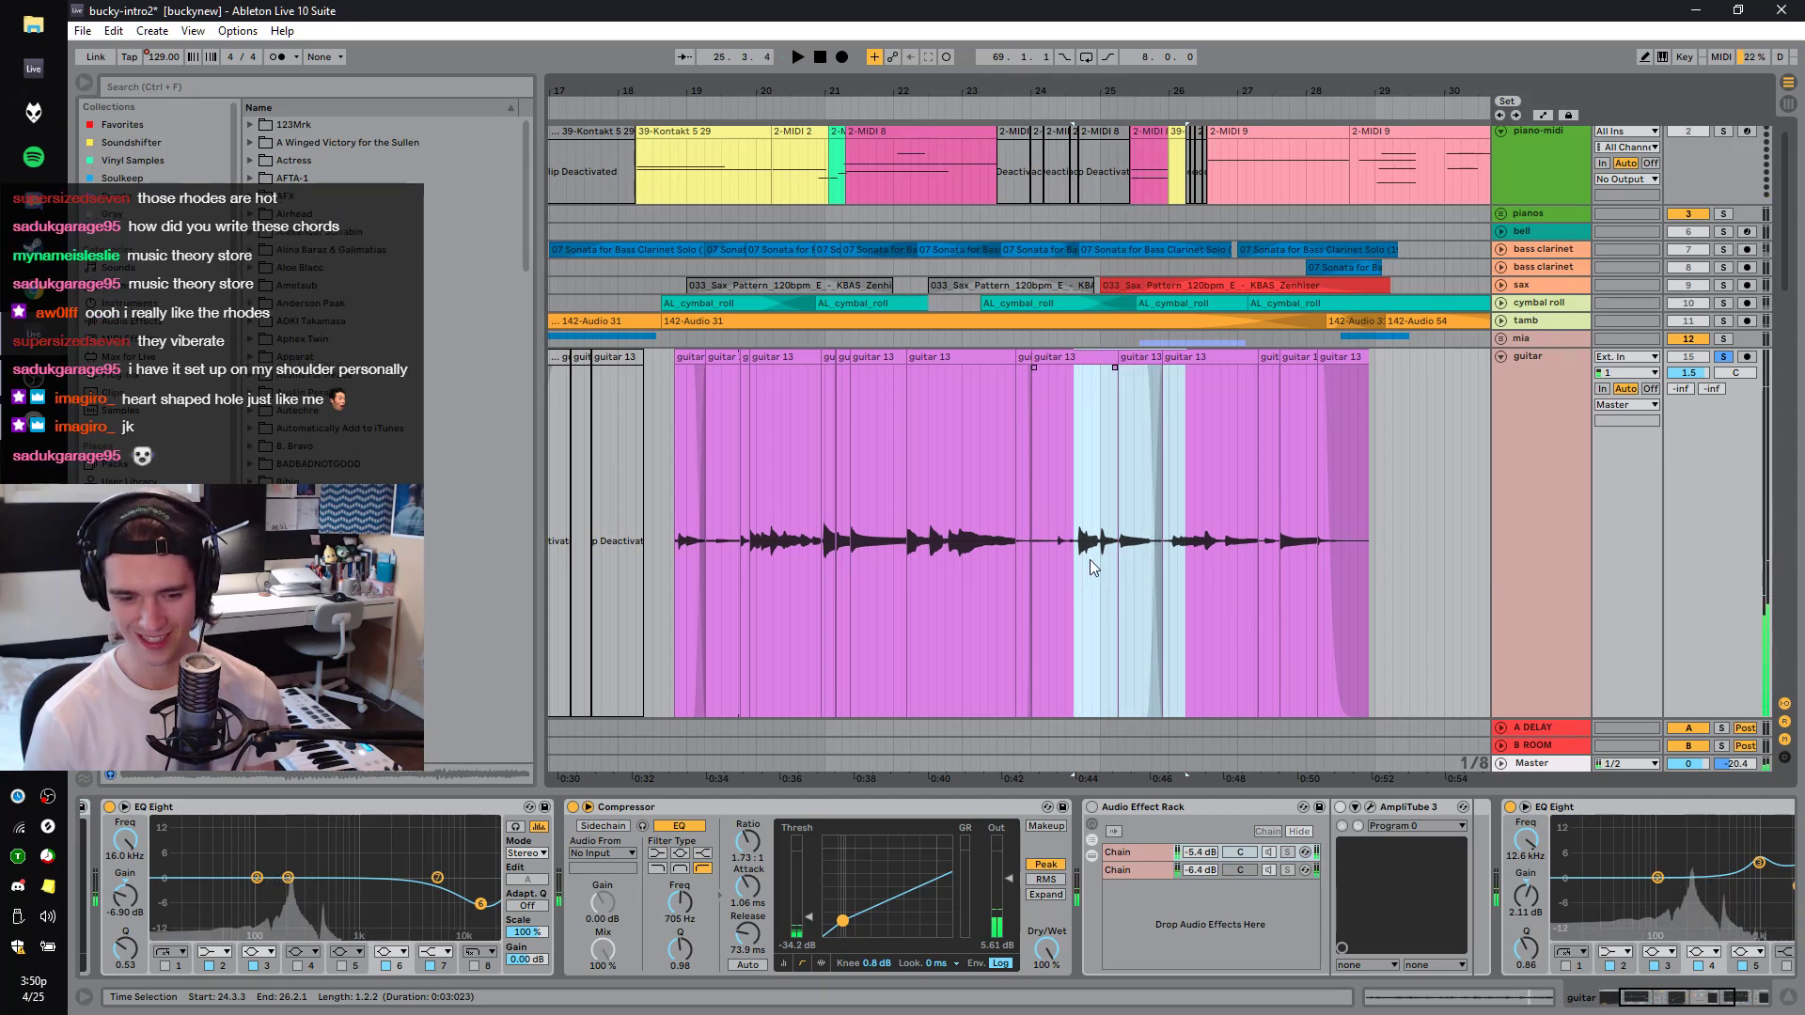
{"action": "left_click", "coordinate": [1094, 560]}
{"action": "left_click", "coordinate": [1077, 560]}
{"action": "key", "text": "space"}
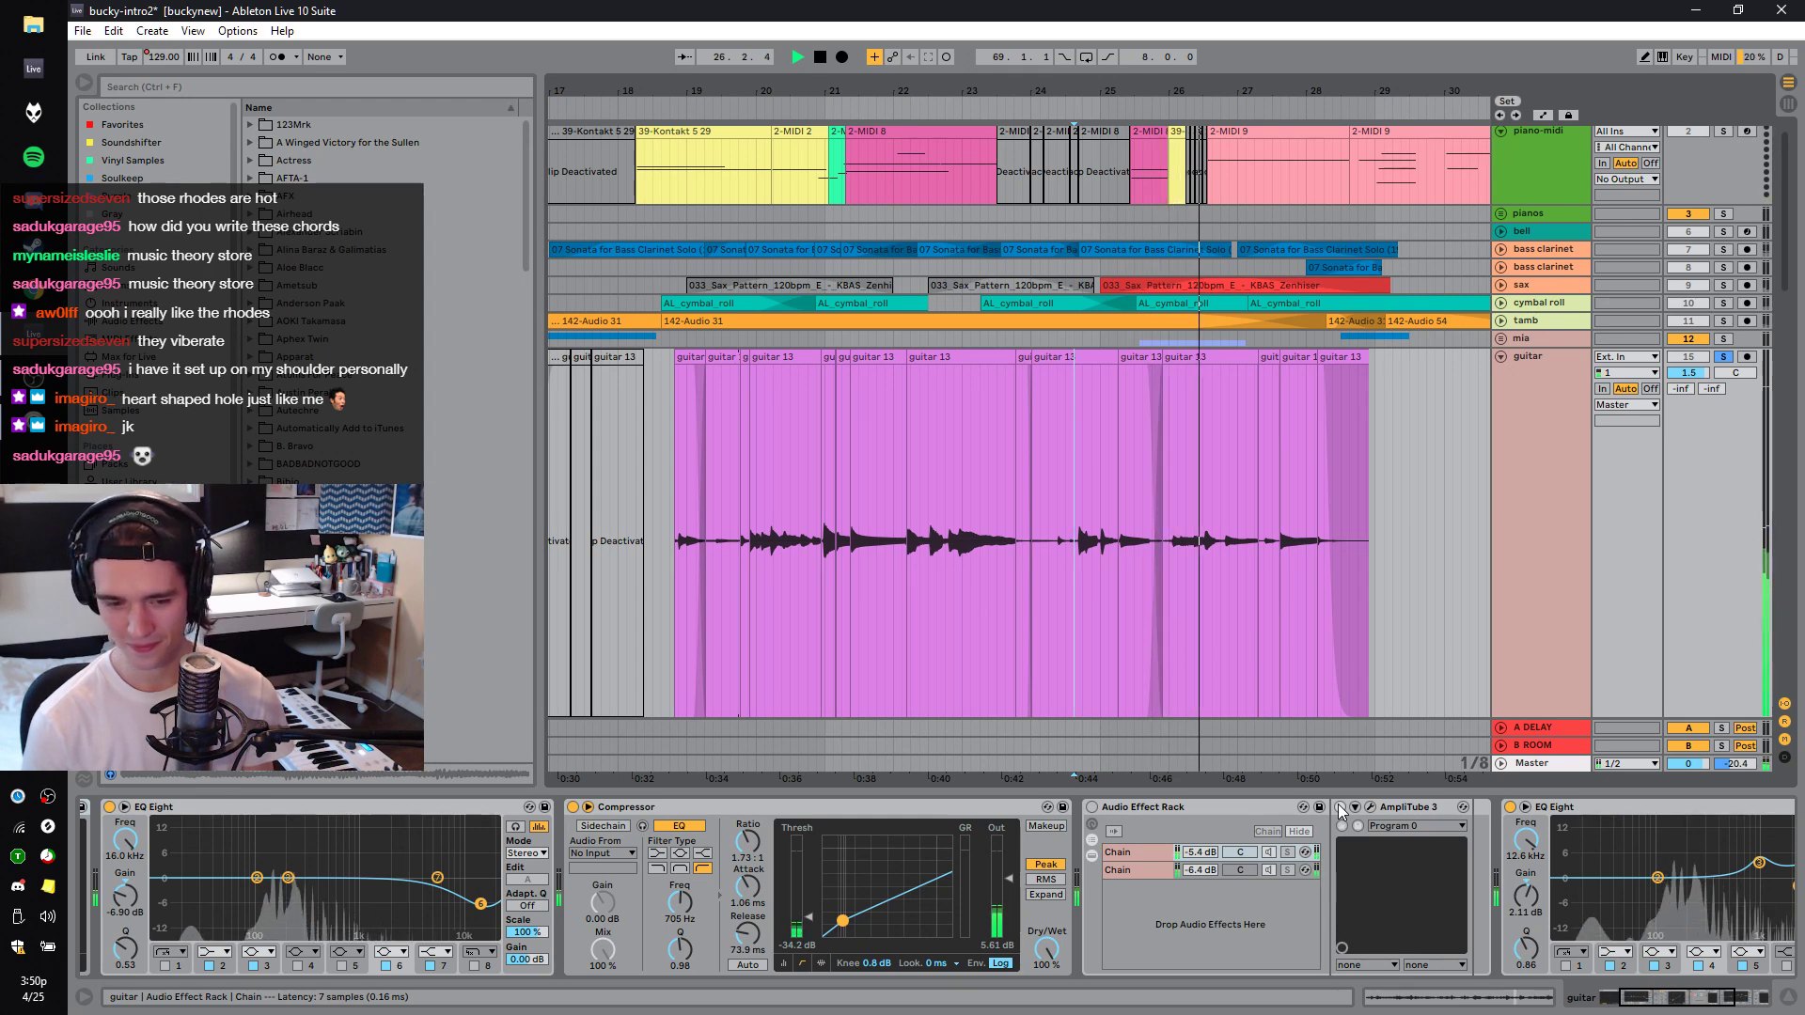
Audition the guitar from 25.4.3, then play the selection from 26.1.1 to 28.4.3 unsoloed in the full mix.
{"action": "key", "text": "space"}
{"action": "left_click", "coordinate": [1193, 585]}
{"action": "left_click", "coordinate": [1176, 585]}
{"action": "left_click", "coordinate": [1162, 585]}
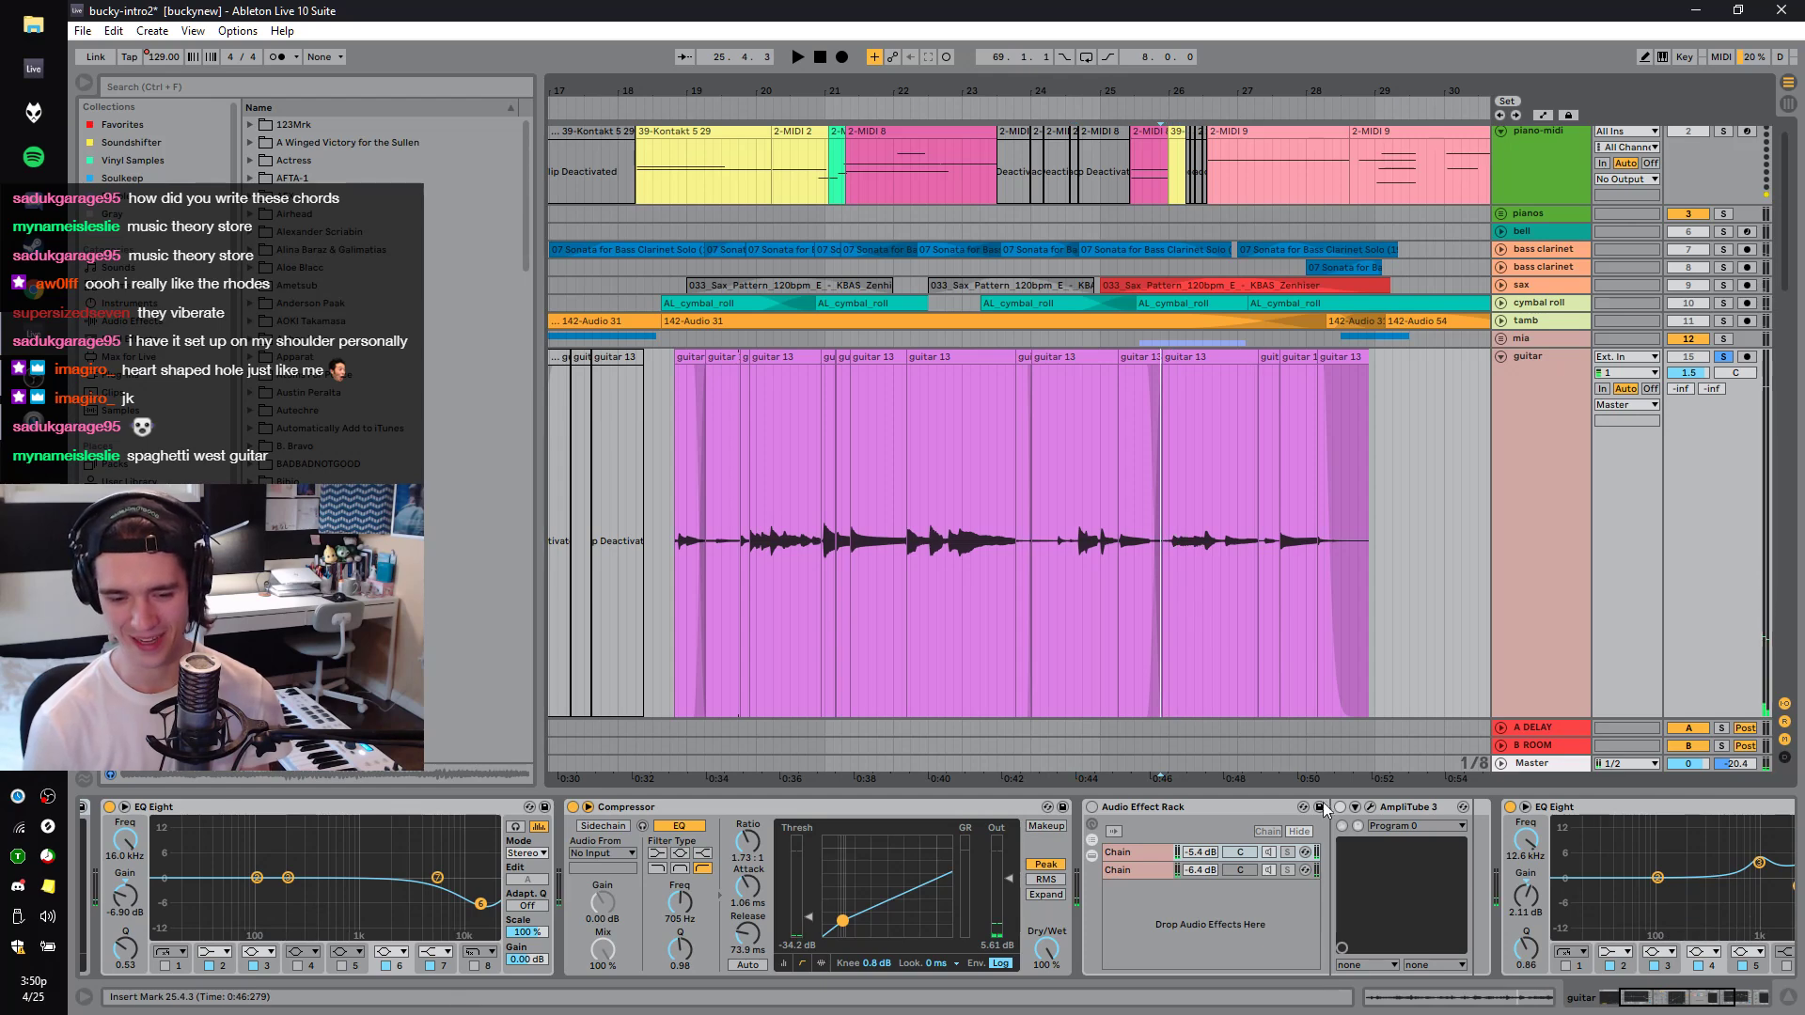
{"action": "key", "text": "space"}
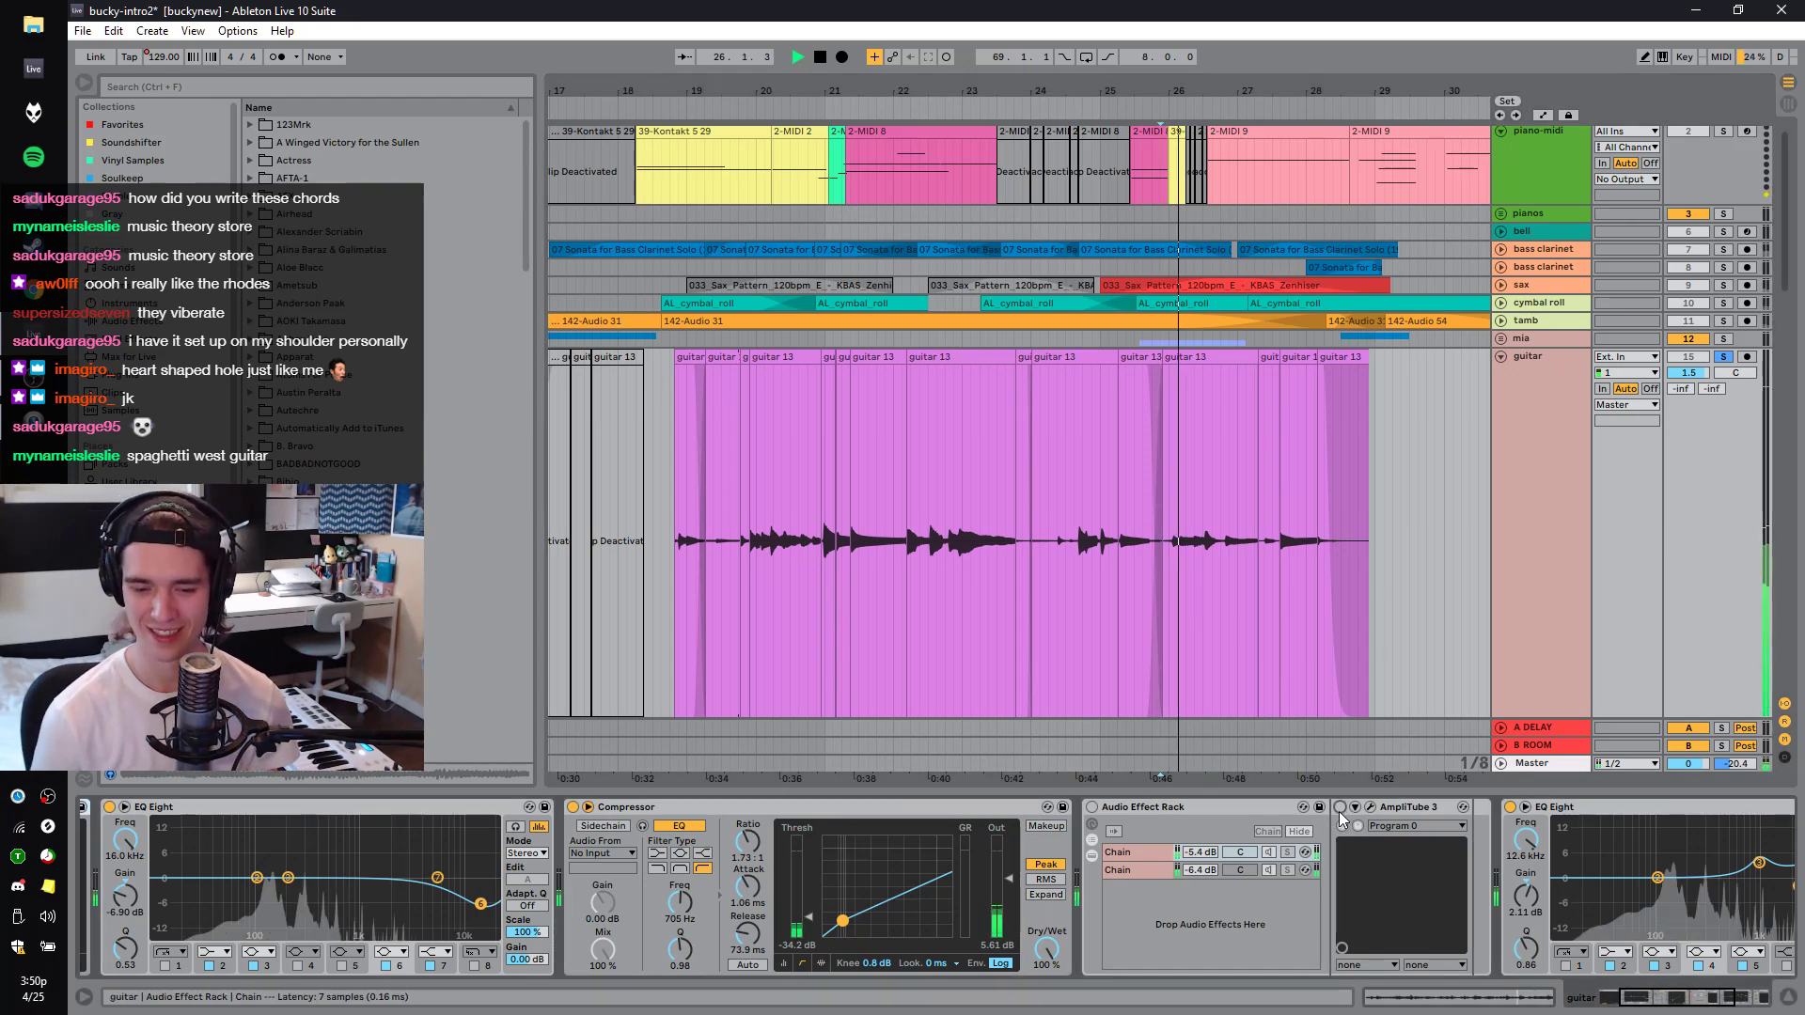
{"action": "key", "text": "space"}
{"action": "left_click_drag", "start_coordinate": [1166, 584], "coordinate": [1363, 567]}
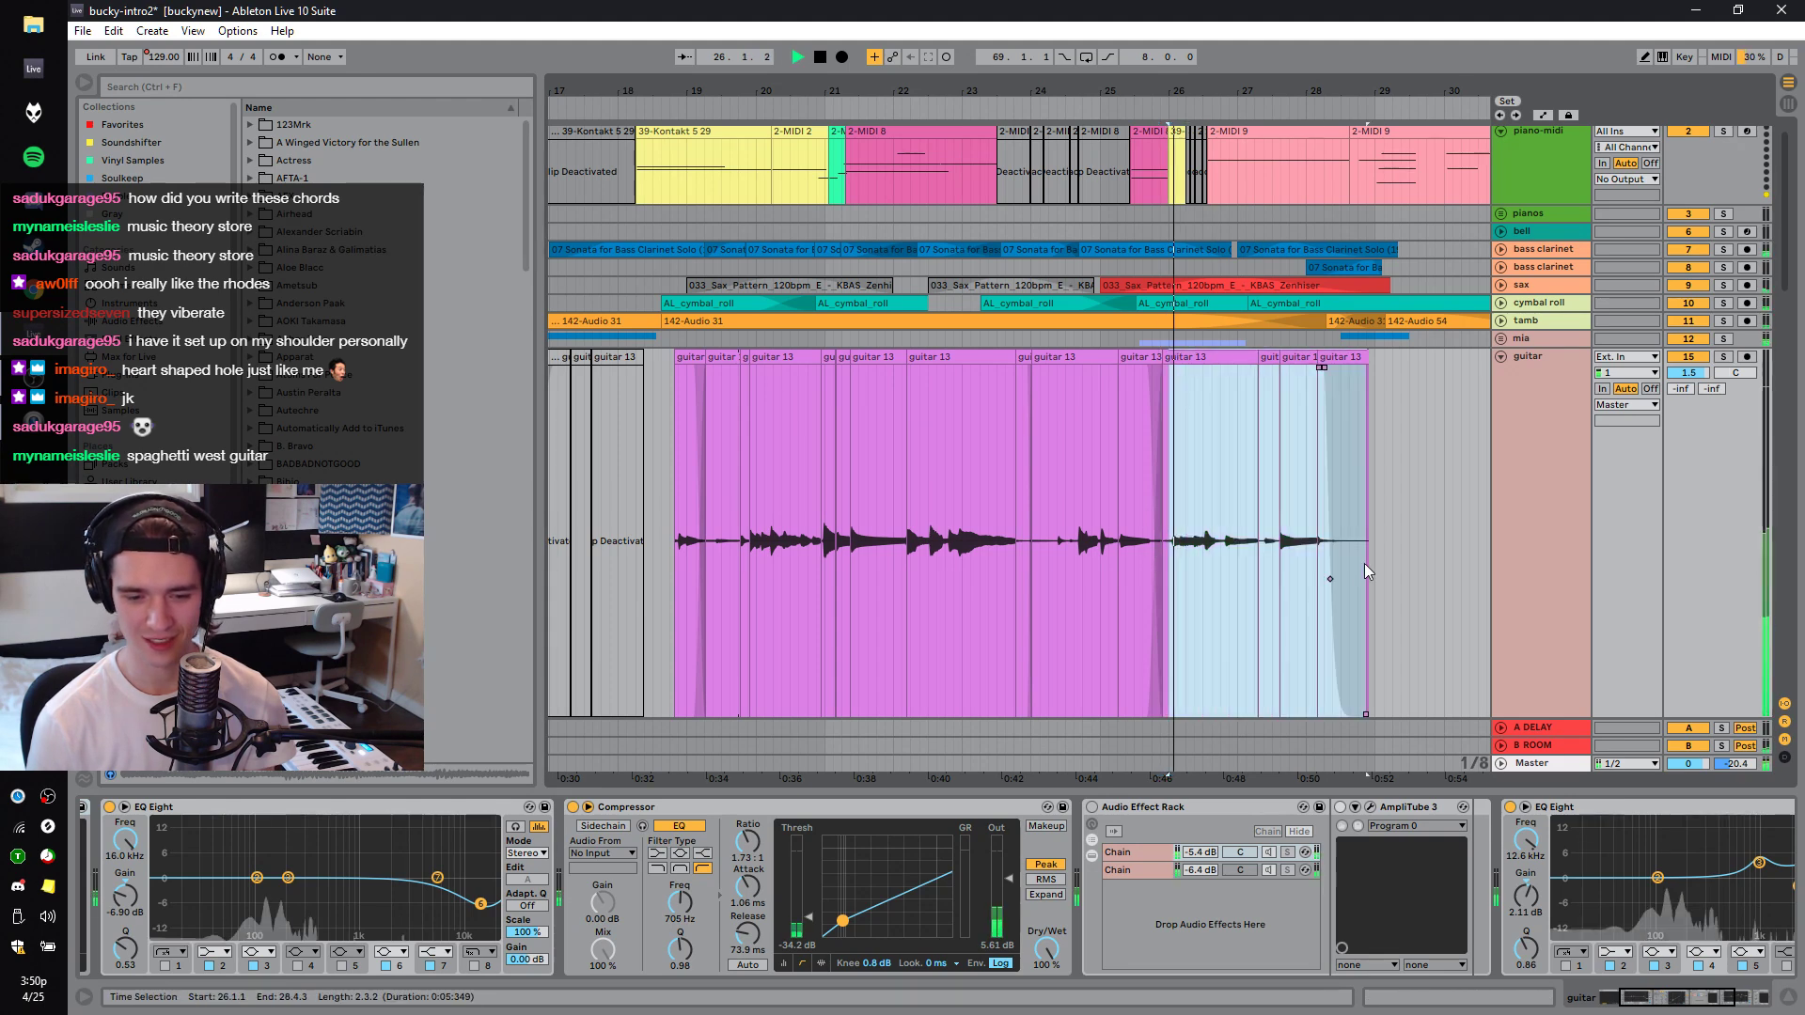
Stop playback, solo the mia group and unfold it to show the rif and harm tracks.
{"action": "scroll", "coordinate": [1393, 493], "scroll_direction": "up", "scroll_amount": 1}
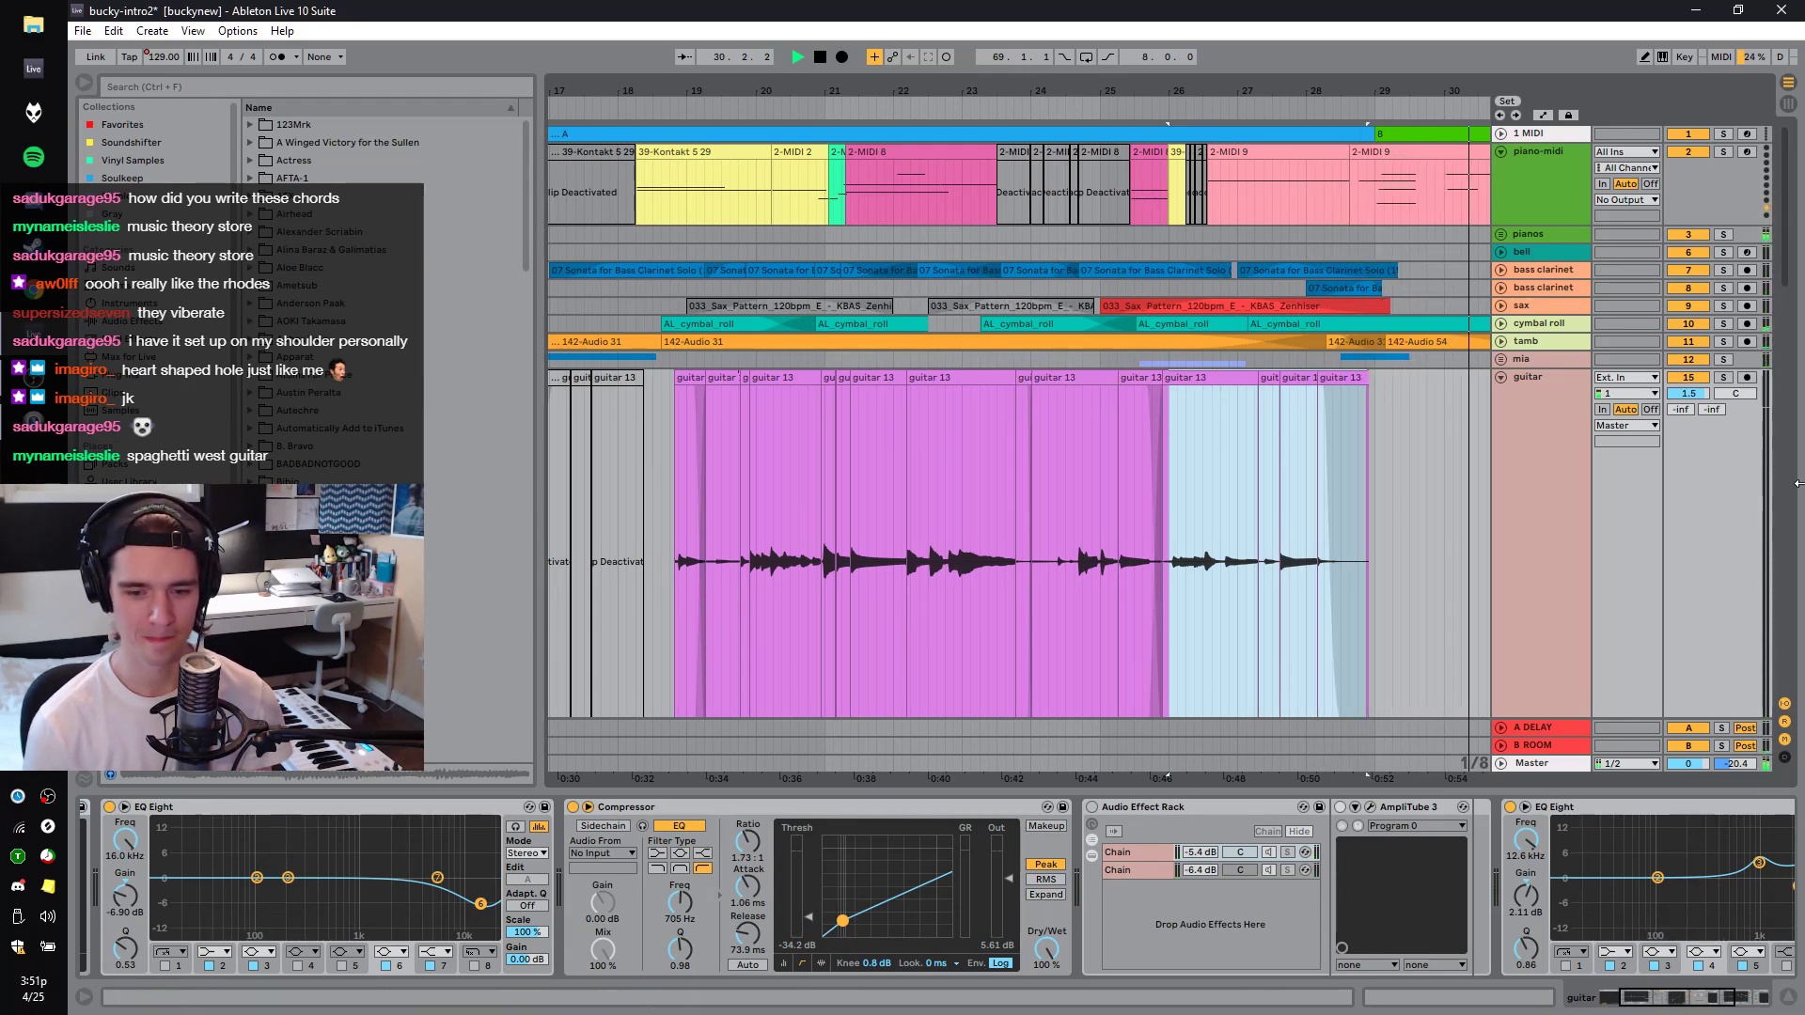
{"action": "key", "text": "space"}
{"action": "left_click", "coordinate": [1723, 359]}
{"action": "left_click", "coordinate": [1501, 359]}
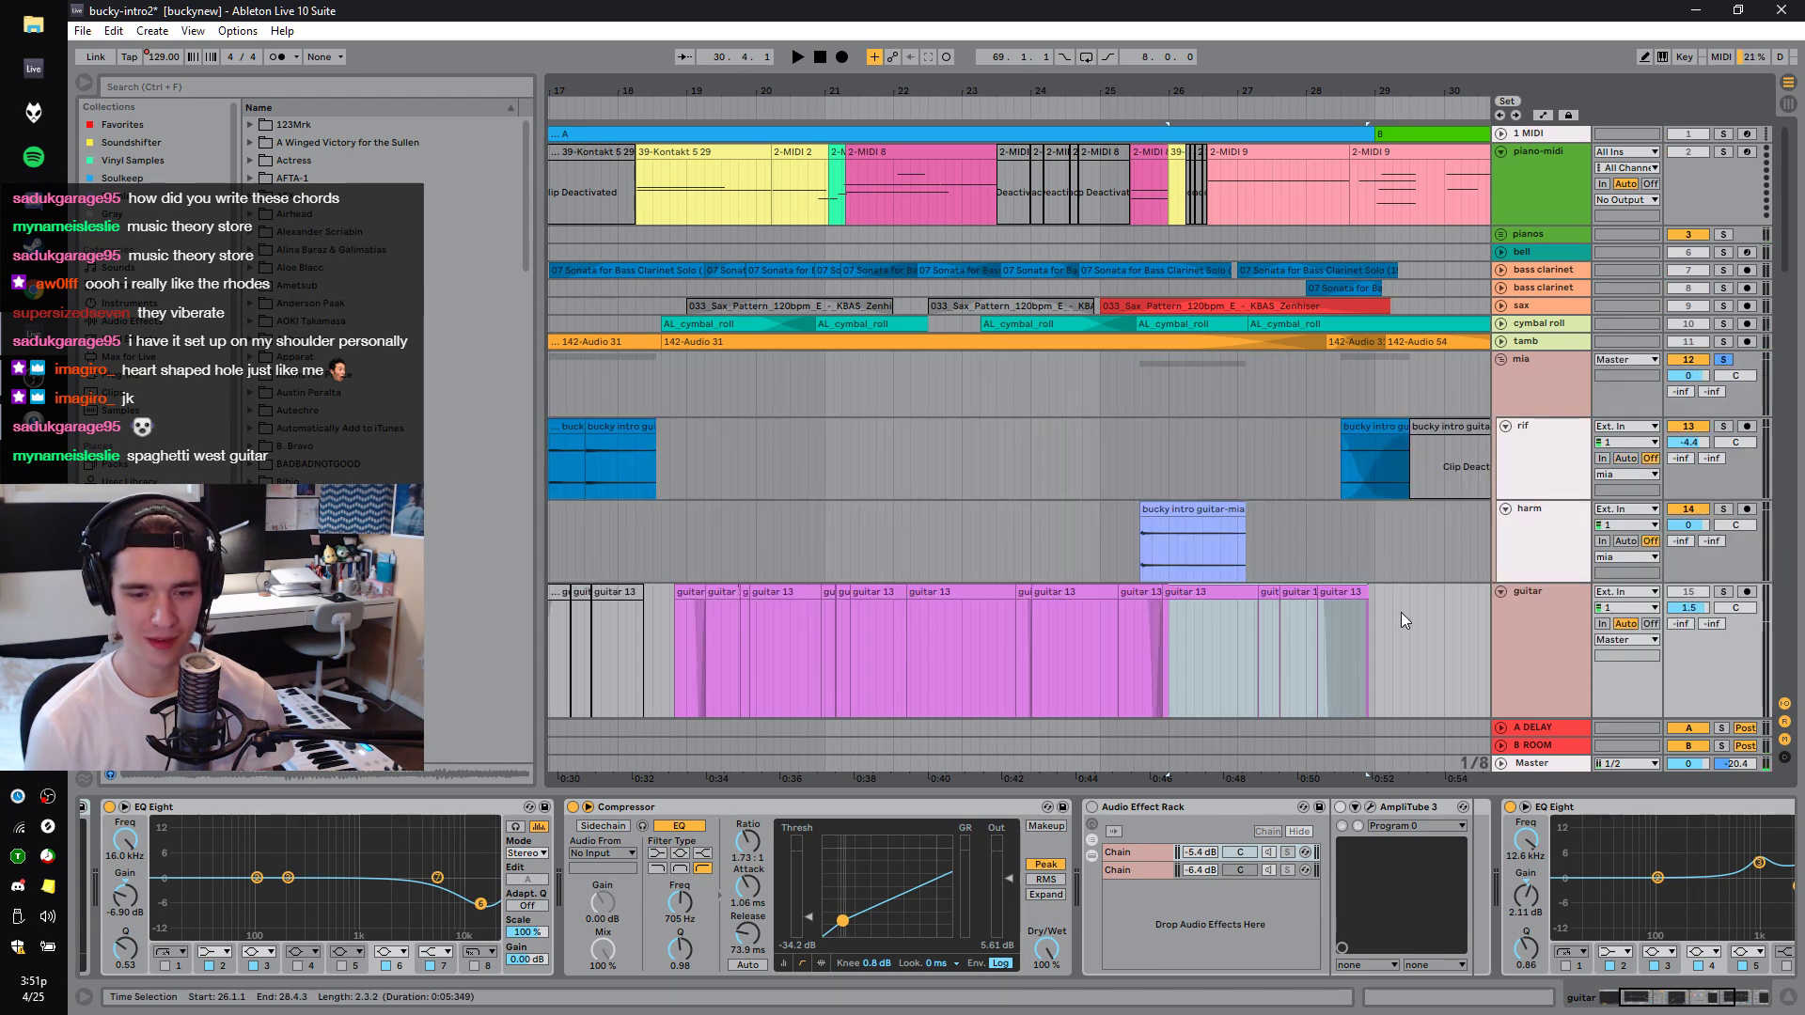
Play the rif track of the soloed mia group from 13.3.1, then reset the insert marker to 13.3.1.
{"action": "left_click_drag", "start_coordinate": [1049, 88], "coordinate": [865, 19]}
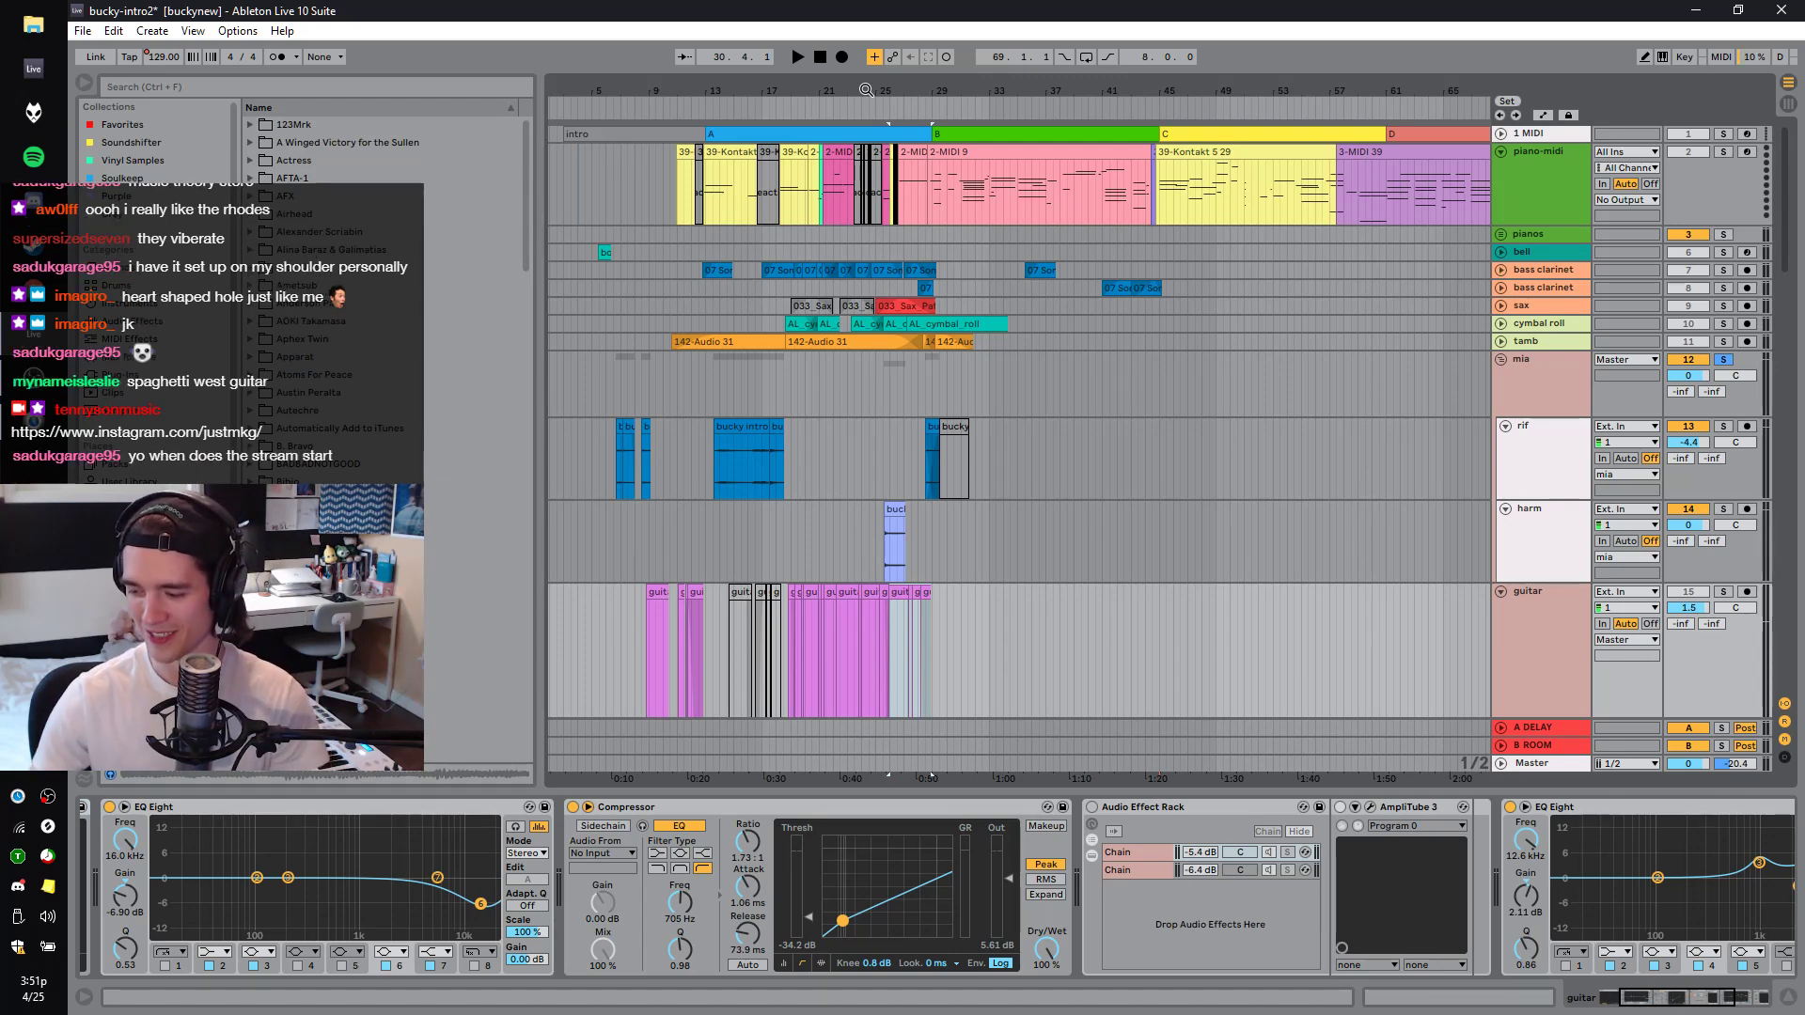
{"action": "left_click", "coordinate": [913, 340]}
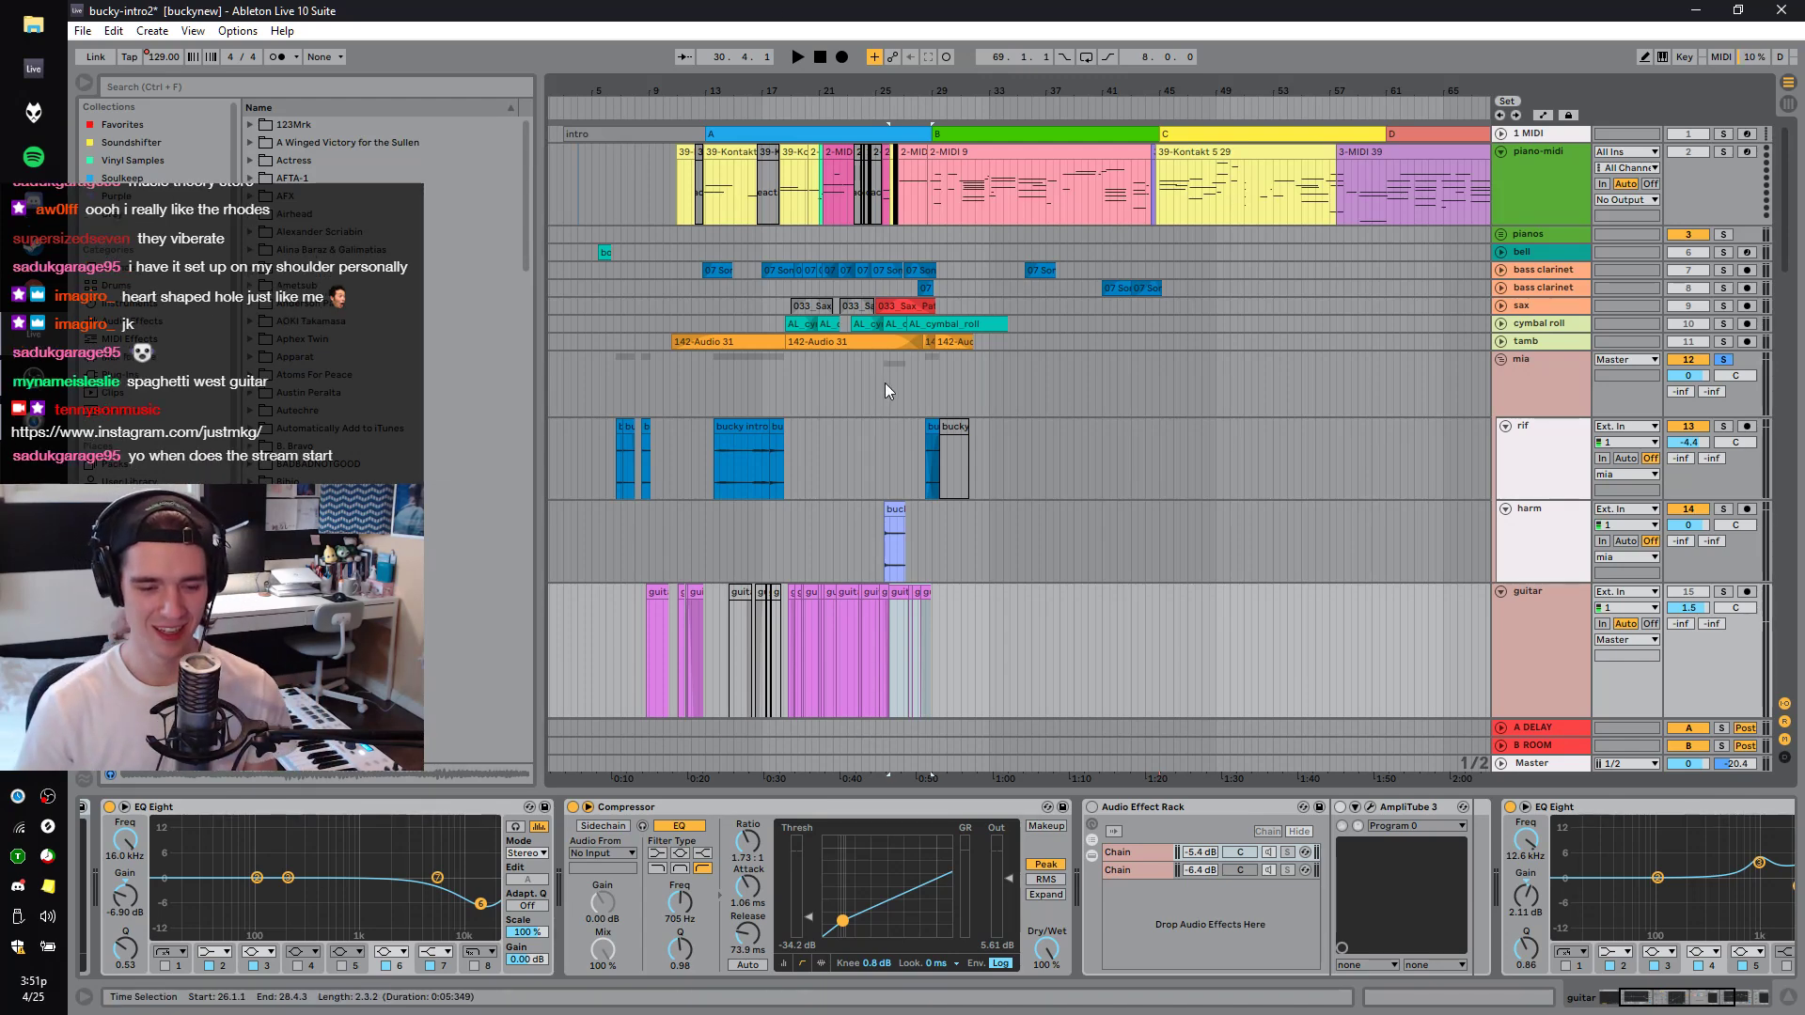
{"action": "left_click", "coordinate": [859, 434]}
{"action": "scroll", "coordinate": [859, 437], "scroll_direction": "down", "scroll_amount": 5}
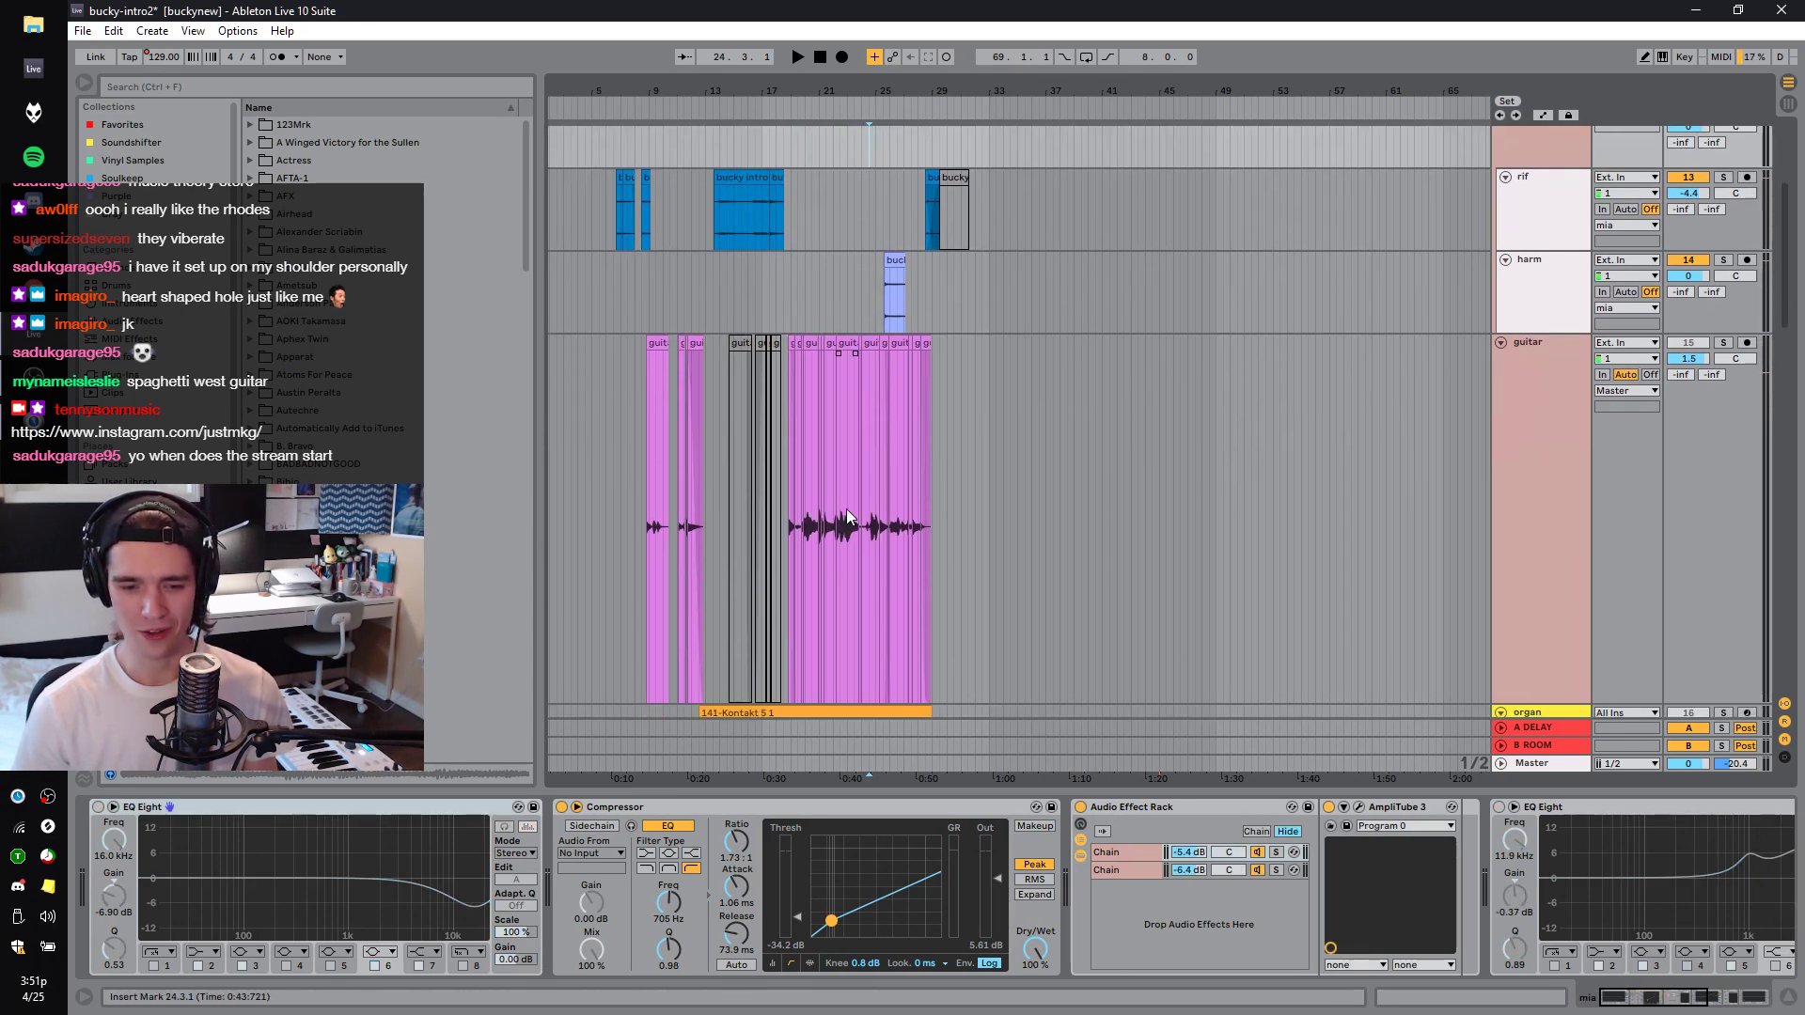
{"action": "left_click", "coordinate": [810, 598]}
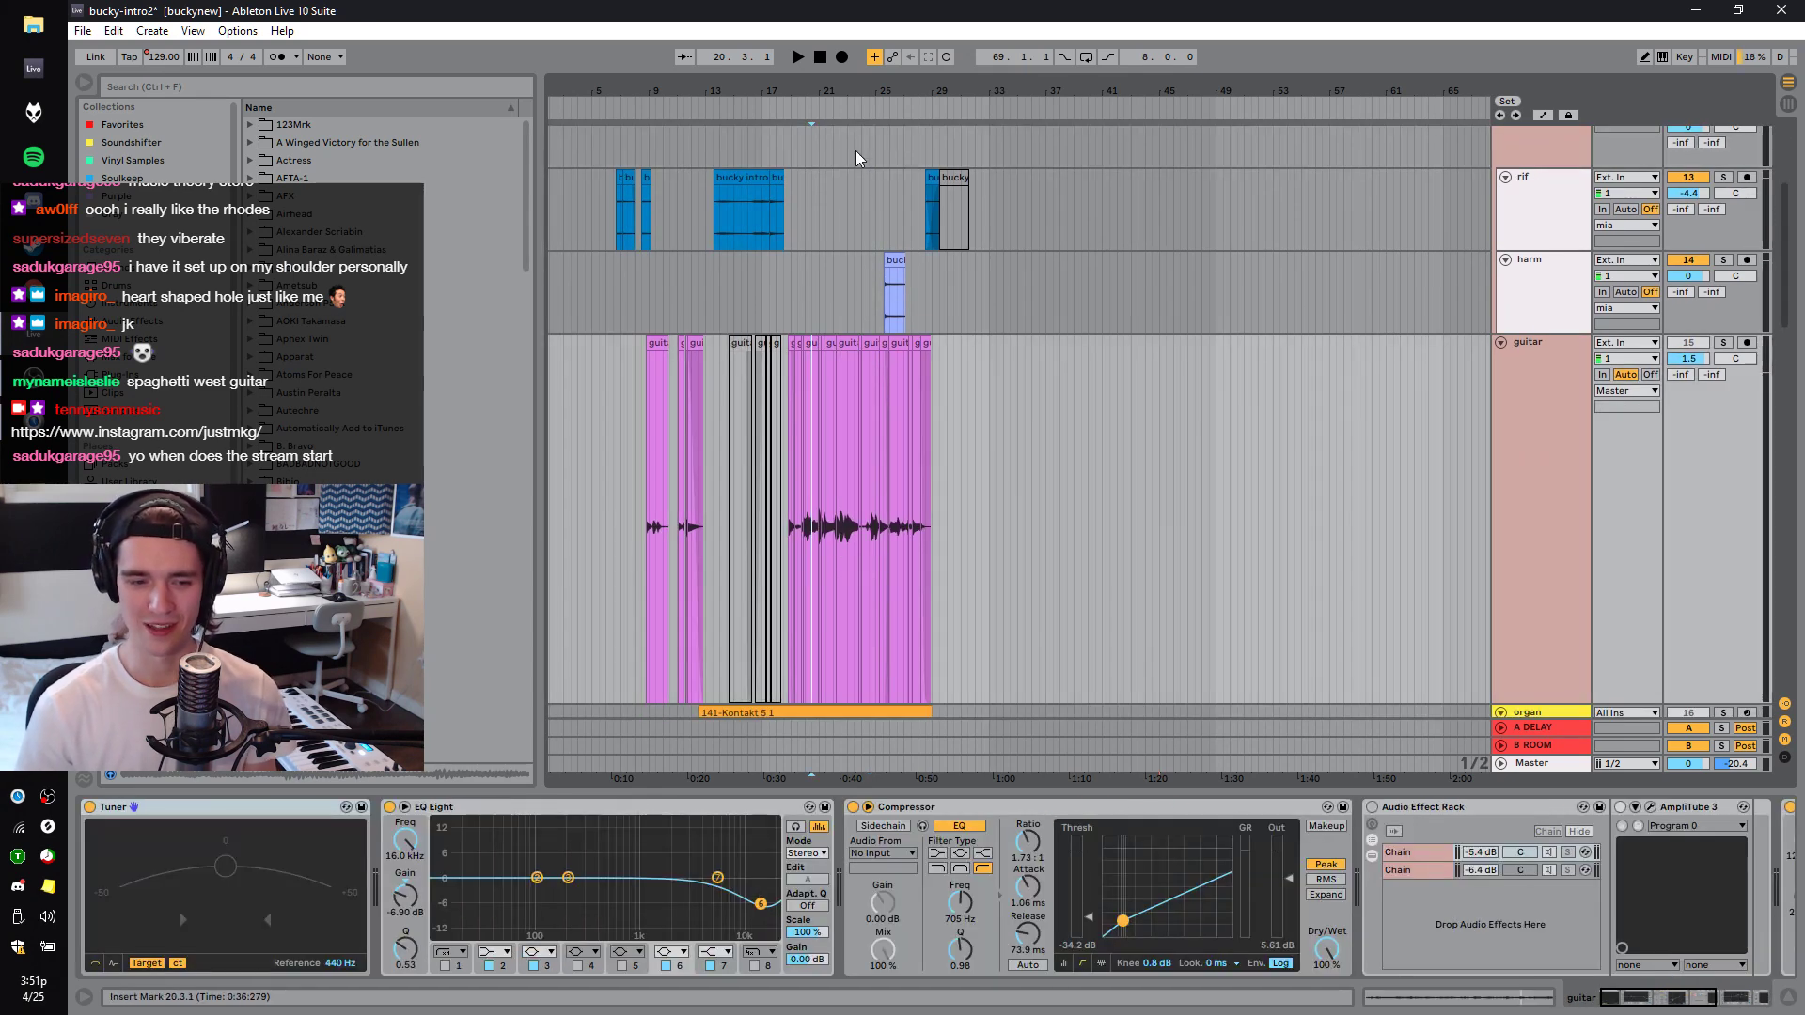
{"action": "left_click", "coordinate": [715, 235]}
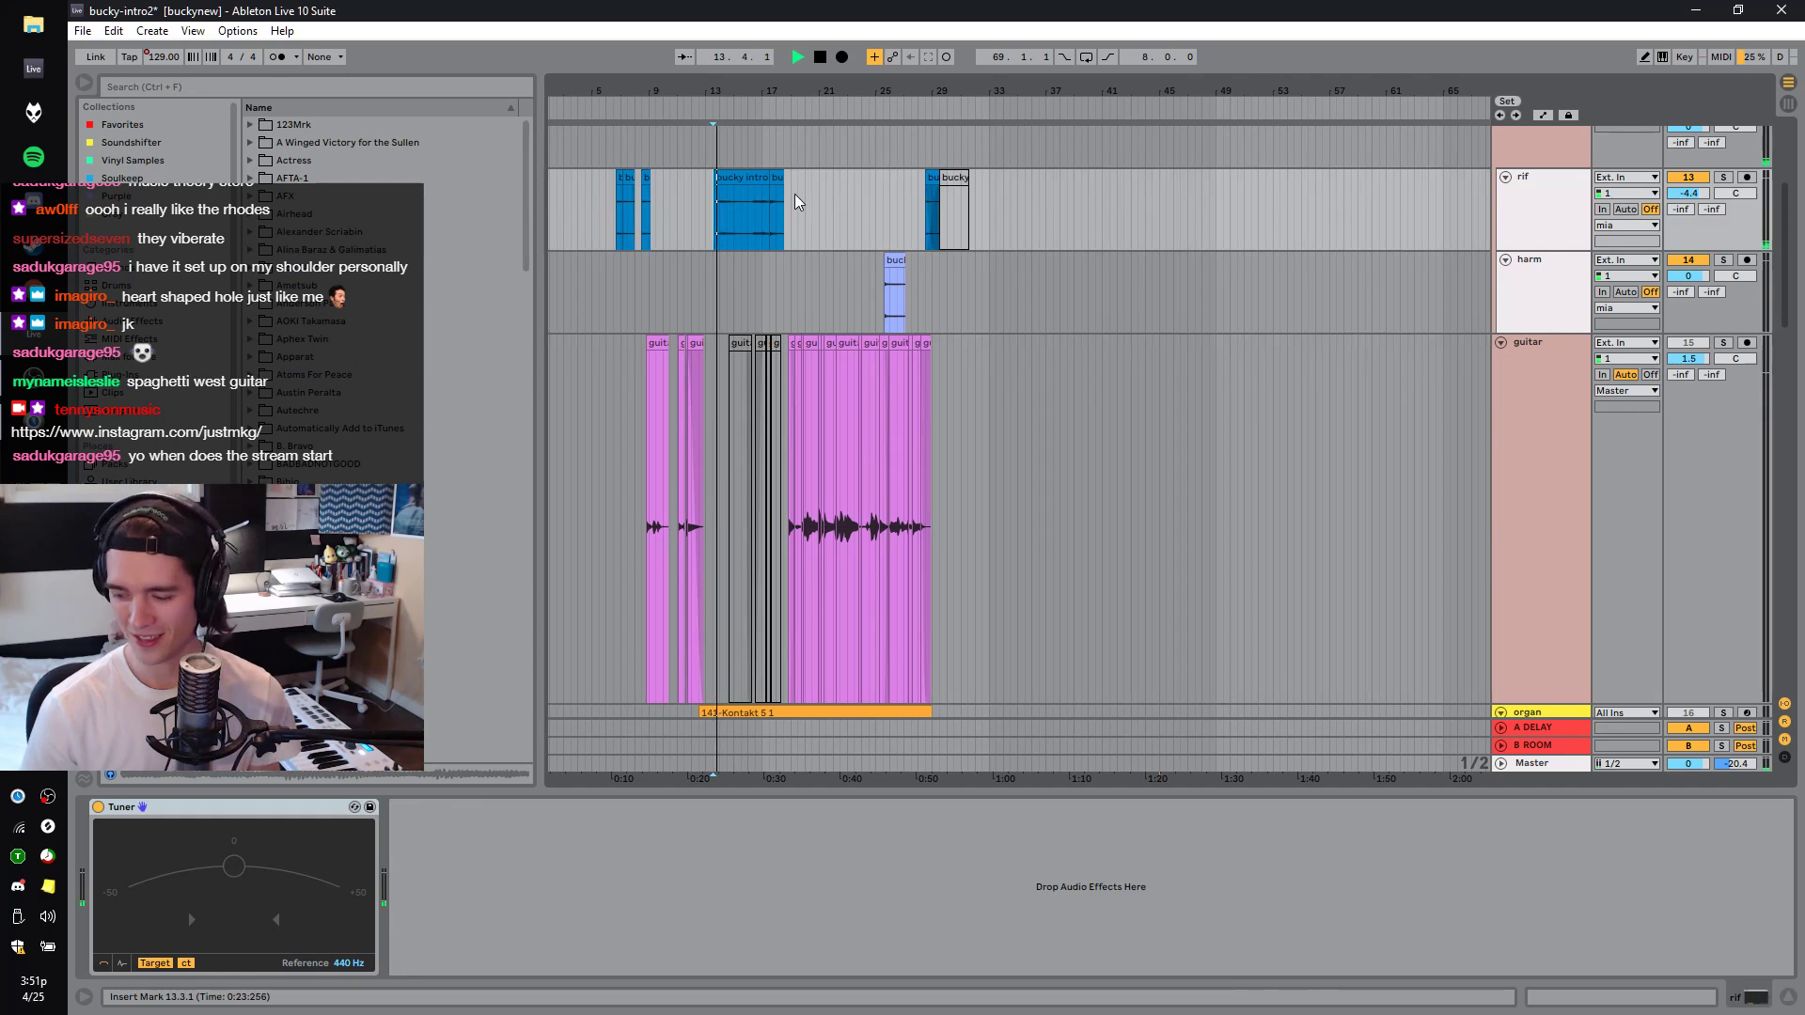
{"action": "left_click", "coordinate": [715, 227]}
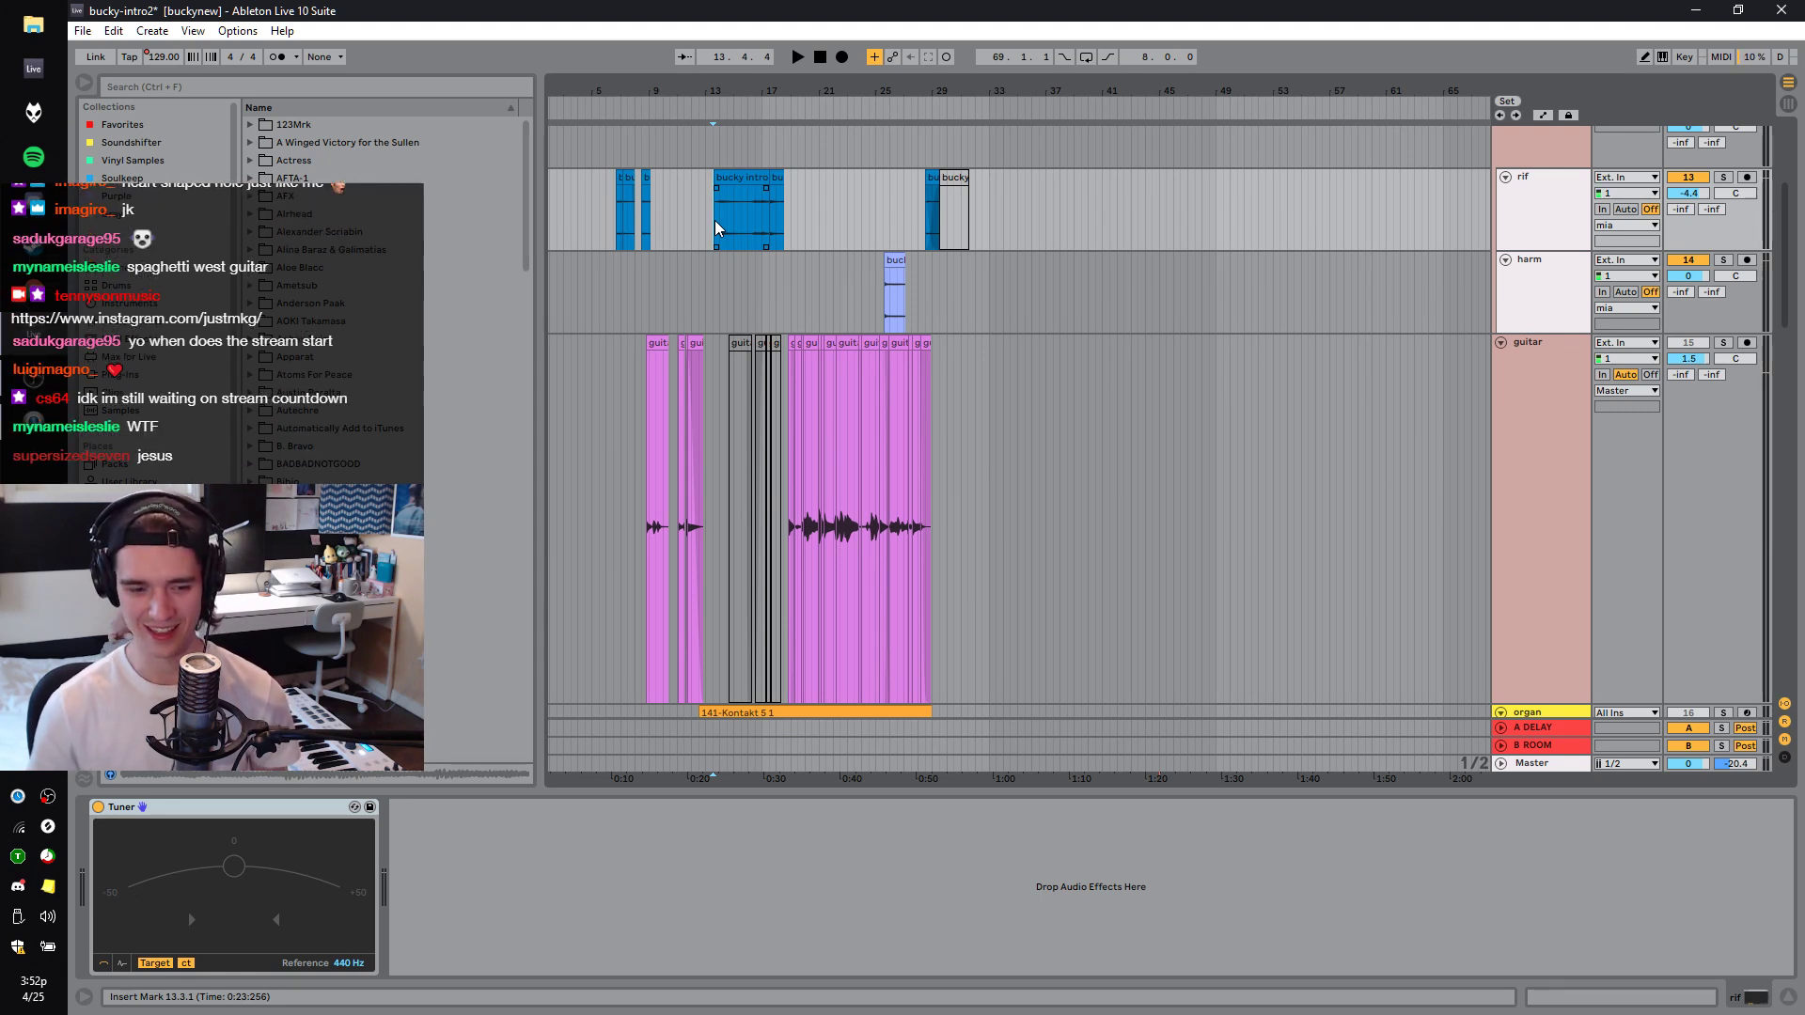
Select the end of the rif passage from about bar 16 to 18, then return to the first rif clip at 6.4.1.
{"action": "left_click_drag", "start_coordinate": [745, 96], "coordinate": [750, 155]}
{"action": "left_click", "coordinate": [785, 235]}
{"action": "left_click_drag", "start_coordinate": [854, 234], "coordinate": [865, 234]}
{"action": "left_click_drag", "start_coordinate": [765, 88], "coordinate": [1000, 87]}
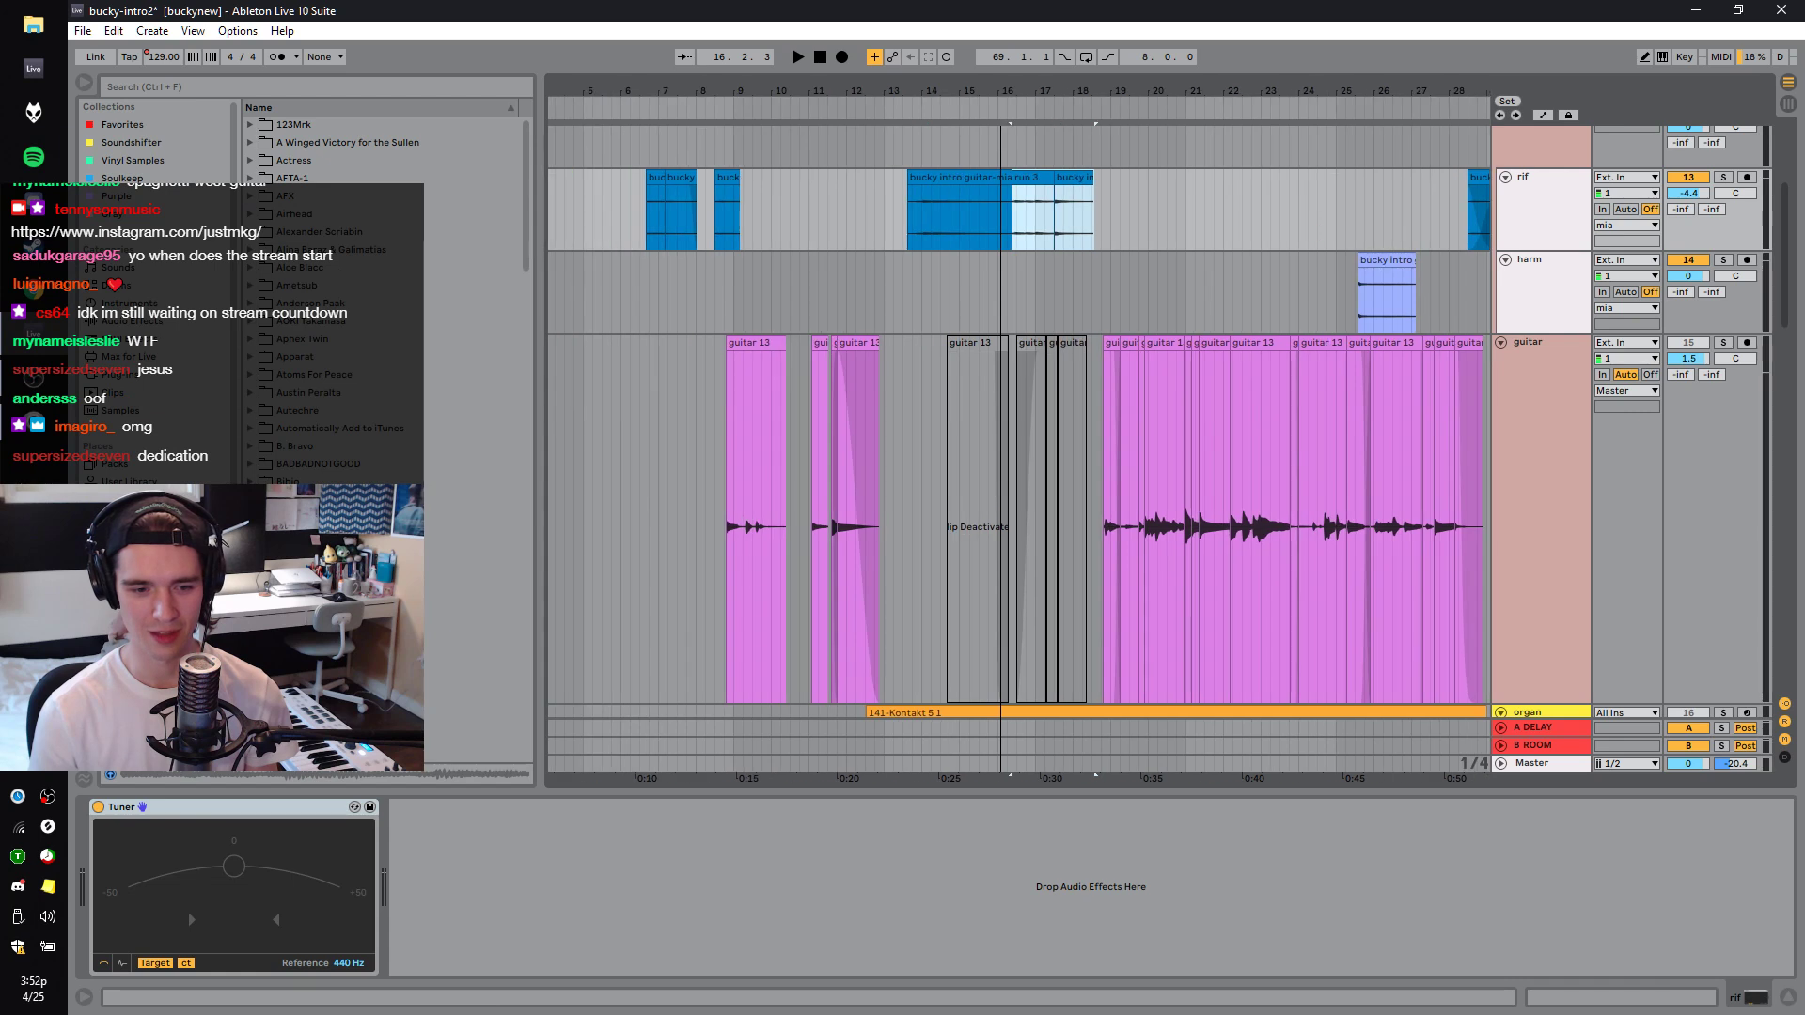
{"action": "scroll", "coordinate": [788, 235], "scroll_direction": "left", "scroll_amount": 3}
{"action": "left_click_drag", "start_coordinate": [756, 225], "coordinate": [905, 231]}
{"action": "left_click", "coordinate": [759, 228]}
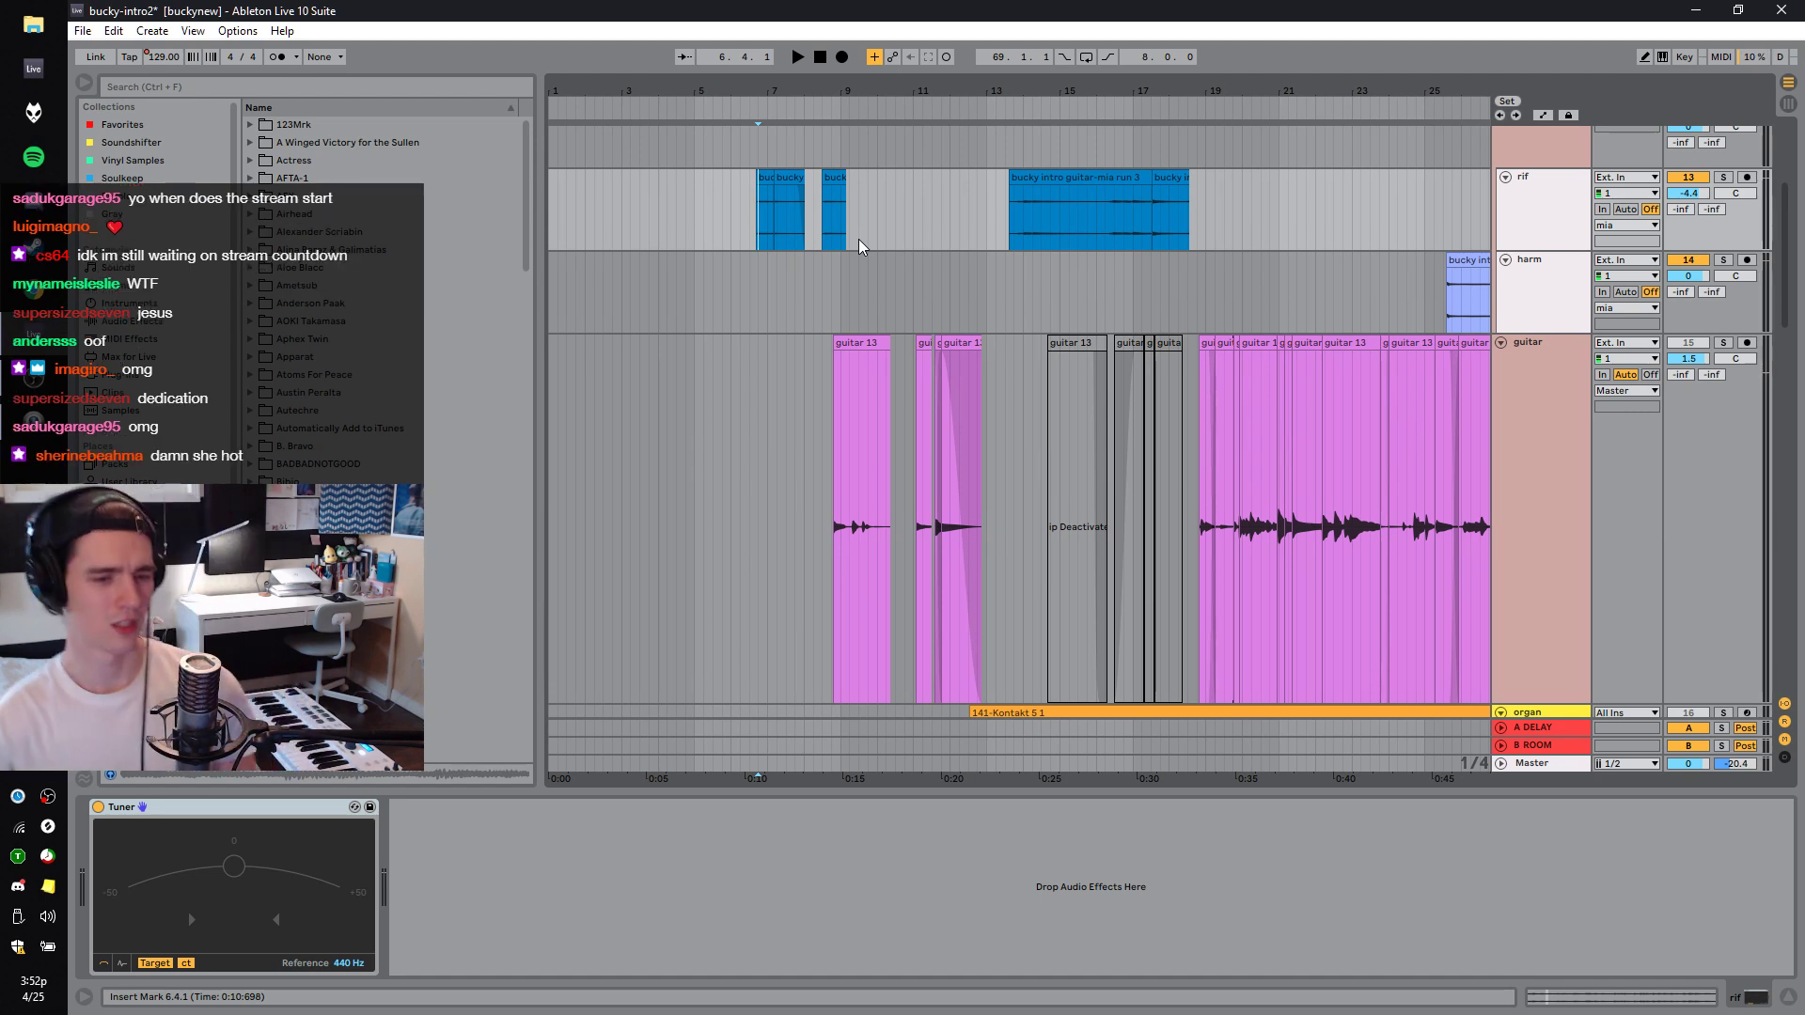
Audition the rif clip "bucky intro guitar-mia run 3", including its ending from about bar 16.
{"action": "left_click", "coordinate": [997, 205]}
{"action": "left_click", "coordinate": [1116, 235]}
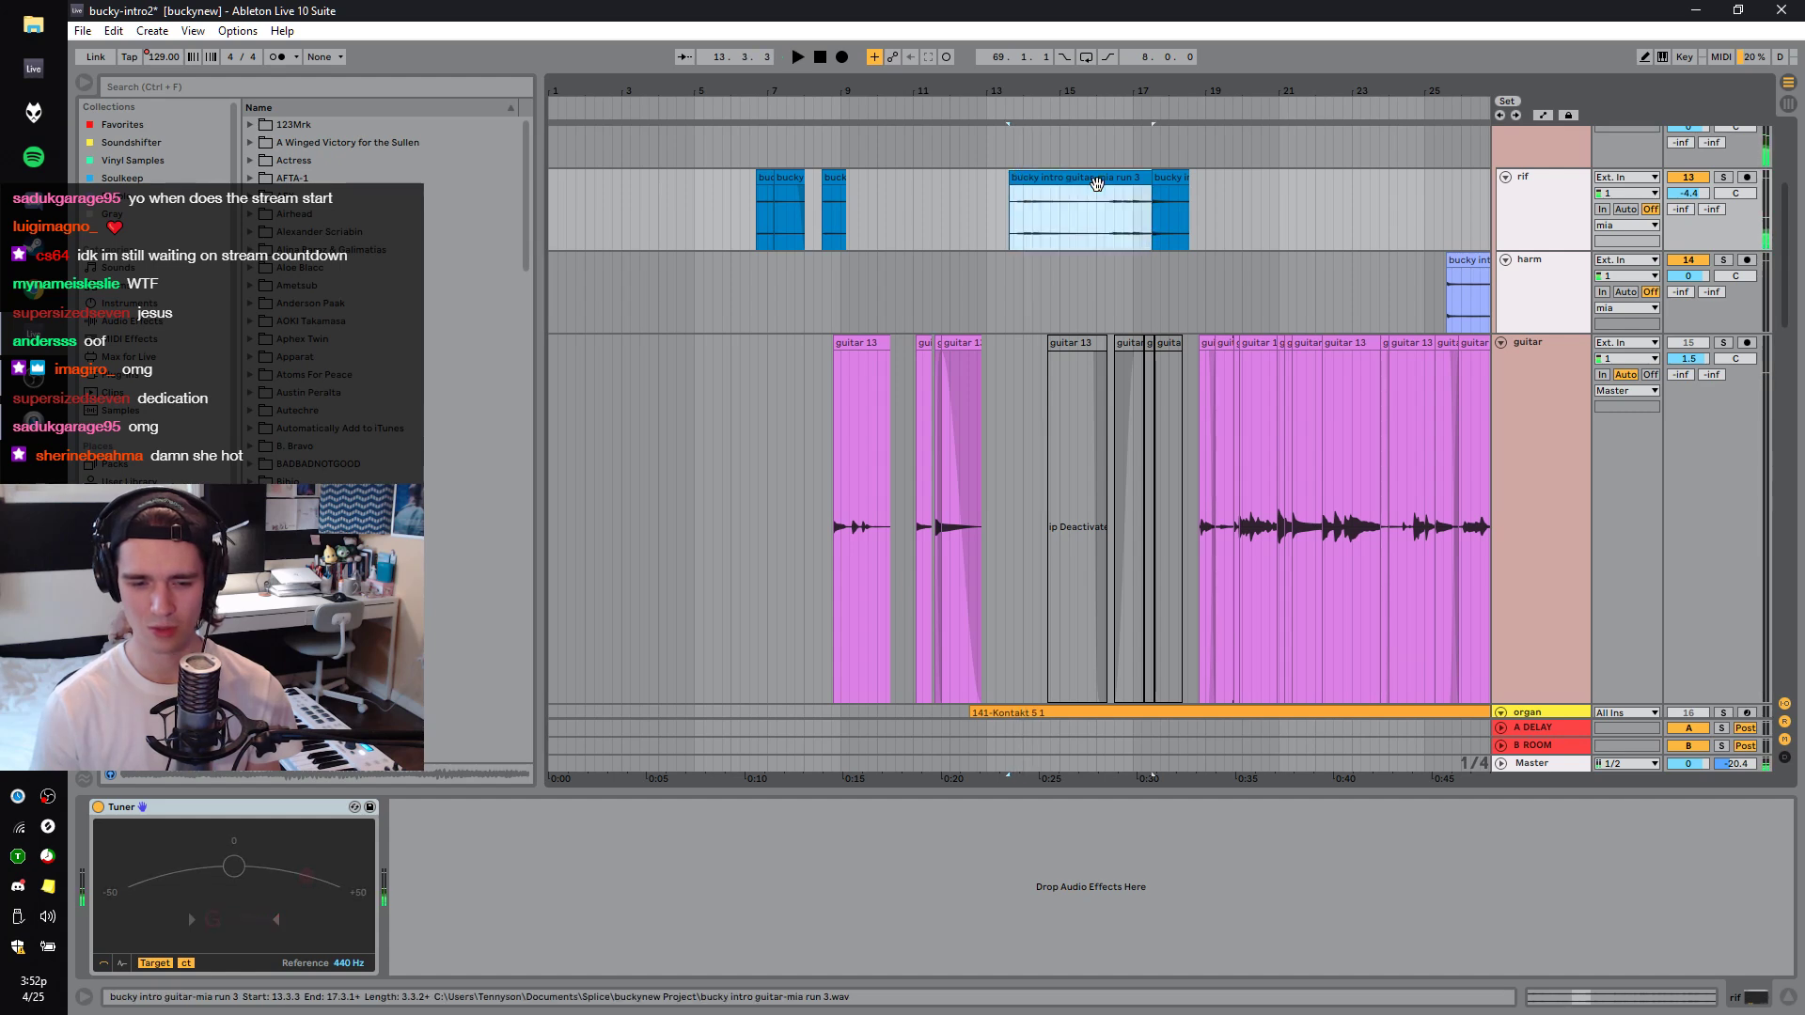
{"action": "key", "text": "space"}
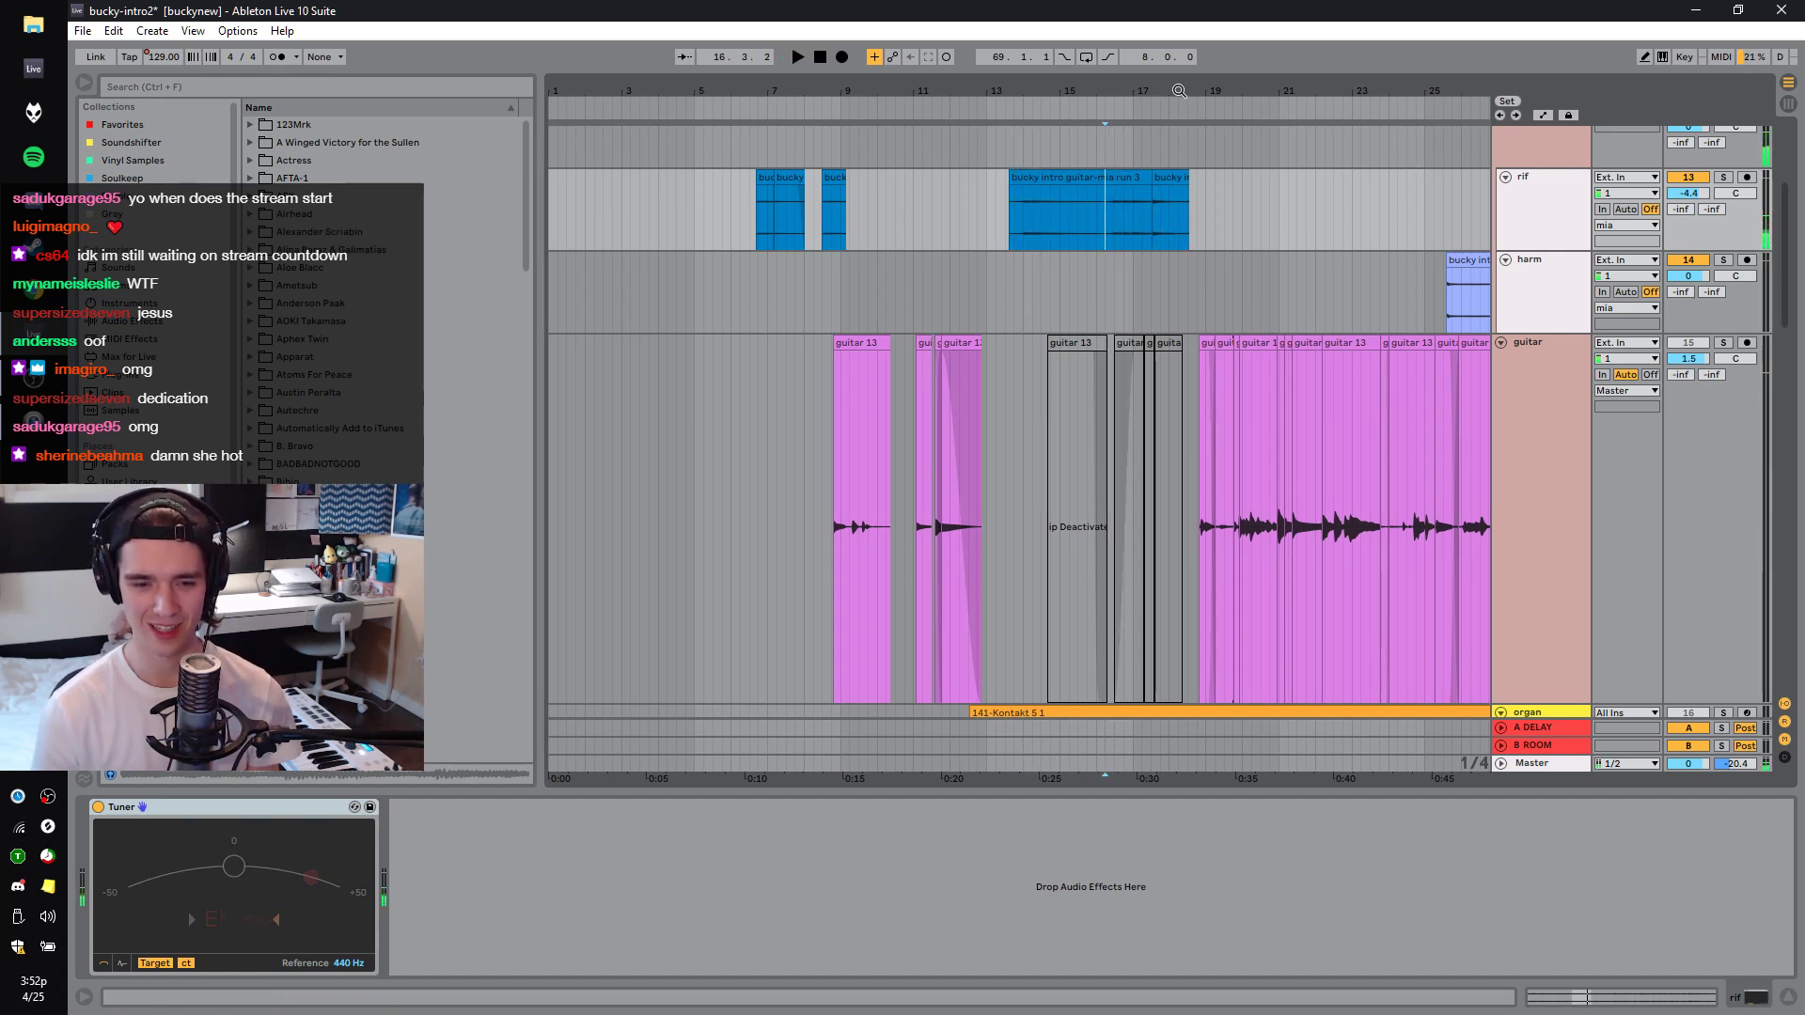
{"action": "left_click_drag", "start_coordinate": [1175, 90], "coordinate": [848, 86]}
{"action": "left_click", "coordinate": [794, 226]}
{"action": "key", "text": "space"}
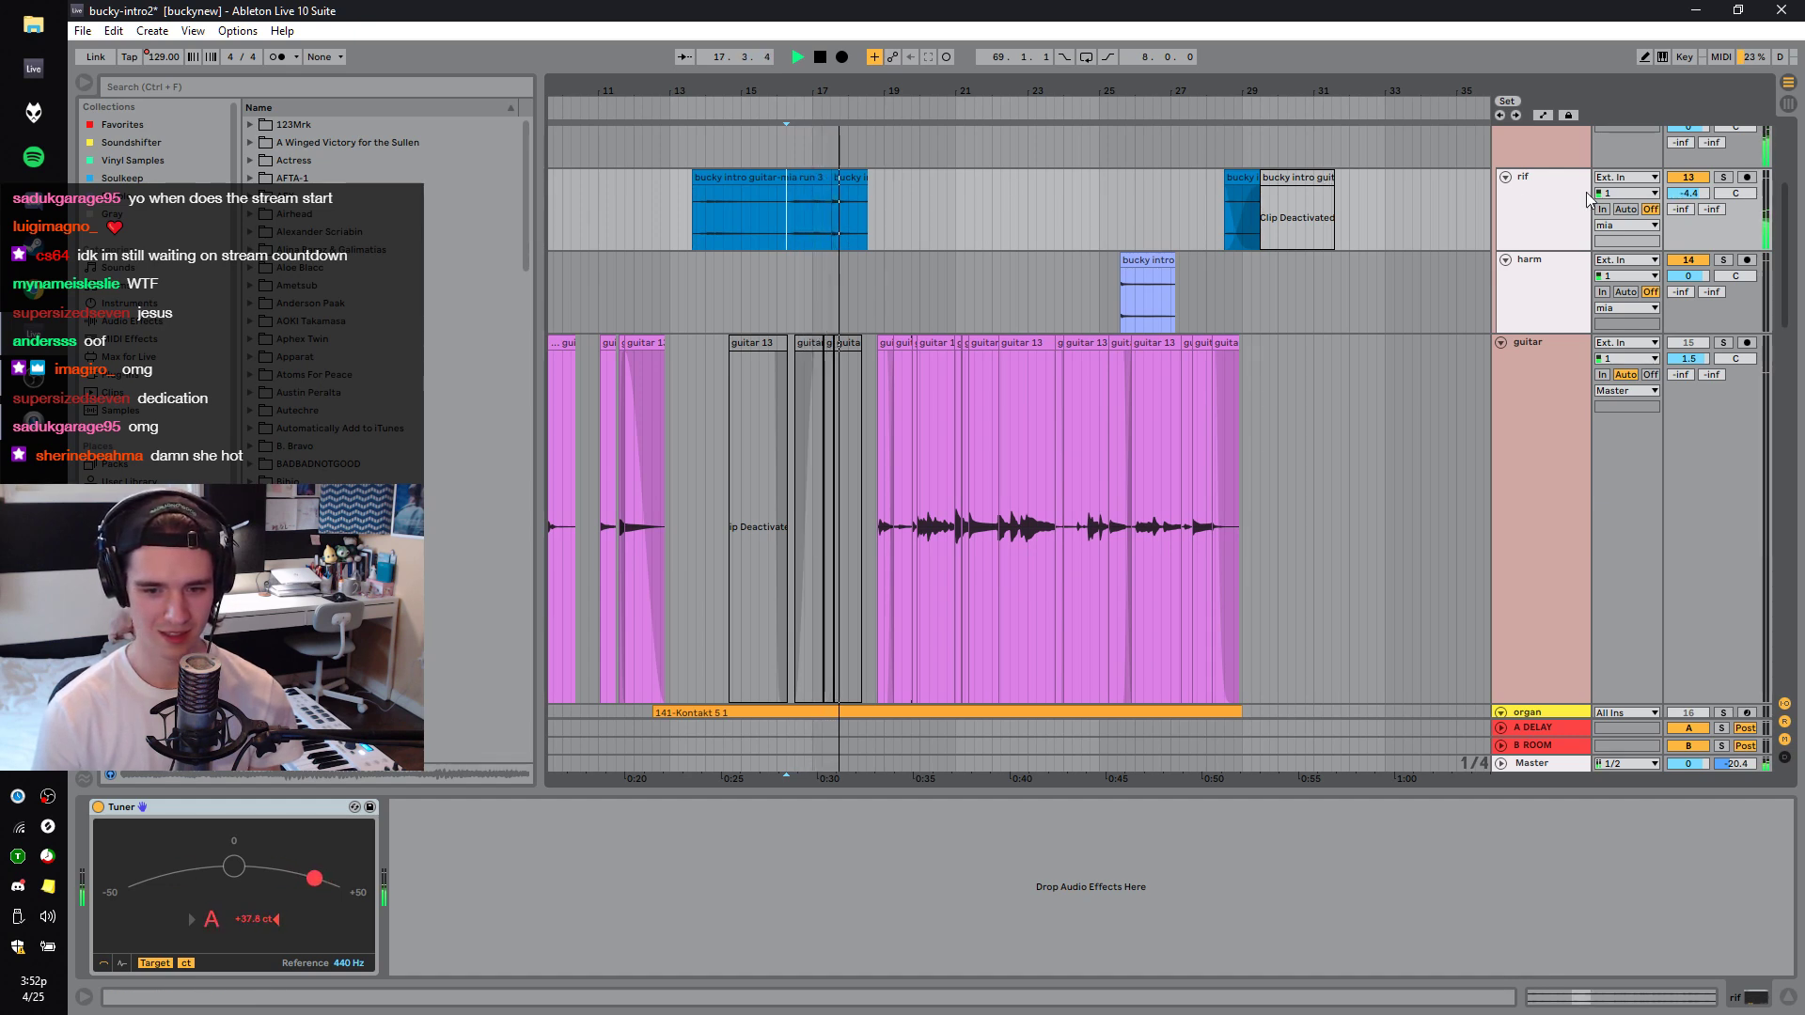
{"action": "key", "text": "space"}
Select the opening rif clips from about bar 6 to bar 9 and play them soloed.
{"action": "left_click_drag", "start_coordinate": [774, 100], "coordinate": [949, 102]}
{"action": "left_click_drag", "start_coordinate": [602, 235], "coordinate": [723, 232]}
{"action": "left_click_drag", "start_coordinate": [711, 234], "coordinate": [616, 242]}
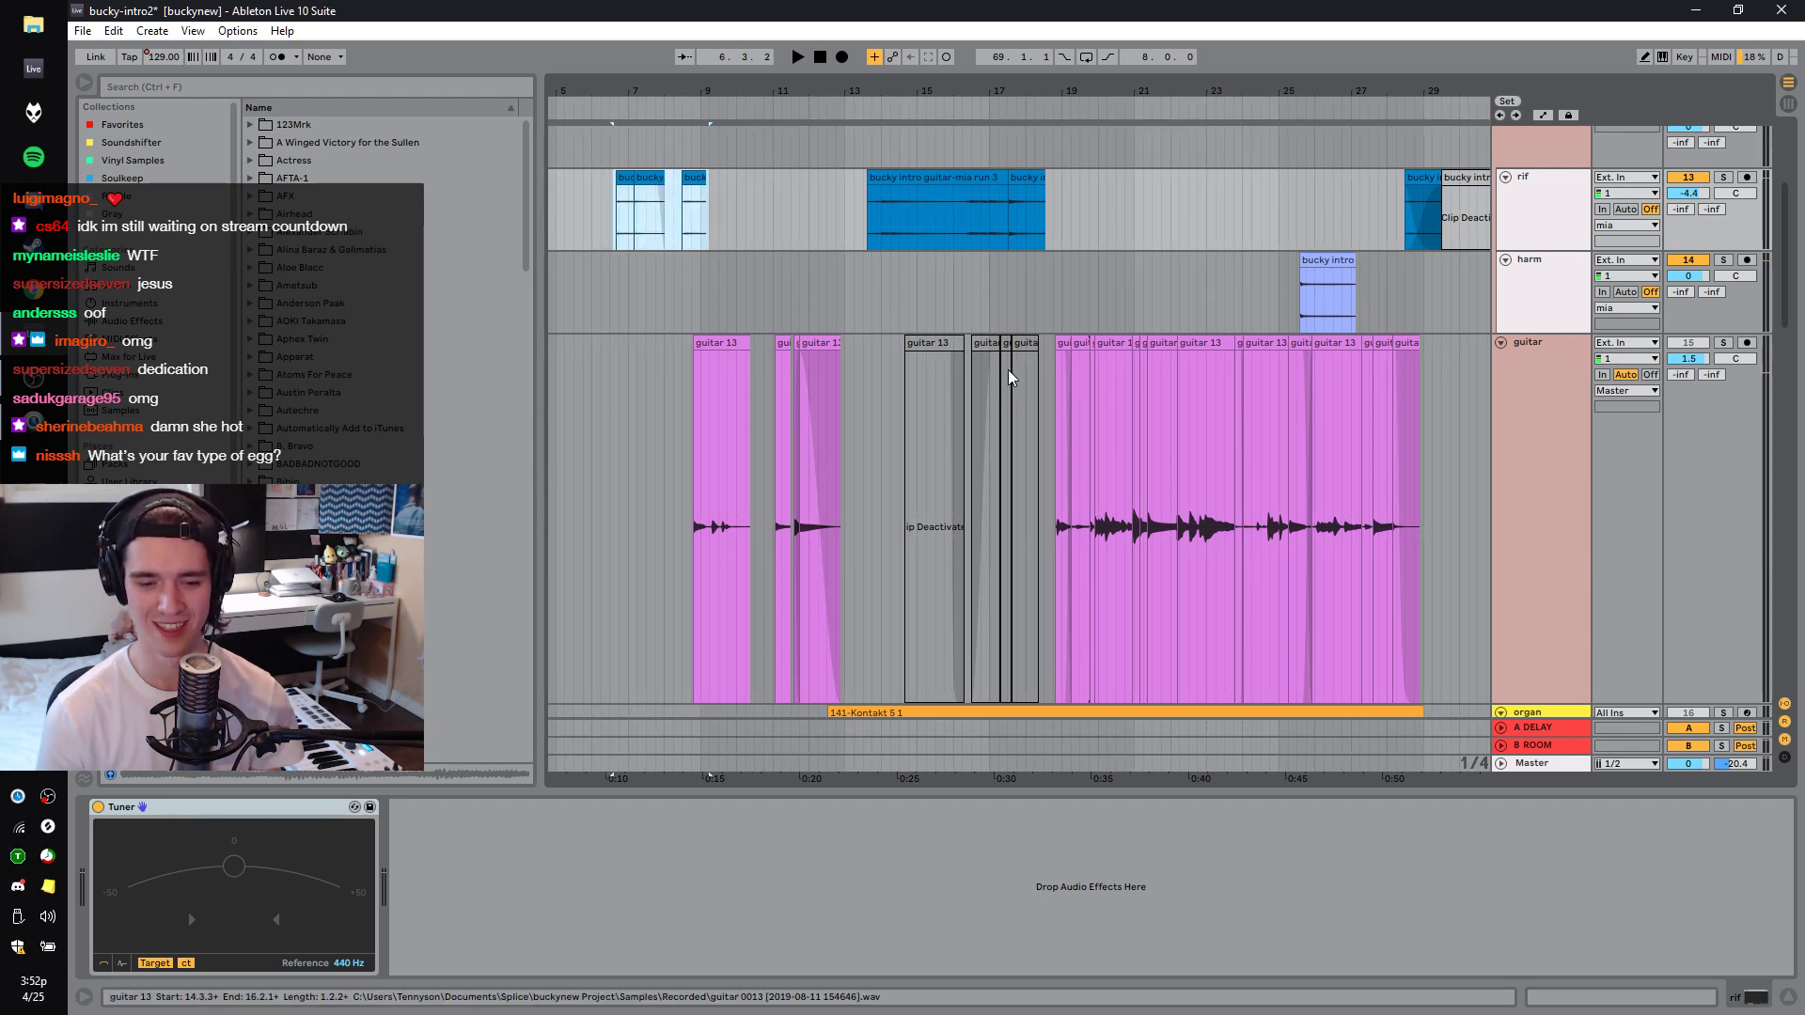
{"action": "key", "text": "space"}
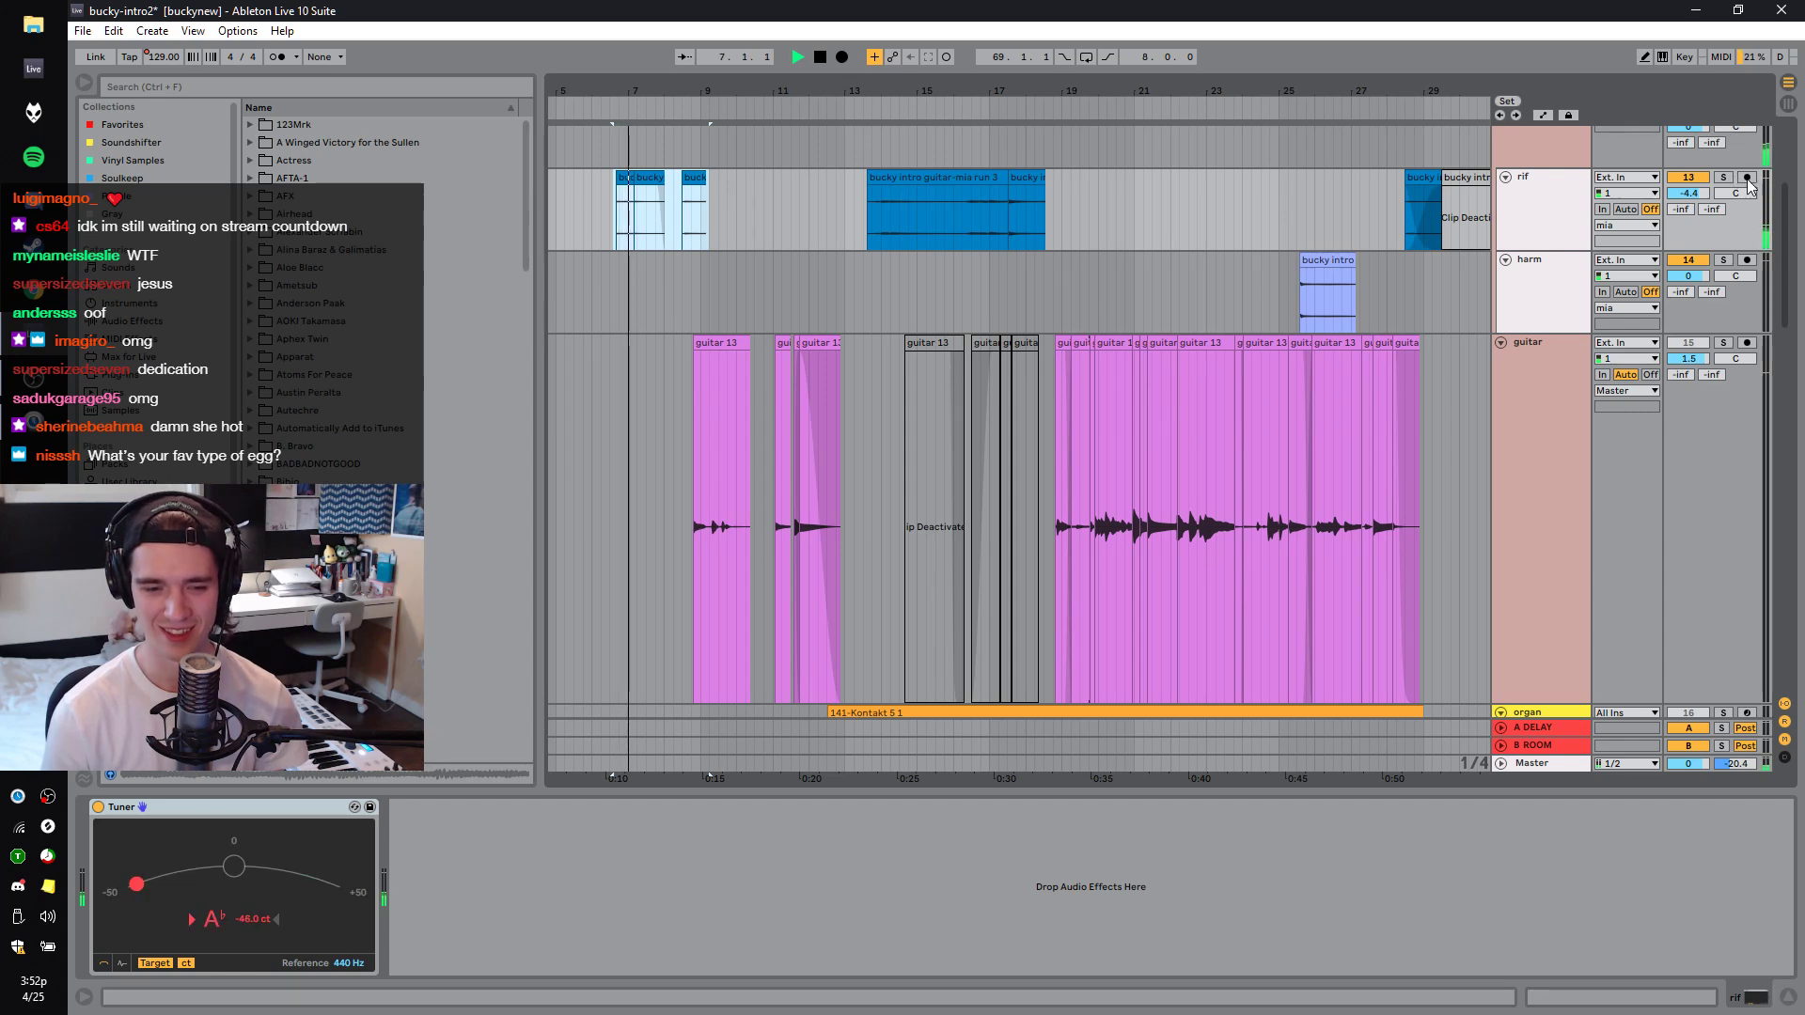
{"action": "left_click_drag", "start_coordinate": [698, 94], "coordinate": [837, 100]}
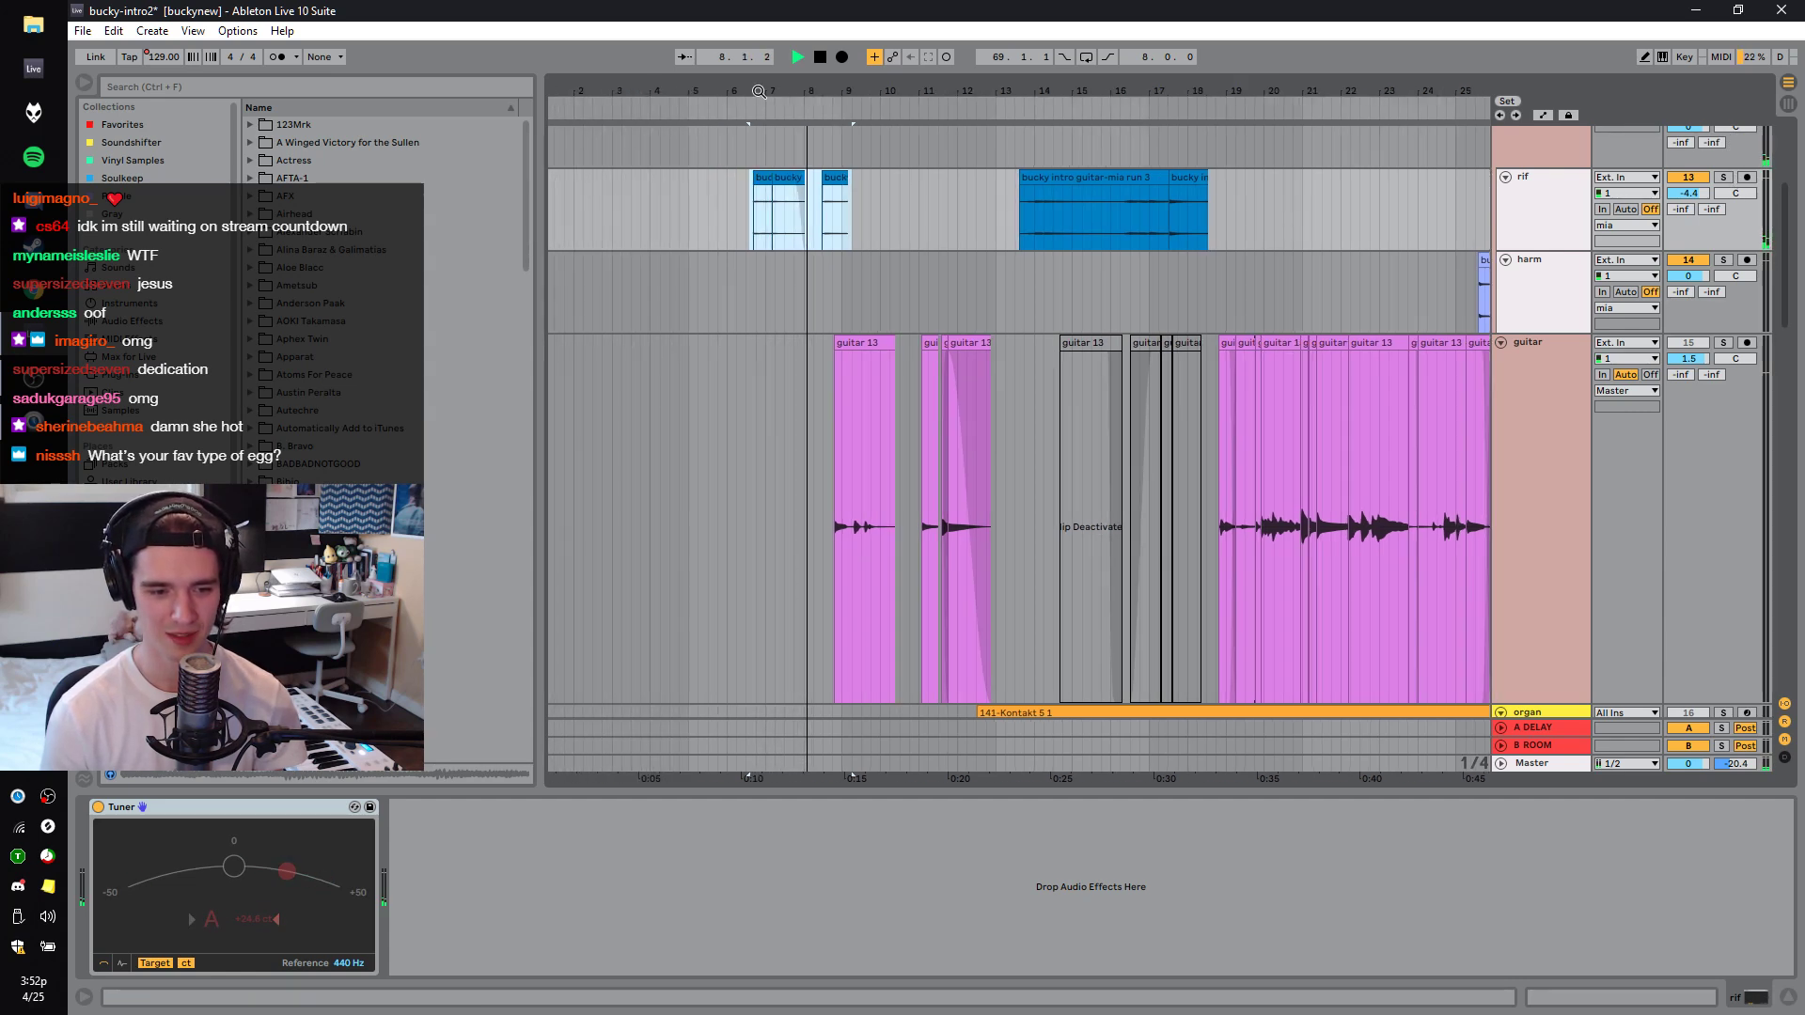
{"action": "key", "text": "space"}
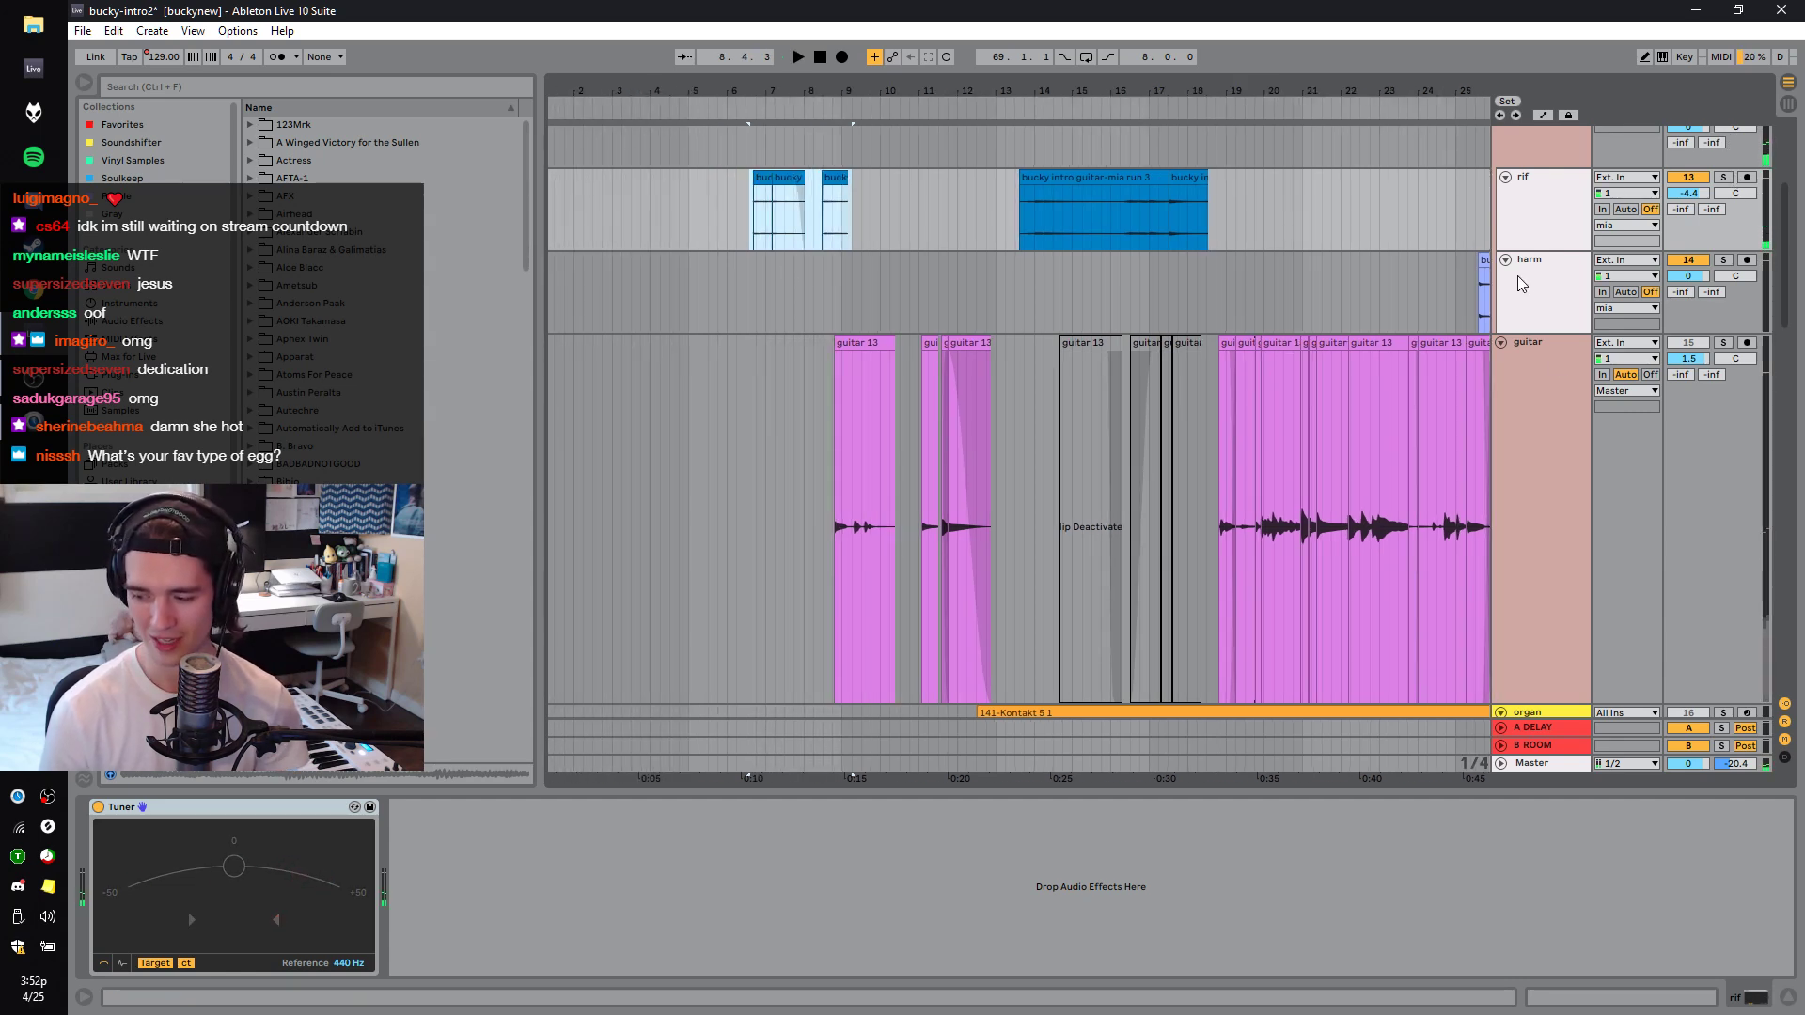
Unsolo the mia group and play the rif in the full mix from about bar 6 and about bar 16.
{"action": "scroll", "coordinate": [1791, 188], "scroll_direction": "up", "scroll_amount": 3}
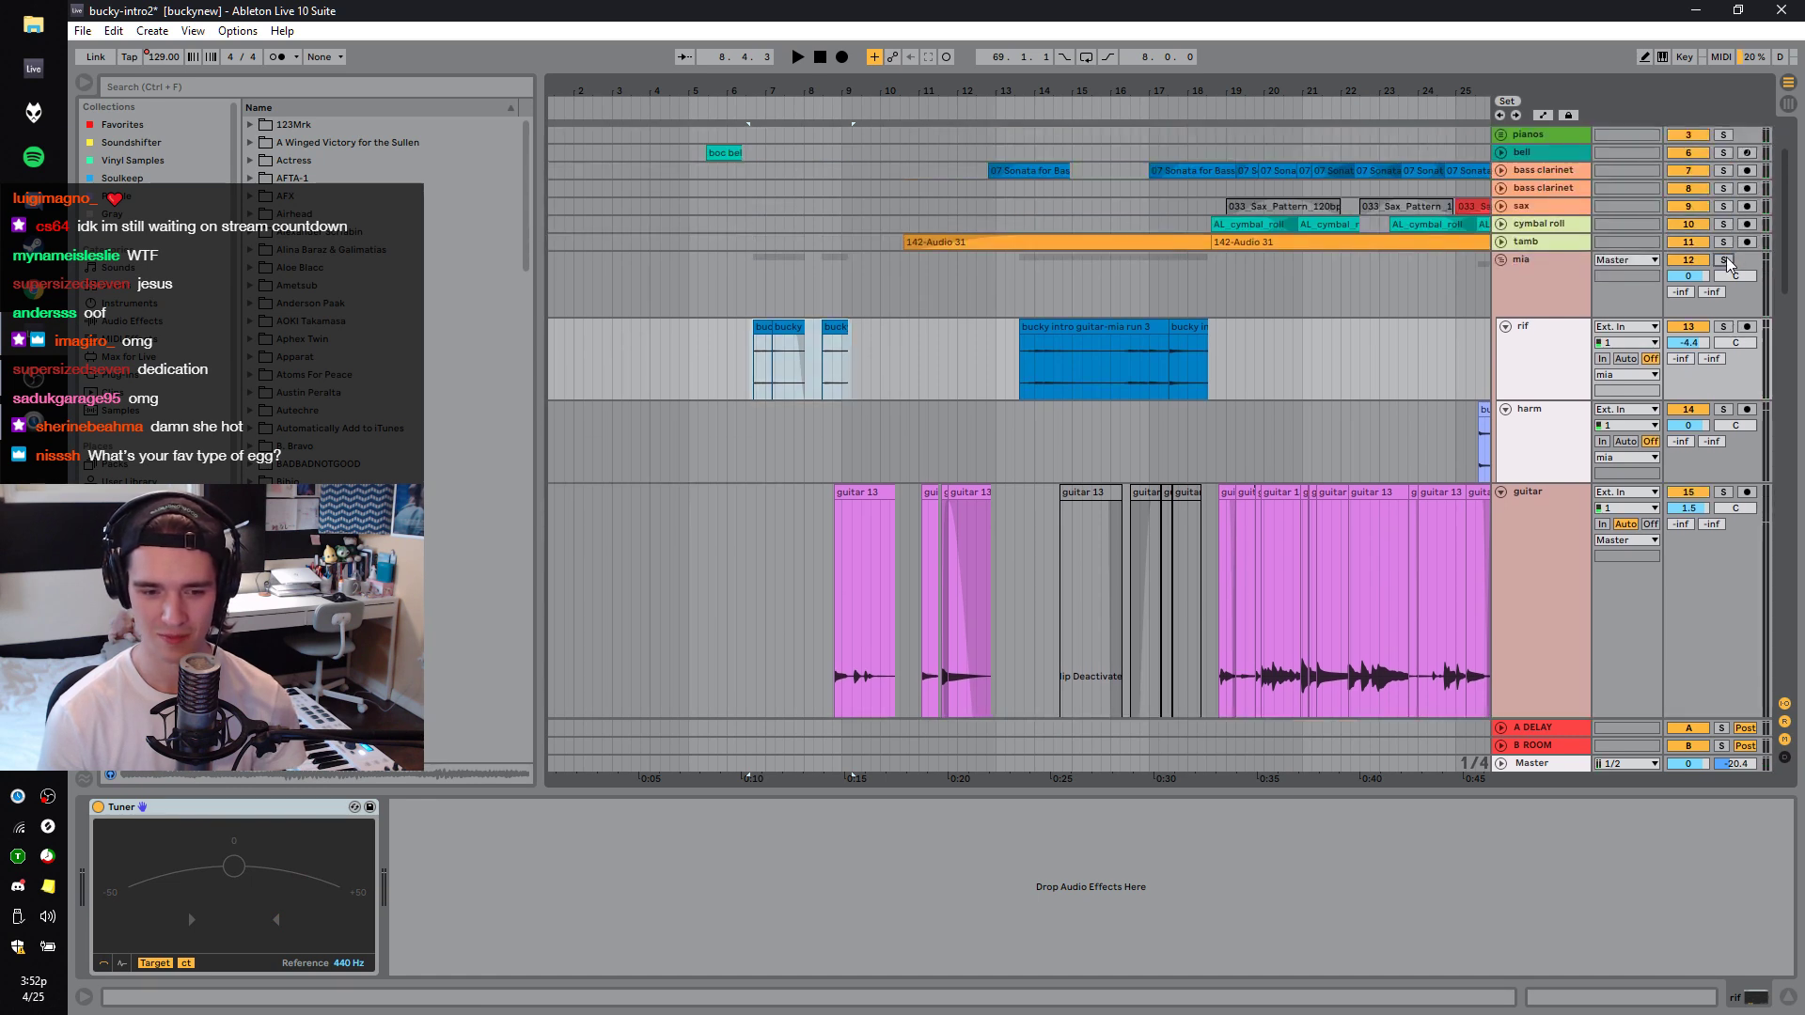
{"action": "left_click", "coordinate": [746, 358]}
{"action": "key", "text": "space"}
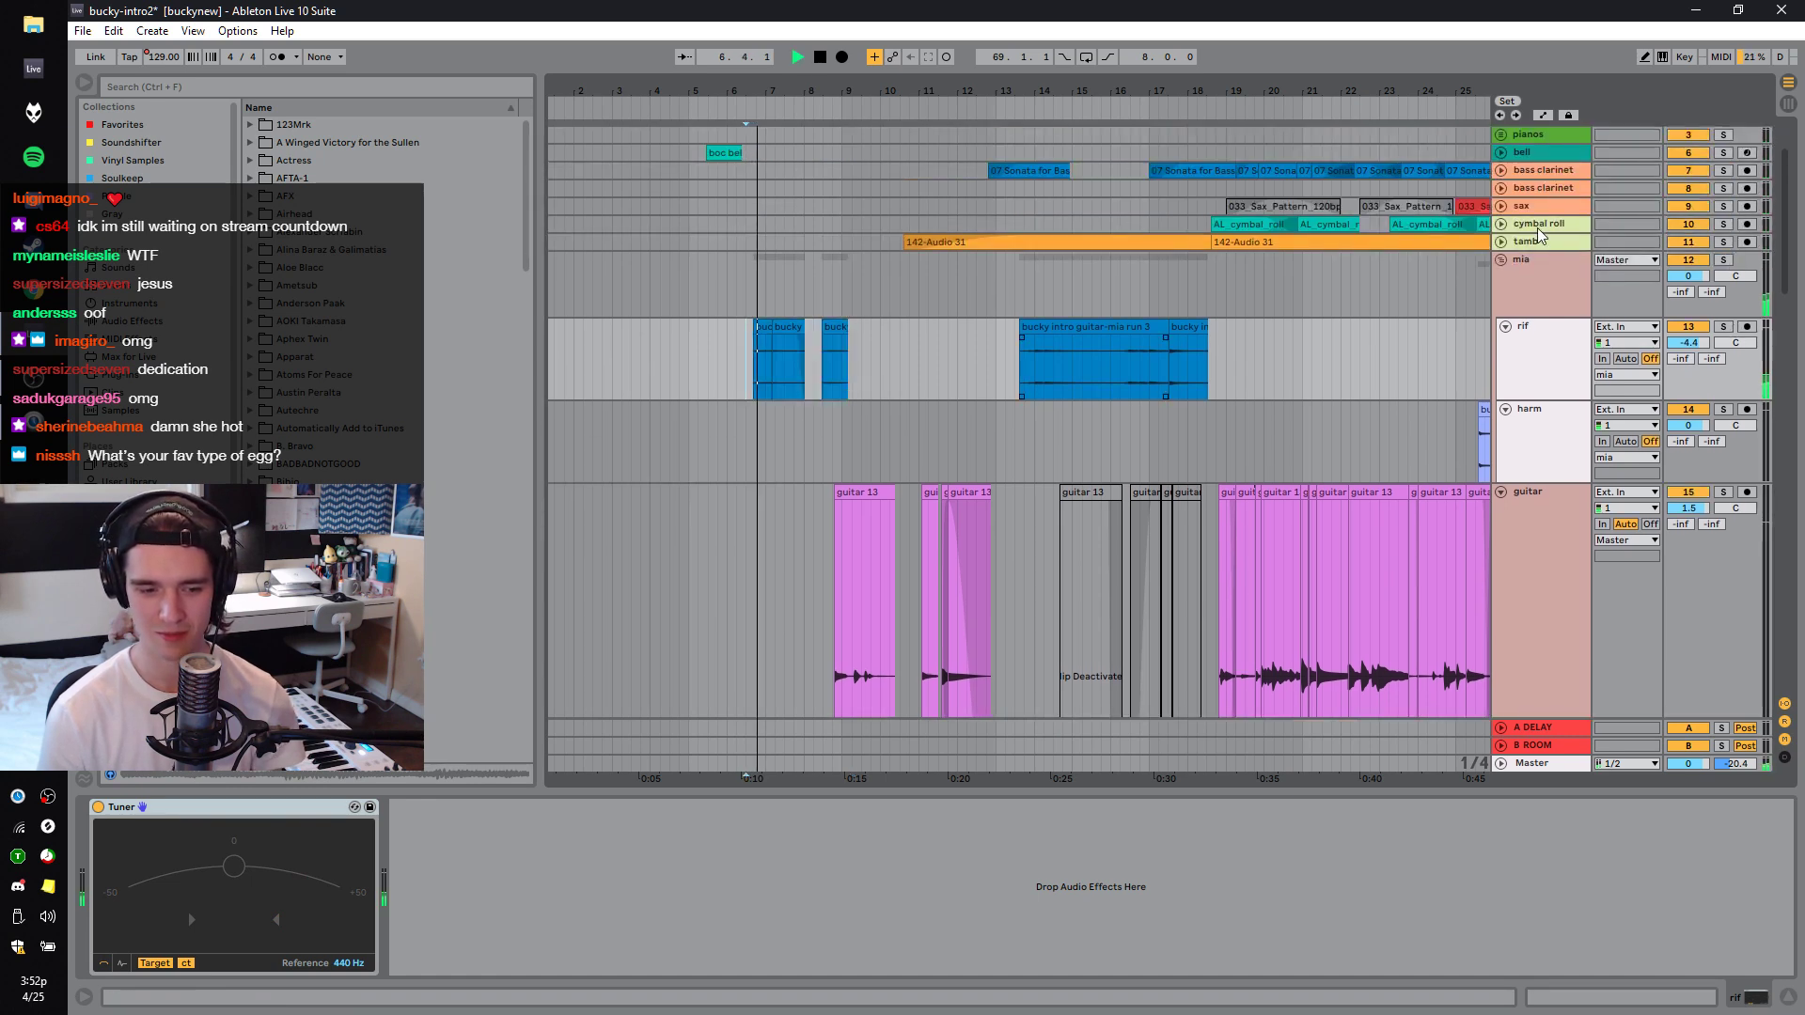
{"action": "key", "text": "space"}
{"action": "key", "text": "space"}
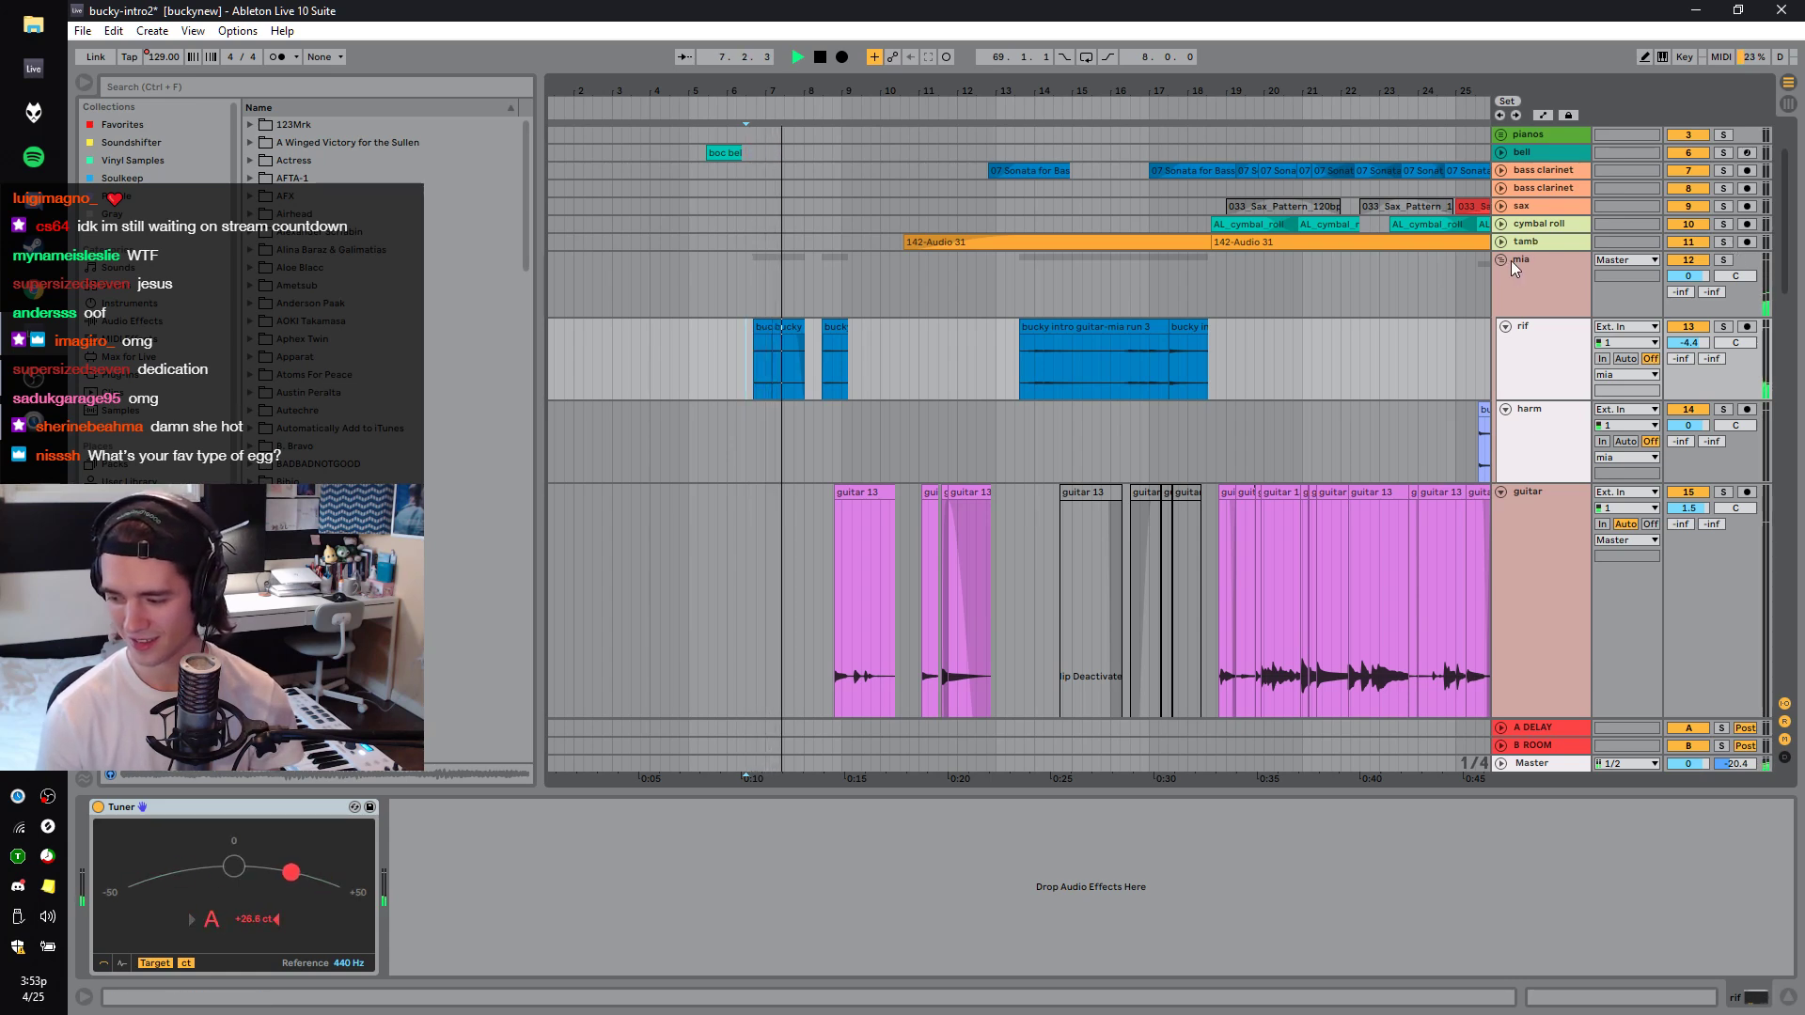
{"action": "left_click", "coordinate": [1126, 367]}
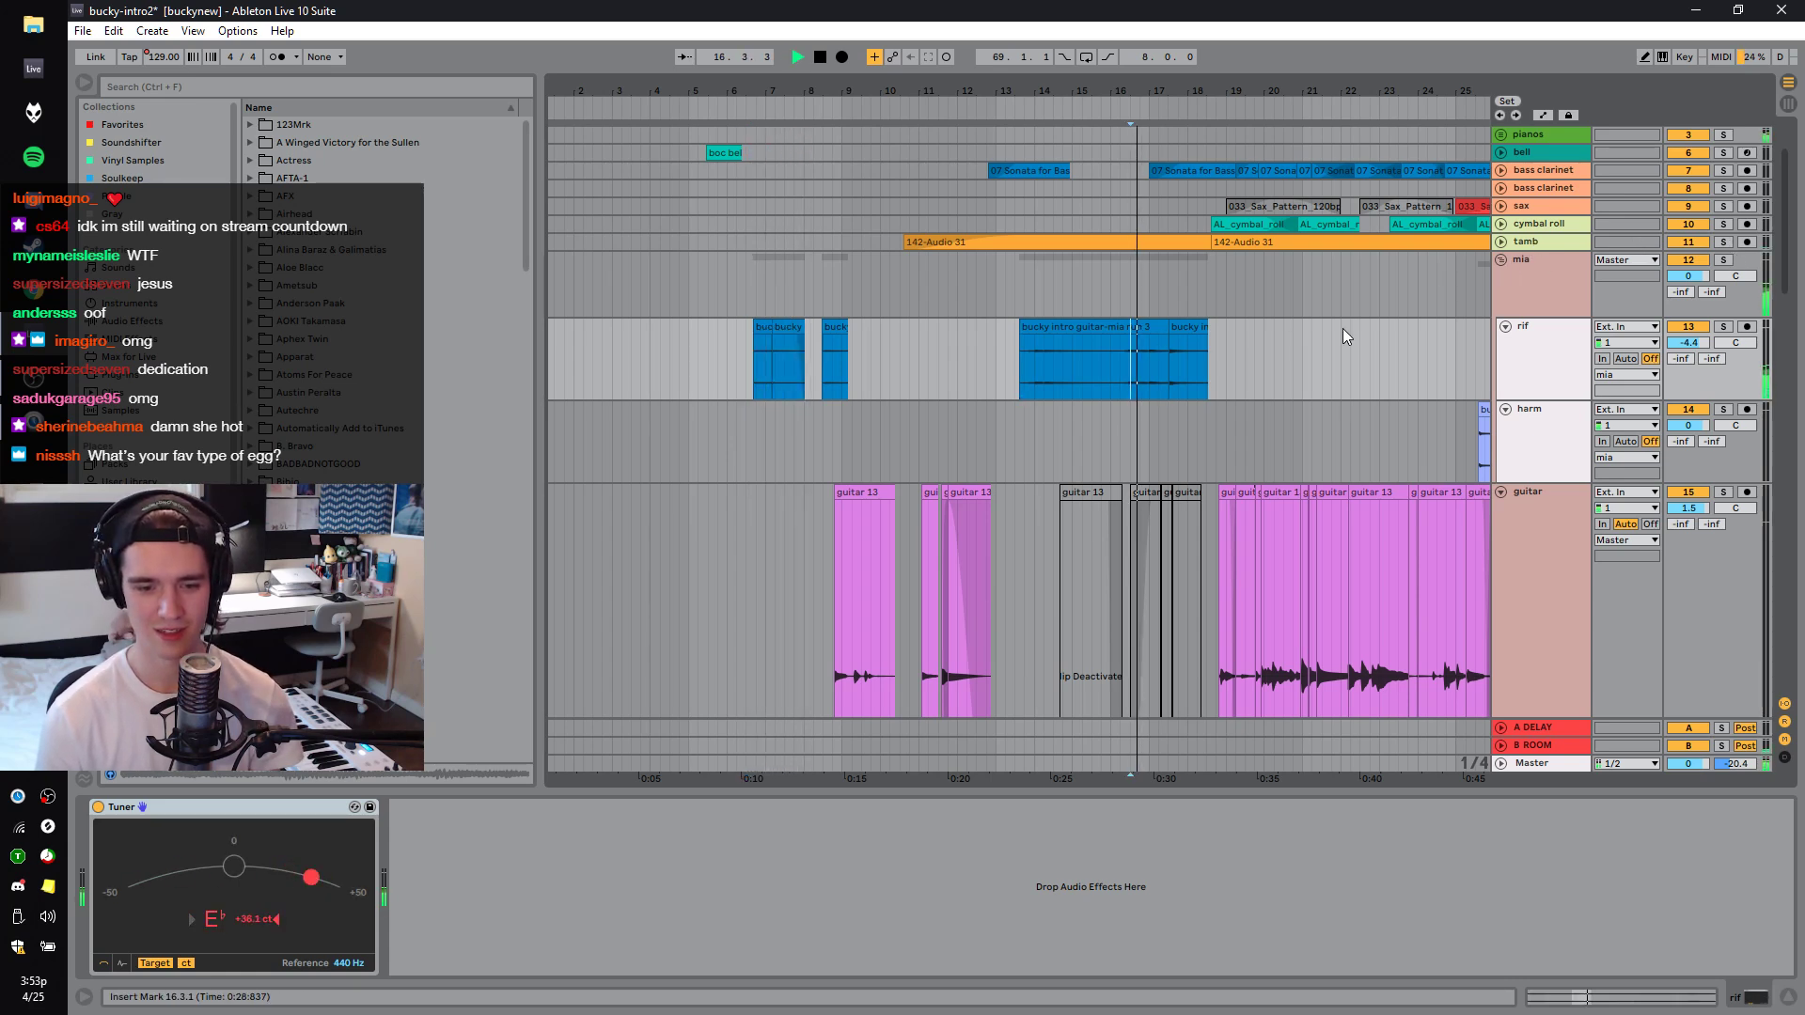
Solo and unfold the tamb track, then audition its passage from 24.4.1 to 29.4.1.
{"action": "left_click", "coordinate": [1724, 241]}
{"action": "left_click", "coordinate": [1501, 241]}
{"action": "left_click", "coordinate": [1338, 111]}
{"action": "left_click_drag", "start_coordinate": [1339, 92], "coordinate": [1085, 94]}
{"action": "left_click", "coordinate": [1122, 317]}
{"action": "left_click_drag", "start_coordinate": [1199, 307], "coordinate": [1391, 298]}
{"action": "key", "text": "space"}
{"action": "key", "text": "space"}
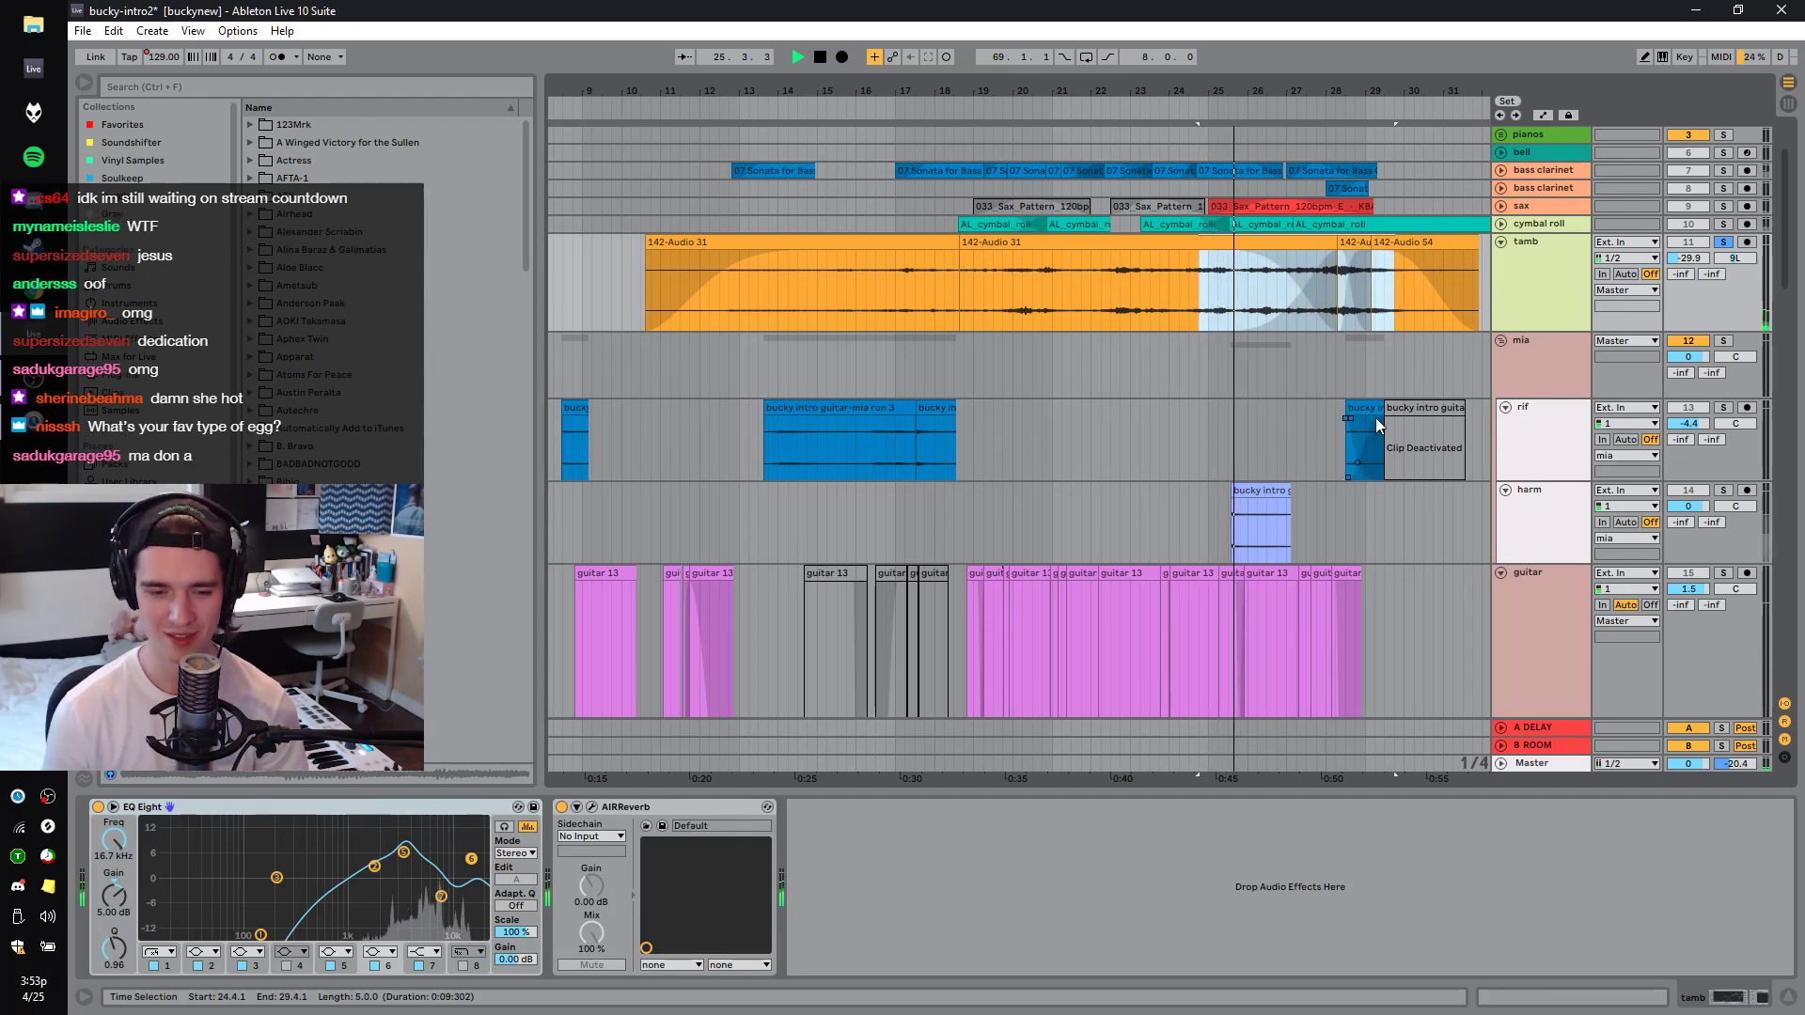
Solo the cymbal roll, then solo the sax and play its red clip from about bar 25.
{"action": "left_click", "coordinate": [1724, 223]}
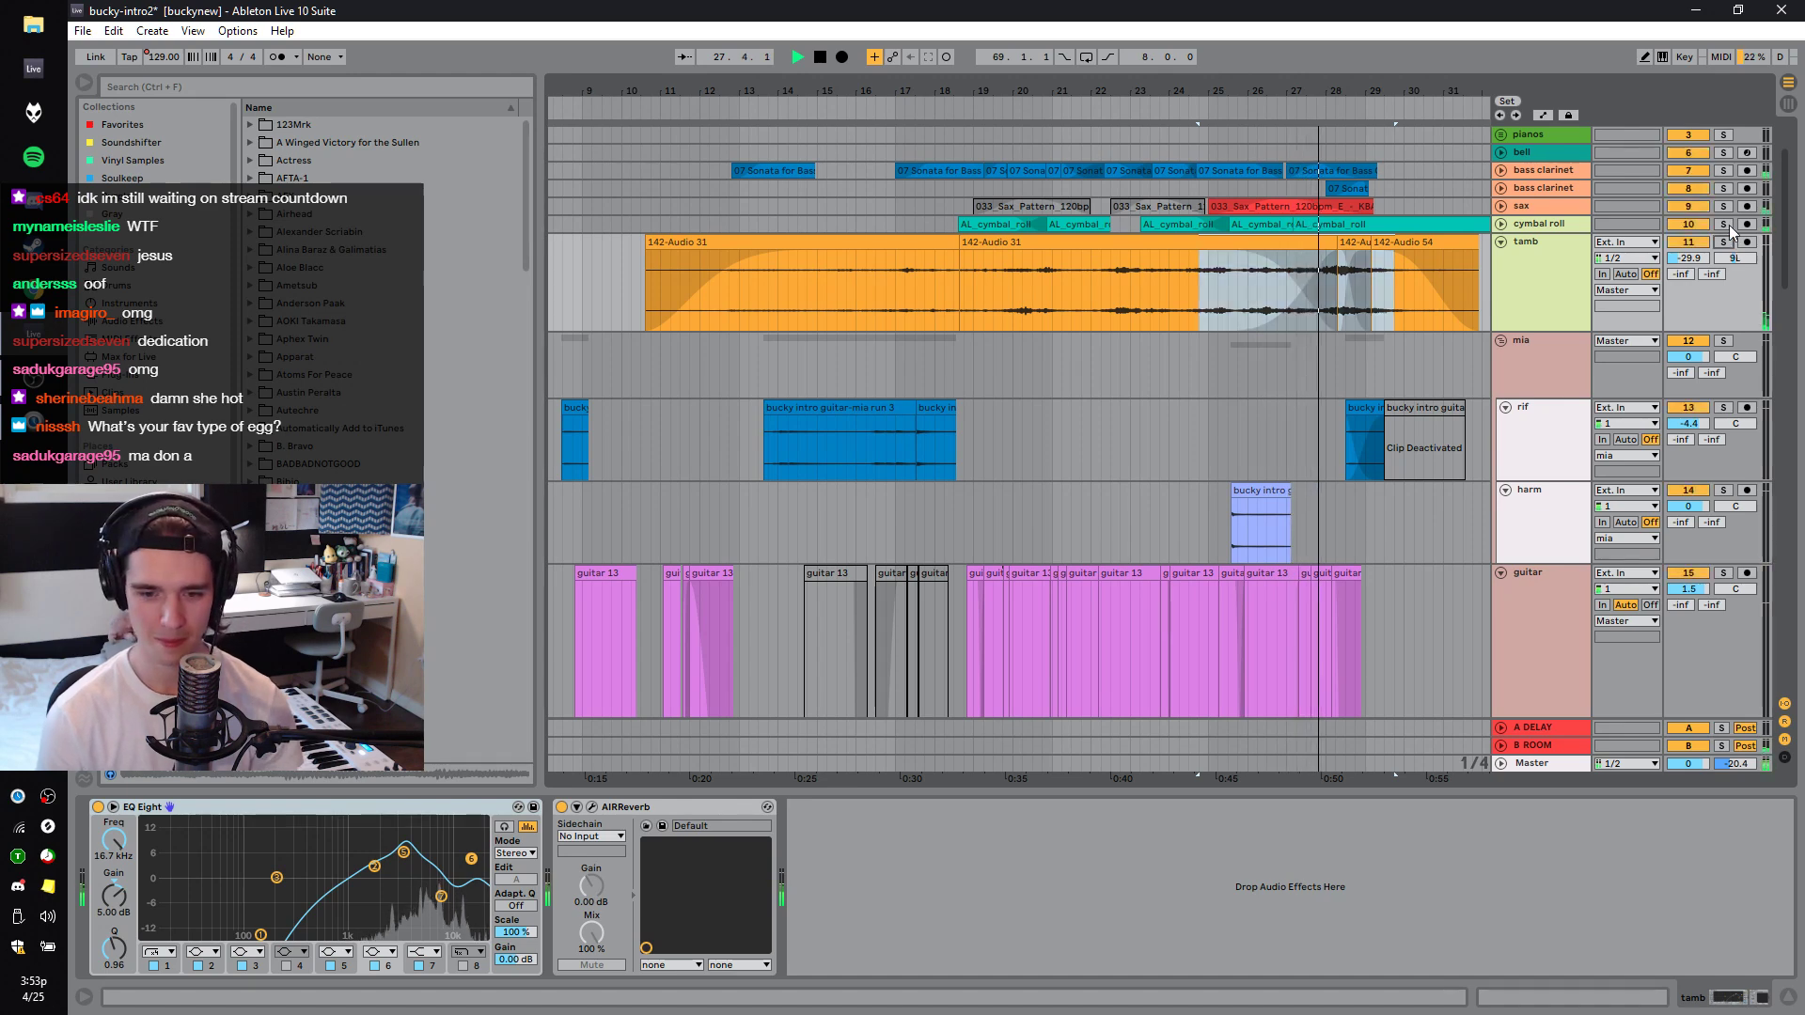
{"action": "left_click", "coordinate": [1723, 206]}
{"action": "key", "text": "space"}
{"action": "left_click", "coordinate": [1308, 208]}
{"action": "key", "text": "space"}
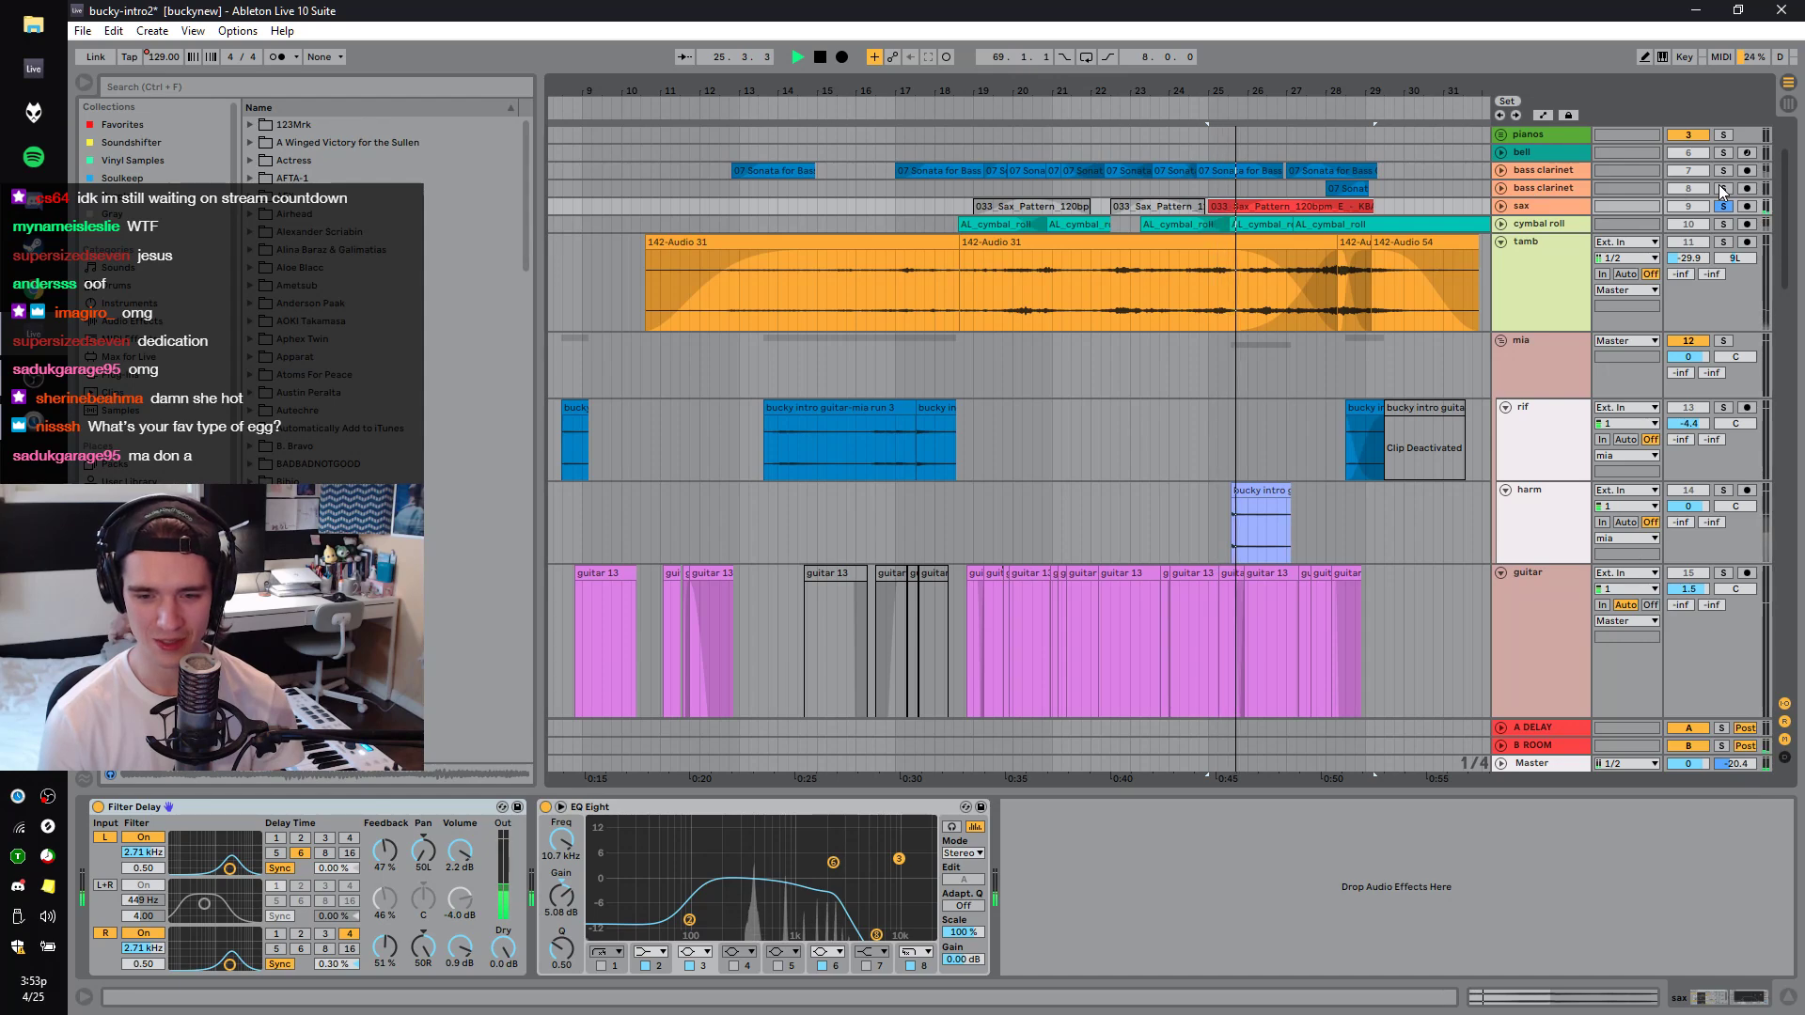
Solo the second bass clarinet track and play it from about bar 28.
{"action": "key", "text": "space"}
{"action": "left_click", "coordinate": [1329, 134]}
{"action": "key", "text": "space"}
{"action": "scroll", "coordinate": [1333, 134], "scroll_direction": "up", "scroll_amount": 2}
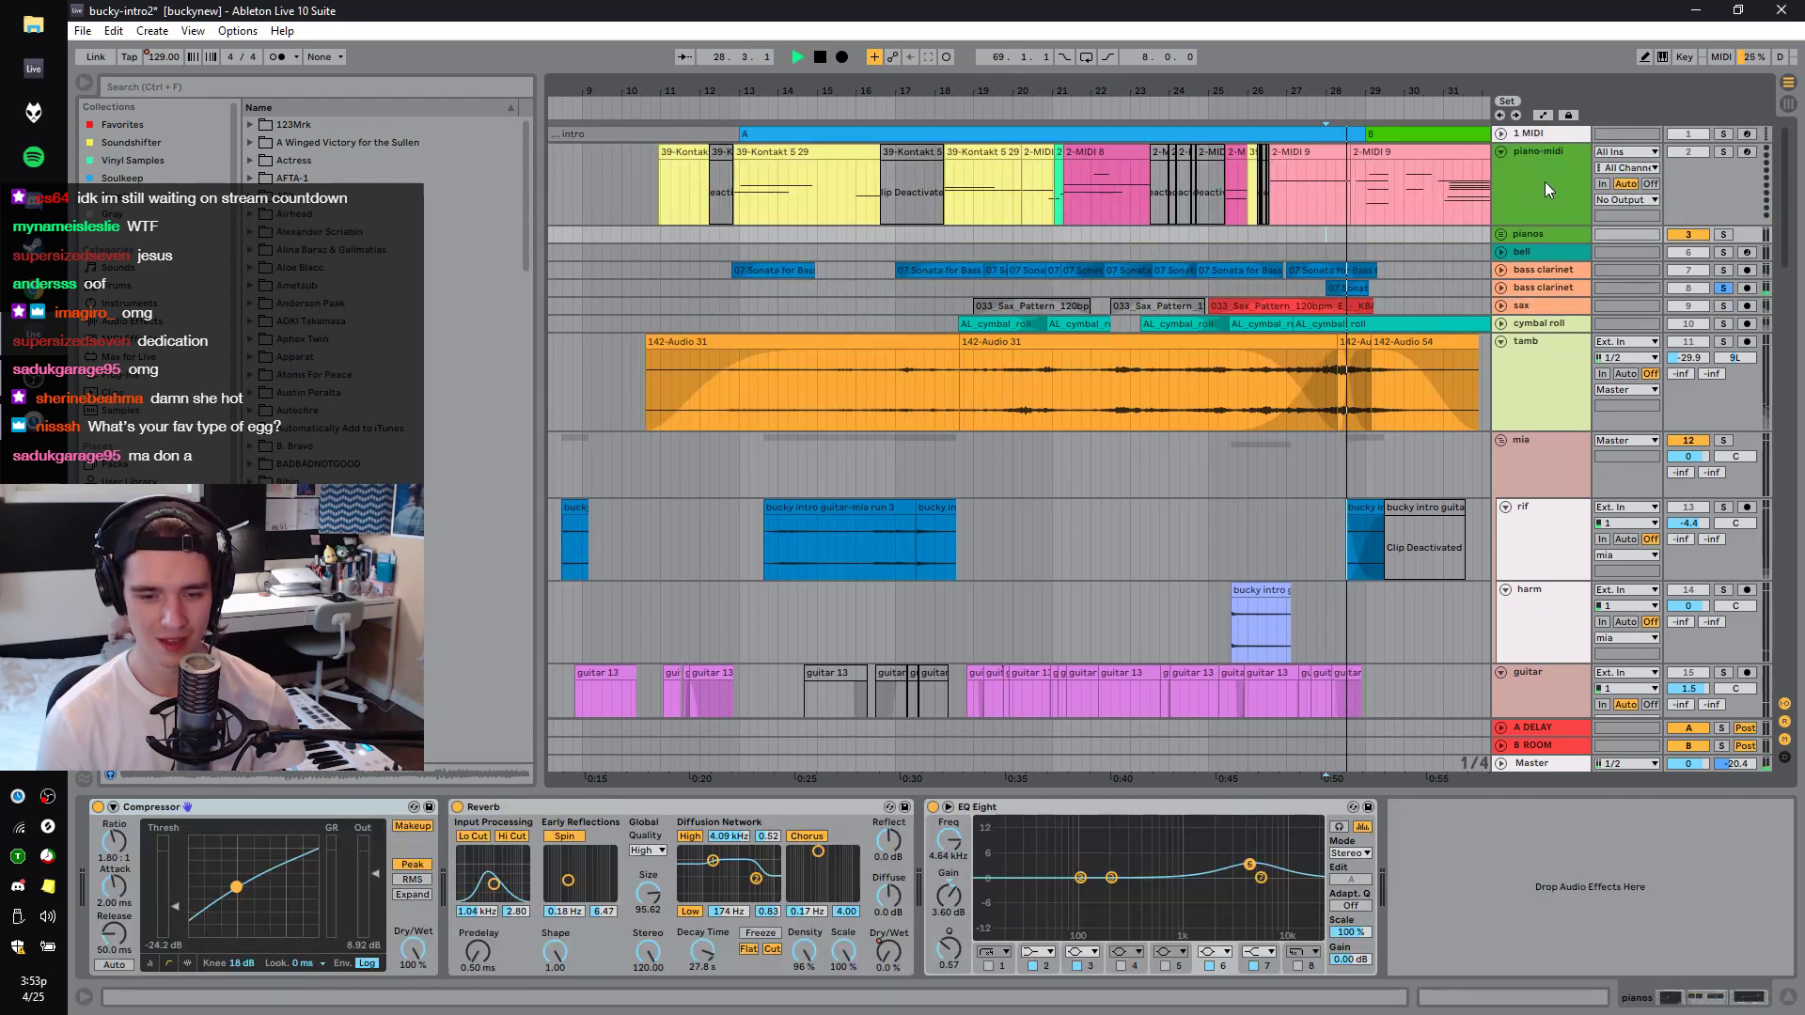
{"action": "key", "text": "space"}
Clear the bass clarinet solo, play the full mix from about bar 28 and fold all the tracks.
{"action": "scroll", "coordinate": [1409, 273], "scroll_direction": "down", "scroll_amount": 6}
{"action": "left_click", "coordinate": [1723, 290]}
{"action": "left_click", "coordinate": [1723, 291]}
{"action": "key", "text": "space"}
{"action": "left_click", "coordinate": [1501, 140], "text": "alt"}
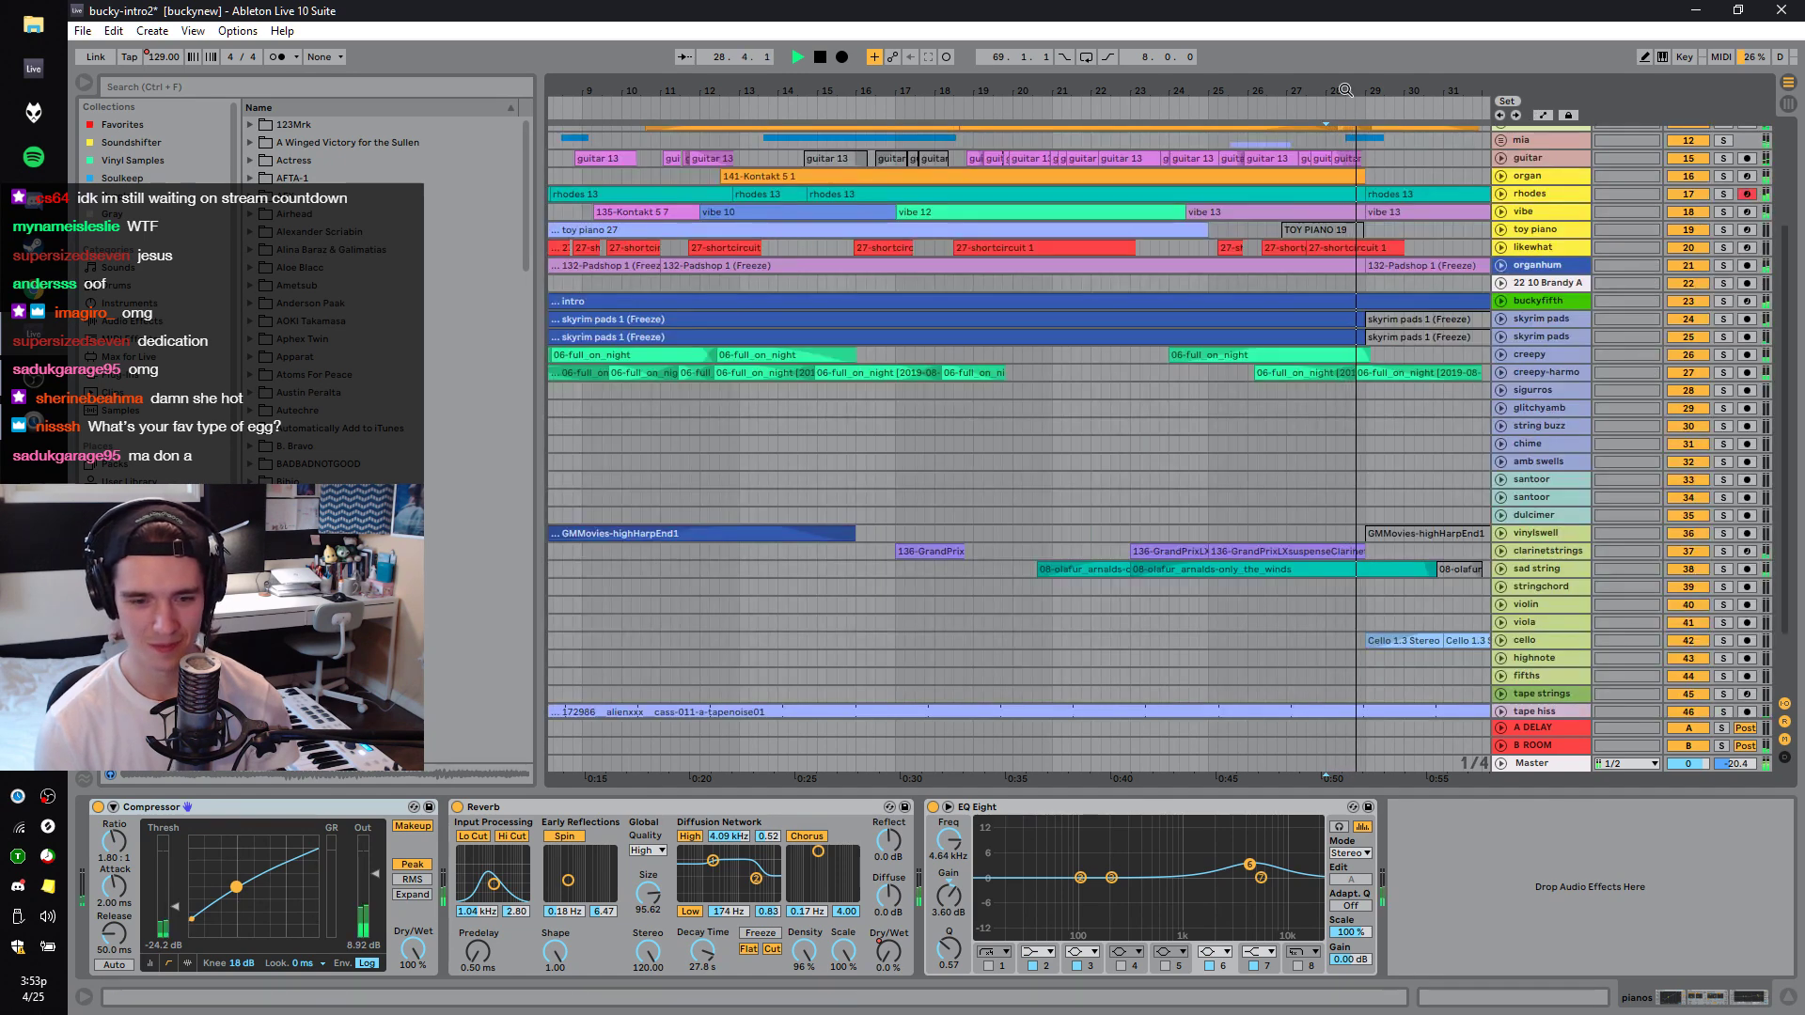
Select the skyrim pads tracks from 61.1.1 to 95.1.1, play the full mix from there and examine the section's layers.
{"action": "left_click_drag", "start_coordinate": [1344, 91], "coordinate": [1344, 19]}
{"action": "key", "text": "space"}
{"action": "left_click", "coordinate": [894, 213]}
{"action": "left_click", "coordinate": [851, 408]}
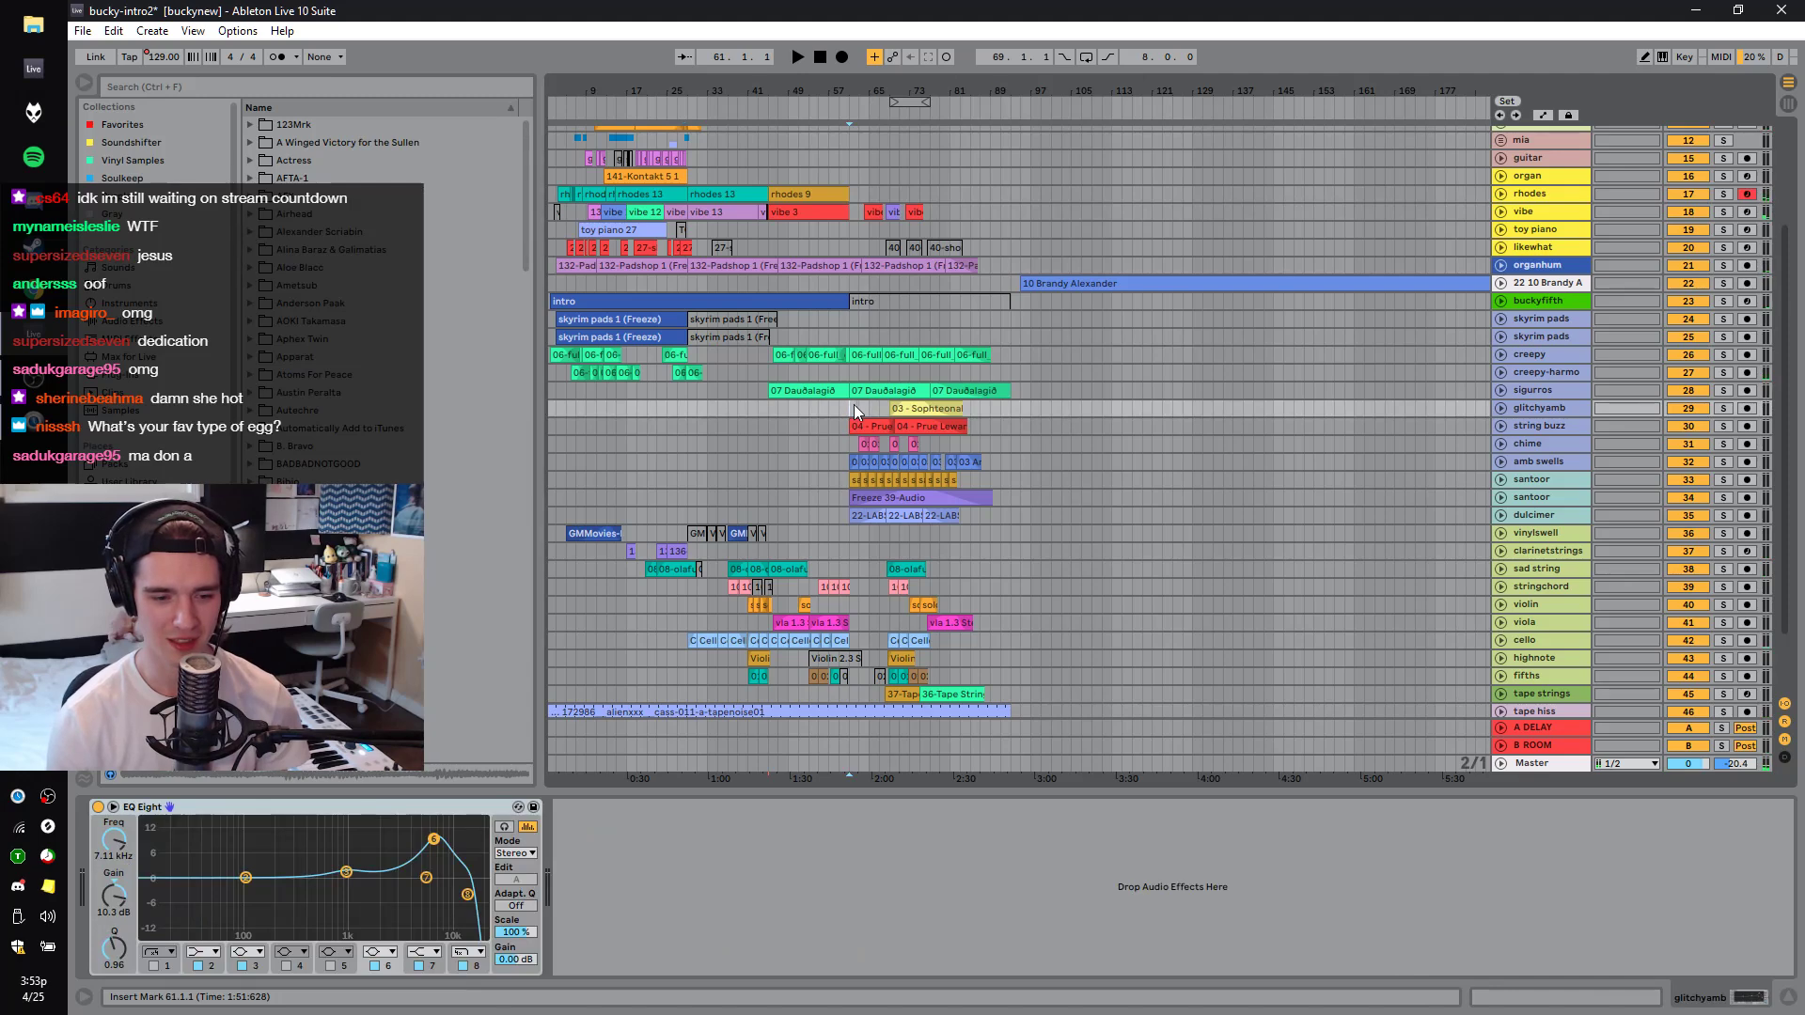
{"action": "left_click_drag", "start_coordinate": [1020, 340], "coordinate": [857, 326]}
{"action": "key", "text": "space"}
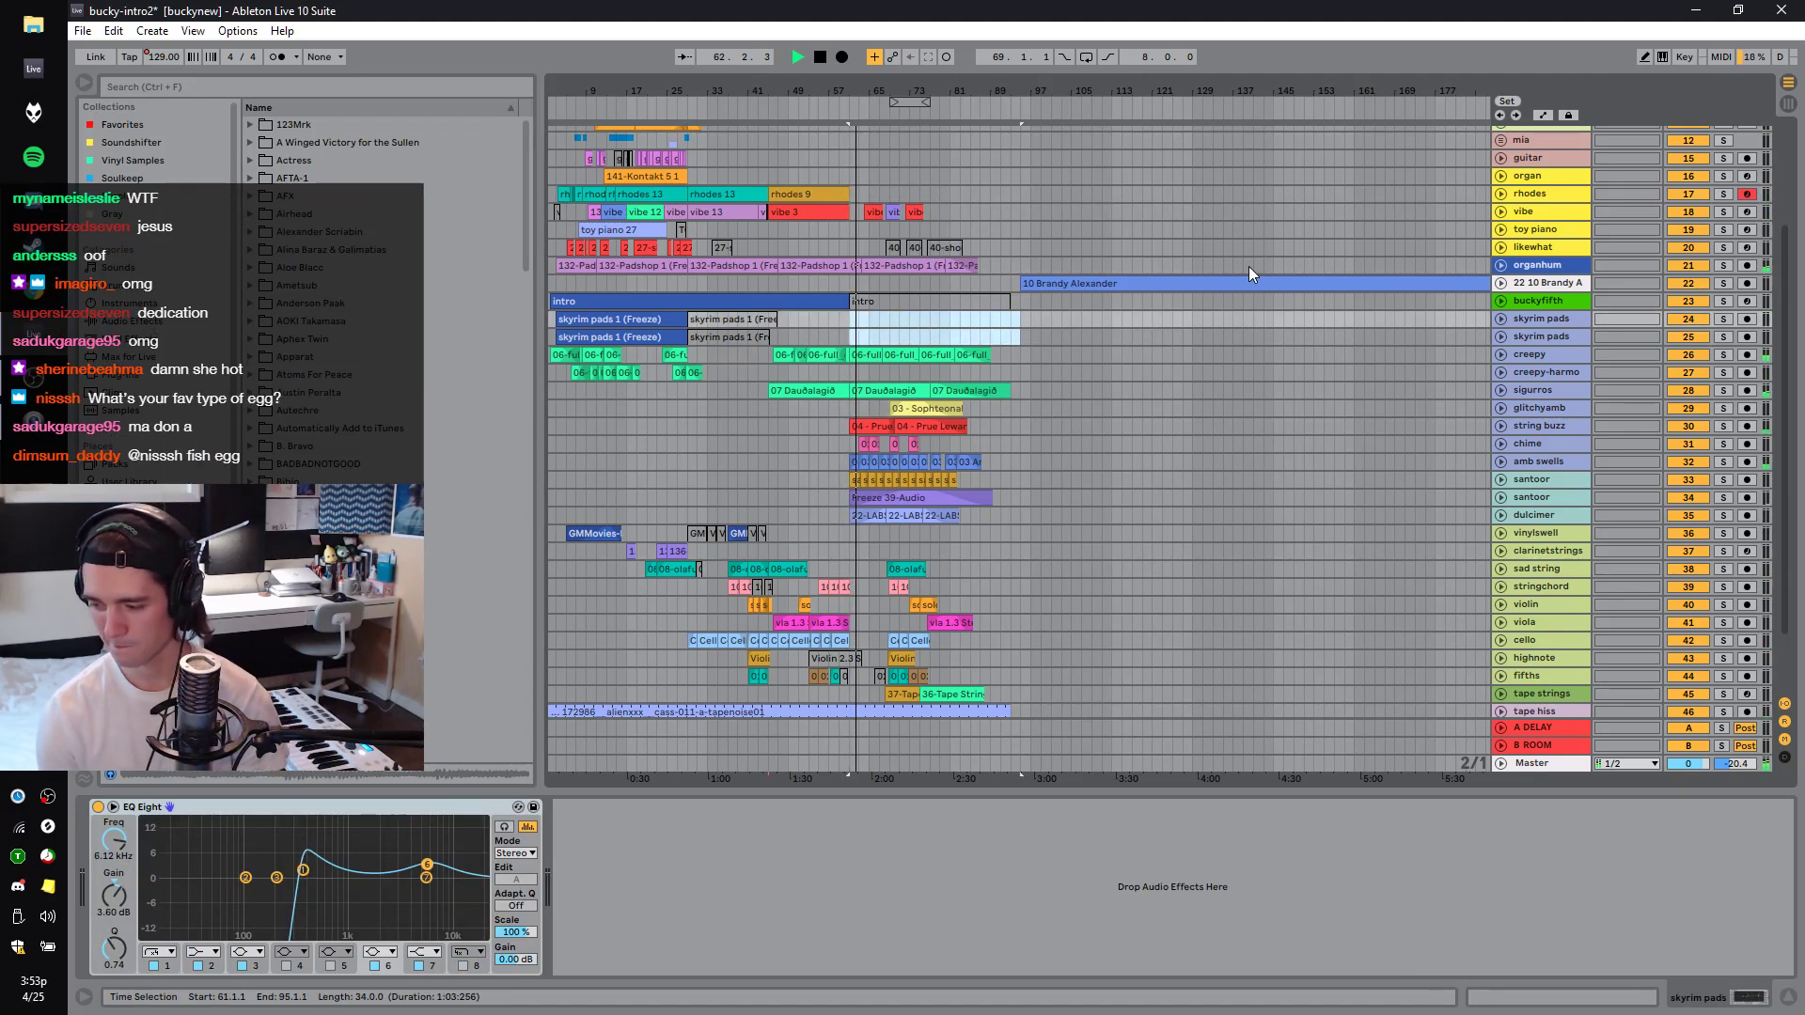
{"action": "scroll", "coordinate": [1306, 253], "scroll_direction": "down", "scroll_amount": 3}
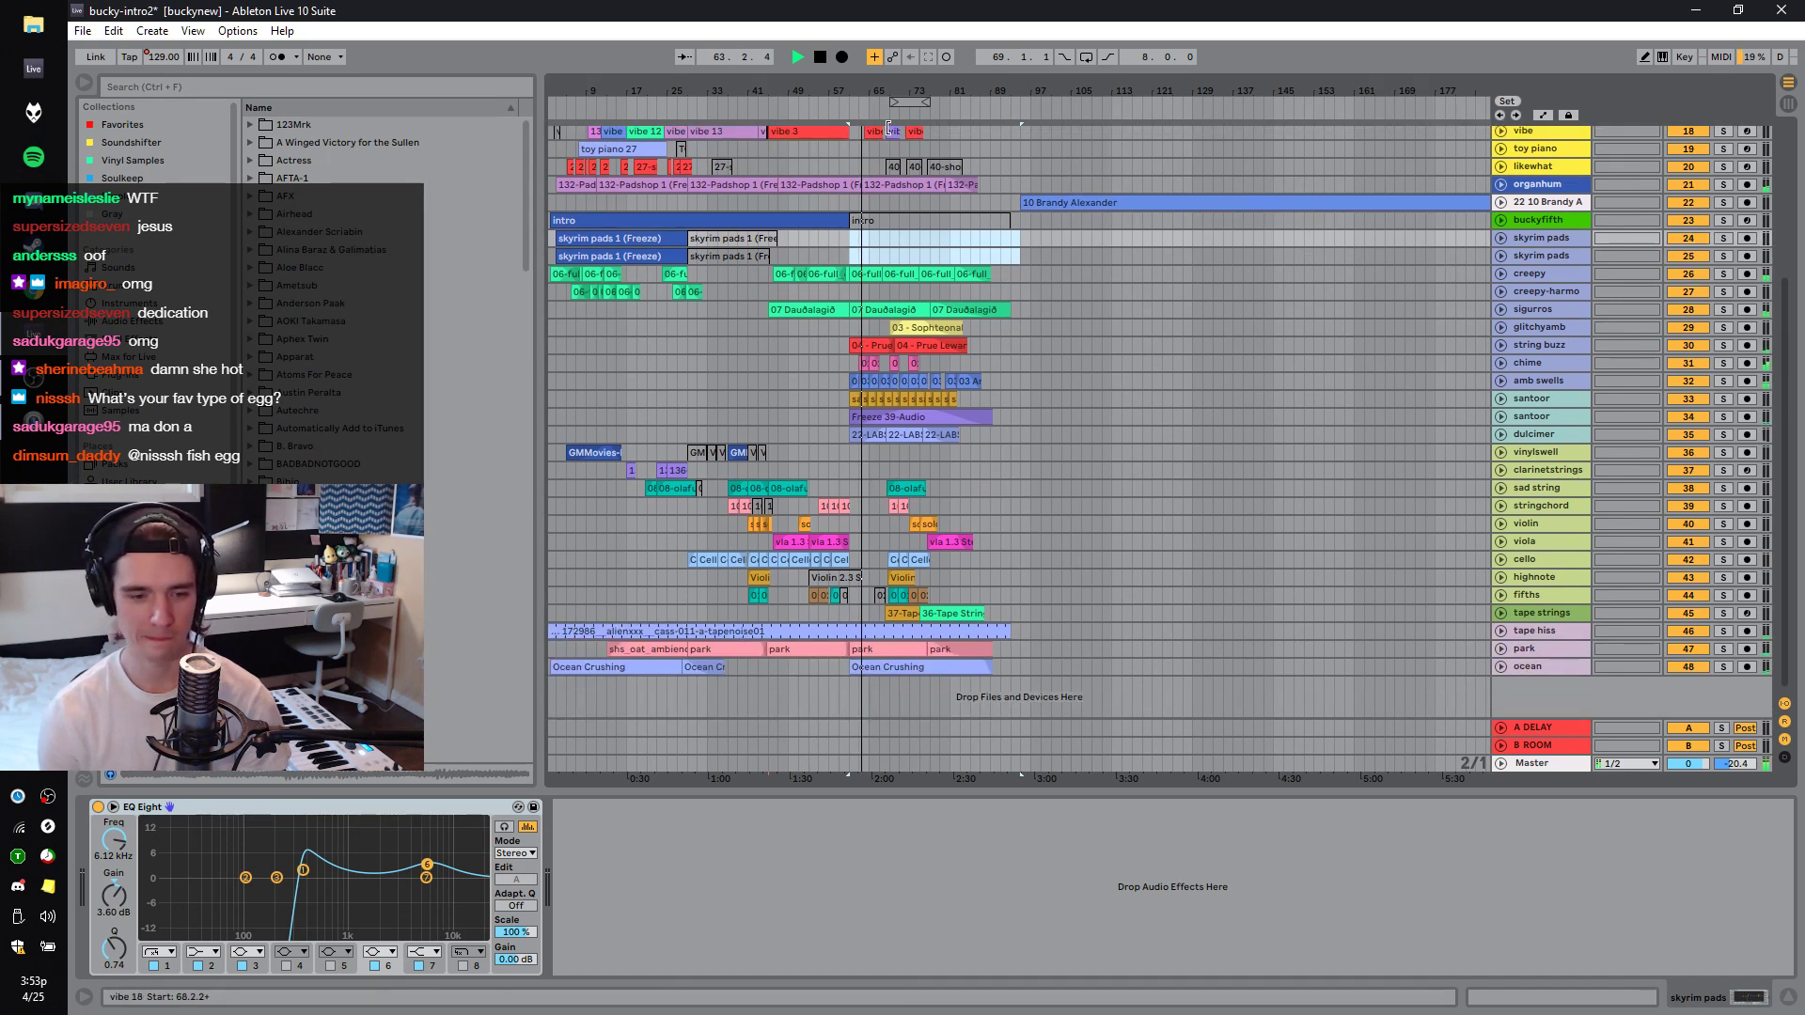
{"action": "left_click_drag", "start_coordinate": [884, 107], "coordinate": [886, 211]}
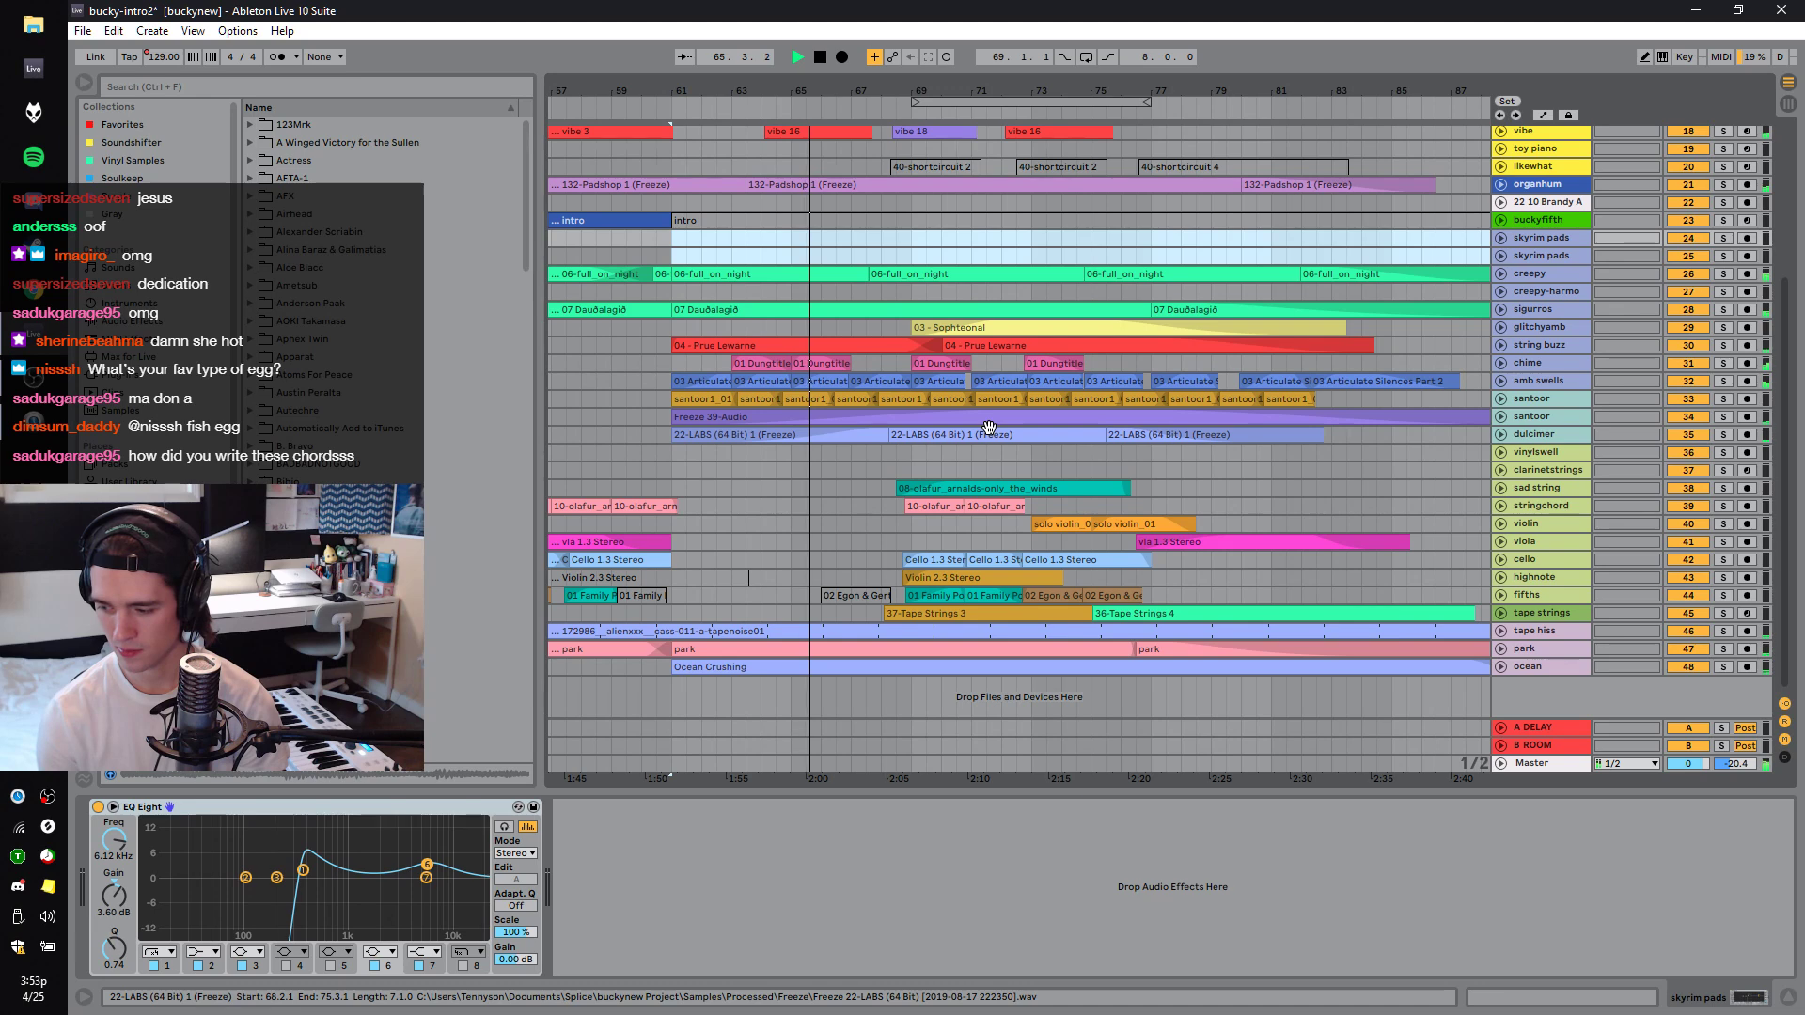
Stop playback and arm the piano-midi track for recording.
{"action": "scroll", "coordinate": [989, 428], "scroll_direction": "up", "scroll_amount": 3}
{"action": "scroll", "coordinate": [989, 428], "scroll_direction": "up", "scroll_amount": 4}
{"action": "key", "text": "space"}
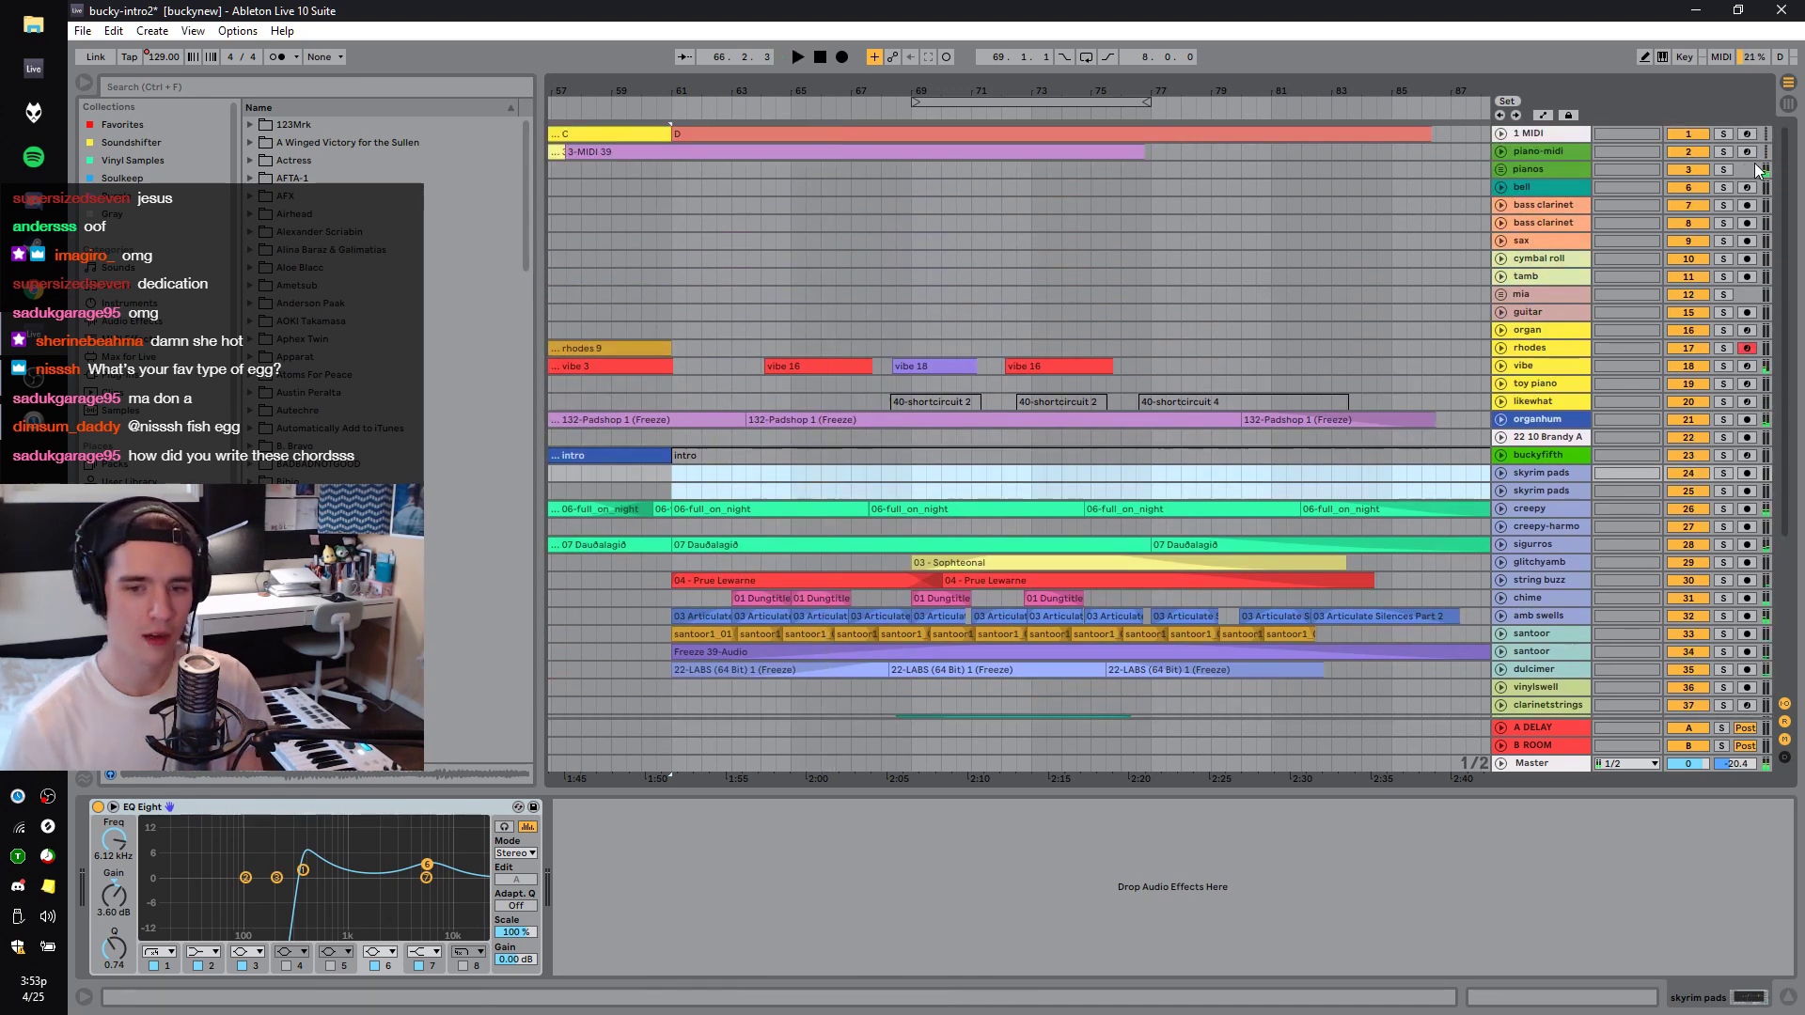
{"action": "left_click", "coordinate": [1745, 152]}
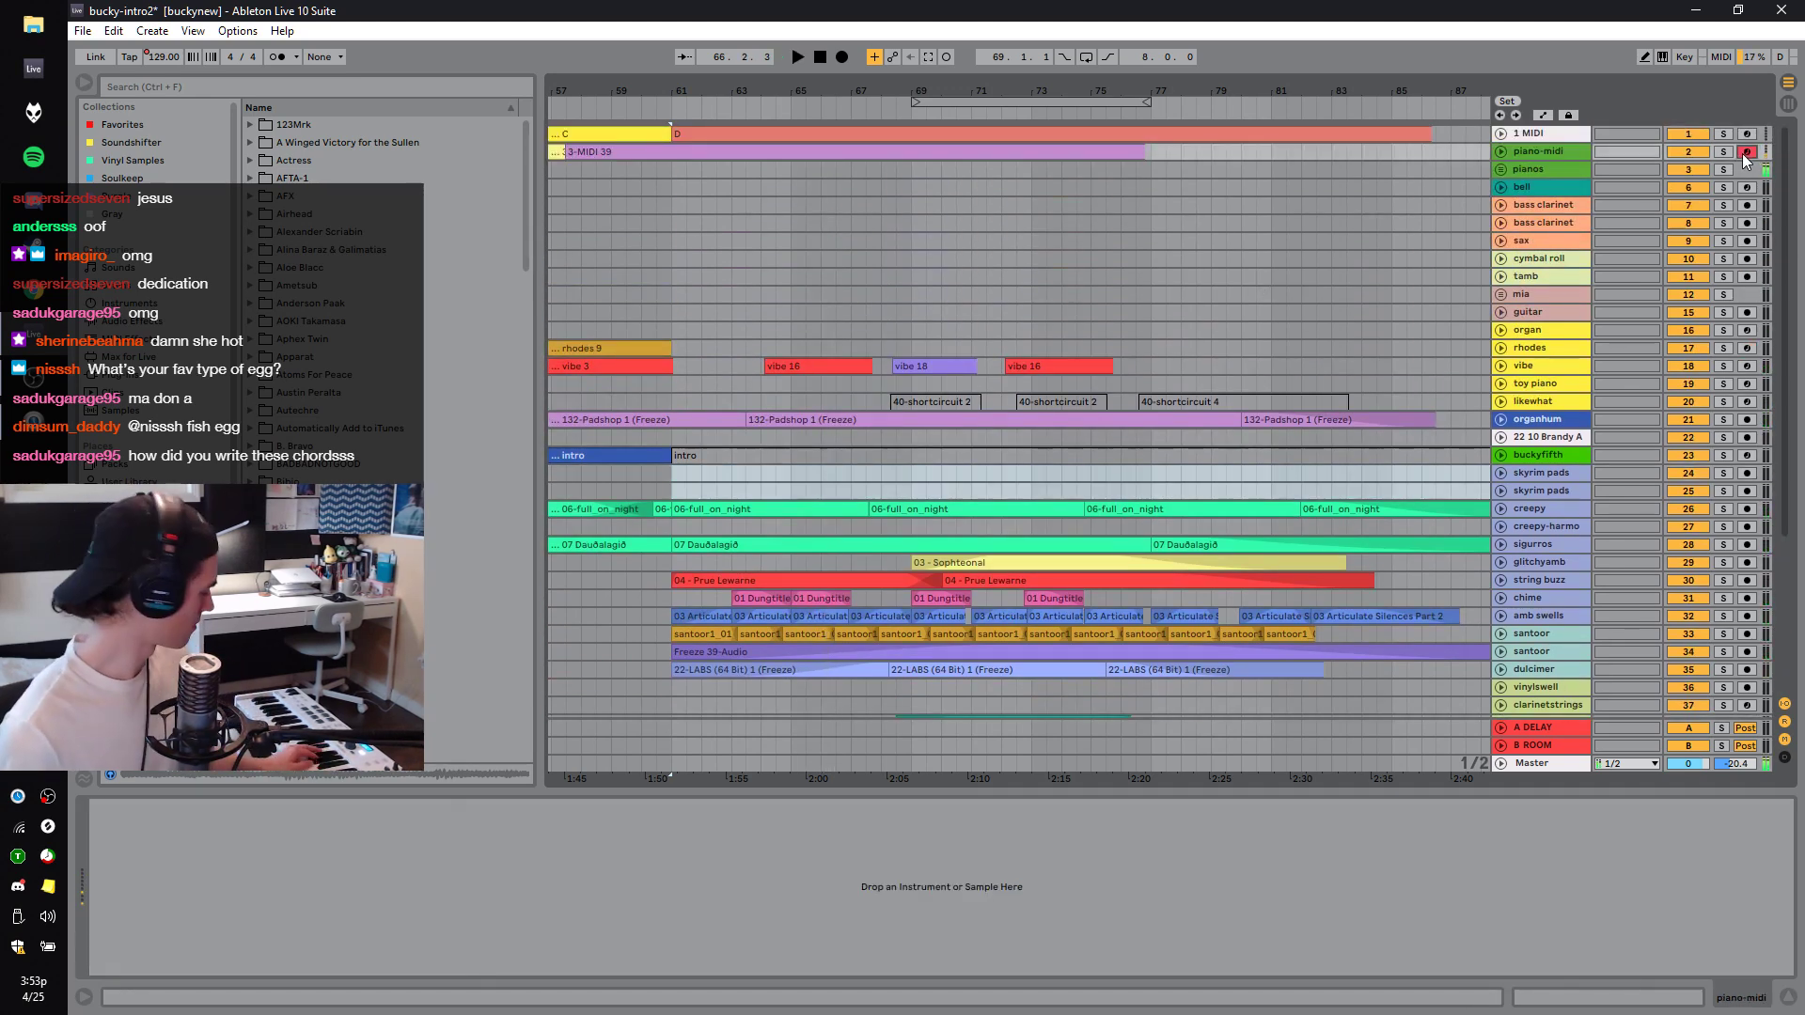
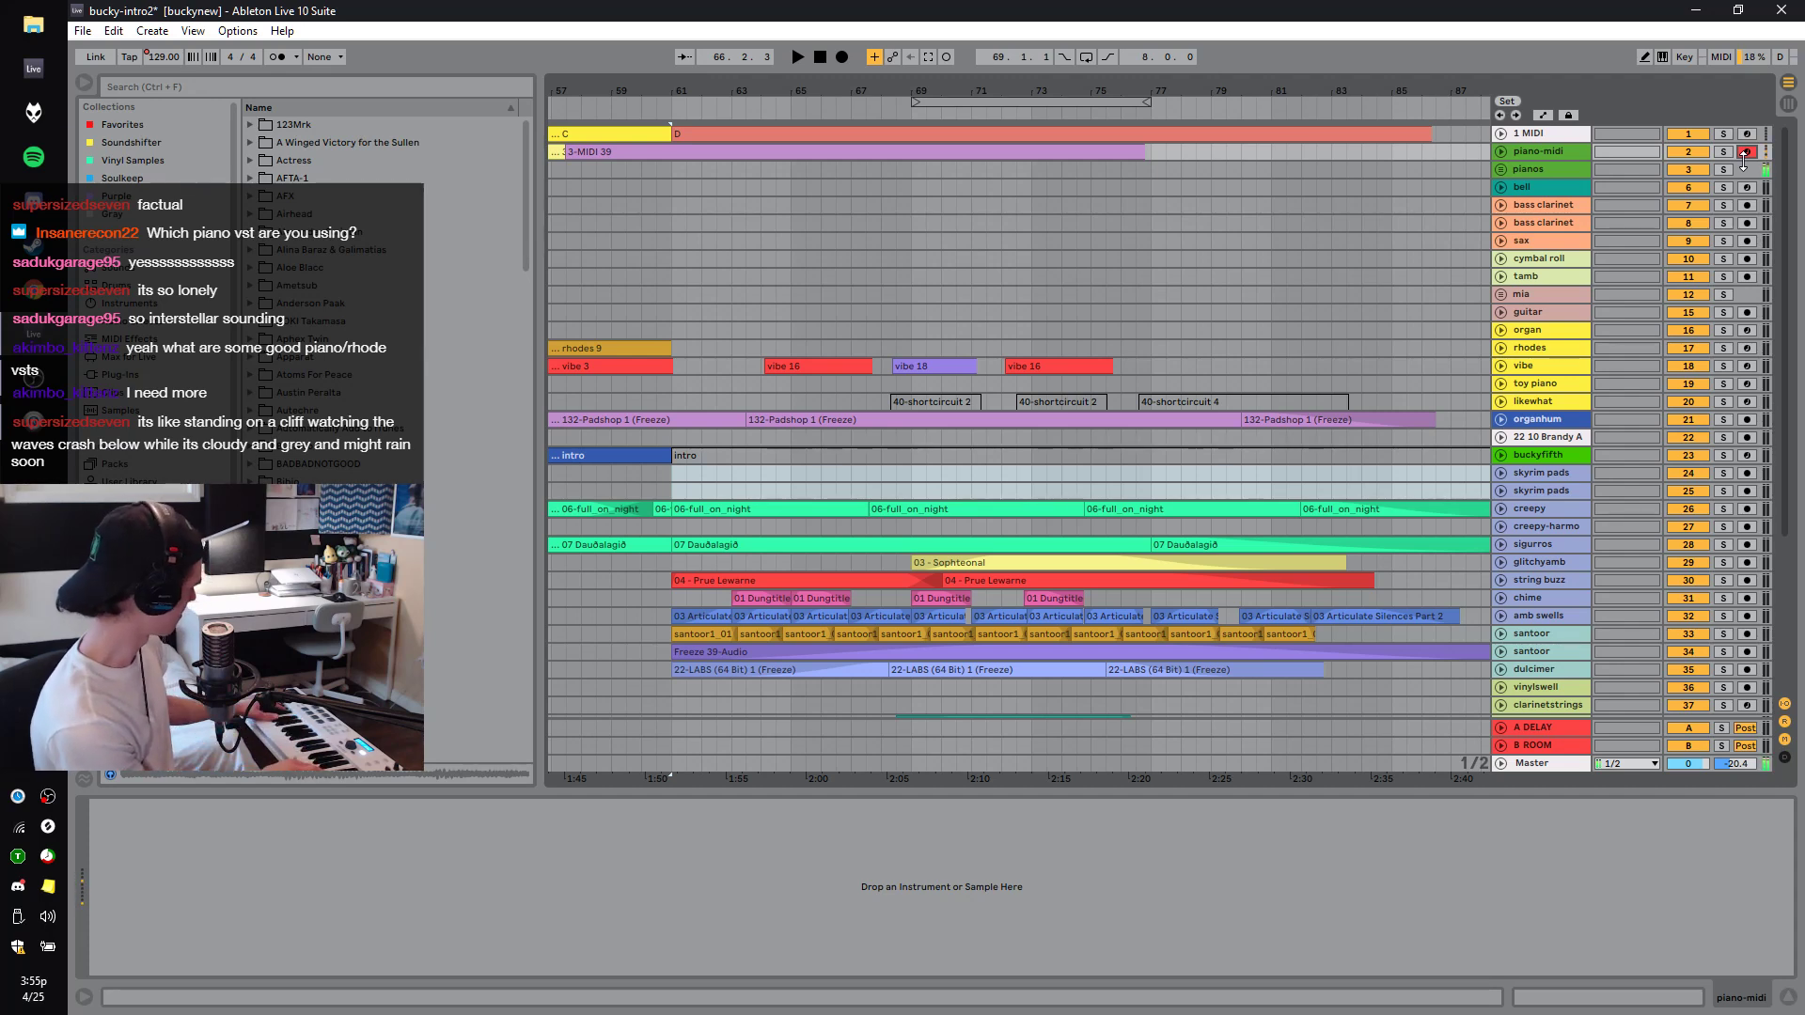
Unfold the piano-midi track and the pianos group to expose its alicias and labs tracks.
{"action": "key", "text": "space"}
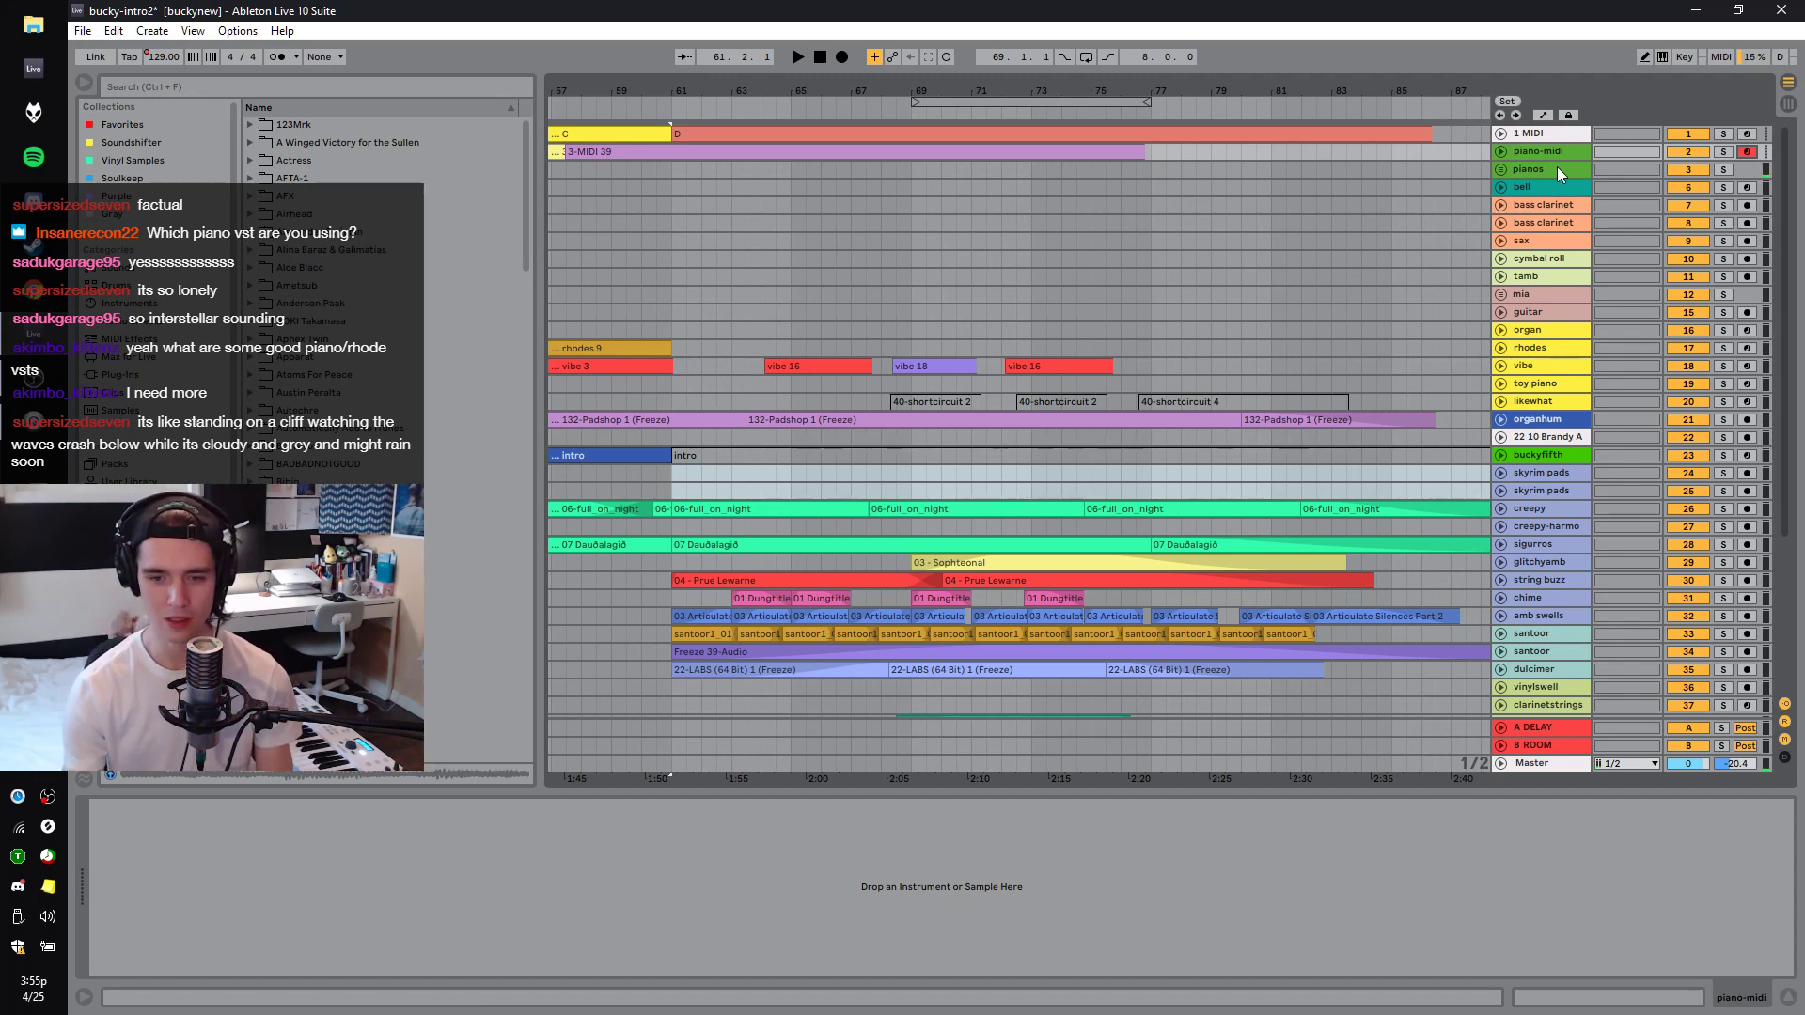
{"action": "left_click", "coordinate": [1501, 152]}
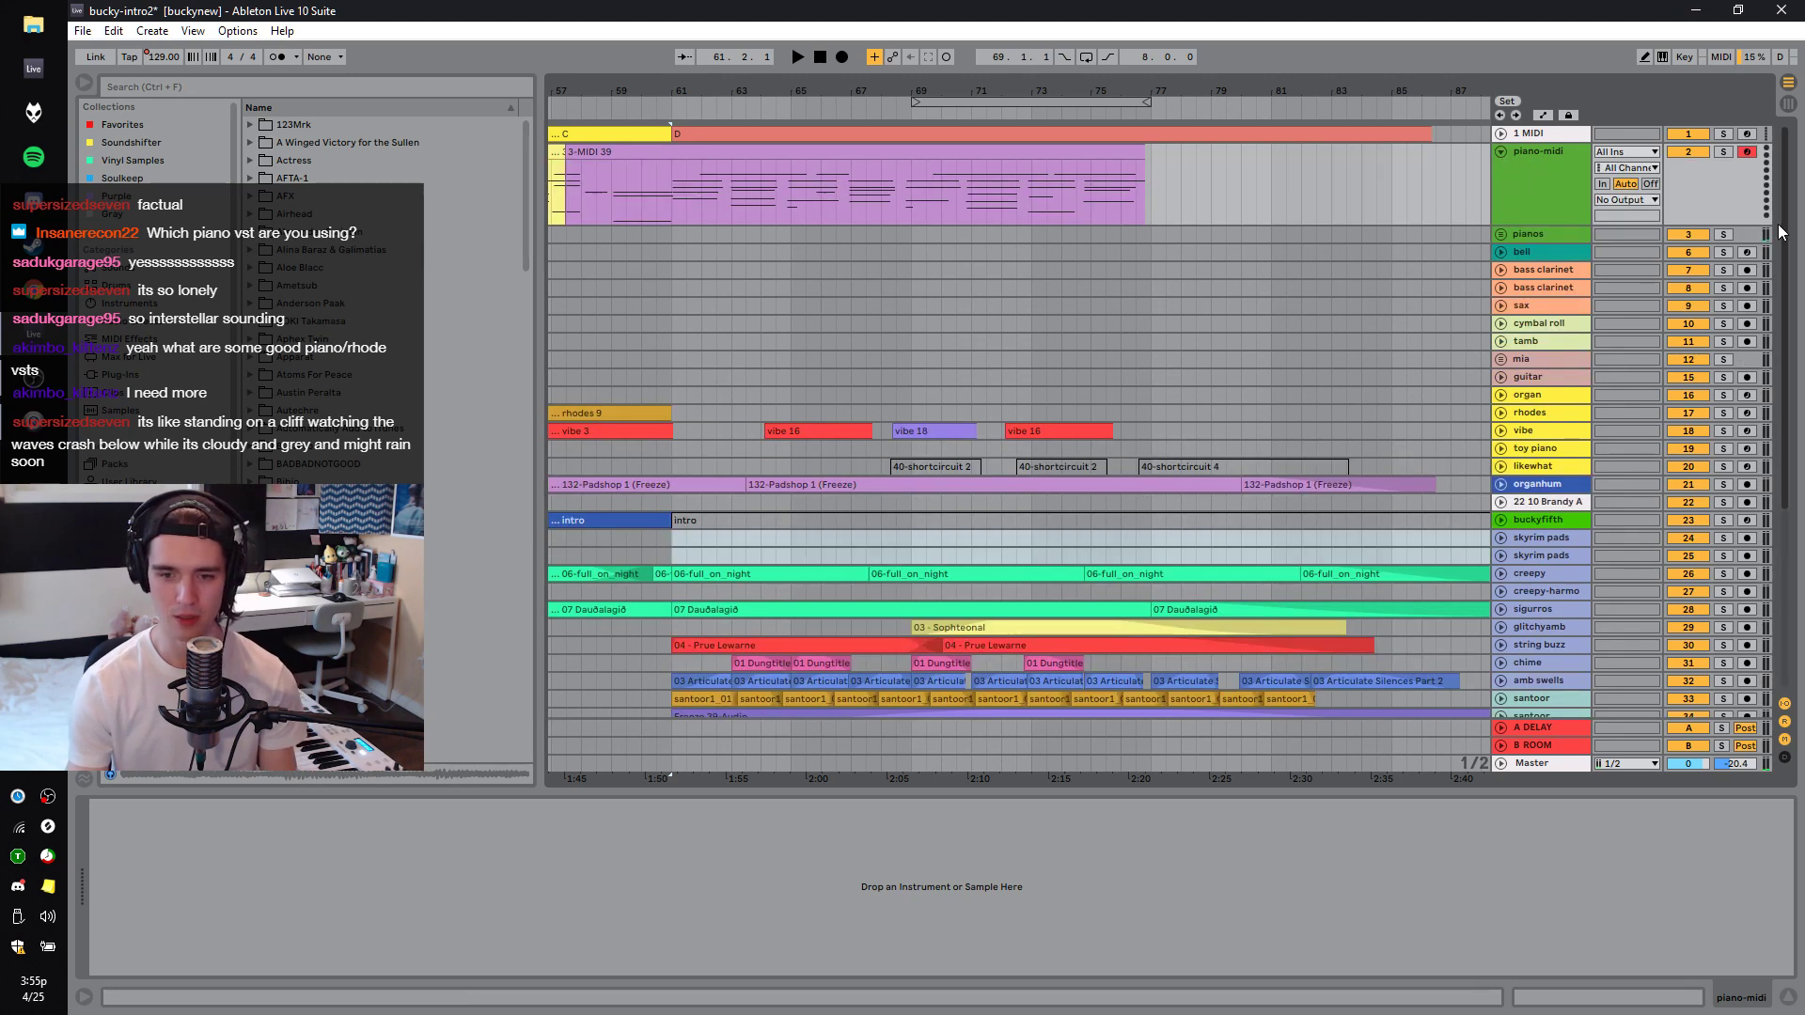
{"action": "left_click", "coordinate": [1501, 234]}
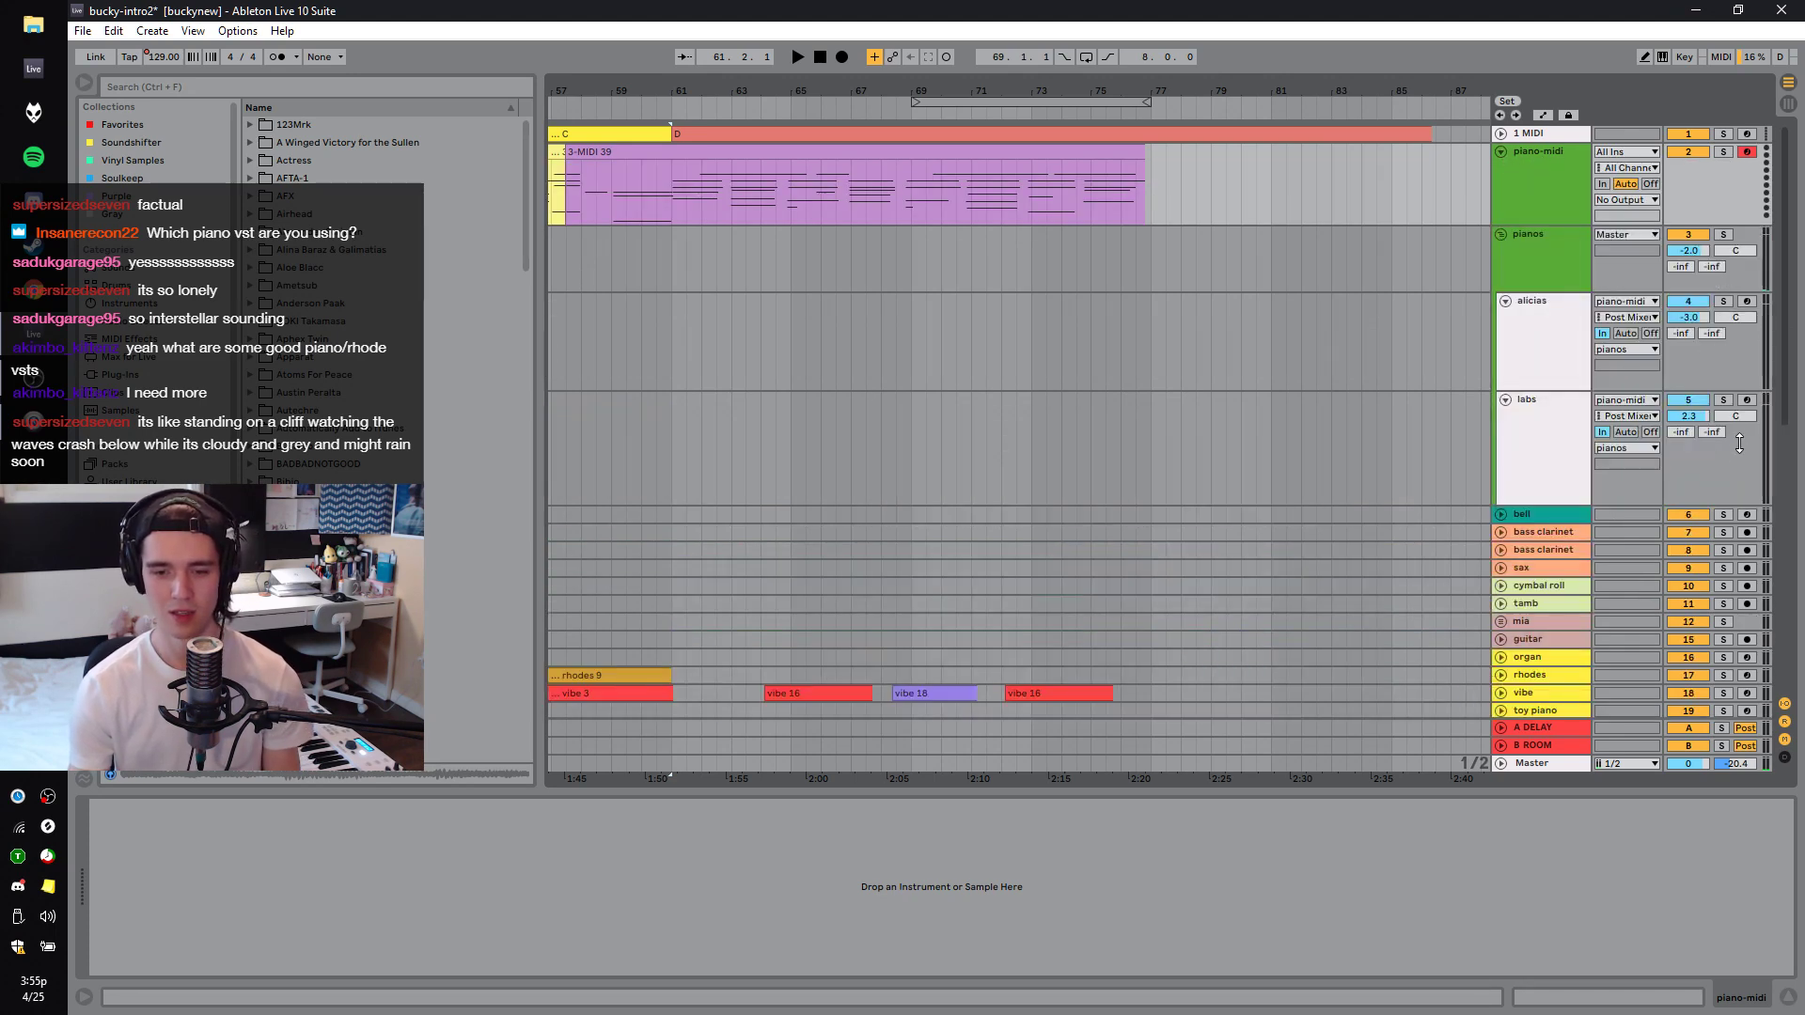
Audition the labs piano alone through the armed piano-midi track and set the labs volume to -5.1 dB.
{"action": "left_click", "coordinate": [1746, 402]}
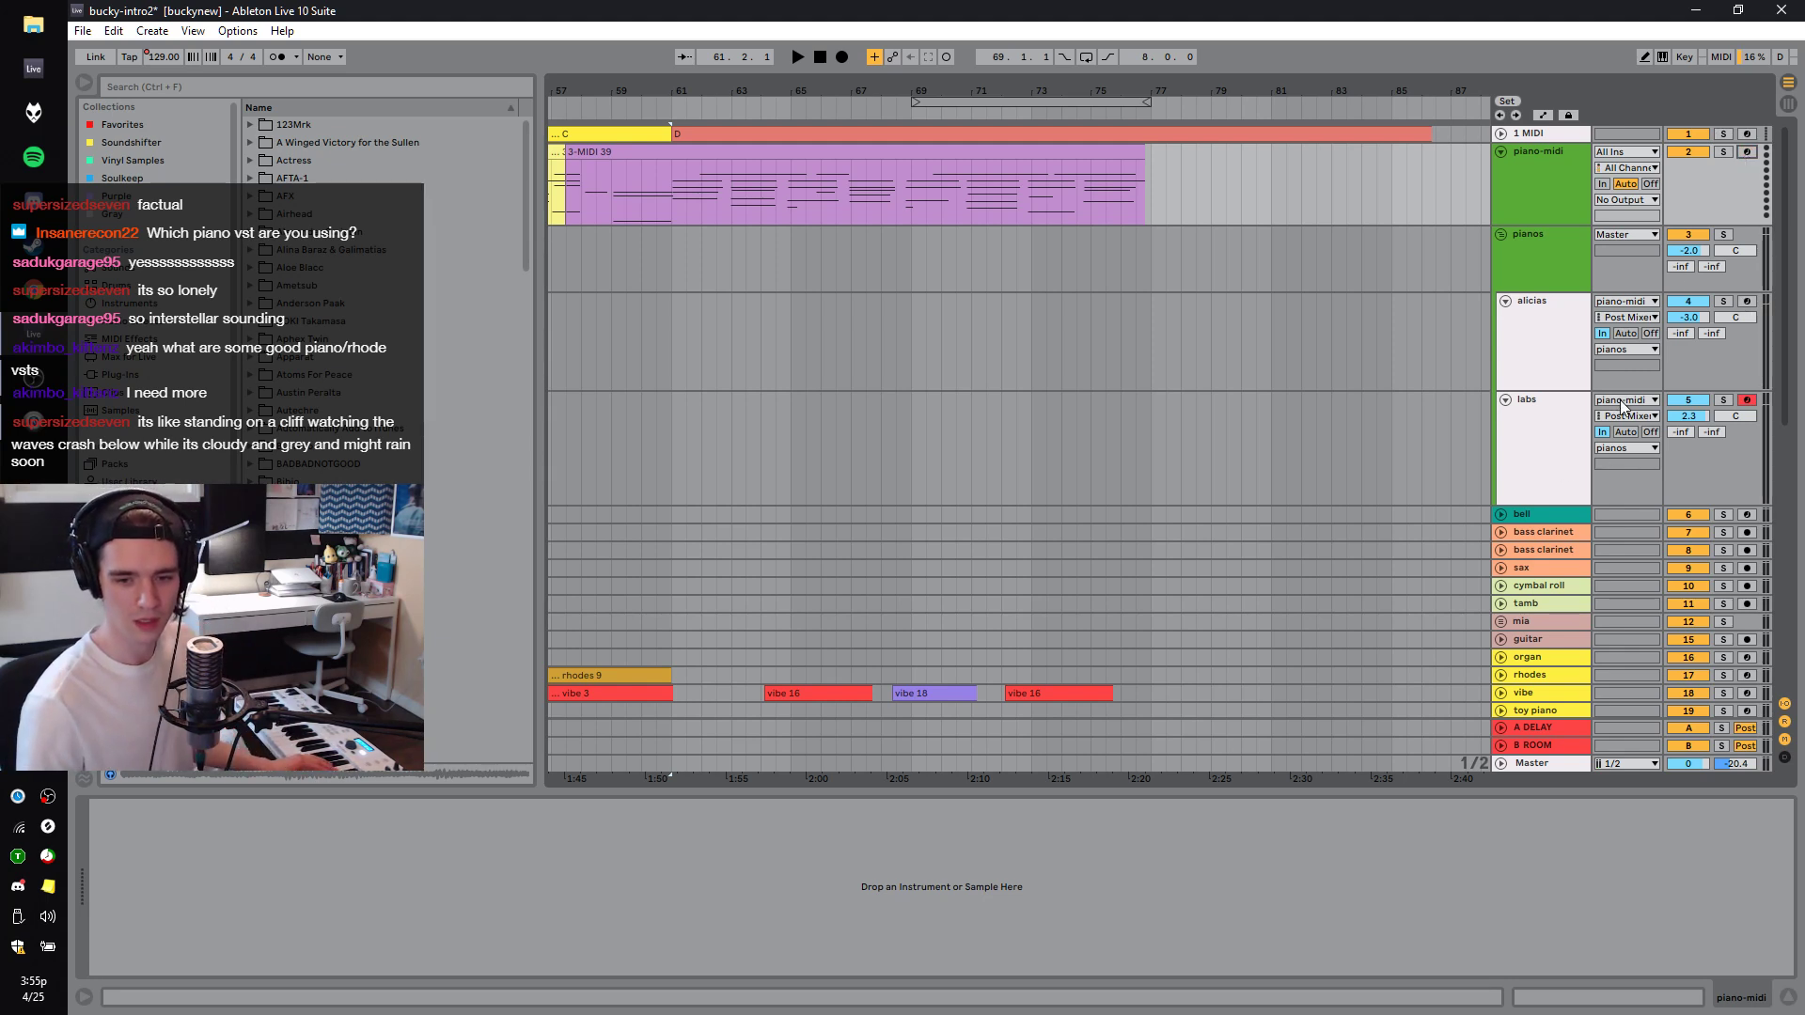
{"action": "left_click", "coordinate": [1746, 152]}
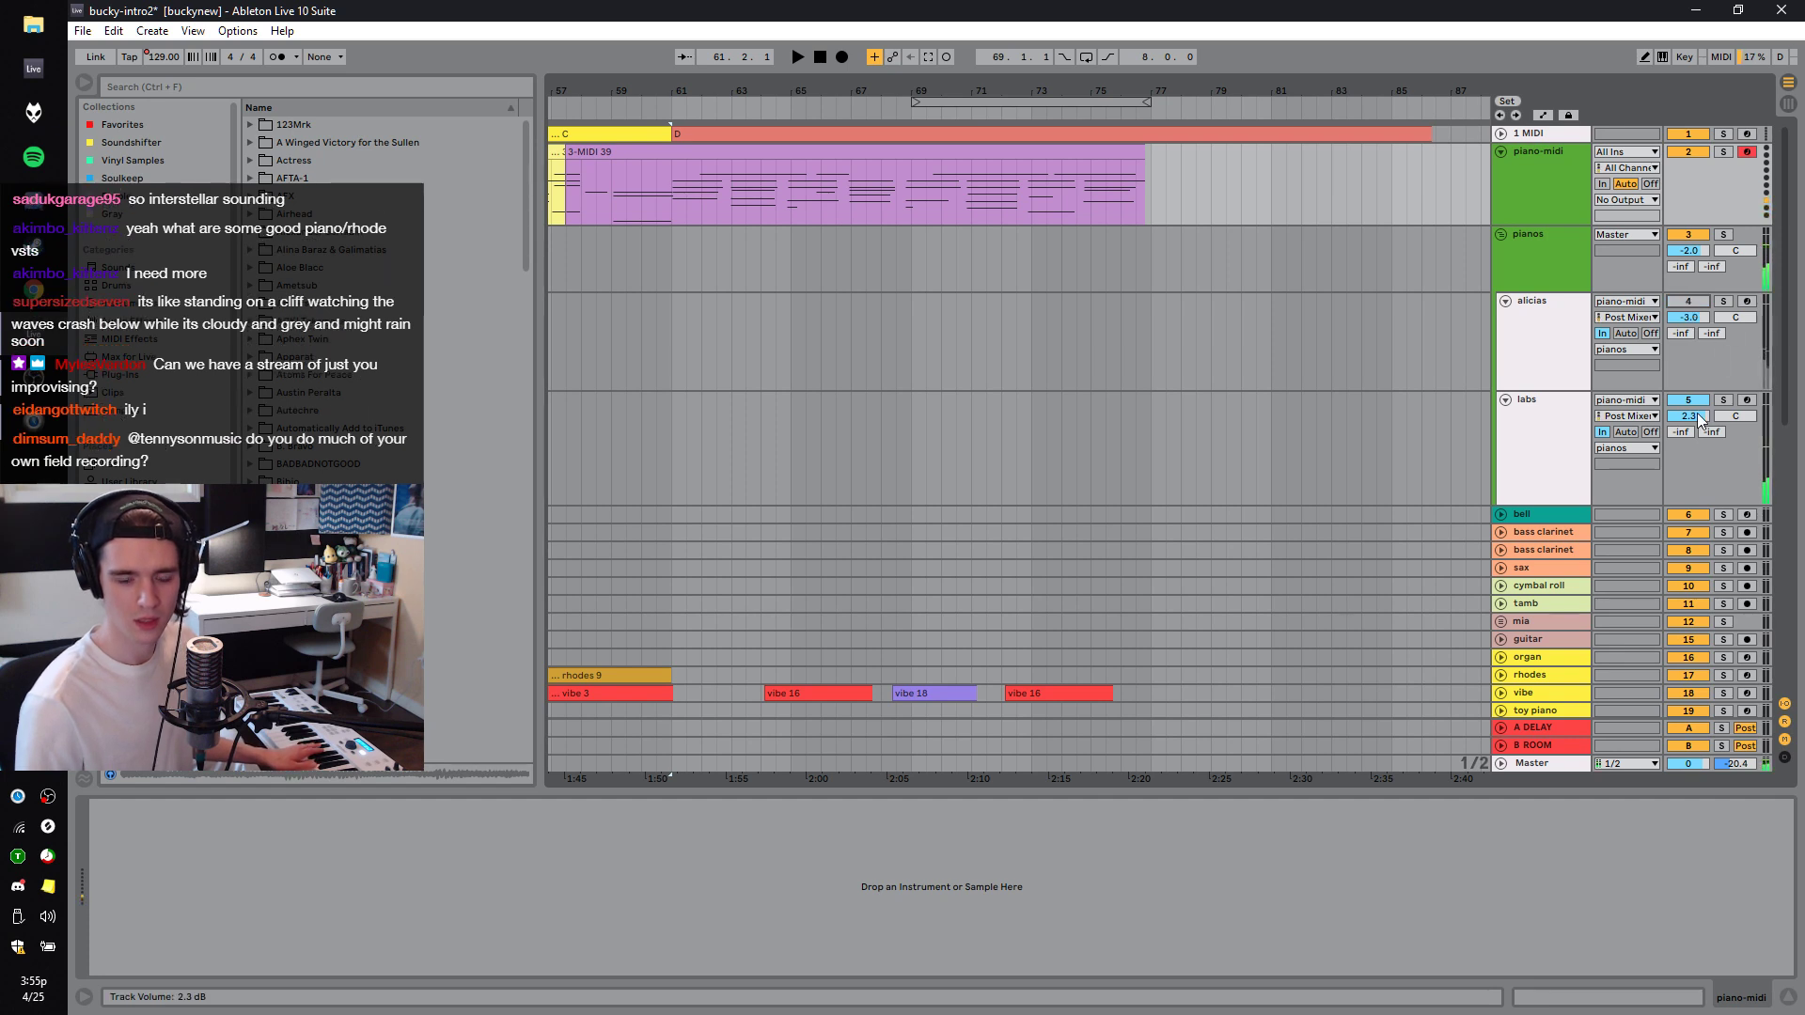
{"action": "mouse_move", "coordinate": [1688, 416]}
{"action": "left_mouse_down"}
{"action": "mouse_move", "coordinate": [1688, 442]}
{"action": "mouse_move", "coordinate": [1689, 412]}
{"action": "left_mouse_up"}
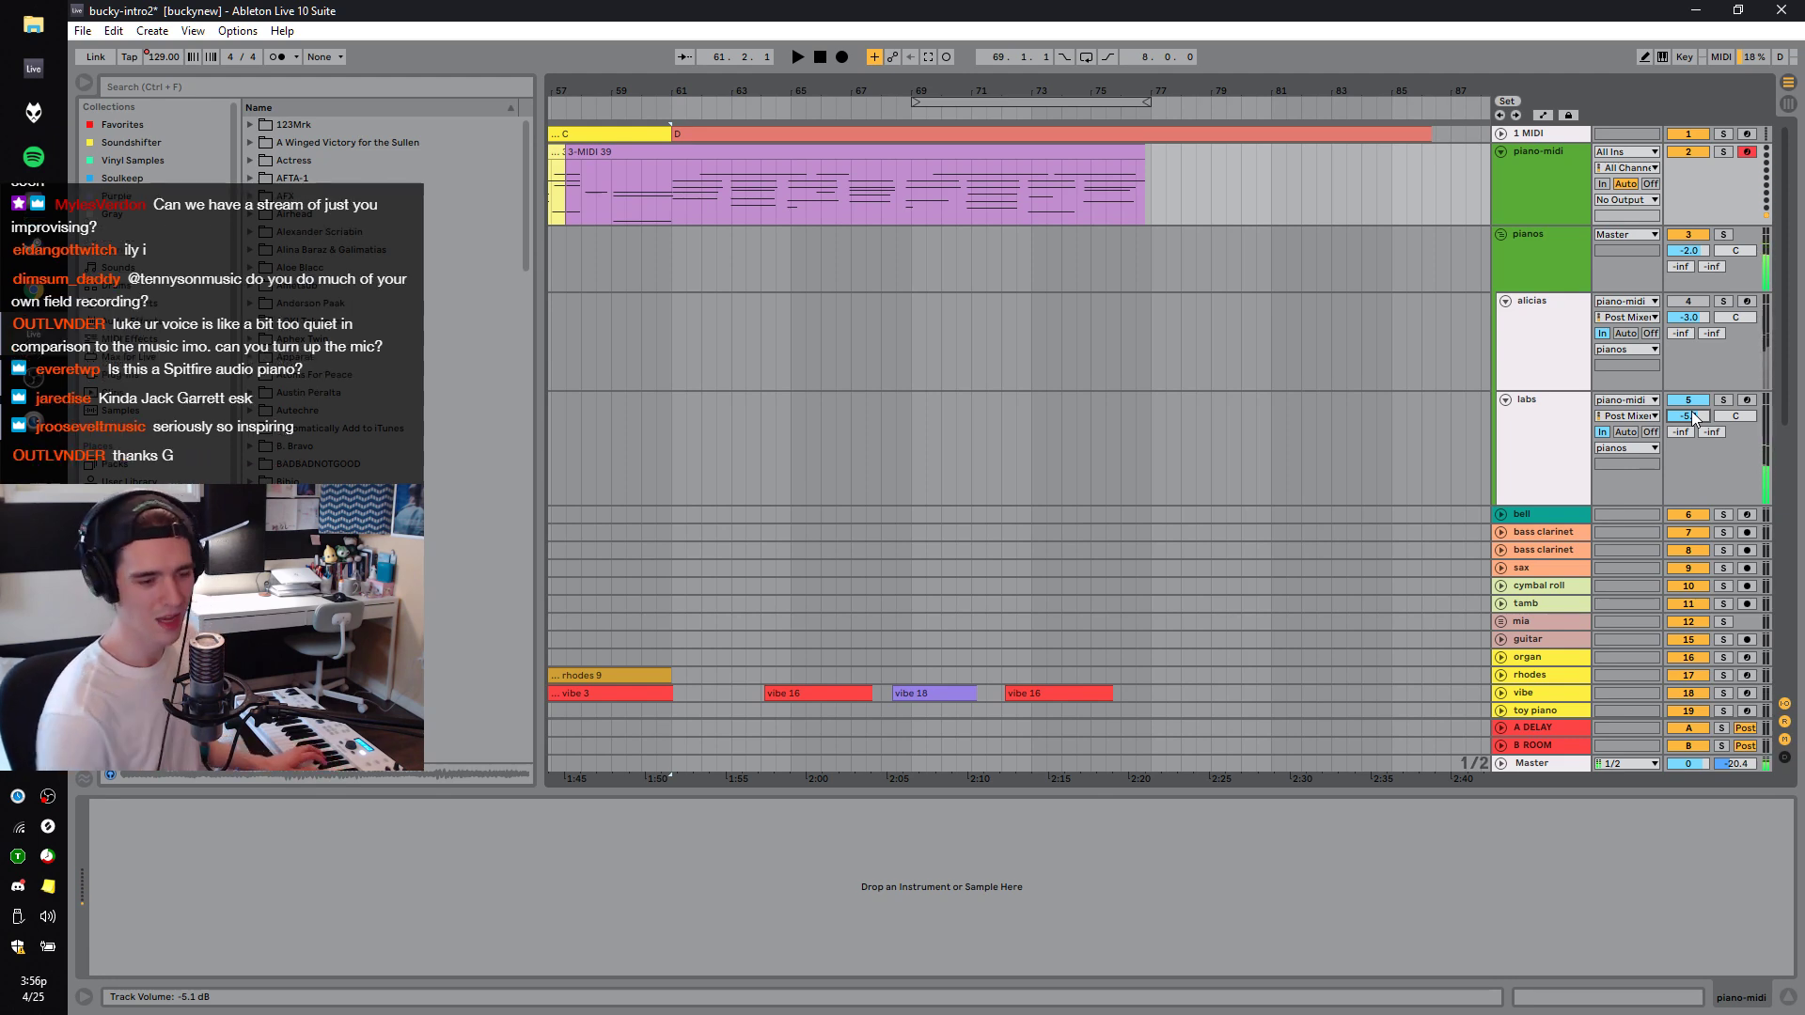
Inspect the pianos group's effects and audition the alicias piano alone through piano-midi before switching labs back on.
{"action": "left_click", "coordinate": [1543, 262]}
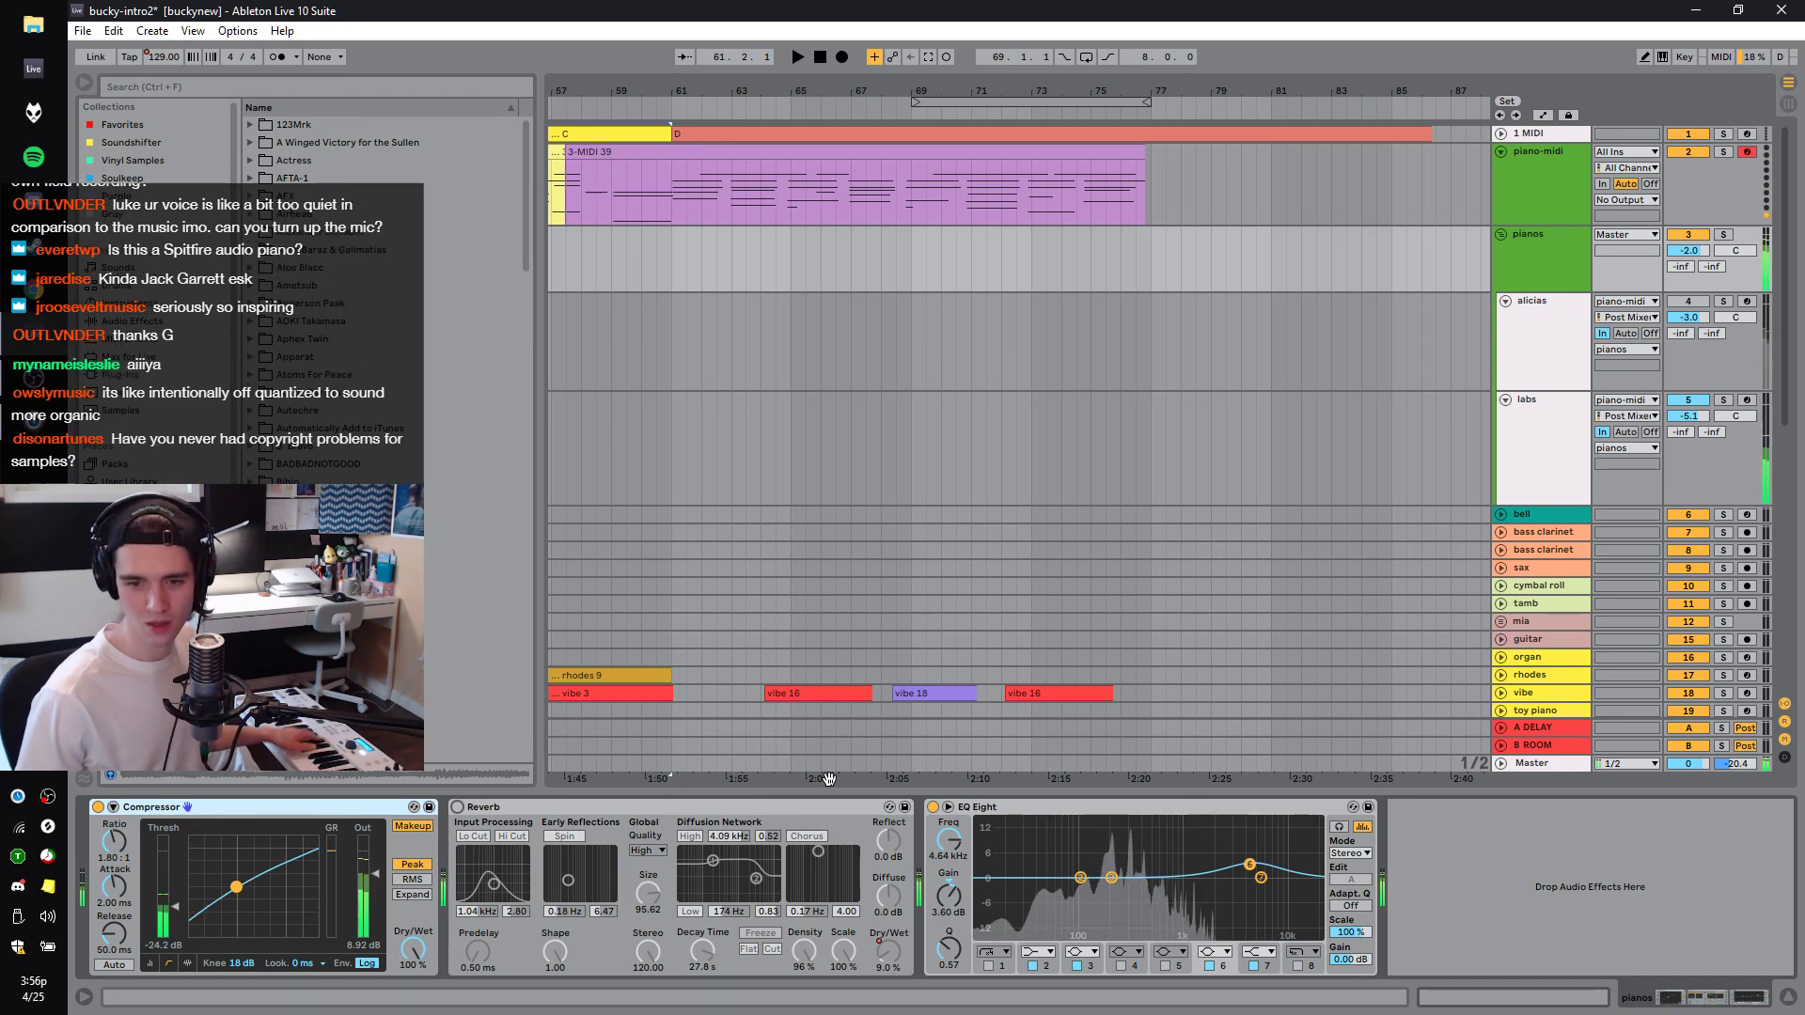
{"action": "left_click", "coordinate": [1716, 311]}
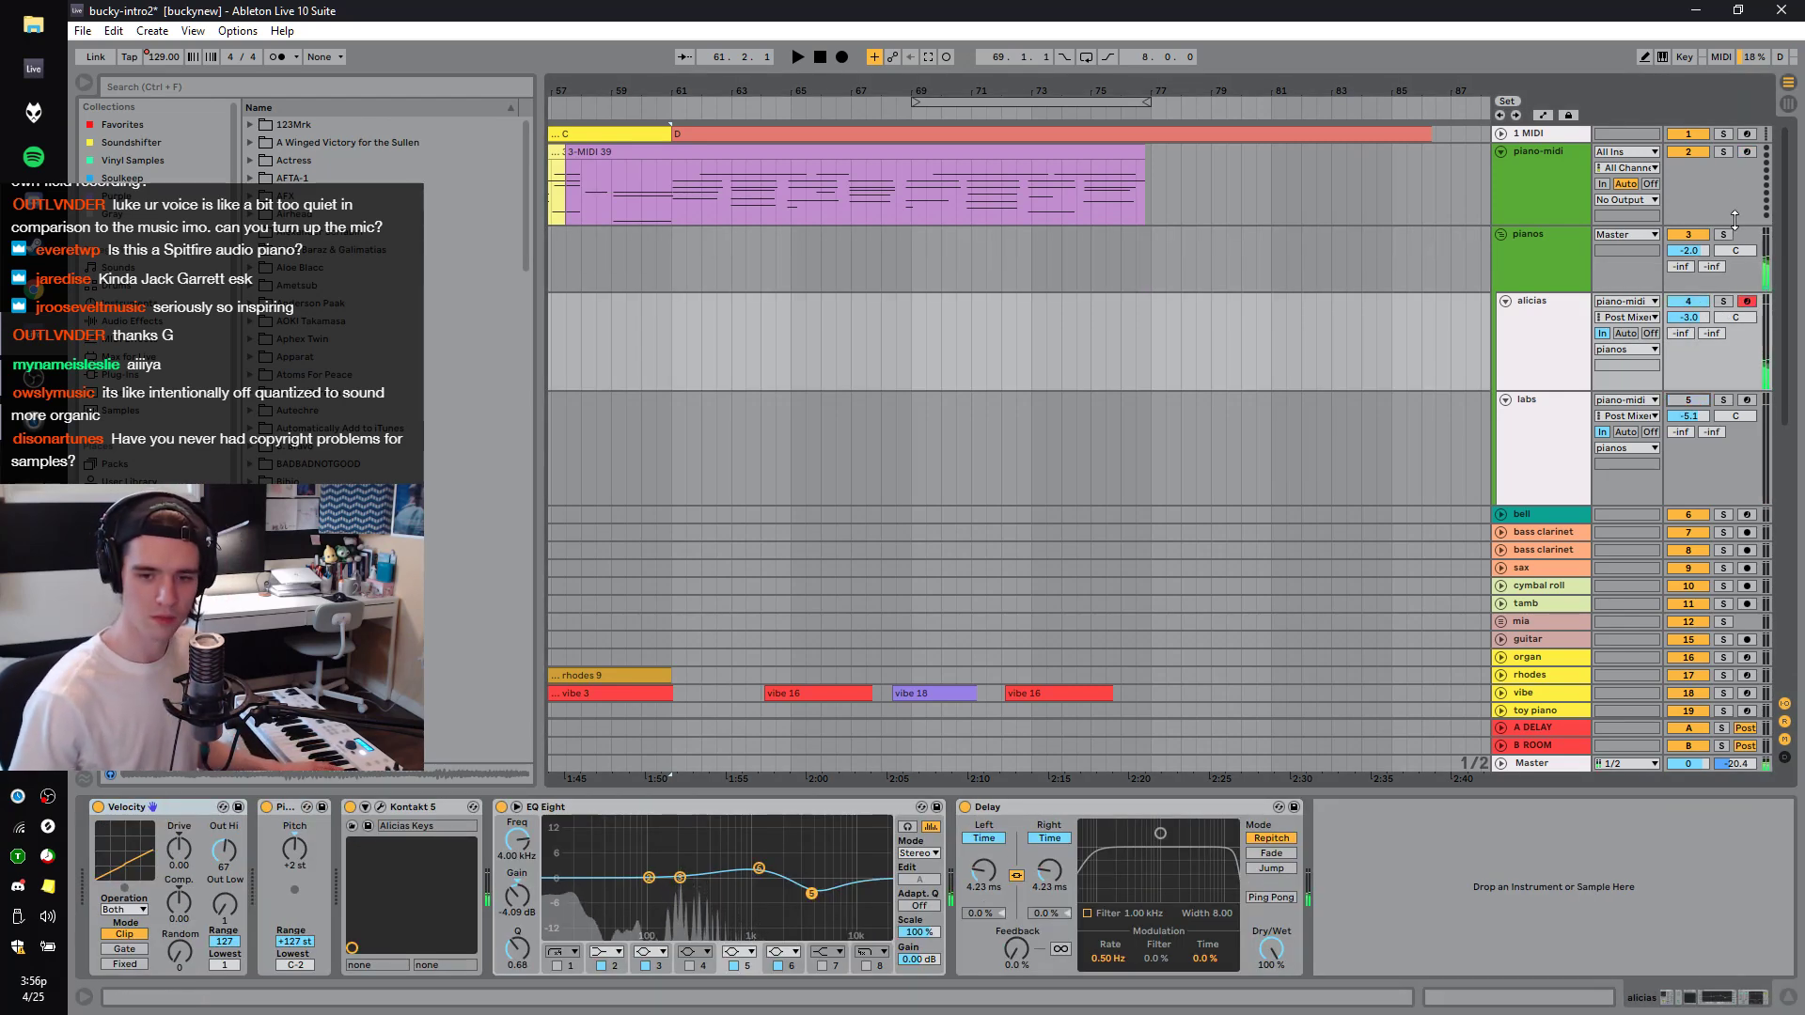
{"action": "left_click", "coordinate": [1748, 153]}
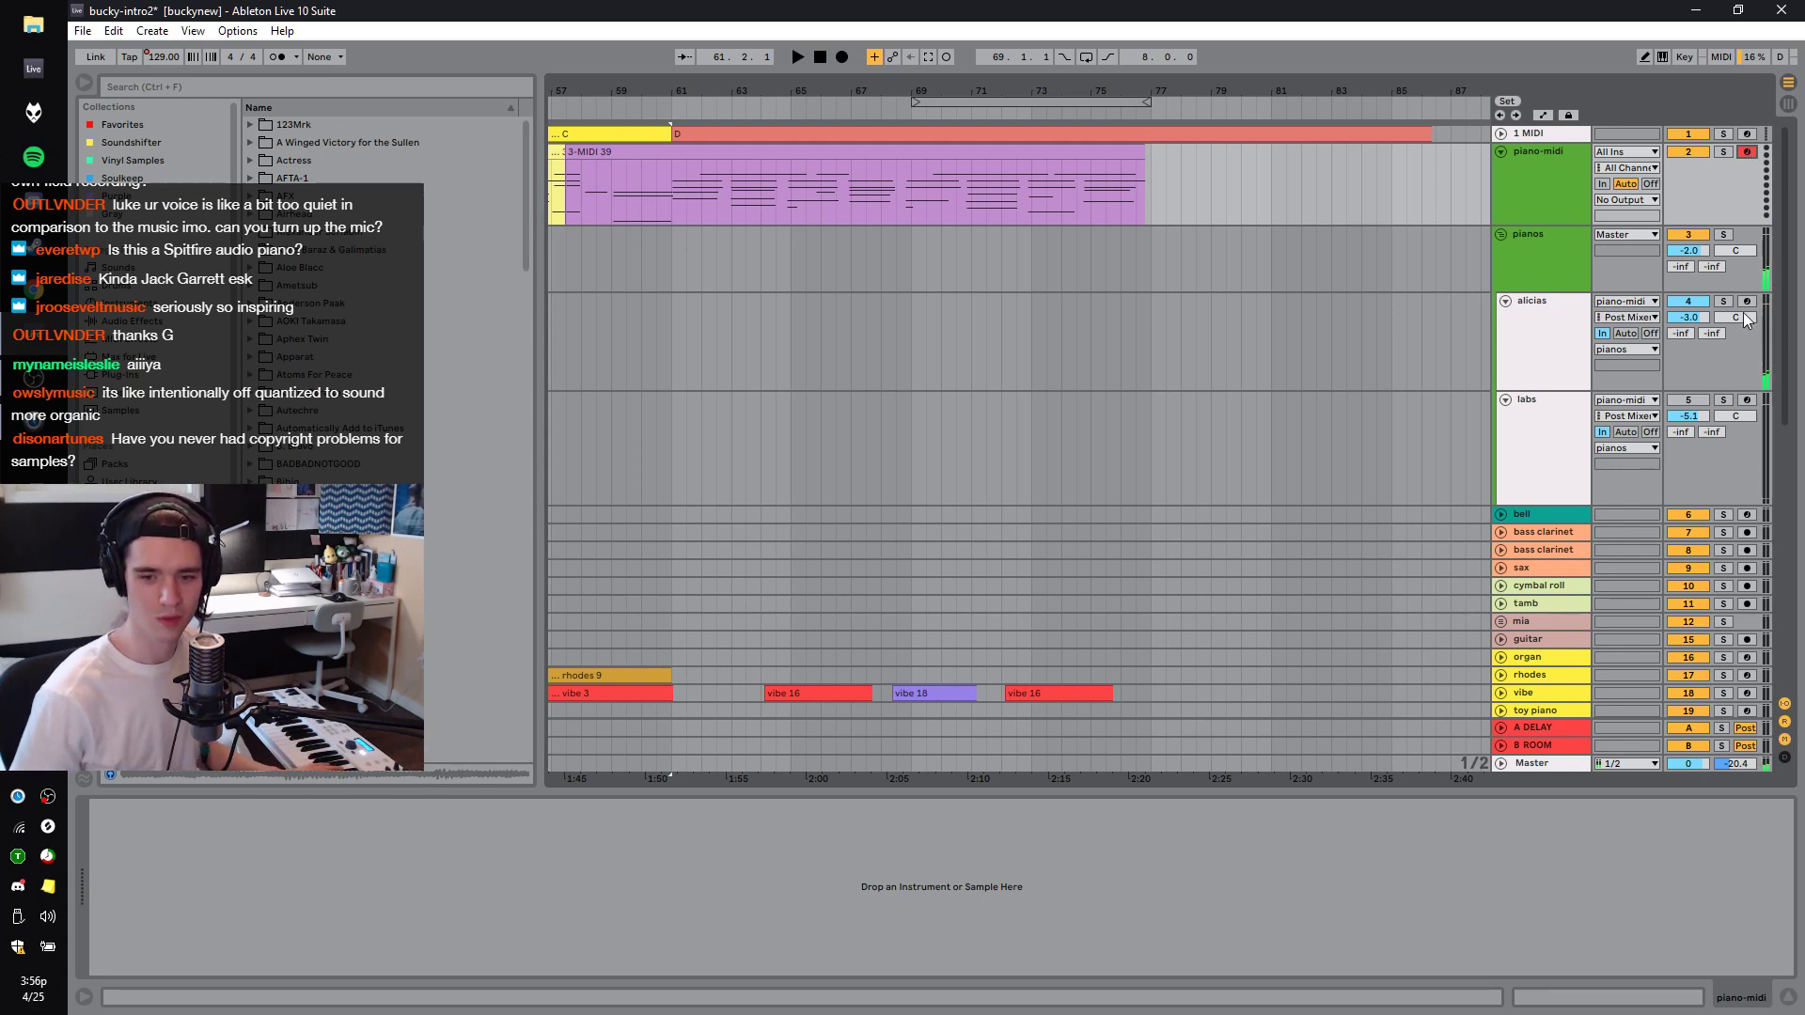
{"action": "left_click", "coordinate": [1689, 402]}
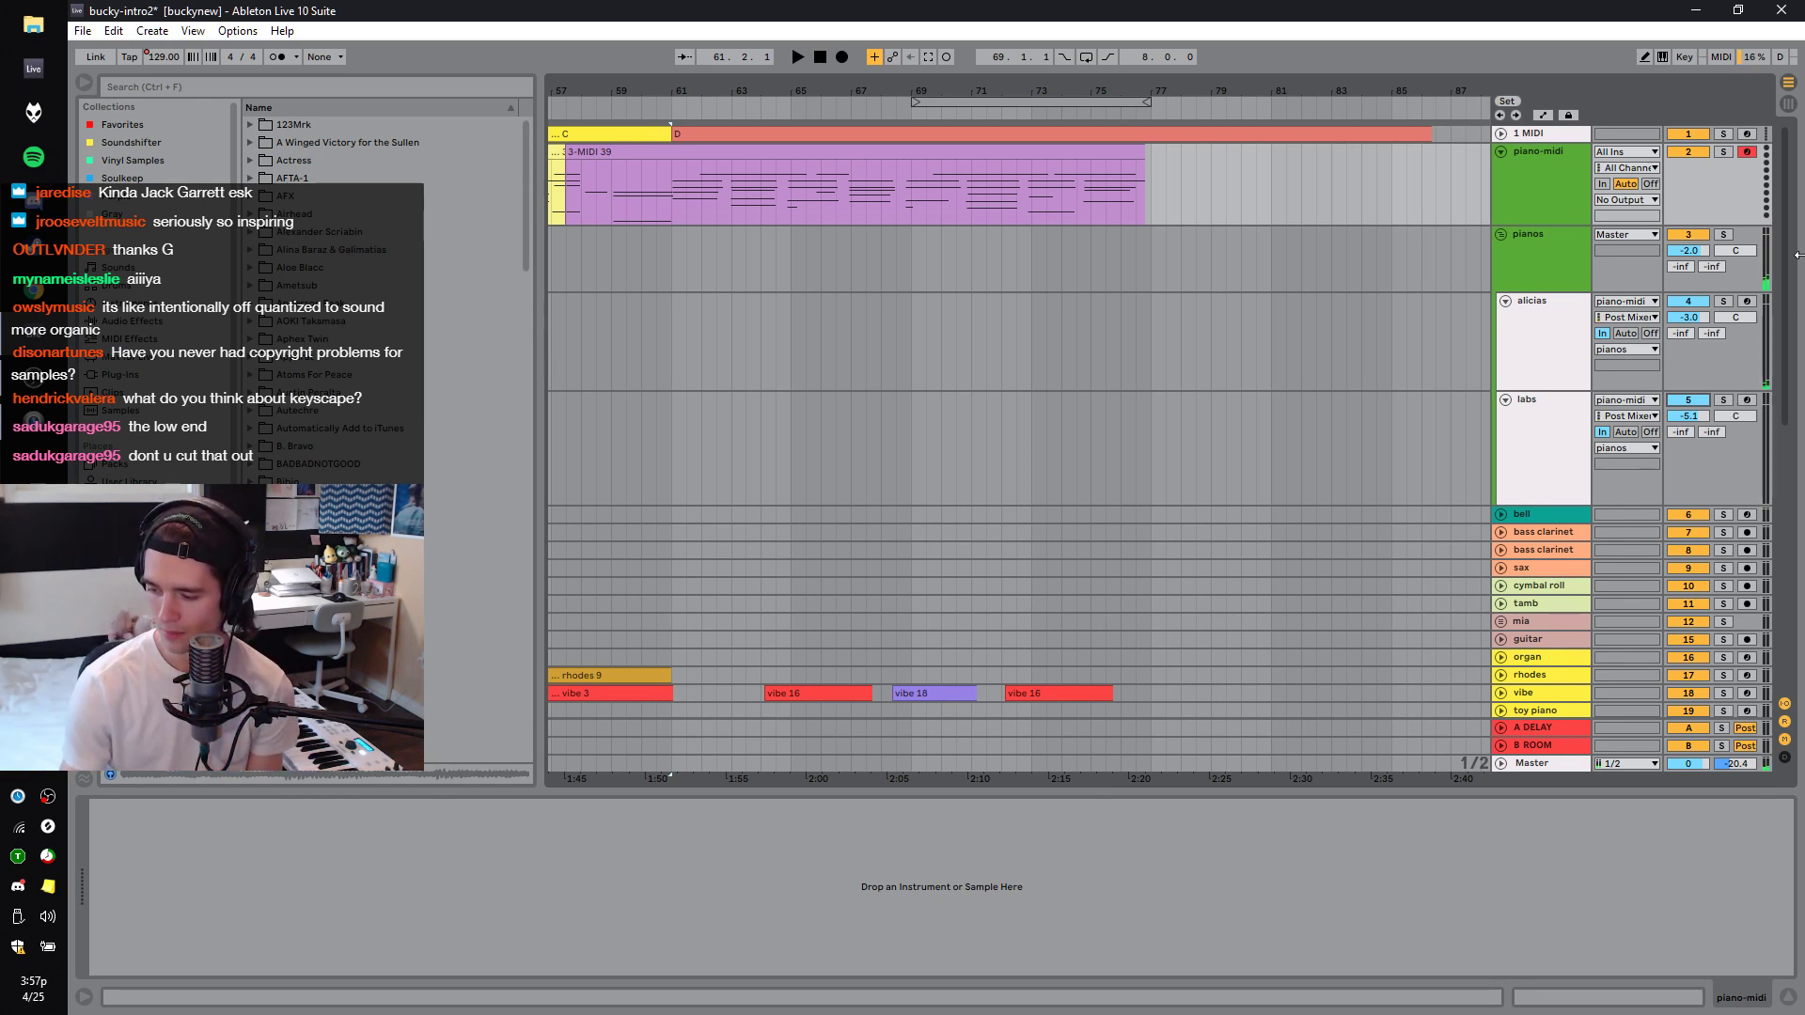
Examine the device chains of the piano-midi, alicias, labs and pianos tracks one by one.
{"action": "left_click", "coordinate": [1554, 275]}
{"action": "left_click", "coordinate": [1559, 200]}
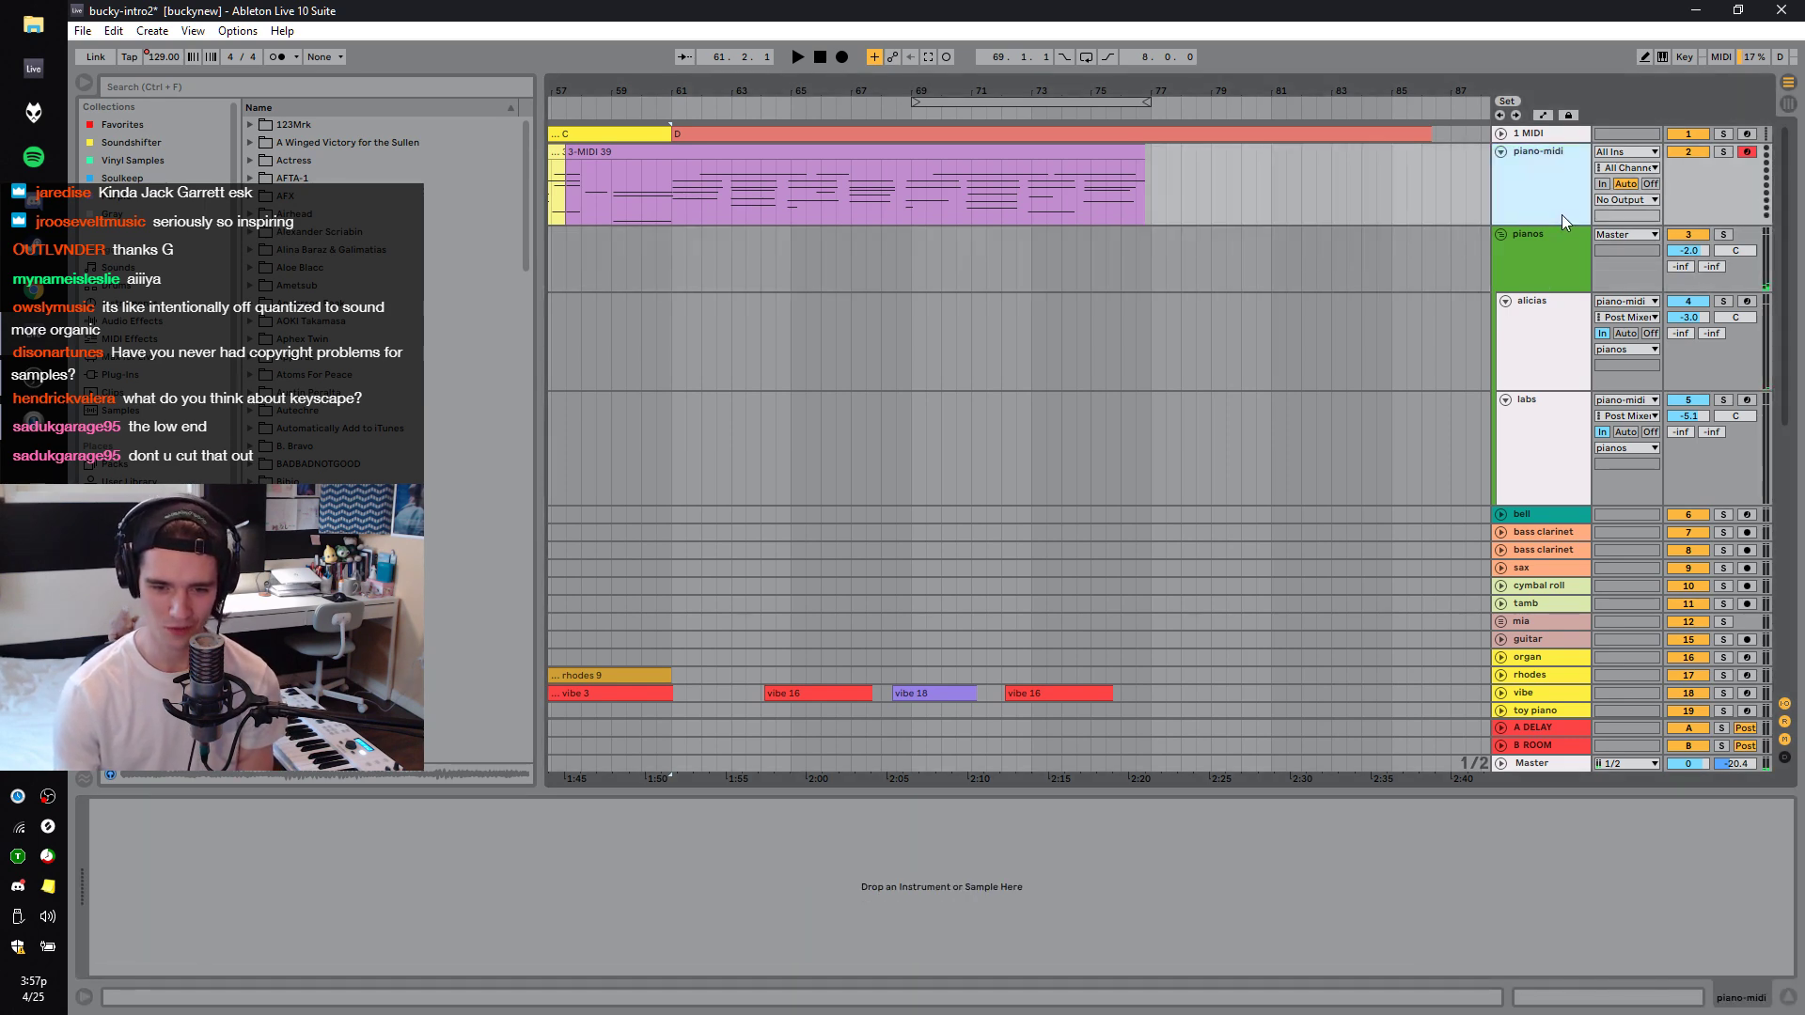
{"action": "left_click", "coordinate": [1555, 374]}
{"action": "left_click", "coordinate": [1543, 410]}
{"action": "left_click", "coordinate": [1550, 376]}
{"action": "left_click", "coordinate": [1556, 280]}
{"action": "left_click", "coordinate": [1564, 199]}
{"action": "left_click", "coordinate": [1564, 252]}
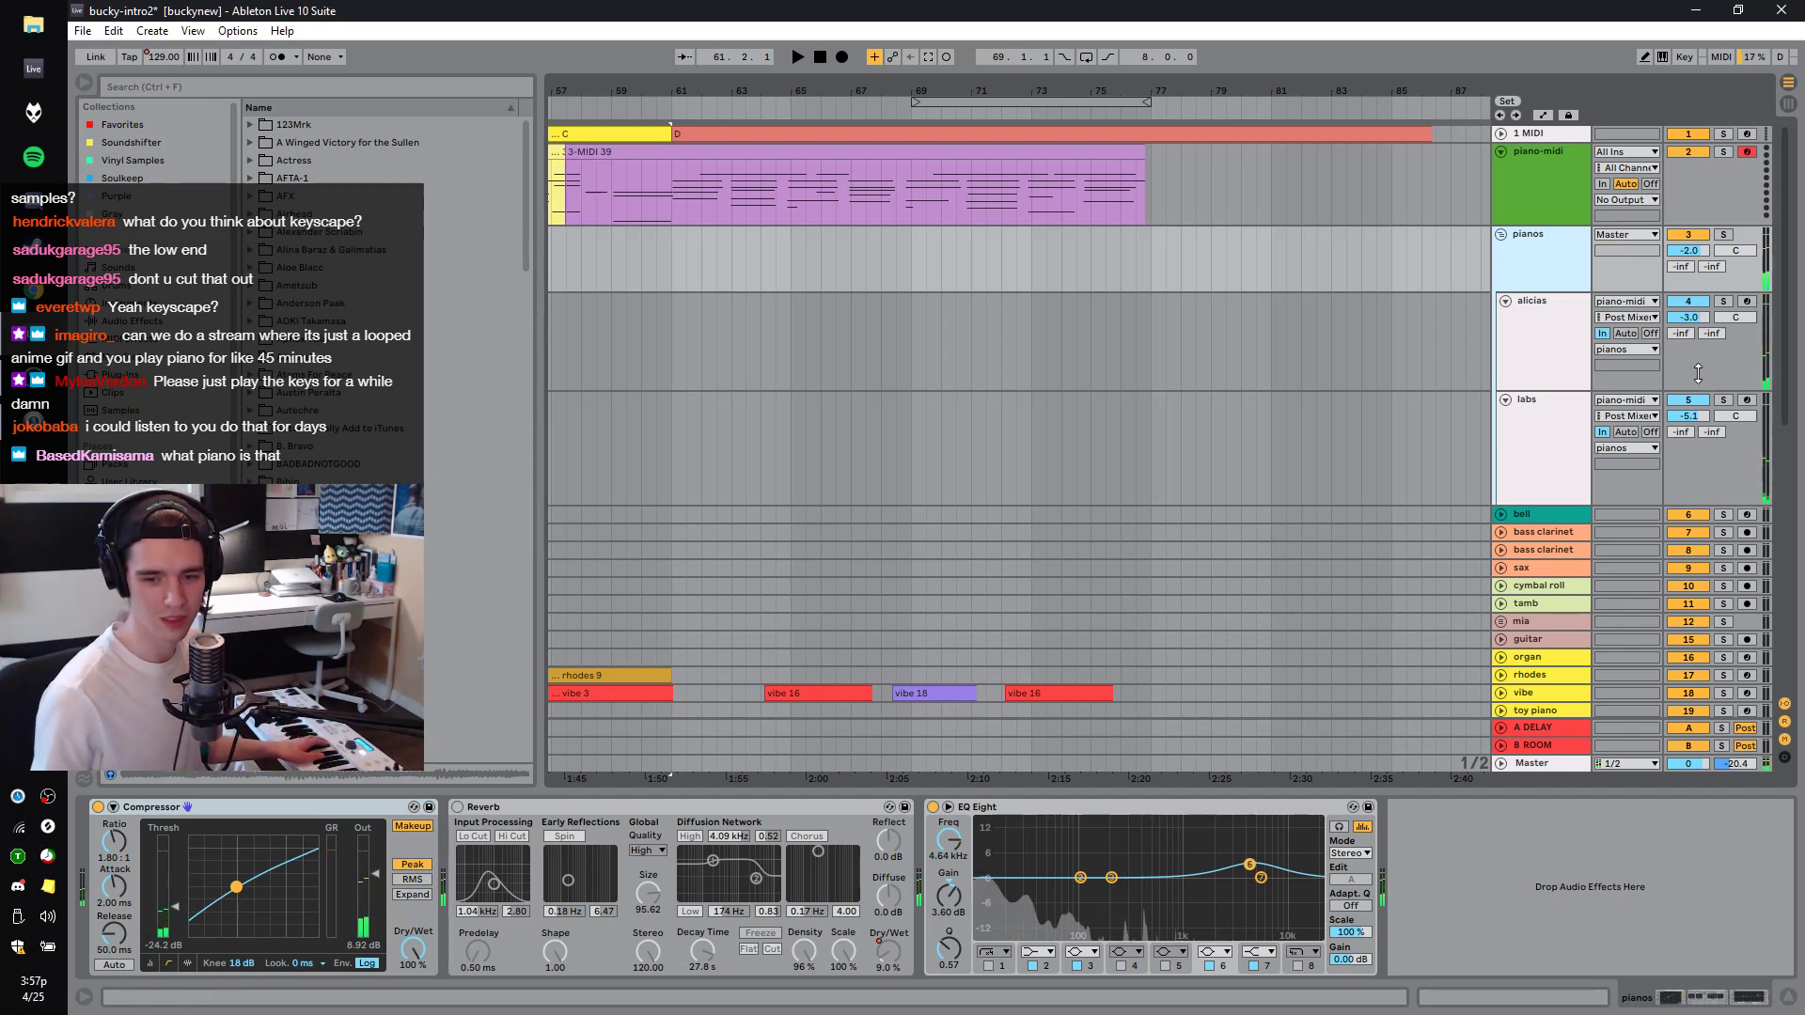
Compare the two piano layers by switching first labs and then alicias off and back on.
{"action": "left_click", "coordinate": [1688, 400]}
{"action": "left_click", "coordinate": [1688, 400]}
{"action": "left_click", "coordinate": [1690, 302]}
{"action": "left_click", "coordinate": [1687, 303]}
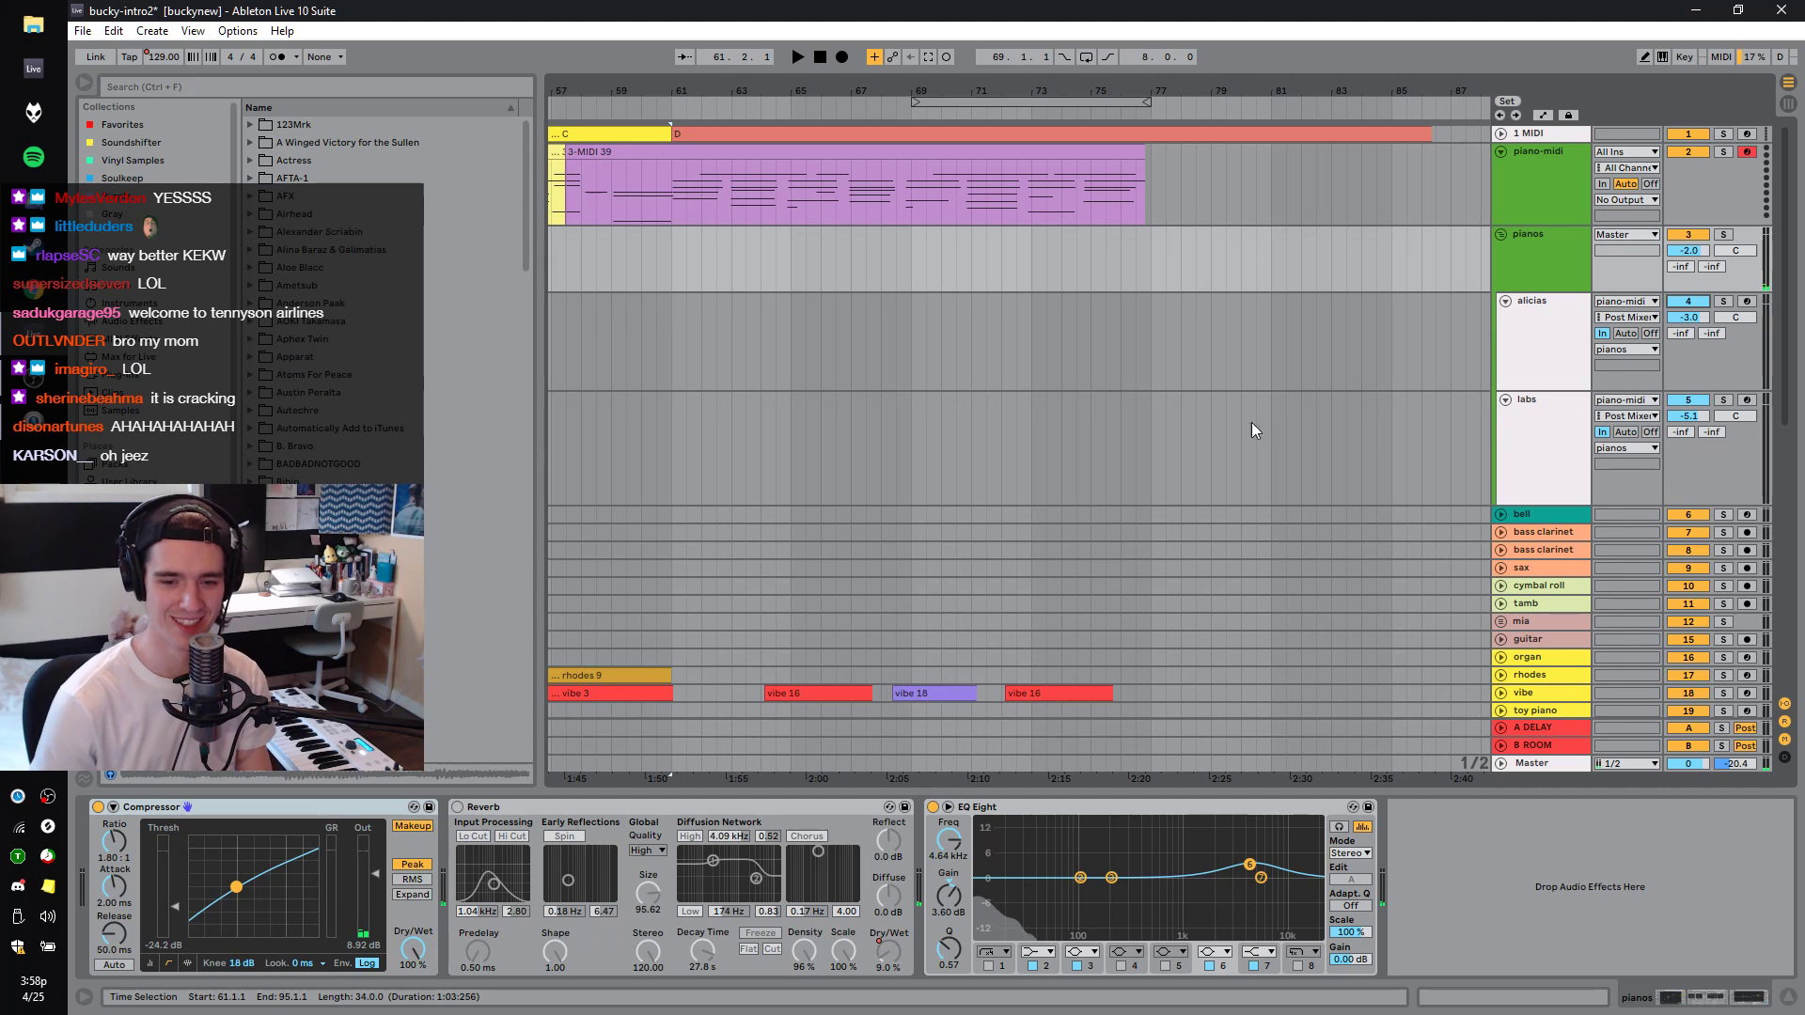
Play the arrangement briefly from 55.1.1, stop it and look over the remaining tracks down to the park track.
{"action": "left_click_drag", "start_coordinate": [979, 91], "coordinate": [979, 19]}
{"action": "left_click", "coordinate": [783, 263]}
{"action": "key", "text": "space"}
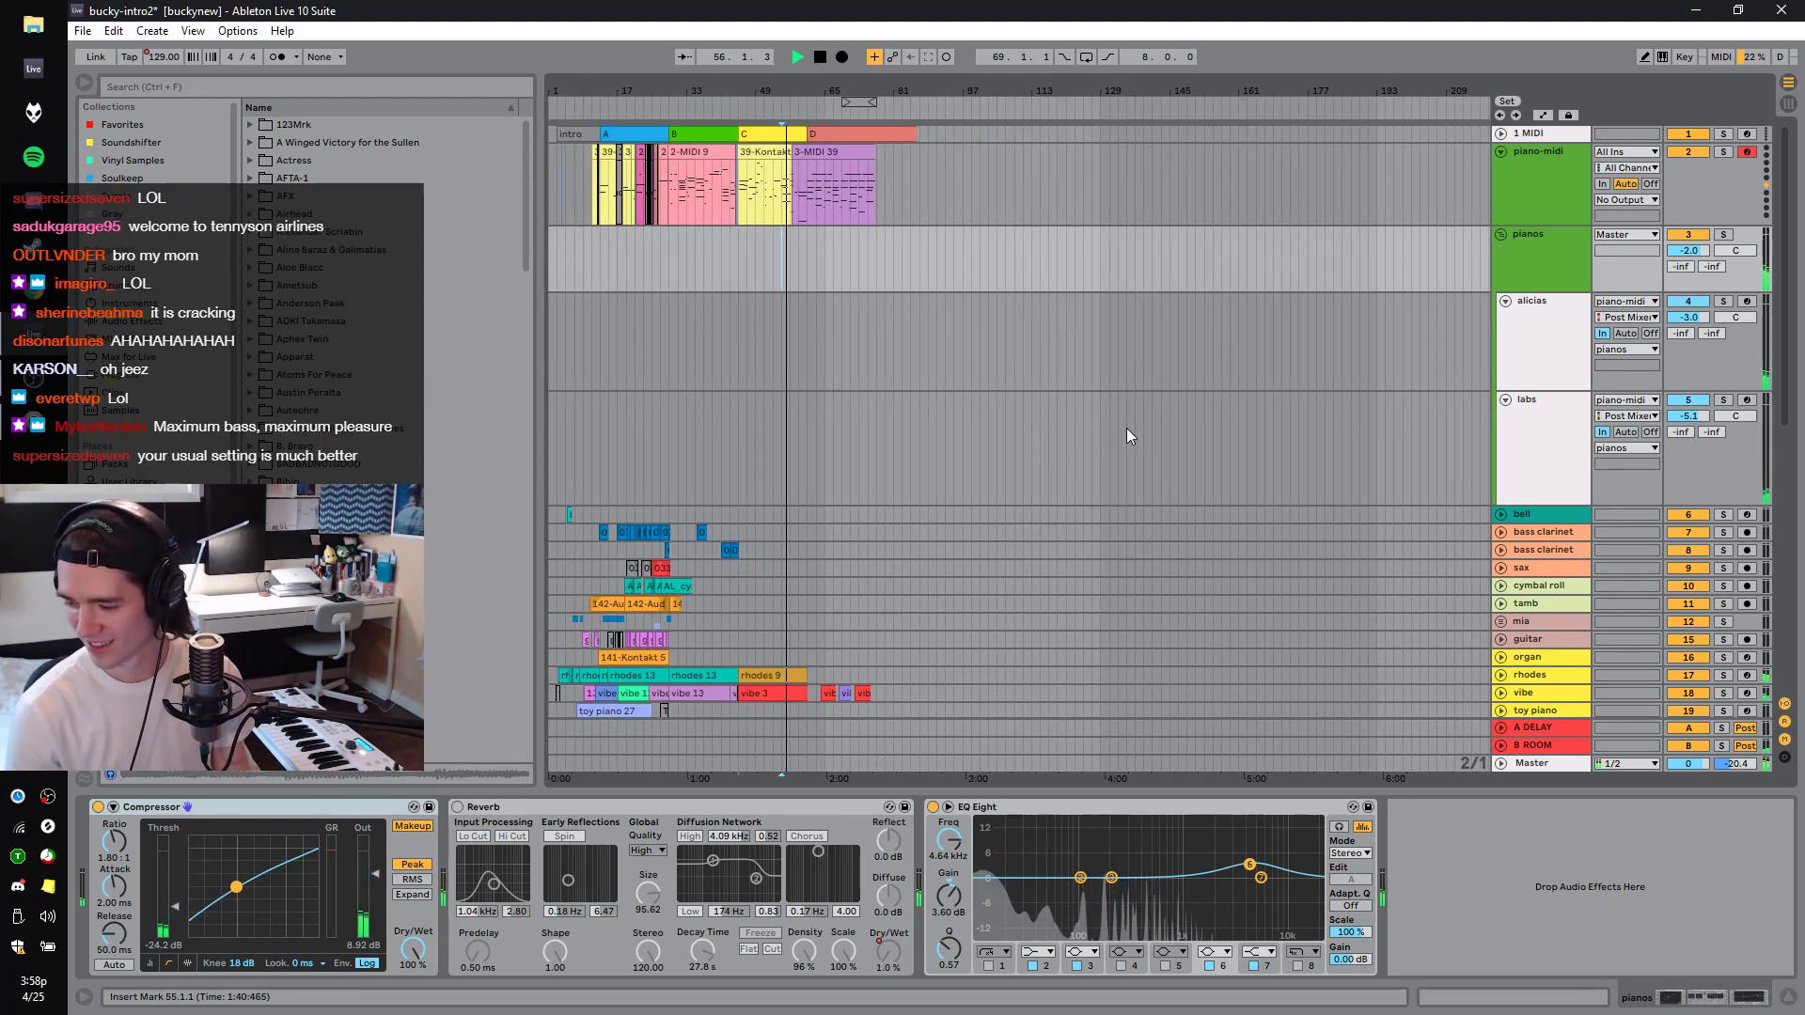
{"action": "key", "text": "space"}
{"action": "scroll", "coordinate": [1331, 554], "scroll_direction": "down", "scroll_amount": 3}
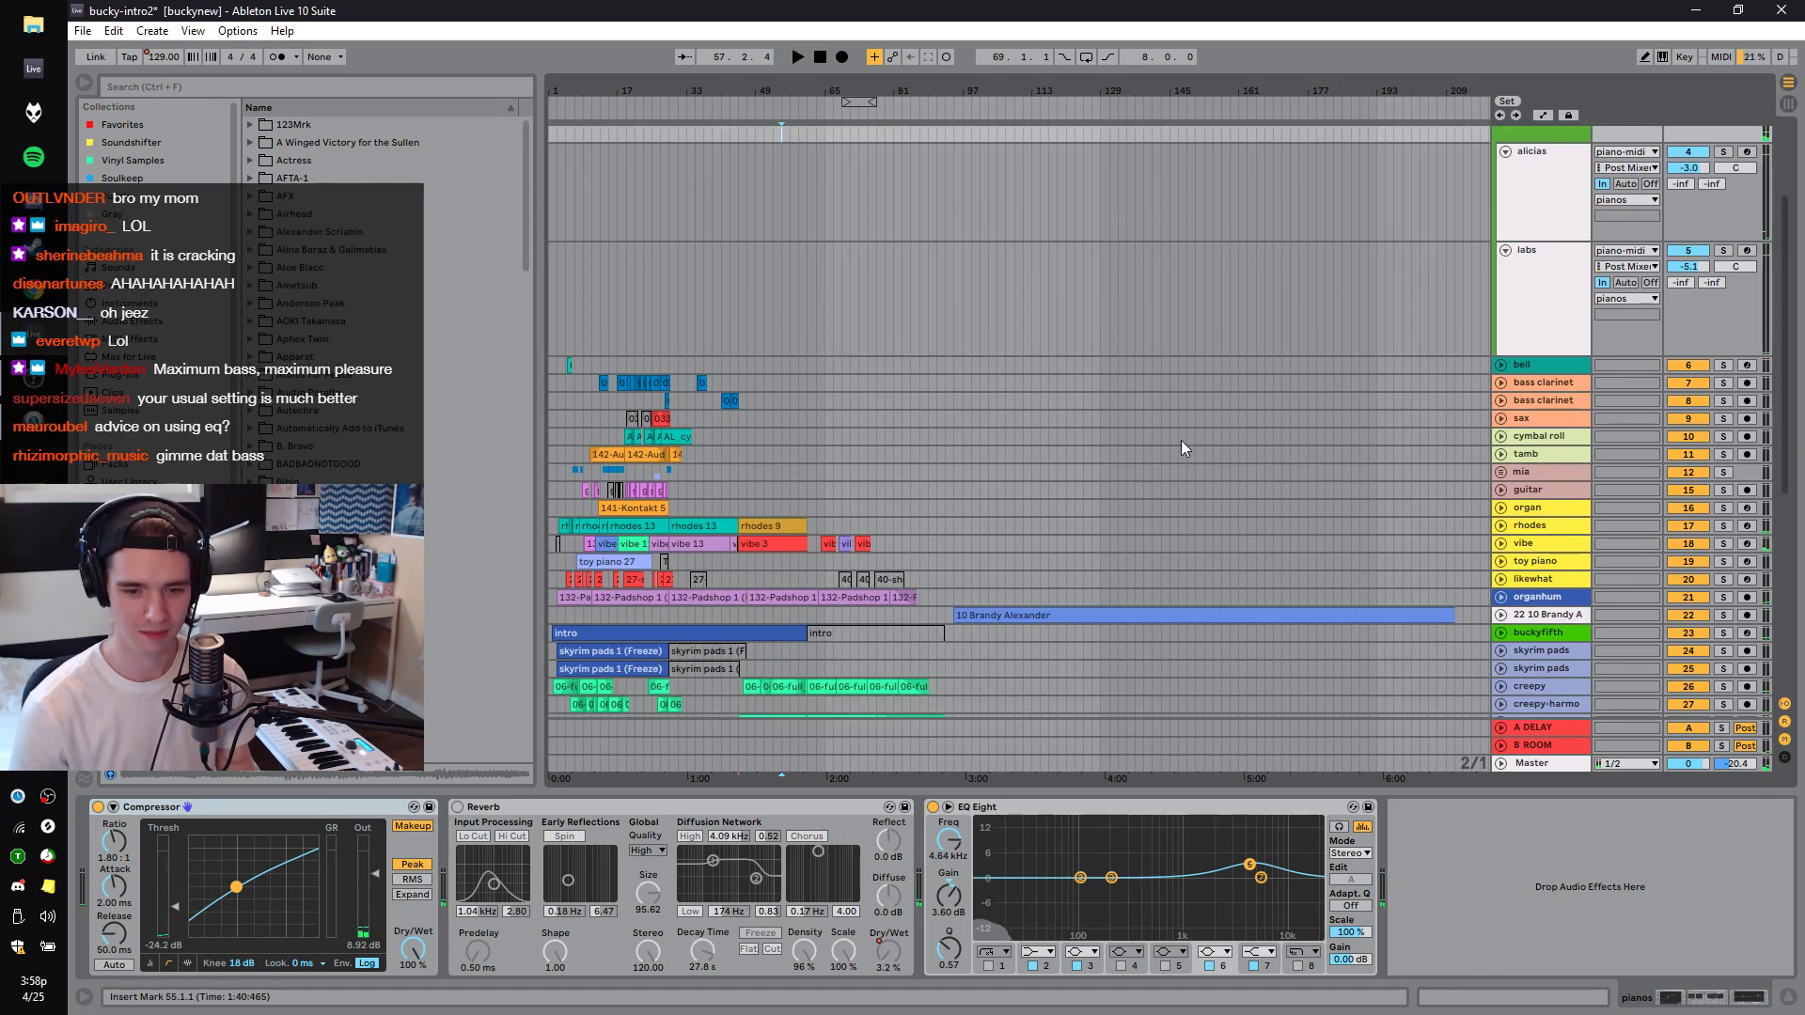
{"action": "scroll", "coordinate": [1218, 448], "scroll_direction": "down", "scroll_amount": 4}
{"action": "scroll", "coordinate": [1218, 448], "scroll_direction": "down", "scroll_amount": 3}
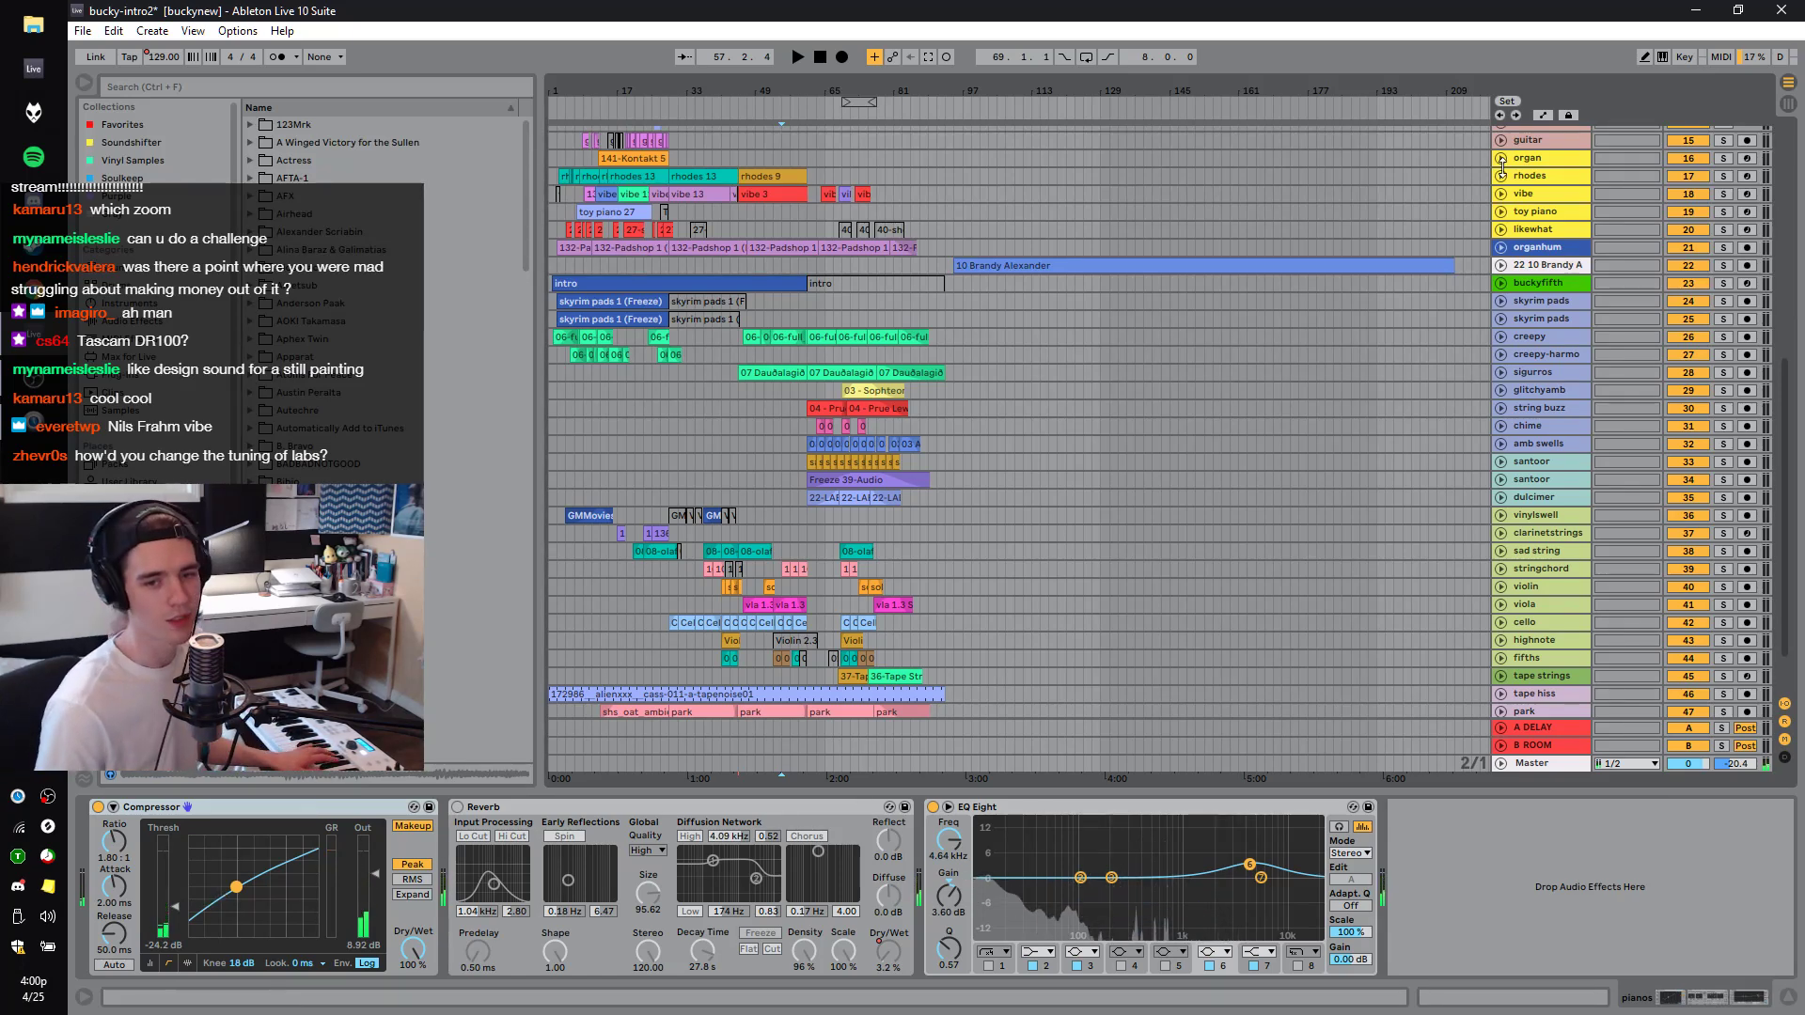
Show the labs track's devices and open the LABS plug-in's Soft Piano interface.
{"action": "scroll", "coordinate": [1502, 168], "scroll_direction": "up", "scroll_amount": 5}
{"action": "scroll", "coordinate": [1502, 167], "scroll_direction": "up", "scroll_amount": 3}
{"action": "left_click", "coordinate": [1553, 483]}
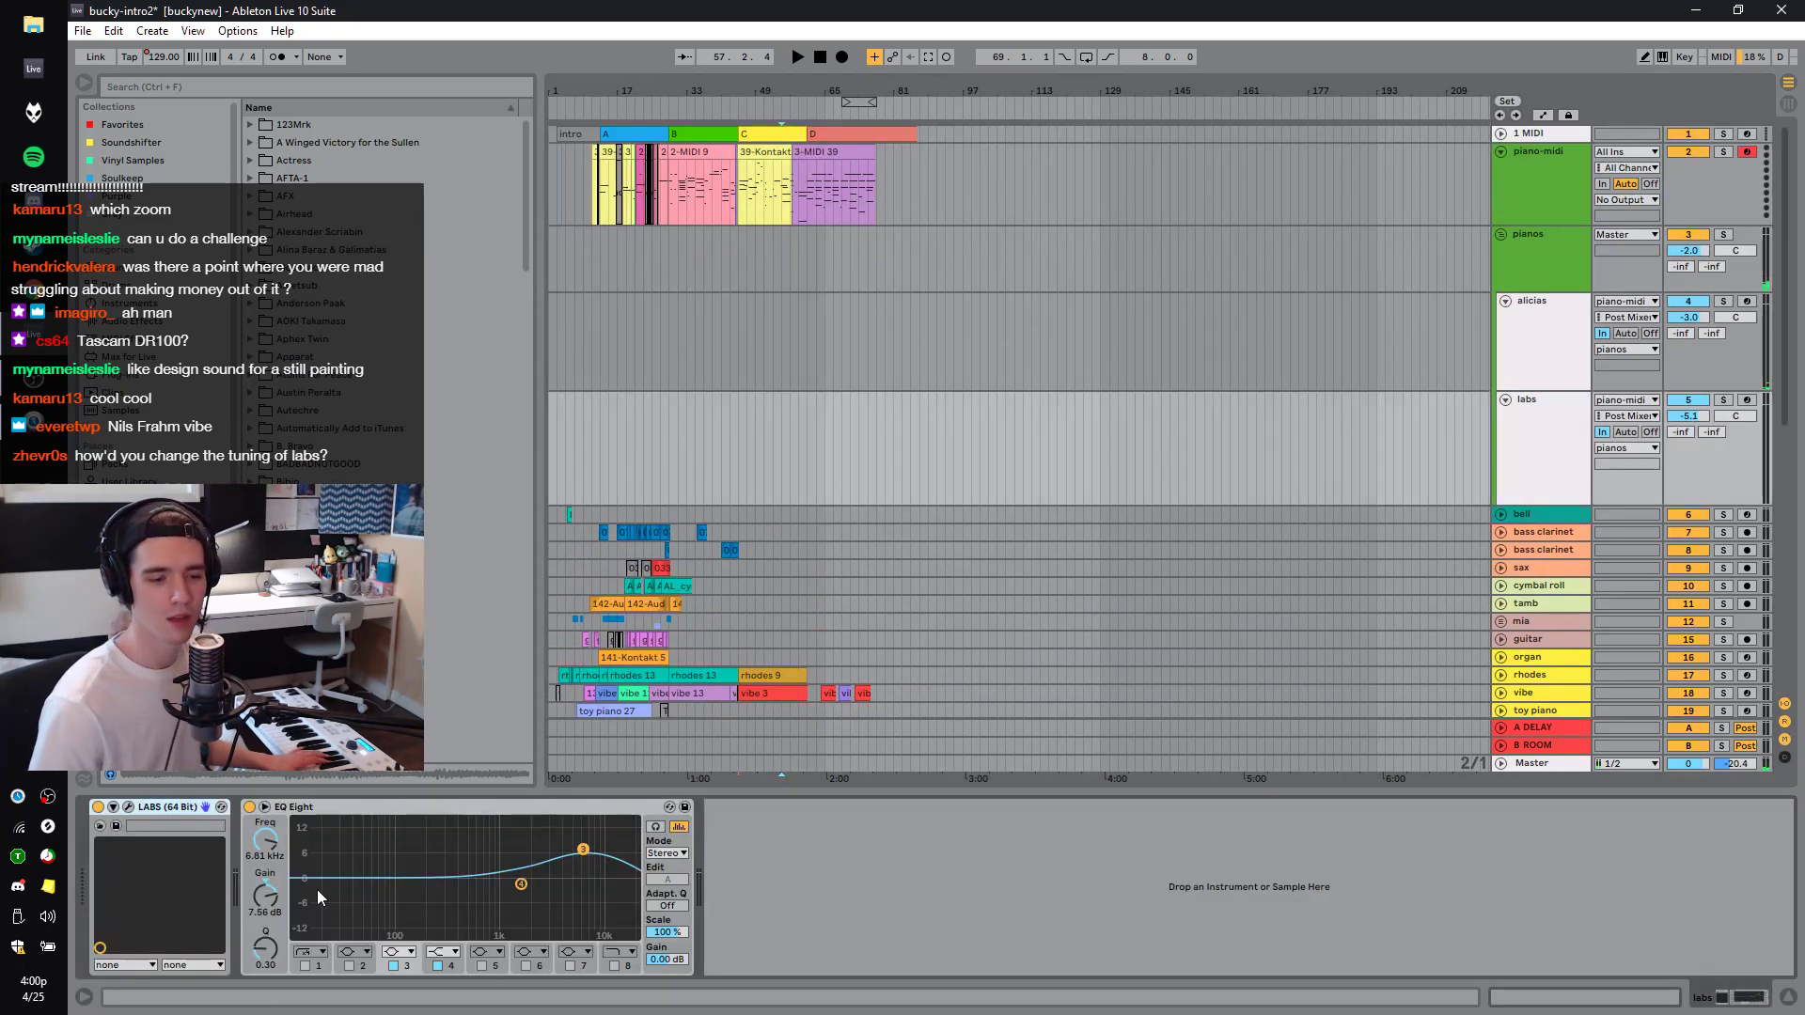
{"action": "left_click", "coordinate": [128, 808]}
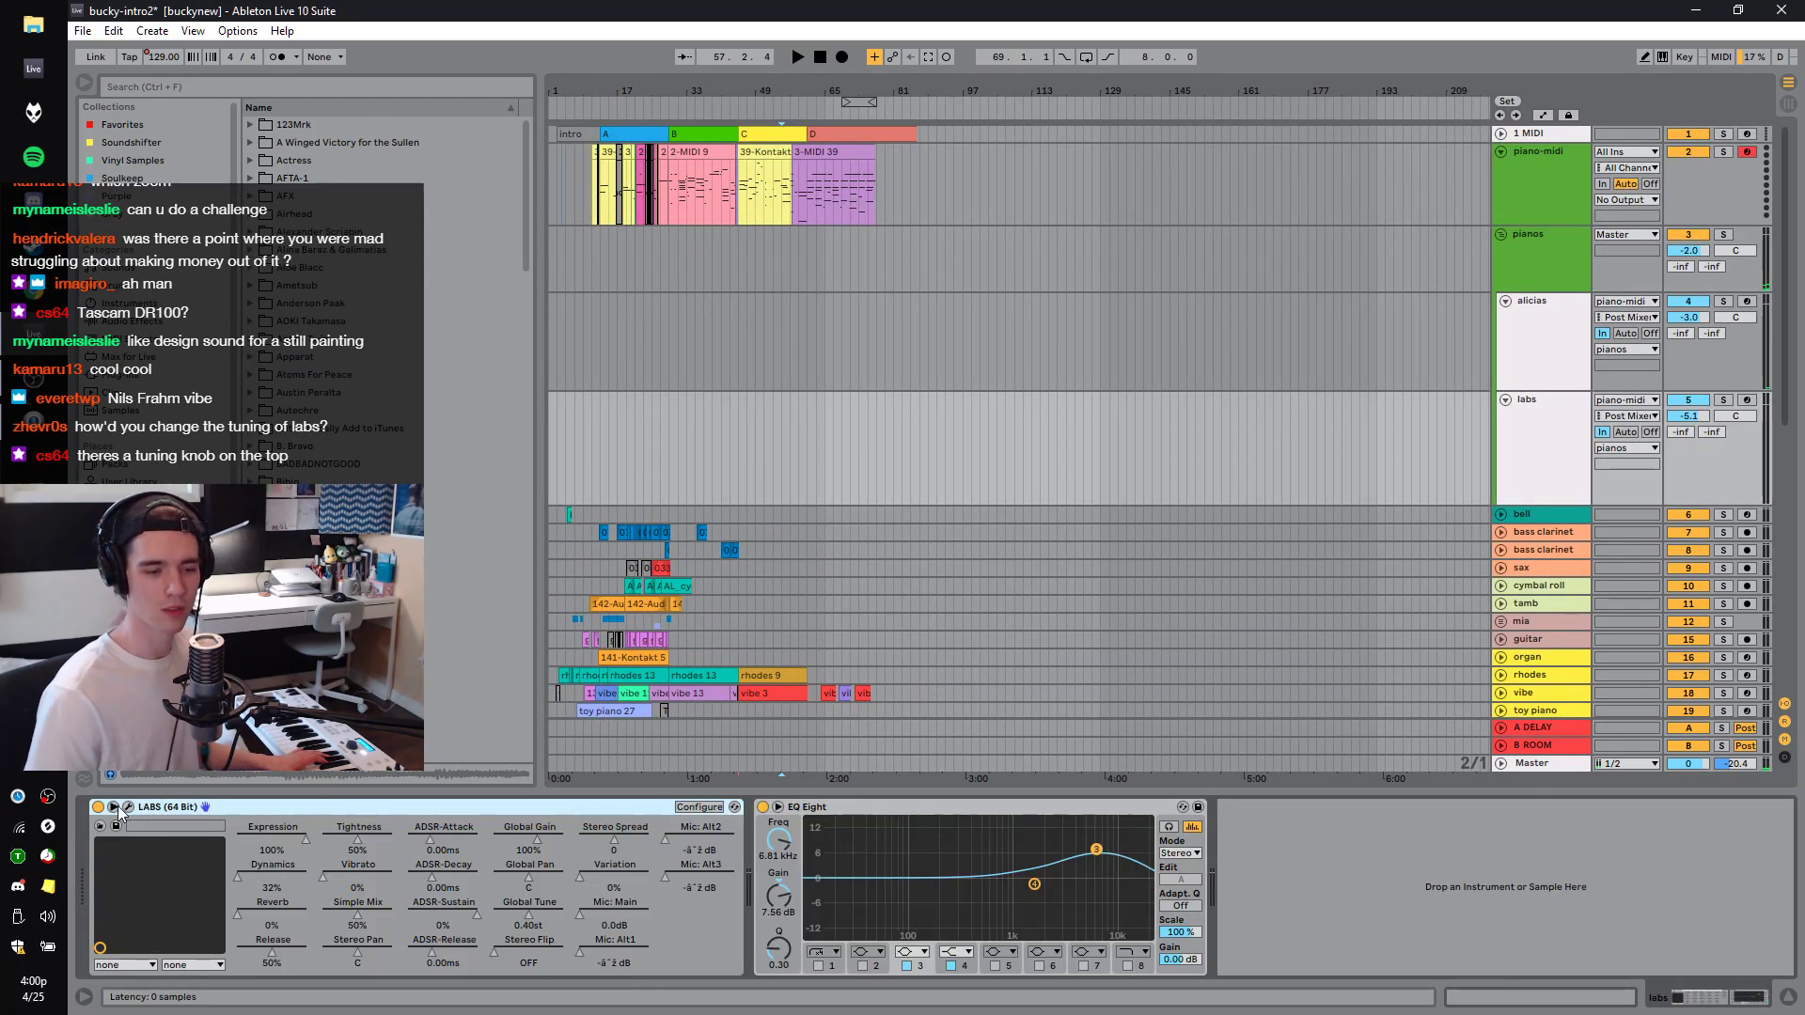
{"action": "left_click", "coordinate": [129, 810]}
{"action": "left_click", "coordinate": [129, 807]}
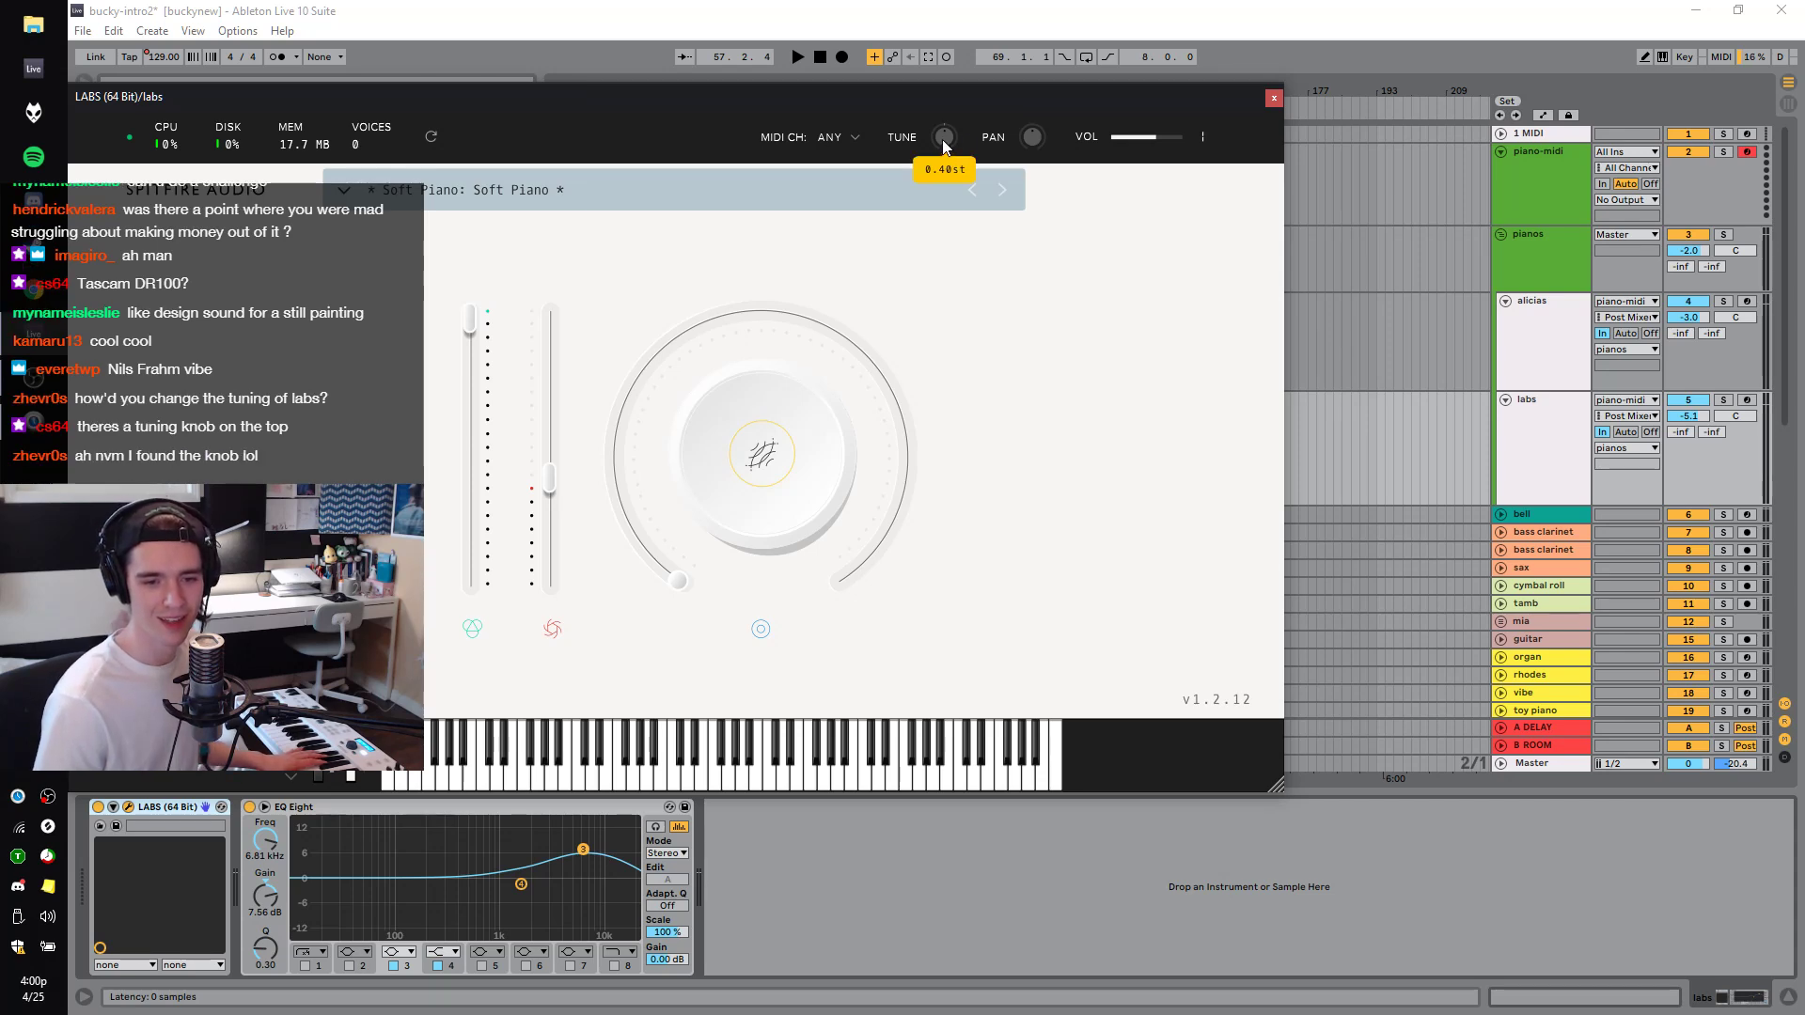
Try raising the LABS tuning to 5.10 st, return it to 0.40 st and close the plug-in window.
{"action": "left_click_drag", "start_coordinate": [943, 139], "coordinate": [944, 96]}
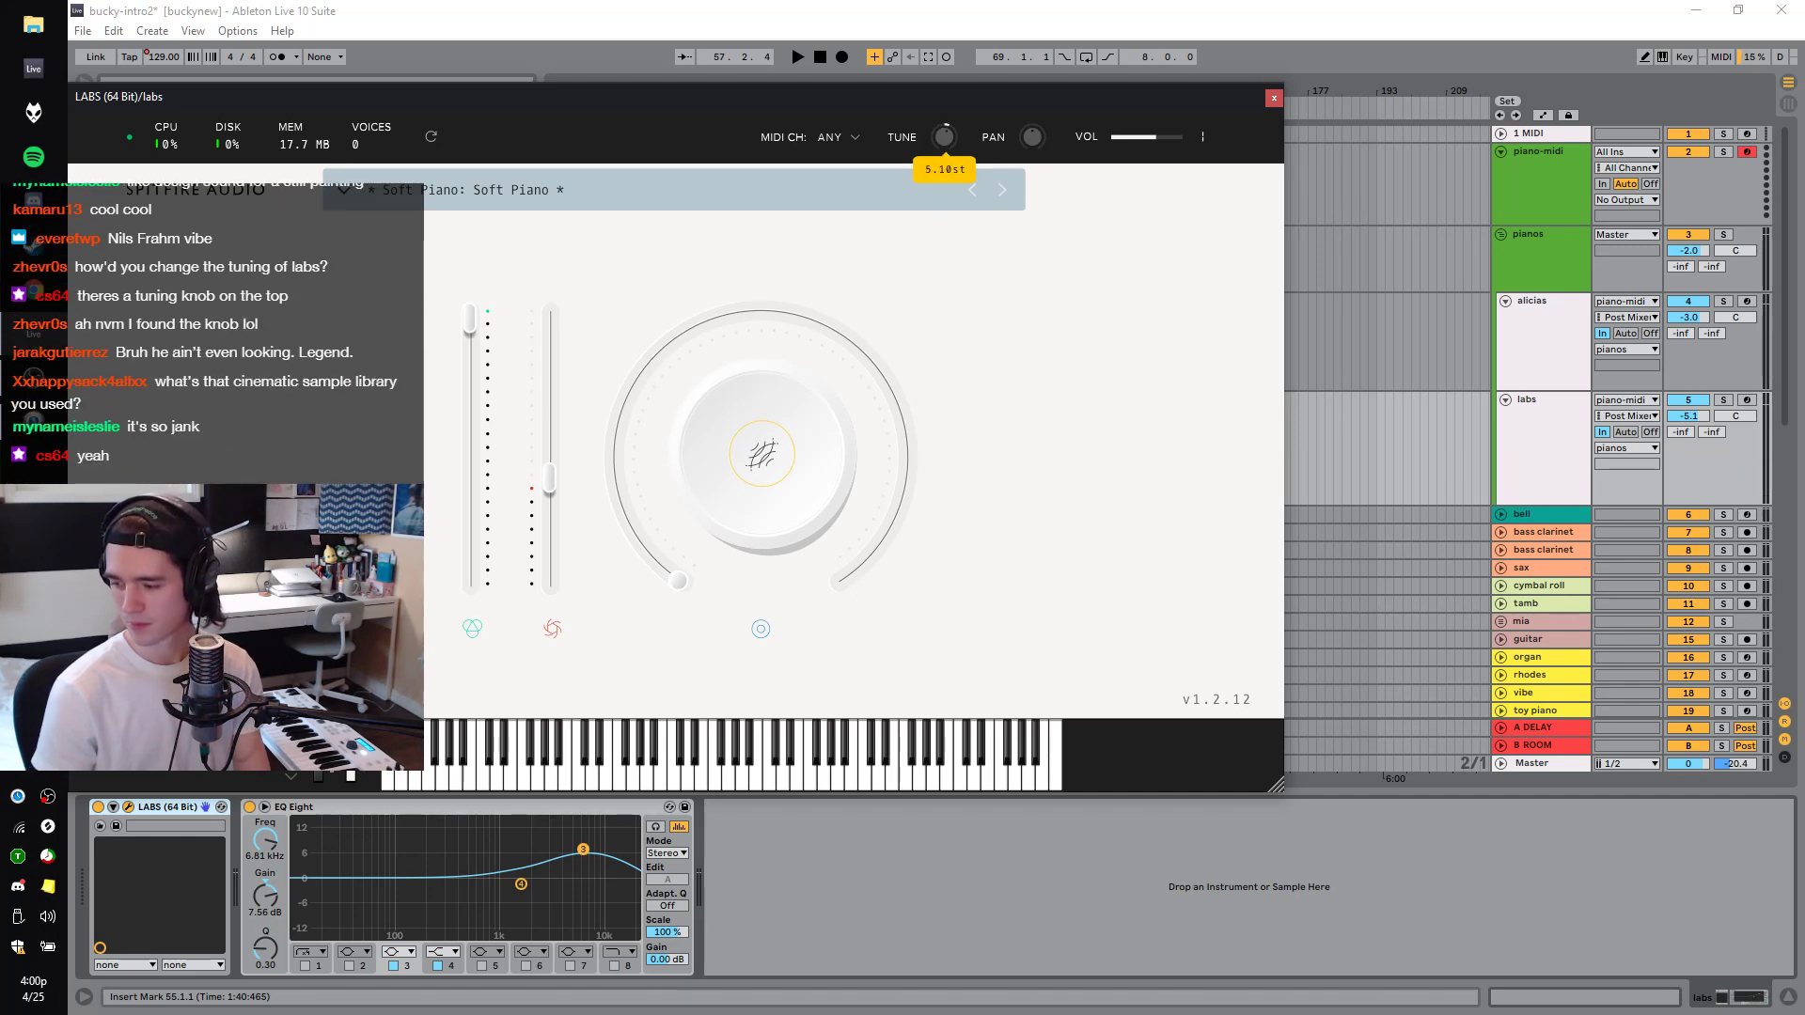
{"action": "left_click_drag", "start_coordinate": [943, 96], "coordinate": [943, 141]}
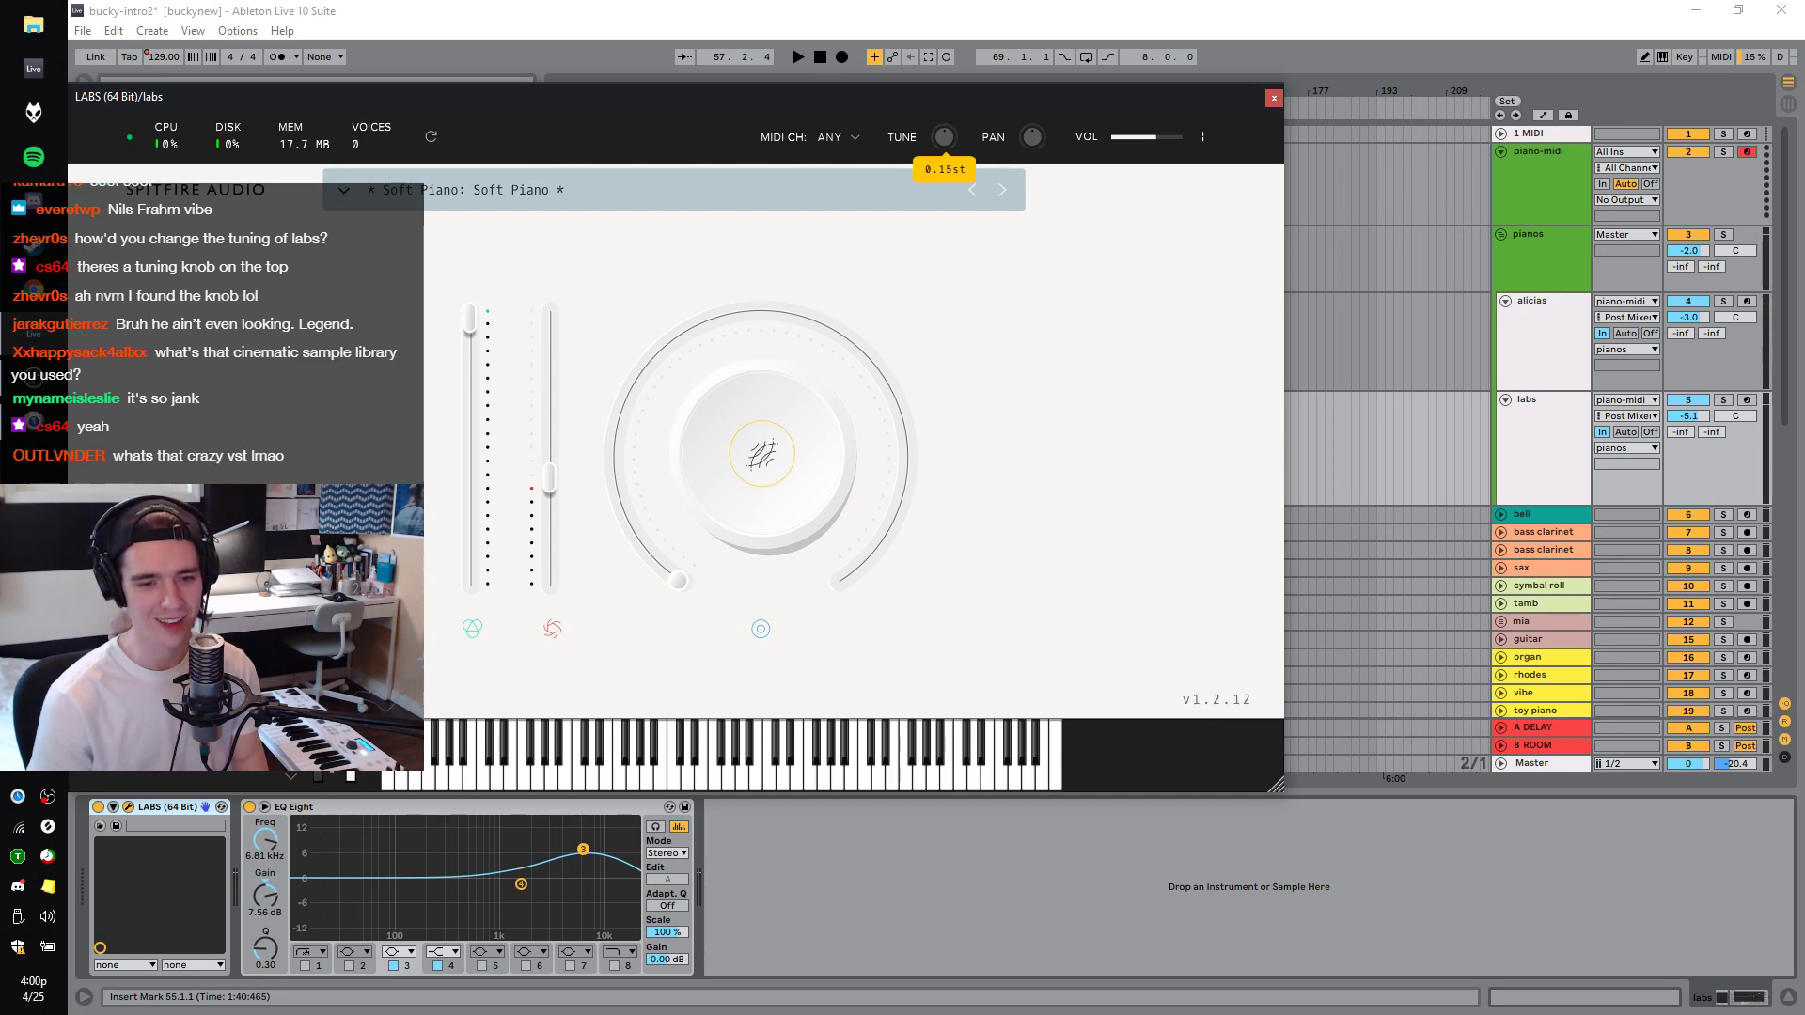
{"action": "left_click_drag", "start_coordinate": [944, 141], "coordinate": [946, 143]}
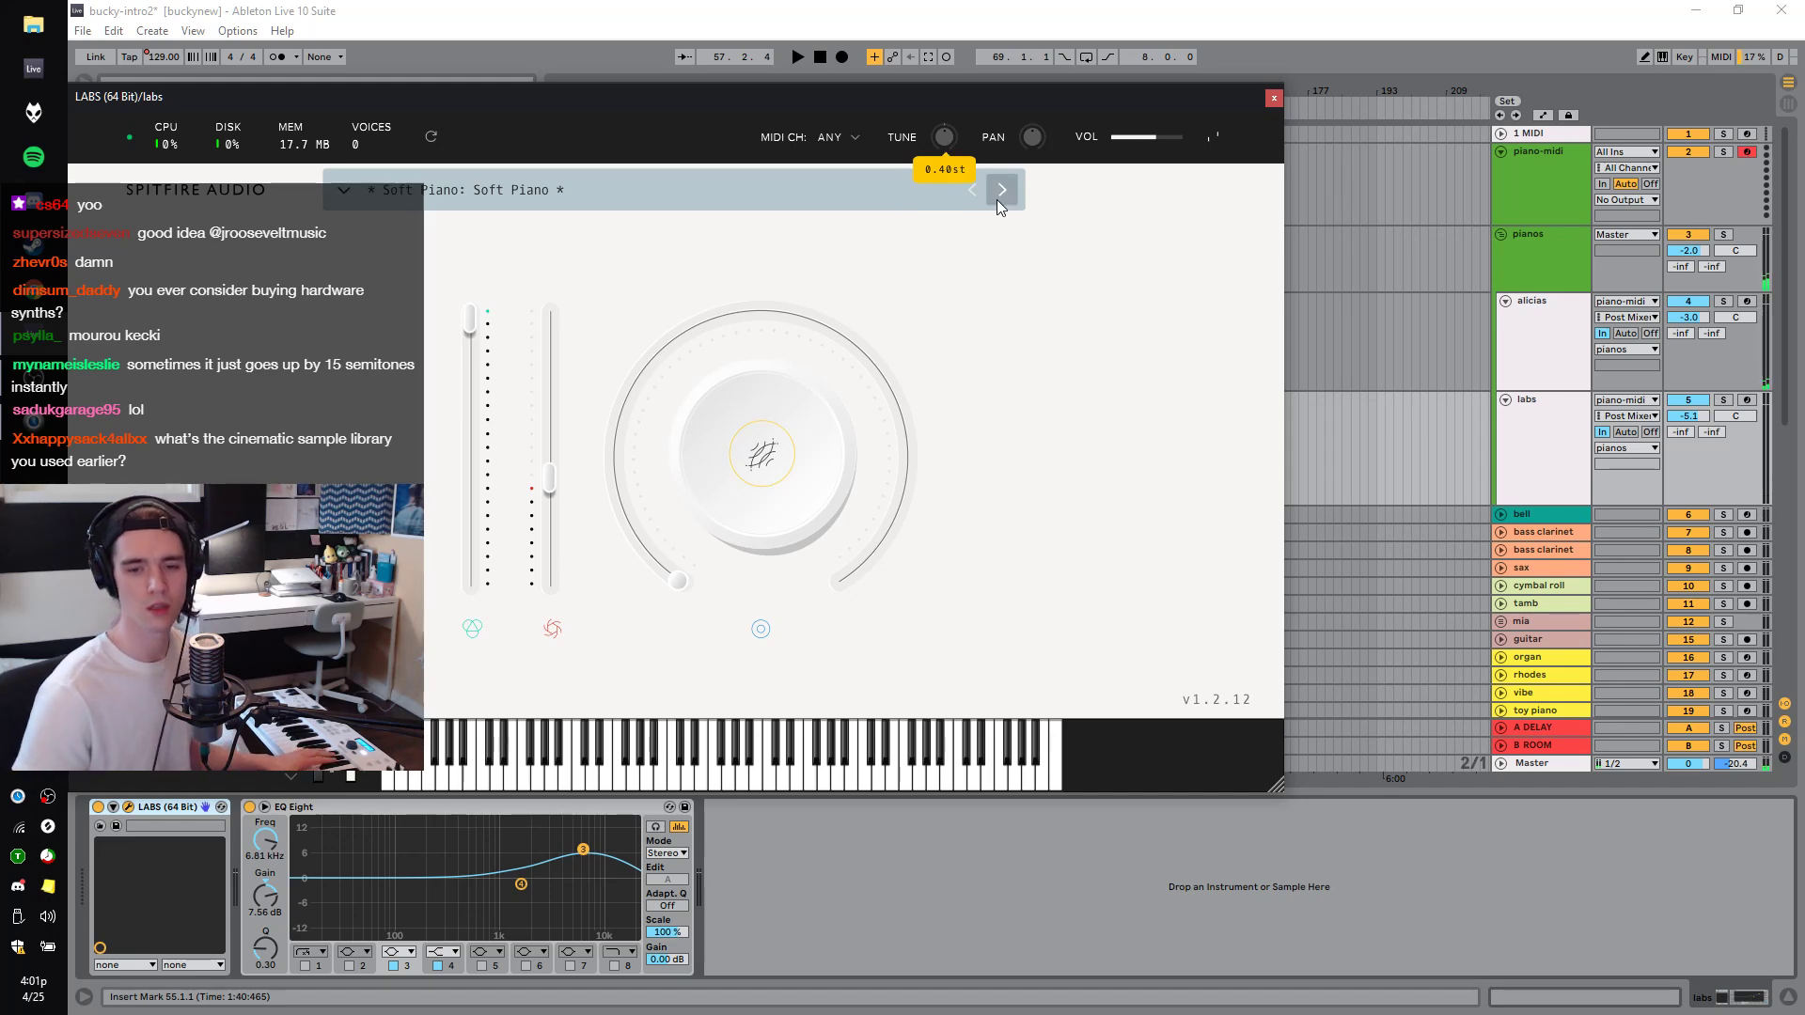
{"action": "scroll", "coordinate": [1333, 396], "scroll_direction": "down", "scroll_amount": 5}
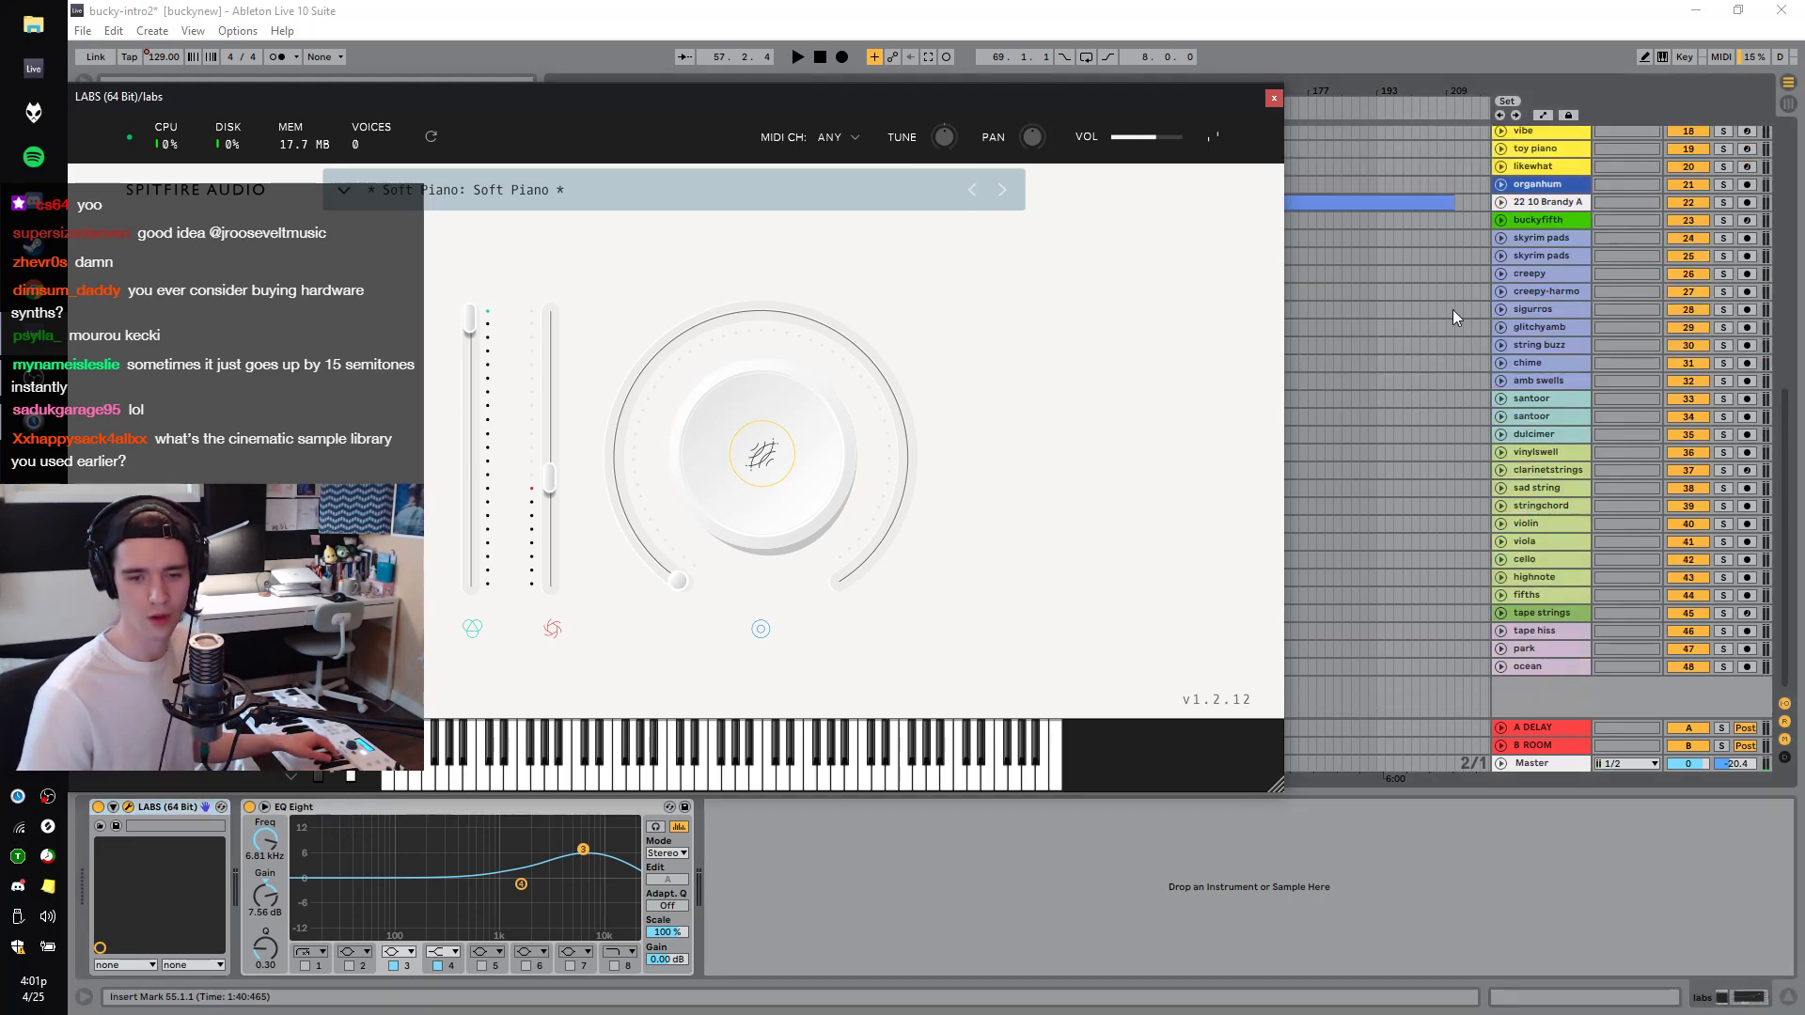
{"action": "left_click", "coordinate": [1273, 98]}
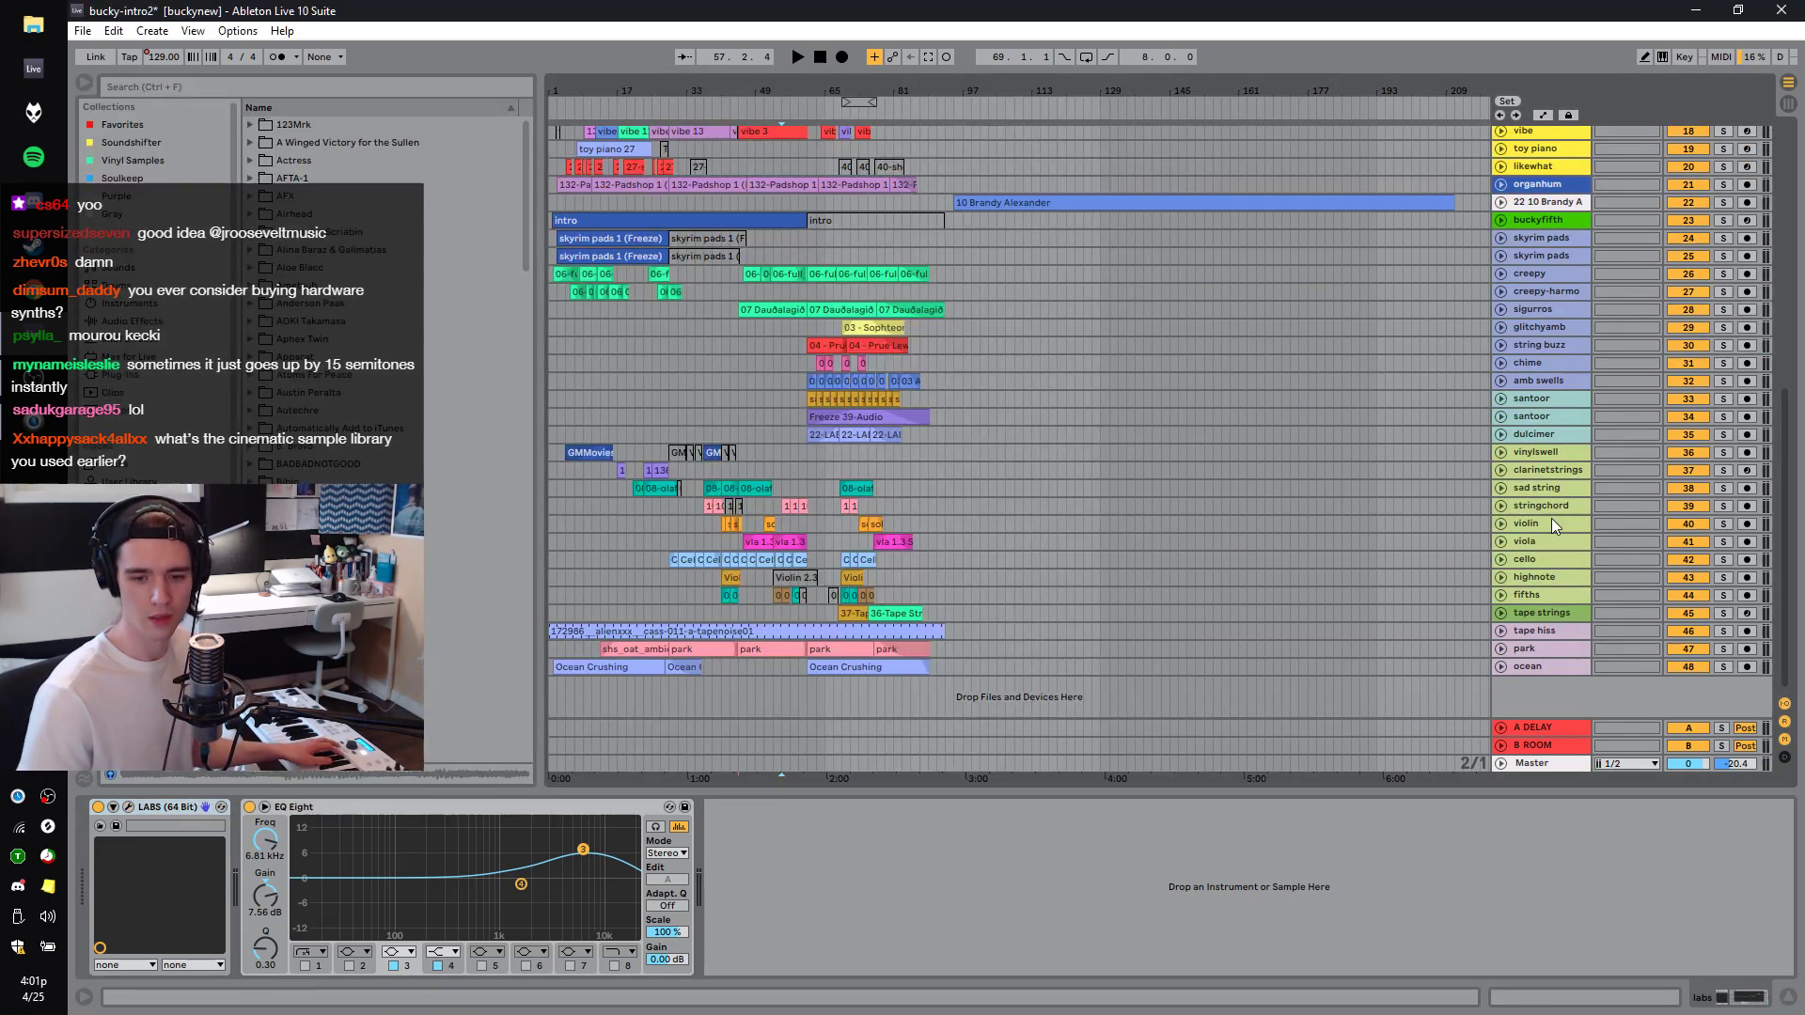
View the Session Strings Pro patch in the tape strings track's Kontakt 5 and close its window.
{"action": "left_click", "coordinate": [1546, 613]}
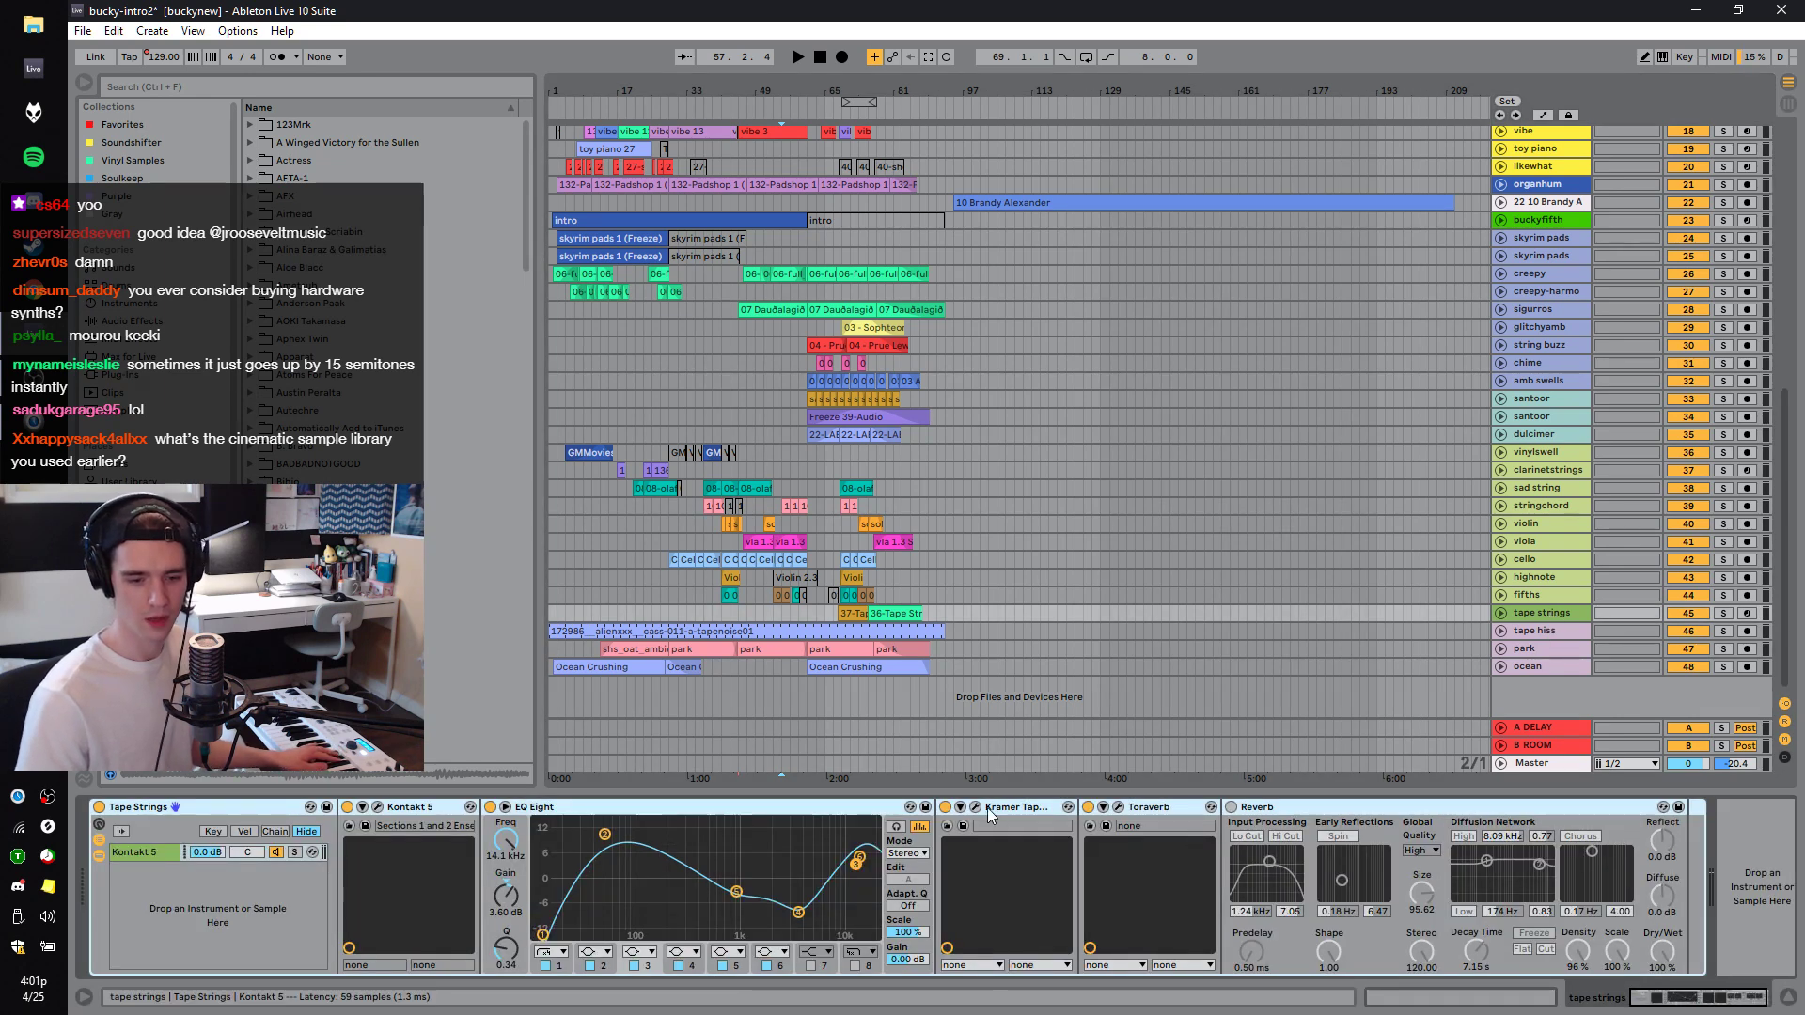
{"action": "left_click", "coordinate": [377, 808]}
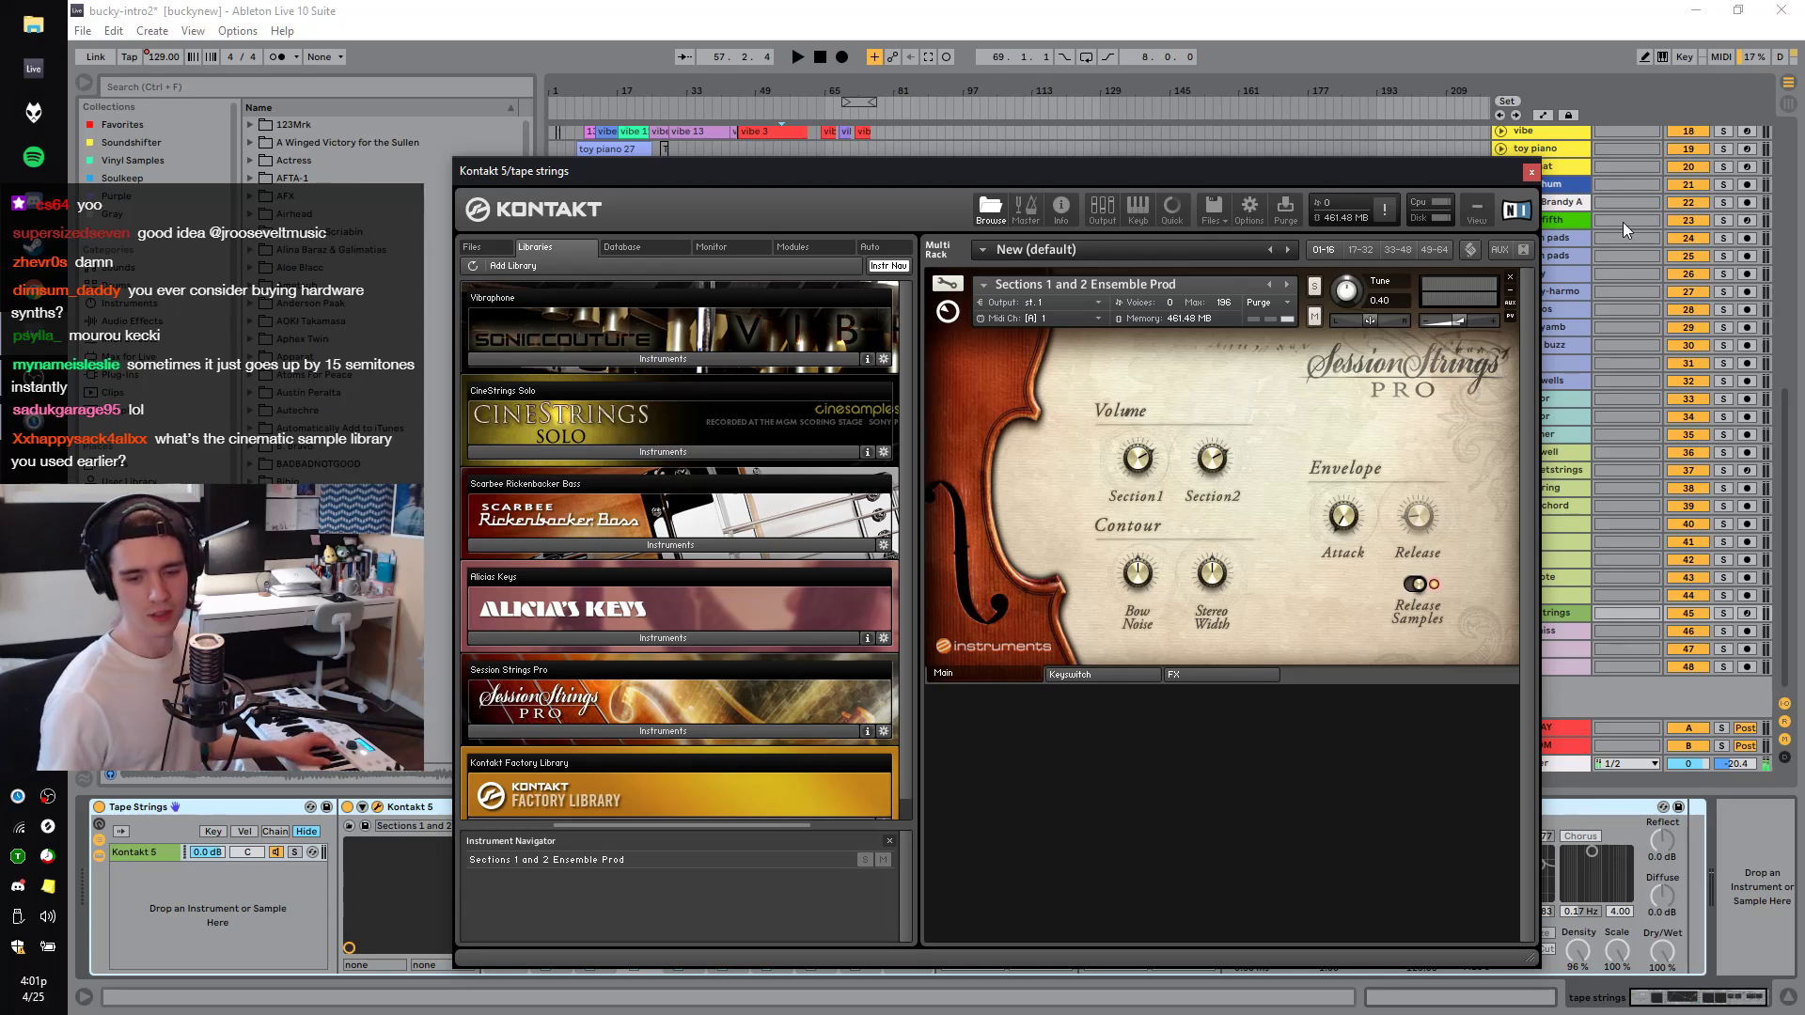
{"action": "left_click", "coordinate": [1531, 172]}
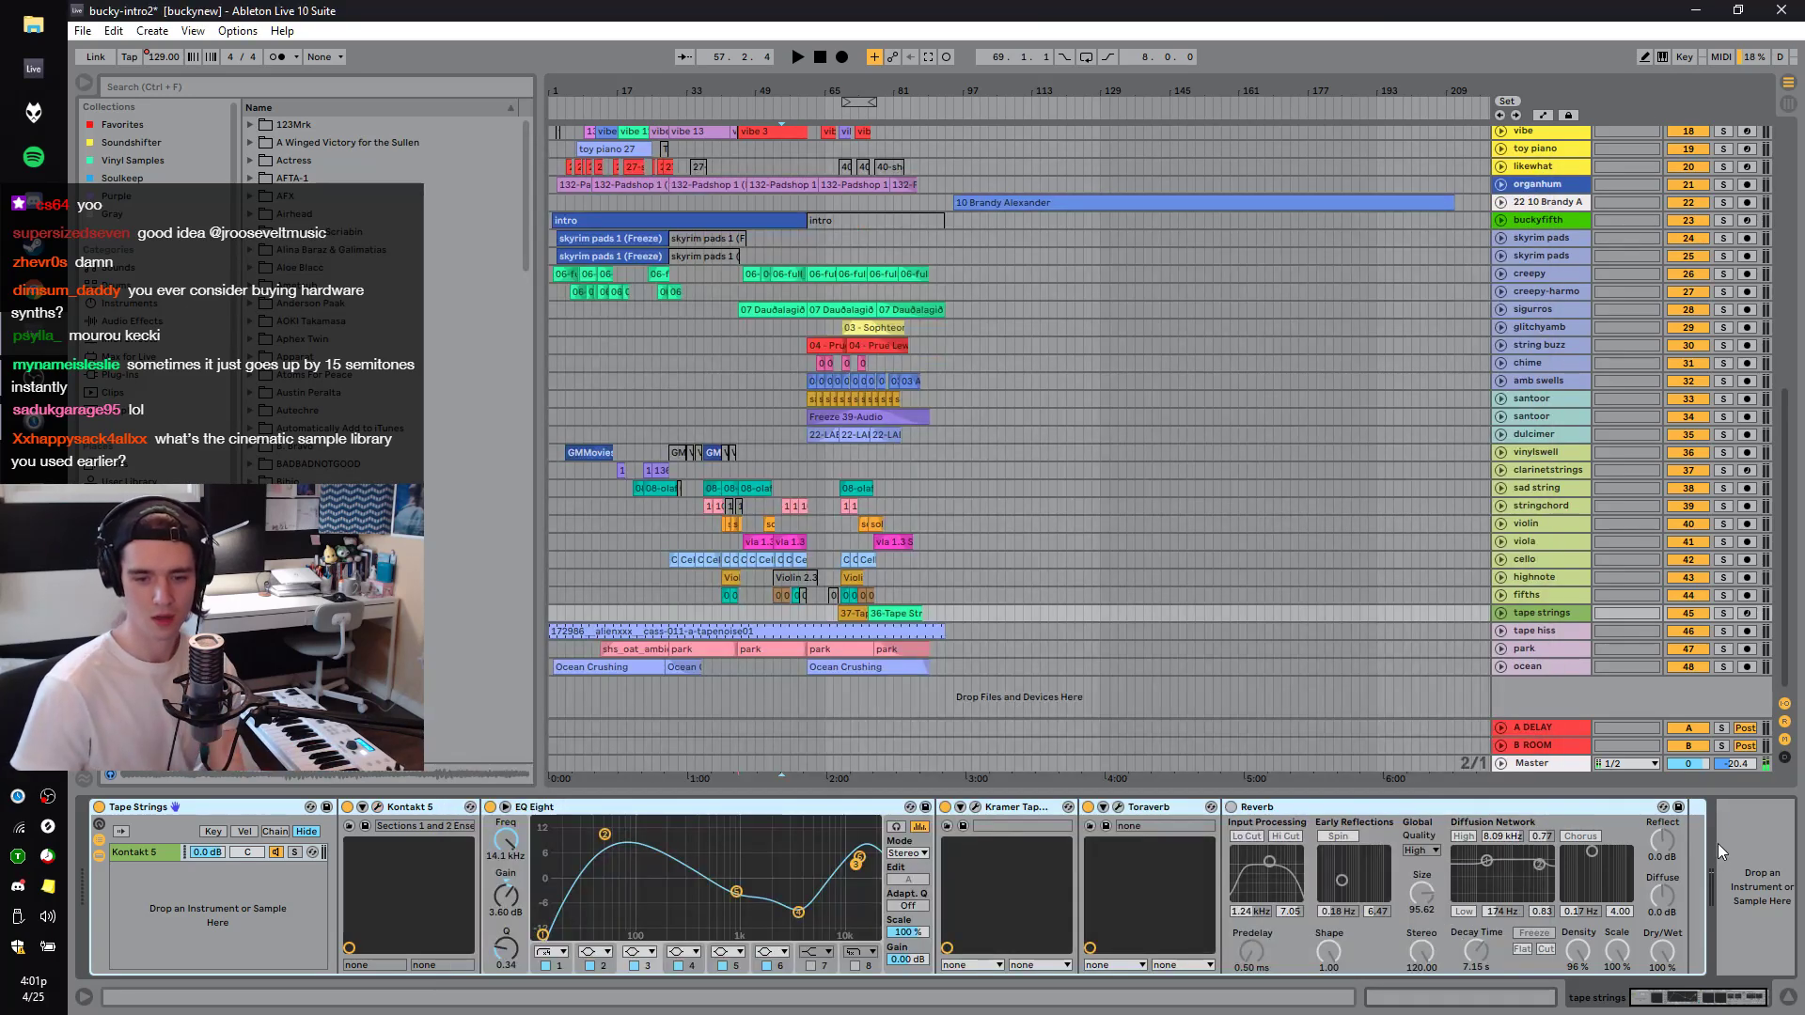
Play the tape strings live with the track temporarily armed and fold the piano-midi and pianos tracks.
{"action": "left_click", "coordinate": [1747, 612]}
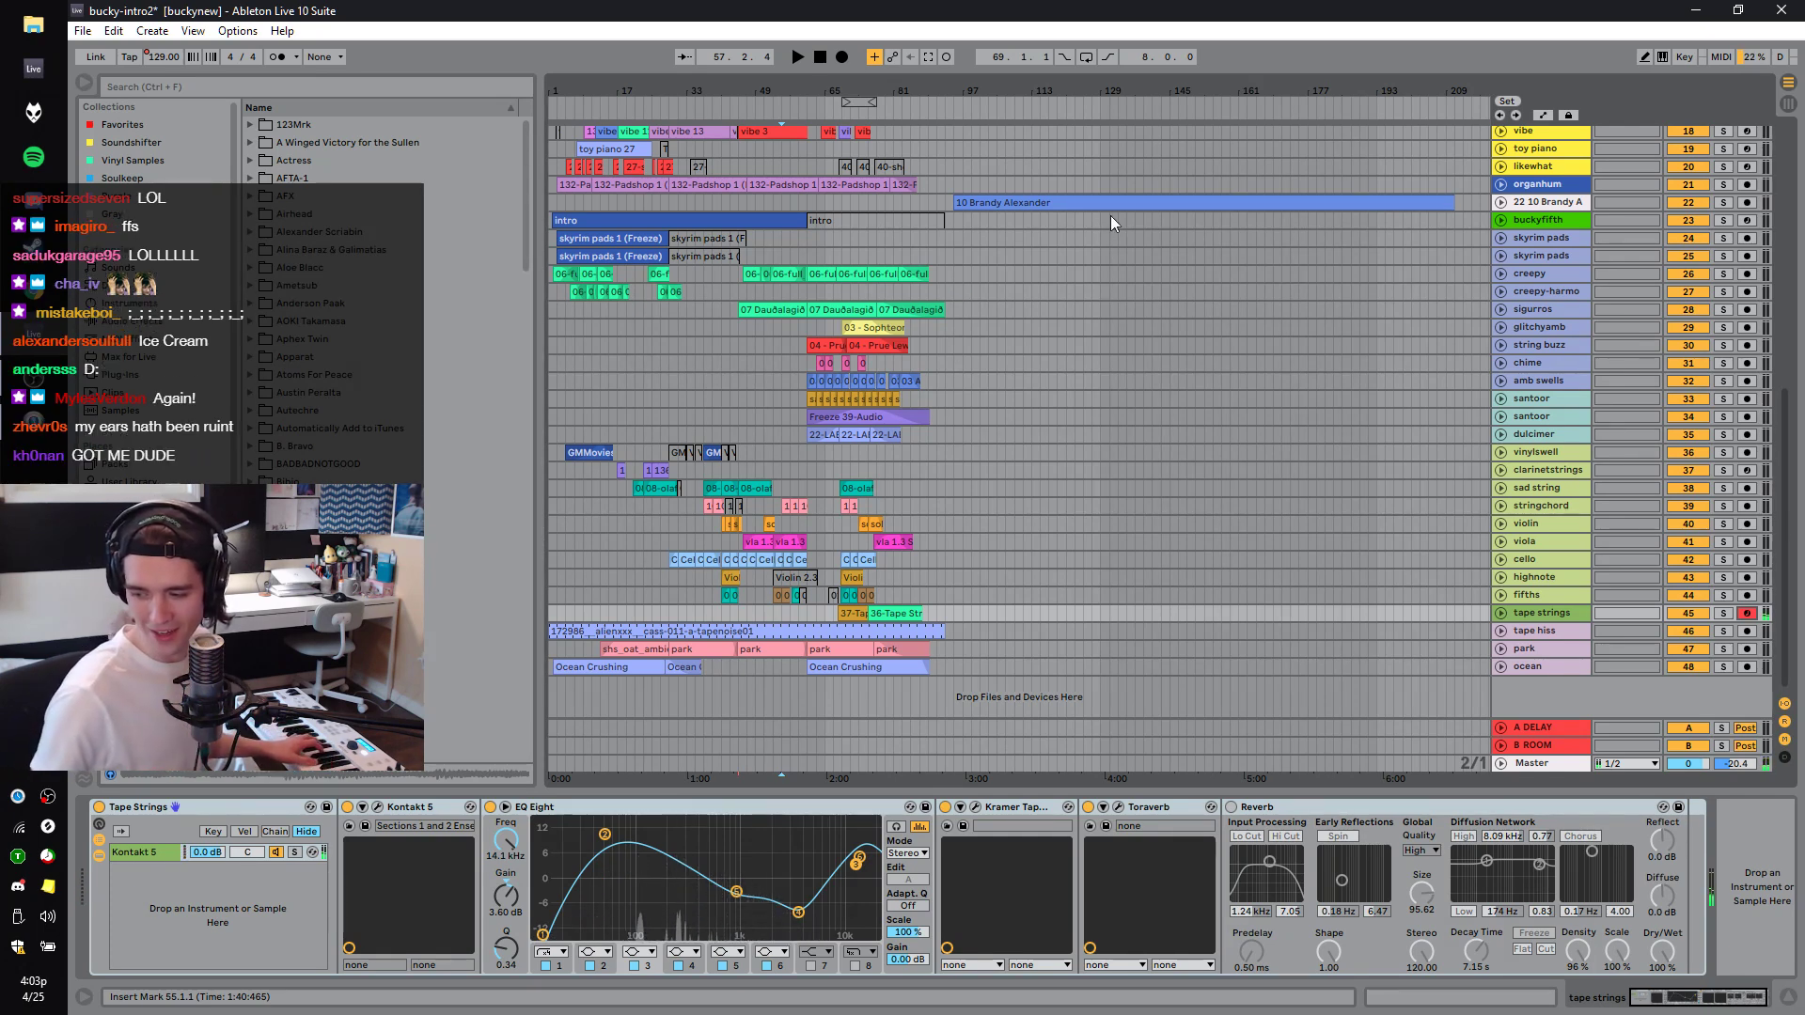
{"action": "left_click", "coordinate": [1747, 614]}
{"action": "scroll", "coordinate": [1750, 625], "scroll_direction": "up", "scroll_amount": 10}
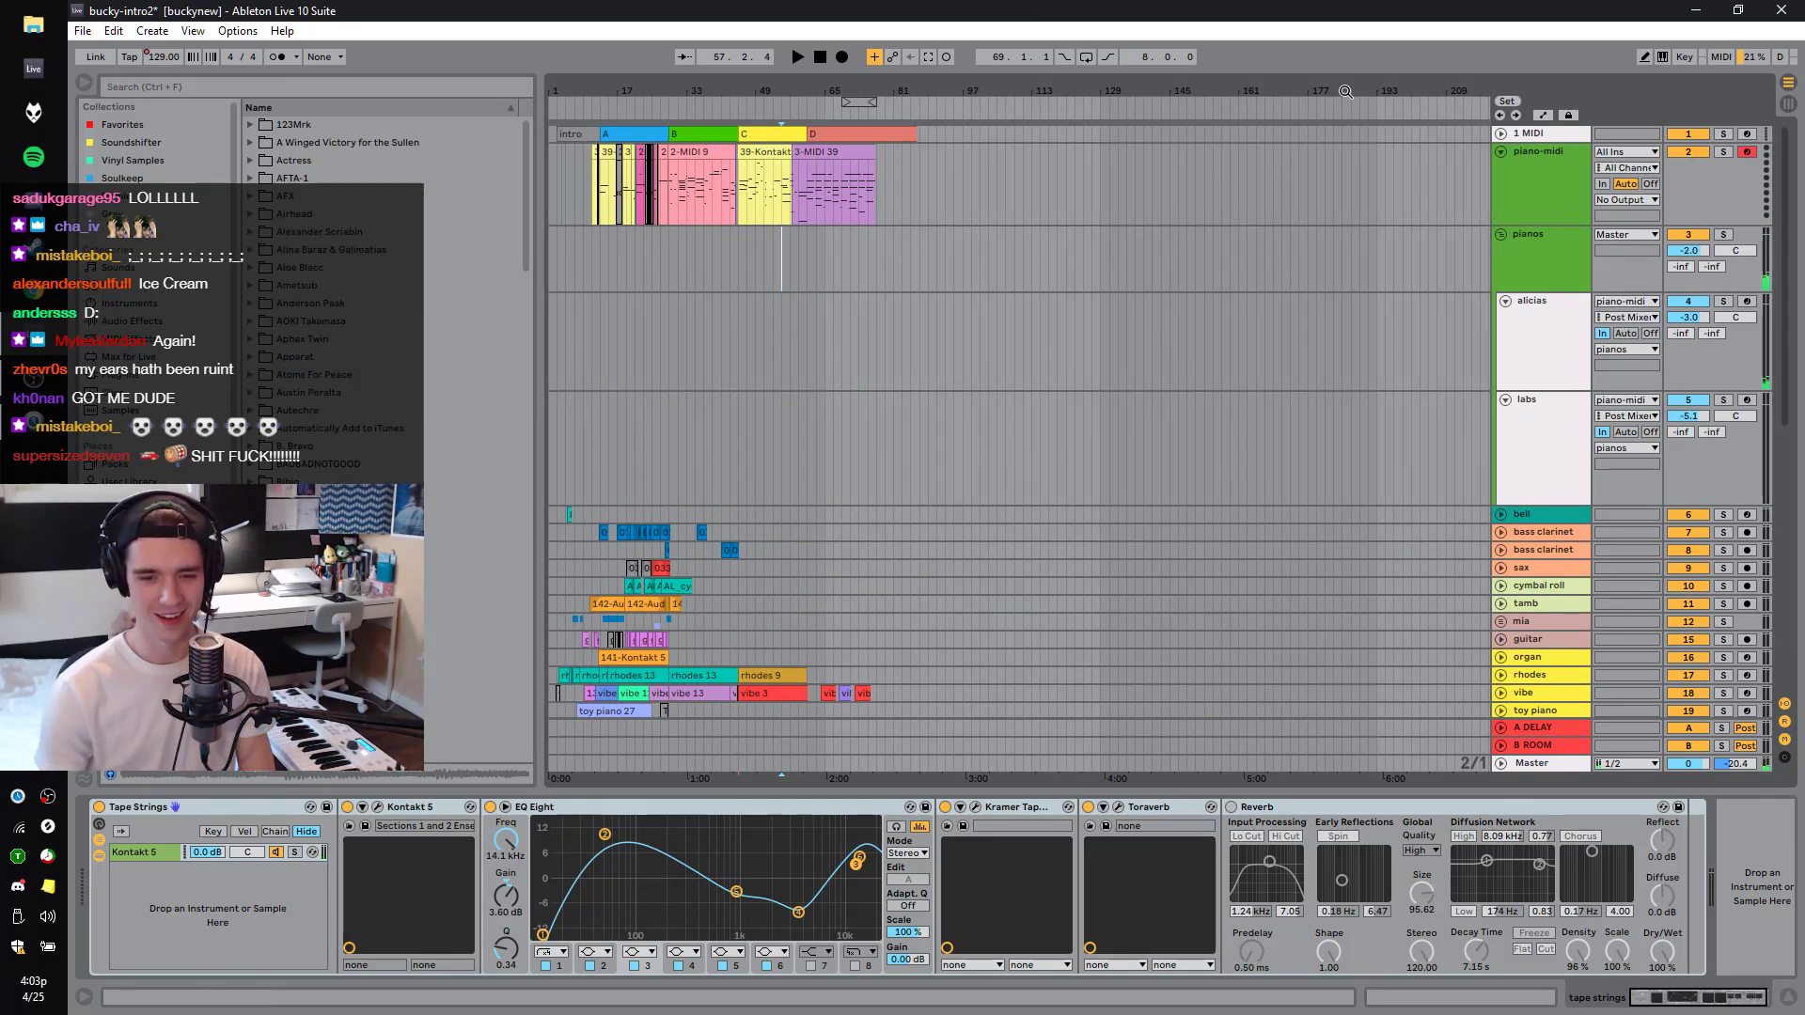
{"action": "left_click", "coordinate": [1502, 235], "text": "alt"}
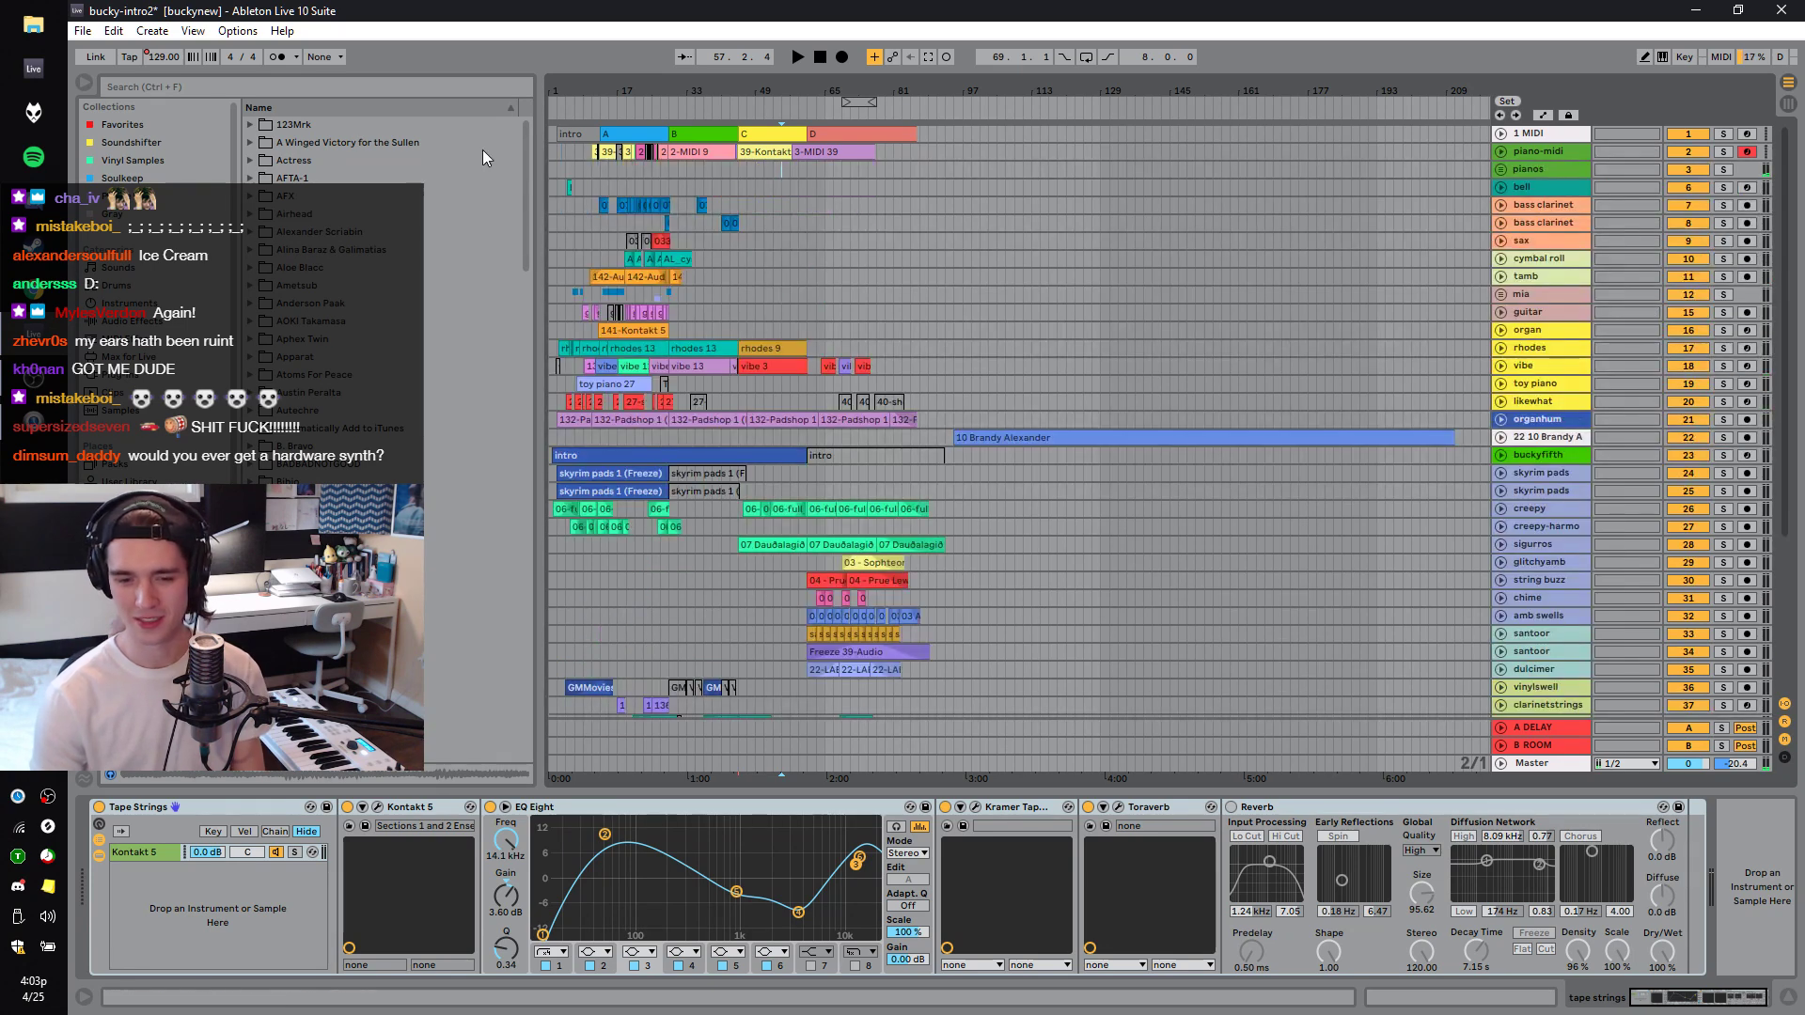
Leave the bucky-intro2 set and create a new Live set.
{"action": "left_click", "coordinate": [82, 30]}
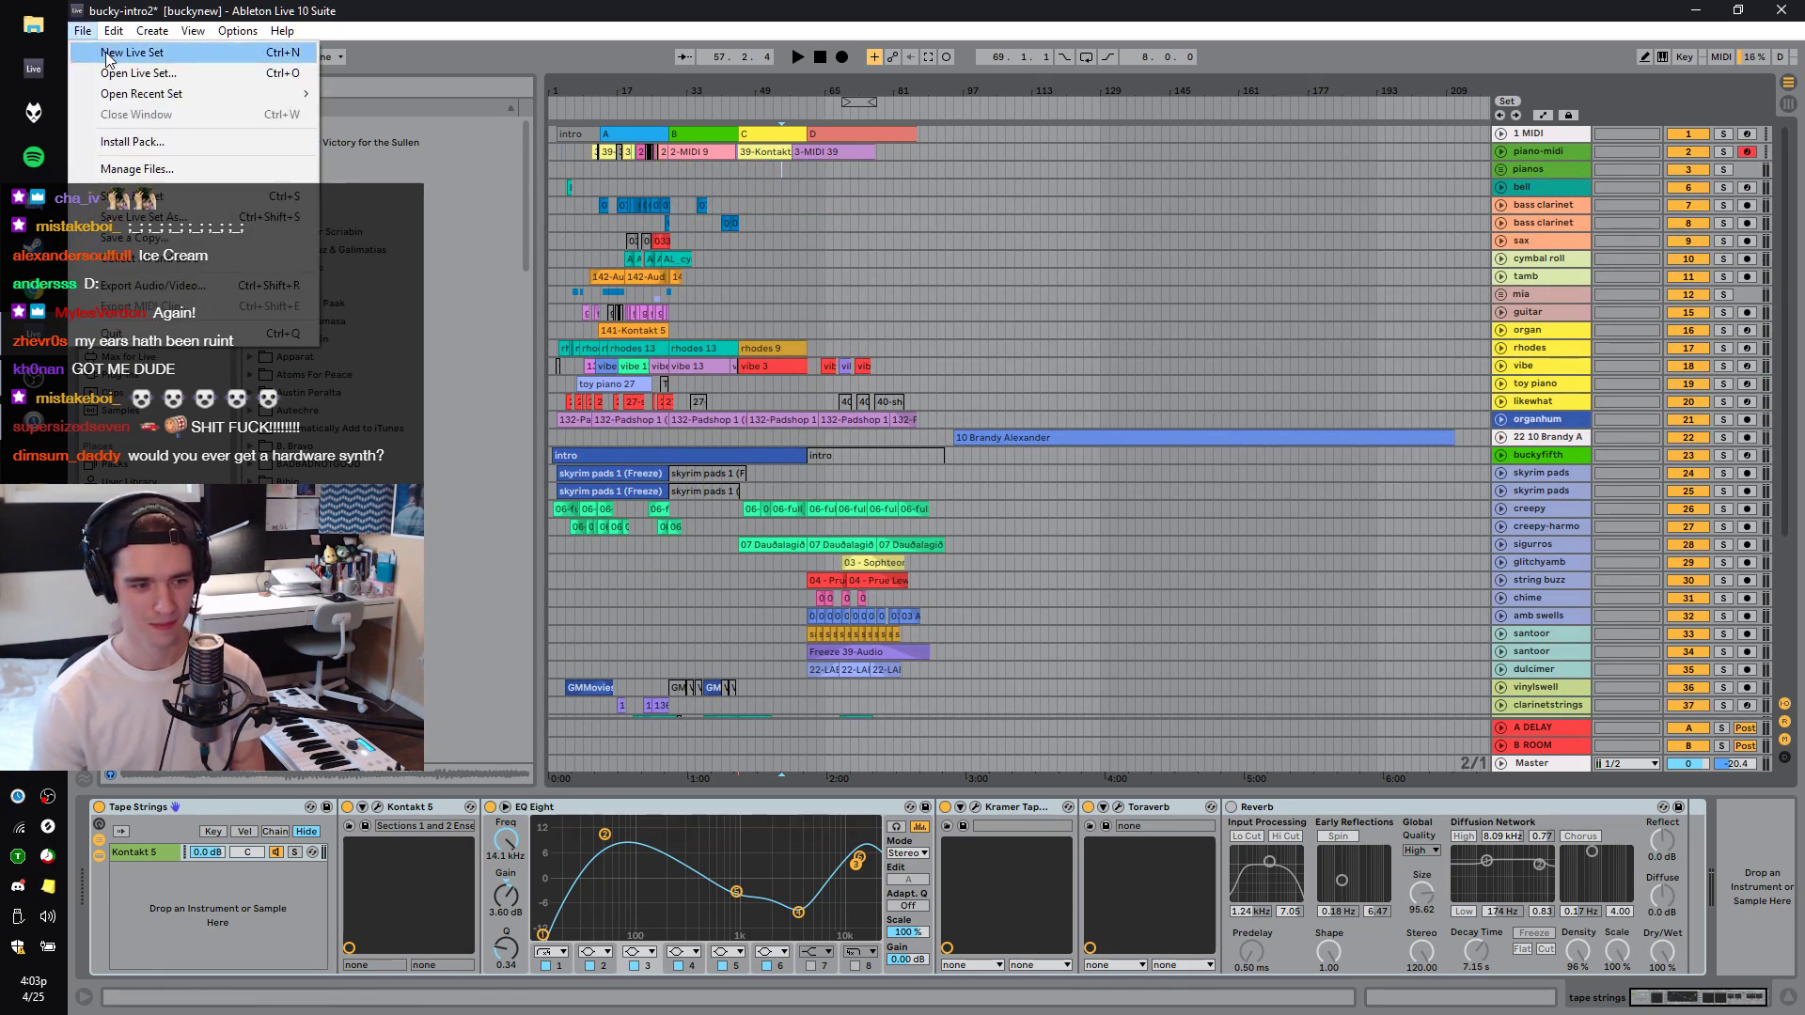
{"action": "left_click", "coordinate": [105, 48]}
{"action": "left_click", "coordinate": [983, 548]}
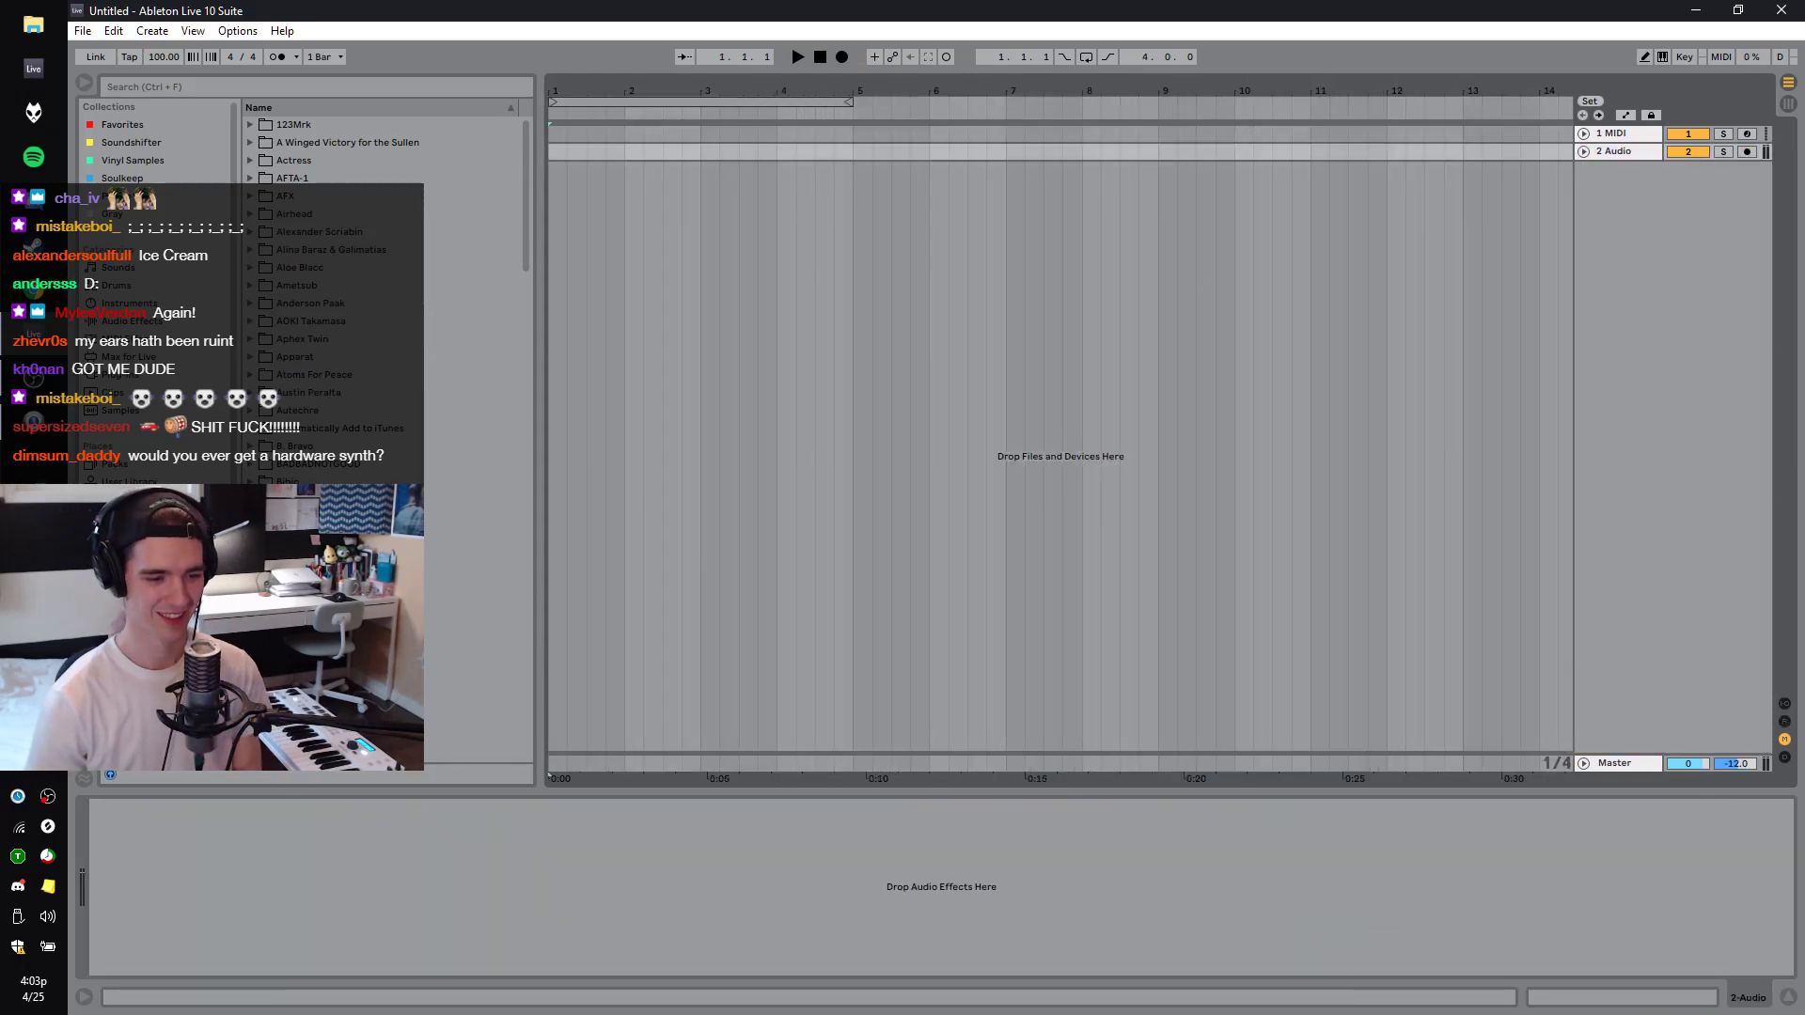
Browse the available samples and instruments and add a Drum Rack on a new track.
{"action": "left_click", "coordinate": [132, 553]}
{"action": "scroll", "coordinate": [465, 394], "scroll_direction": "down", "scroll_amount": 10}
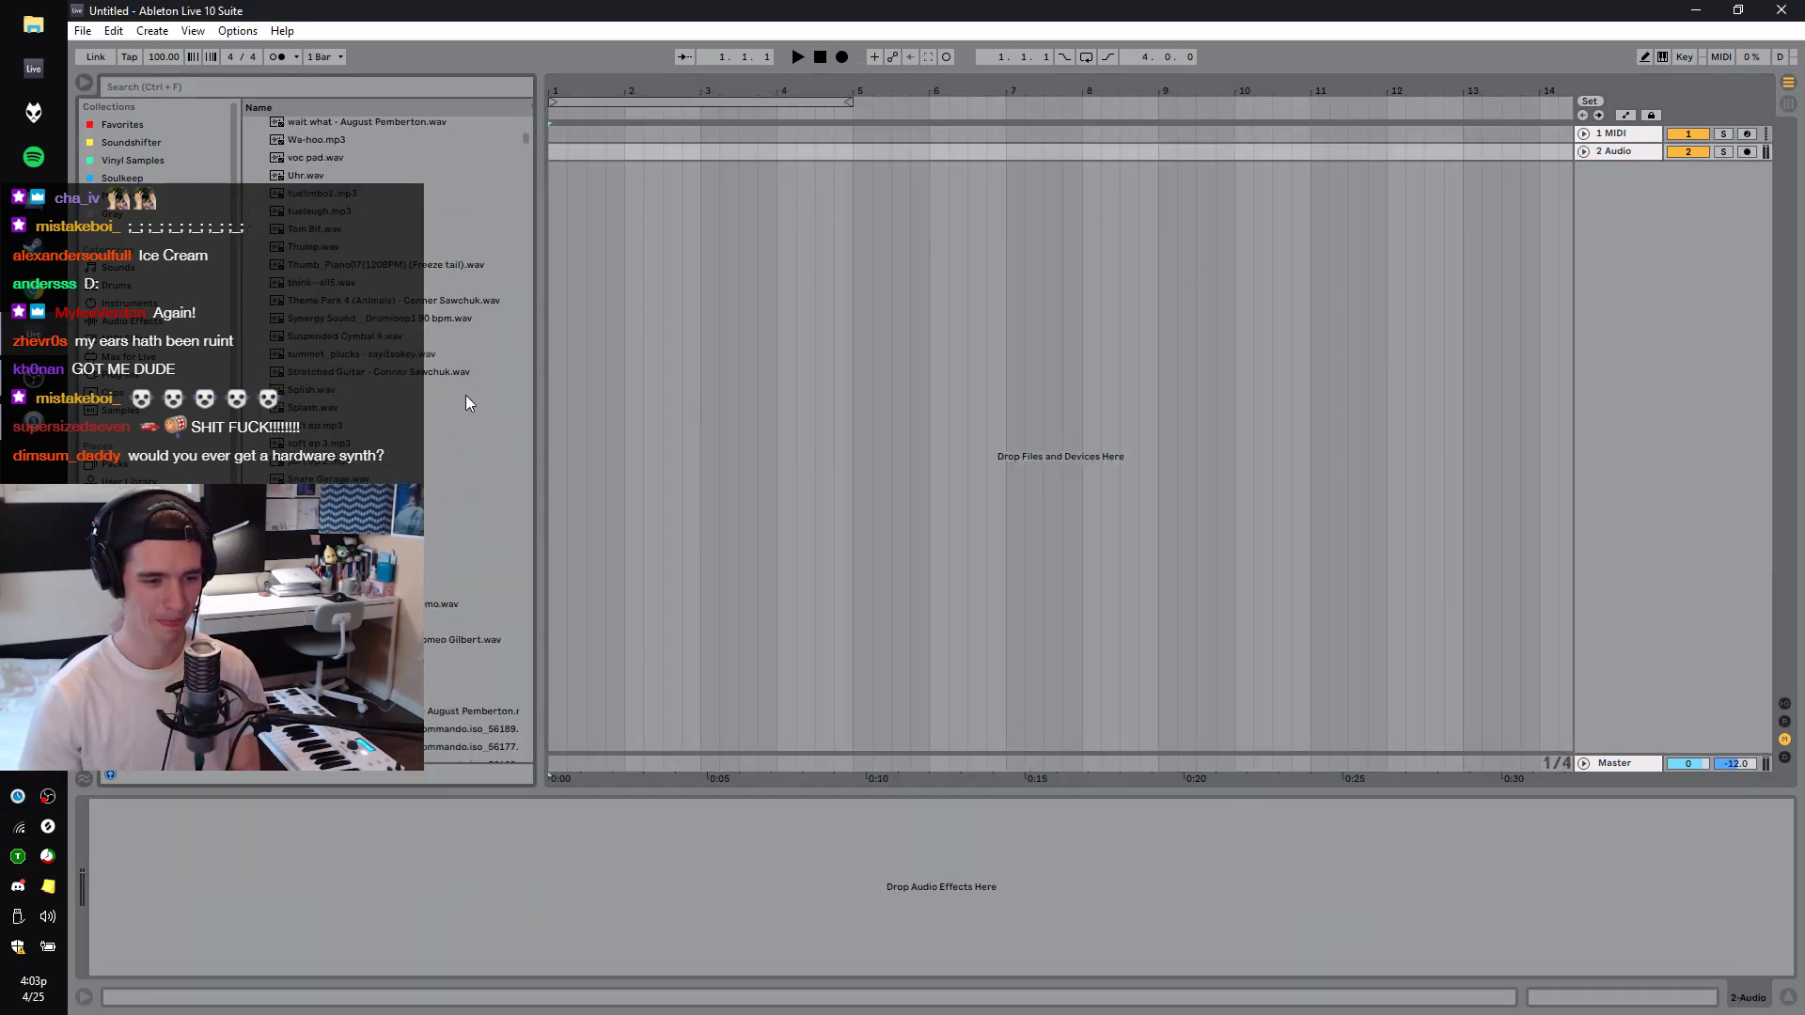
{"action": "left_click", "coordinate": [129, 303]}
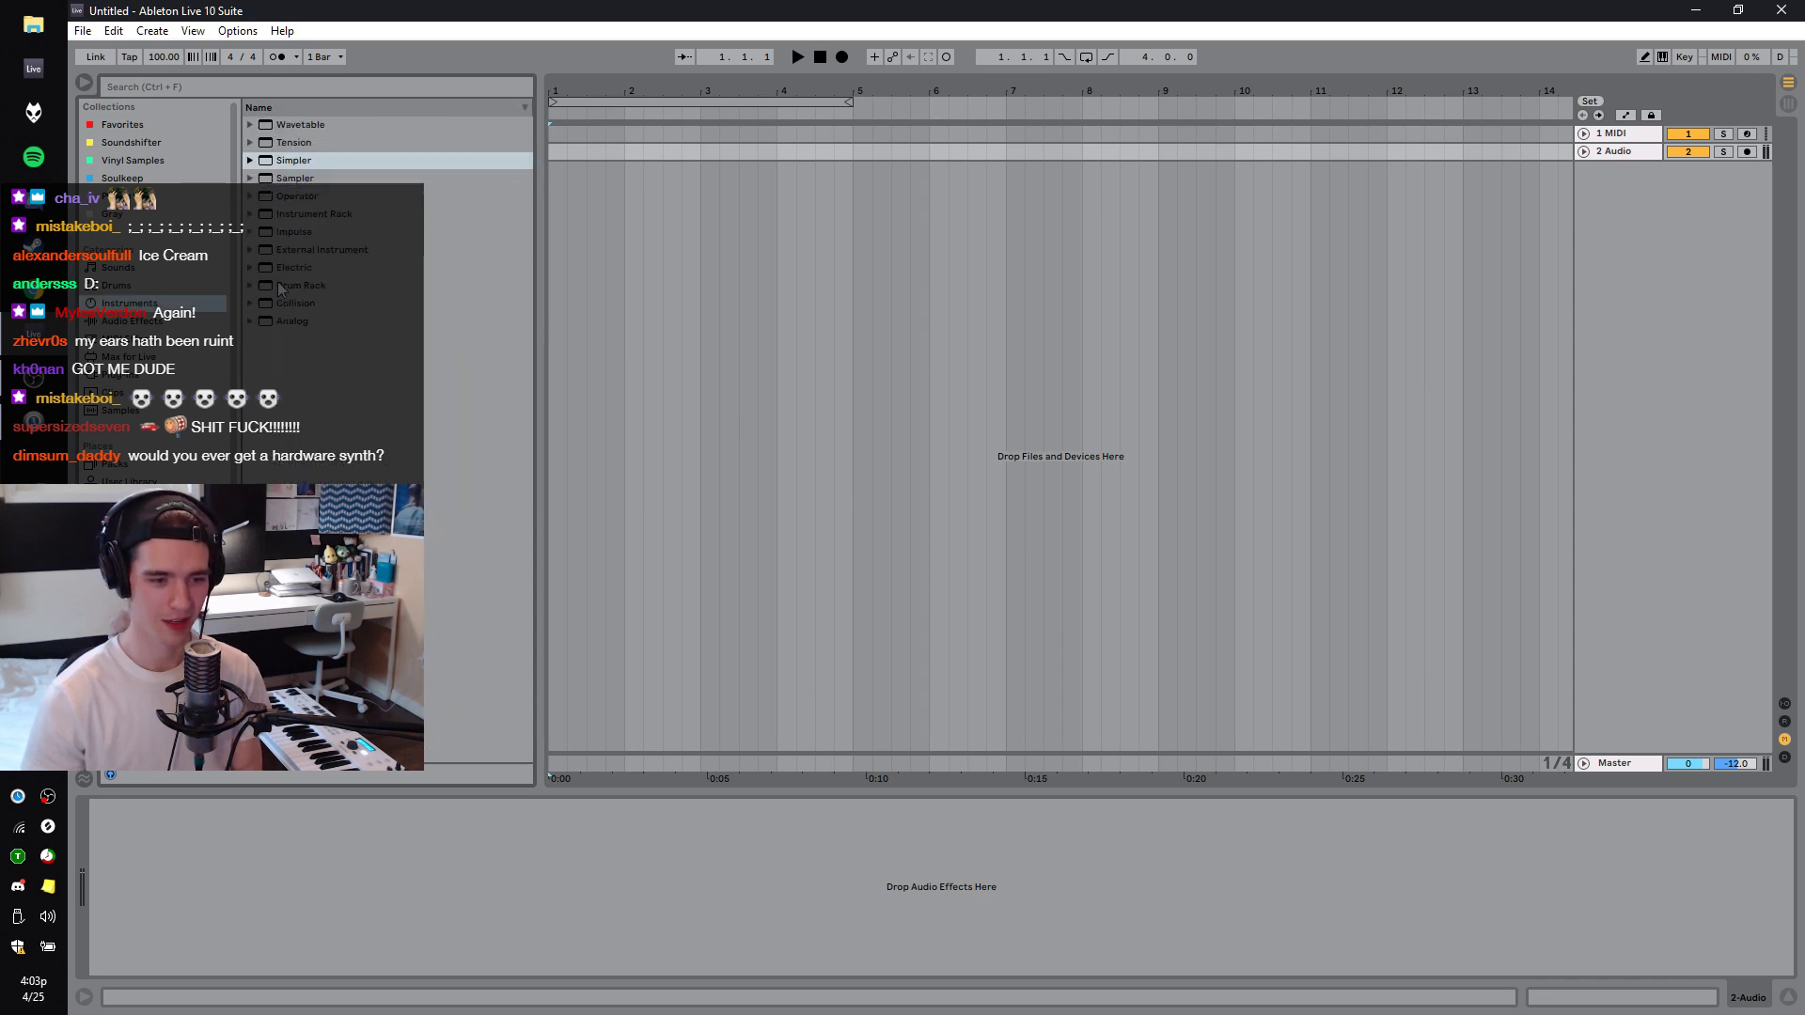
{"action": "left_click_drag", "start_coordinate": [287, 292], "coordinate": [1526, 210]}
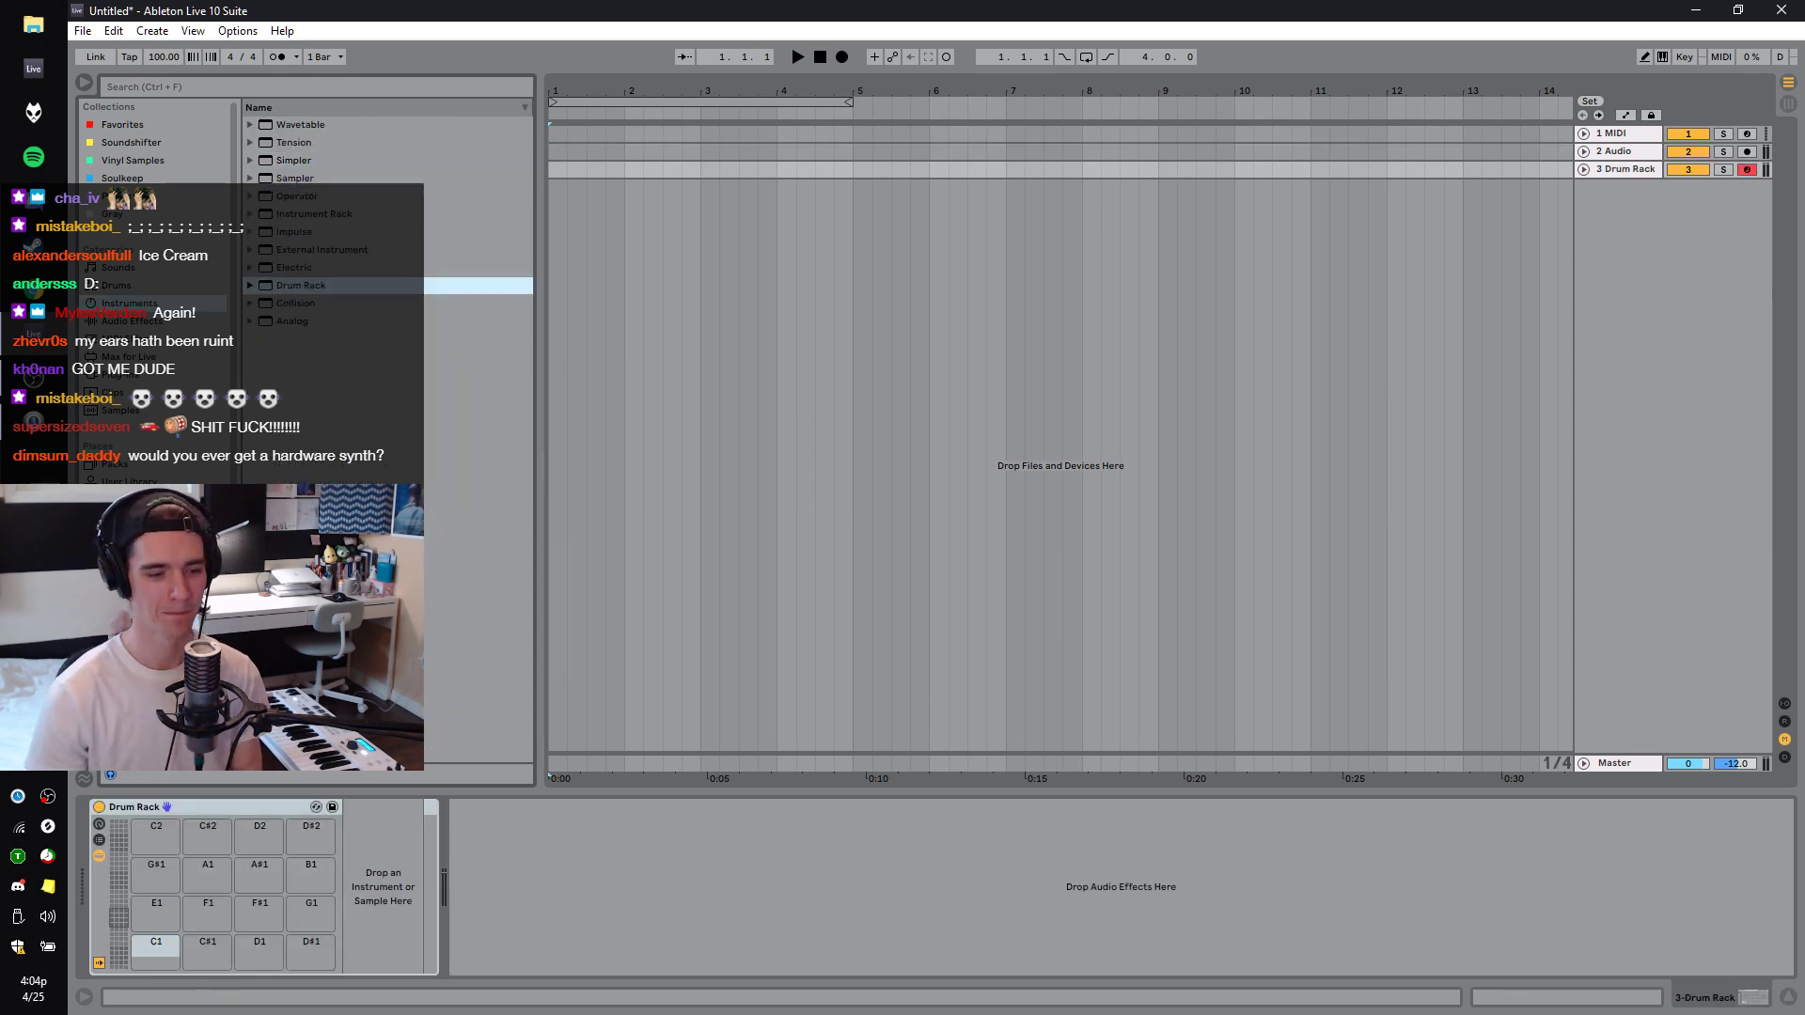
Search all browser content for "ai".
{"action": "left_click", "coordinate": [134, 82]}
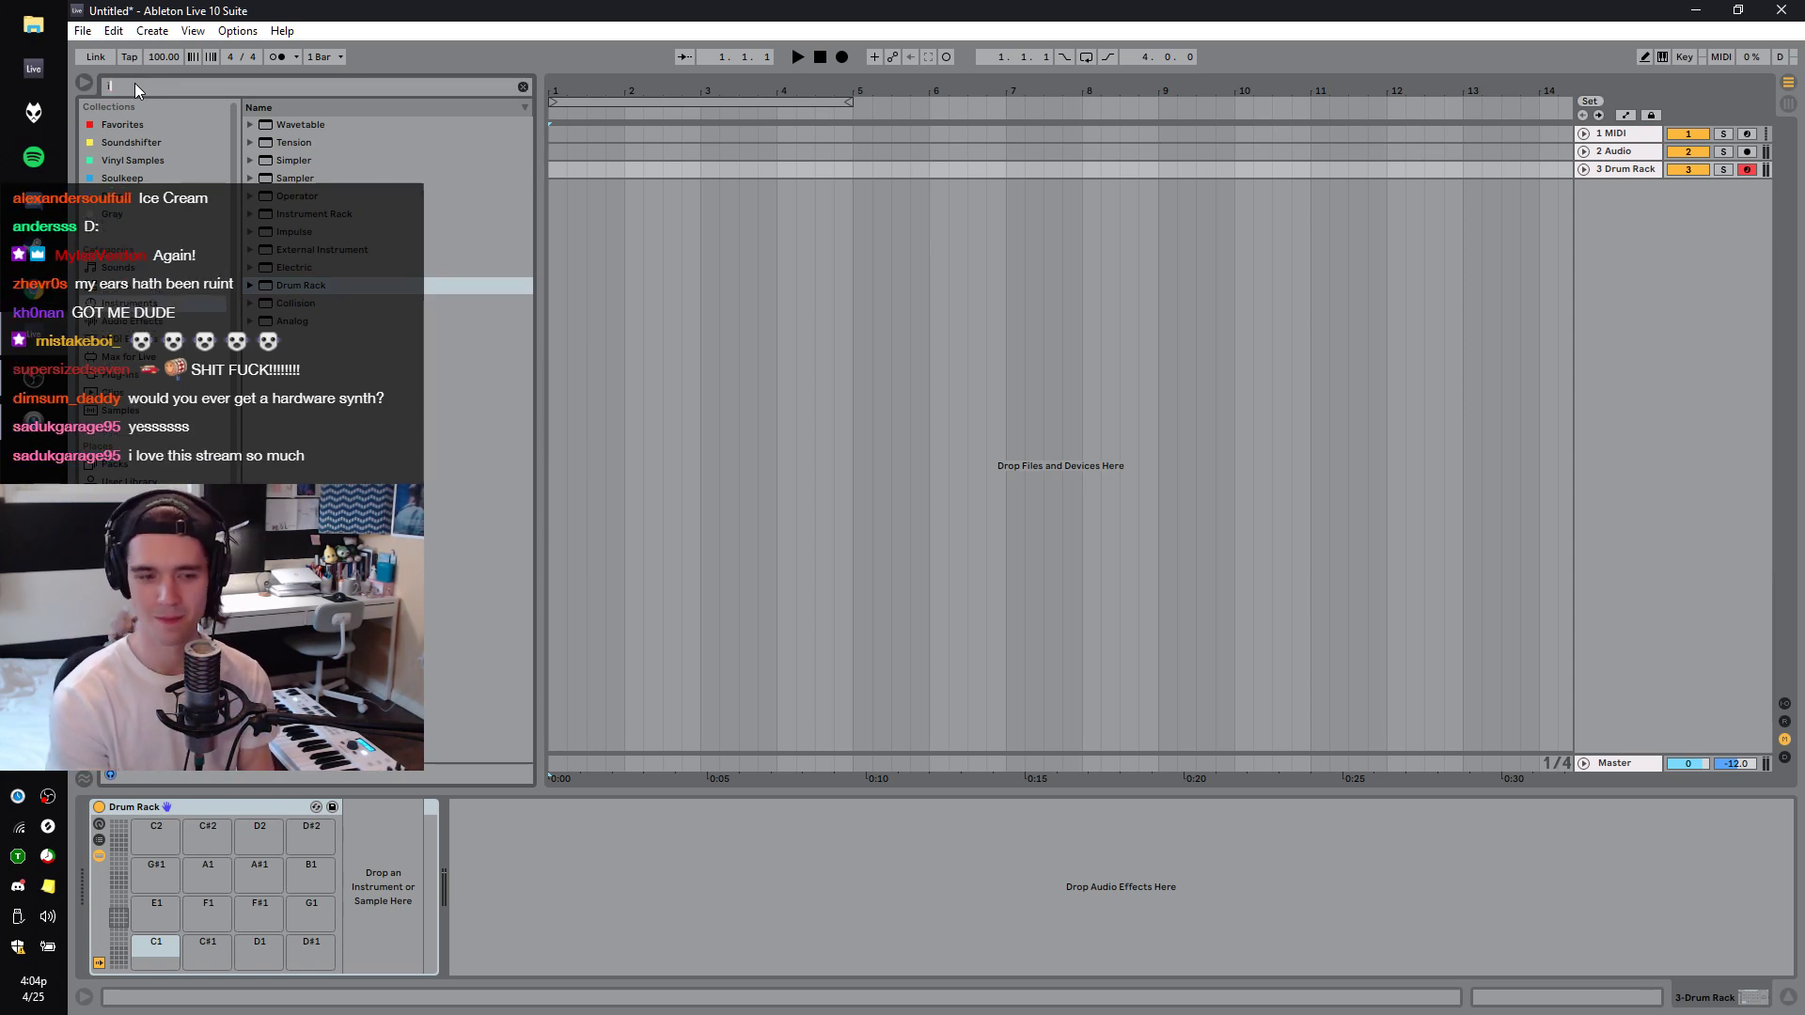
{"action": "type", "text": "ihja"}
{"action": "key", "text": "BackSpace"}
{"action": "key", "text": "BackSpace"}
{"action": "key", "text": "BackSpace"}
{"action": "key", "text": "BackSpace"}
{"action": "type", "text": "ai"}
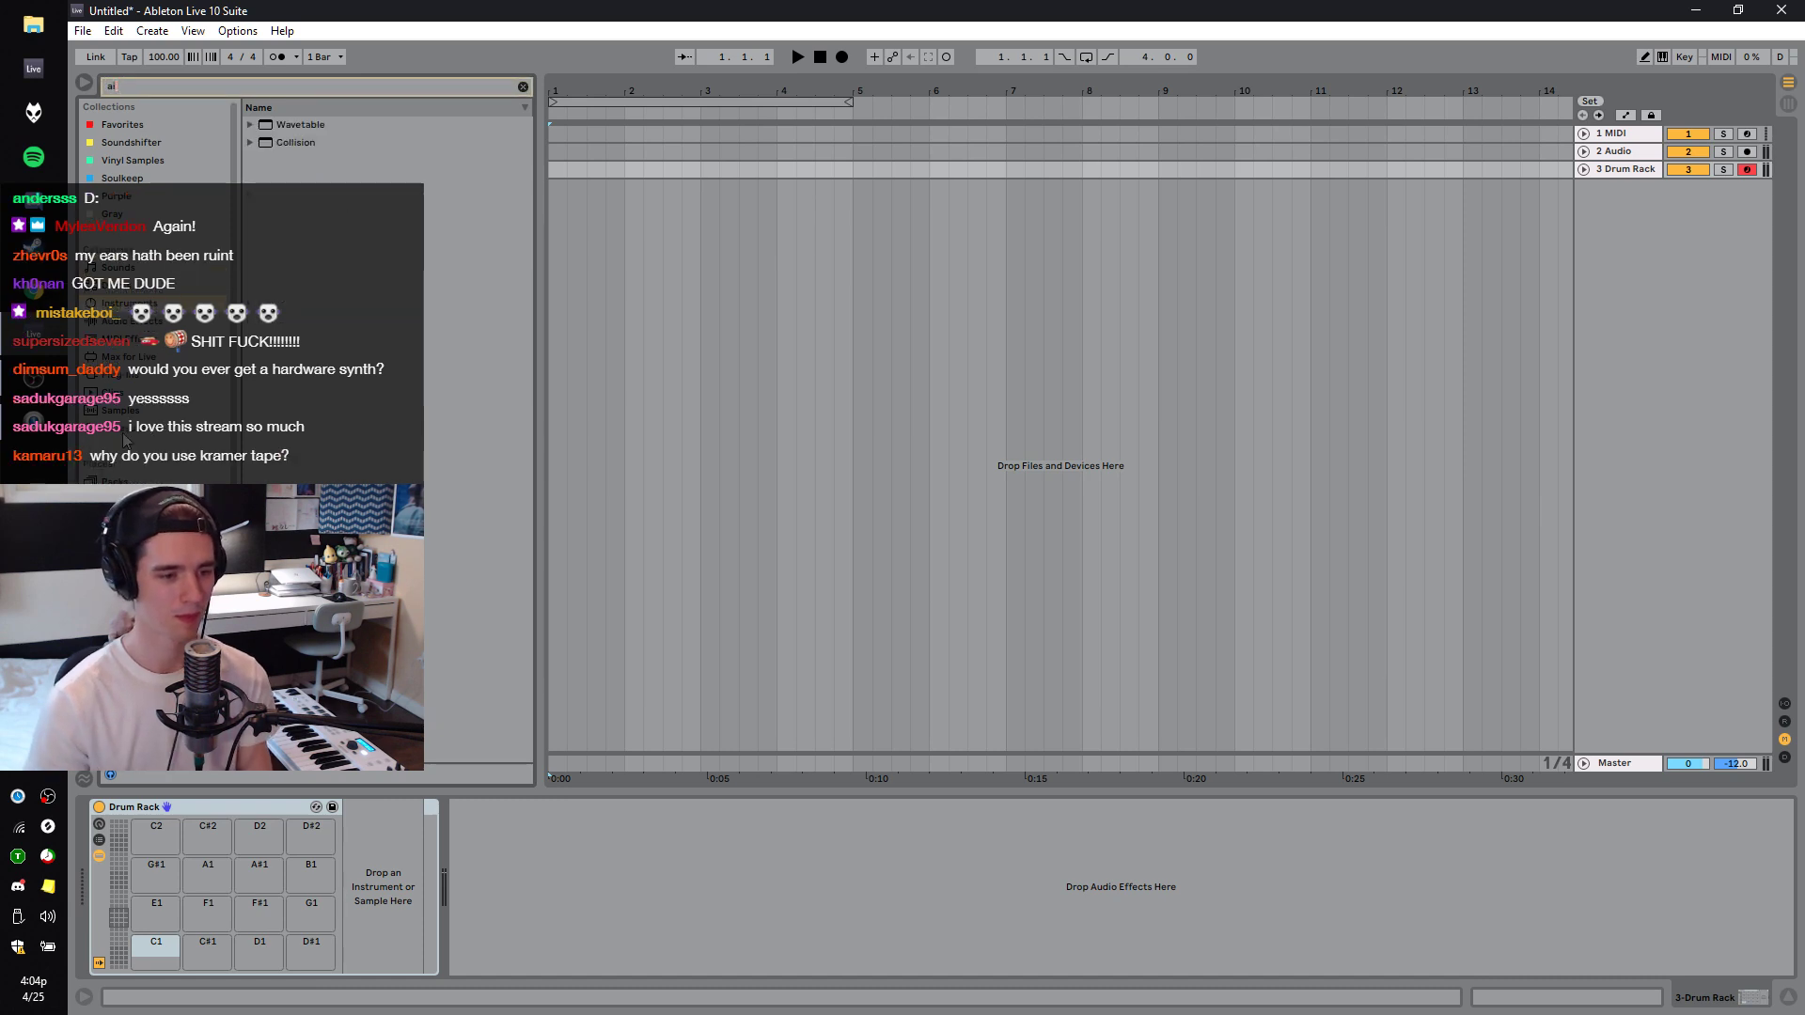
{"action": "scroll", "coordinate": [429, 314], "scroll_direction": "down", "scroll_amount": 10}
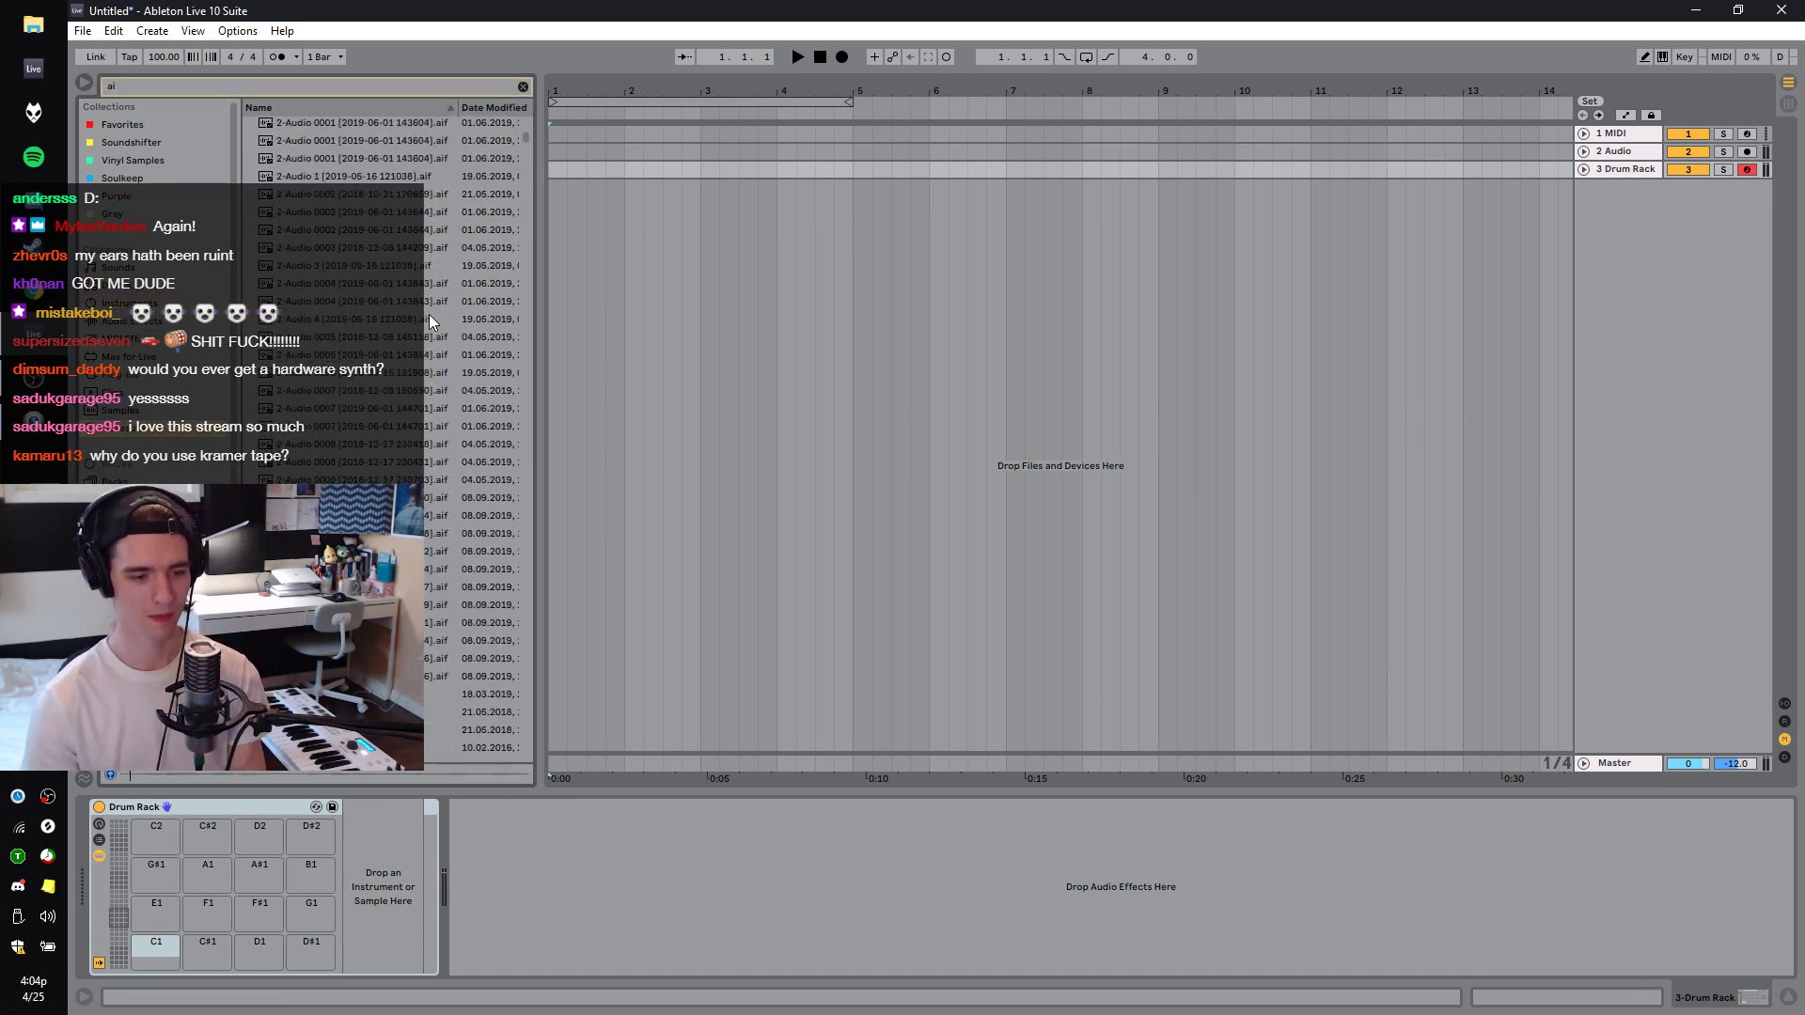
Look through the audio file results and audition a few for a usable drum source.
{"action": "scroll", "coordinate": [429, 314], "scroll_direction": "down", "scroll_amount": 4}
{"action": "left_click", "coordinate": [482, 304]}
{"action": "key", "text": "Down"}
{"action": "key", "text": "Up"}
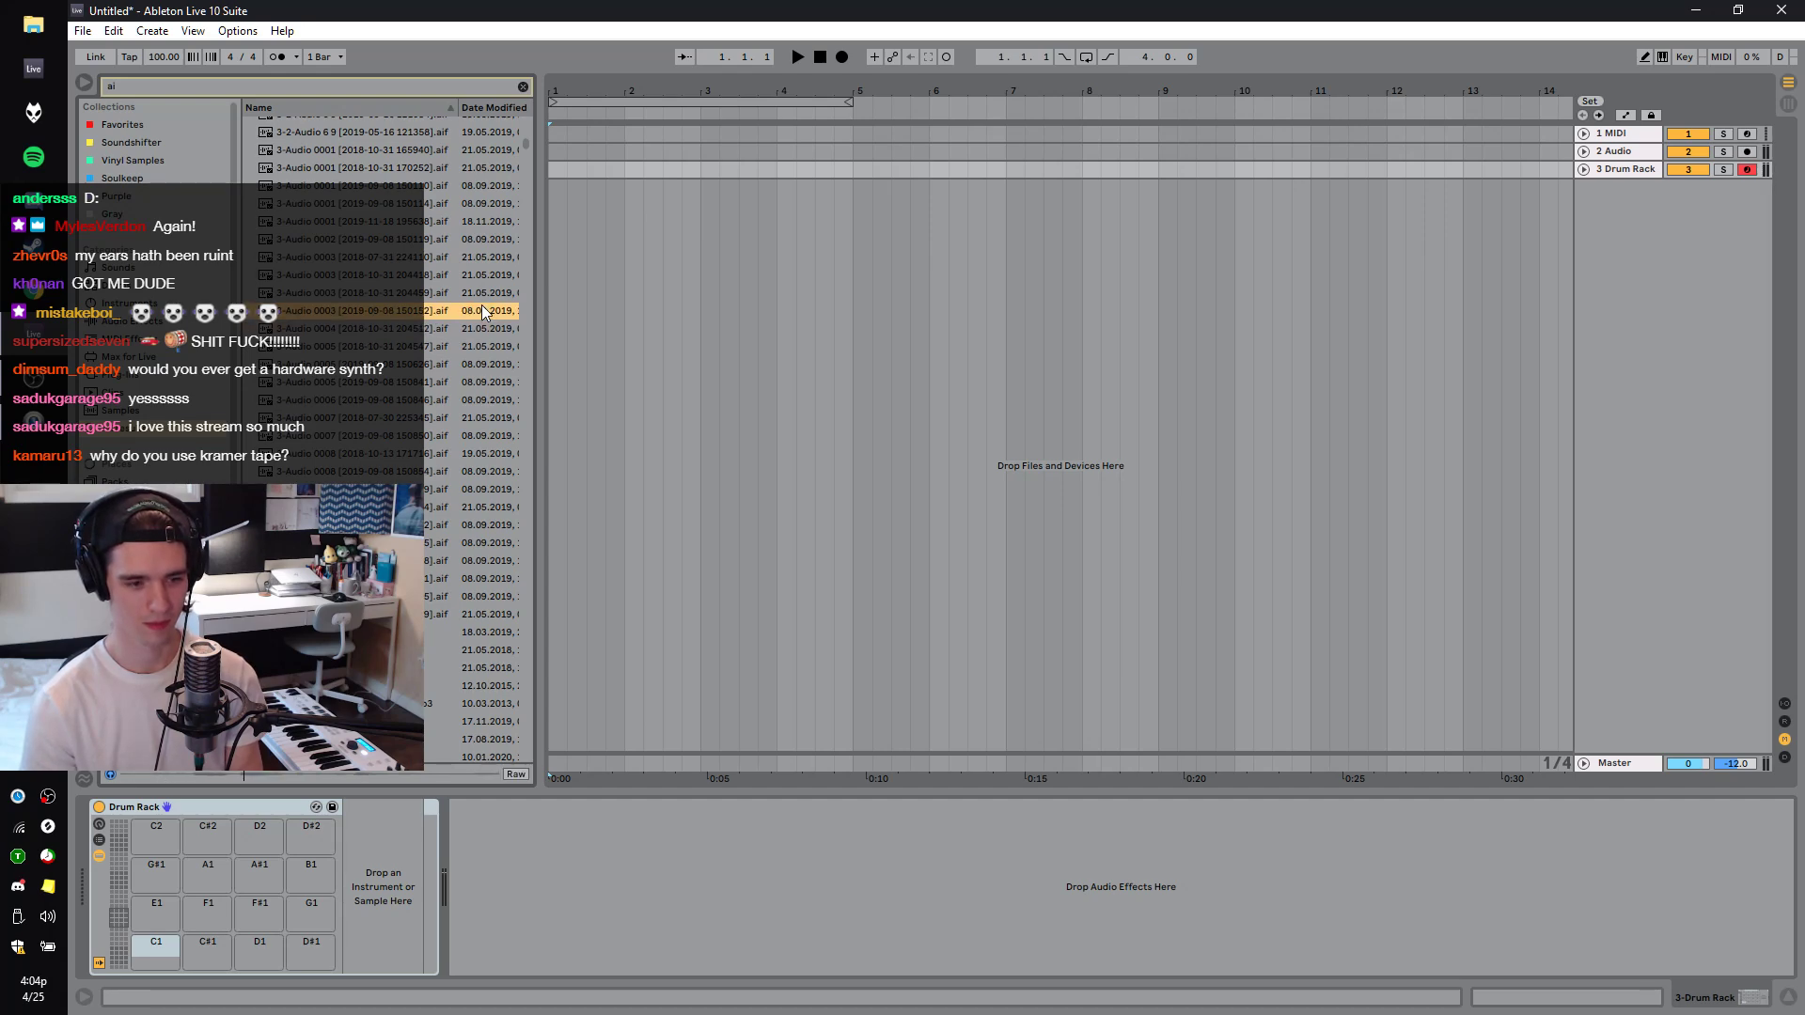
{"action": "scroll", "coordinate": [390, 506], "scroll_direction": "down", "scroll_amount": 14}
{"action": "left_click", "coordinate": [390, 505]}
{"action": "scroll", "coordinate": [390, 505], "scroll_direction": "down", "scroll_amount": 1}
{"action": "scroll", "coordinate": [390, 507], "scroll_direction": "down", "scroll_amount": 7}
{"action": "left_click", "coordinate": [391, 508]}
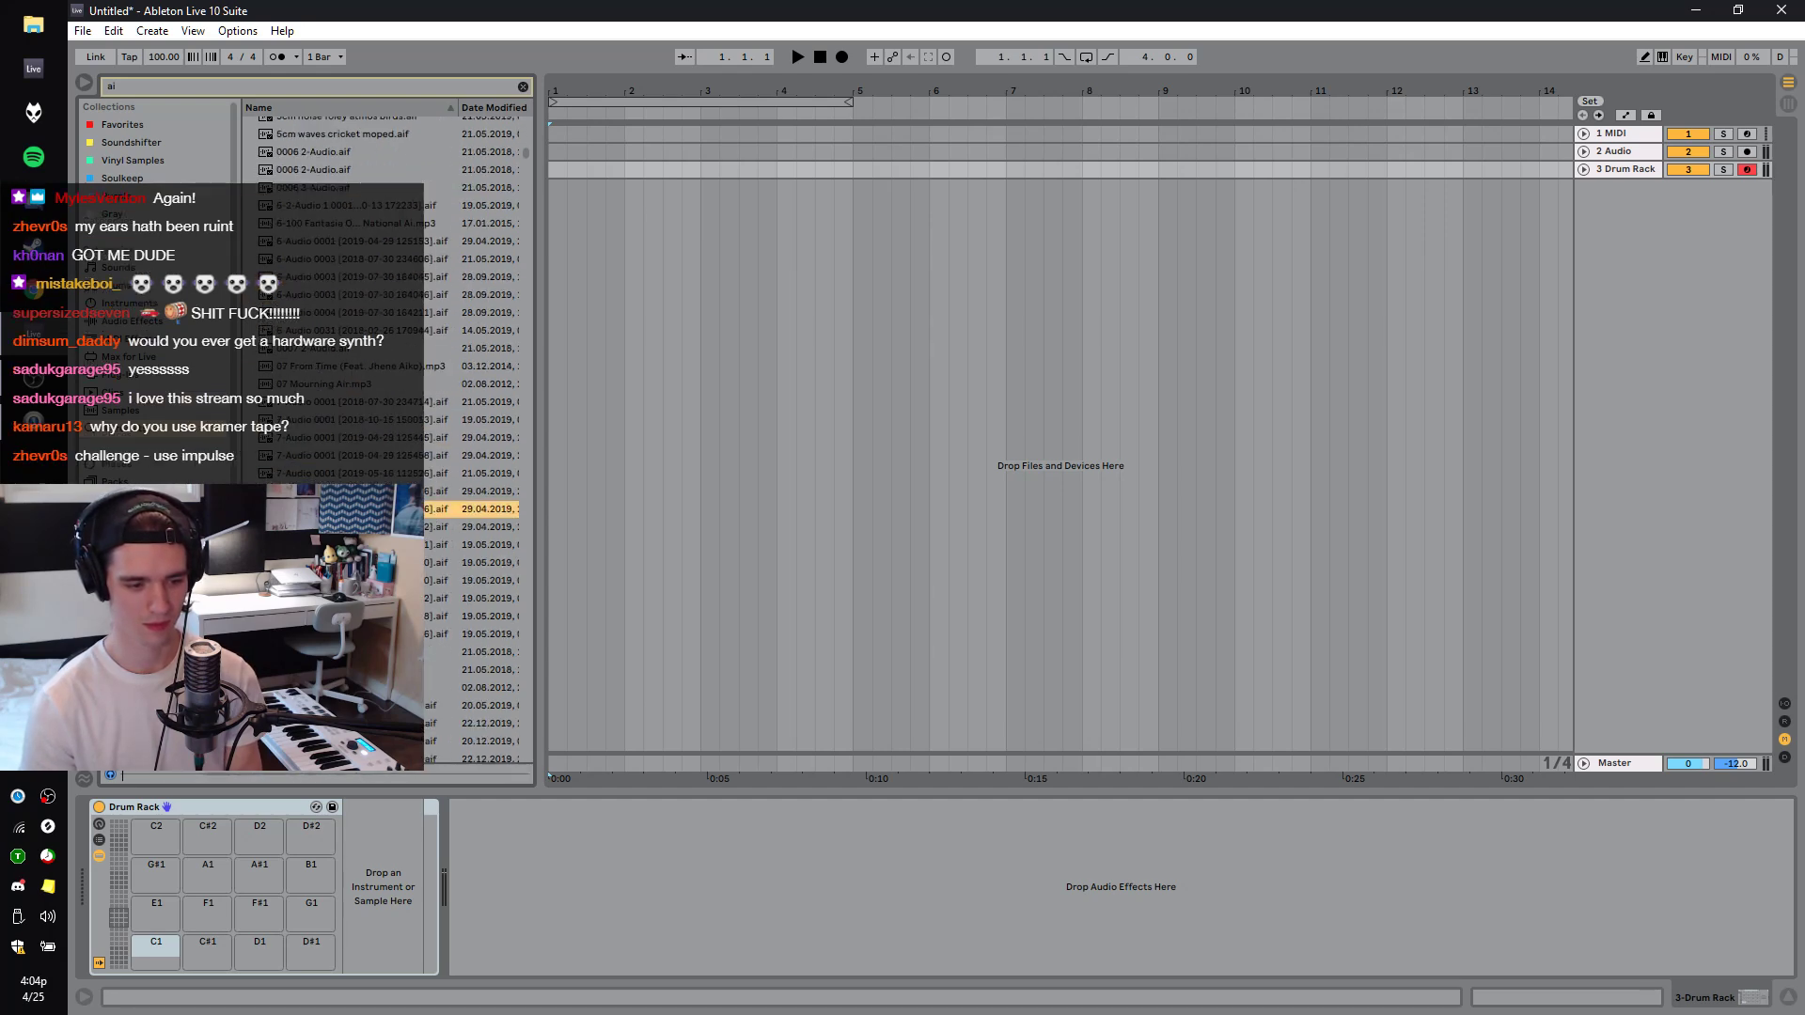
{"action": "scroll", "coordinate": [390, 507], "scroll_direction": "down", "scroll_amount": 11}
{"action": "scroll", "coordinate": [385, 432], "scroll_direction": "down", "scroll_amount": 10}
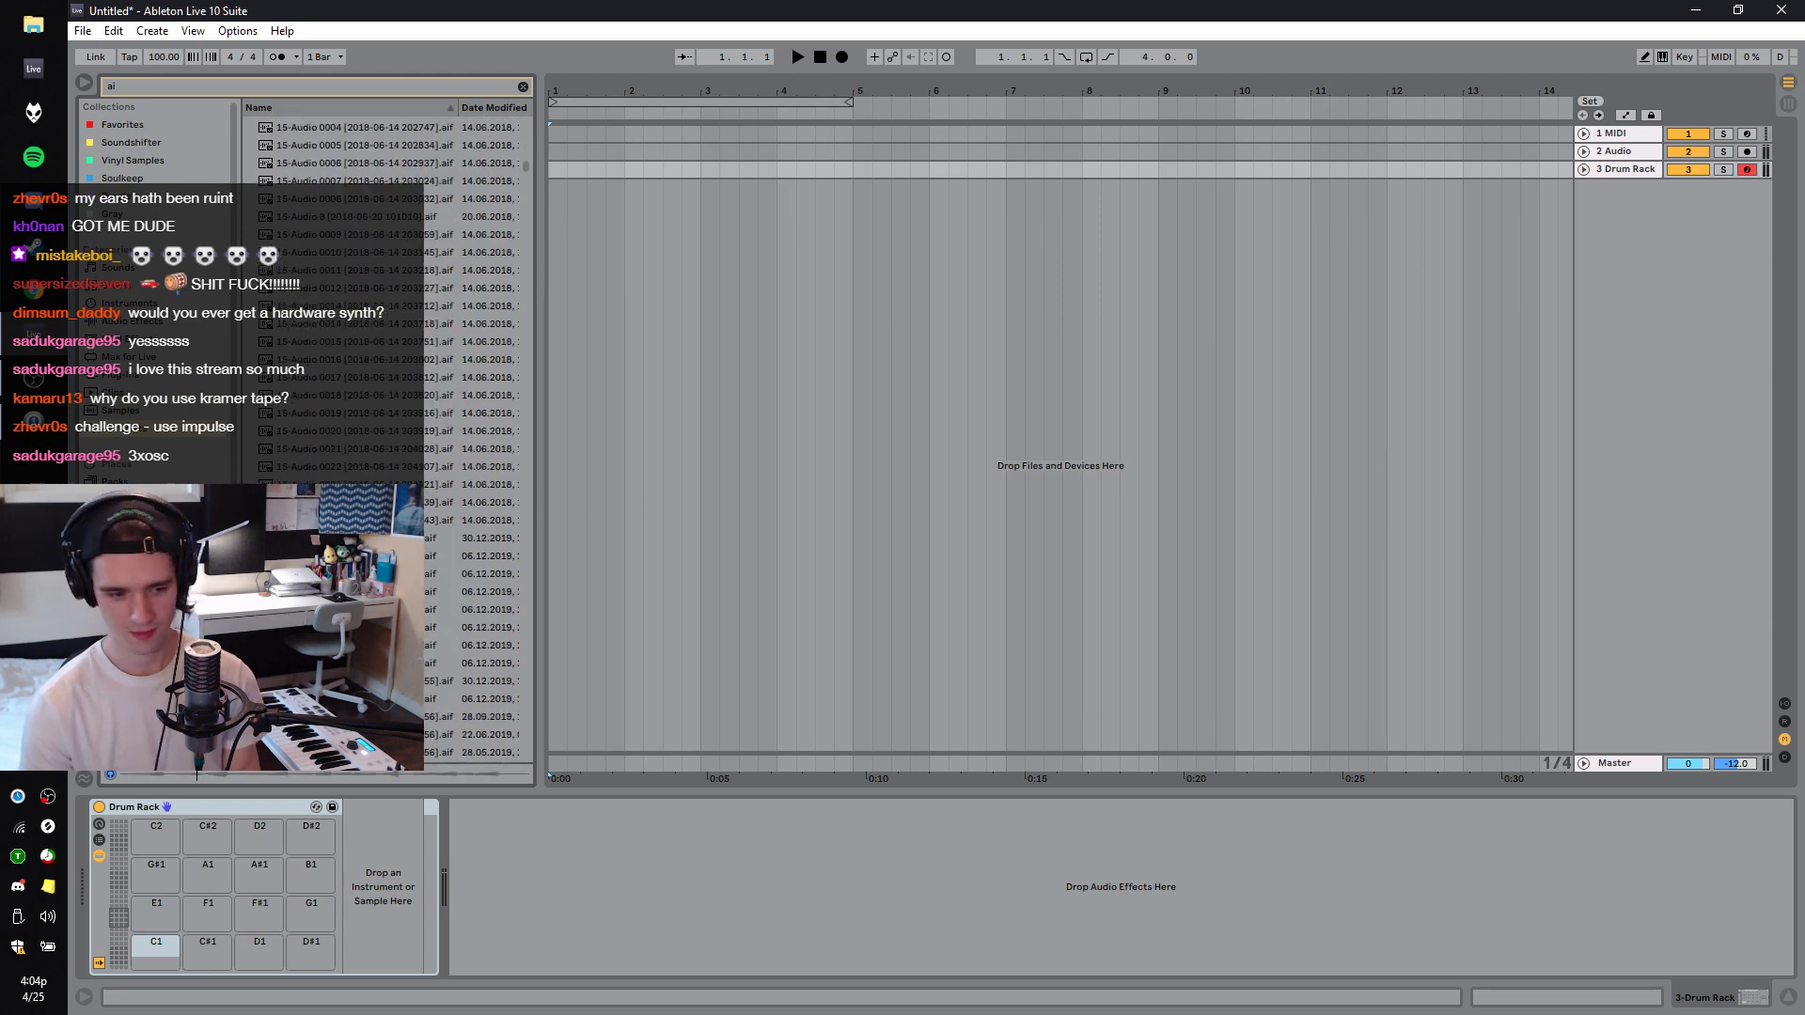
{"action": "scroll", "coordinate": [386, 432], "scroll_direction": "down", "scroll_amount": 10}
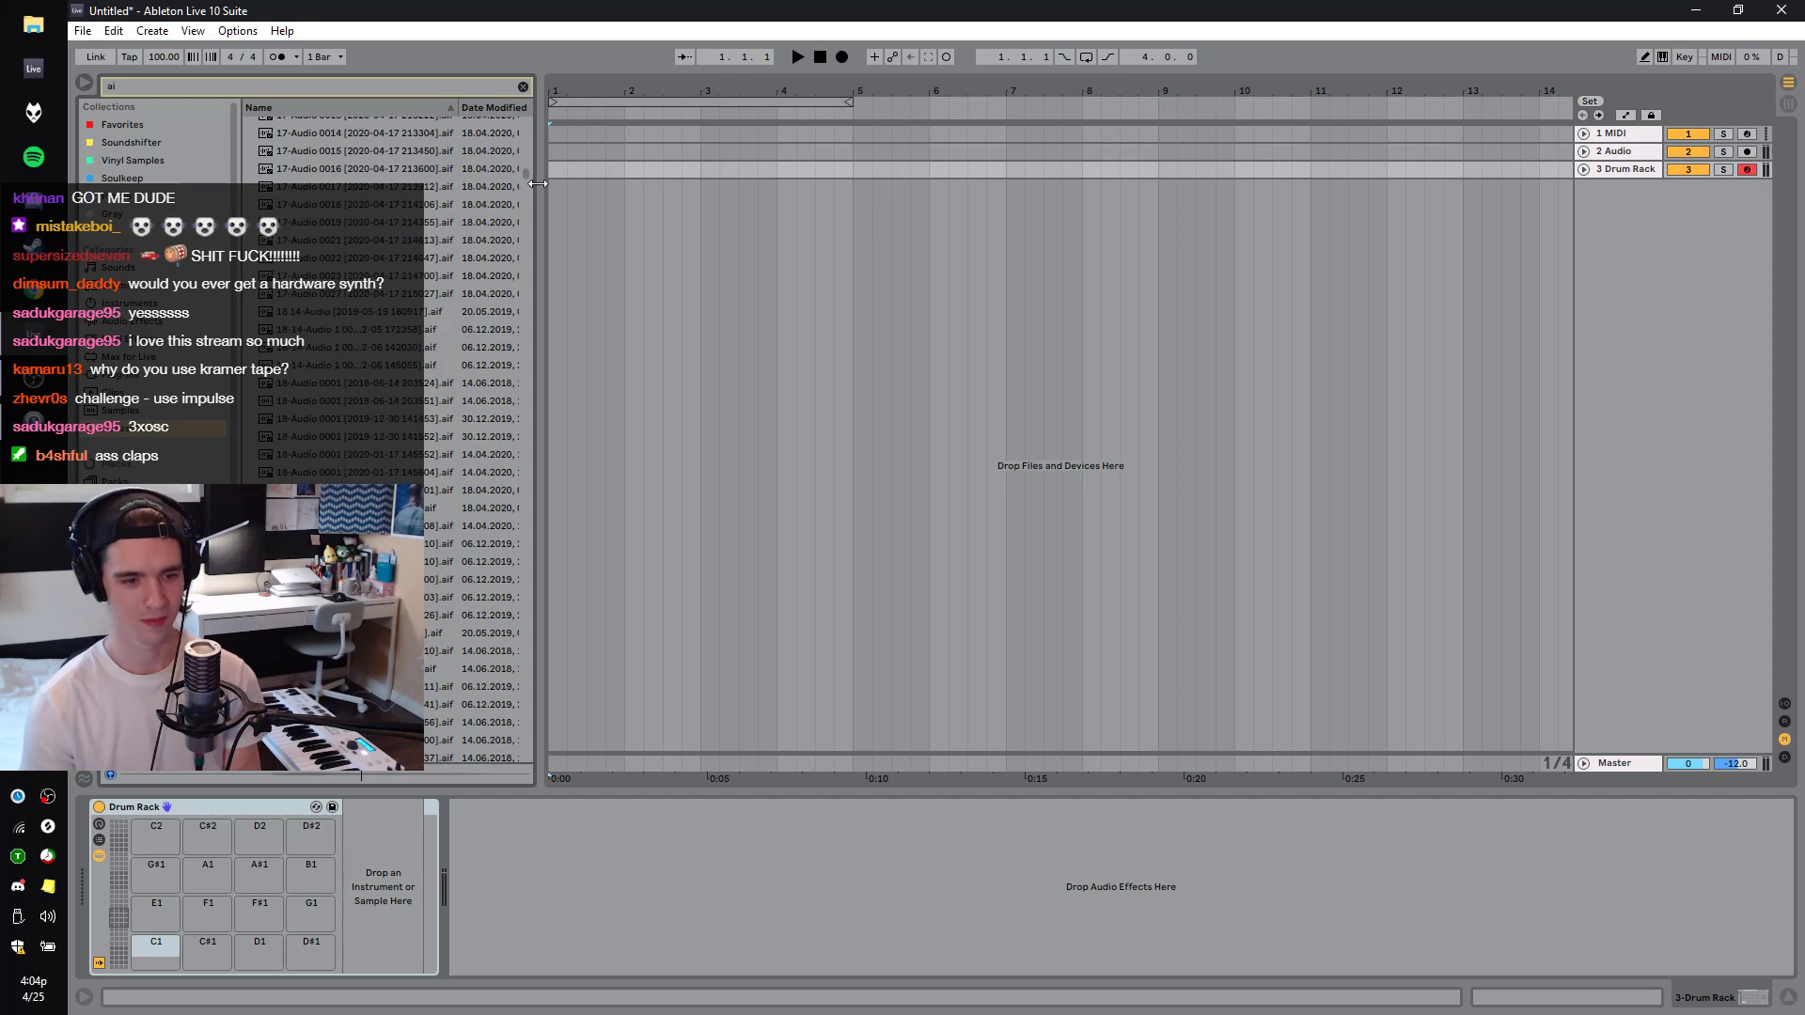
Audition the clap and clave samples and load Clave-808.aif onto the Drum Rack track in place of the rack.
{"action": "left_click_drag", "start_coordinate": [522, 197], "coordinate": [509, 375]}
{"action": "left_click", "coordinate": [377, 417]}
{"action": "left_click", "coordinate": [385, 452]}
{"action": "scroll", "coordinate": [385, 451], "scroll_direction": "down", "scroll_amount": 3}
{"action": "left_click", "coordinate": [386, 451]}
{"action": "left_click", "coordinate": [376, 459]}
{"action": "left_click", "coordinate": [368, 452]}
{"action": "left_click", "coordinate": [357, 457]}
{"action": "left_click_drag", "start_coordinate": [357, 462], "coordinate": [309, 805]}
Transpose Clave-808 to -48 st and give it a 245 ms decay, -inf dB sustain and -6.86 dB volume.
{"action": "left_click", "coordinate": [703, 808]}
{"action": "left_click_drag", "start_coordinate": [663, 917], "coordinate": [669, 946]}
{"action": "left_click_drag", "start_coordinate": [673, 916], "coordinate": [673, 940]}
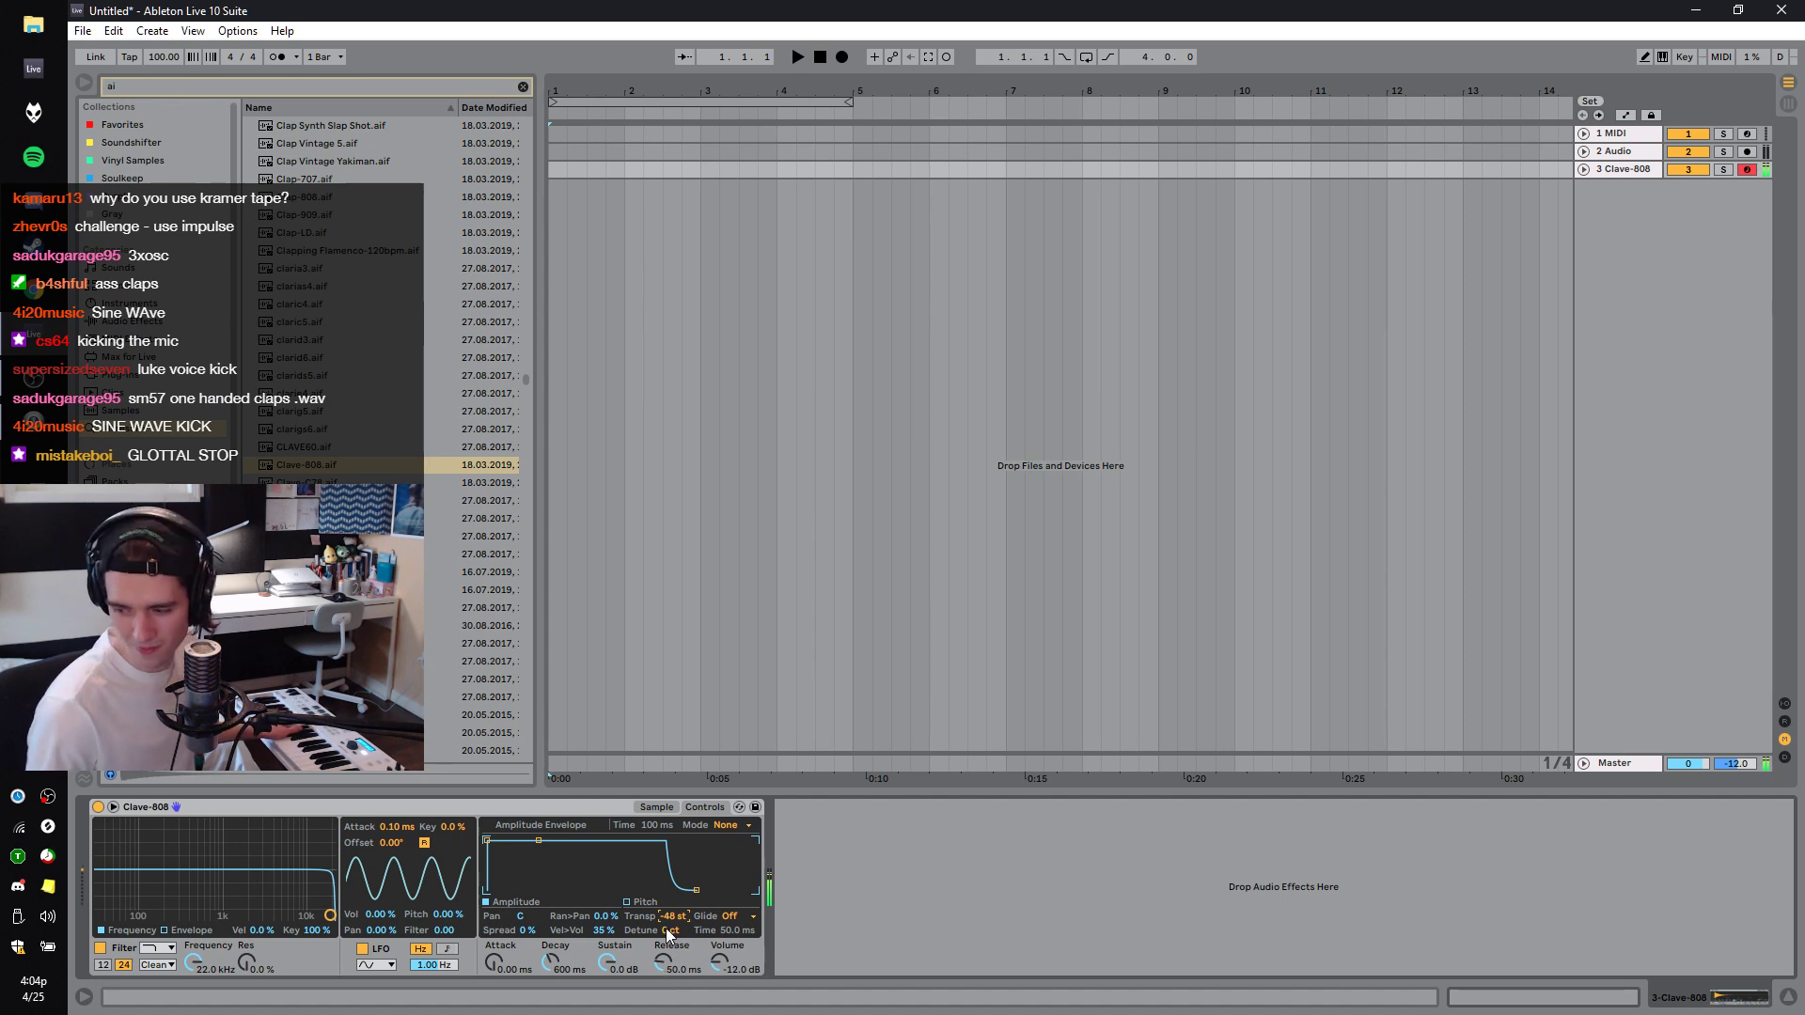
{"action": "left_click_drag", "start_coordinate": [607, 969], "coordinate": [606, 1010]}
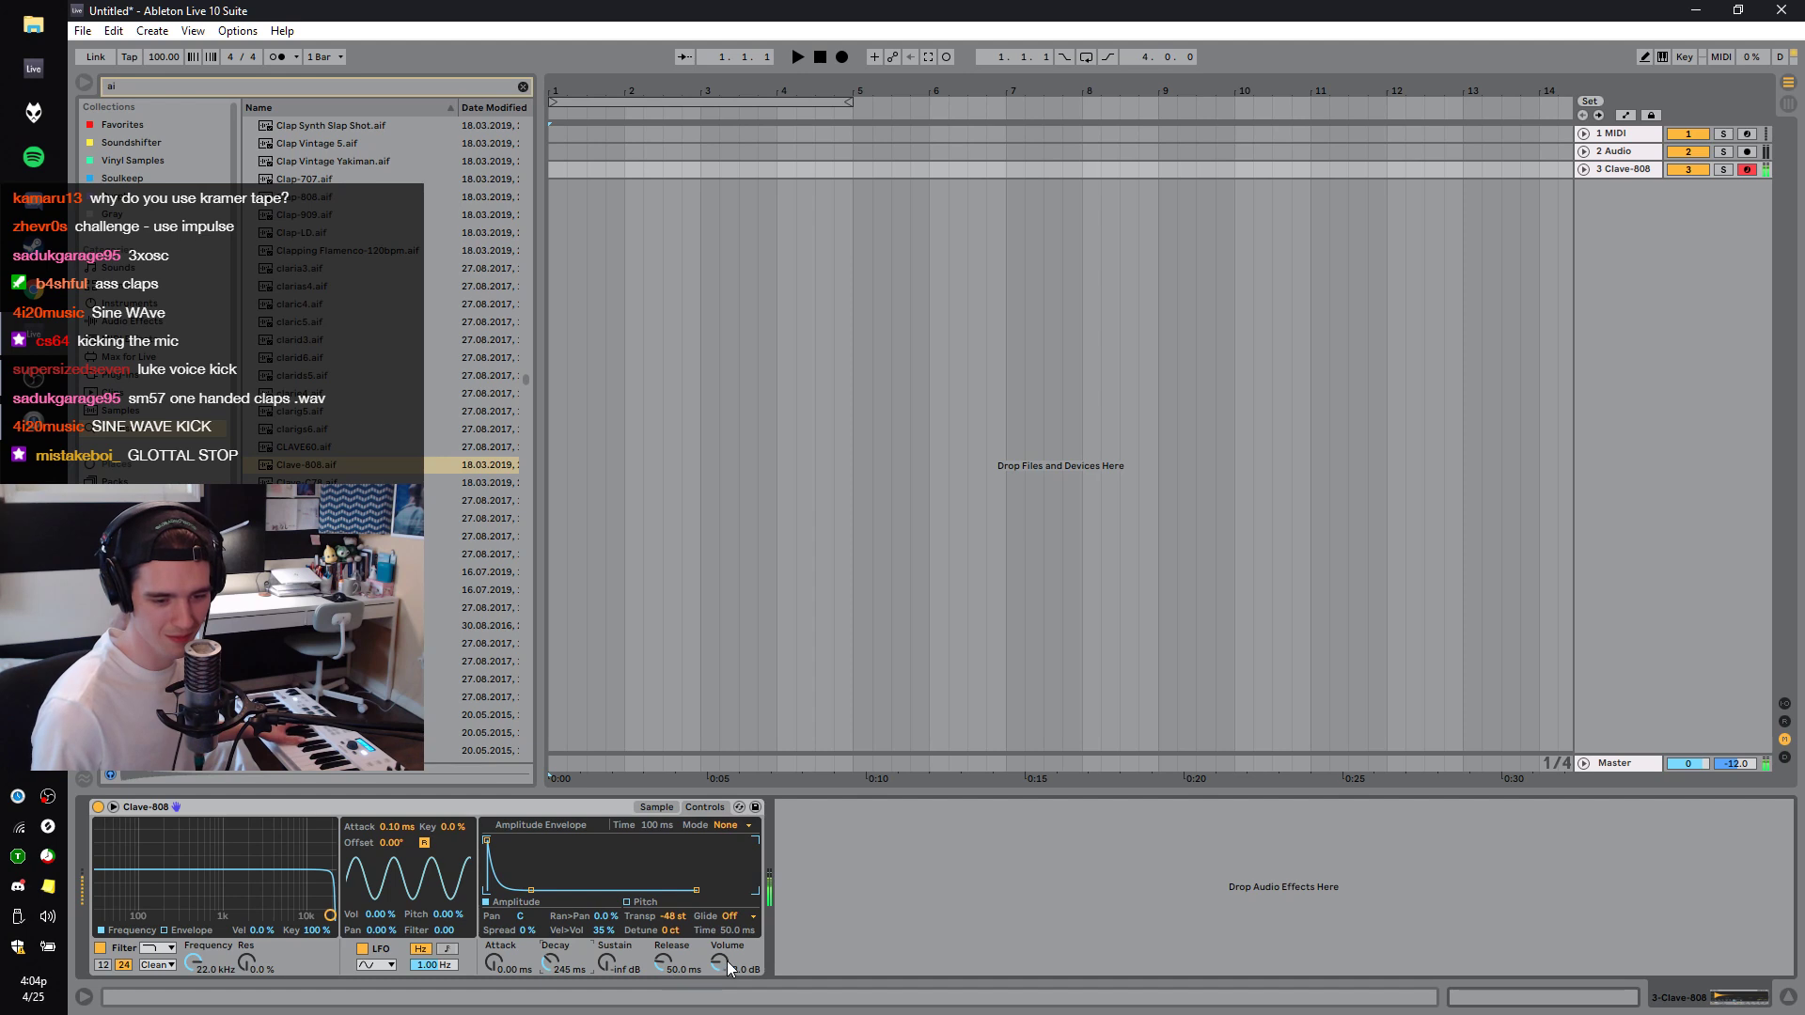
{"action": "left_click_drag", "start_coordinate": [716, 968], "coordinate": [716, 930]}
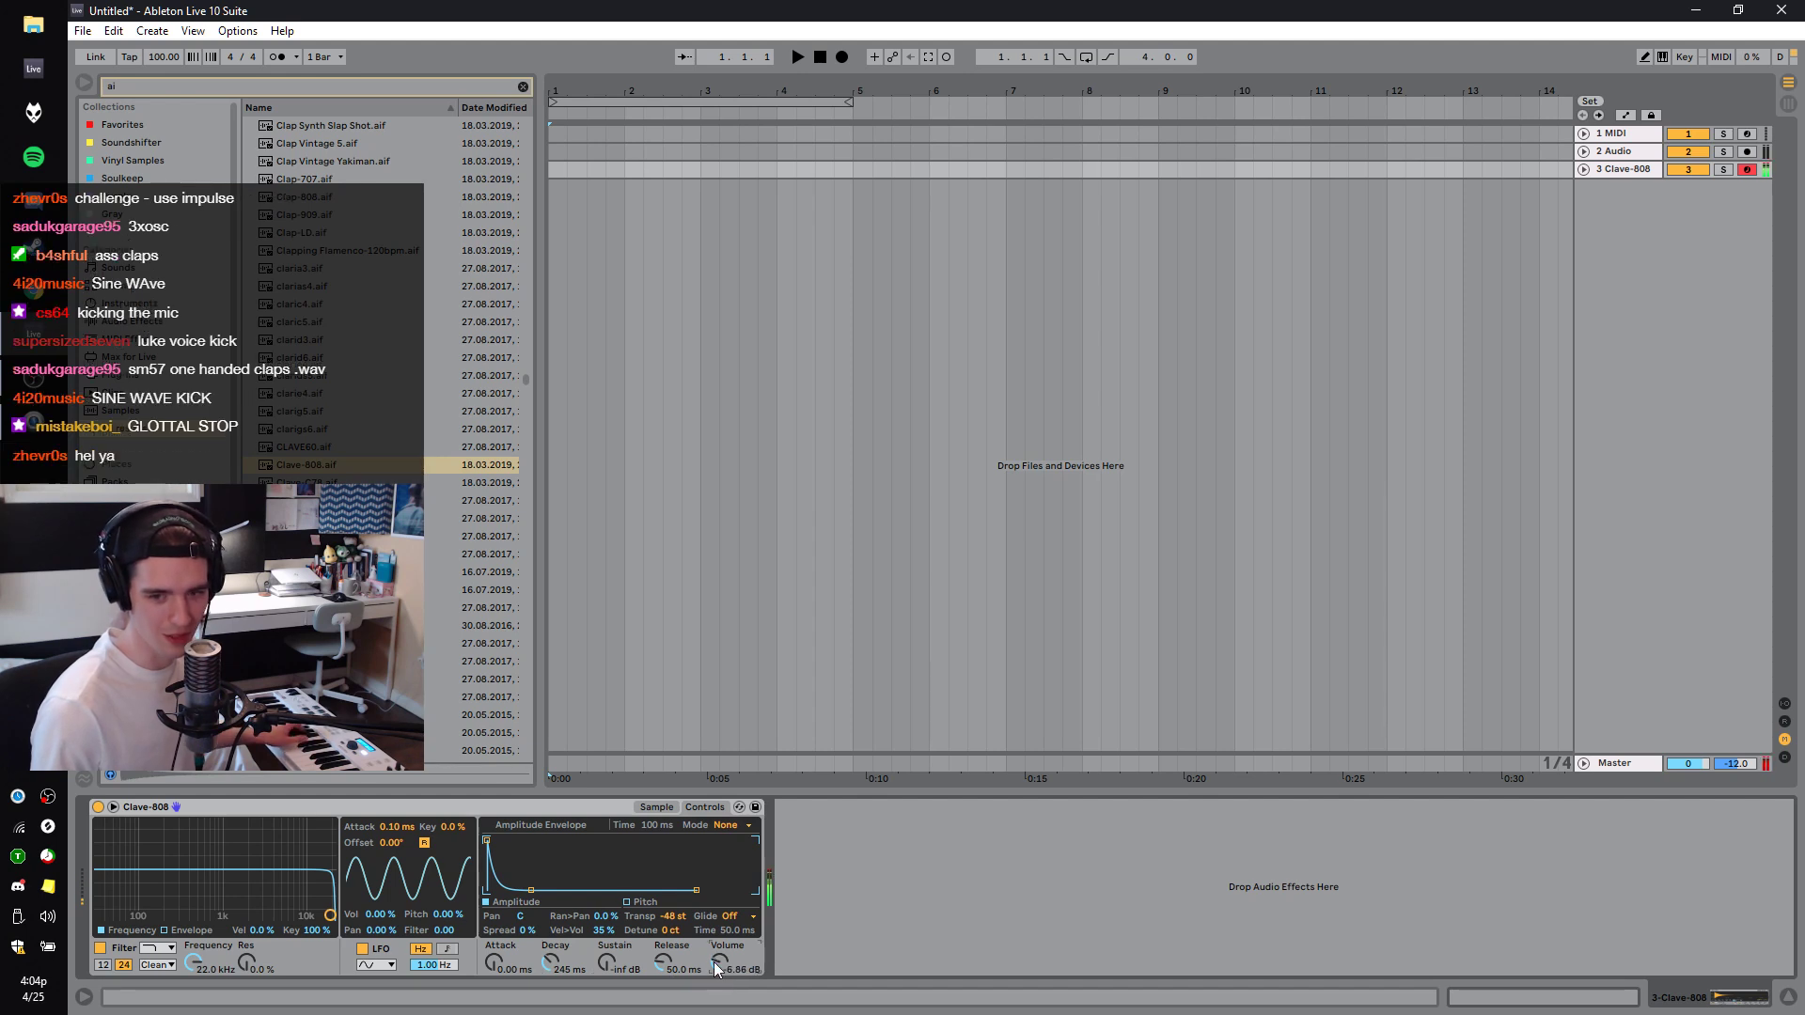
Enable Clave-808's pitch envelope with an amount of +18 st and a decay of 87.3 ms, and raise its volume to -4.00 dB.
{"action": "left_click", "coordinate": [644, 806]}
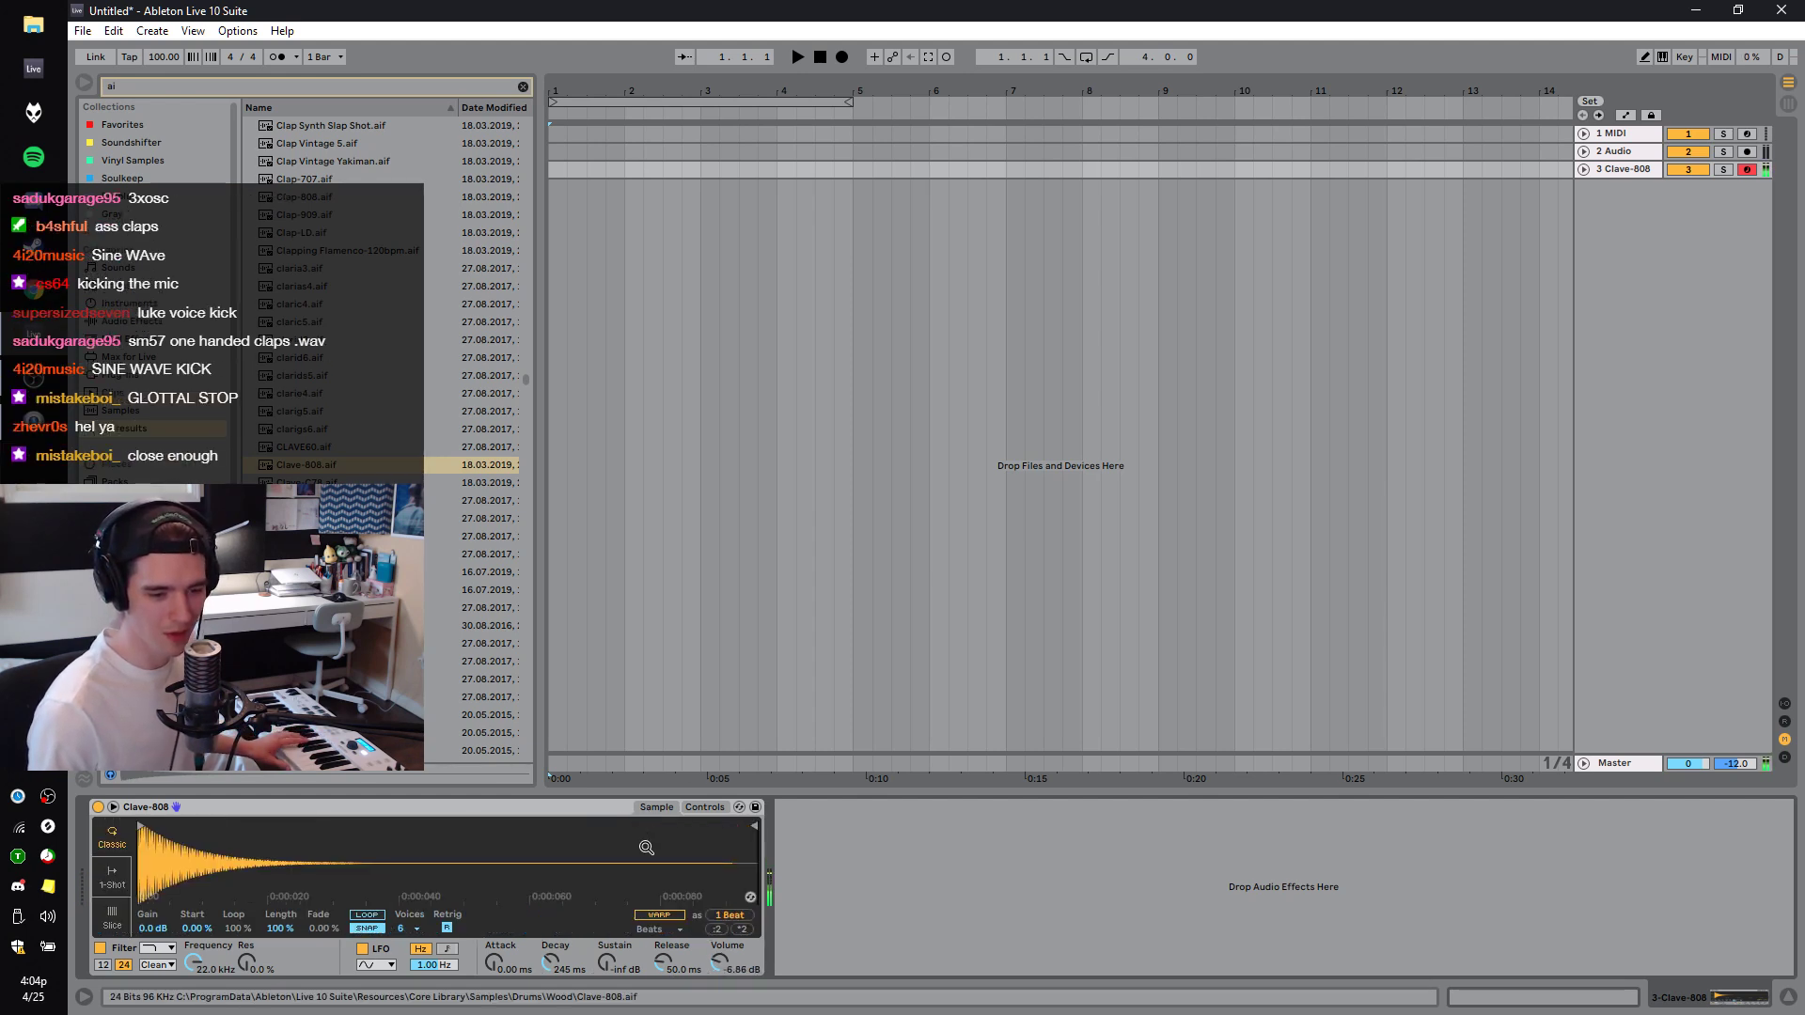
{"action": "left_click", "coordinate": [705, 806]}
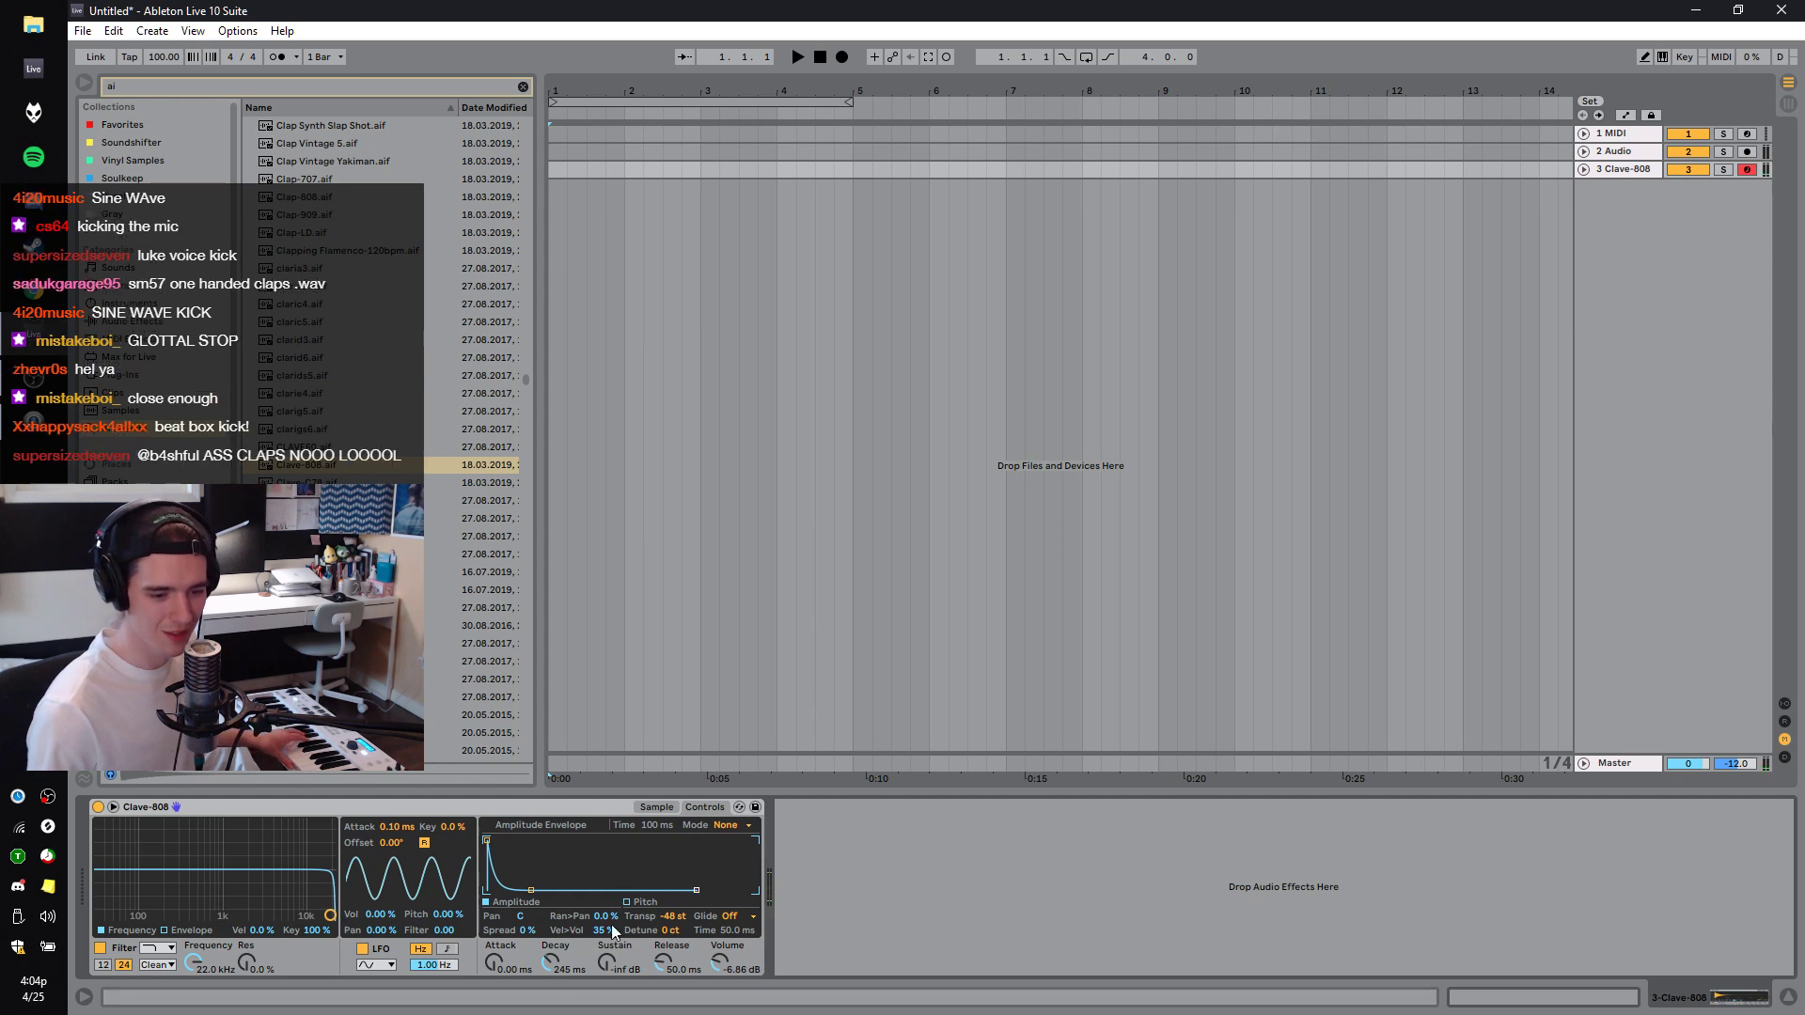
{"action": "left_click", "coordinate": [627, 901]}
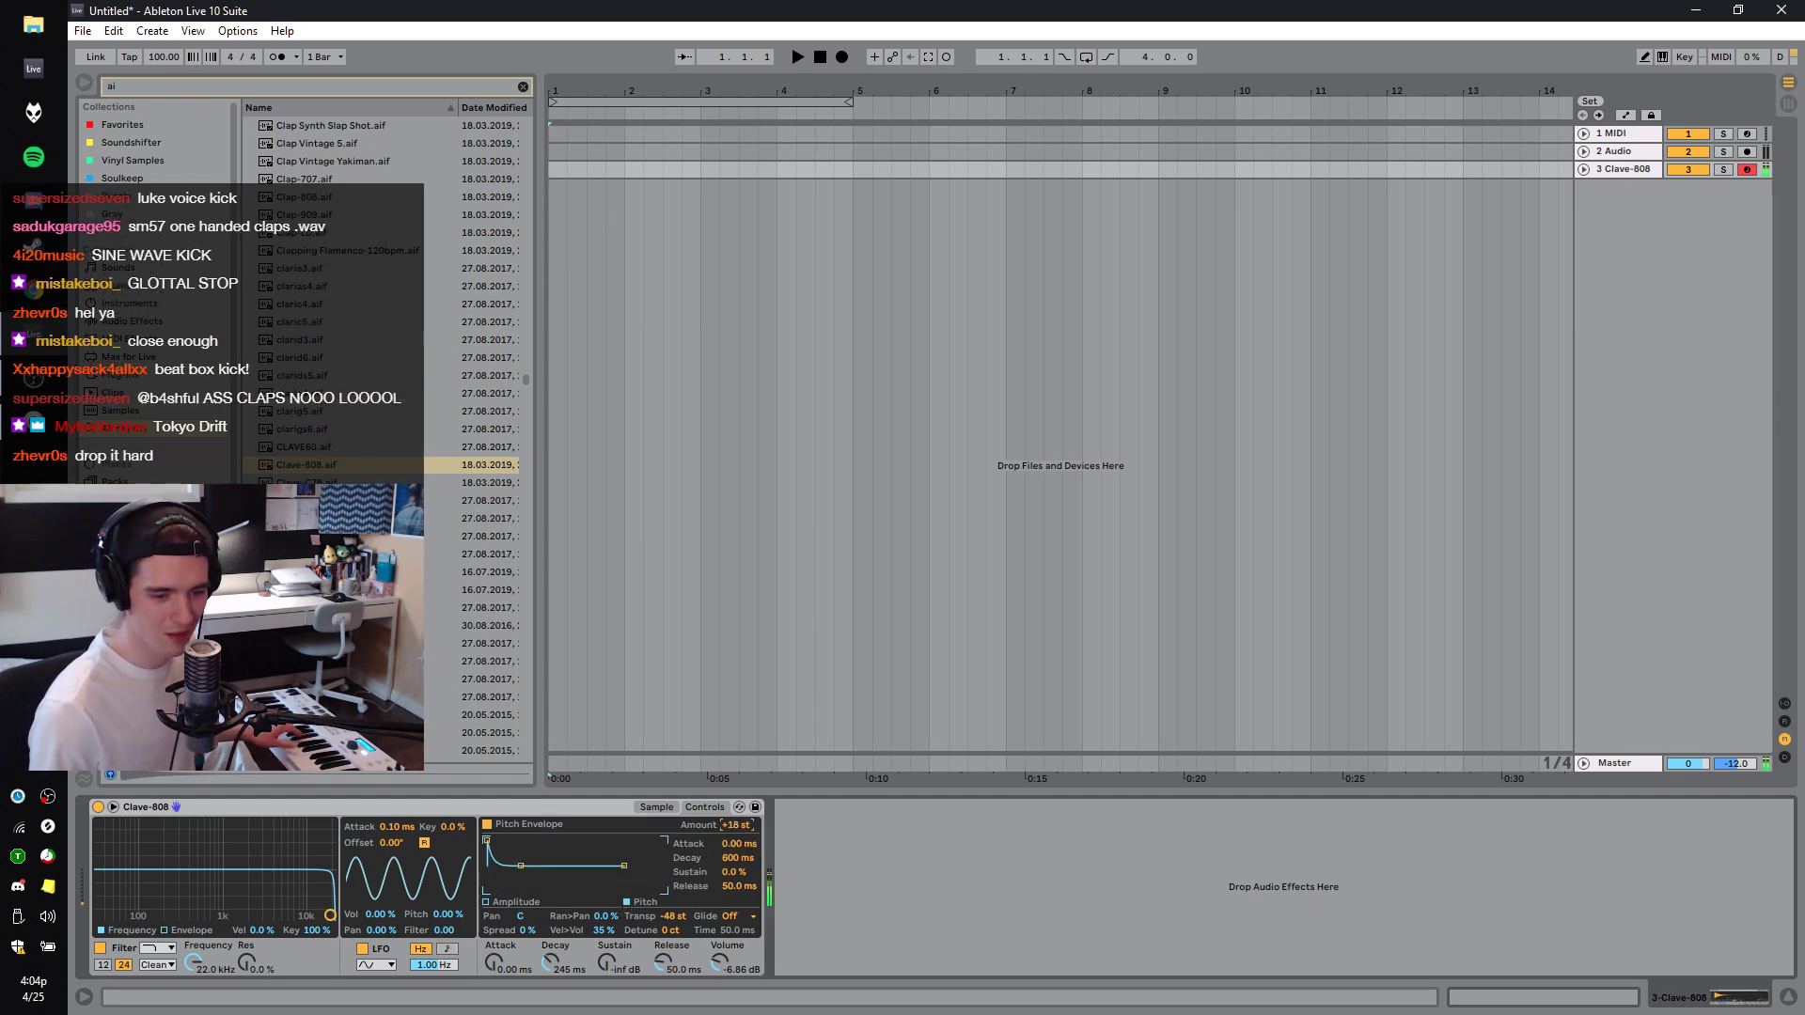
{"action": "left_click_drag", "start_coordinate": [739, 858], "coordinate": [739, 879]}
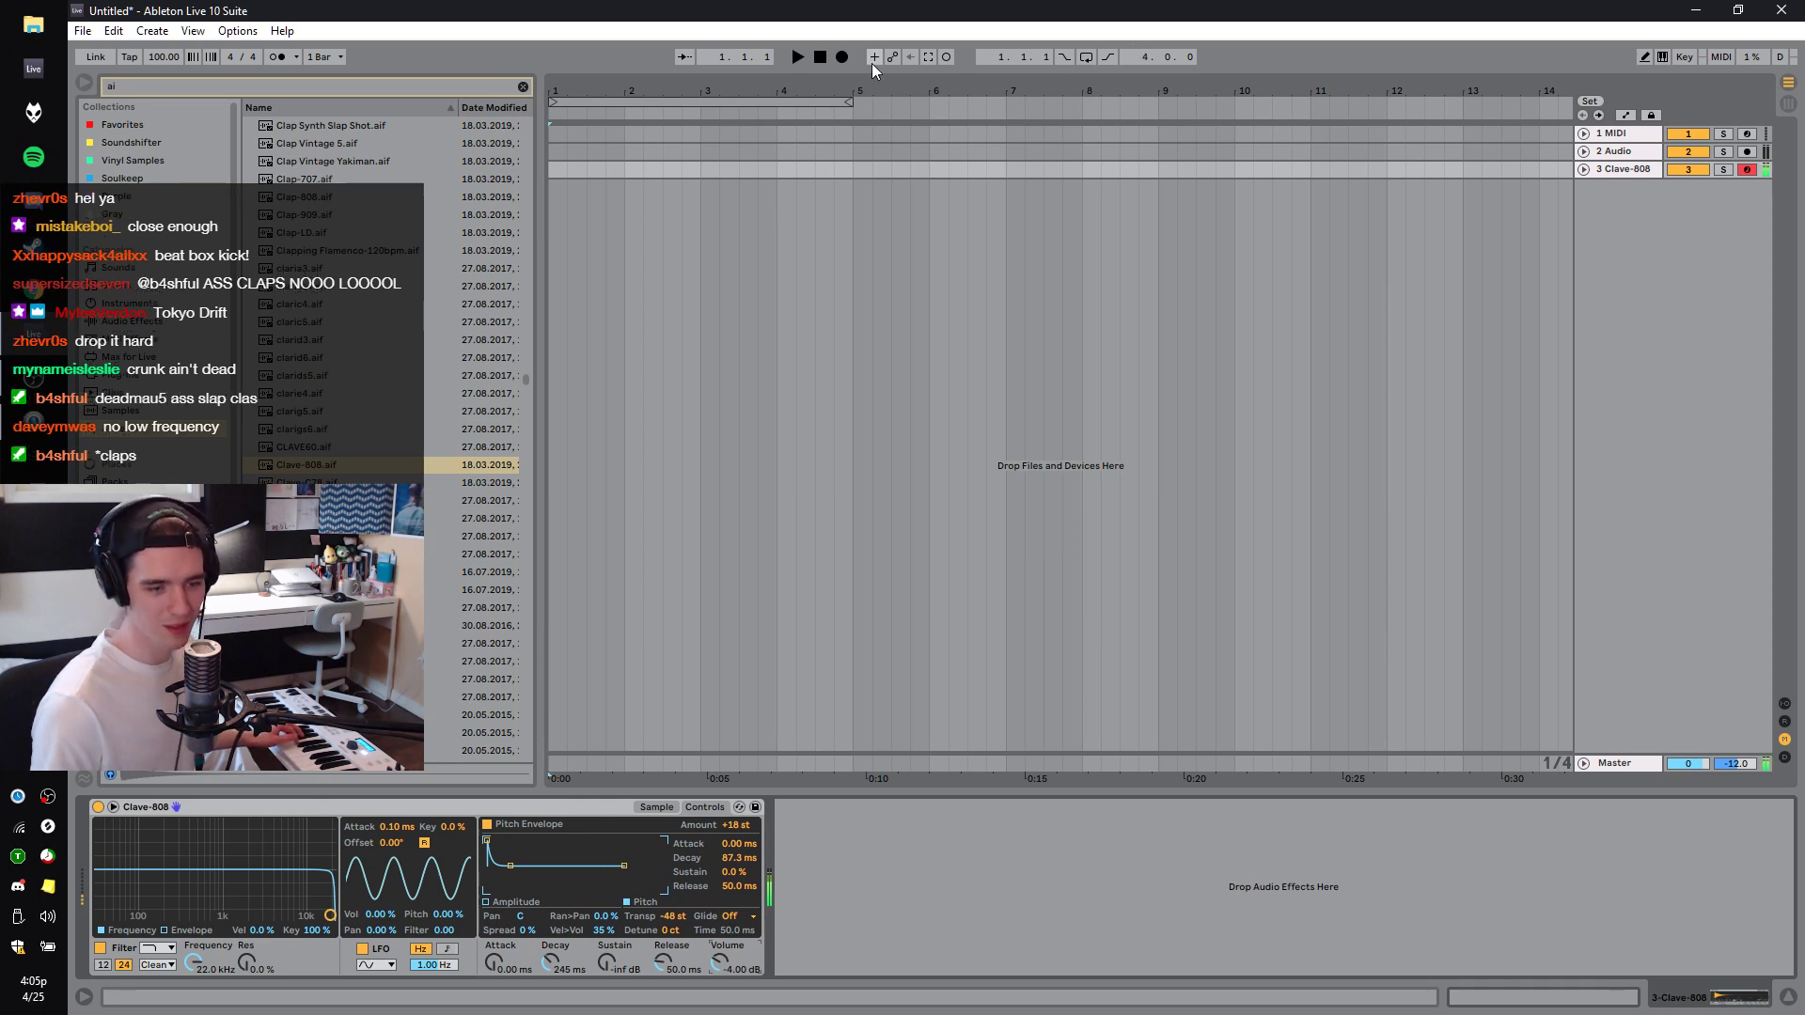
Tap out a tempo, start a recording and set the tempo to 94 BPM with the metronome on.
{"action": "left_click", "coordinate": [141, 58]}
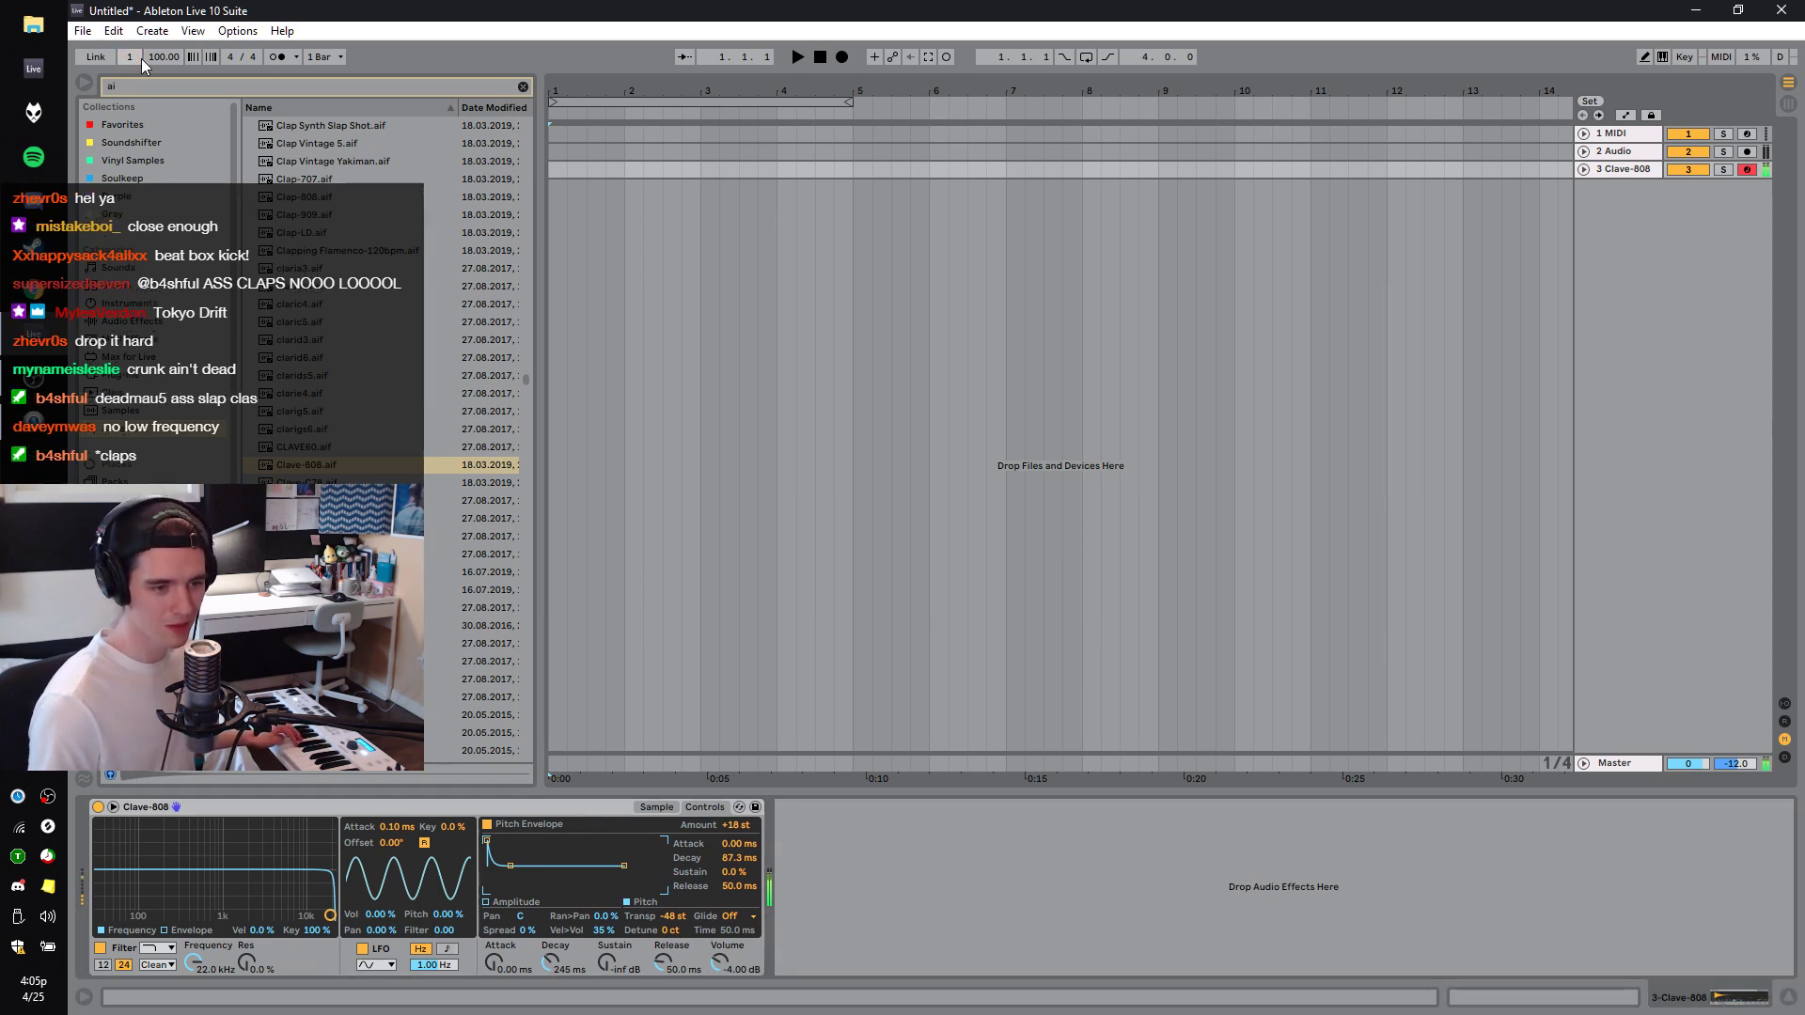
{"action": "left_click", "coordinate": [141, 58]}
{"action": "left_click", "coordinate": [141, 59]}
{"action": "left_click", "coordinate": [141, 58]}
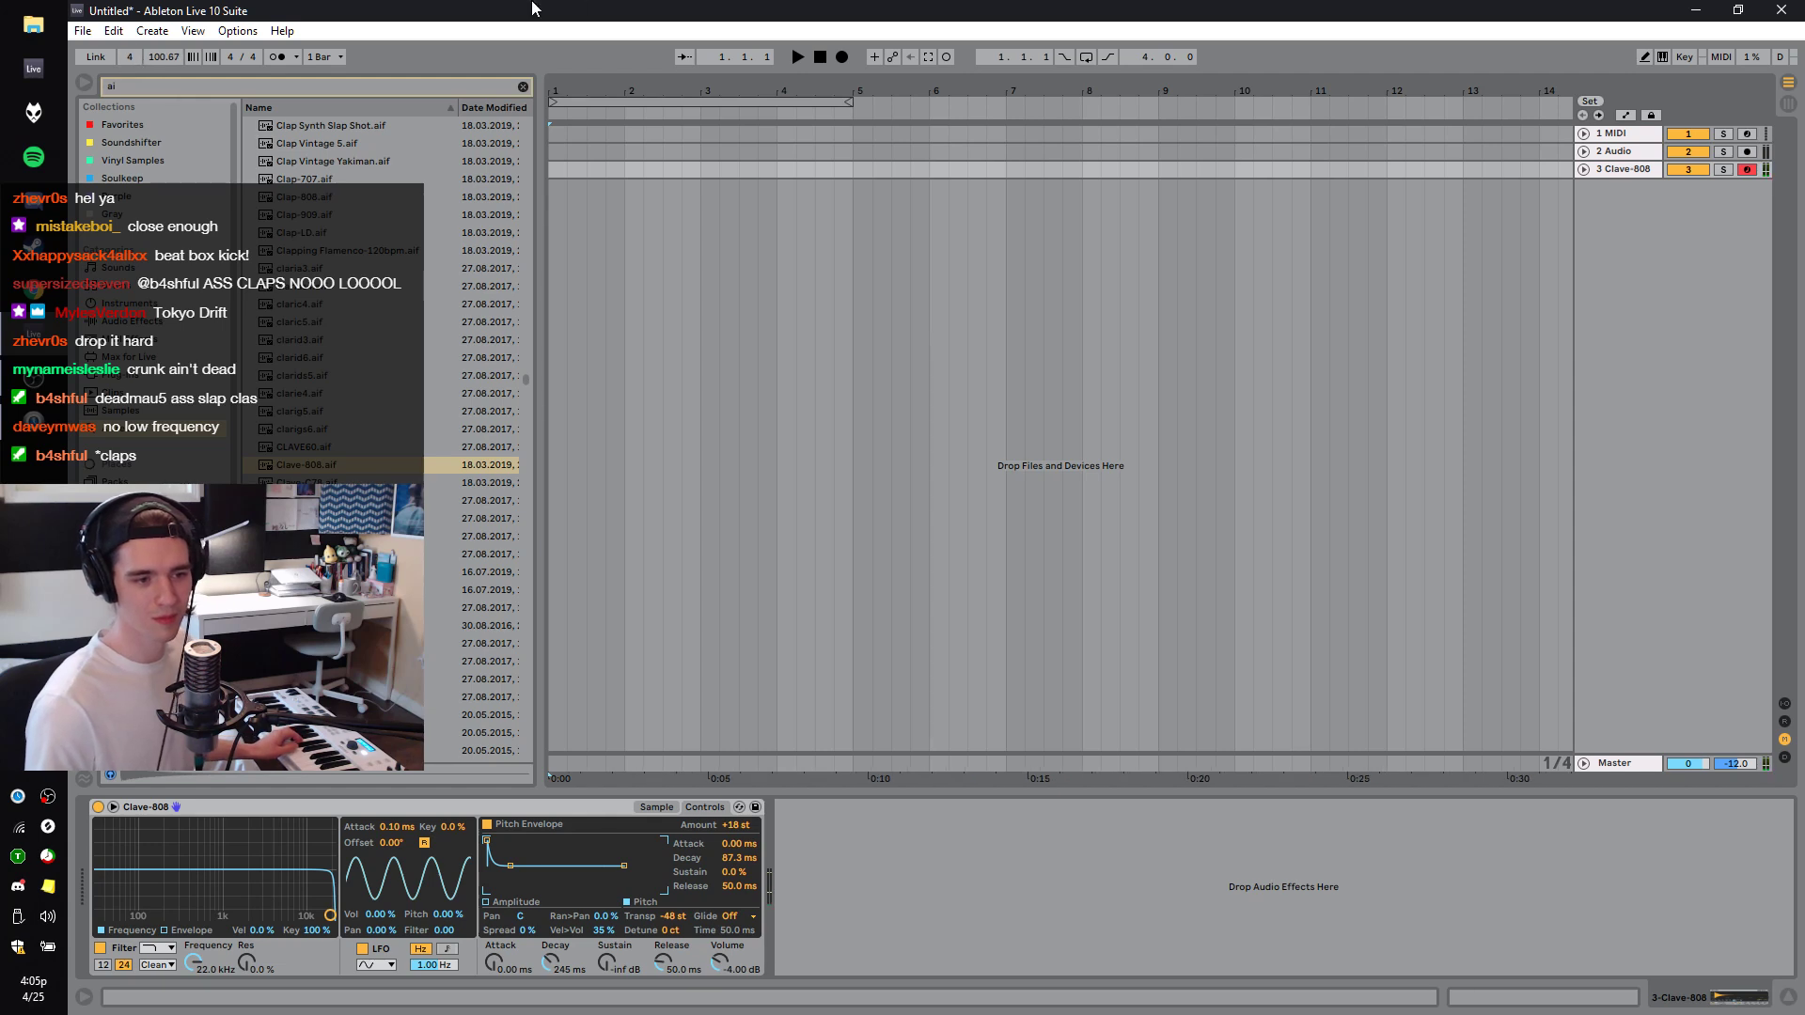
{"action": "left_click", "coordinate": [796, 57]}
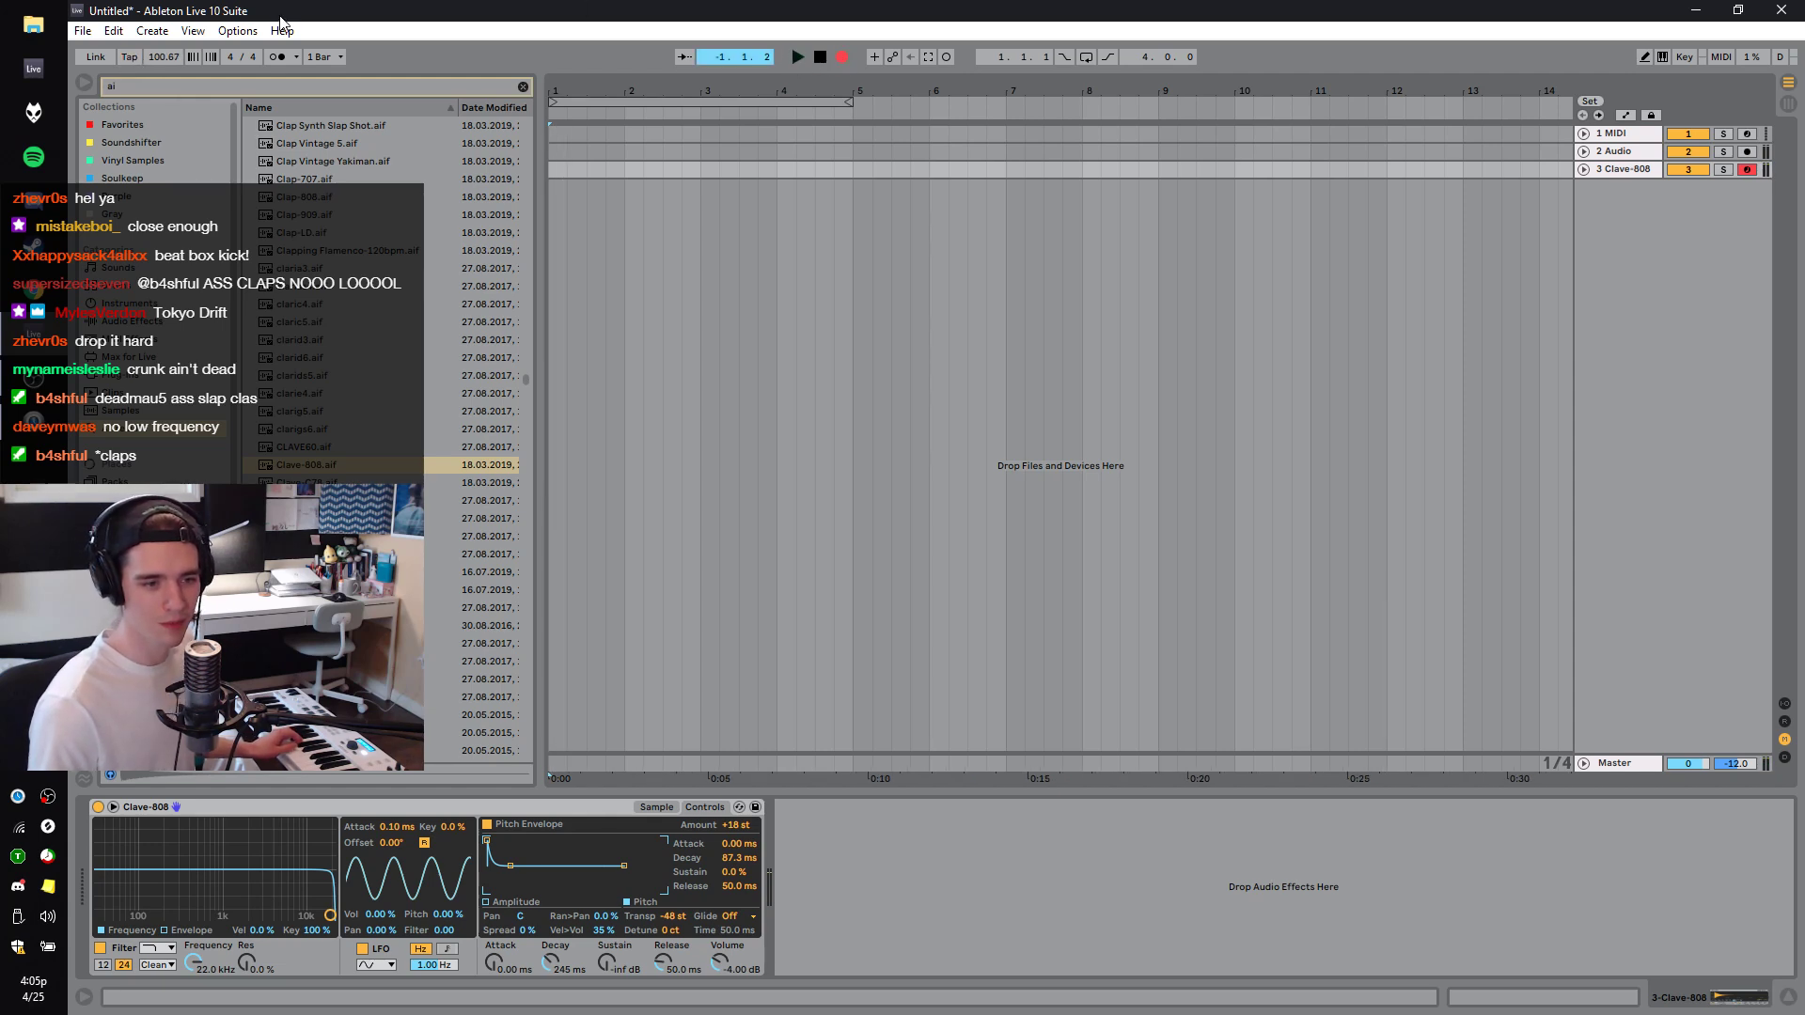
{"action": "left_click", "coordinate": [162, 59]}
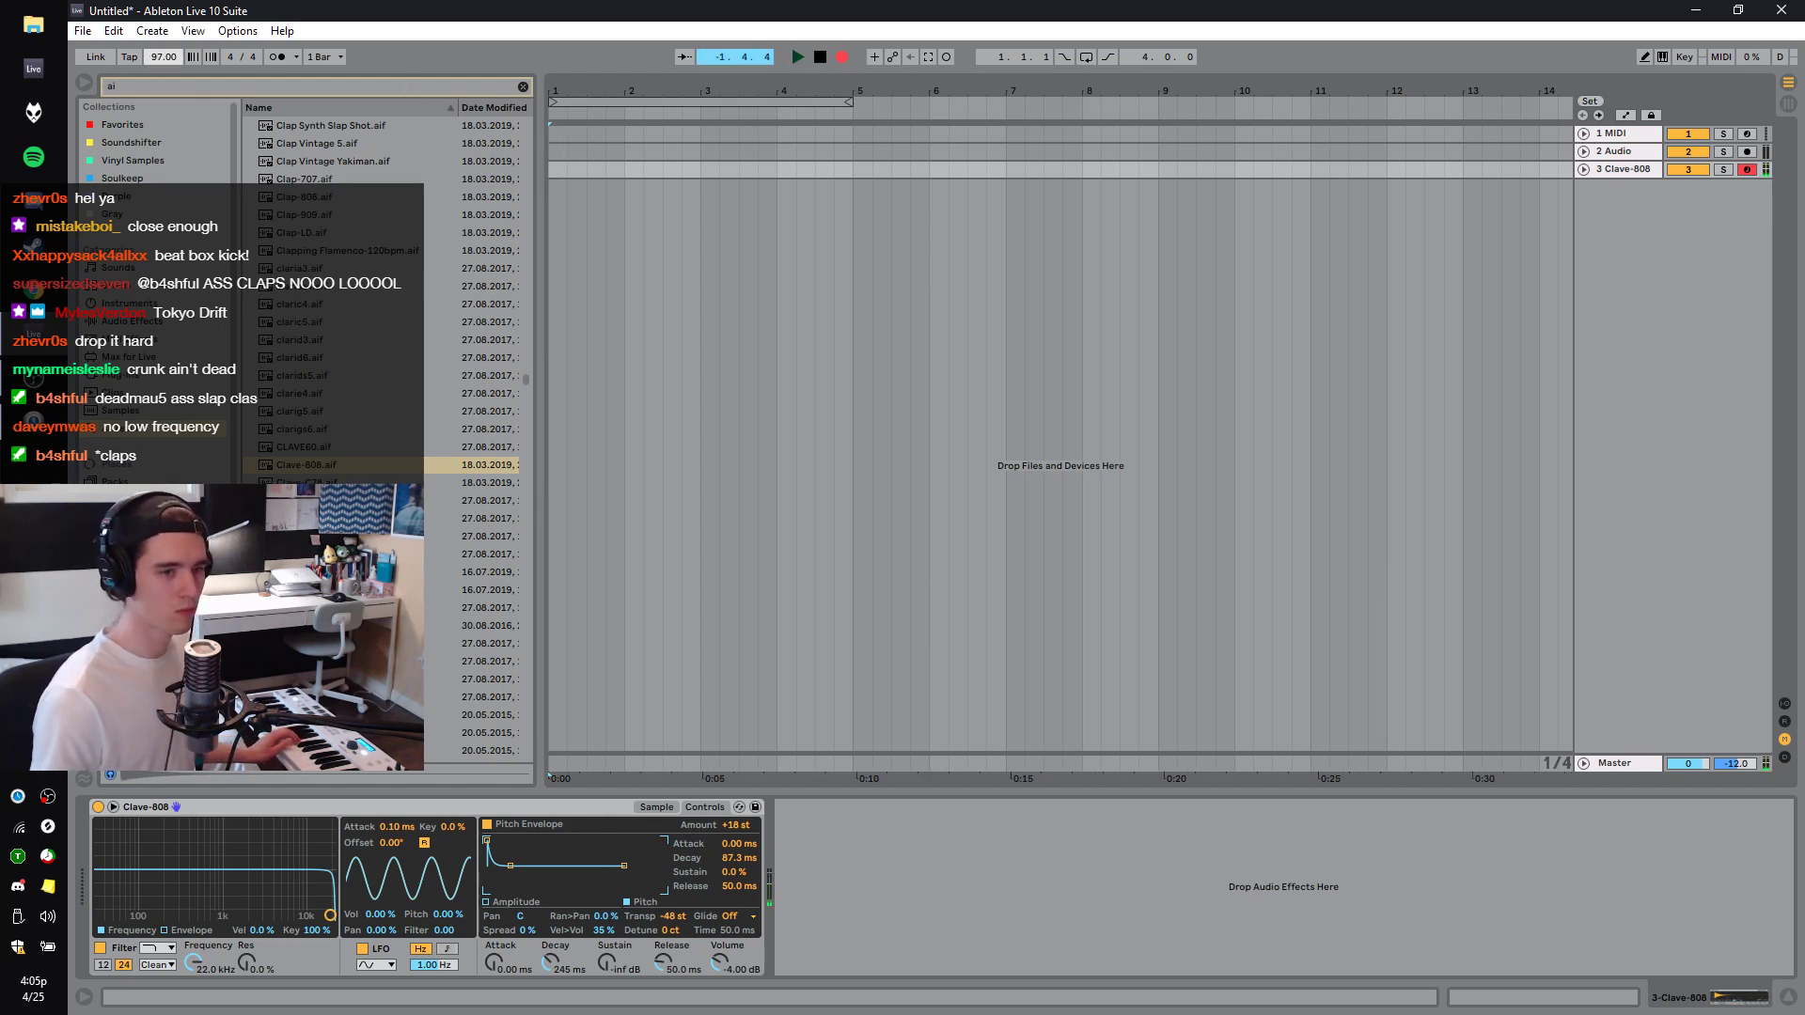
{"action": "type", "text": "94"}
{"action": "key", "text": "Return"}
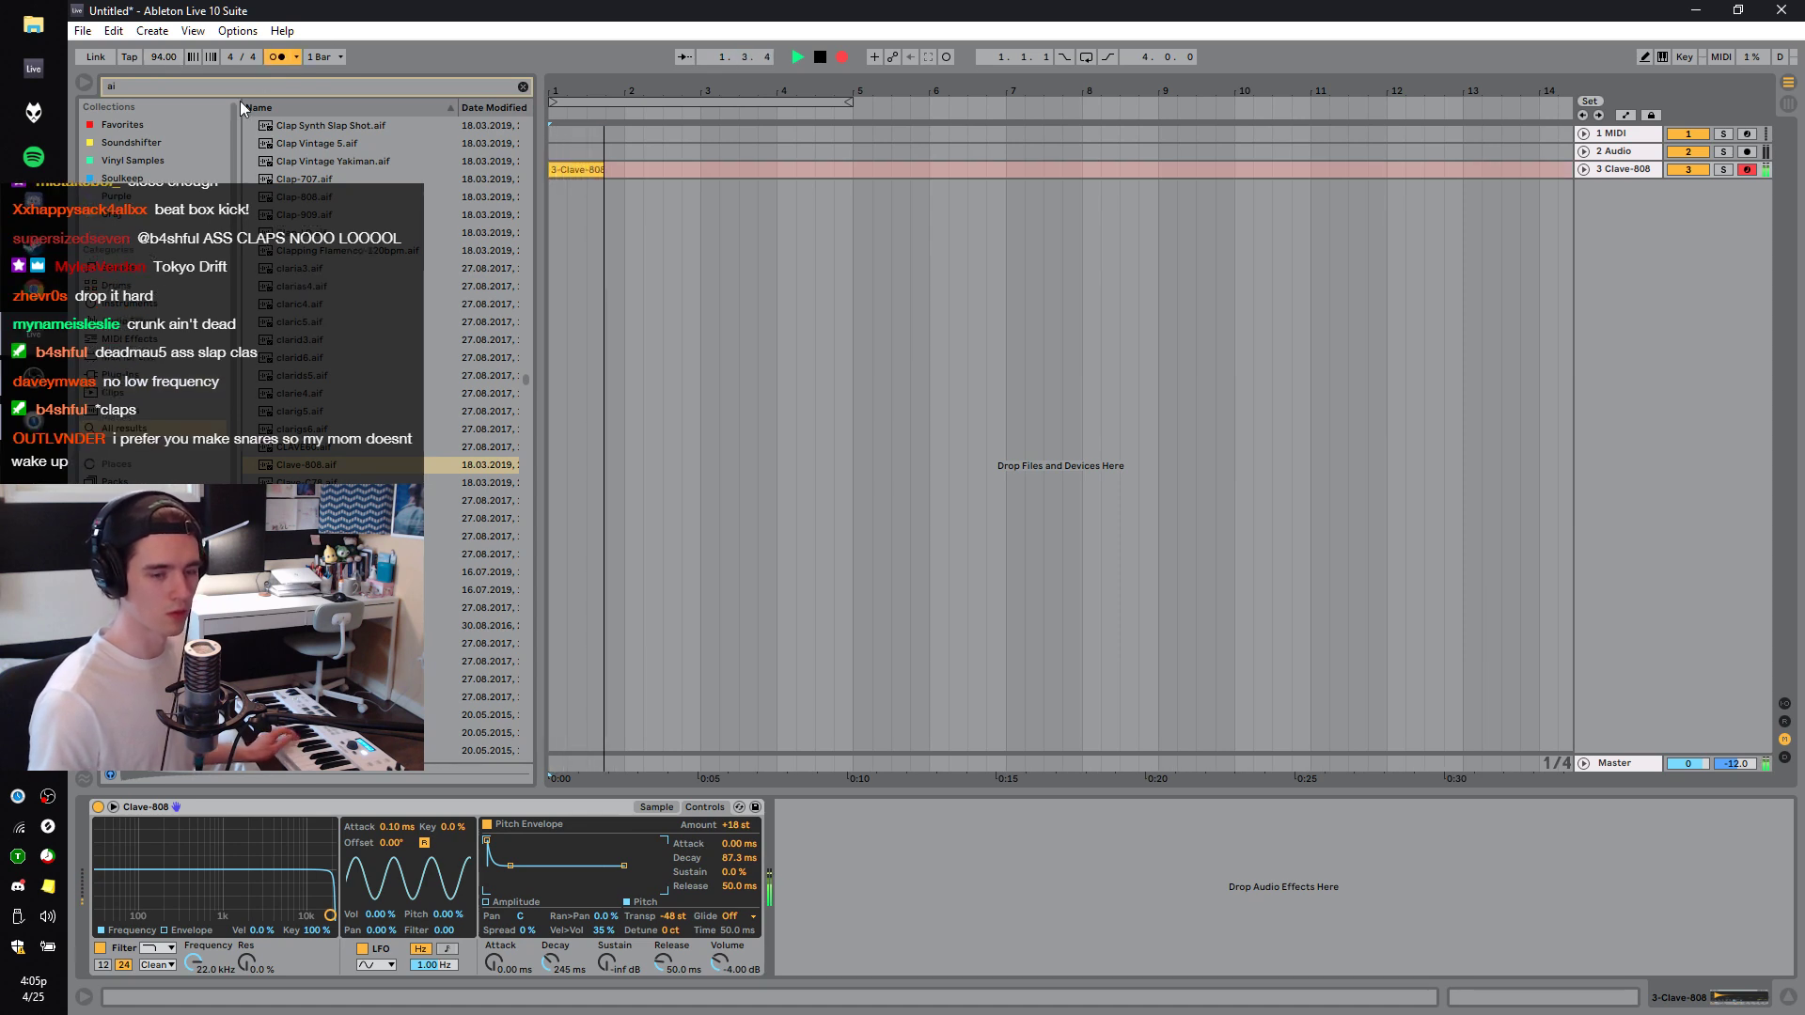
Undo the first take and record a new Clave-808 pattern from bar 1.
{"action": "key", "text": "space"}
{"action": "key", "text": "ctrl+z"}
{"action": "left_click", "coordinate": [843, 58]}
{"action": "left_click", "coordinate": [798, 58]}
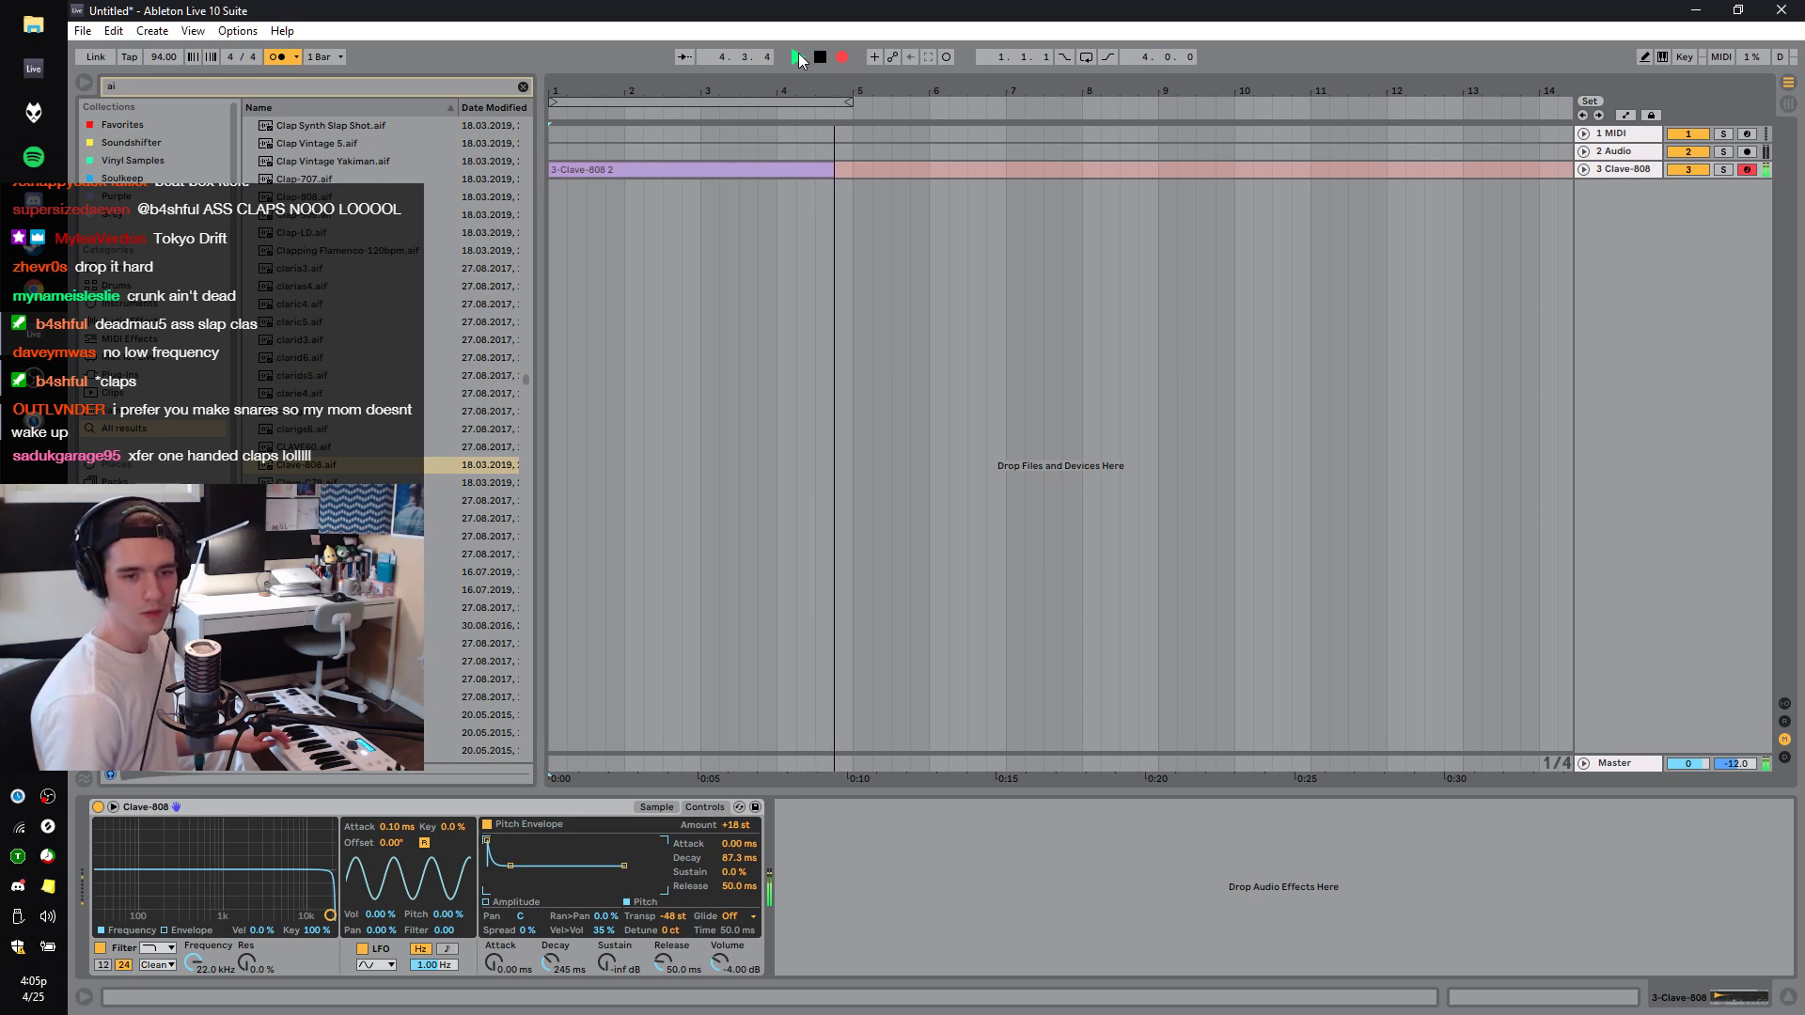
Stop recording, play the take back and delete everything after bar 3 to leave a two-bar Clave-808 clip.
{"action": "key", "text": "space"}
{"action": "left_click_drag", "start_coordinate": [909, 174], "coordinate": [446, 212]}
{"action": "key", "text": "space"}
{"action": "left_click_drag", "start_coordinate": [797, 173], "coordinate": [697, 194]}
{"action": "key", "text": "space"}
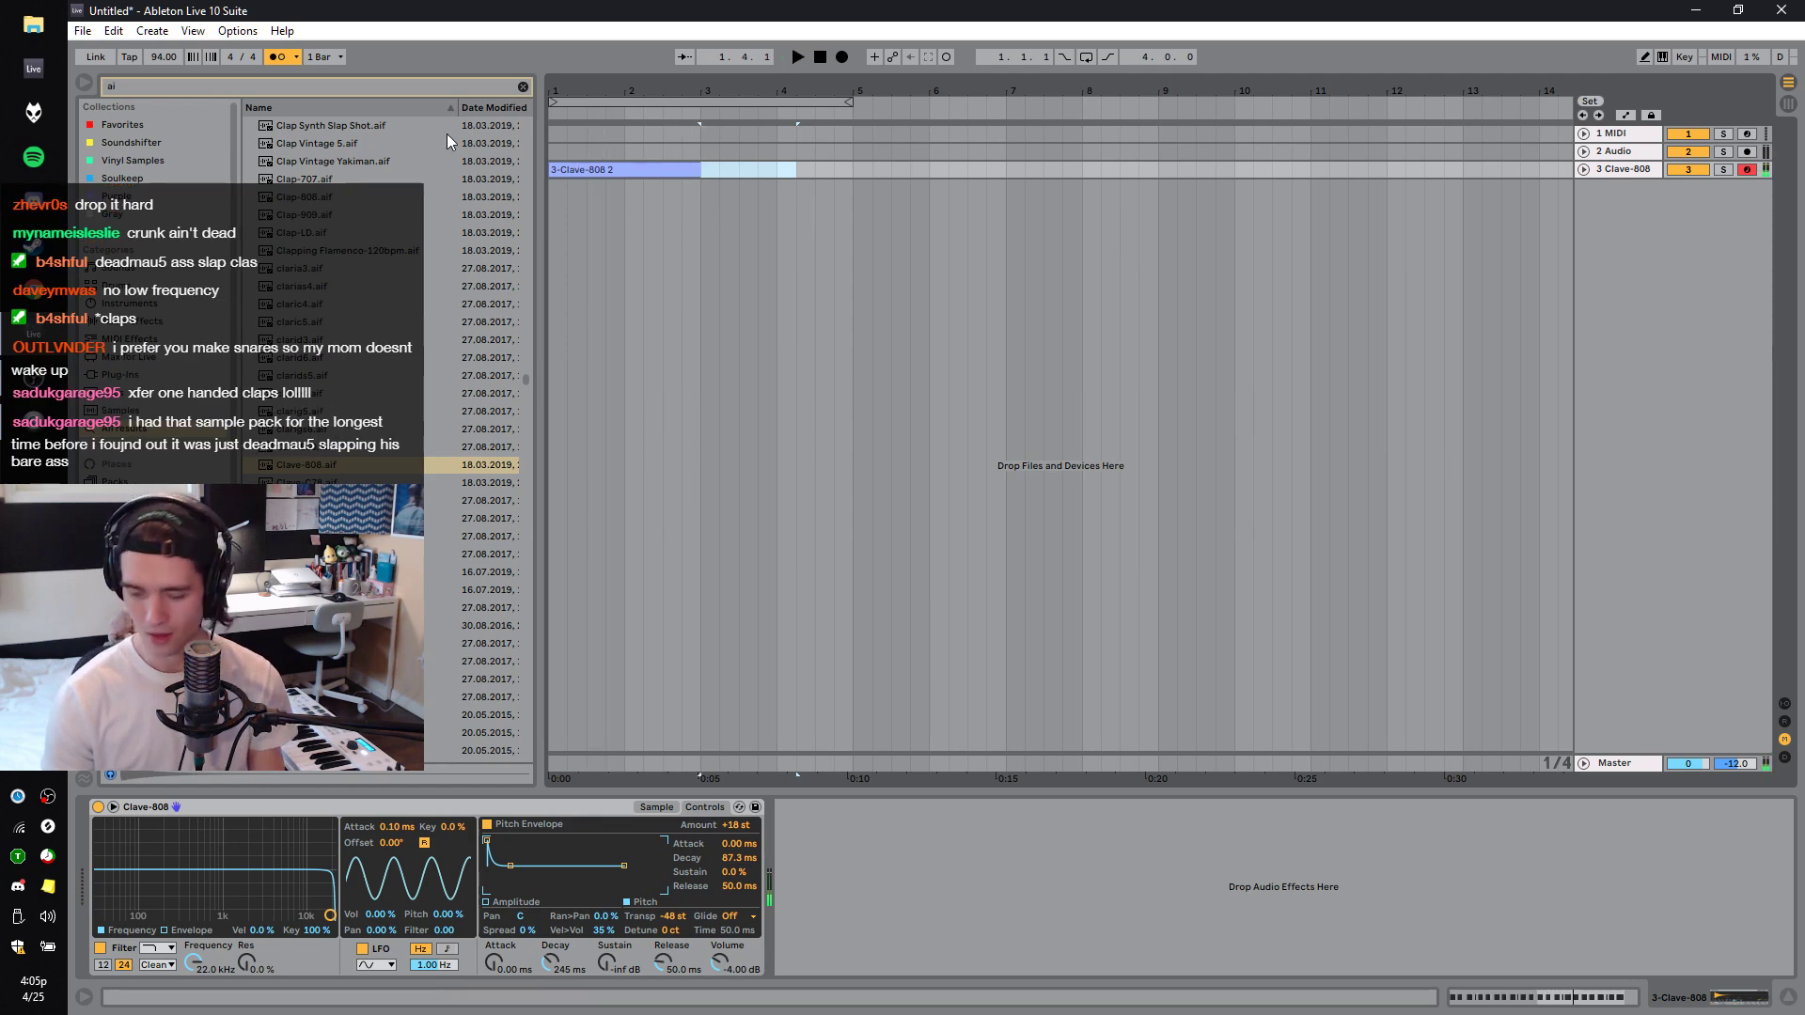
Search the browser for "bird" and audition the bird samples down to BirdSCU-song4.wav.
{"action": "left_click", "coordinate": [224, 86]}
{"action": "type", "text": "bu"}
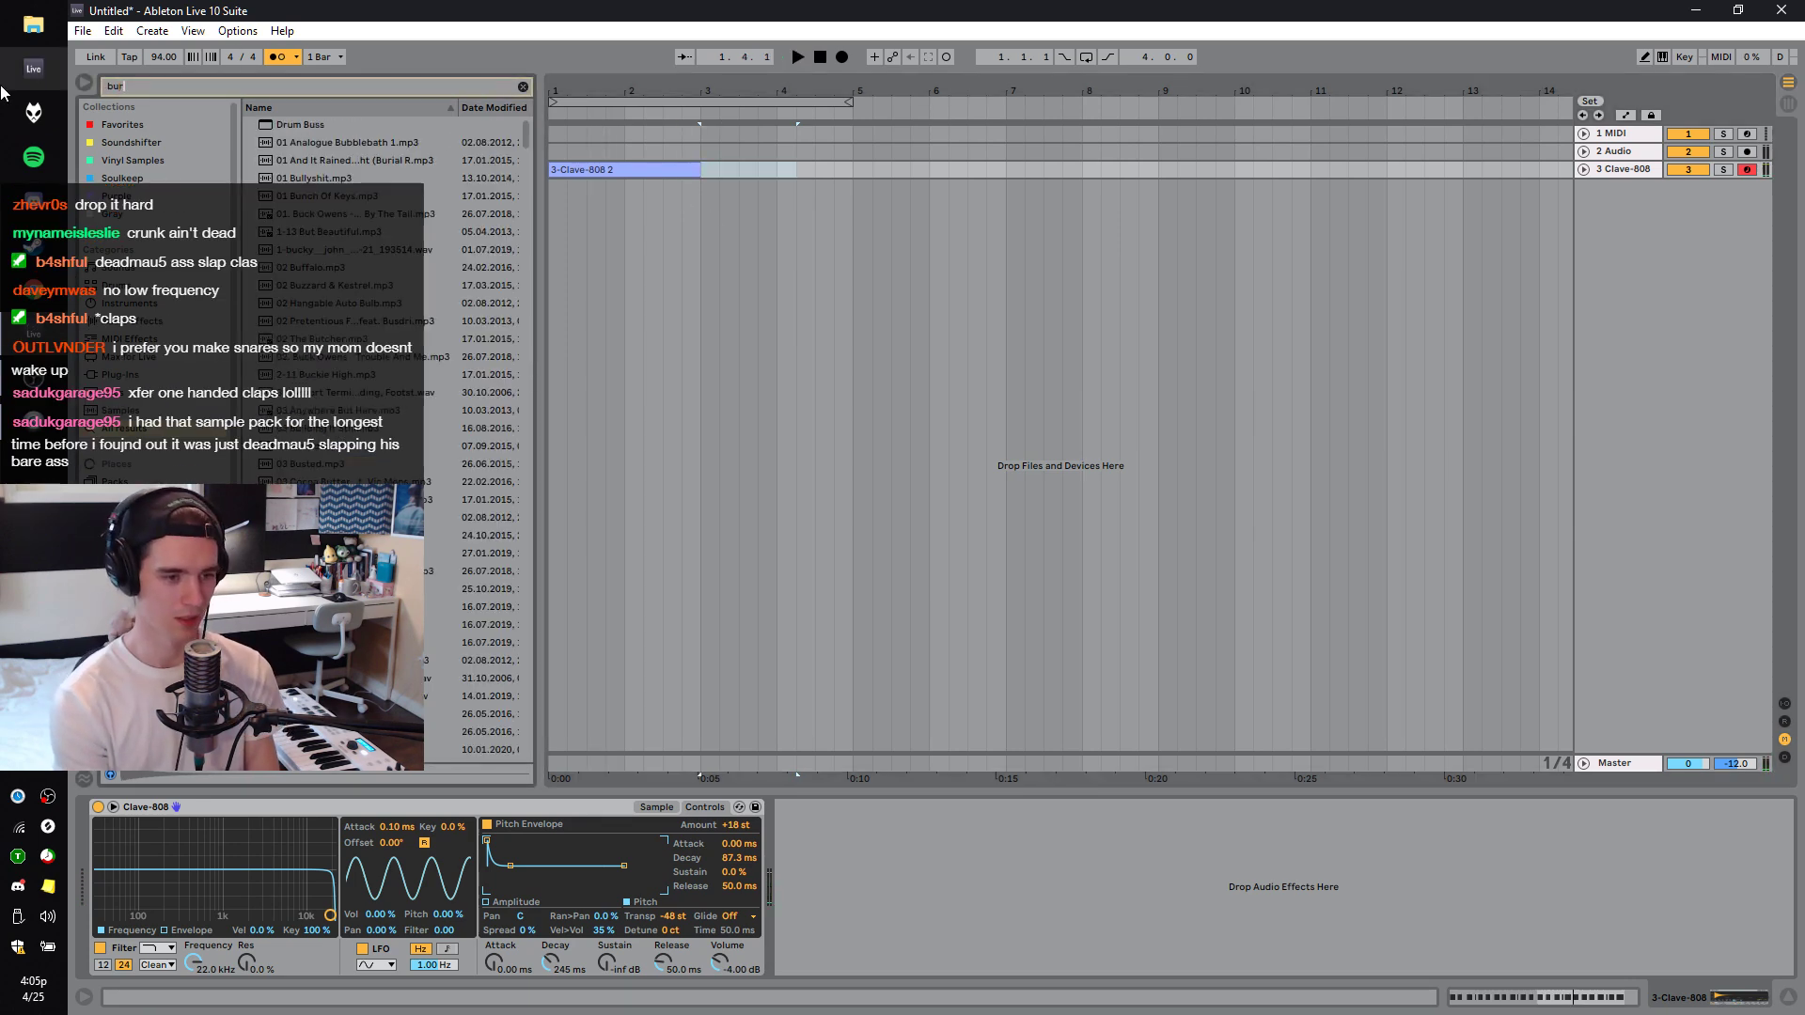
{"action": "key", "text": "BackSpace"}
{"action": "type", "text": "ird"}
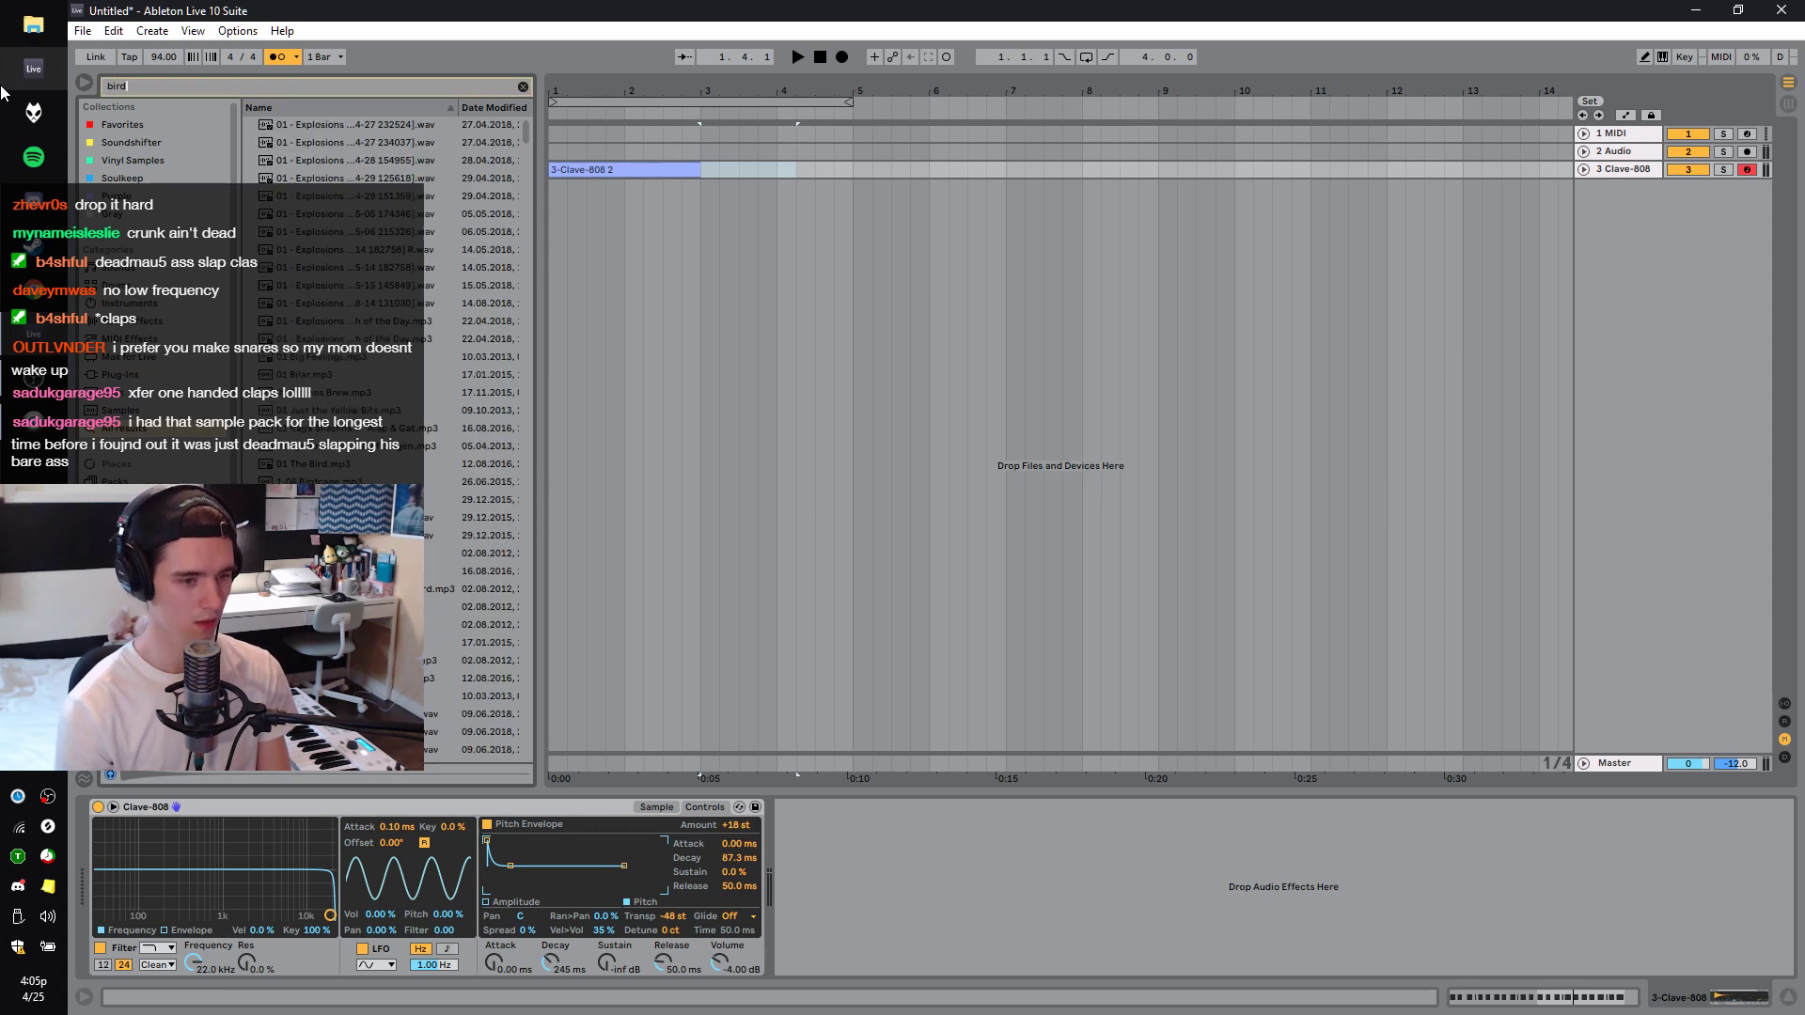
{"action": "left_click", "coordinate": [398, 480]}
{"action": "scroll", "coordinate": [398, 480], "scroll_direction": "down", "scroll_amount": 10}
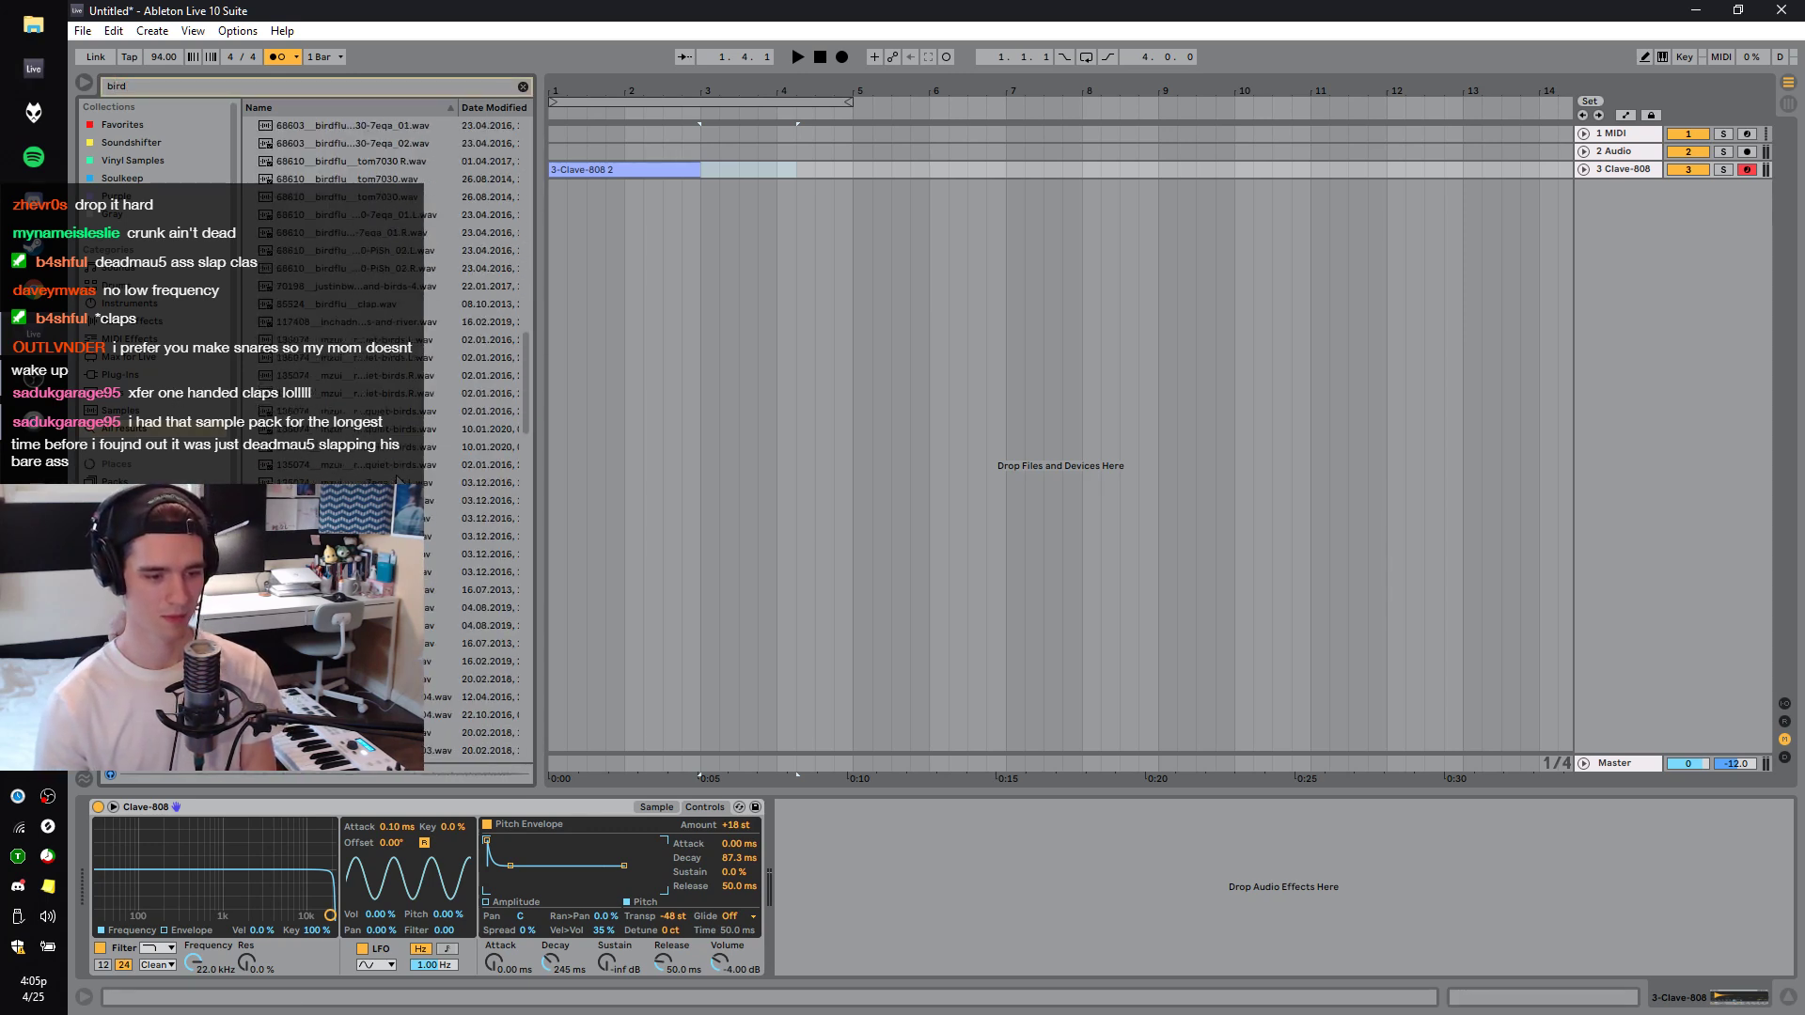
{"action": "left_click", "coordinate": [399, 475]}
{"action": "scroll", "coordinate": [398, 478], "scroll_direction": "down", "scroll_amount": 7}
{"action": "left_click", "coordinate": [400, 516]}
{"action": "scroll", "coordinate": [400, 516], "scroll_direction": "down", "scroll_amount": 6}
{"action": "left_click", "coordinate": [400, 484]}
{"action": "scroll", "coordinate": [401, 484], "scroll_direction": "down", "scroll_amount": 3}
Insert a new MIDI track below Clave-808 and load BirdSCU-song4.wav onto it.
{"action": "right_click", "coordinate": [1556, 256]}
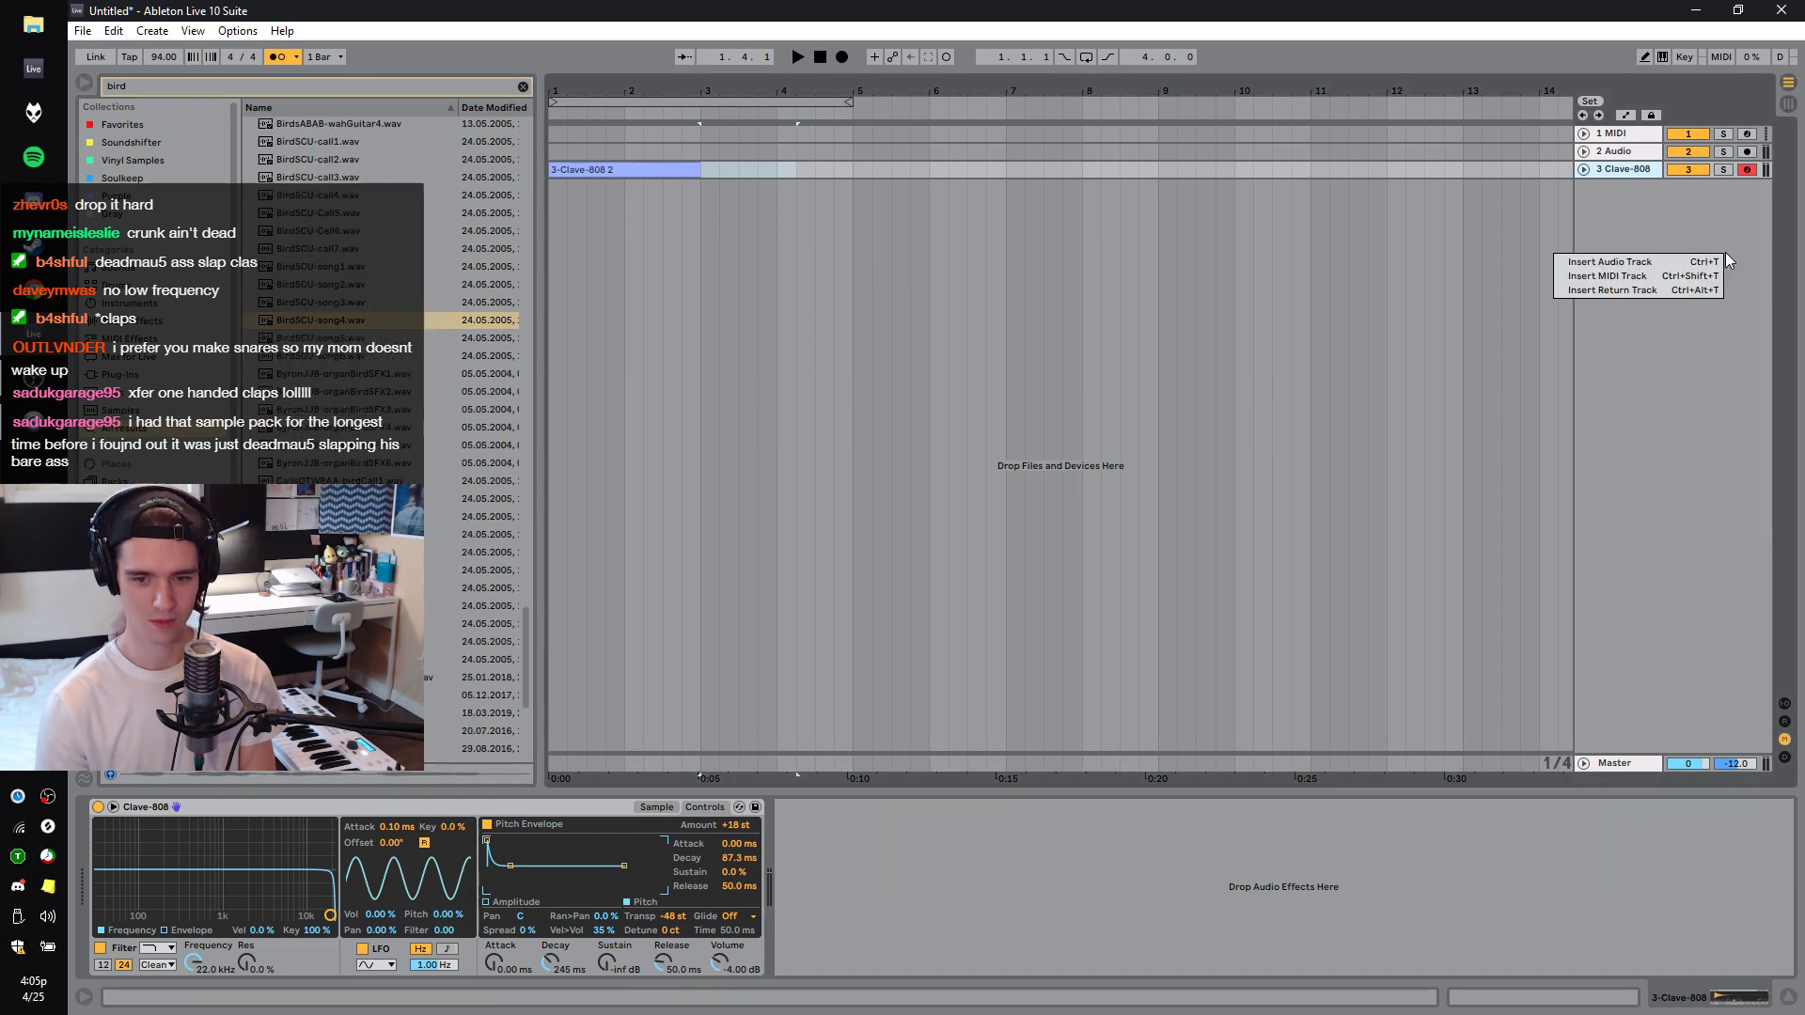
{"action": "left_click", "coordinate": [1608, 276]}
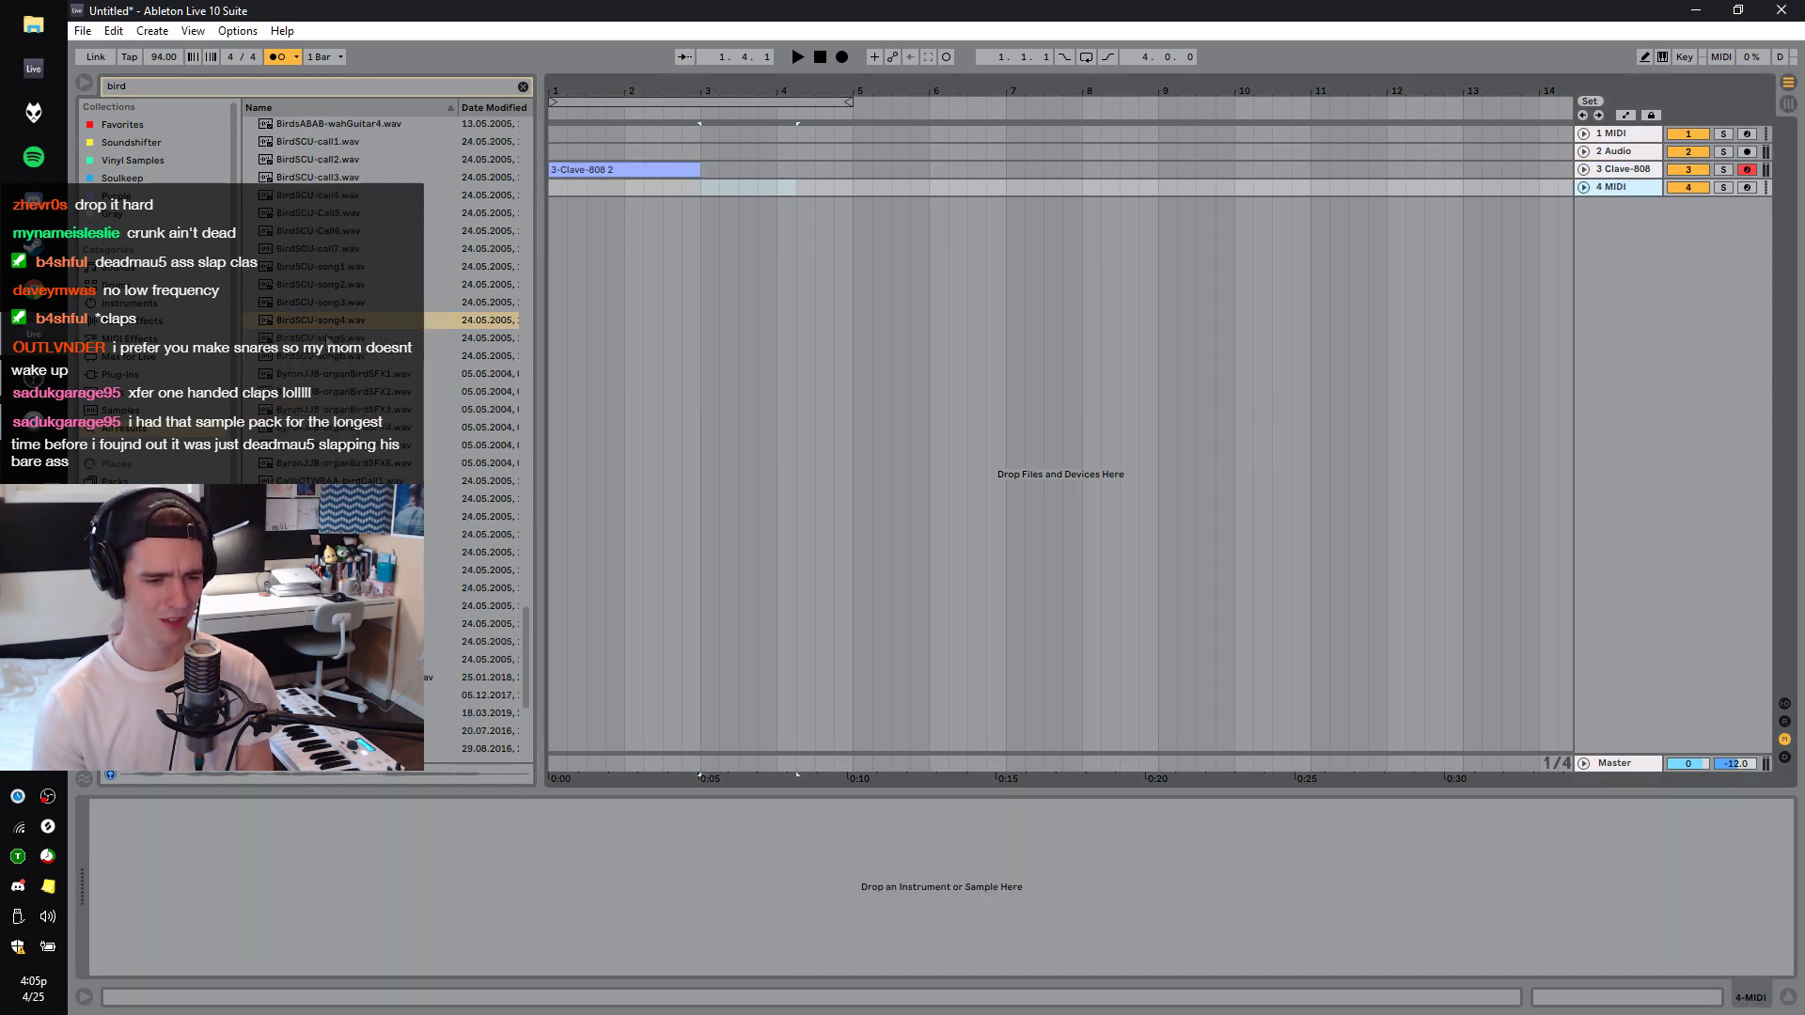
{"action": "double_click", "coordinate": [323, 321]}
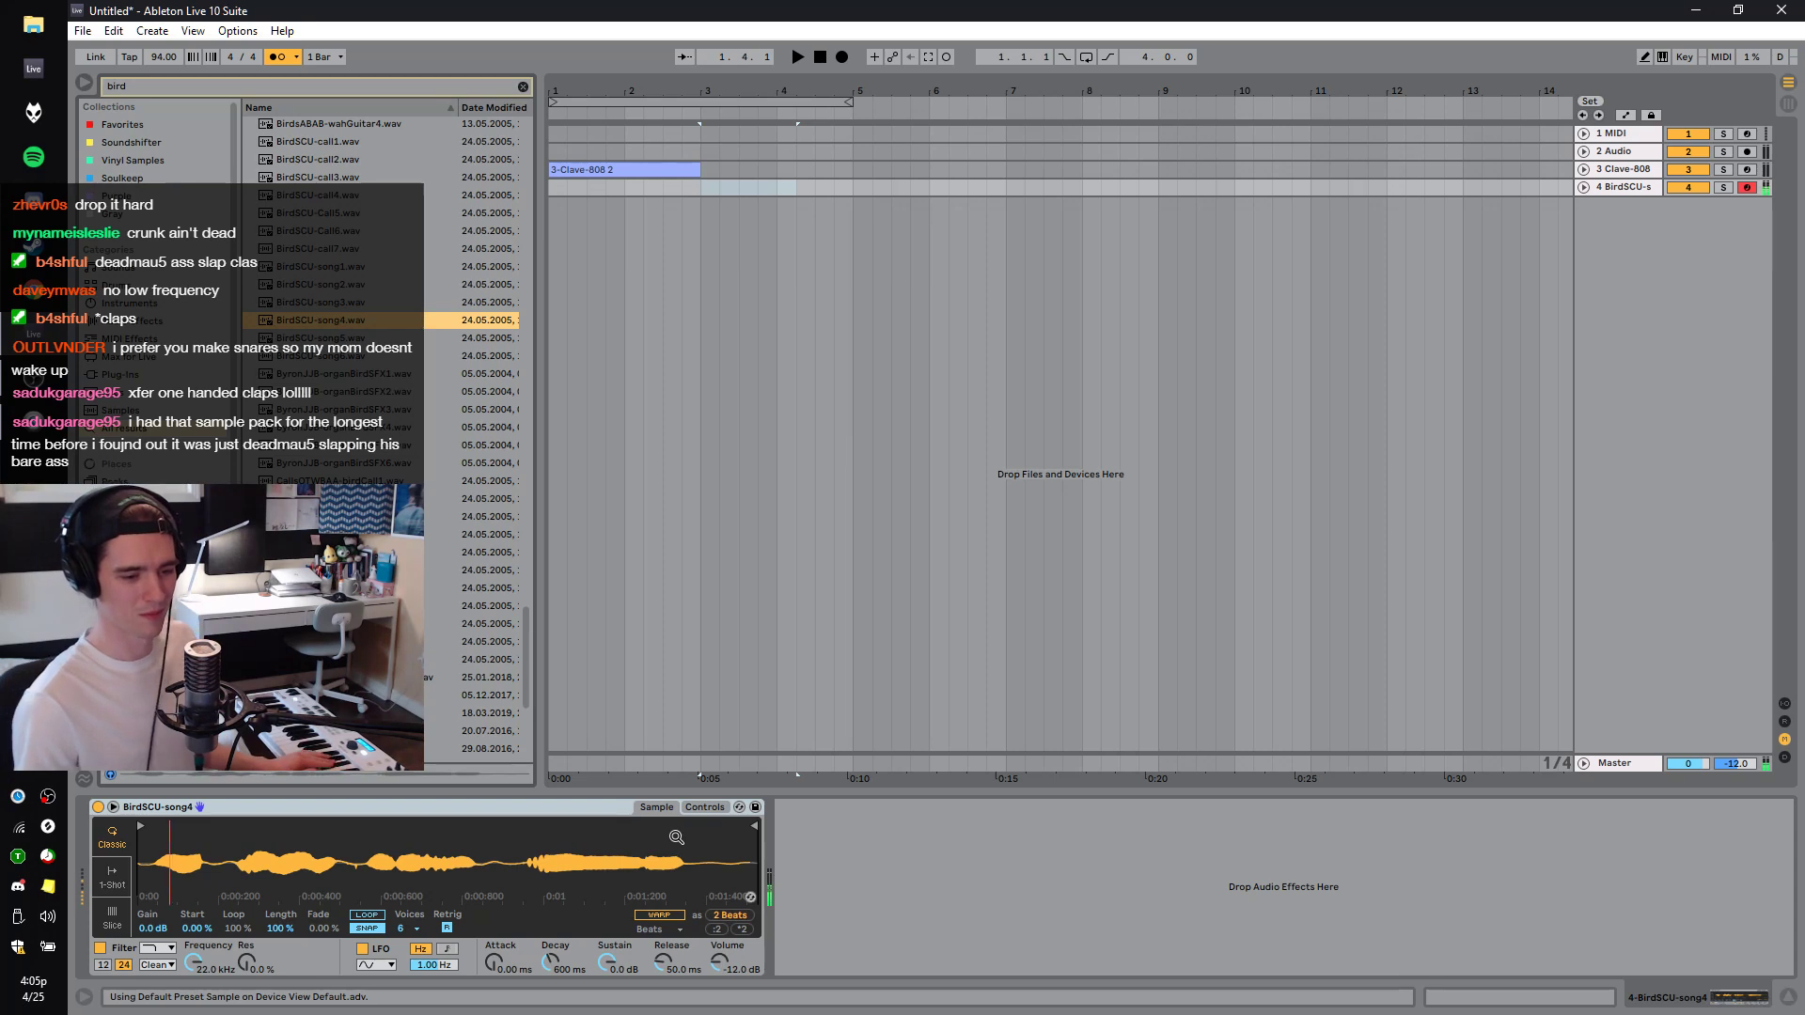
Warp the BirdSCU-song4 sample in Texture mode and halve its warped length.
{"action": "left_click", "coordinate": [659, 915]}
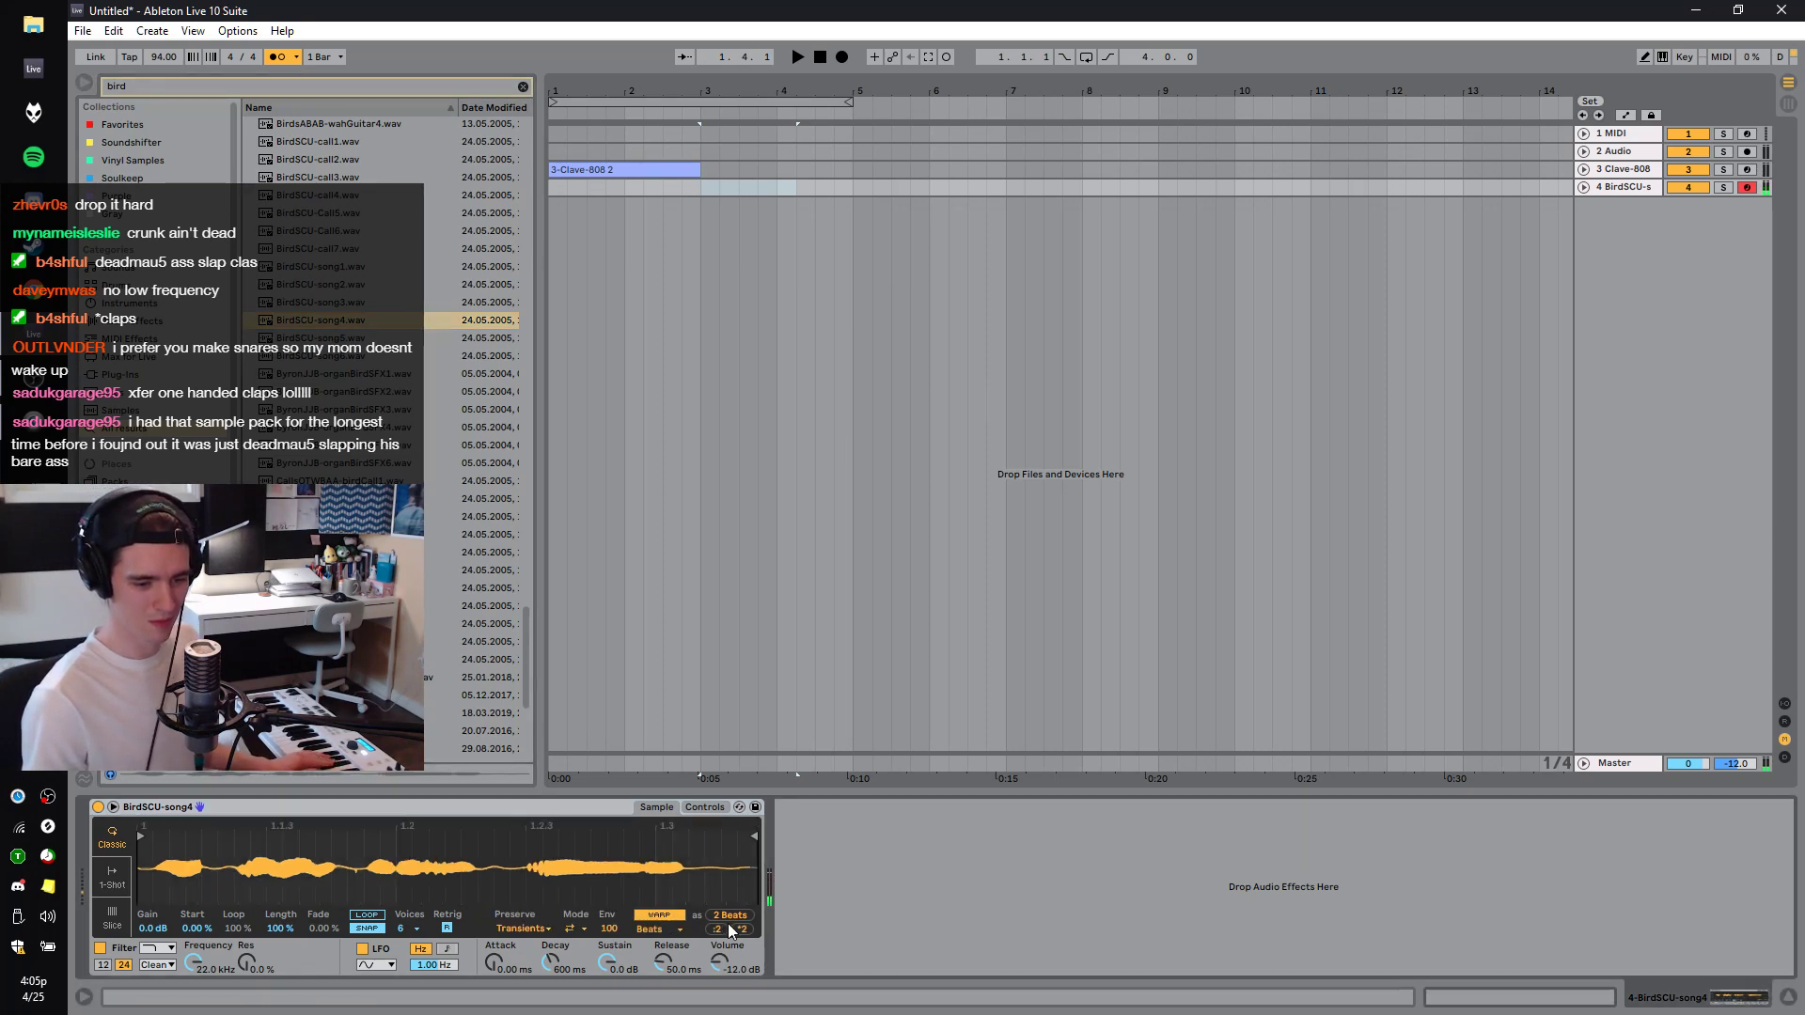
{"action": "left_click", "coordinate": [658, 928]}
{"action": "left_click", "coordinate": [653, 872]}
{"action": "left_click", "coordinate": [715, 929]}
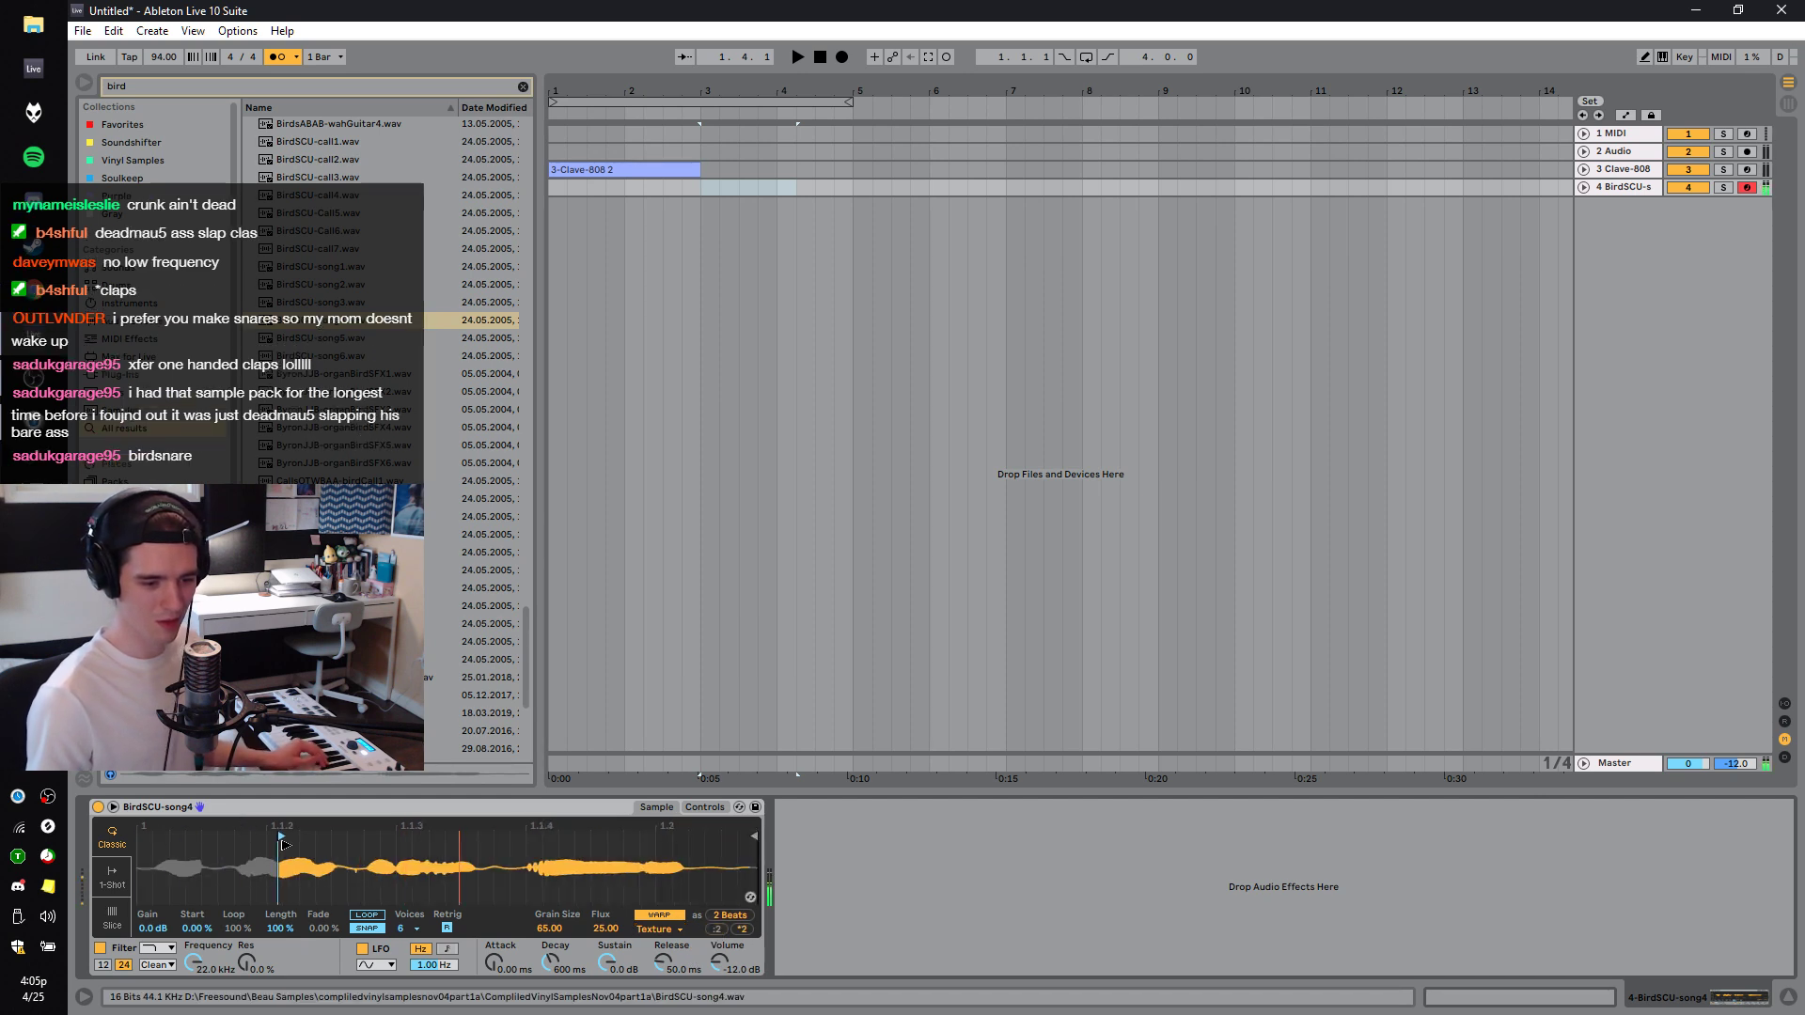
Transpose BirdSCU-song4 to +23 st and add a Frequency Shifter after it with frequency -3.20 kHz and fine -500 Hz.
{"action": "left_click", "coordinate": [704, 806]}
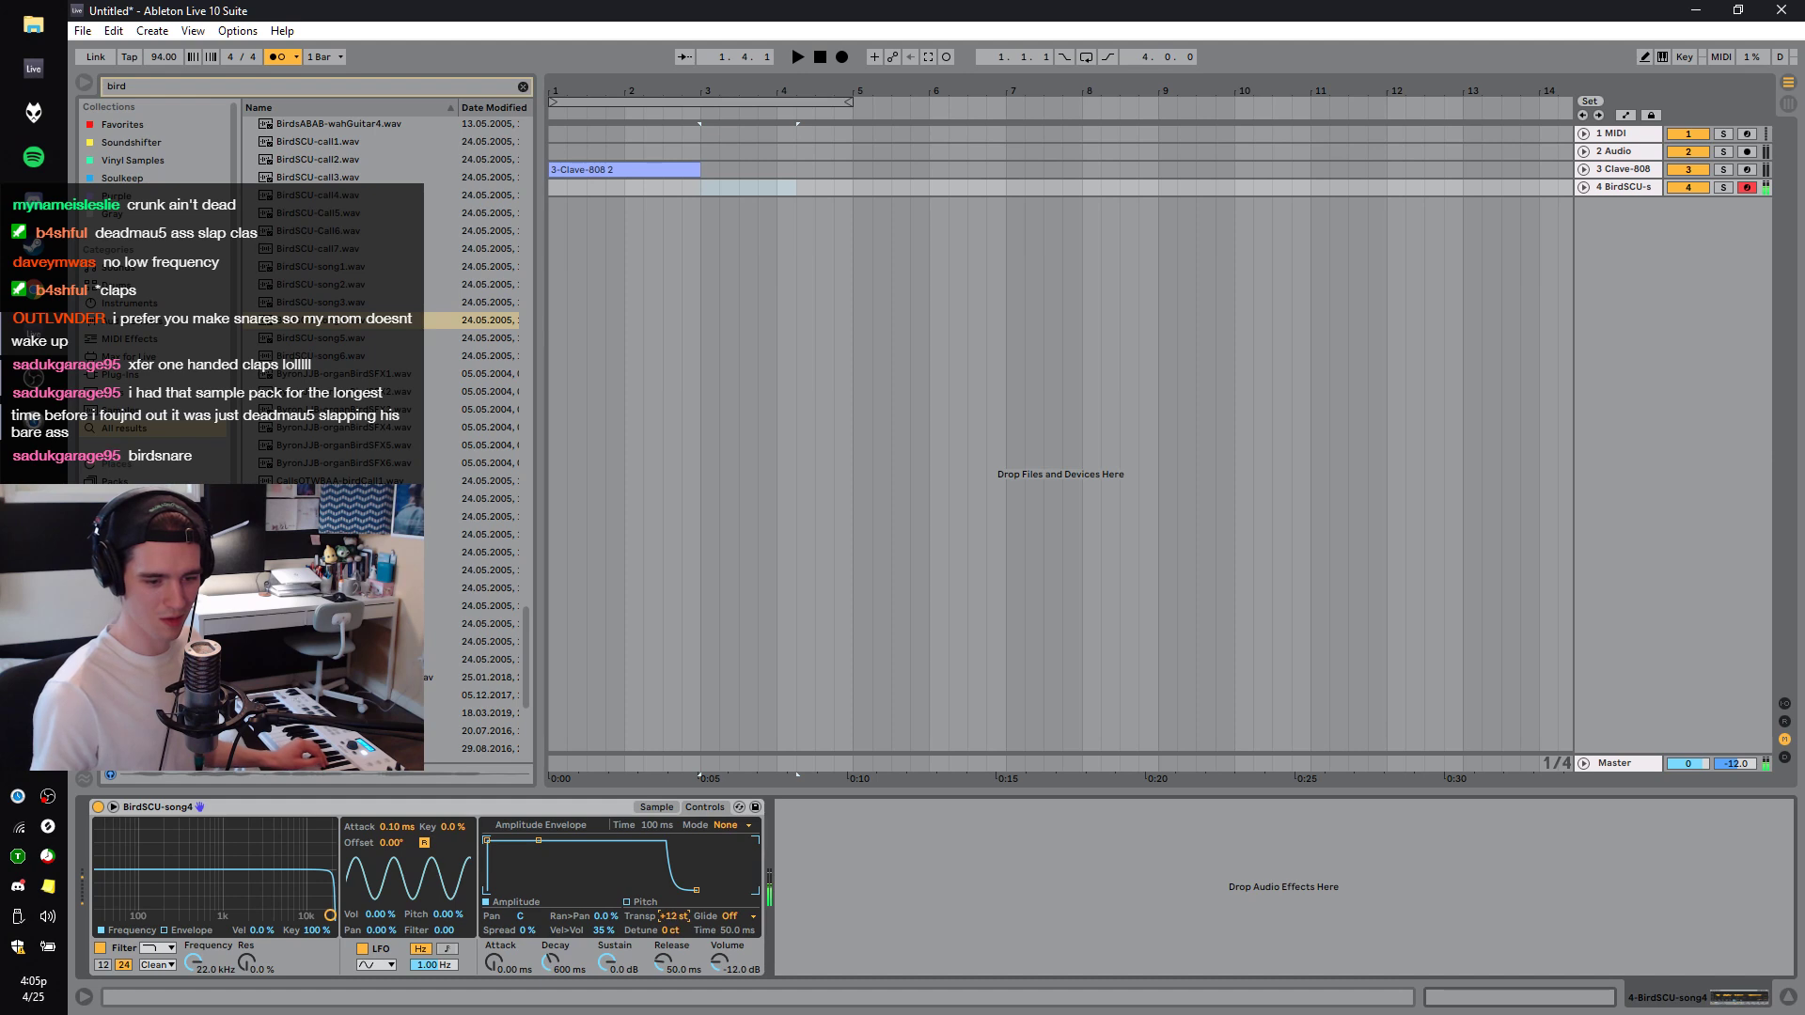
{"action": "left_click_drag", "start_coordinate": [674, 916], "coordinate": [674, 884]}
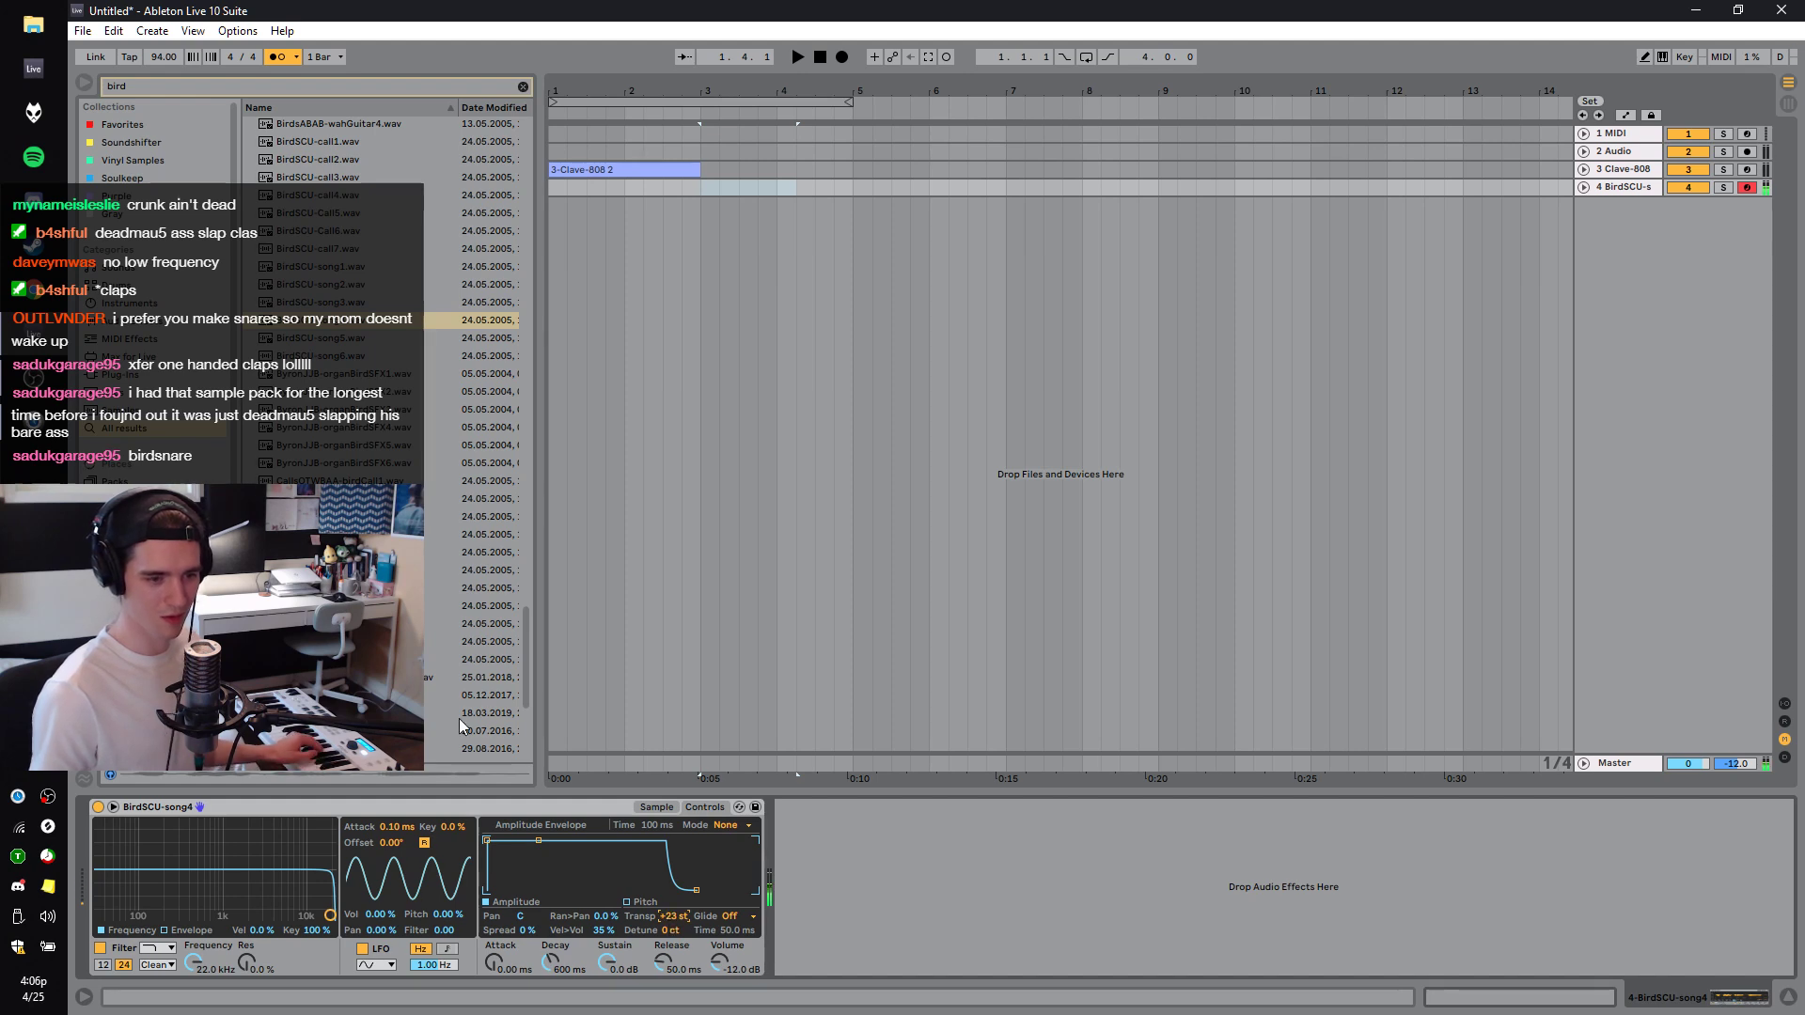
{"action": "left_click", "coordinate": [175, 436]}
{"action": "left_click_drag", "start_coordinate": [331, 124], "coordinate": [846, 883]}
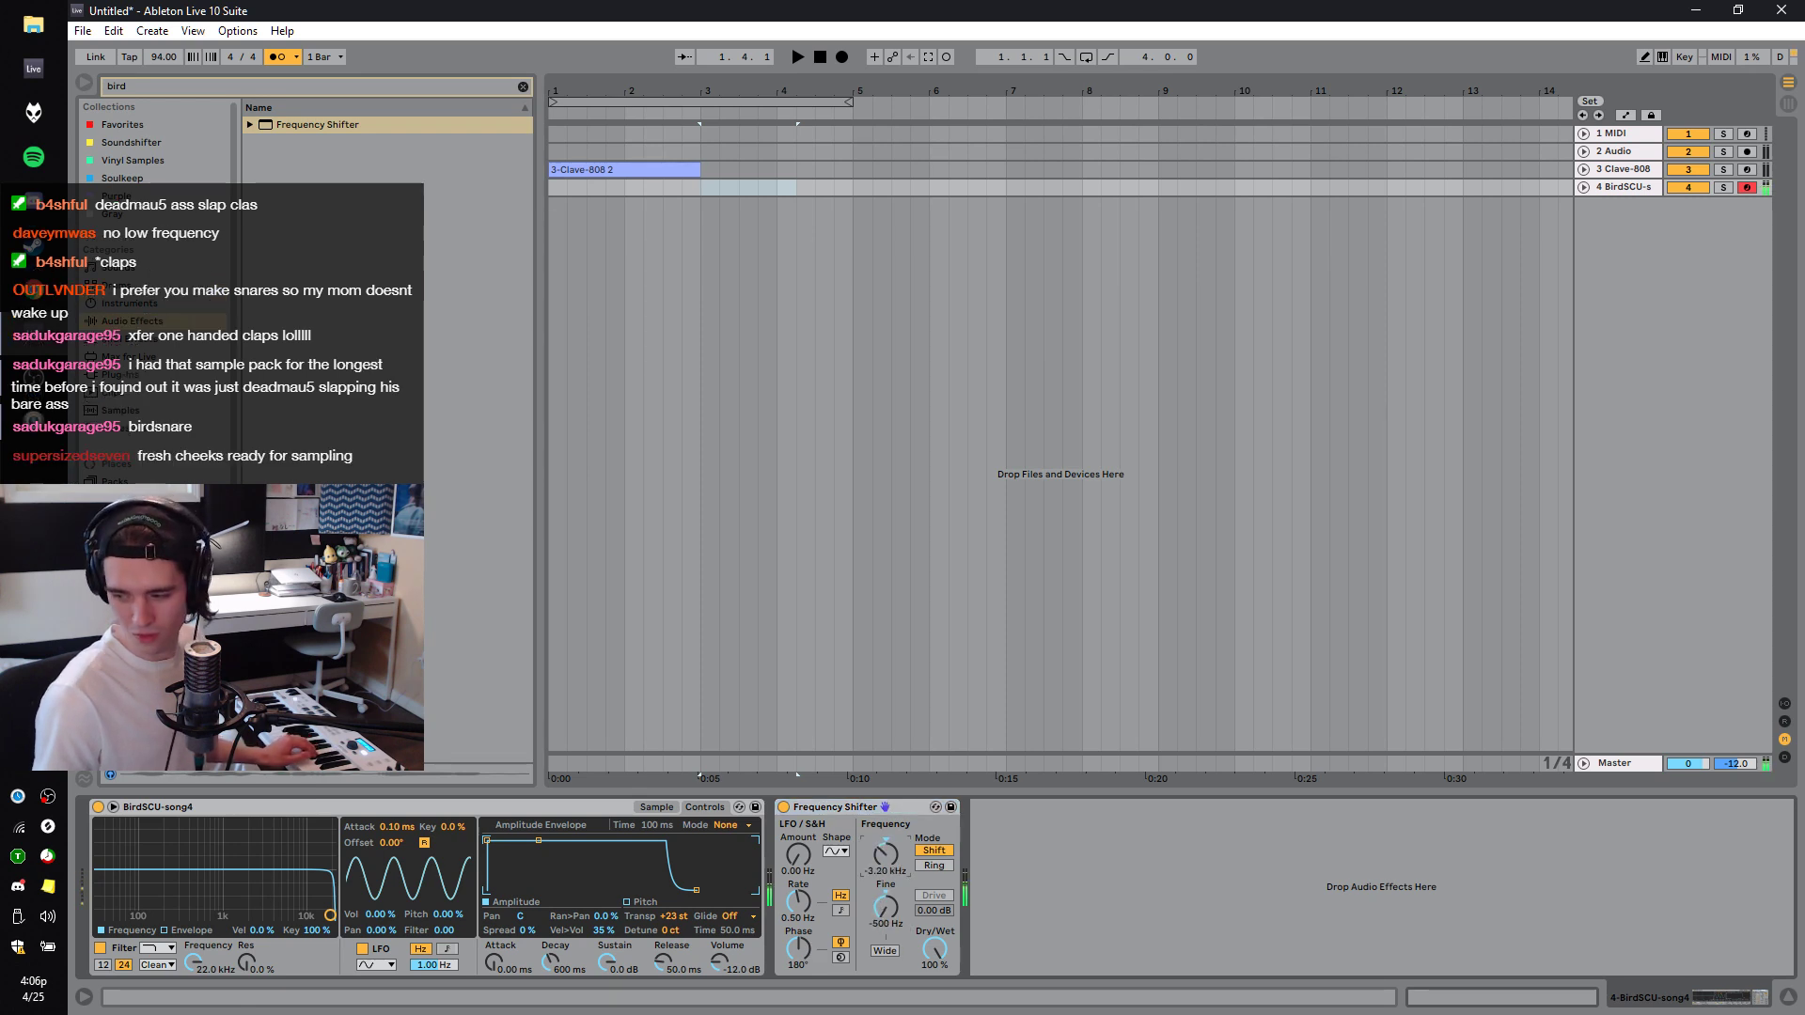
Restrict the BirdSCU-song4 sample's playback to the short section from about 1.1.3 to about 1.1.4.
{"action": "left_click", "coordinate": [673, 807]}
{"action": "left_click_drag", "start_coordinate": [285, 837], "coordinate": [23, 794]}
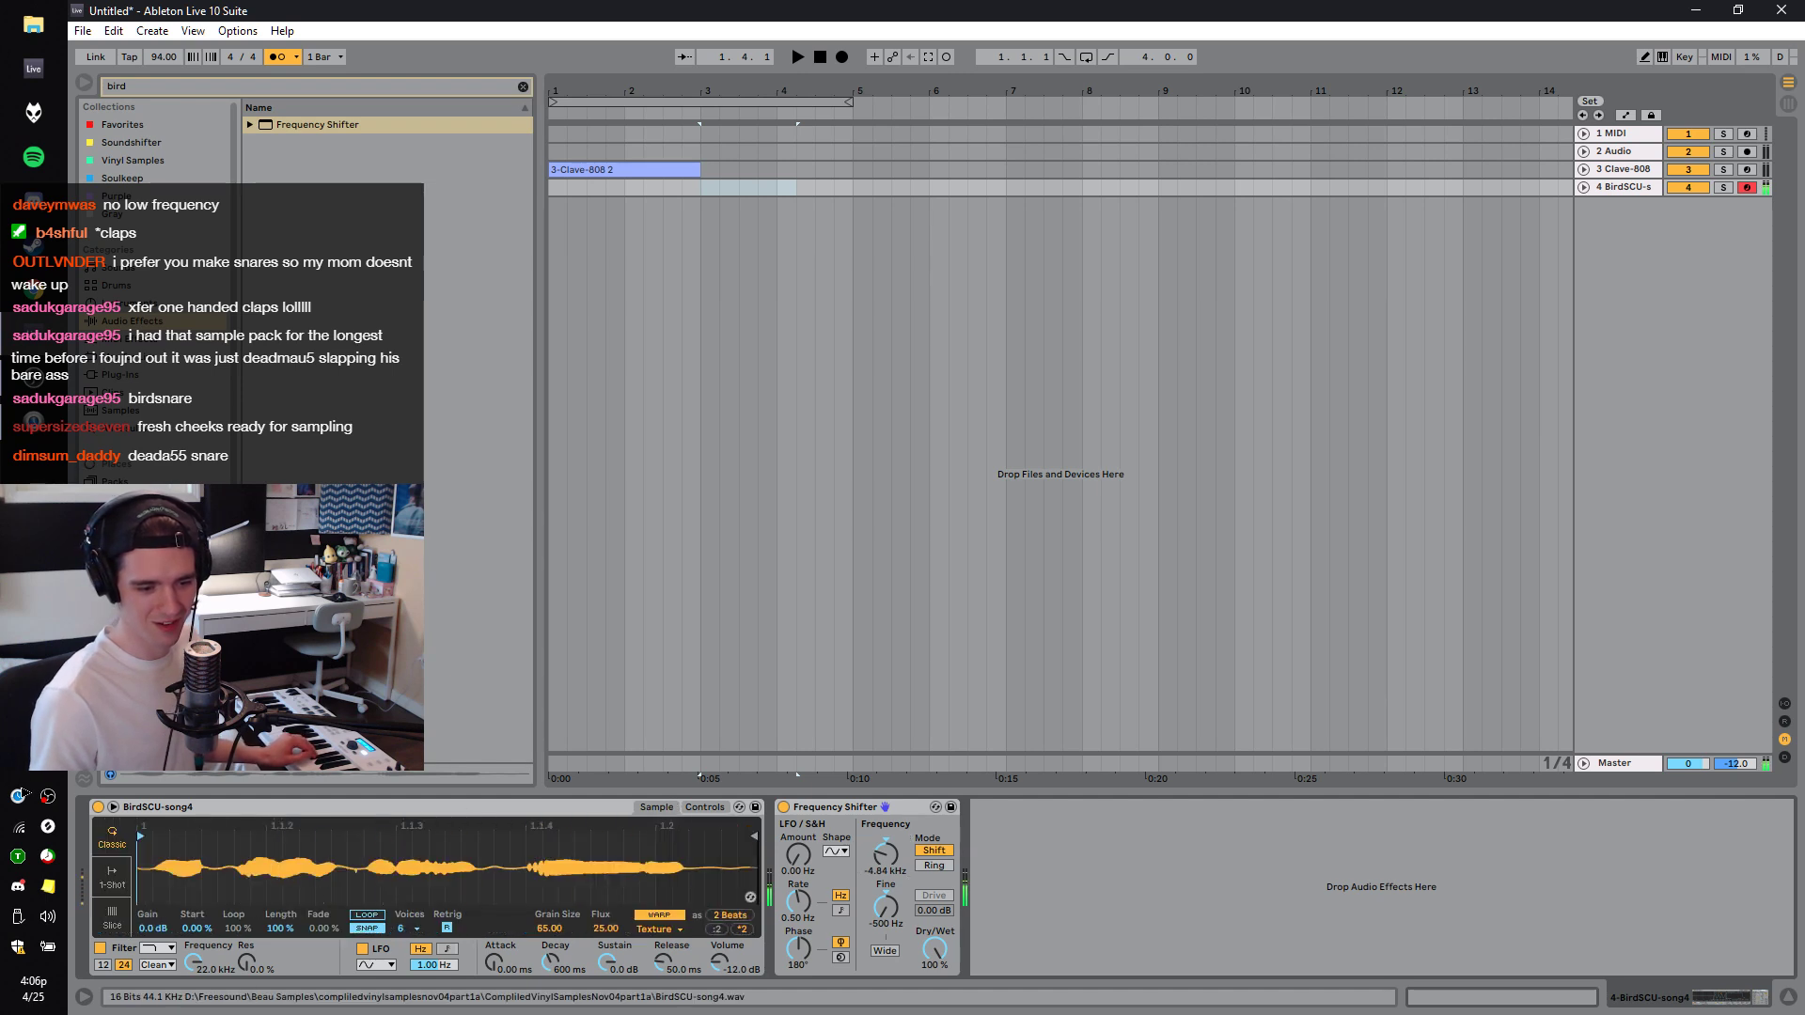
{"action": "mouse_move", "coordinate": [152, 834]}
{"action": "left_mouse_down"}
{"action": "mouse_move", "coordinate": [675, 830]}
{"action": "mouse_move", "coordinate": [357, 833]}
{"action": "mouse_move", "coordinate": [434, 835]}
{"action": "mouse_move", "coordinate": [406, 836]}
{"action": "left_mouse_up"}
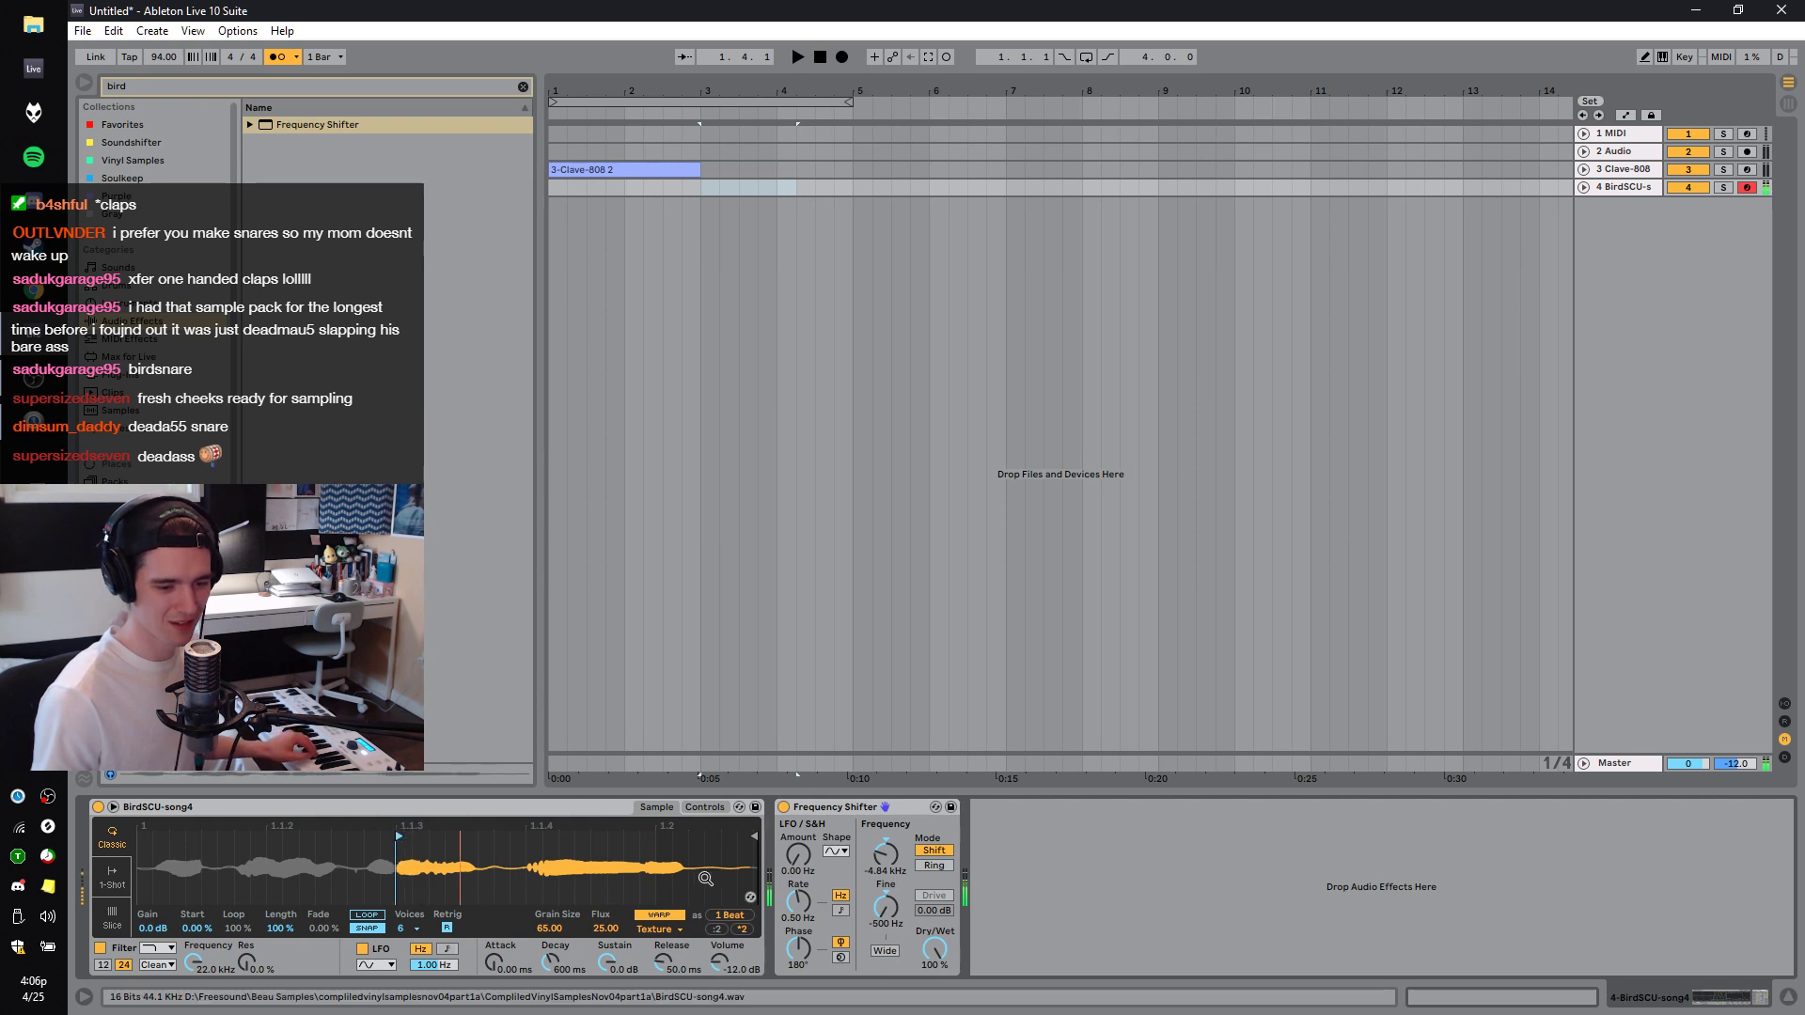
{"action": "left_click_drag", "start_coordinate": [753, 835], "coordinate": [581, 842]}
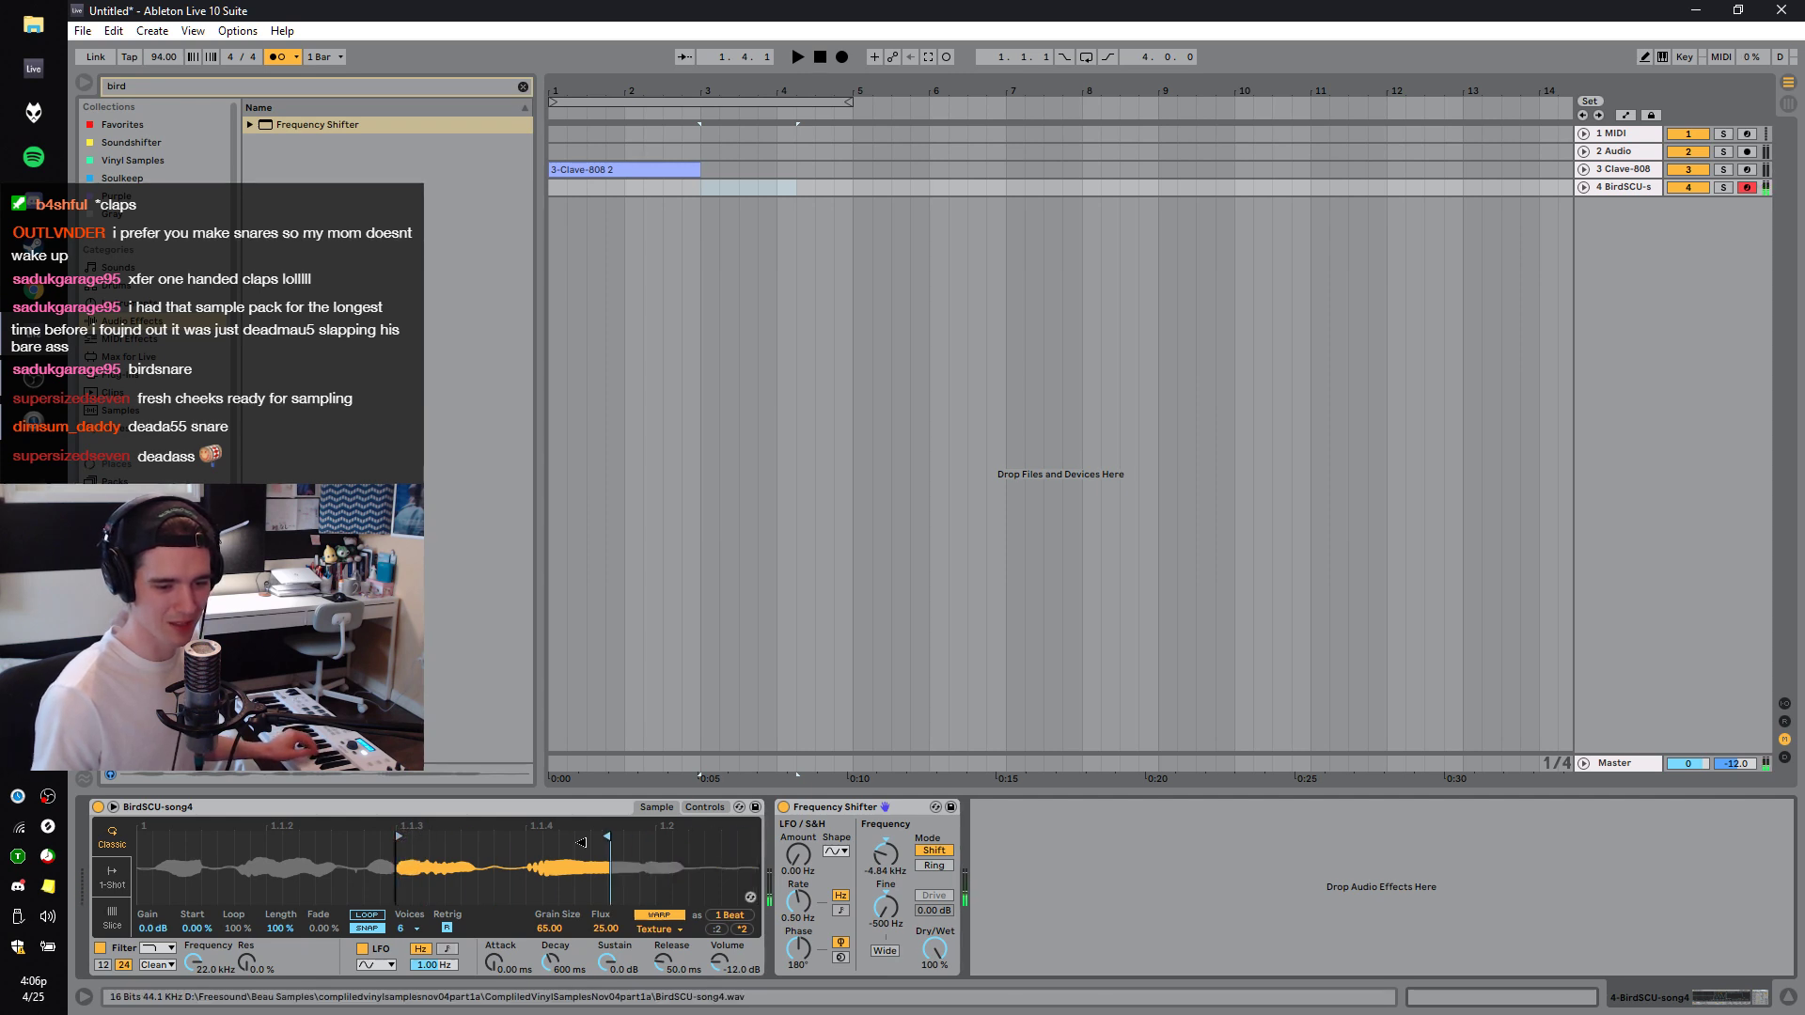
Enable the BirdSCU-song4 pitch envelope with amount +2 st and decay about 80 ms, and shorten the amplitude decay to about 451 ms.
{"action": "left_click", "coordinate": [690, 809]}
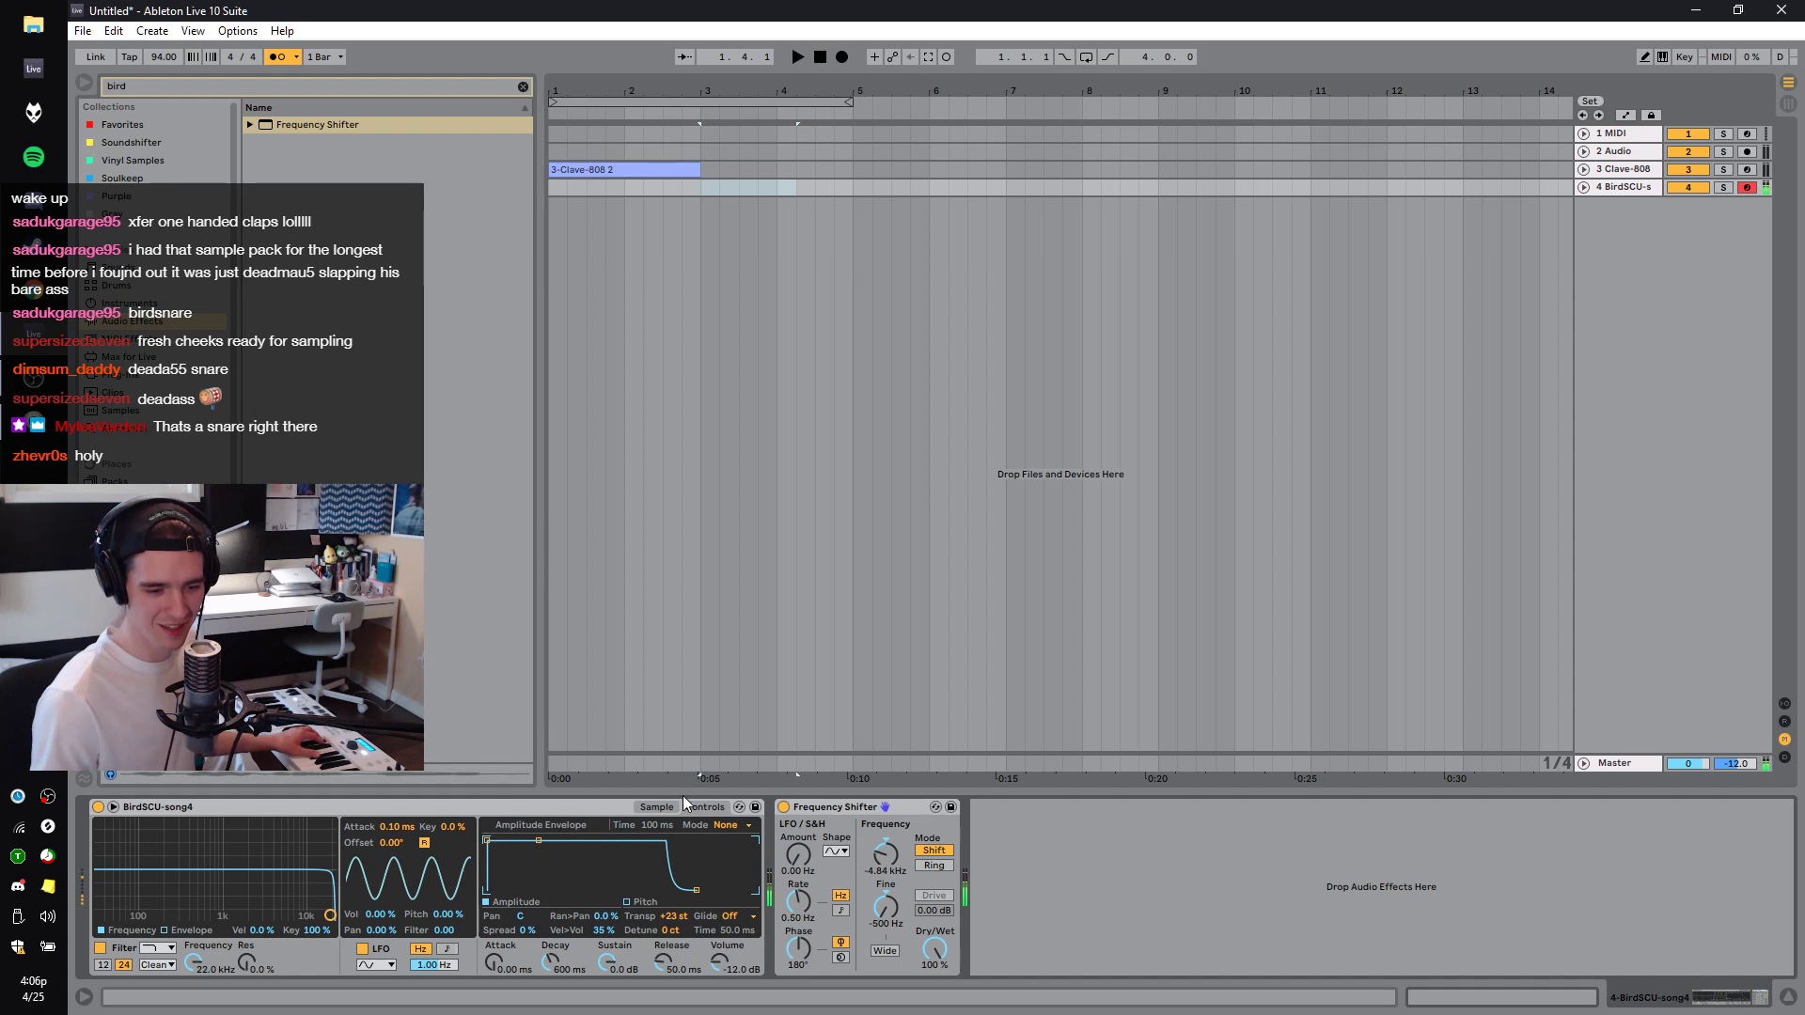
{"action": "left_click", "coordinate": [657, 807]}
{"action": "left_click_drag", "start_coordinate": [526, 834], "coordinate": [508, 835]}
{"action": "left_click", "coordinate": [703, 808]}
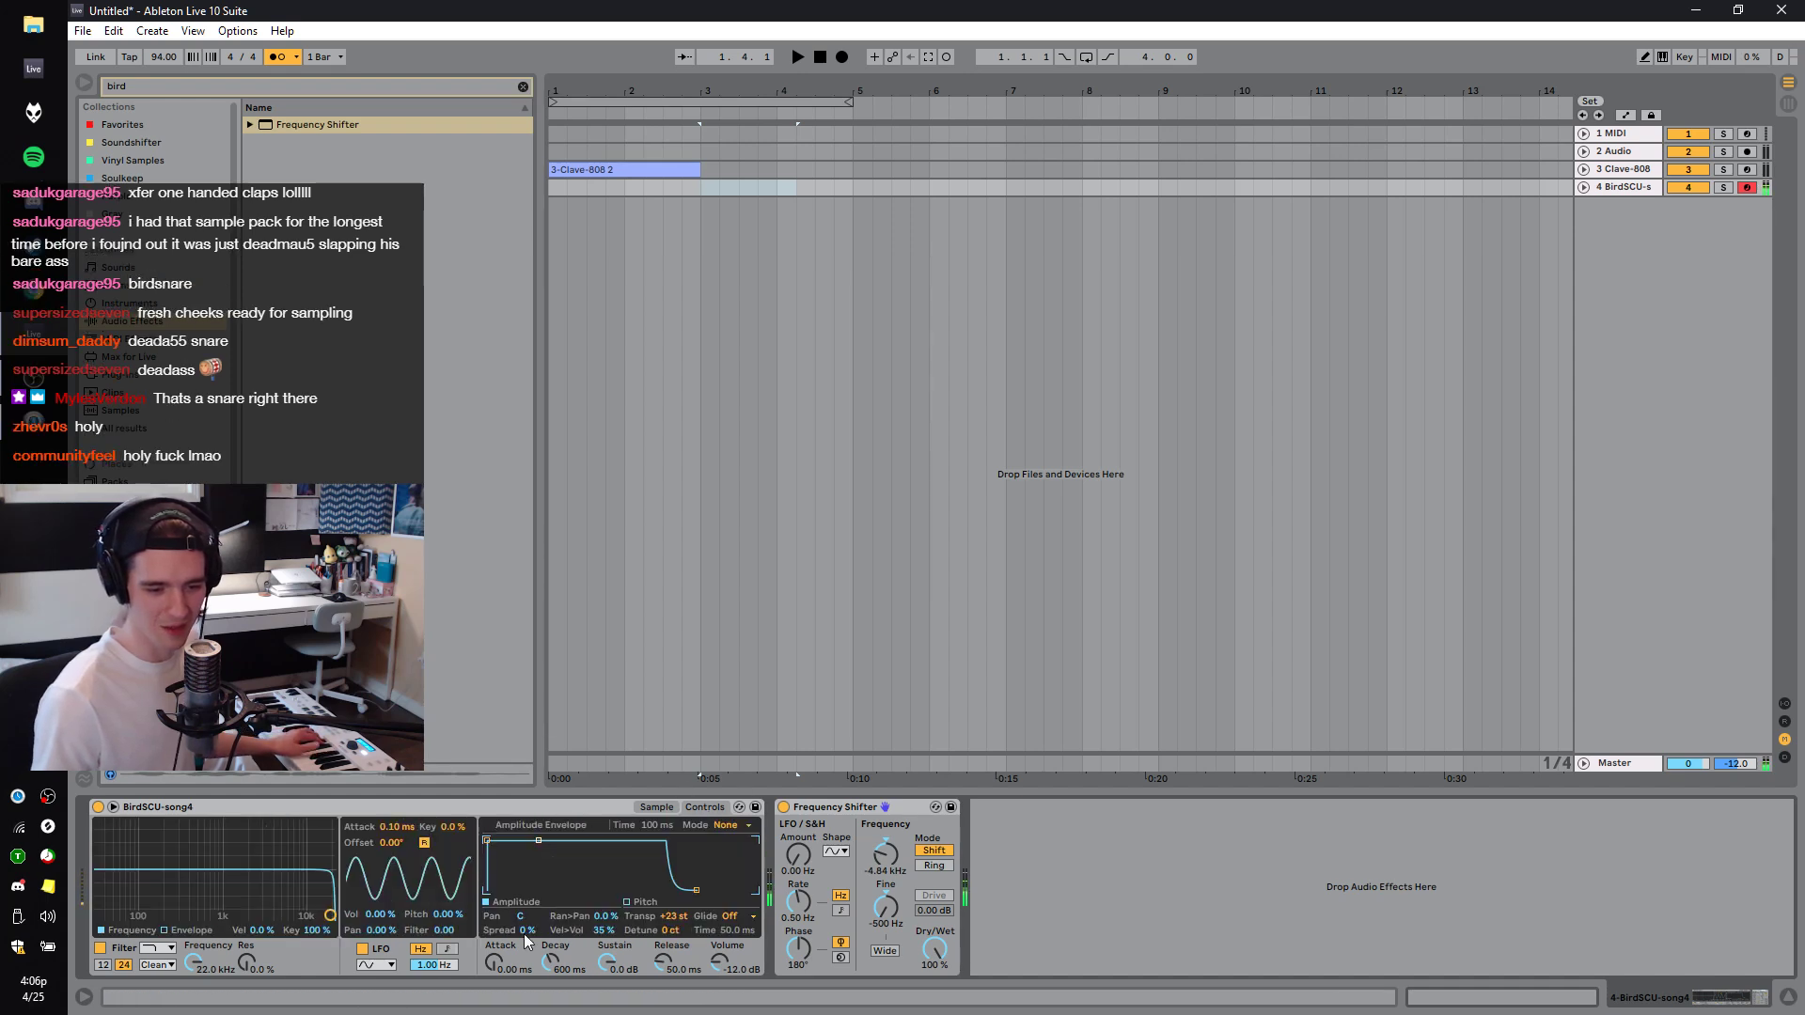
{"action": "left_click", "coordinate": [643, 902]}
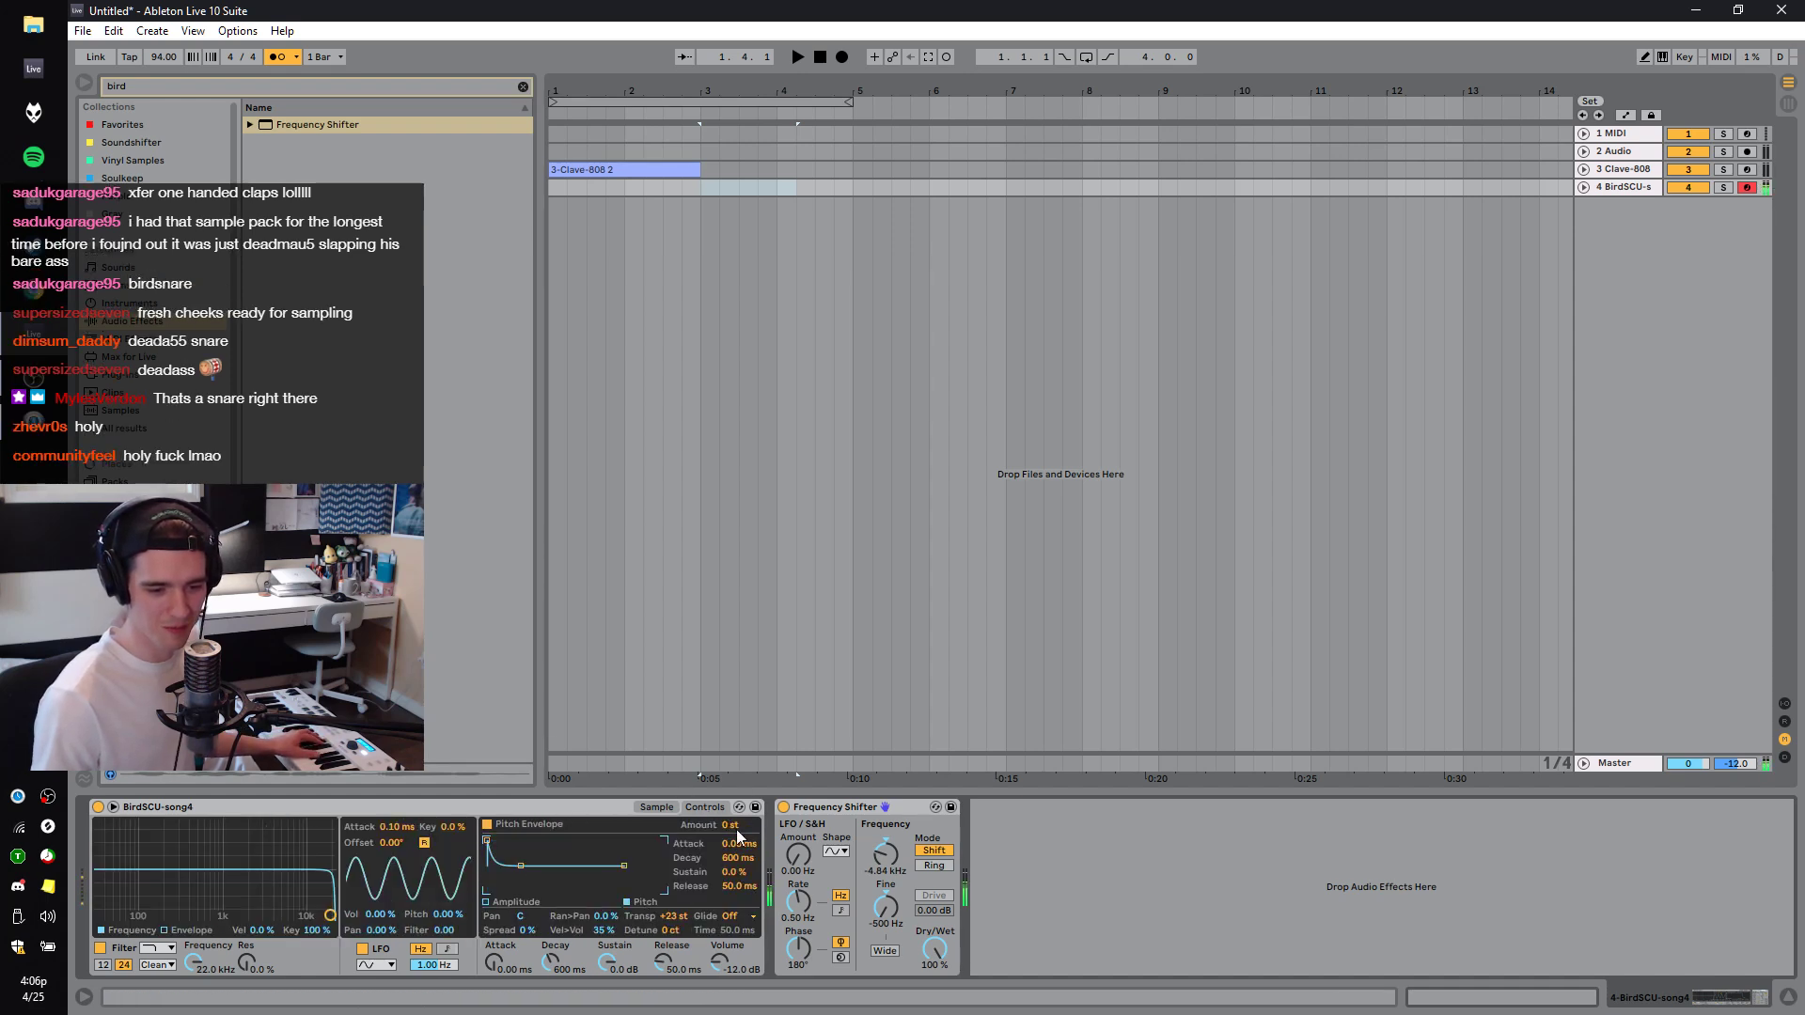
{"action": "mouse_move", "coordinate": [737, 859]}
{"action": "left_mouse_down"}
{"action": "mouse_move", "coordinate": [738, 904]}
{"action": "mouse_move", "coordinate": [750, 833]}
{"action": "left_mouse_up"}
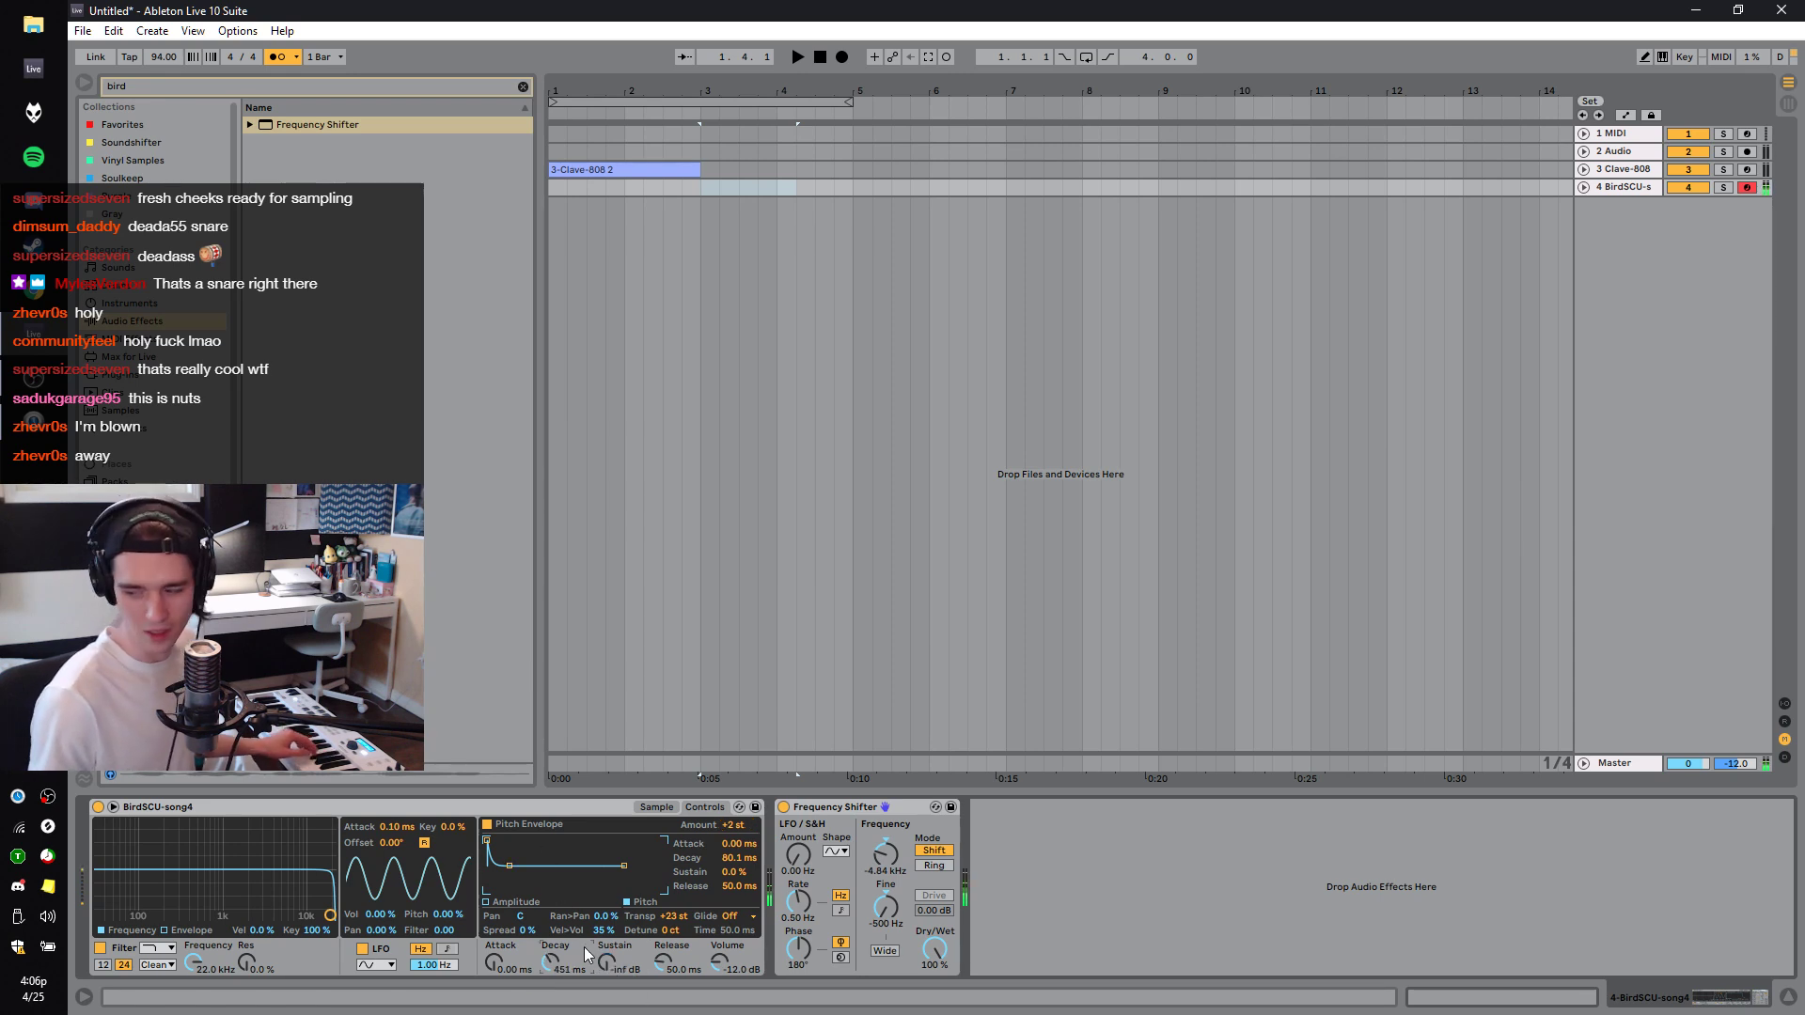
Add an EQ Eight after the Frequency Shifter and boost 15 dB at about 163 Hz and 9 dB at about 245 Hz.
{"action": "left_click", "coordinate": [523, 86]}
{"action": "left_click_drag", "start_coordinate": [296, 374], "coordinate": [989, 901]}
{"action": "left_click_drag", "start_coordinate": [1158, 879], "coordinate": [1147, 822]}
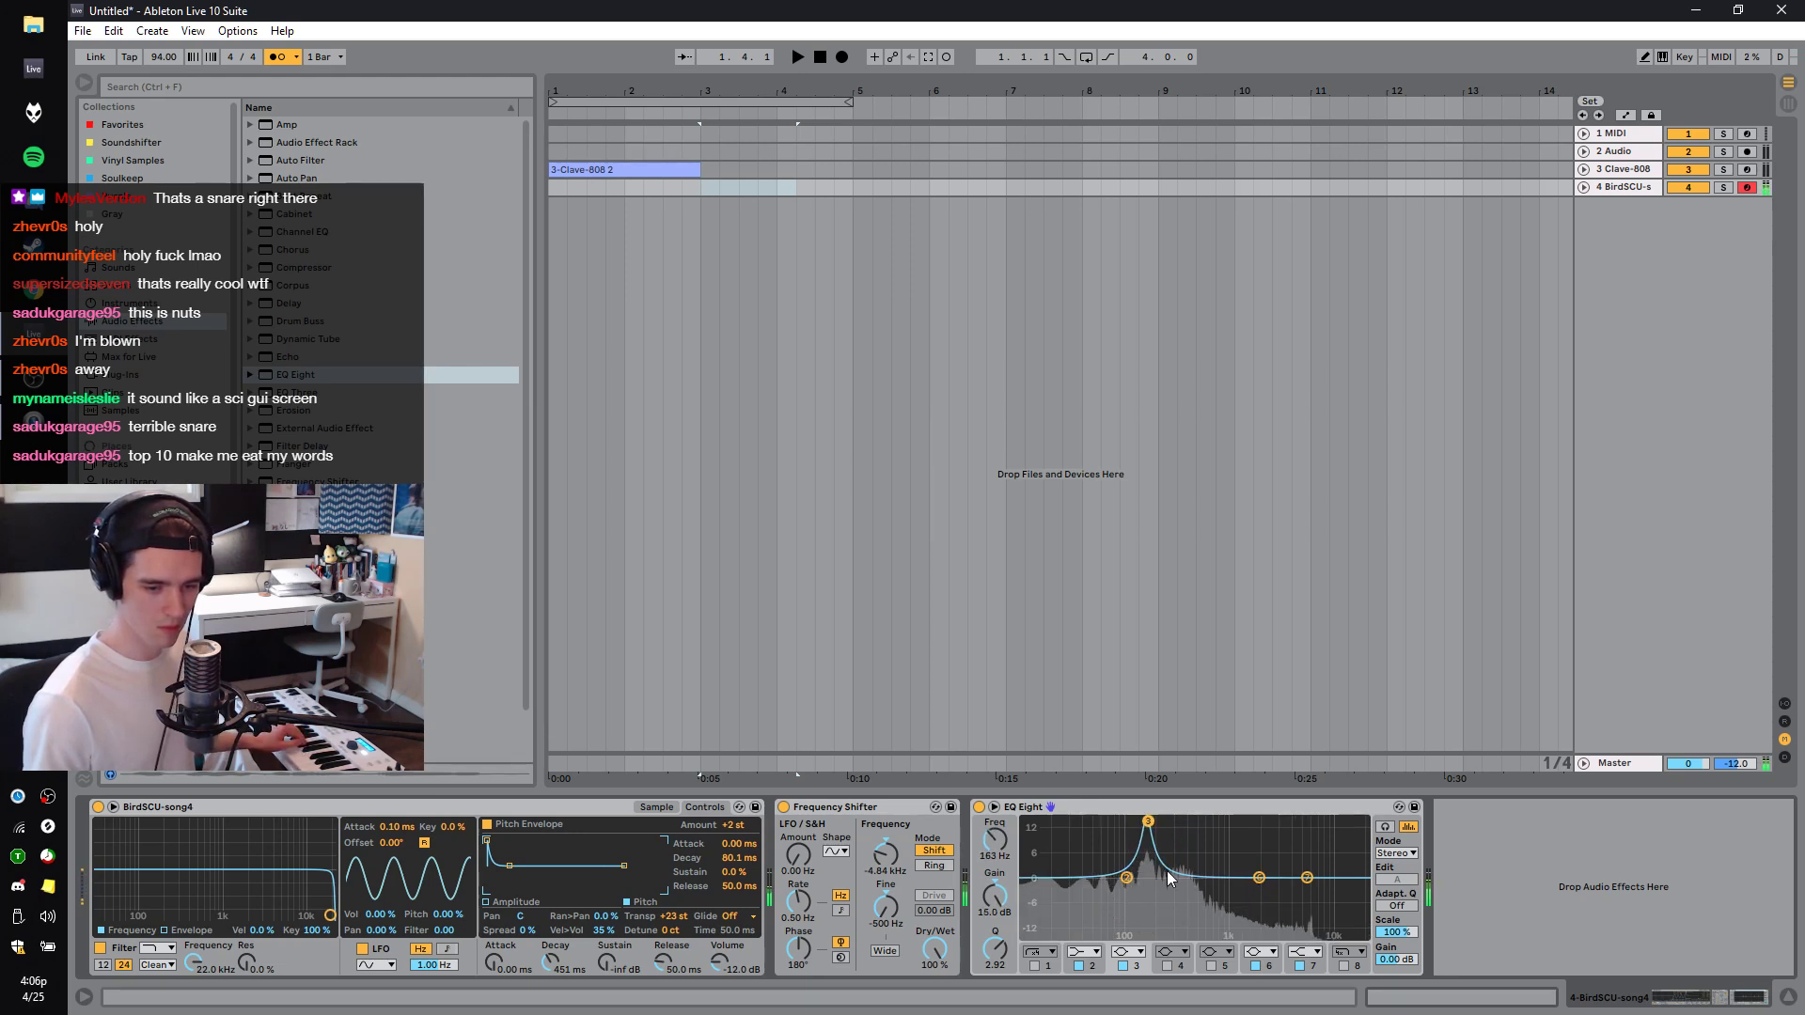
{"action": "left_click", "coordinate": [1259, 877]}
{"action": "left_click_drag", "start_coordinate": [1258, 877], "coordinate": [1161, 841]}
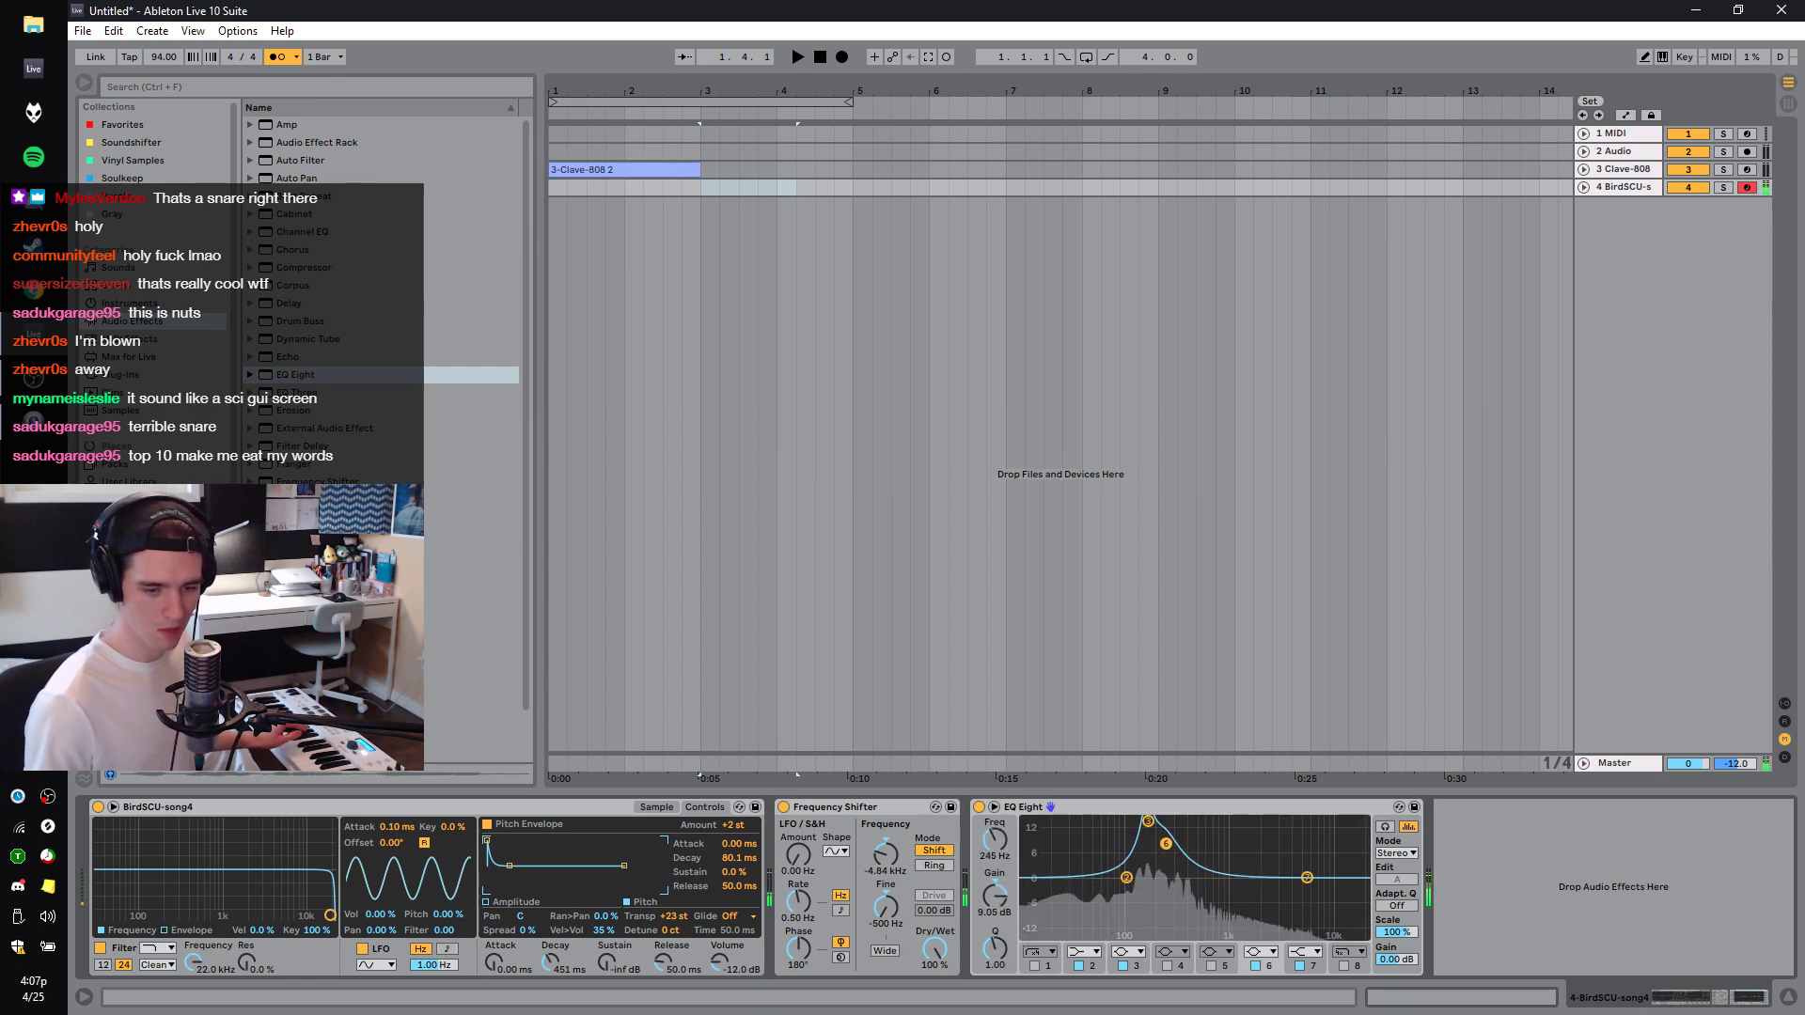
Add a Sine Erosion at 2.29 kHz, amount 18.6, and duplicate it as a Noise Erosion at about 1.97 kHz, amount 45.
{"action": "left_click_drag", "start_coordinate": [310, 411], "coordinate": [1565, 872]}
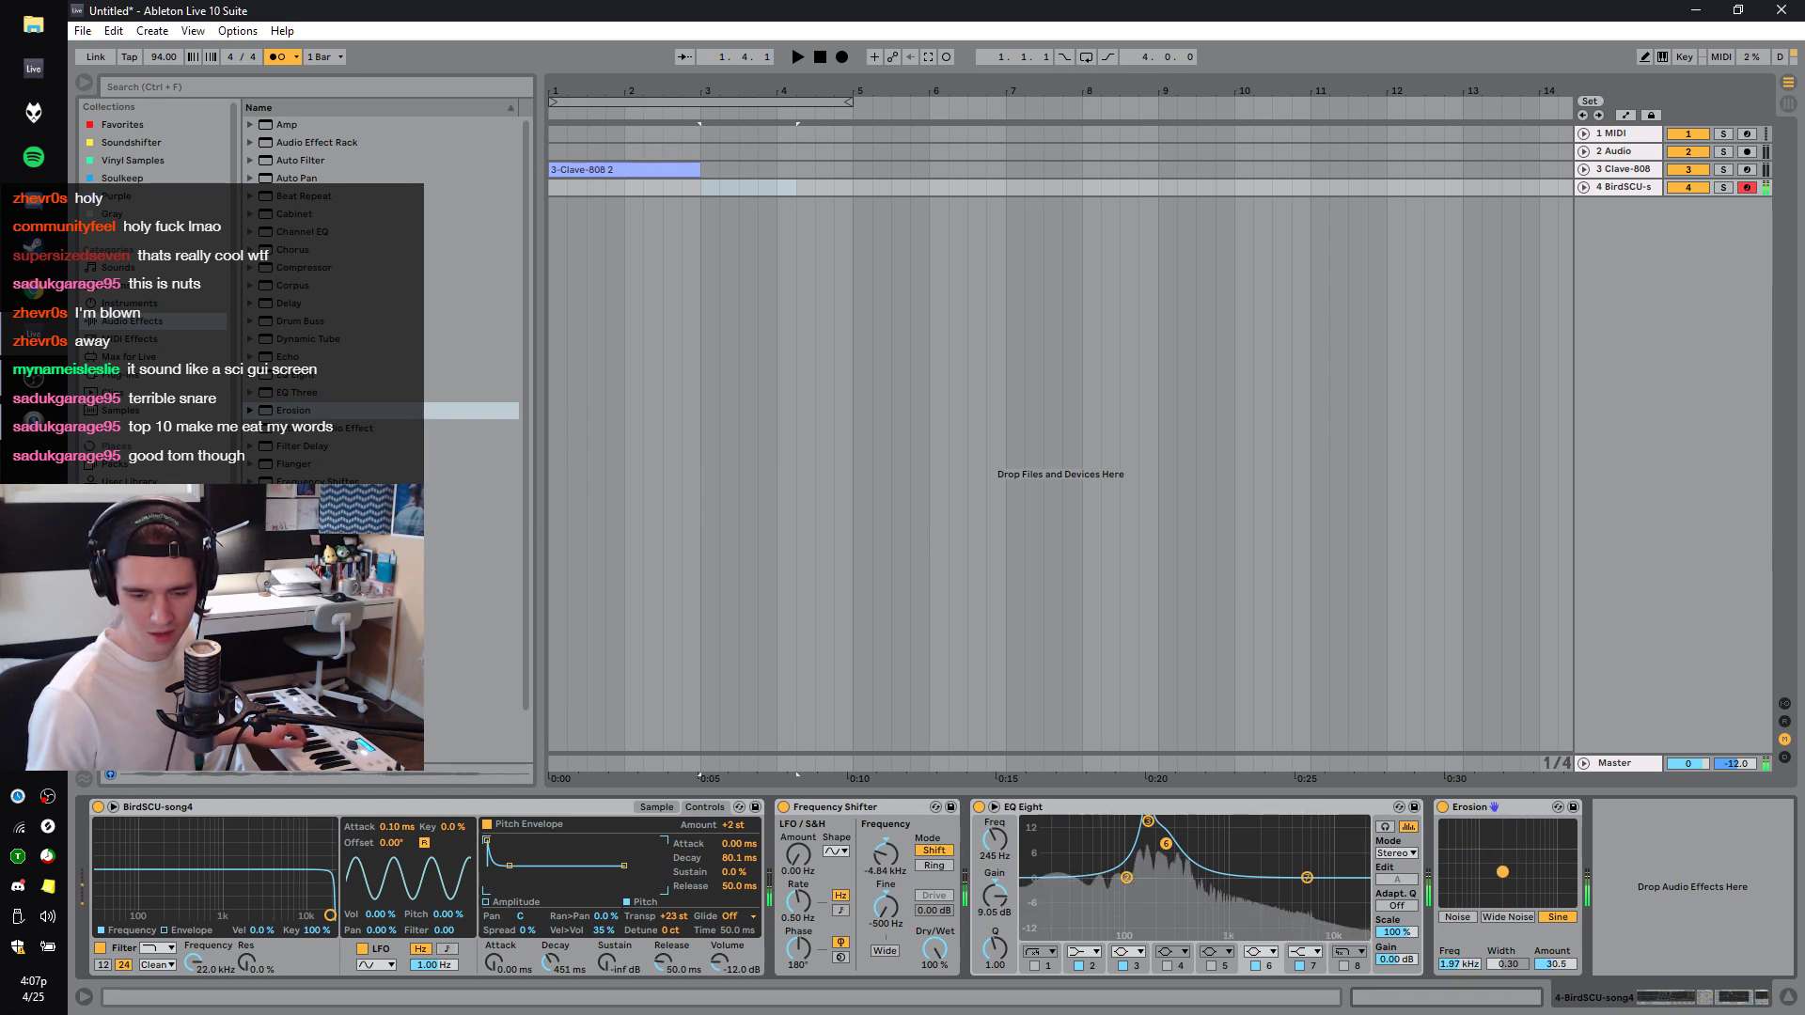
{"action": "left_click", "coordinate": [1511, 808]}
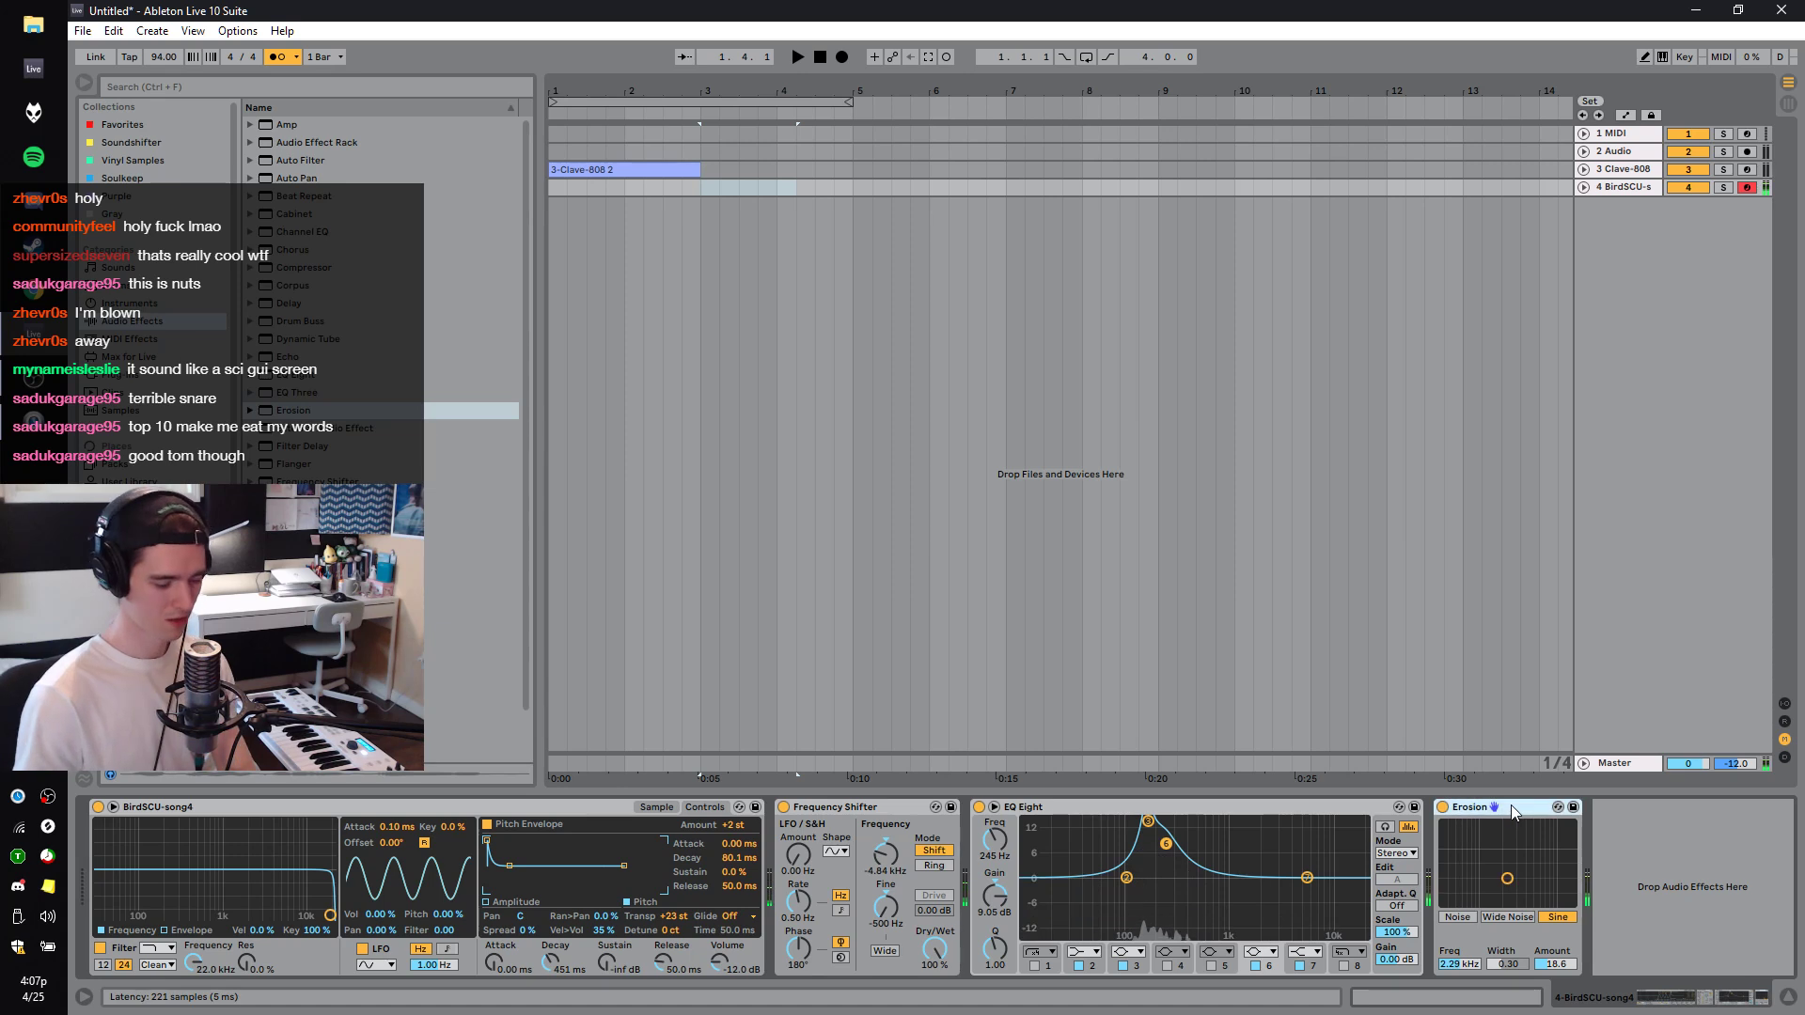
{"action": "key", "text": "ctrl+d"}
{"action": "left_click", "coordinate": [1616, 916]}
{"action": "left_click", "coordinate": [1619, 900]}
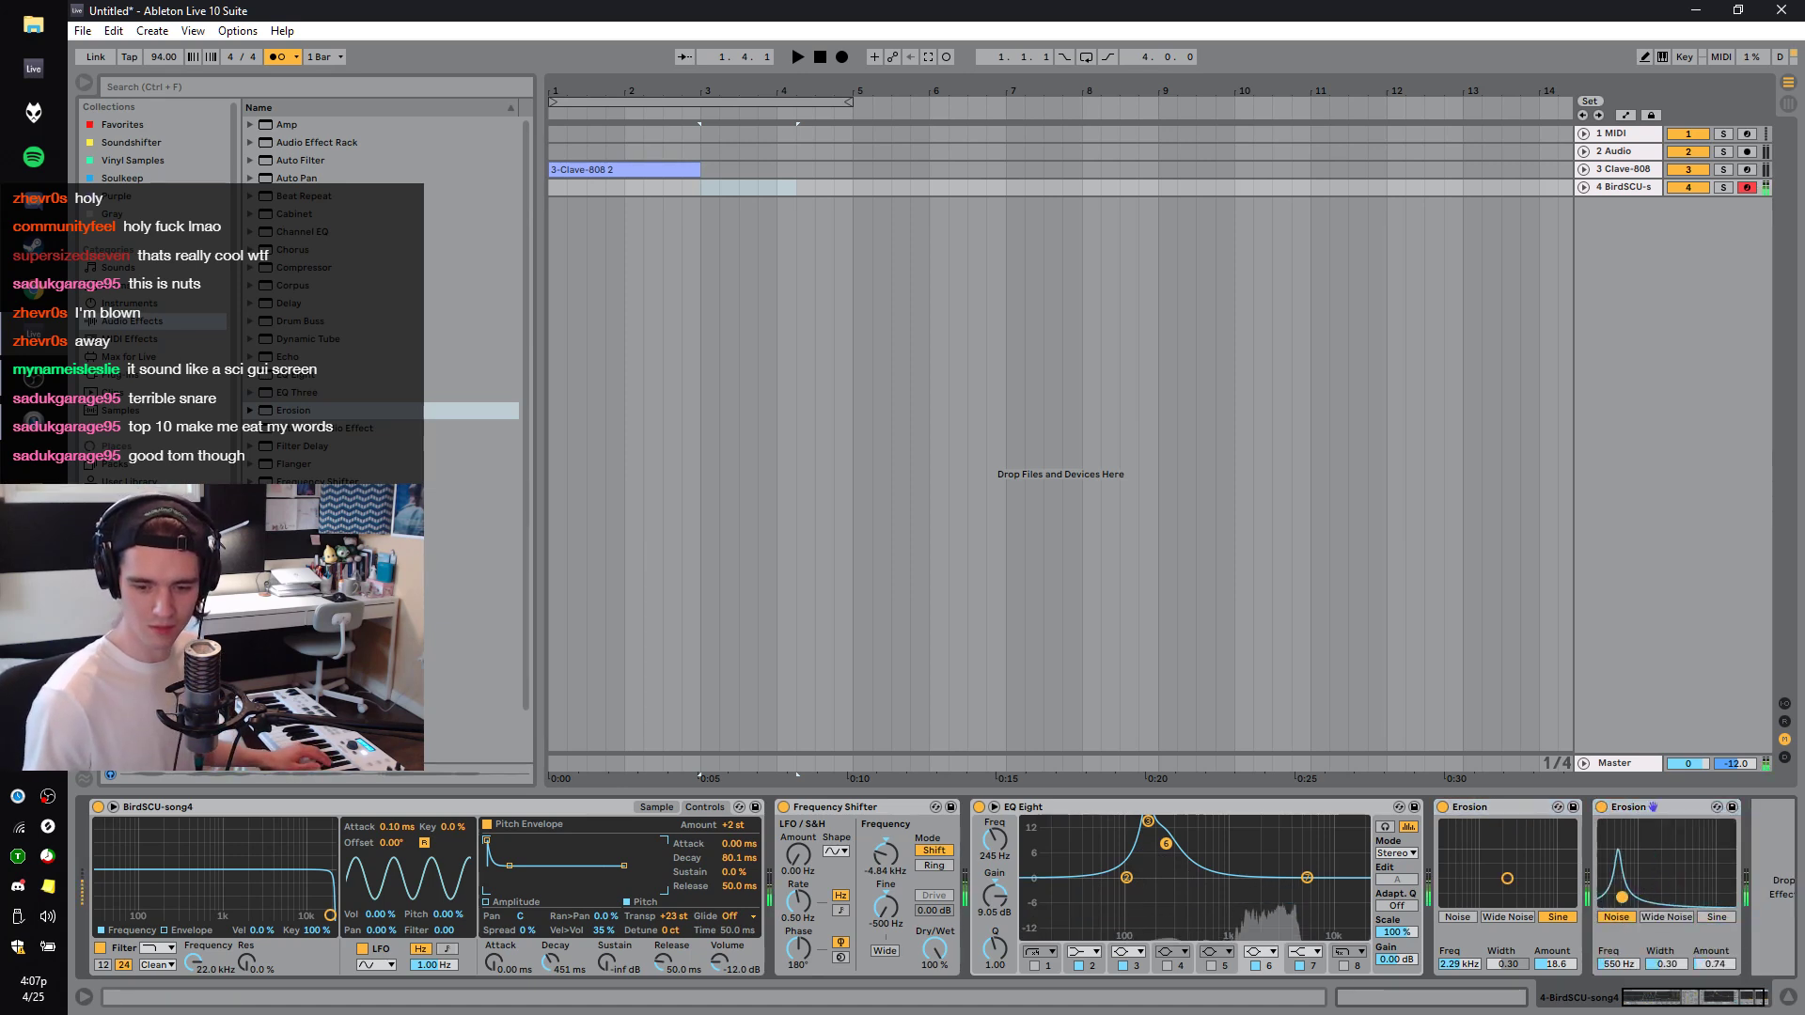
{"action": "left_click_drag", "start_coordinate": [1619, 889], "coordinate": [1659, 864]}
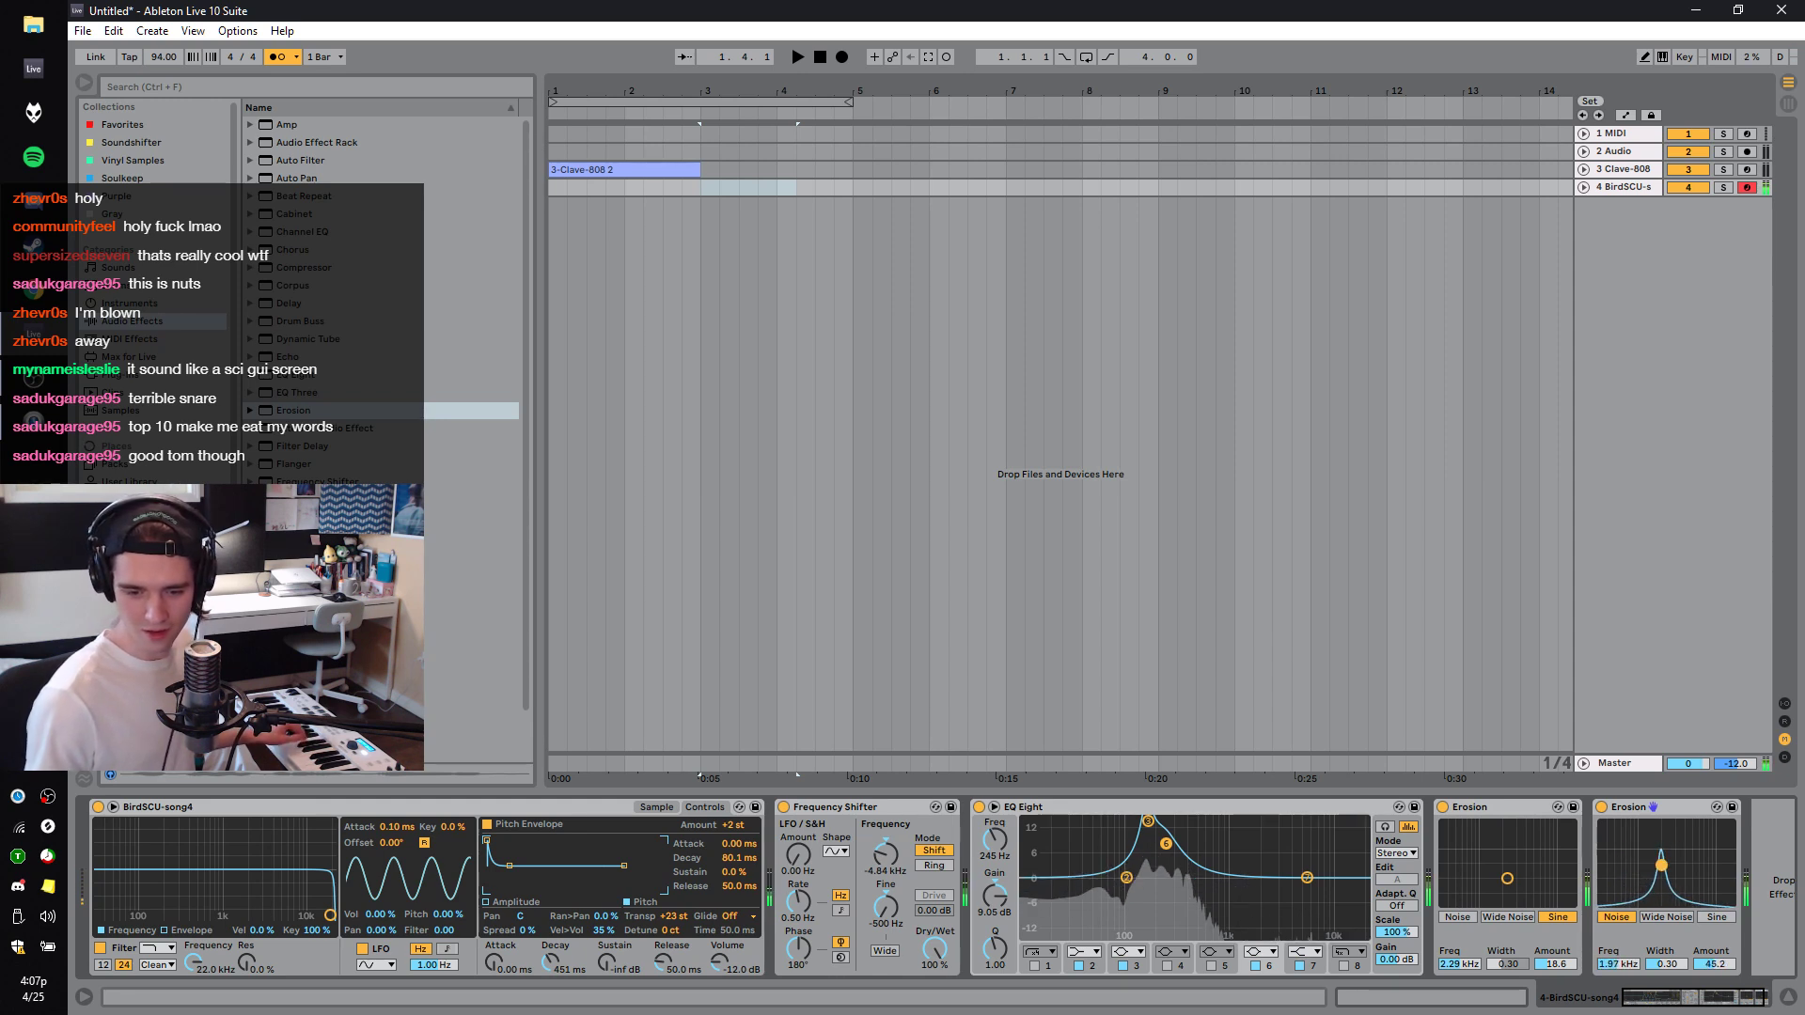
Add a second EQ Eight after the Erosions with high boosts, including 12.3 dB at about 3.37 kHz and 4.8 dB at about 9.58 kHz.
{"action": "left_click_drag", "start_coordinate": [299, 376], "coordinate": [1771, 957]}
{"action": "left_click_drag", "start_coordinate": [1620, 878], "coordinate": [1630, 838]}
{"action": "left_click_drag", "start_coordinate": [1519, 878], "coordinate": [1643, 831]}
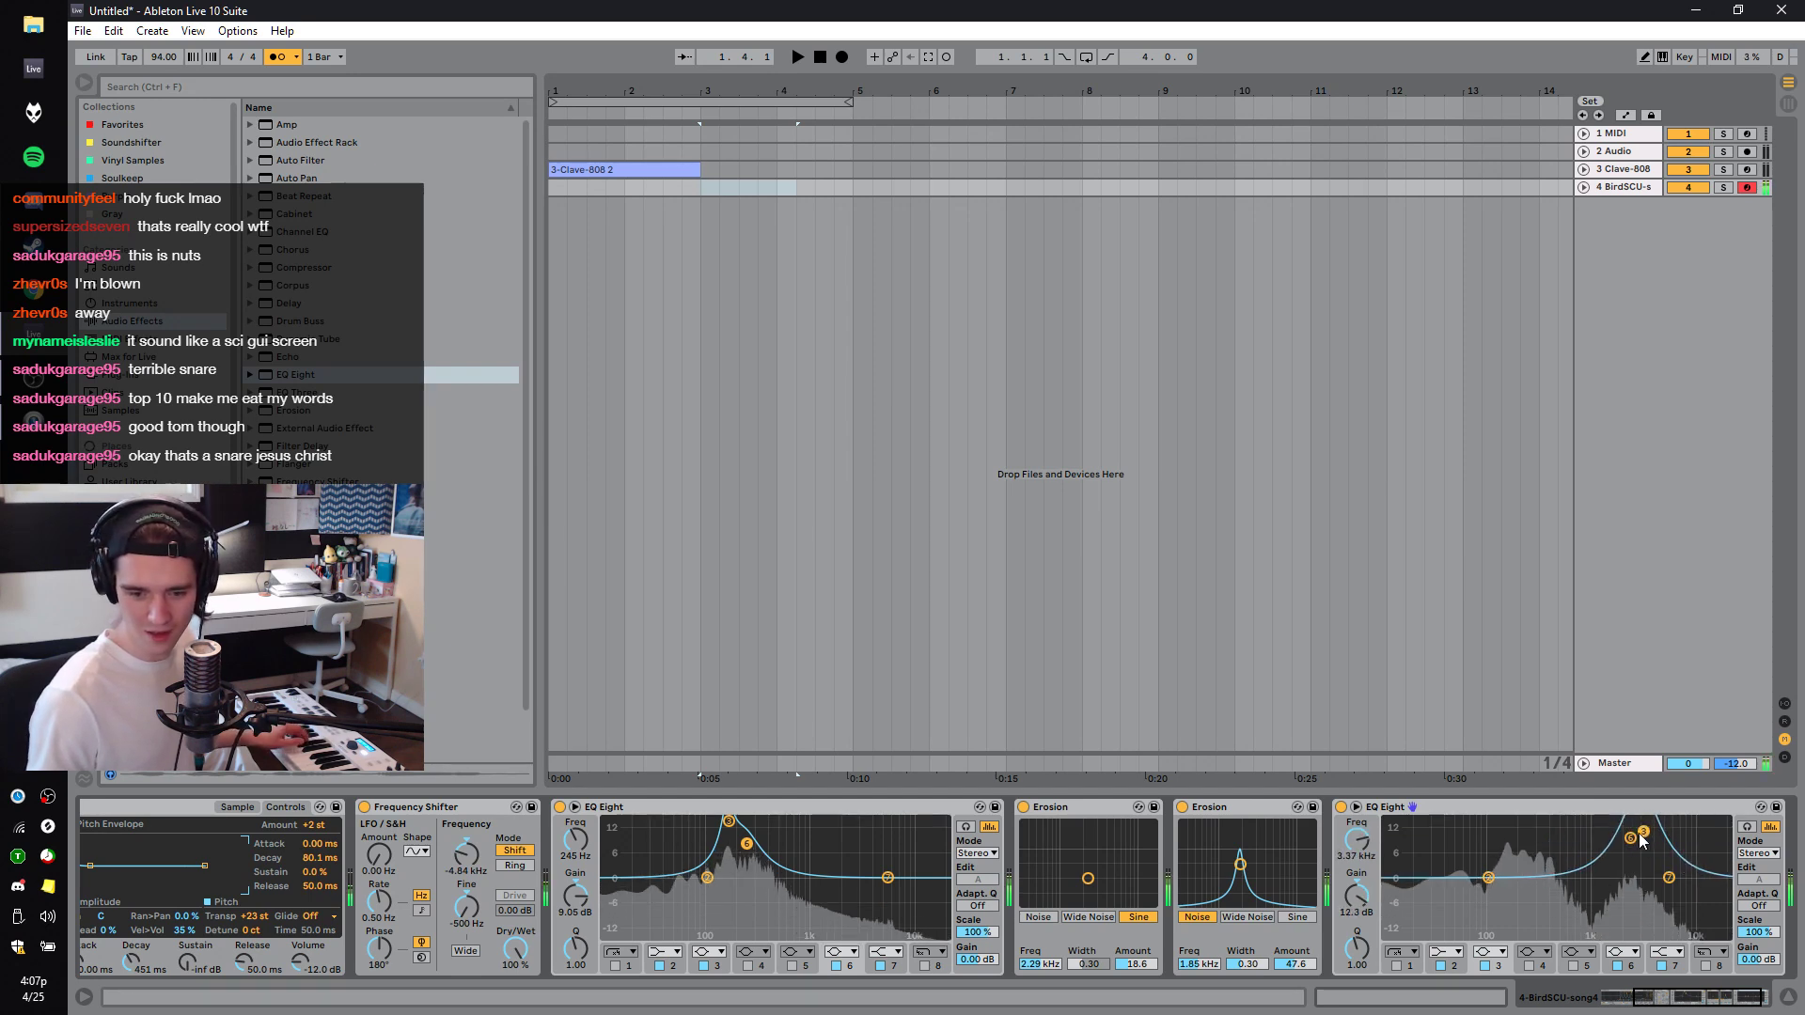
{"action": "left_click_drag", "start_coordinate": [1488, 877], "coordinate": [1689, 861]}
{"action": "left_click", "coordinate": [1530, 963]}
{"action": "left_click", "coordinate": [1531, 960]}
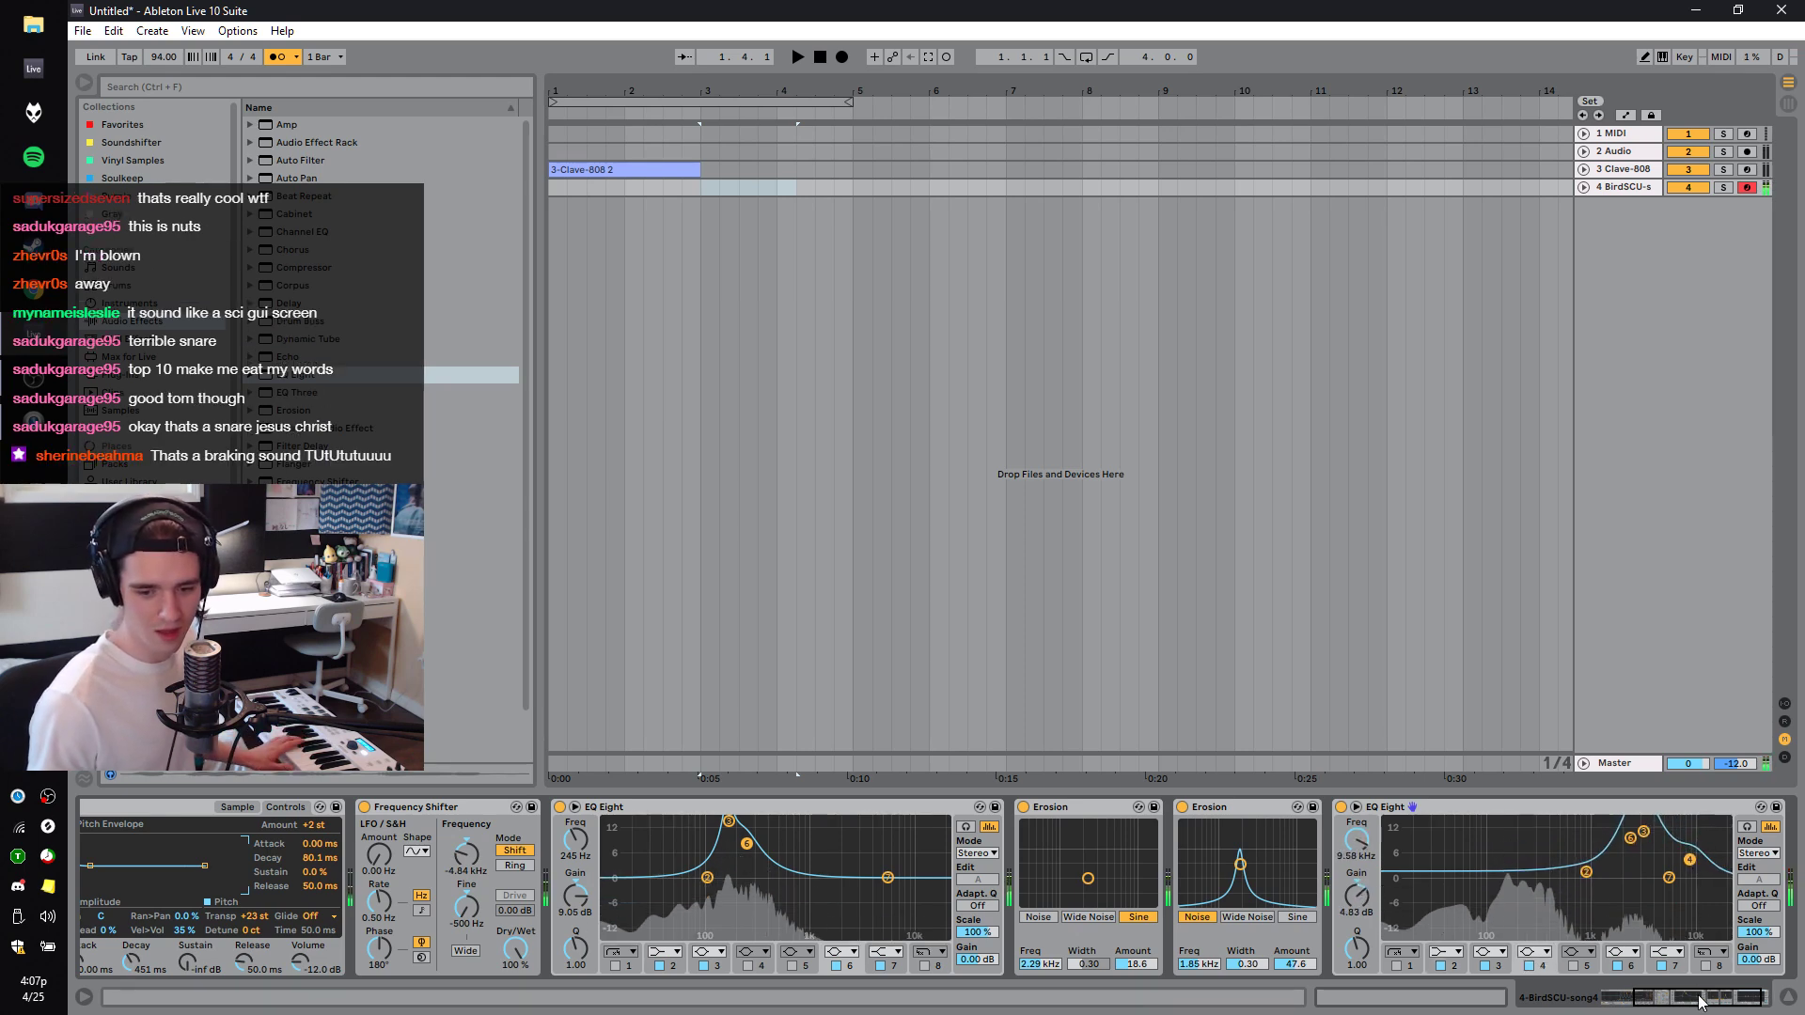
Raise the BirdSCU-song4 sampler volume to -7.31 dB and add a 7.3 dB boost at about 2.45 kHz in the first EQ Eight.
{"action": "left_click_drag", "start_coordinate": [1668, 997], "coordinate": [1487, 1013]}
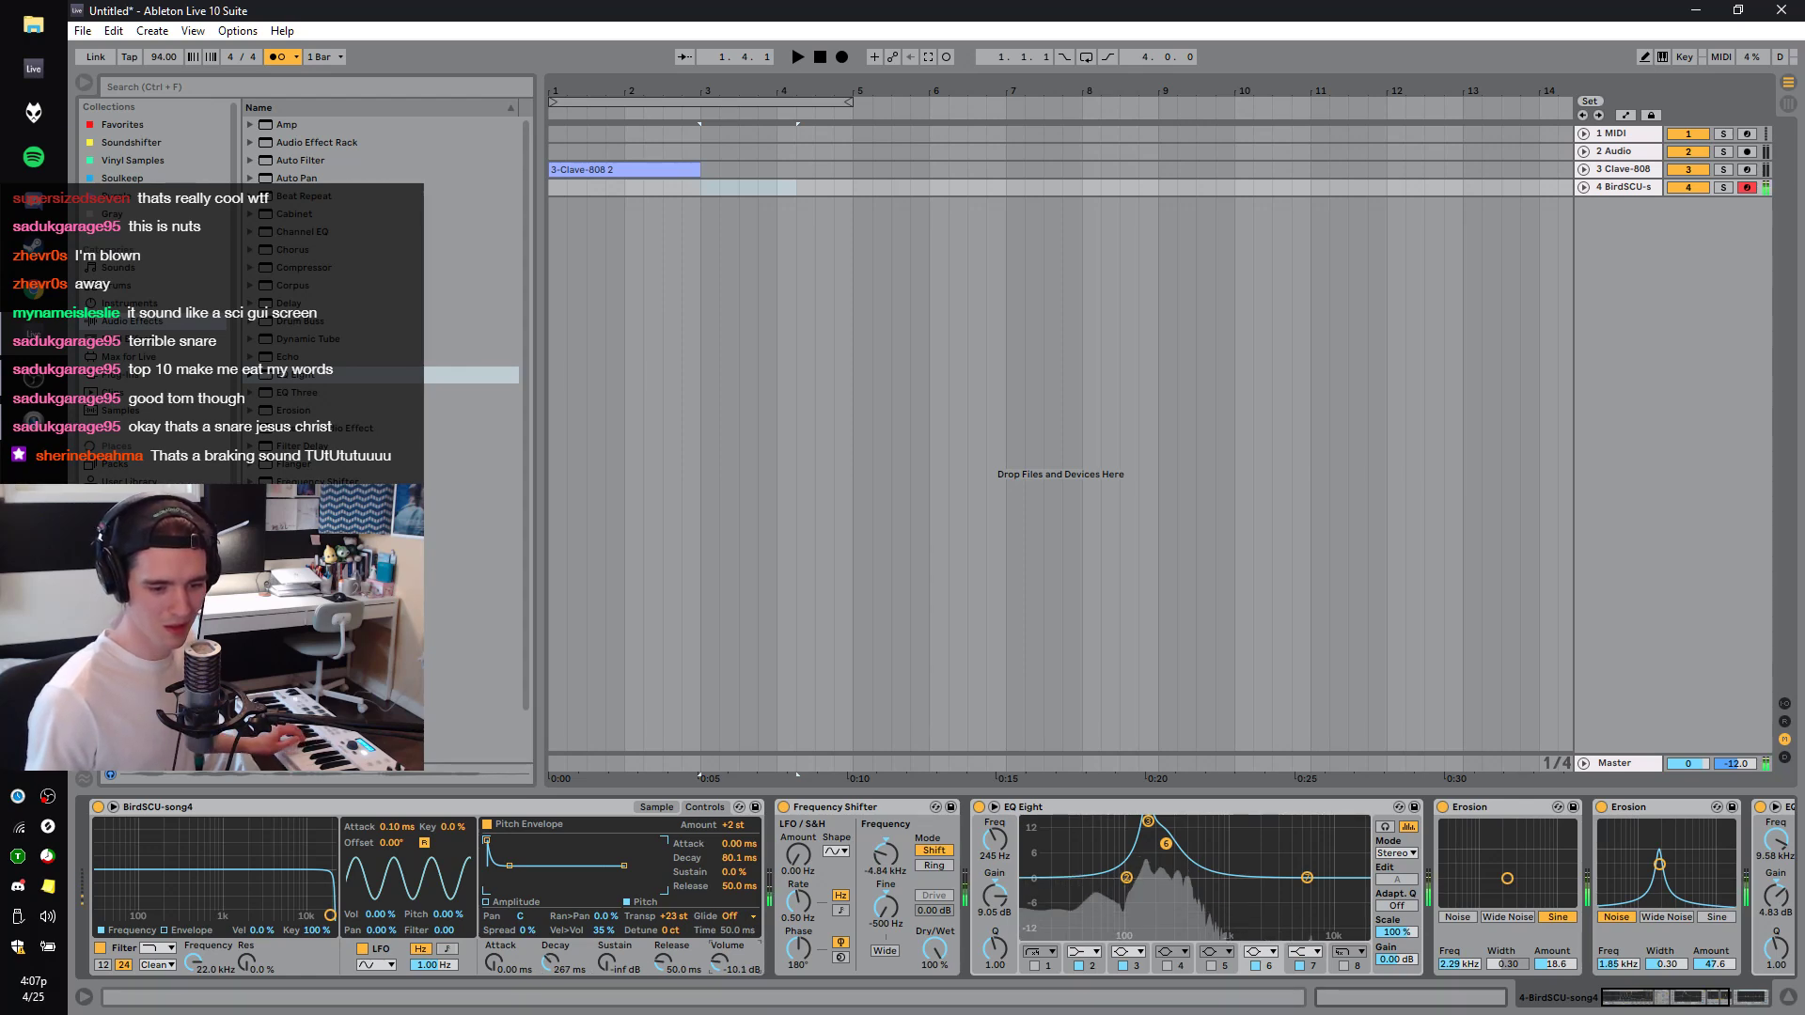
{"action": "left_click_drag", "start_coordinate": [732, 973], "coordinate": [732, 989]}
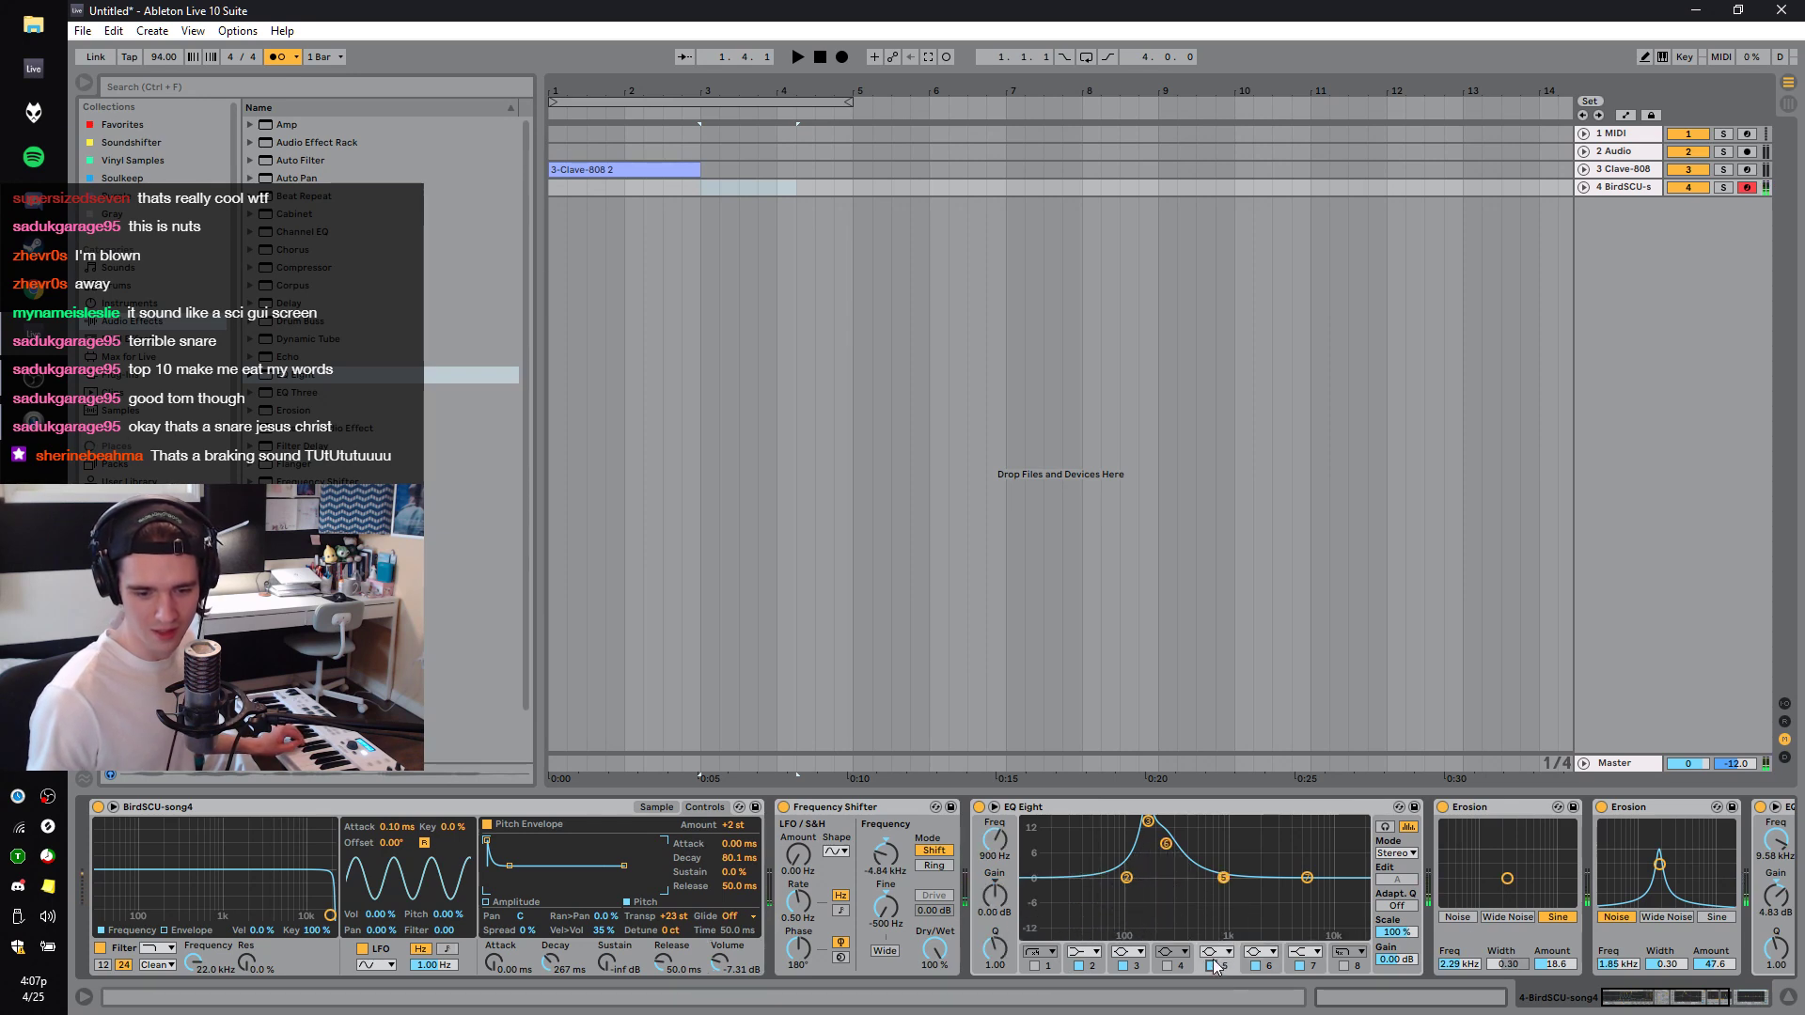
{"action": "mouse_move", "coordinate": [1237, 821]}
{"action": "left_mouse_down"}
{"action": "mouse_move", "coordinate": [1288, 837]}
{"action": "mouse_move", "coordinate": [1267, 842]}
{"action": "left_mouse_up"}
Set the Noise Erosion to about 2.15 kHz, amount 68.5, and reshape the second EQ Eight's boost to 10 dB at about 4.17 kHz.
{"action": "left_click_drag", "start_coordinate": [1654, 872], "coordinate": [1663, 851]}
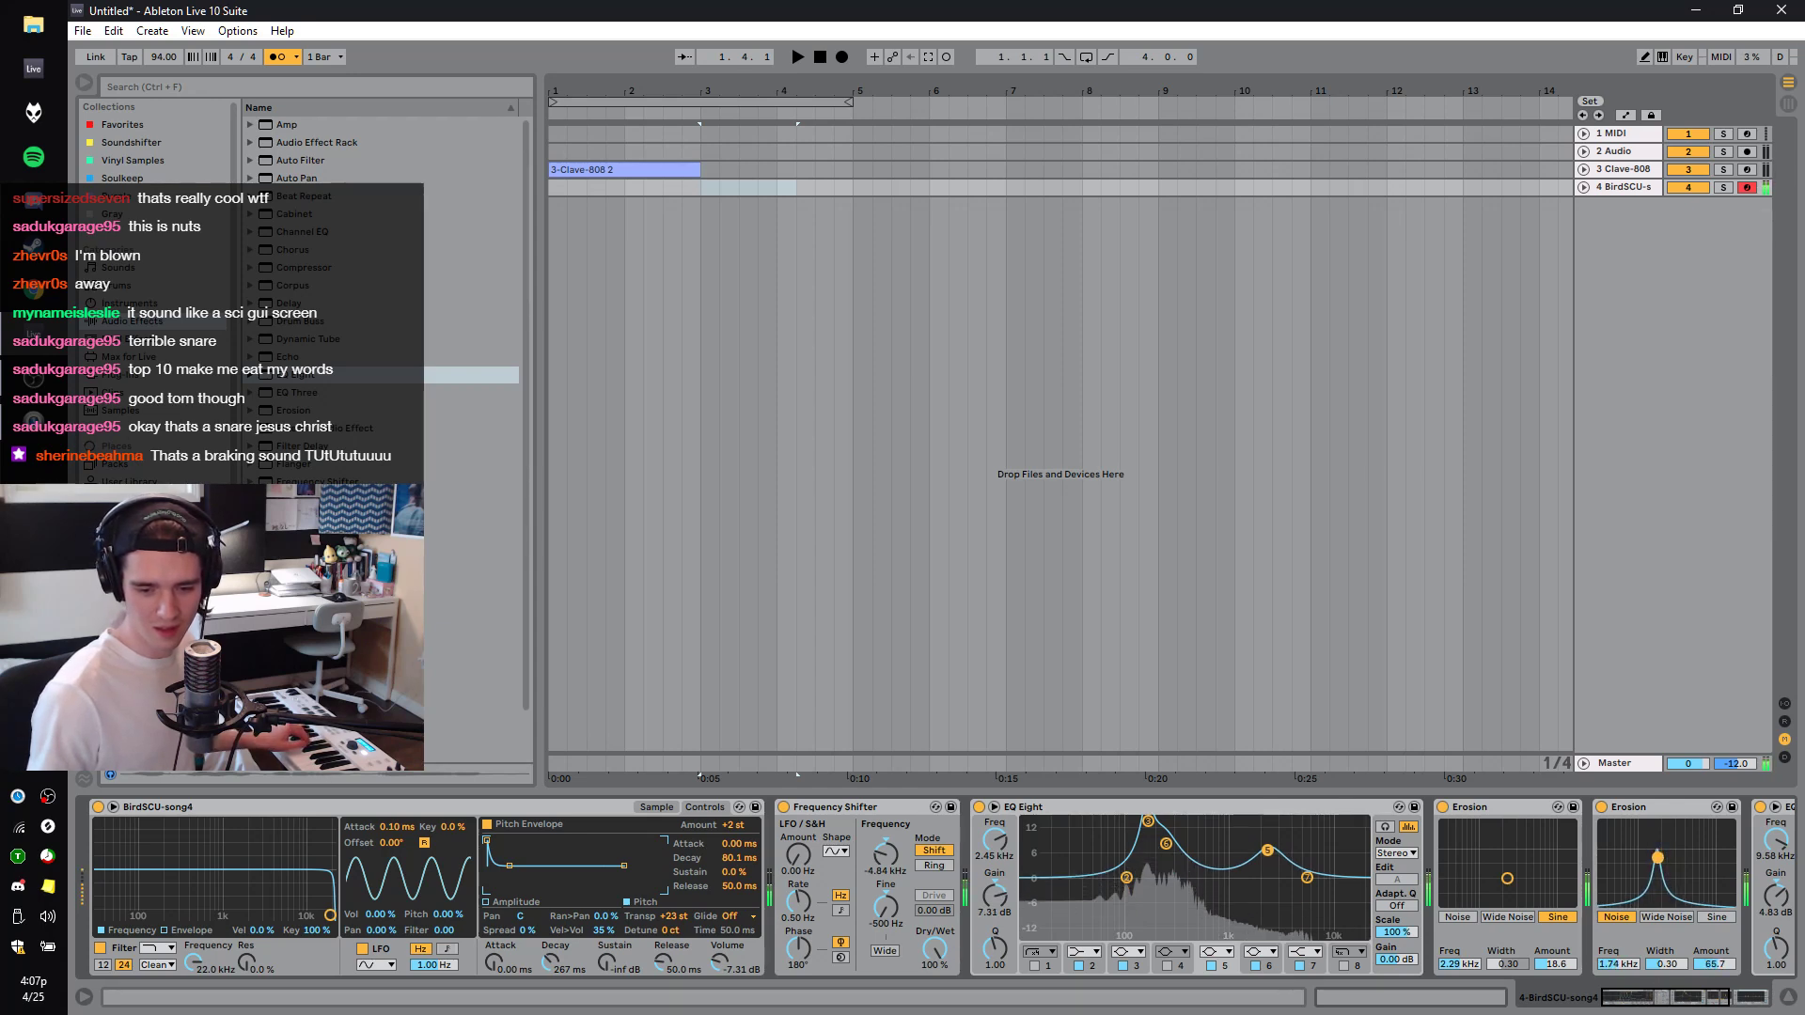
{"action": "left_click_drag", "start_coordinate": [1665, 854], "coordinate": [1664, 856]}
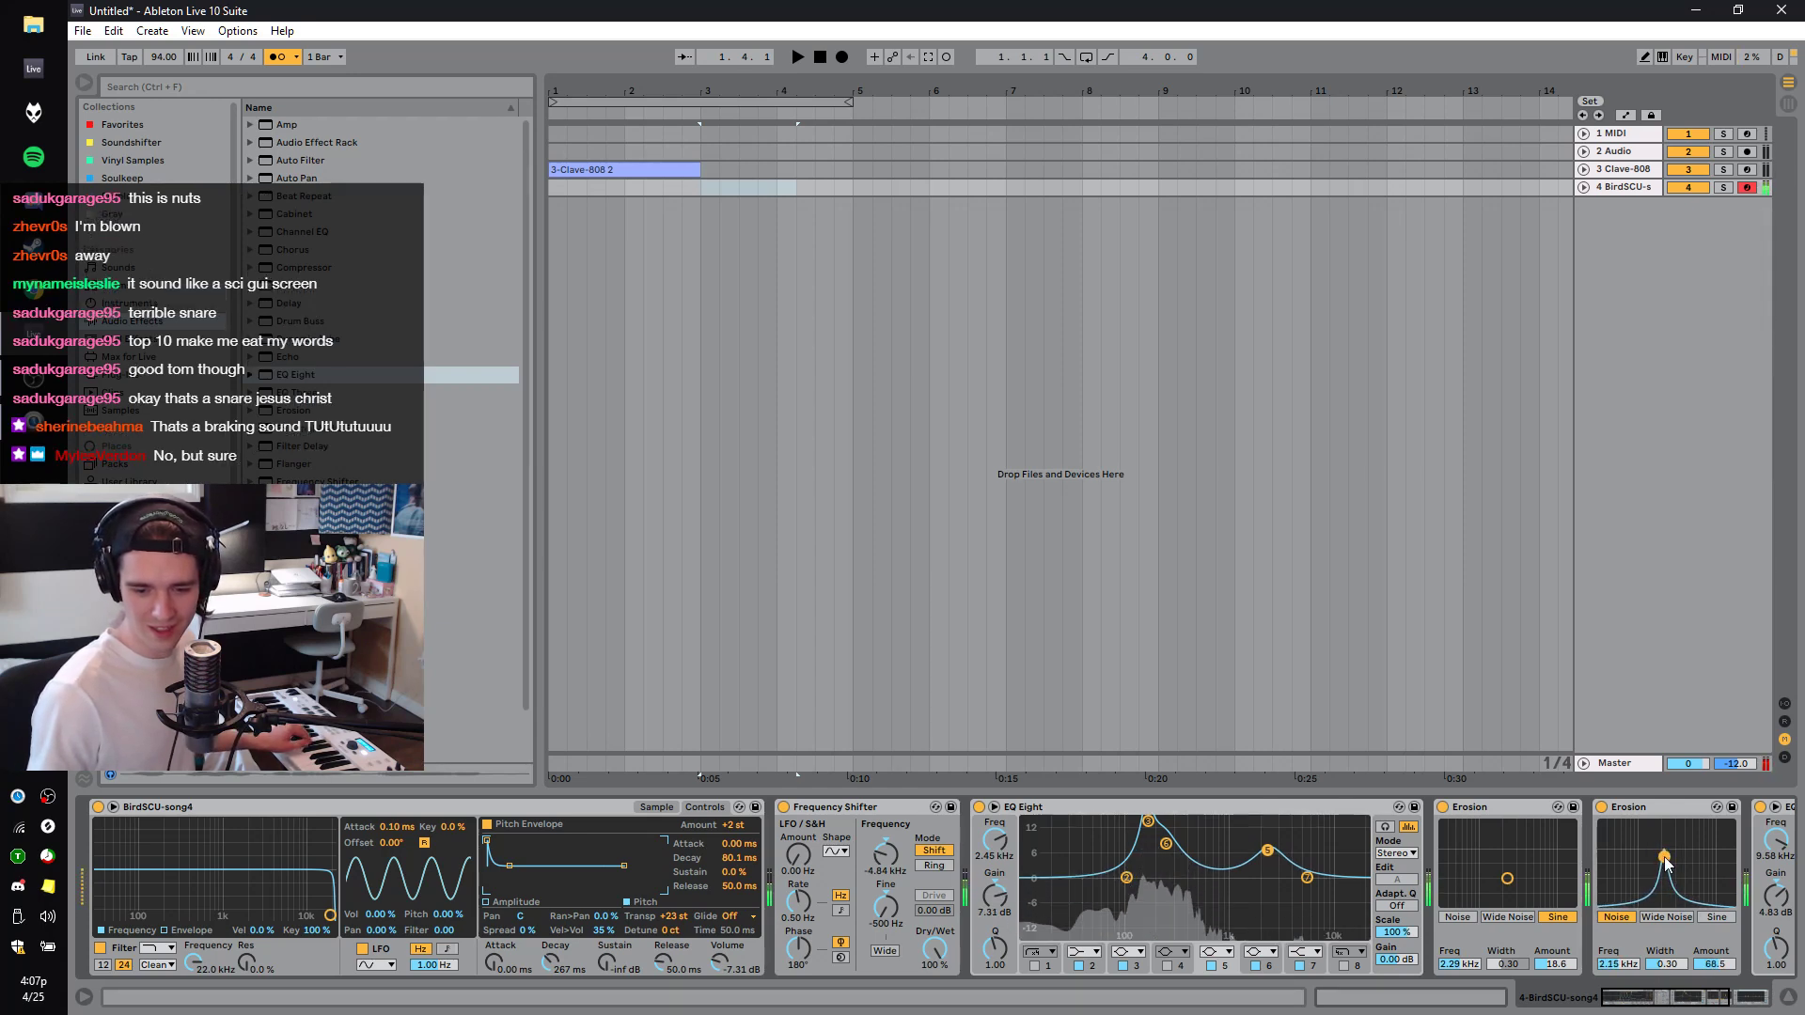
{"action": "scroll", "coordinate": [1598, 865], "scroll_direction": "down", "scroll_amount": 5}
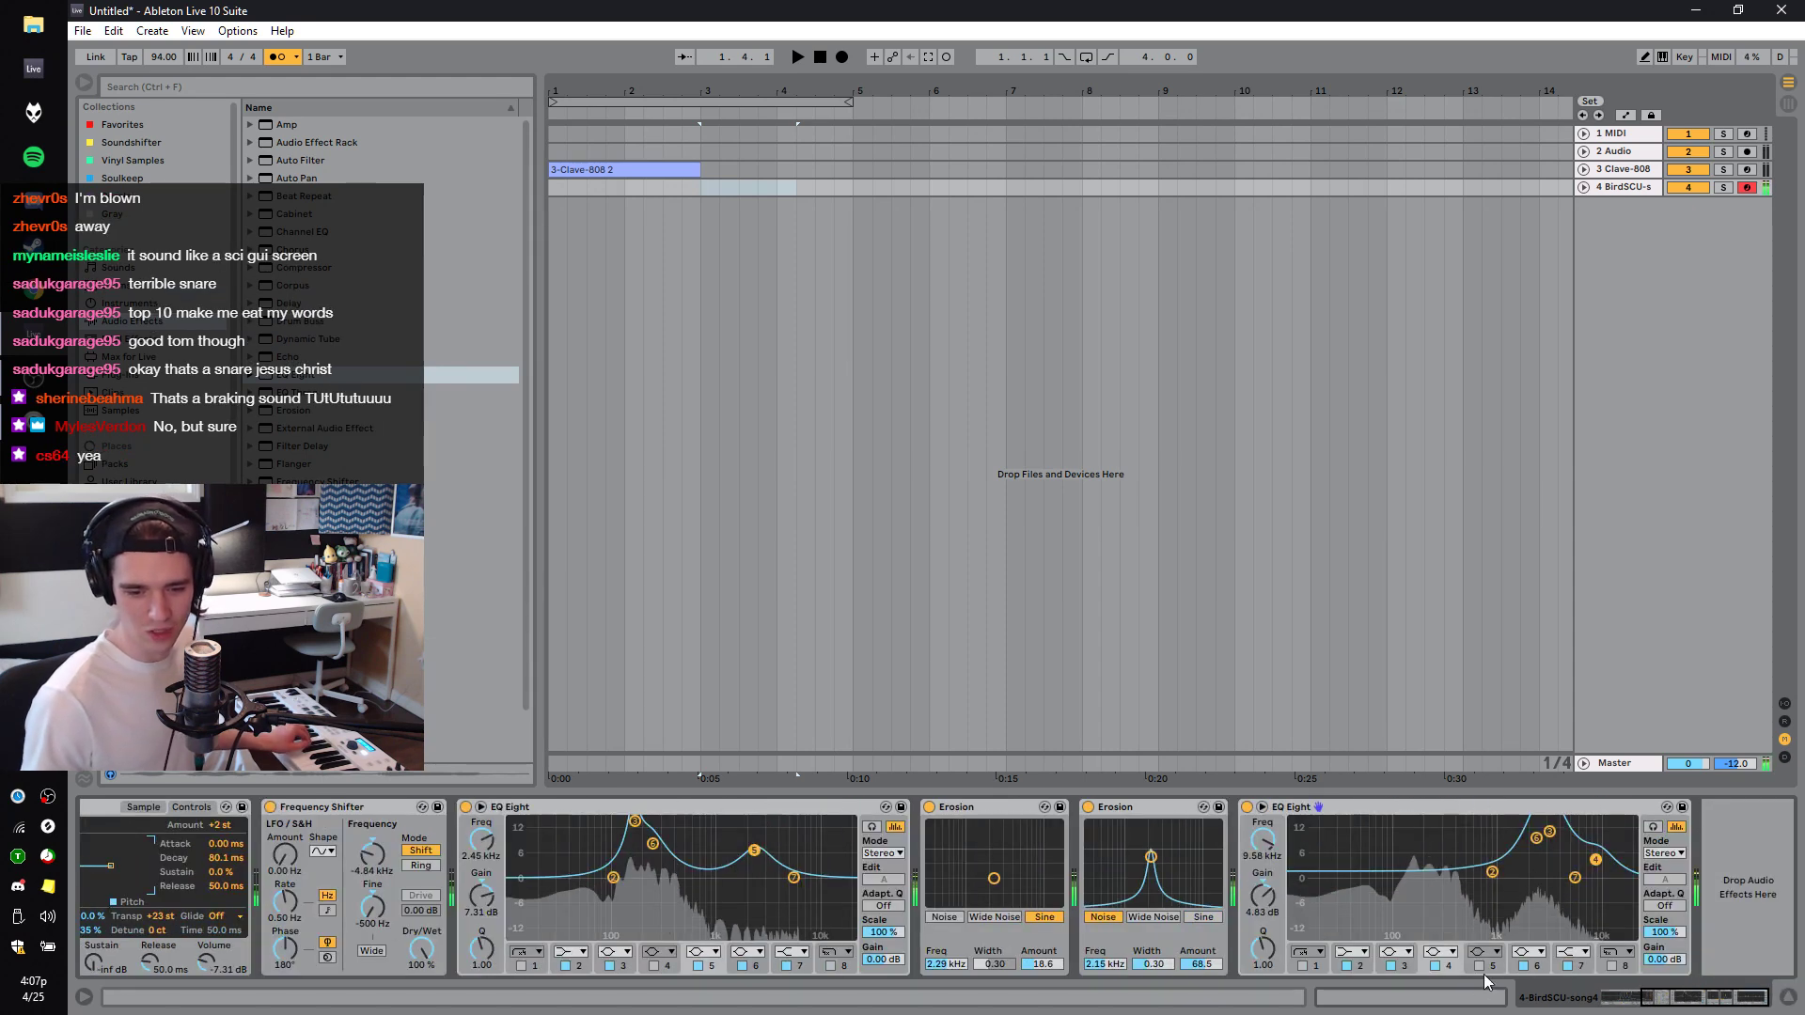
{"action": "mouse_move", "coordinate": [1535, 837]}
{"action": "left_mouse_down"}
{"action": "mouse_move", "coordinate": [1511, 836]}
{"action": "mouse_move", "coordinate": [1560, 846]}
{"action": "left_mouse_up"}
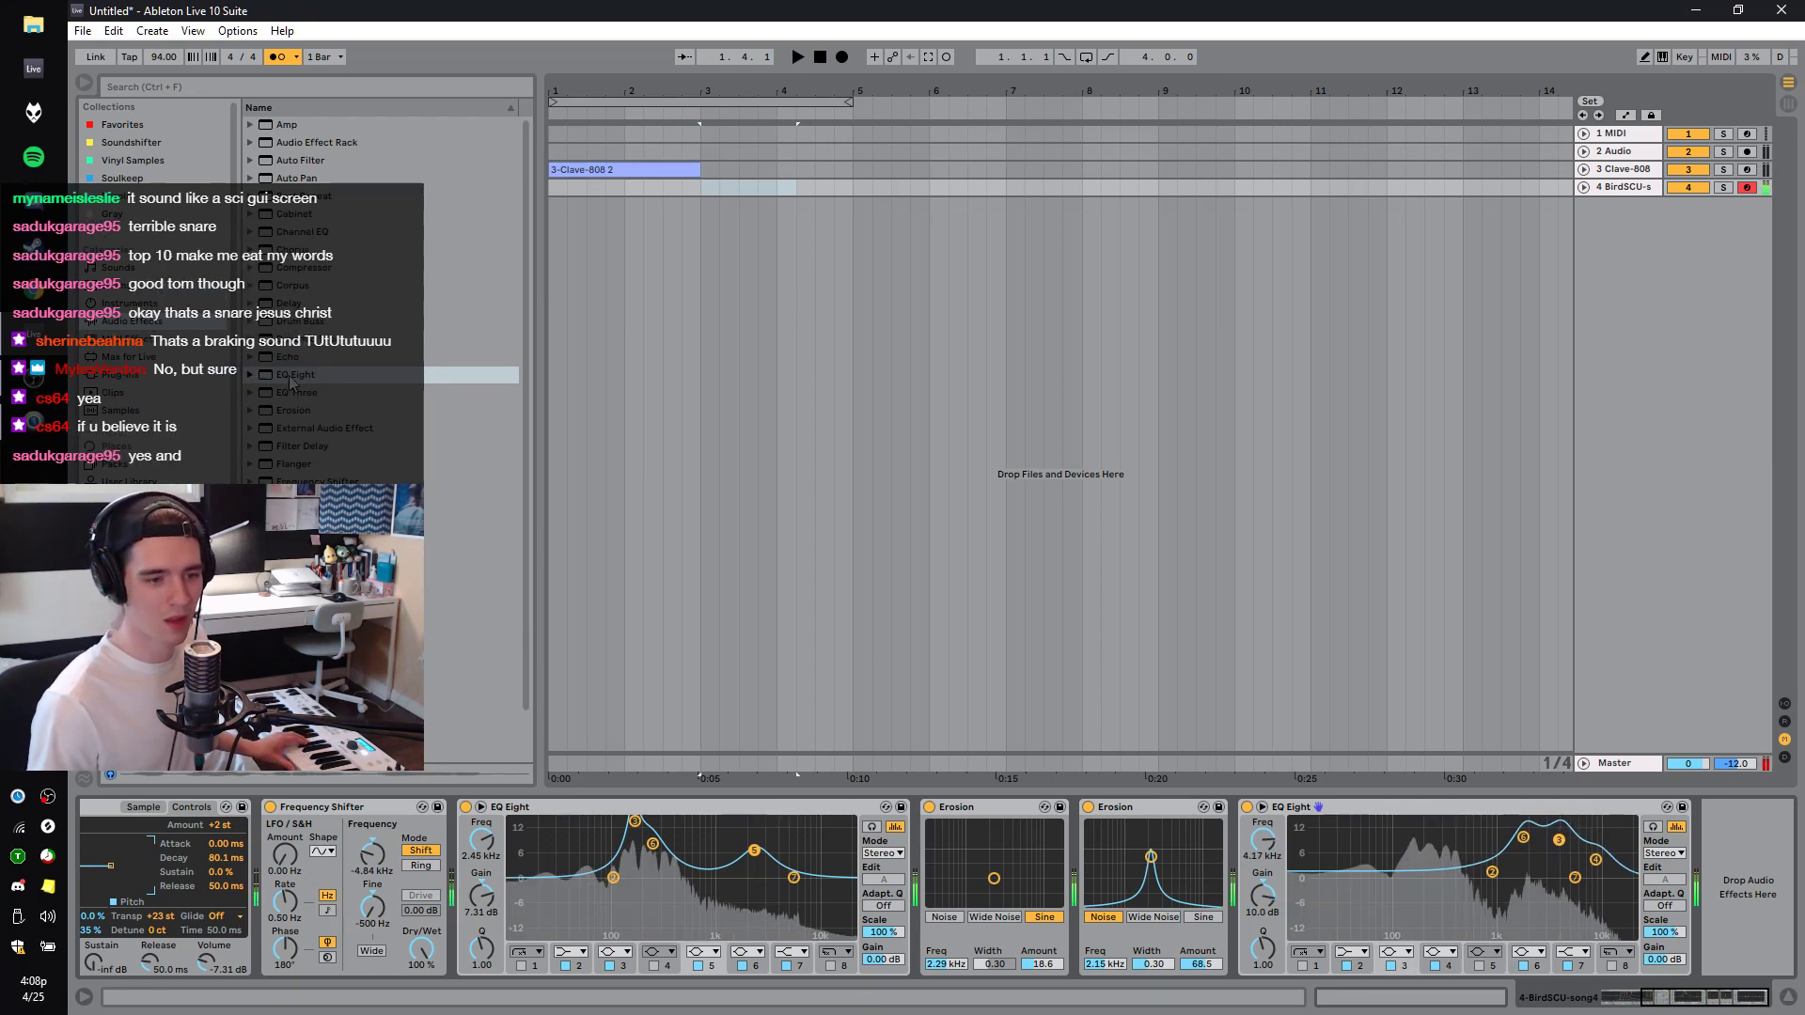
Add a Vinyl Distortion after the second EQ Eight and run its Pinch effect in Soft, Mono mode.
{"action": "left_click", "coordinate": [280, 411]}
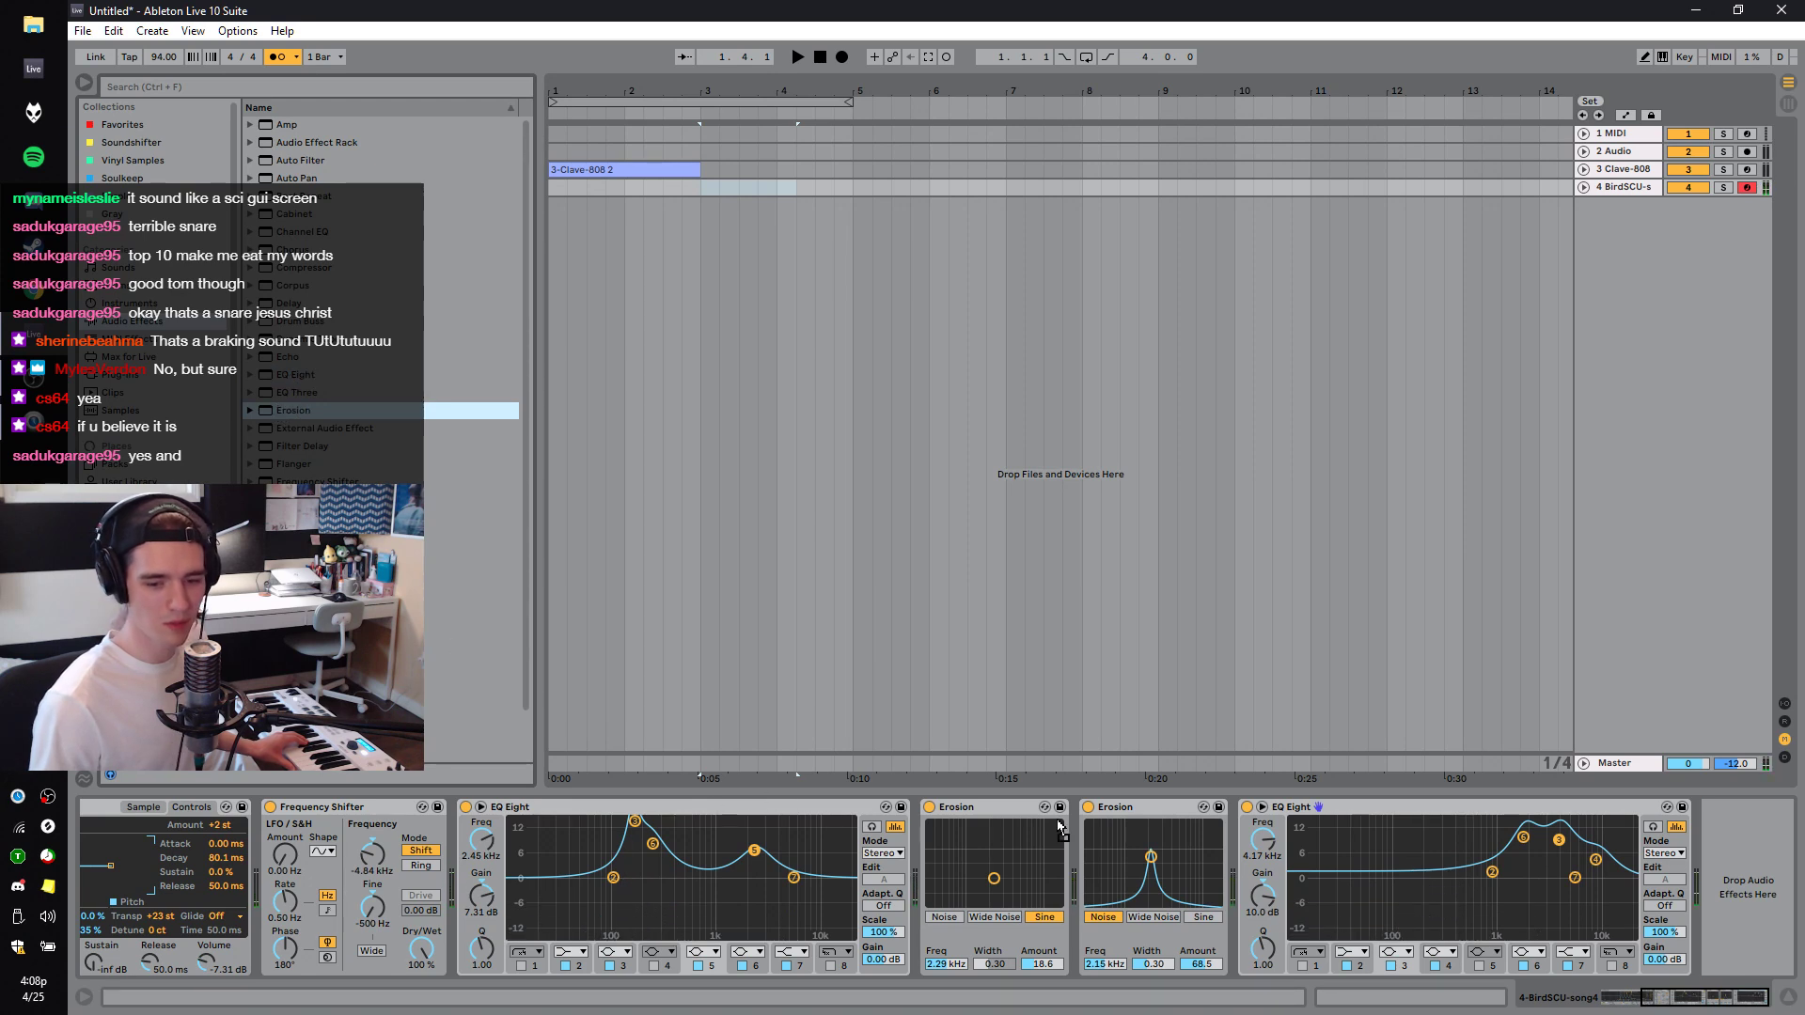
{"action": "left_click_drag", "start_coordinate": [777, 797], "coordinate": [1795, 893]}
{"action": "scroll", "coordinate": [433, 633], "scroll_direction": "down", "scroll_amount": 2}
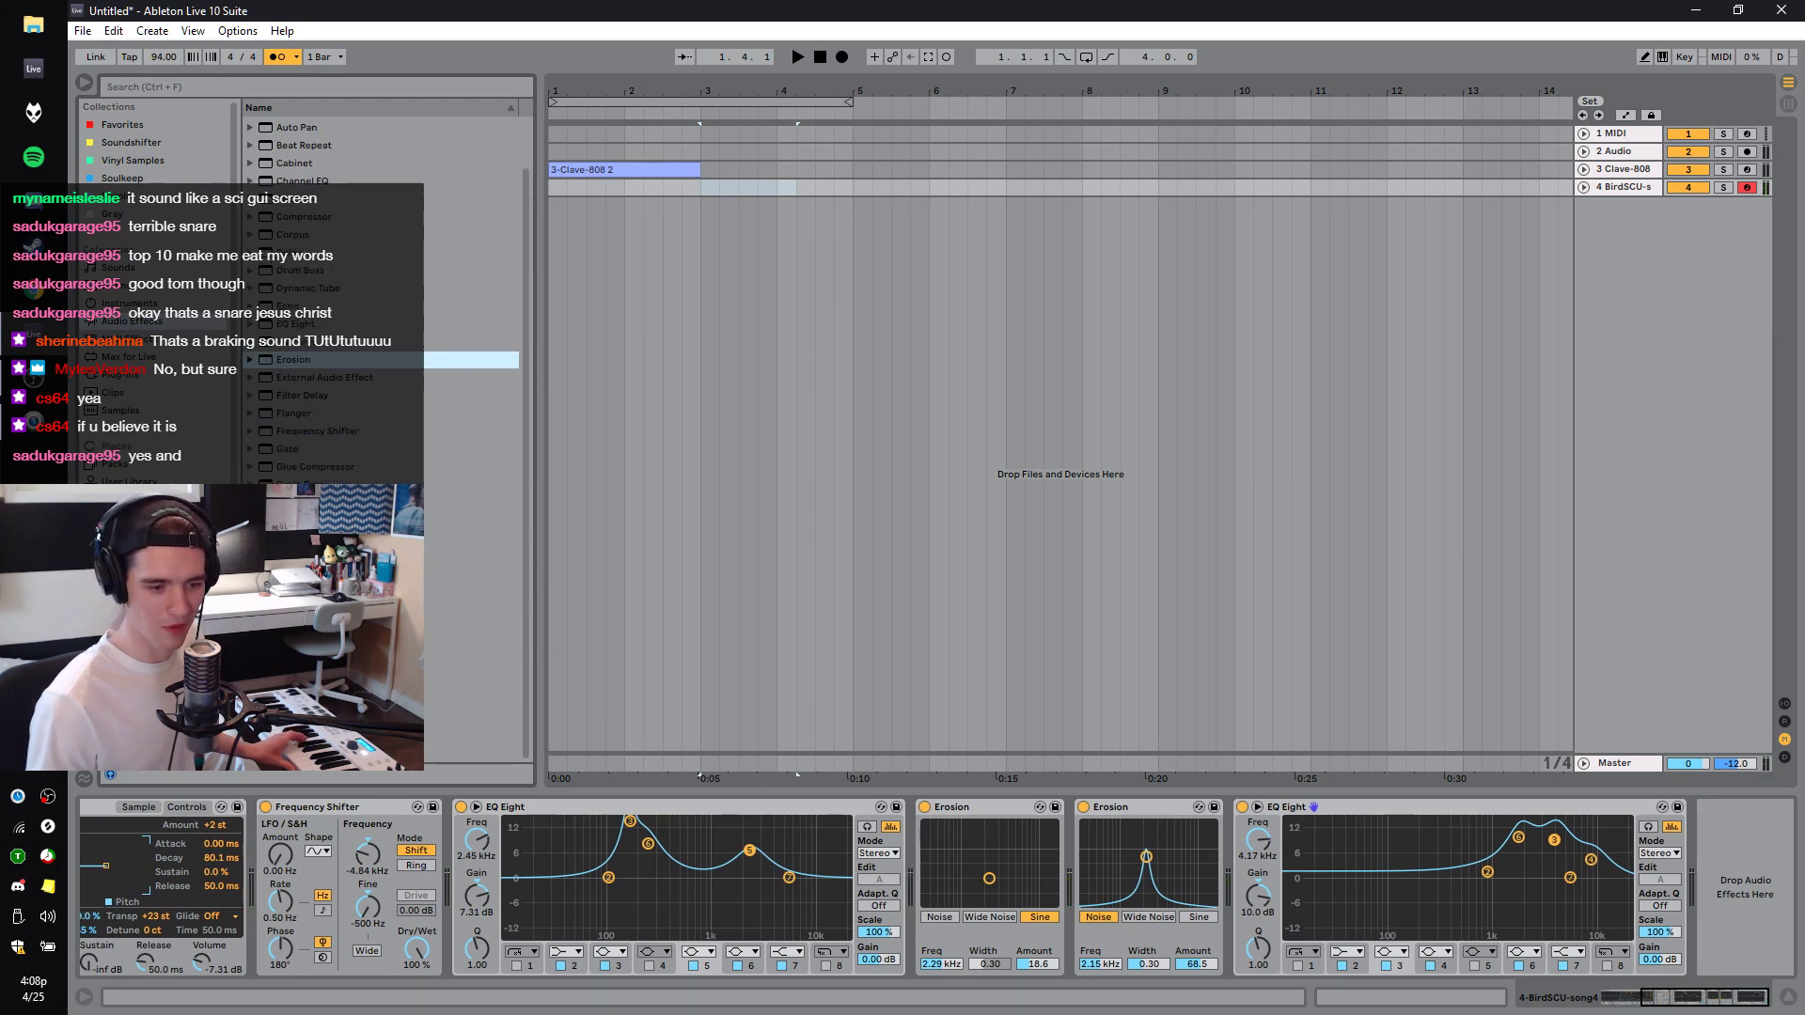
{"action": "left_click", "coordinate": [319, 735]}
{"action": "left_click_drag", "start_coordinate": [1796, 1000], "coordinate": [1686, 947]}
{"action": "left_click", "coordinate": [1708, 904]}
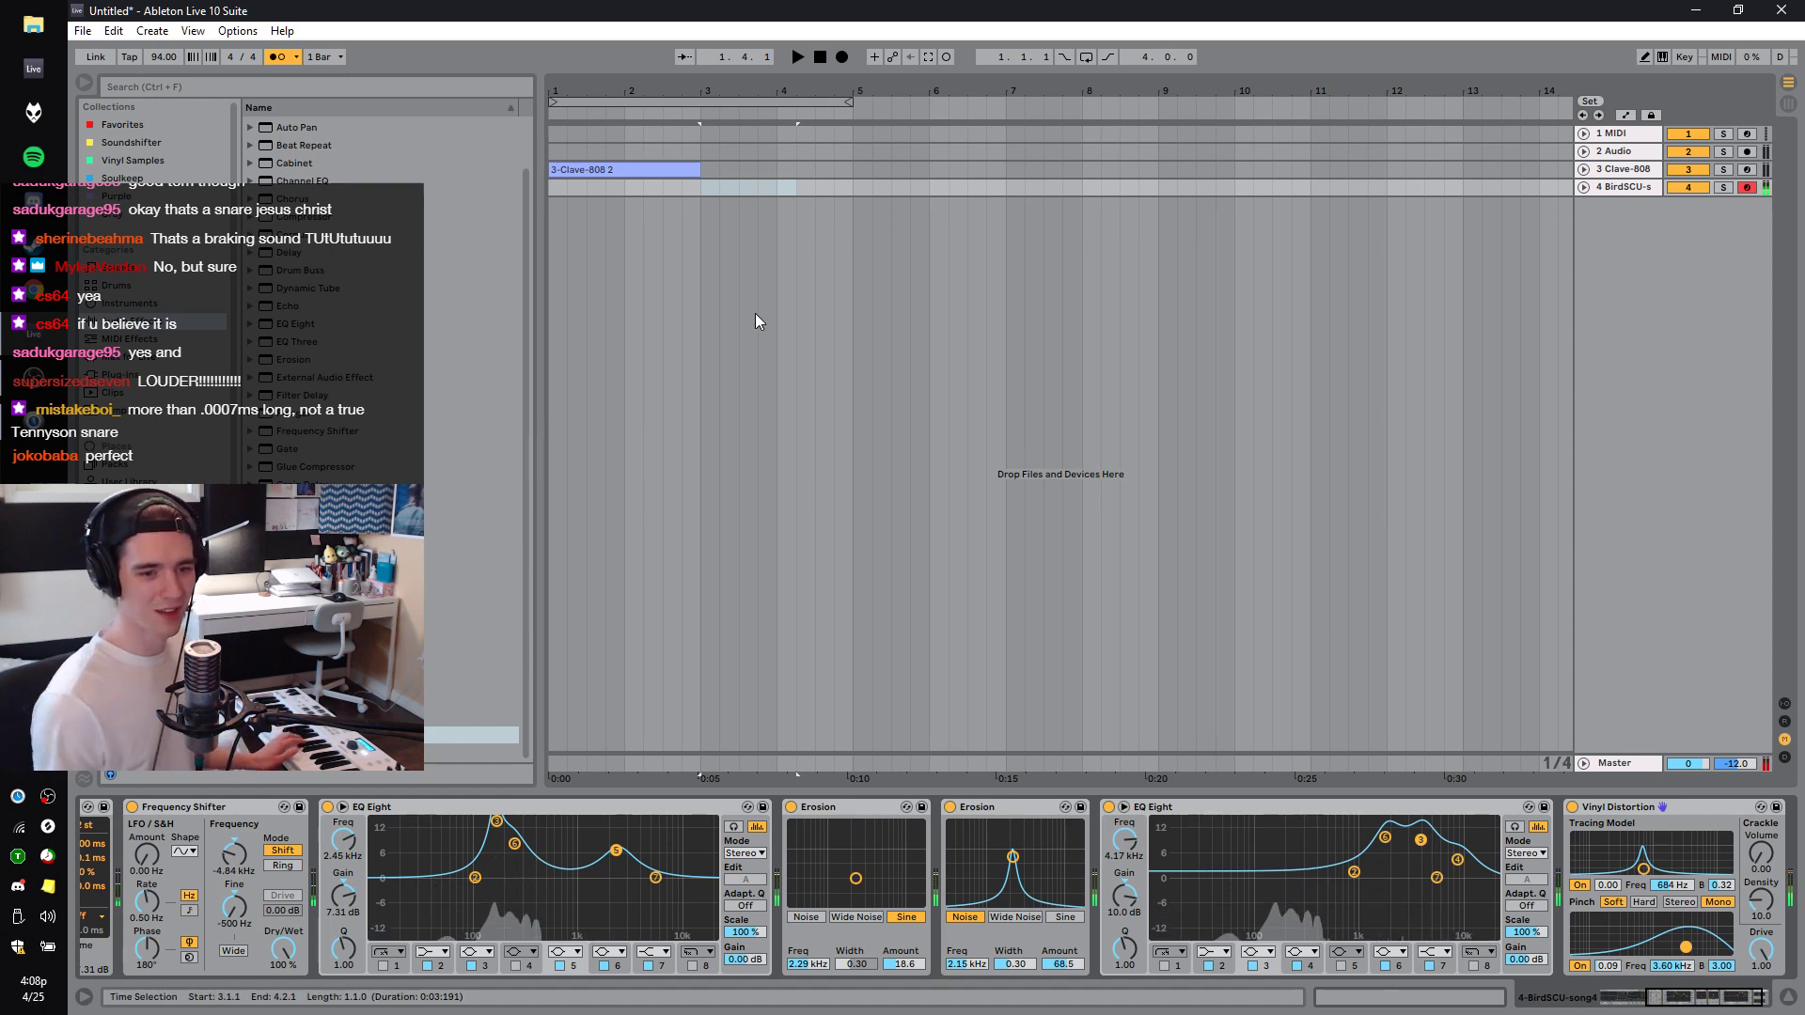
Capture a two-bar snare clip on the BirdSCU-song4 track and align its C#2 notes to beats 2 and 4.
{"action": "left_click_drag", "start_coordinate": [754, 313], "coordinate": [198, 215]}
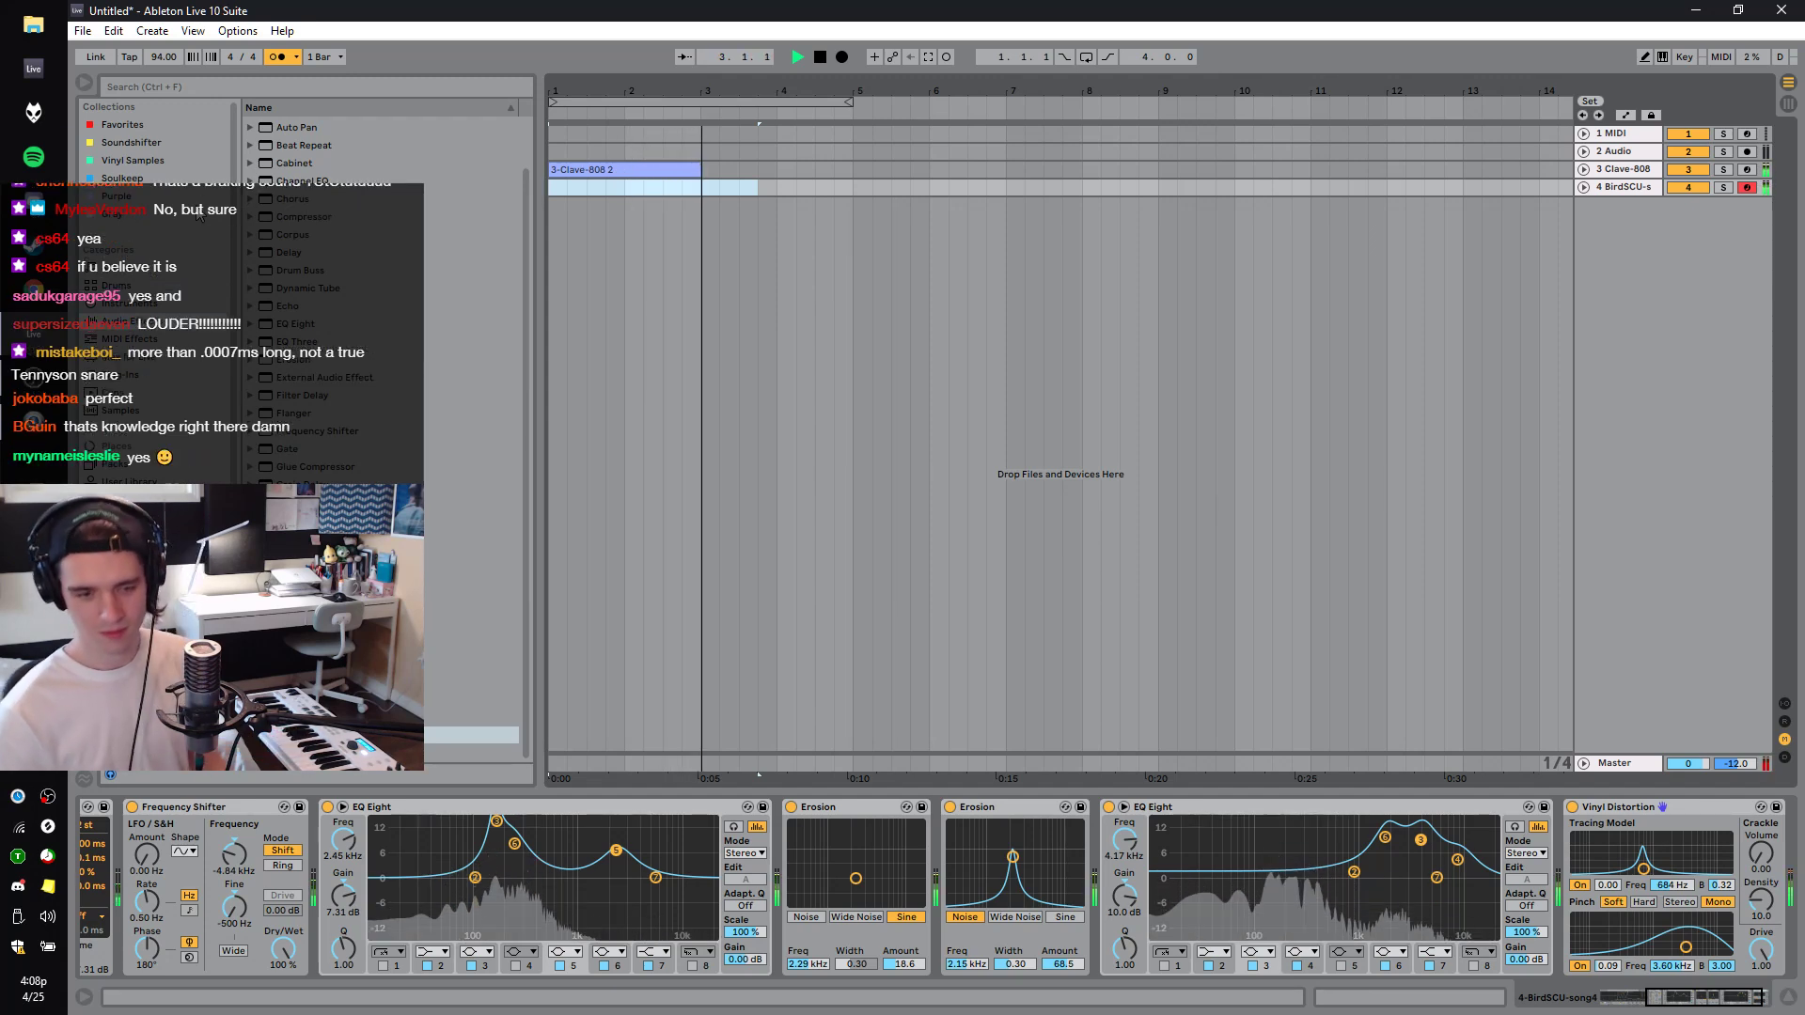
{"action": "key", "text": "space"}
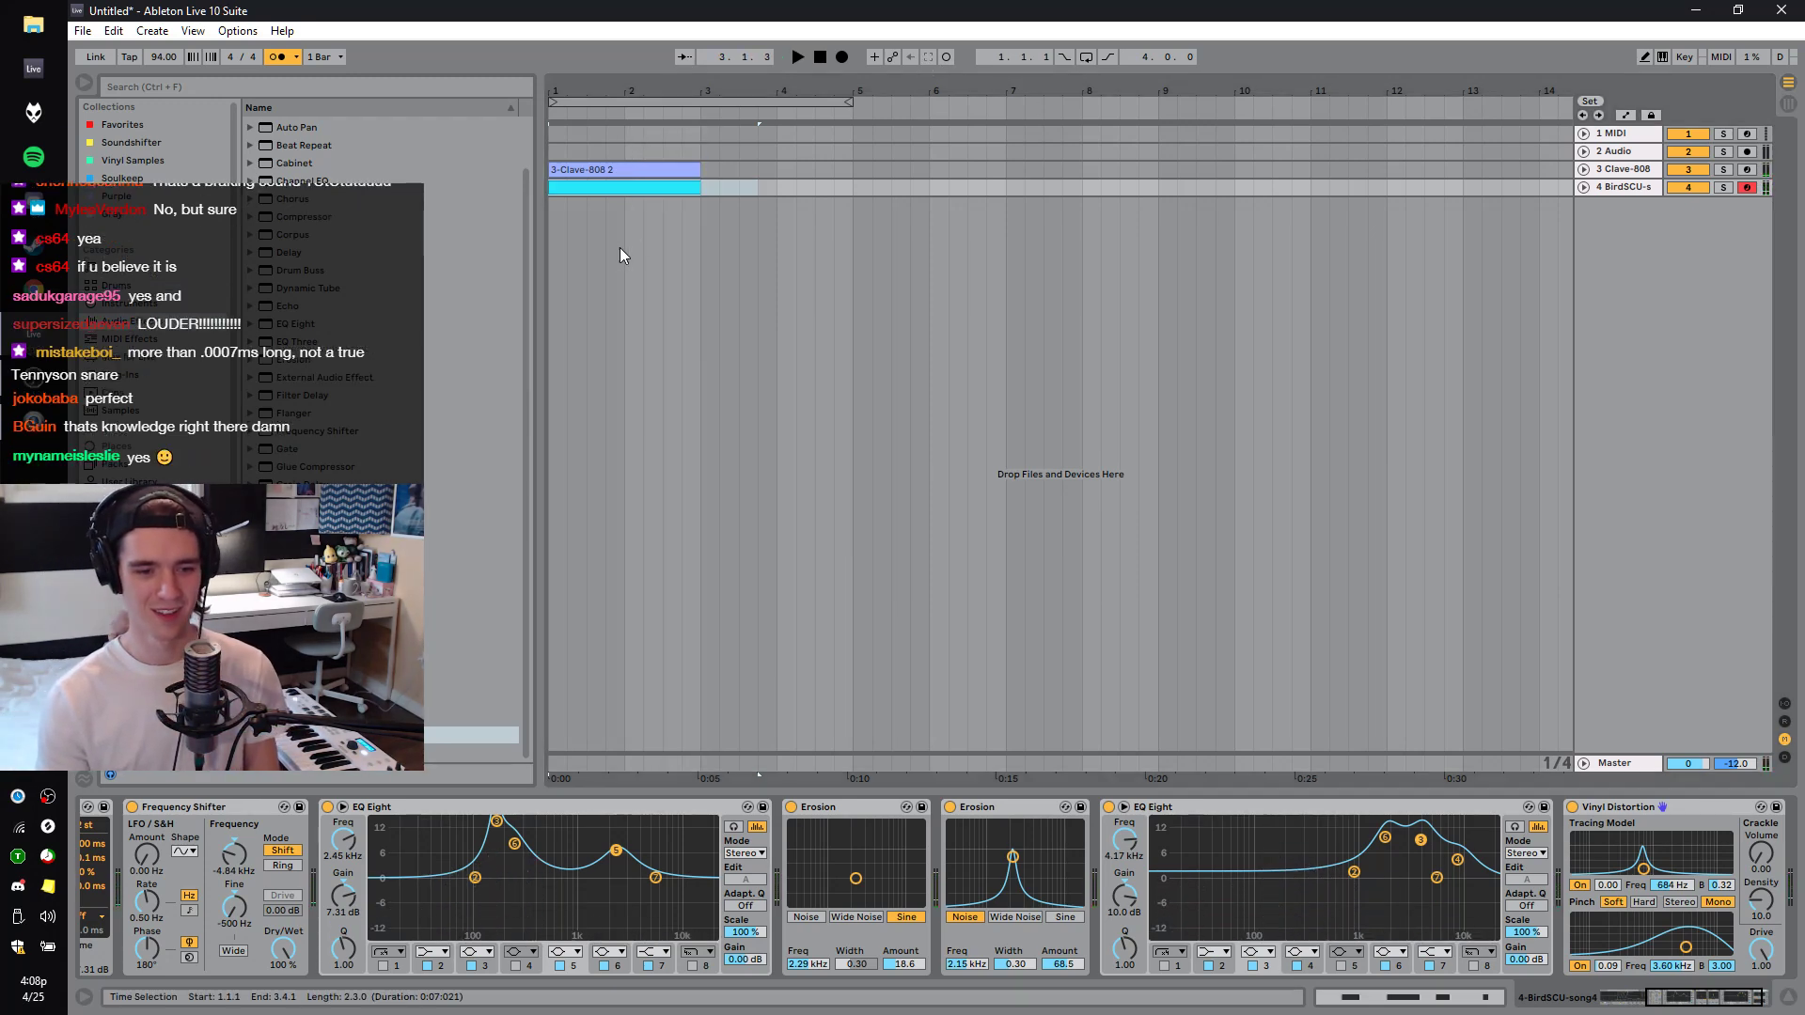
{"action": "left_click", "coordinate": [610, 186]}
{"action": "left_click", "coordinate": [761, 878]}
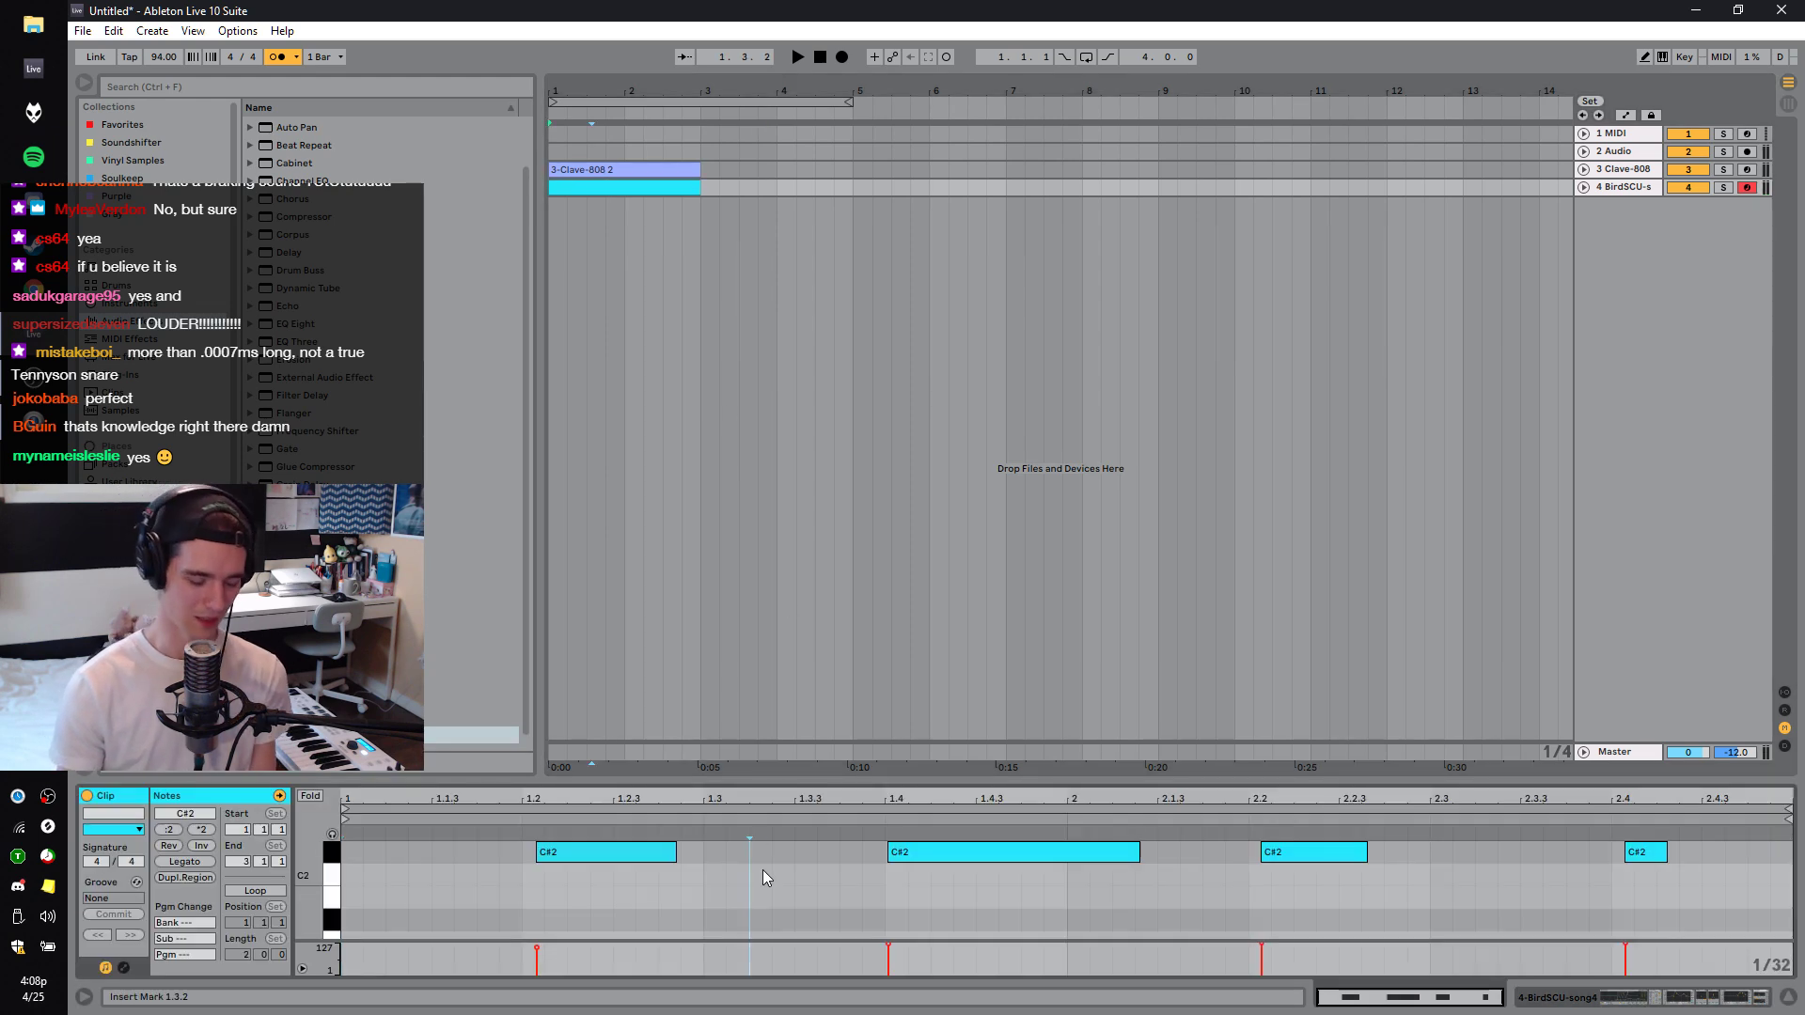
{"action": "key", "text": "ctrl+a"}
{"action": "key", "text": "Left"}
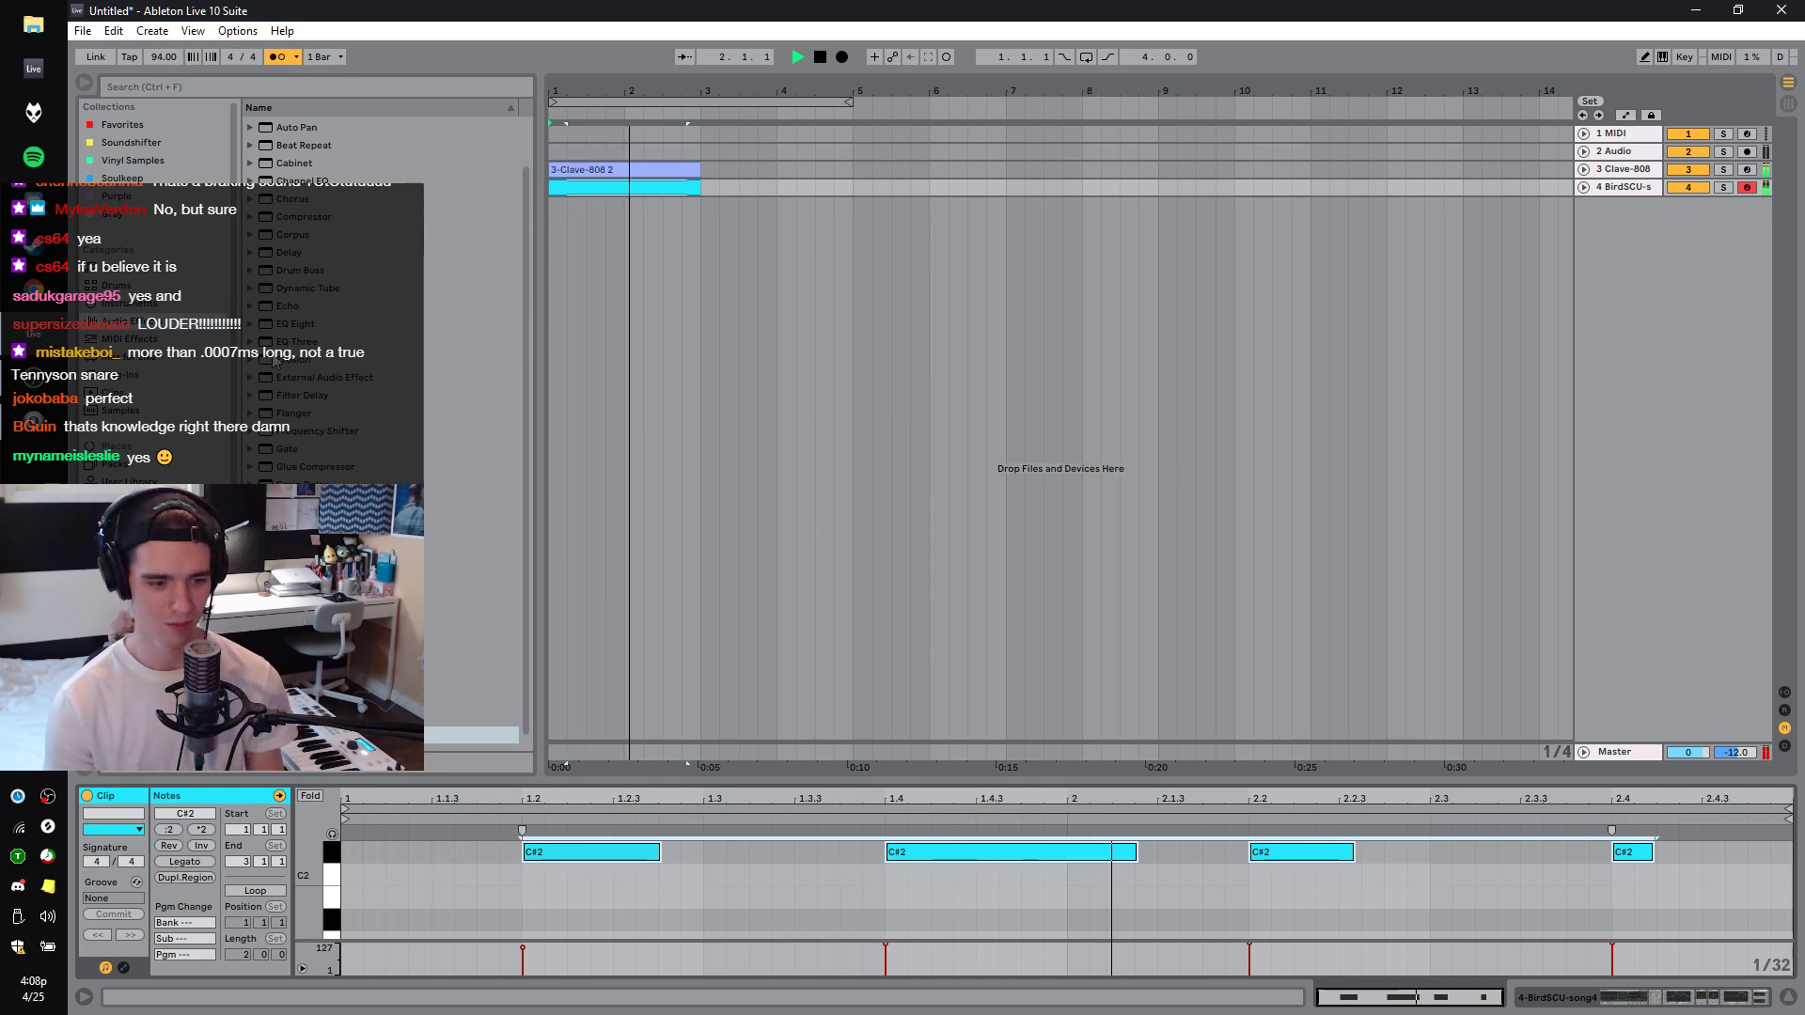
{"action": "key", "text": "space"}
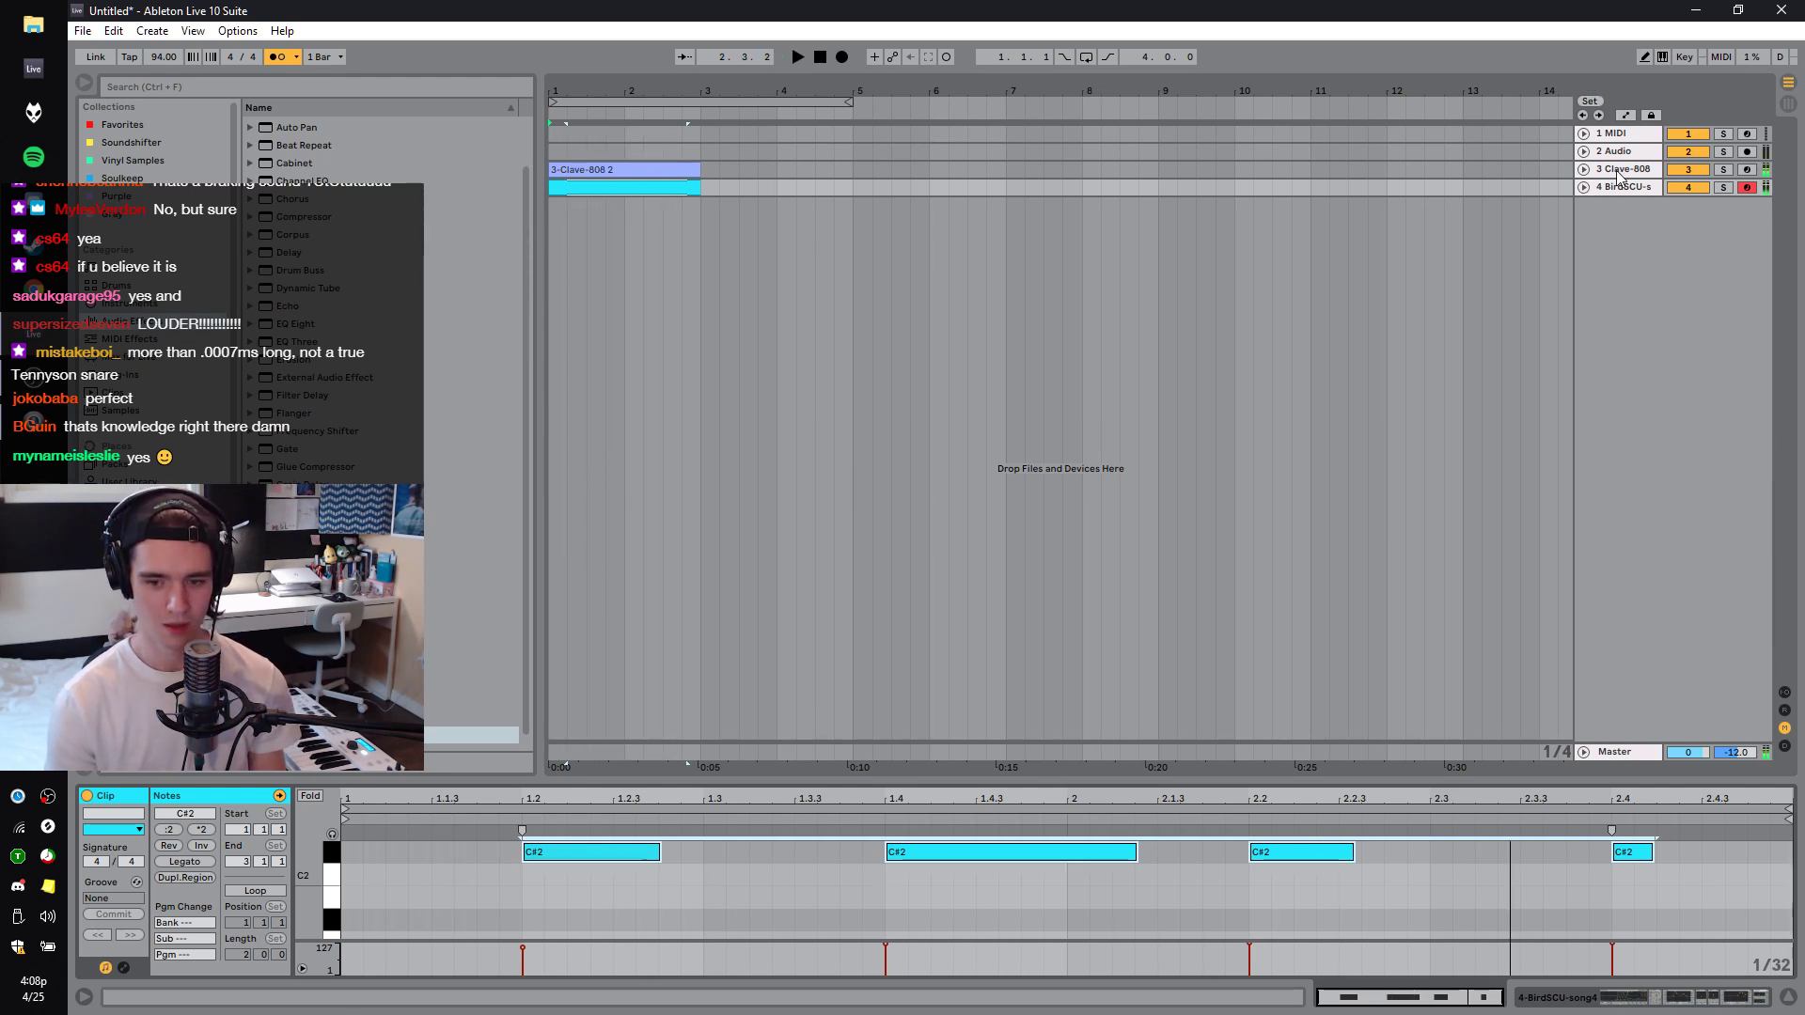
Insert a new audio track below the snare, show its input routing, and record a two-bar take from the external input.
{"action": "right_click", "coordinate": [1675, 285]}
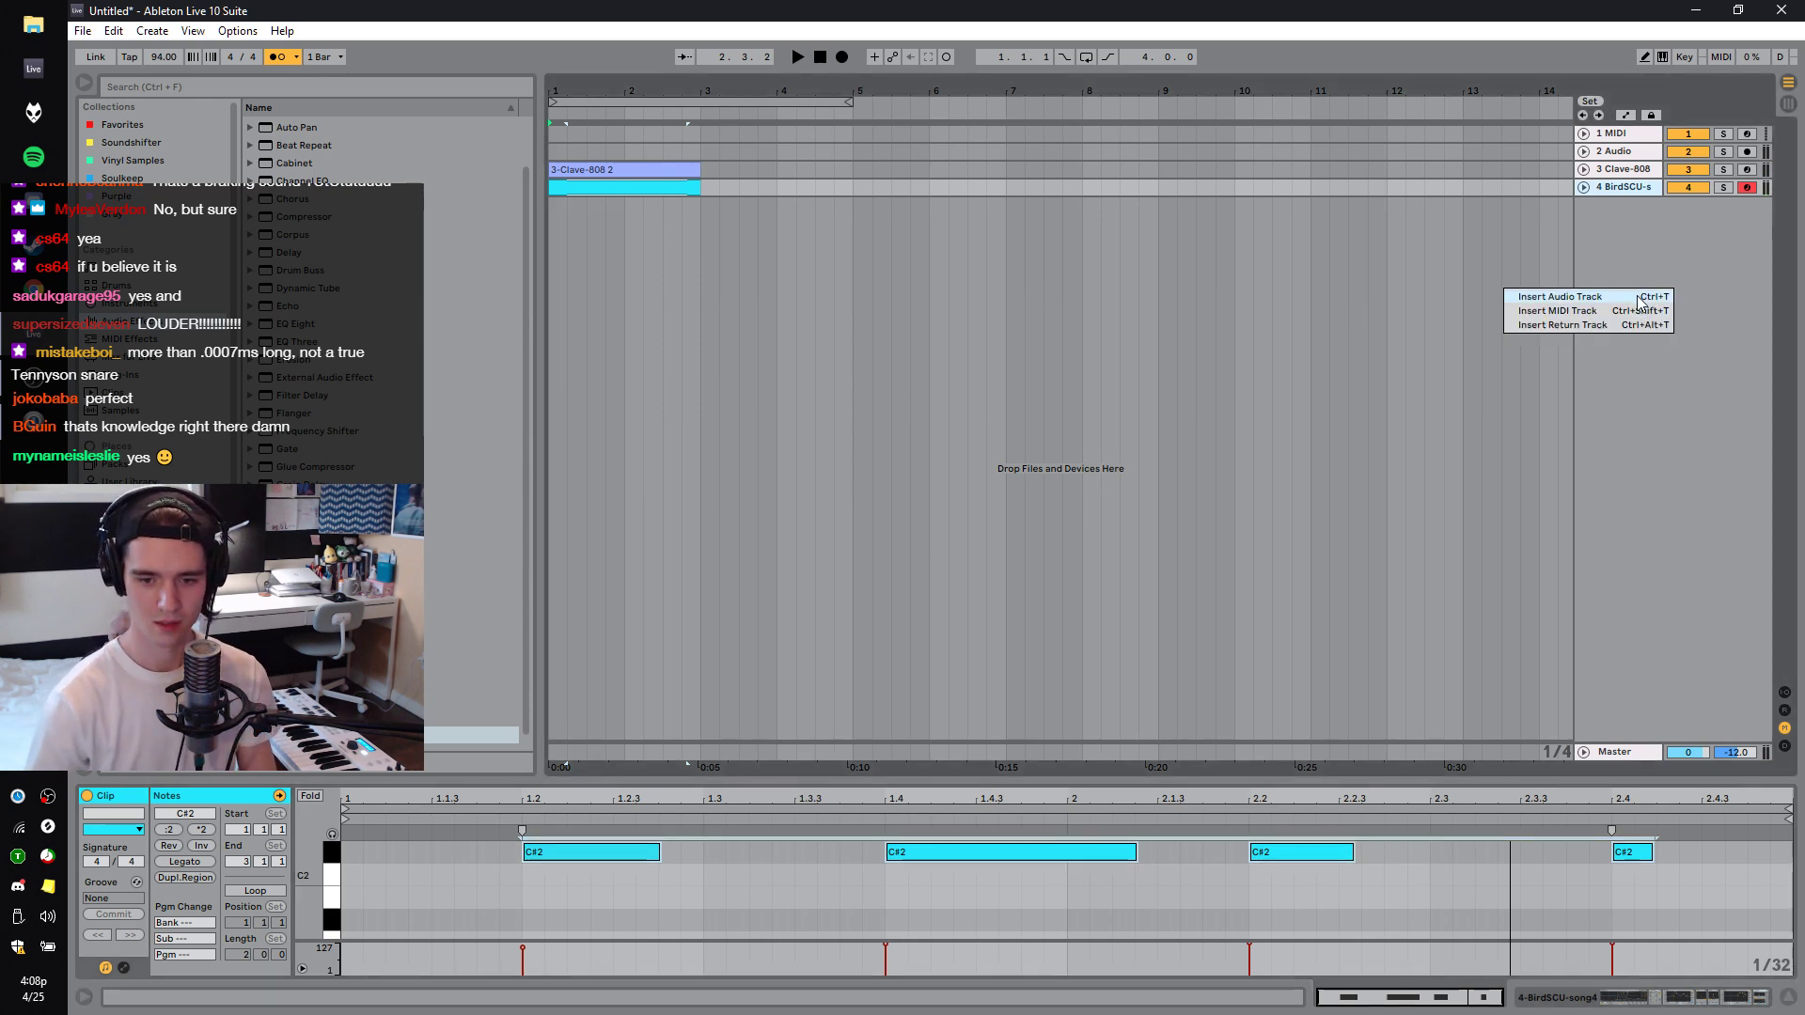
{"action": "left_click", "coordinate": [1654, 297]}
{"action": "key", "text": "space"}
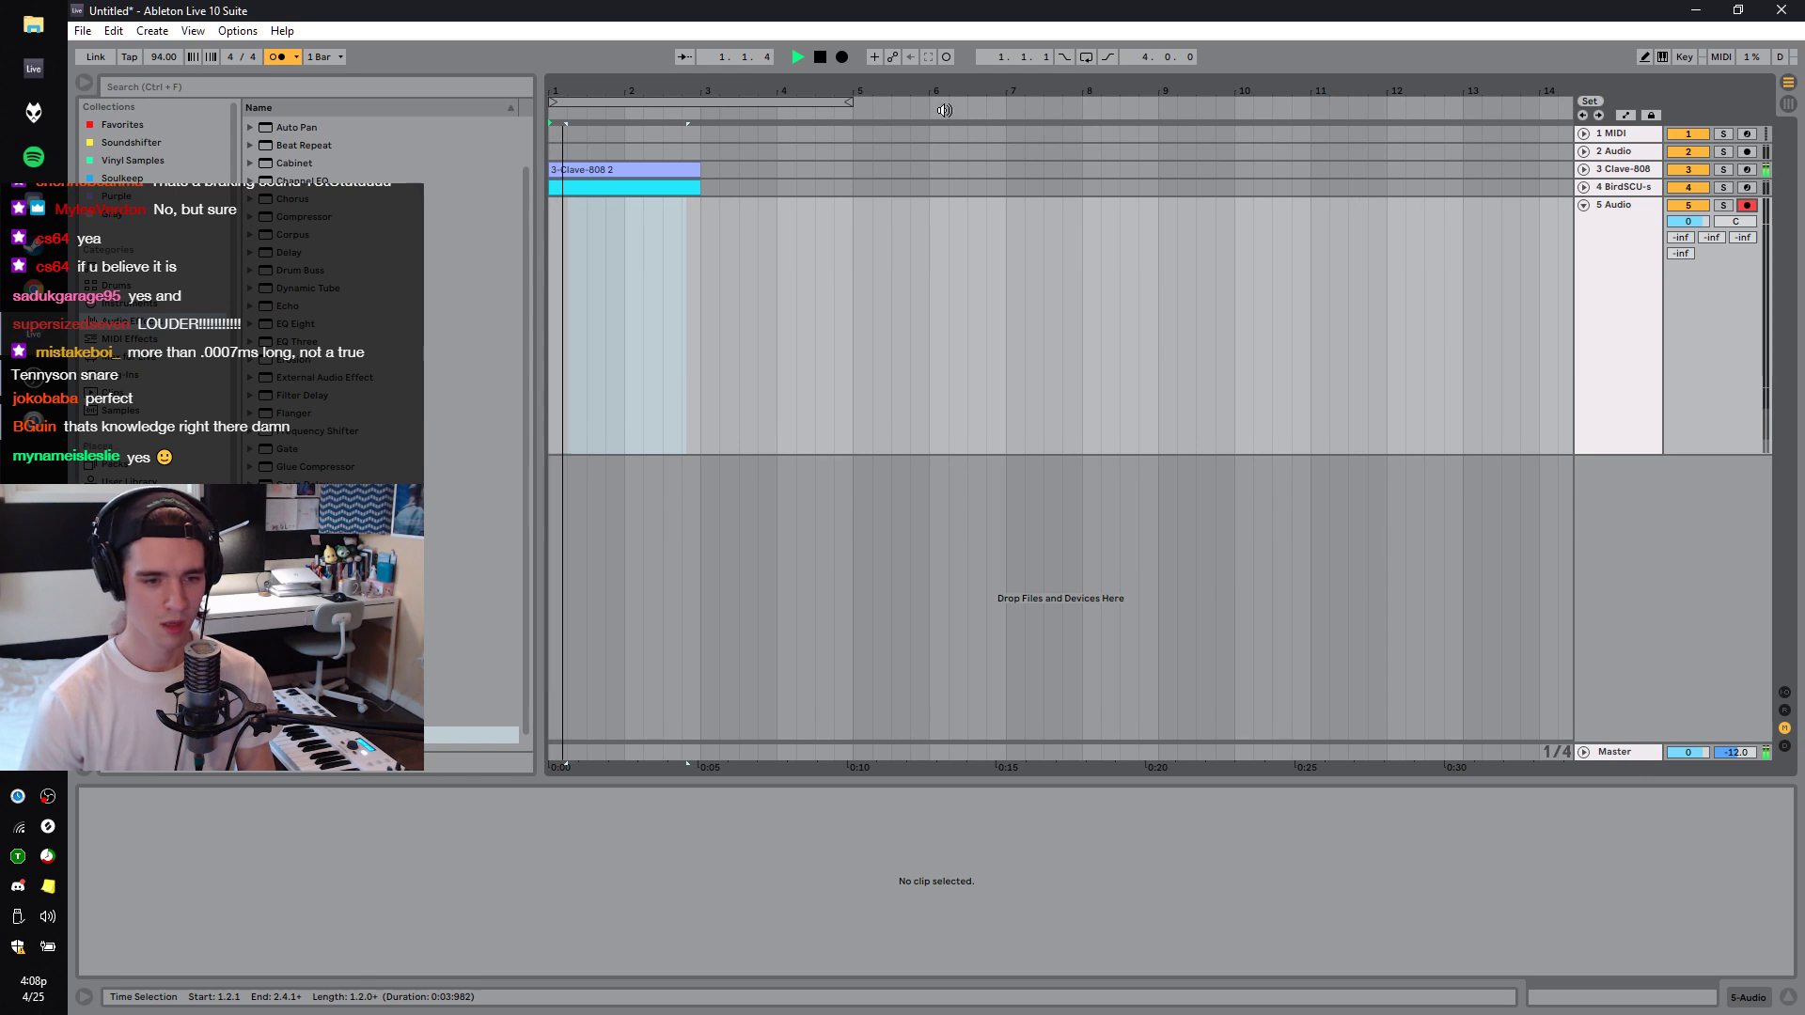
{"action": "left_click", "coordinate": [821, 57]}
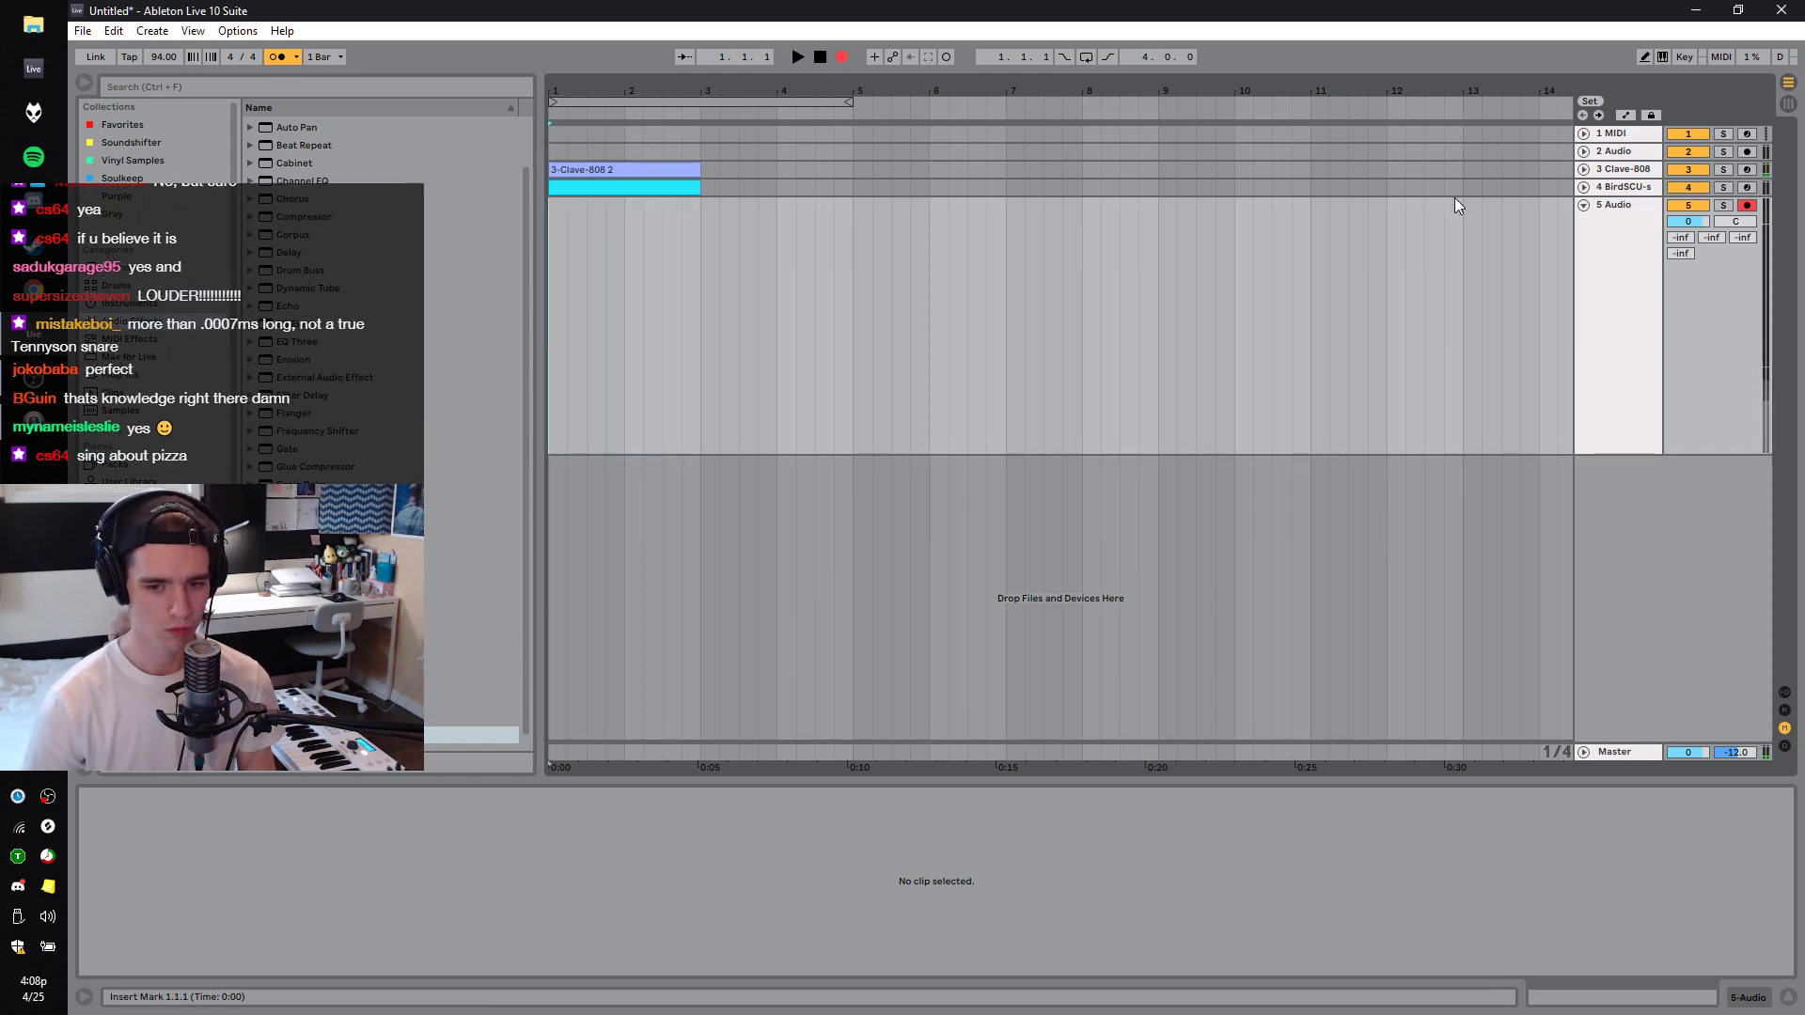
{"action": "left_click", "coordinate": [1785, 693]}
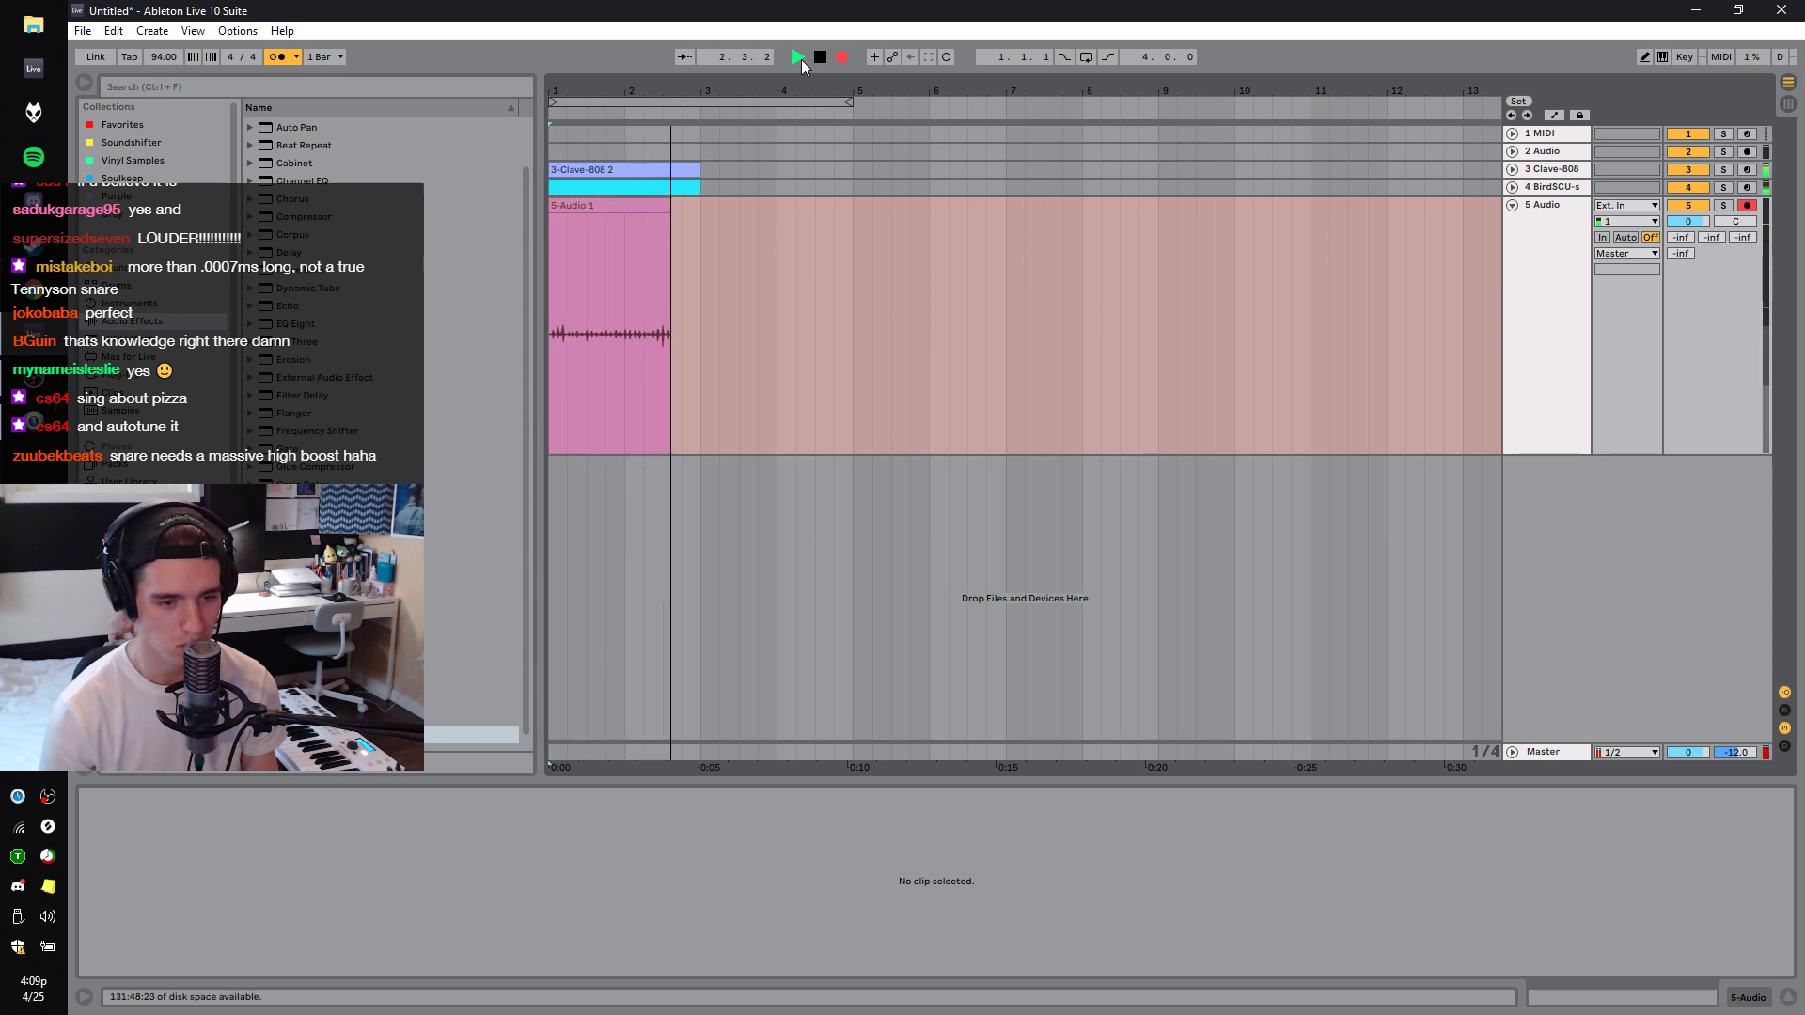
{"action": "key", "text": "space"}
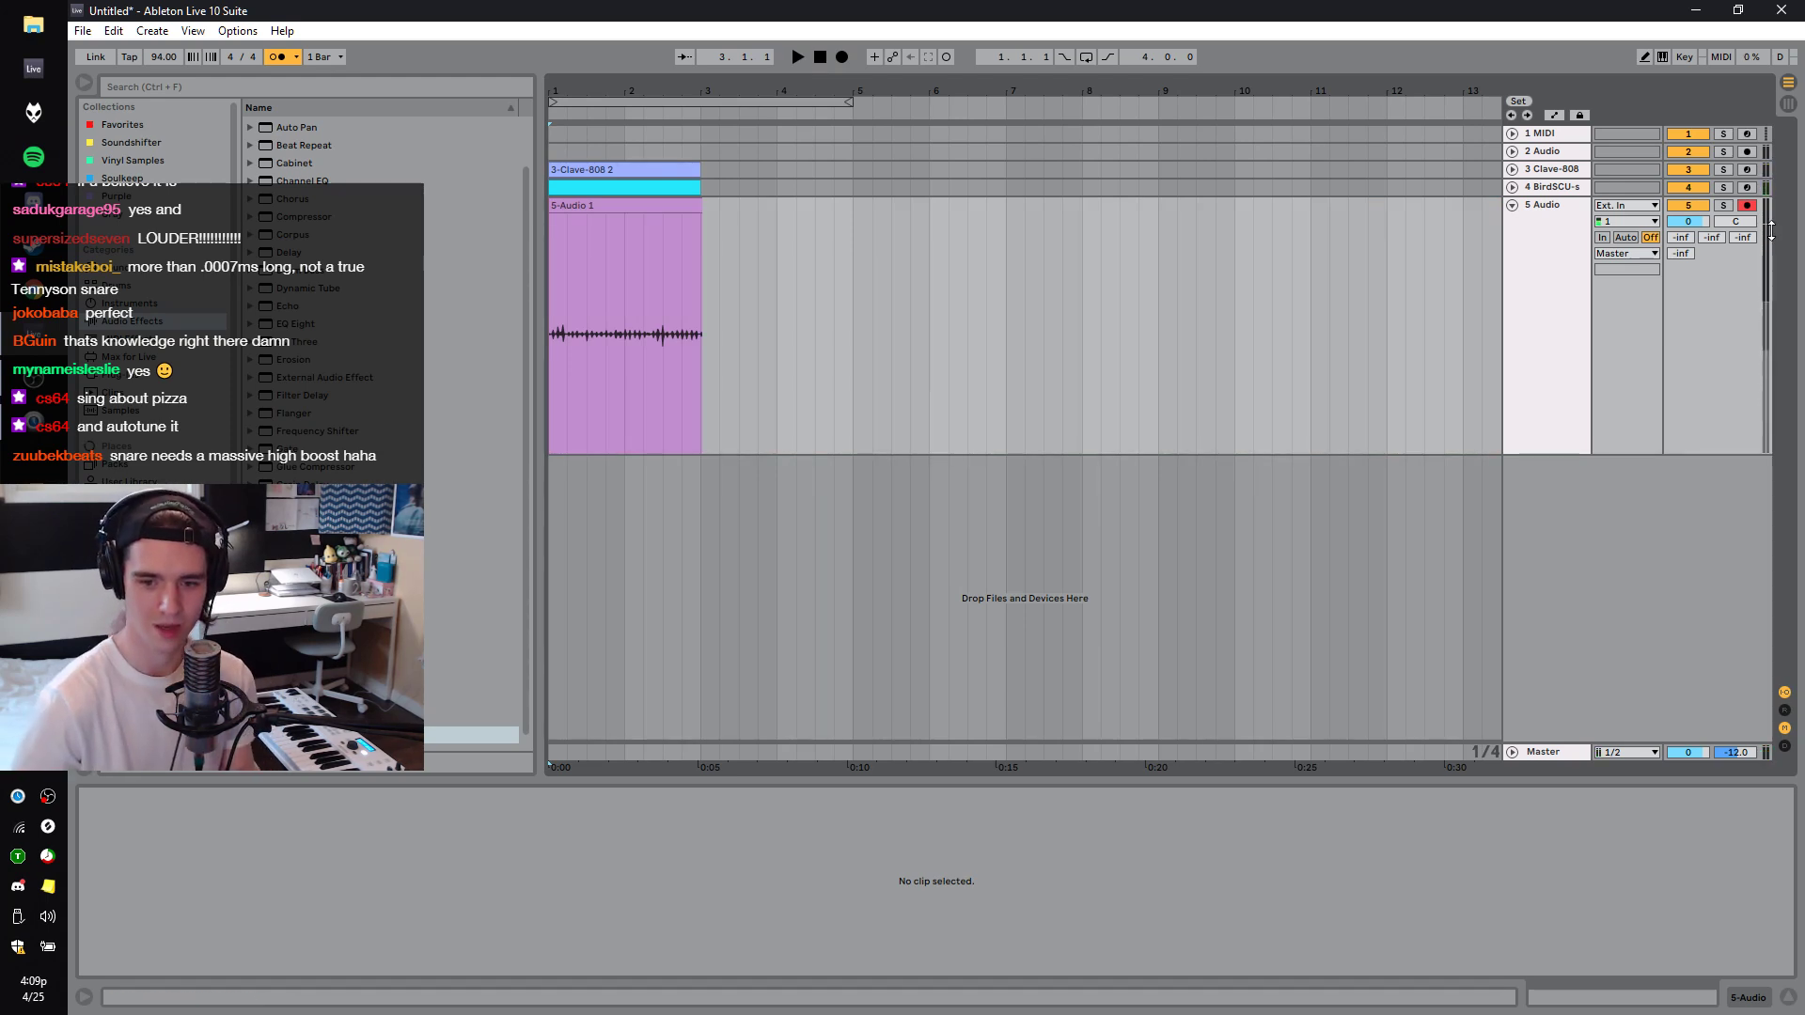
Solo the new audio track and listen to the recorded take.
{"action": "left_click", "coordinate": [1727, 206]}
{"action": "key", "text": "space"}
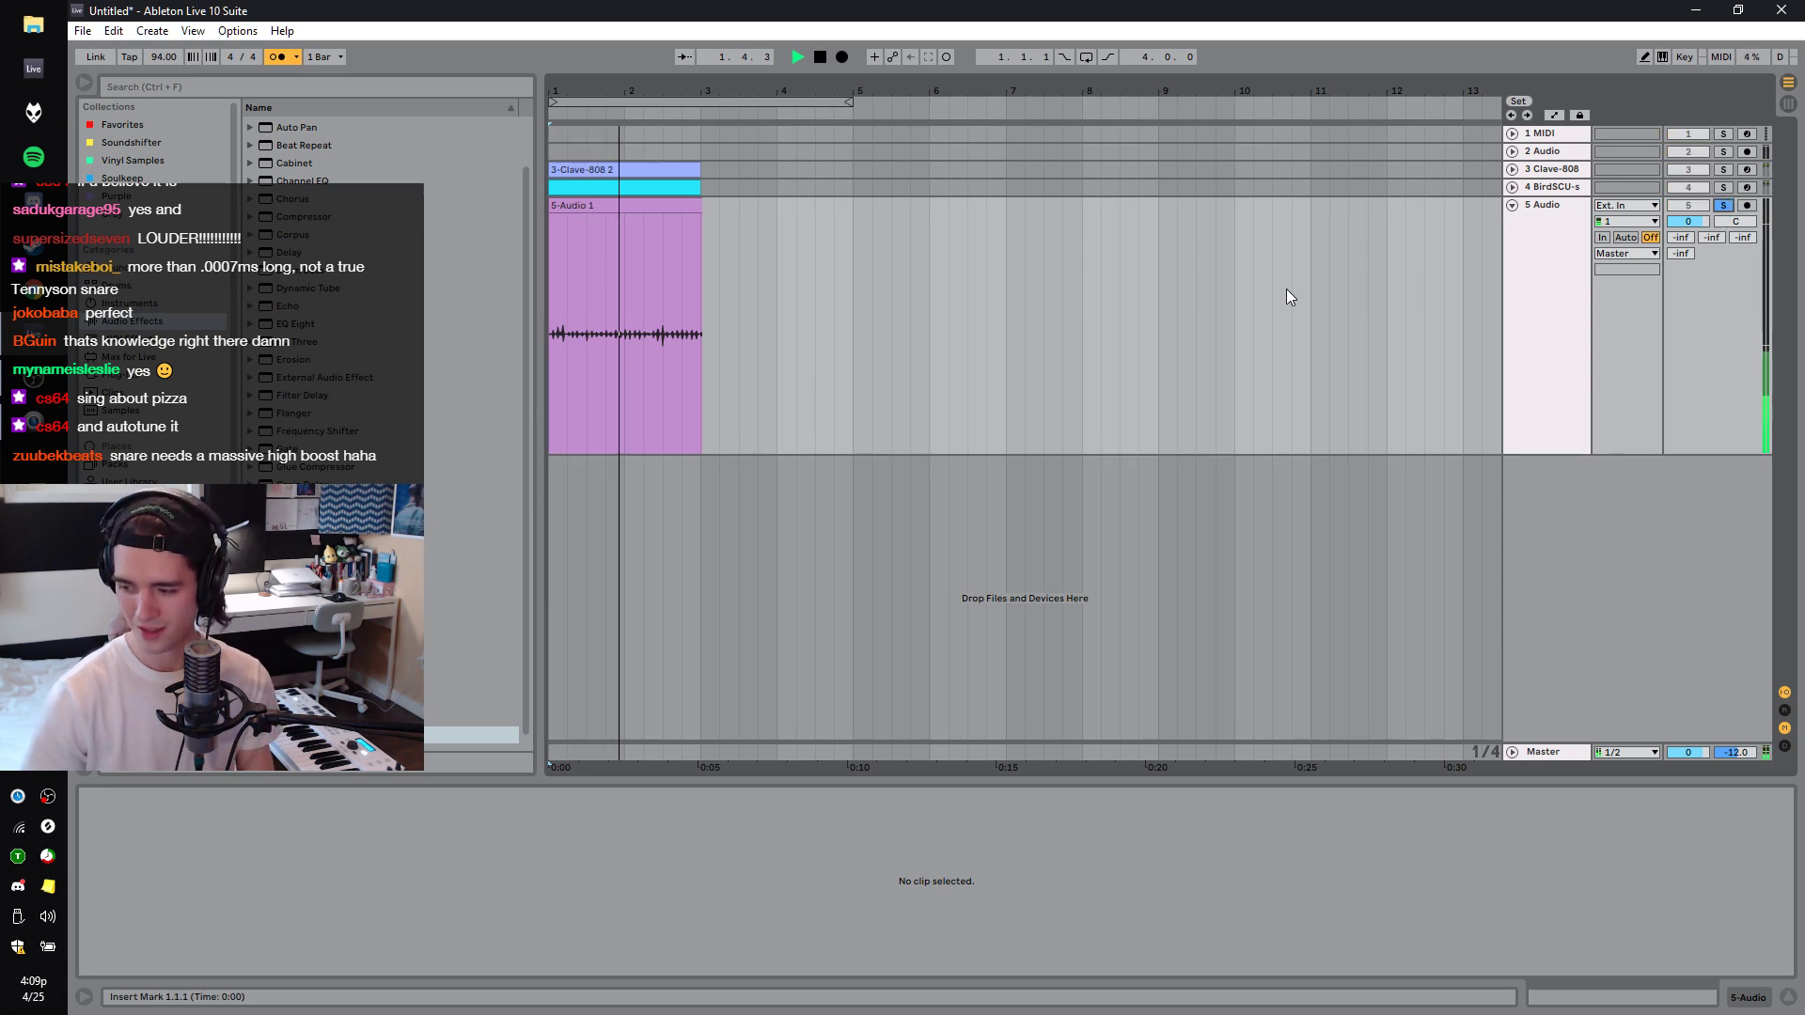
{"action": "key", "text": "space"}
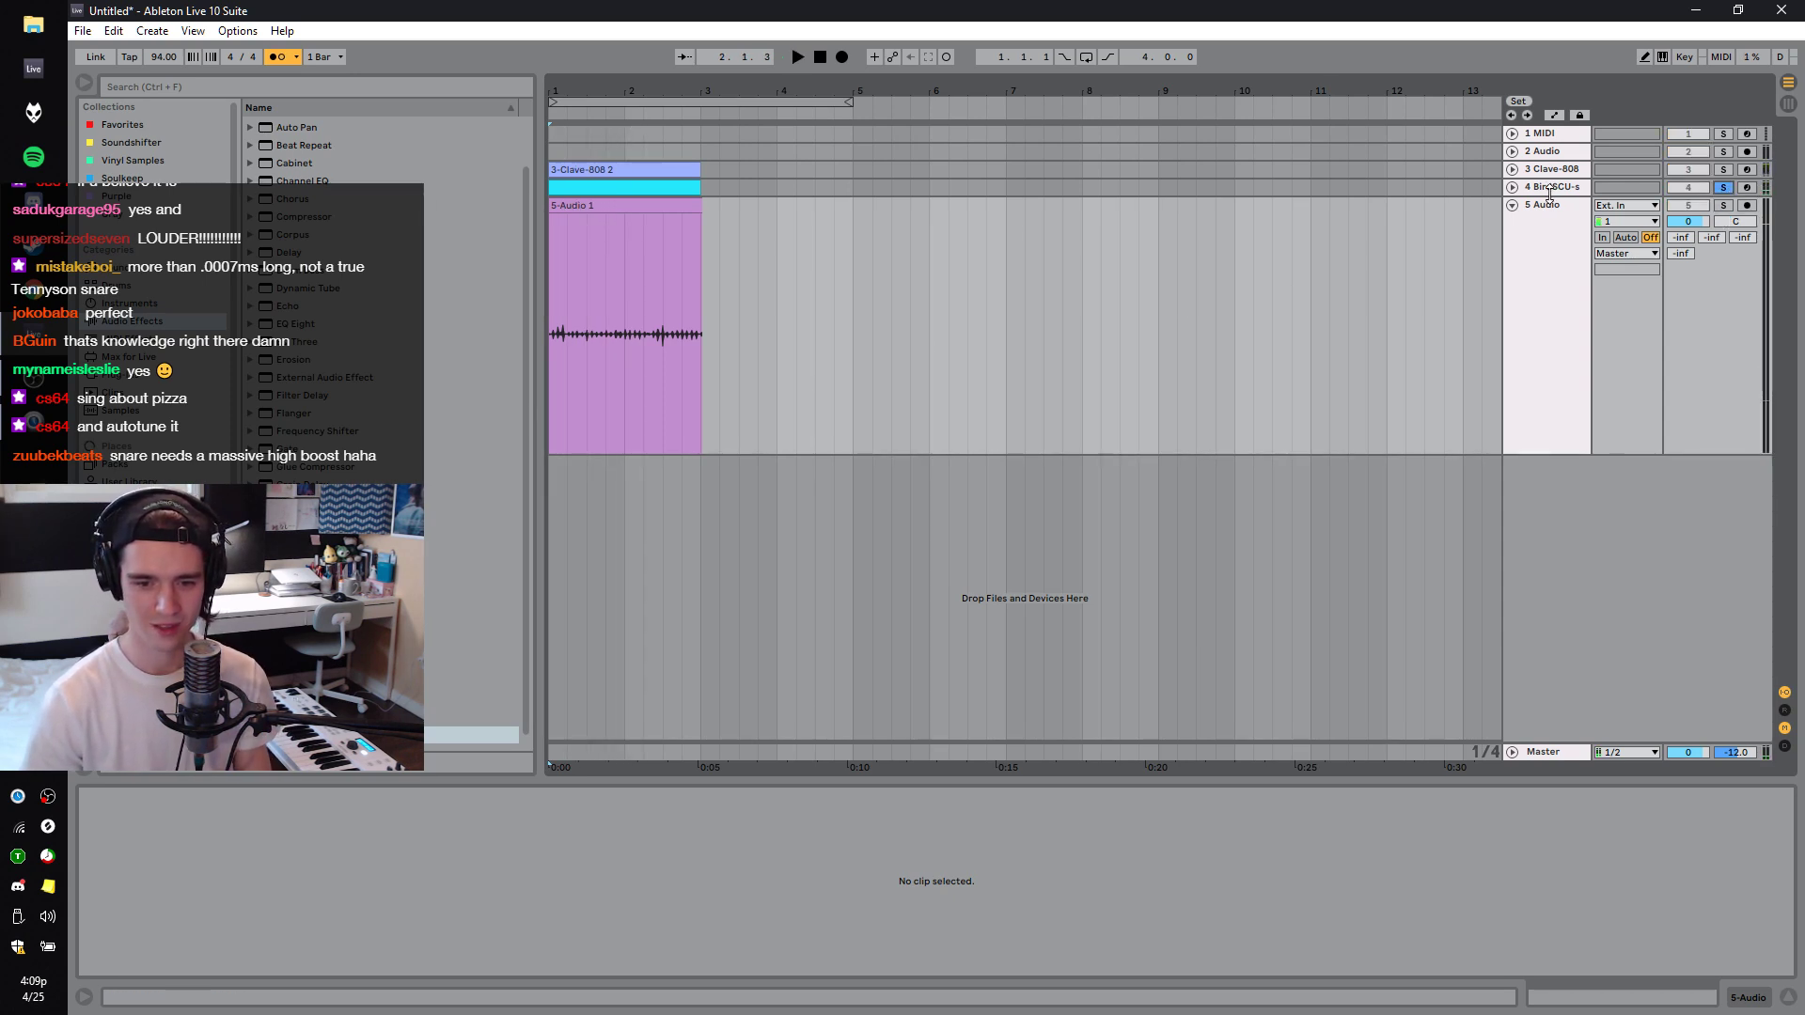
Add another EQ Eight at the end of the soloed BirdSCU-song4 device chain and turn off the metronome.
{"action": "left_click", "coordinate": [1551, 193]}
{"action": "key", "text": "space"}
{"action": "left_click_drag", "start_coordinate": [601, 175], "coordinate": [610, 187]}
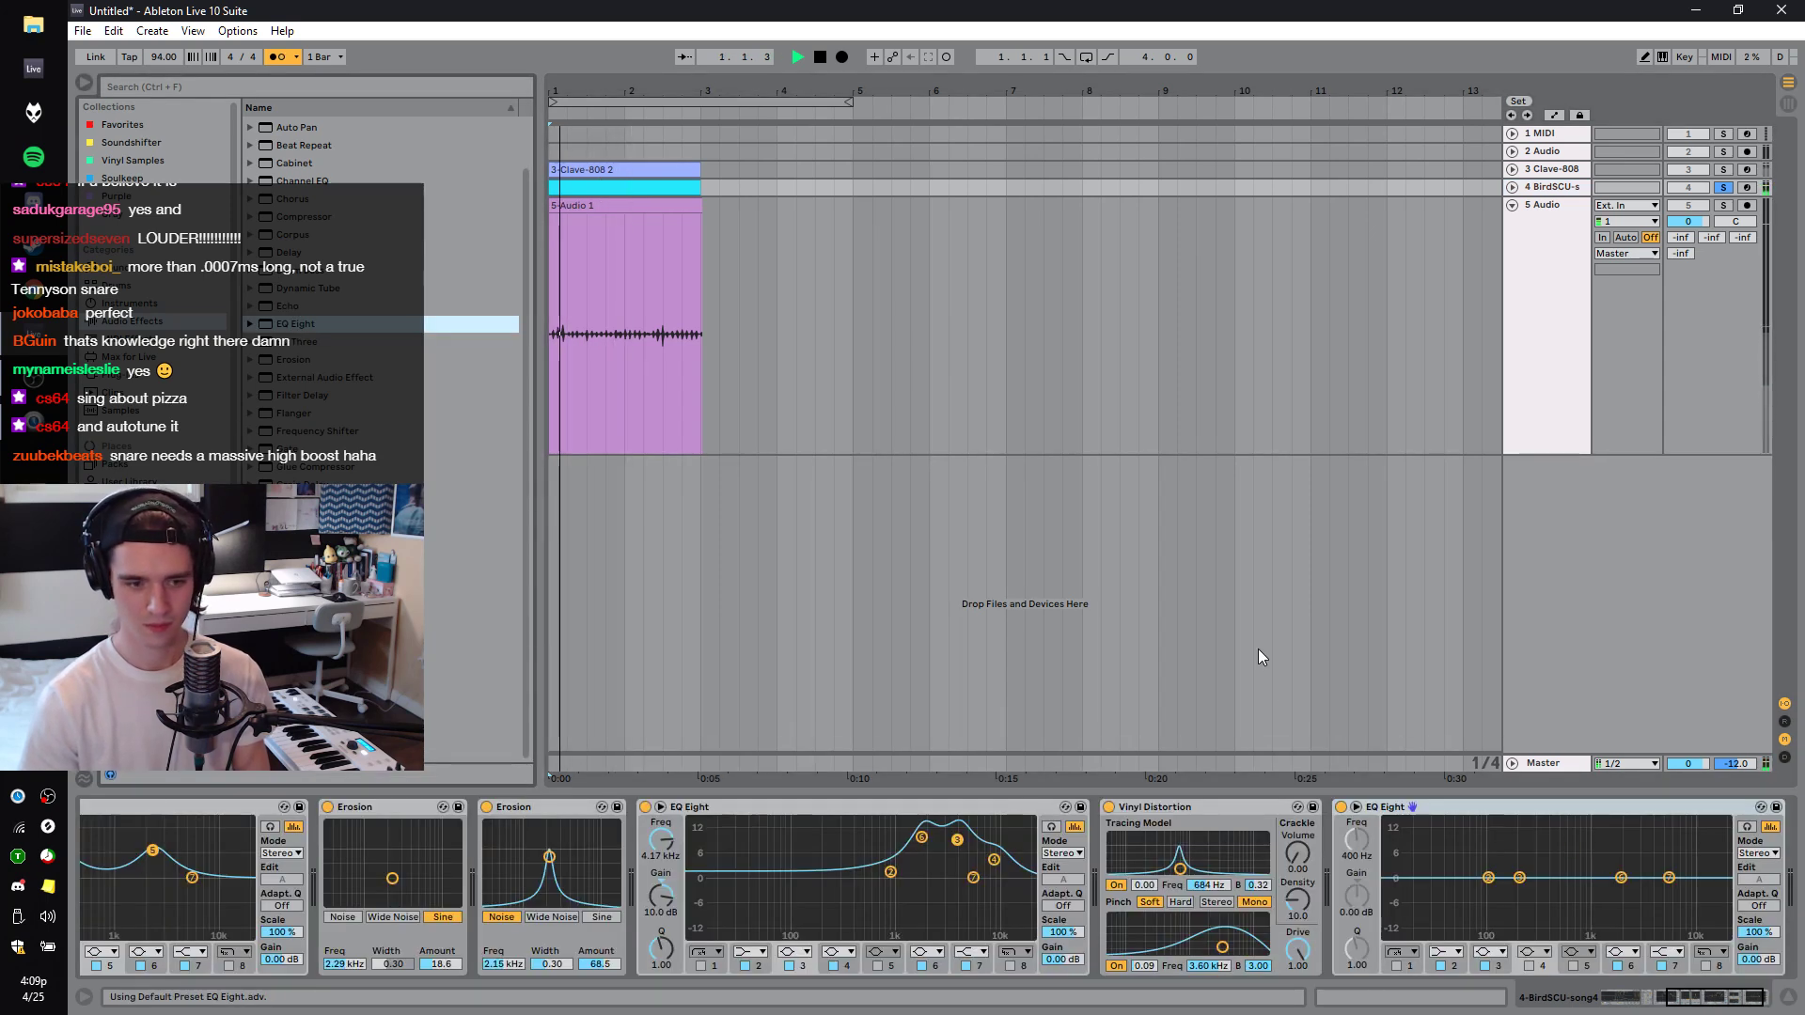
{"action": "left_click", "coordinate": [283, 56]}
{"action": "left_click", "coordinate": [1542, 216]}
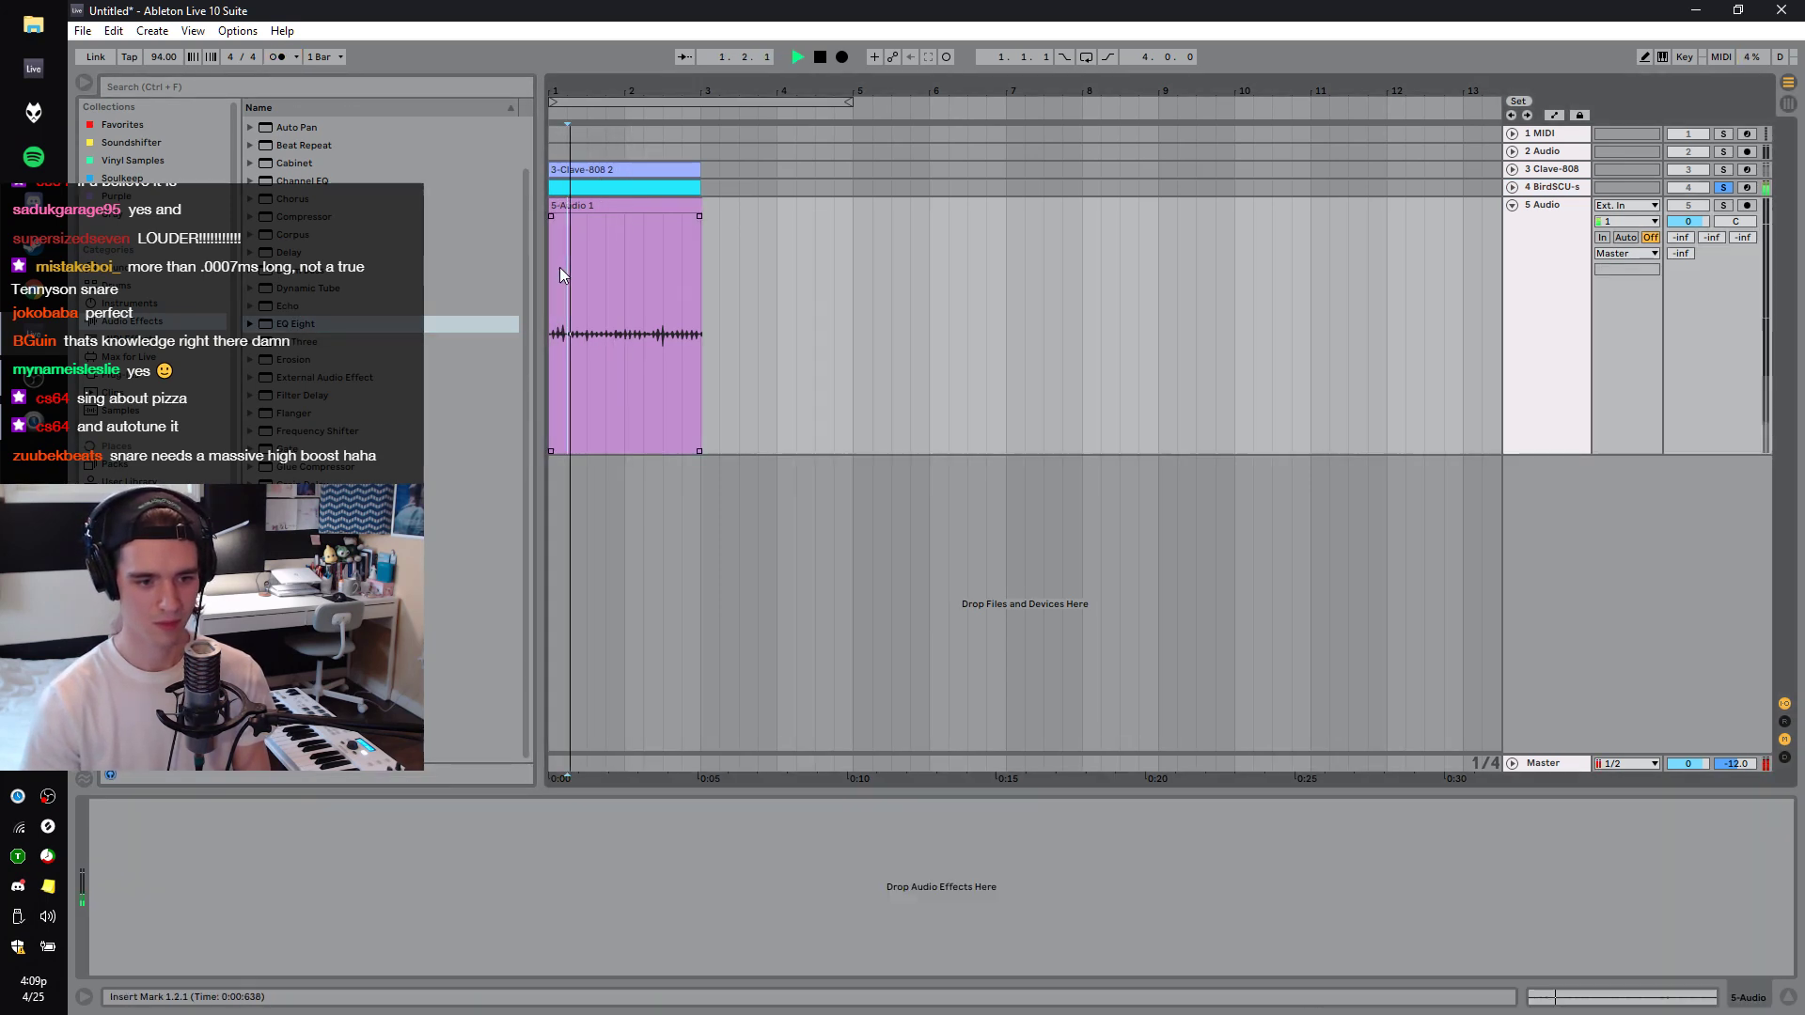
Boost the highs in the last EQ Eight on the BirdSCU-song4 track by 14.5 dB at about 9.79 kHz with Q 0.49.
{"action": "left_click", "coordinate": [1546, 193]}
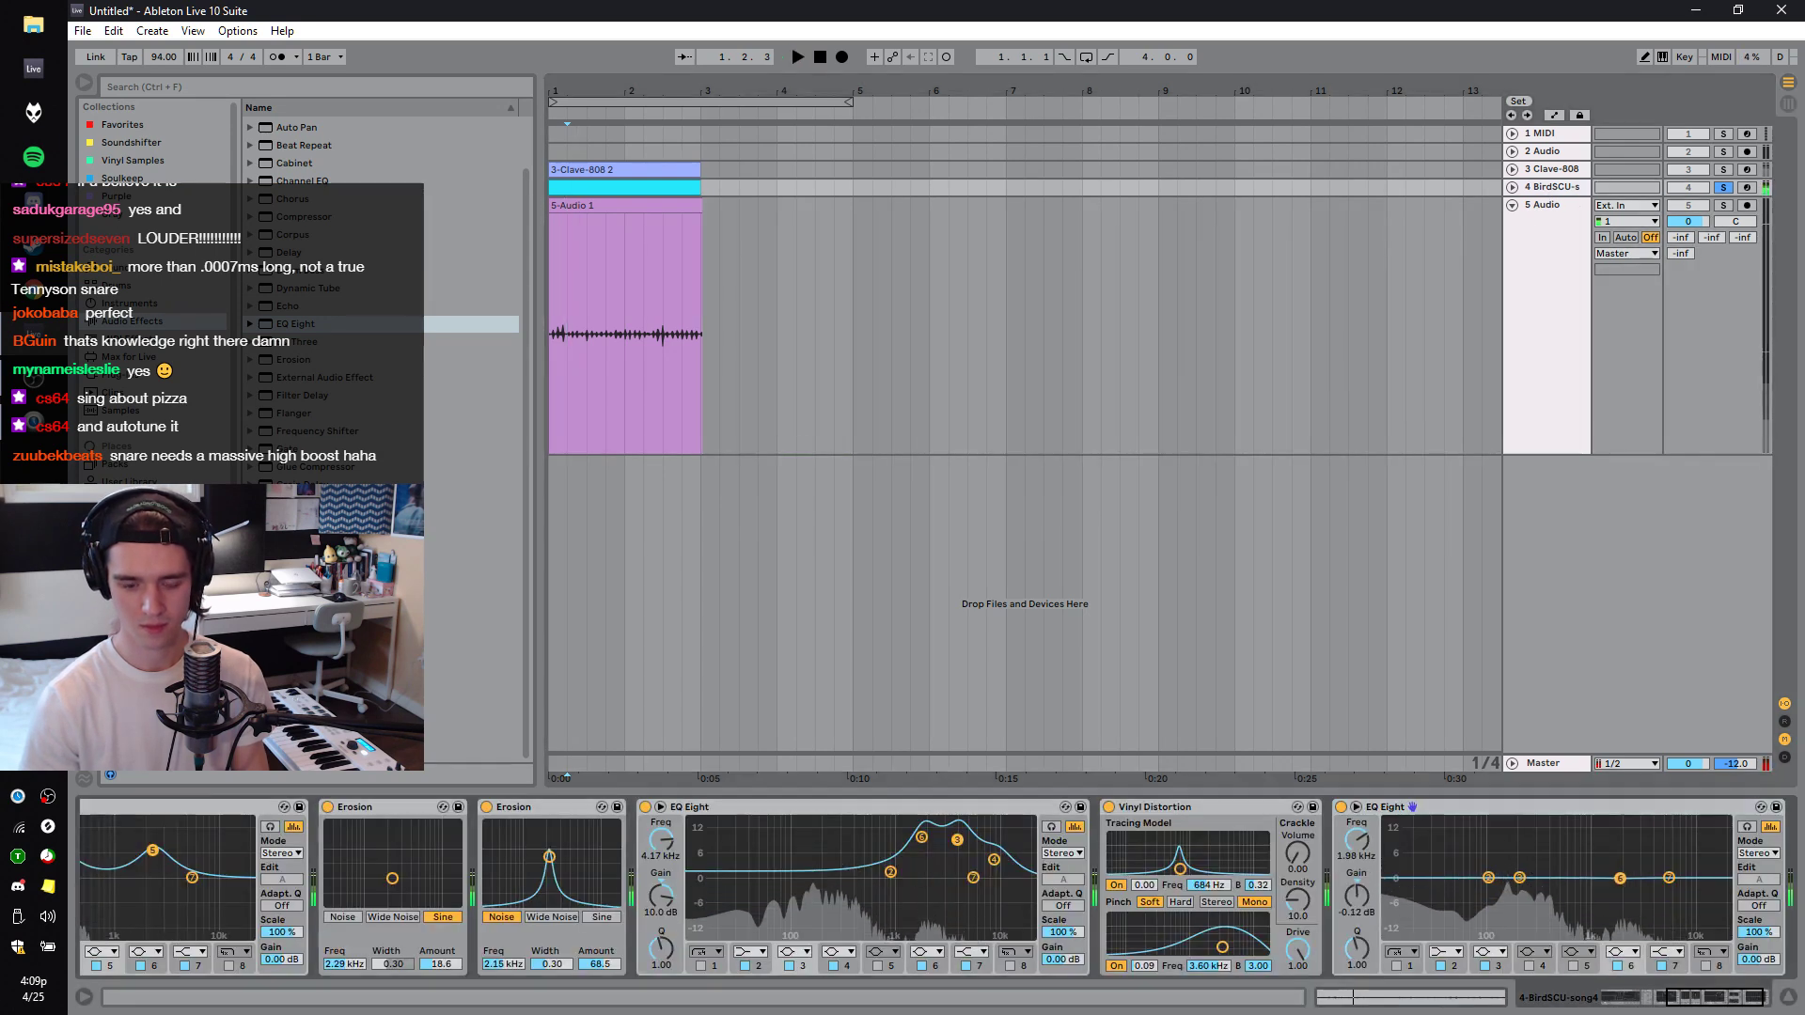
{"action": "key", "text": "space"}
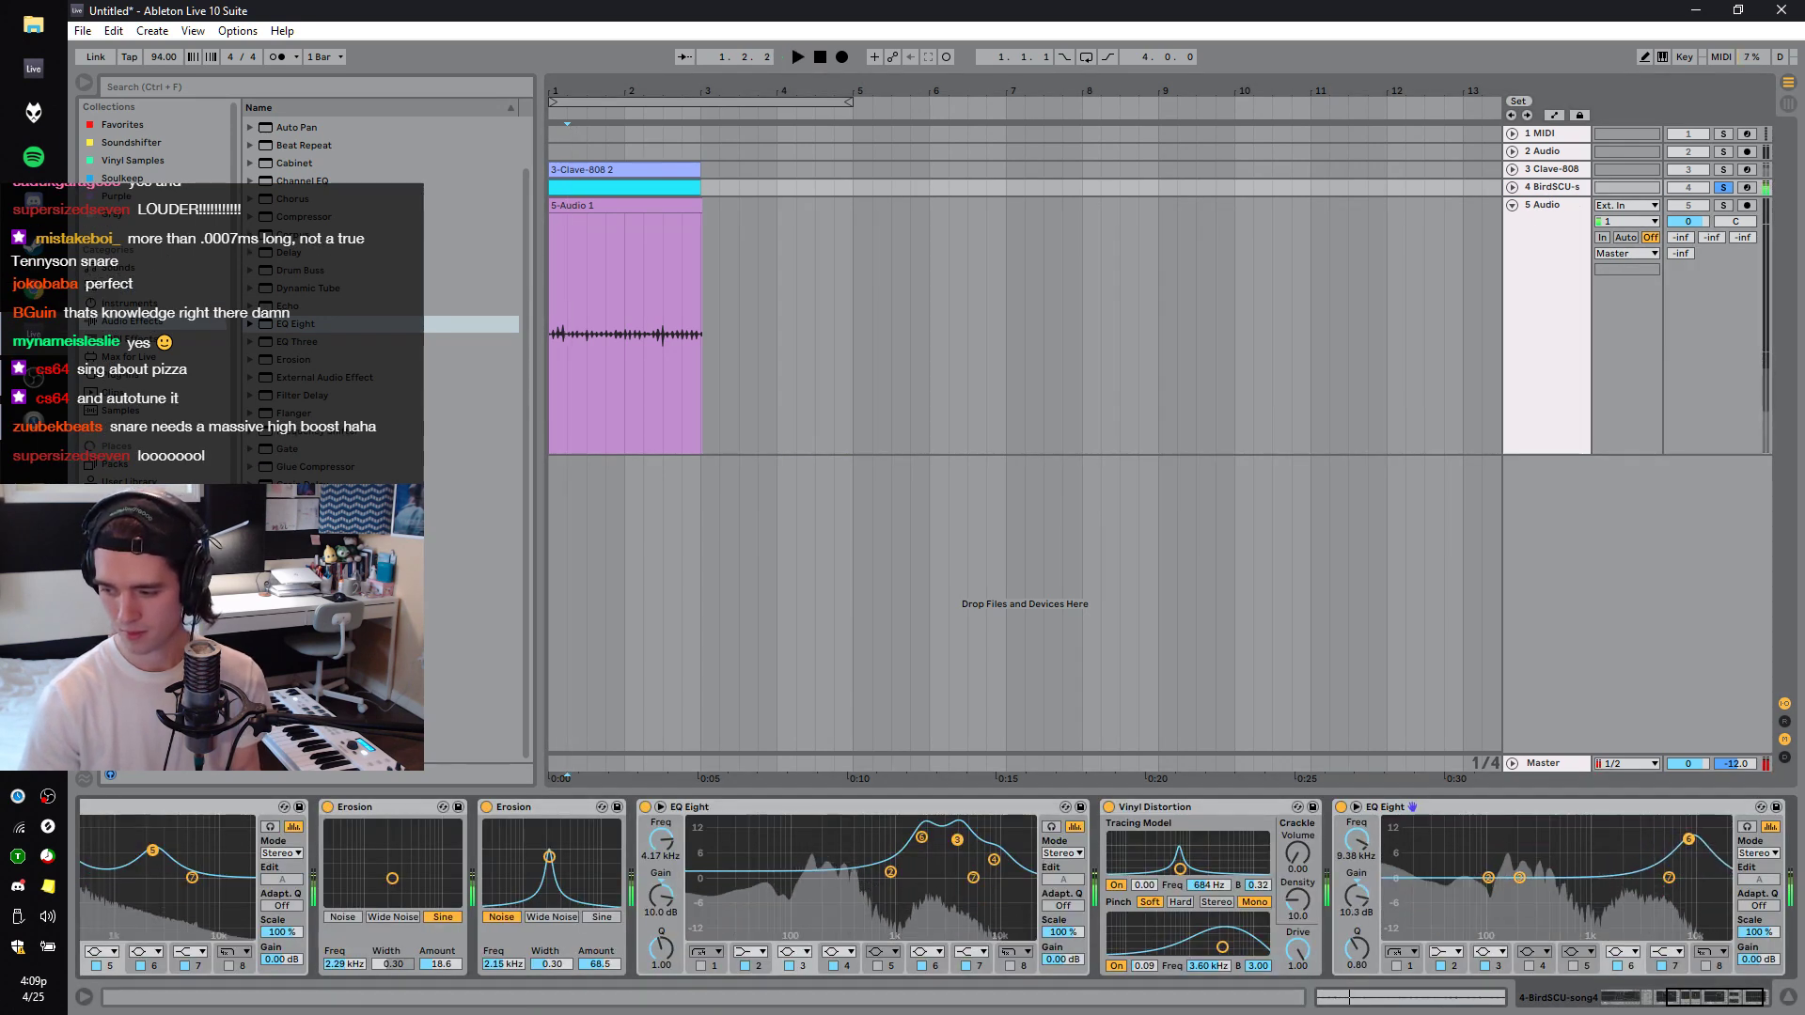
{"action": "left_click_drag", "start_coordinate": [1664, 839], "coordinate": [1684, 838]}
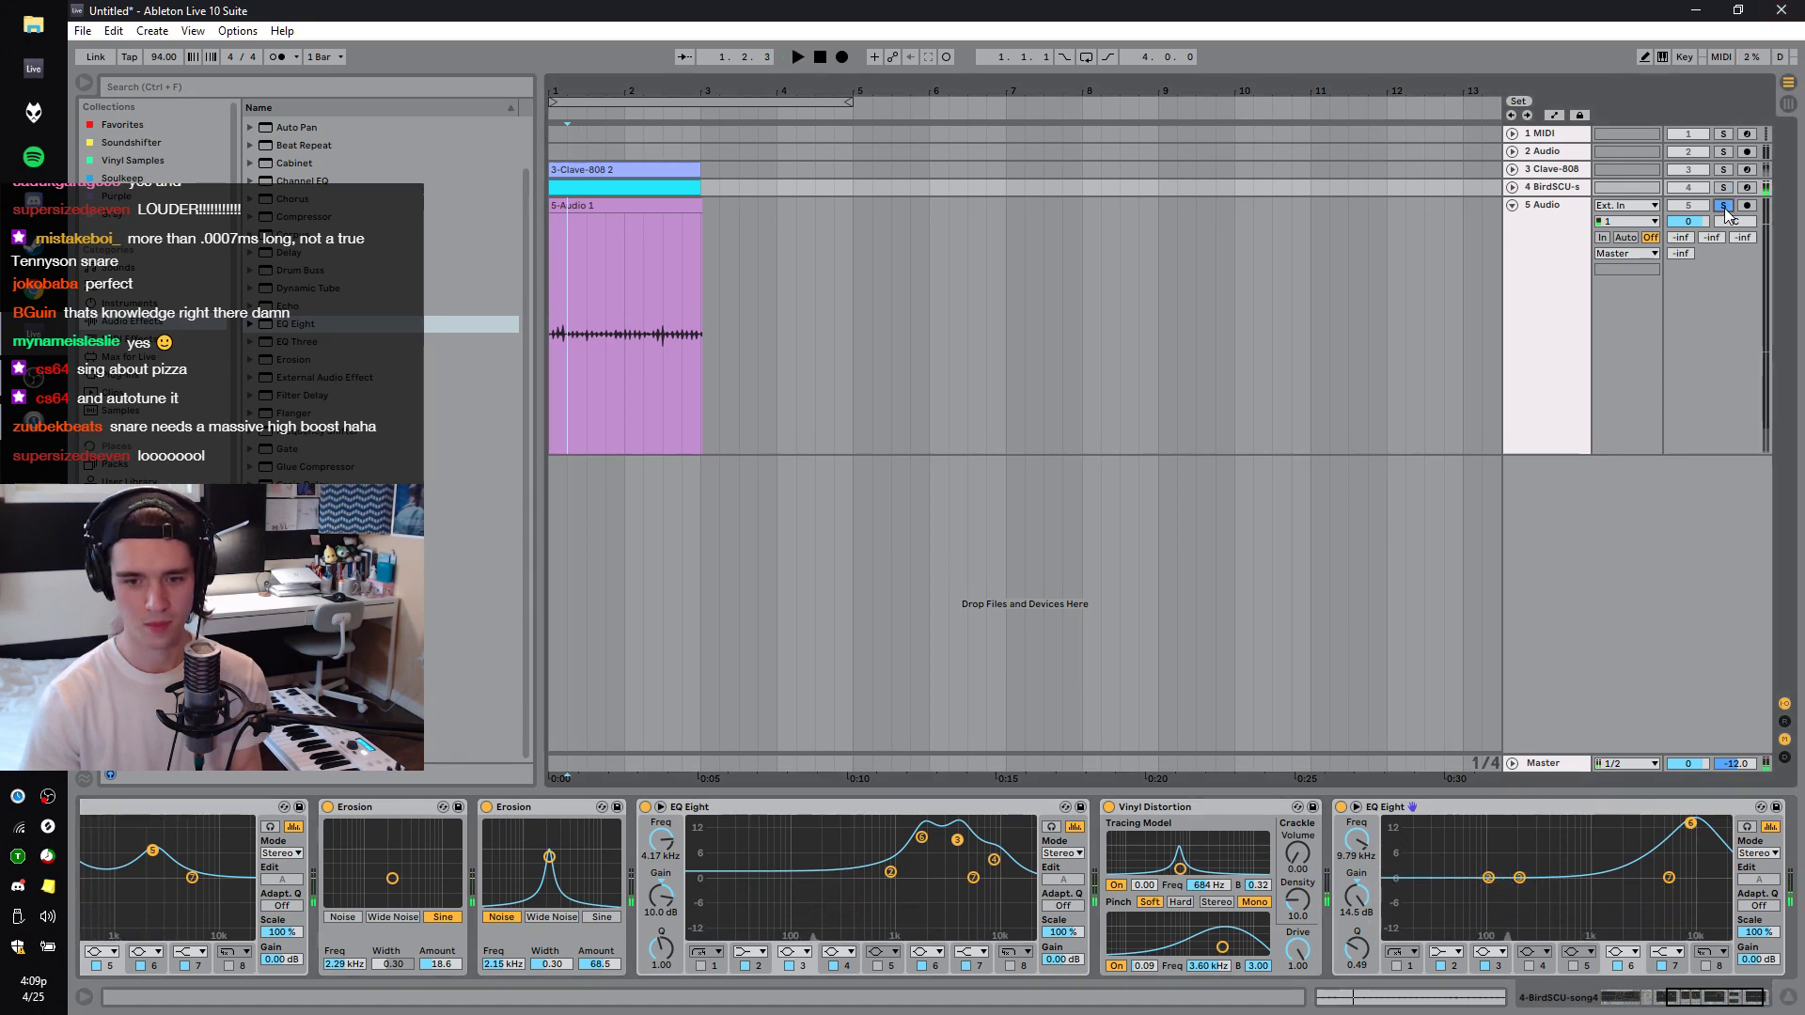
Add an EQ Eight to the soloed 5 Audio track and boost two bands, the upper one by 14.3 dB at about 3.83 kHz.
{"action": "left_click", "coordinate": [1535, 266]}
{"action": "mouse_move", "coordinate": [296, 323]}
{"action": "left_mouse_down"}
{"action": "mouse_move", "coordinate": [405, 841]}
{"action": "mouse_move", "coordinate": [316, 821]}
{"action": "mouse_move", "coordinate": [435, 822]}
{"action": "left_mouse_up"}
{"action": "key", "text": "space"}
{"action": "key", "text": "space"}
{"action": "left_click", "coordinate": [331, 965]}
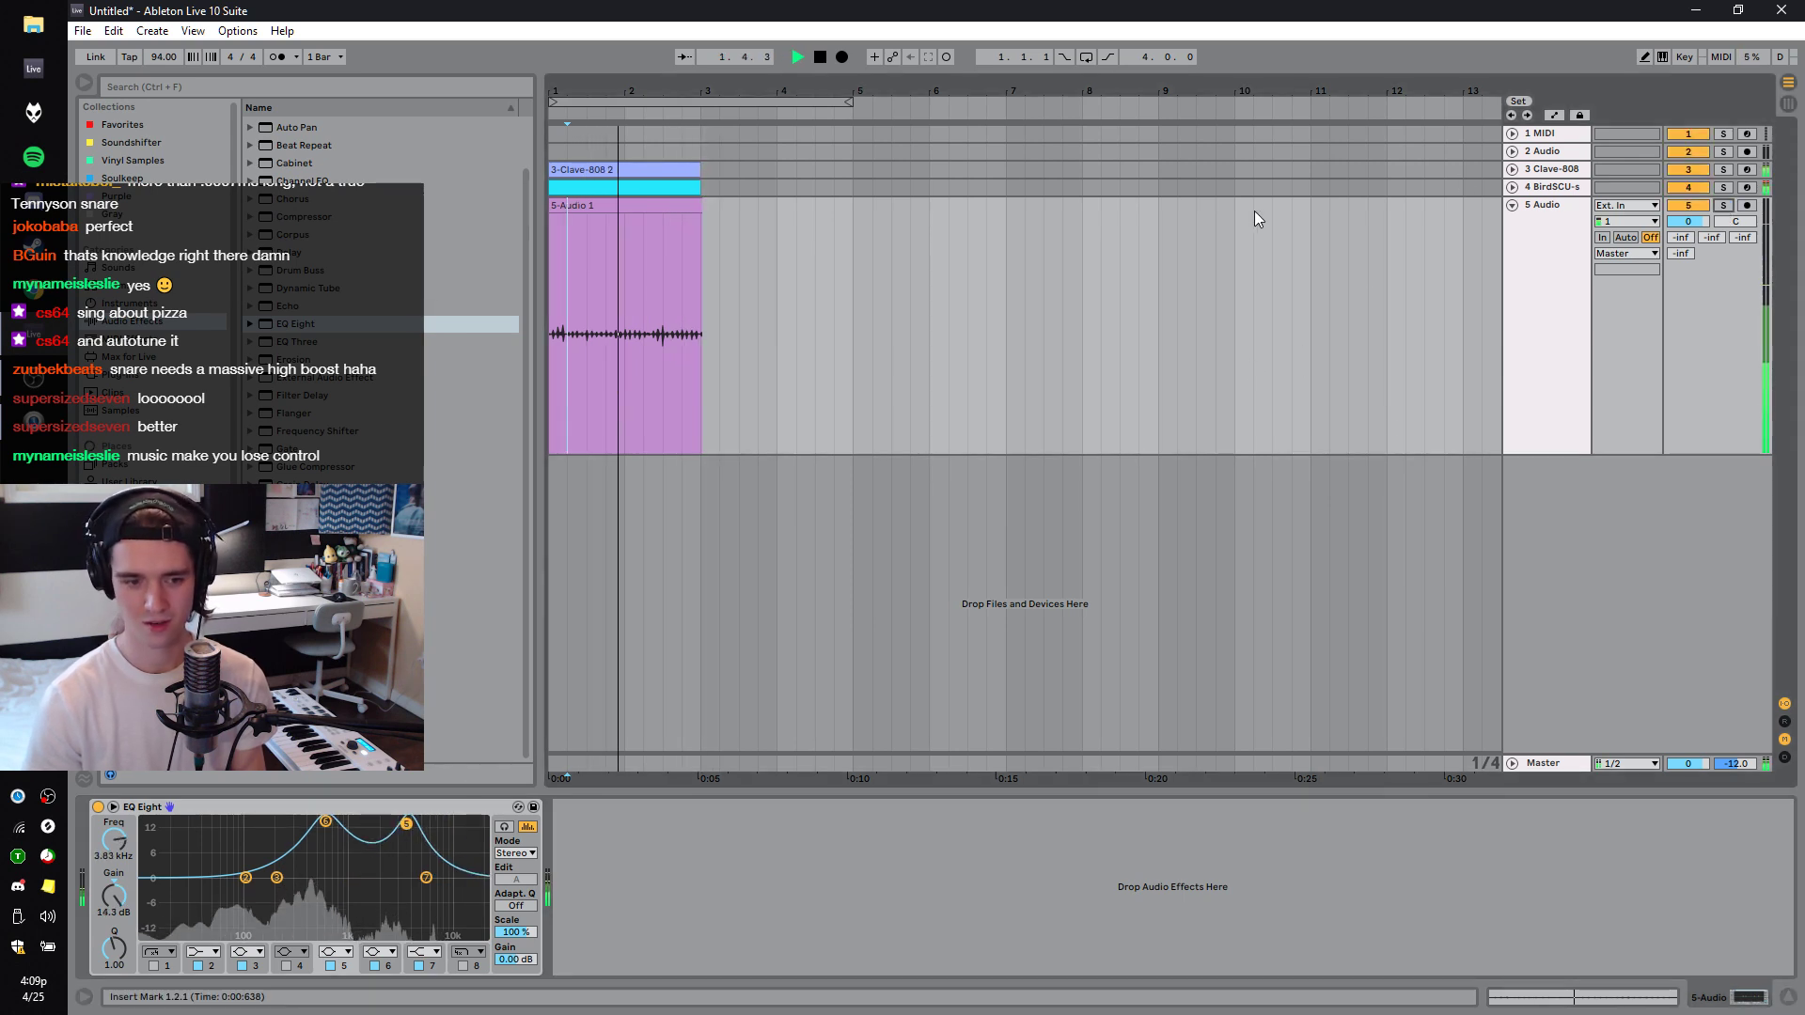
Duplicate the two-bar kick, snare and audio clips so they also fill bars 3 and 4.
{"action": "key", "text": "ctrl+a"}
{"action": "key", "text": "ctrl+d"}
{"action": "left_click_drag", "start_coordinate": [705, 231], "coordinate": [410, 177]}
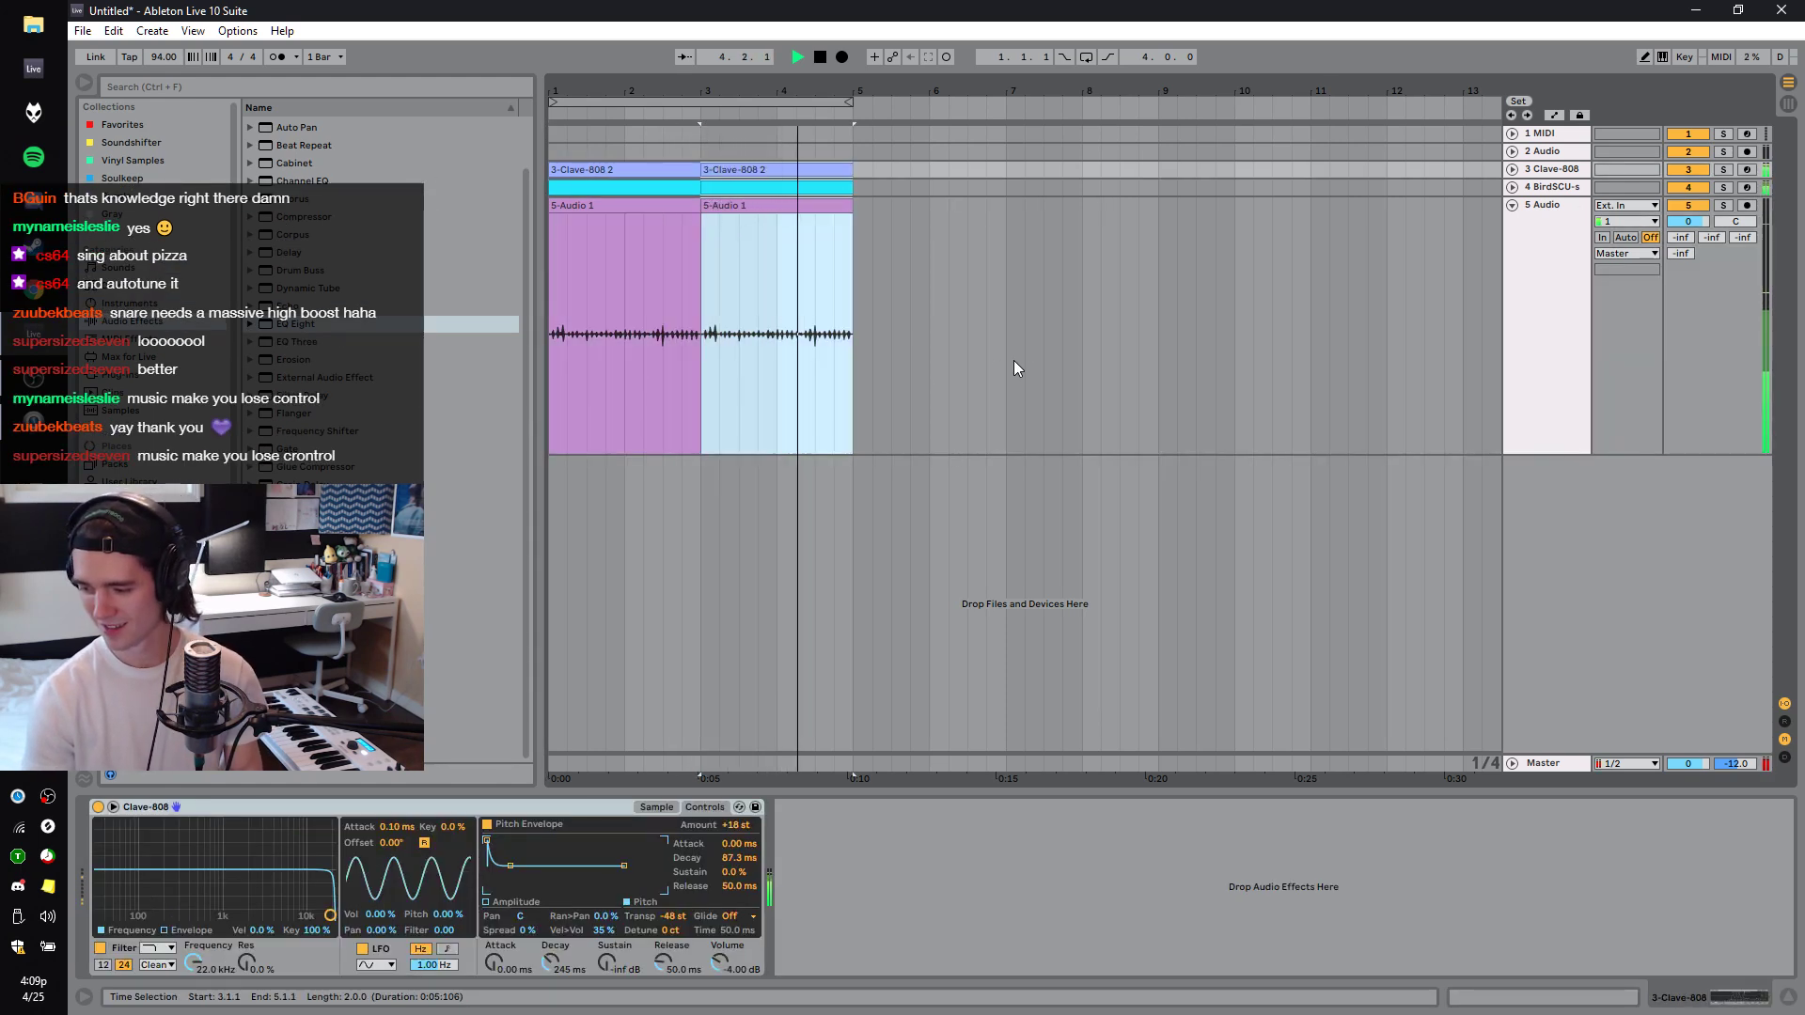
{"action": "left_click", "coordinate": [718, 361]}
Play the four-bar loop and lower the Master volume to -3.9 dB.
{"action": "key", "text": "ctrl+a"}
{"action": "key", "text": "space"}
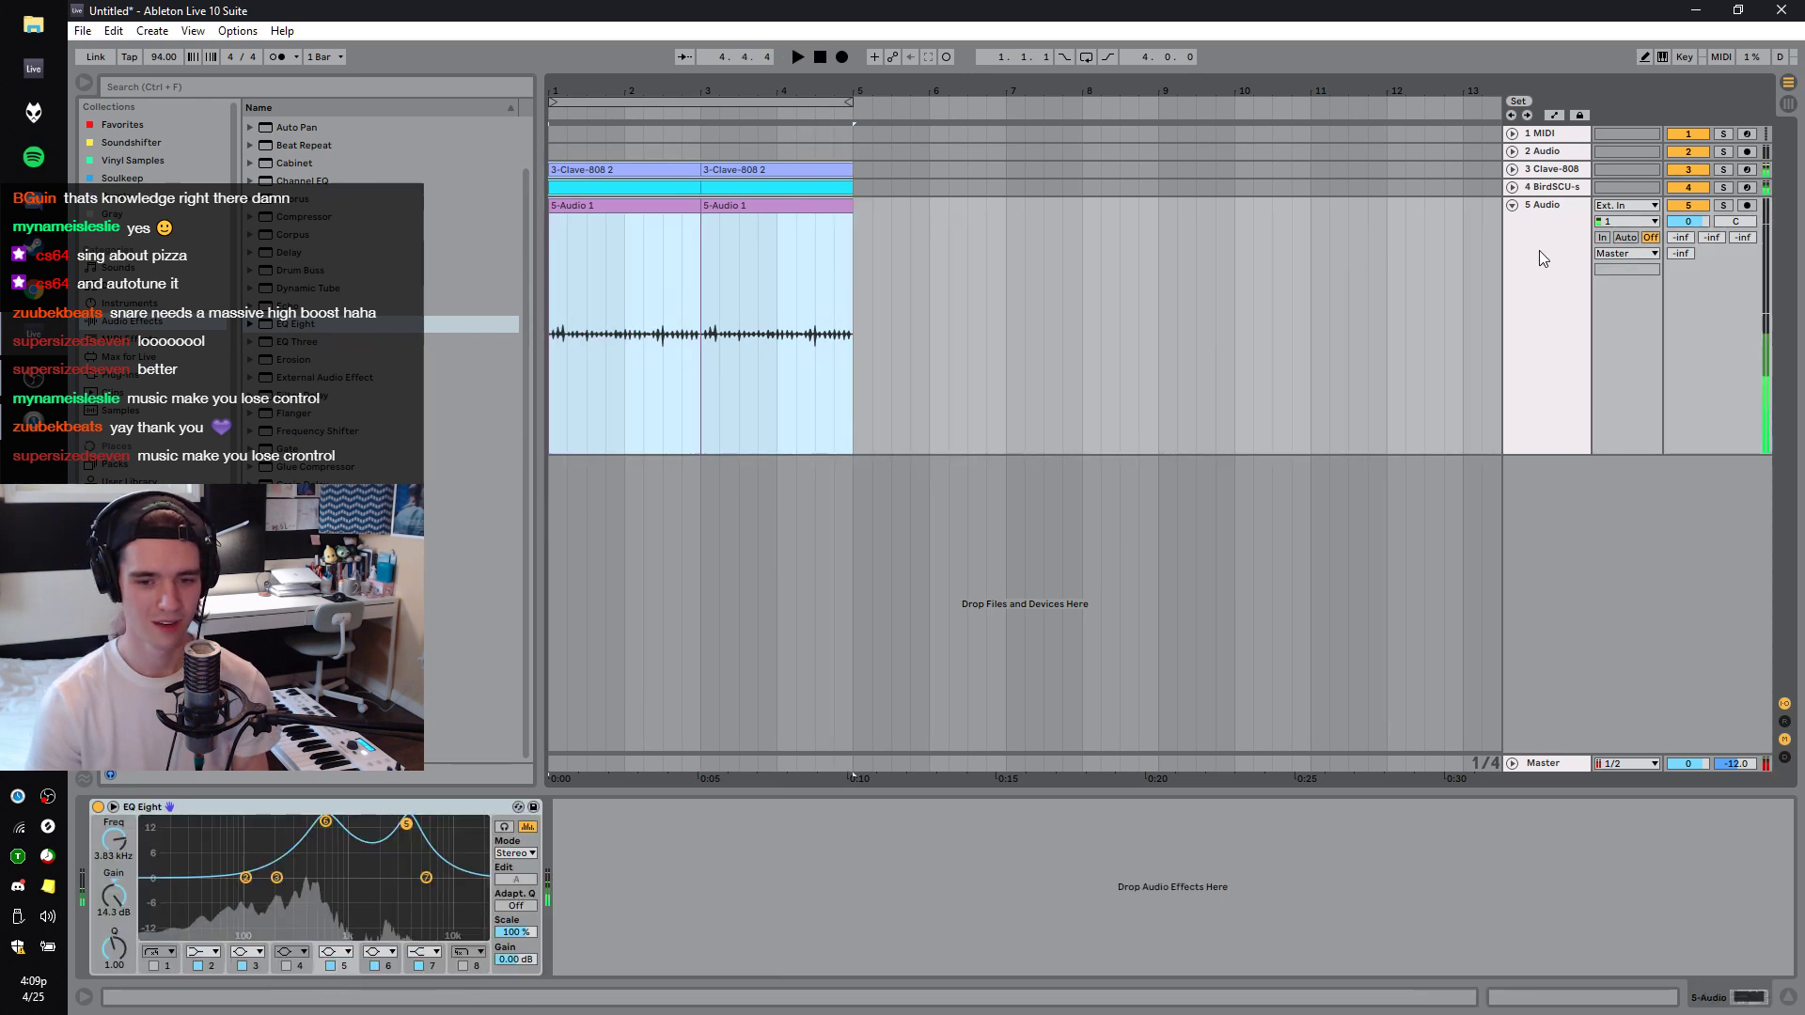
{"action": "left_click", "coordinate": [1553, 252]}
{"action": "key", "text": "space"}
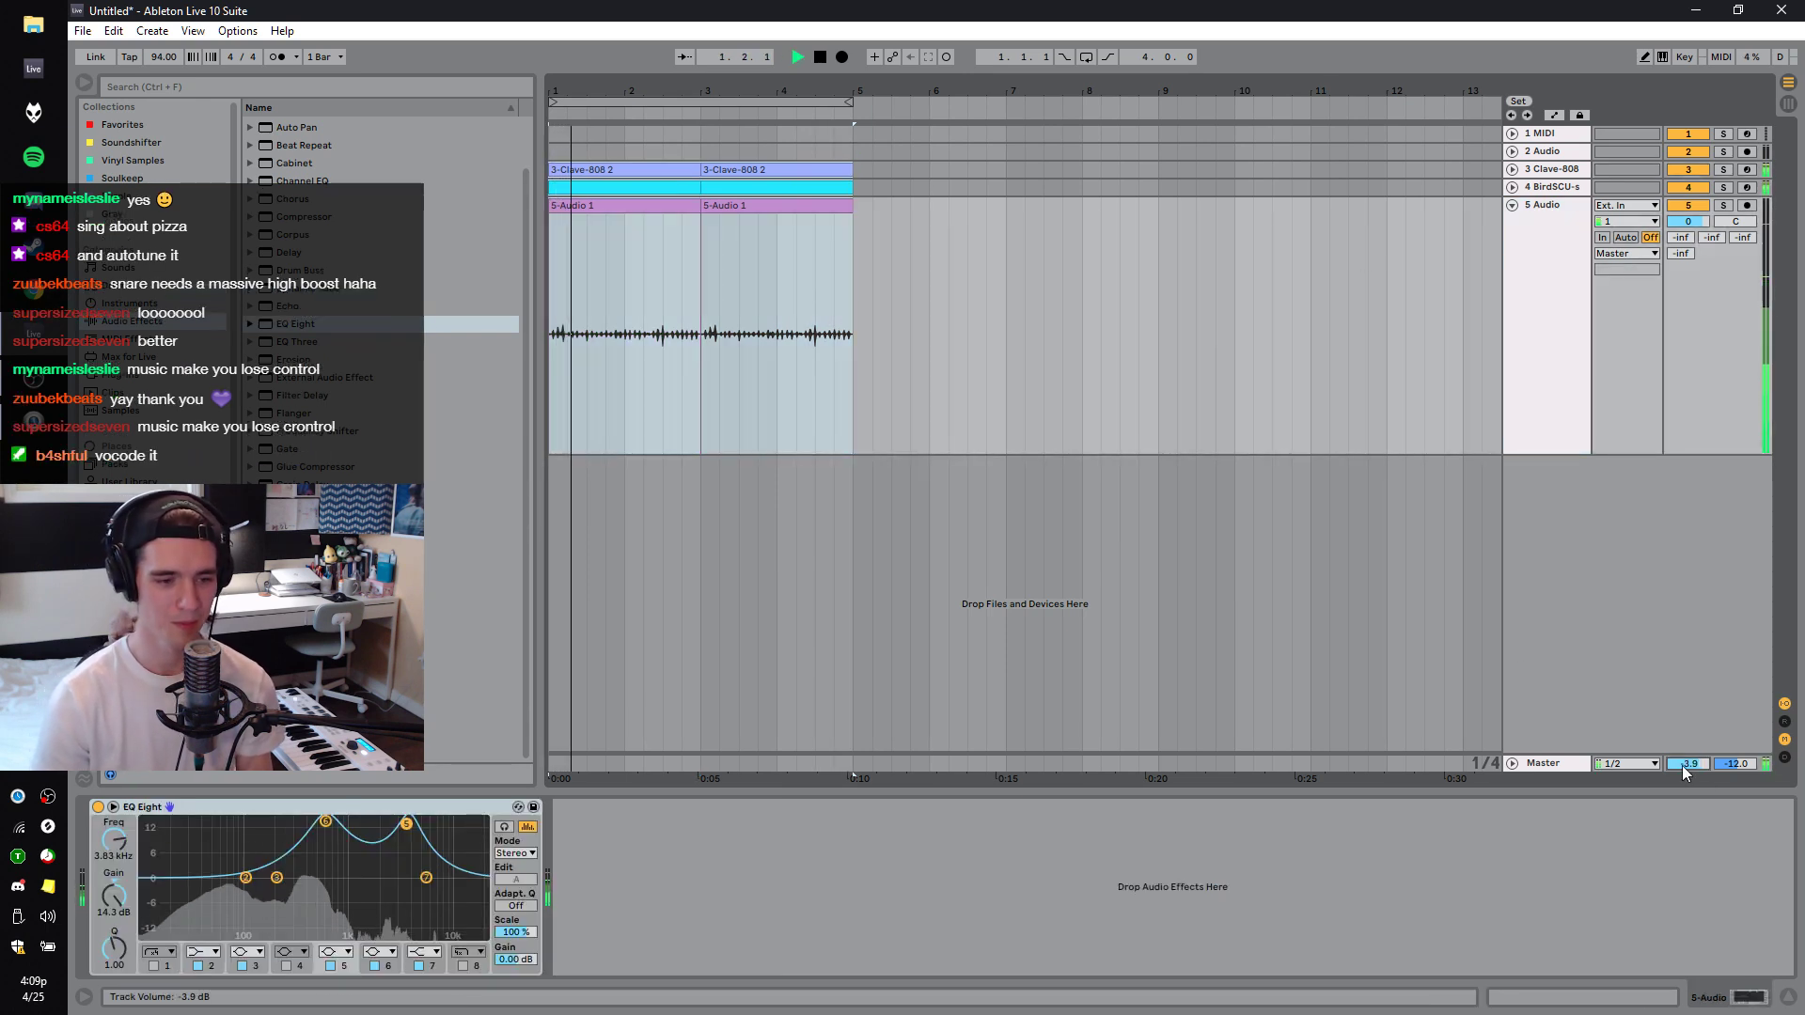
Browse the plug-in folders and load Arturia's Prophet-V2.64 on a new MIDI track below the audio track.
{"action": "left_click", "coordinate": [127, 374]}
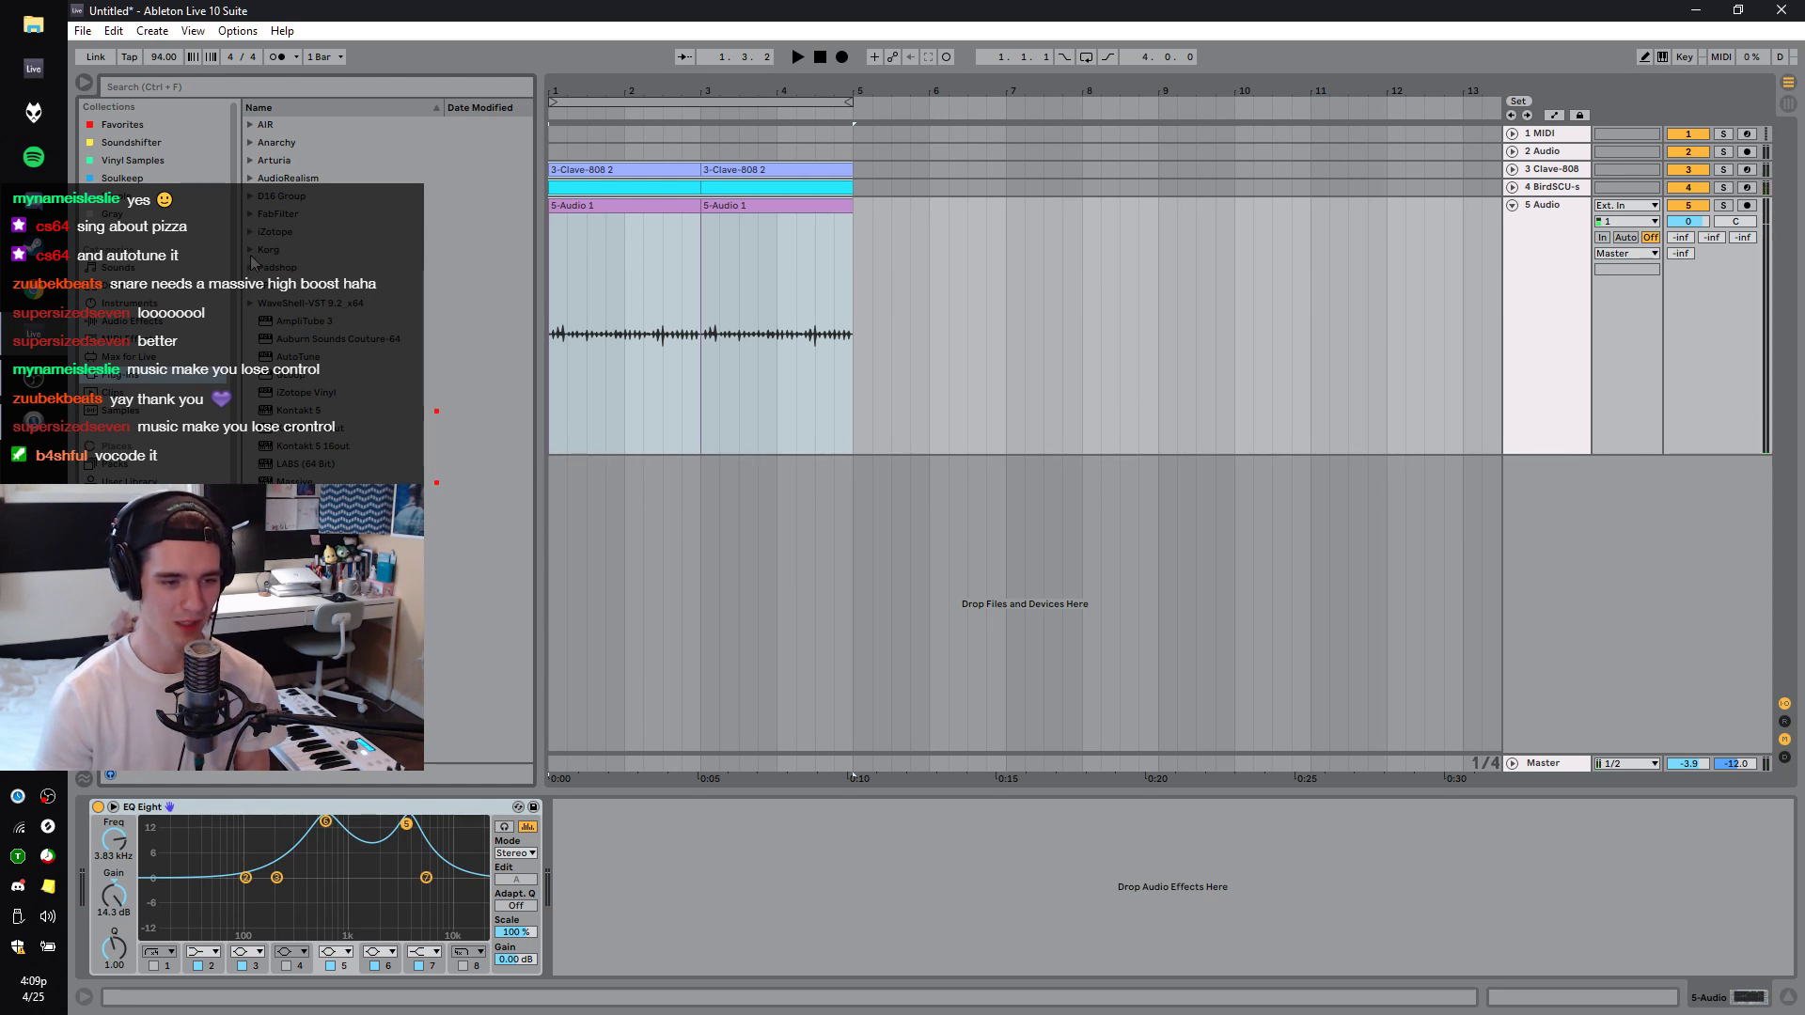
{"action": "left_click", "coordinate": [250, 302]}
{"action": "left_click", "coordinate": [250, 303]}
{"action": "left_click", "coordinate": [250, 284]}
{"action": "left_click", "coordinate": [249, 284]}
{"action": "left_click", "coordinate": [247, 268]}
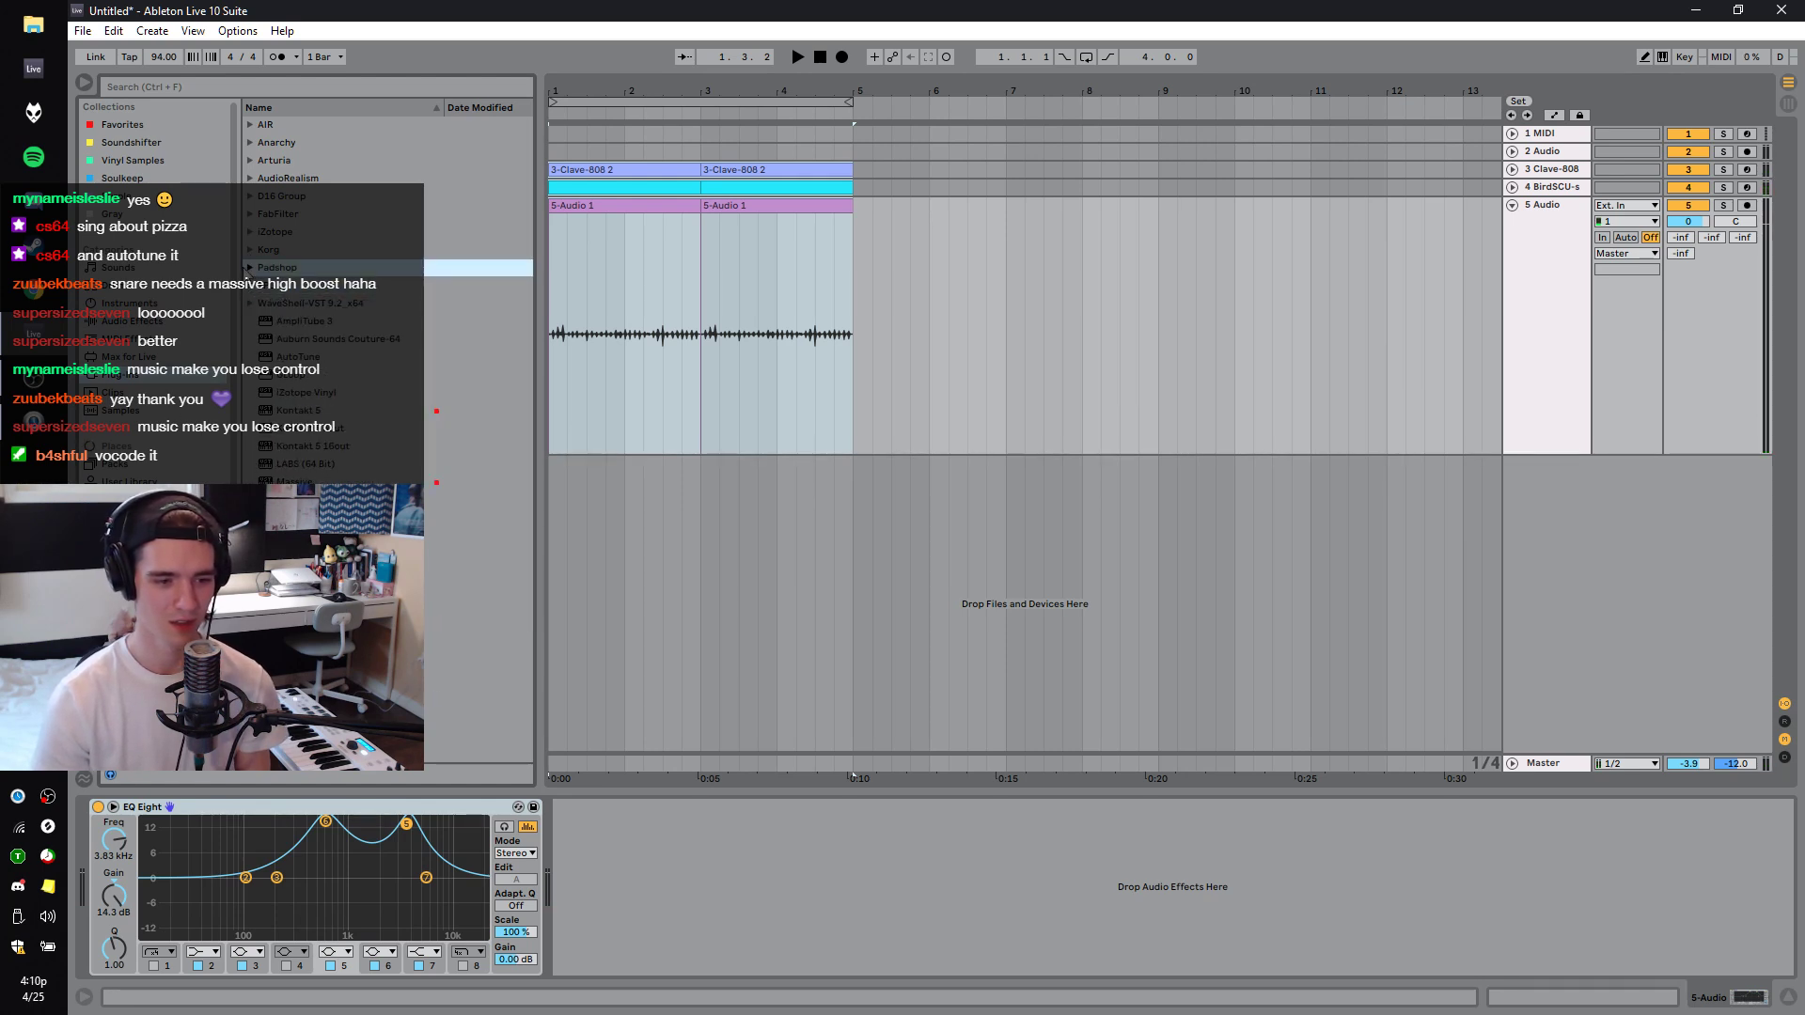
{"action": "left_click", "coordinate": [247, 255]}
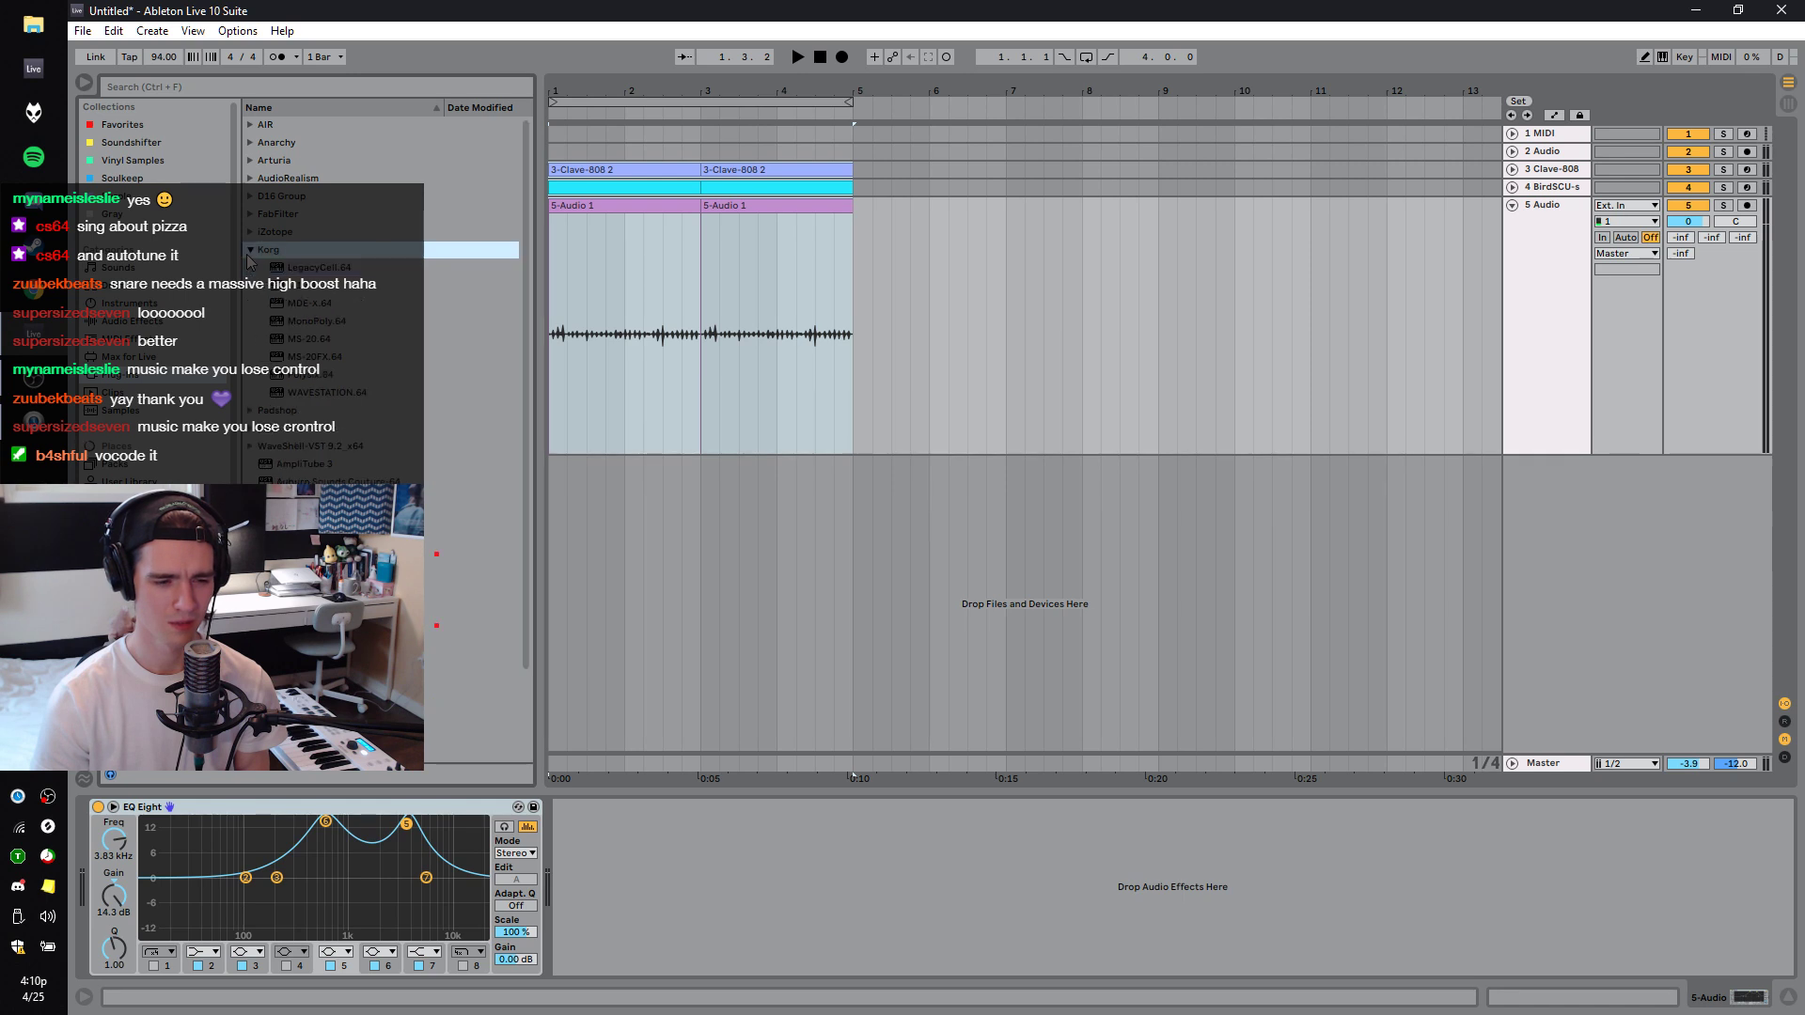
{"action": "left_click", "coordinate": [250, 163]}
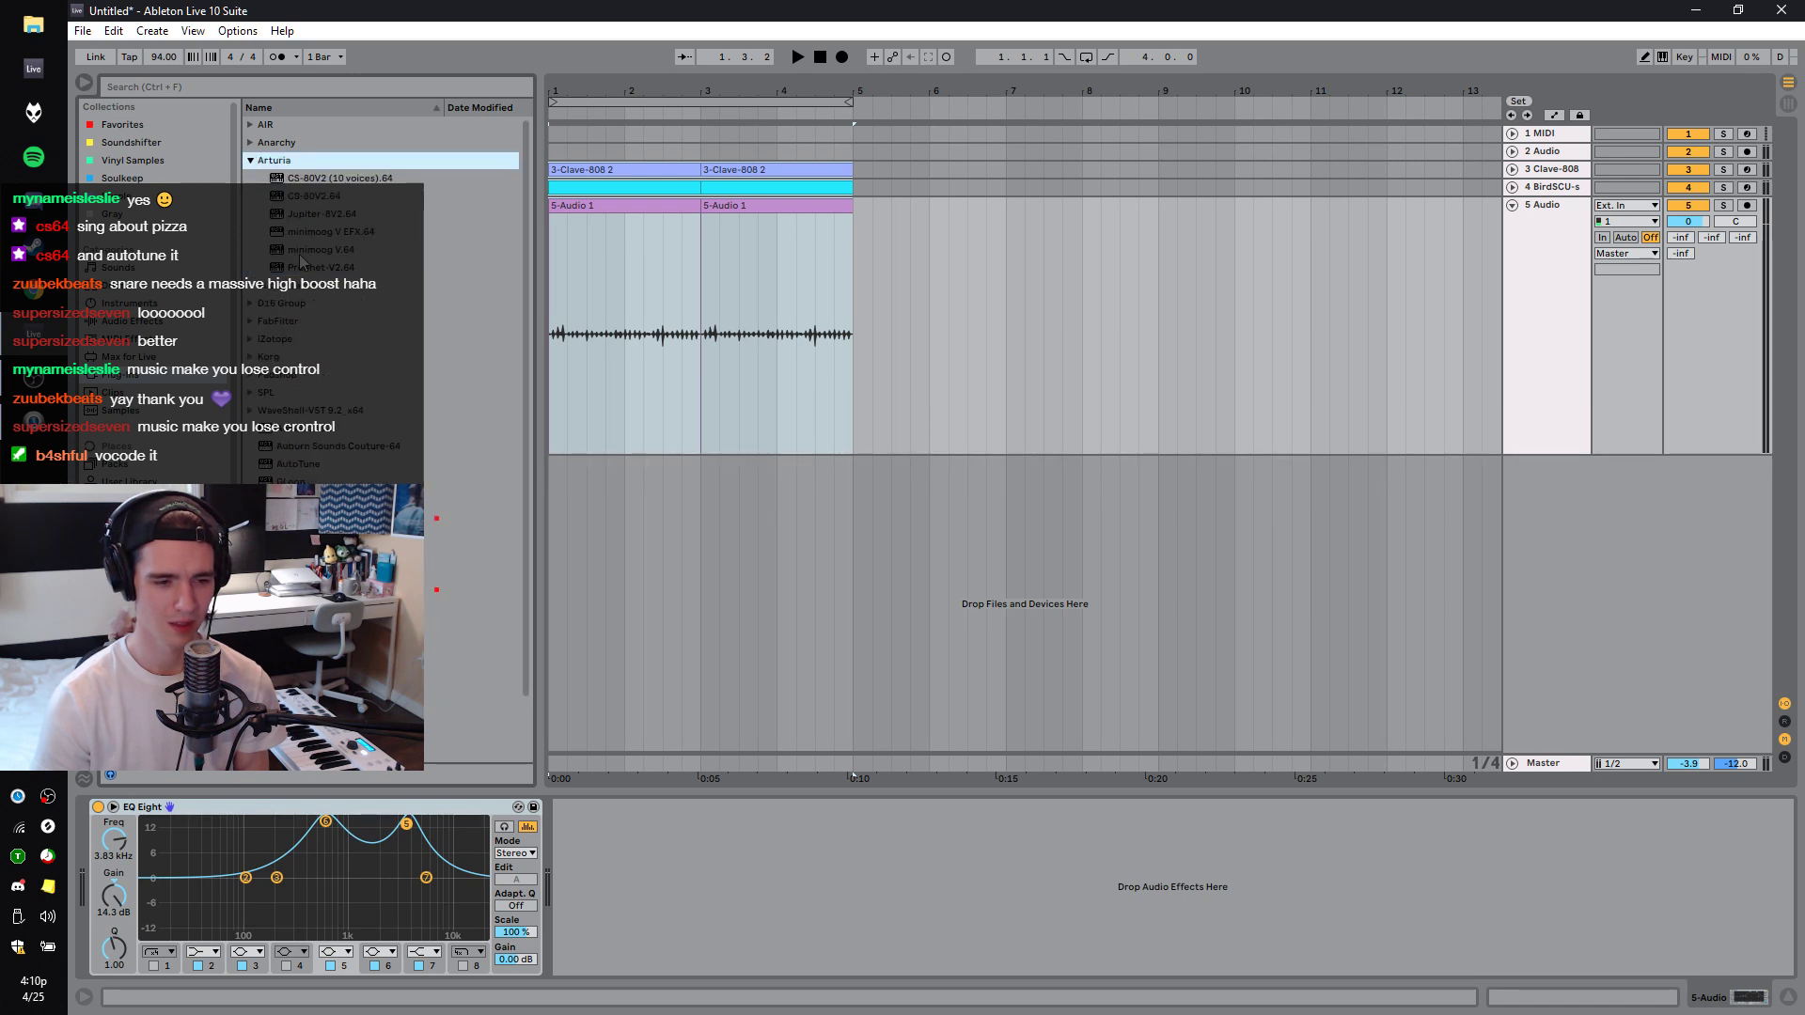
{"action": "left_click", "coordinate": [312, 268]}
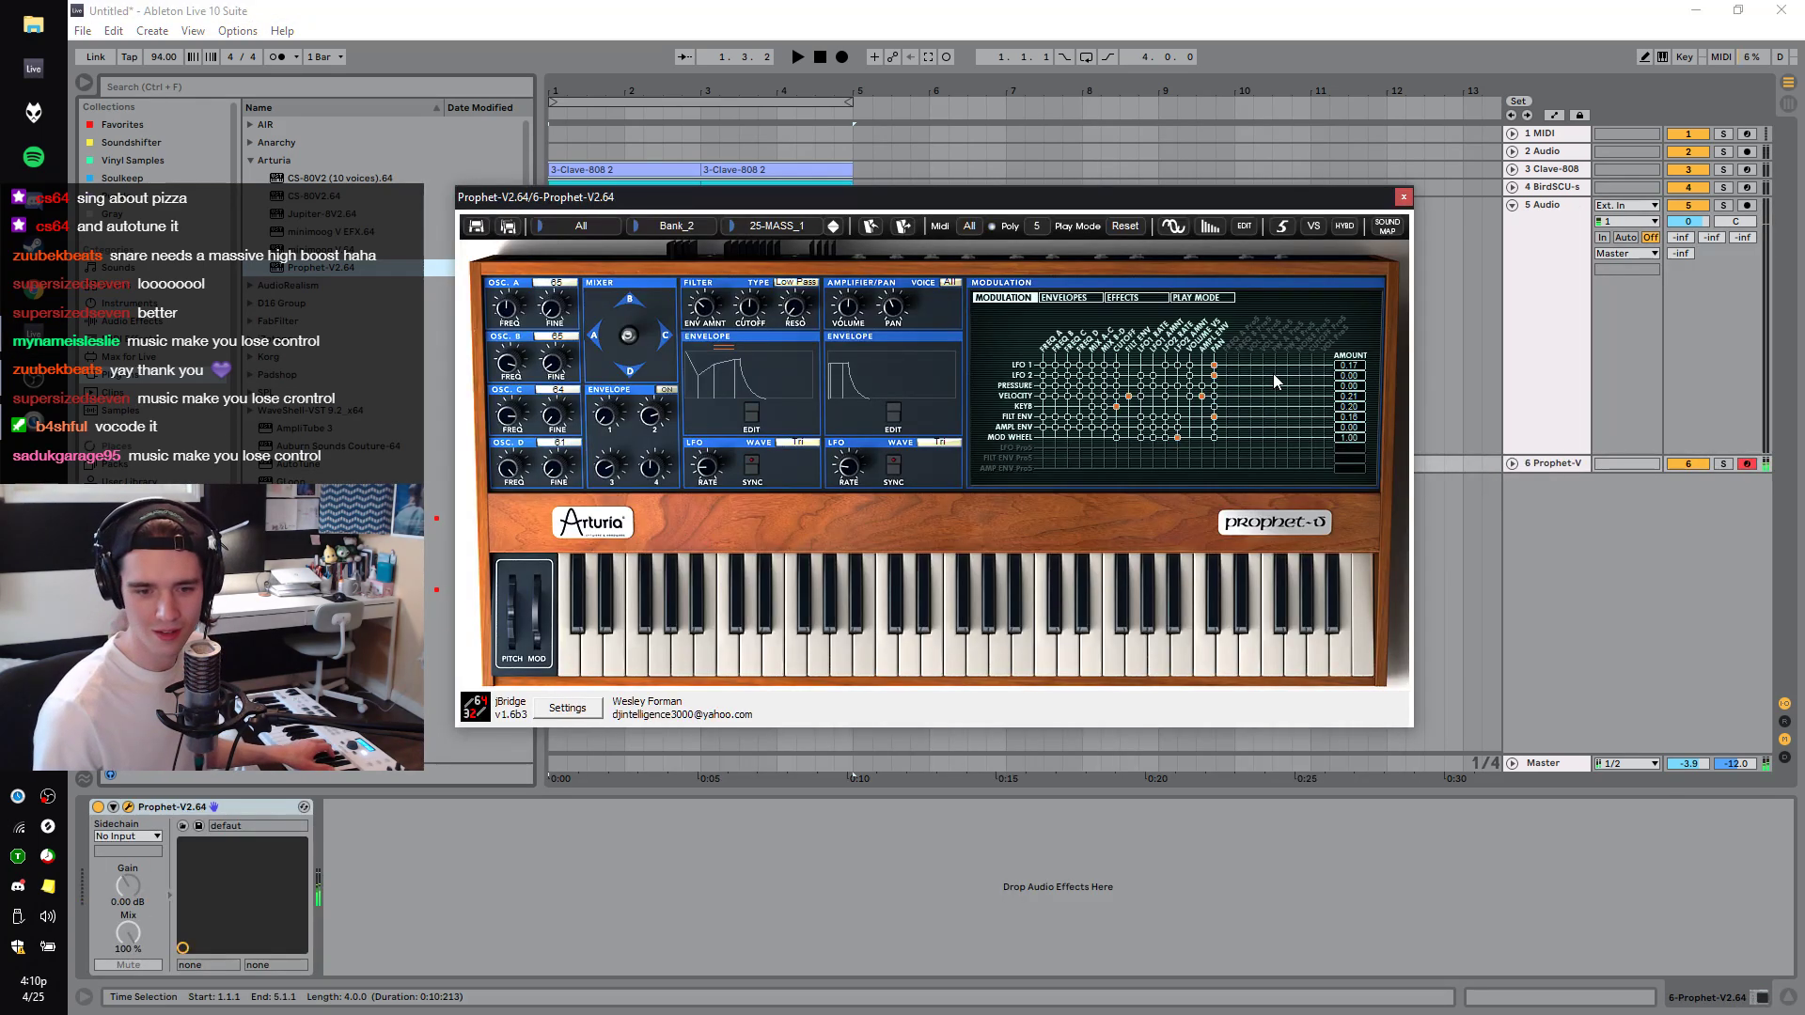
Switch the synth to its Prophet-5 panel with the 11-Brass preset, unfold its track and play along with the loop.
{"action": "left_click", "coordinate": [1280, 227]}
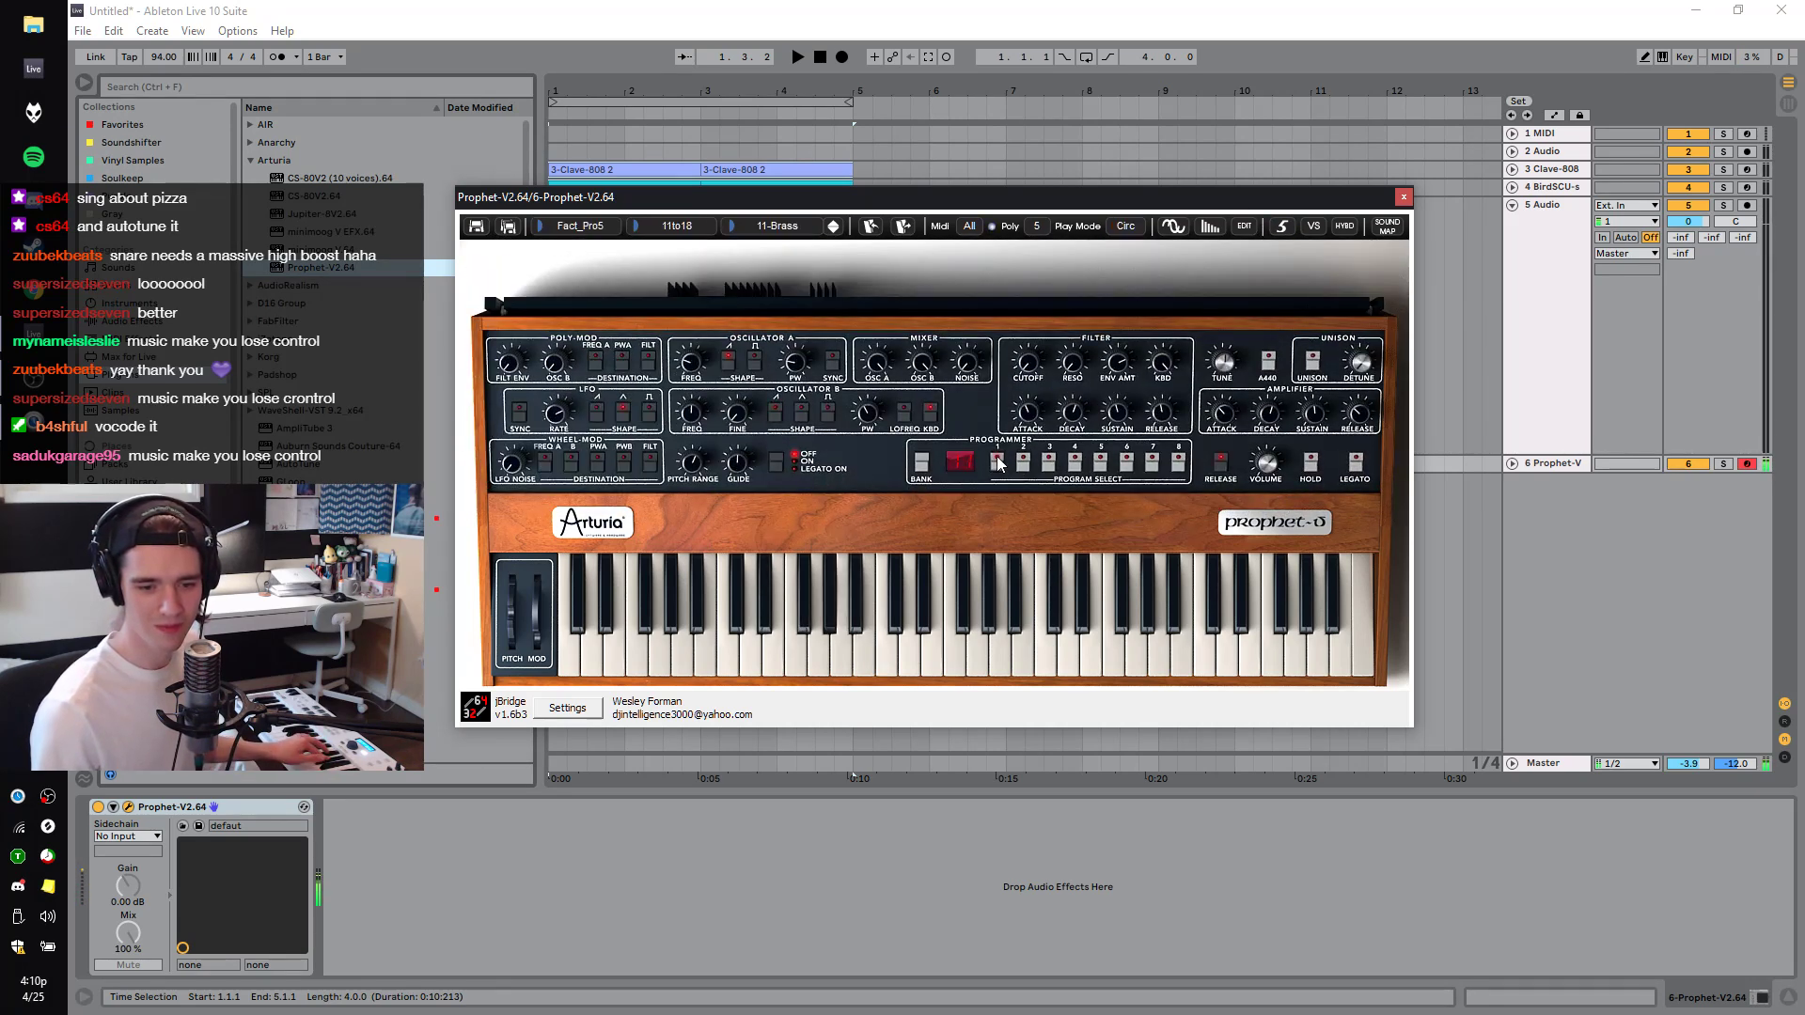
{"action": "left_click", "coordinate": [1511, 463]}
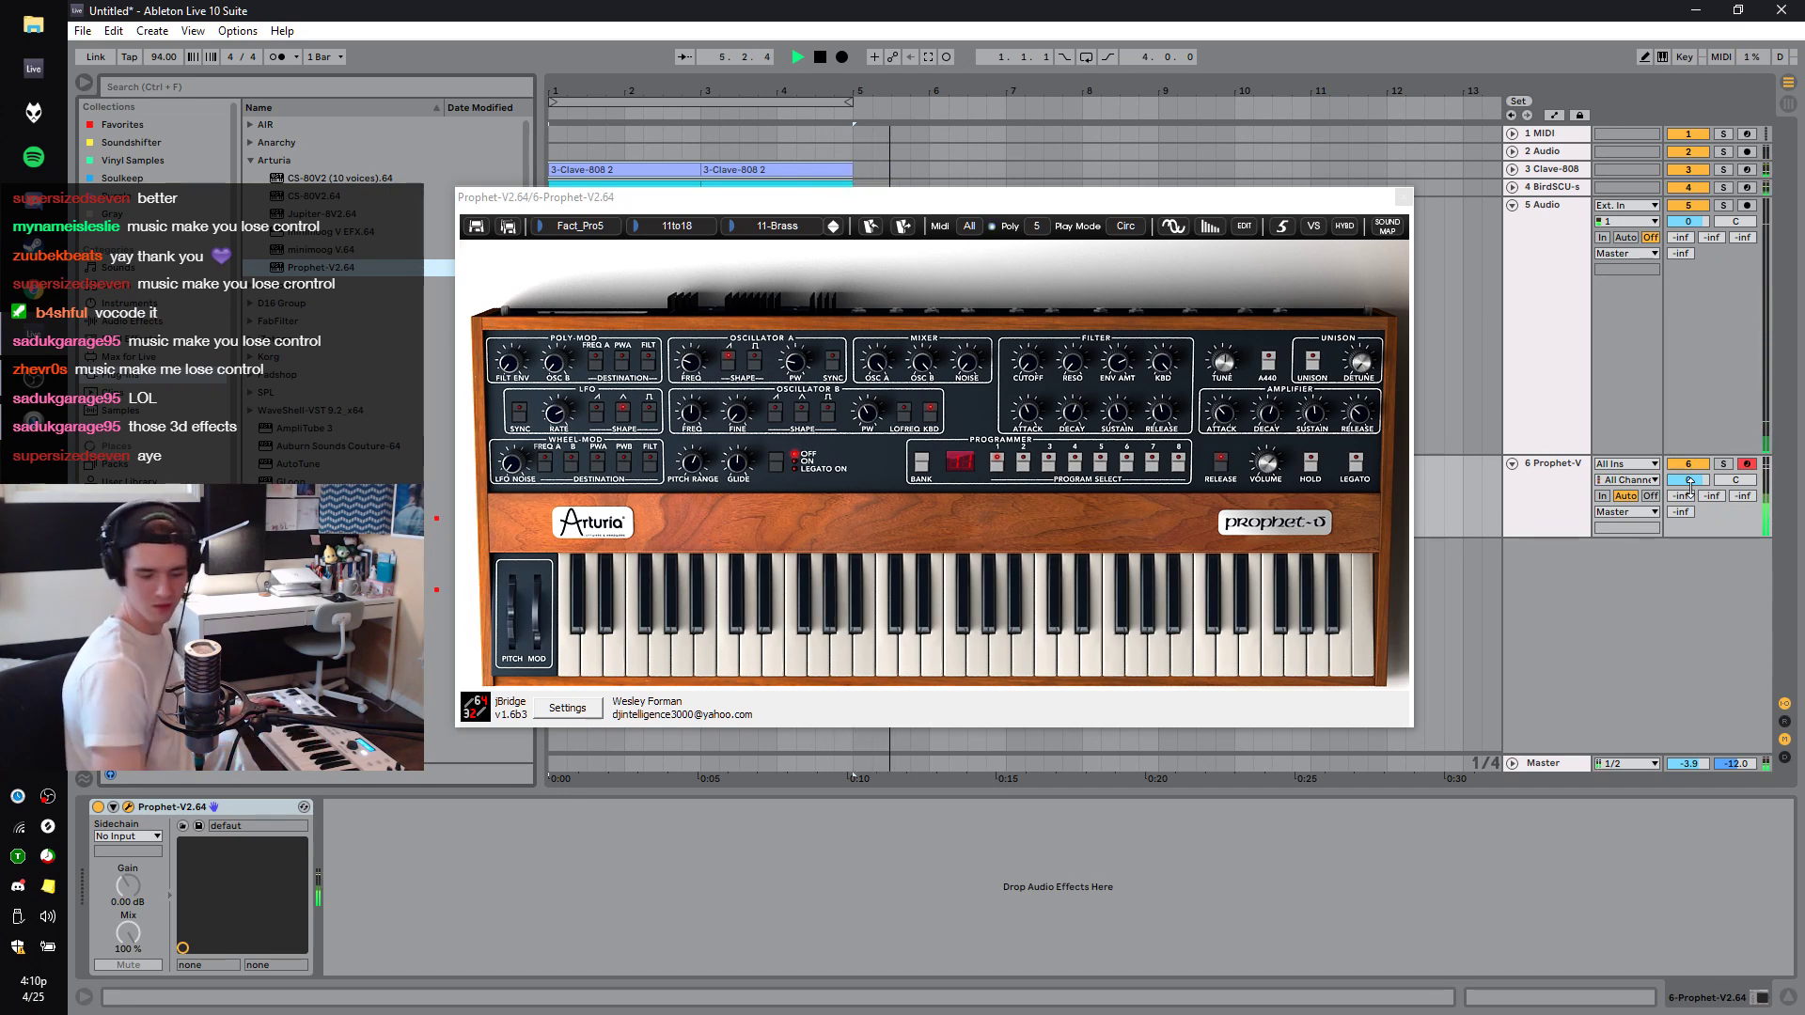
{"action": "key", "text": "space"}
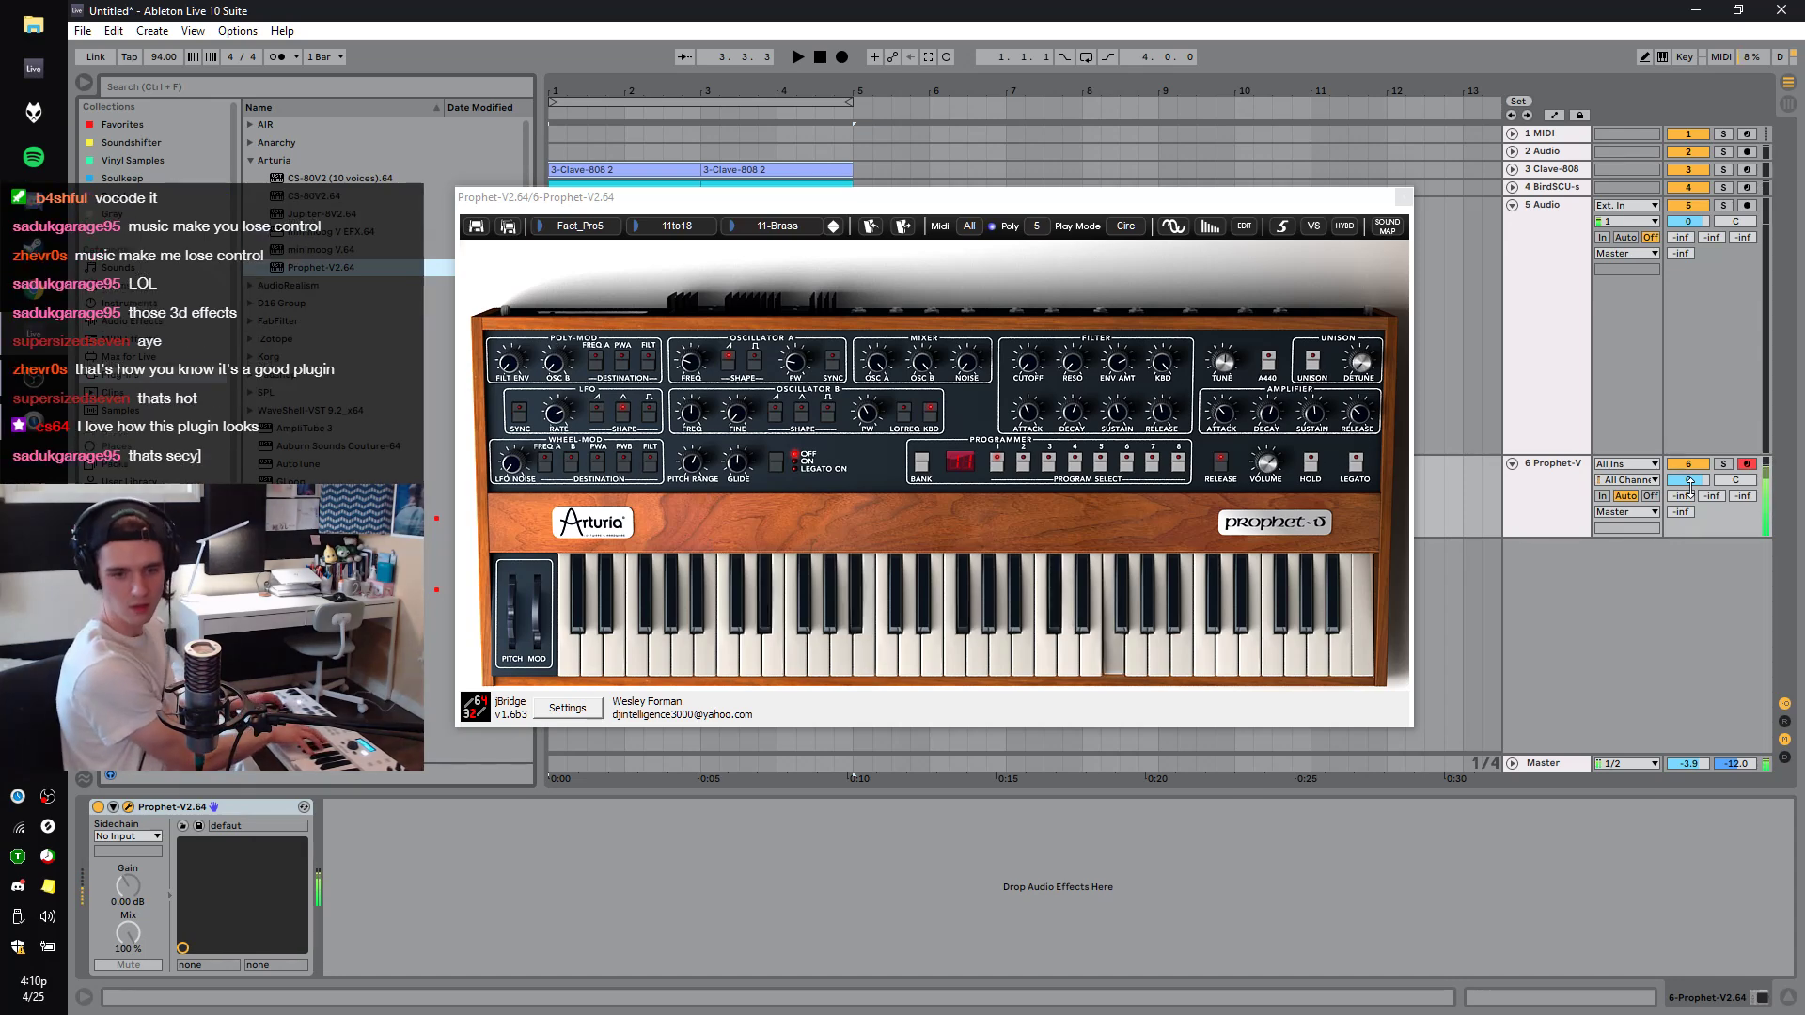
Record takes of a Prophet-V part over the loop from bar 1, keep a four-bar take and play it back.
{"action": "key", "text": "F9"}
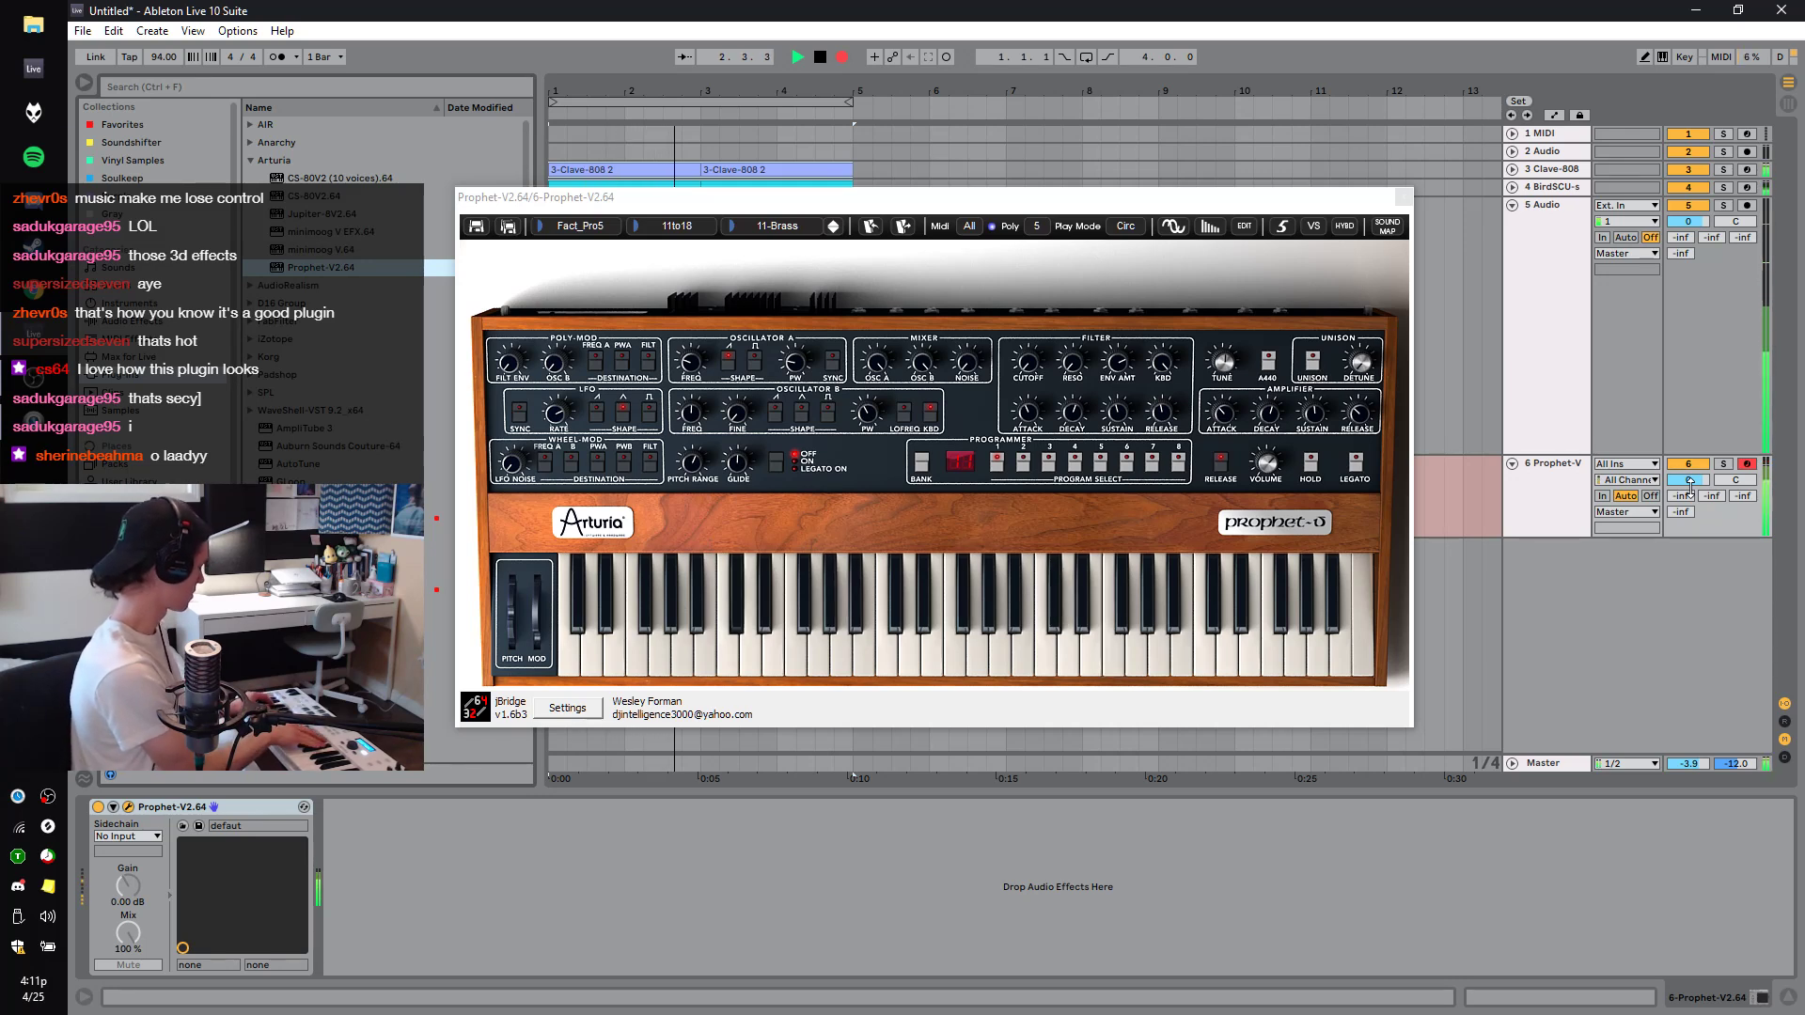
{"action": "key", "text": "space"}
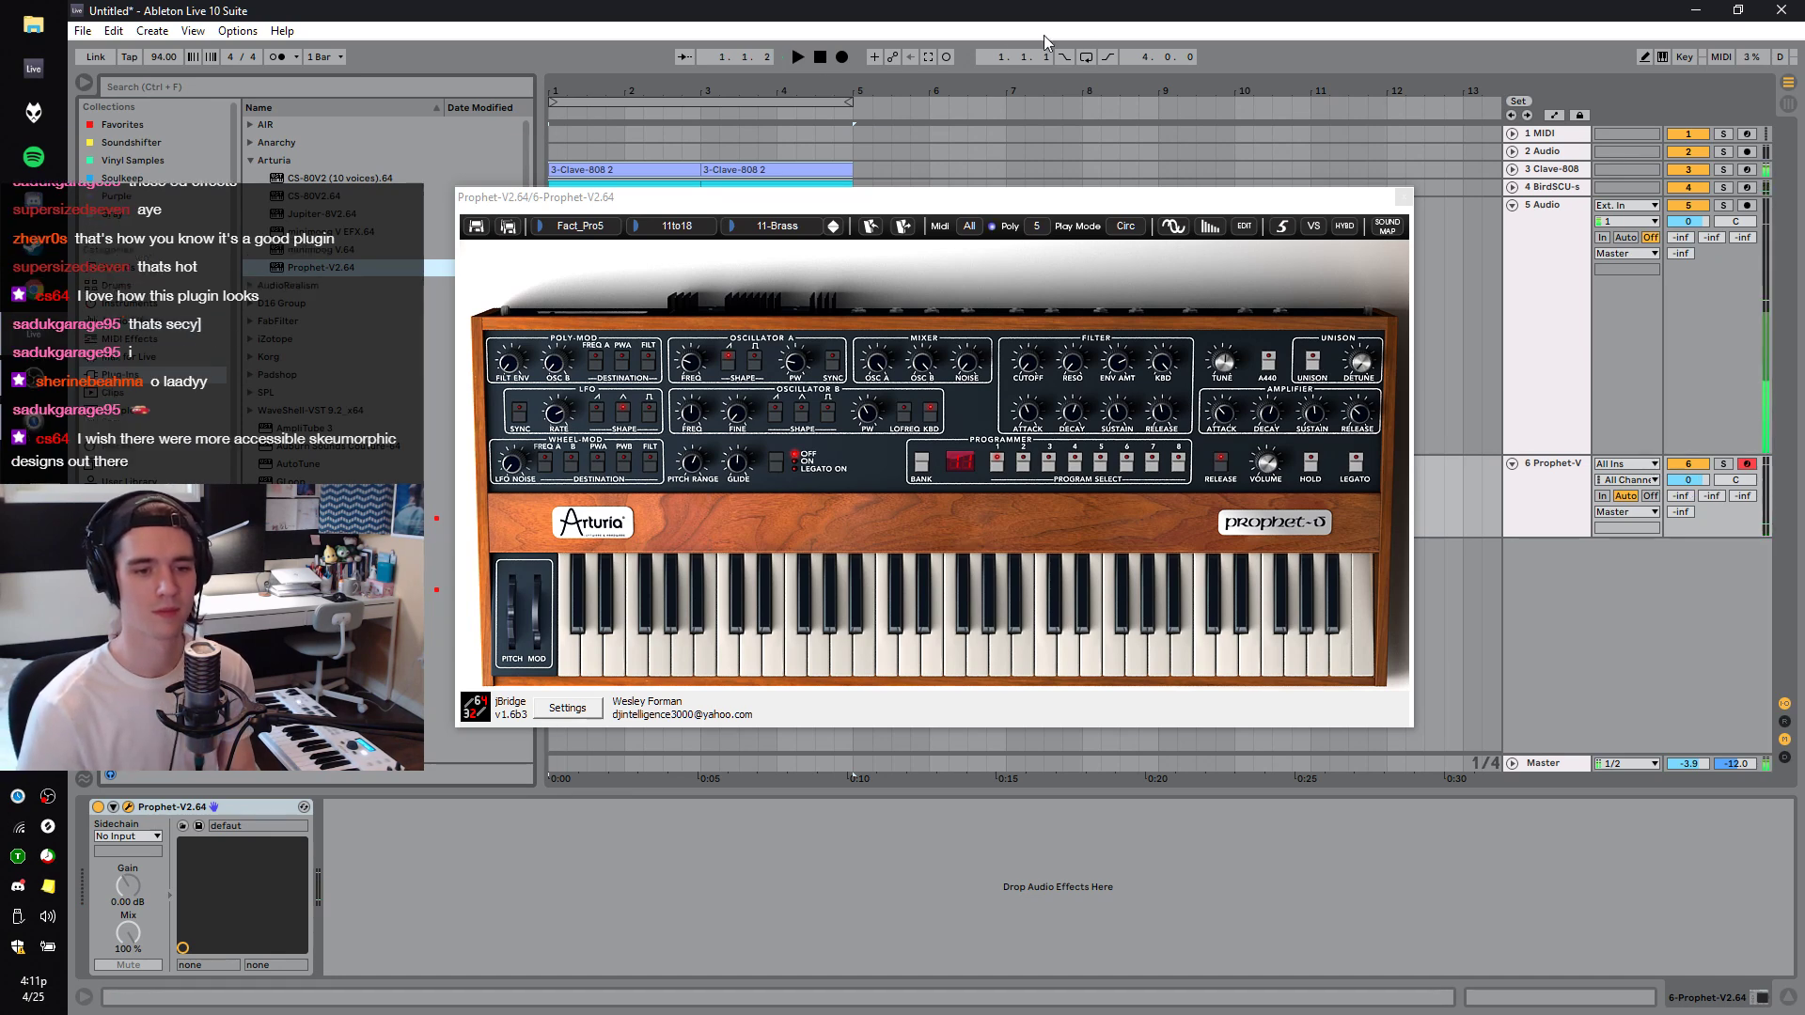
{"action": "left_click", "coordinate": [841, 57]}
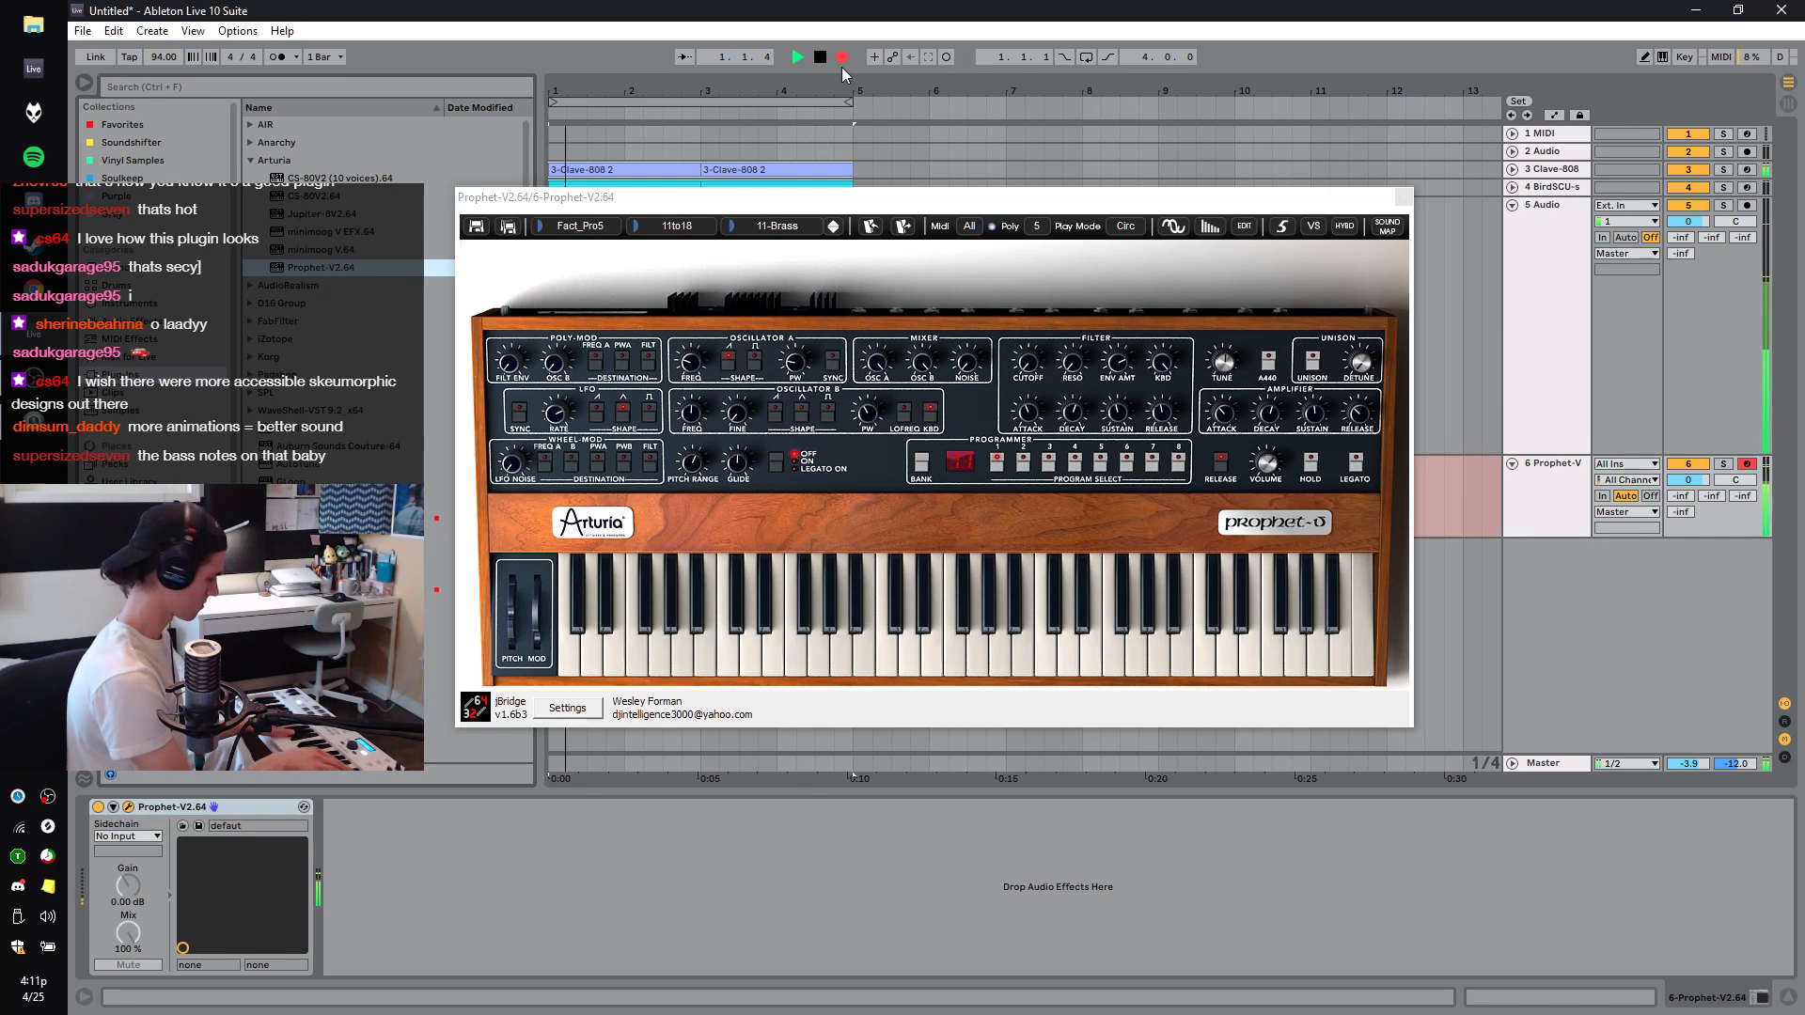
{"action": "key", "text": "space"}
{"action": "left_click", "coordinate": [840, 58]}
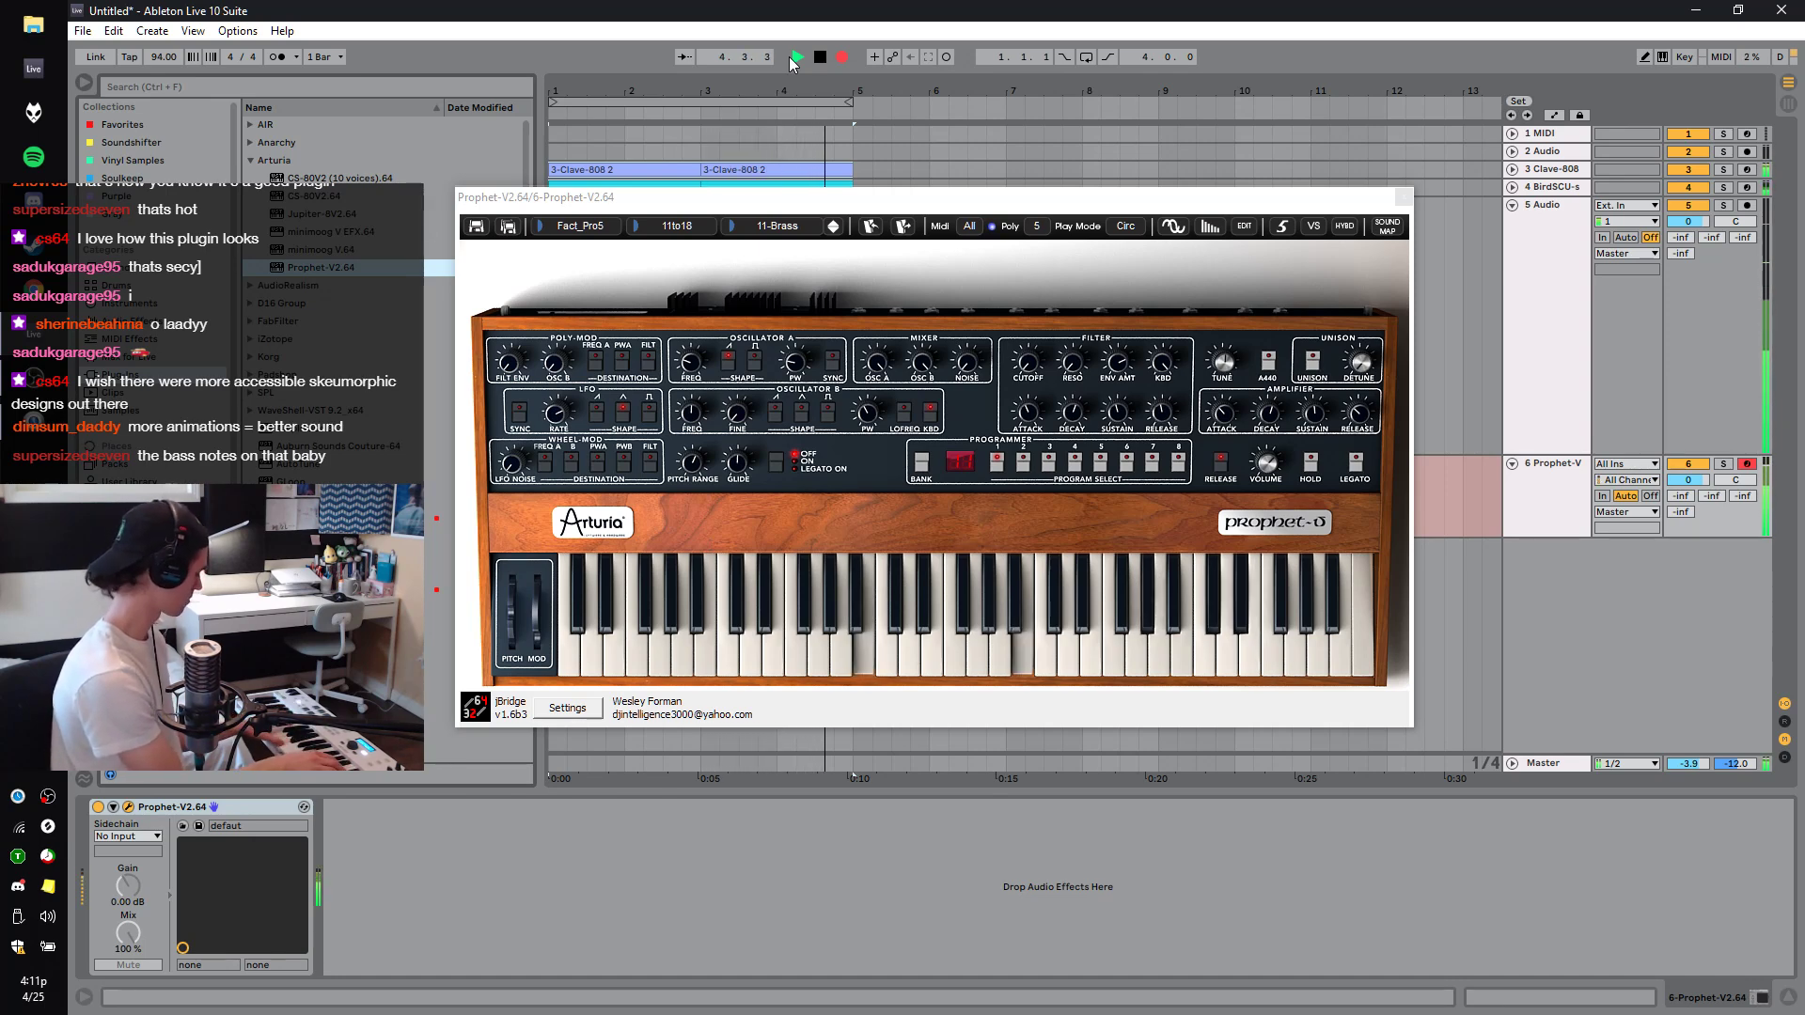
{"action": "left_click", "coordinate": [820, 58]}
{"action": "left_click", "coordinate": [797, 57]}
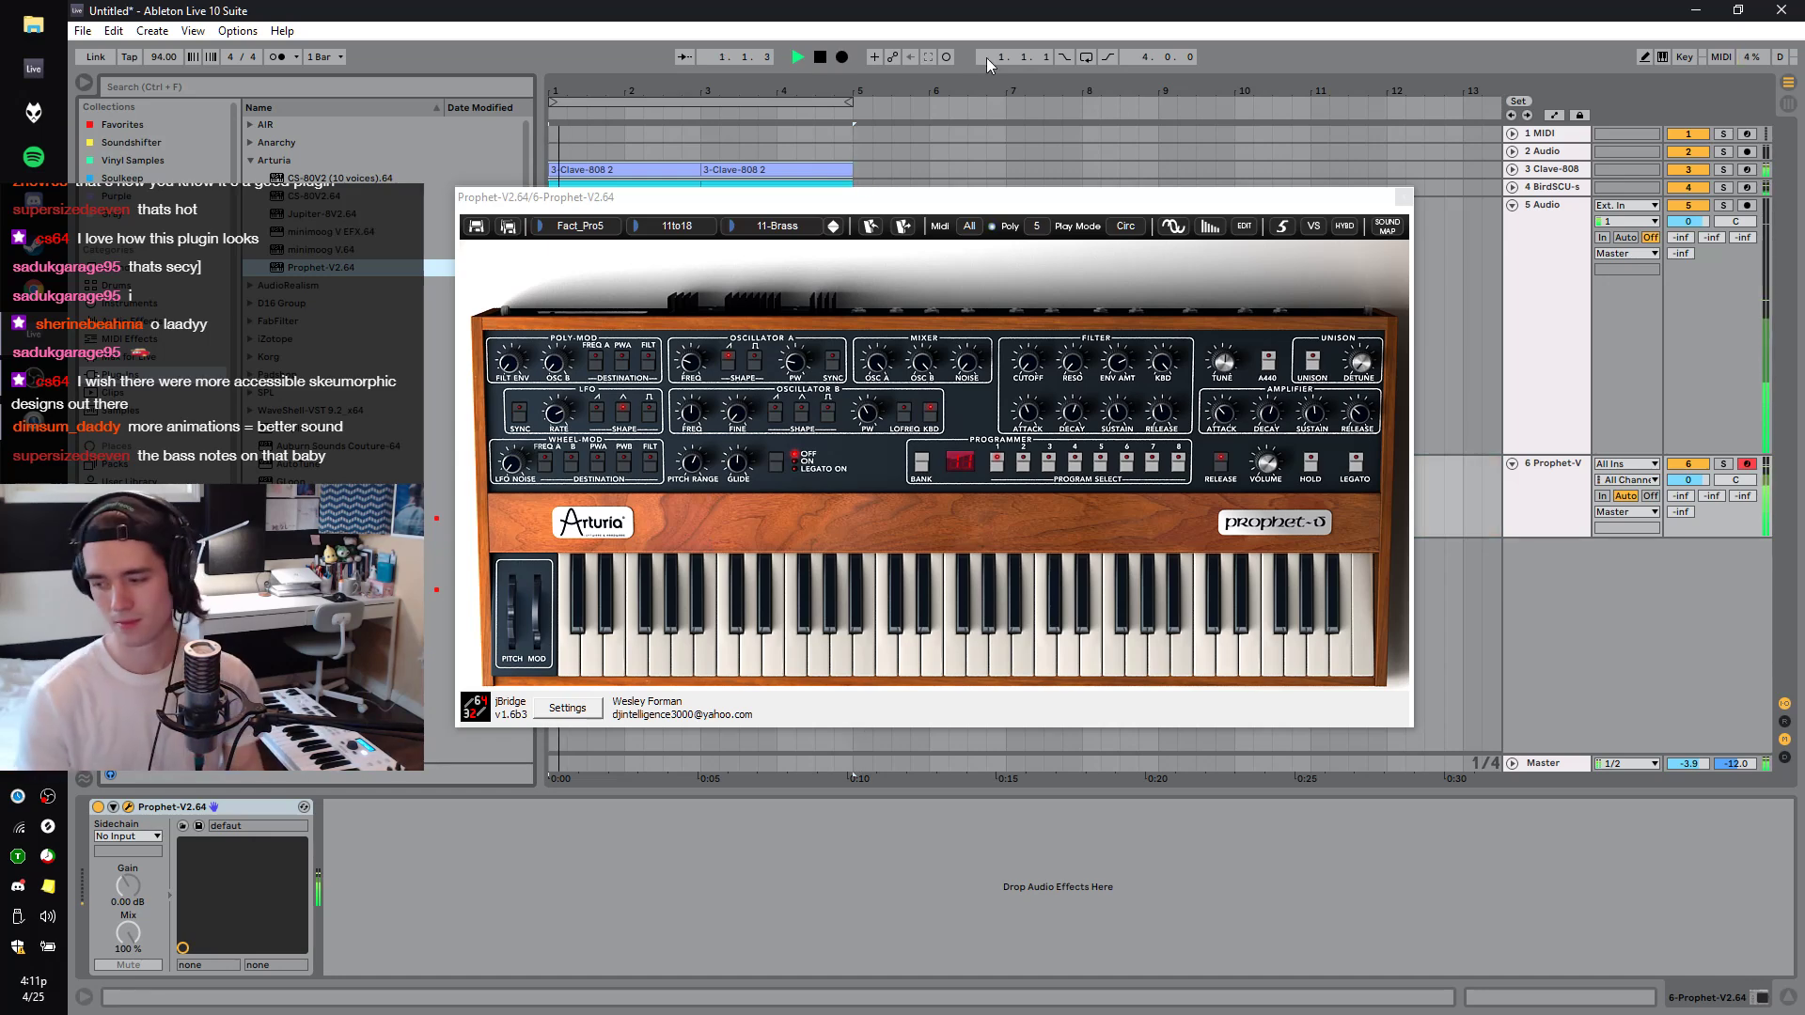
Close the synth window and set the Prophet-V track to -2.5 dB with its A-Small send at -7.2 dB and B-Medium send off.
{"action": "left_click", "coordinate": [1401, 198]}
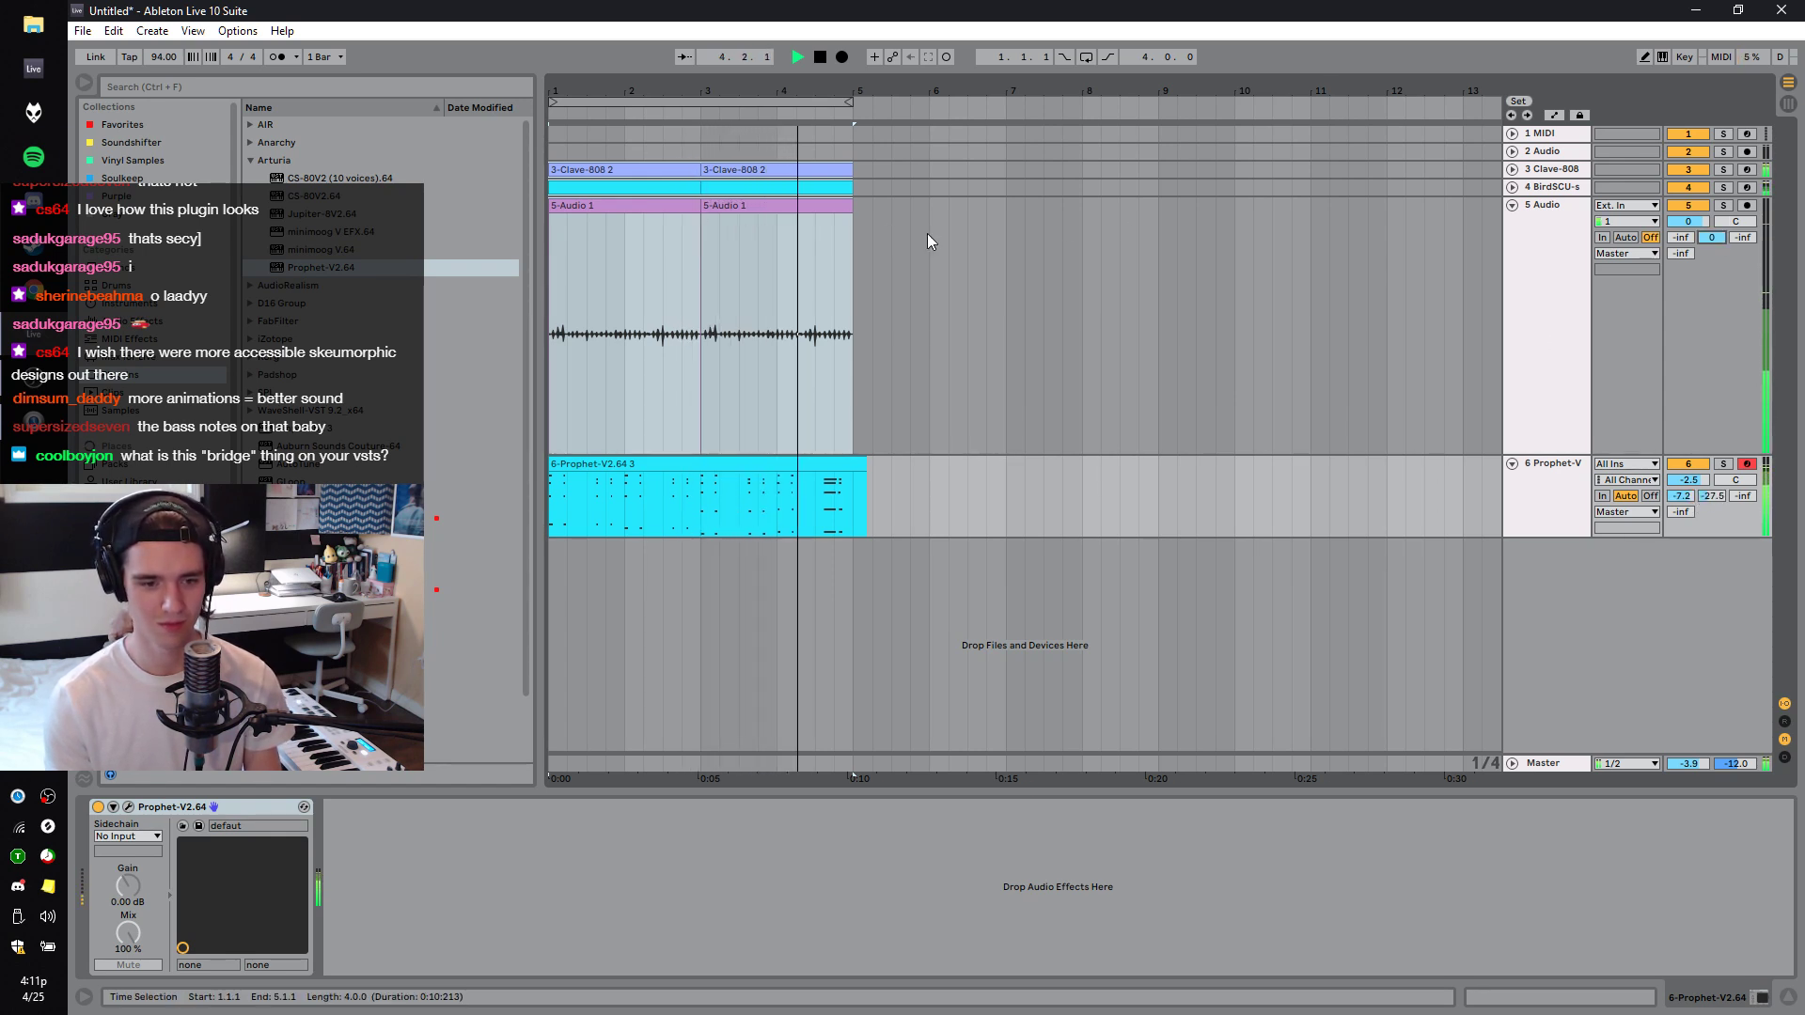
{"action": "key", "text": "space"}
{"action": "left_click_drag", "start_coordinate": [1712, 239], "coordinate": [1745, 113]}
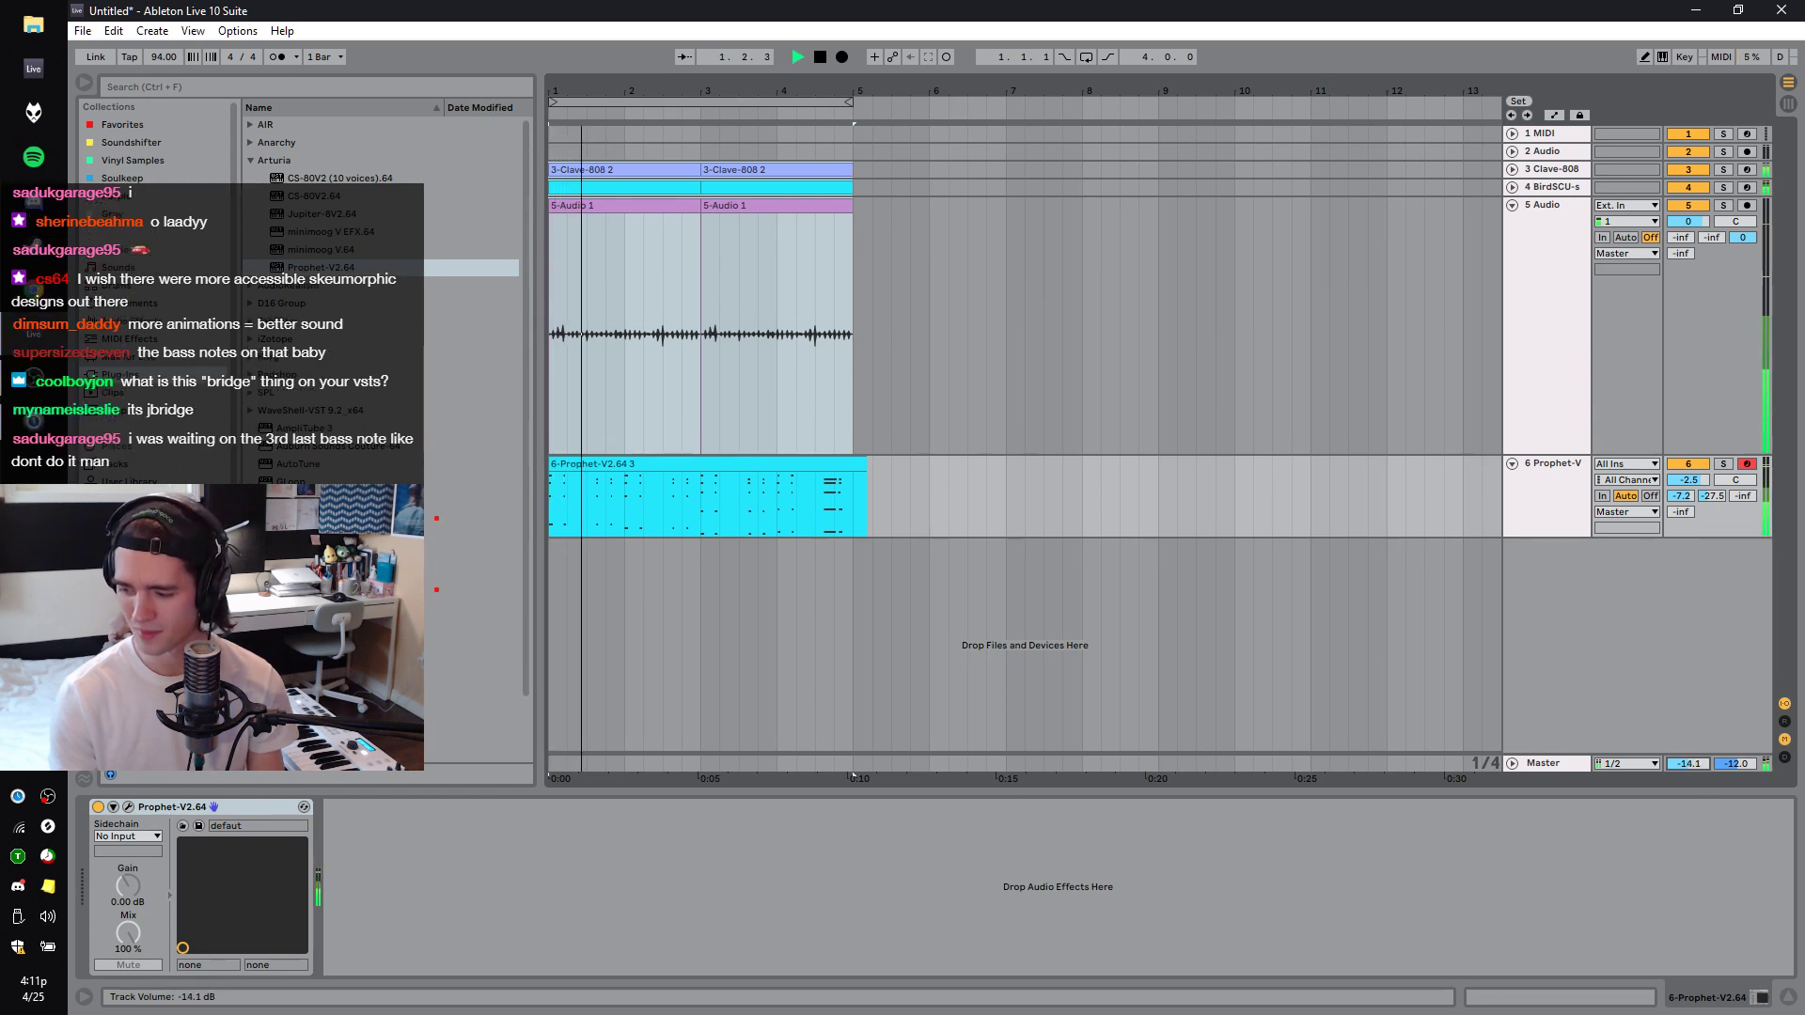
{"action": "left_click_drag", "start_coordinate": [1709, 504], "coordinate": [1710, 519]}
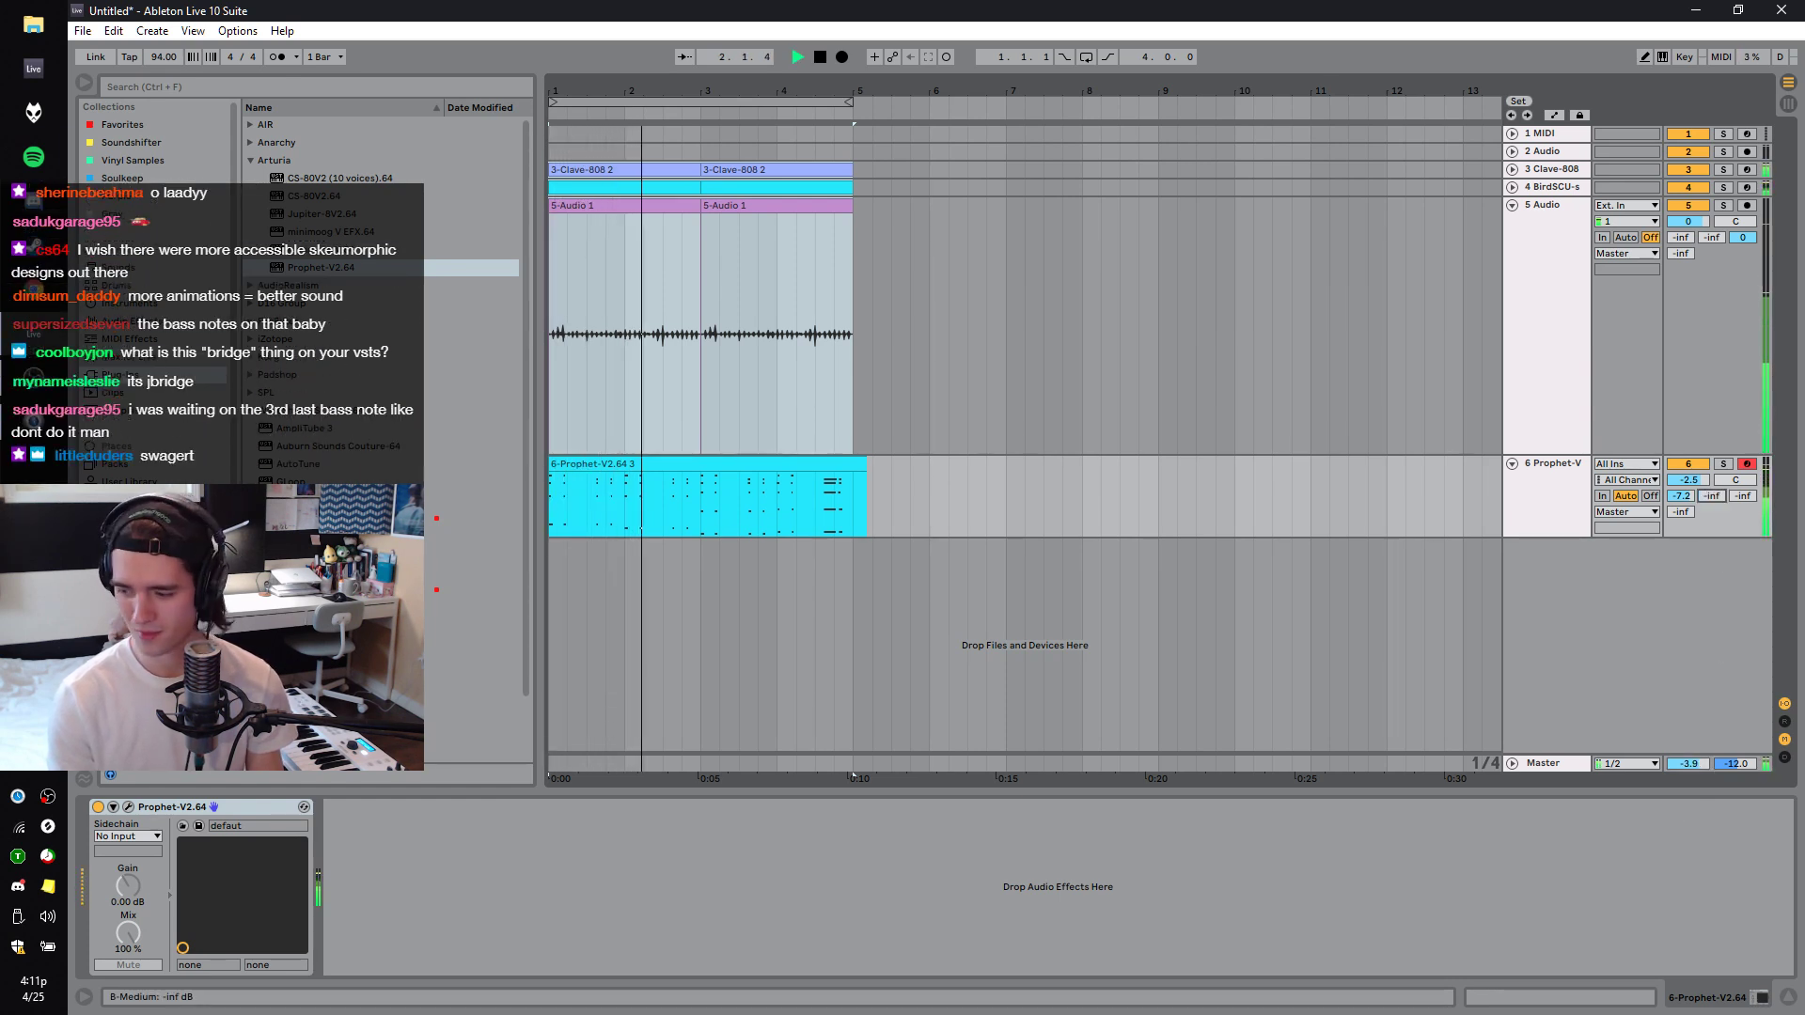
Turn the 5 Audio track's C-Large send back to -inf and replay the loop.
{"action": "double_click", "coordinate": [1737, 240]}
{"action": "key", "text": "space"}
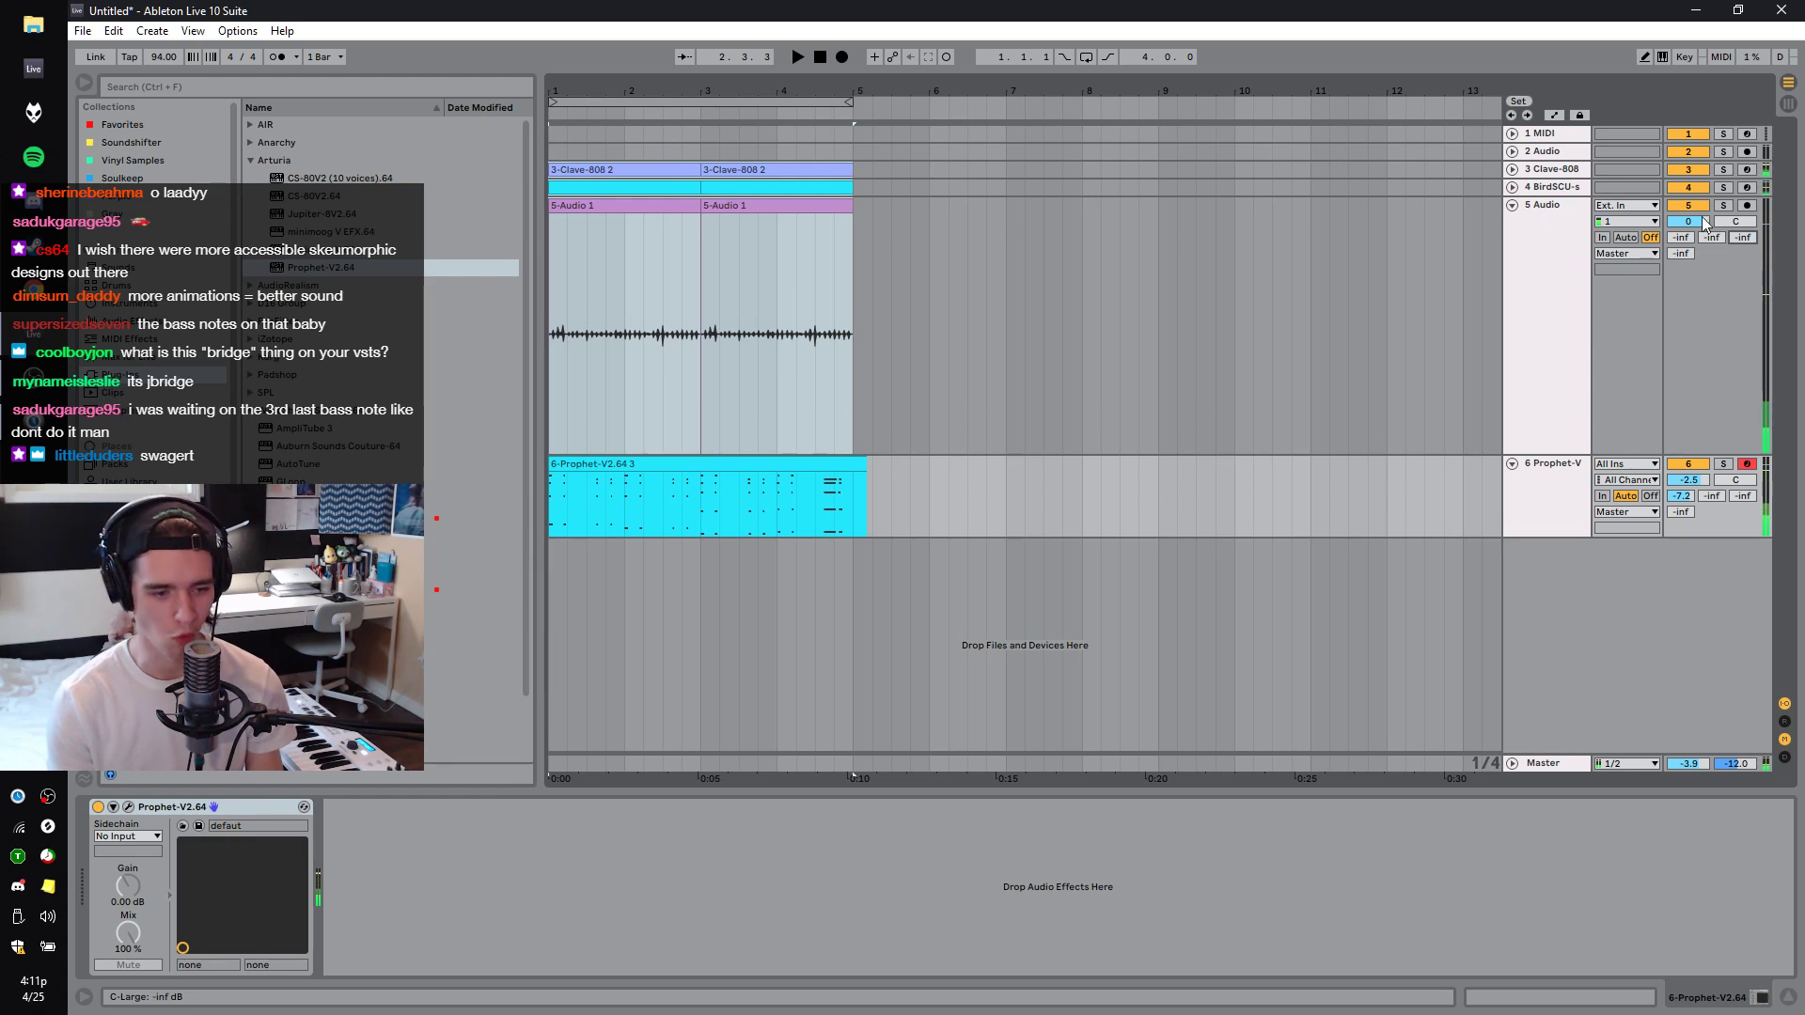
{"action": "key", "text": "space"}
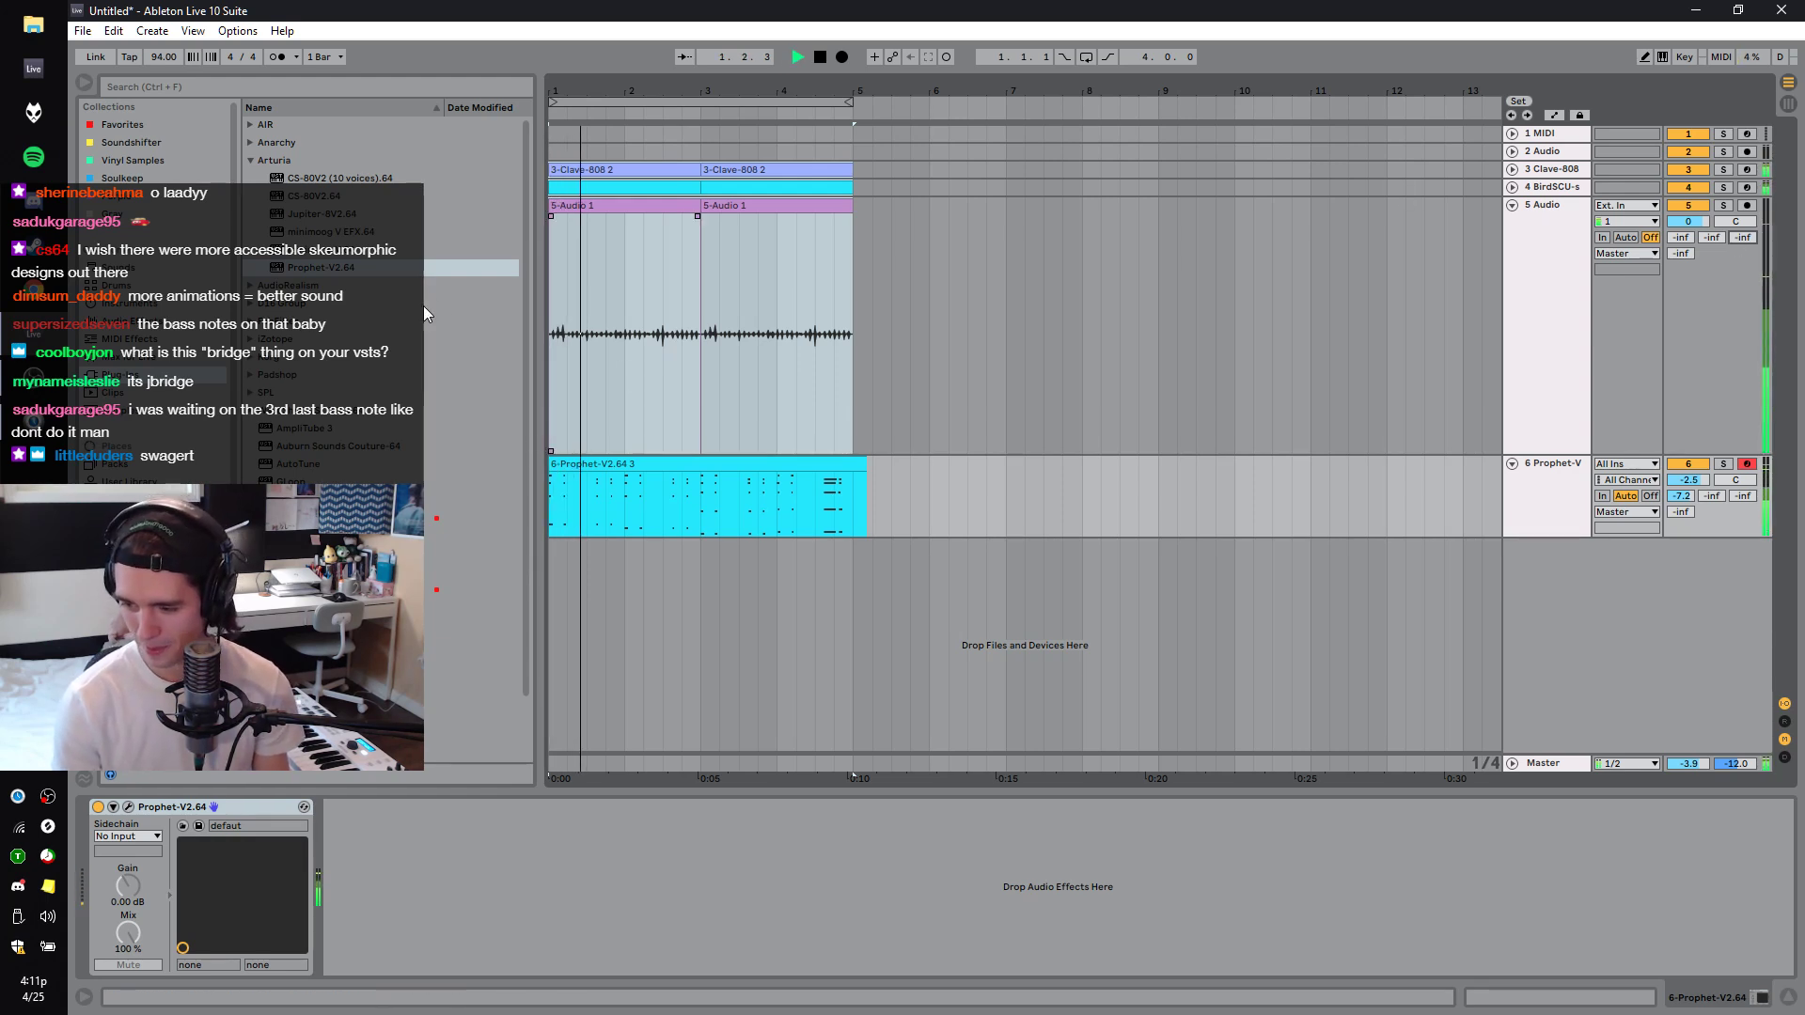
{"action": "key", "text": "space"}
{"action": "key", "text": "space"}
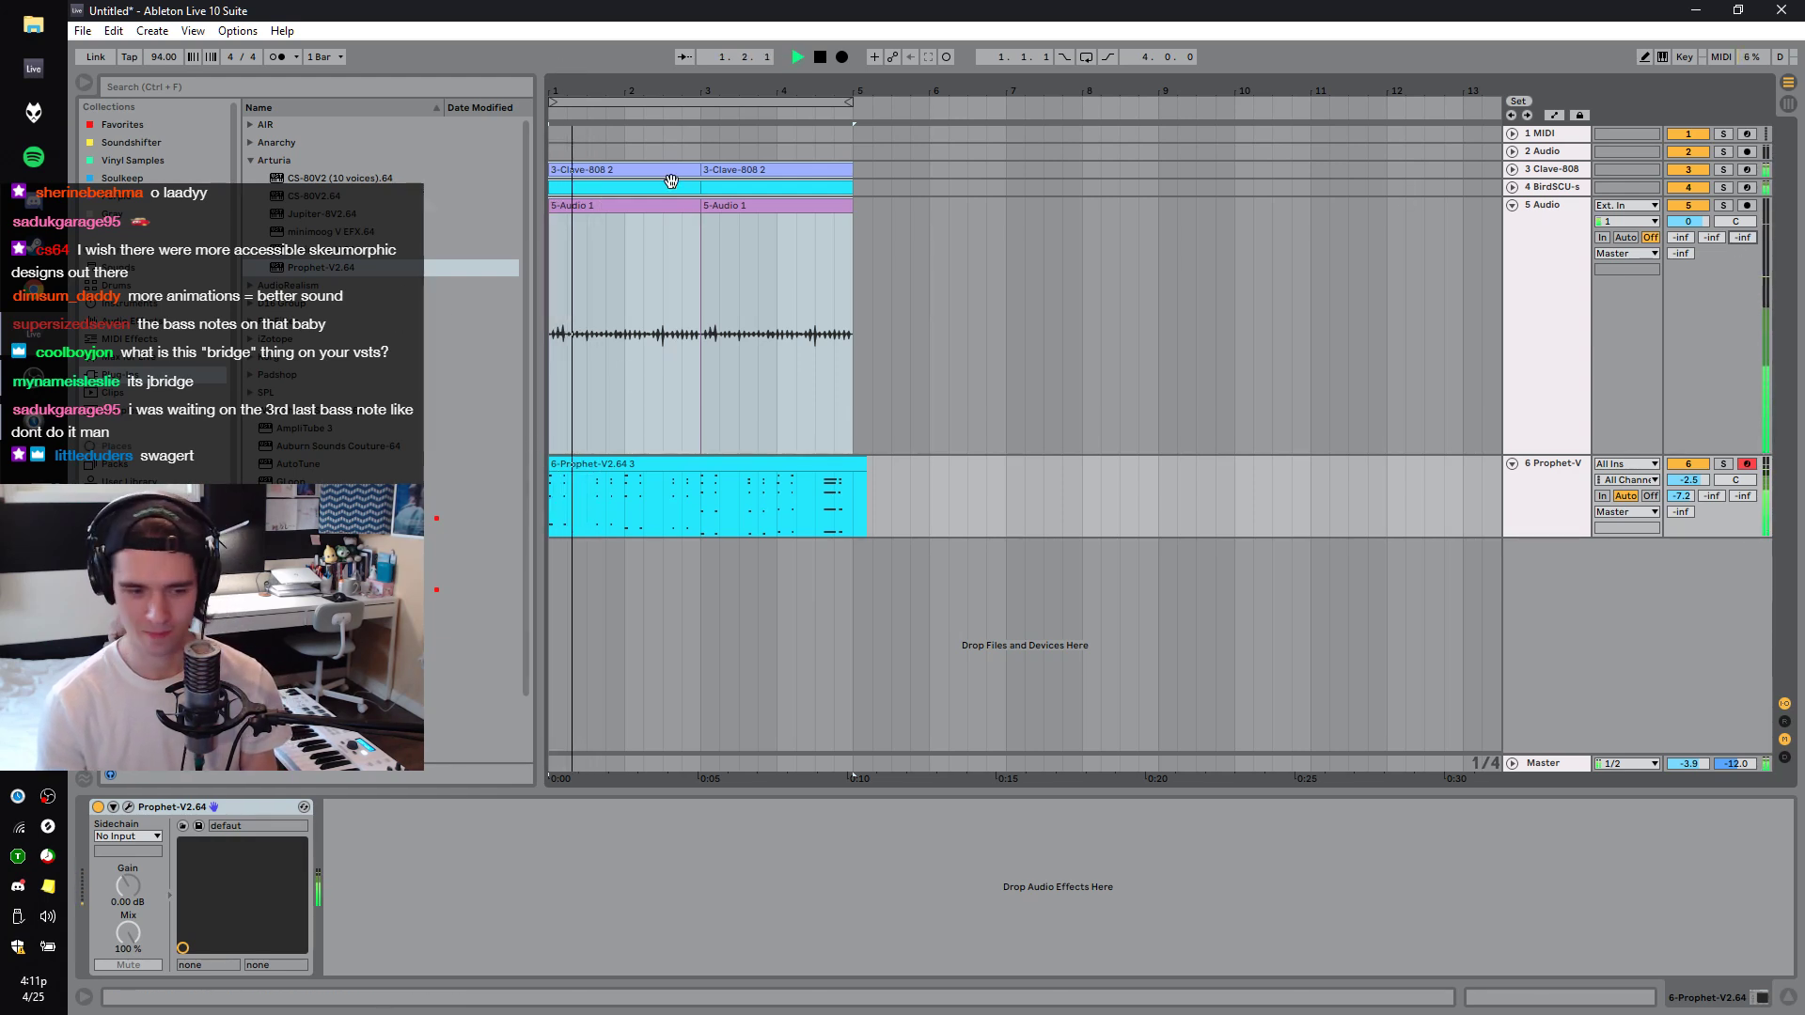
Delete the part of the Prophet-V clip that extends past bar 5 and play the four-bar loop.
{"action": "left_click_drag", "start_coordinate": [987, 513], "coordinate": [419, 167]}
{"action": "key", "text": "Delete"}
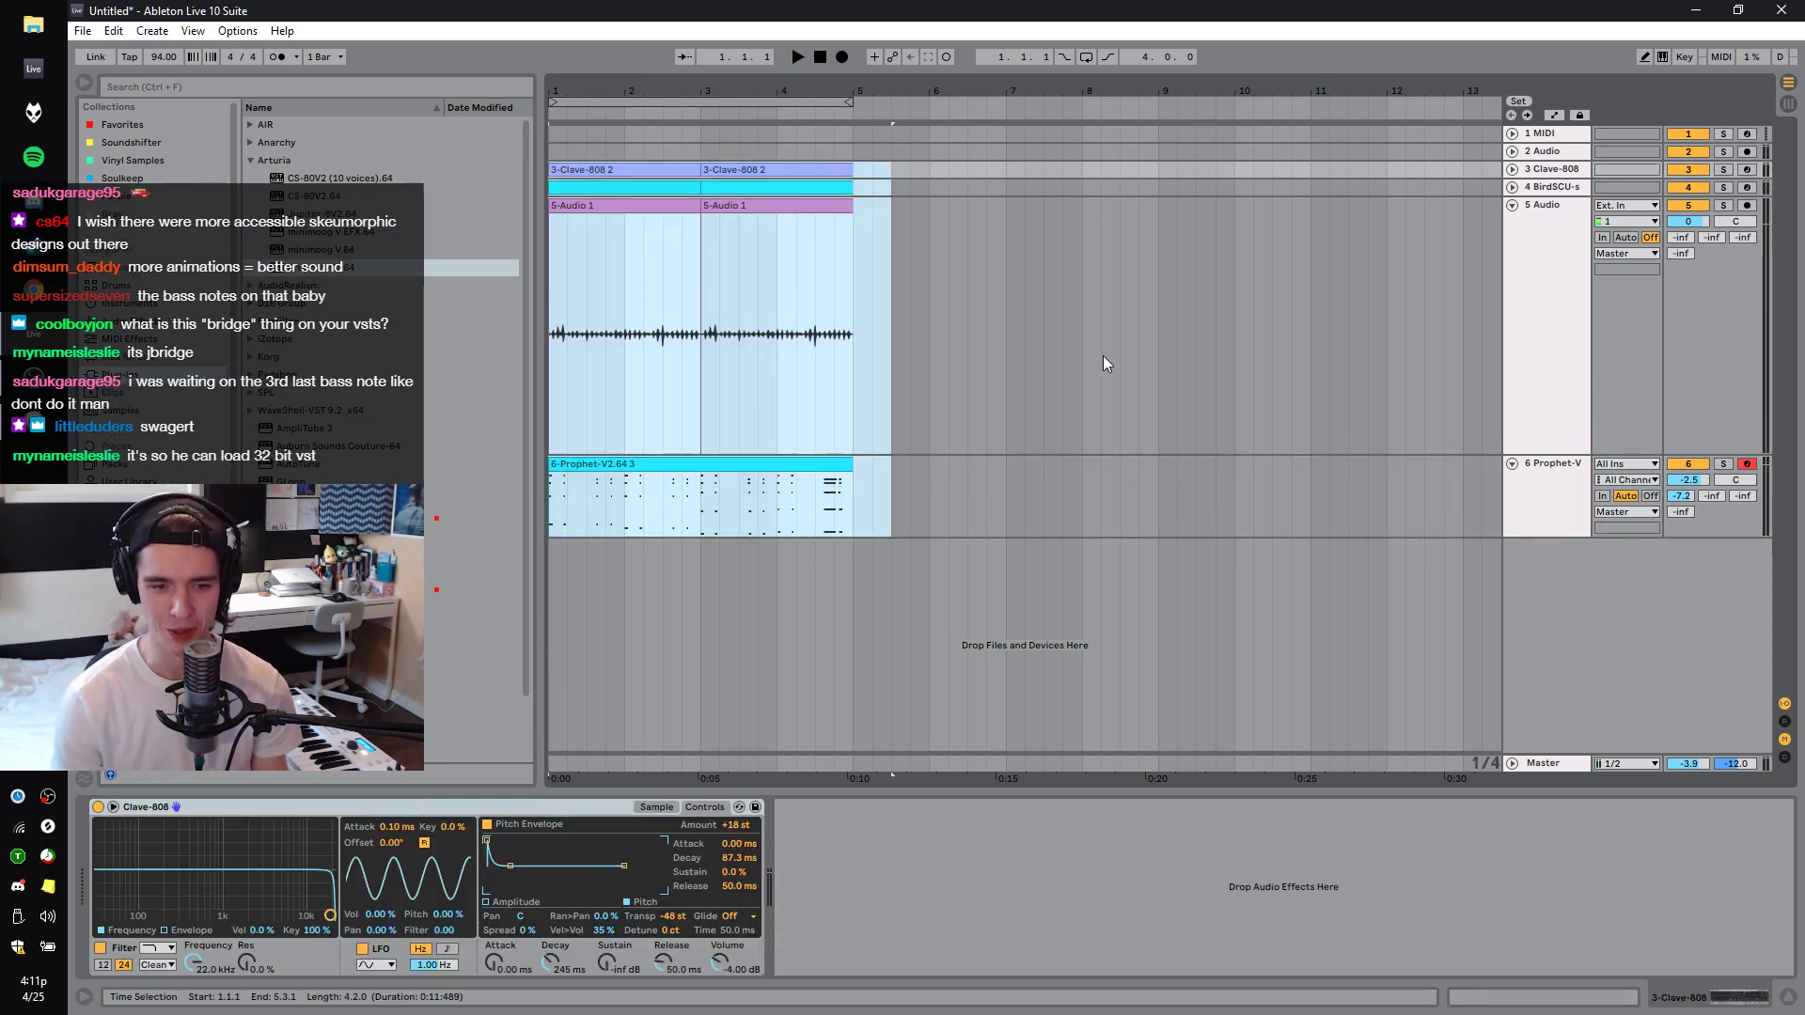
{"action": "left_click_drag", "start_coordinate": [875, 498], "coordinate": [584, 459]}
{"action": "left_click_drag", "start_coordinate": [848, 410], "coordinate": [419, 508]}
{"action": "key", "text": "space"}
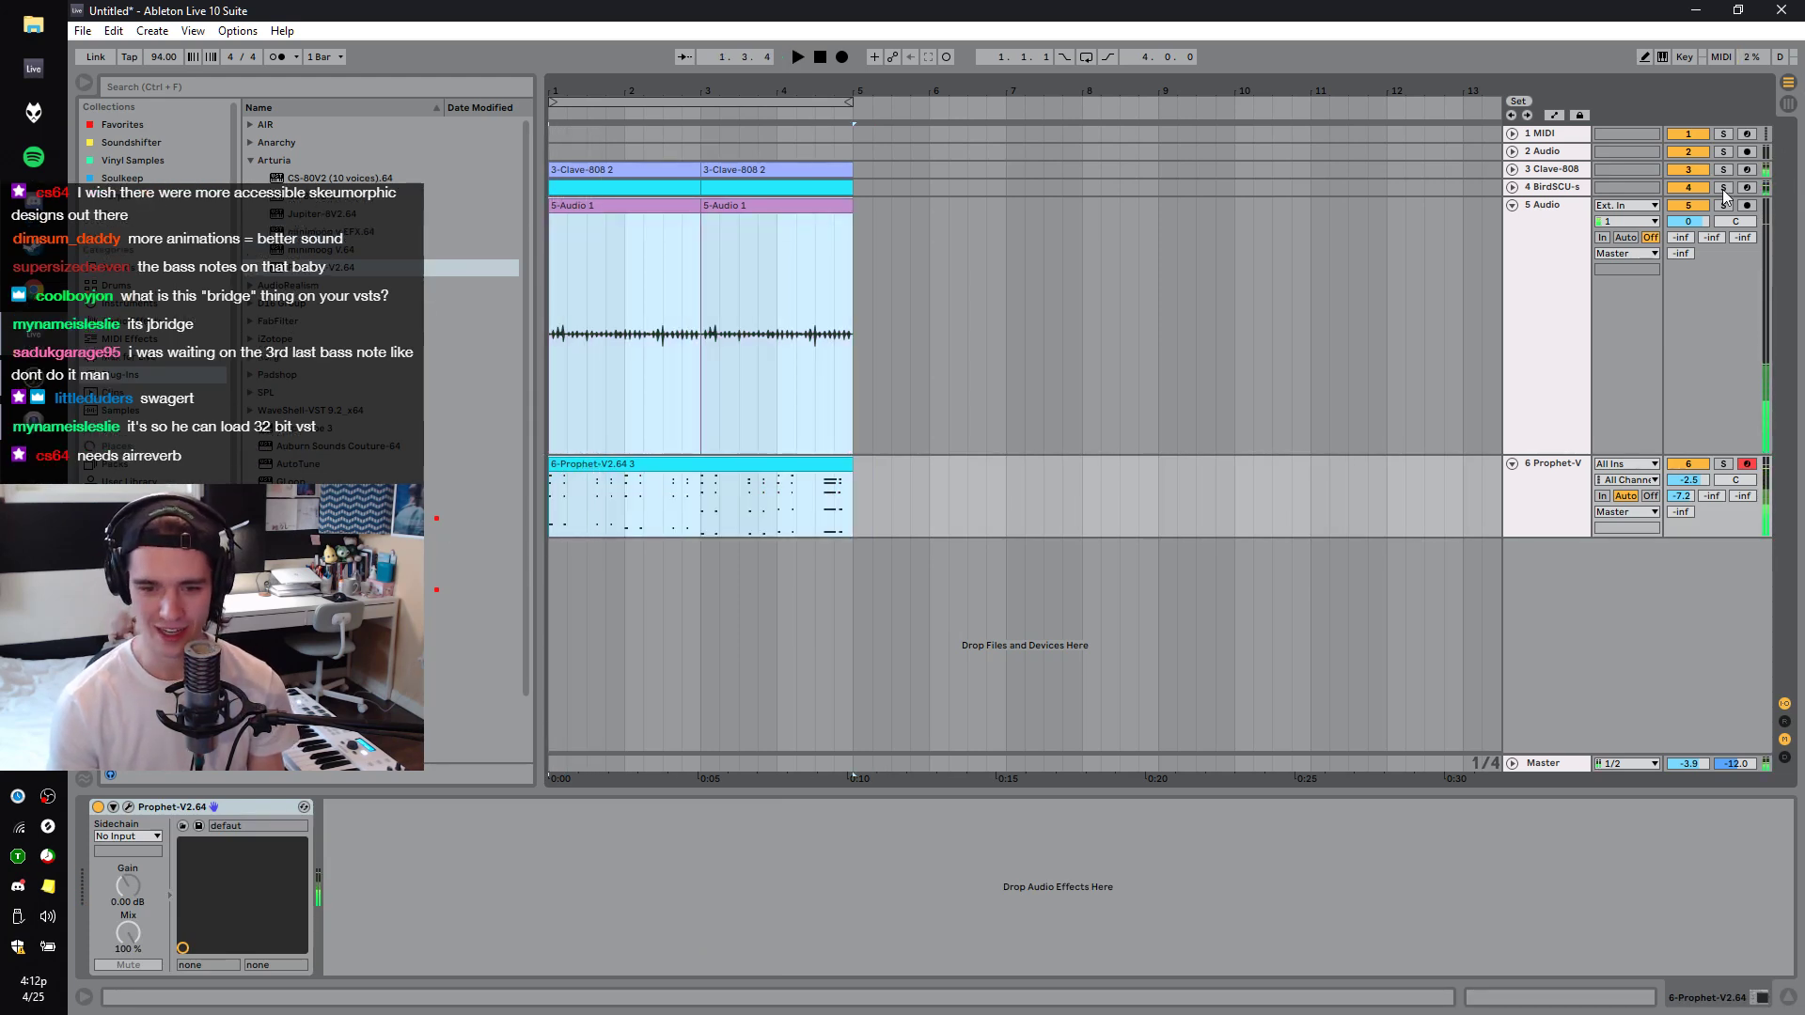
Unfold the snare and kick tracks, setting BirdSCU-song4's B-Medium send to -11.7 dB and Clave-808's A-Small send to -7.2 dB.
{"action": "left_click", "coordinate": [1513, 187]}
{"action": "key", "text": "space"}
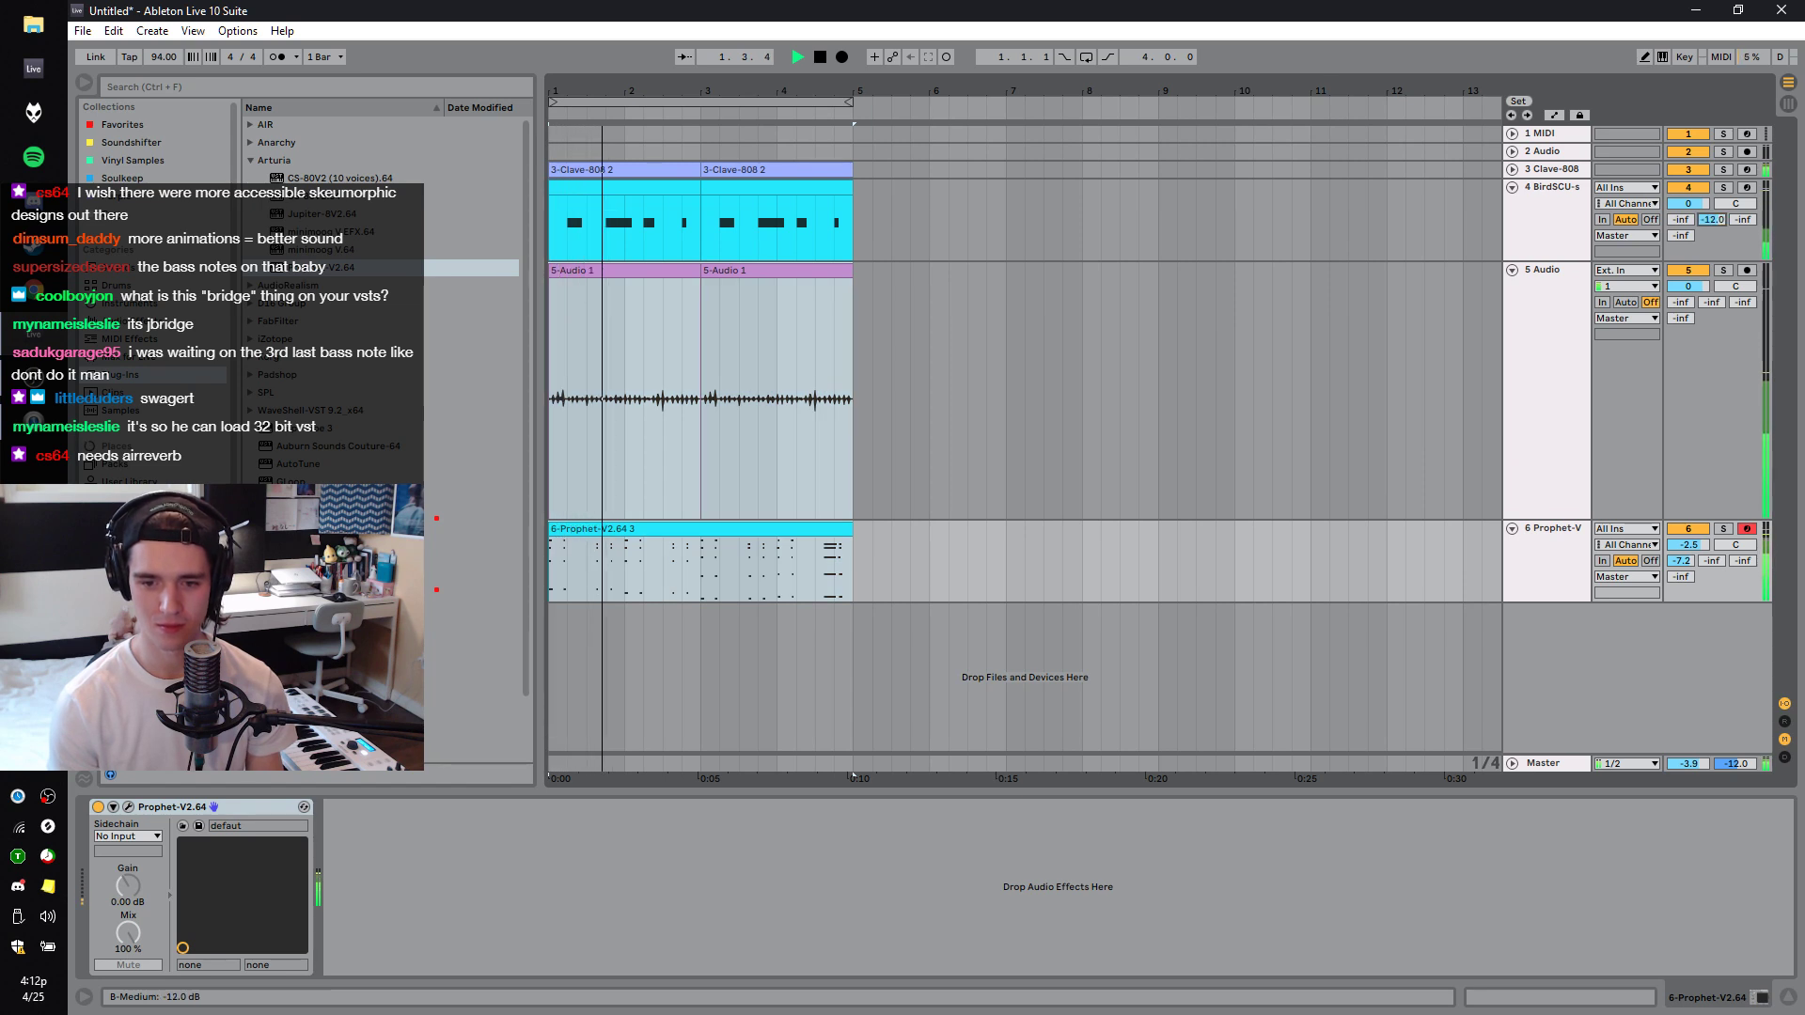
{"action": "left_click", "coordinate": [1511, 170]}
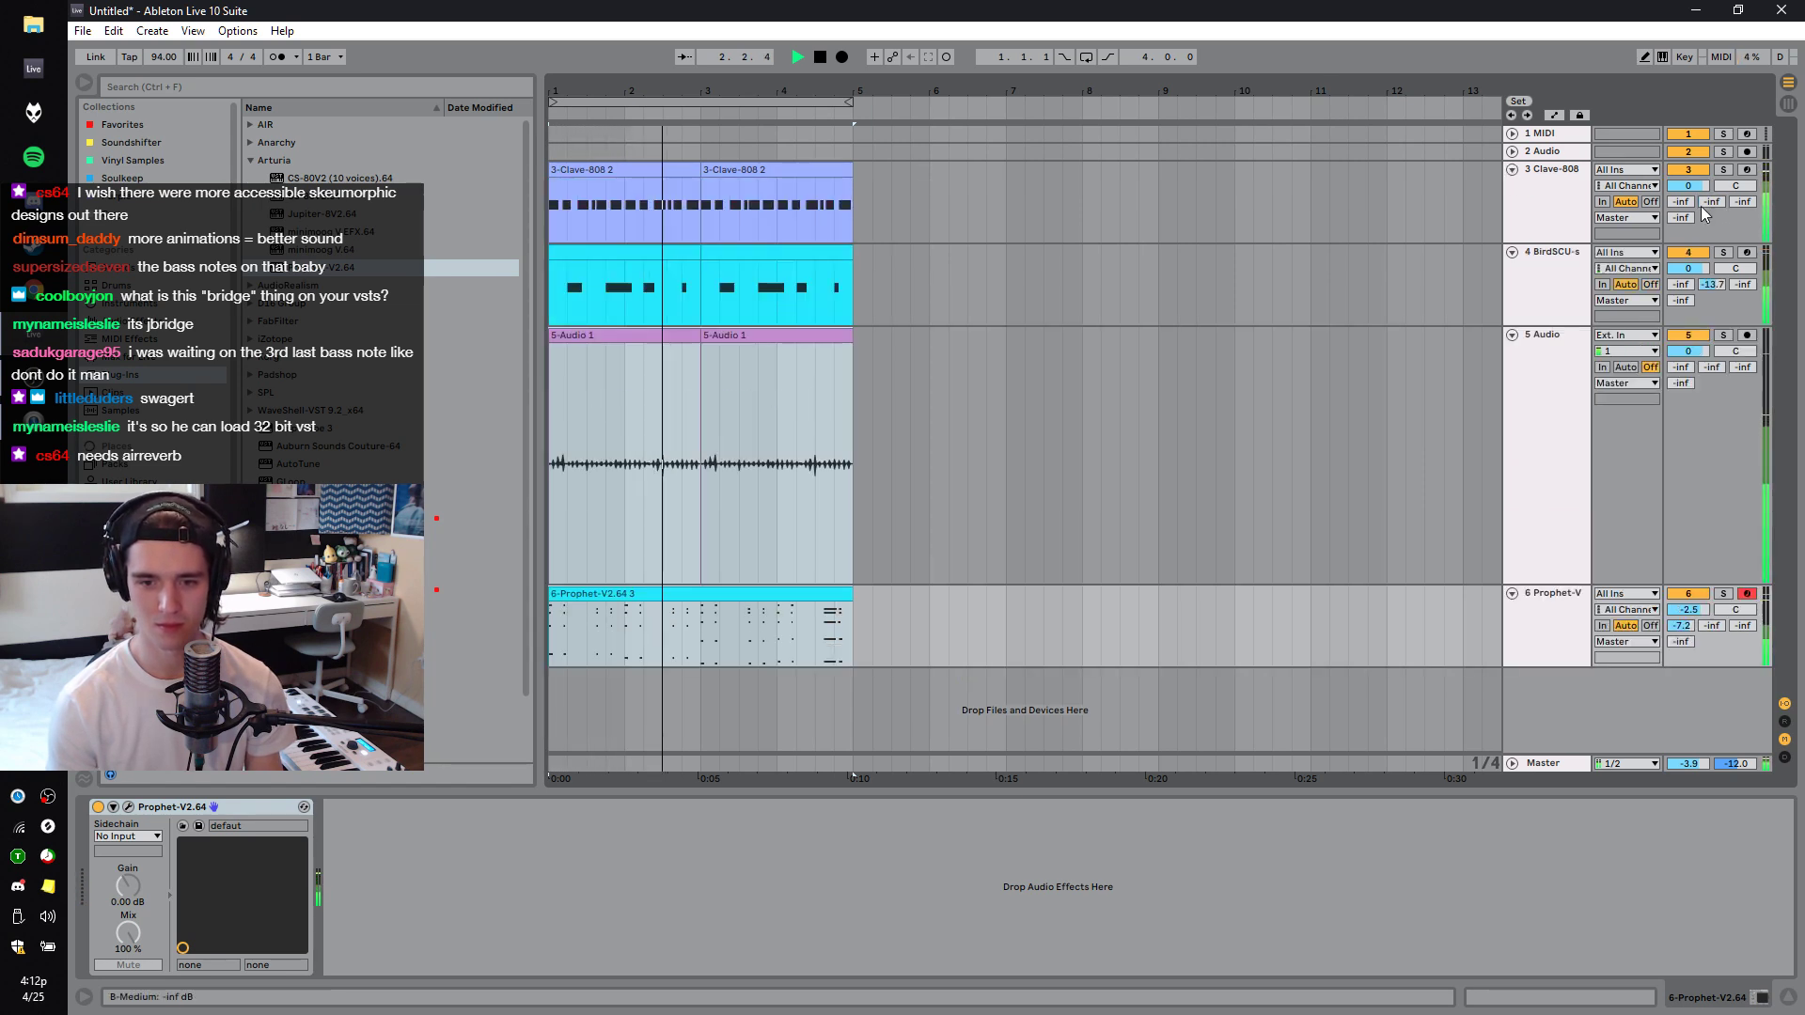
{"action": "key", "text": "space"}
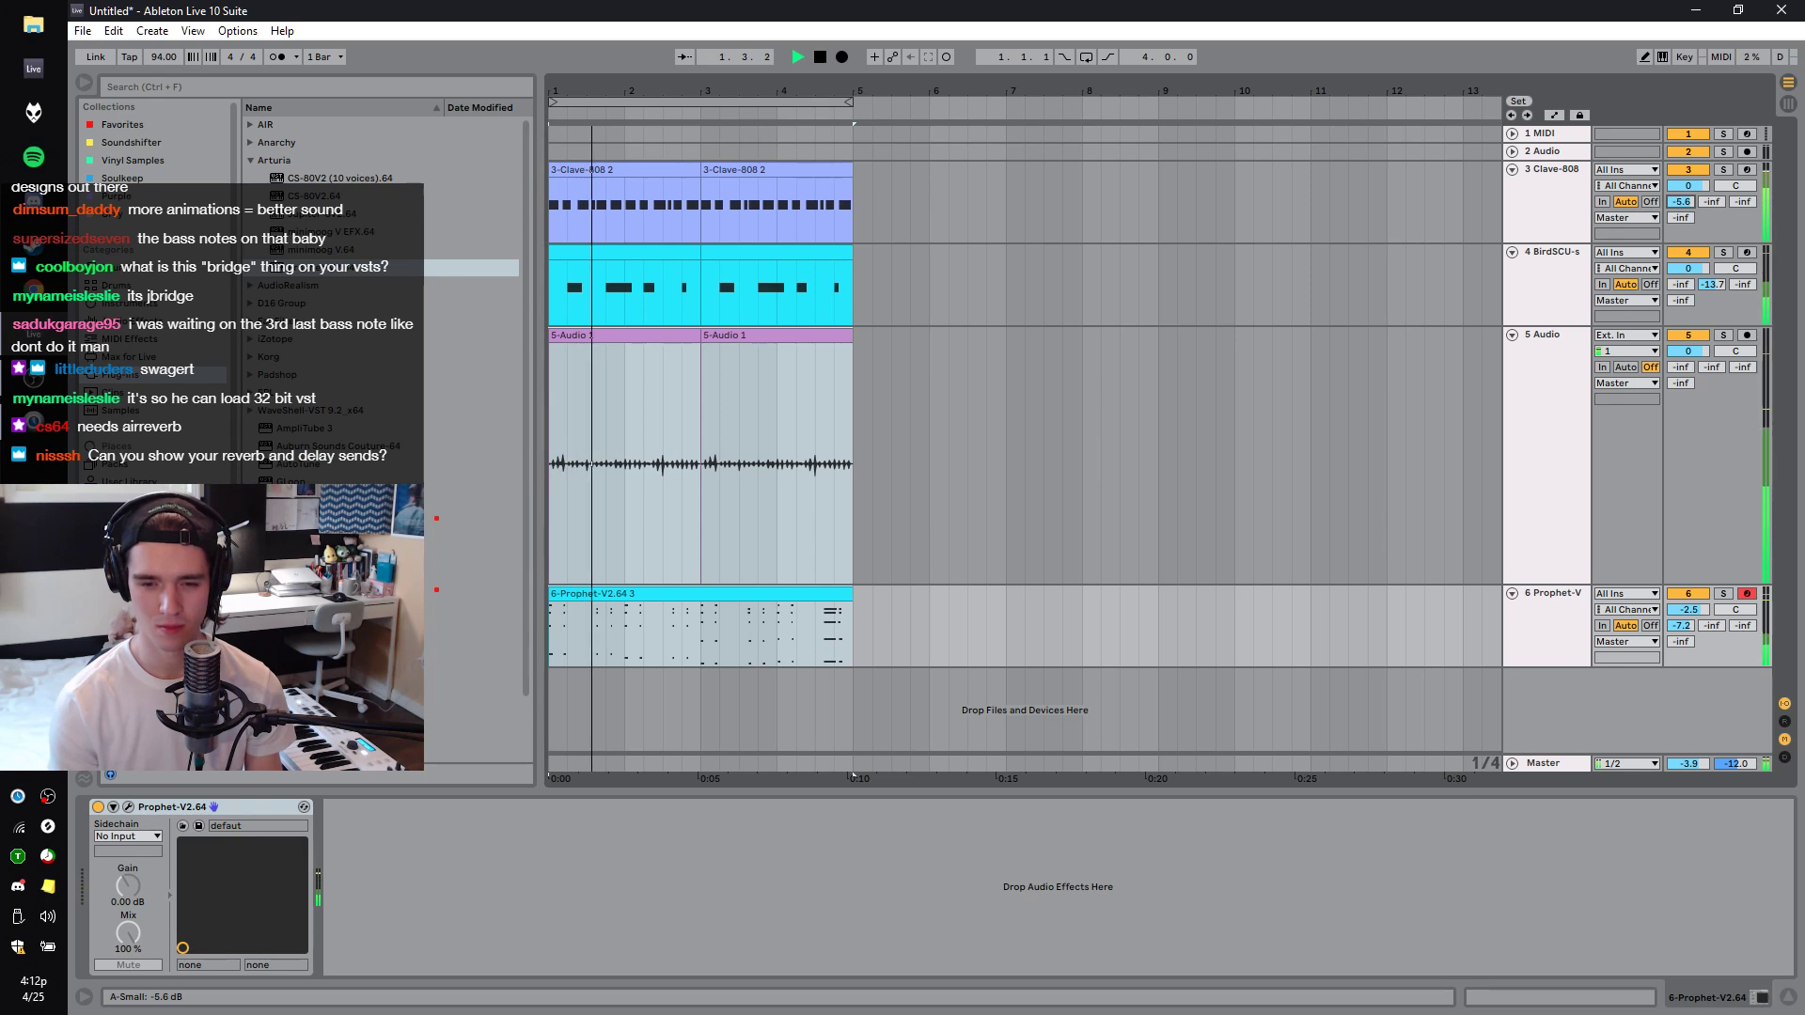
{"action": "key", "text": "space"}
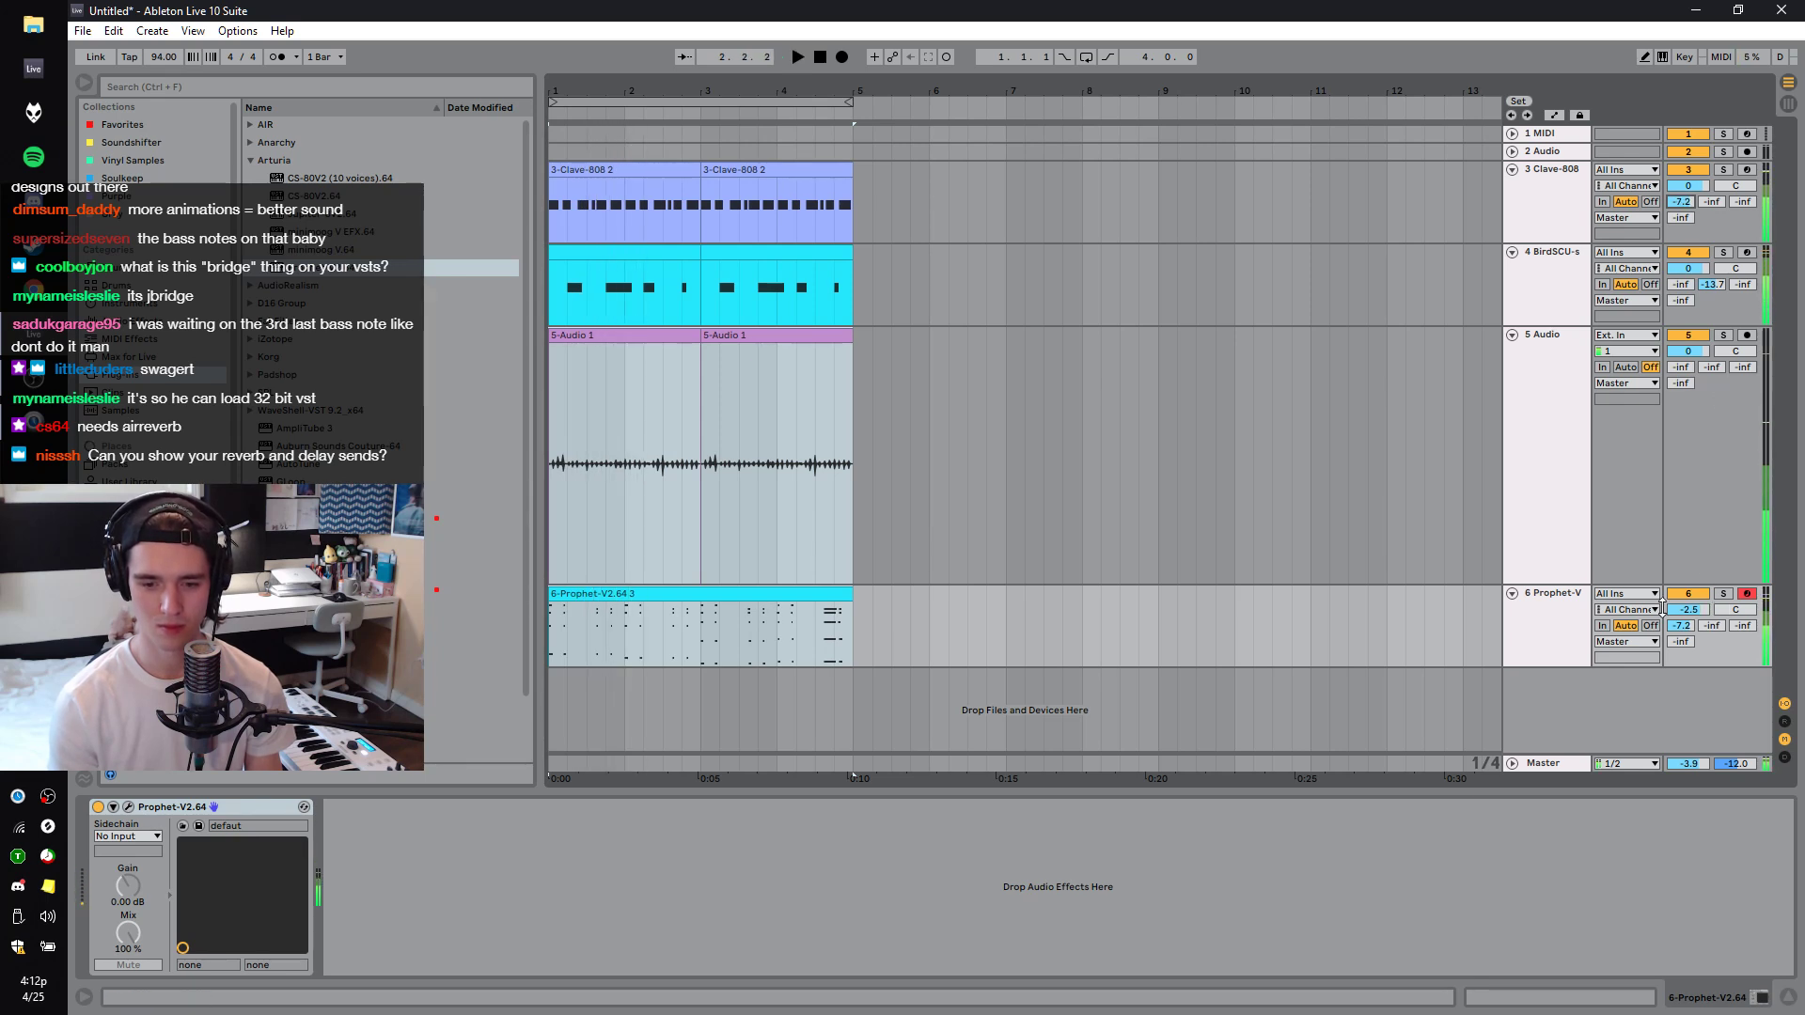
Add an Echo to the Prophet-V track with both delay times at 47.2 ms and Dry/Wet at 37%.
{"action": "left_click", "coordinate": [120, 322]}
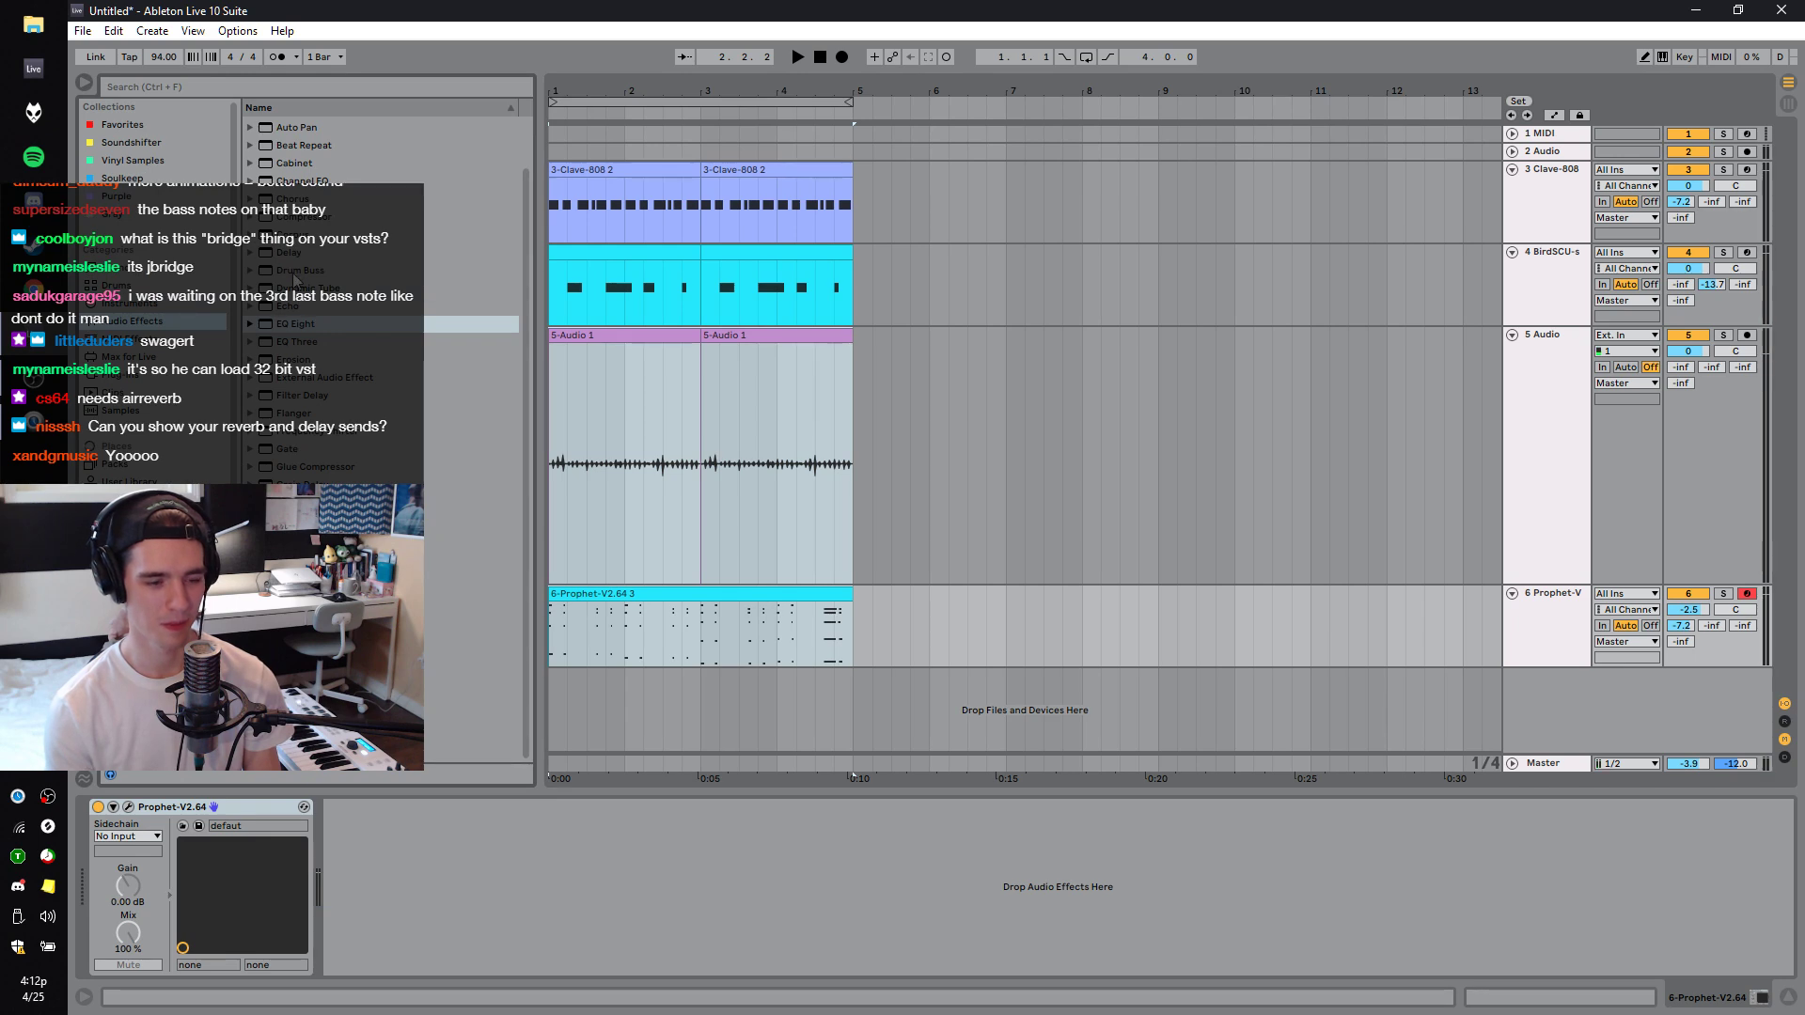
{"action": "left_click_drag", "start_coordinate": [299, 311], "coordinate": [724, 602]}
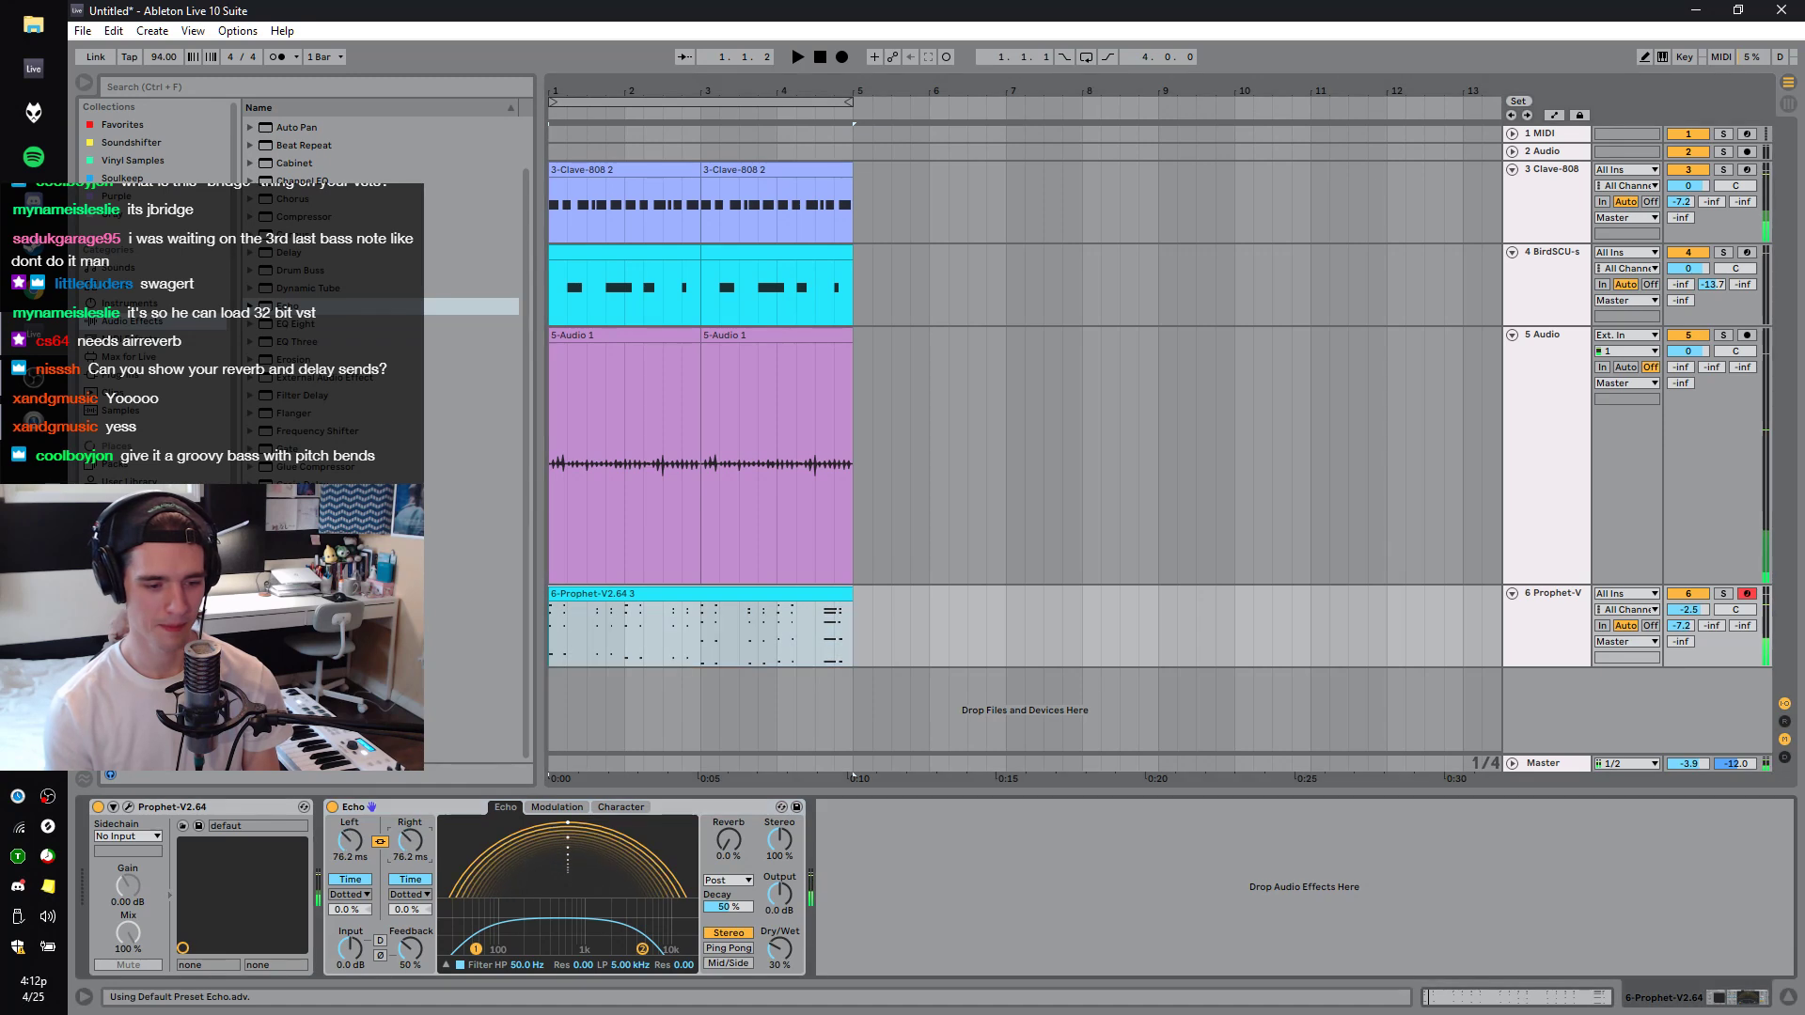
{"action": "left_click_drag", "start_coordinate": [779, 949], "coordinate": [779, 943]}
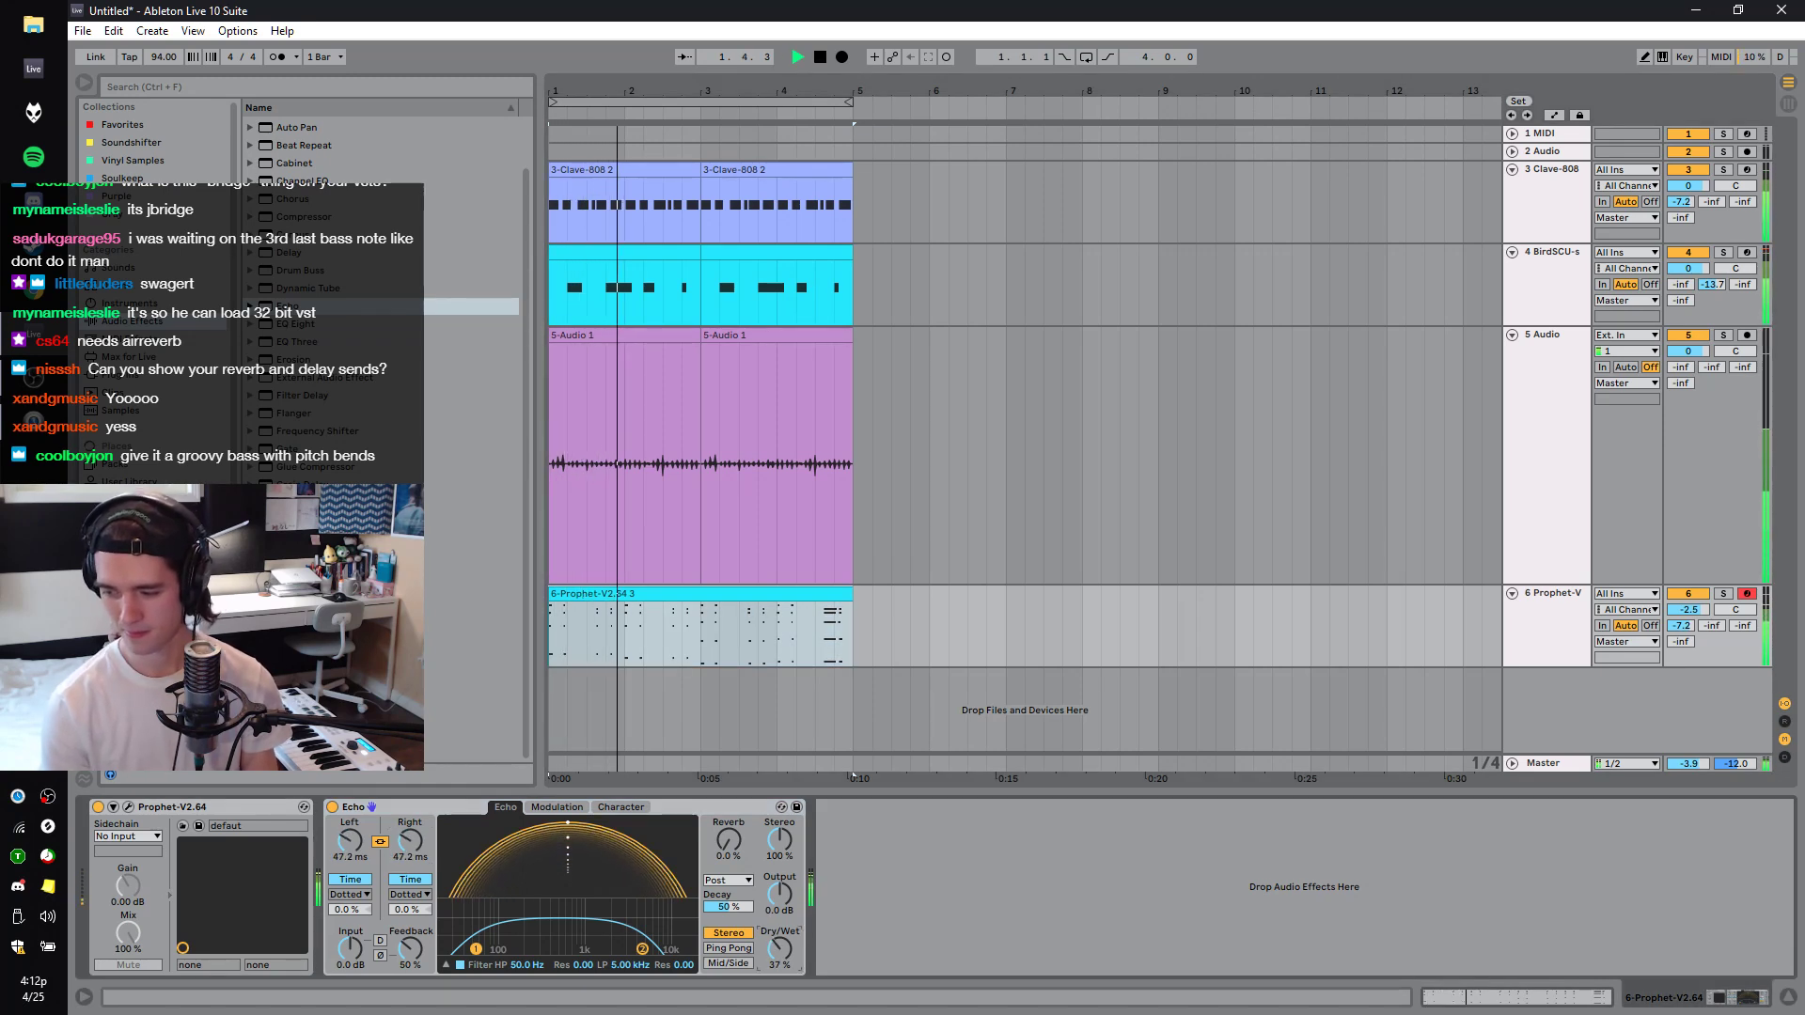
Set both 5-Audio 1 clips to Beats warping with a transient envelope of 19, 45 st transpose and 7.31 dB gain.
{"action": "left_click", "coordinate": [875, 506]}
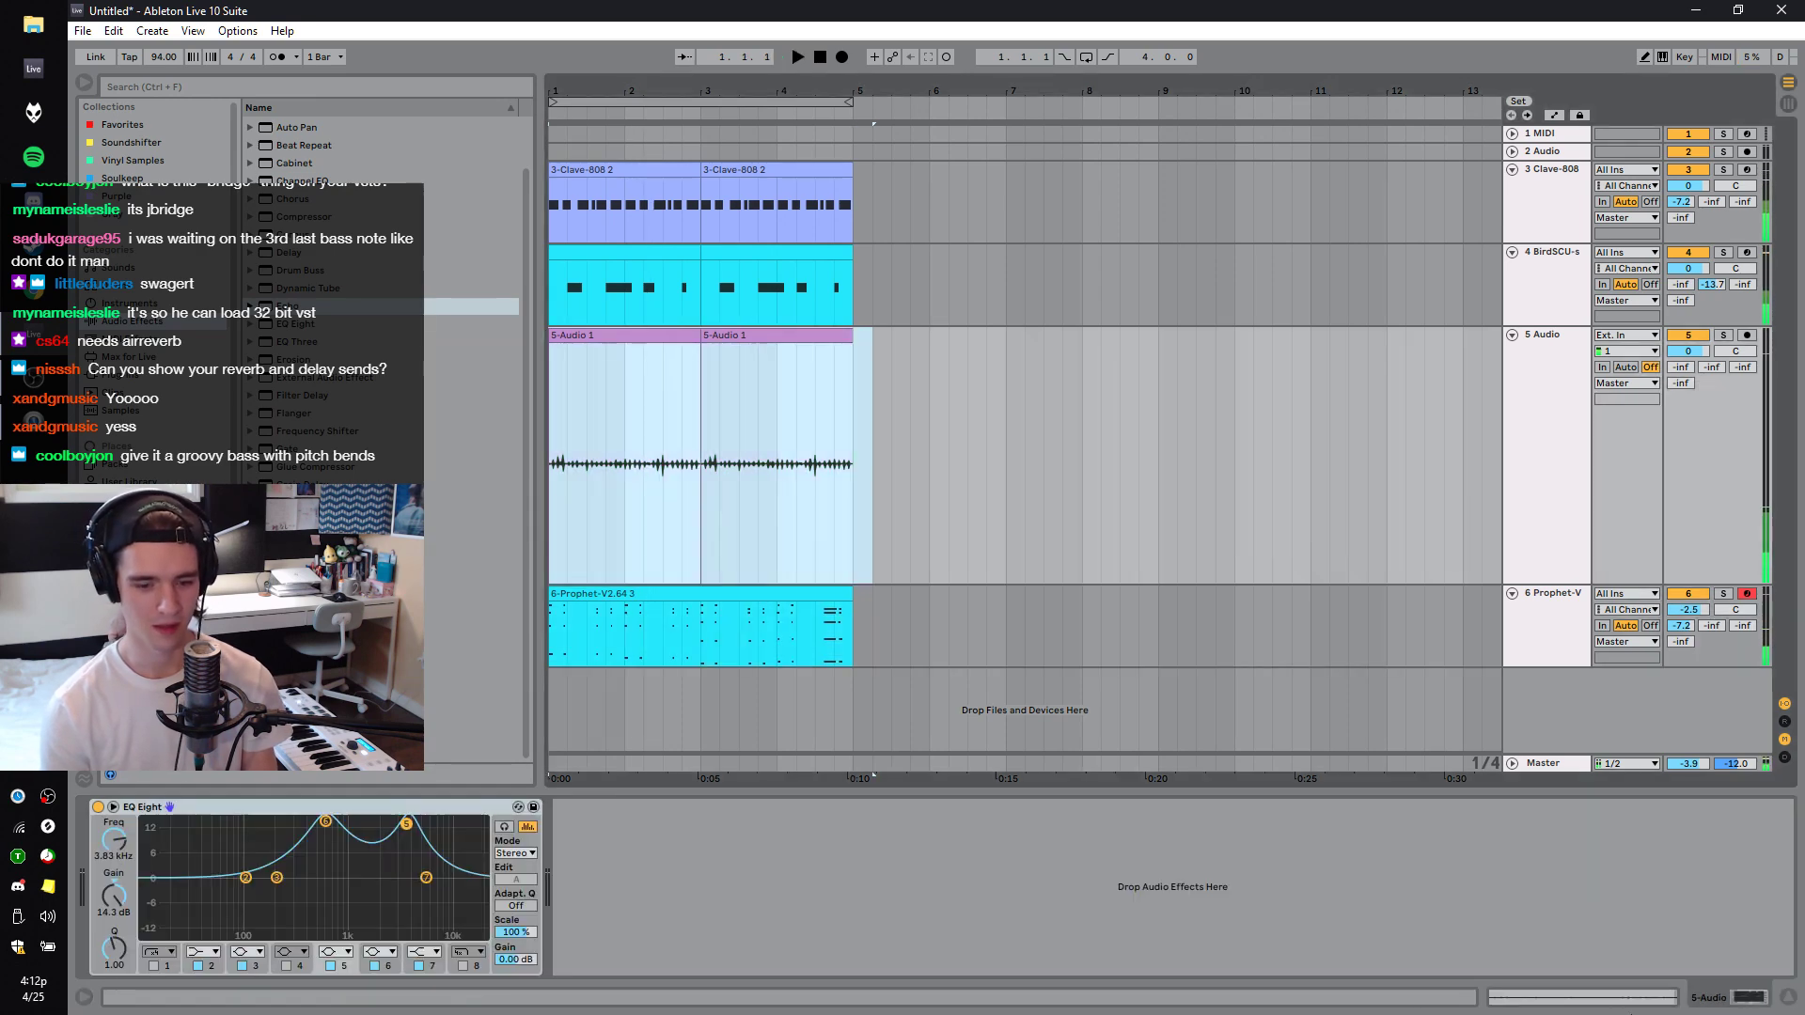
{"action": "left_click", "coordinate": [1631, 998]}
{"action": "left_click", "coordinate": [276, 899]}
{"action": "left_click", "coordinate": [283, 984]}
{"action": "key", "text": "space"}
{"action": "left_click", "coordinate": [275, 899]}
{"action": "left_click", "coordinate": [285, 913]}
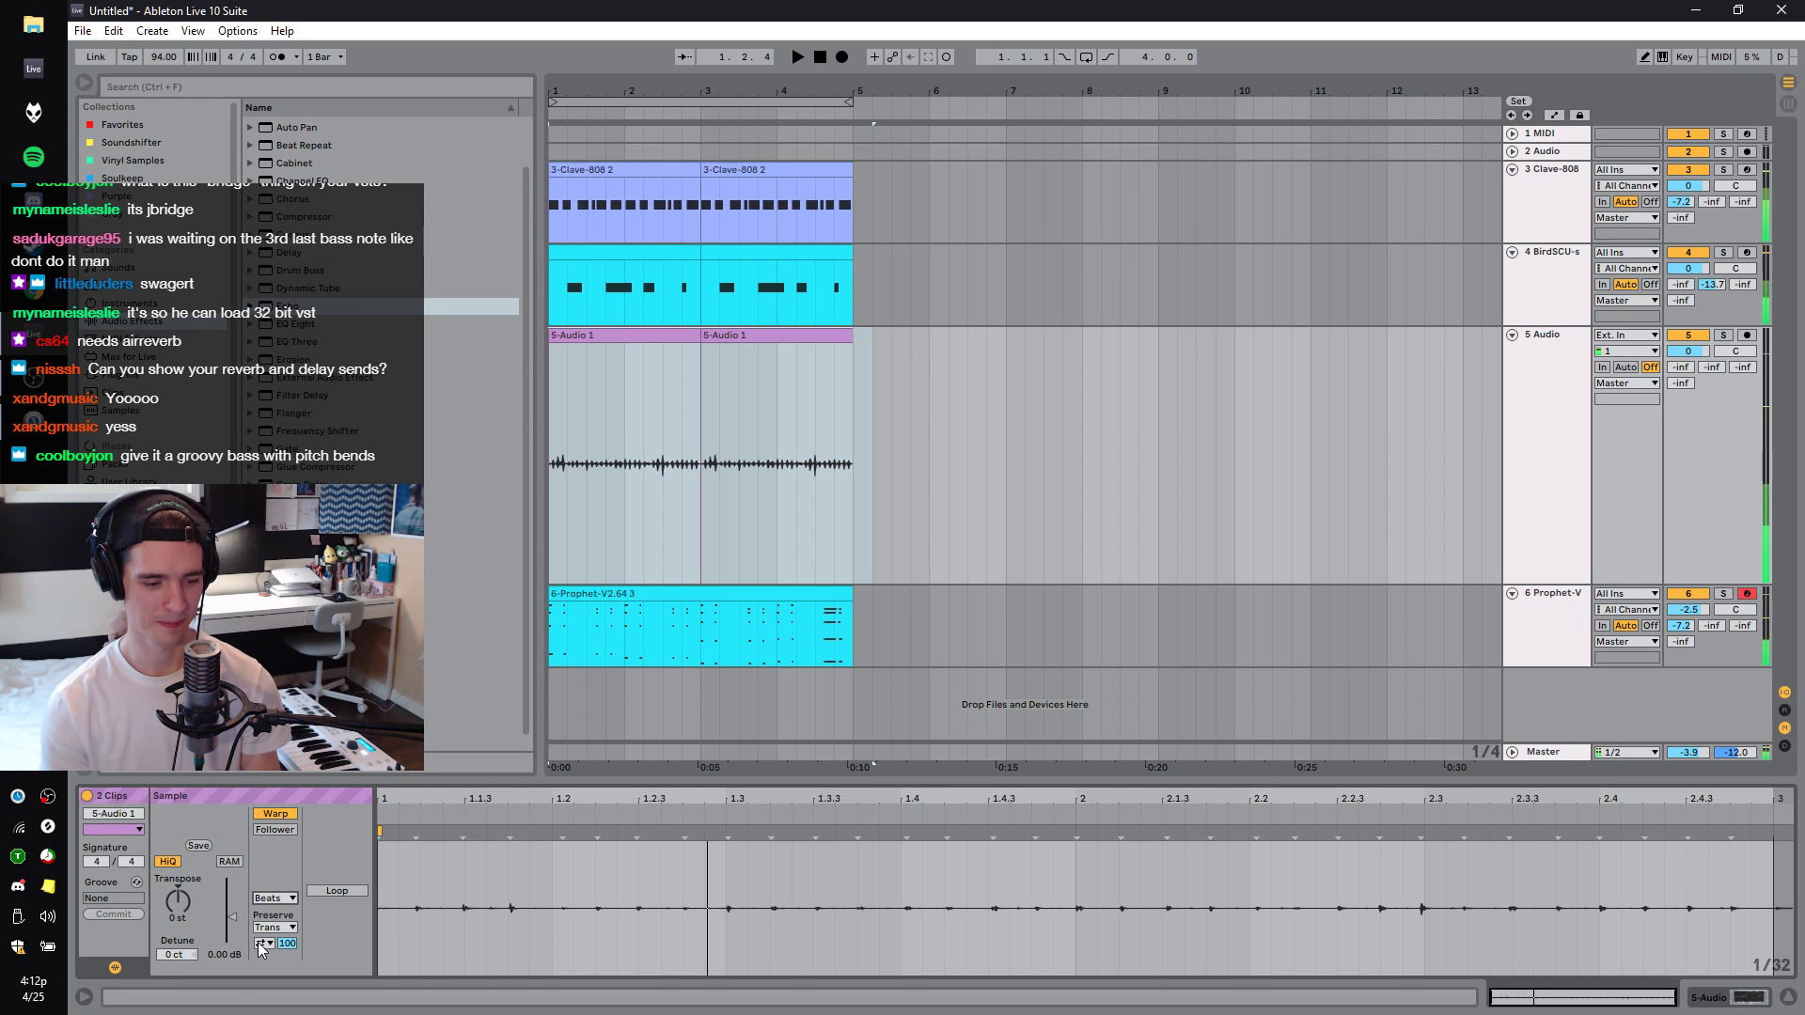
{"action": "left_click_drag", "start_coordinate": [286, 943], "coordinate": [287, 1014]}
{"action": "left_click_drag", "start_coordinate": [177, 902], "coordinate": [178, 840]}
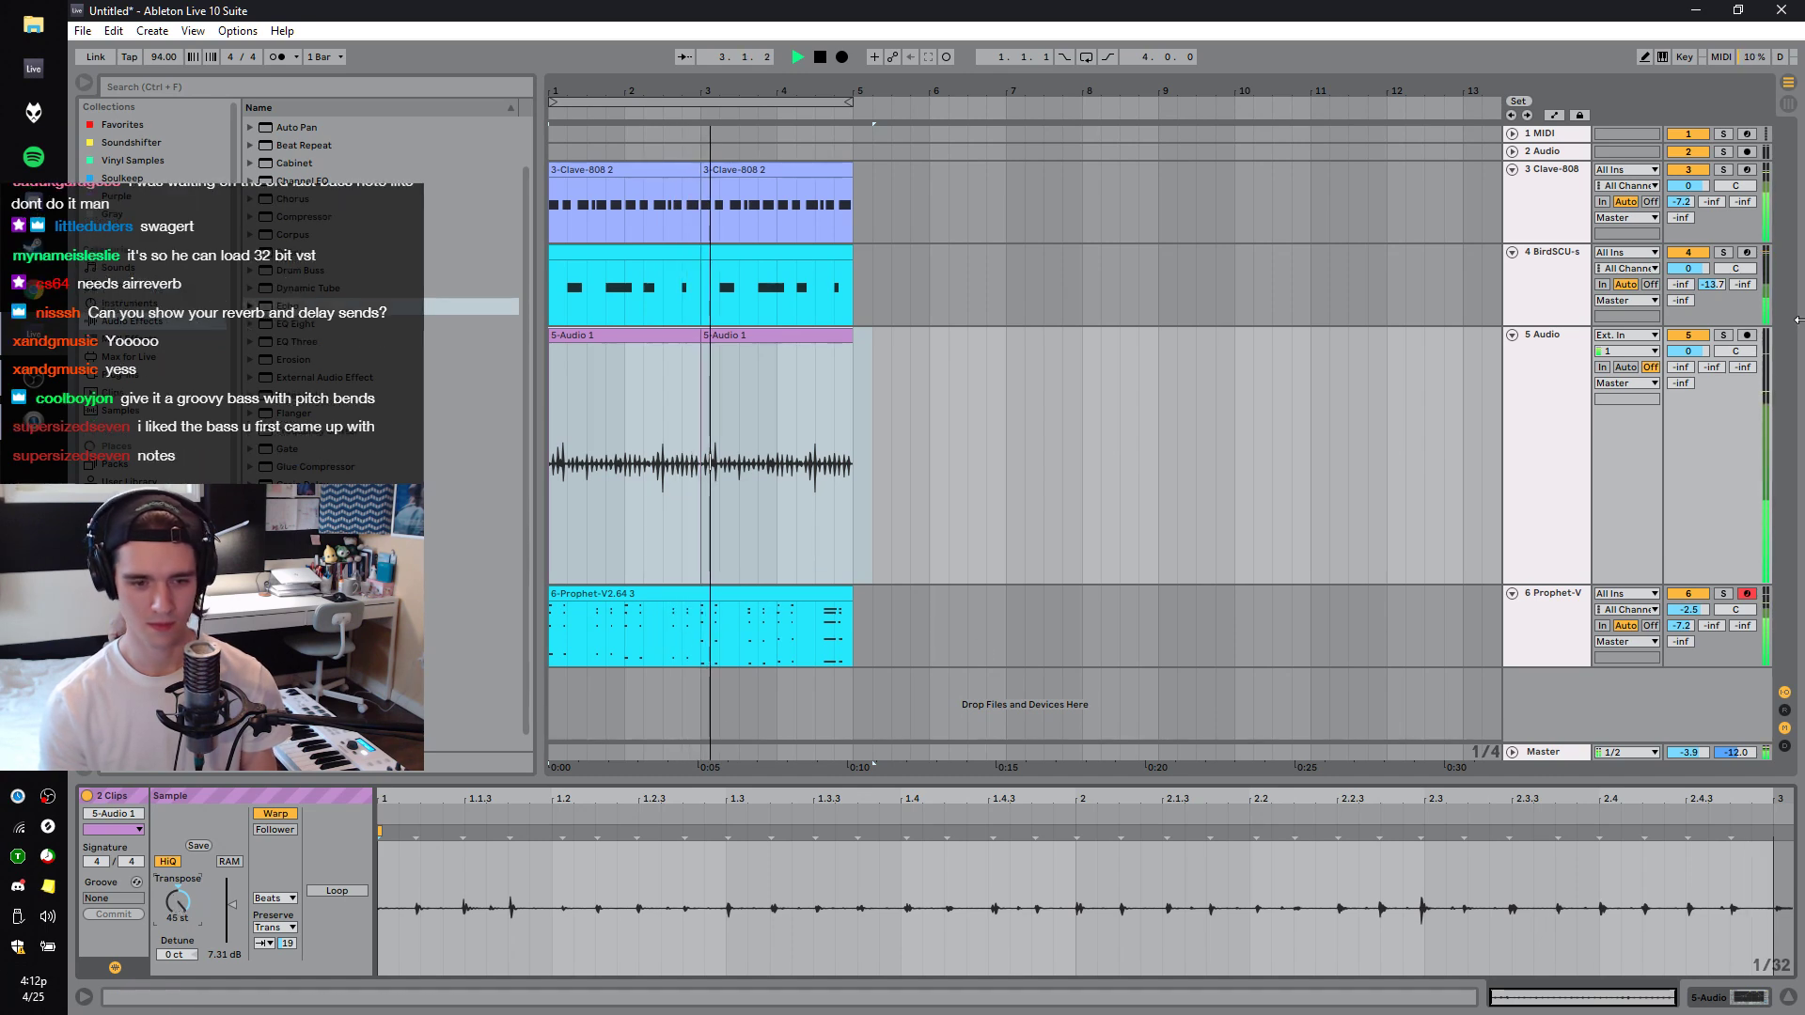
Solo 5 Audio, add an Erosion in Wide Noise mode at 1.07 kHz, width 2.46 and amount 126, then unsolo and replay.
{"action": "left_click", "coordinate": [1722, 335]}
{"action": "left_click", "coordinate": [1218, 329]}
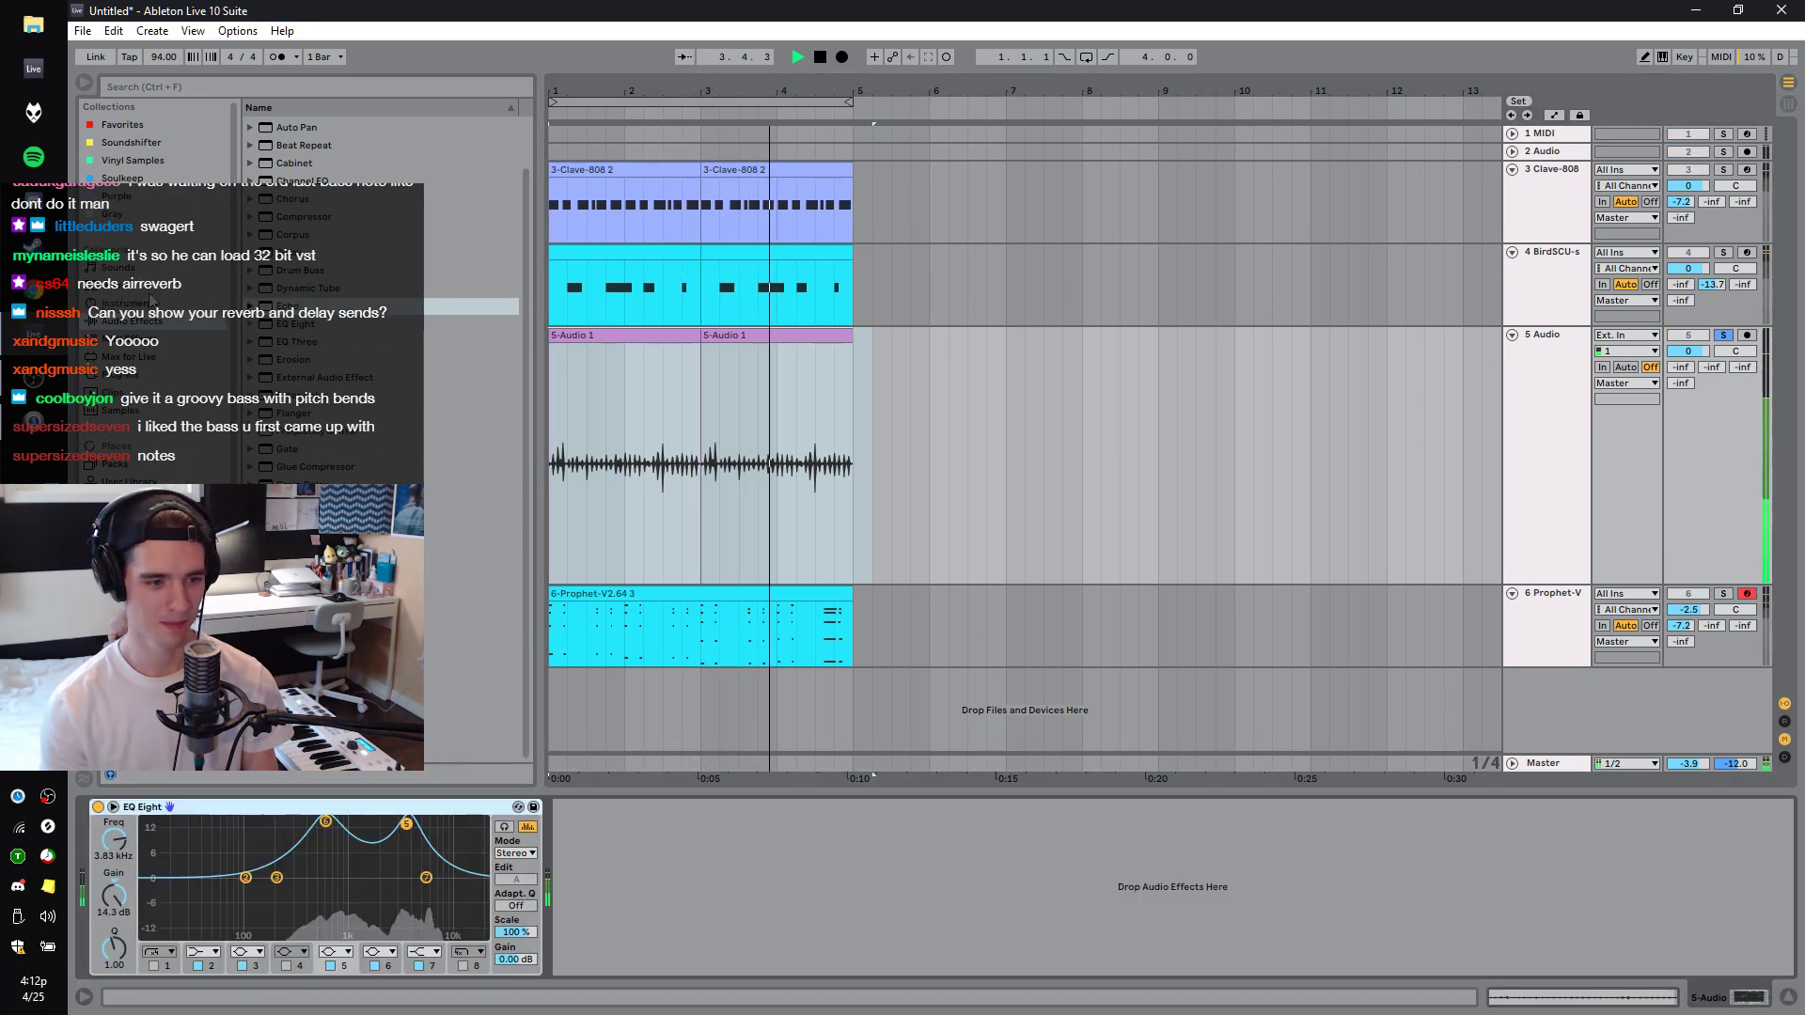
{"action": "left_click_drag", "start_coordinate": [293, 359], "coordinate": [603, 841]}
{"action": "left_click", "coordinate": [627, 917]}
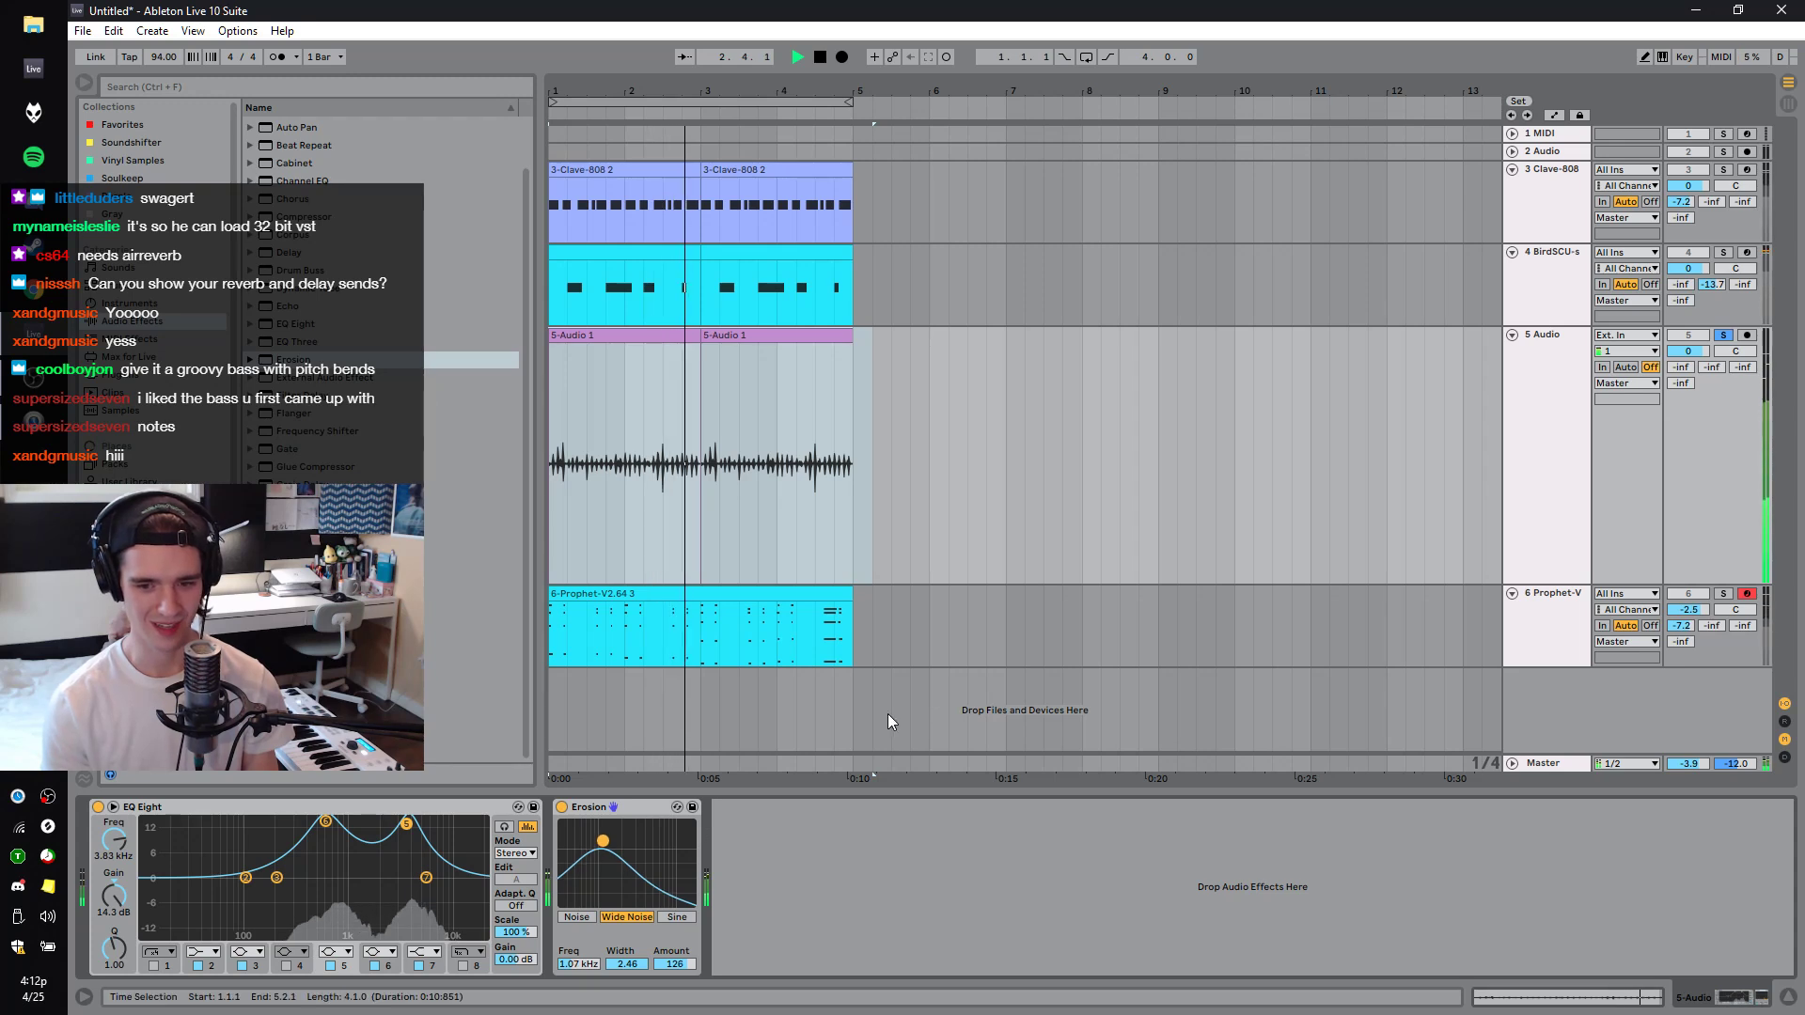
{"action": "left_click", "coordinate": [1728, 342]}
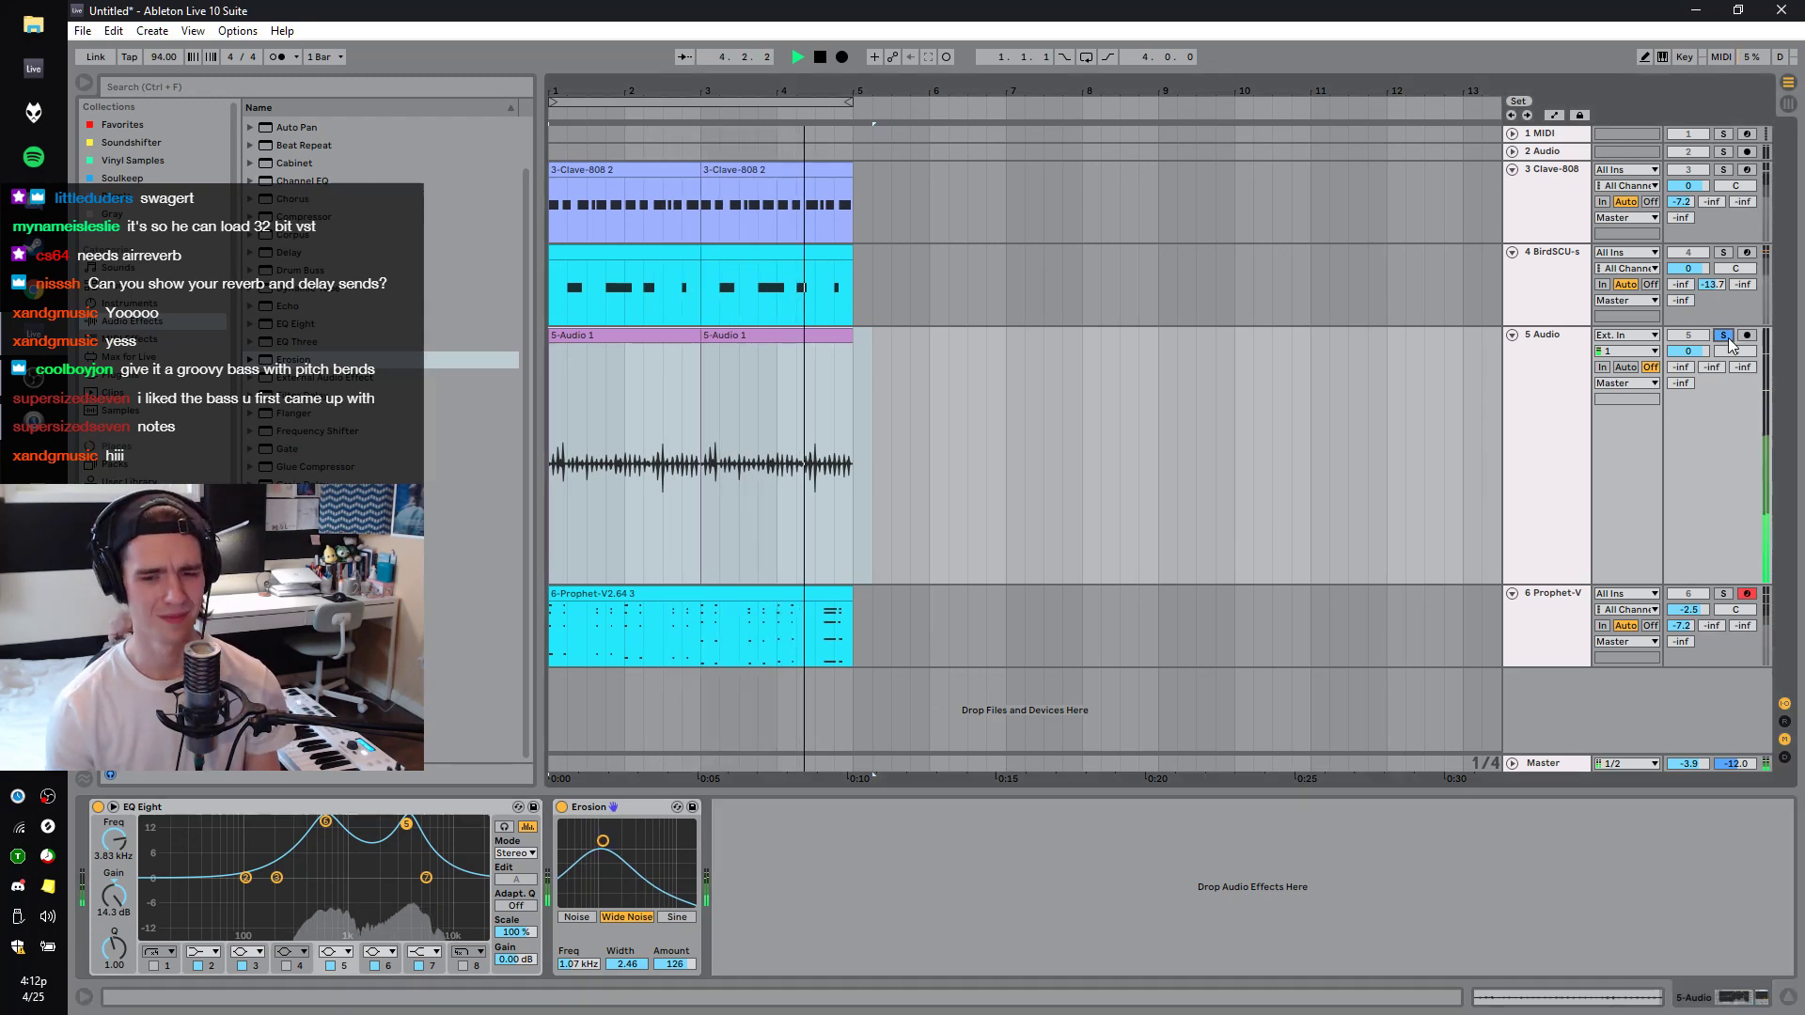
{"action": "key", "text": "space"}
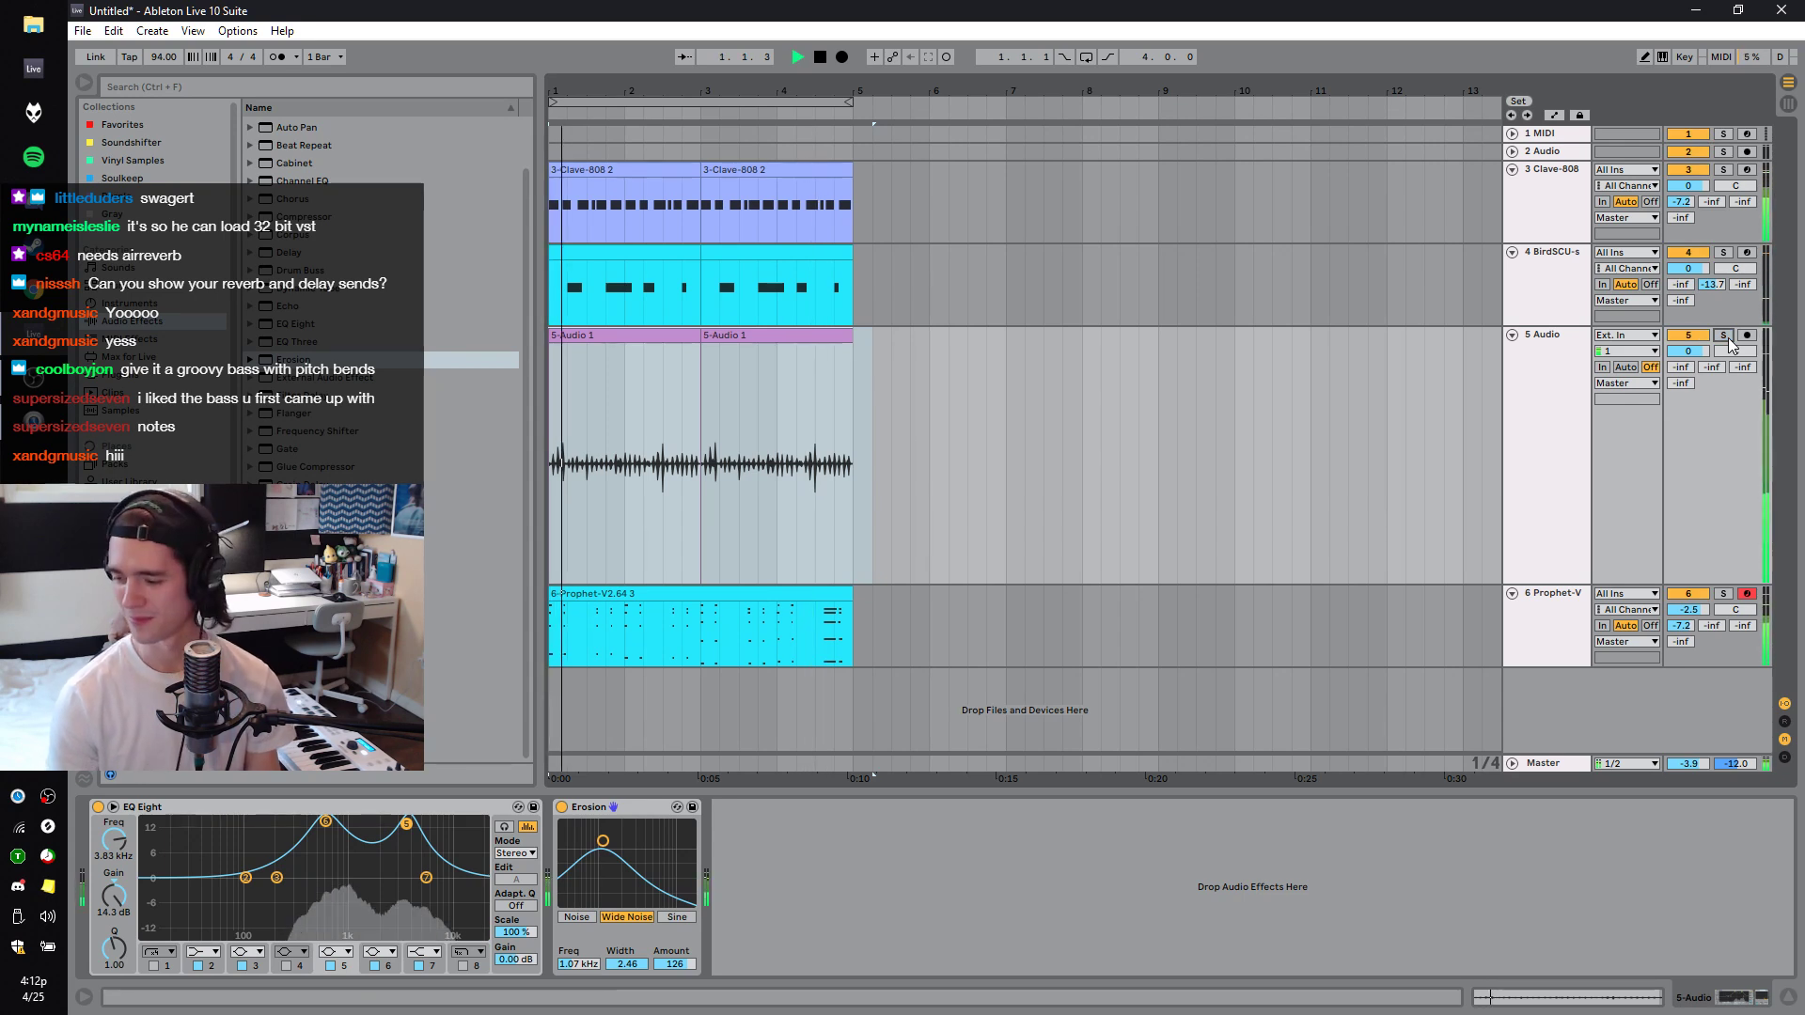
Lower the 5 Audio track's volume to -2.6 dB while listening to the loop, and stop playback.
{"action": "left_click_drag", "start_coordinate": [1689, 352], "coordinate": [1710, 282]}
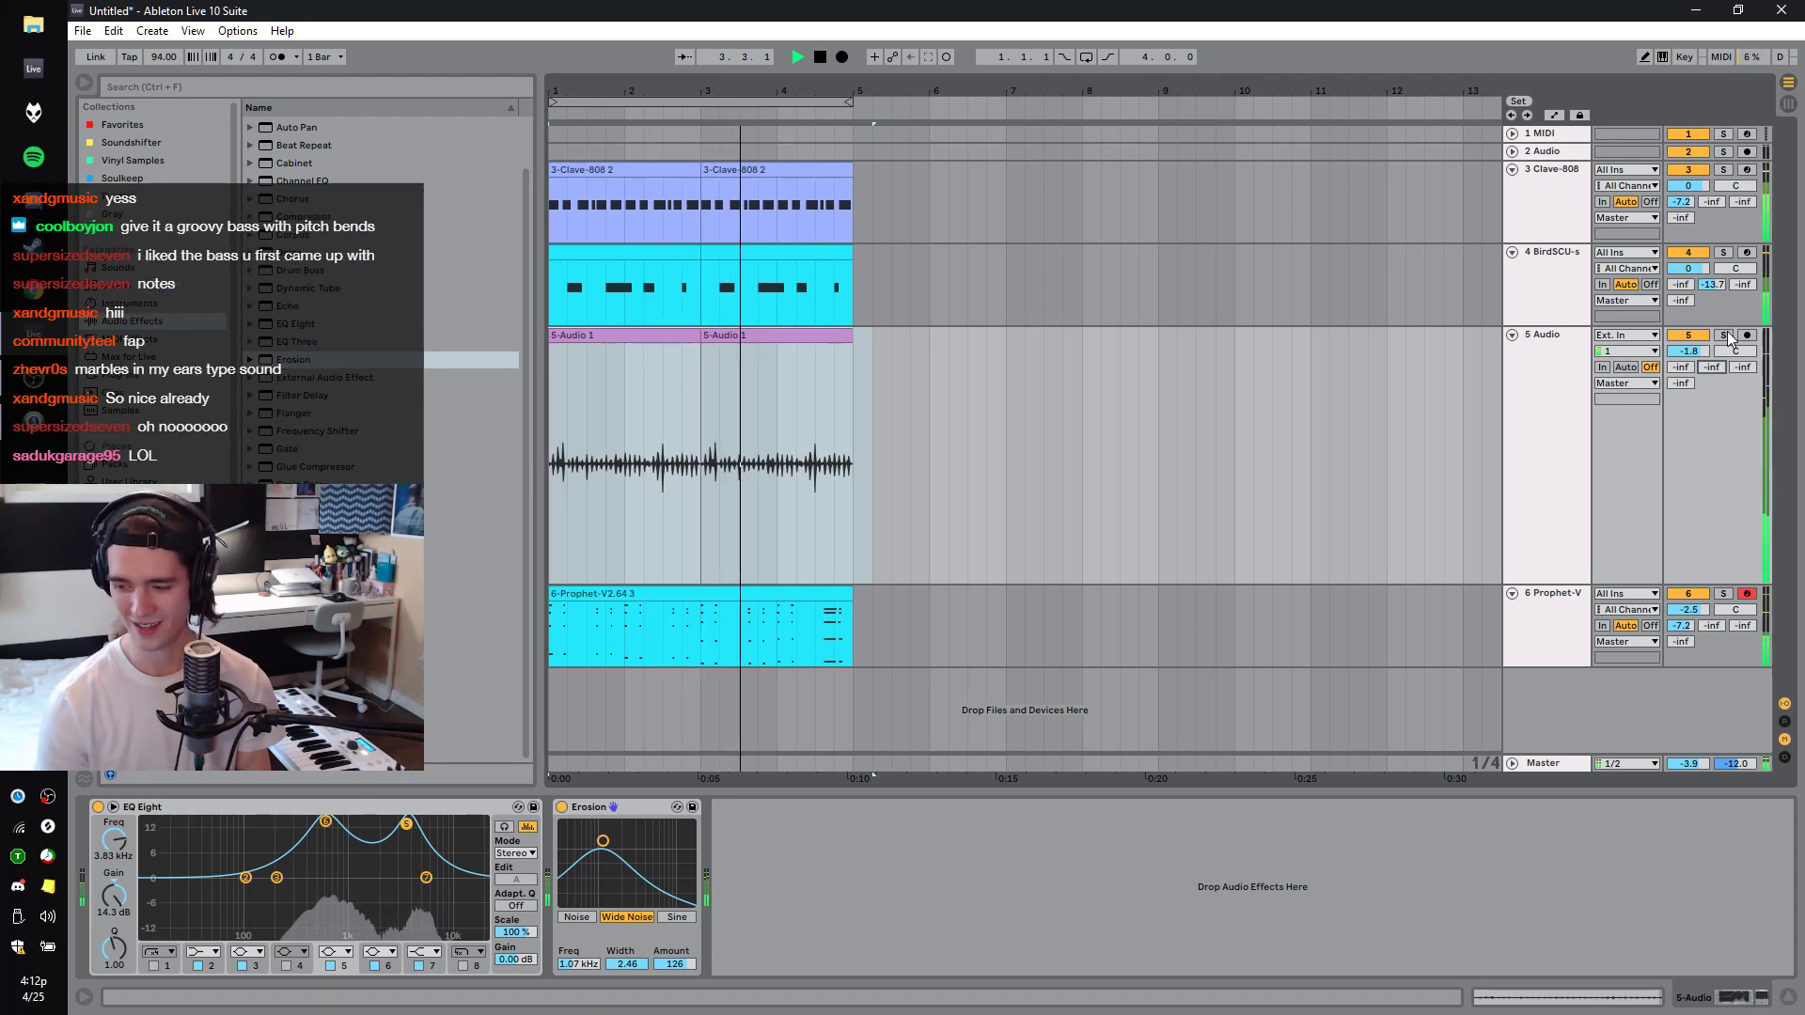
{"action": "left_click_drag", "start_coordinate": [1690, 351], "coordinate": [1690, 359]}
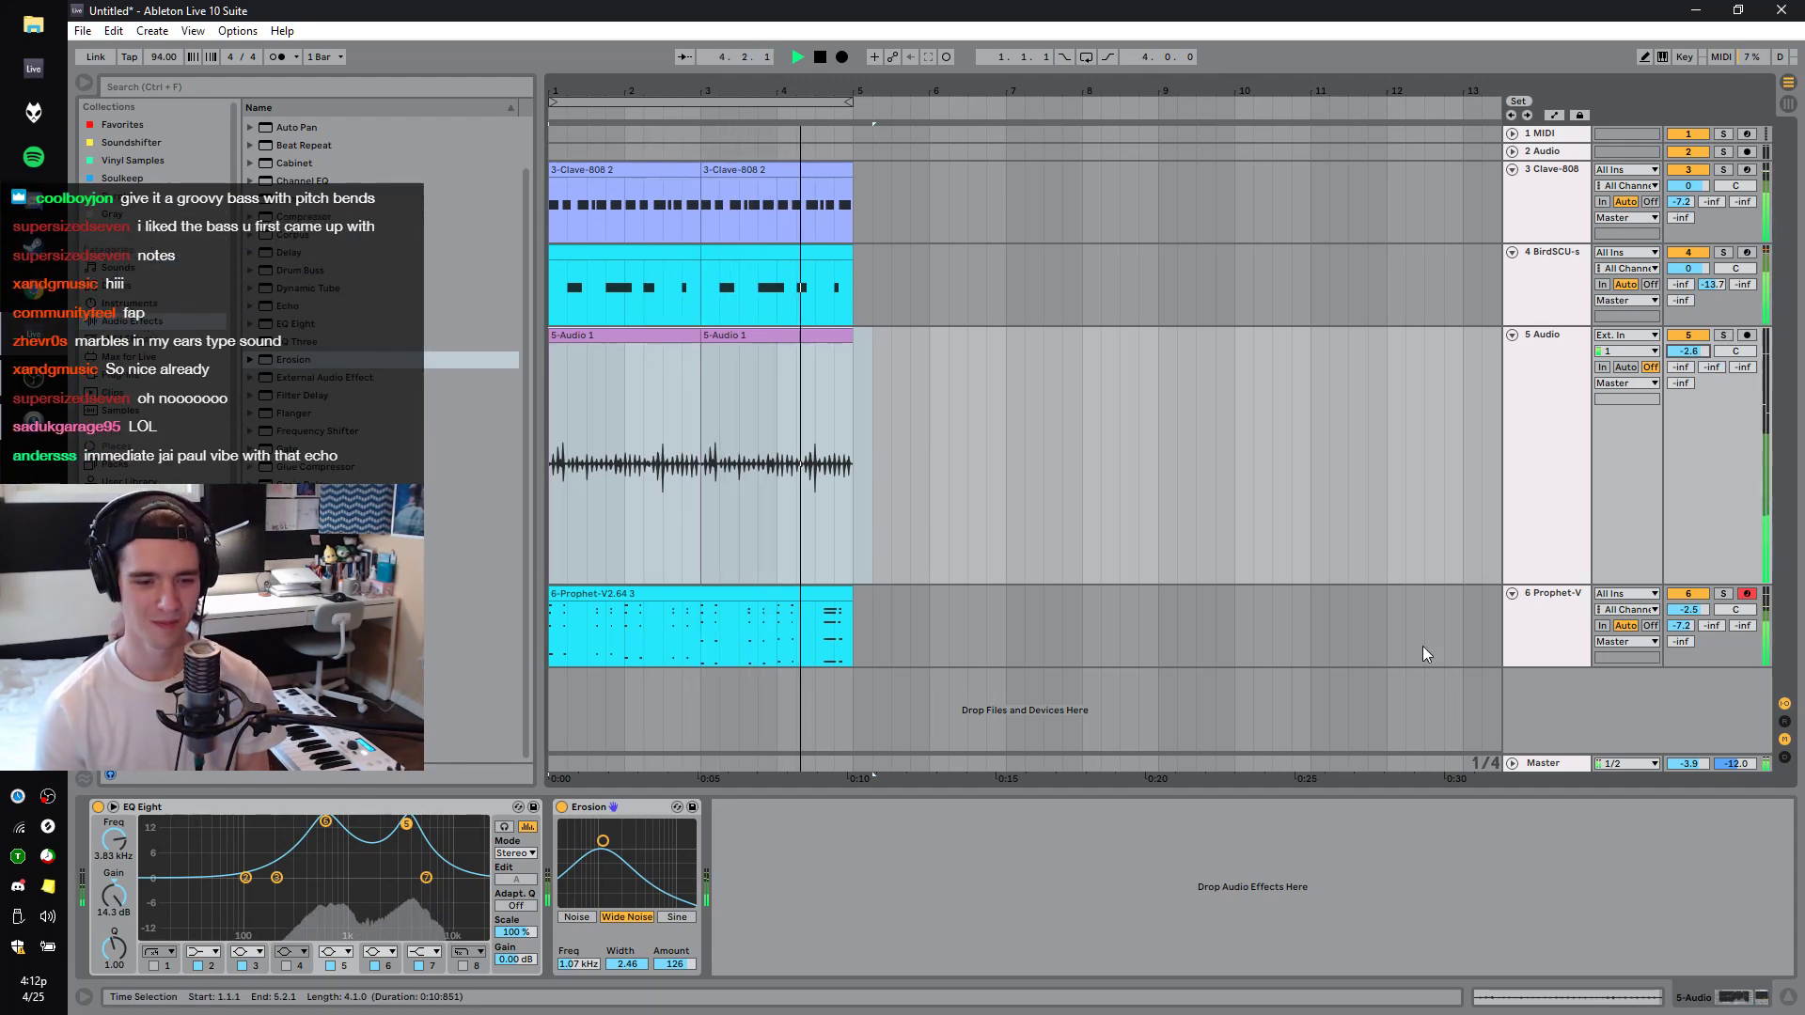
{"action": "key", "text": "space"}
Freeze and flatten the 5 Audio track, and play the loop from bar 1.
{"action": "key", "text": "z"}
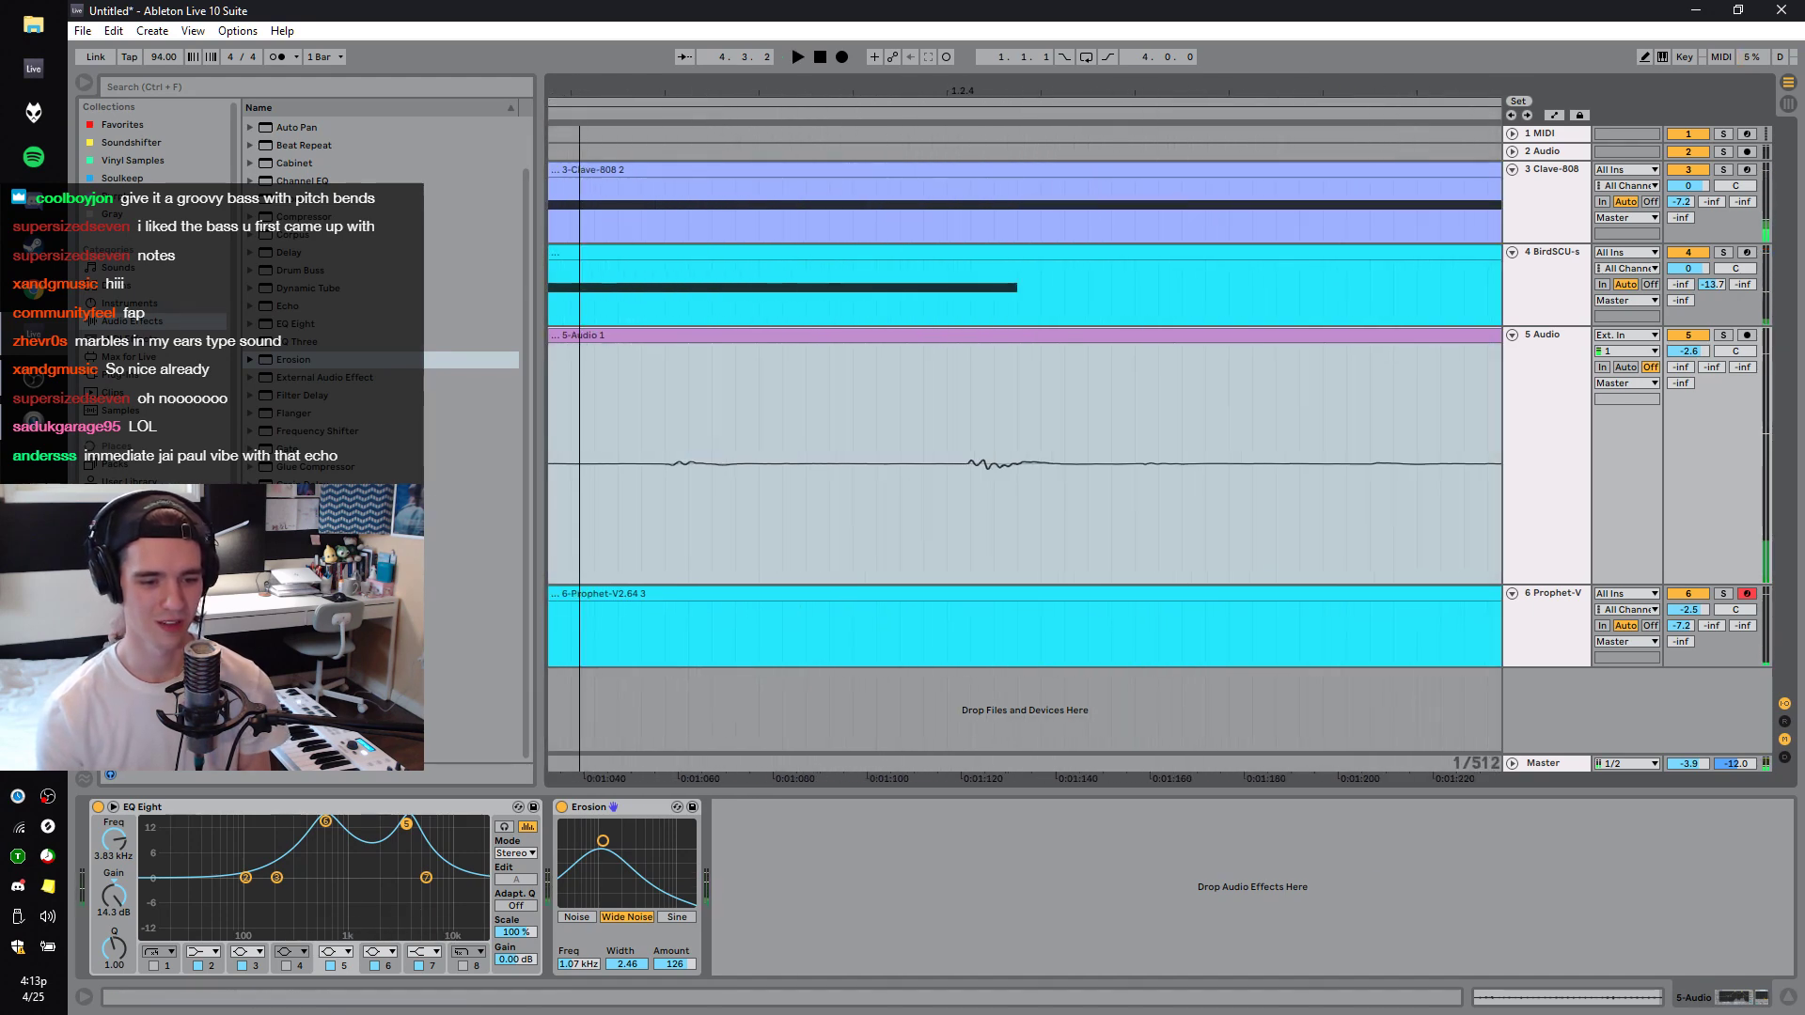
{"action": "left_click_drag", "start_coordinate": [776, 455], "coordinate": [1330, 383]}
{"action": "right_click", "coordinate": [1553, 433]}
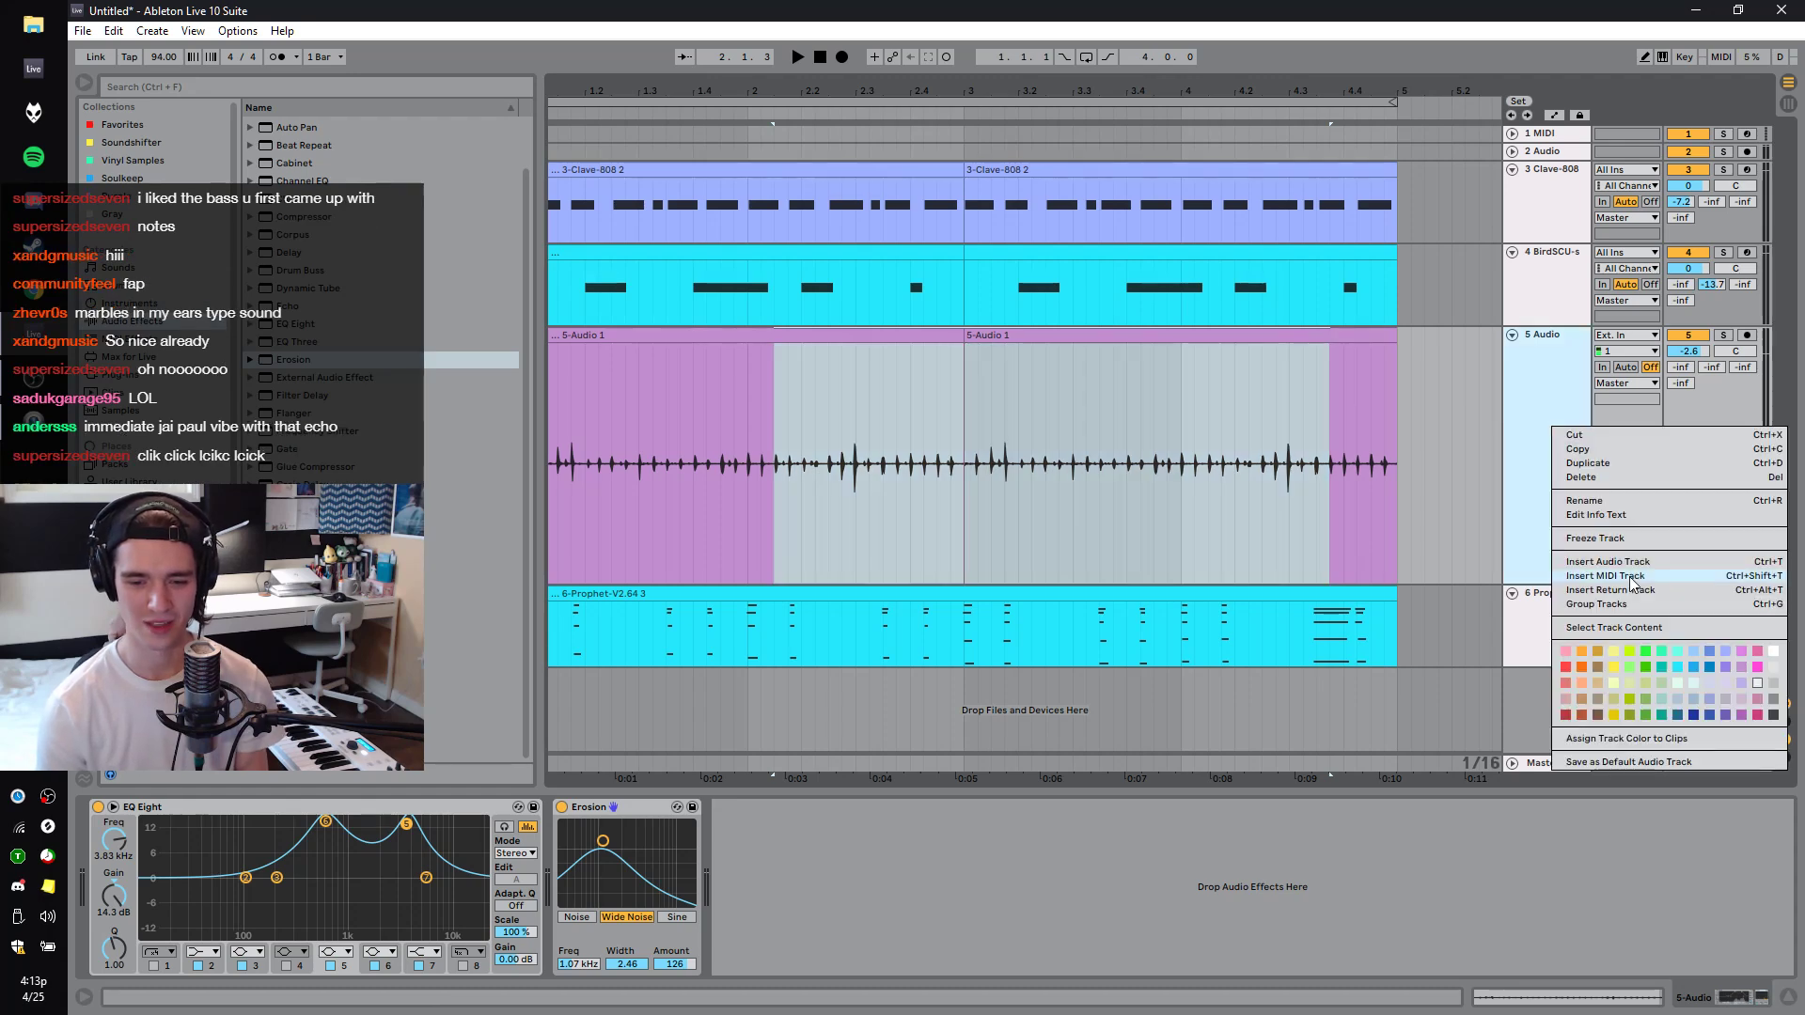
{"action": "left_click", "coordinate": [1621, 539]}
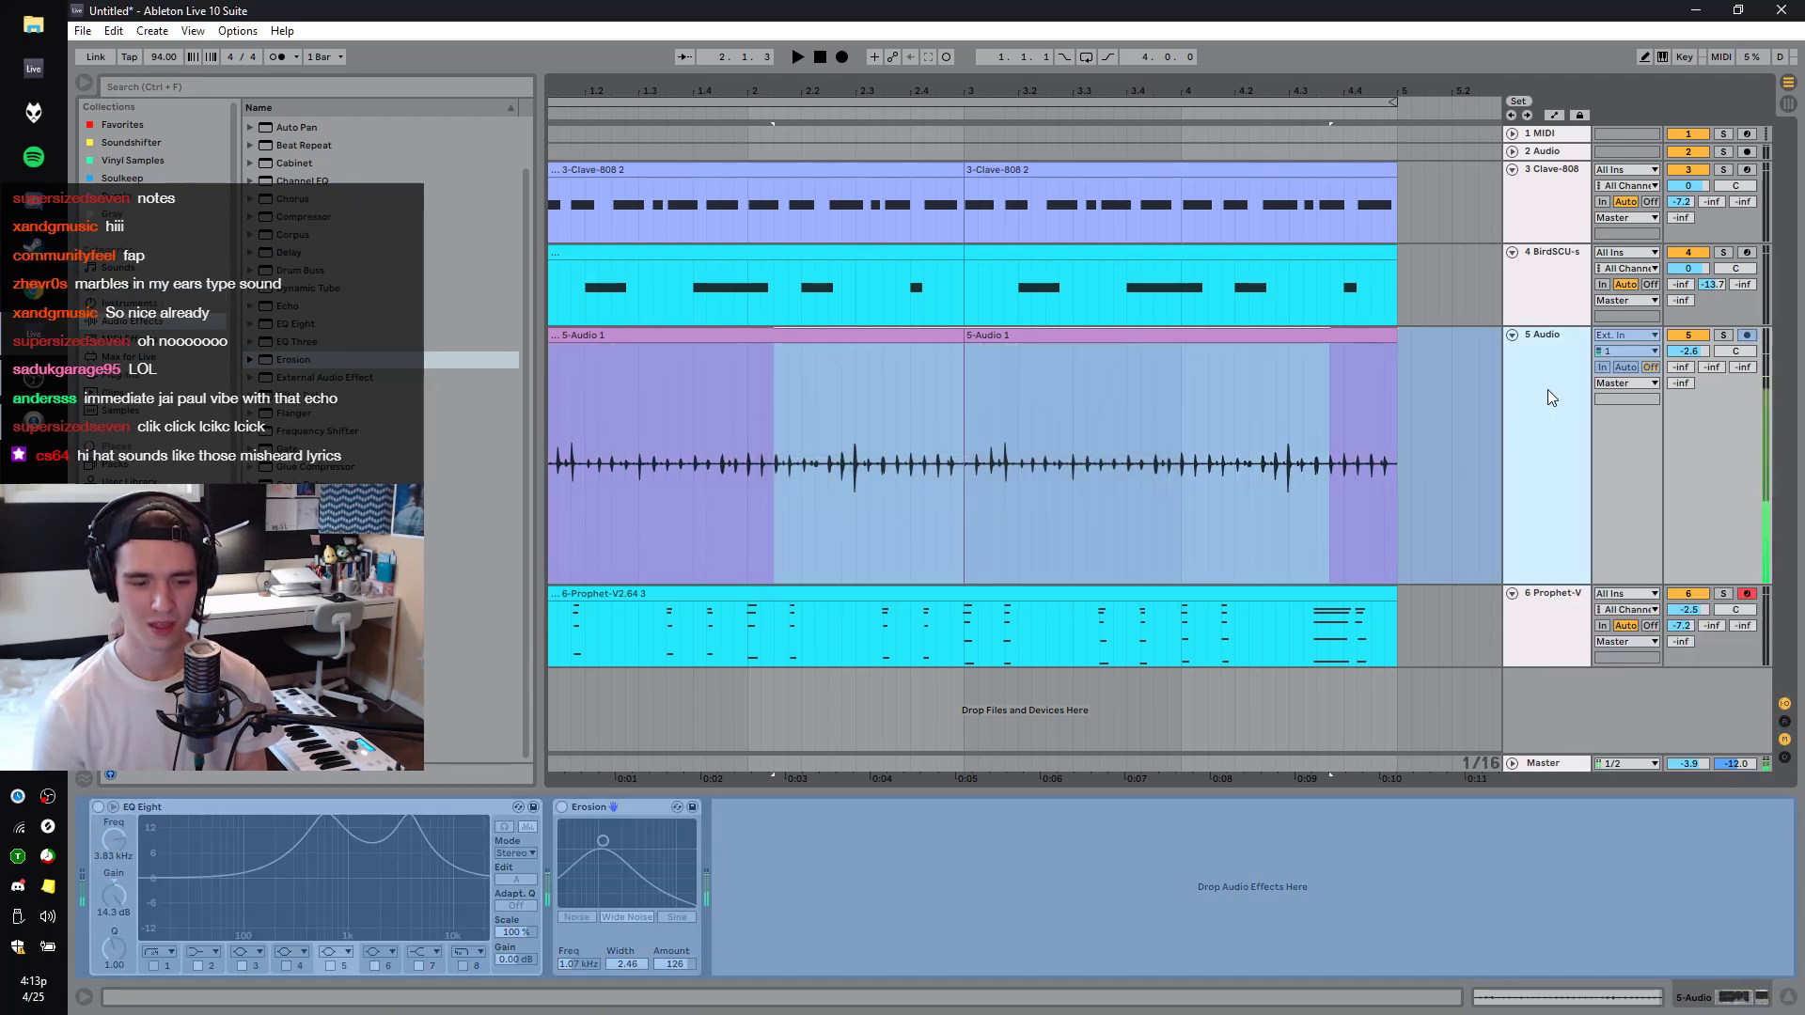
{"action": "right_click", "coordinate": [1553, 391]}
{"action": "left_click", "coordinate": [1598, 521]}
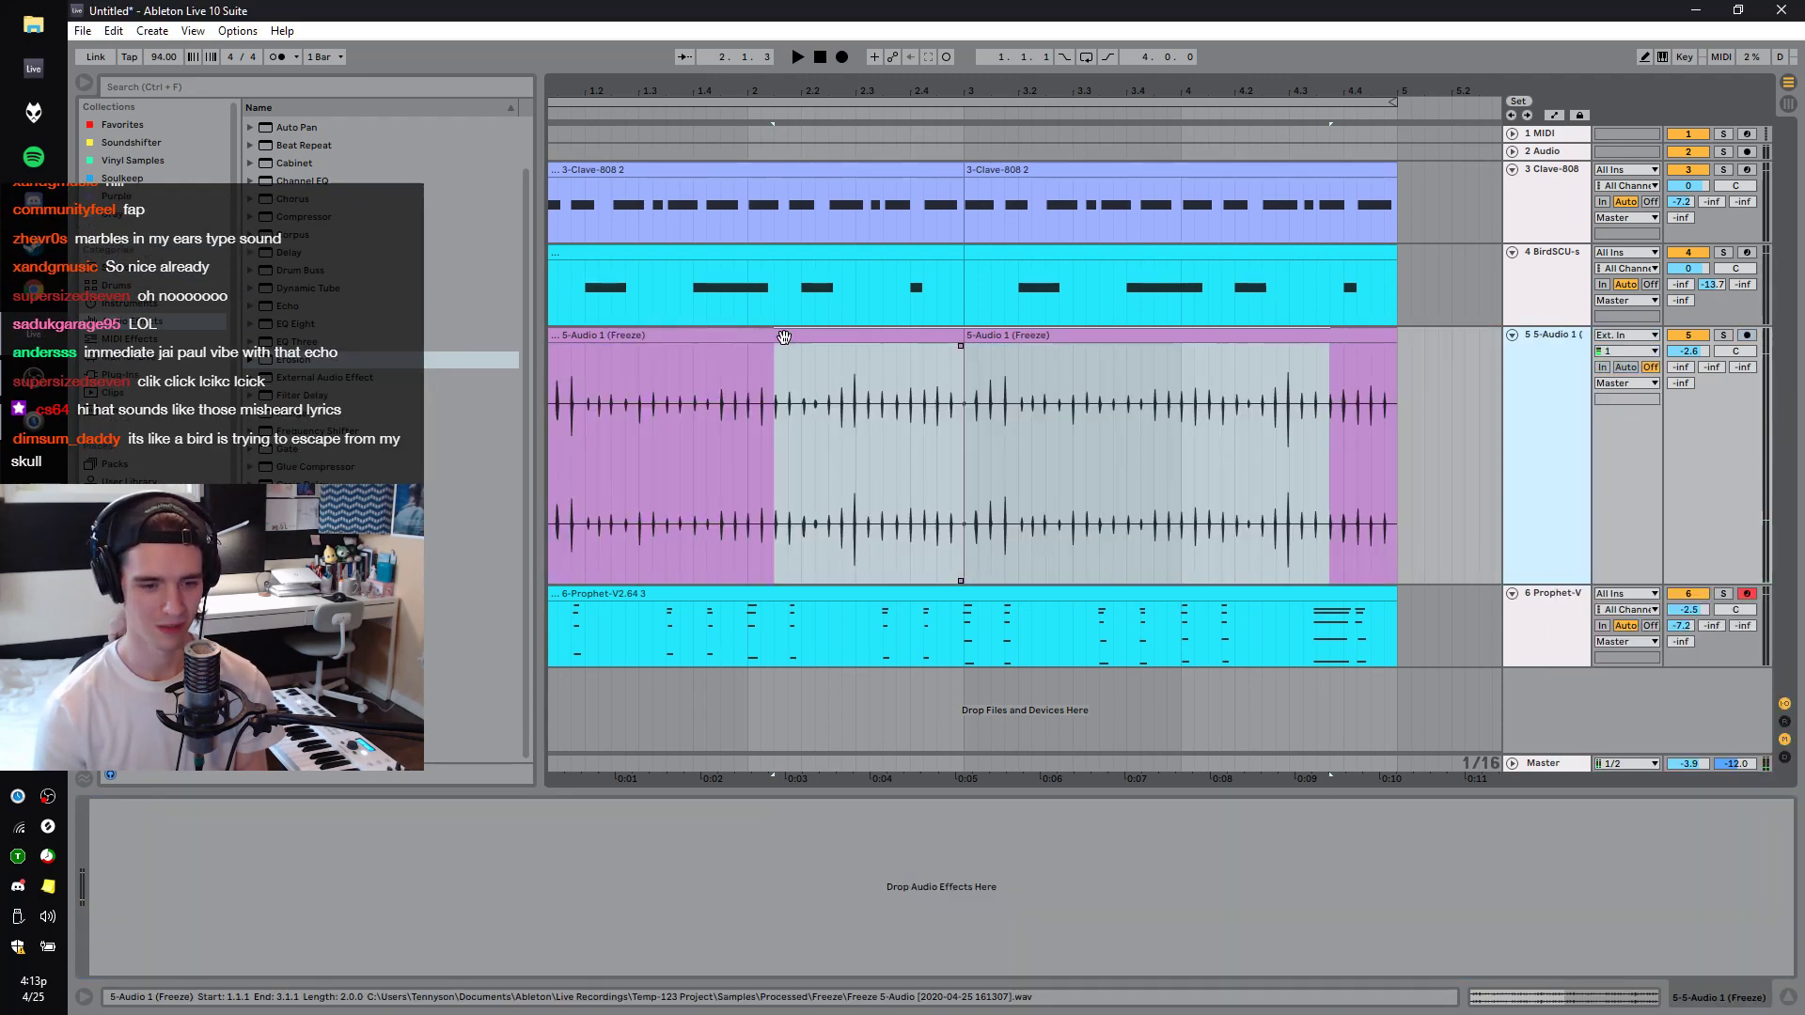
{"action": "left_click_drag", "start_coordinate": [585, 82], "coordinate": [884, 80]}
{"action": "left_click_drag", "start_coordinate": [772, 81], "coordinate": [644, 81]}
{"action": "left_click_drag", "start_coordinate": [675, 498], "coordinate": [548, 498]}
{"action": "key", "text": "space"}
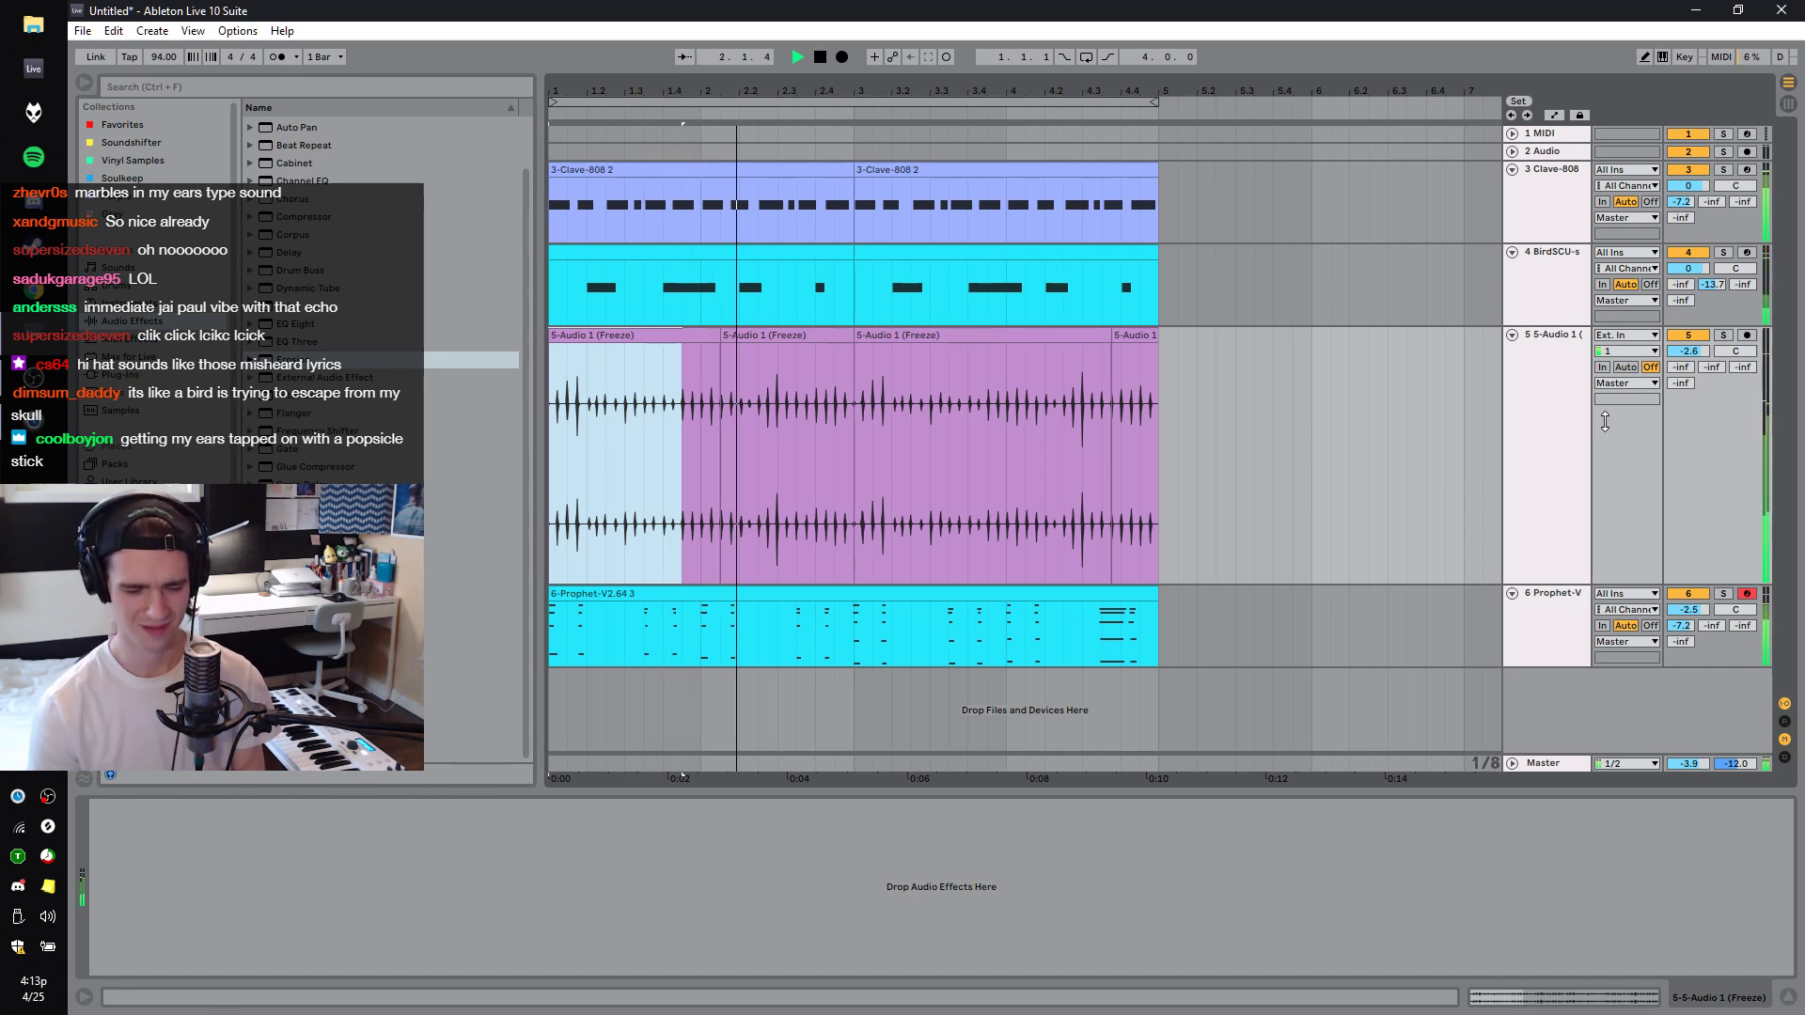
Load minimoog V.64 from the Arturia plug-ins on a new track and adjust its second oscillator's mixer volume.
{"action": "left_click", "coordinate": [132, 376]}
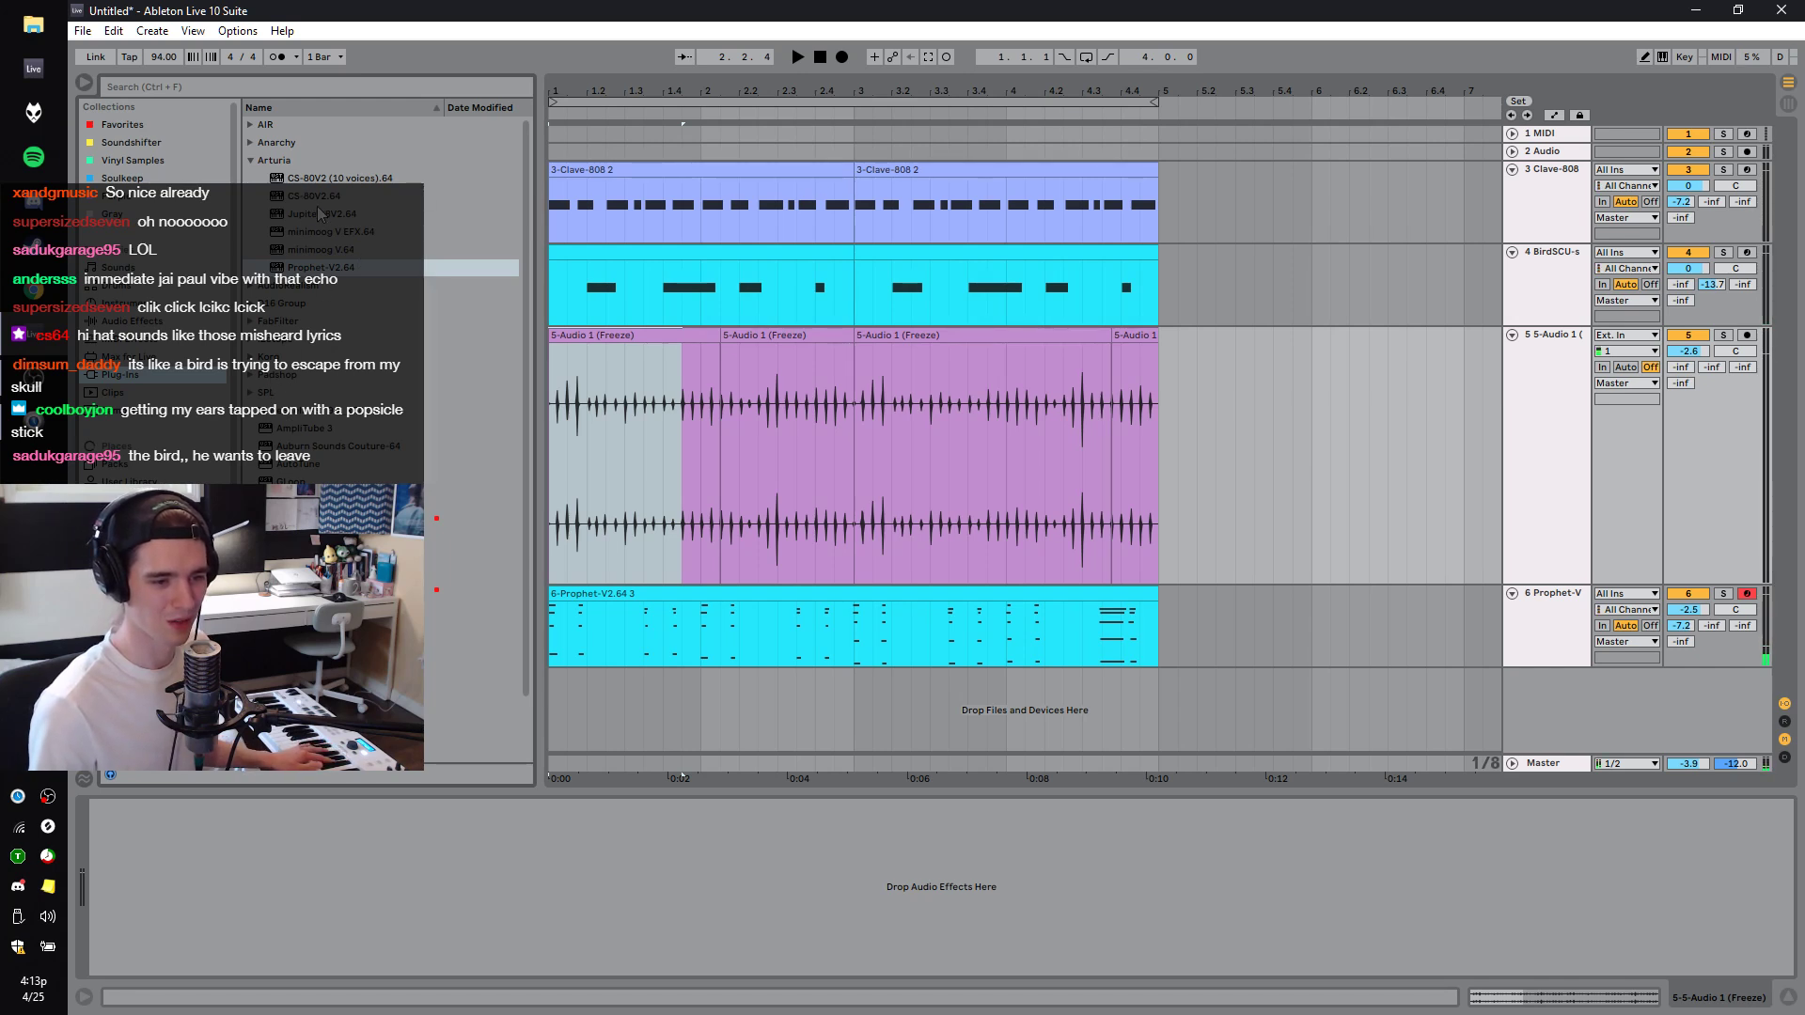
{"action": "left_click_drag", "start_coordinate": [318, 252], "coordinate": [1590, 774]}
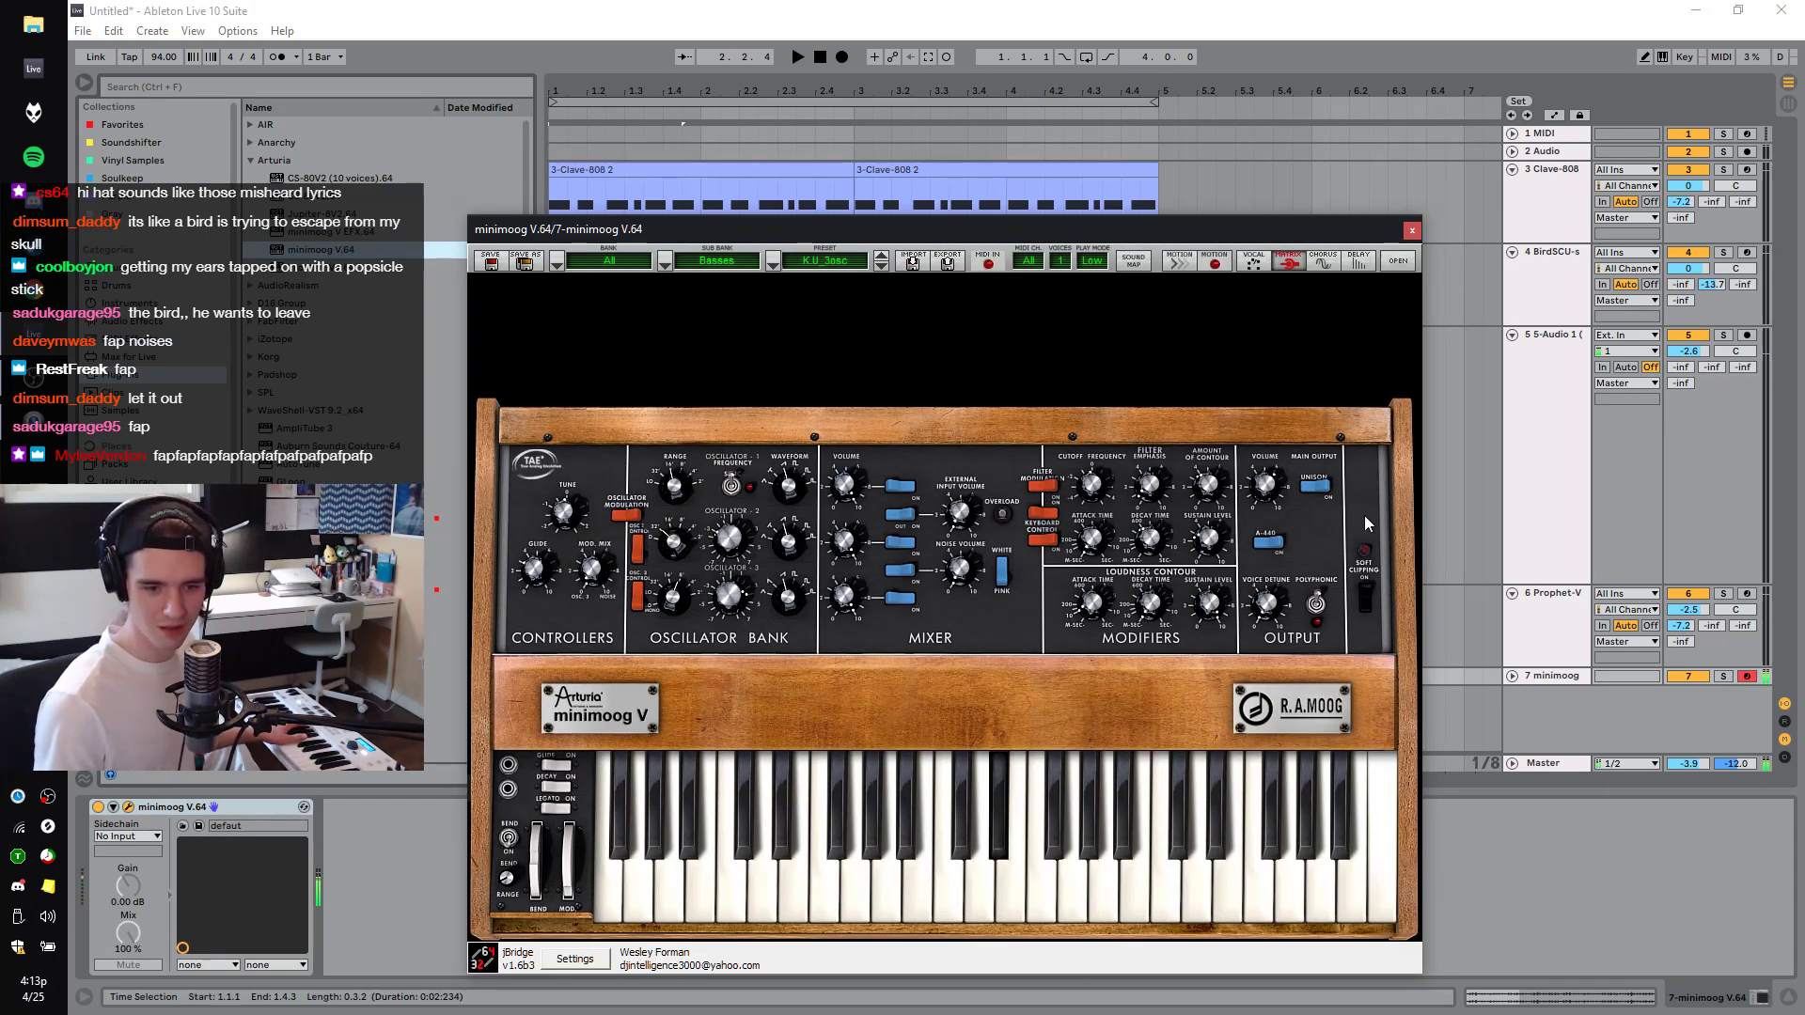
{"action": "left_click_drag", "start_coordinate": [845, 540], "coordinate": [833, 621]}
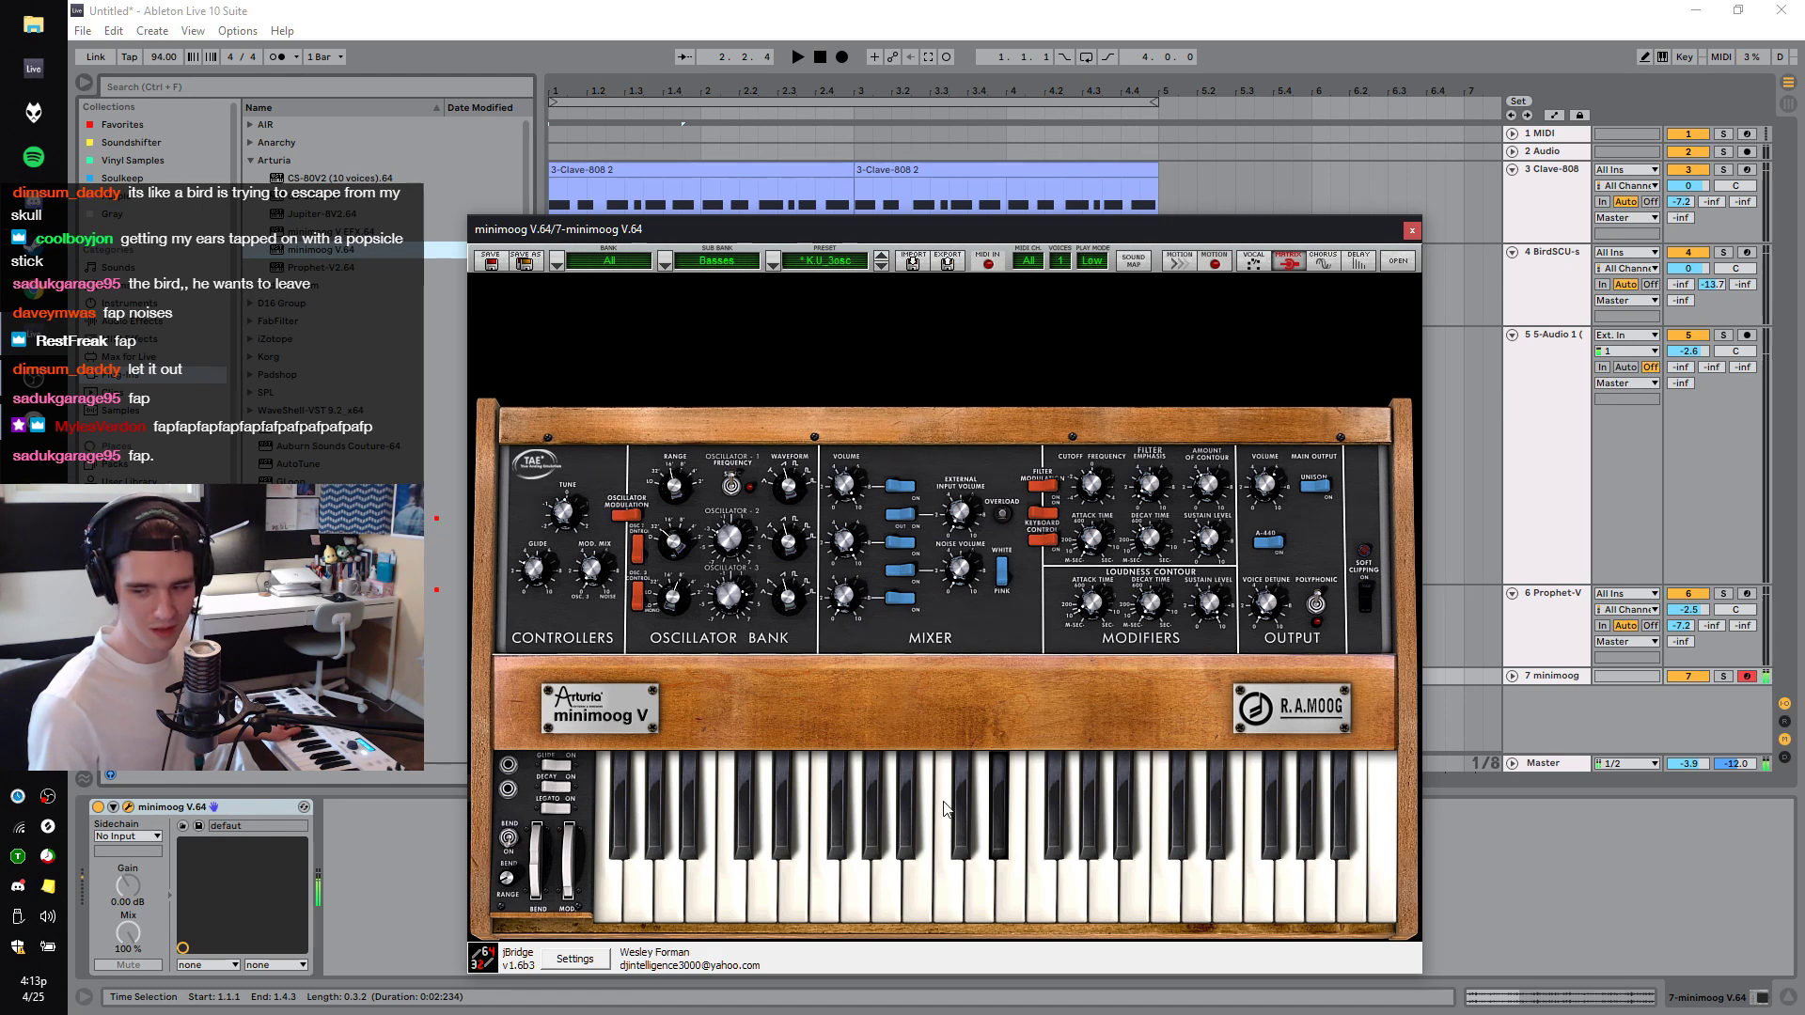
Play a minimoog part along with the loop, capture it as a MIDI clip and close the plug-in window.
{"action": "key", "text": "space"}
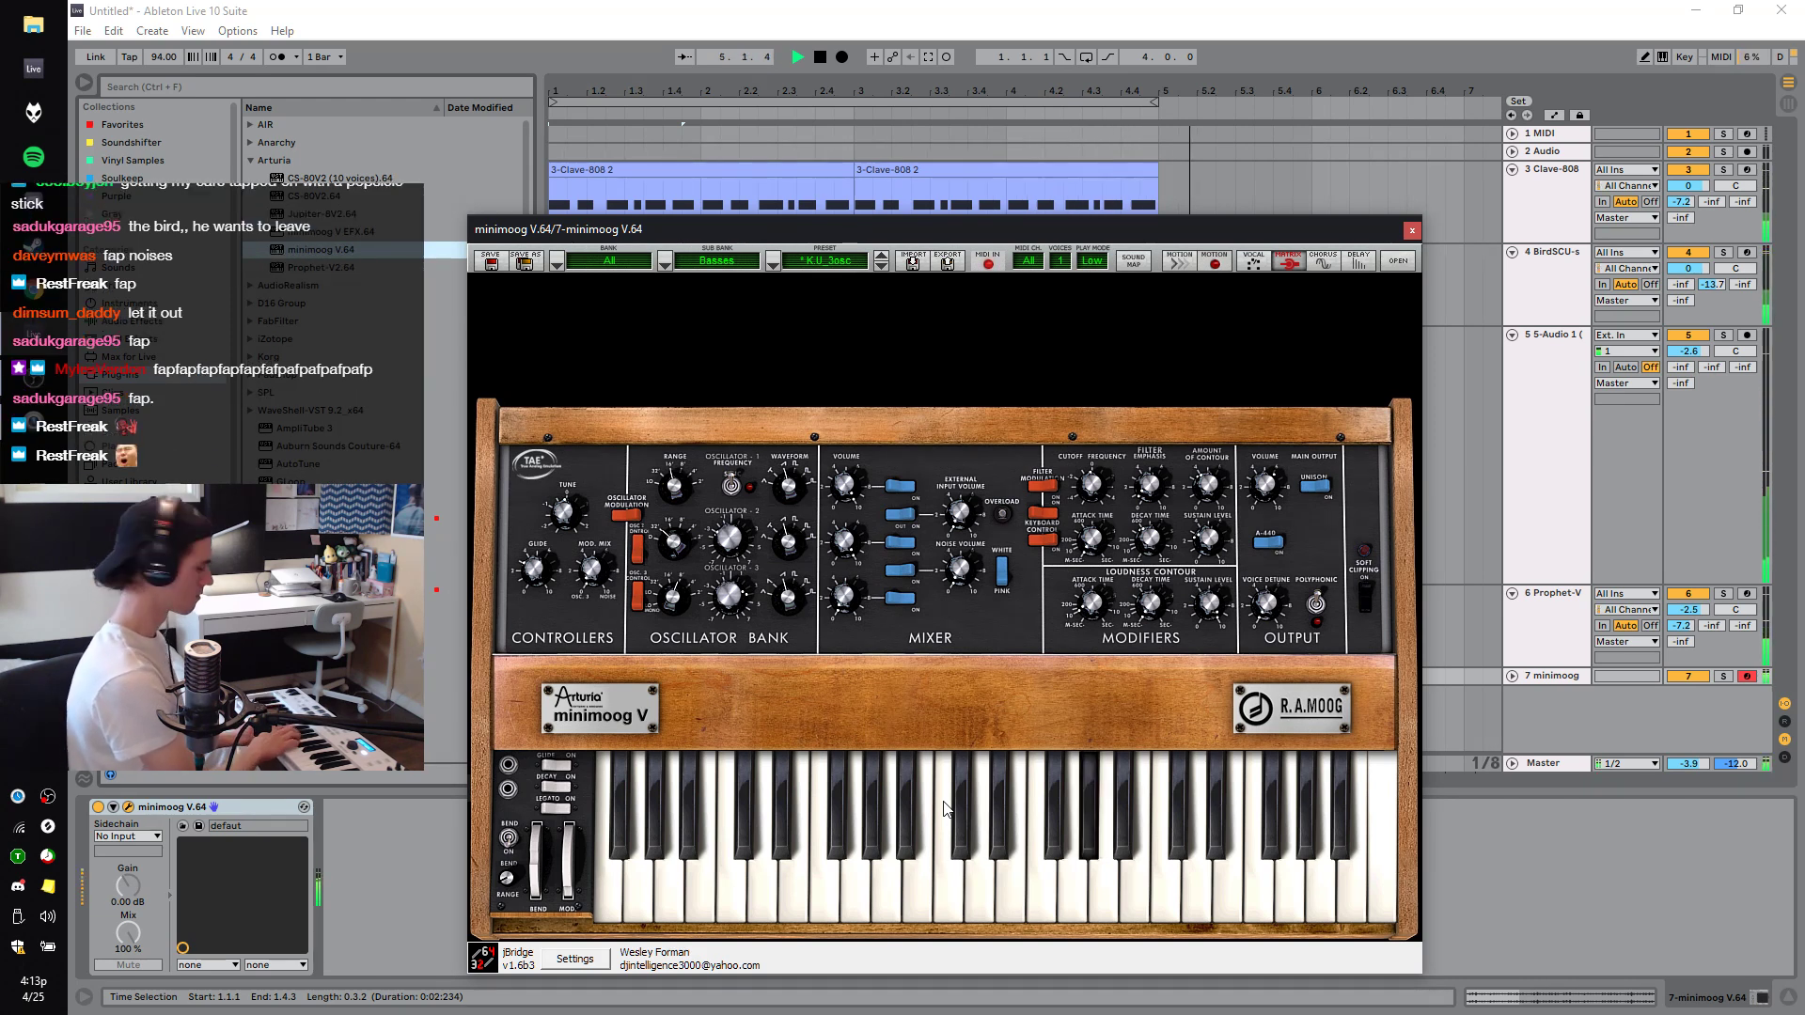
{"action": "left_click", "coordinate": [935, 64]}
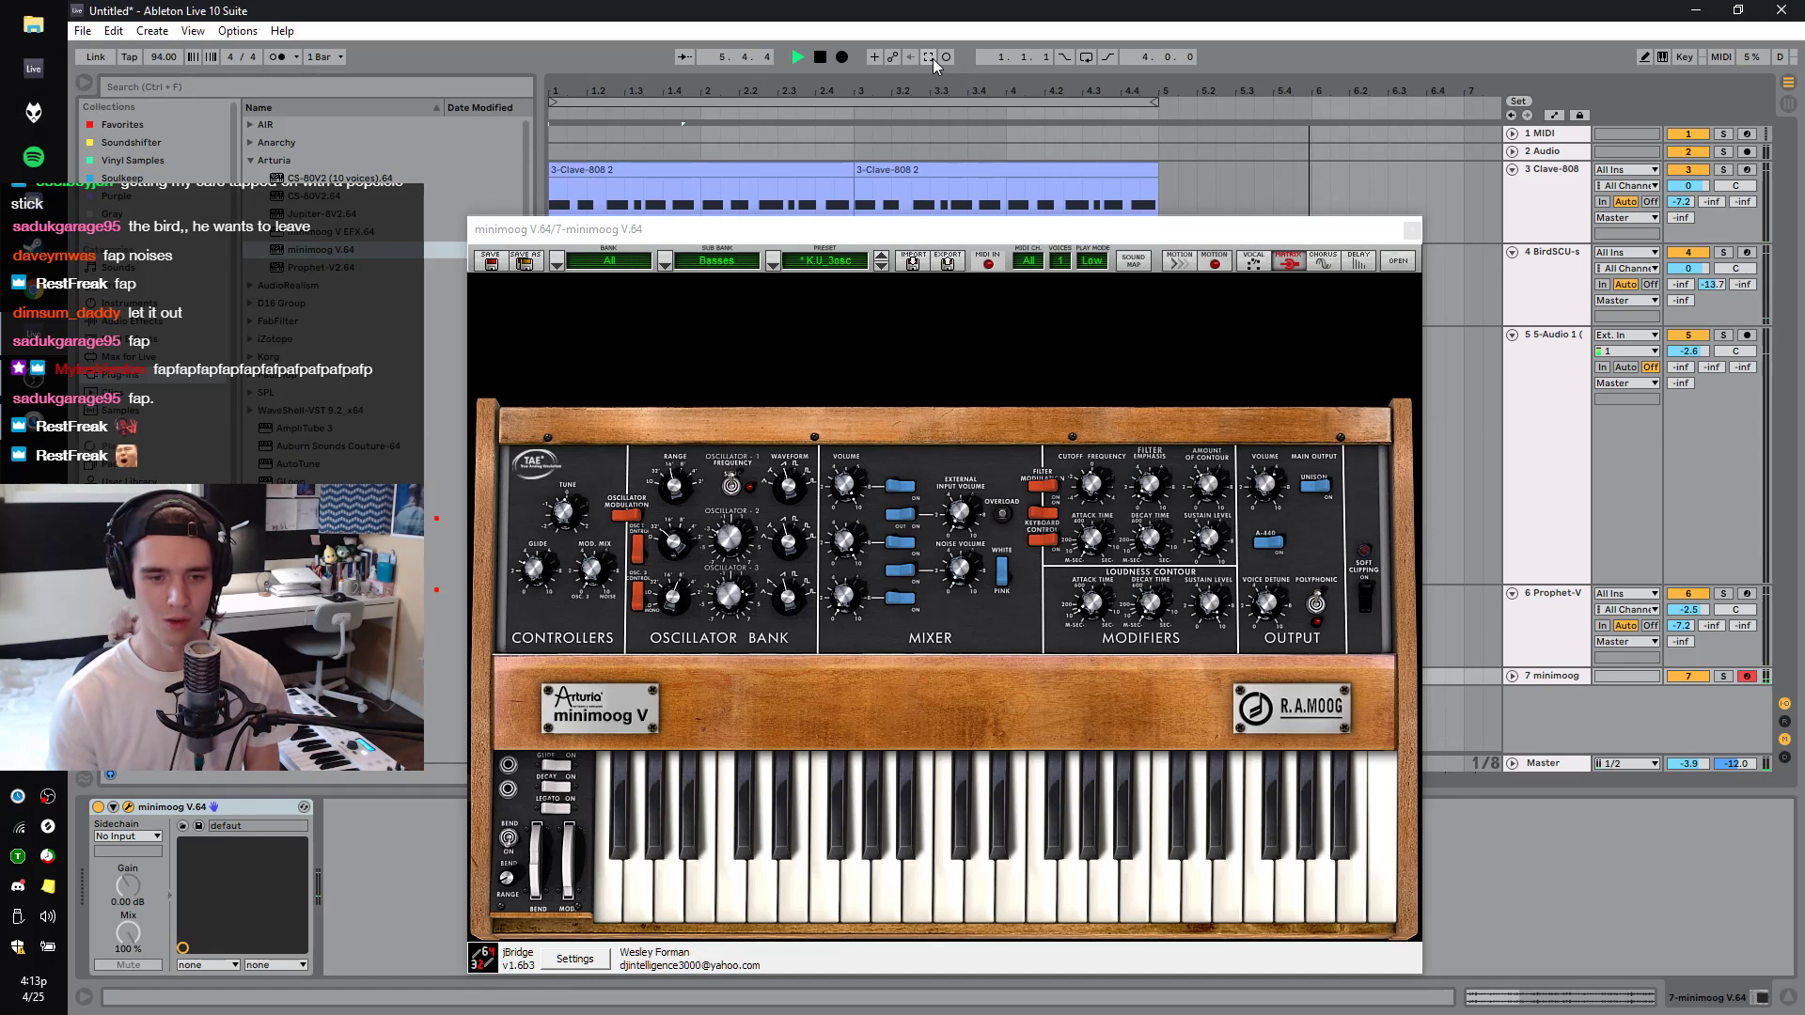
{"action": "left_click", "coordinate": [1411, 231]}
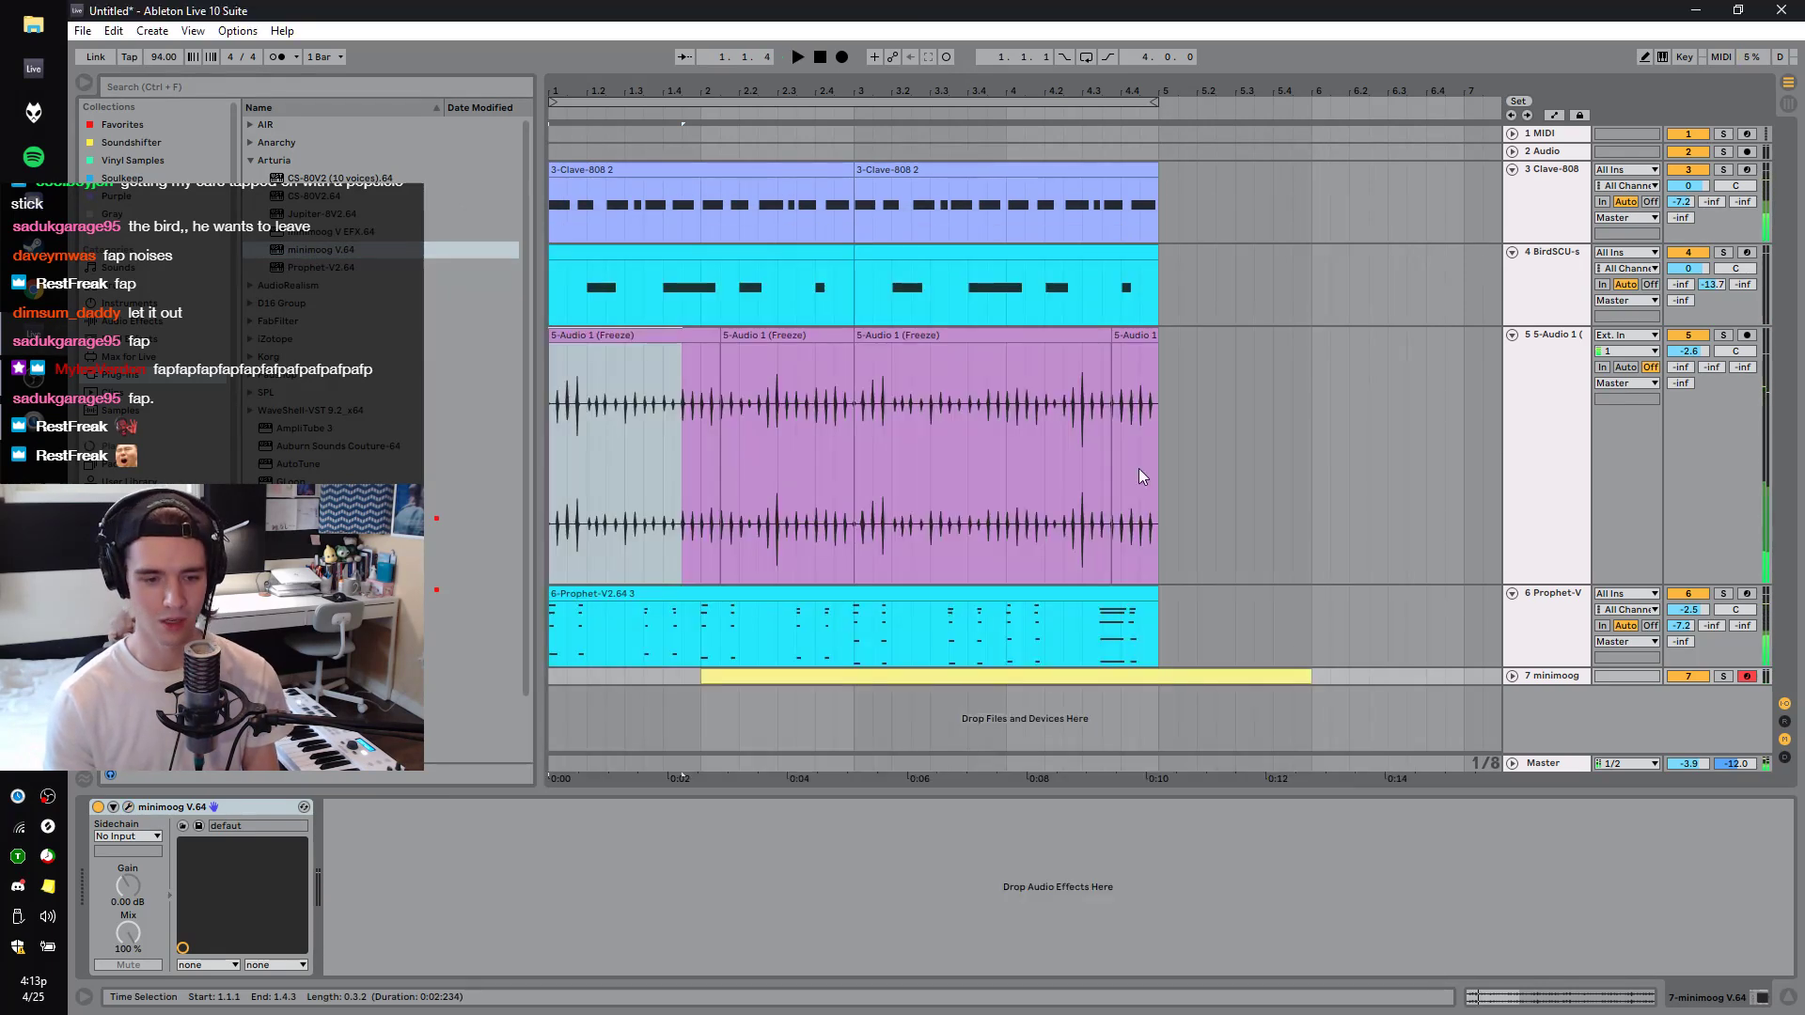
Move the captured minimoog clip to start at bar 1, delete the part past bar 5 and replay the loop.
{"action": "left_click_drag", "start_coordinate": [705, 677], "coordinate": [553, 677]}
{"action": "key", "text": "space"}
{"action": "left_click_drag", "start_coordinate": [1330, 678], "coordinate": [1212, 680]}
{"action": "key", "text": "Delete"}
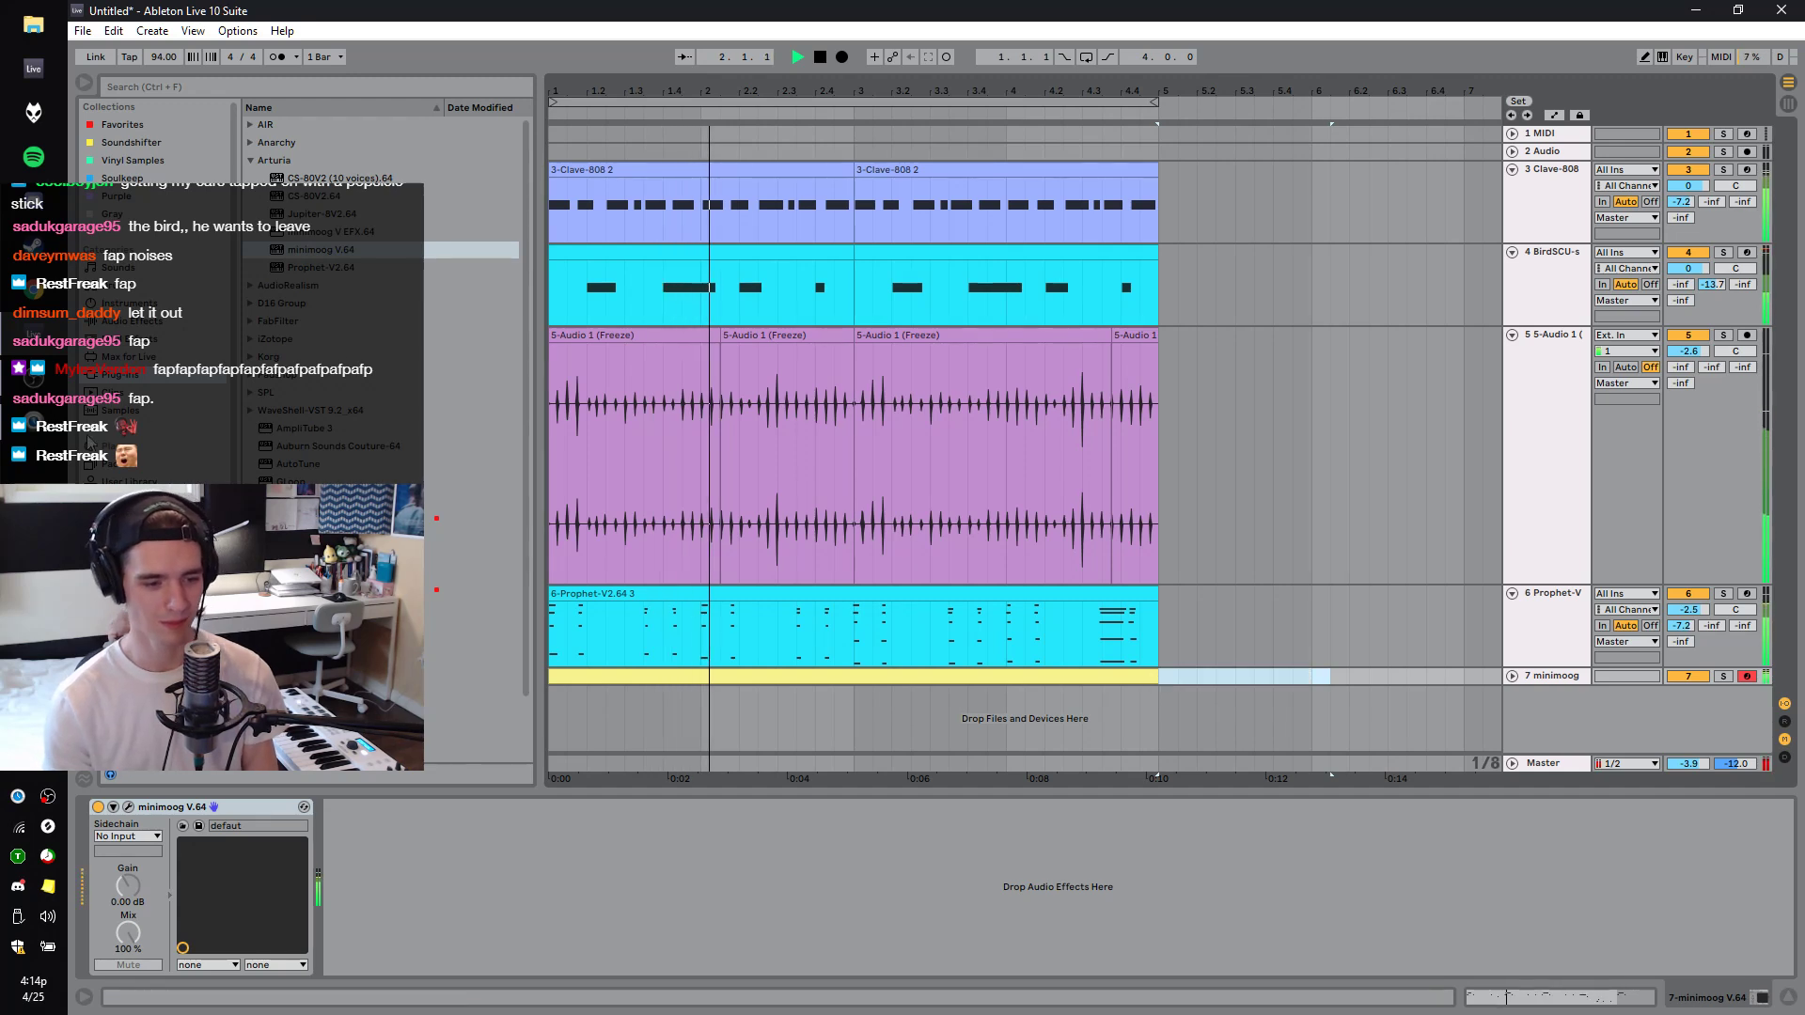
Load the Patch Sam G Vibes Ess.adg preset from the User Library on a new track and close its Wavestation window.
{"action": "left_click", "coordinate": [130, 481]}
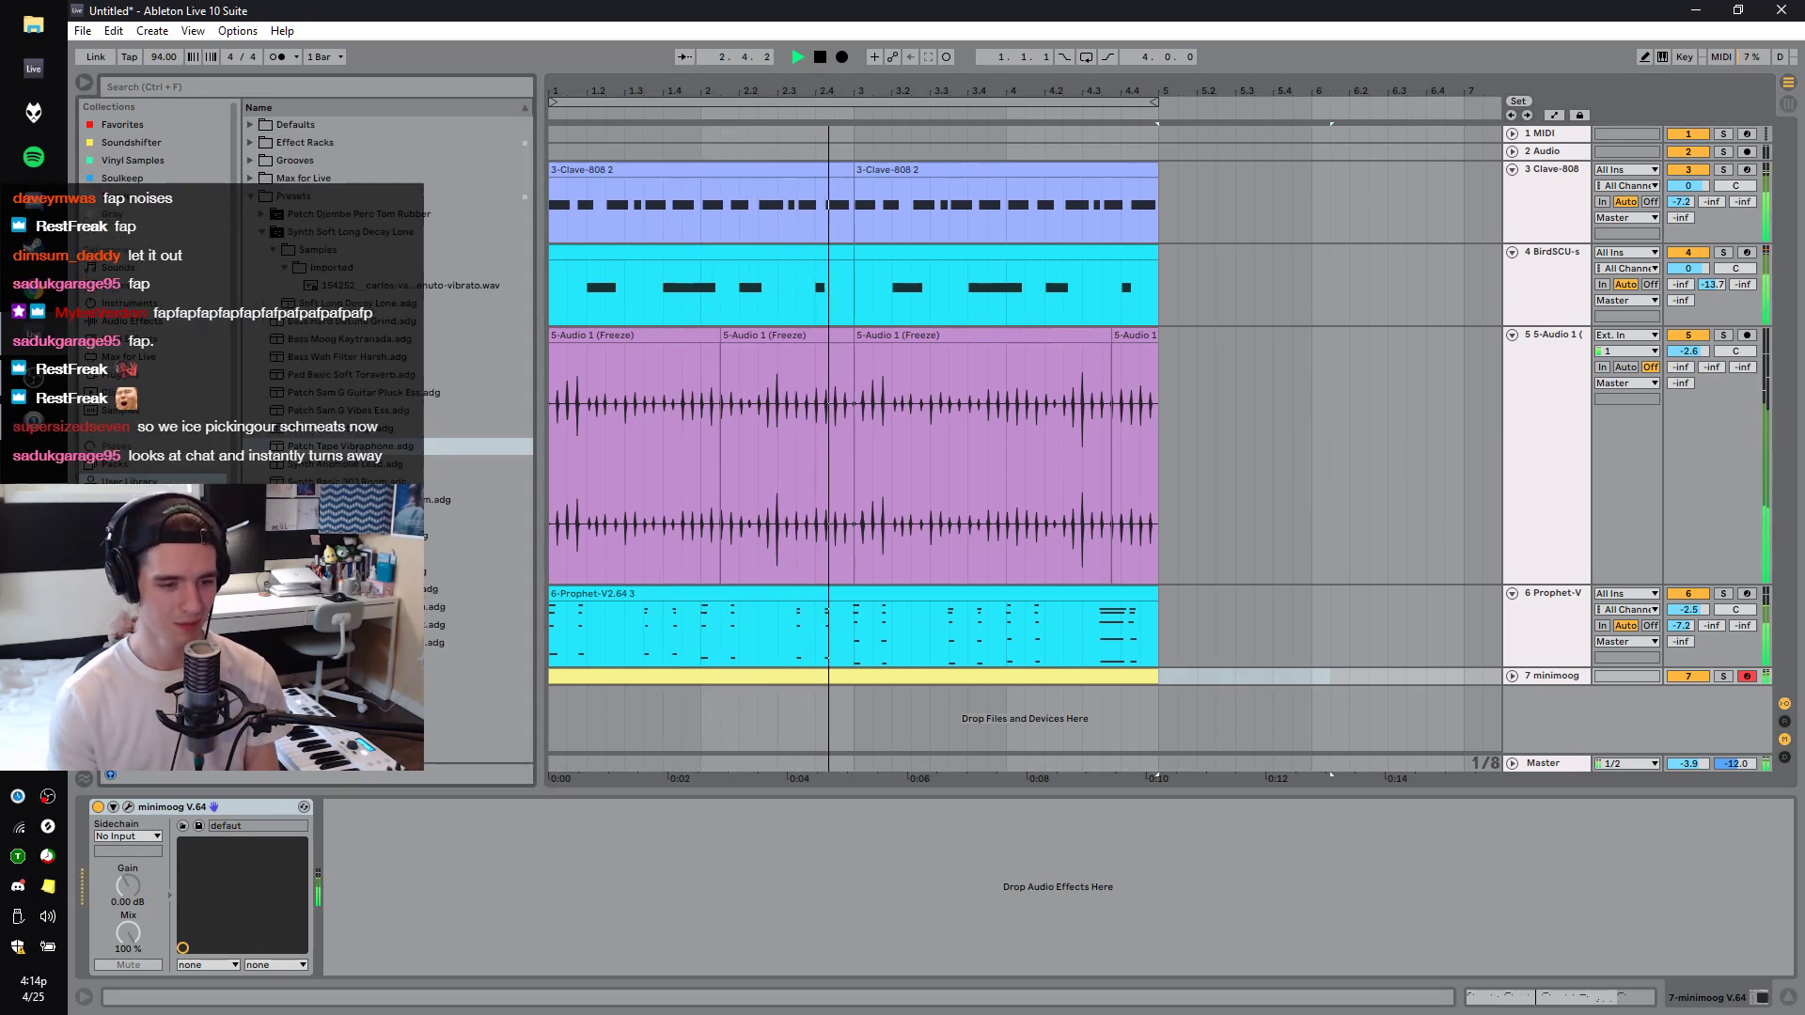
{"action": "key", "text": "space"}
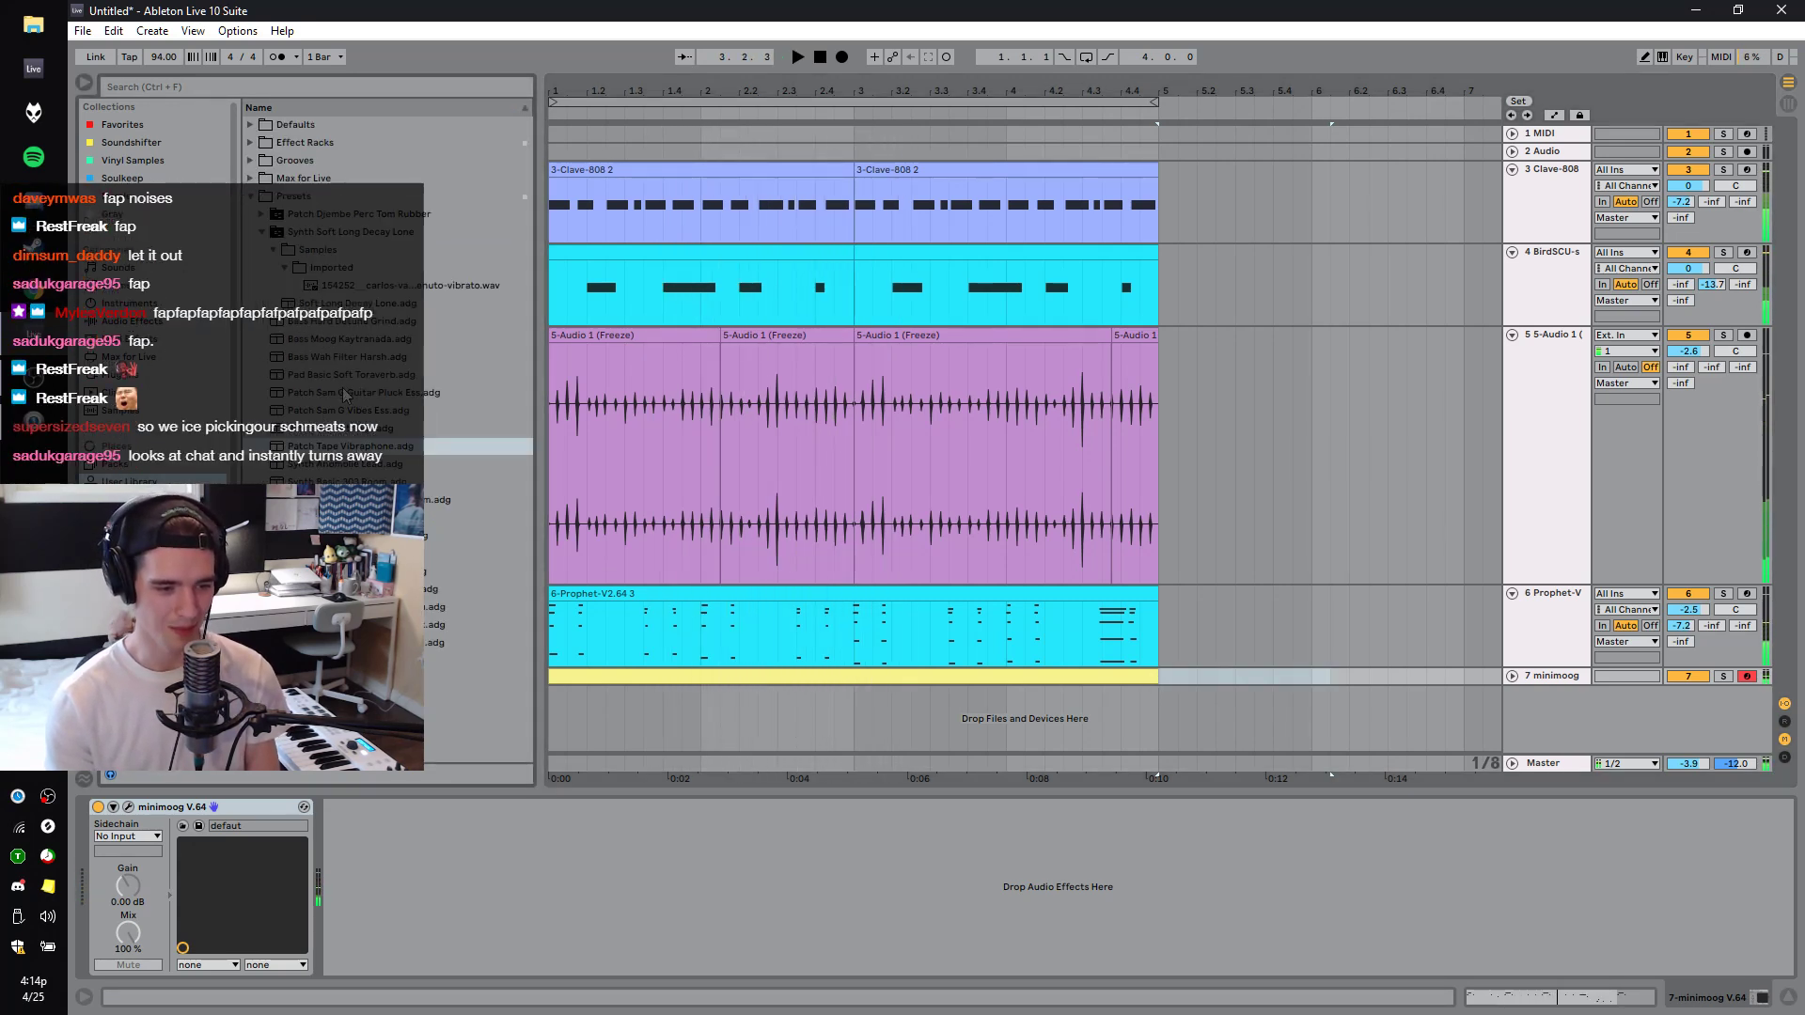
{"action": "left_click", "coordinate": [352, 413]}
{"action": "left_click_drag", "start_coordinate": [347, 406], "coordinate": [1593, 727]}
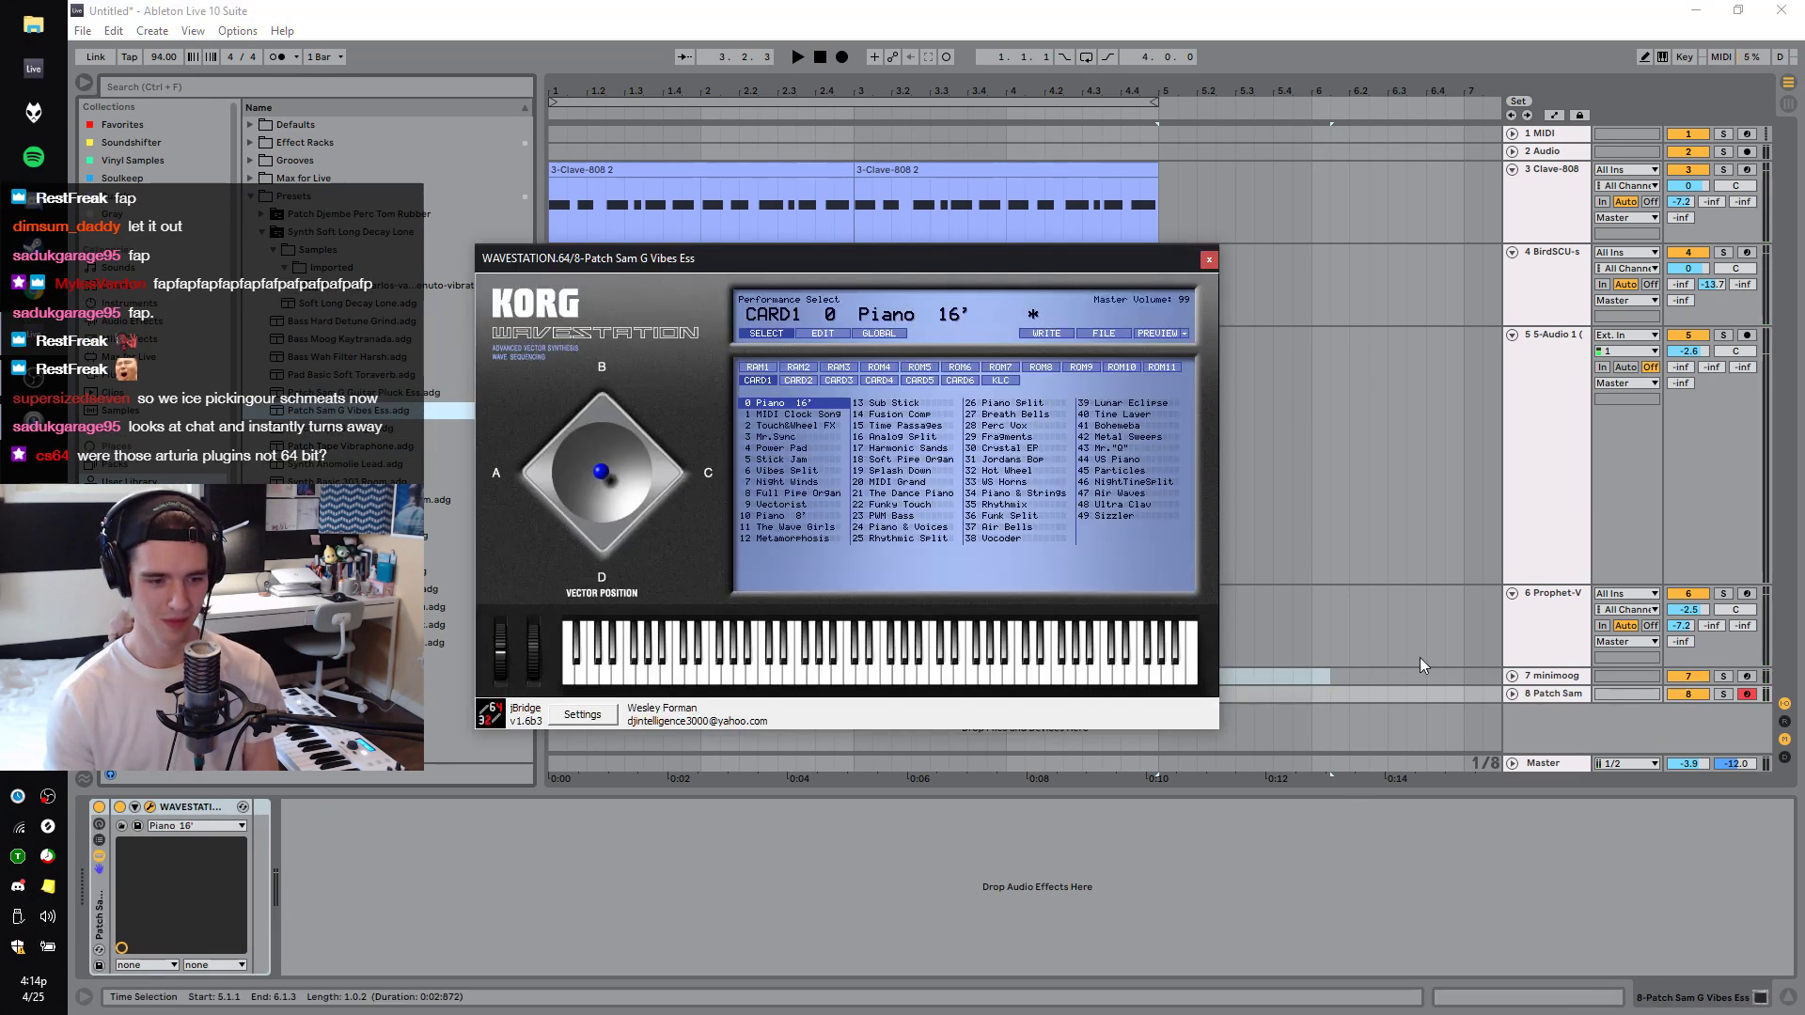
{"action": "left_click", "coordinate": [1209, 265]}
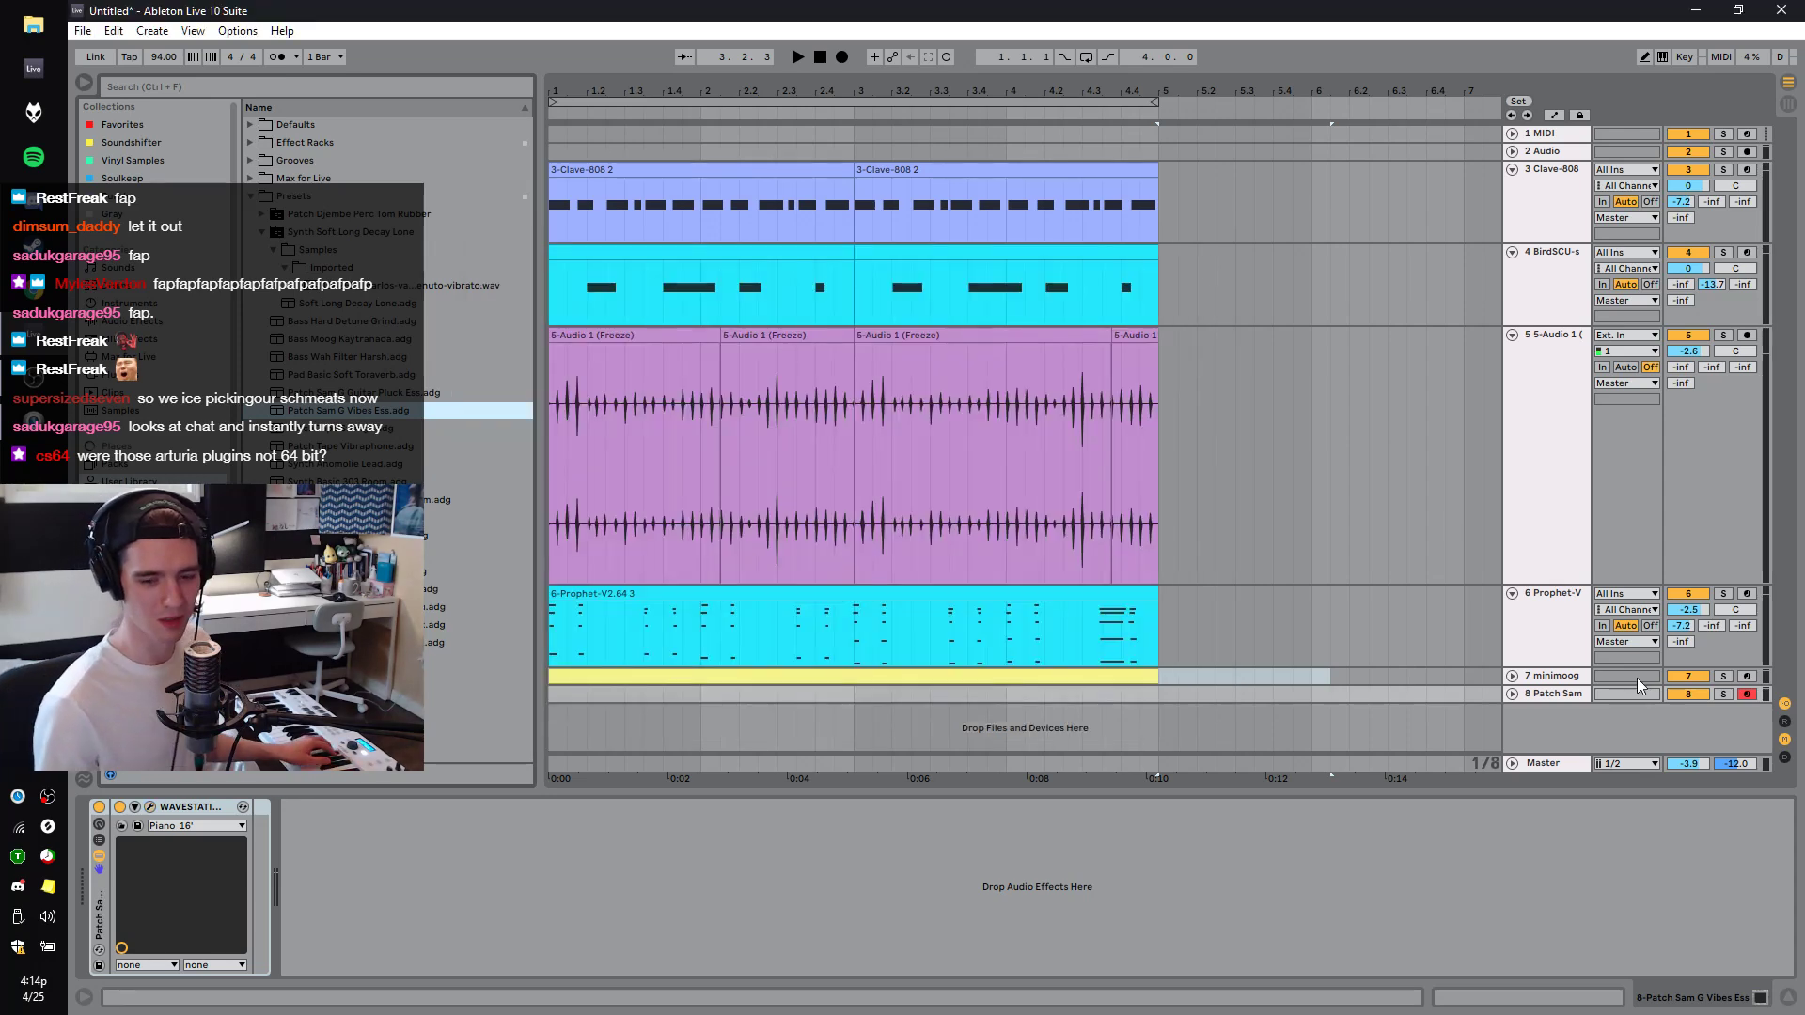
Play a Patch Sam G Vibes part along with the loop from bar 1 and capture it as a four-bar MIDI clip.
{"action": "left_click", "coordinate": [1554, 697]}
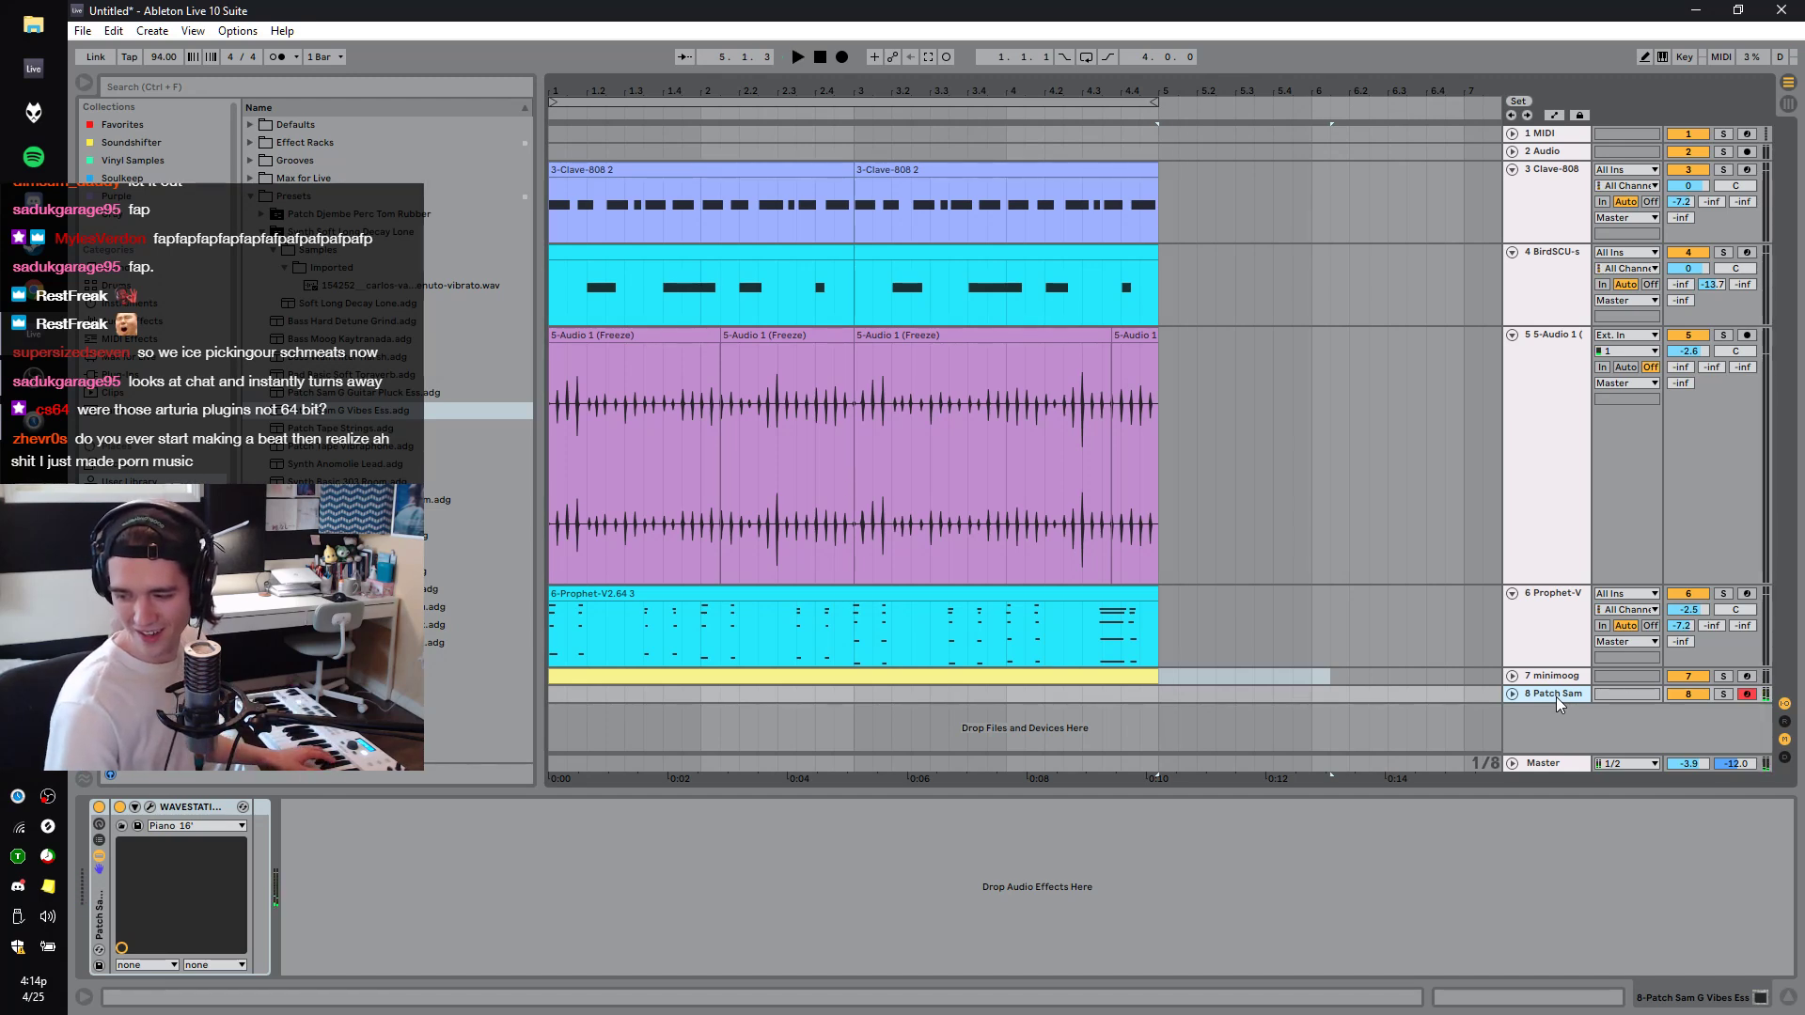
{"action": "key", "text": "space"}
{"action": "left_click_drag", "start_coordinate": [948, 498], "coordinate": [370, 455]}
{"action": "key", "text": "space"}
{"action": "key", "text": "space"}
{"action": "key", "text": "space"}
{"action": "key", "text": "space"}
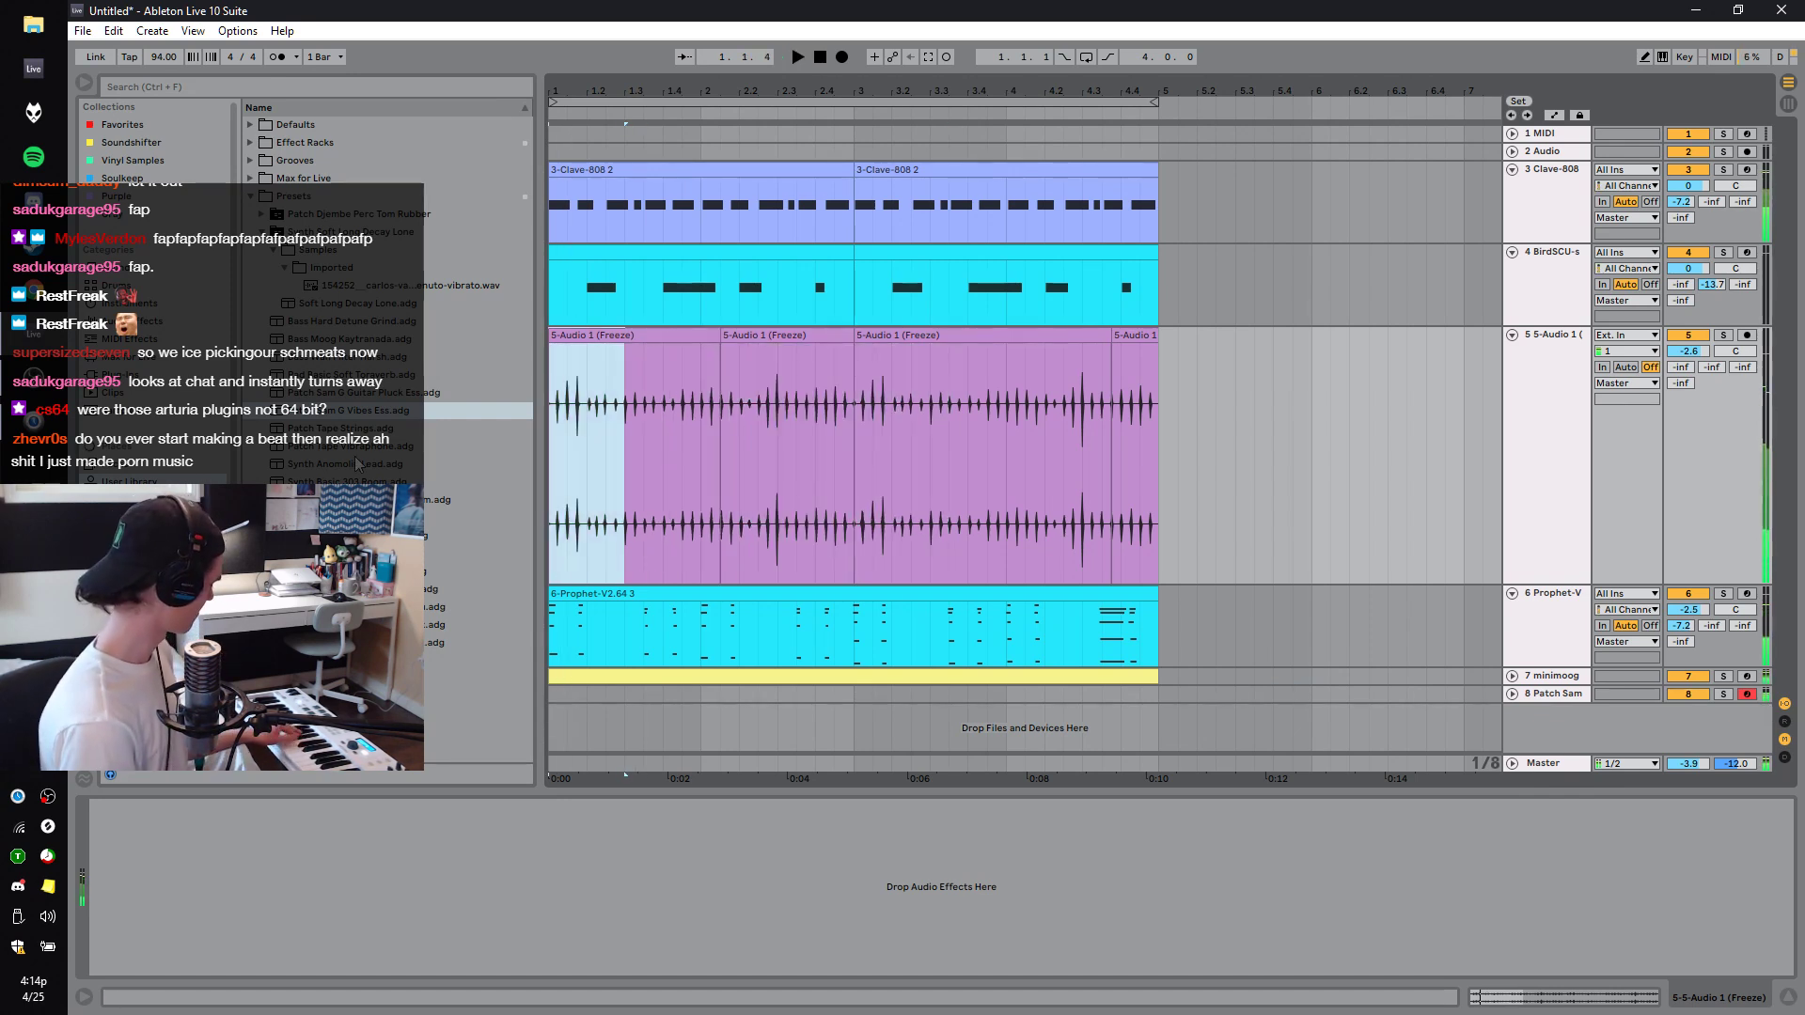
{"action": "key", "text": "space"}
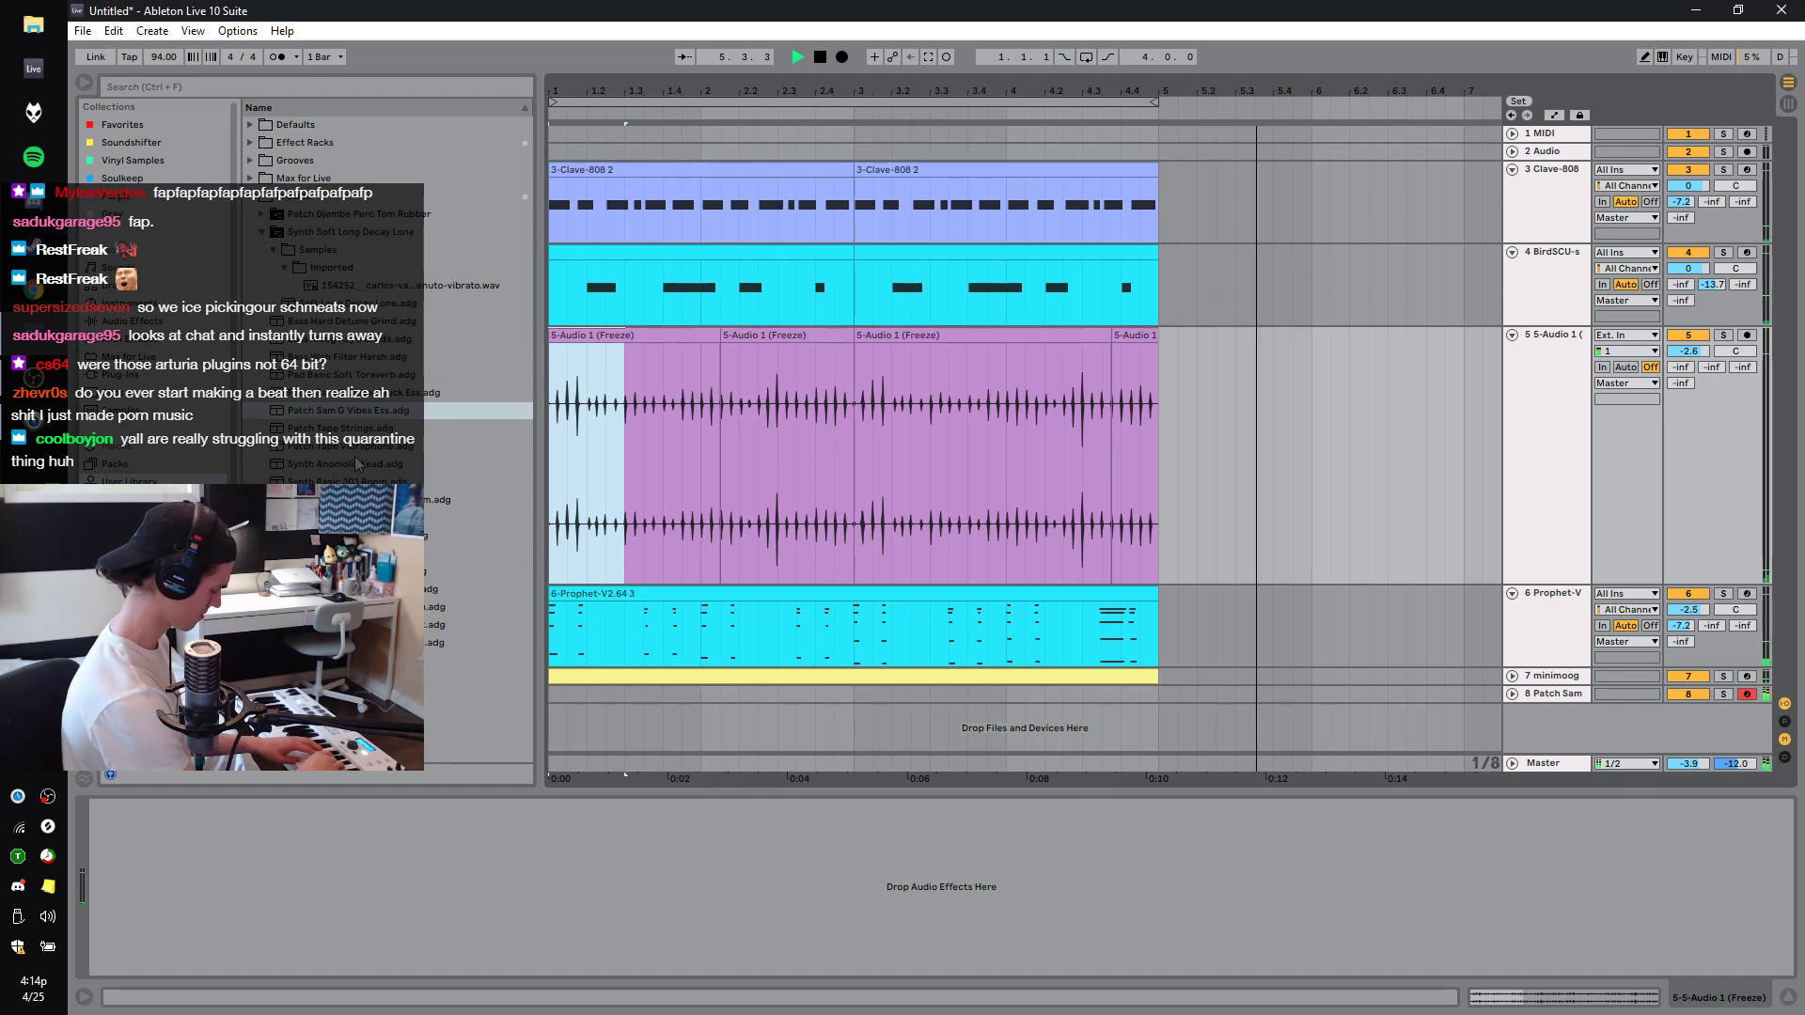
{"action": "key", "text": "space"}
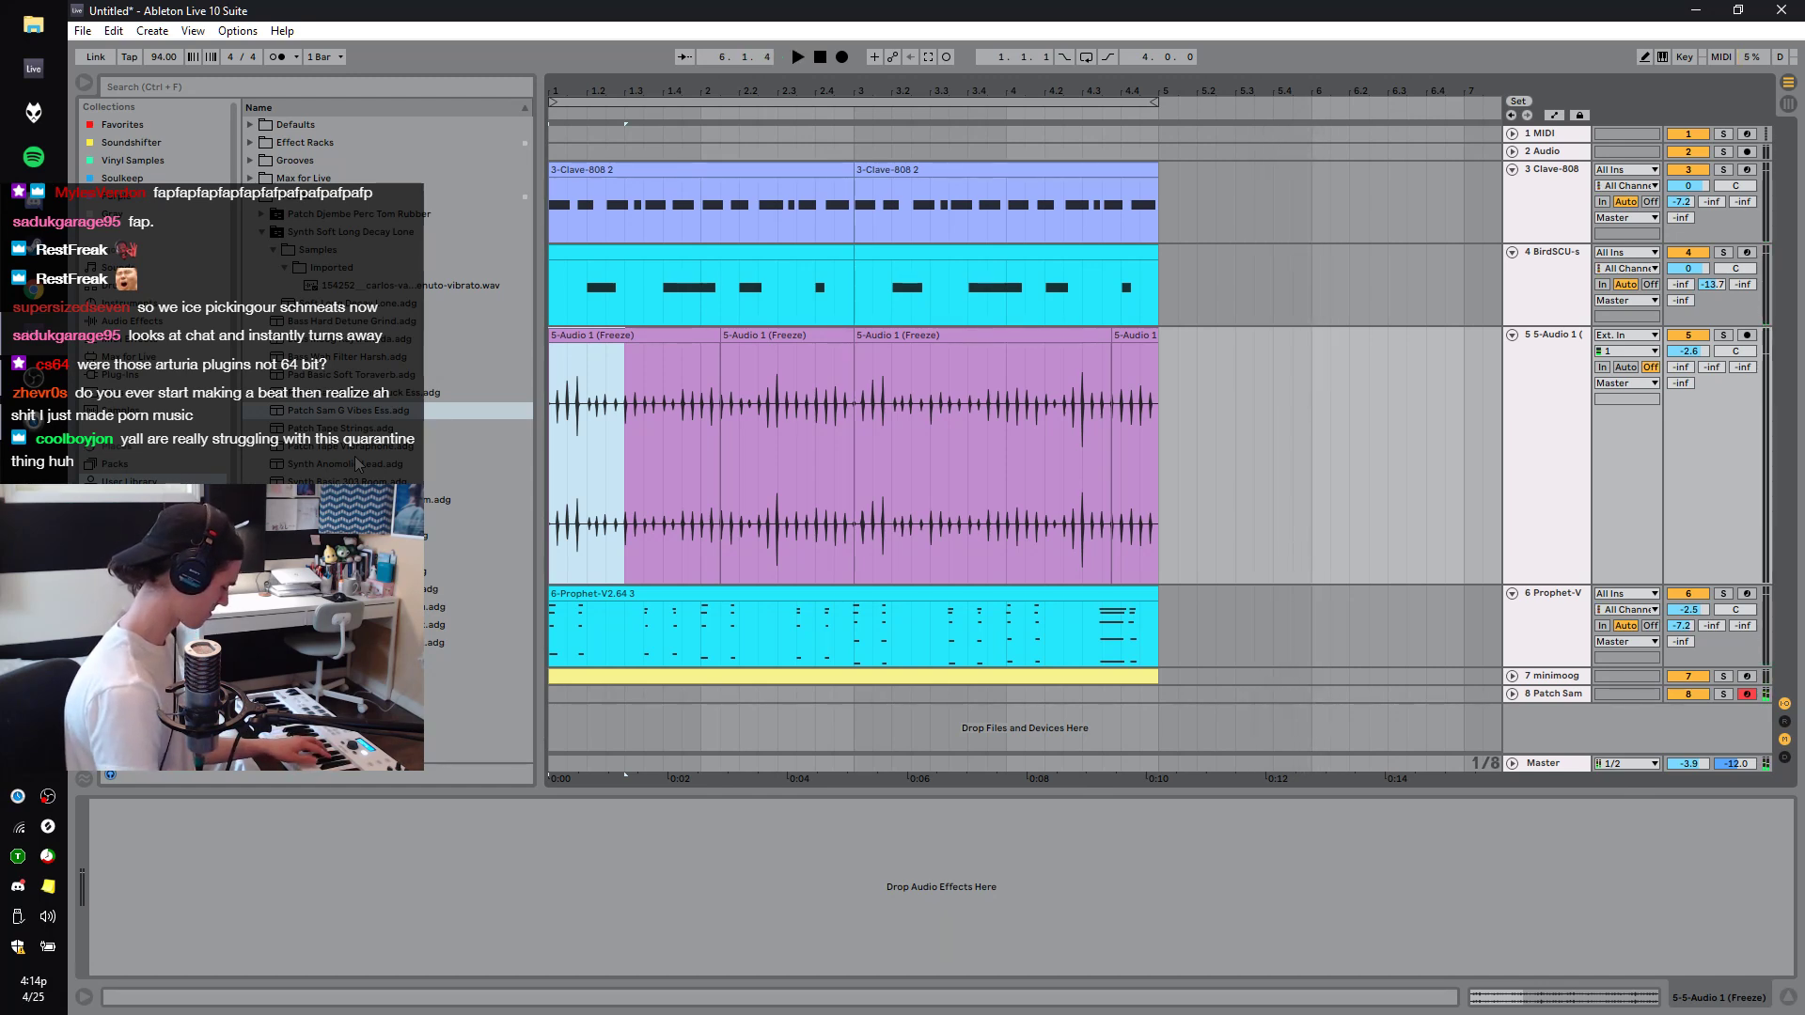
{"action": "key", "text": "space"}
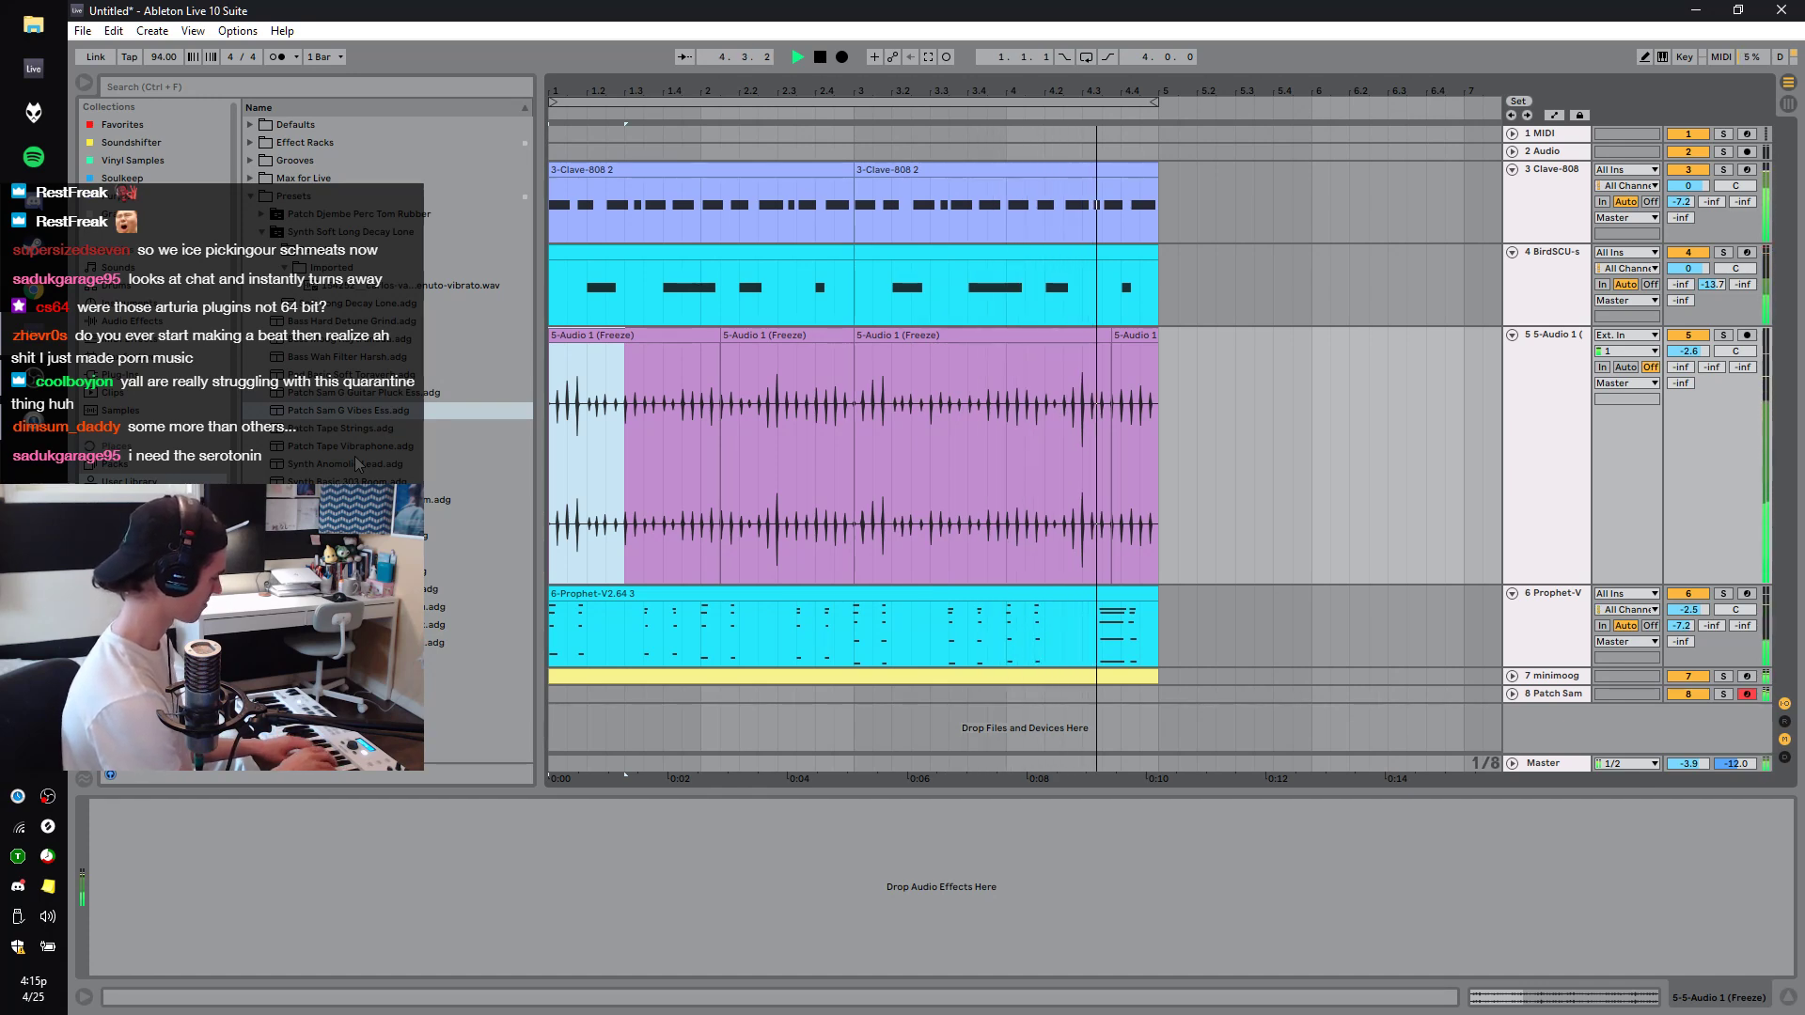
{"action": "key", "text": "space"}
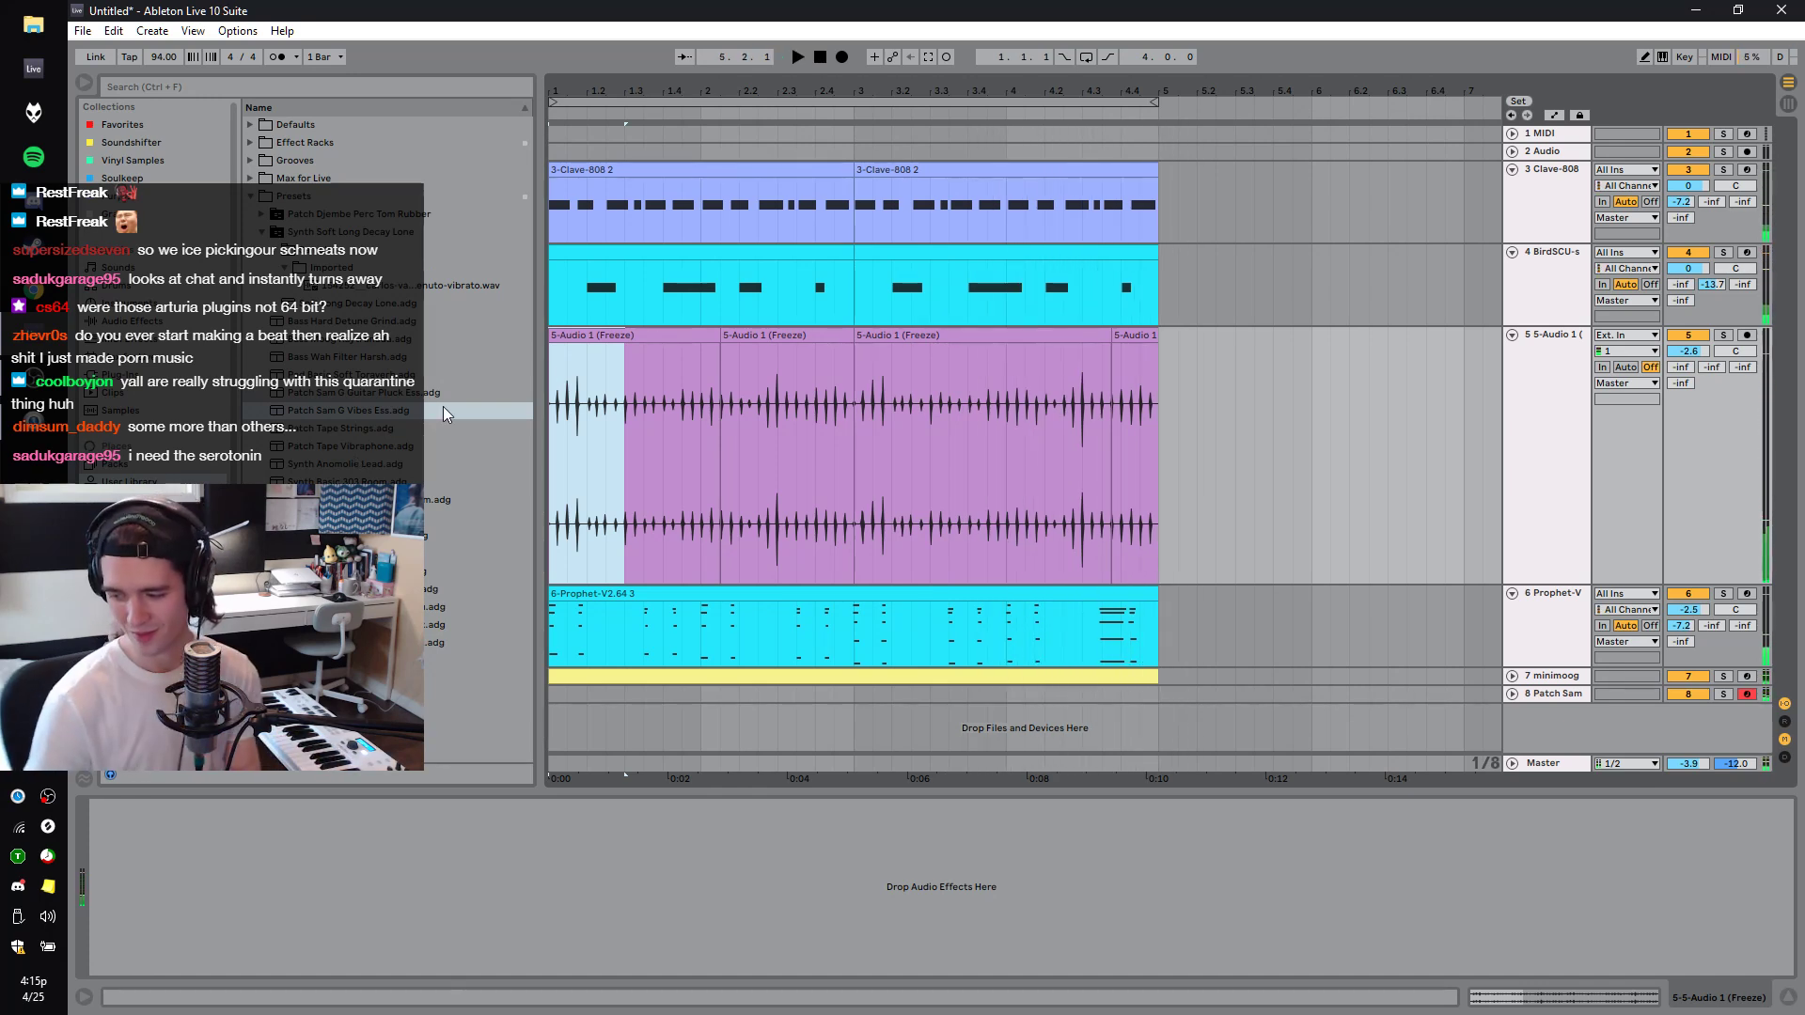
{"action": "key", "text": "space"}
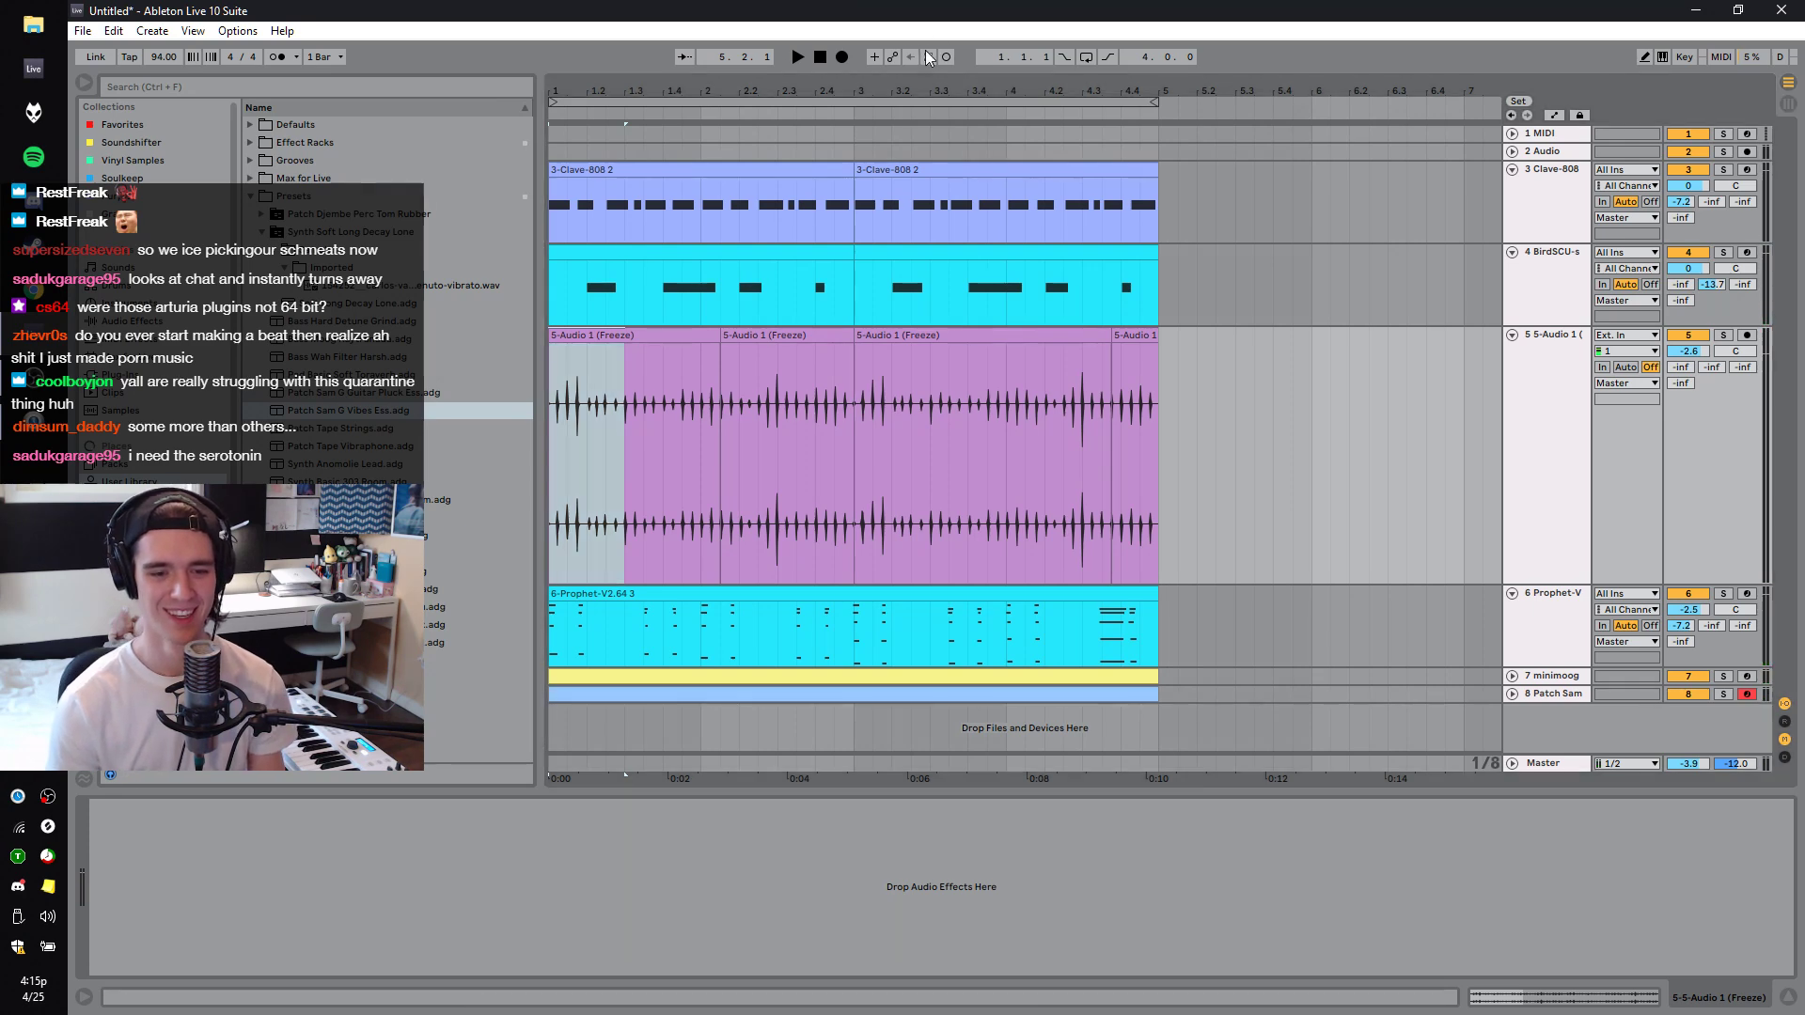
Play back the captured vibes clip, add SoundShifter Pitch Stereo to the Master track and transpose it up 12 semitones.
{"action": "left_click", "coordinate": [1006, 697]}
{"action": "key", "text": "space"}
{"action": "left_click", "coordinate": [131, 142]}
{"action": "left_click_drag", "start_coordinate": [308, 122], "coordinate": [437, 611]}
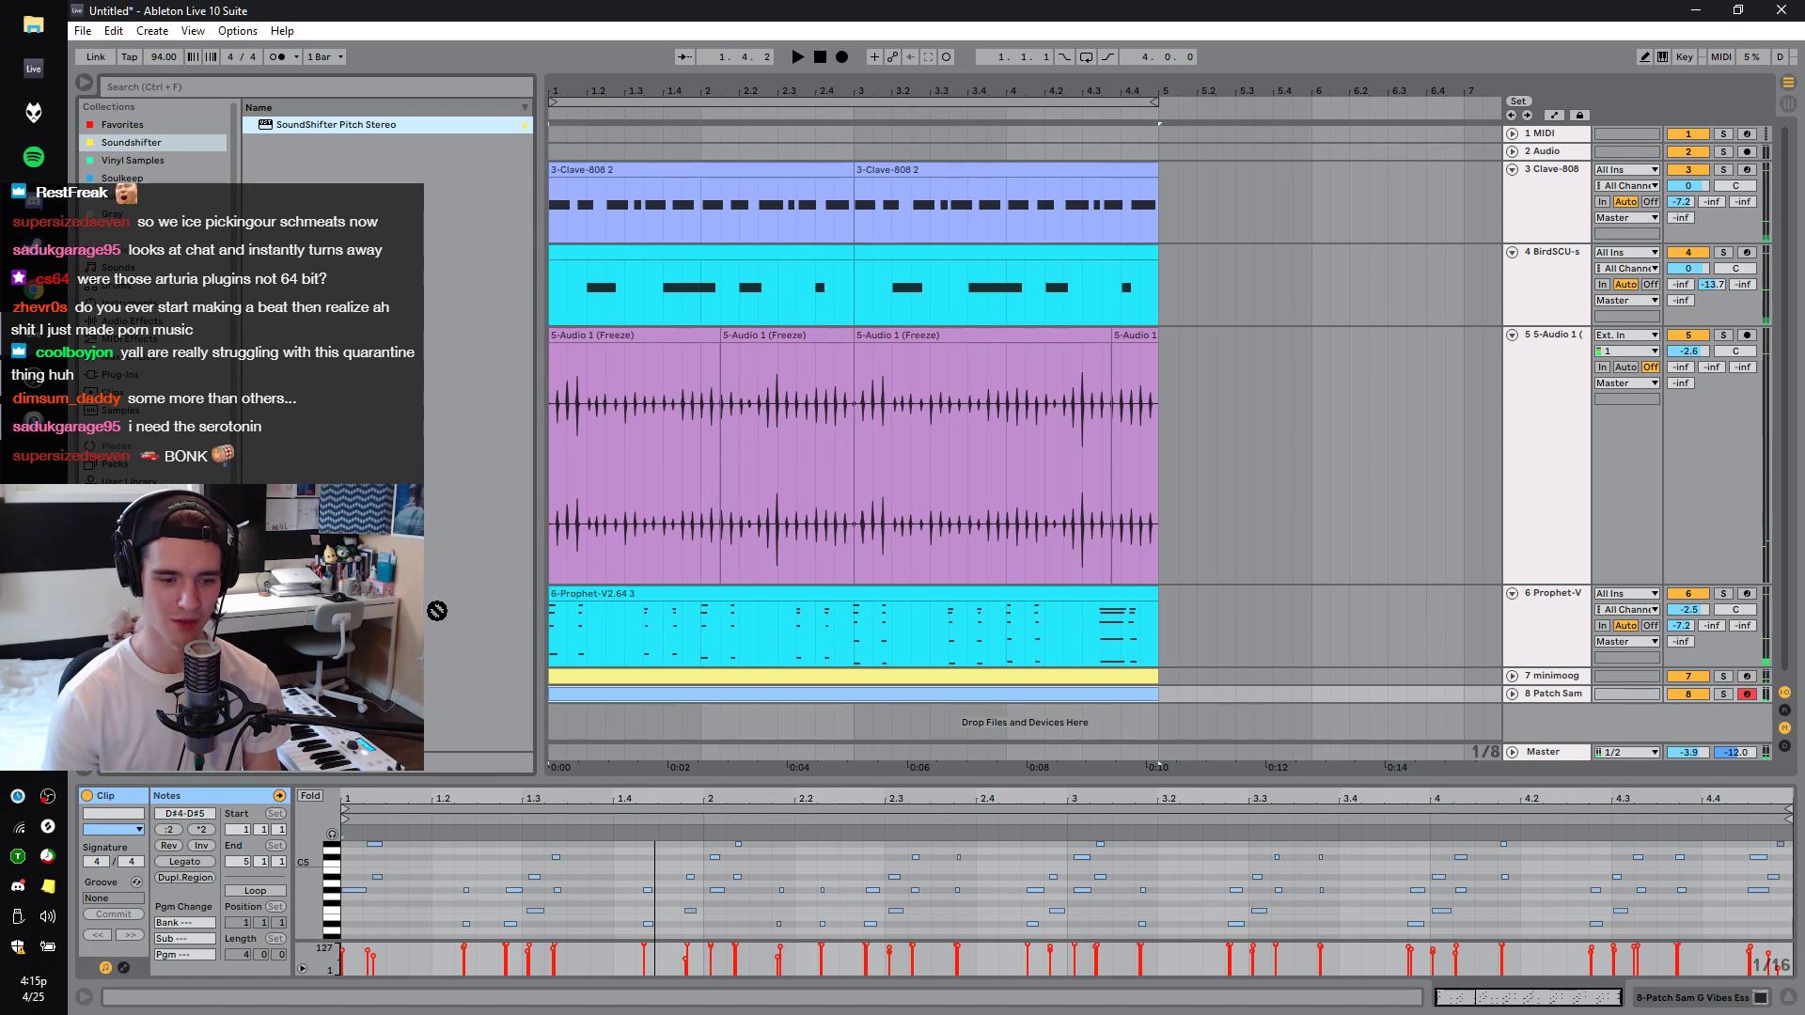
{"action": "left_click_drag", "start_coordinate": [541, 338], "coordinate": [620, 385]}
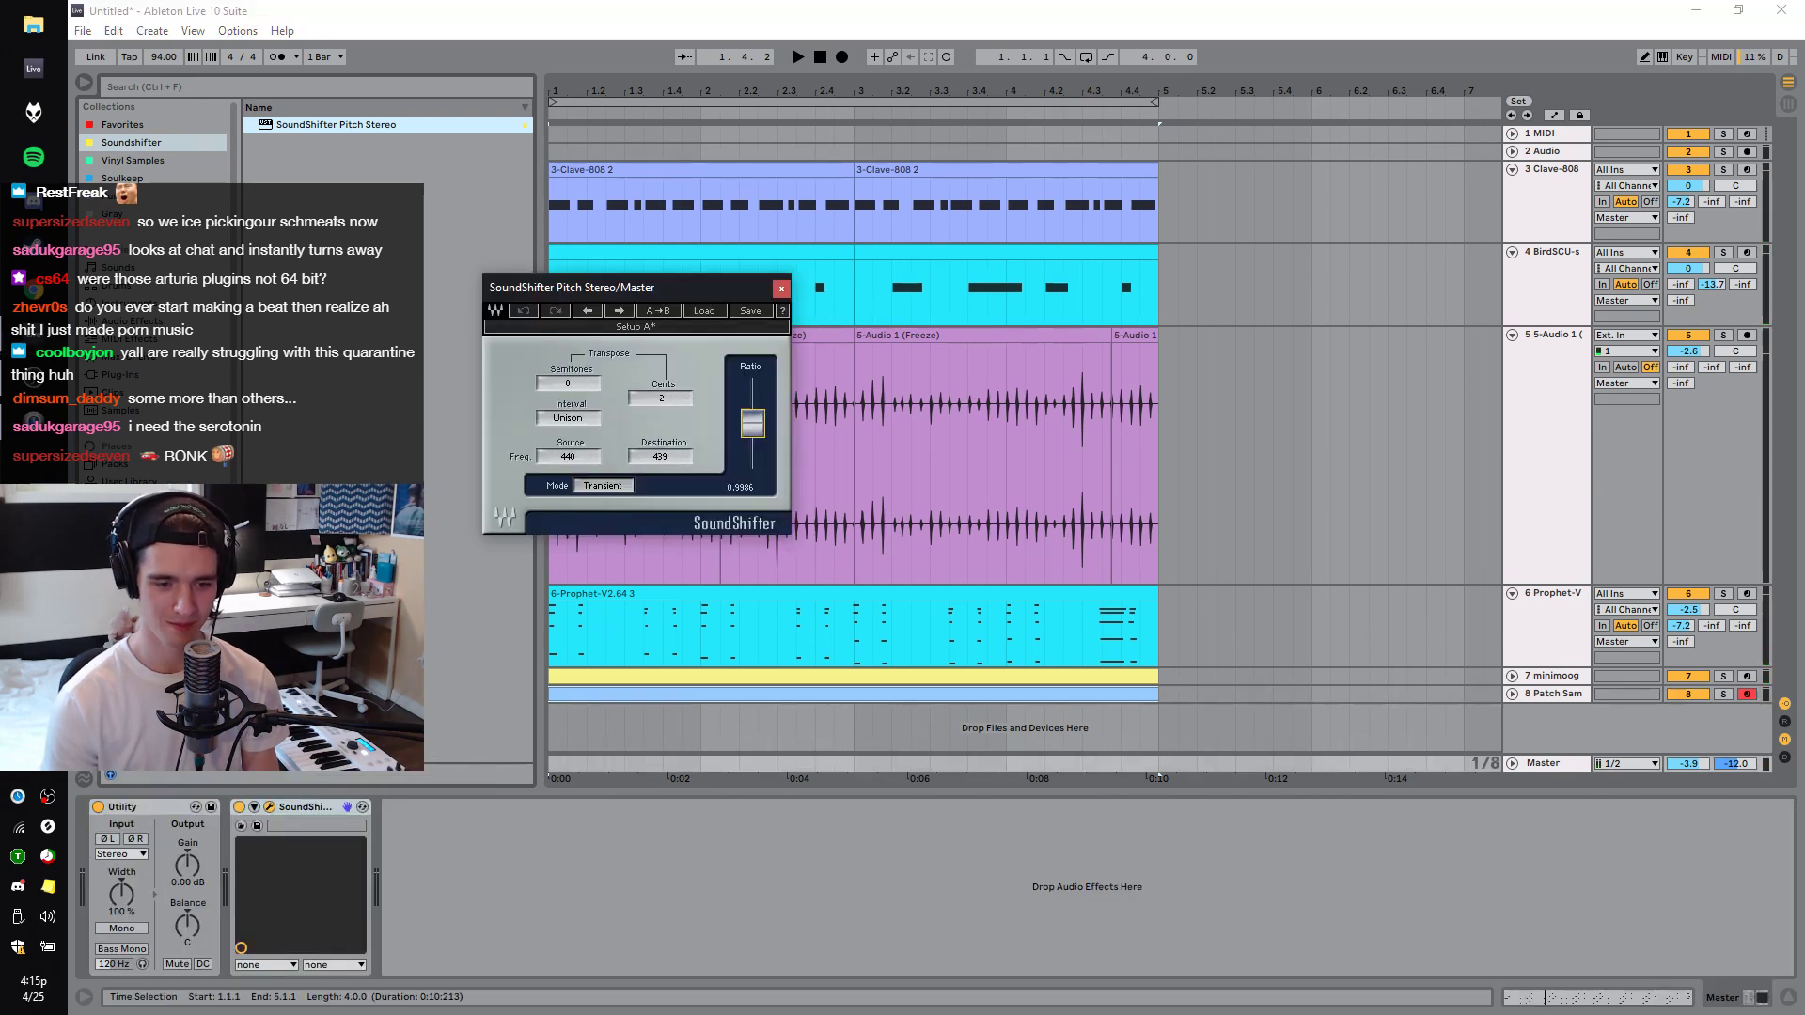
{"action": "left_click_drag", "start_coordinate": [752, 423], "coordinate": [752, 395]}
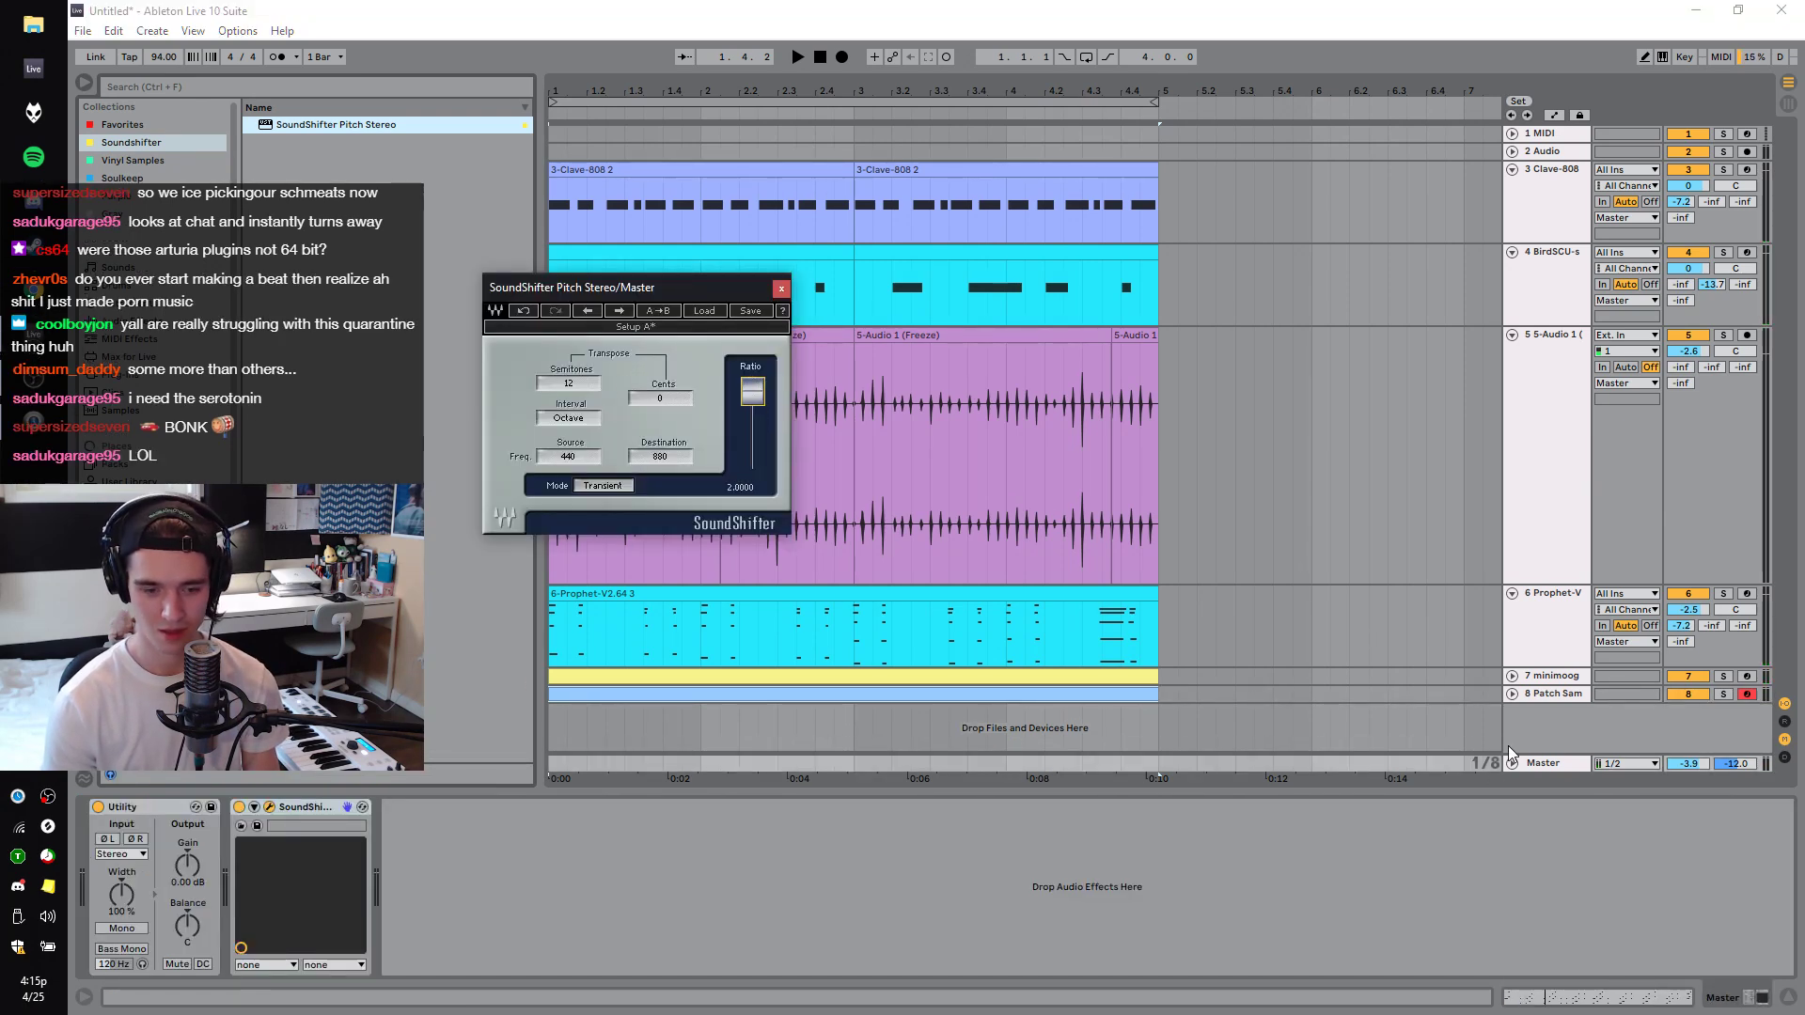
Add Reverb to the Master track with Dry/Wet at 29% and lower the Master volume to -11.6 dB while playing the loop.
{"action": "left_click", "coordinate": [193, 358]}
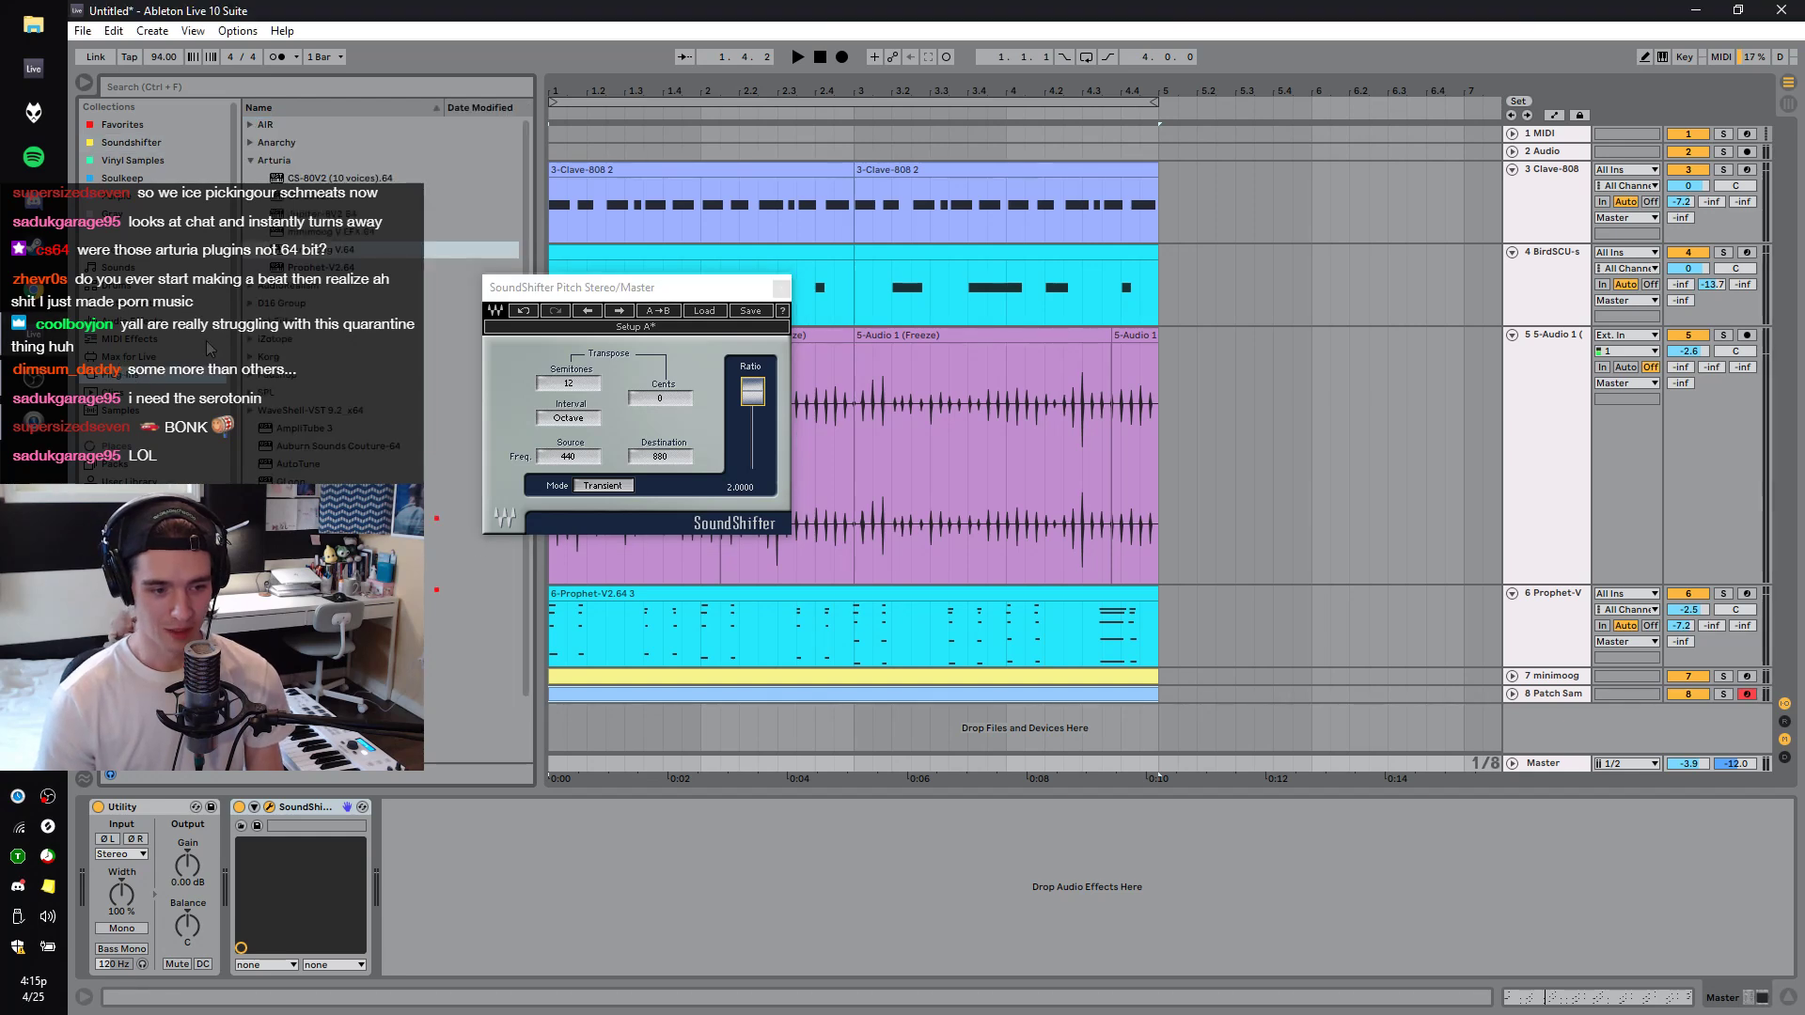
{"action": "left_click", "coordinate": [187, 326]}
{"action": "left_click_drag", "start_coordinate": [296, 645], "coordinate": [537, 931]}
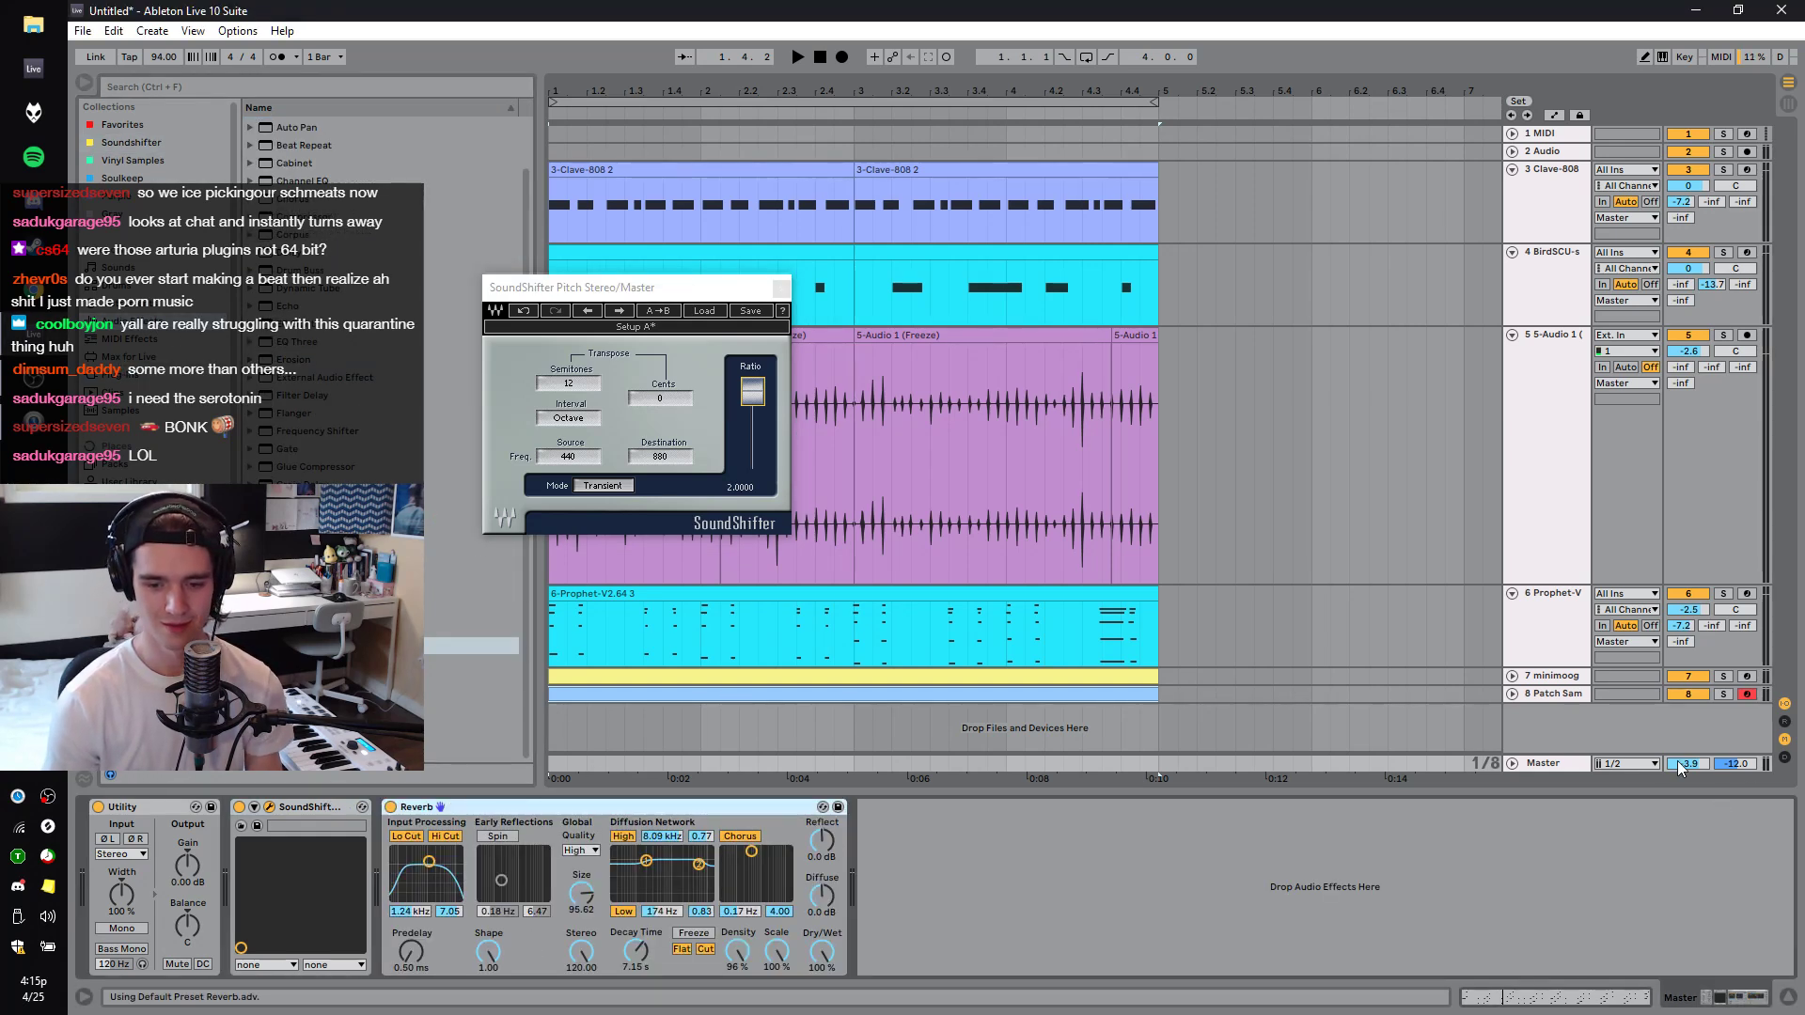
{"action": "key", "text": "space"}
{"action": "left_click_drag", "start_coordinate": [821, 952], "coordinate": [821, 1014]}
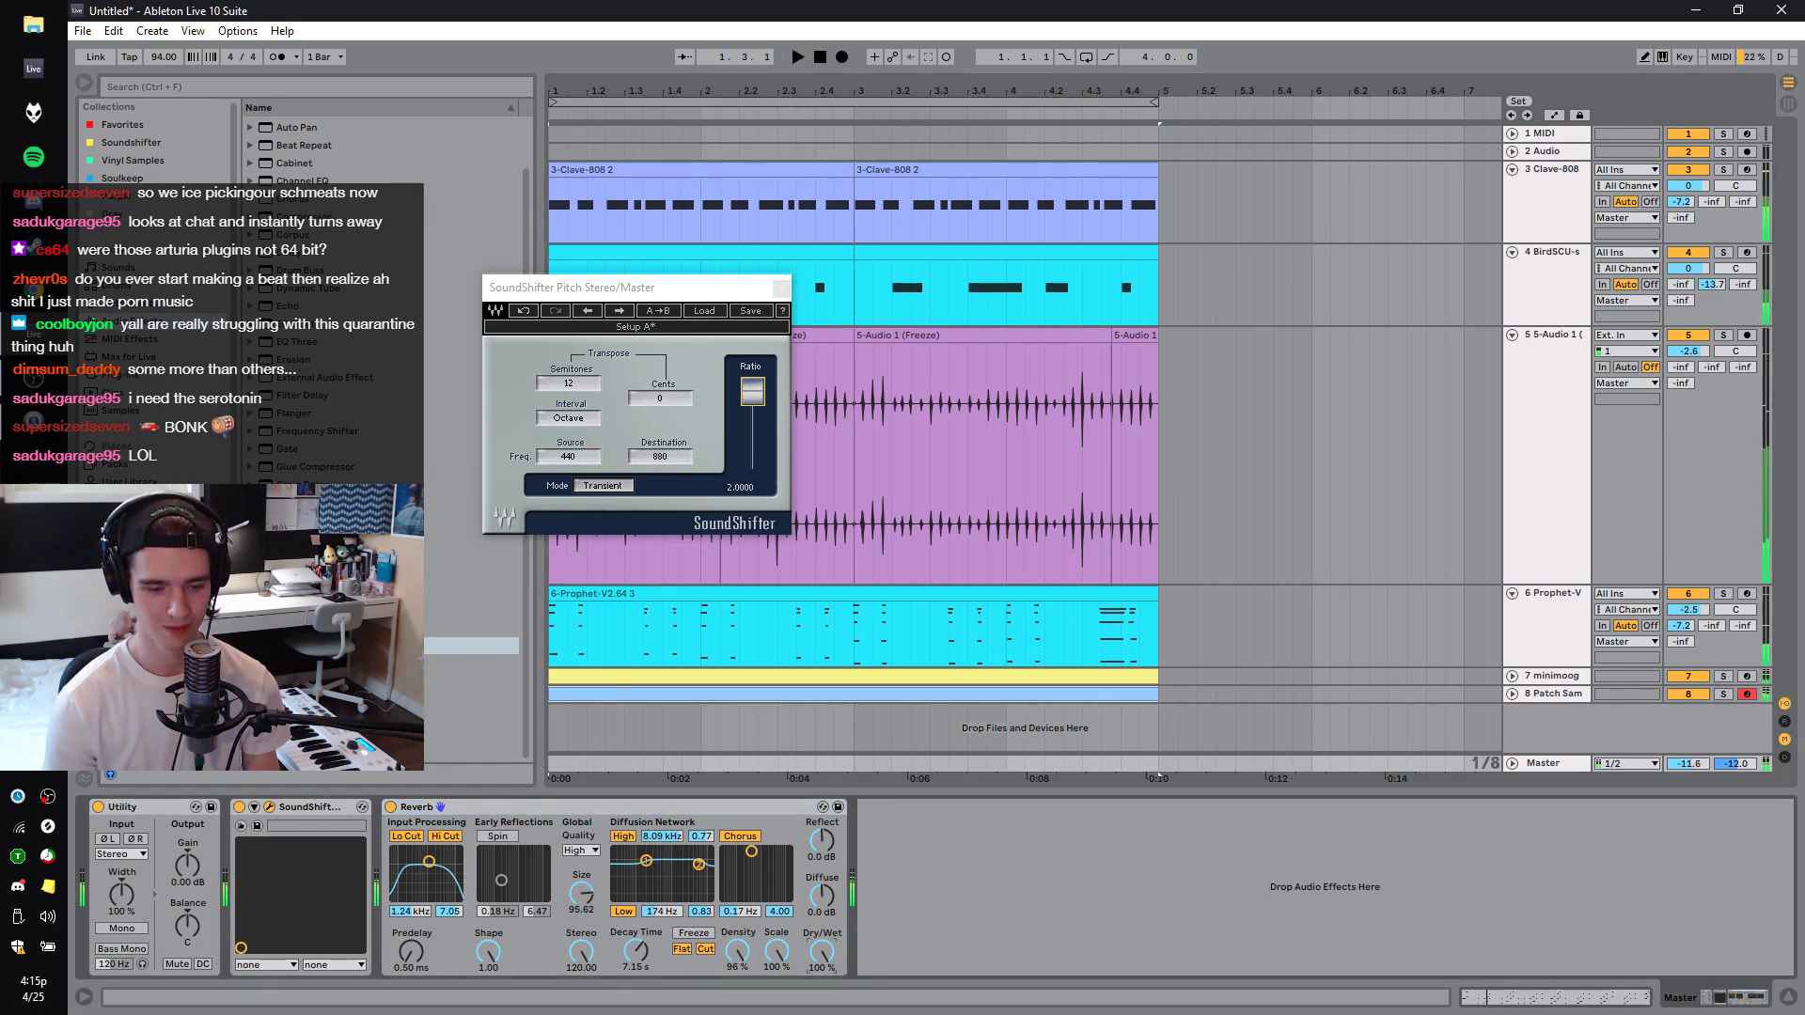
{"action": "key", "text": "space"}
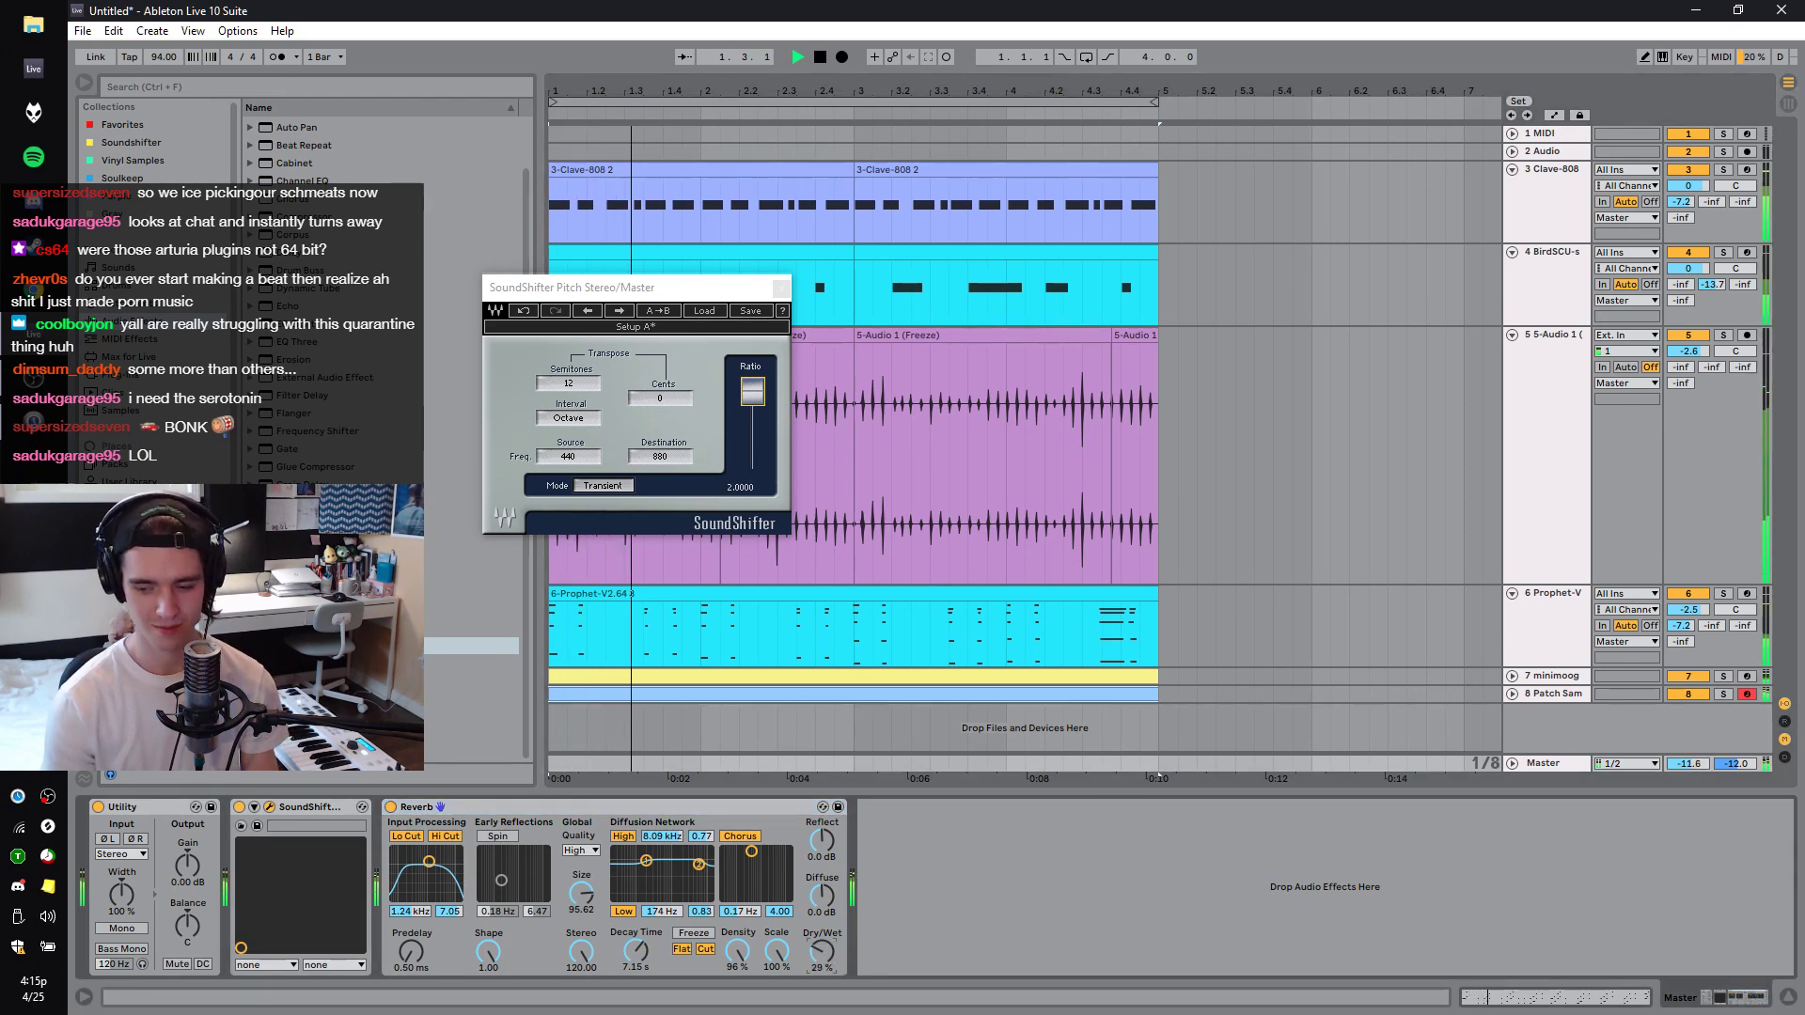
Lower the SoundShifter ratio to 1.1599 and set the Reverb to size 0.22, decay time 394 ms and Dry/Wet 40%.
{"action": "left_click_drag", "start_coordinate": [753, 390], "coordinate": [753, 416]}
{"action": "left_click_drag", "start_coordinate": [822, 951], "coordinate": [821, 966]}
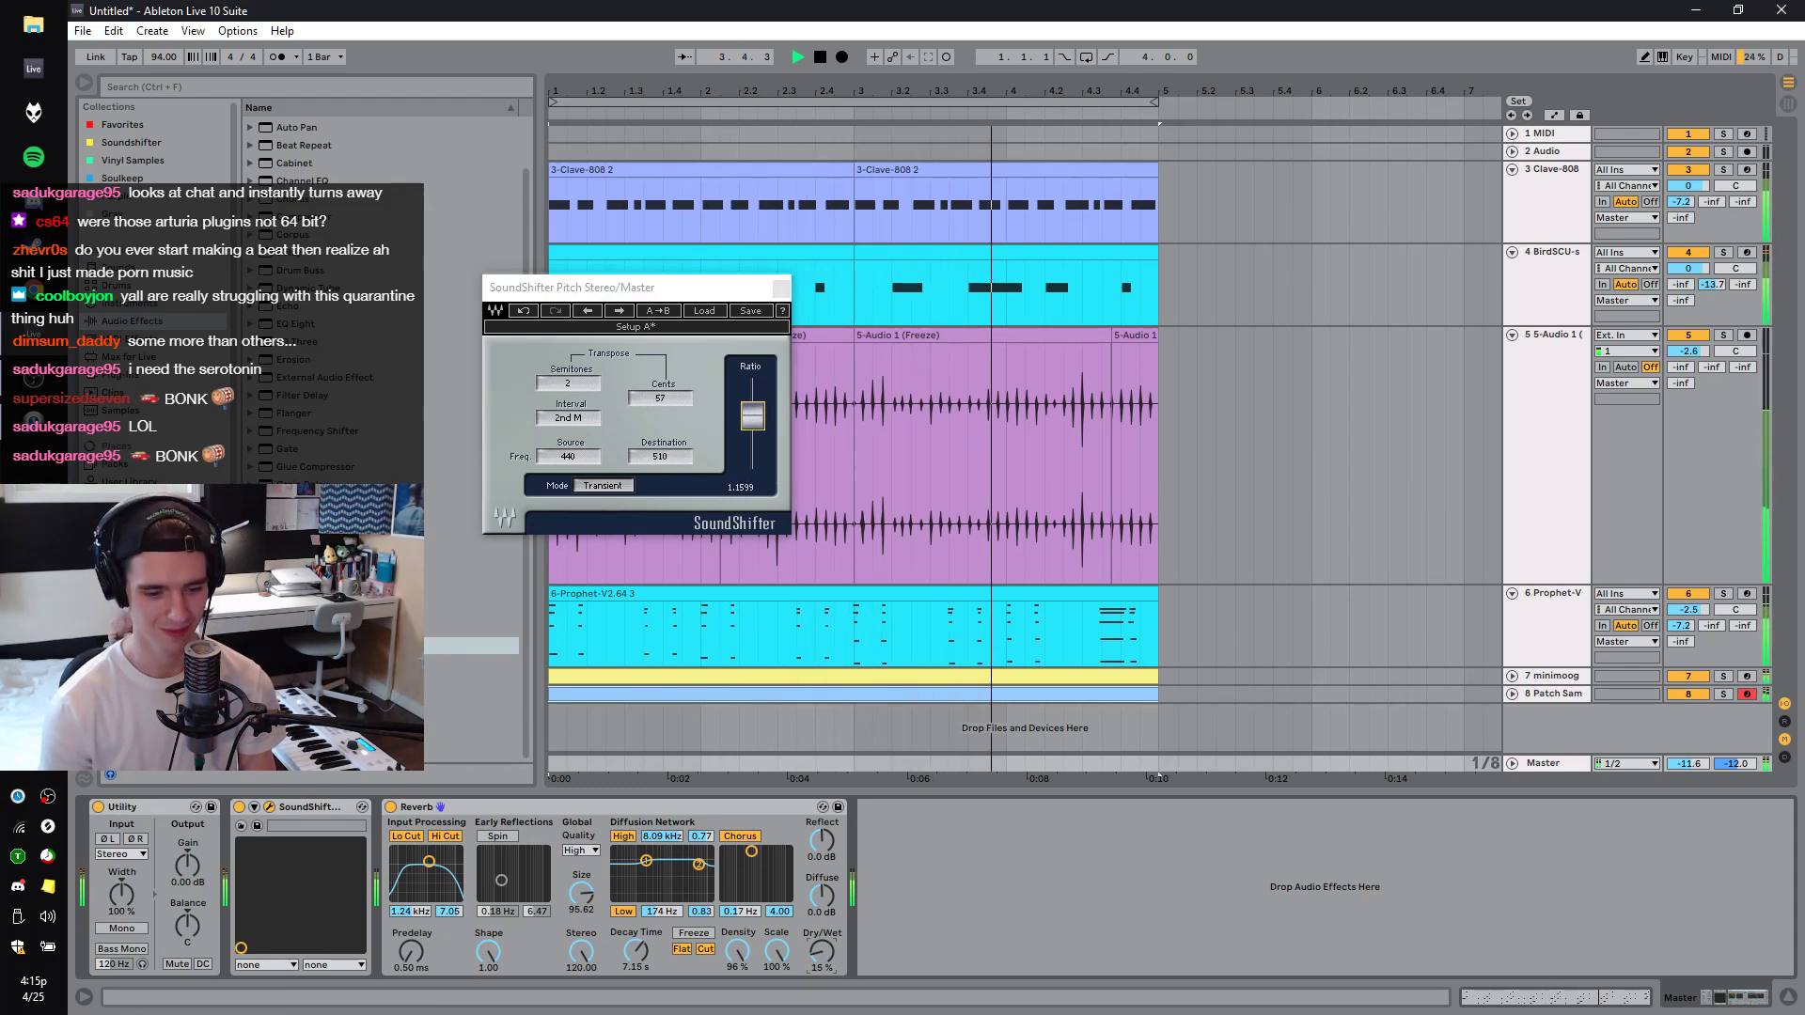
{"action": "left_click_drag", "start_coordinate": [581, 893], "coordinate": [581, 996]}
{"action": "left_click_drag", "start_coordinate": [821, 953], "coordinate": [821, 928]}
{"action": "key", "text": "space"}
{"action": "left_click_drag", "start_coordinate": [636, 951], "coordinate": [636, 934]}
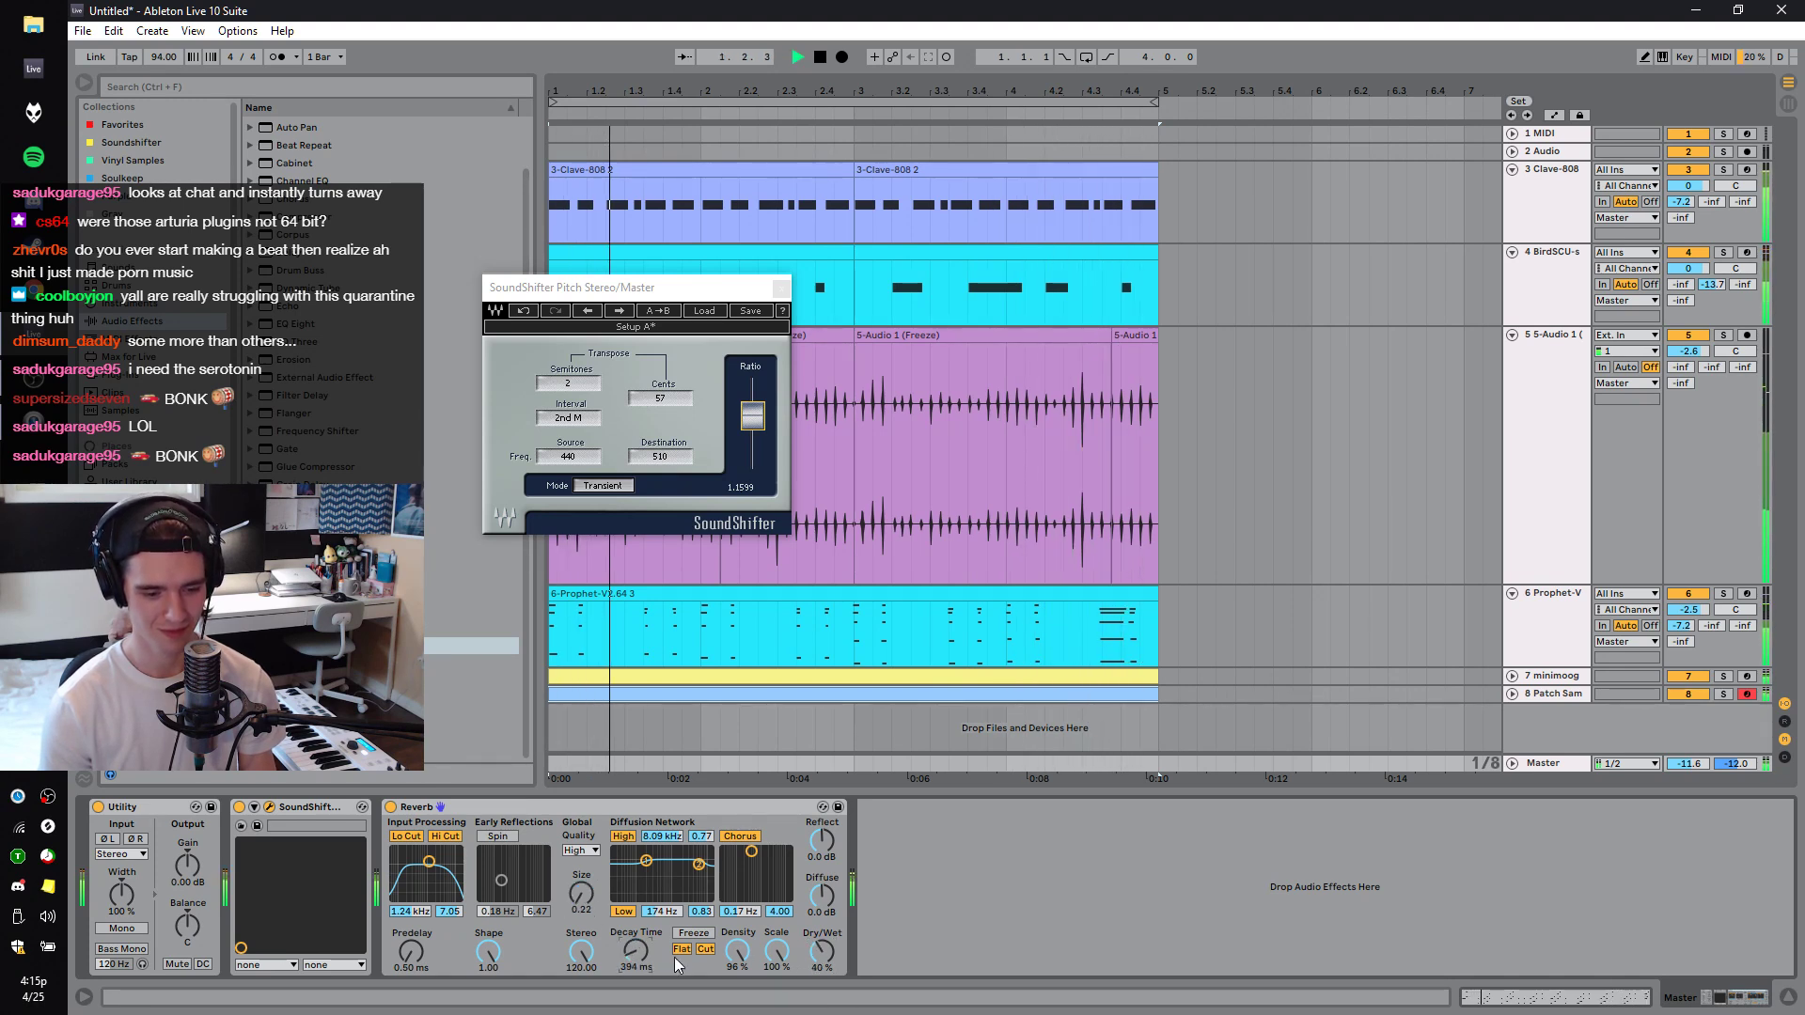
{"action": "left_click", "coordinate": [810, 958]}
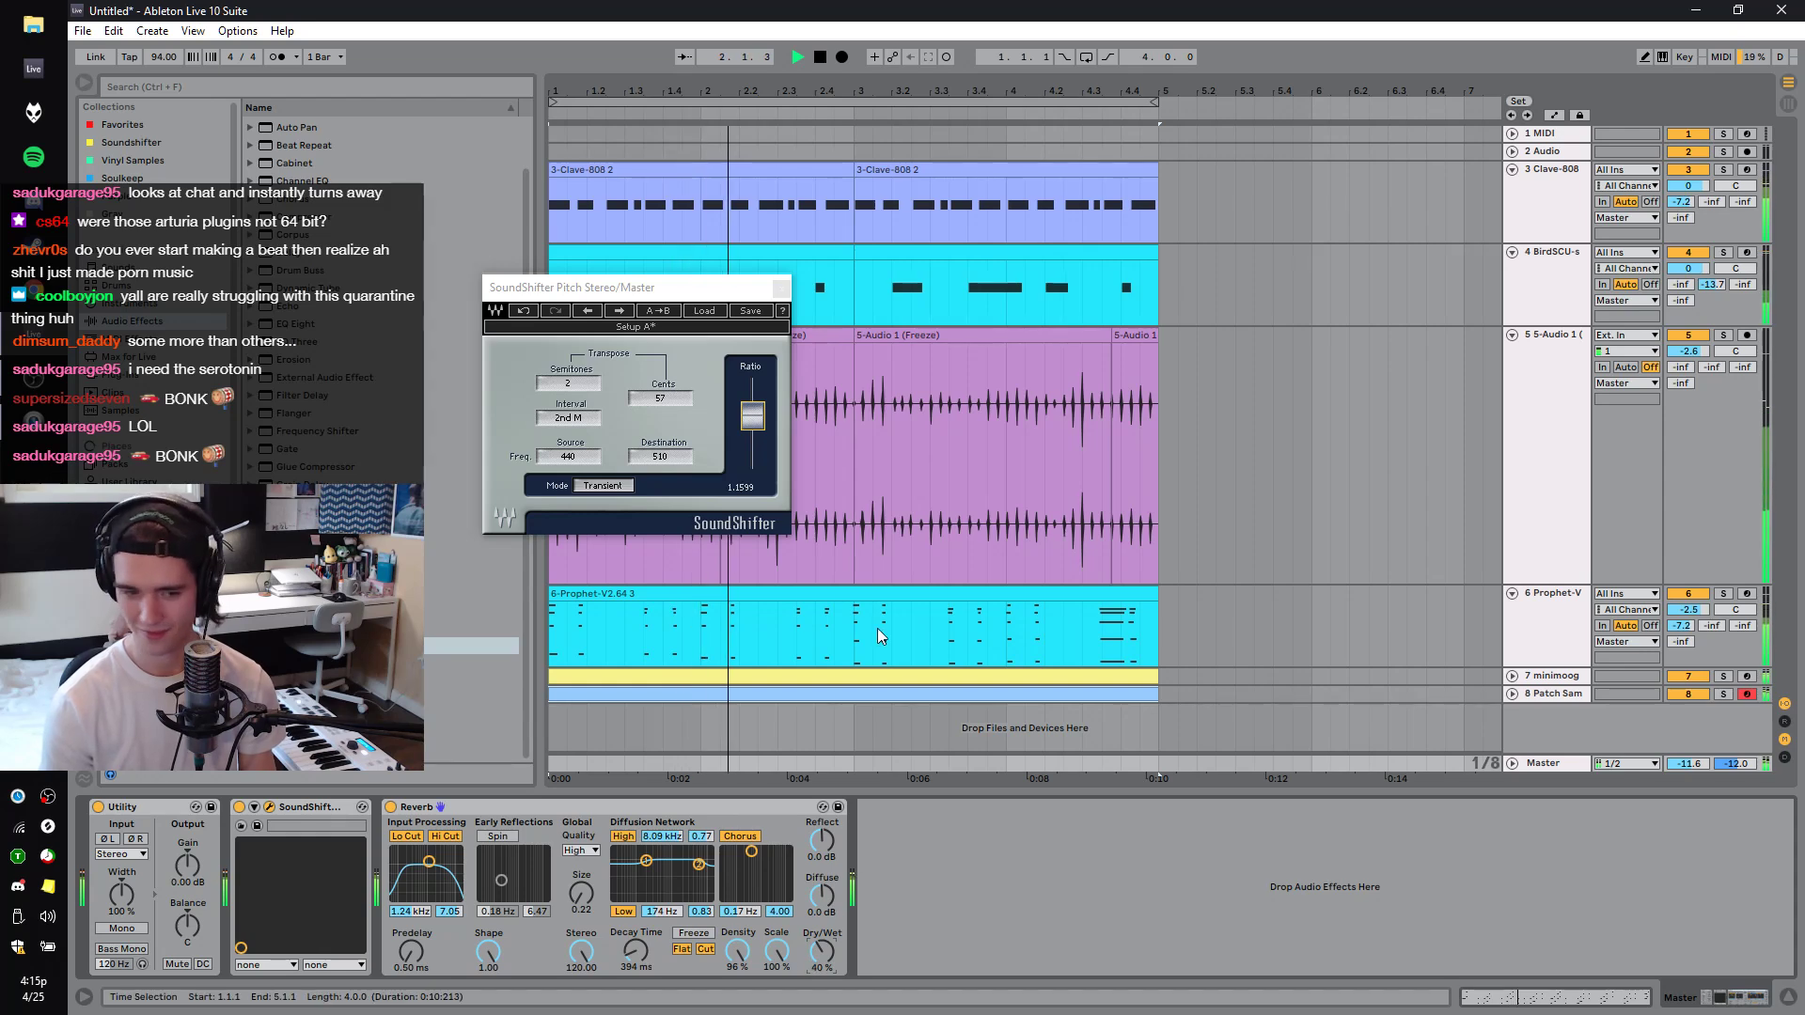
Lower the SoundShifter ratio to 0.6746, replay the loop and close the plug-in's window.
{"action": "key", "text": "space"}
{"action": "left_click_drag", "start_coordinate": [752, 415], "coordinate": [752, 442]}
{"action": "key", "text": "space"}
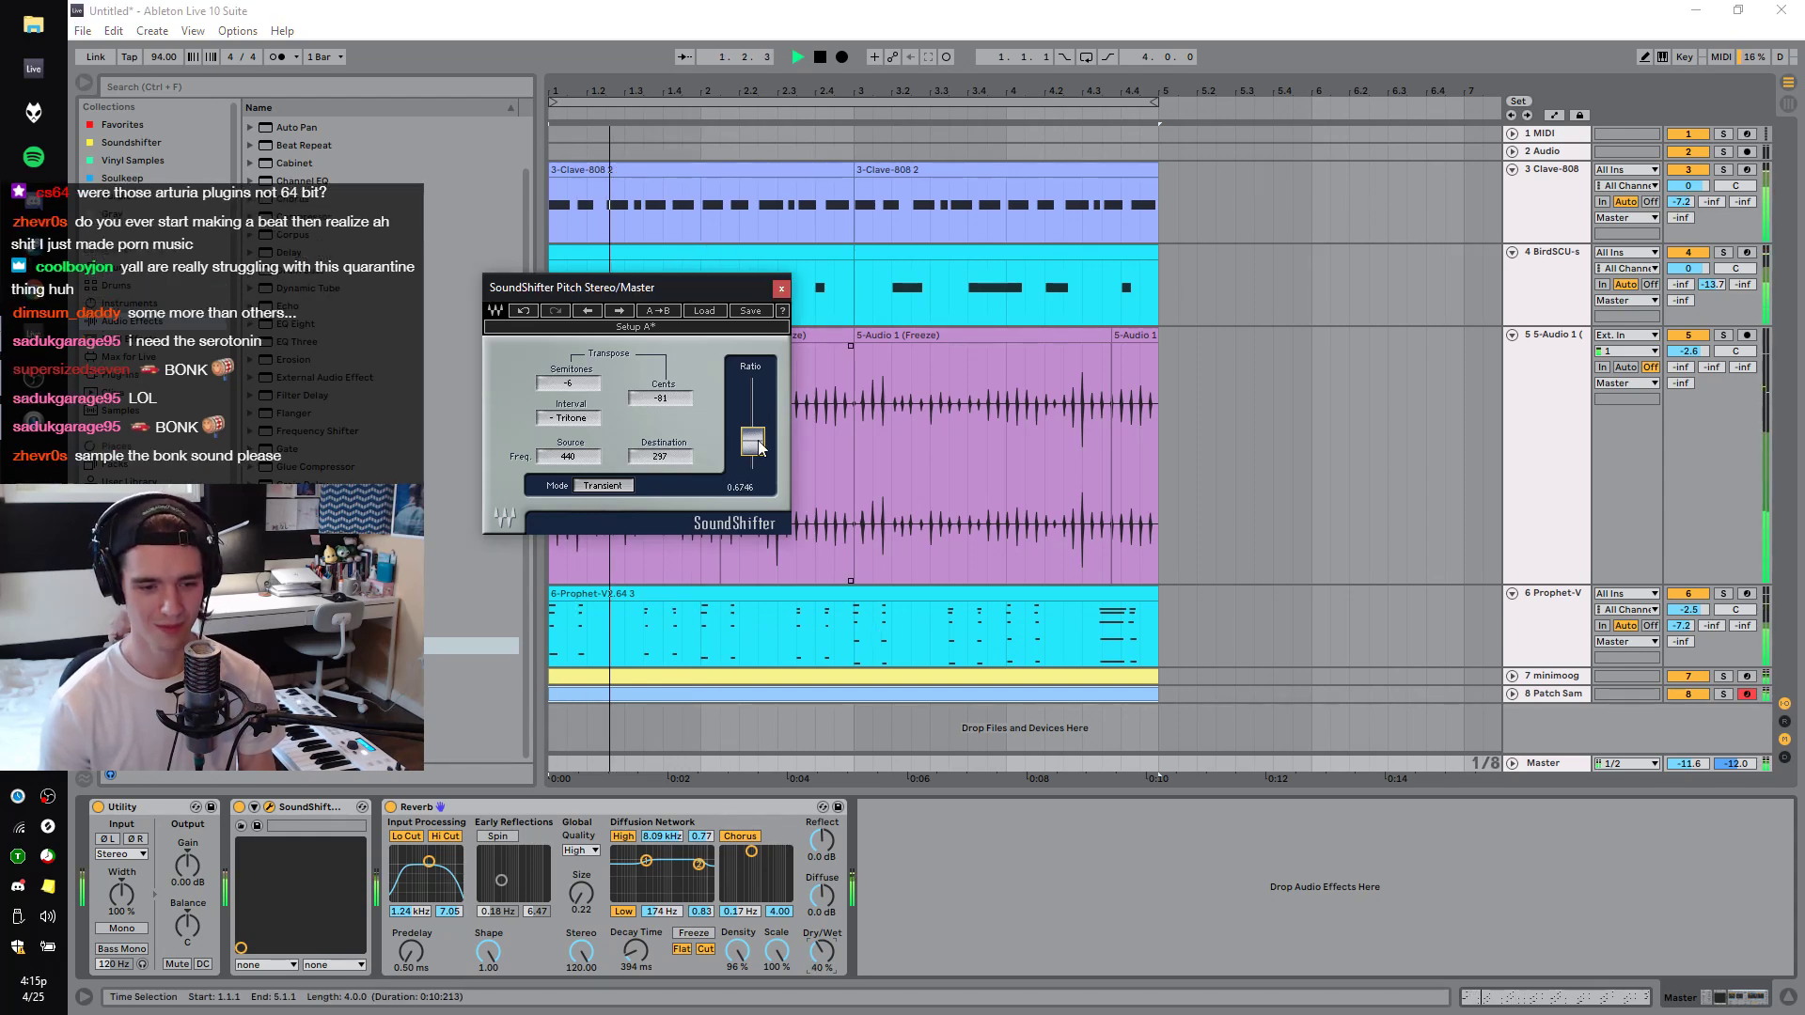
{"action": "left_click", "coordinate": [780, 288]}
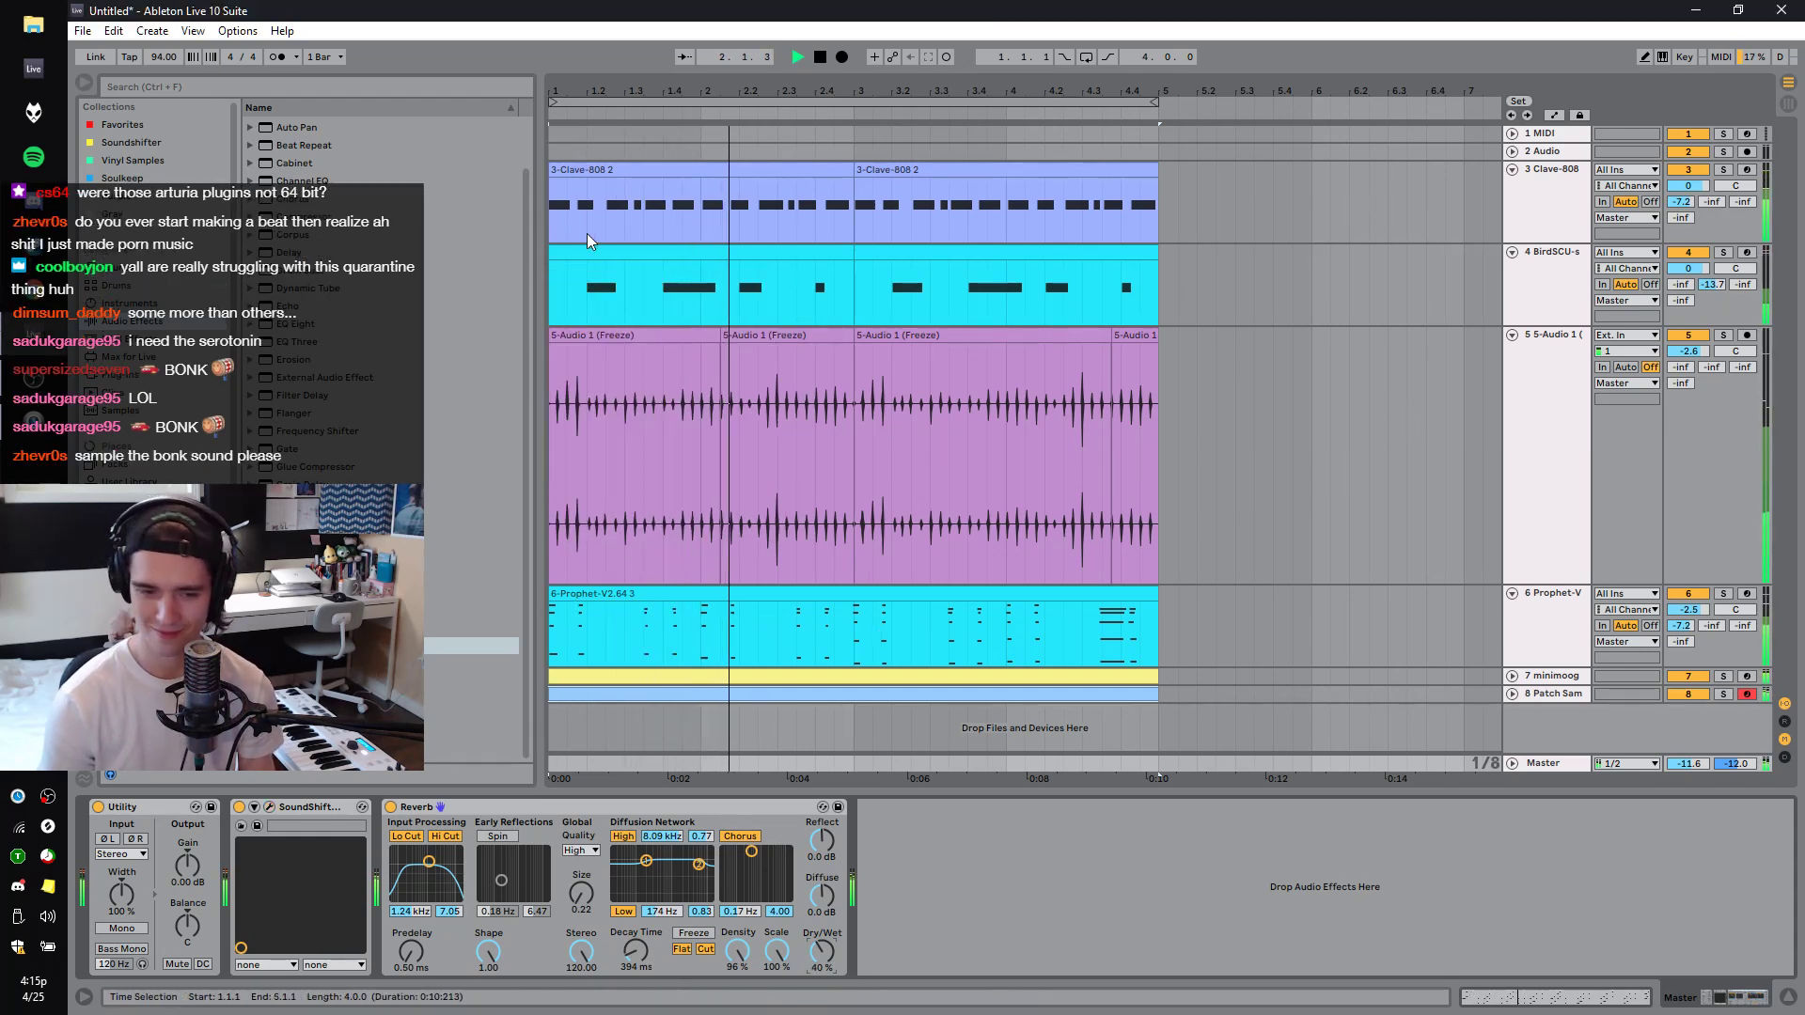
Mute the frozen 5-Audio 1 percussion track and replay the loop without it.
{"action": "left_click", "coordinate": [122, 374]}
{"action": "key", "text": "space"}
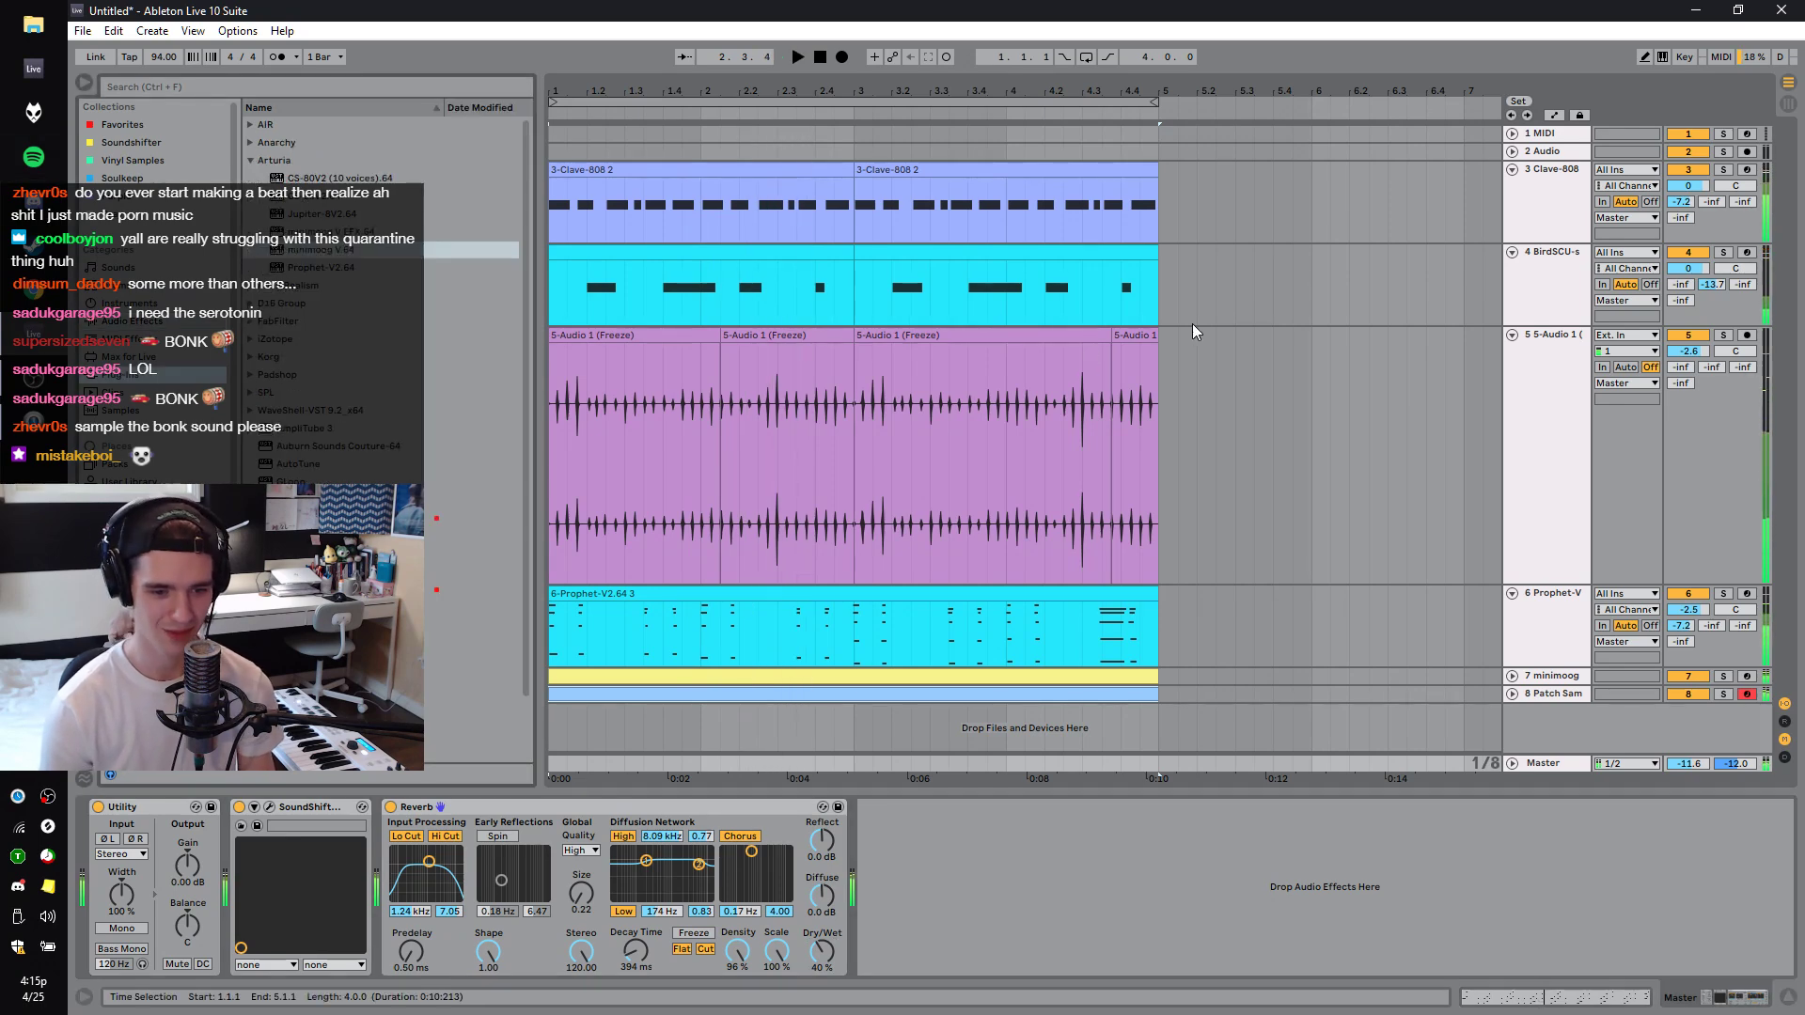
{"action": "left_click", "coordinate": [1677, 337]}
{"action": "key", "text": "space"}
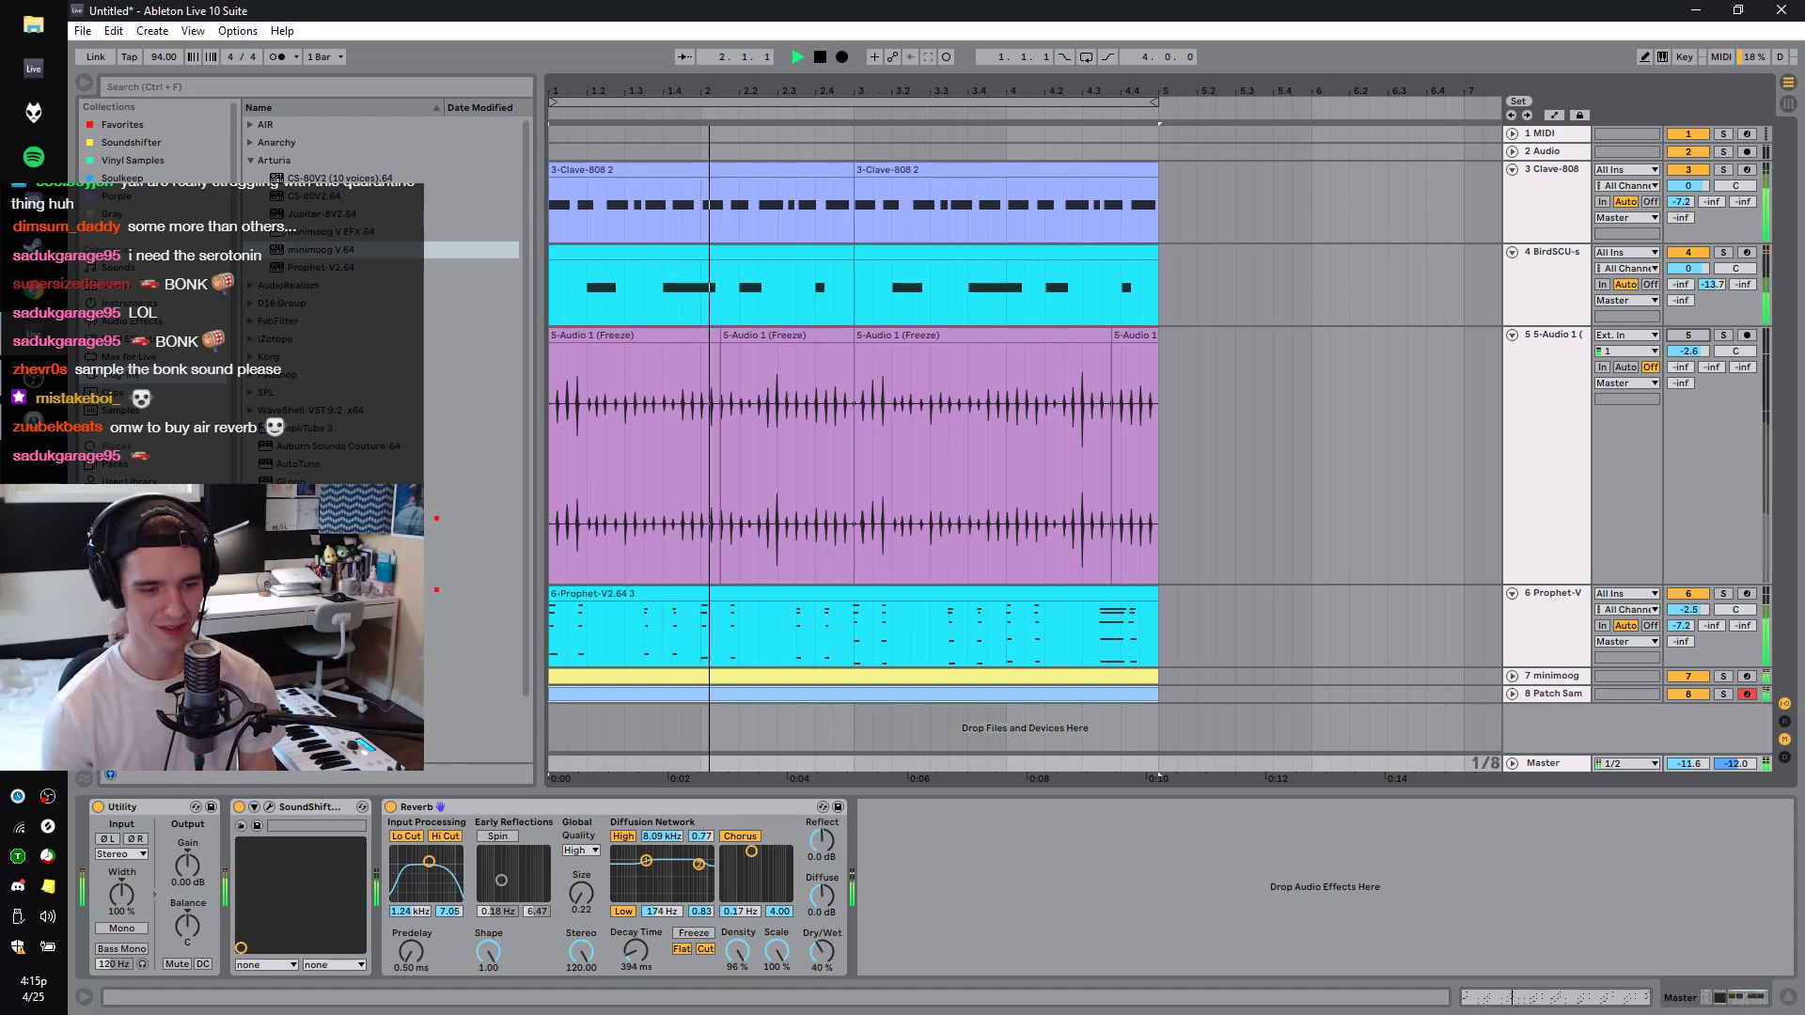
{"action": "key", "text": "space"}
Delete SoundShifter Pitch Stereo from the Master track's effects, keeping Utility and Reverb.
{"action": "left_click", "coordinate": [1556, 769]}
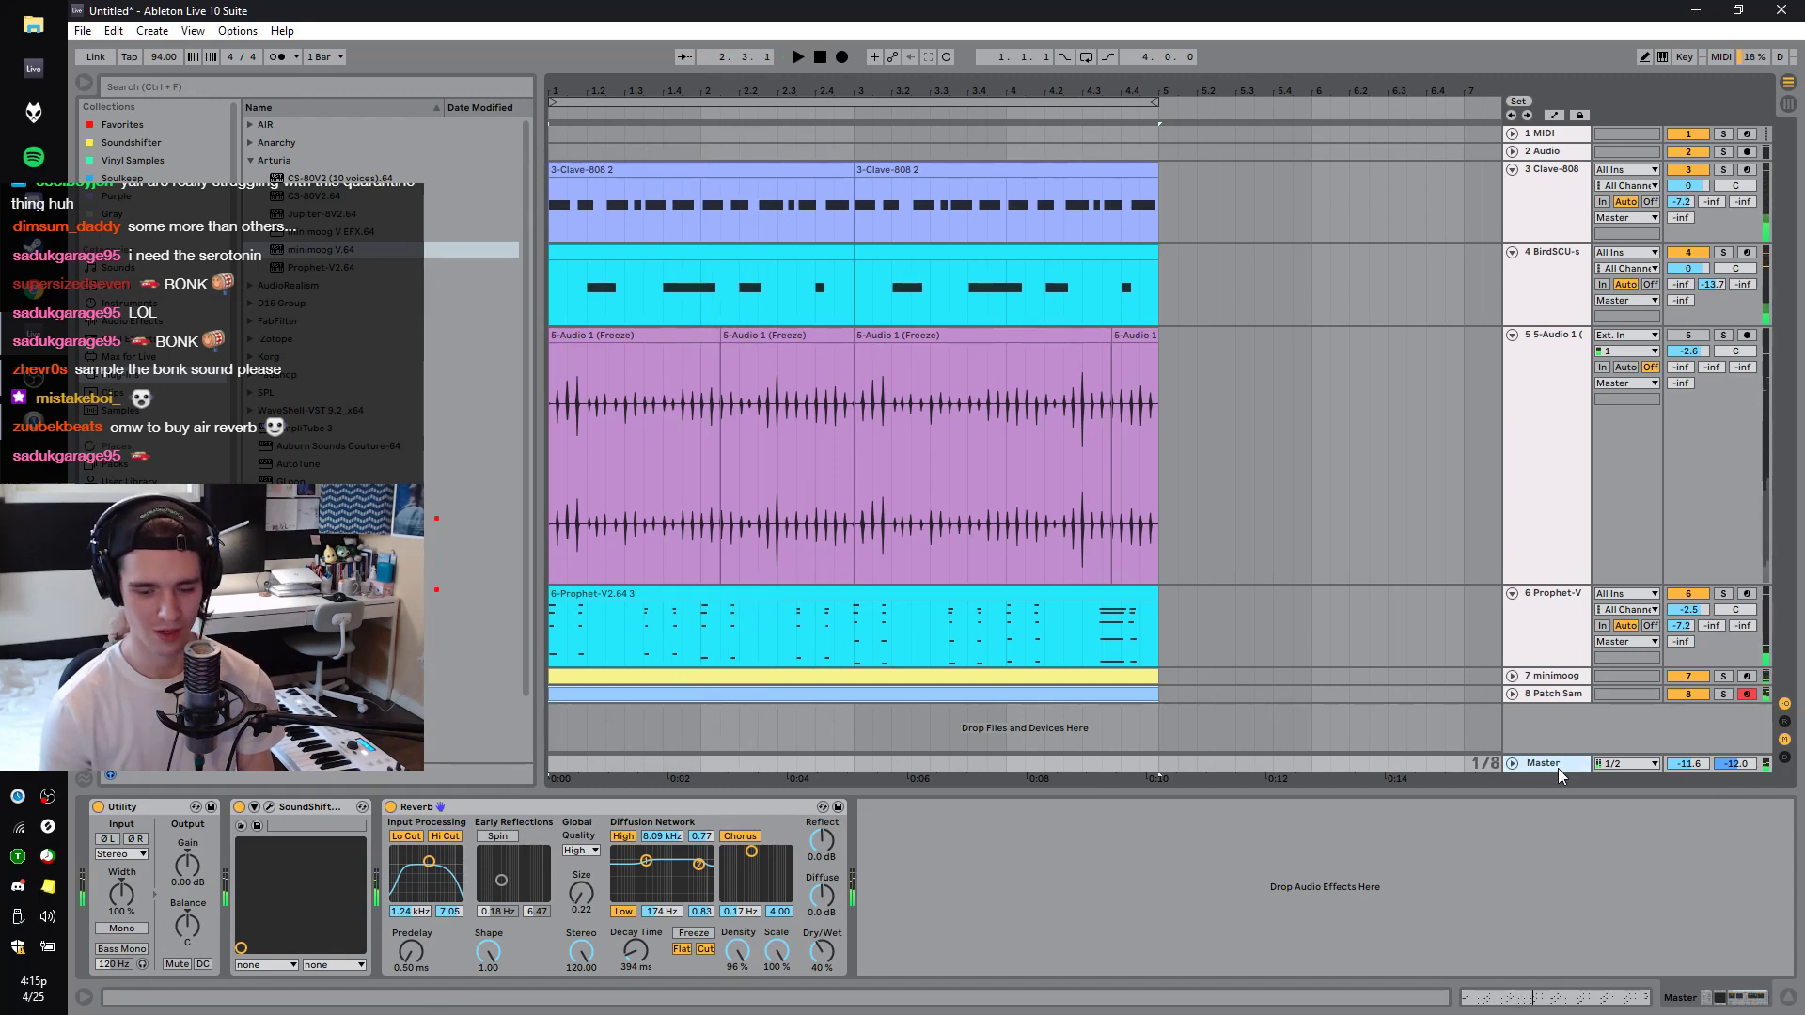
{"action": "left_click", "coordinate": [773, 811]}
{"action": "left_click", "coordinate": [335, 814]}
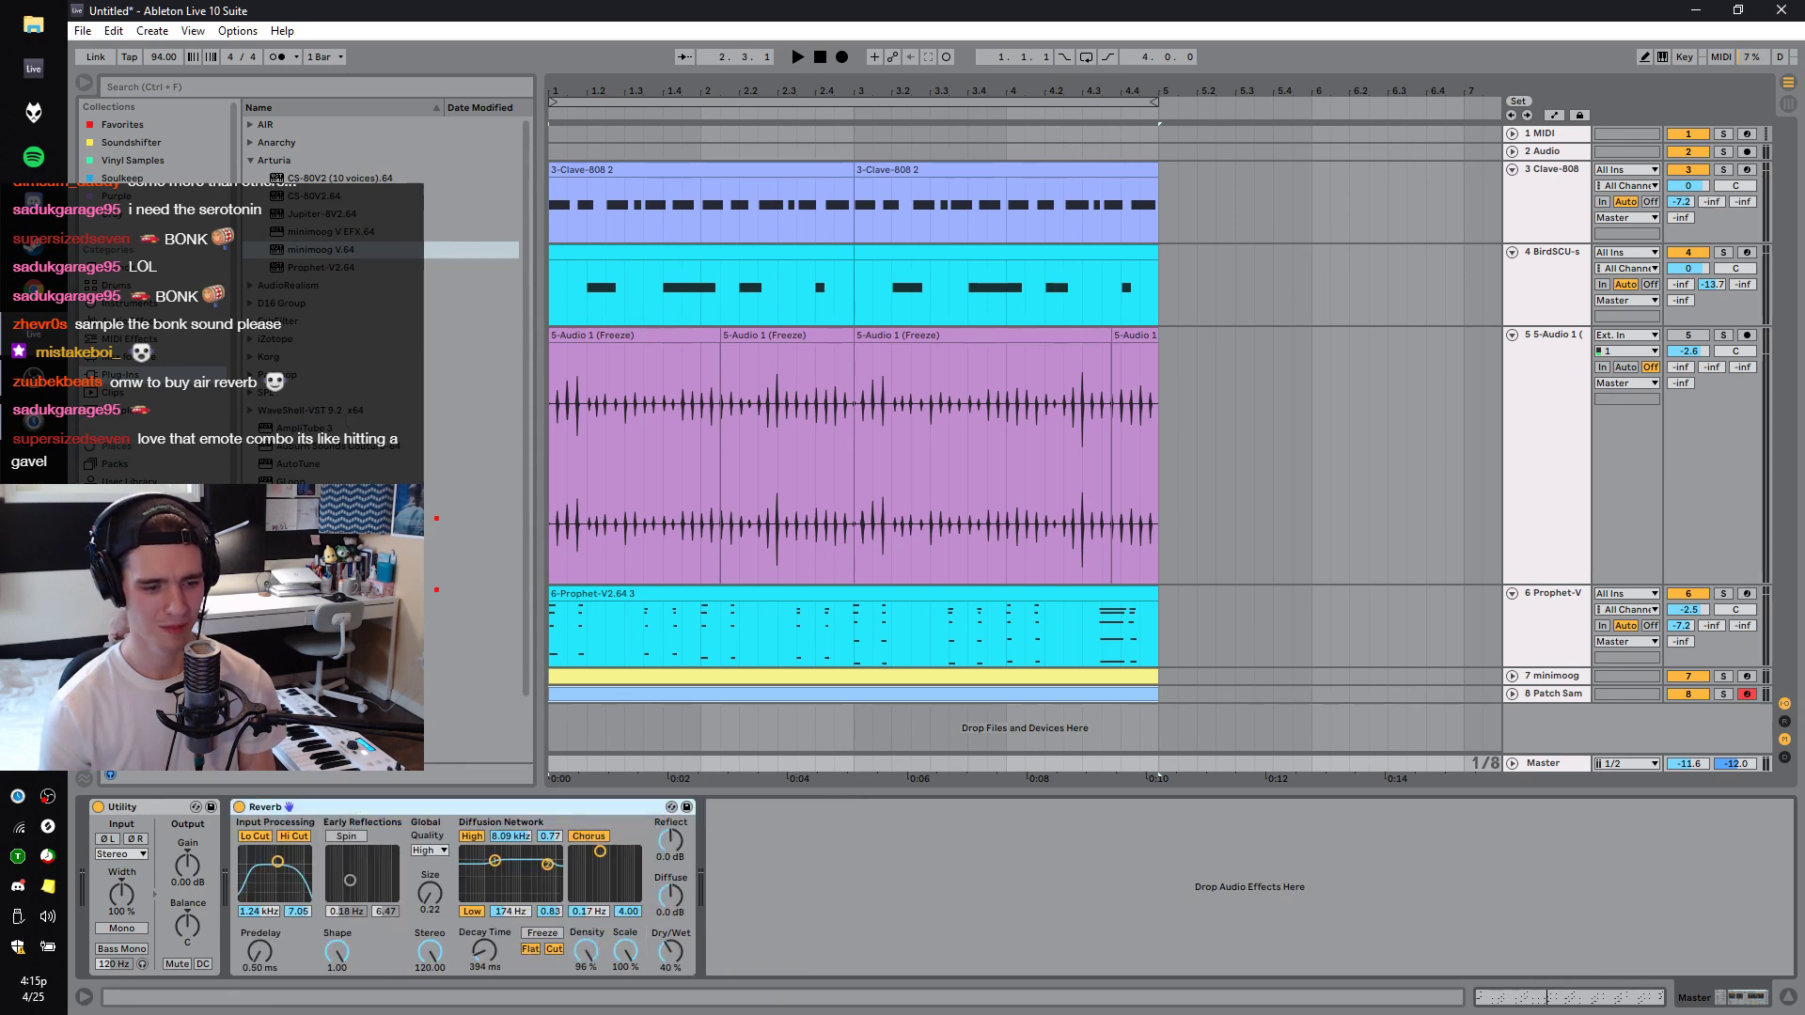
{"action": "key", "text": "Delete"}
Load the Synth Anomolie Lead preset from the User Library on a new track, capture a four-bar part, close Massive and play it back.
{"action": "scroll", "coordinate": [376, 539], "scroll_direction": "down", "scroll_amount": 3}
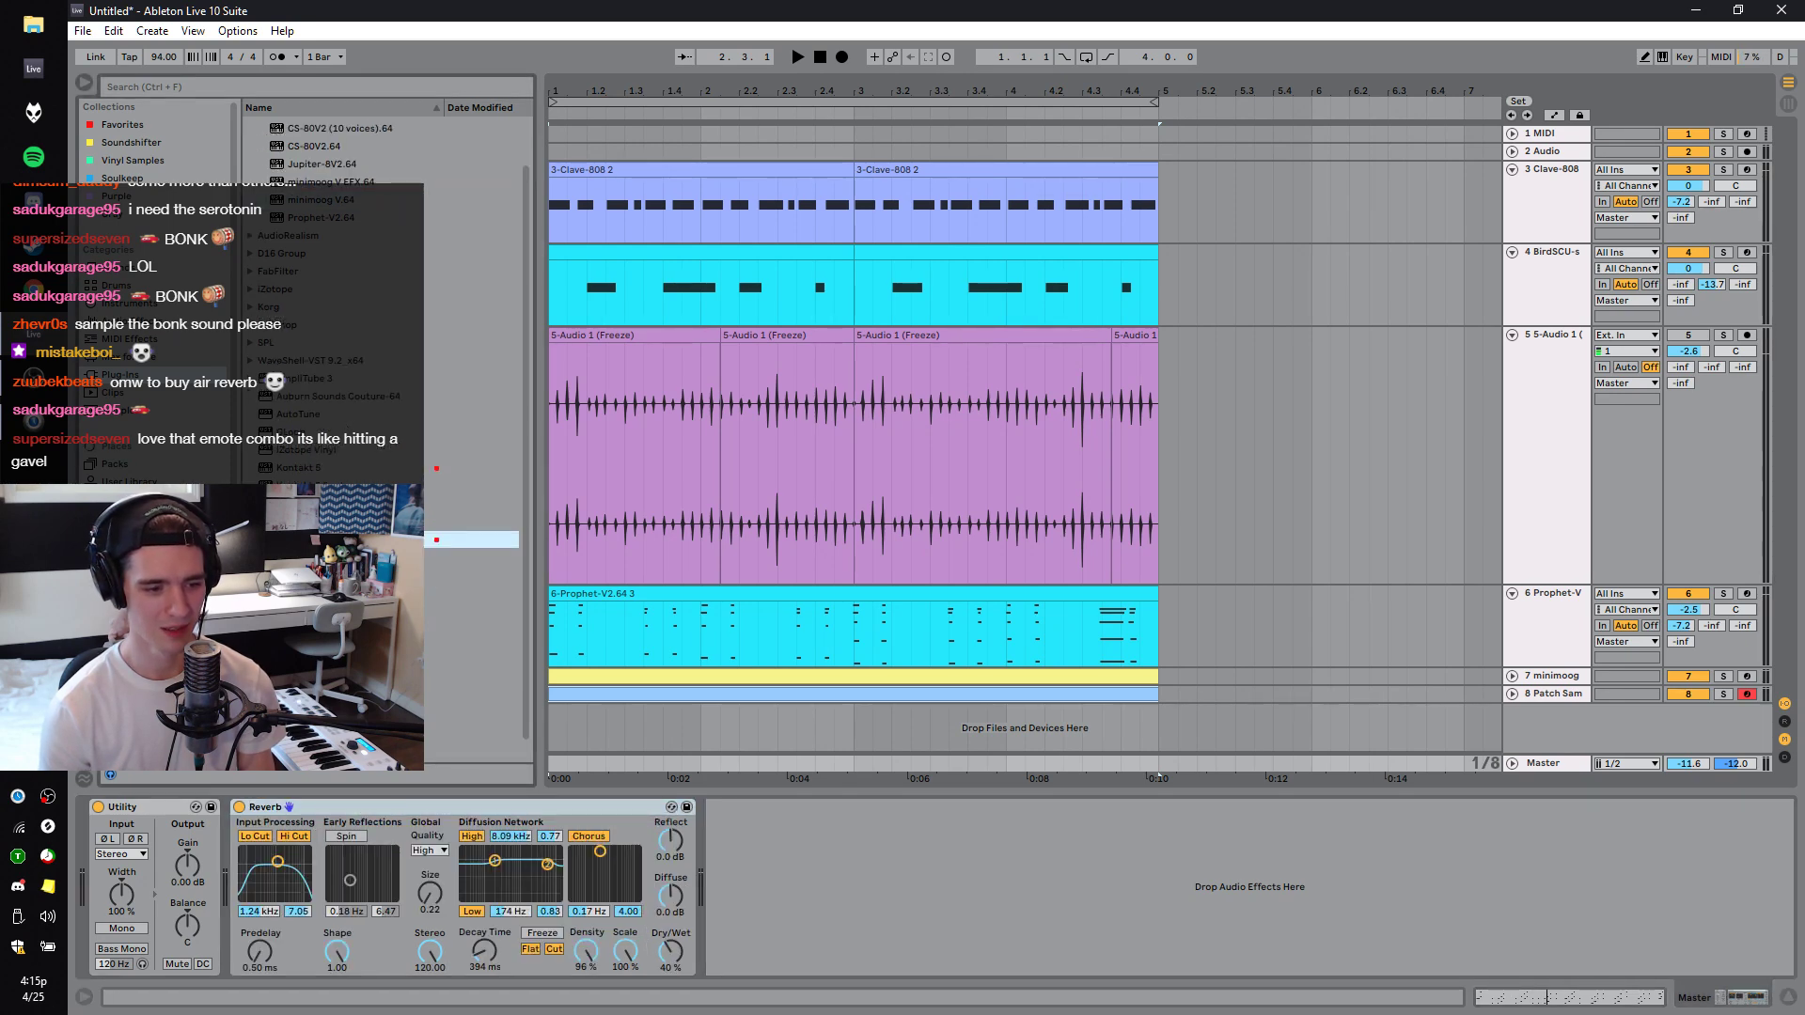
{"action": "left_click", "coordinate": [130, 481]}
{"action": "left_click_drag", "start_coordinate": [346, 464], "coordinate": [1582, 737]}
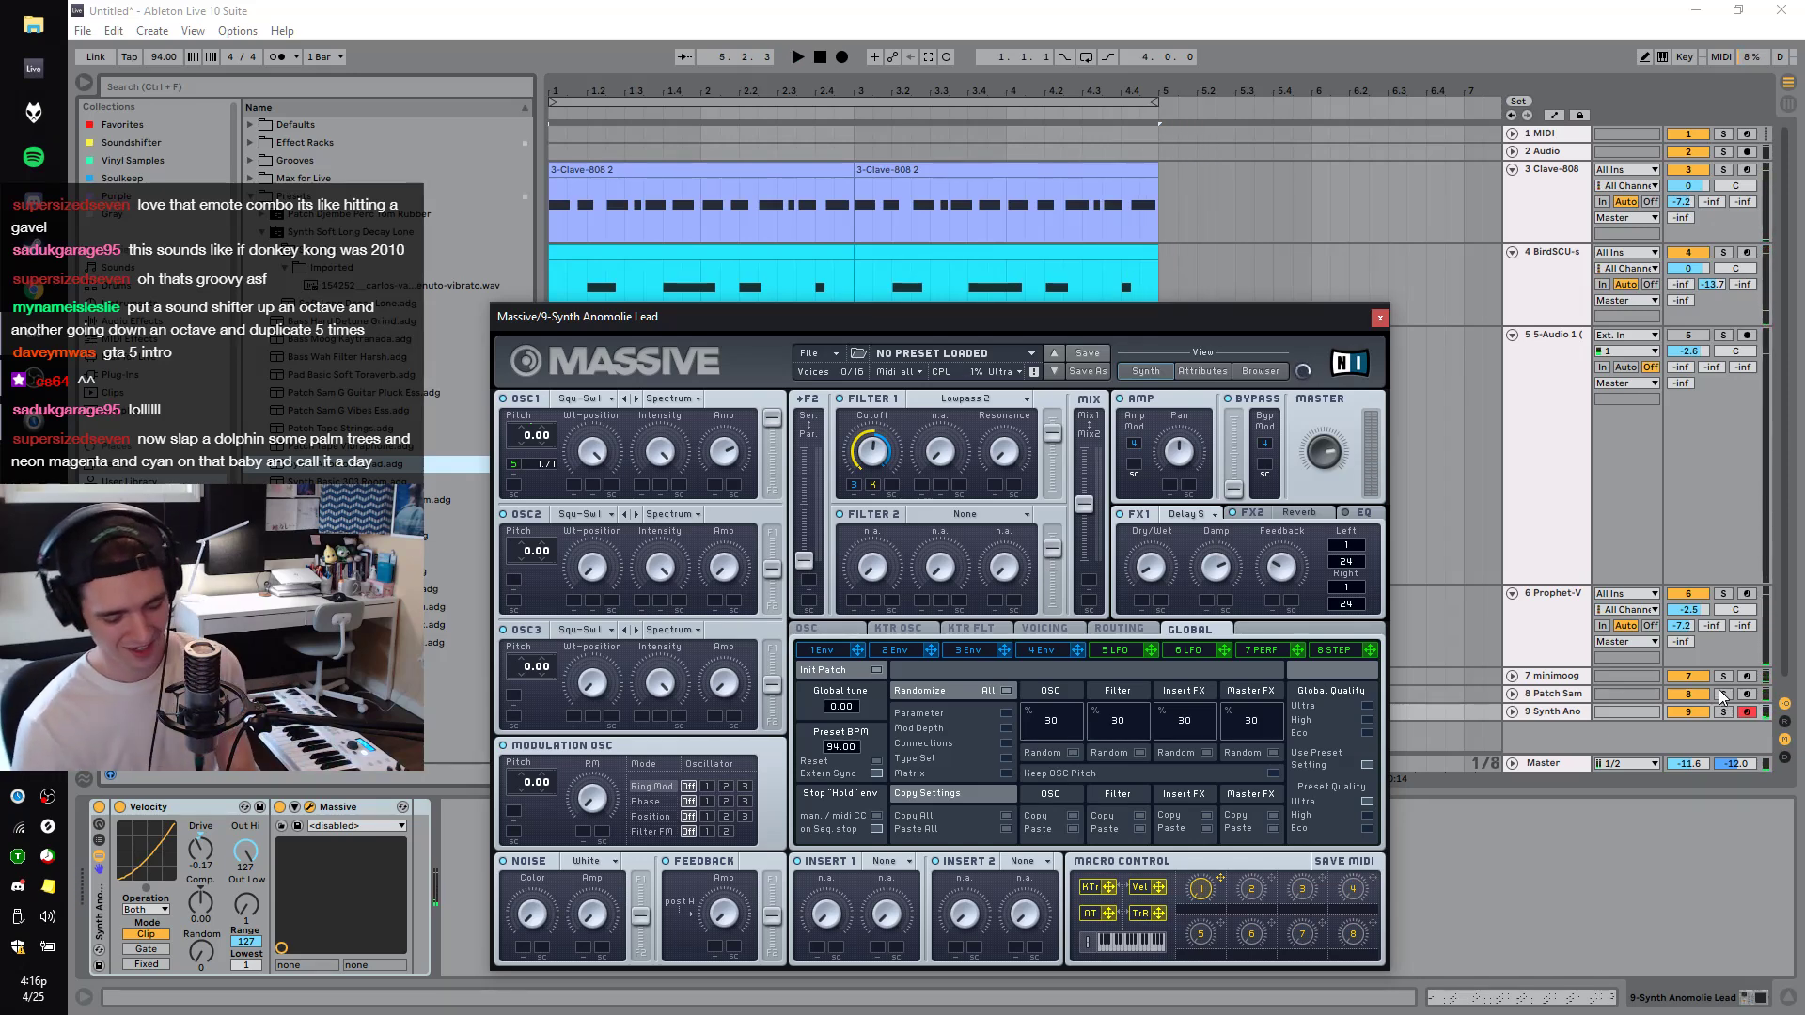
{"action": "left_click", "coordinate": [1380, 316]}
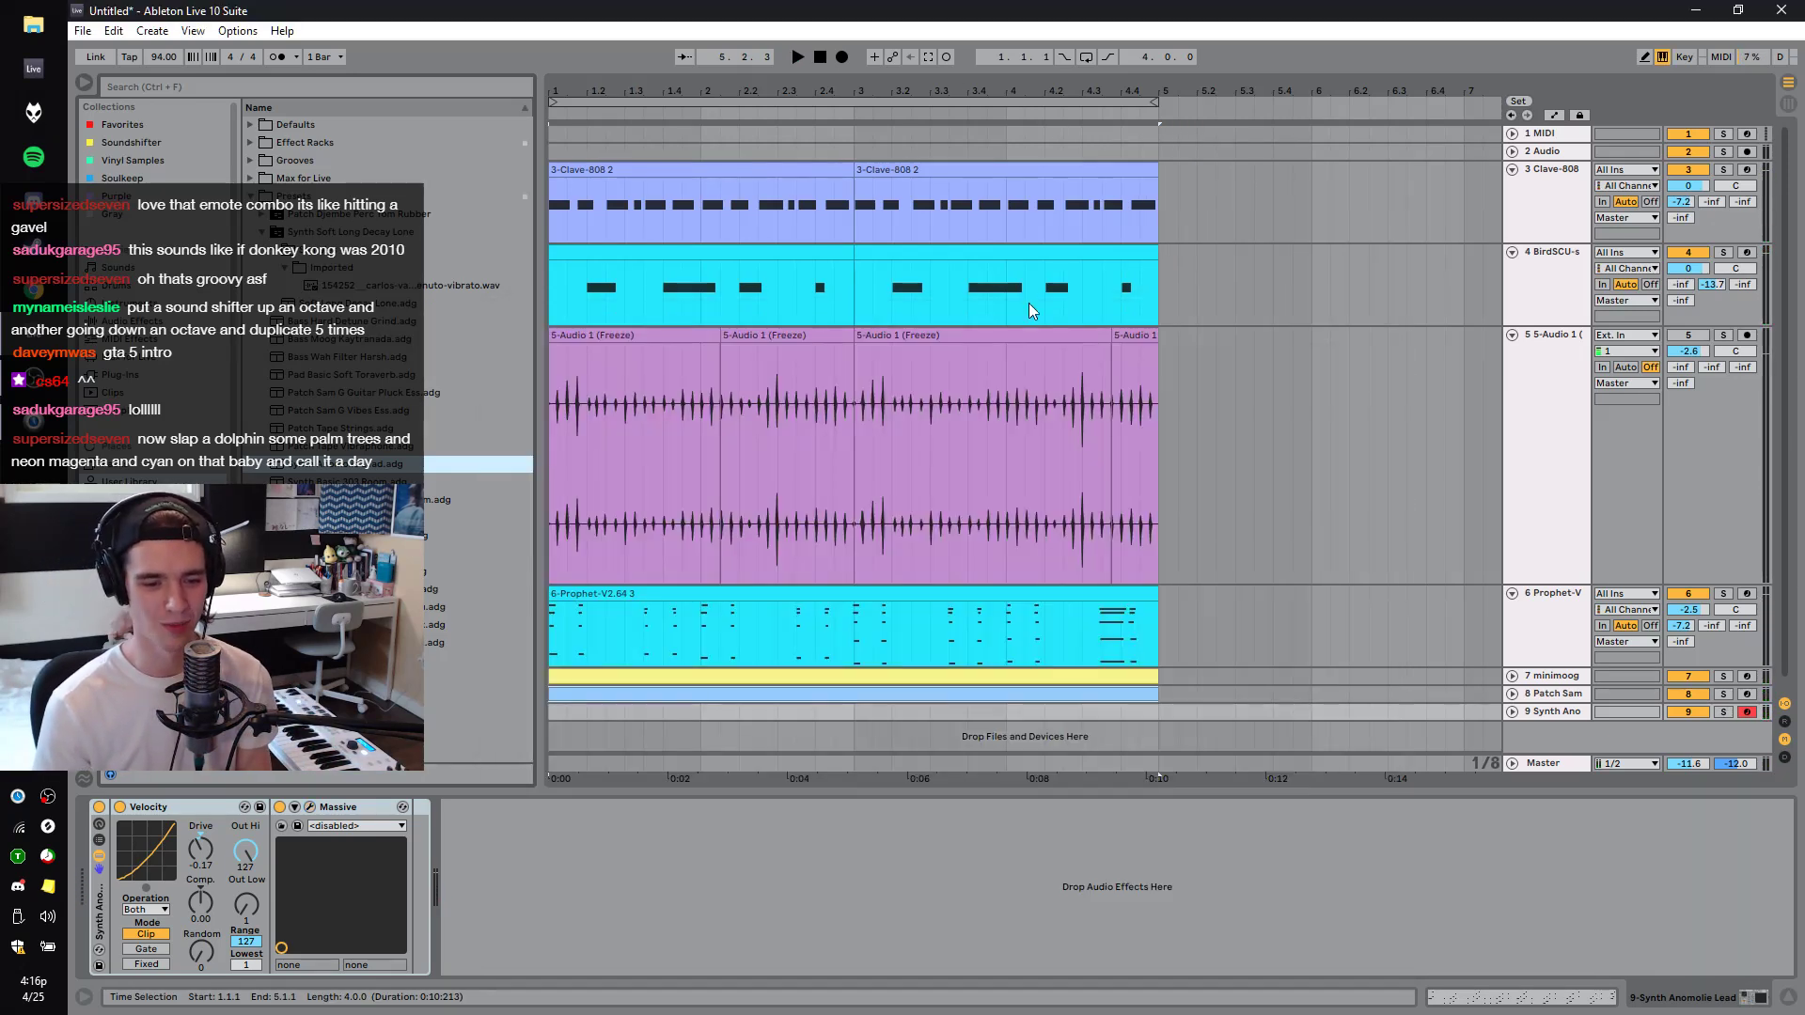
{"action": "key", "text": "space"}
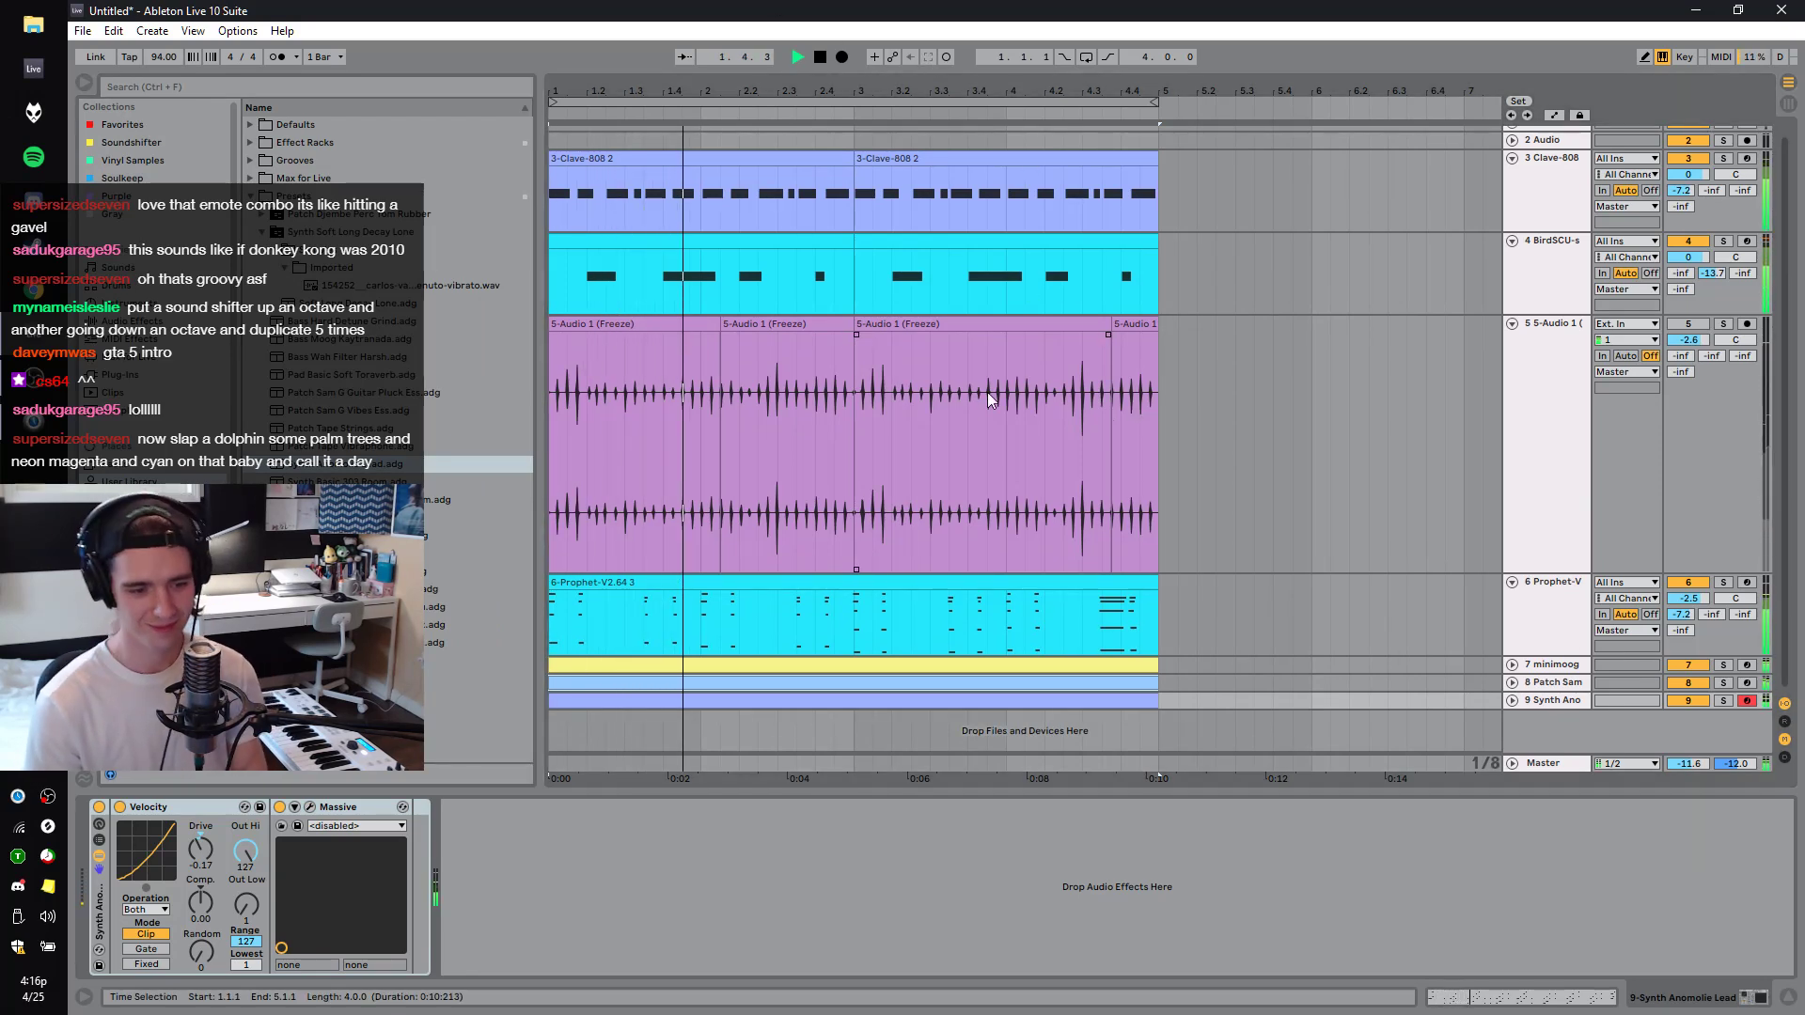
Add the LABS plug-in on a new MIDI track, load its Electric Piano DI preset and close its window.
{"action": "left_click", "coordinate": [120, 374]}
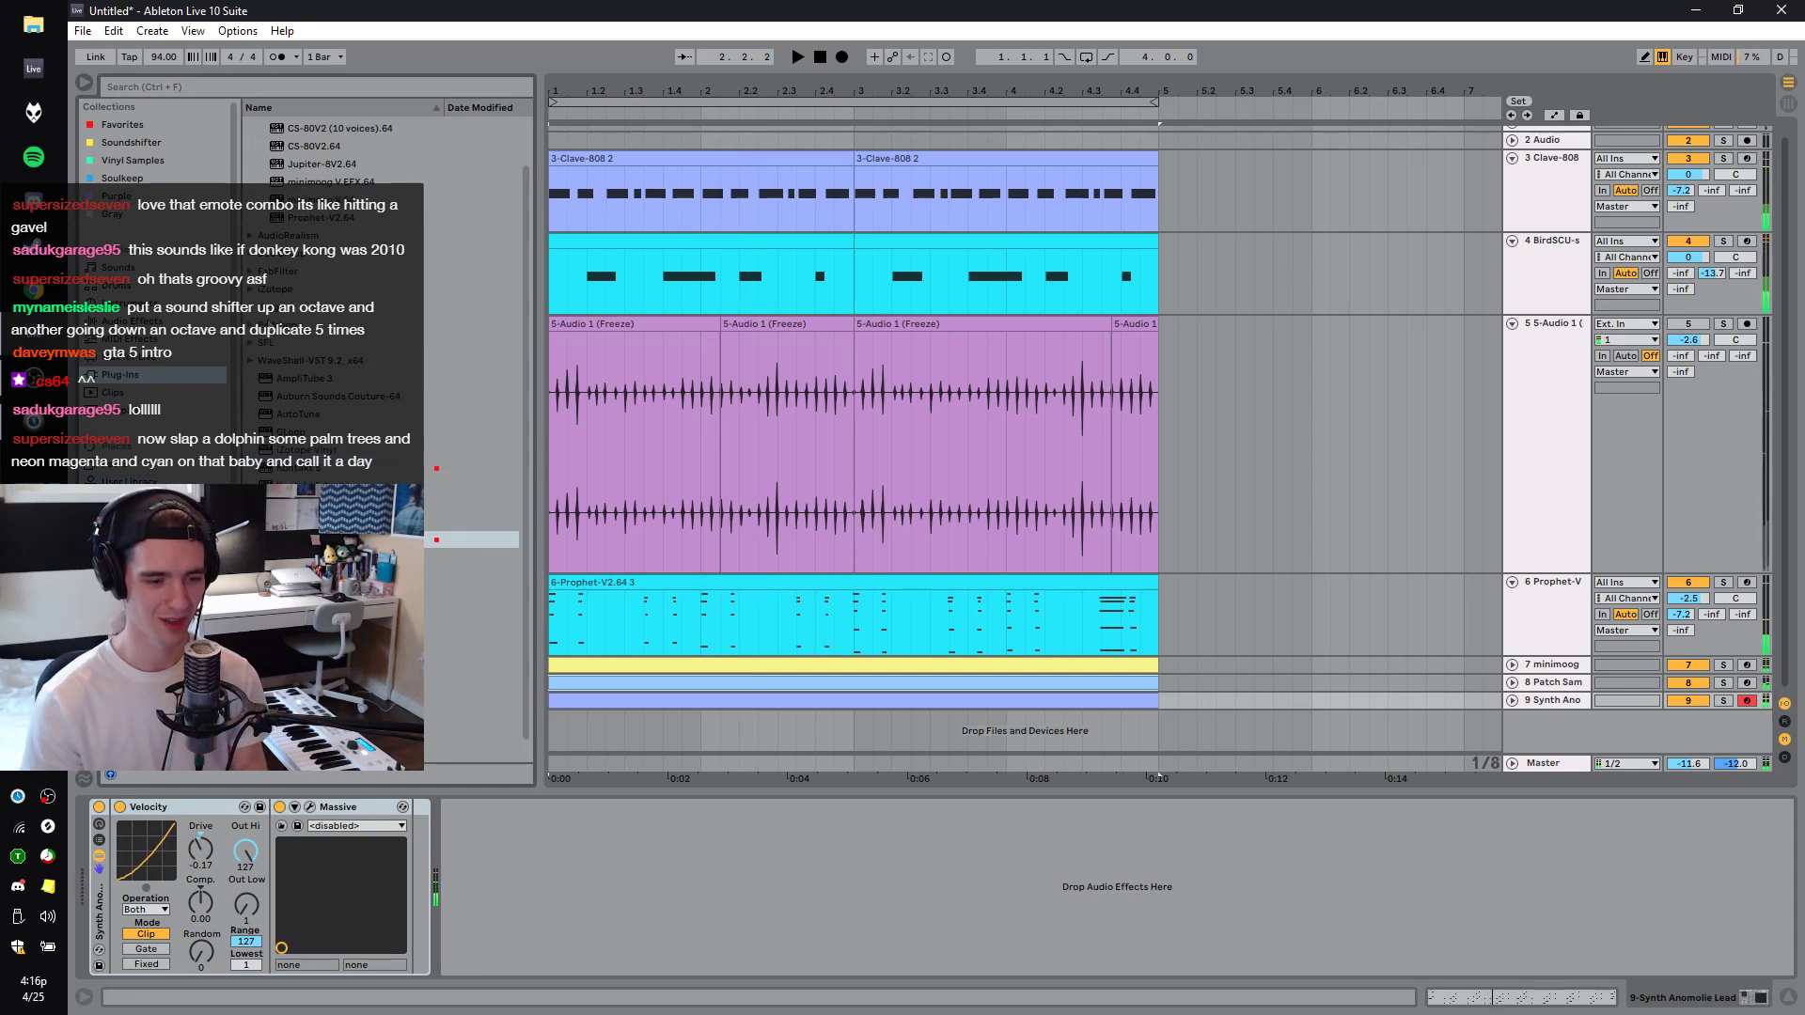
{"action": "scroll", "coordinate": [289, 293], "scroll_direction": "down", "scroll_amount": 1}
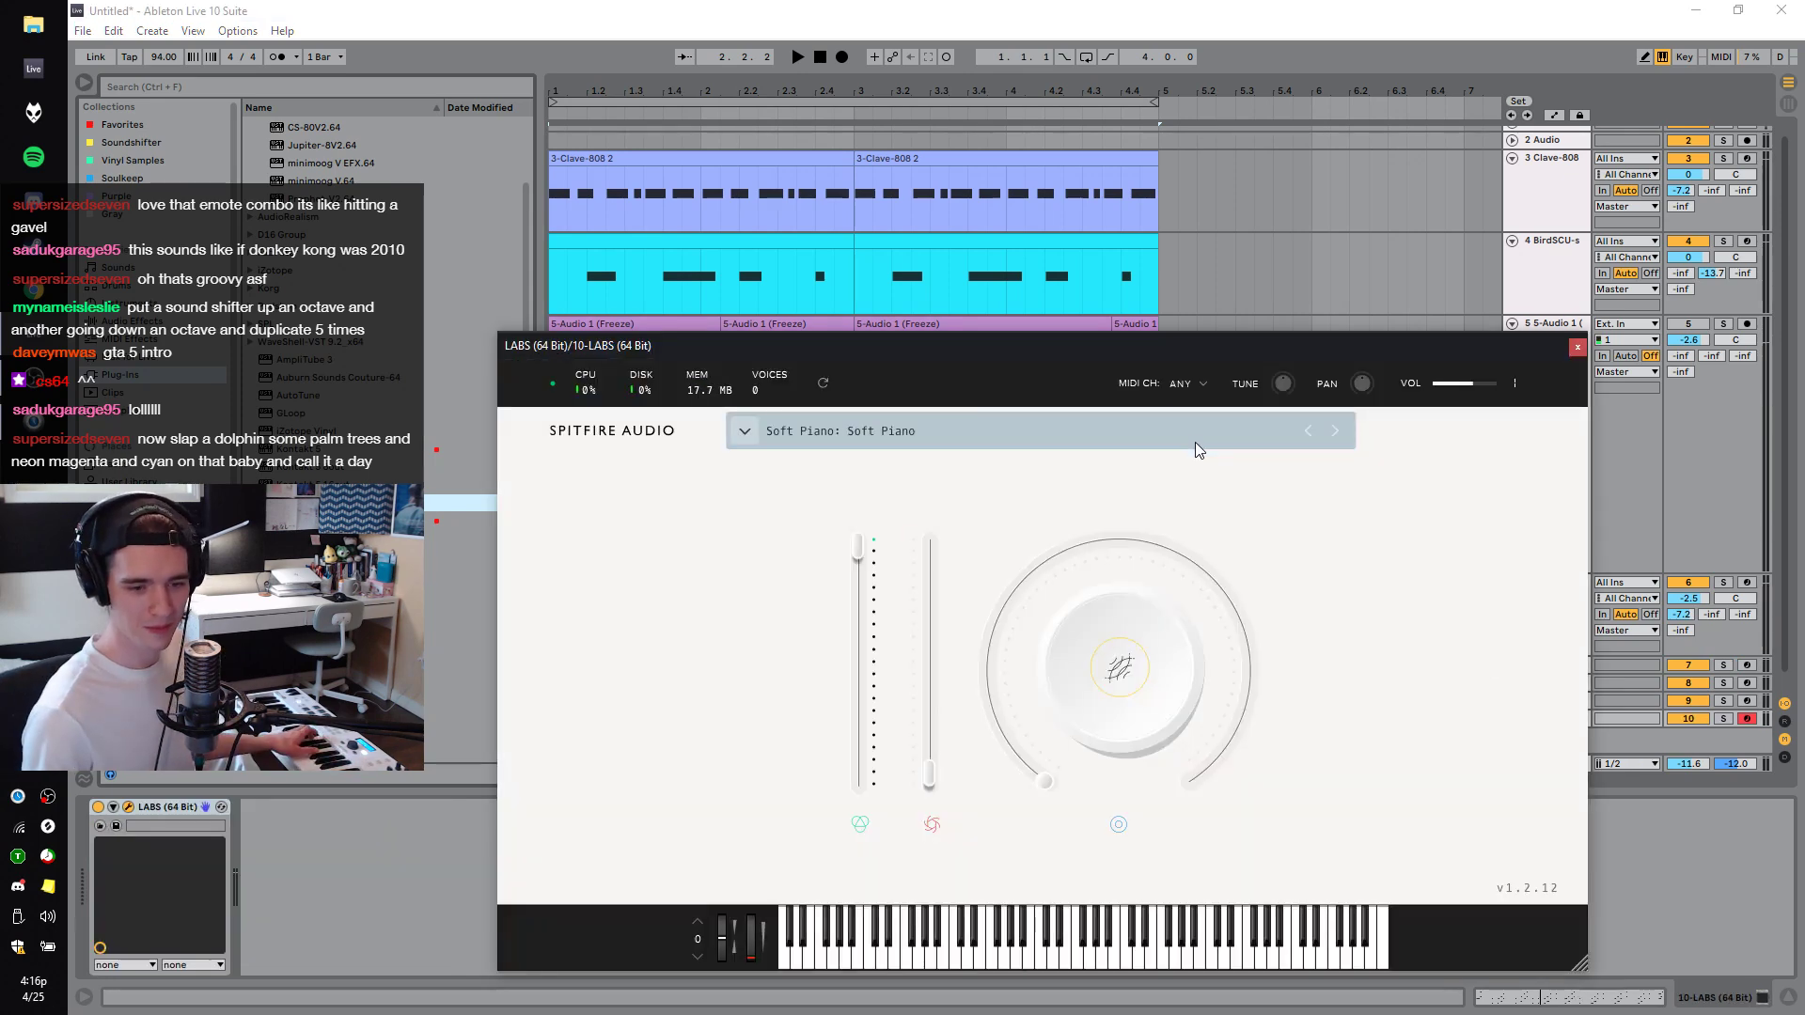
{"action": "left_click", "coordinate": [1195, 443]}
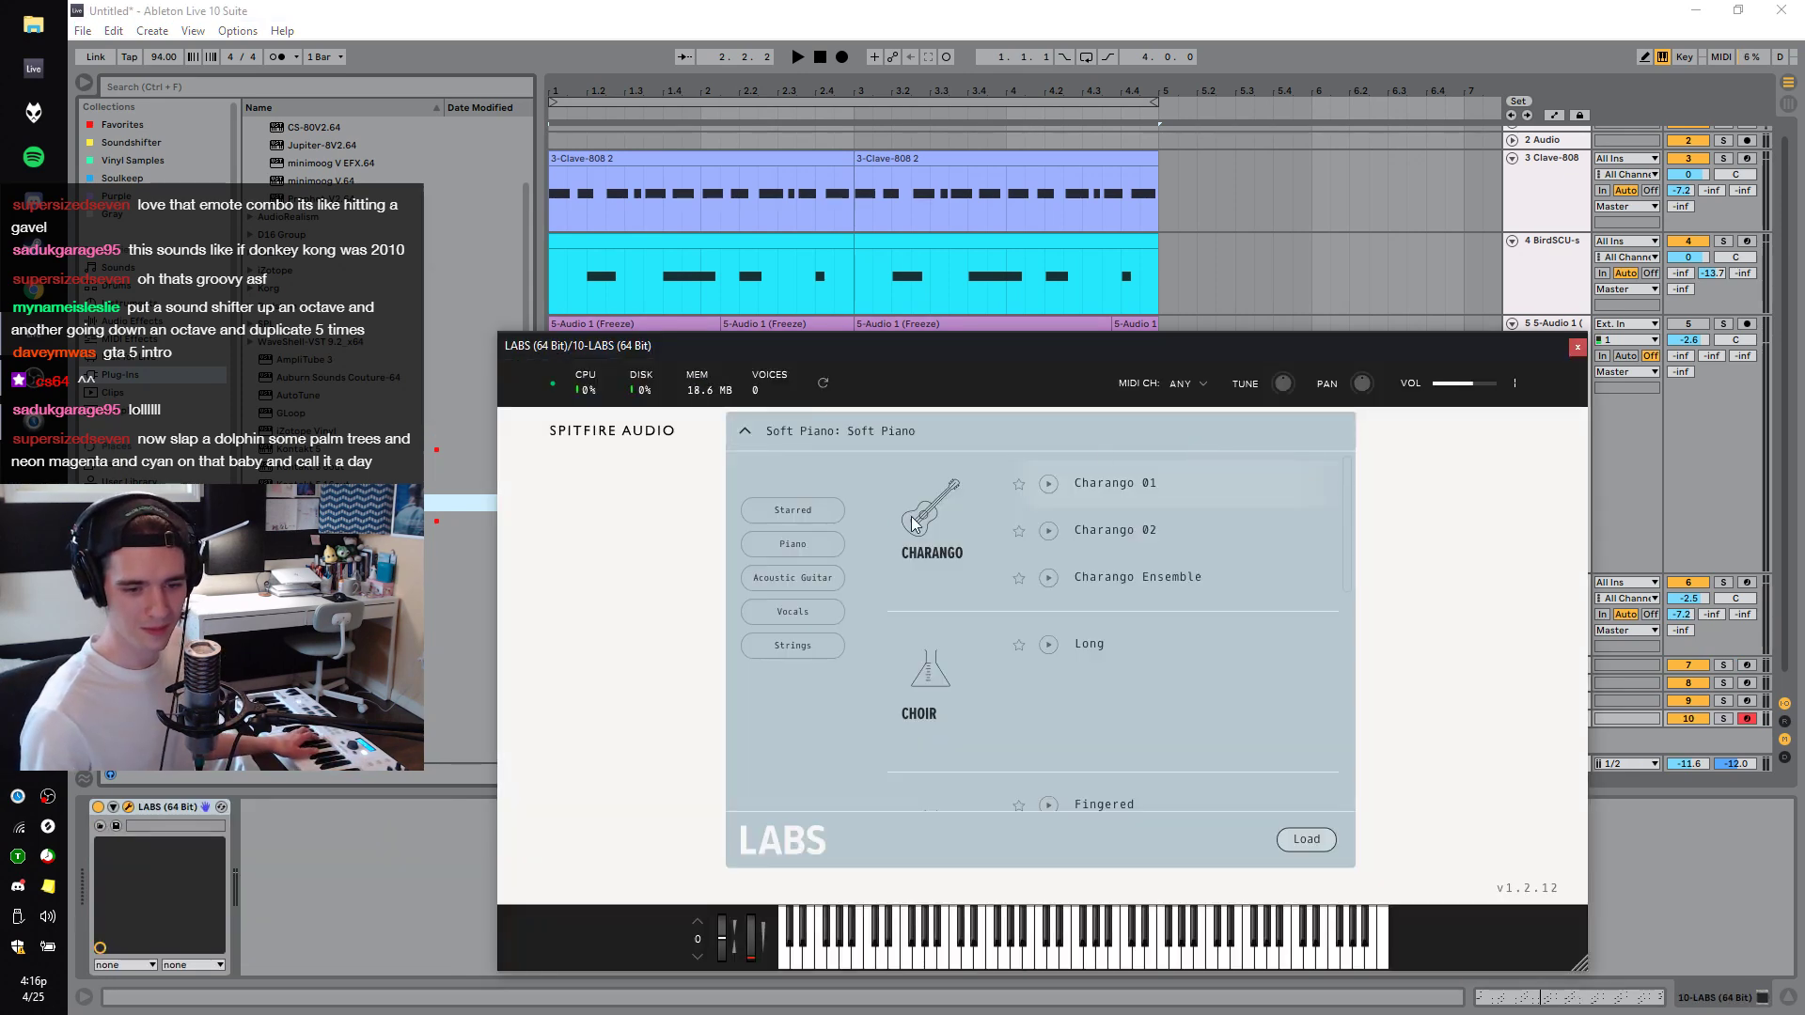
{"action": "left_click", "coordinate": [826, 547]}
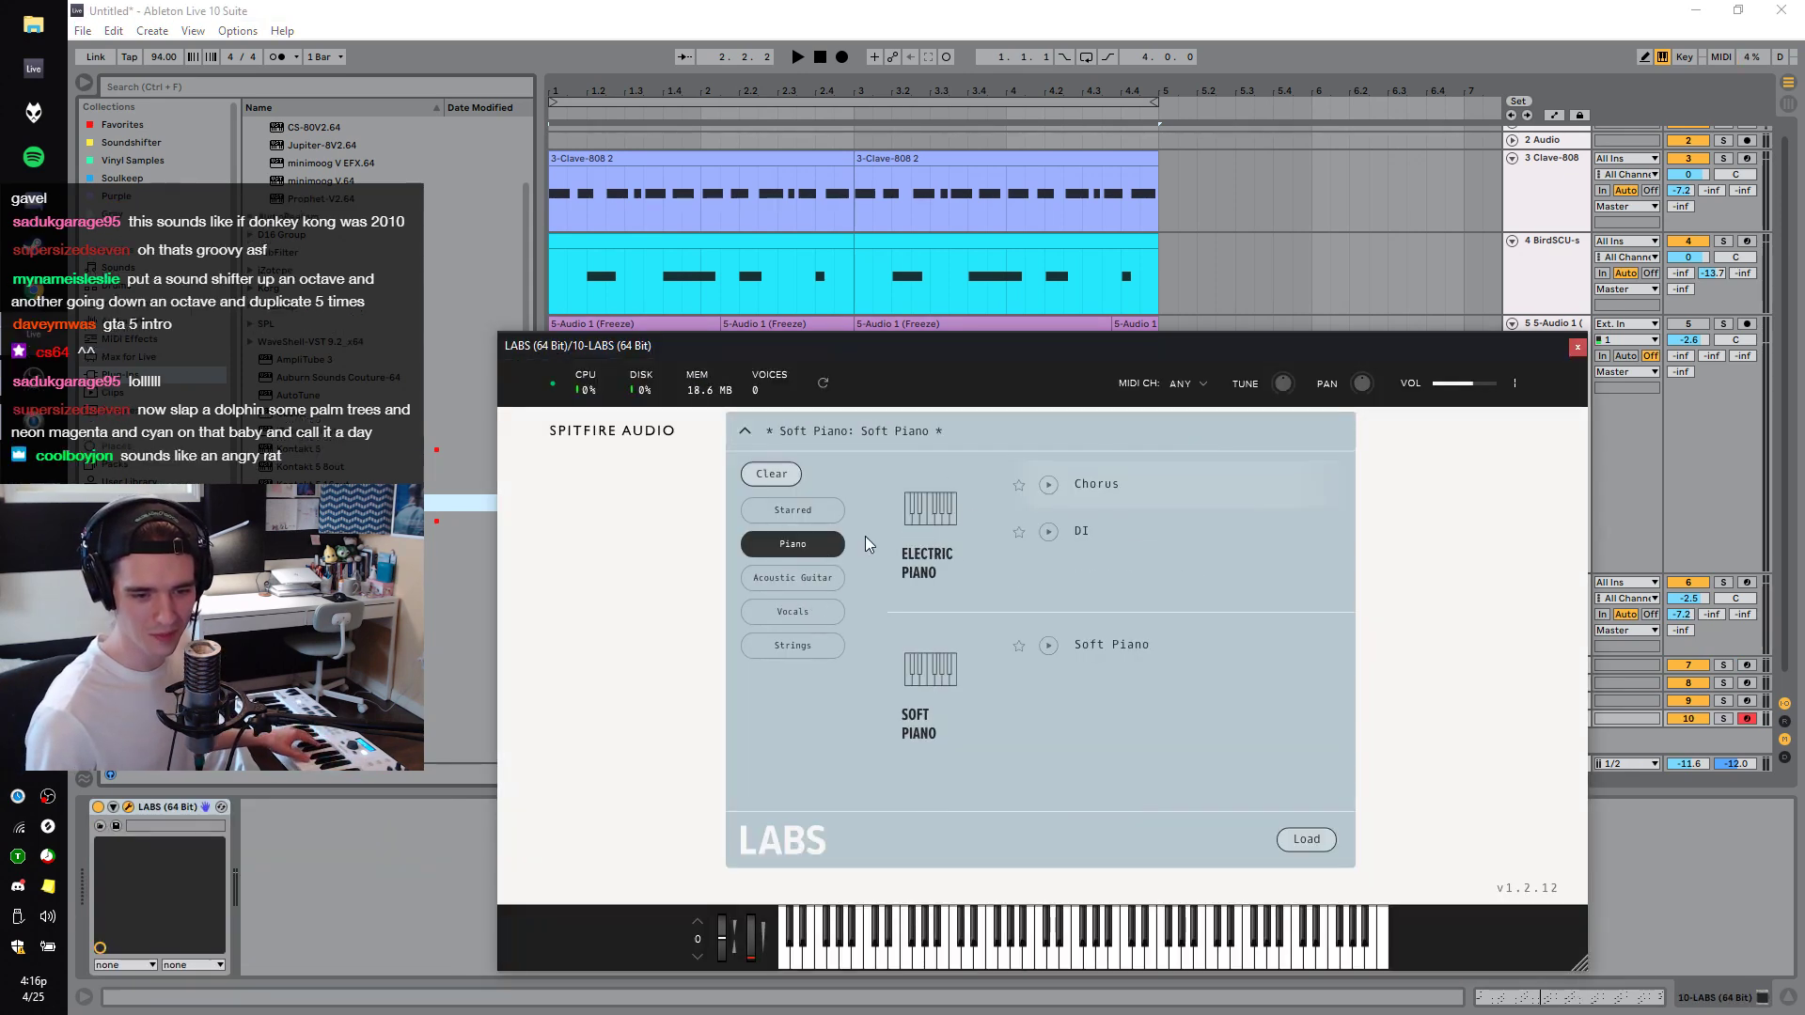
{"action": "double_click", "coordinate": [1064, 522]}
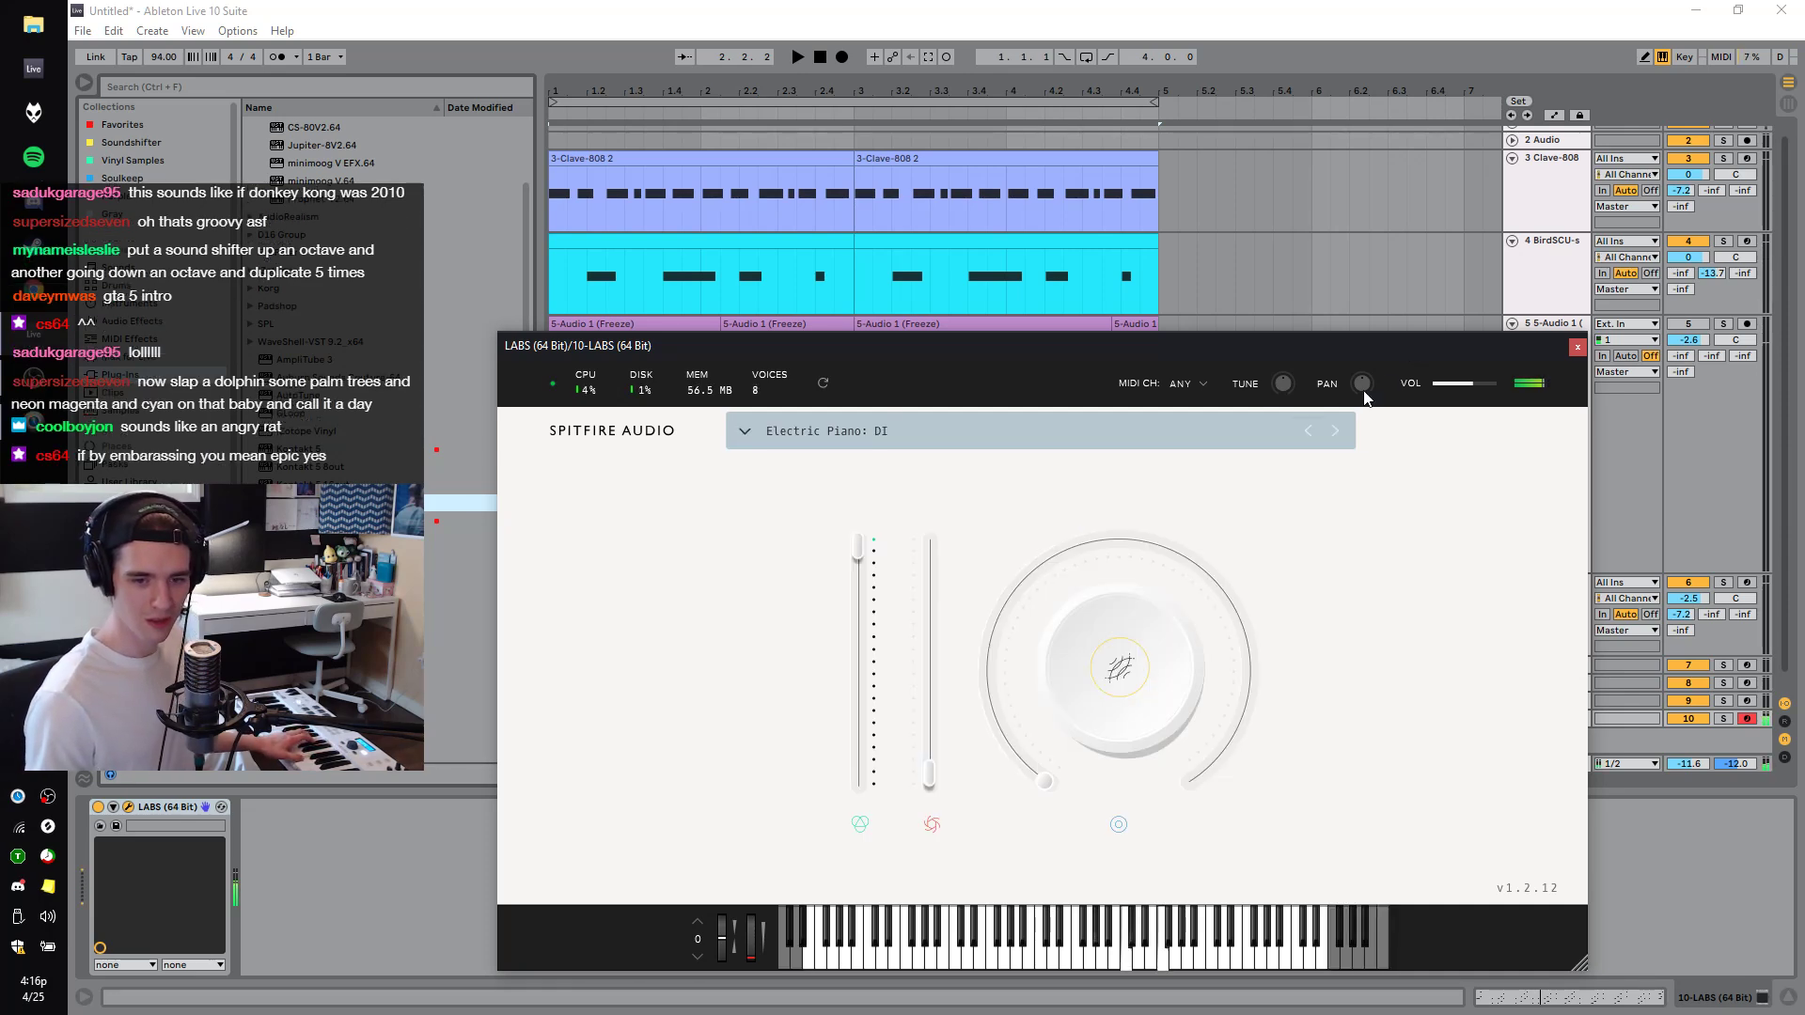
{"action": "left_click", "coordinate": [1577, 349]}
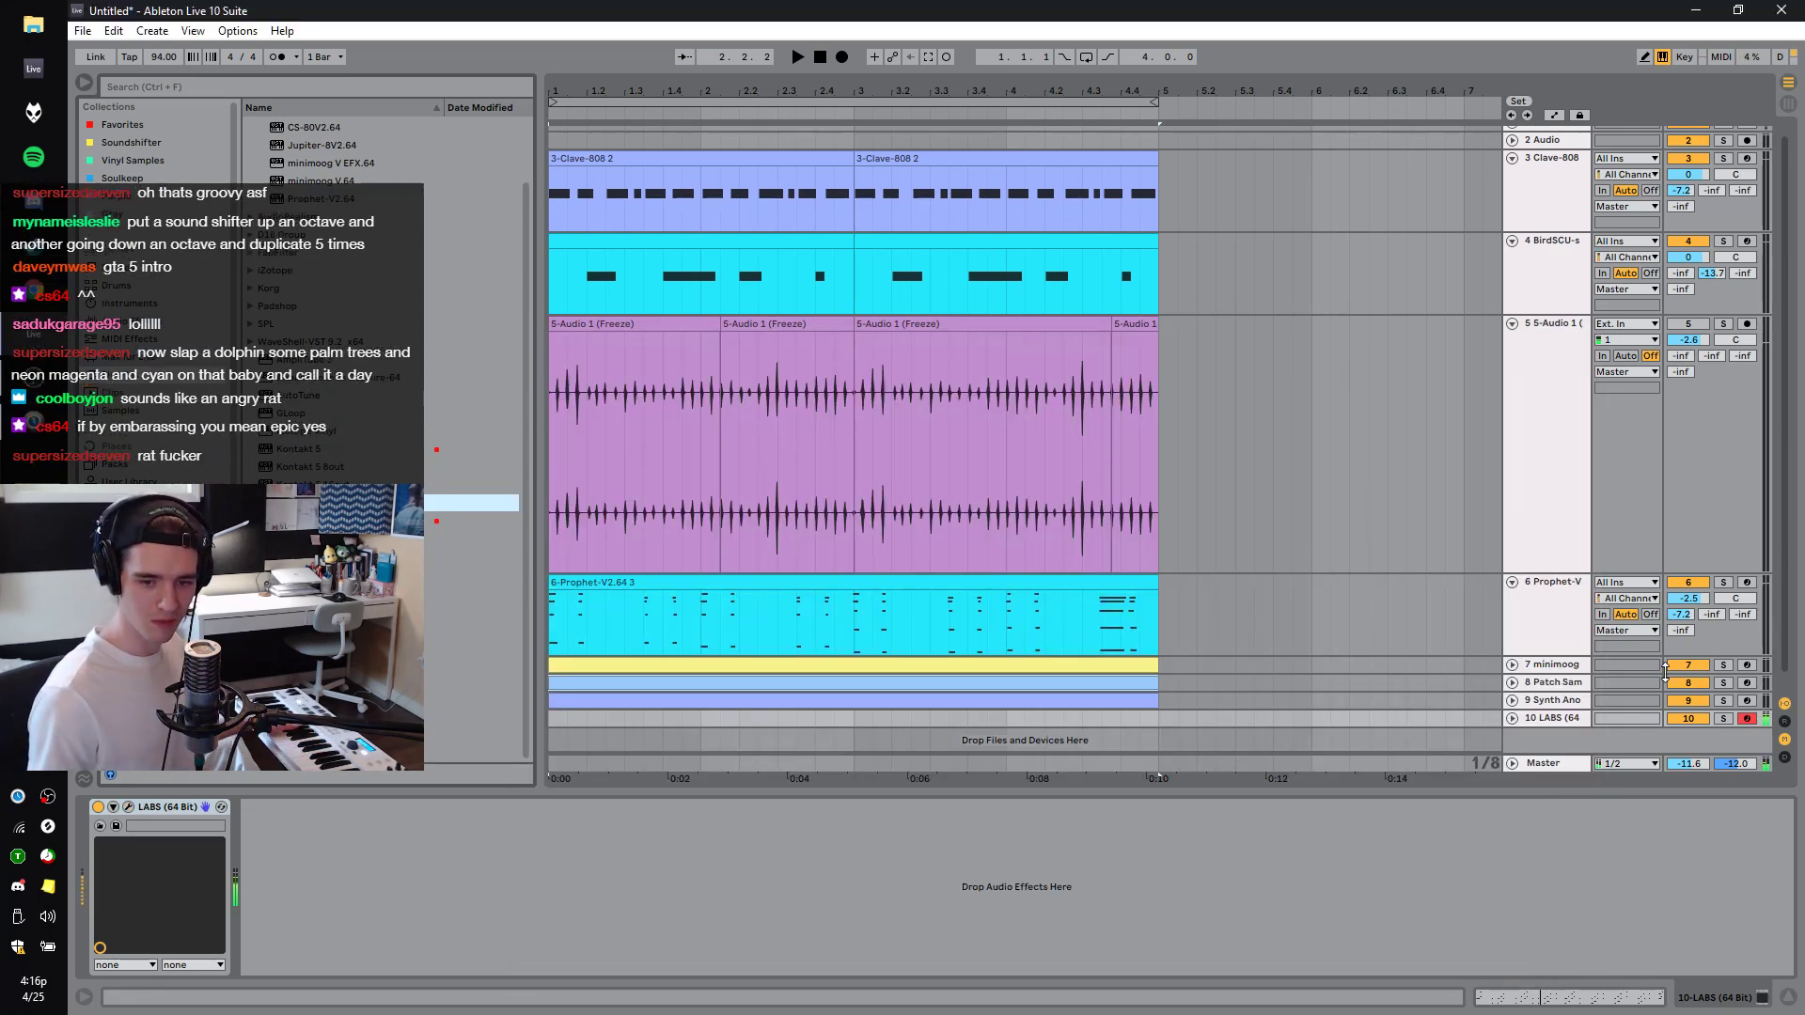
Unfold the LABS track, set its volume to 2.8 dB and play electric piano along with the loop.
{"action": "left_click", "coordinate": [1511, 718]}
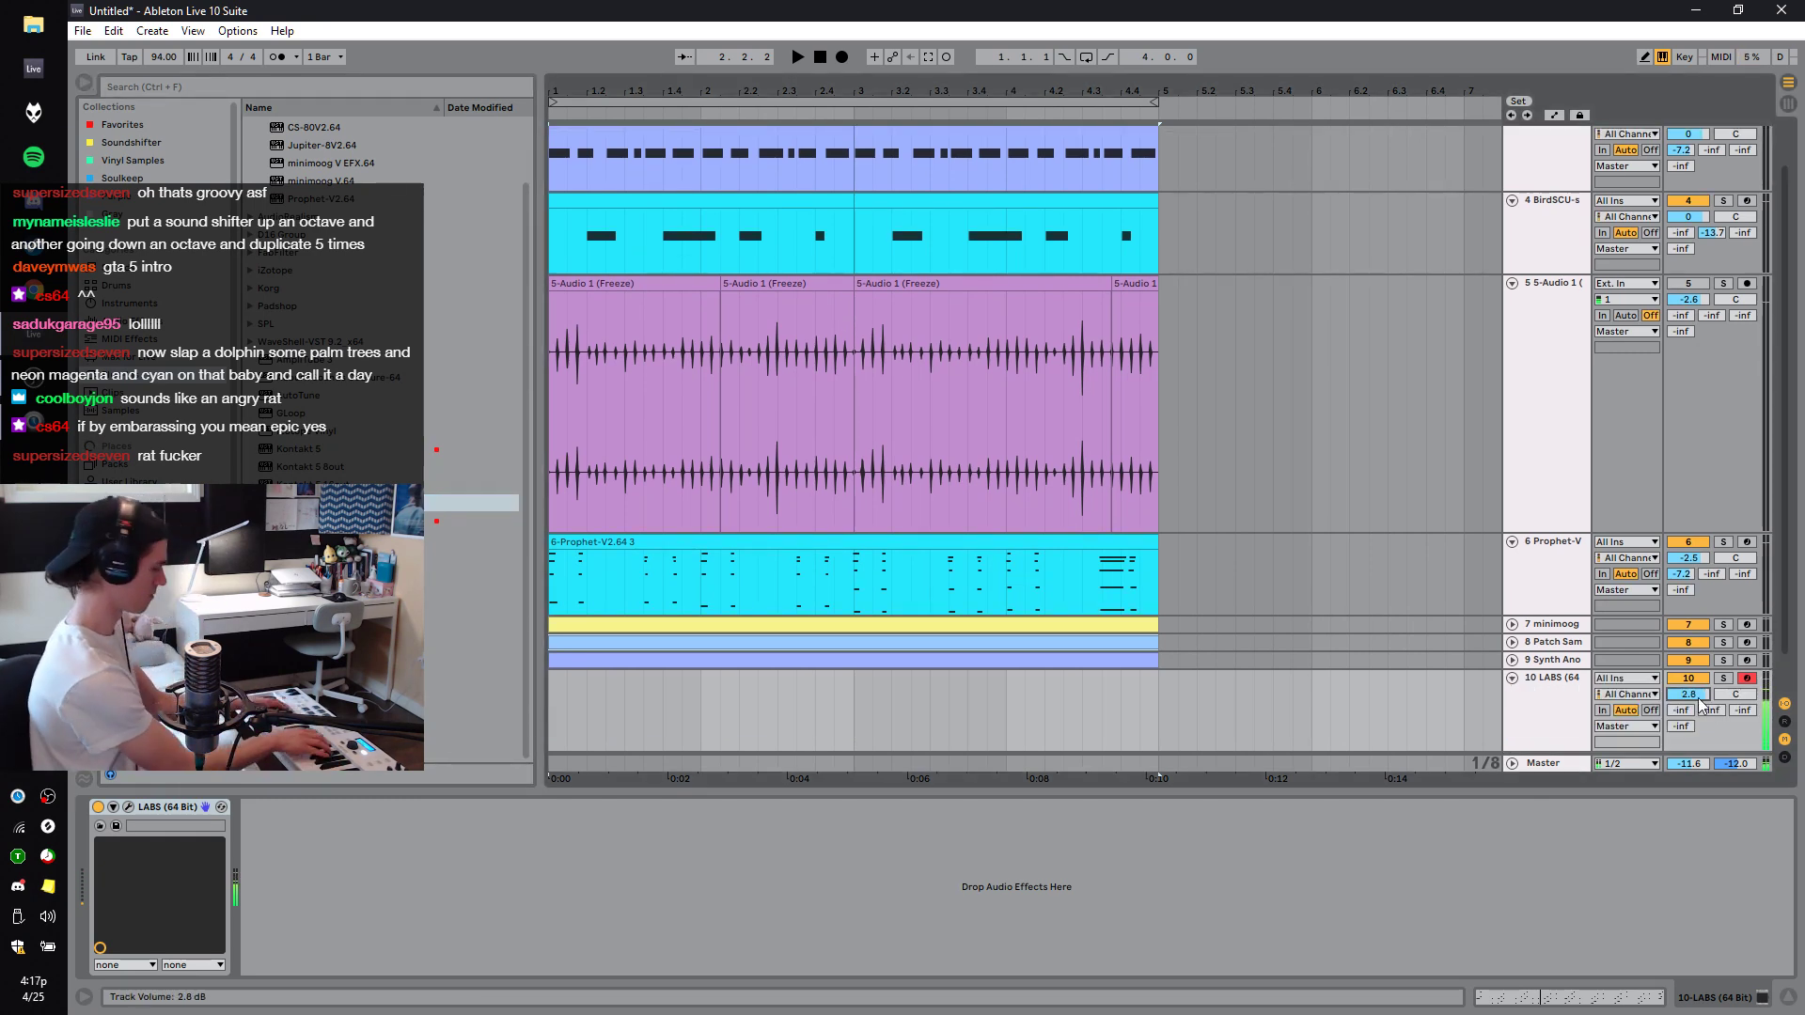
{"action": "key", "text": "space"}
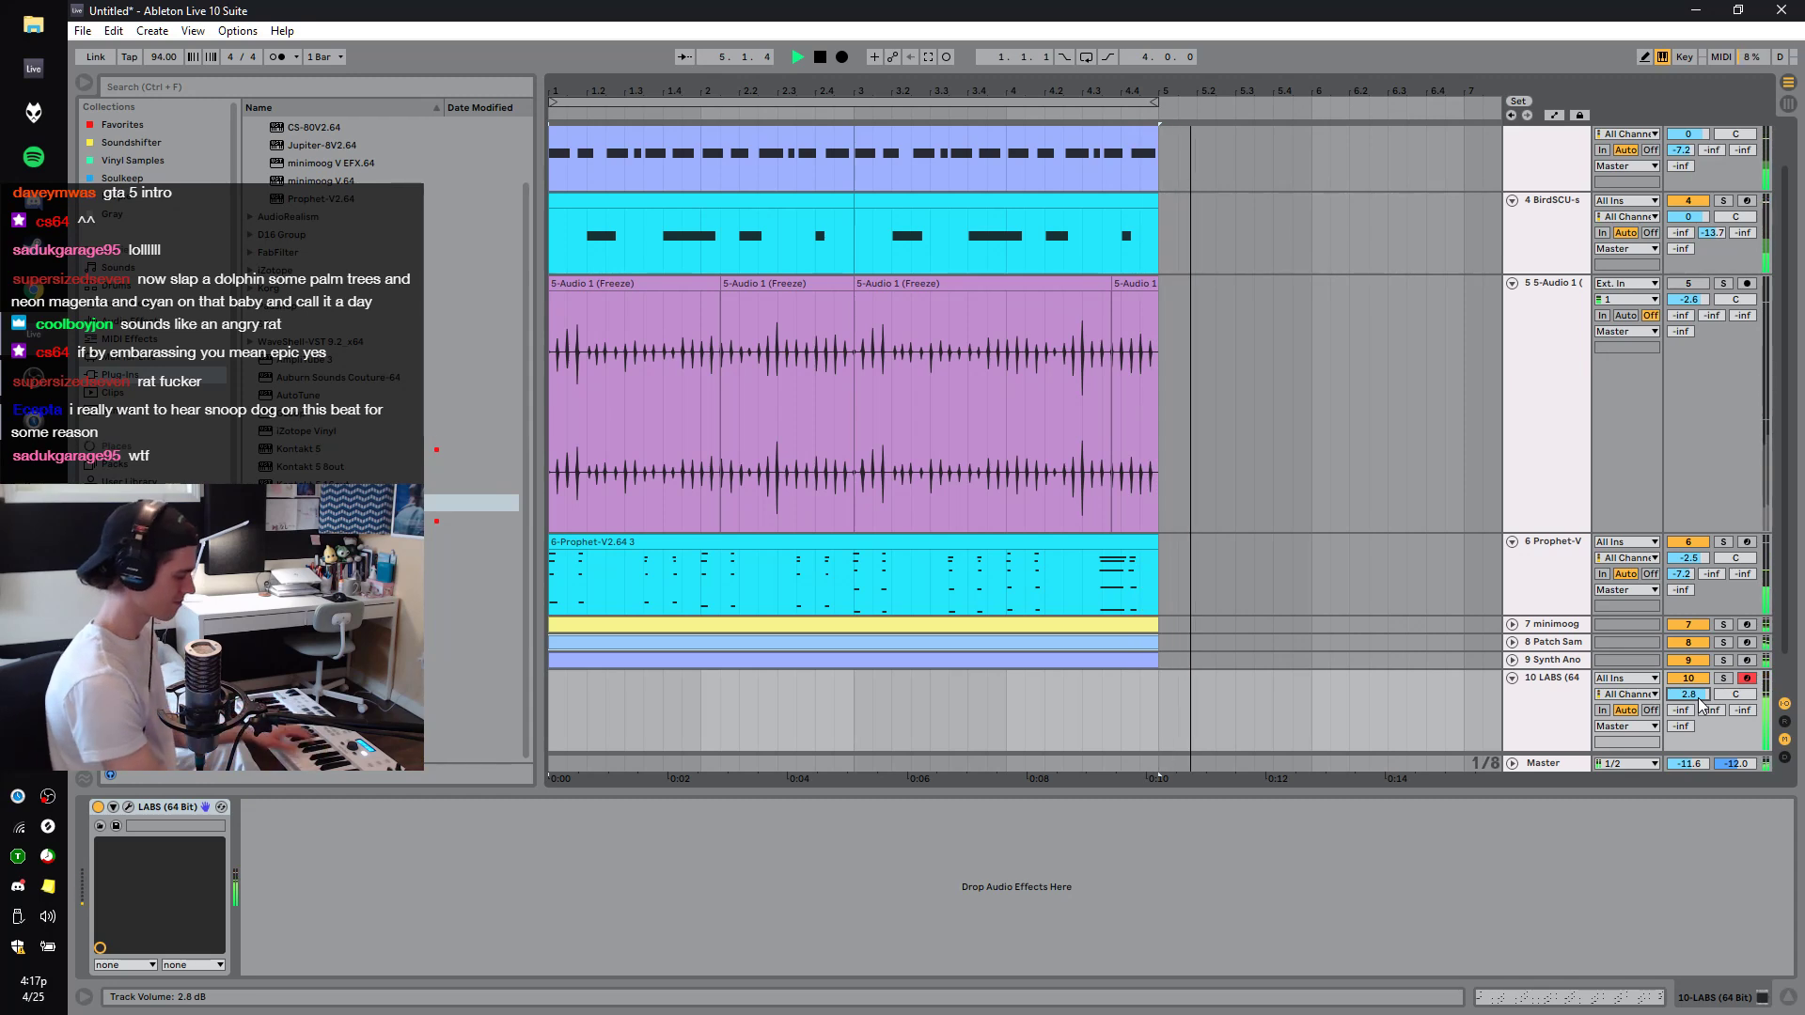
{"action": "key", "text": "space"}
{"action": "key", "text": "space"}
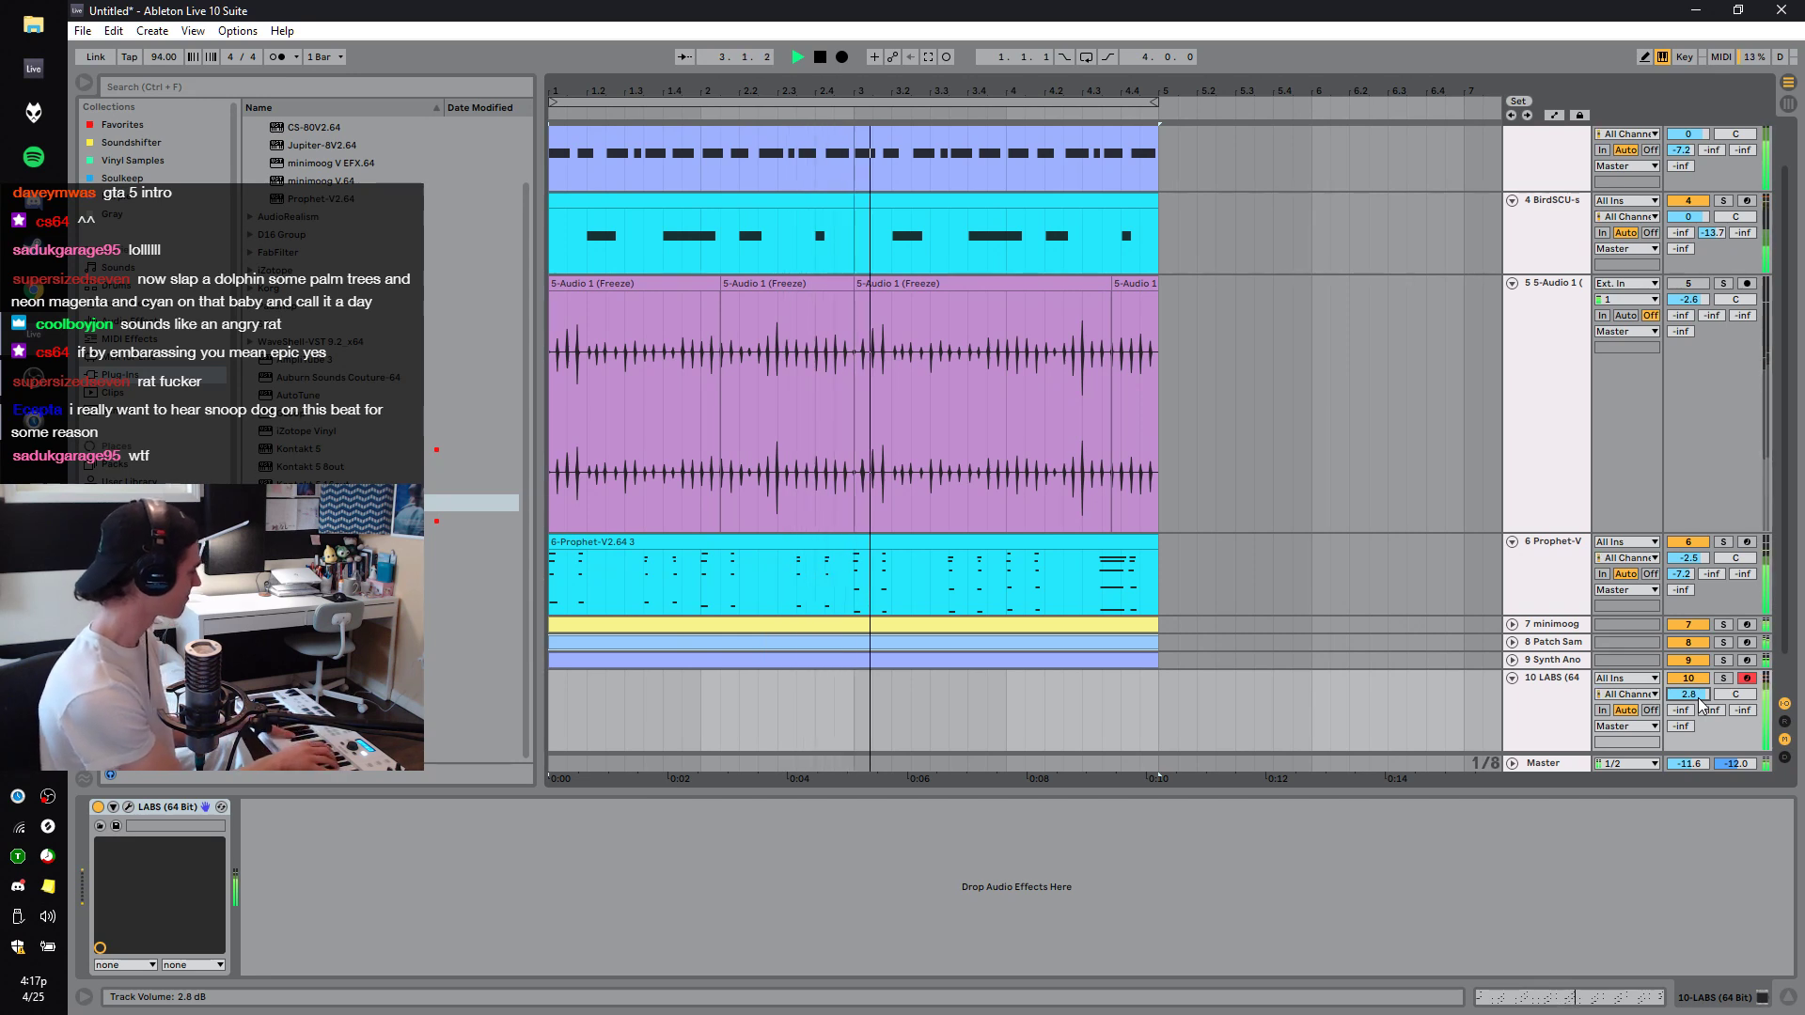
{"action": "key", "text": "space"}
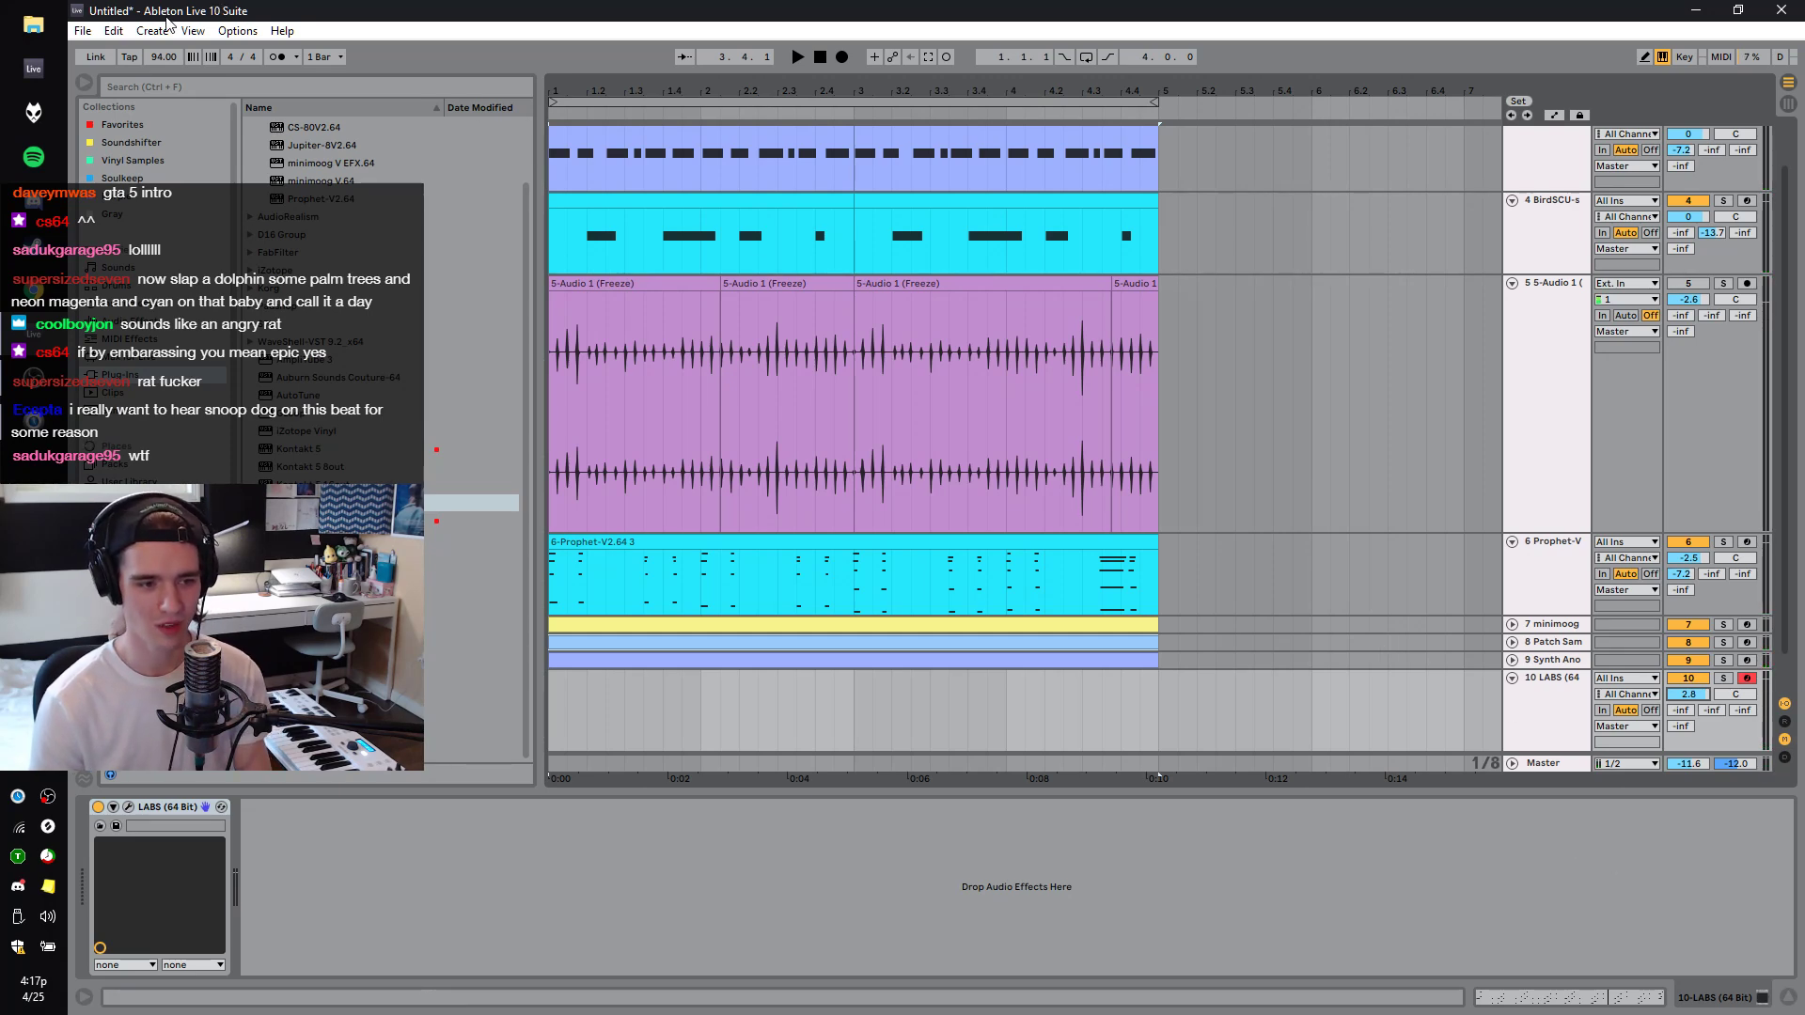
{"action": "left_click", "coordinate": [83, 31]}
{"action": "left_click", "coordinate": [113, 52]}
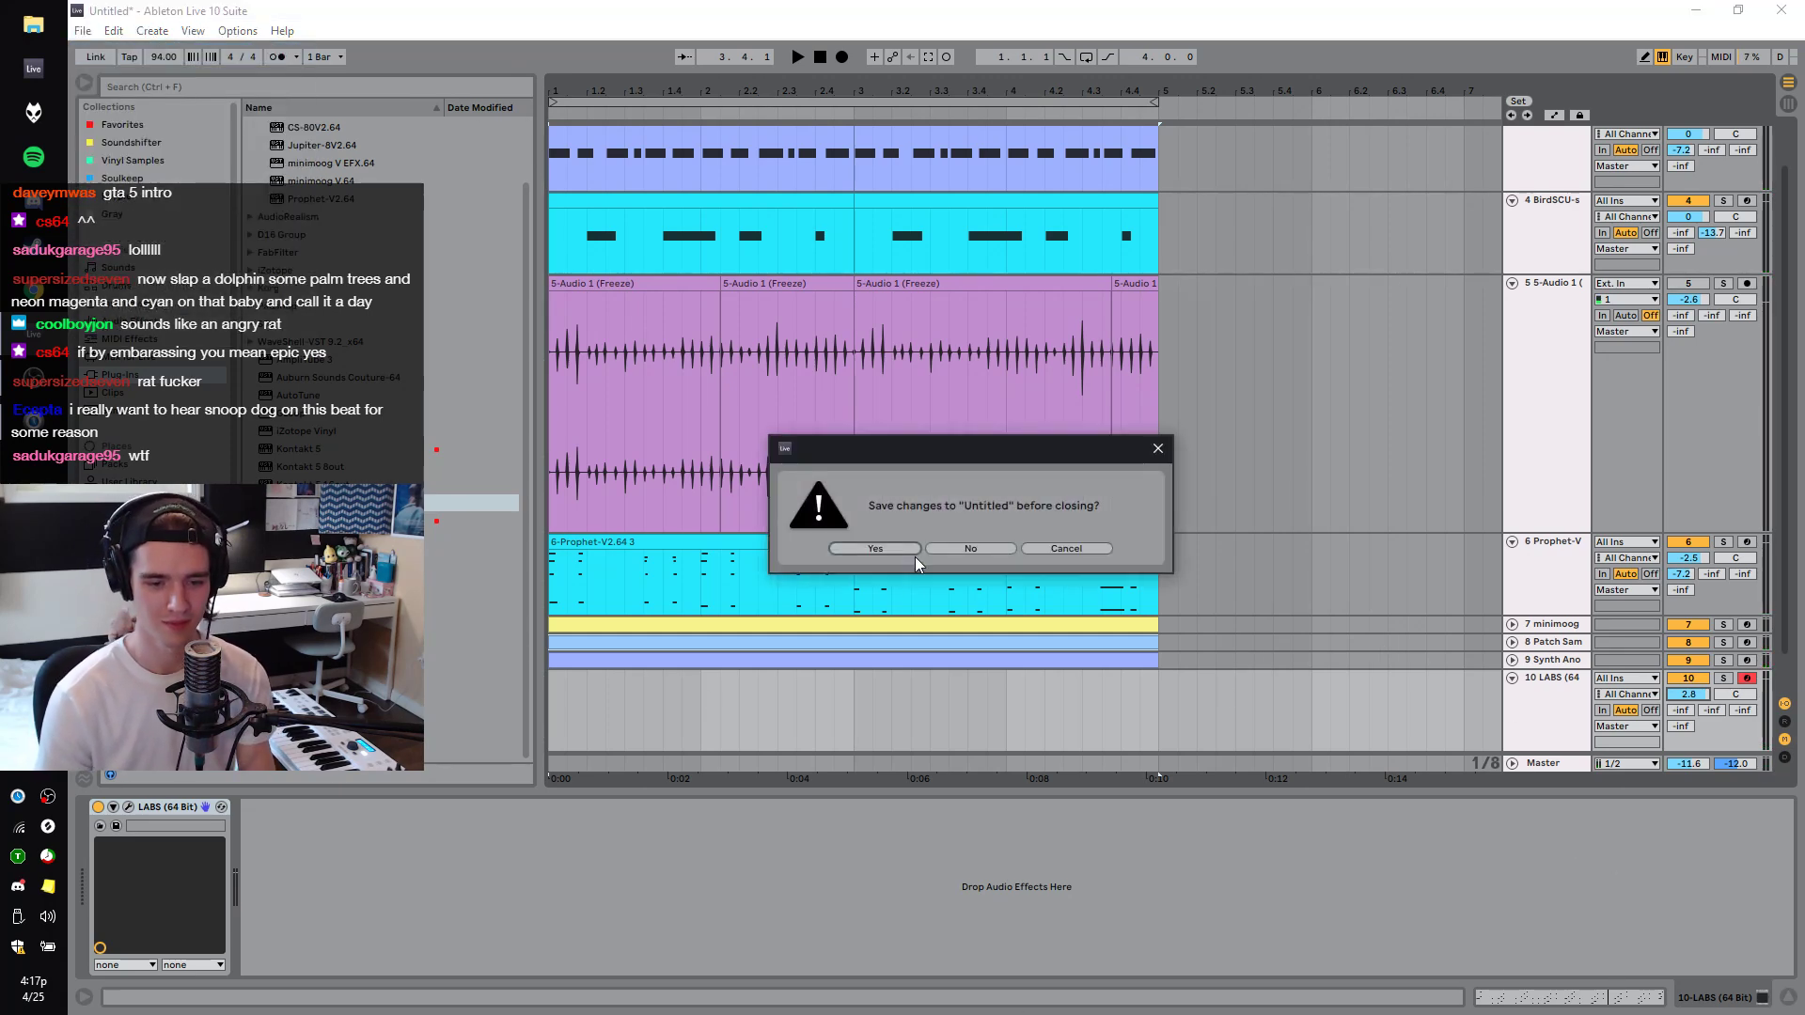
{"action": "left_click", "coordinate": [944, 548]}
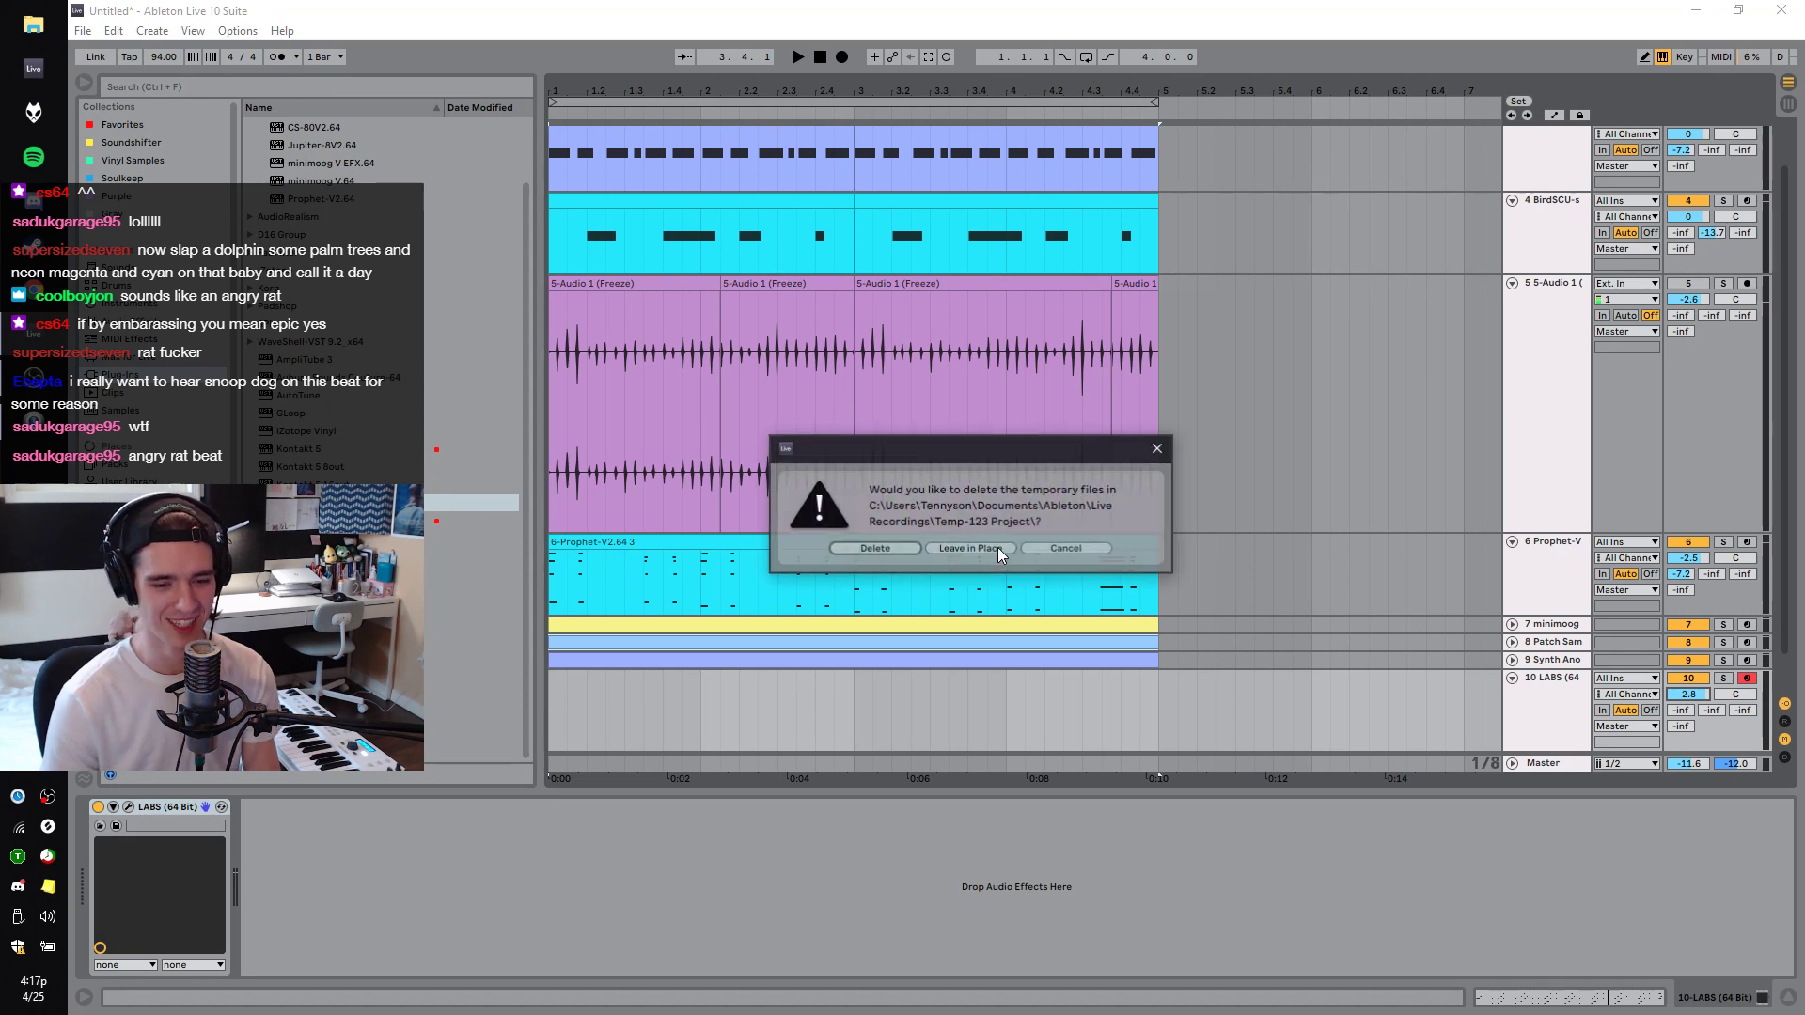
{"action": "left_click", "coordinate": [1064, 549]}
Play the loop briefly, and save the Live Set as bird in the stream ideas folder under Documents > Splice.
{"action": "key", "text": "space"}
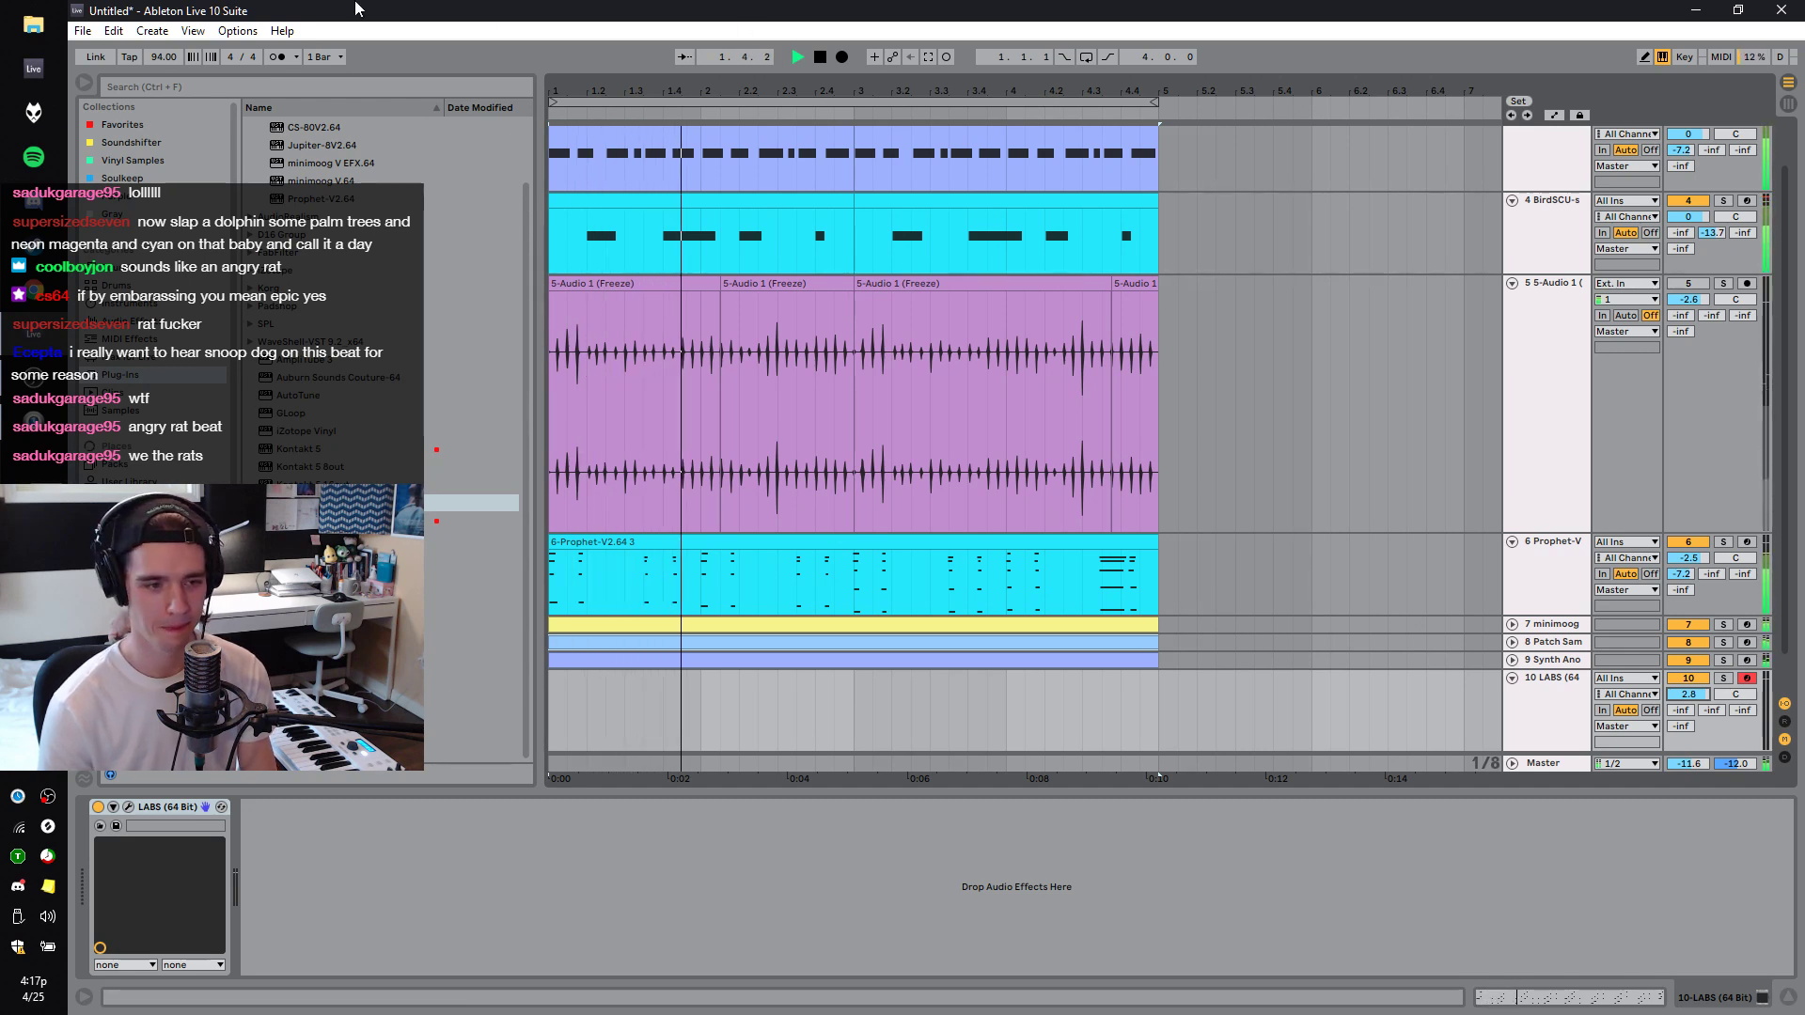
{"action": "left_click", "coordinate": [81, 31]}
{"action": "left_click", "coordinate": [132, 218]}
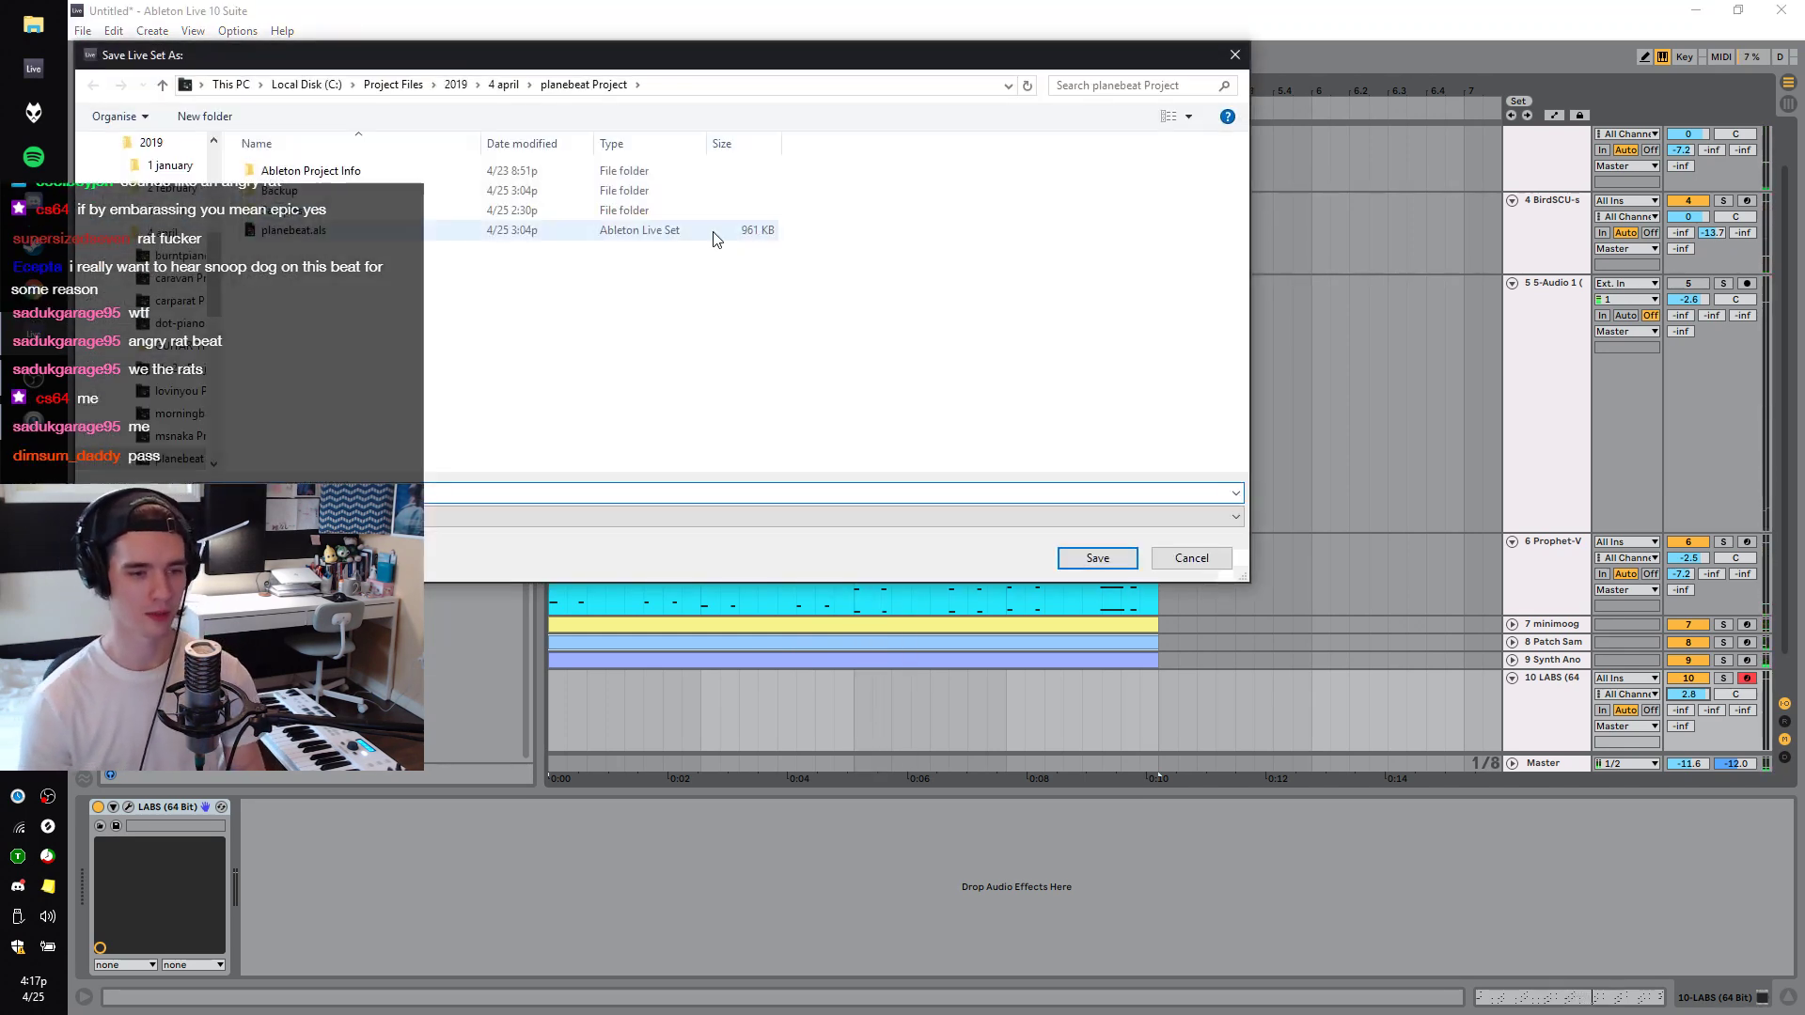
{"action": "left_click", "coordinate": [501, 87]}
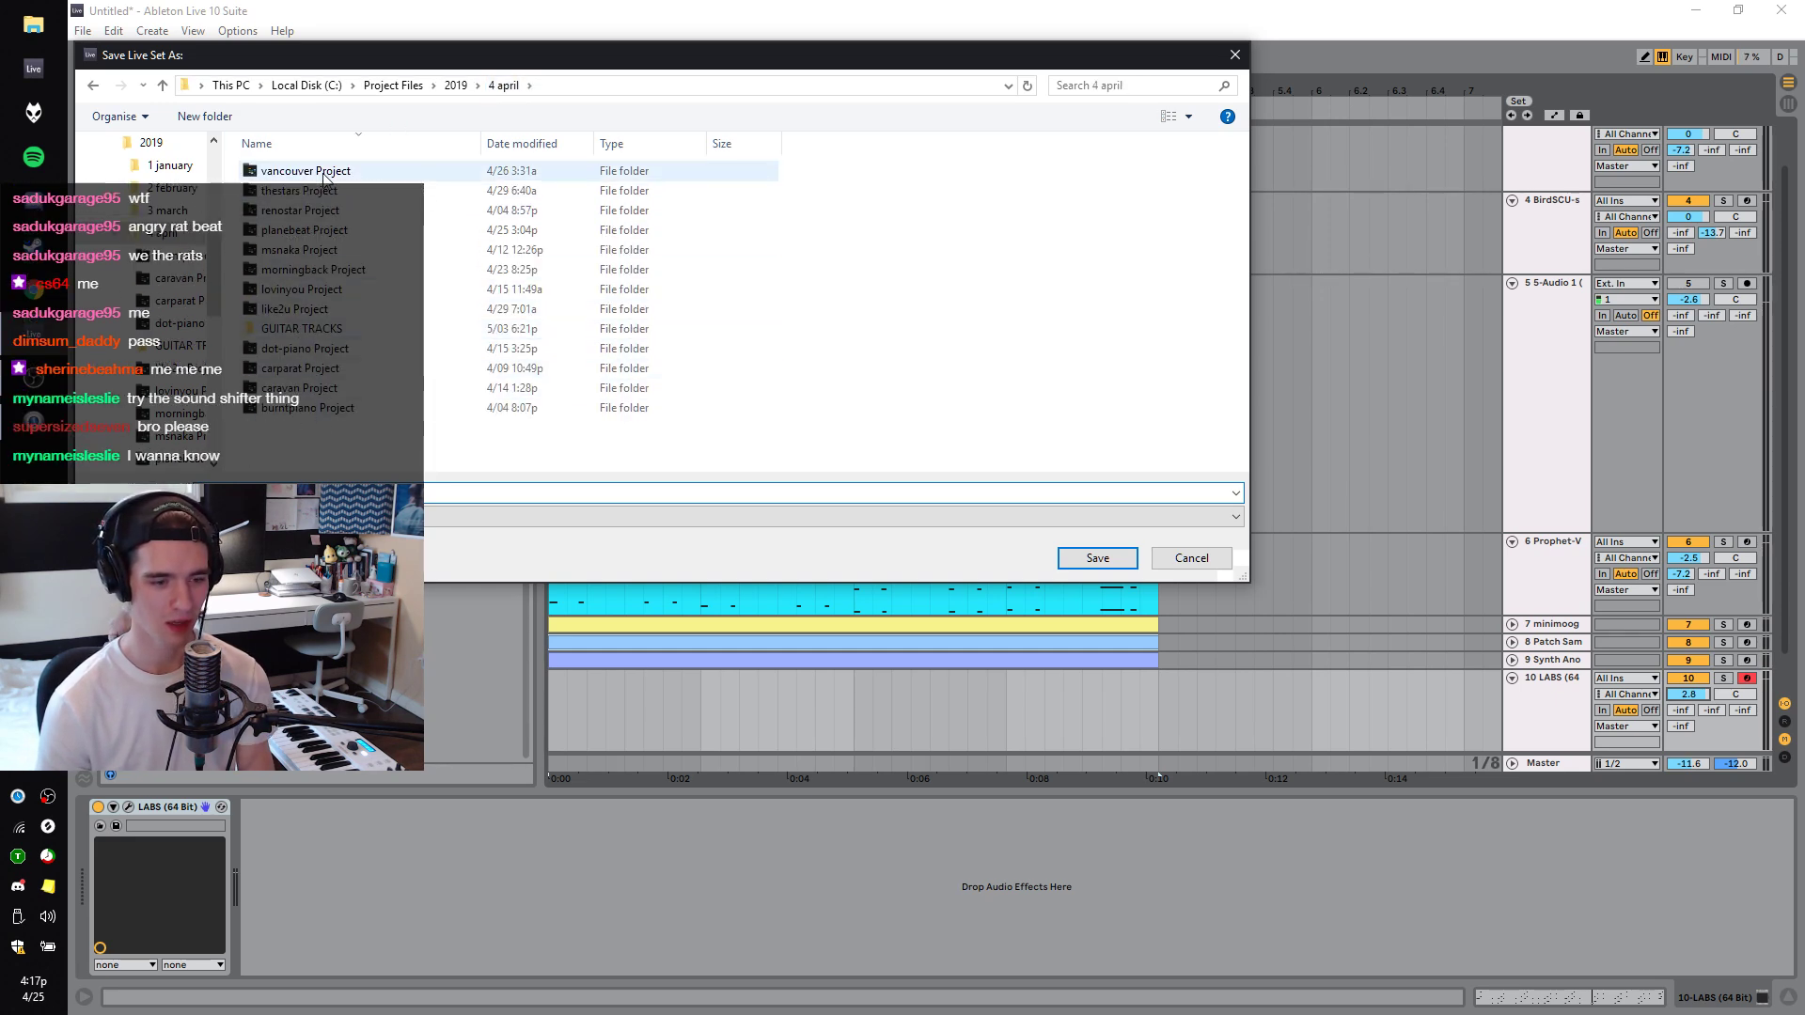
{"action": "scroll", "coordinate": [165, 324], "scroll_direction": "up", "scroll_amount": 5}
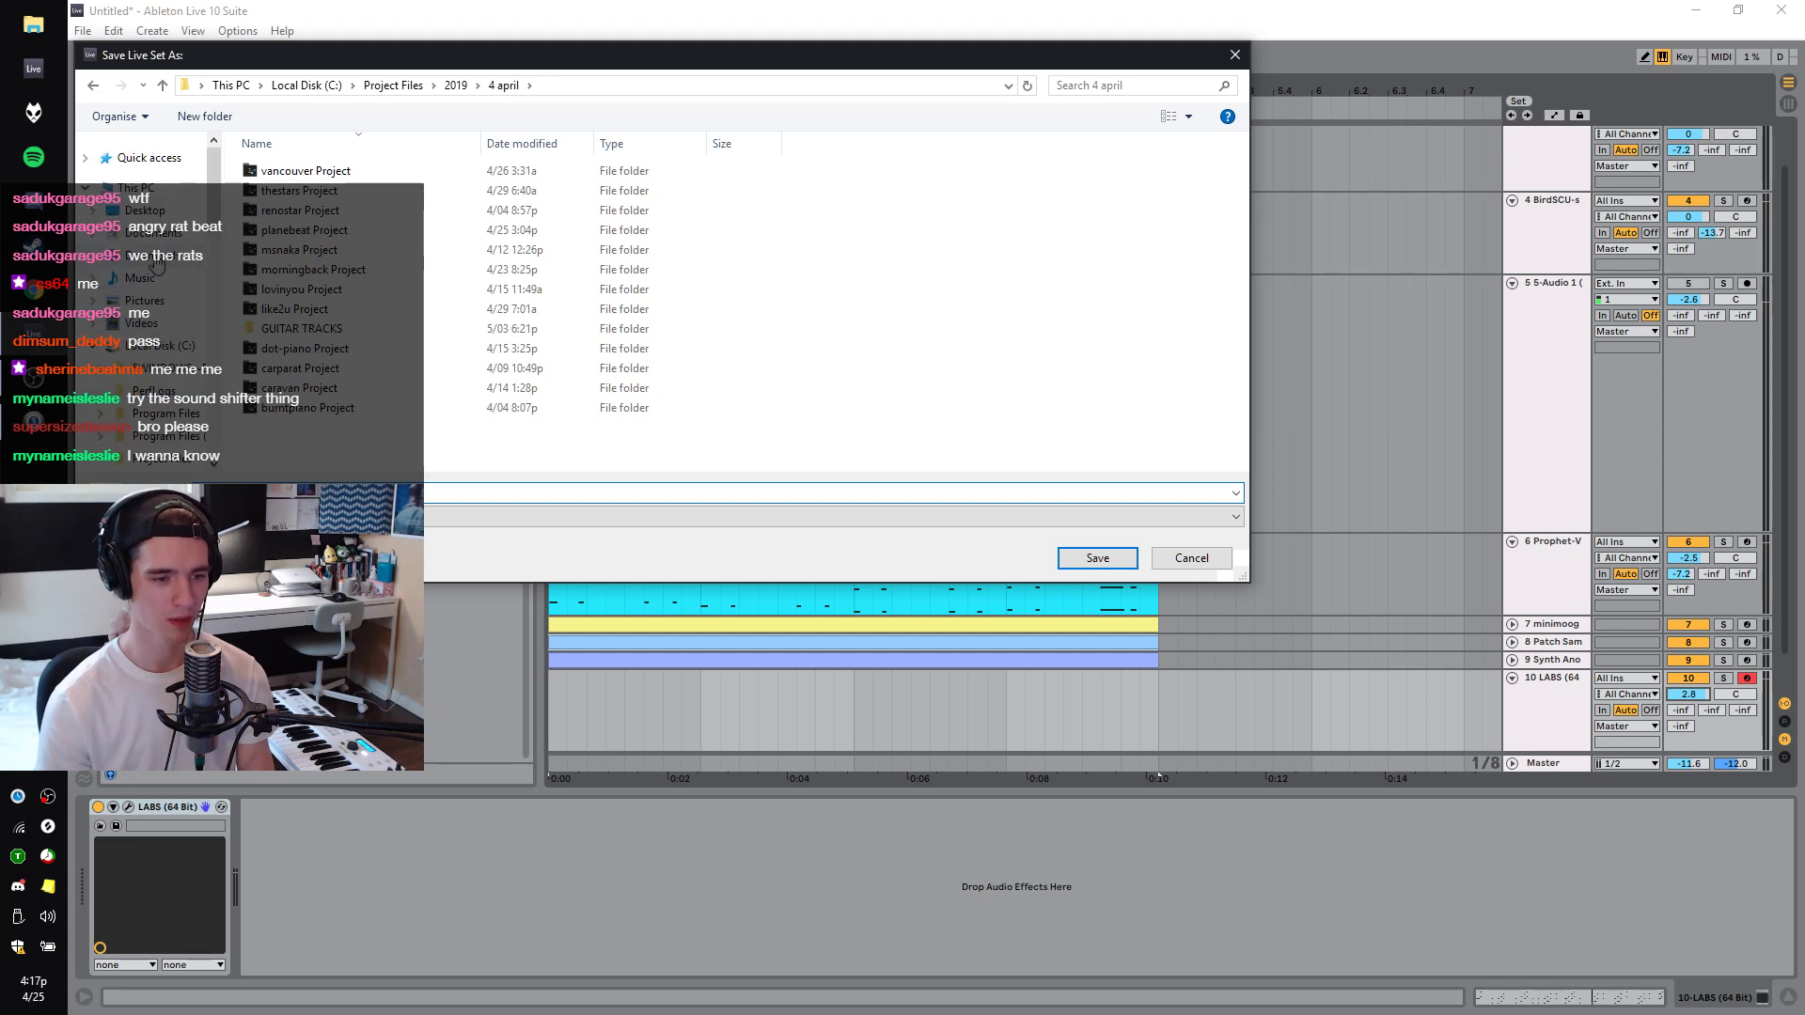
{"action": "left_click", "coordinate": [153, 234]}
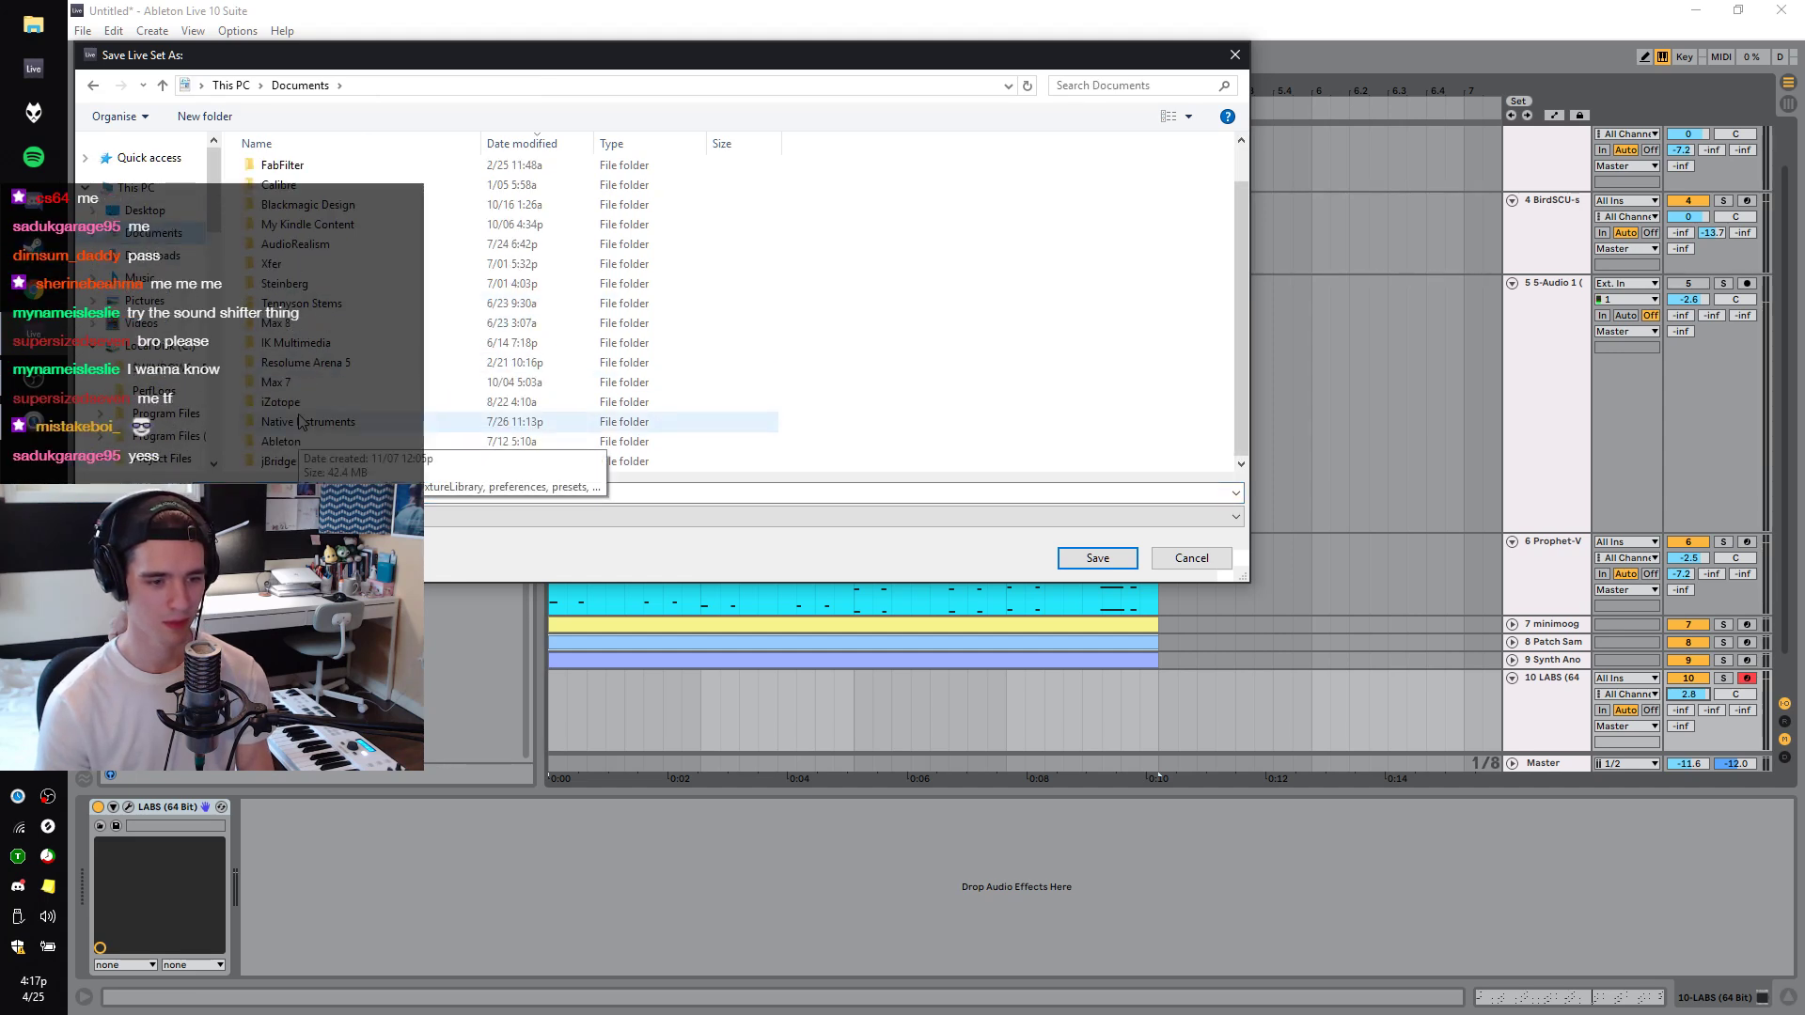
{"action": "scroll", "coordinate": [290, 170], "scroll_direction": "up", "scroll_amount": 1}
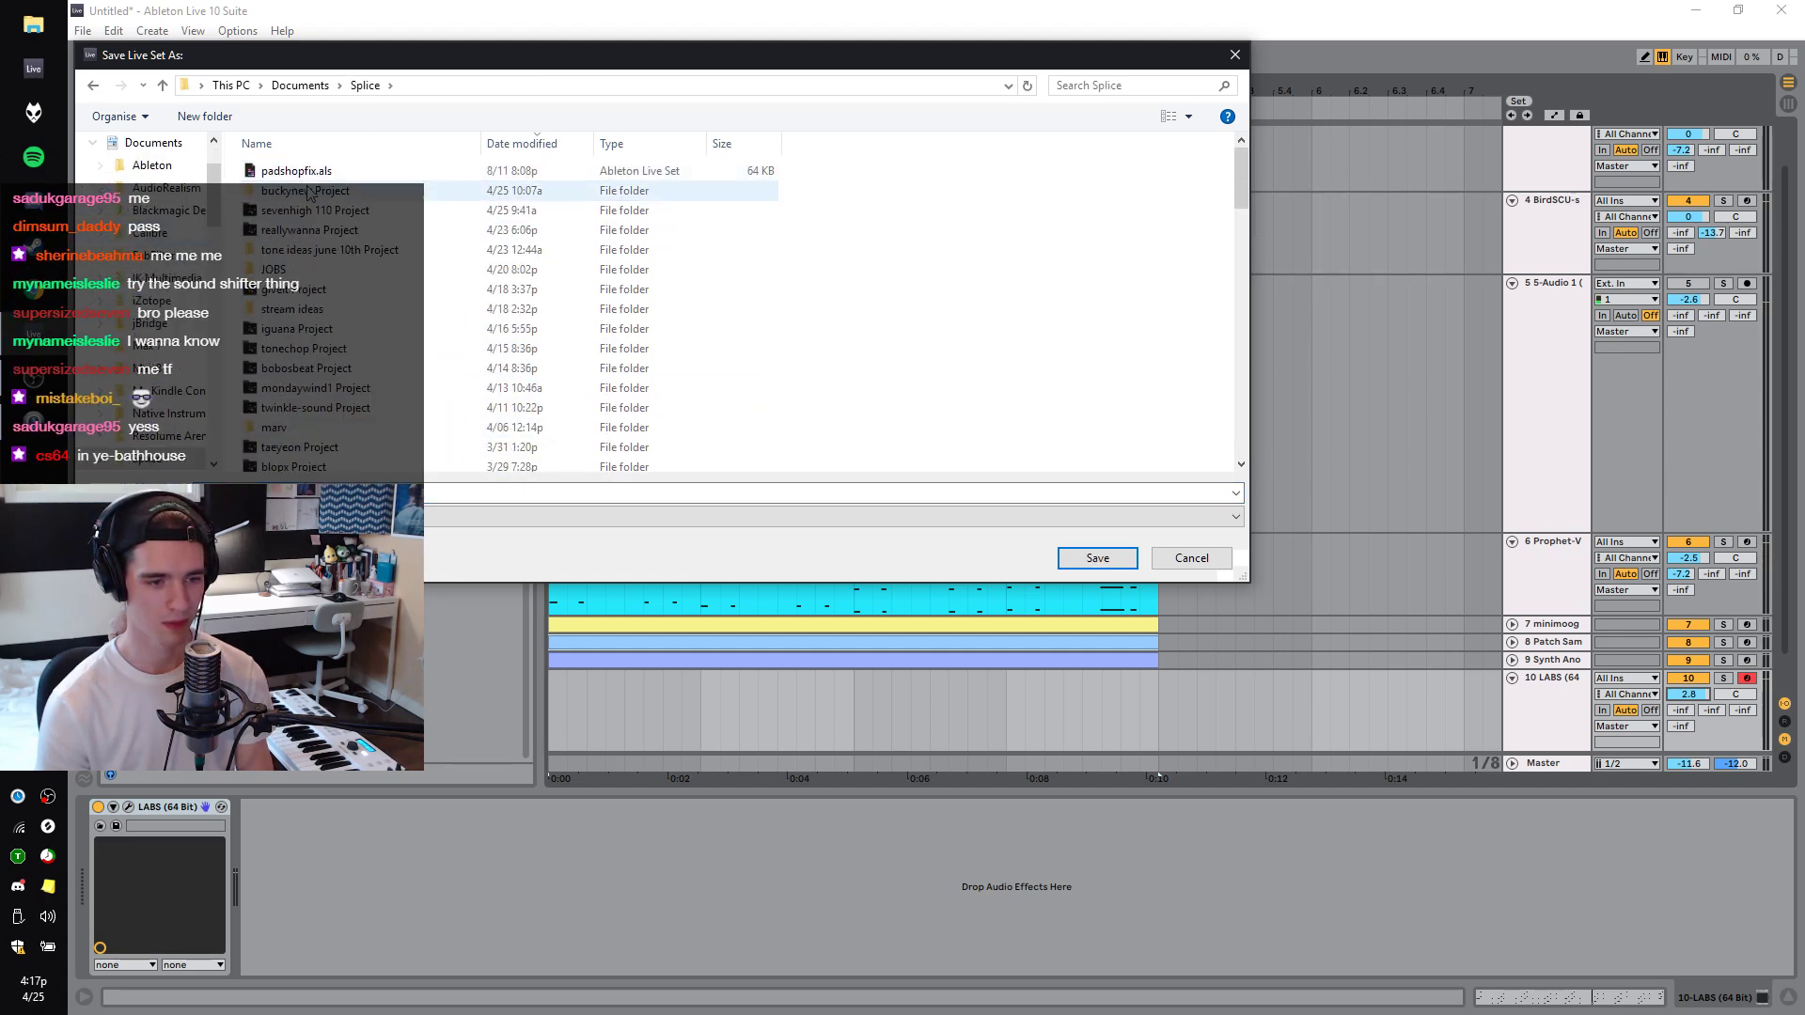
{"action": "double_click", "coordinate": [326, 310]}
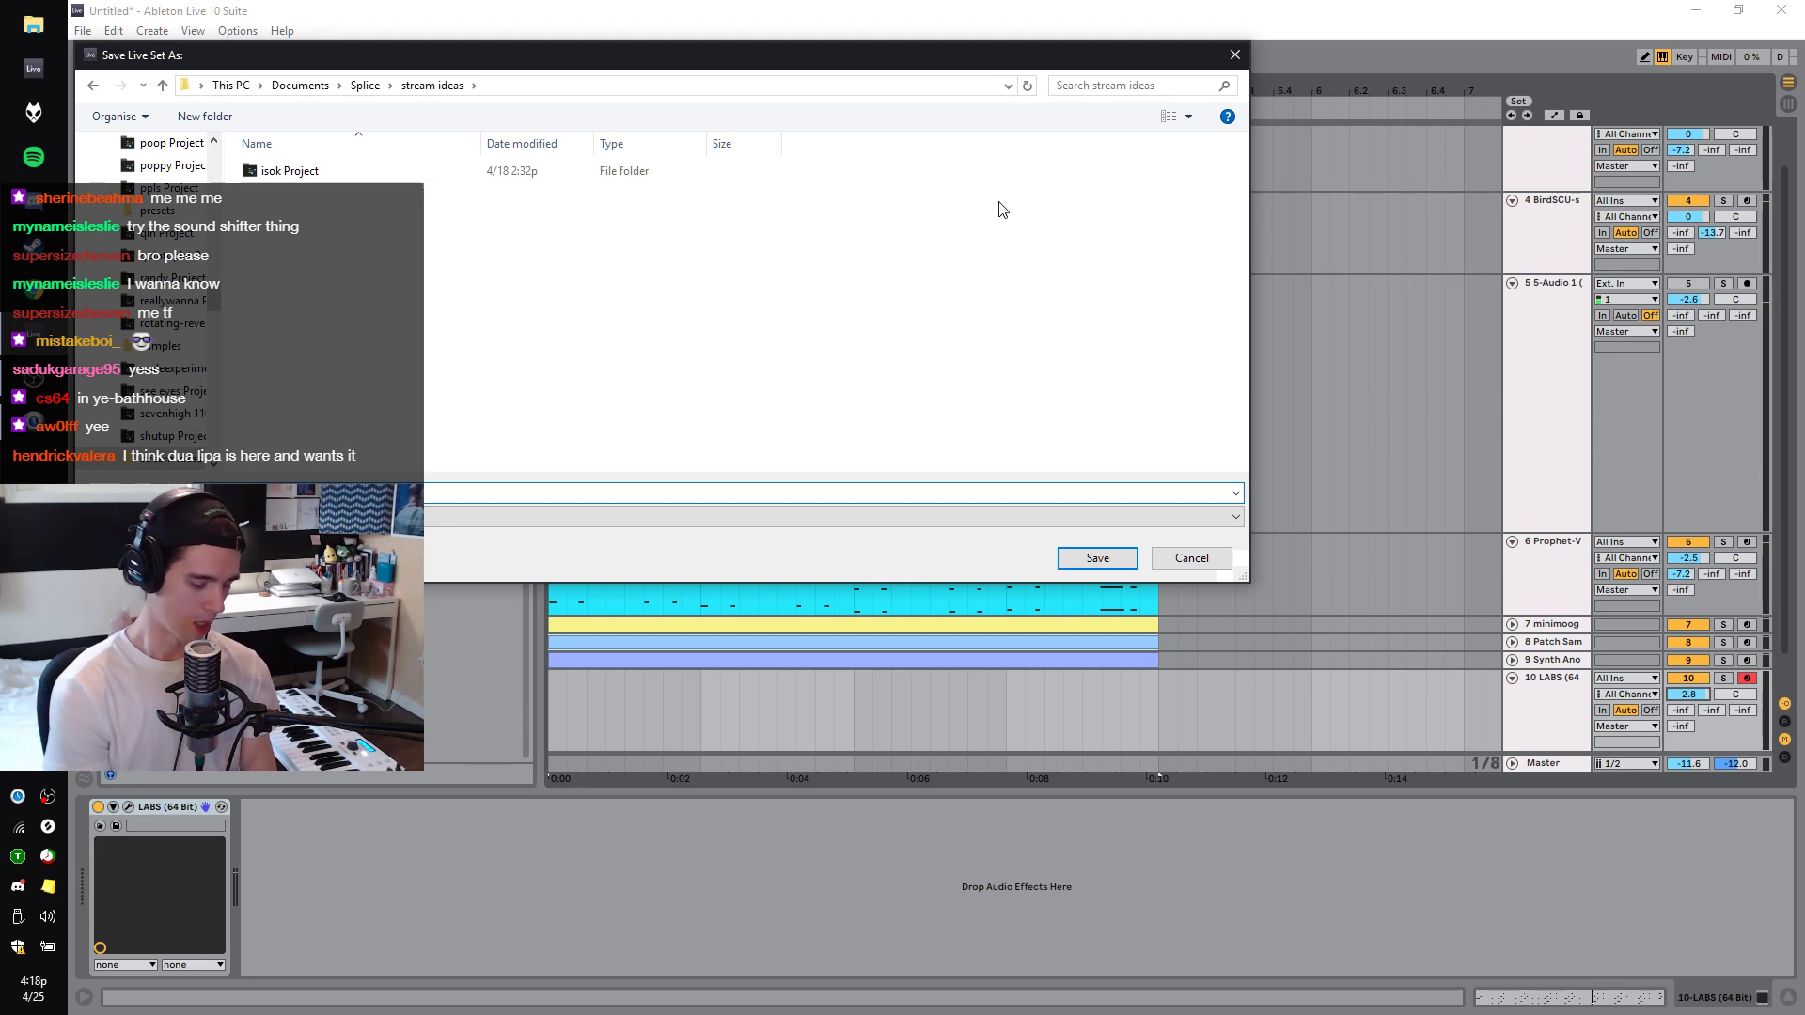
{"action": "key", "text": "Escape"}
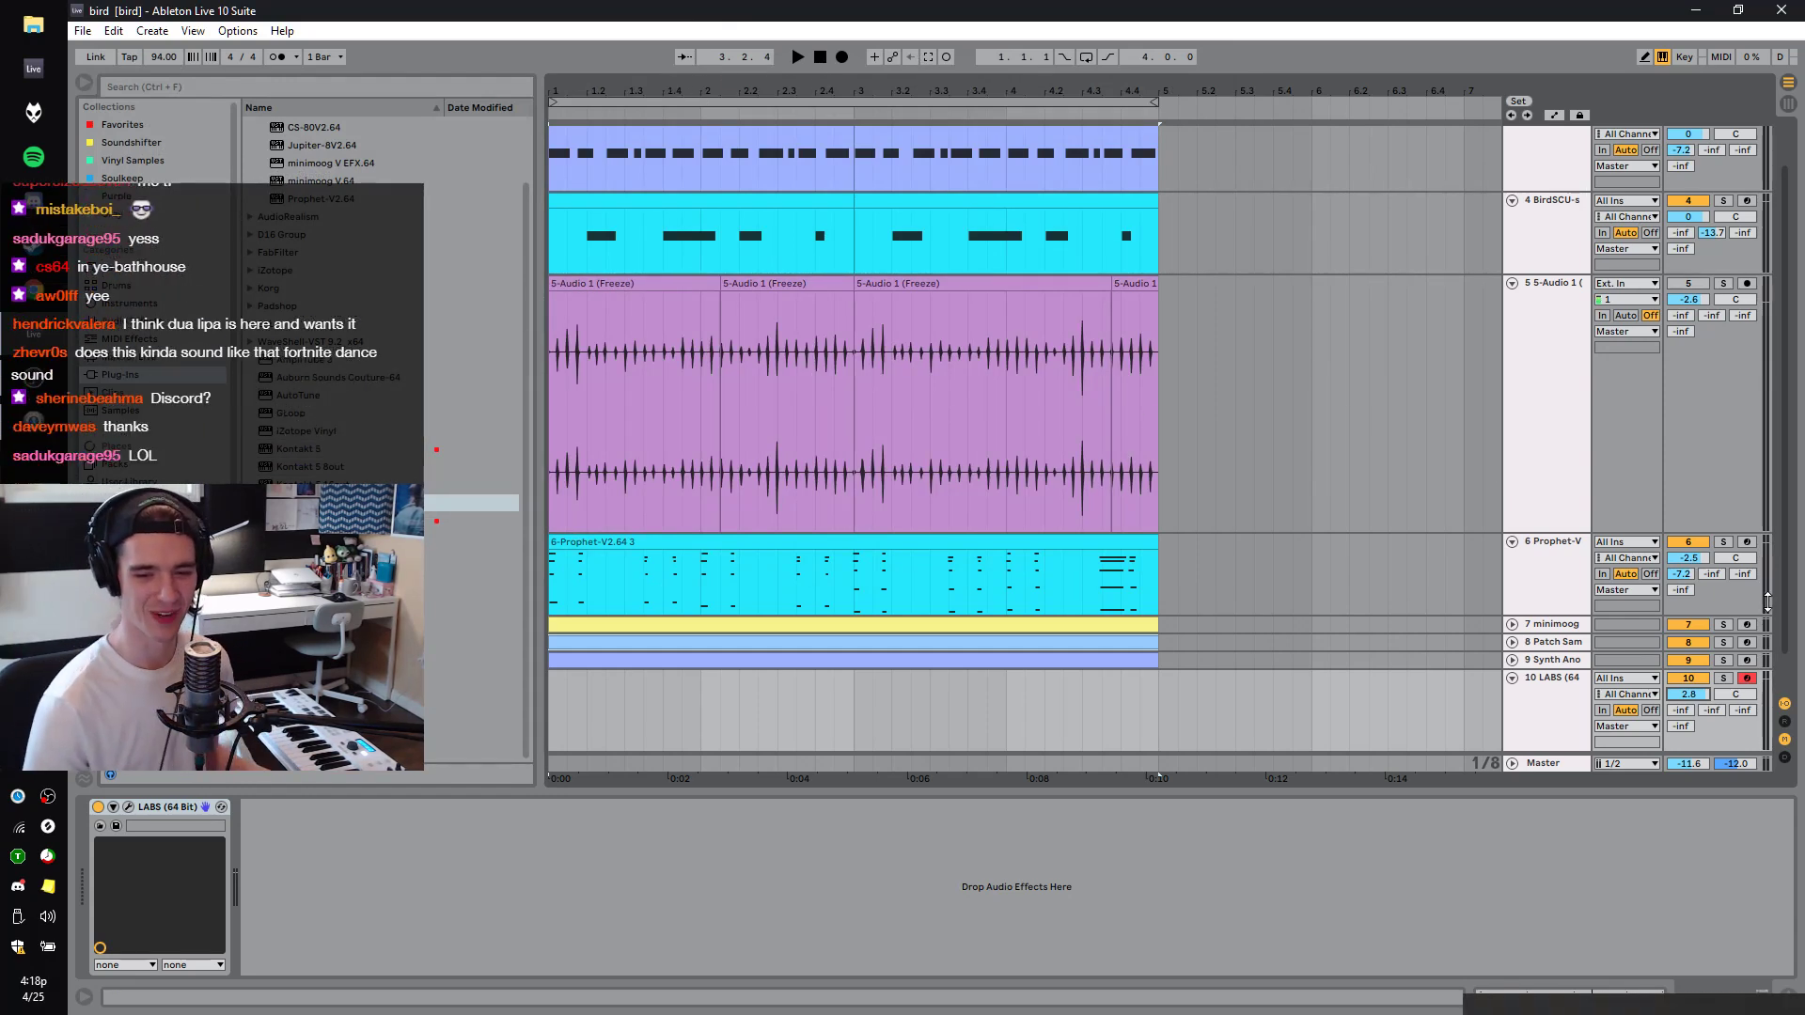
Arm the Synth Anomolie Lead track for recording and play the lead along with the loop.
{"action": "scroll", "coordinate": [1651, 667], "scroll_direction": "down", "scroll_amount": 1}
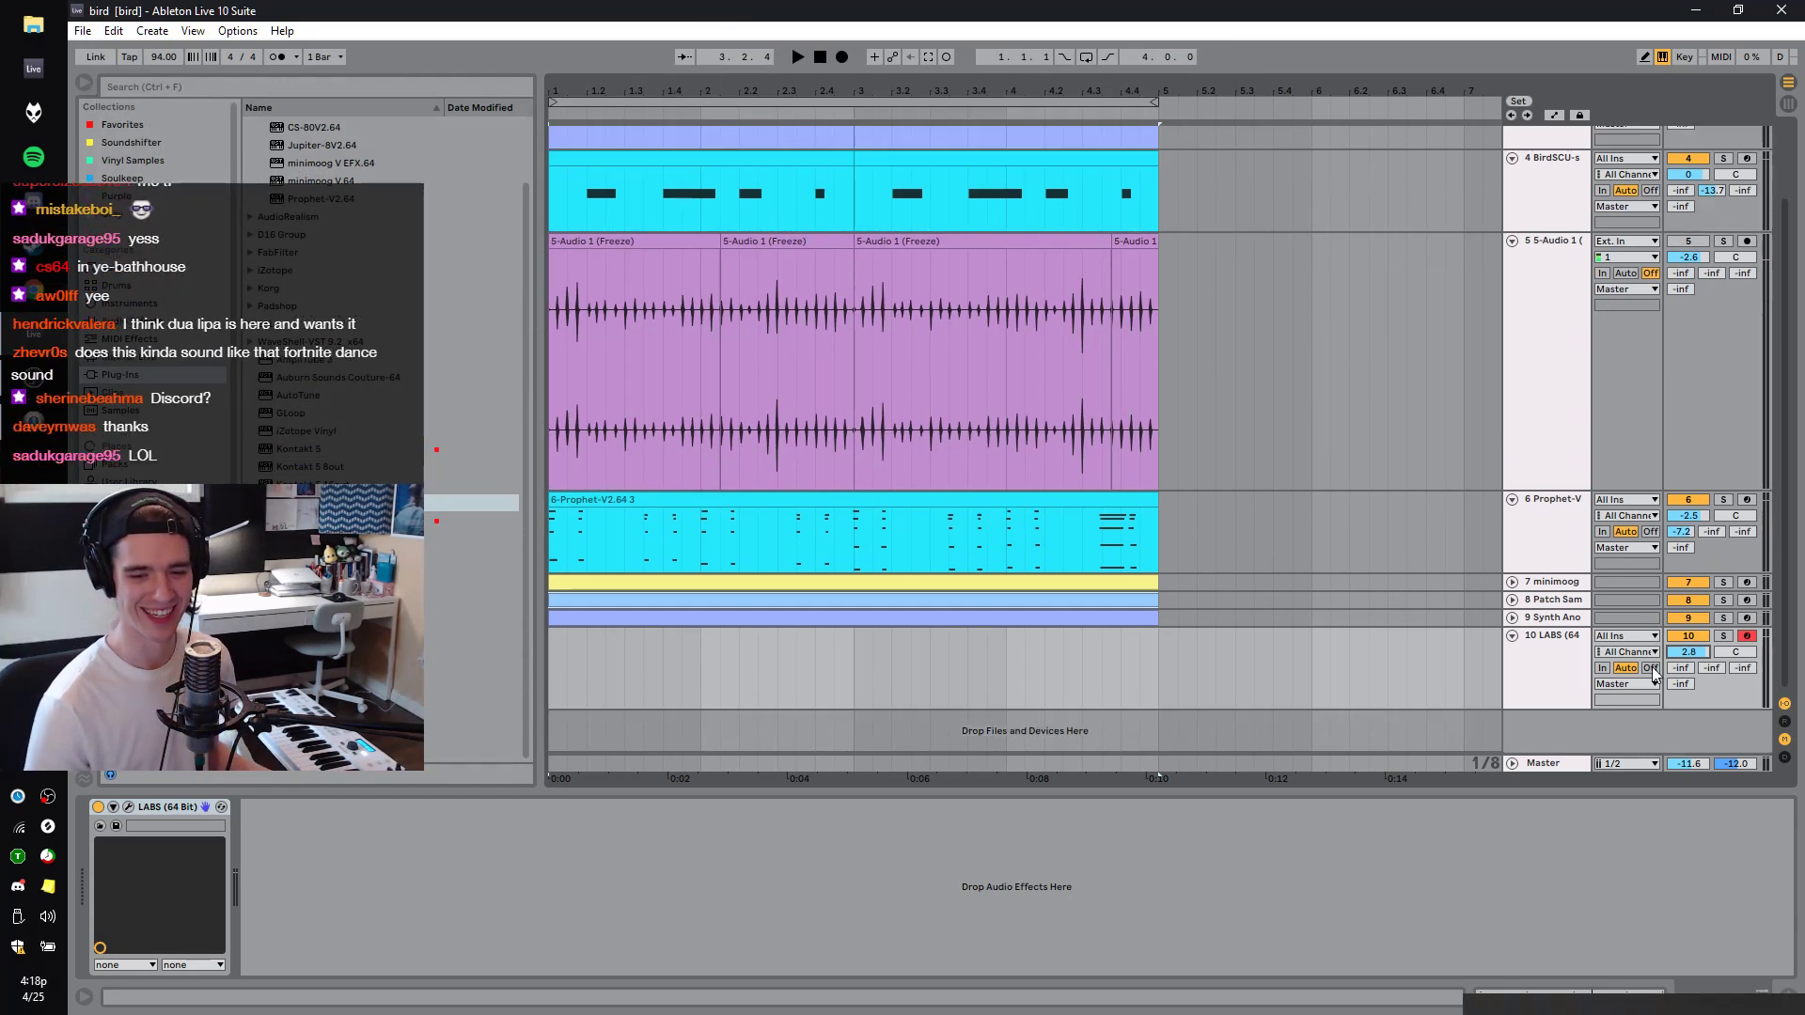
{"action": "left_click", "coordinate": [1746, 618]}
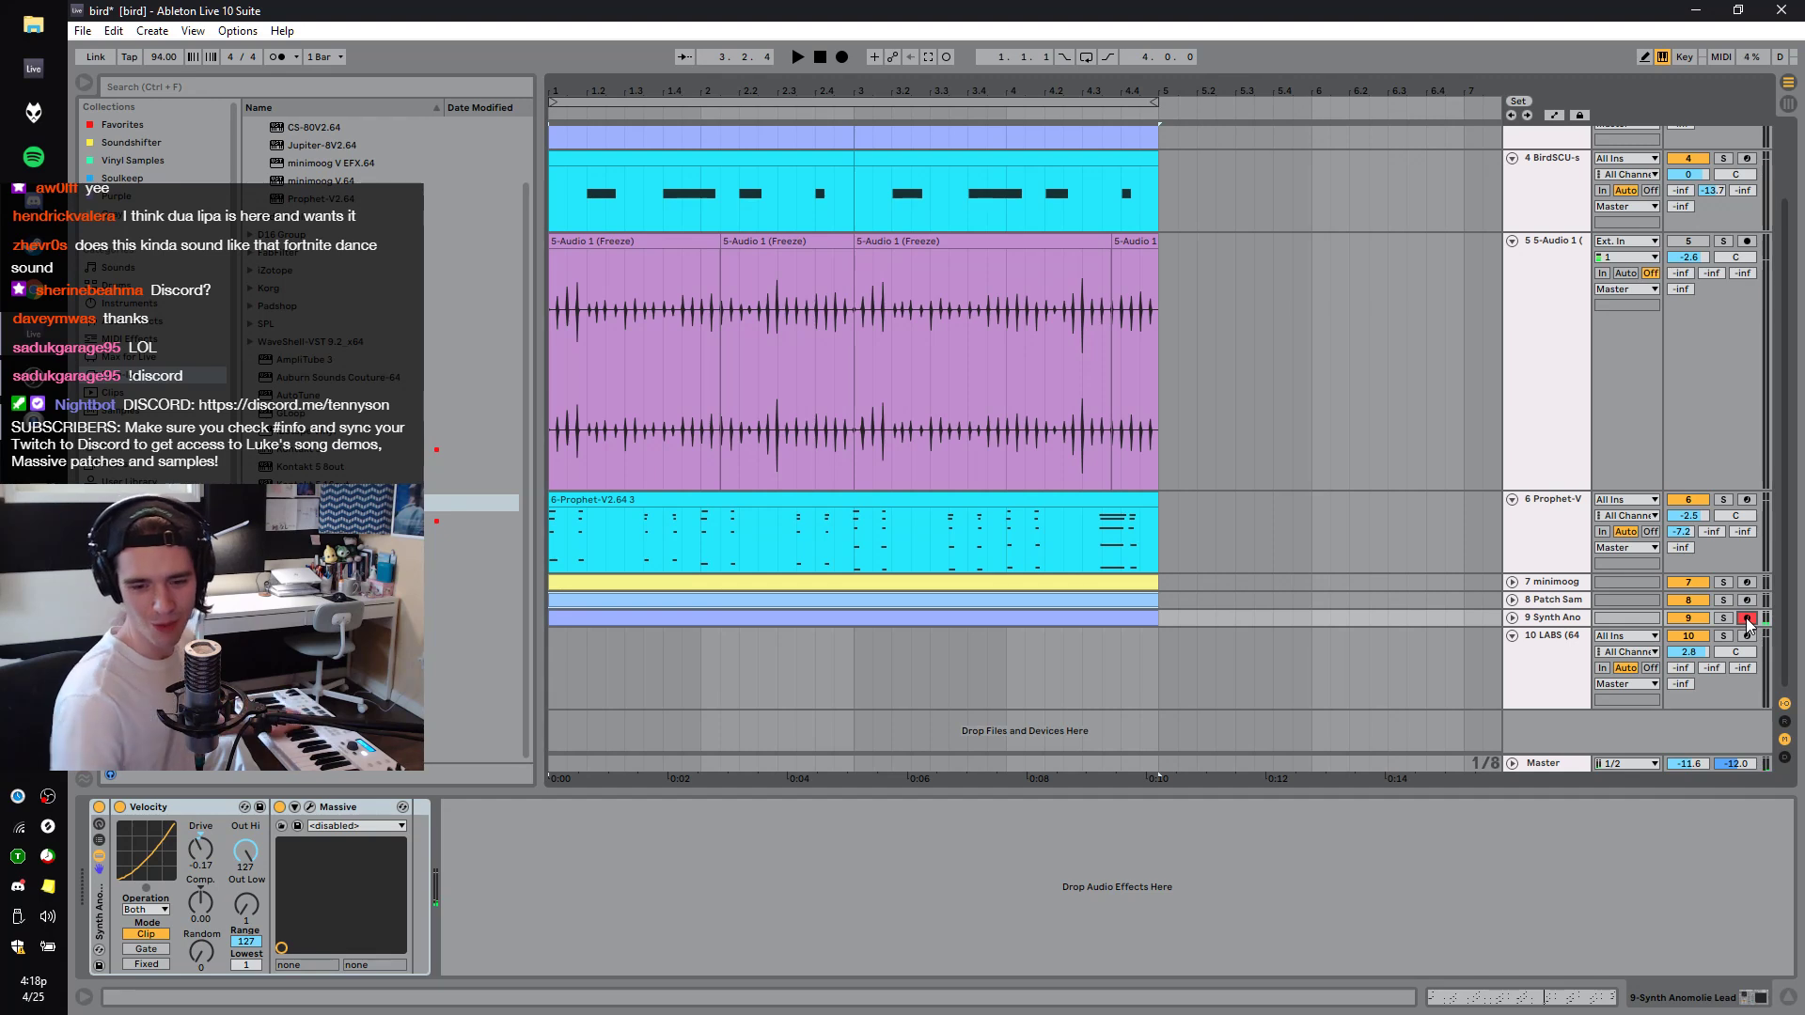
{"action": "key", "text": "space"}
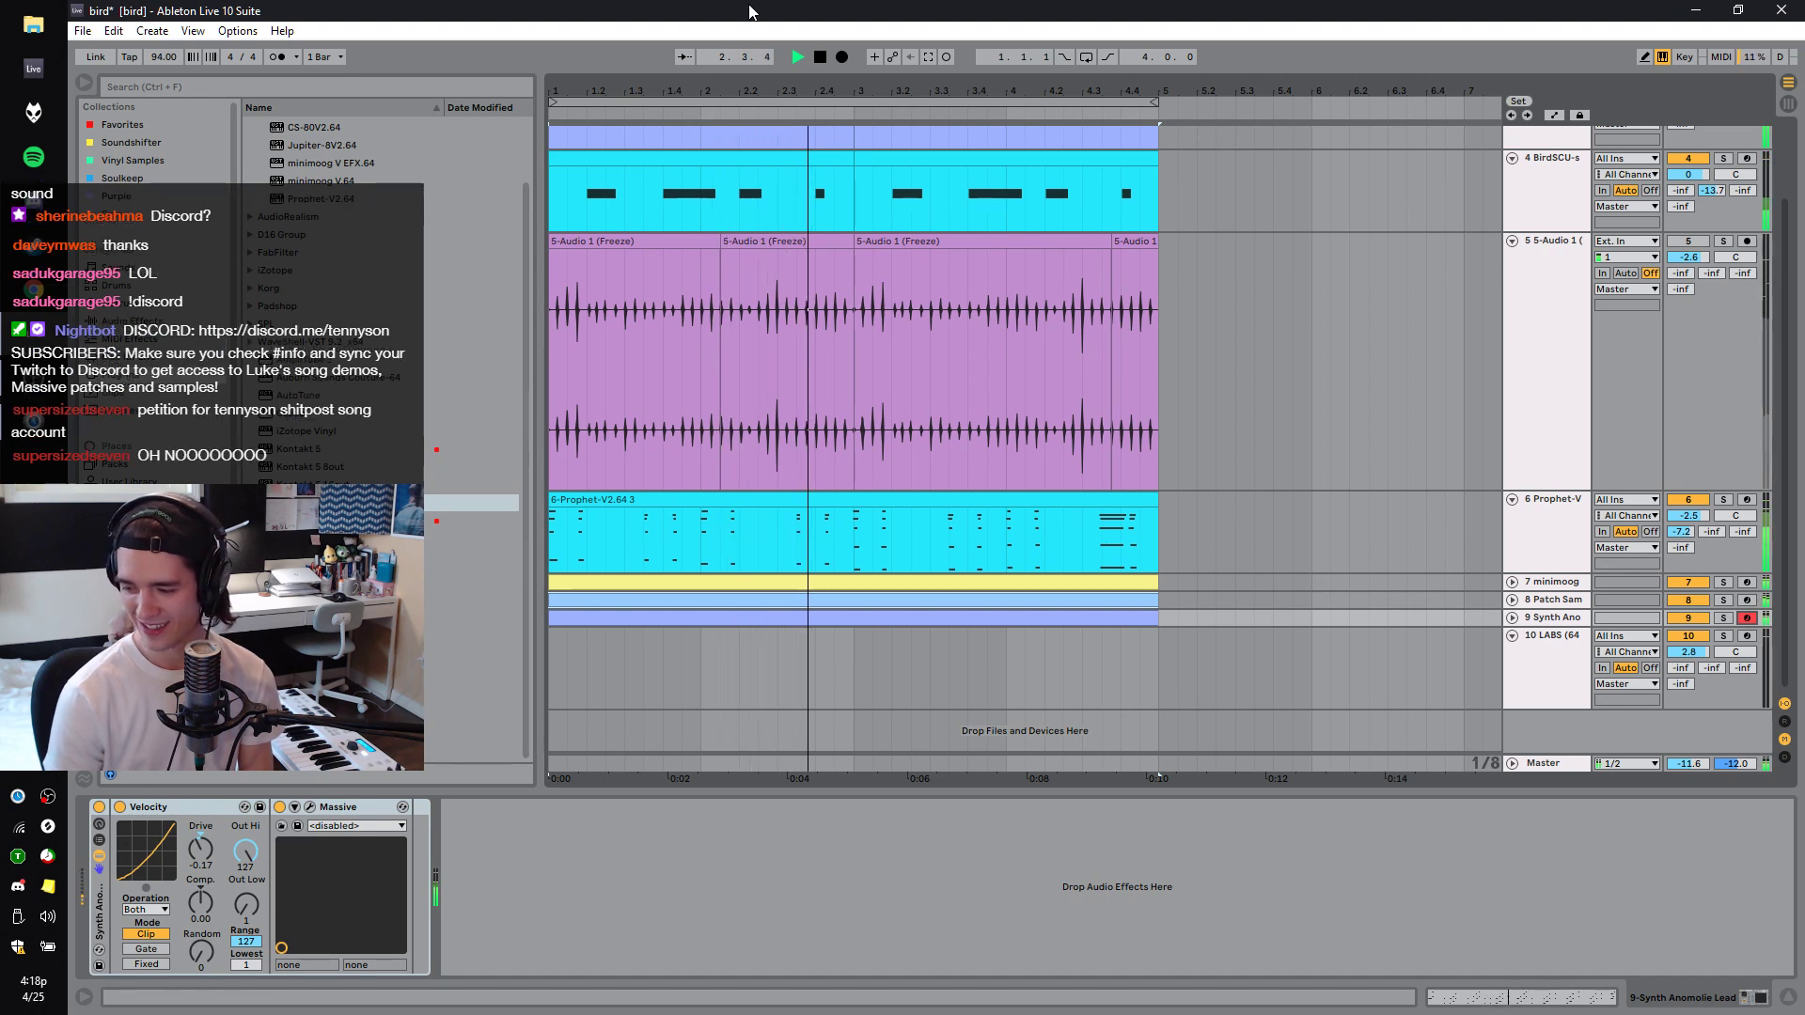
{"action": "key", "text": "space"}
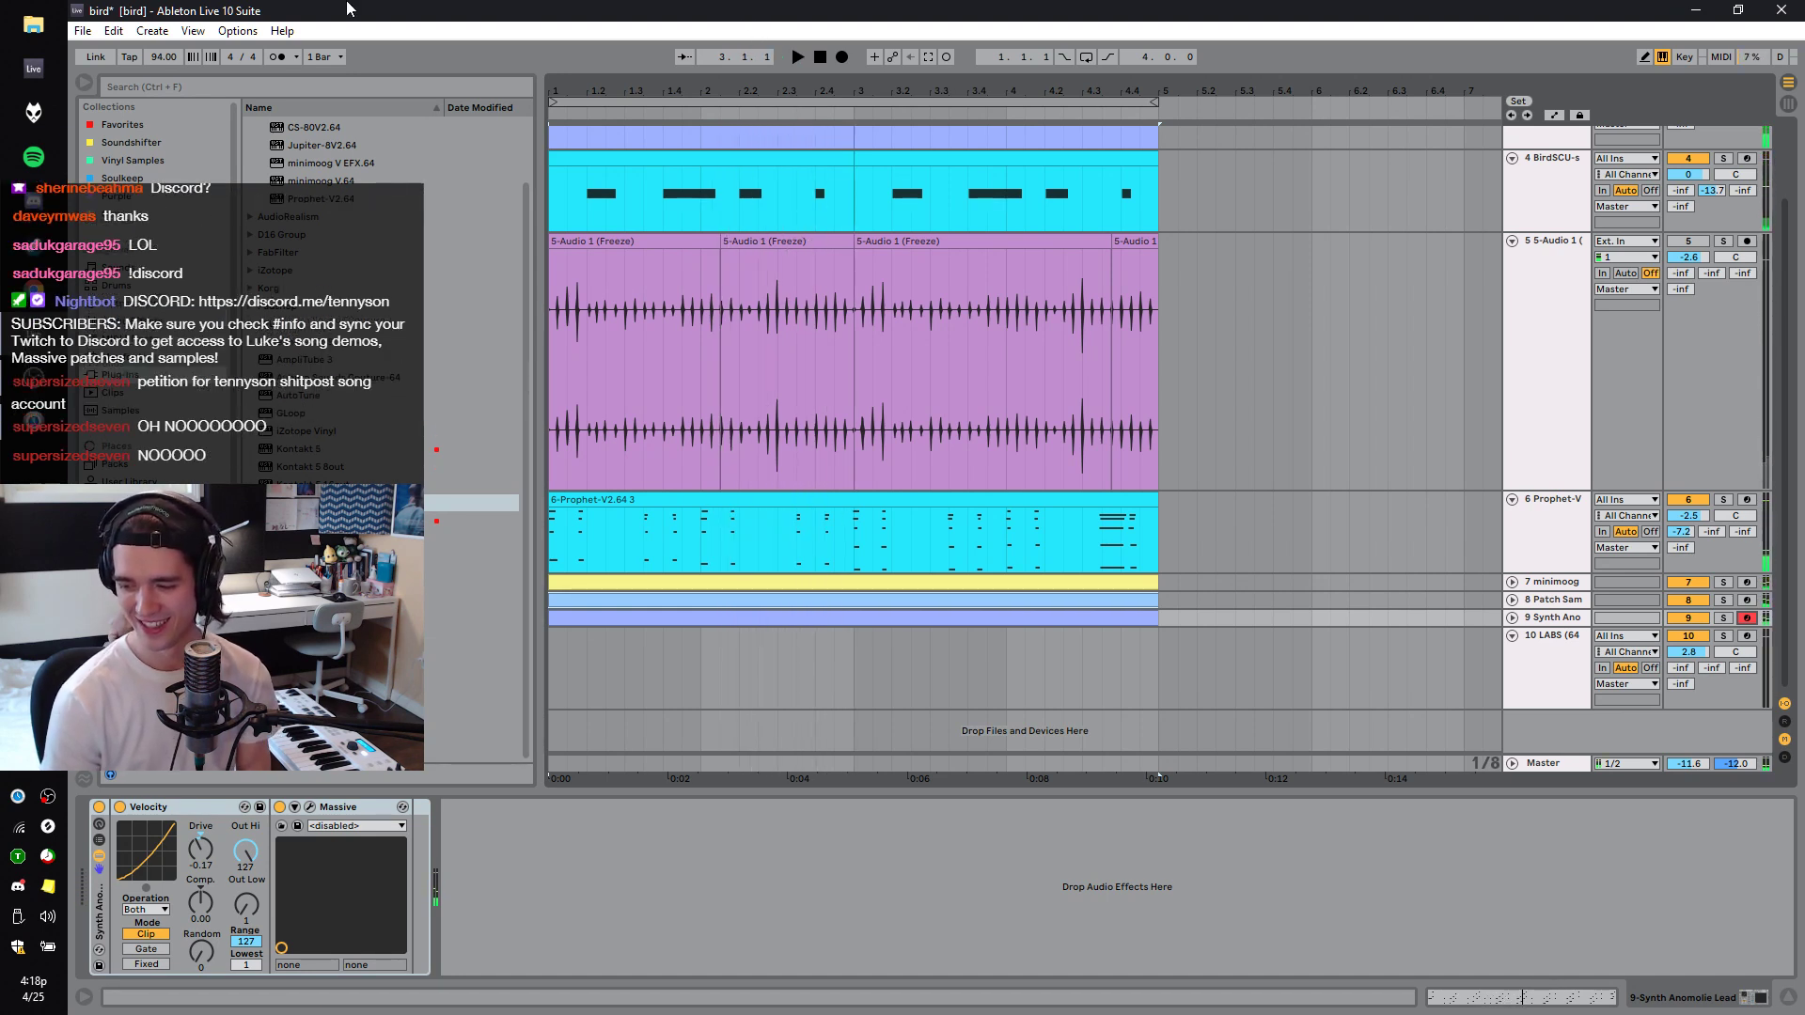
{"action": "left_click", "coordinate": [83, 31]}
{"action": "left_click", "coordinate": [91, 51]}
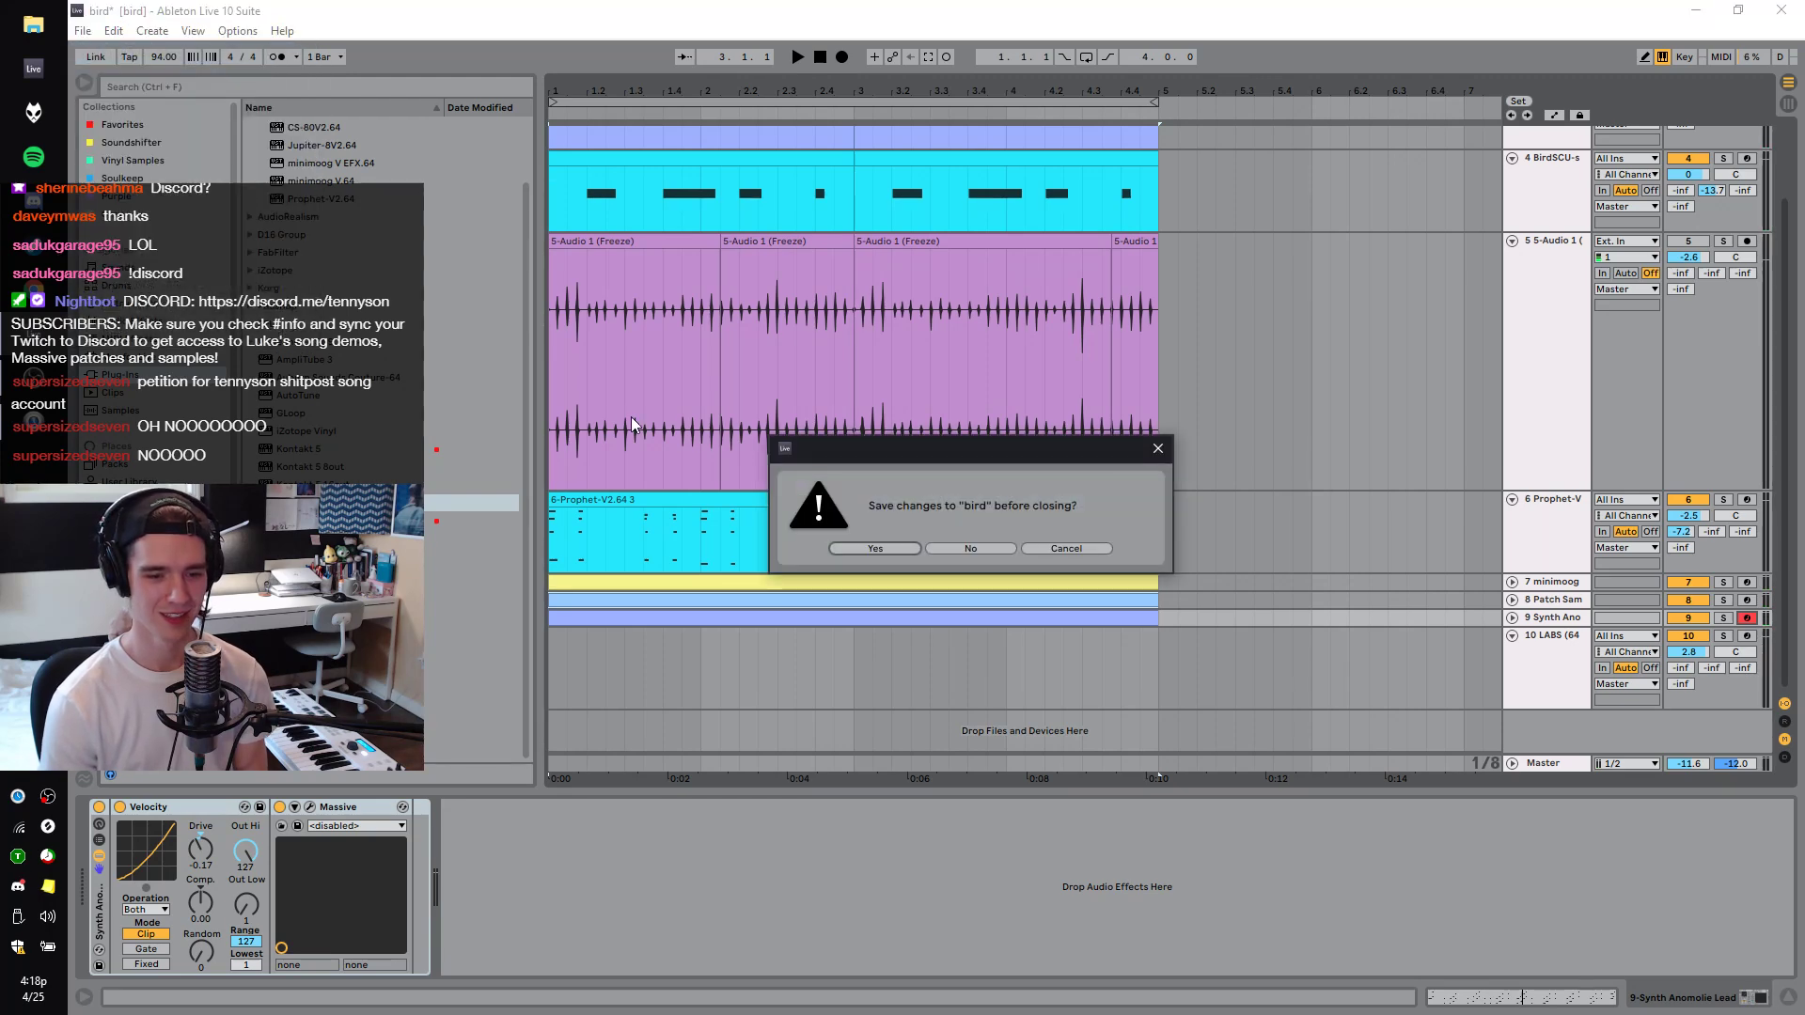
{"action": "left_click", "coordinate": [1091, 553]}
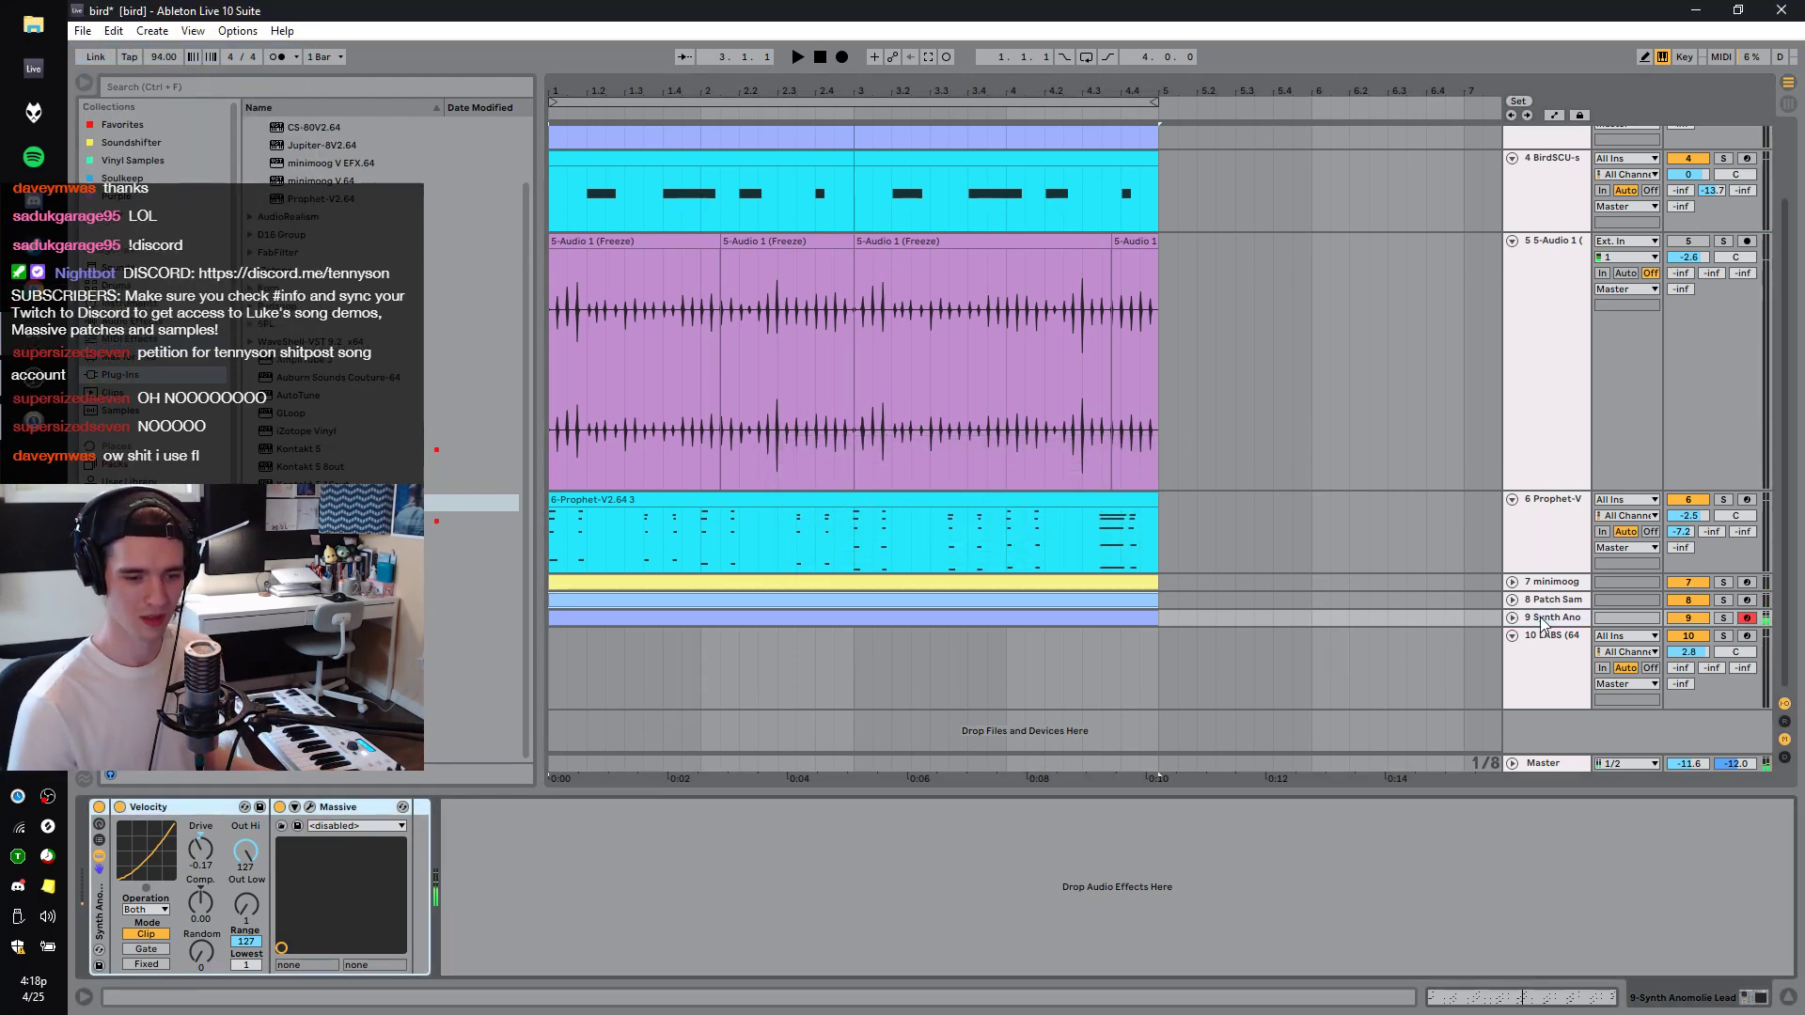
Open Massive on the Synth Anomolie Lead track and set its voicing mode to Polyphon.
{"action": "left_click", "coordinate": [309, 807]}
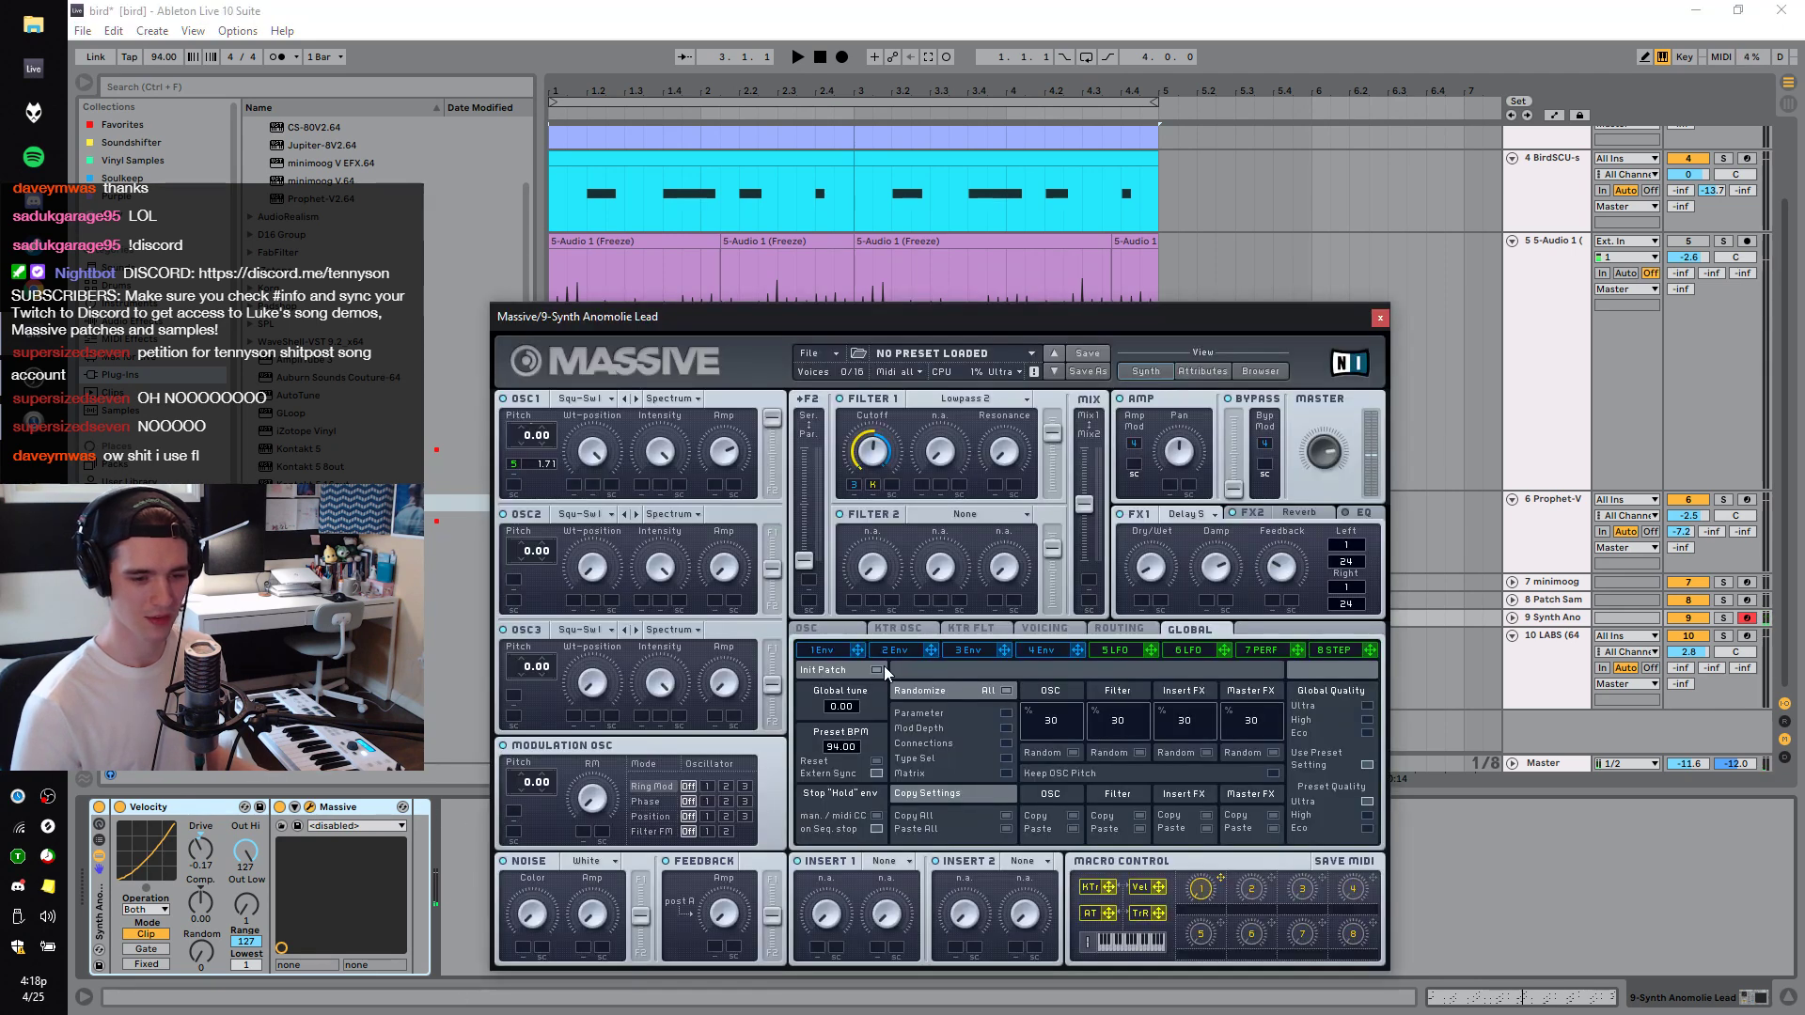
{"action": "left_click", "coordinate": [1051, 629]}
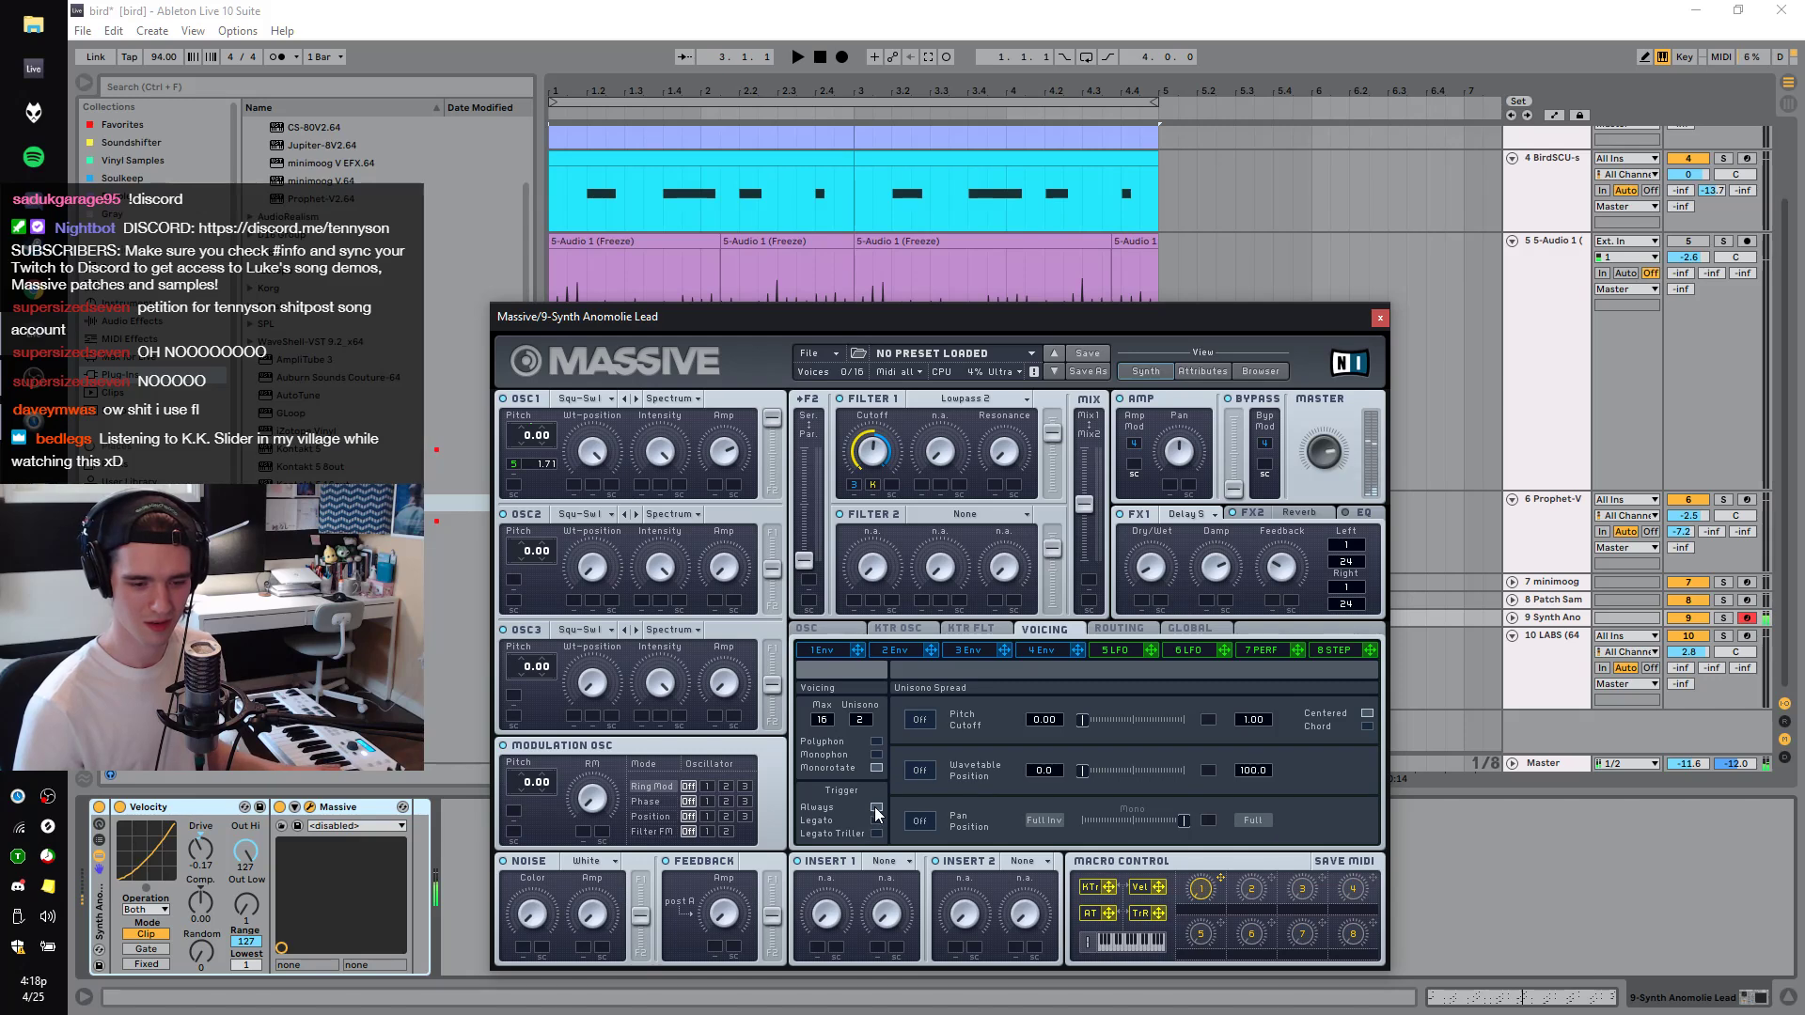
{"action": "left_click", "coordinate": [877, 742]}
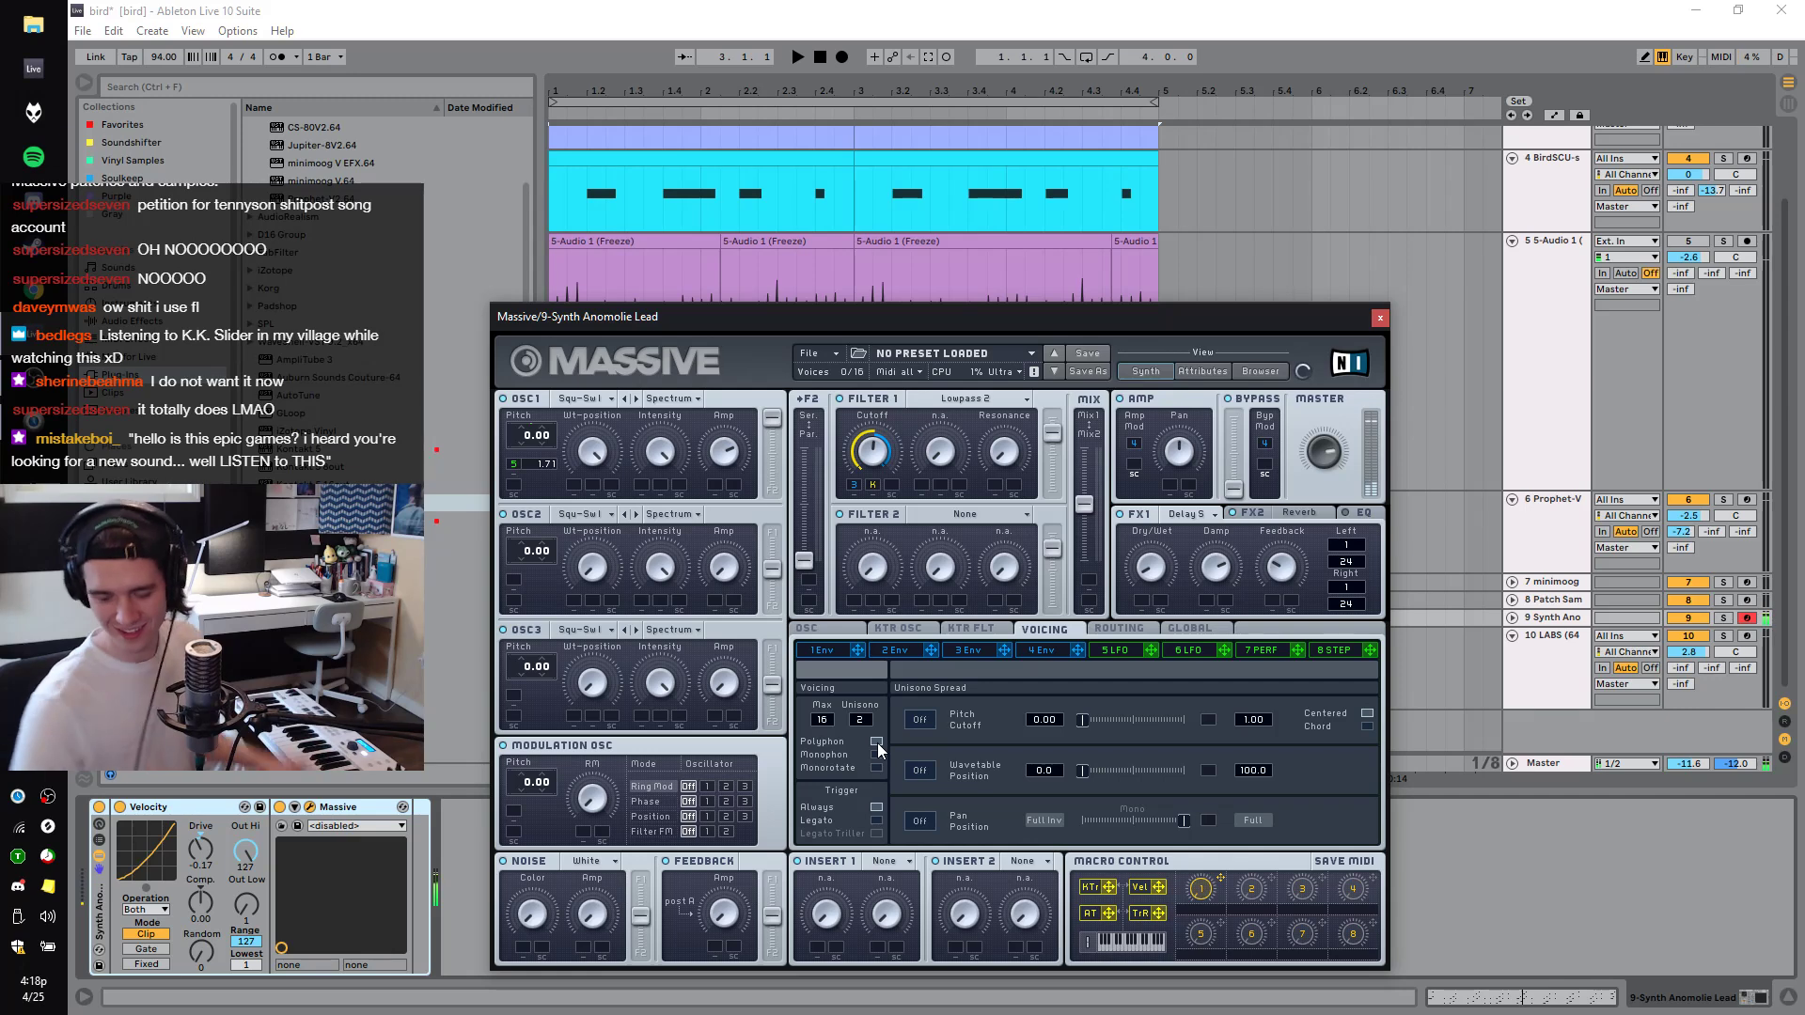
{"action": "left_click", "coordinate": [81, 36]}
{"action": "left_click", "coordinate": [86, 36]}
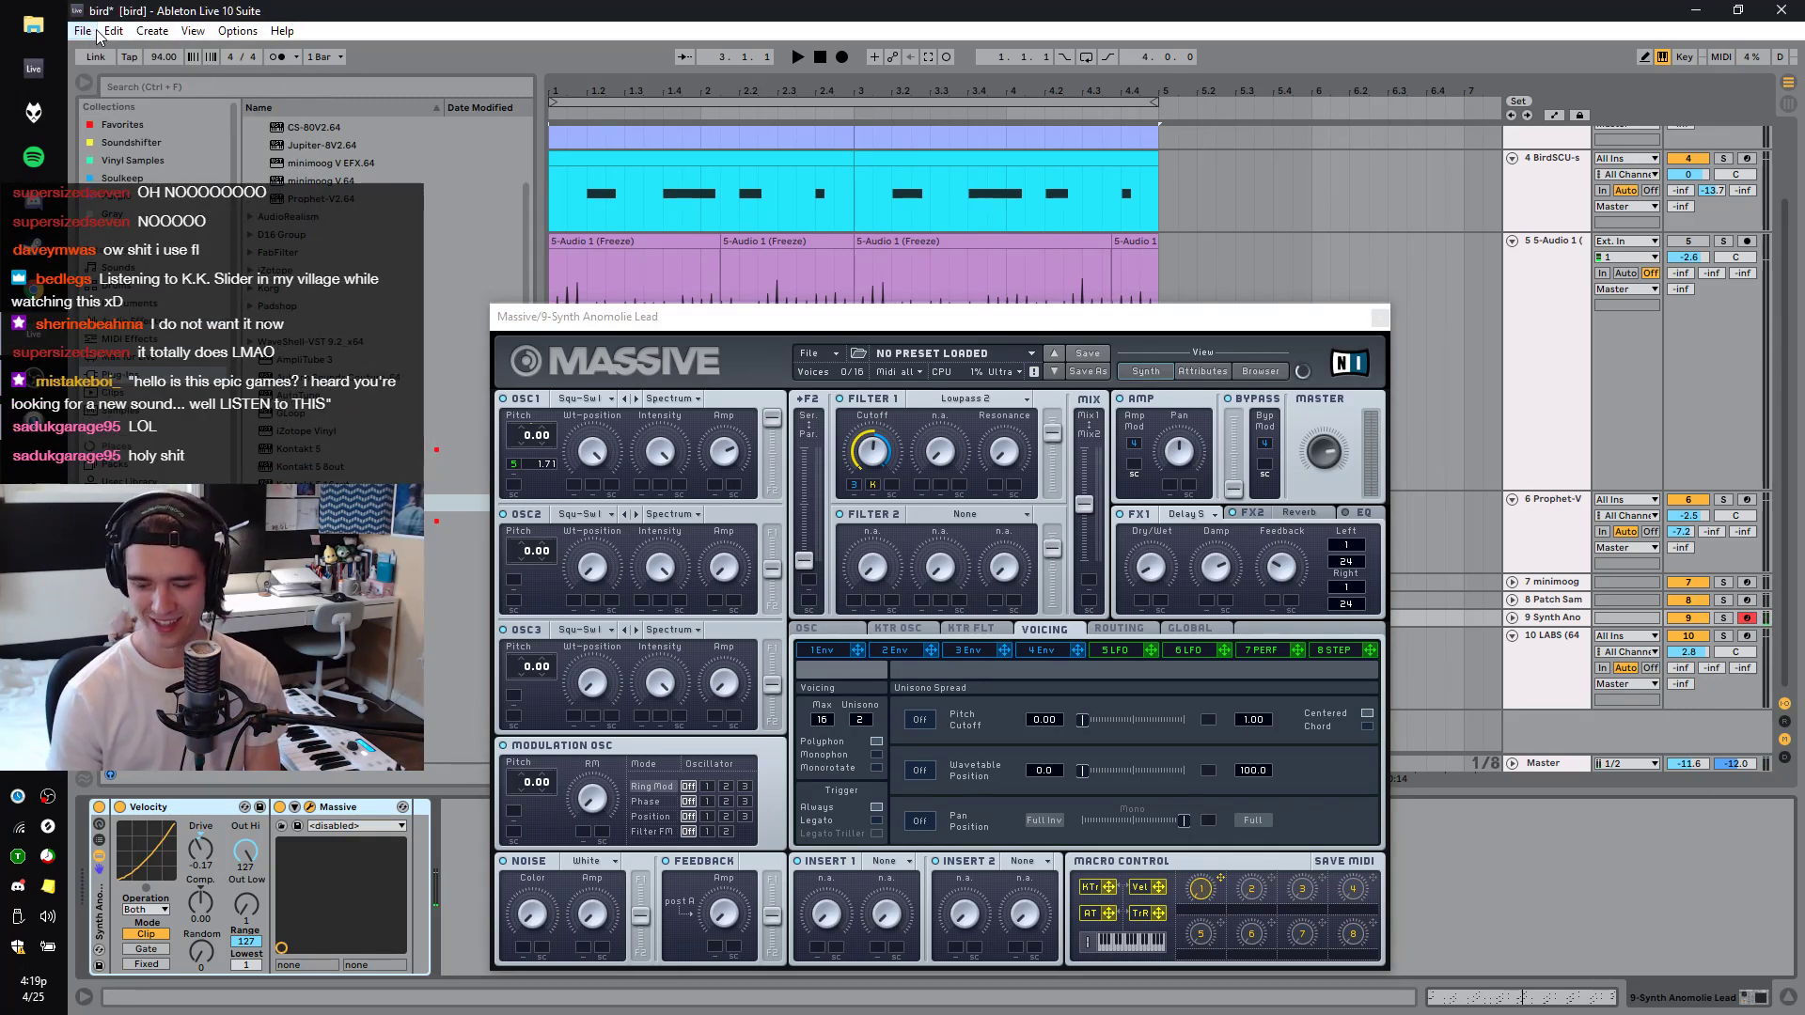
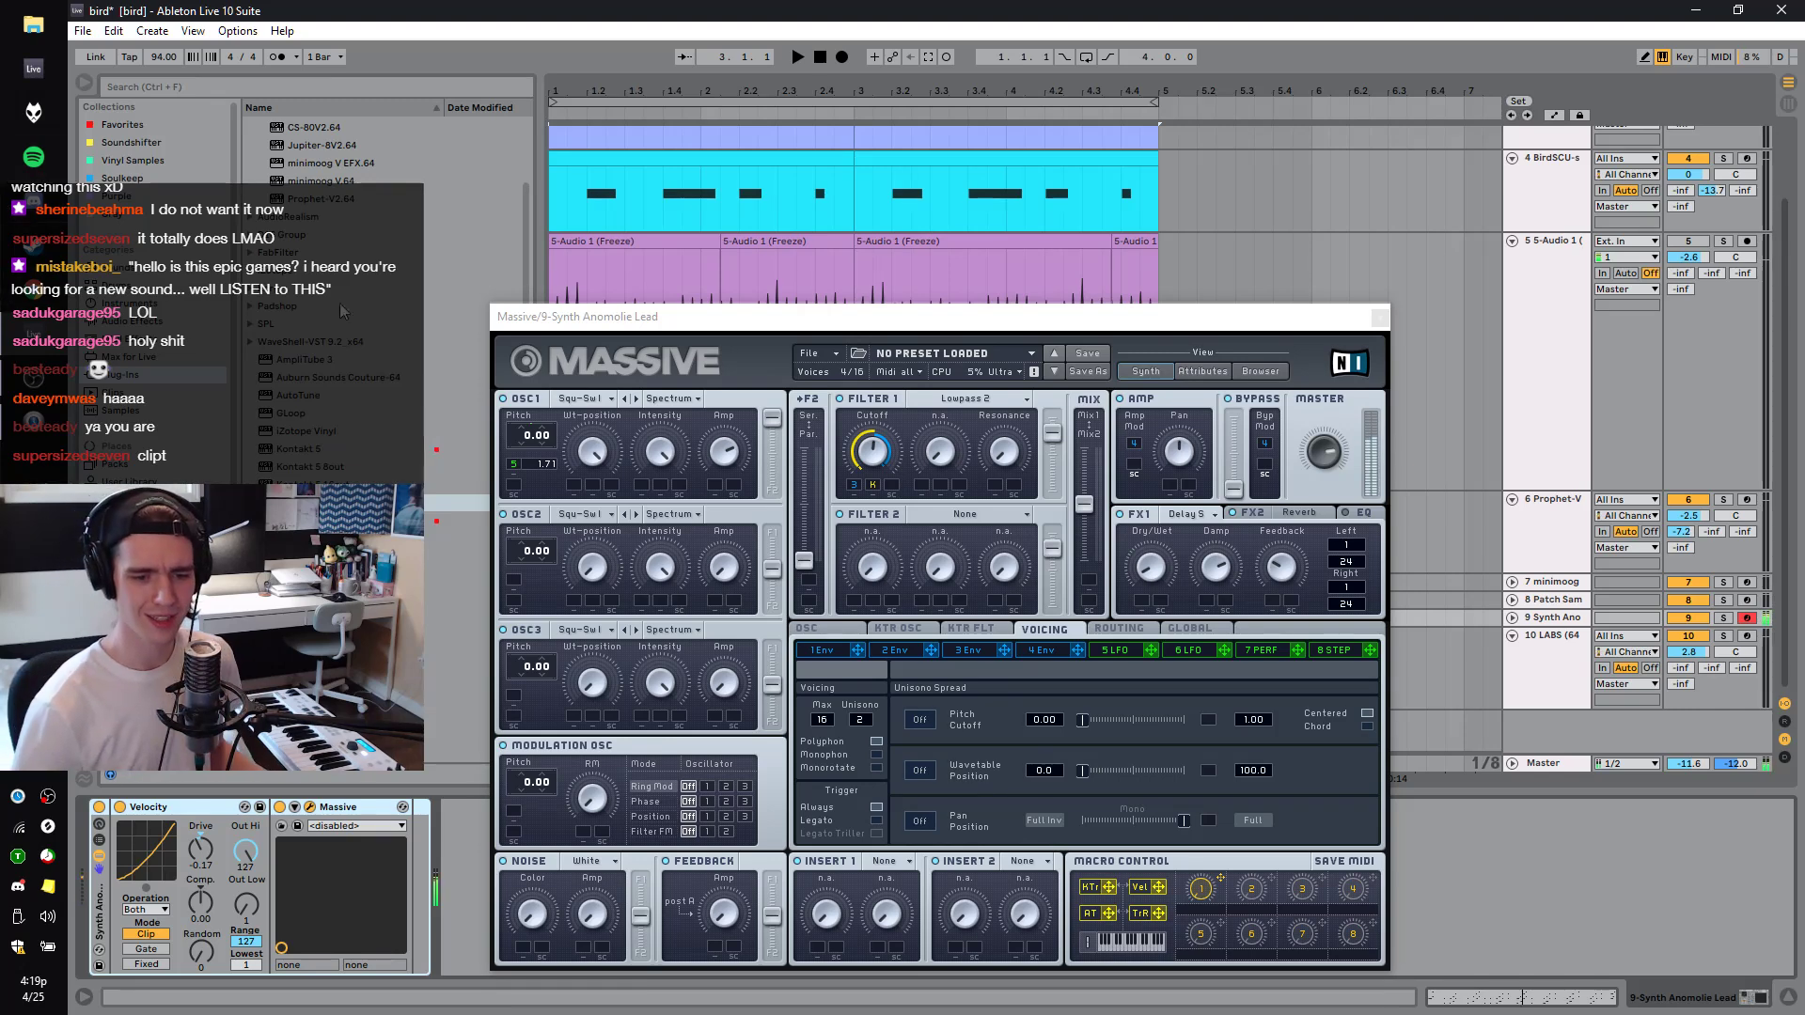
Play back a short stretch of the bird arrangement from the start to hear the synth in context.
{"action": "left_click", "coordinate": [1233, 512]}
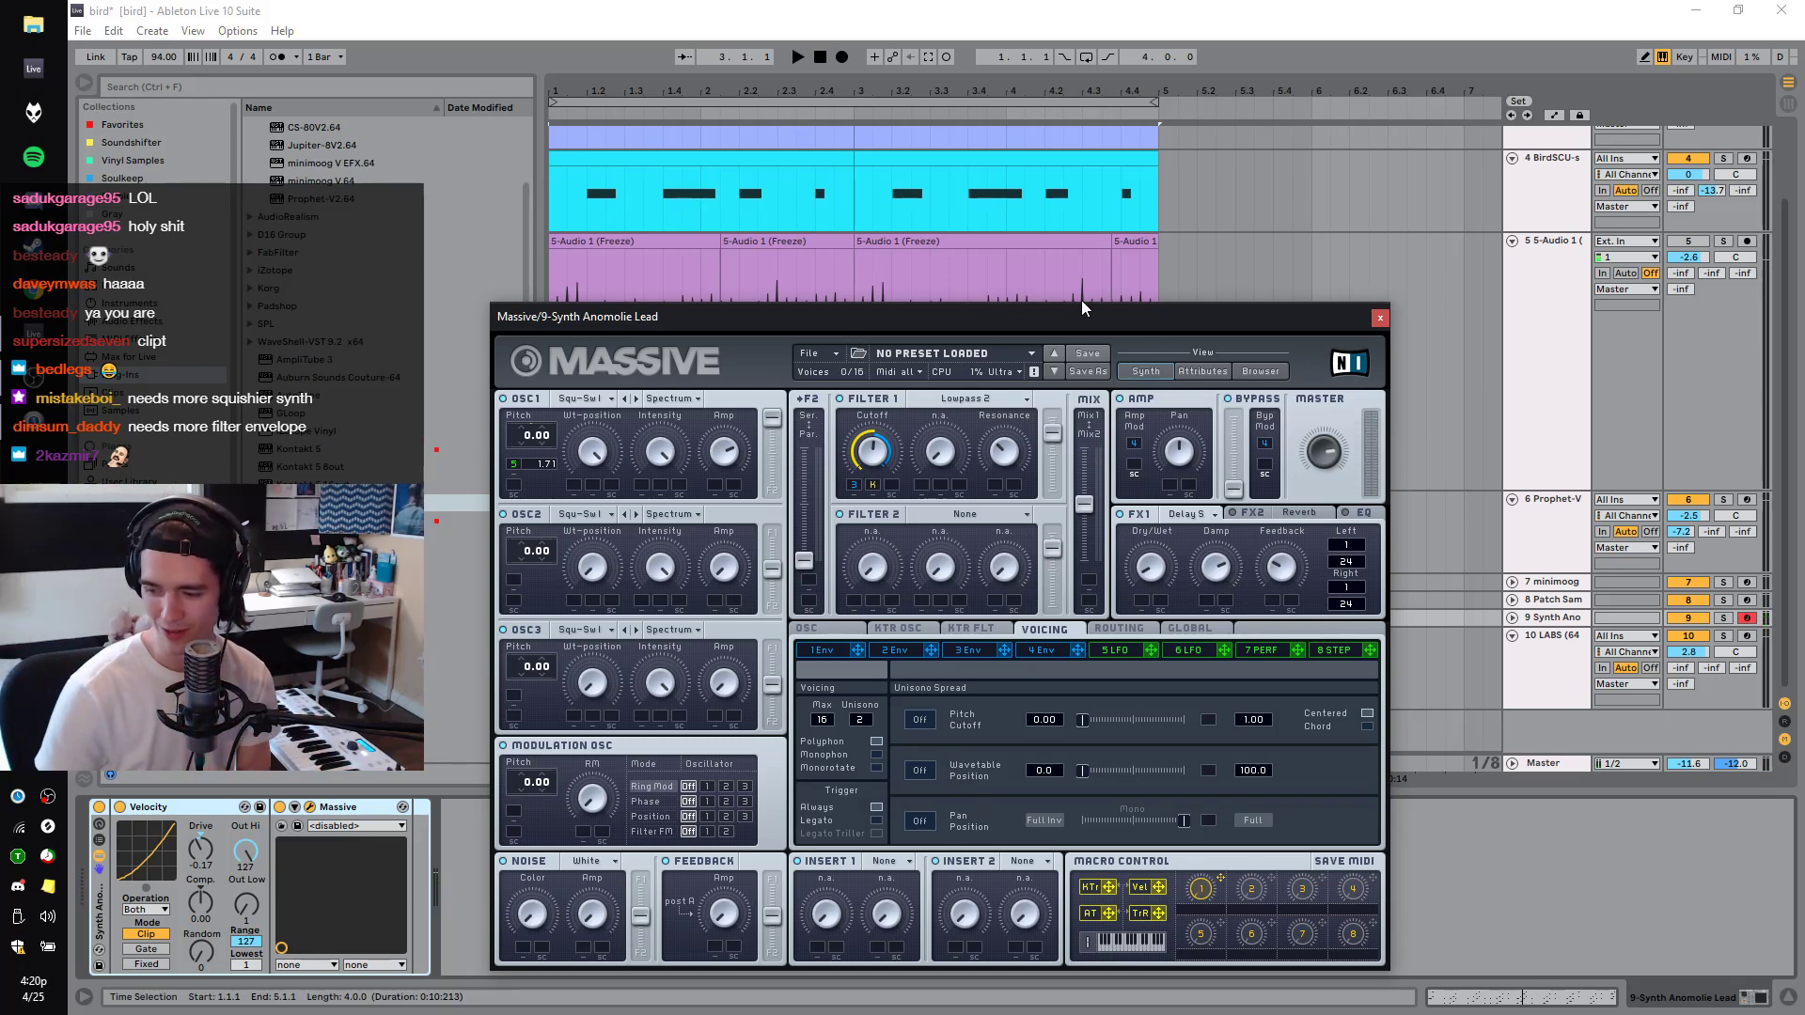
{"action": "key", "text": "space"}
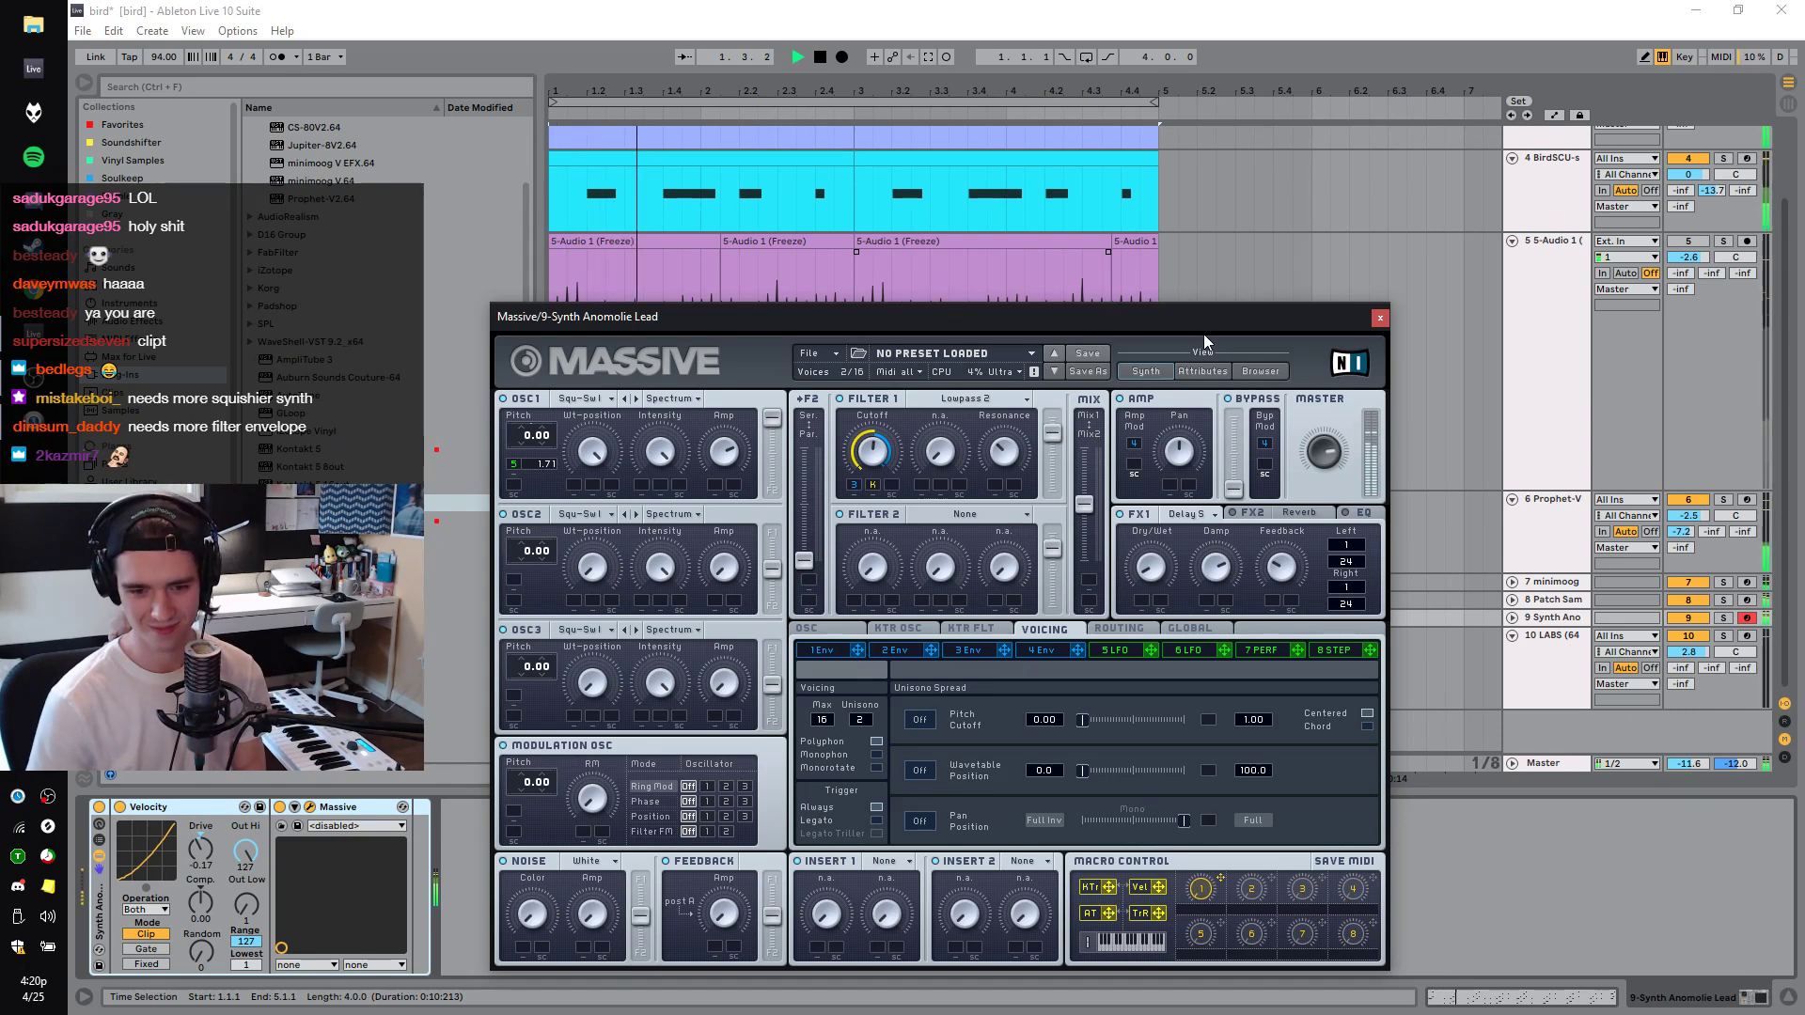
{"action": "key", "text": "space"}
Create a new Live Set, saving the changes to "bird" before it closes.
{"action": "left_click", "coordinate": [83, 30]}
{"action": "left_click", "coordinate": [112, 49]}
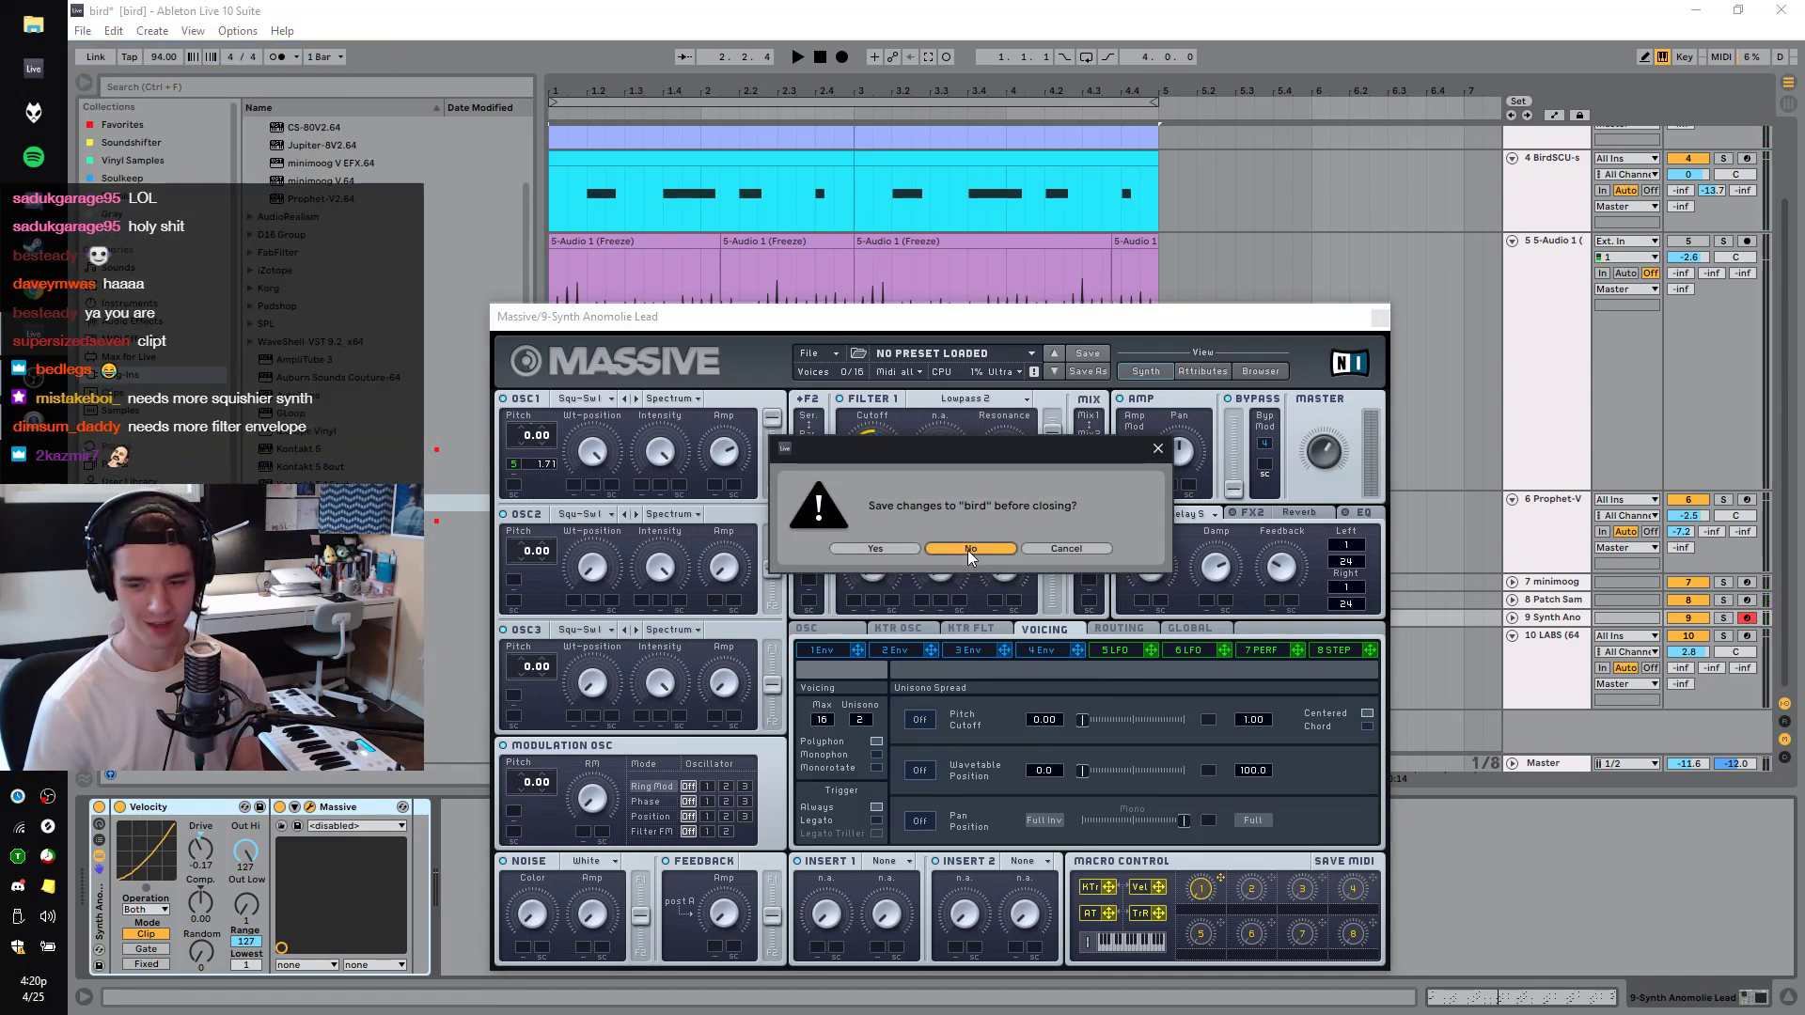
{"action": "left_click", "coordinate": [879, 545]}
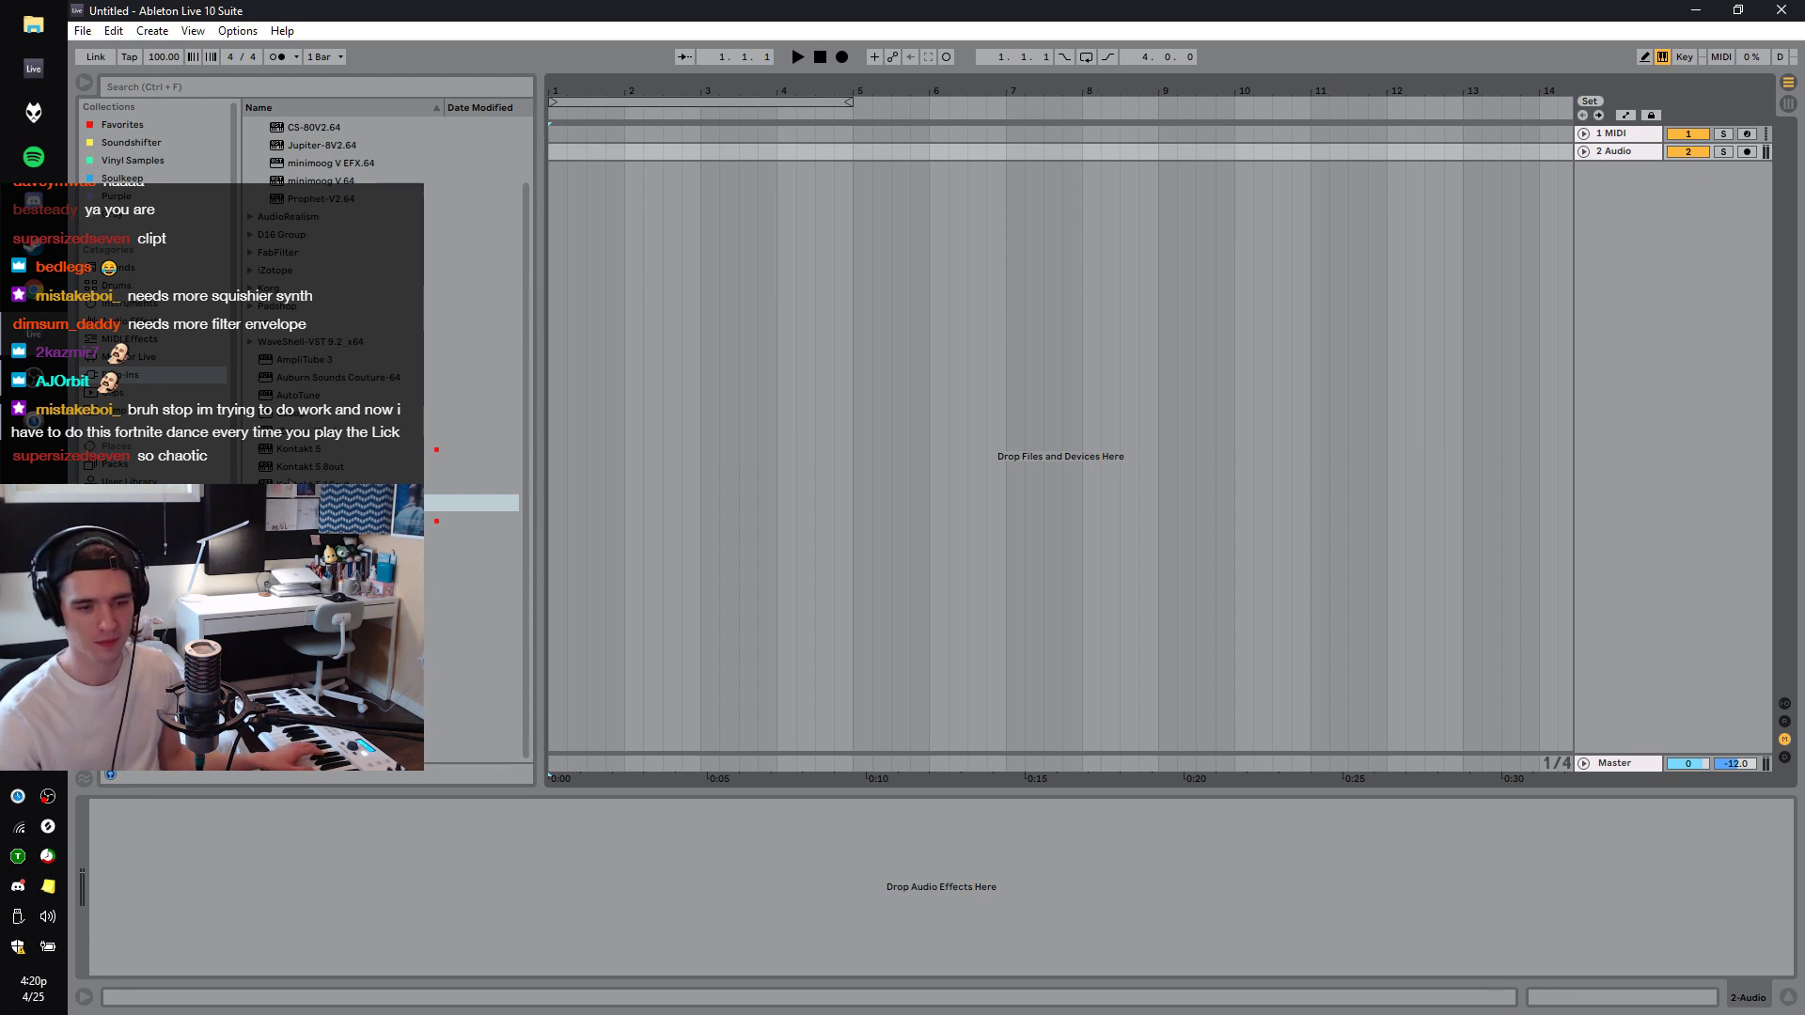
{"action": "left_click", "coordinate": [82, 30]}
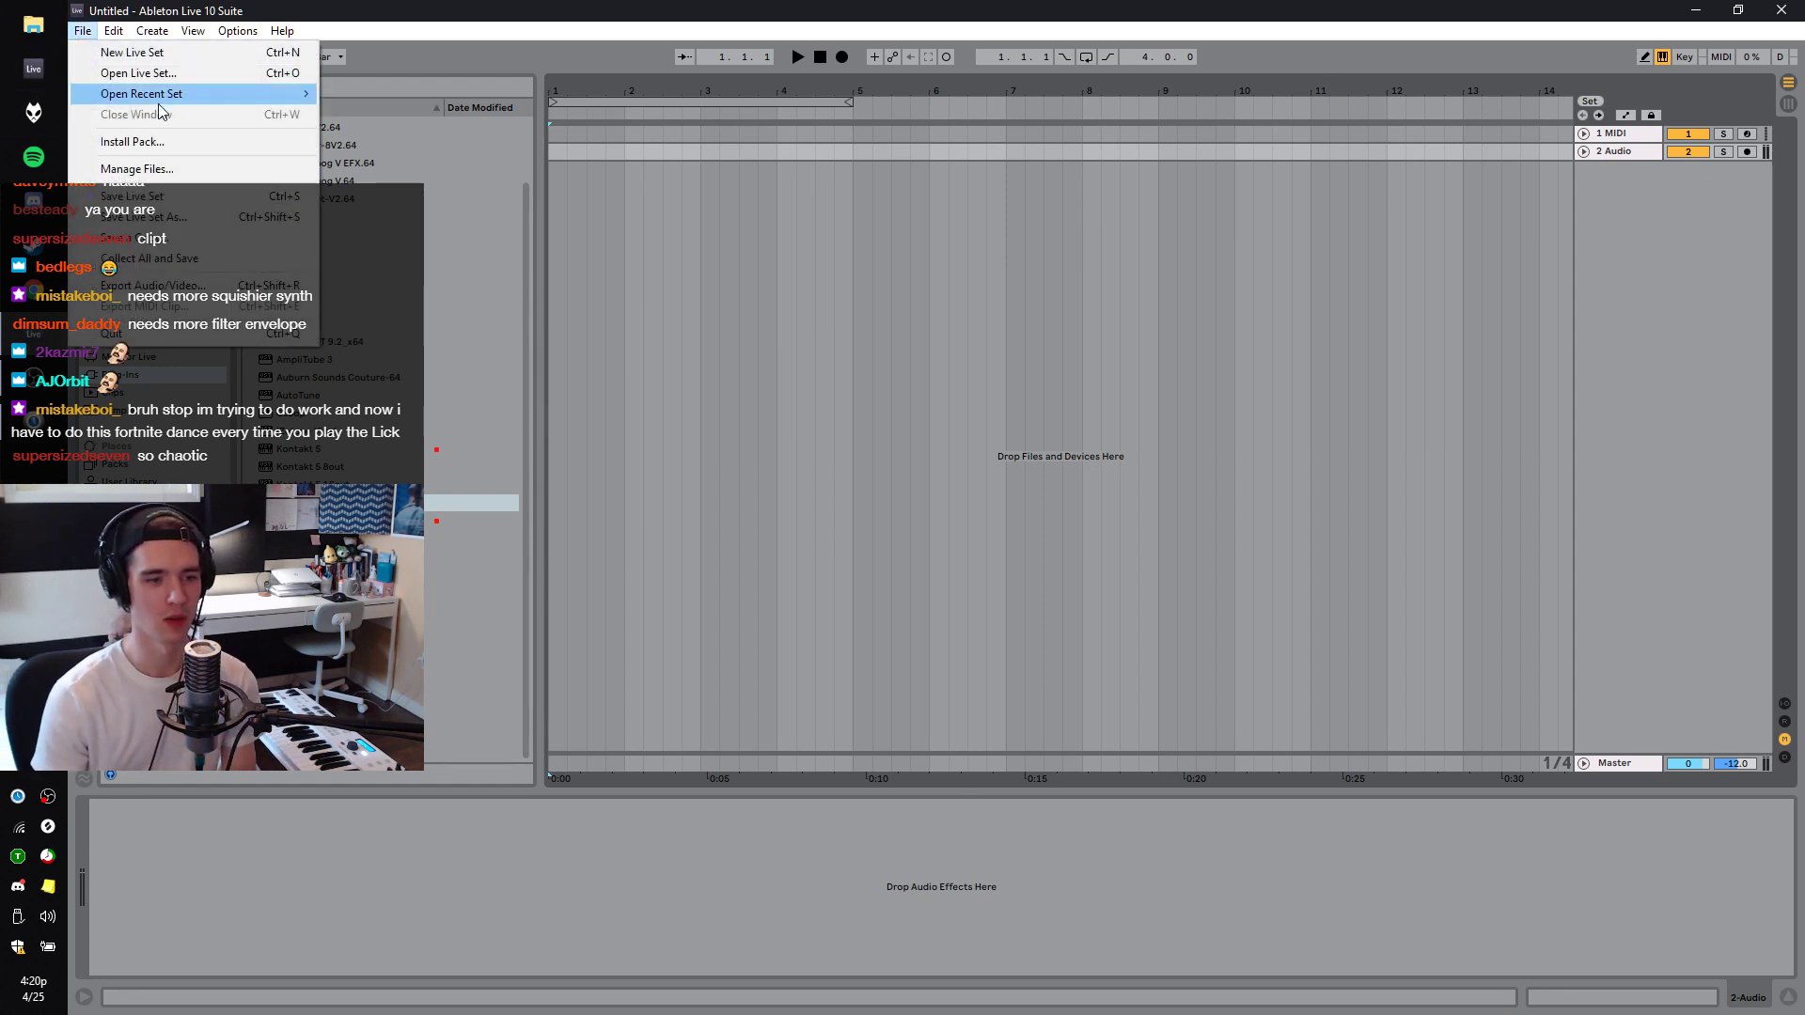
{"action": "mouse_move", "coordinate": [173, 95]}
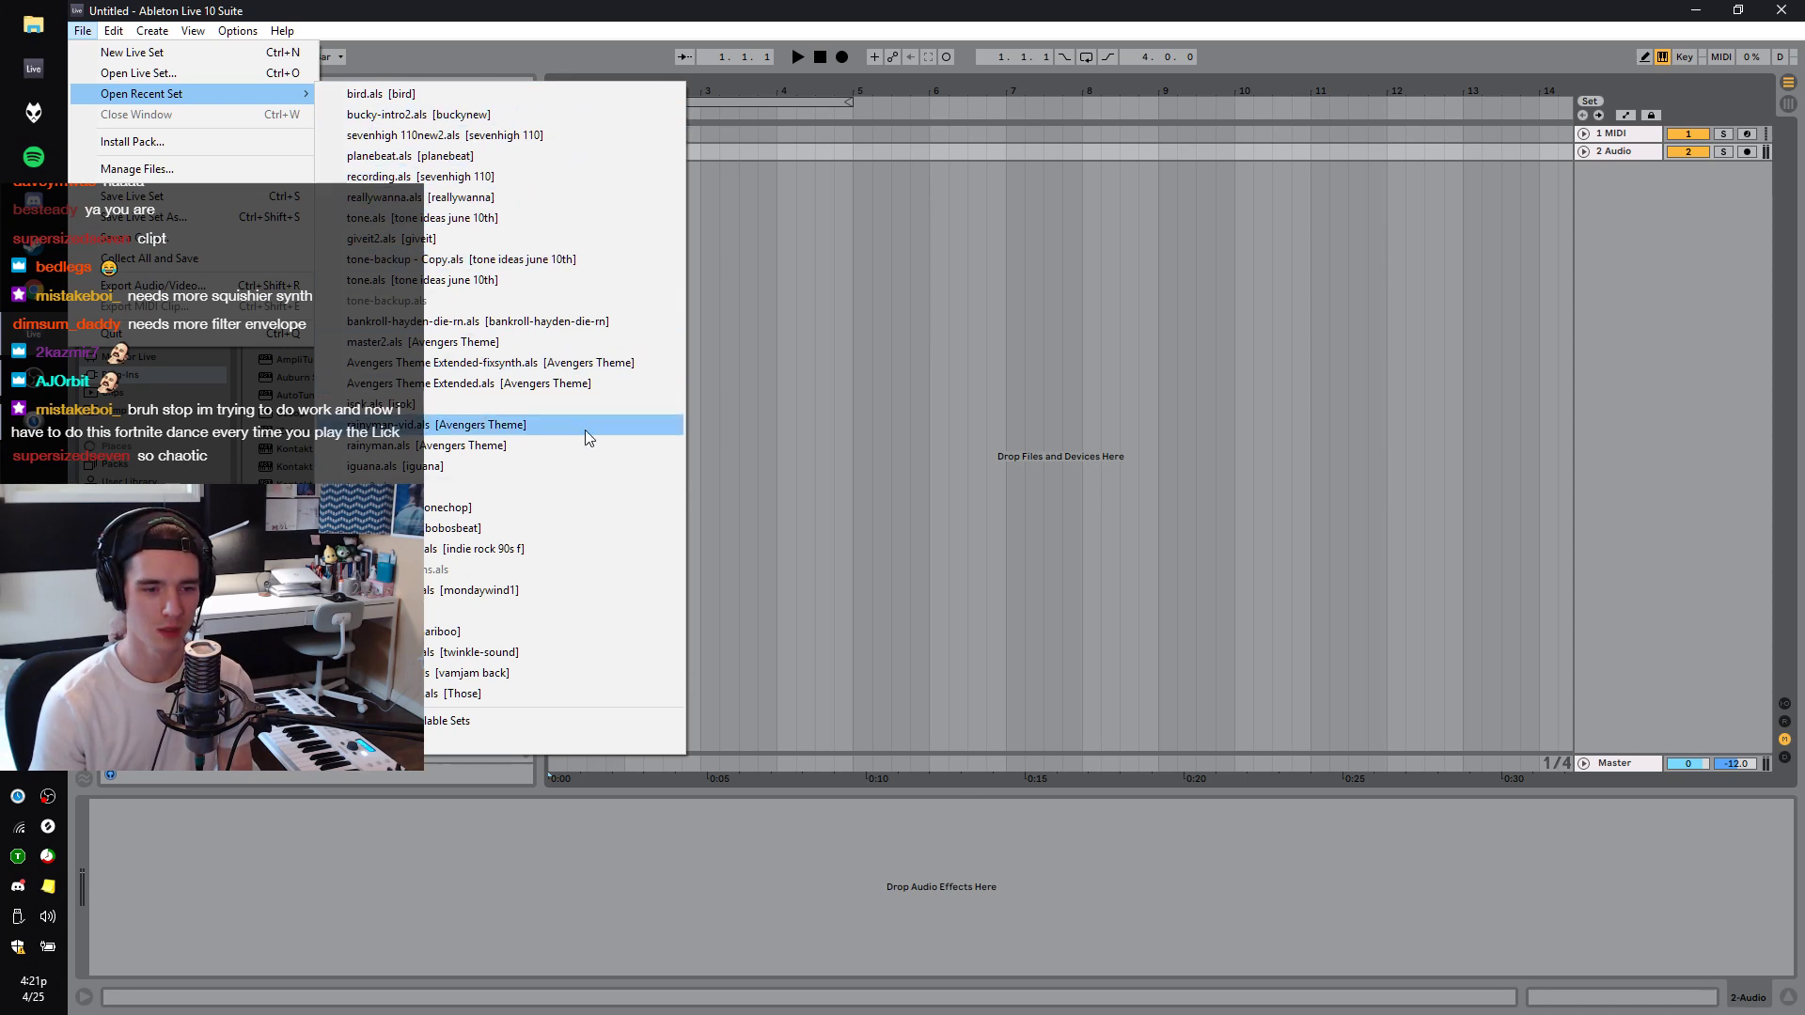
{"action": "left_click", "coordinate": [1079, 272]}
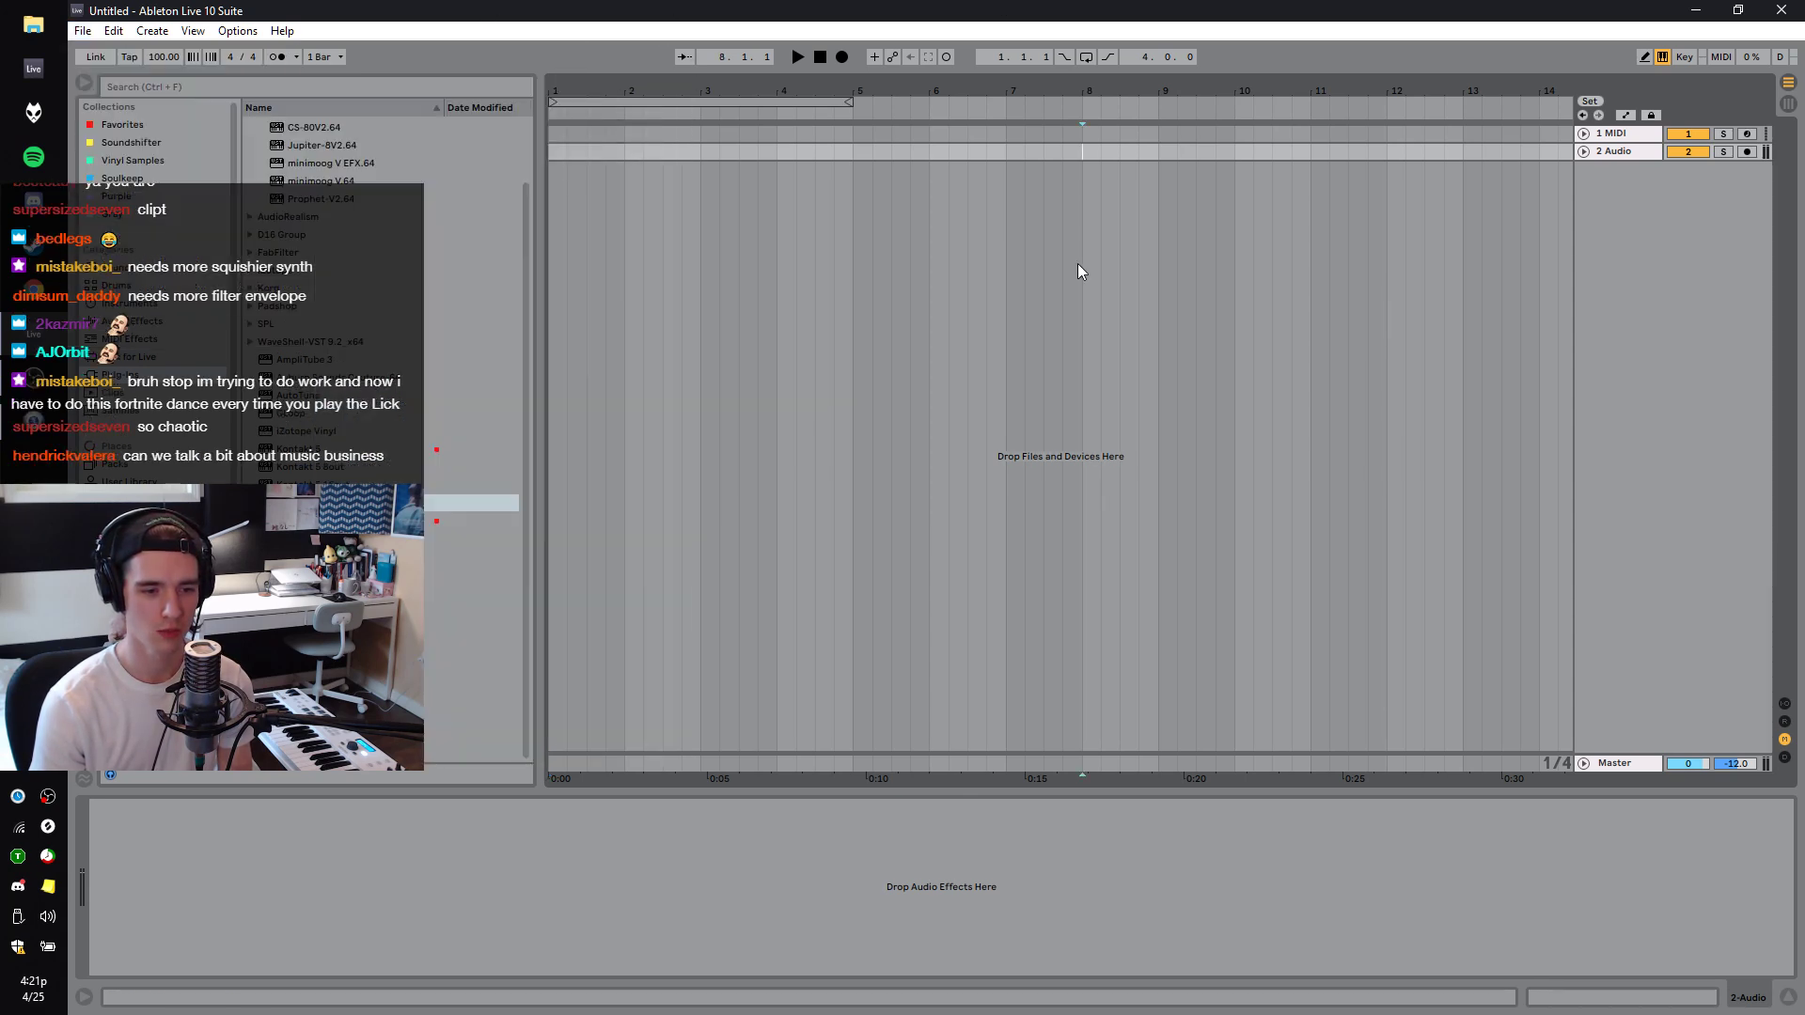
Load the Massive plug-in onto the first MIDI track.
{"action": "left_click", "coordinate": [297, 435]}
{"action": "left_click", "coordinate": [299, 556]}
{"action": "left_click", "coordinate": [299, 522]}
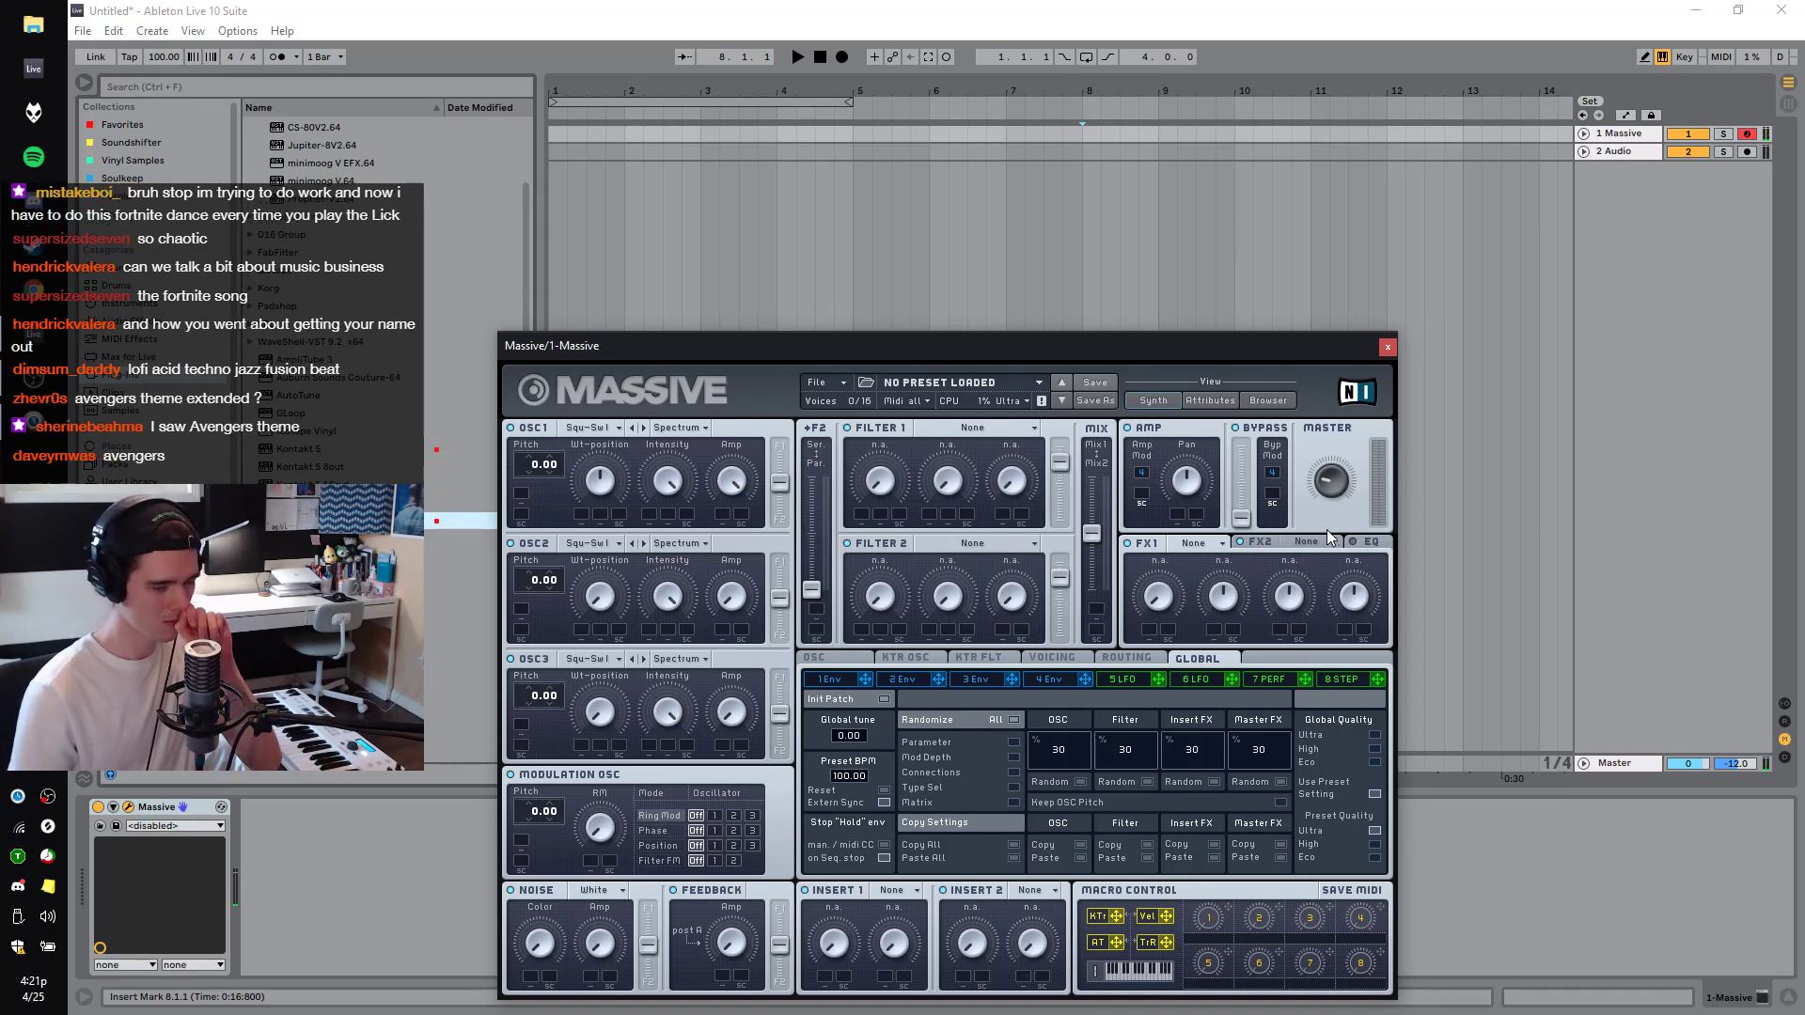
Try the Sin-Square wavetable on OSC1 and switch back to Square-Saw I.
{"action": "left_click", "coordinate": [606, 434]}
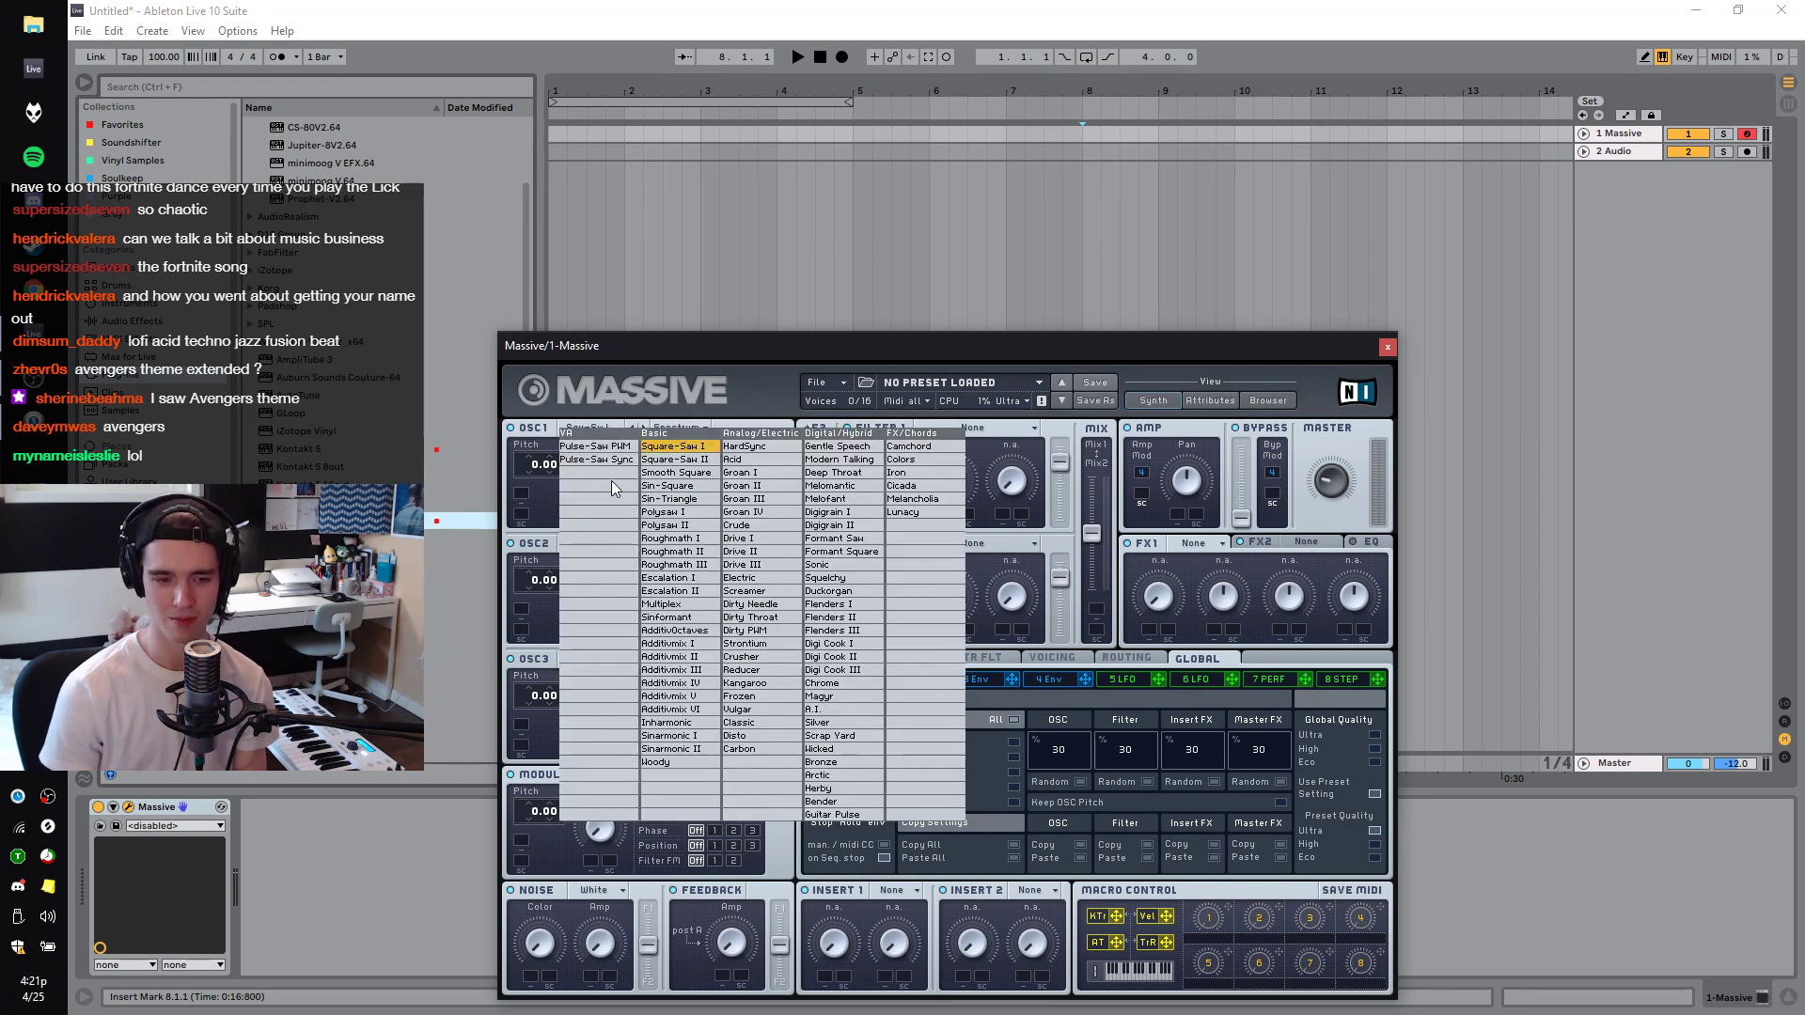
{"action": "left_click", "coordinate": [674, 488]}
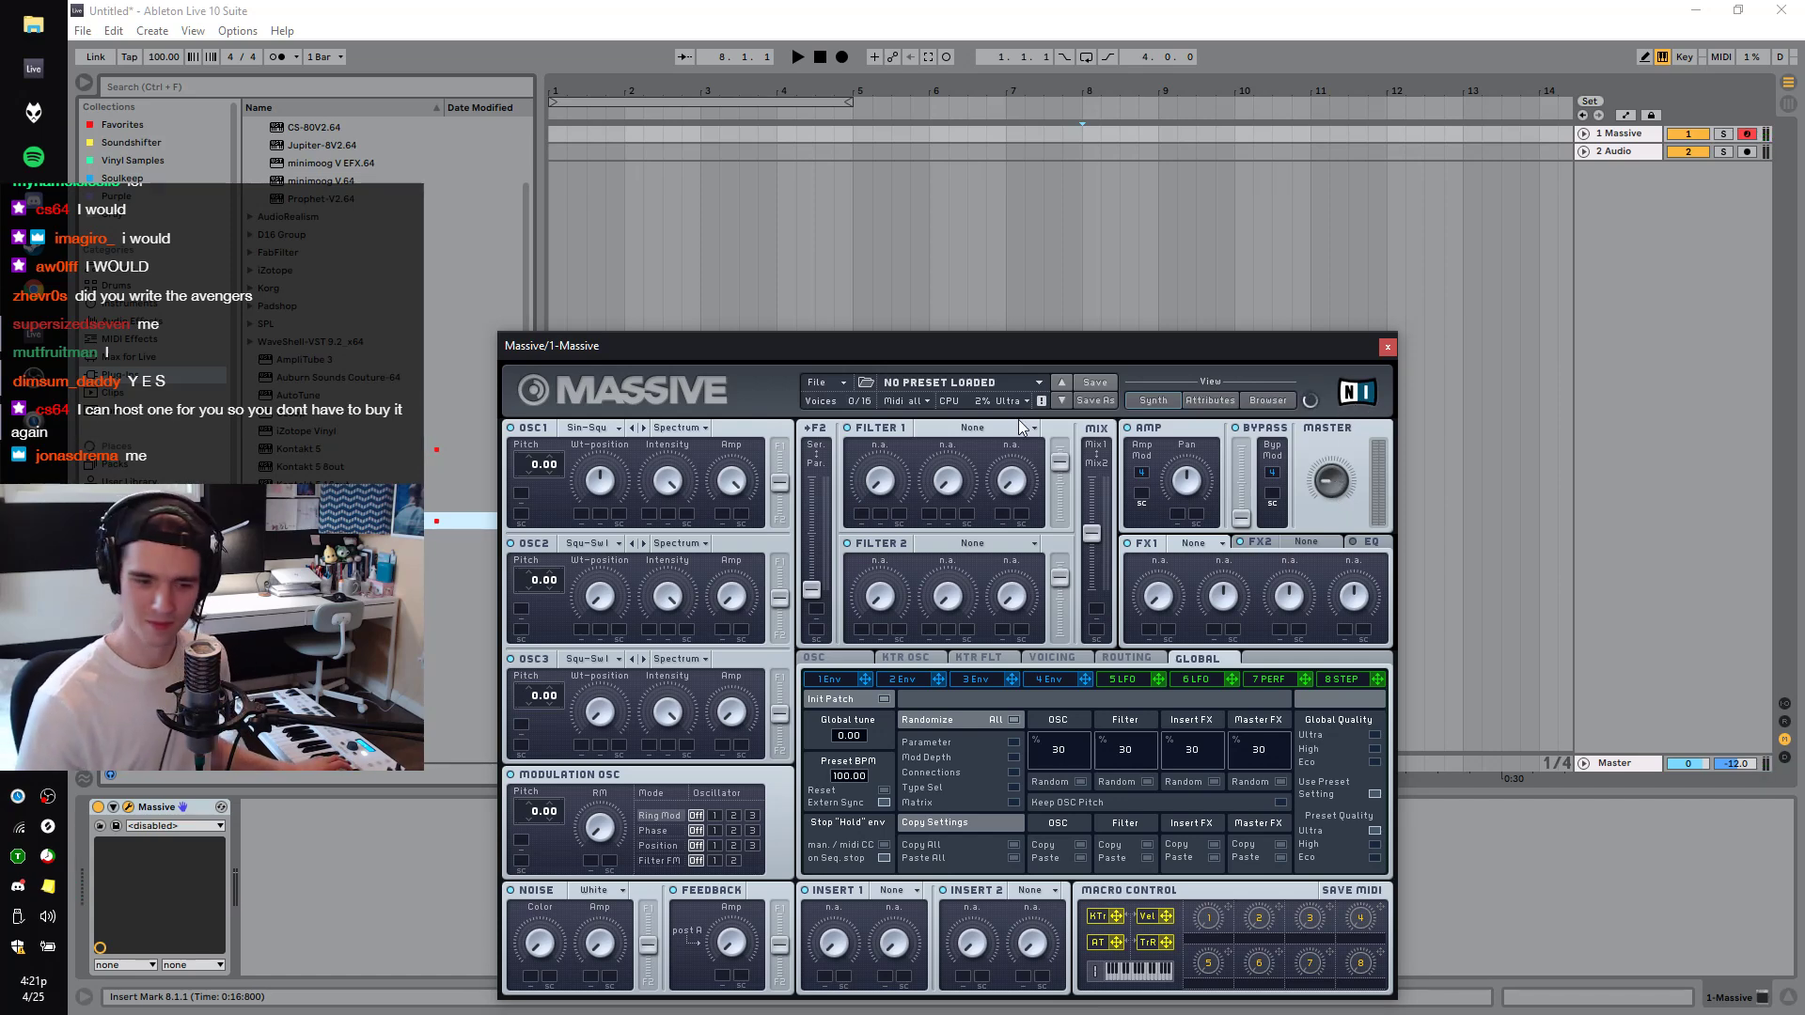
{"action": "left_click", "coordinate": [584, 428]}
{"action": "left_click", "coordinate": [603, 453]}
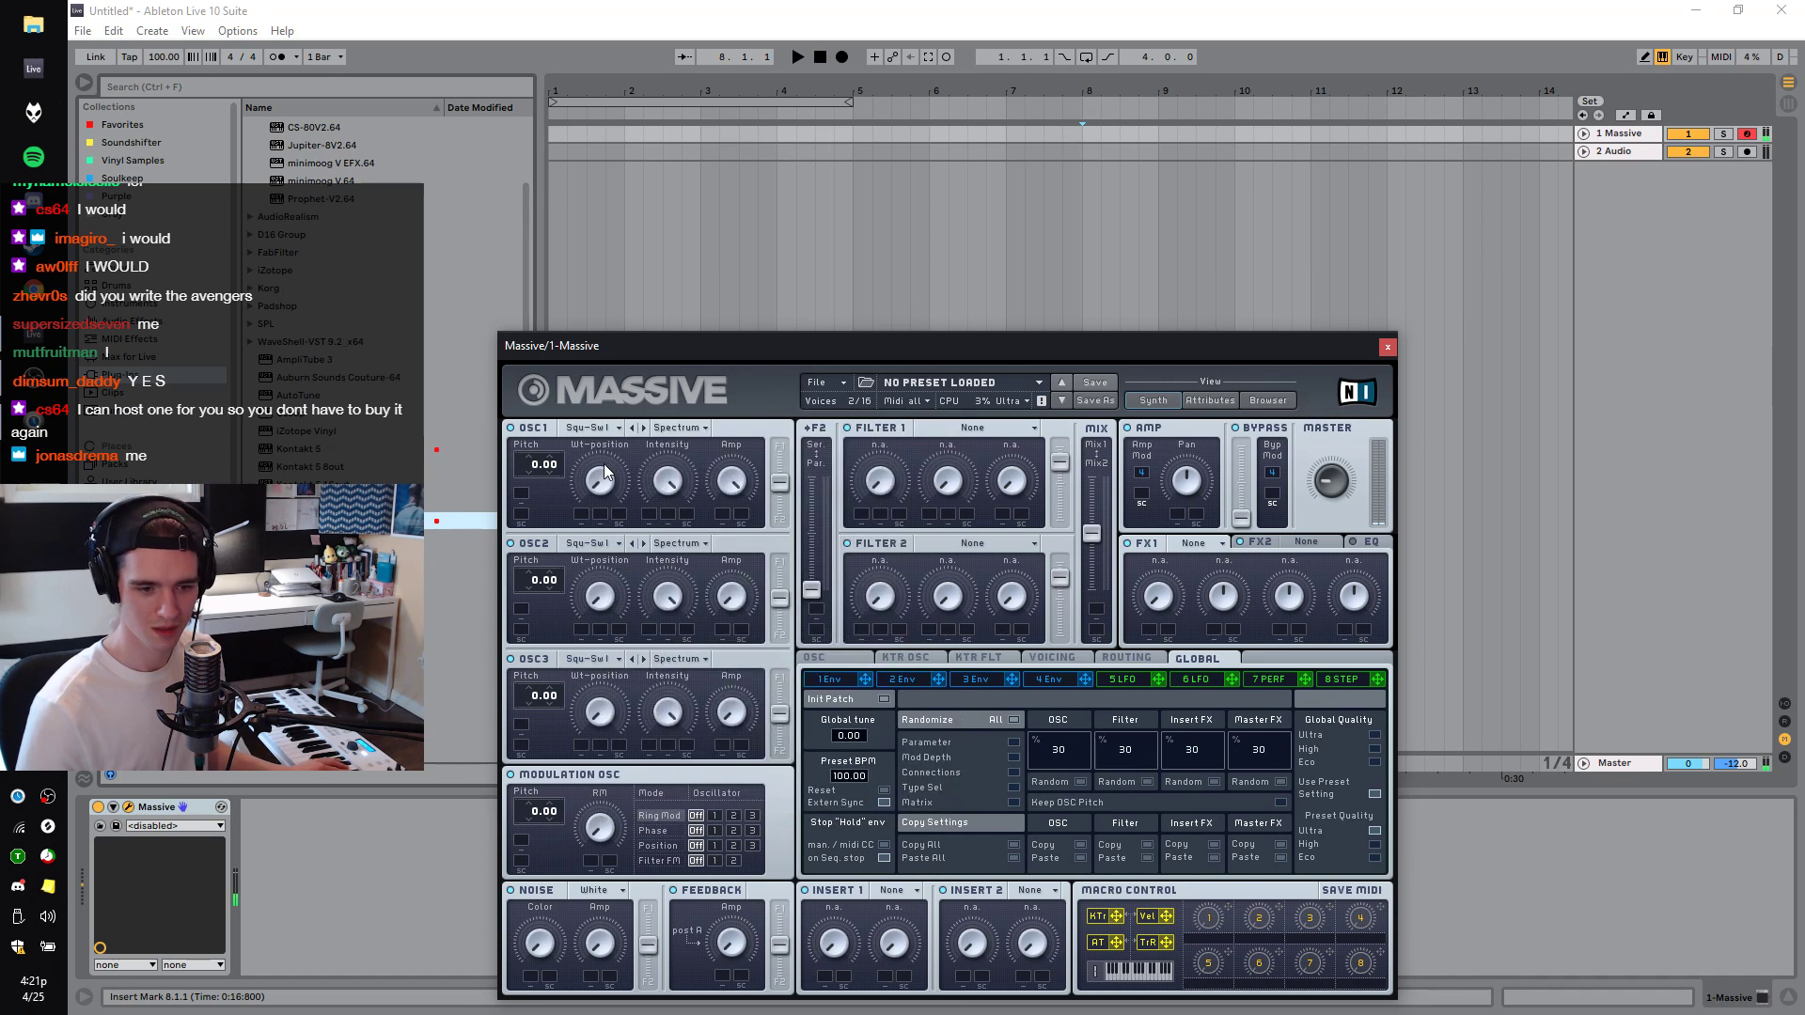
Route OSC1 fully into Filter 1 set to Lowpass 2, and dial in the filter's cutoff.
{"action": "left_click", "coordinate": [985, 430]}
{"action": "left_click", "coordinate": [945, 453]}
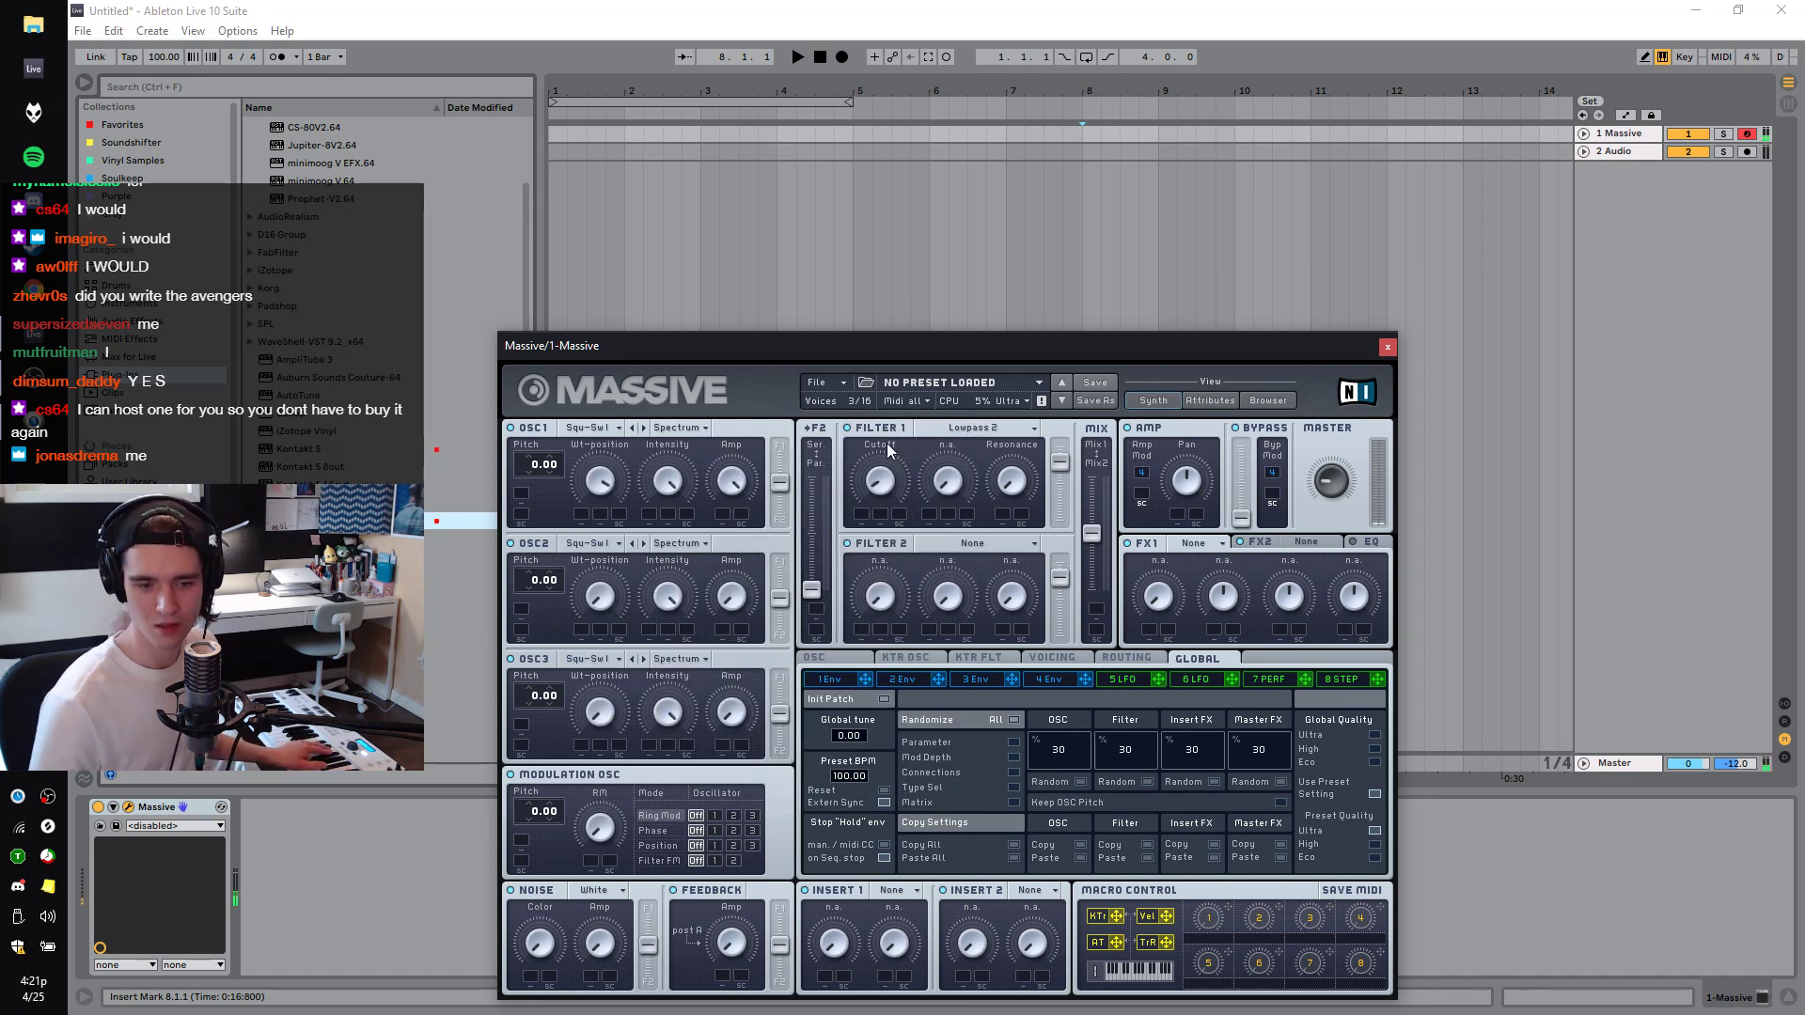
{"action": "left_click_drag", "start_coordinate": [1336, 487], "coordinate": [1325, 462]}
{"action": "left_click_drag", "start_coordinate": [878, 482], "coordinate": [827, 400]}
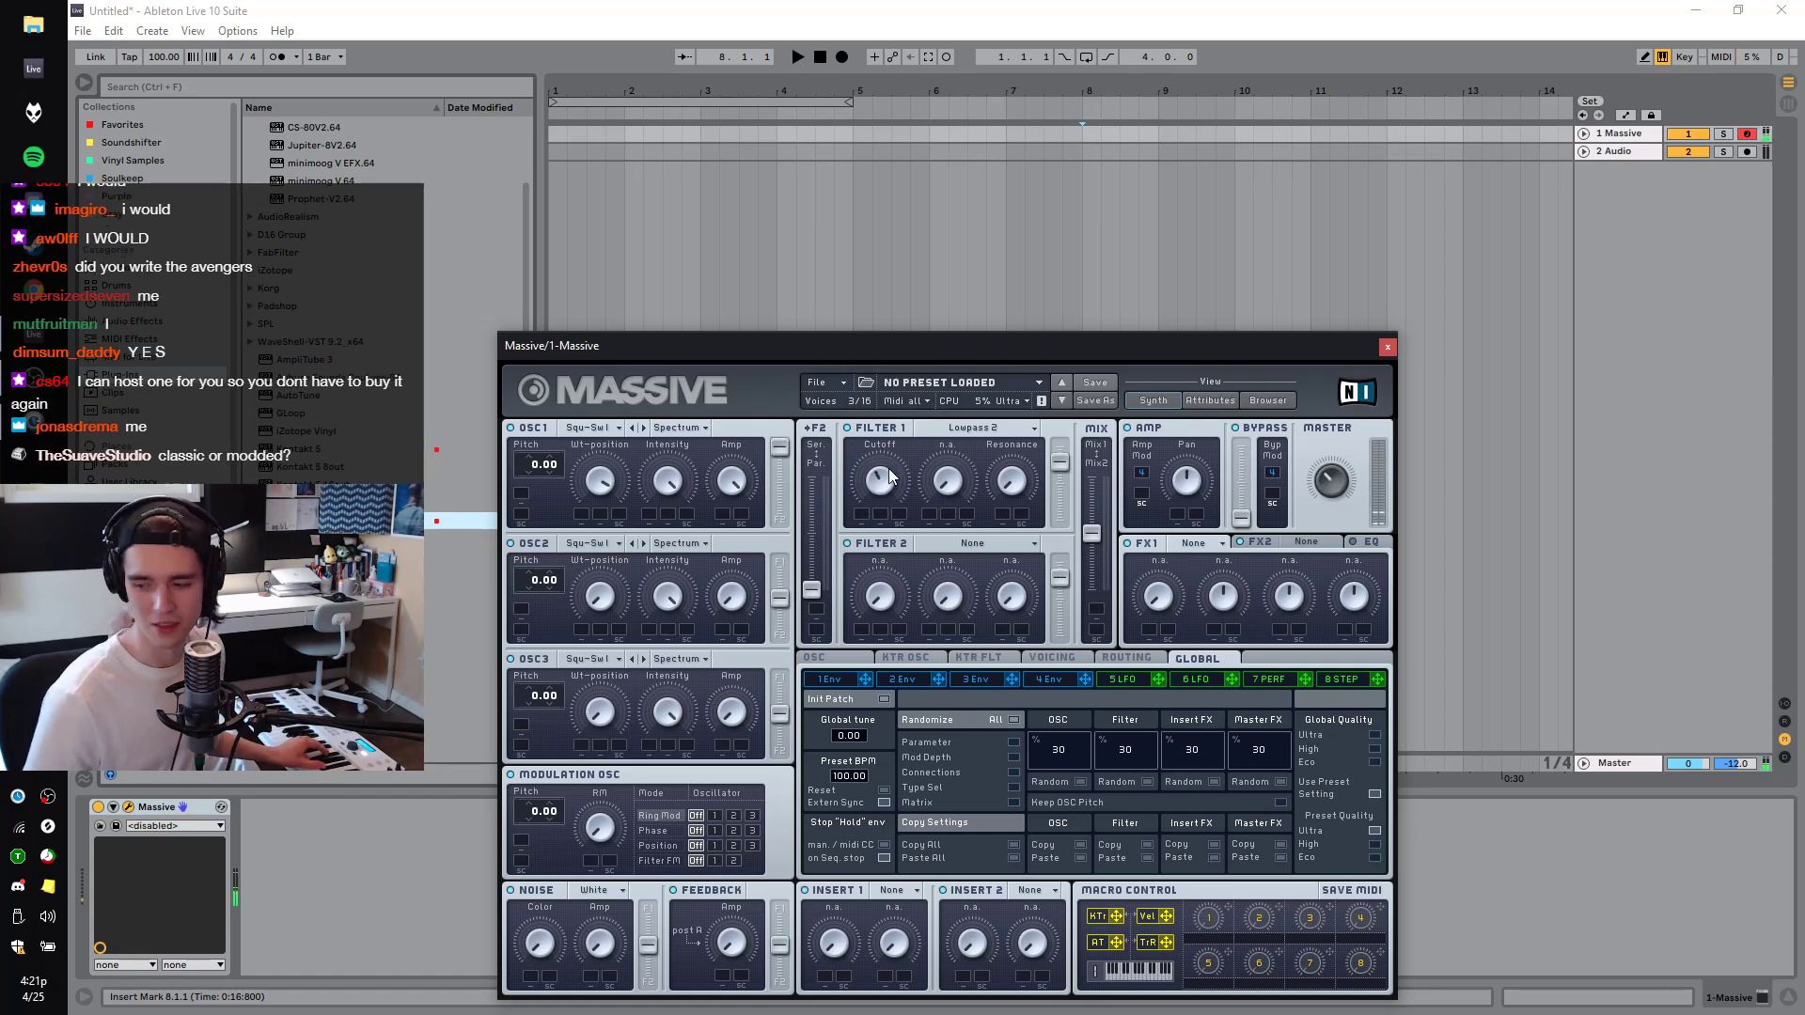
{"action": "left_click_drag", "start_coordinate": [878, 491], "coordinate": [887, 438]}
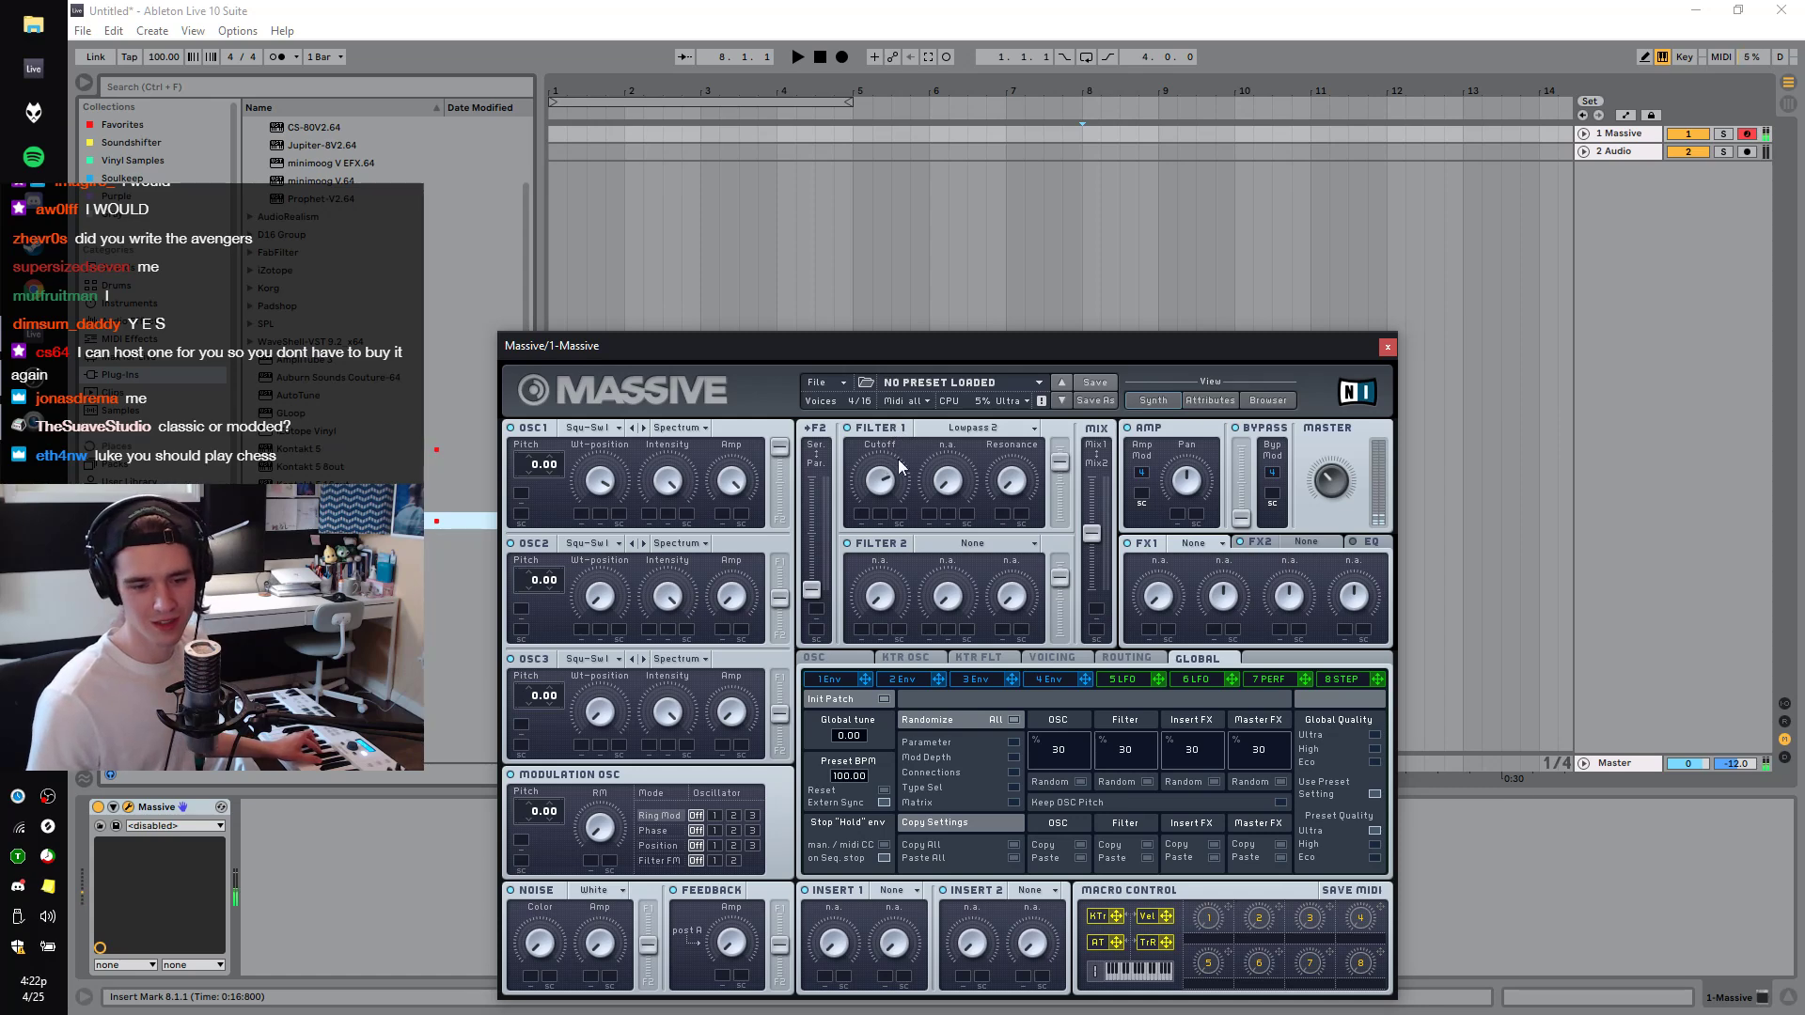
Lengthen the release of envelope 4 and assign envelope 3 to modulate the Filter 1 cutoff.
{"action": "left_click", "coordinate": [1047, 679]}
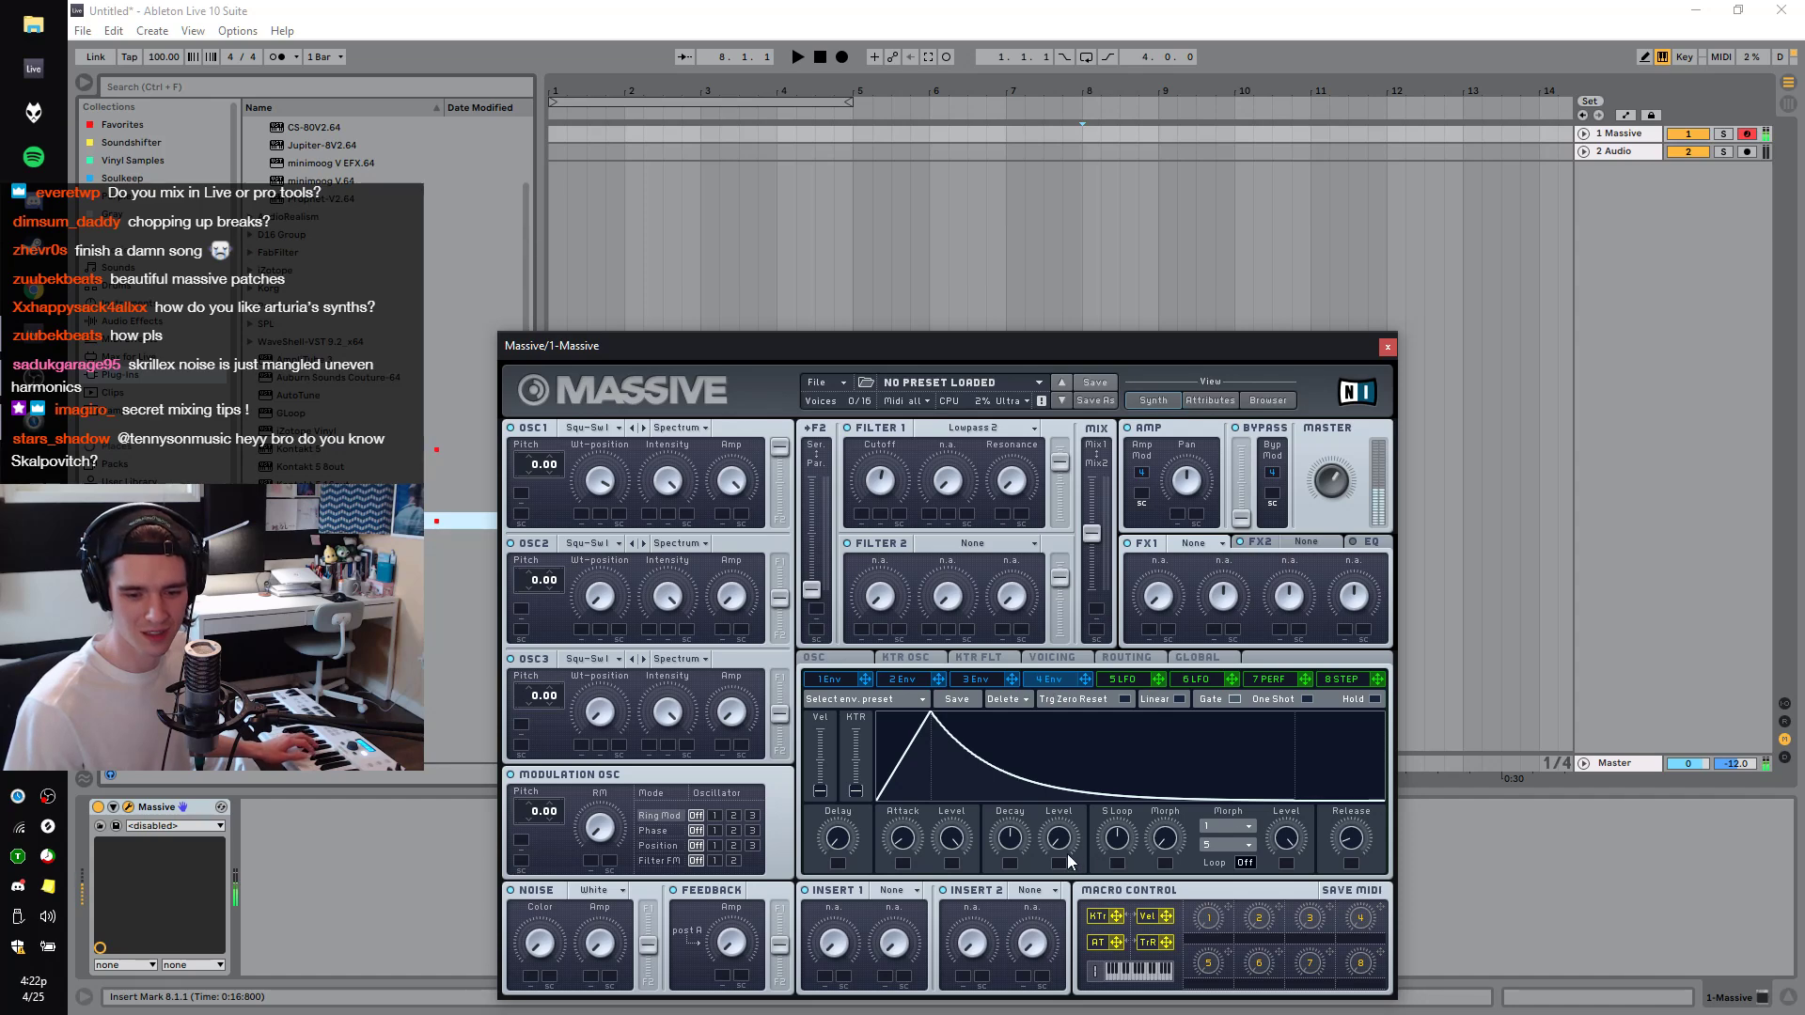
{"action": "left_click_drag", "start_coordinate": [1347, 842], "coordinate": [1346, 792]}
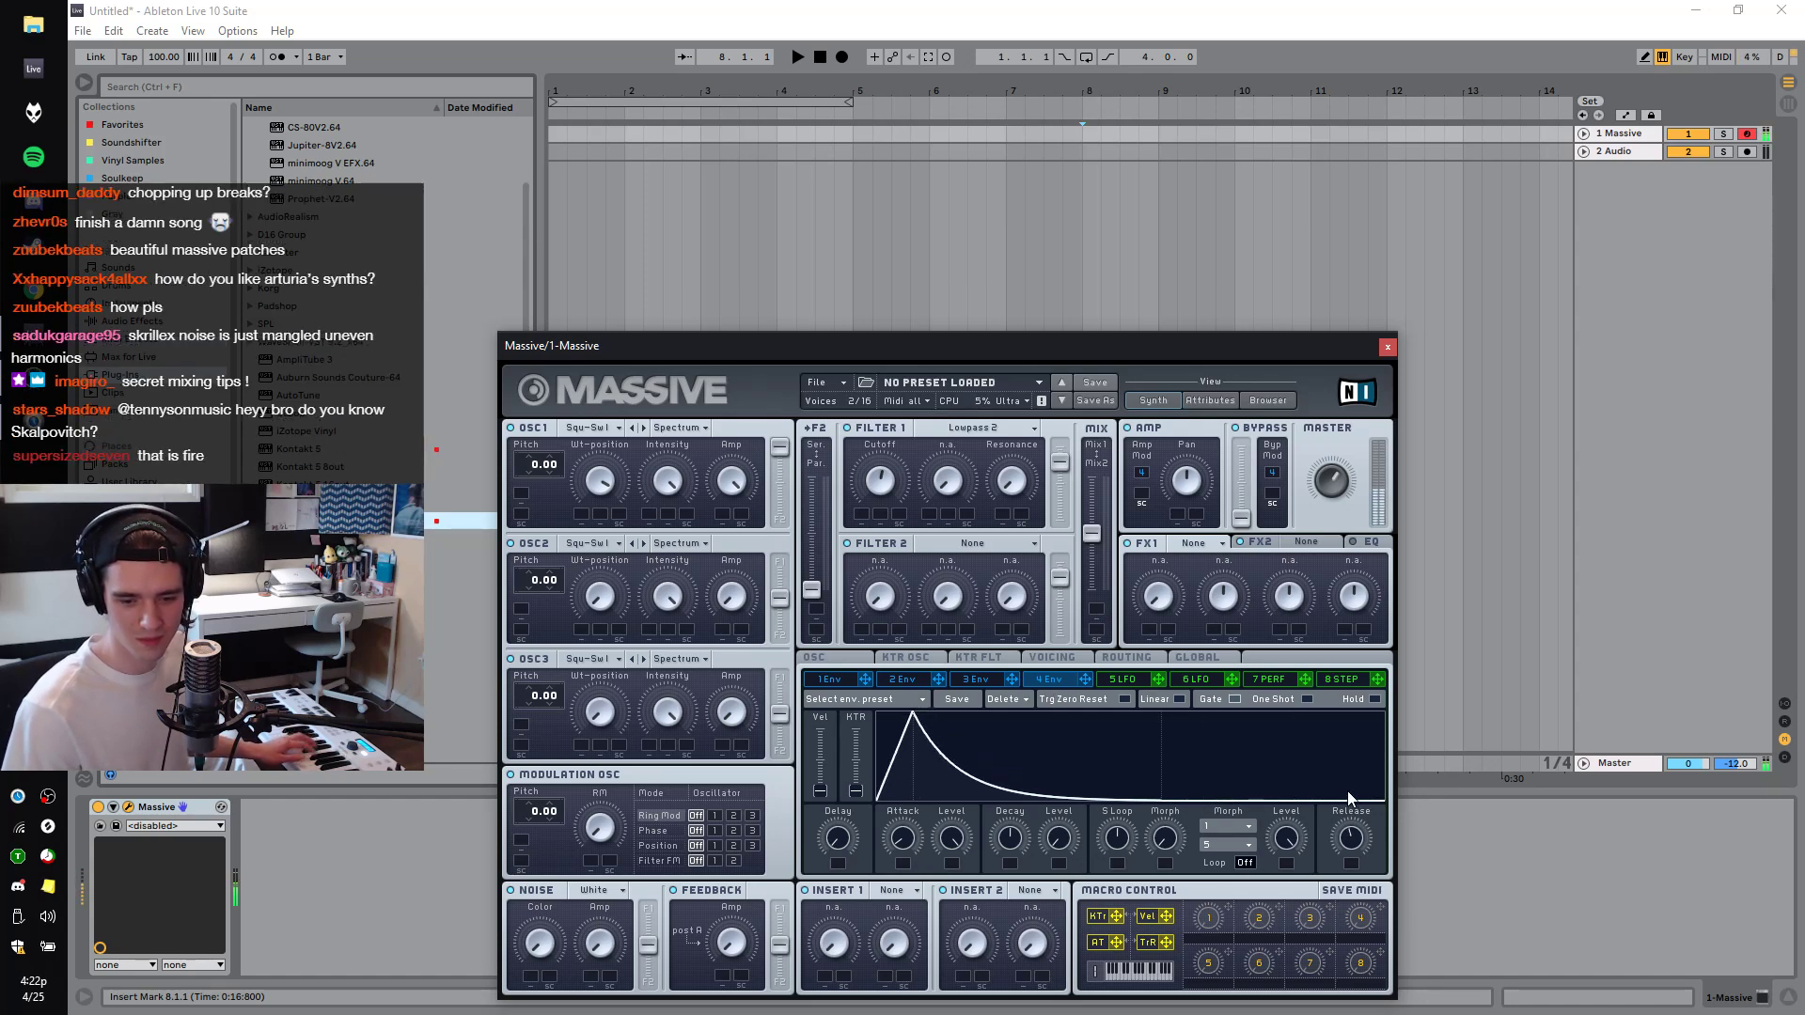
{"action": "left_click_drag", "start_coordinate": [1015, 680], "coordinate": [878, 466]}
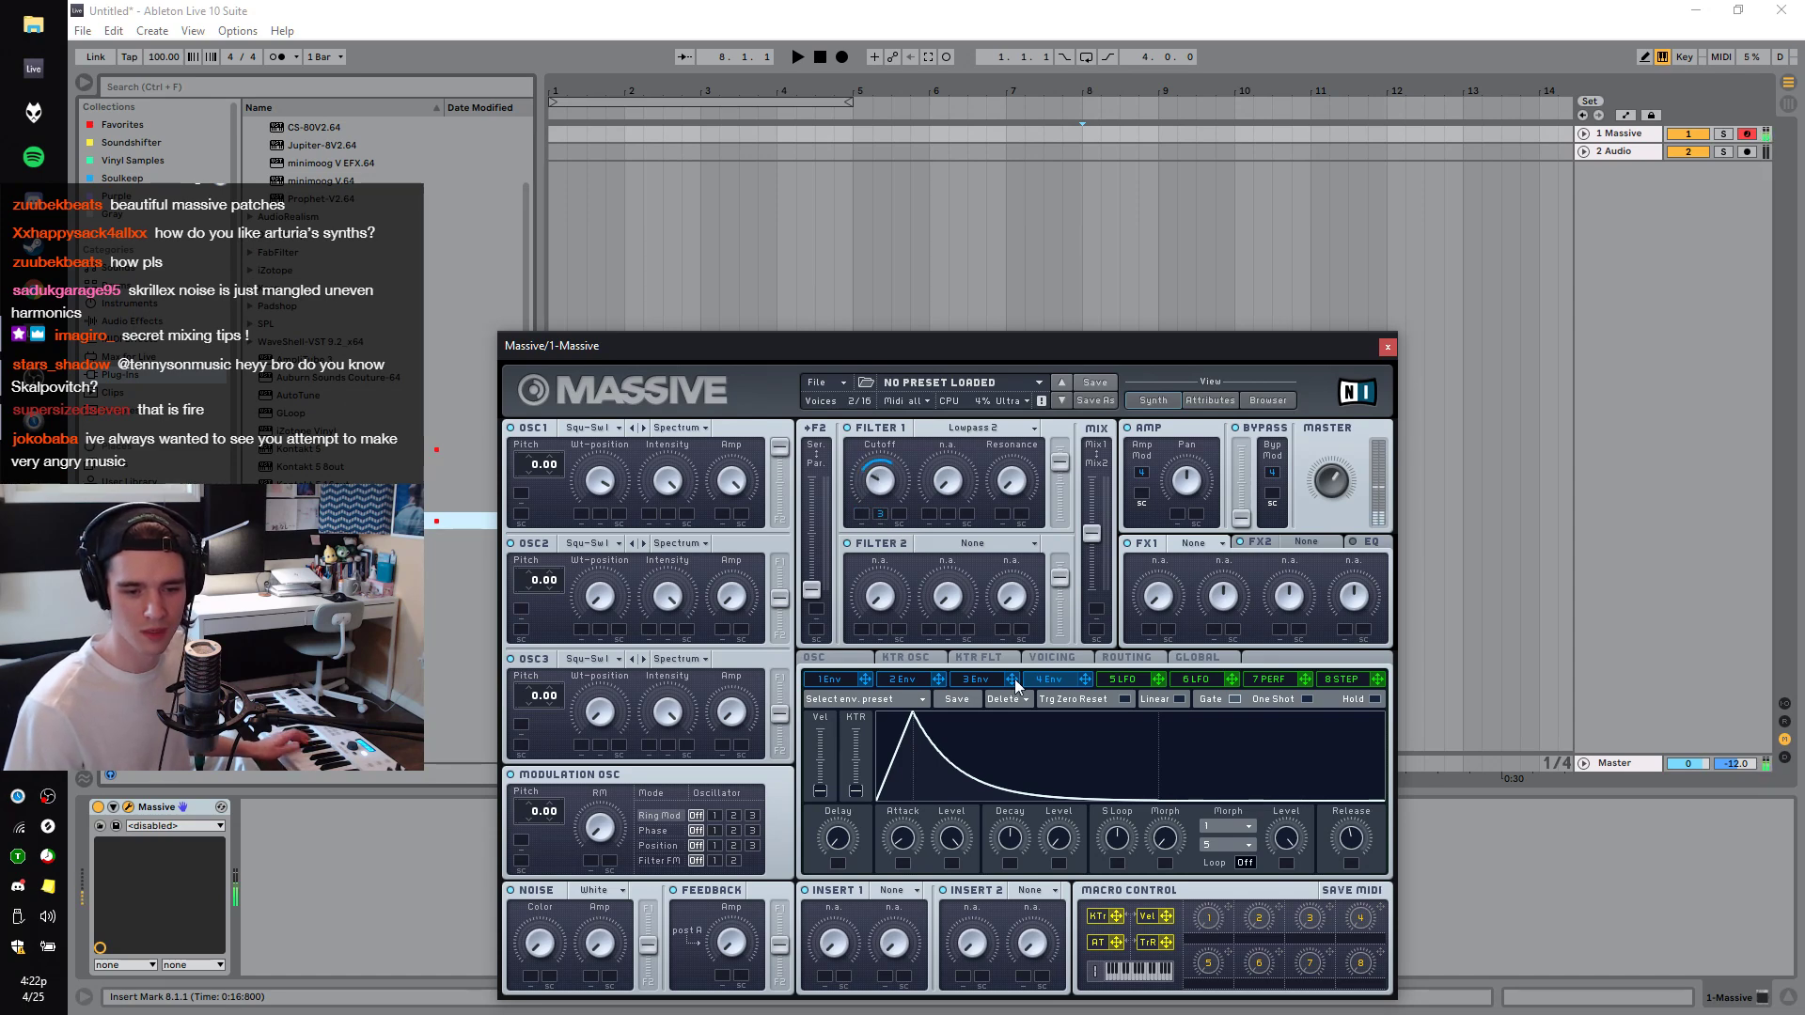
Shape envelope 3 with a longer attack, a shorter decay falling to a low level, and maximum velocity sensitivity.
{"action": "left_click", "coordinate": [985, 680]}
{"action": "left_click_drag", "start_coordinate": [1053, 834], "coordinate": [1028, 859]}
{"action": "left_click_drag", "start_coordinate": [906, 841], "coordinate": [917, 804]}
{"action": "mouse_move", "coordinate": [1014, 836]}
{"action": "left_mouse_down"}
{"action": "mouse_move", "coordinate": [1013, 874]}
{"action": "mouse_move", "coordinate": [1007, 850]}
{"action": "left_mouse_up"}
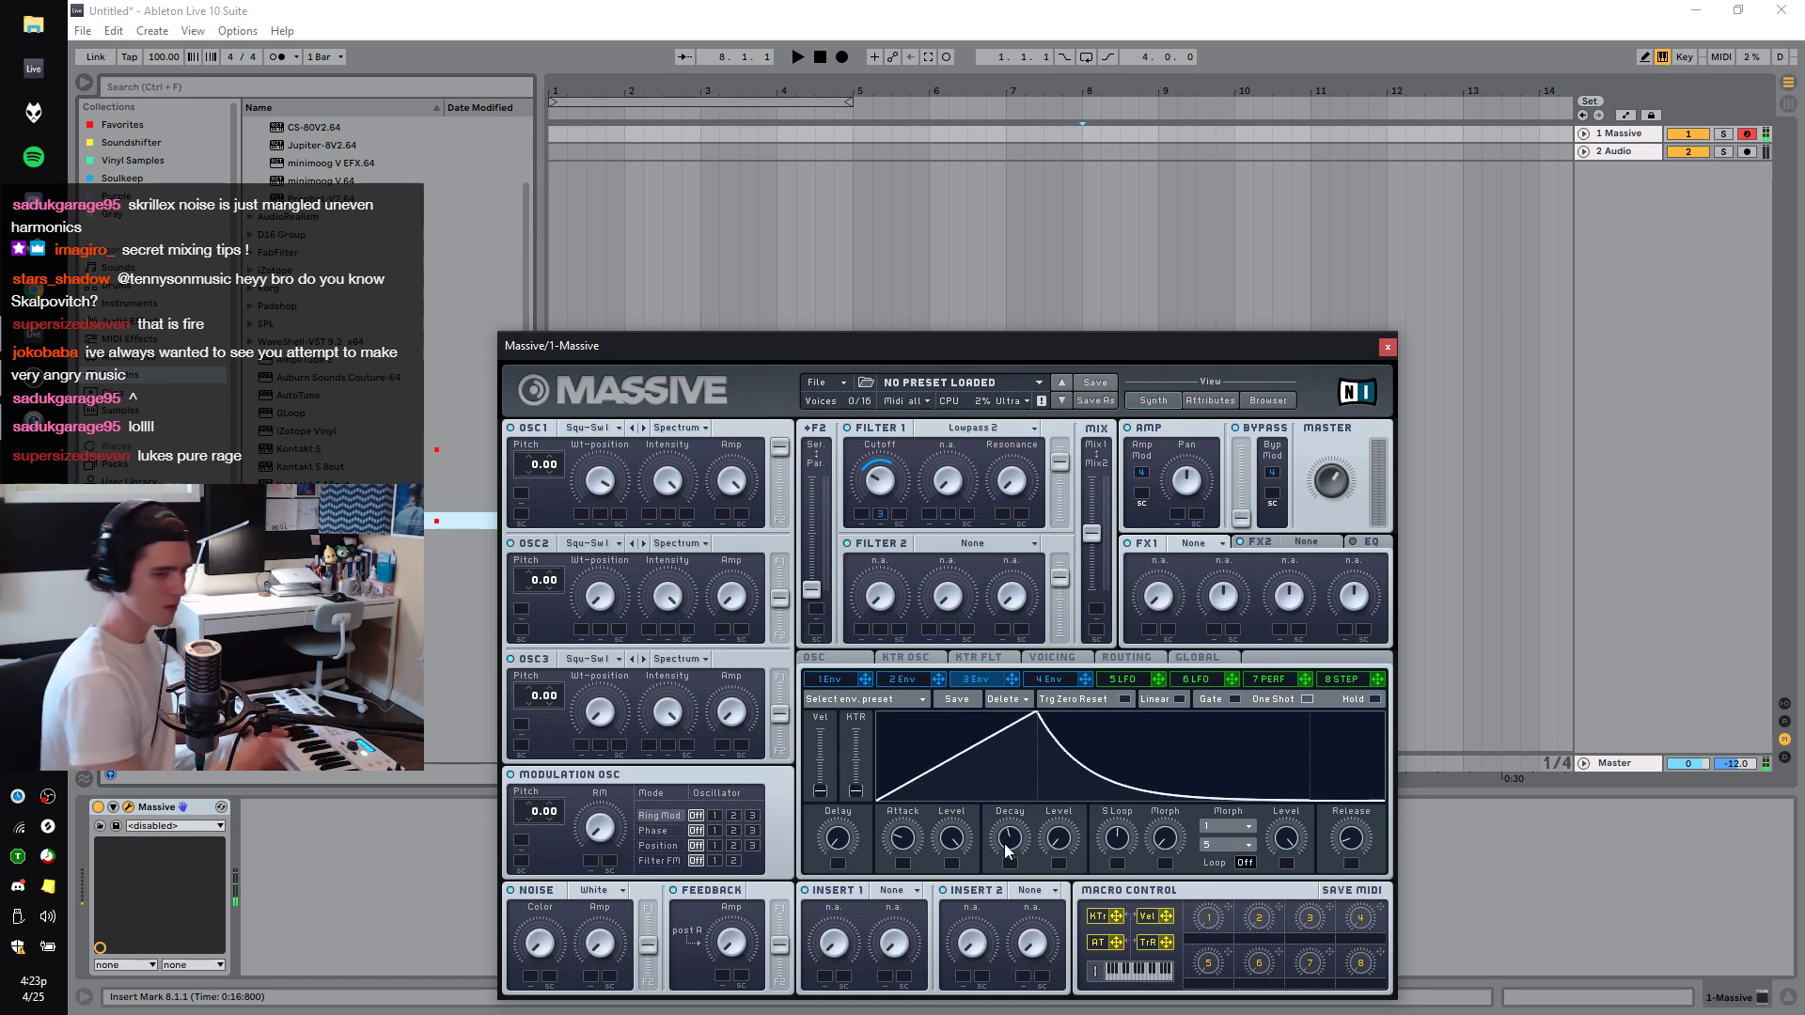
{"action": "left_click_drag", "start_coordinate": [819, 792], "coordinate": [859, 549]}
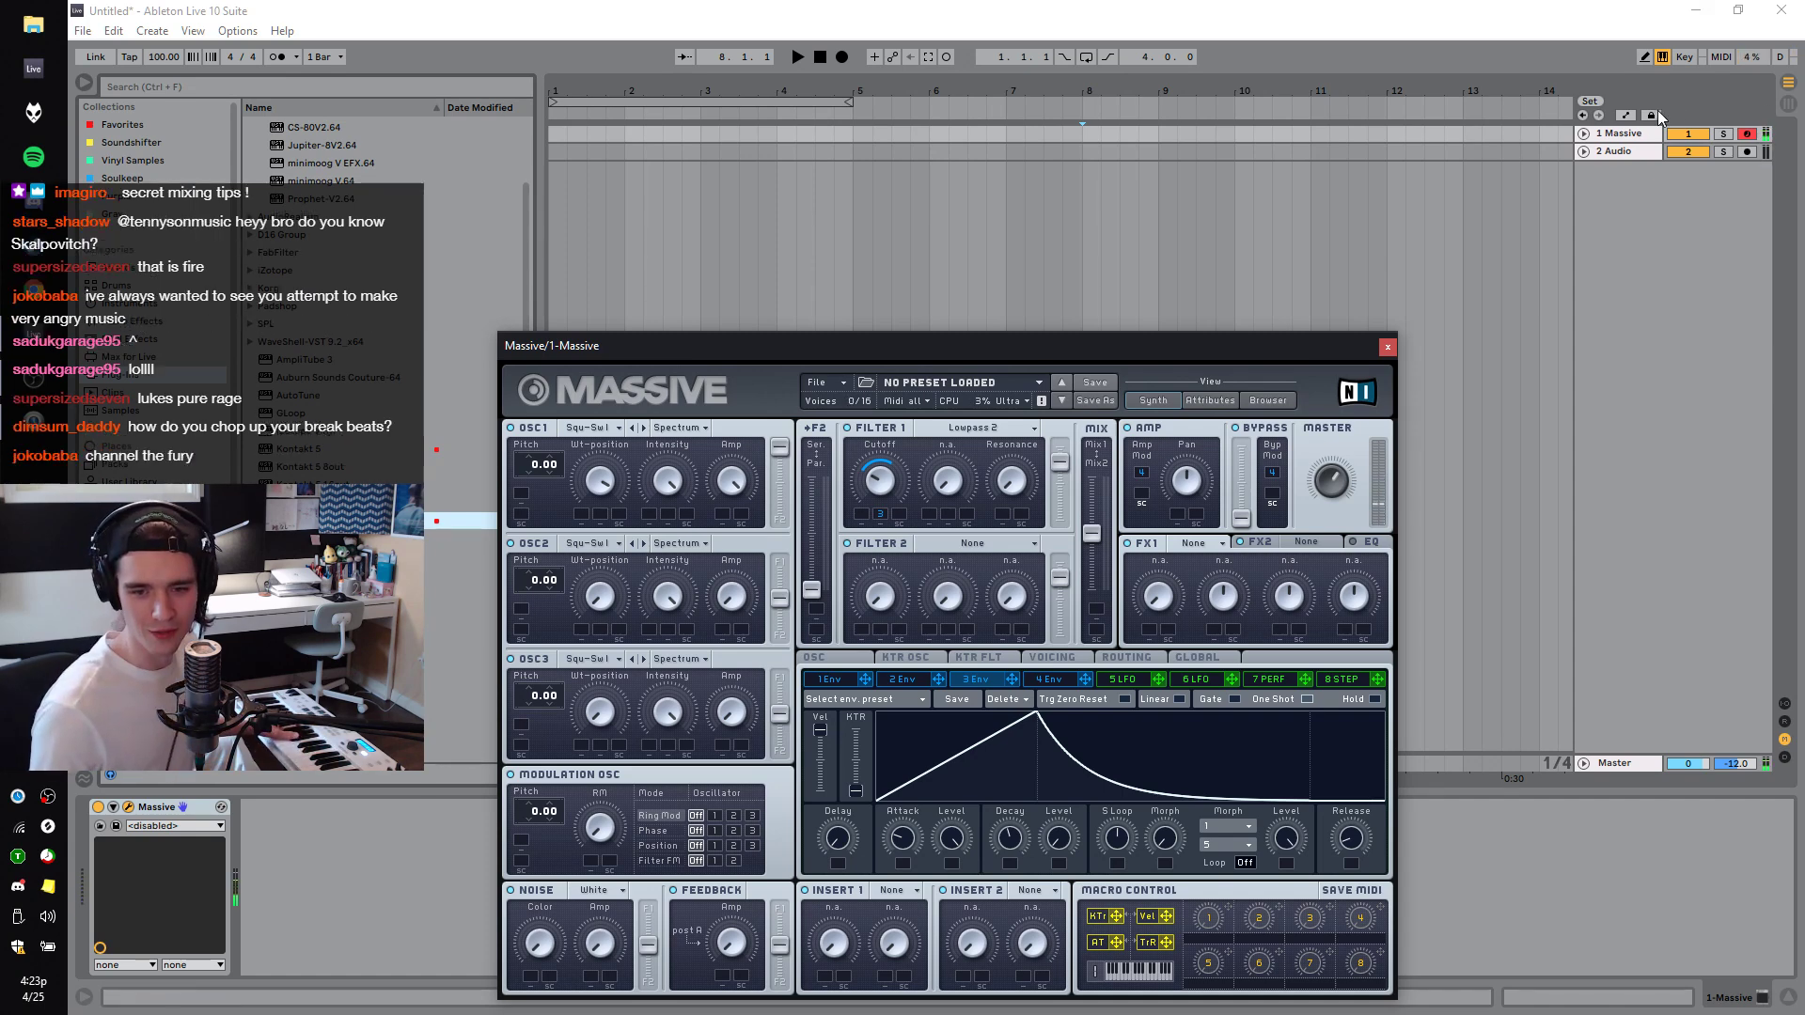
Unfold the Massive track and set its volume to -2.8 dB.
{"action": "left_click", "coordinate": [1584, 134]}
{"action": "left_click_drag", "start_coordinate": [1688, 166], "coordinate": [1688, 57]}
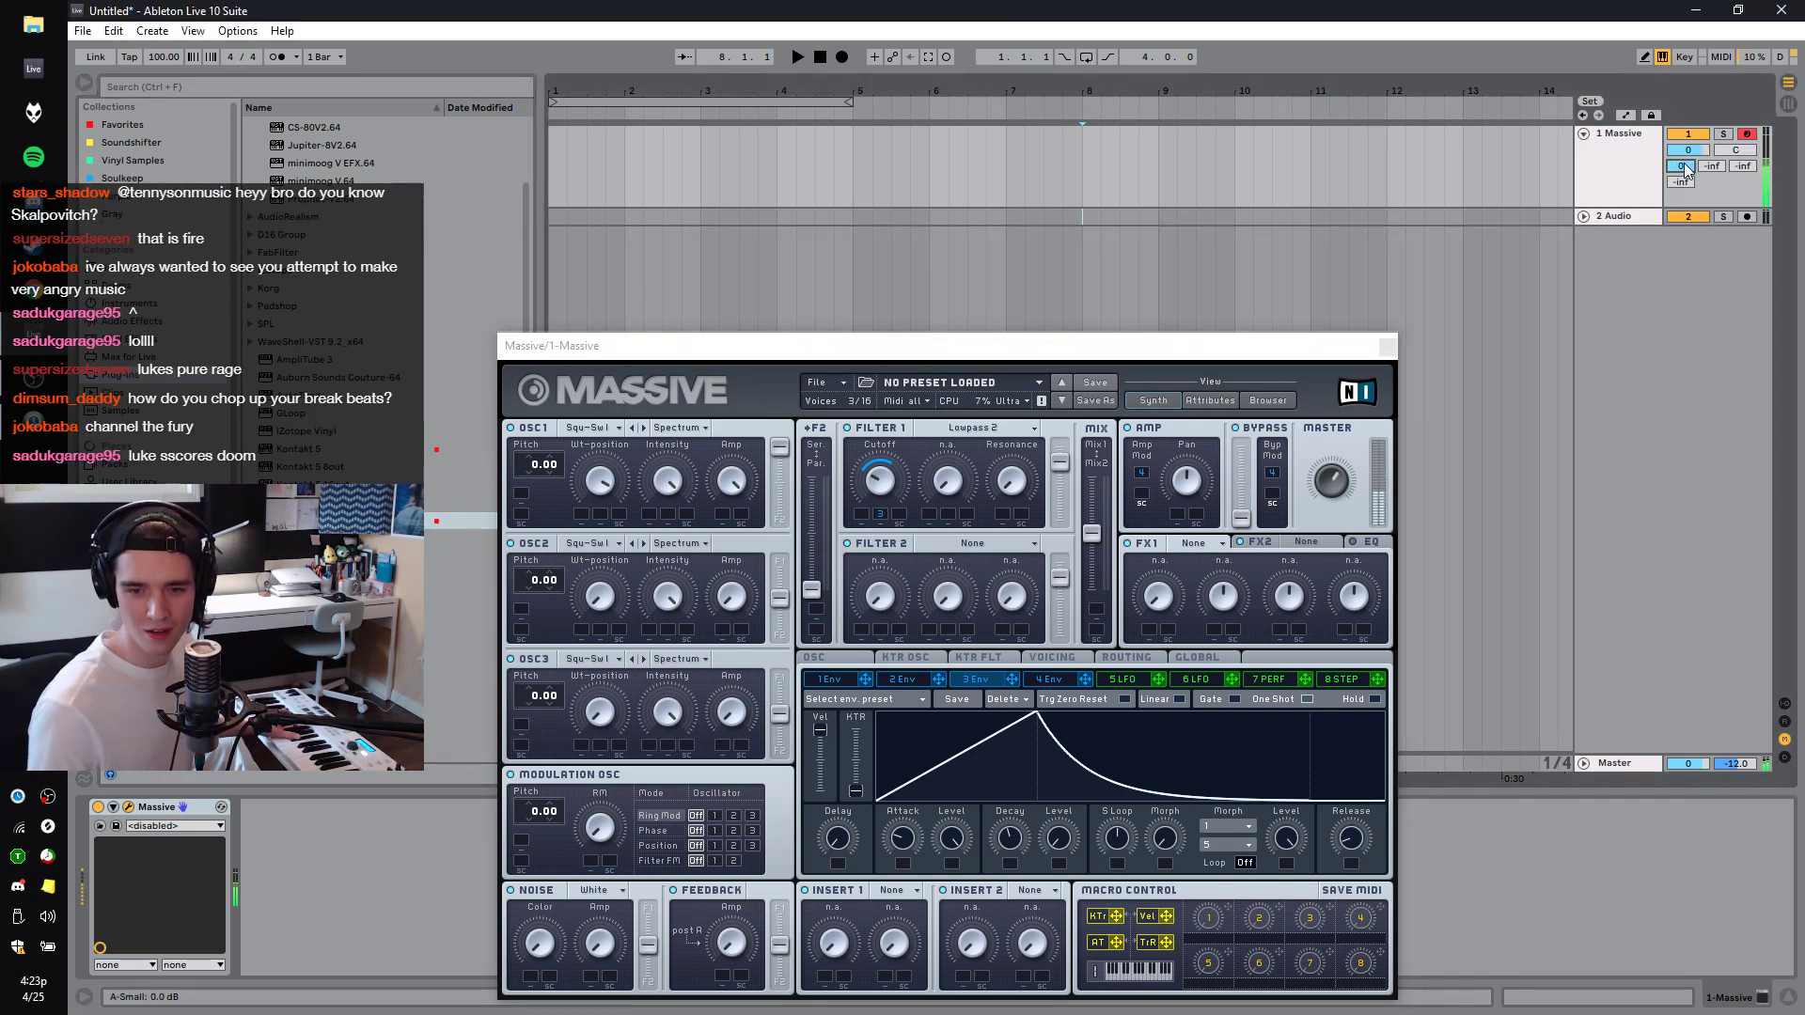
{"action": "left_click_drag", "start_coordinate": [1688, 166], "coordinate": [1688, 177]}
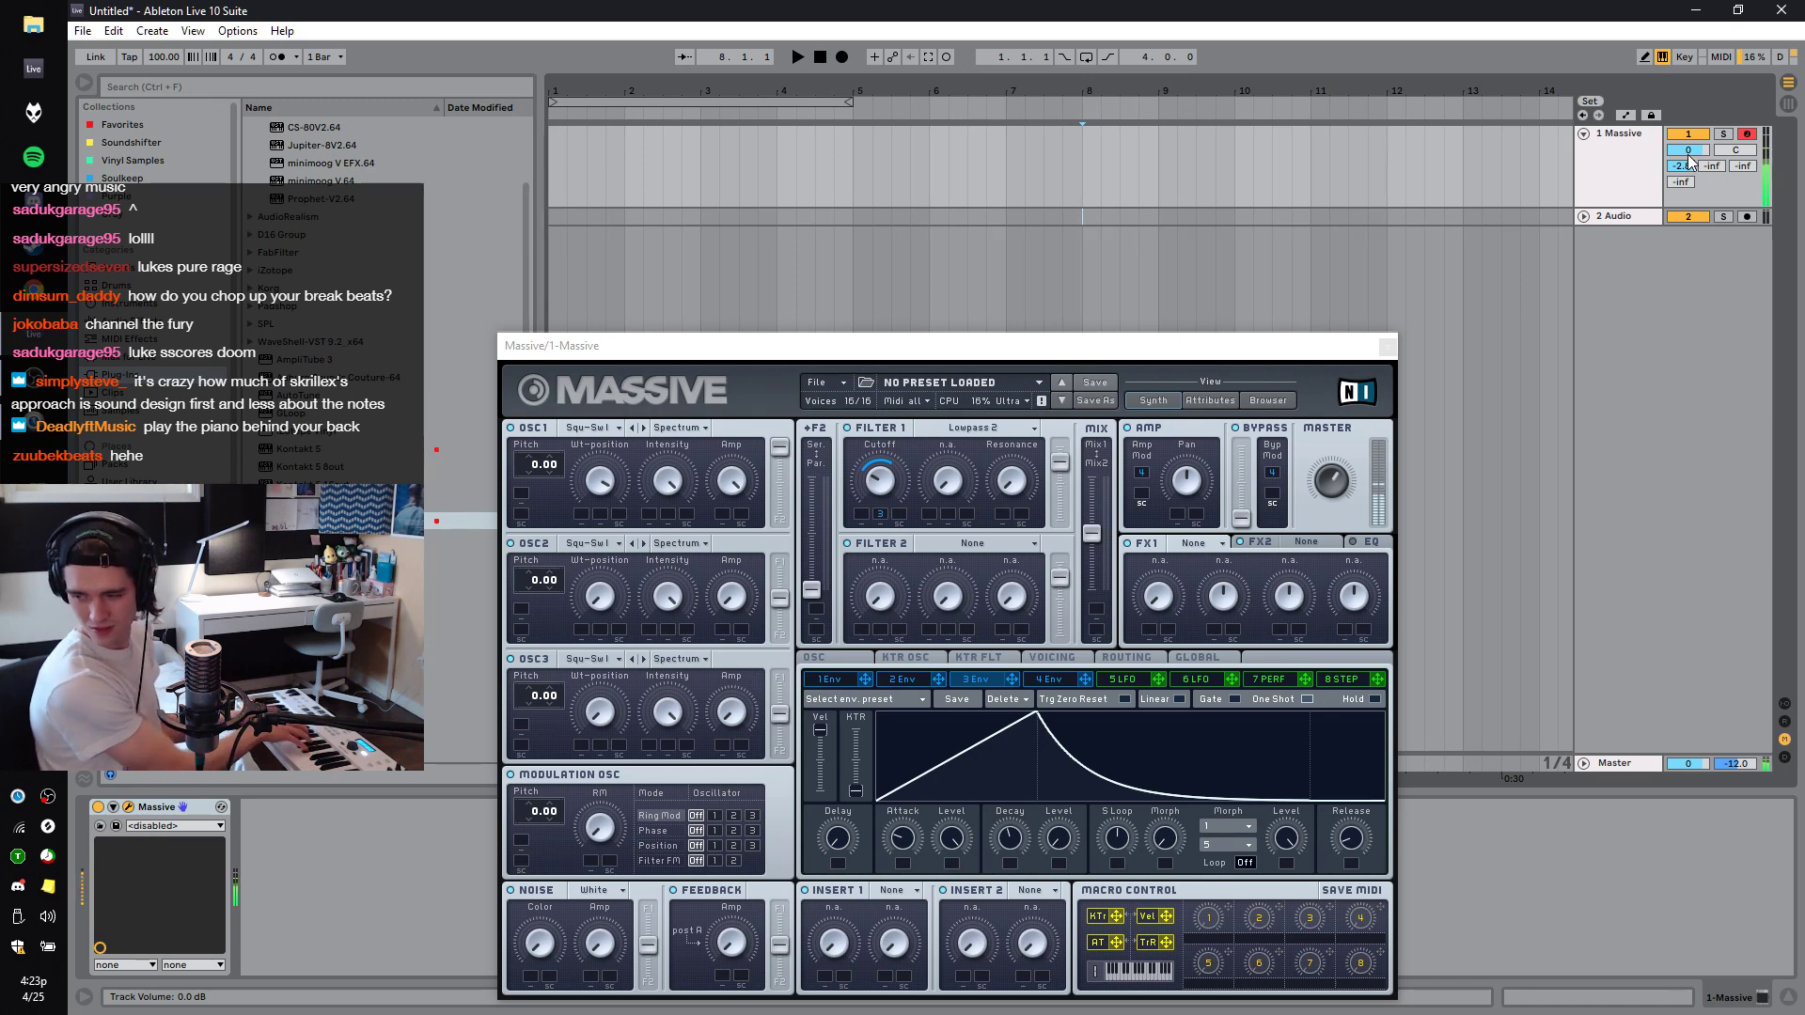
Modulate OSC1's pitch by 0.22 with LFO 5 and set the LFO's first curve to Noise 1.
{"action": "left_click", "coordinate": [1172, 684]}
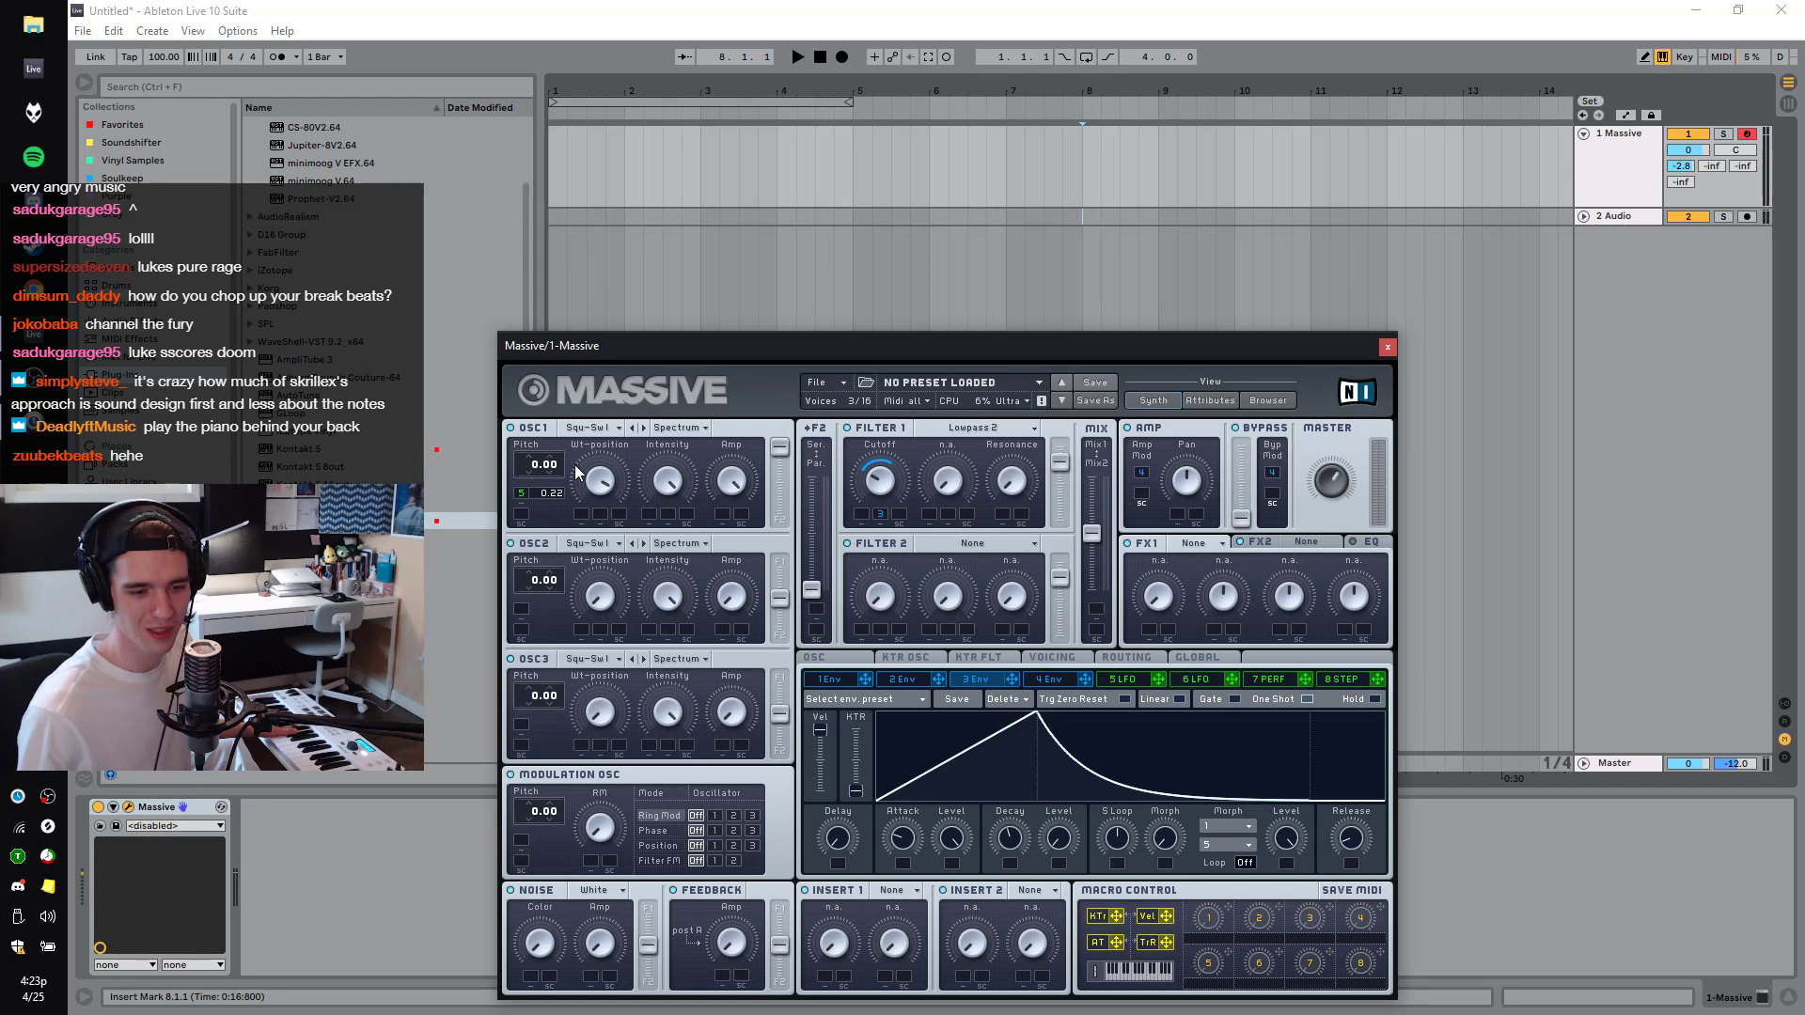
{"action": "left_click", "coordinate": [1127, 680]}
{"action": "left_click", "coordinate": [1145, 748]}
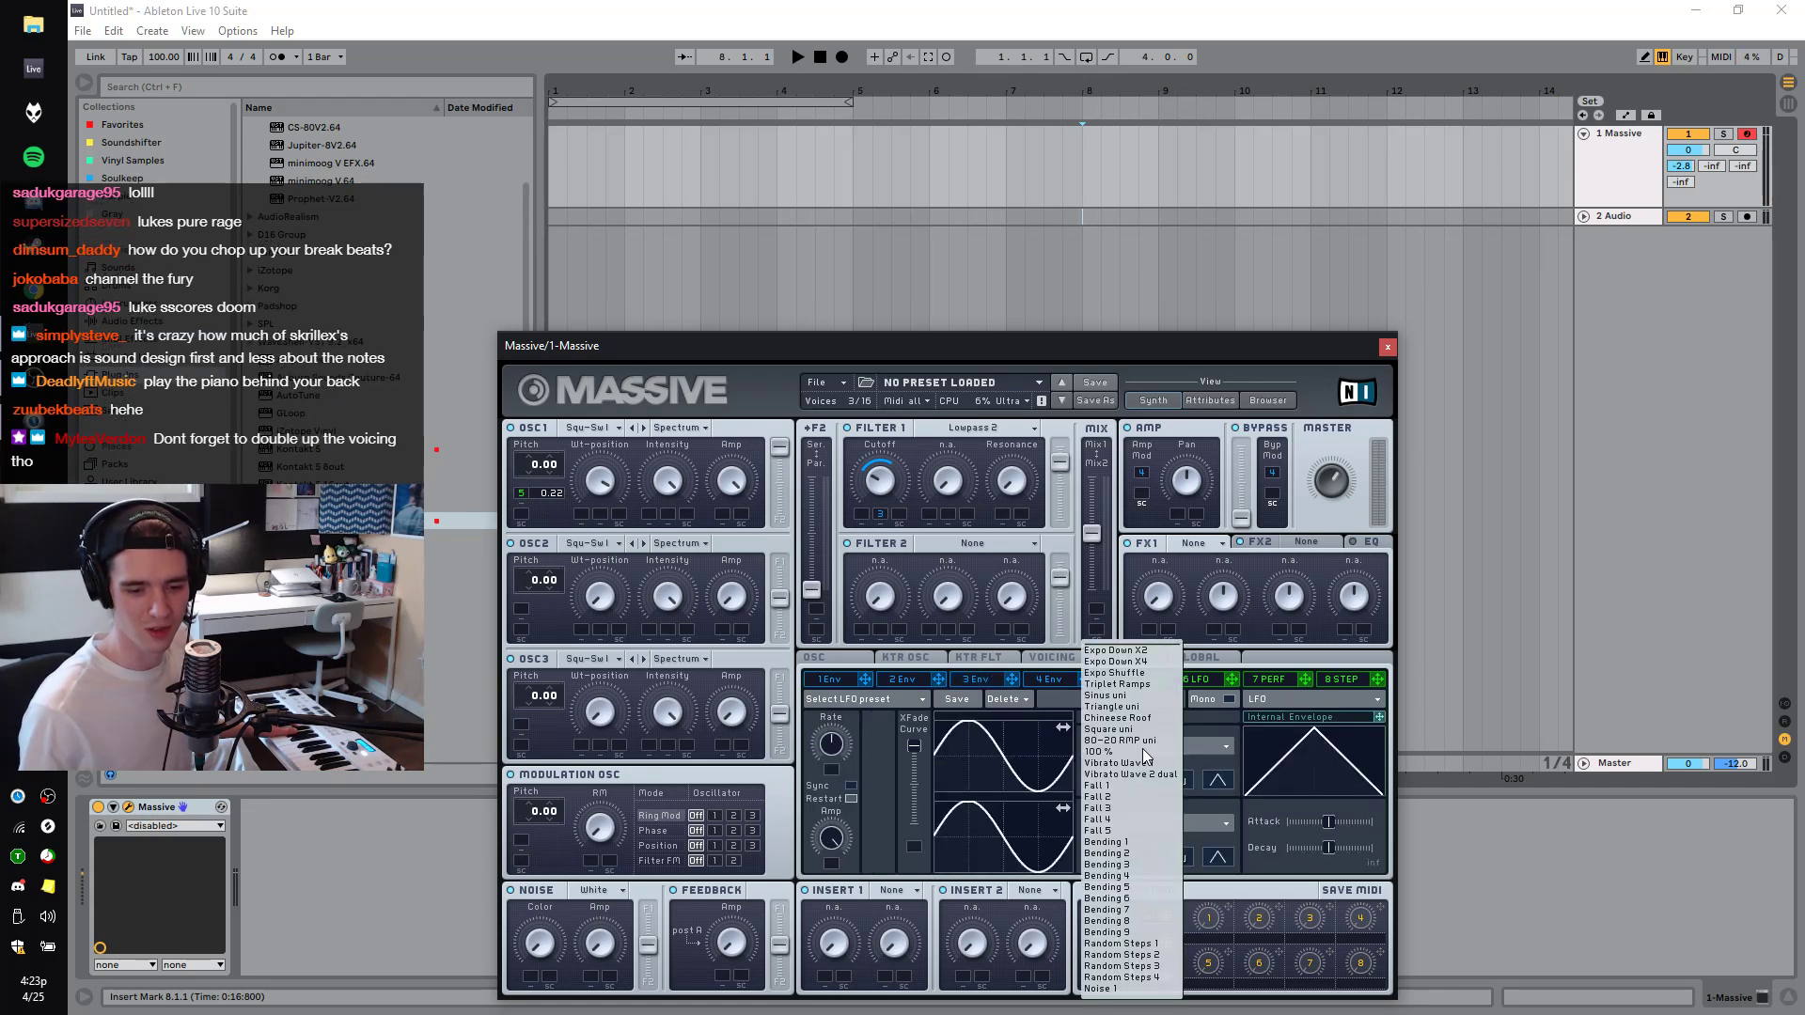
{"action": "left_click", "coordinate": [1102, 989]}
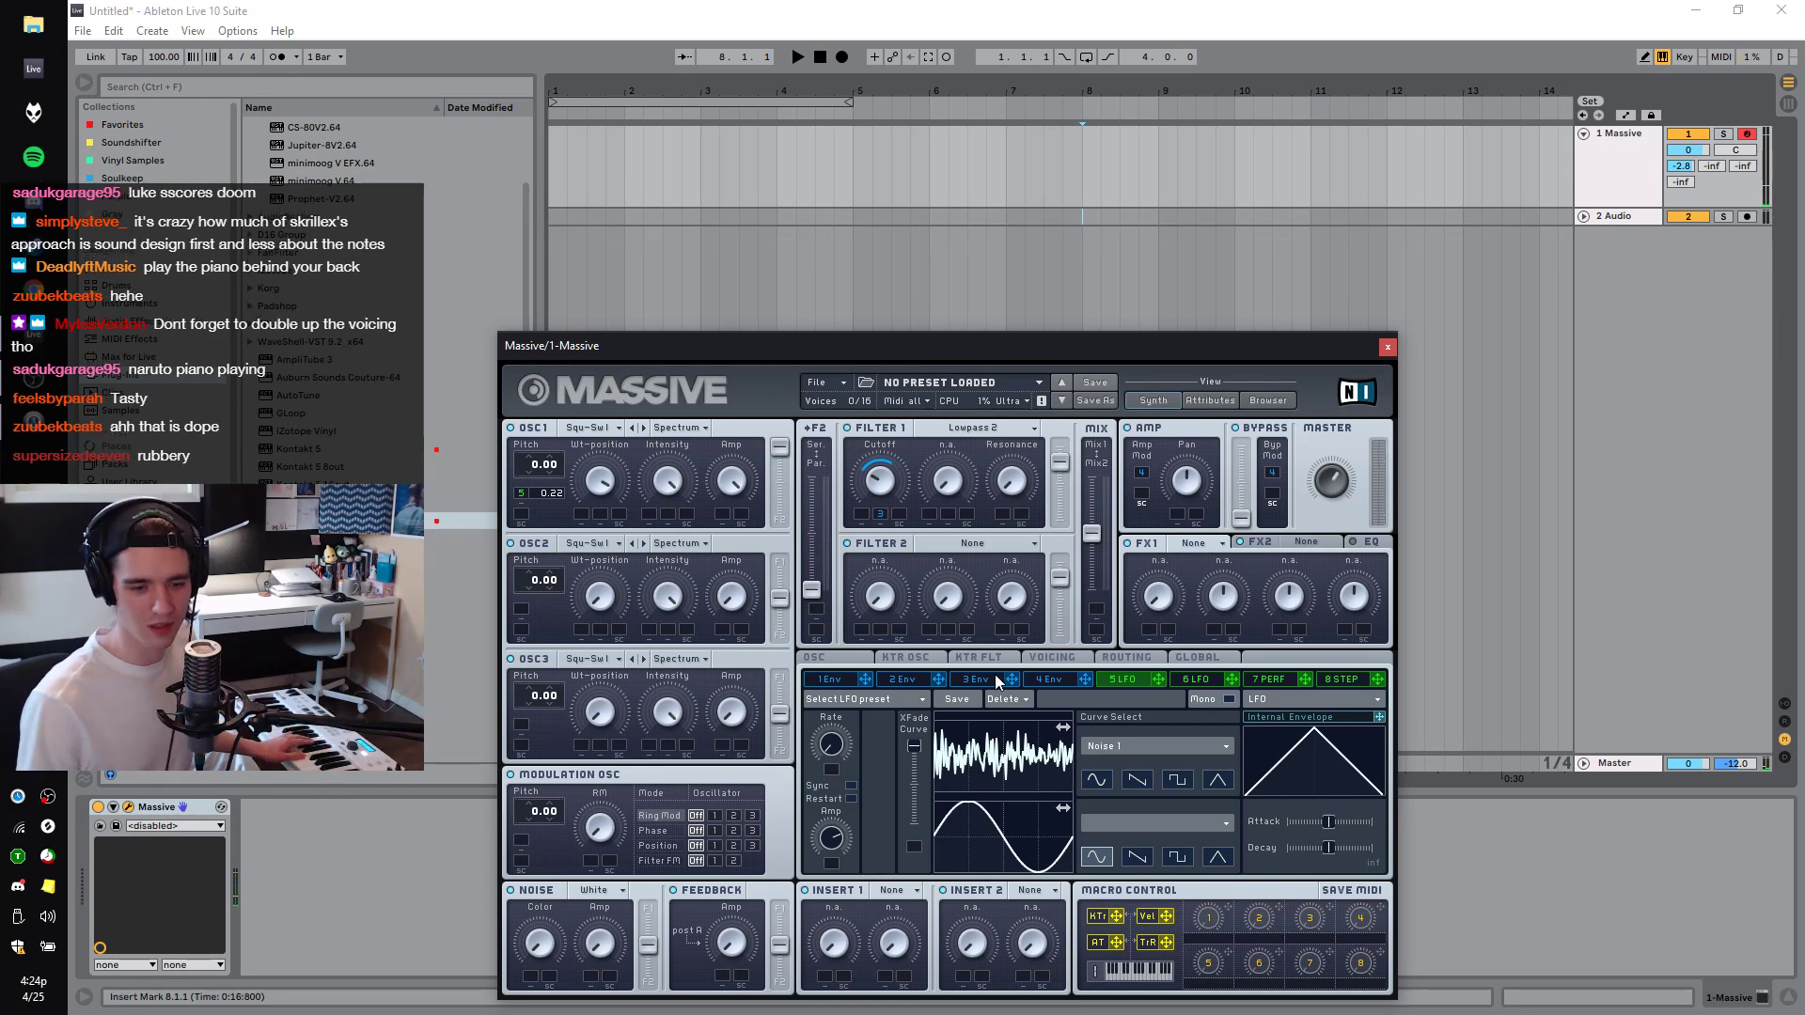
Raise the decay levels of envelopes 3 and 4 to give both a sustained portion.
{"action": "left_click", "coordinate": [1053, 678]}
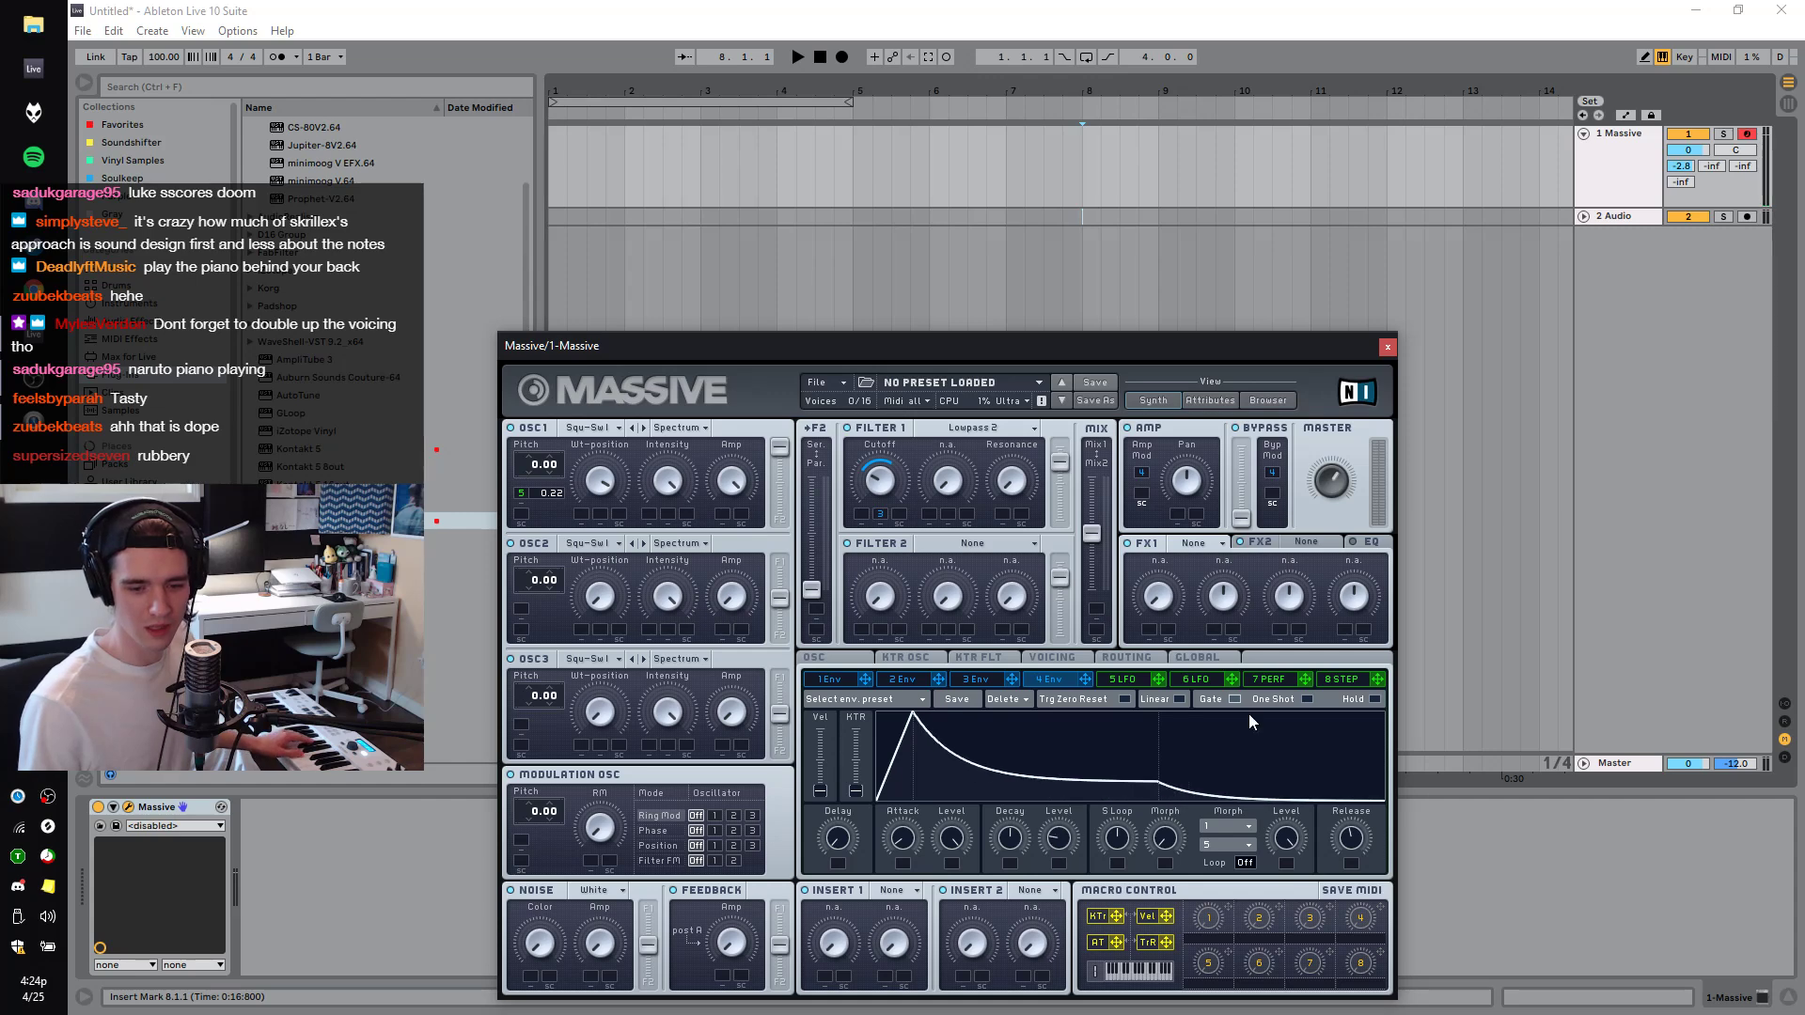
{"action": "left_click_drag", "start_coordinate": [1058, 840], "coordinate": [1069, 816]}
{"action": "left_click", "coordinate": [980, 679]}
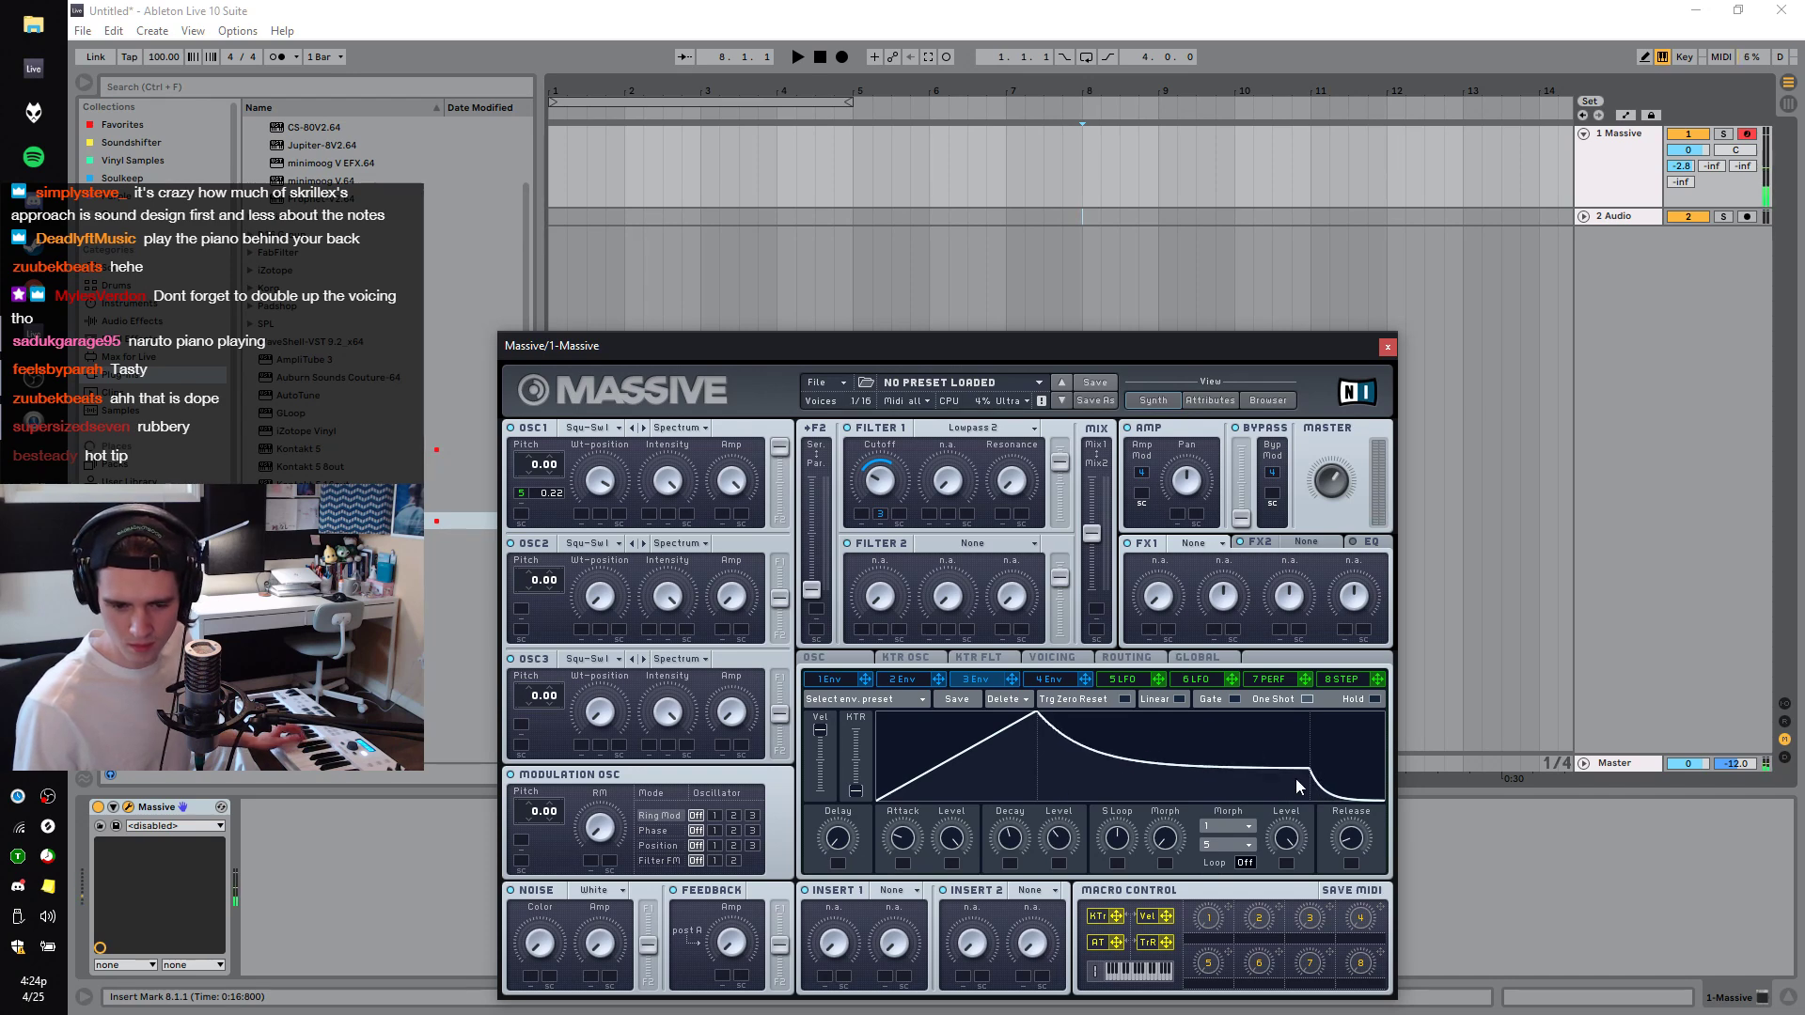
{"action": "left_click", "coordinate": [1234, 699]}
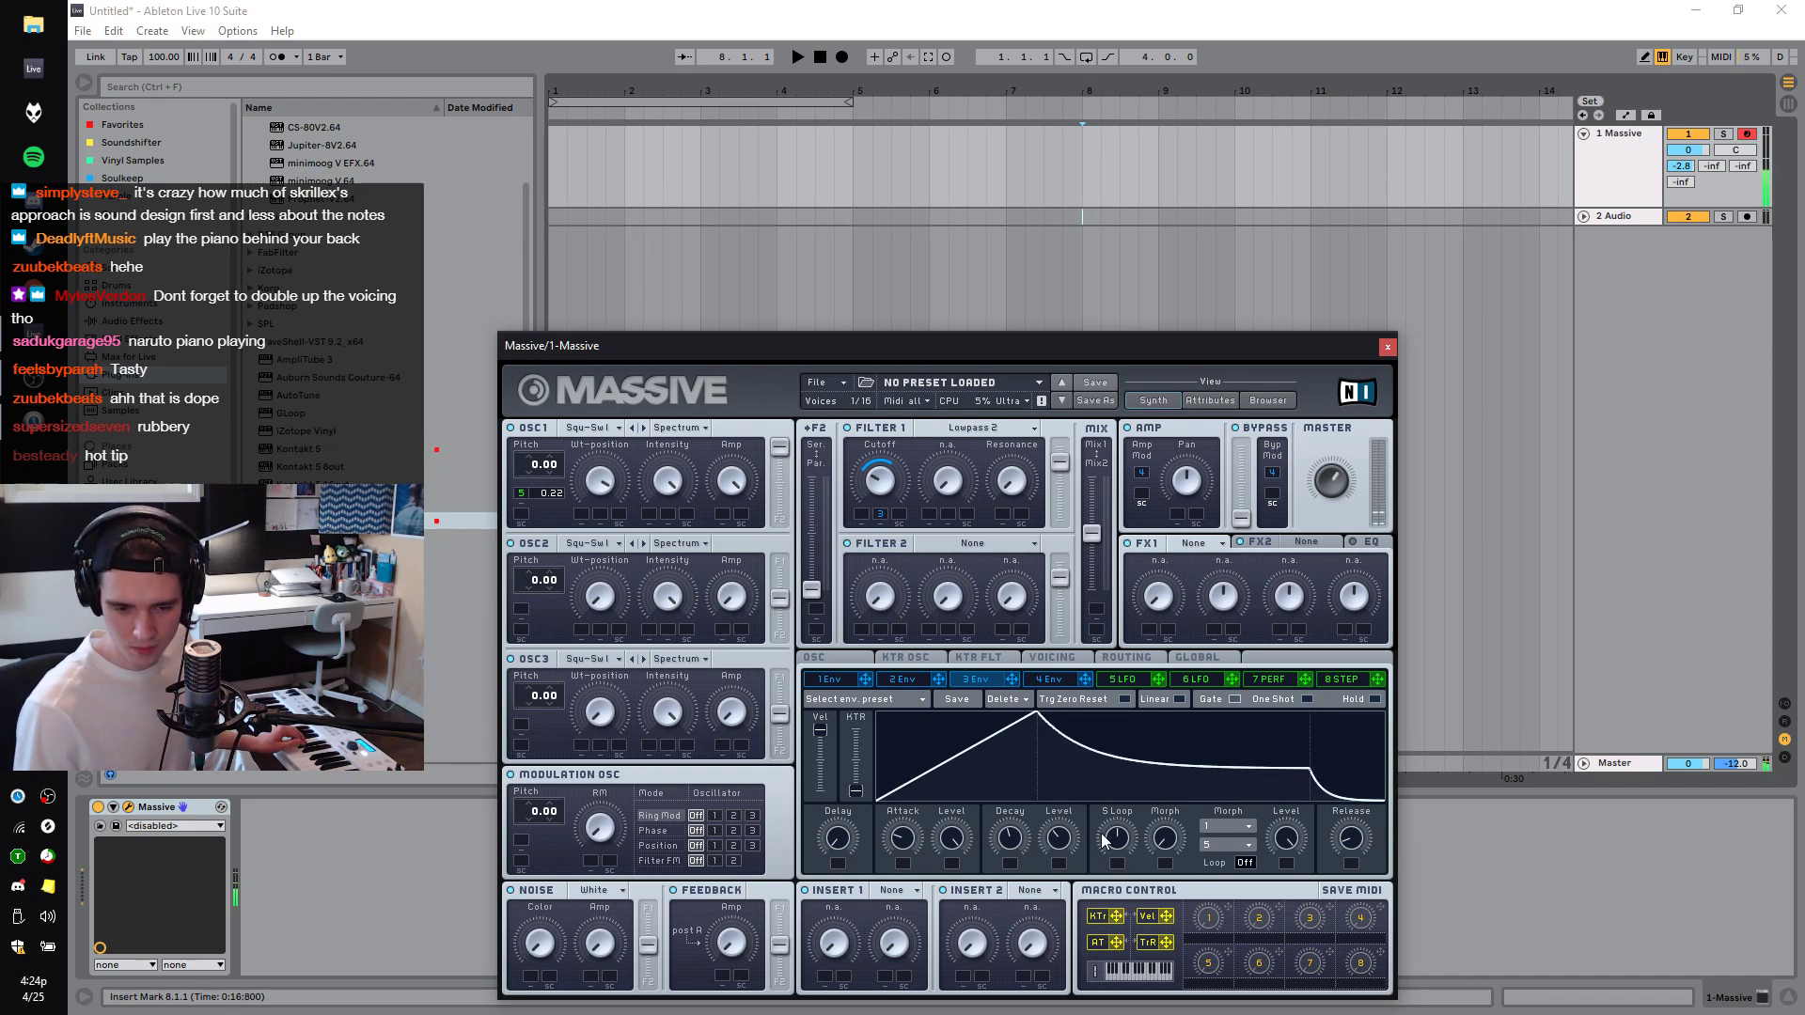
{"action": "left_click", "coordinate": [1067, 684]}
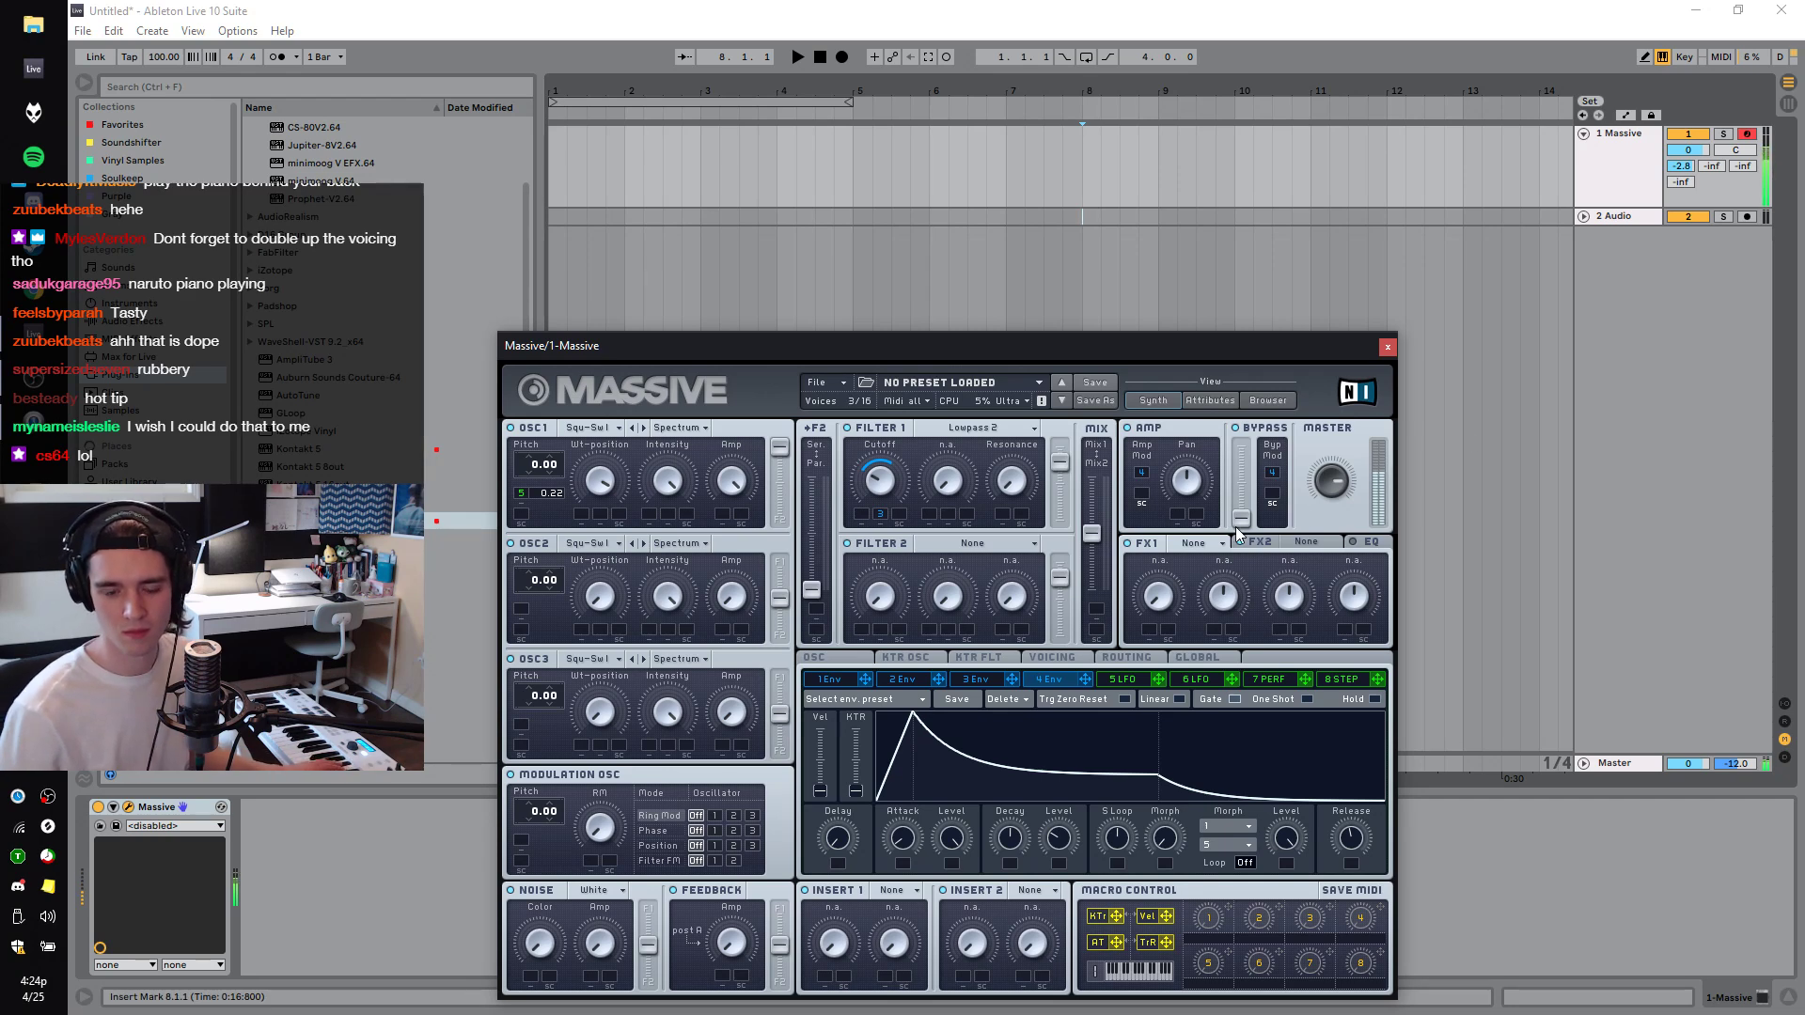
Set the voicing to 2 unison voices with the pan position spread on, and change OSC1's wavetable to Sin-Square.
{"action": "left_click", "coordinate": [1057, 660]}
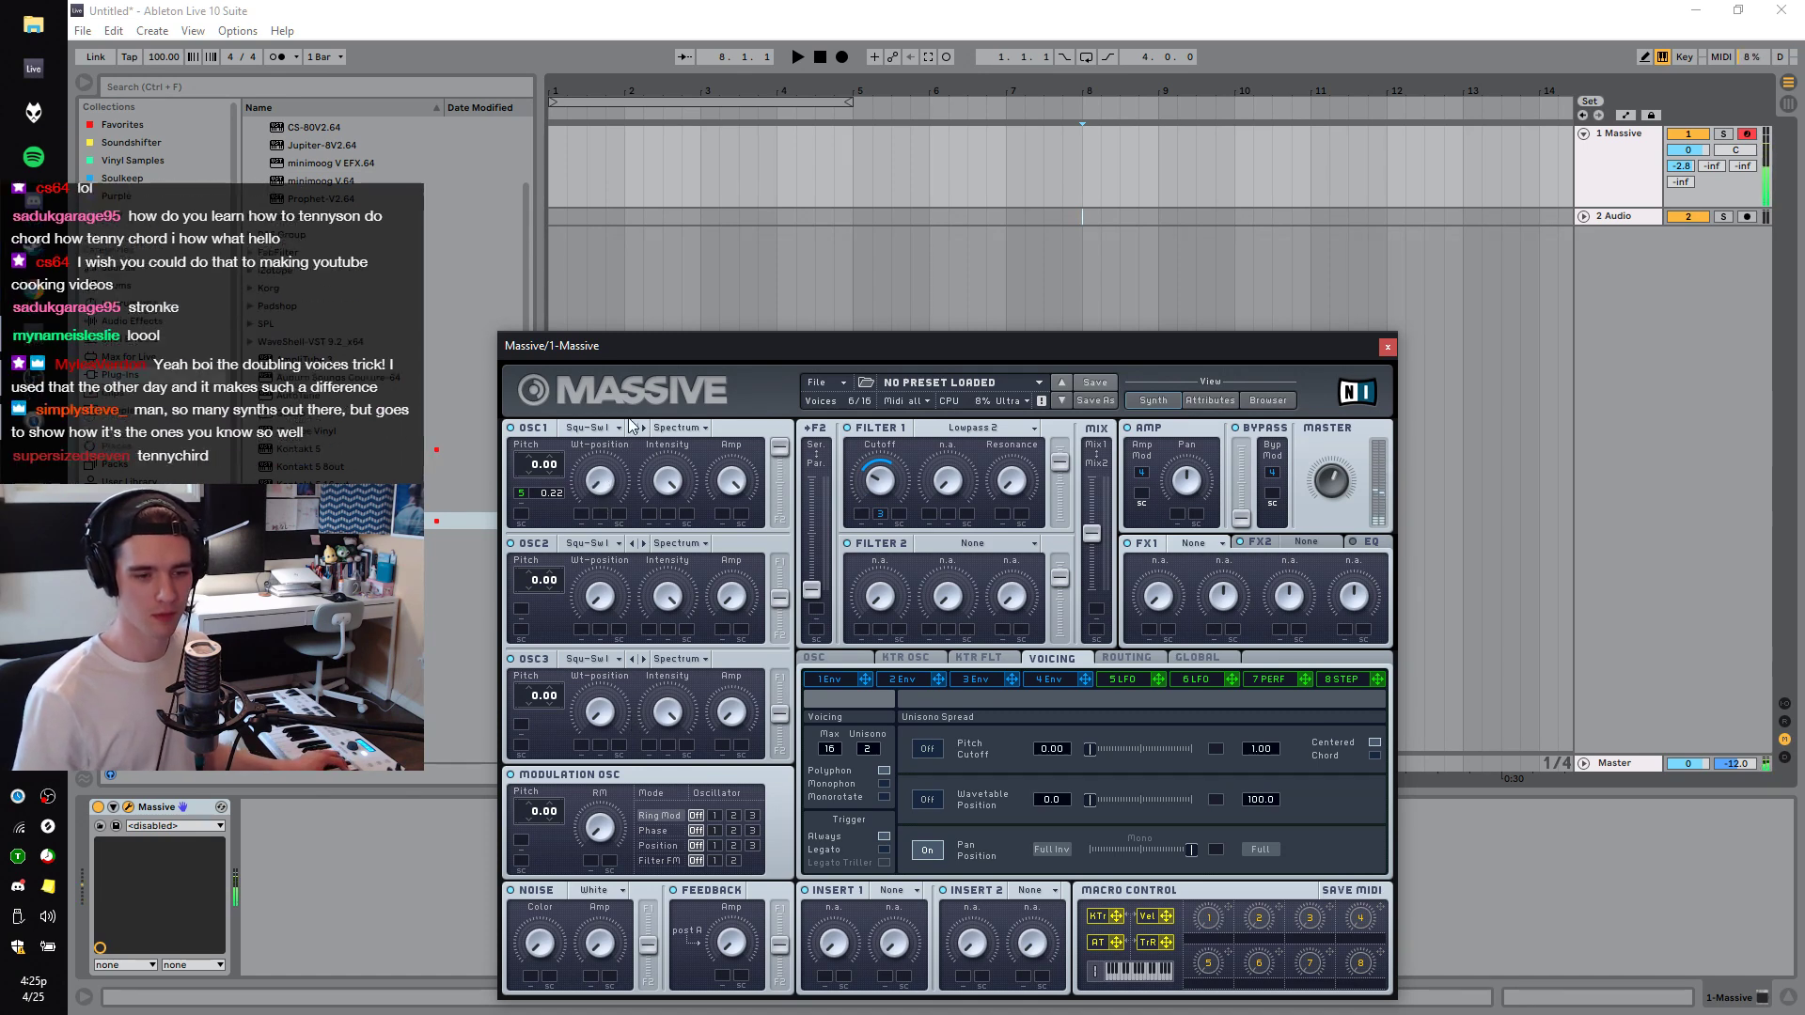
{"action": "left_click", "coordinate": [588, 427]}
{"action": "left_click", "coordinate": [672, 485]}
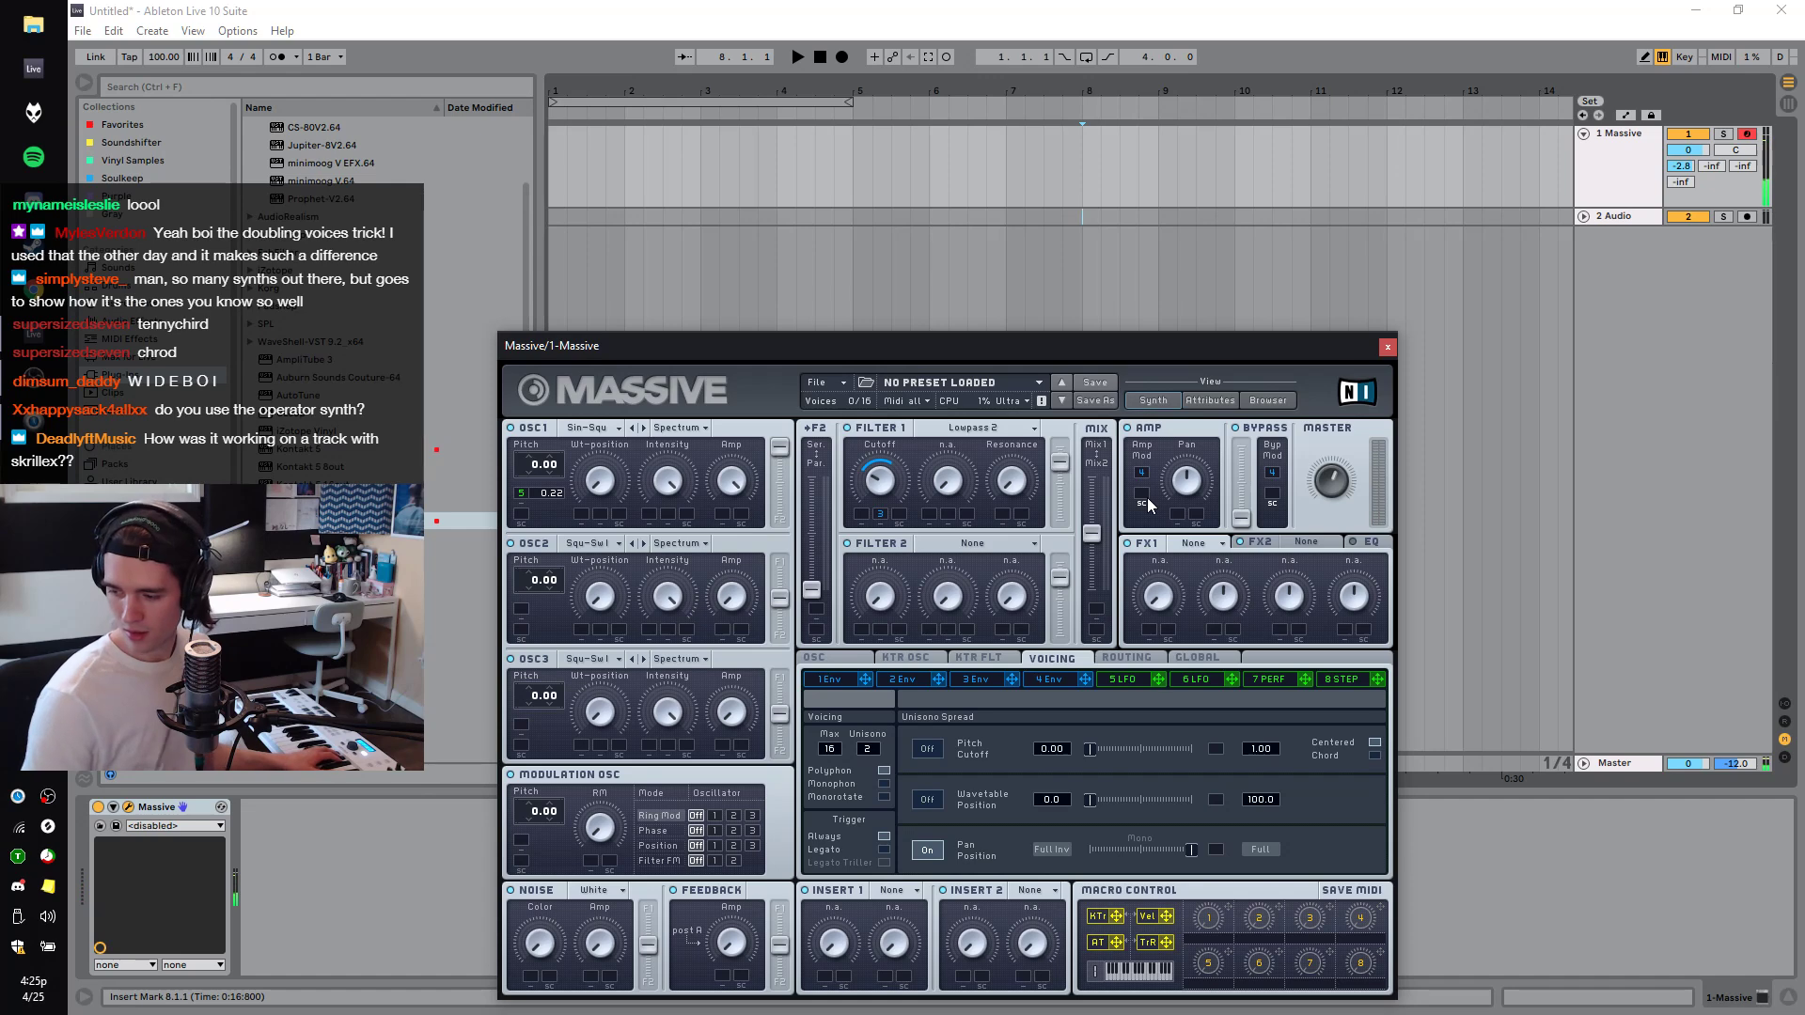
Modulate OSC1's pitch by -15.00 with envelope 2, shortening the envelope's attack and lowering its decay level.
{"action": "left_click", "coordinate": [1013, 681]}
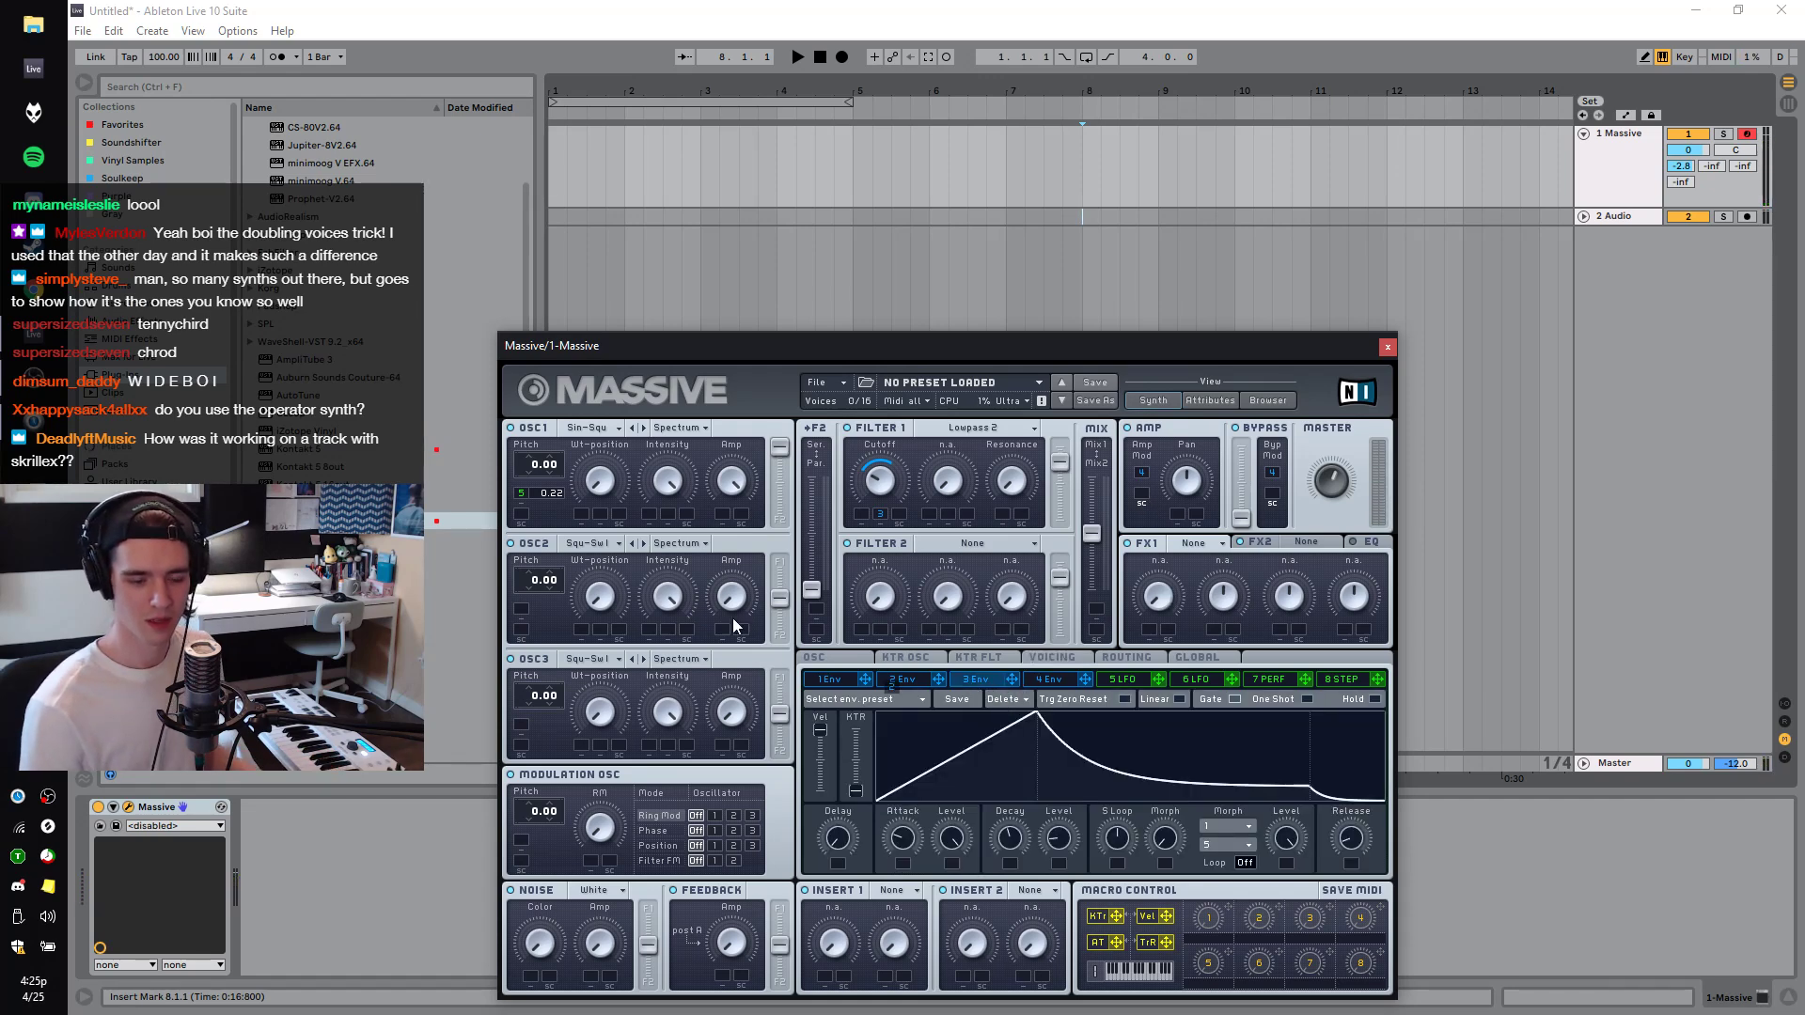
{"action": "mouse_move", "coordinate": [532, 526]}
{"action": "left_mouse_down"}
{"action": "mouse_move", "coordinate": [523, 515]}
{"action": "mouse_move", "coordinate": [542, 553]}
{"action": "left_mouse_up"}
{"action": "left_click", "coordinate": [921, 680]}
{"action": "left_click_drag", "start_coordinate": [902, 832], "coordinate": [904, 890]}
{"action": "left_click_drag", "start_coordinate": [1049, 834], "coordinate": [1013, 857]}
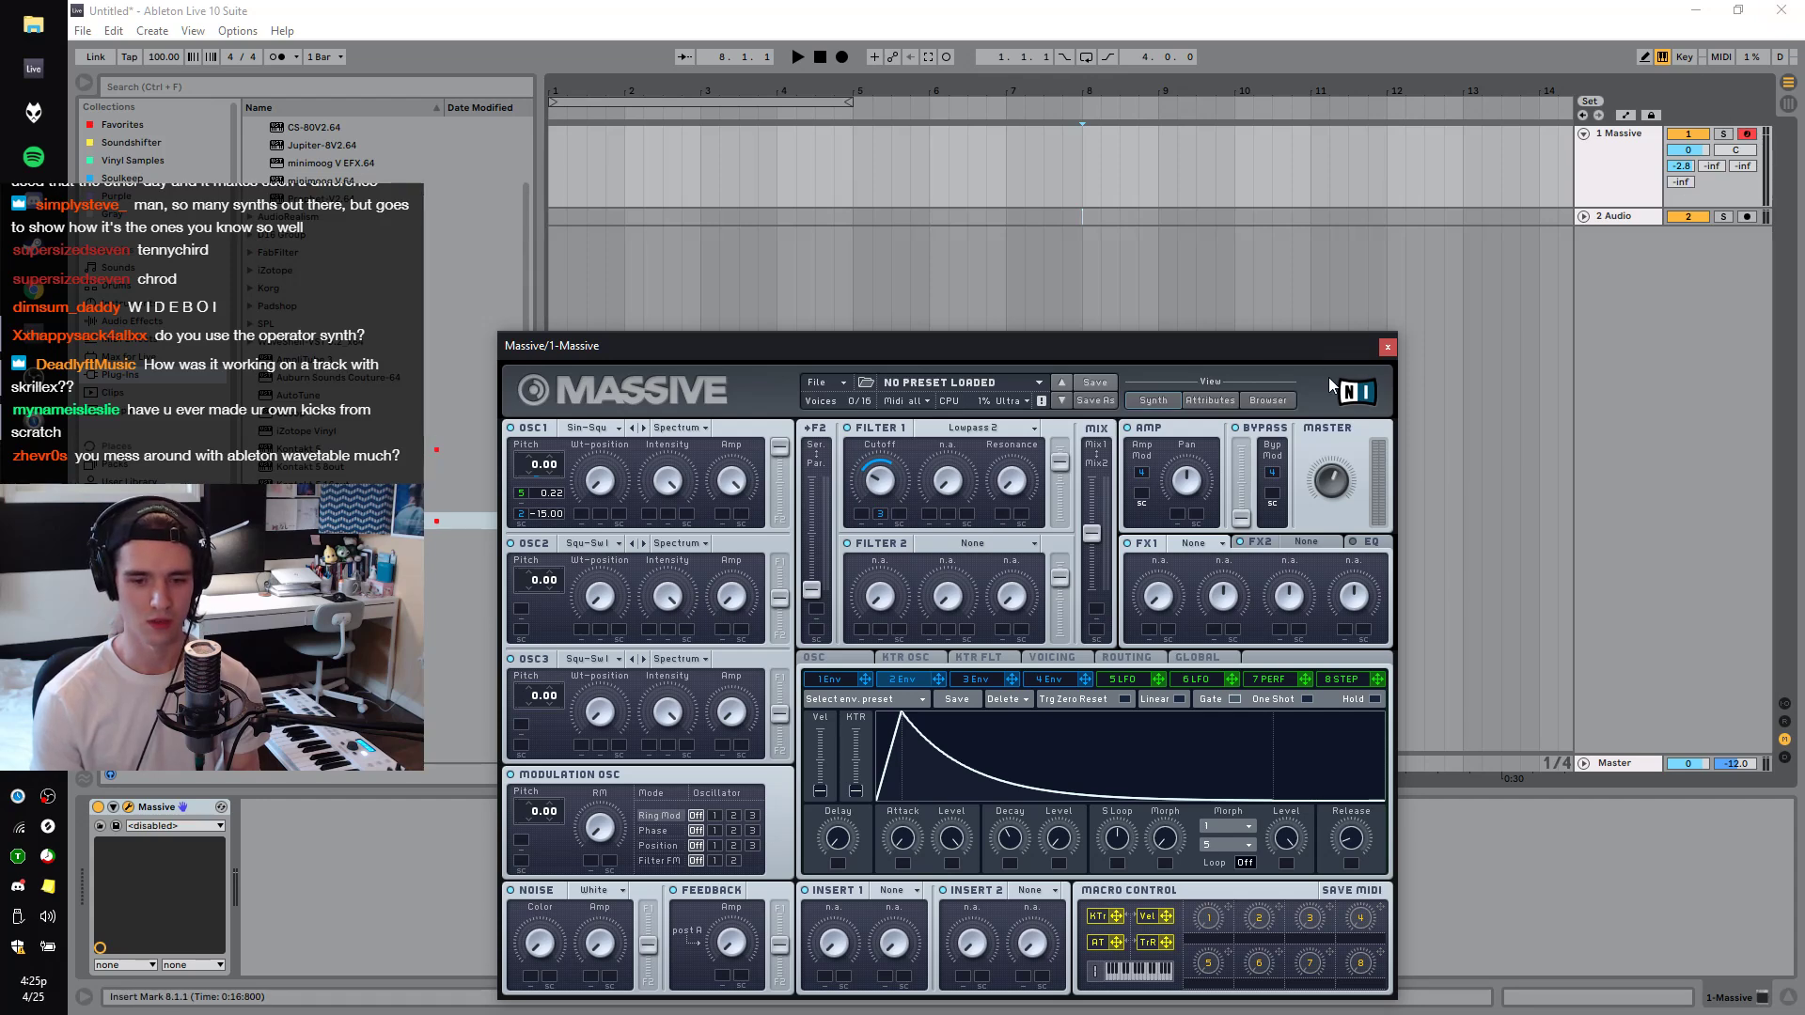
Close the Massive window and open the folder of drum break samples in the browser.
{"action": "left_click", "coordinate": [1391, 349]}
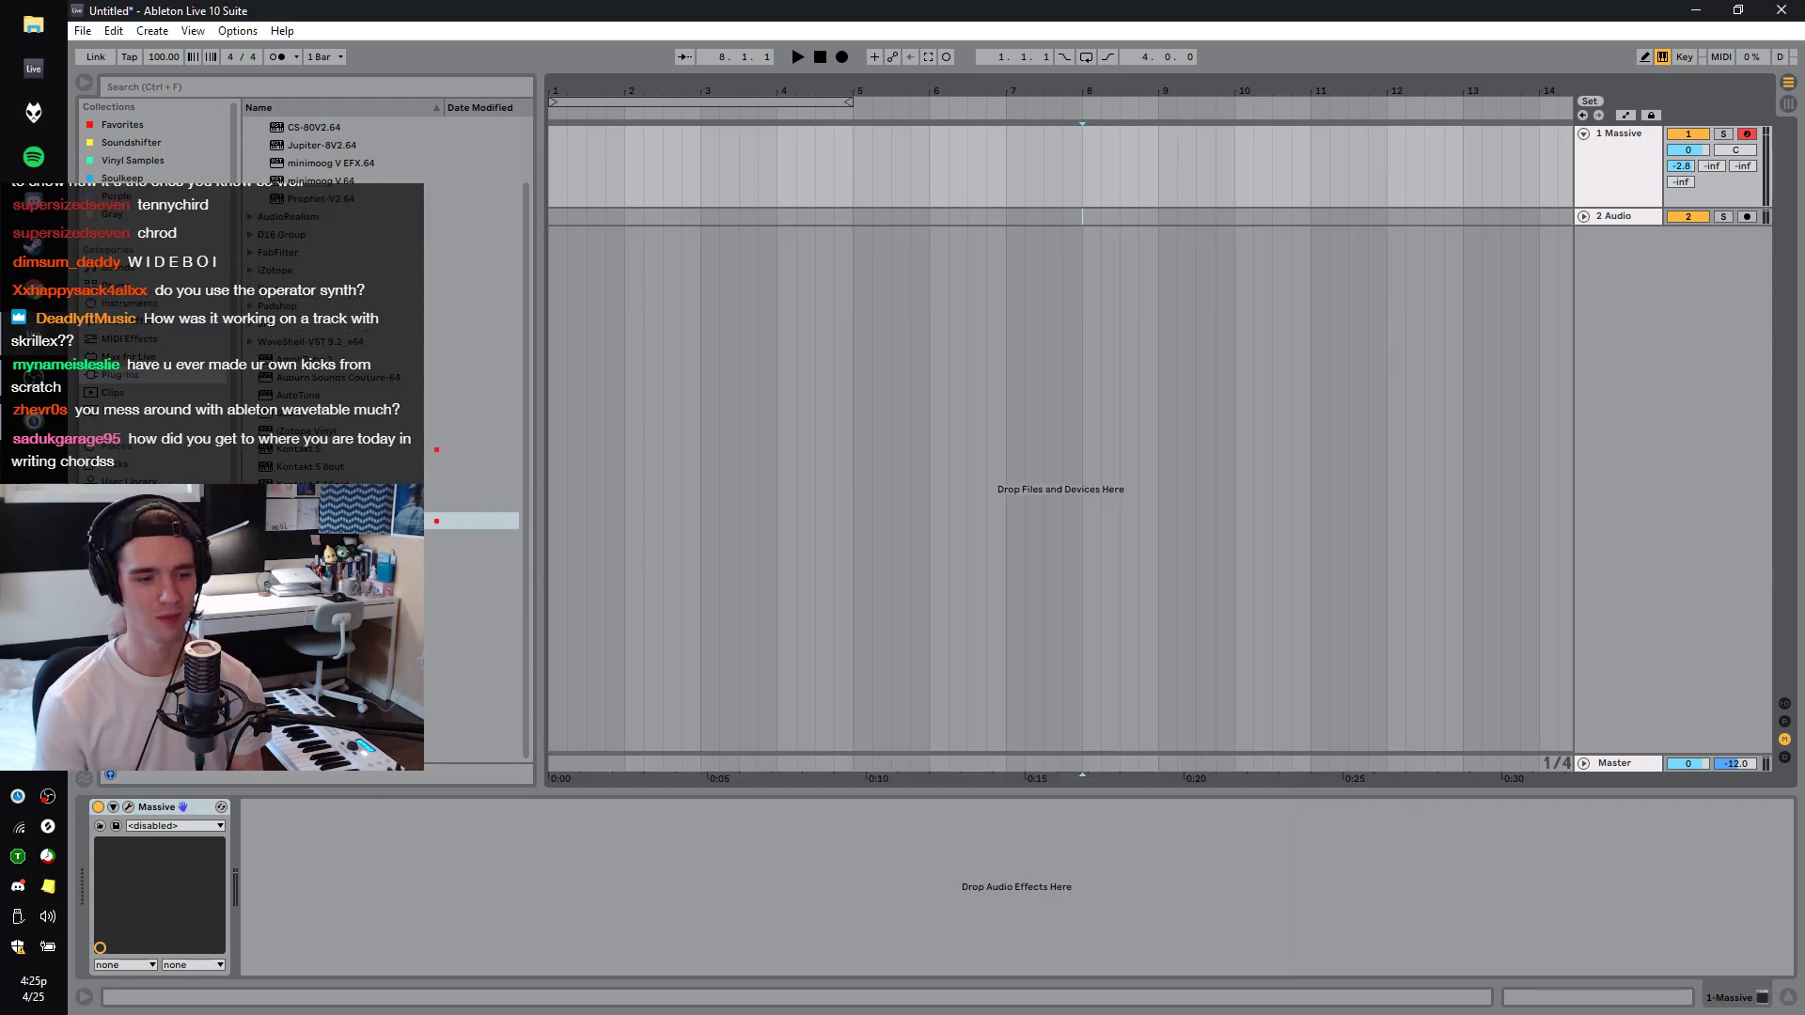
{"action": "left_click", "coordinate": [131, 535]}
{"action": "left_click", "coordinate": [249, 179]}
Audition the drum breaks in the browser and place Bill Withers - Kissing My Love at bar 1 on a new audio track.
{"action": "left_click", "coordinate": [396, 429]}
{"action": "scroll", "coordinate": [396, 429], "scroll_direction": "down", "scroll_amount": 4}
{"action": "left_click", "coordinate": [396, 428]}
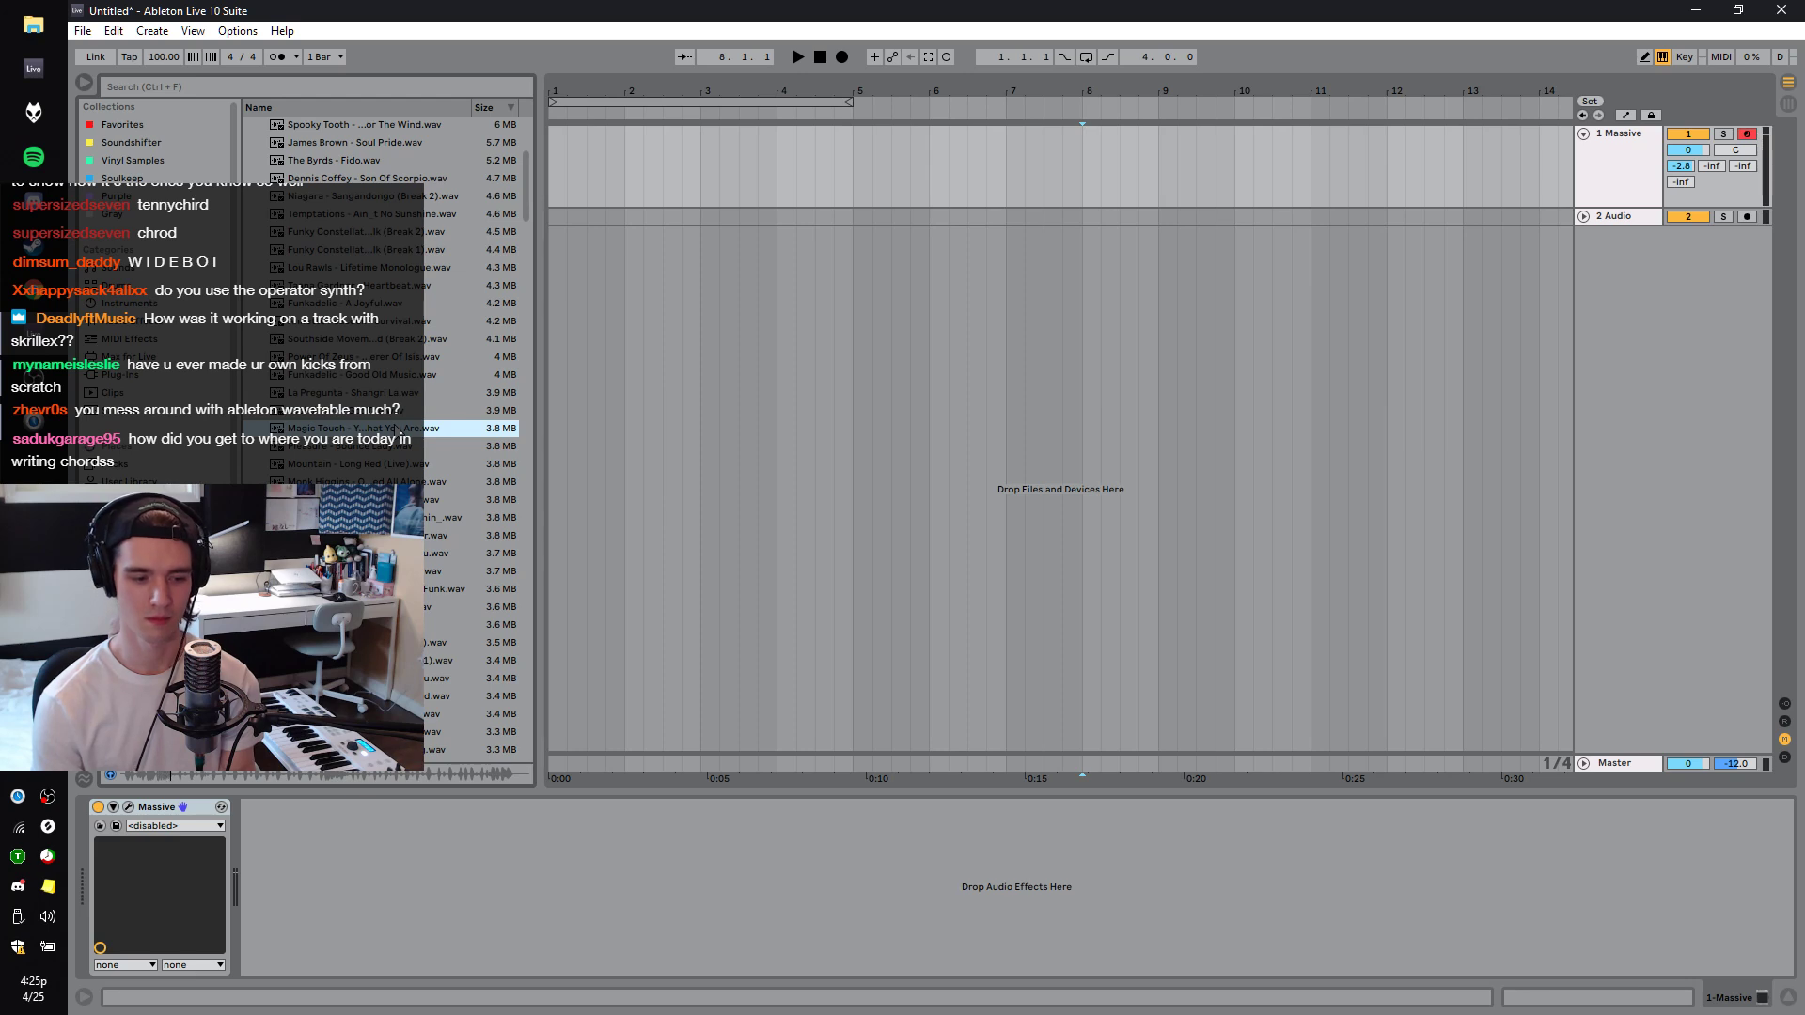
{"action": "key", "text": "Down"}
{"action": "key", "text": "Down"}
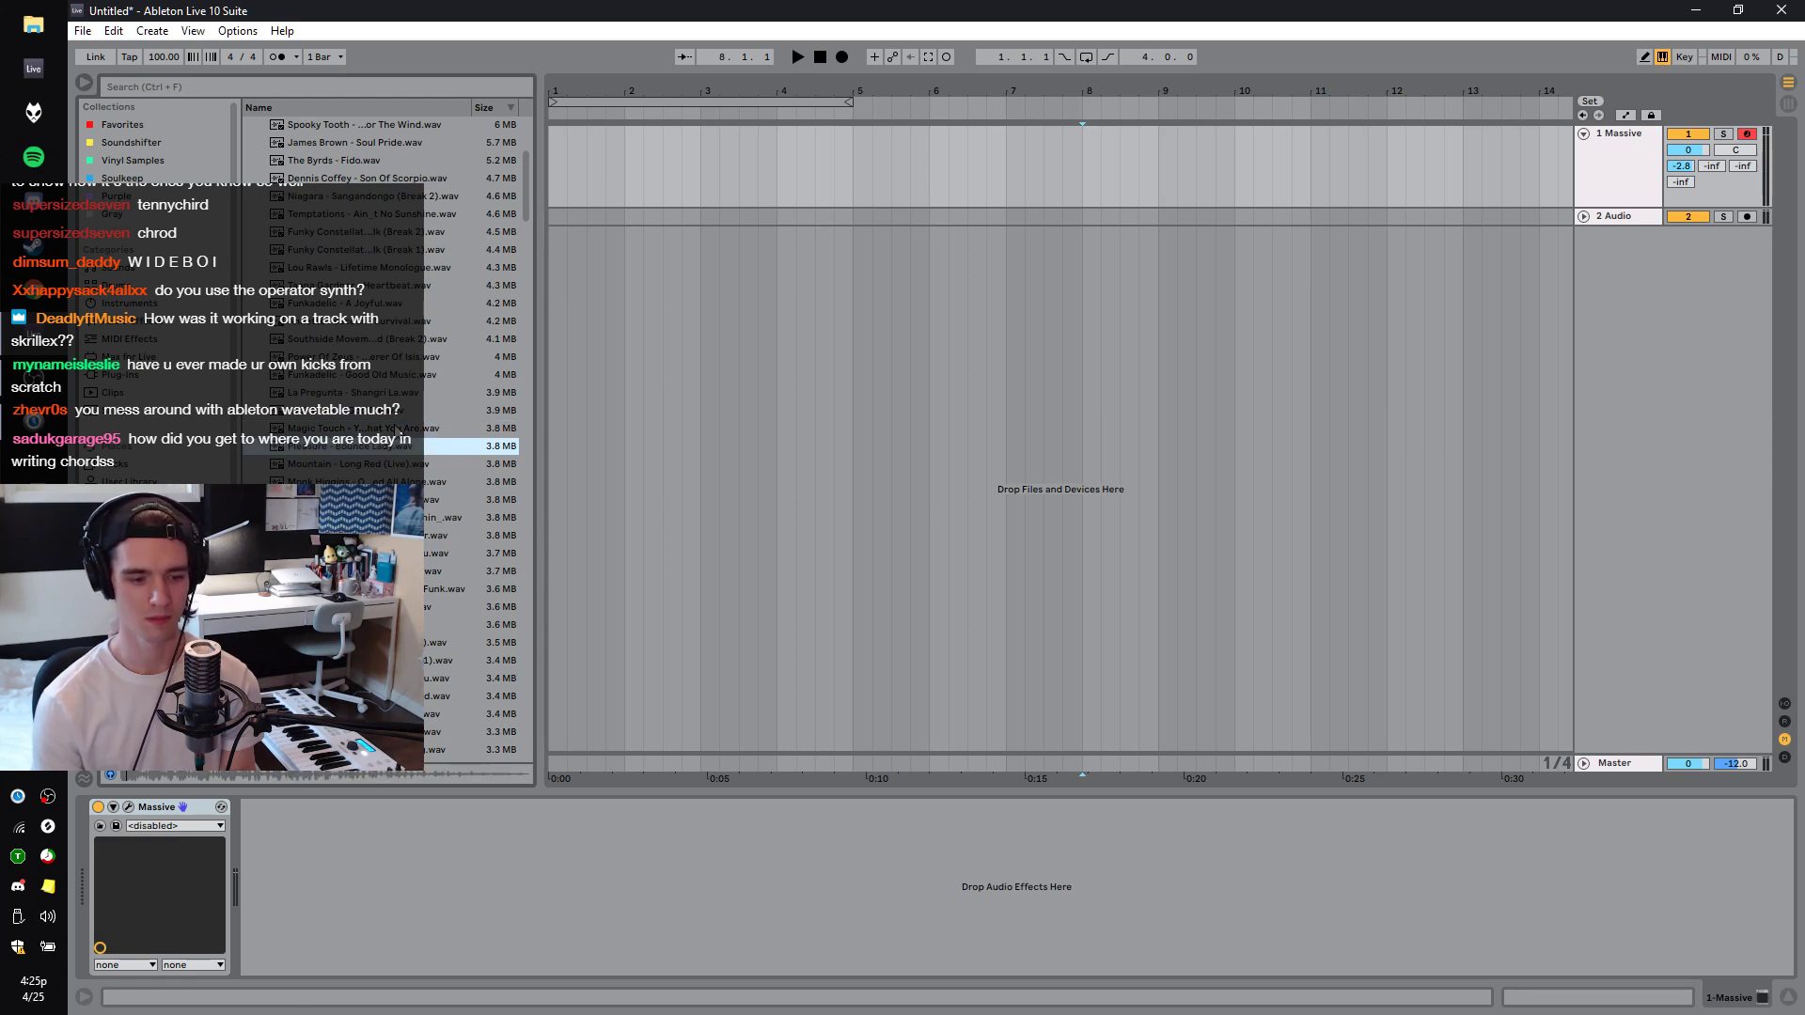
{"action": "key", "text": "Down"}
{"action": "key", "text": "Down"}
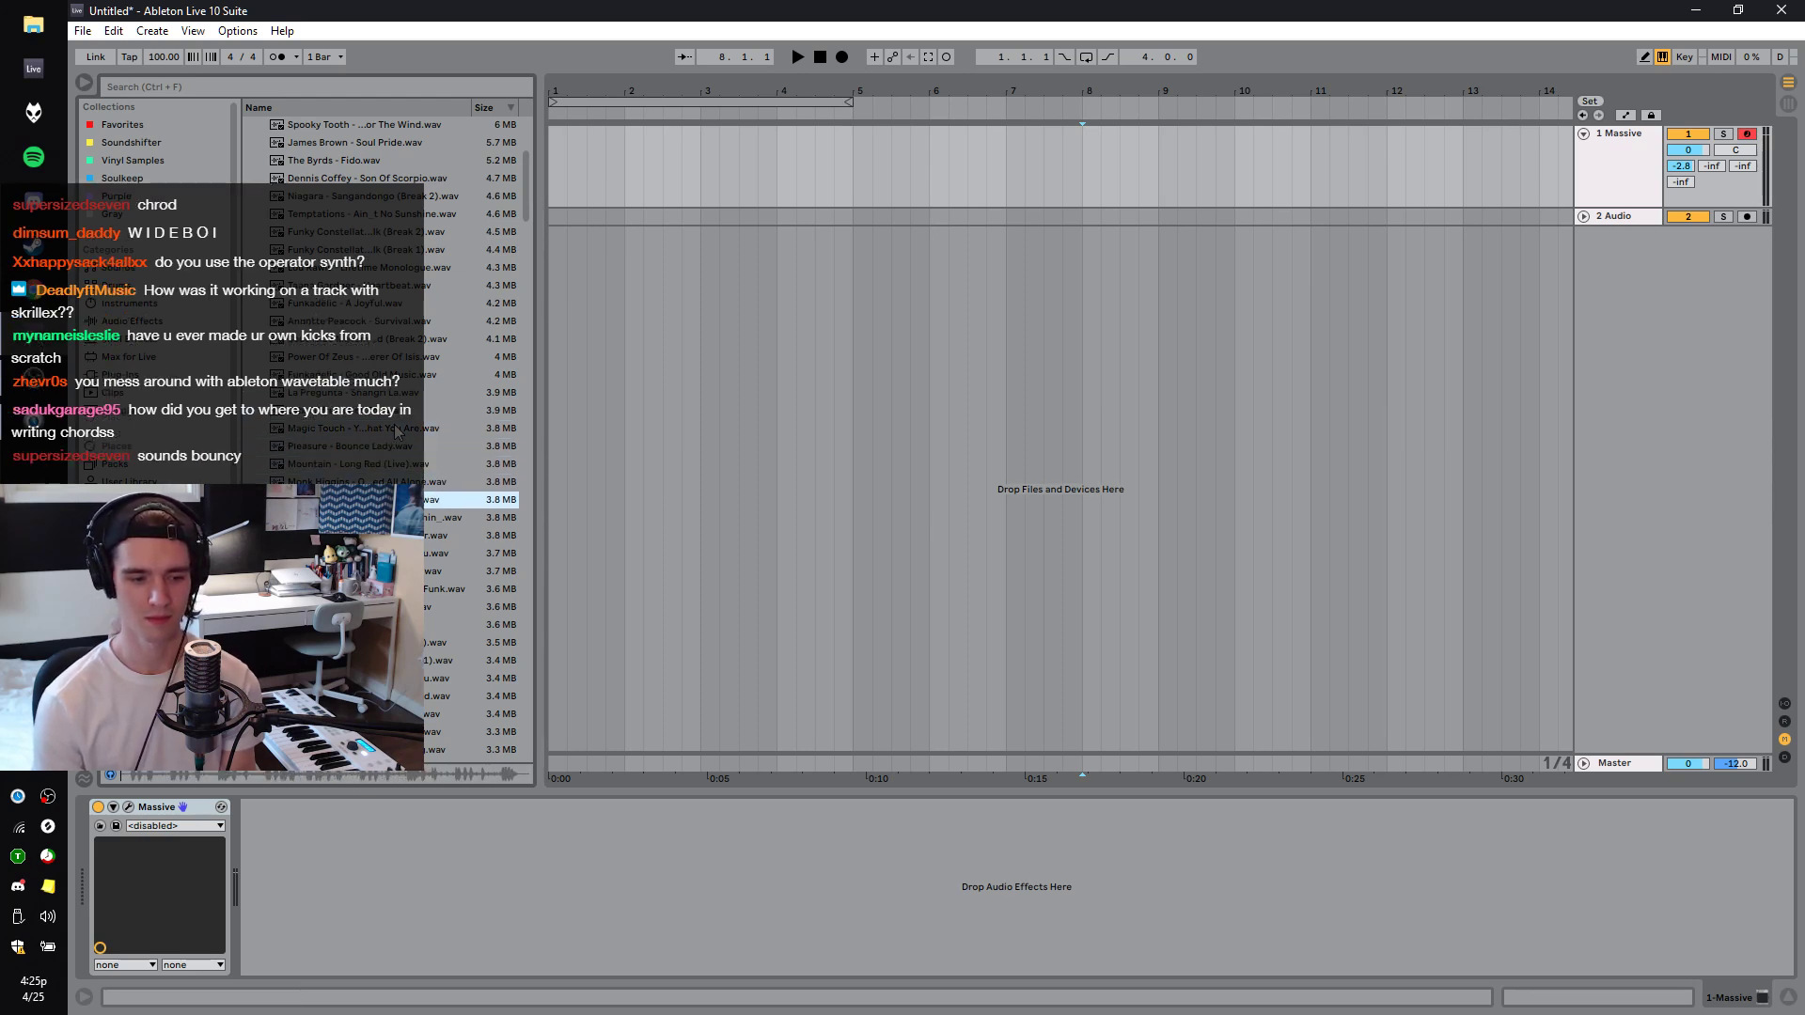
{"action": "left_click_drag", "start_coordinate": [470, 499], "coordinate": [564, 311]}
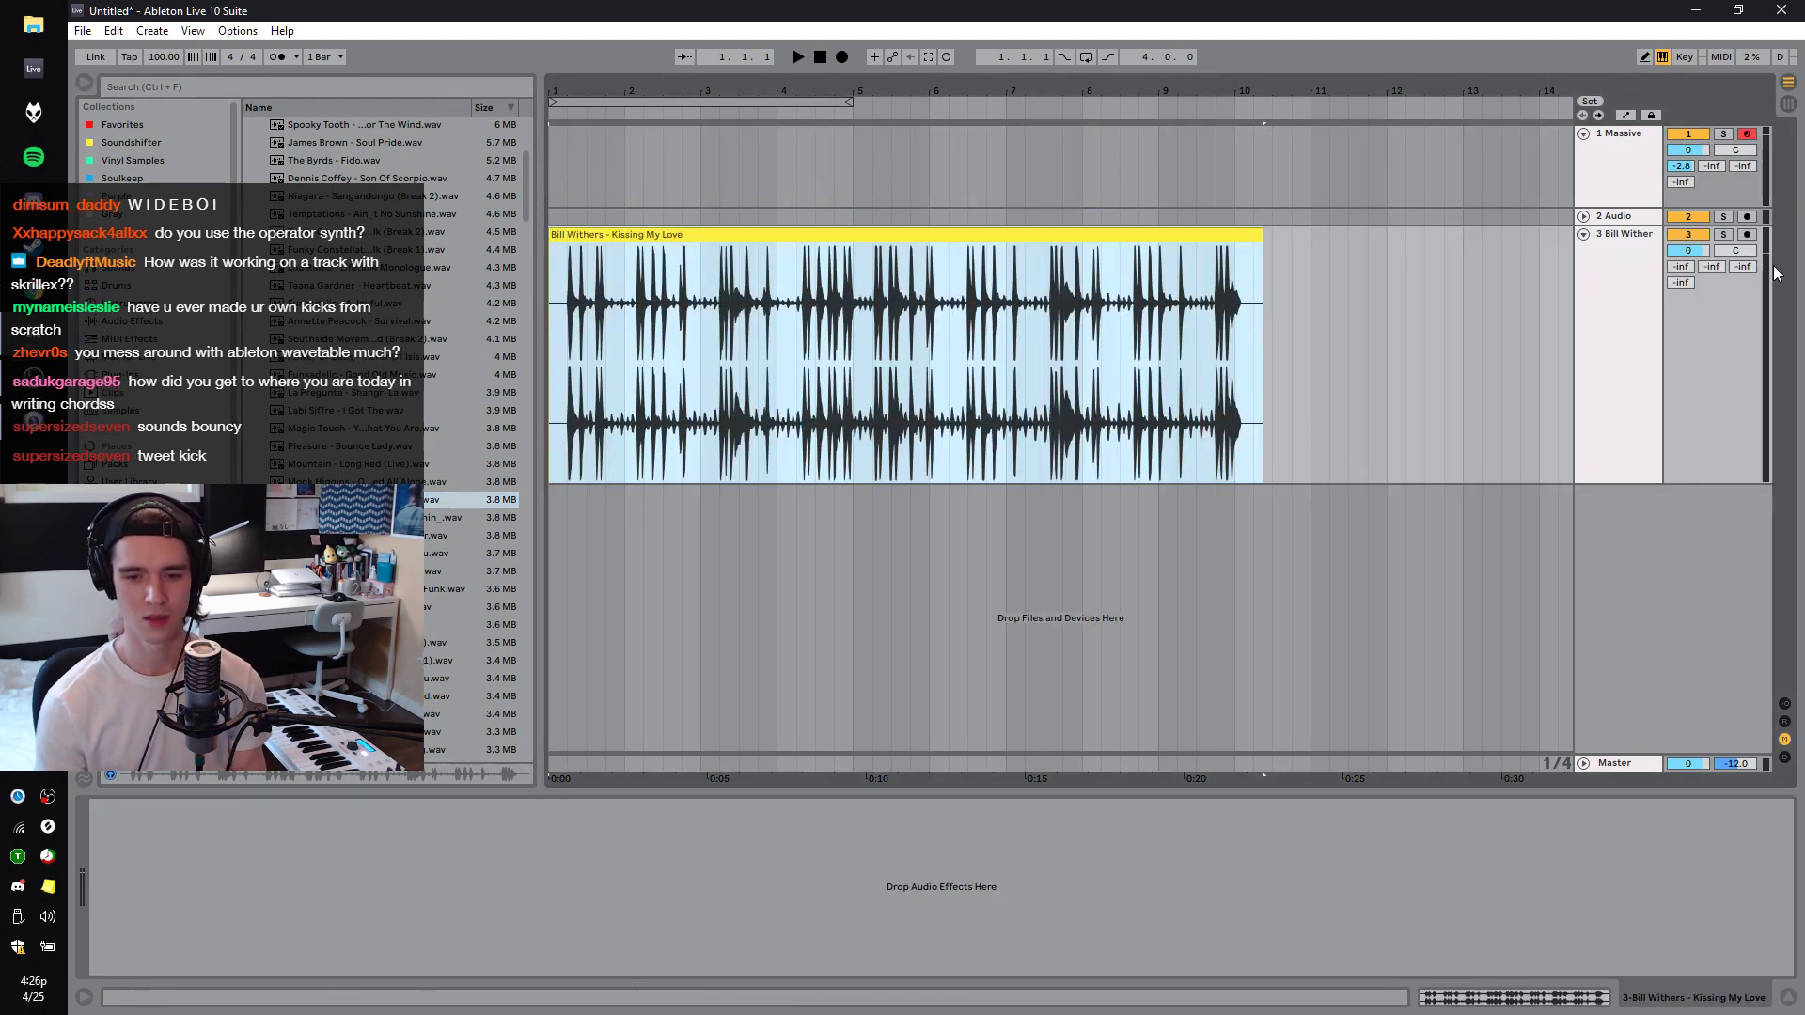
Solo the Bill Withers break's track and play its first bars to pick out a single drum hit.
{"action": "left_click", "coordinate": [1723, 234]}
{"action": "key", "text": "space"}
{"action": "key", "text": "space"}
{"action": "left_click_drag", "start_coordinate": [562, 91], "coordinate": [563, 146]}
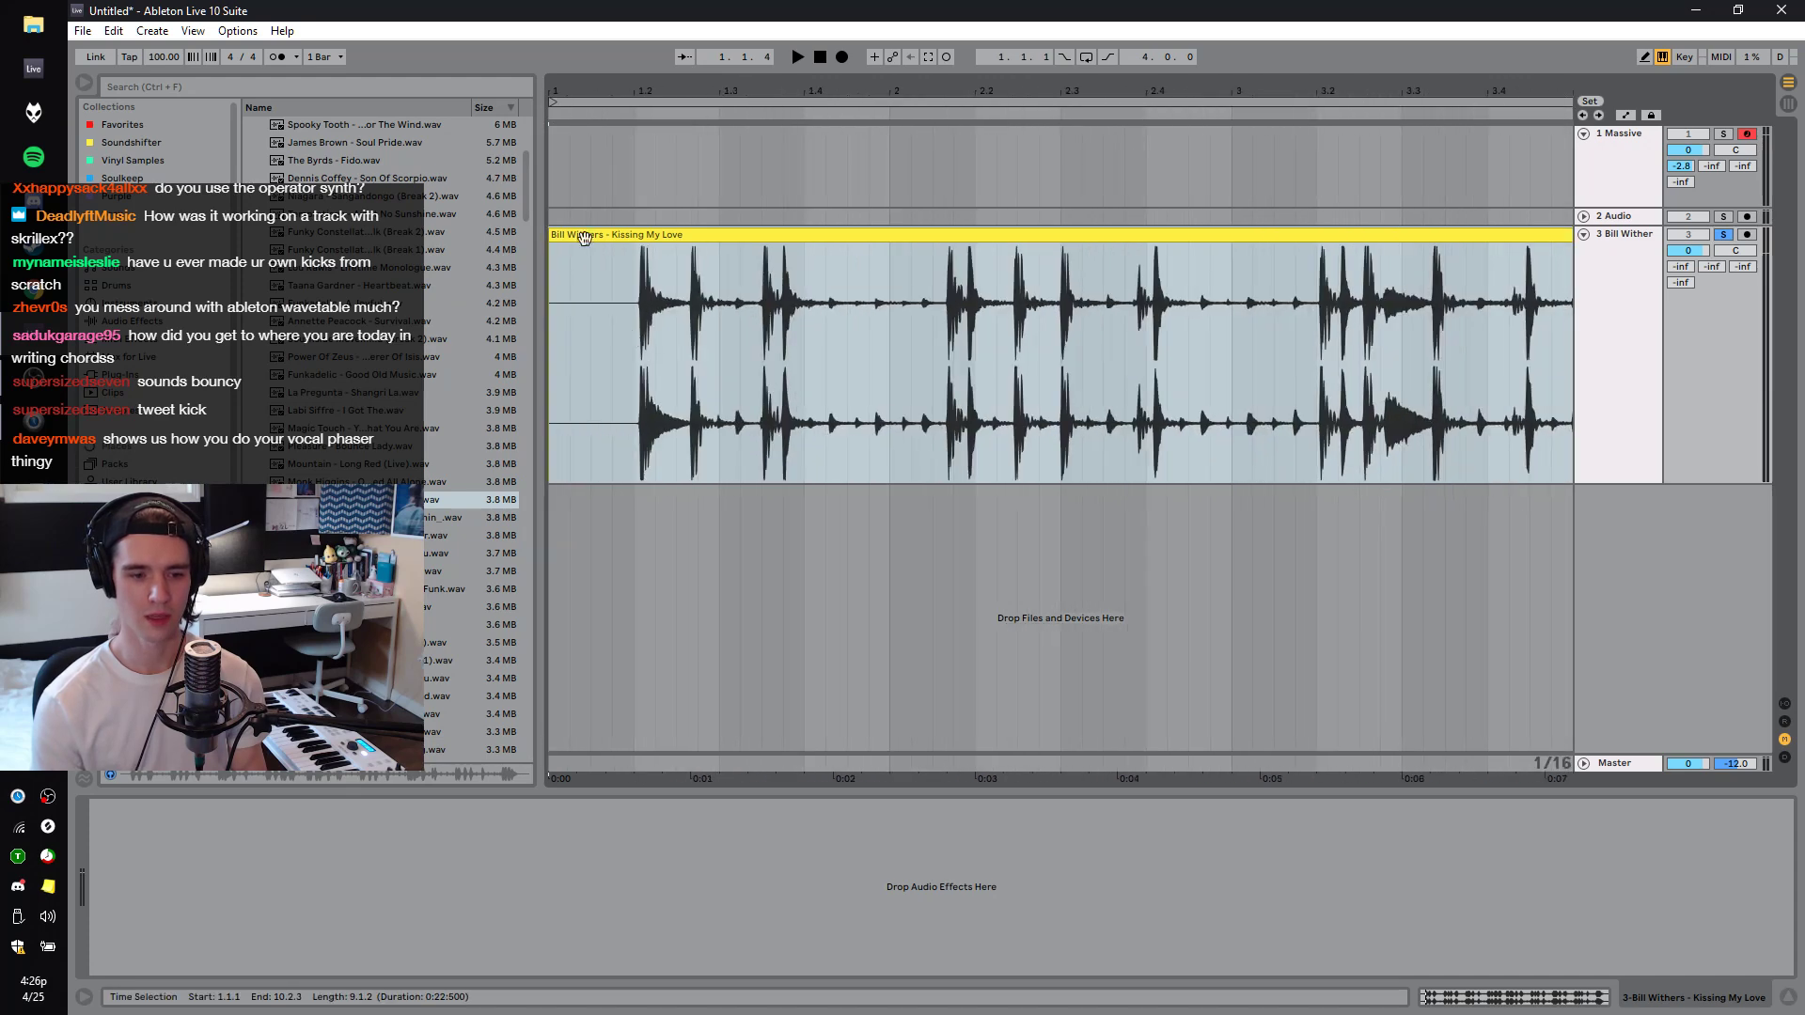
{"action": "left_click", "coordinate": [646, 364]}
{"action": "left_click", "coordinate": [707, 354]}
{"action": "key", "text": "space"}
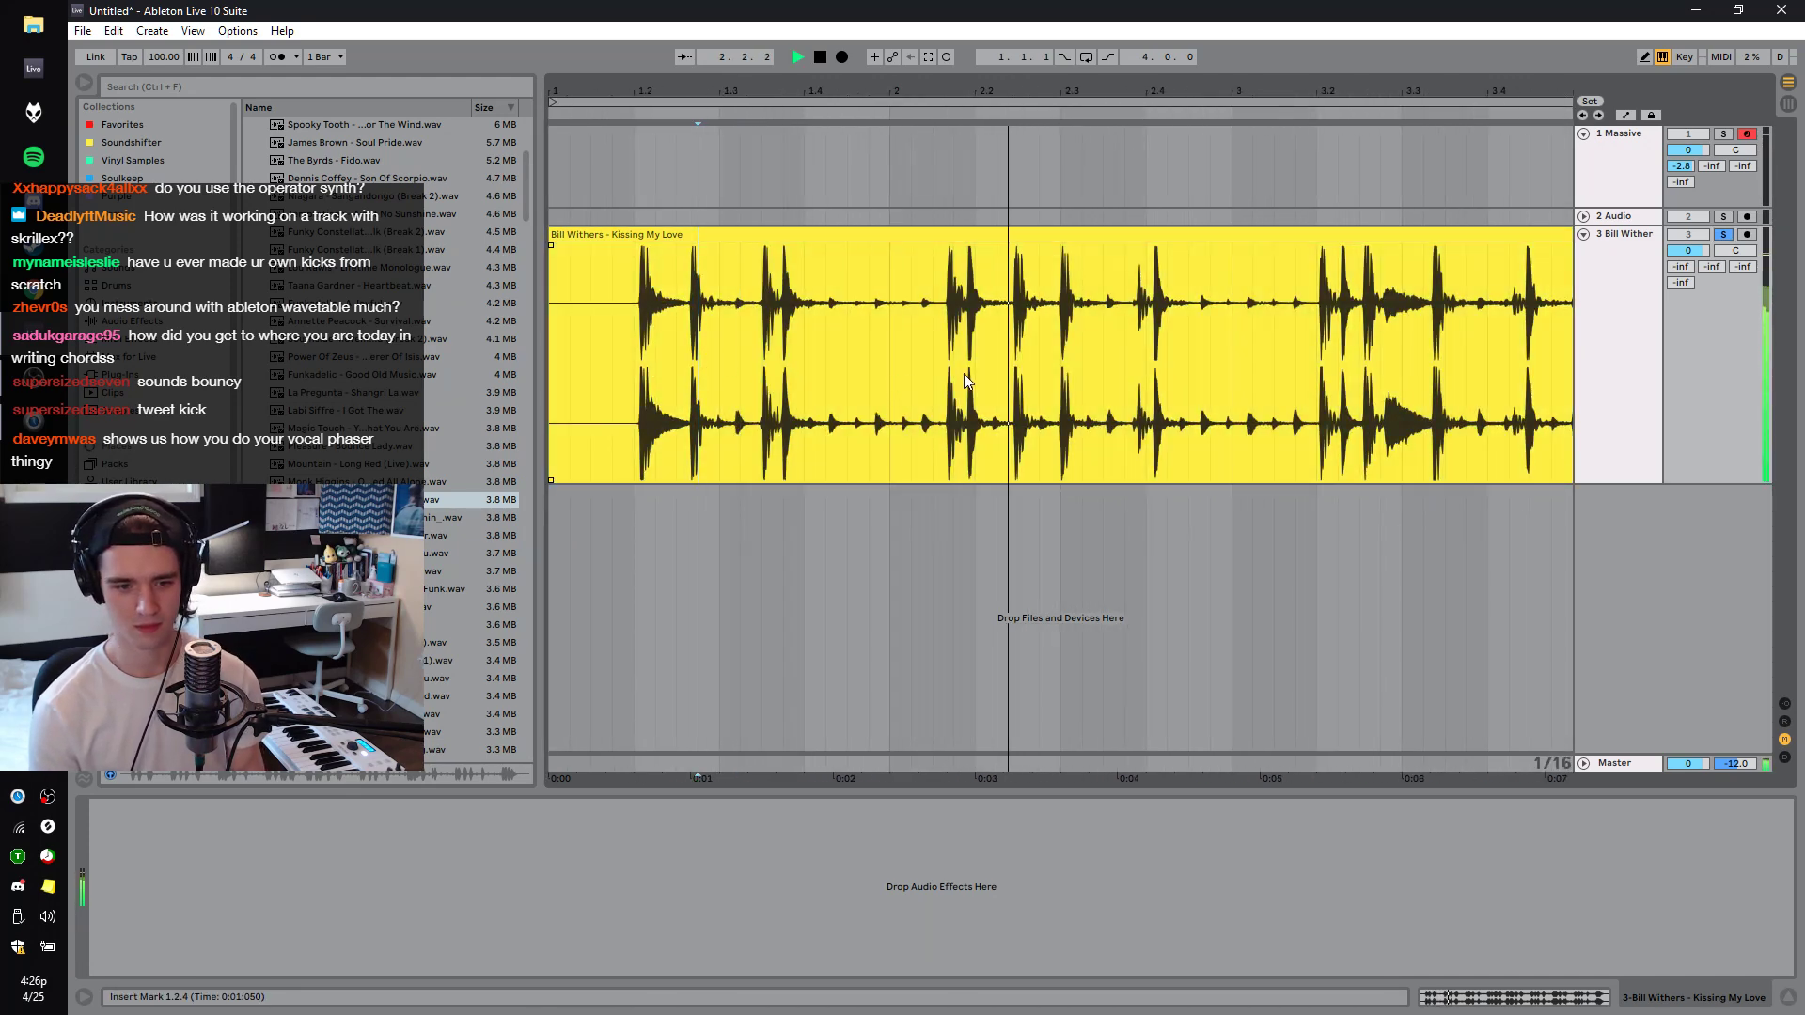
{"action": "key", "text": "space"}
{"action": "left_click", "coordinate": [1126, 364]}
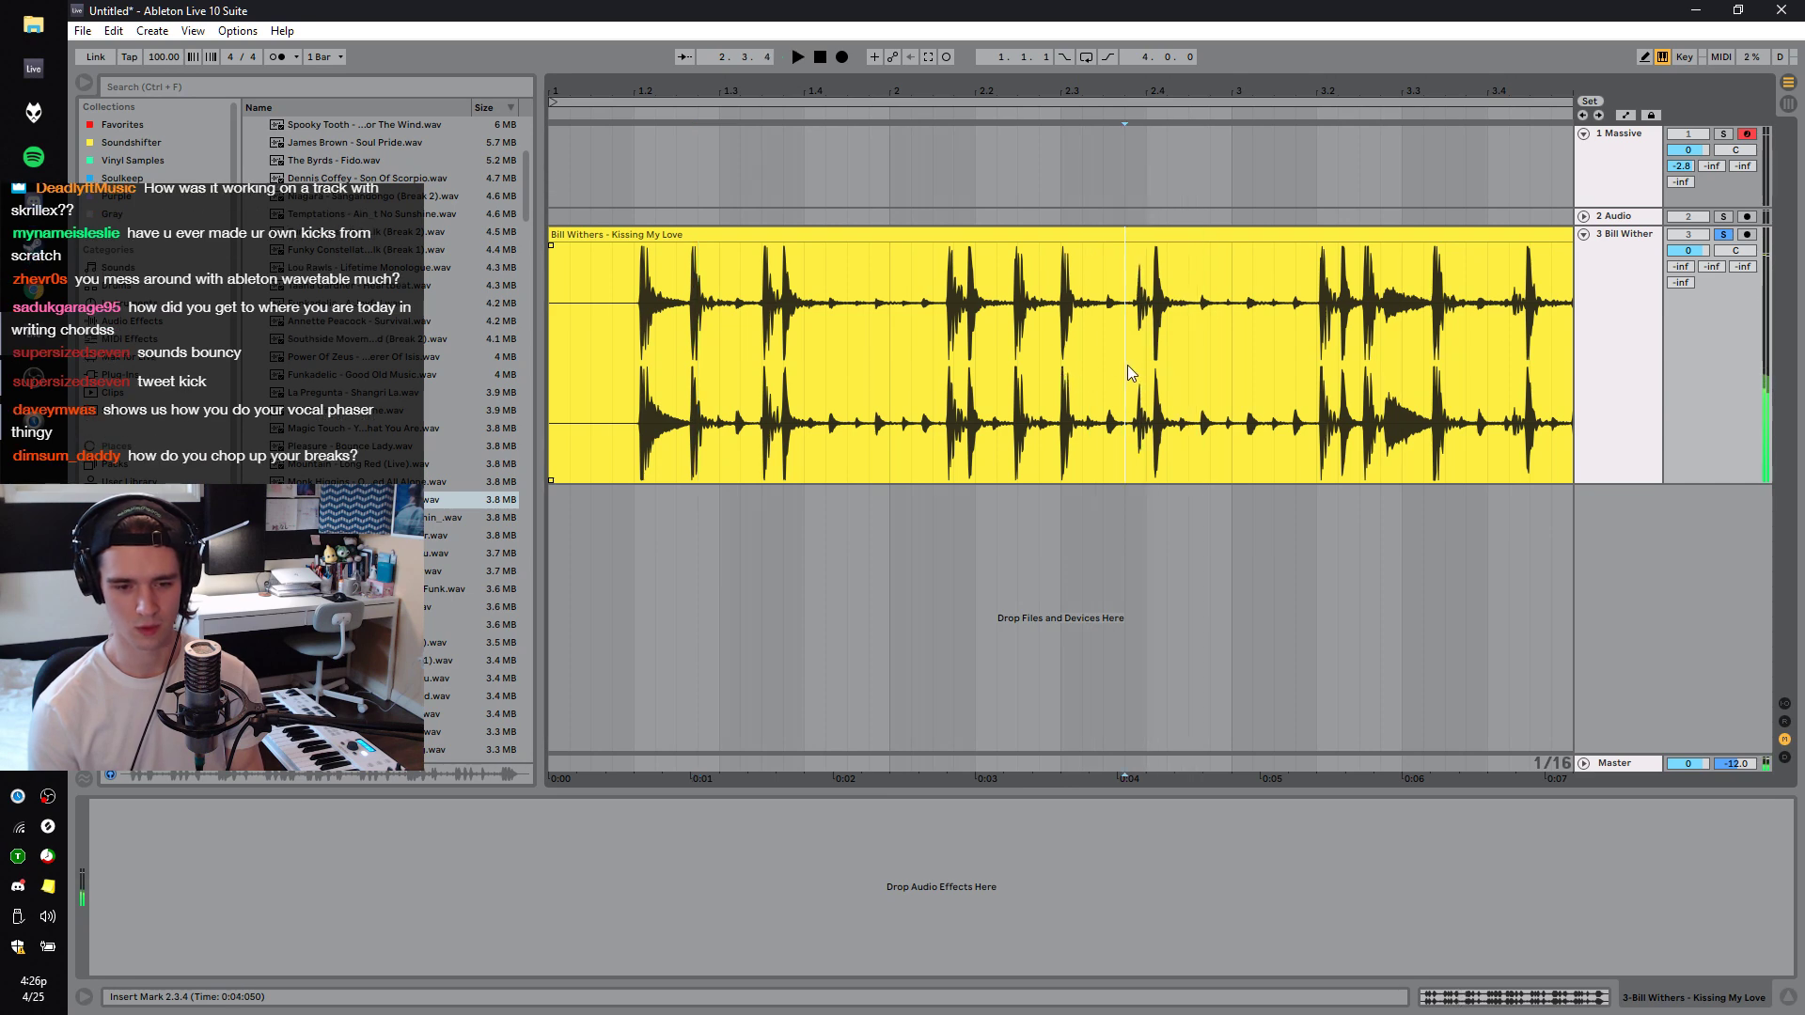
Split out the short hit just before beat 2.4 and keep only that slice, pasted at the start of the track.
{"action": "left_click_drag", "start_coordinate": [1159, 92], "coordinate": [1160, 282]}
{"action": "left_click_drag", "start_coordinate": [982, 342], "coordinate": [1101, 341]}
{"action": "key", "text": "ctrl+e"}
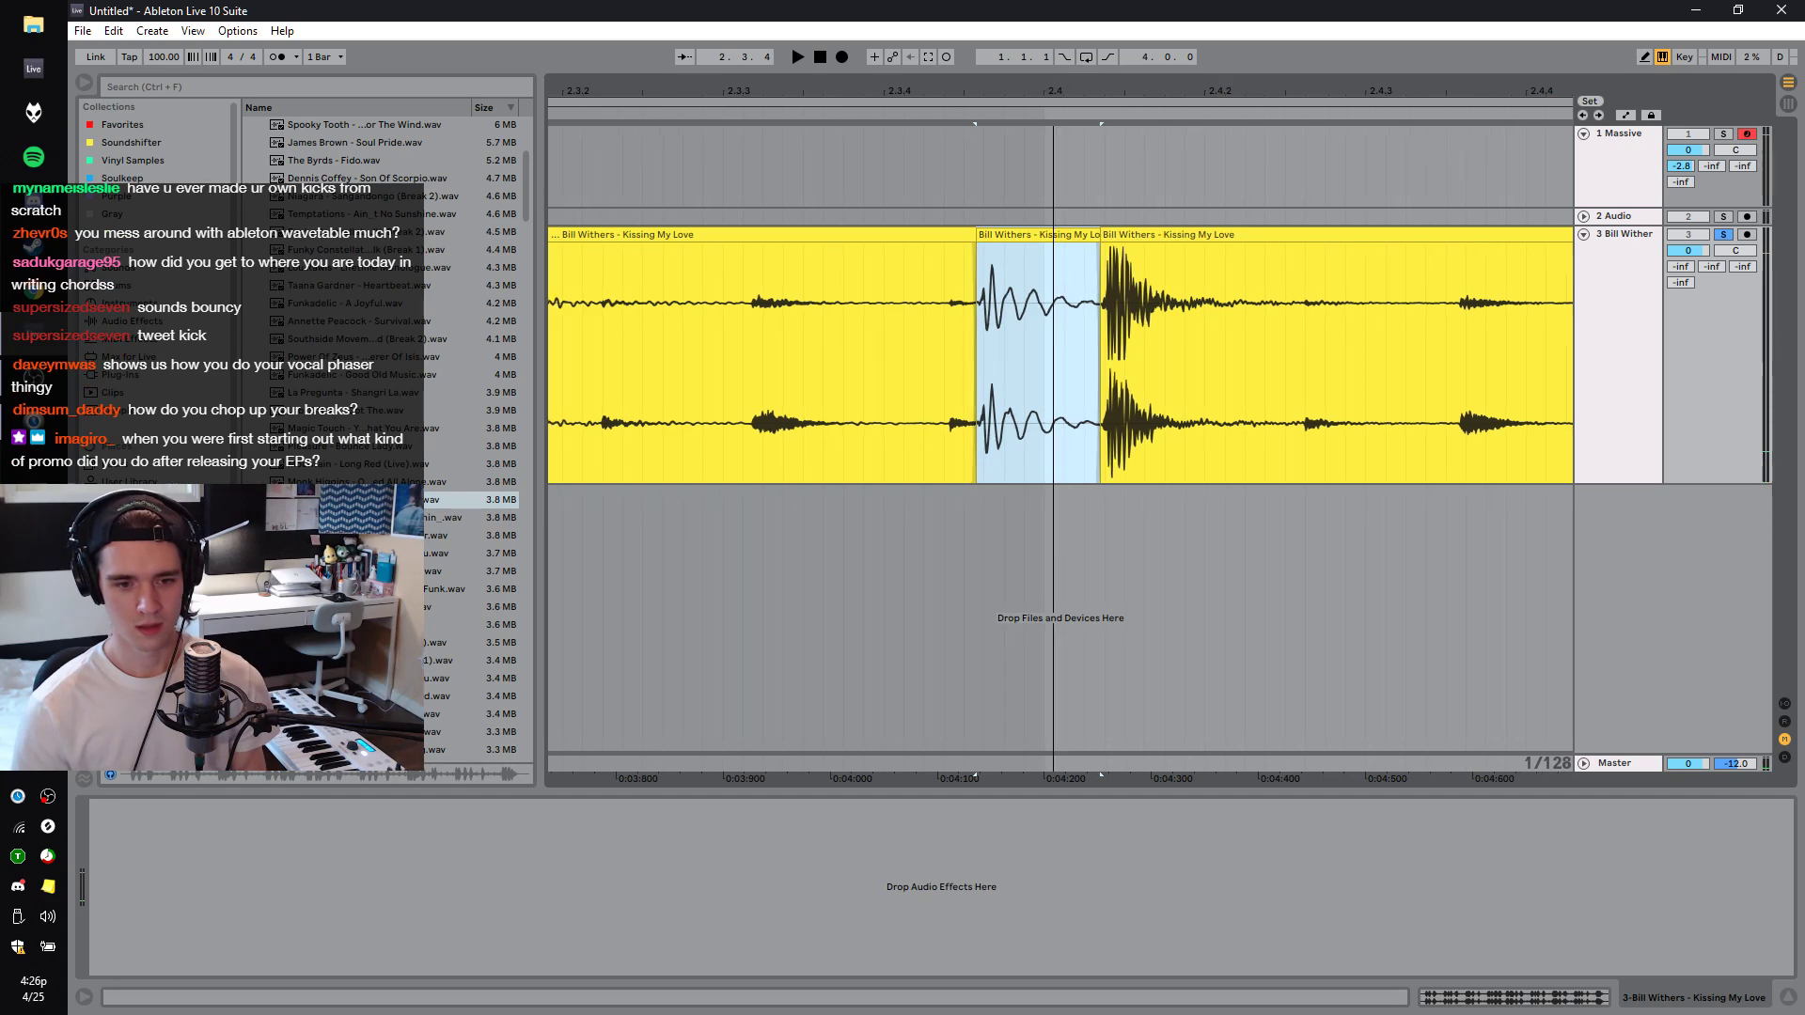
{"action": "left_click_drag", "start_coordinate": [1053, 92], "coordinate": [648, 58]}
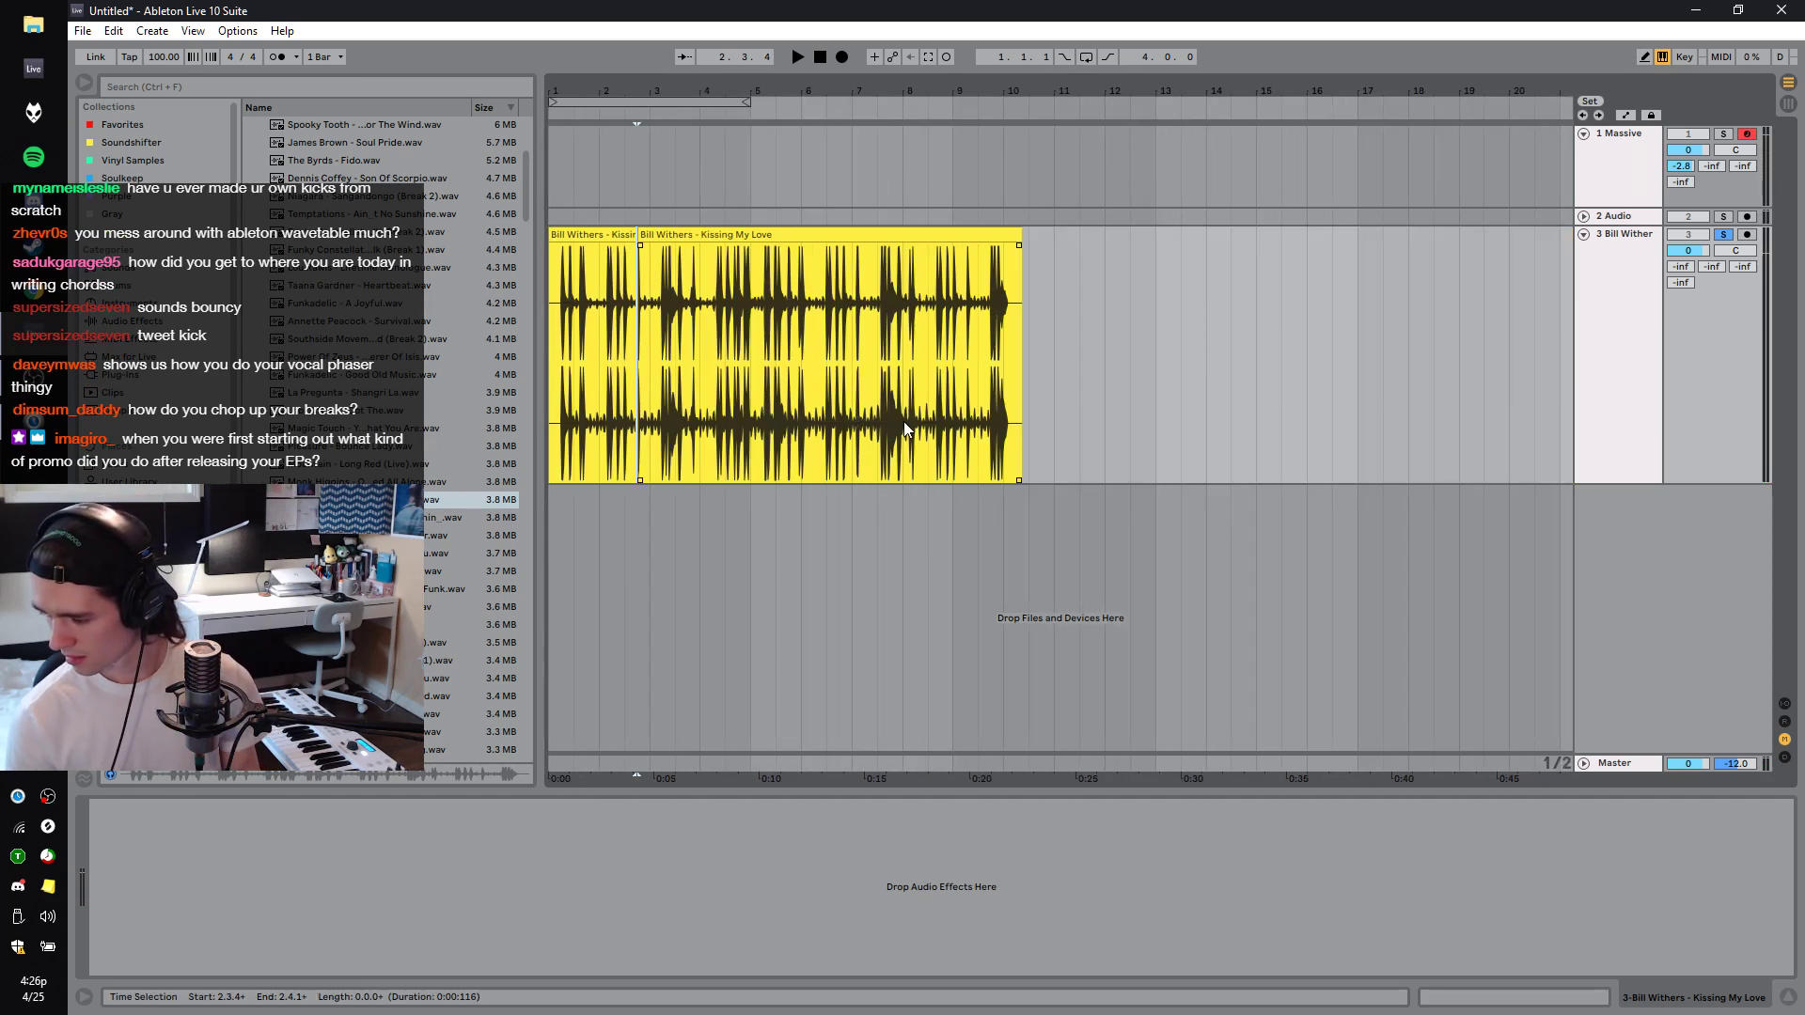
{"action": "left_click", "coordinate": [1232, 404], "text": "shift"}
{"action": "key", "text": "Delete"}
{"action": "key", "text": "ctrl+v"}
Play the isolated hit and add a fade-out across nearly its full length, adjusting the fade's curve.
{"action": "key", "text": "space"}
{"action": "left_click_drag", "start_coordinate": [564, 92], "coordinate": [564, 395]}
{"action": "key", "text": "space"}
{"action": "left_click_drag", "start_coordinate": [633, 92], "coordinate": [633, 113]}
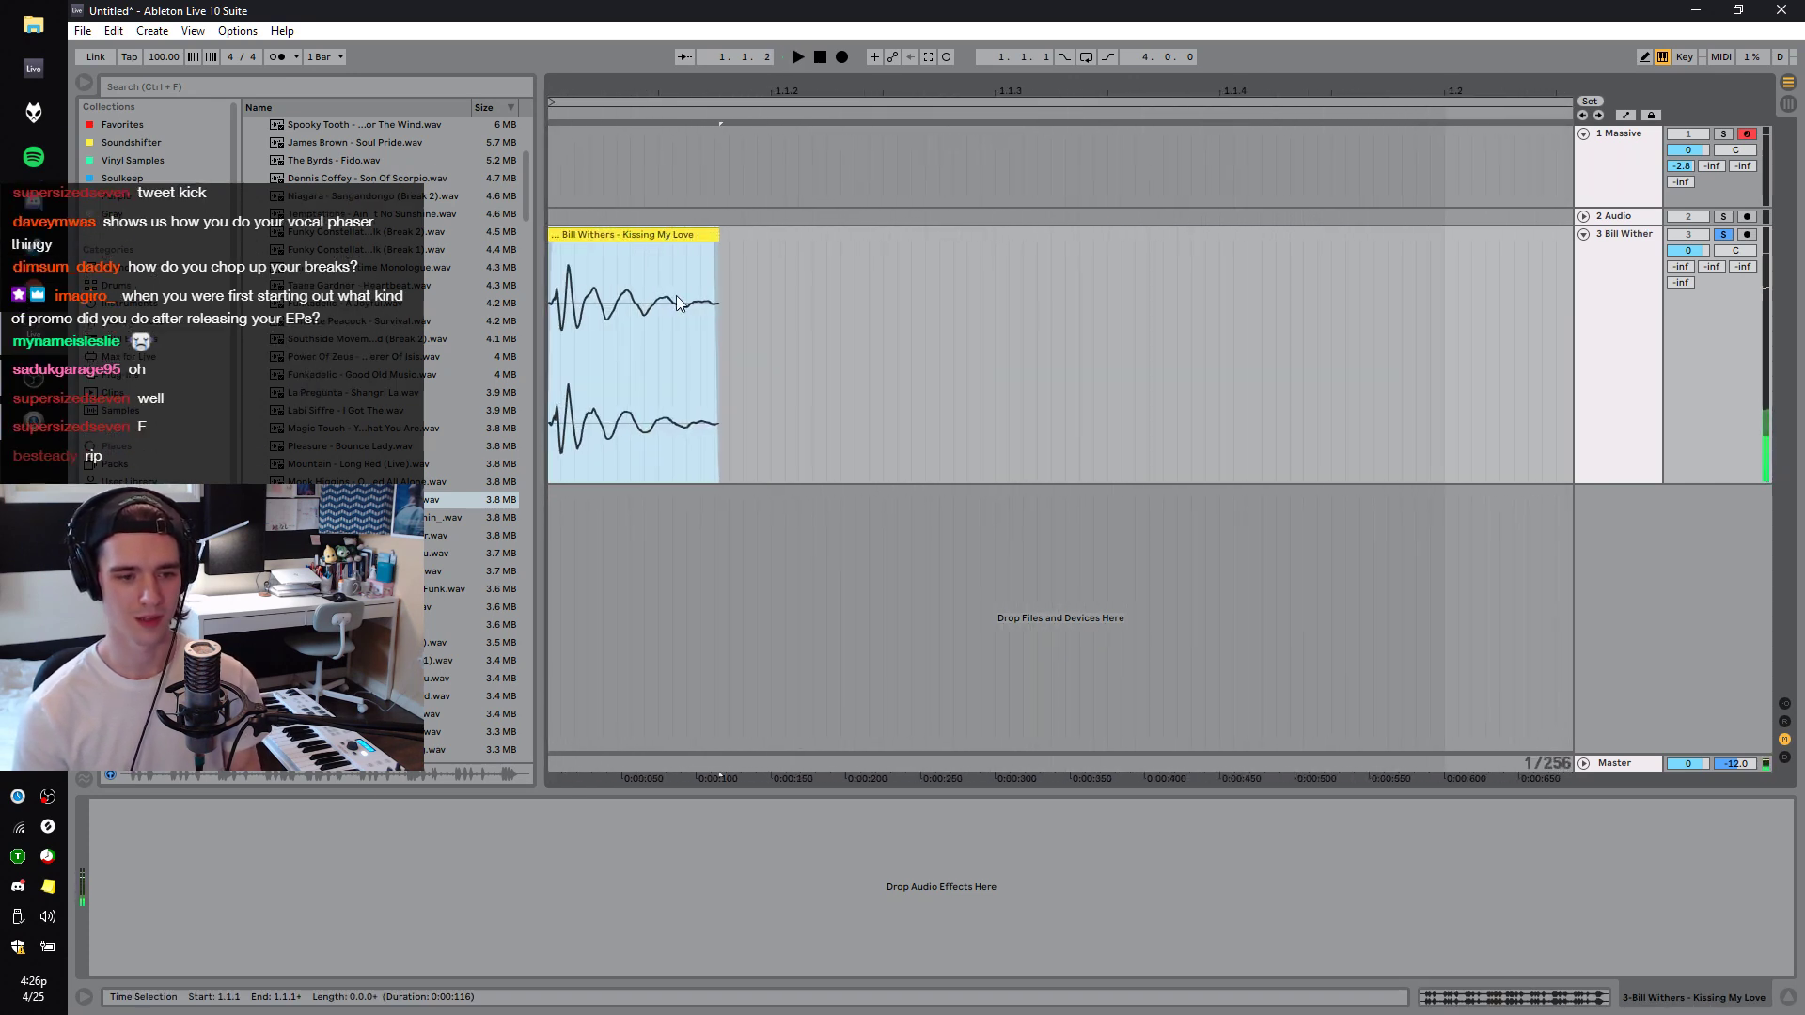
{"action": "left_click_drag", "start_coordinate": [712, 245], "coordinate": [561, 246]}
{"action": "key", "text": "space"}
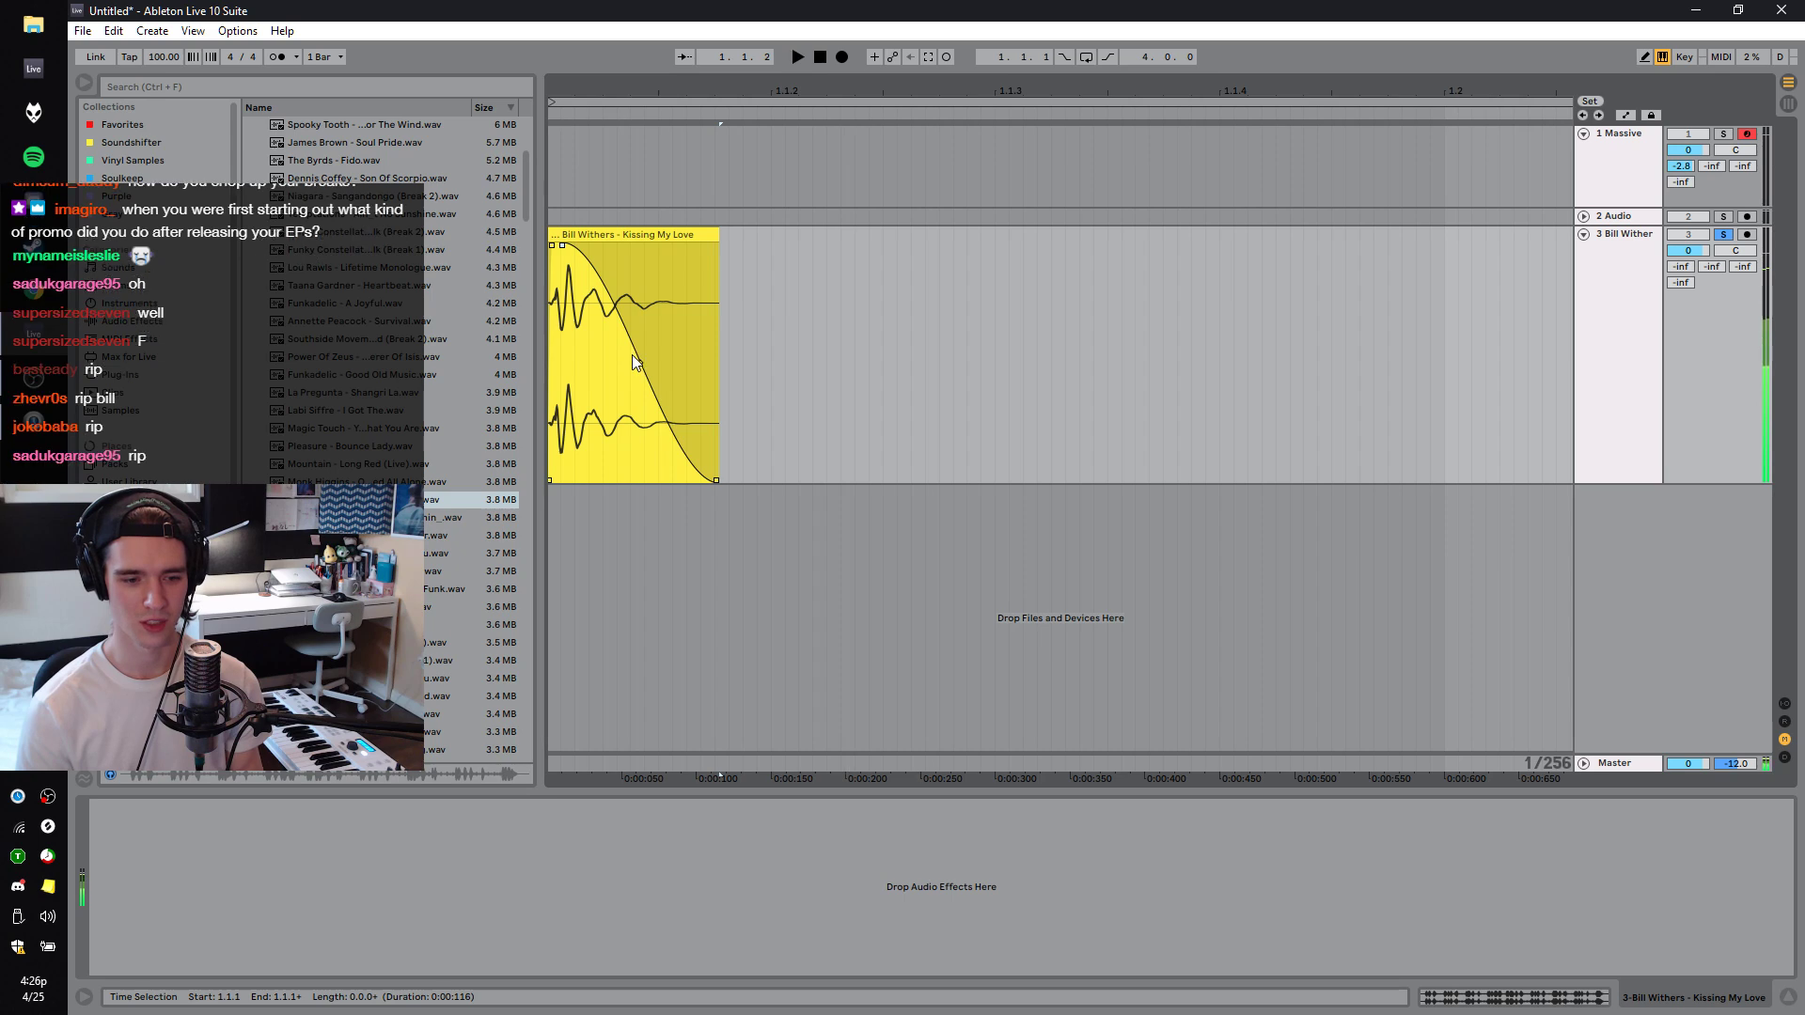
{"action": "left_click_drag", "start_coordinate": [632, 442], "coordinate": [656, 443]}
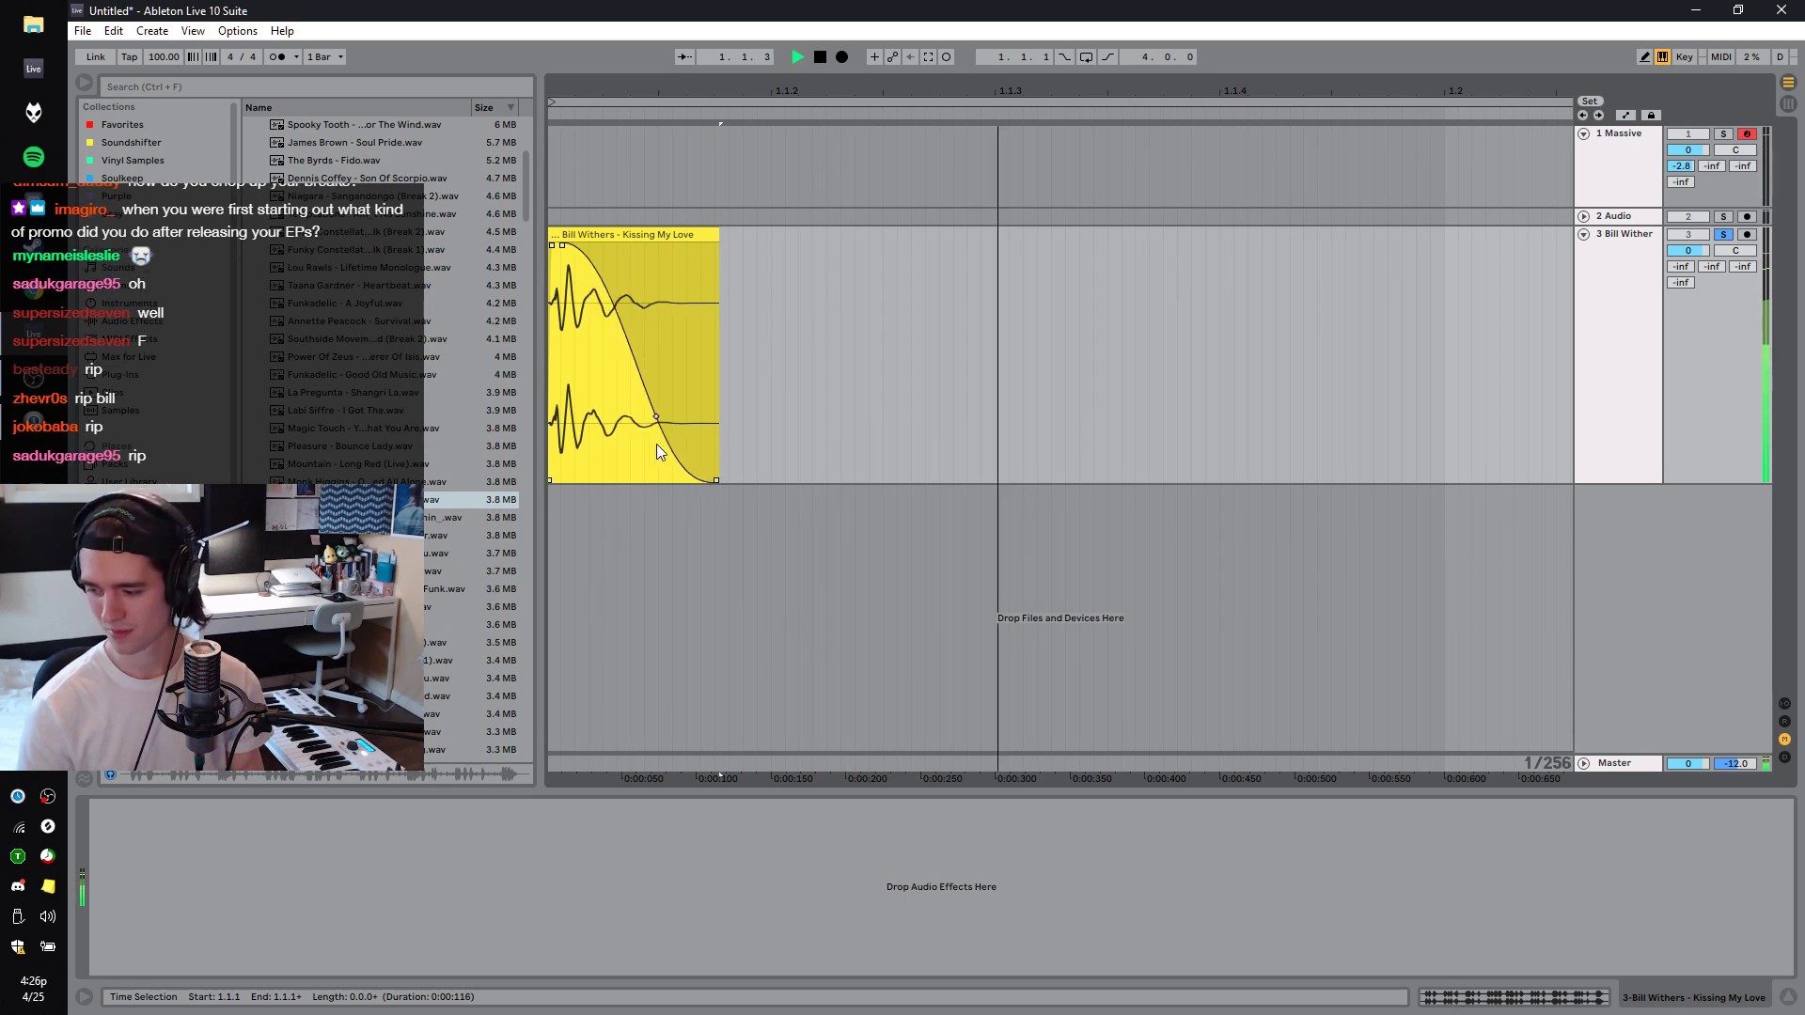
{"action": "key", "text": "space"}
Open the isolated hit's clip settings and audition it repeatedly while trying its transposition.
{"action": "double_click", "coordinate": [624, 236]}
{"action": "key", "text": "space"}
{"action": "key", "text": "space"}
{"action": "key", "text": "space"}
{"action": "key", "text": "space"}
{"action": "mouse_move", "coordinate": [177, 901]}
{"action": "left_mouse_down"}
{"action": "mouse_move", "coordinate": [177, 878]}
{"action": "mouse_move", "coordinate": [177, 901]}
{"action": "left_mouse_up"}
{"action": "key", "text": "space"}
{"action": "key", "text": "space"}
{"action": "key", "text": "space"}
{"action": "key", "text": "space"}
{"action": "key", "text": "space"}
{"action": "key", "text": "space"}
{"action": "key", "text": "space"}
{"action": "key", "text": "space"}
{"action": "key", "text": "space"}
{"action": "key", "text": "space"}
Delete the isolated hit and place the full Bill Withers - Kissing My Love break back at bar 1 of its track.
{"action": "left_click_drag", "start_coordinate": [855, 301], "coordinate": [549, 357]}
{"action": "key", "text": "Delete"}
{"action": "left_click", "coordinate": [376, 500]}
{"action": "left_click_drag", "start_coordinate": [376, 500], "coordinate": [603, 338]}
{"action": "left_click_drag", "start_coordinate": [872, 92], "coordinate": [864, 9]}
{"action": "left_click", "coordinate": [588, 333]}
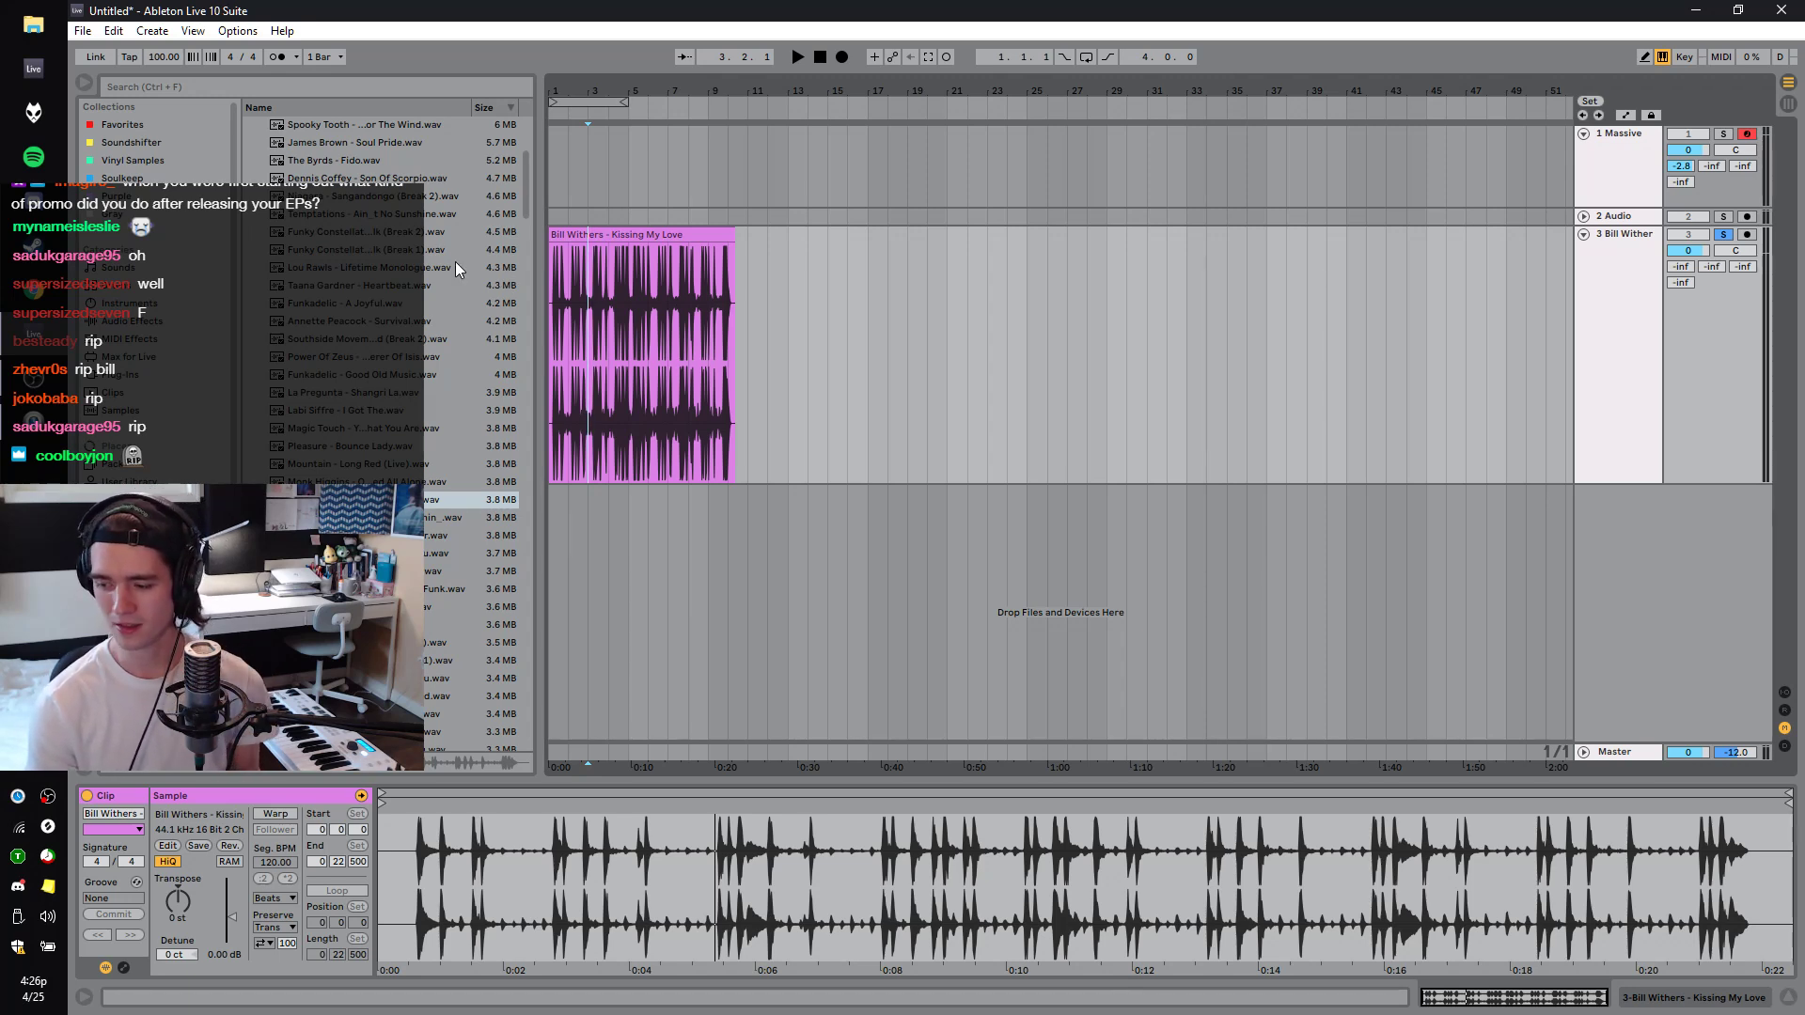
{"action": "left_click", "coordinate": [51, 287]}
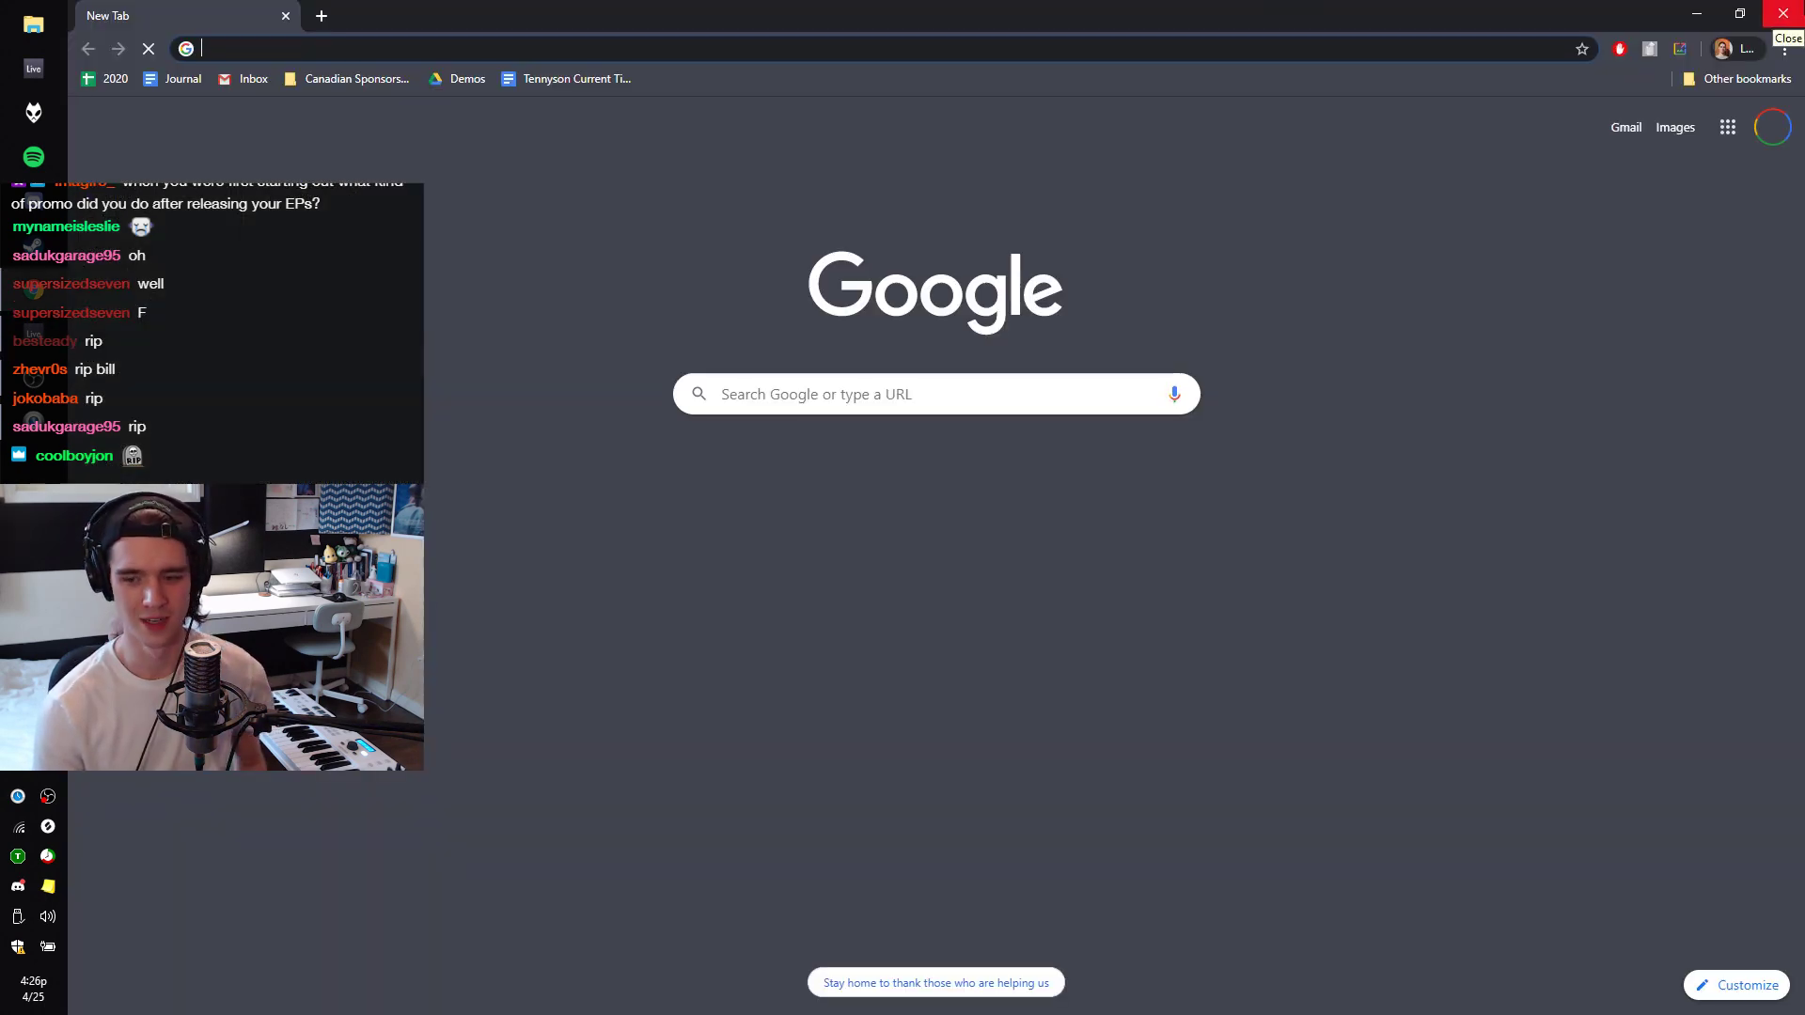
{"action": "left_click", "coordinate": [1781, 9]}
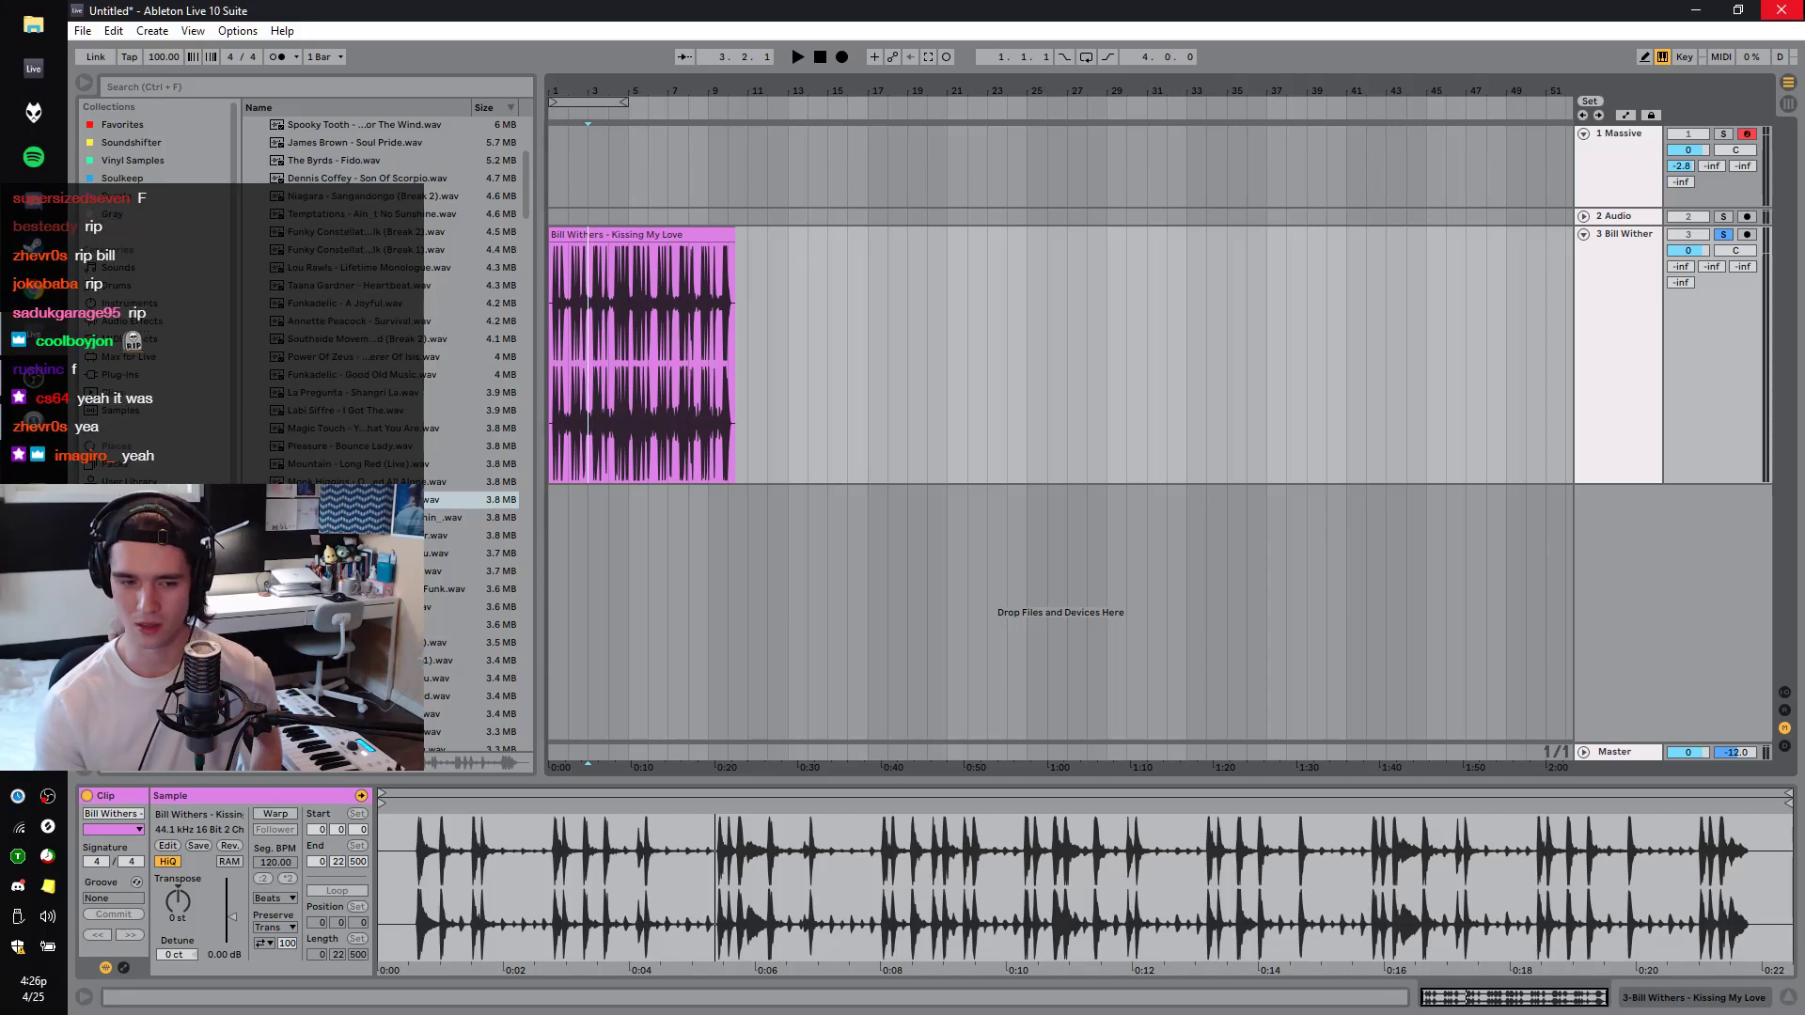
{"action": "key", "text": "space"}
{"action": "key", "text": "space"}
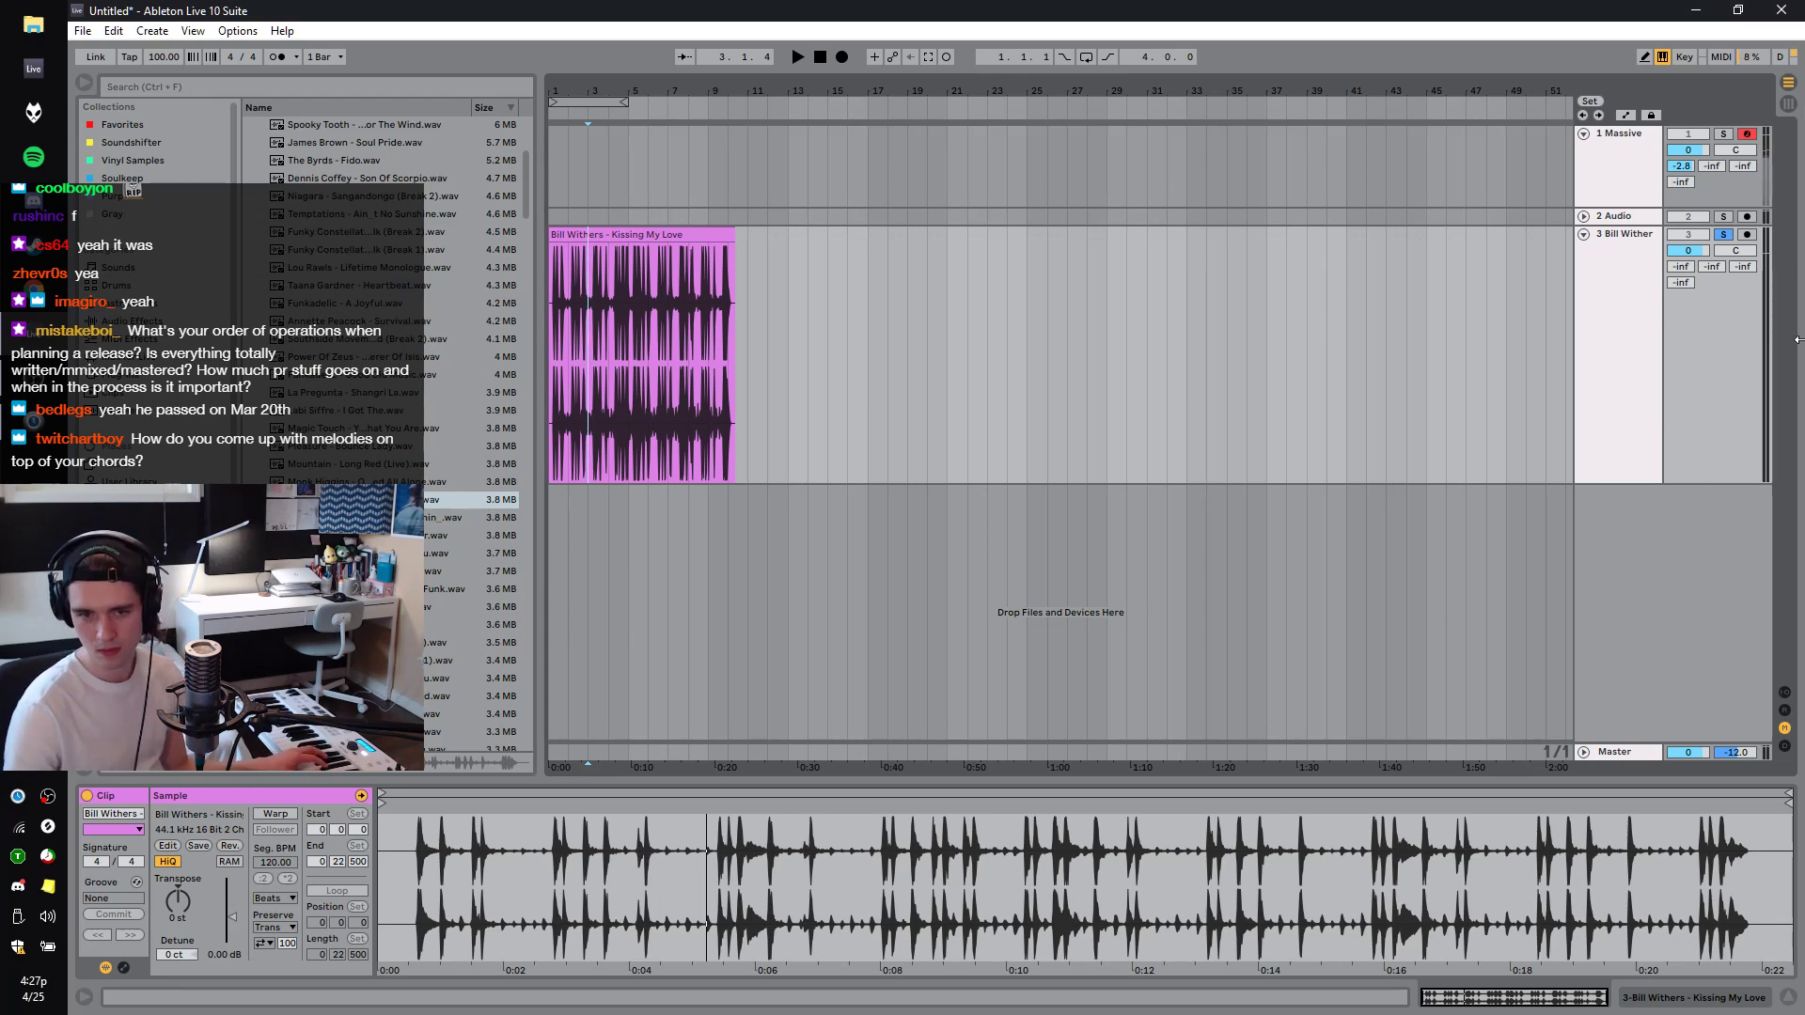
Solo the Massive track alongside the break and set its volume to -4.8 dB.
{"action": "left_click", "coordinate": [1717, 136]}
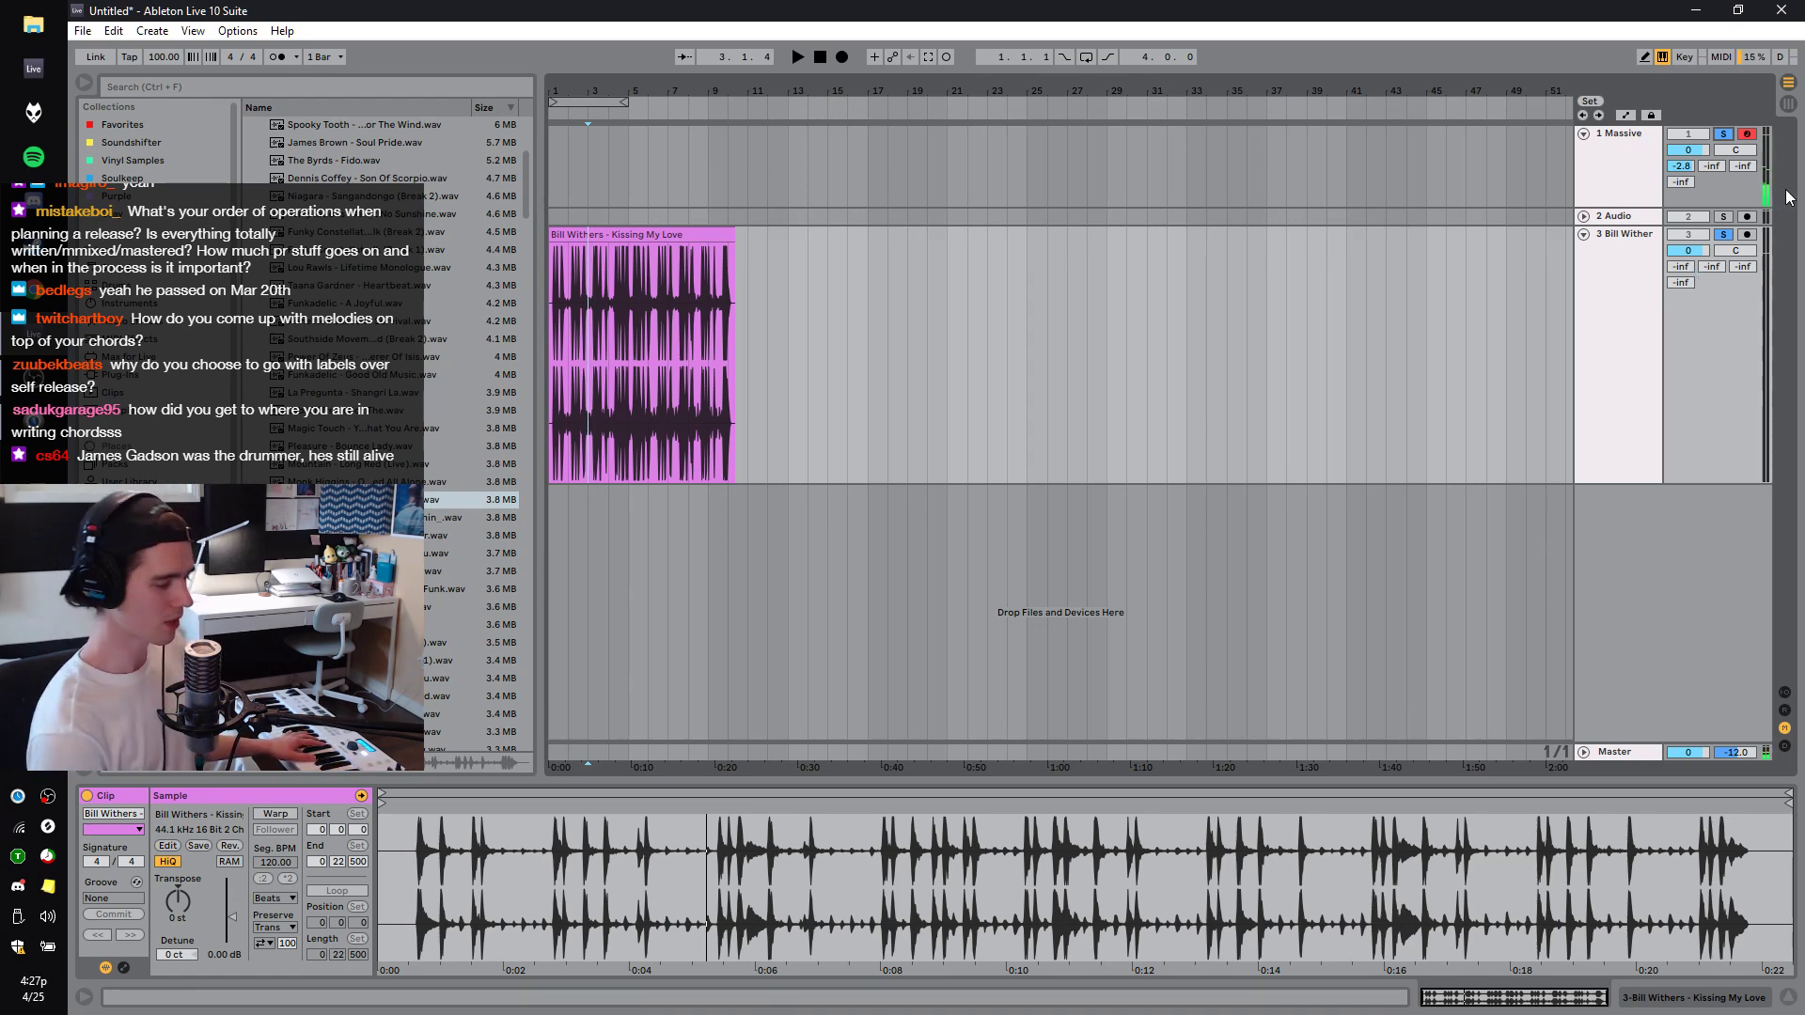
{"action": "left_click_drag", "start_coordinate": [1688, 150], "coordinate": [1688, 166]}
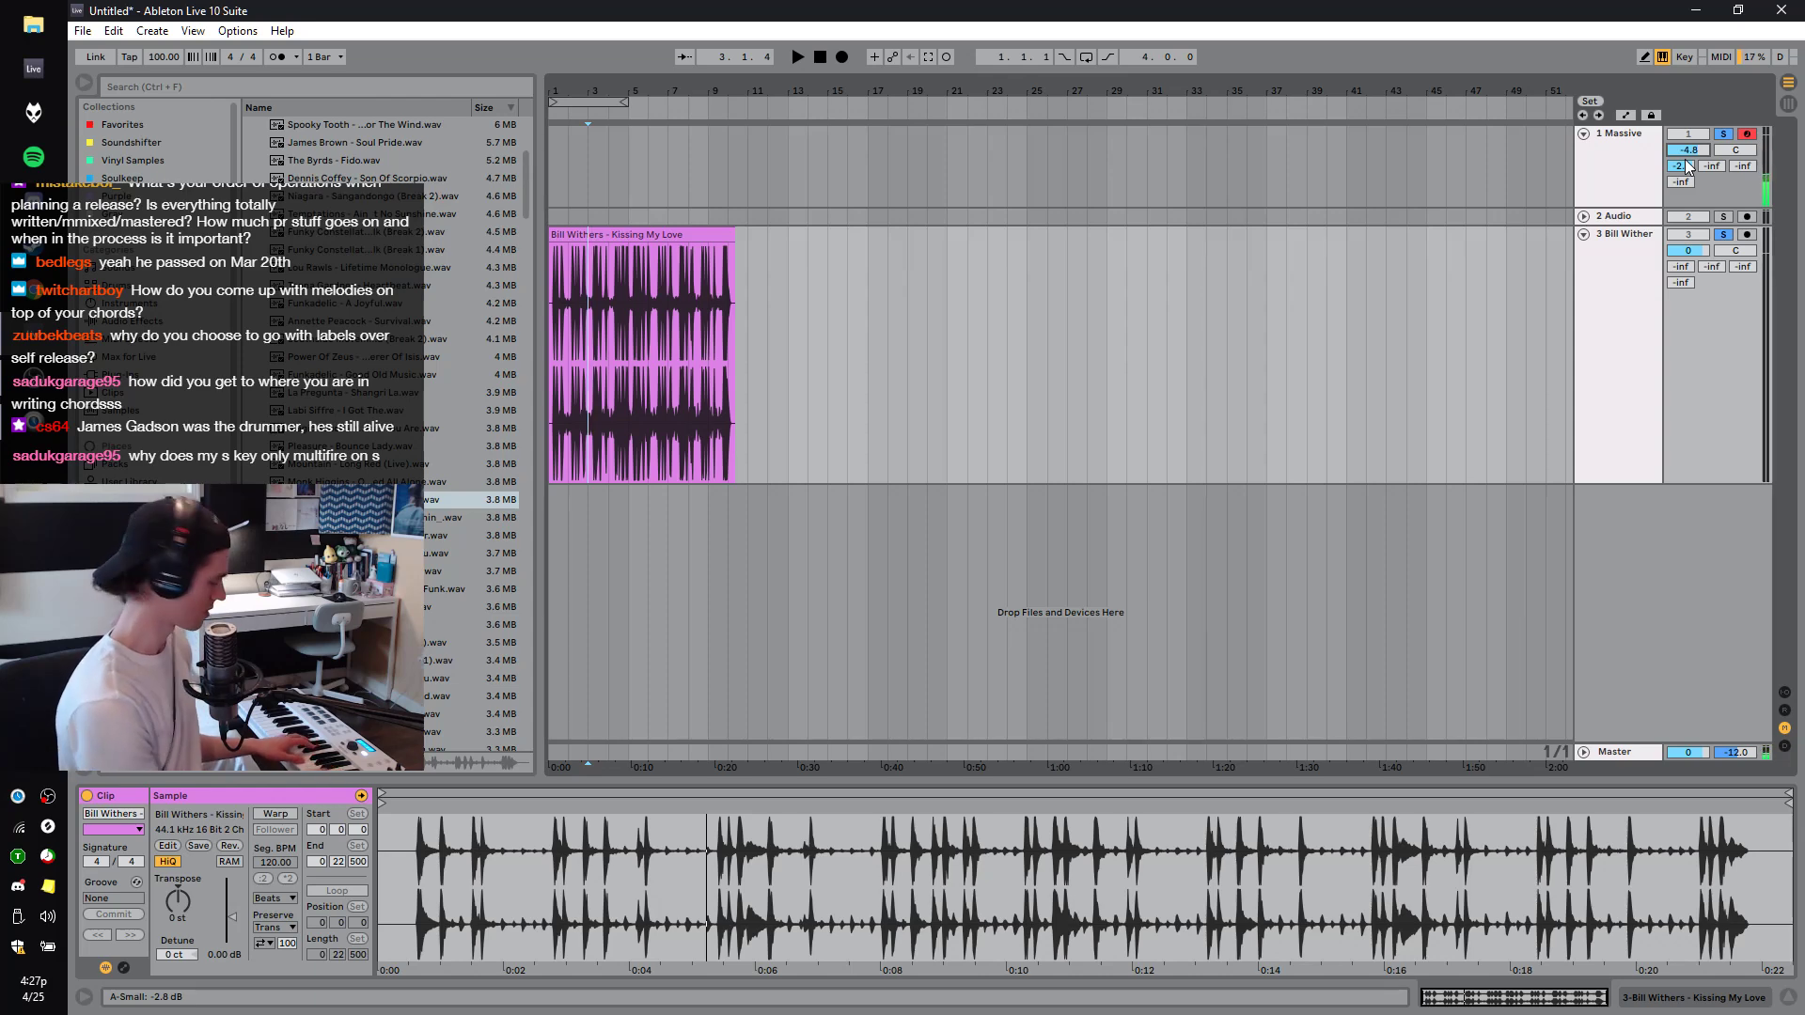
Reopen the Massive synth to examine the settings of LFO 5 and envelope 2, and close its window.
{"action": "double_click", "coordinate": [1624, 147]}
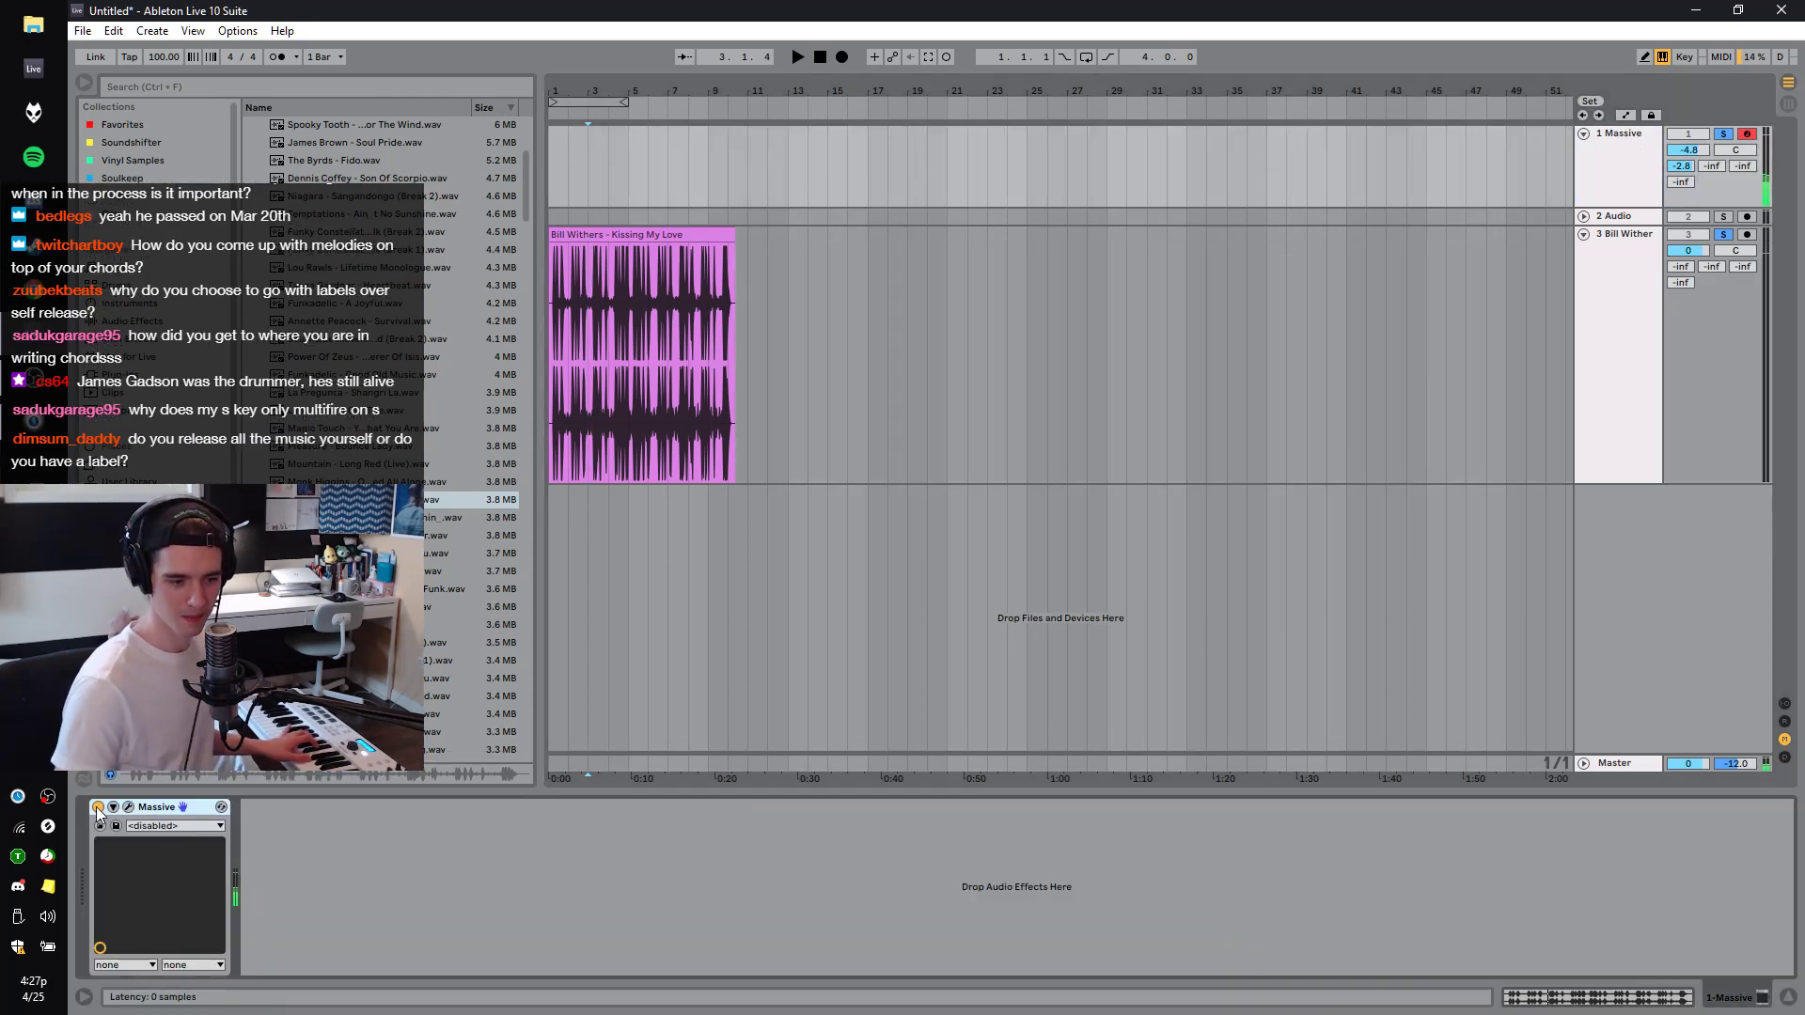
{"action": "left_click", "coordinate": [128, 806]}
{"action": "left_click", "coordinate": [1126, 681]}
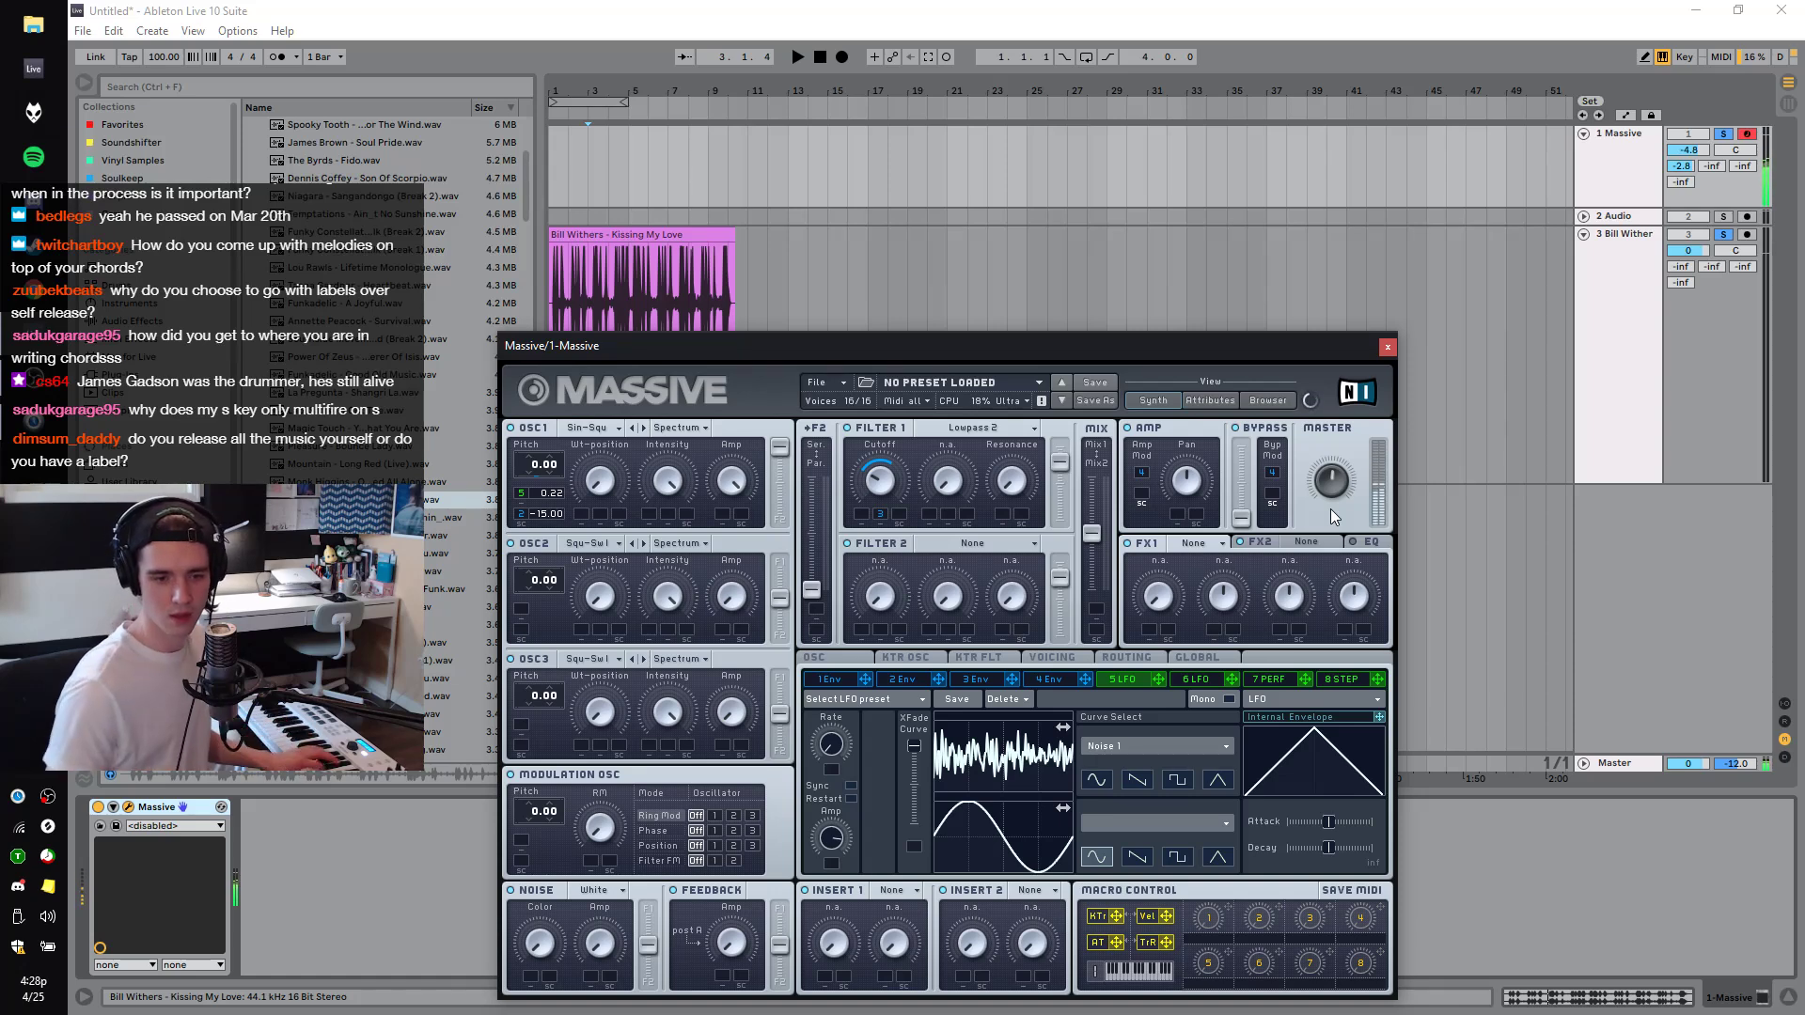
{"action": "left_click", "coordinate": [903, 679]}
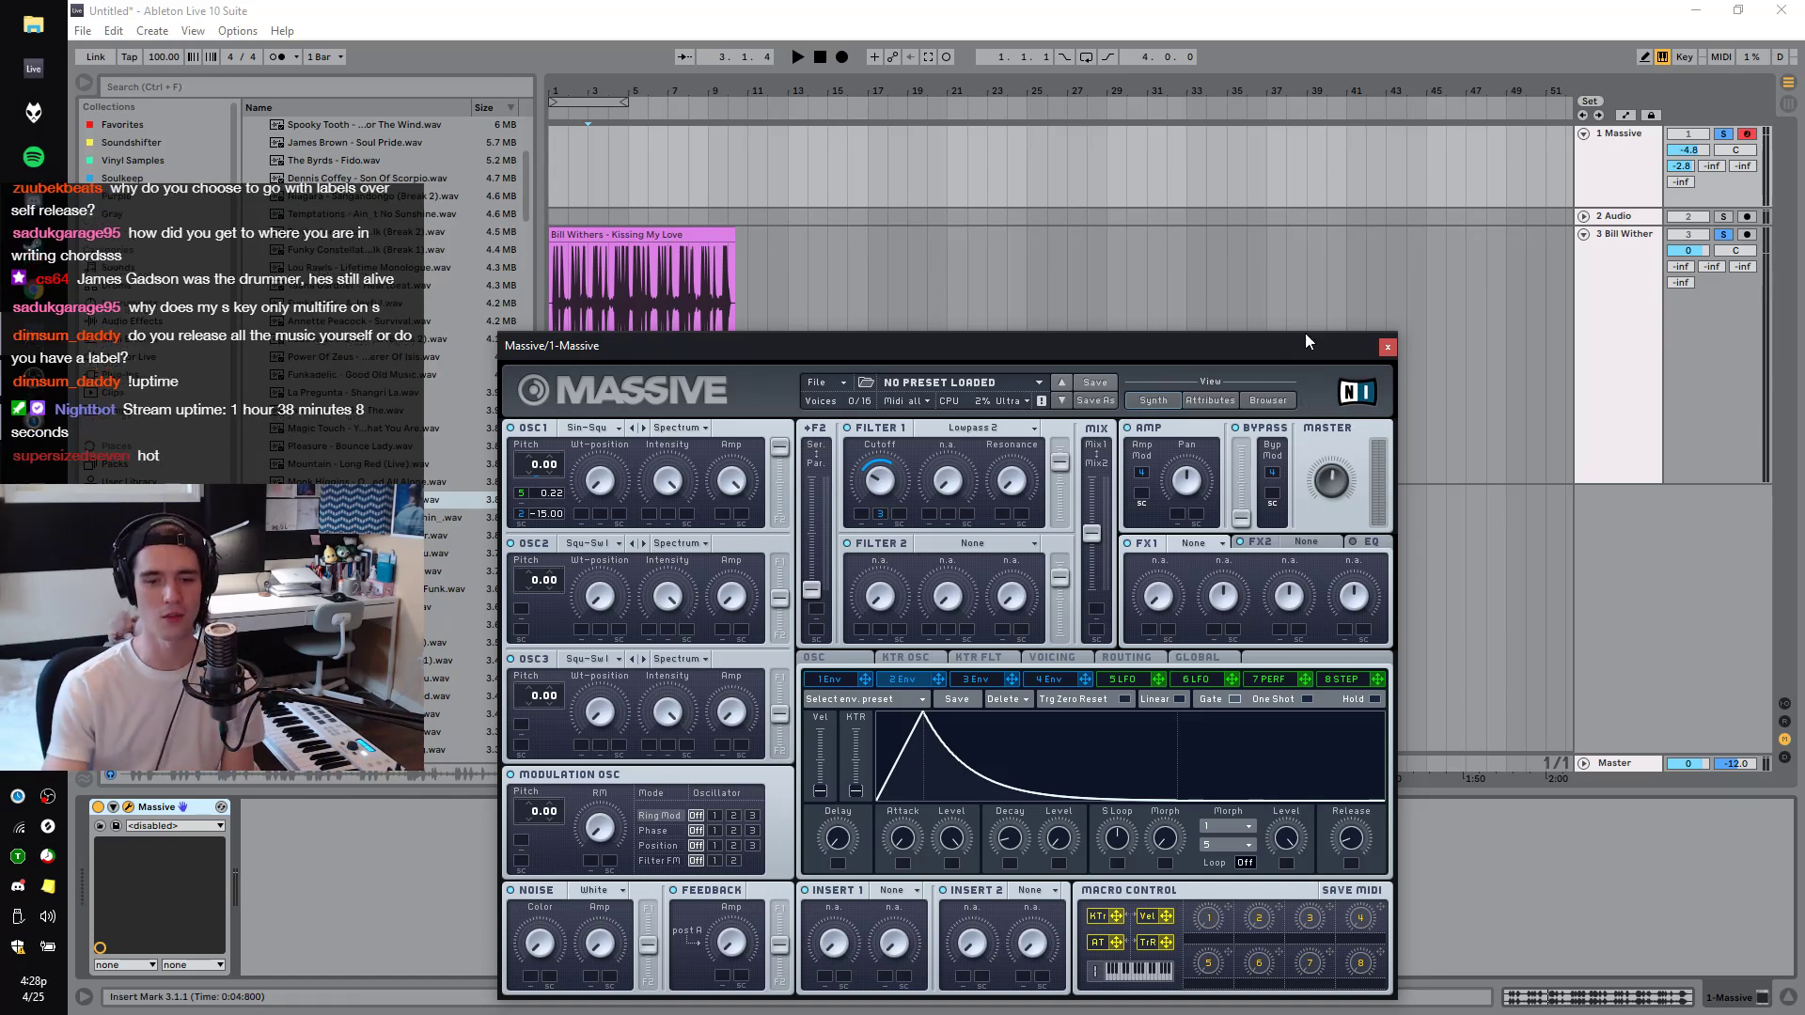
{"action": "left_click", "coordinate": [1387, 348]}
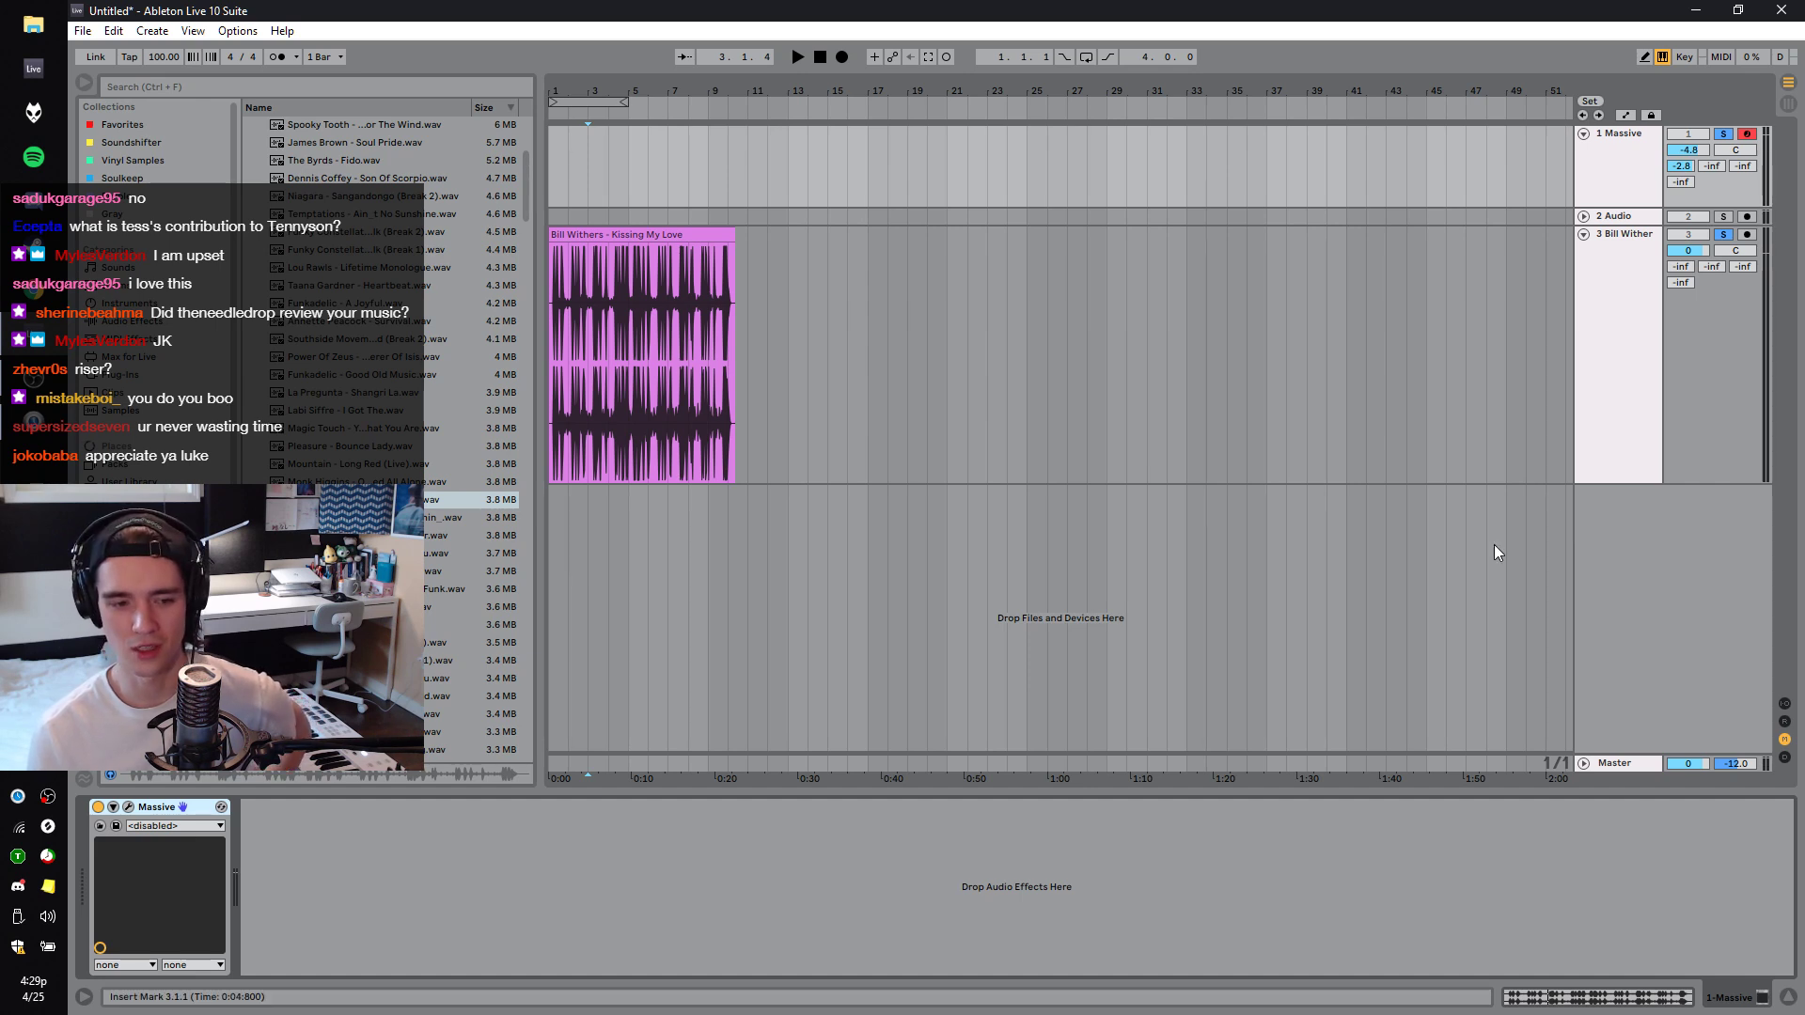
Search the browser for riser and place the Cymatics - Titan Riser 33 sample at bar 18 on a new audio track.
{"action": "left_click_drag", "start_coordinate": [1447, 338], "coordinate": [435, 329]}
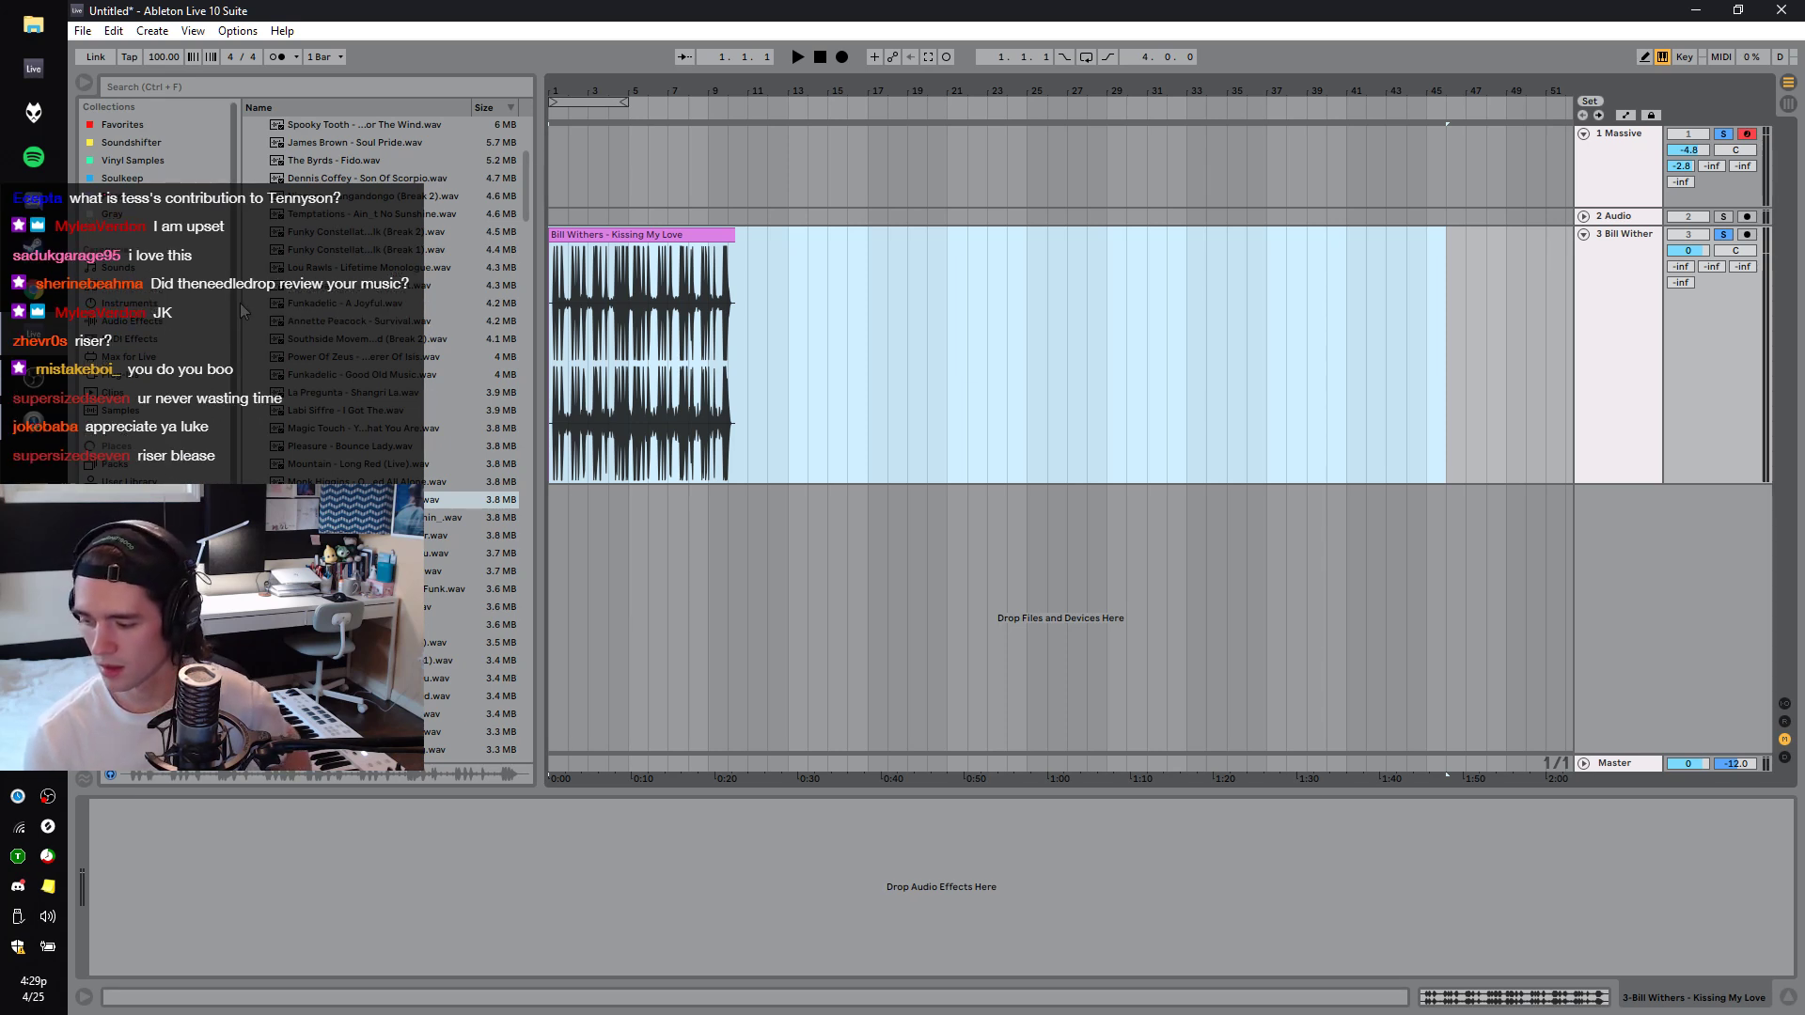
{"action": "left_click", "coordinate": [173, 84]}
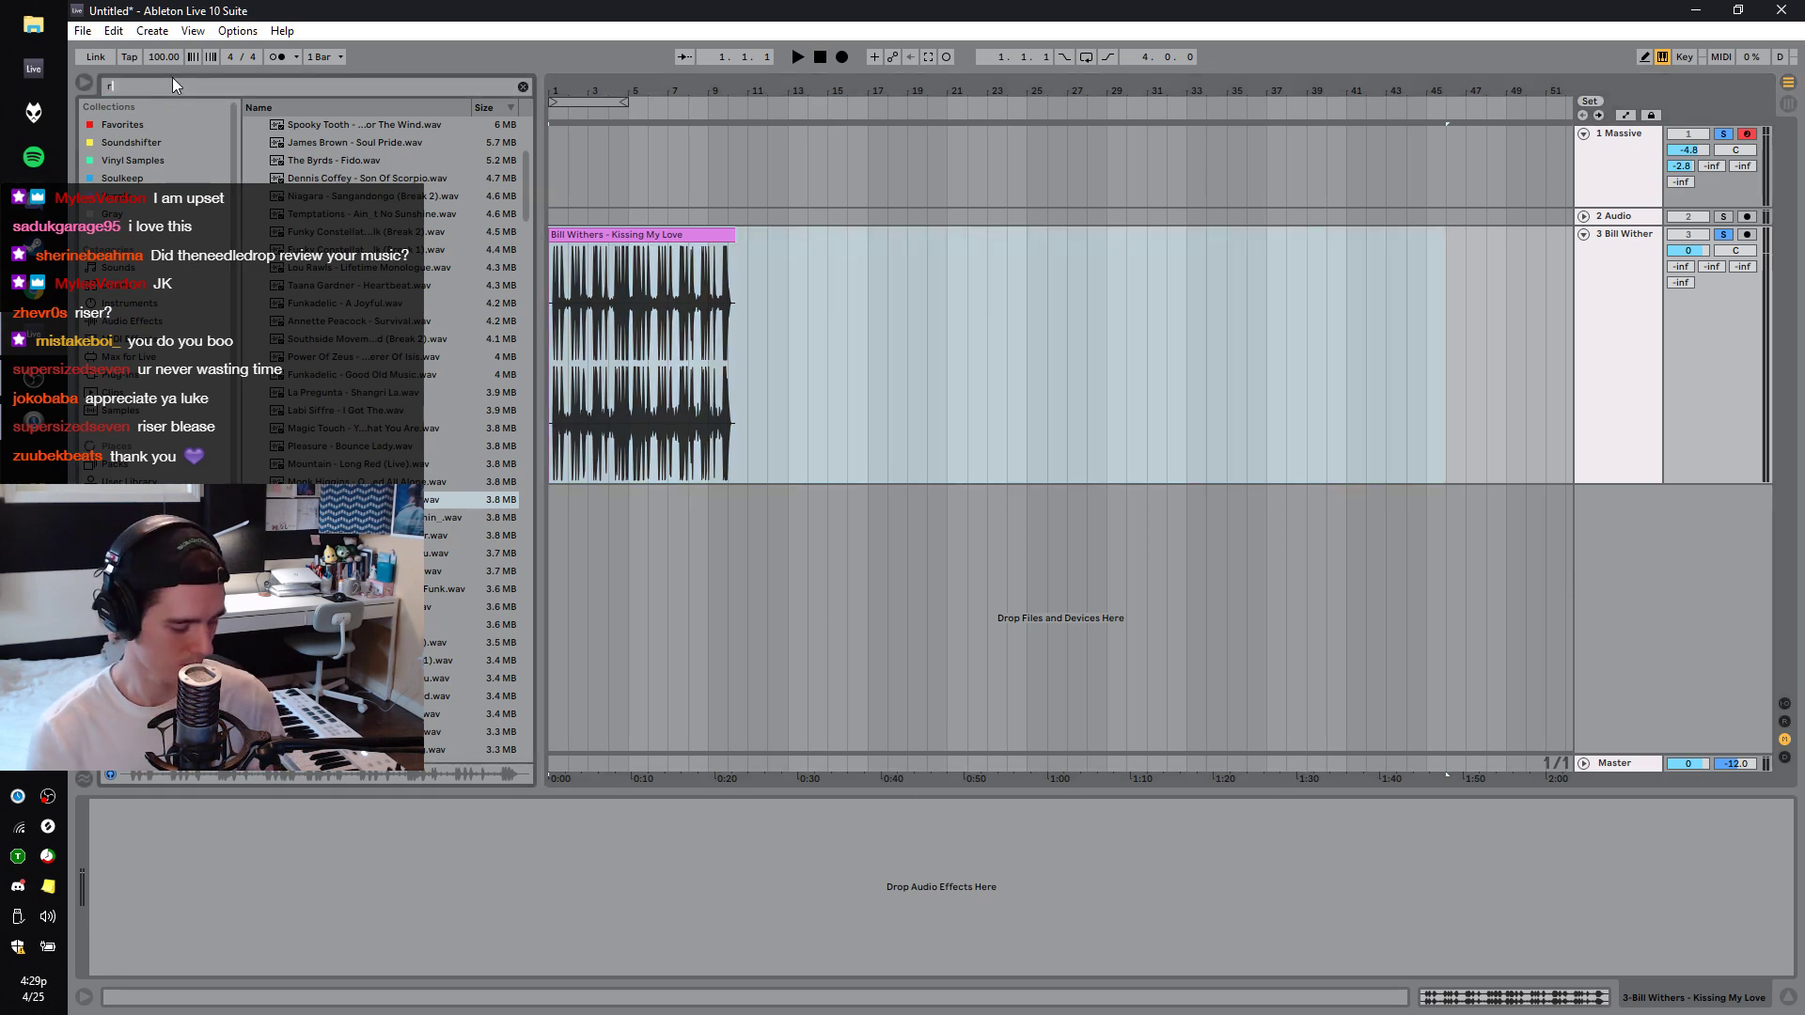
{"action": "type", "text": "riser"}
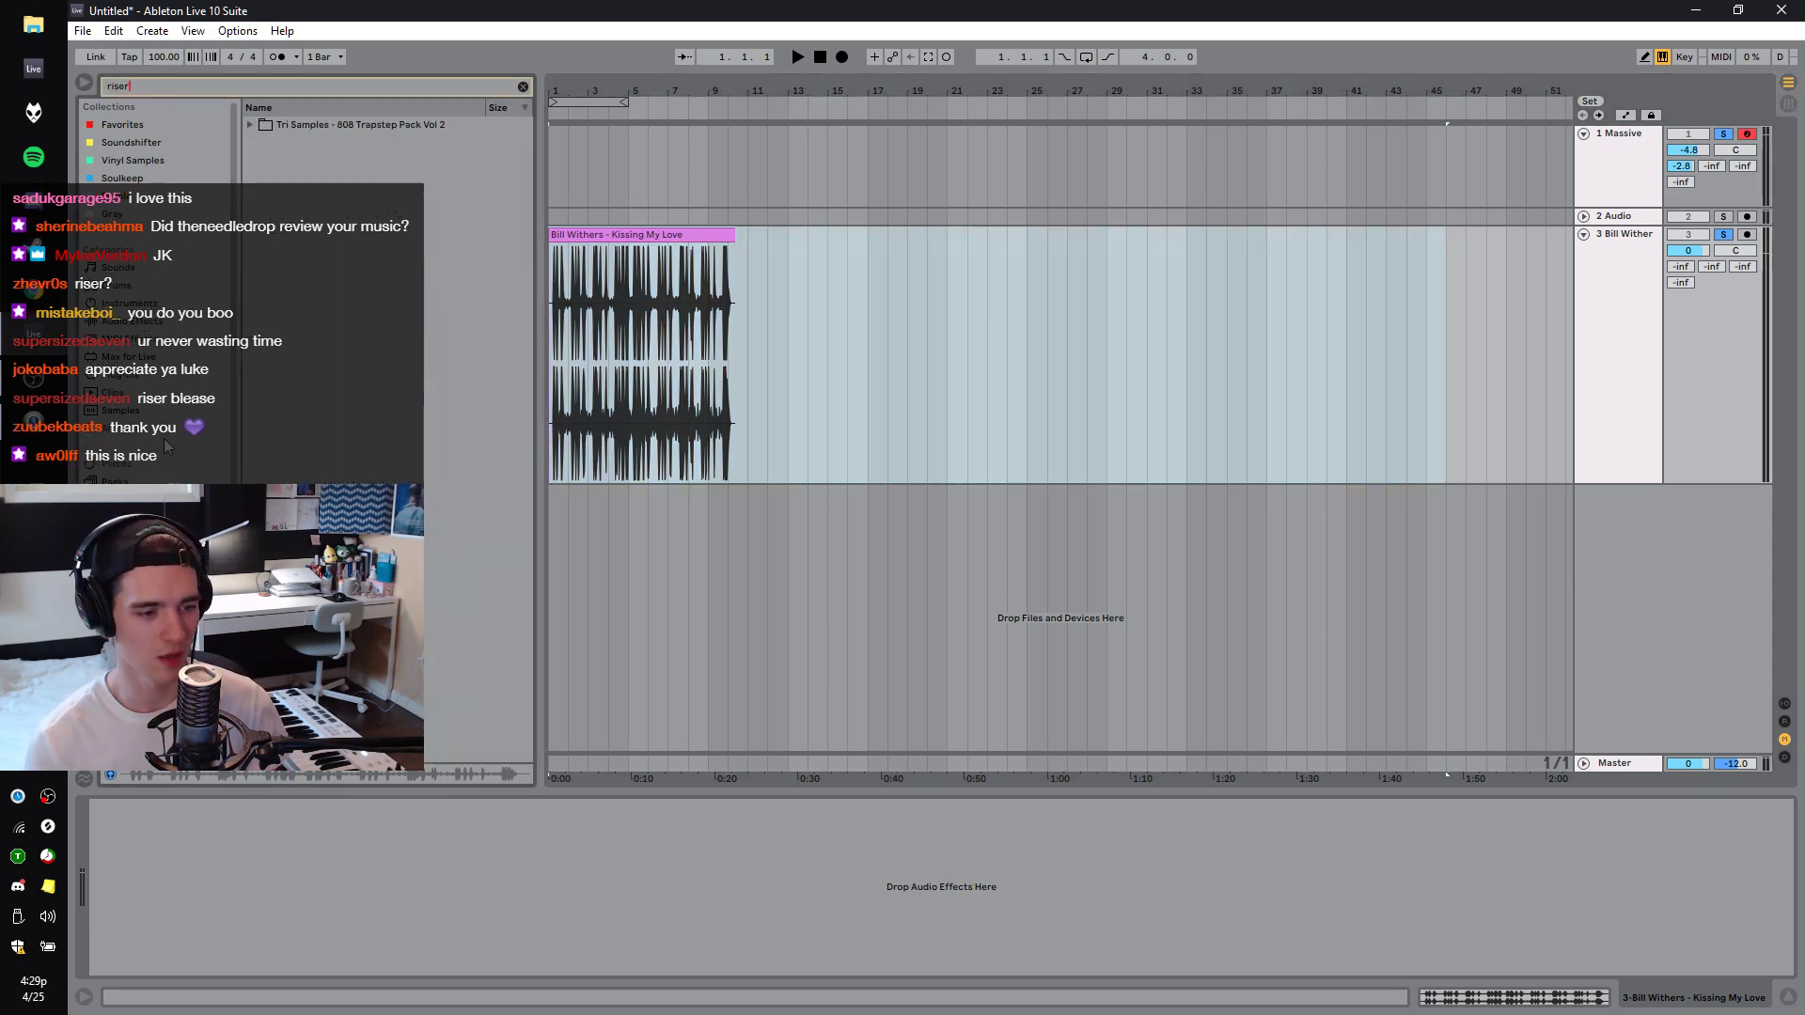
{"action": "left_click", "coordinate": [442, 289]}
{"action": "left_click_drag", "start_coordinate": [551, 560], "coordinate": [889, 506]}
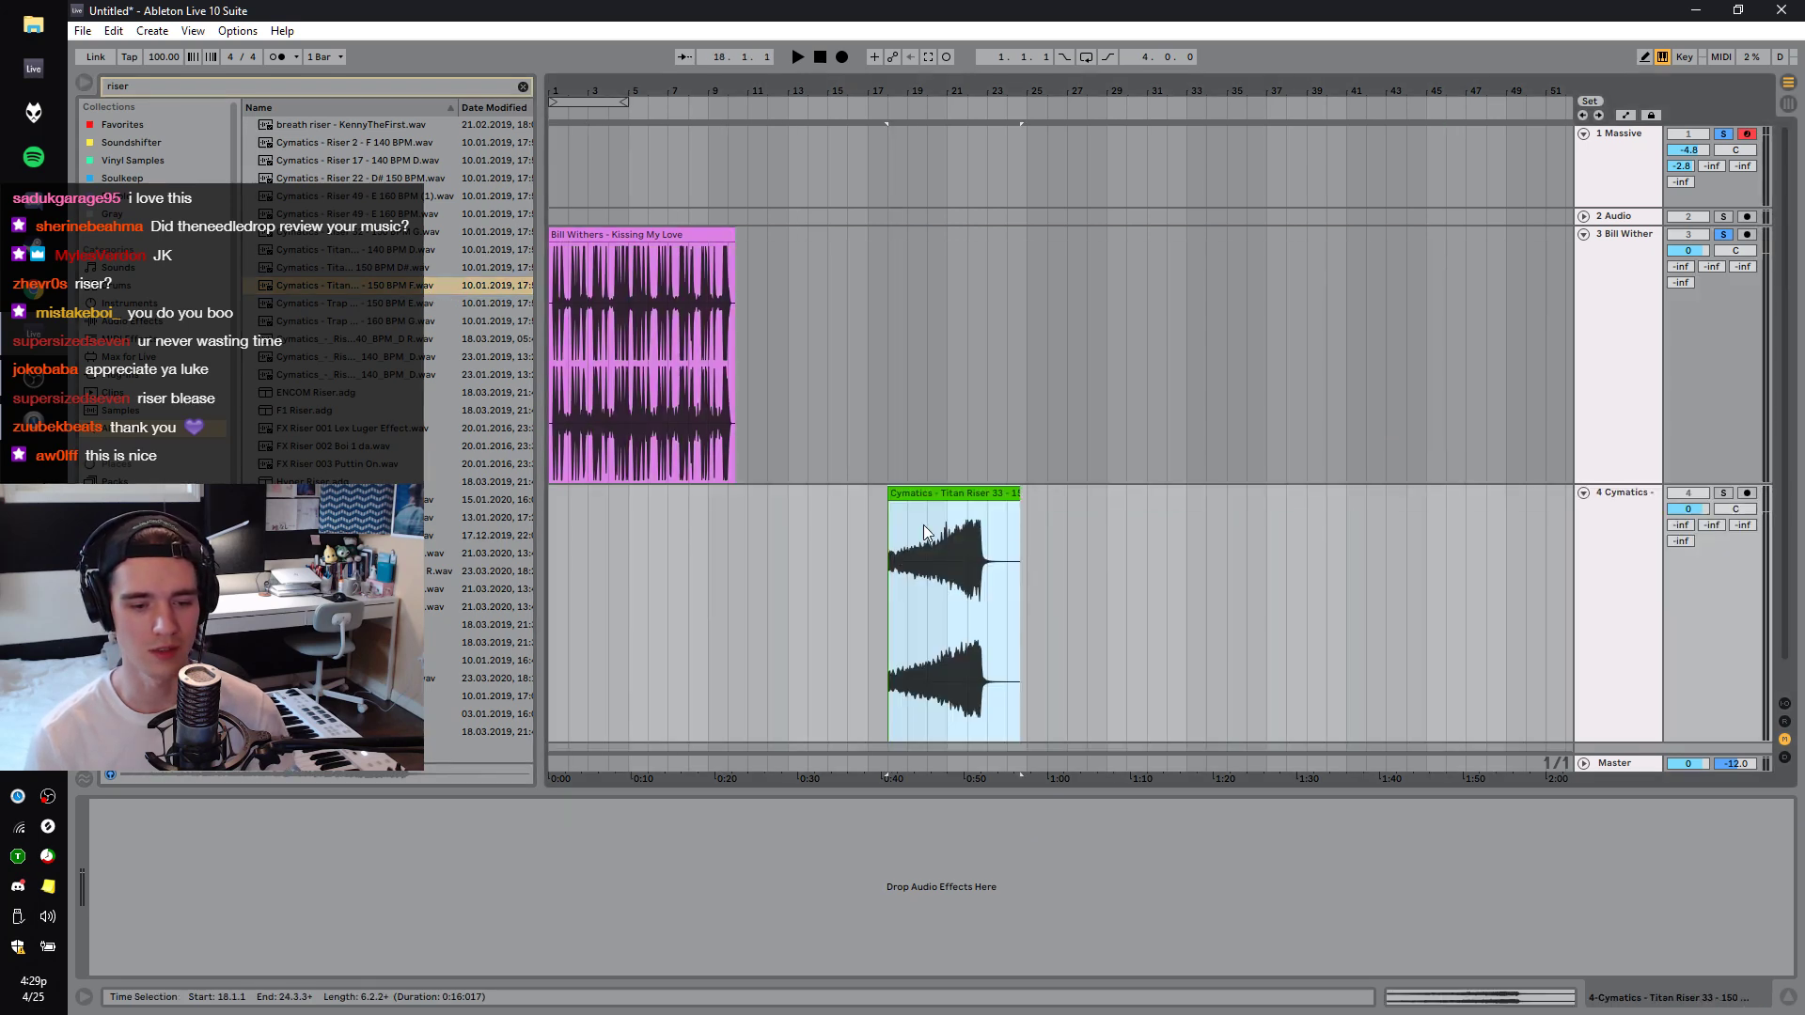
Solo the riser's track, lower its volume and play the sample.
{"action": "left_click", "coordinate": [1723, 492]}
{"action": "left_click_drag", "start_coordinate": [1689, 508], "coordinate": [1688, 541]}
{"action": "key", "text": "space"}
{"action": "key", "text": "alt+Tab"}
{"action": "left_click", "coordinate": [85, 794]}
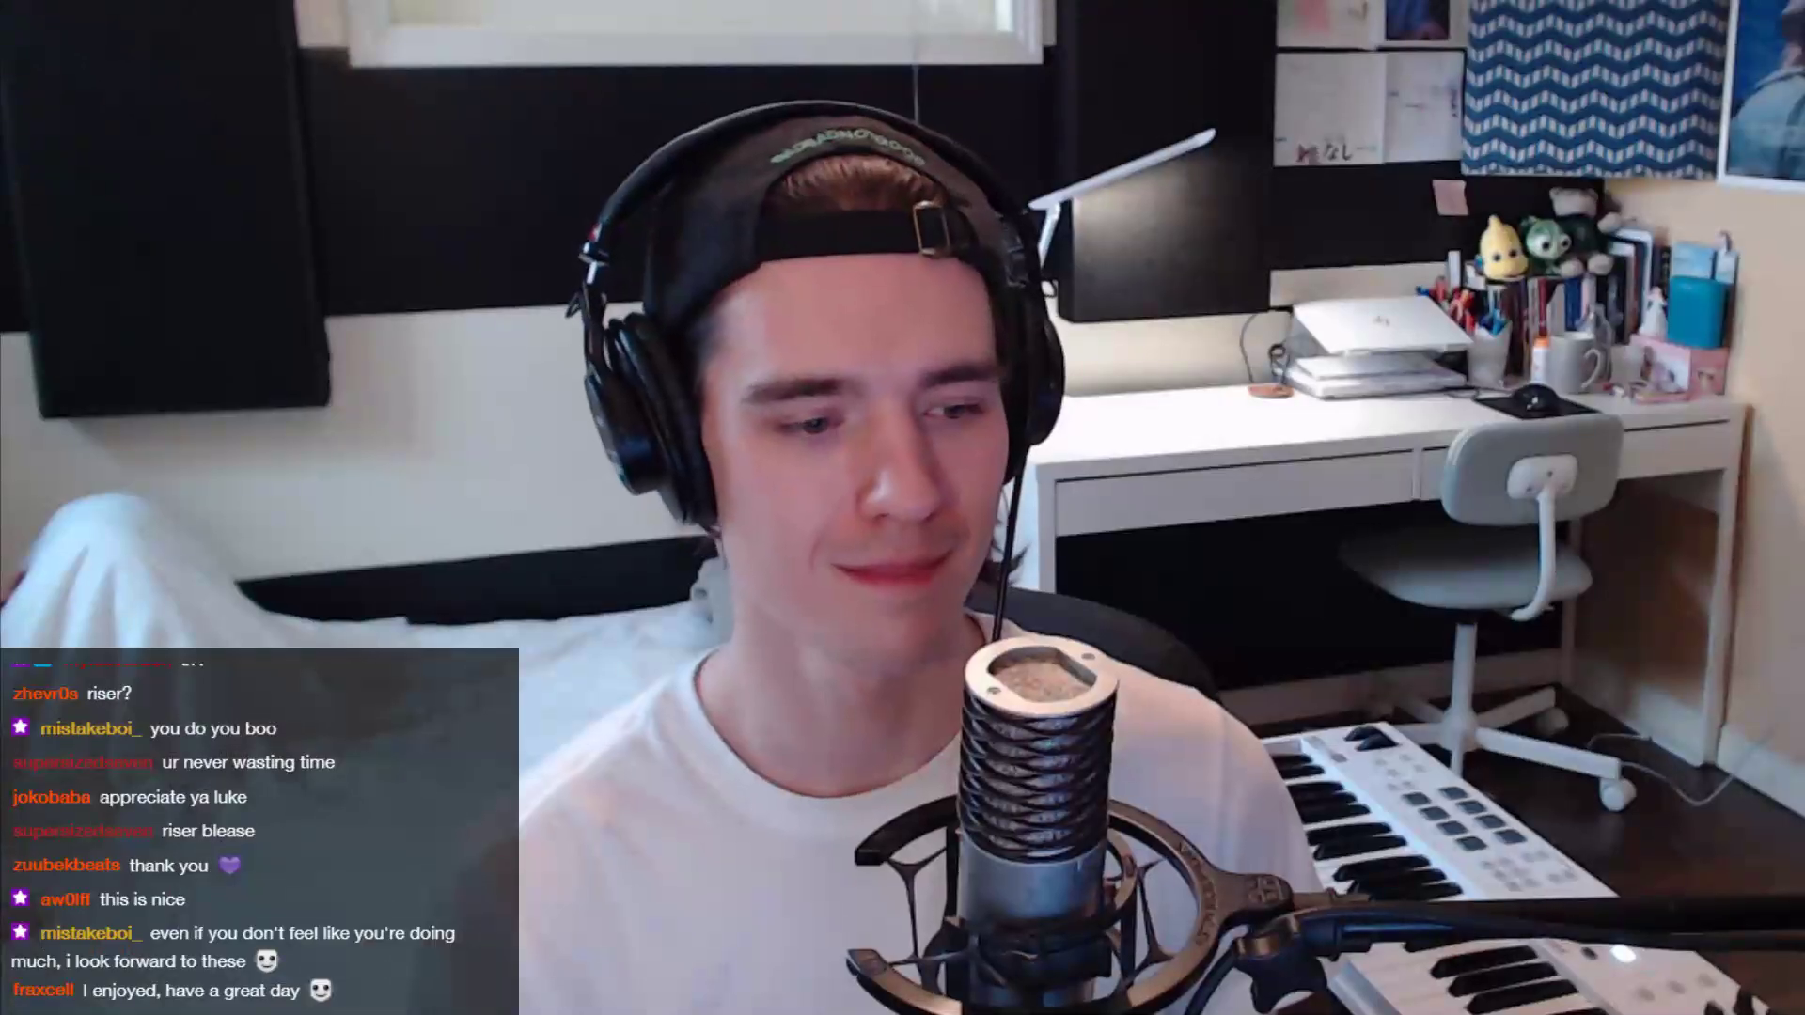